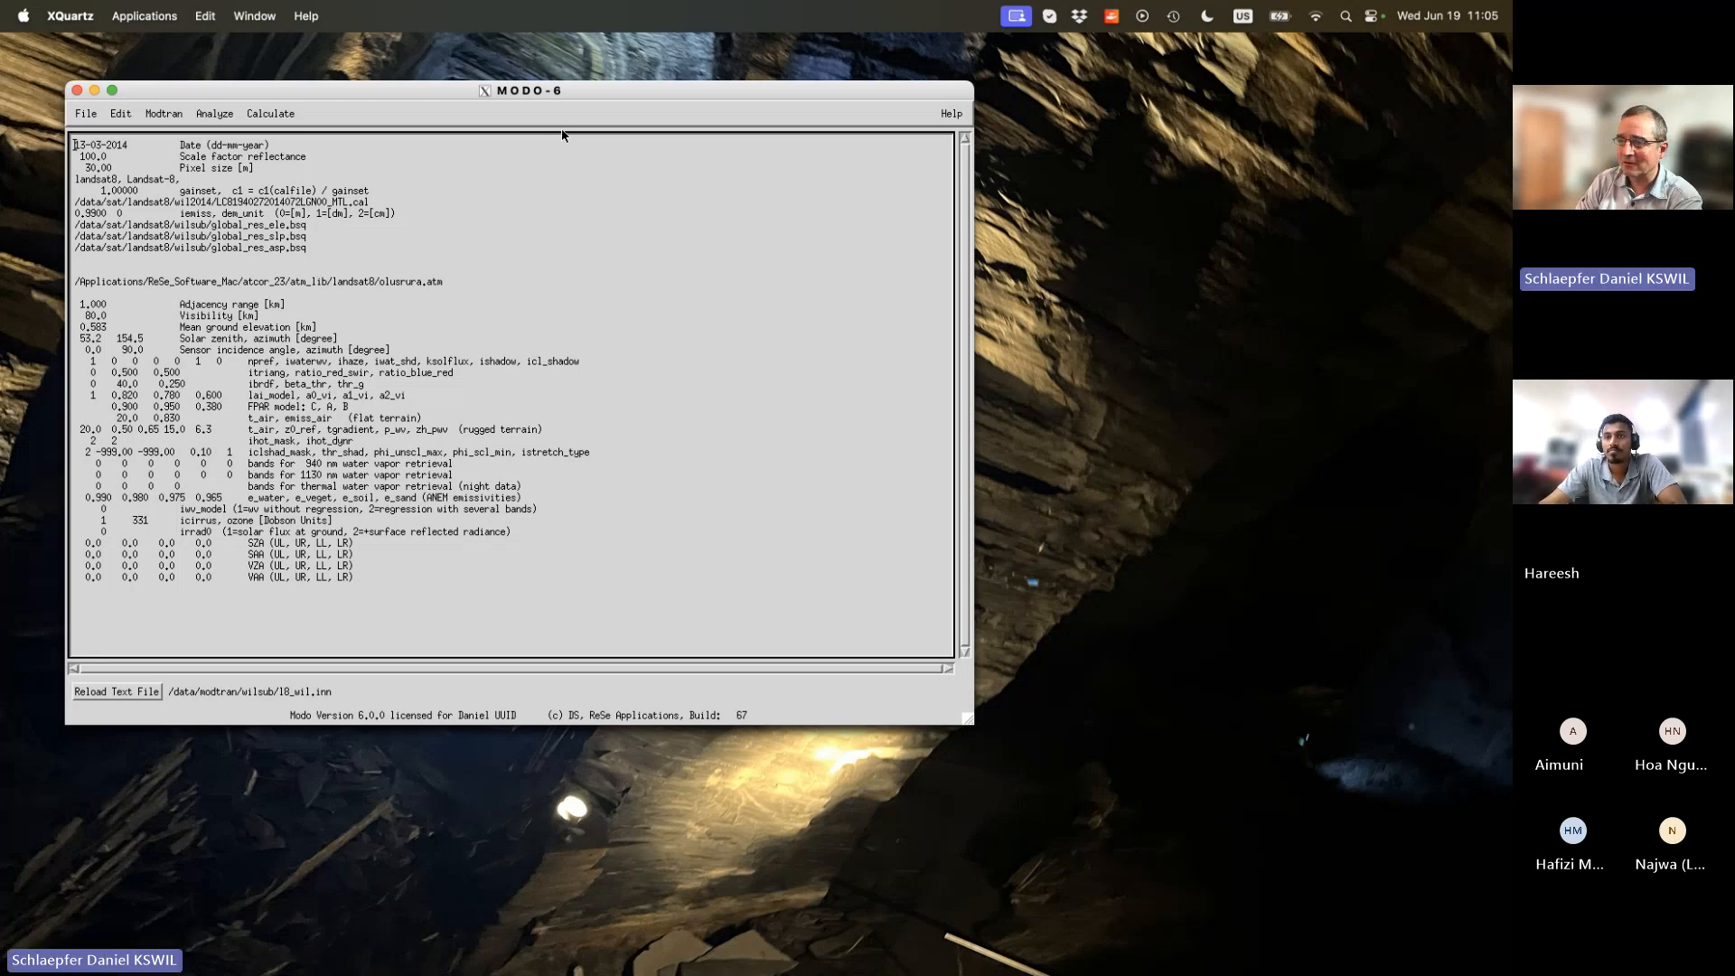
Display the text file radiance_atm_ch4_triple.tp7 from the /data/modtran/ch4 folder.
{"action": "left_click_drag", "start_coordinate": [409, 96], "coordinate": [387, 87]}
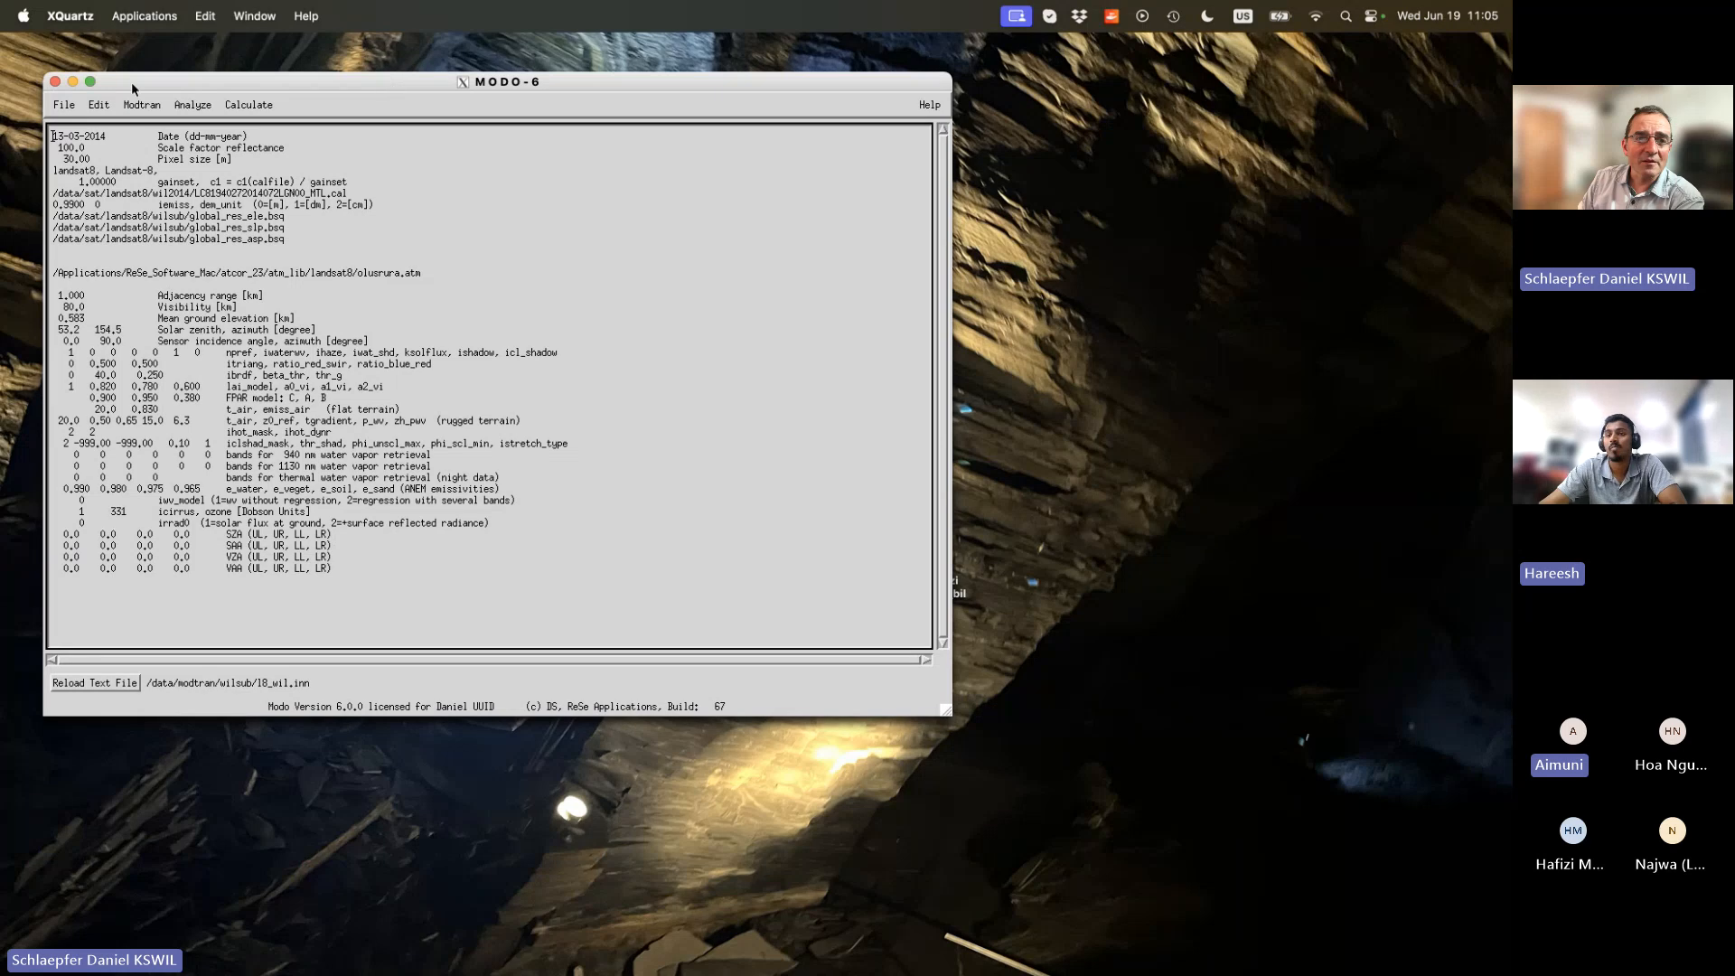
{"action": "left_click", "coordinate": [54, 106]}
{"action": "left_click", "coordinate": [86, 124]}
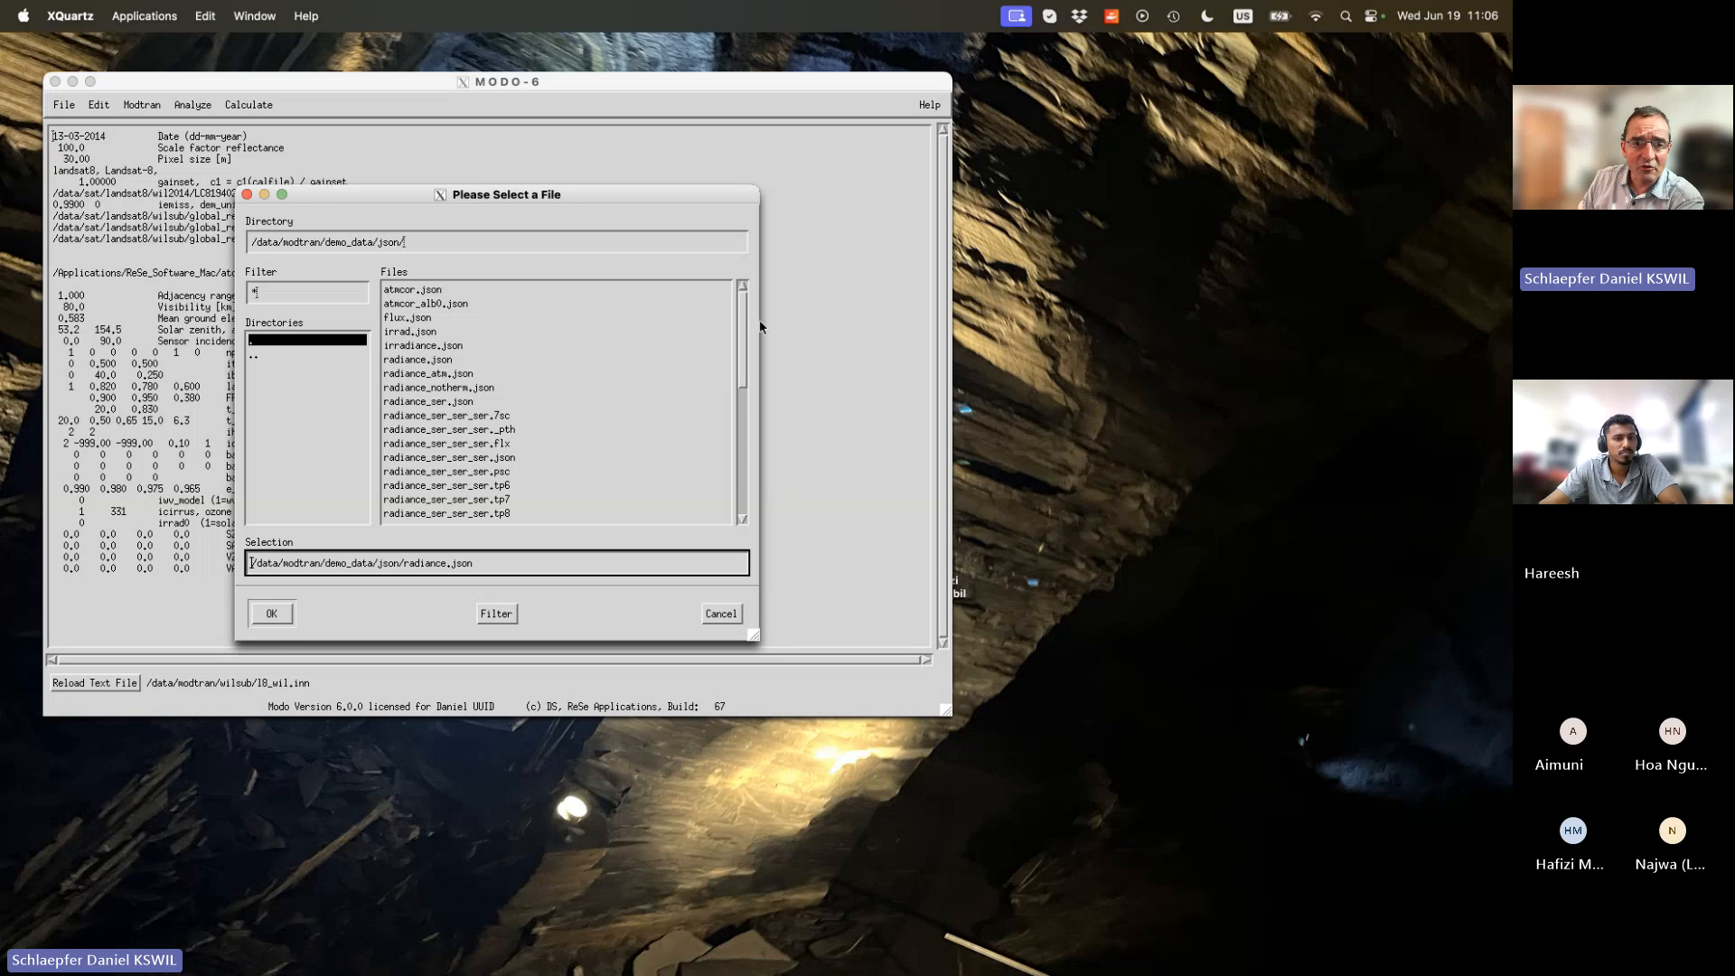
{"action": "left_click_drag", "start_coordinate": [746, 331], "coordinate": [744, 518]}
{"action": "double_click", "coordinate": [319, 360]}
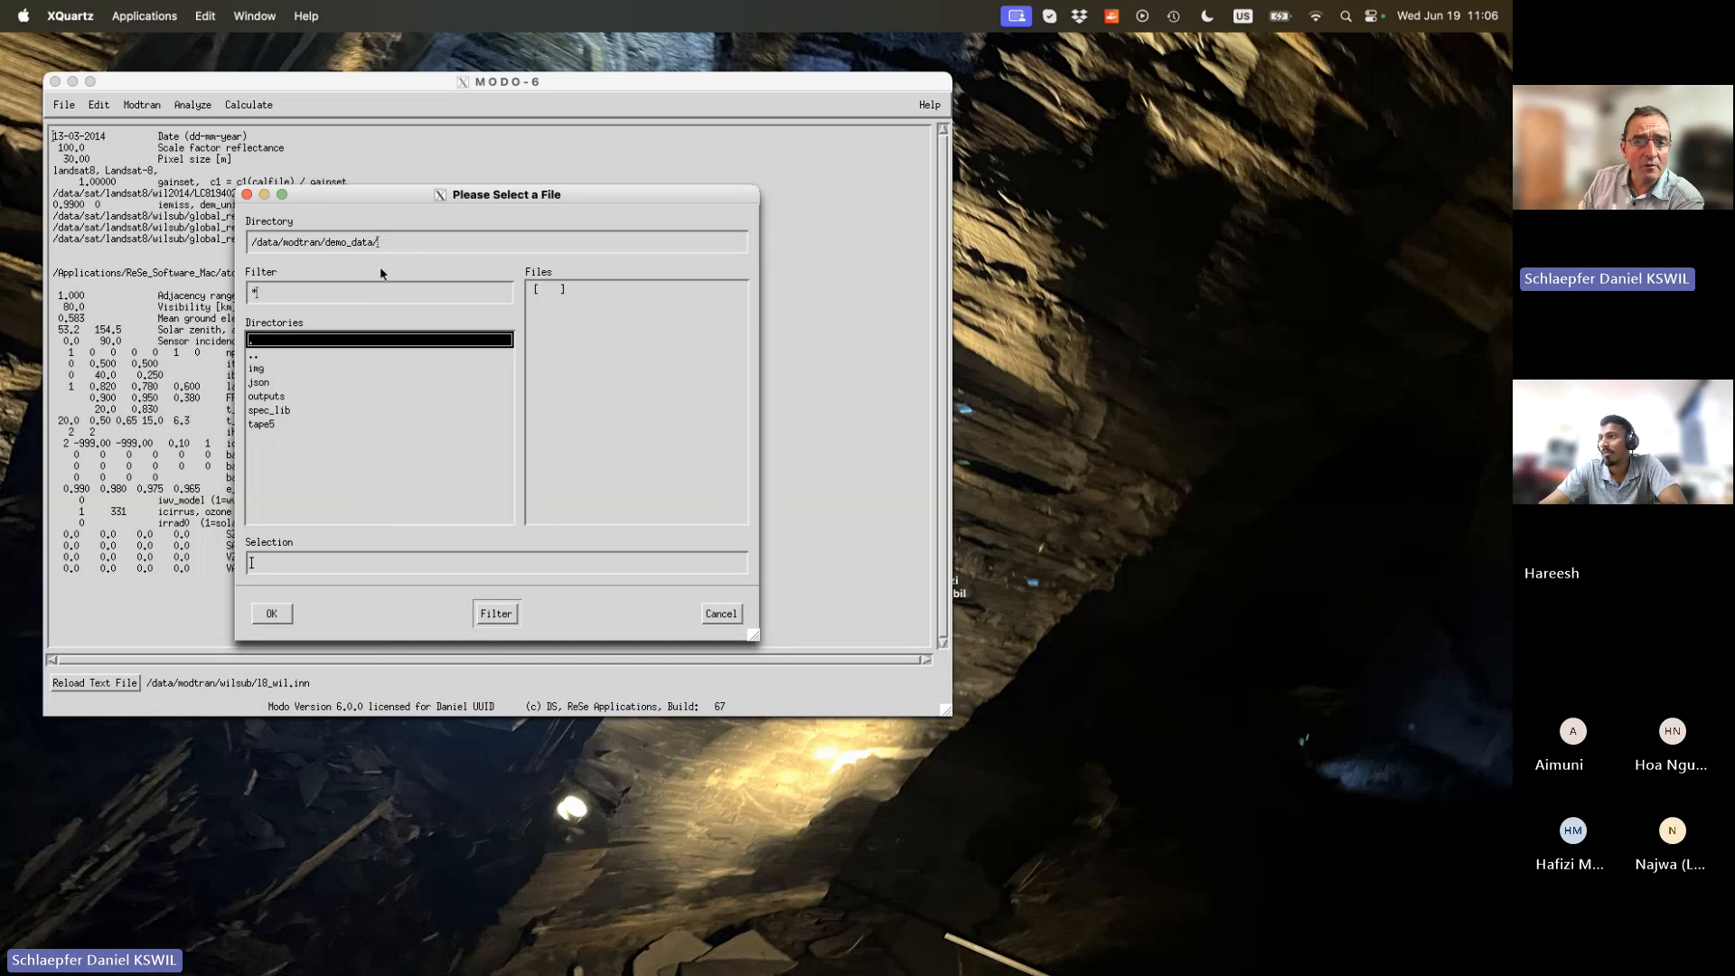
{"action": "double_click", "coordinate": [276, 357]}
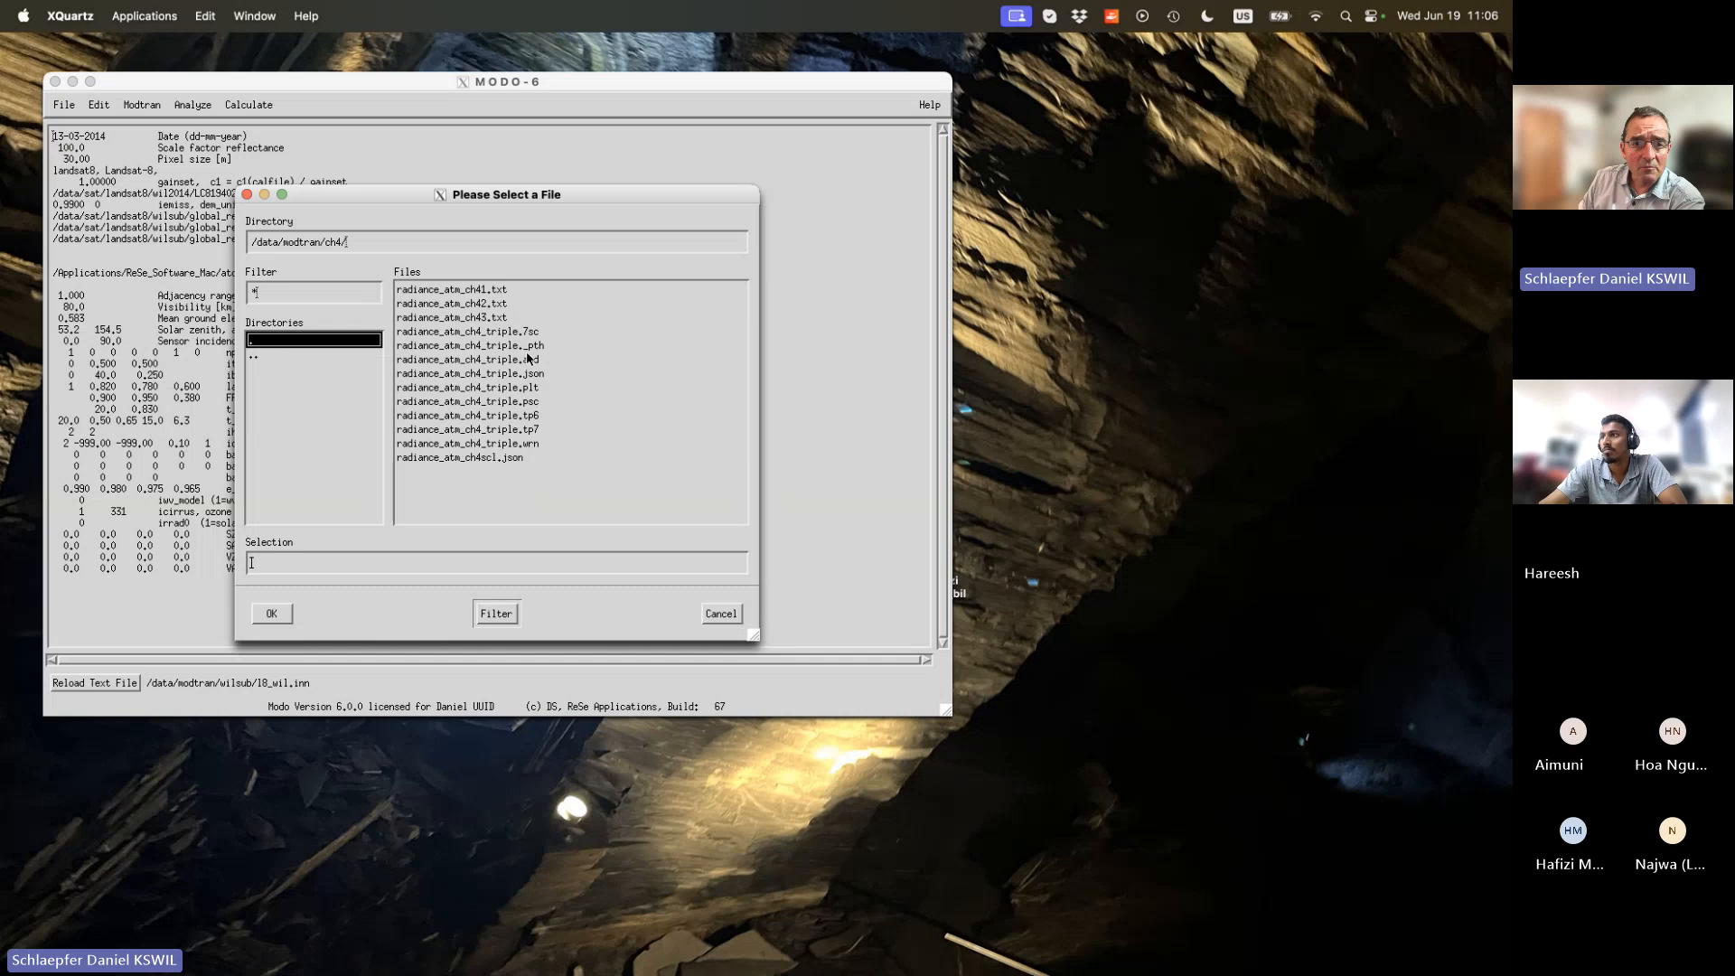
{"action": "double_click", "coordinate": [534, 432]}
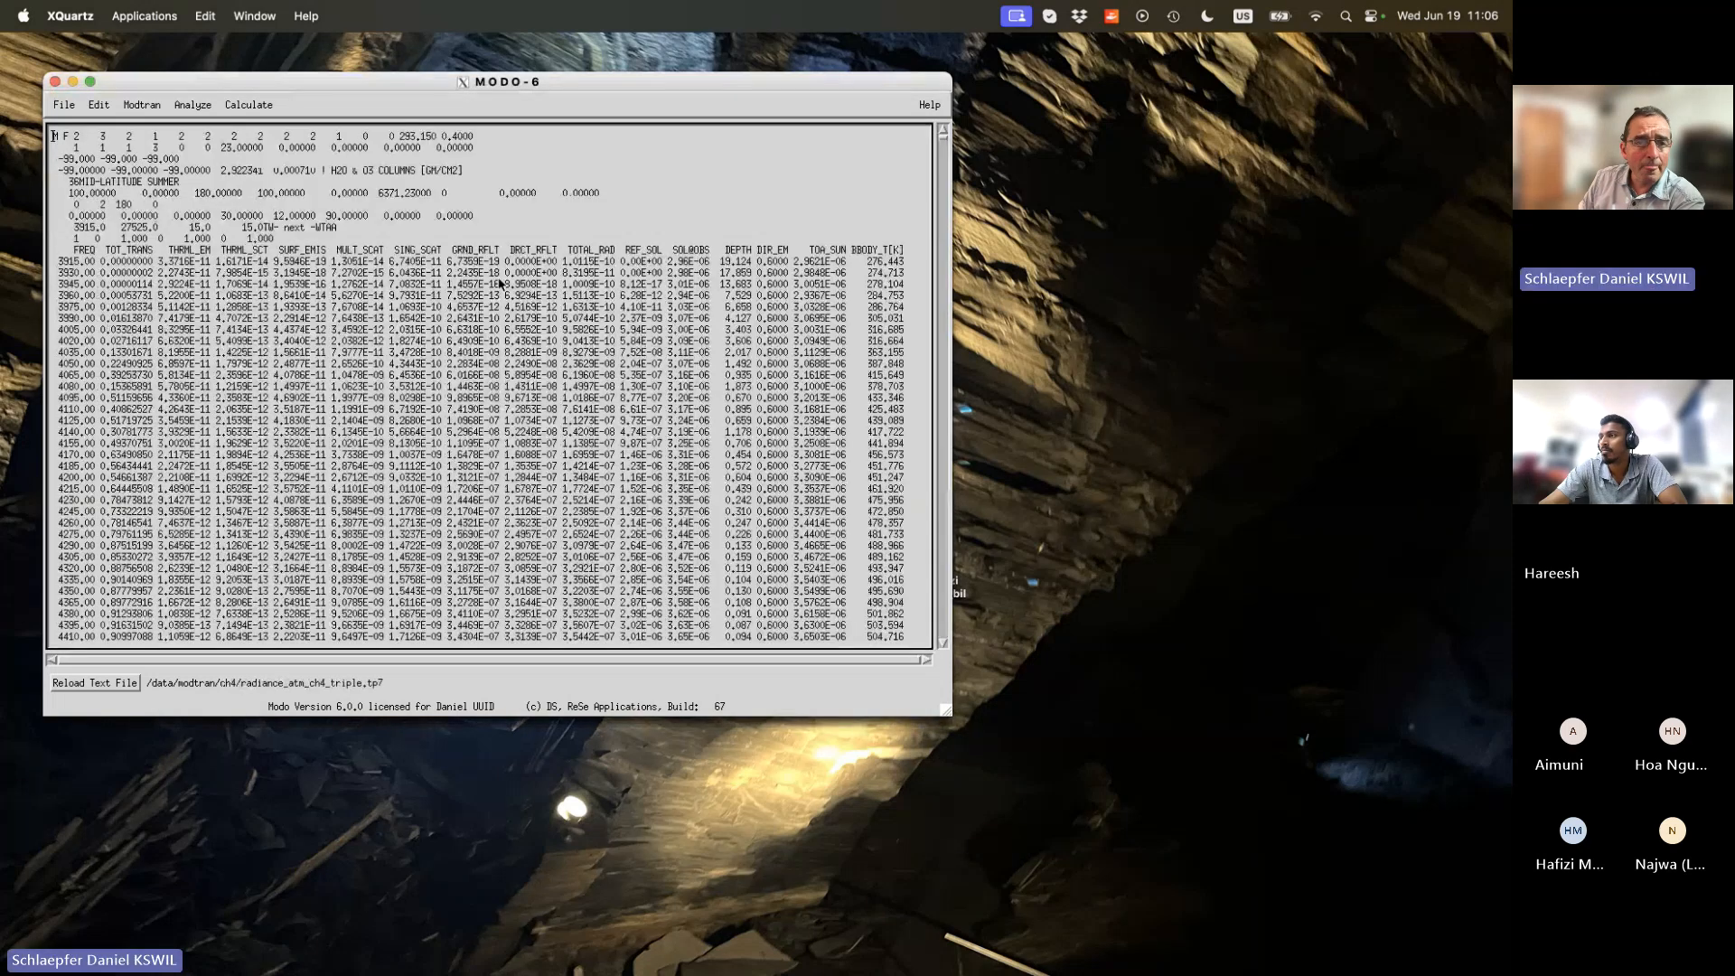
Display the MODTRAN input file radiance_atm_ch4_triple.json from the same ch4 folder as text.
{"action": "left_click", "coordinate": [63, 105]}
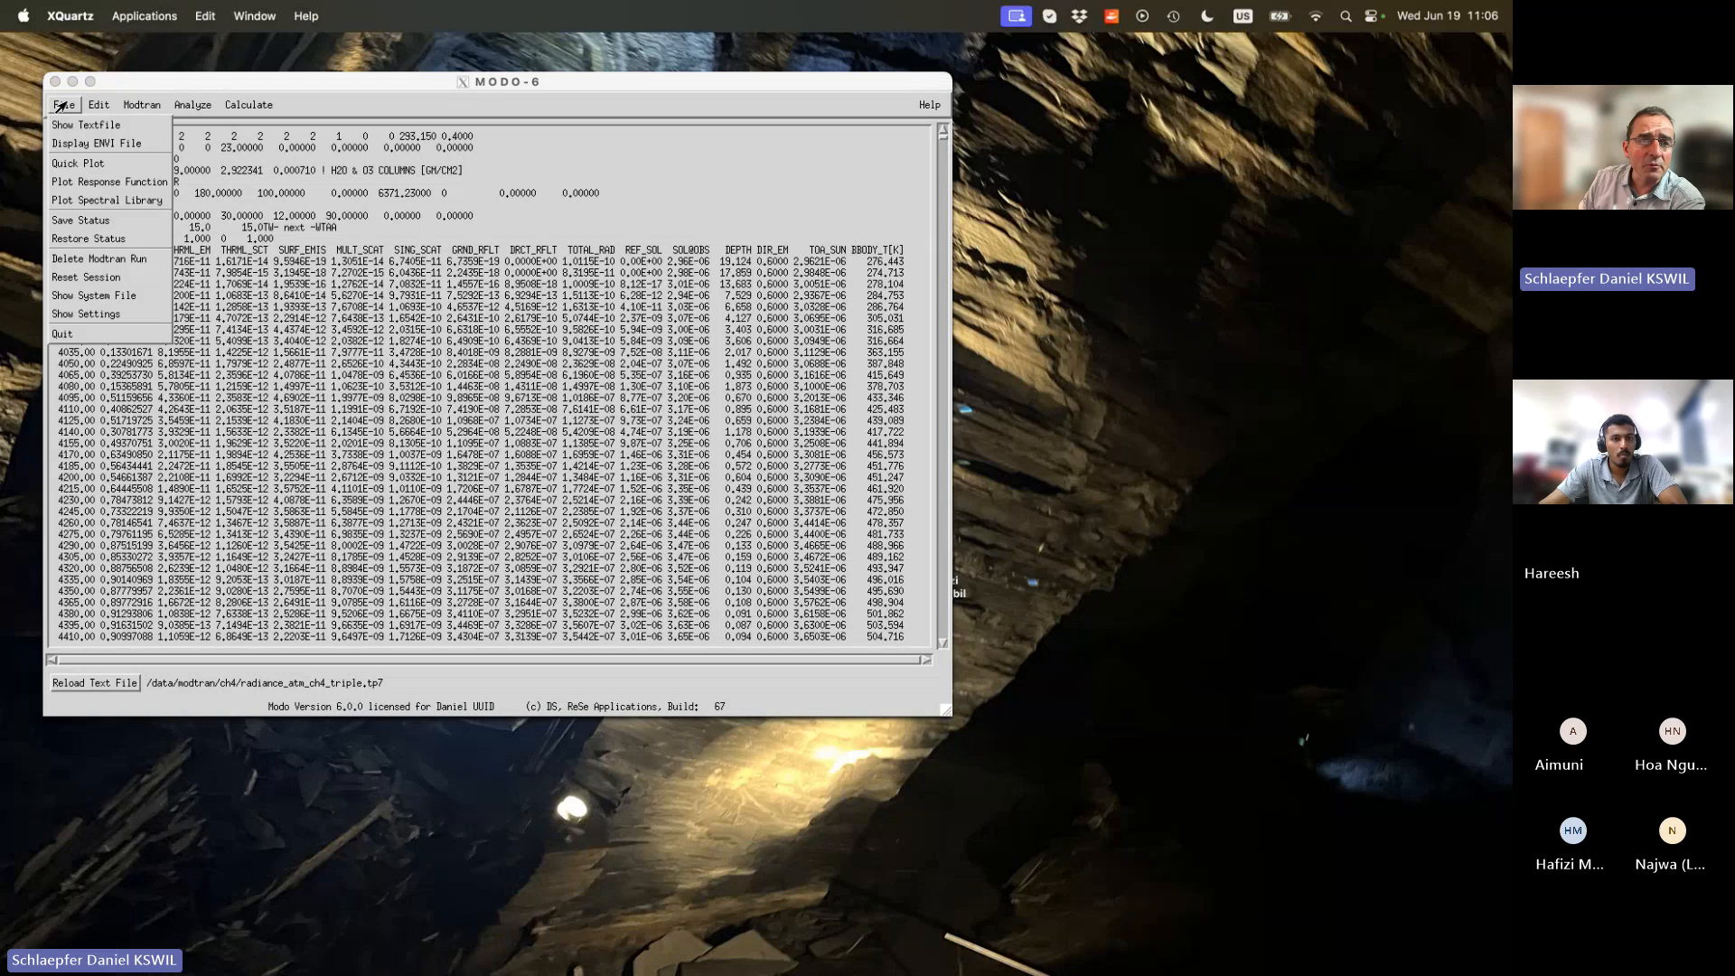
{"action": "left_click", "coordinate": [64, 126]}
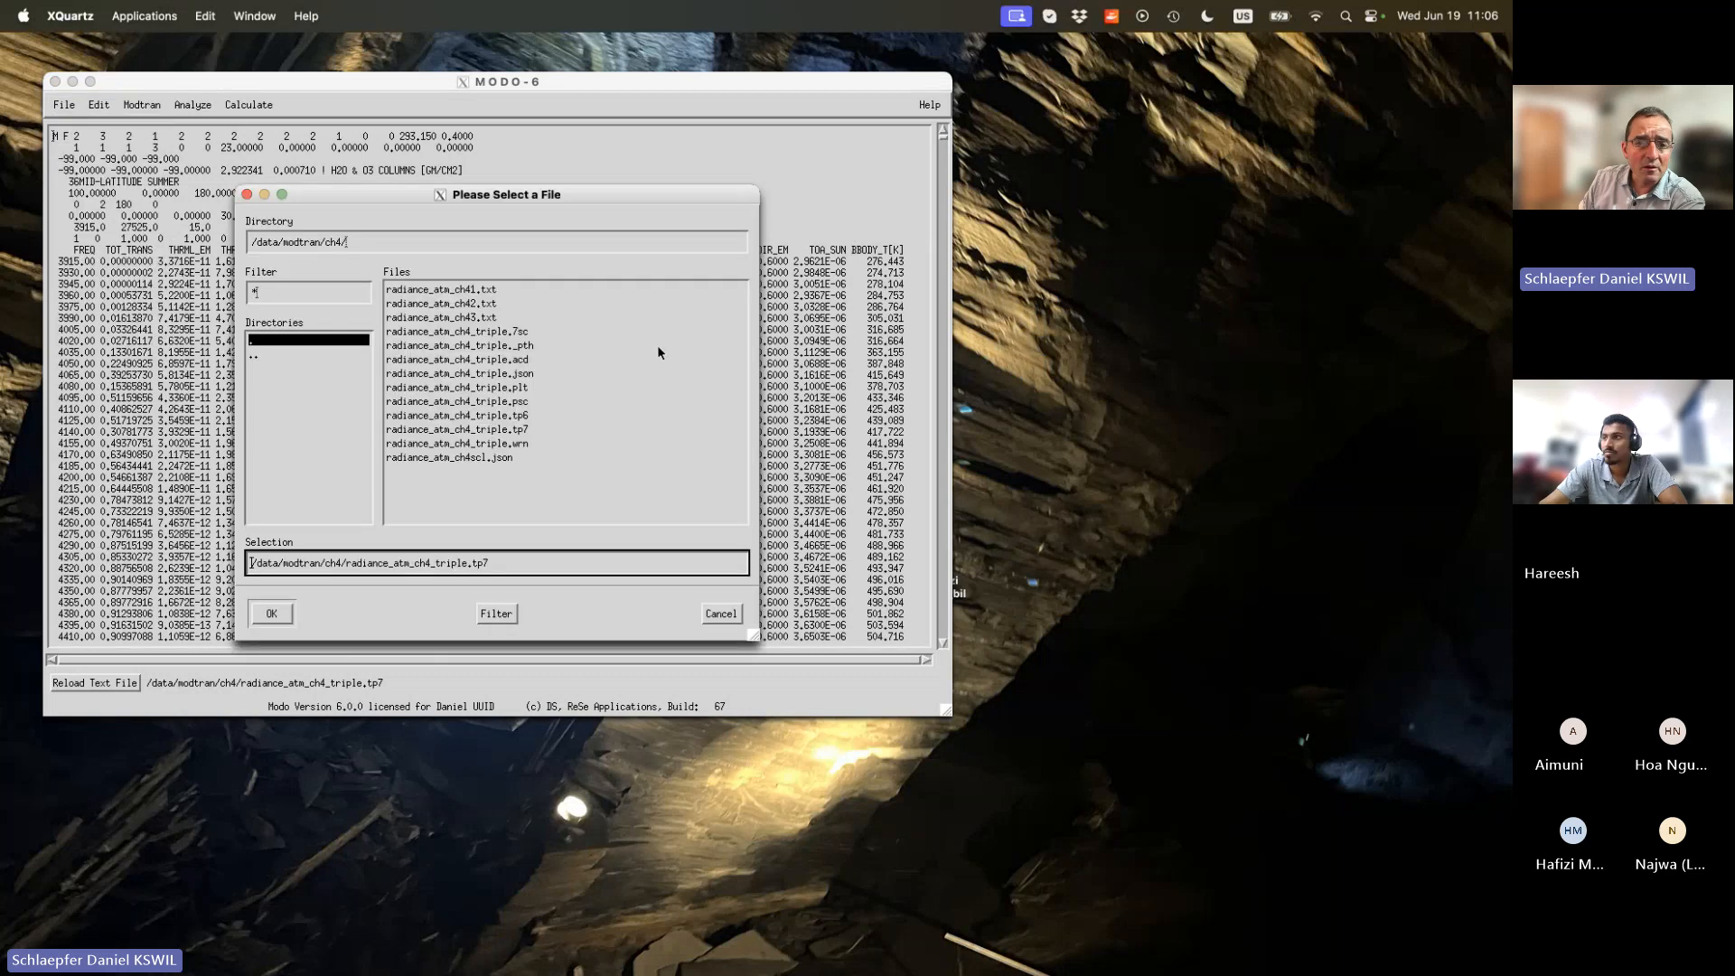
{"action": "double_click", "coordinate": [534, 374]}
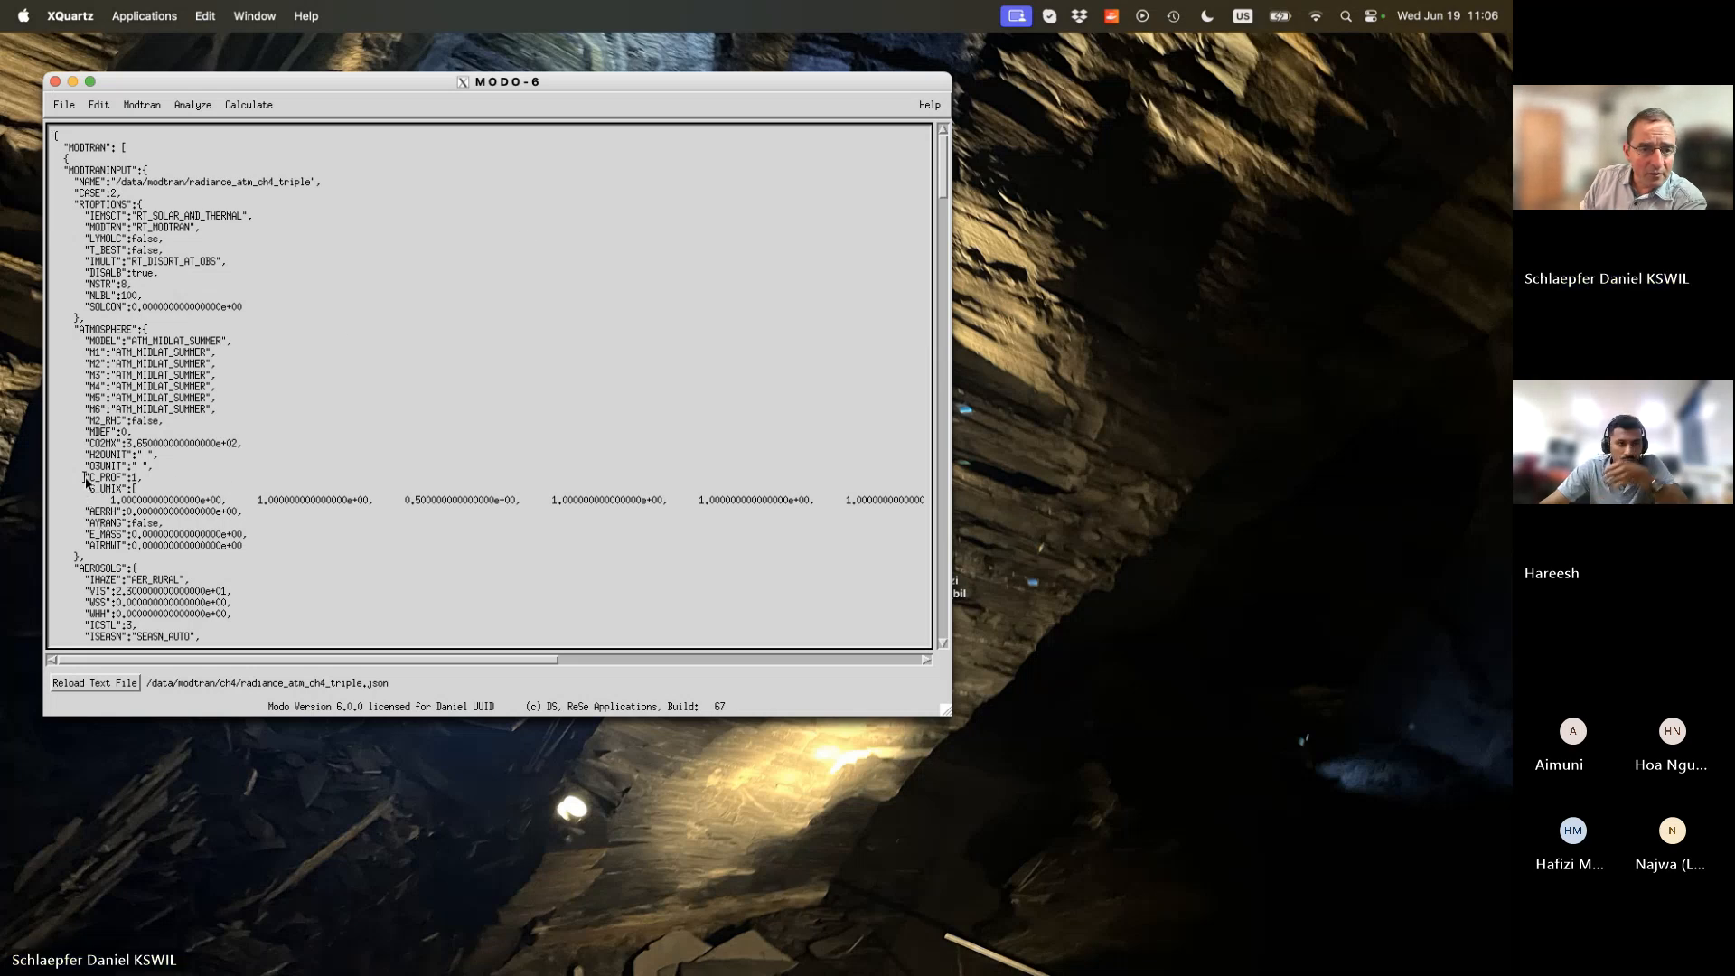
Examine the C_PROF setting, the MODEL and M1 to M6 entries and the third S_UMIX factor in the first ATMOSPHERE block.
{"action": "left_click_drag", "start_coordinate": [84, 480], "coordinate": [54, 512]}
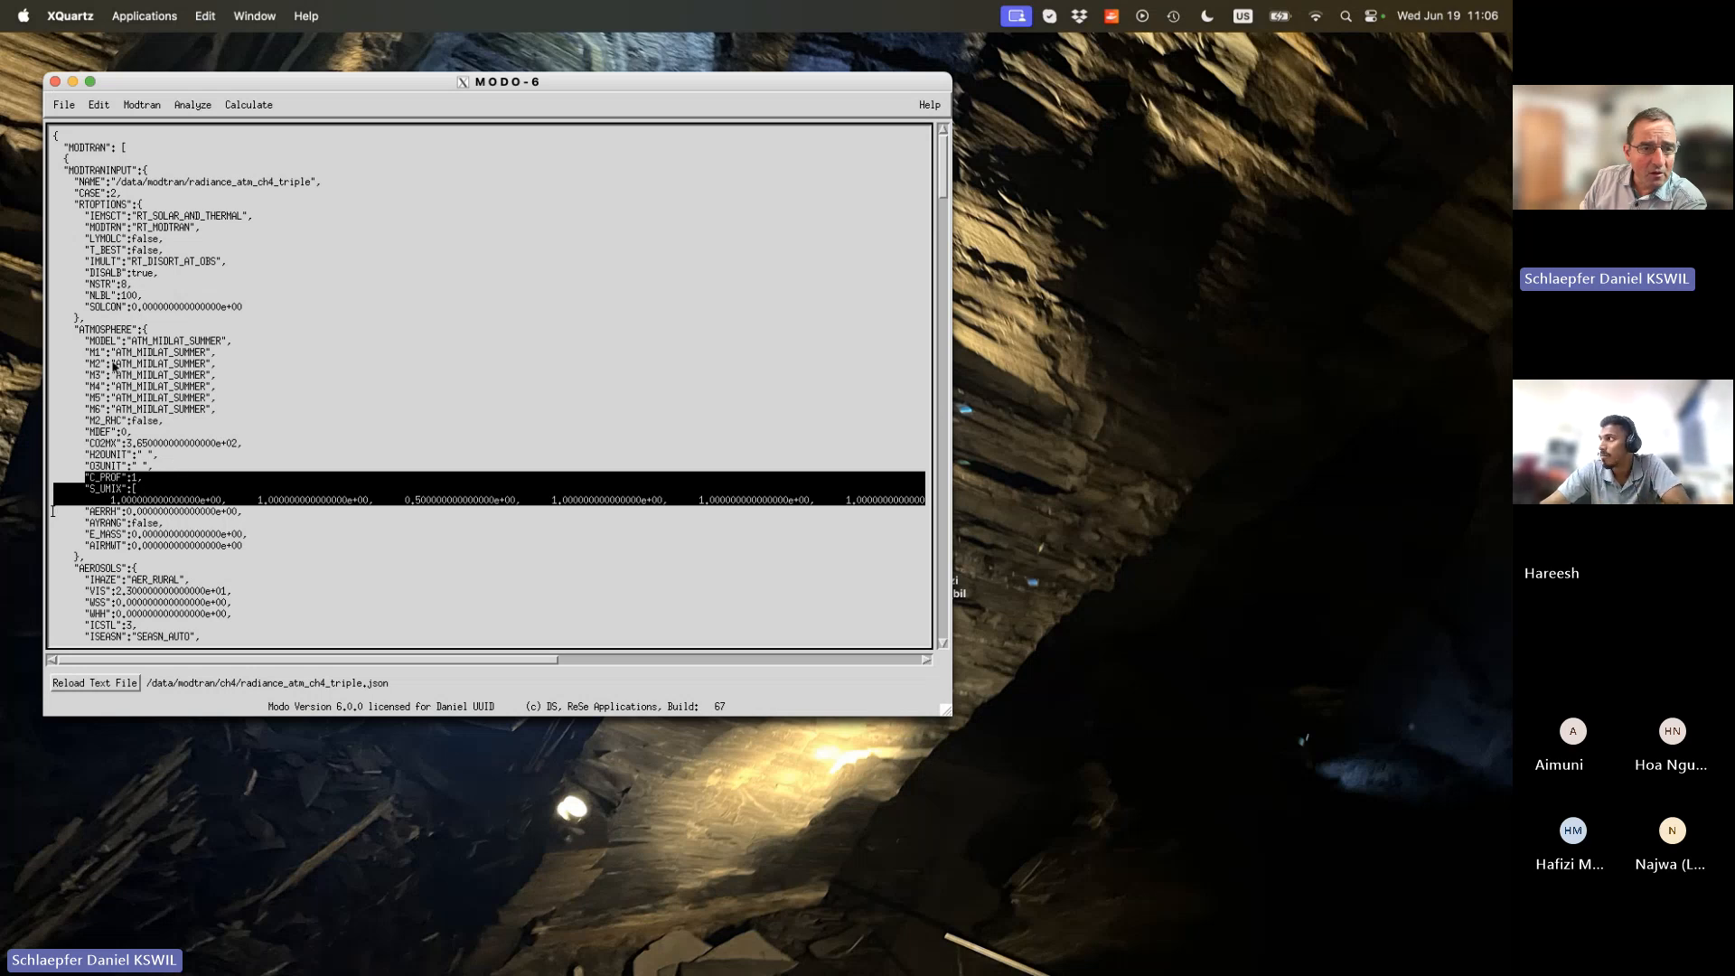
{"action": "left_click_drag", "start_coordinate": [78, 480], "coordinate": [175, 482]}
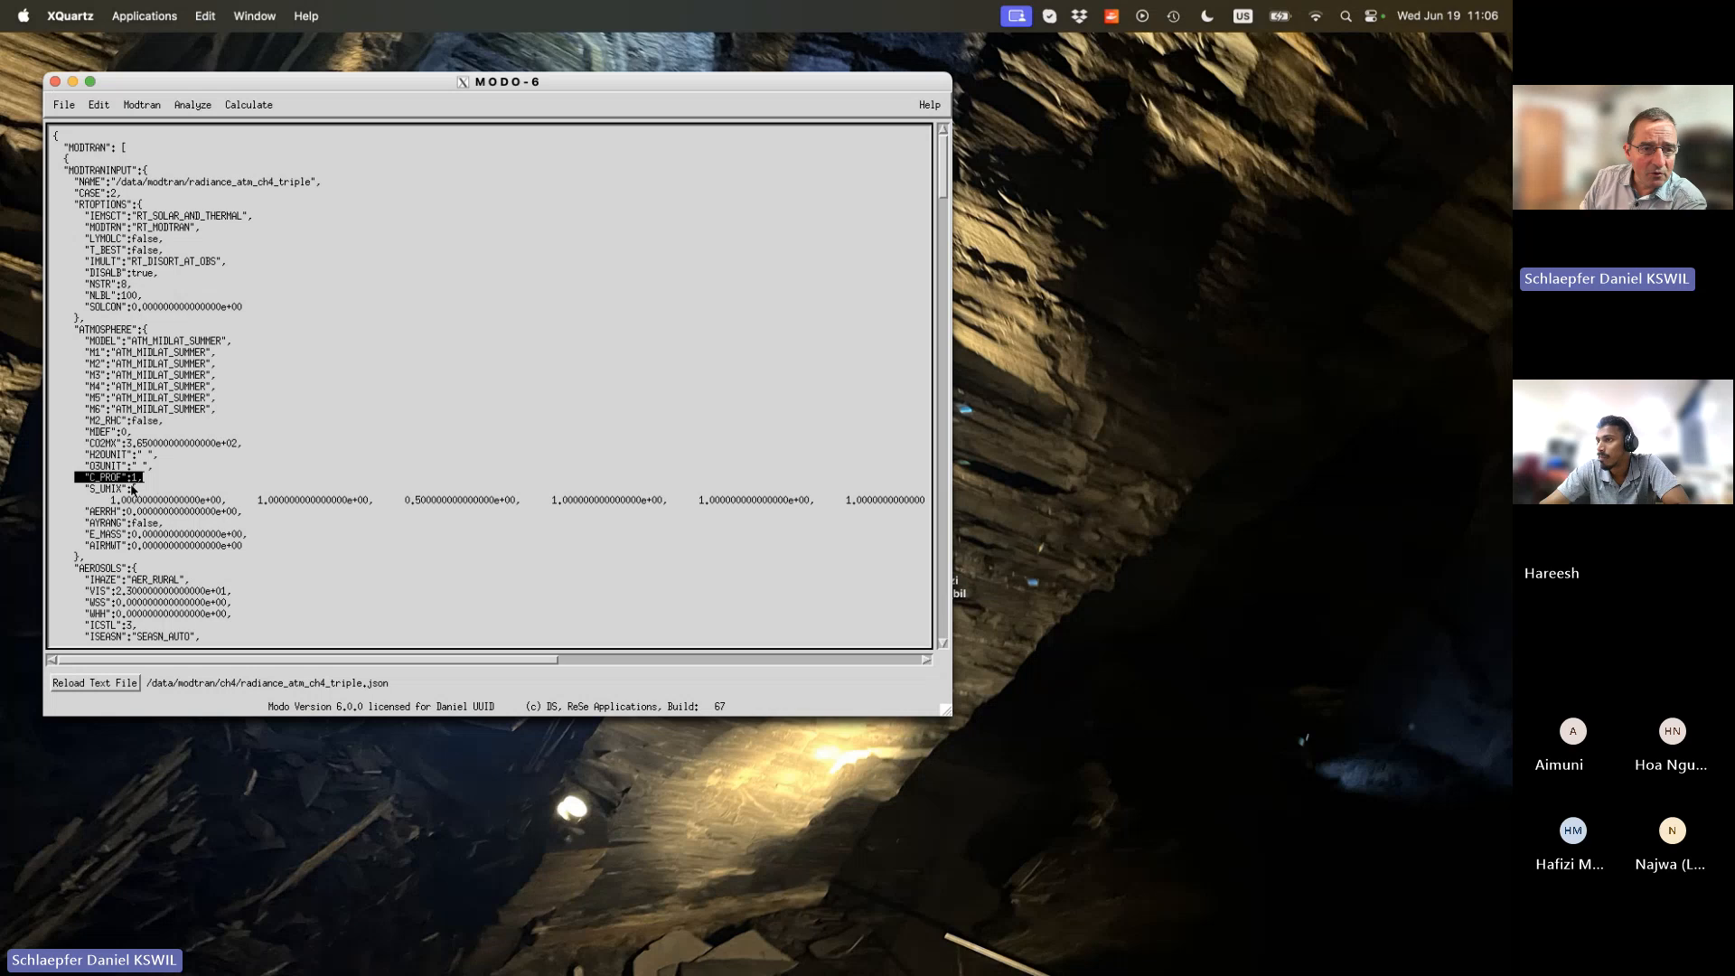
{"action": "left_click", "coordinate": [142, 482]}
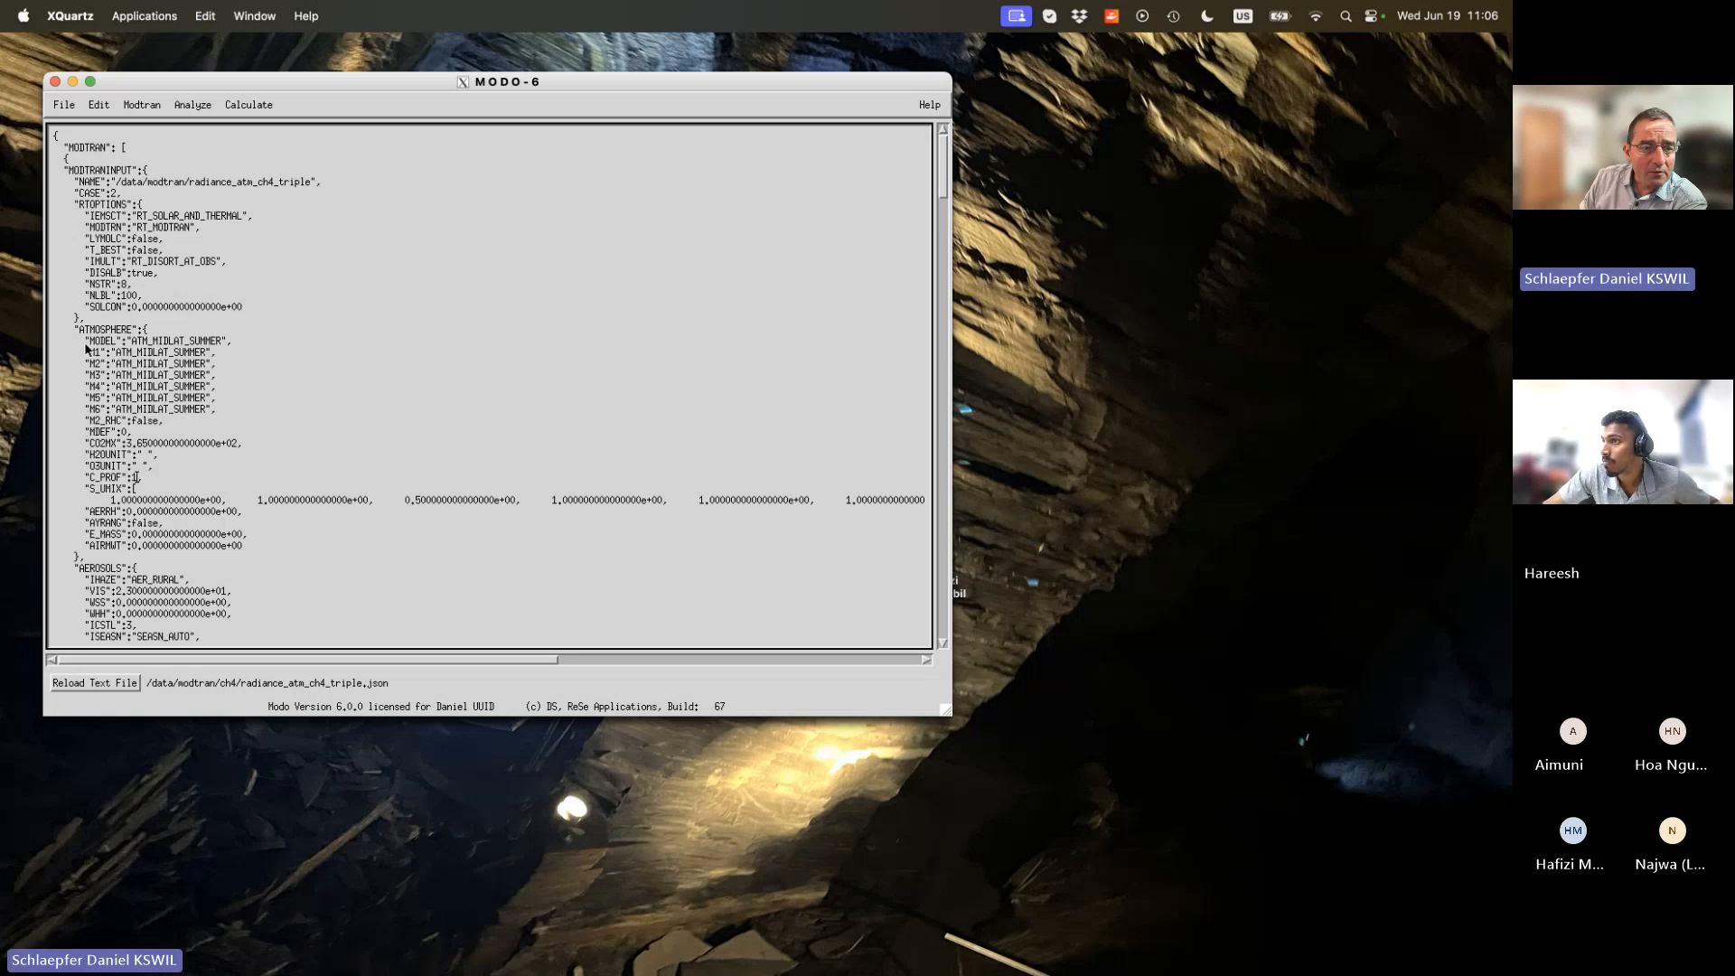
{"action": "left_click_drag", "start_coordinate": [87, 344], "coordinate": [260, 412]}
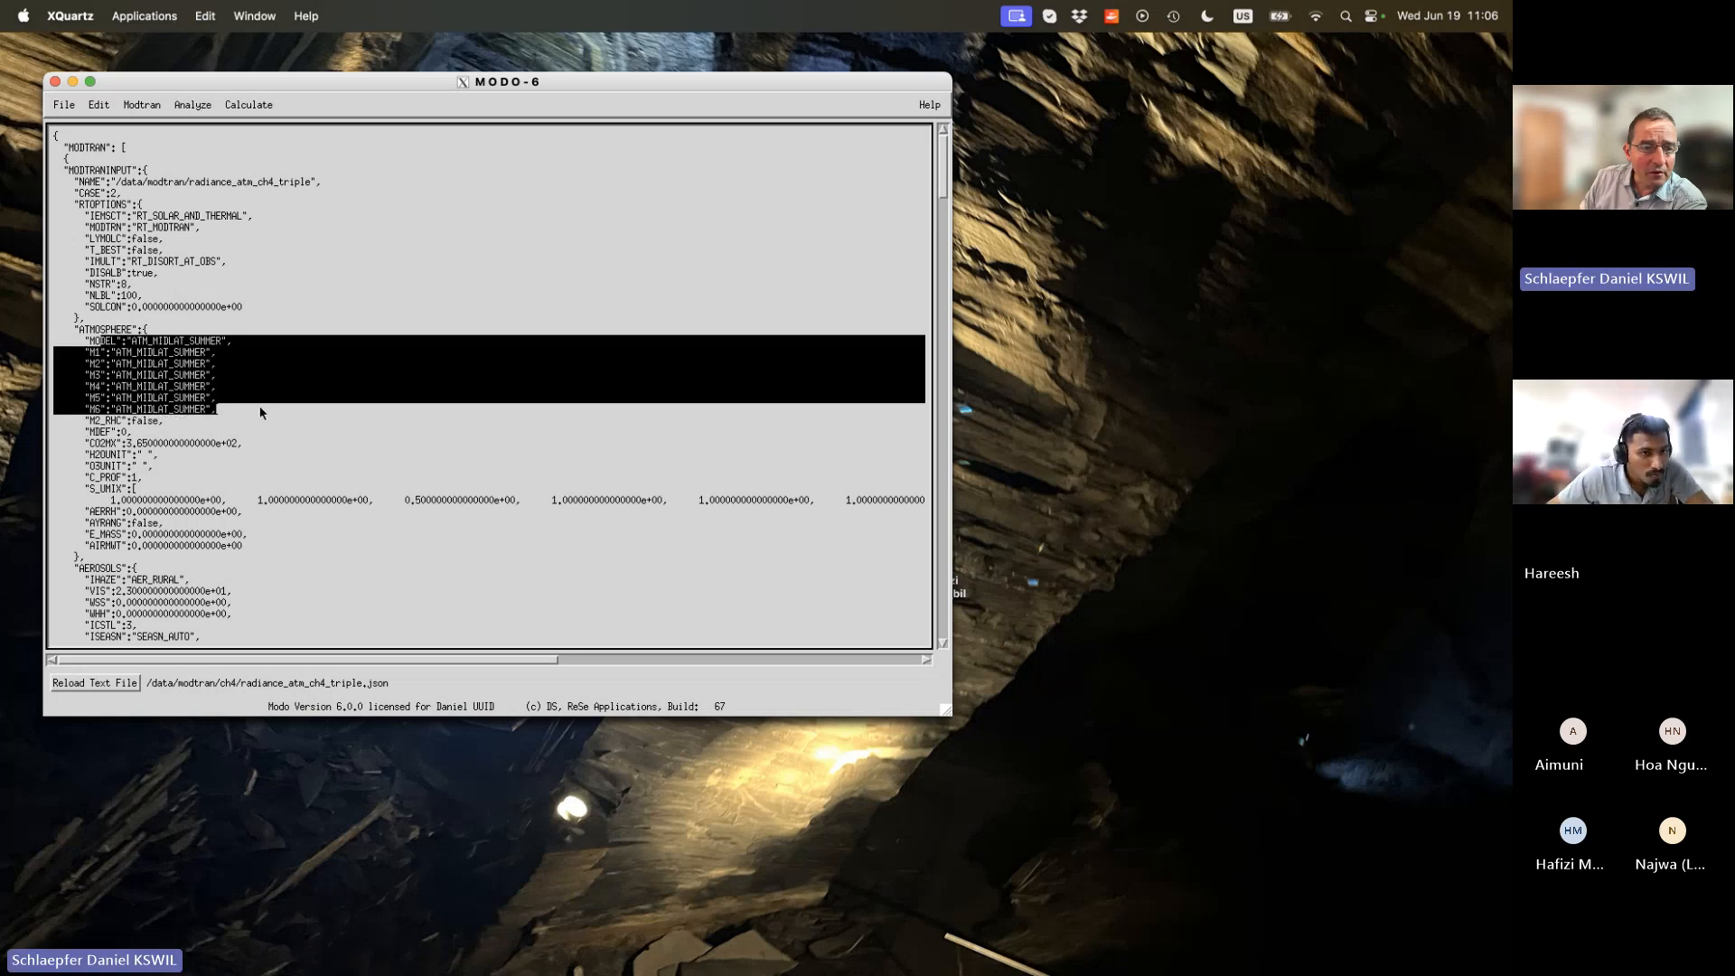
{"action": "left_click", "coordinate": [65, 356]}
{"action": "left_click_drag", "start_coordinate": [59, 341], "coordinate": [54, 427]}
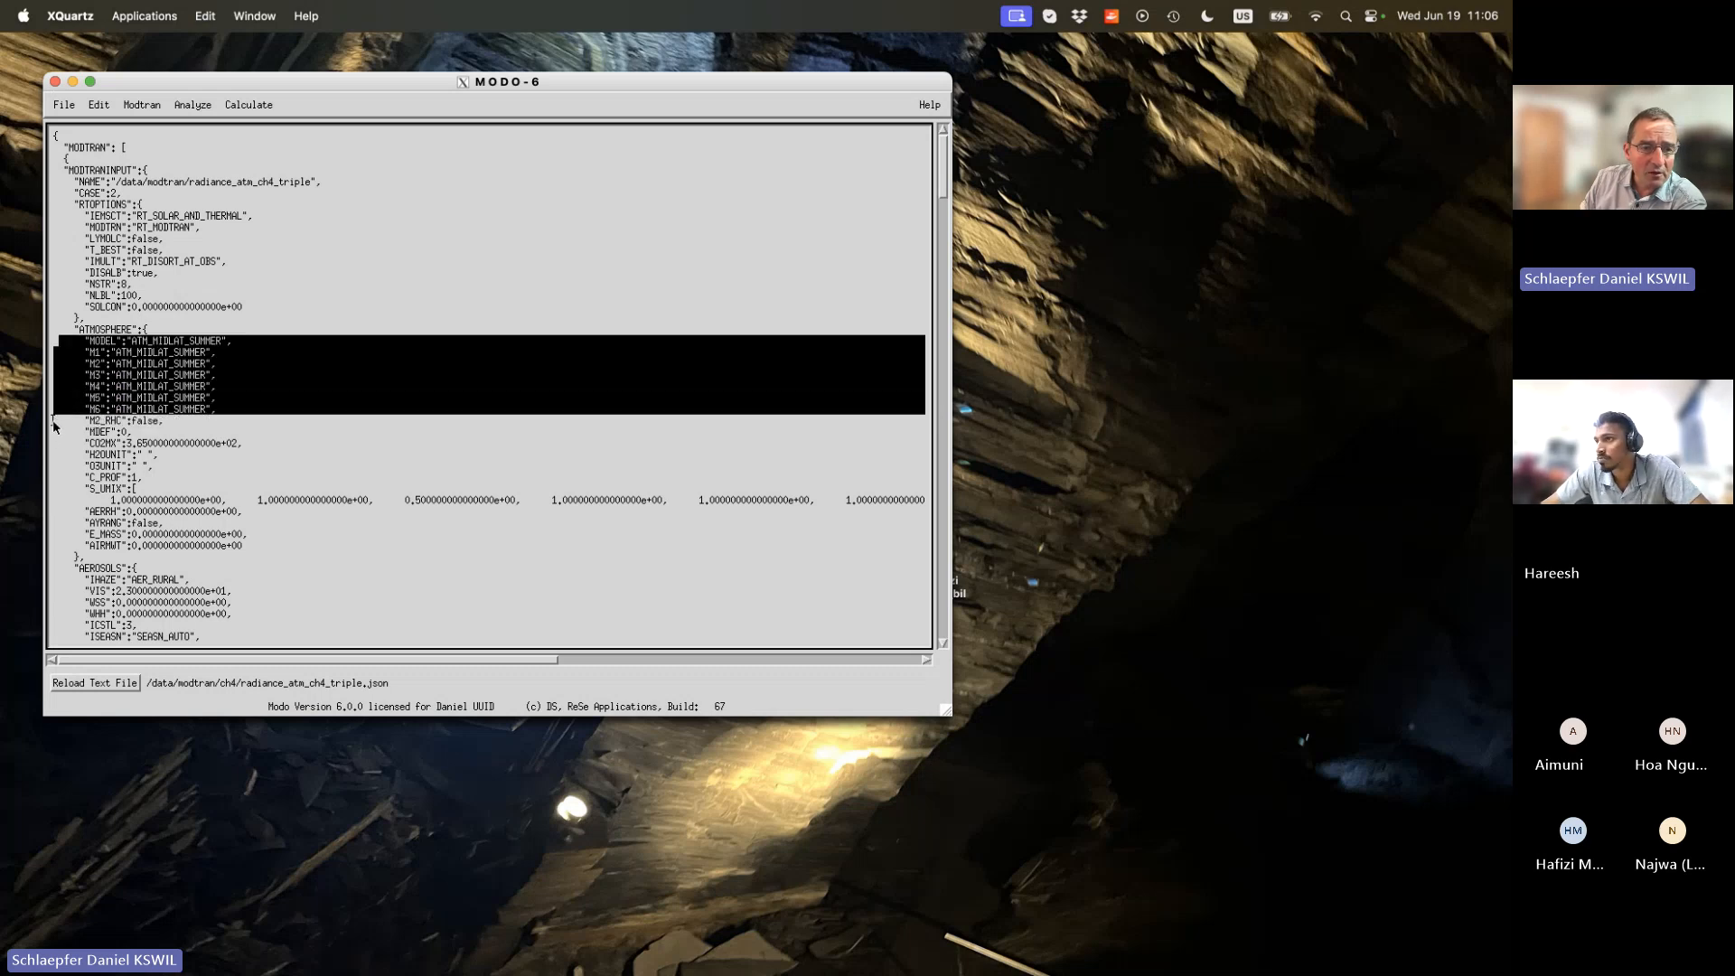
{"action": "left_click", "coordinate": [58, 489]}
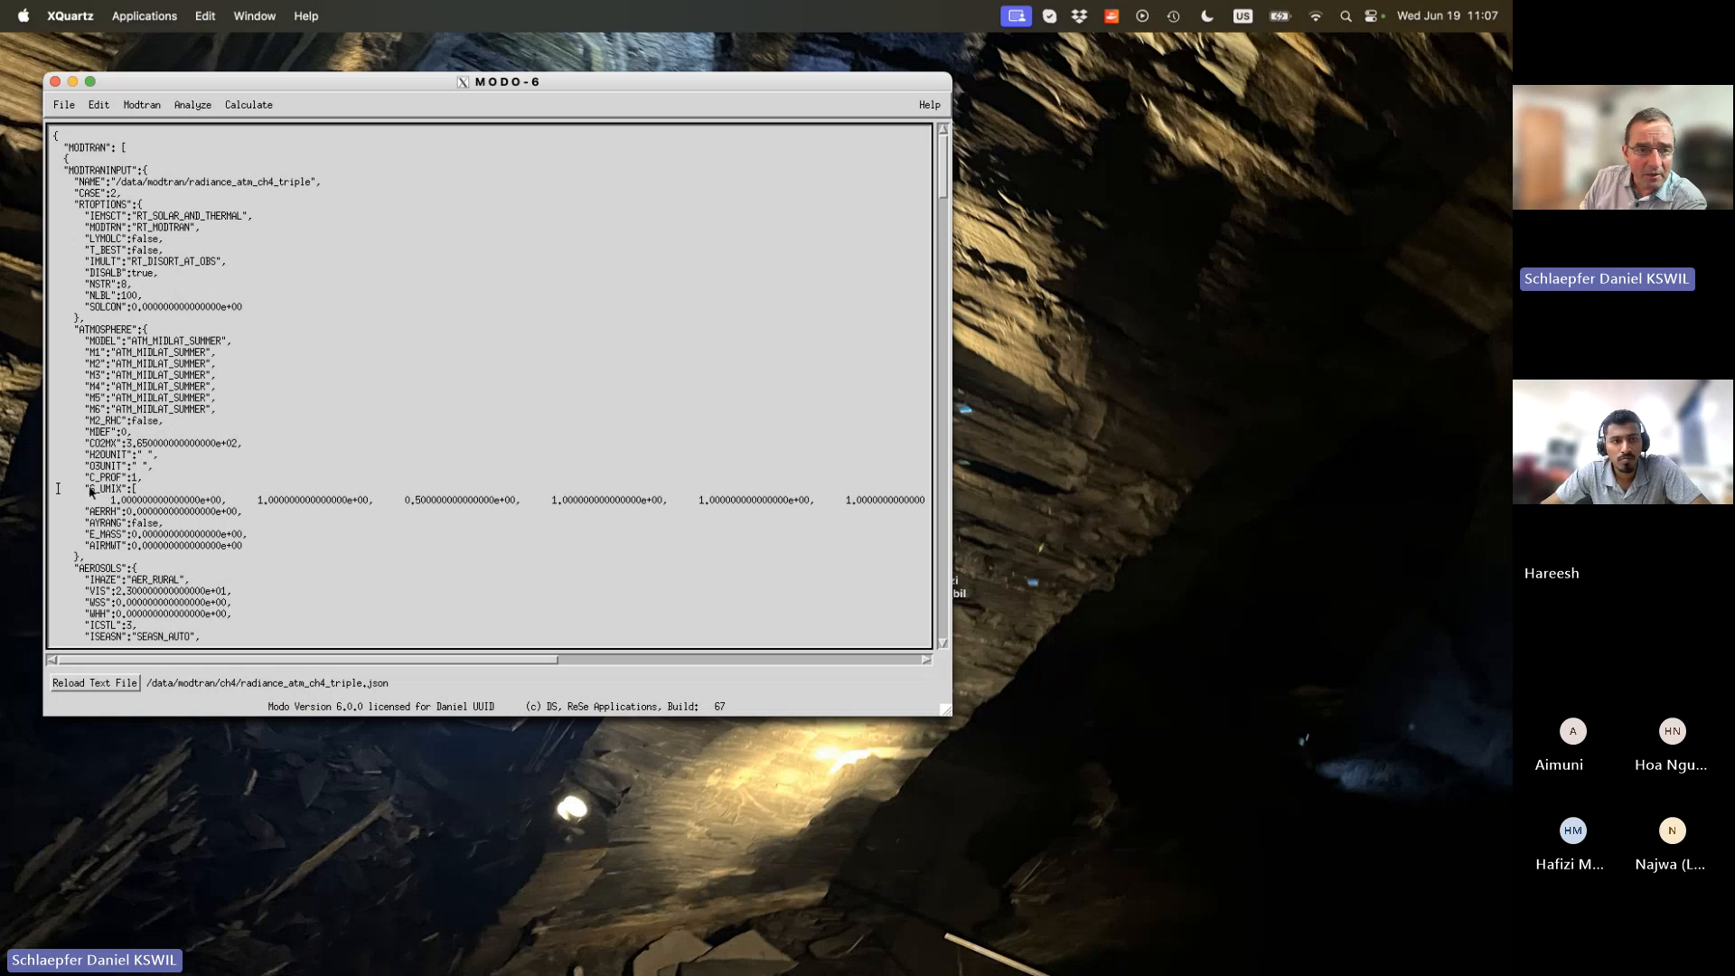
{"action": "left_click_drag", "start_coordinate": [55, 485], "coordinate": [50, 514]}
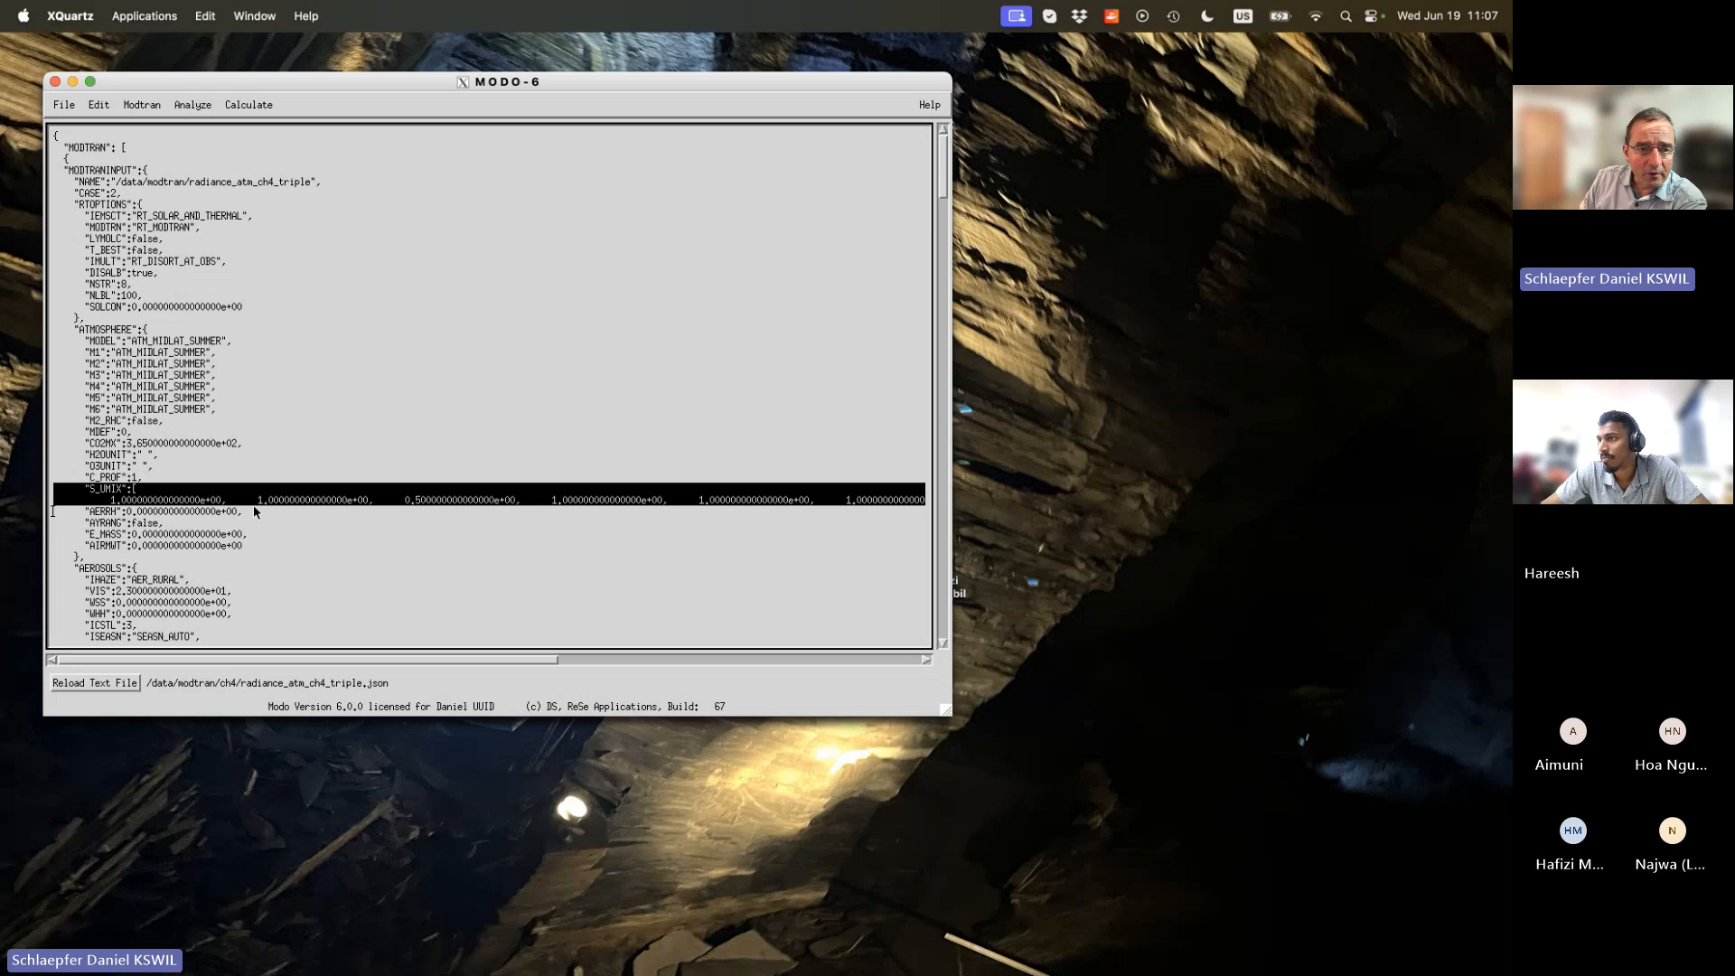
{"action": "left_click", "coordinate": [455, 501]}
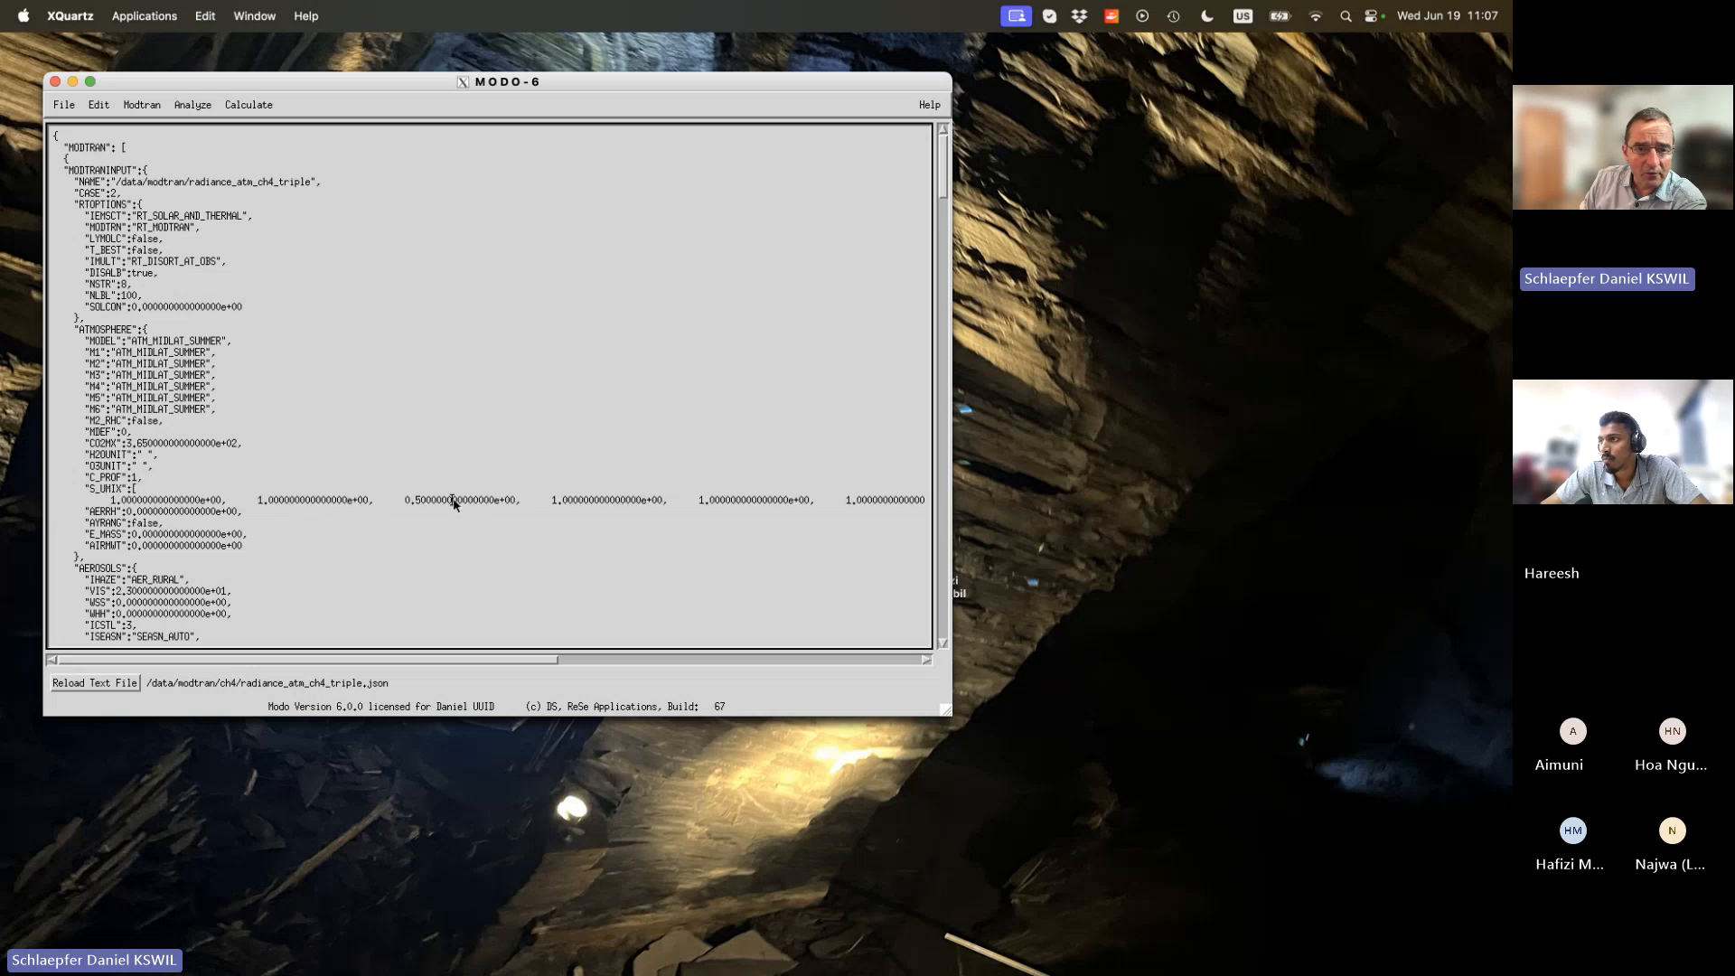
{"action": "left_click_drag", "start_coordinate": [409, 500], "coordinate": [518, 507]}
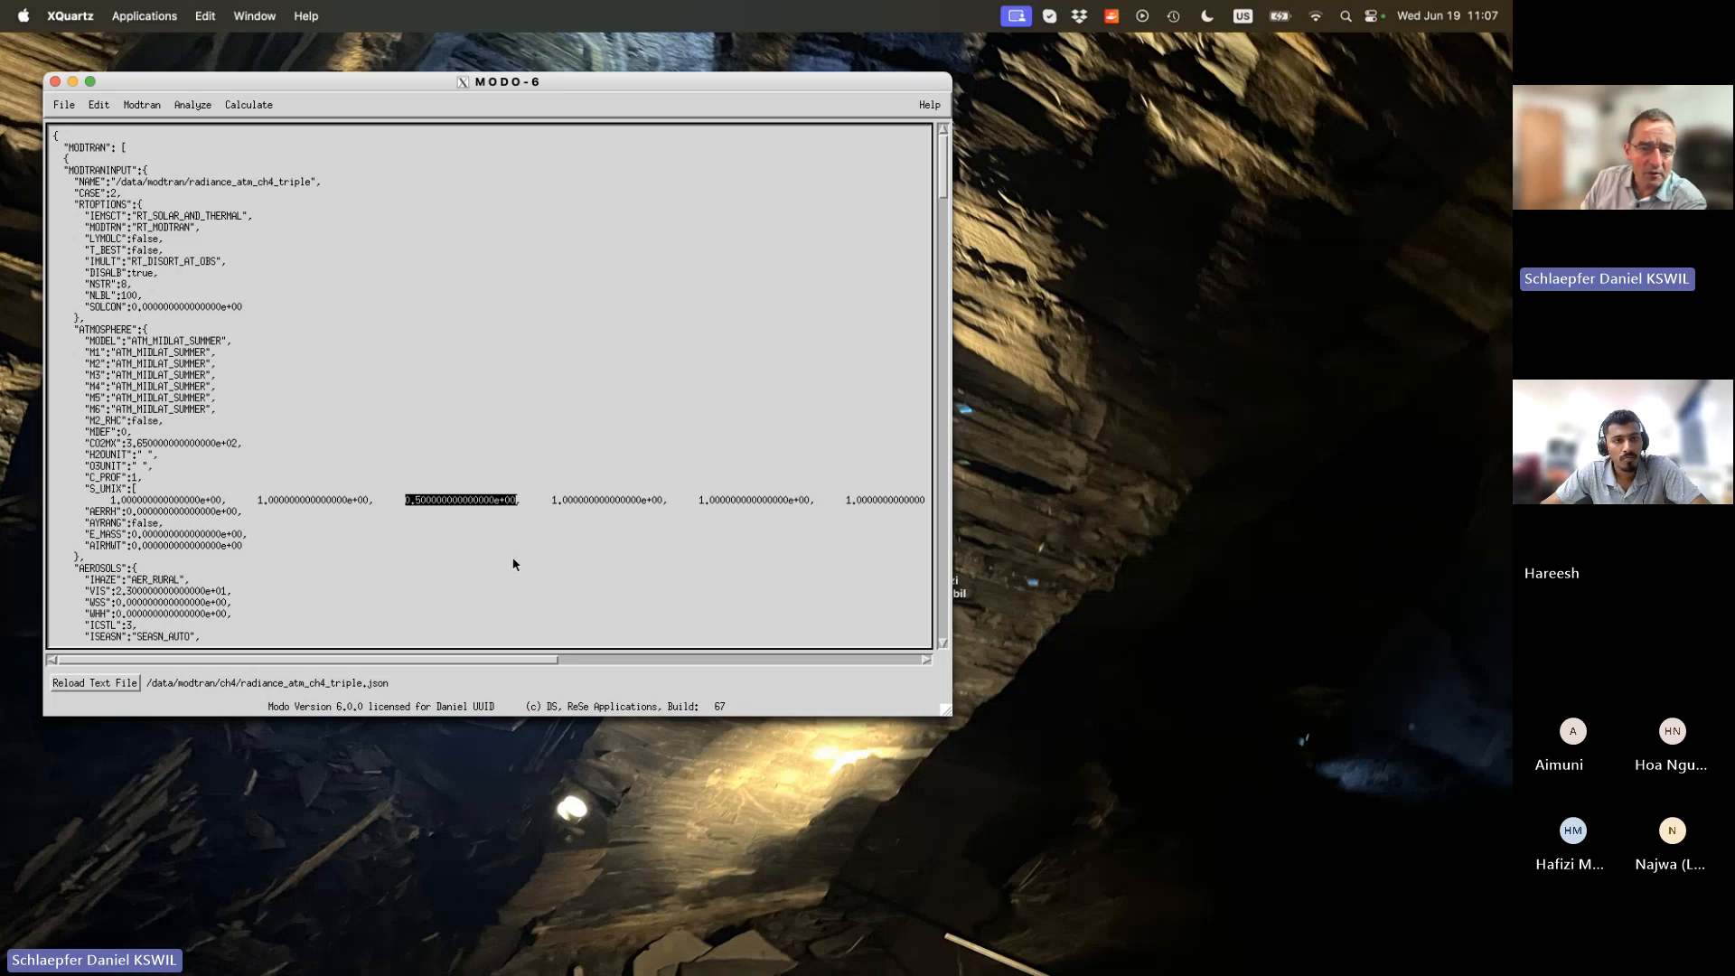
{"action": "left_click", "coordinate": [419, 509]}
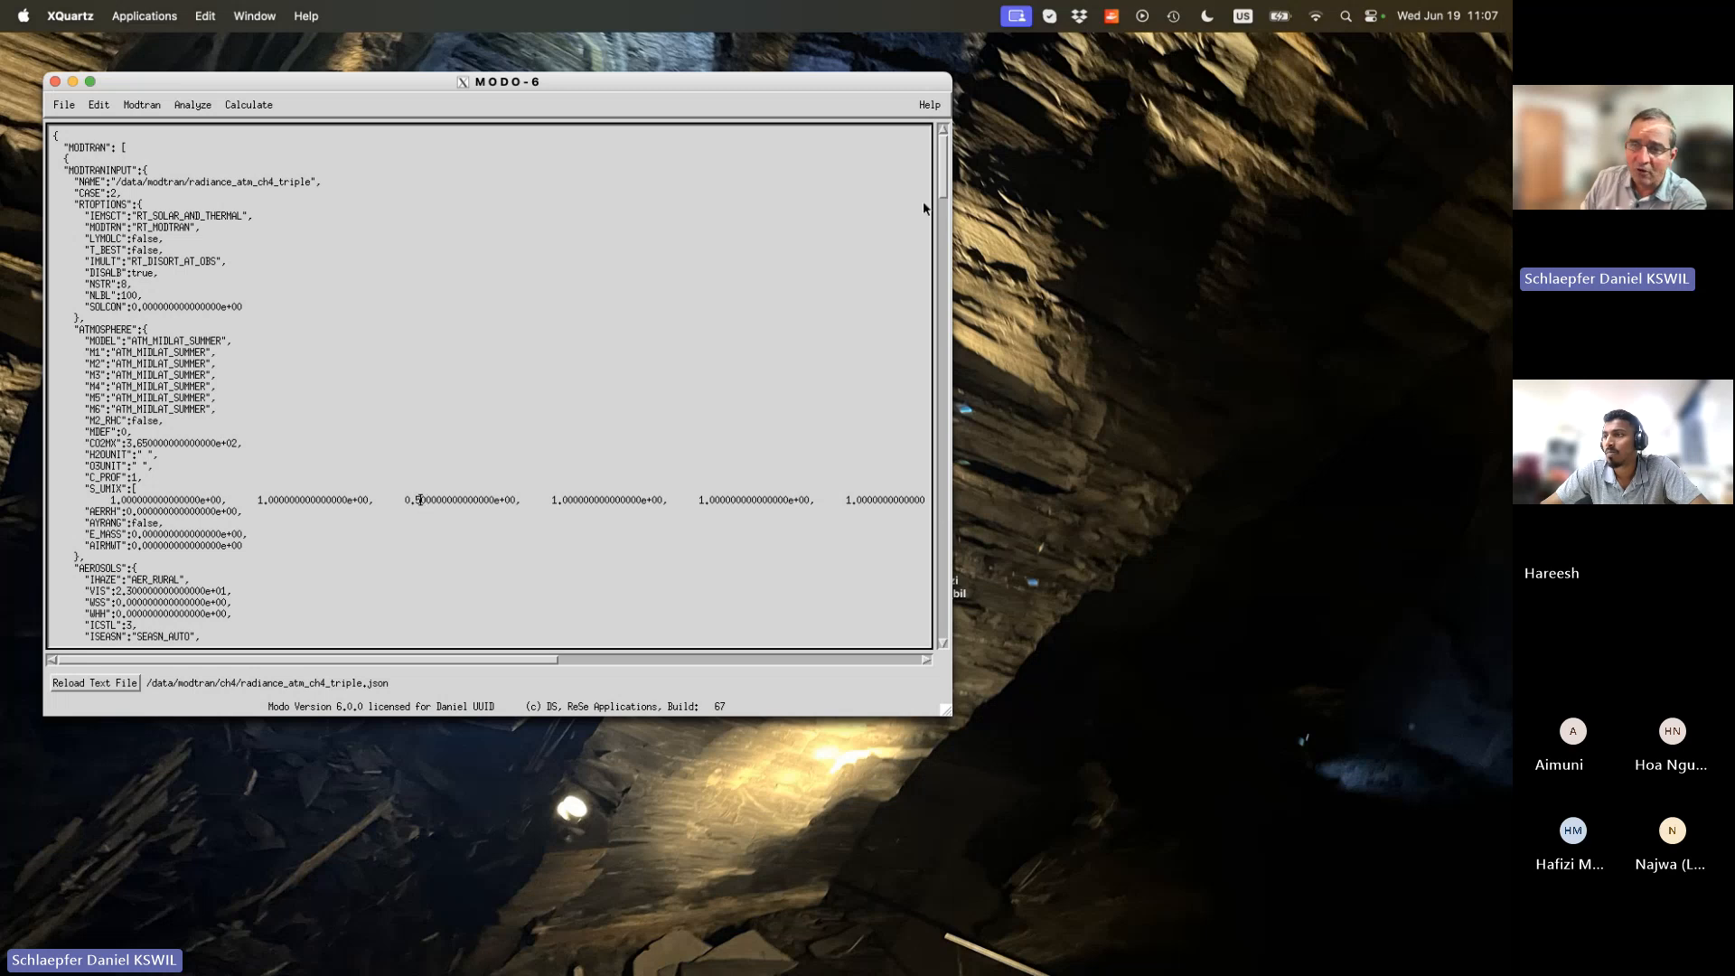
Review the successive MODTRANINPUT blocks through case 4, checking the third S_UMIX factor in the last one.
{"action": "mouse_move", "coordinate": [945, 188]}
{"action": "left_mouse_down"}
{"action": "mouse_move", "coordinate": [941, 262]}
{"action": "mouse_move", "coordinate": [940, 145]}
{"action": "mouse_move", "coordinate": [942, 354]}
{"action": "mouse_move", "coordinate": [926, 183]}
{"action": "left_mouse_up"}
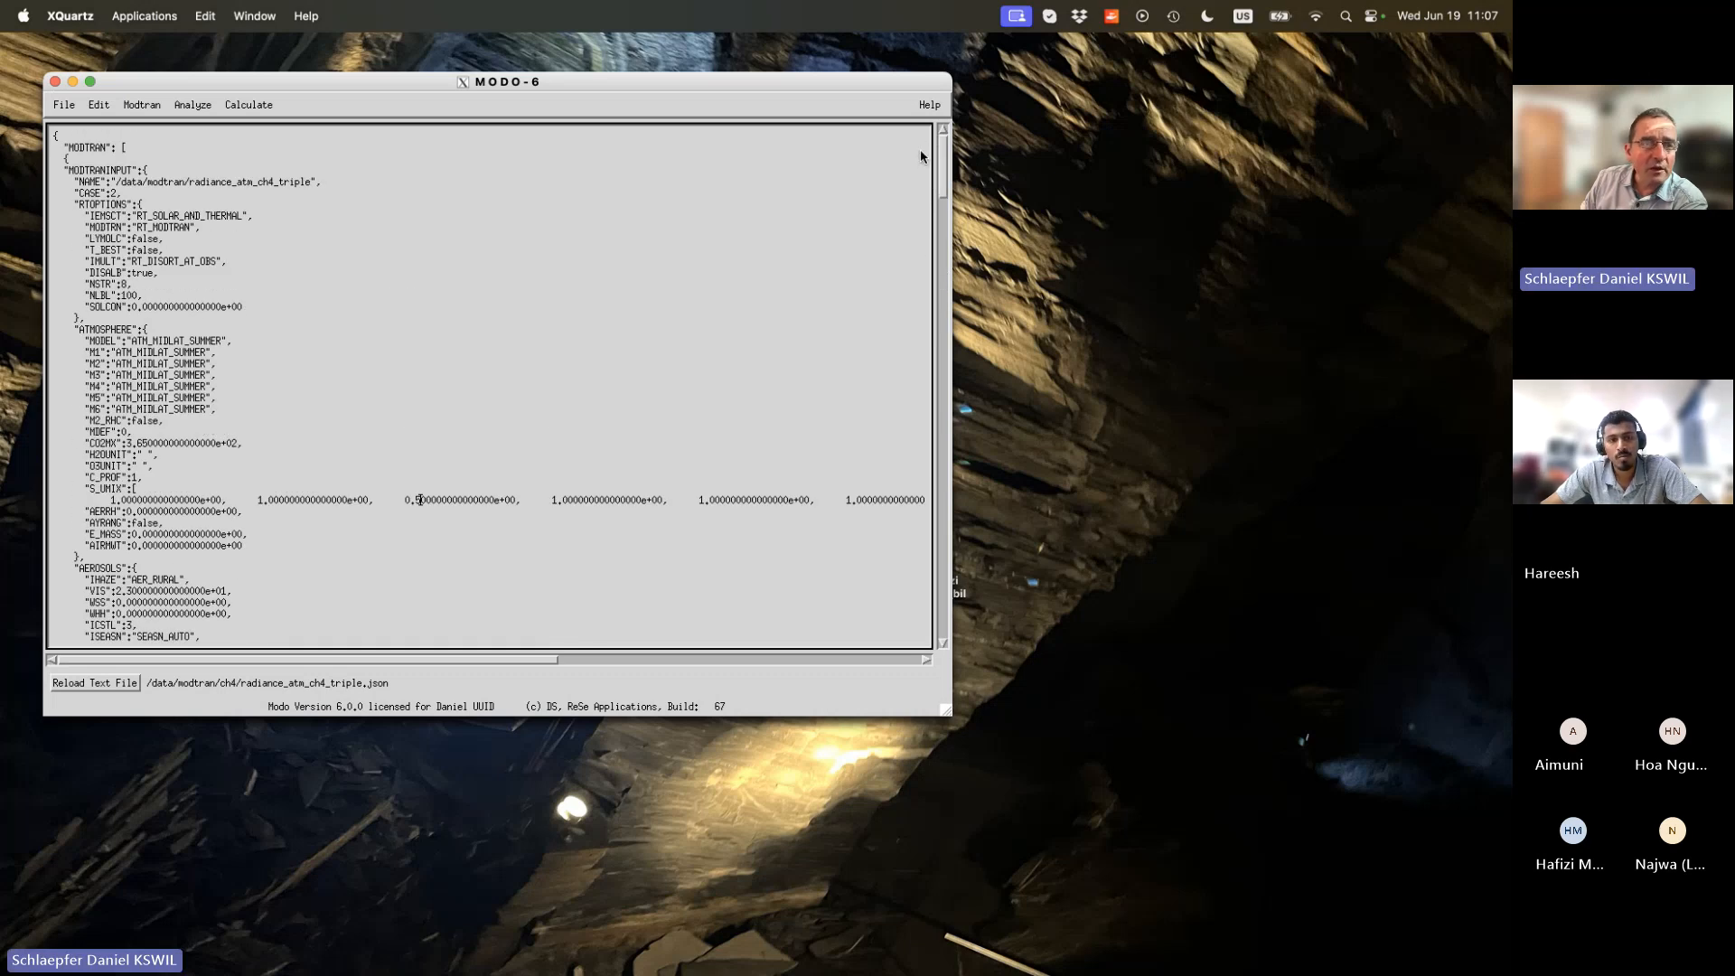
{"action": "left_click_drag", "start_coordinate": [54, 149], "coordinate": [142, 149]}
{"action": "left_click", "coordinate": [59, 150]}
{"action": "mouse_move", "coordinate": [941, 158]}
{"action": "left_mouse_down"}
{"action": "mouse_move", "coordinate": [953, 318]}
{"action": "mouse_move", "coordinate": [937, 131]}
{"action": "left_mouse_up"}
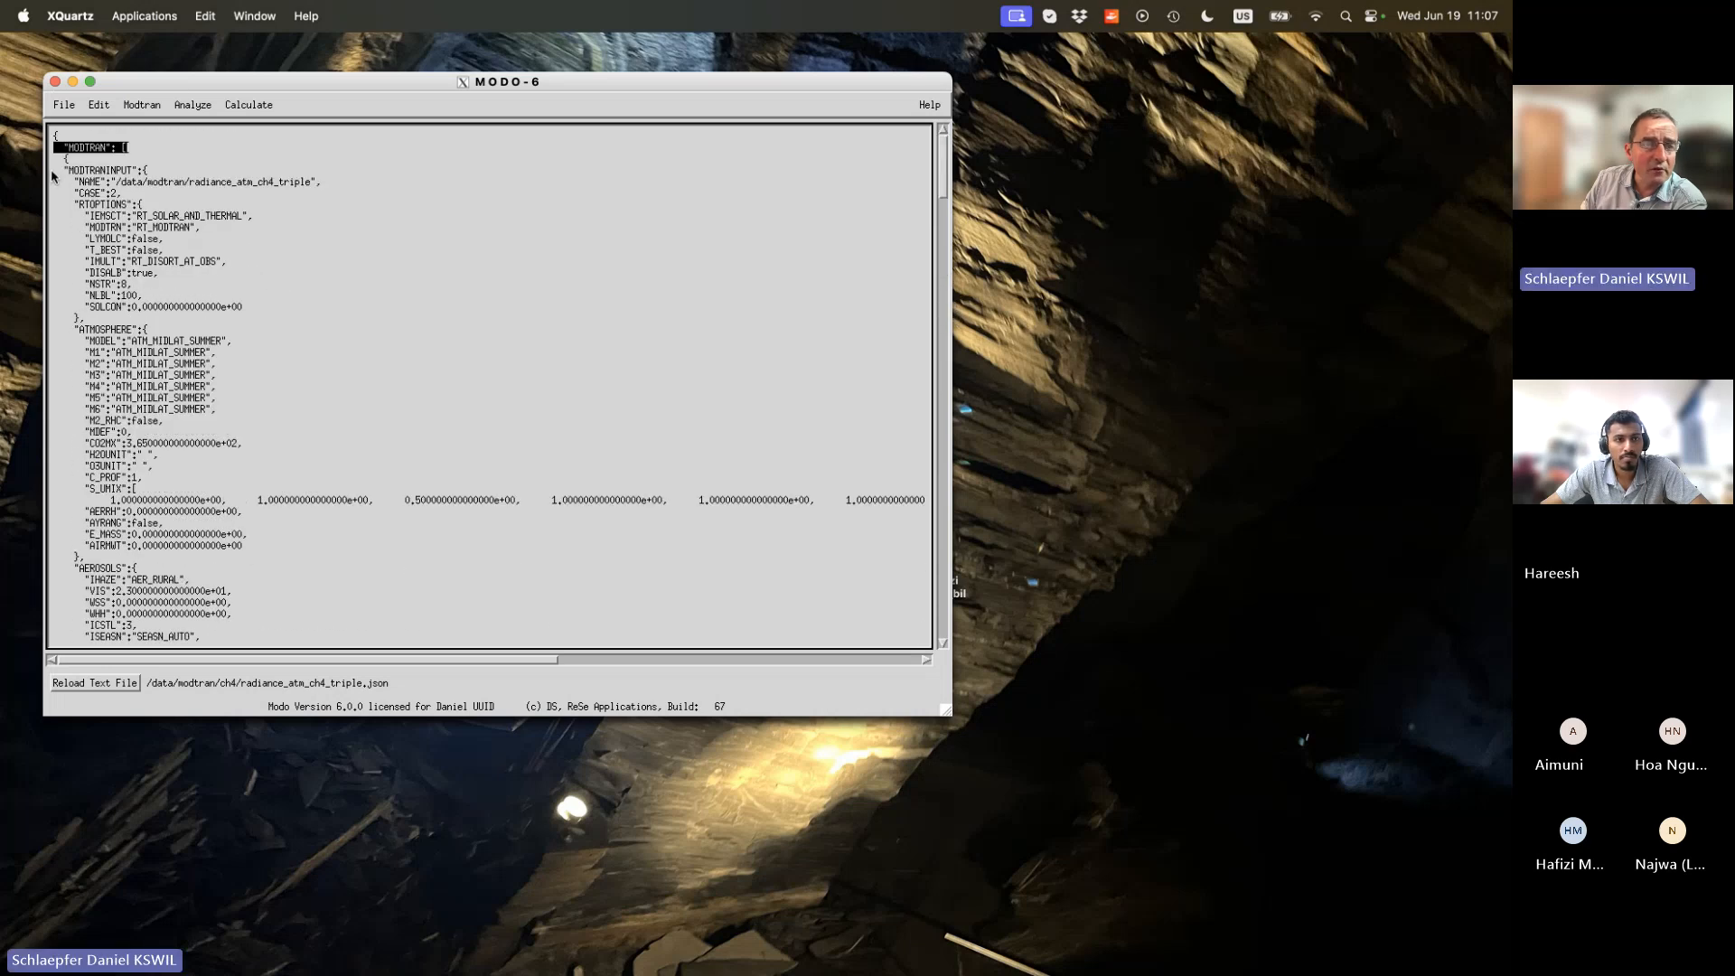
{"action": "triple_click", "coordinate": [52, 174]}
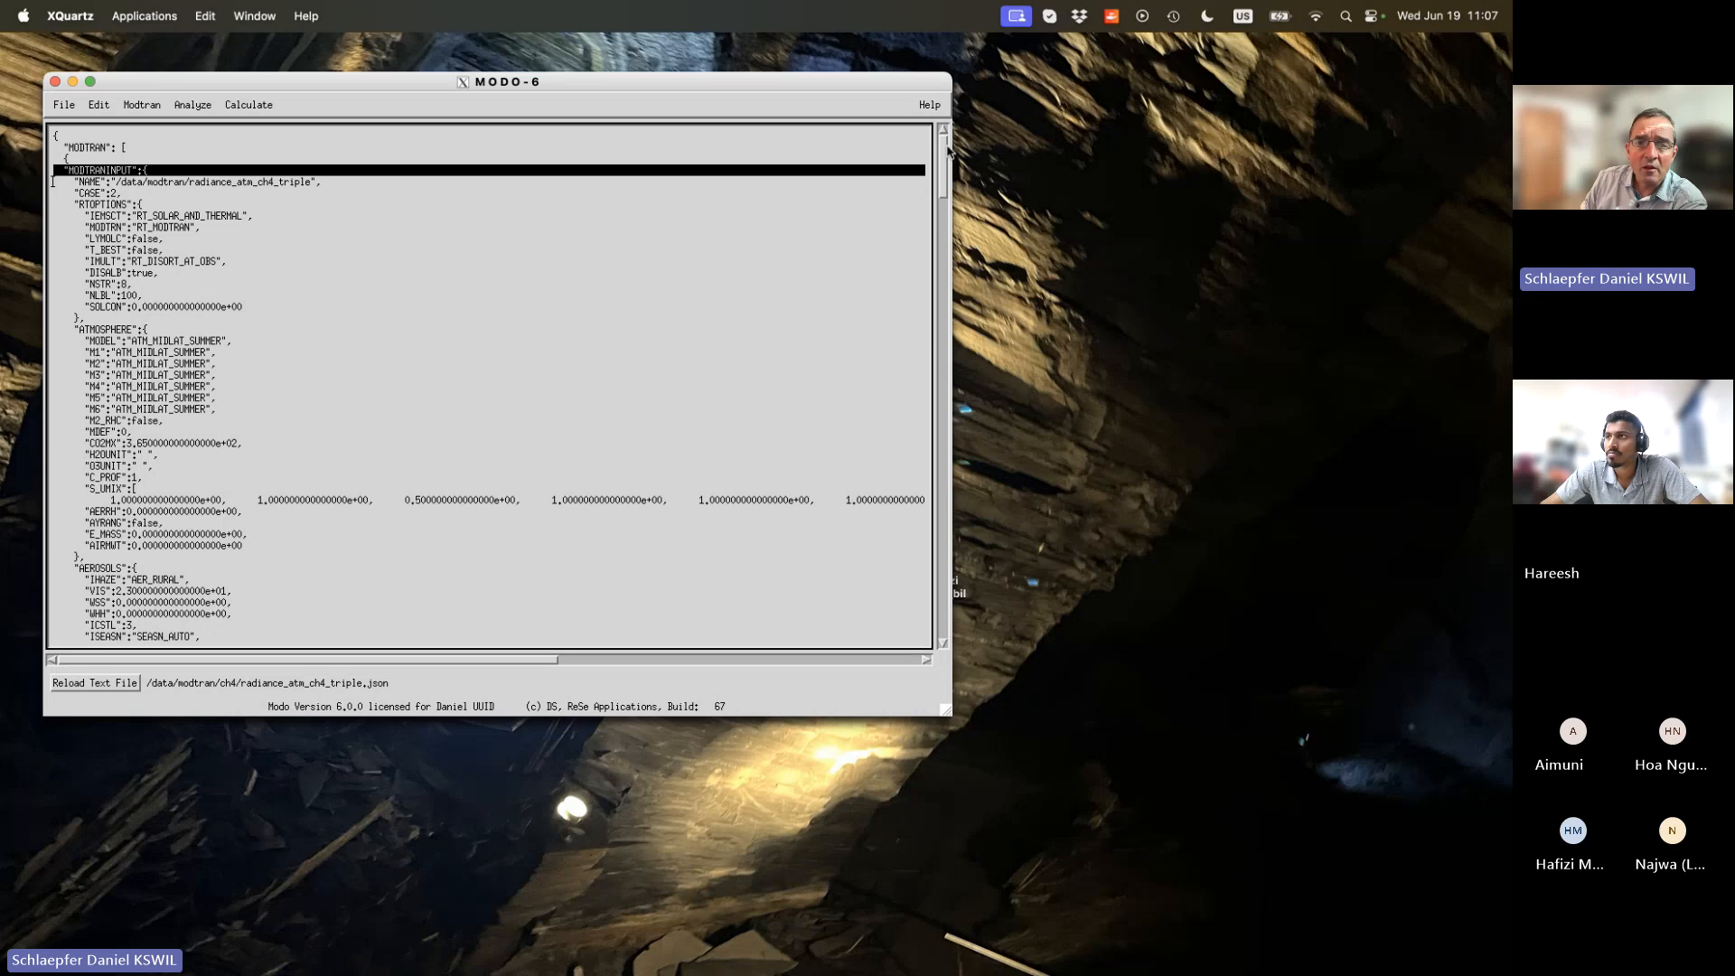
{"action": "left_click_drag", "start_coordinate": [945, 161], "coordinate": [945, 284]}
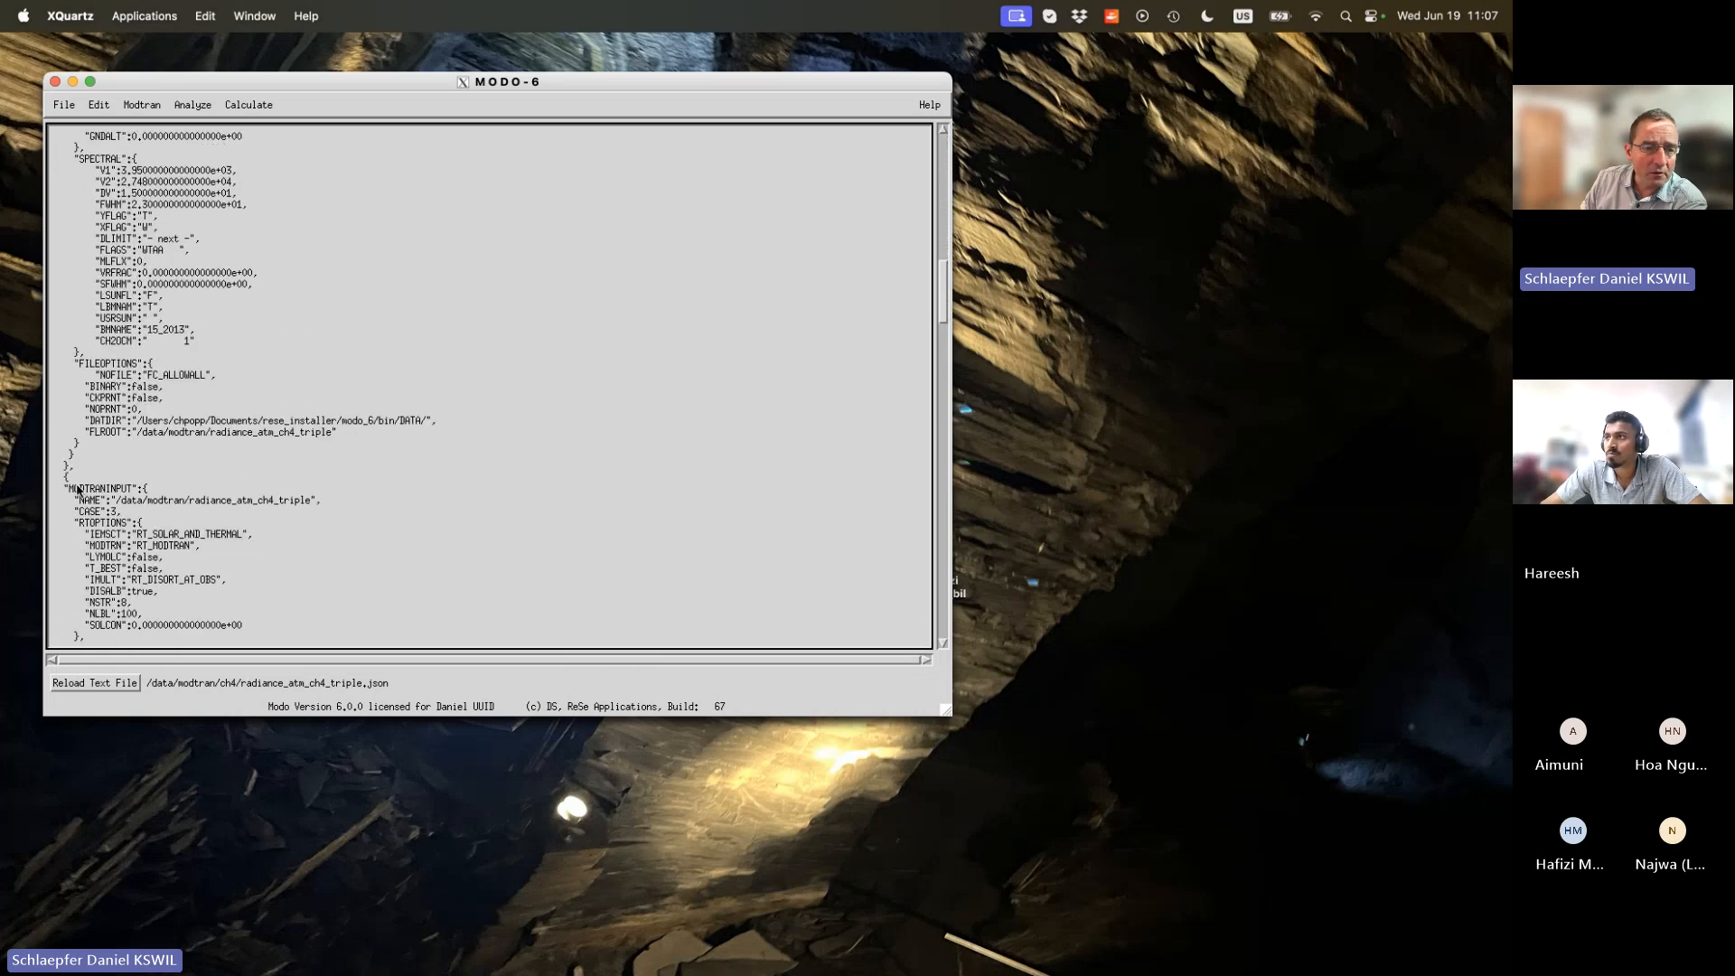
{"action": "left_click_drag", "start_coordinate": [56, 490], "coordinate": [54, 499]}
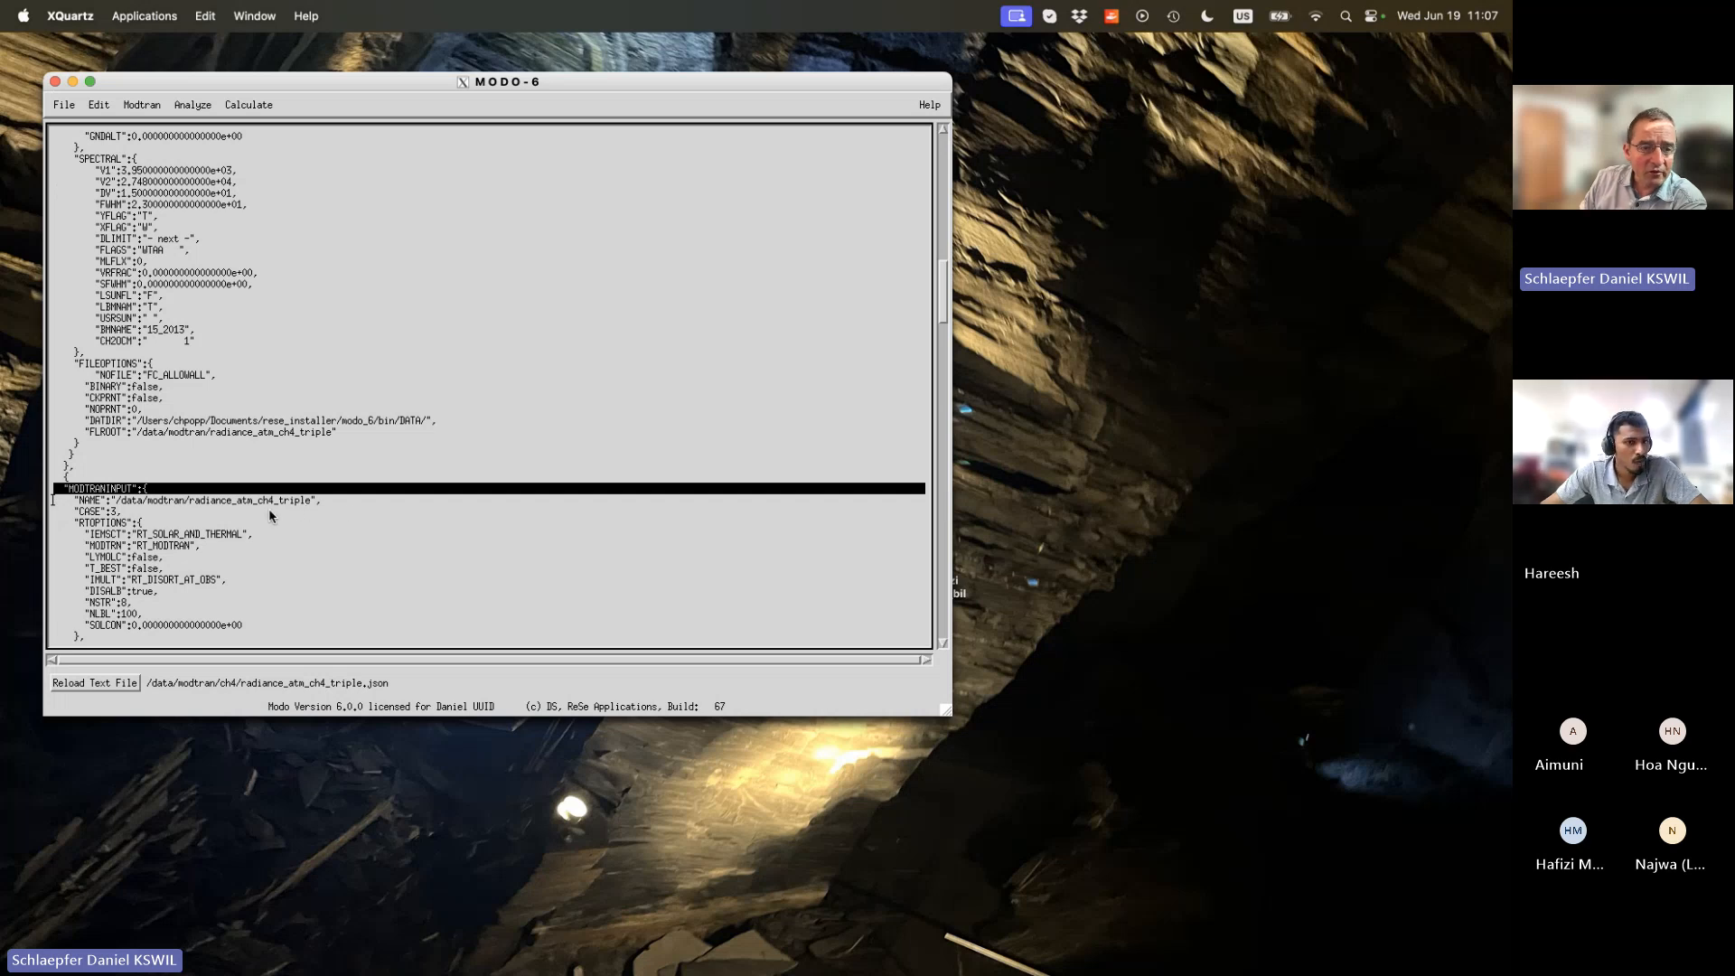
{"action": "scroll", "coordinate": [268, 508], "scroll_direction": "down", "scroll_amount": 3}
{"action": "scroll", "coordinate": [269, 515], "scroll_direction": "down", "scroll_amount": 5}
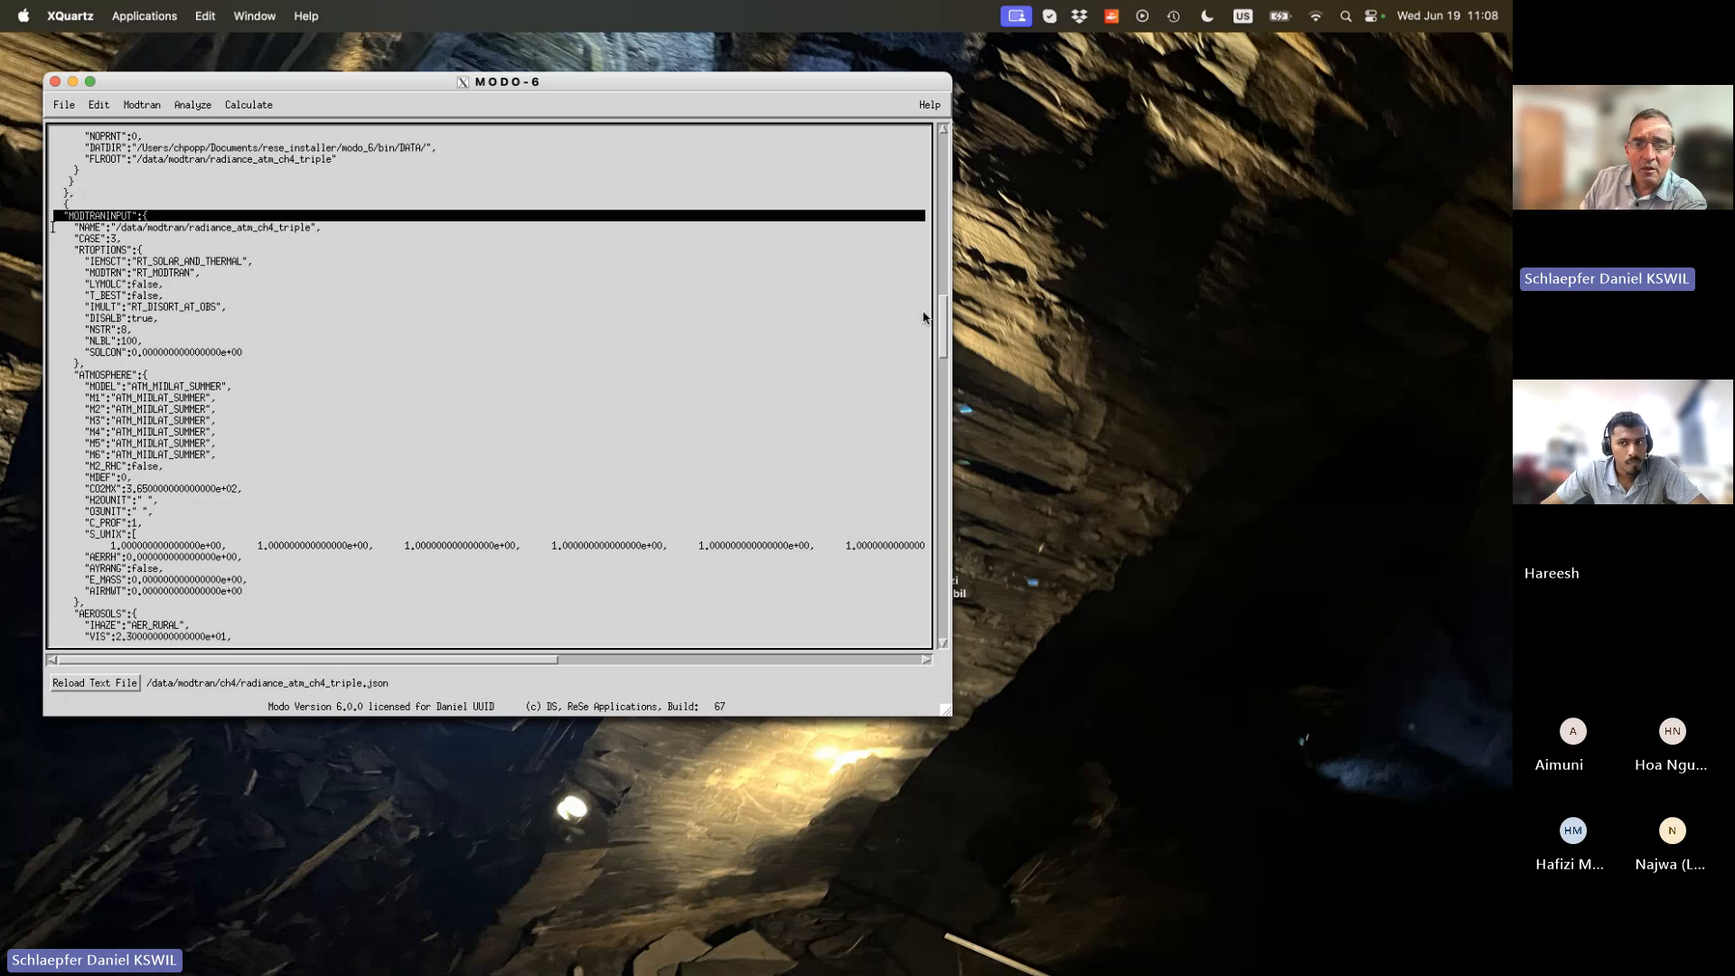
{"action": "left_click_drag", "start_coordinate": [953, 318], "coordinate": [951, 484]}
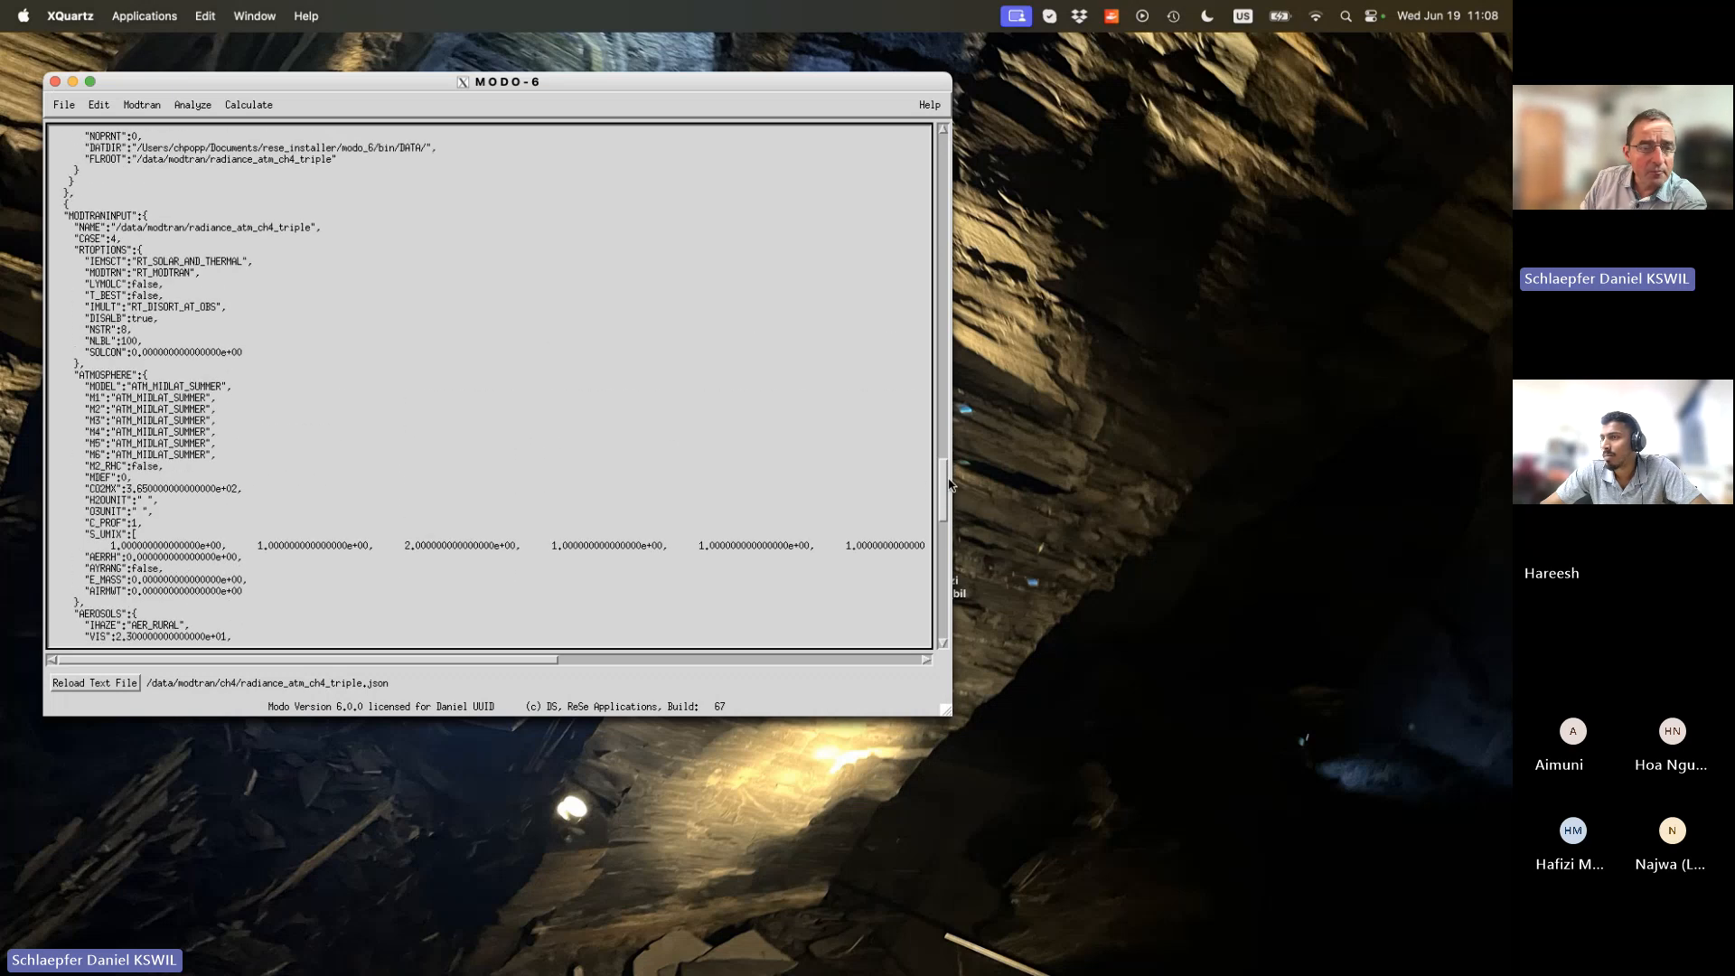
{"action": "left_click_drag", "start_coordinate": [52, 217], "coordinate": [52, 242]}
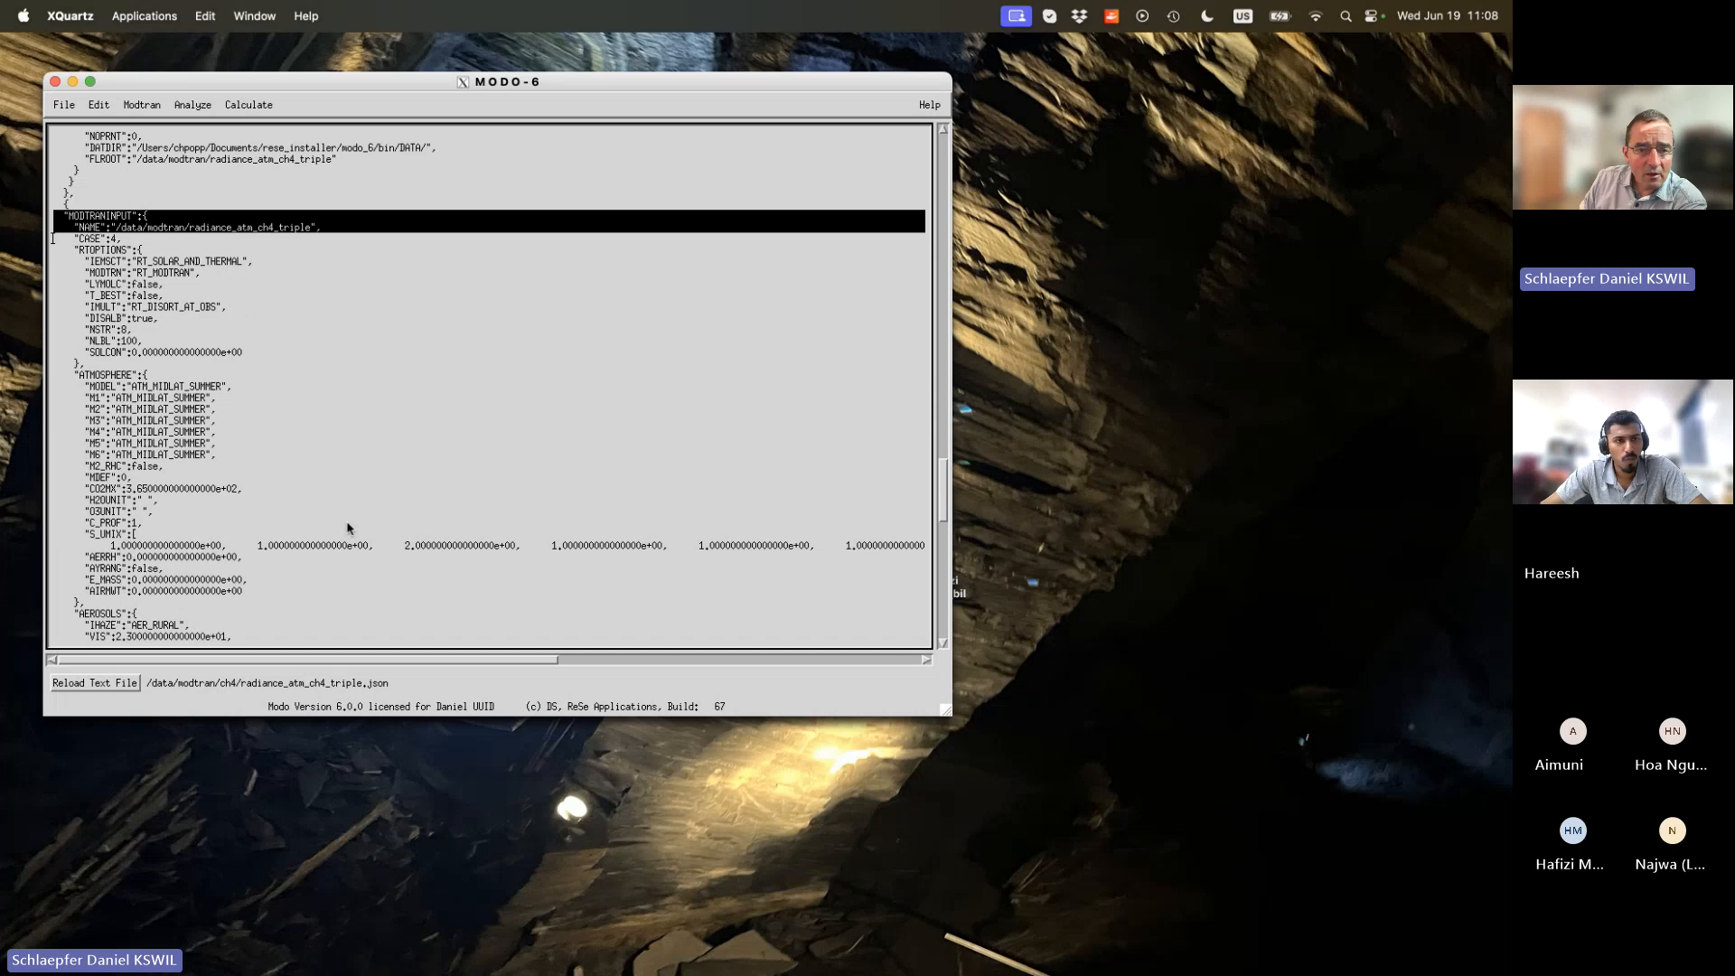
{"action": "left_click_drag", "start_coordinate": [404, 546], "coordinate": [518, 549]}
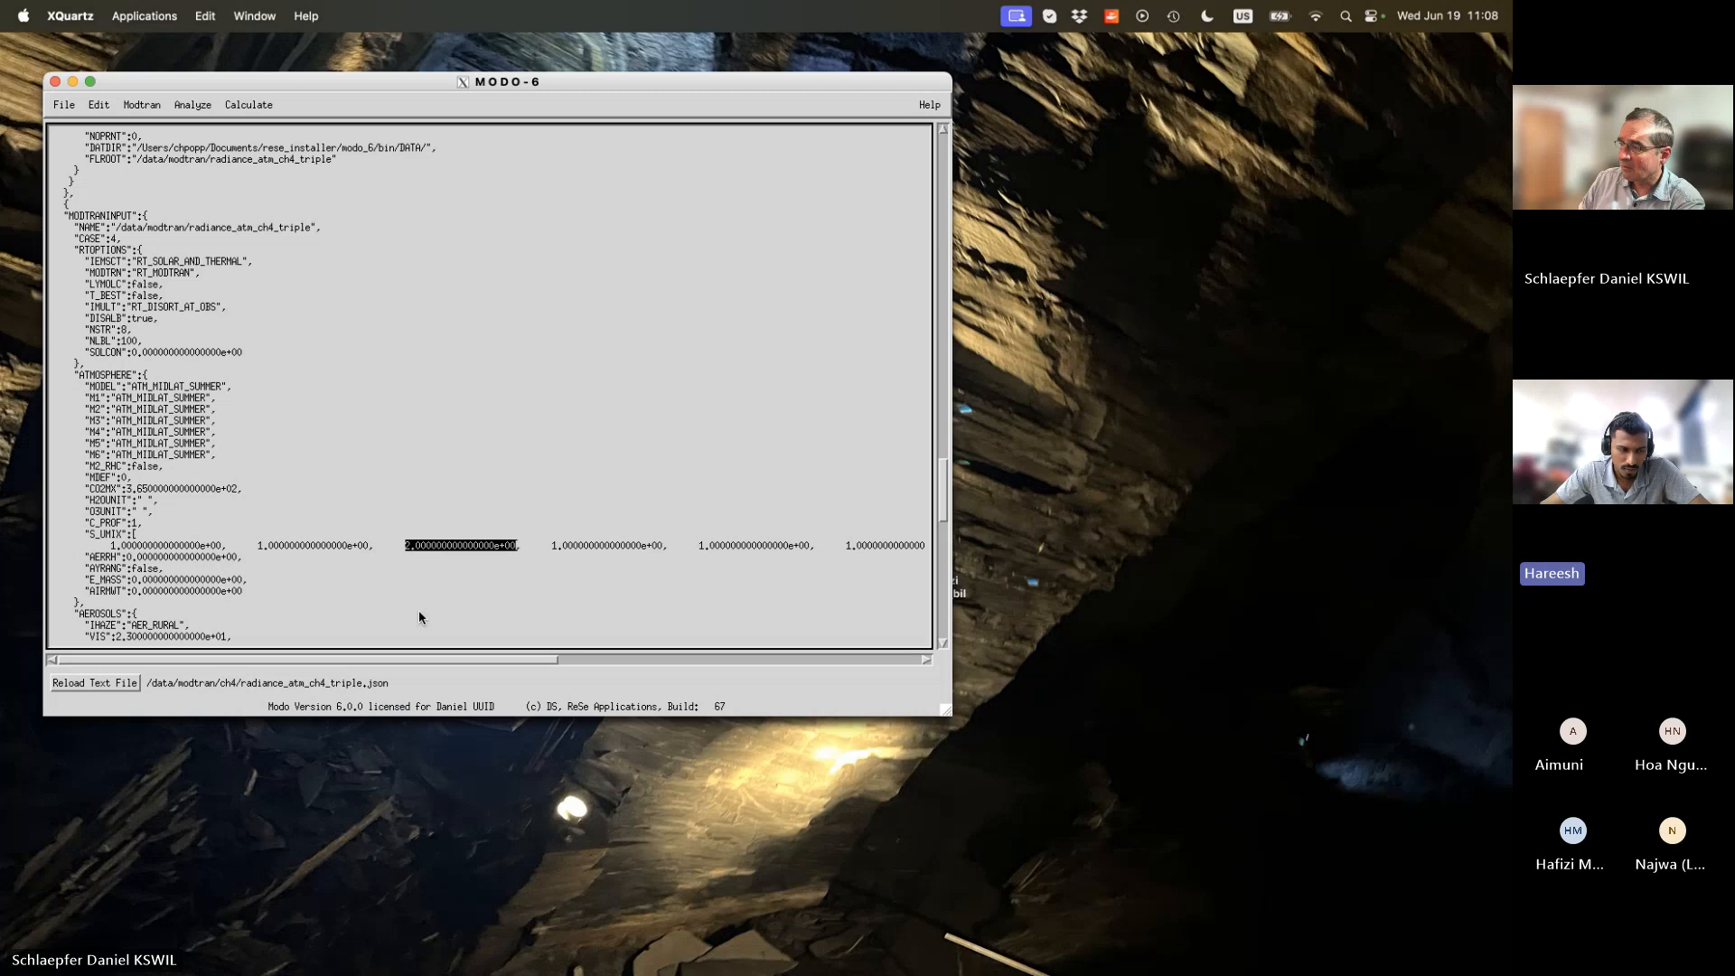
{"action": "left_click_drag", "start_coordinate": [404, 546], "coordinate": [515, 548]}
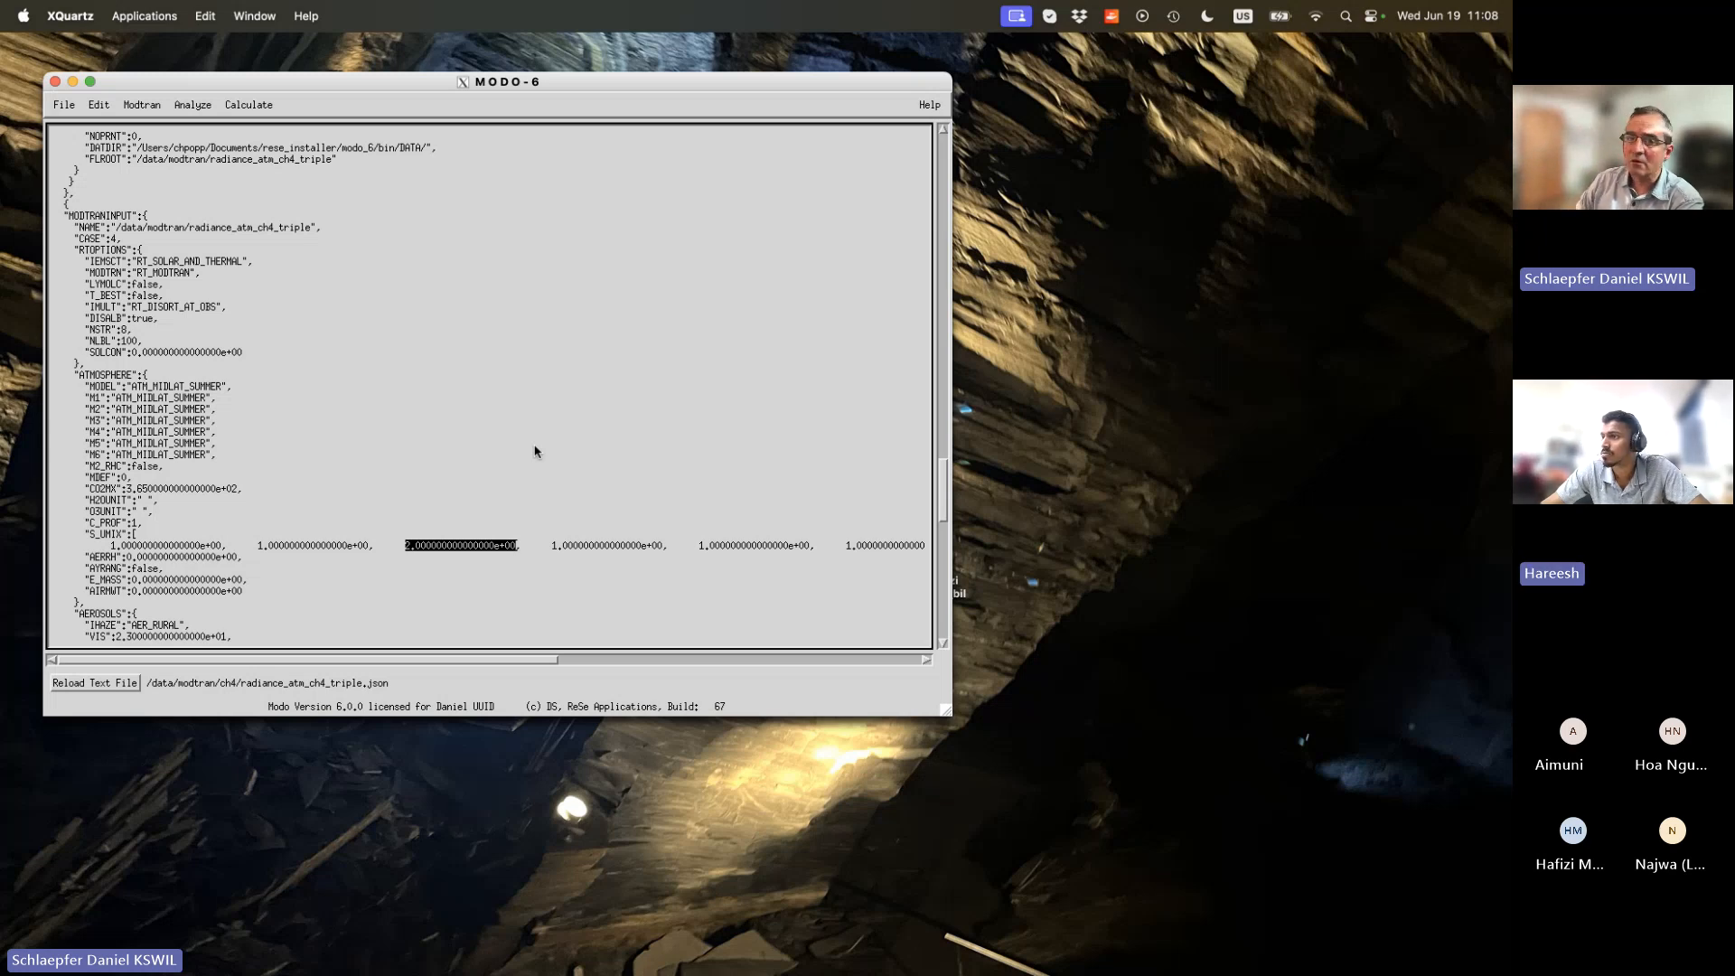
Compare the first MODTRANINPUT block with the case 4 block, including the first and third S_UMIX factors.
{"action": "left_click_drag", "start_coordinate": [942, 489], "coordinate": [931, 161]}
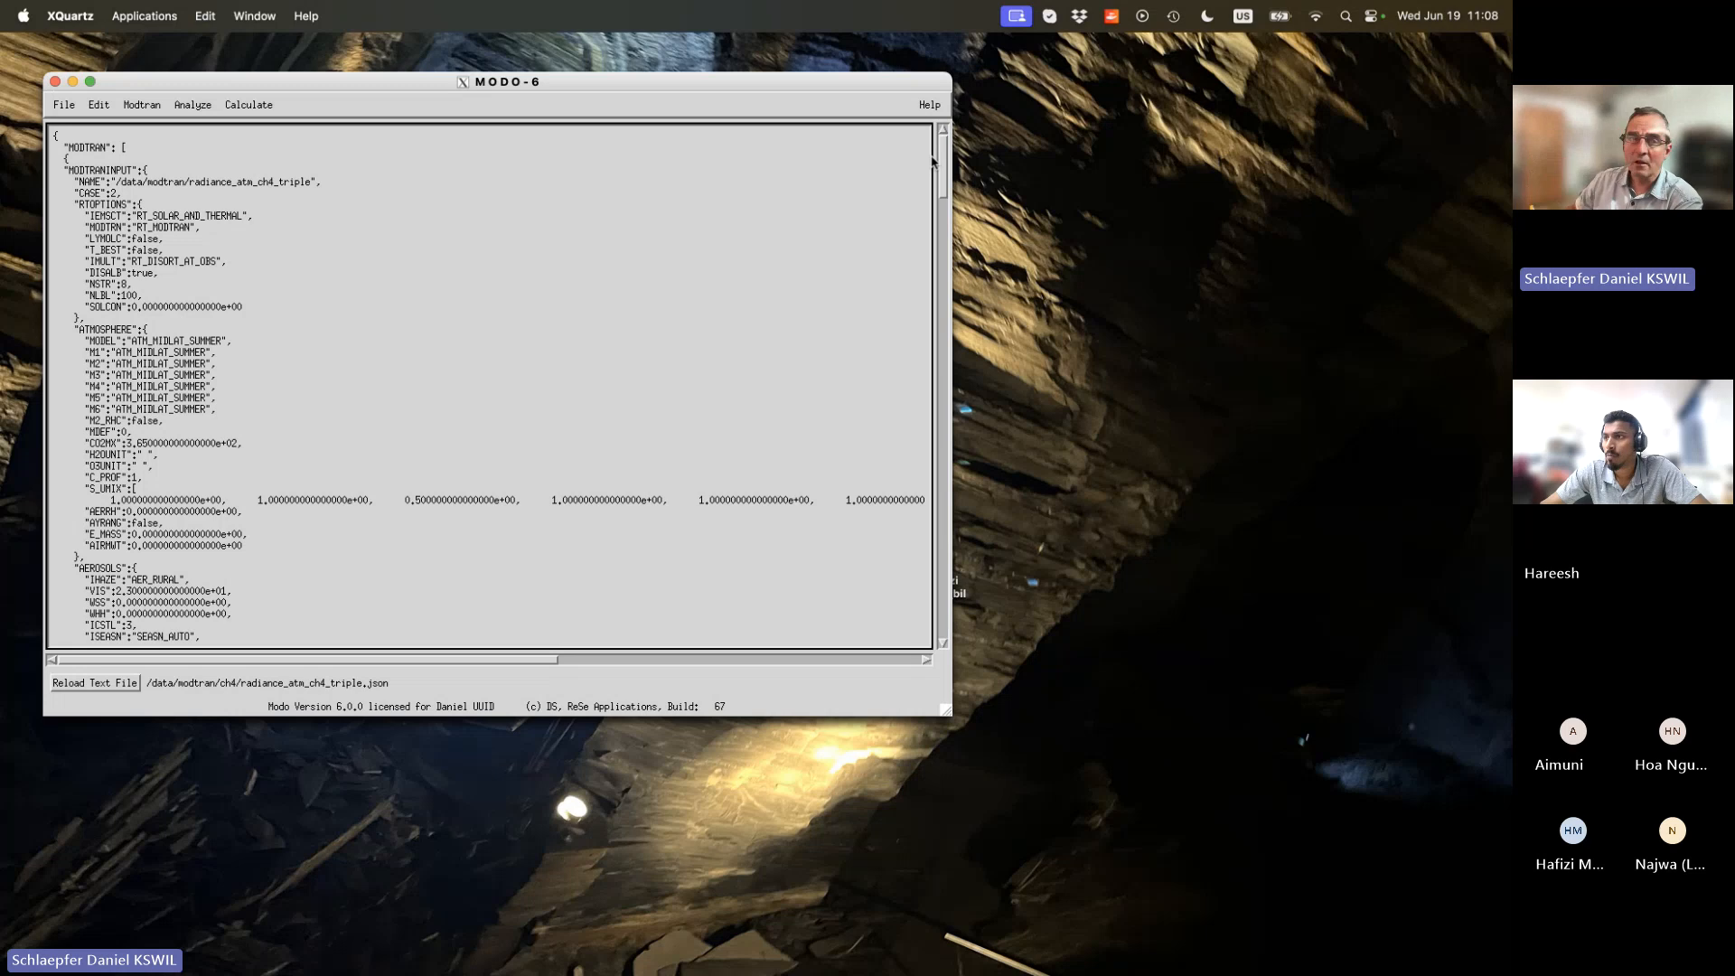
{"action": "left_click_drag", "start_coordinate": [51, 170], "coordinate": [65, 314]}
{"action": "scroll", "coordinate": [65, 314], "scroll_direction": "down", "scroll_amount": 20}
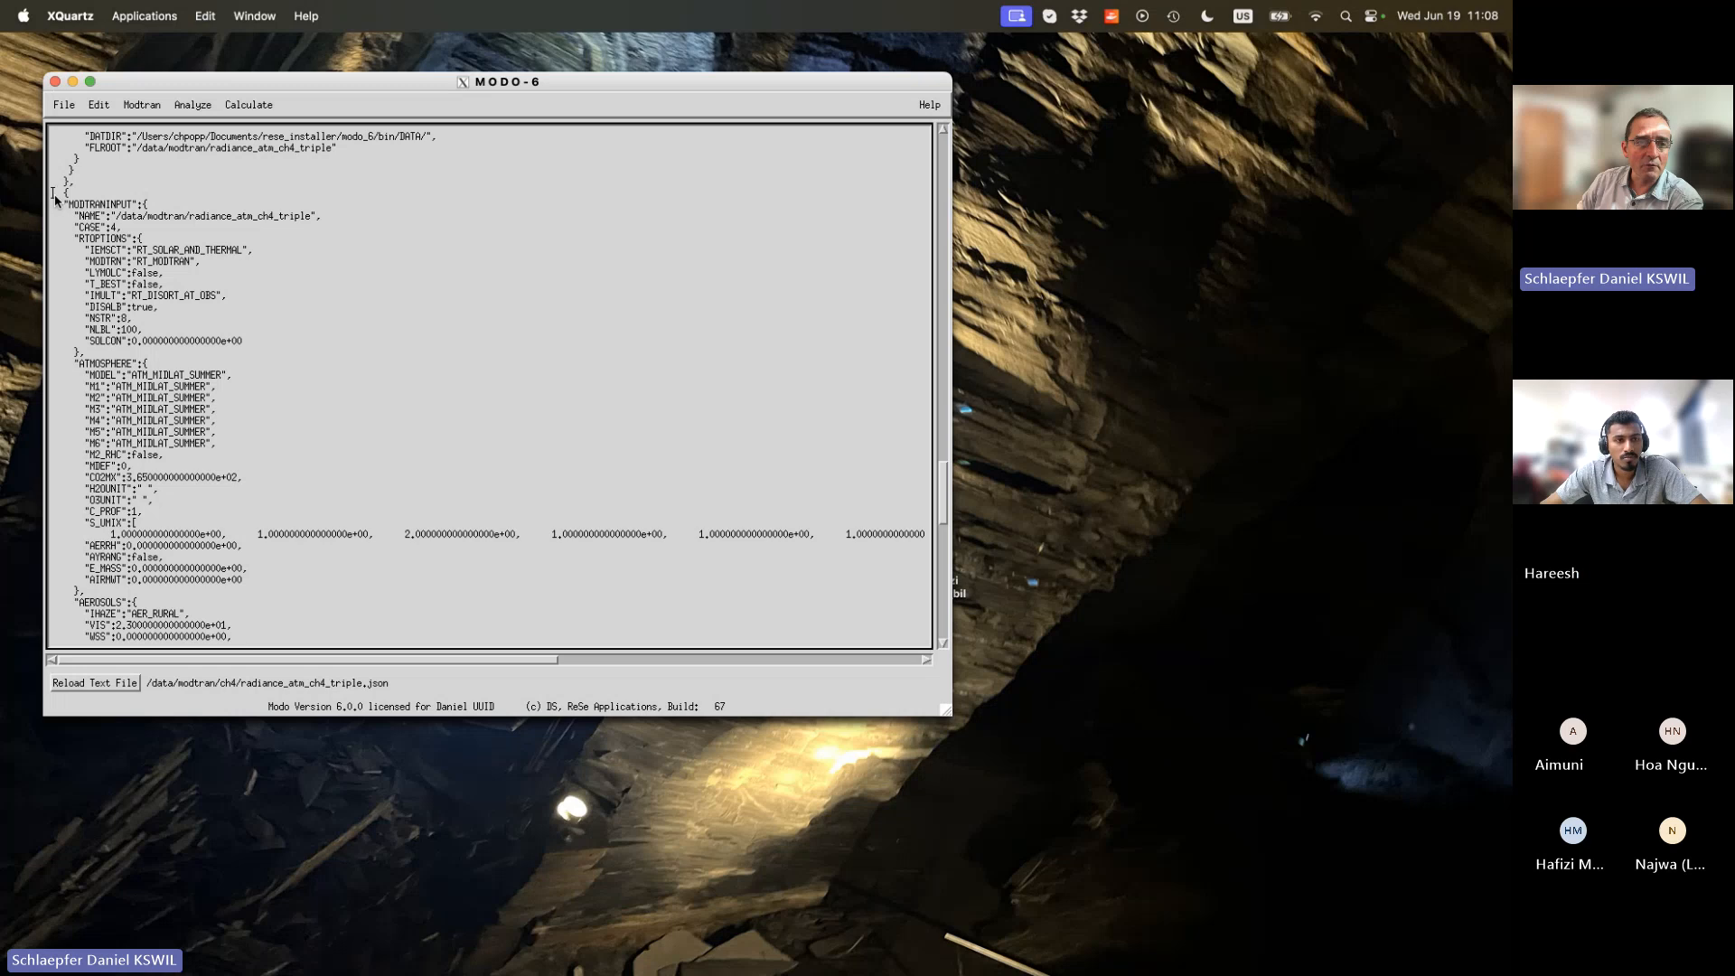
{"action": "left_click_drag", "start_coordinate": [54, 193], "coordinate": [54, 273]}
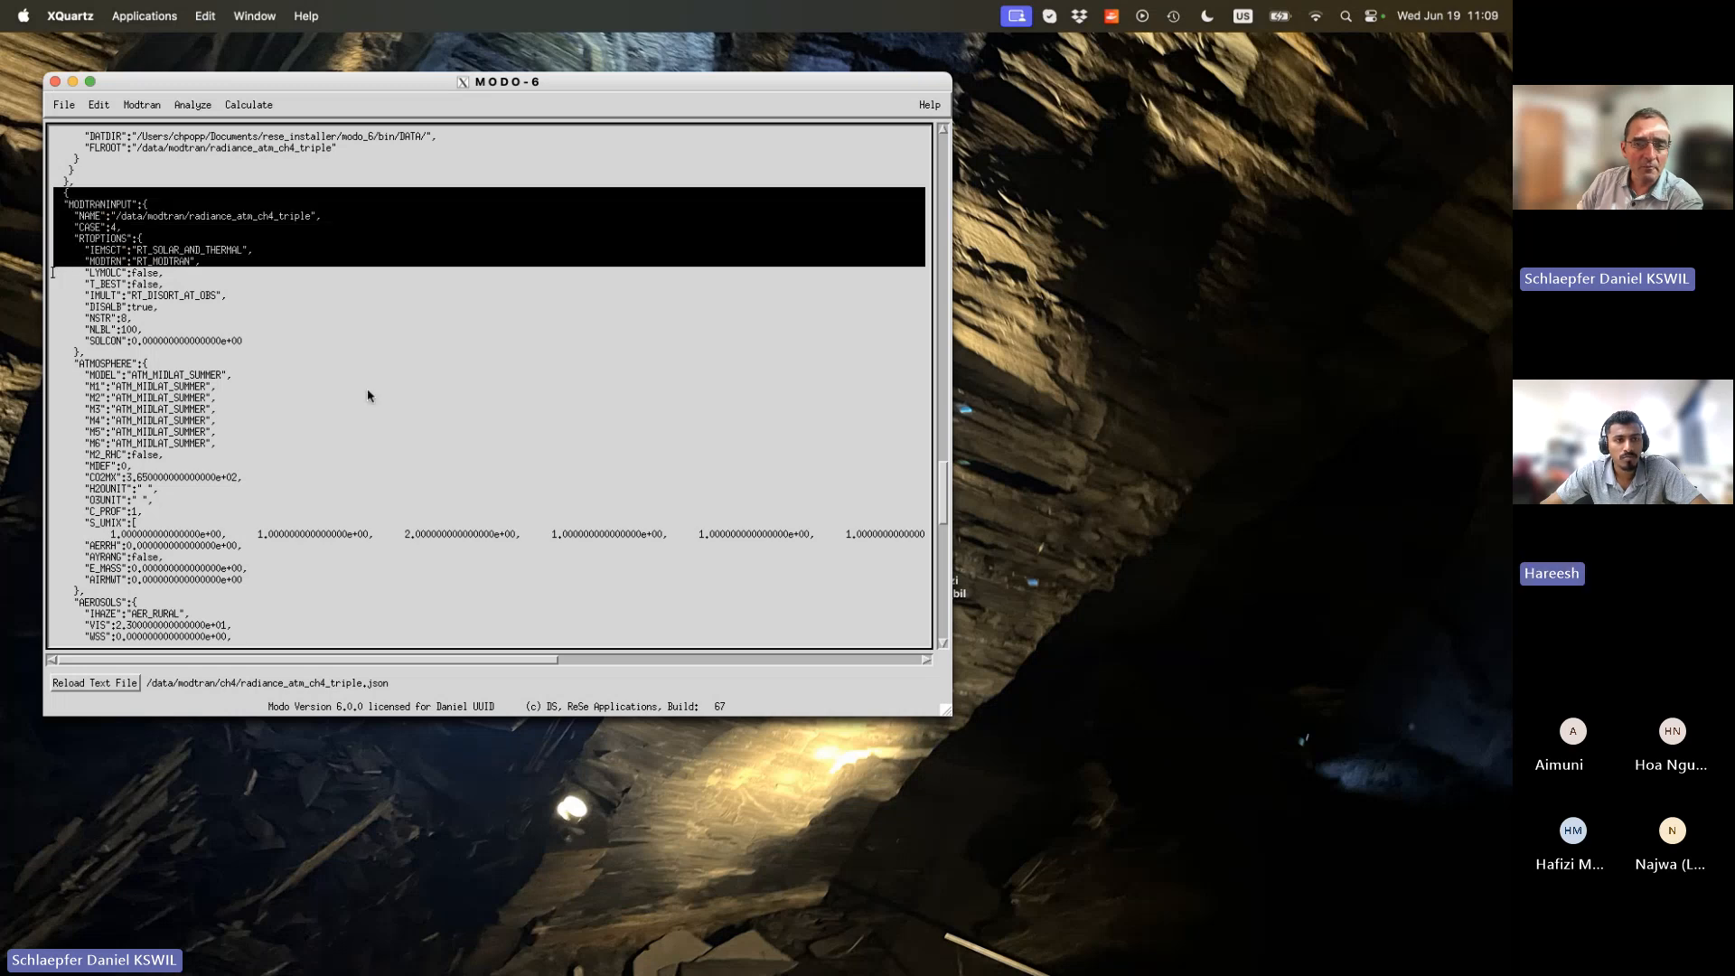
{"action": "left_click", "coordinate": [141, 105]}
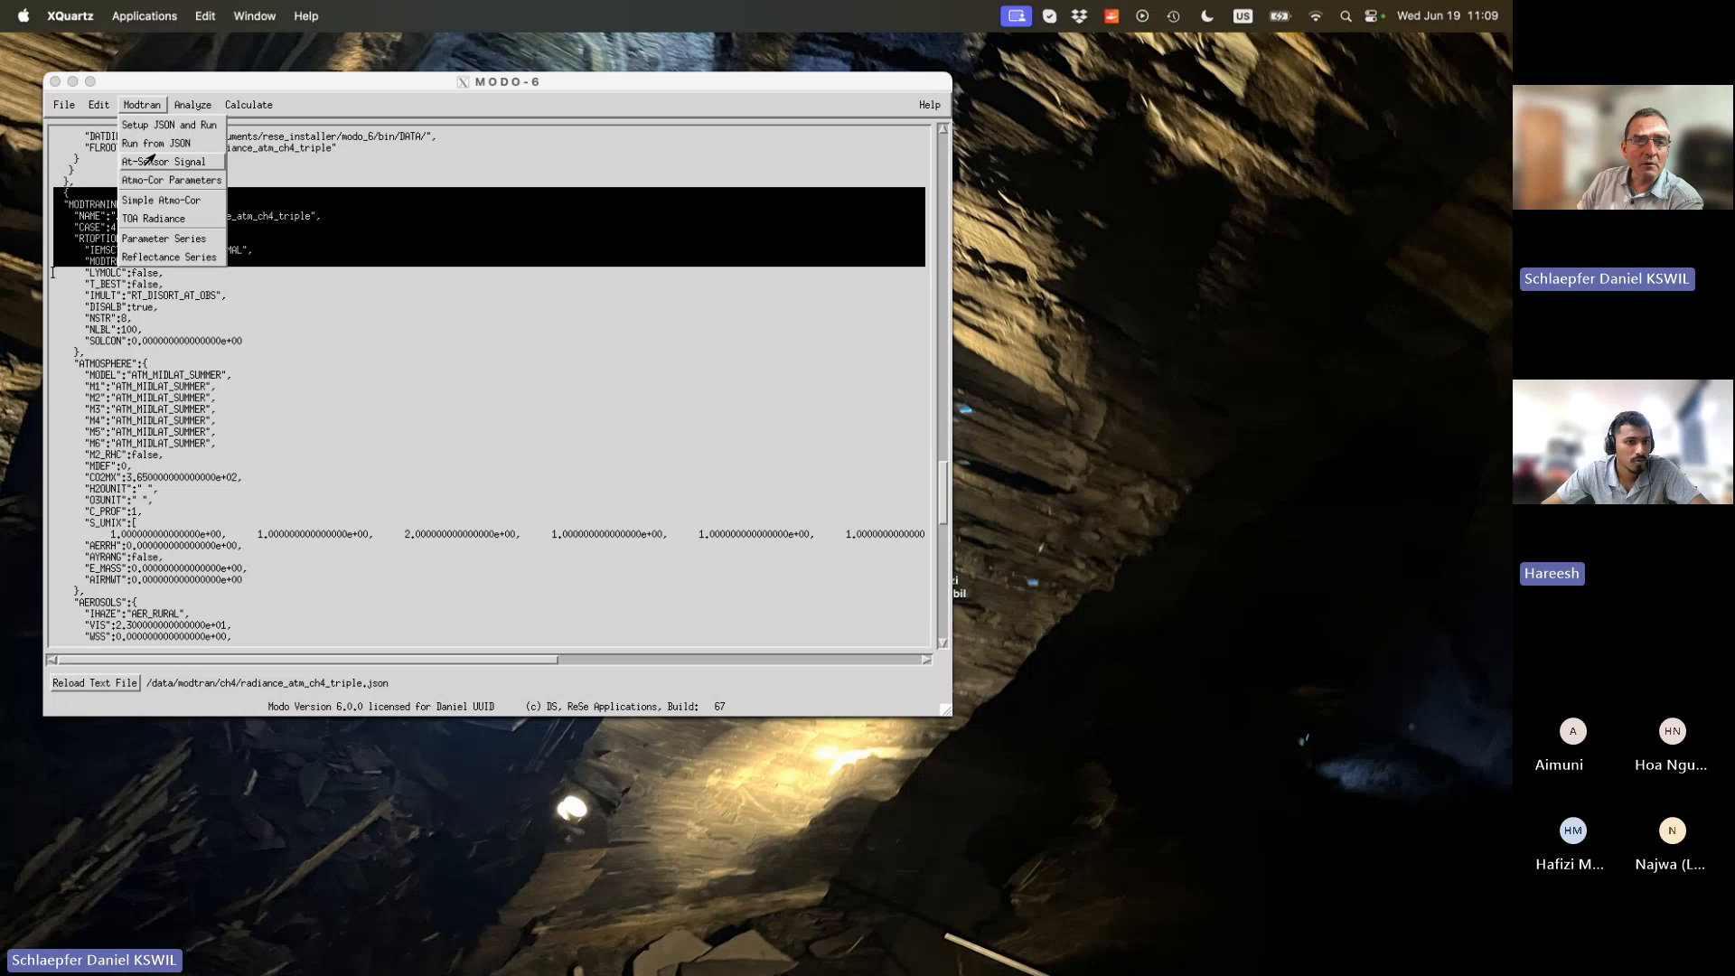
{"action": "left_click", "coordinate": [310, 131]}
{"action": "left_click", "coordinate": [237, 206]}
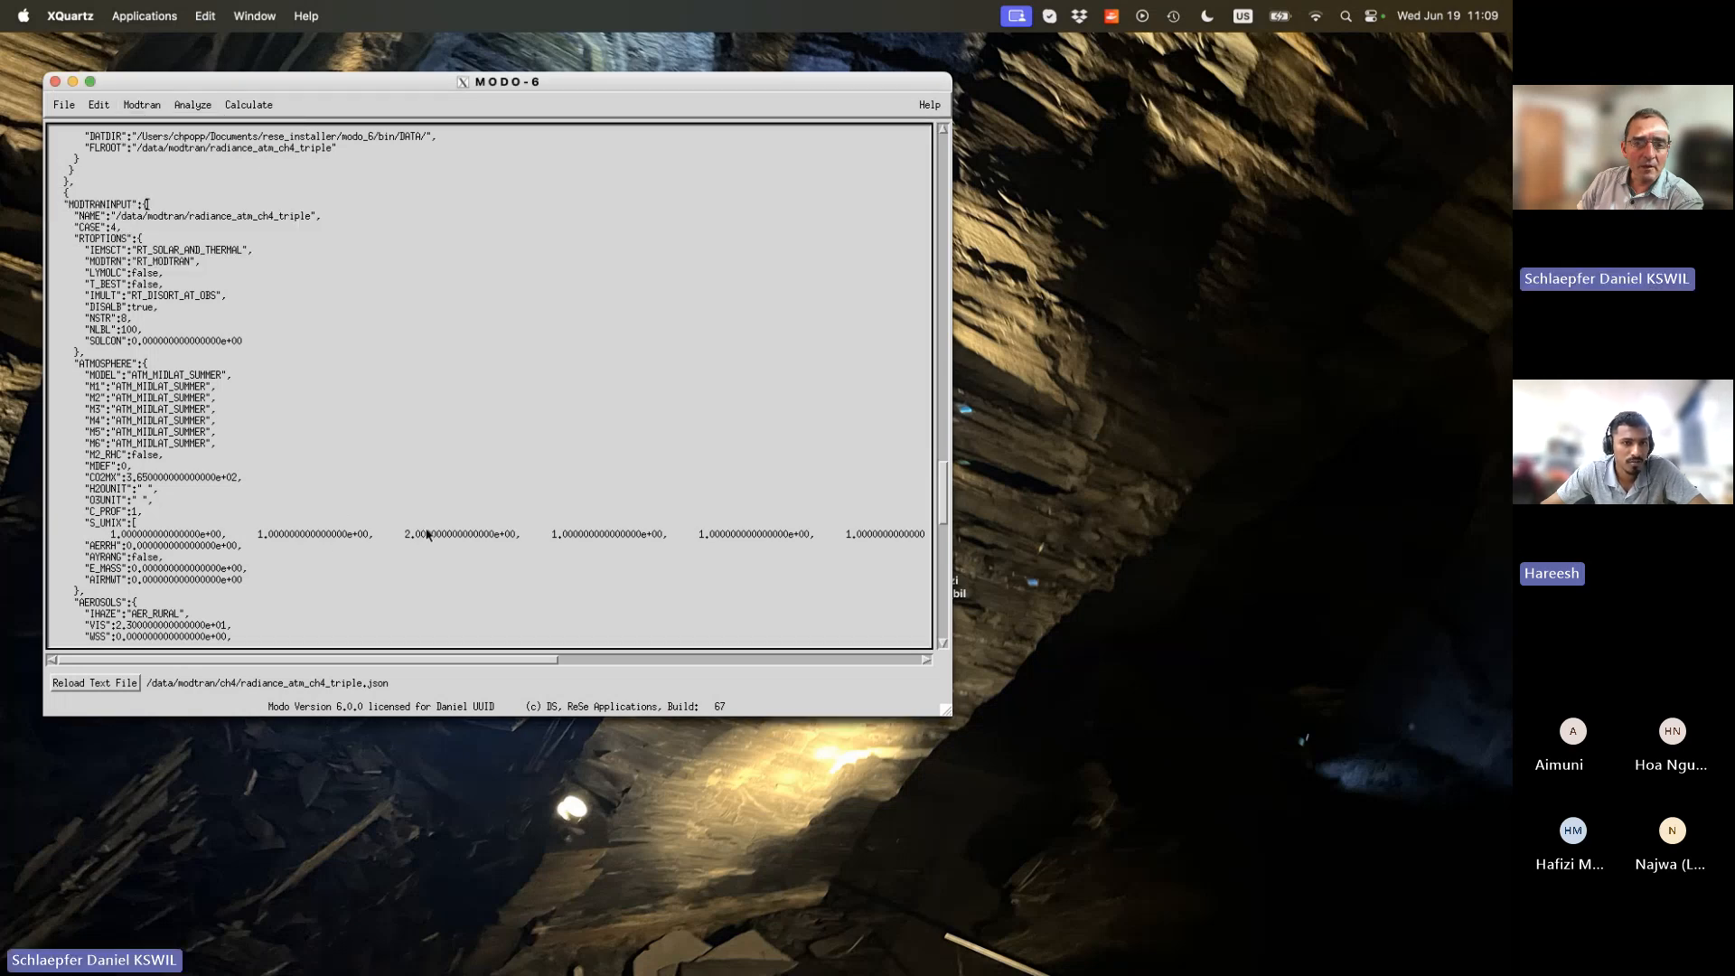
{"action": "left_click_drag", "start_coordinate": [411, 535], "coordinate": [517, 537]}
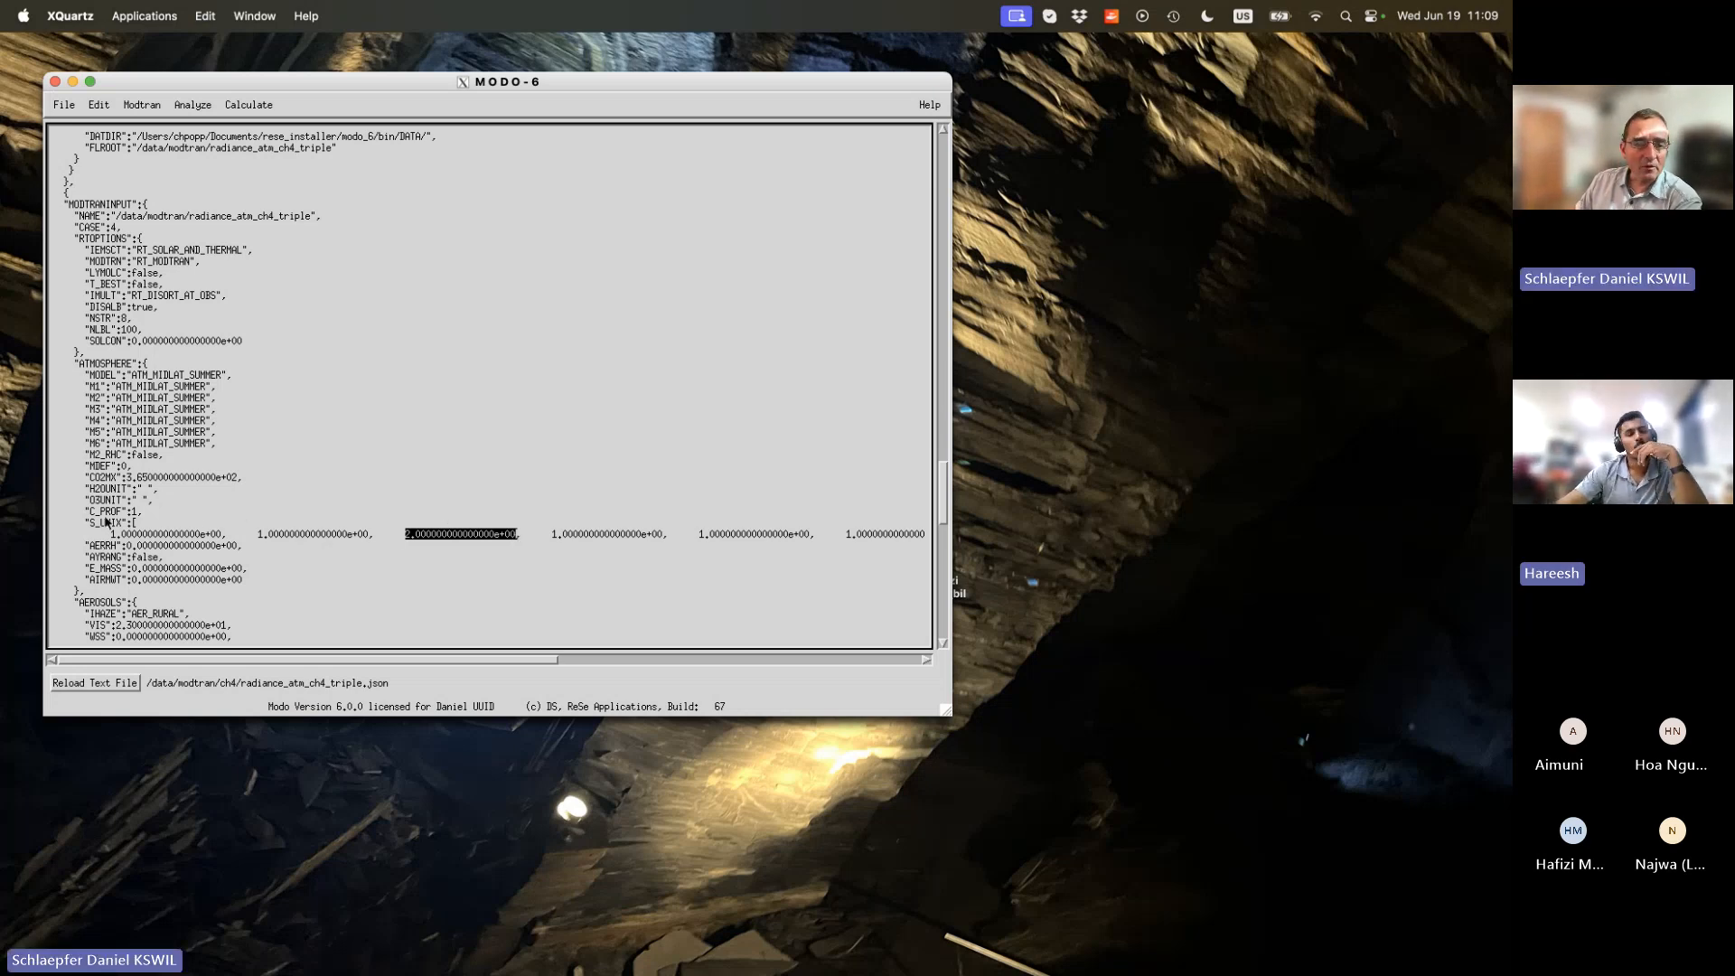
{"action": "left_click_drag", "start_coordinate": [112, 539], "coordinate": [169, 535]}
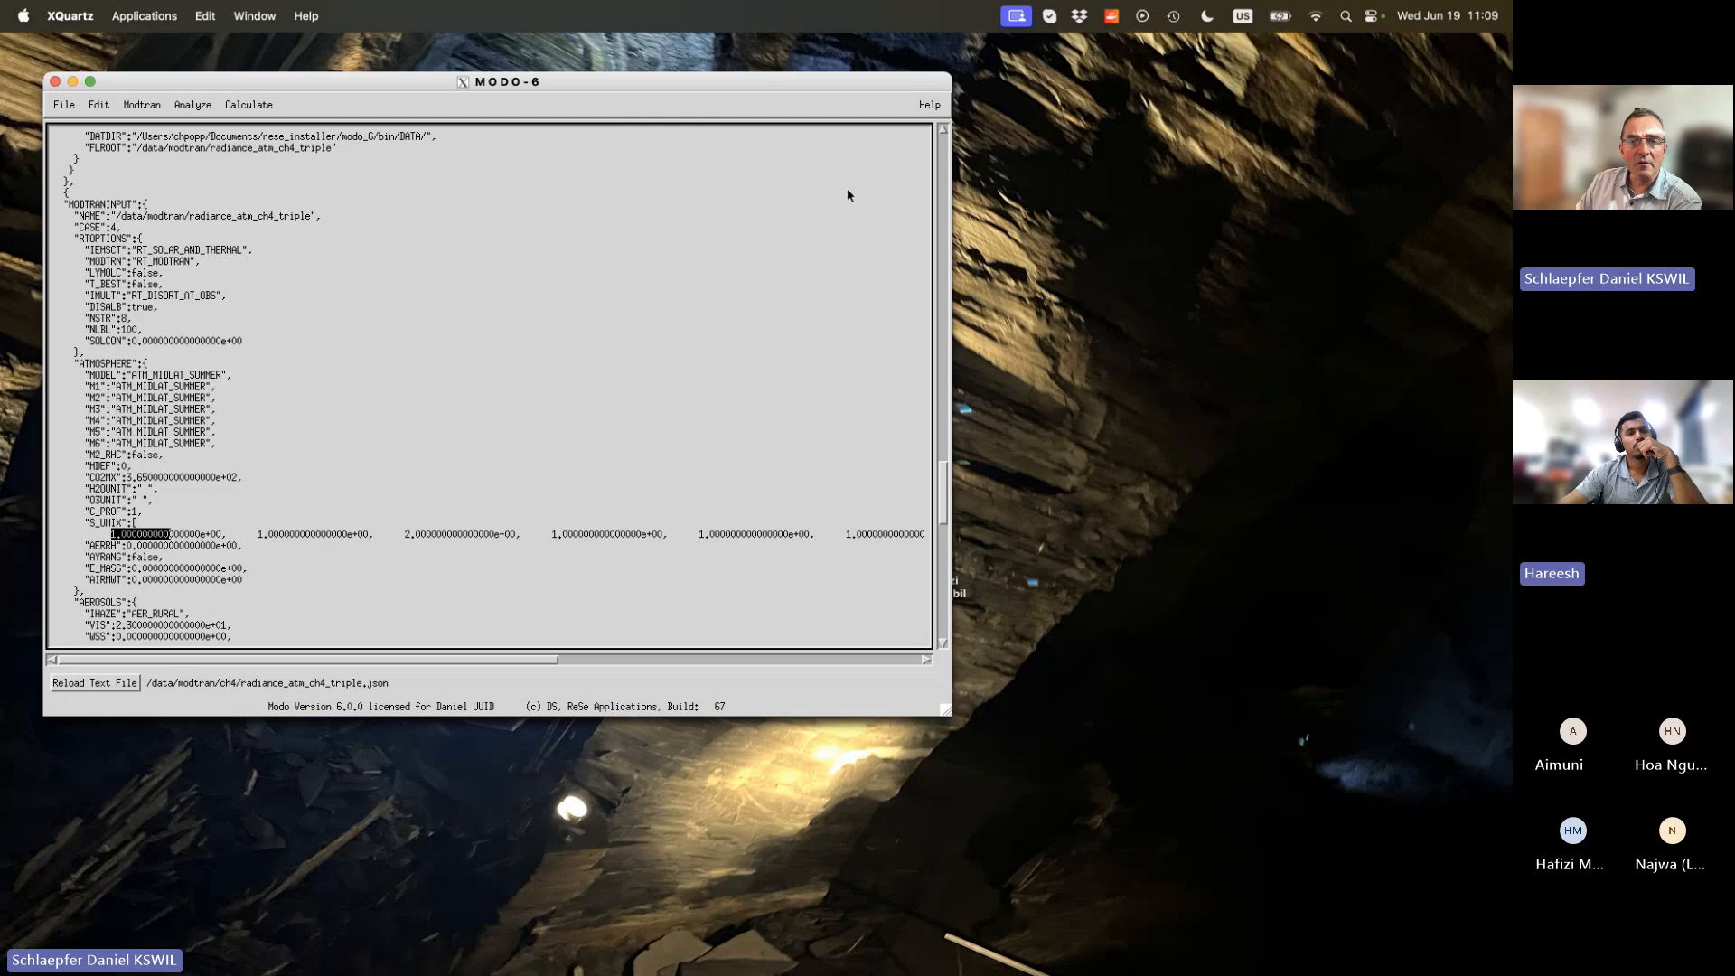
Open the MODTRAN manual PDF and bring its window into view beside the displayed JSON file.
{"action": "left_click", "coordinate": [929, 105]}
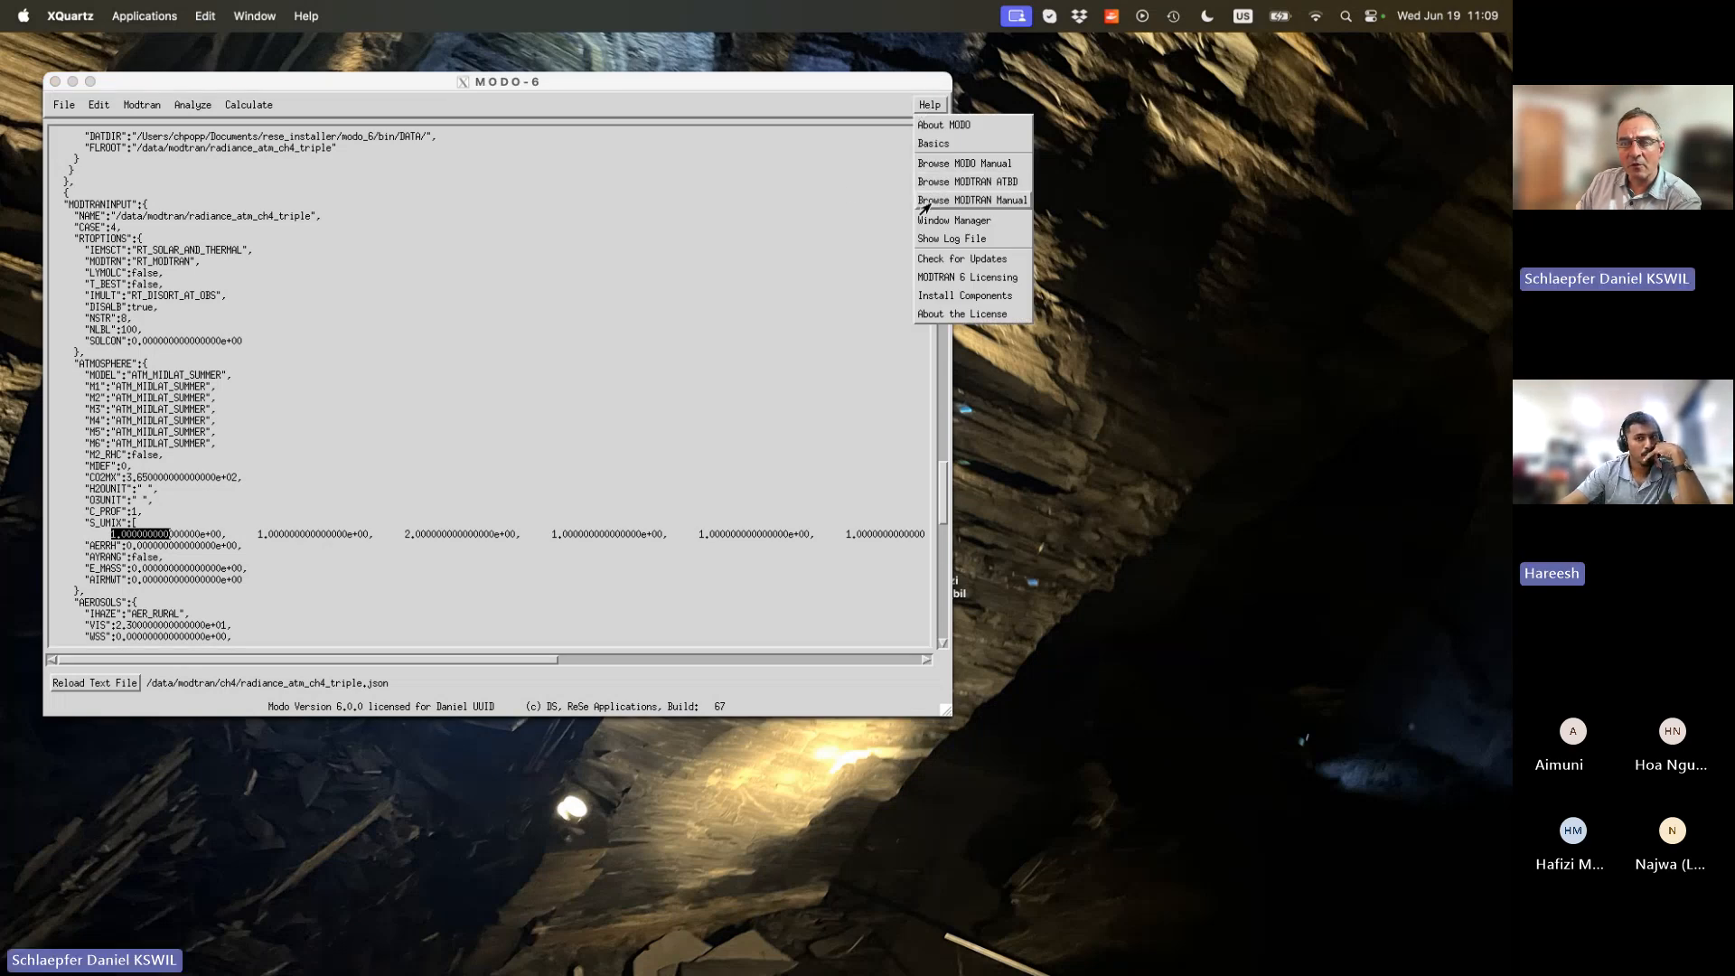
{"action": "left_click", "coordinate": [921, 203]}
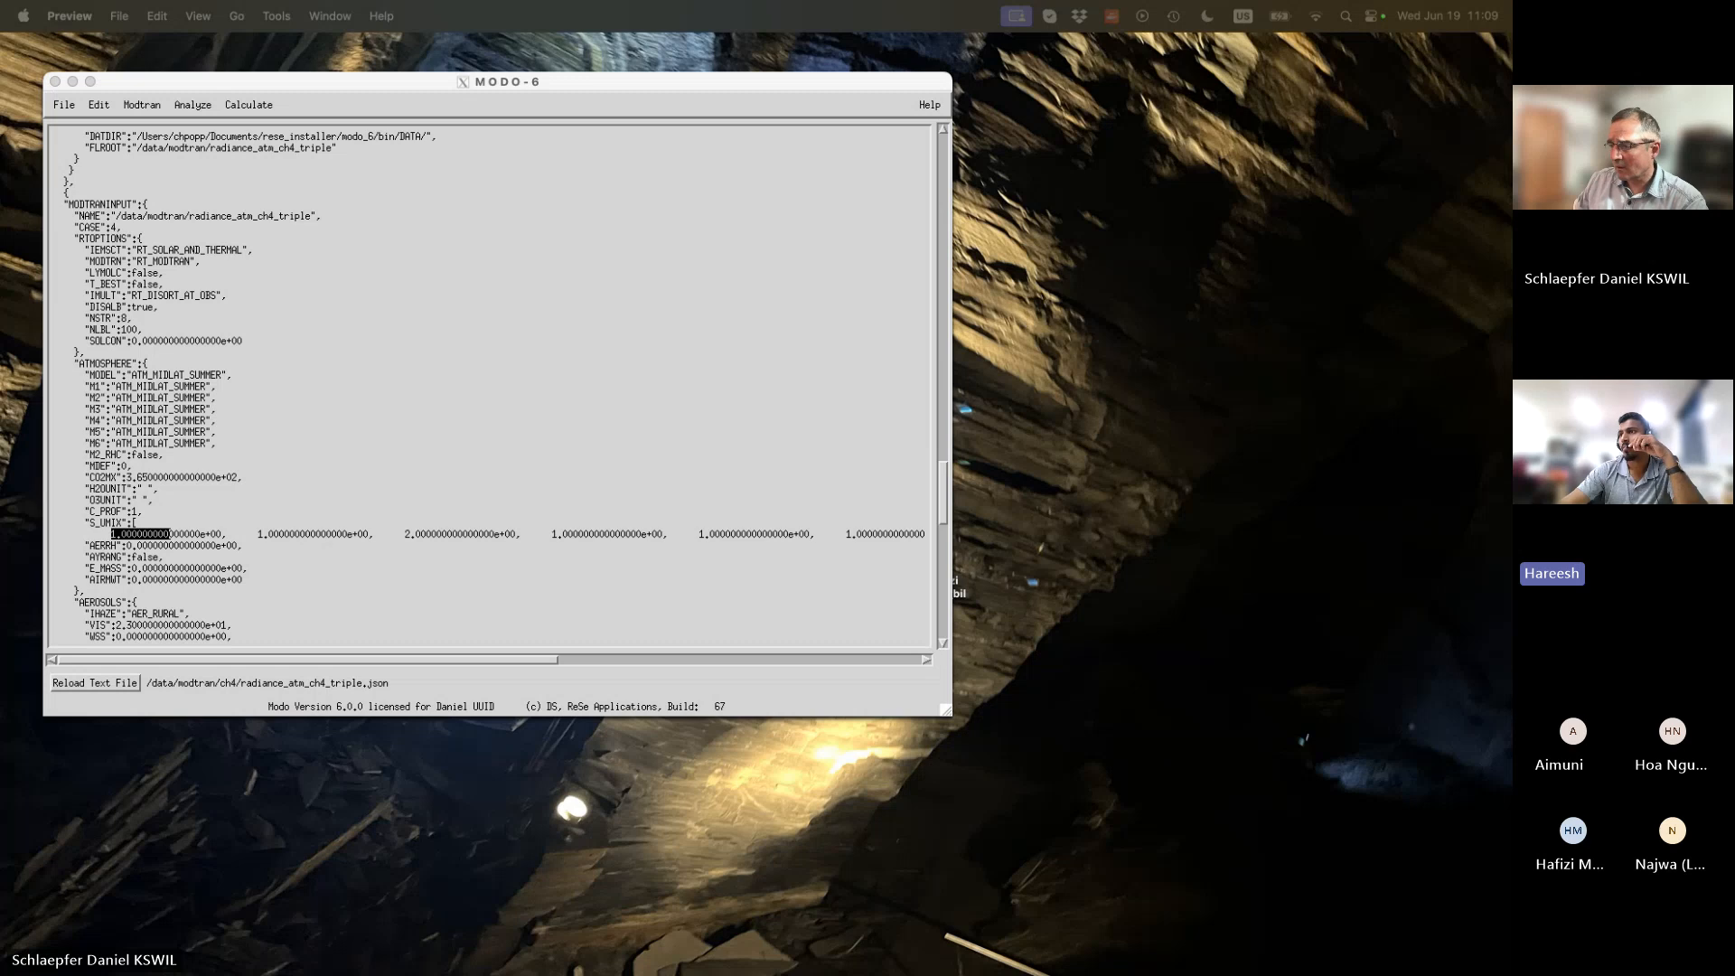
{"action": "left_click_drag", "start_coordinate": [1511, 36], "coordinate": [848, 60]}
{"action": "scroll", "coordinate": [659, 244], "scroll_direction": "down", "scroll_amount": 4}
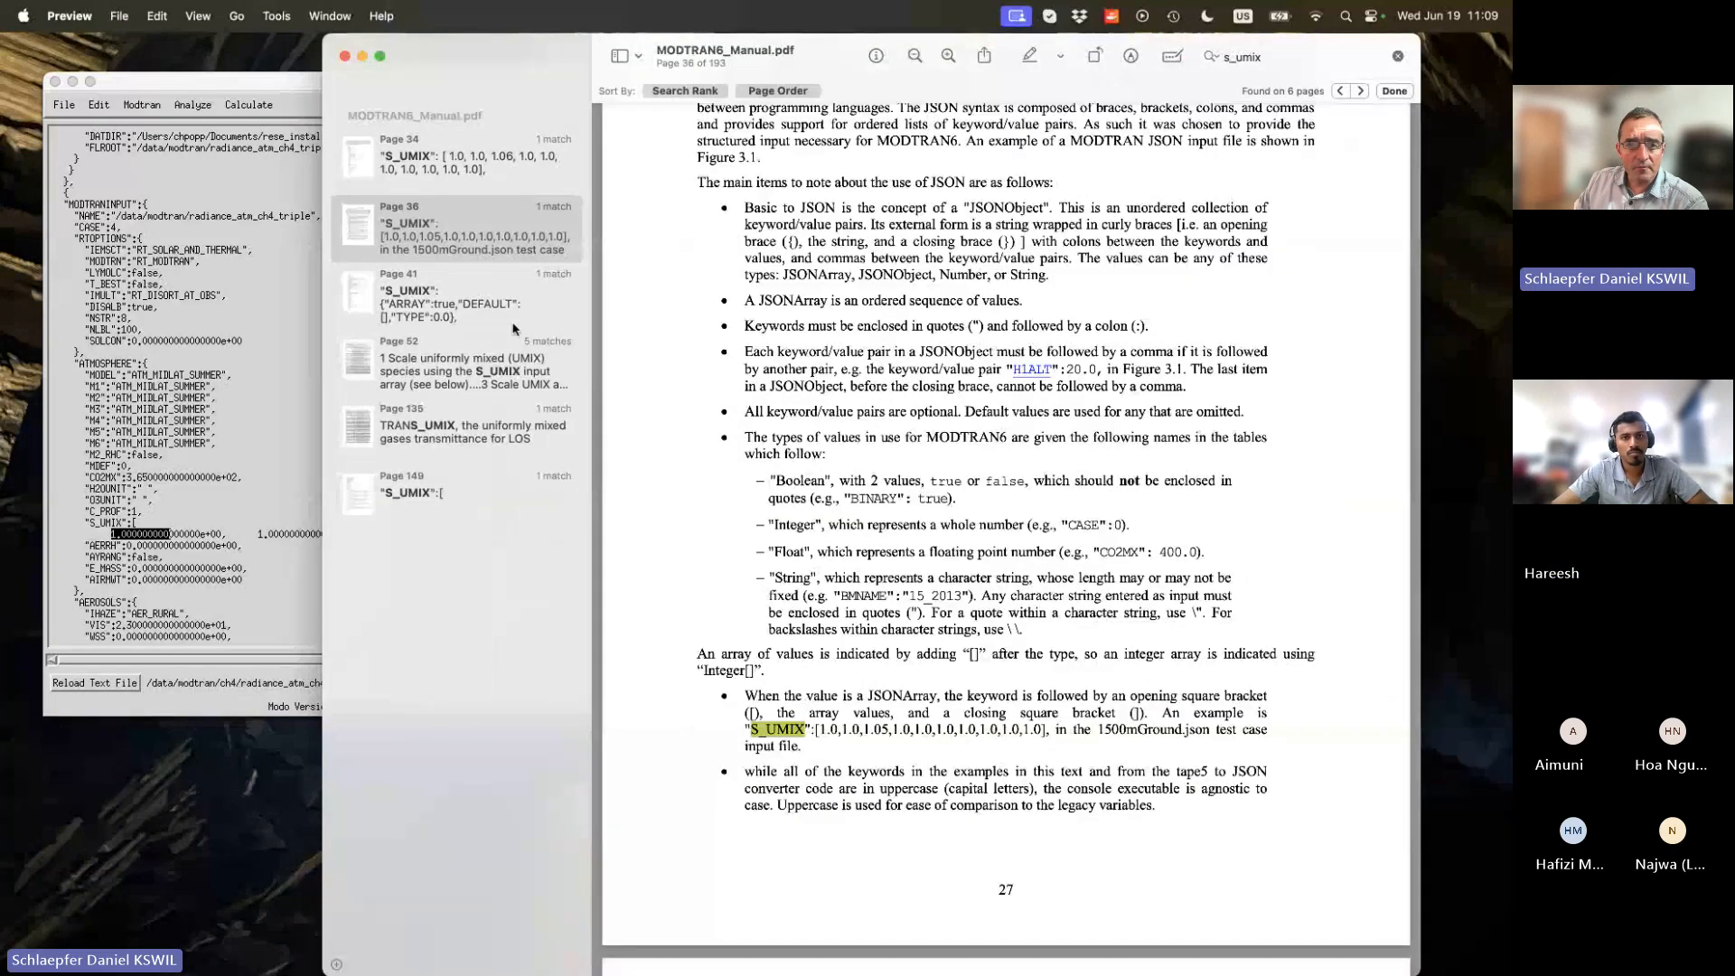
Go through the manual's S_UMIX search matches on pages 36 and 41 to the keyword table on page 52.
{"action": "left_click", "coordinate": [474, 245]}
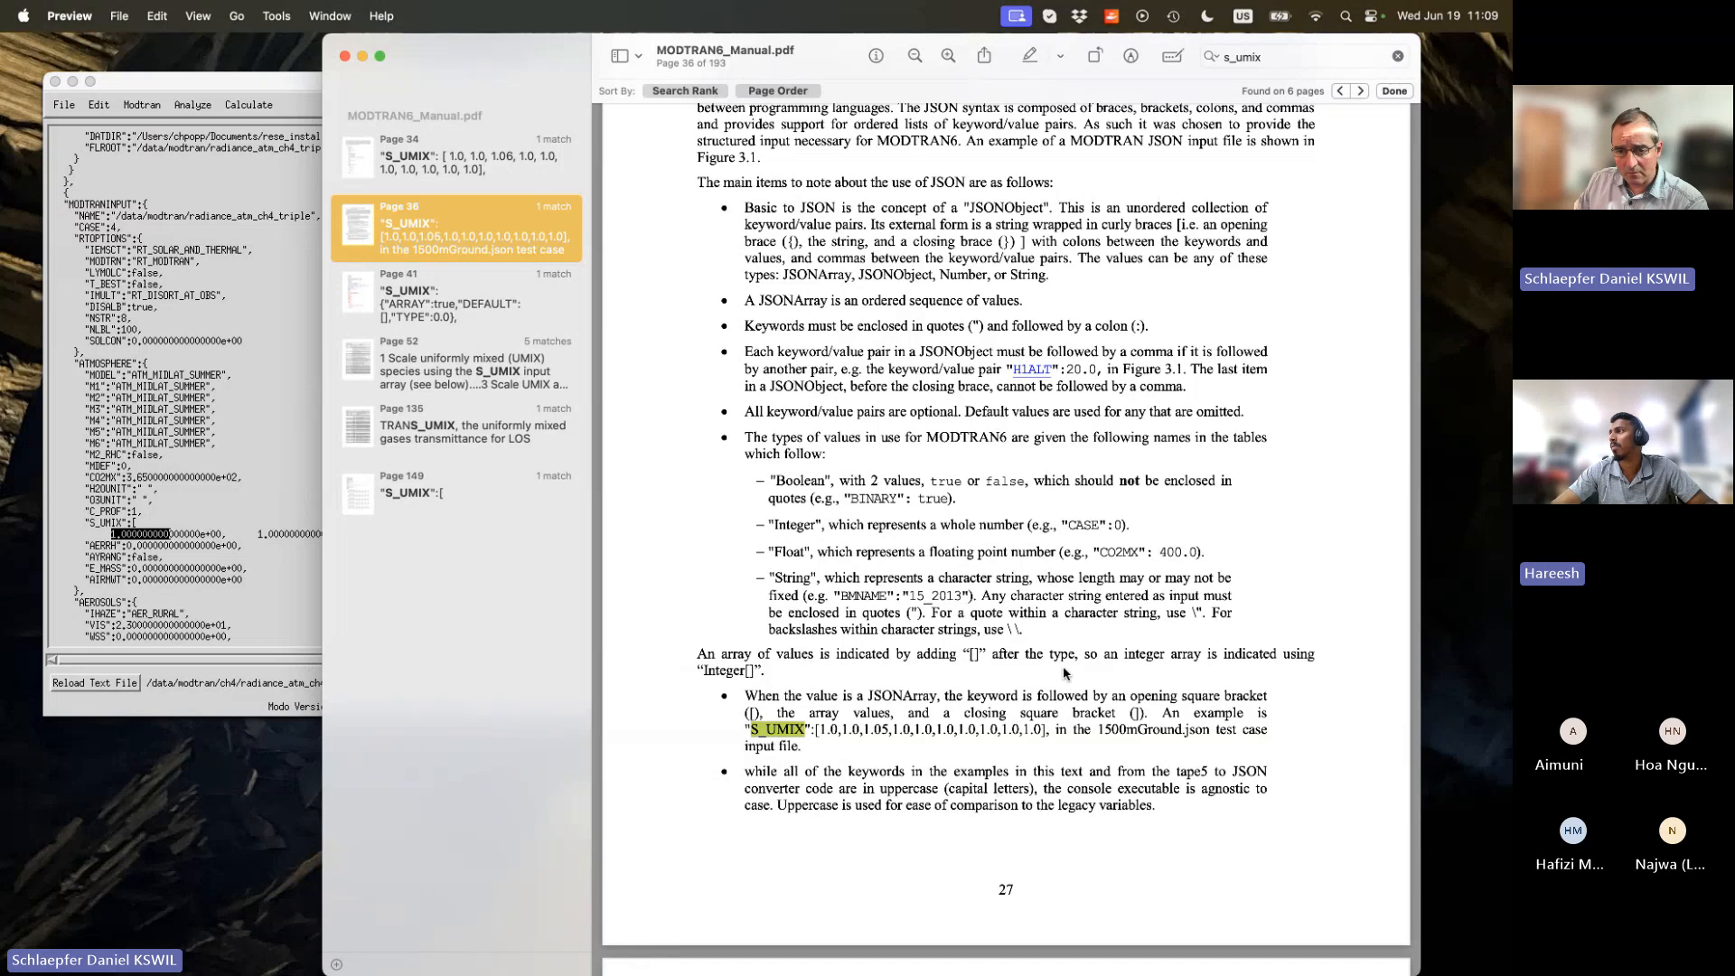
{"action": "scroll", "coordinate": [1063, 673], "scroll_direction": "down", "scroll_amount": 3}
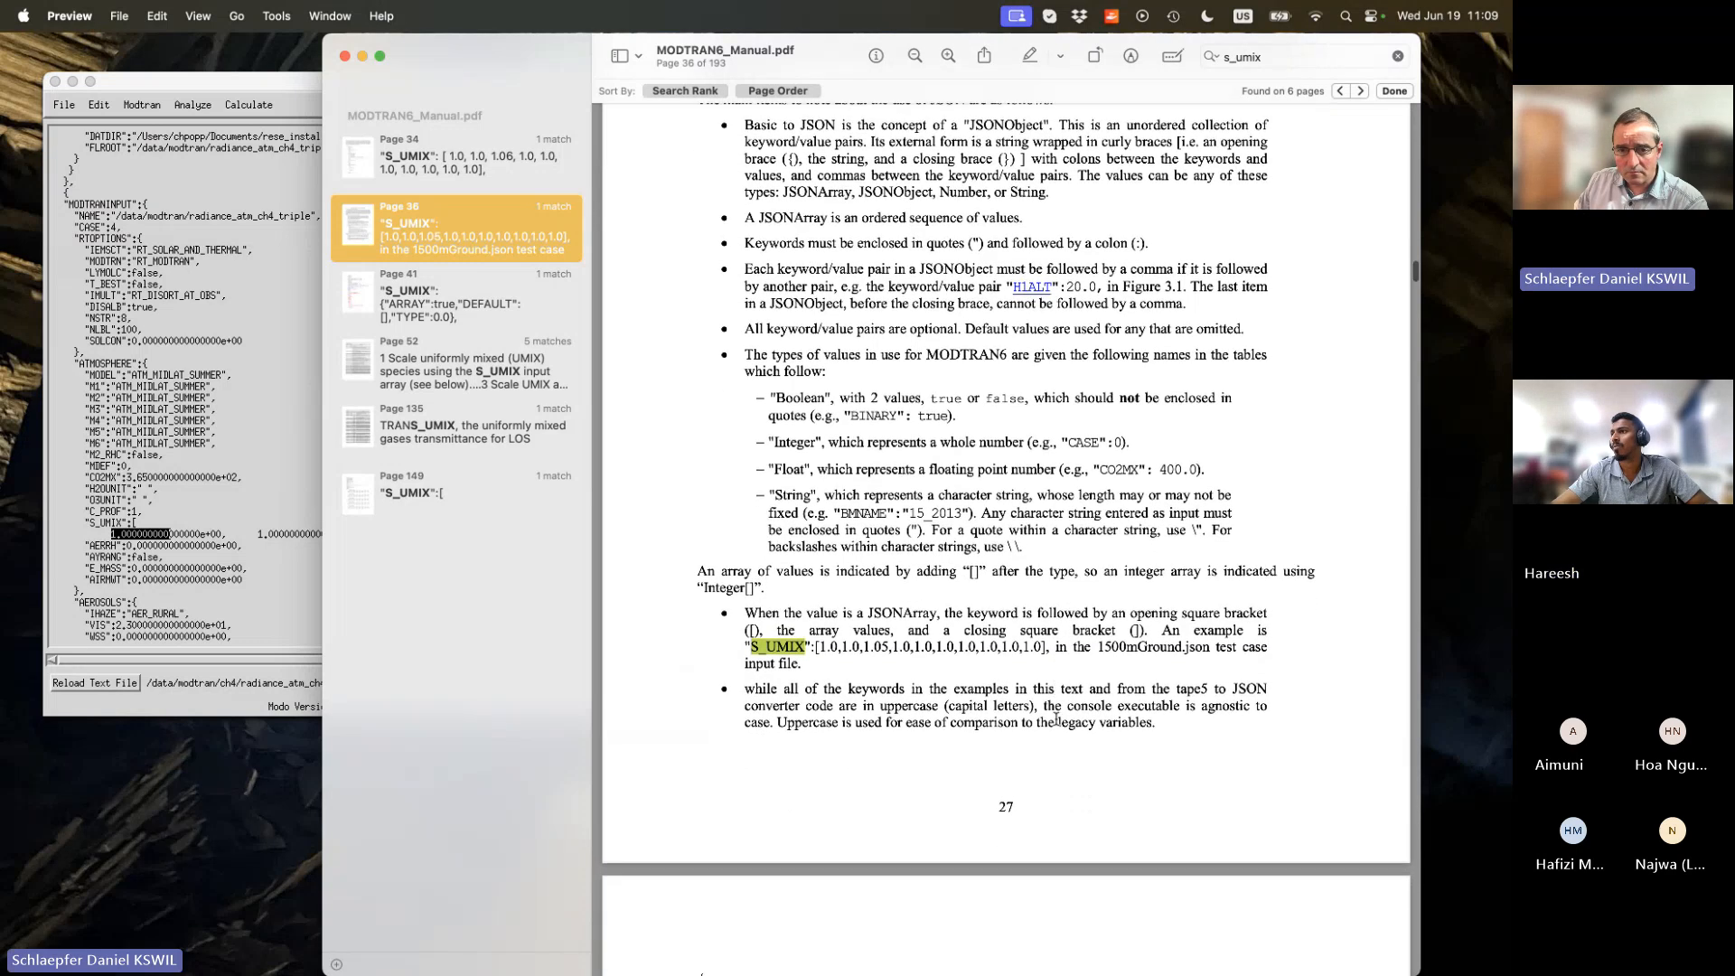
{"action": "scroll", "coordinate": [1056, 719], "scroll_direction": "down", "scroll_amount": 3}
{"action": "left_click", "coordinate": [473, 303]}
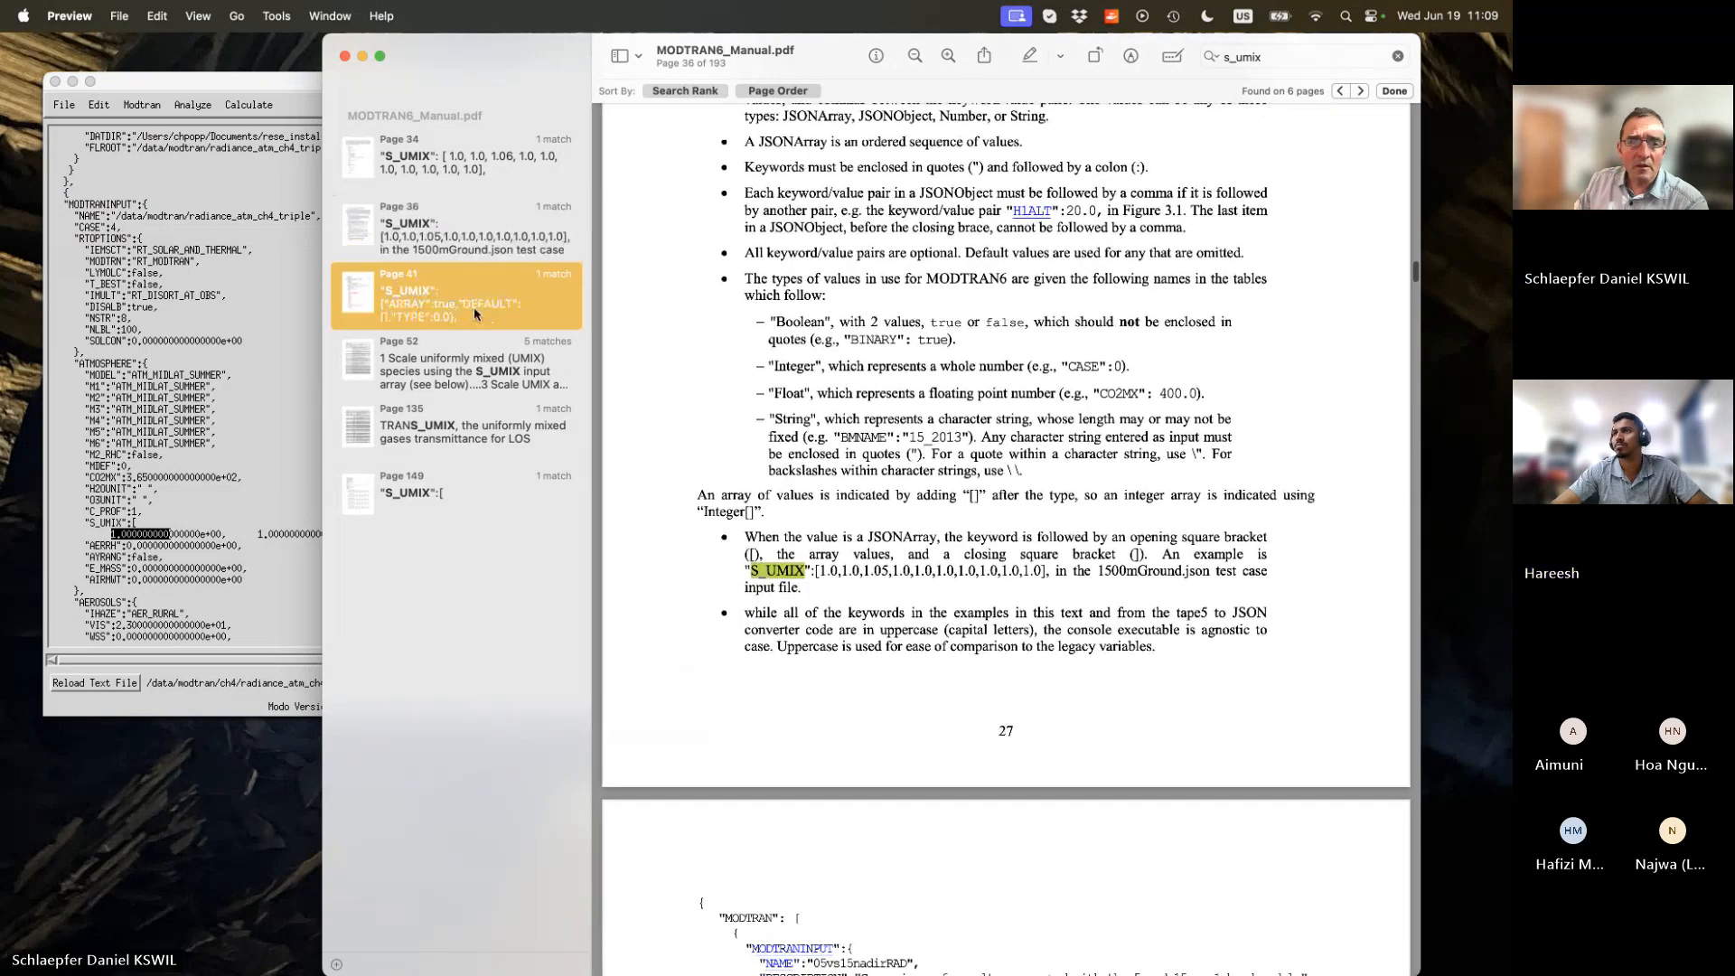
{"action": "scroll", "coordinate": [1055, 381], "scroll_direction": "up", "scroll_amount": 3}
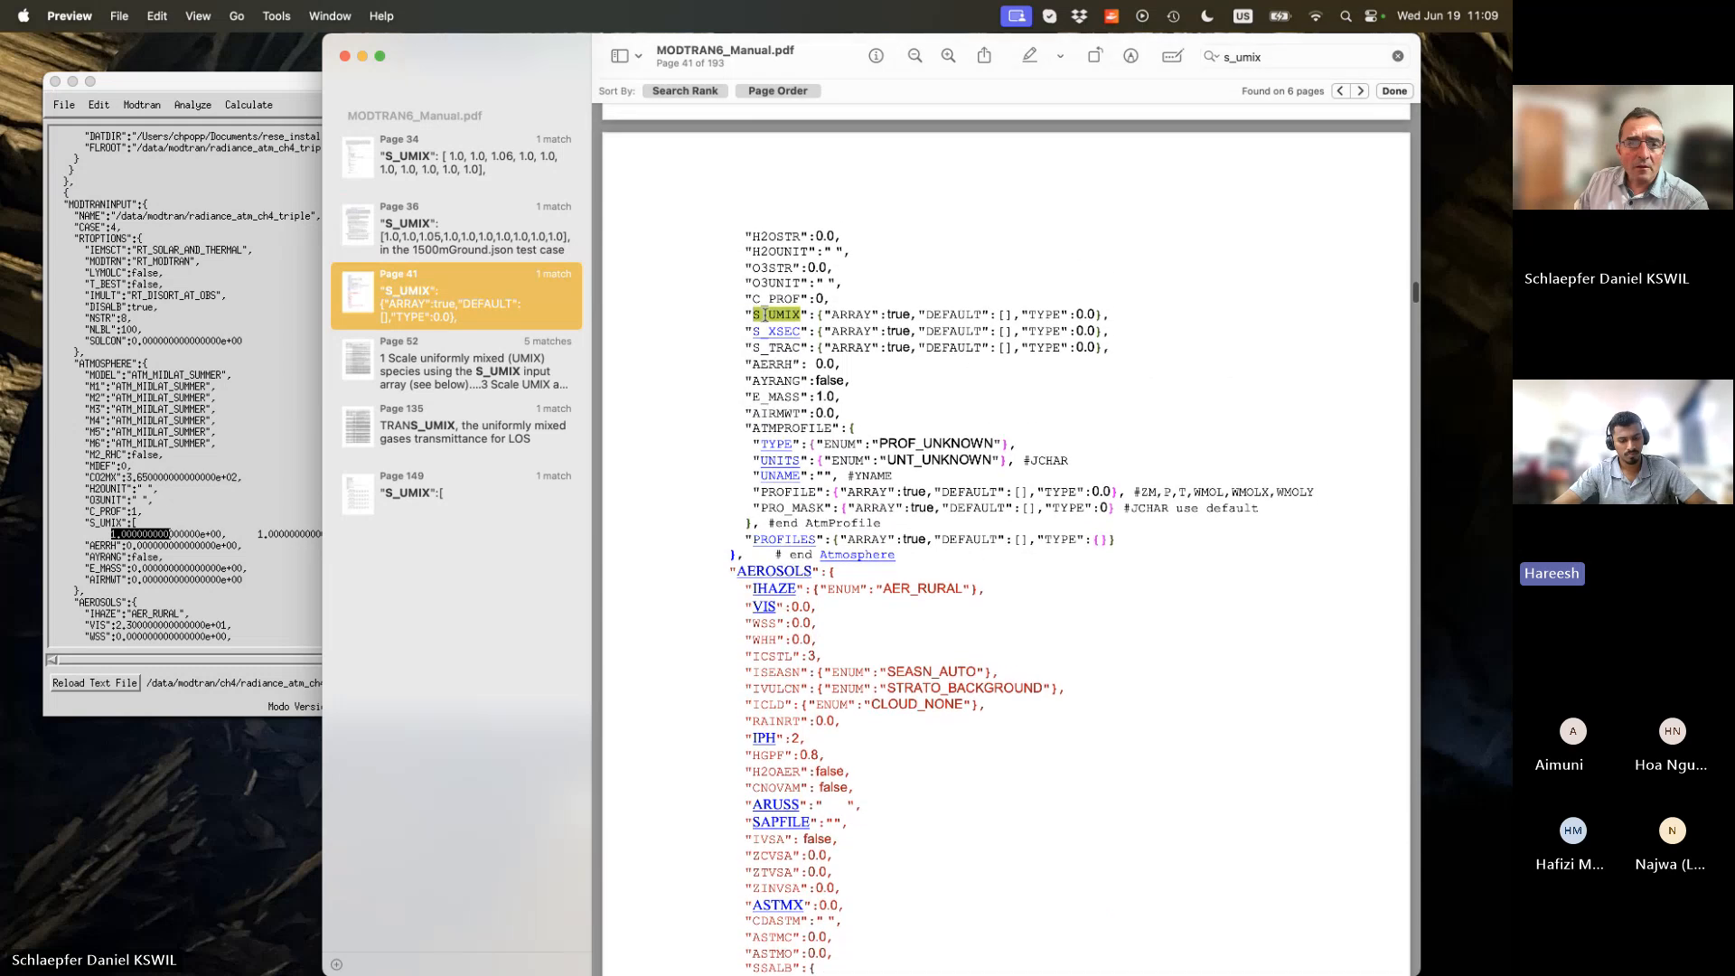
{"action": "left_click", "coordinate": [449, 389]}
{"action": "scroll", "coordinate": [1006, 385], "scroll_direction": "up", "scroll_amount": 5}
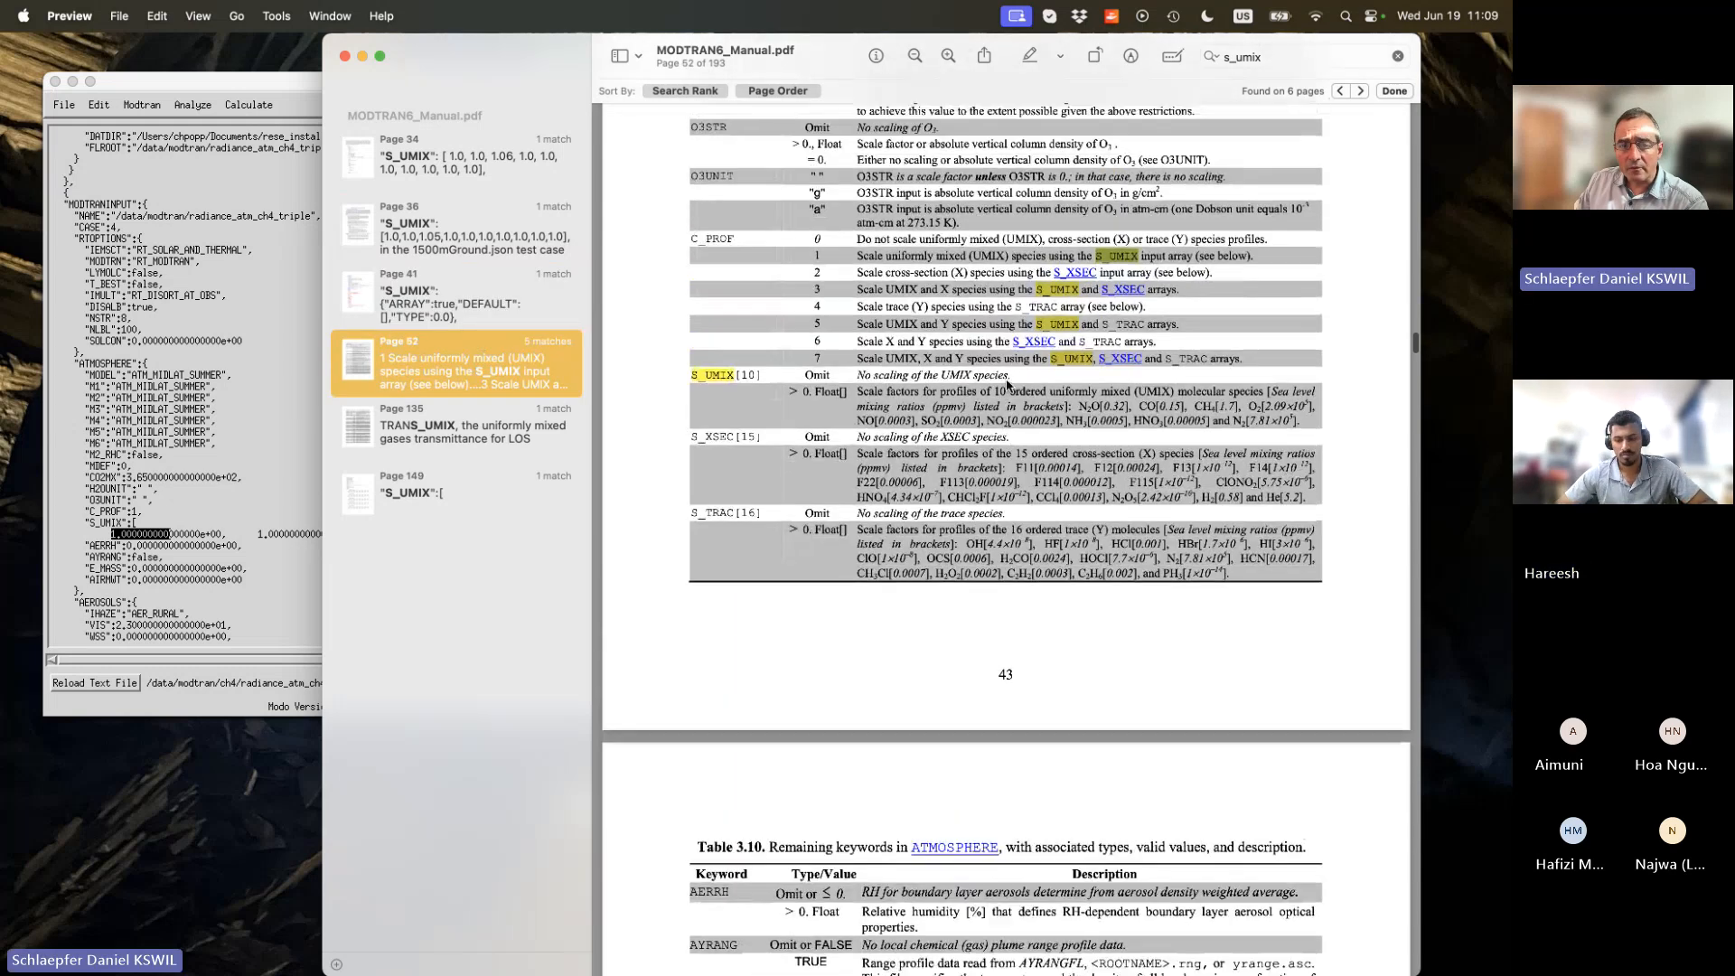
{"action": "scroll", "coordinate": [1006, 385], "scroll_direction": "up", "scroll_amount": 1}
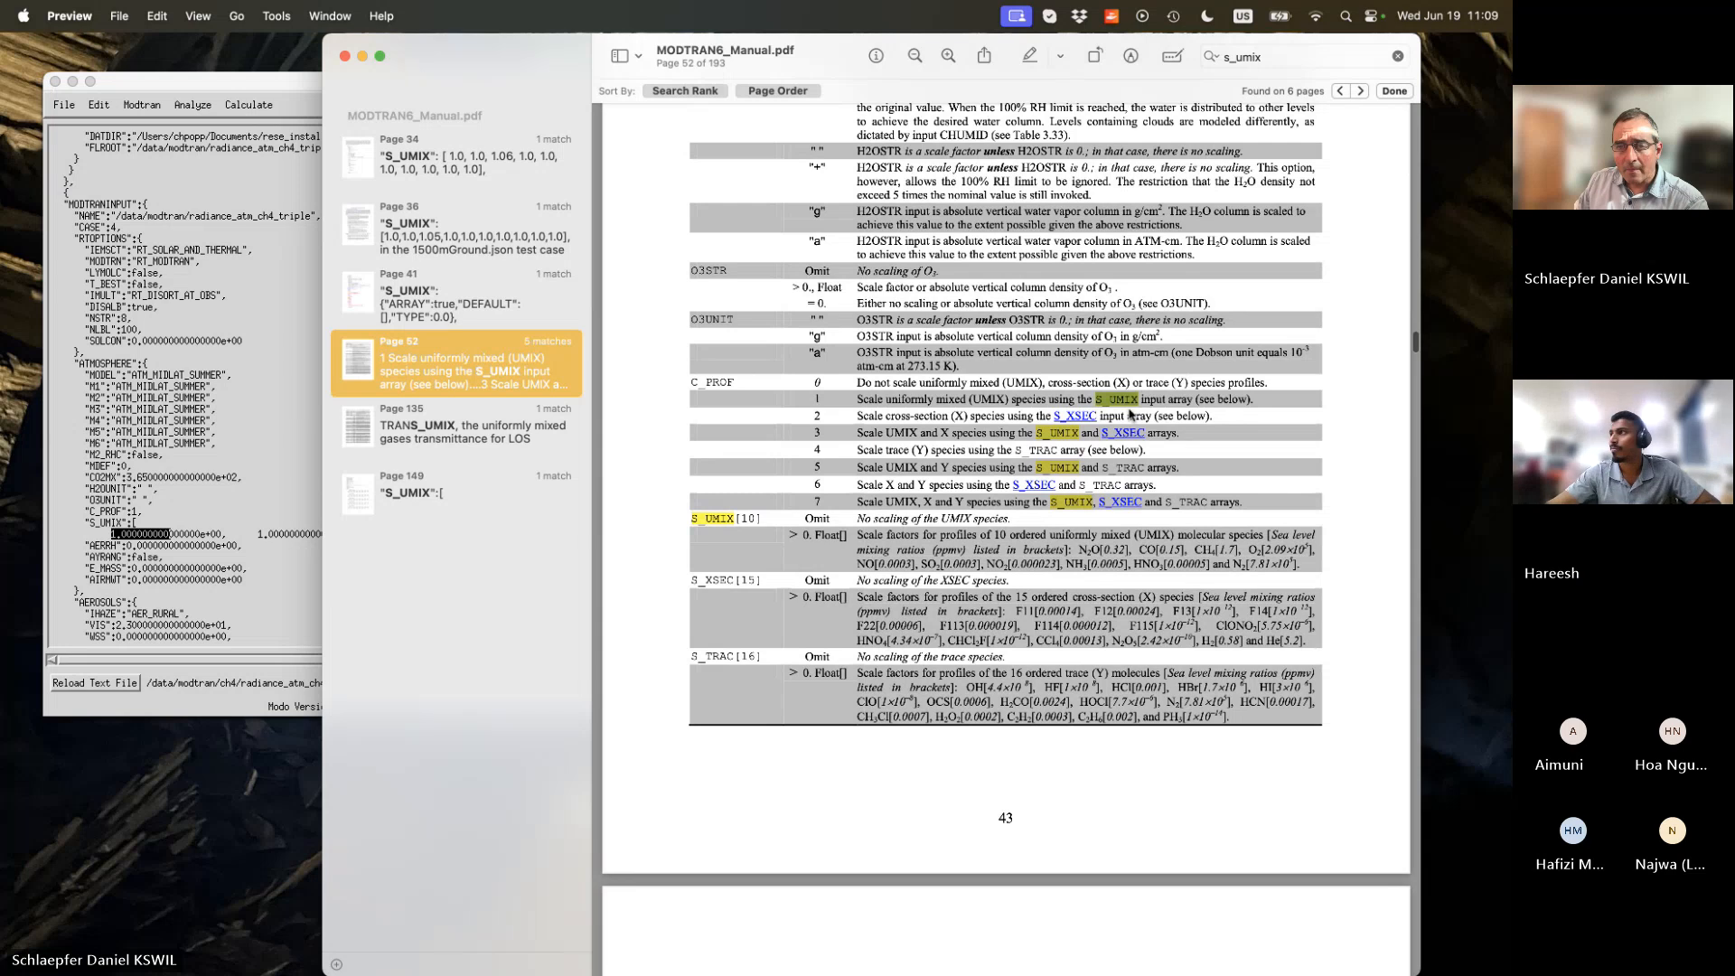
Highlight the C_PROF keyword and the description of its option 1 in the page 52 table.
{"action": "double_click", "coordinate": [695, 382]}
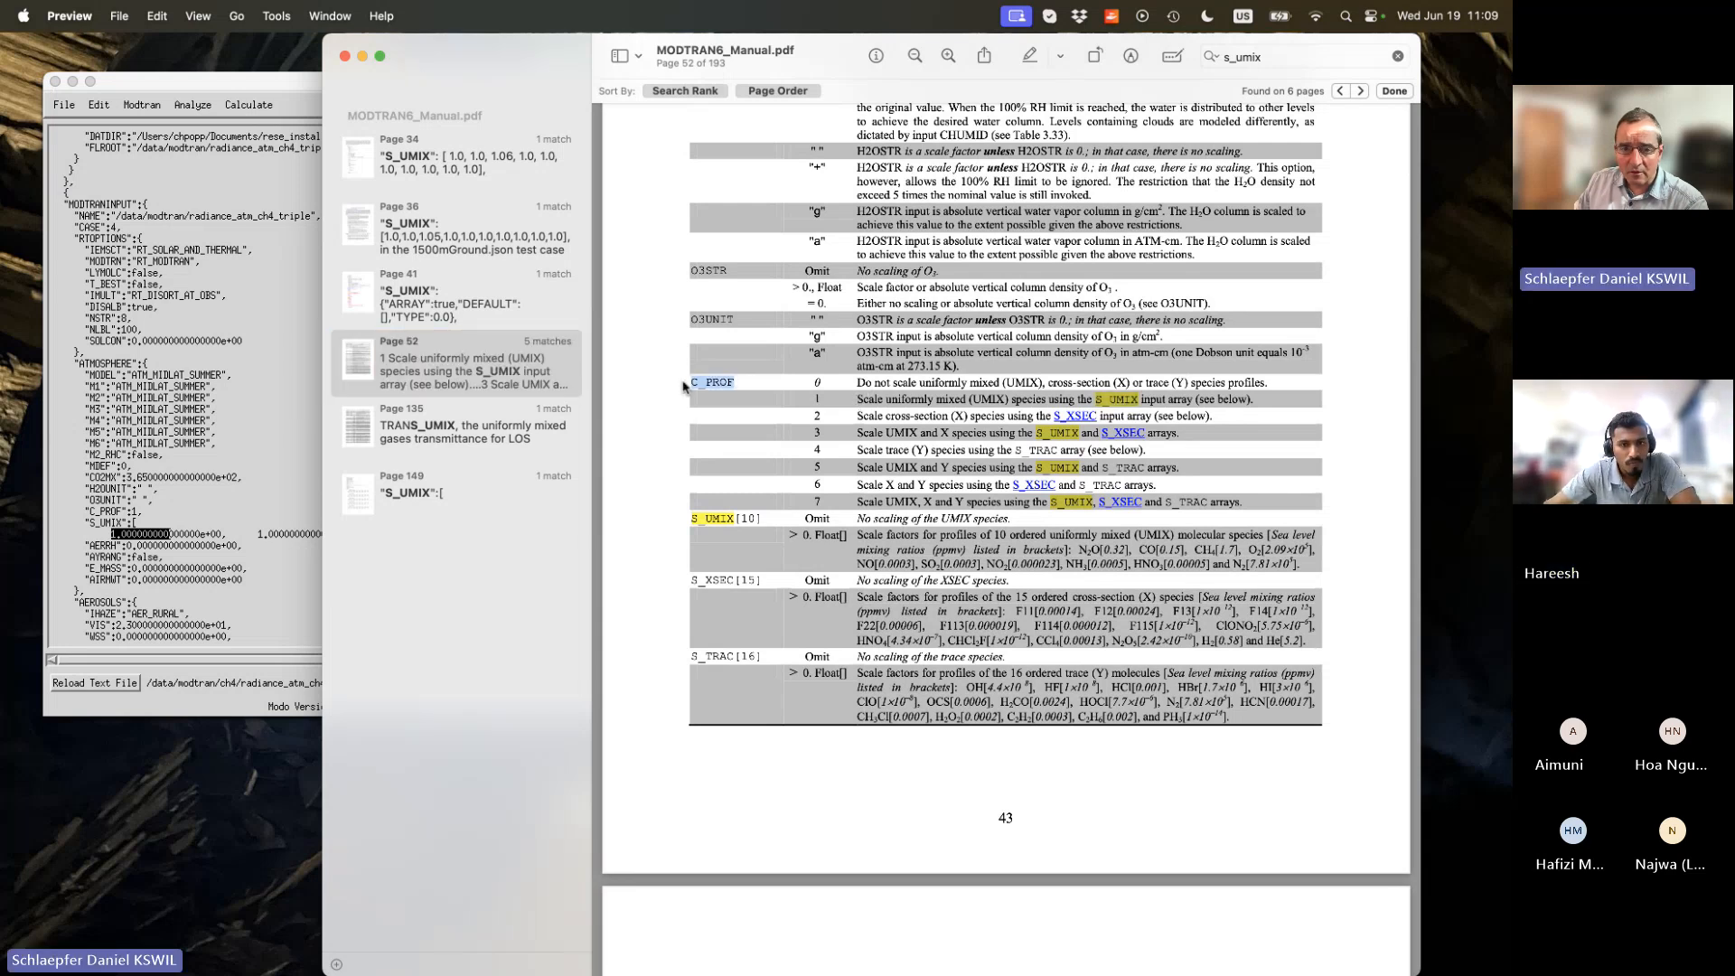
{"action": "left_click", "coordinate": [702, 388]}
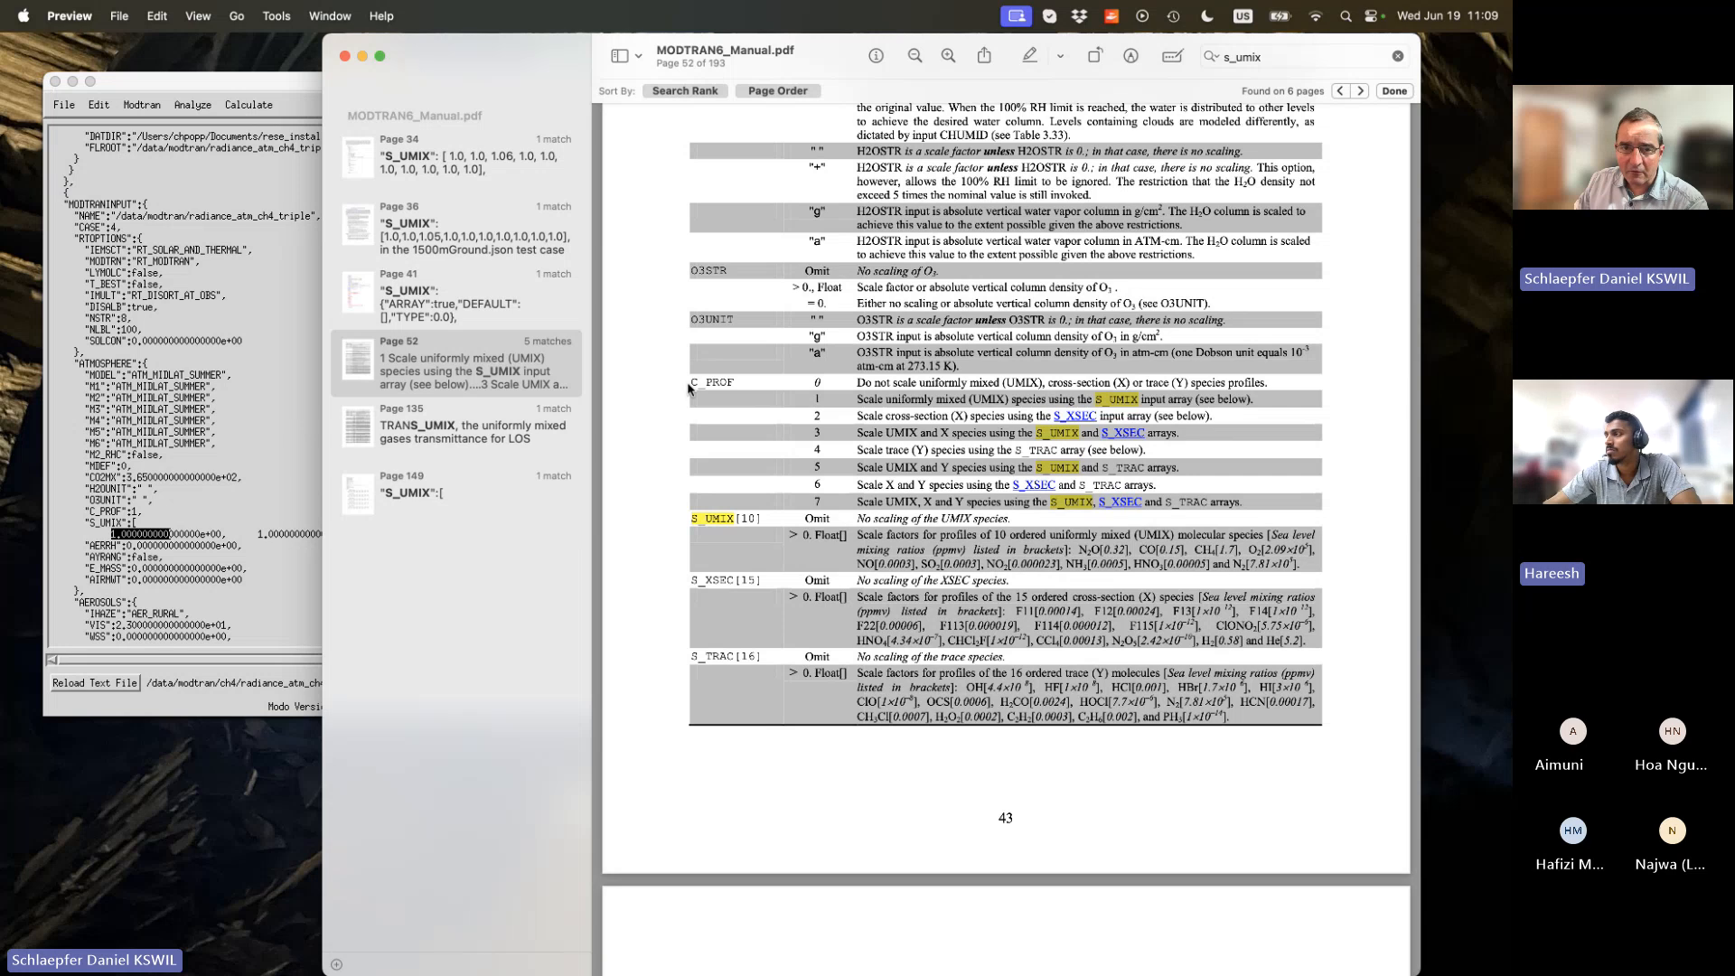
{"action": "double_click", "coordinate": [695, 382]}
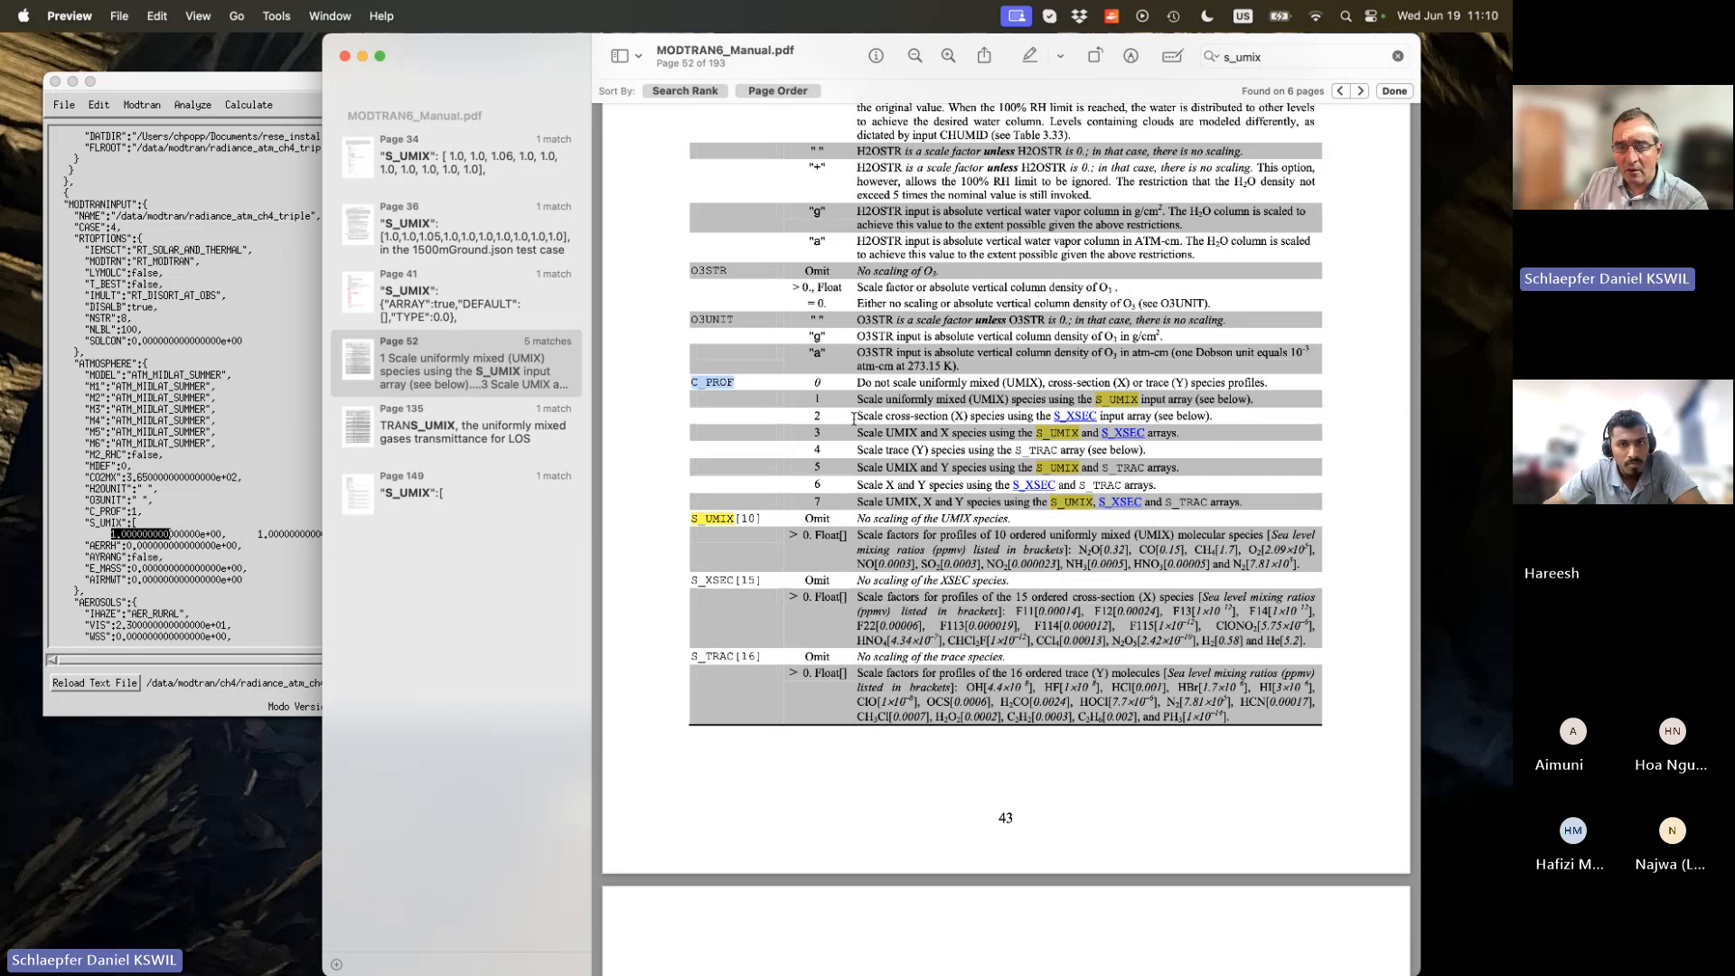
{"action": "left_click", "coordinate": [1266, 400]}
{"action": "left_click_drag", "start_coordinate": [859, 399], "coordinate": [1261, 401]}
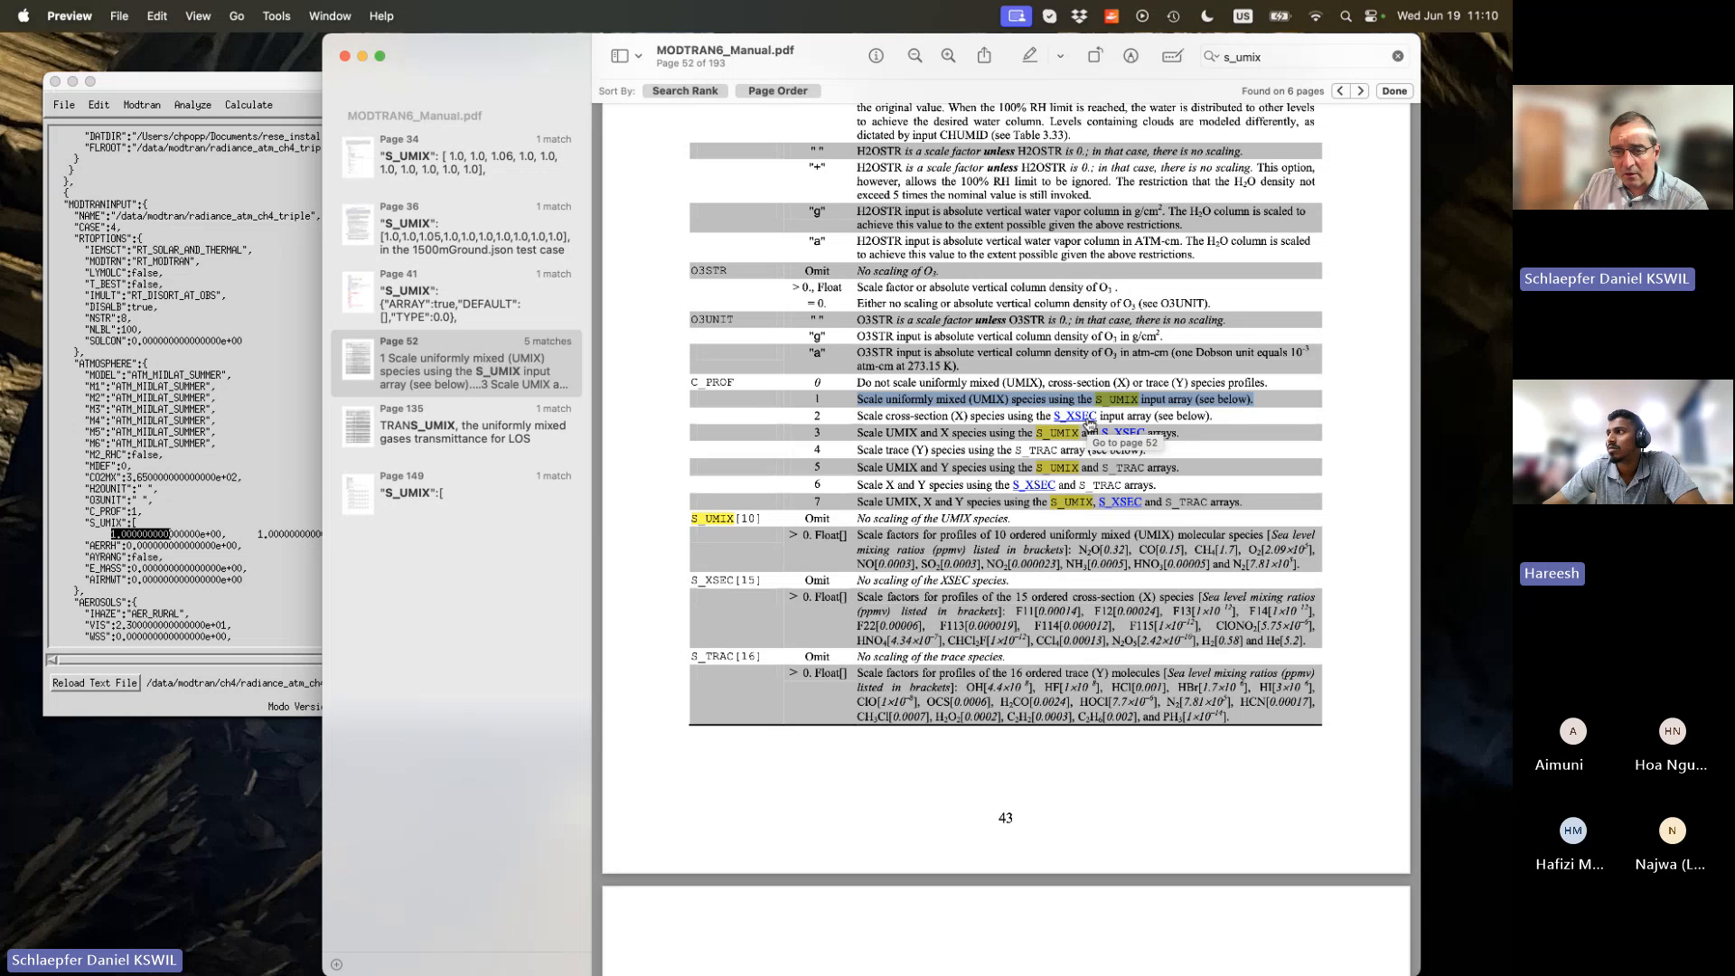
Highlight the S_UMIX[10] keyword and its description of scale factors for the 10 uniformly mixed species.
{"action": "scroll", "coordinate": [1068, 583], "scroll_direction": "down", "scroll_amount": 5}
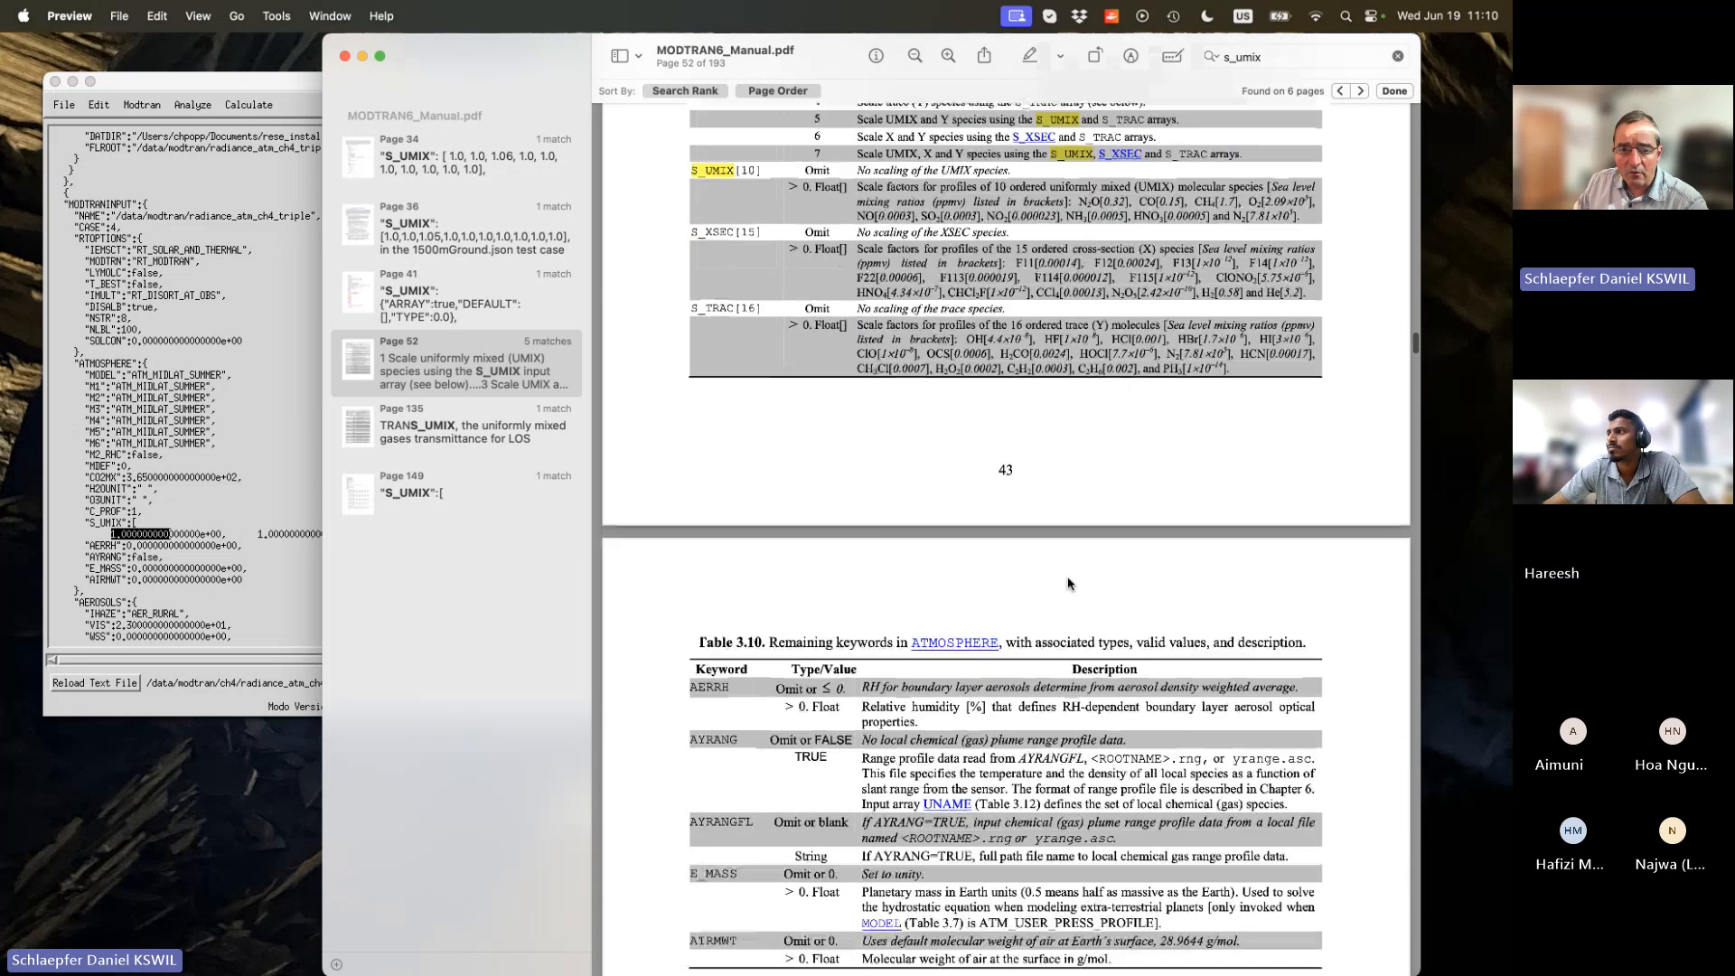
{"action": "scroll", "coordinate": [1068, 583], "scroll_direction": "down", "scroll_amount": 2}
{"action": "scroll", "coordinate": [1068, 583], "scroll_direction": "up", "scroll_amount": 4}
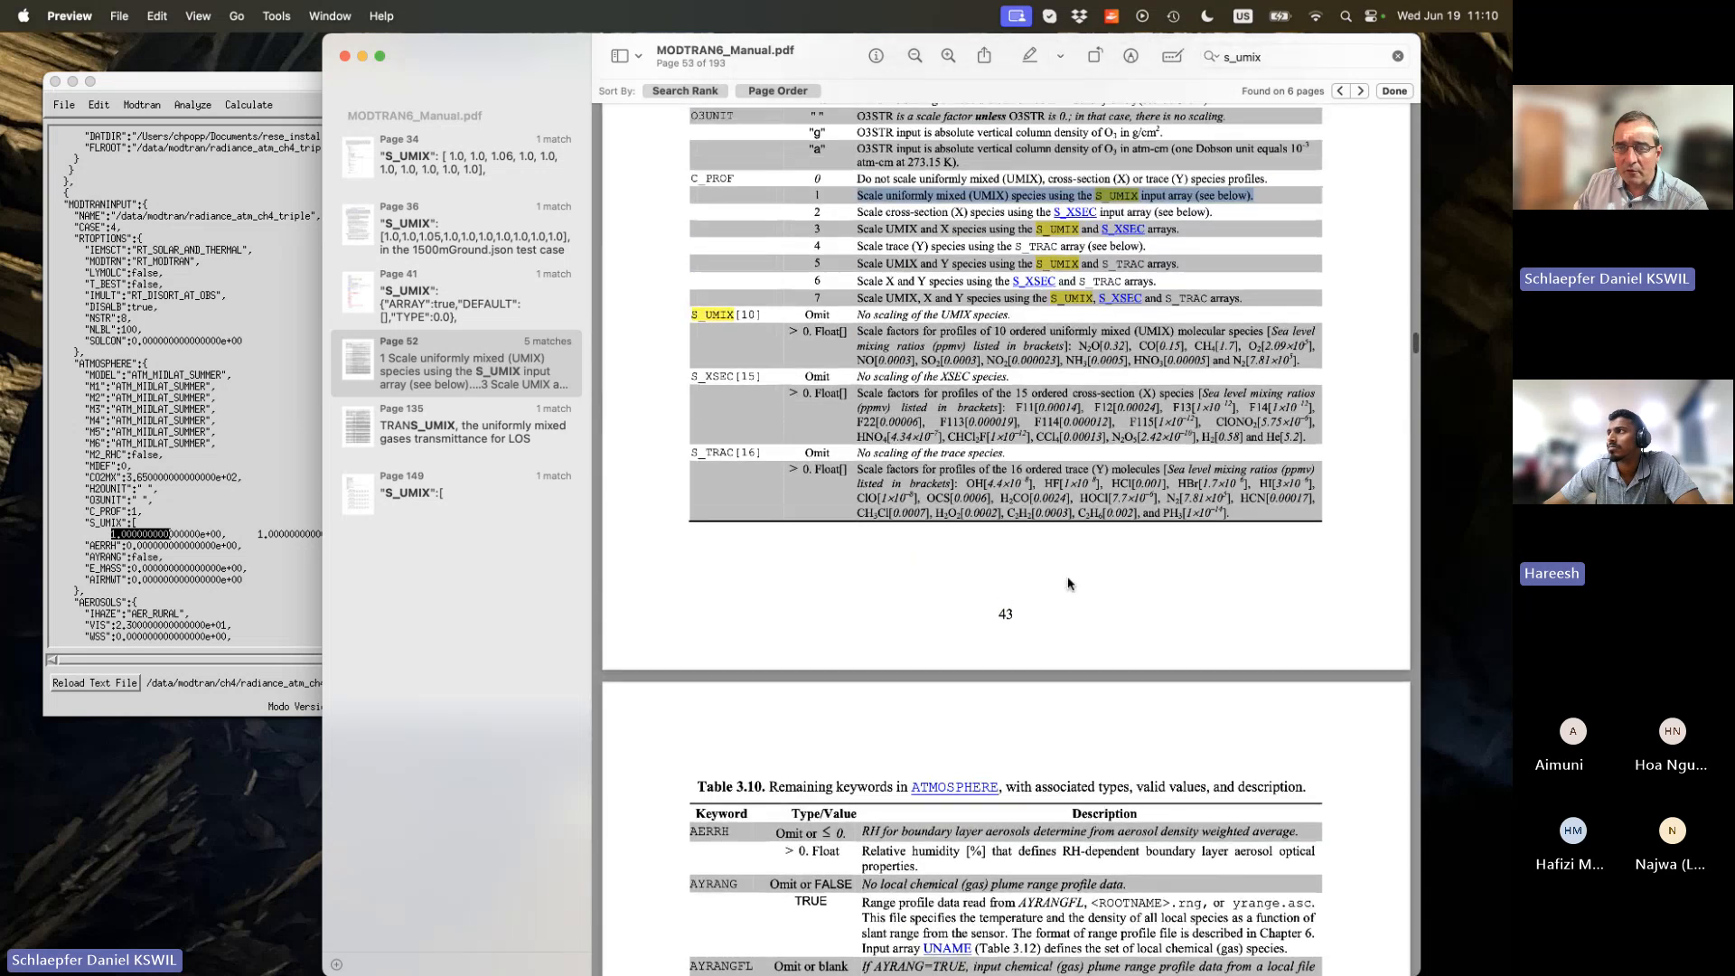
{"action": "scroll", "coordinate": [1069, 583], "scroll_direction": "up", "scroll_amount": 3}
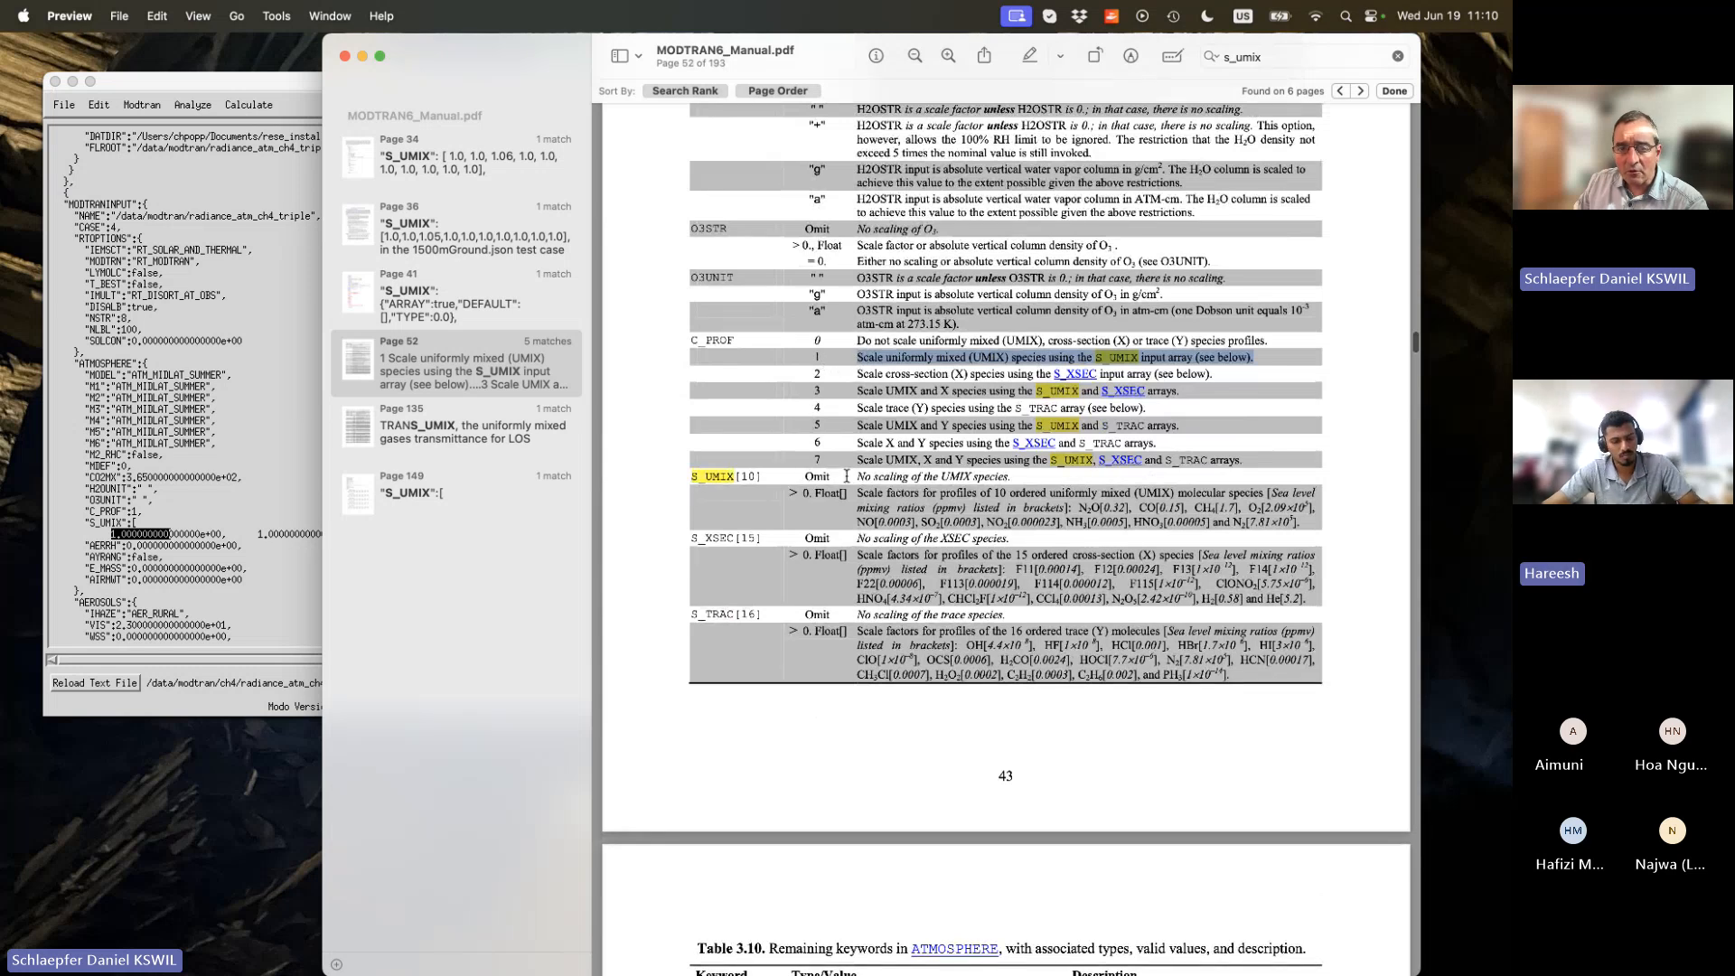
{"action": "scroll", "coordinate": [845, 474], "scroll_direction": "down", "scroll_amount": 1}
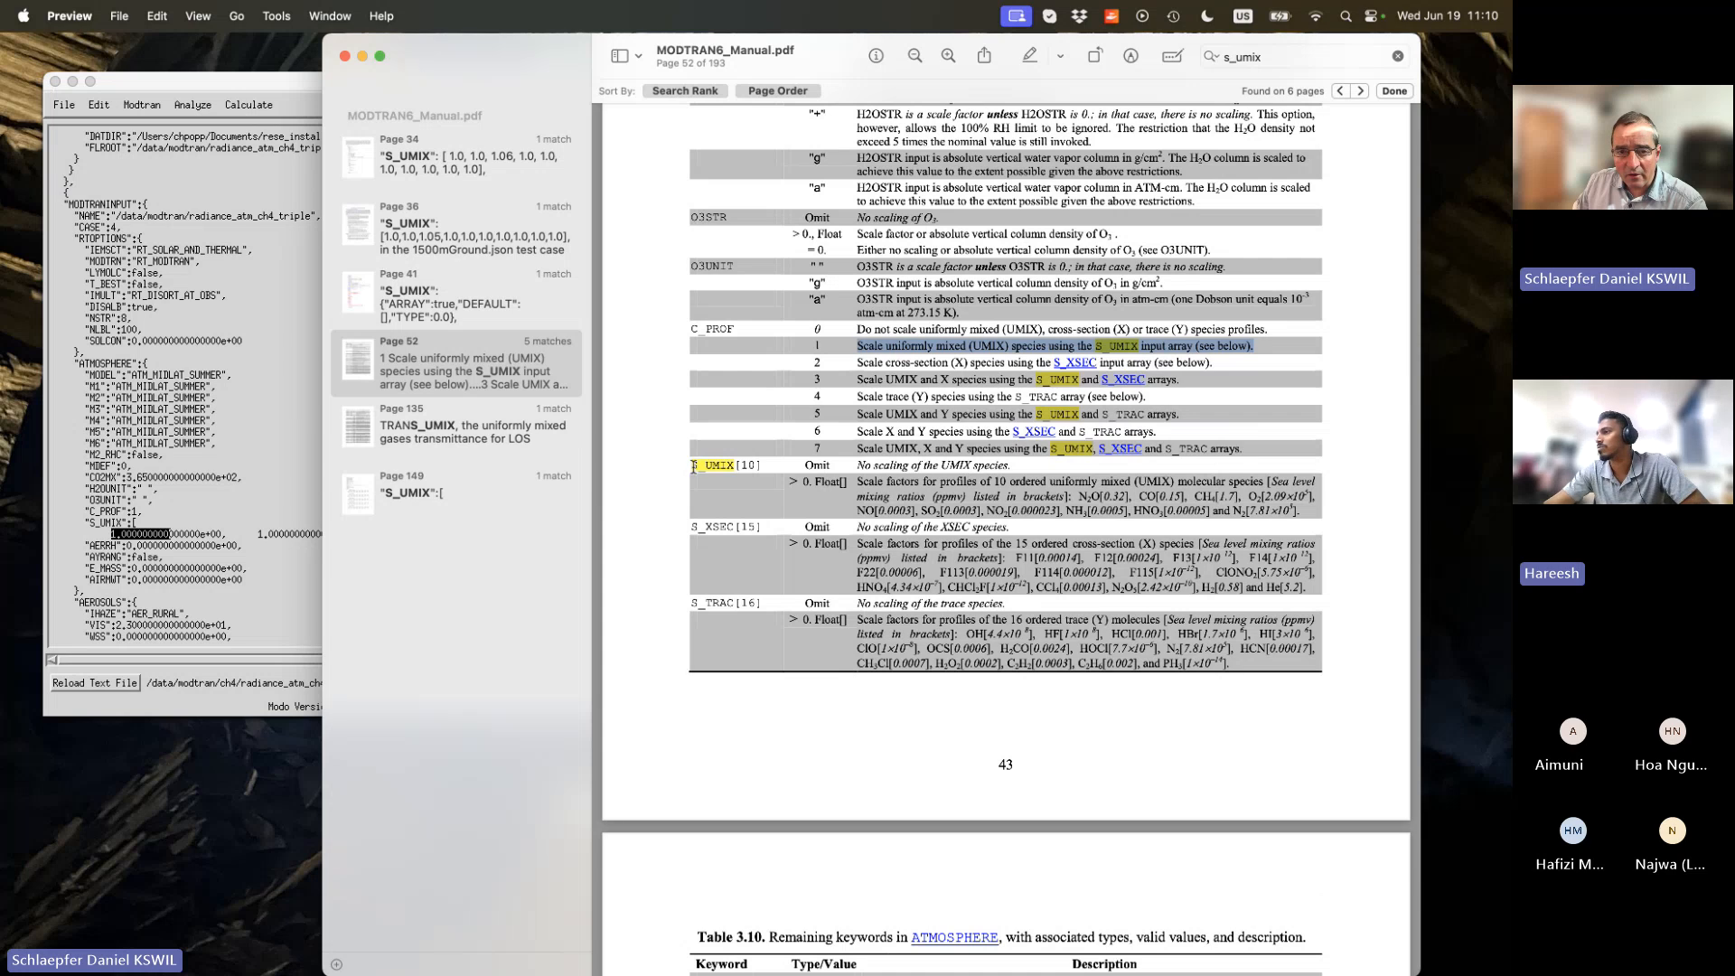
{"action": "left_click_drag", "start_coordinate": [692, 465], "coordinate": [765, 466]}
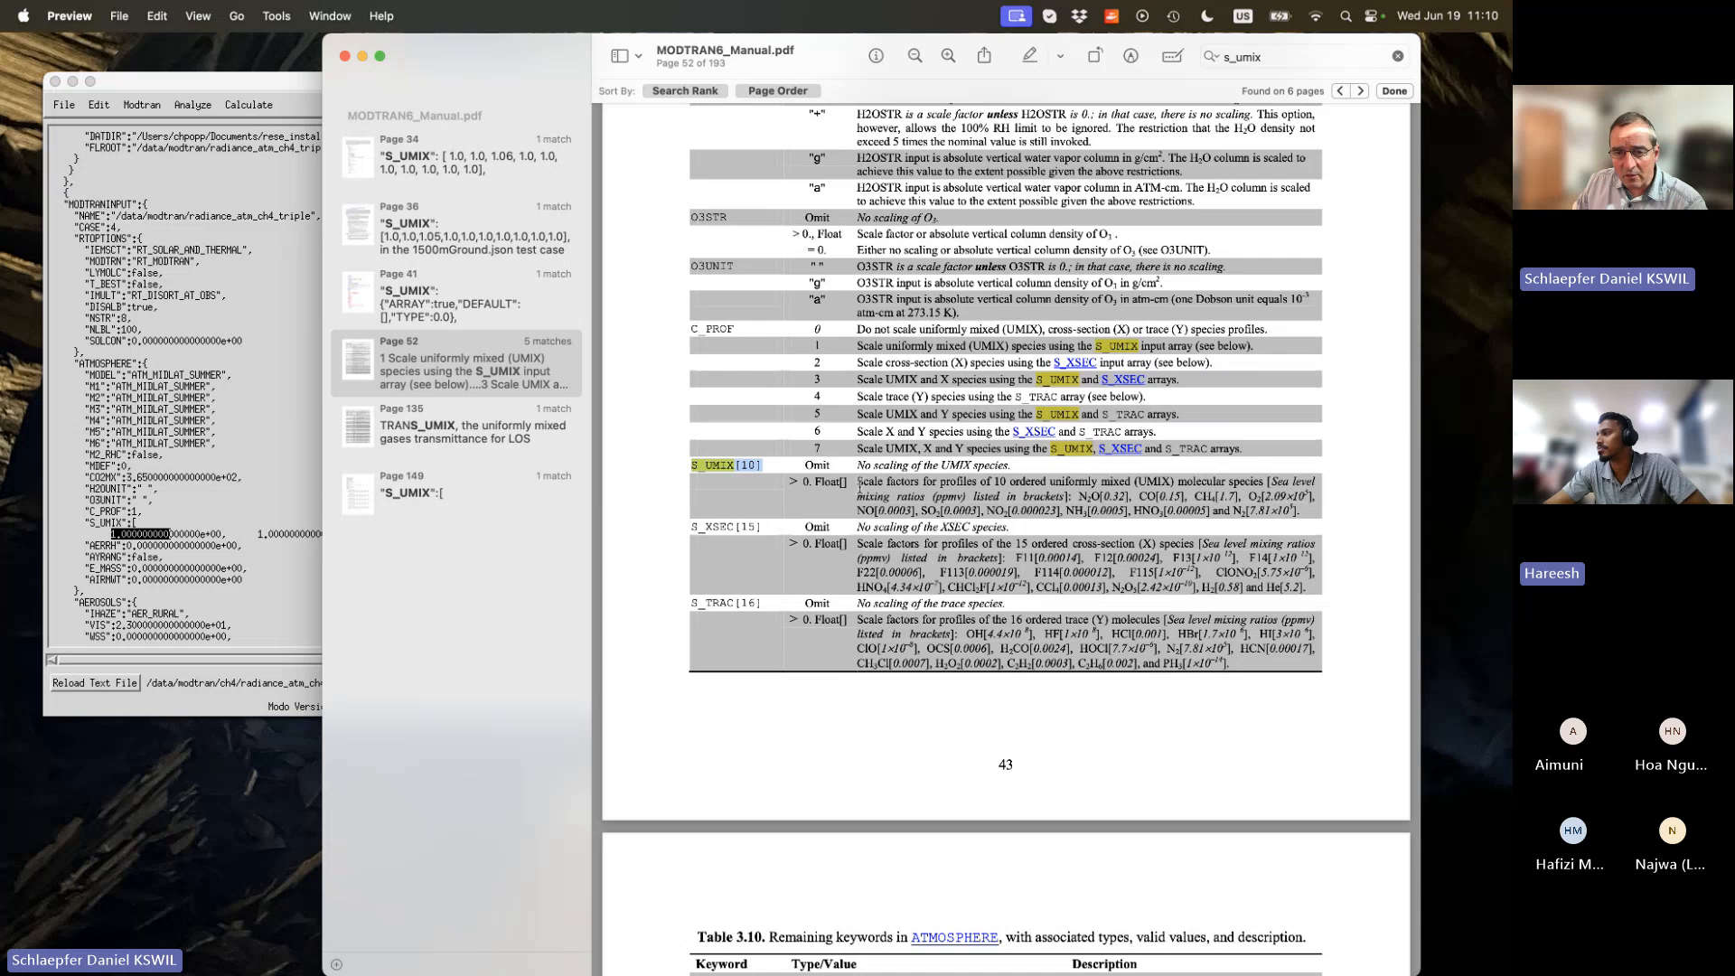
{"action": "left_click_drag", "start_coordinate": [857, 481], "coordinate": [1051, 496]}
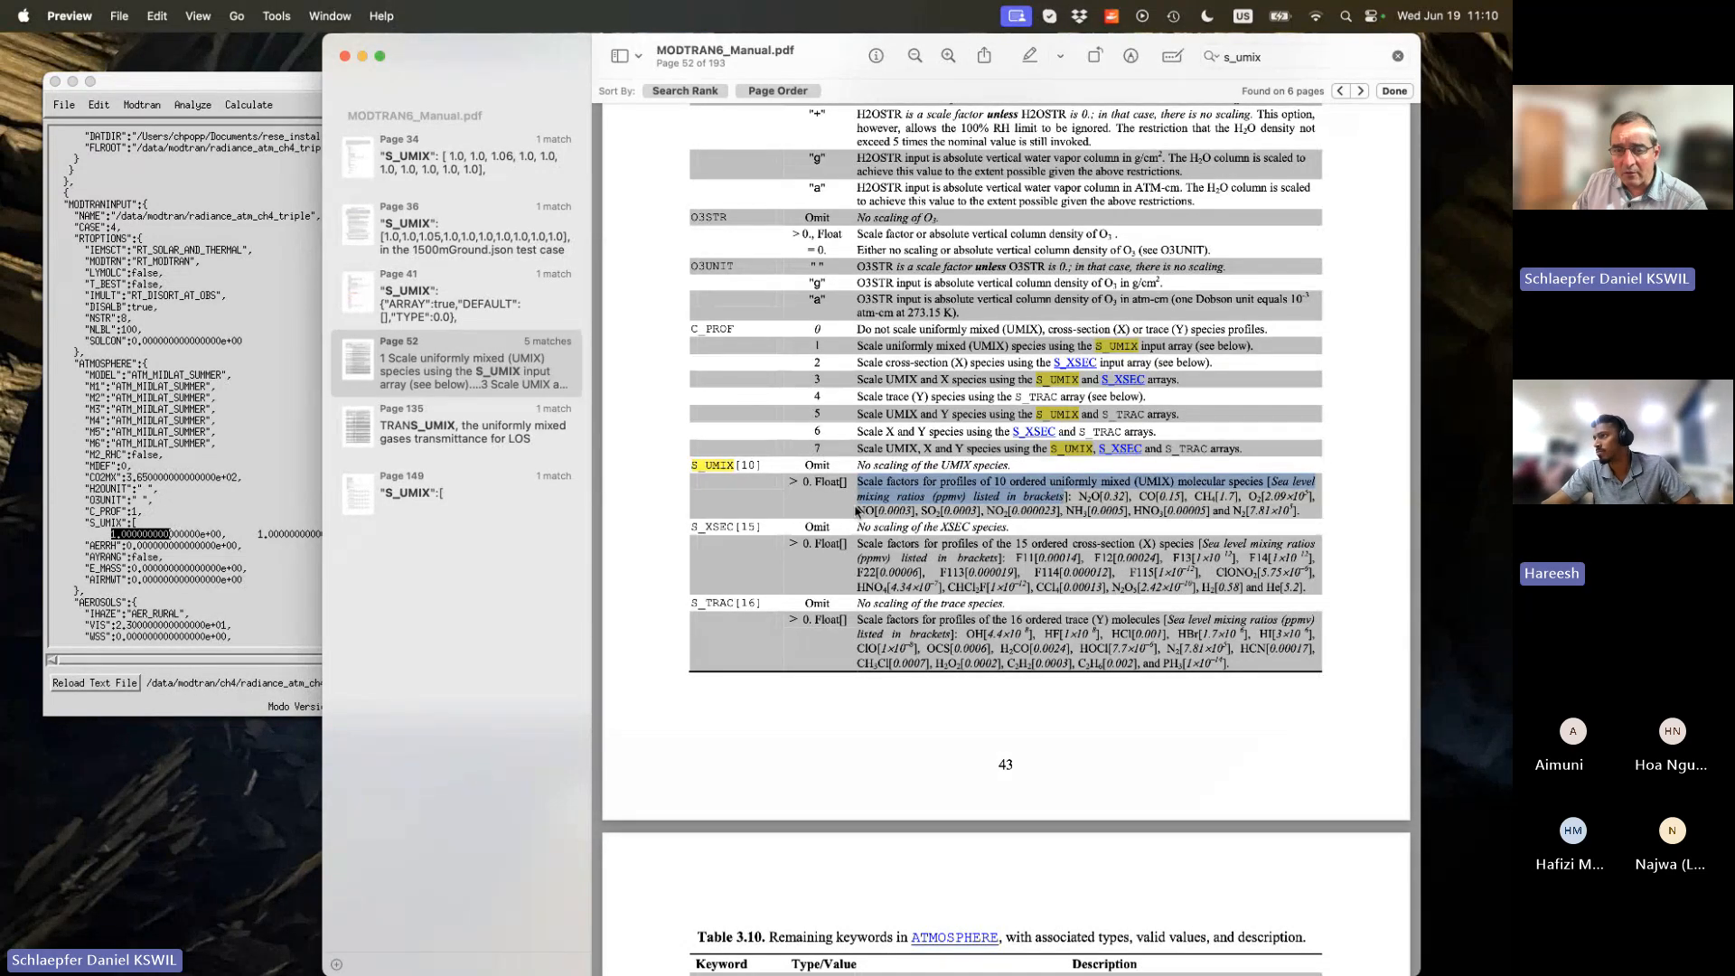
{"action": "left_click", "coordinate": [1137, 495]}
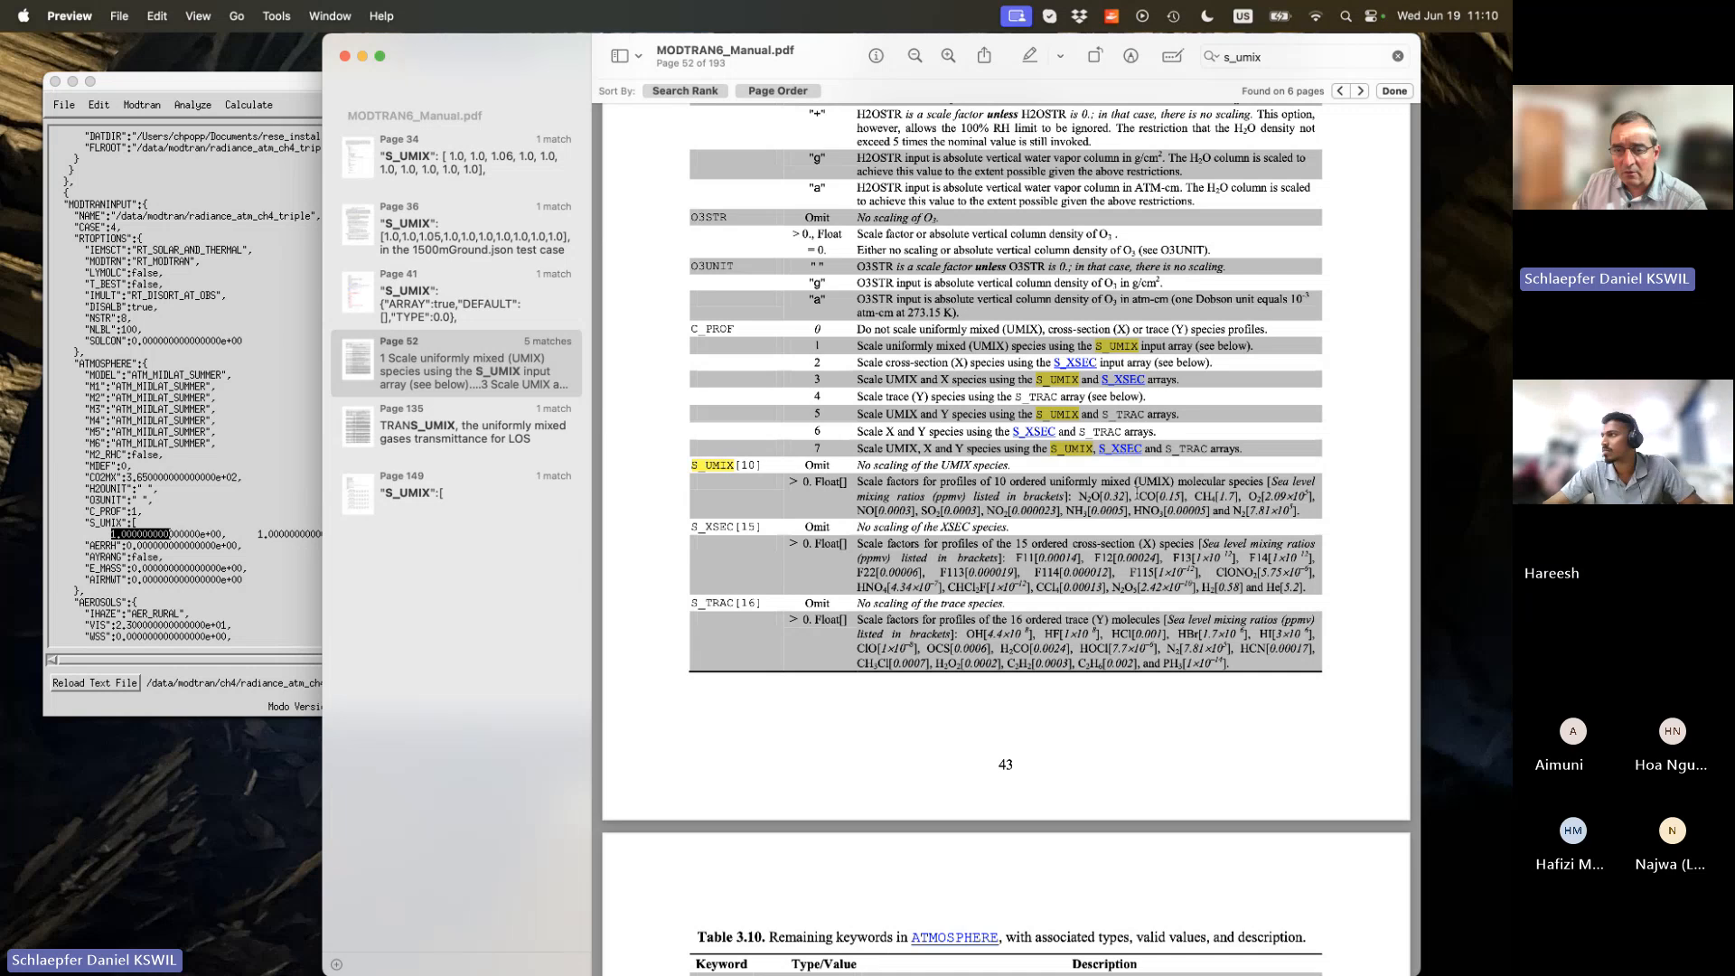
Highlight the ppmv unit and the CH4 sea level mixing ratio in the S_UMIX description.
{"action": "double_click", "coordinate": [955, 495]}
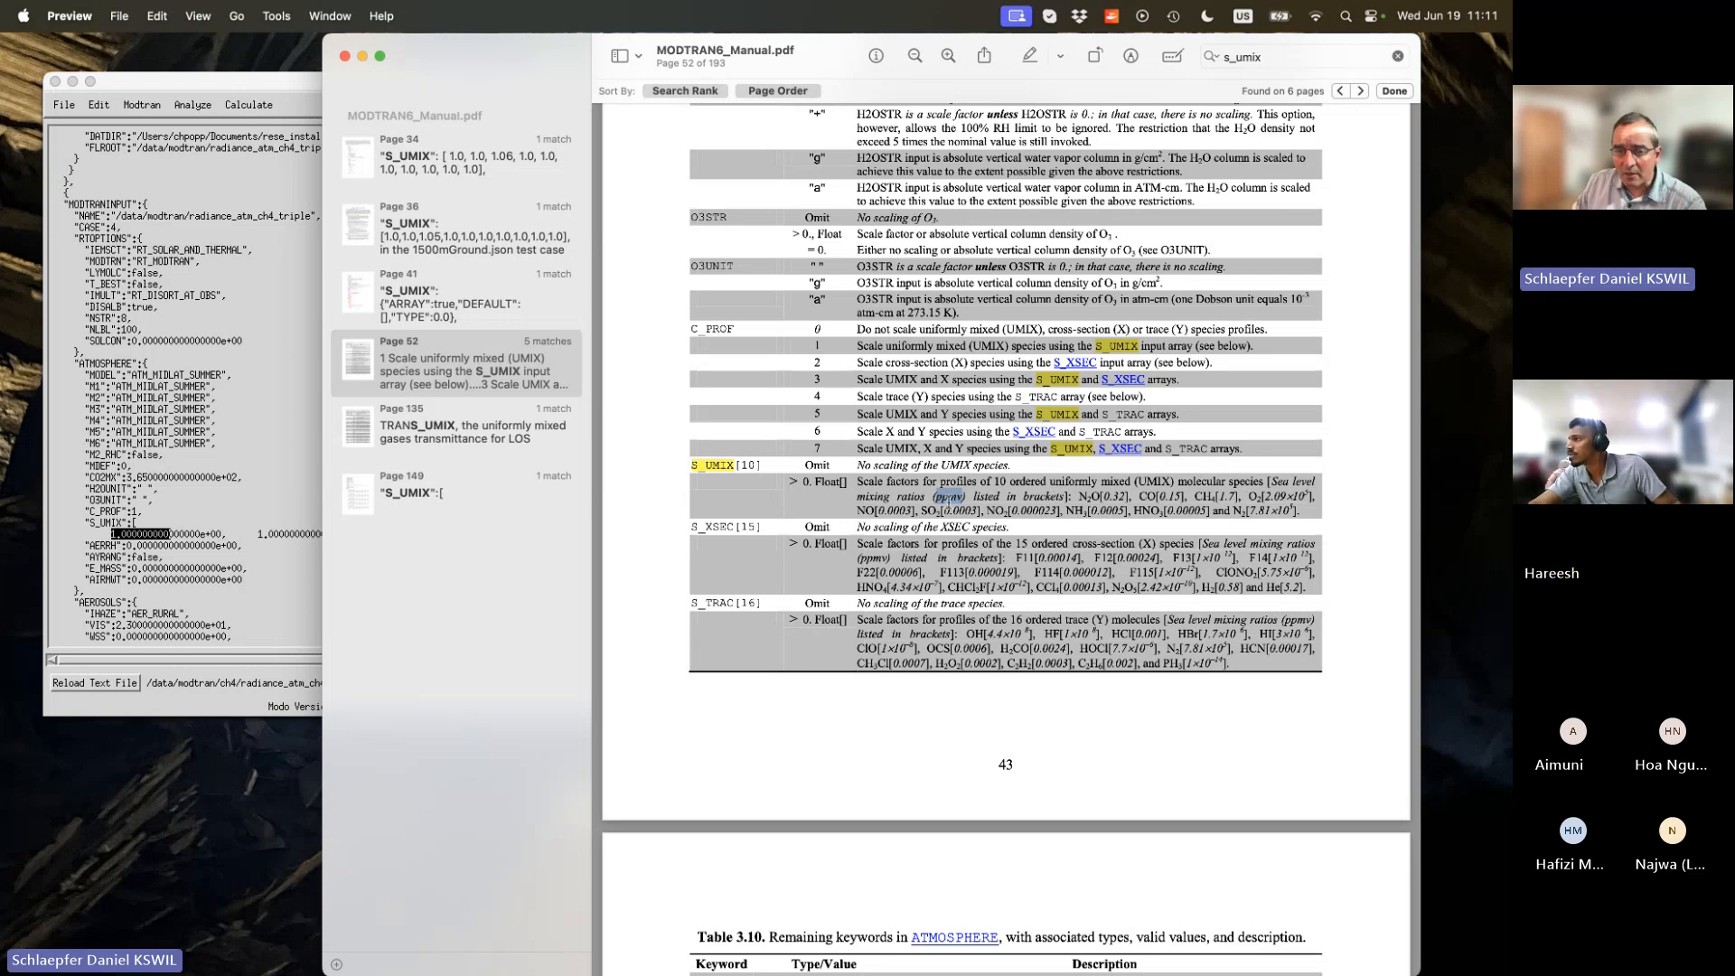
{"action": "left_click_drag", "start_coordinate": [960, 496], "coordinate": [940, 496]}
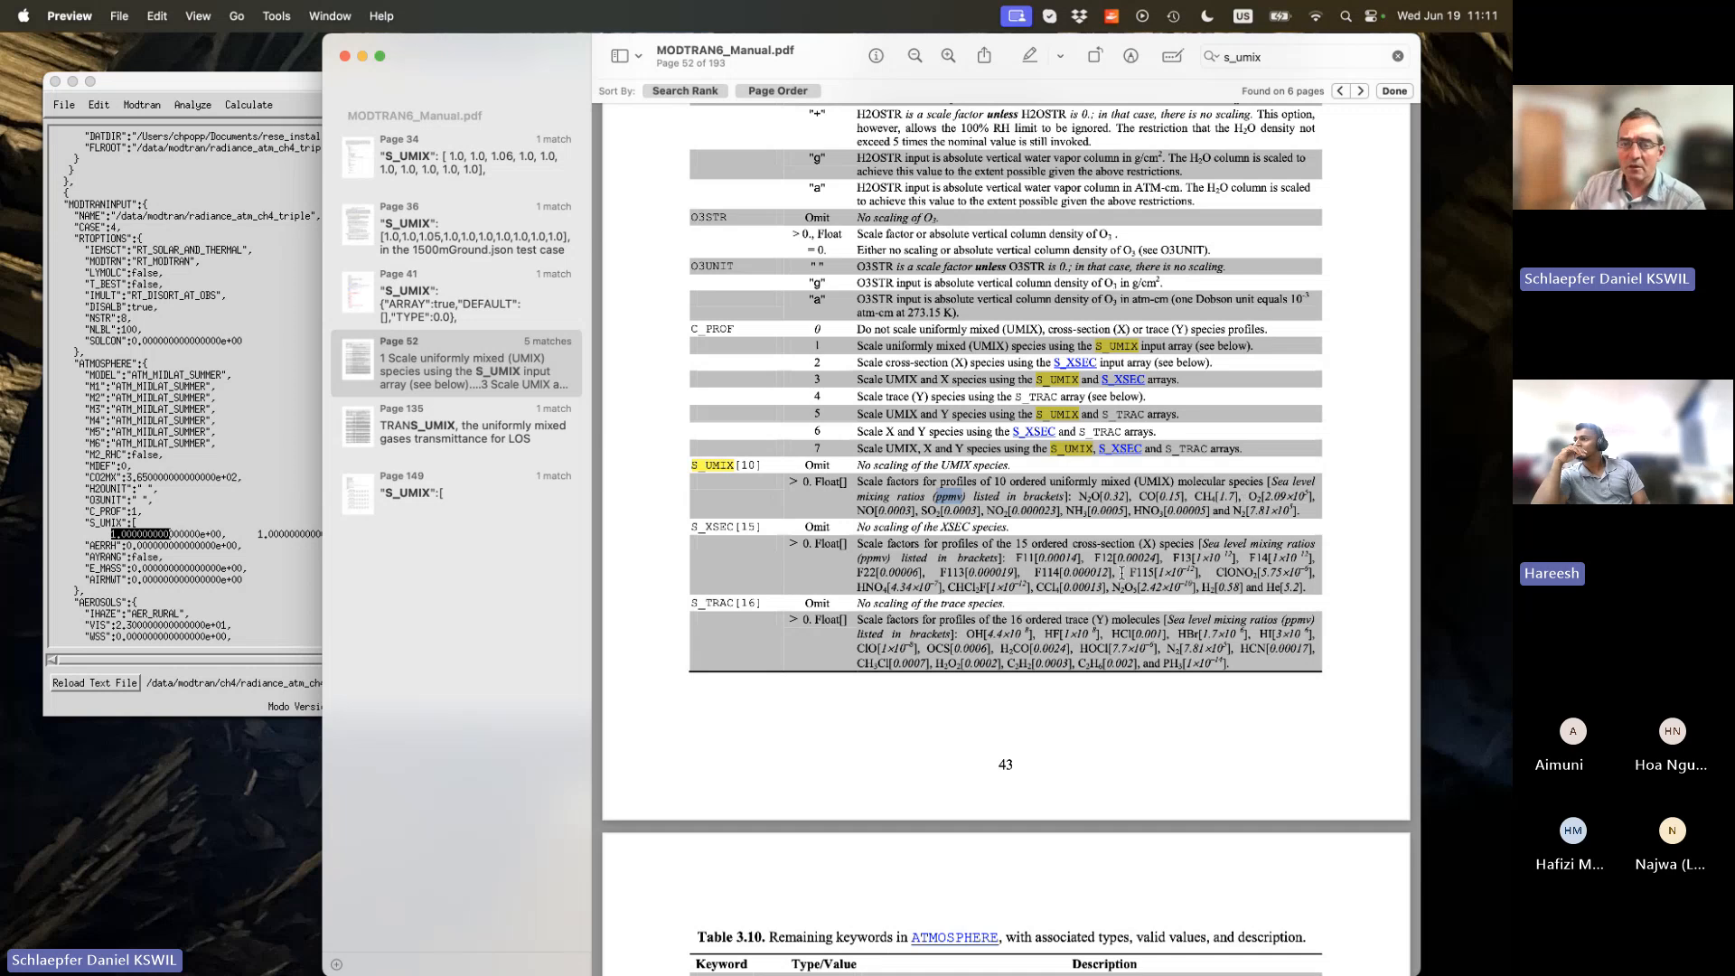
{"action": "left_click_drag", "start_coordinate": [1236, 496], "coordinate": [1222, 496]}
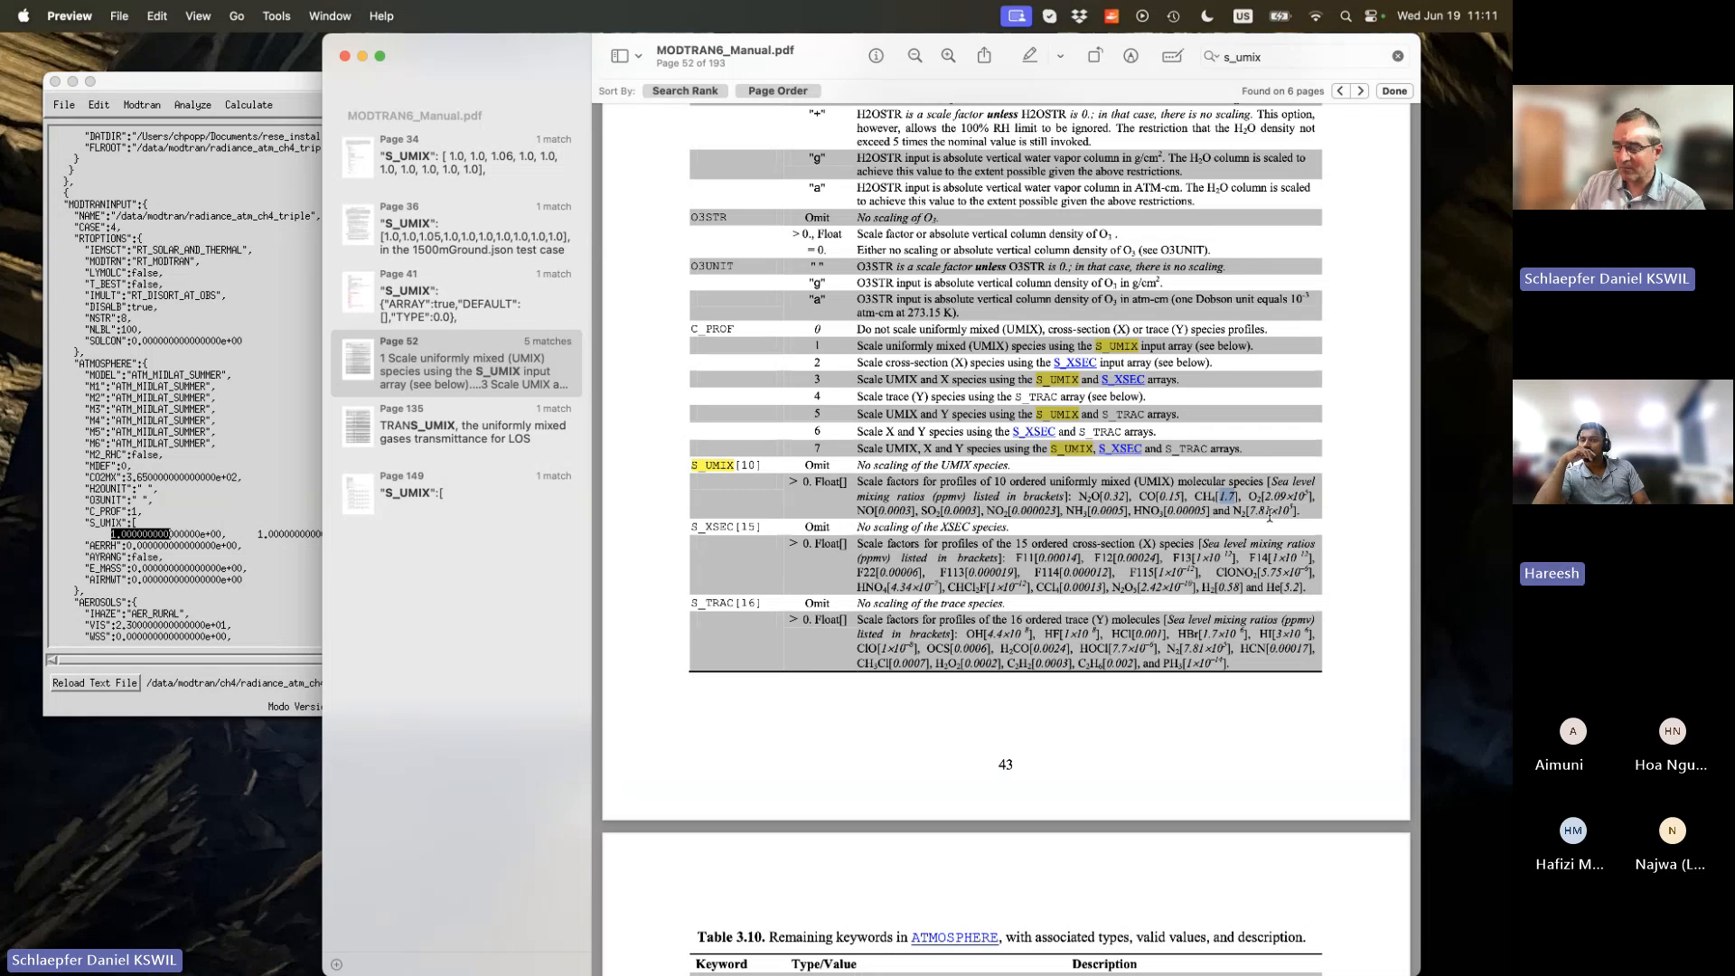
{"action": "left_click", "coordinate": [1227, 496]}
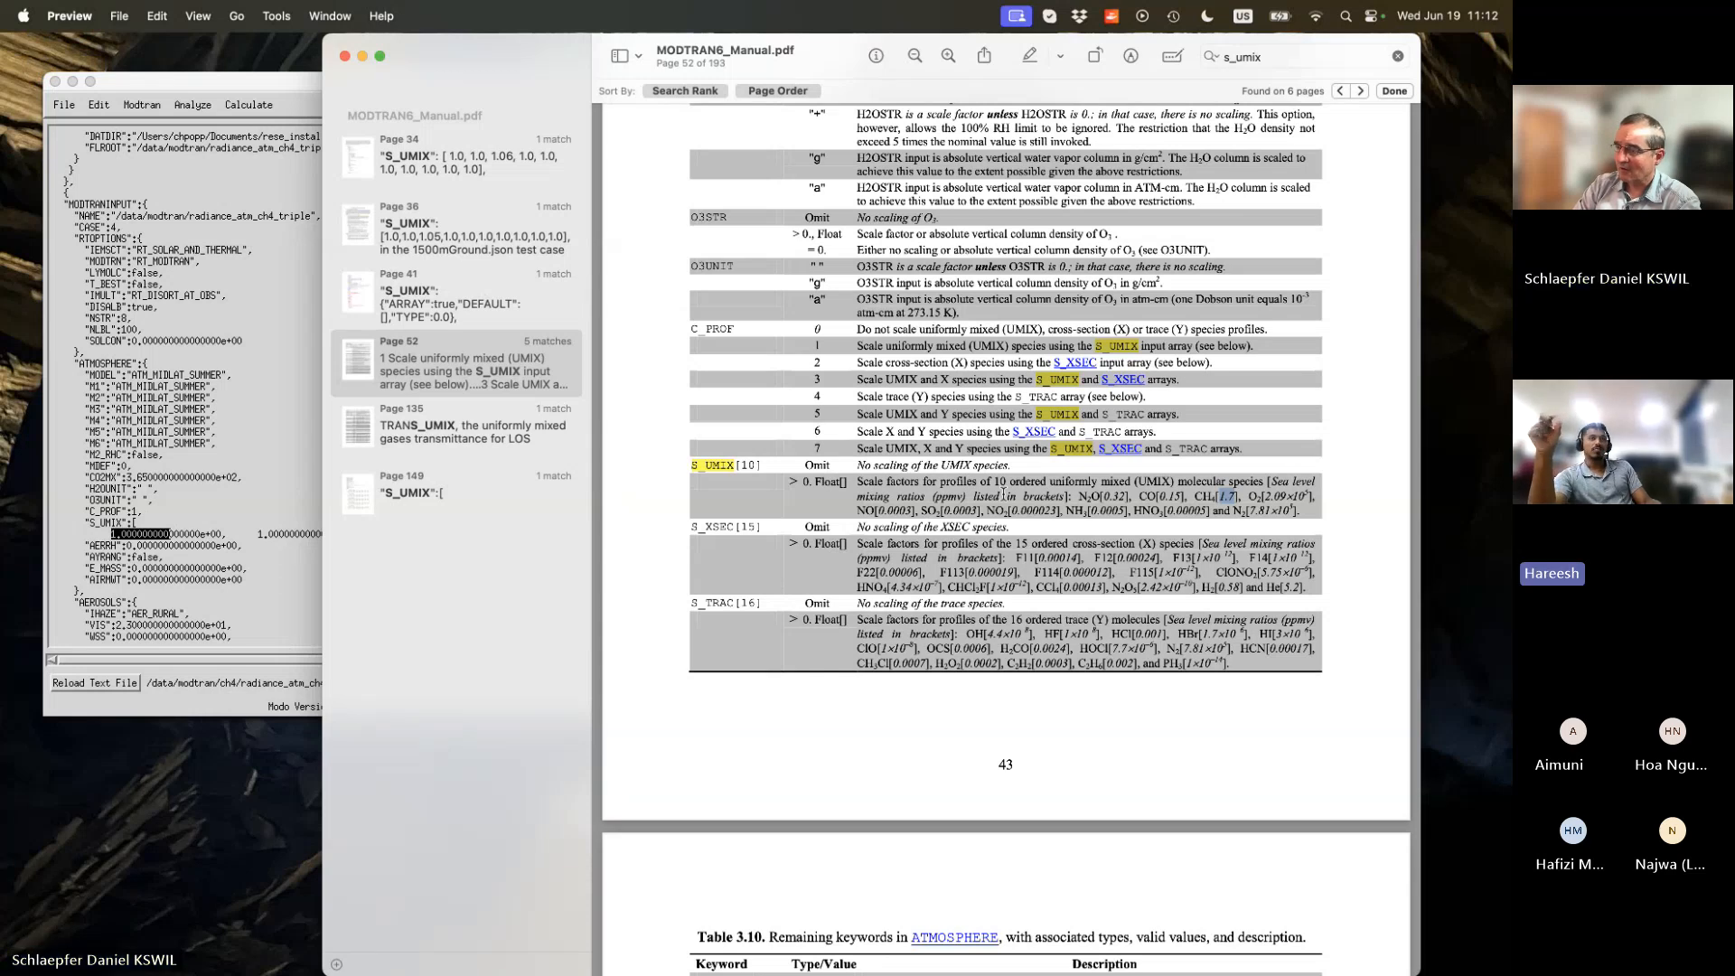
Return to MODO and display the output file radiance_atm_ch4_triple.tp6 from the ch4 folder as text.
{"action": "left_click", "coordinate": [260, 416]}
{"action": "left_click", "coordinate": [64, 105]}
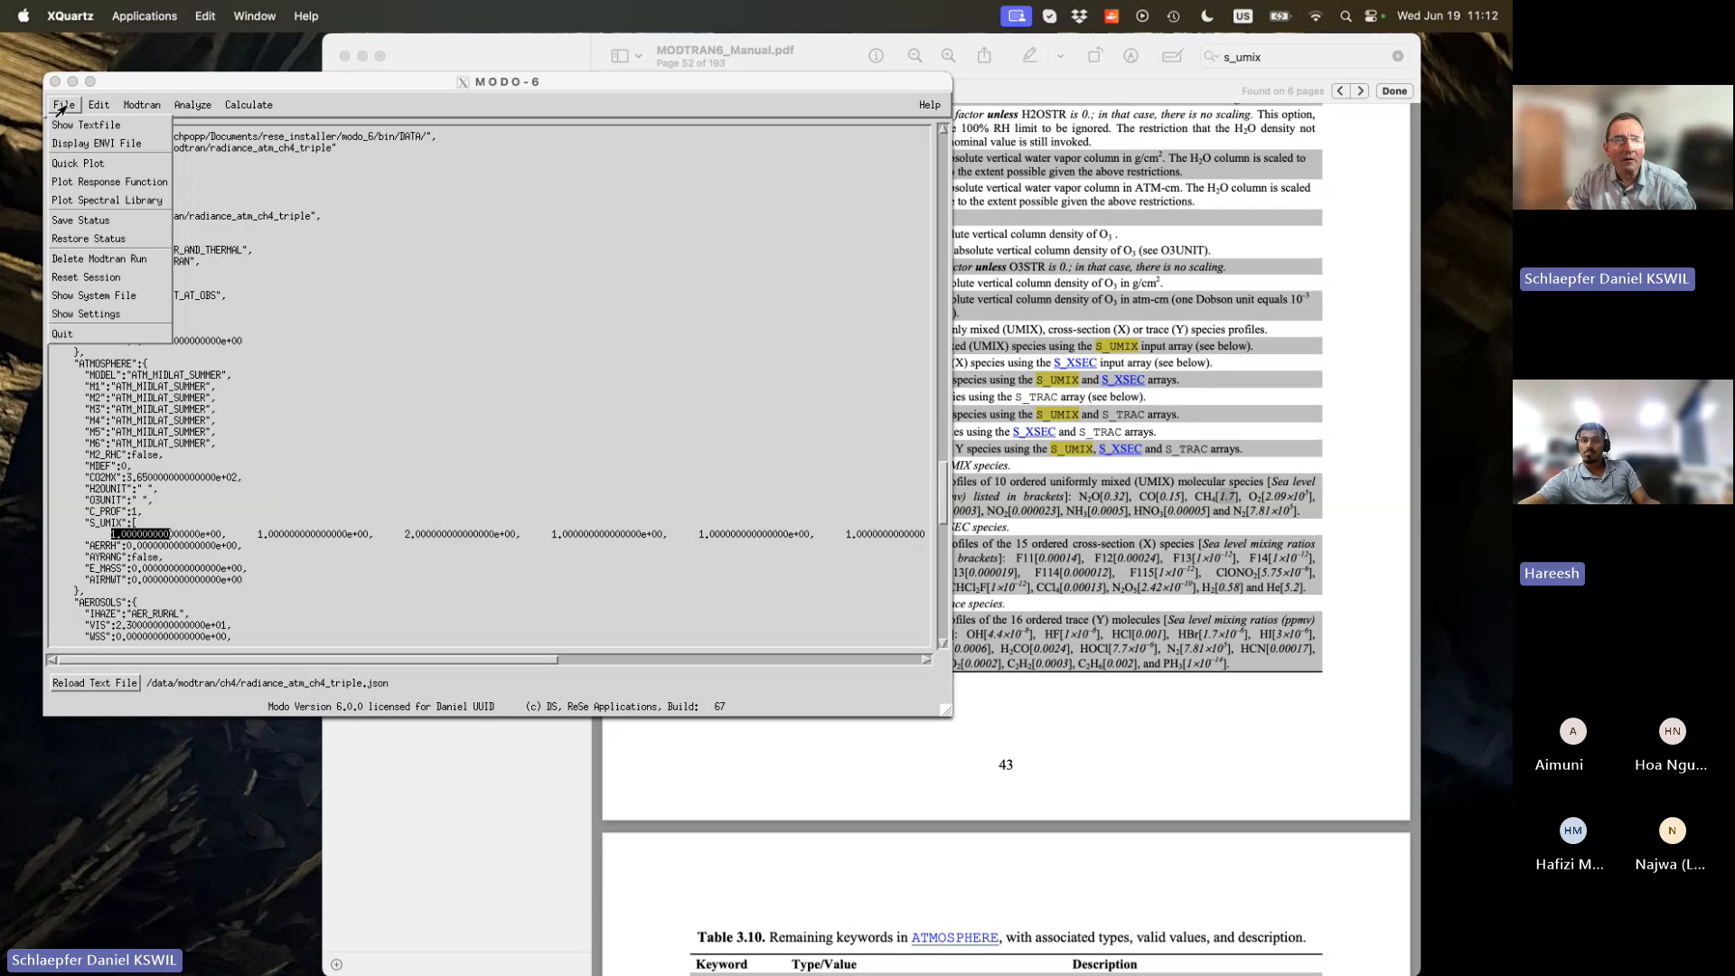
{"action": "left_click", "coordinate": [81, 125]}
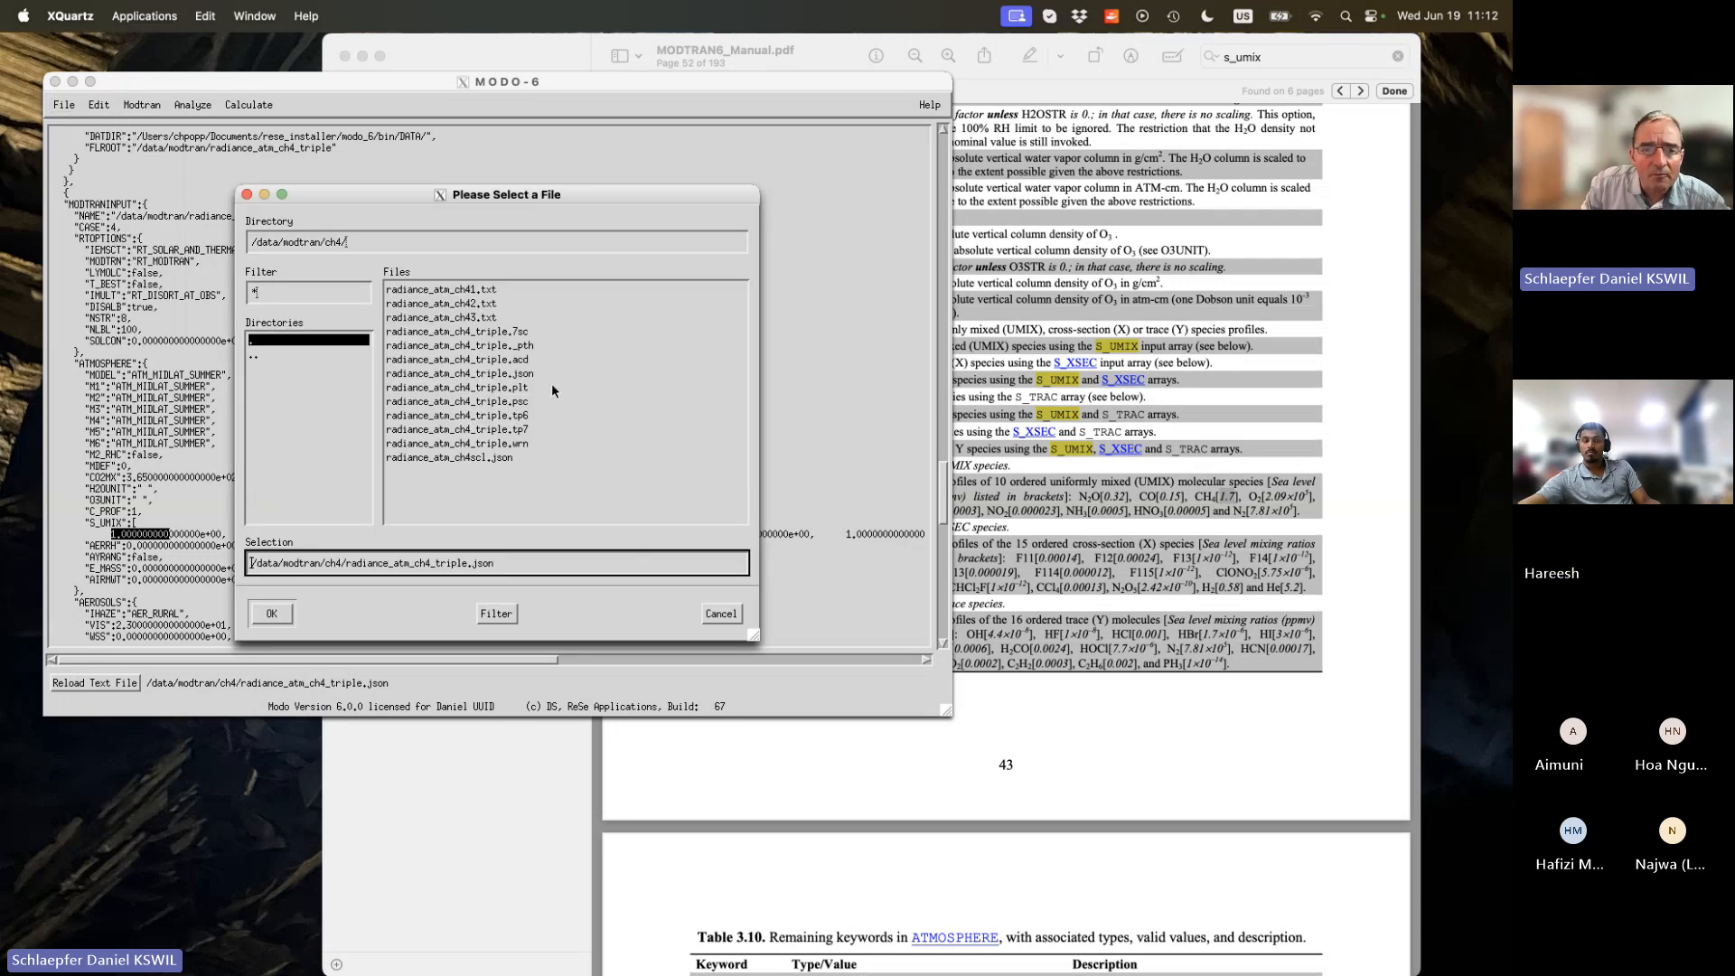
{"action": "double_click", "coordinate": [531, 413]}
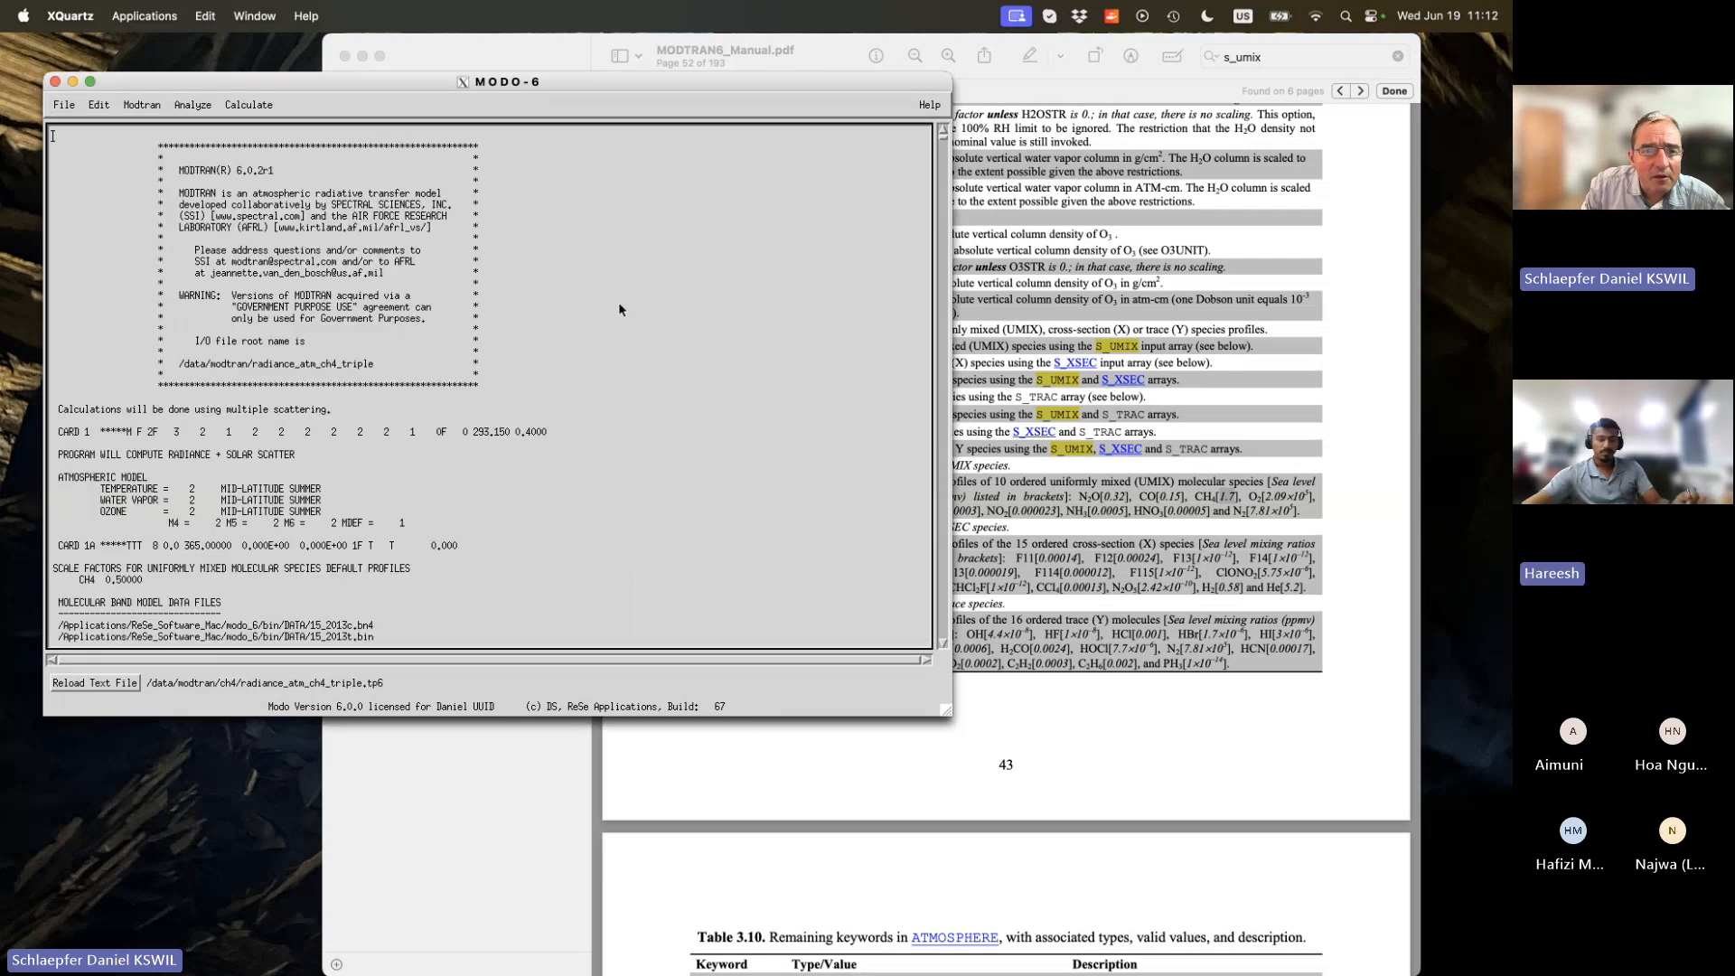
Examine the CH4 scale factor in the header and the atmospheric profile tables down to the one after column scaling.
{"action": "scroll", "coordinate": [638, 294], "scroll_direction": "down", "scroll_amount": 10}
{"action": "scroll", "coordinate": [638, 295], "scroll_direction": "up", "scroll_amount": 7}
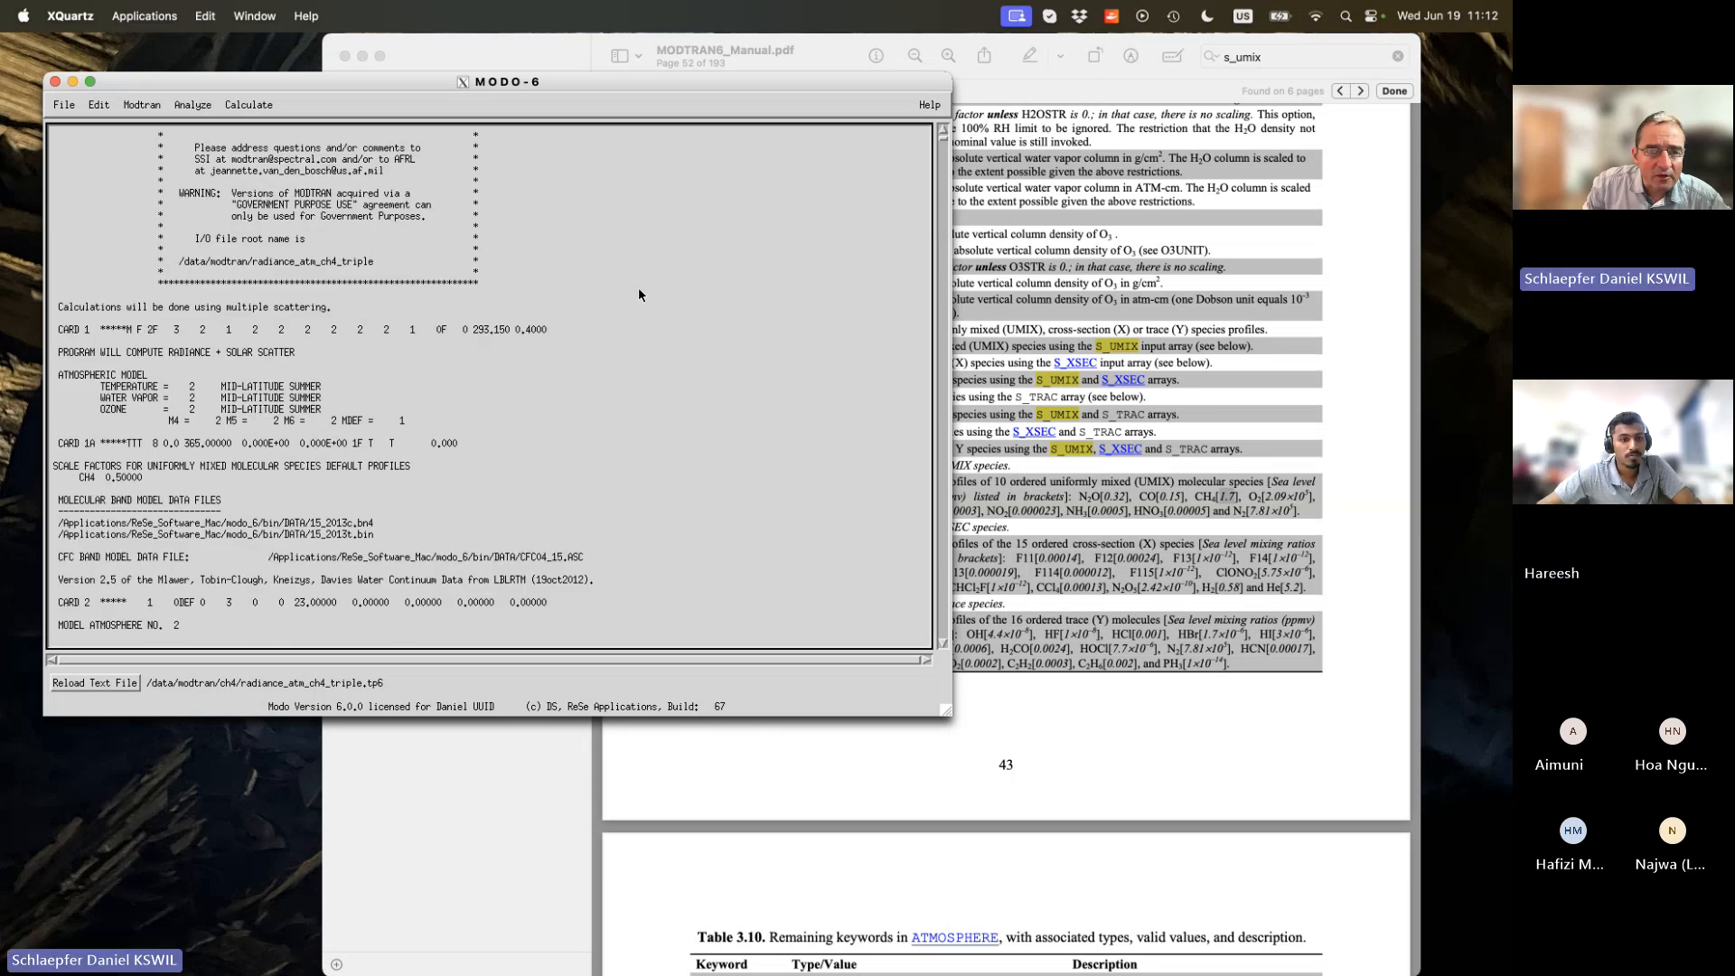
{"action": "scroll", "coordinate": [638, 295], "scroll_direction": "down", "scroll_amount": 6}
{"action": "scroll", "coordinate": [638, 295], "scroll_direction": "up", "scroll_amount": 9}
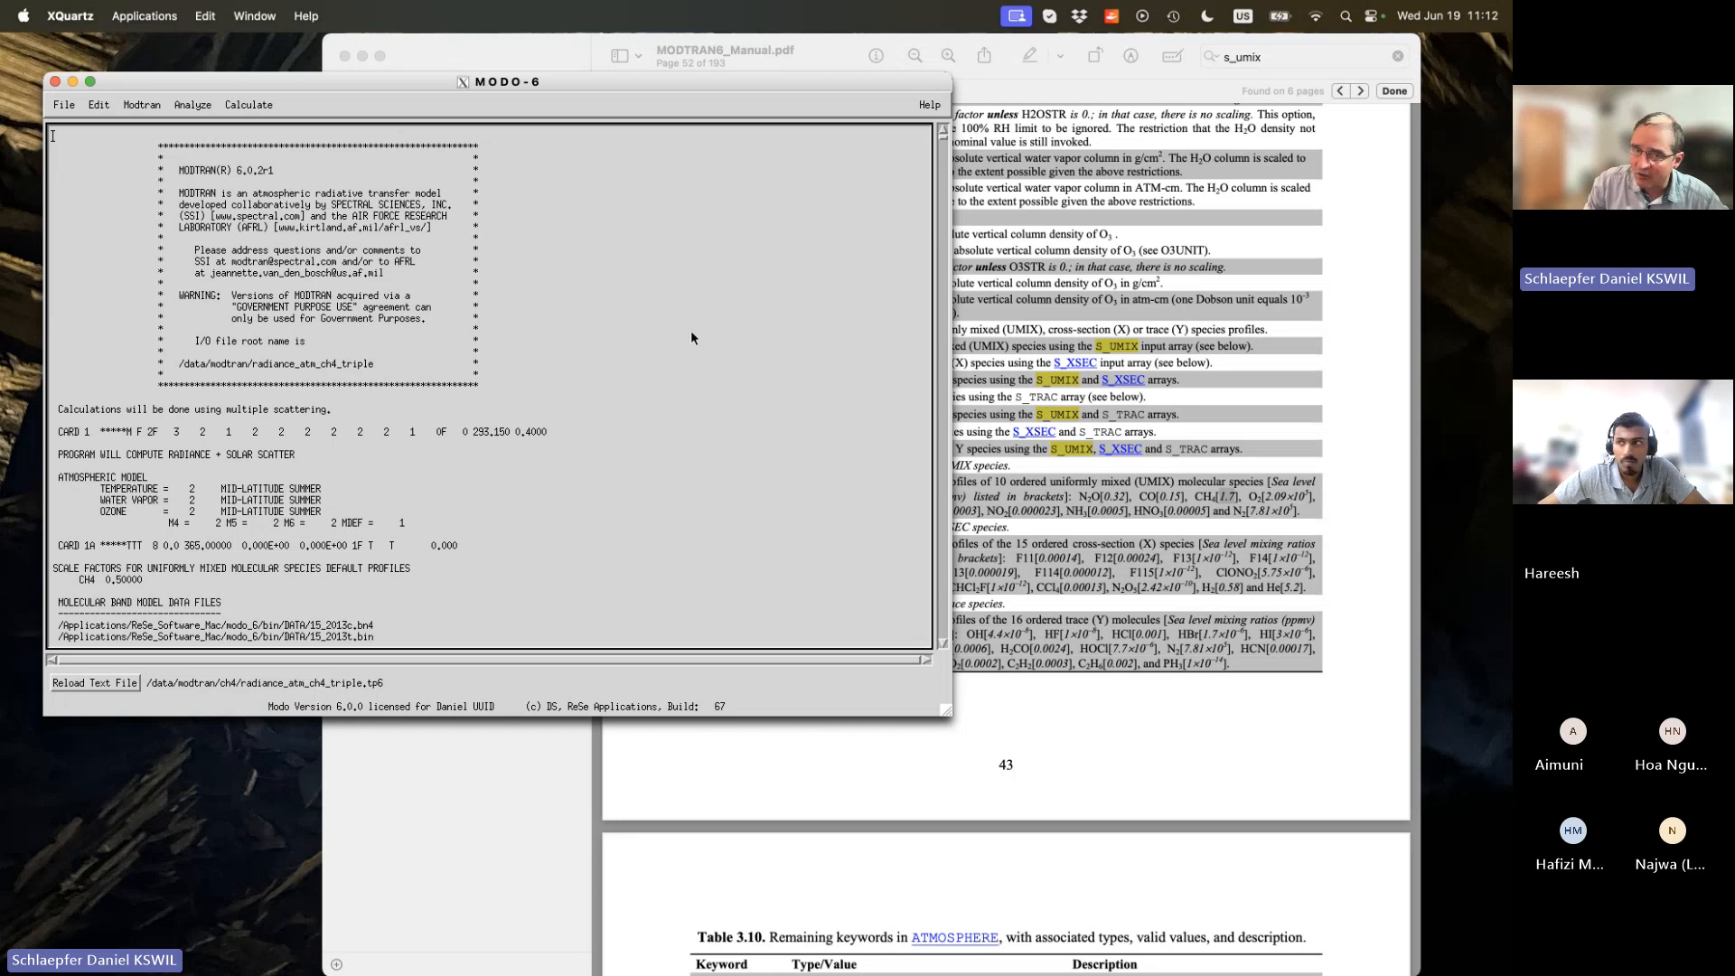
{"action": "scroll", "coordinate": [773, 337], "scroll_direction": "down", "scroll_amount": 4}
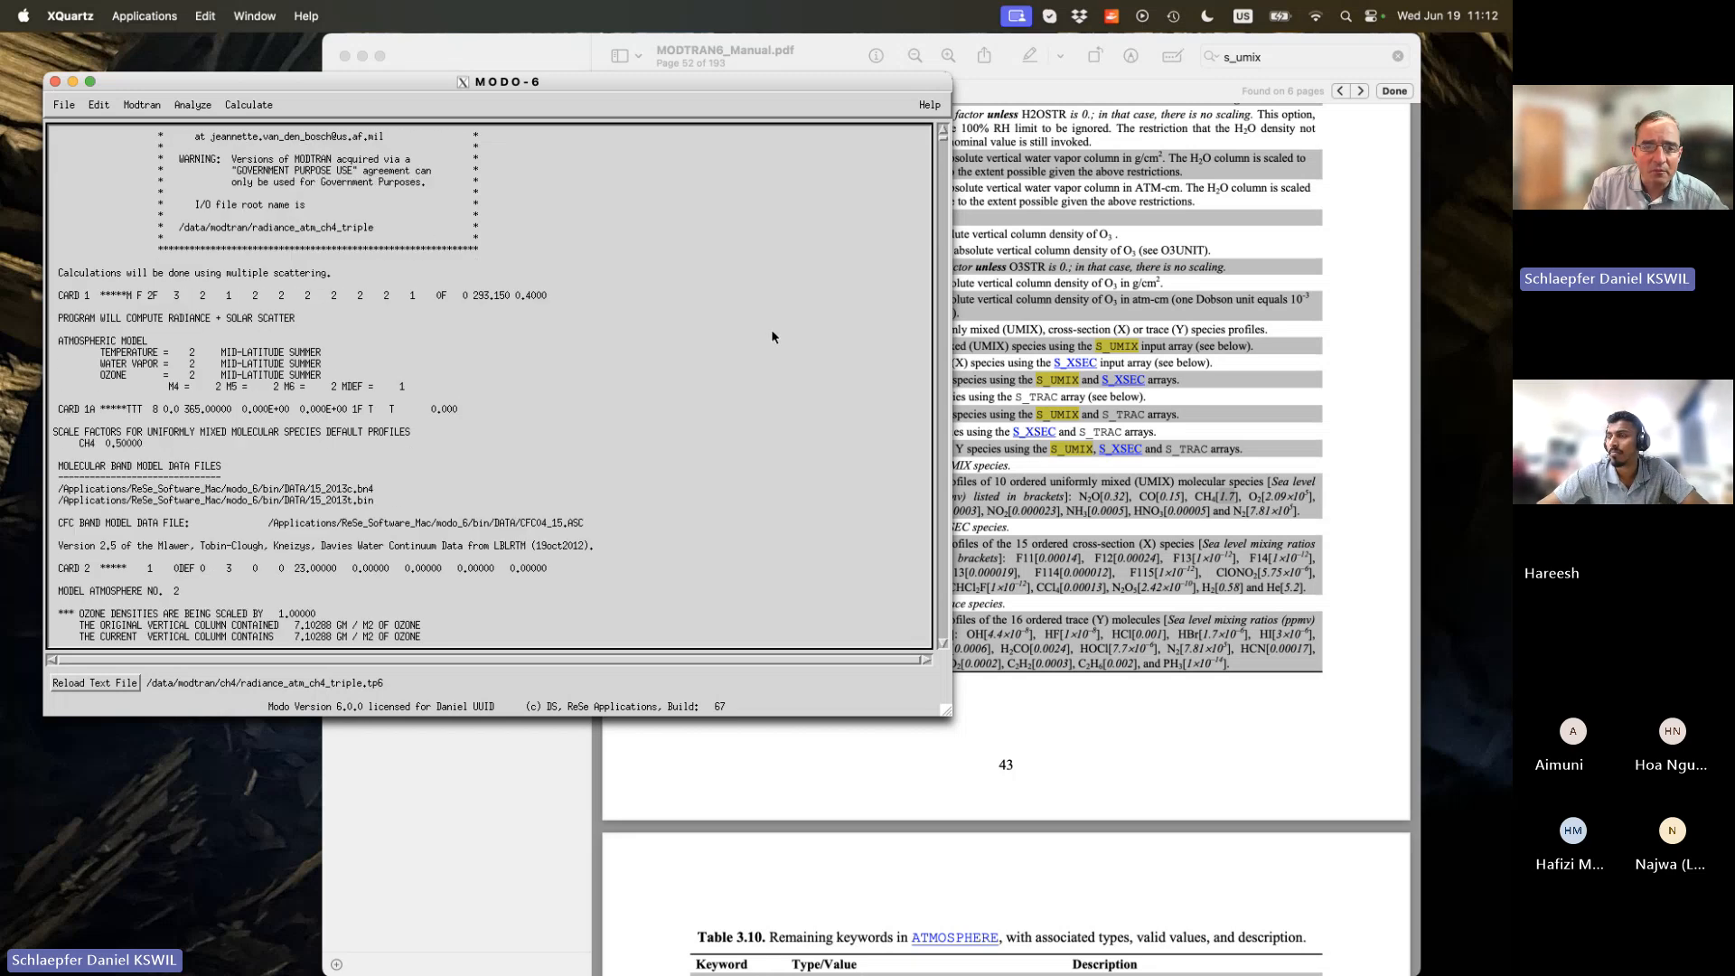
{"action": "scroll", "coordinate": [772, 337], "scroll_direction": "down", "scroll_amount": 15}
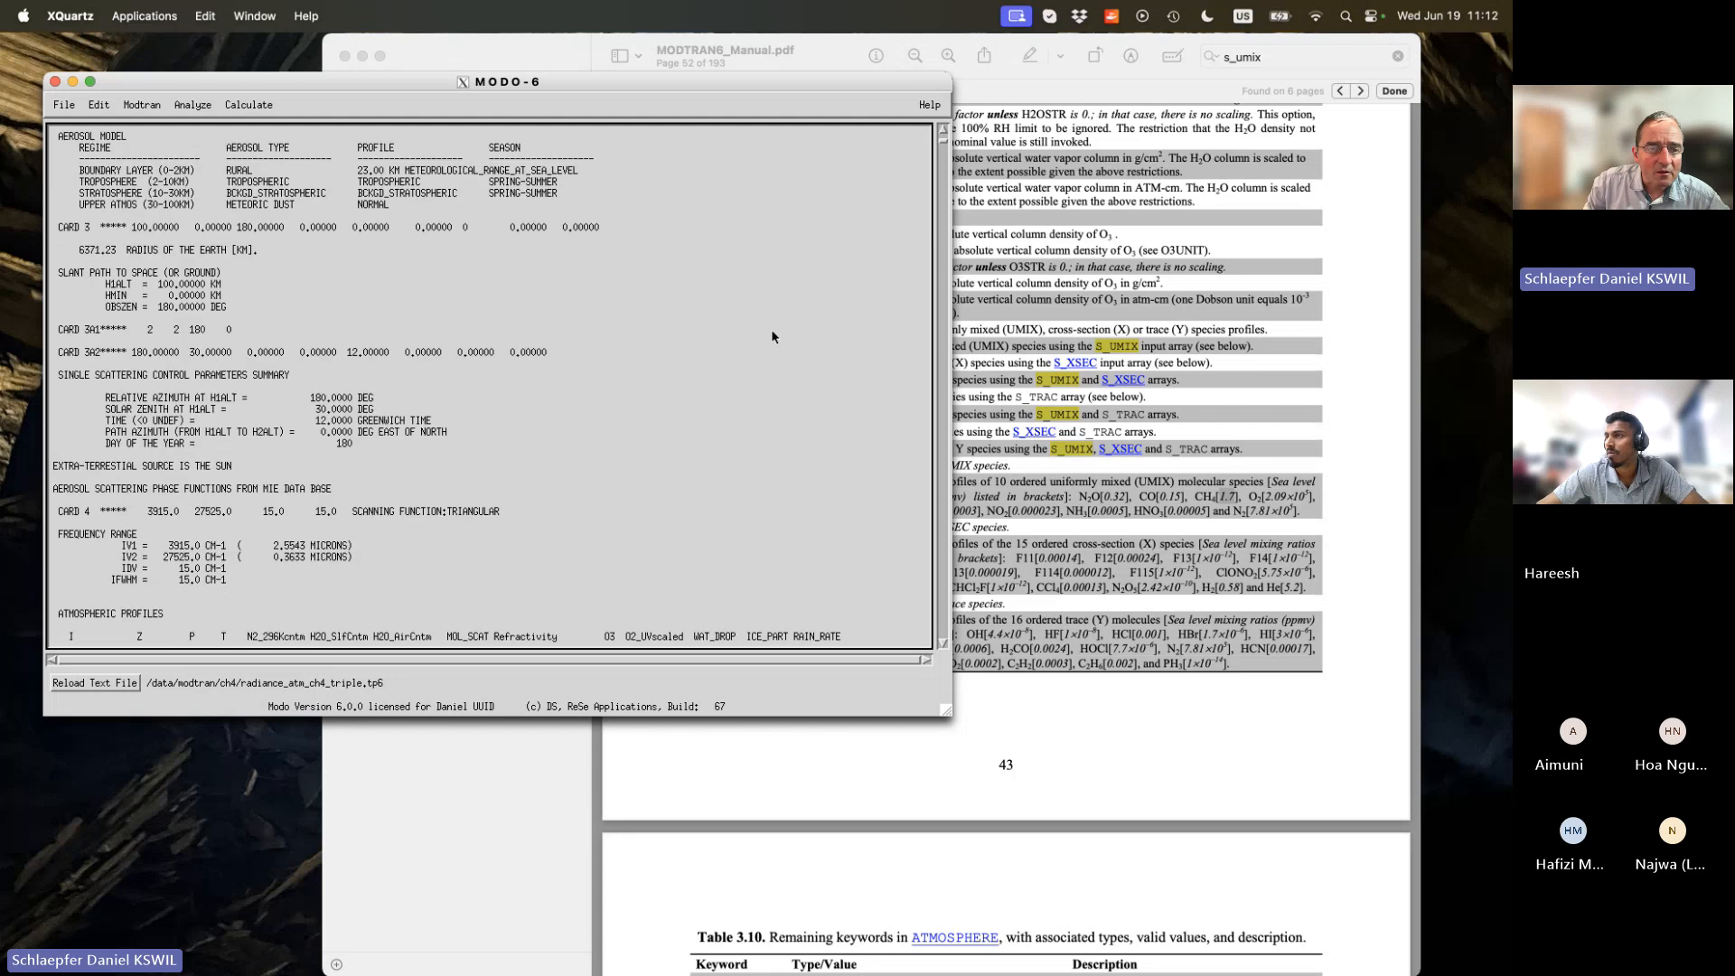
{"action": "scroll", "coordinate": [772, 332], "scroll_direction": "down", "scroll_amount": 10}
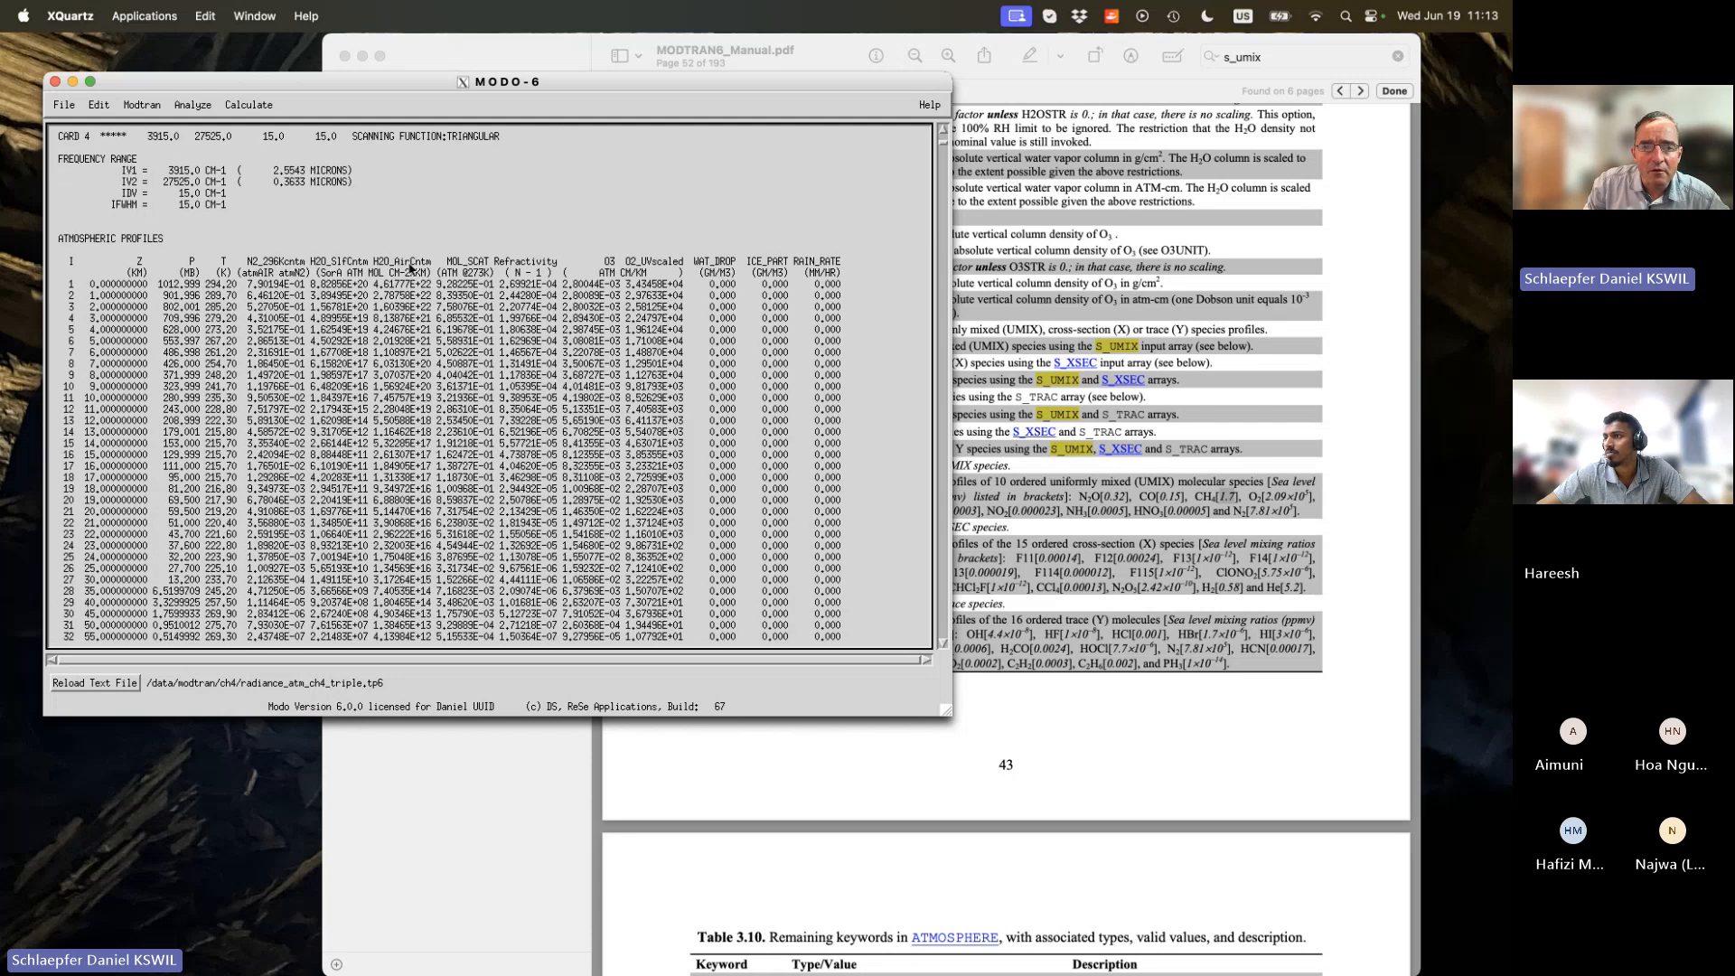
{"action": "scroll", "coordinate": [465, 290], "scroll_direction": "down", "scroll_amount": 1}
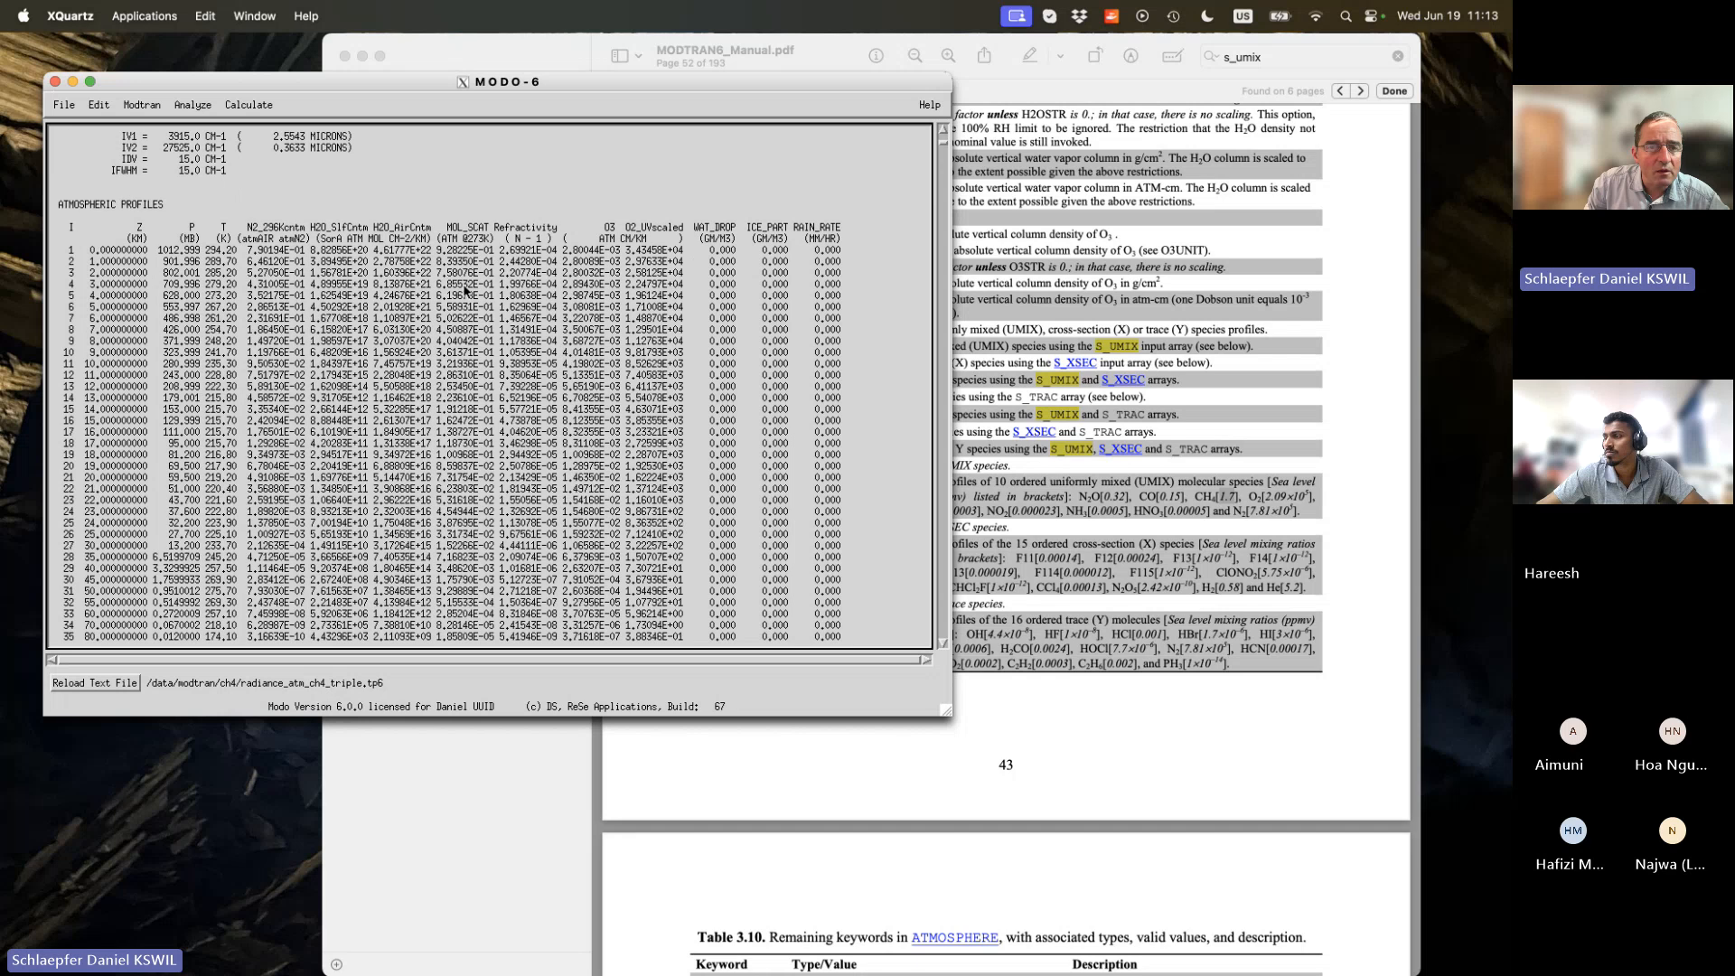
{"action": "scroll", "coordinate": [316, 328], "scroll_direction": "down", "scroll_amount": 7}
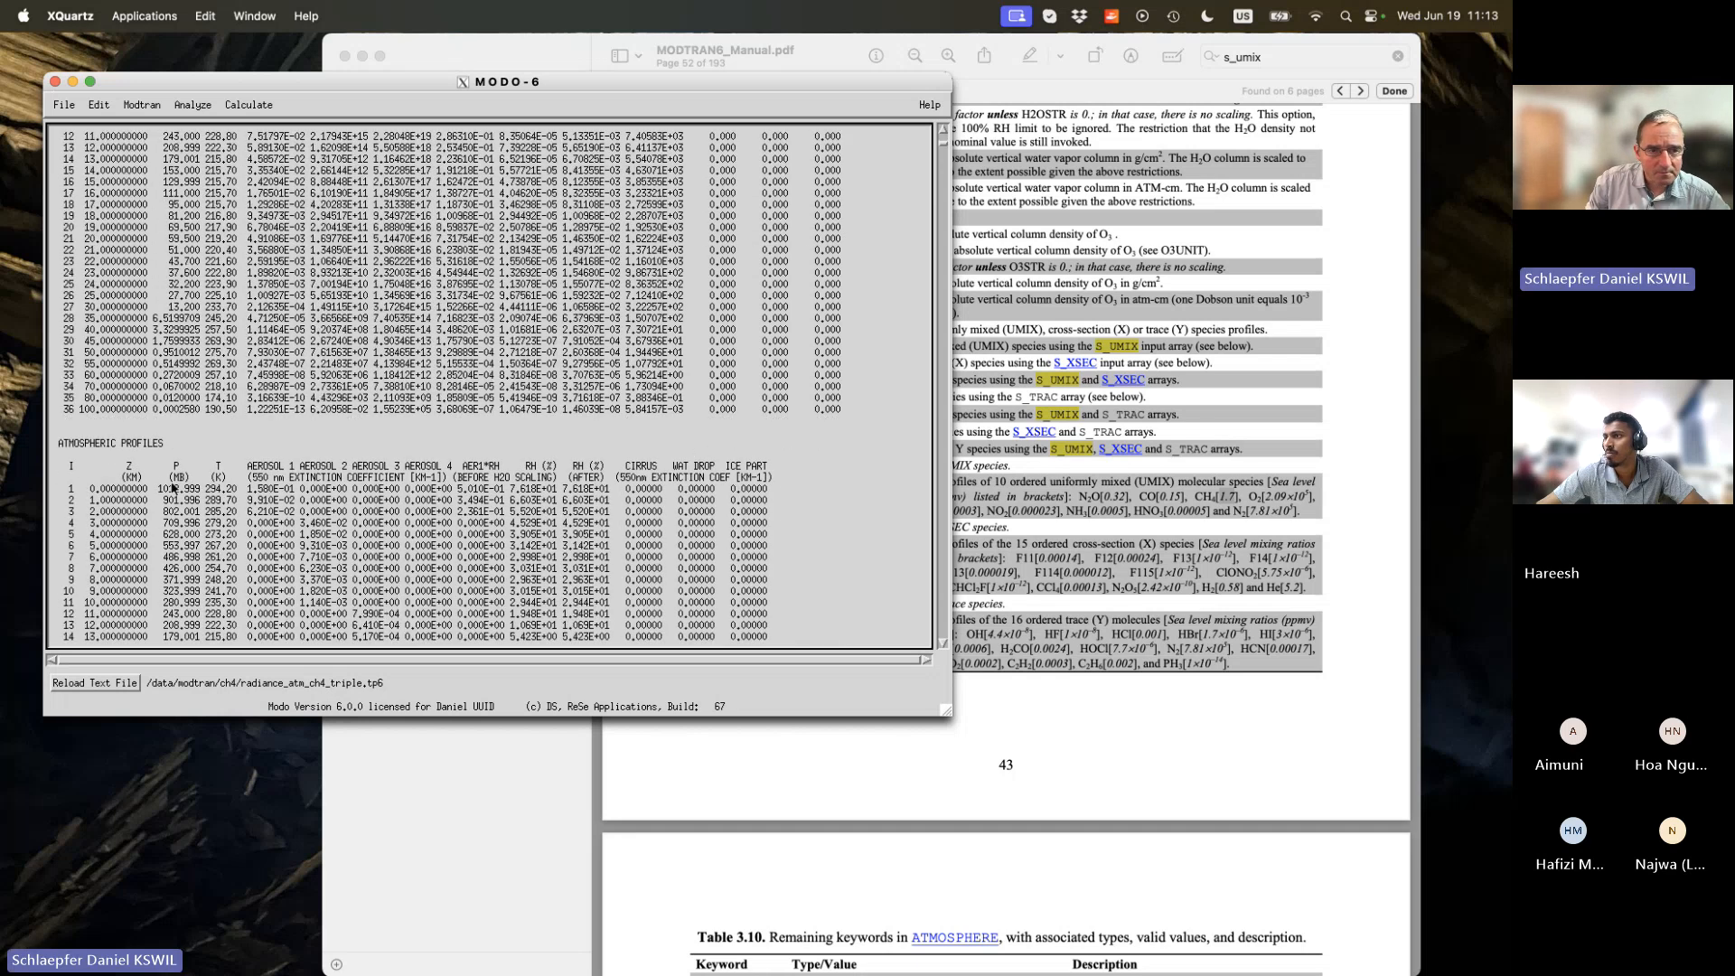
{"action": "scroll", "coordinate": [627, 384], "scroll_direction": "down", "scroll_amount": 12}
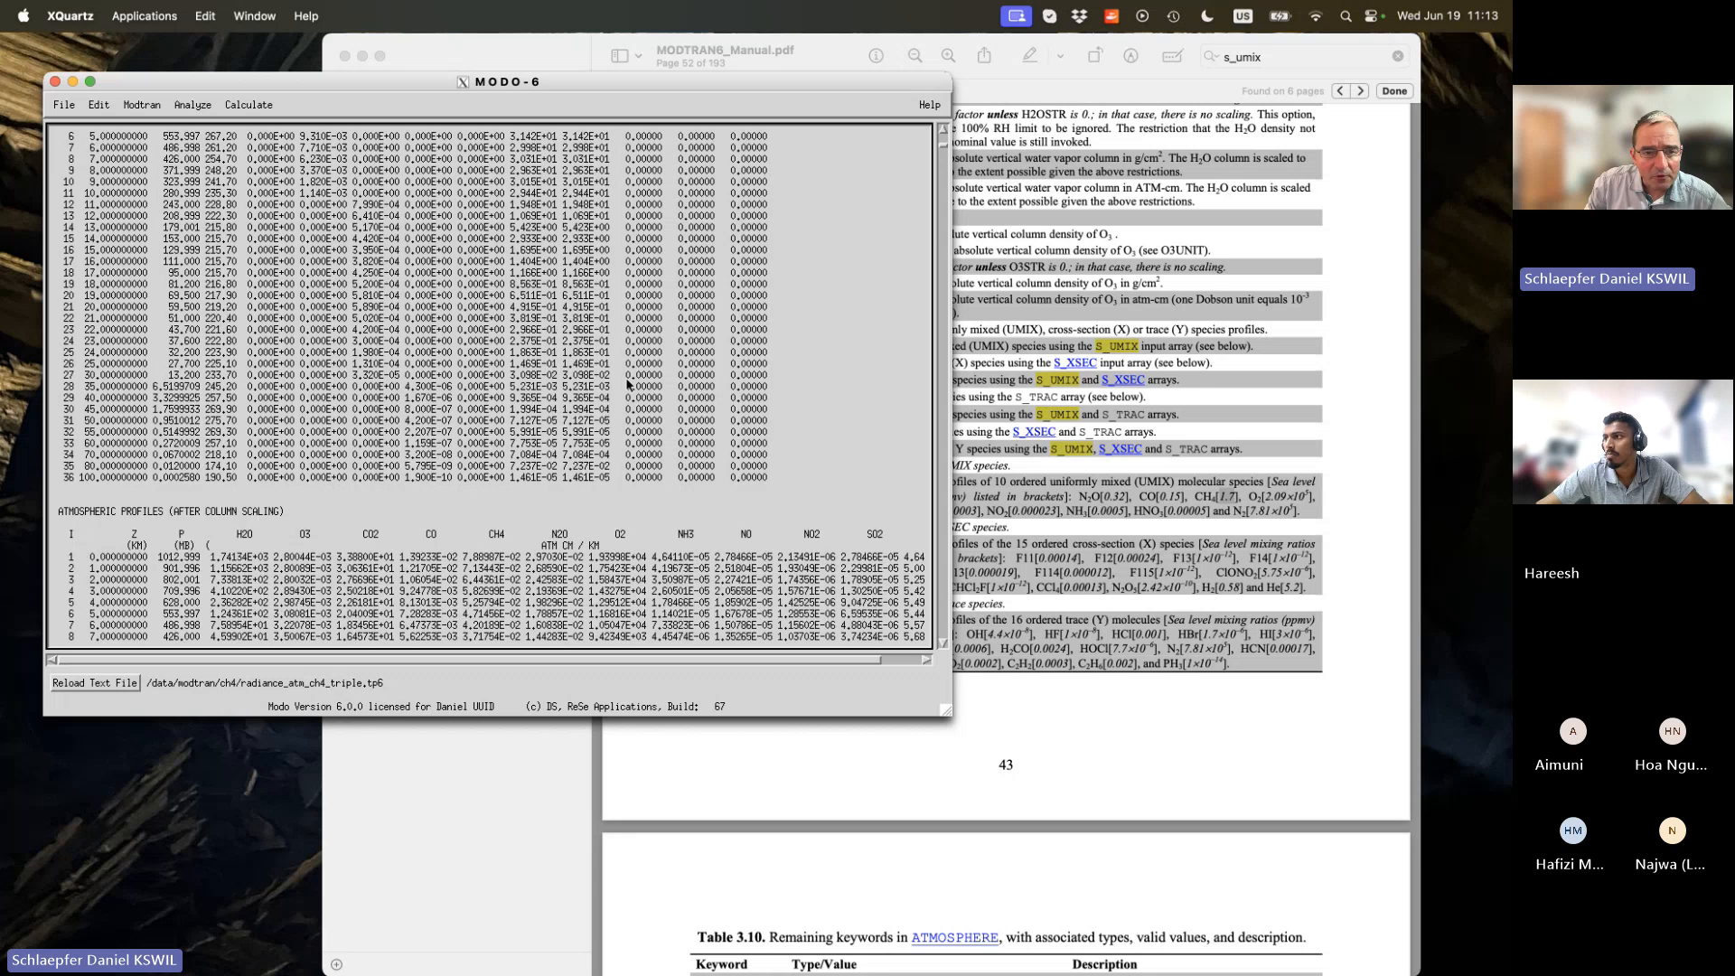
Highlight the ATM CM unit in the header of the atmospheric profile table after column scaling.
{"action": "scroll", "coordinate": [628, 384], "scroll_direction": "down", "scroll_amount": 5}
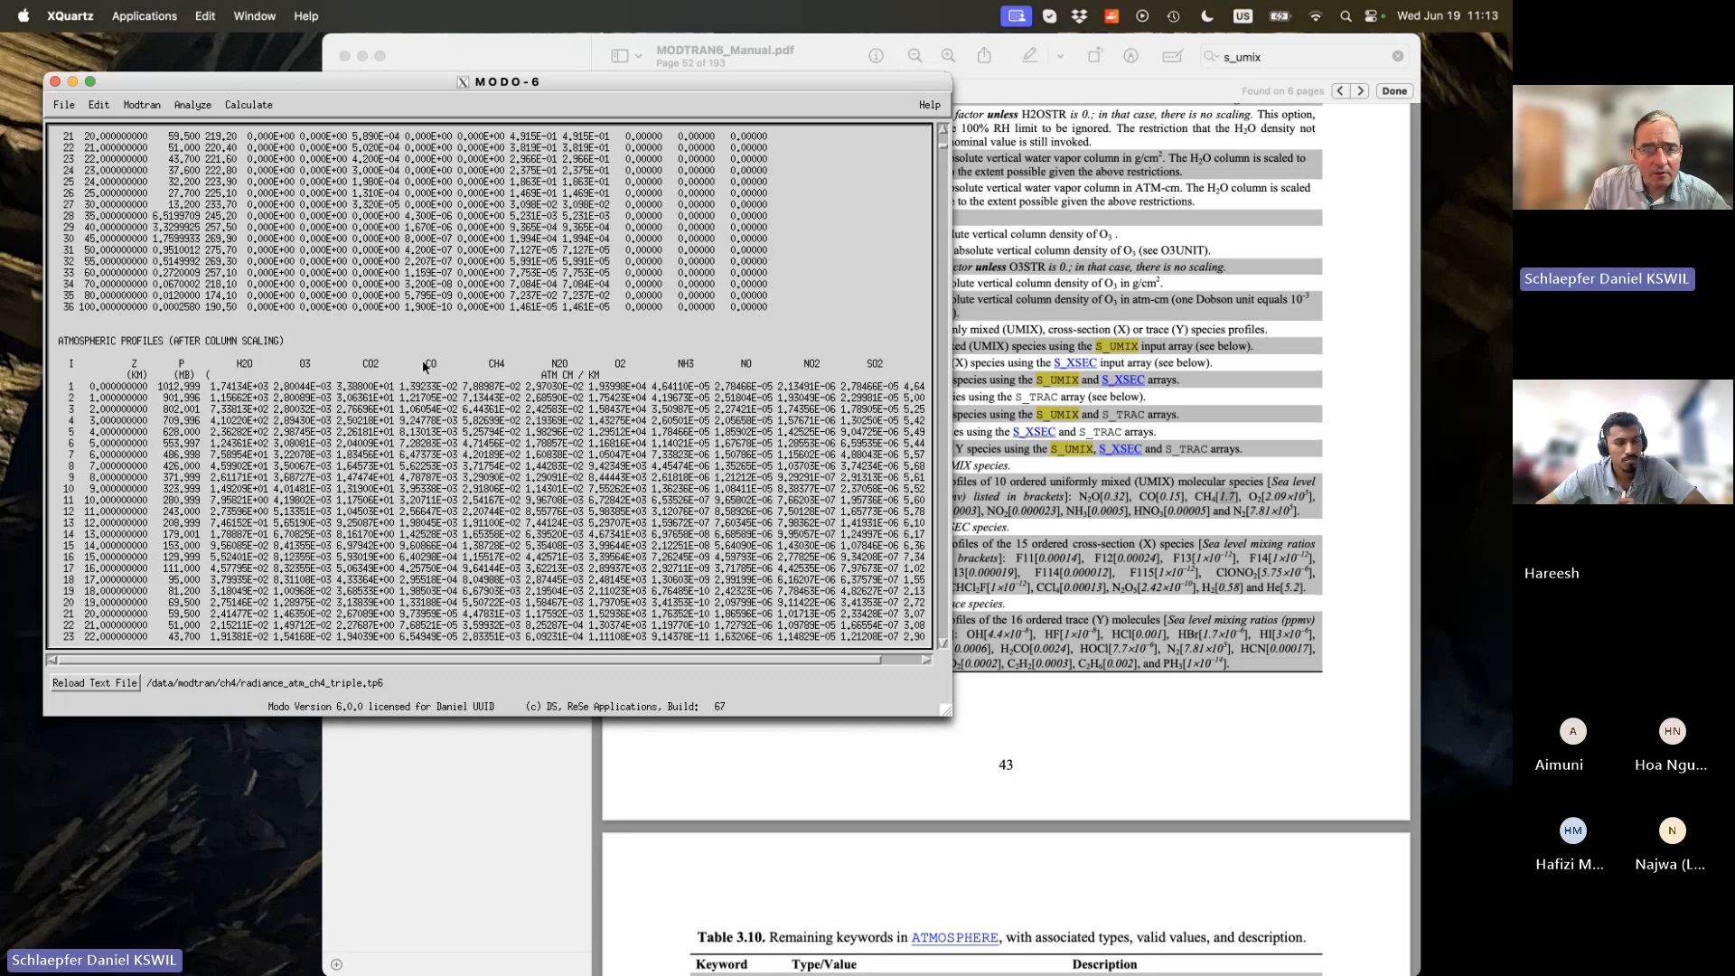
{"action": "scroll", "coordinate": [457, 411], "scroll_direction": "down", "scroll_amount": 2}
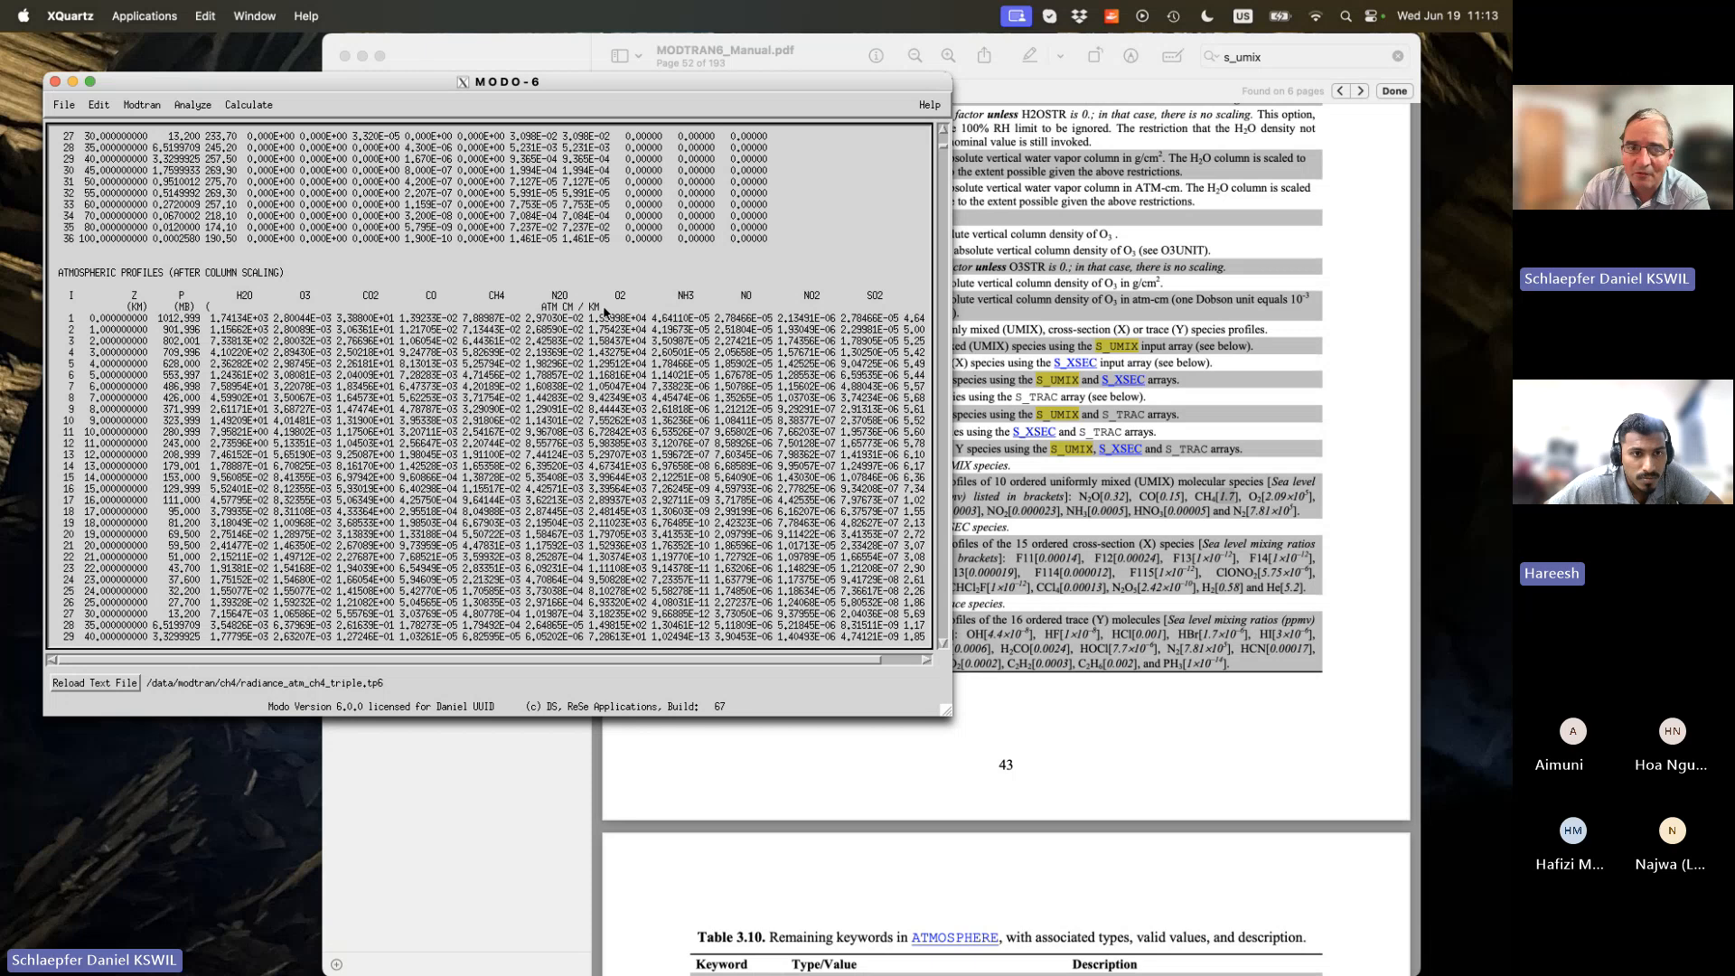
{"action": "mouse_move", "coordinate": [543, 307]}
{"action": "left_mouse_down"}
{"action": "mouse_move", "coordinate": [587, 312]}
{"action": "mouse_move", "coordinate": [573, 317]}
{"action": "left_mouse_up"}
{"action": "left_click", "coordinate": [573, 316]}
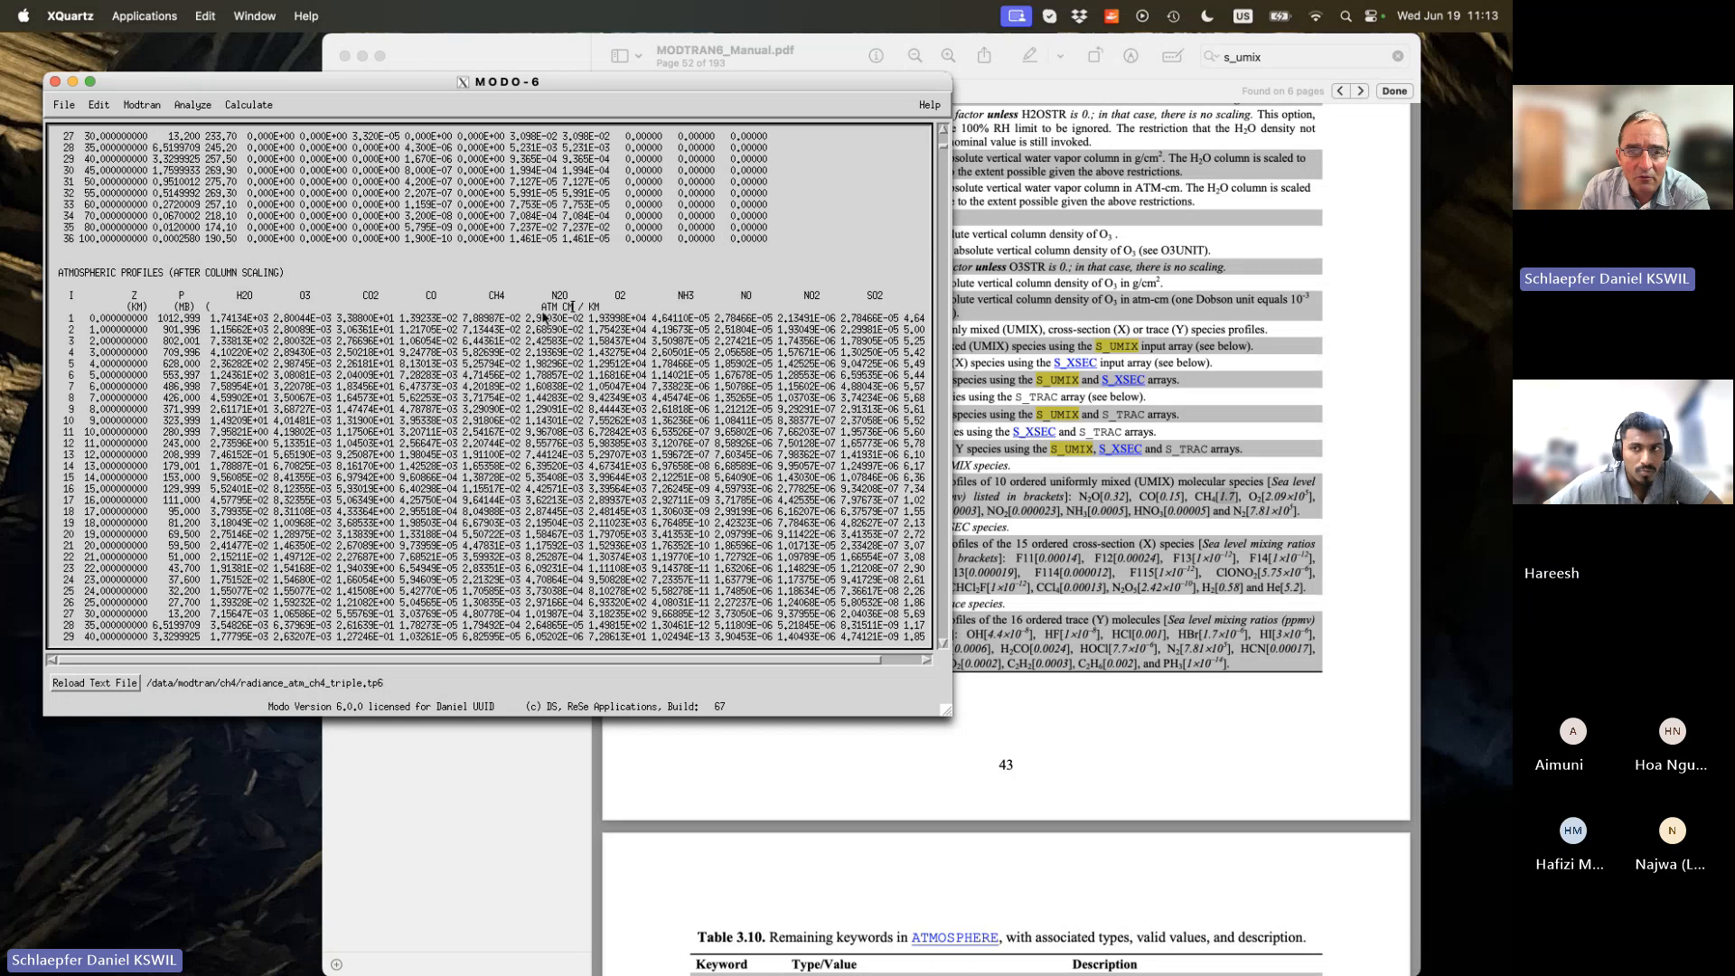
{"action": "left_click_drag", "start_coordinate": [543, 307], "coordinate": [574, 311]}
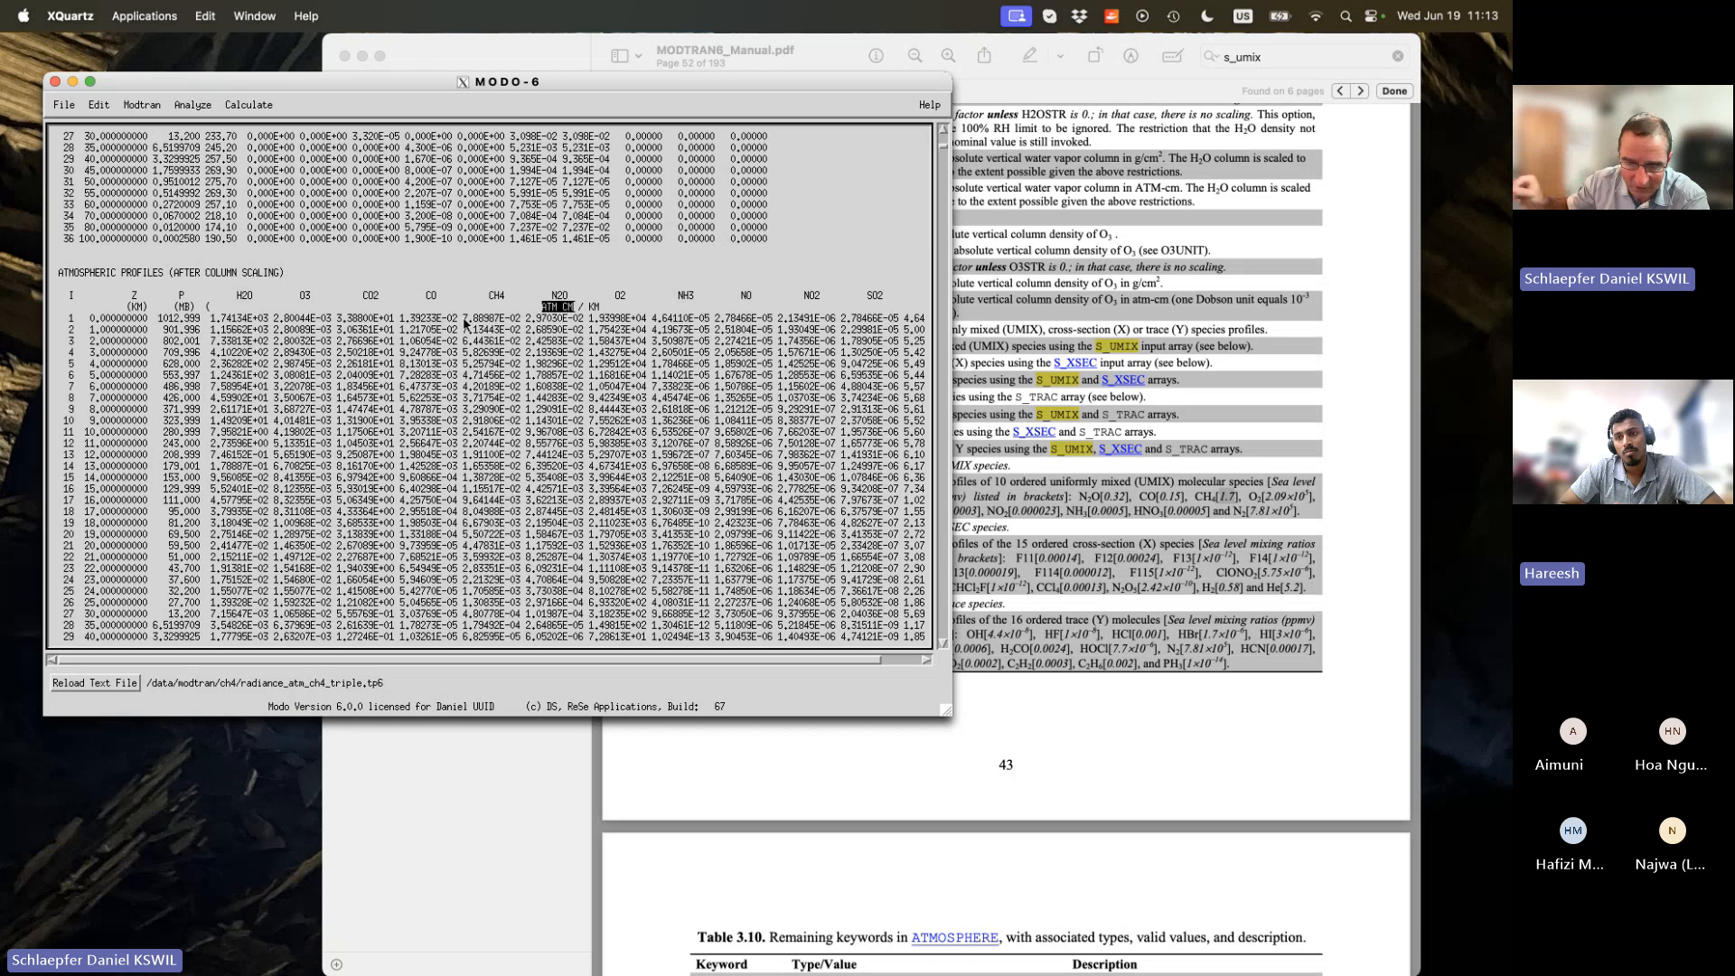
Highlight the CH4 value at 0 km and compare the column-scaled profile table with the neighbouring profile tables.
{"action": "left_click", "coordinate": [465, 320]}
{"action": "double_click", "coordinate": [464, 321]}
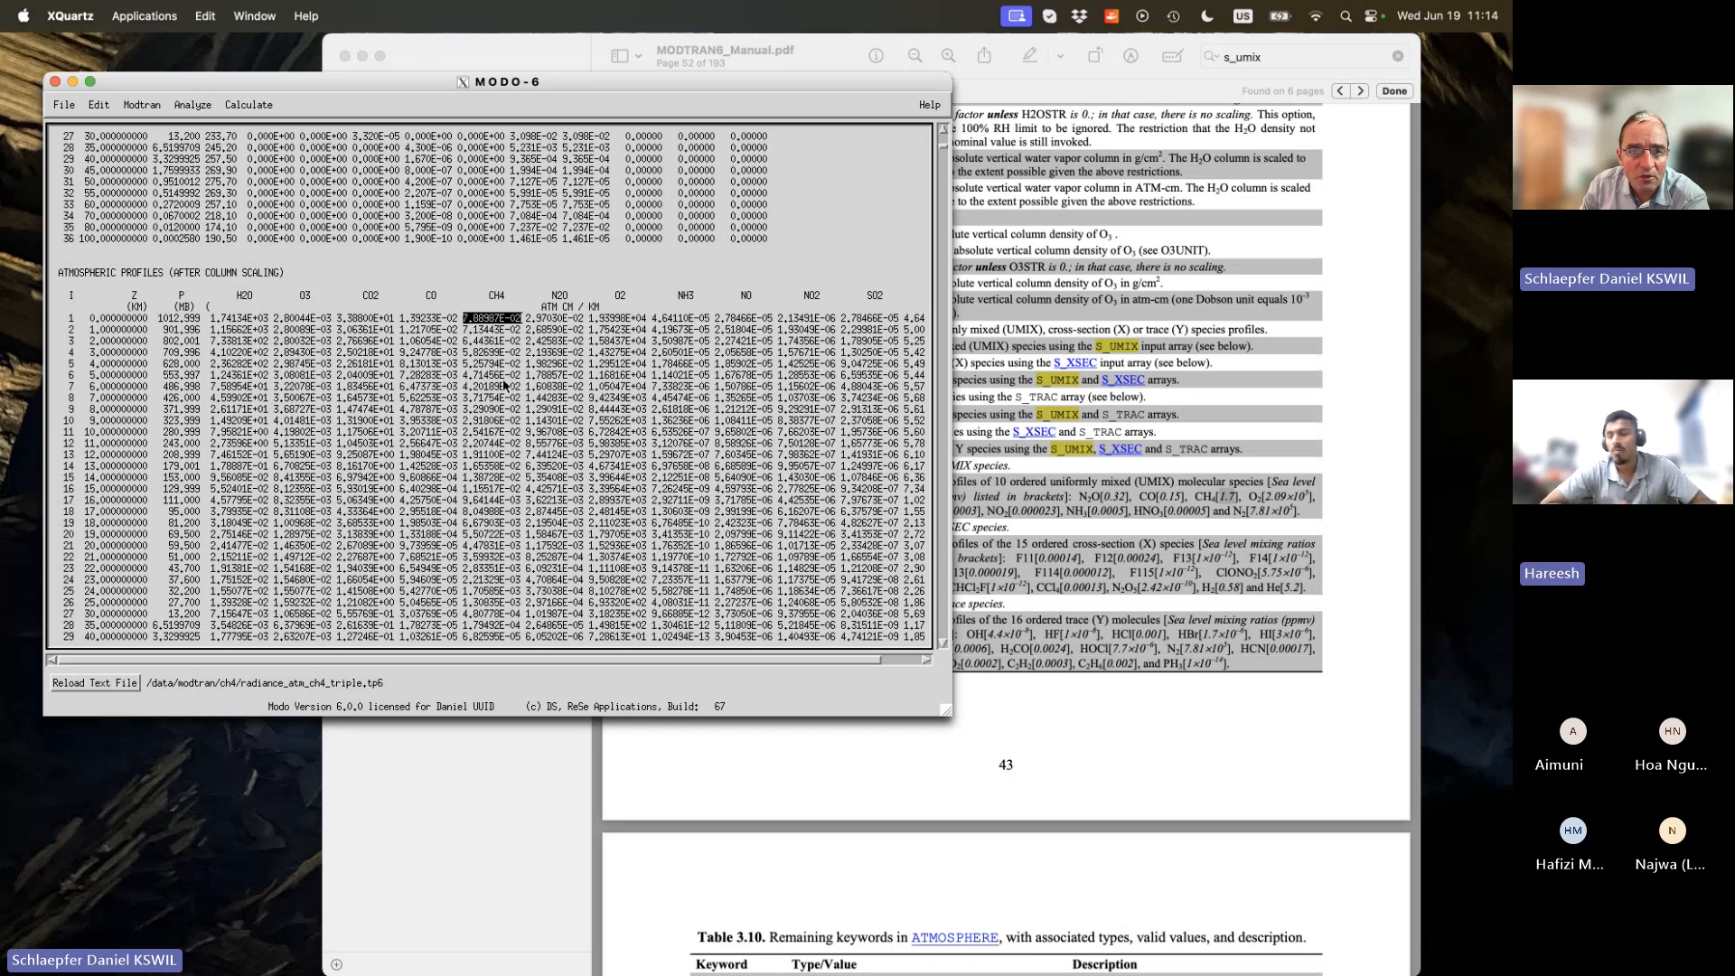
{"action": "scroll", "coordinate": [546, 242], "scroll_direction": "down", "scroll_amount": 10}
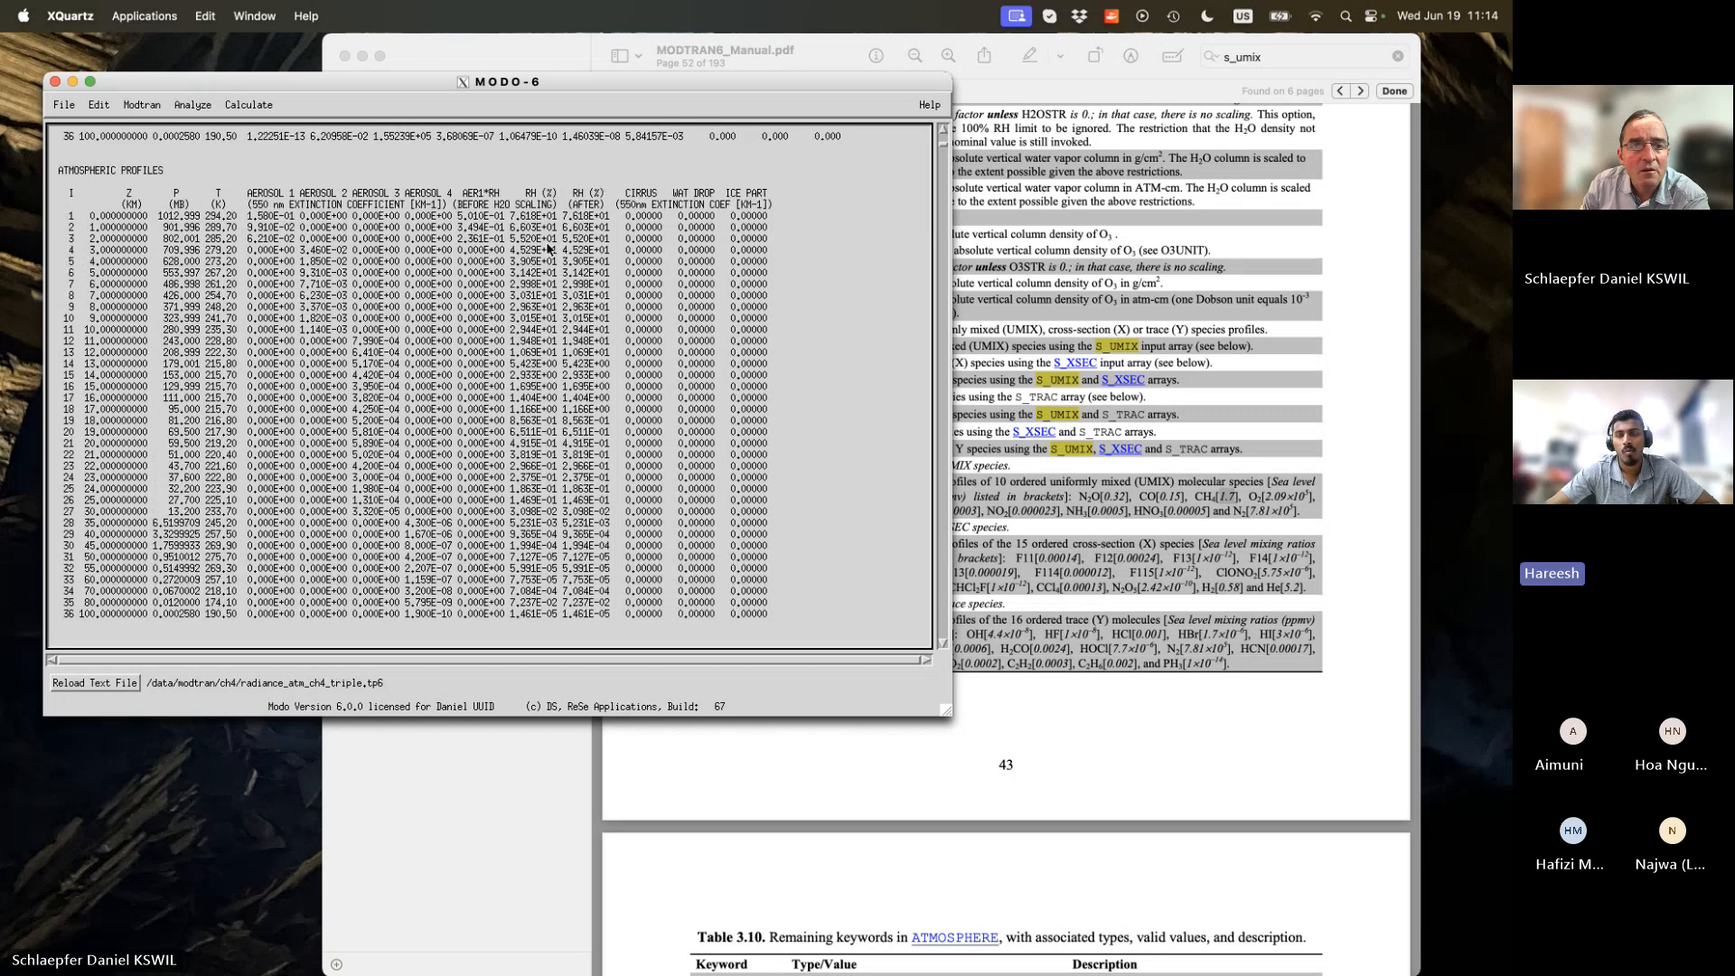
{"action": "scroll", "coordinate": [548, 247], "scroll_direction": "up", "scroll_amount": 6}
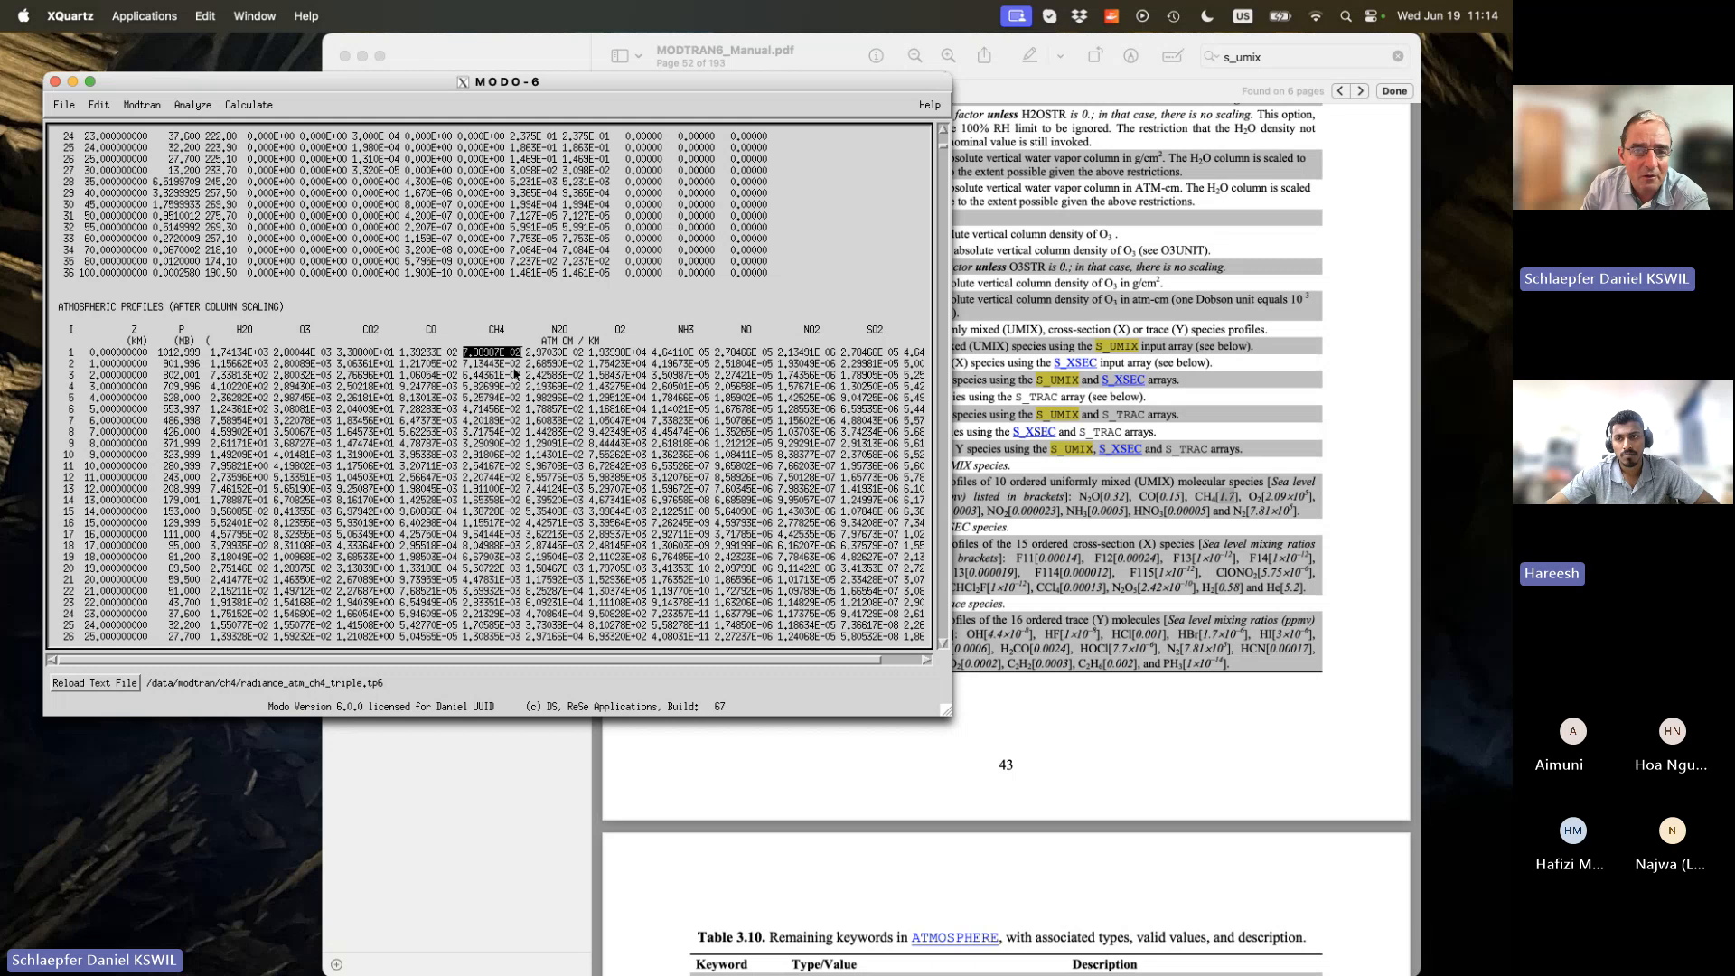
{"action": "scroll", "coordinate": [508, 503], "scroll_direction": "down", "scroll_amount": 4}
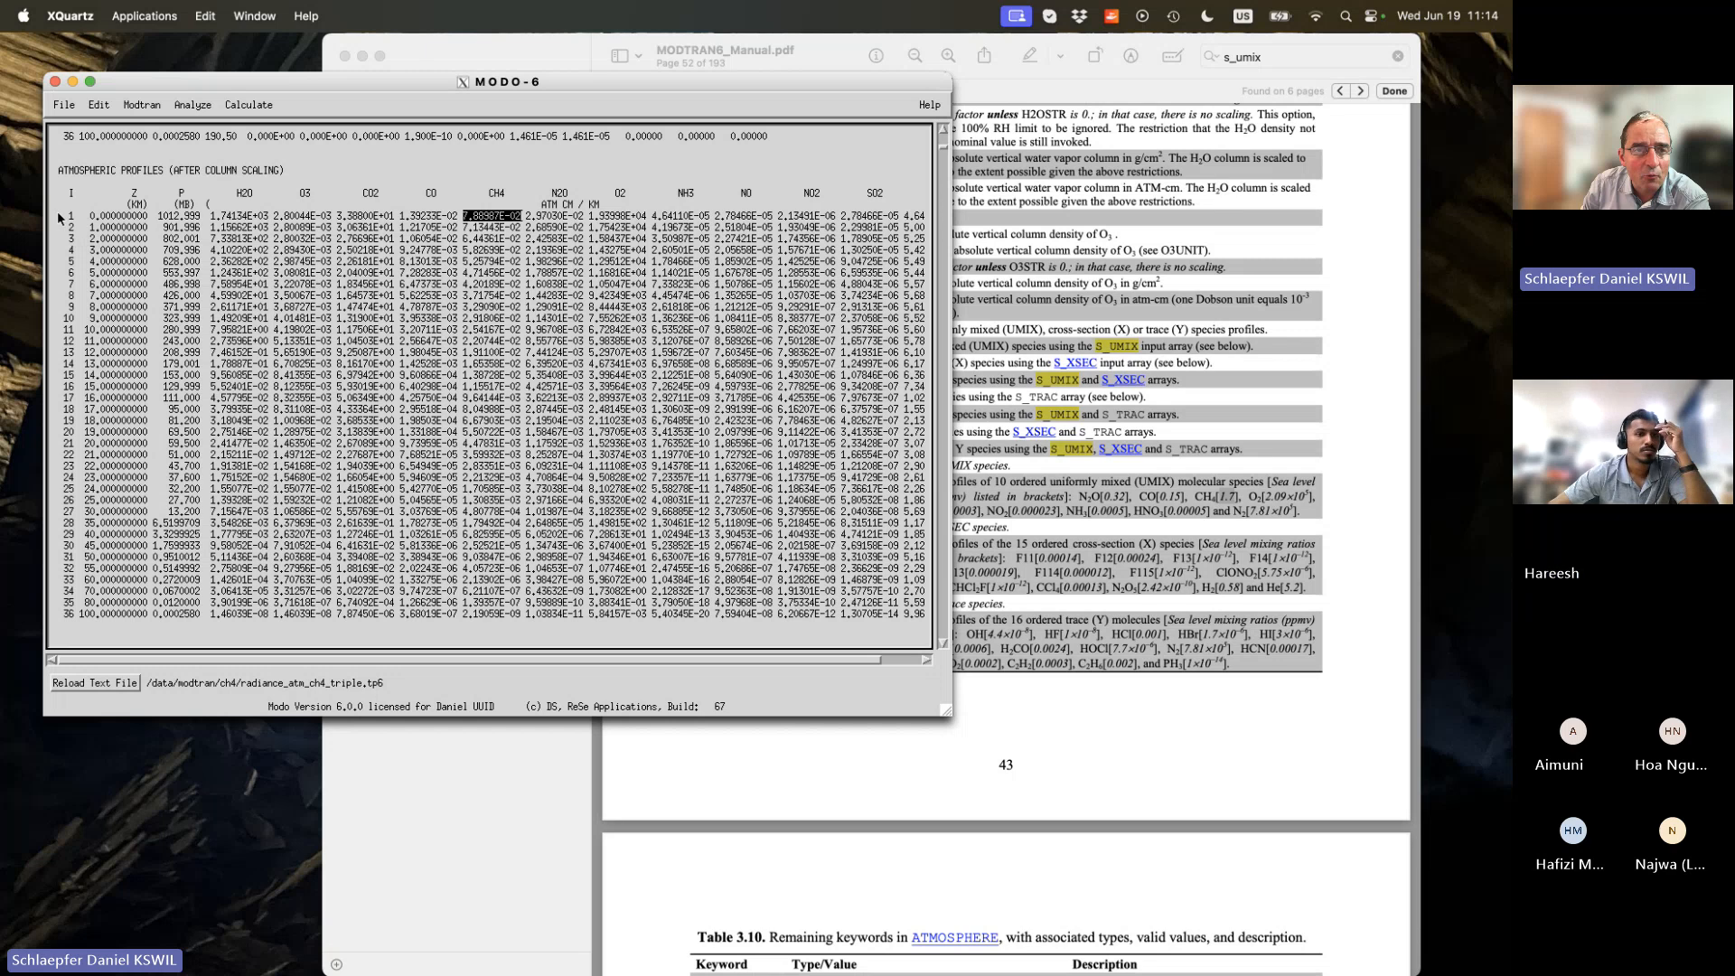
Highlight all 36 level rows of the first case's atmospheric profile table after column scaling.
{"action": "left_click_drag", "start_coordinate": [54, 215], "coordinate": [52, 374]}
{"action": "left_click_drag", "start_coordinate": [52, 511], "coordinate": [66, 632]}
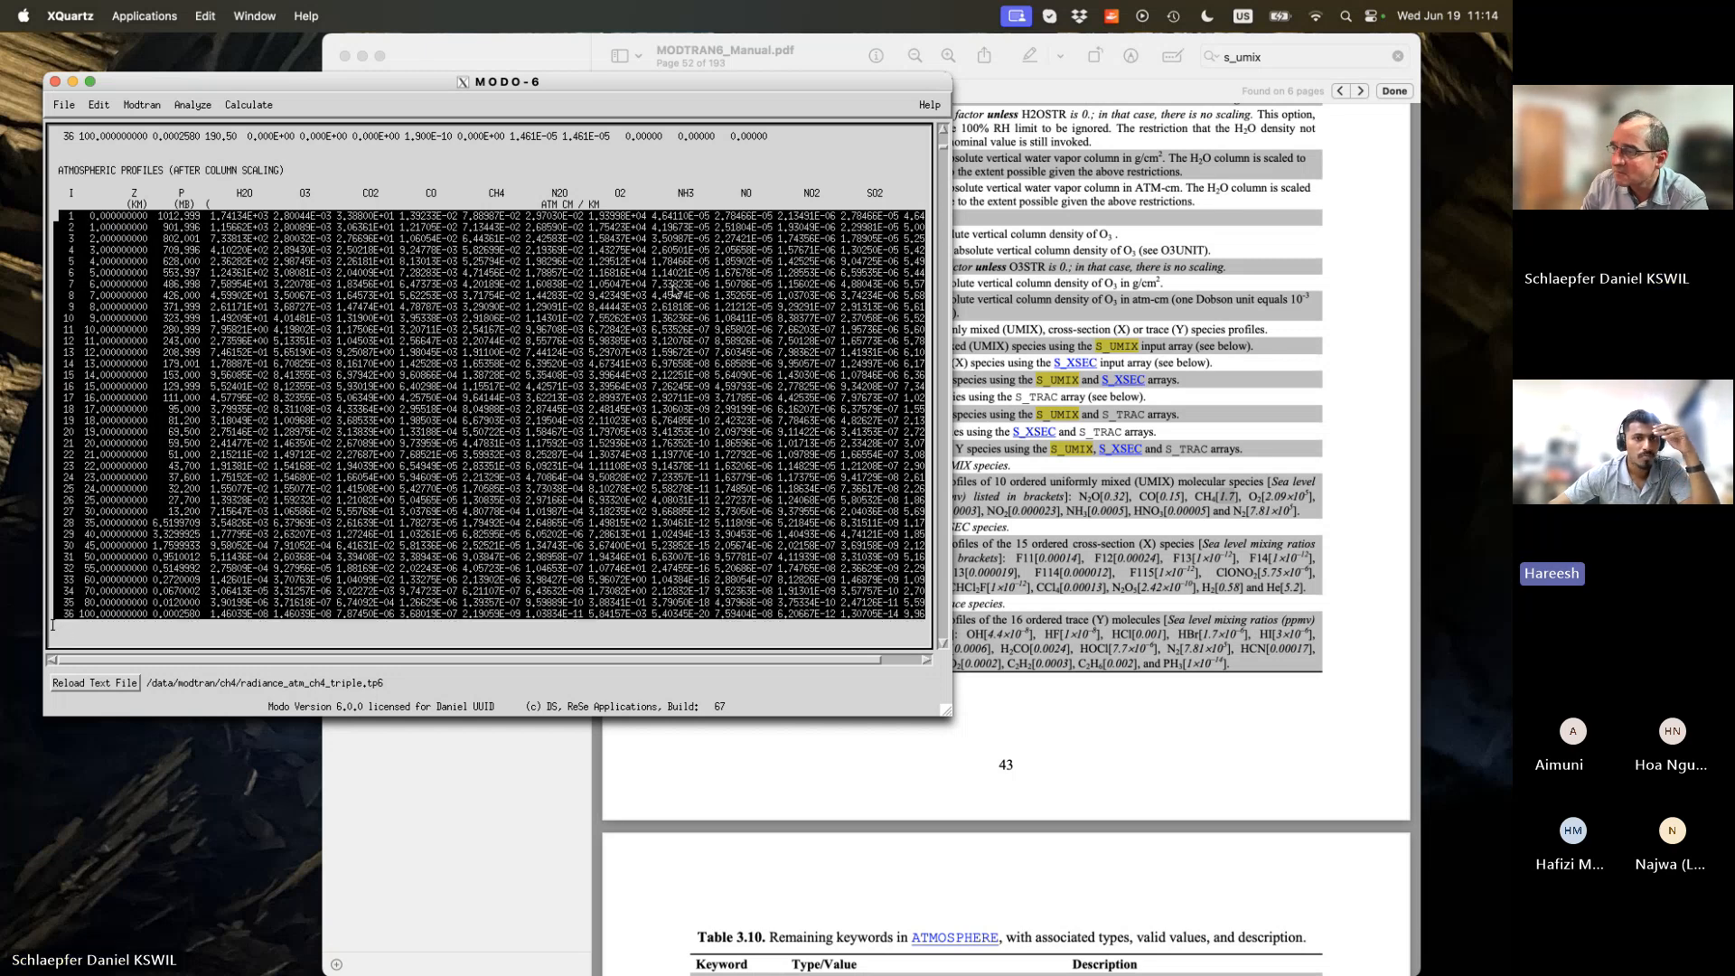
{"action": "scroll", "coordinate": [673, 290], "scroll_direction": "down", "scroll_amount": 1}
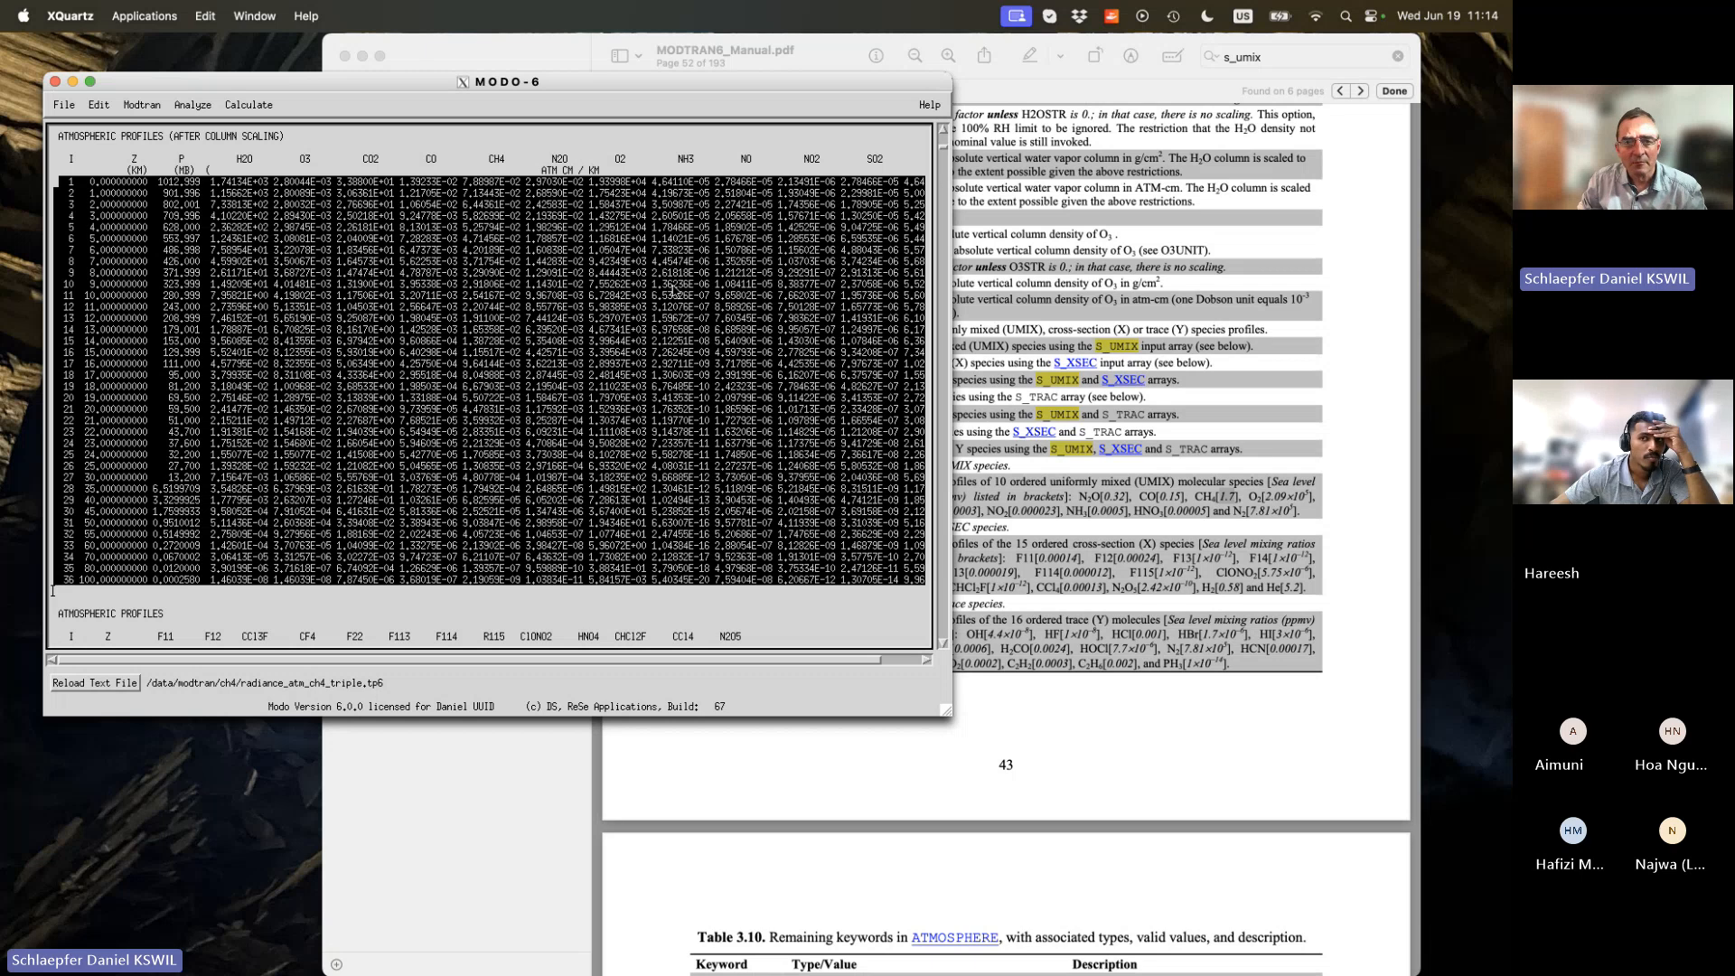
Highlight the 0 km CH4 value in the first case's column-scaled profile and in its solar illumination path column densities table.
{"action": "left_click", "coordinate": [483, 193]}
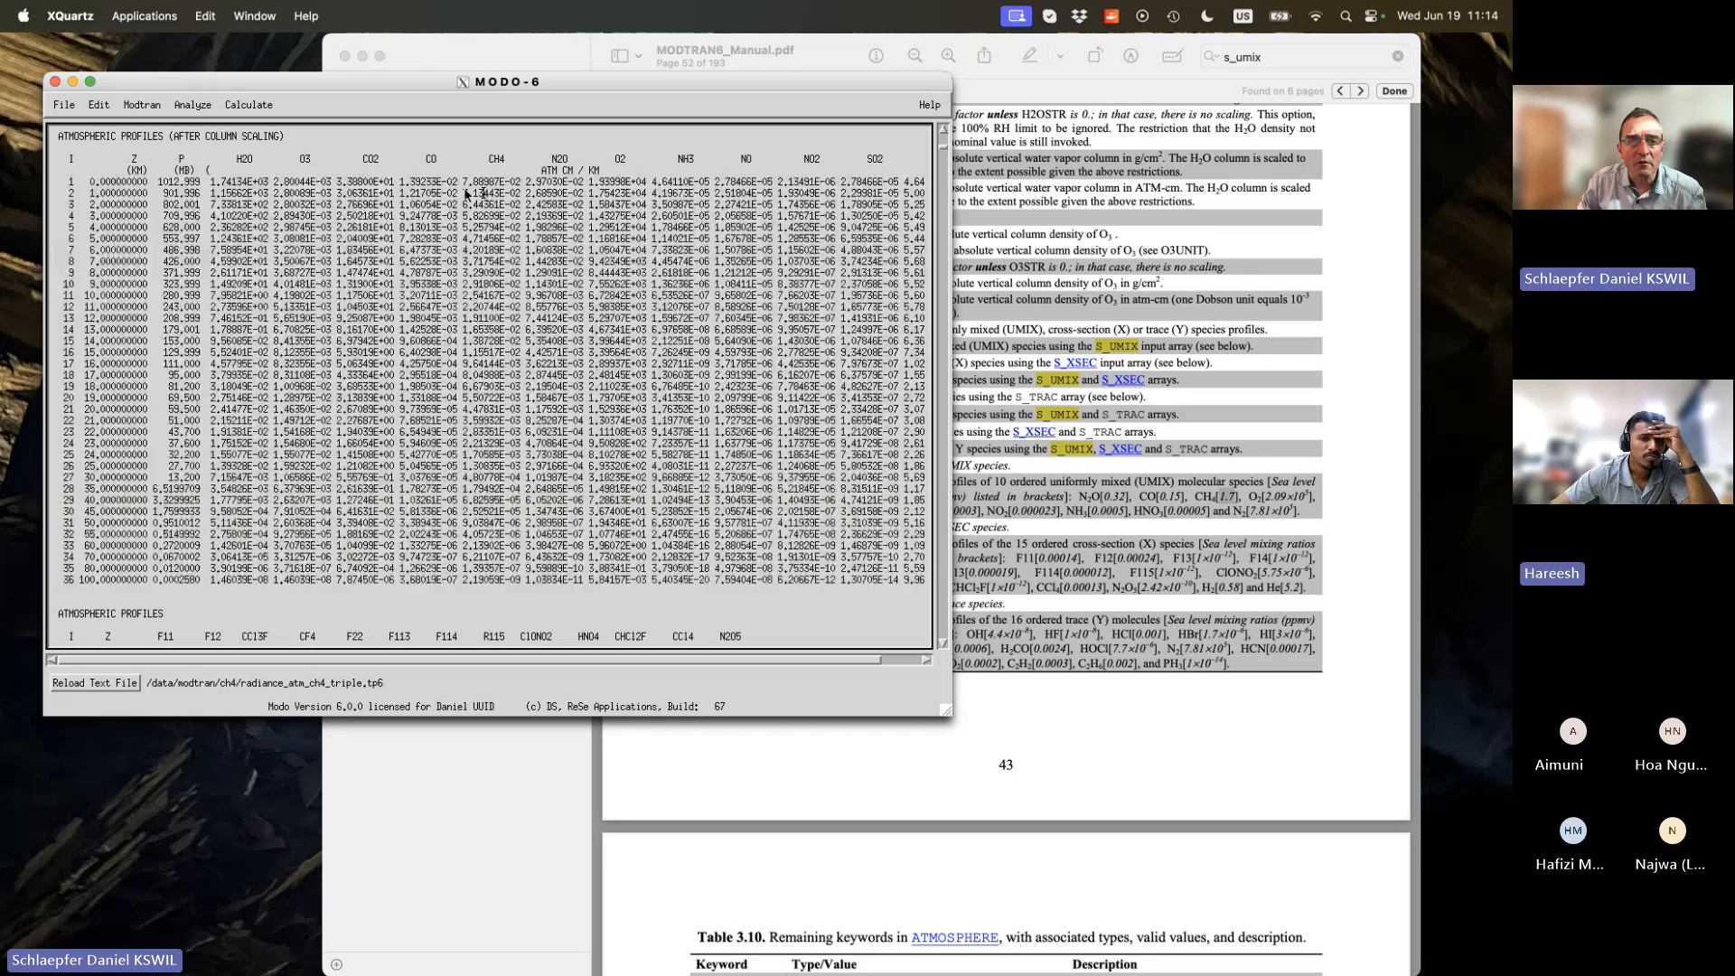
{"action": "left_click_drag", "start_coordinate": [463, 183], "coordinate": [521, 184]}
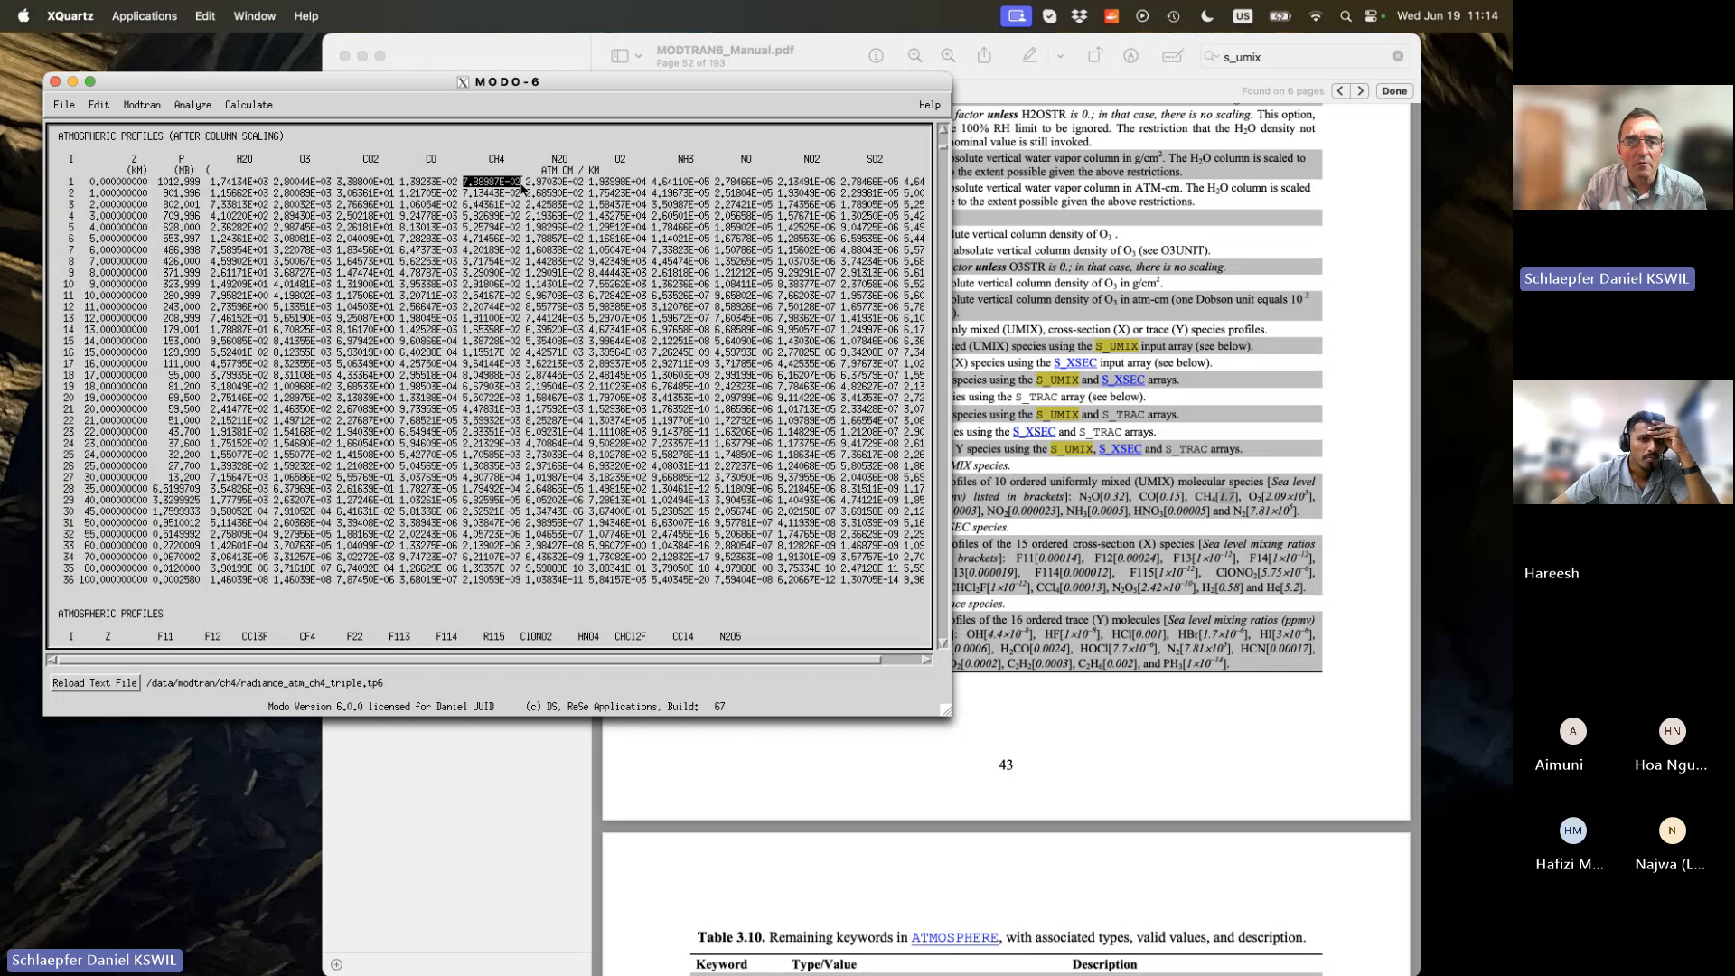
{"action": "left_click_drag", "start_coordinate": [943, 147], "coordinate": [947, 168]}
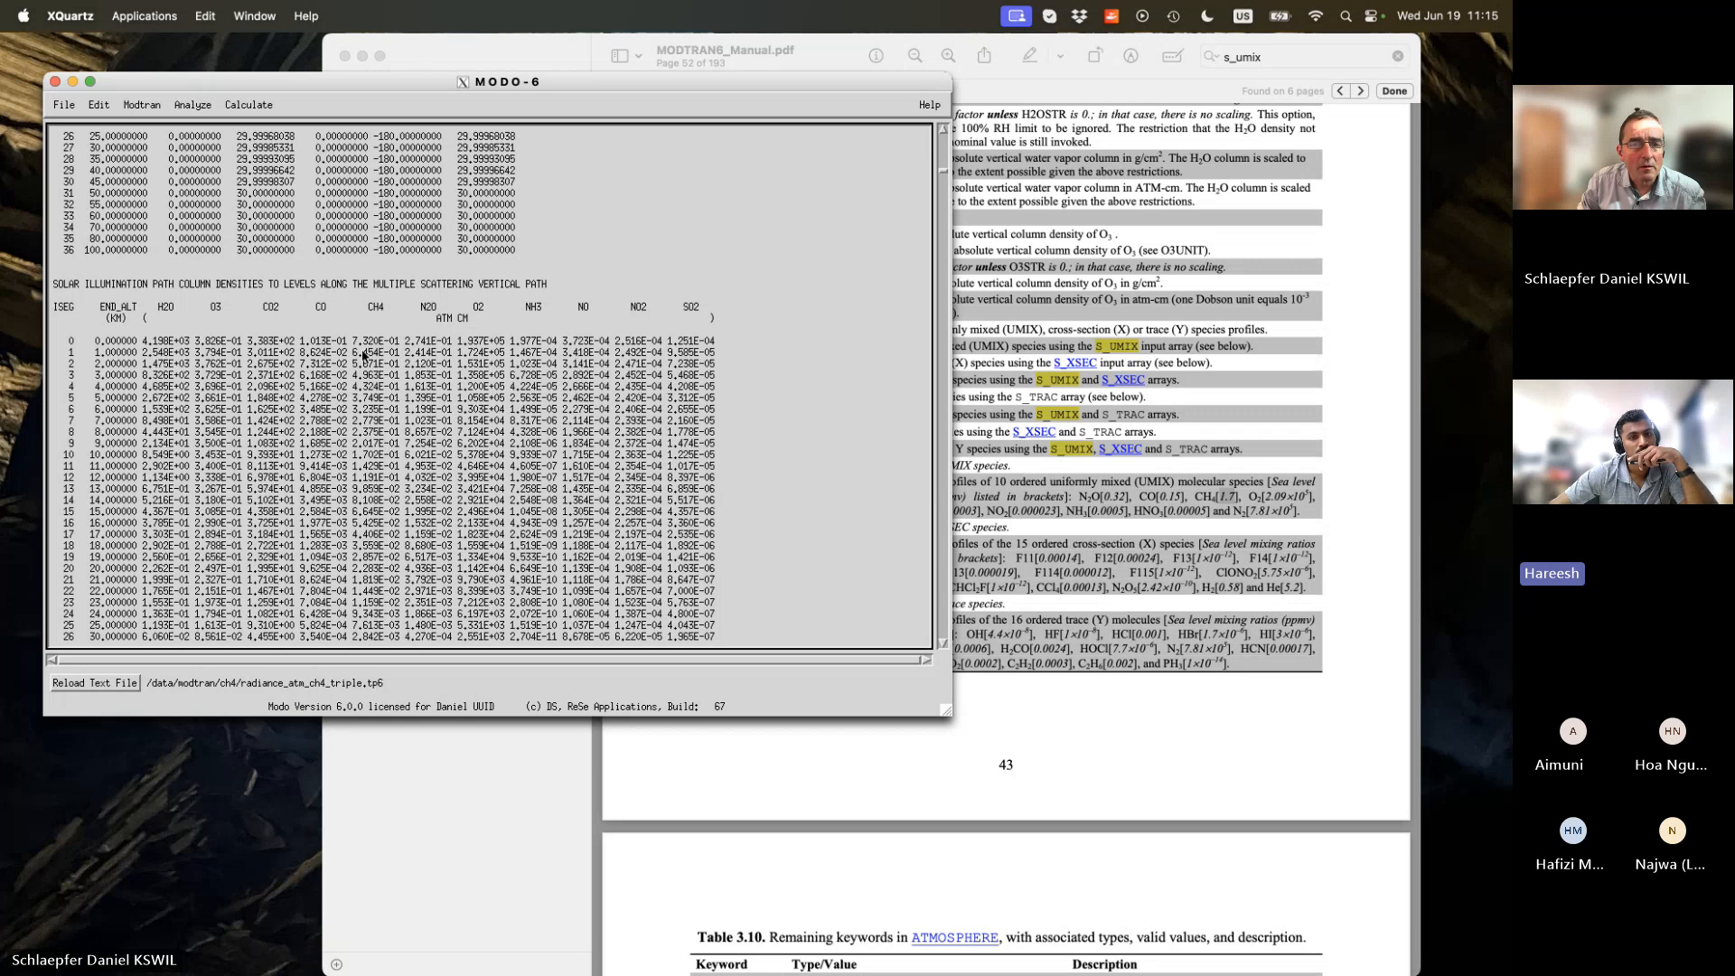
{"action": "left_click_drag", "start_coordinate": [358, 341], "coordinate": [401, 342]}
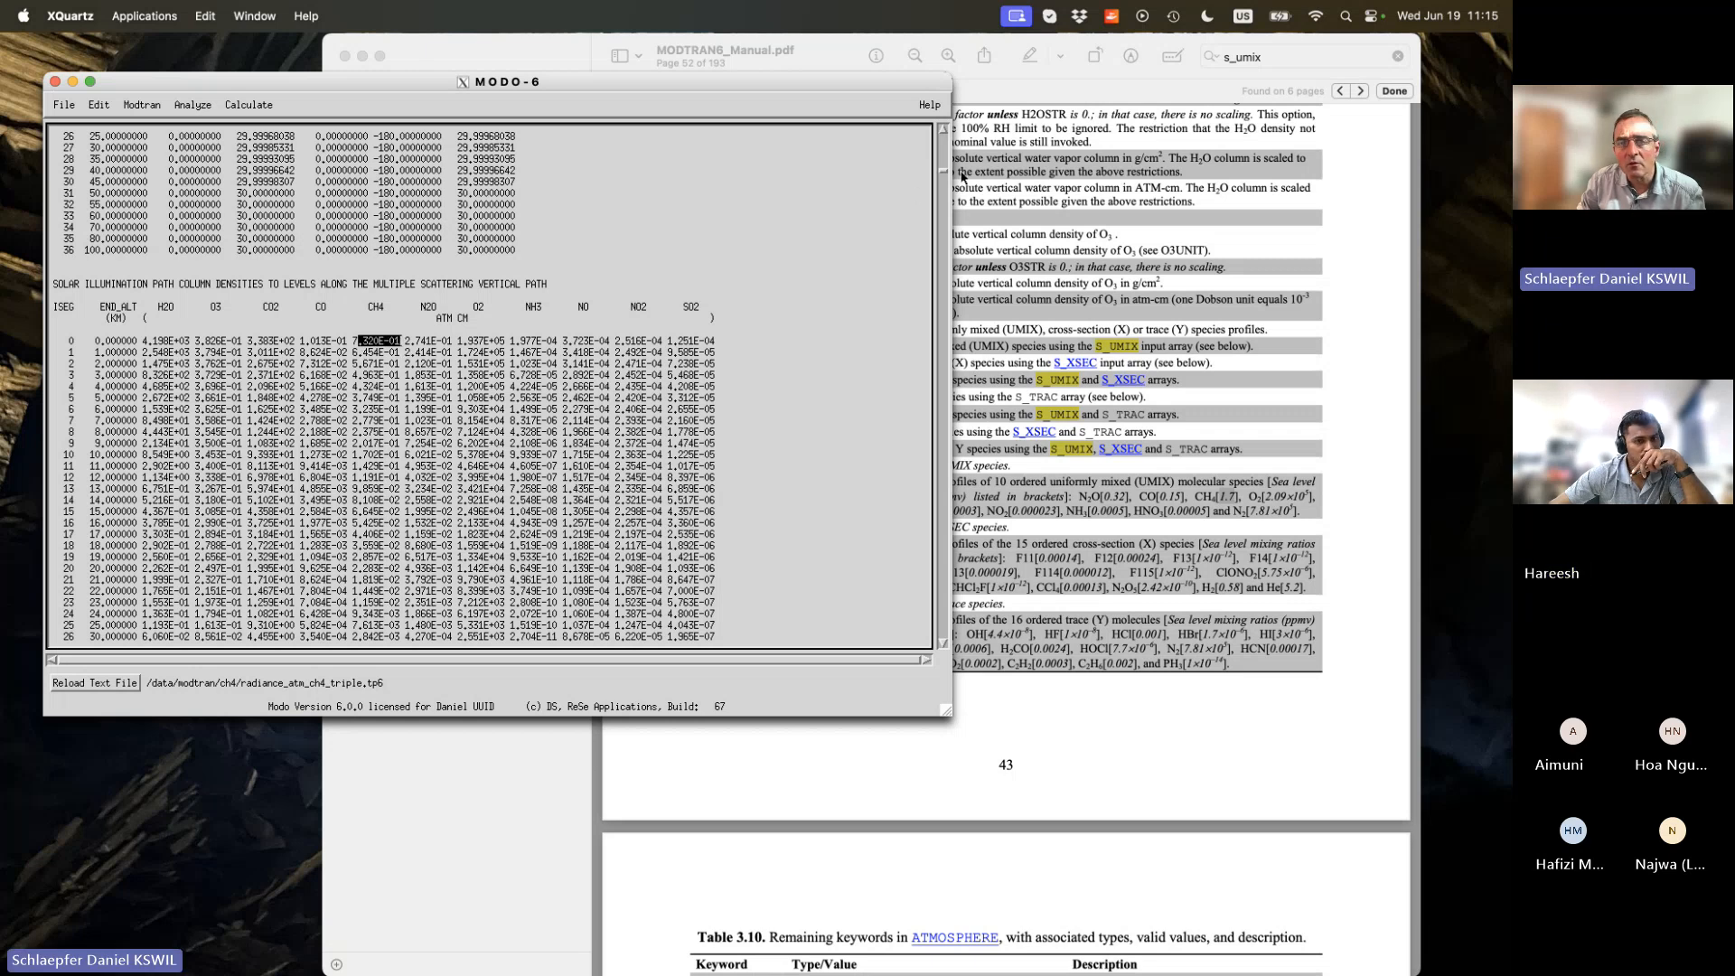
Find the second case's atmospheric profile table after column scaling and highlight its CH4 value at 0 km.
{"action": "left_click_drag", "start_coordinate": [943, 170], "coordinate": [948, 320]}
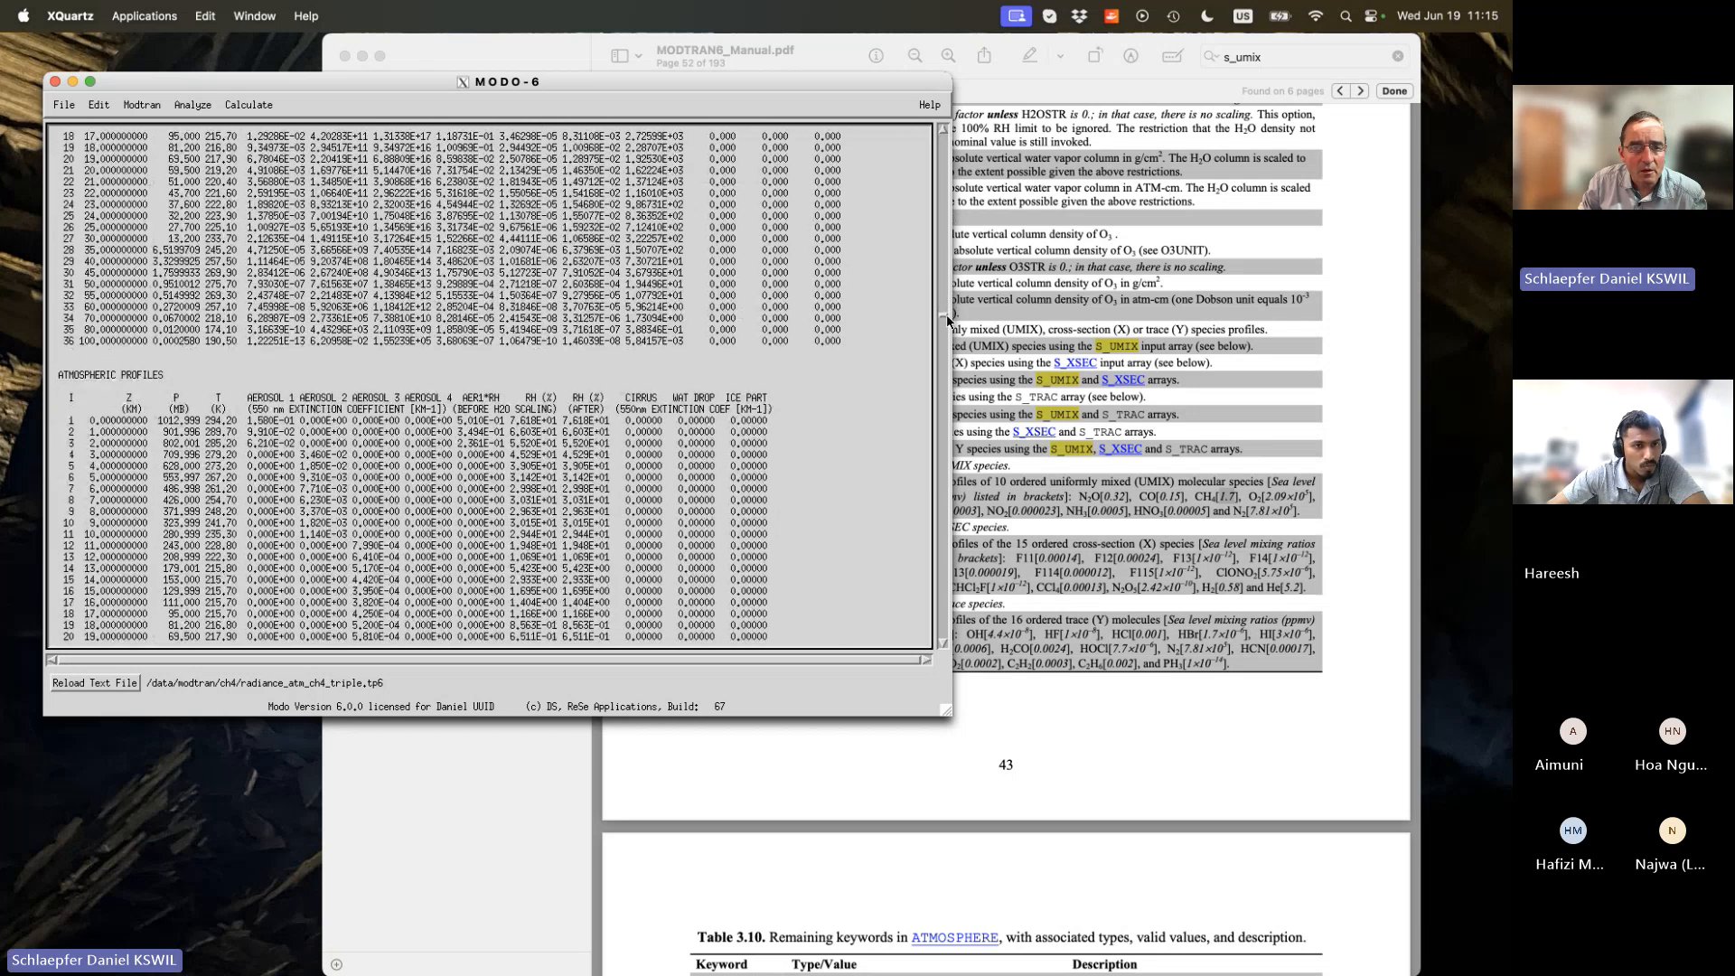
{"action": "scroll", "coordinate": [834, 394], "scroll_direction": "down", "scroll_amount": 10}
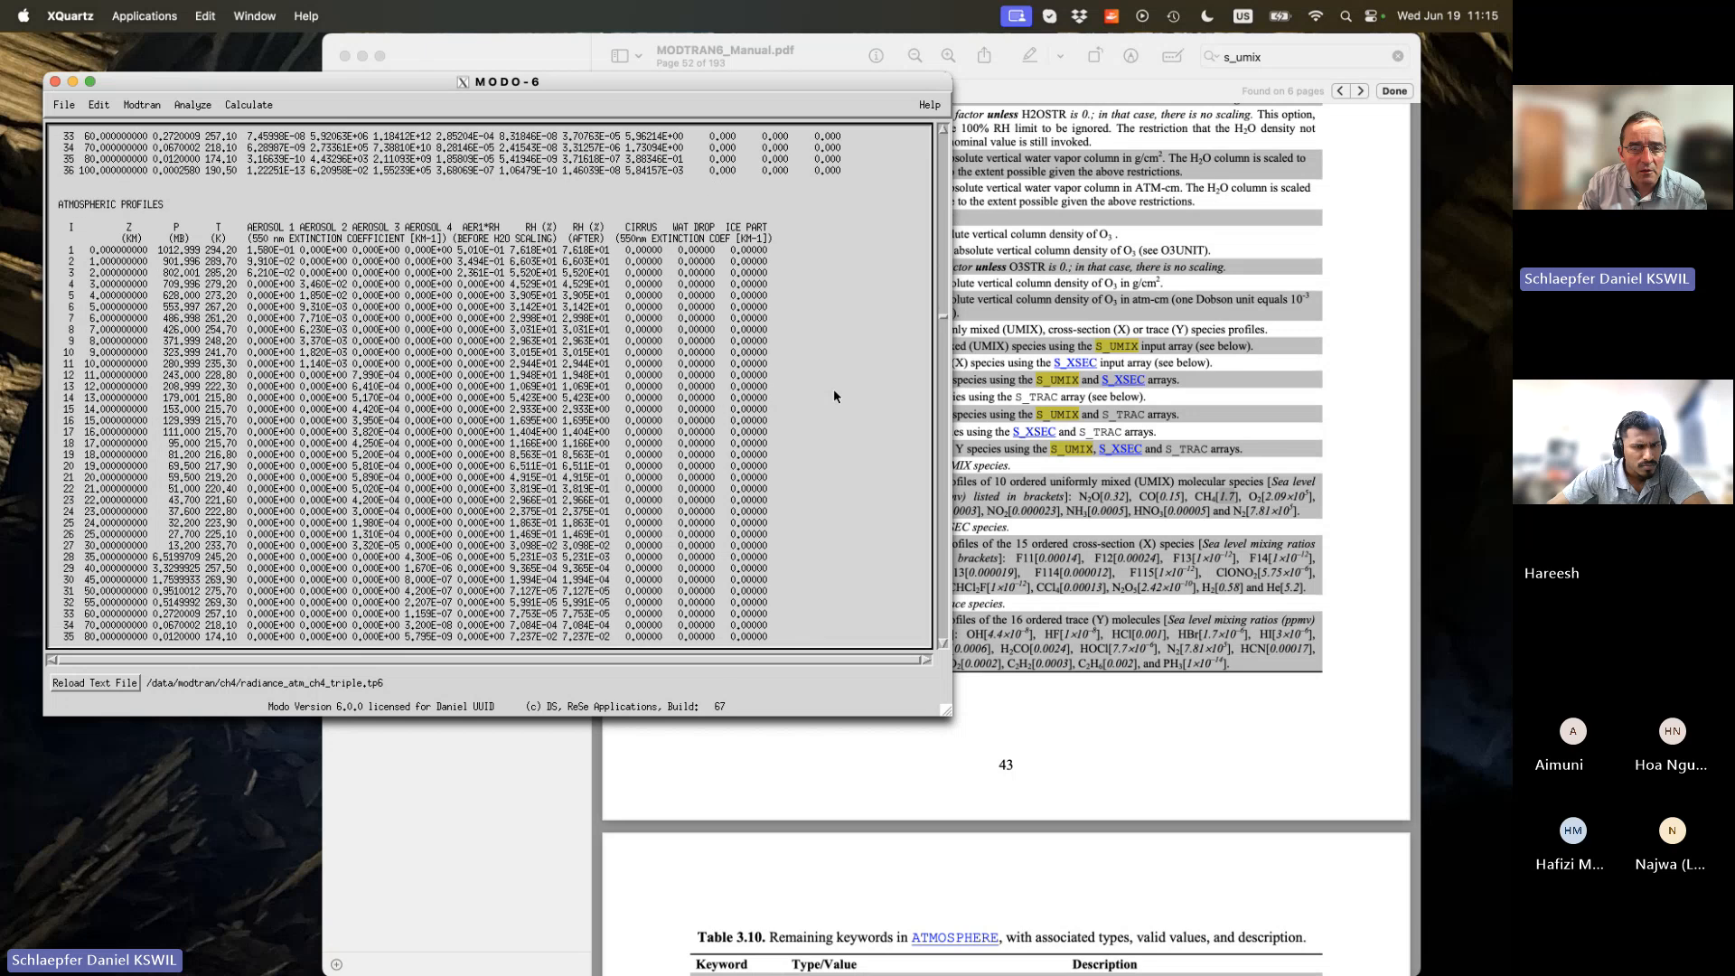
{"action": "scroll", "coordinate": [833, 389], "scroll_direction": "down", "scroll_amount": 10}
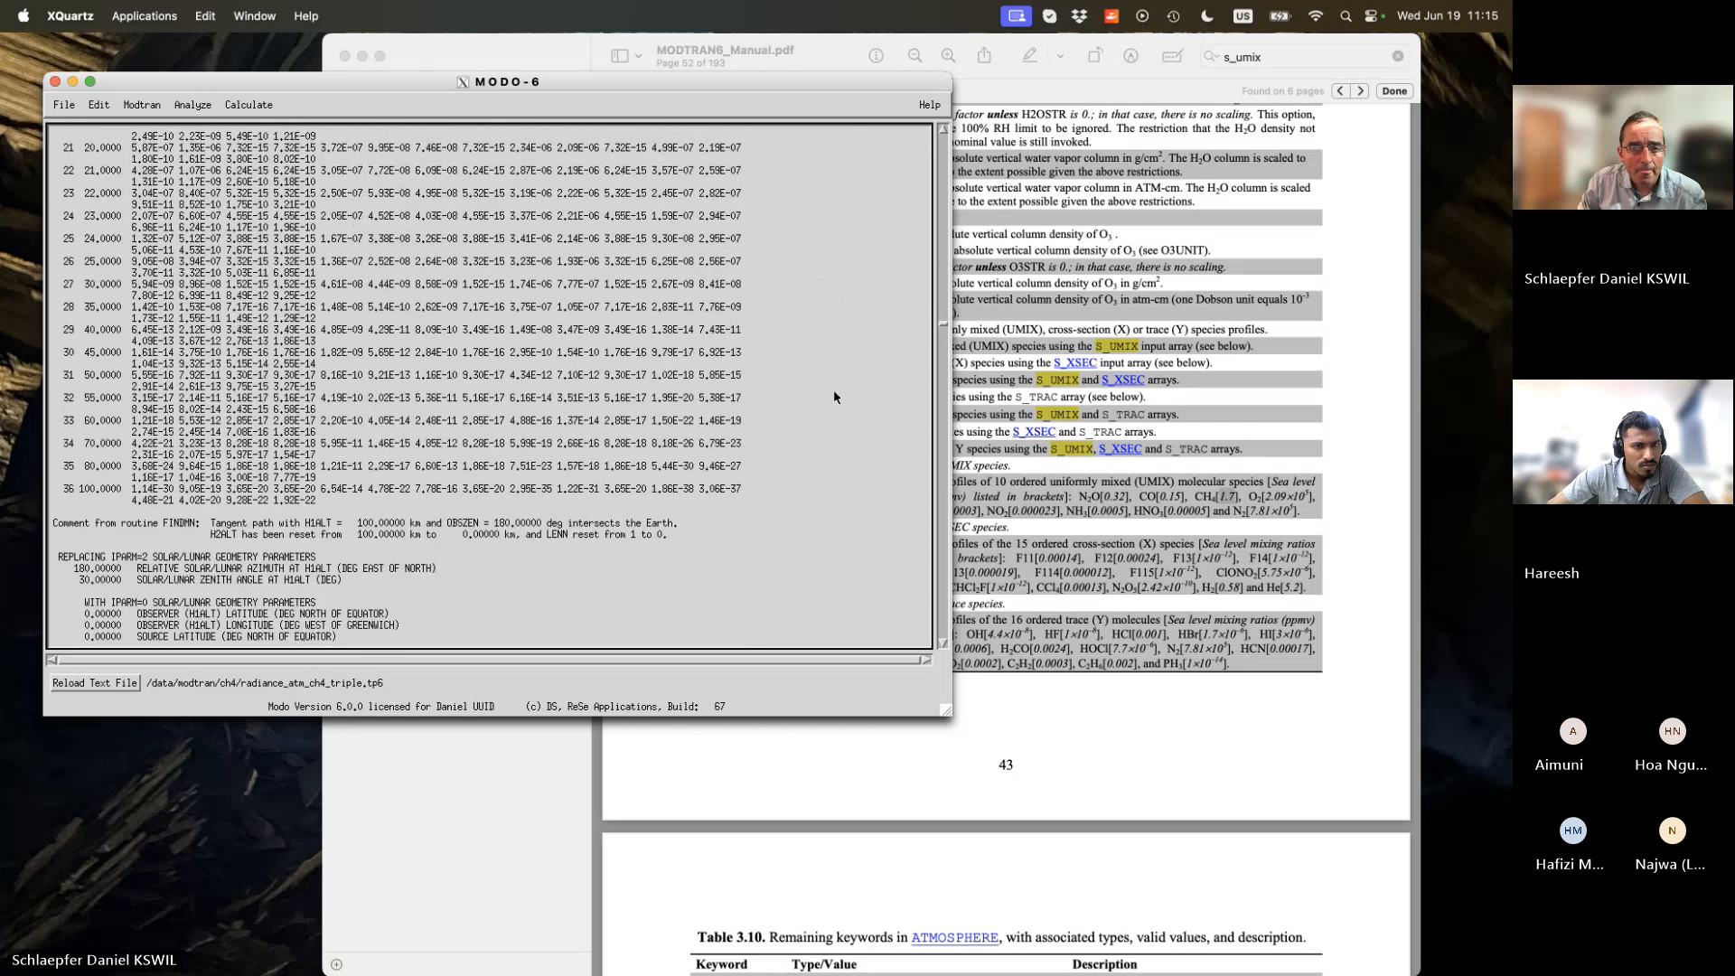
{"action": "scroll", "coordinate": [833, 389], "scroll_direction": "up", "scroll_amount": 6}
{"action": "scroll", "coordinate": [833, 388], "scroll_direction": "up", "scroll_amount": 4}
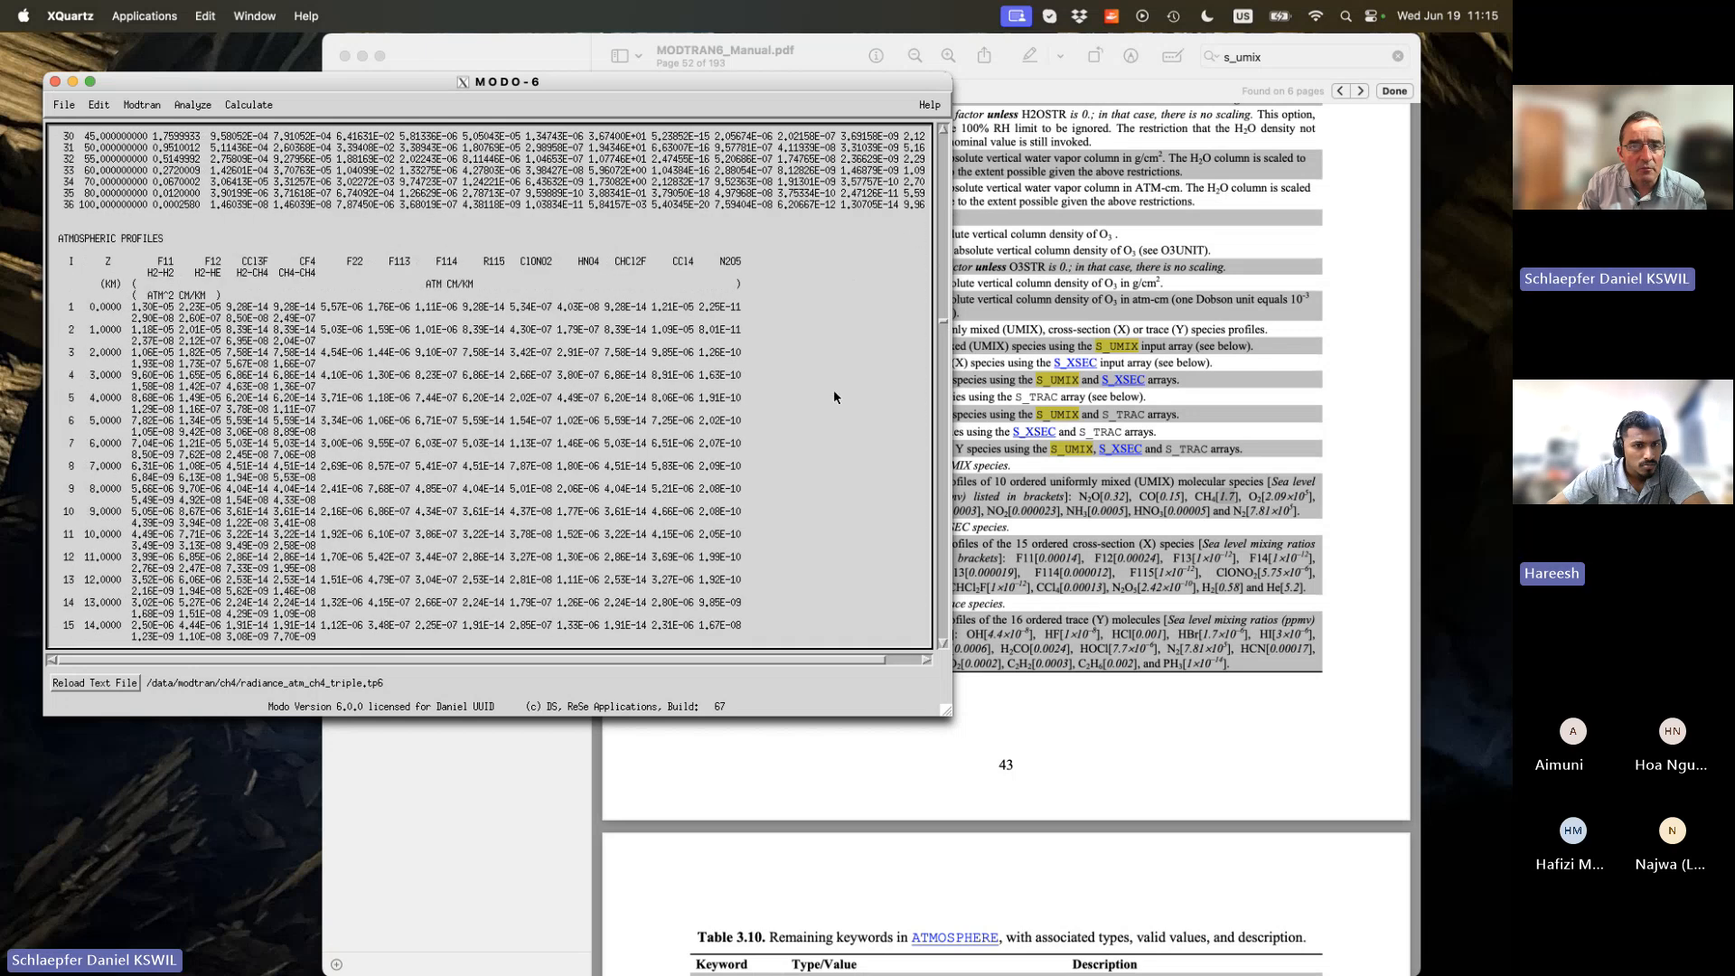
{"action": "scroll", "coordinate": [833, 396], "scroll_direction": "up", "scroll_amount": 10}
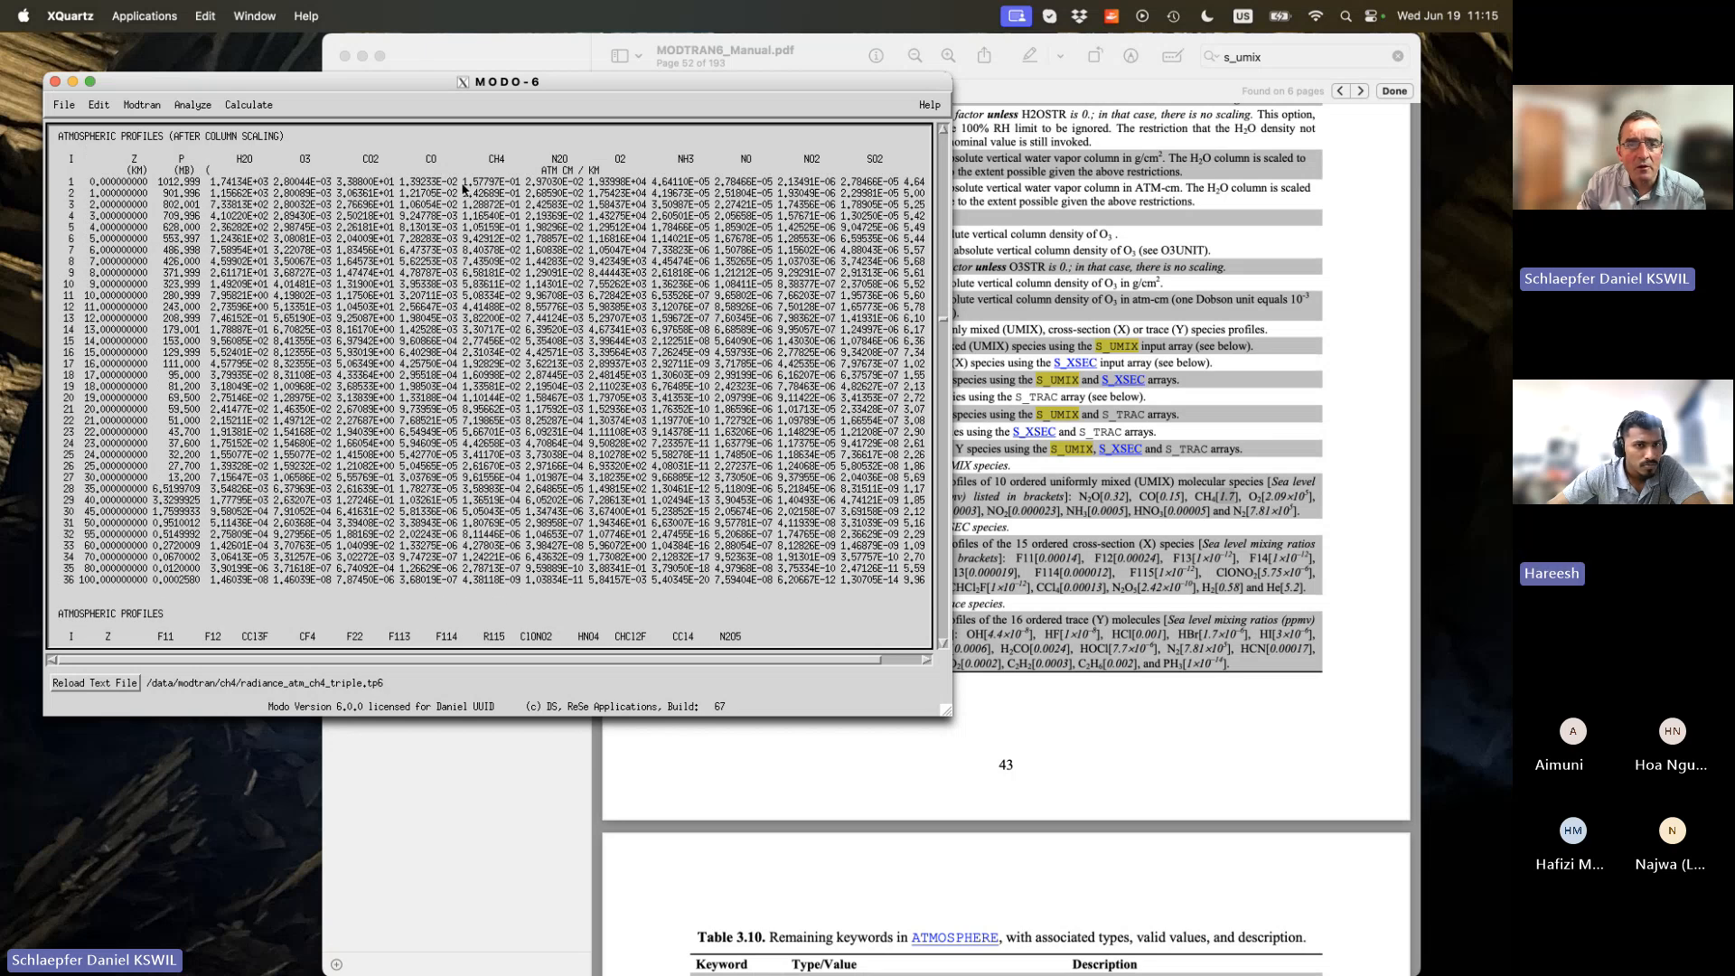
{"action": "left_click_drag", "start_coordinate": [465, 184], "coordinate": [522, 189]}
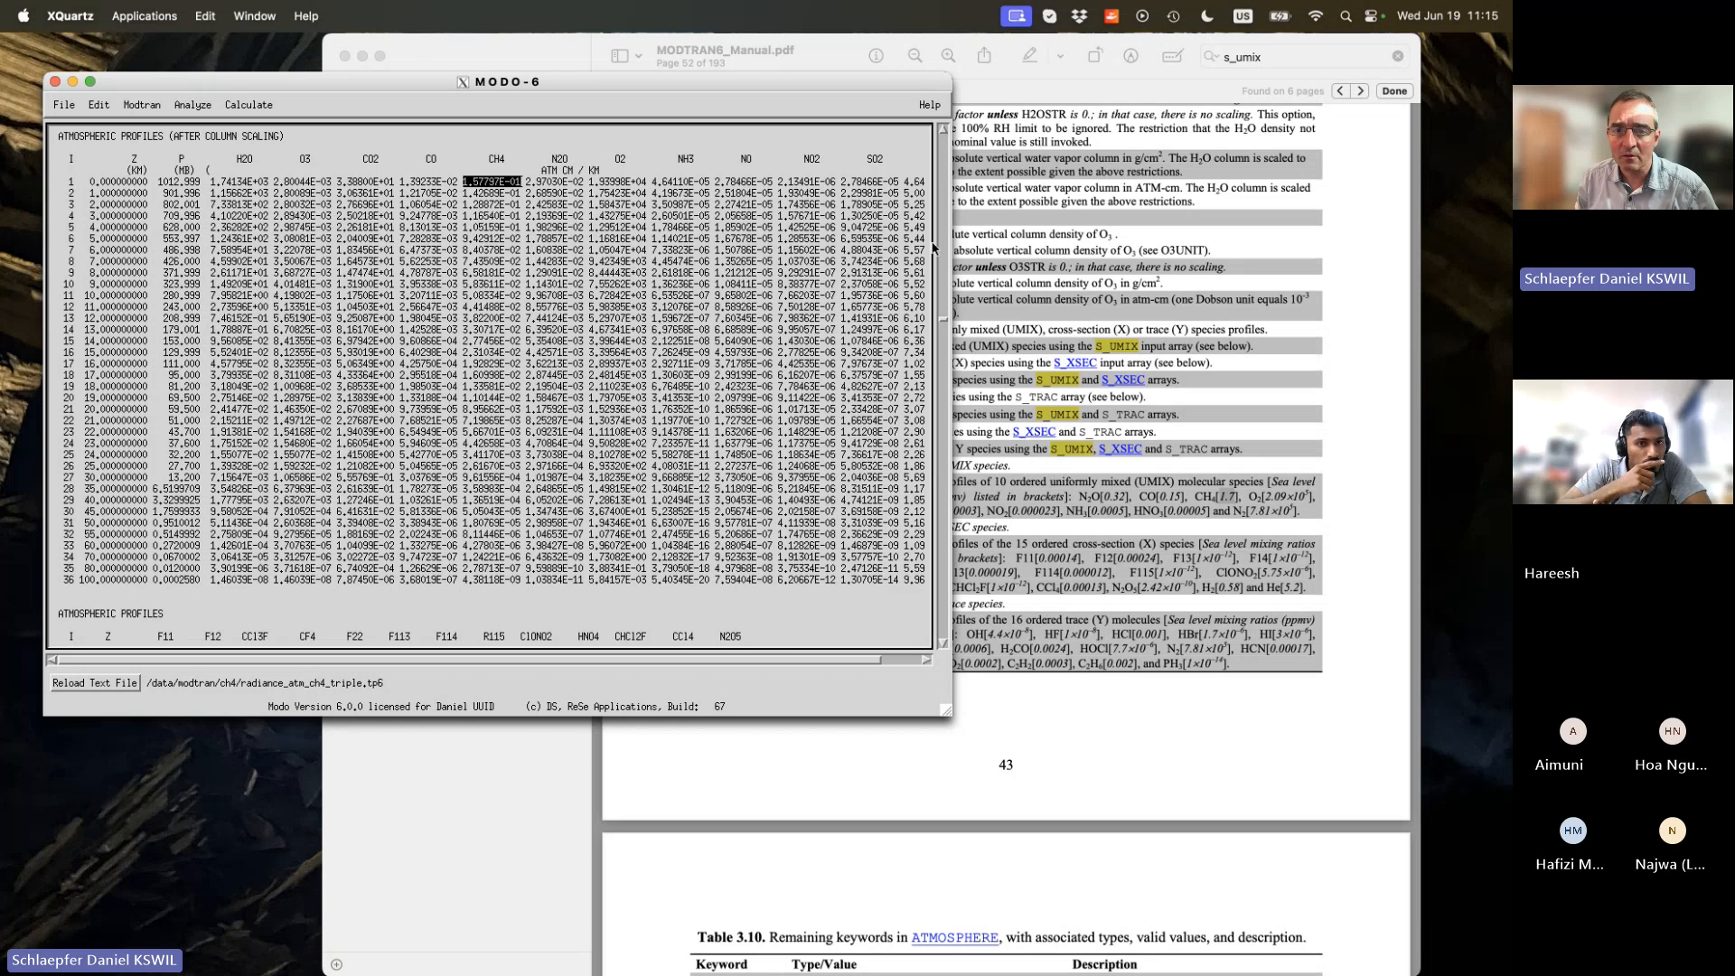
Show the third case's atmospheric profile table after column scaling.
{"action": "left_click_drag", "start_coordinate": [944, 316], "coordinate": [944, 486]}
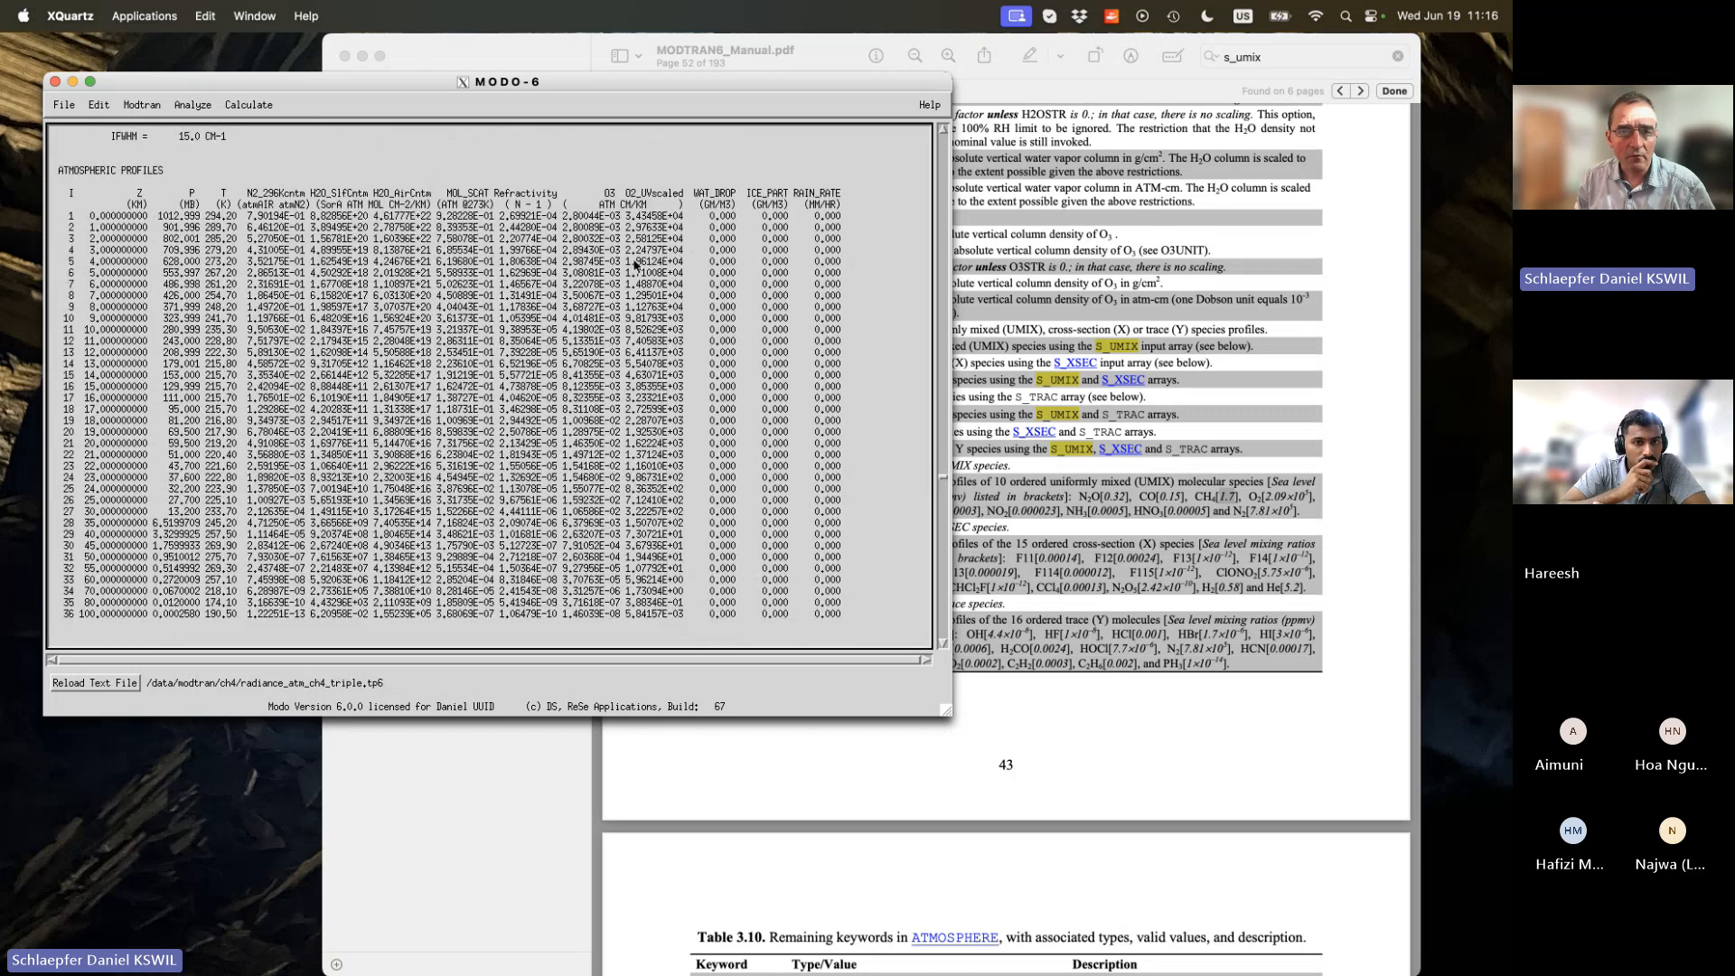
{"action": "scroll", "coordinate": [816, 456], "scroll_direction": "down", "scroll_amount": 3}
{"action": "scroll", "coordinate": [815, 456], "scroll_direction": "down", "scroll_amount": 10}
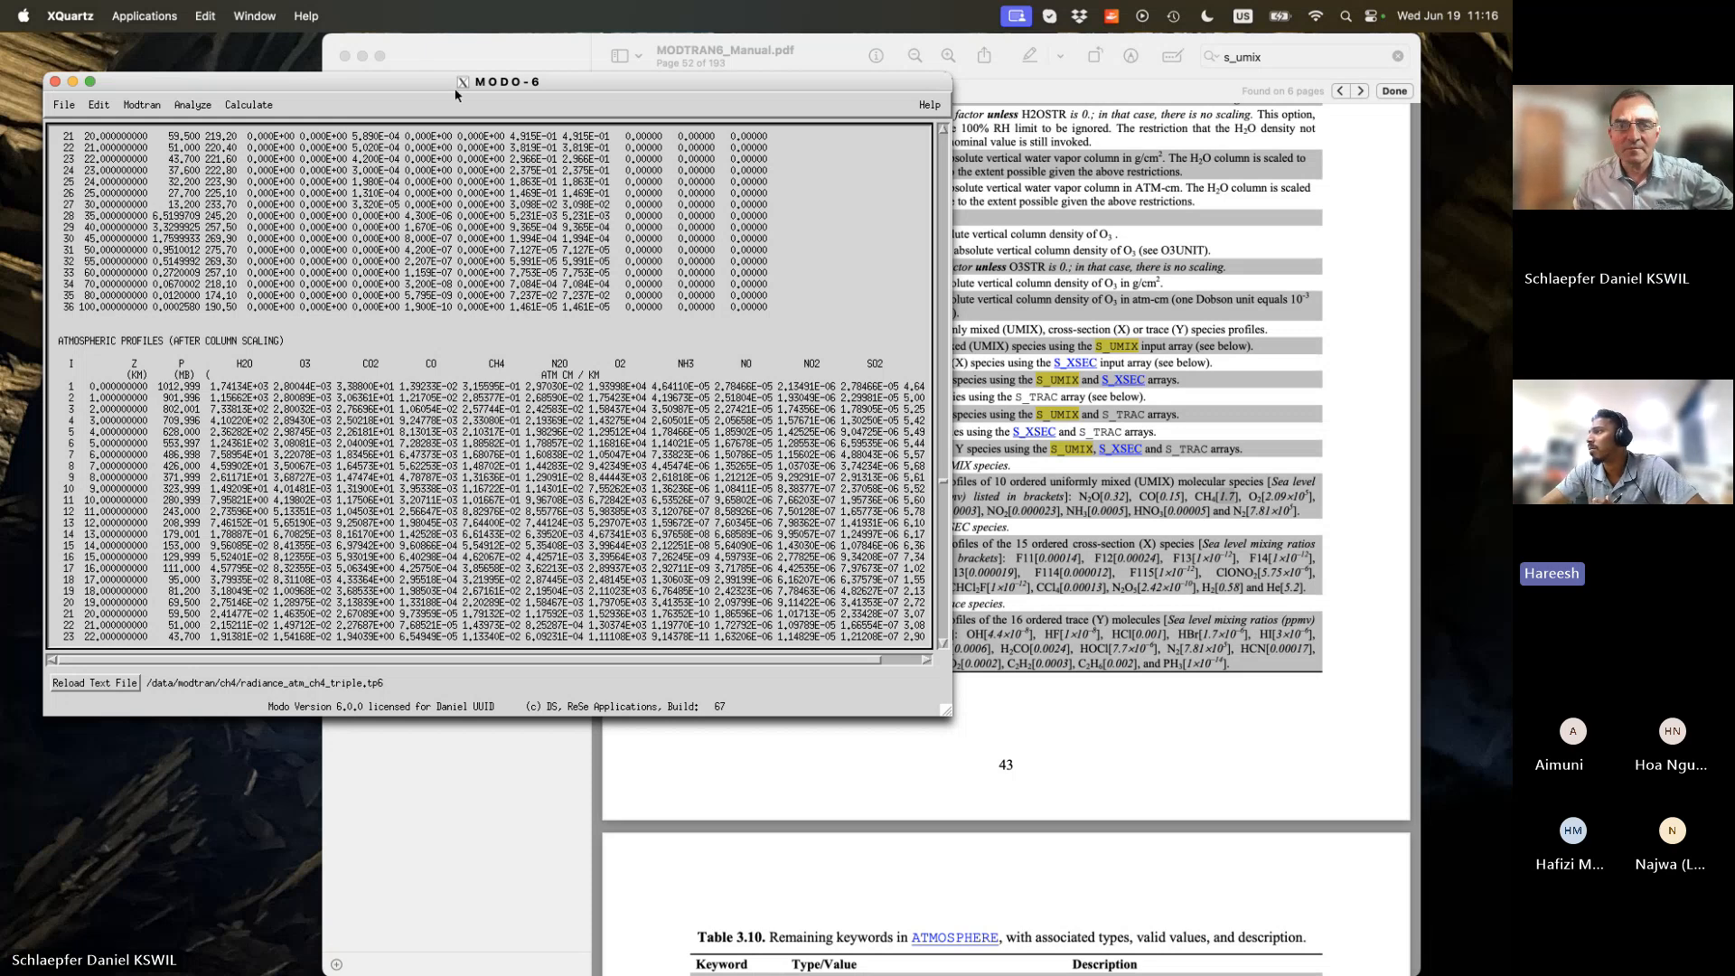
Open radiance_atm_ch4_triple.json from the ch4 folder in the MODTRAN JSON editor and move the editor window fully into view.
{"action": "mouse_move", "coordinate": [455, 87]}
{"action": "left_mouse_down"}
{"action": "mouse_move", "coordinate": [533, 82]}
{"action": "mouse_move", "coordinate": [467, 81]}
{"action": "left_mouse_up"}
{"action": "left_click", "coordinate": [154, 100]}
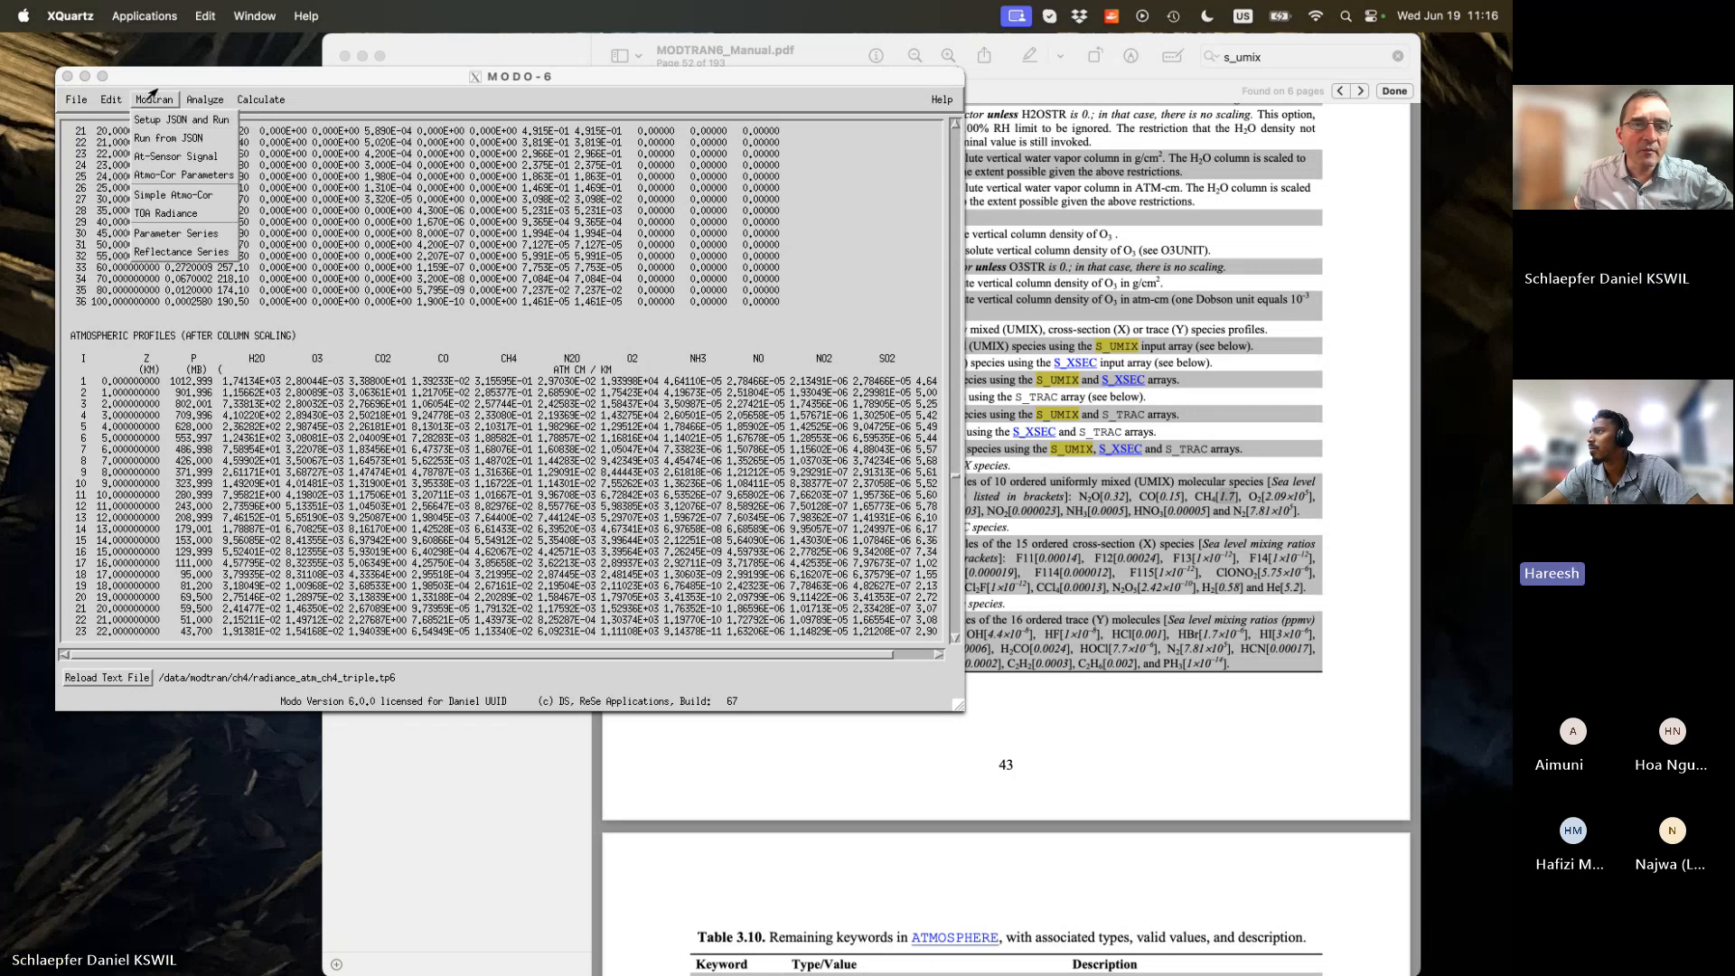
{"action": "left_click", "coordinate": [149, 120]}
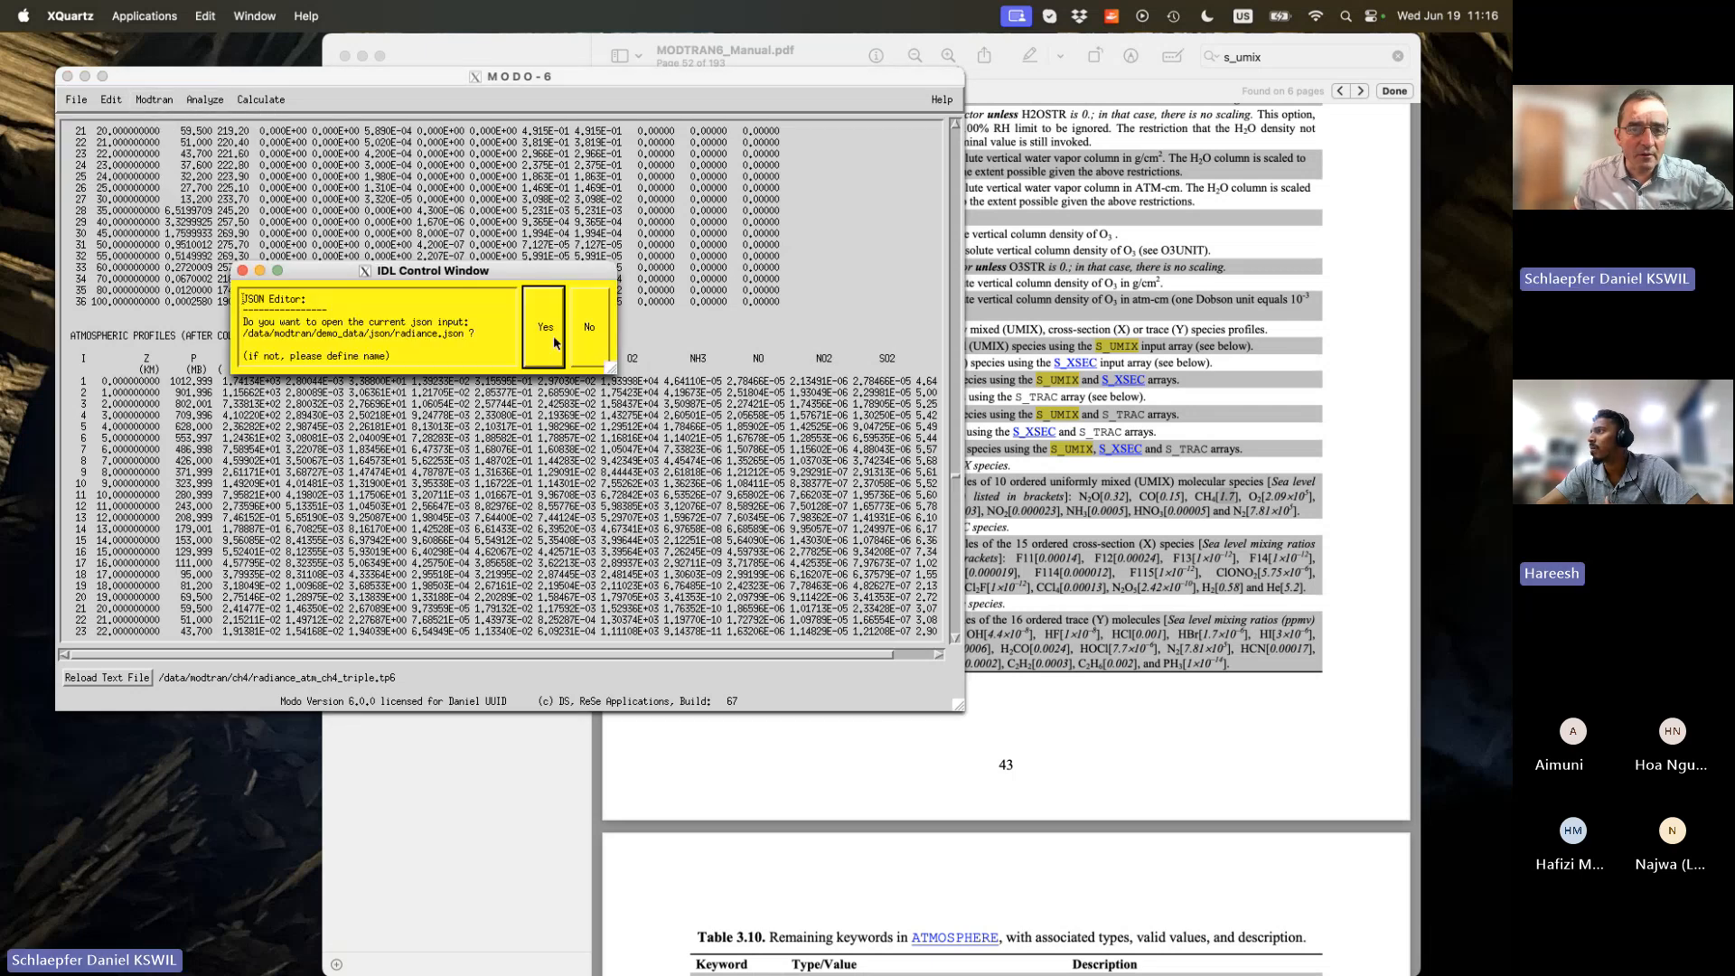
{"action": "left_click", "coordinate": [596, 345]}
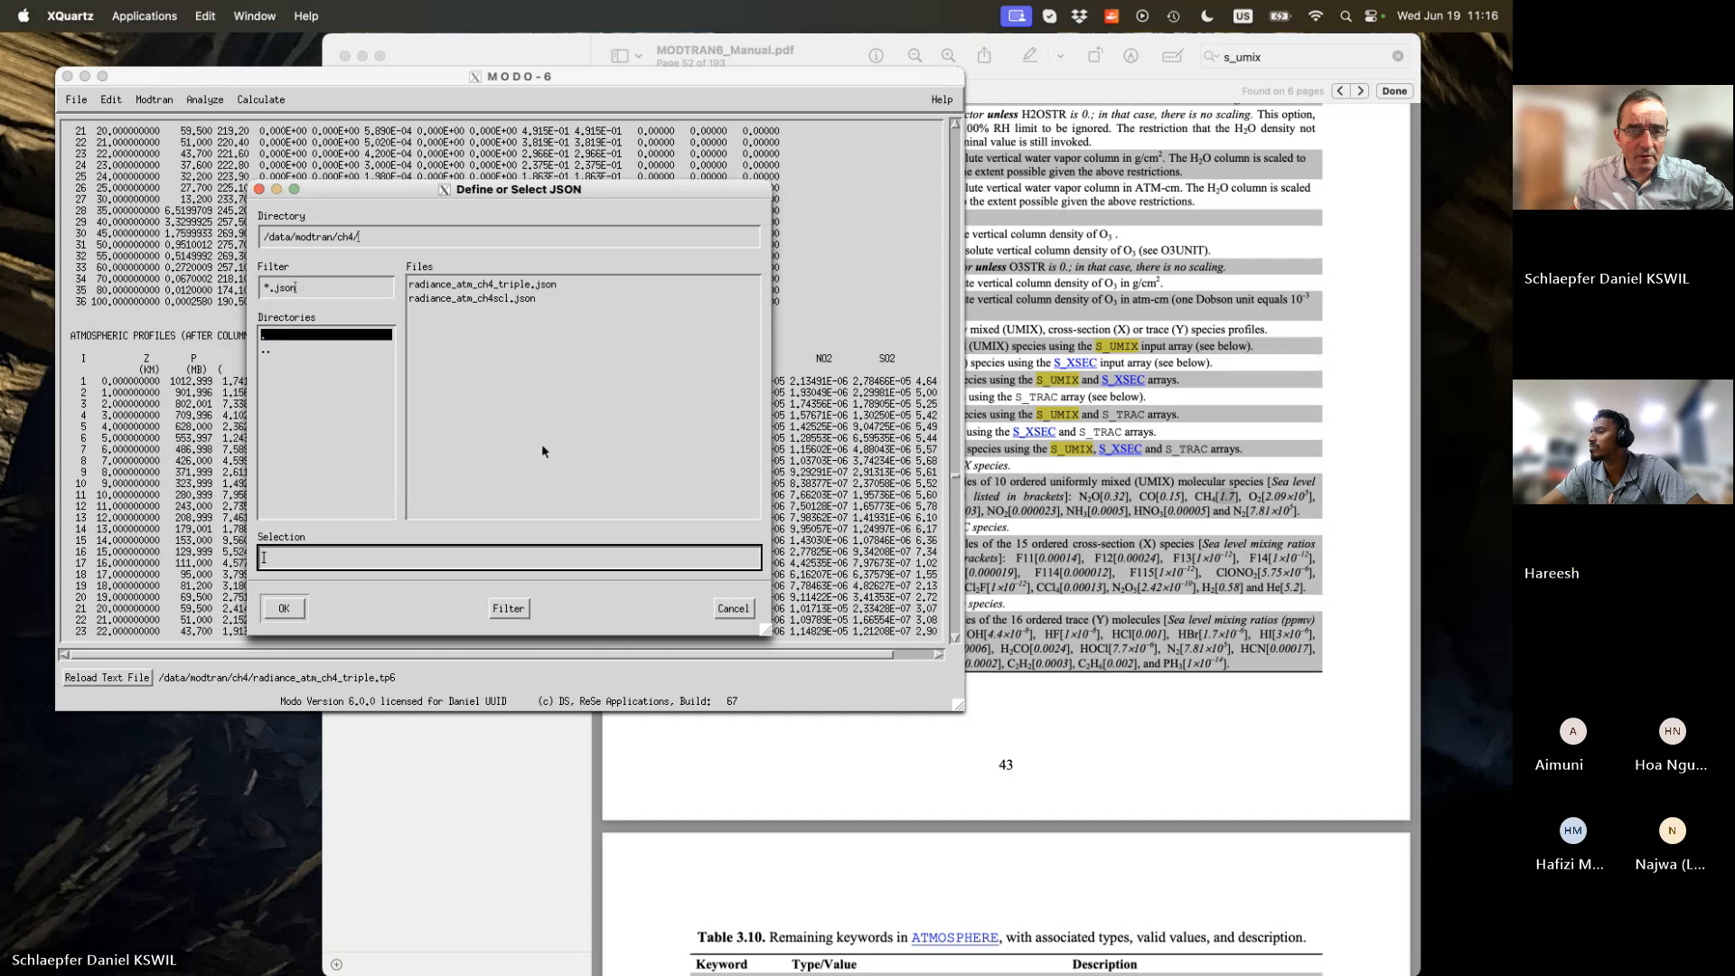
{"action": "left_click", "coordinate": [533, 287]}
{"action": "double_click", "coordinate": [533, 286]}
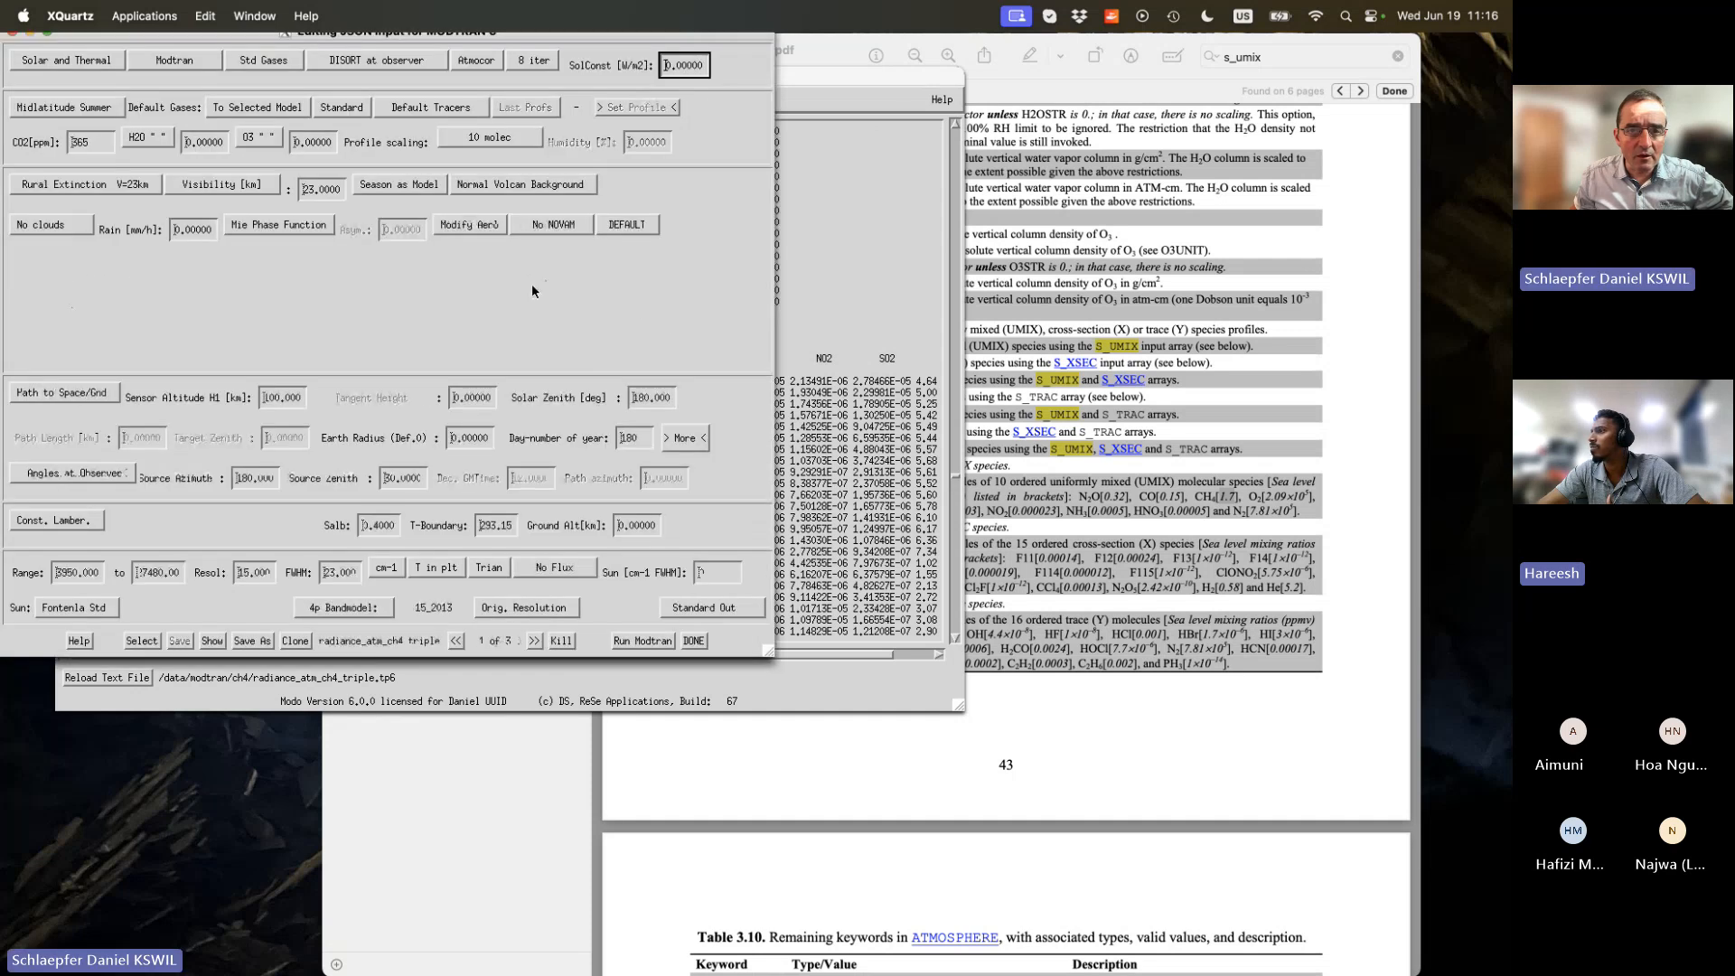
{"action": "left_click_drag", "start_coordinate": [564, 41], "coordinate": [712, 234]}
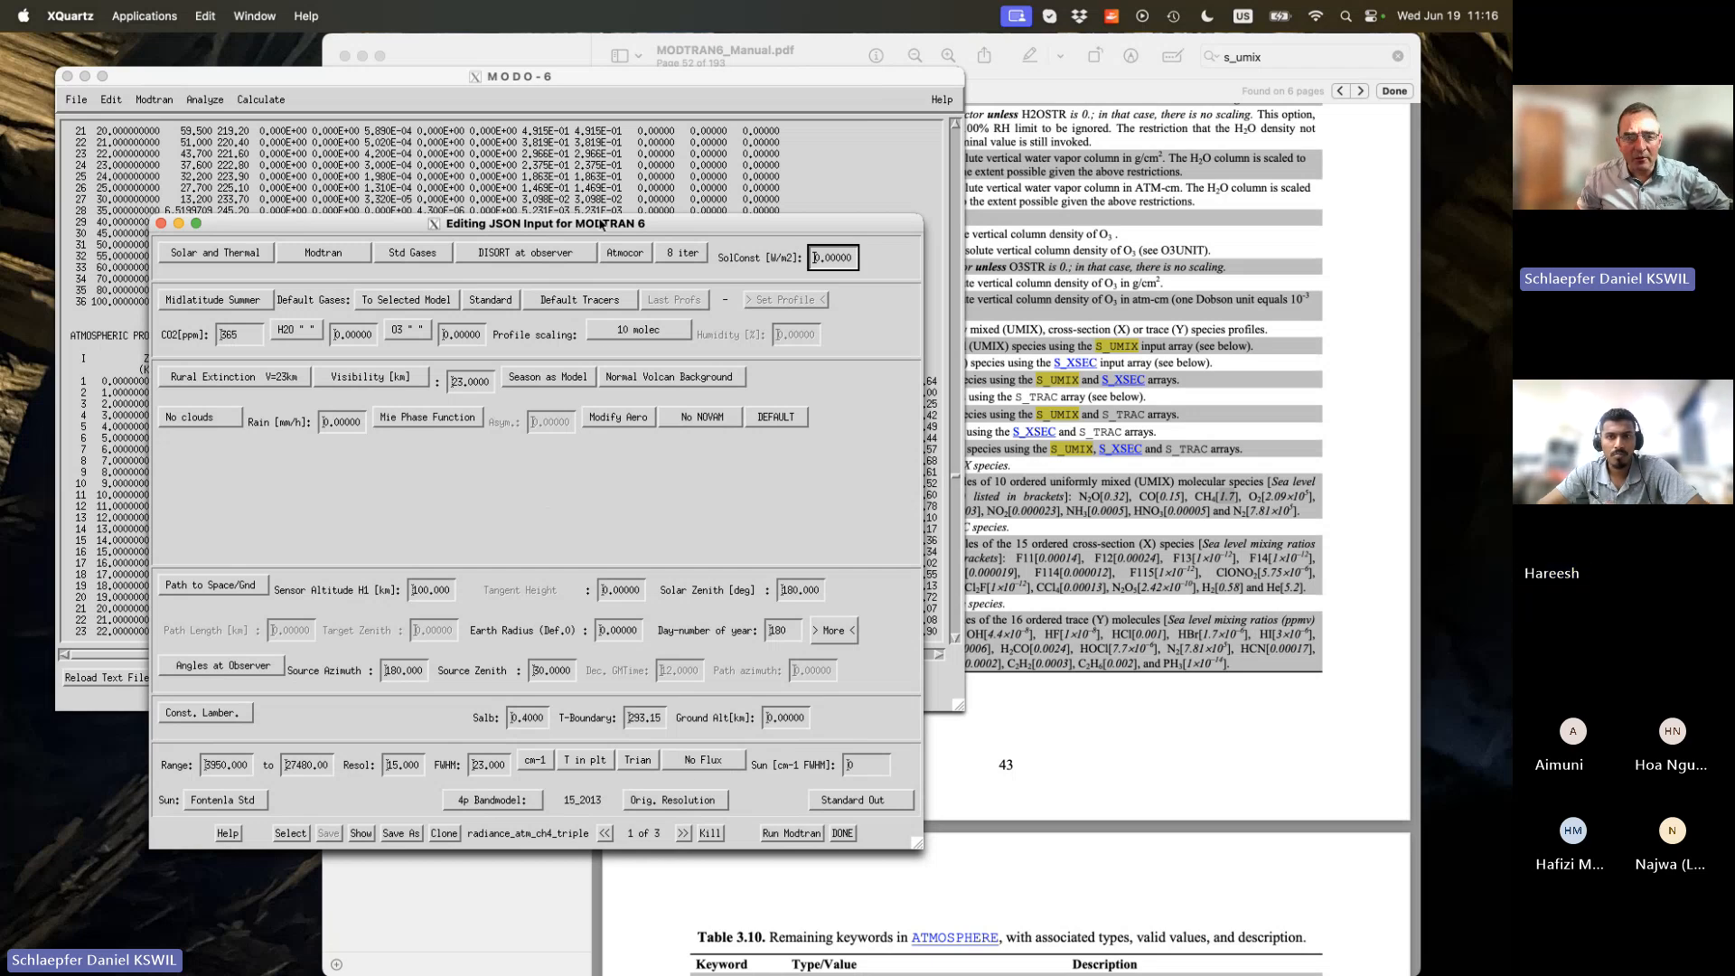
{"action": "left_click_drag", "start_coordinate": [600, 223], "coordinate": [579, 178]}
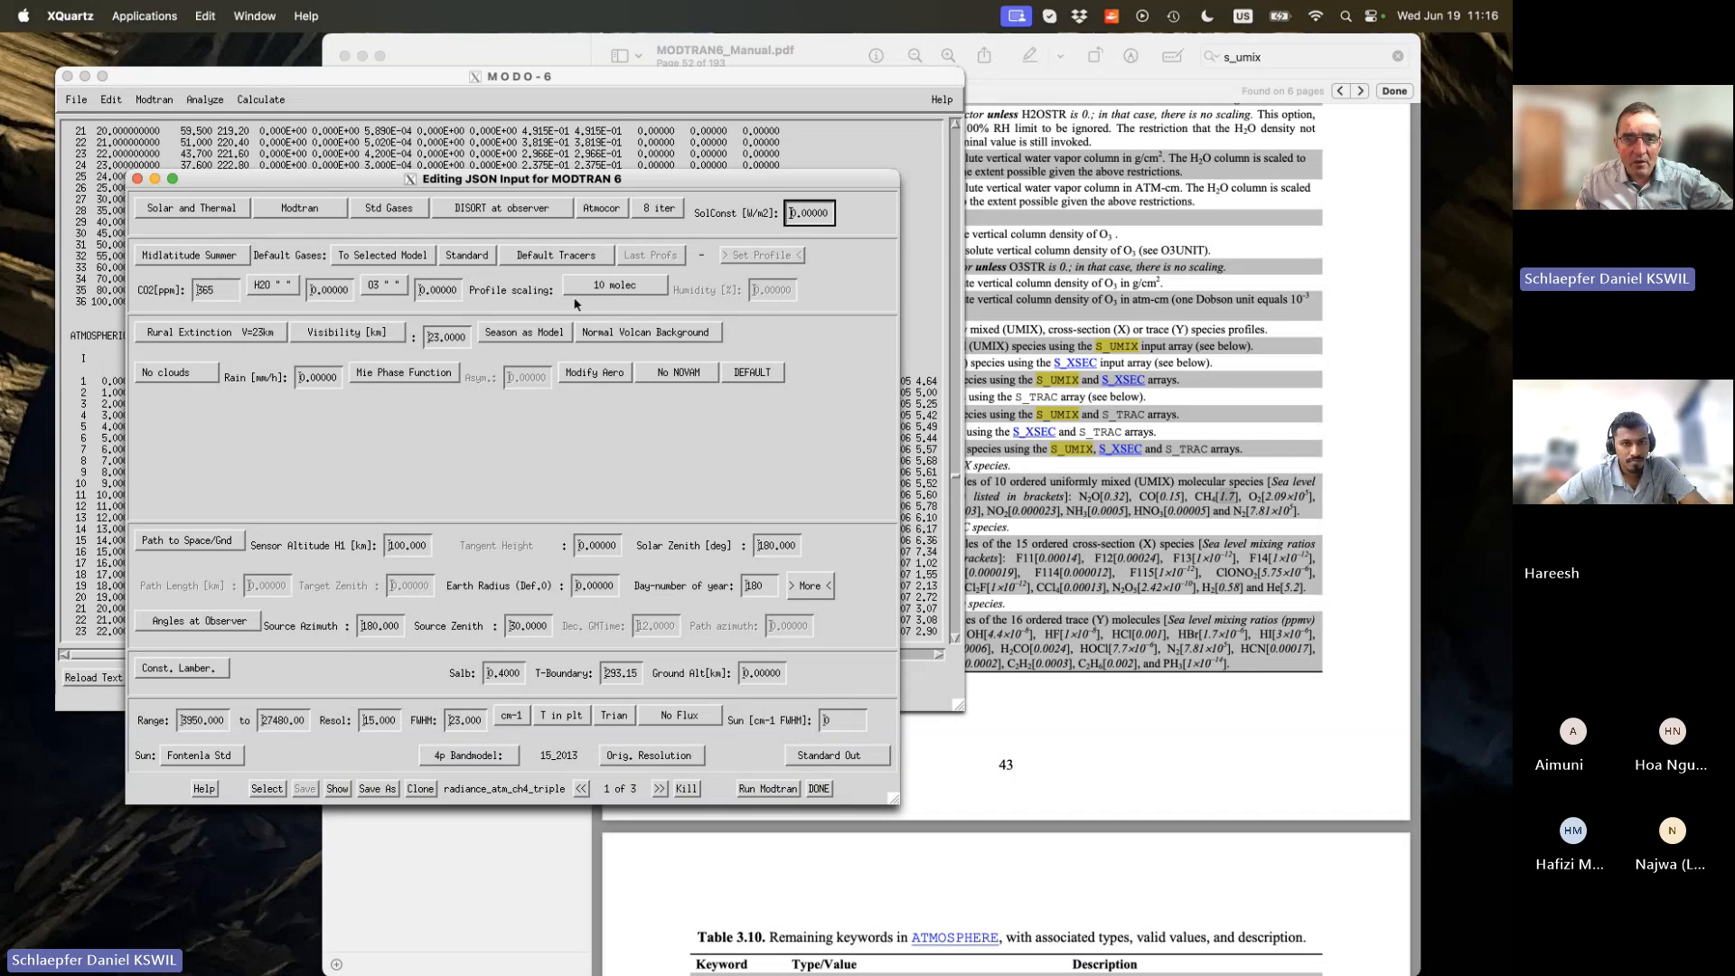
Review the profile scaling options for the first case and choose 10 molec.
{"action": "left_click", "coordinate": [630, 286]}
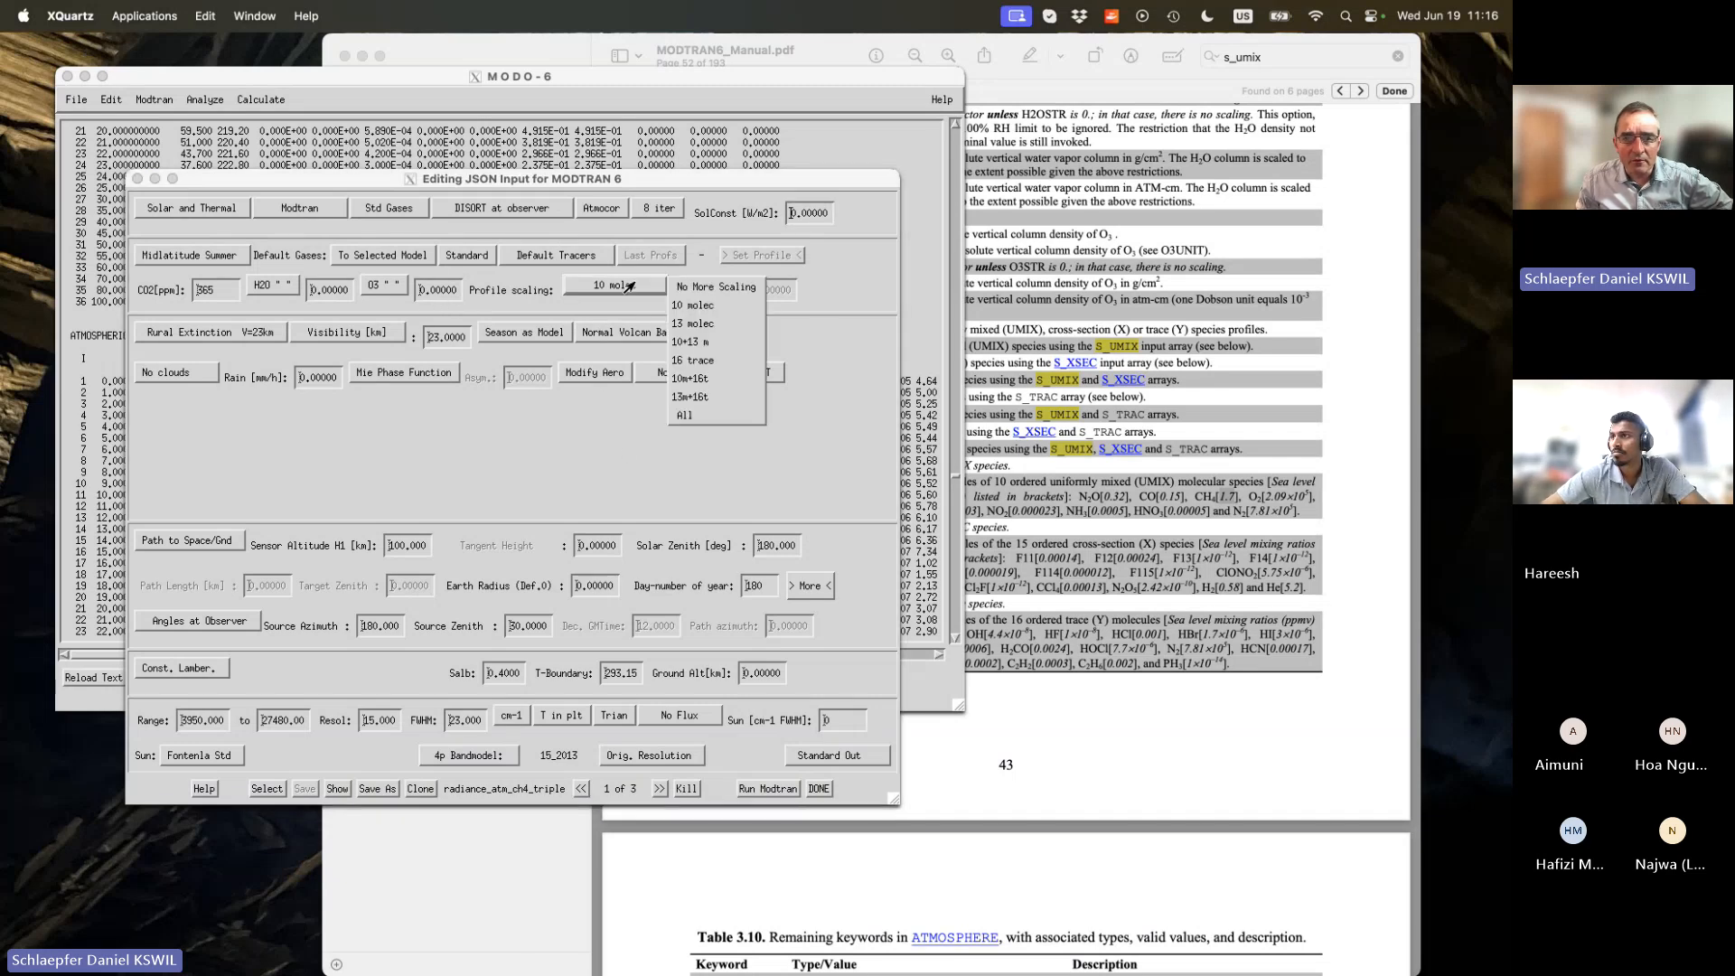
{"action": "left_click", "coordinate": [493, 285]}
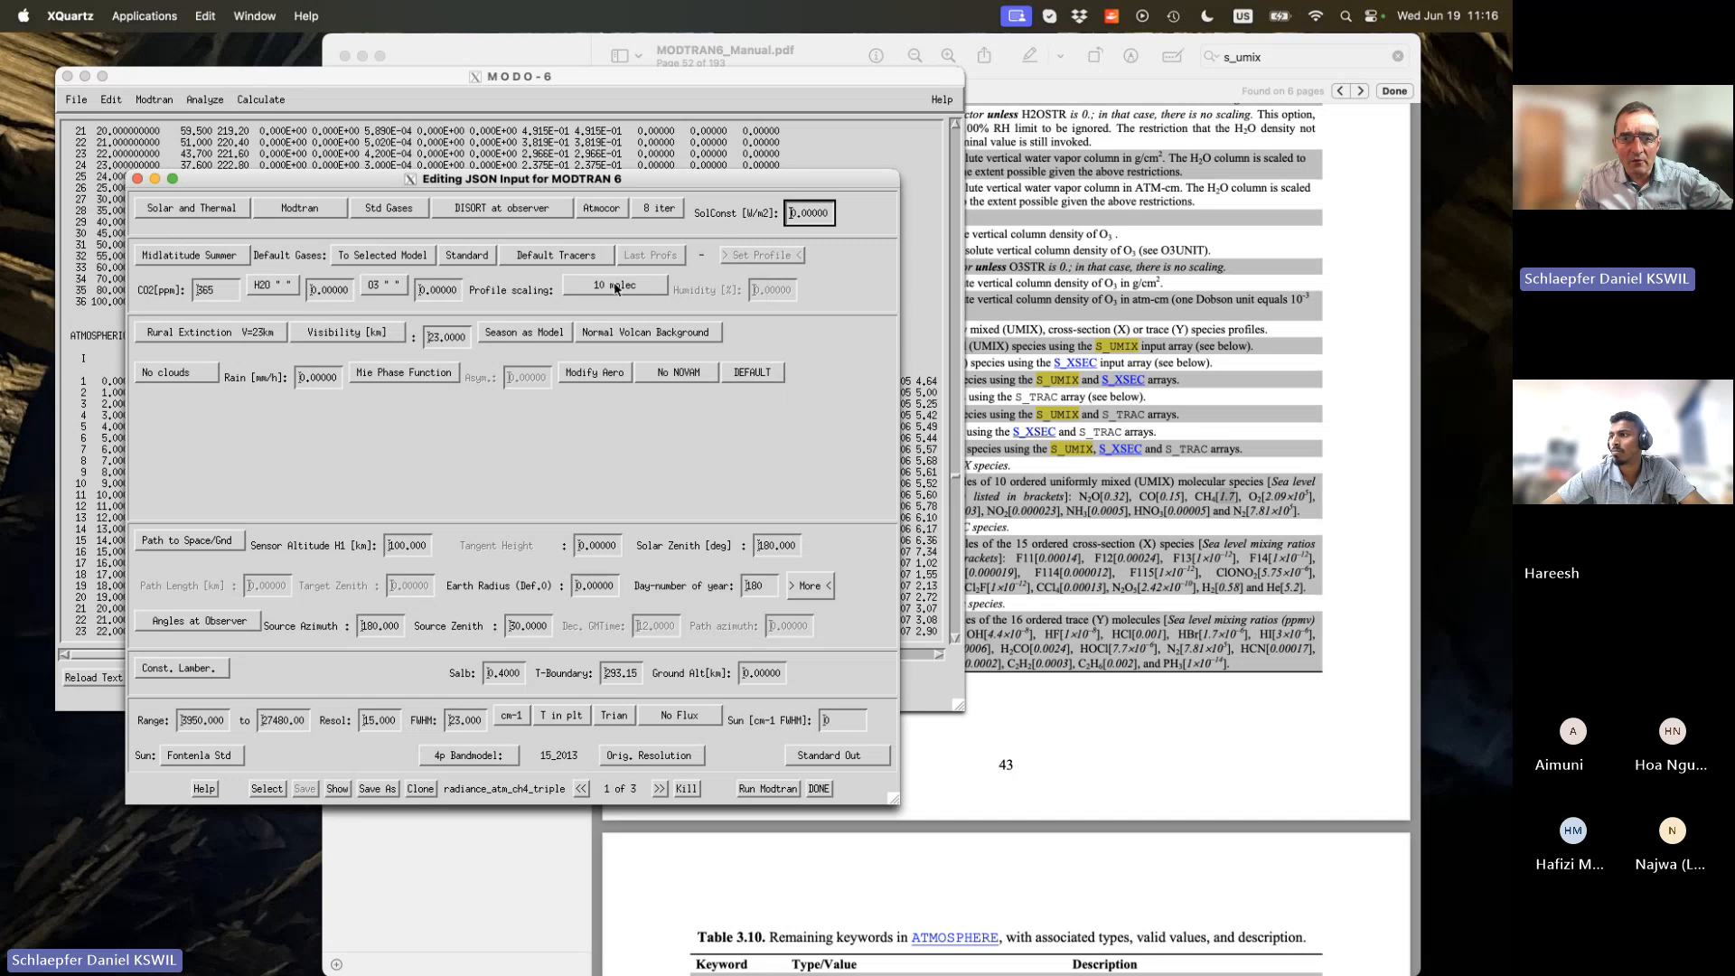
{"action": "left_click", "coordinate": [655, 288]}
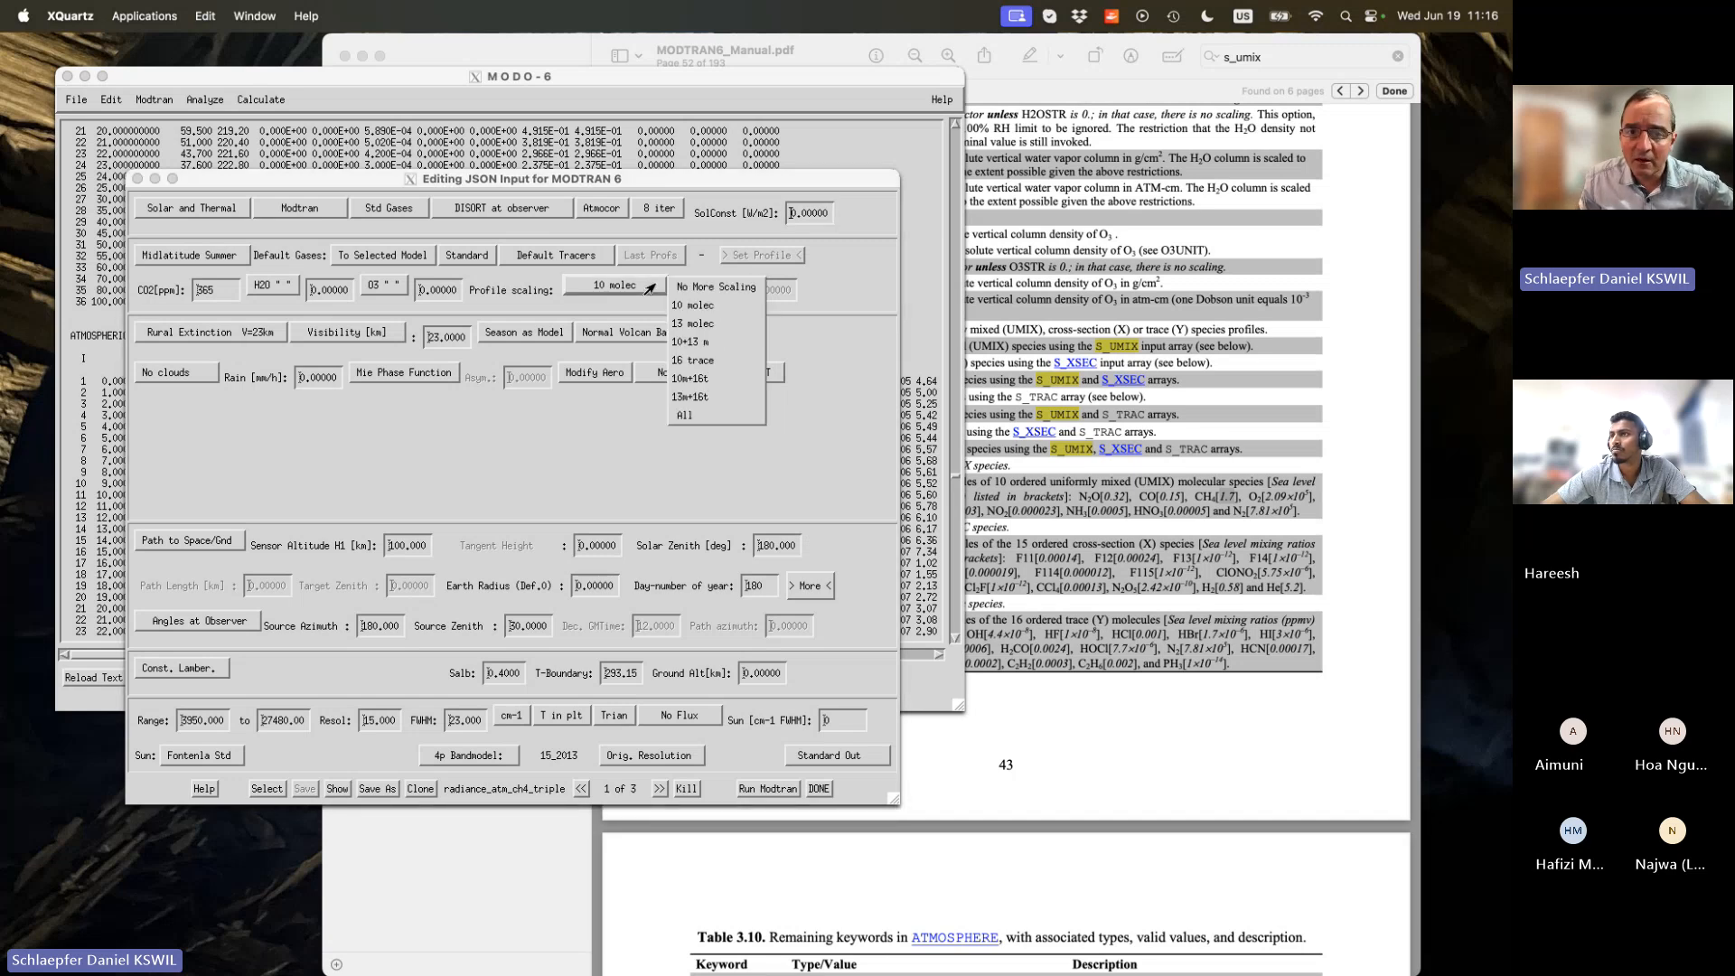
{"action": "left_click", "coordinate": [729, 306]}
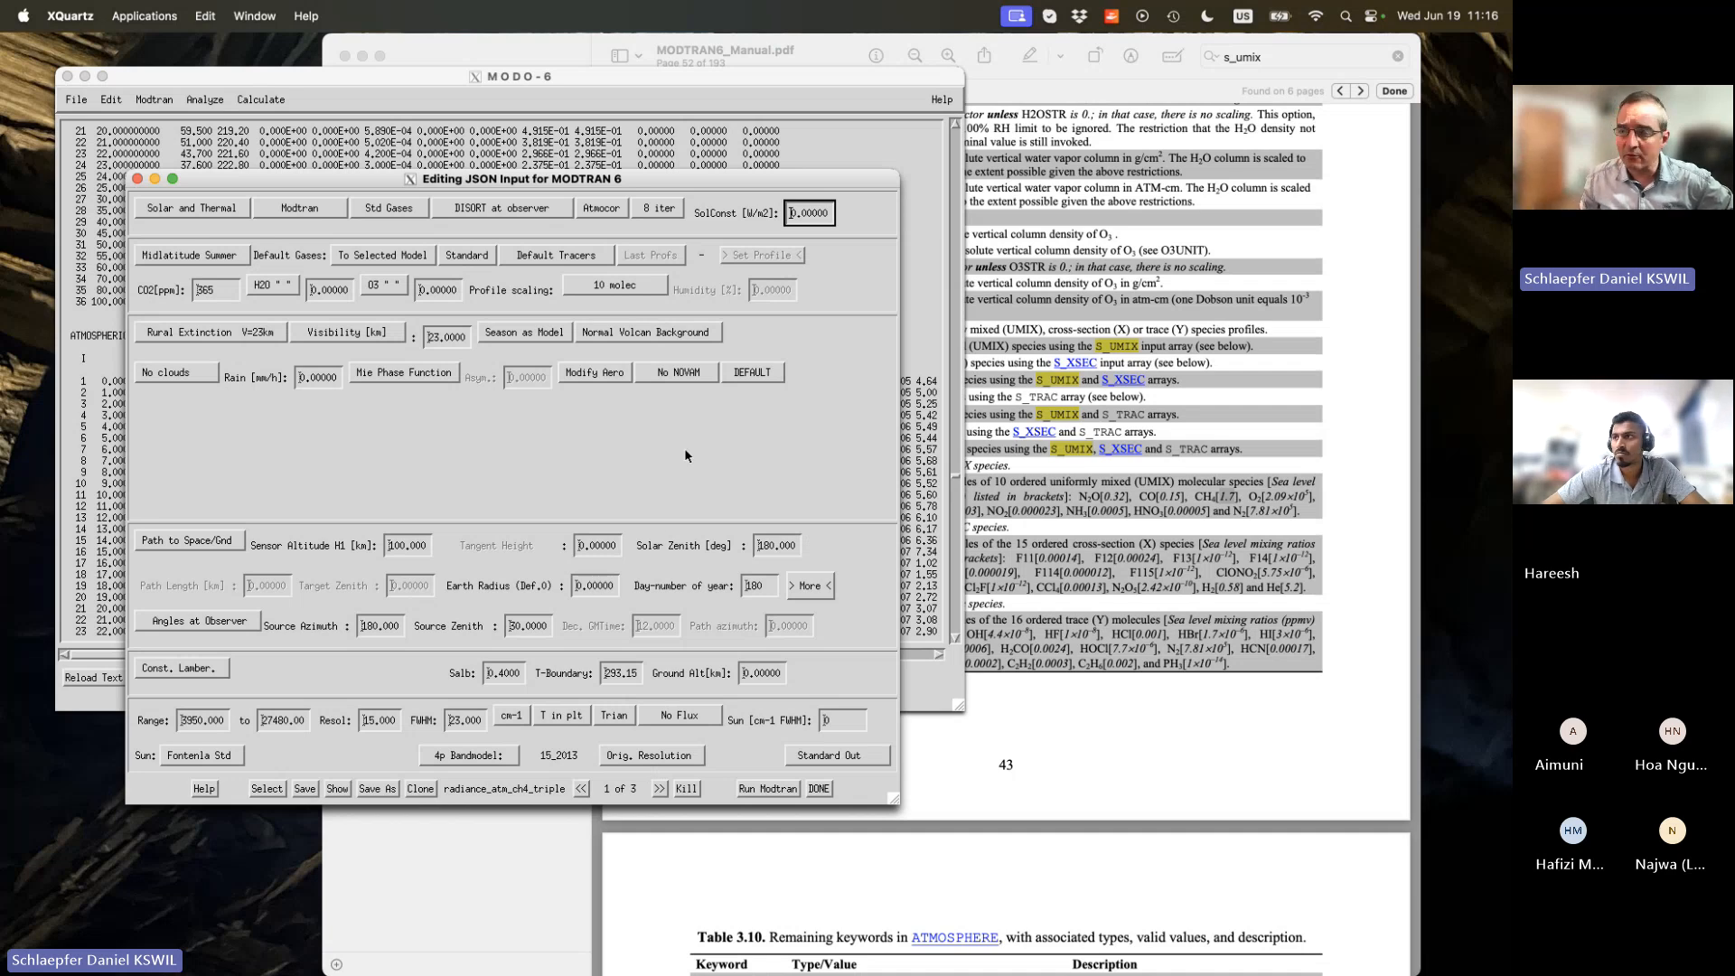
Step through the three cases without saving the changes in run 1, and return to the first case.
{"action": "left_click", "coordinate": [660, 789]}
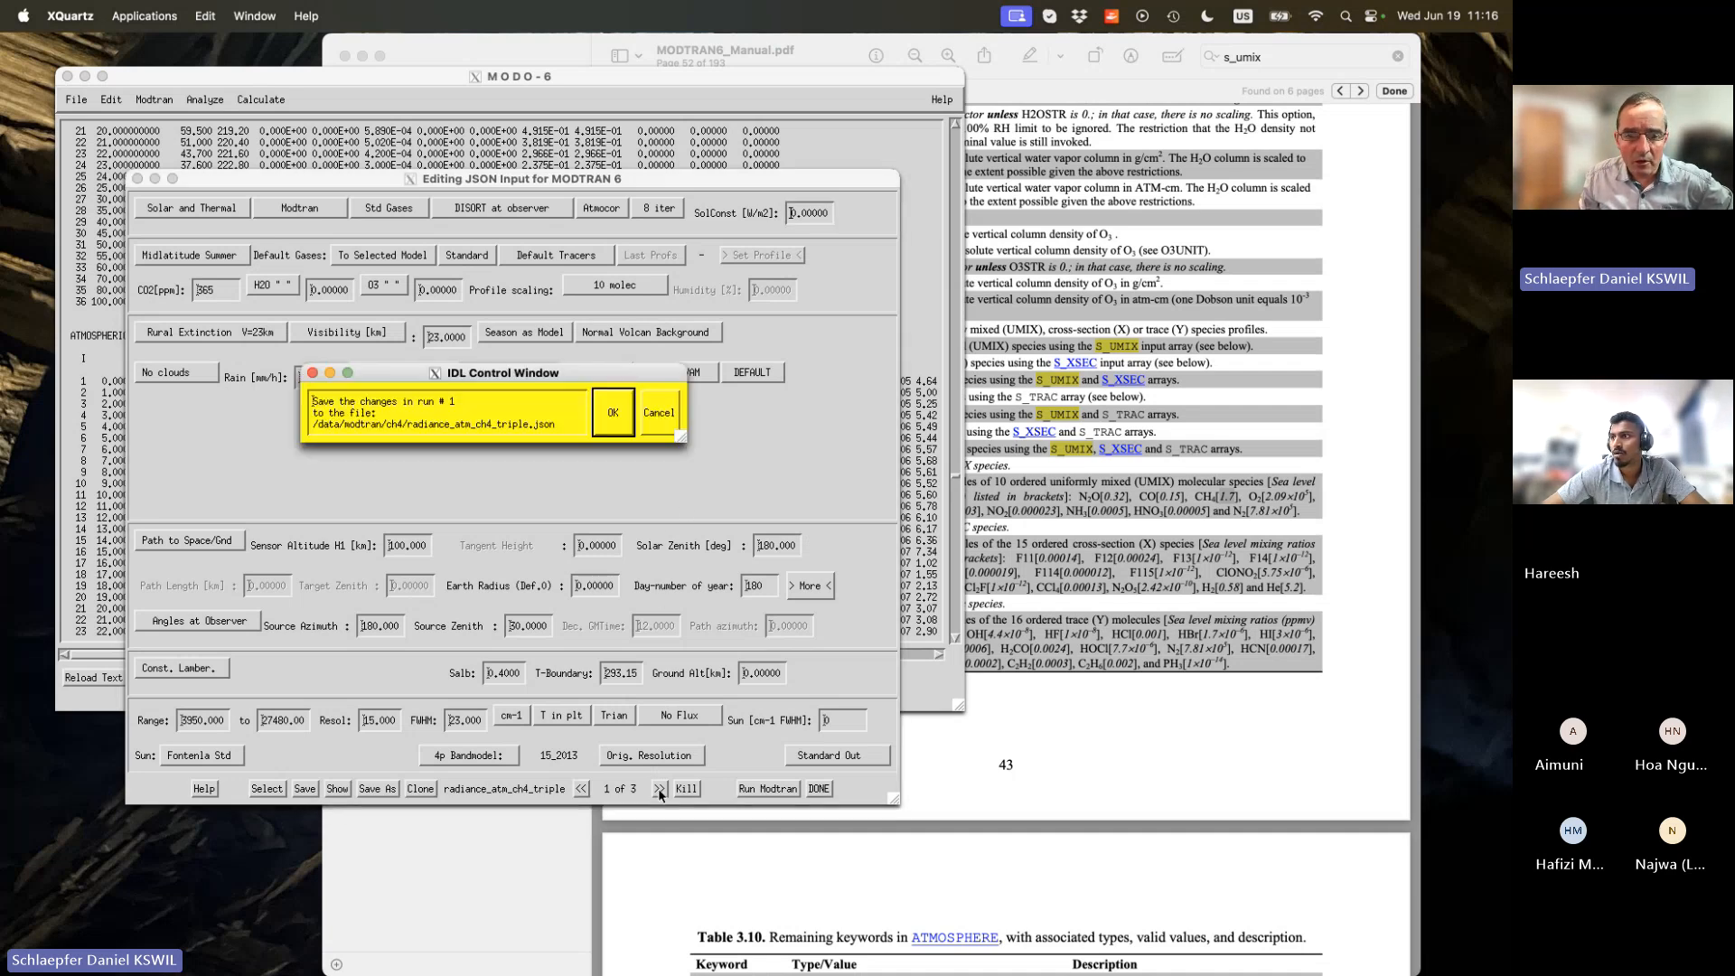
{"action": "left_click", "coordinate": [664, 419]}
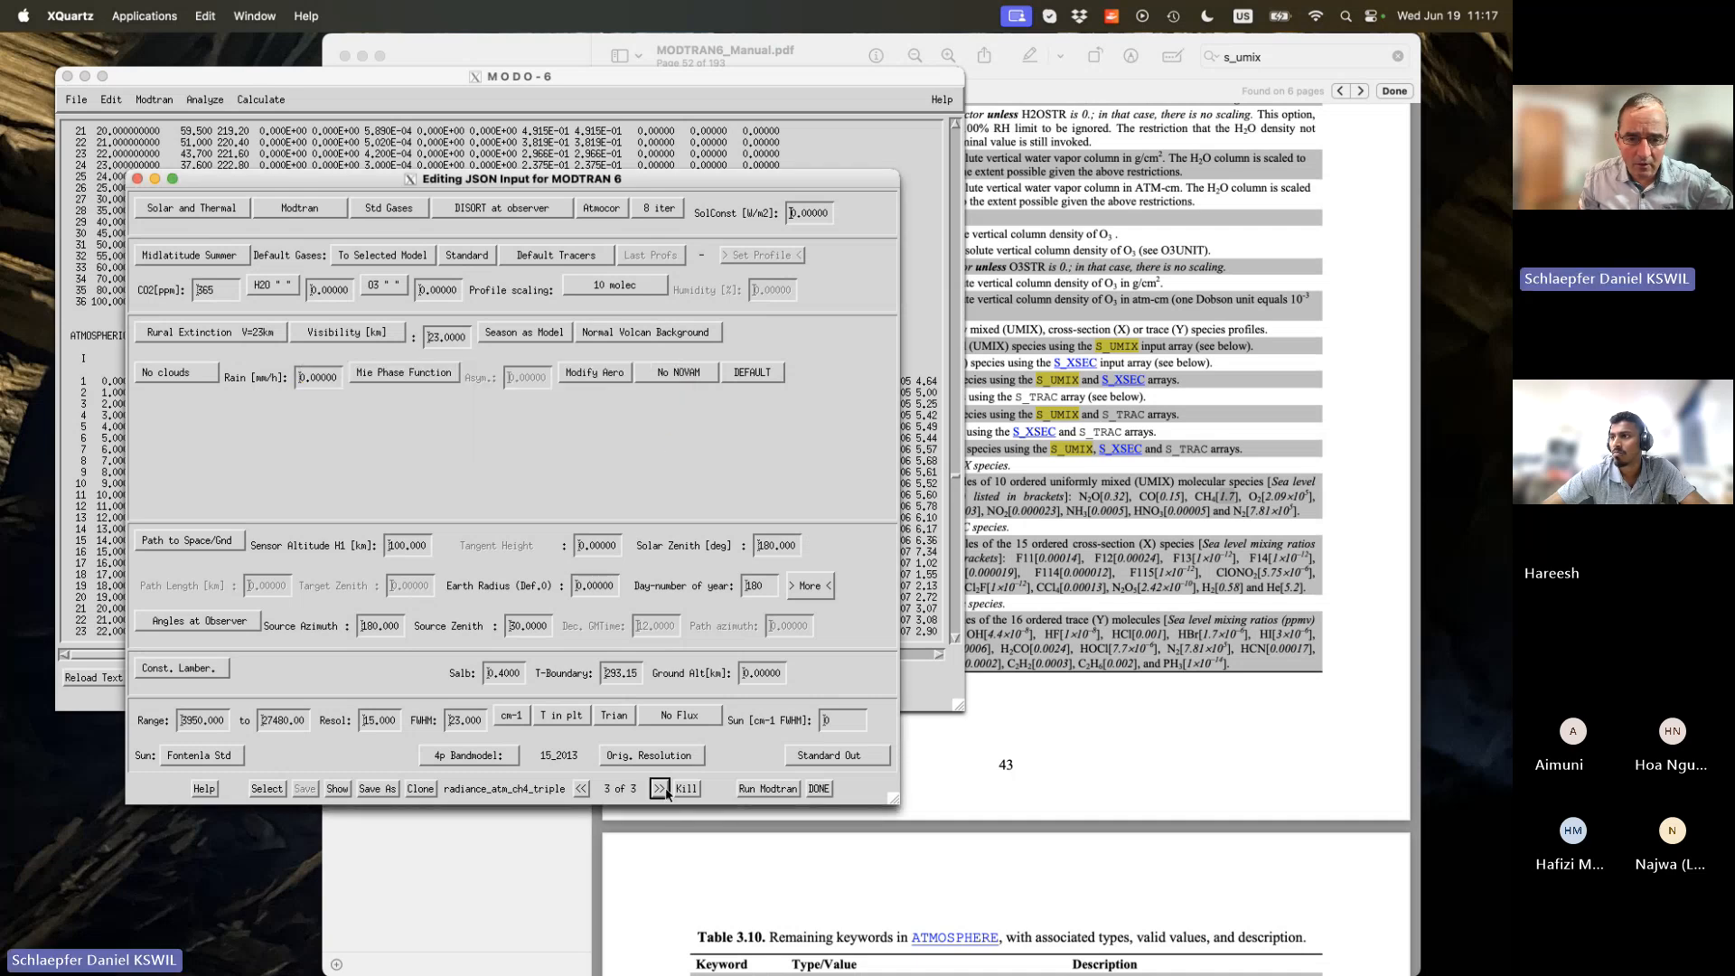
{"action": "left_click", "coordinate": [580, 788]}
{"action": "left_click", "coordinate": [581, 788]}
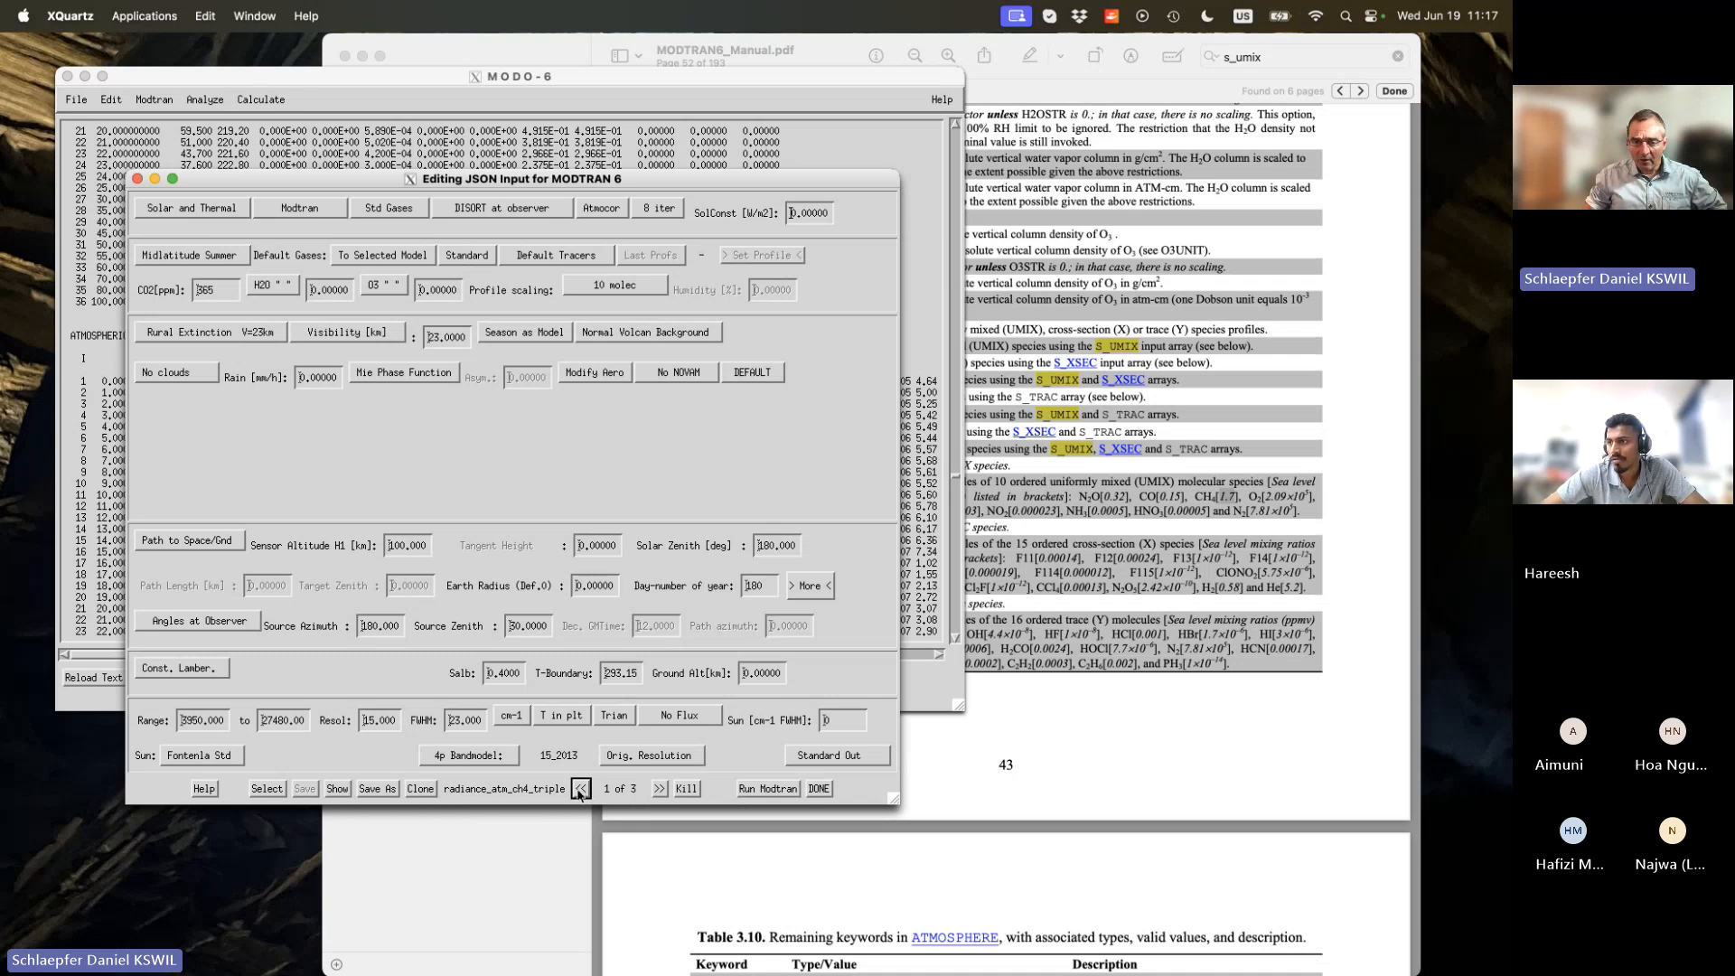
Advance to the third case and append run 4 to radiance_atm_ch4_triple.json.
{"action": "left_click", "coordinate": [660, 787]}
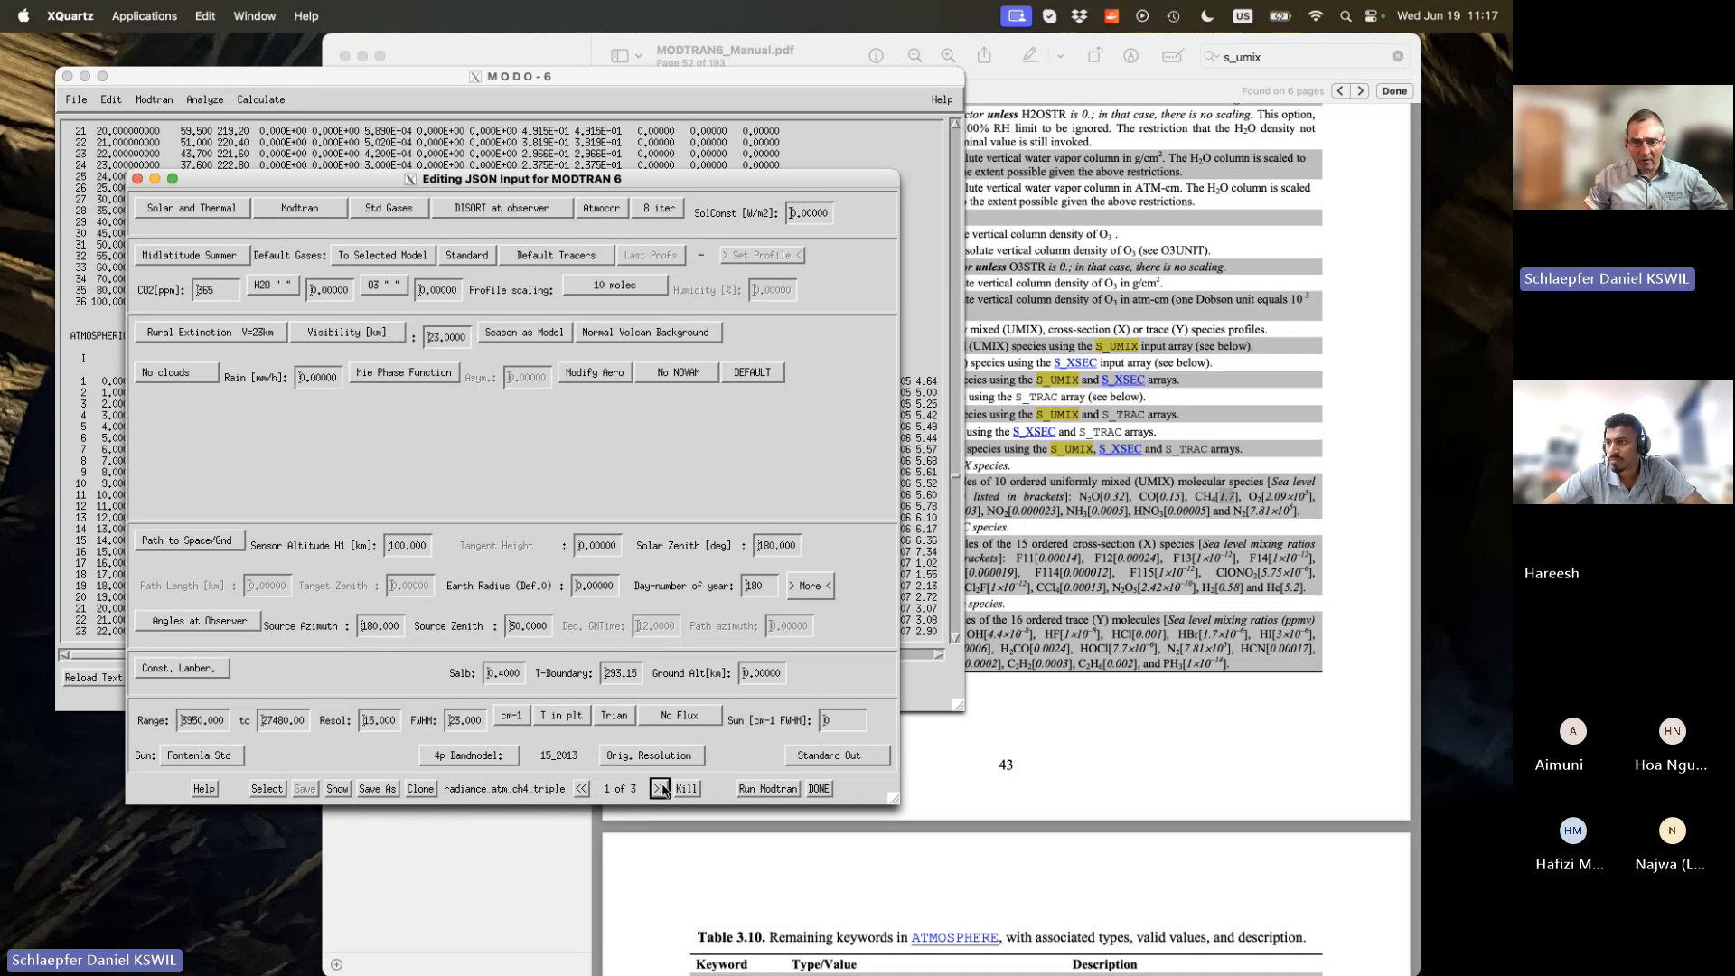
{"action": "left_click", "coordinate": [660, 788]}
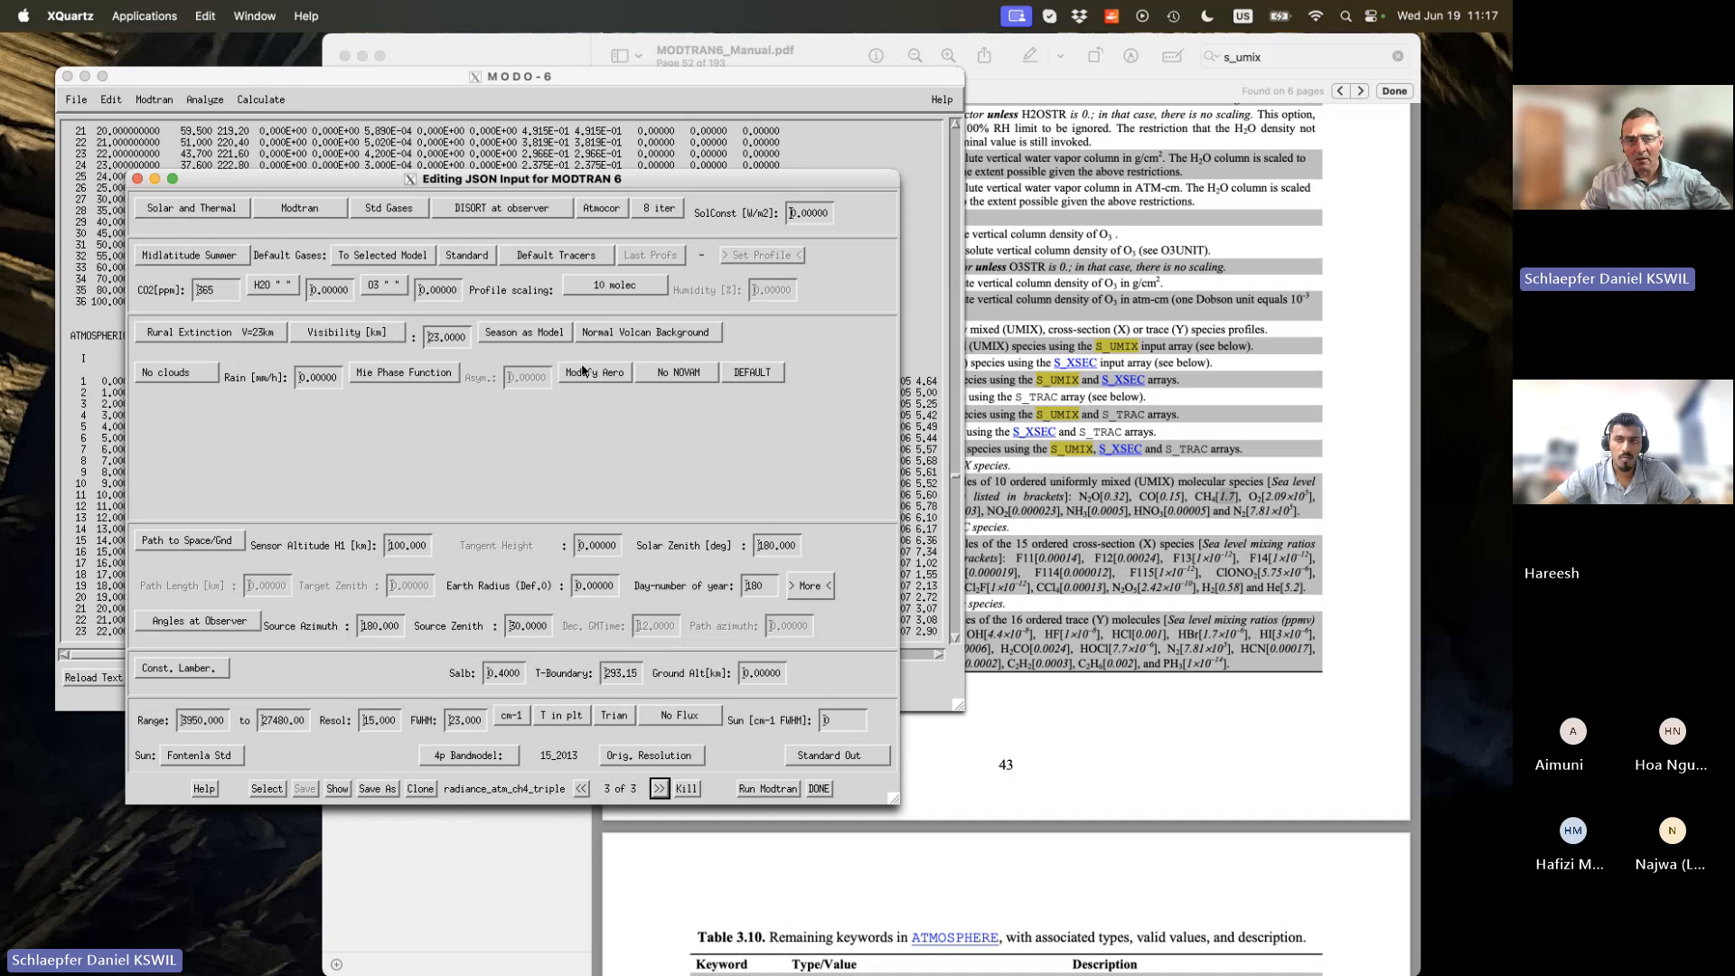
{"action": "left_click_drag", "start_coordinate": [535, 182], "coordinate": [558, 135]}
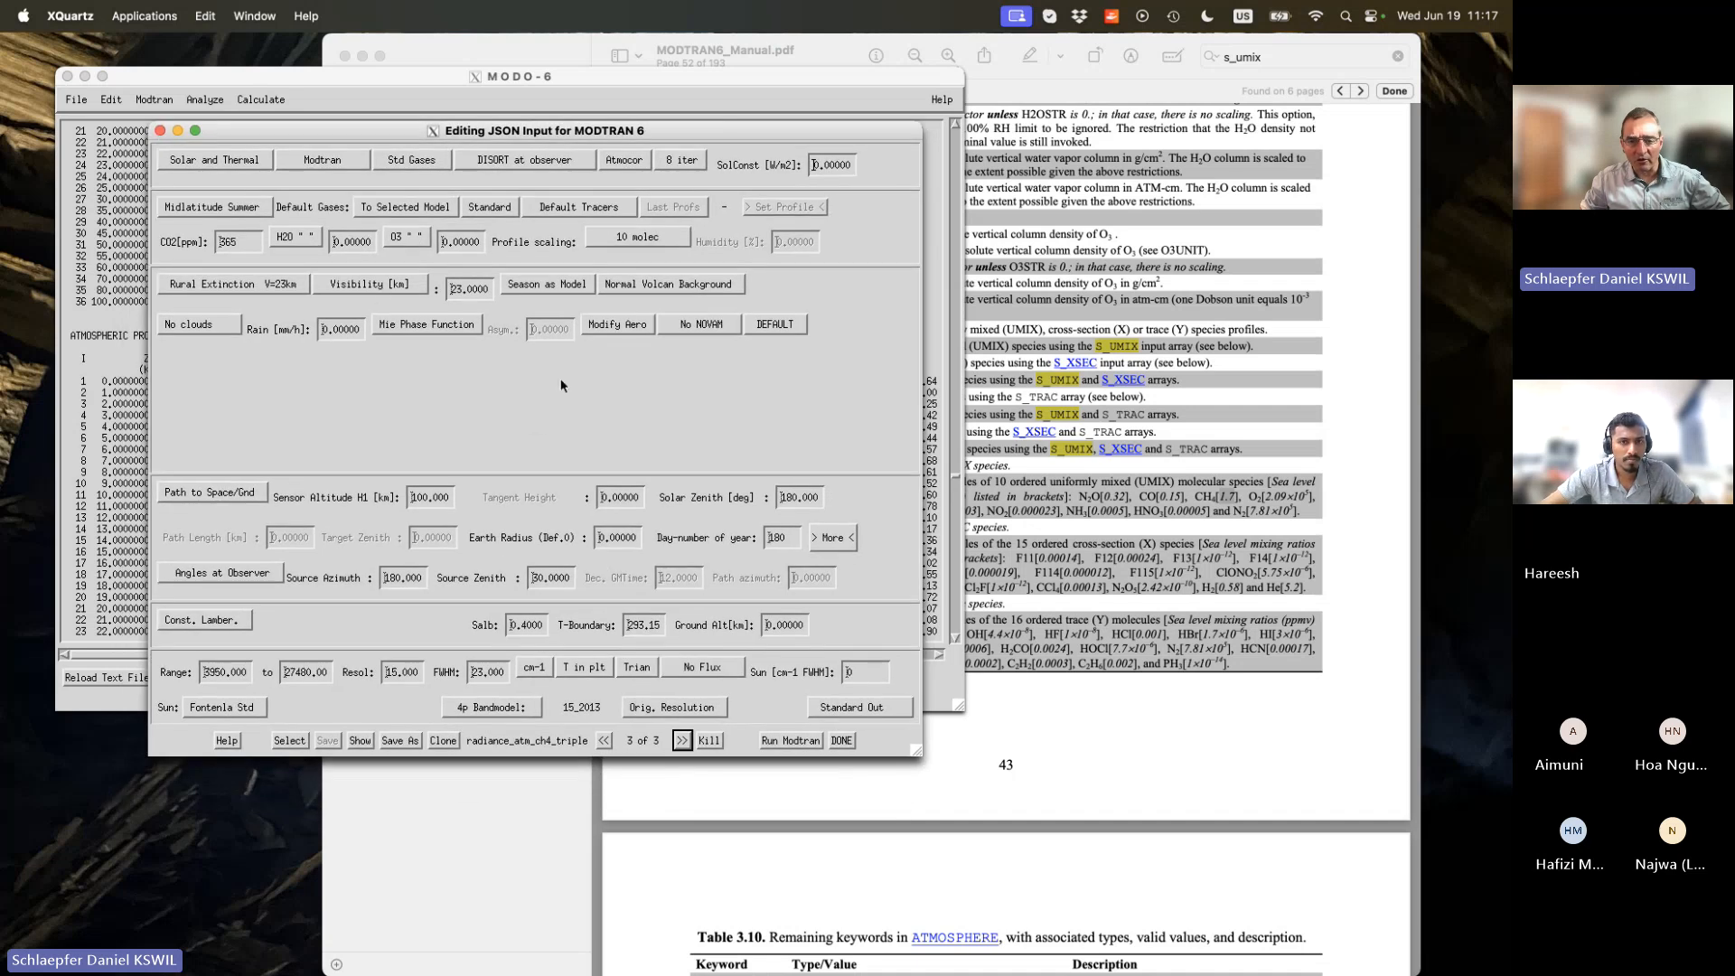
{"action": "left_click", "coordinate": [682, 741]}
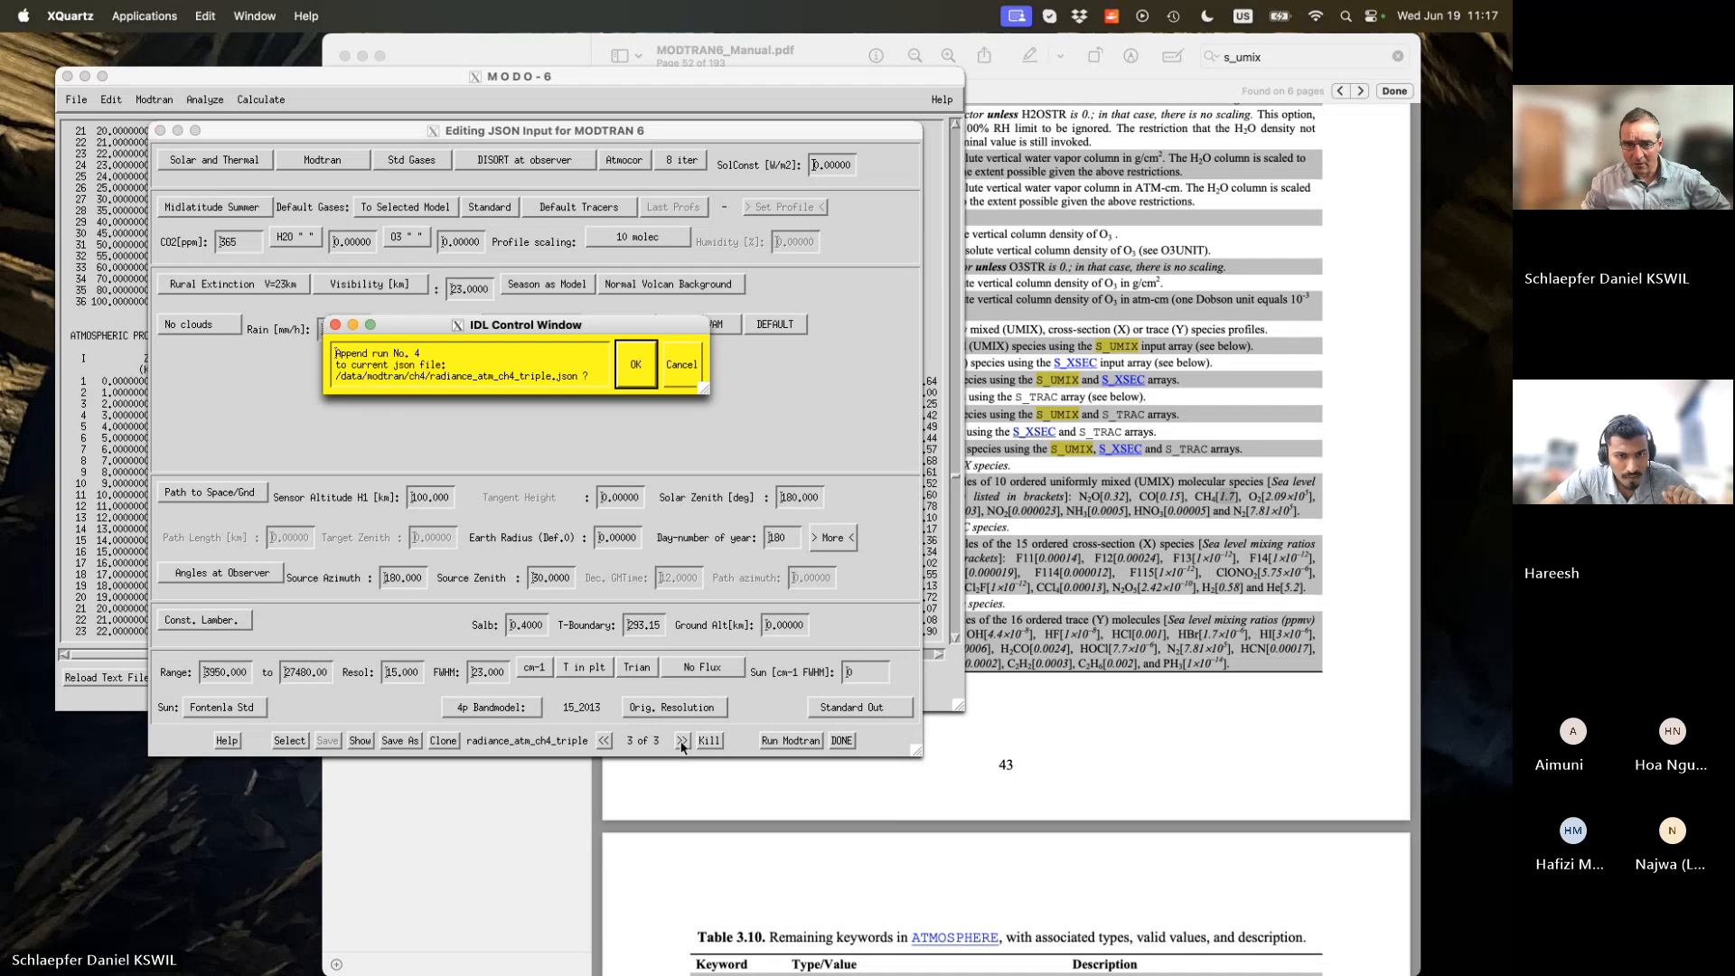
{"action": "left_click", "coordinate": [638, 364]}
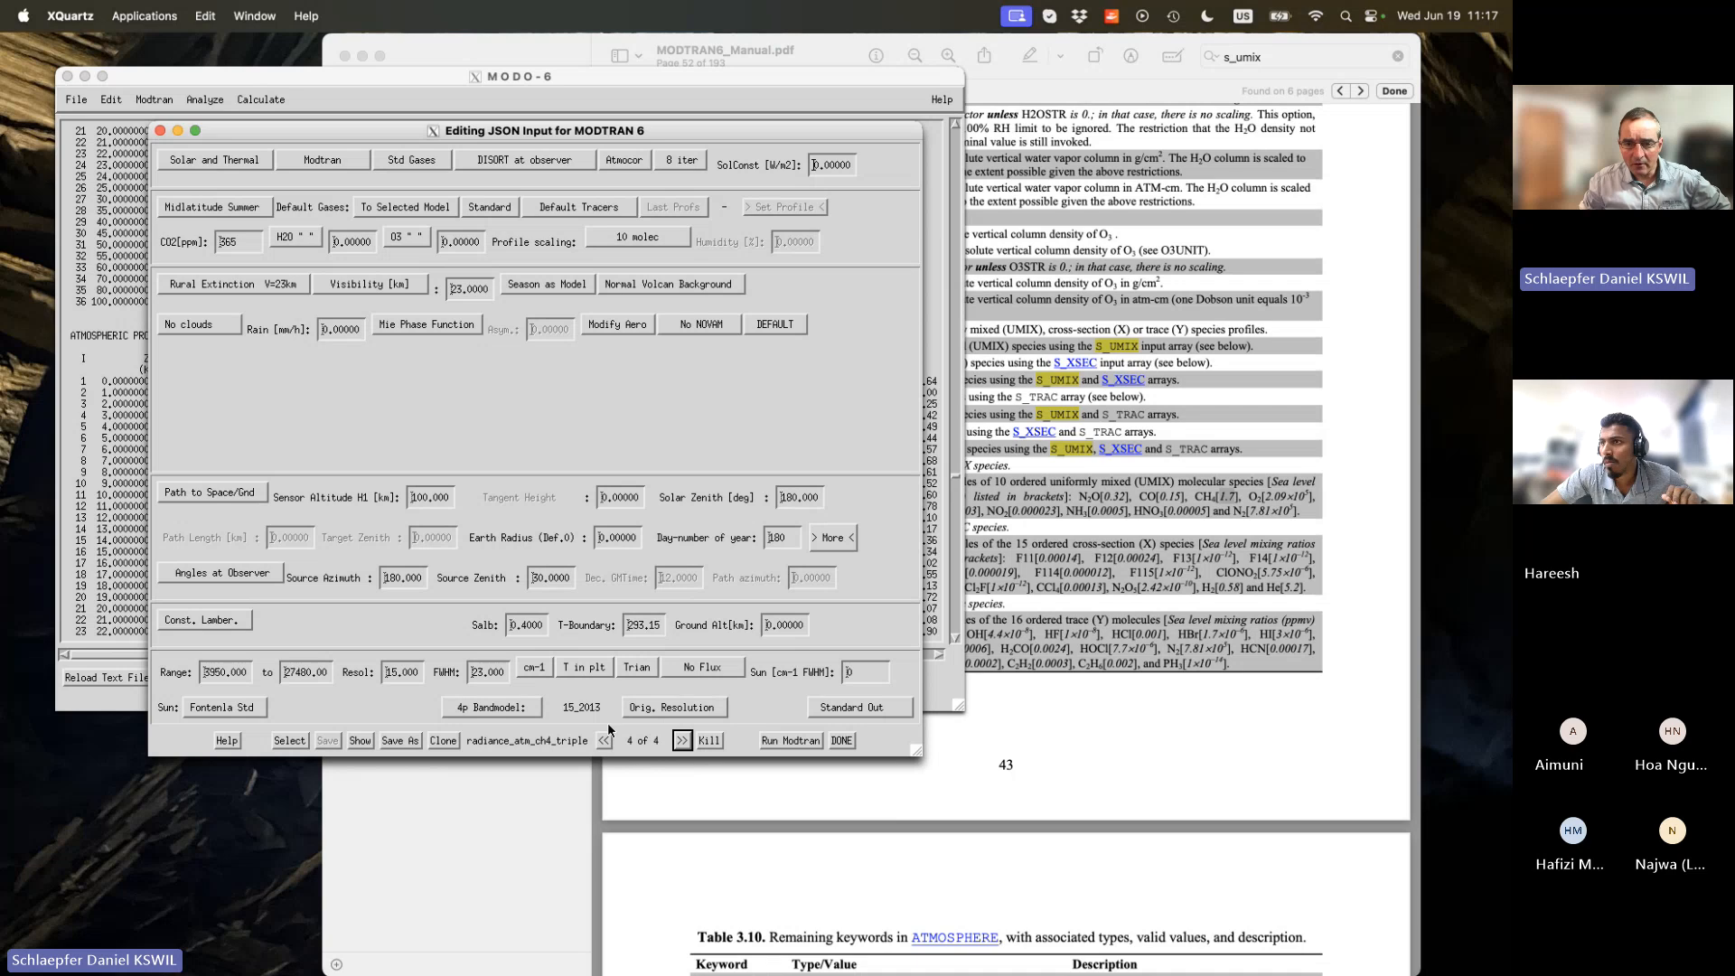
Save the current case as a new JSON file named radiance_atm_ch4_four.json in the ch4 folder.
{"action": "left_click", "coordinate": [403, 742]}
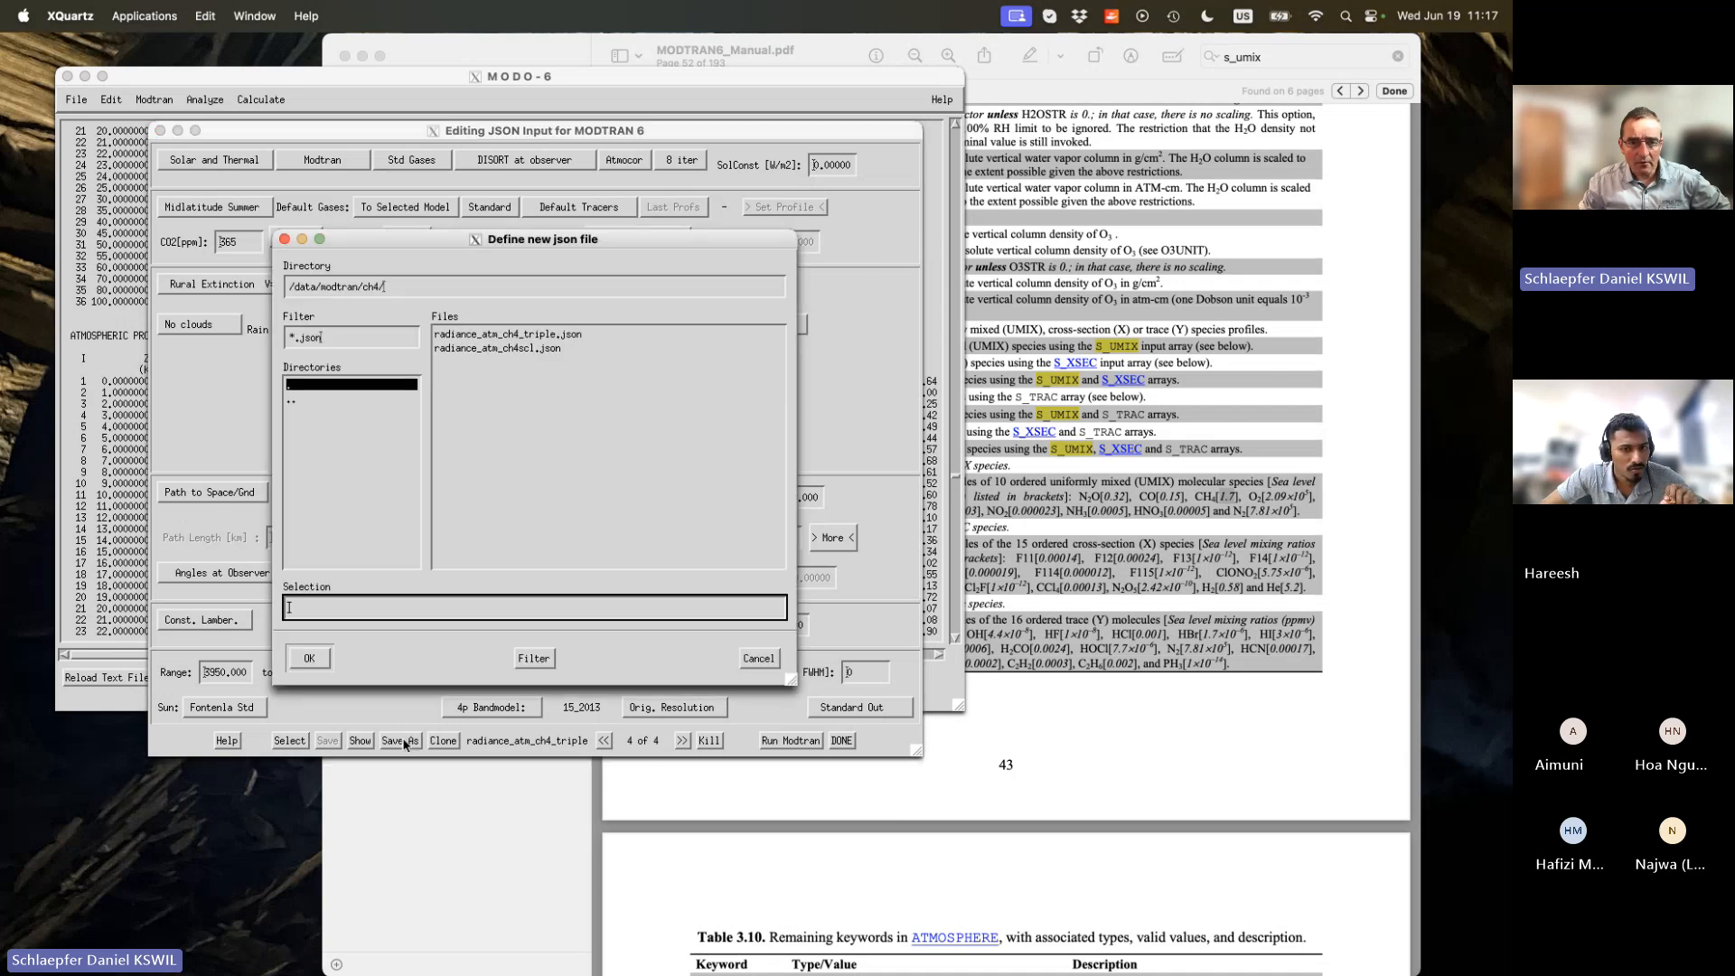
{"action": "left_click", "coordinate": [557, 334]}
{"action": "left_click", "coordinate": [411, 608]}
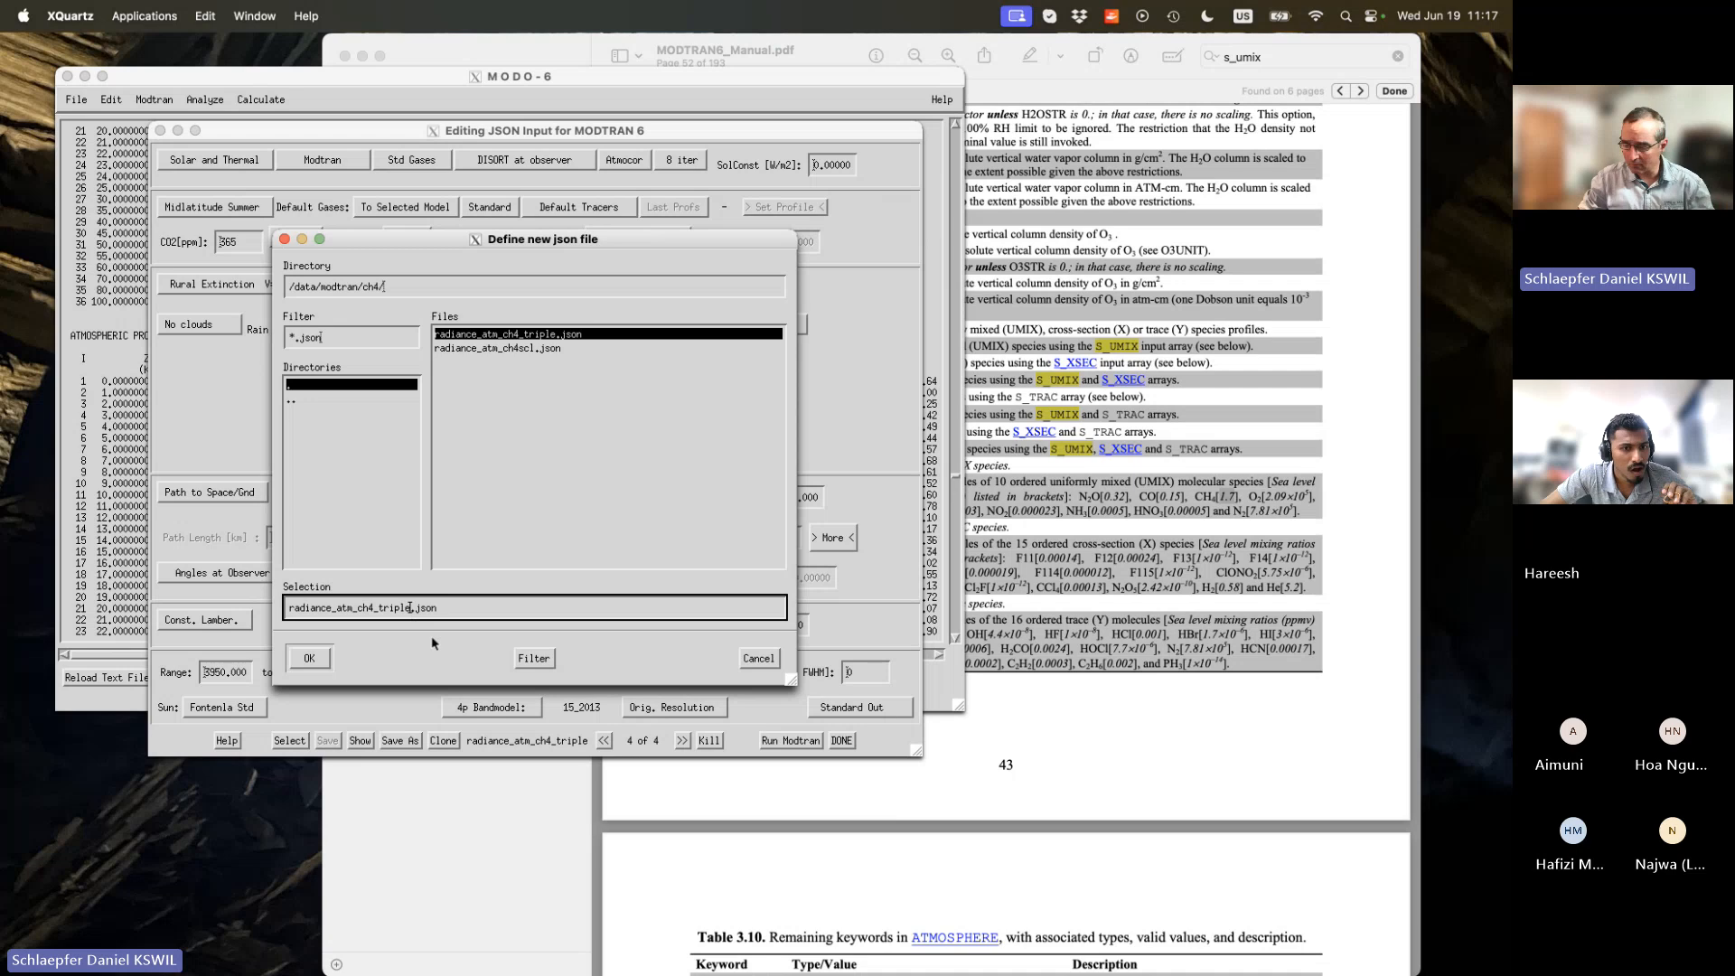
{"action": "key", "text": "BackSpace"}
{"action": "key", "text": "BackSpace"}
{"action": "key", "text": "BackSpace"}
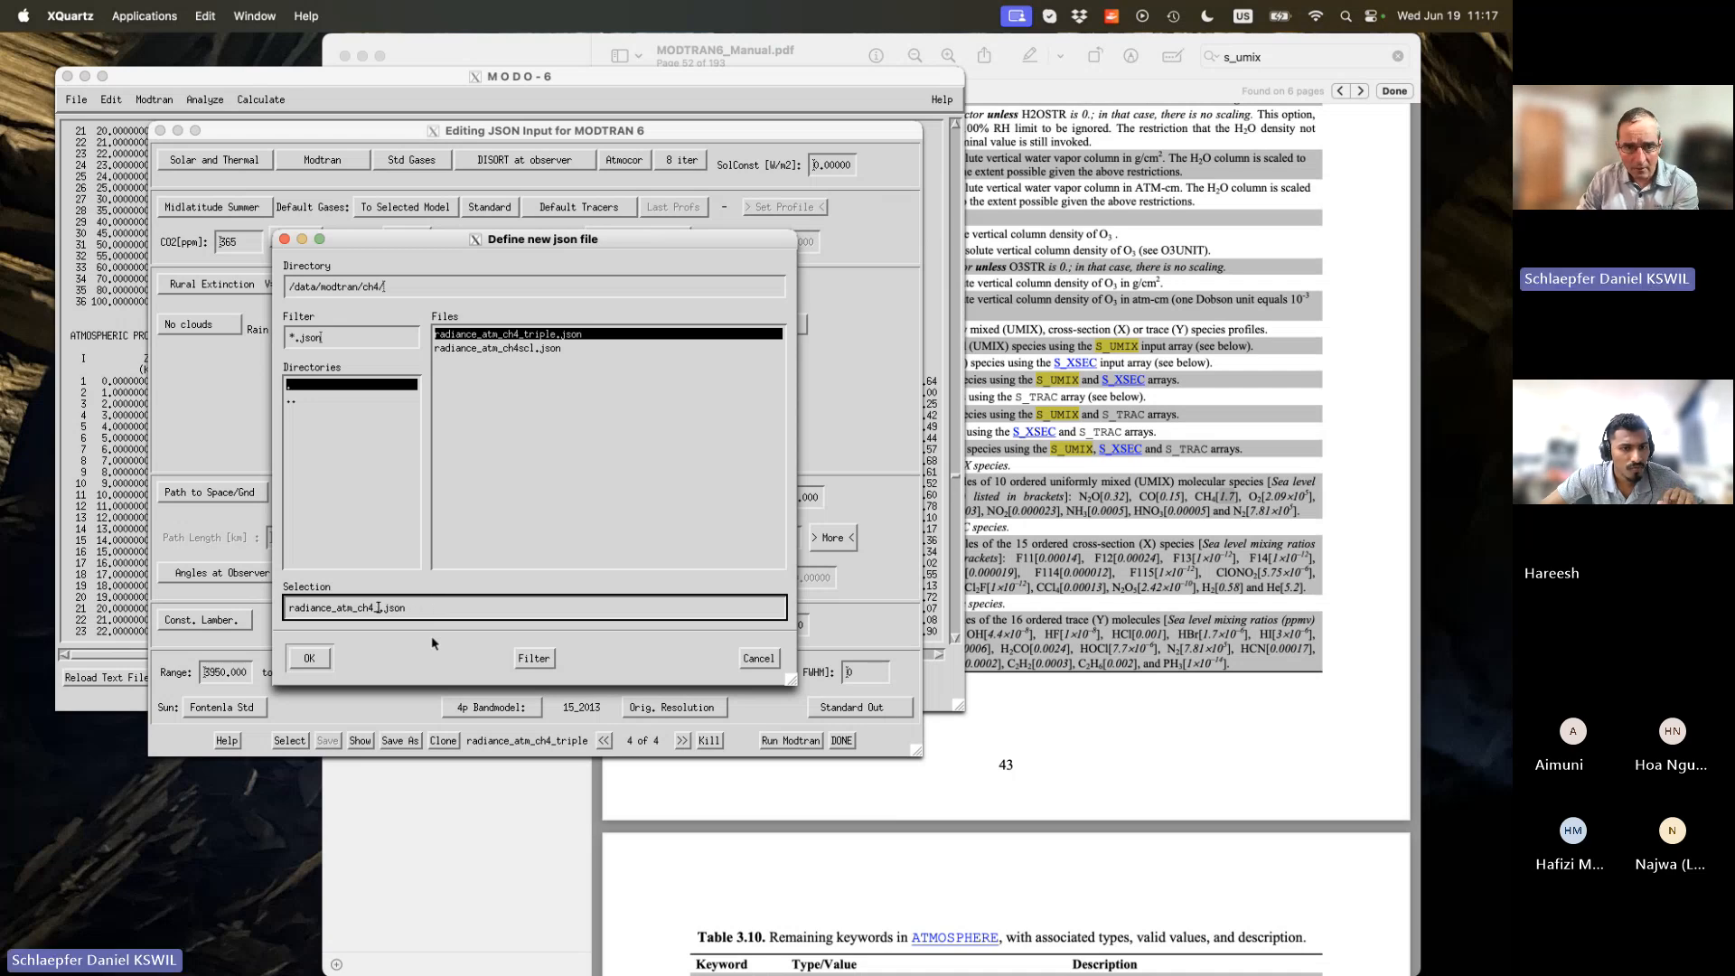
{"action": "type", "text": "four"}
{"action": "key", "text": "Return"}
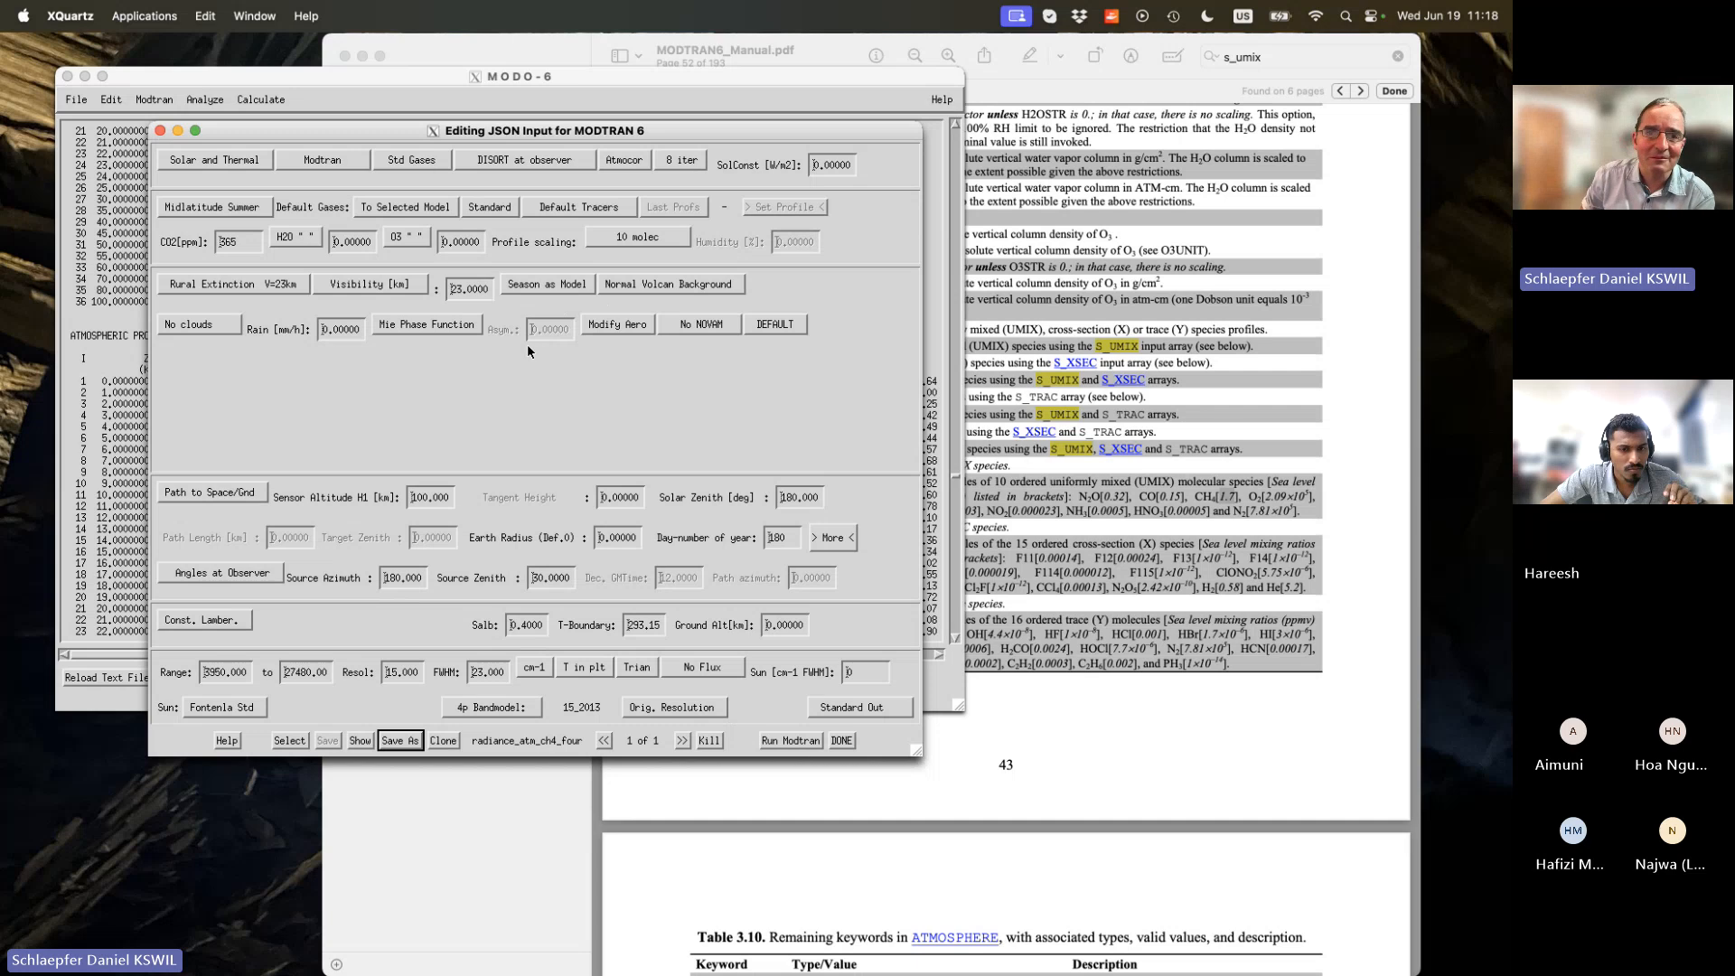
{"action": "left_click_drag", "start_coordinate": [255, 134], "coordinate": [233, 119]}
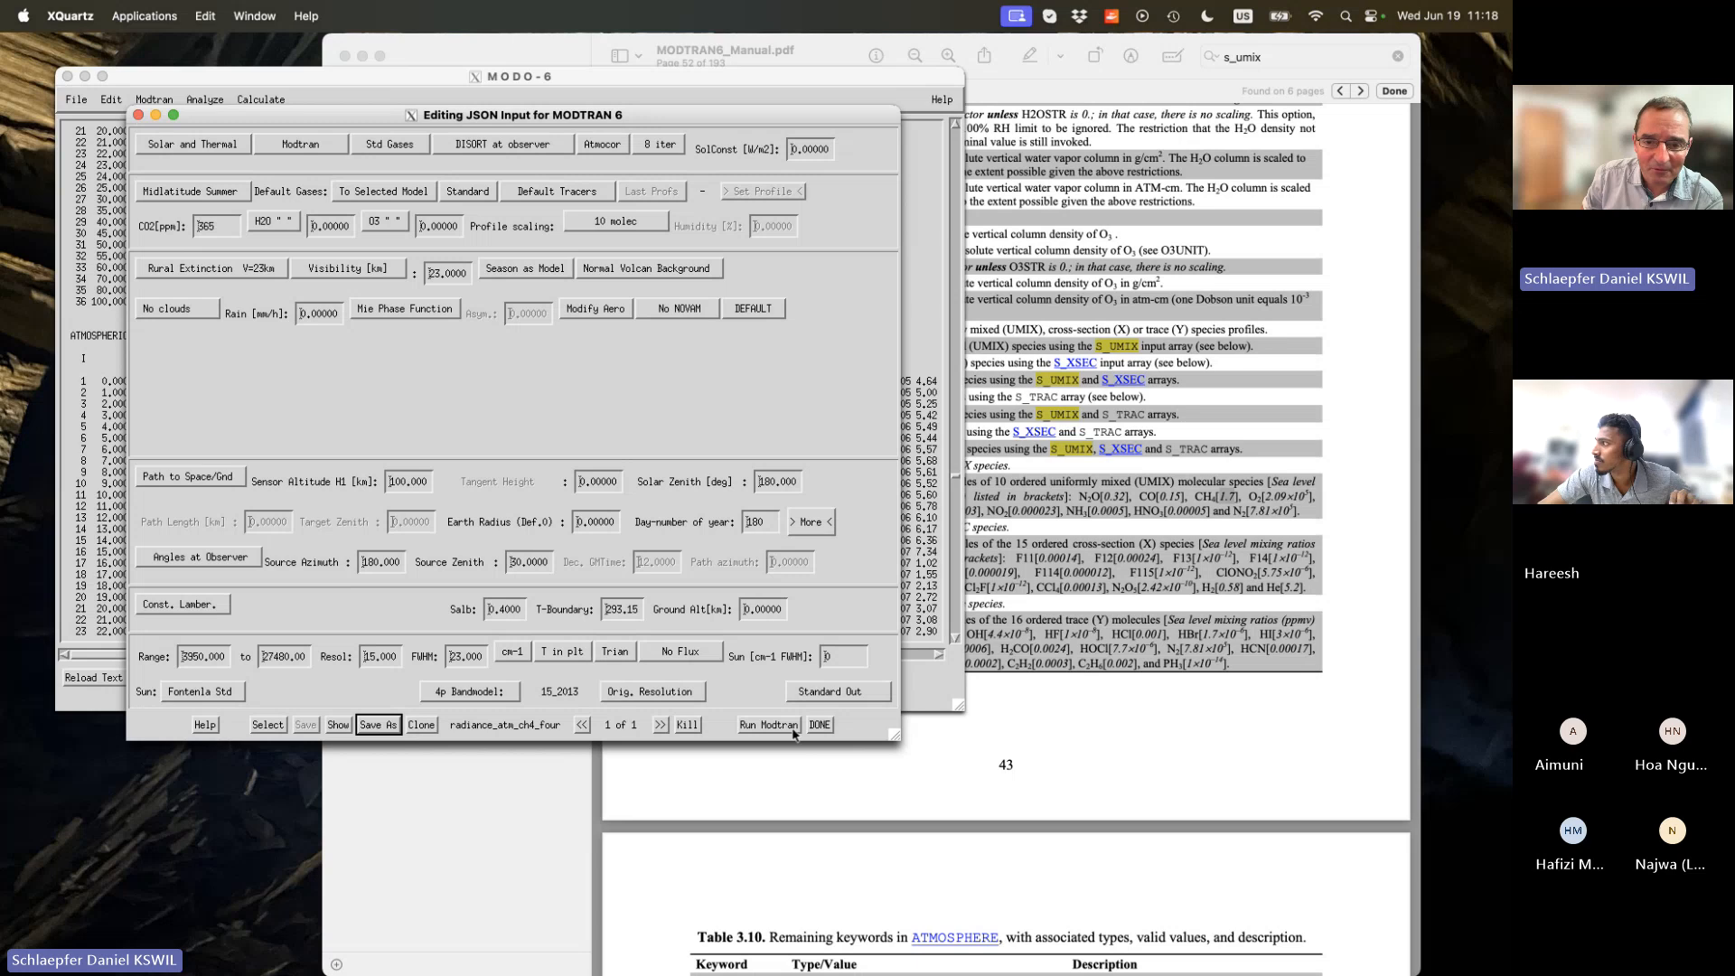
Reload radiance_atm_ch4_four.json in the editor and append runs 2, 3 and 4 to it.
{"action": "left_click", "coordinate": [269, 726]}
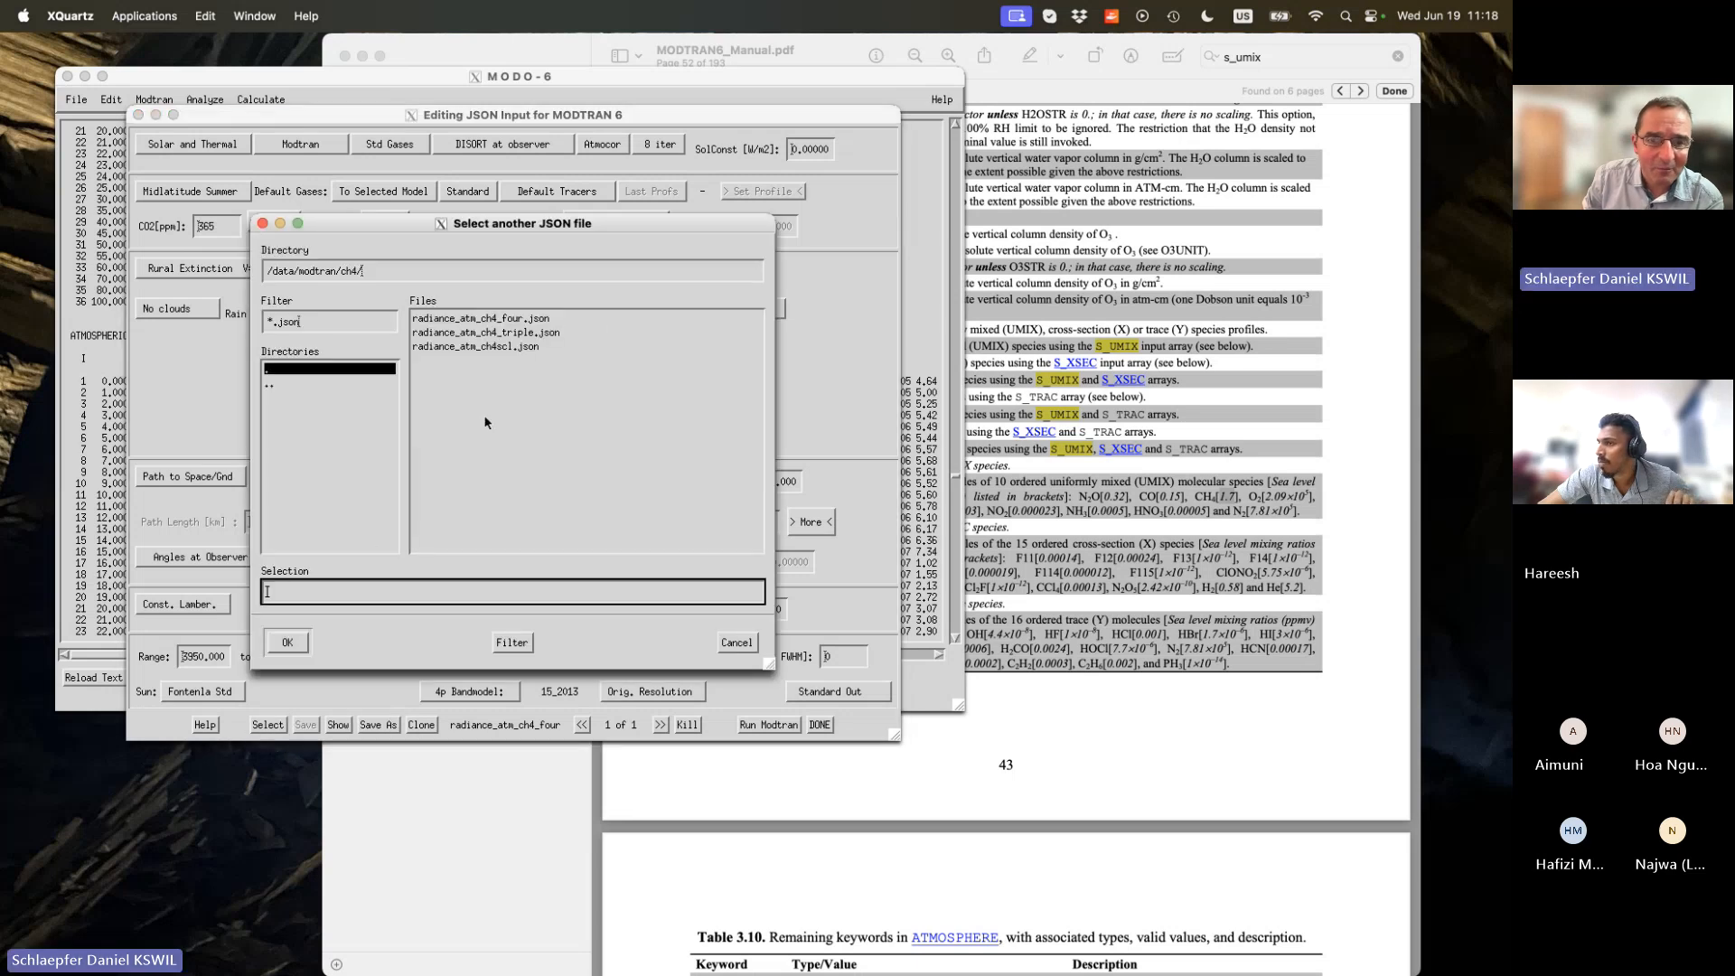
{"action": "double_click", "coordinate": [530, 337]}
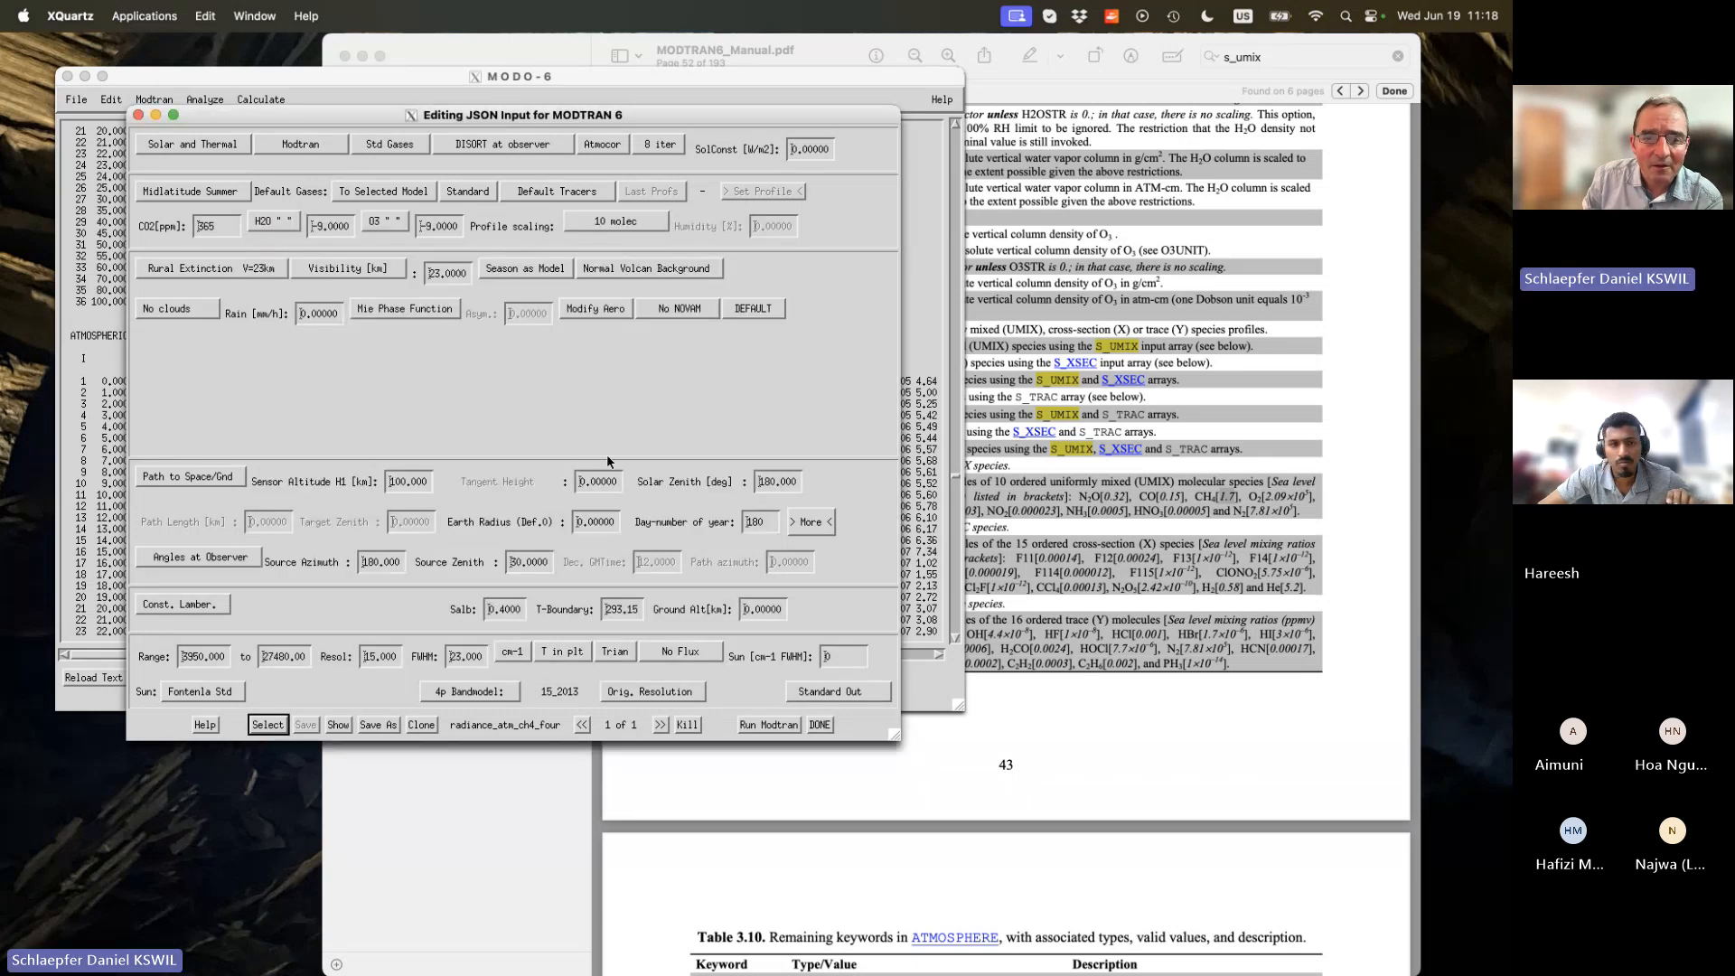
{"action": "left_click", "coordinate": [660, 725]}
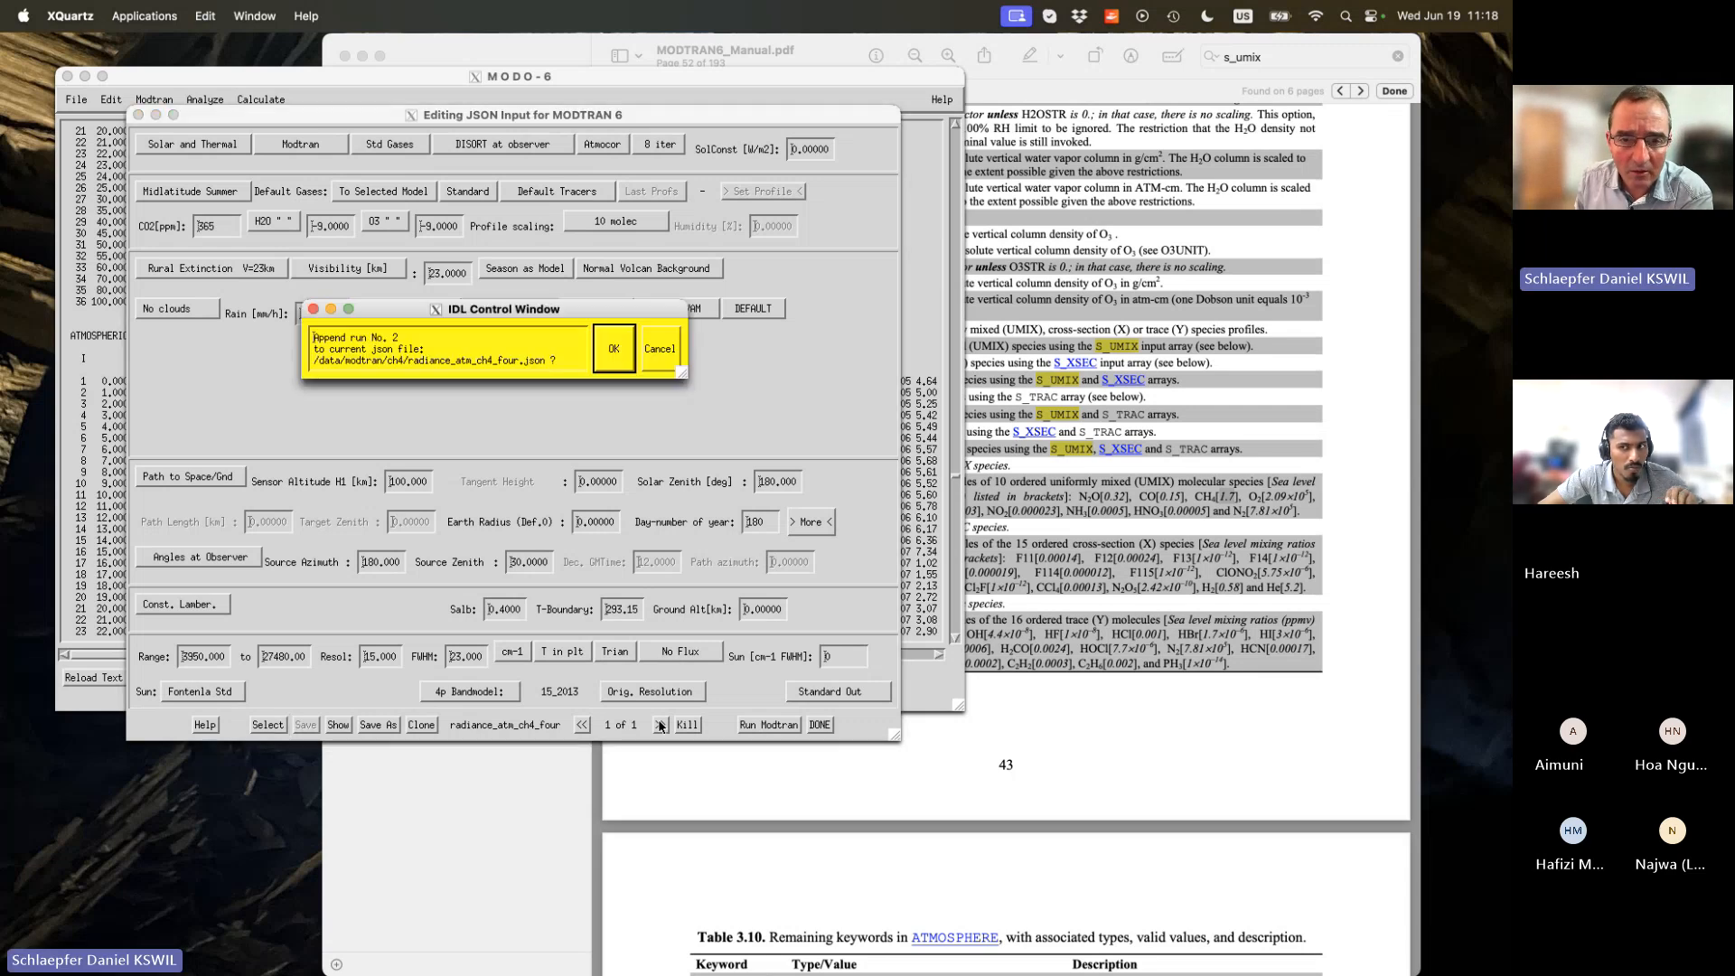
{"action": "left_click", "coordinate": [612, 349]}
{"action": "left_click", "coordinate": [660, 724]}
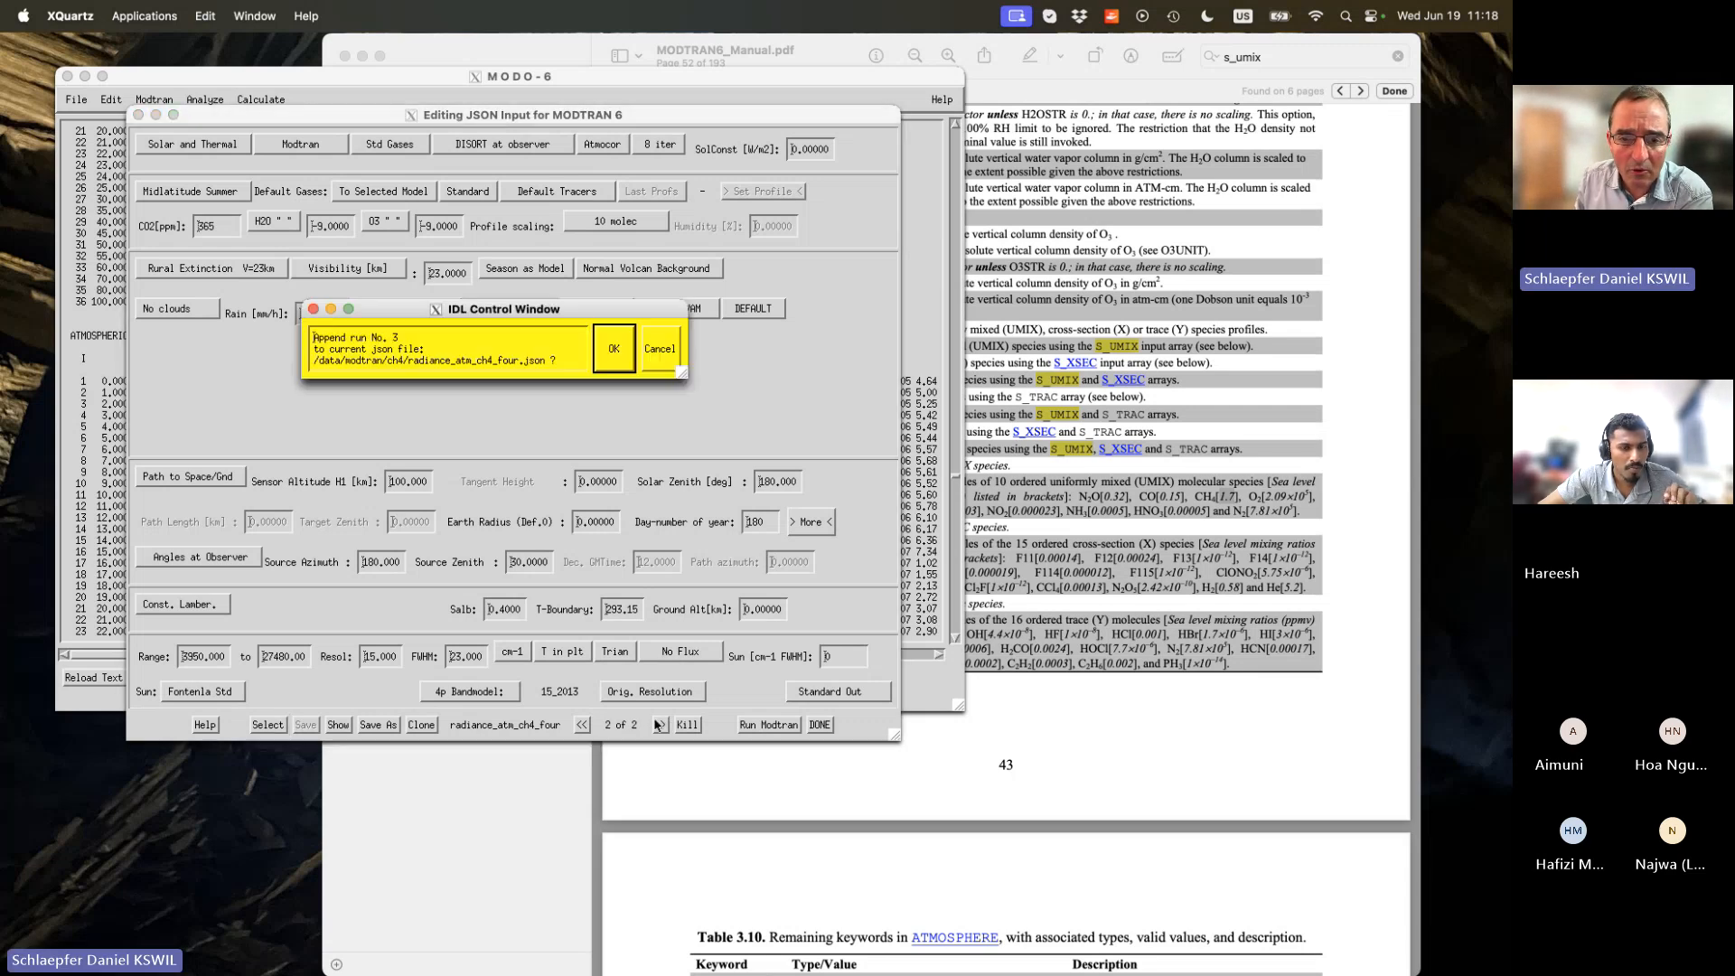
{"action": "left_click", "coordinate": [613, 349]}
{"action": "left_click", "coordinate": [661, 725]}
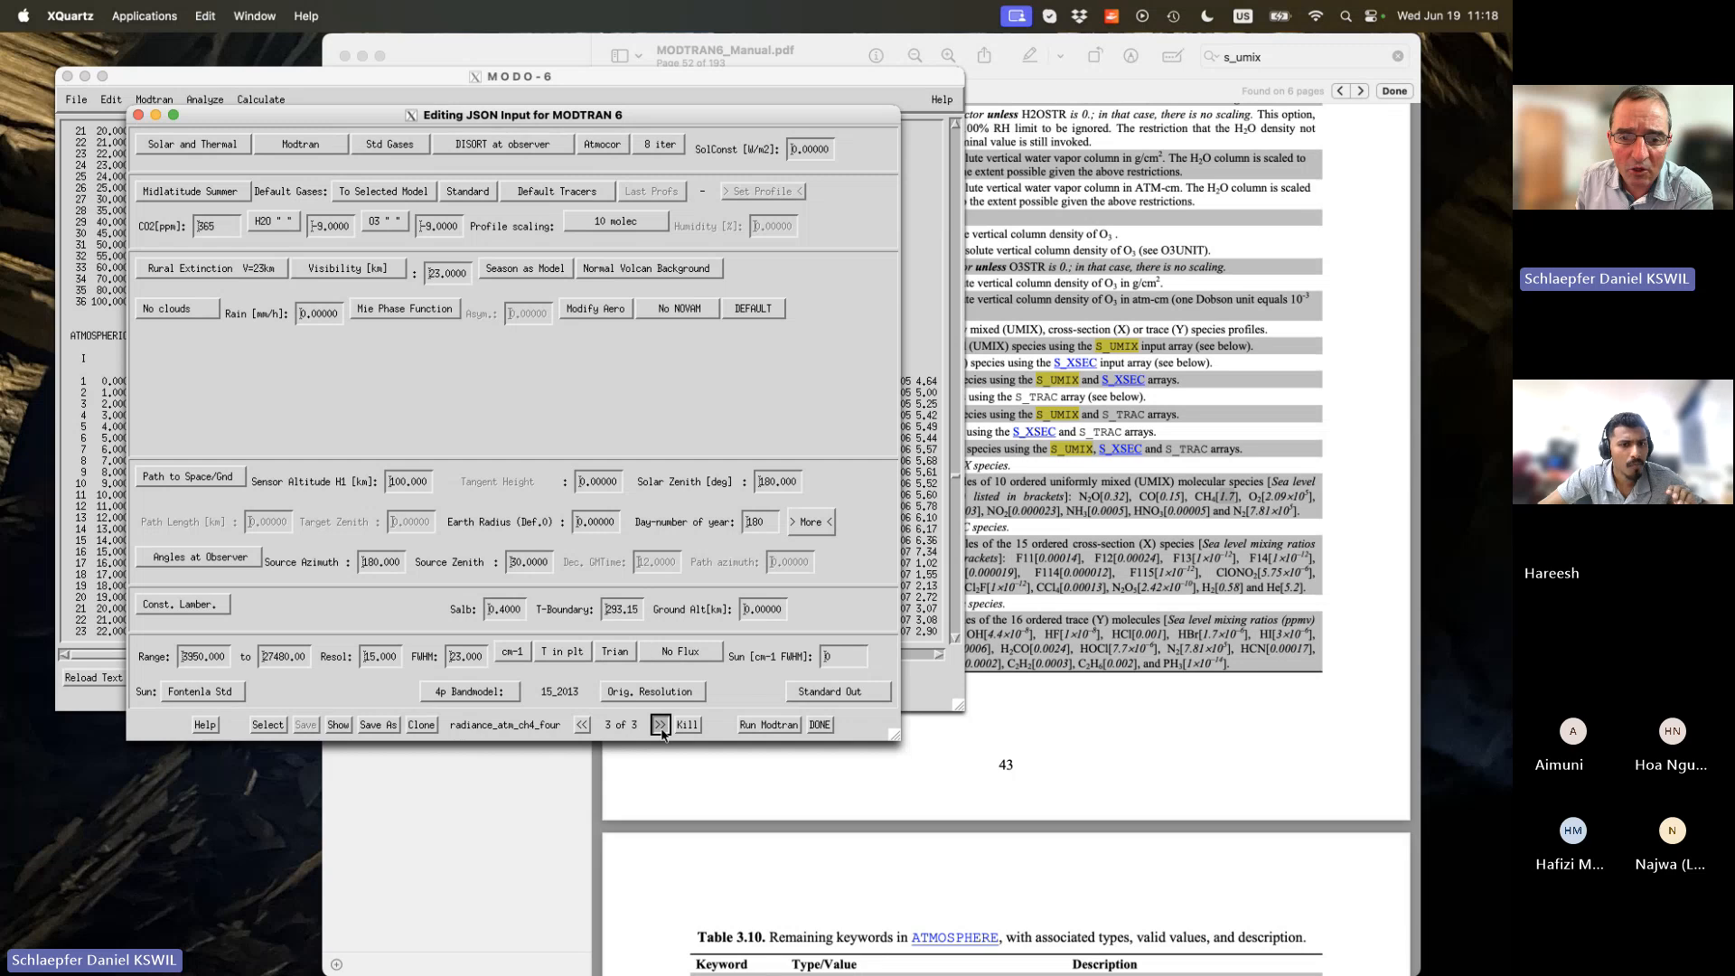
{"action": "left_click", "coordinate": [618, 349]}
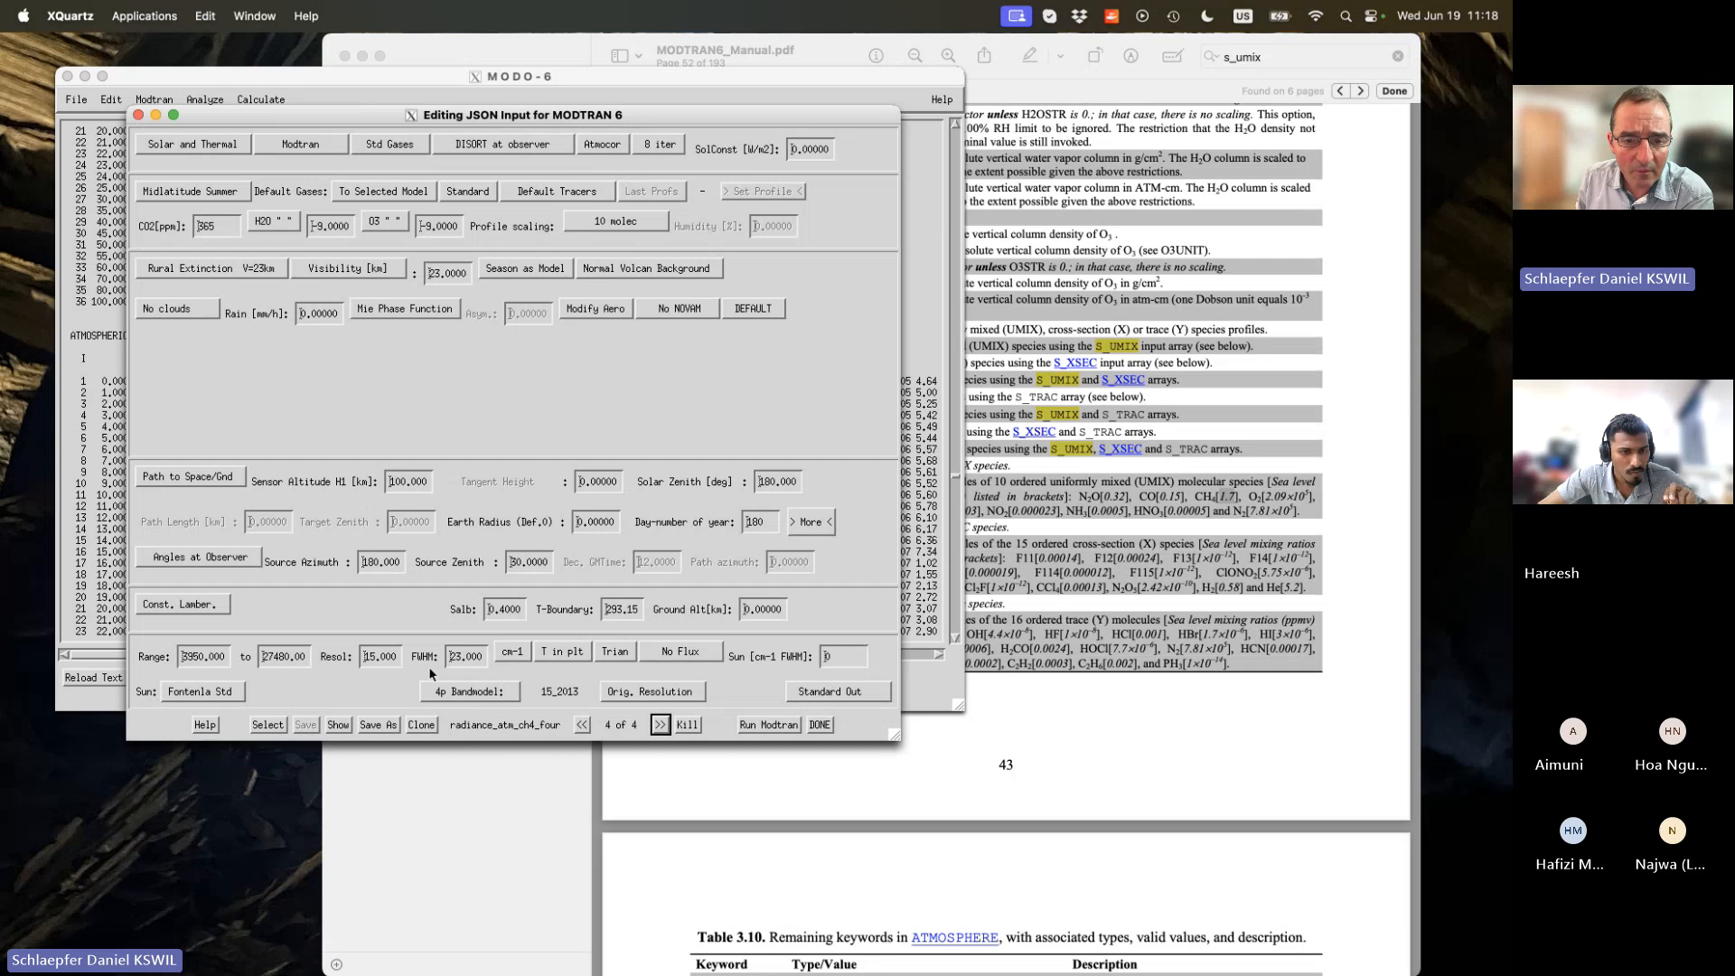
Save run 4 by overwriting radiance_atm_ch4_four.json, and close the JSON editor.
{"action": "left_click", "coordinate": [382, 660]}
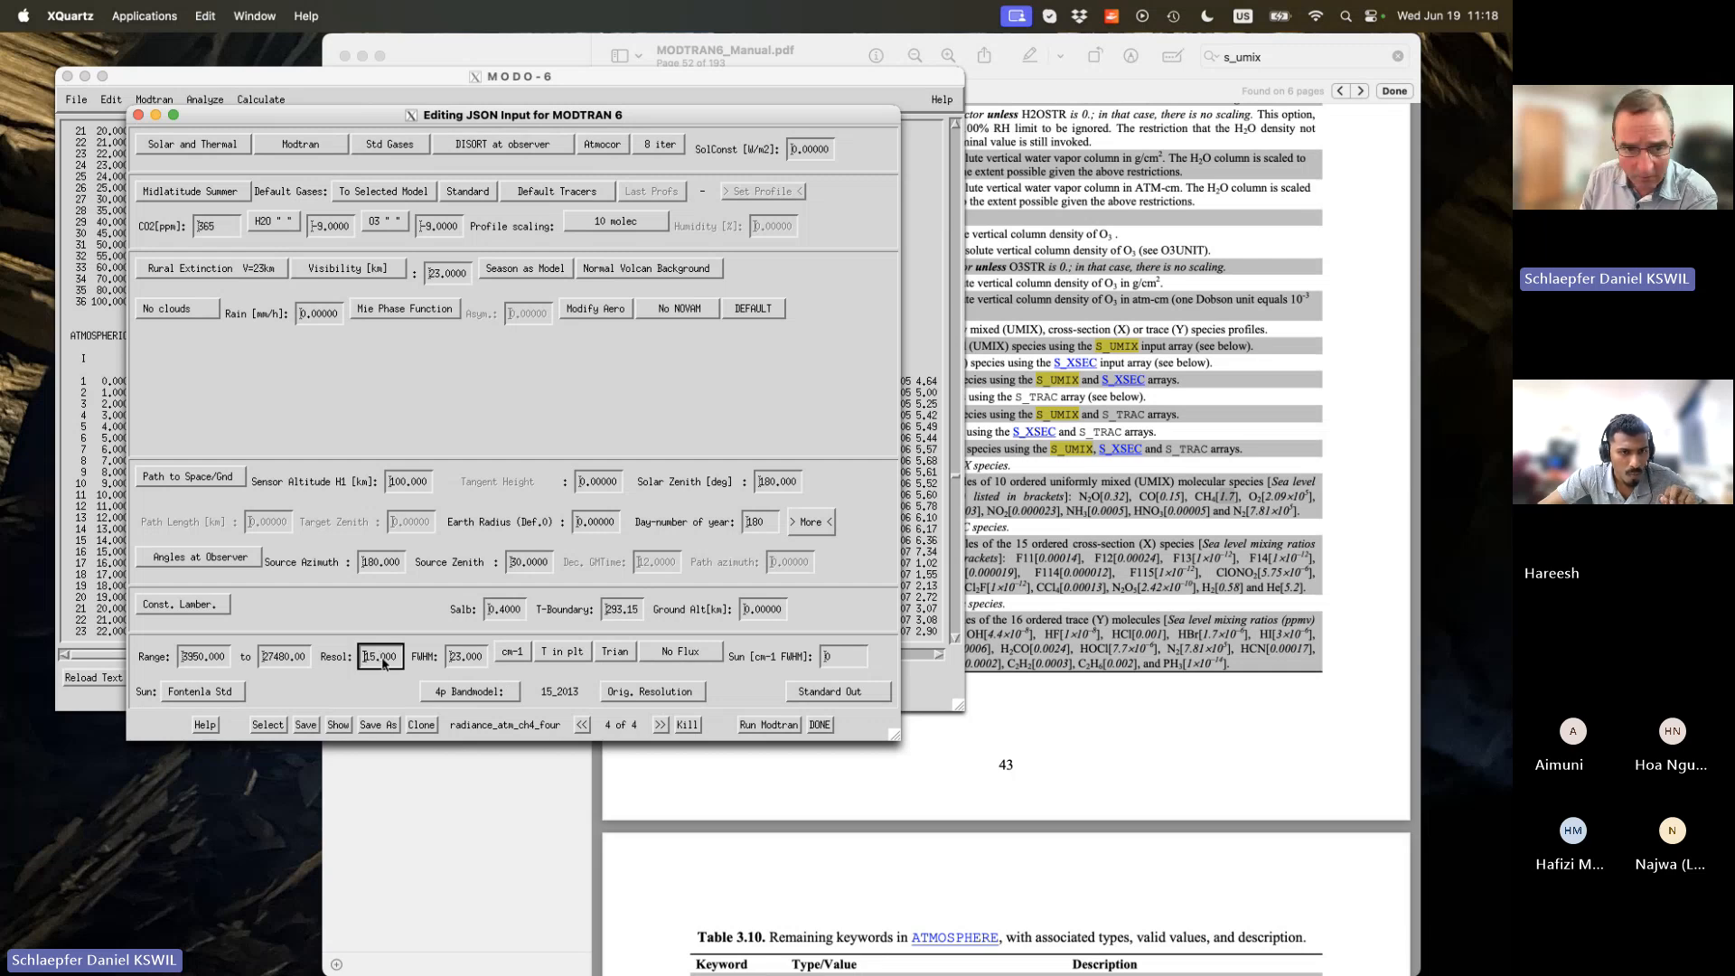
{"action": "left_click", "coordinate": [399, 664]}
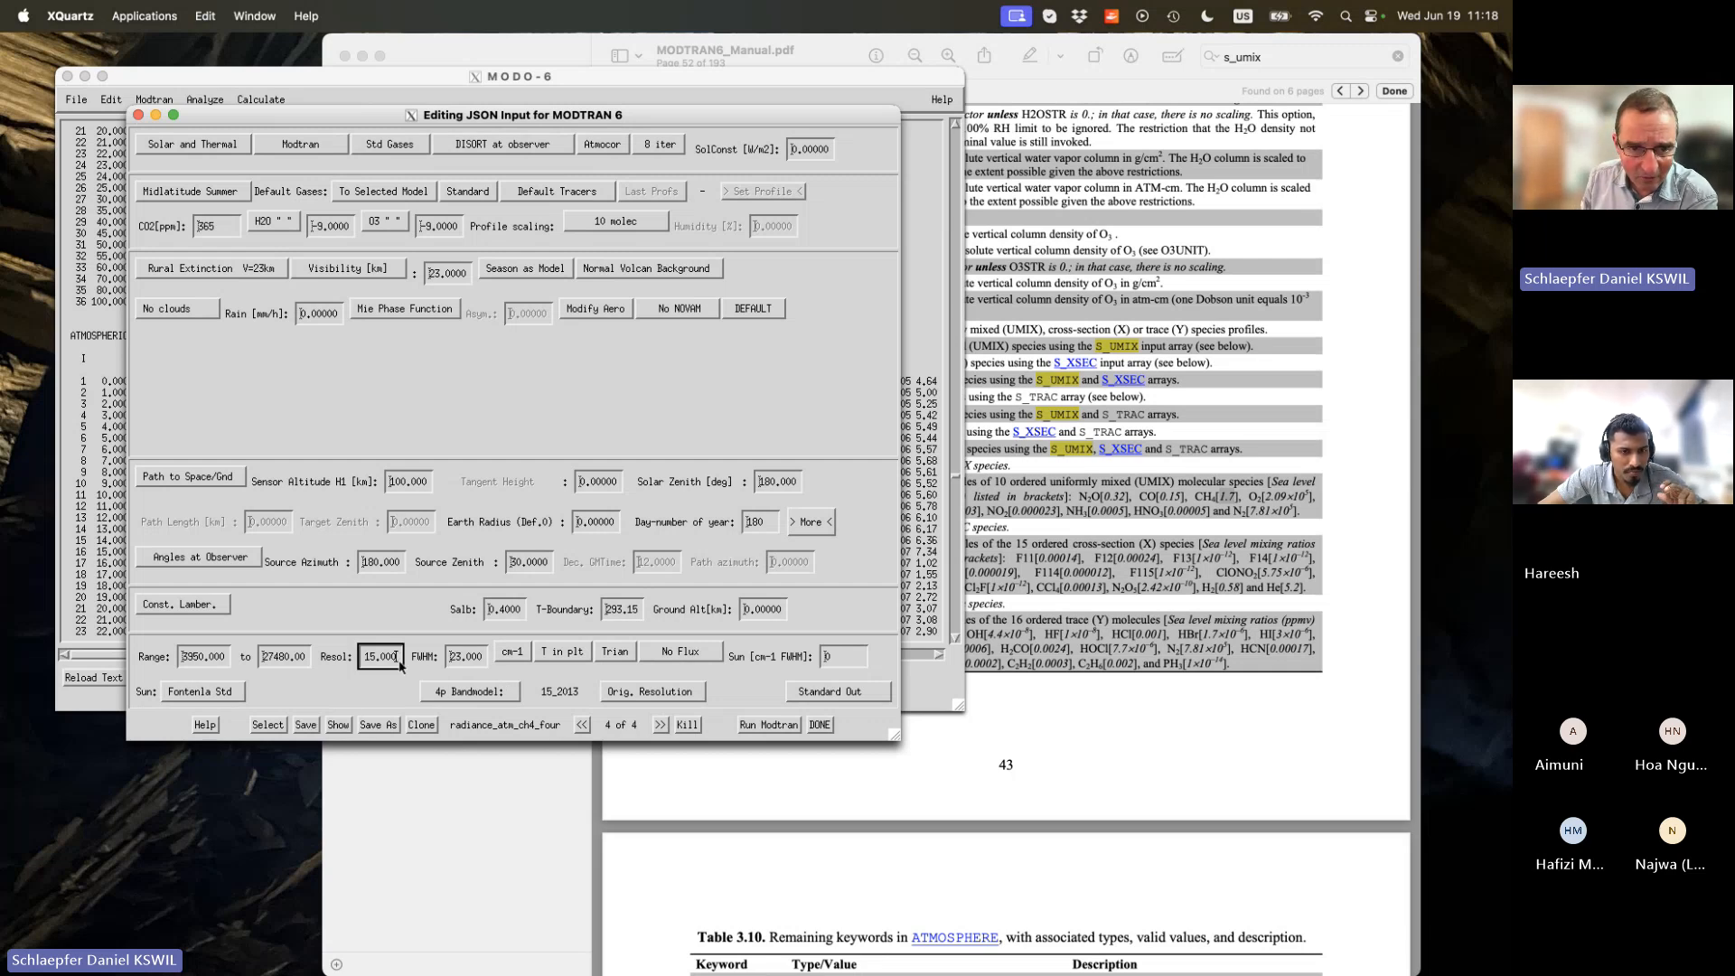
{"action": "left_click", "coordinate": [307, 728]}
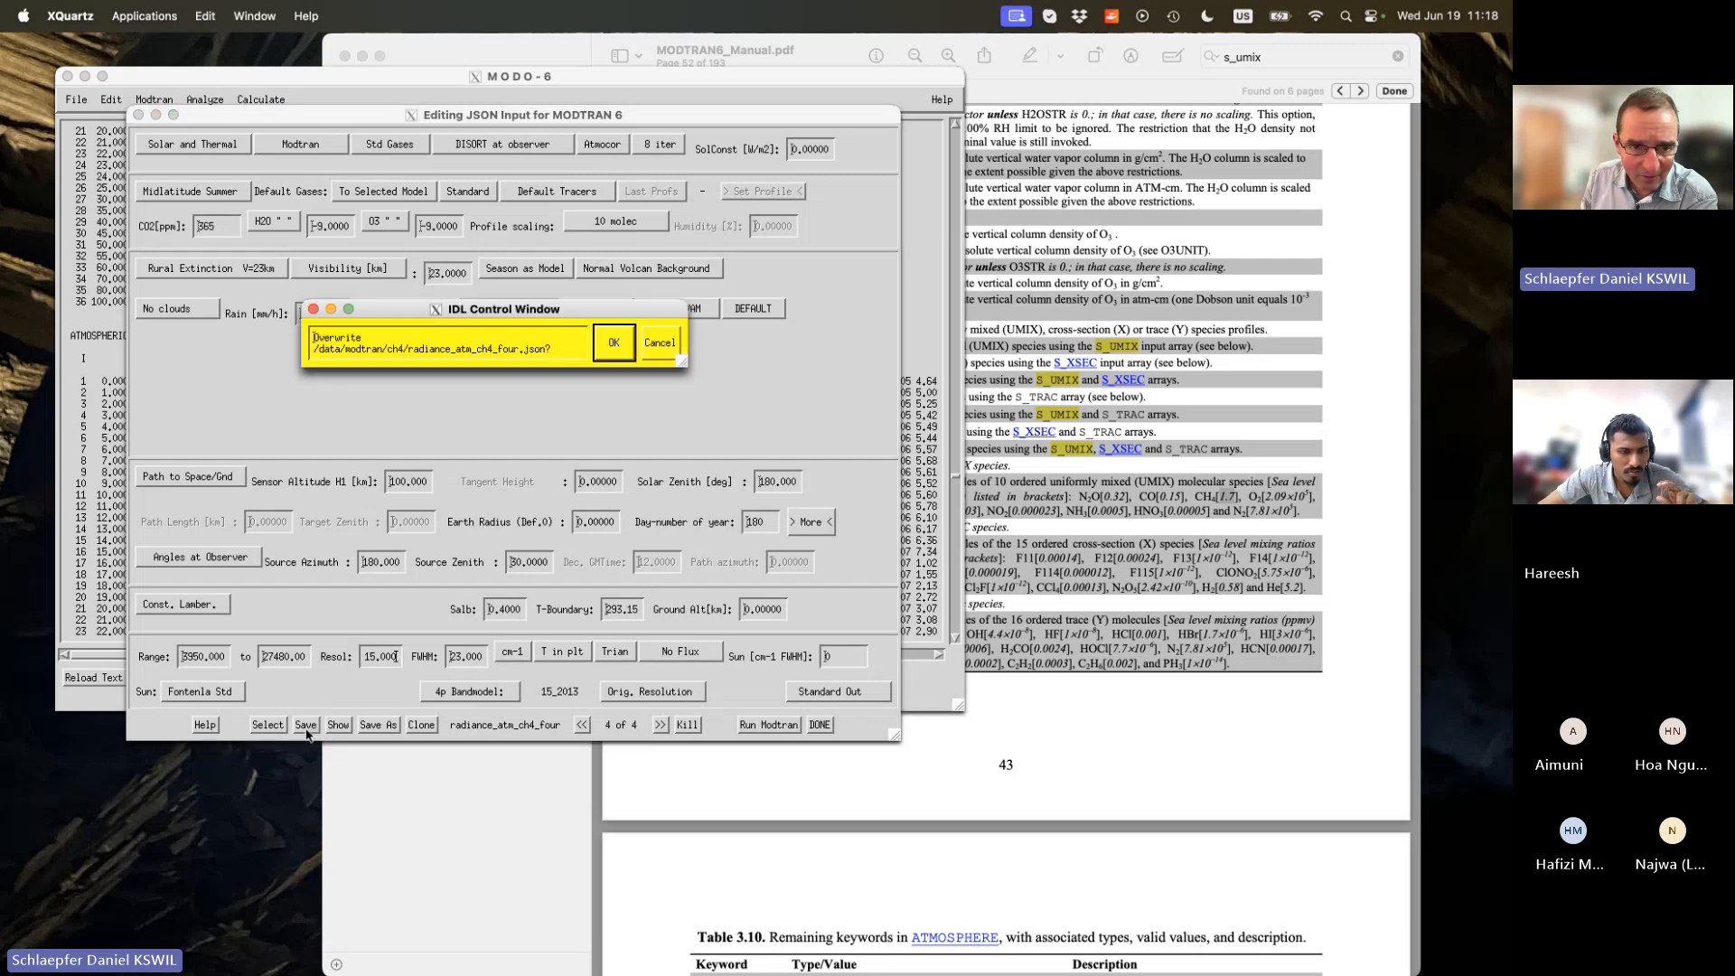
{"action": "left_click", "coordinate": [613, 344]}
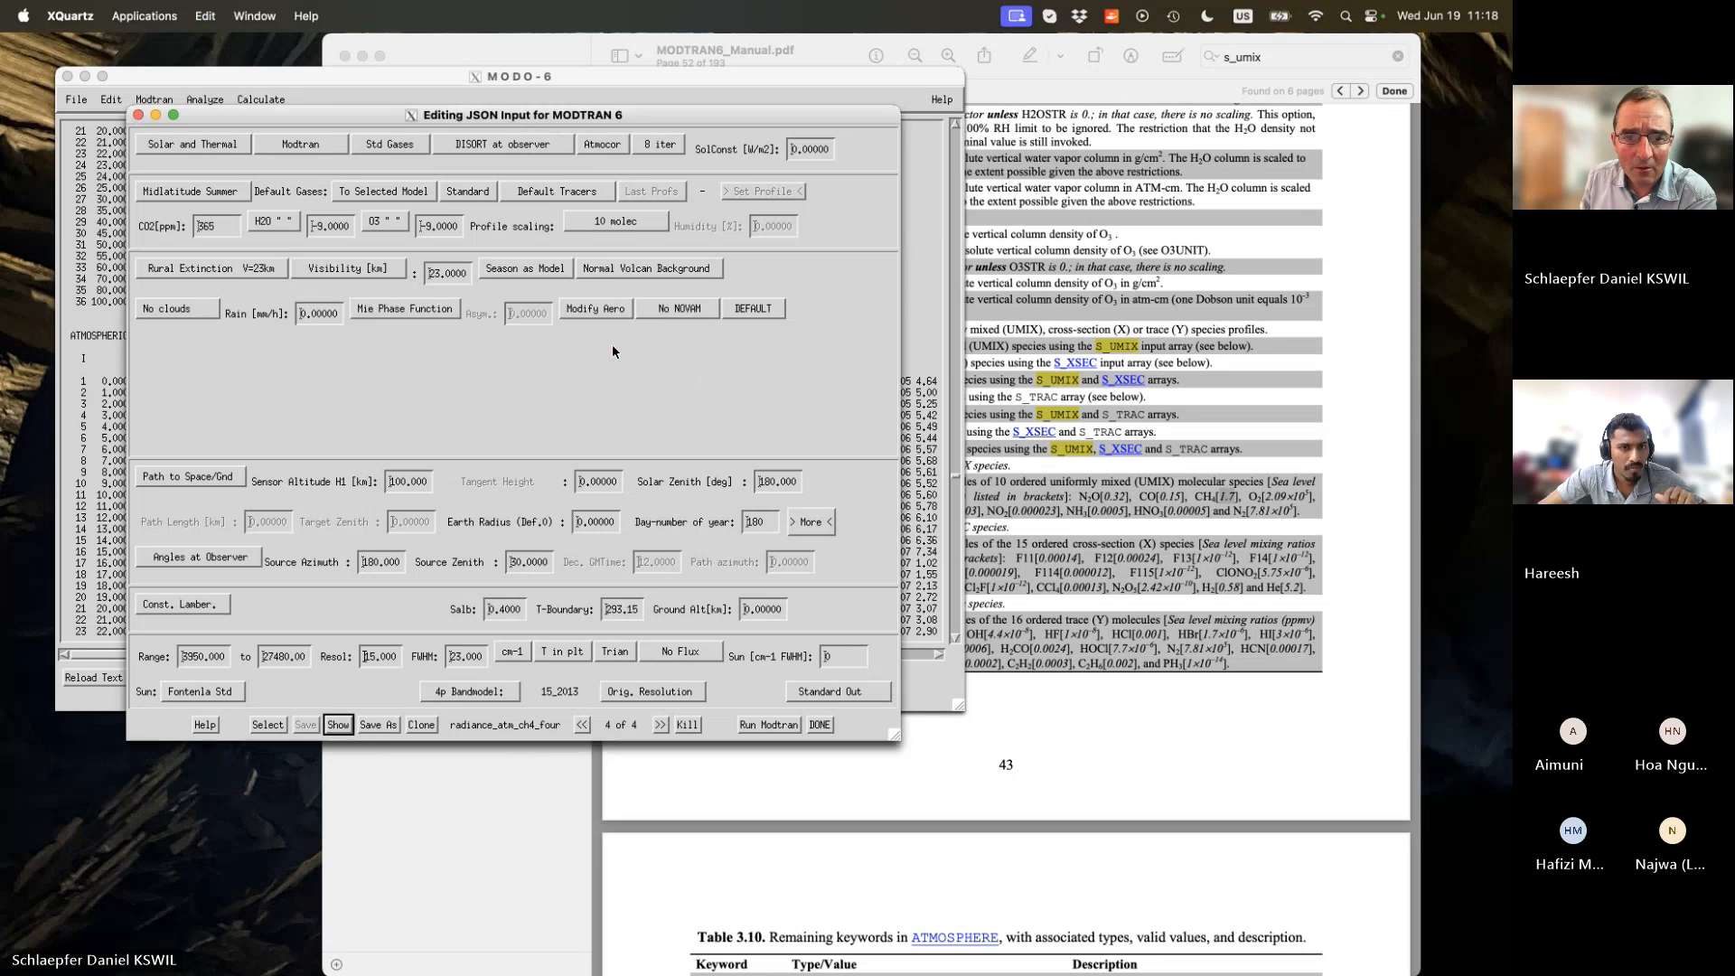
{"action": "left_click", "coordinate": [820, 725]}
Show radiance_atm_ch4_four.json as text and examine the CASE numbers and S_UMIX values of its successive cases.
{"action": "left_click", "coordinate": [76, 101]}
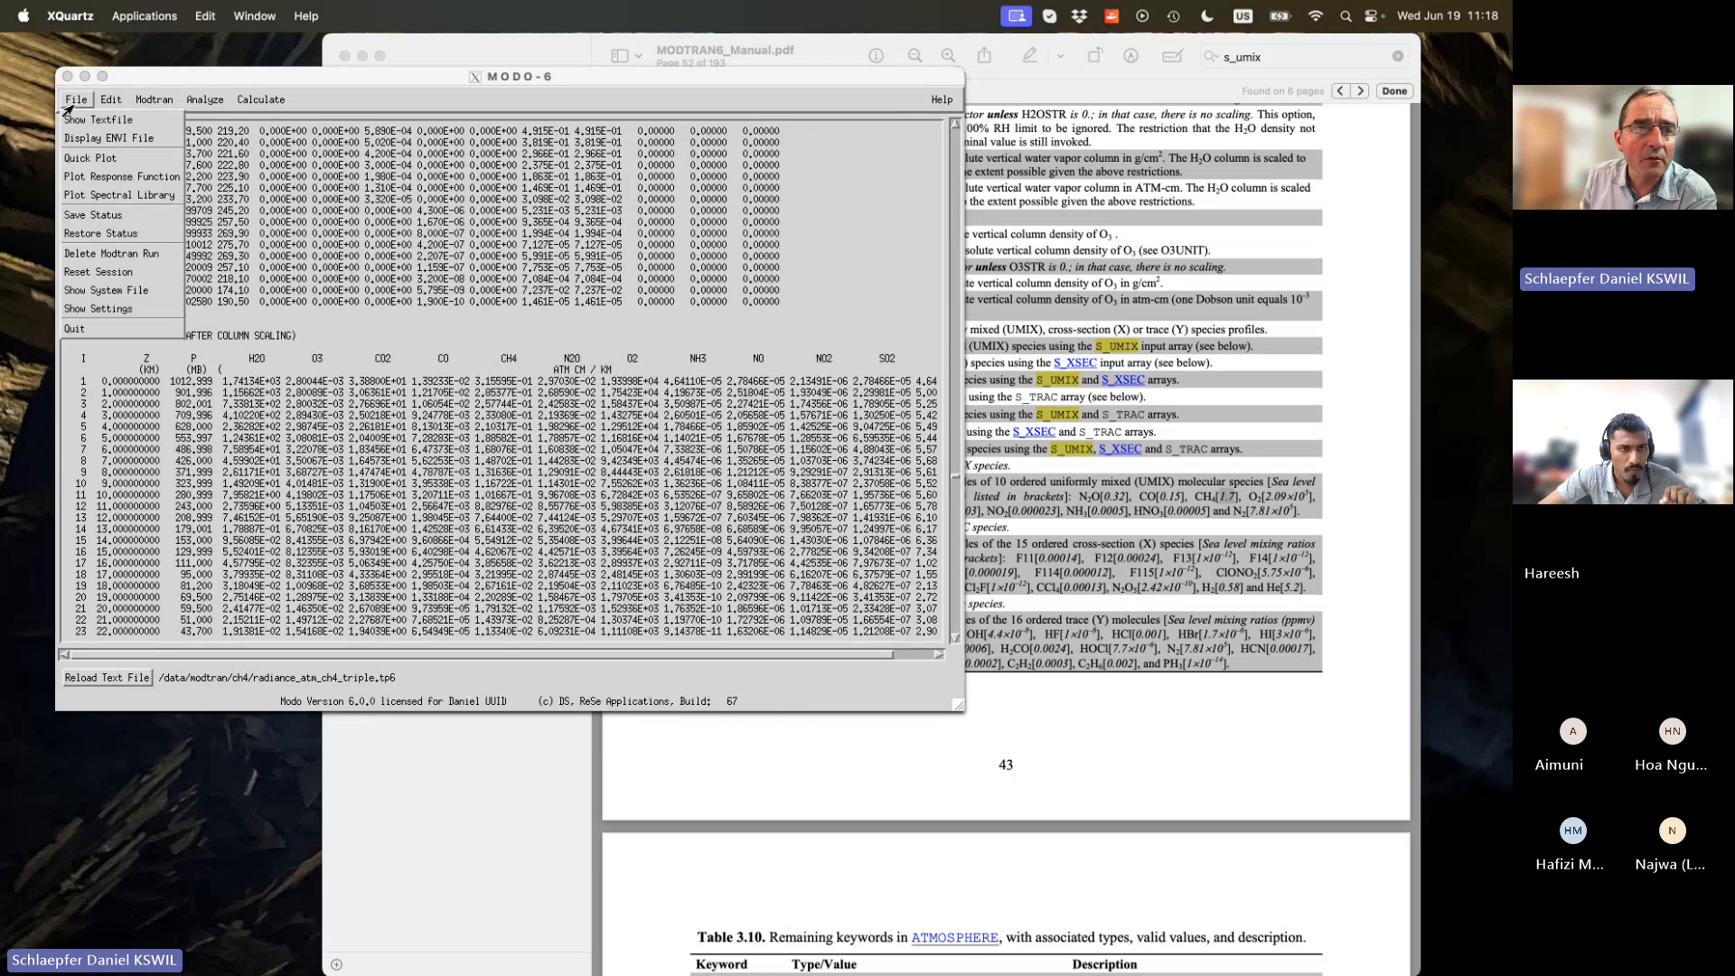
{"action": "left_click", "coordinate": [99, 122]}
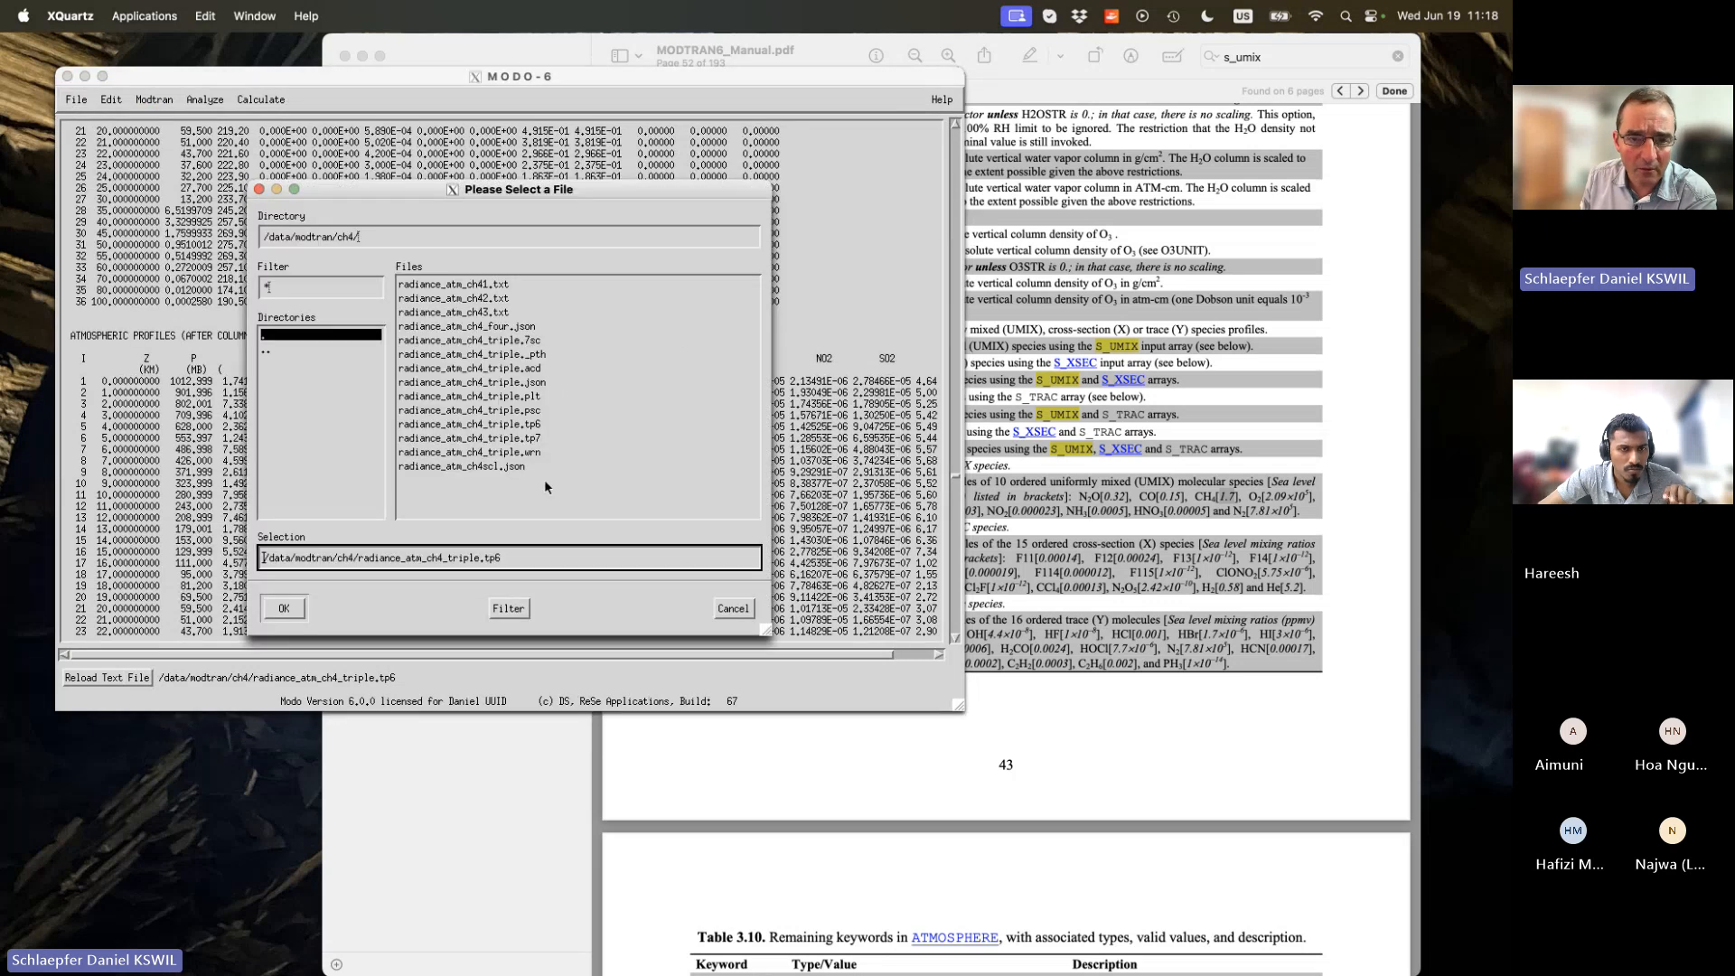
{"action": "left_click", "coordinate": [537, 329]}
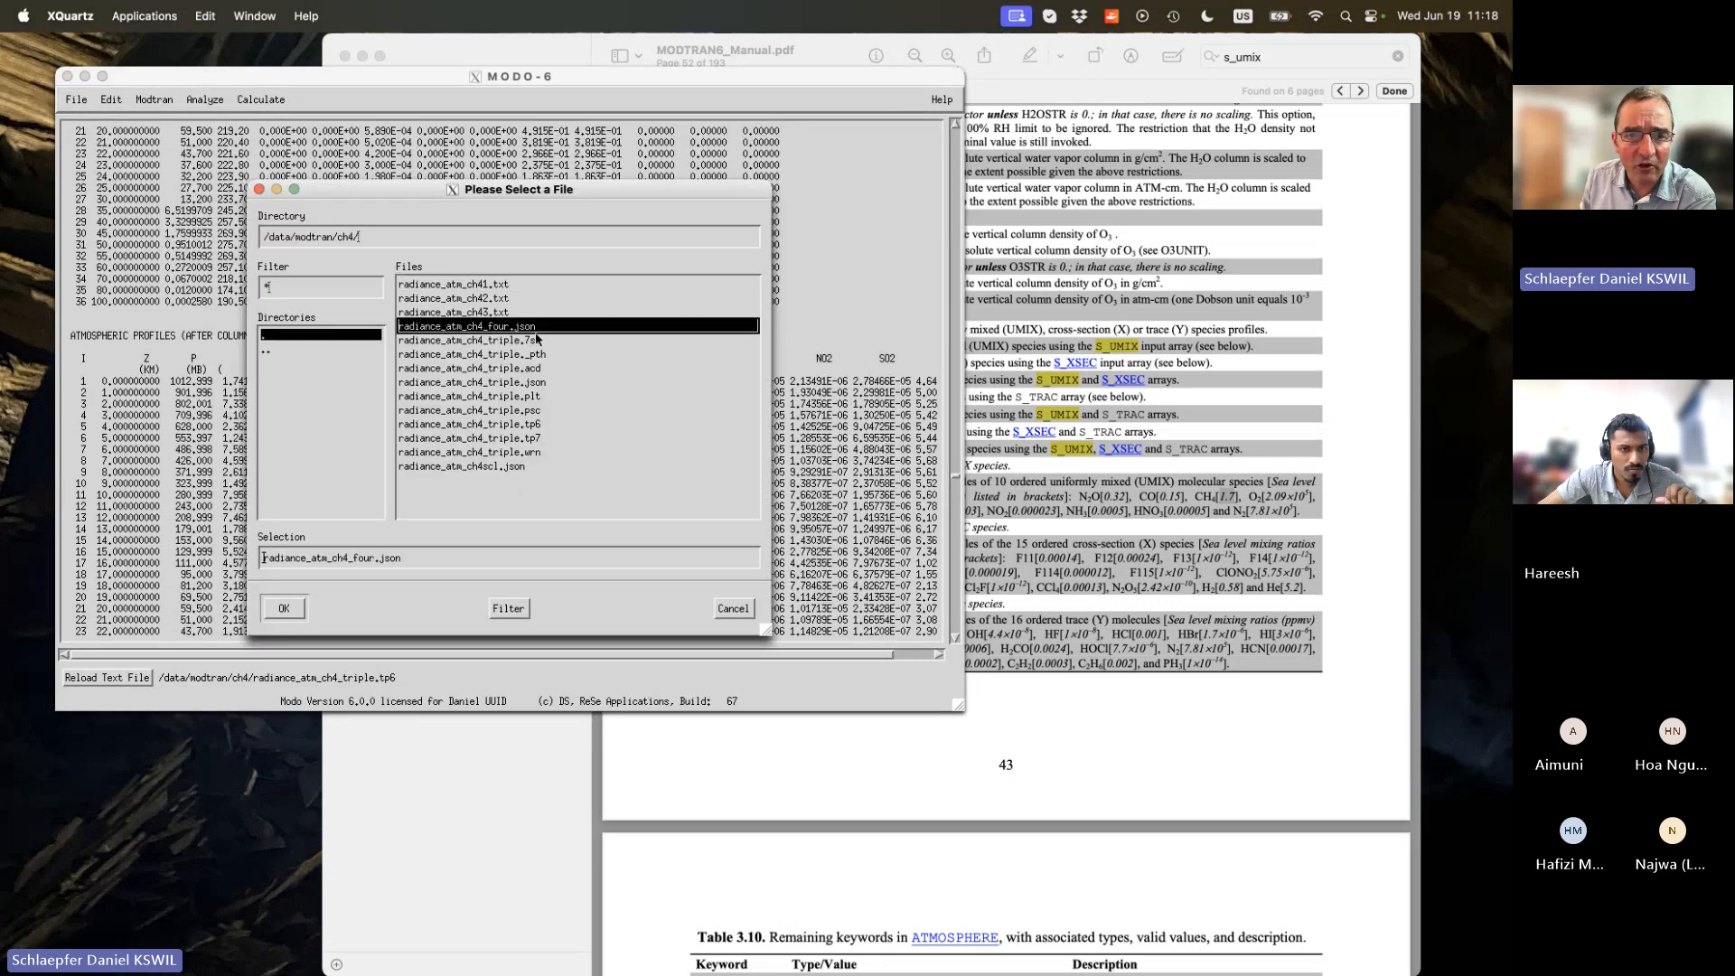
{"action": "double_click", "coordinate": [537, 329]}
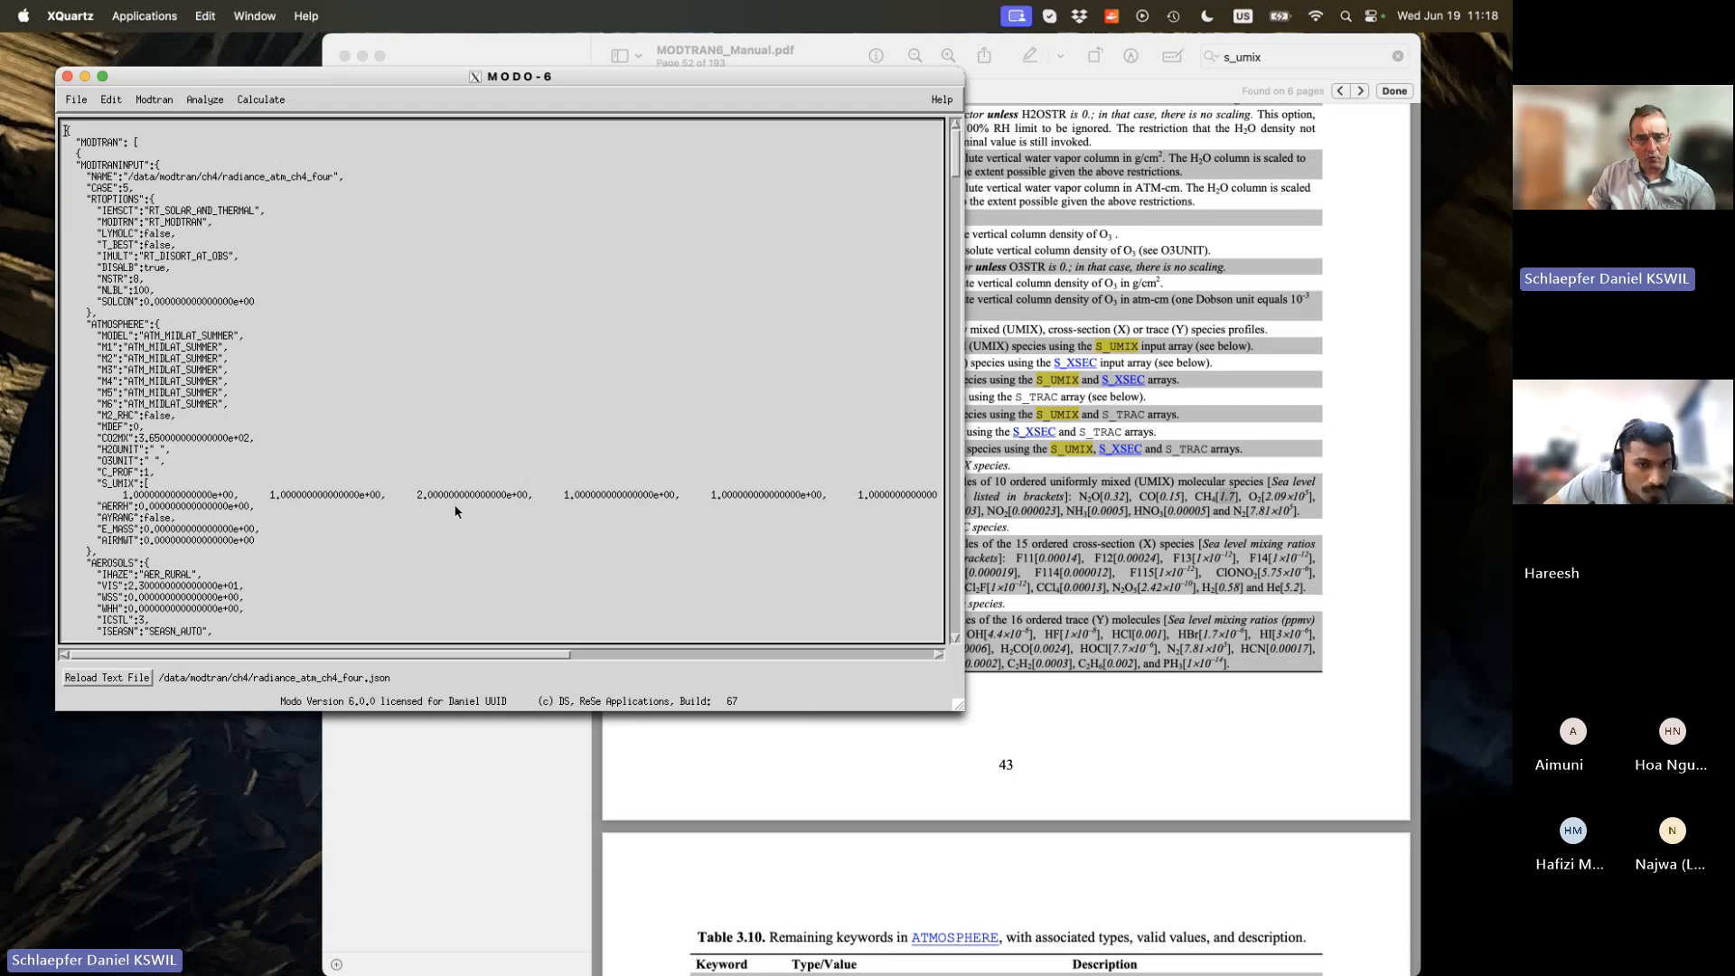
{"action": "scroll", "coordinate": [456, 506], "scroll_direction": "down", "scroll_amount": 10}
{"action": "scroll", "coordinate": [455, 511], "scroll_direction": "down", "scroll_amount": 20}
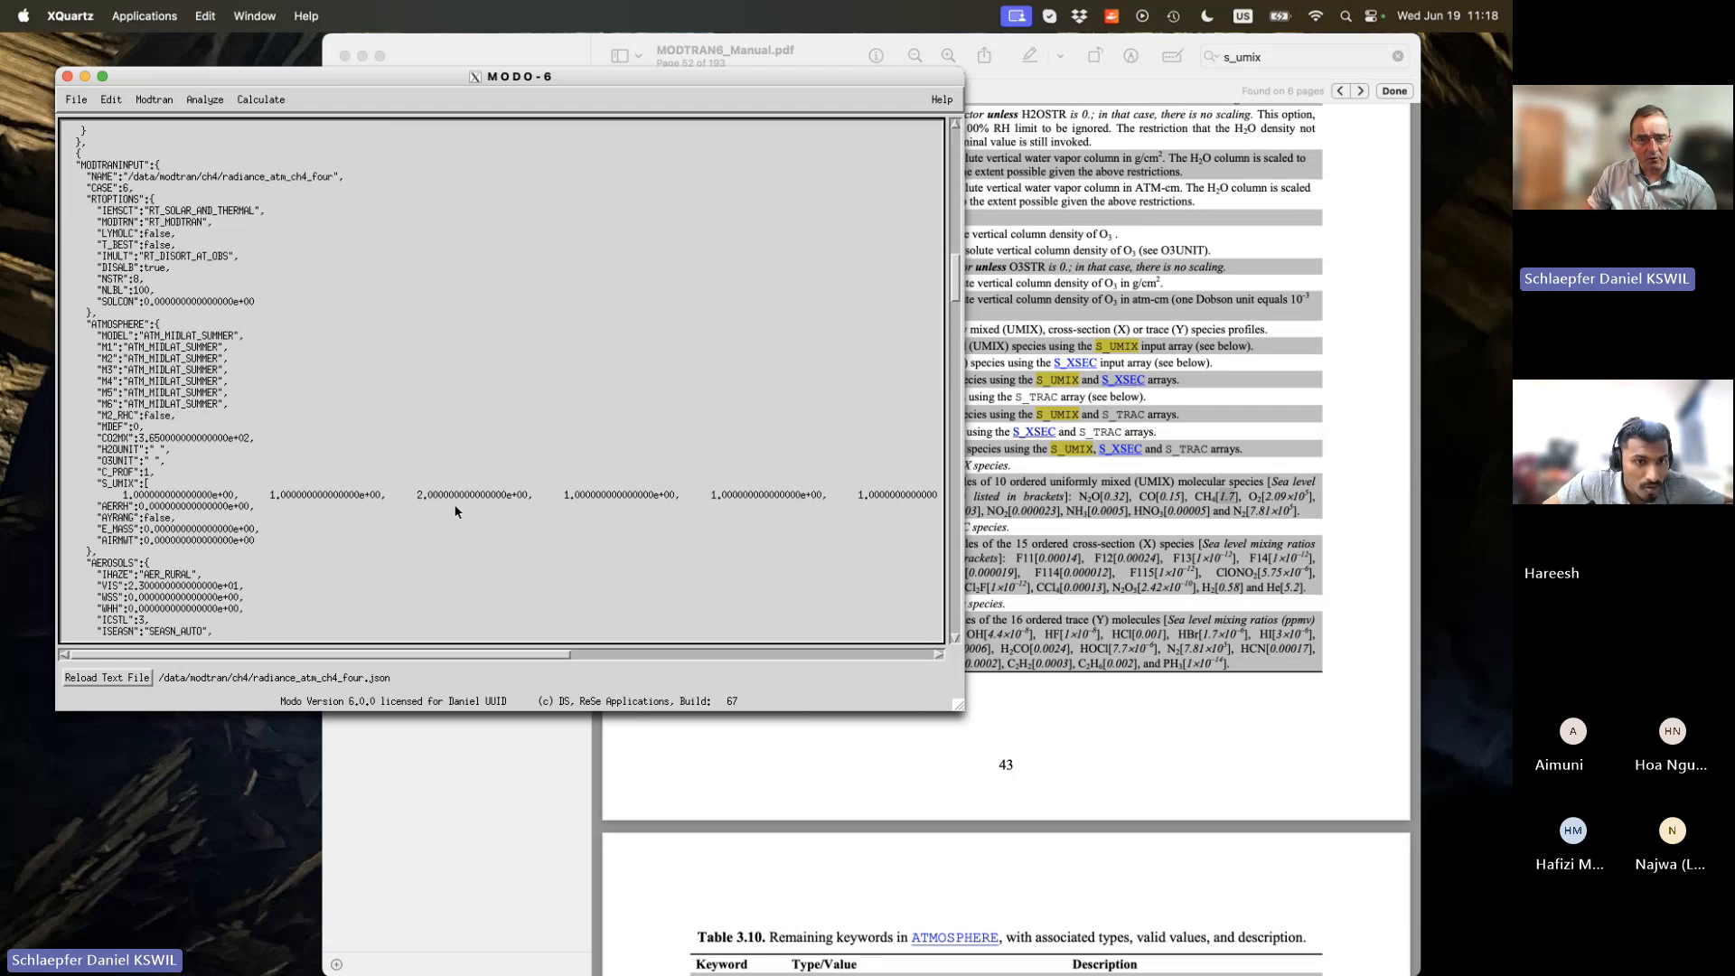
{"action": "scroll", "coordinate": [455, 511], "scroll_direction": "down", "scroll_amount": 20}
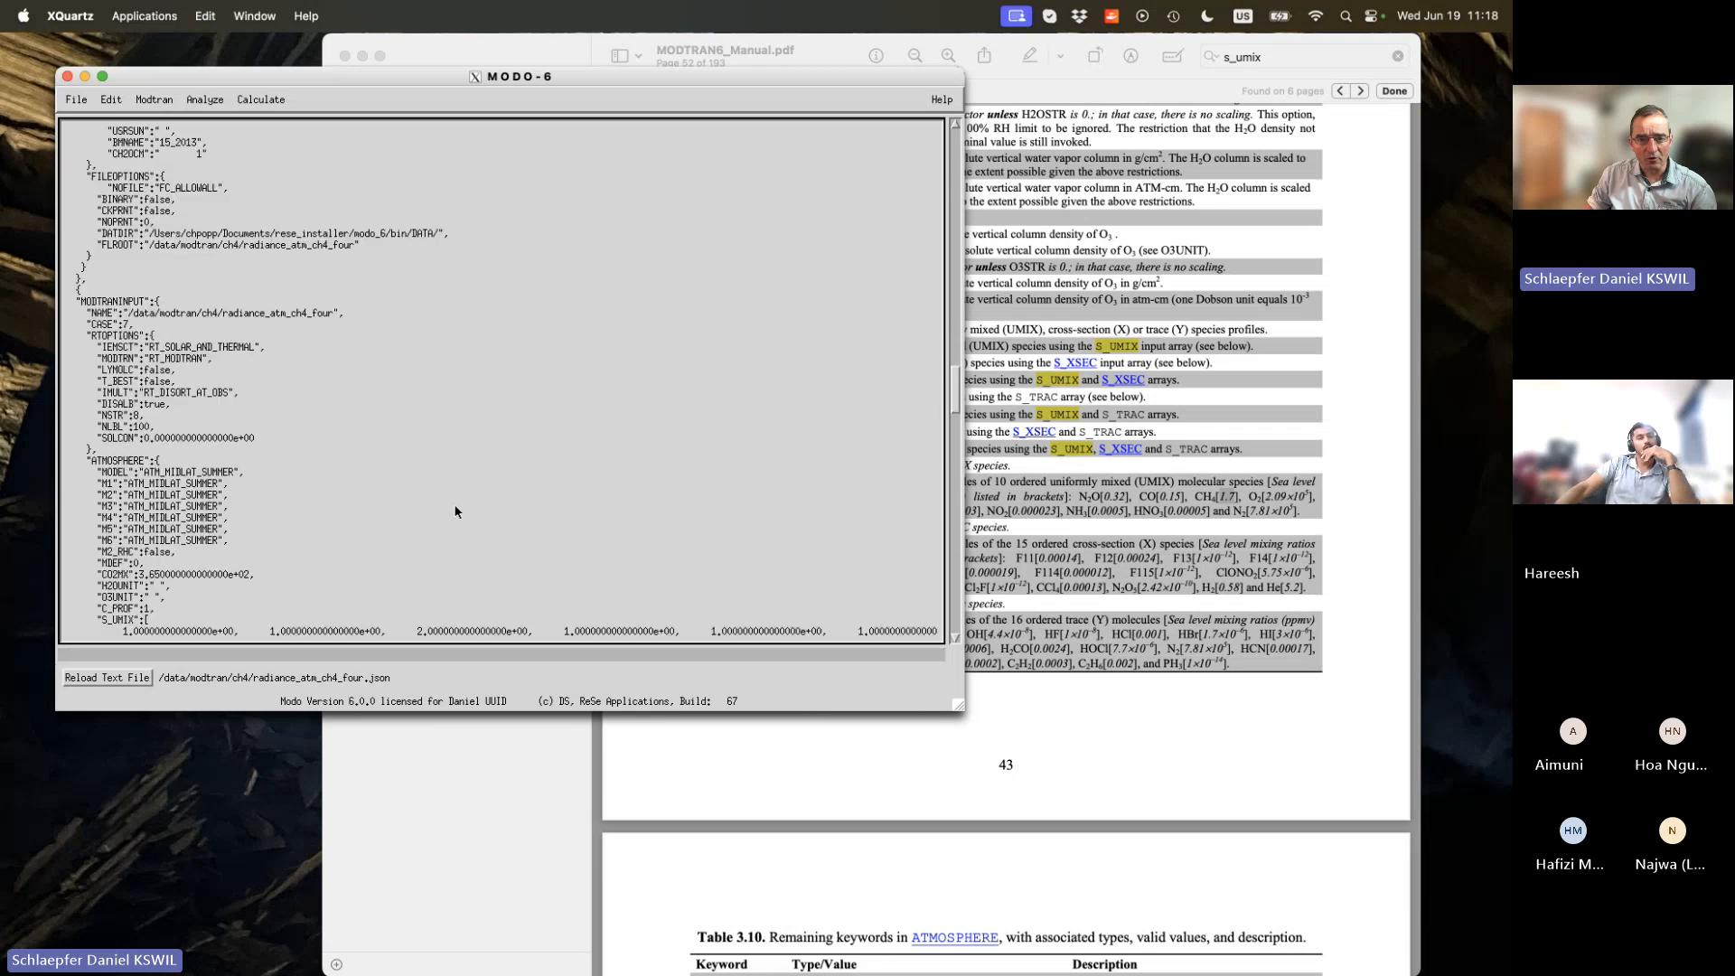
{"action": "scroll", "coordinate": [456, 512], "scroll_direction": "down", "scroll_amount": 20}
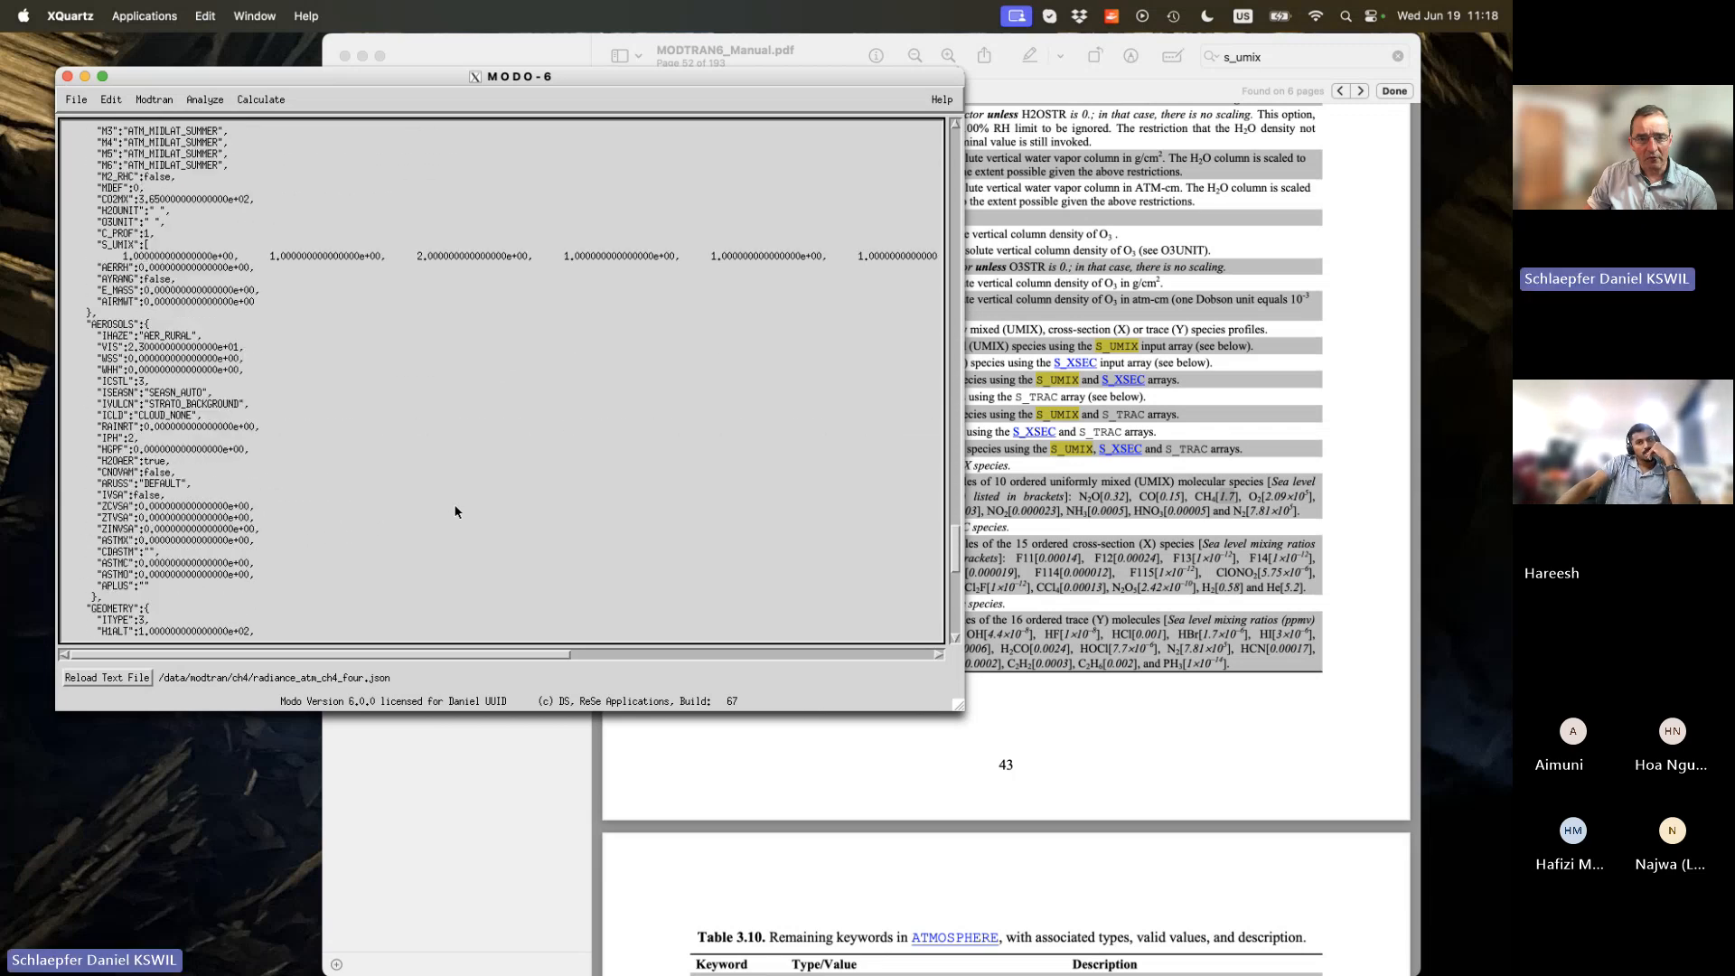
{"action": "scroll", "coordinate": [455, 512], "scroll_direction": "up", "scroll_amount": 20}
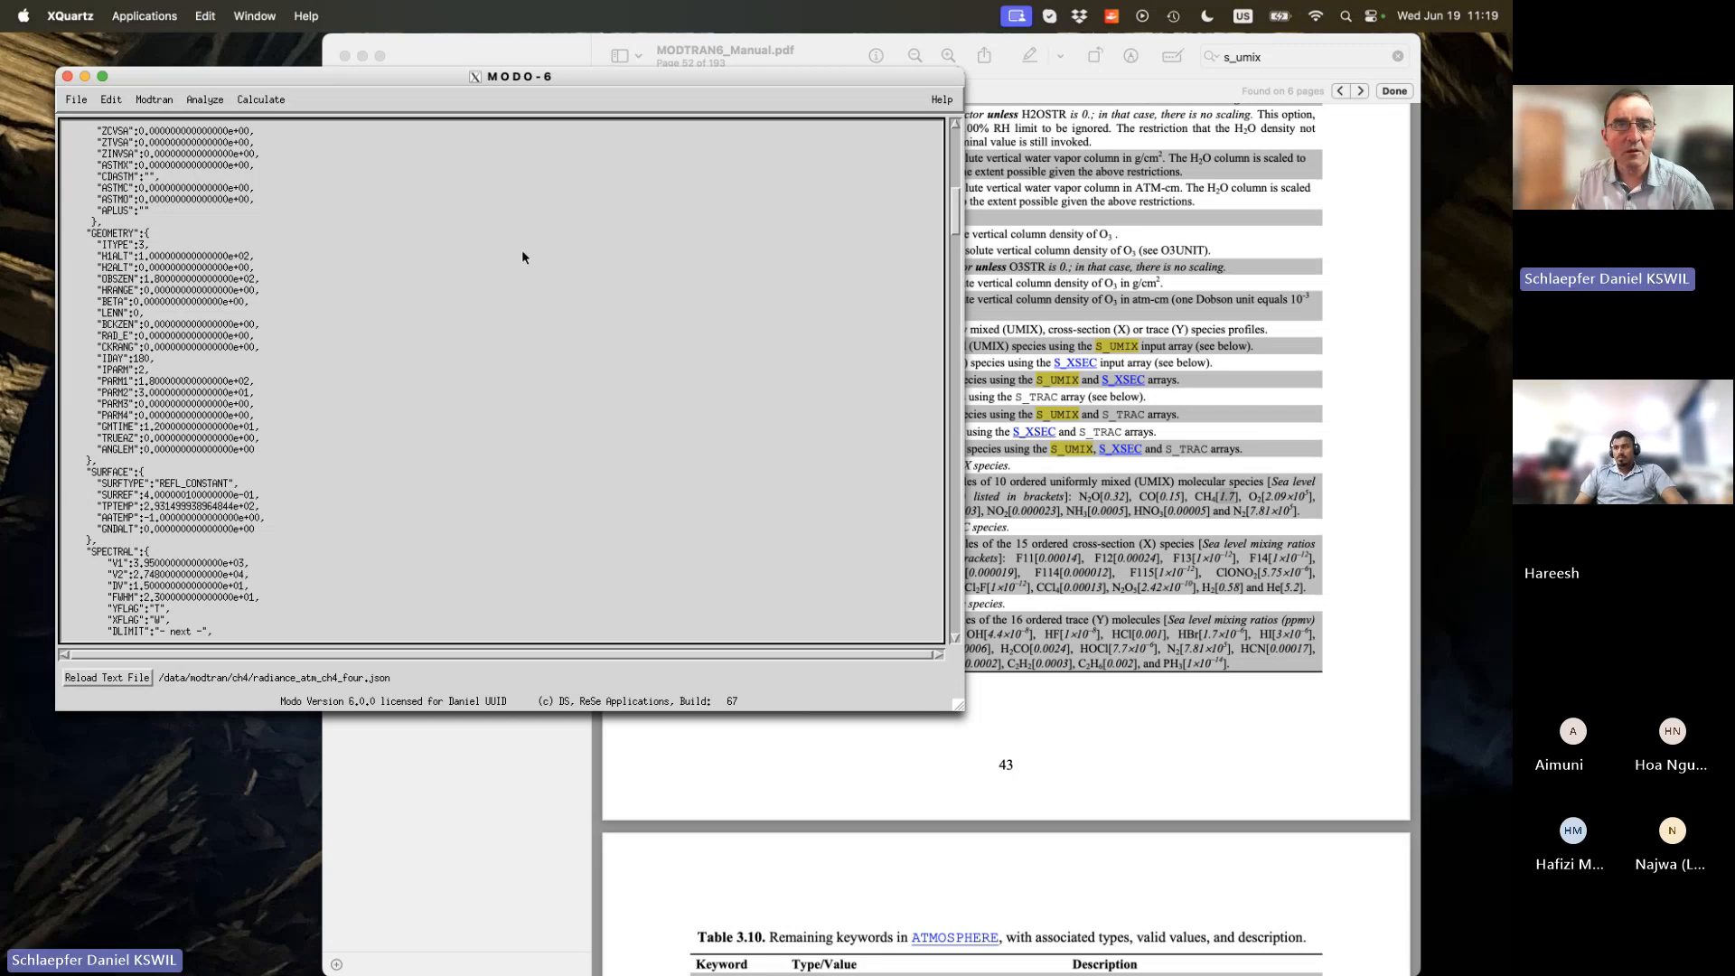
{"action": "left_click", "coordinate": [192, 101]}
{"action": "mouse_move", "coordinate": [152, 101]}
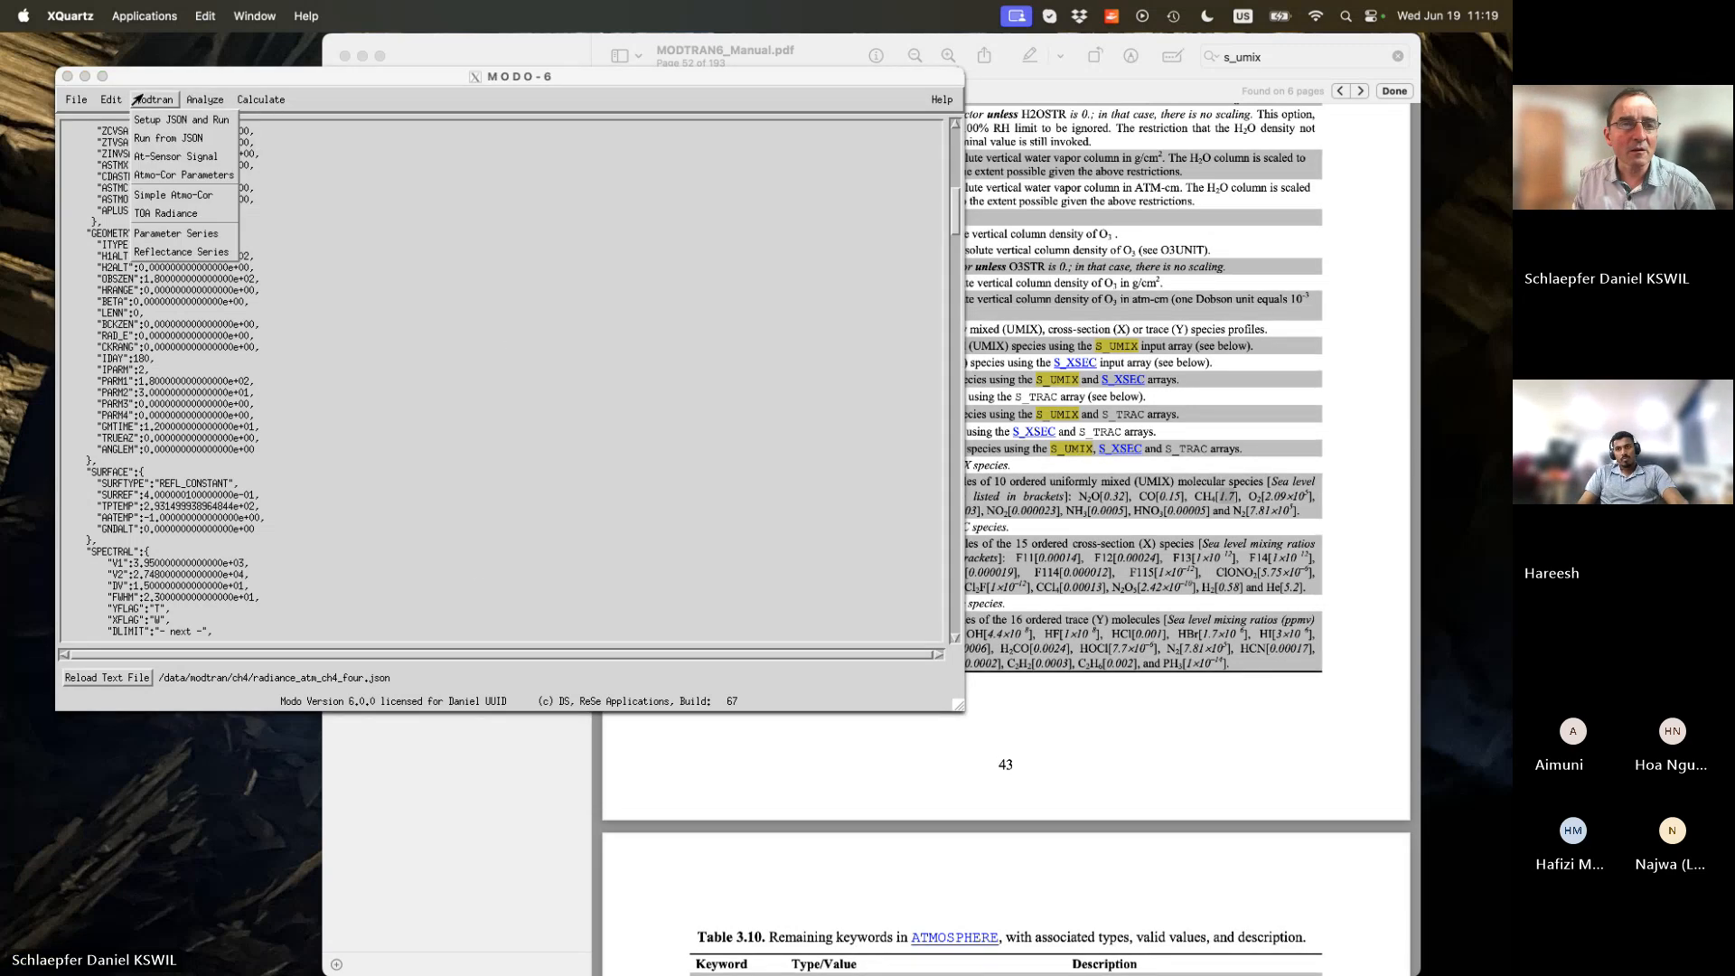
{"action": "left_click", "coordinate": [168, 138]}
{"action": "left_click", "coordinate": [299, 141]}
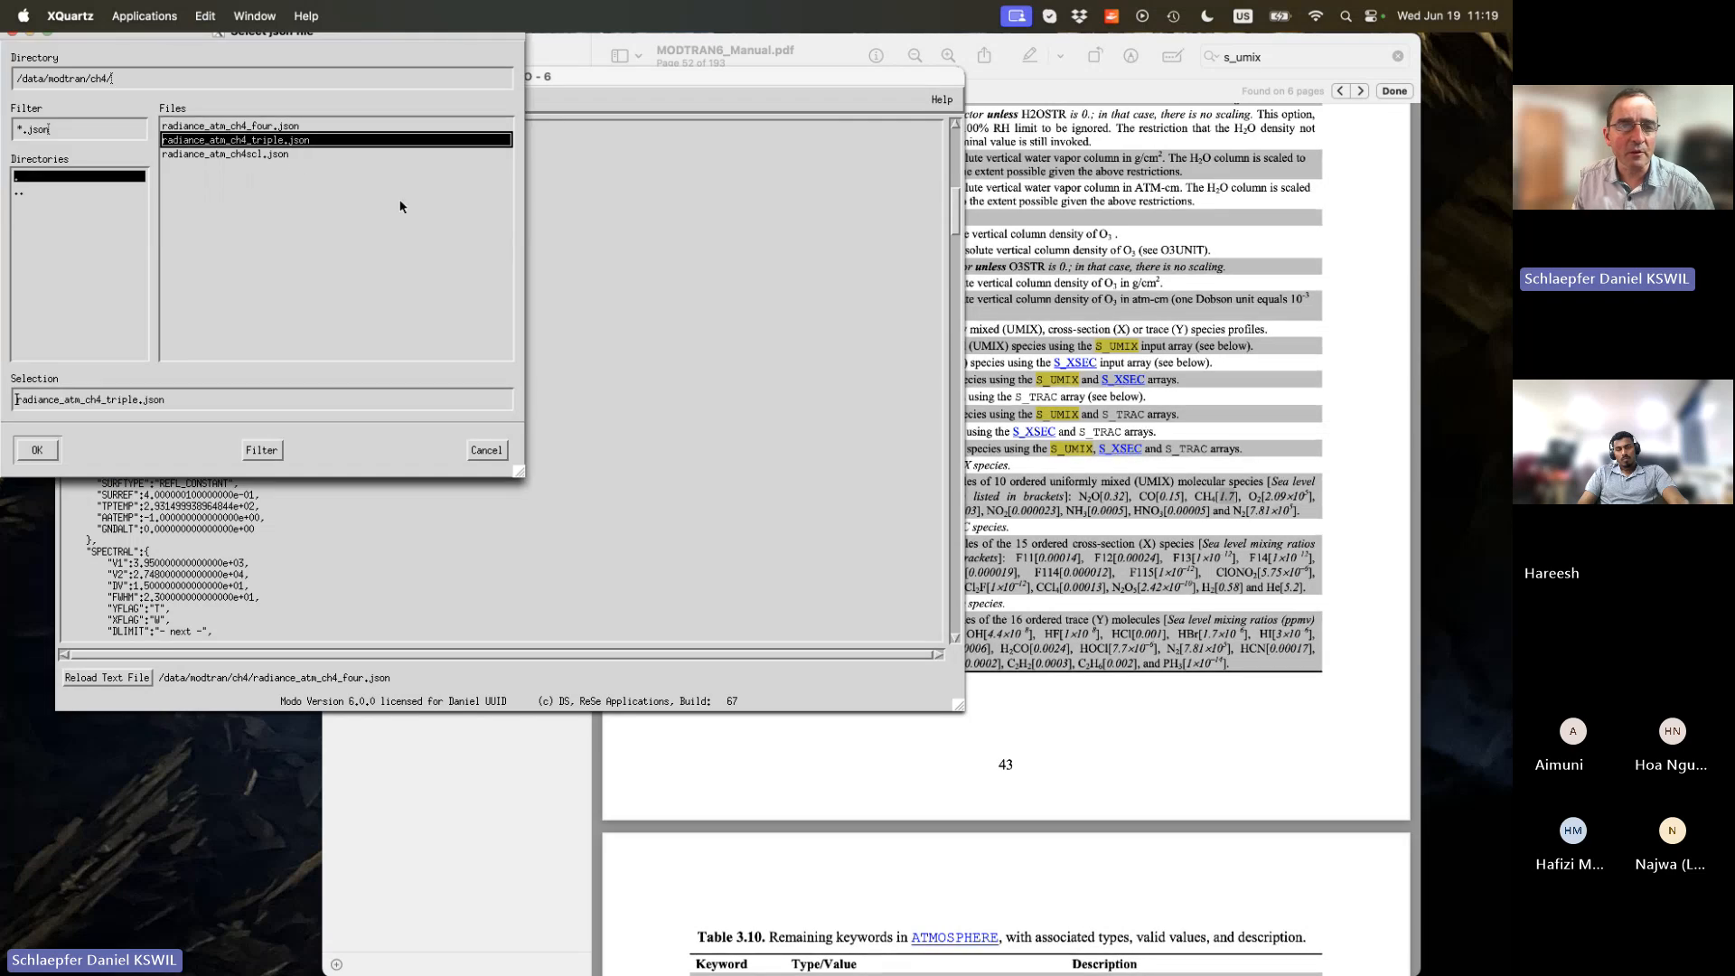
{"action": "left_click", "coordinate": [486, 450]}
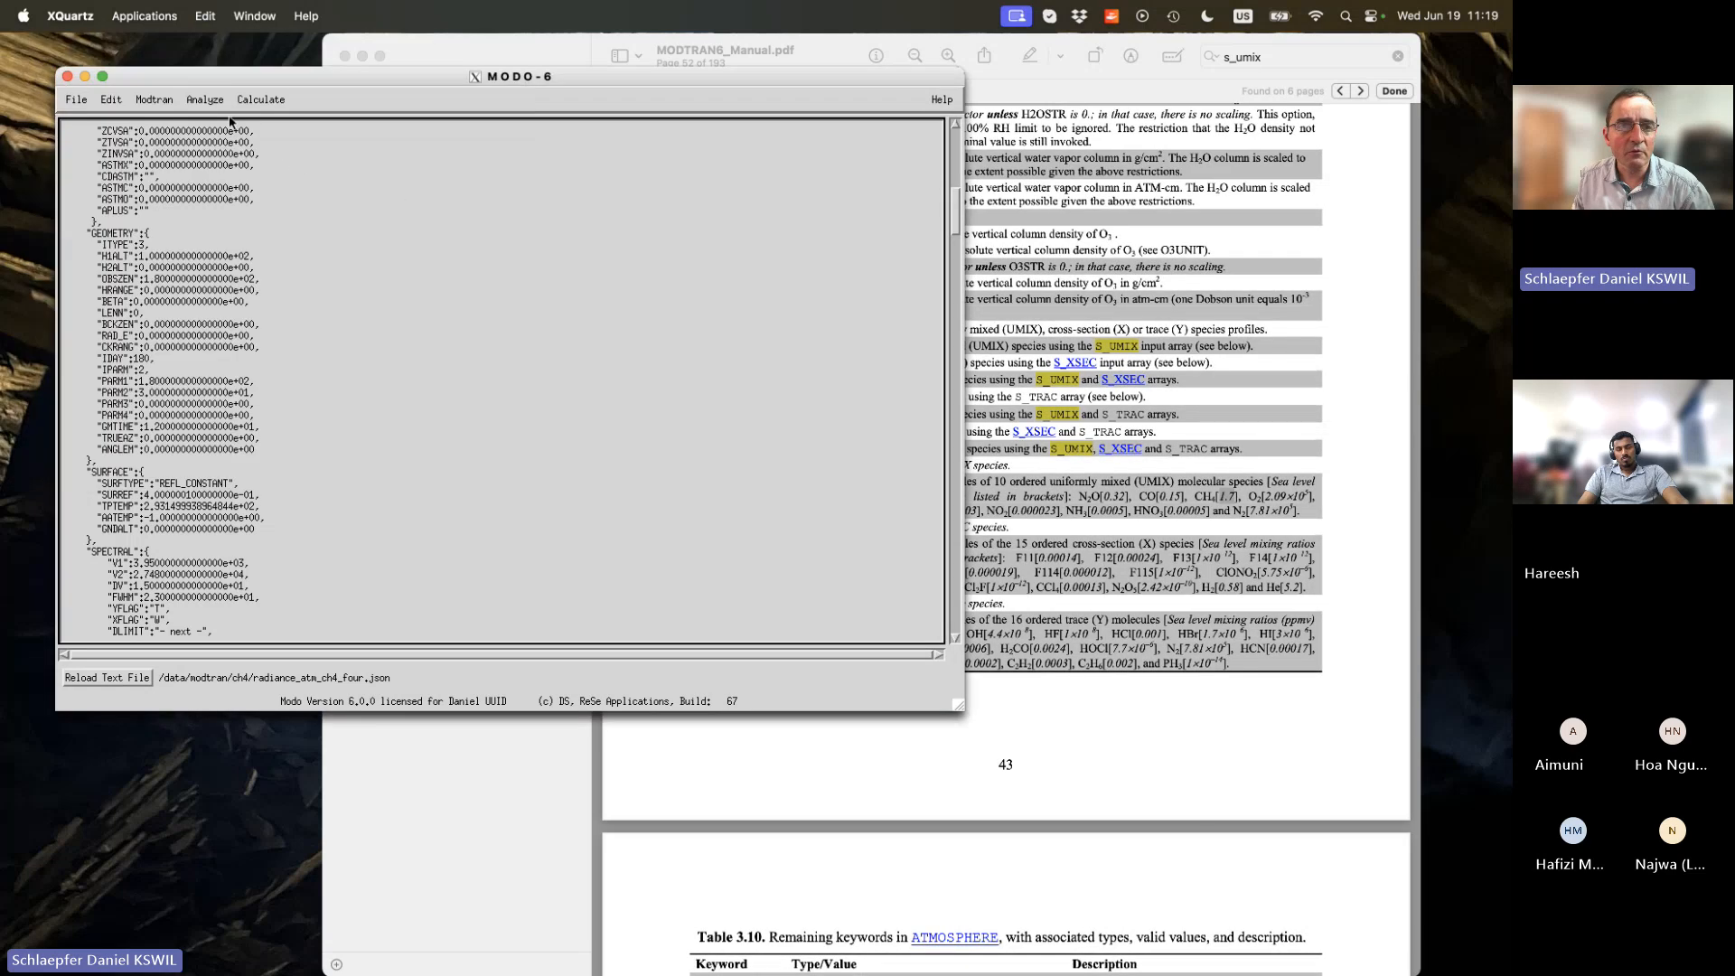
Run MODTRAN from the existing radiance_atm_ch4_triple.json file, and move the main window slightly aside.
{"action": "left_click", "coordinate": [152, 98]}
{"action": "left_click", "coordinate": [156, 139]}
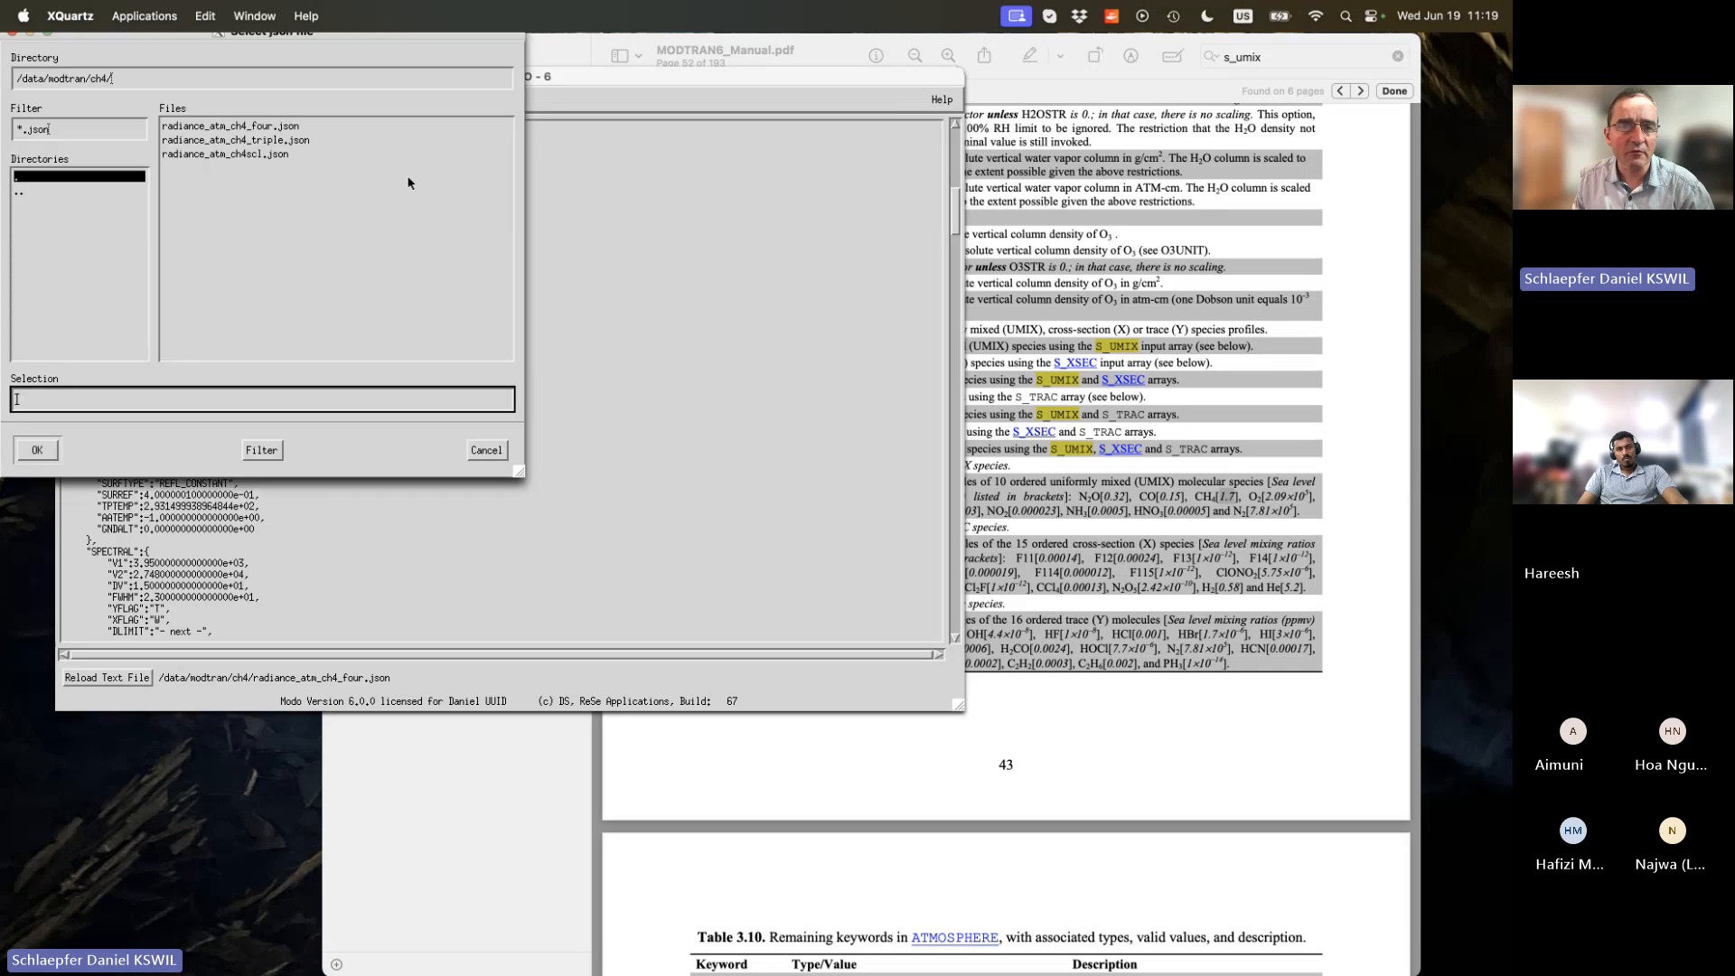
{"action": "left_click", "coordinate": [297, 141]}
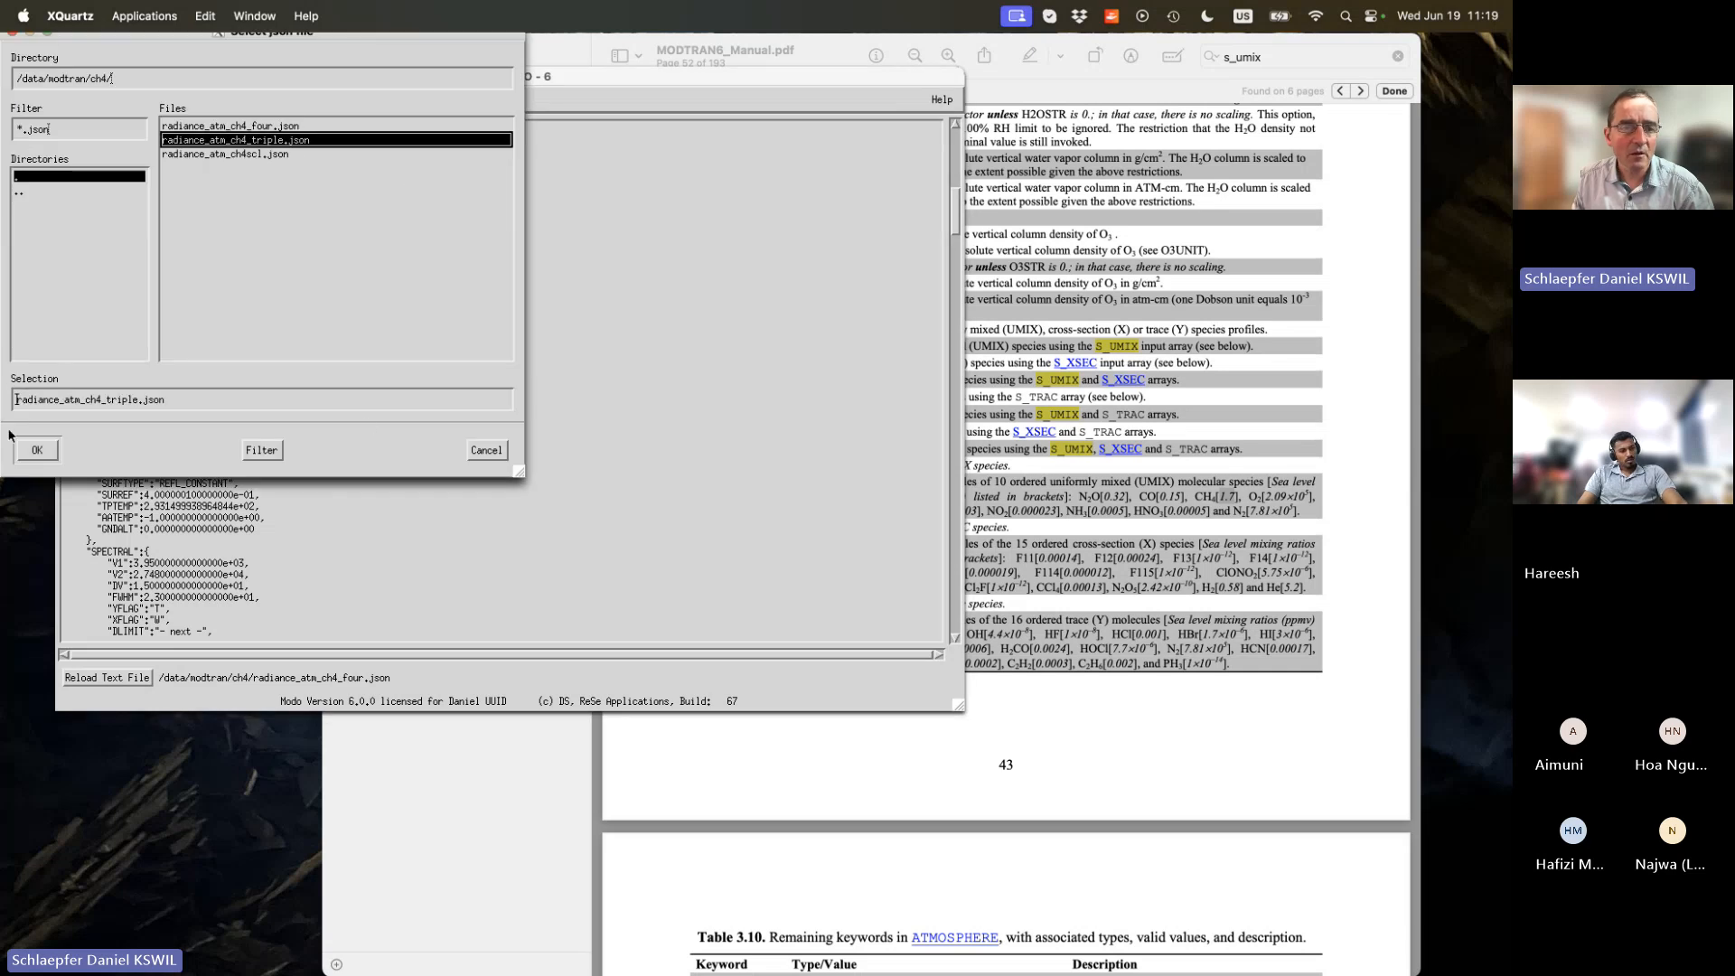
{"action": "left_click", "coordinate": [36, 449]}
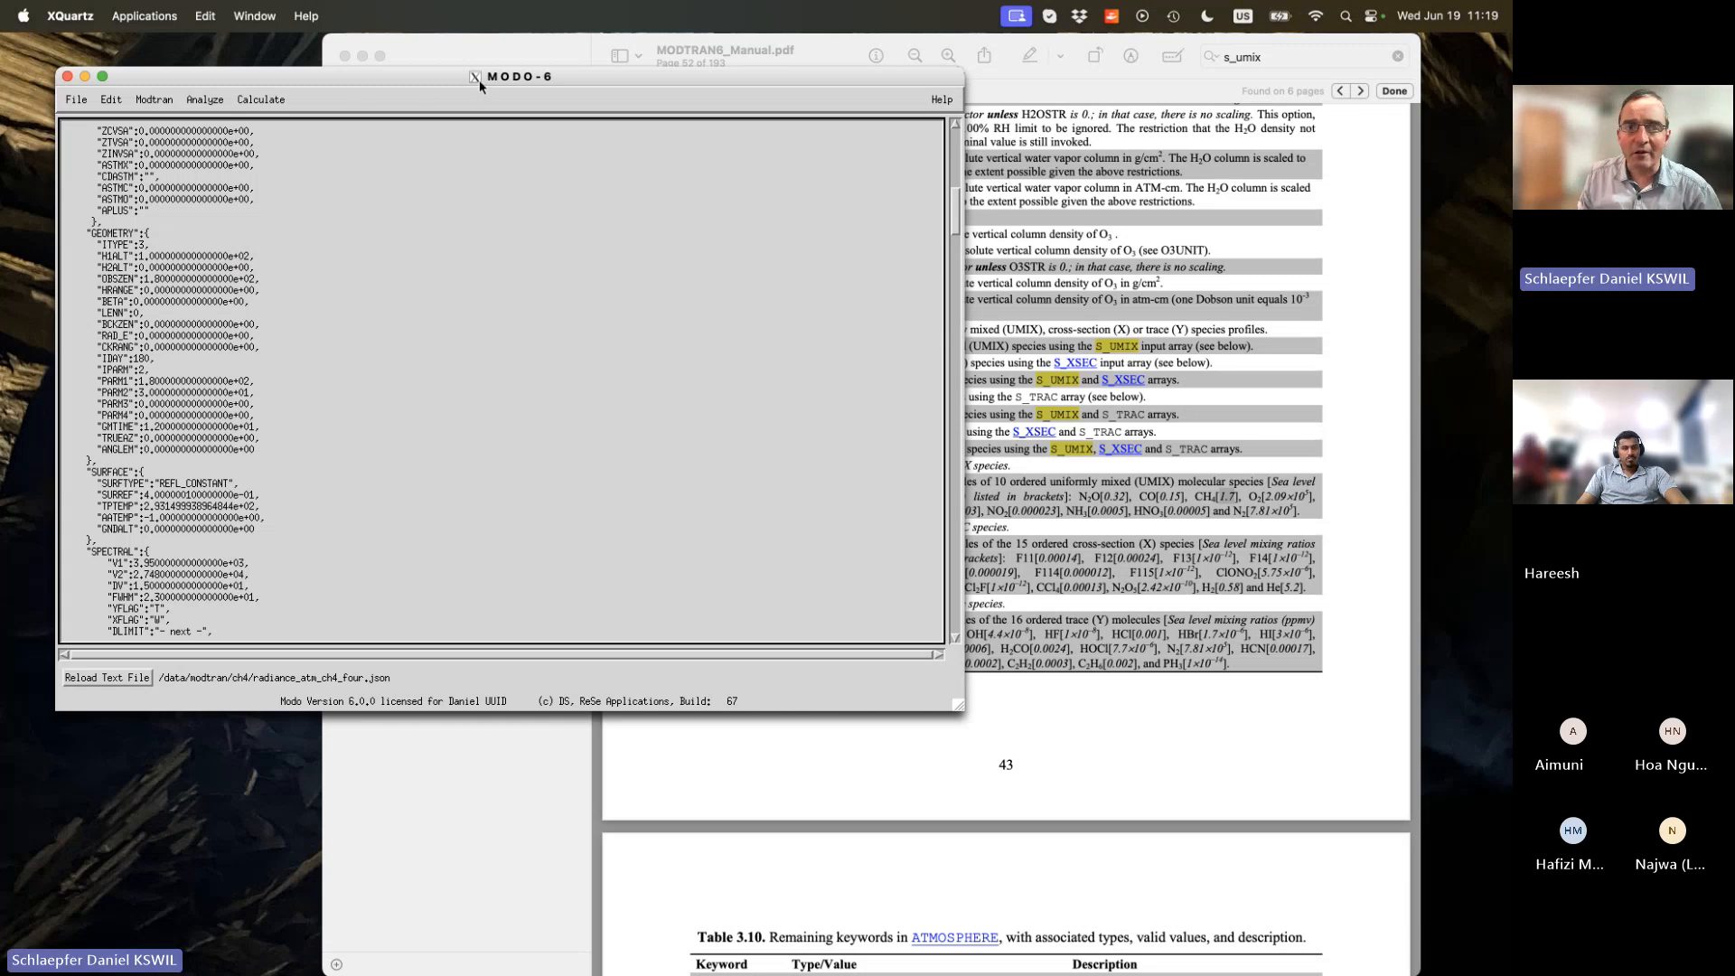
{"action": "left_click_drag", "start_coordinate": [479, 81], "coordinate": [519, 86]}
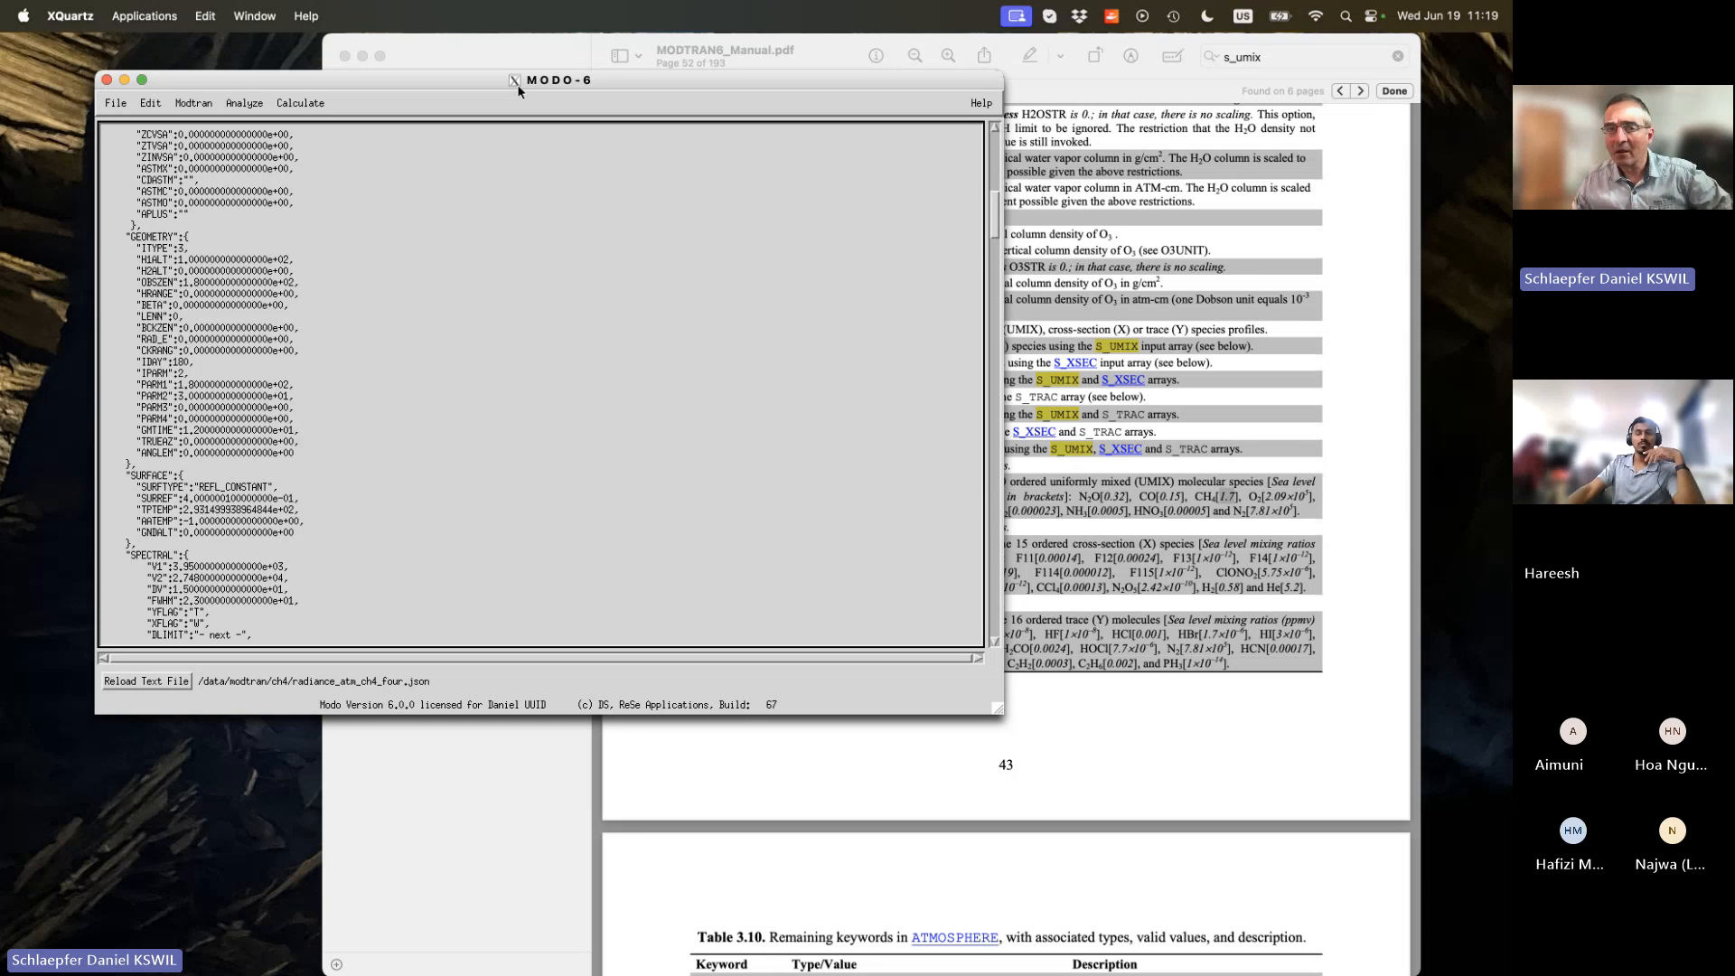
Open the current radiance_atm_ch4_triple.json in the JSON editor and move the editor fully into view.
{"action": "left_click_drag", "start_coordinate": [338, 82], "coordinate": [394, 92]}
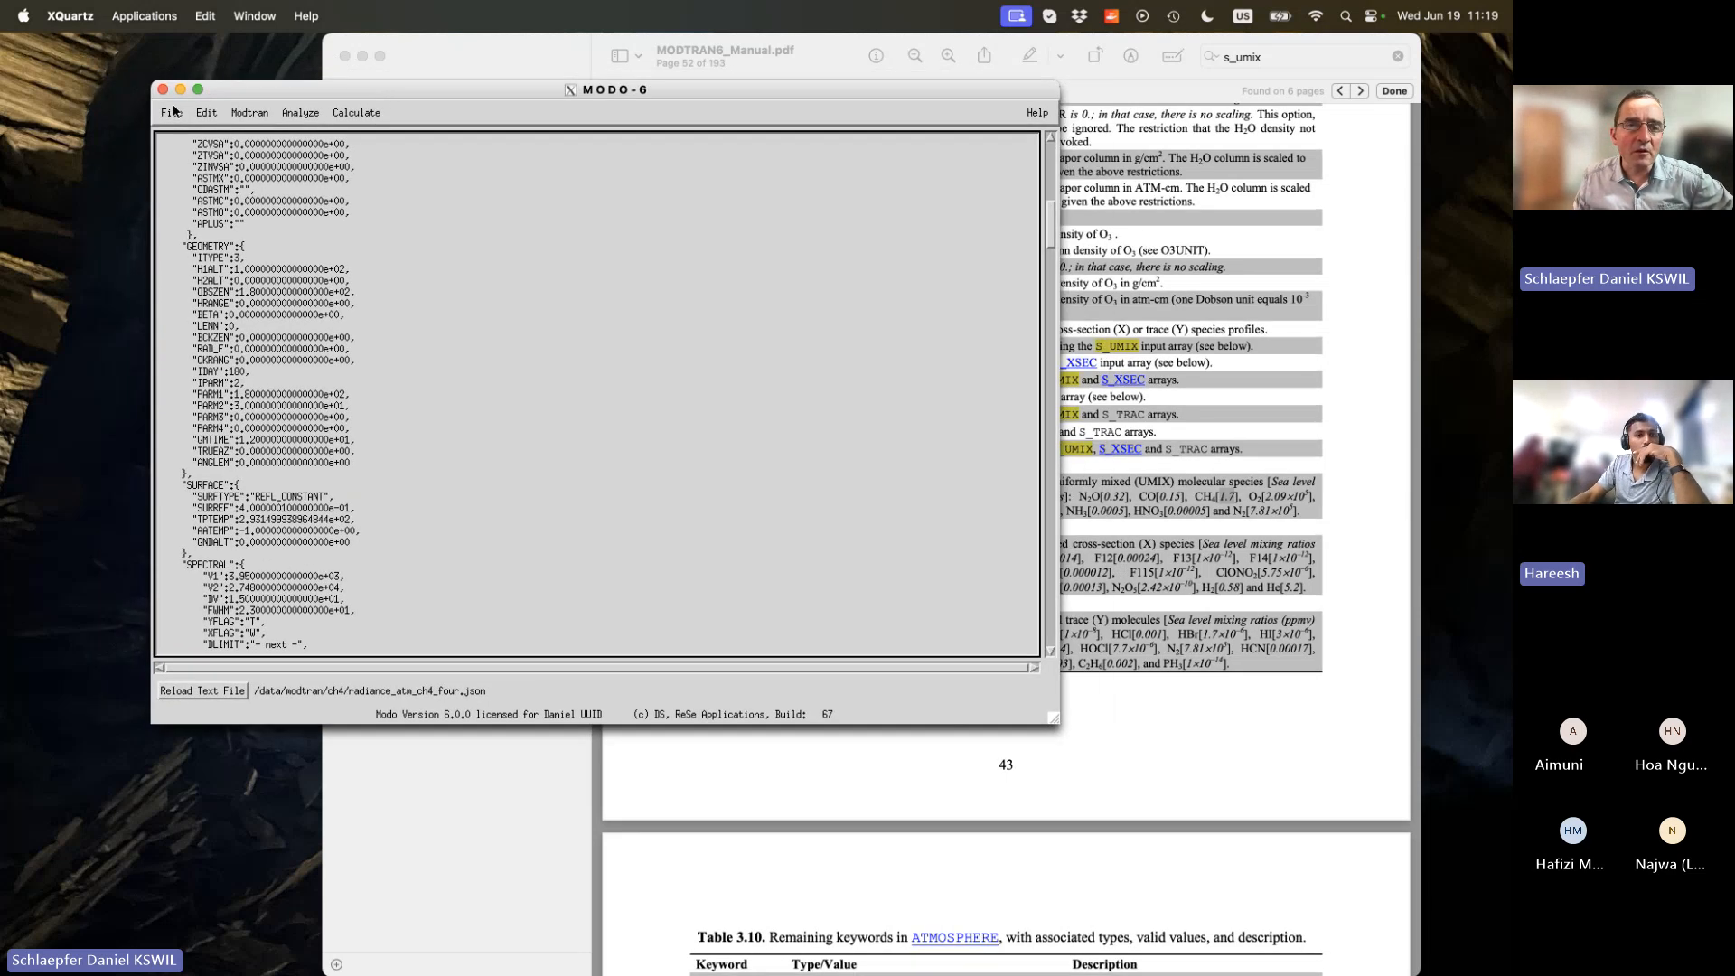
{"action": "left_click", "coordinate": [264, 115]}
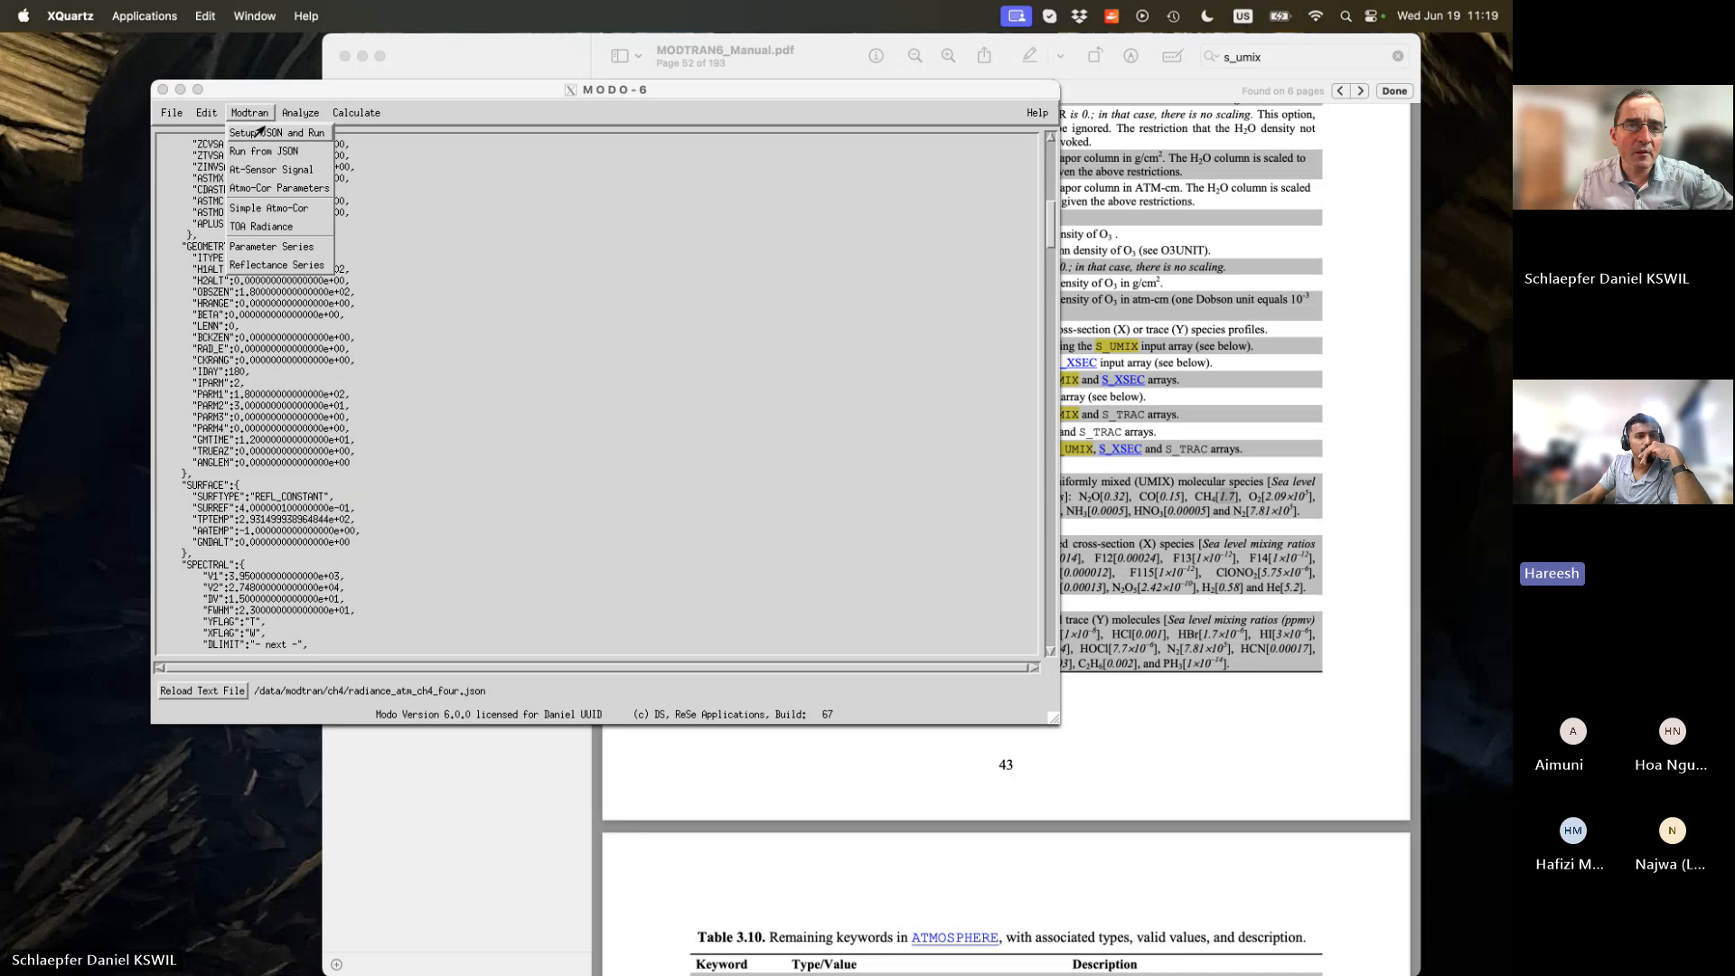
{"action": "left_click", "coordinate": [257, 132]}
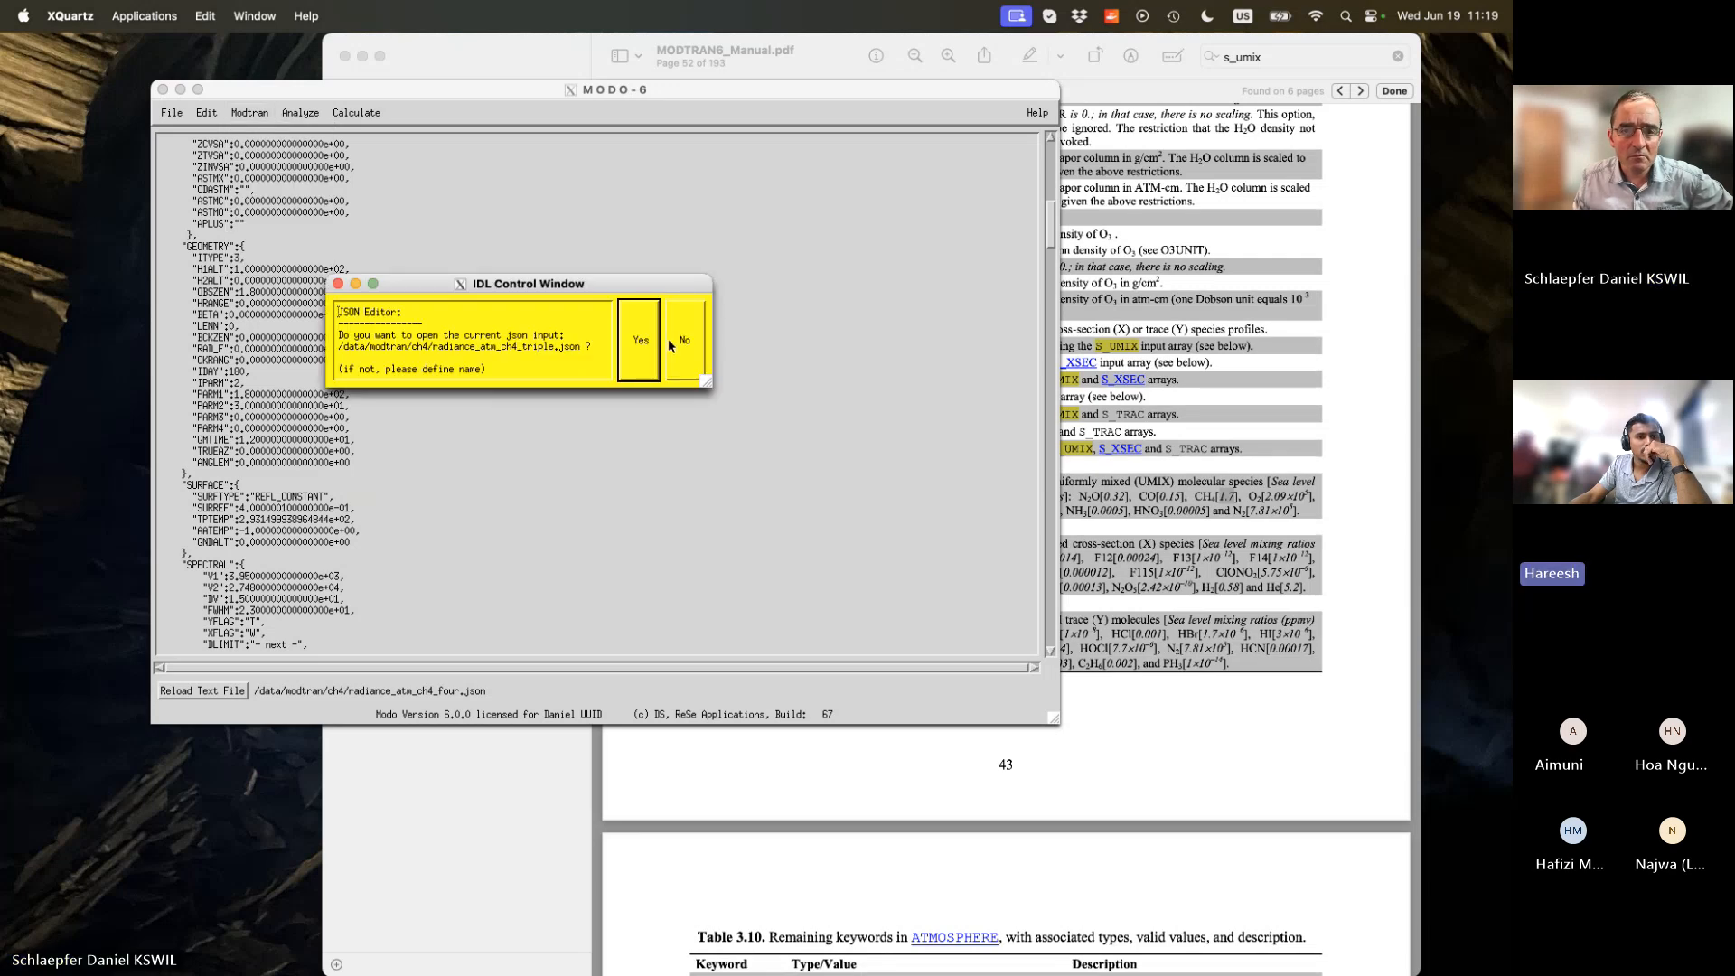
{"action": "left_click", "coordinate": [645, 339]}
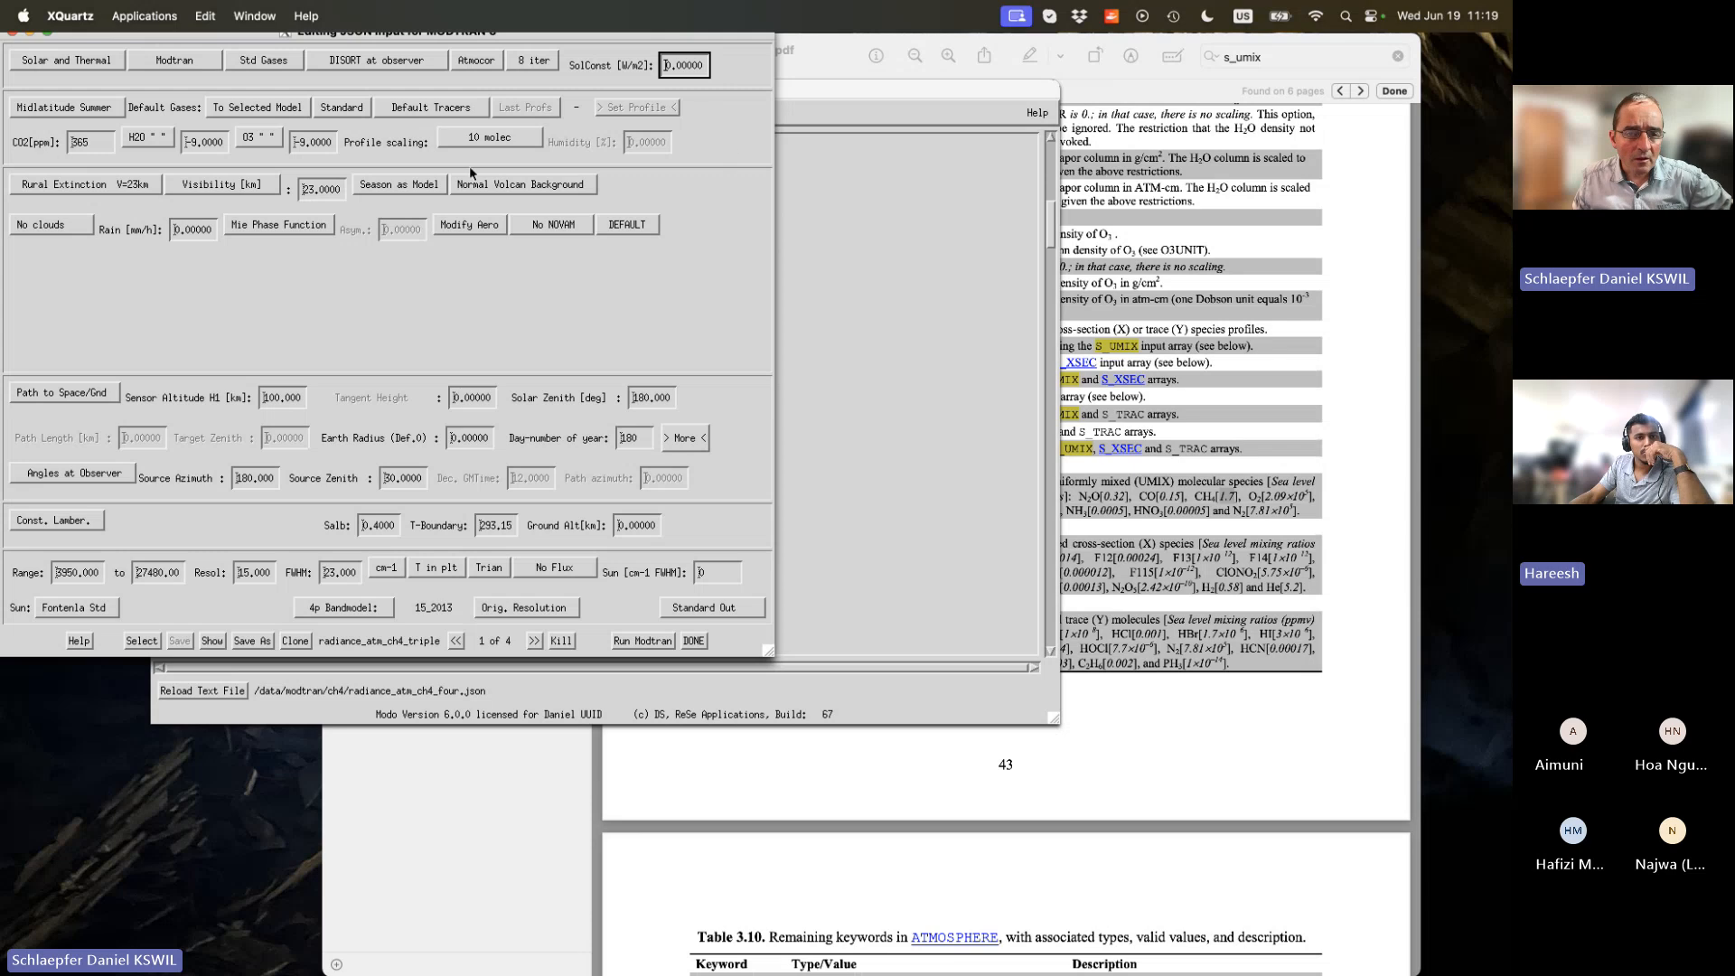
{"action": "left_click_drag", "start_coordinate": [540, 34], "coordinate": [670, 159]}
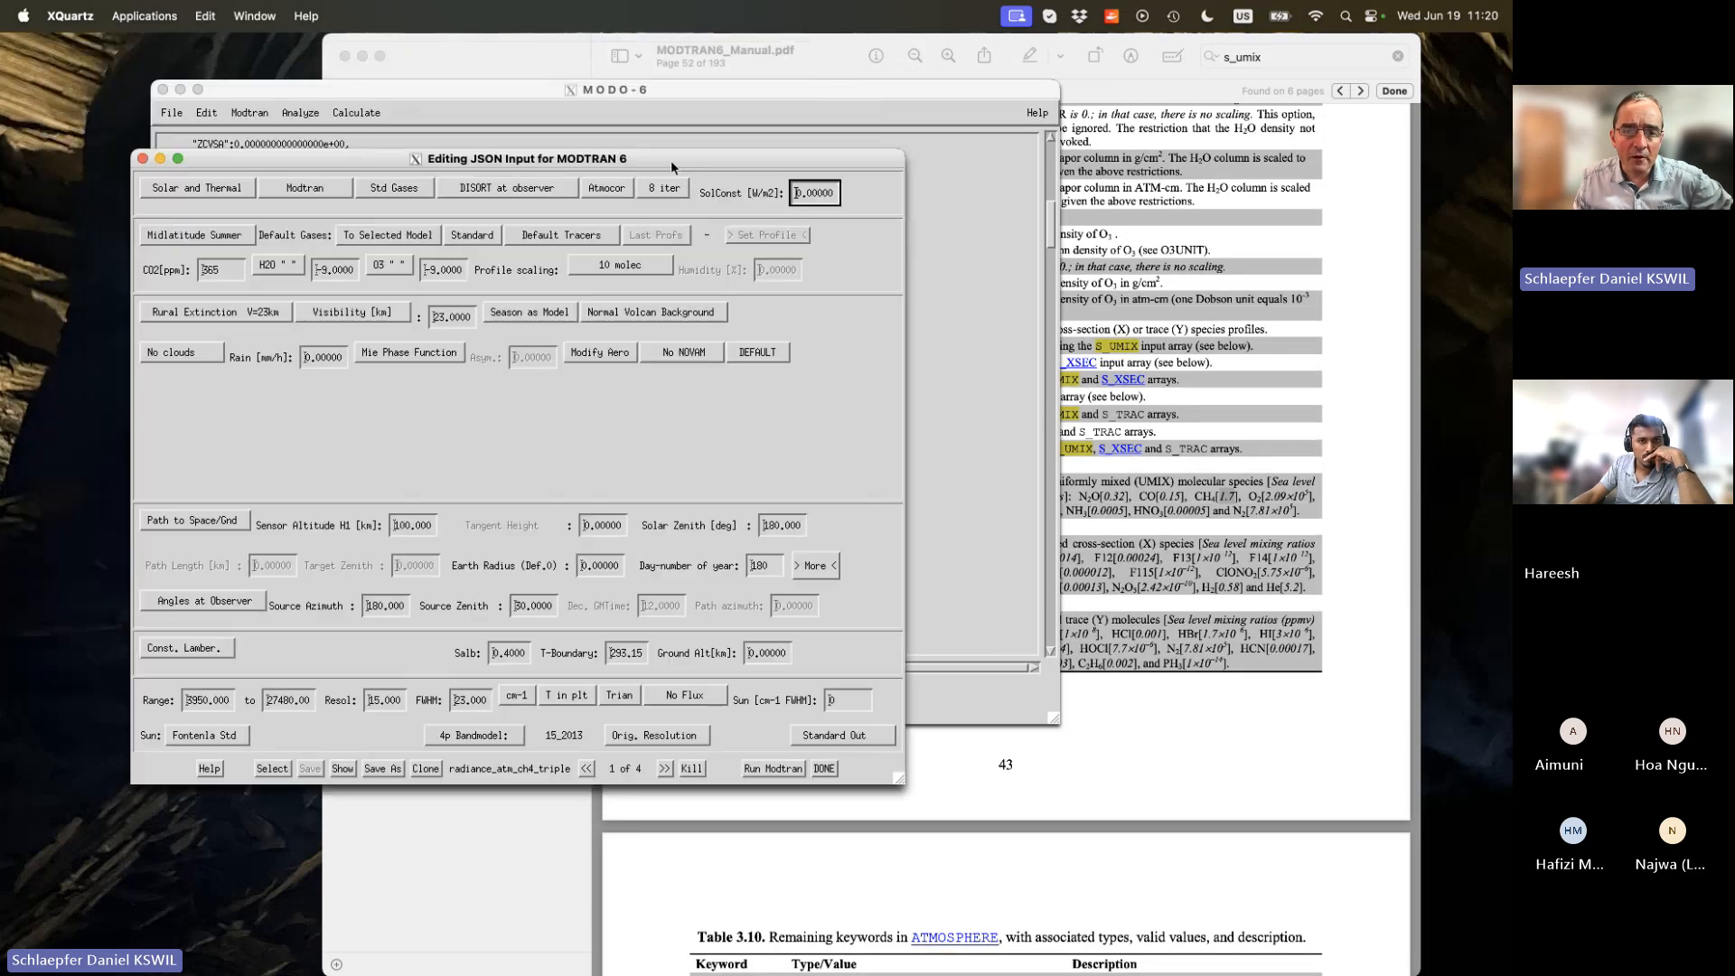
Save the run under the new name radiance_atm_ch4_triple_trans.json in /data/modtran/ch4/.
{"action": "left_click", "coordinate": [382, 768]}
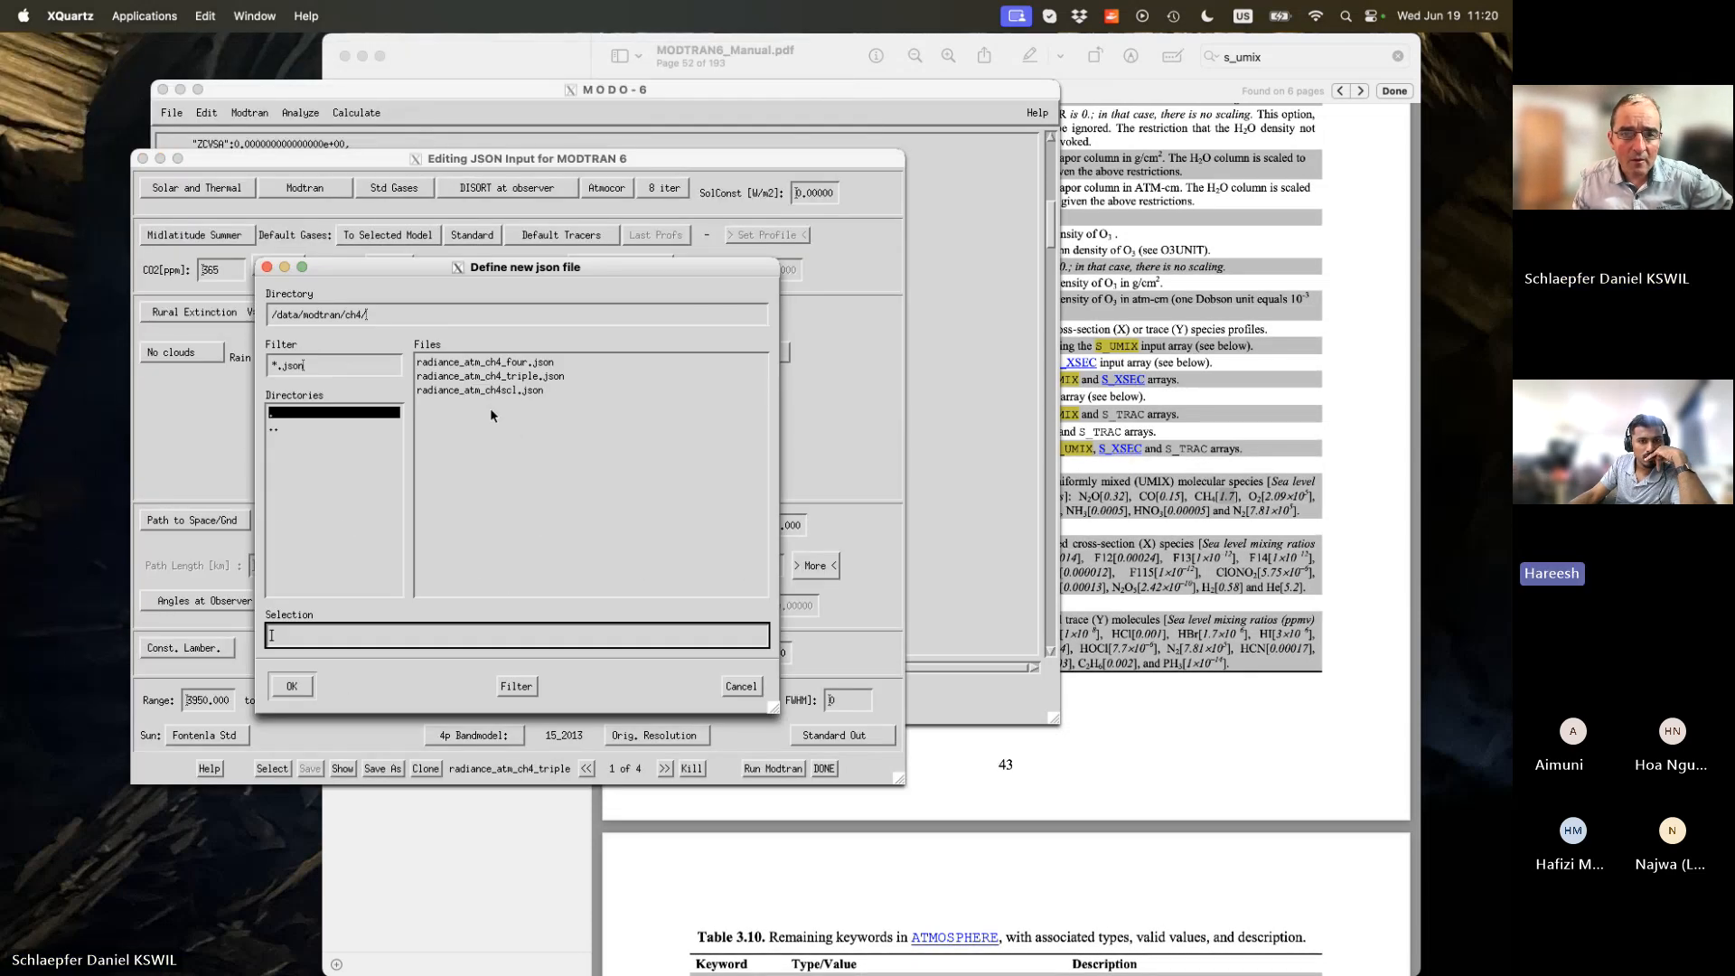
{"action": "left_click", "coordinate": [522, 375]}
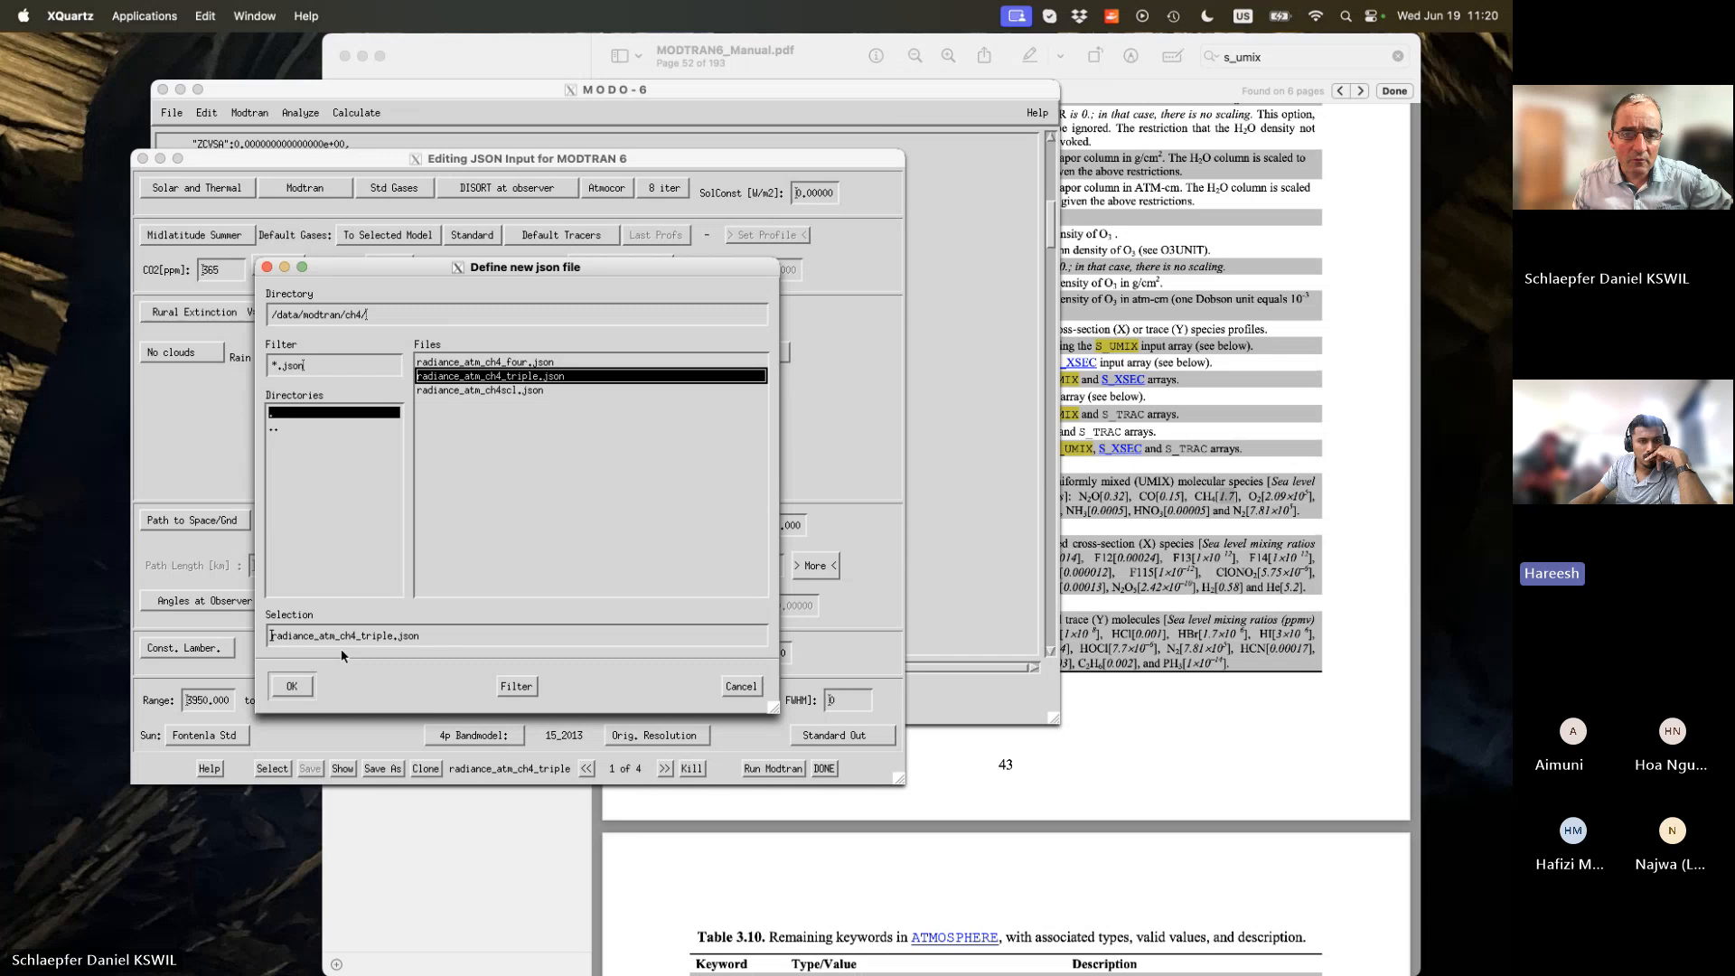
{"action": "left_click", "coordinate": [397, 637]}
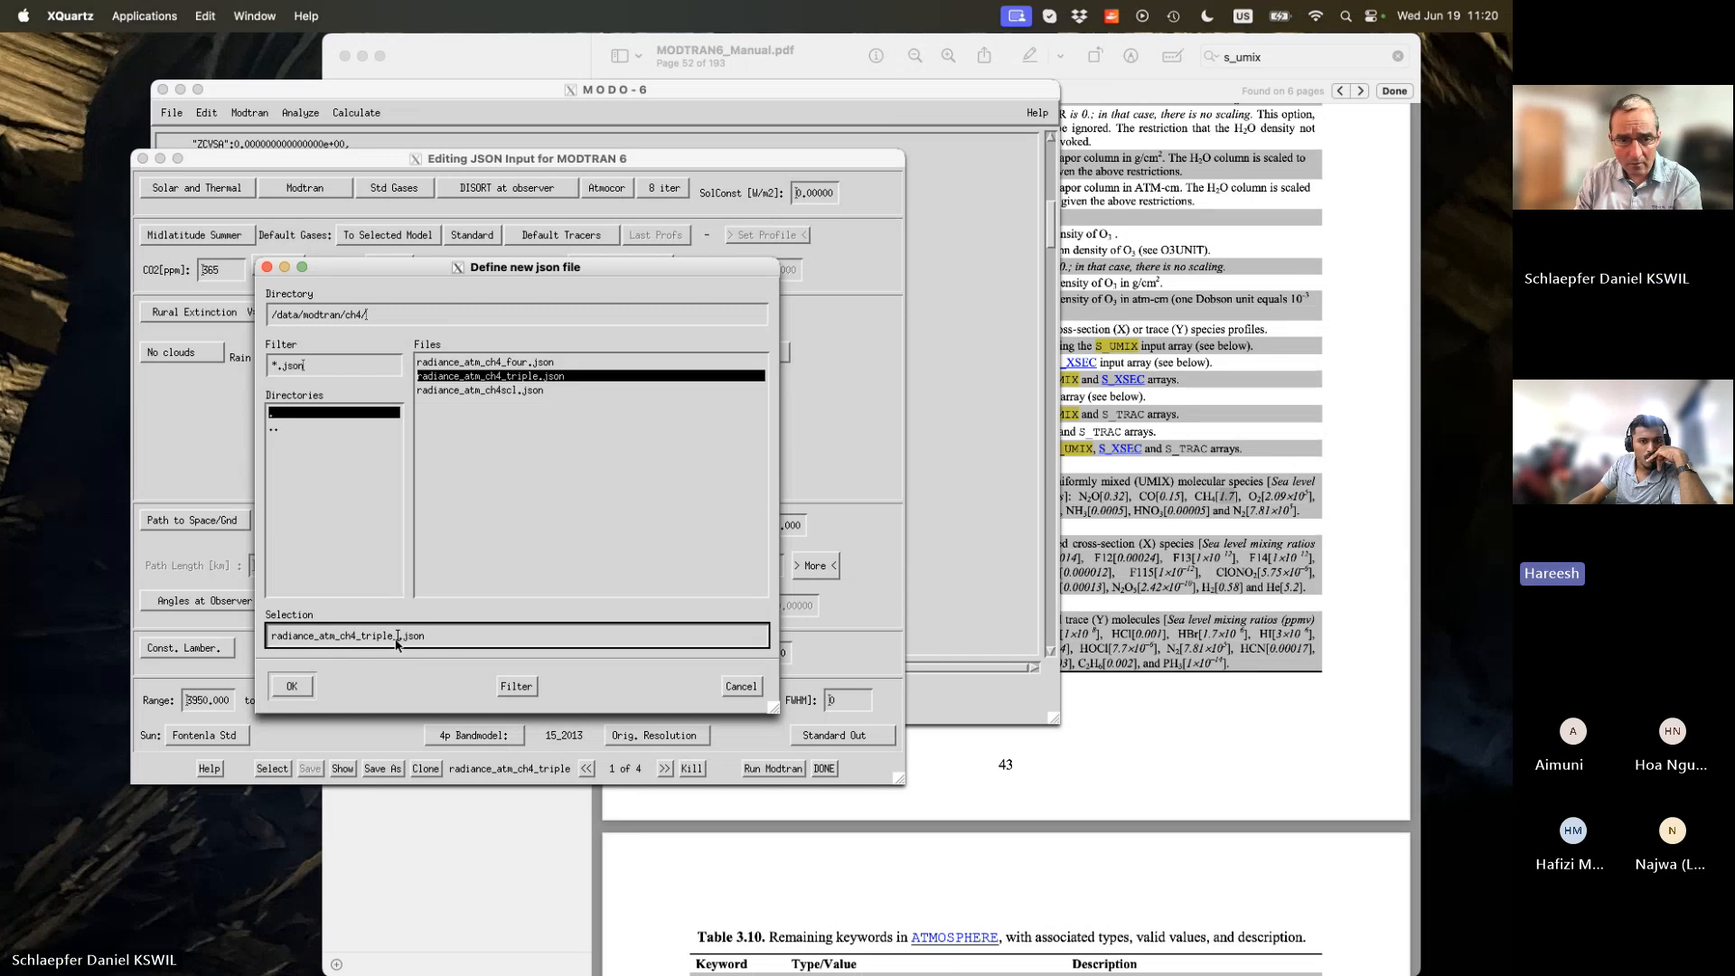
{"action": "type", "text": "_trans"}
{"action": "left_click", "coordinate": [293, 688]}
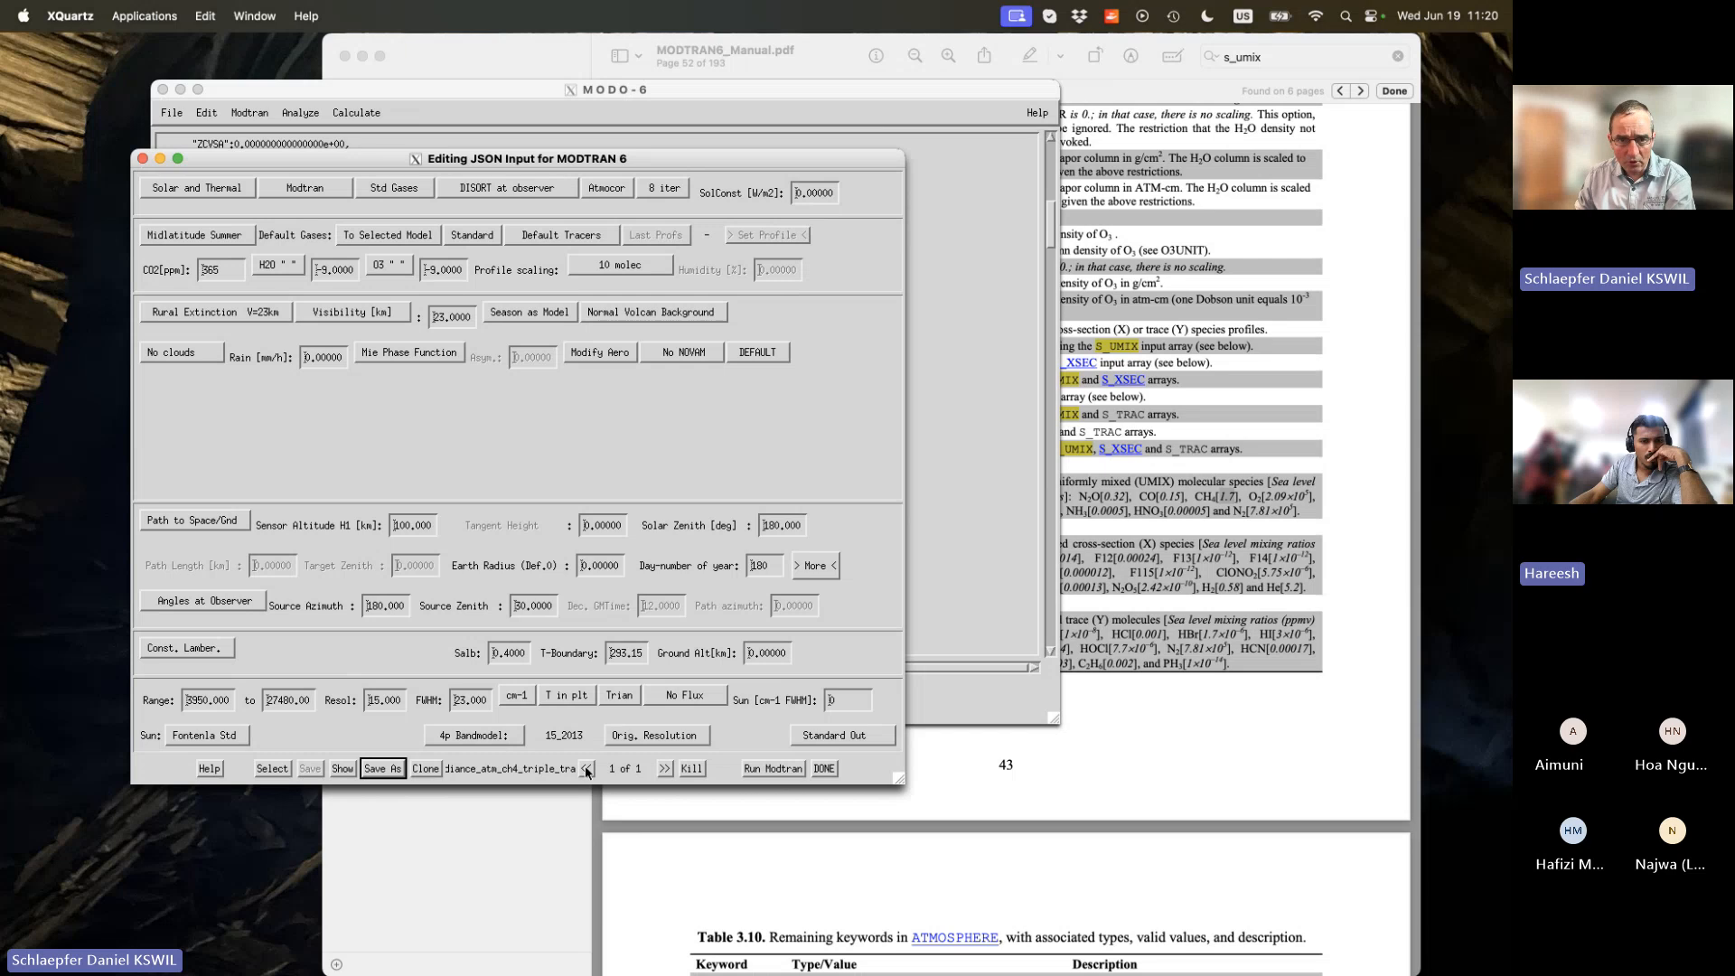
Set the calculation mode to Transmittance, switching briefly back to Solar and Thermal to compare the available parameters.
{"action": "left_click", "coordinate": [304, 187]}
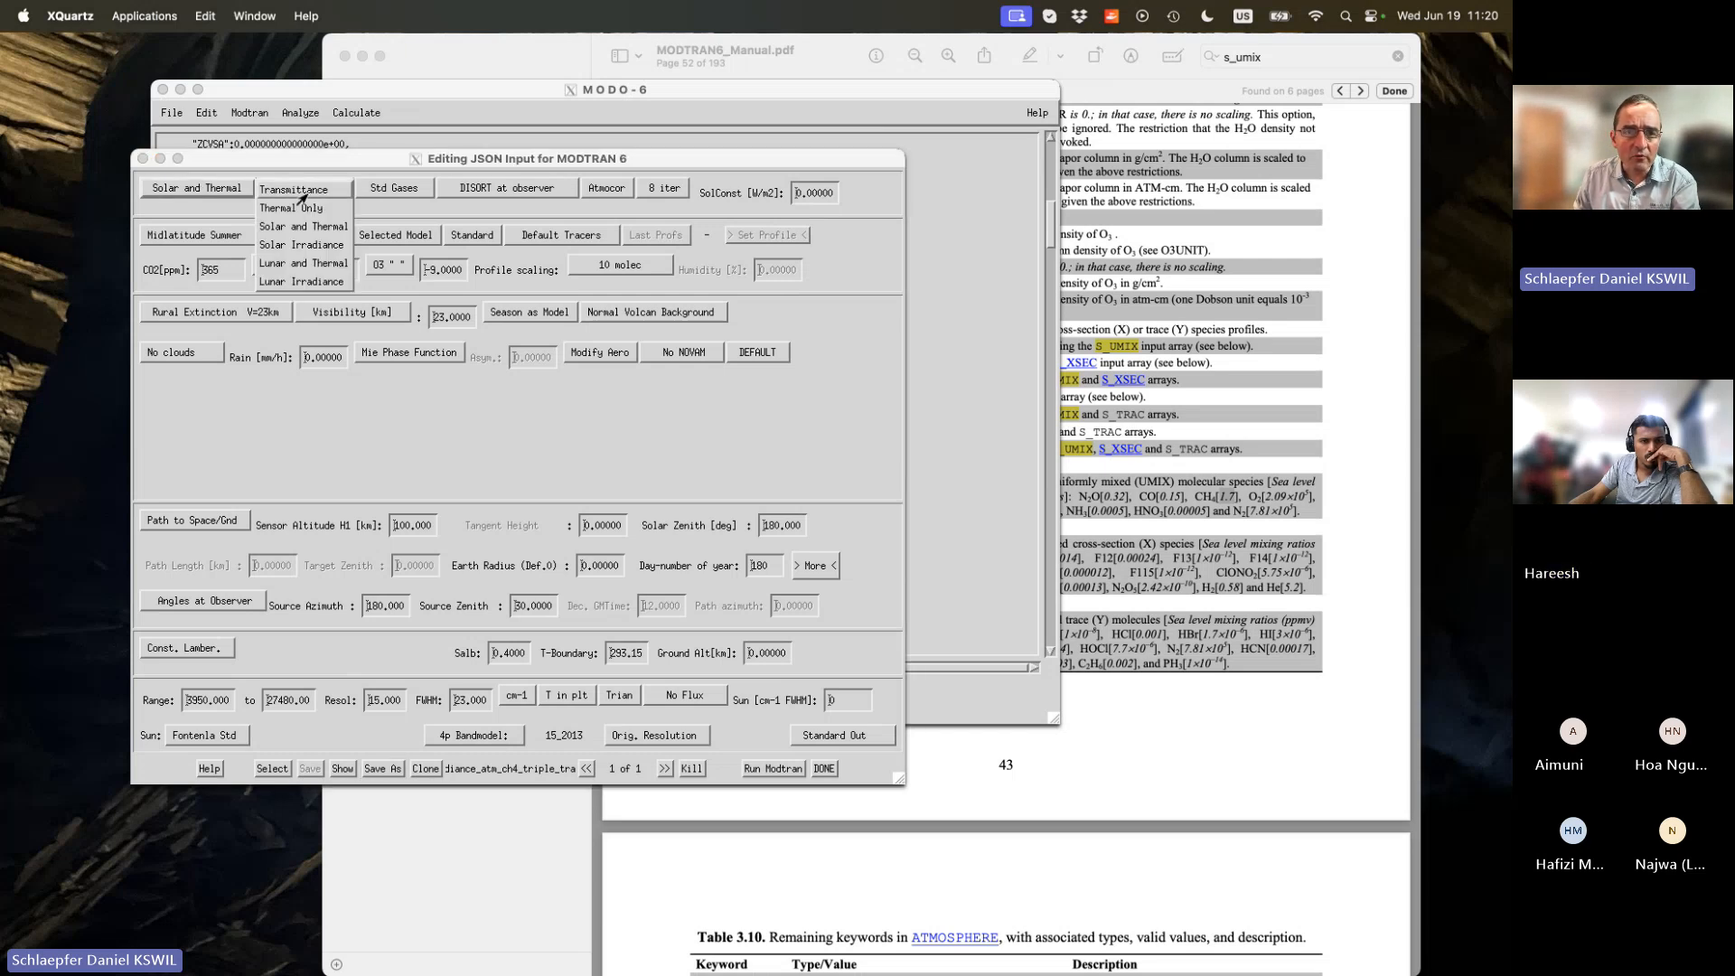
{"action": "left_click", "coordinate": [297, 189]}
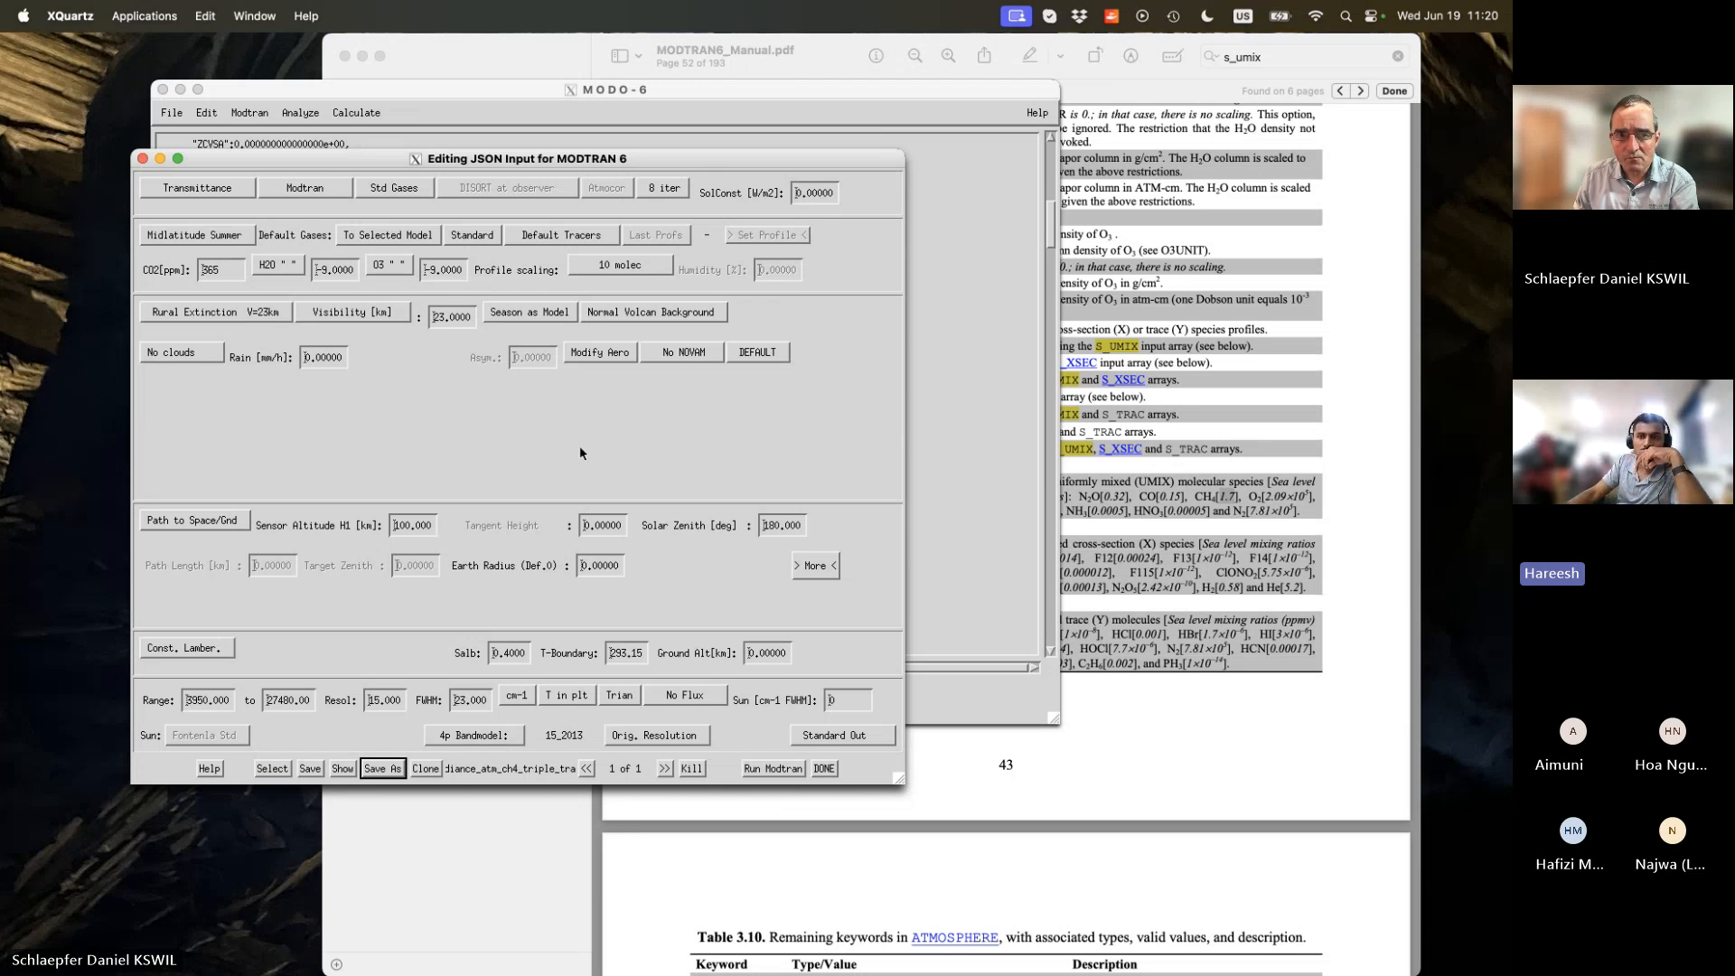
{"action": "left_click", "coordinate": [298, 188]}
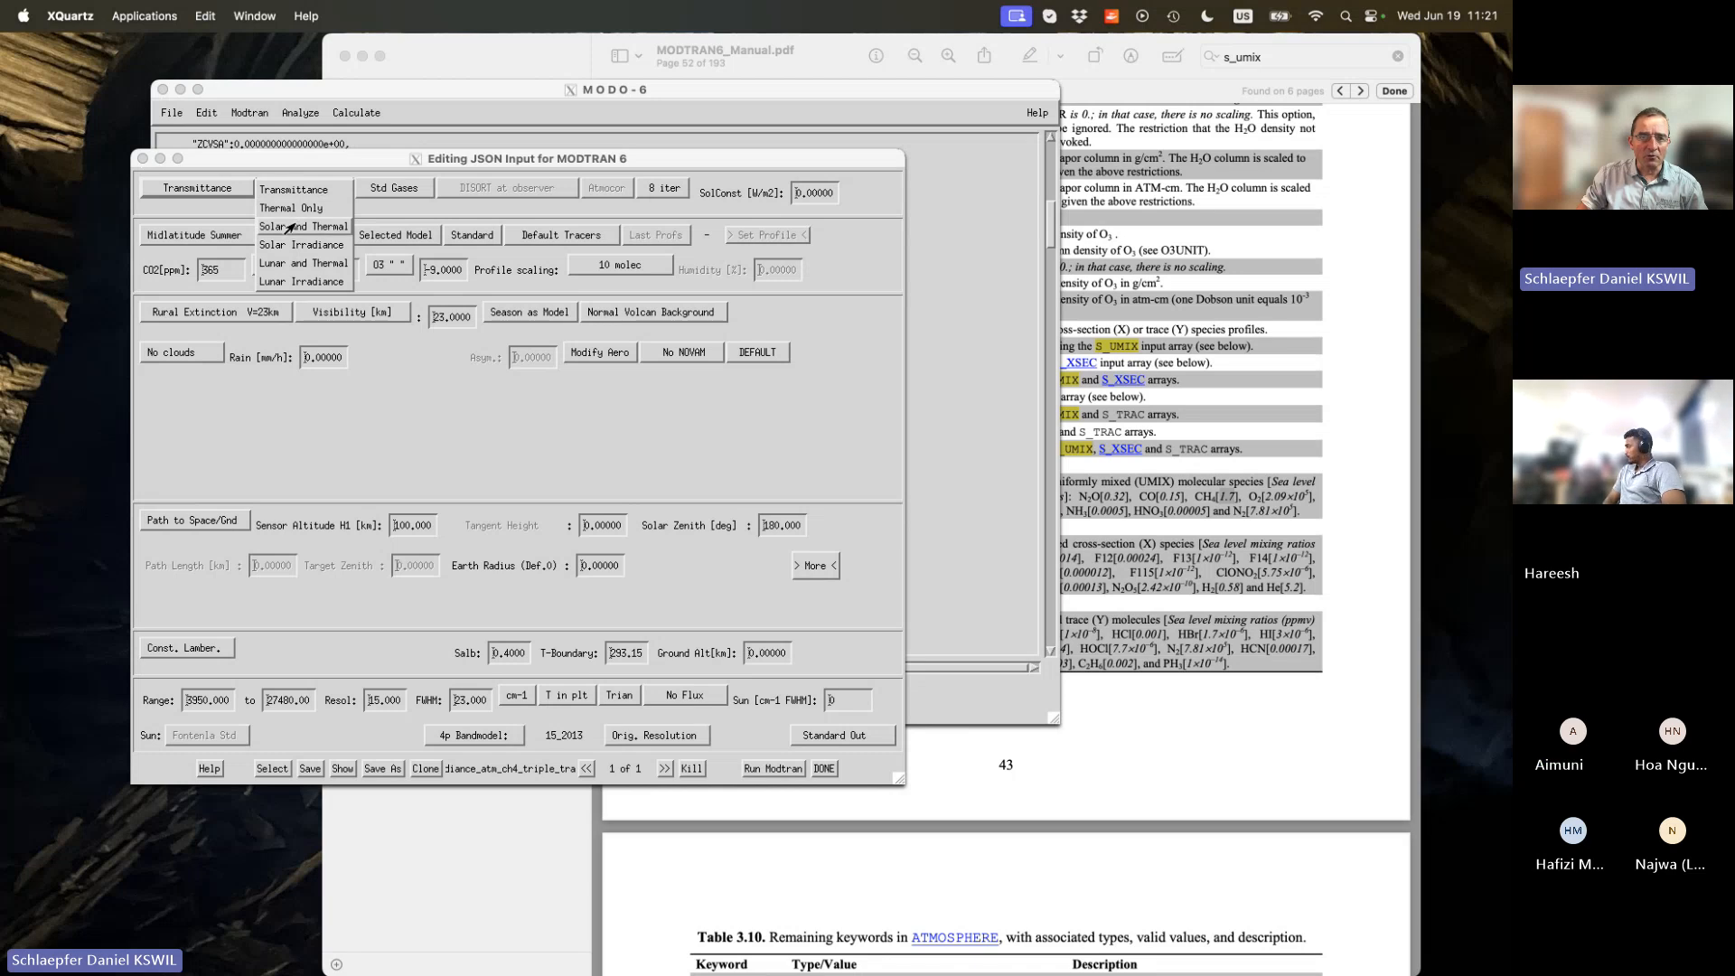
{"action": "left_click", "coordinate": [289, 226]}
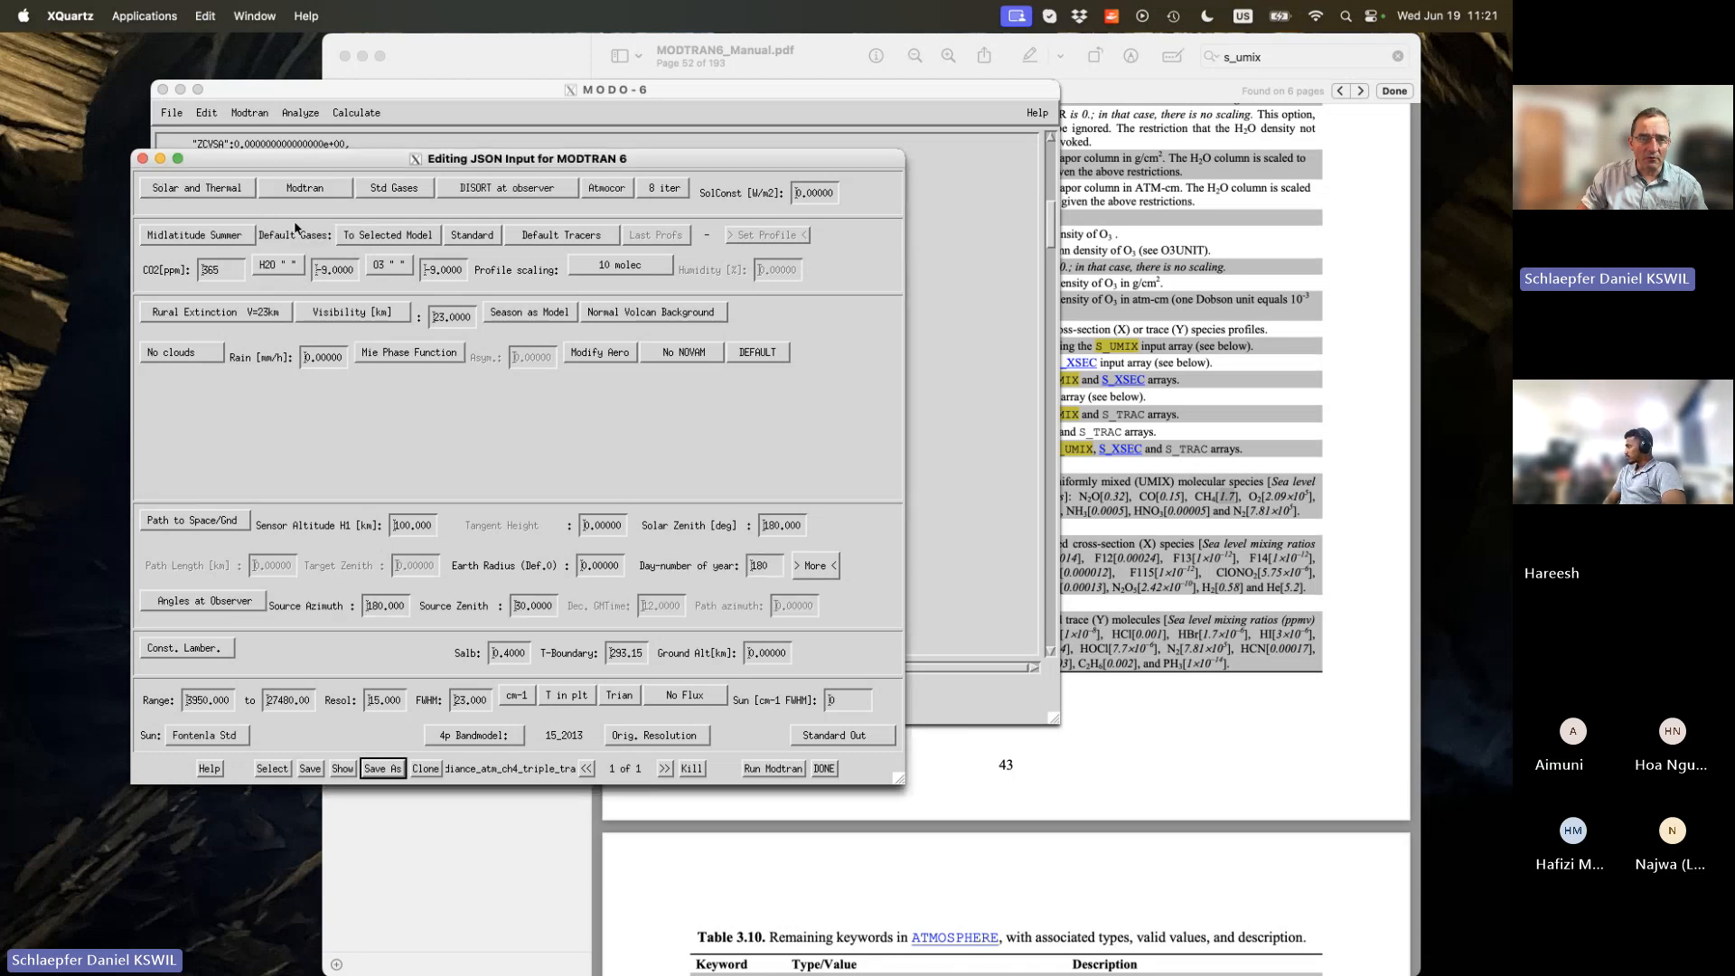
{"action": "left_click", "coordinate": [234, 192]}
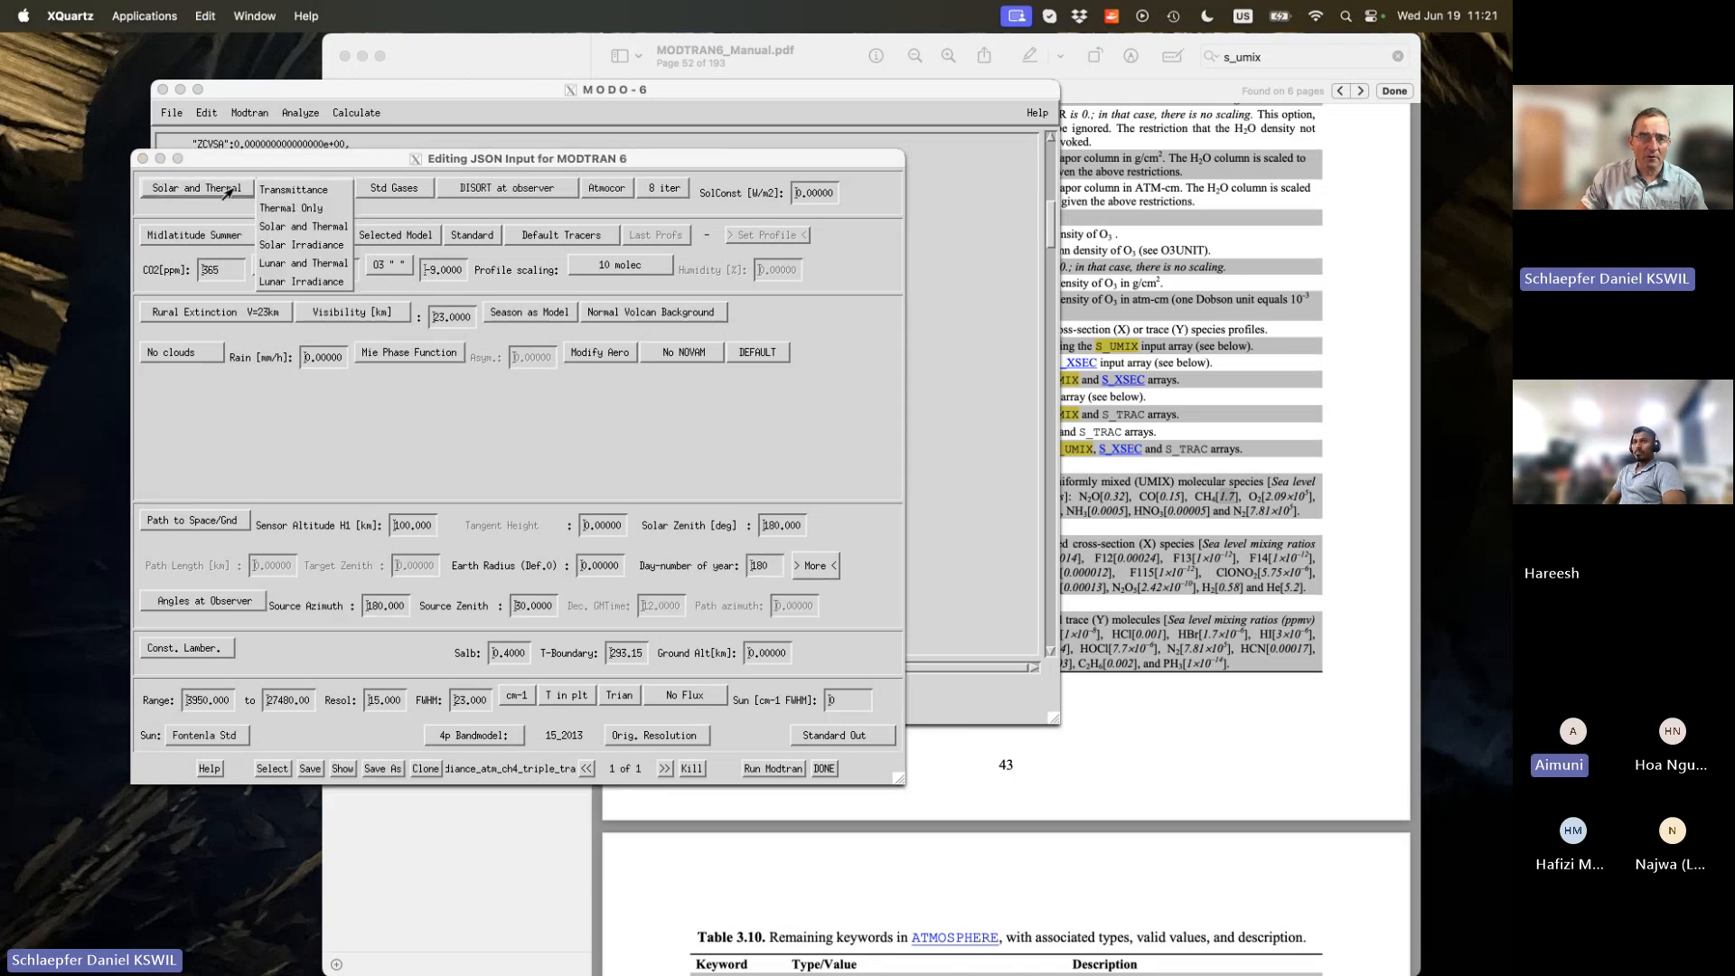
{"action": "left_click", "coordinate": [317, 192]}
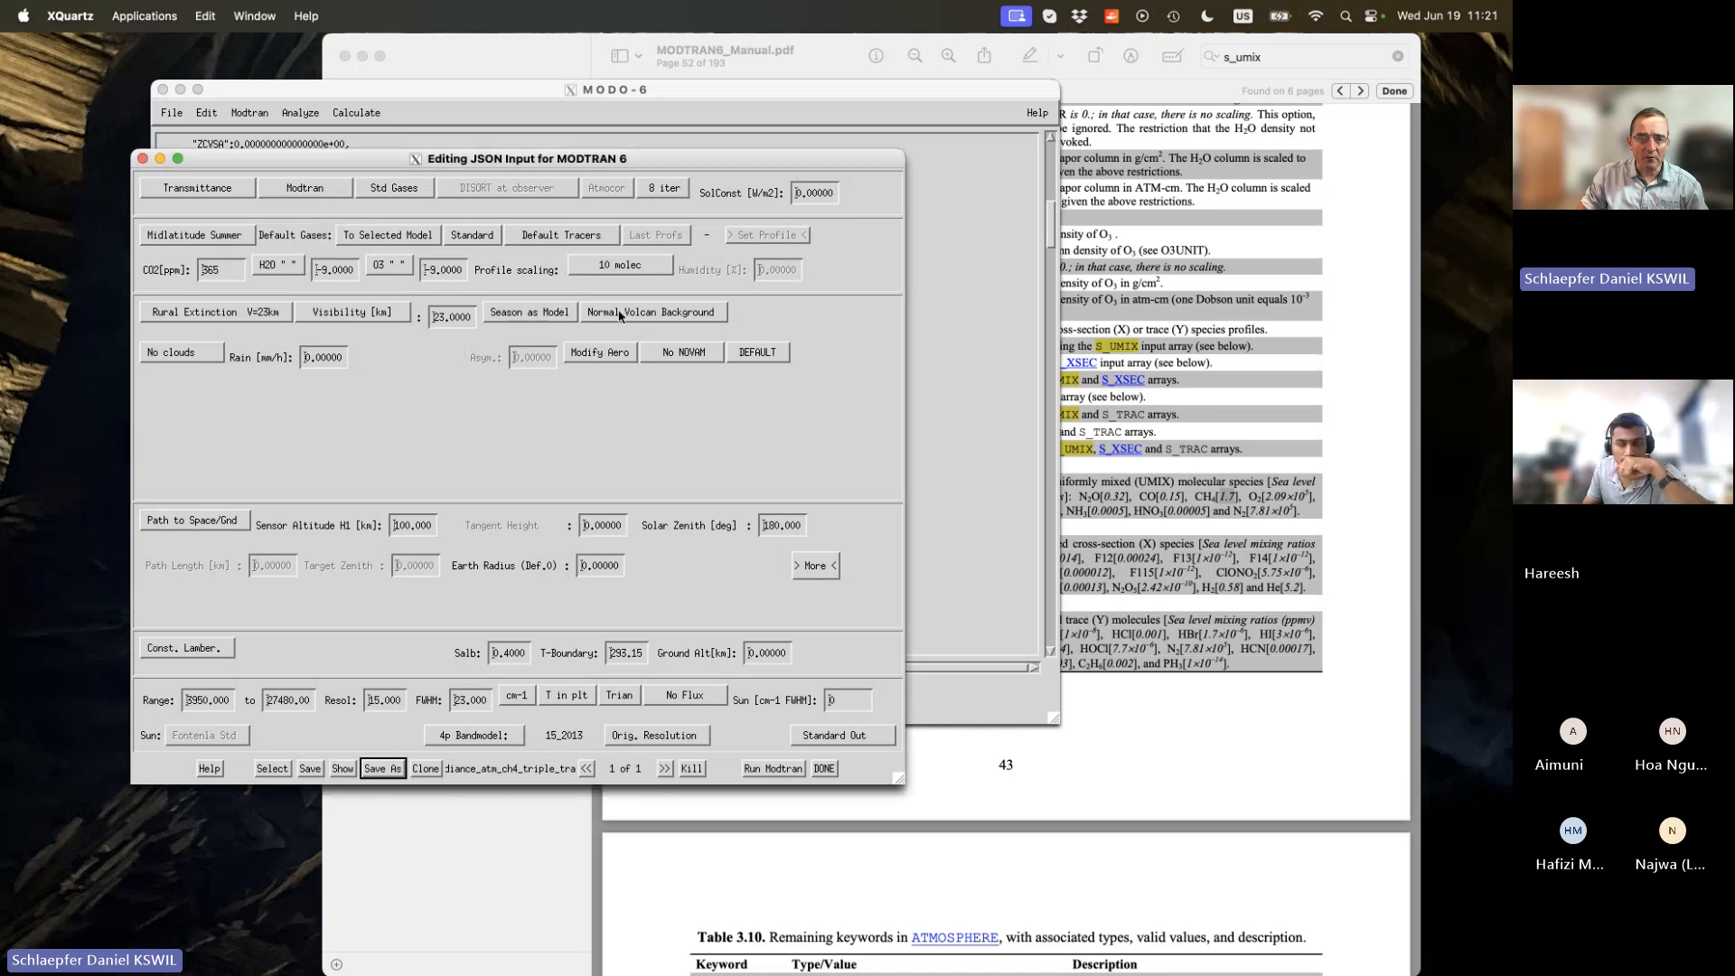
Show the available calculation modes, keep Transmittance selected, and move the JSON editor slightly aside.
{"action": "left_click", "coordinate": [208, 191]}
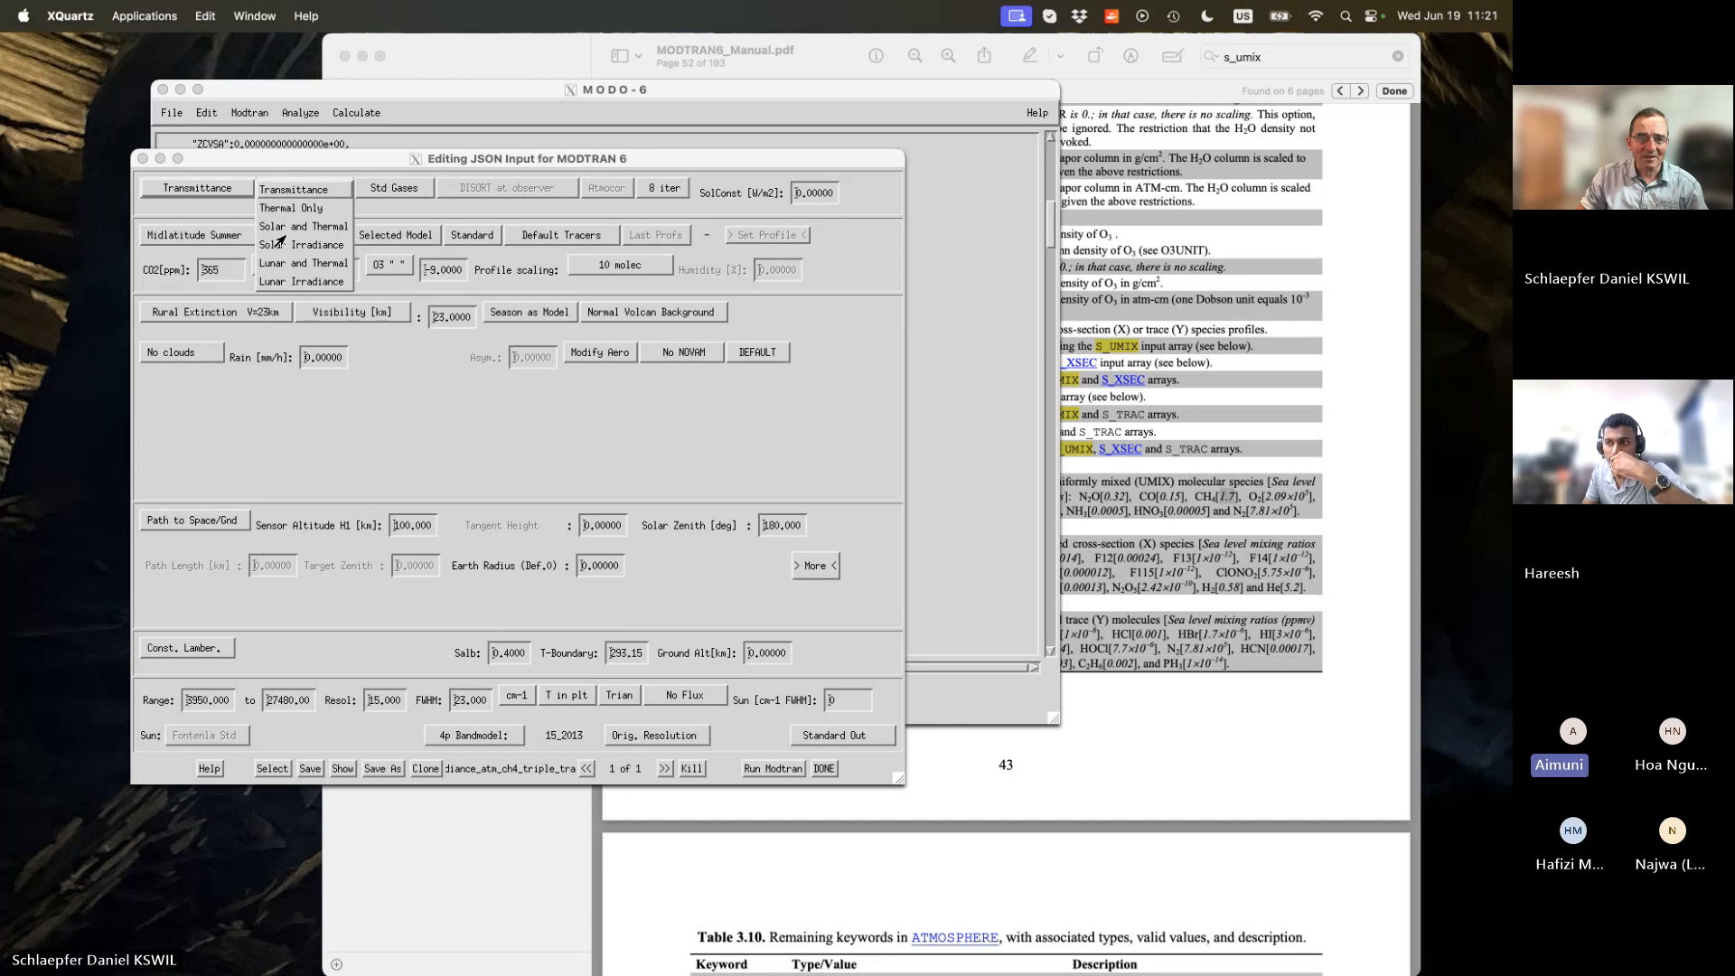
{"action": "left_click", "coordinate": [414, 425]}
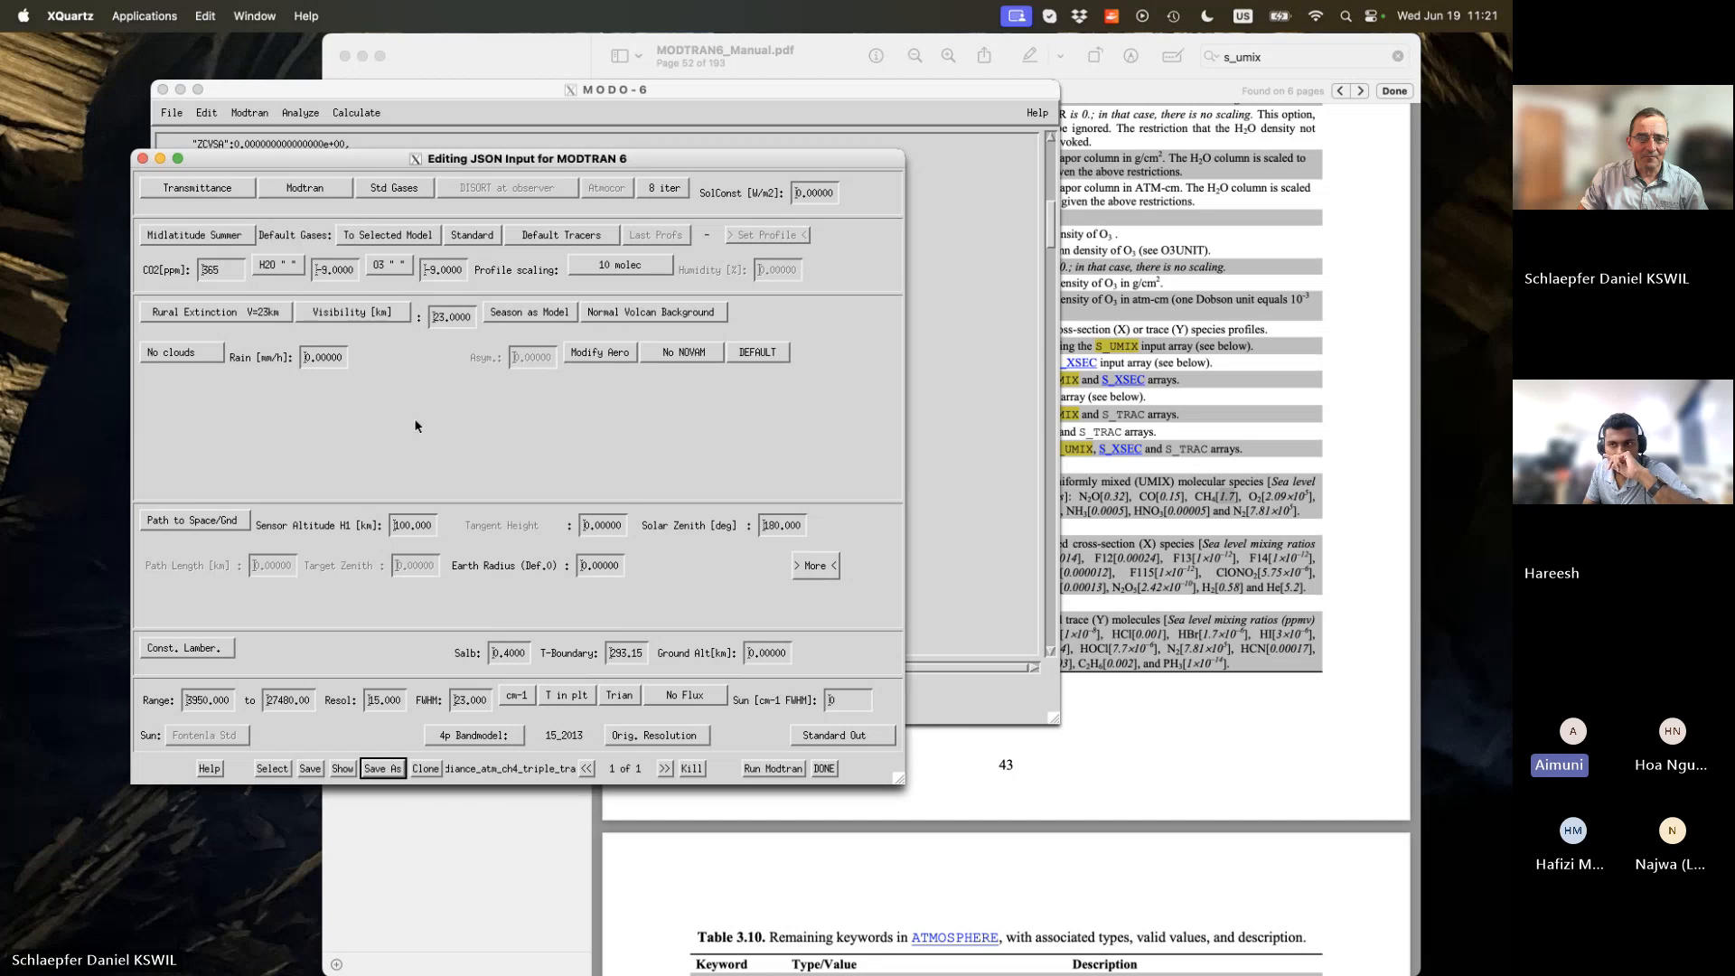
{"action": "left_click_drag", "start_coordinate": [265, 156], "coordinate": [350, 161]}
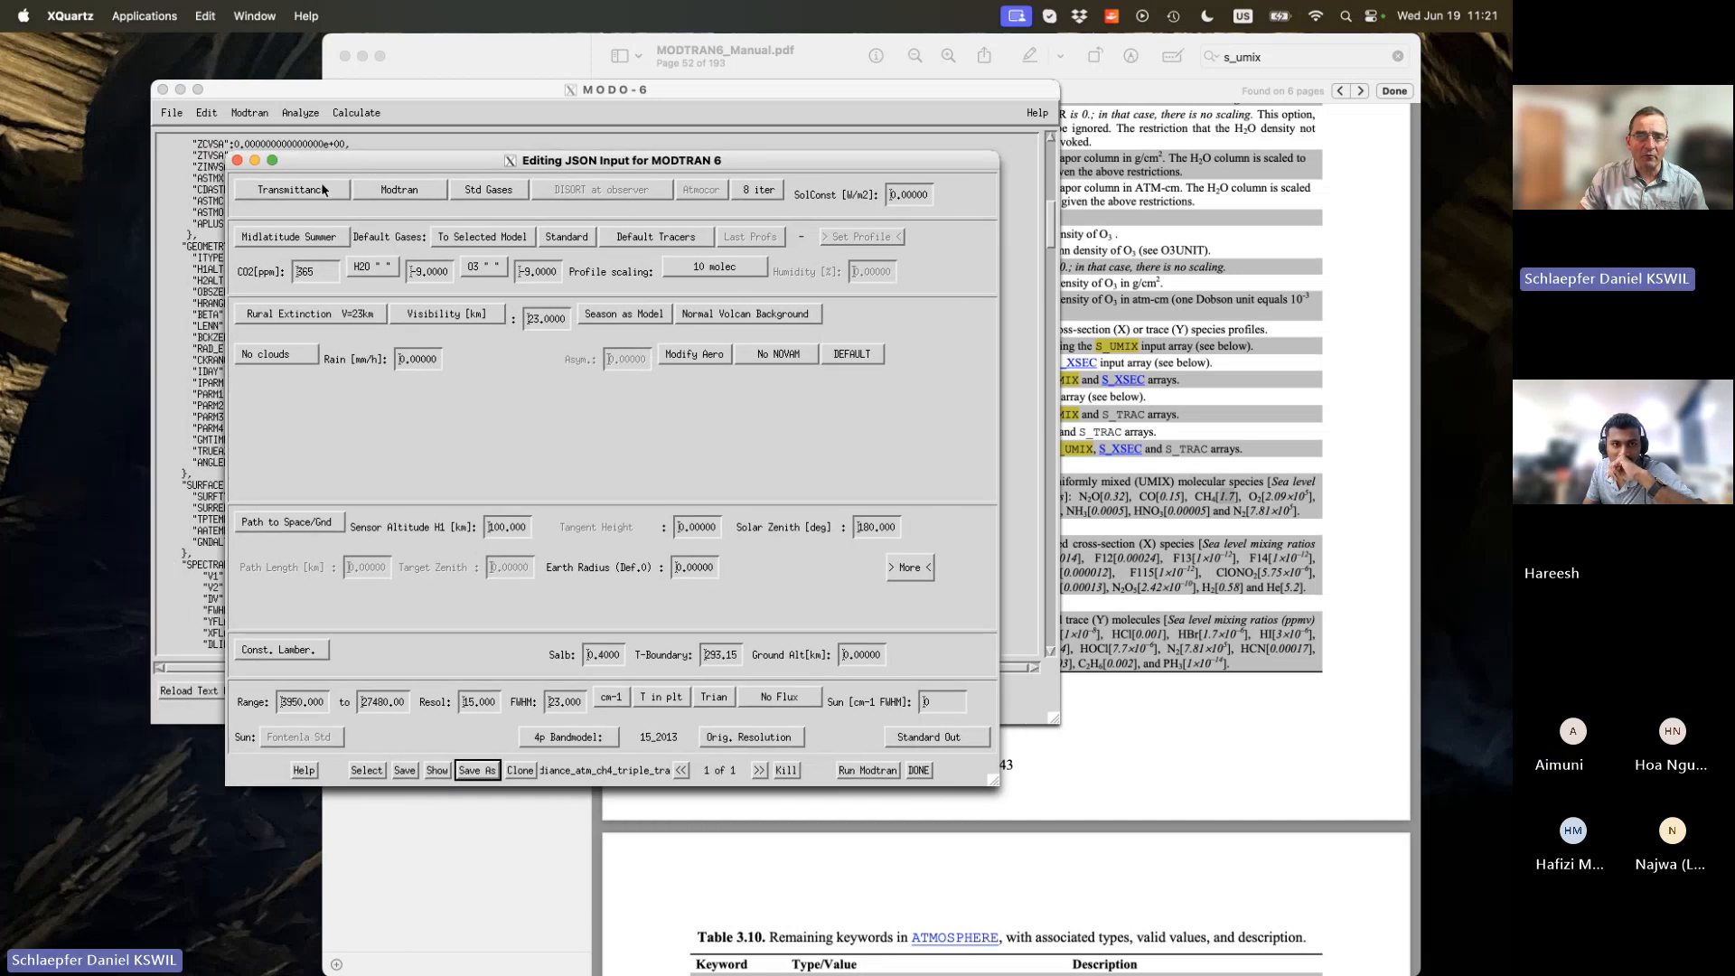
{"action": "left_click", "coordinate": [304, 191]}
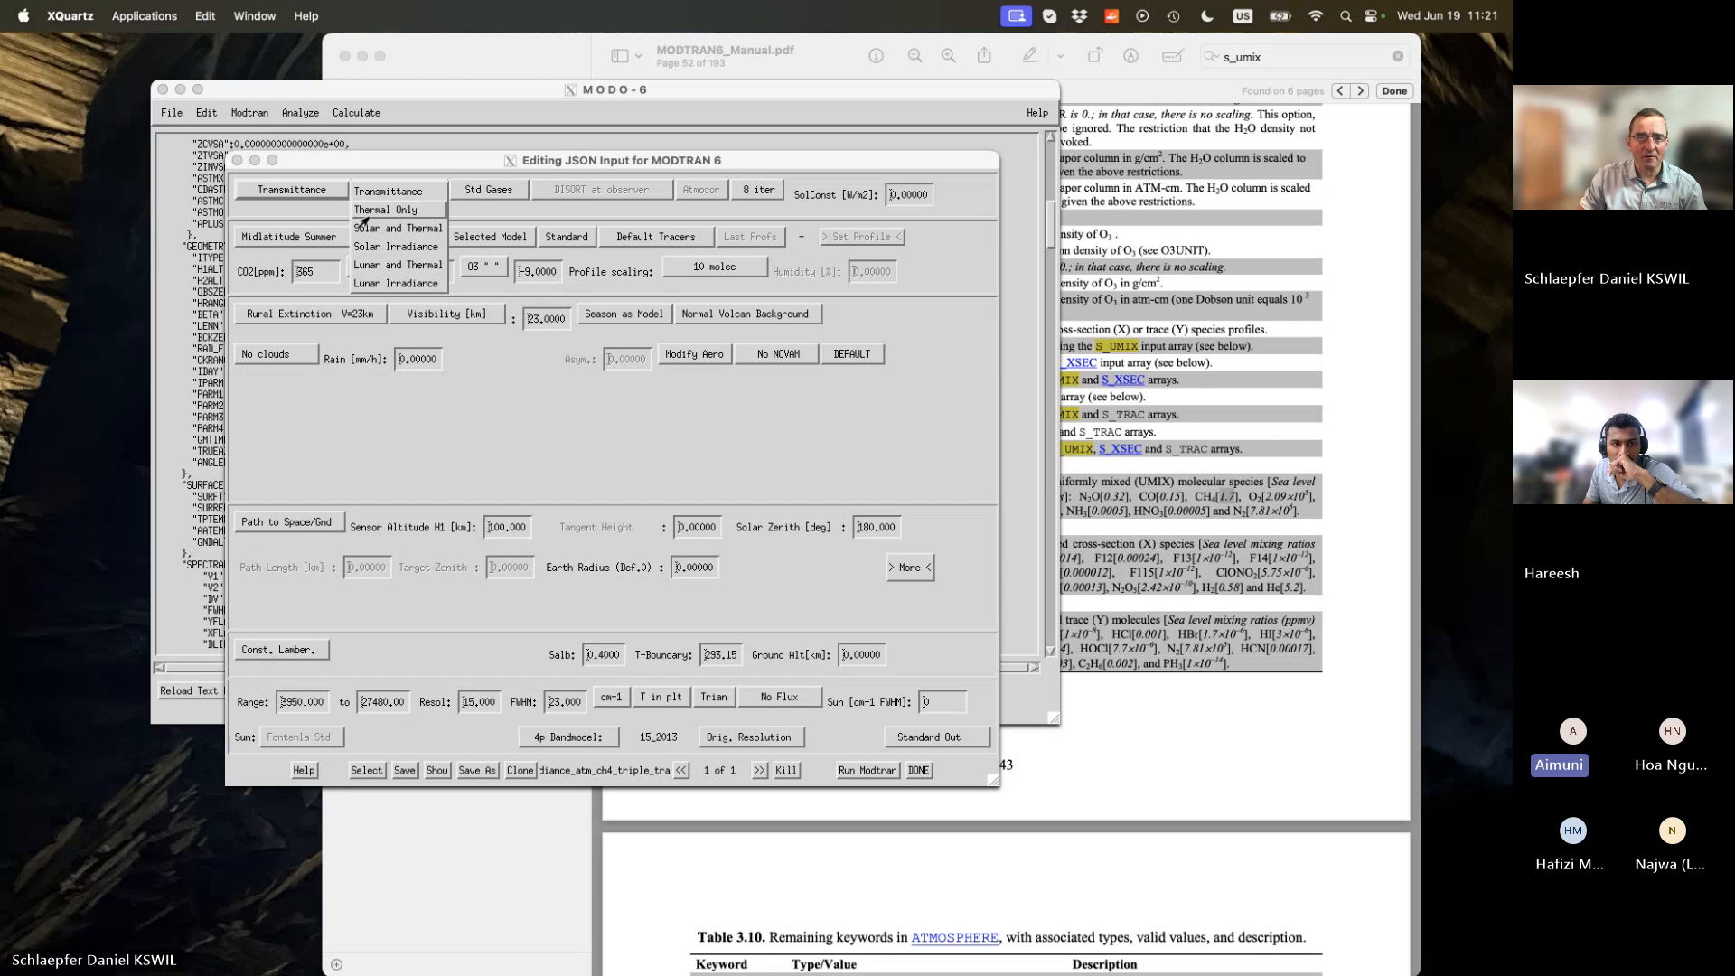
{"action": "left_click", "coordinate": [284, 165]}
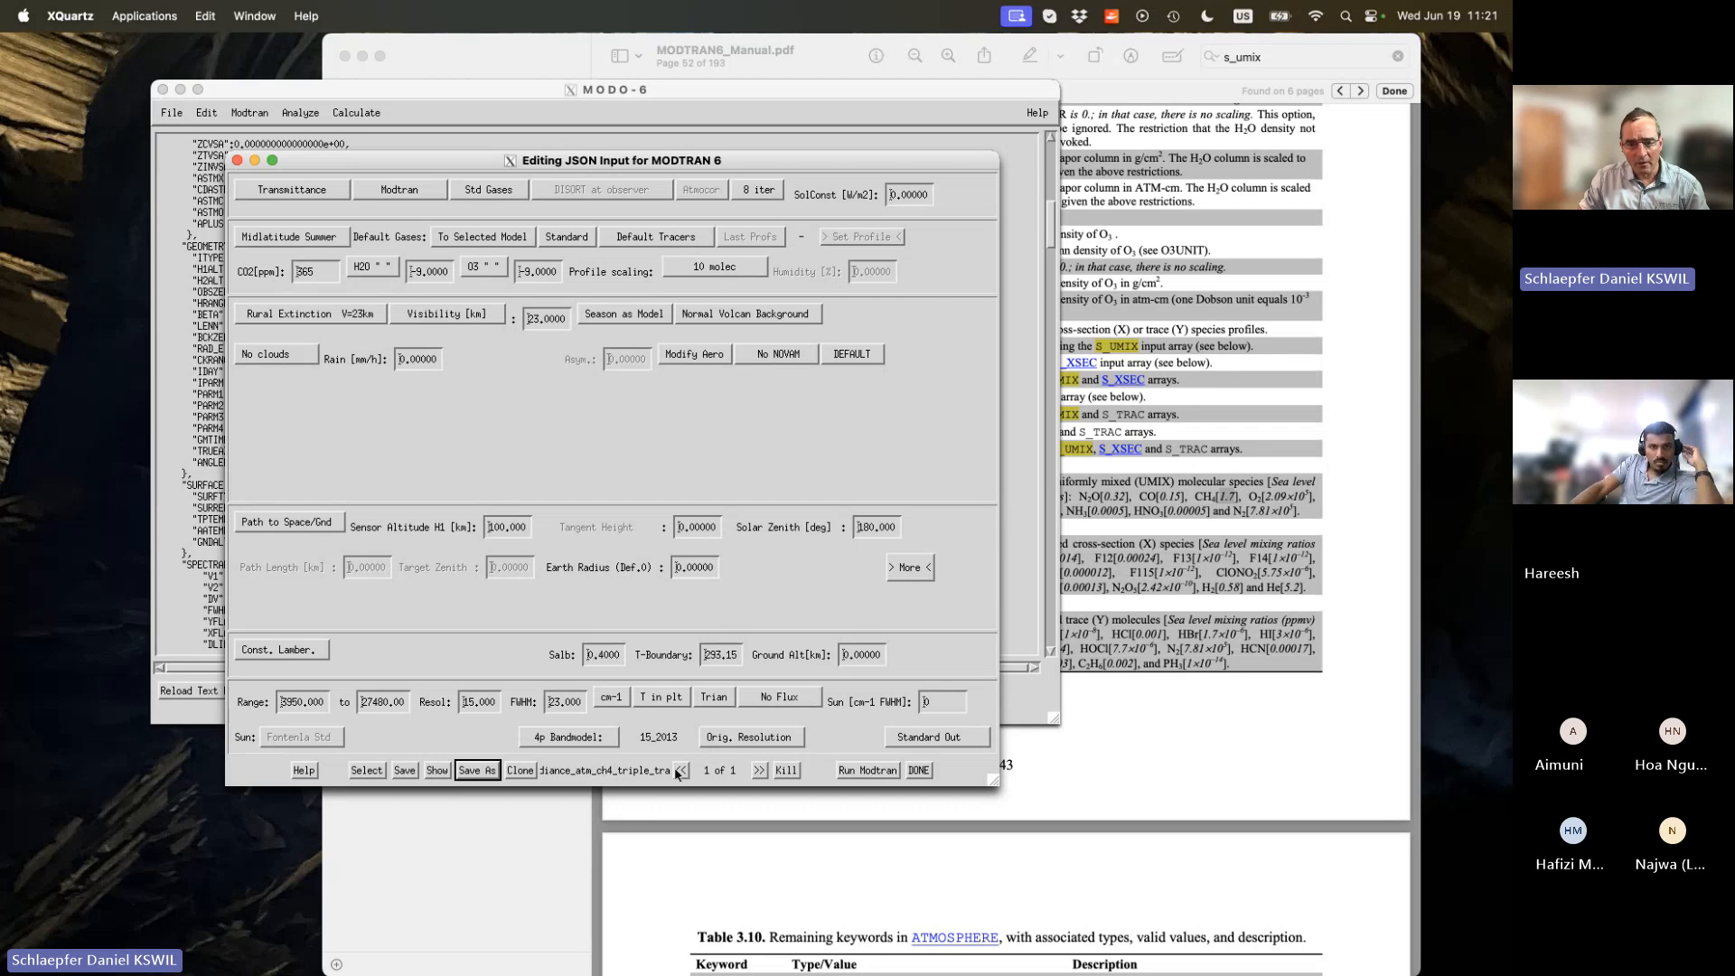
Save the changes in run 1 and append runs 2 and 3 to radiance_atm_ch4_triple_trans.json.
{"action": "left_click", "coordinate": [766, 774]}
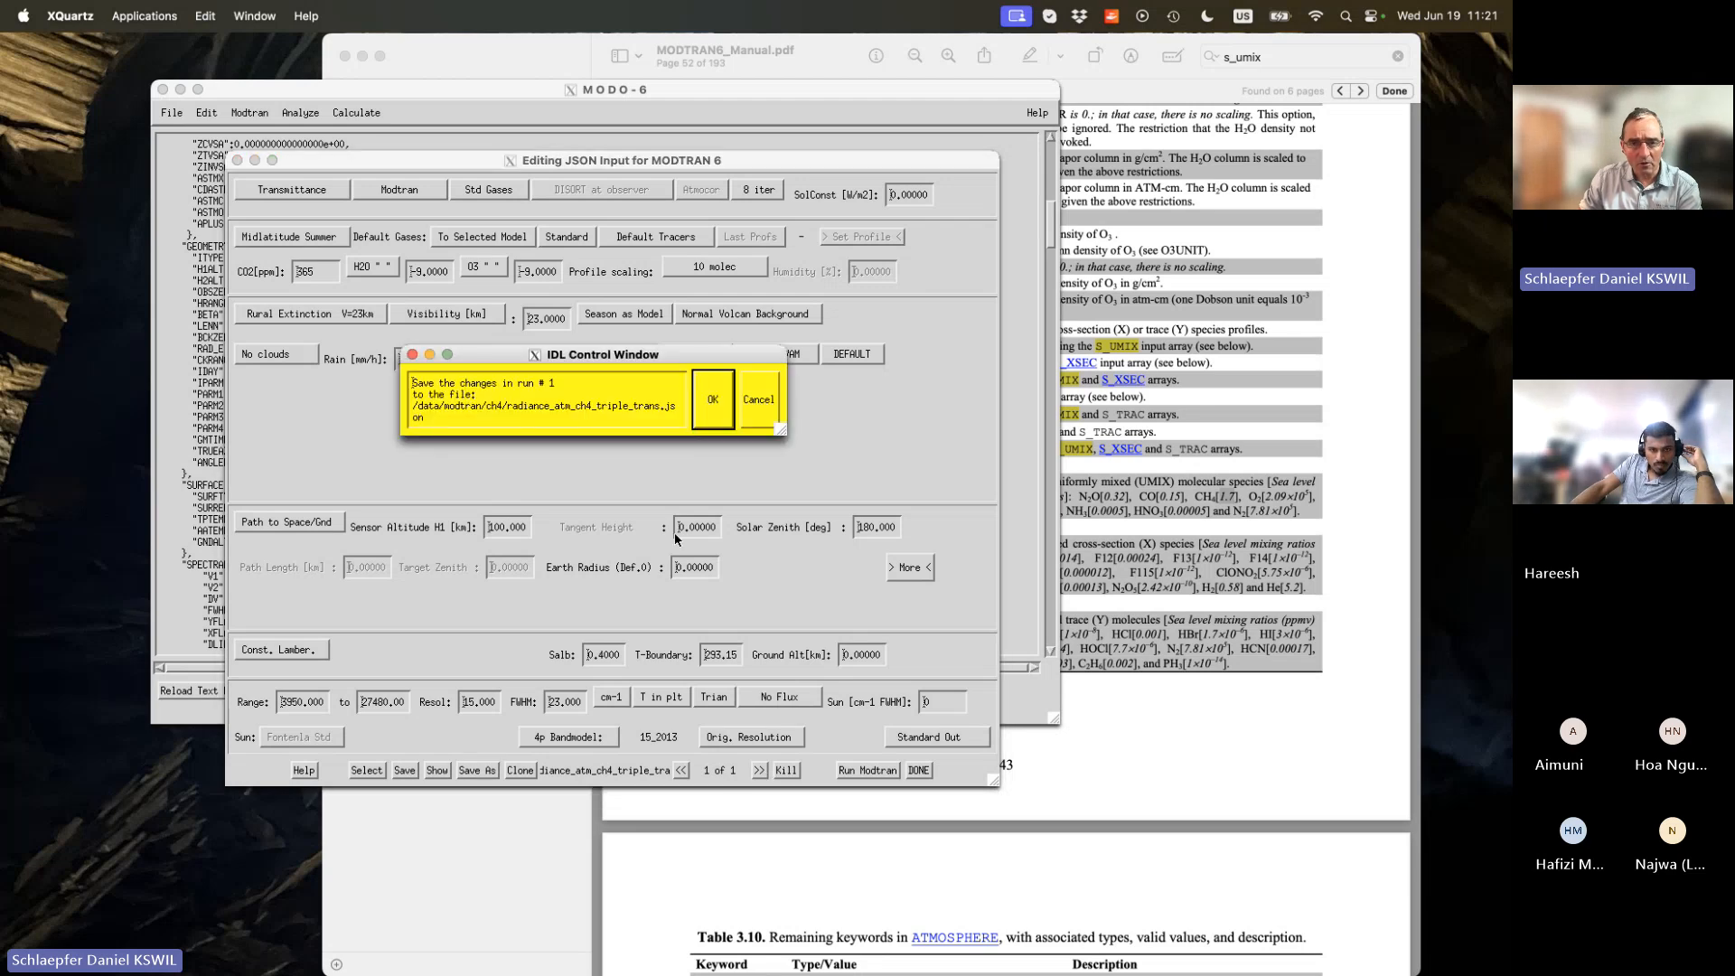
{"action": "left_click", "coordinate": [725, 410]}
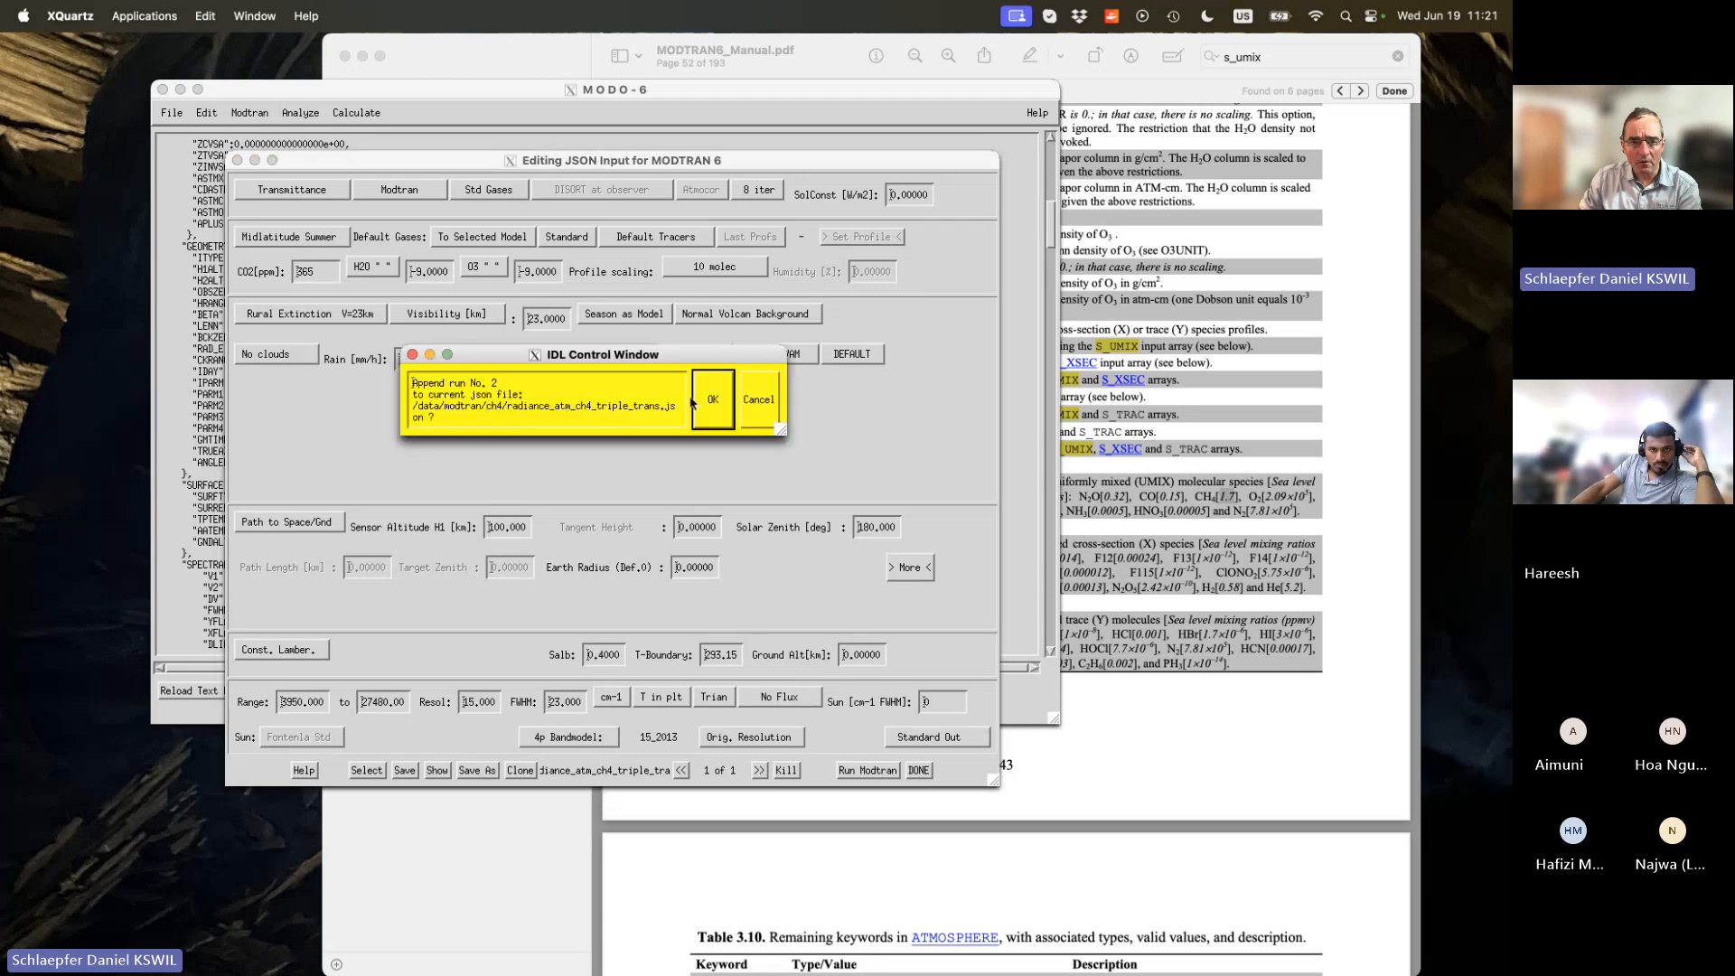
{"action": "left_click", "coordinate": [716, 405]}
{"action": "left_click", "coordinate": [763, 774]}
{"action": "left_click", "coordinate": [714, 387]}
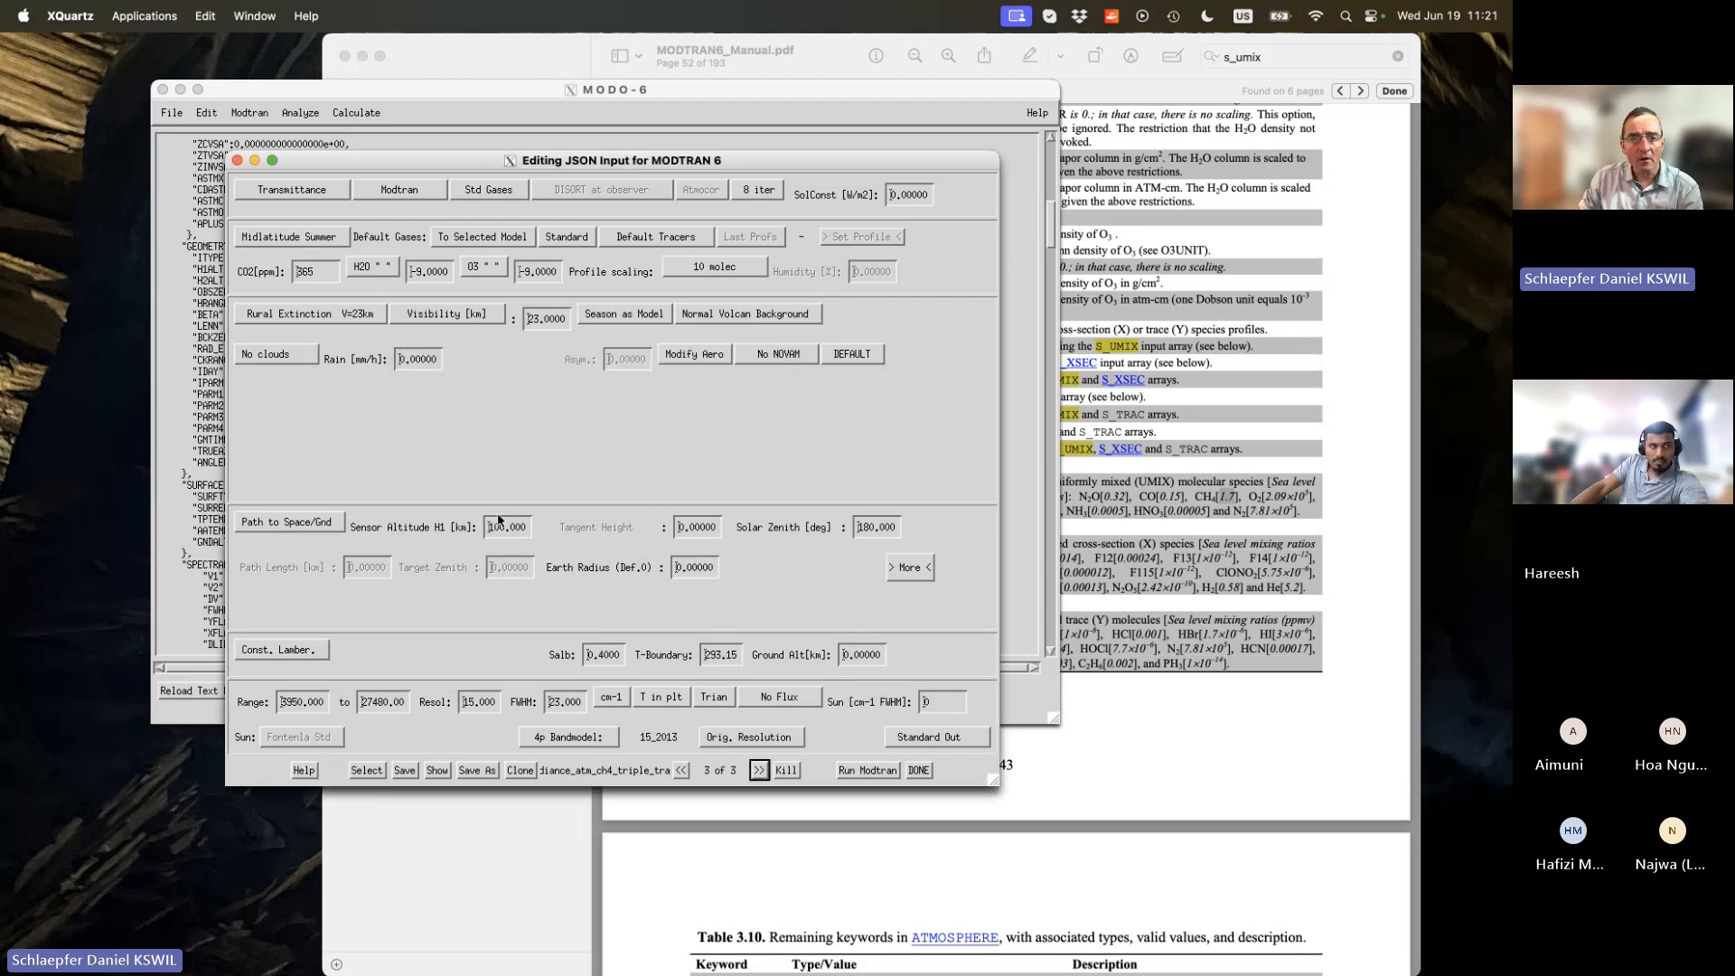
Show radiance_atm_ch4_triple_trans.json as text in the main window and examine the S_UMIX values of its cases.
{"action": "left_click", "coordinate": [358, 152]}
{"action": "left_click", "coordinate": [171, 112]}
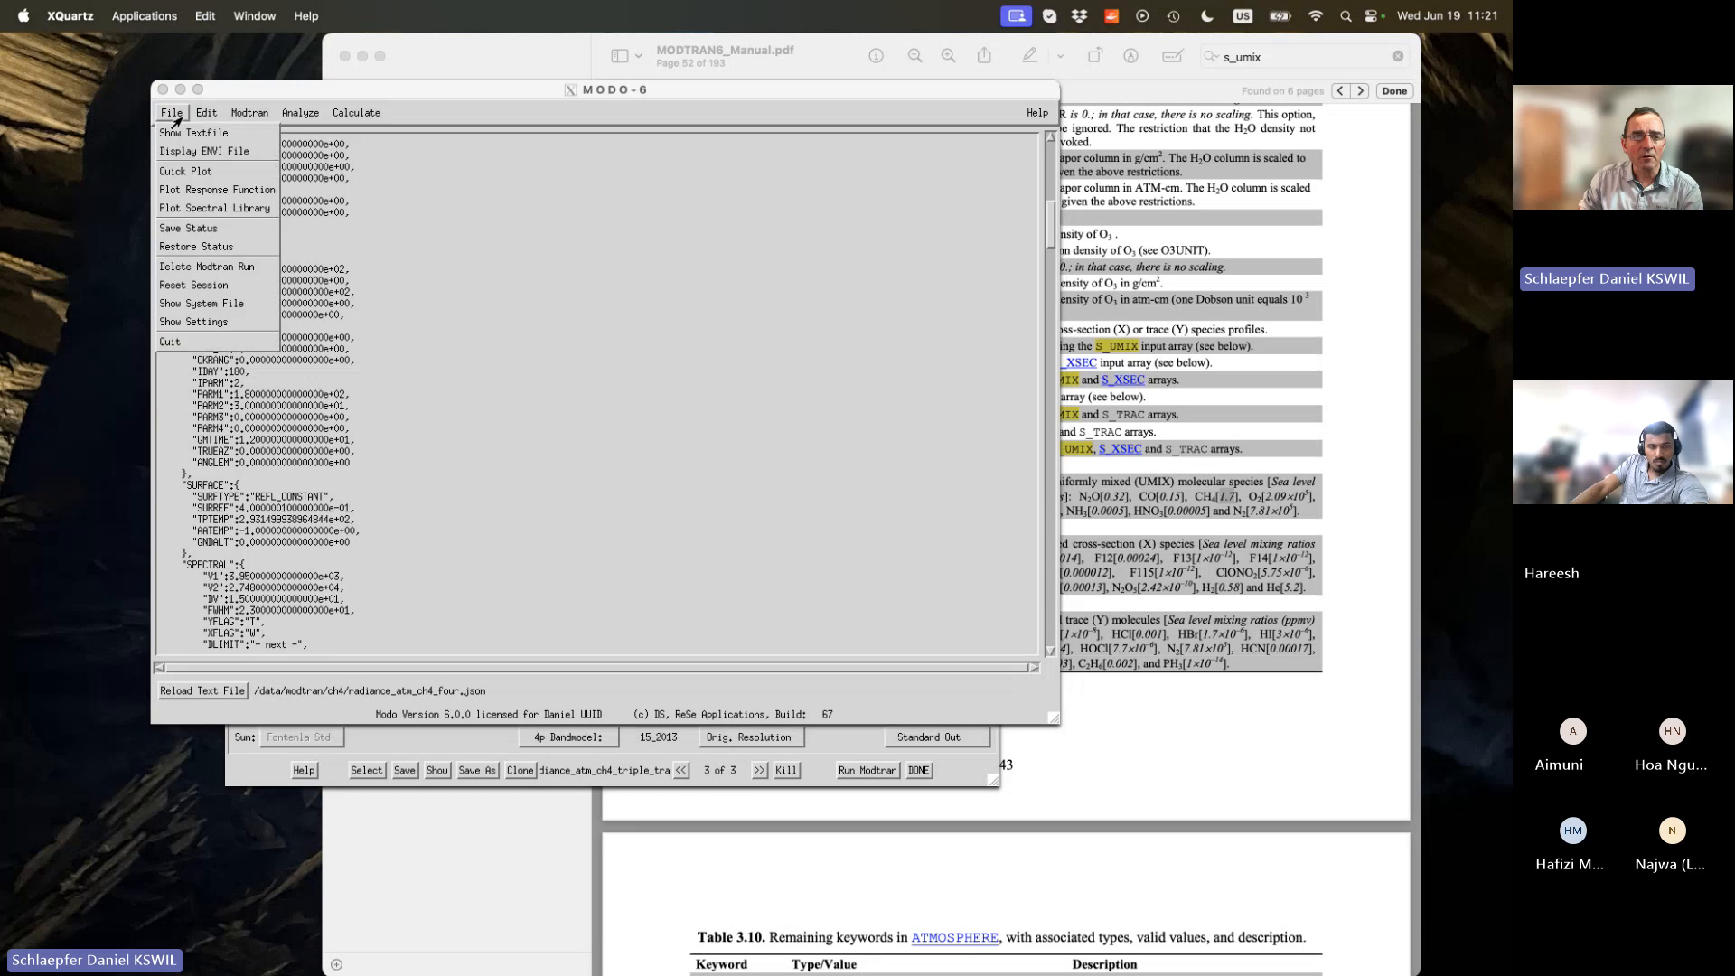
{"action": "left_click", "coordinate": [194, 140]}
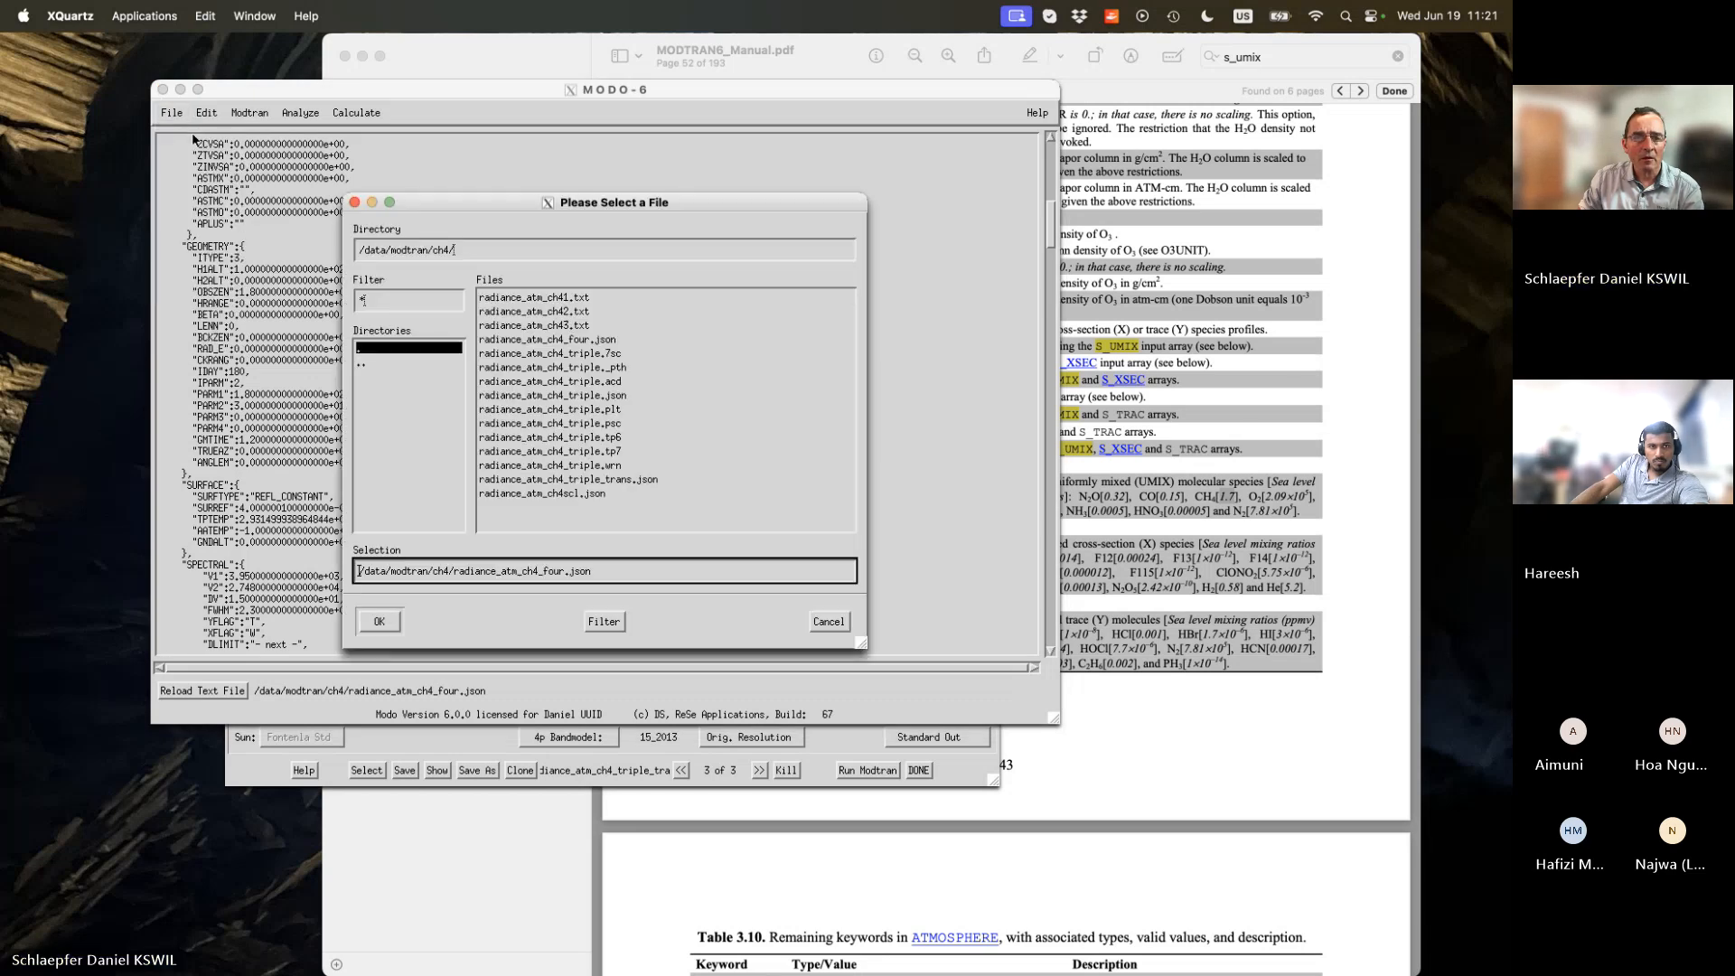
{"action": "double_click", "coordinate": [641, 480]}
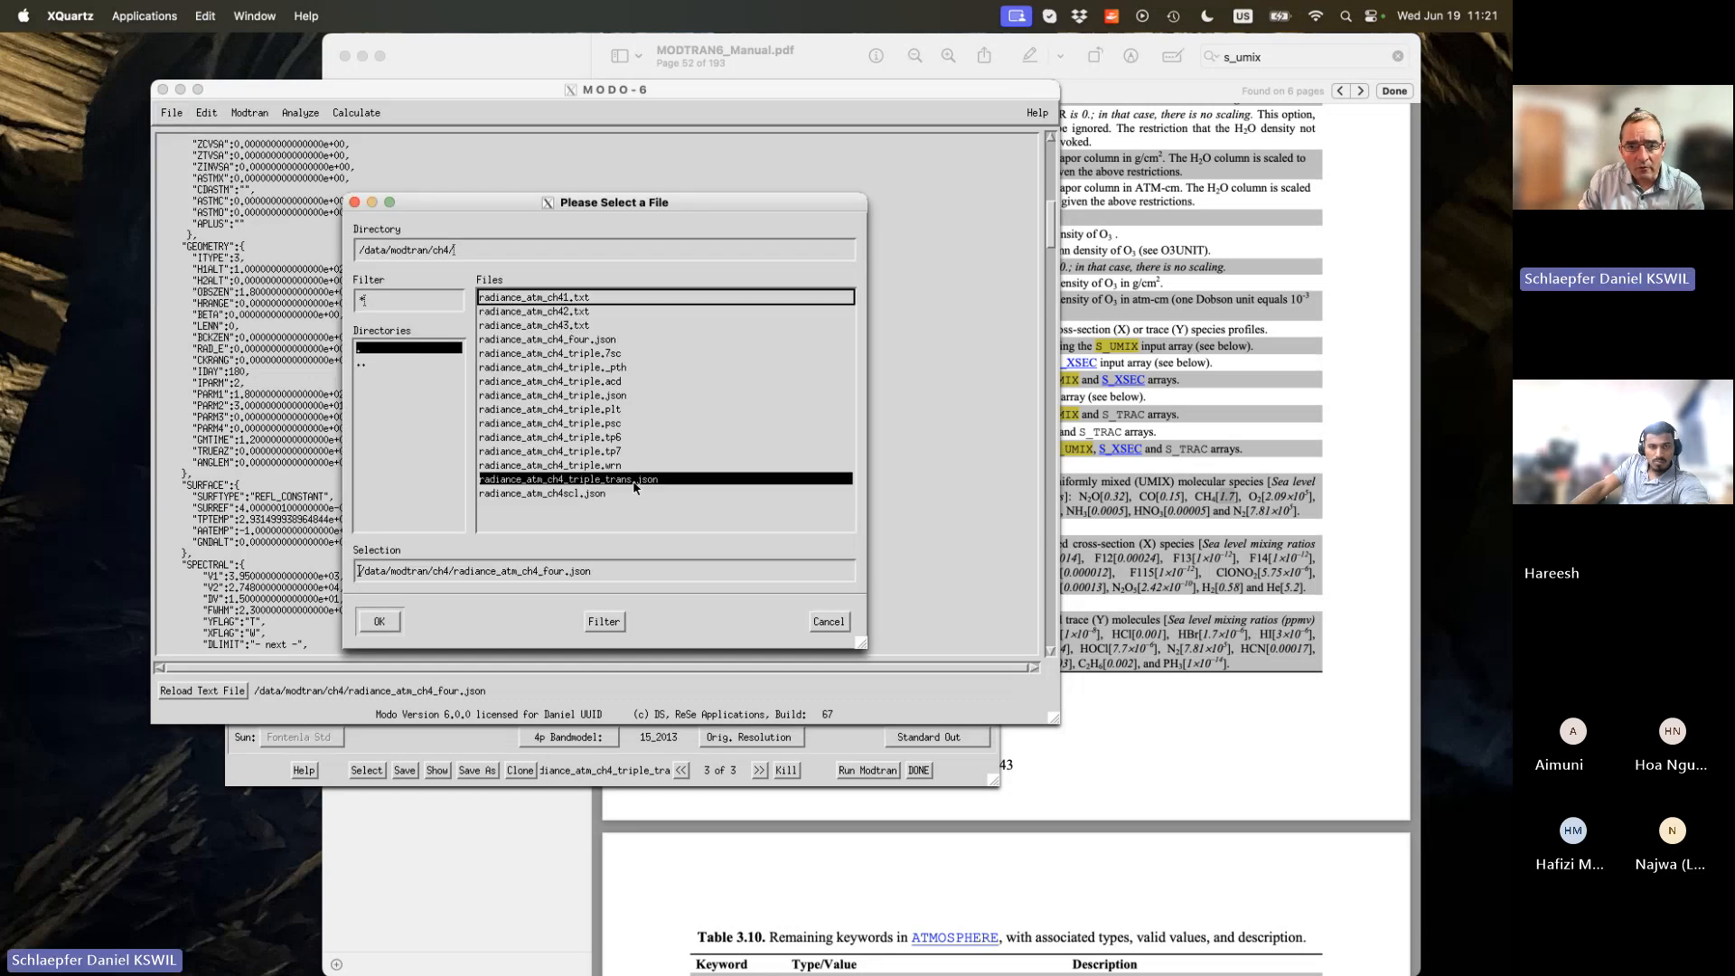
{"action": "scroll", "coordinate": [530, 491], "scroll_direction": "down", "scroll_amount": 15}
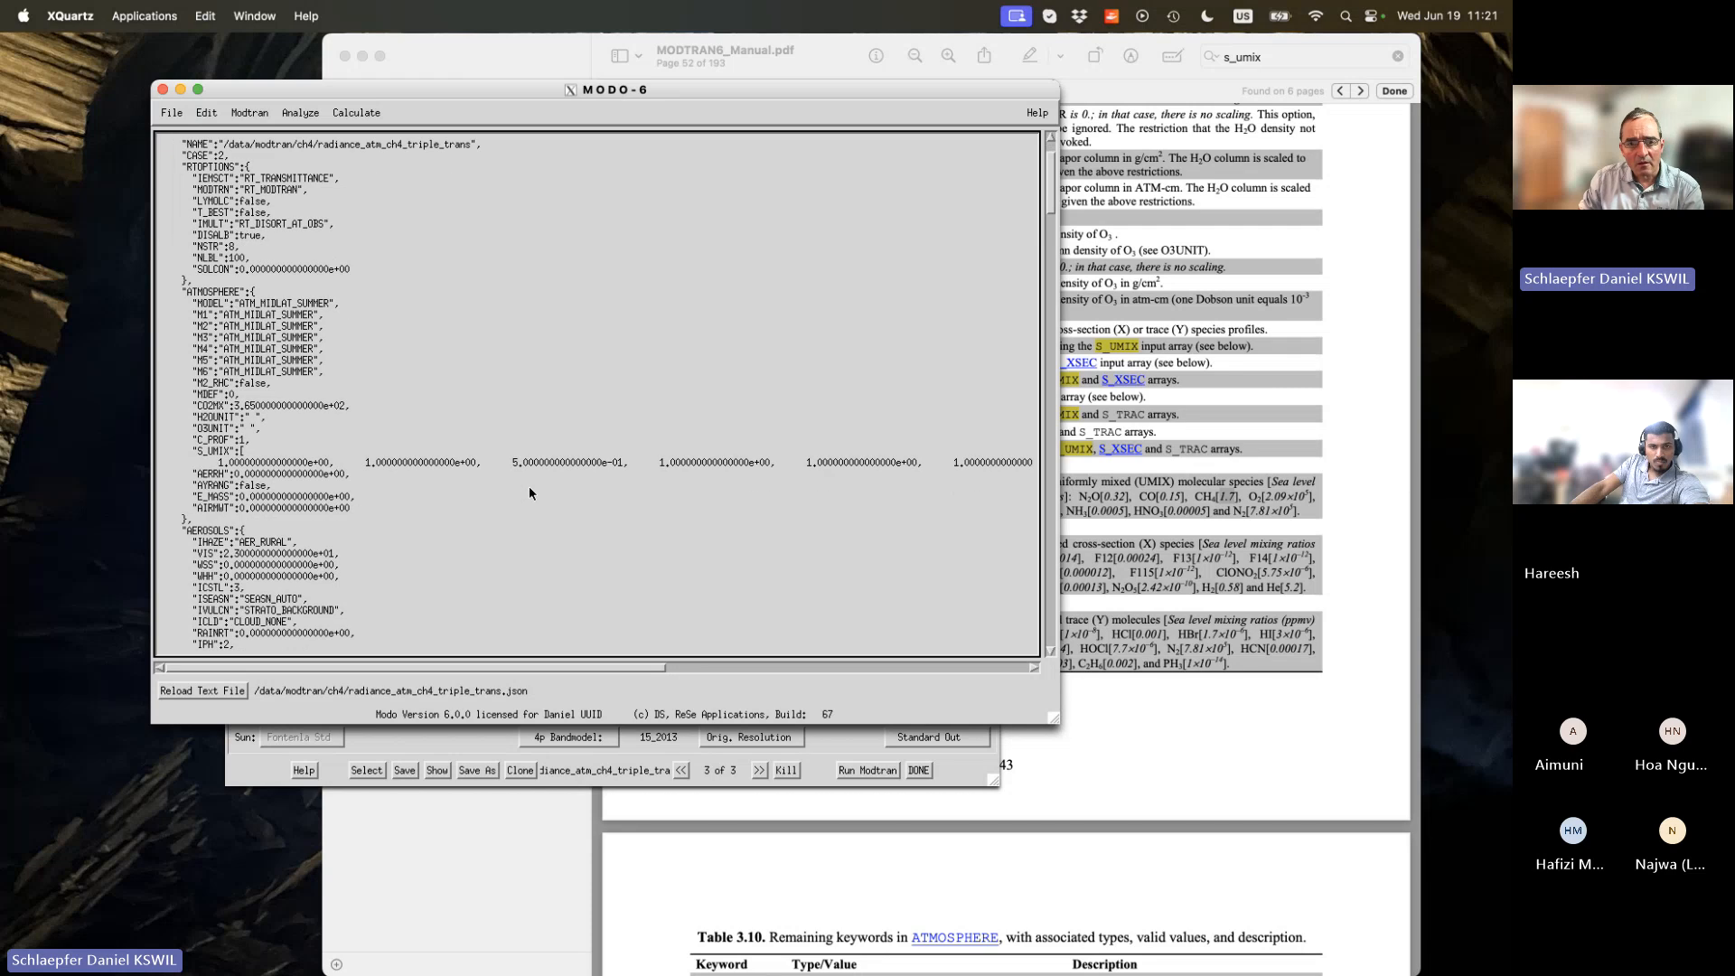
{"action": "scroll", "coordinate": [529, 491], "scroll_direction": "down", "scroll_amount": 15}
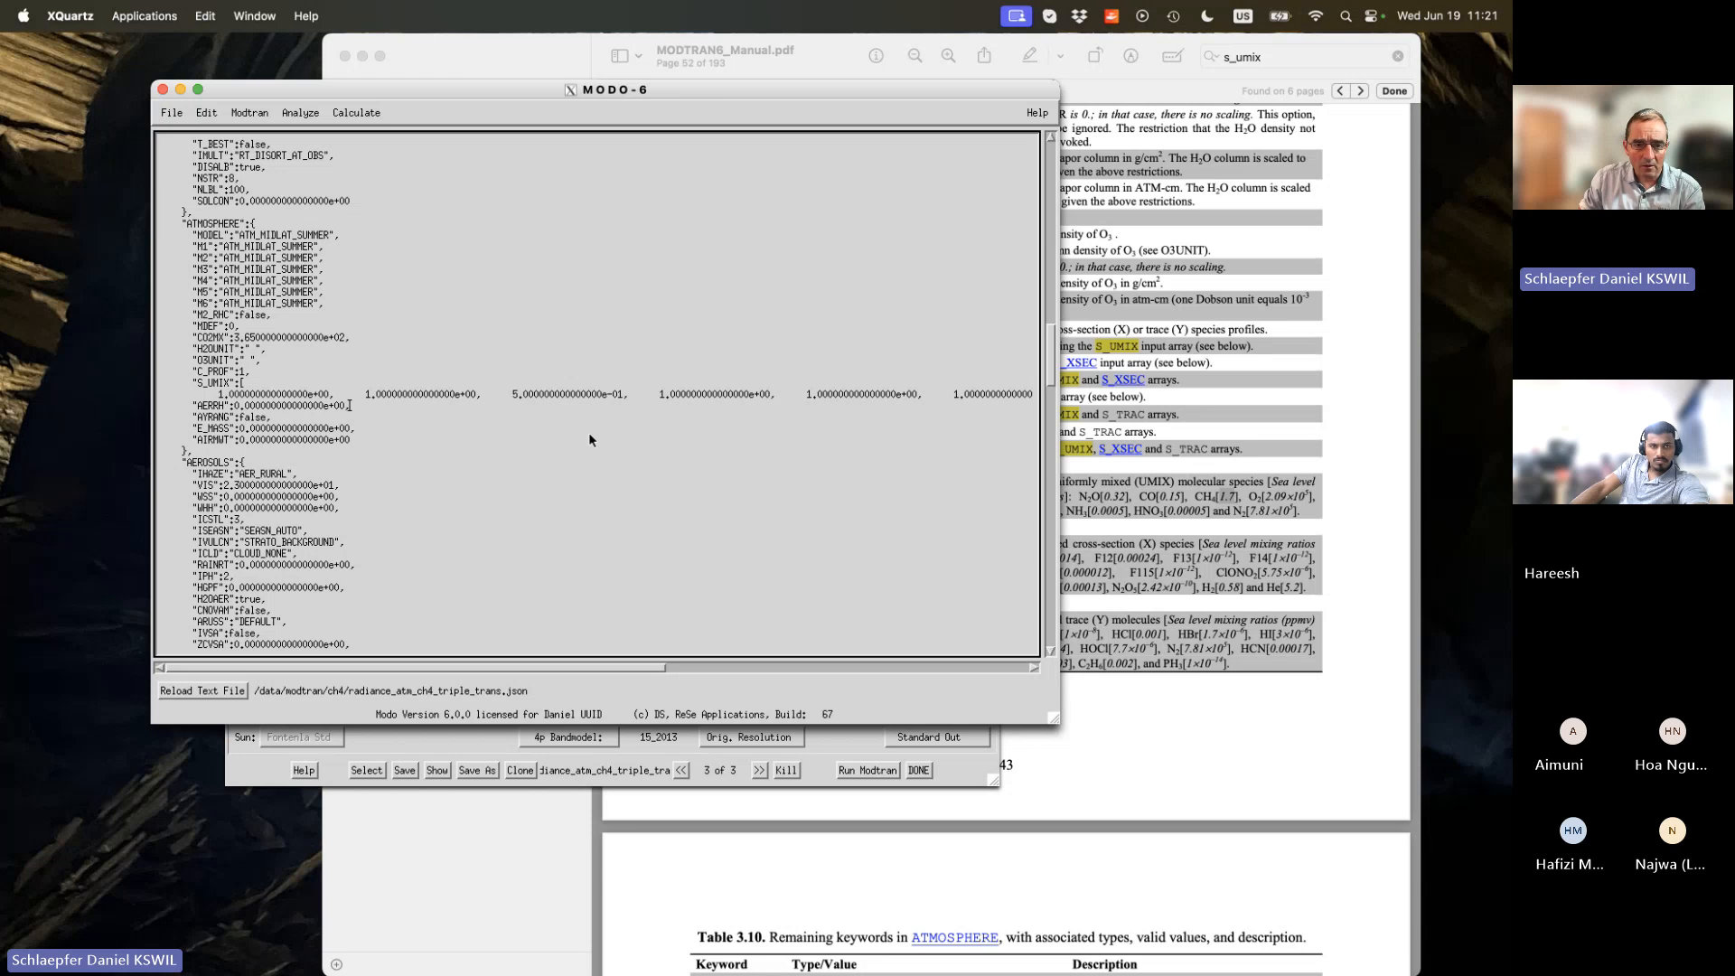
Open radiance_atm_ch4_triple_trans.json in the text file editor.
{"action": "left_click", "coordinate": [170, 113]}
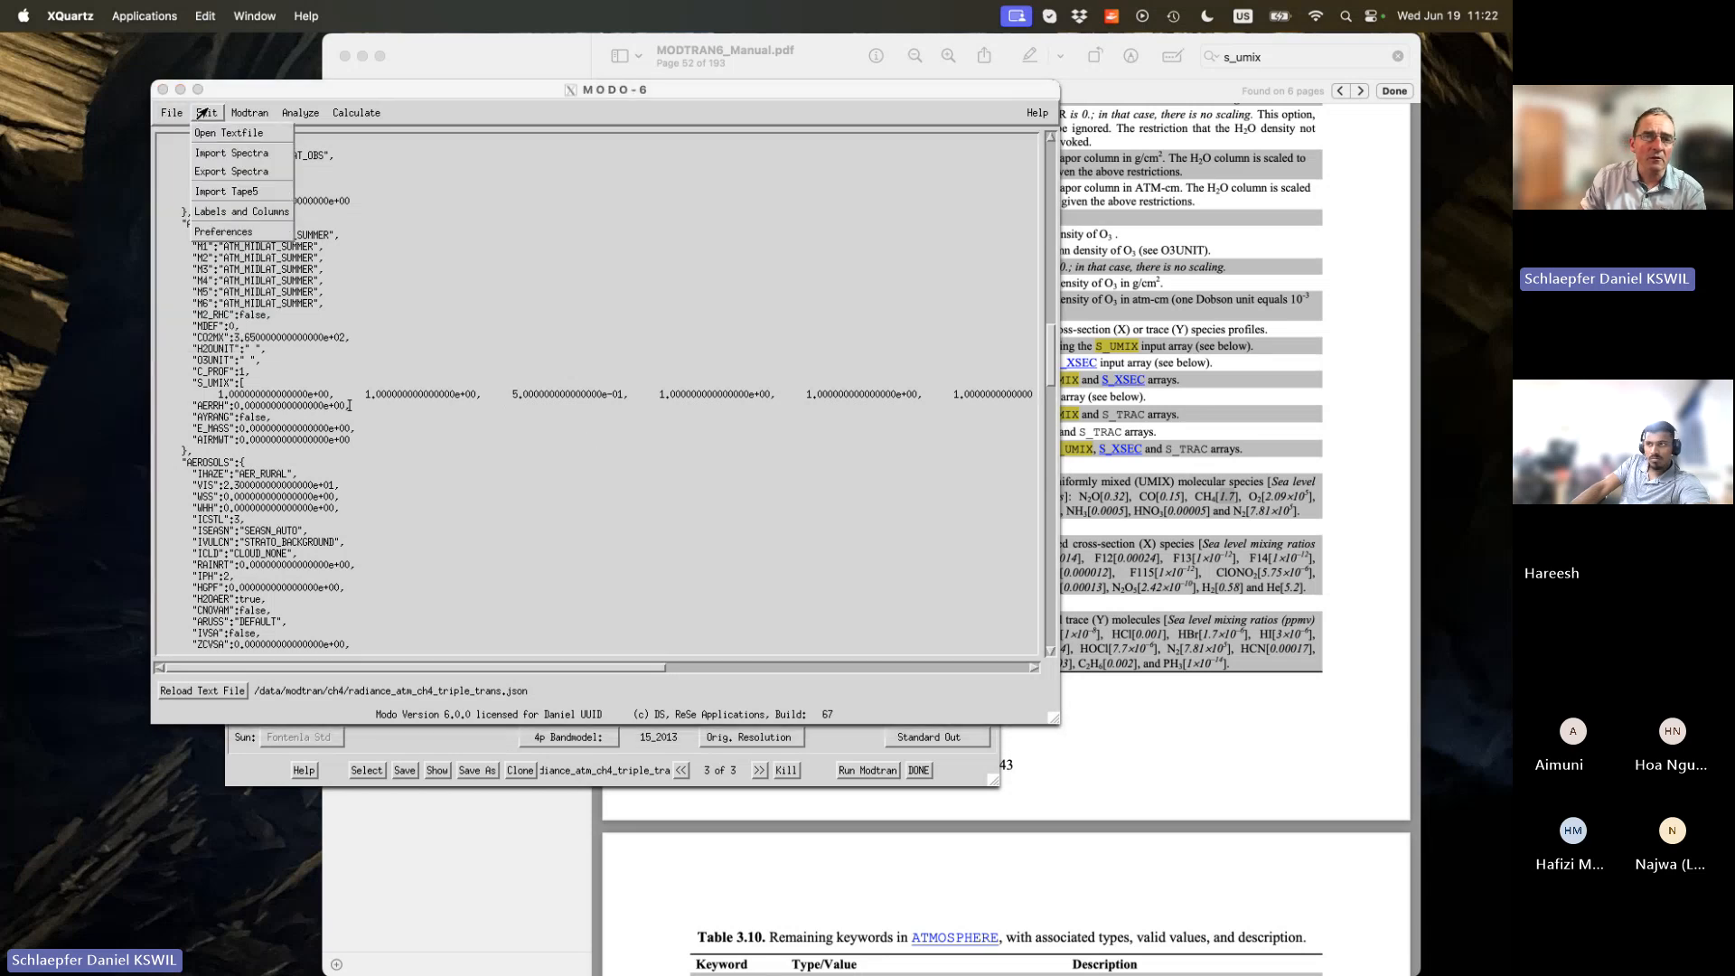
{"action": "left_click", "coordinate": [227, 133]}
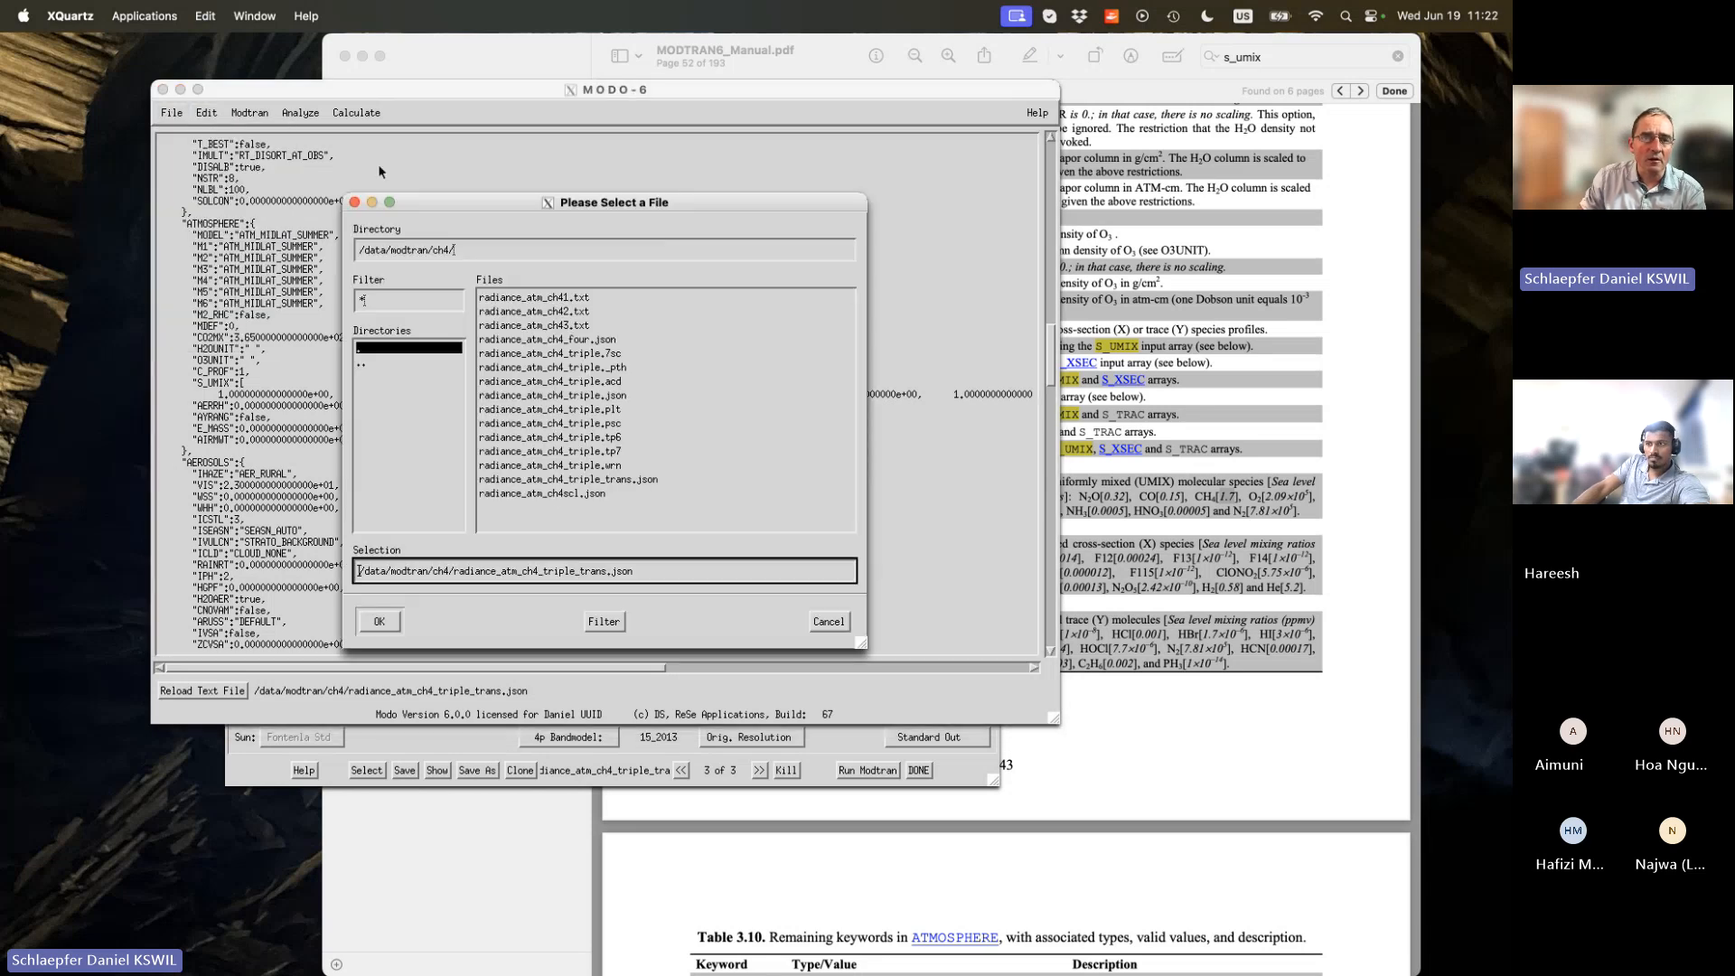
{"action": "left_click", "coordinate": [625, 495]}
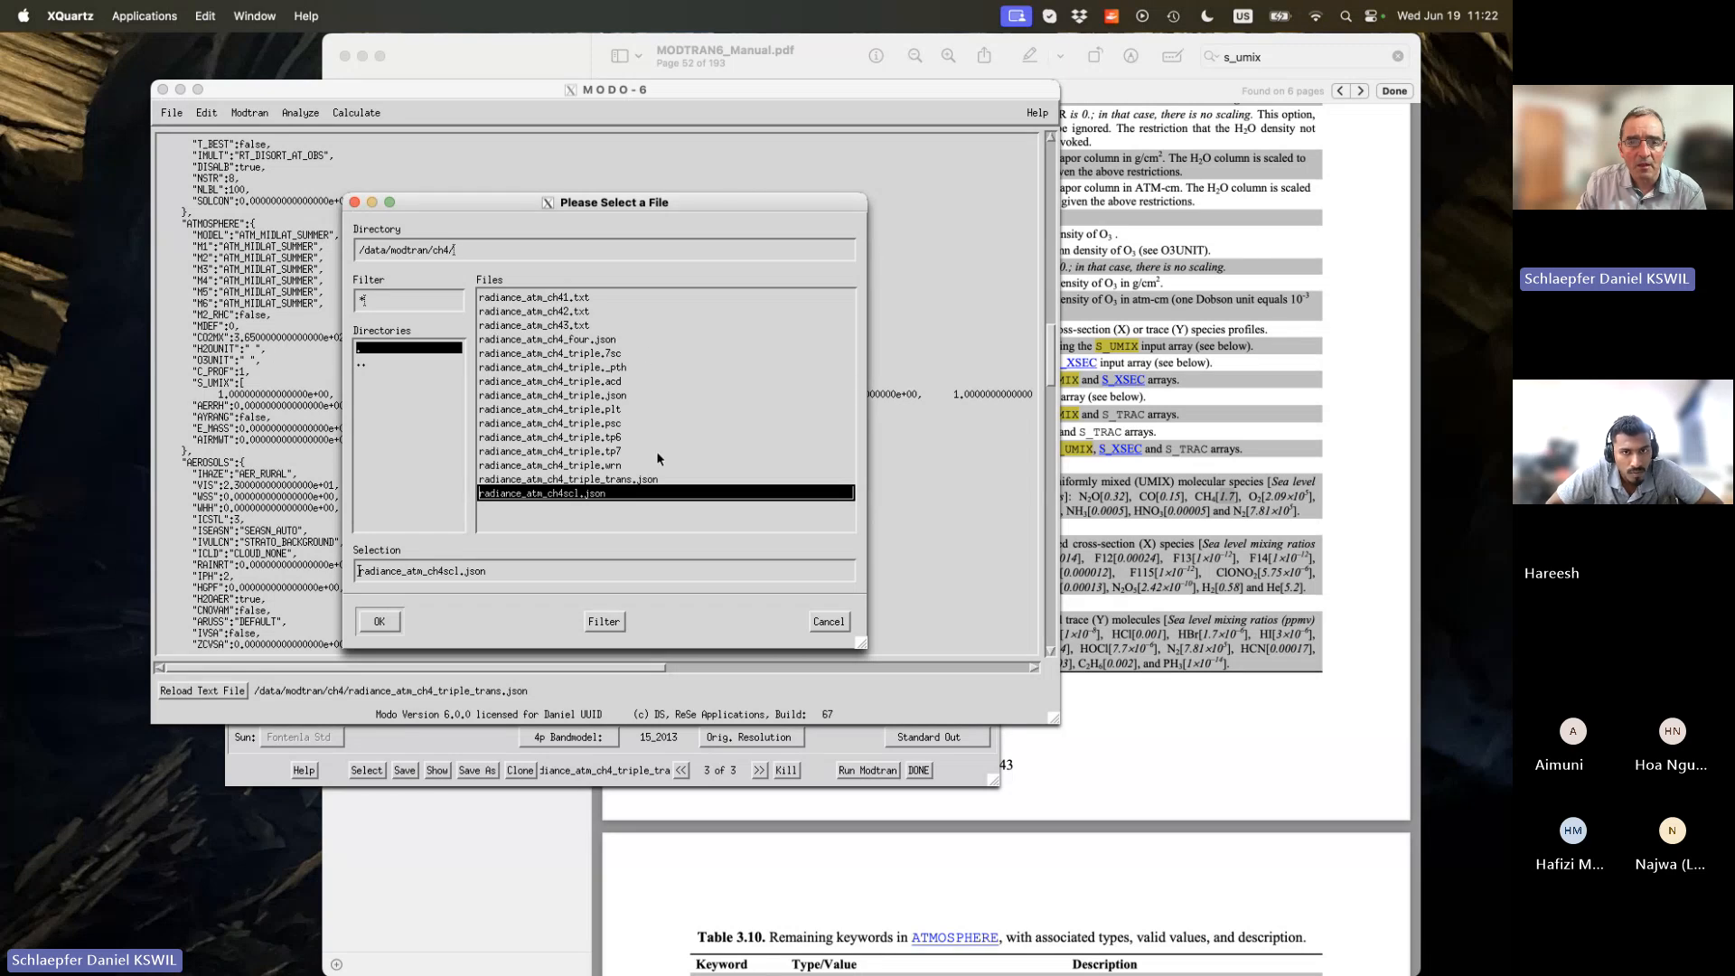
{"action": "double_click", "coordinate": [620, 479]}
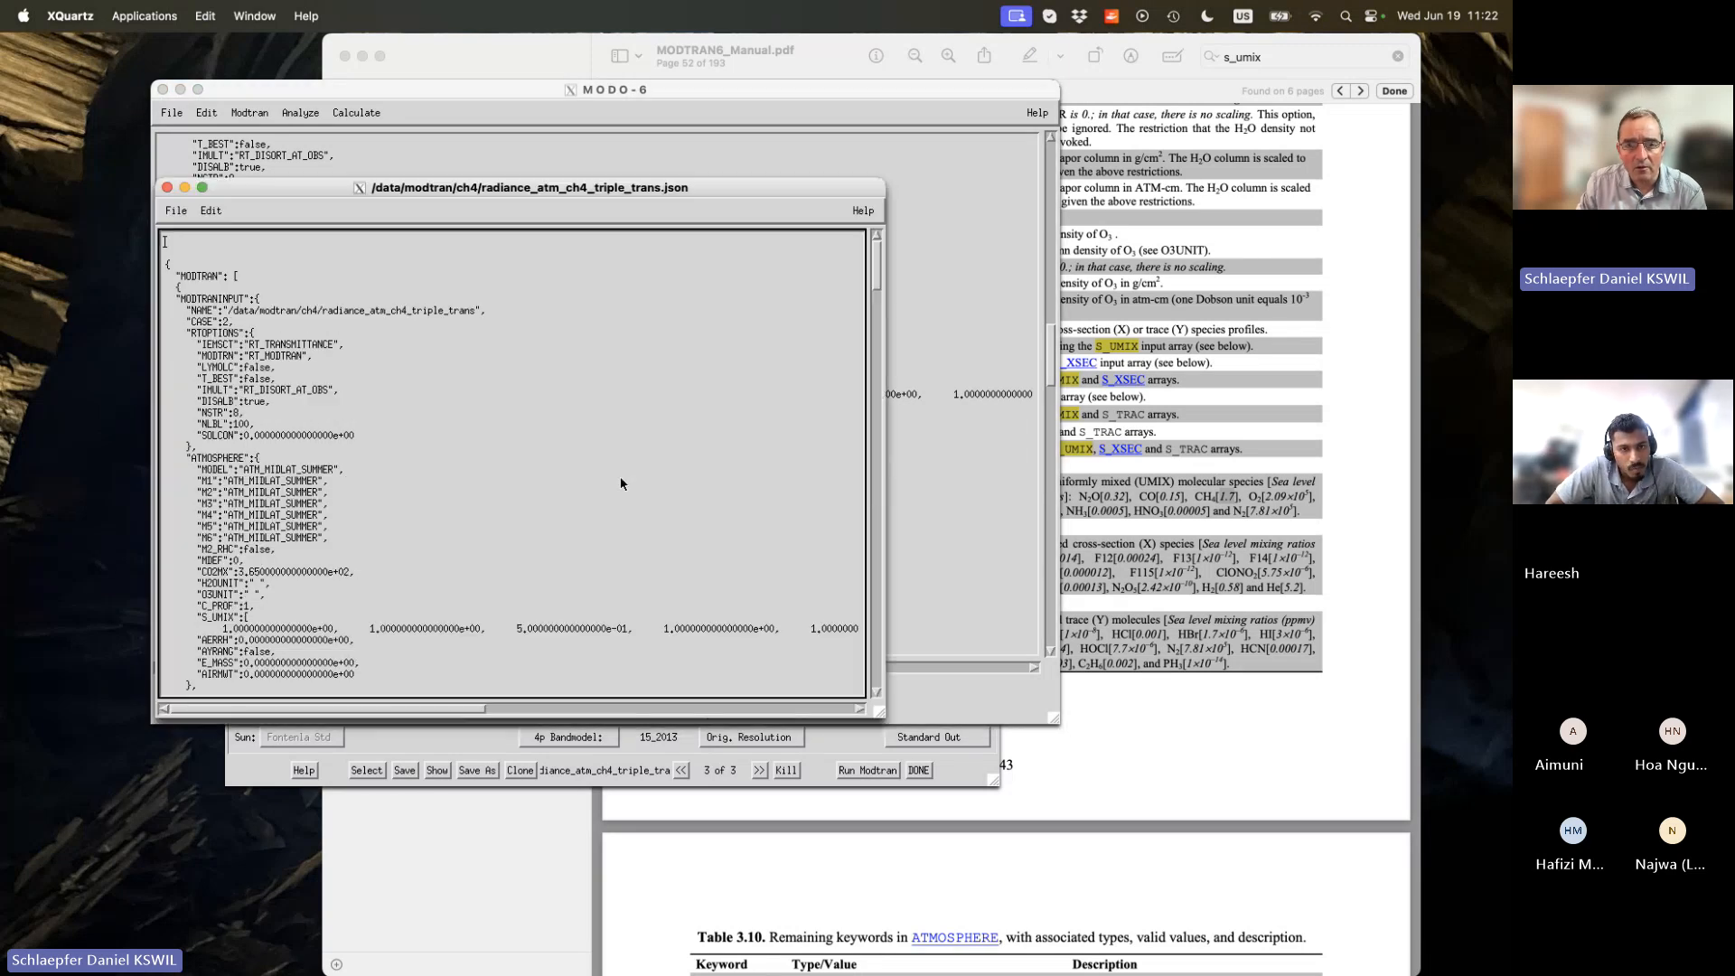
Set the third S_UMIX value to 1.0e+00 in the second case and 2.0e+00 in the third case.
{"action": "scroll", "coordinate": [558, 624], "scroll_direction": "down", "scroll_amount": 1}
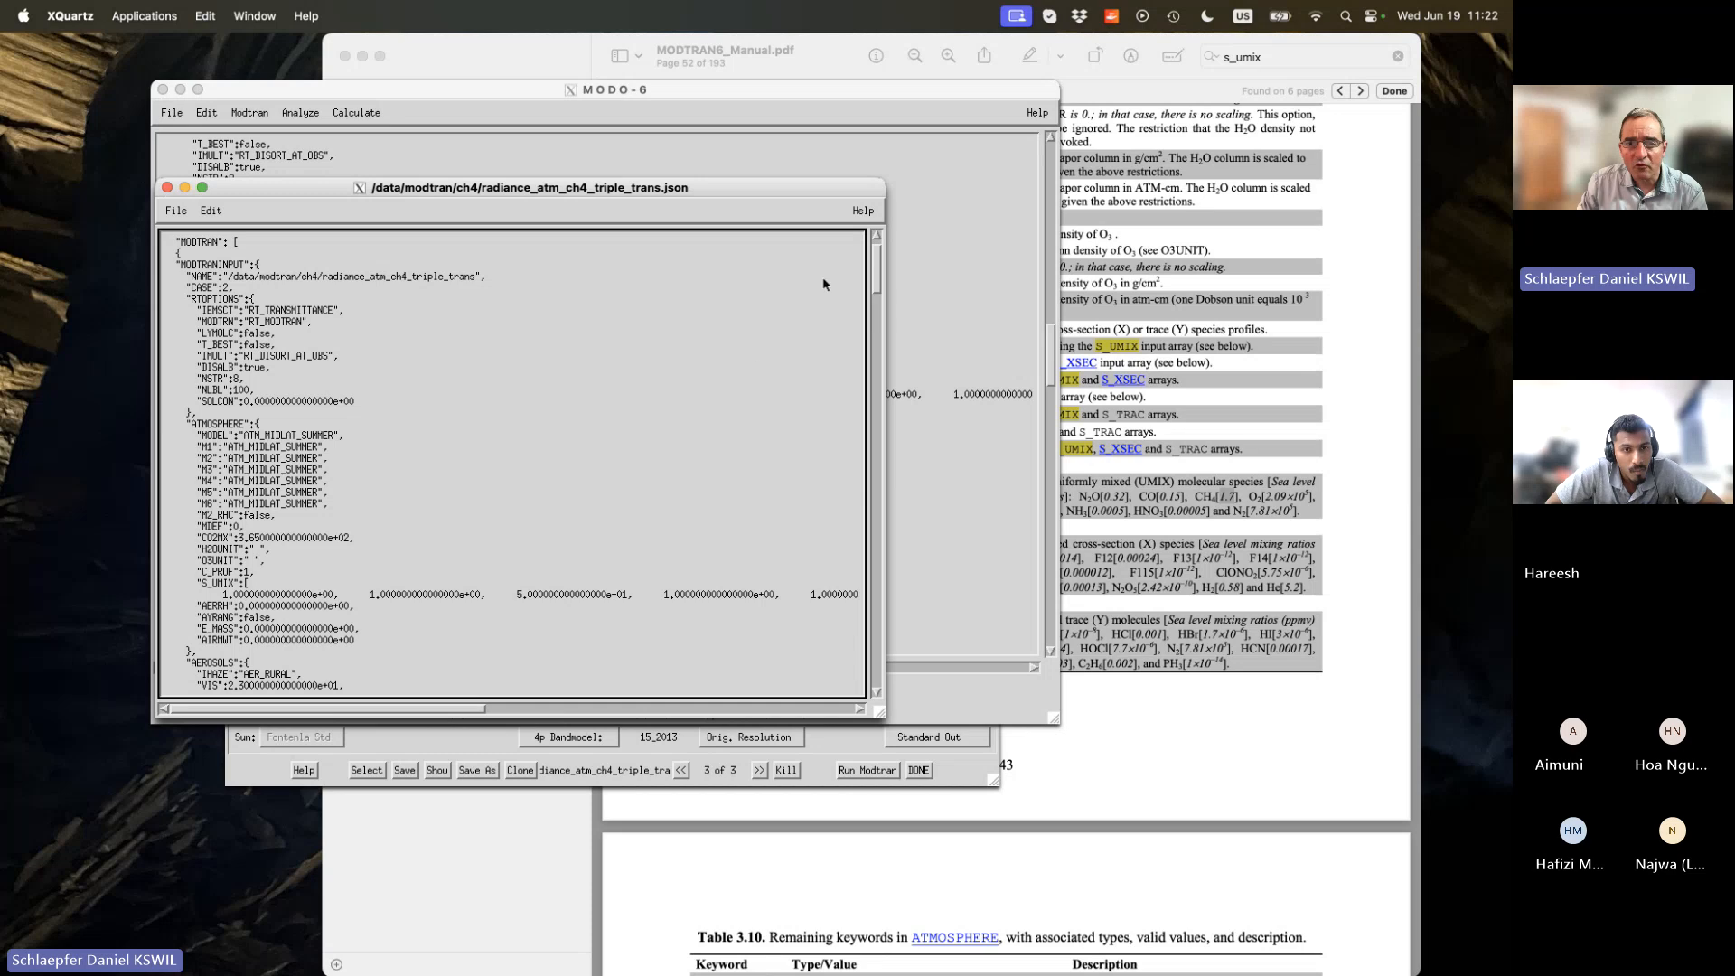
{"action": "left_click_drag", "start_coordinate": [881, 262], "coordinate": [898, 431]}
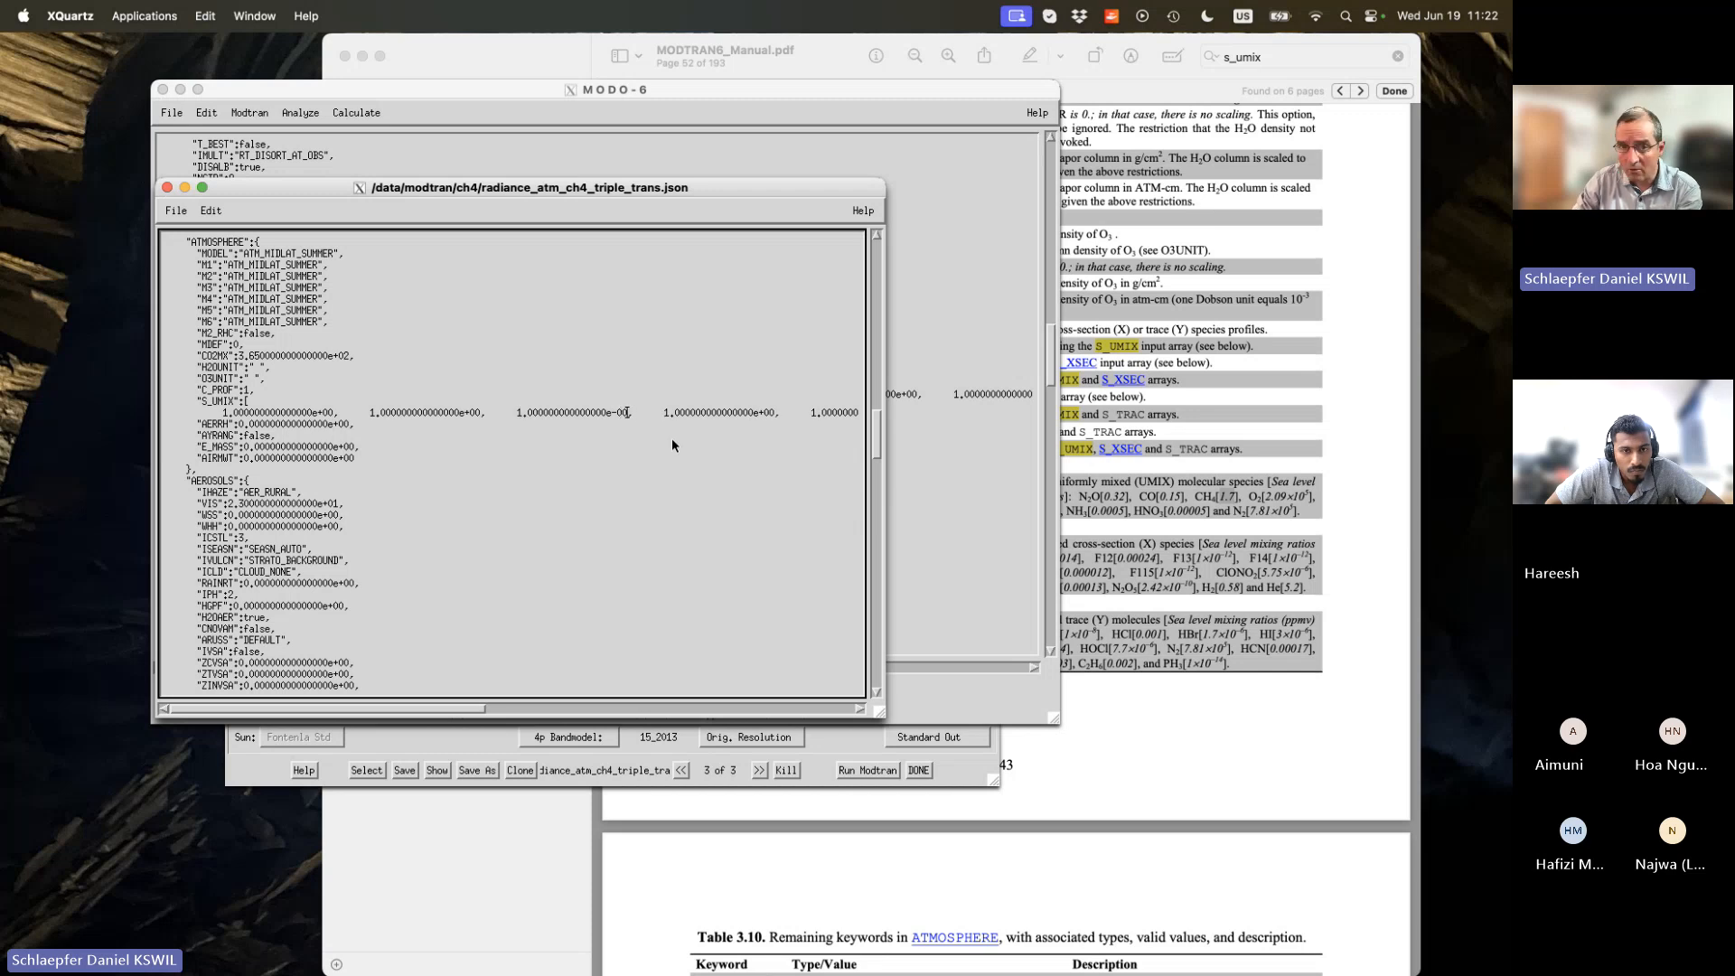
{"action": "left_click_drag", "start_coordinate": [879, 437], "coordinate": [859, 562]}
{"action": "key", "text": "BackSpace"}
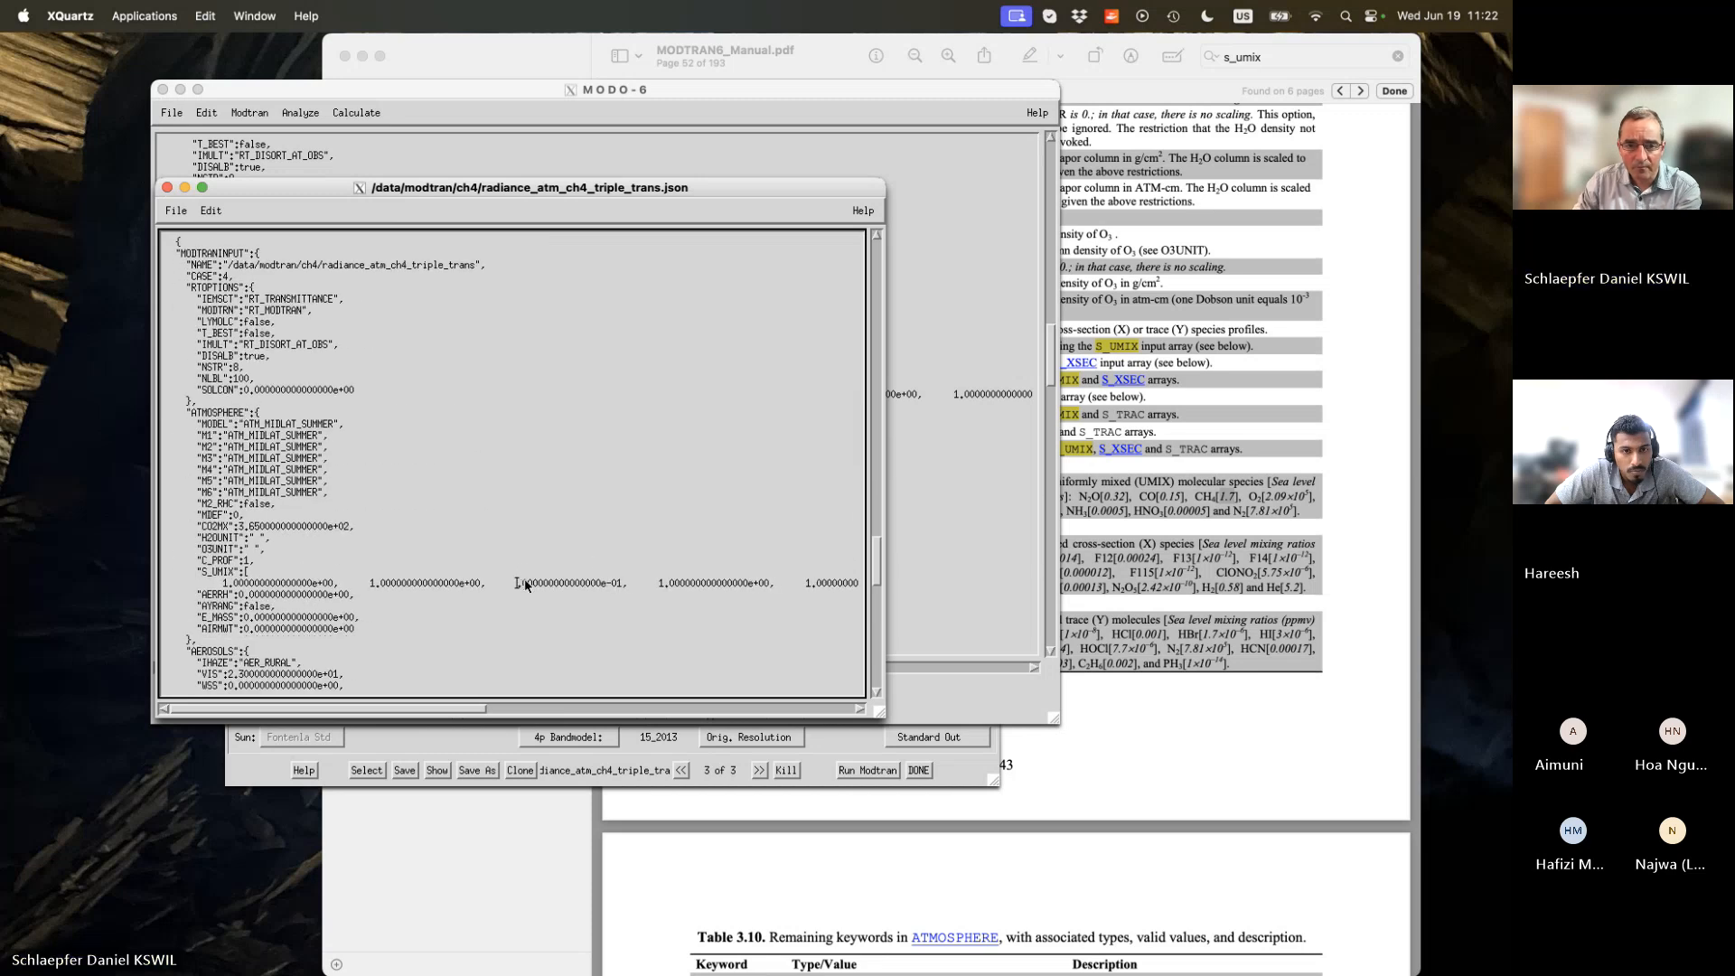
{"action": "type", "text": "2"}
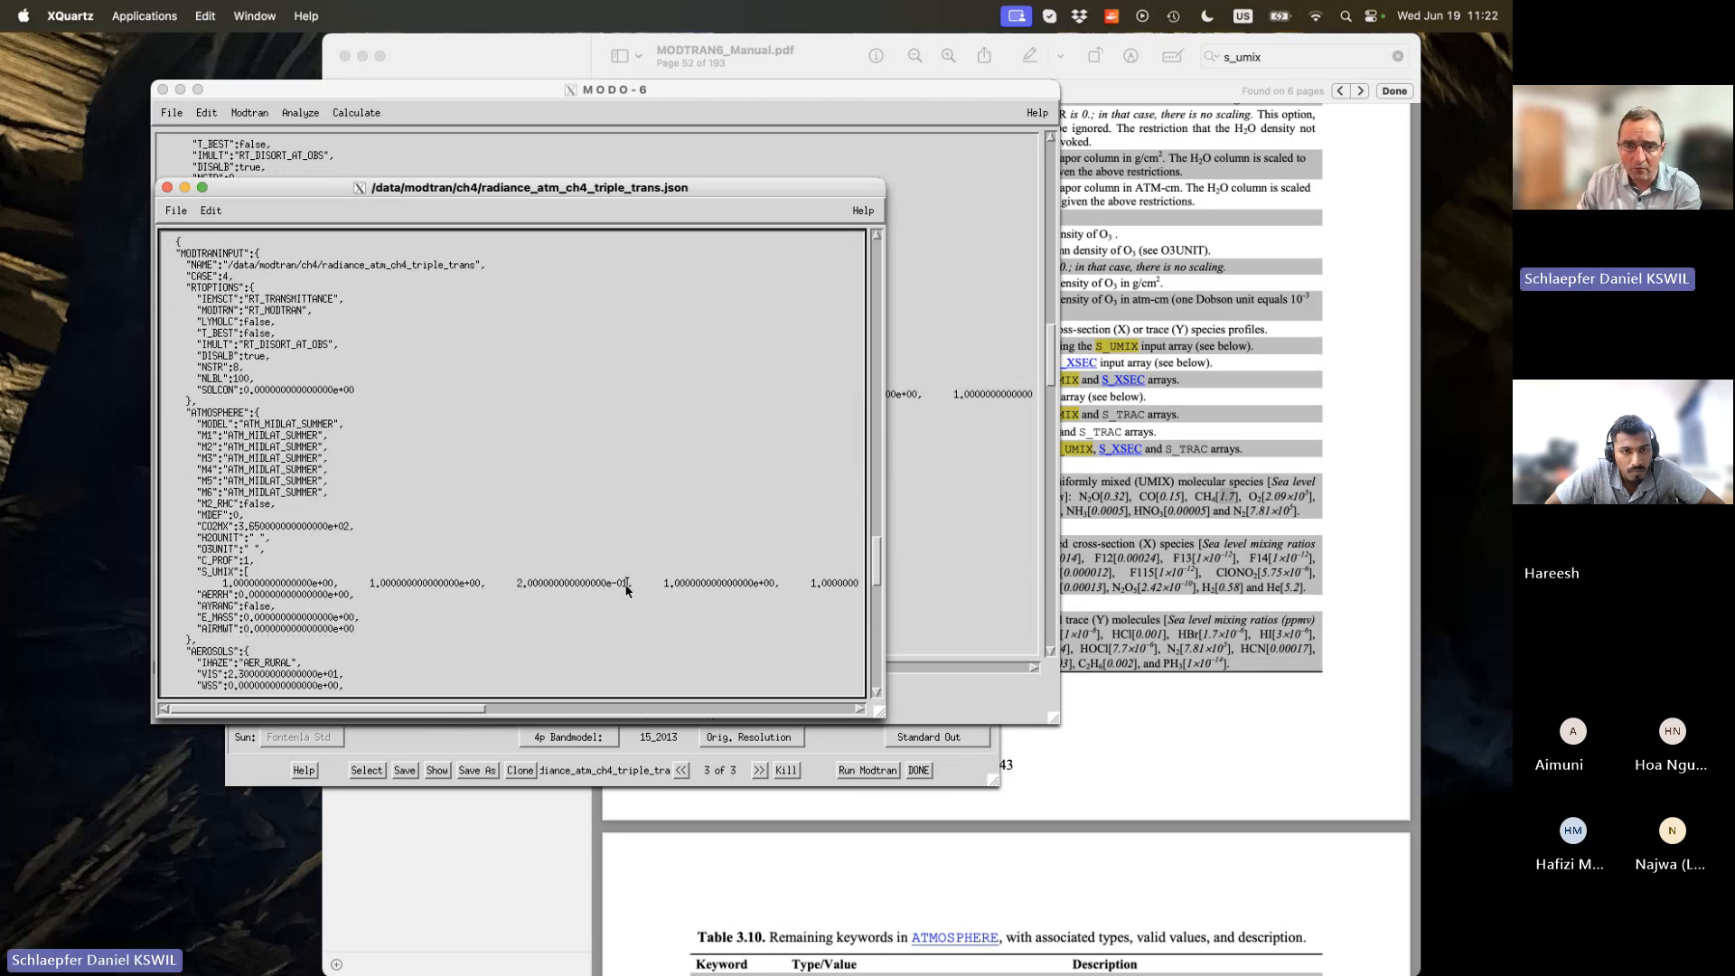
Save radiance_atm_ch4_triple_trans.json over the existing file and move the text editor aside.
{"action": "left_click", "coordinate": [171, 214]}
{"action": "left_click", "coordinate": [185, 248]}
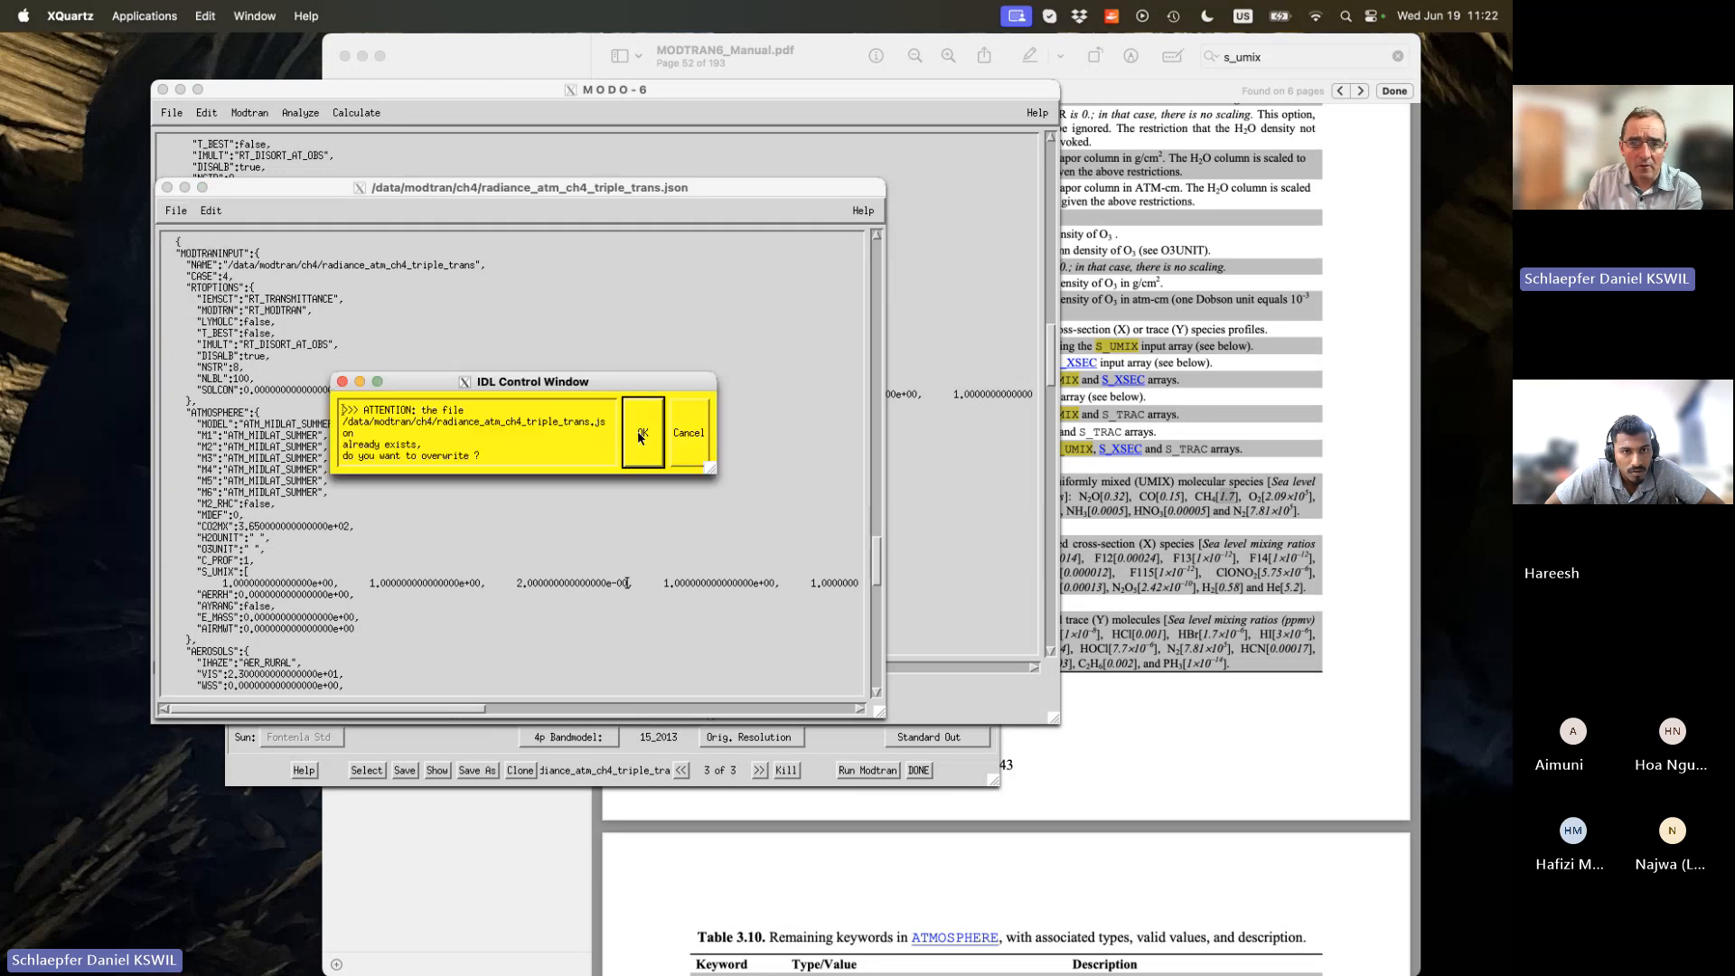
{"action": "left_click", "coordinate": [642, 434]}
{"action": "left_click_drag", "start_coordinate": [557, 187], "coordinate": [503, 263]}
{"action": "scroll", "coordinate": [462, 517], "scroll_direction": "down", "scroll_amount": 5}
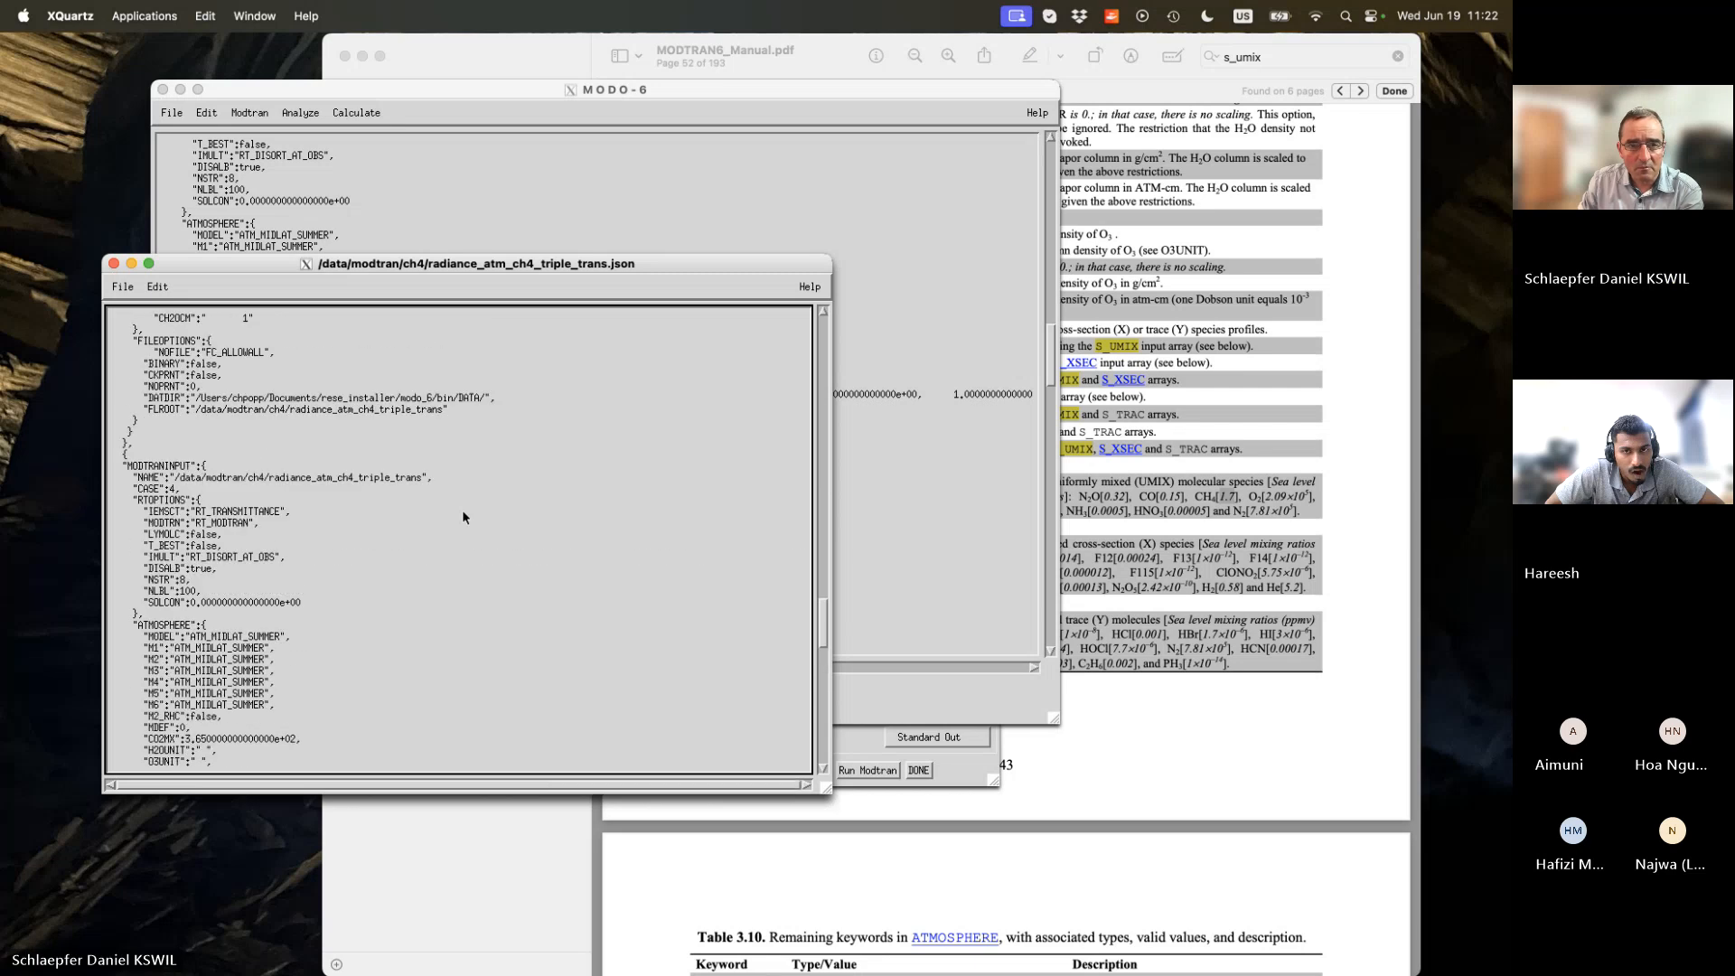
Run MODTRAN from the existing JSON file radiance_atm_ch4_triple_trans.json.
{"action": "left_click", "coordinate": [394, 234]}
{"action": "left_click", "coordinate": [275, 116]}
{"action": "mouse_move", "coordinate": [247, 117]}
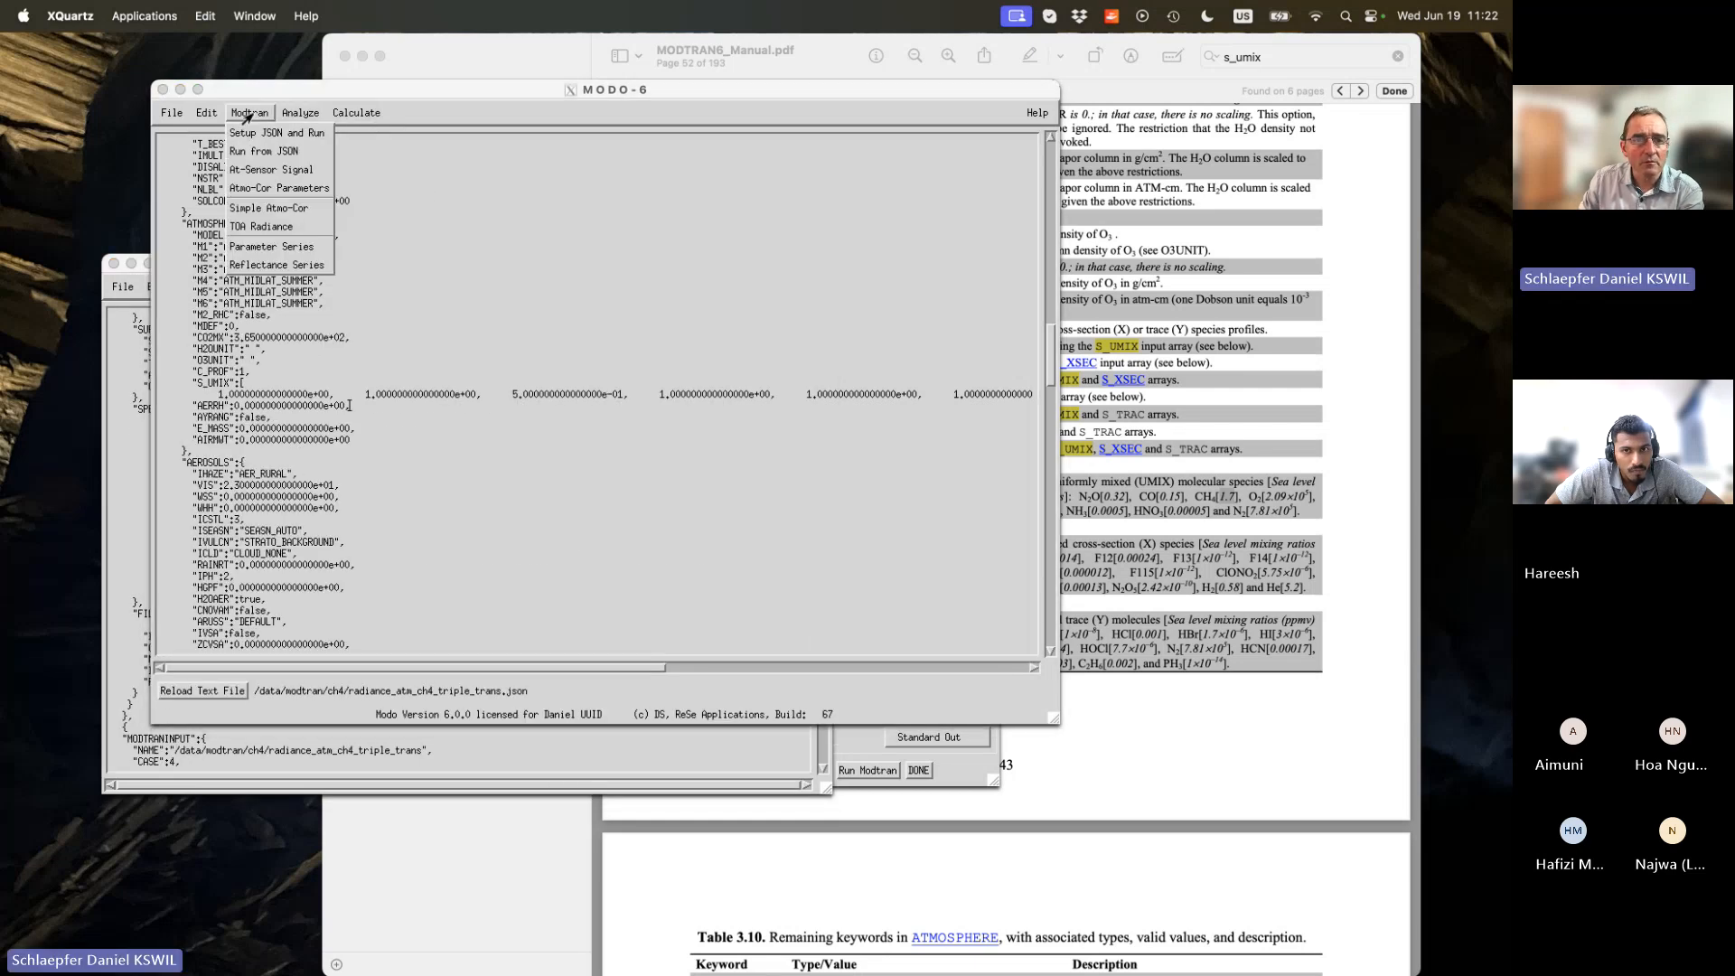
{"action": "left_click", "coordinate": [253, 151]}
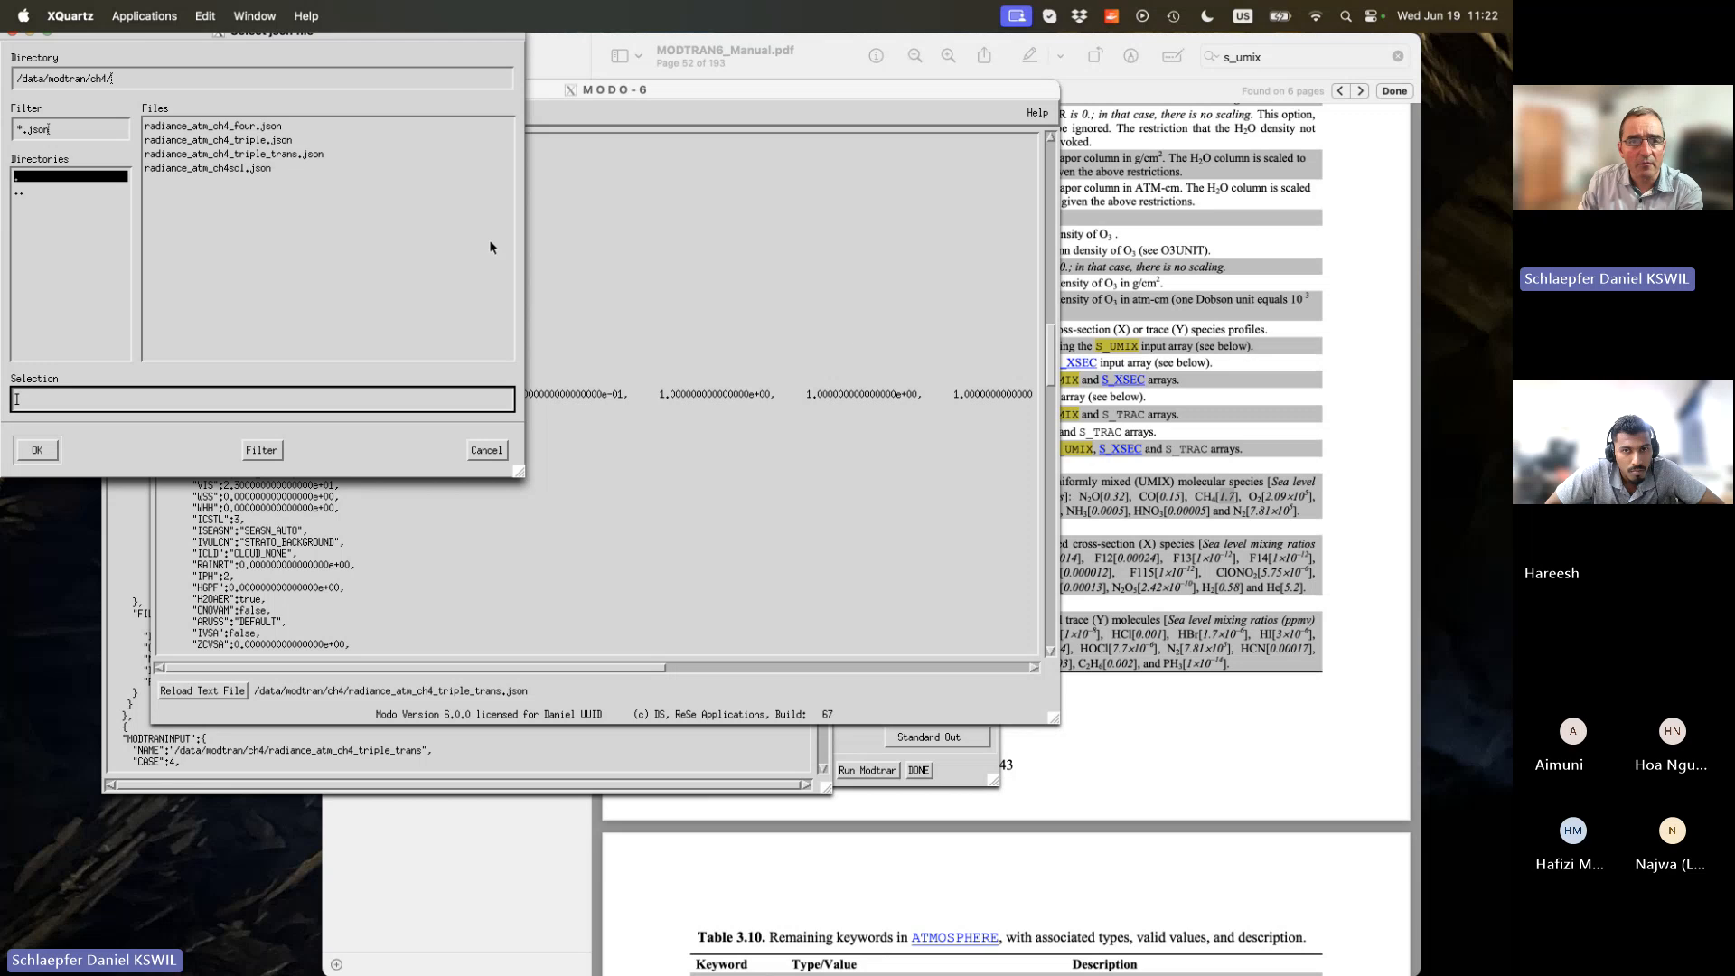
{"action": "left_click", "coordinate": [271, 154]}
{"action": "left_click", "coordinate": [36, 450]}
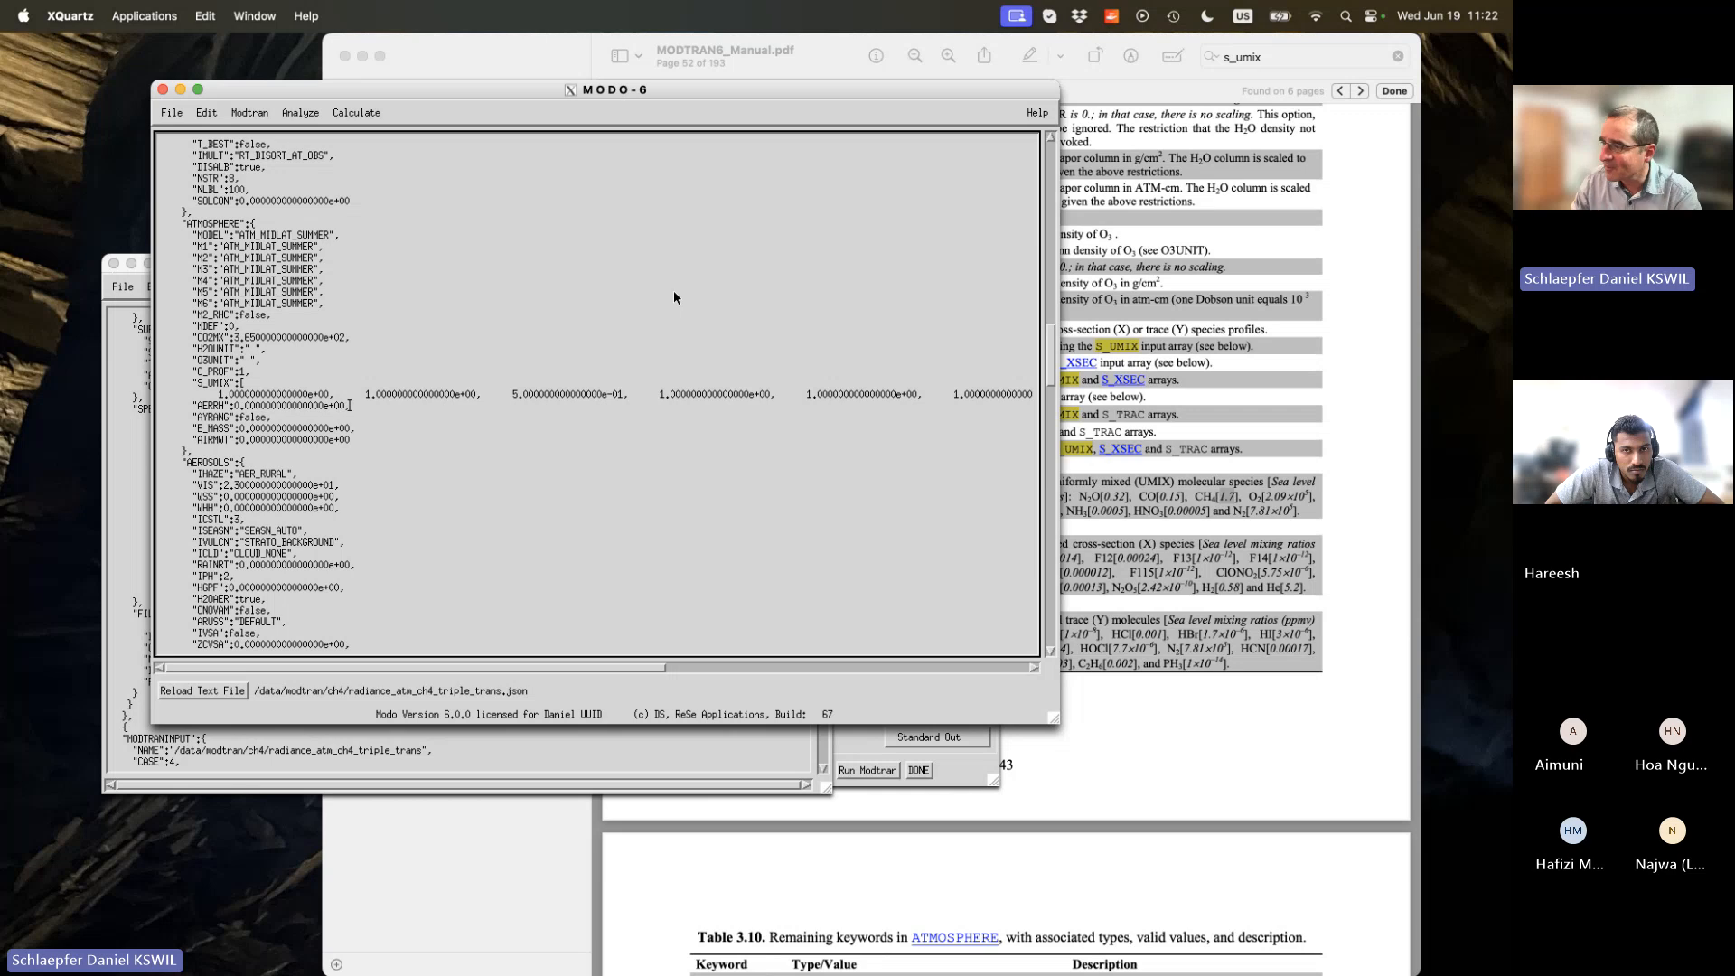
Try to show radiance_atm_ch4_triple_trans.tp7 as a Quick Plot.
{"action": "left_click", "coordinate": [236, 112]}
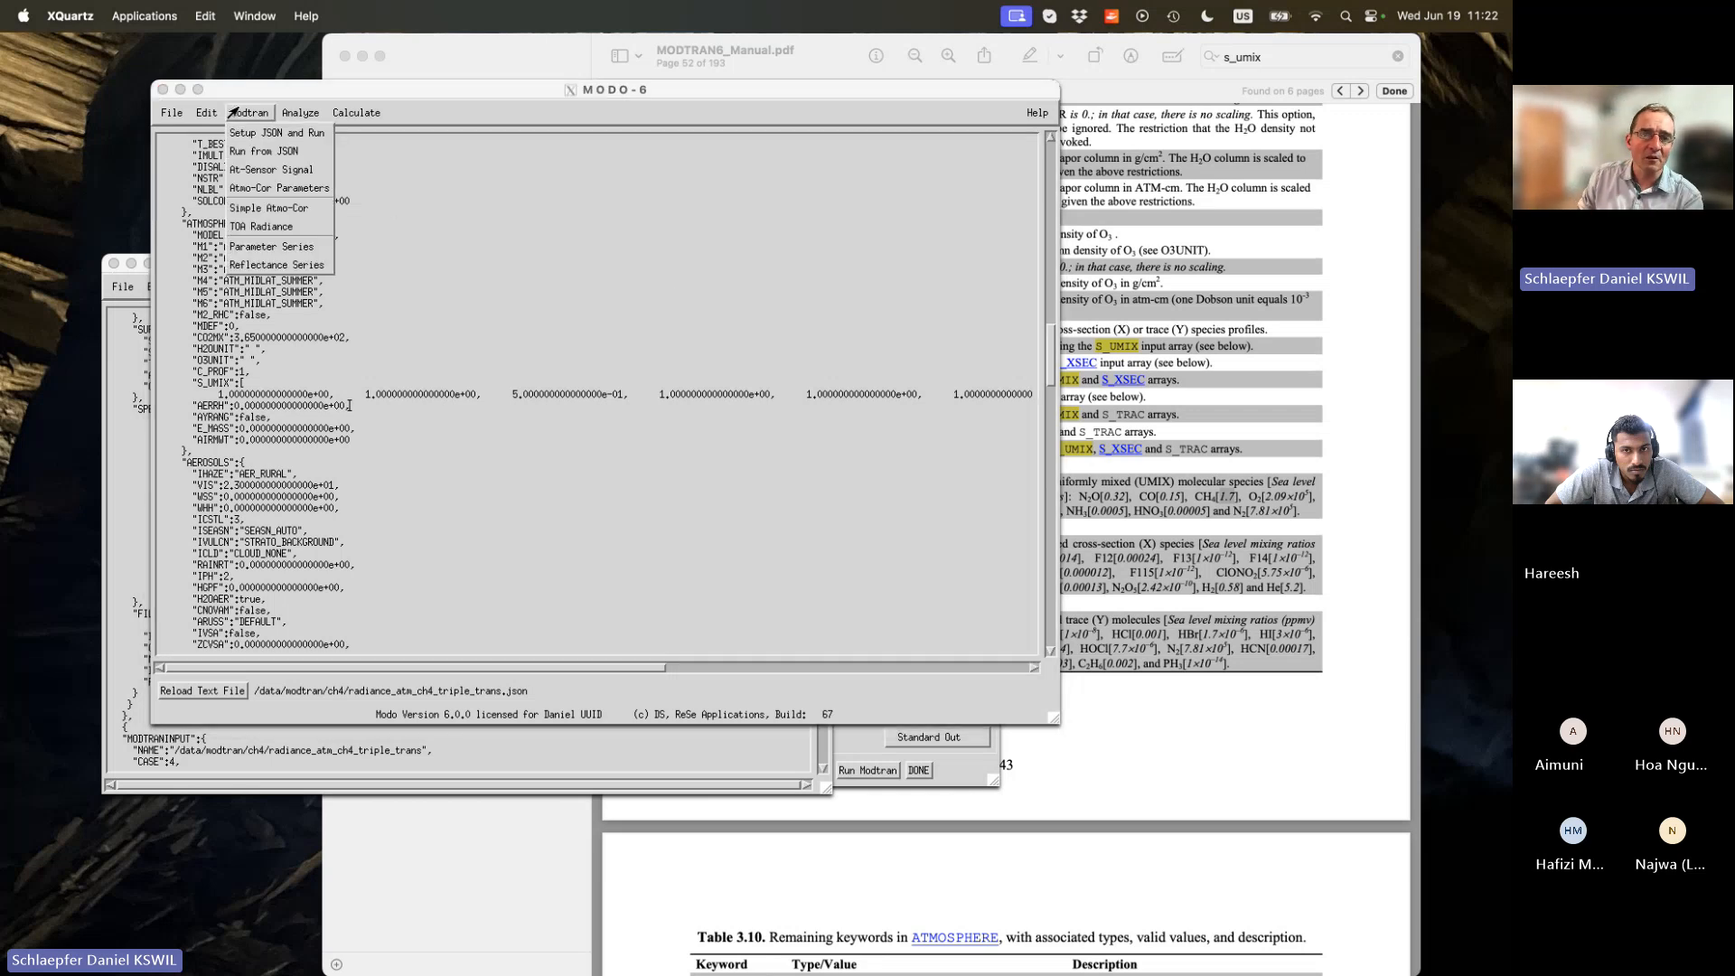
{"action": "mouse_move", "coordinate": [171, 116]}
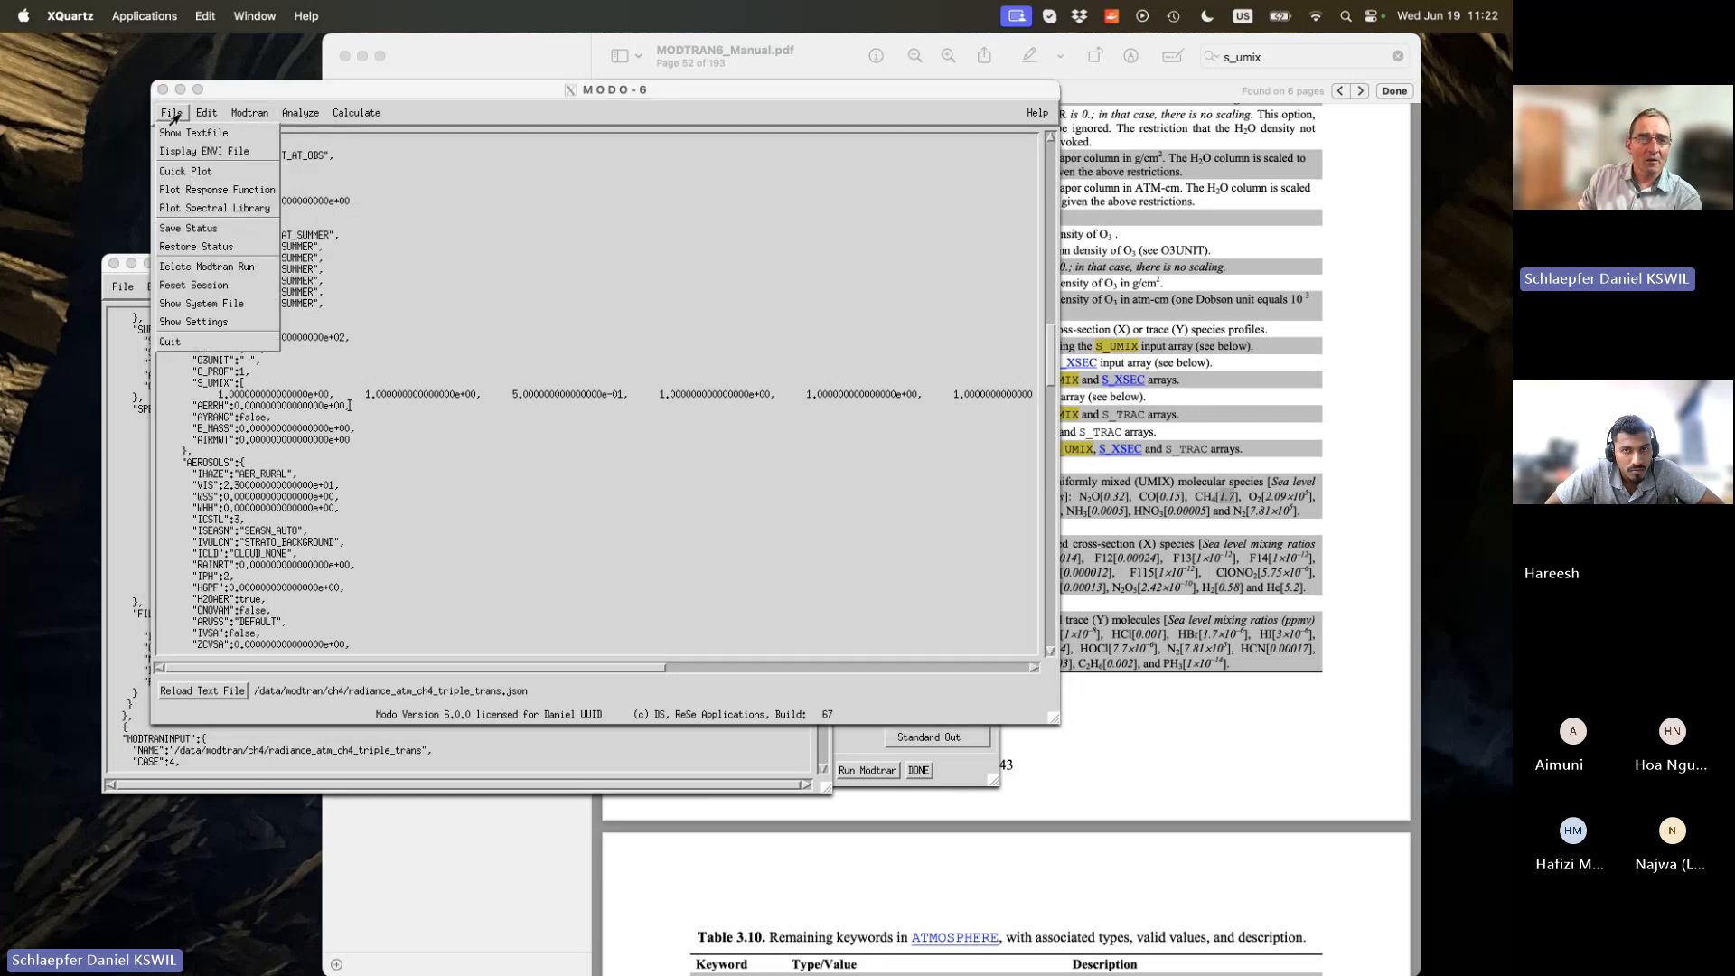
{"action": "left_click", "coordinate": [185, 171]}
{"action": "left_click_drag", "start_coordinate": [850, 374], "coordinate": [851, 443]}
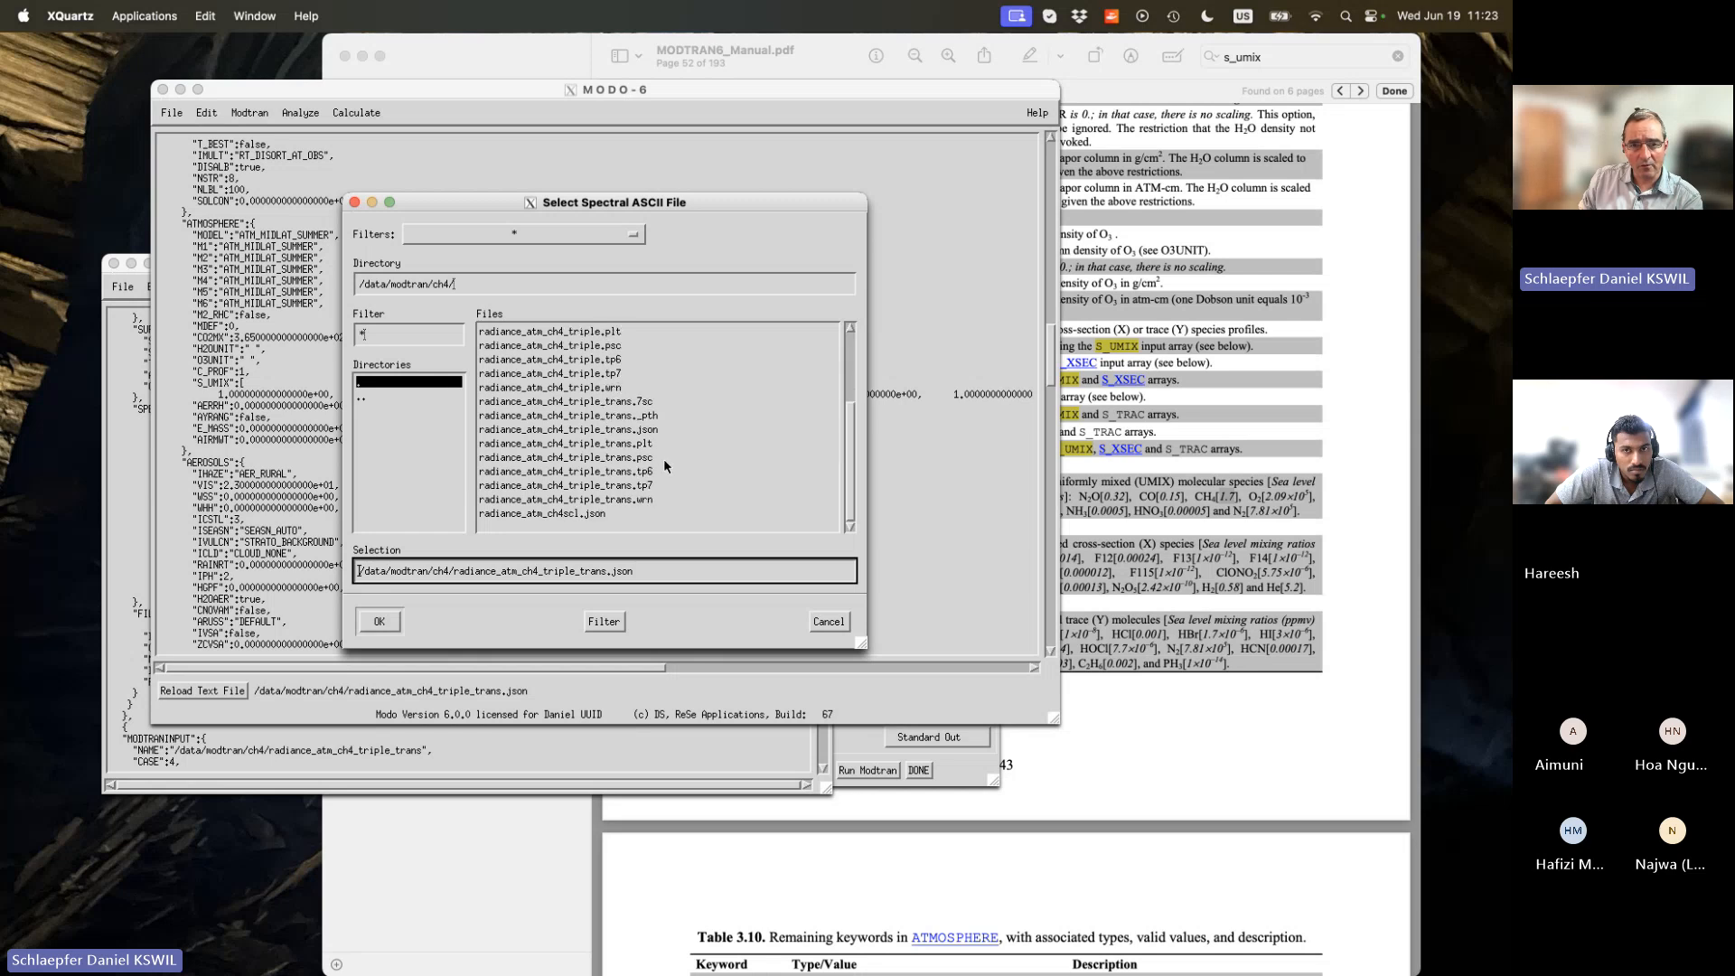
{"action": "left_click", "coordinate": [649, 491]}
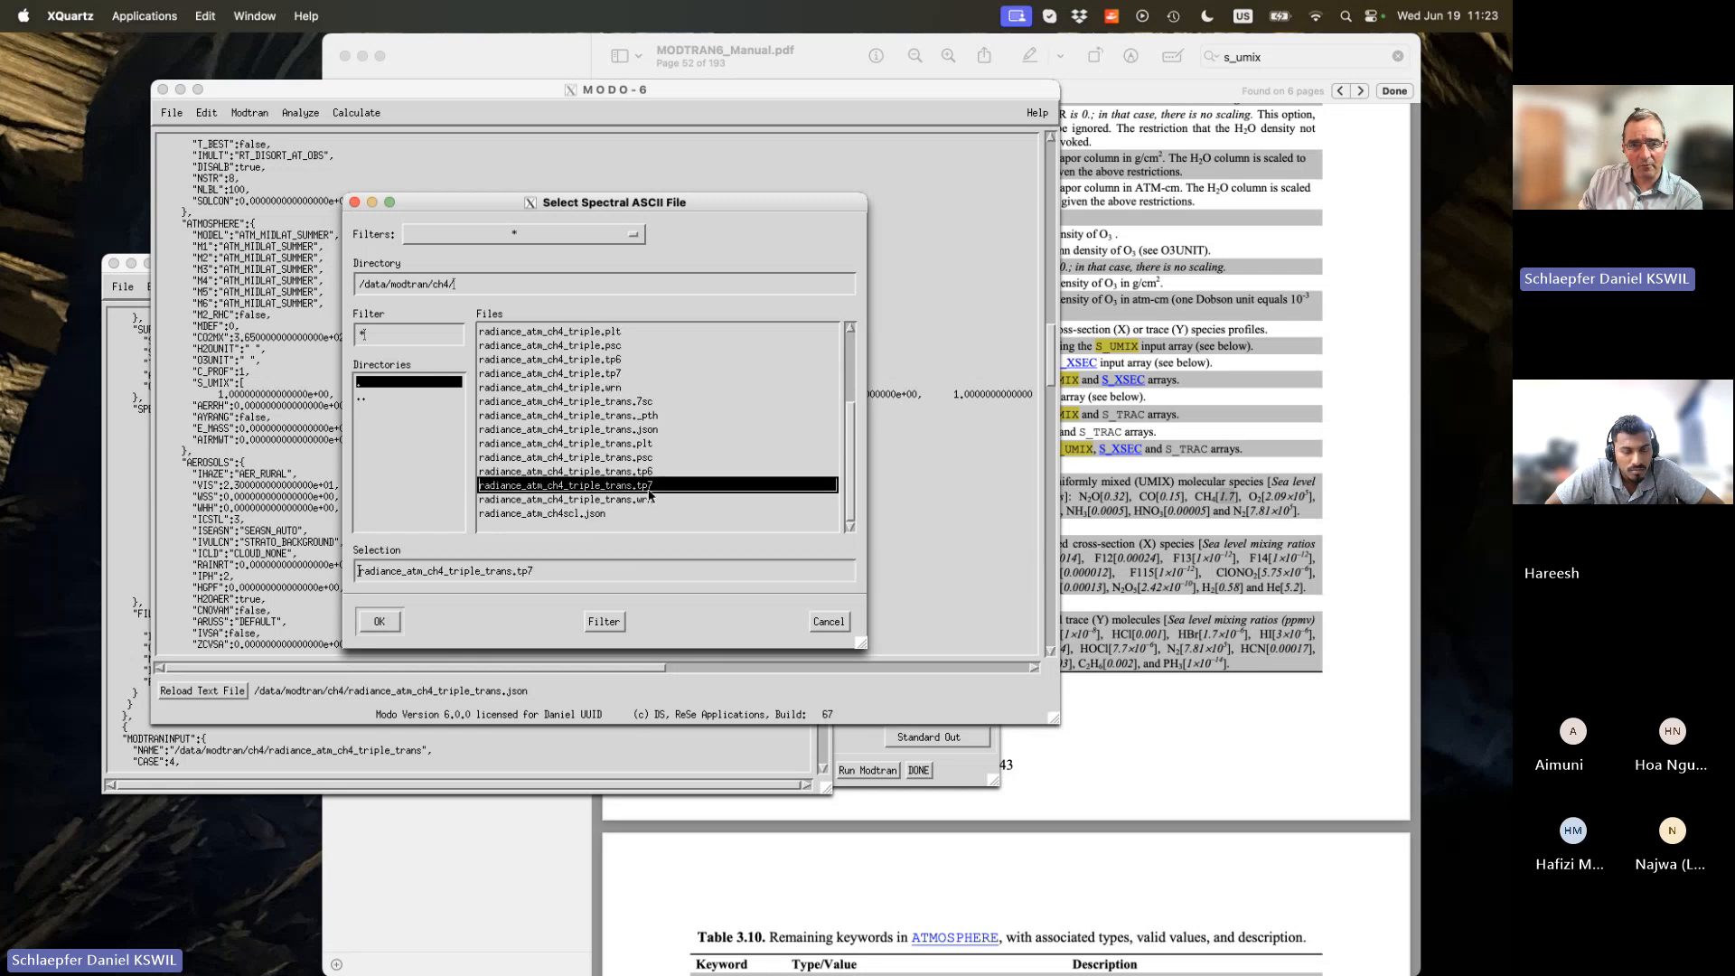
{"action": "left_click", "coordinate": [380, 621]}
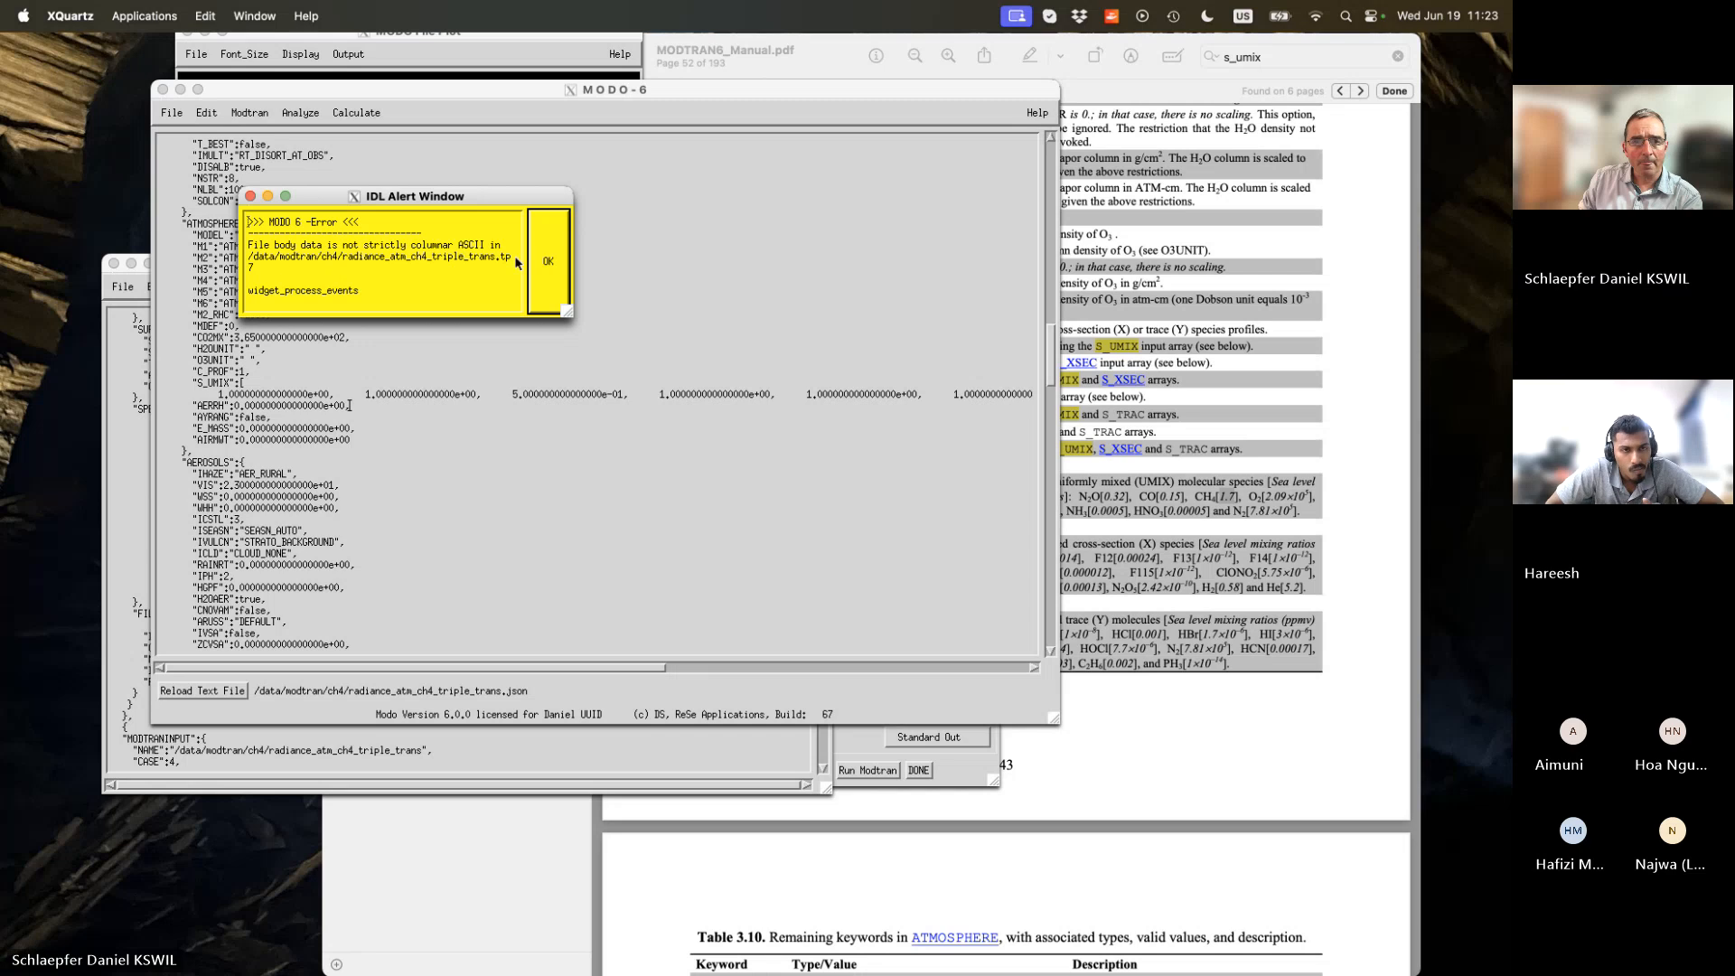
{"action": "left_click", "coordinate": [549, 263]}
Plot the Tape7 output radiance_atm_ch4_triple_trans.tp7, enlarge the plot to examine the transmittance curves, and close it.
{"action": "left_click", "coordinate": [167, 114]}
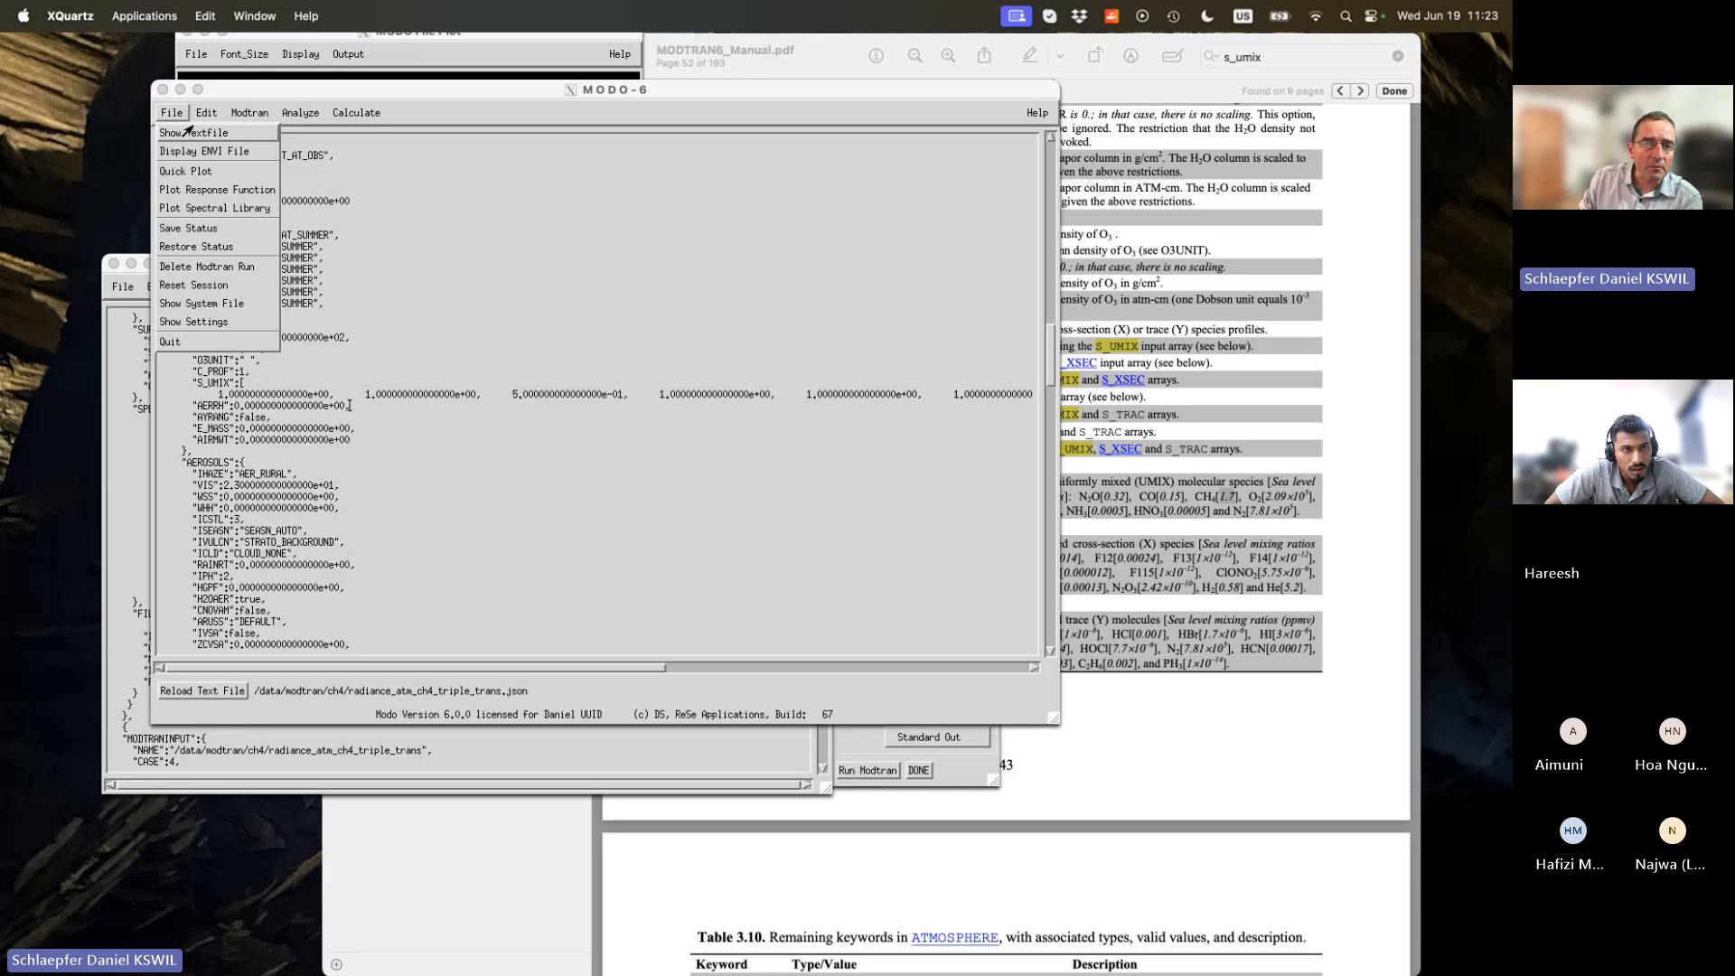
{"action": "mouse_move", "coordinate": [204, 119]}
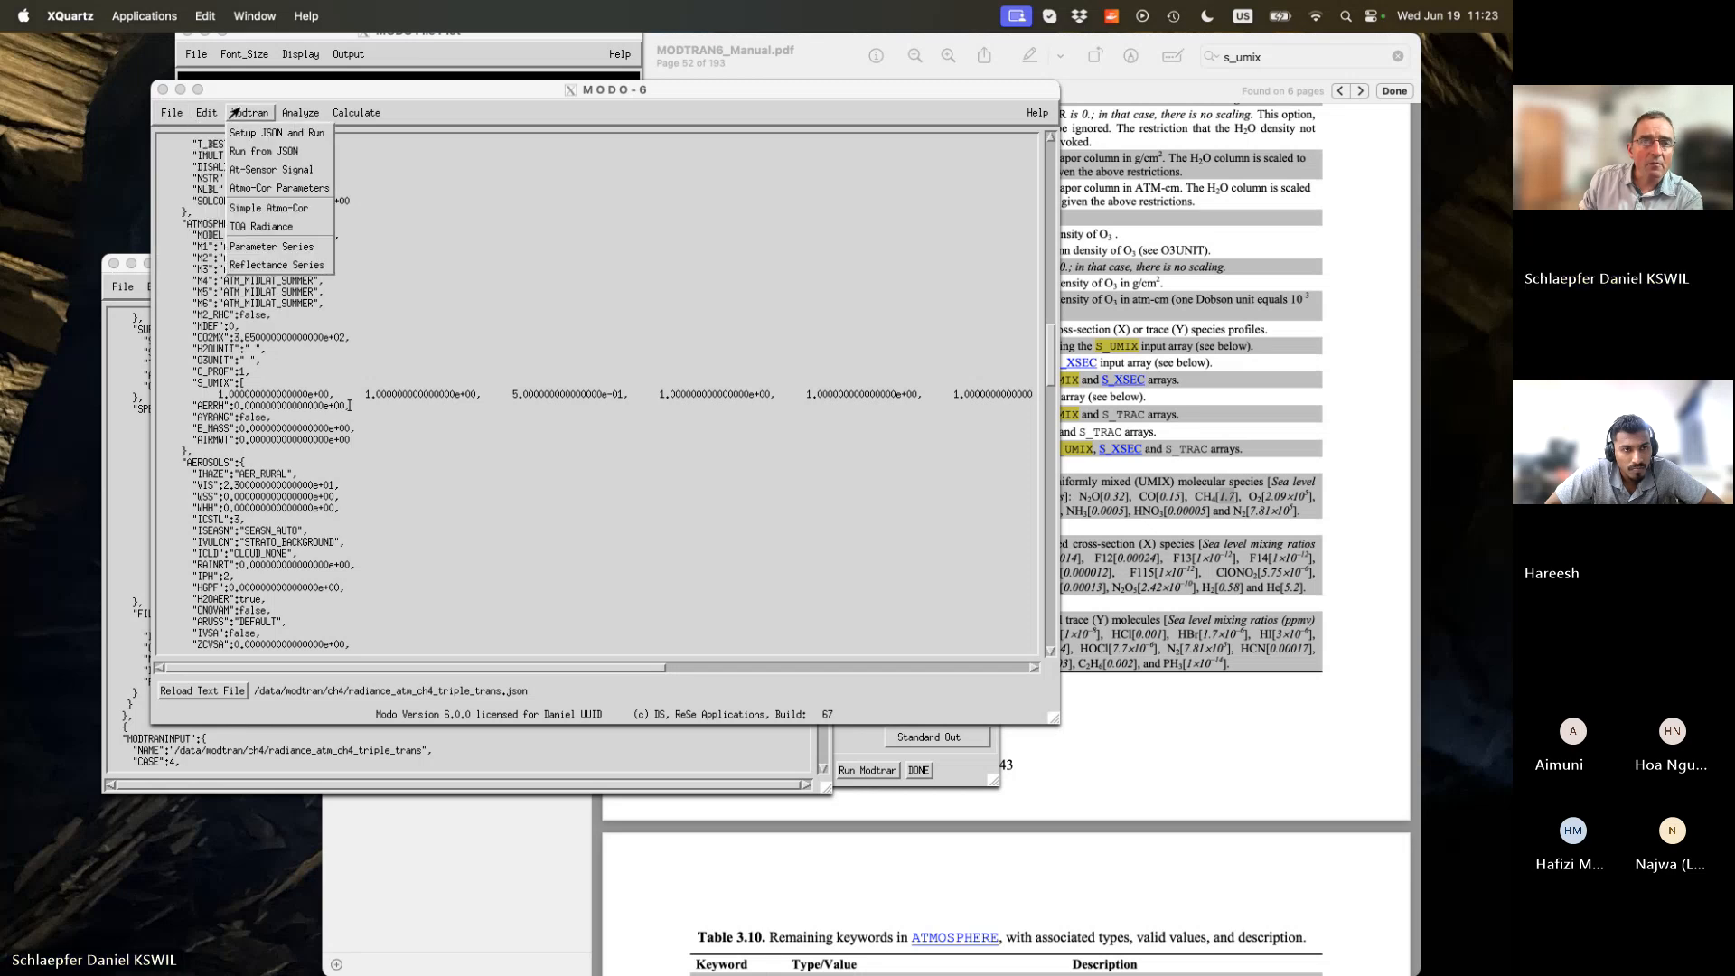
{"action": "left_click", "coordinate": [298, 135]}
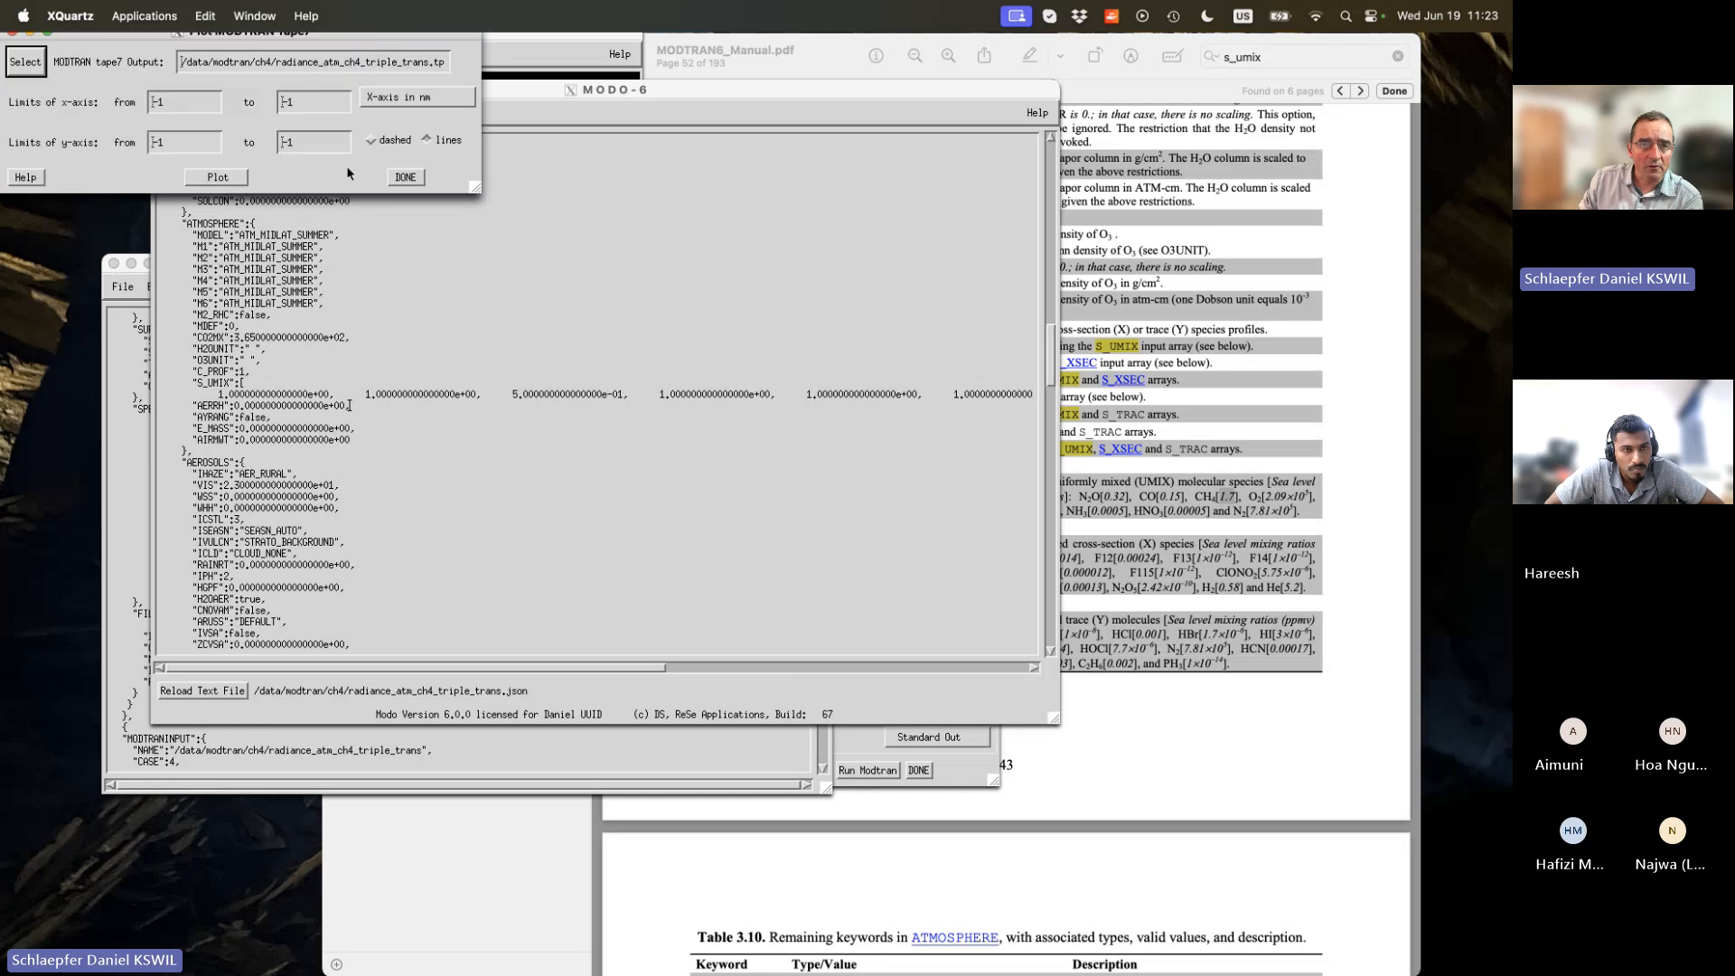
{"action": "left_click_drag", "start_coordinate": [418, 42], "coordinate": [711, 121]}
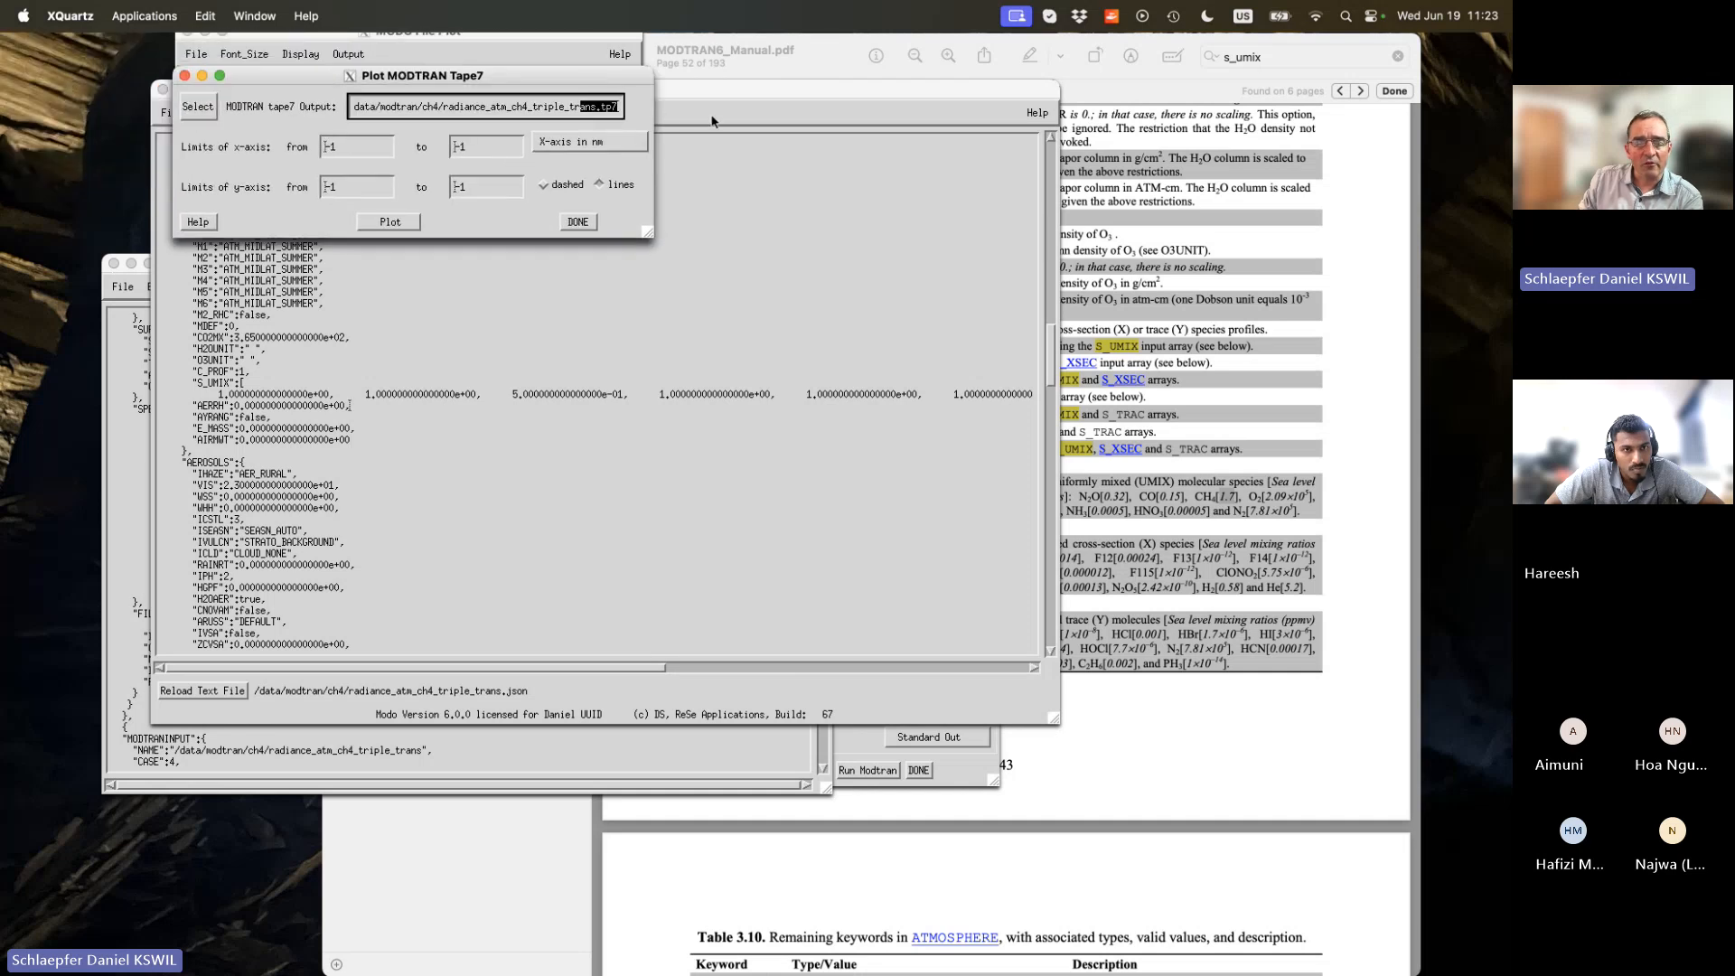
{"action": "left_click", "coordinate": [413, 227]}
{"action": "left_click_drag", "start_coordinate": [635, 422], "coordinate": [1084, 701]}
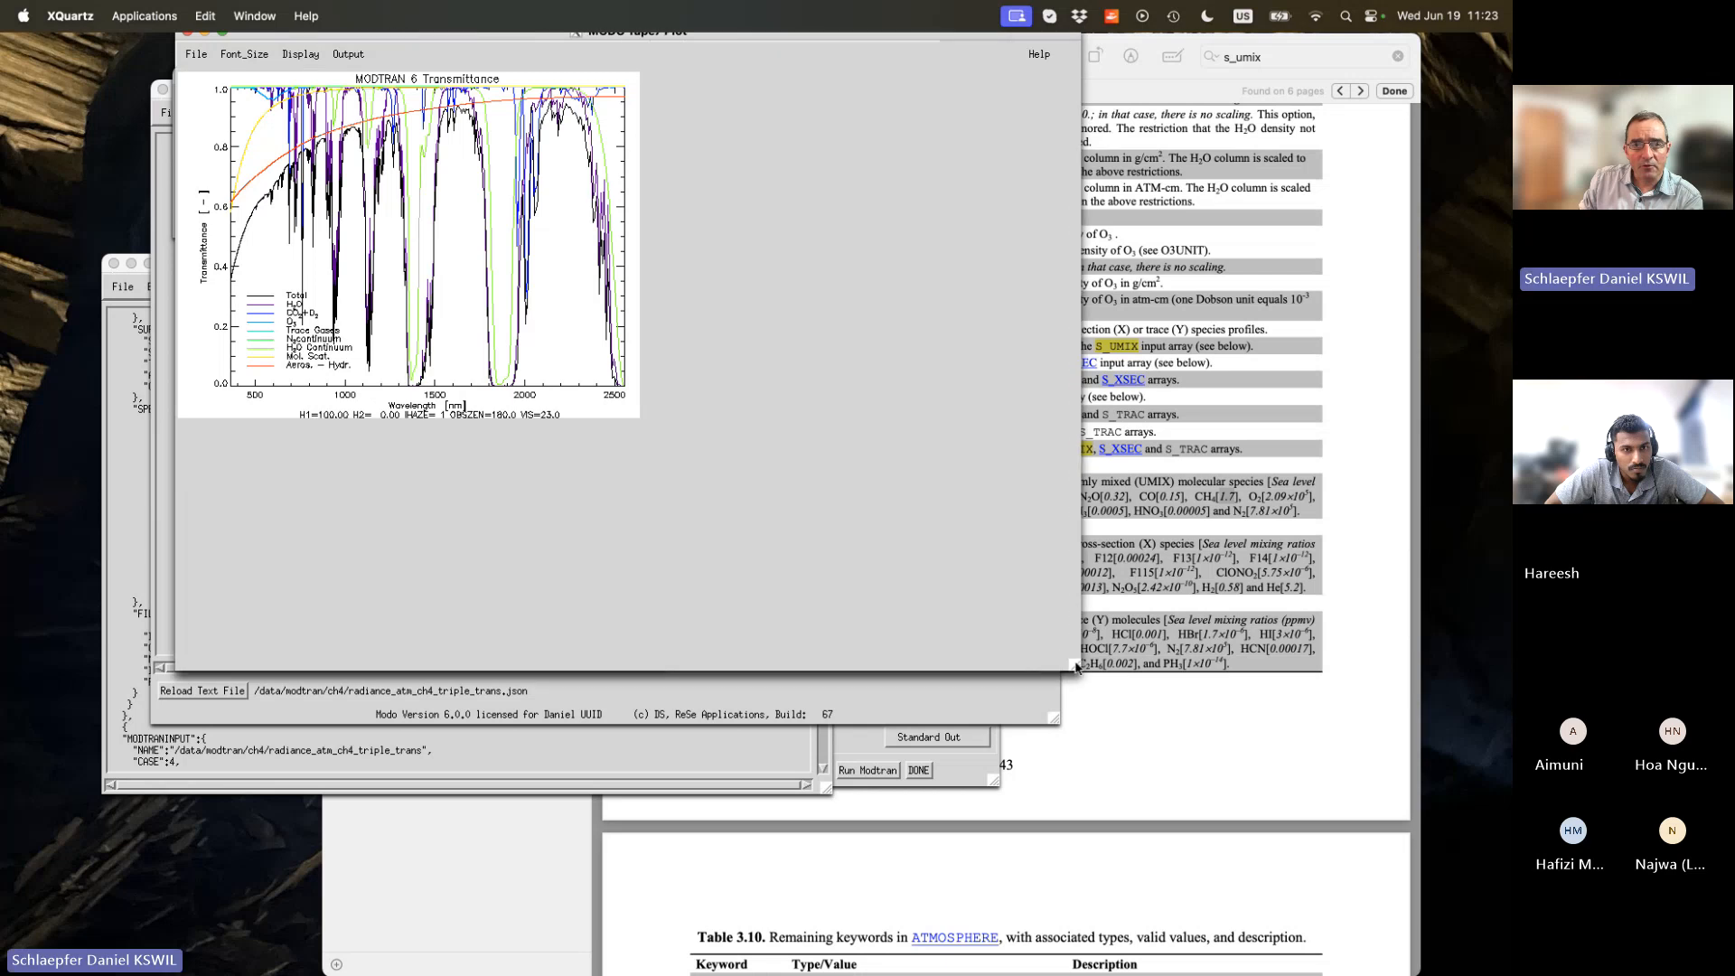
{"action": "left_click_drag", "start_coordinate": [417, 42], "coordinate": [429, 132]}
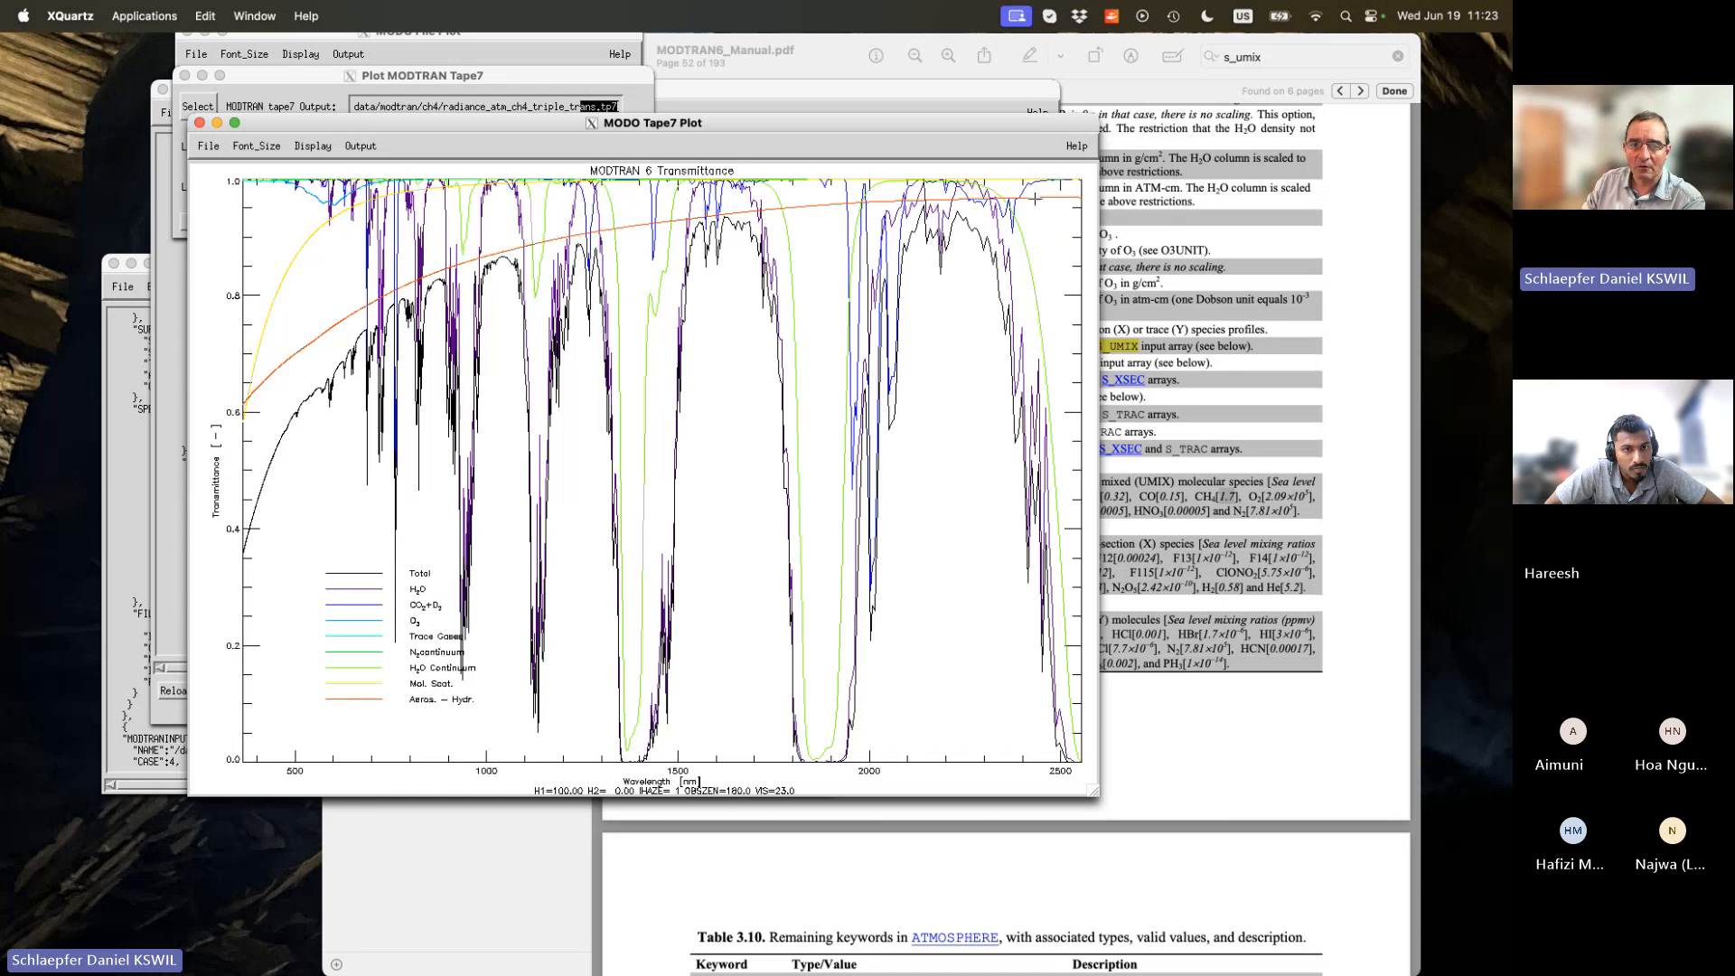
{"action": "left_click", "coordinate": [198, 123]}
Plot the Tape7 output radiance_atm_ch4_triple.tp7, examine the enlarged radiance curves, and close the plot and its dialog.
{"action": "left_click_drag", "start_coordinate": [439, 106], "coordinate": [623, 109]}
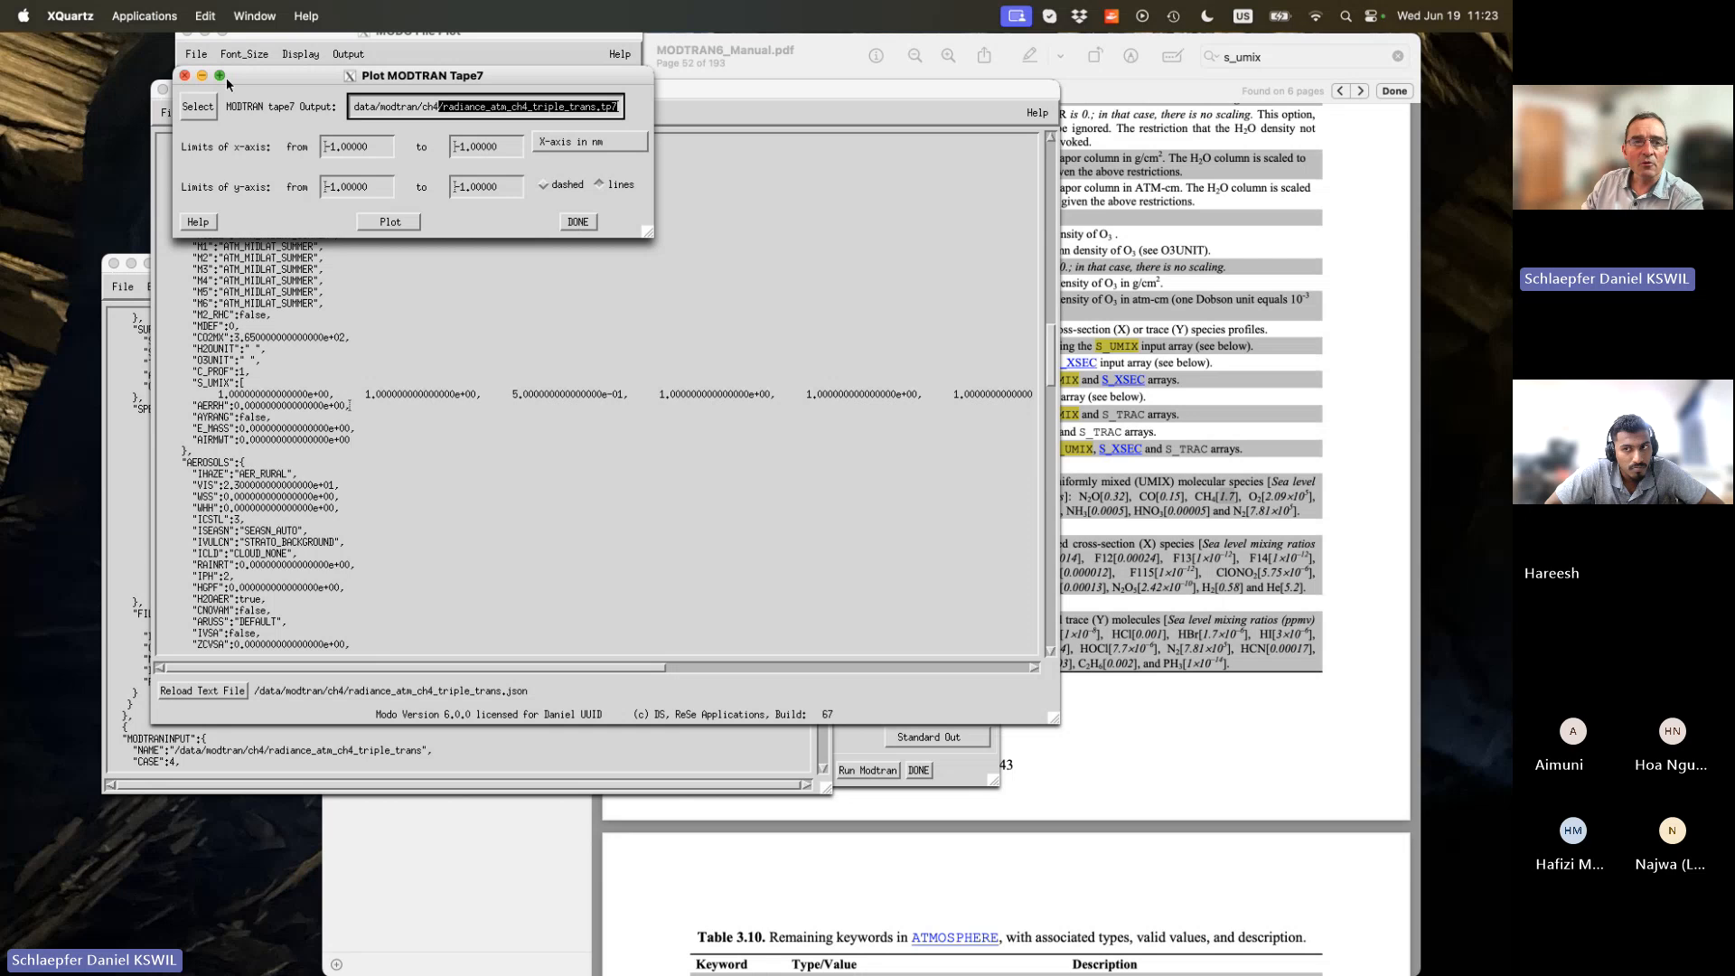
{"action": "left_click", "coordinate": [195, 108]}
{"action": "double_click", "coordinate": [442, 129]}
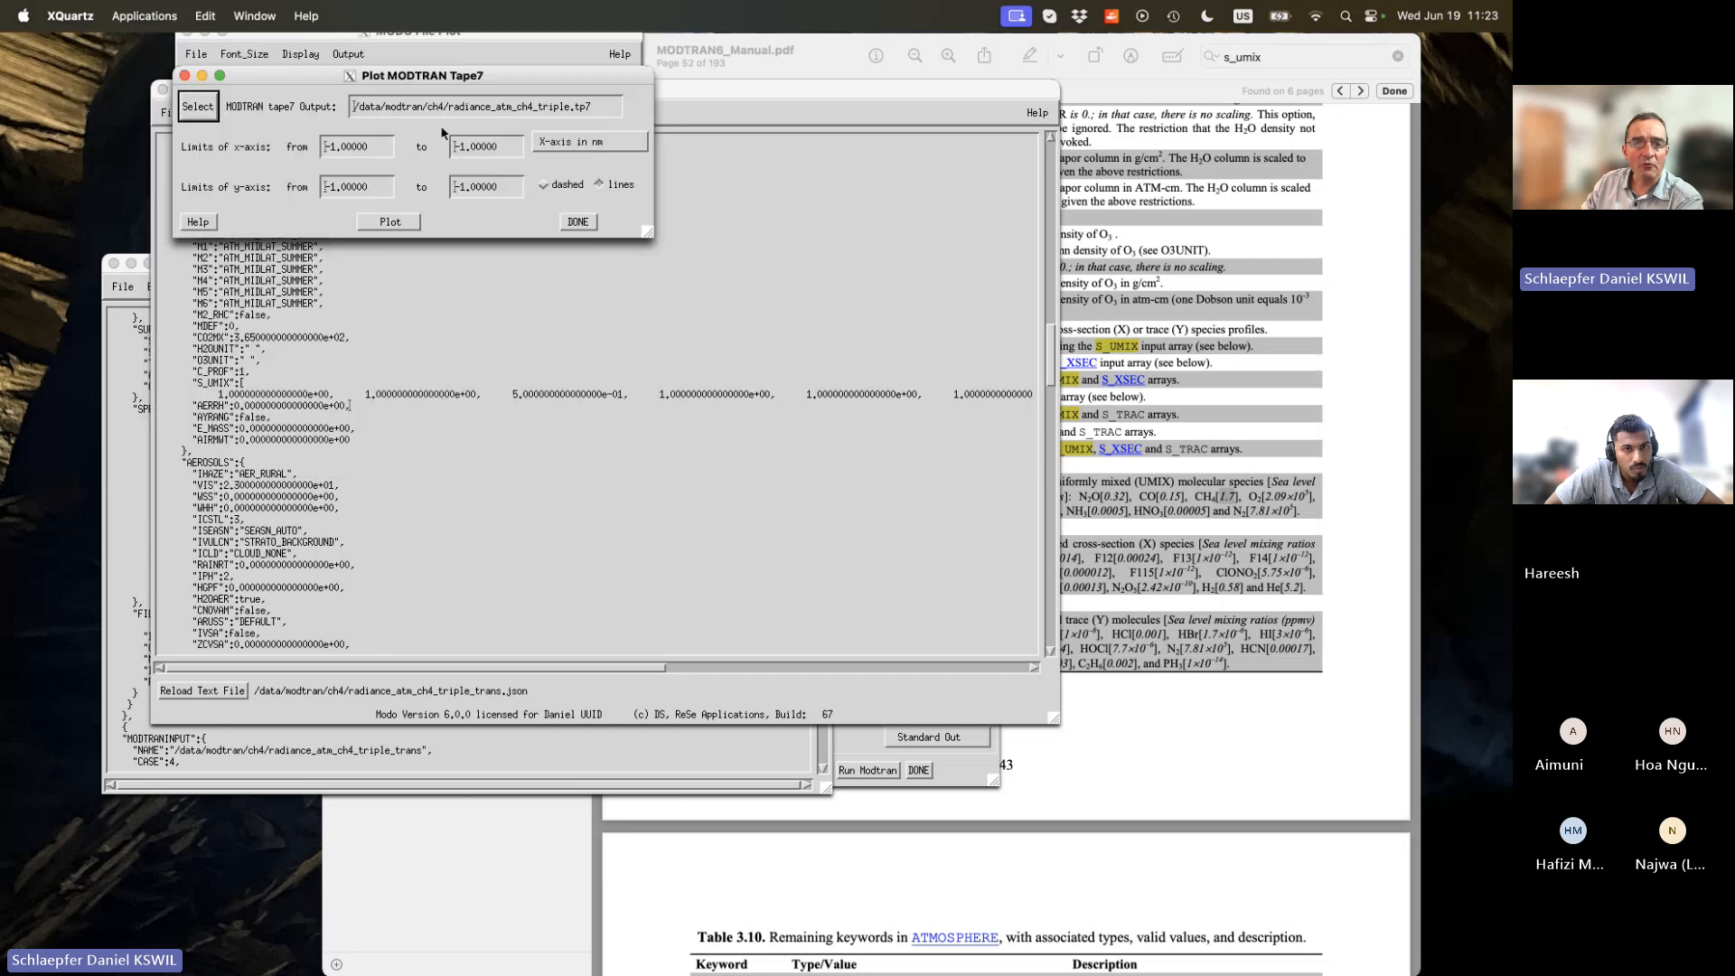
{"action": "left_click", "coordinate": [390, 223]}
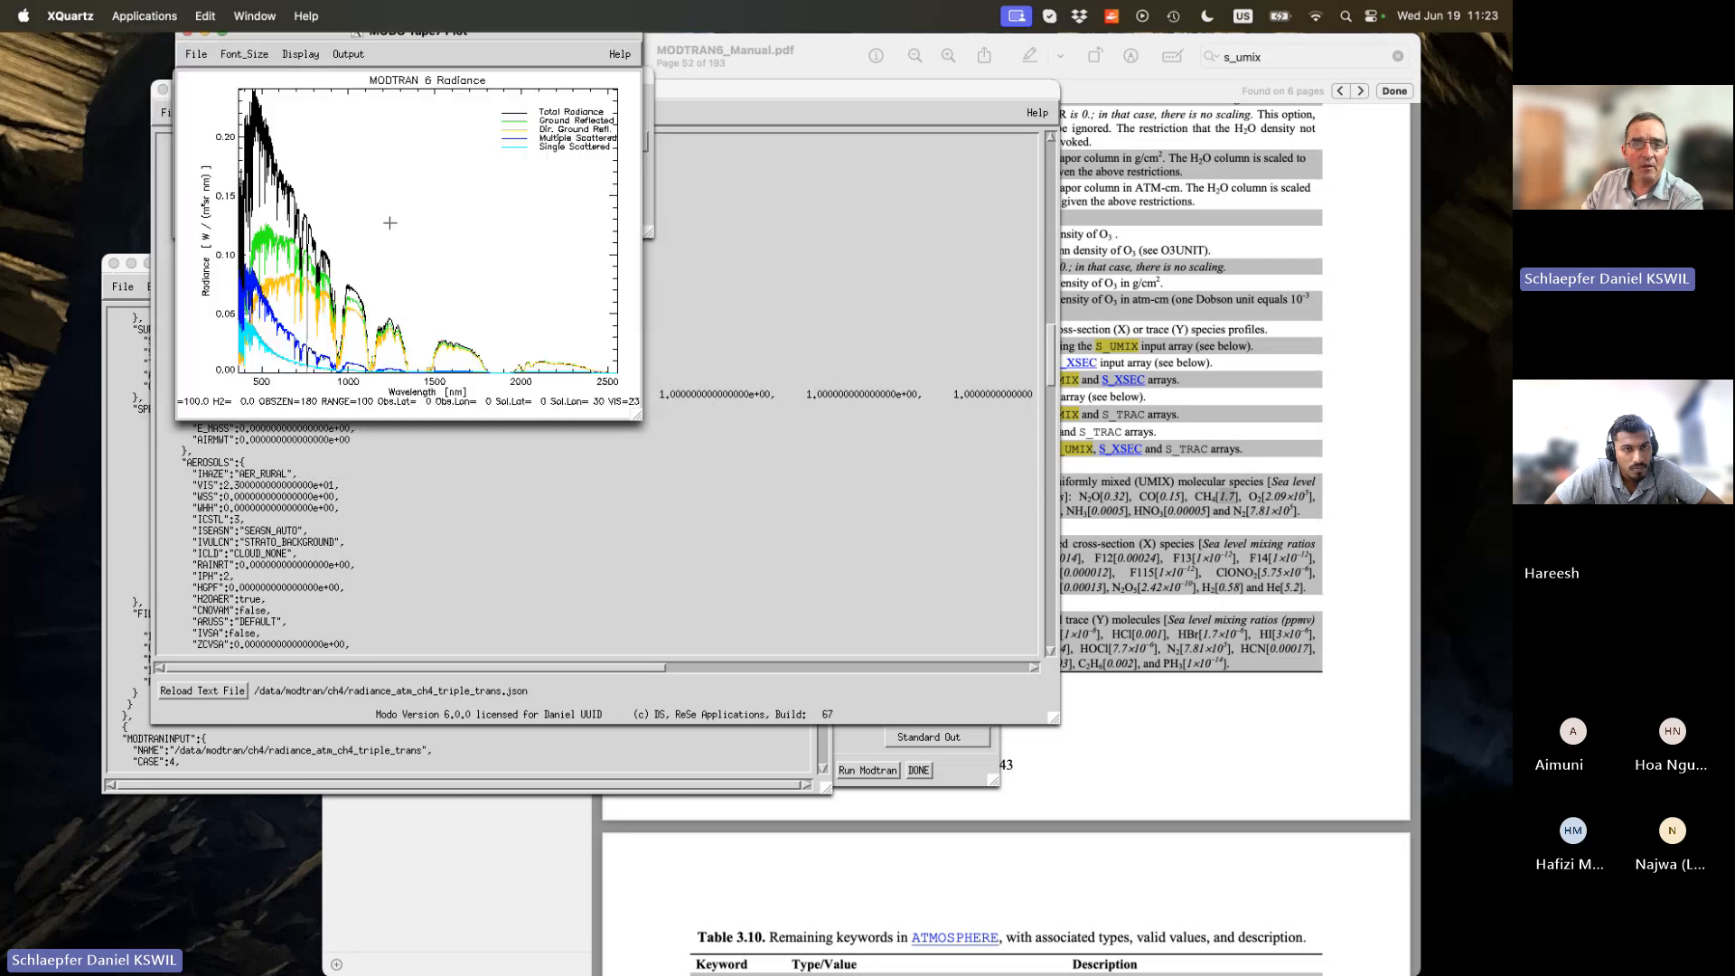
{"action": "left_click_drag", "start_coordinate": [638, 420], "coordinate": [1095, 739]}
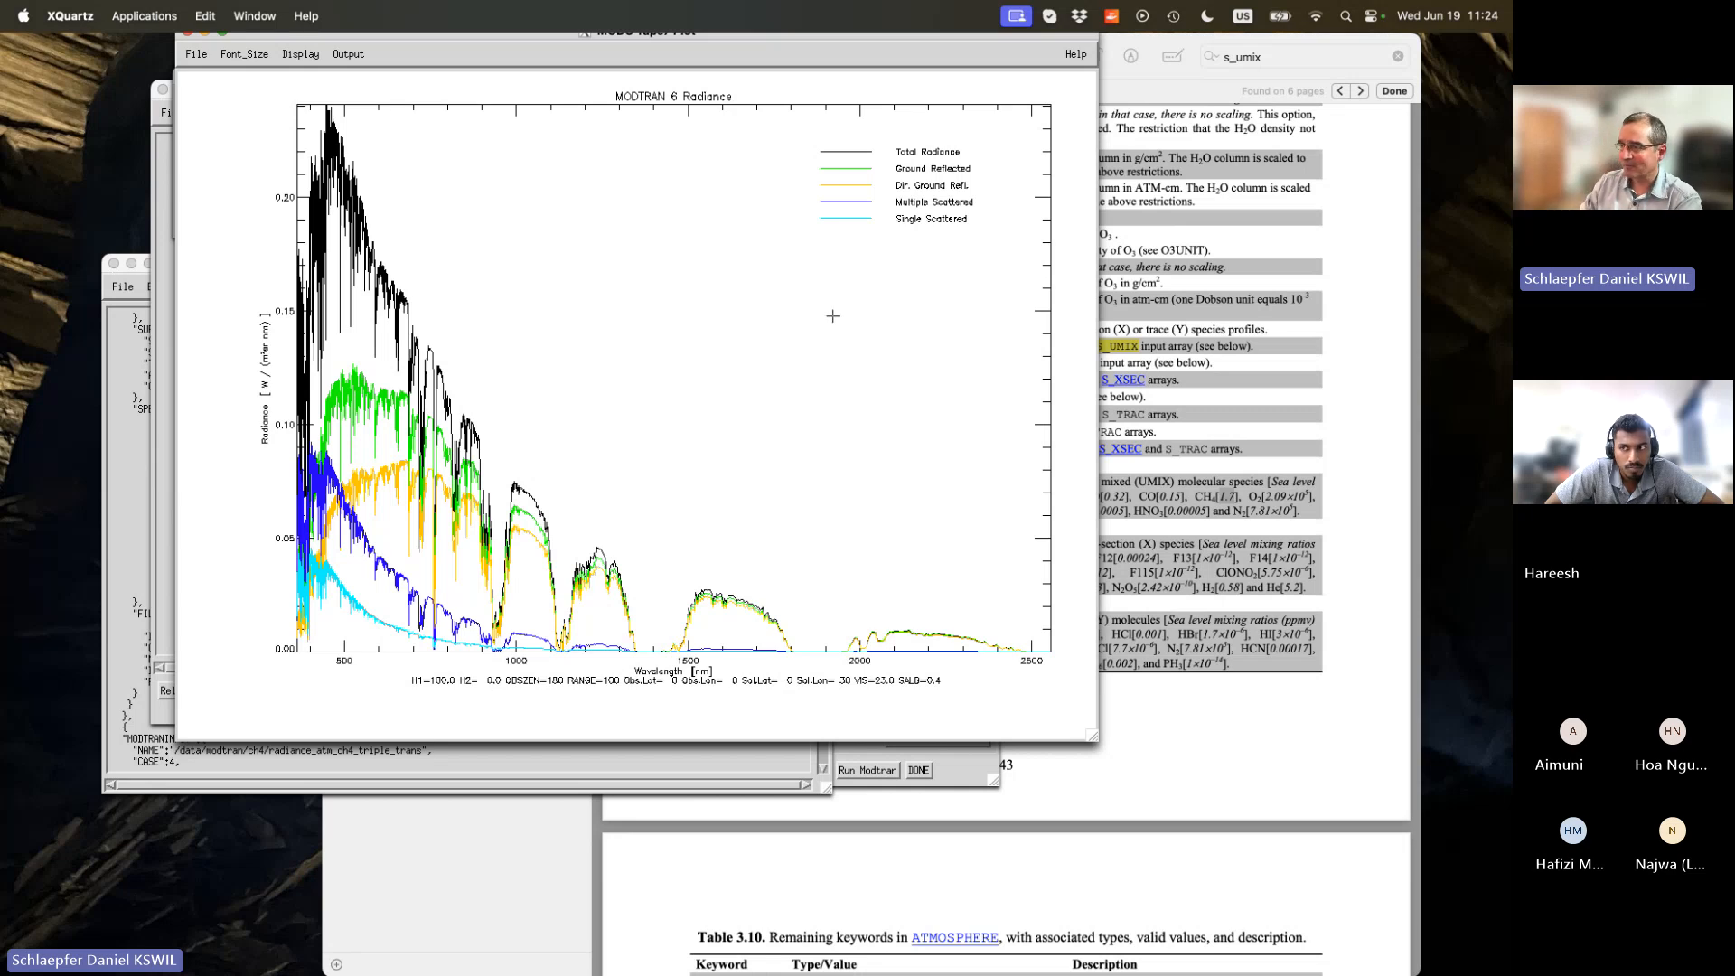
{"action": "left_click_drag", "start_coordinate": [276, 44], "coordinate": [326, 113]}
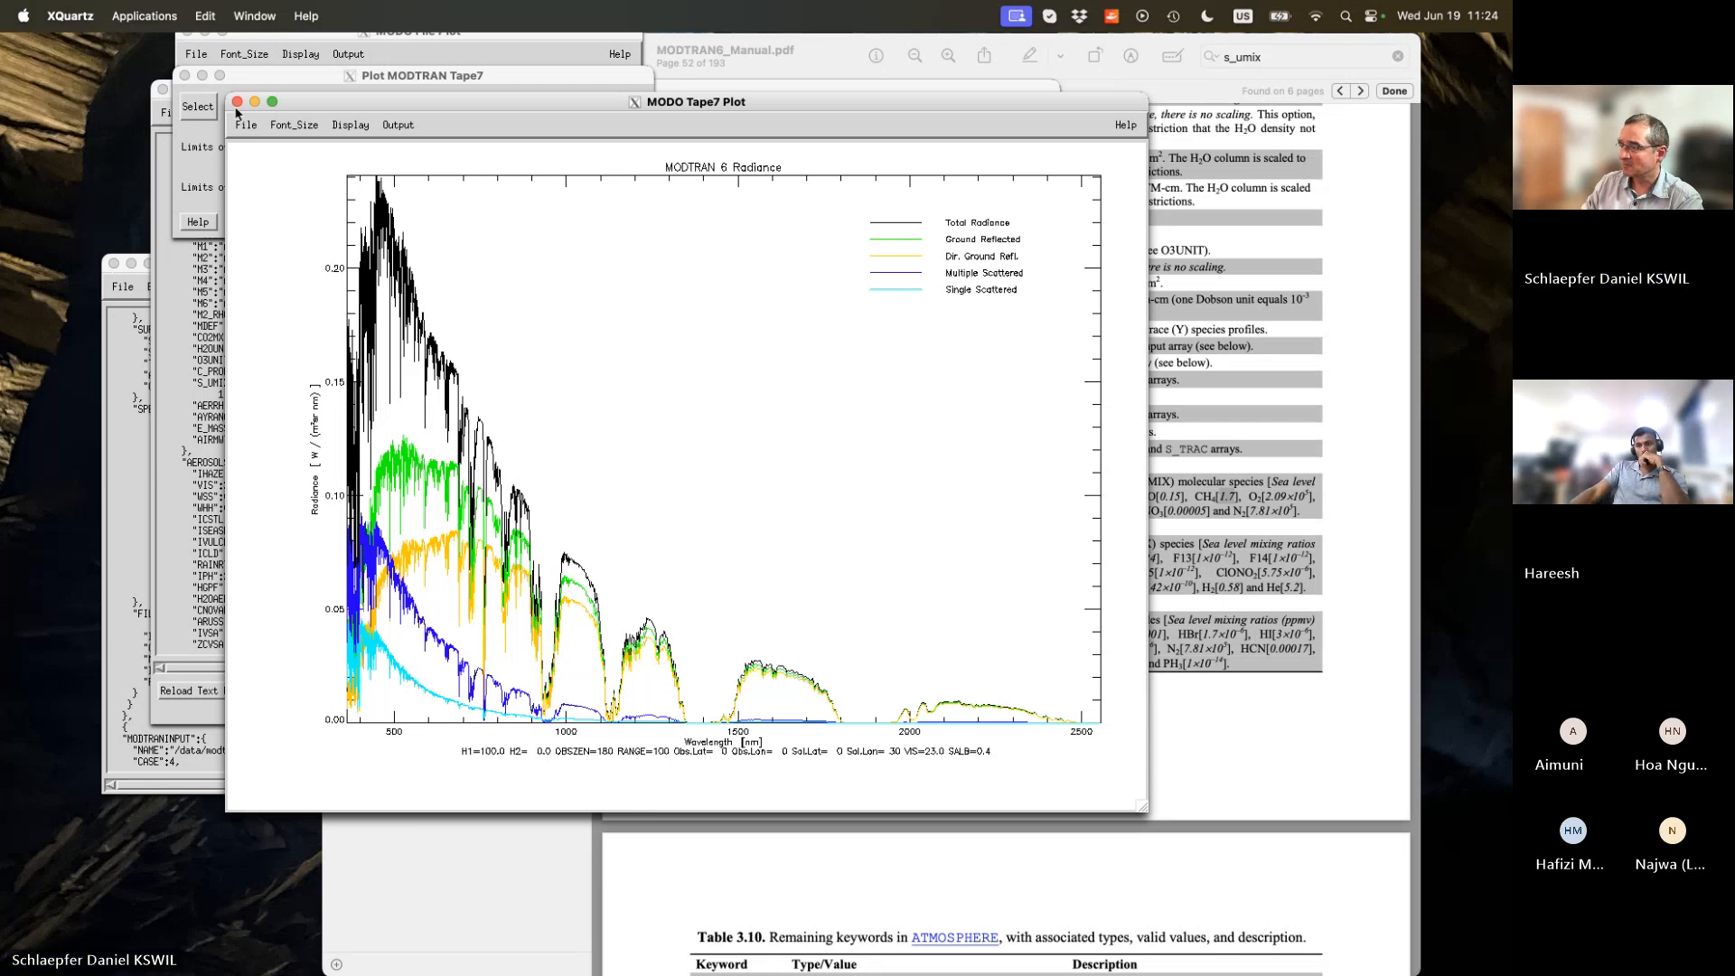
{"action": "left_click", "coordinate": [236, 102]}
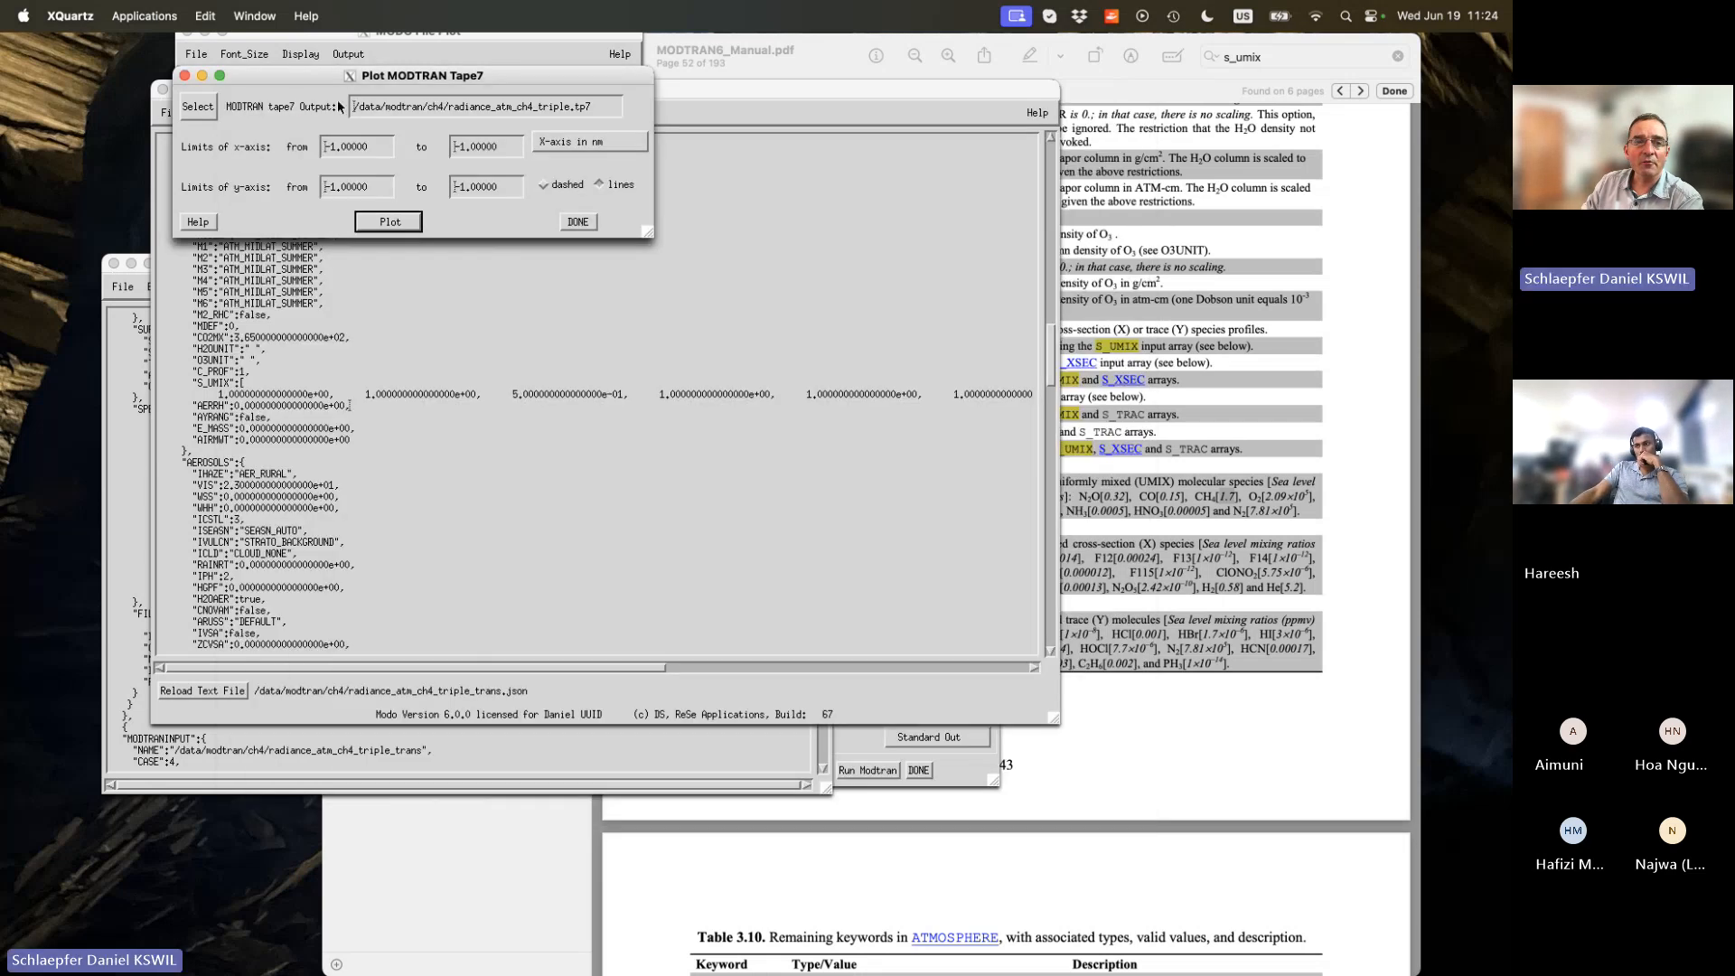
{"action": "left_click", "coordinate": [186, 78]}
Open the Extract Spectra tool for radiance_atm_ch4_triple.tp7 and review its input file, minimal resolution and extraction column settings.
{"action": "left_click", "coordinate": [301, 112]}
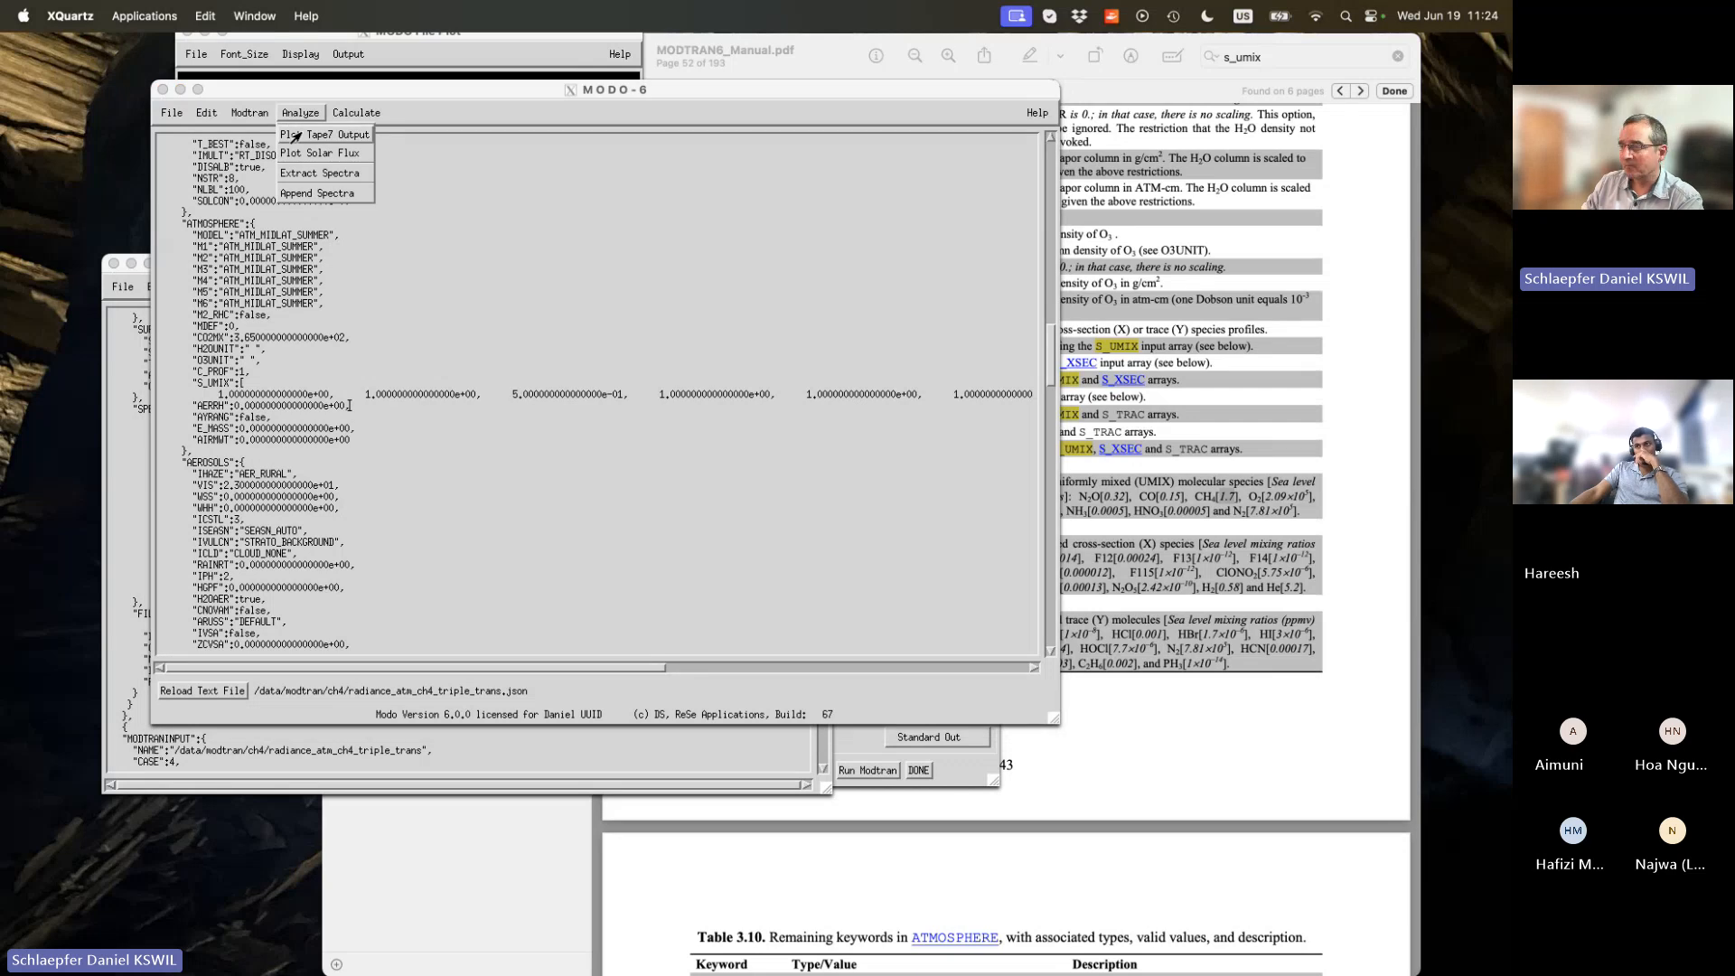
{"action": "left_click", "coordinate": [298, 91]}
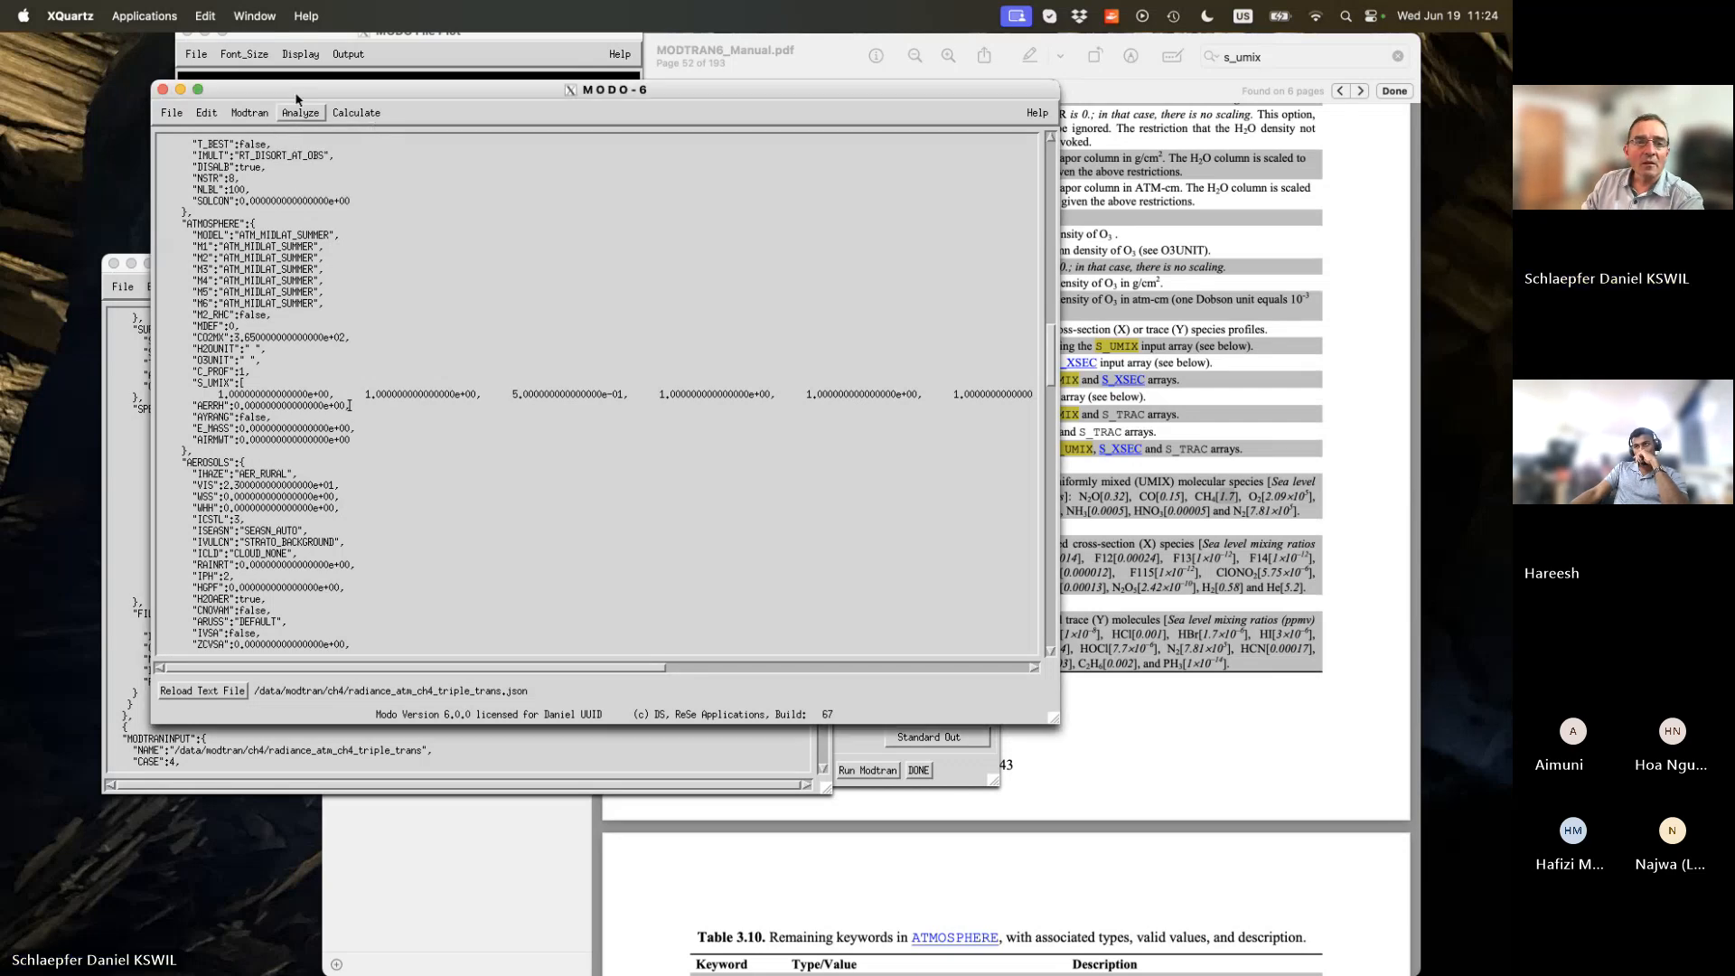
{"action": "left_click_drag", "start_coordinate": [300, 90], "coordinate": [354, 96]}
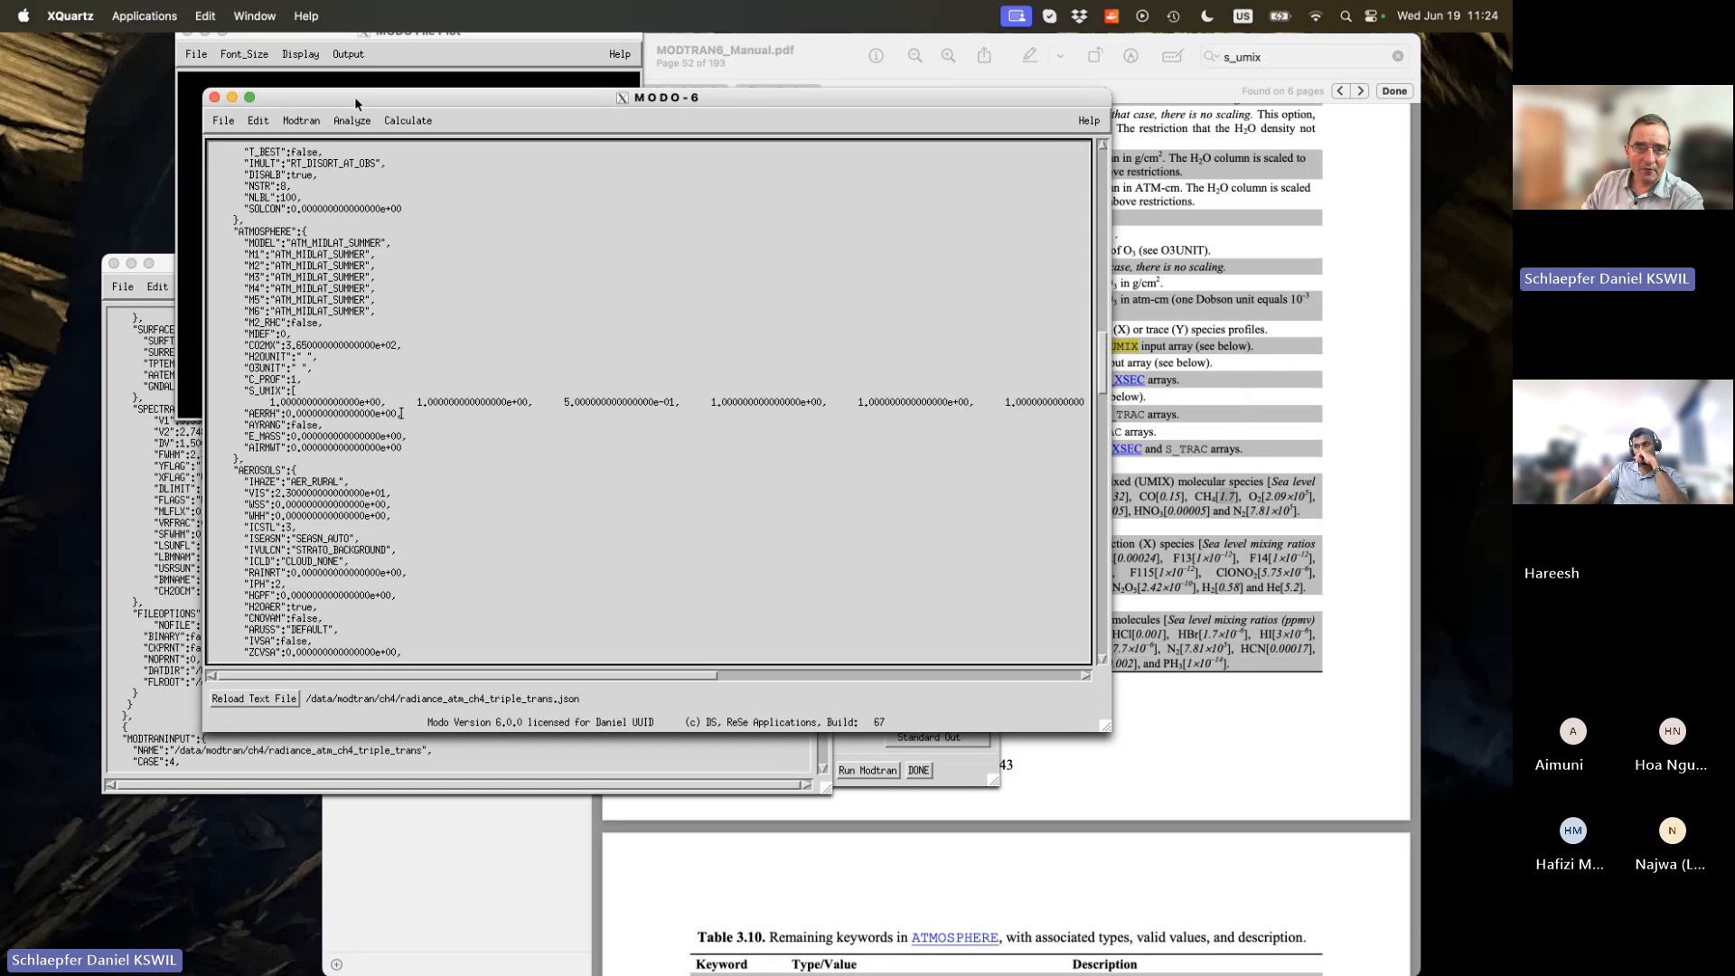
{"action": "left_click", "coordinate": [351, 120]}
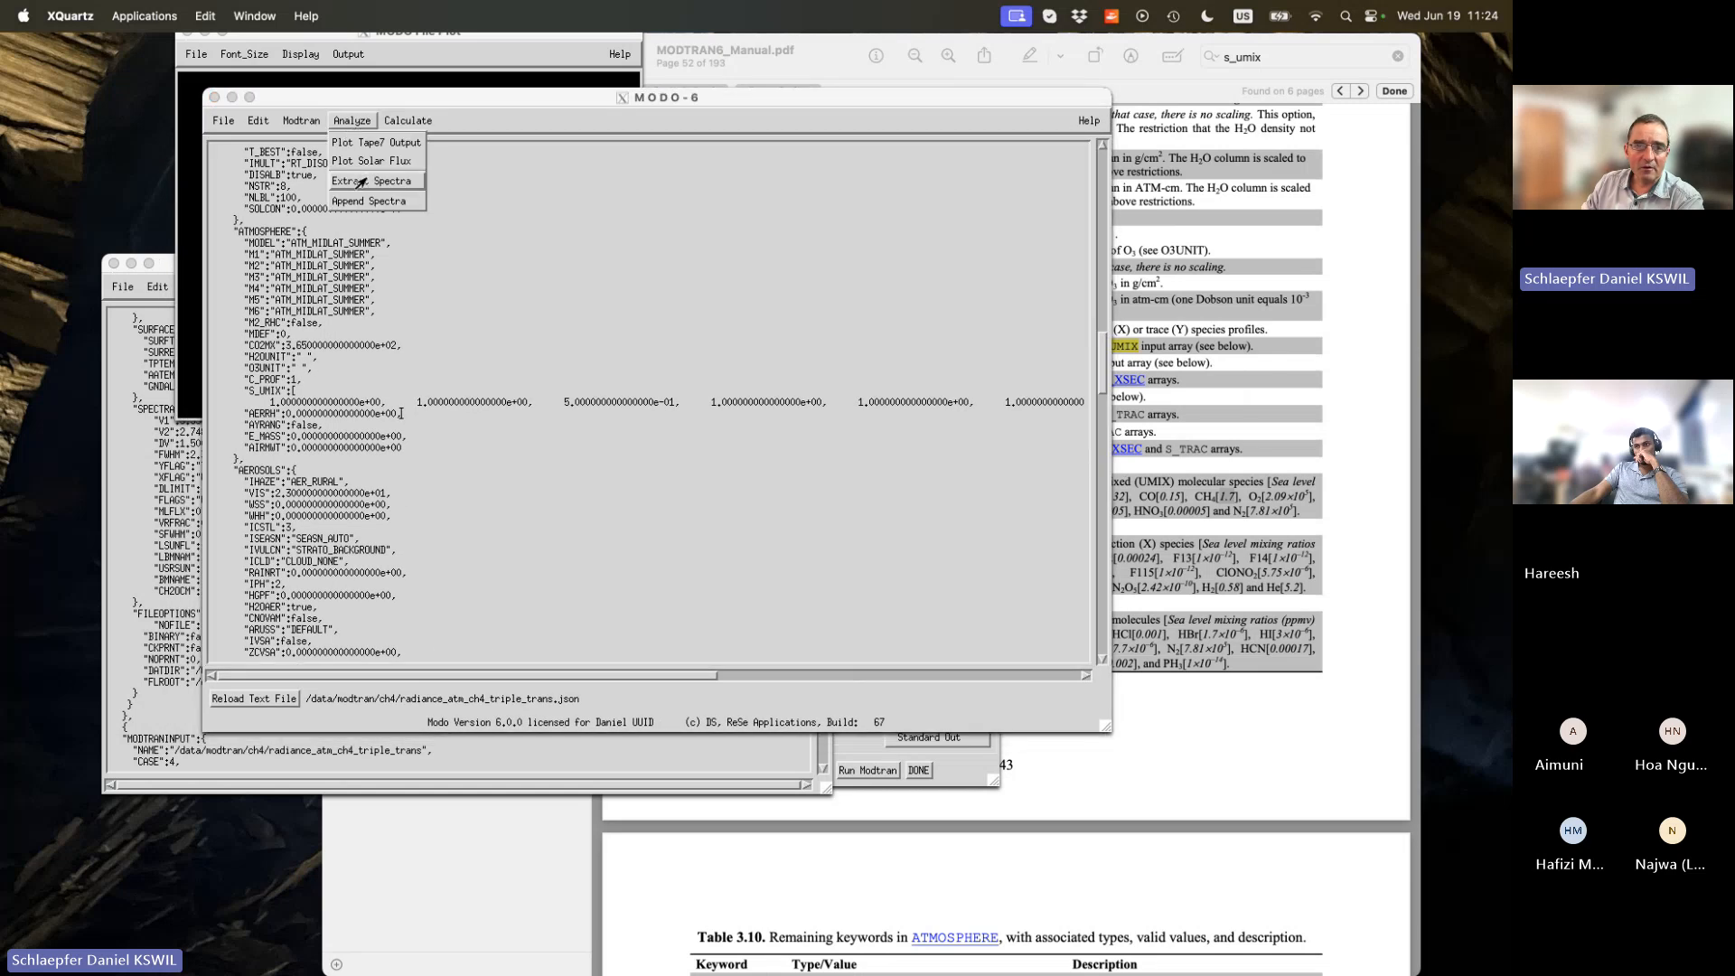
{"action": "mouse_move", "coordinate": [403, 120]}
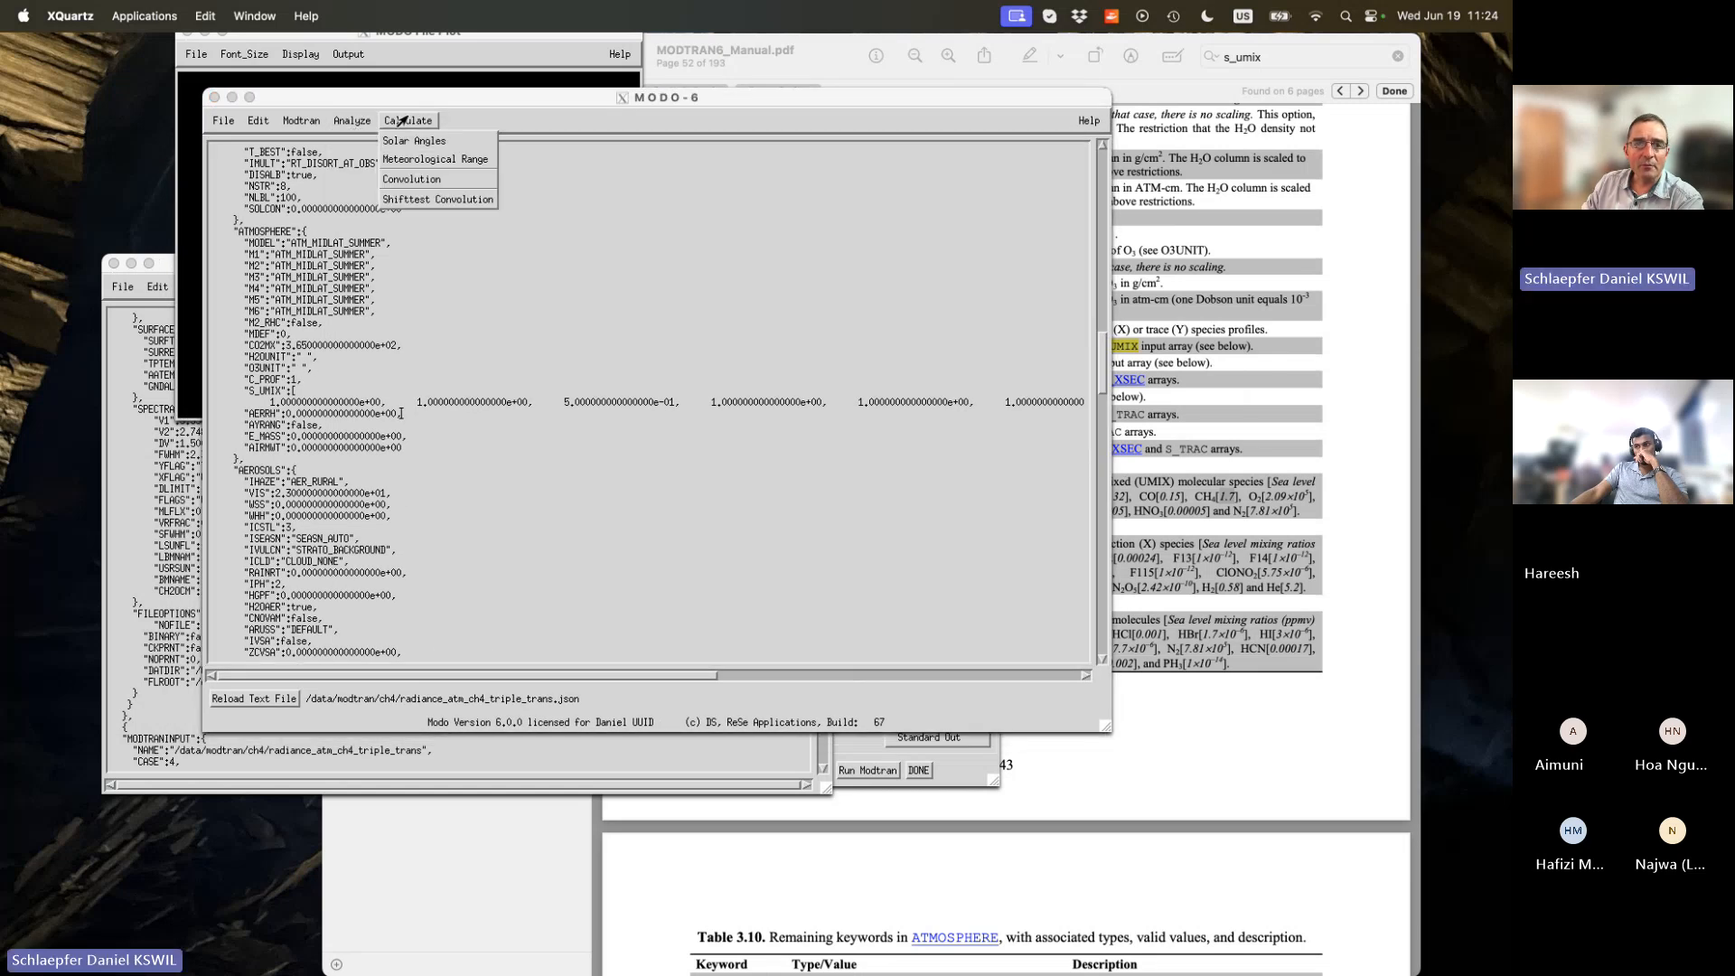
{"action": "mouse_move", "coordinate": [350, 118]}
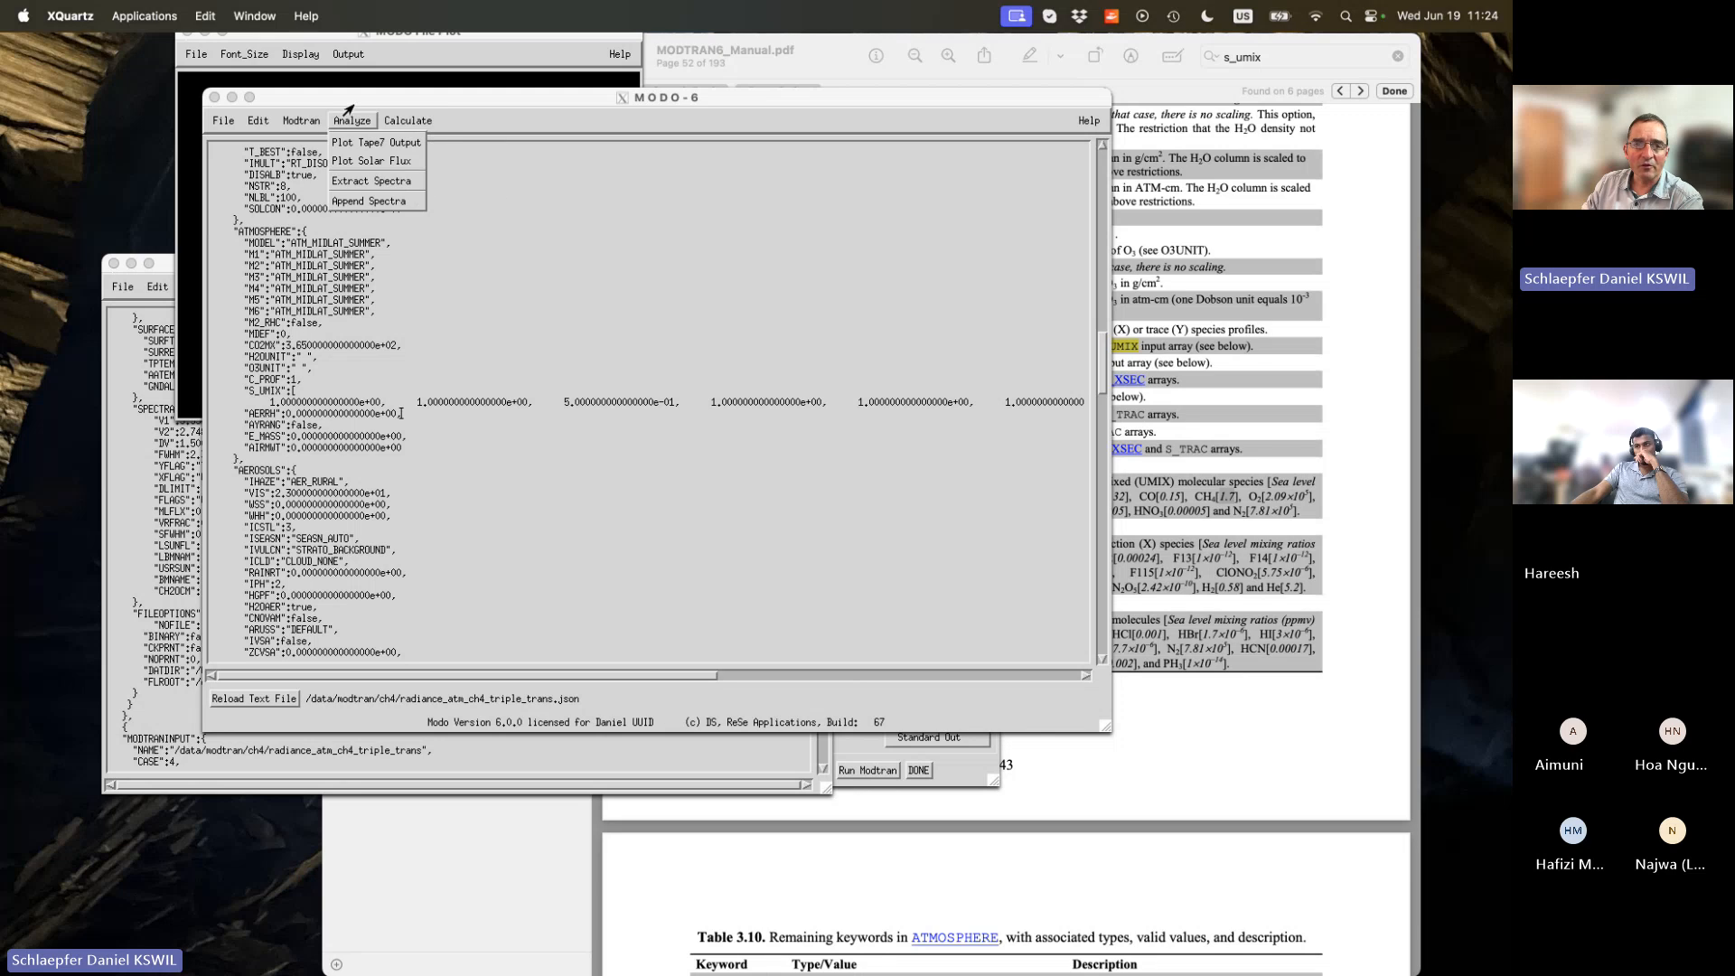
{"action": "left_click", "coordinate": [341, 185]}
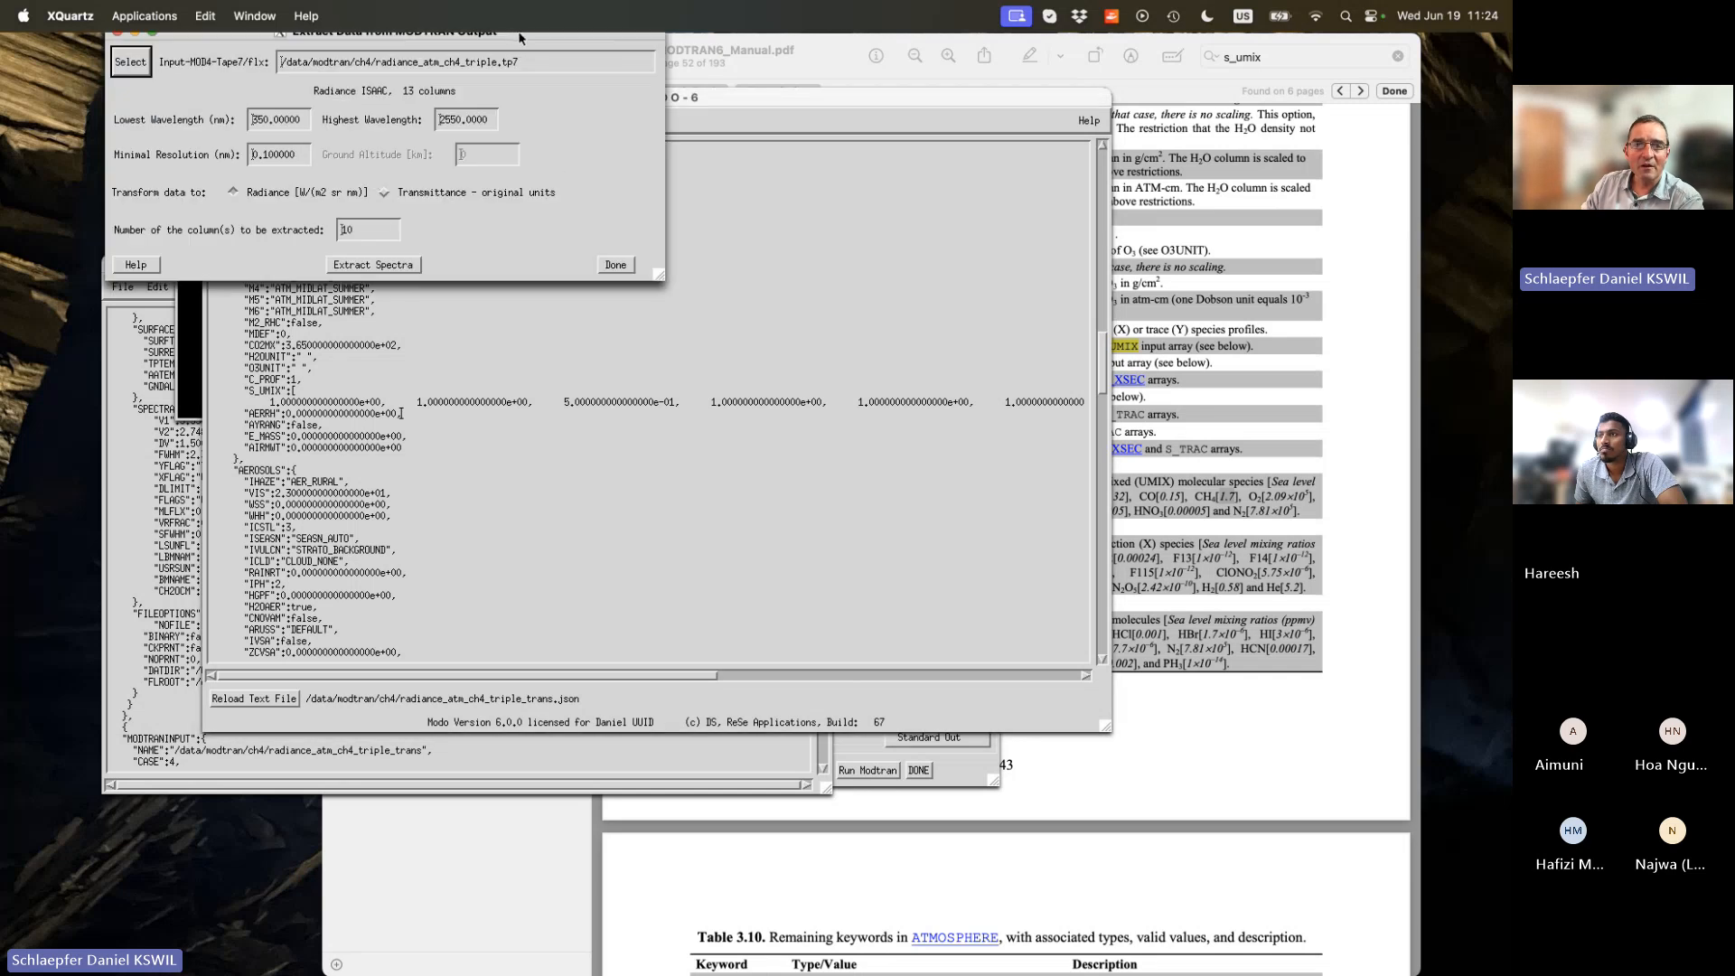
{"action": "left_click_drag", "start_coordinate": [515, 34], "coordinate": [785, 176]}
{"action": "left_click", "coordinate": [804, 207]}
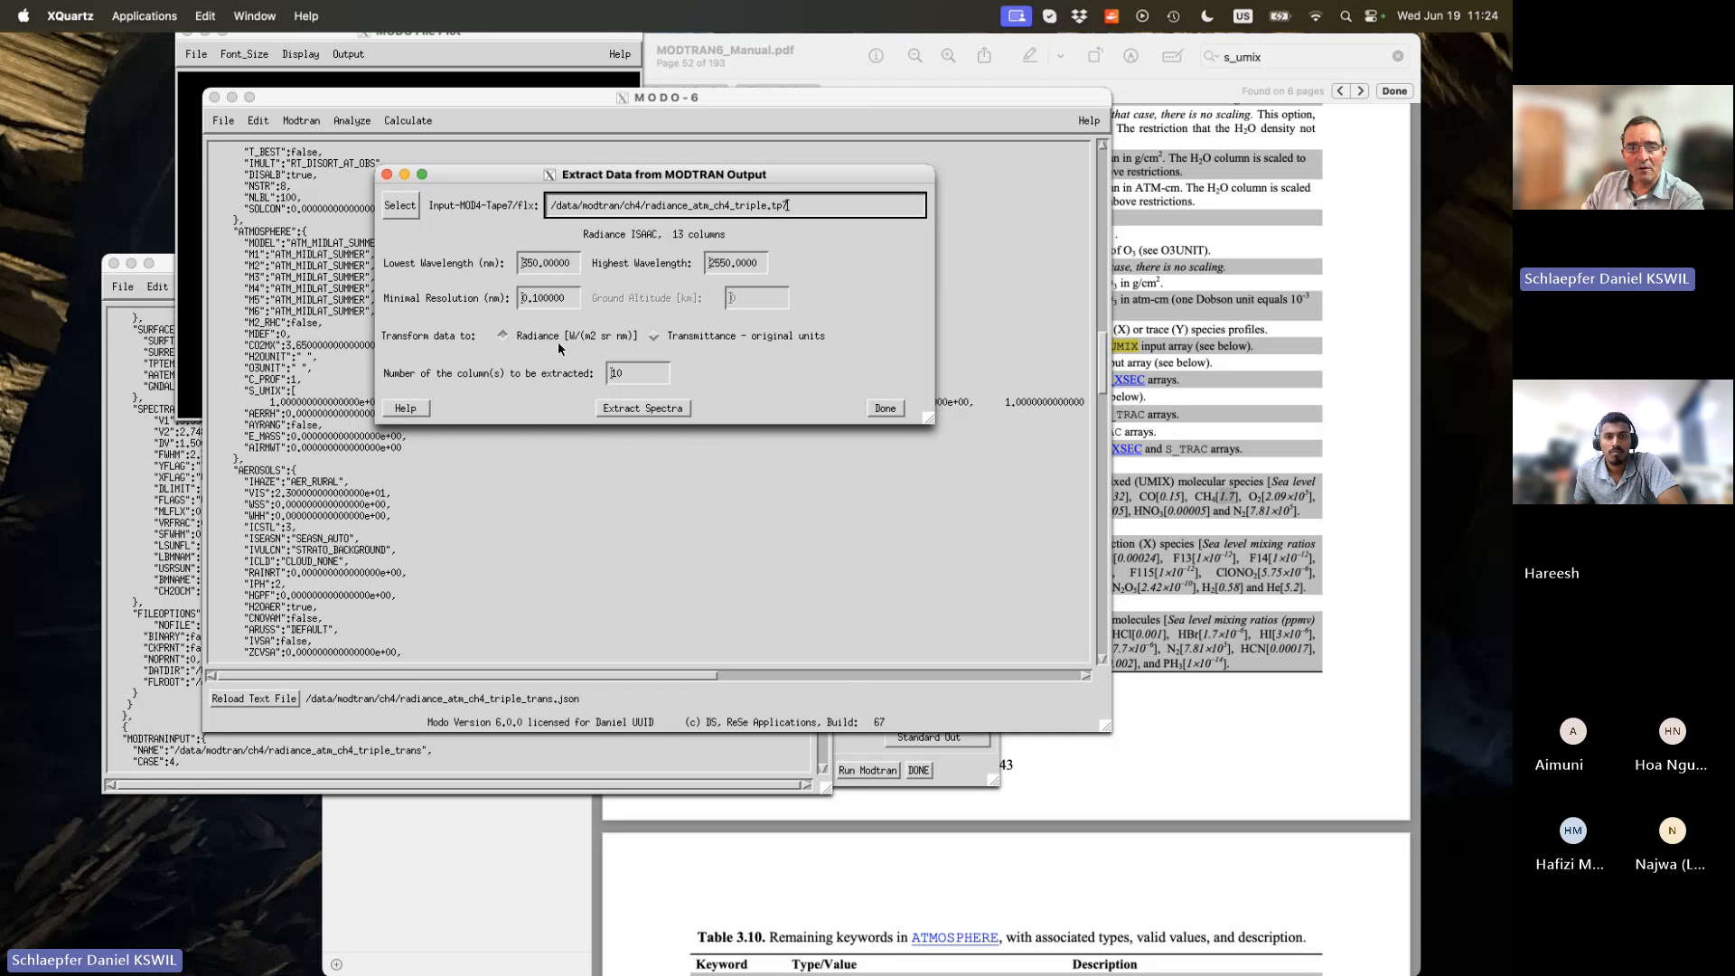
{"action": "left_click", "coordinate": [654, 373]}
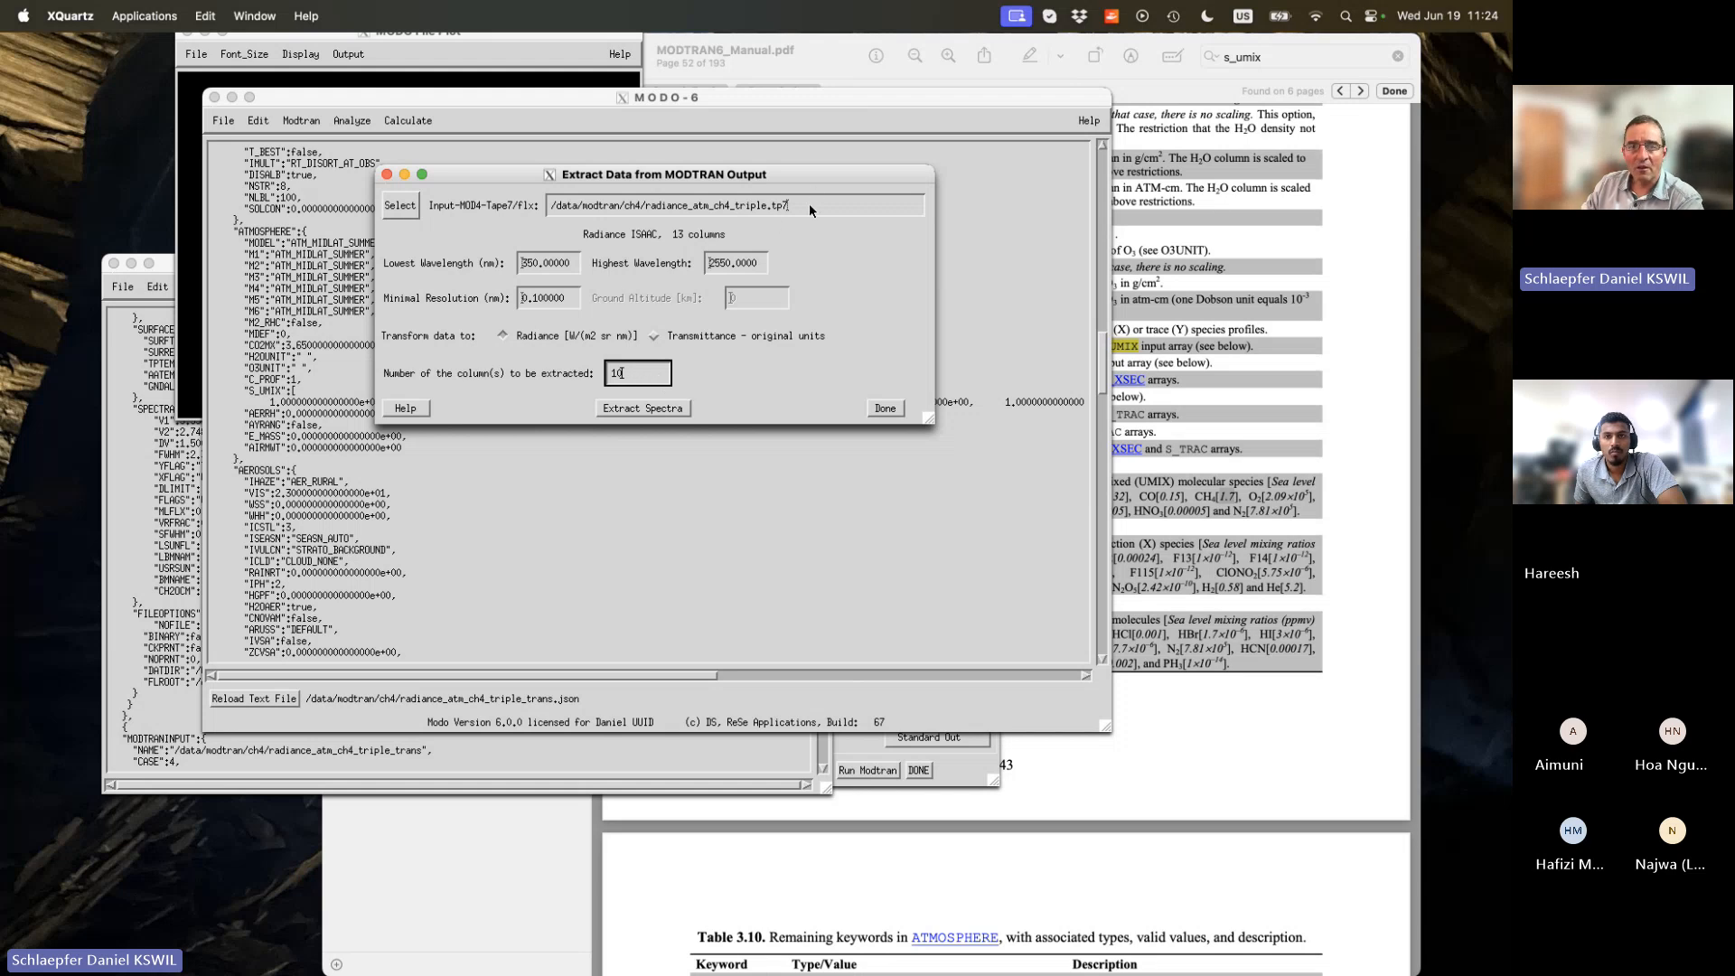
{"action": "triple_click", "coordinate": [522, 303]}
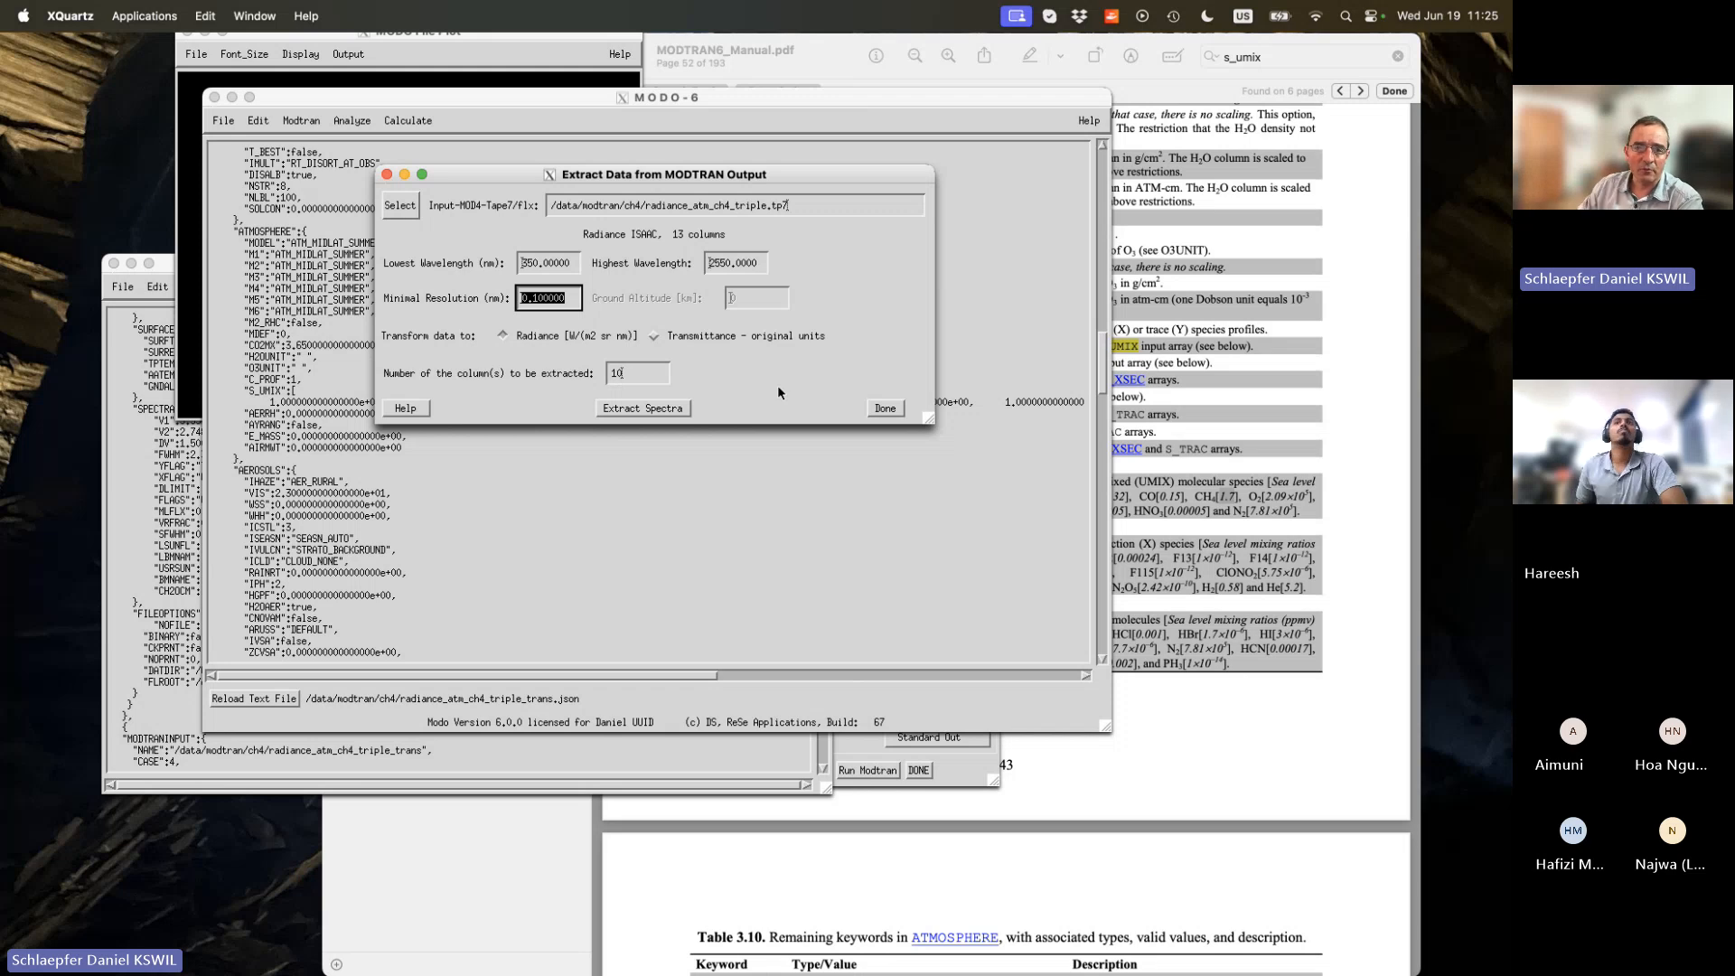
Extract column 10 of radiance_atm_ch4_triple.tp7 as radiance spectra, using ch4_radiance as the output name in /data/modtran/ch4.
{"action": "left_click", "coordinate": [672, 409]}
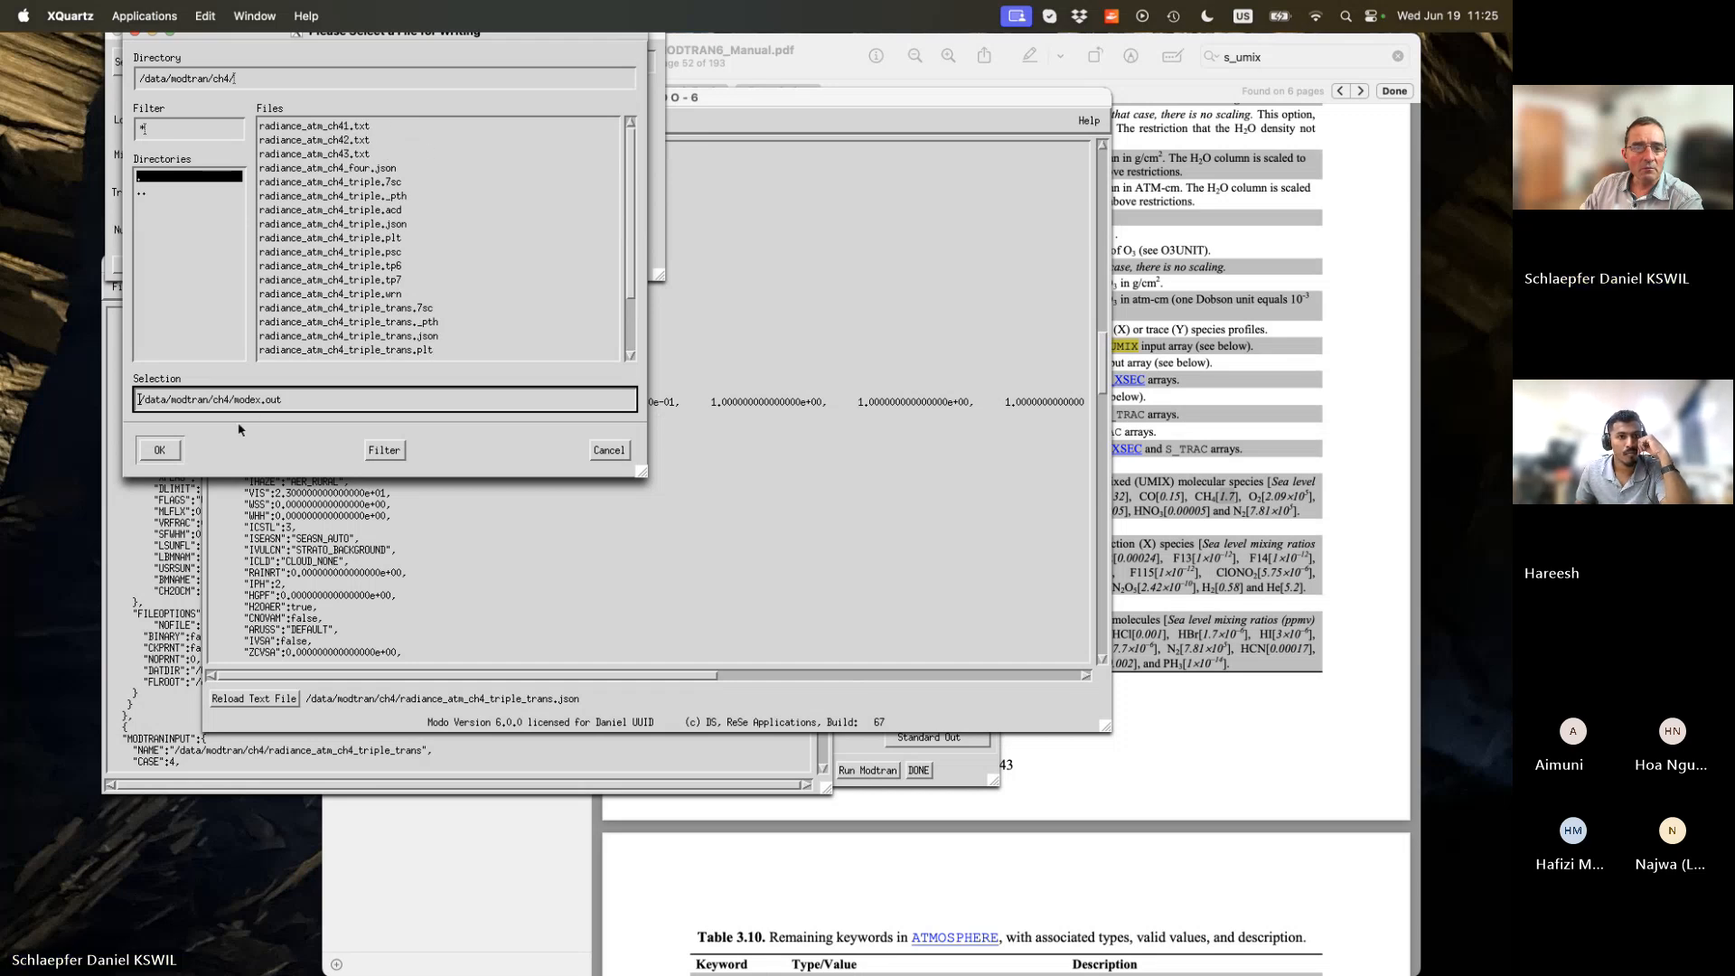
{"action": "left_click_drag", "start_coordinate": [284, 399], "coordinate": [234, 406]}
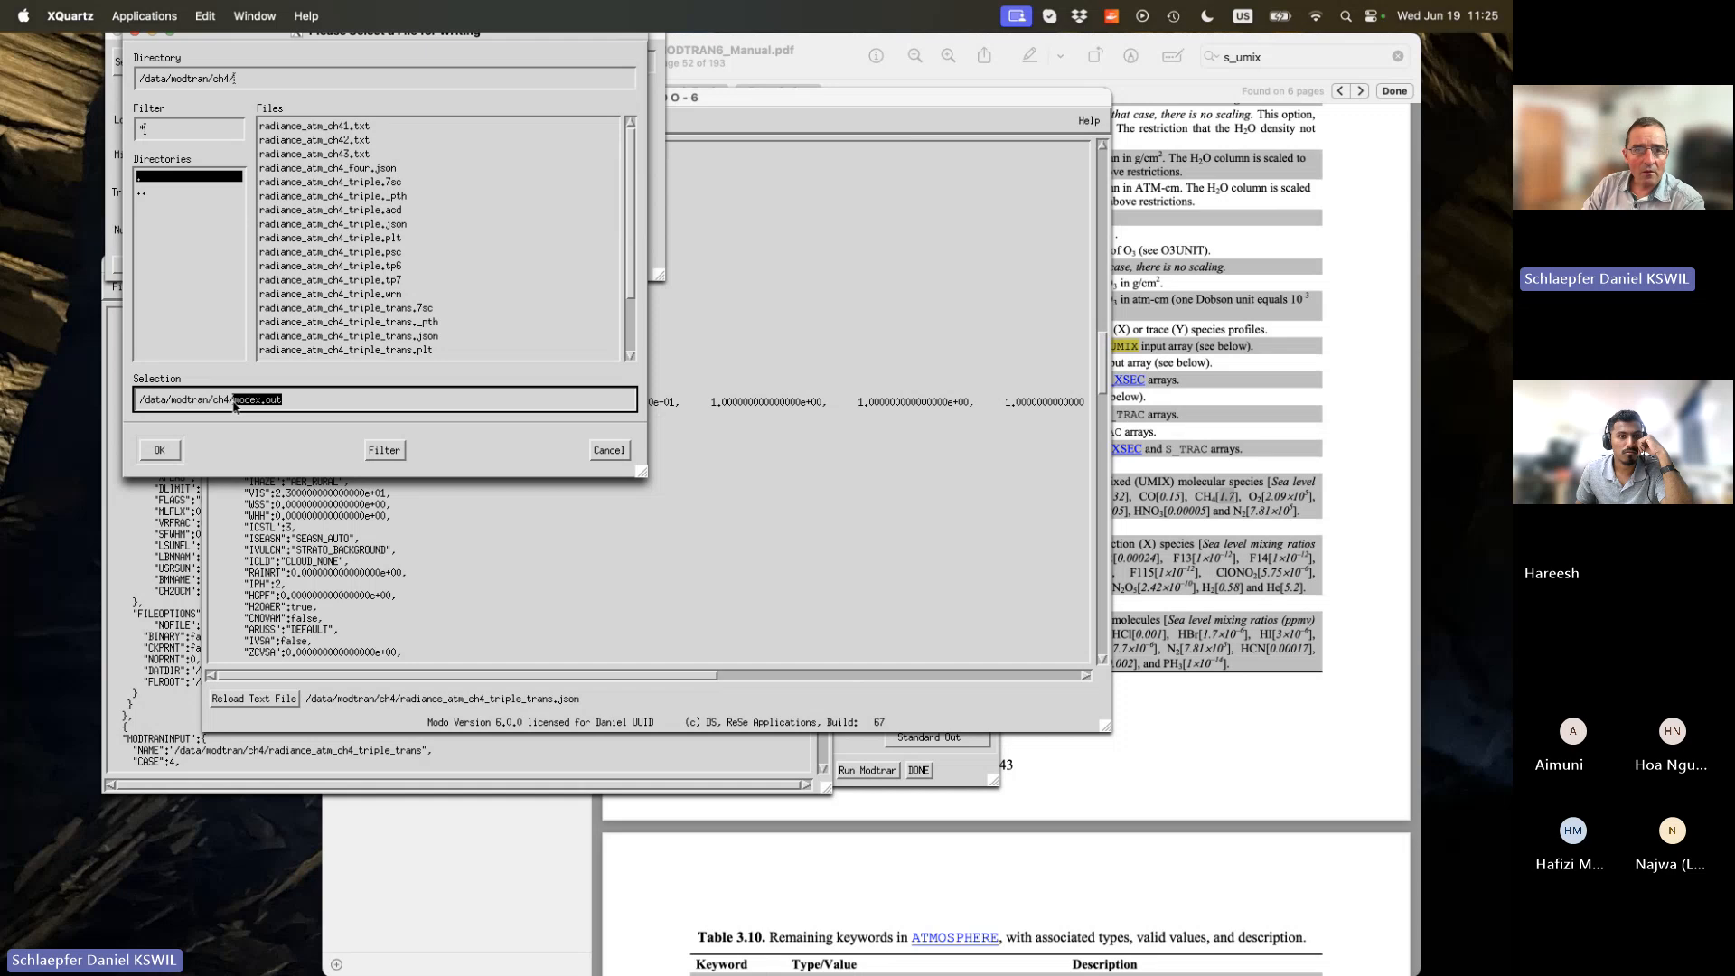
{"action": "type", "text": "ch4_radianc"}
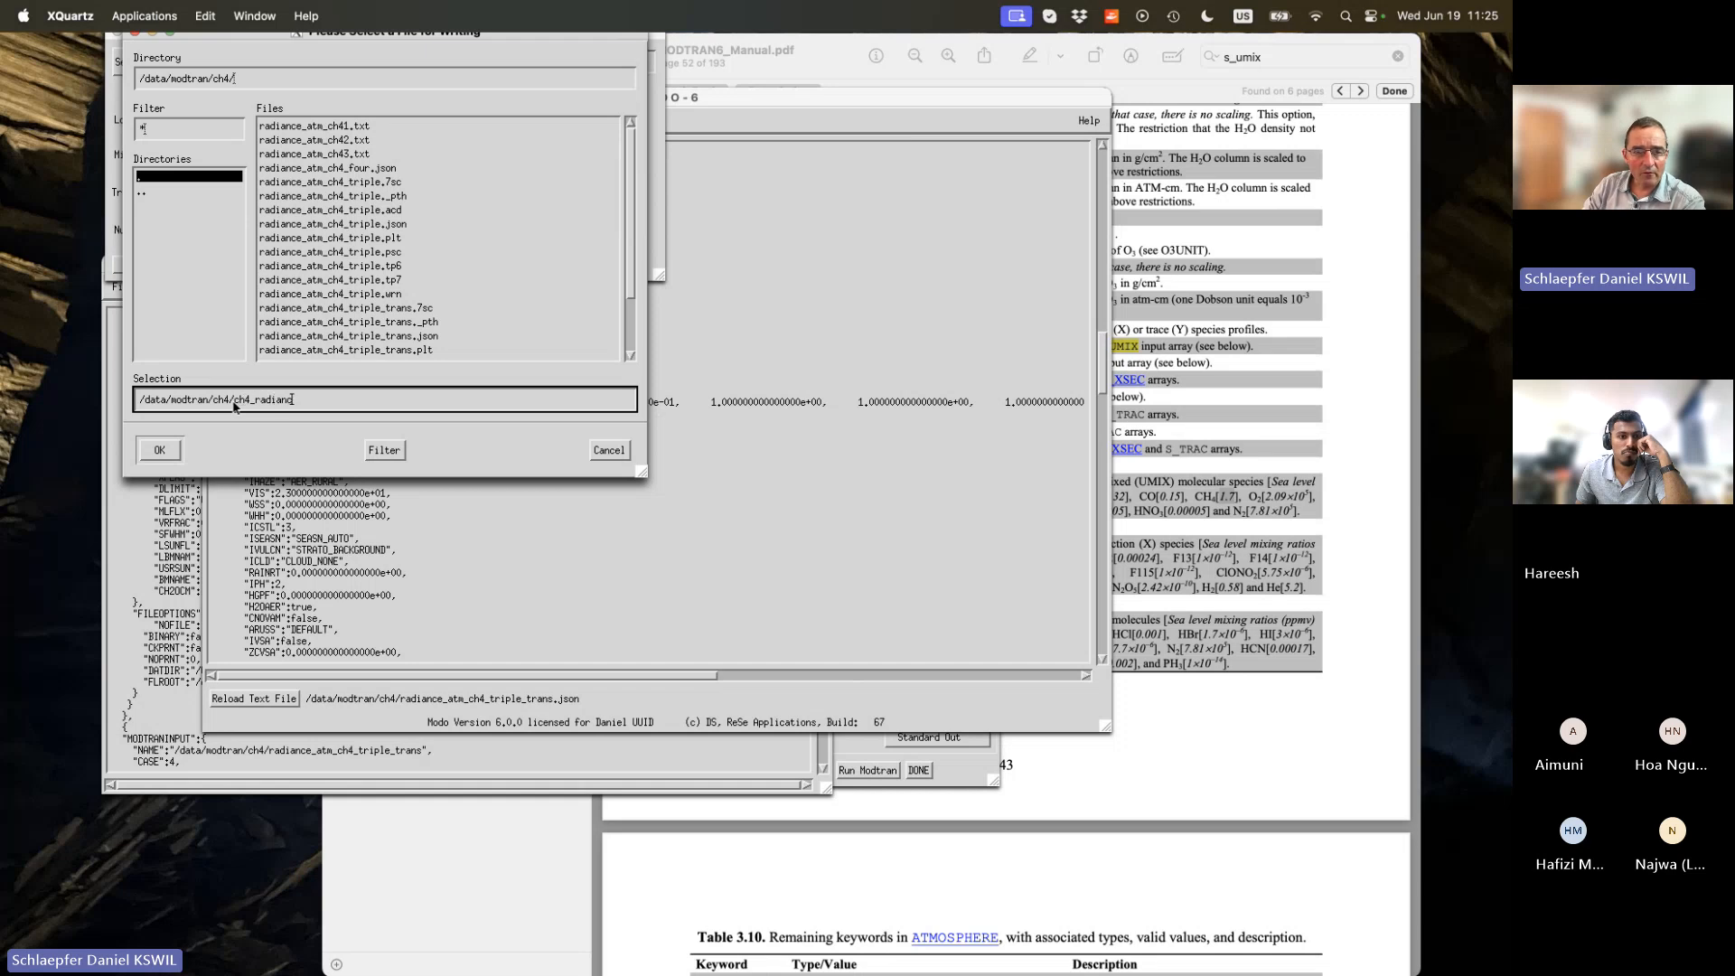
{"action": "left_click", "coordinate": [169, 455]}
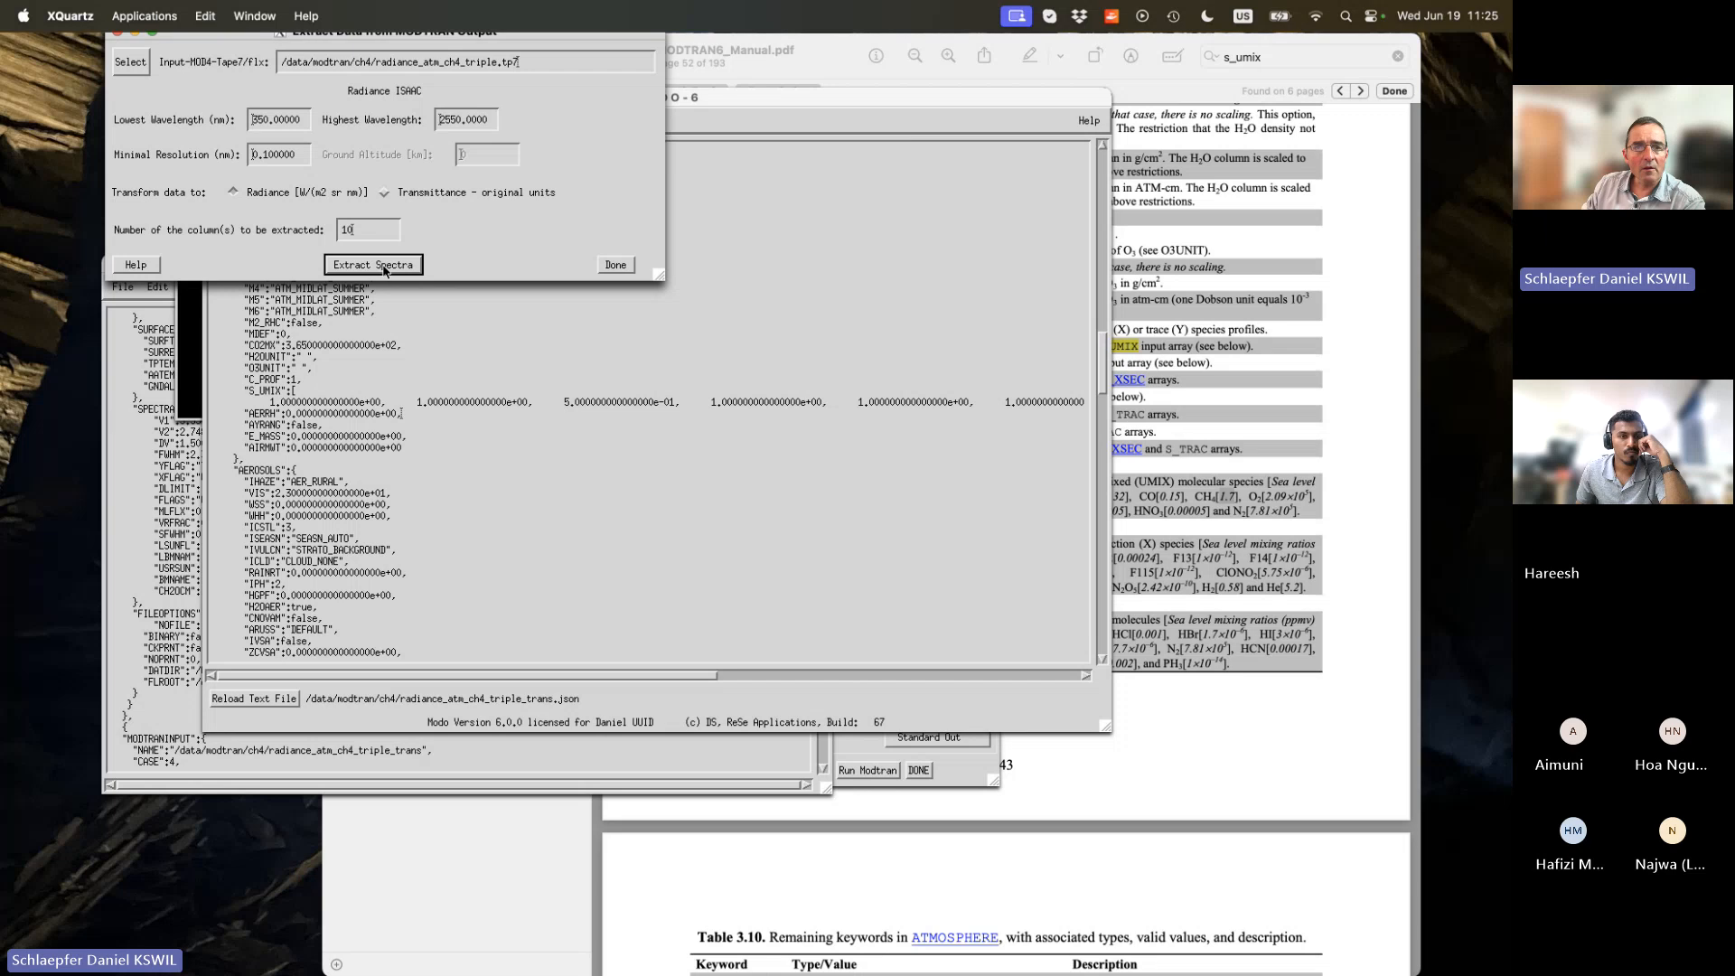
{"action": "left_click_drag", "start_coordinate": [478, 38], "coordinate": [933, 219]}
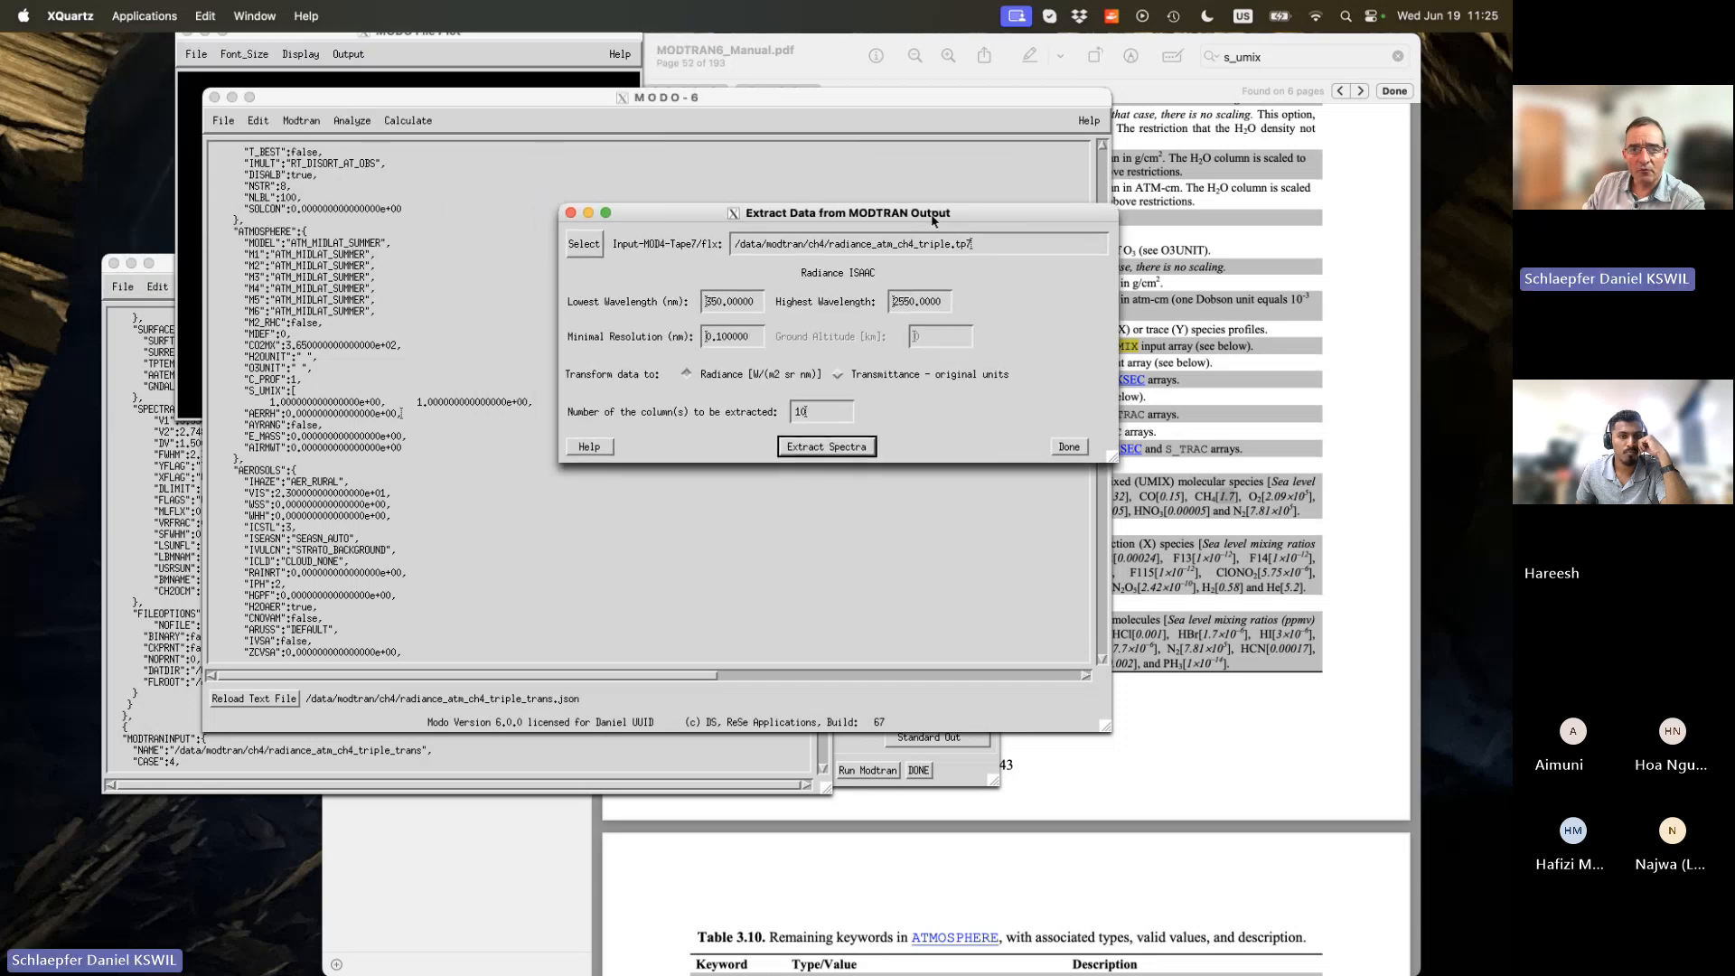
Show the extracted spectrum ch4_radiance1 as a text file in the main MODO window.
{"action": "left_click", "coordinate": [430, 203]}
{"action": "left_click", "coordinate": [223, 120]}
{"action": "left_click", "coordinate": [237, 150]}
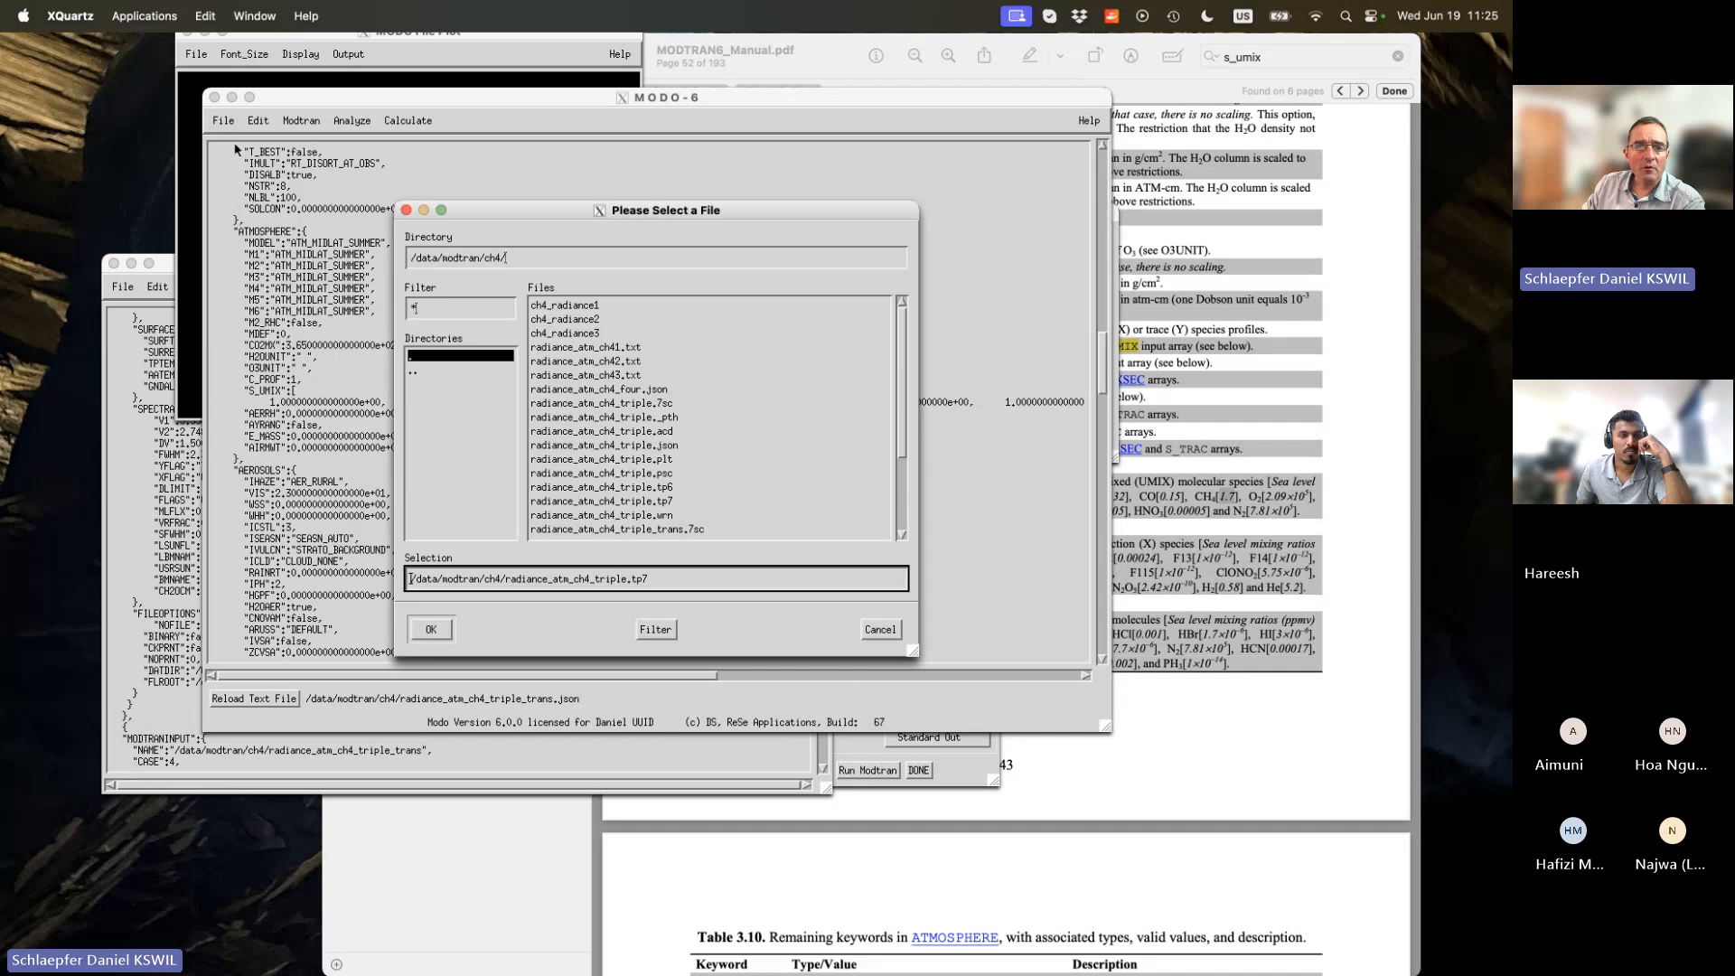
{"action": "double_click", "coordinate": [620, 305]}
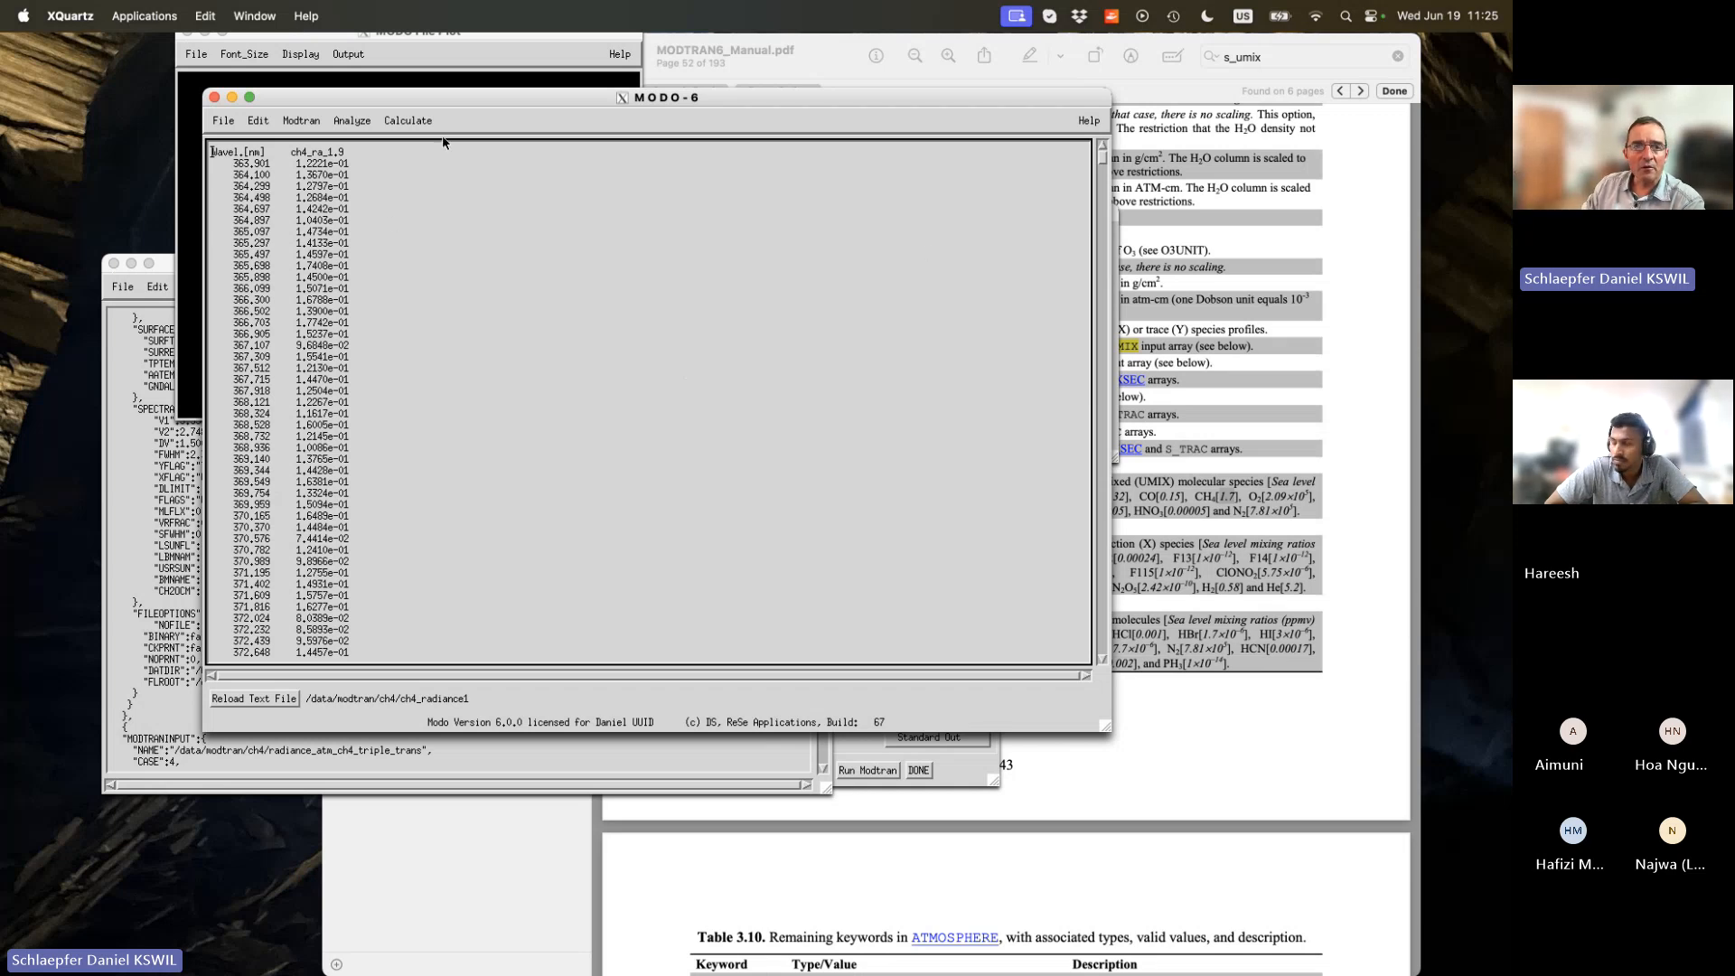
Show ch4_radiance1 as a Quick Plot, examine the radiance curve, and close the plot.
{"action": "left_click_drag", "start_coordinate": [298, 97], "coordinate": [343, 116]}
{"action": "left_click", "coordinate": [267, 140]}
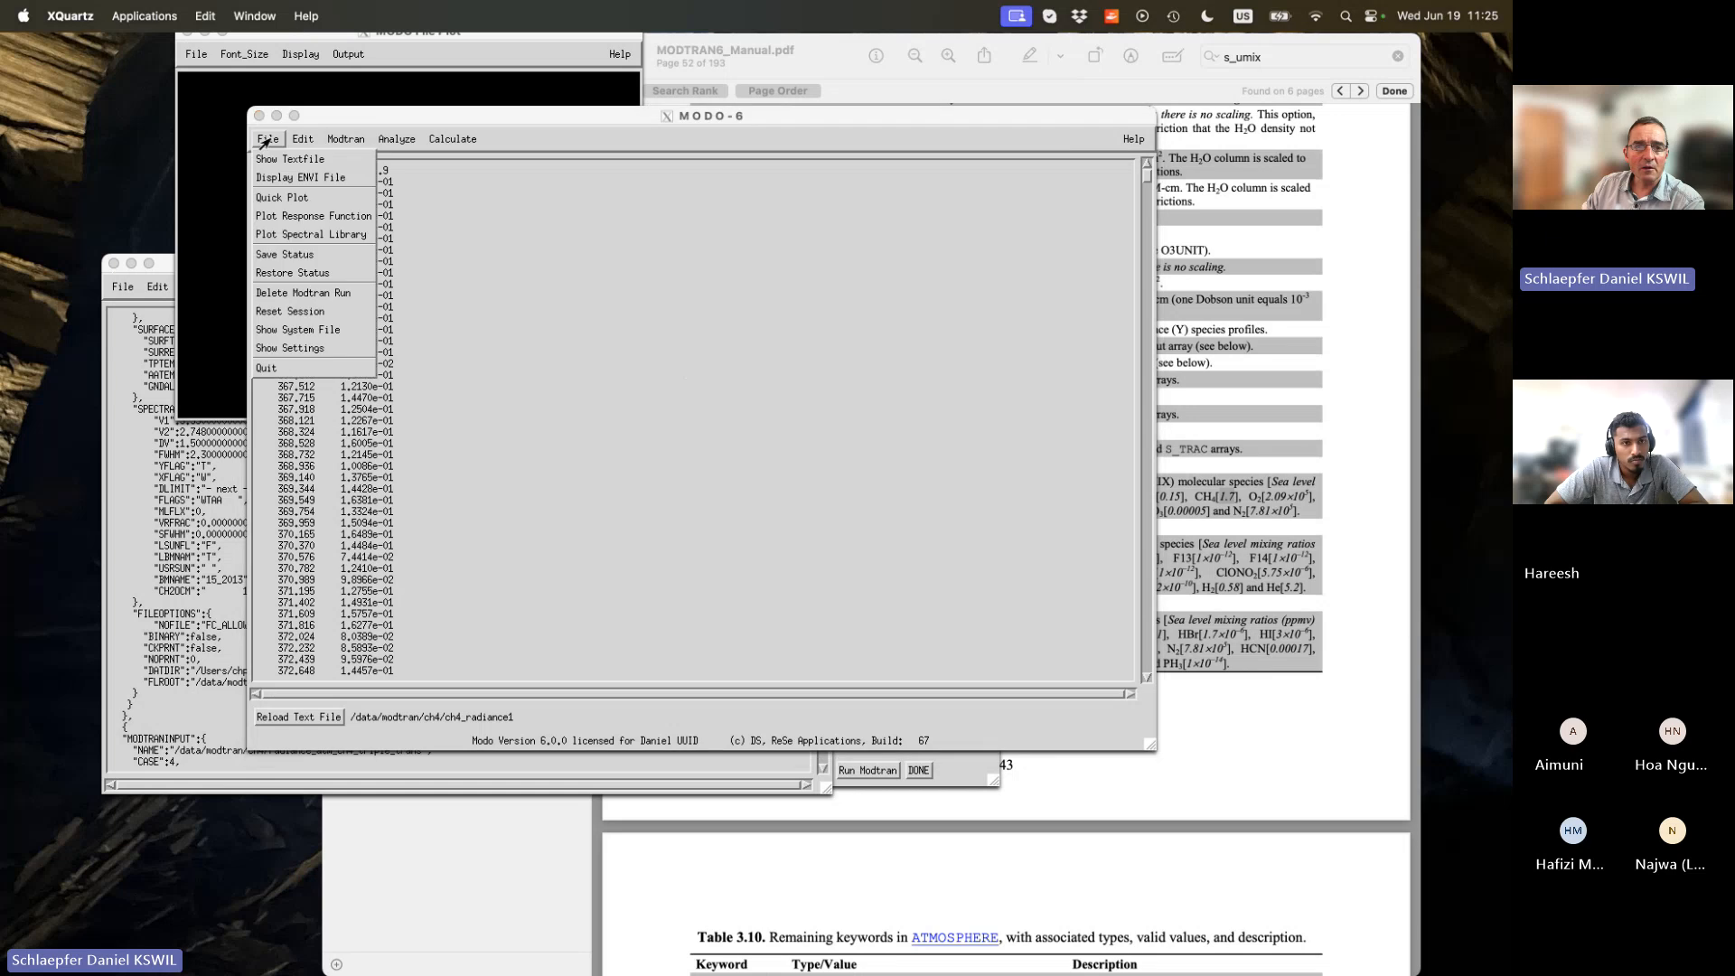
{"action": "left_click", "coordinate": [282, 197]}
{"action": "left_click", "coordinate": [653, 359]}
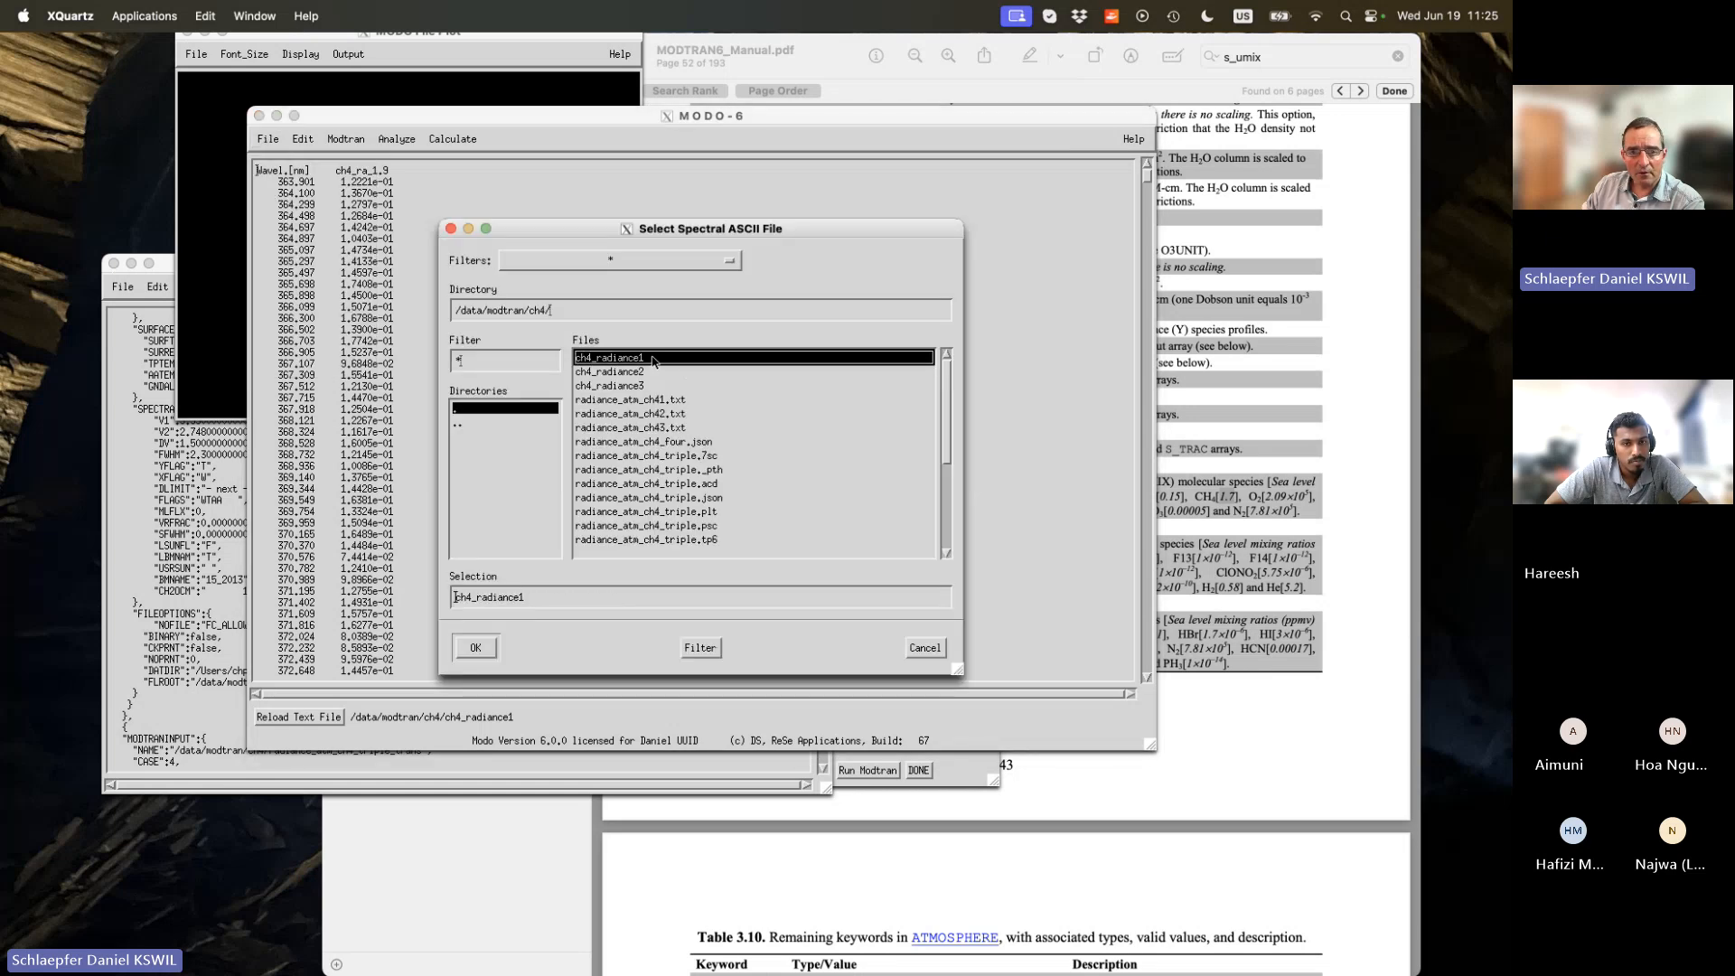
{"action": "double_click", "coordinate": [653, 359]}
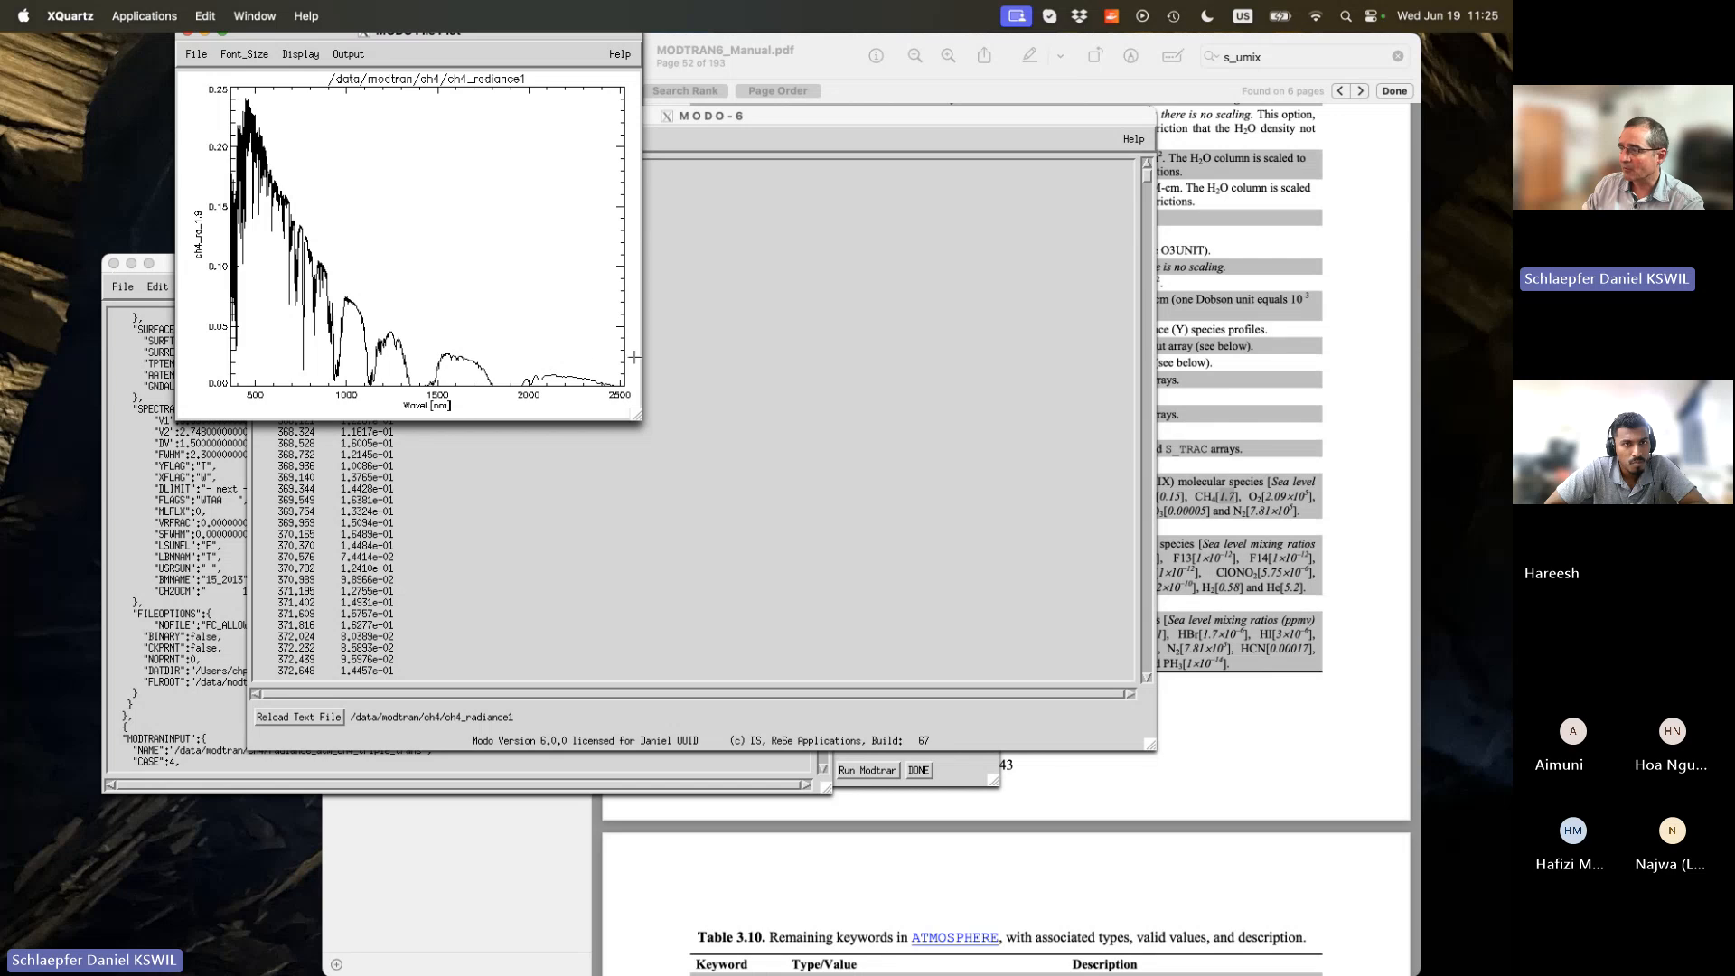
{"action": "left_click", "coordinate": [186, 34]}
Open the Append Spectra tool and add ch4_radiance1, ch4_radiance2 and ch4_radiance3 to its file list.
{"action": "left_click", "coordinate": [396, 140]}
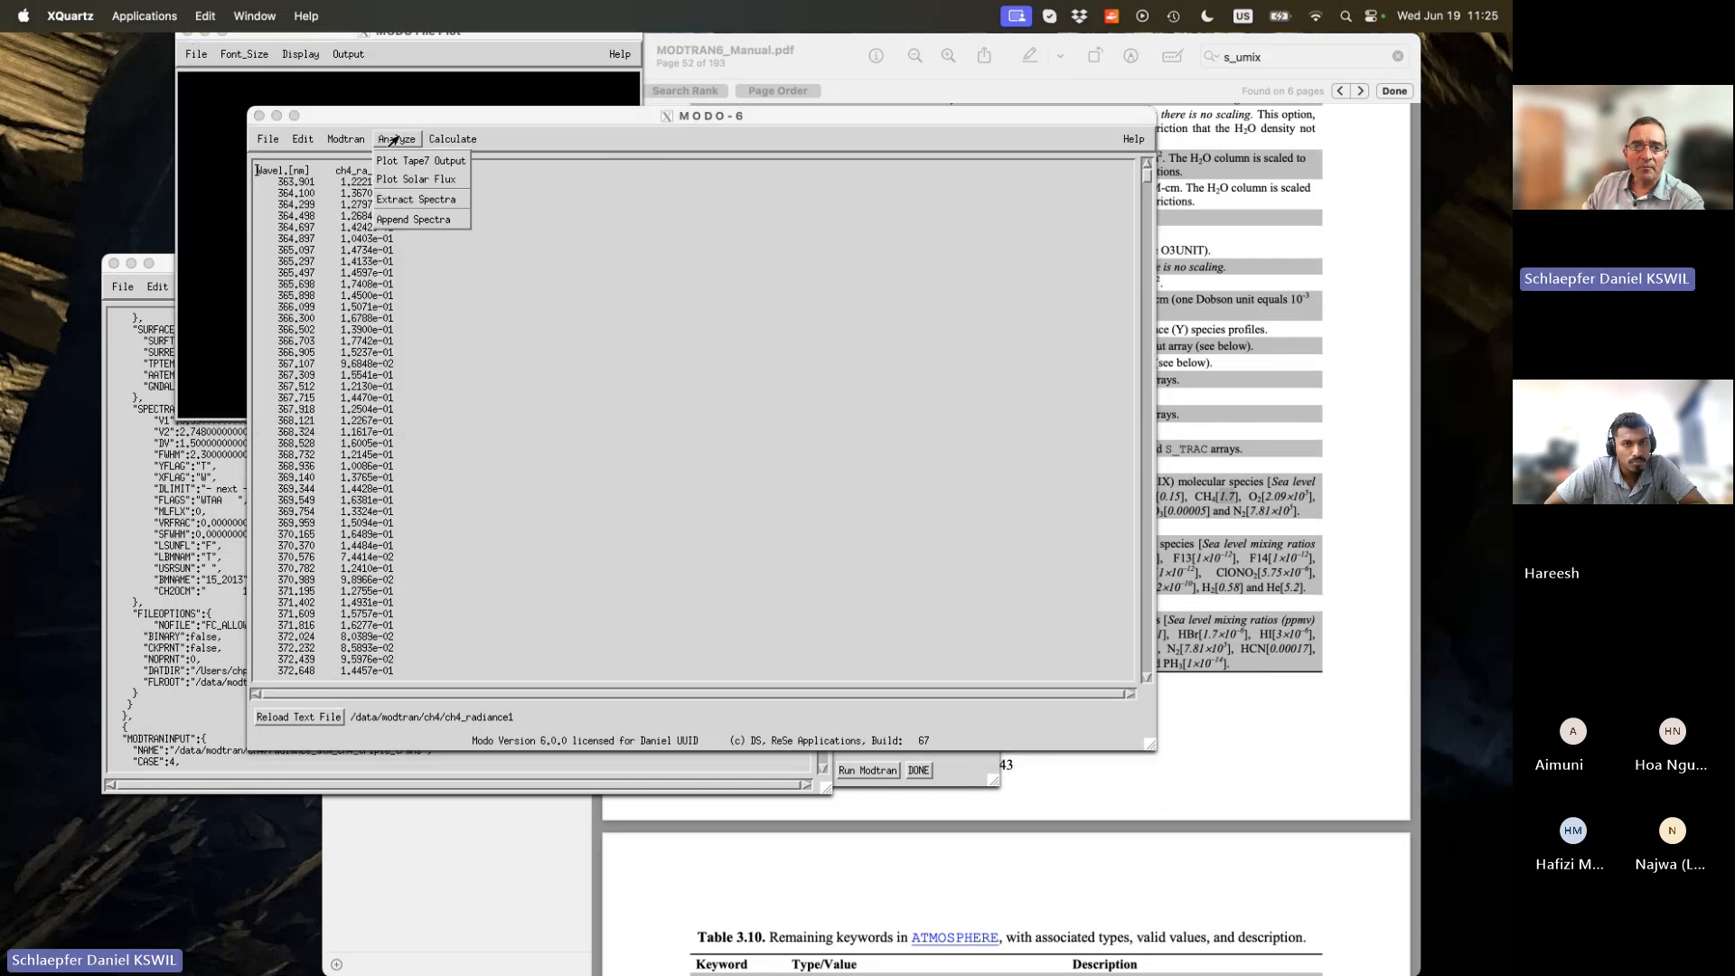
{"action": "left_click", "coordinate": [408, 221]}
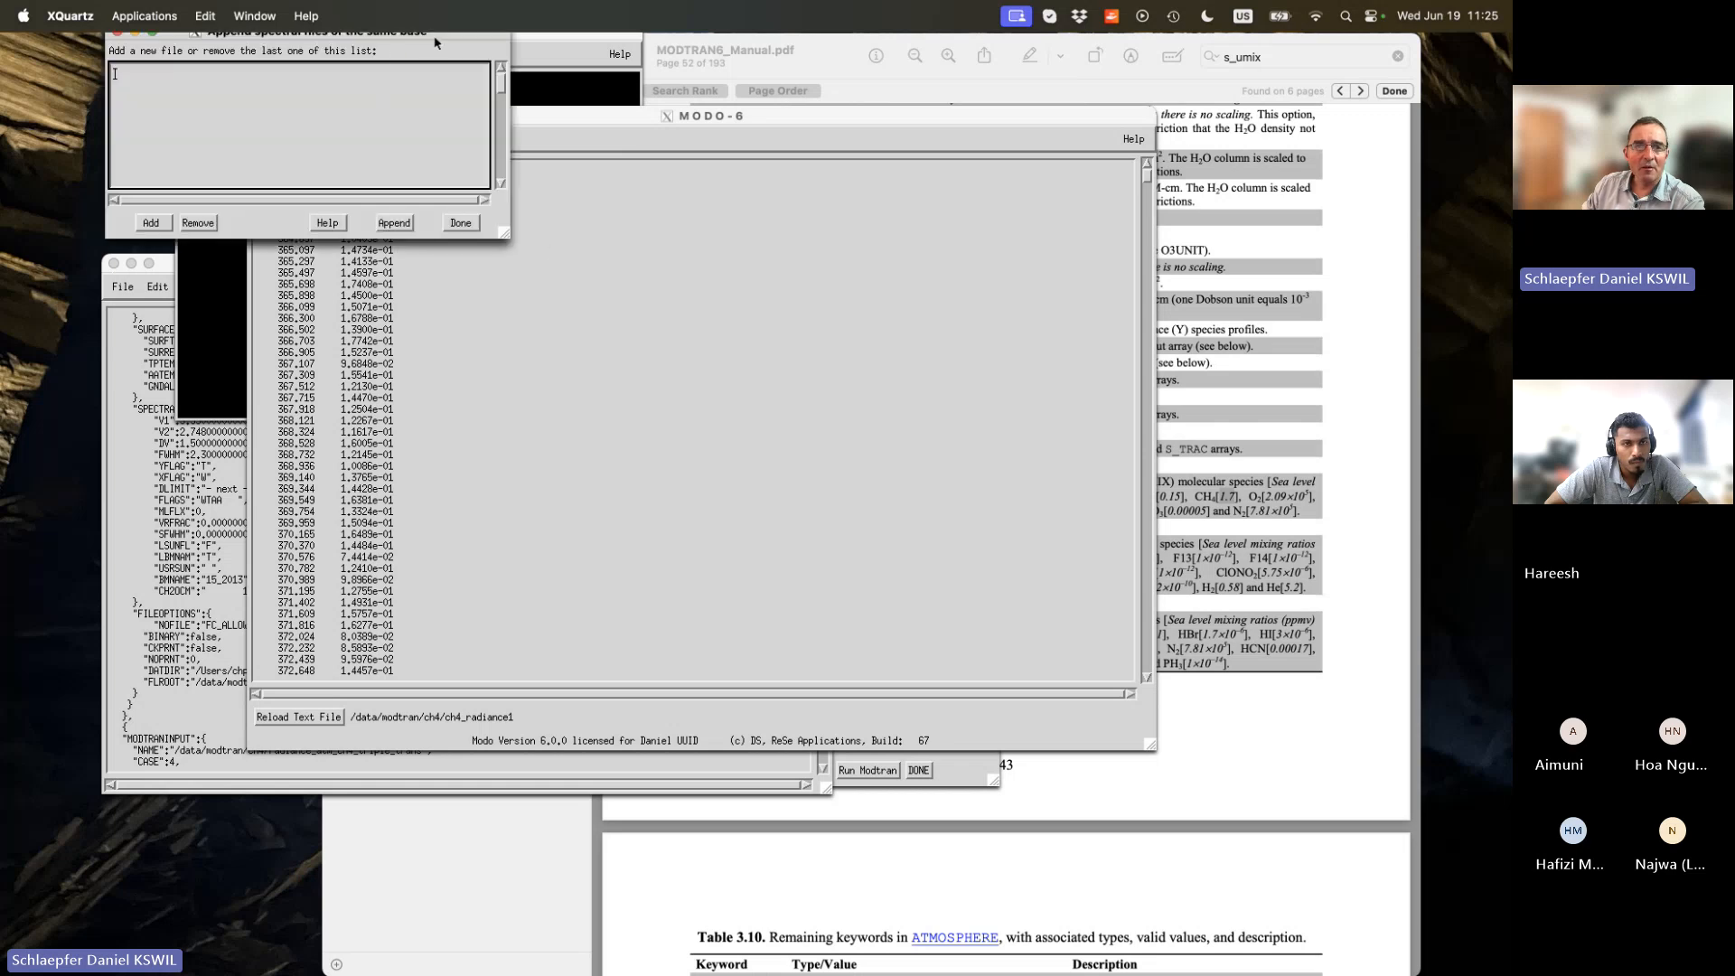
{"action": "left_click_drag", "start_coordinate": [435, 42], "coordinate": [773, 185]}
{"action": "left_click", "coordinate": [483, 363]}
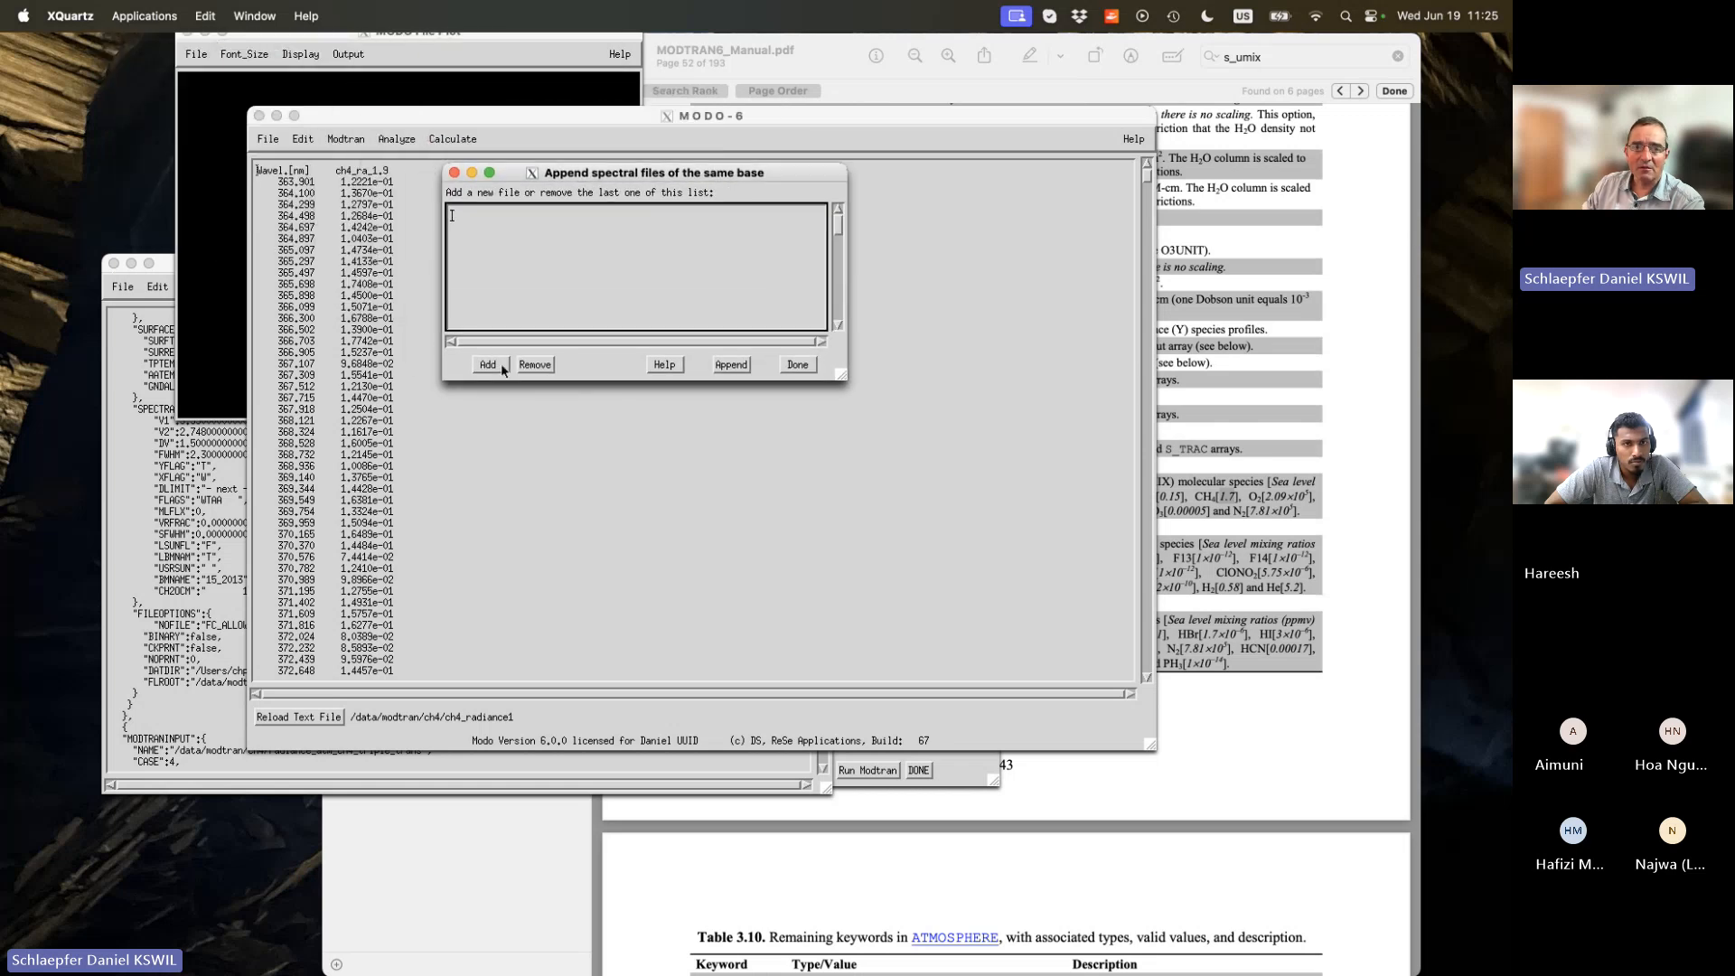
{"action": "left_click", "coordinate": [186, 128]}
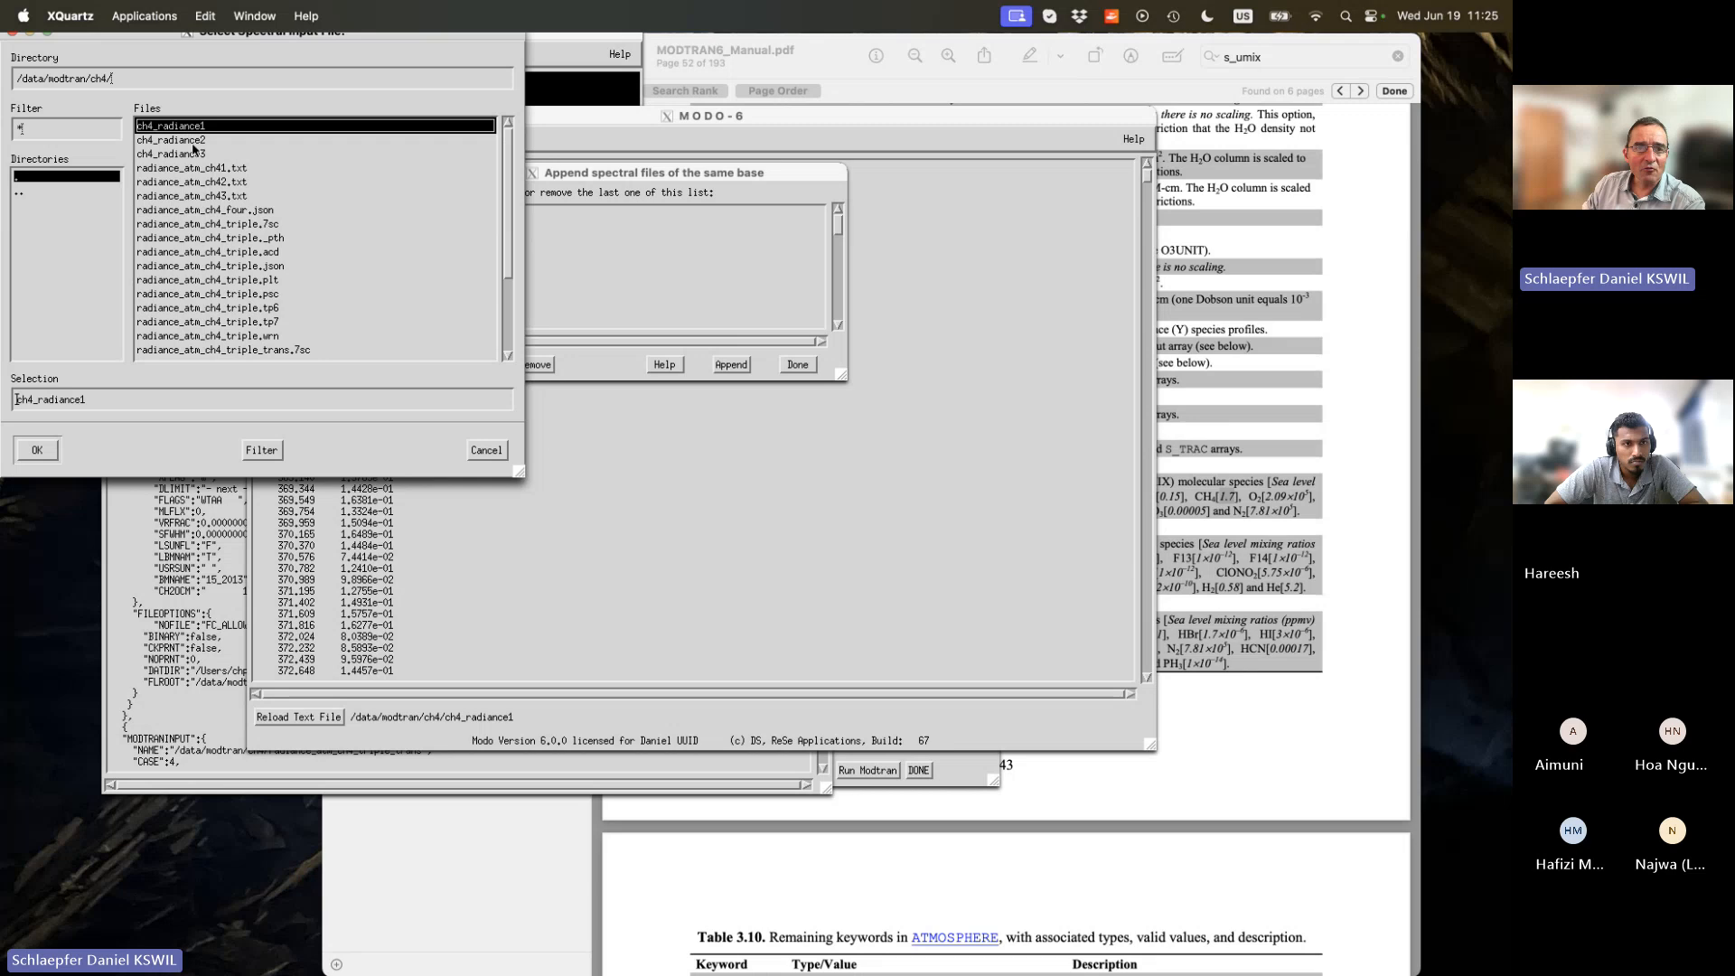
{"action": "left_click", "coordinate": [37, 449]}
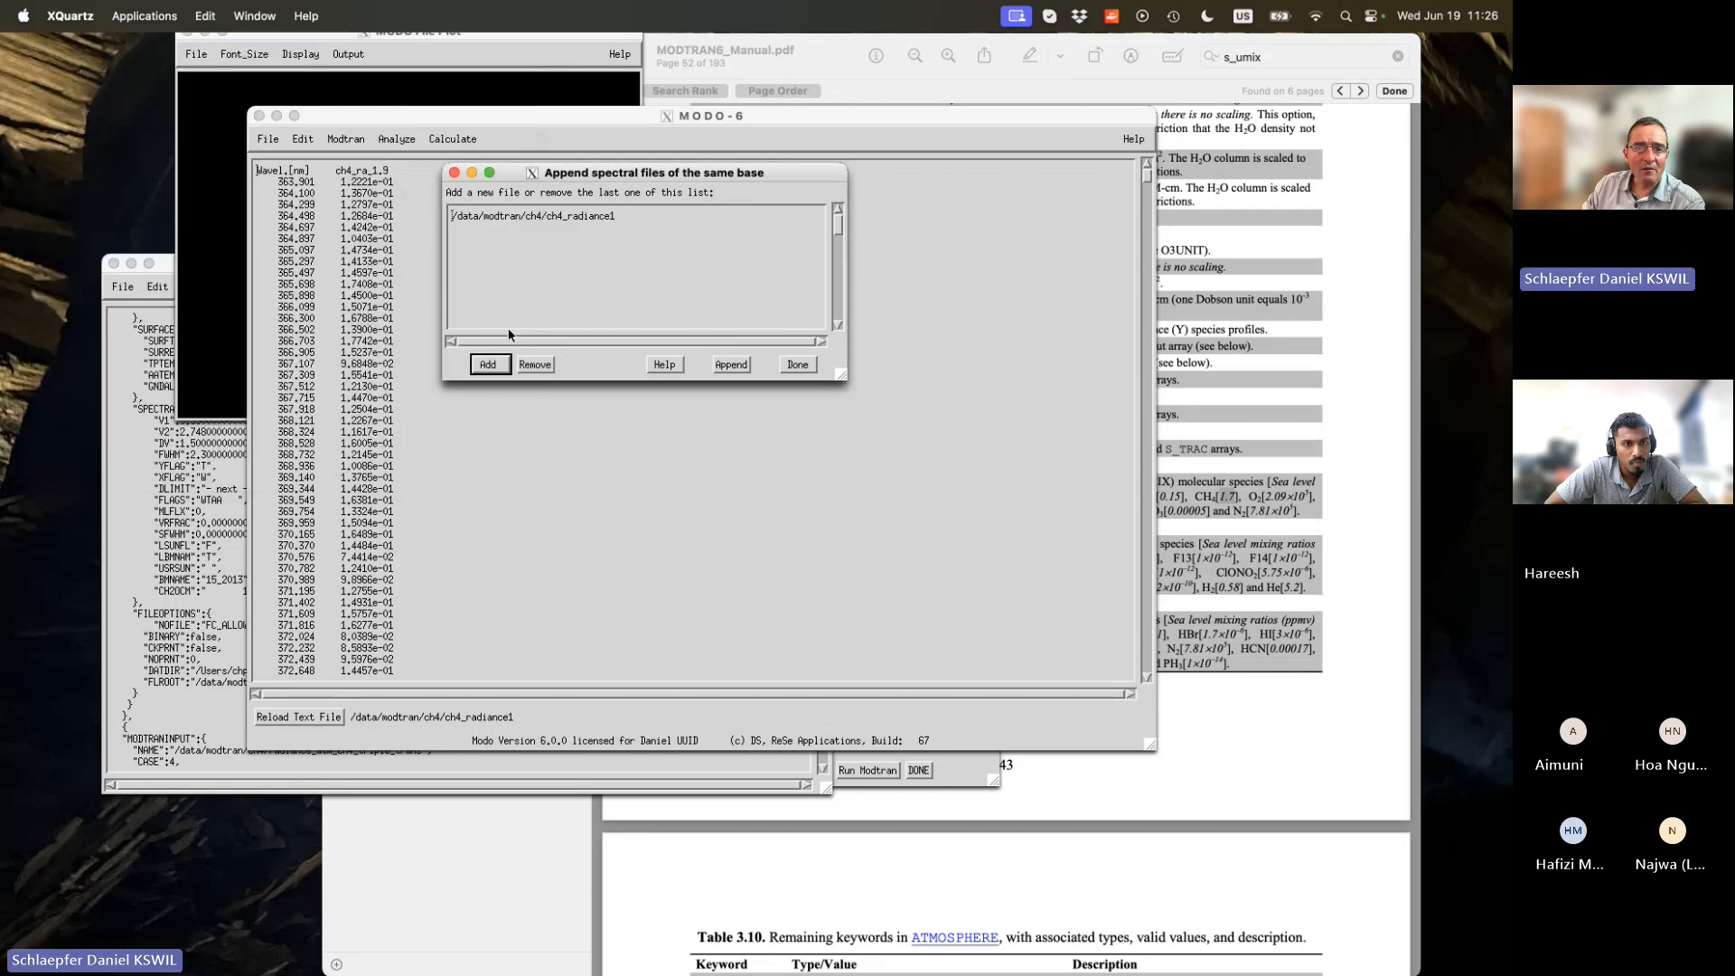
{"action": "left_click", "coordinate": [491, 365]}
{"action": "left_click", "coordinate": [209, 140]}
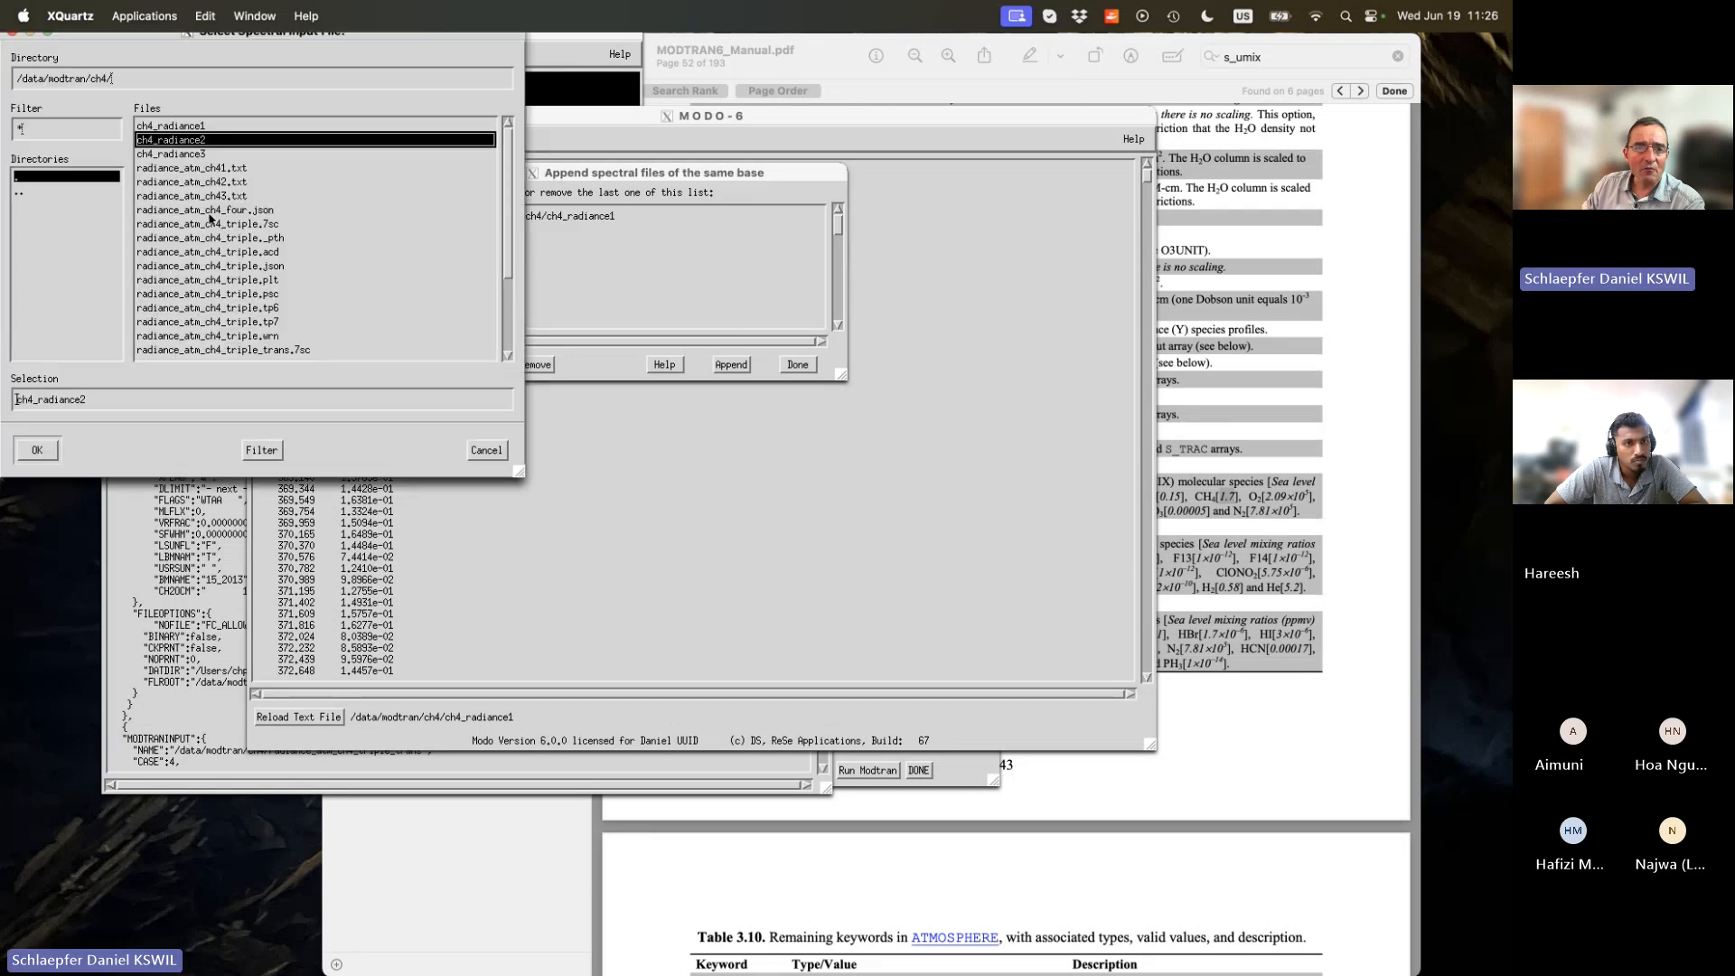
{"action": "left_click", "coordinate": [37, 451]}
{"action": "left_click", "coordinate": [503, 365]}
{"action": "left_click", "coordinate": [271, 154]}
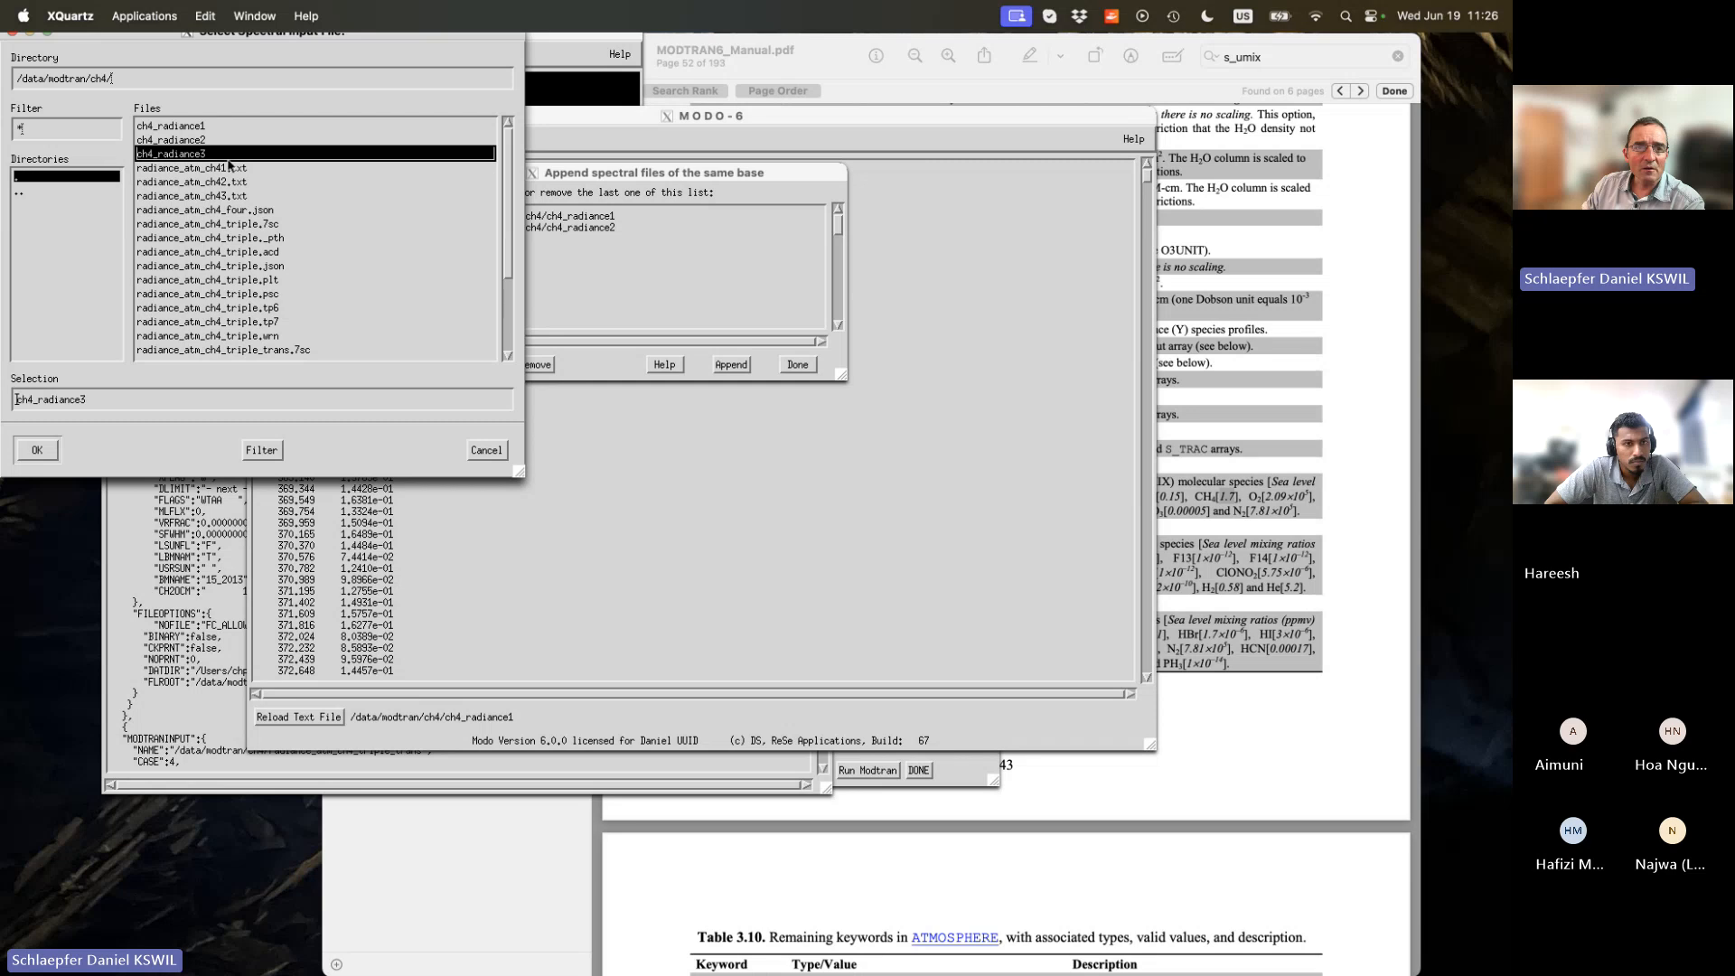
{"action": "left_click", "coordinate": [37, 450]}
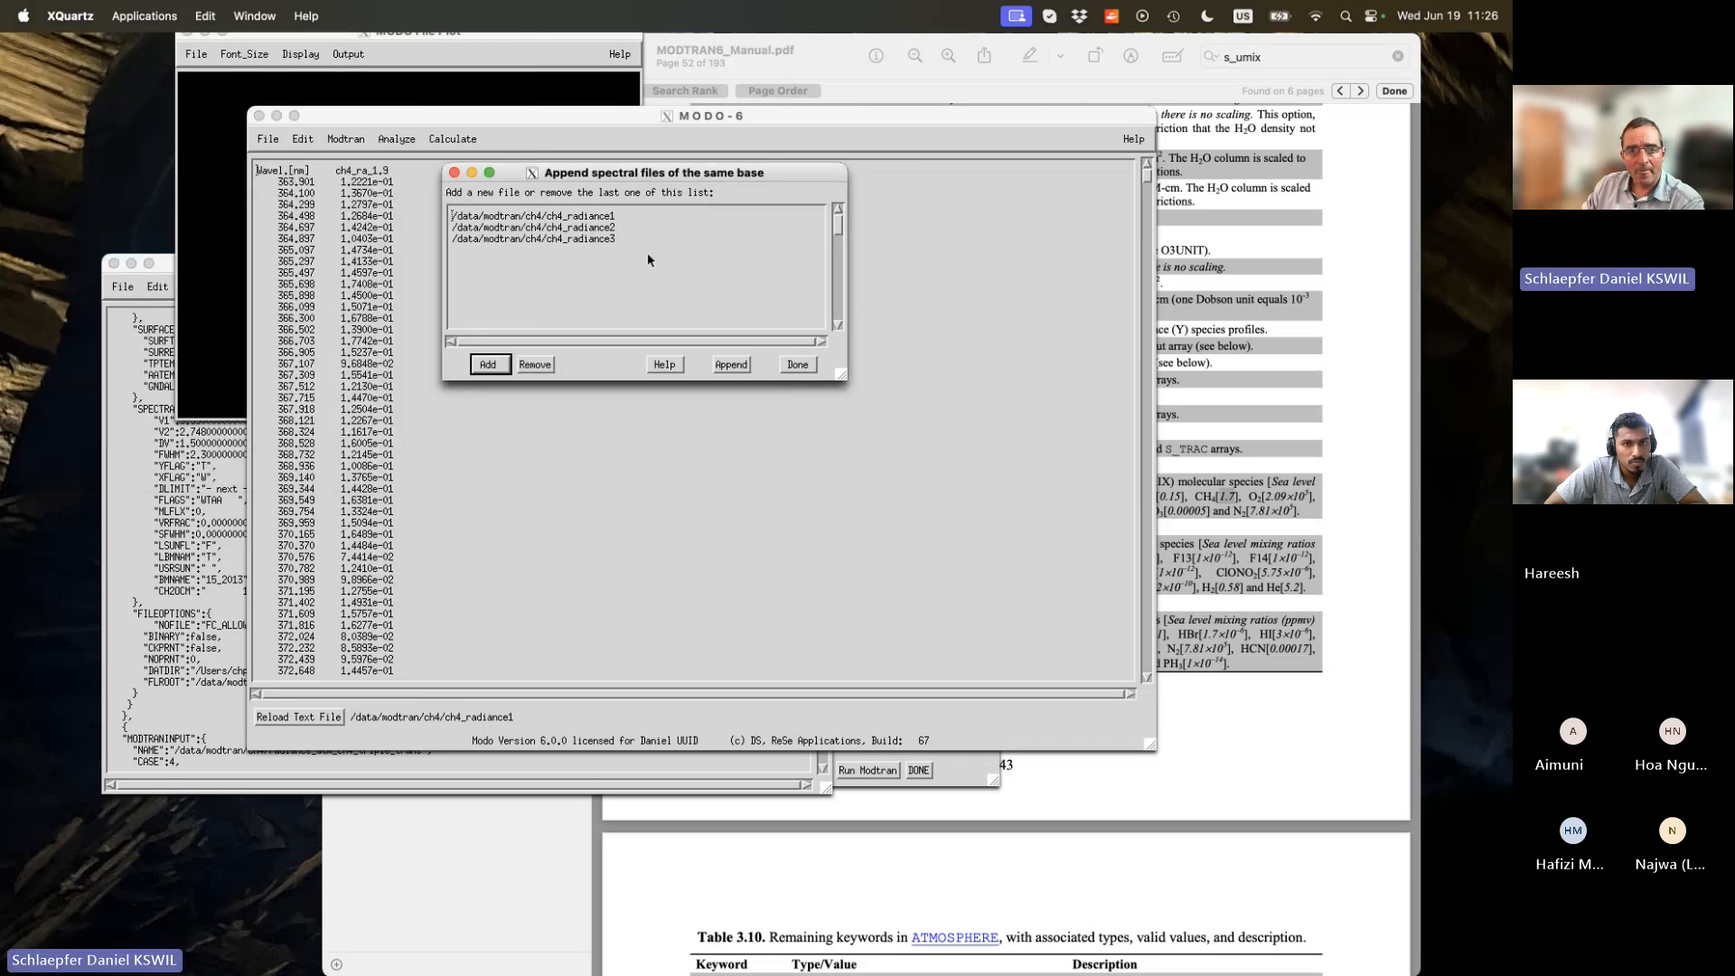
Append the three listed spectra into the output file ch4_radiance_all and close the append dialog.
{"action": "left_click", "coordinate": [732, 365]}
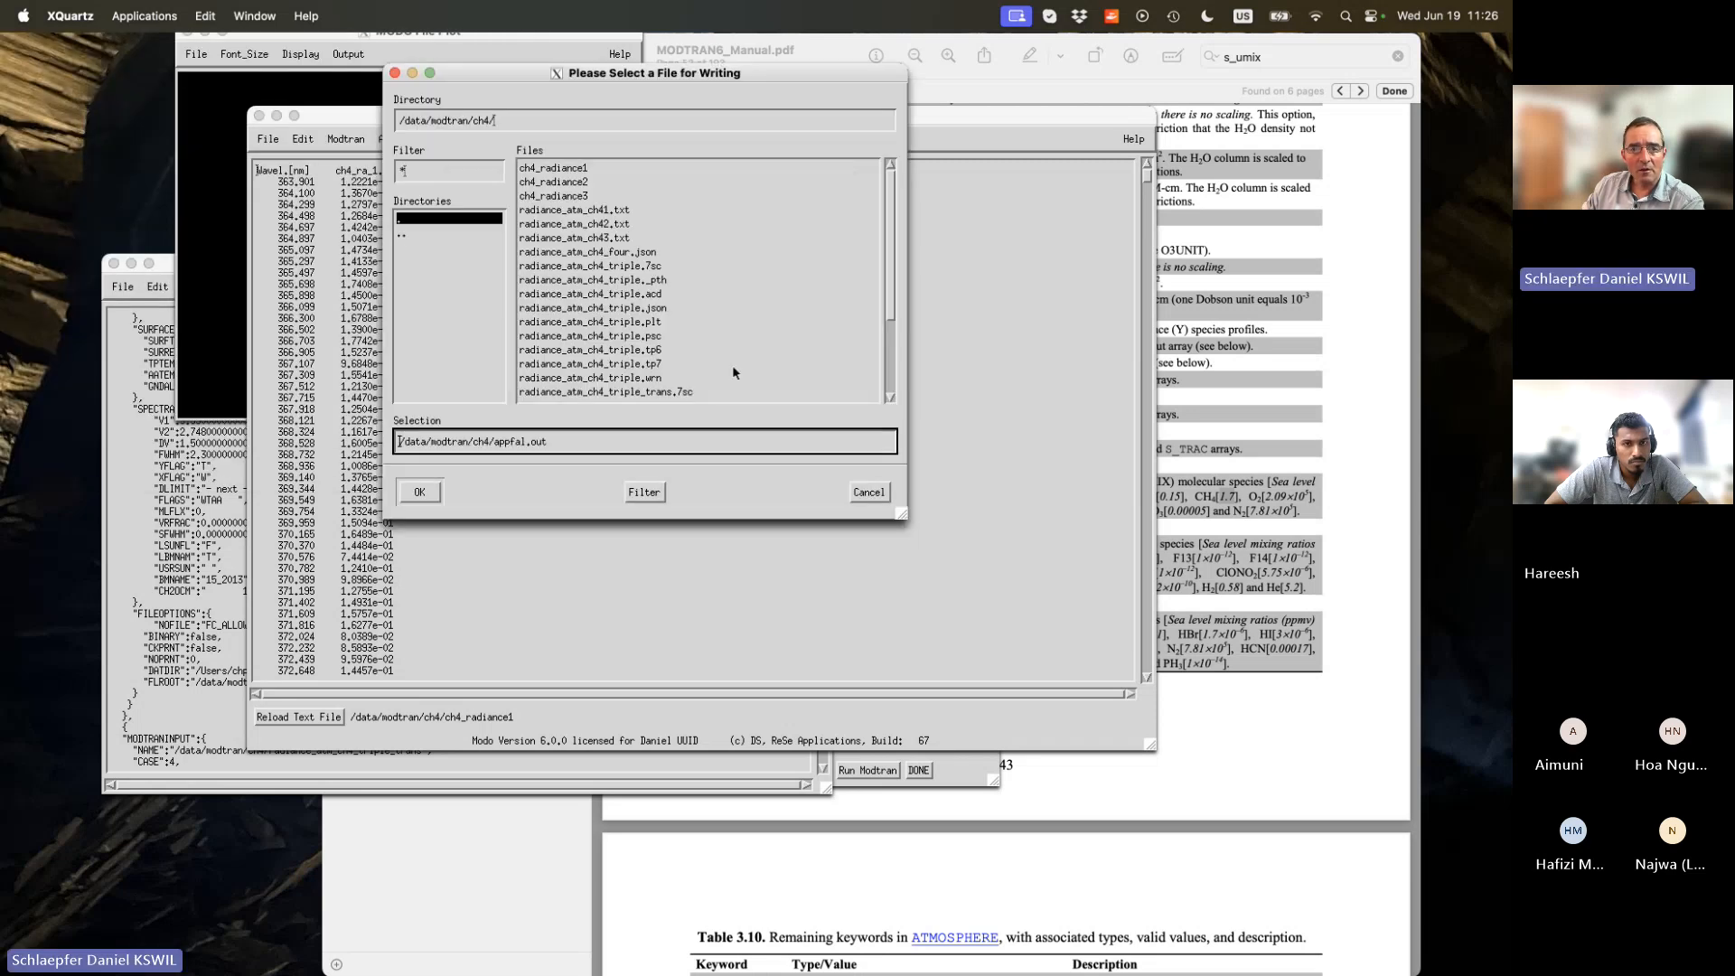
{"action": "left_click", "coordinate": [553, 196]}
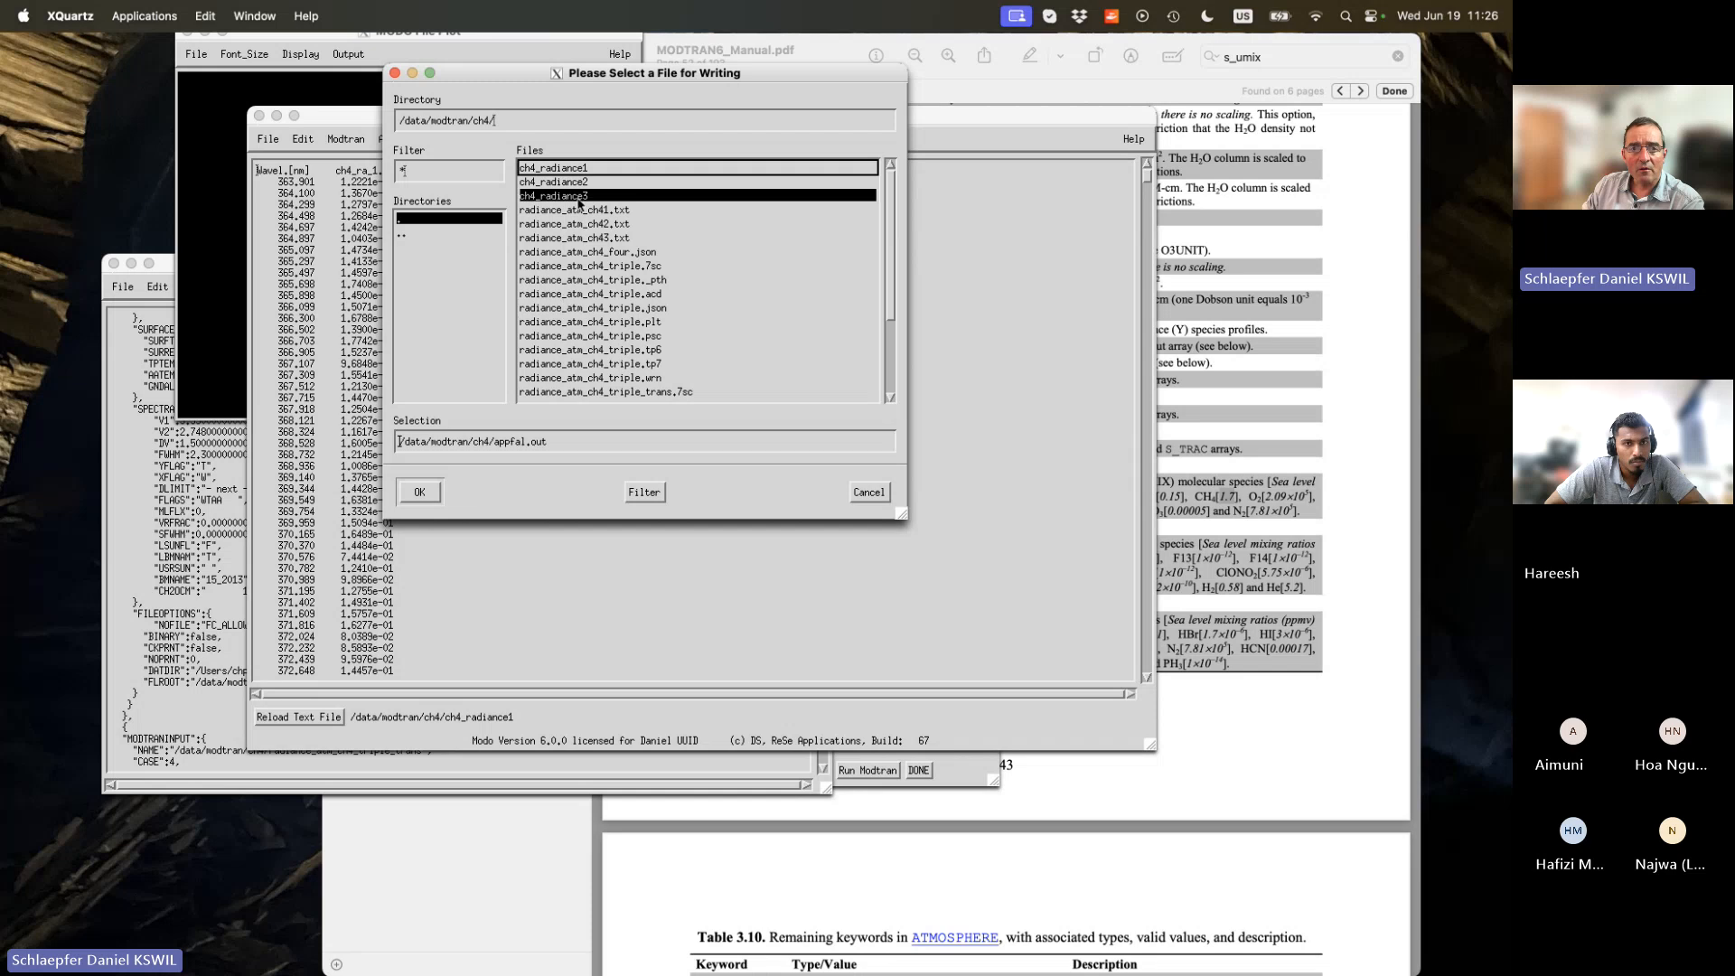
{"action": "left_click", "coordinate": [493, 445]}
{"action": "key", "text": "BackSpace"}
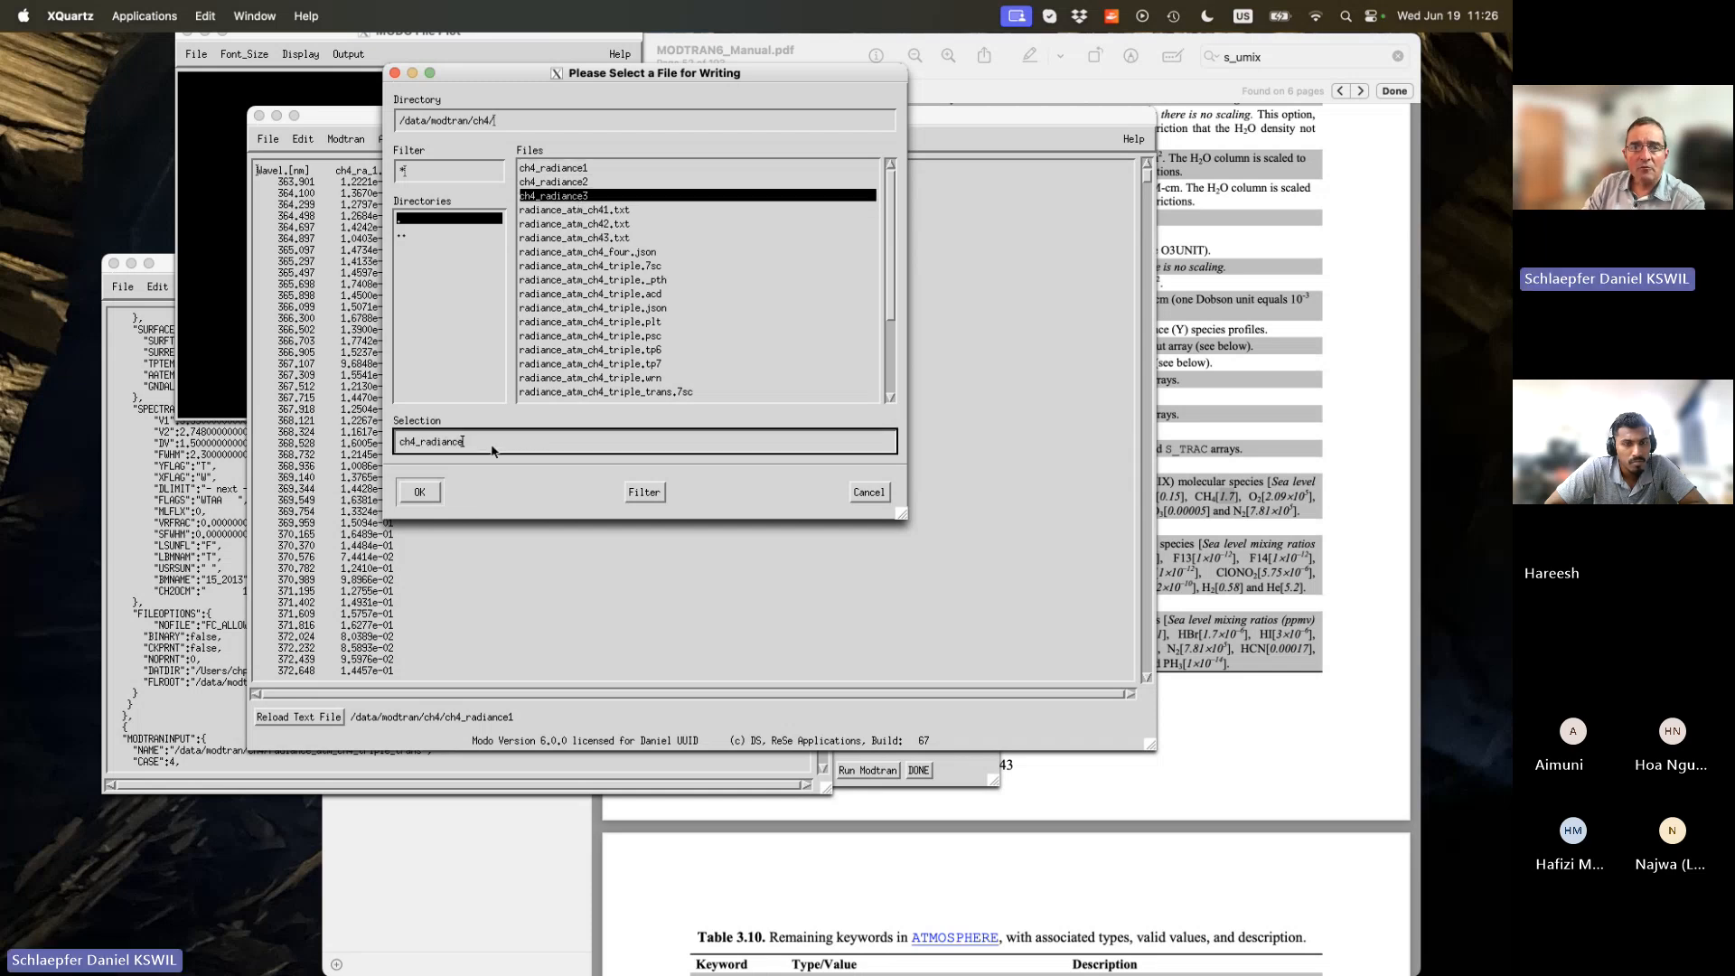
{"action": "type", "text": "_all"}
{"action": "left_click", "coordinate": [419, 494]}
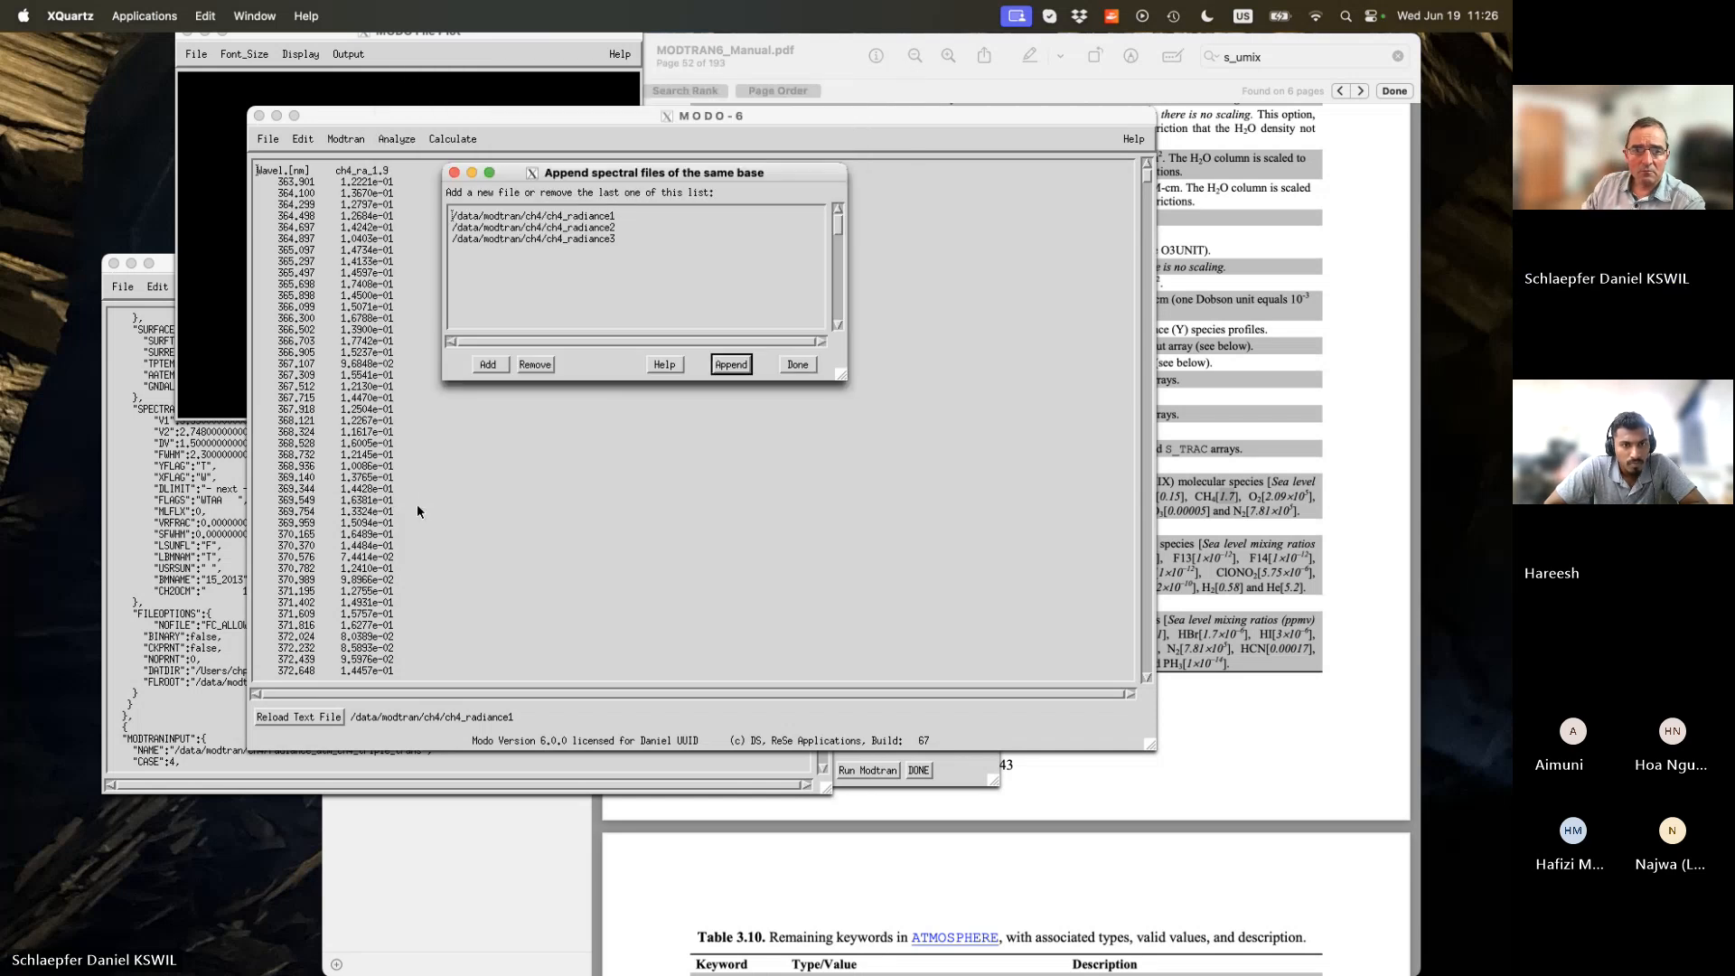
{"action": "left_click", "coordinate": [733, 365]}
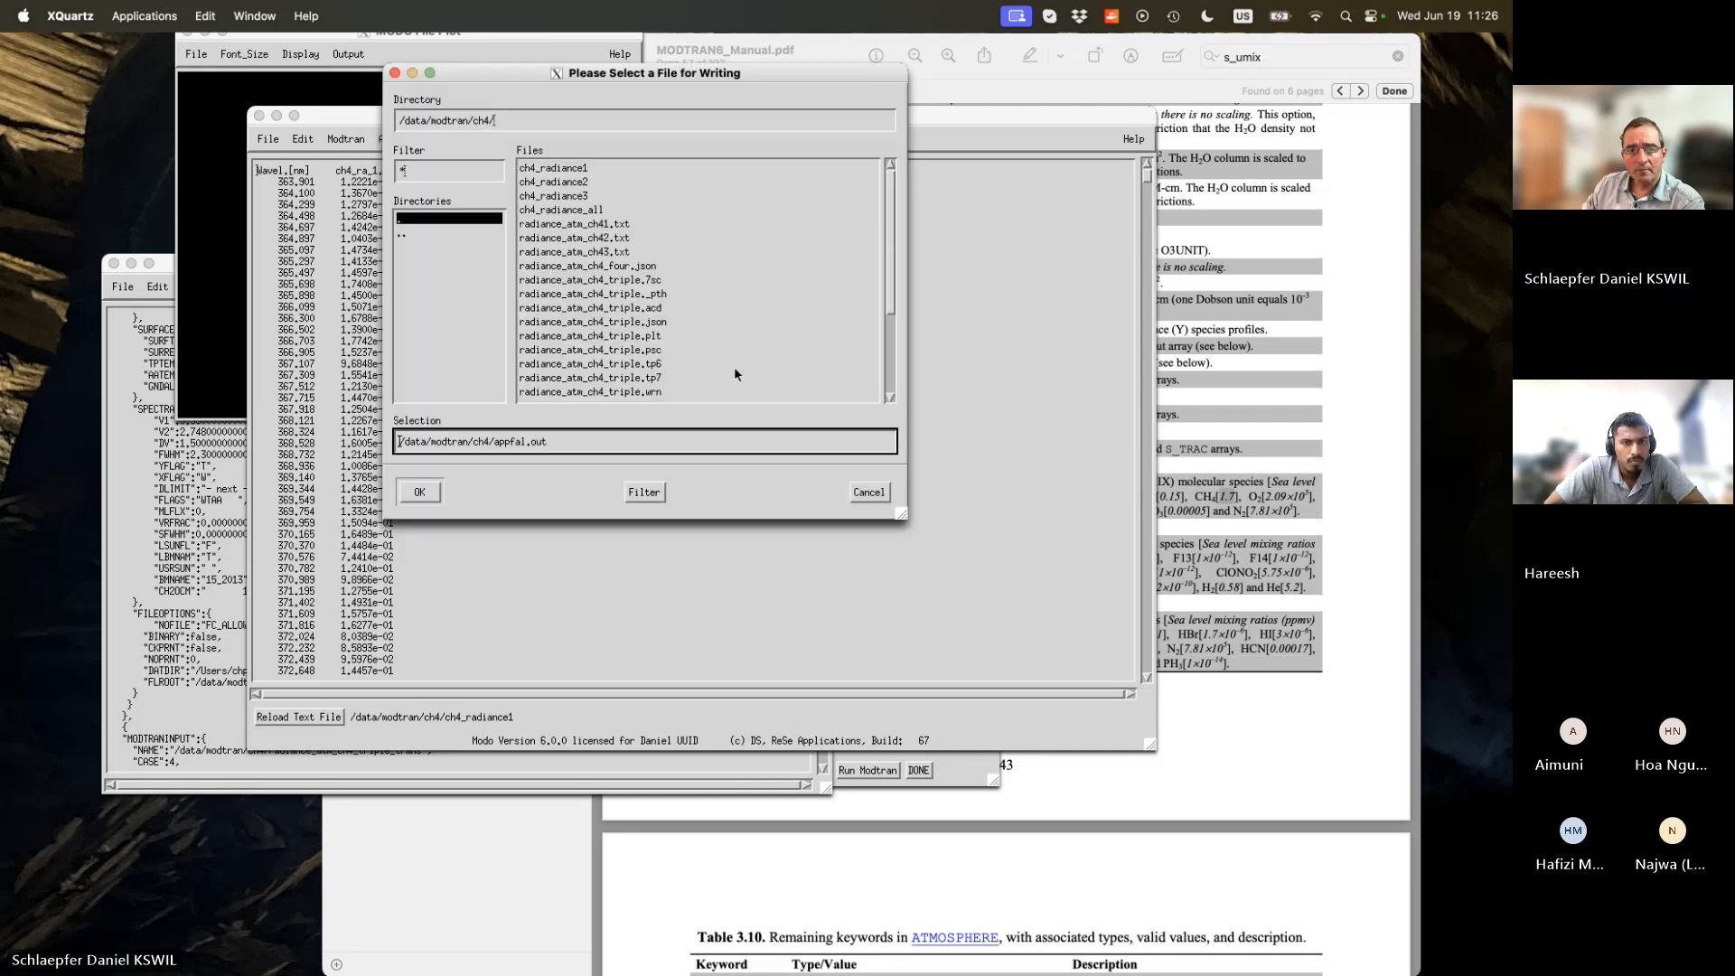
{"action": "left_click", "coordinate": [868, 491]}
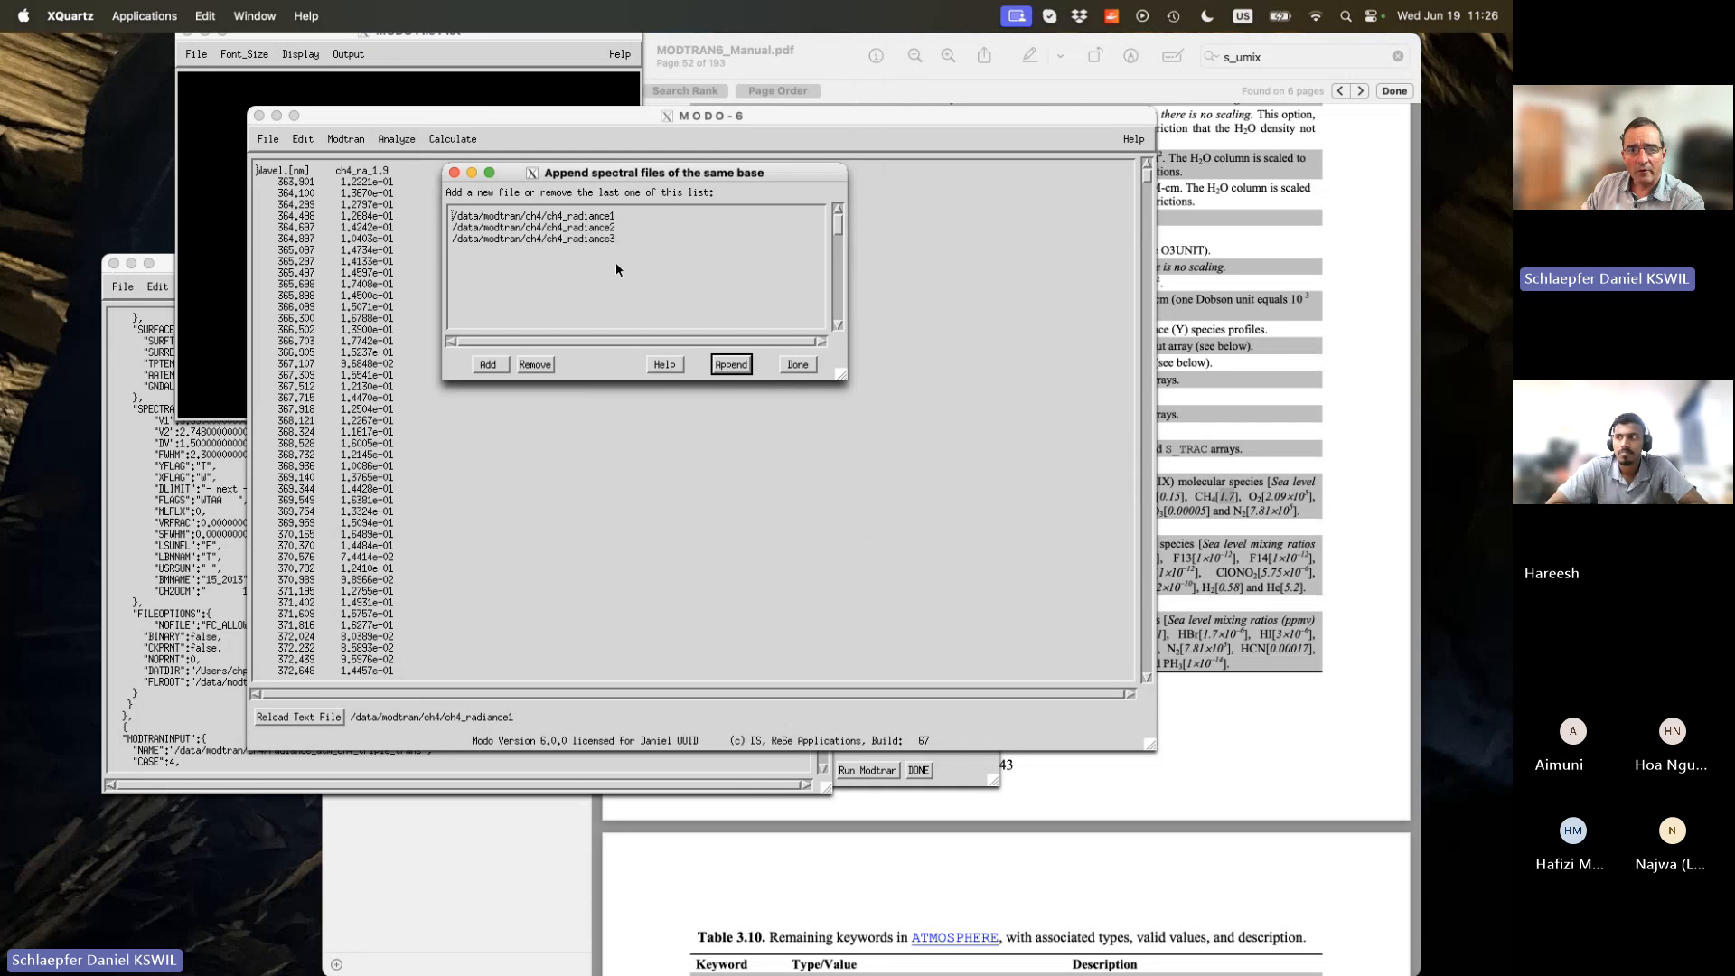
{"action": "left_click", "coordinate": [813, 363]}
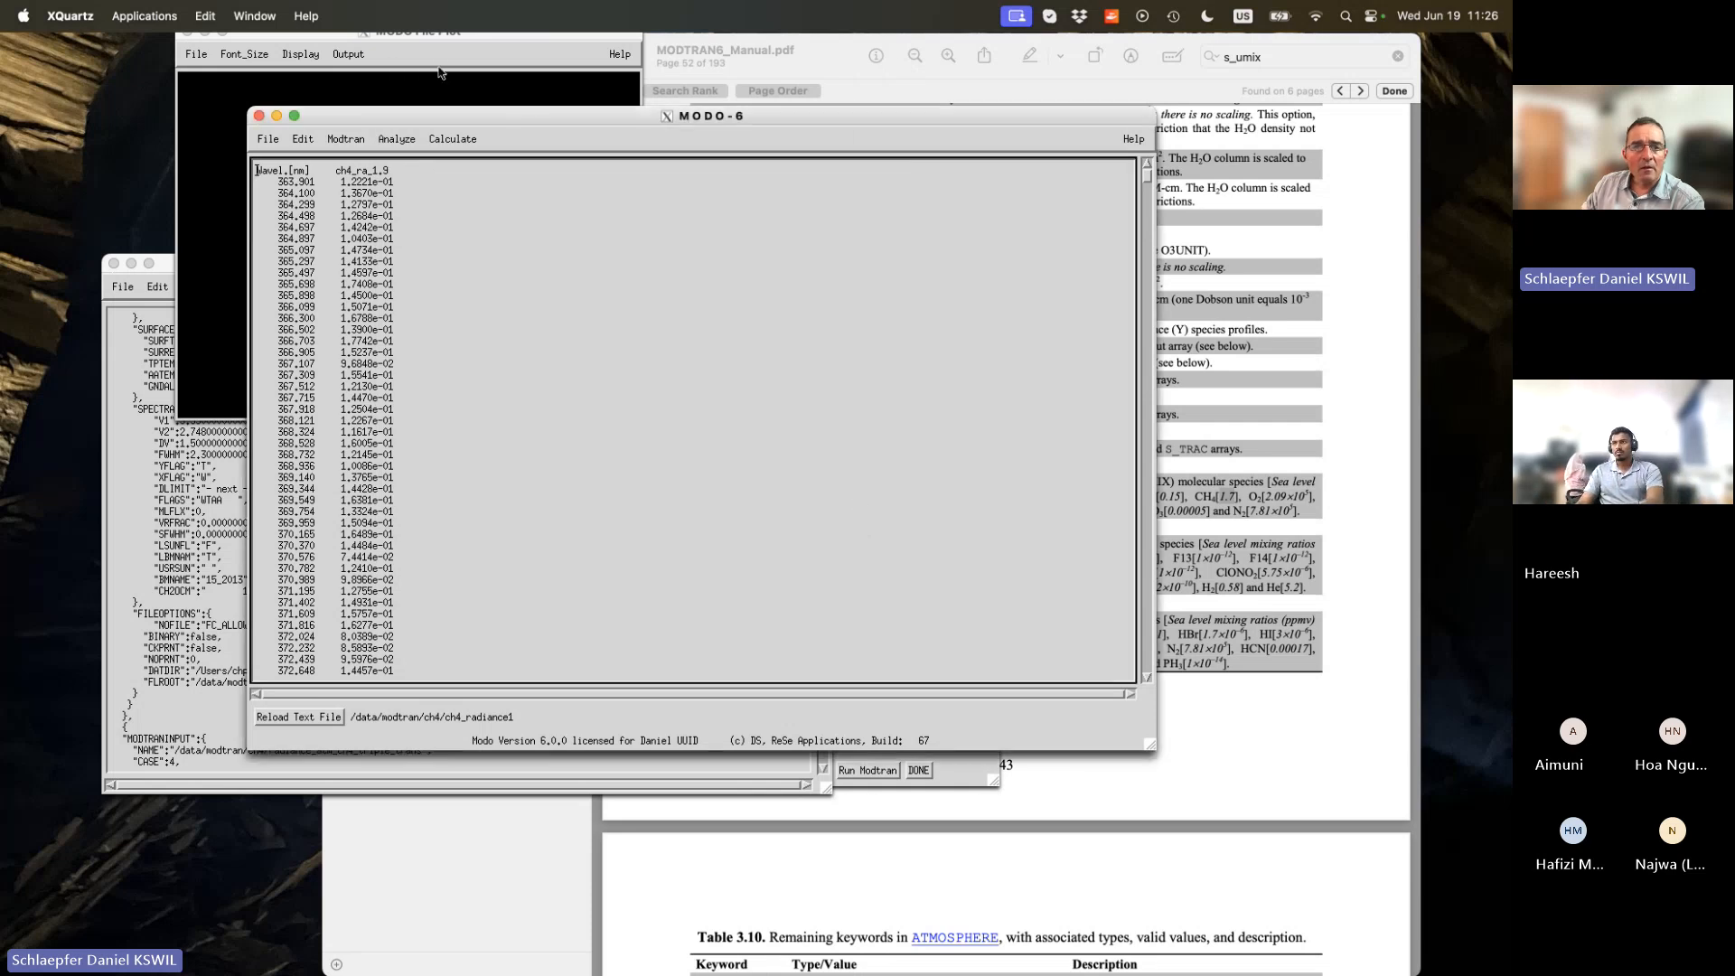
Show ch4_radiance_all as a Quick Plot, enlarge the plot to examine the three radiance curves, and close it.
{"action": "left_click", "coordinate": [269, 140]}
{"action": "left_click", "coordinate": [273, 197]}
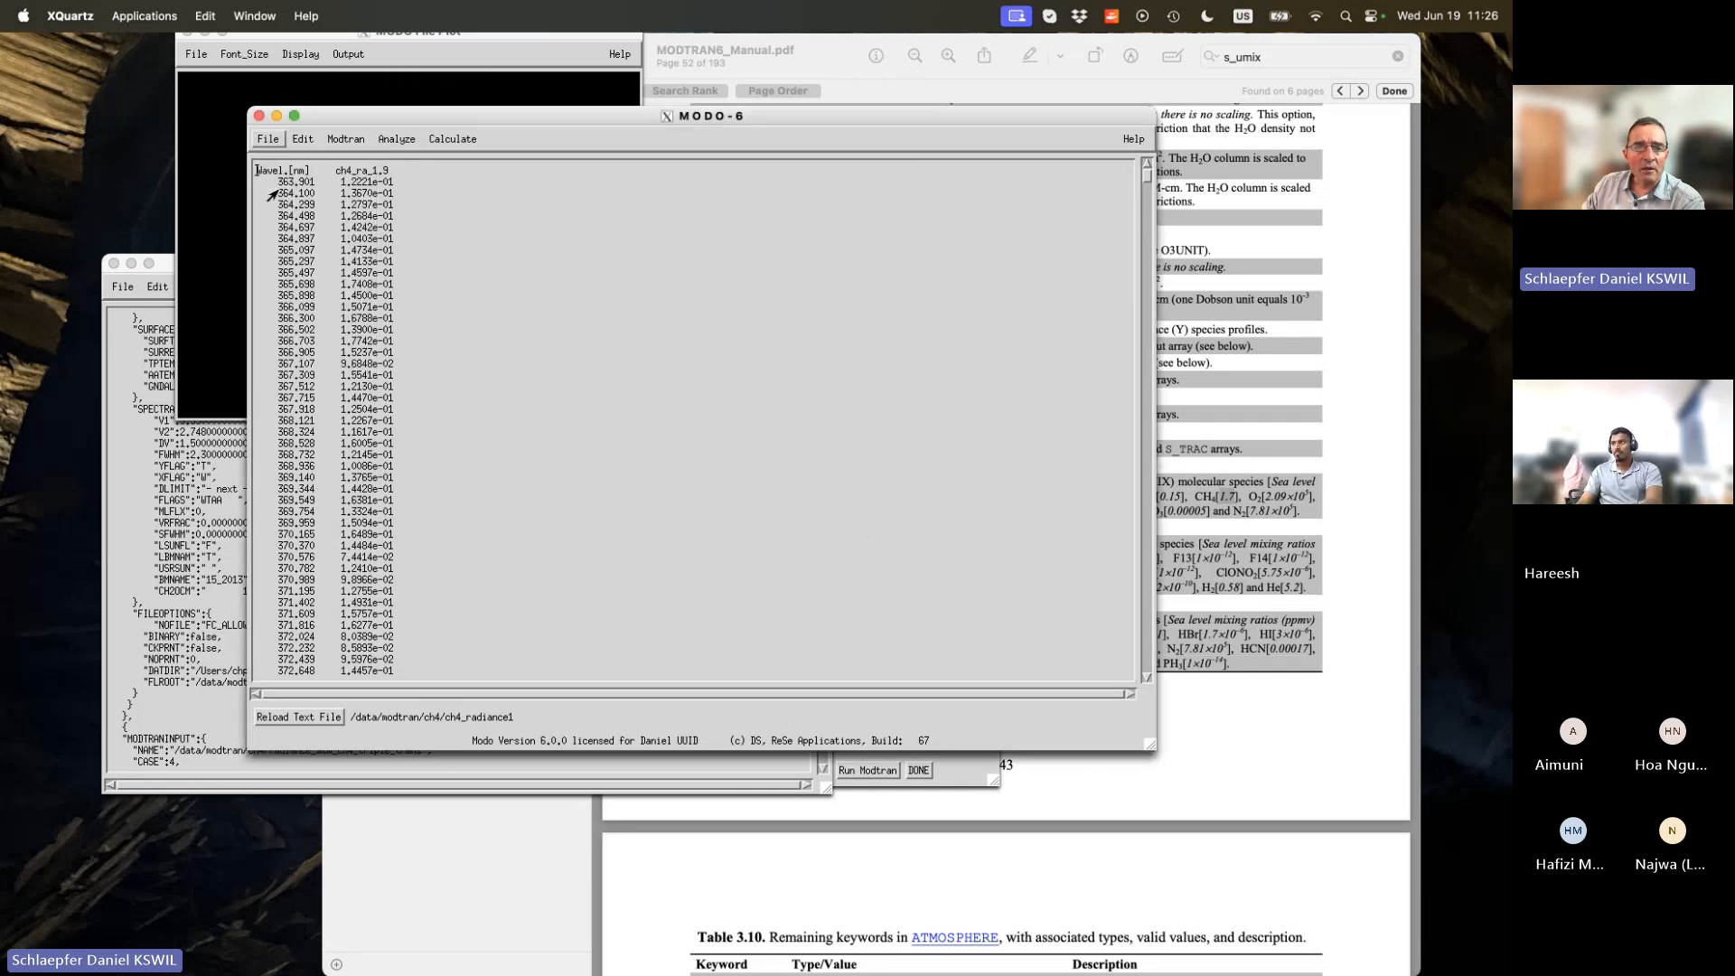
{"action": "left_click", "coordinate": [682, 403]}
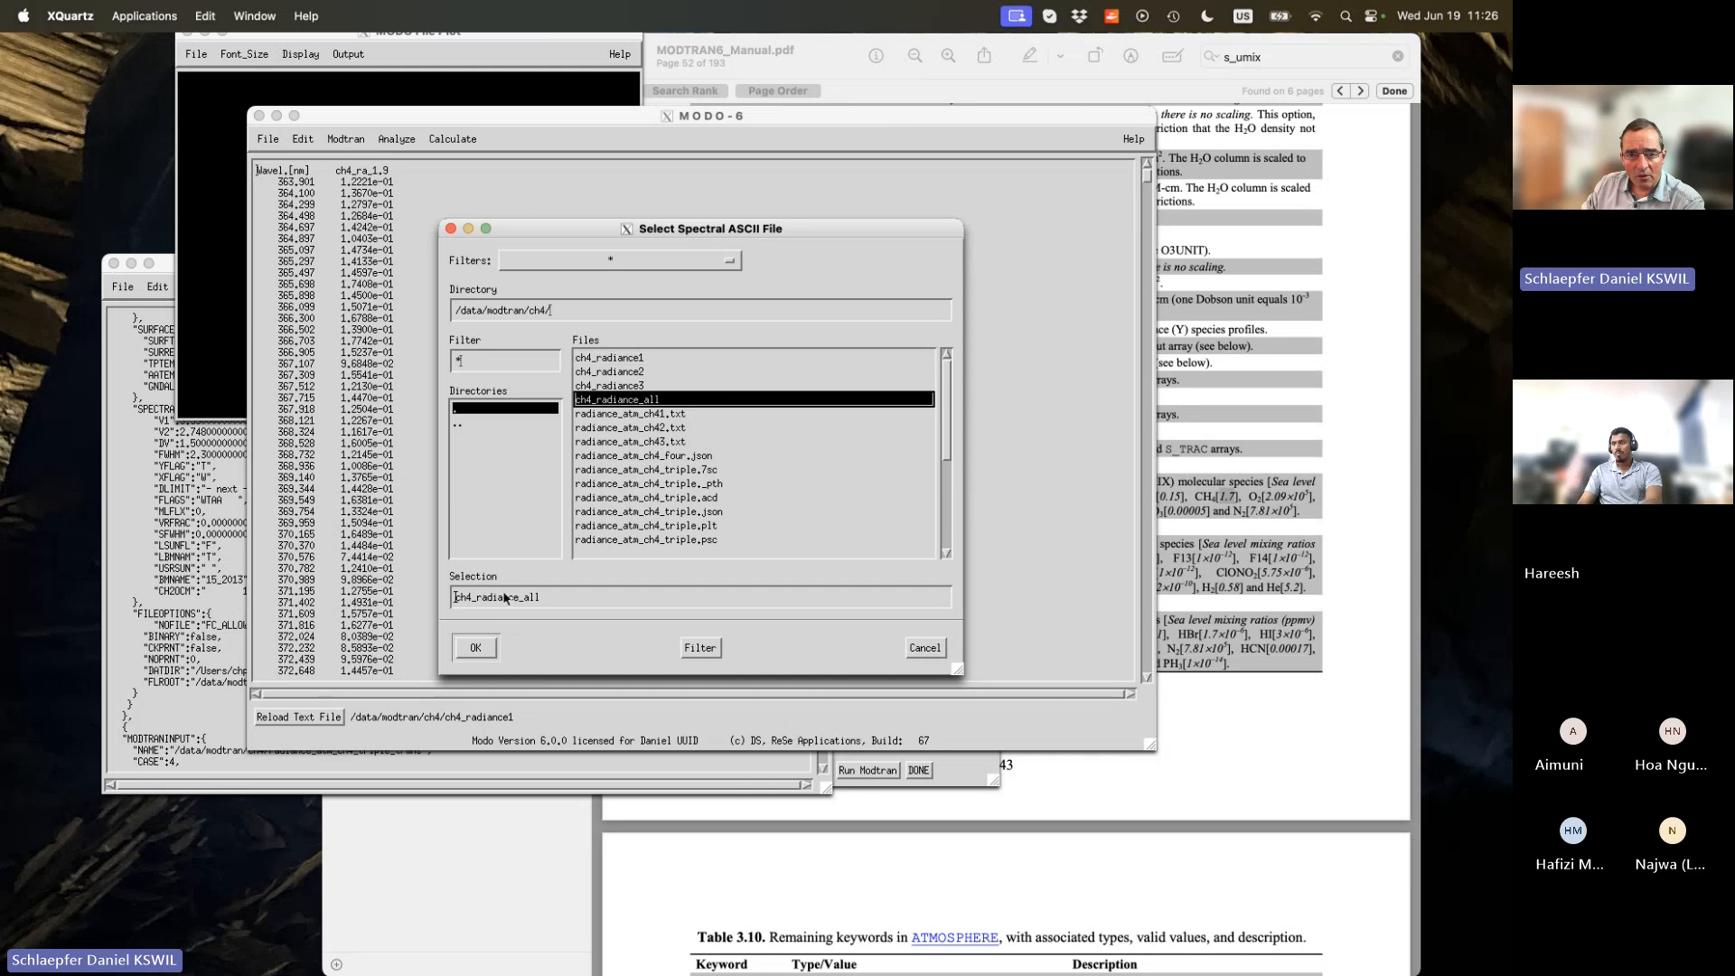
{"action": "left_click", "coordinate": [476, 647]}
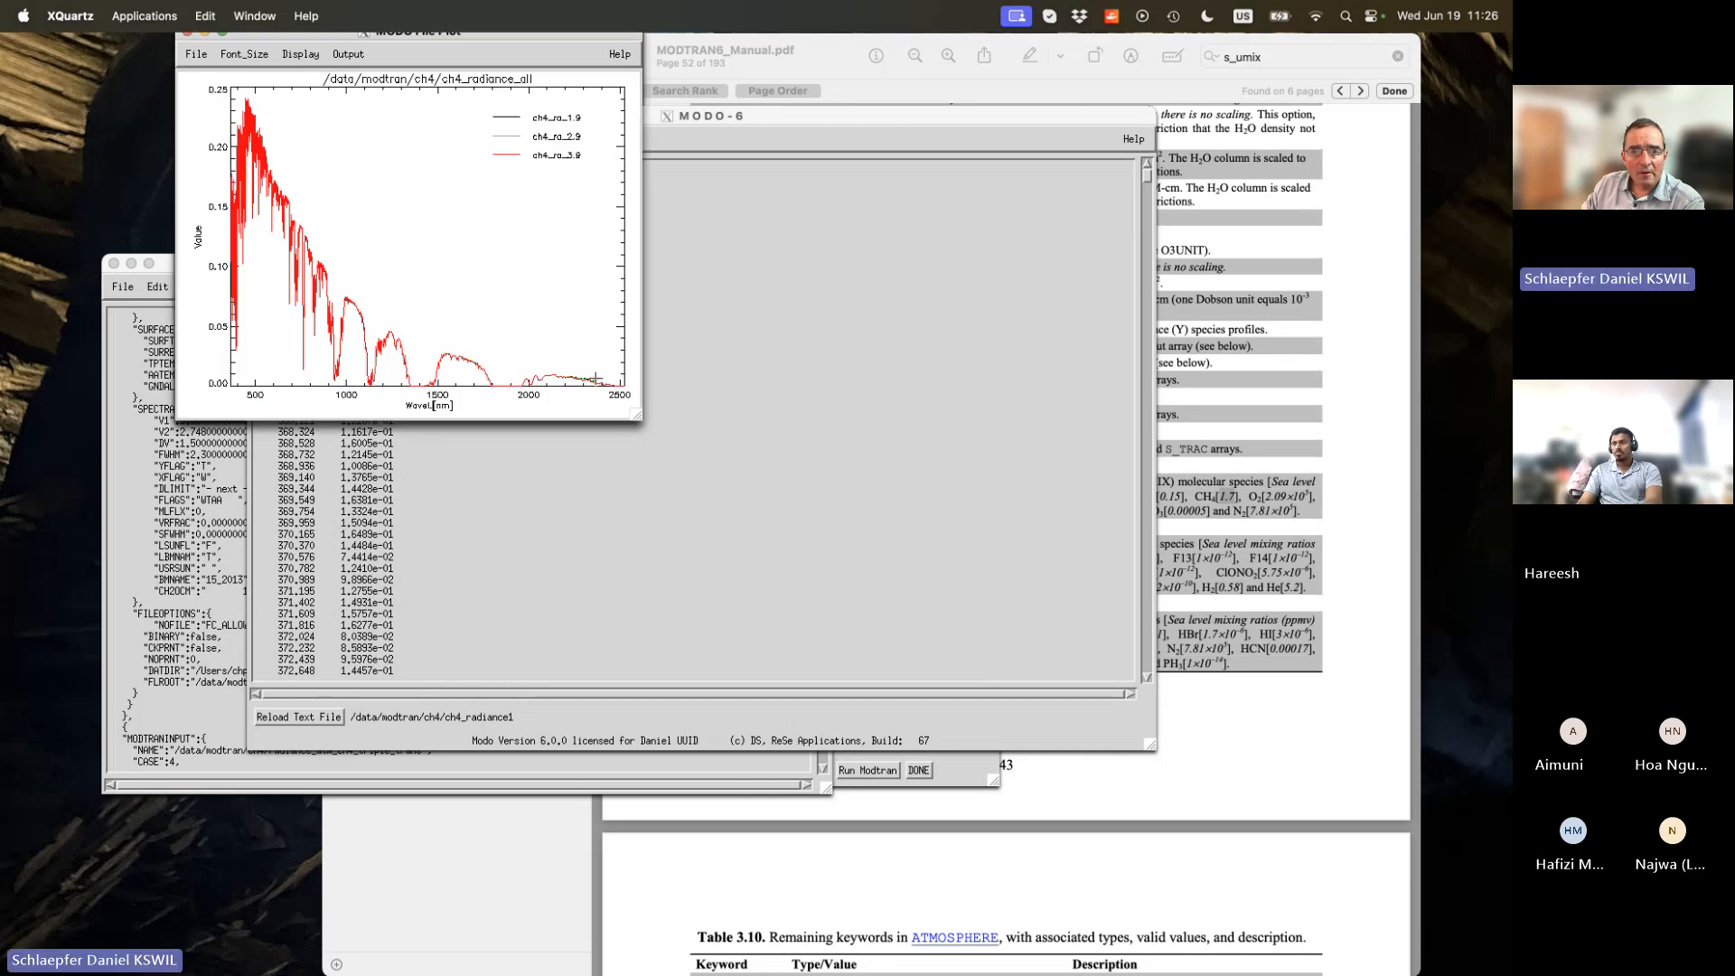
{"action": "left_click_drag", "start_coordinate": [639, 416], "coordinate": [1156, 642]}
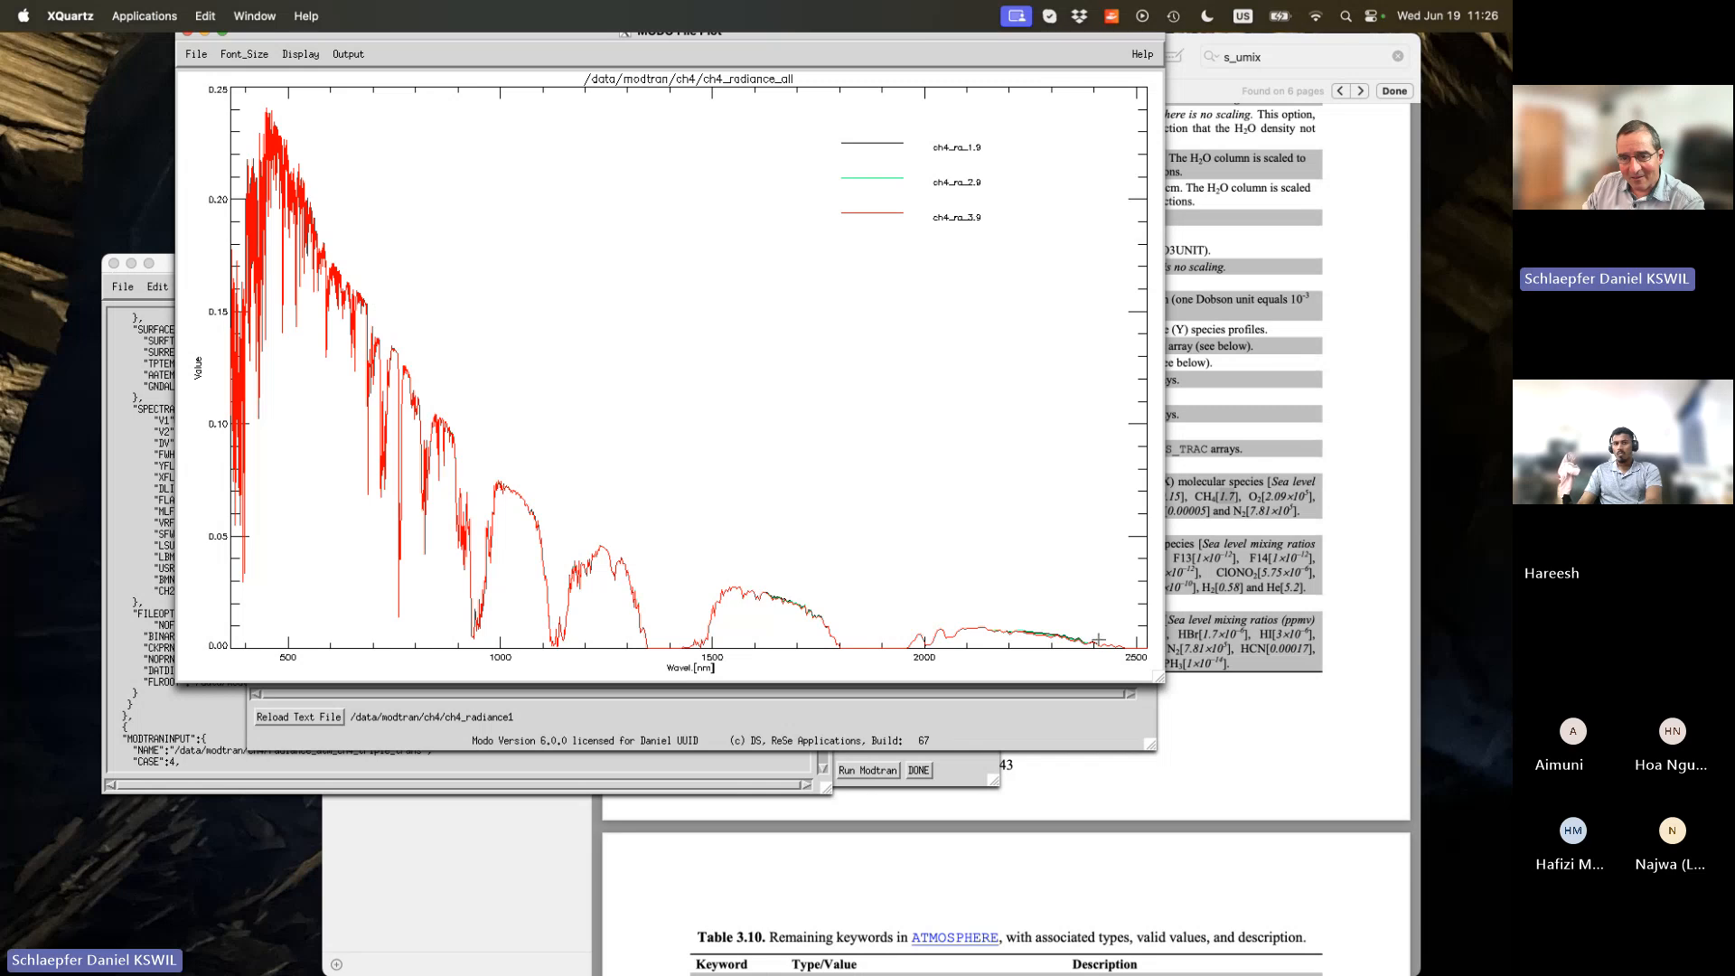
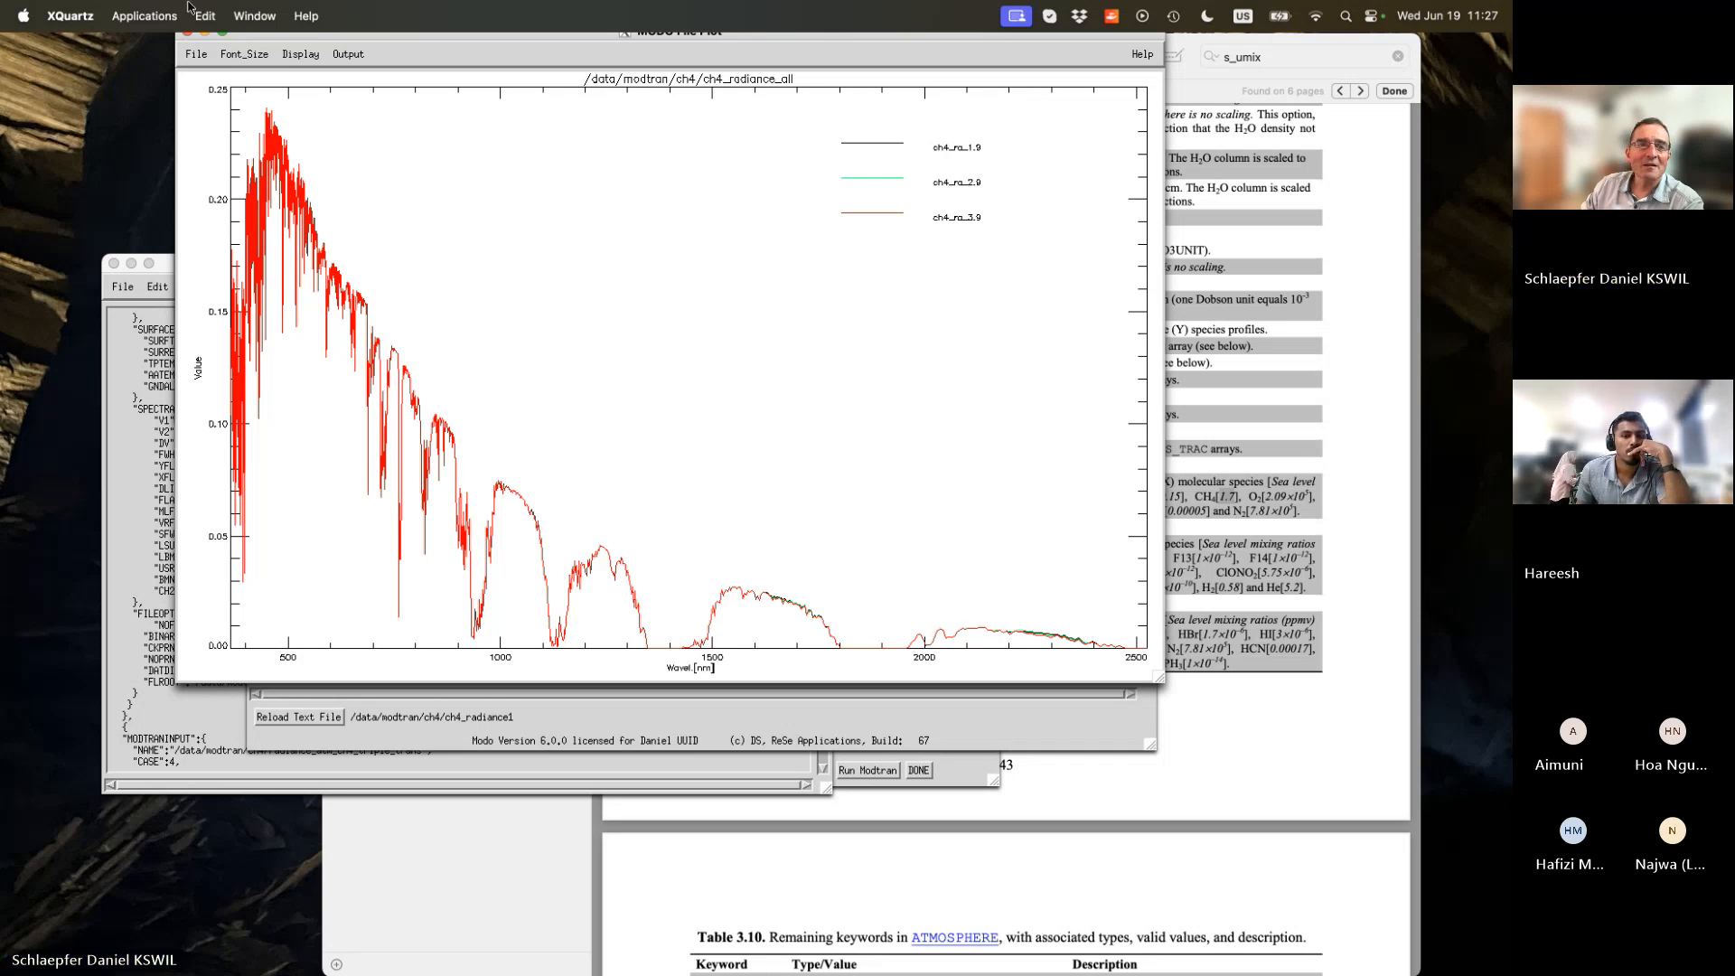
{"action": "left_click", "coordinate": [189, 34]}
Open the Convolution tool and choose ch4_radiance_all as the spectral input file.
{"action": "mouse_move", "coordinate": [406, 115]}
{"action": "left_mouse_down"}
{"action": "mouse_move", "coordinate": [690, 47]}
{"action": "mouse_move", "coordinate": [410, 106]}
{"action": "left_mouse_up"}
{"action": "left_click", "coordinate": [369, 122]}
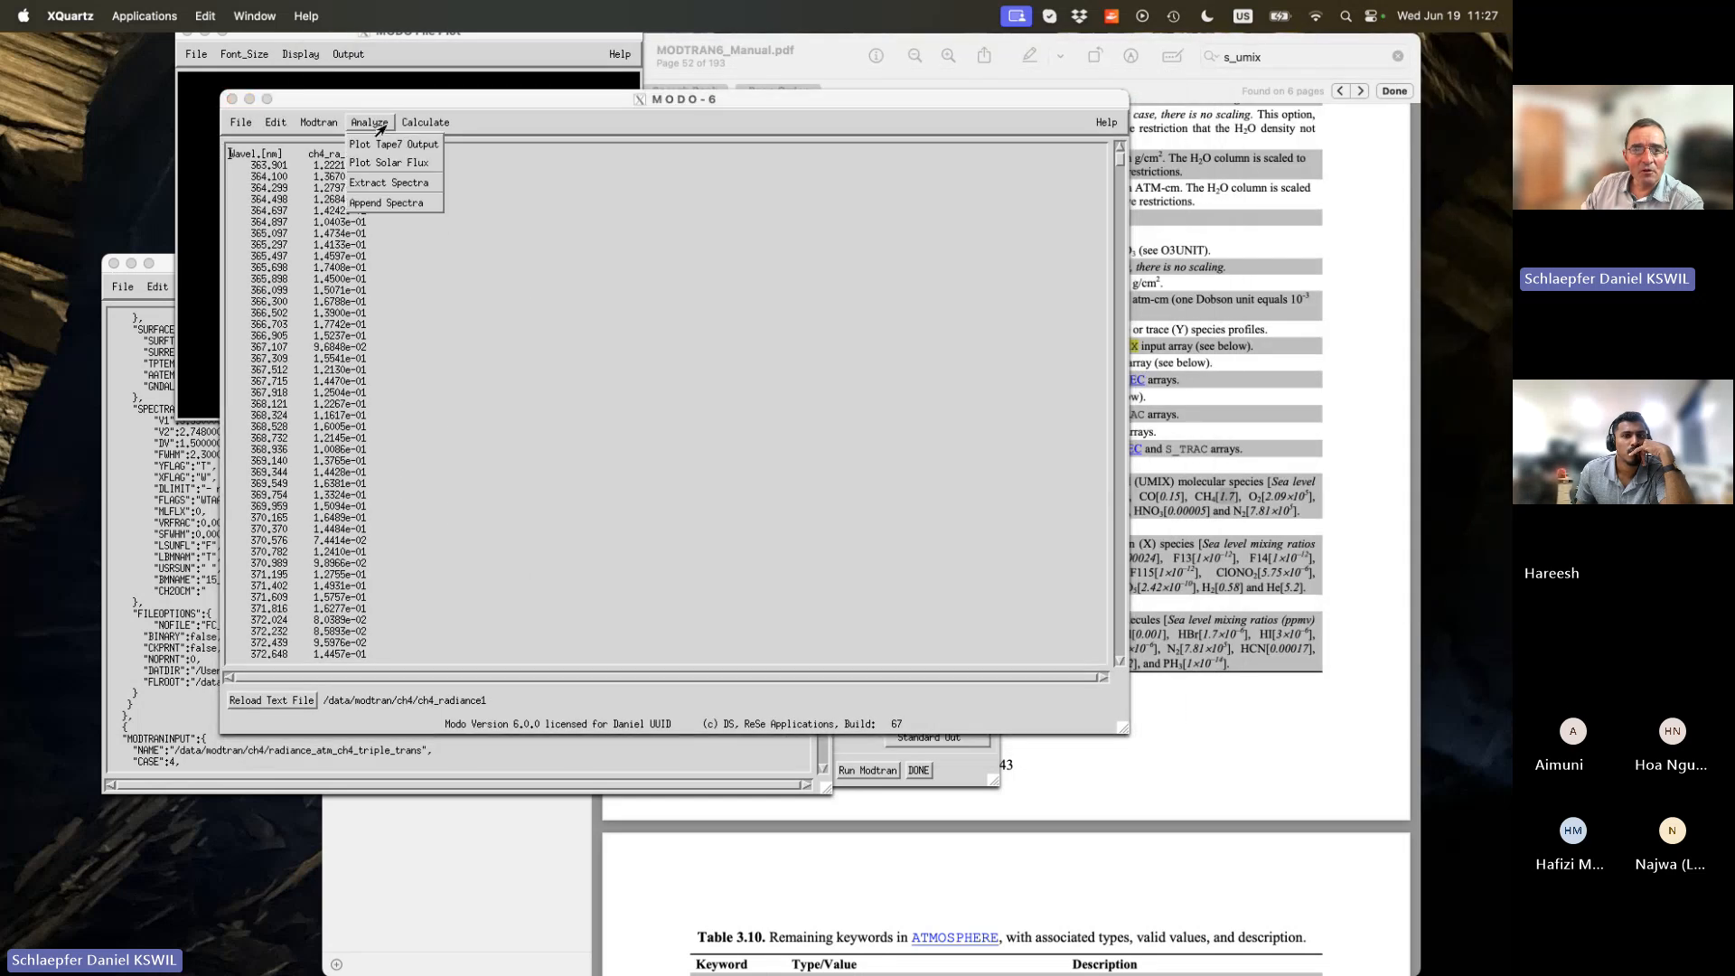
{"action": "mouse_move", "coordinate": [421, 124]}
{"action": "left_click", "coordinate": [429, 180]}
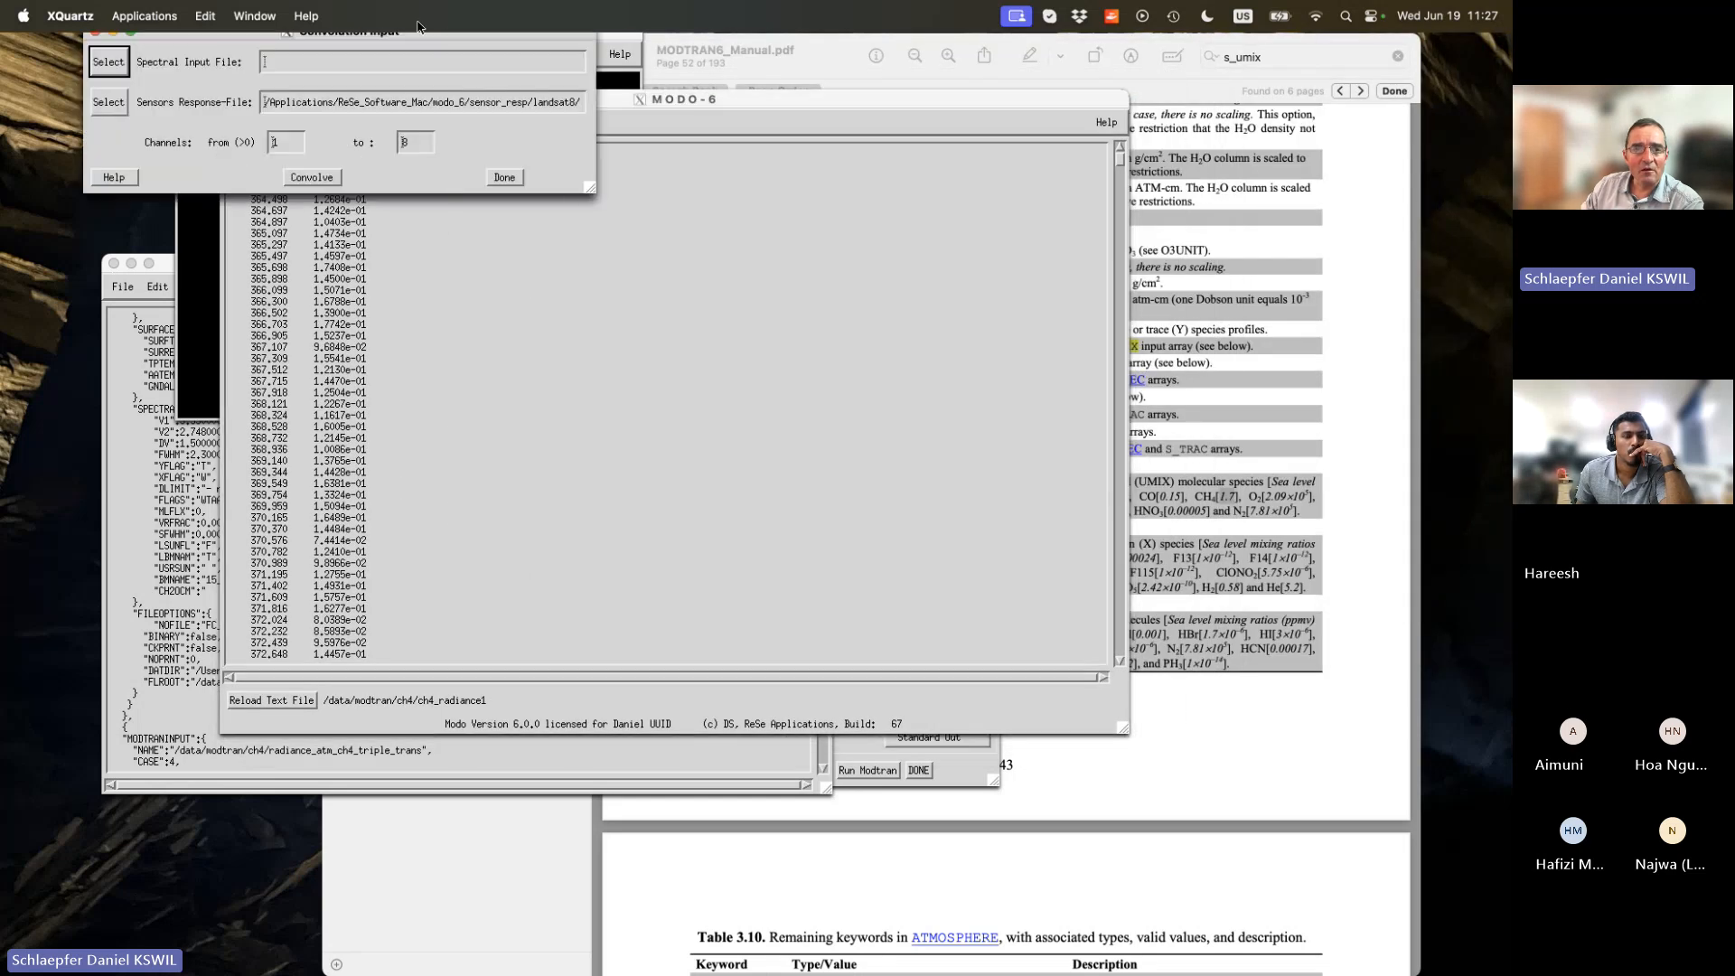
{"action": "left_click_drag", "start_coordinate": [466, 40], "coordinate": [789, 178]}
{"action": "left_click", "coordinate": [442, 209]}
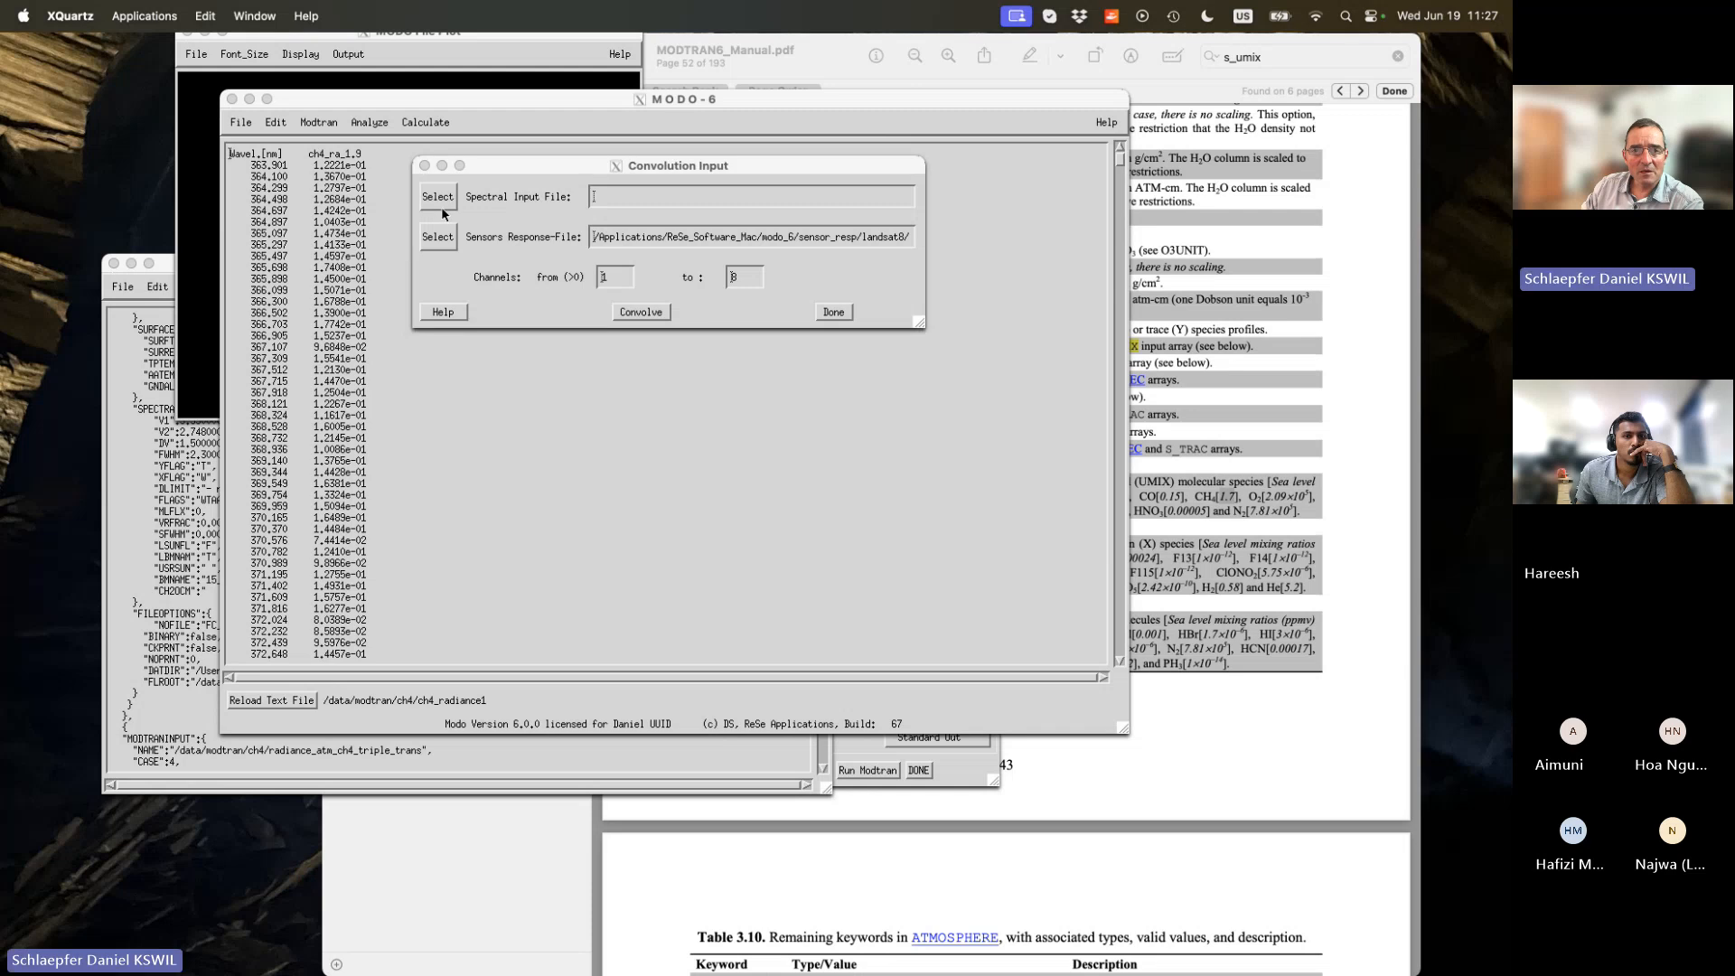
{"action": "double_click", "coordinate": [645, 181]}
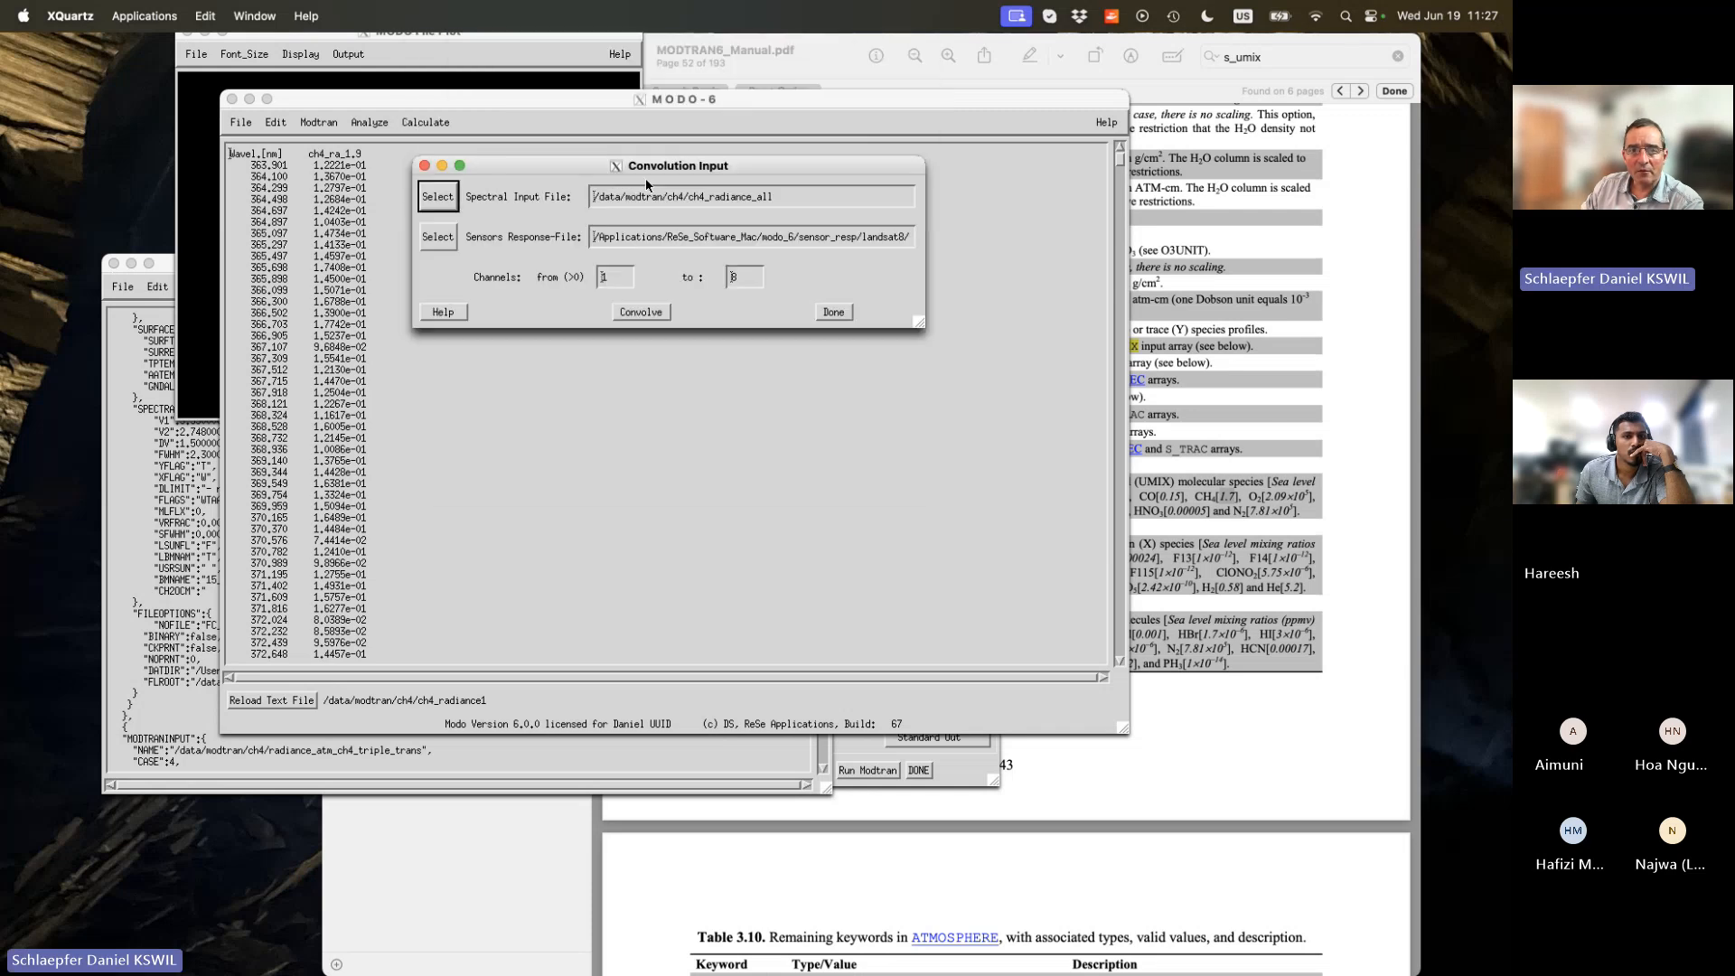
Choose s2b_b01.rsp from the s2b_13ch folder as the sensor response file and convolve channels 1 to 13 under the default output name.
{"action": "left_click_drag", "start_coordinate": [832, 237], "coordinate": [1017, 255]}
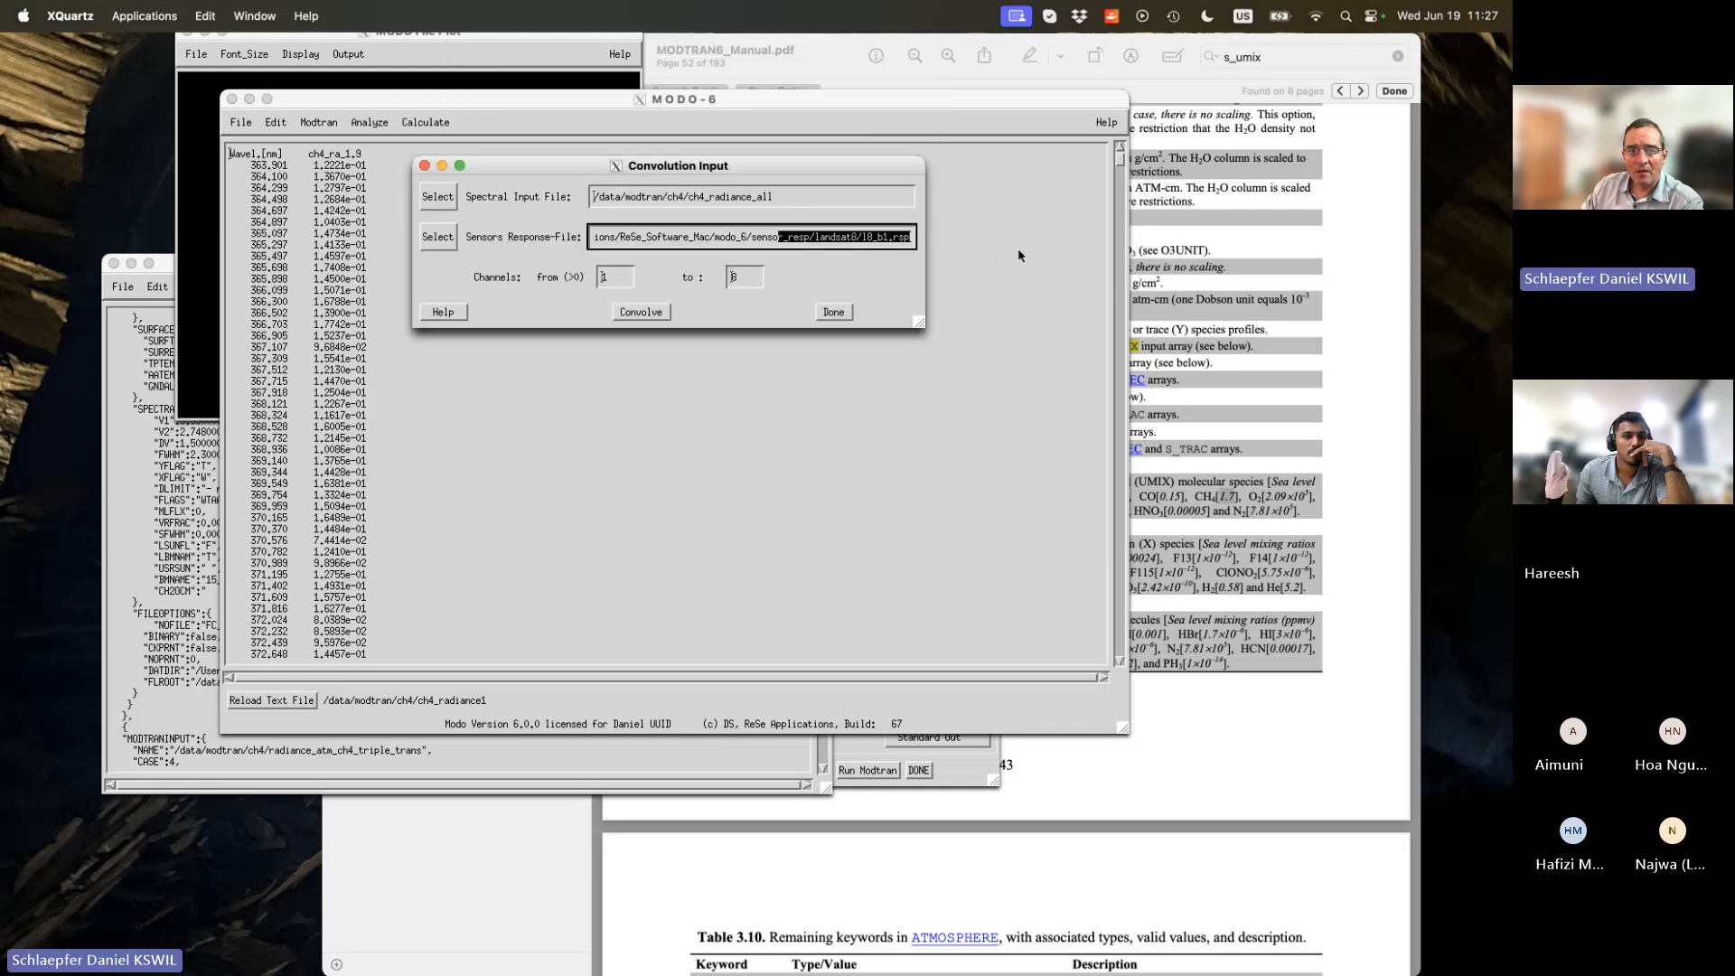
{"action": "left_click", "coordinate": [437, 237]}
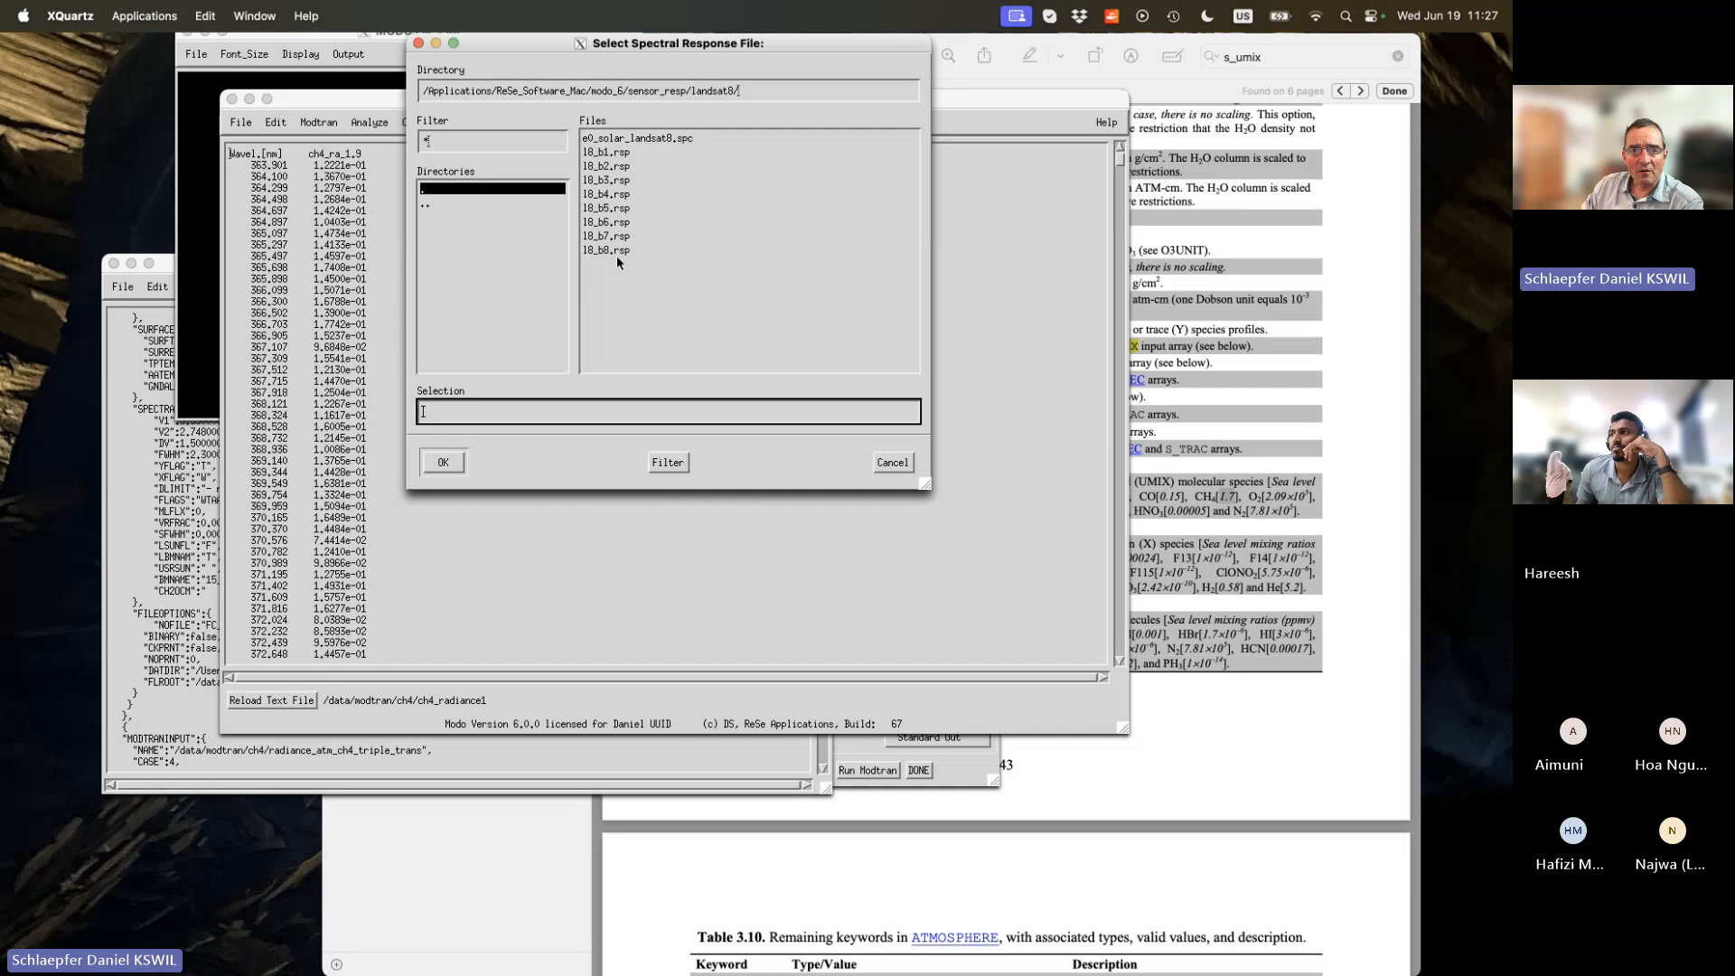
{"action": "left_click", "coordinate": [485, 206]}
{"action": "double_click", "coordinate": [485, 206]}
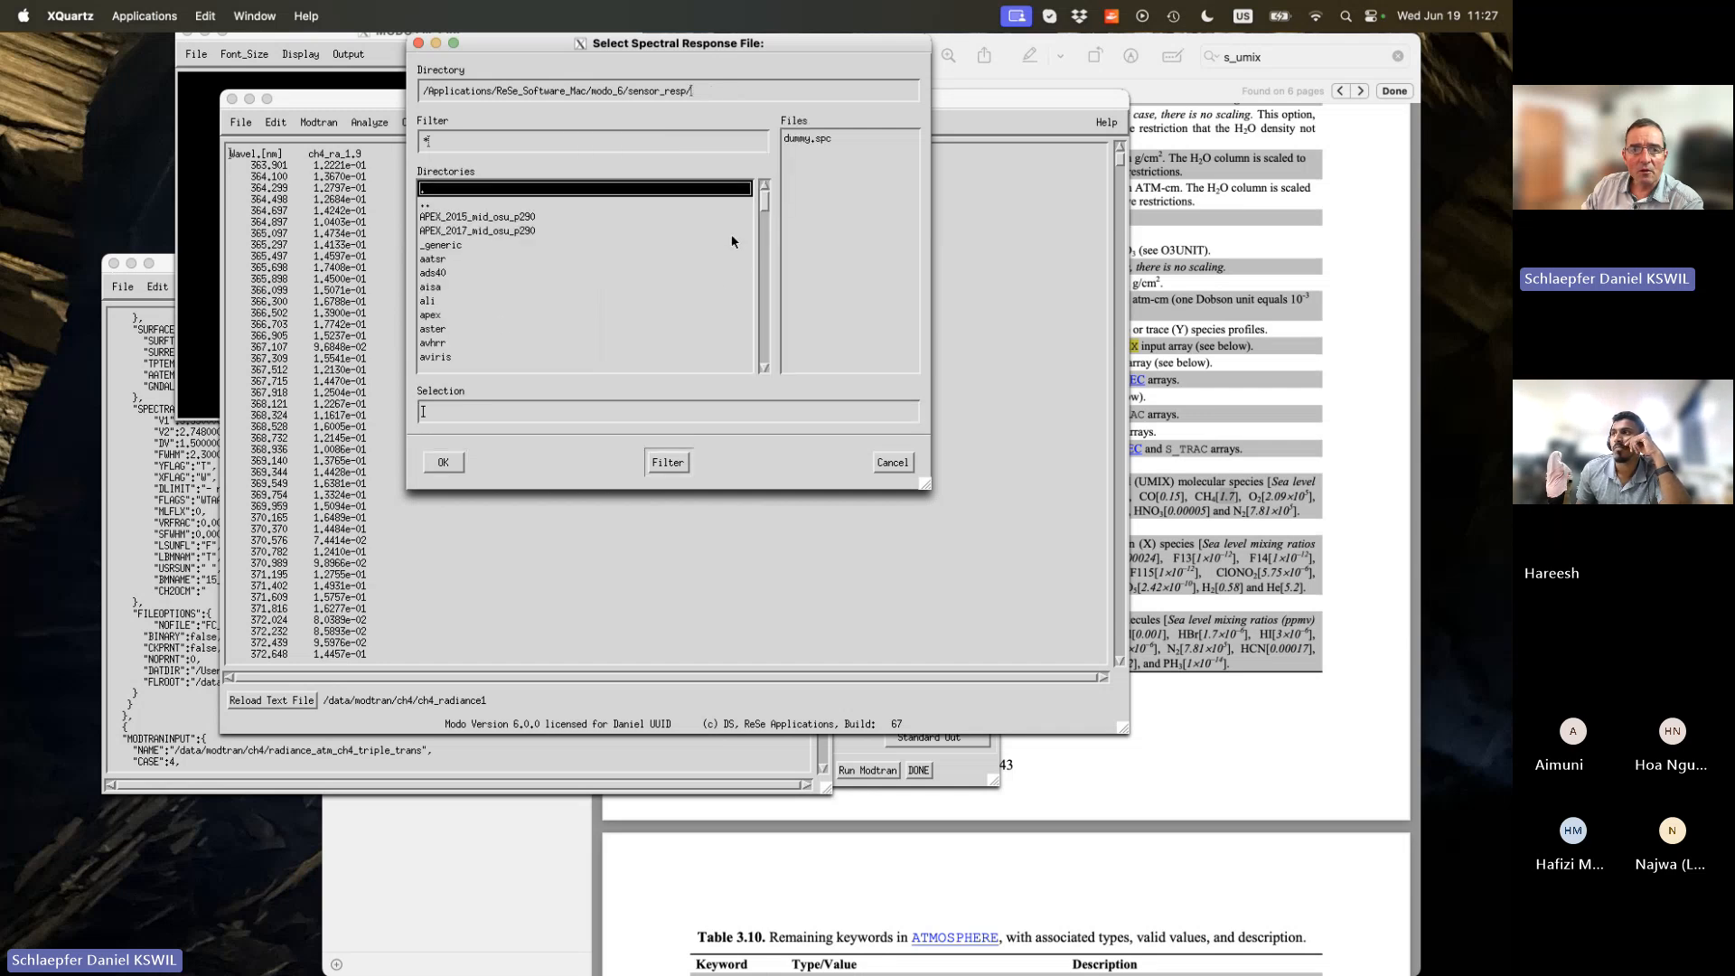
{"action": "left_click_drag", "start_coordinate": [765, 217], "coordinate": [757, 322]}
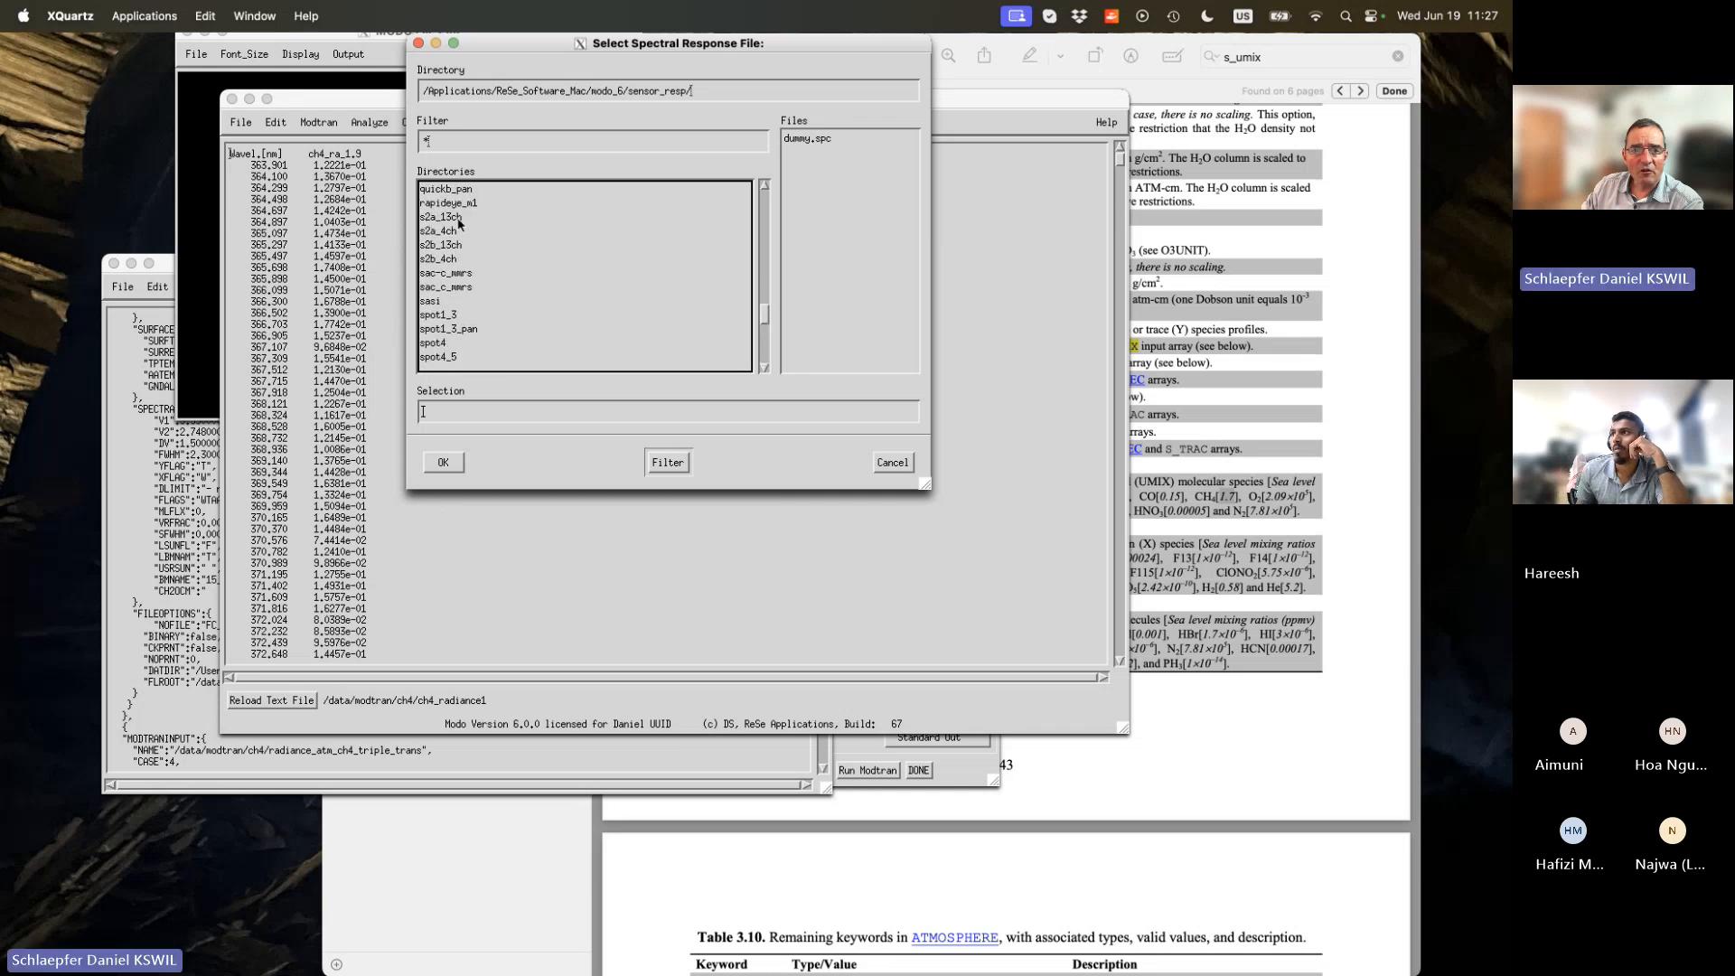
{"action": "double_click", "coordinate": [451, 245]}
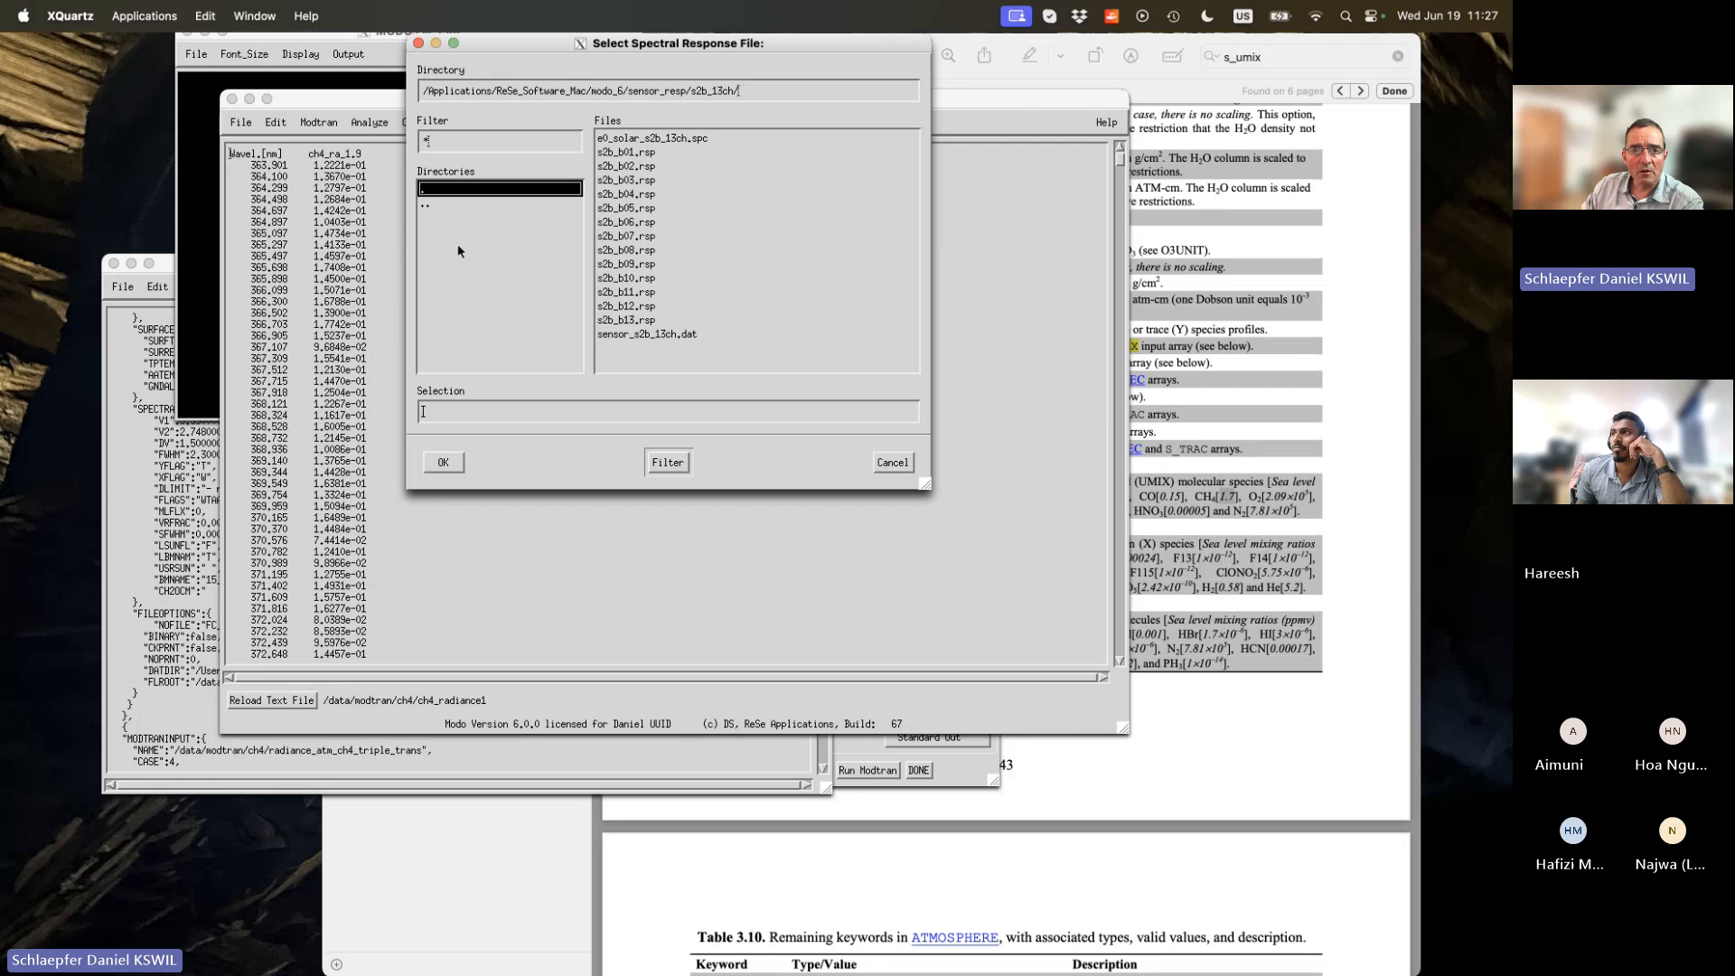
{"action": "left_click", "coordinate": [667, 155]}
{"action": "left_click", "coordinate": [442, 461]}
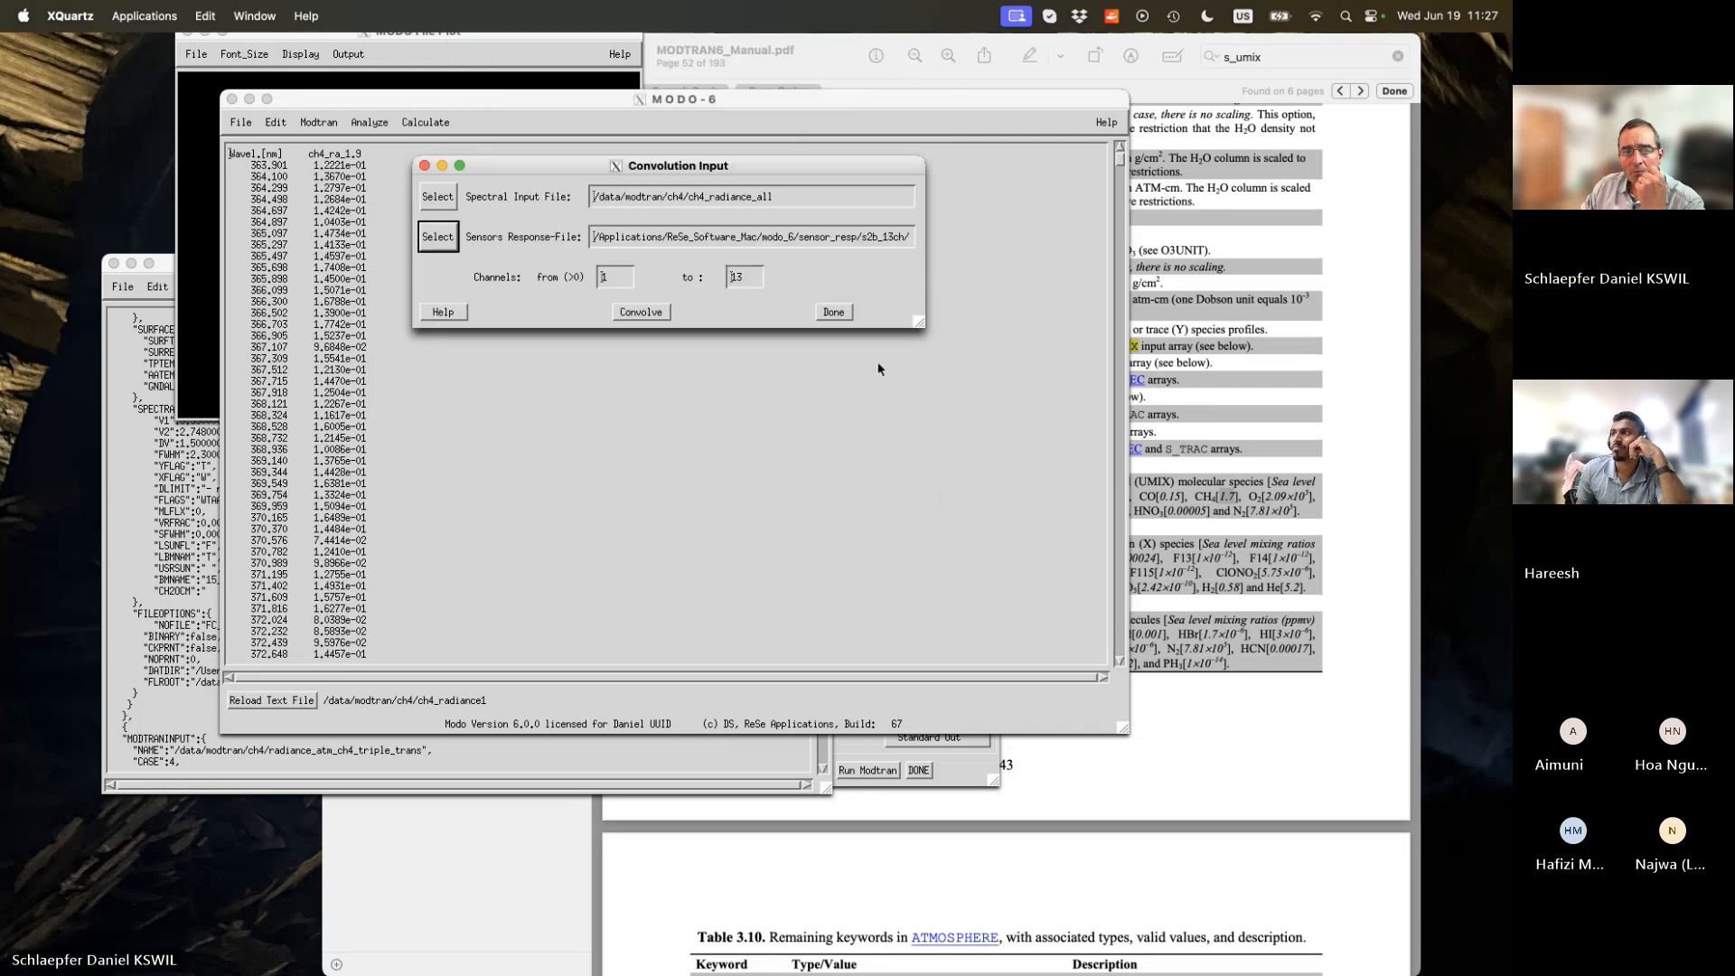
{"action": "left_click", "coordinate": [647, 318]}
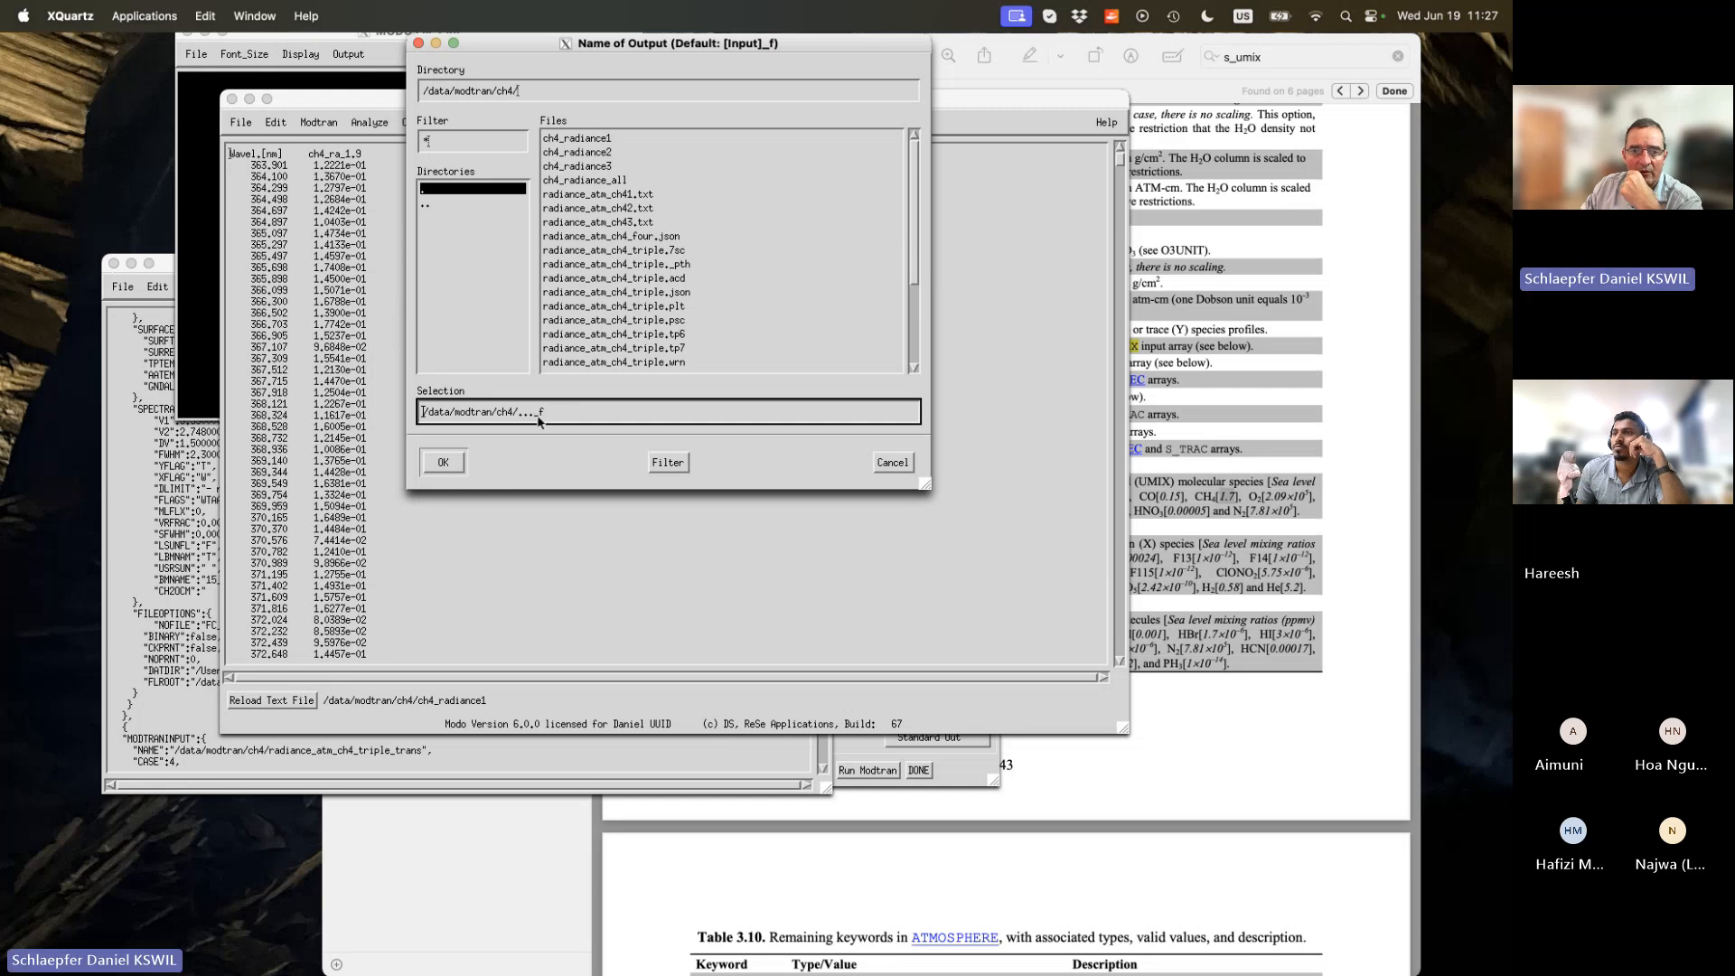
{"action": "left_click", "coordinate": [441, 461]}
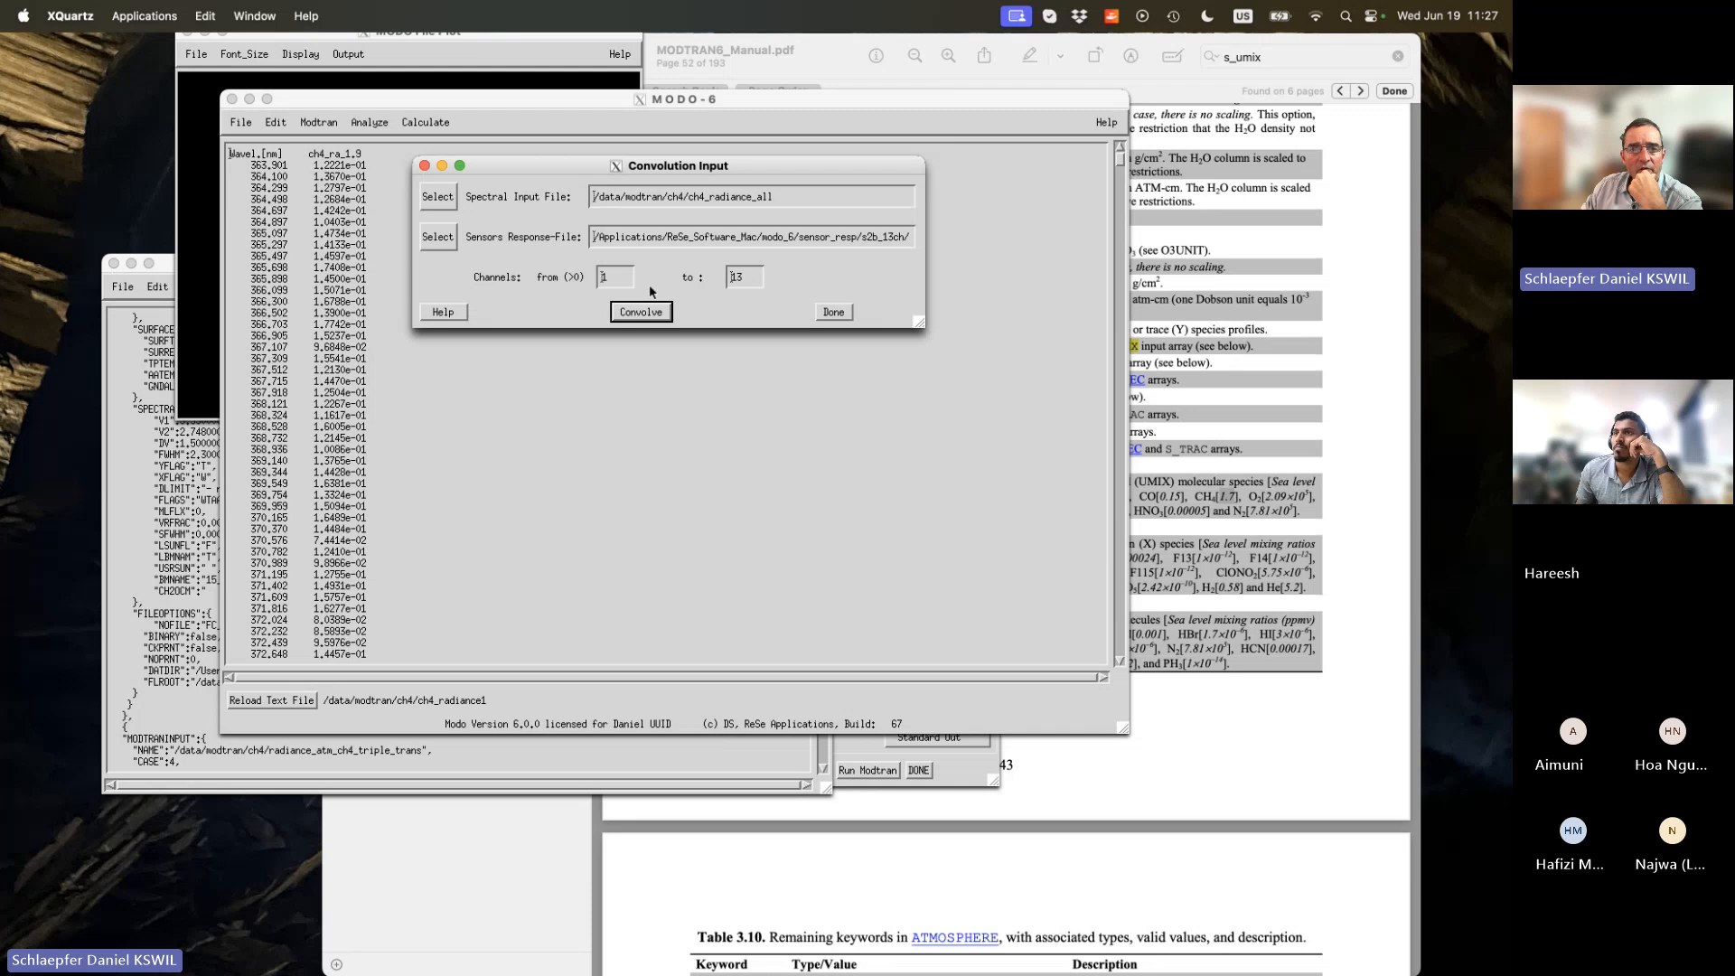
Show the convolved file ch4_radiance_all_f as text and examine the 1.625 and 2.26 micron rows.
{"action": "left_click", "coordinate": [347, 103]}
{"action": "left_click", "coordinate": [238, 124]}
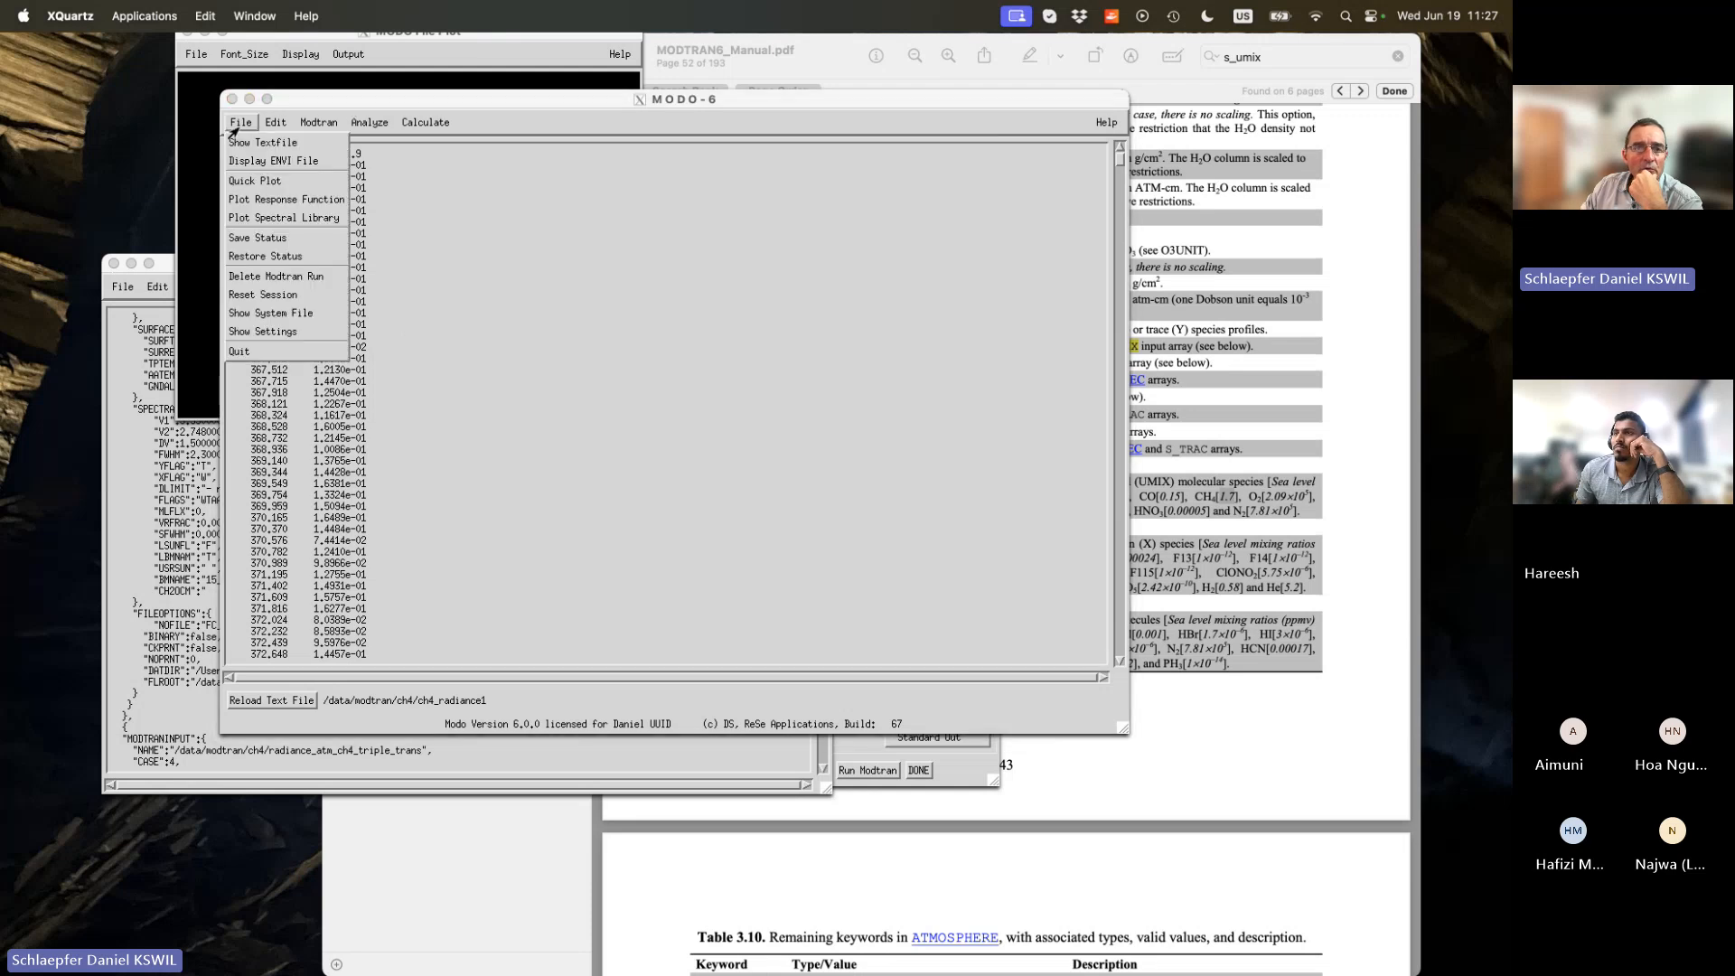
{"action": "left_click", "coordinate": [271, 142]}
{"action": "double_click", "coordinate": [623, 363]}
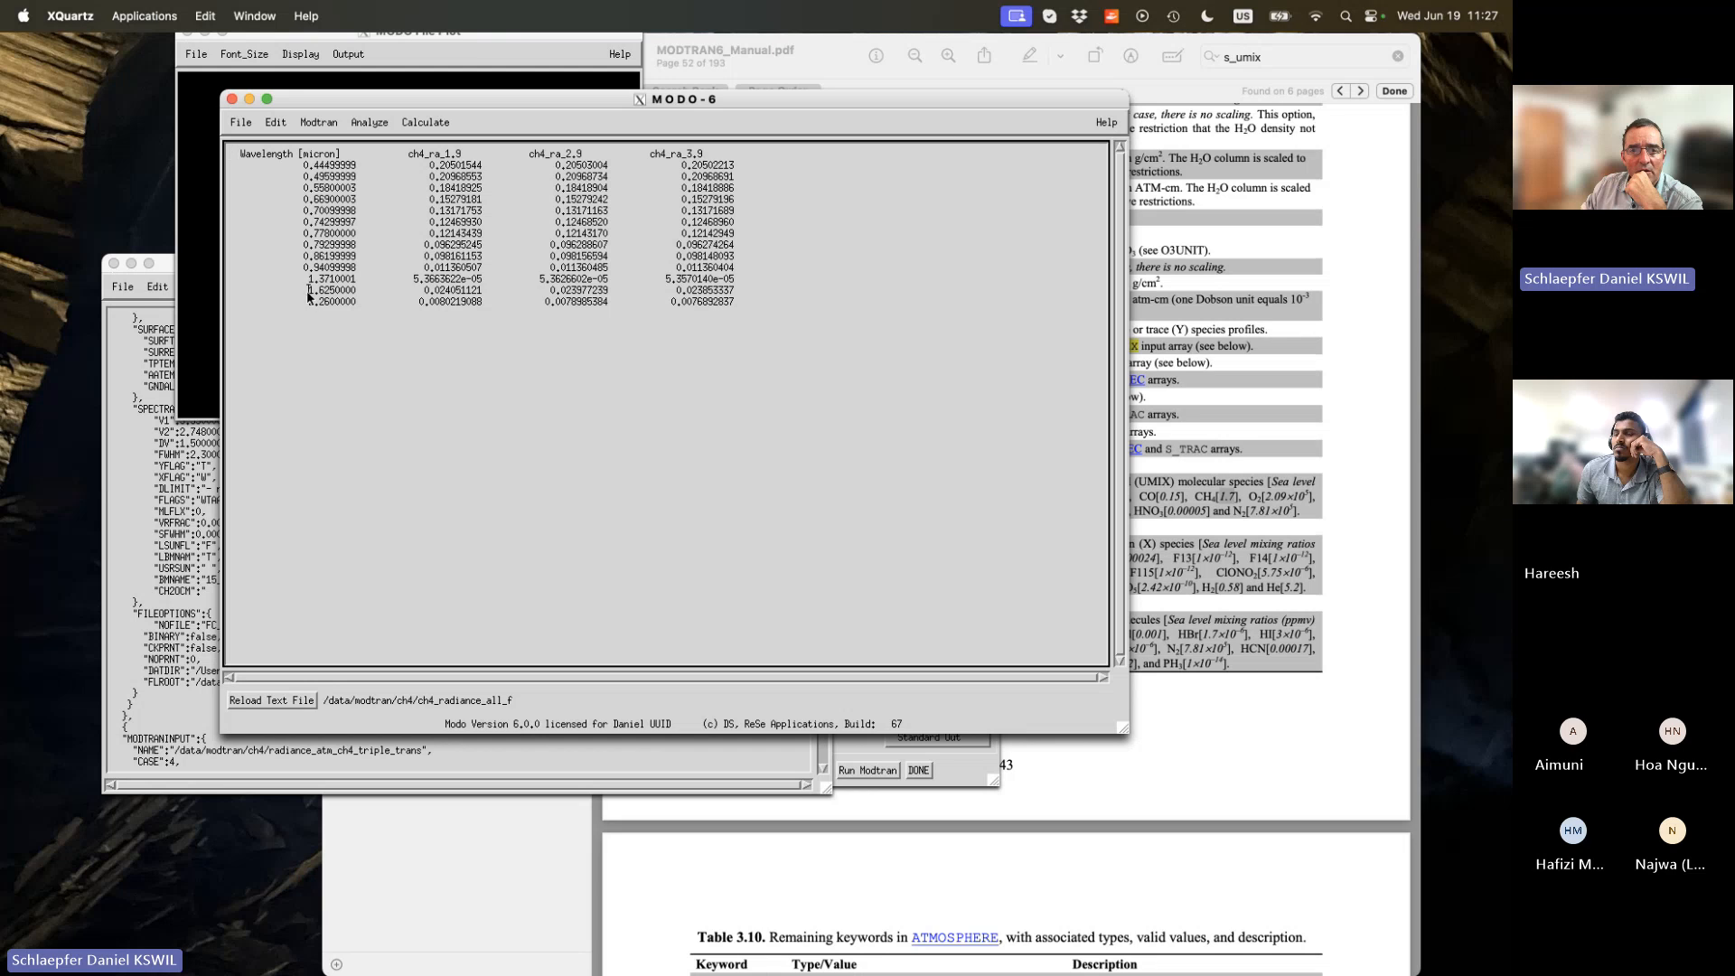
{"action": "left_click_drag", "start_coordinate": [309, 296], "coordinate": [741, 288]}
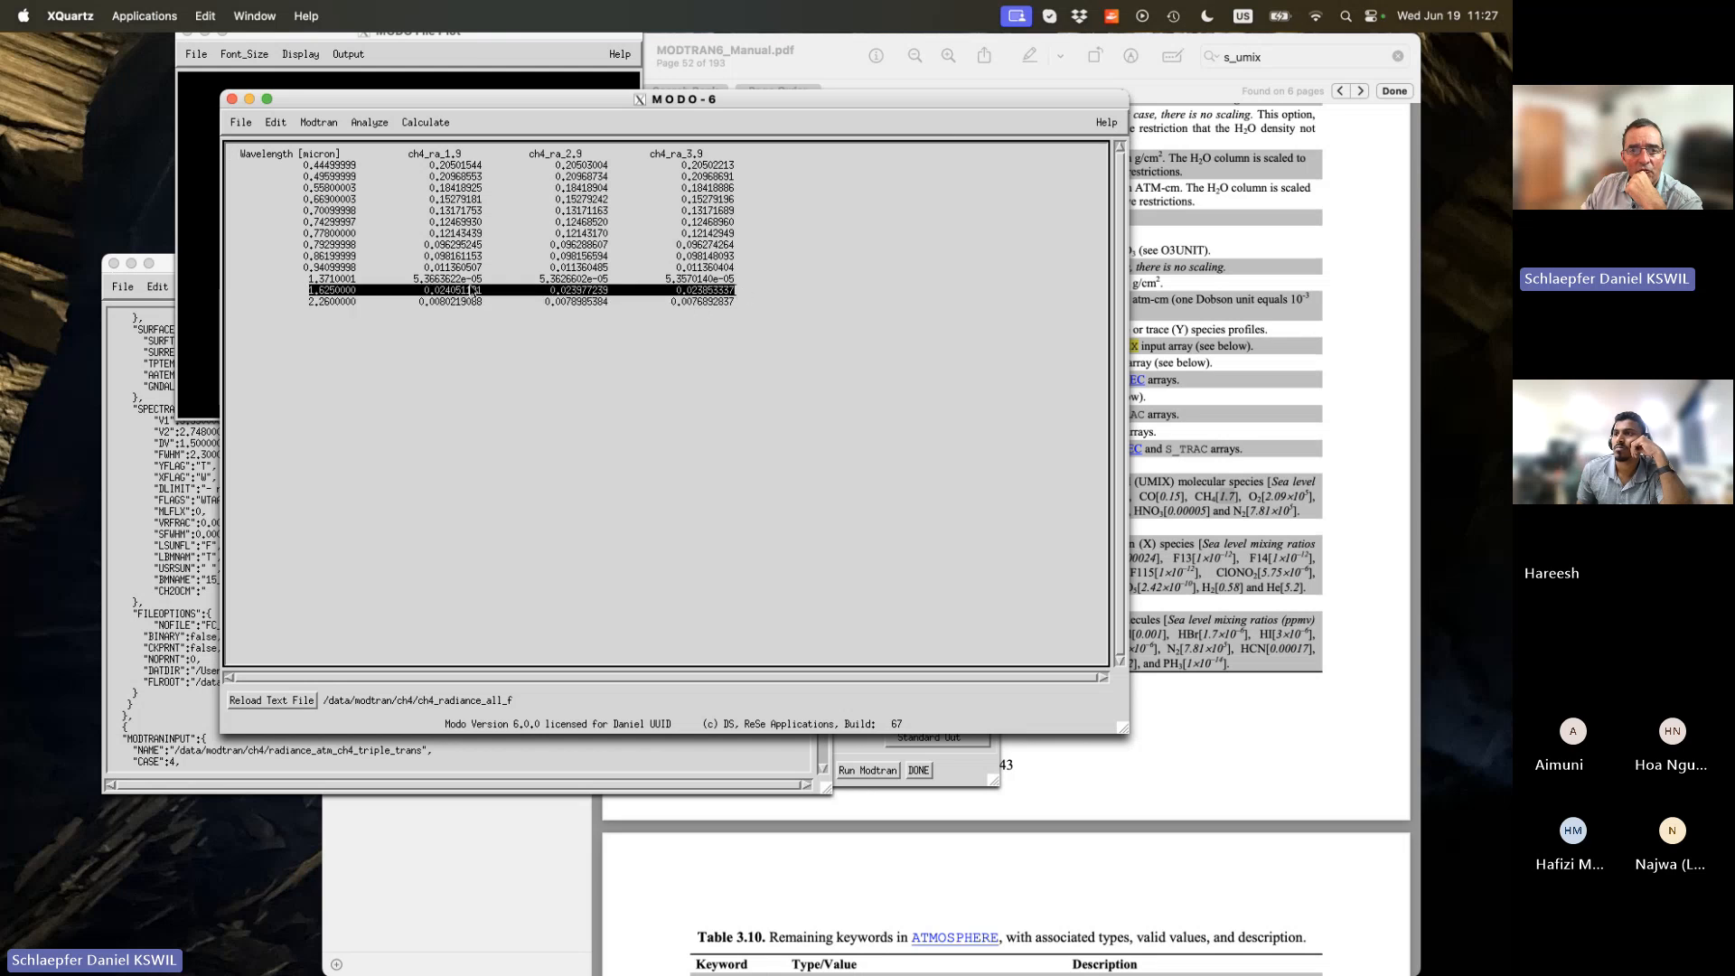
{"action": "left_click_drag", "start_coordinate": [312, 302], "coordinate": [738, 308]}
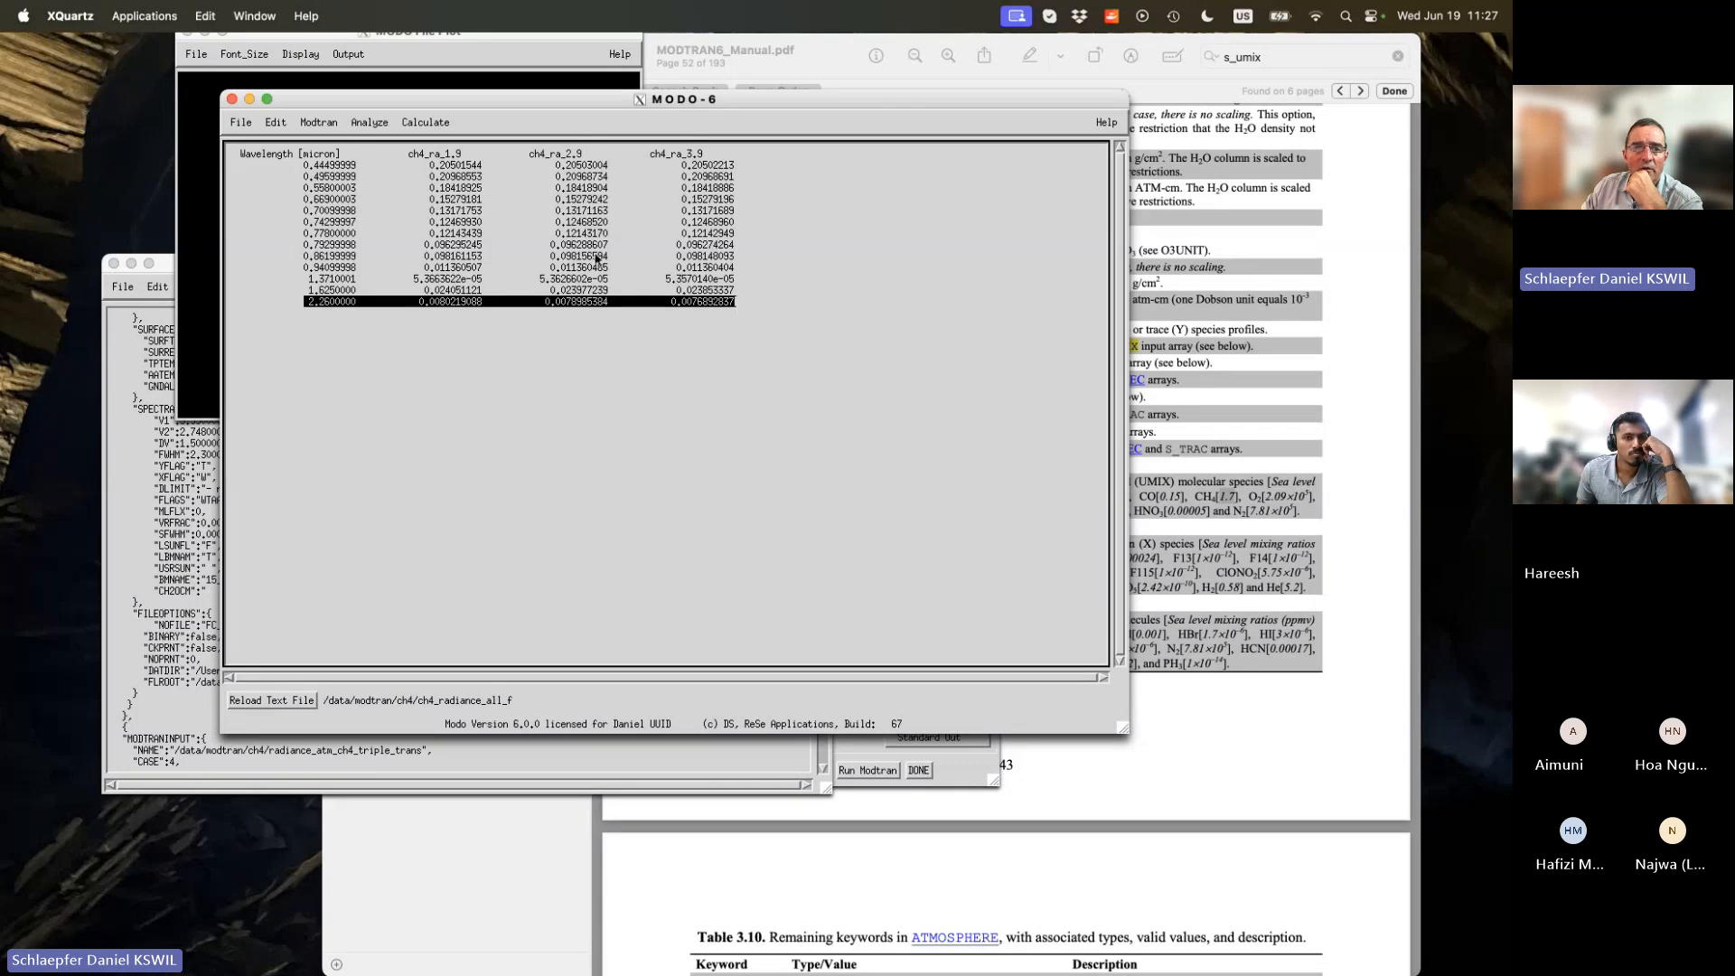
Show ch4_radiance_all_f as a Quick Plot, enlarge the plot to examine the band radiances, and close it.
{"action": "left_click", "coordinate": [240, 122]}
{"action": "left_click", "coordinate": [246, 180]}
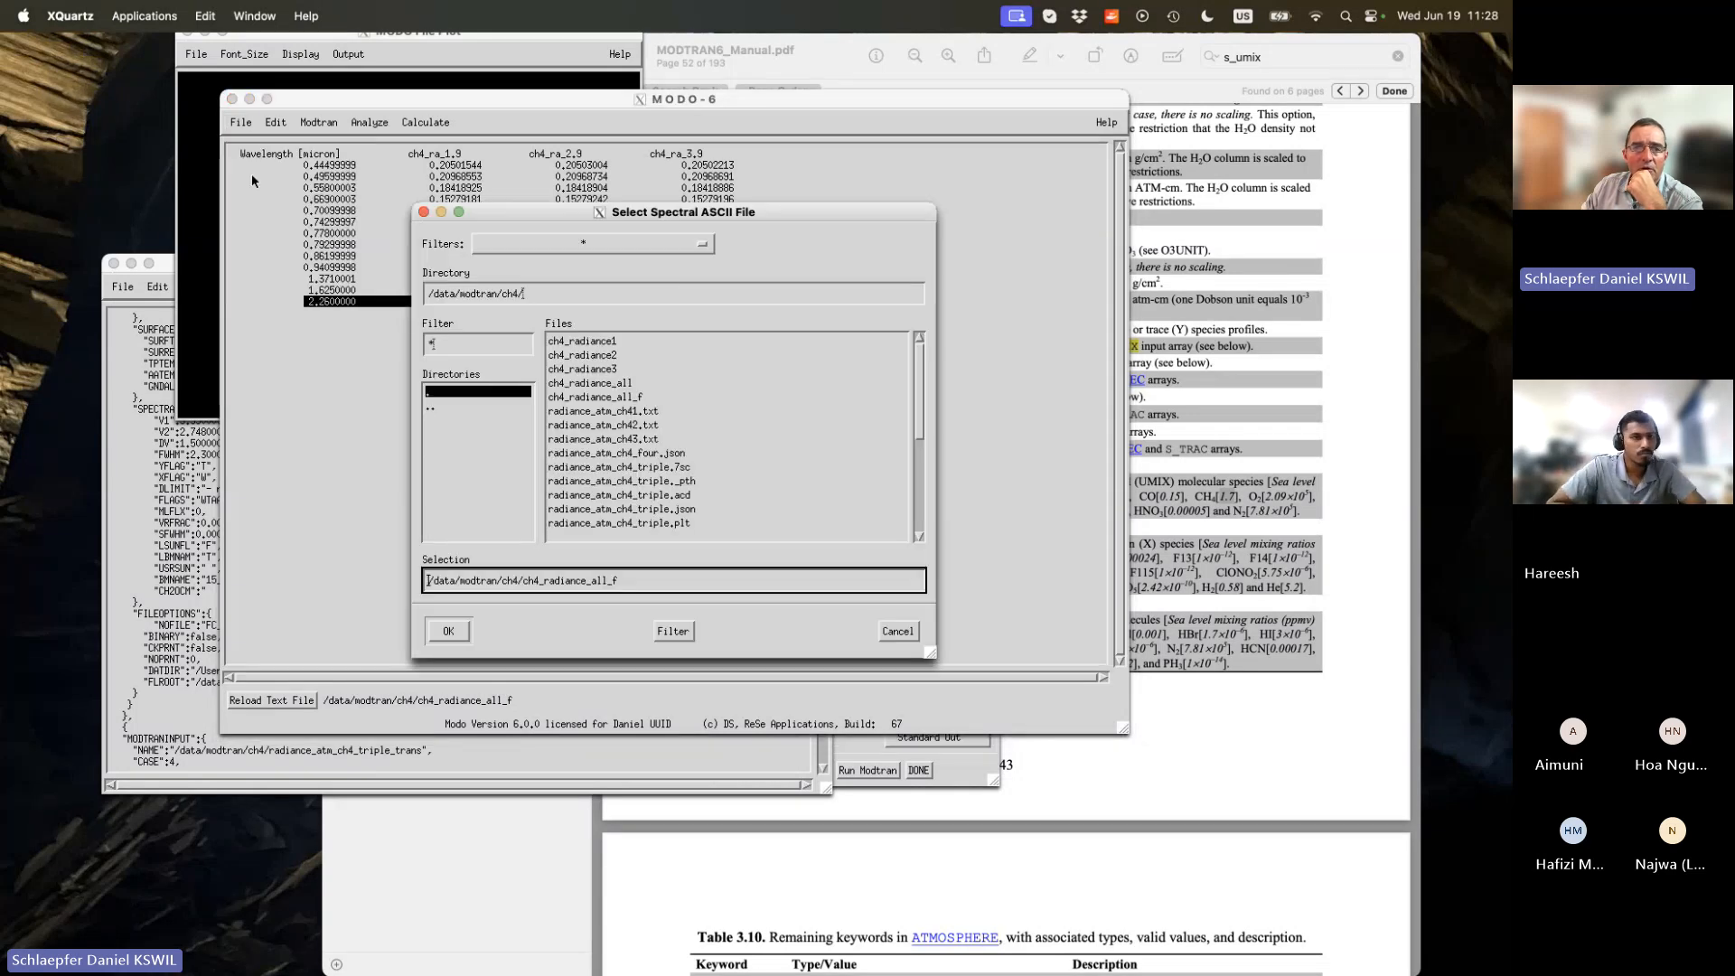
{"action": "double_click", "coordinate": [651, 403]}
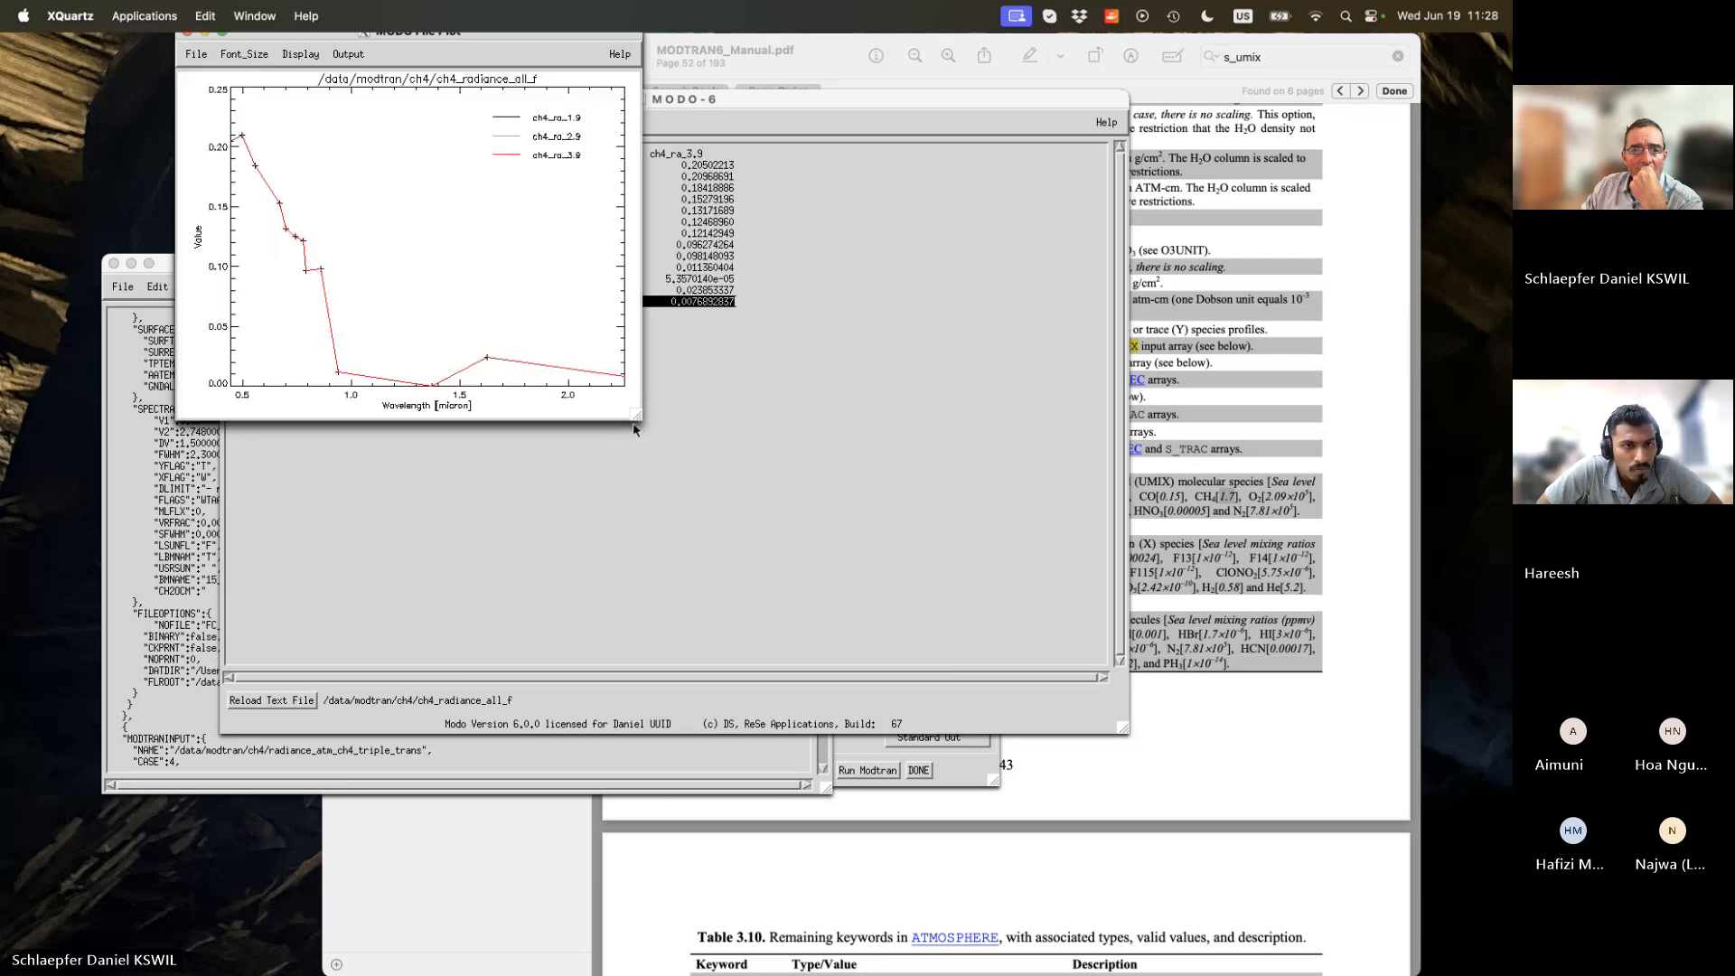
{"action": "left_click_drag", "start_coordinate": [636, 415], "coordinate": [1001, 533]}
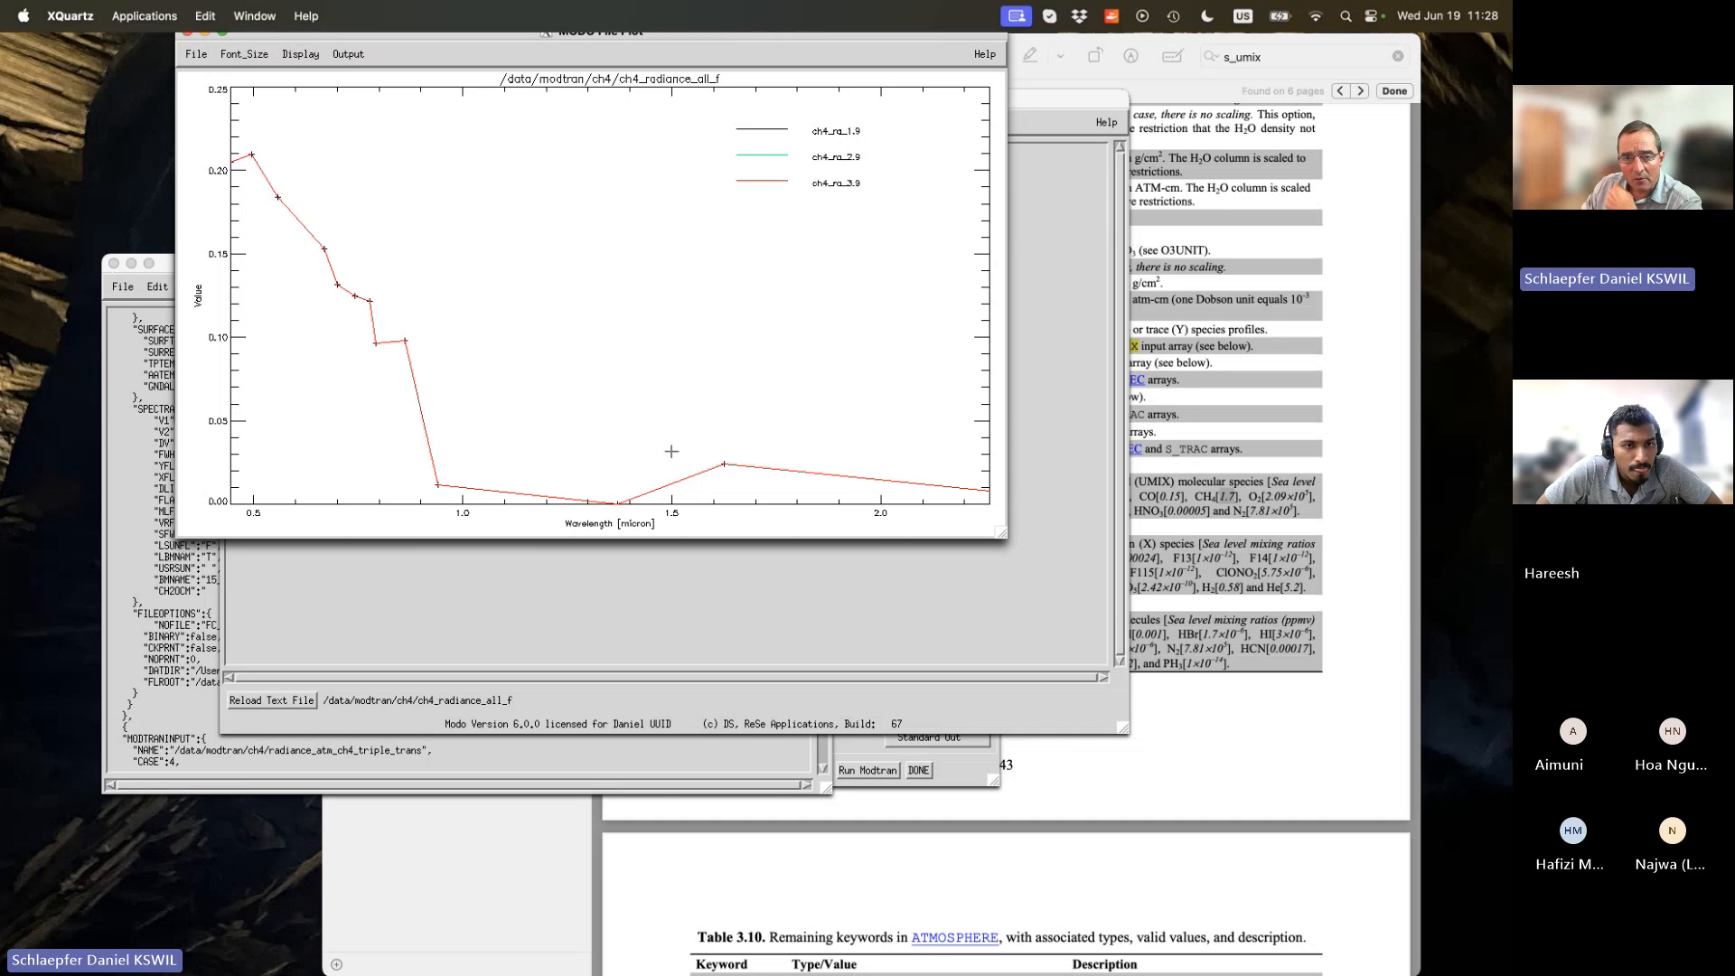
{"action": "left_click", "coordinate": [187, 33]}
Compare the radiances of the three methane cases at 1.625 and 2.26 micron in the convolved text output.
{"action": "left_click", "coordinate": [633, 342]}
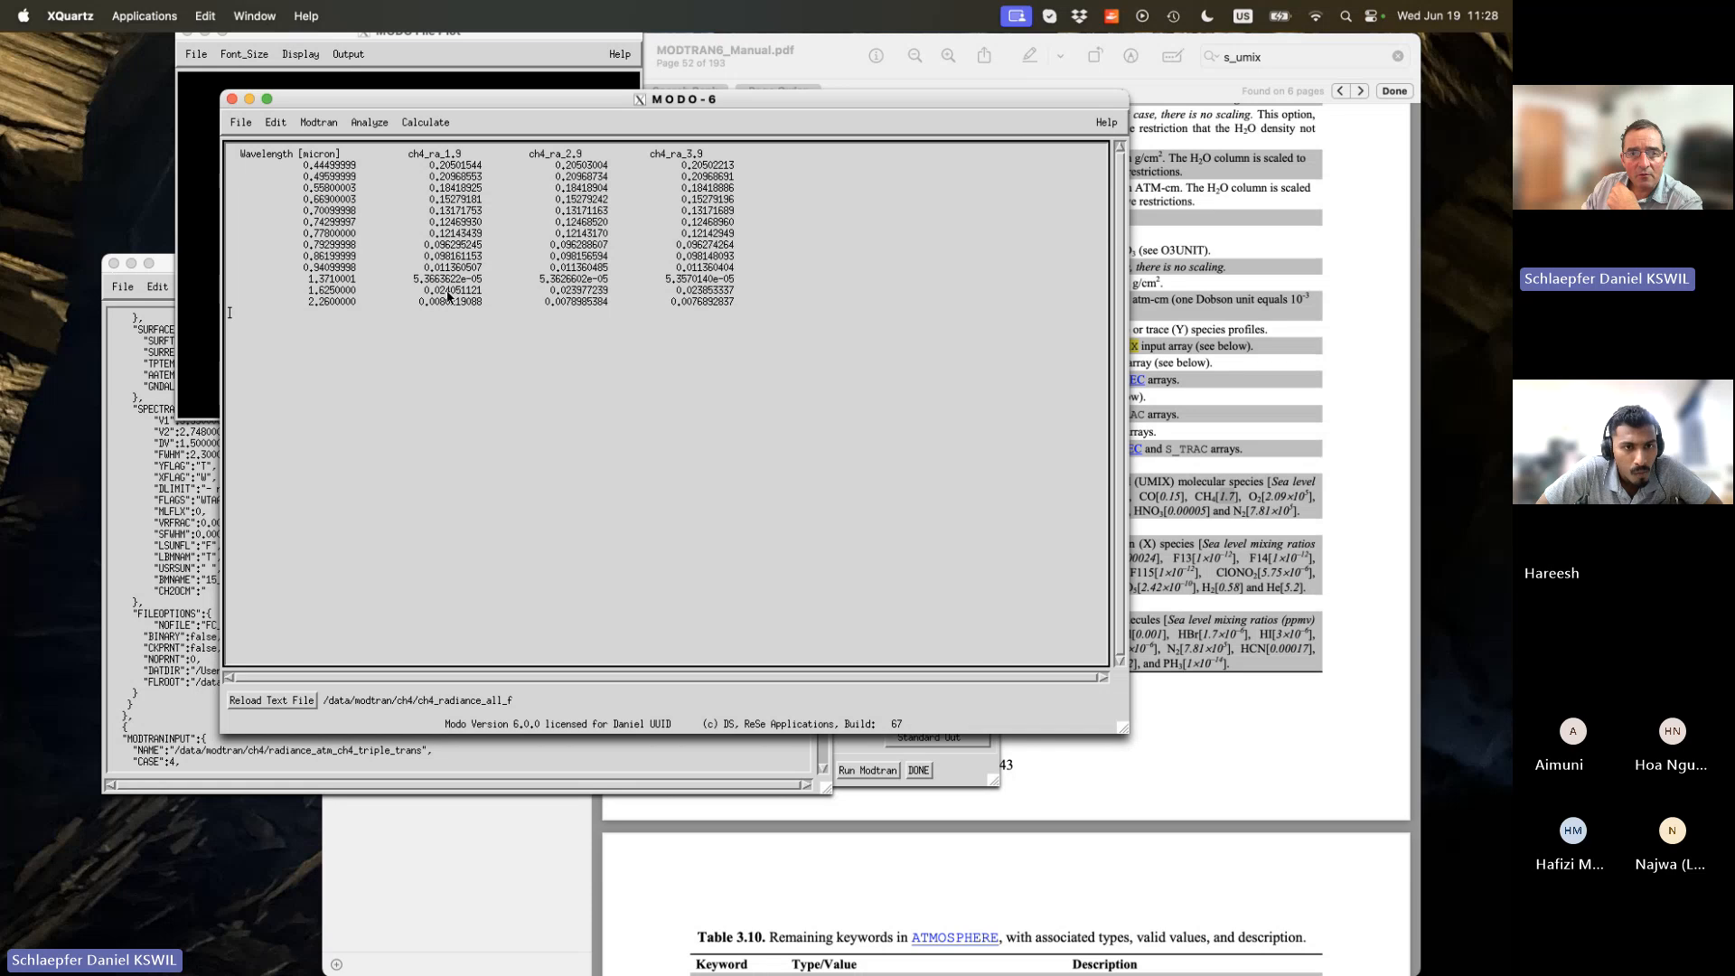
{"action": "left_click_drag", "start_coordinate": [440, 291], "coordinate": [708, 294]}
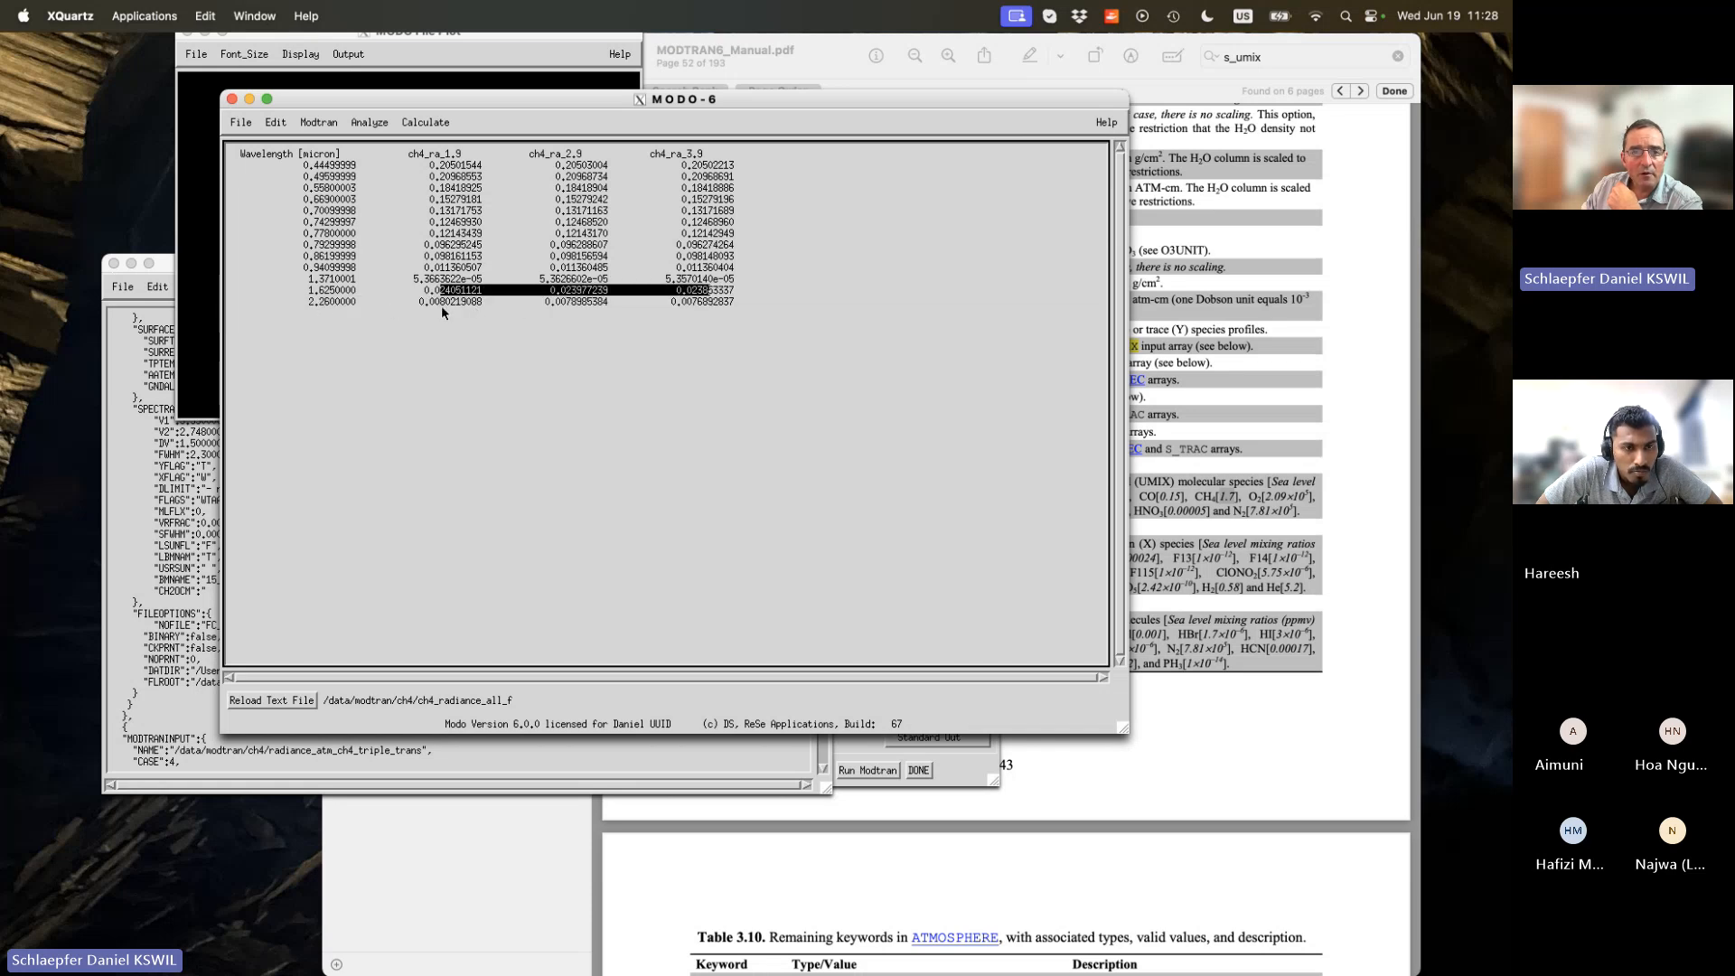
{"action": "left_click_drag", "start_coordinate": [442, 308], "coordinate": [456, 305]}
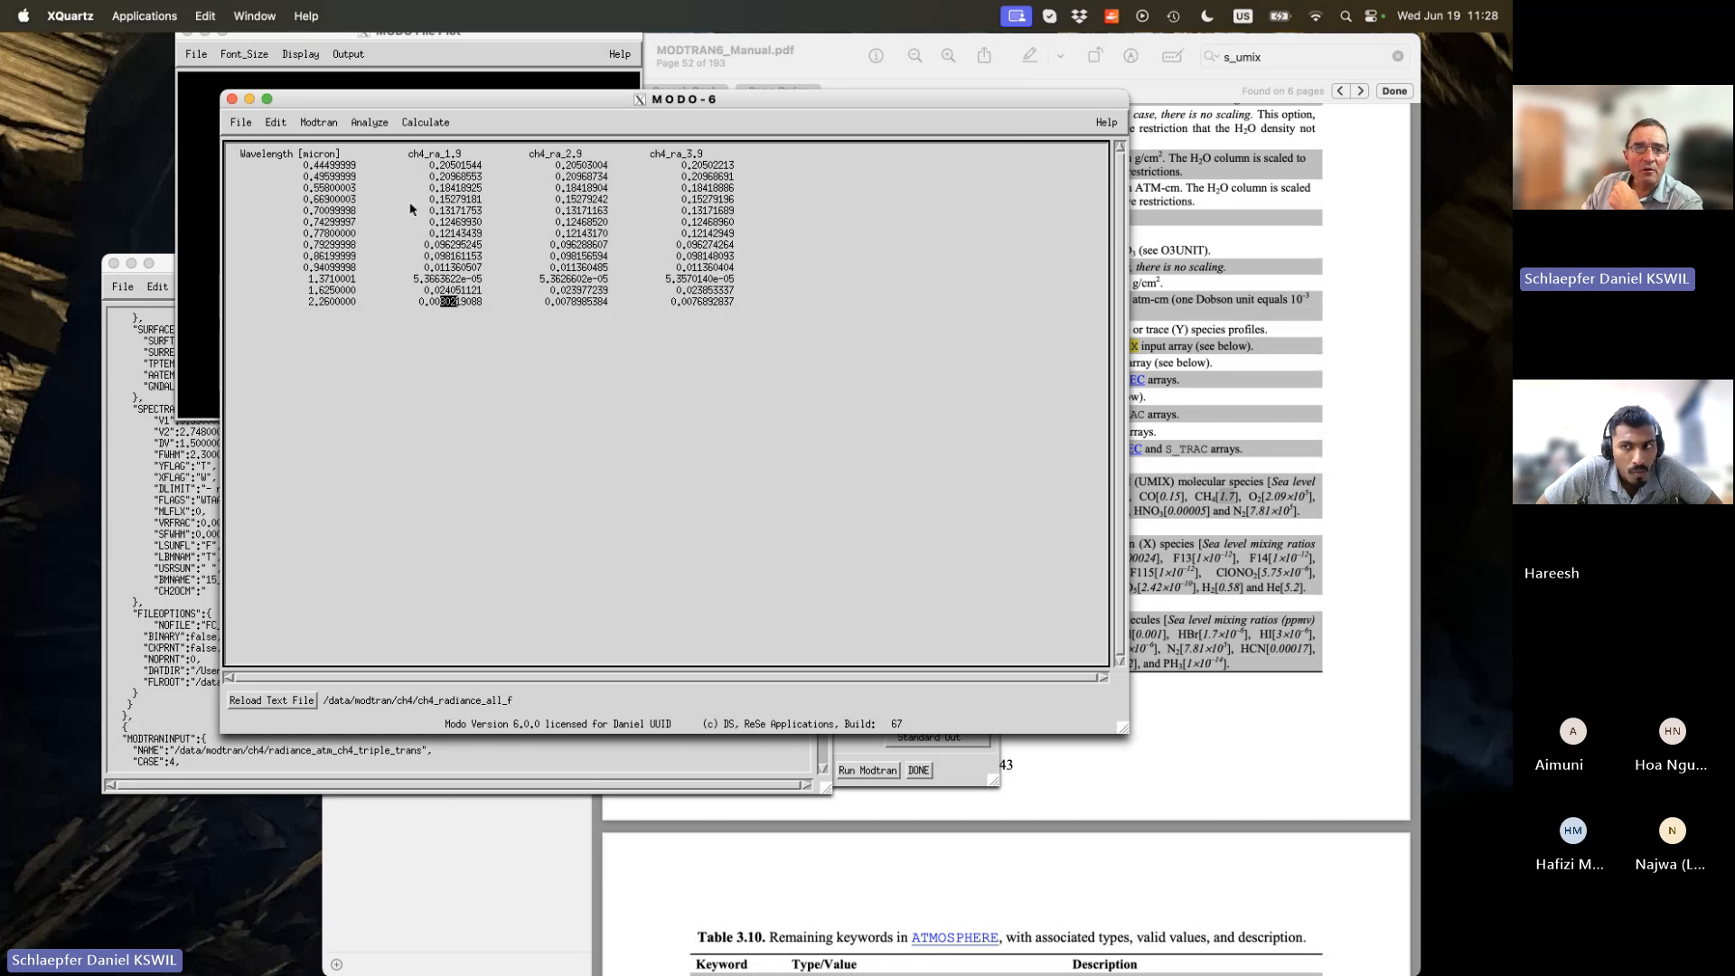
{"action": "left_click_drag", "start_coordinate": [327, 99], "coordinate": [278, 106]}
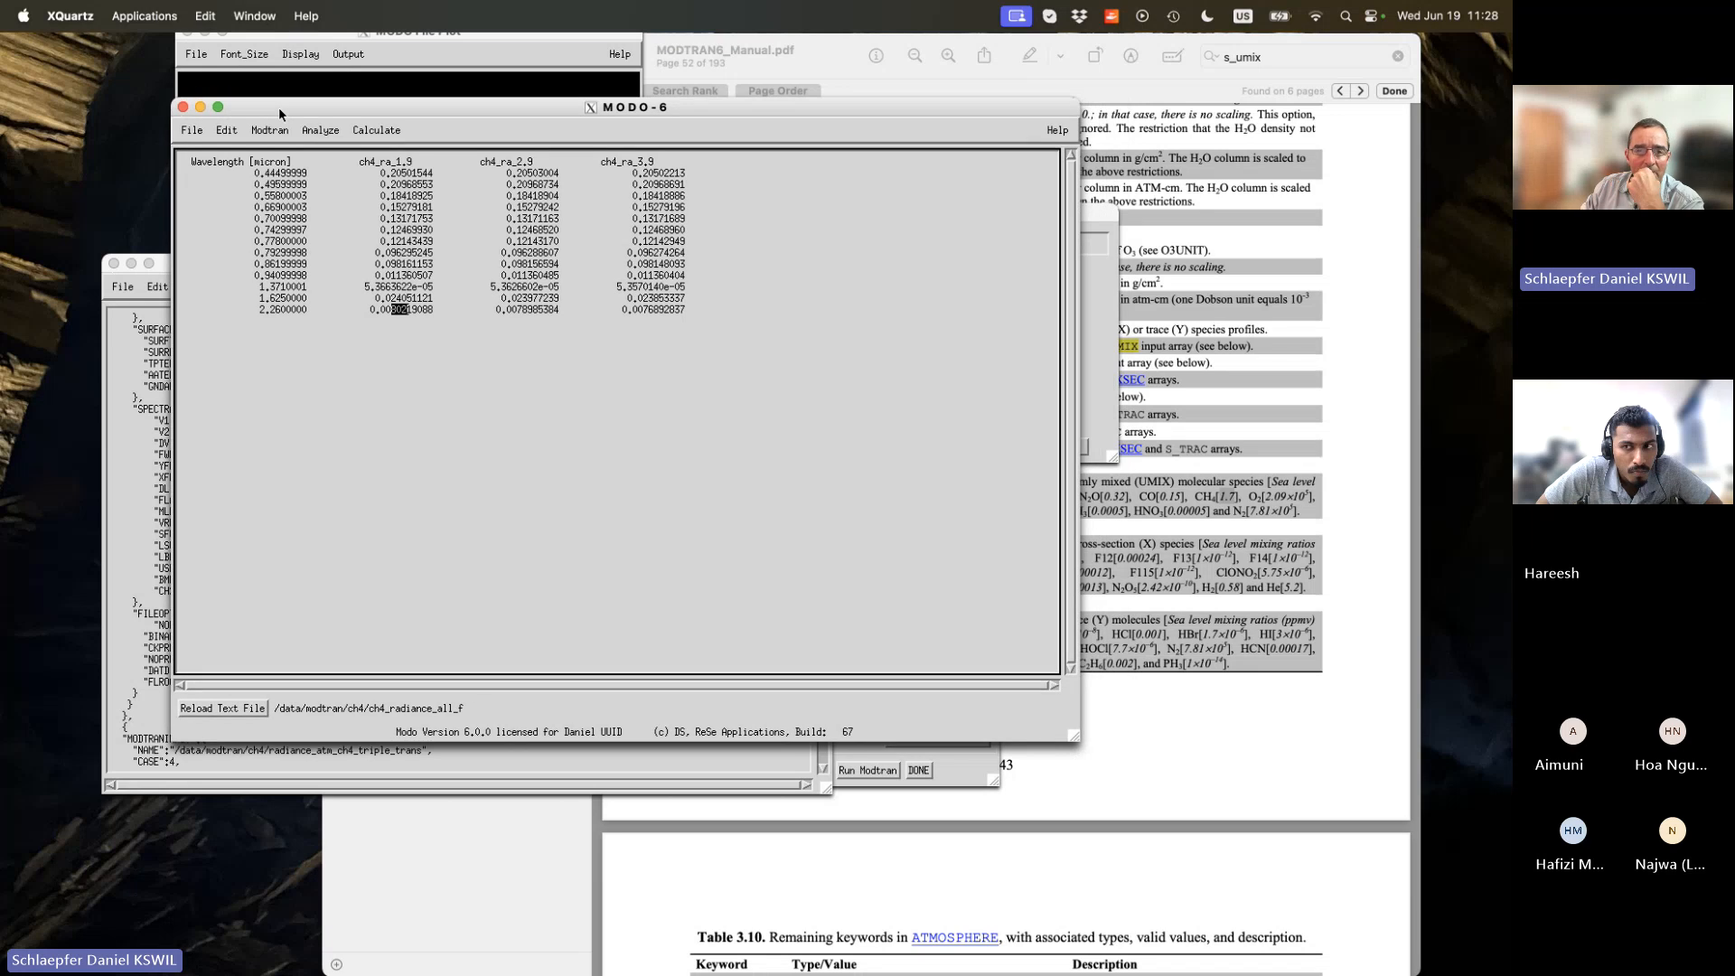
{"action": "left_click", "coordinate": [388, 136]}
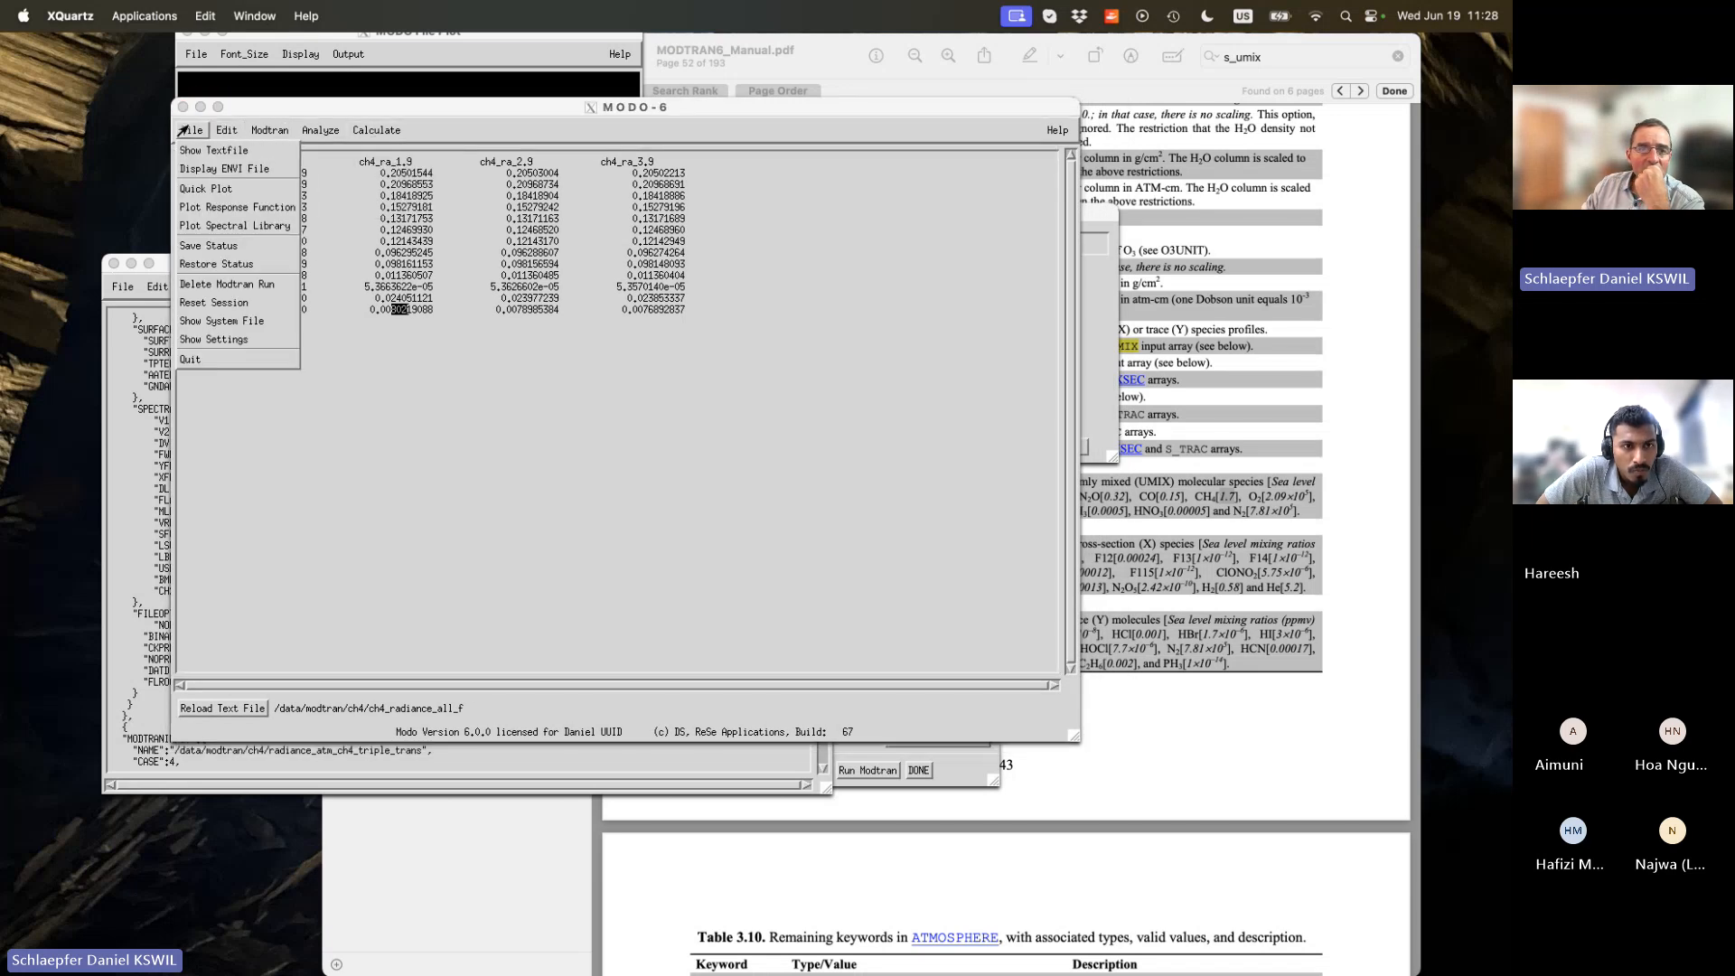
{"action": "left_click", "coordinate": [194, 189]}
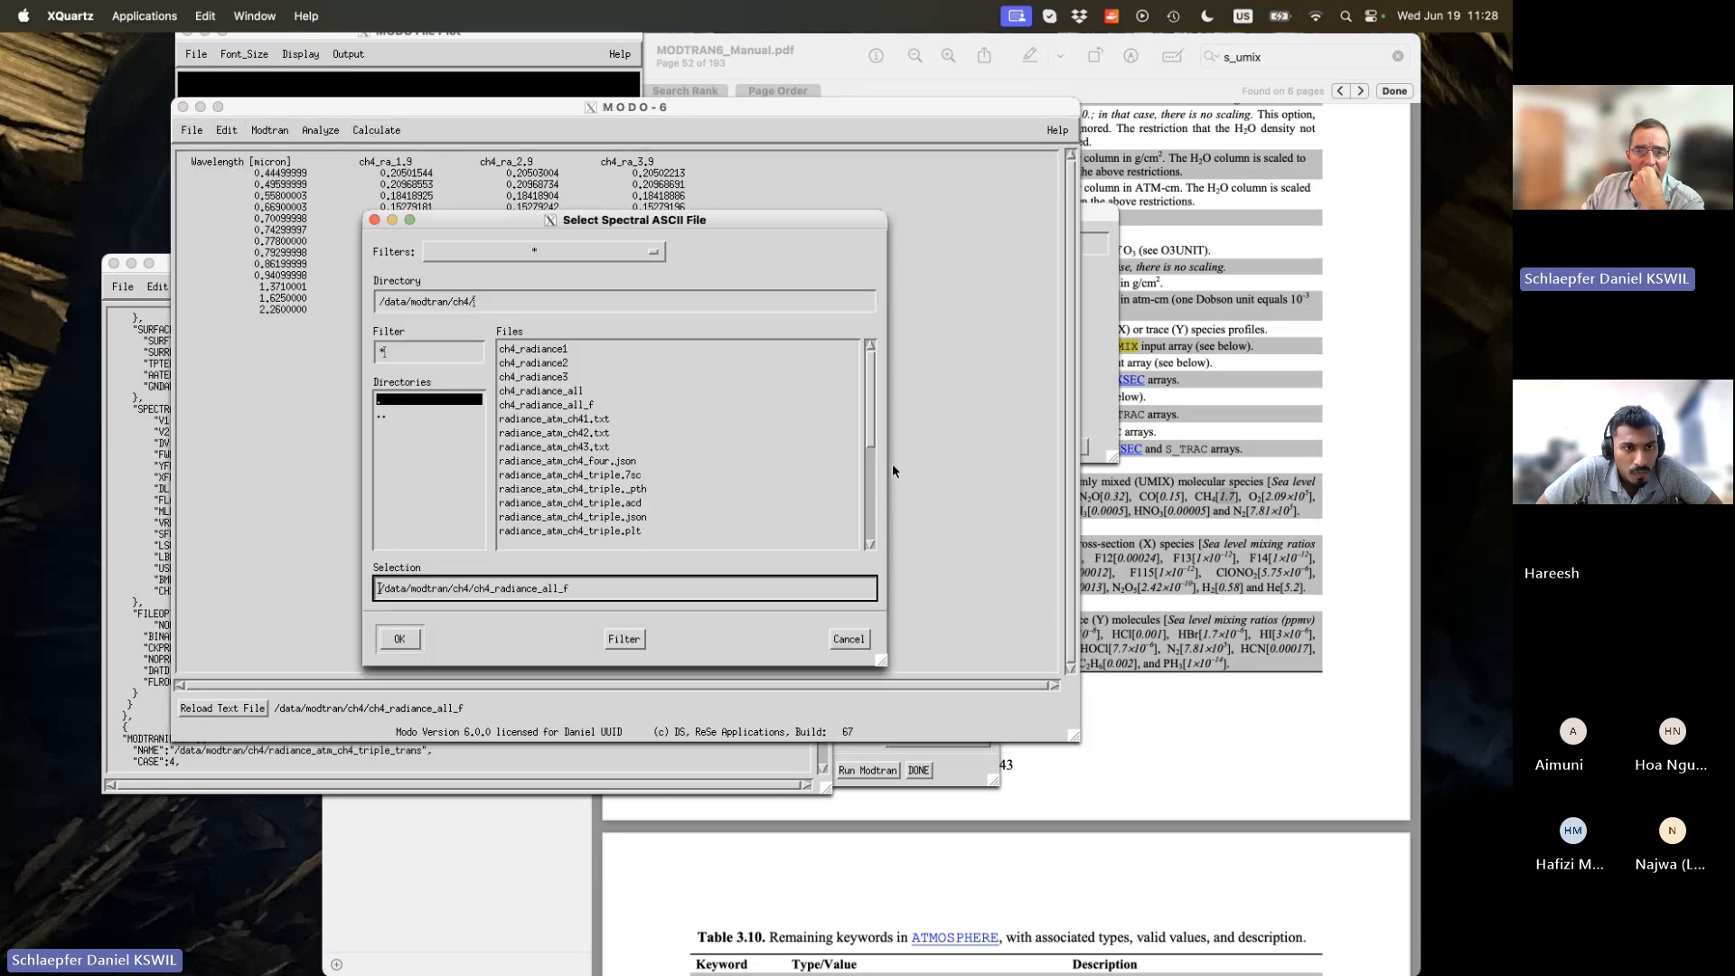
{"action": "left_click", "coordinate": [854, 639]}
{"action": "left_click", "coordinate": [192, 130]}
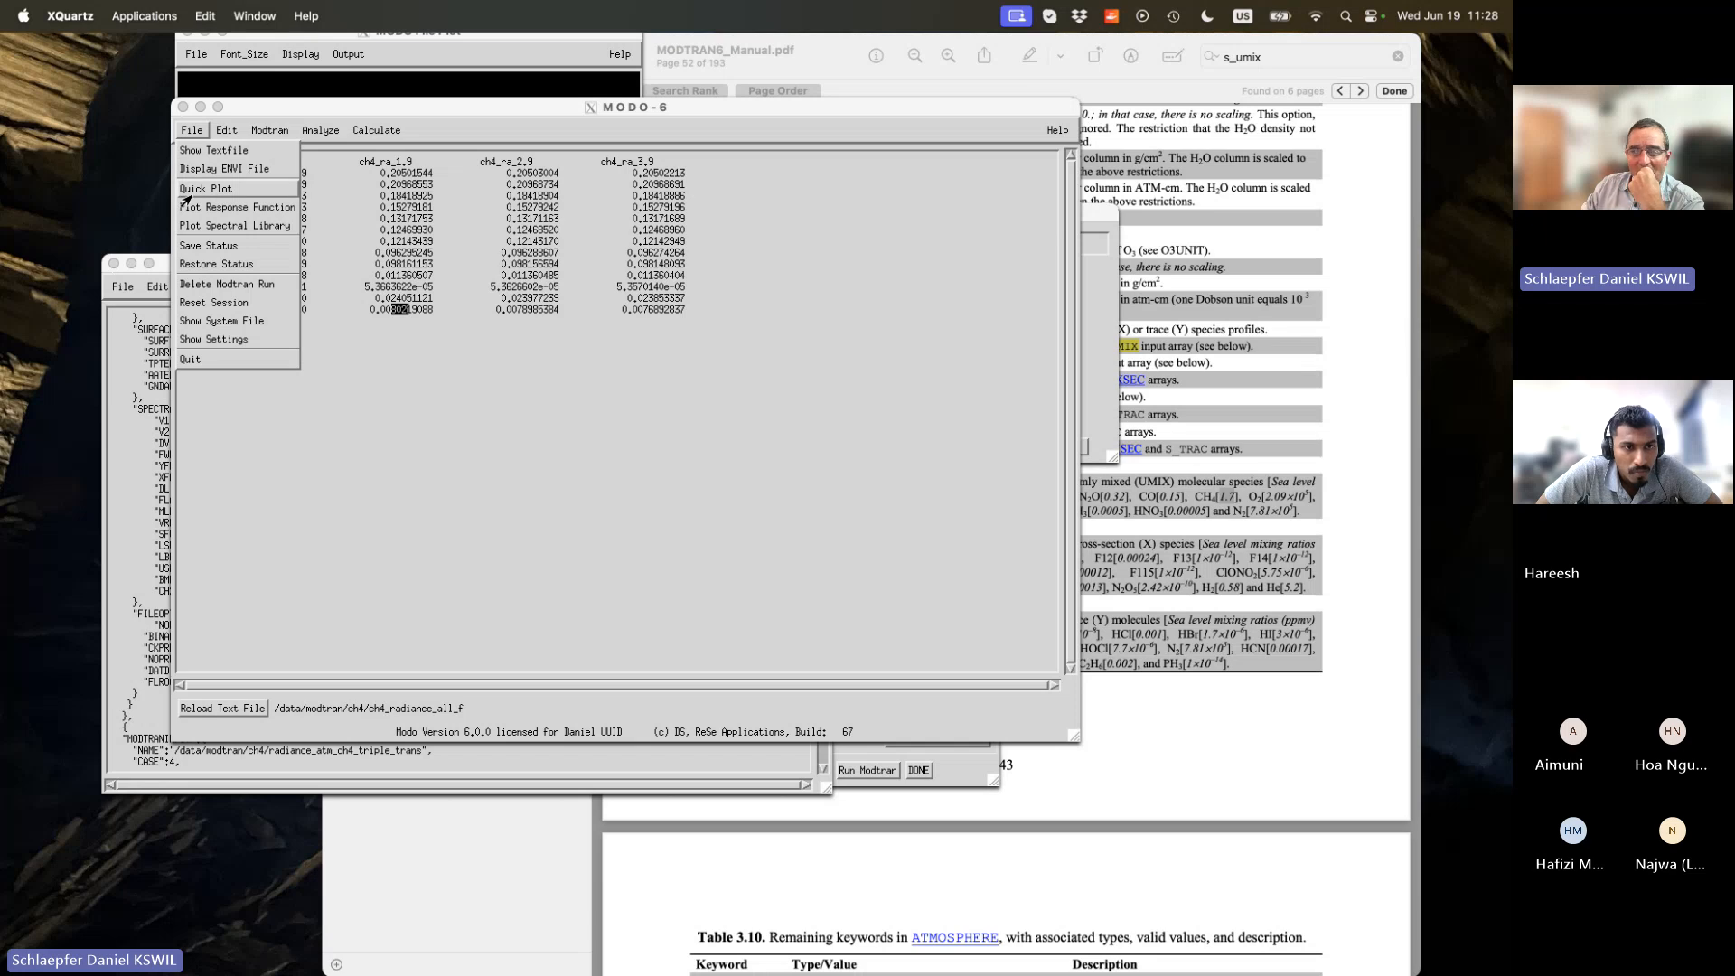
{"action": "left_click", "coordinate": [577, 240]}
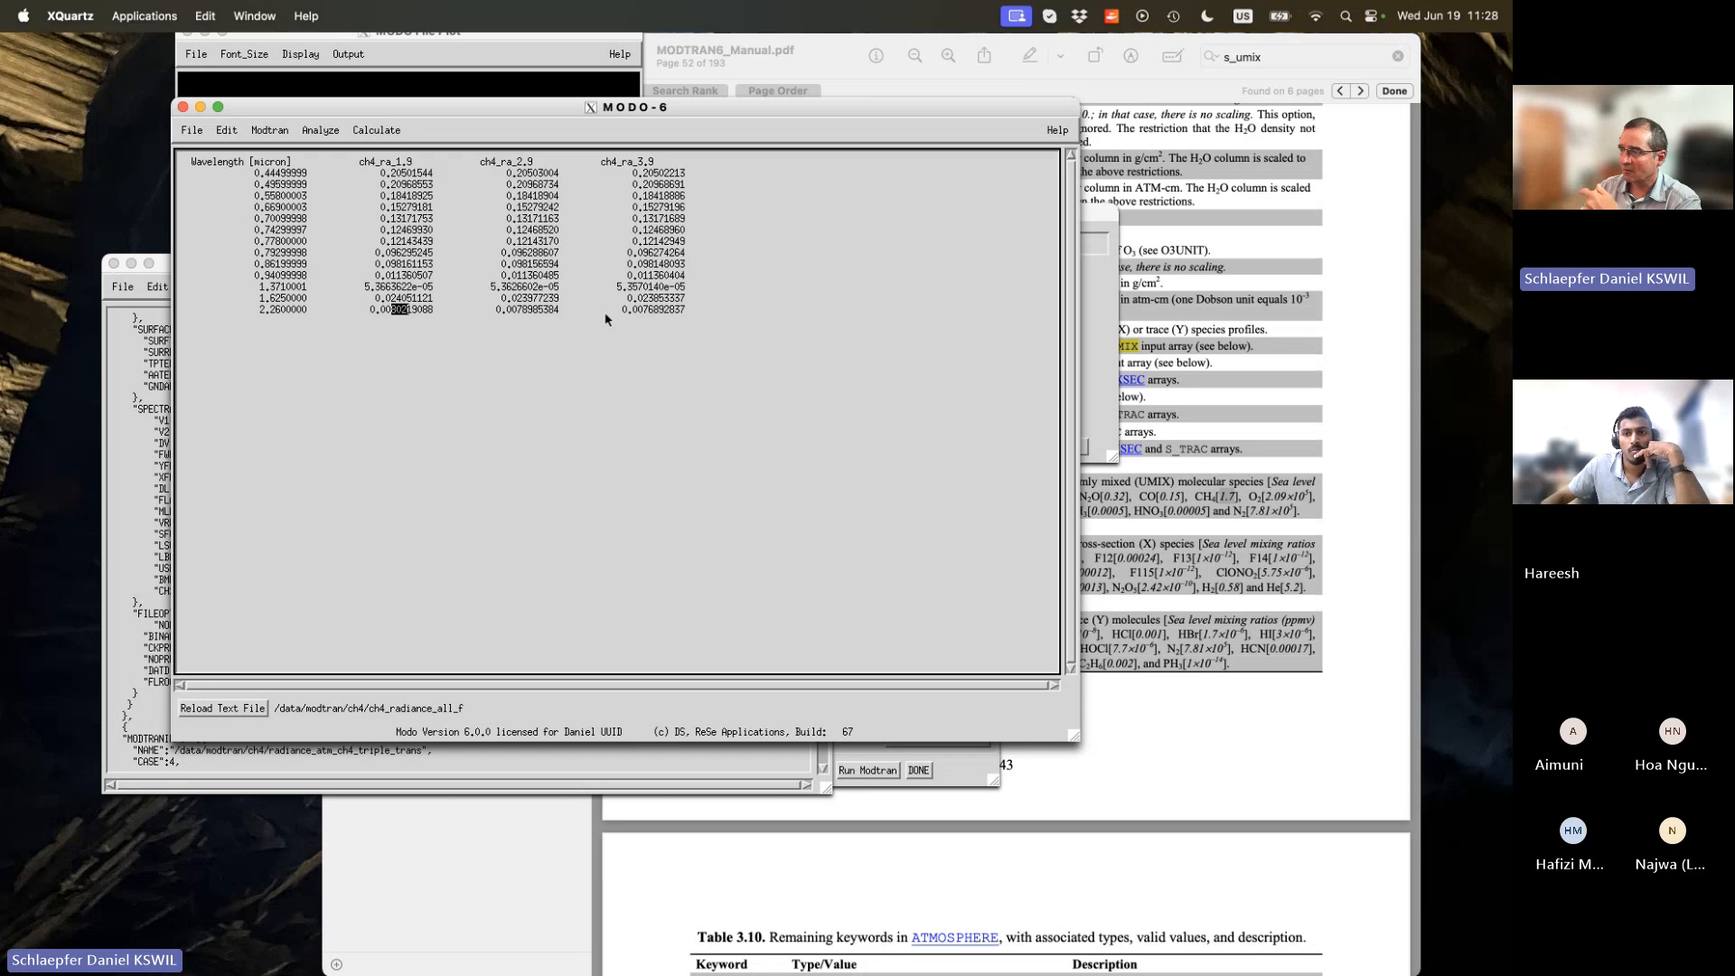
Set up a spectra export of ch4_radiance_all_f with ch4_radiance_all_spectra.slb in the ch4 folder as the new spectral library.
{"action": "left_click", "coordinate": [191, 130]}
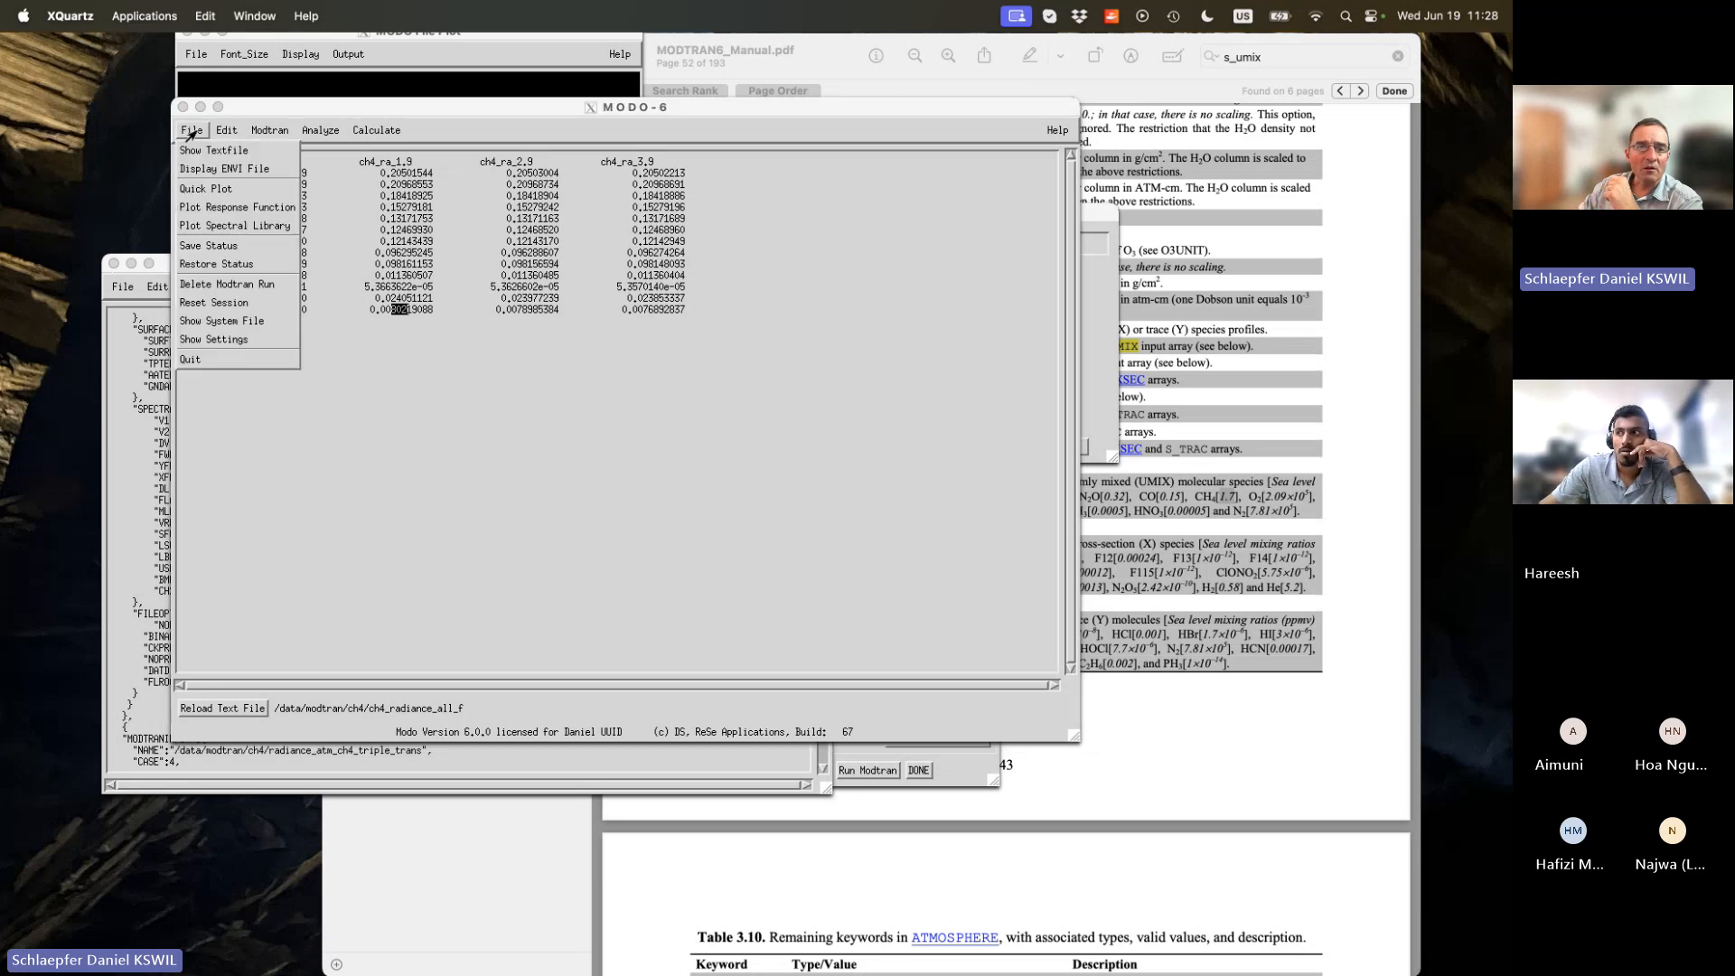
{"action": "left_click", "coordinate": [226, 130]}
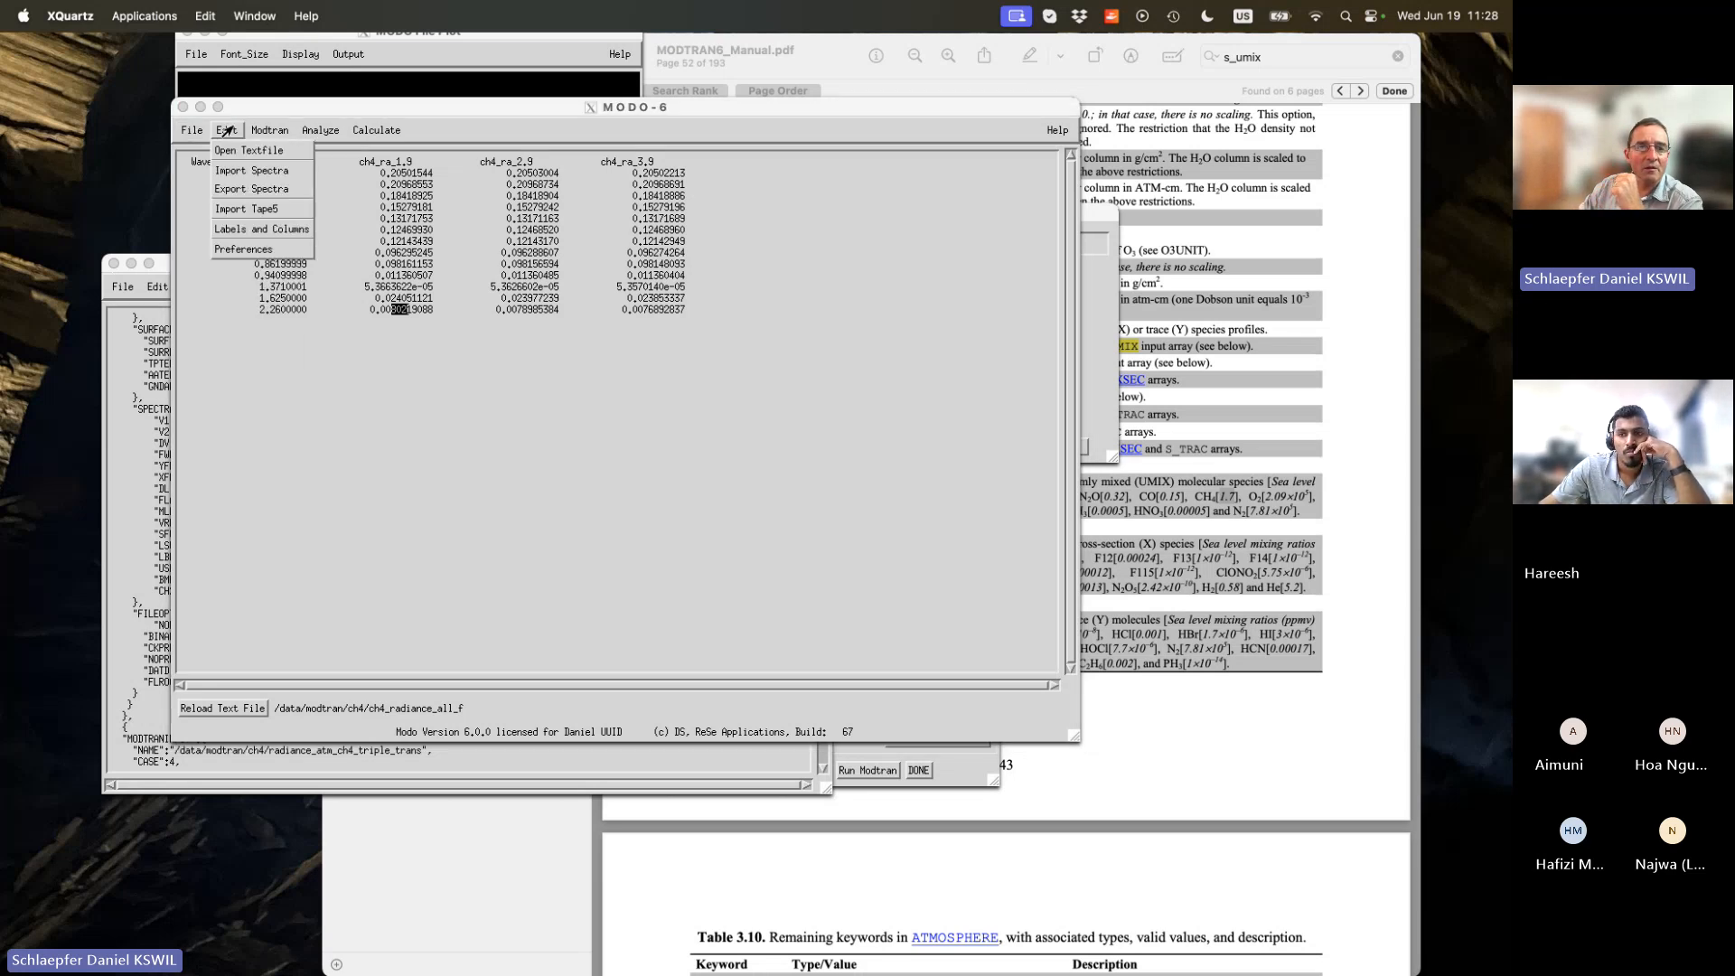
{"action": "left_click", "coordinate": [232, 188]}
{"action": "left_click", "coordinate": [518, 63]}
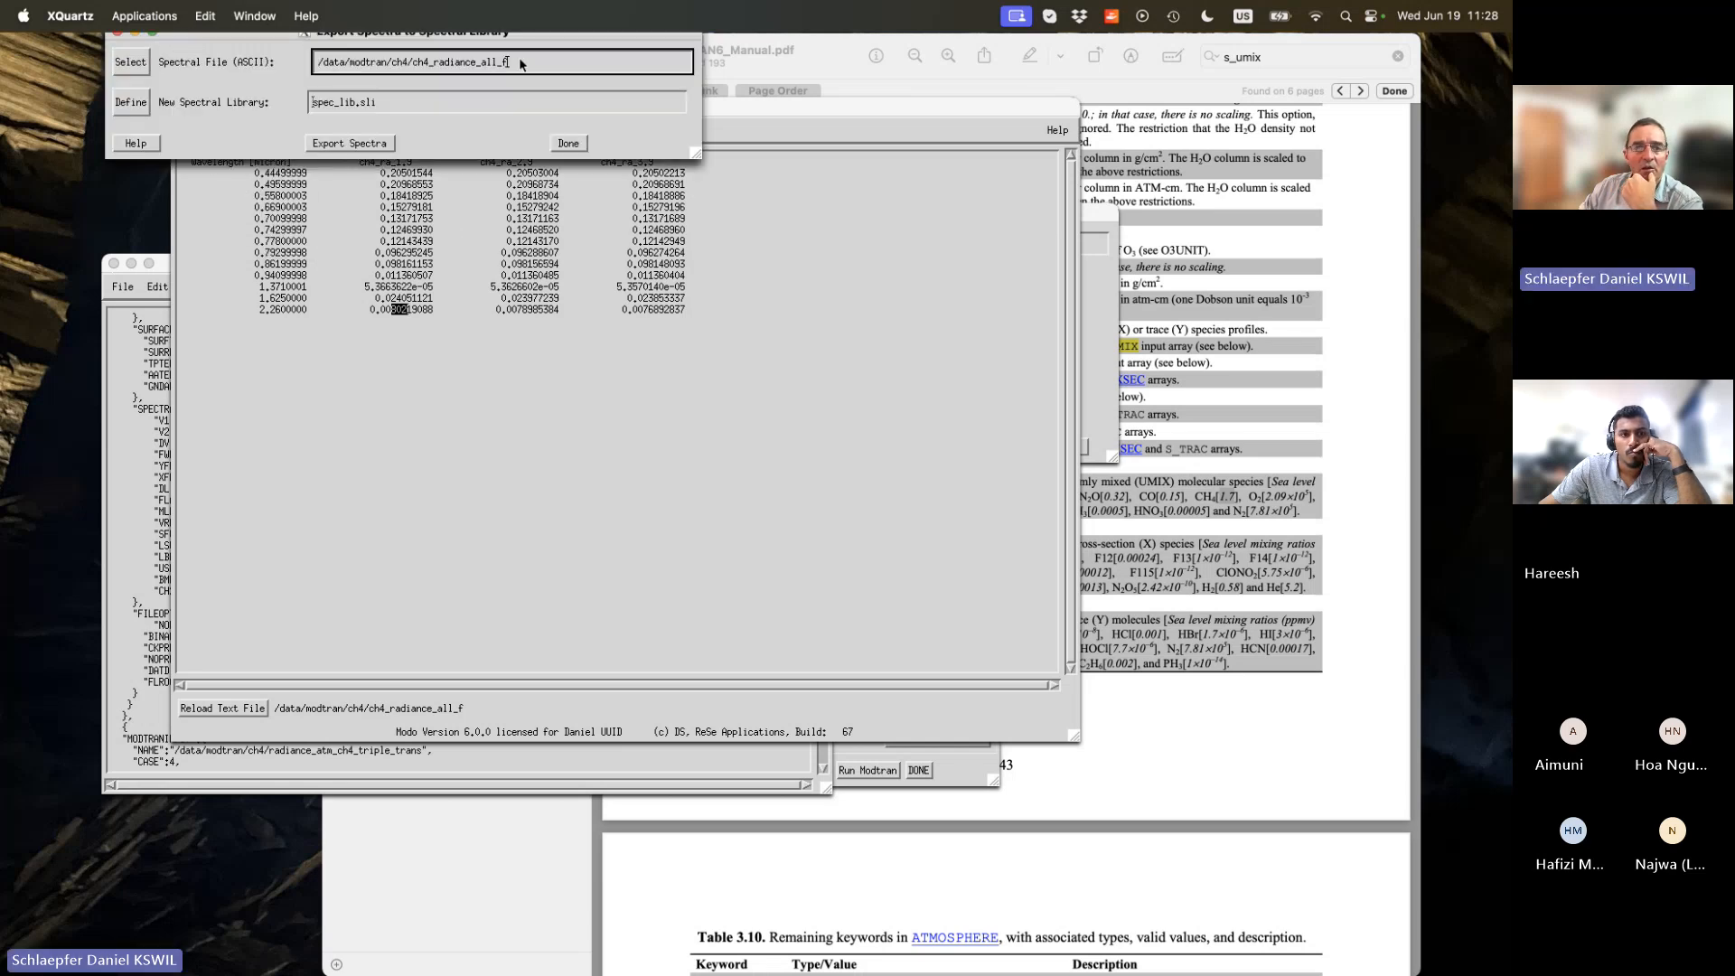
{"action": "left_click", "coordinate": [131, 102]}
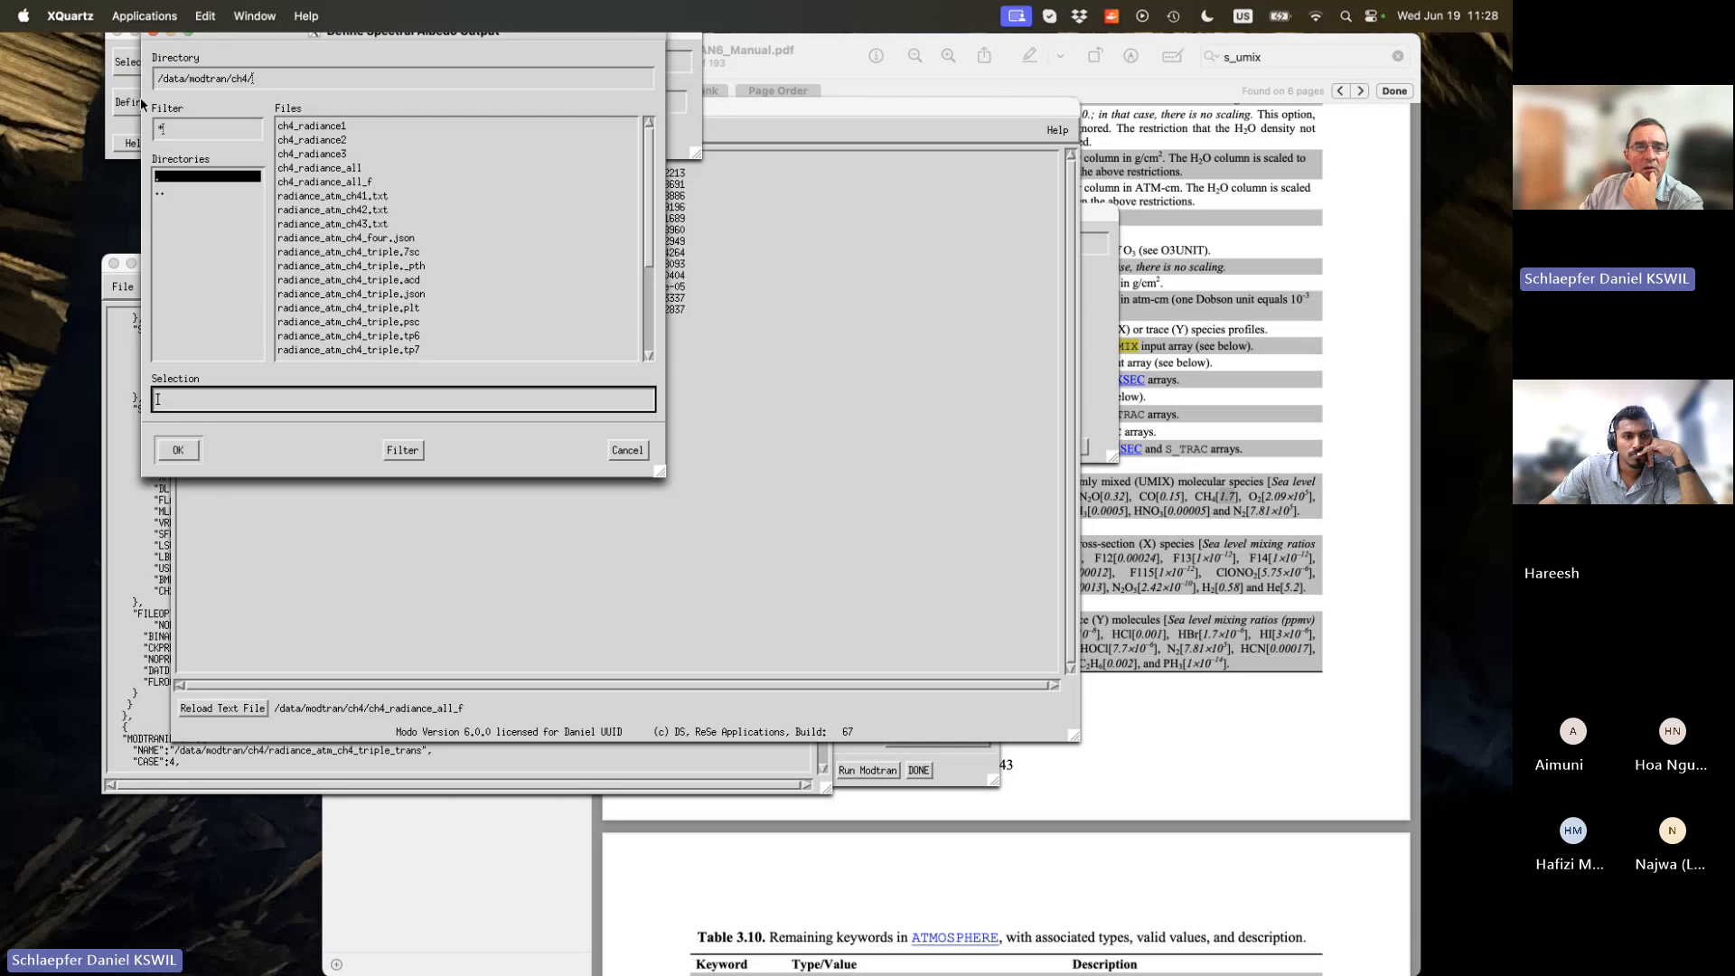
{"action": "left_click", "coordinate": [380, 182]}
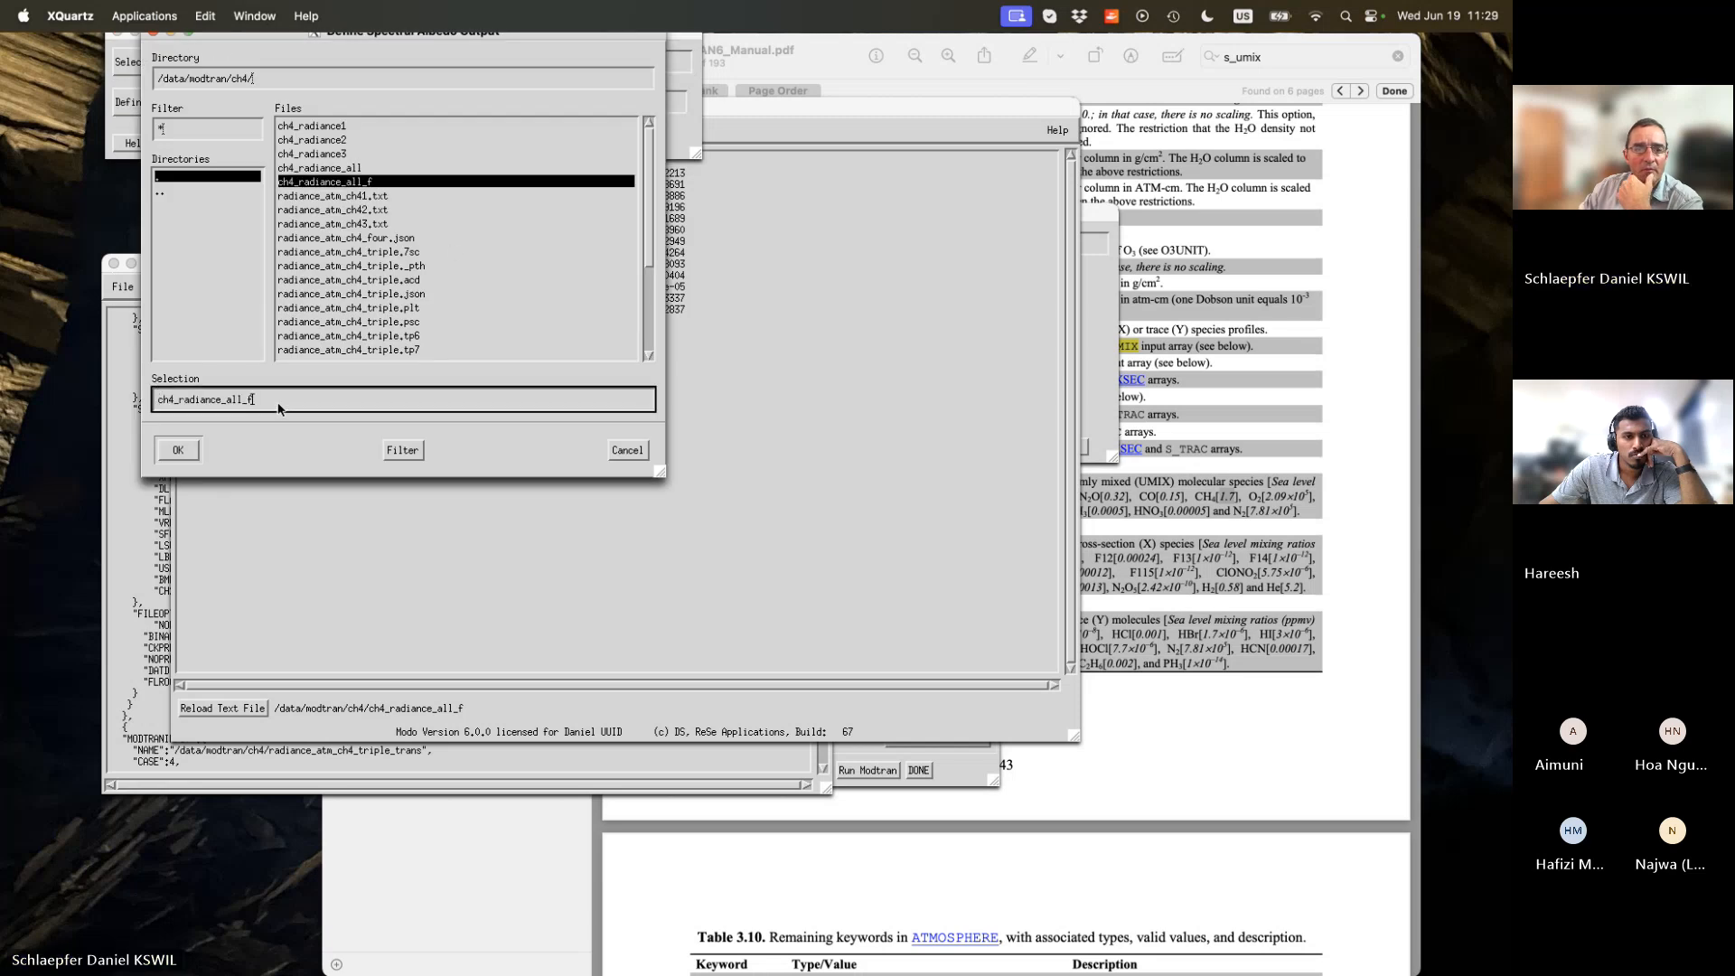
{"action": "key", "text": "BackSpace"}
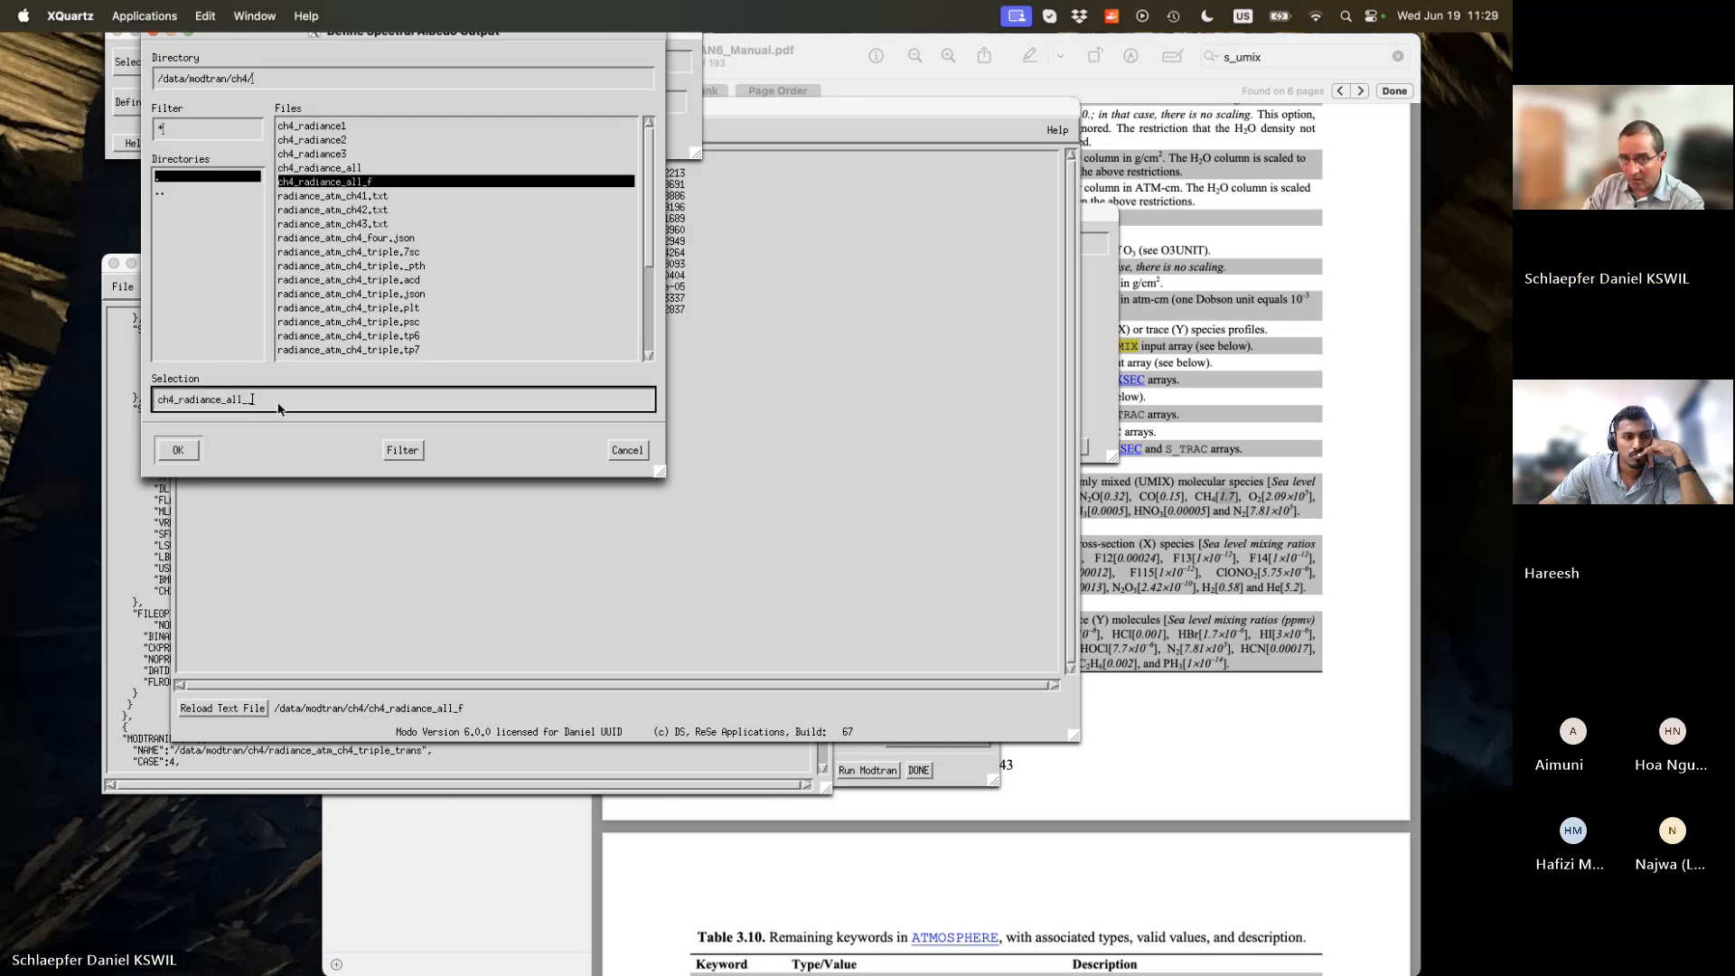
{"action": "key", "text": "BackSpace"}
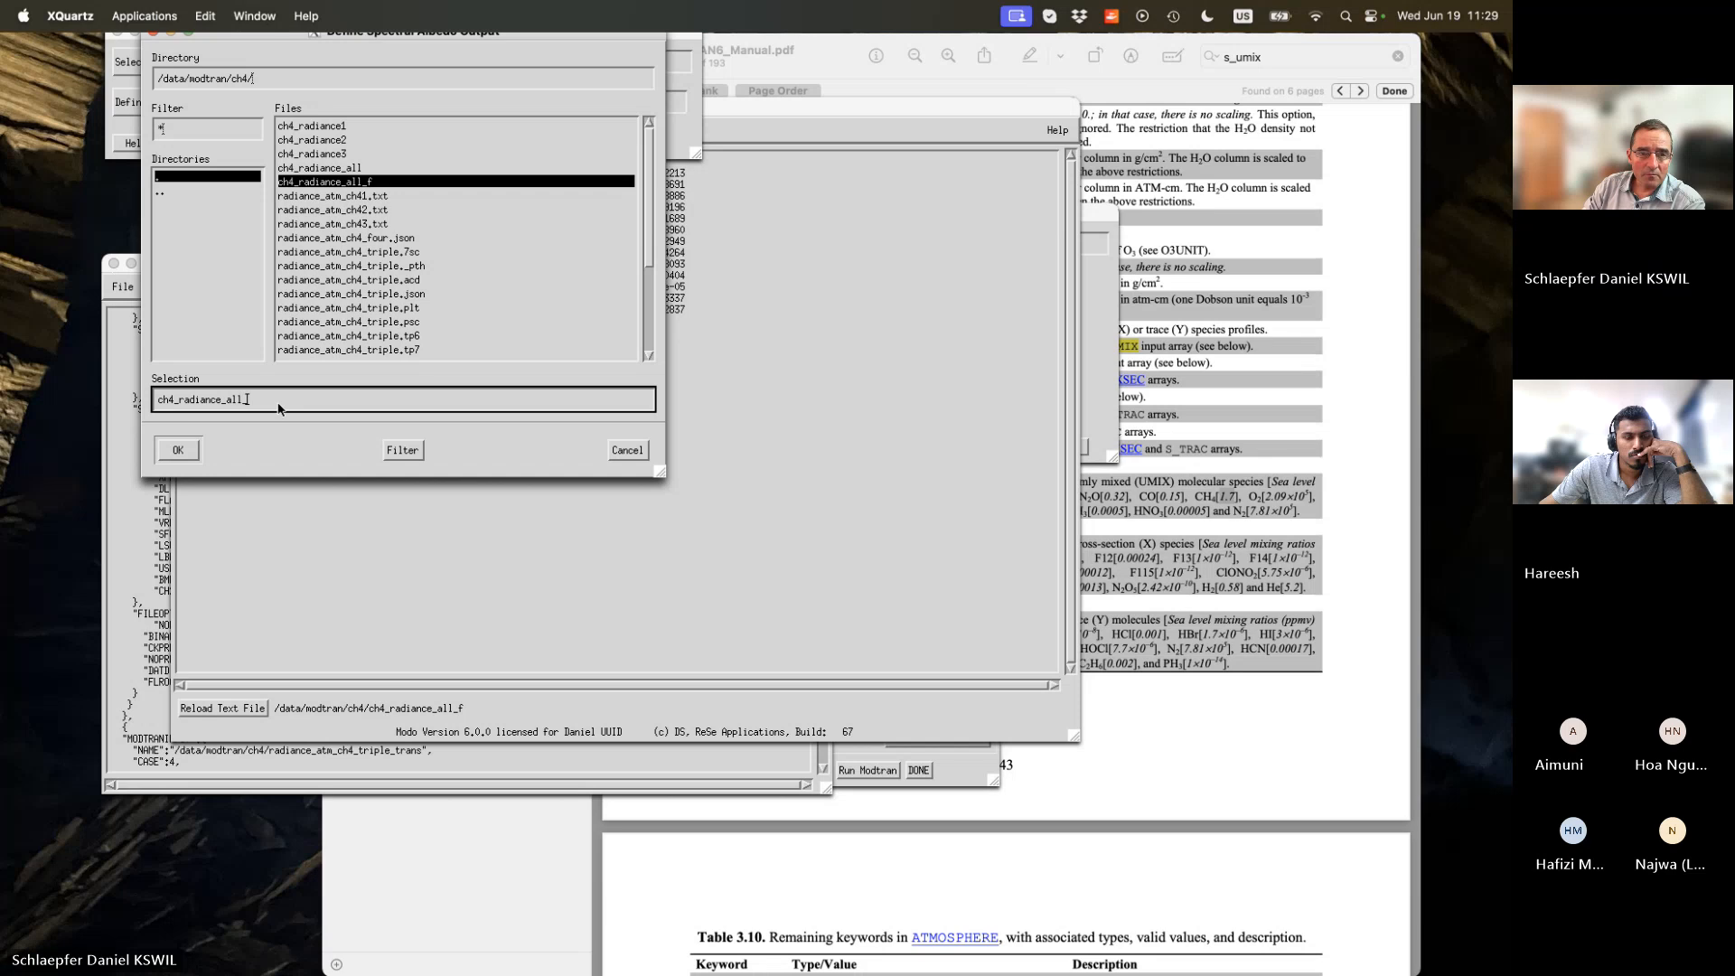
{"action": "key", "text": "BackSpace"}
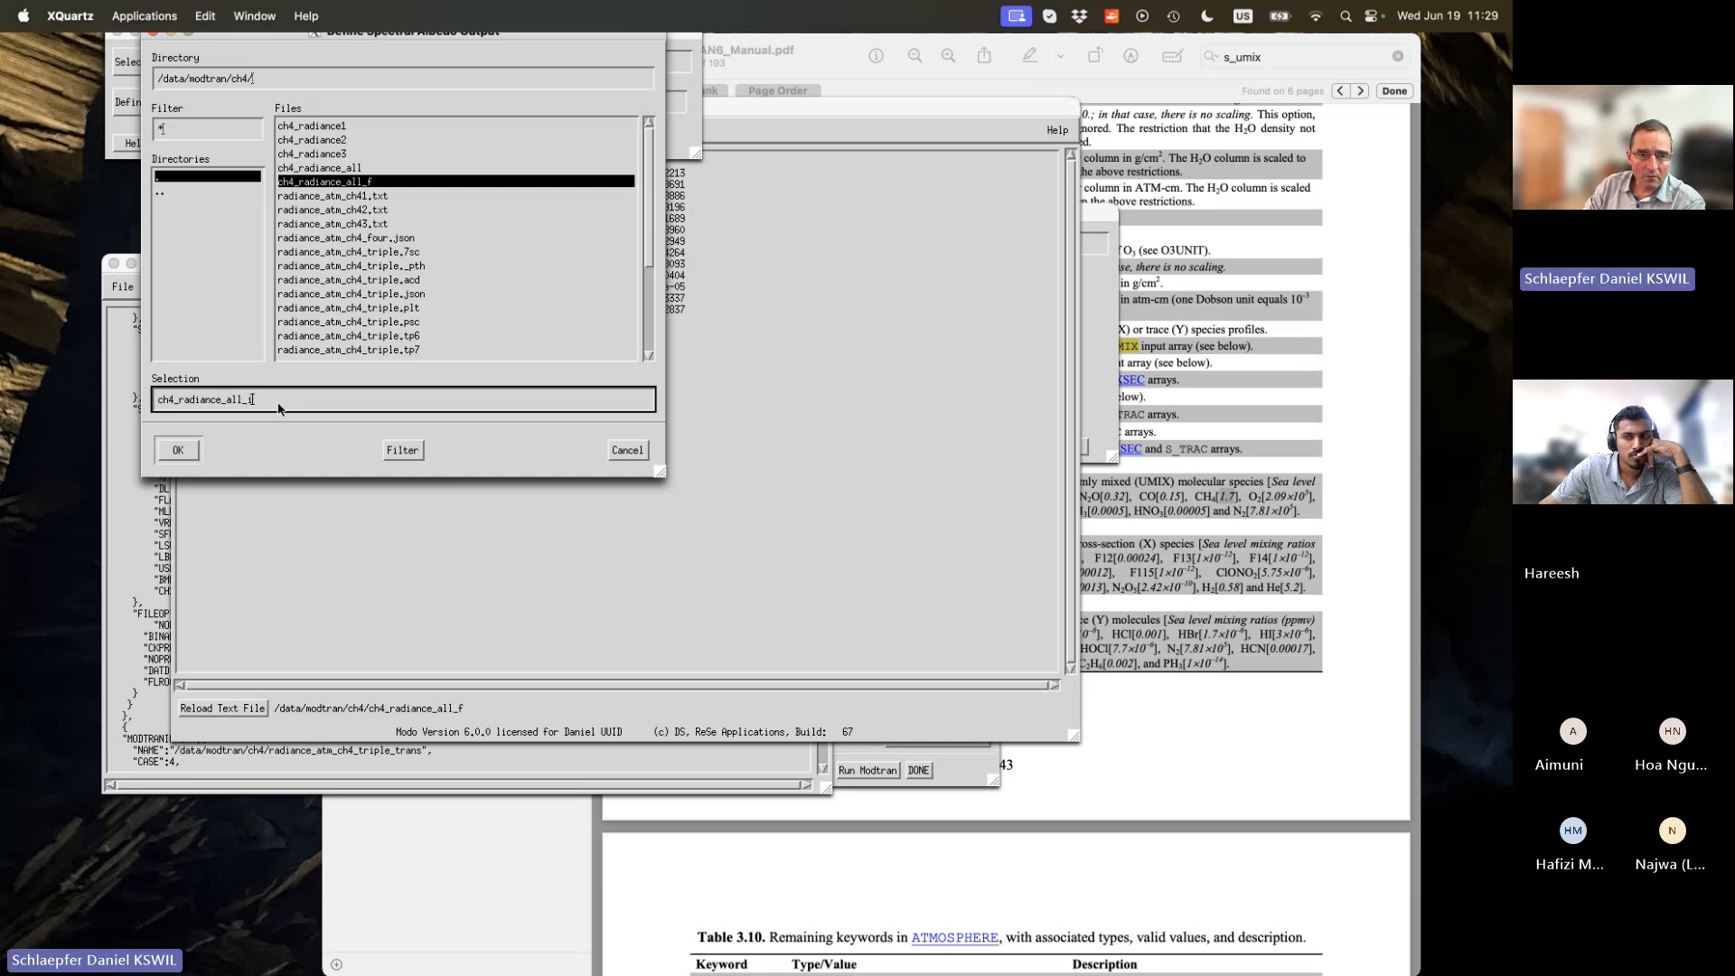
{"action": "type", "text": "spectr"}
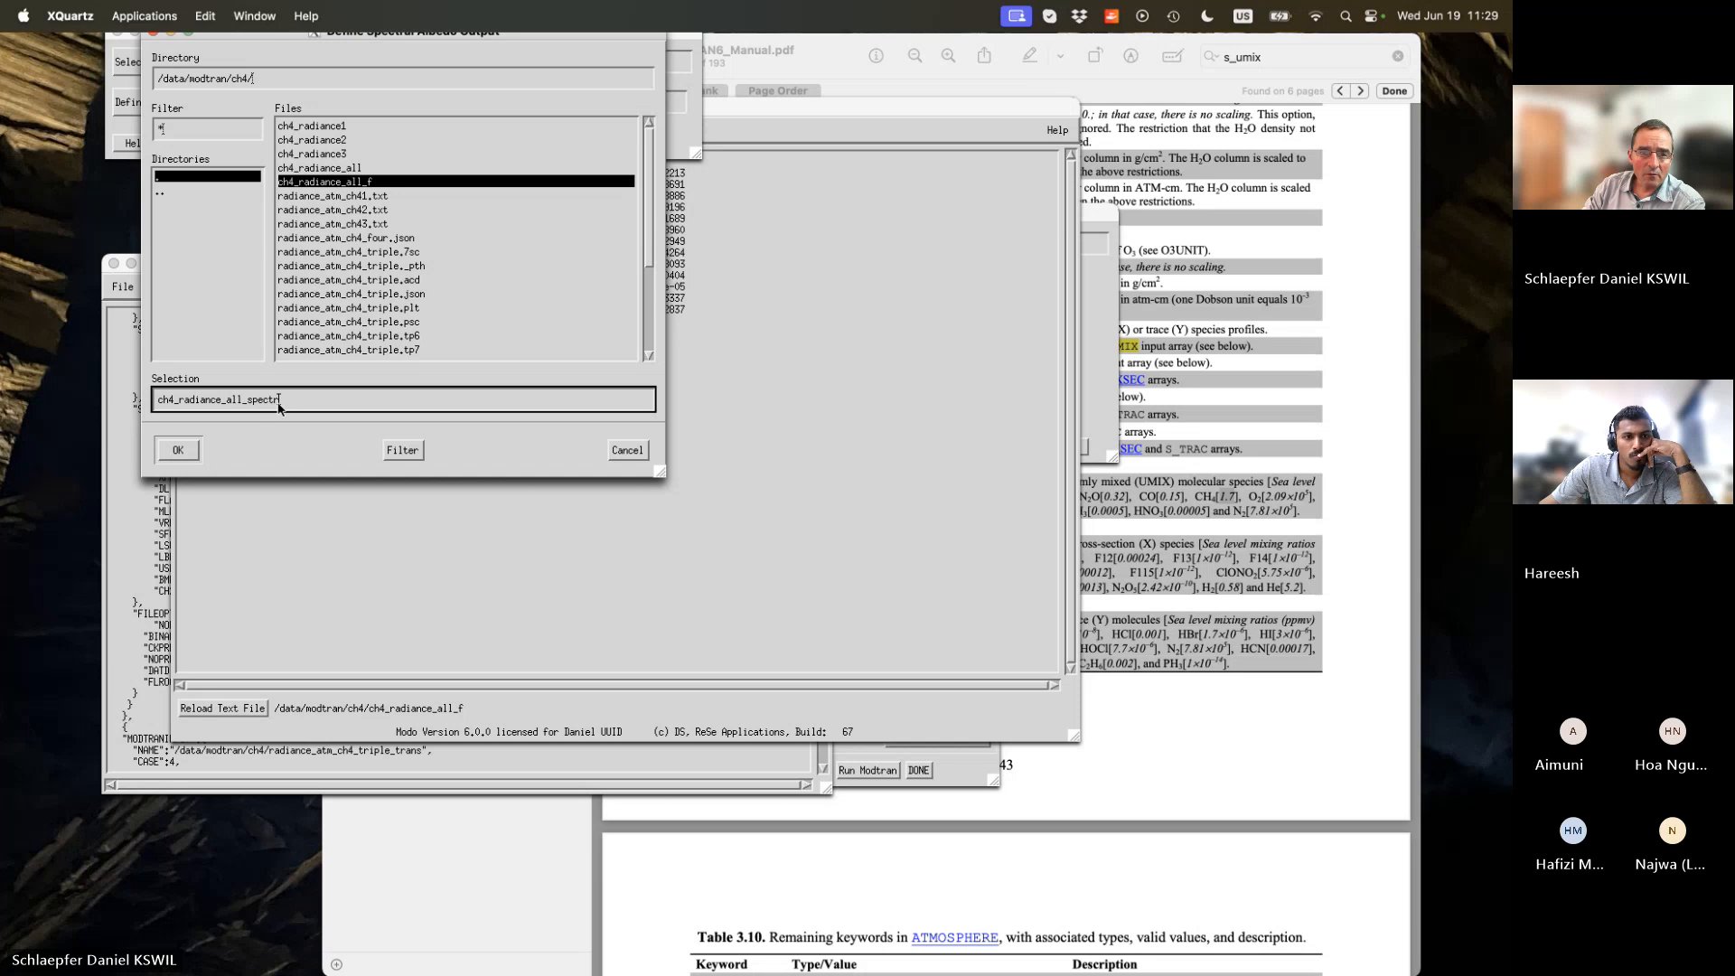
{"action": "type", "text": "a.slb"}
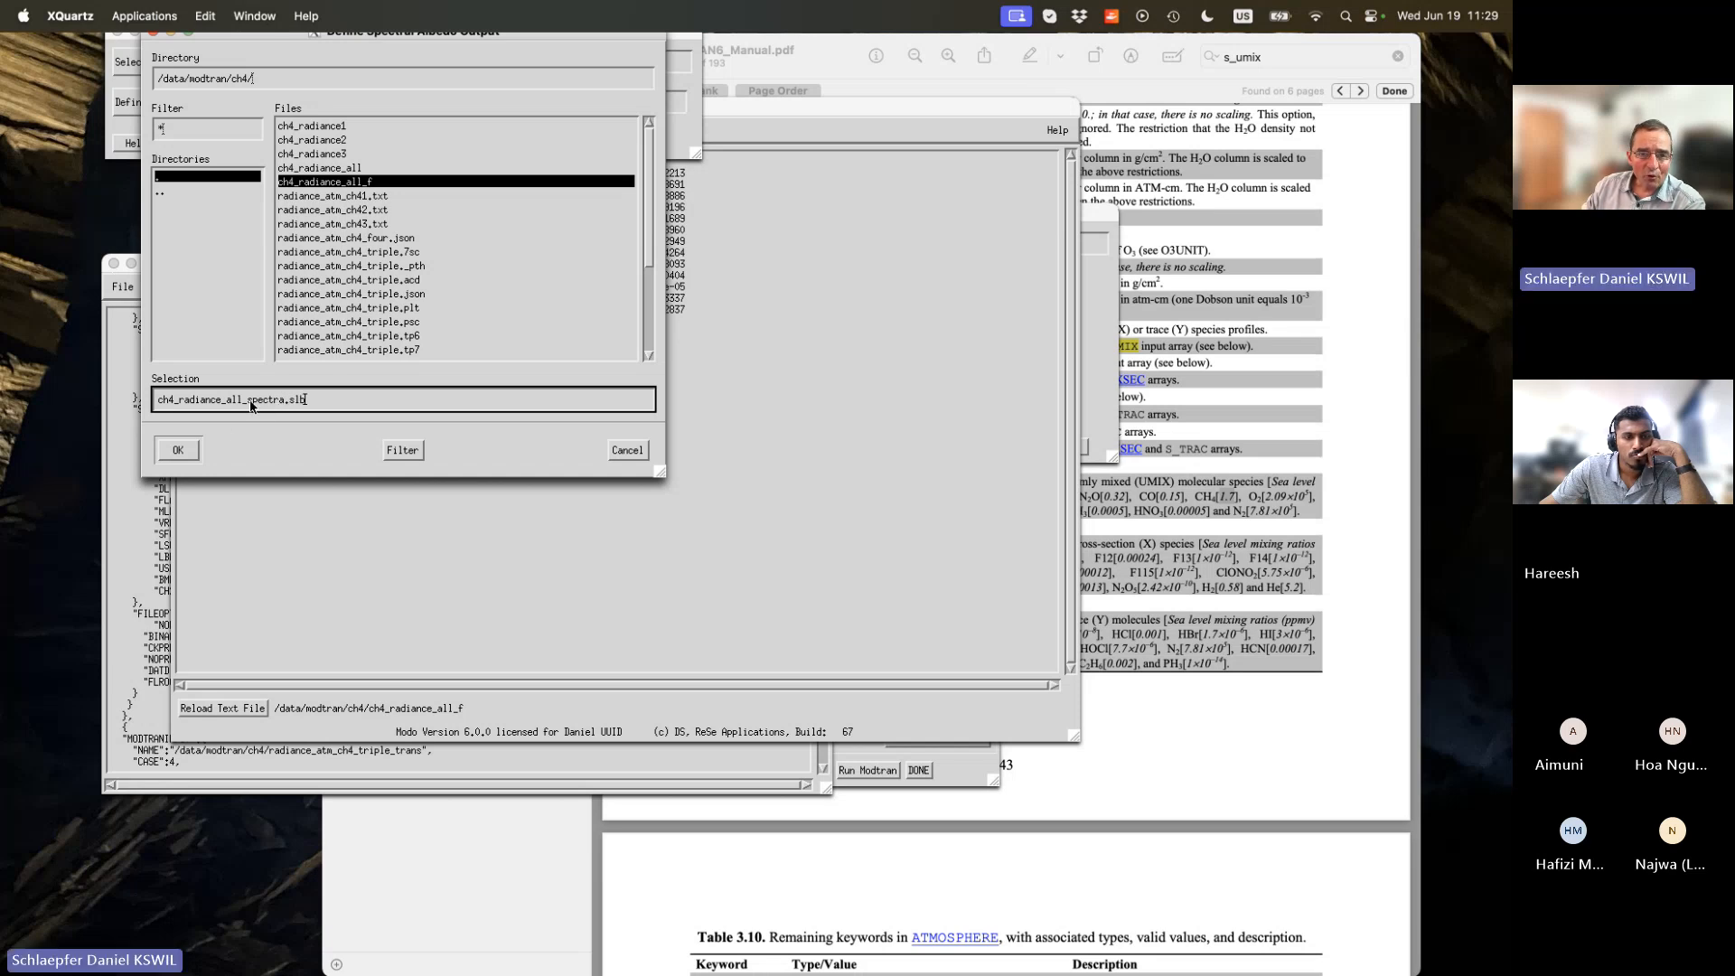
{"action": "left_click_drag", "start_coordinate": [243, 407], "coordinate": [289, 408]}
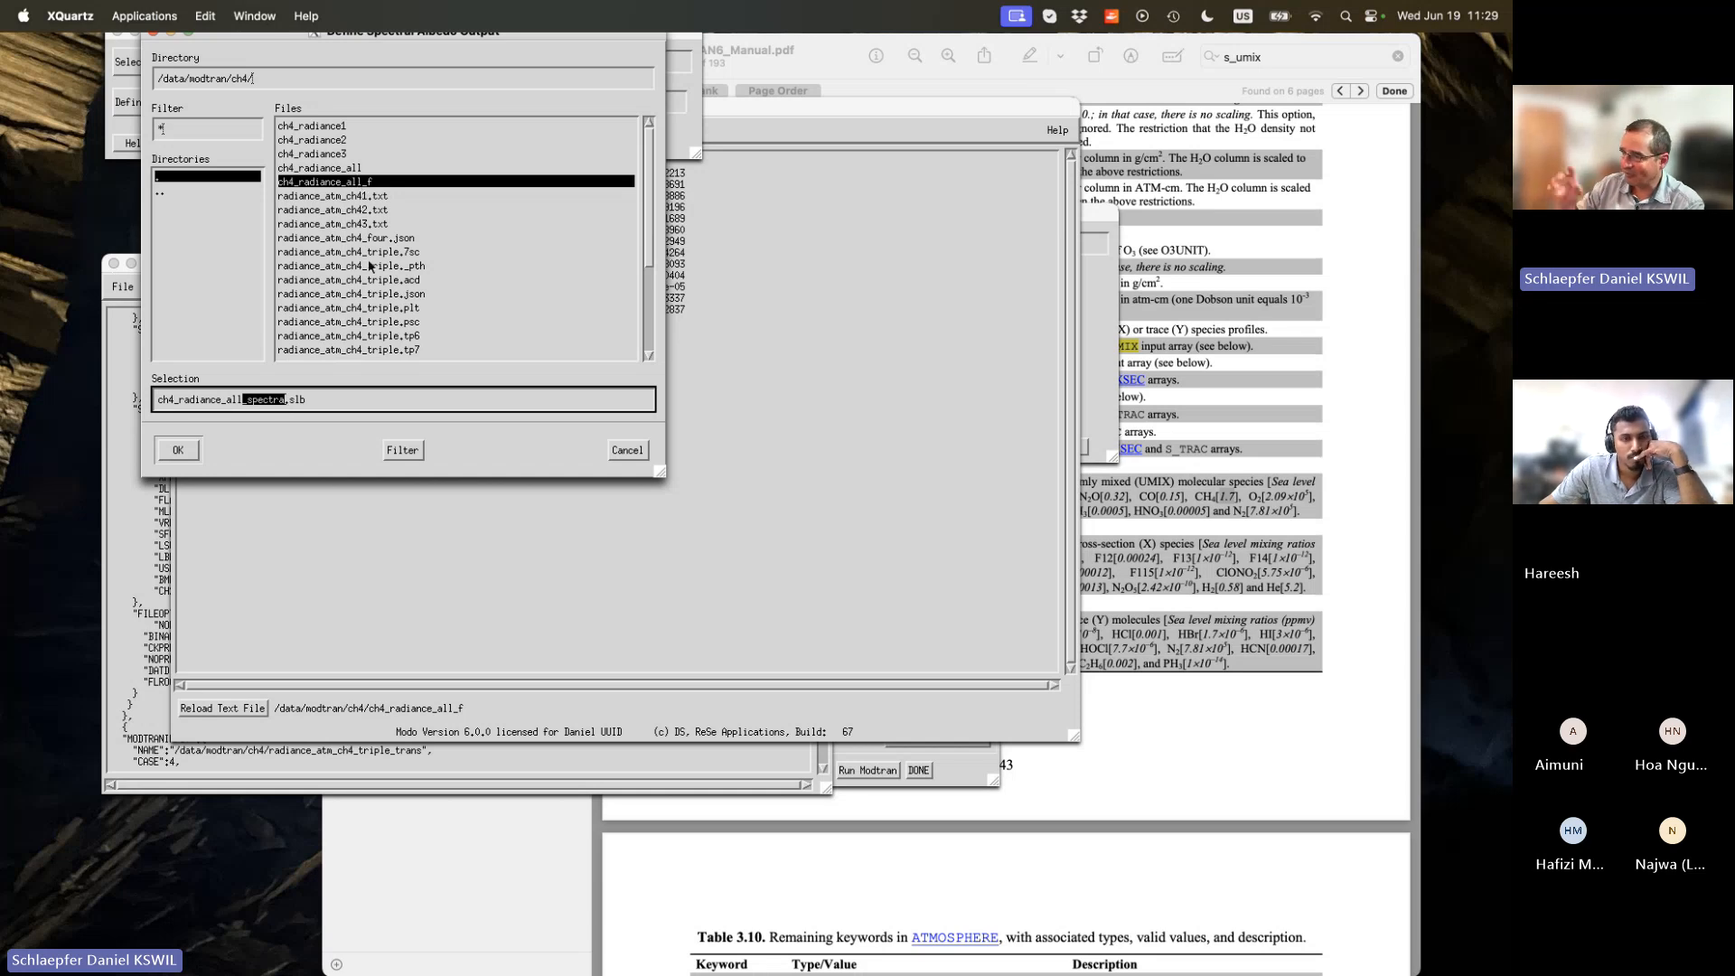
{"action": "left_click", "coordinate": [180, 451]}
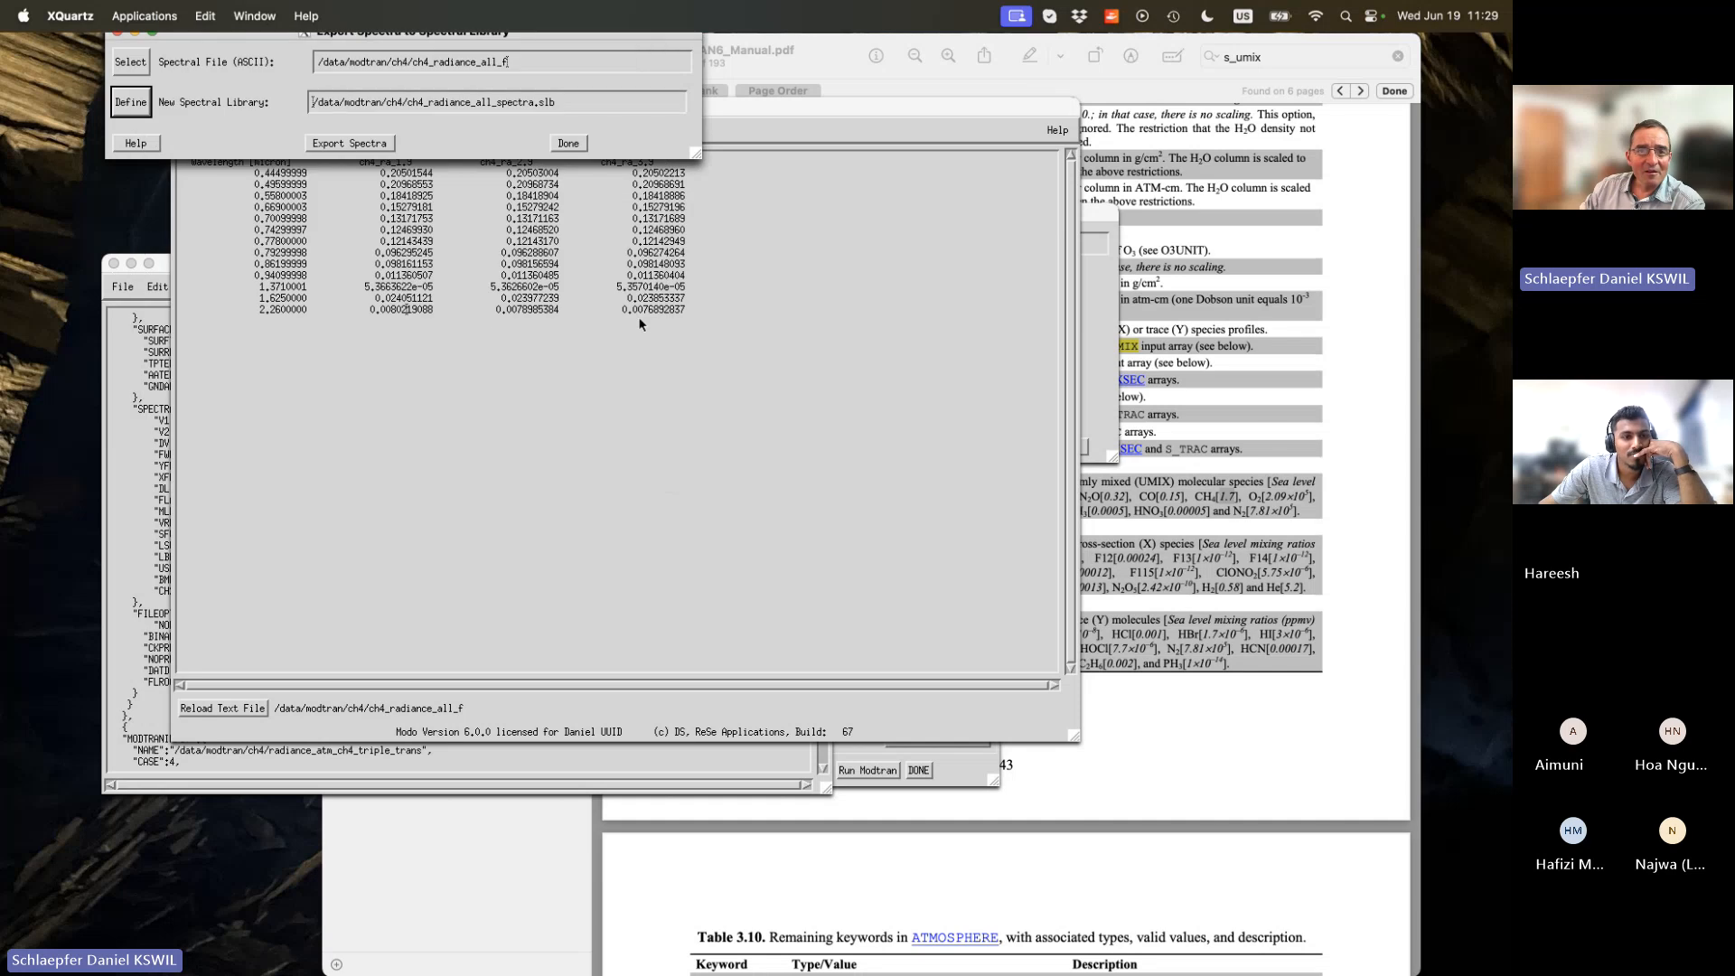
Export the spectra to the defined spectral library and close the export dialog.
{"action": "left_click", "coordinate": [349, 153]}
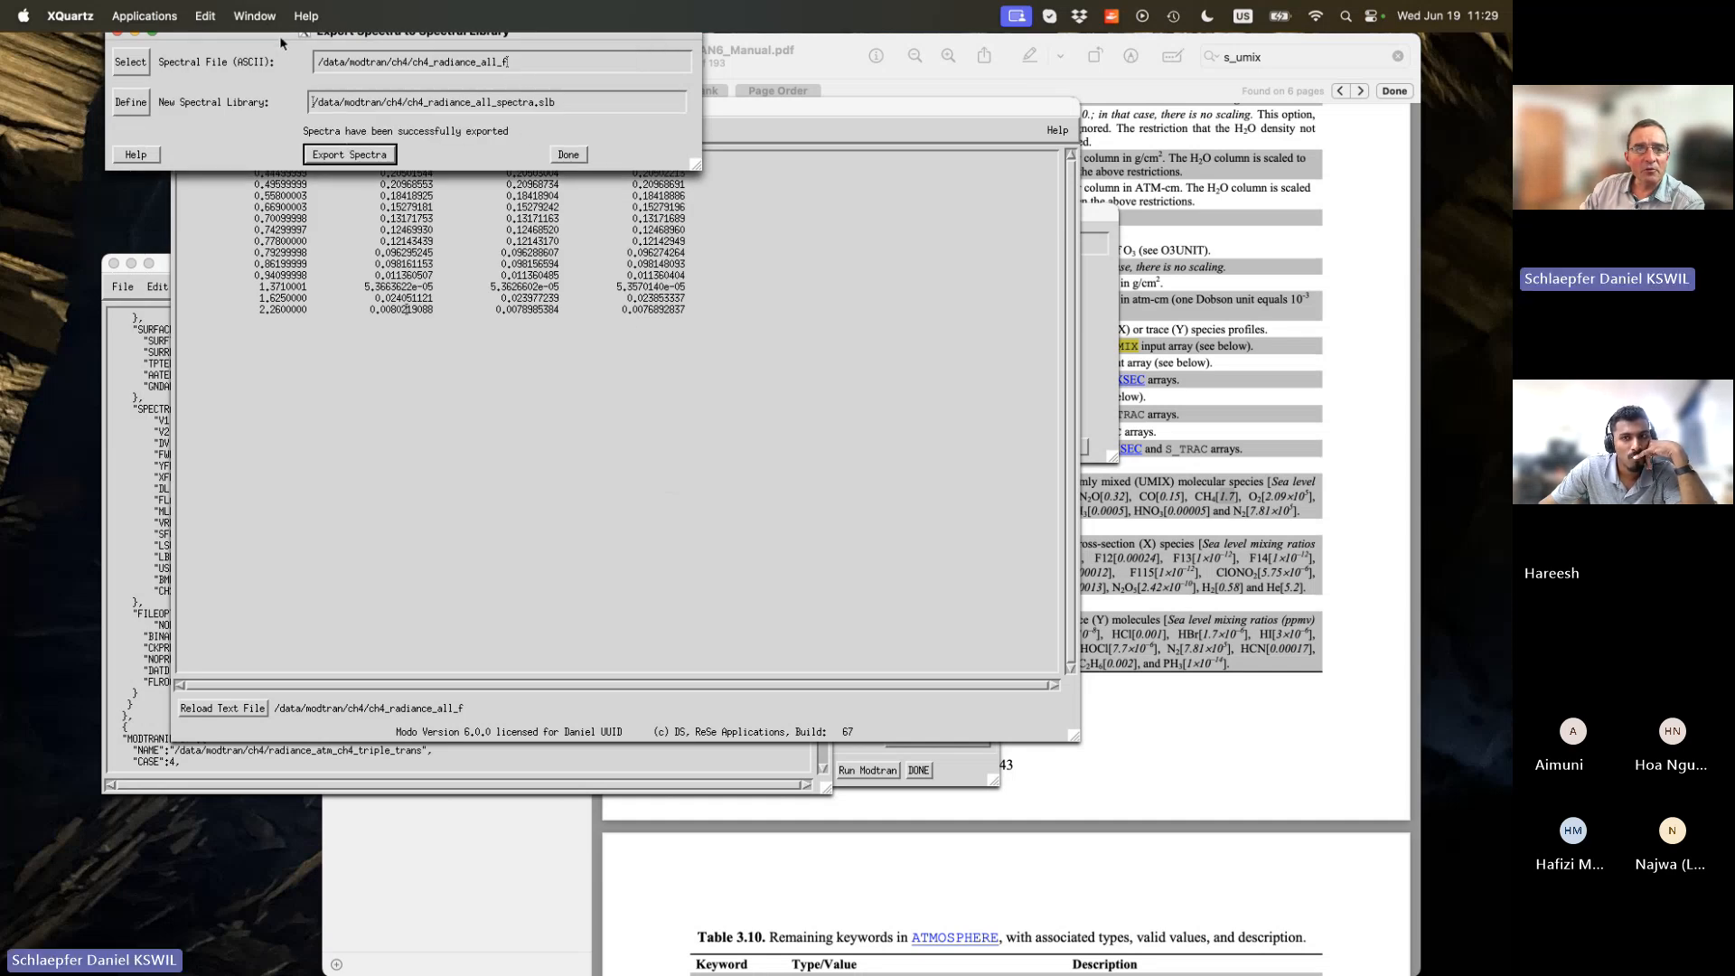
{"action": "left_click_drag", "start_coordinate": [279, 35], "coordinate": [498, 295]}
{"action": "left_click", "coordinate": [202, 155]}
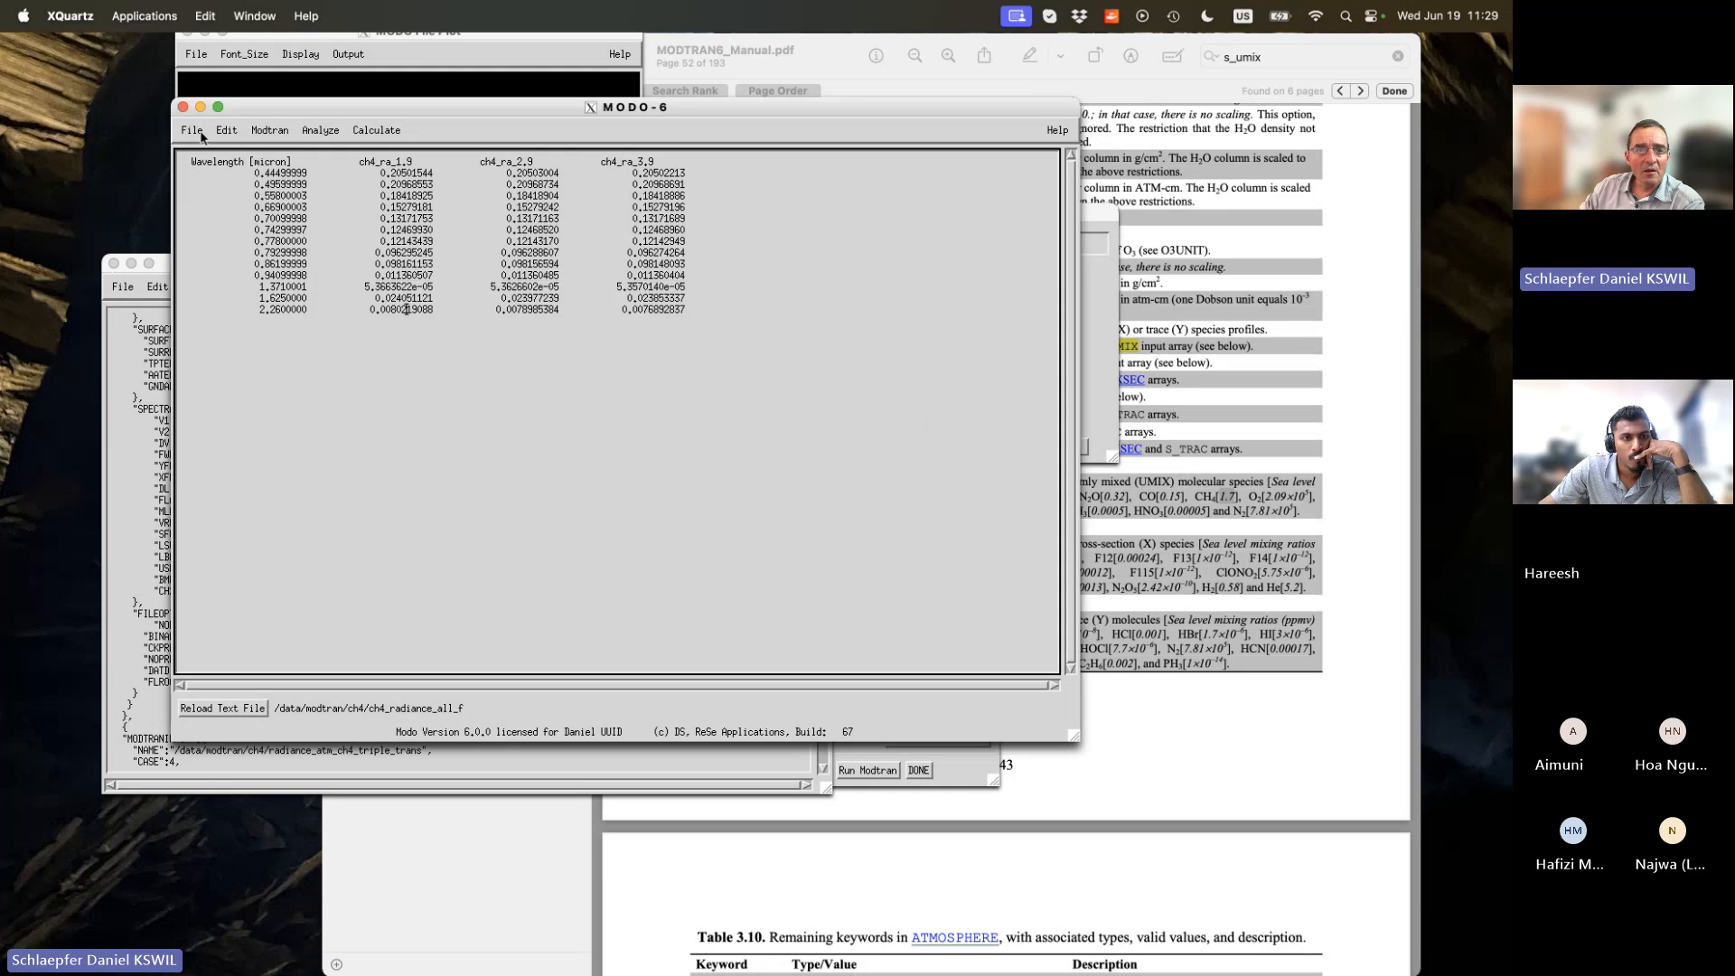
Plot the spectral library ch4_radiance_all_spectra.slb and enlarge the plot window.
{"action": "left_click", "coordinate": [192, 130]}
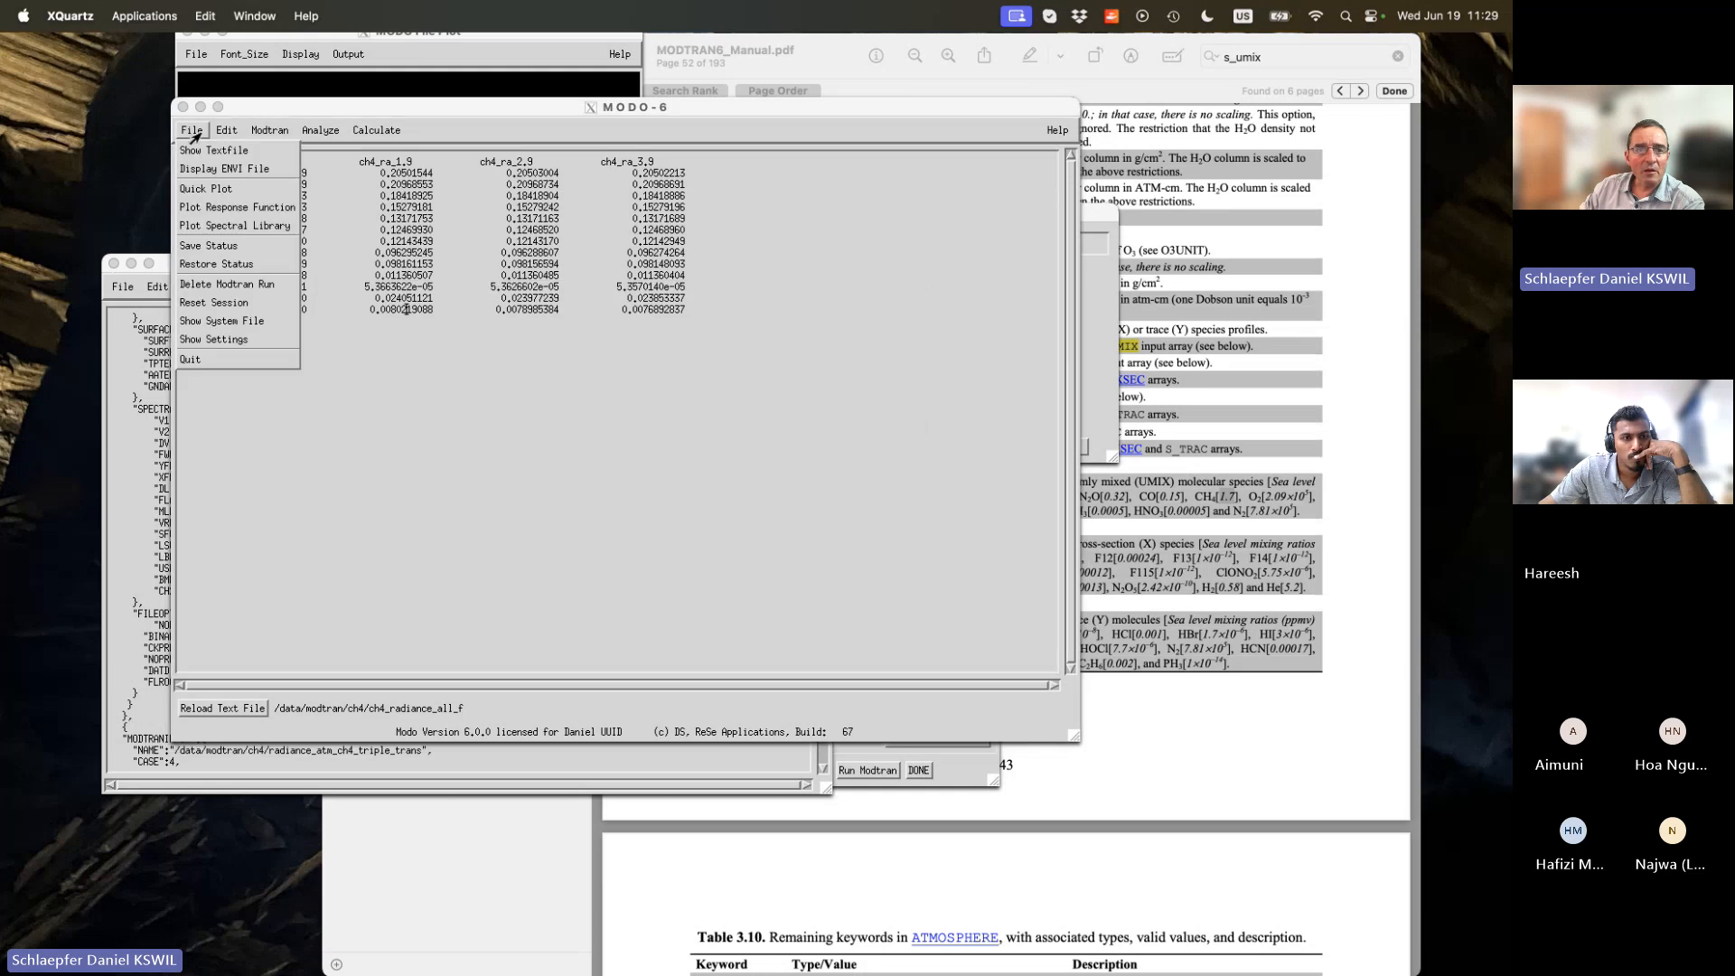
{"action": "left_click", "coordinate": [208, 226]}
{"action": "double_click", "coordinate": [307, 133]}
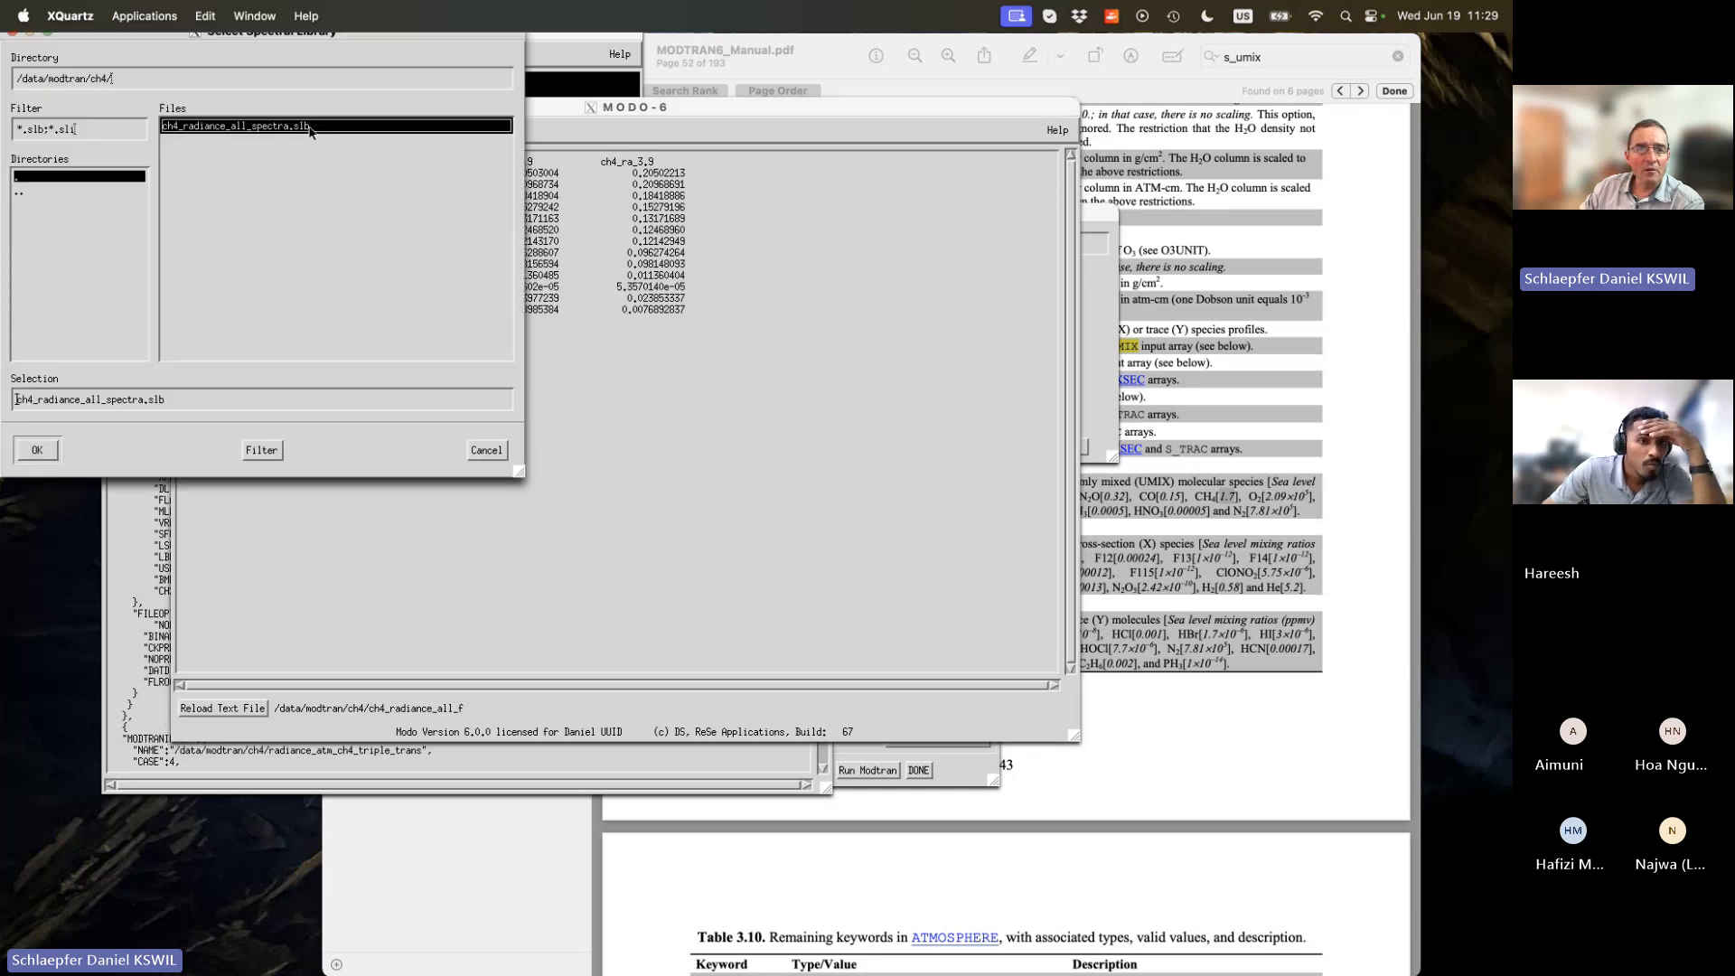
{"action": "left_click_drag", "start_coordinate": [637, 565], "coordinate": [972, 667]}
Open the Y-axis limits of the spectral library plot for editing and select the upper limit's decimals.
{"action": "left_click", "coordinate": [284, 202]}
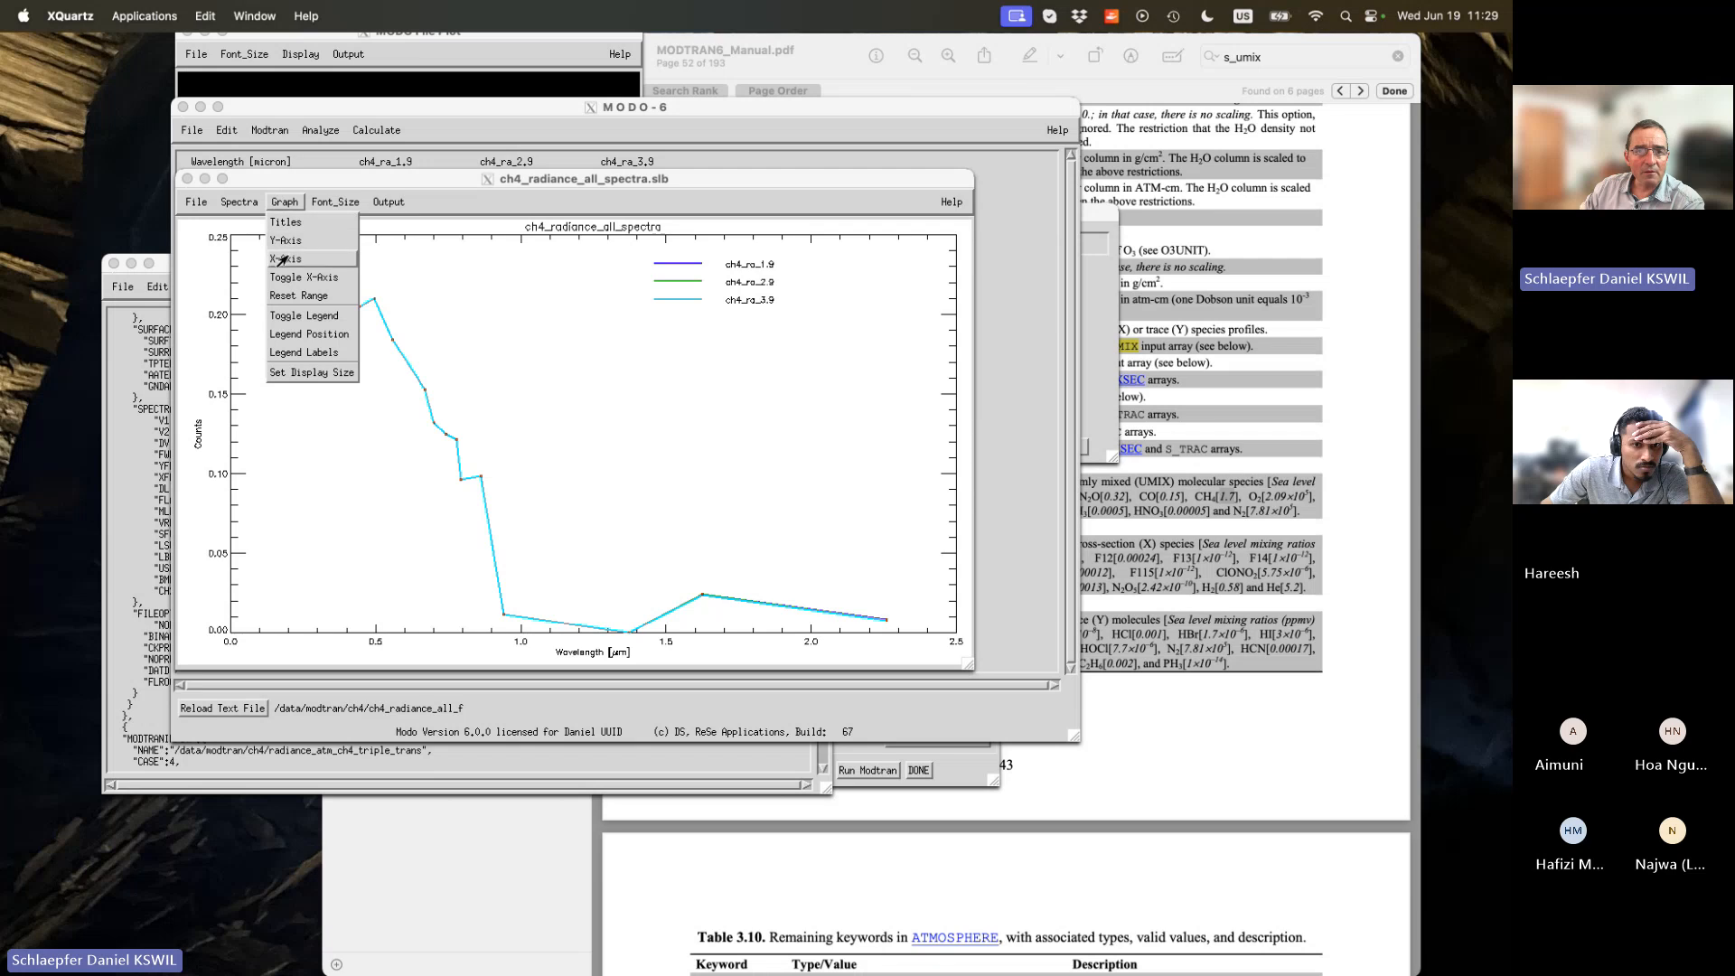
{"action": "left_click", "coordinate": [283, 242]}
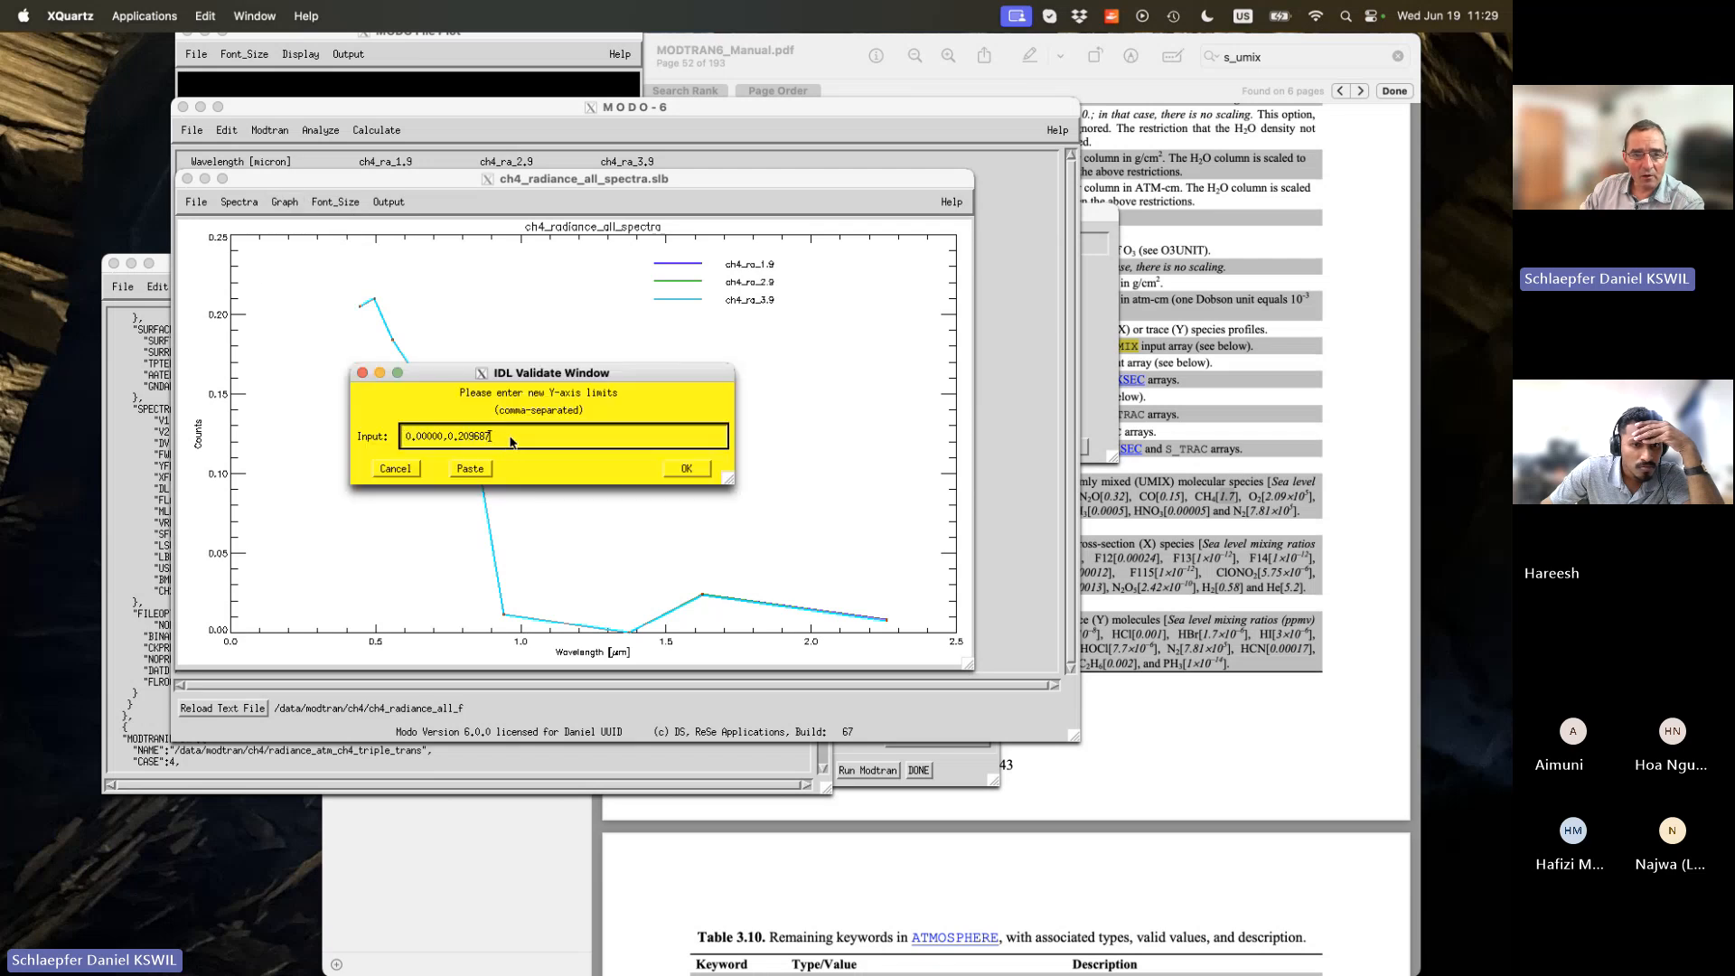
{"action": "left_click_drag", "start_coordinate": [511, 441], "coordinate": [462, 443]}
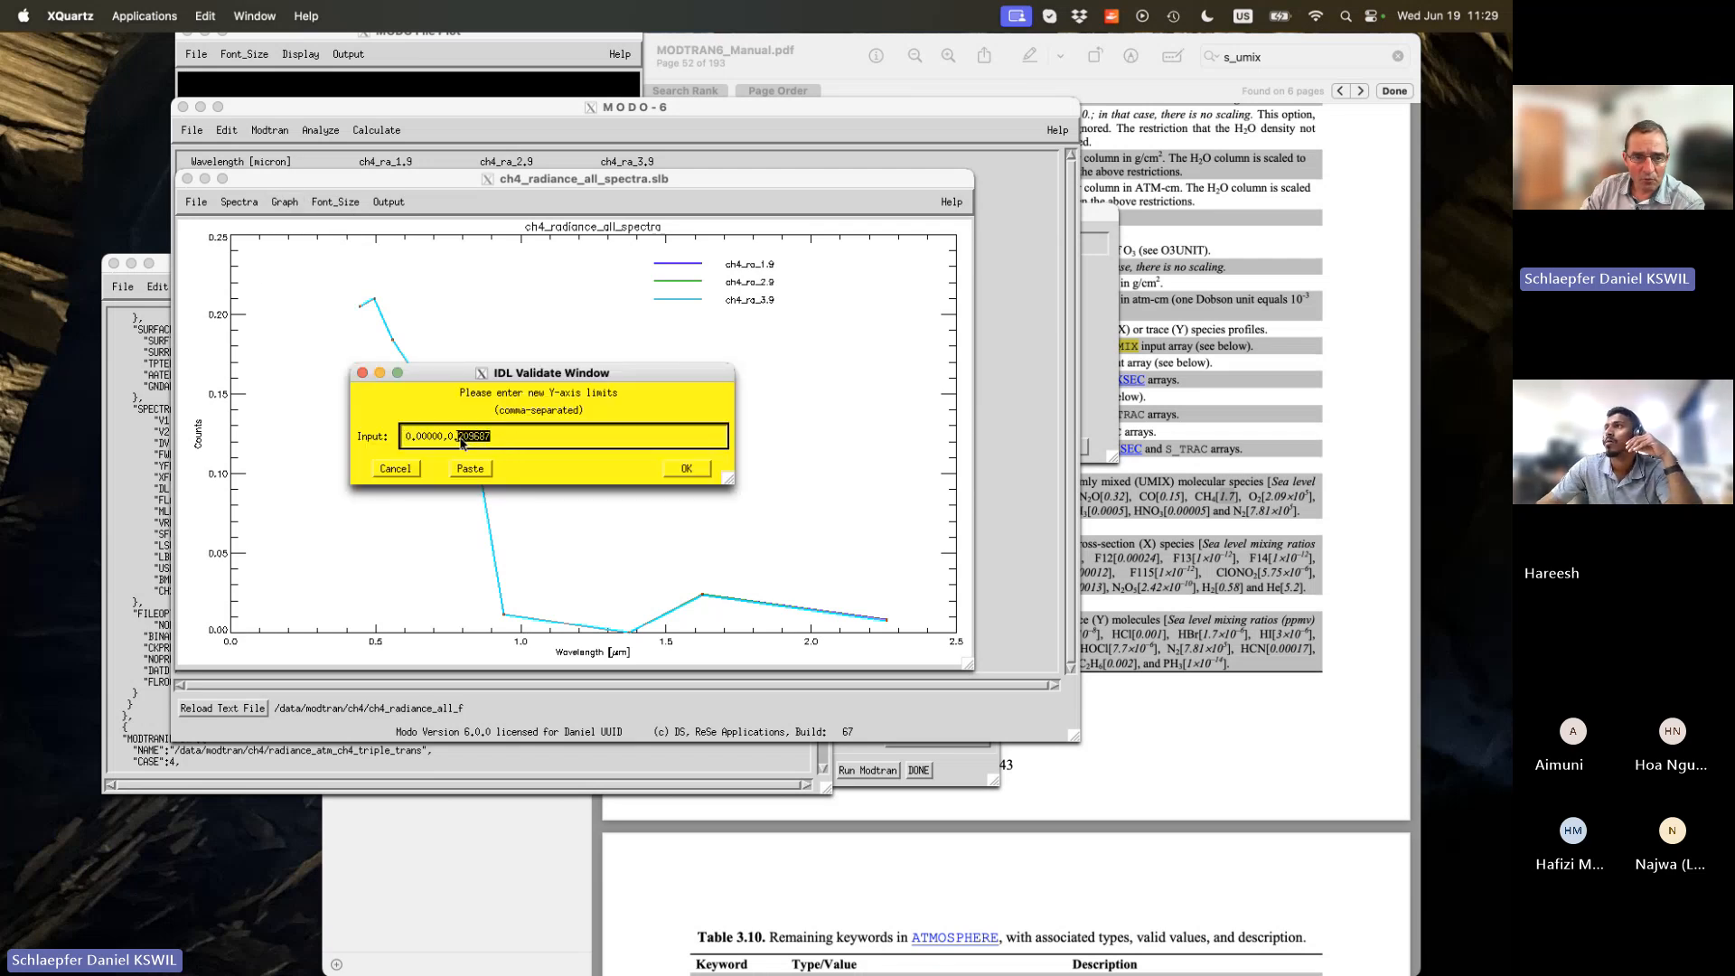
Set the upper Y-axis limit of the ch4_radiance_all_spectra plot to 0.01.
{"action": "key", "text": "BackSpace"}
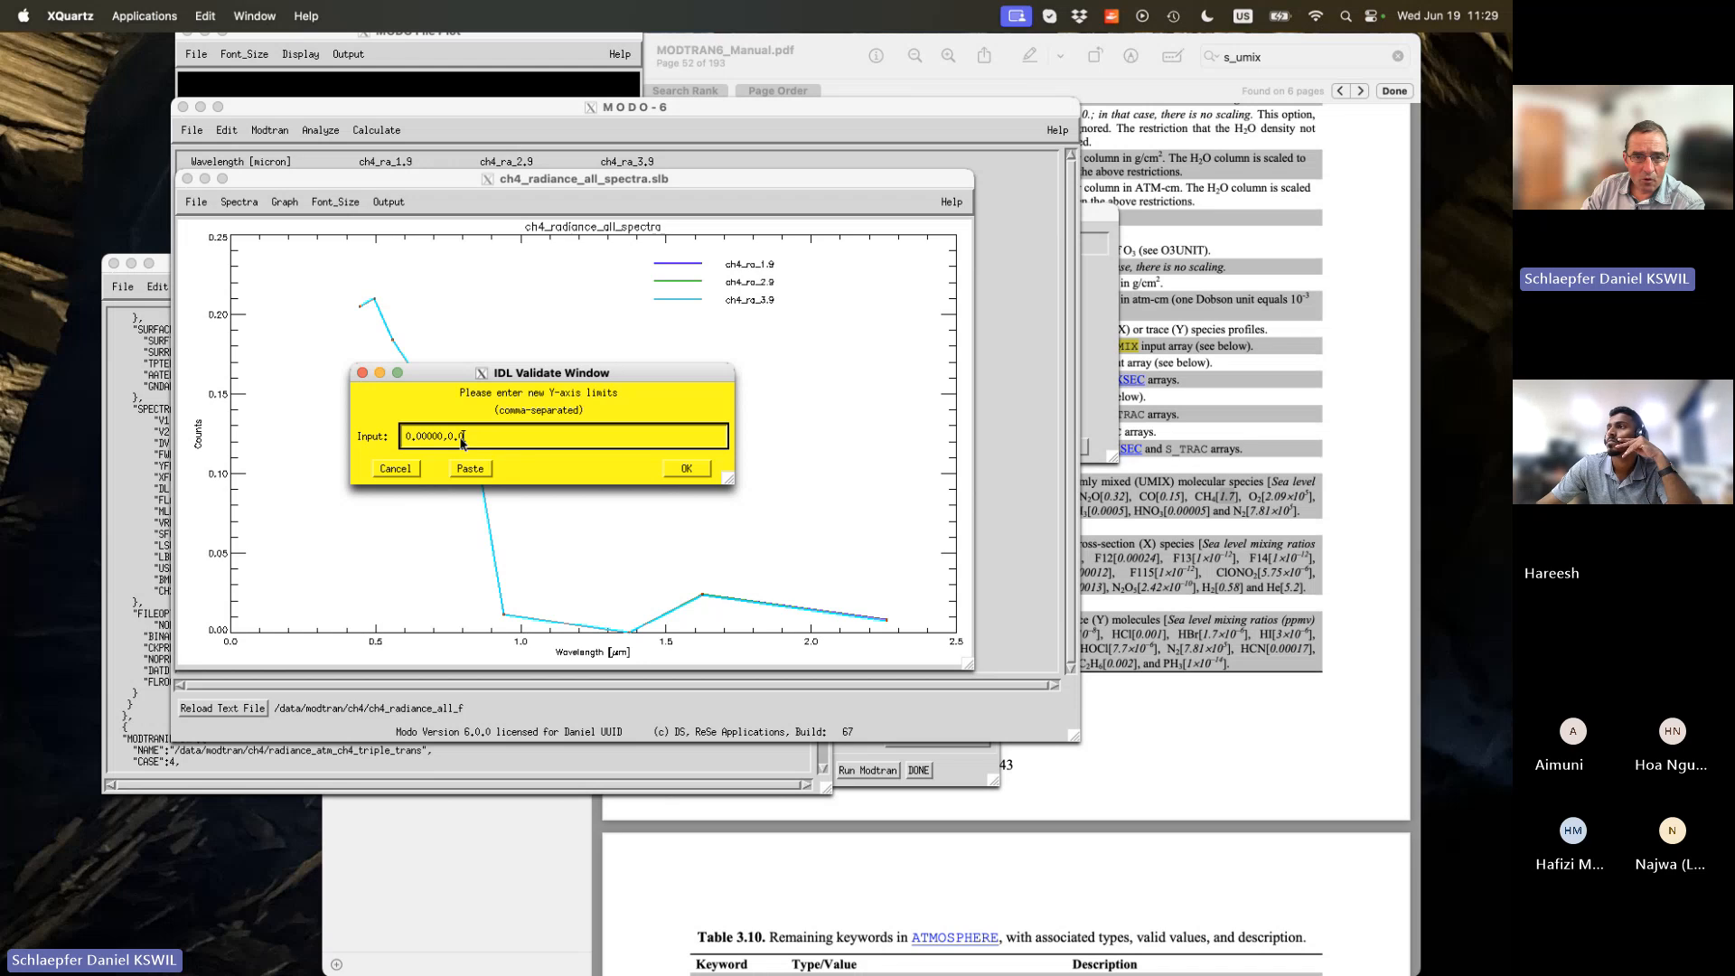
{"action": "type", "text": "01"}
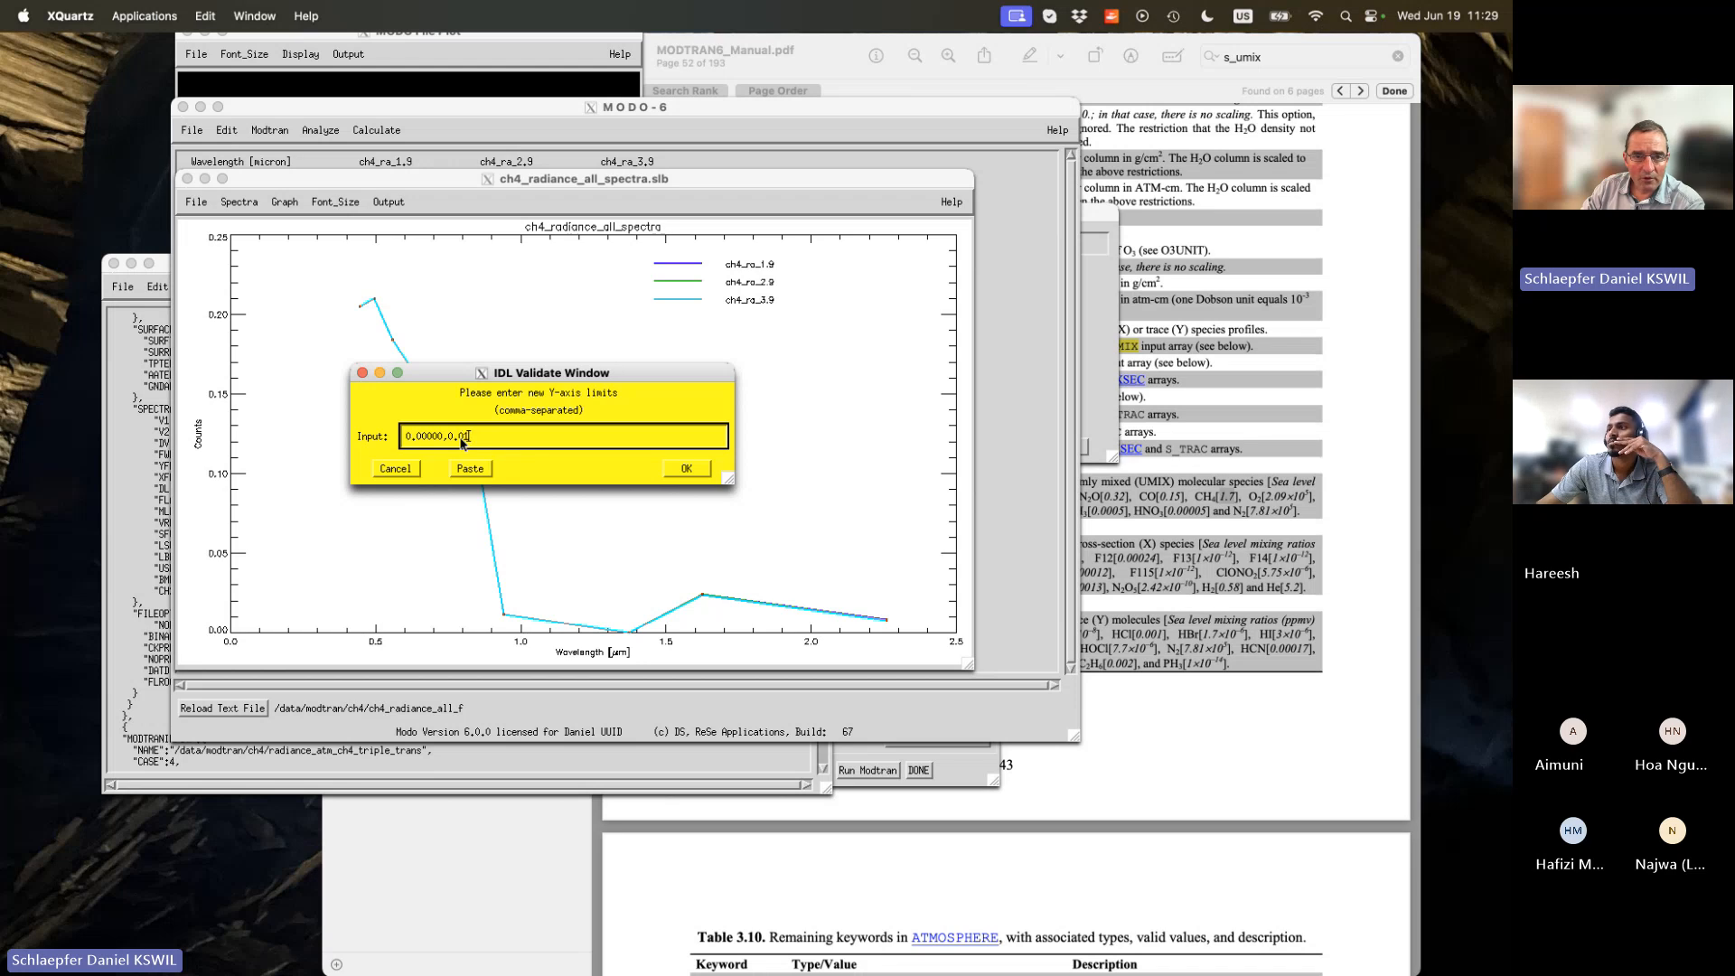
{"action": "left_click", "coordinate": [686, 468]}
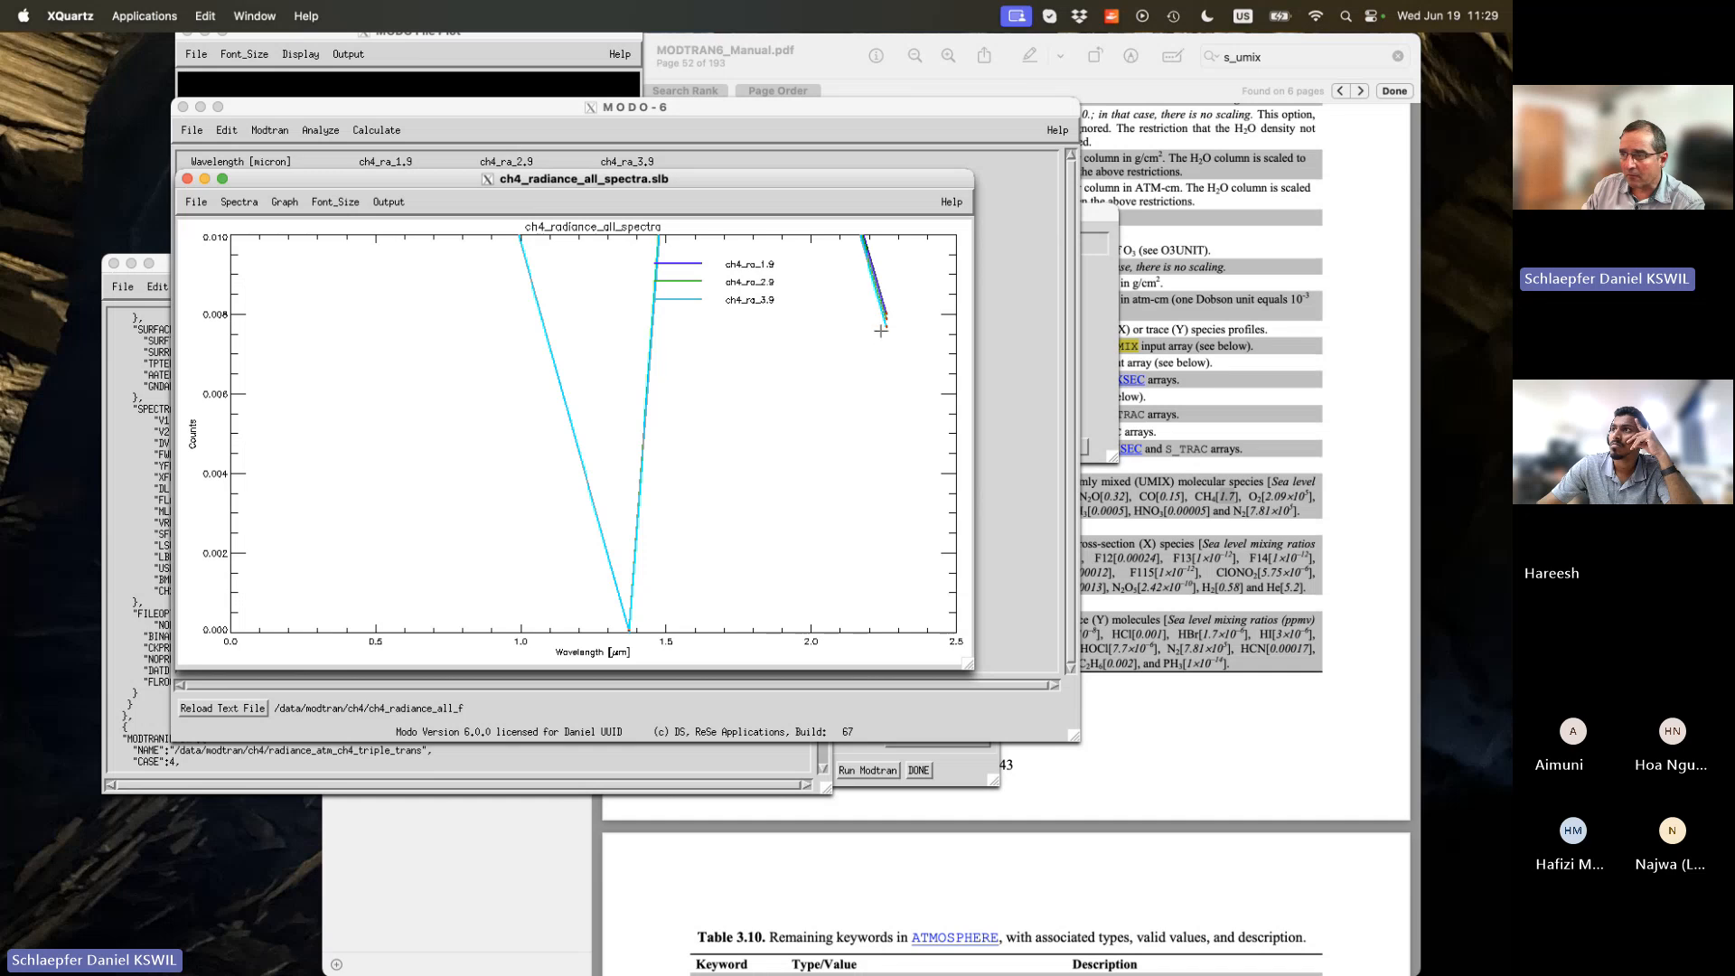
Change the upper Y-axis limit of the ch4_radiance_all_spectra plot to 0.02.
{"action": "left_click", "coordinate": [283, 200]}
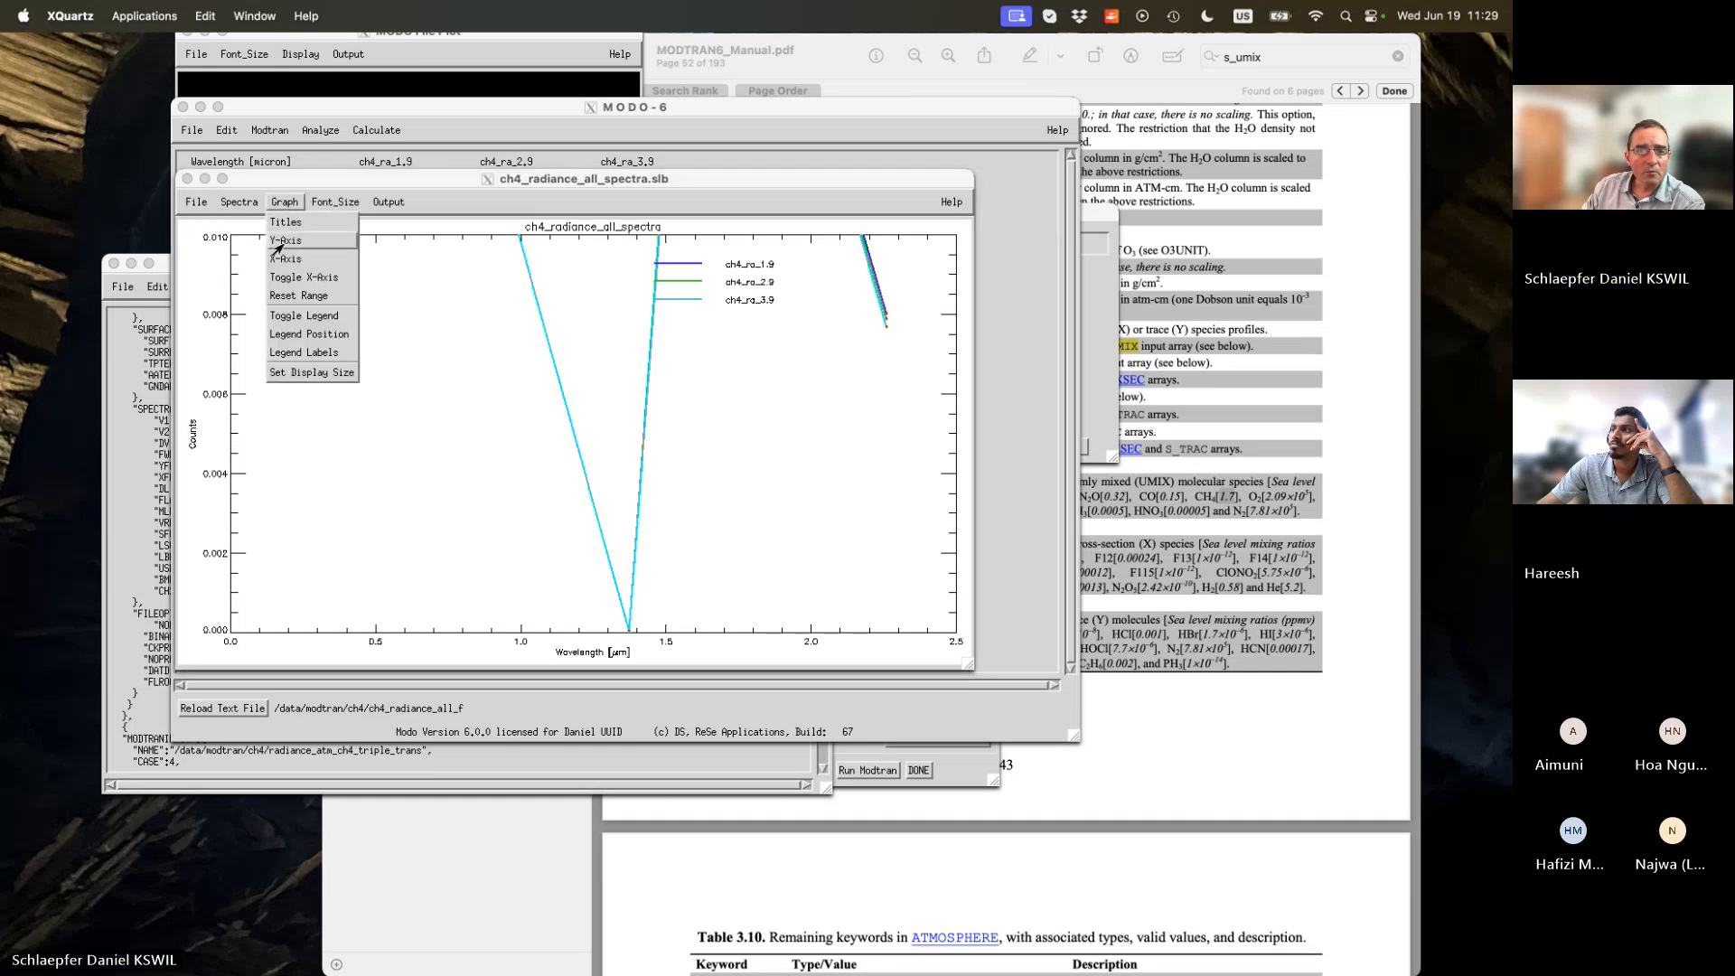
{"action": "left_click", "coordinate": [283, 240]}
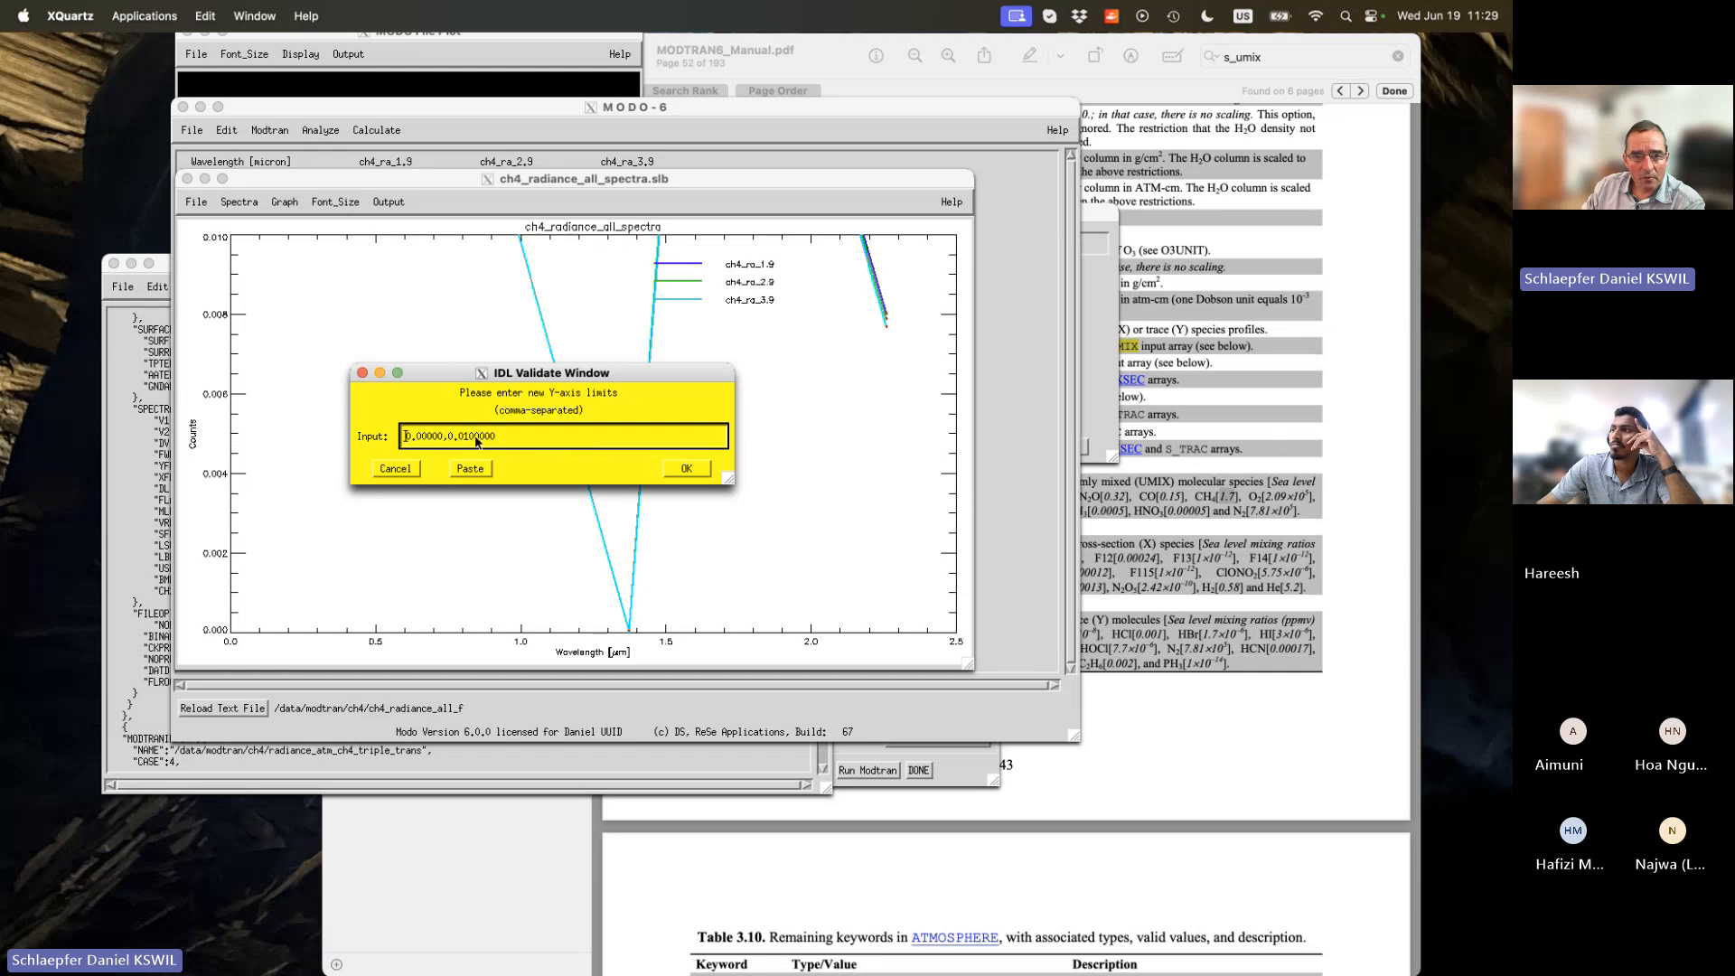
{"action": "key", "text": "BackSpace"}
{"action": "type", "text": "2"}
{"action": "left_click", "coordinate": [690, 469]}
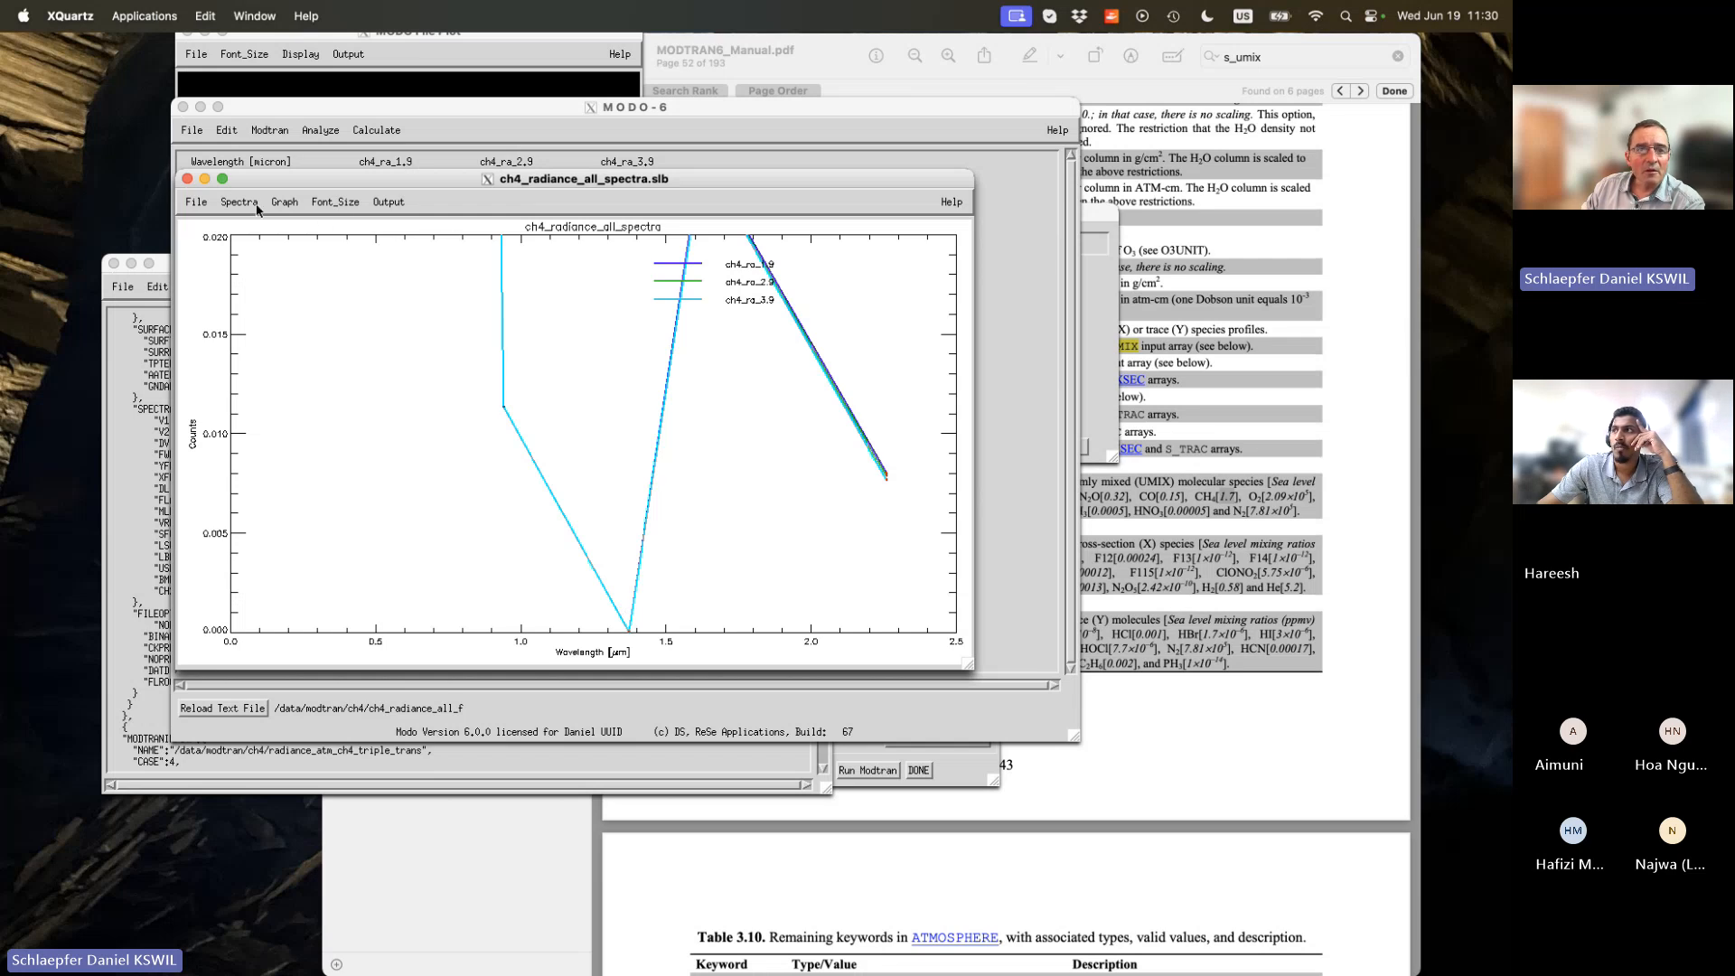
Reset the ch4_radiance_all_spectra plot to its full range and move its window away from the main window's menus.
{"action": "left_click", "coordinate": [283, 202]}
{"action": "left_click", "coordinate": [287, 279]}
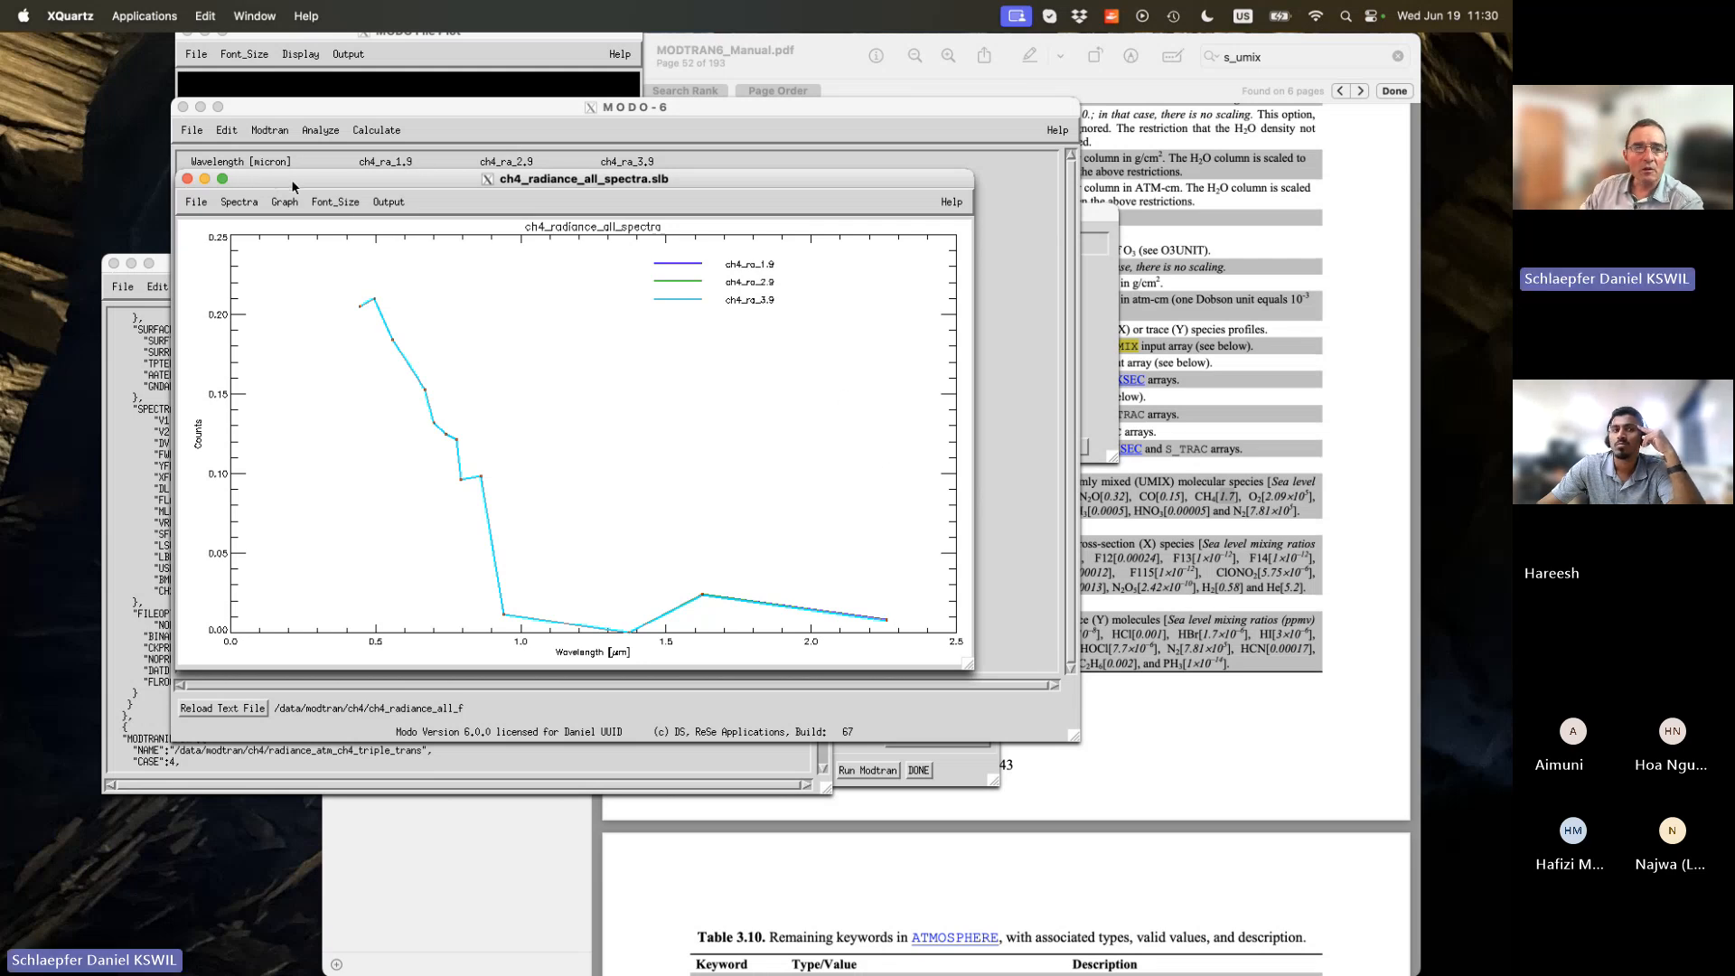
{"action": "left_click_drag", "start_coordinate": [291, 179], "coordinate": [233, 284]}
Start exporting spectra to a spectral library and choose ch4_radiance_all as the ASCII spectral file.
{"action": "left_click", "coordinate": [192, 130]}
{"action": "left_click", "coordinate": [192, 130]}
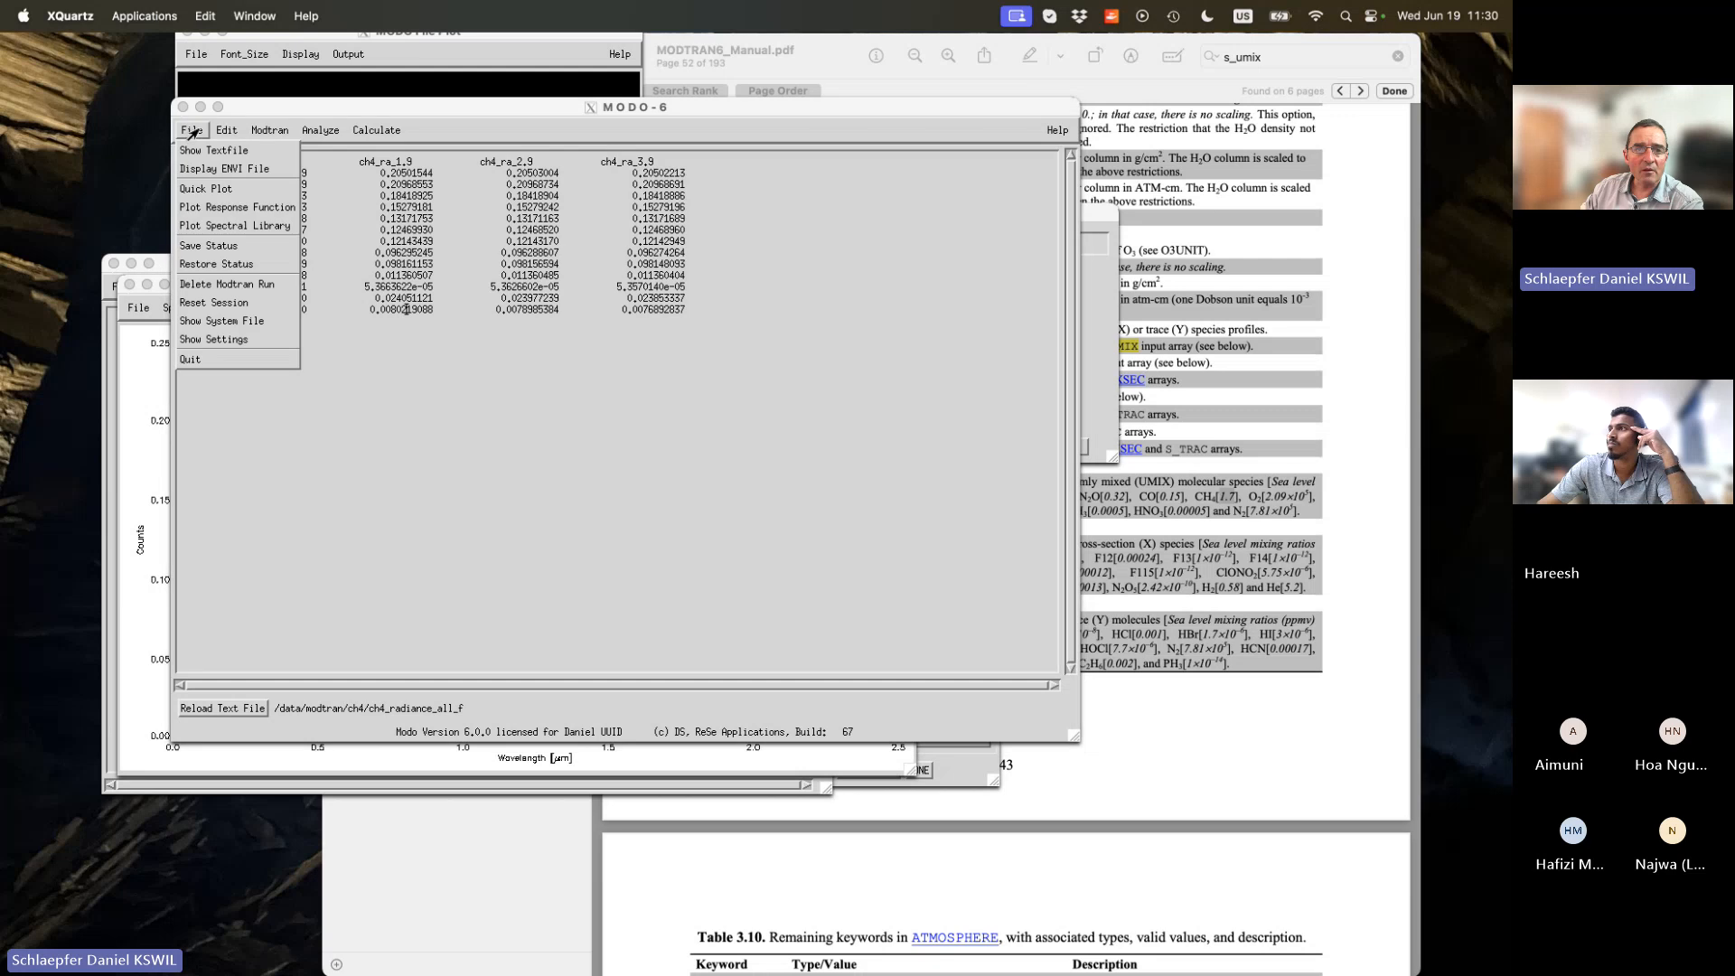
{"action": "mouse_move", "coordinate": [222, 133]}
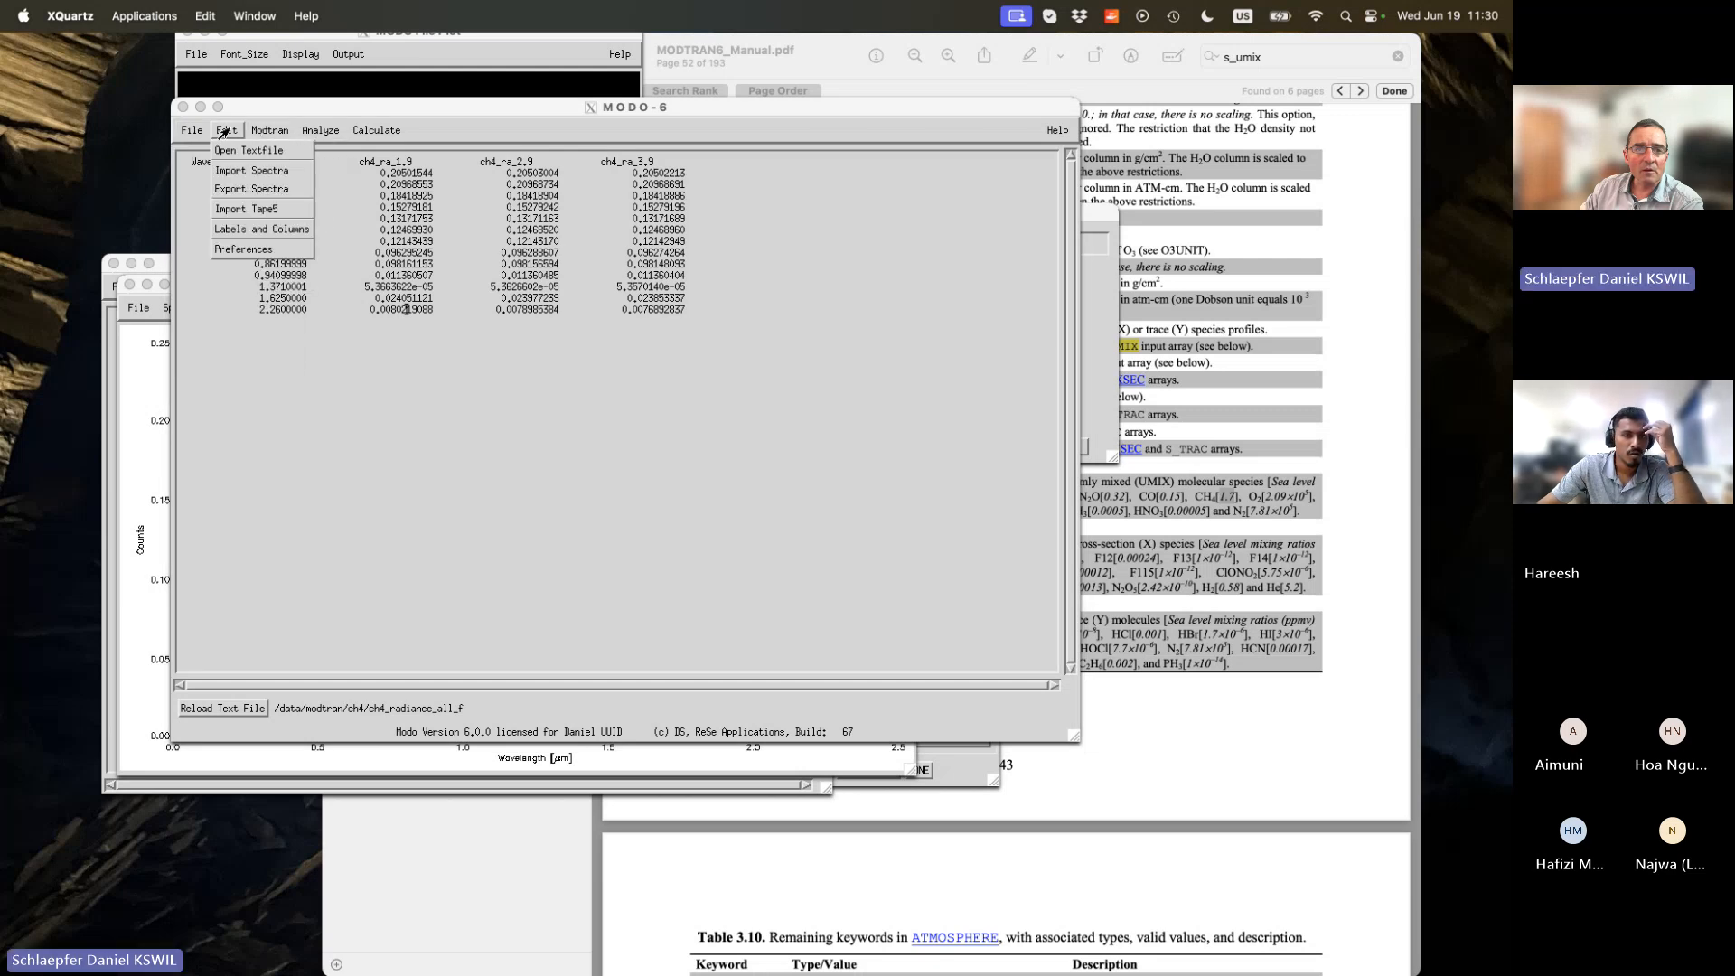
{"action": "left_click", "coordinate": [251, 189]}
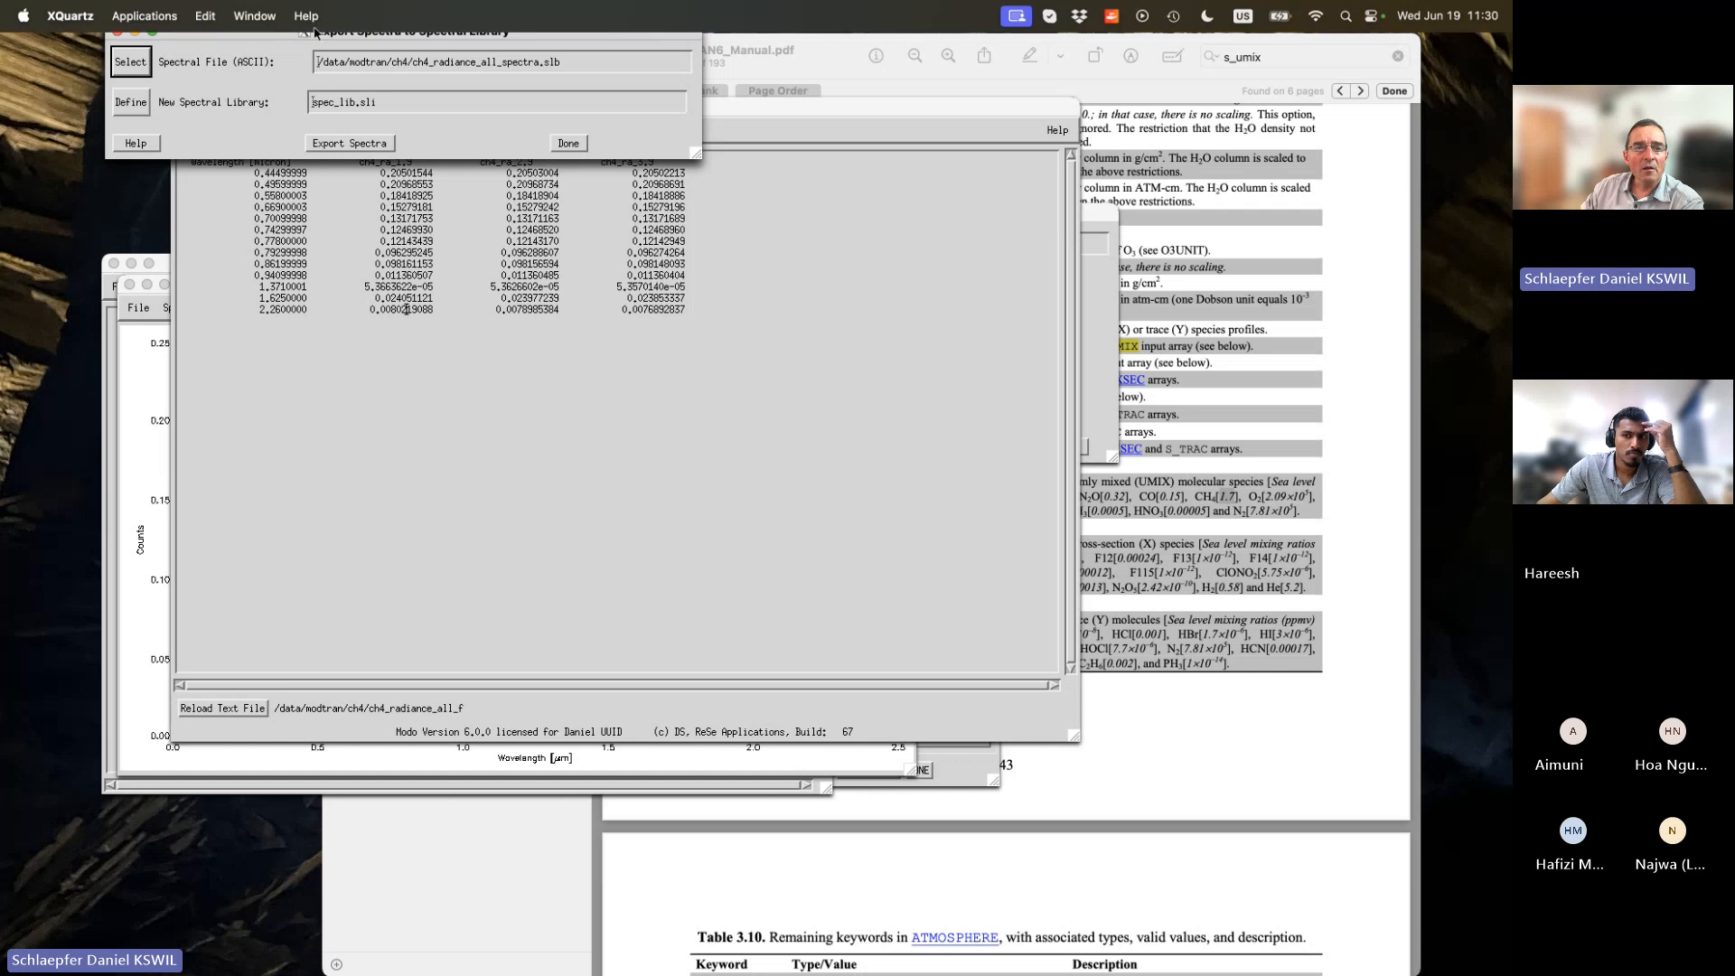
{"action": "left_click_drag", "start_coordinate": [317, 36], "coordinate": [372, 168]}
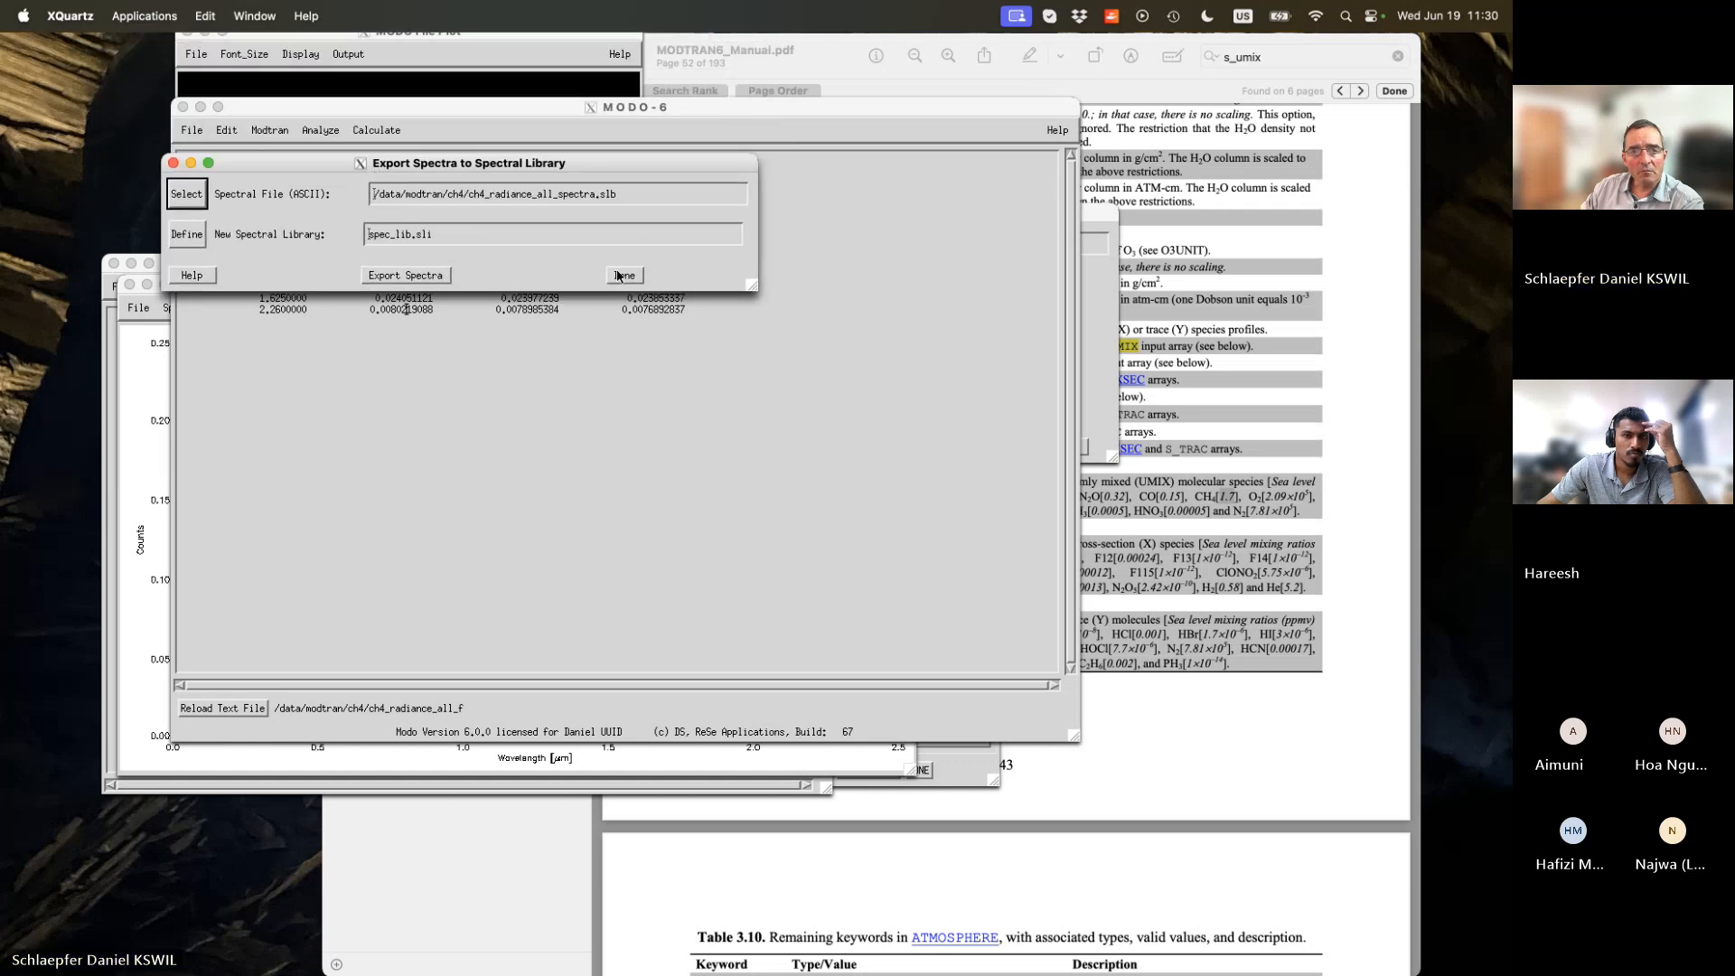
{"action": "left_click", "coordinate": [186, 193]}
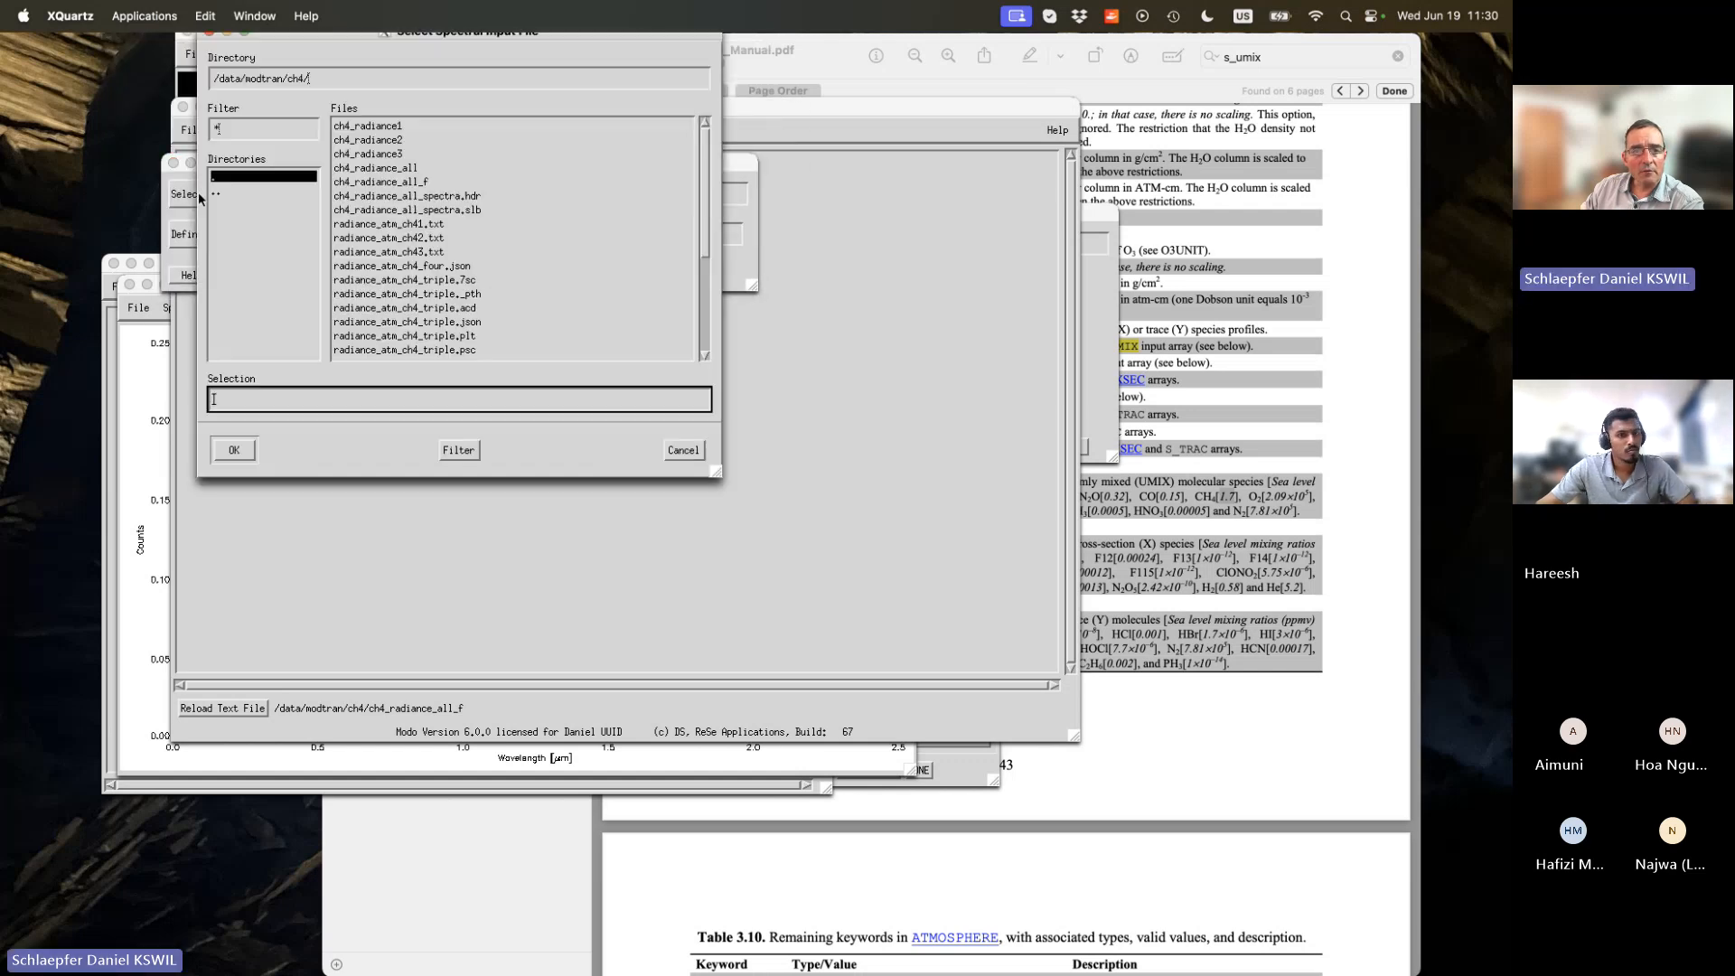
{"action": "double_click", "coordinate": [461, 168]}
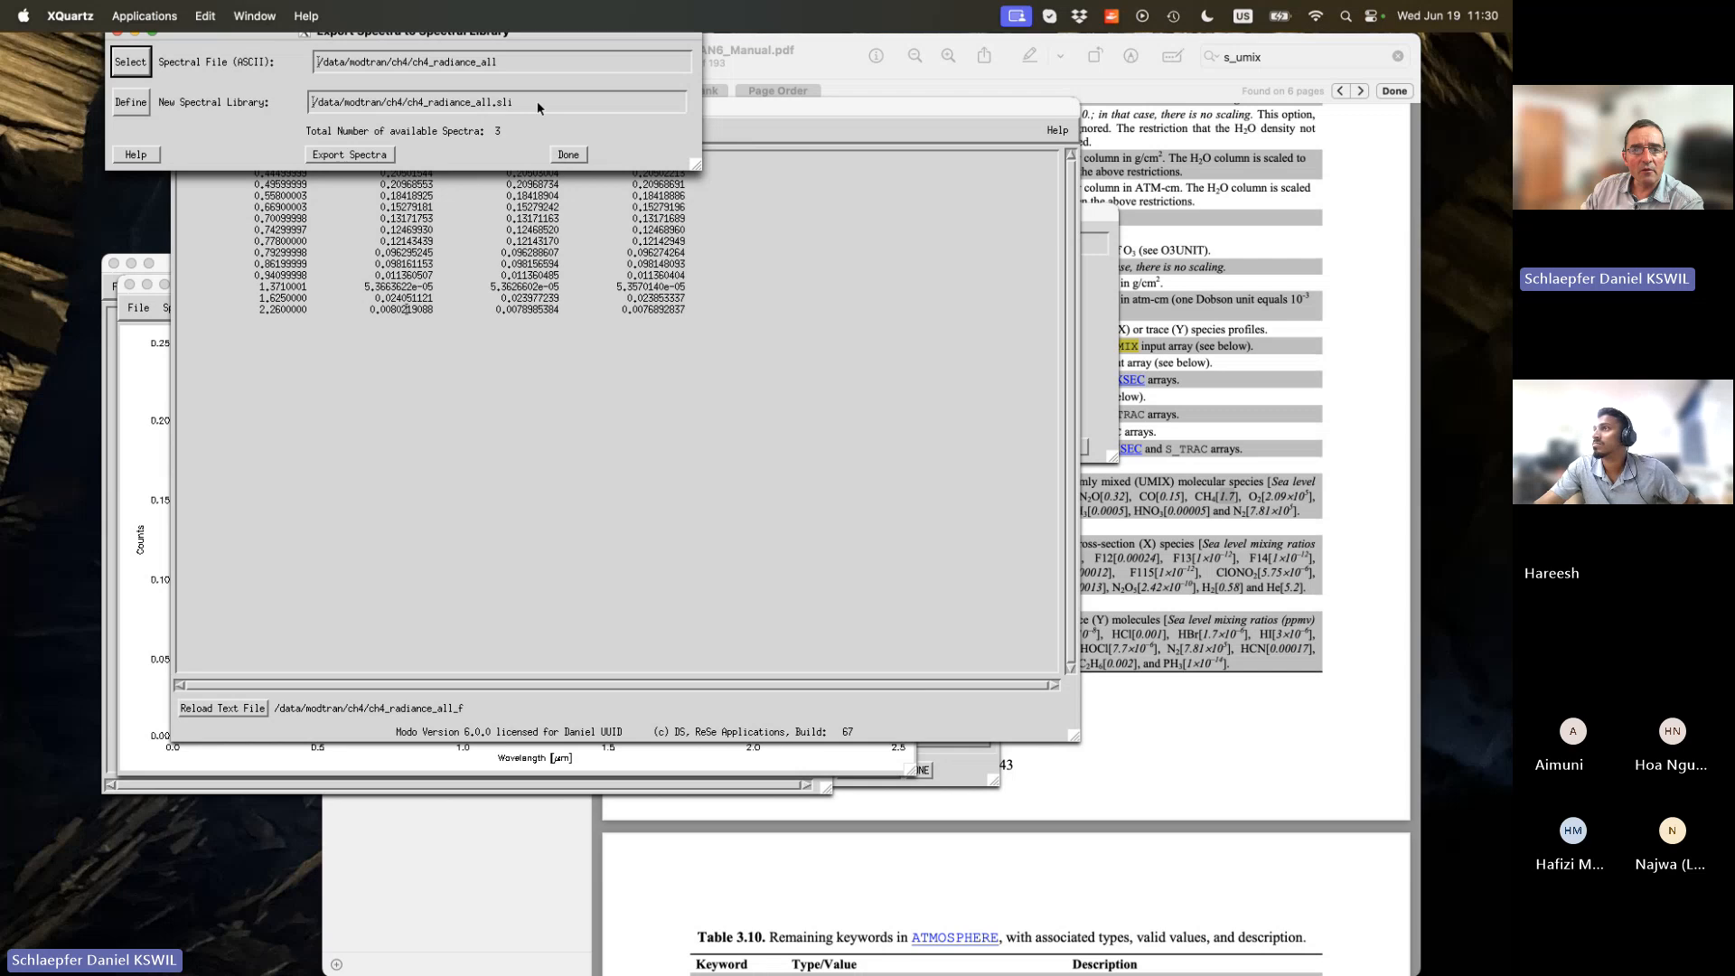
Name the new spectral library ch4_radiance_all_spectra.slb and try to export the spectra, declining to overwrite the existing file.
{"action": "left_click", "coordinate": [512, 103]}
{"action": "left_click_drag", "start_coordinate": [525, 106], "coordinate": [492, 105]}
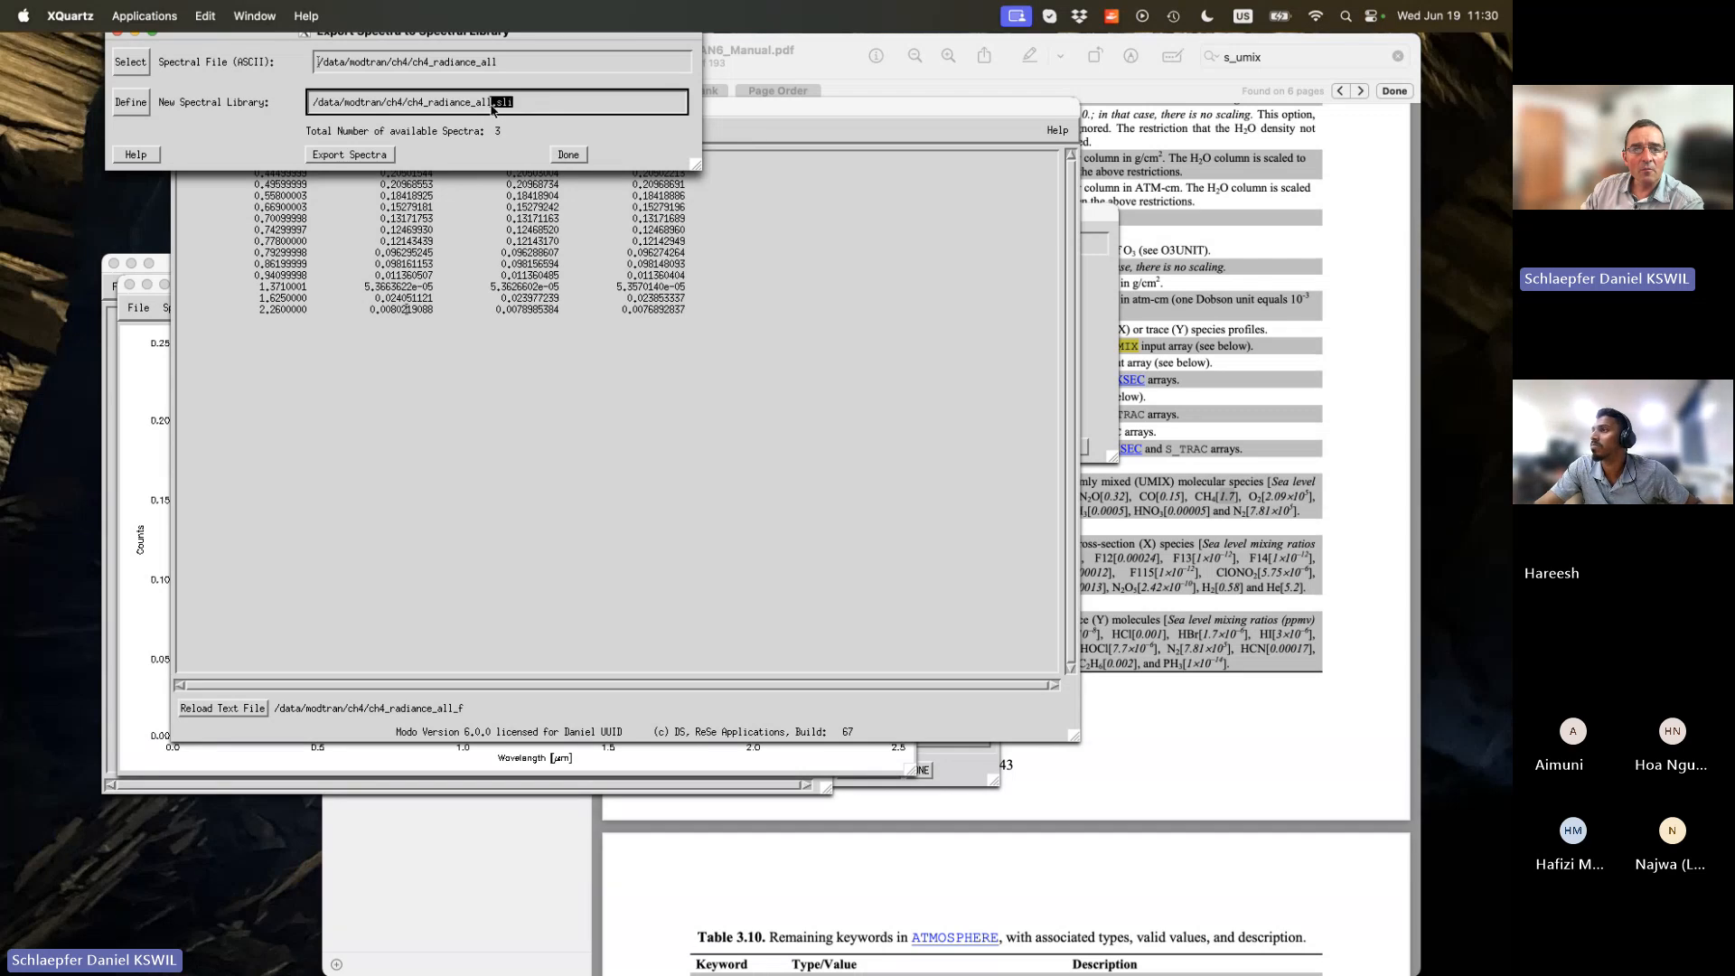
{"action": "type", "text": "_spectra.slb"}
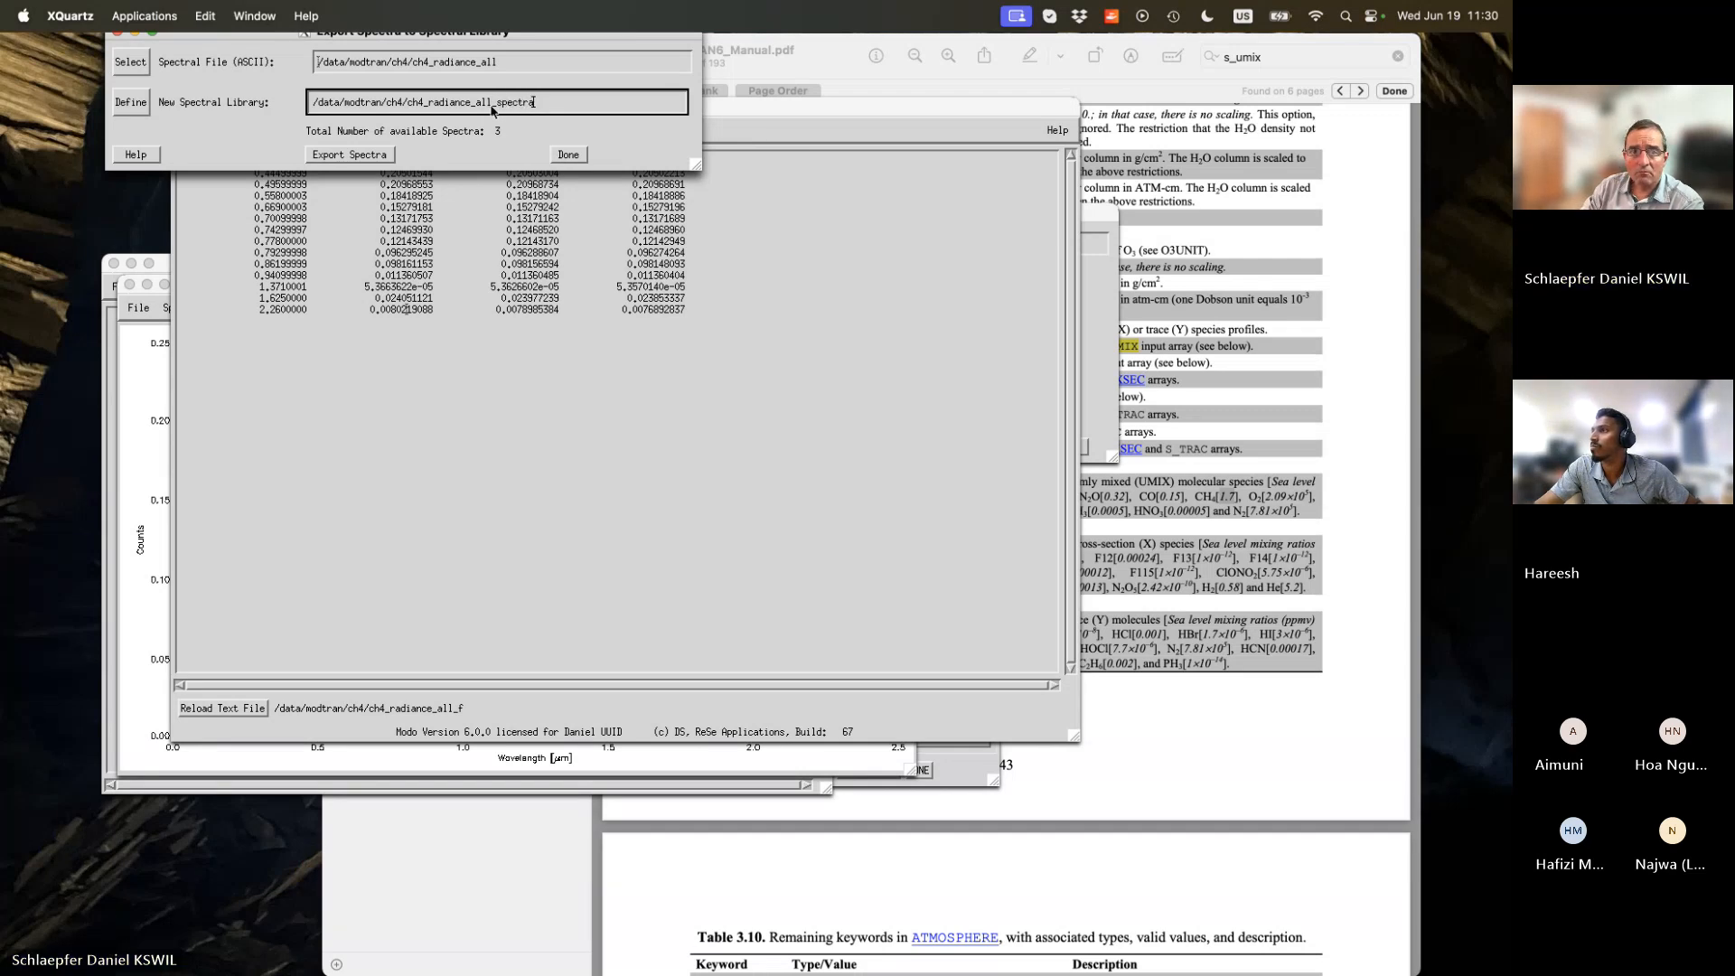
{"action": "left_click", "coordinate": [391, 155]}
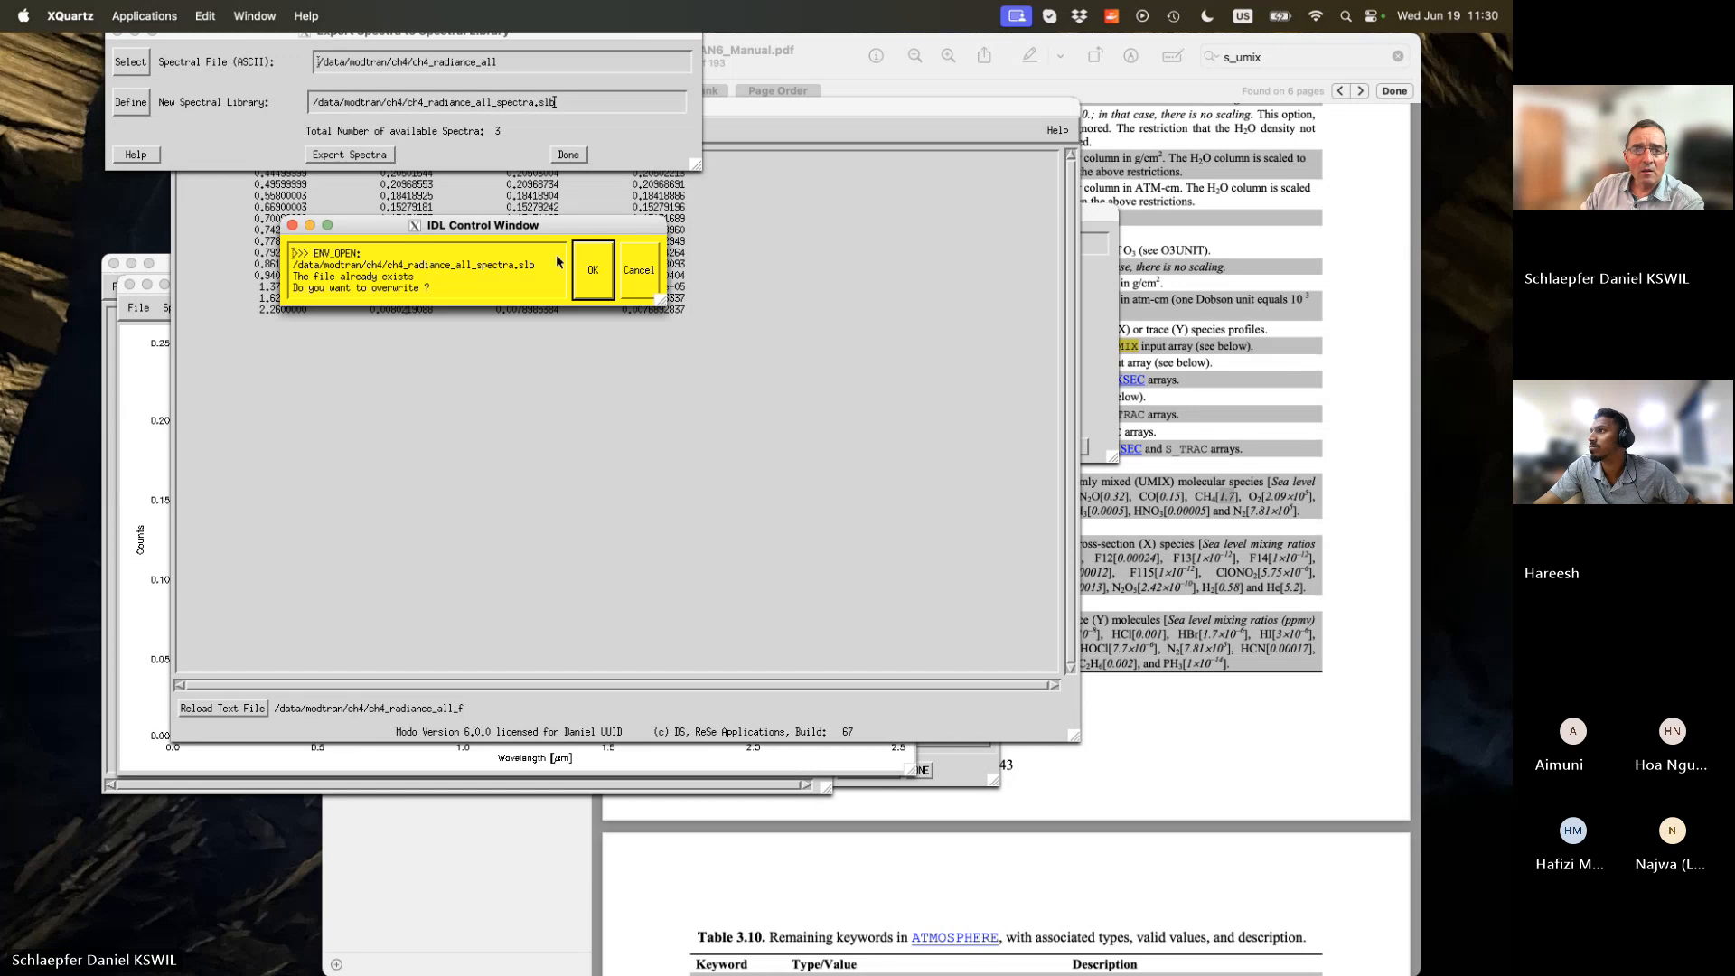
{"action": "left_click", "coordinate": [638, 270]}
Shorten the new library's file name to ch4_radiance_all_spe.slb, export the spectra and close the export dialog.
{"action": "left_click", "coordinate": [503, 103]}
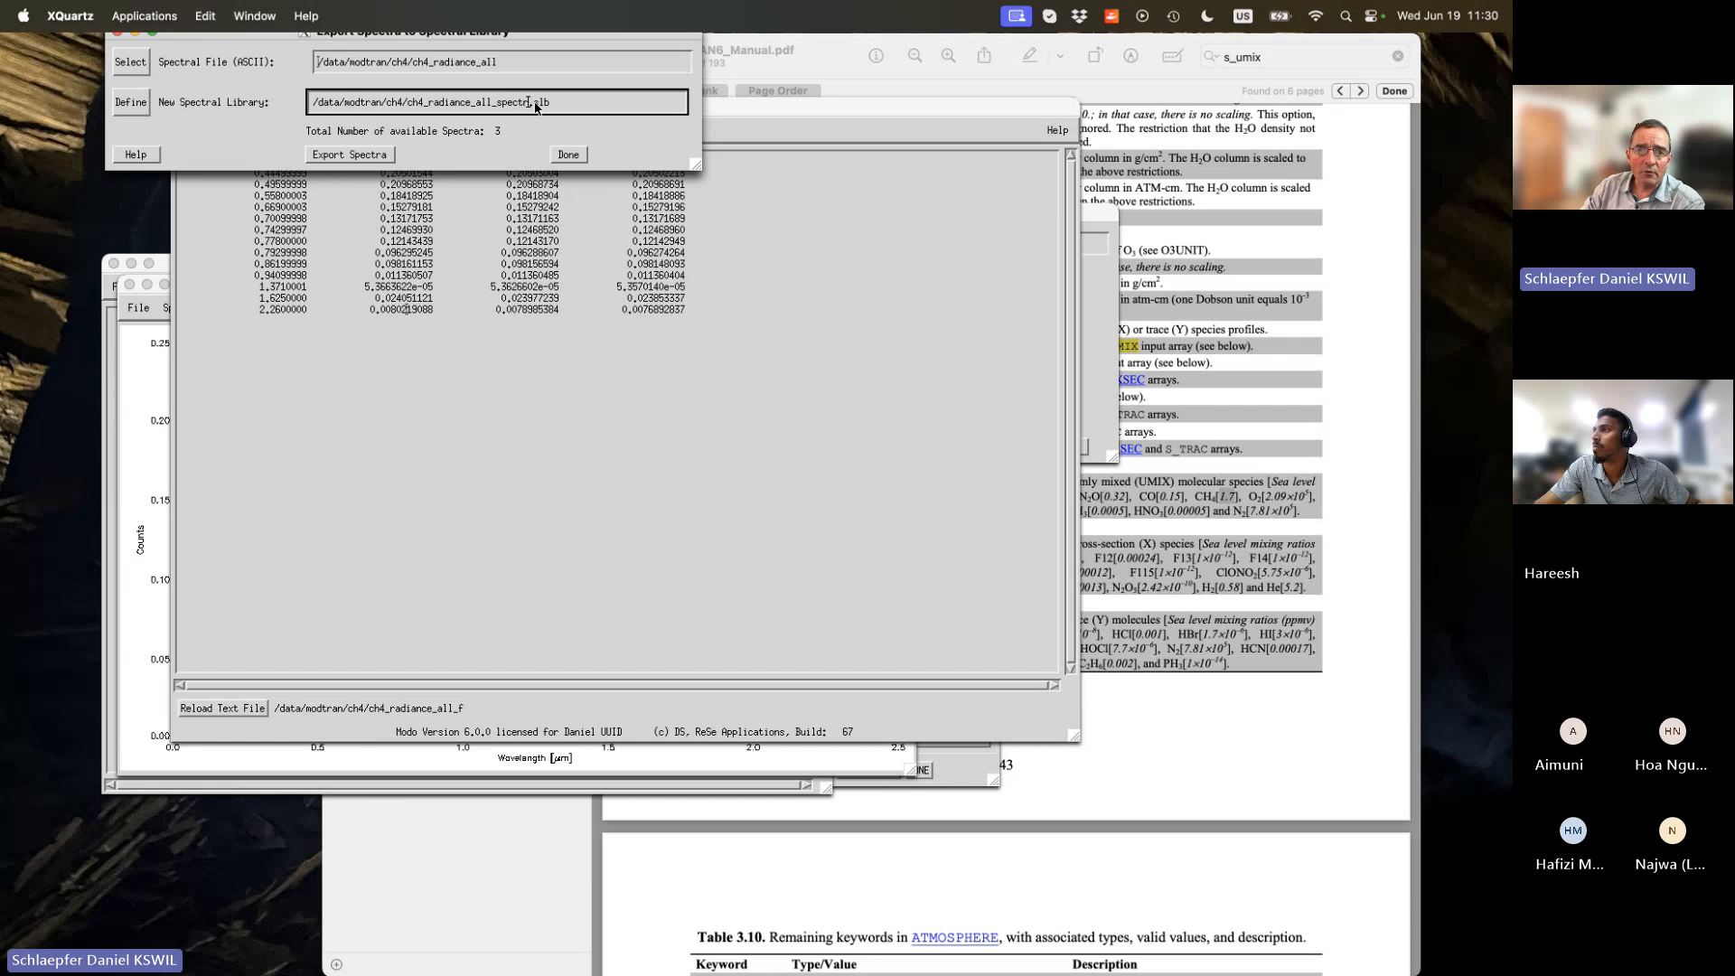
{"action": "key", "text": "BackSpace"}
{"action": "key", "text": "BackSpace"}
{"action": "key", "text": "BackSpace"}
{"action": "left_click", "coordinate": [362, 155]}
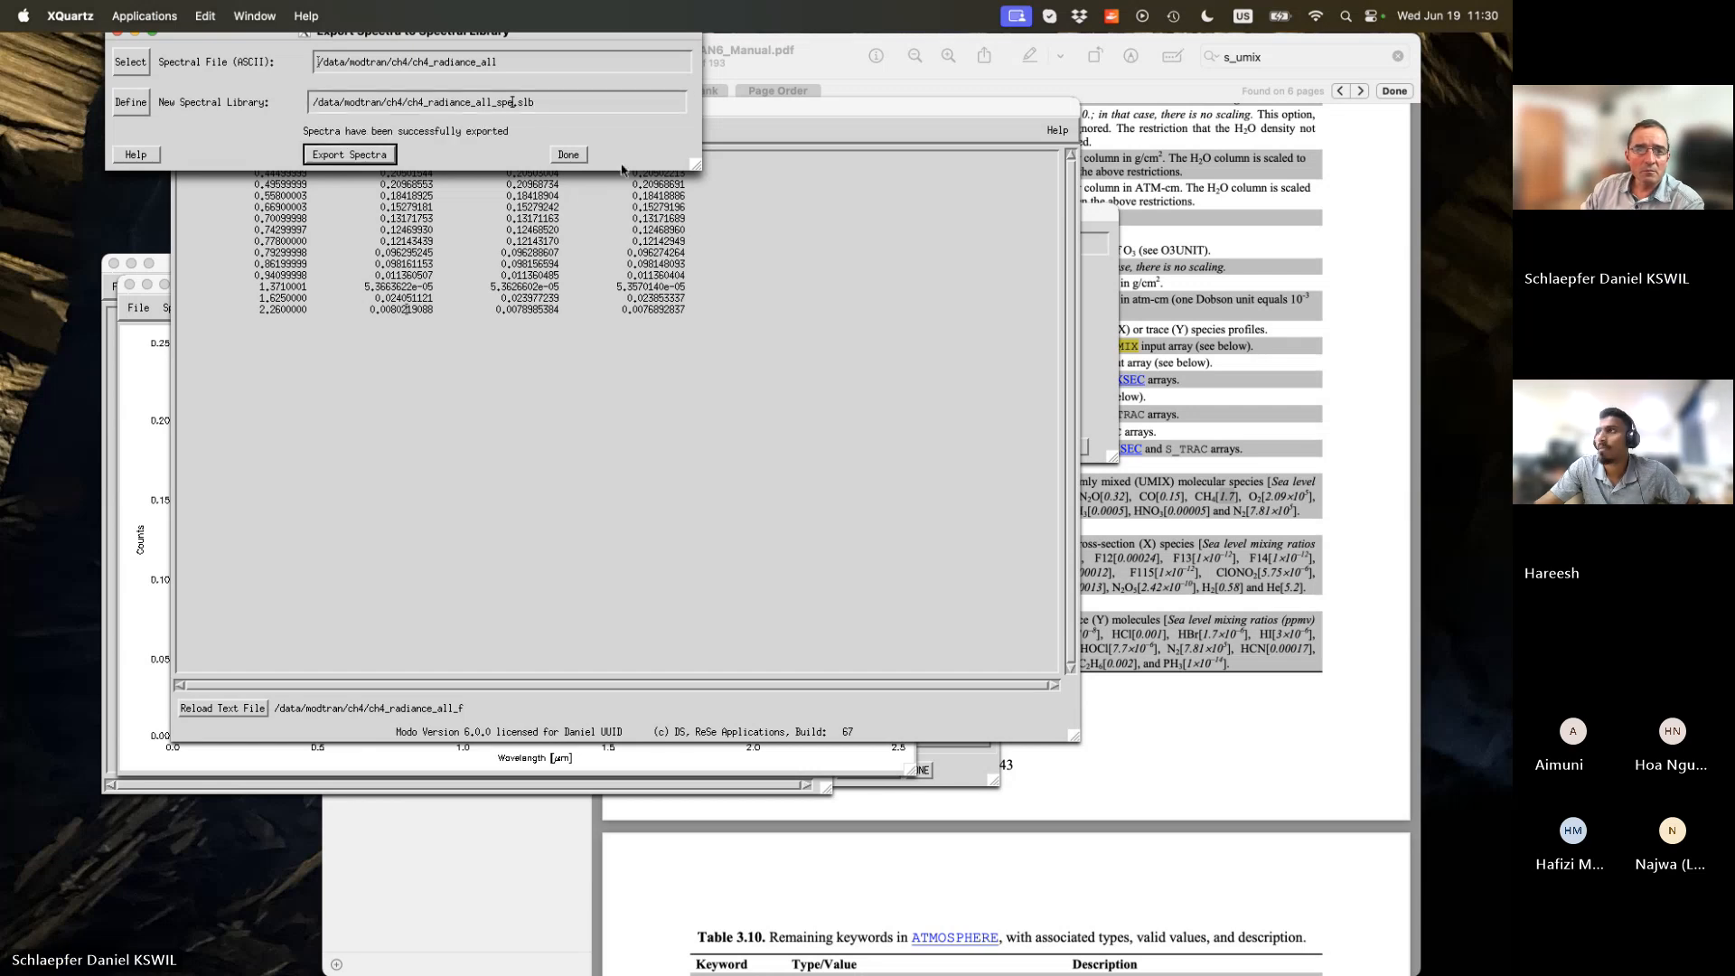
{"action": "left_click", "coordinate": [567, 154]}
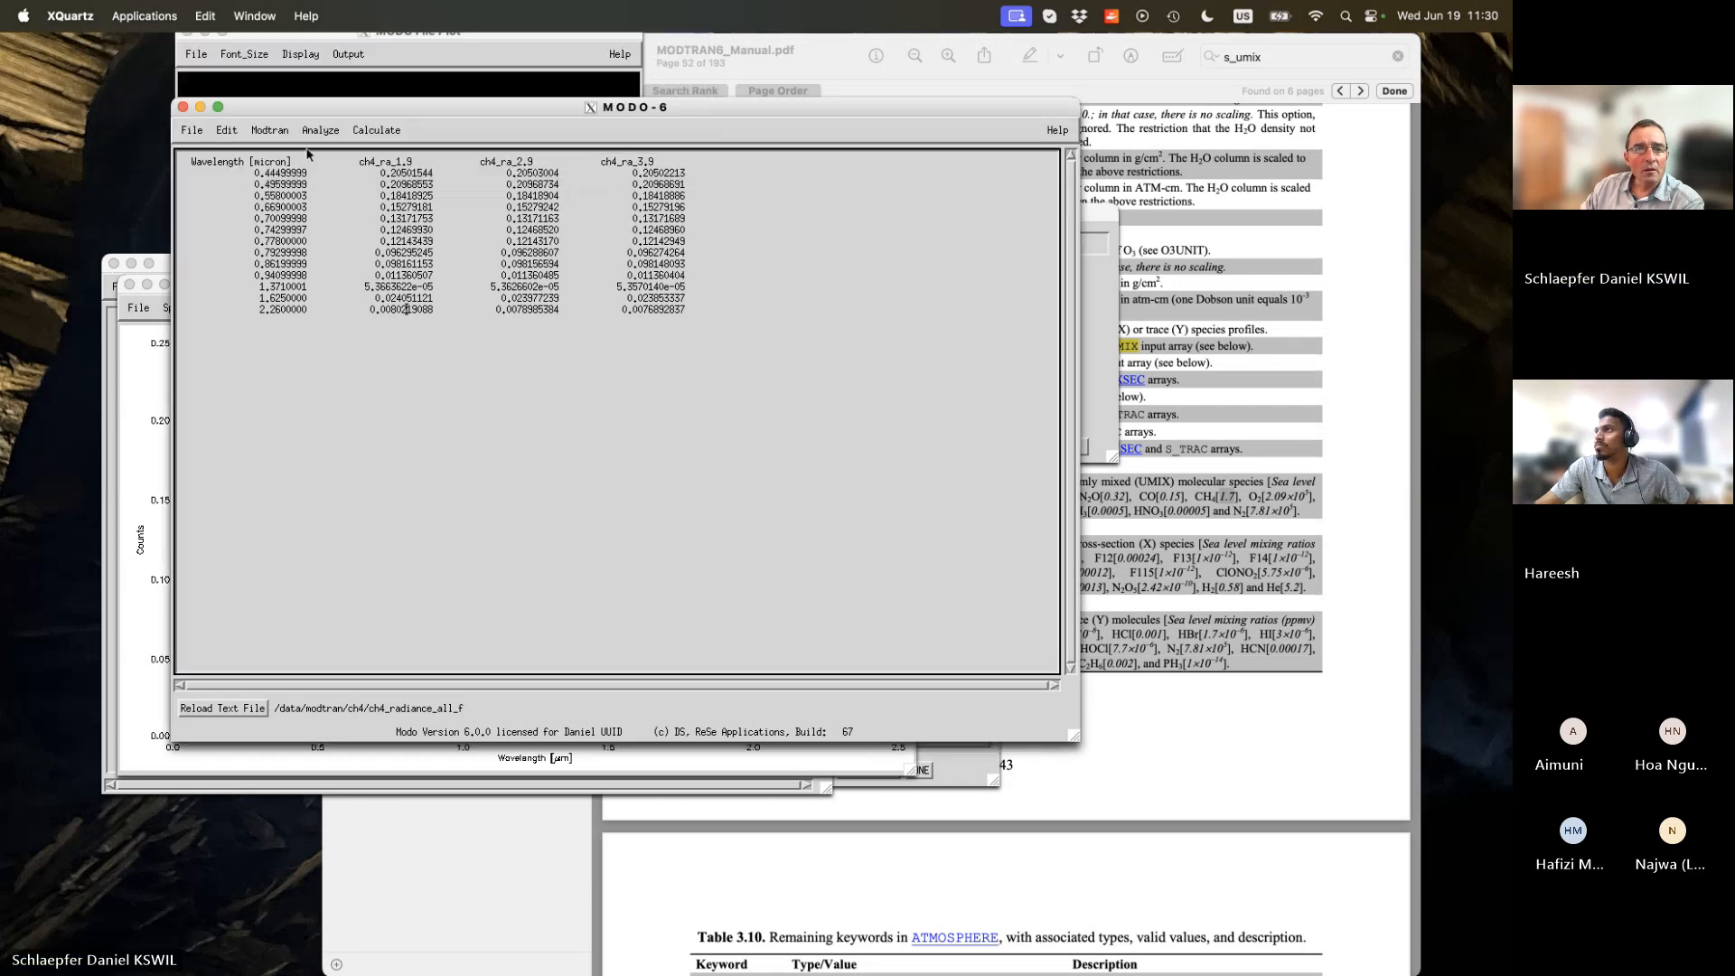
Plot the spectral library ch4_radiance_all_spe.slb and enlarge its plot window.
{"action": "left_click", "coordinate": [192, 130]}
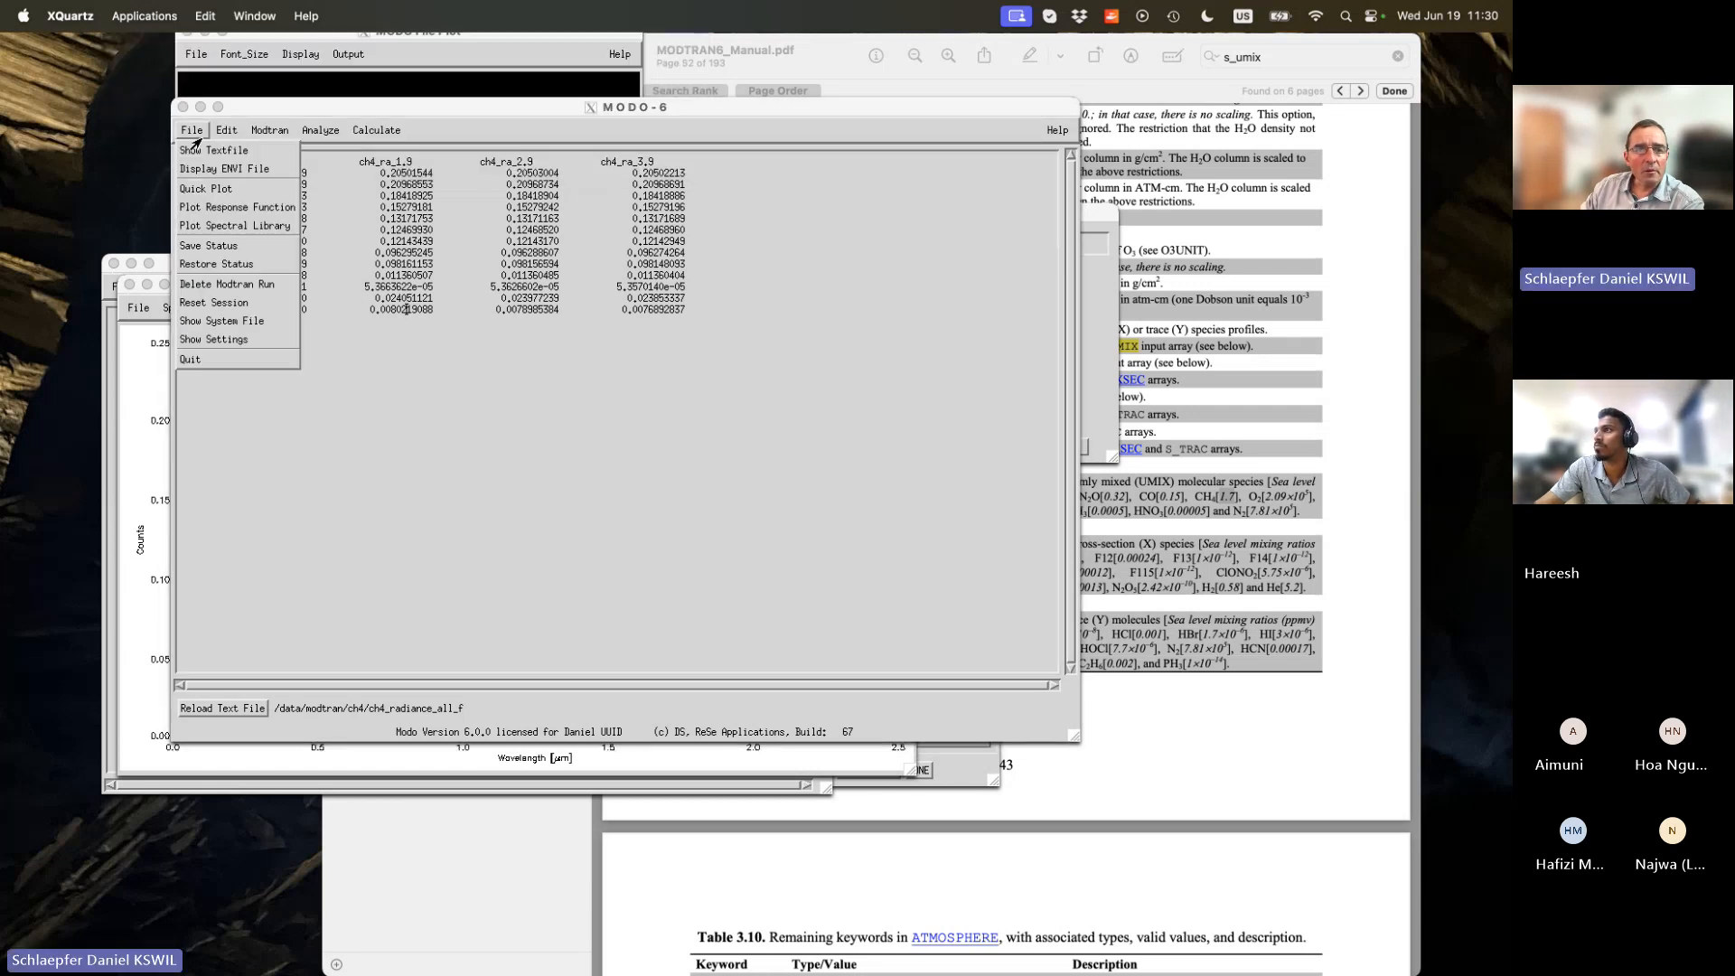
{"action": "left_click", "coordinate": [225, 226]}
{"action": "left_click", "coordinate": [282, 142]}
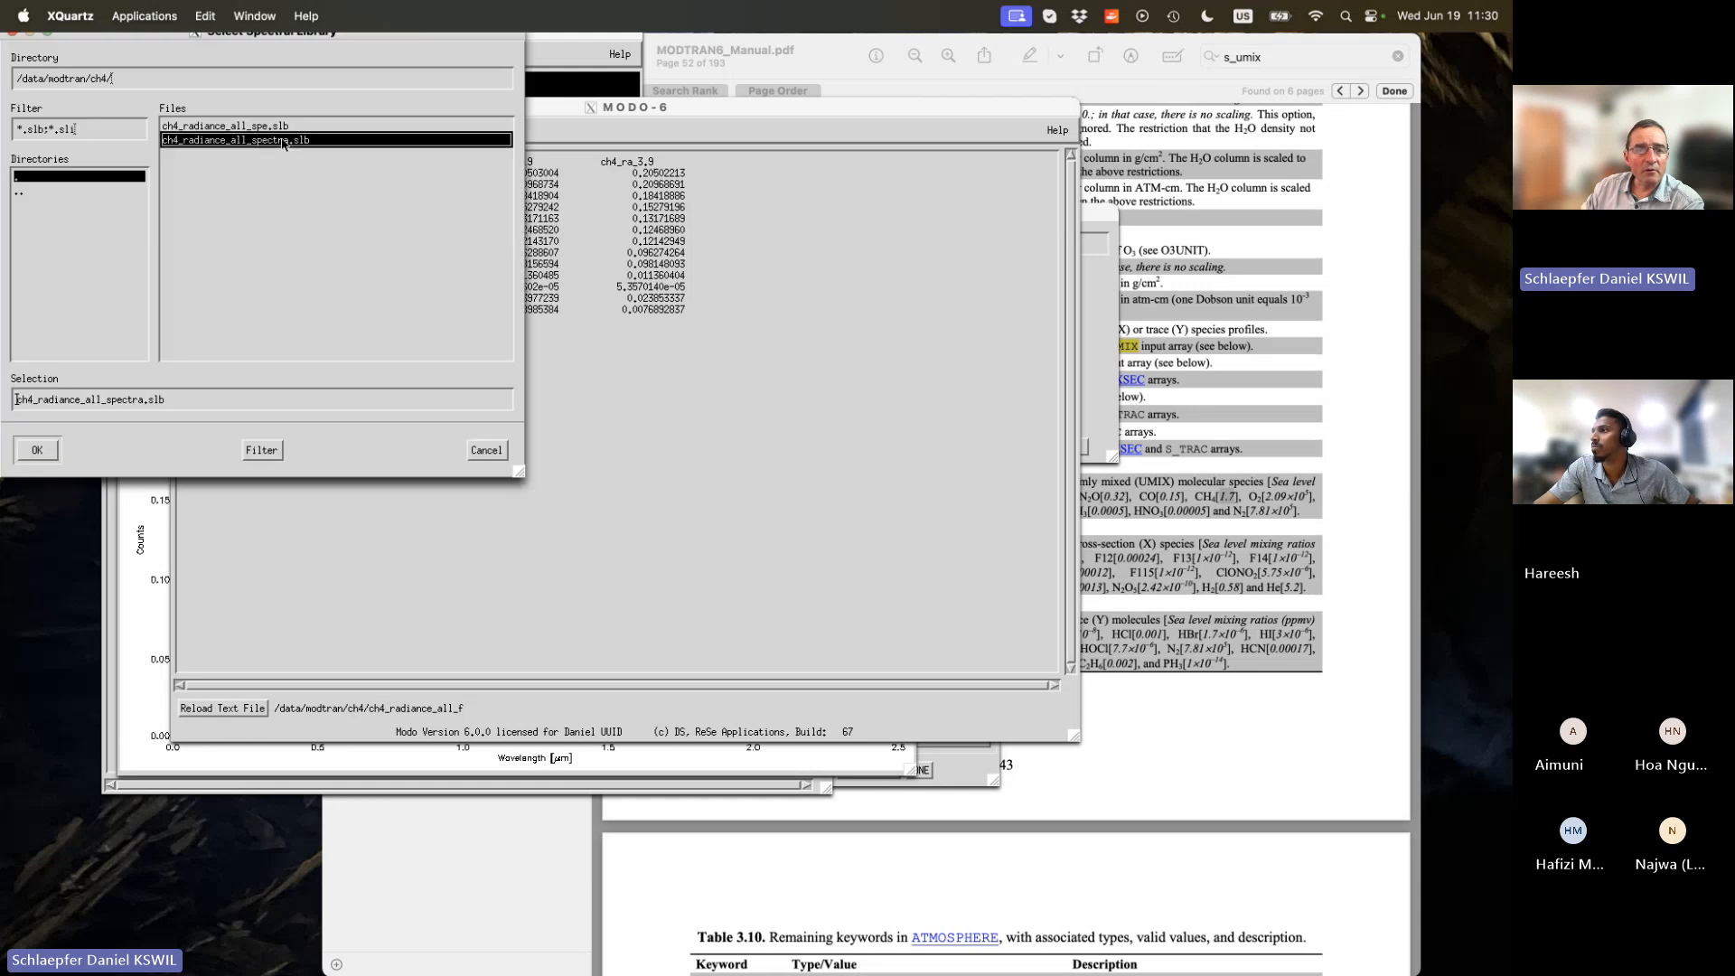
{"action": "left_click", "coordinate": [278, 128]}
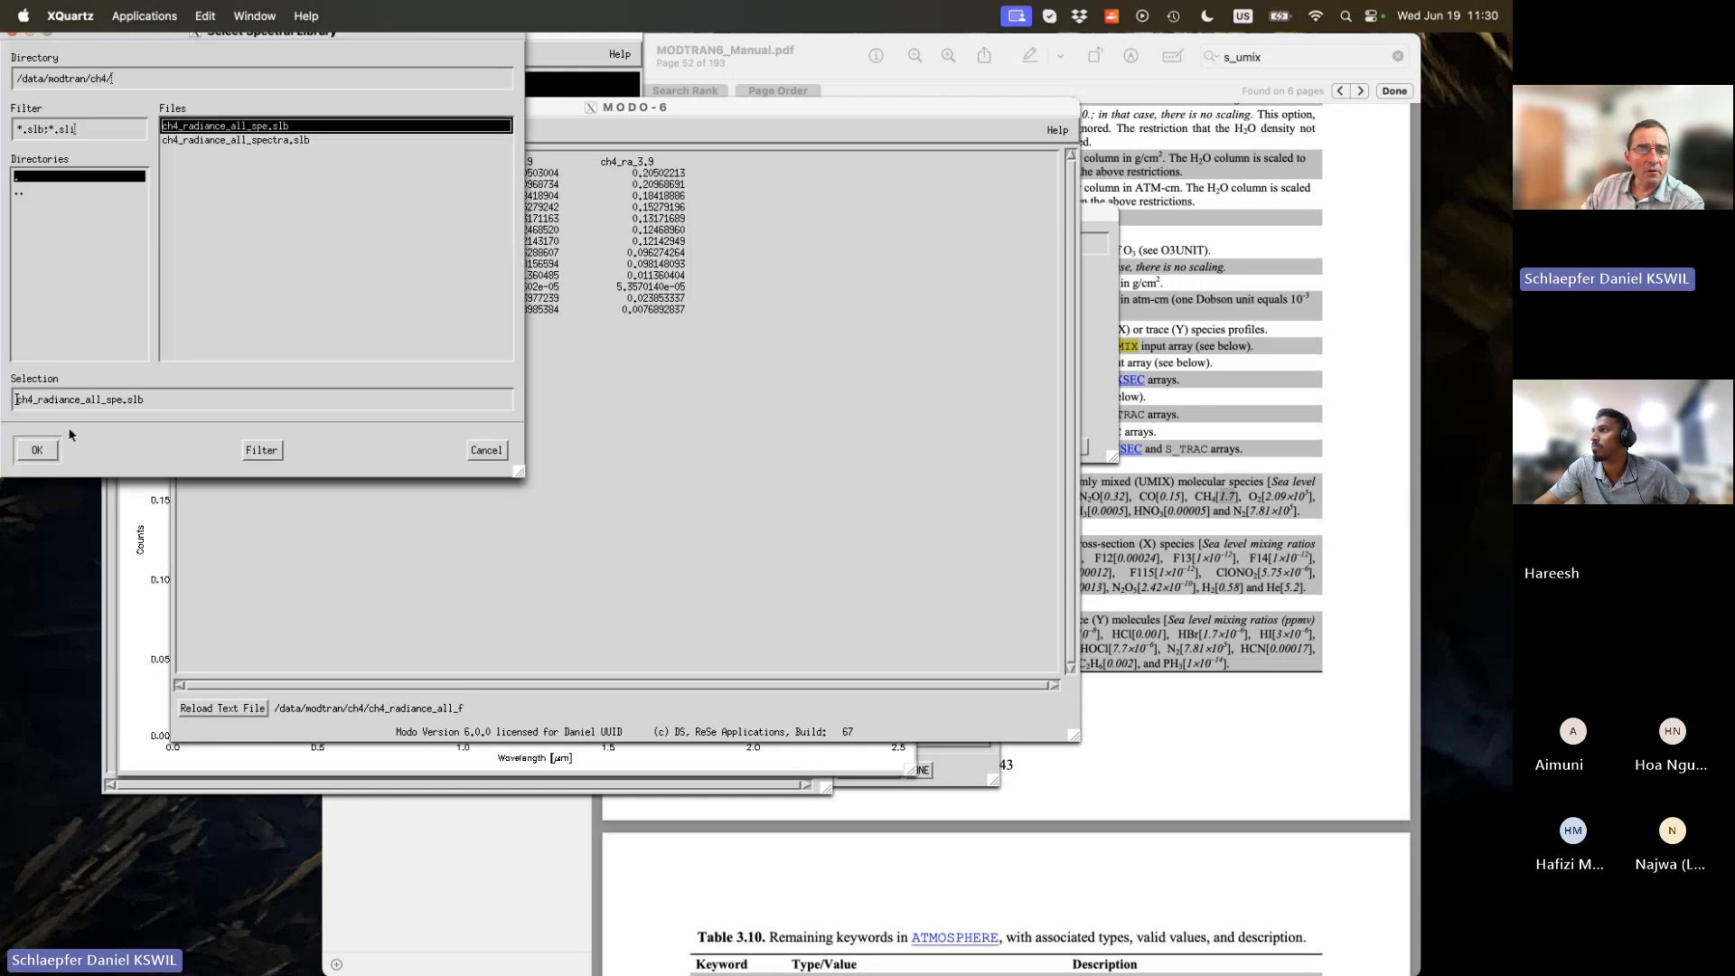
{"action": "left_click", "coordinate": [37, 450]}
{"action": "left_click_drag", "start_coordinate": [645, 553], "coordinate": [1303, 727]}
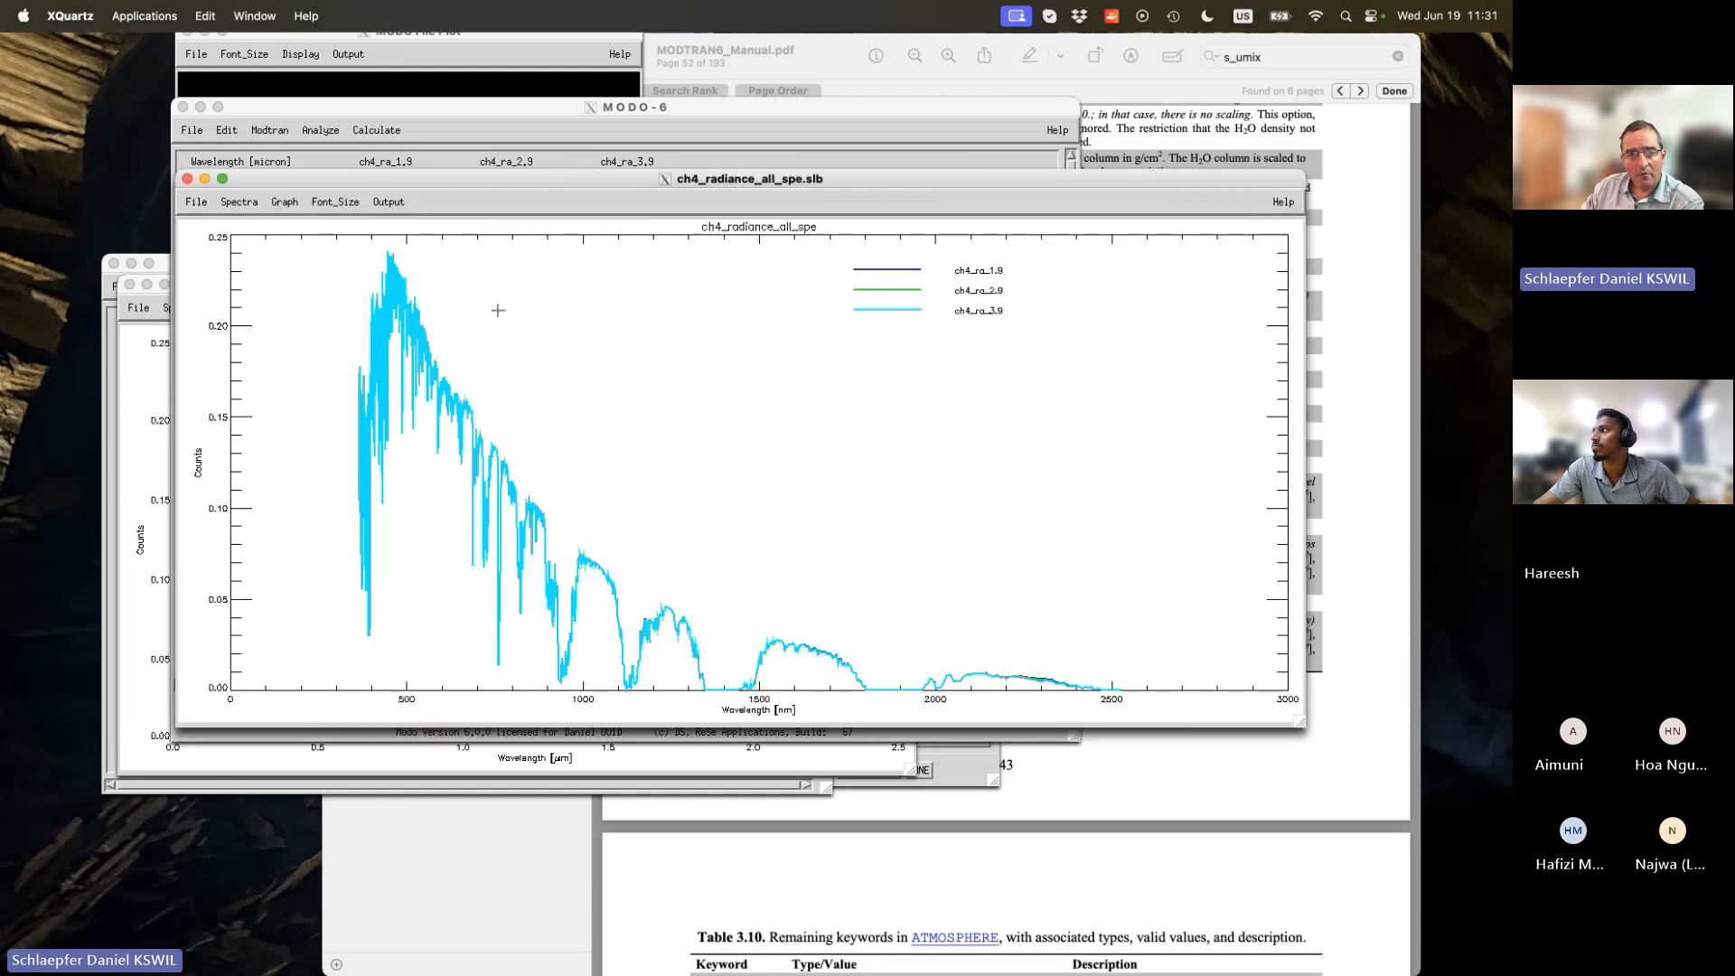
{"action": "left_click", "coordinate": [245, 205]}
{"action": "left_click", "coordinate": [287, 206]}
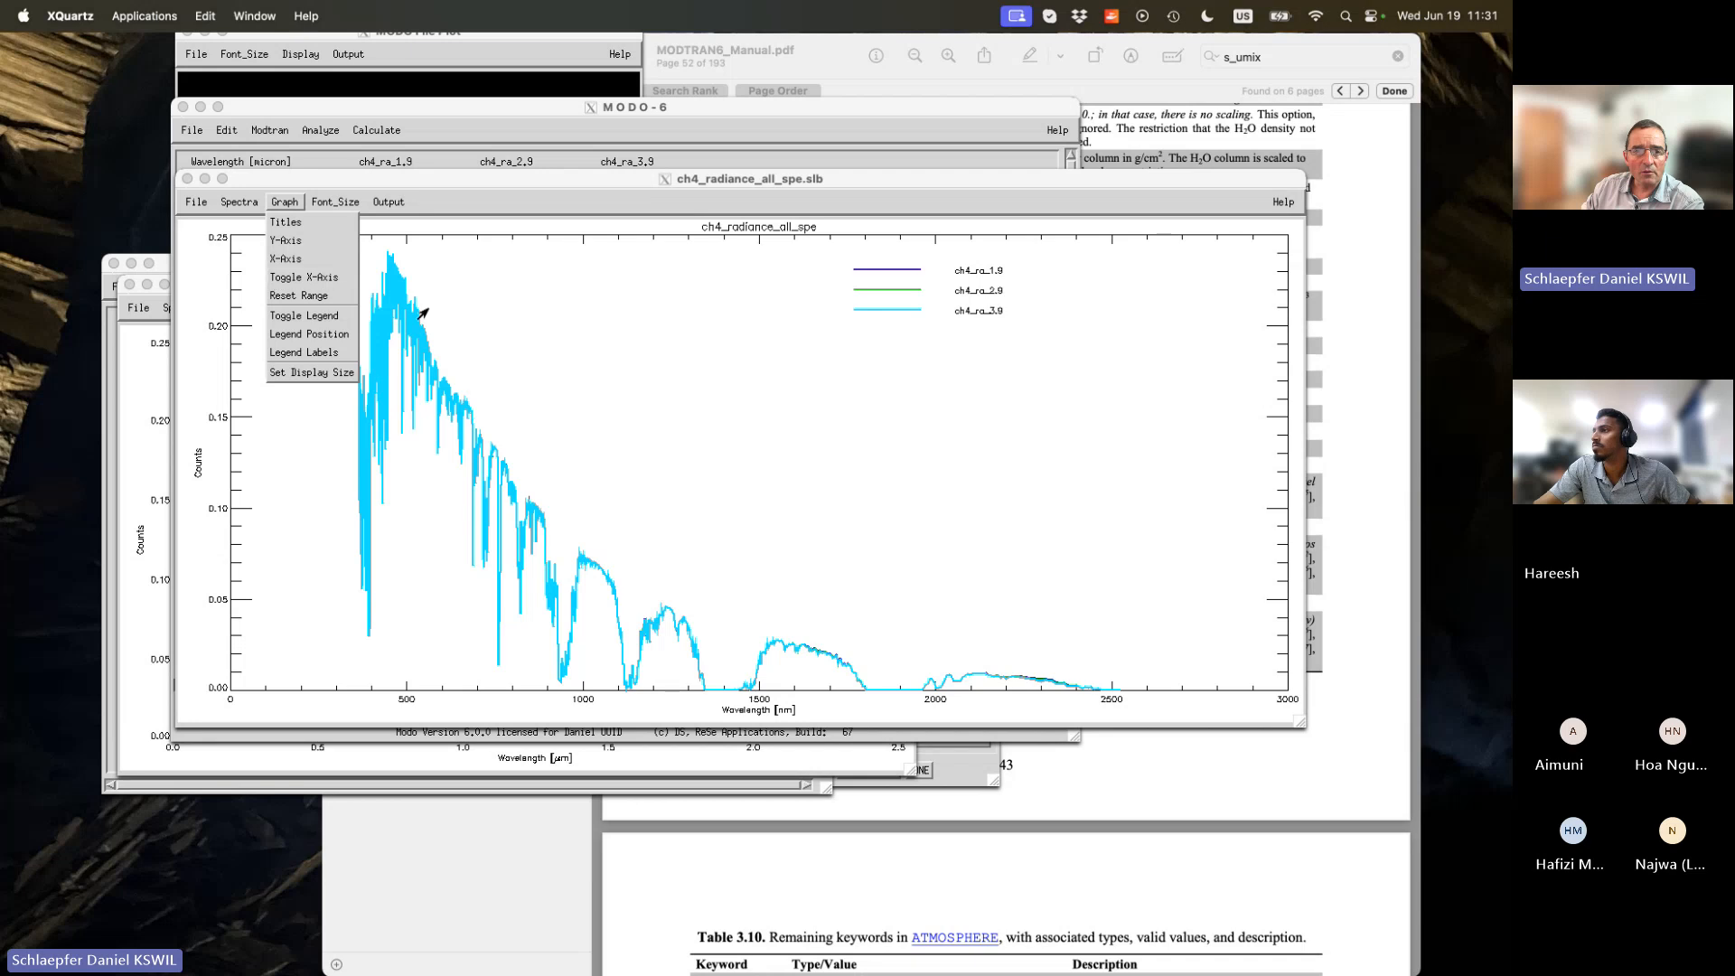
{"action": "left_click", "coordinate": [469, 286]}
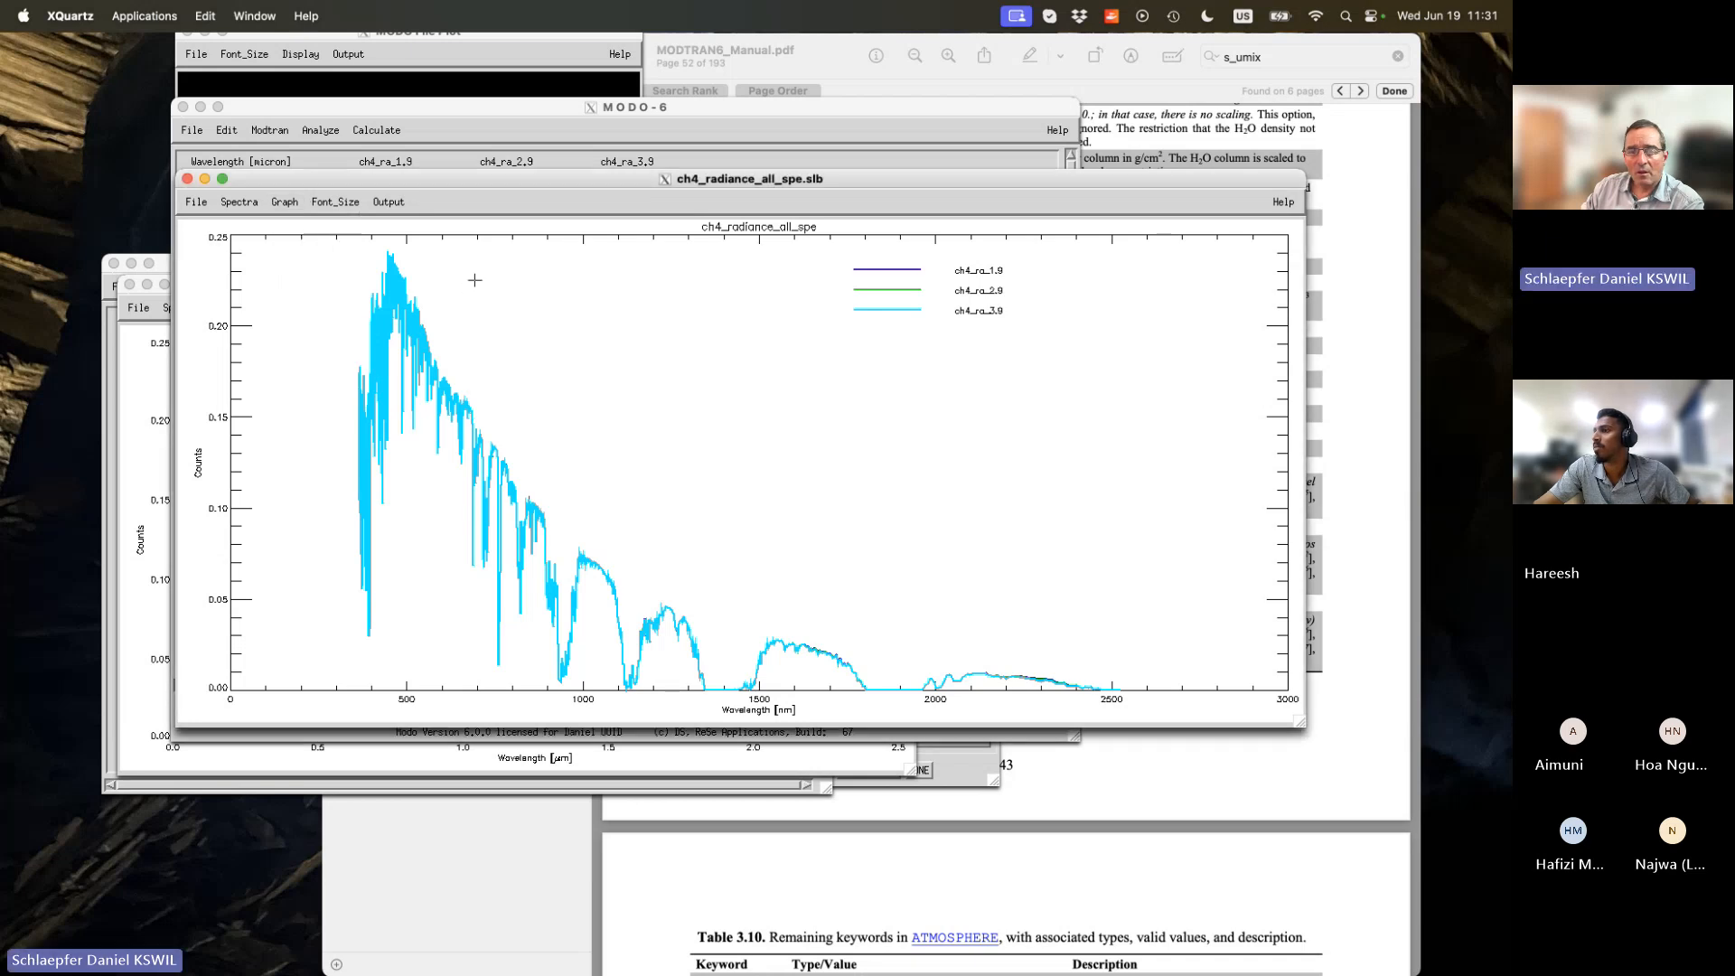
{"action": "left_click", "coordinate": [1020, 666]}
{"action": "left_click", "coordinate": [1015, 693]}
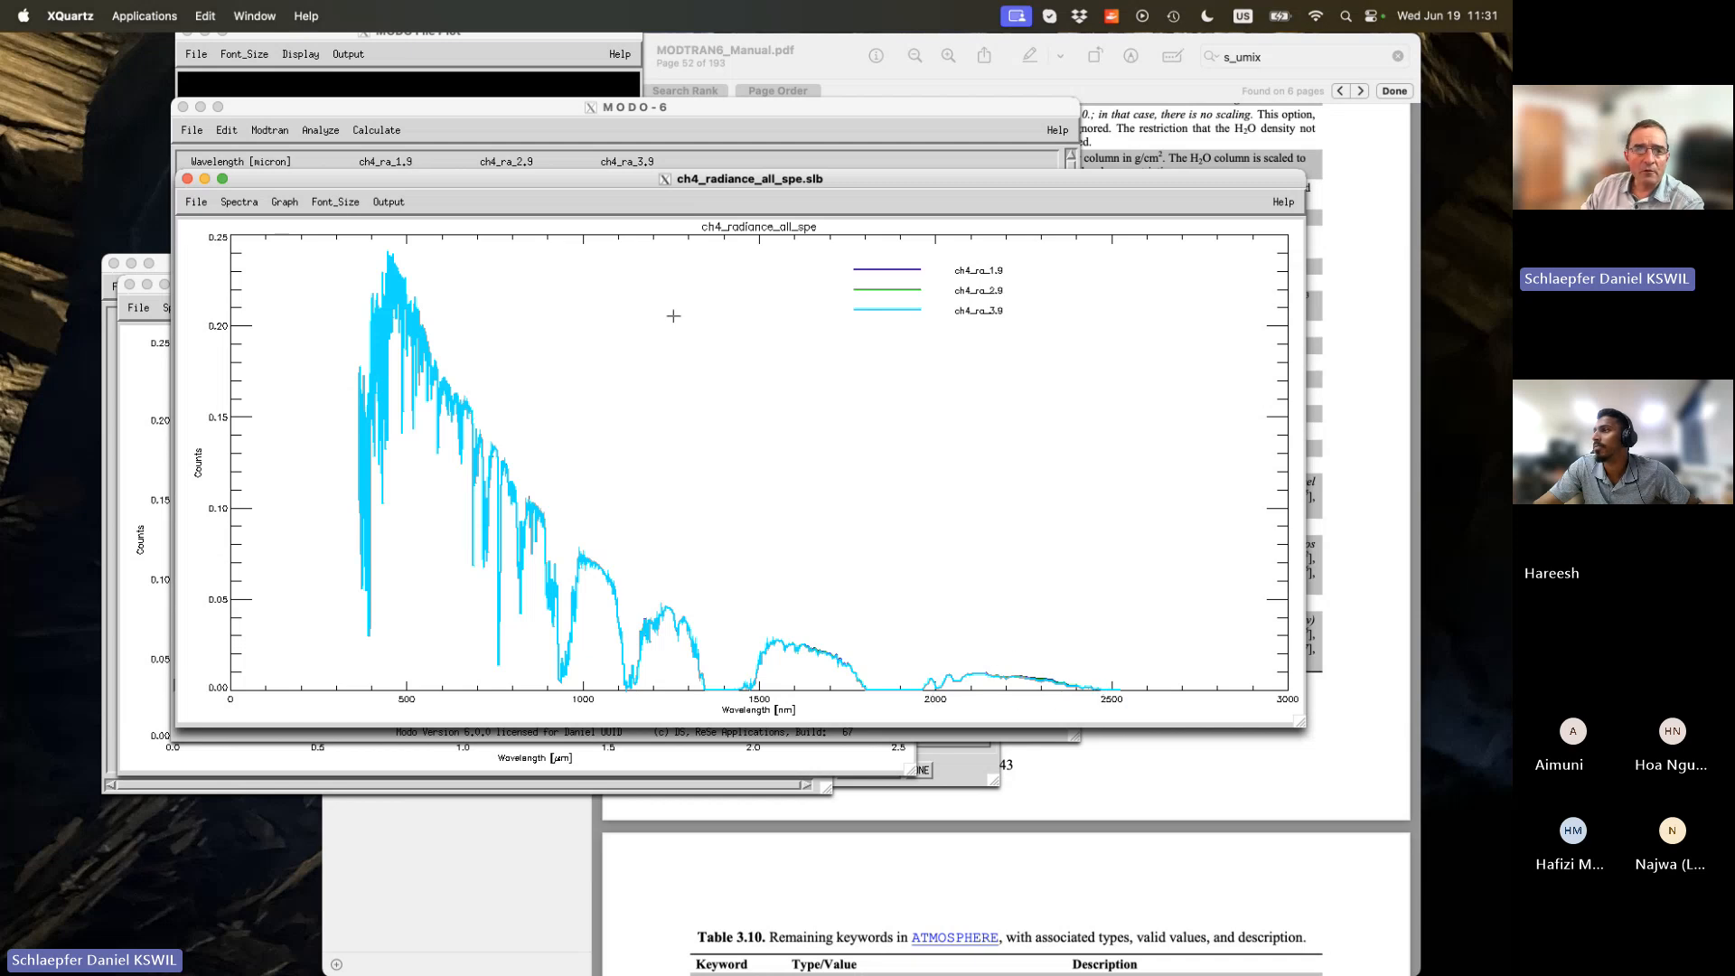
Set the lower X-axis limit of the ch4_radiance_all_spe plot to 2000 nm.
{"action": "left_click", "coordinate": [285, 201]}
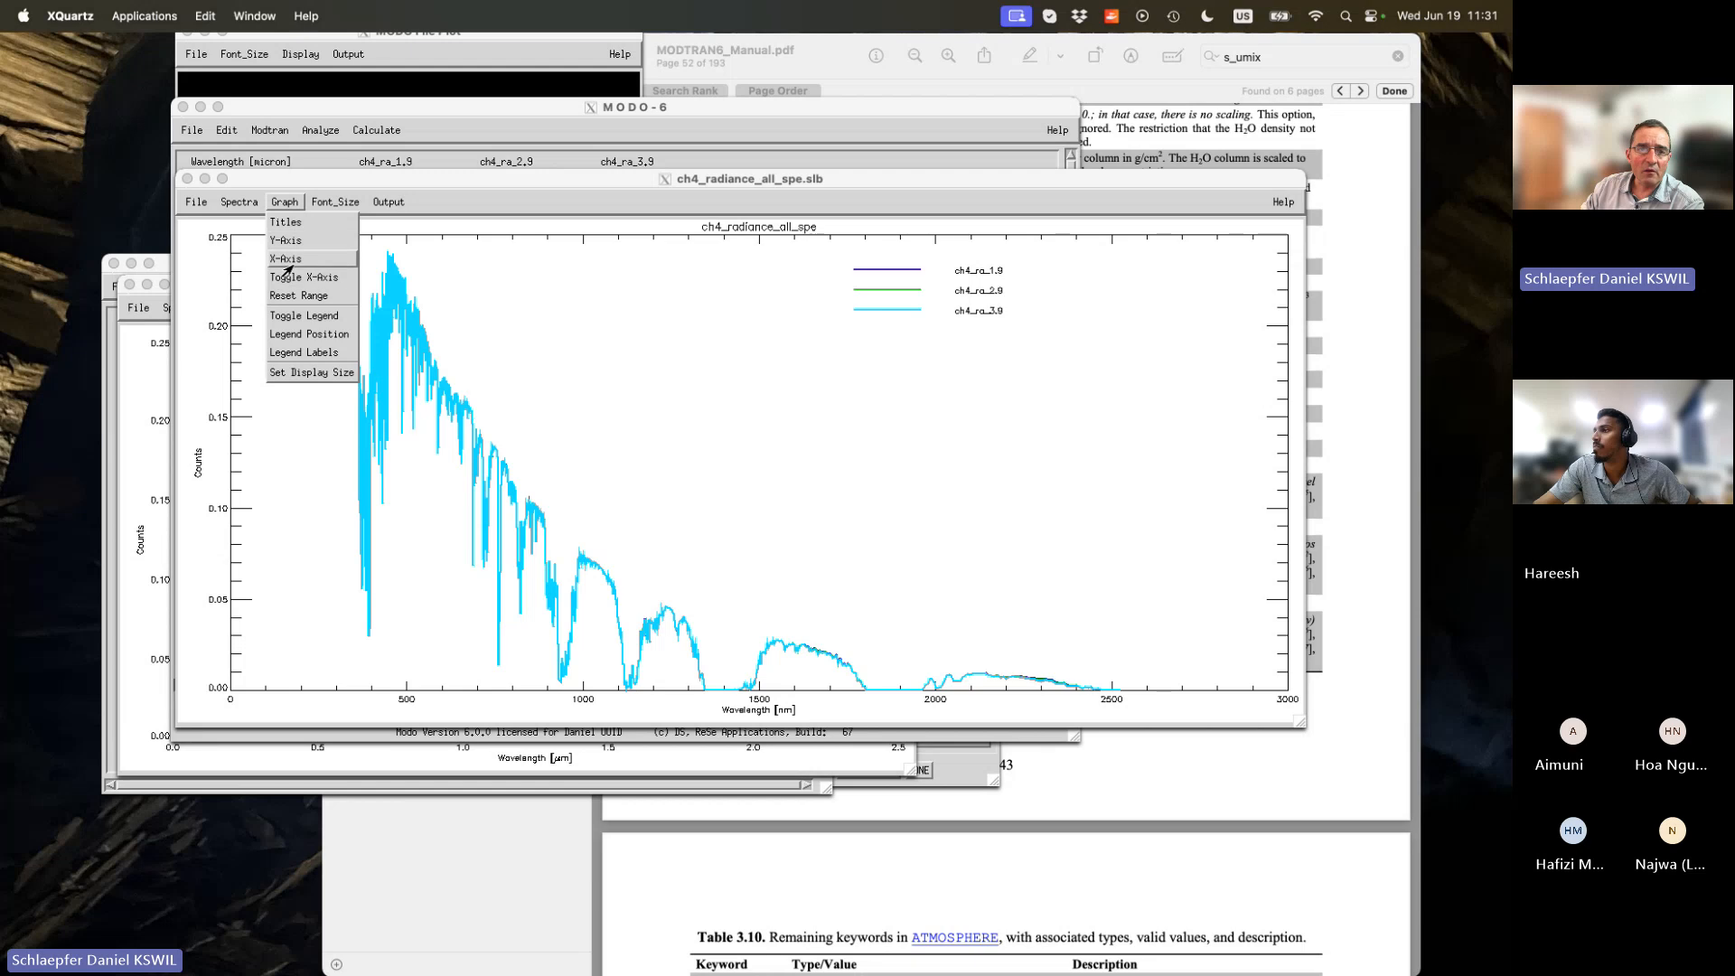
{"action": "left_click", "coordinate": [285, 259]}
{"action": "left_click_drag", "start_coordinate": [446, 442], "coordinate": [394, 443]}
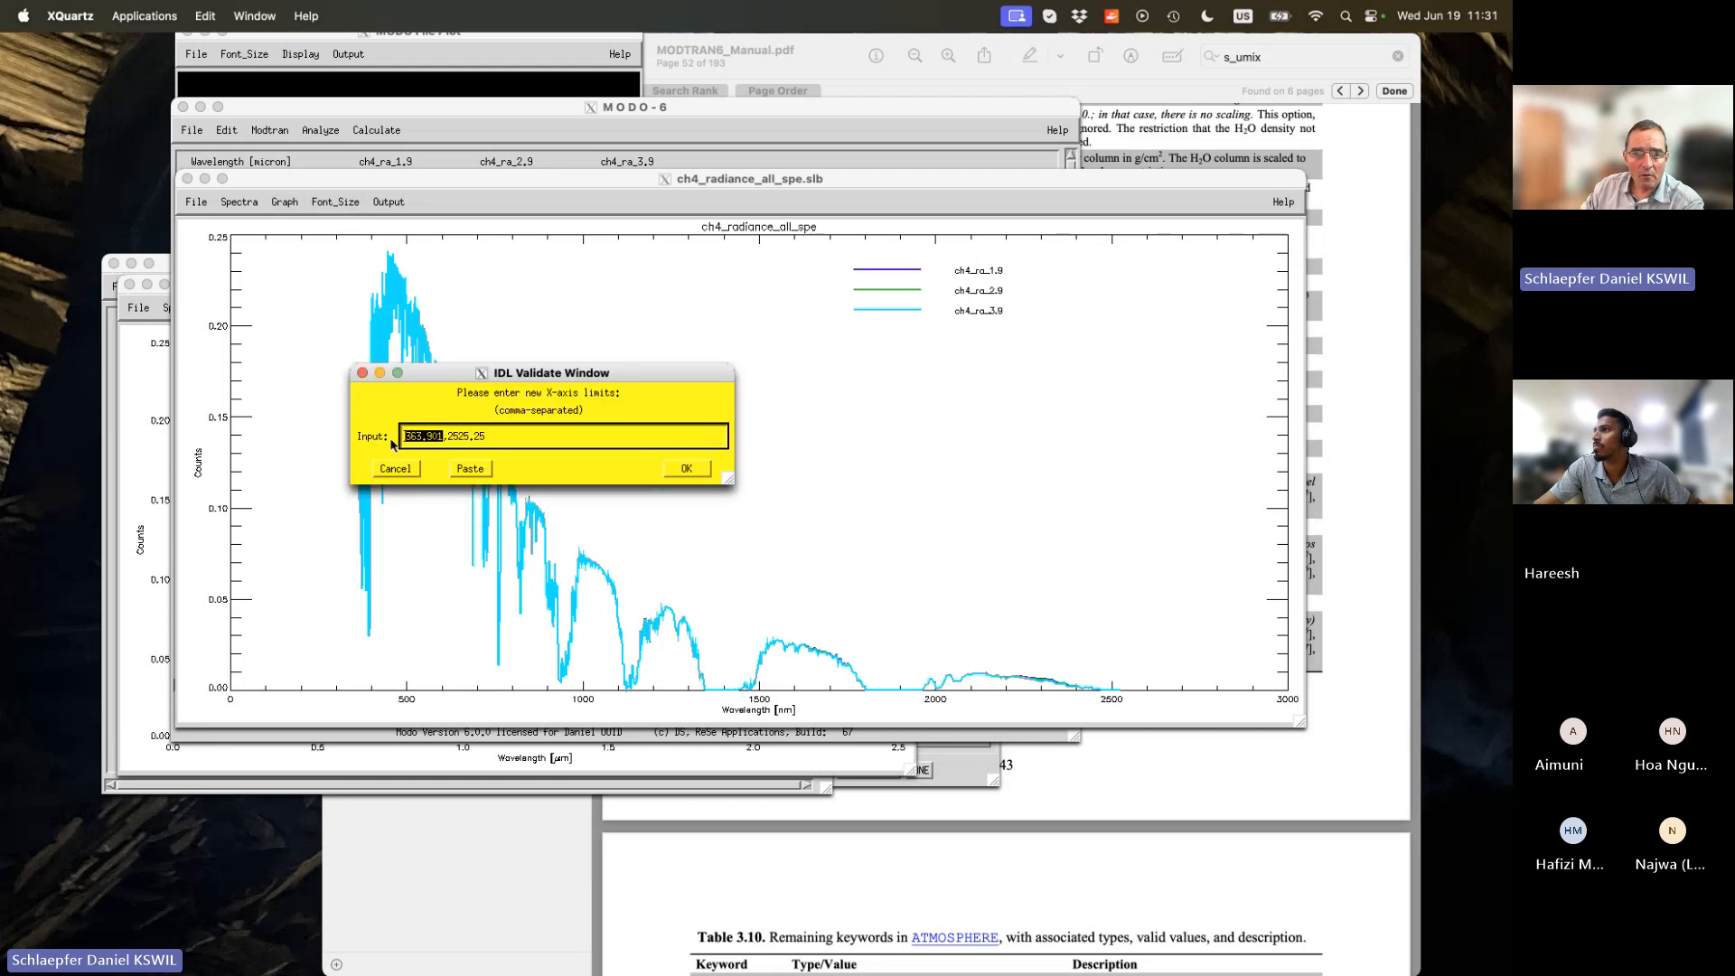
{"action": "type", "text": "2000"}
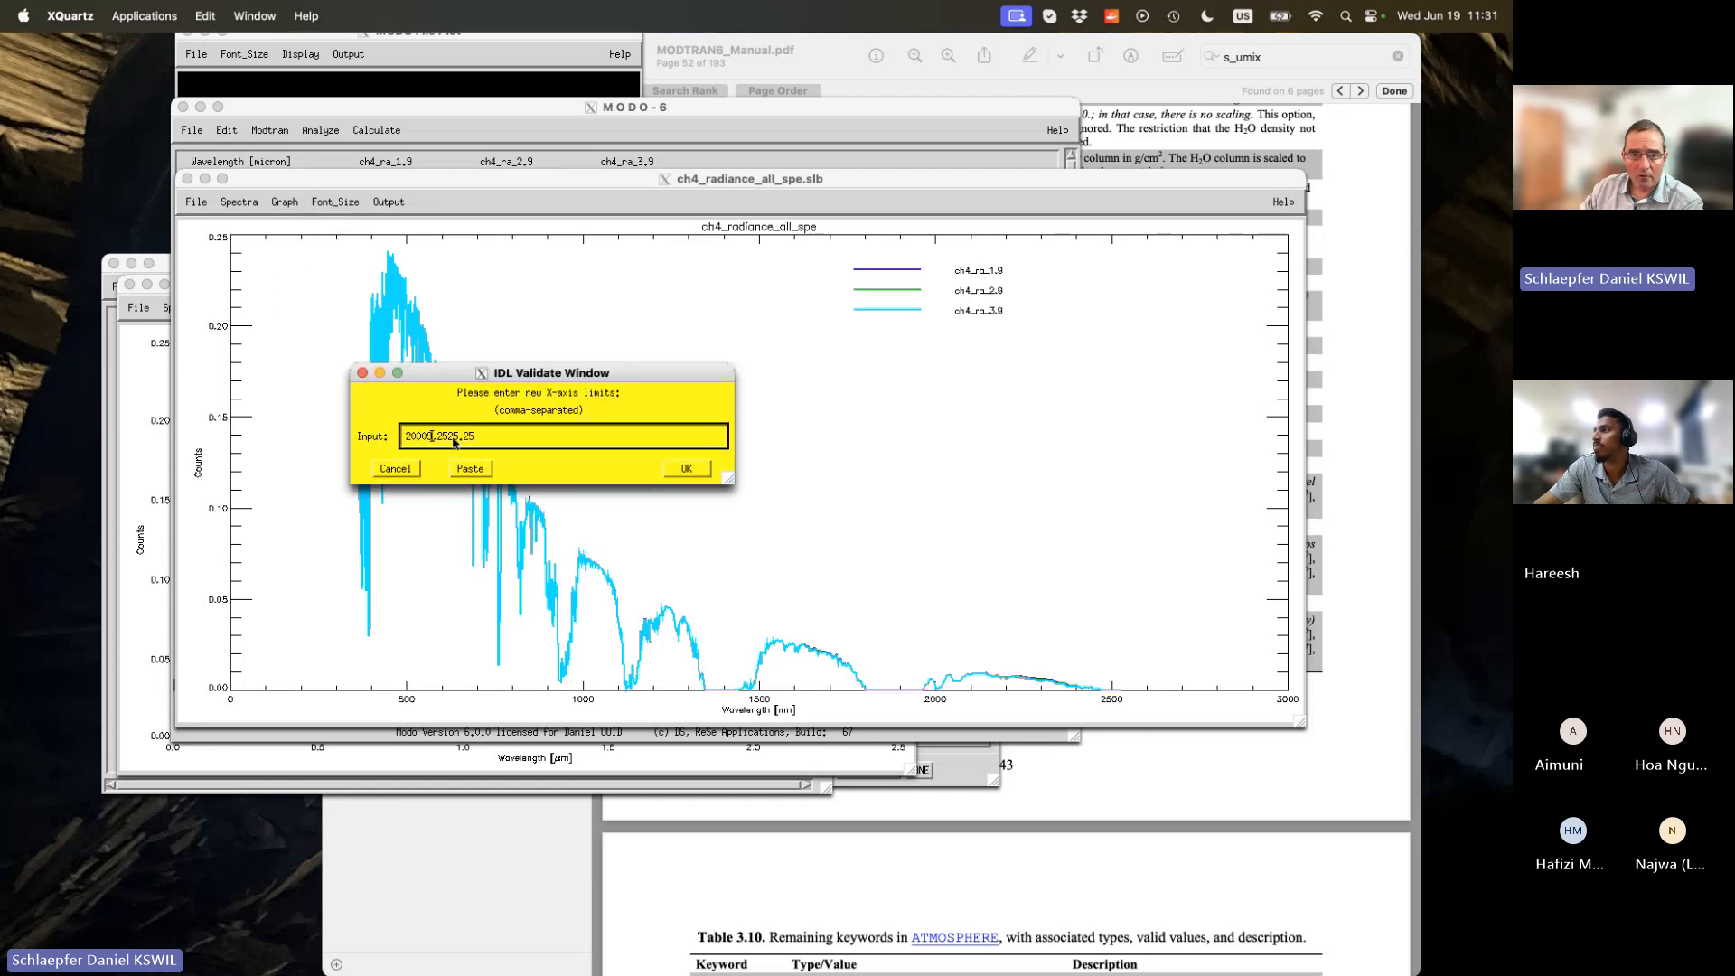
{"action": "key", "text": "BackSpace"}
{"action": "left_click", "coordinate": [685, 469]}
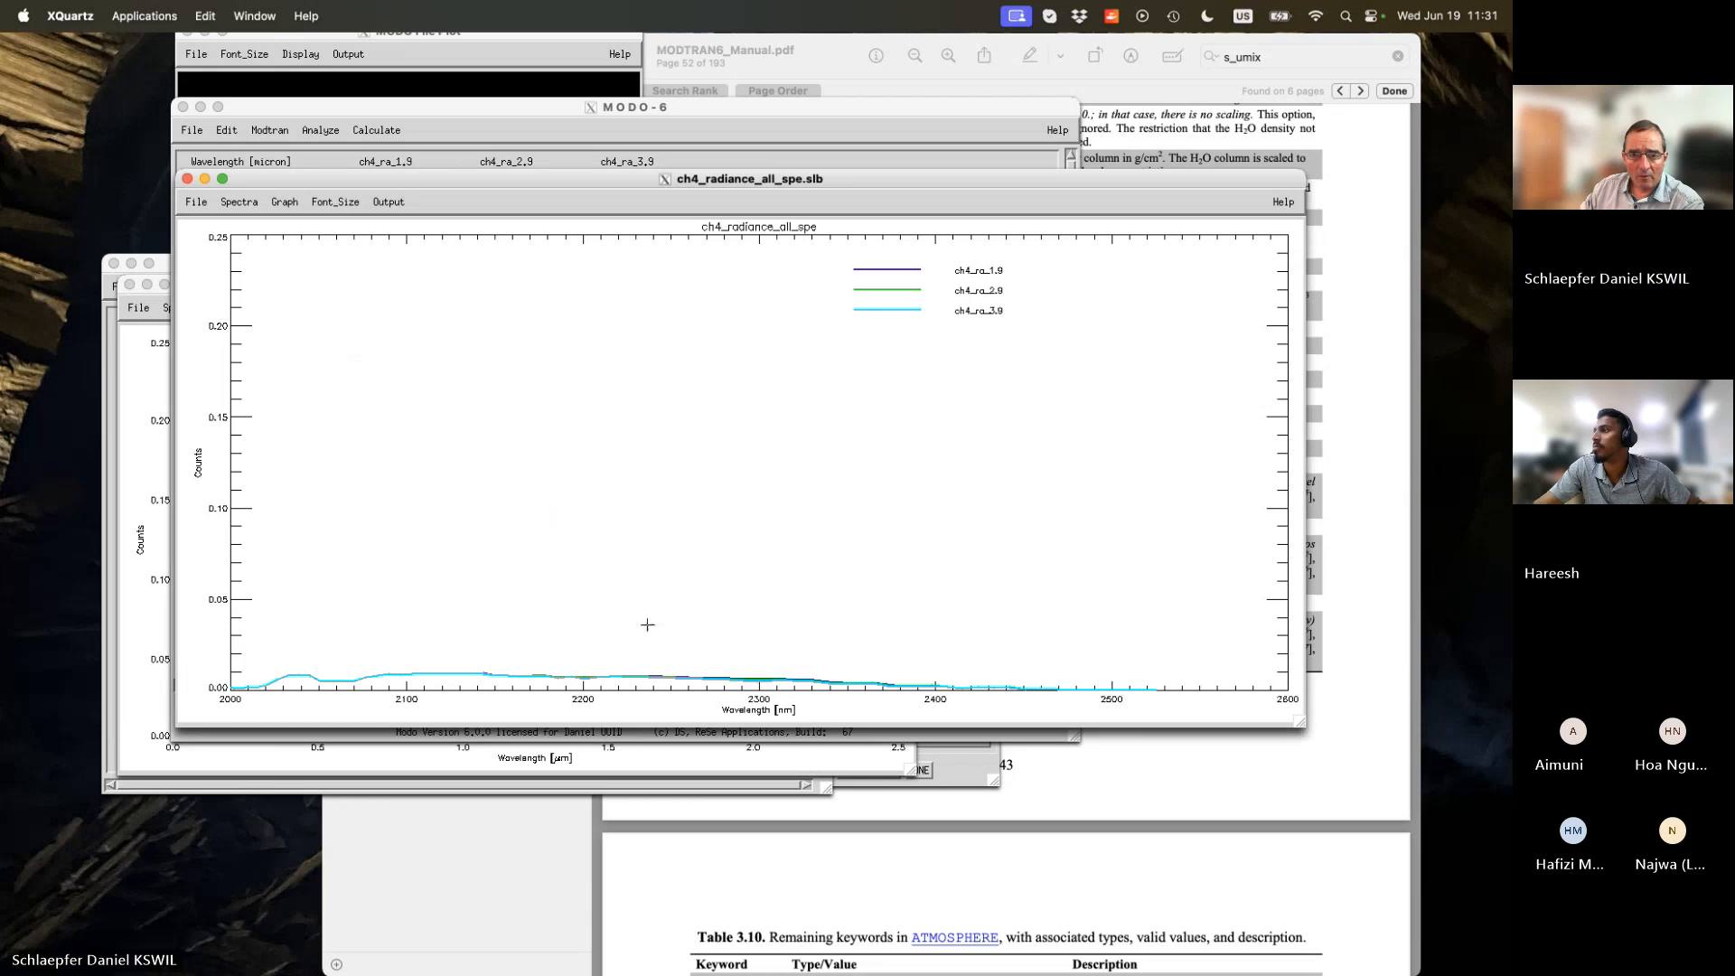
Move the MODO-6 main window aside and bring the ch4_radiance_all_spe plot back to the front.
{"action": "left_click", "coordinate": [265, 130]}
{"action": "left_click_drag", "start_coordinate": [308, 112], "coordinate": [864, 113]}
{"action": "left_click", "coordinate": [498, 325]}
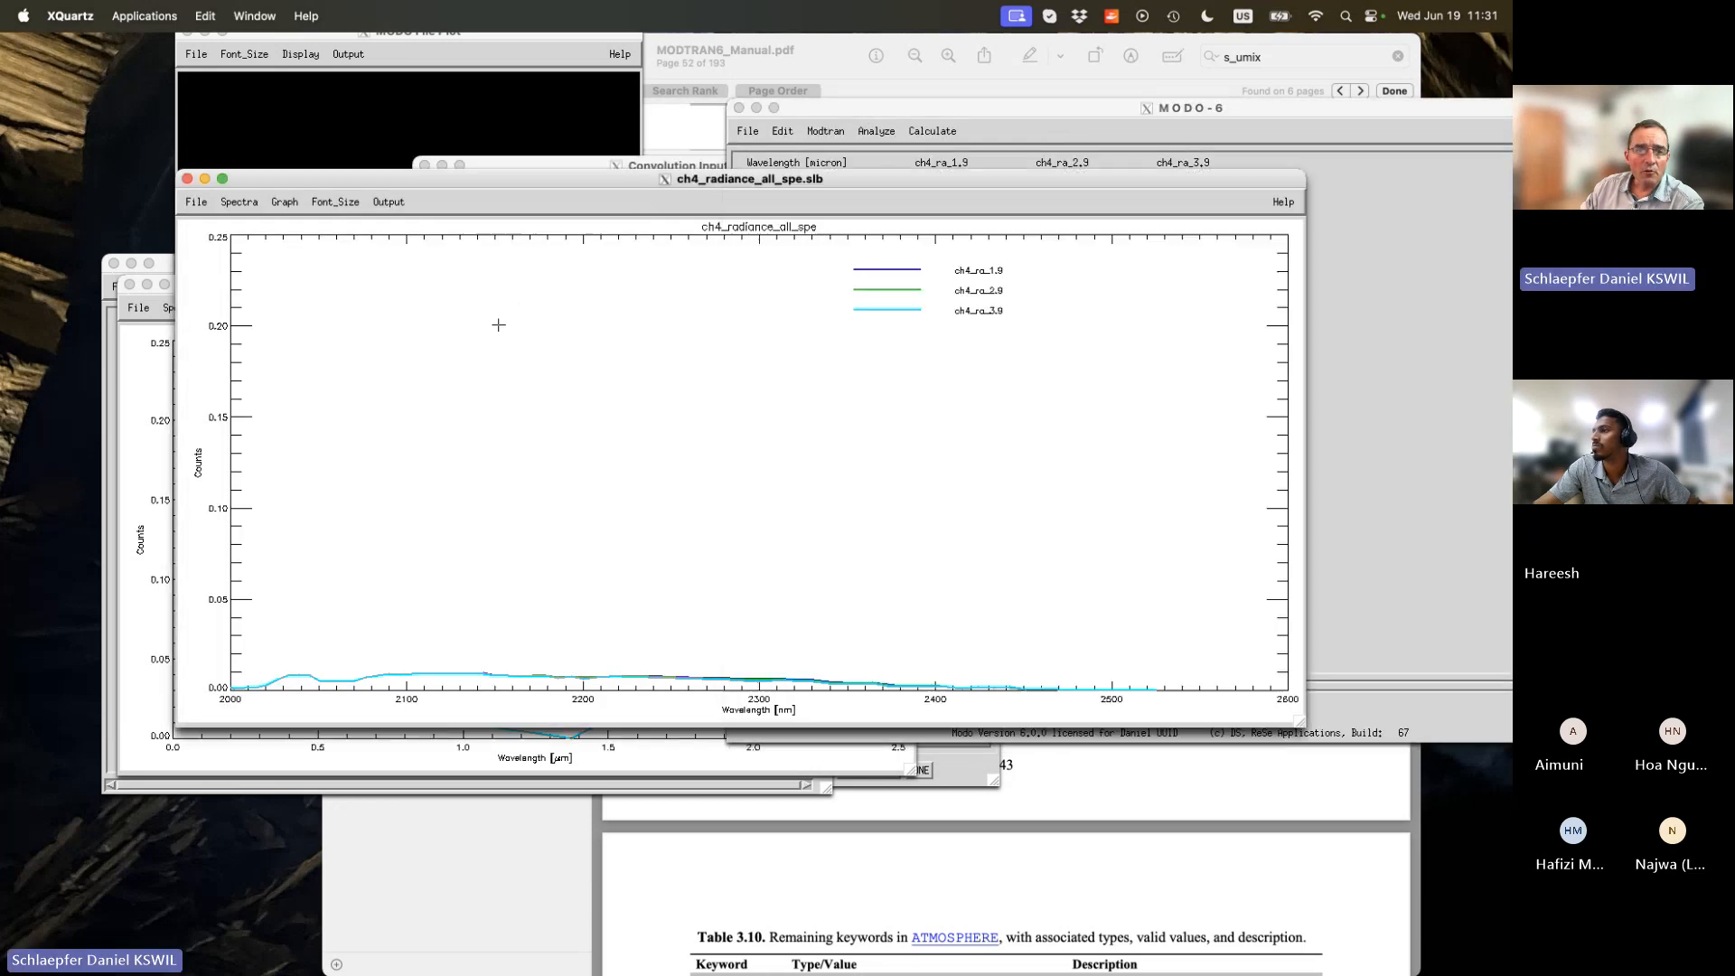
Set the upper Y-axis limit of the ch4_radiance_all_spe plot to 0.03, keeping the lower limit at 0.
{"action": "left_click", "coordinate": [285, 201]}
{"action": "left_click", "coordinate": [293, 243]}
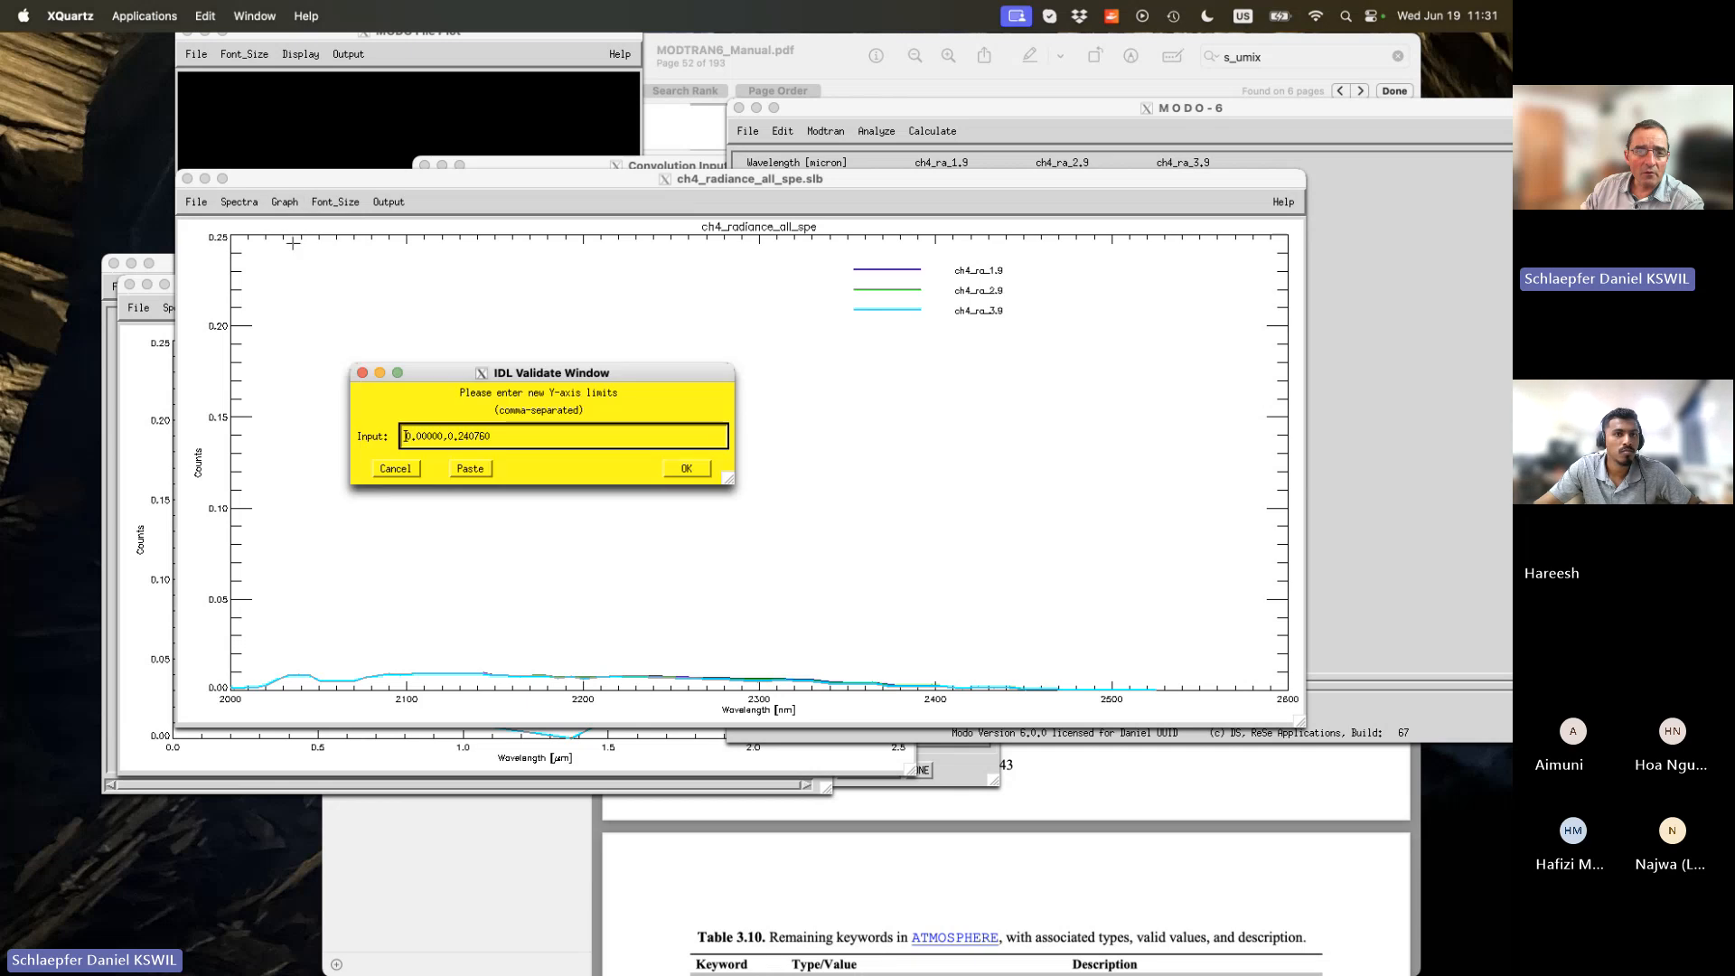
{"action": "left_click_drag", "start_coordinate": [491, 436], "coordinate": [465, 439]}
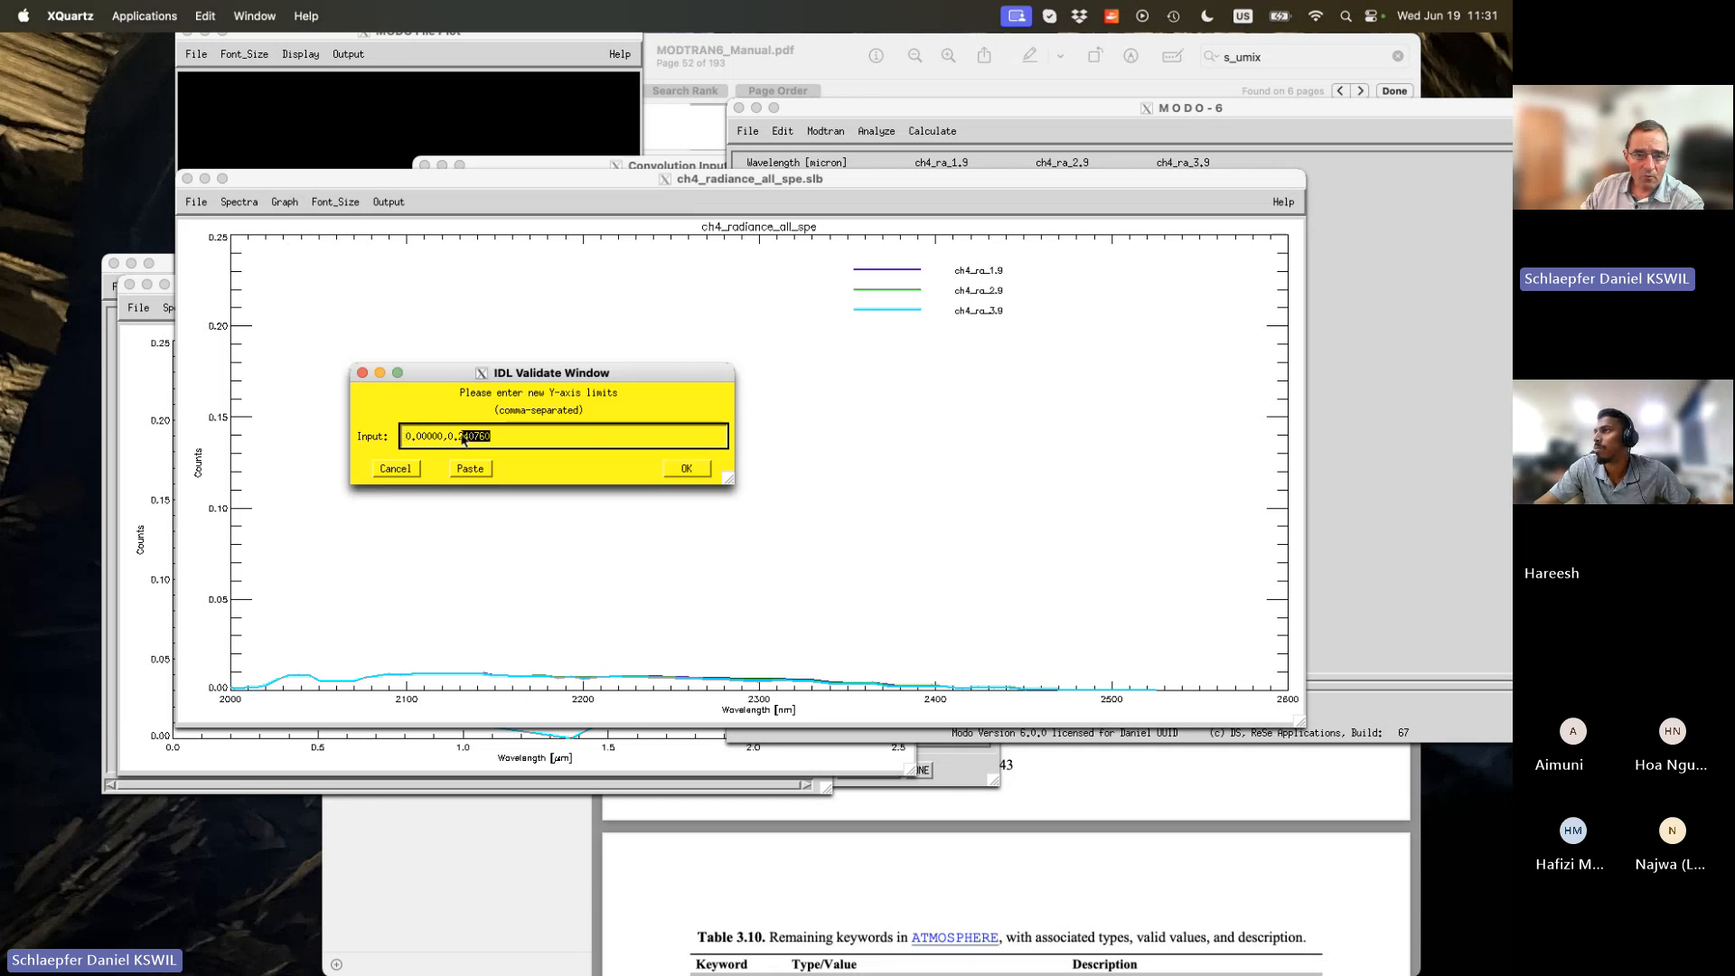
{"action": "type", "text": "0"}
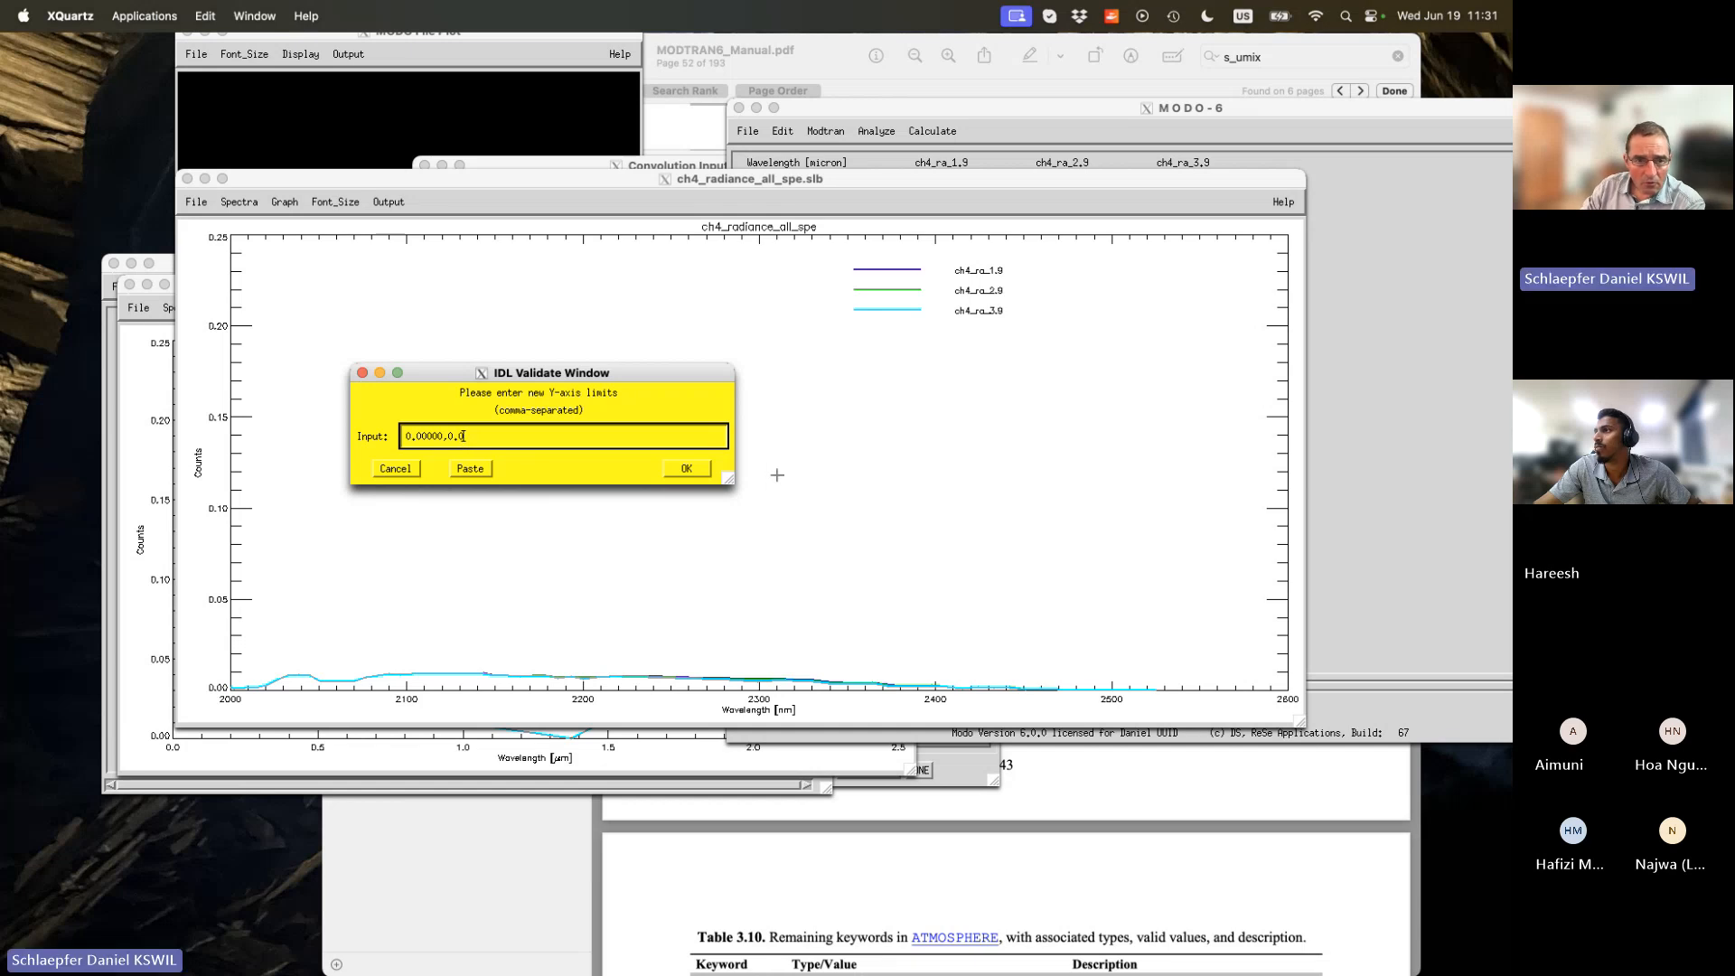
{"action": "type", "text": "3"}
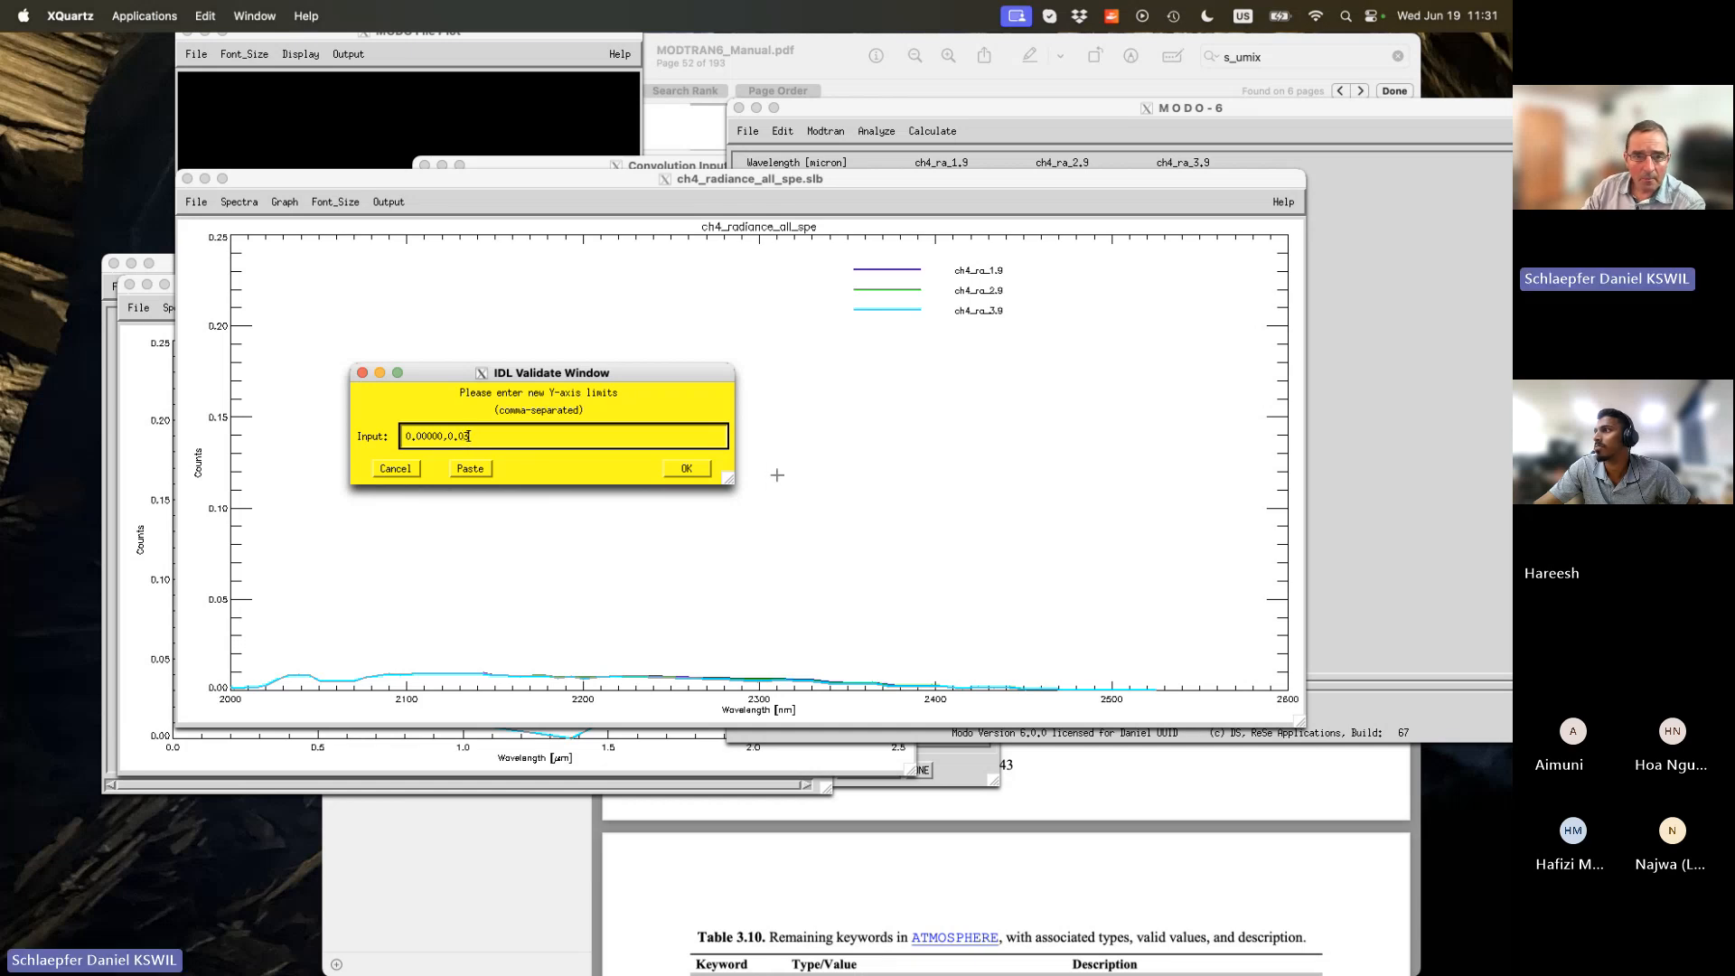
{"action": "left_click", "coordinate": [687, 469]}
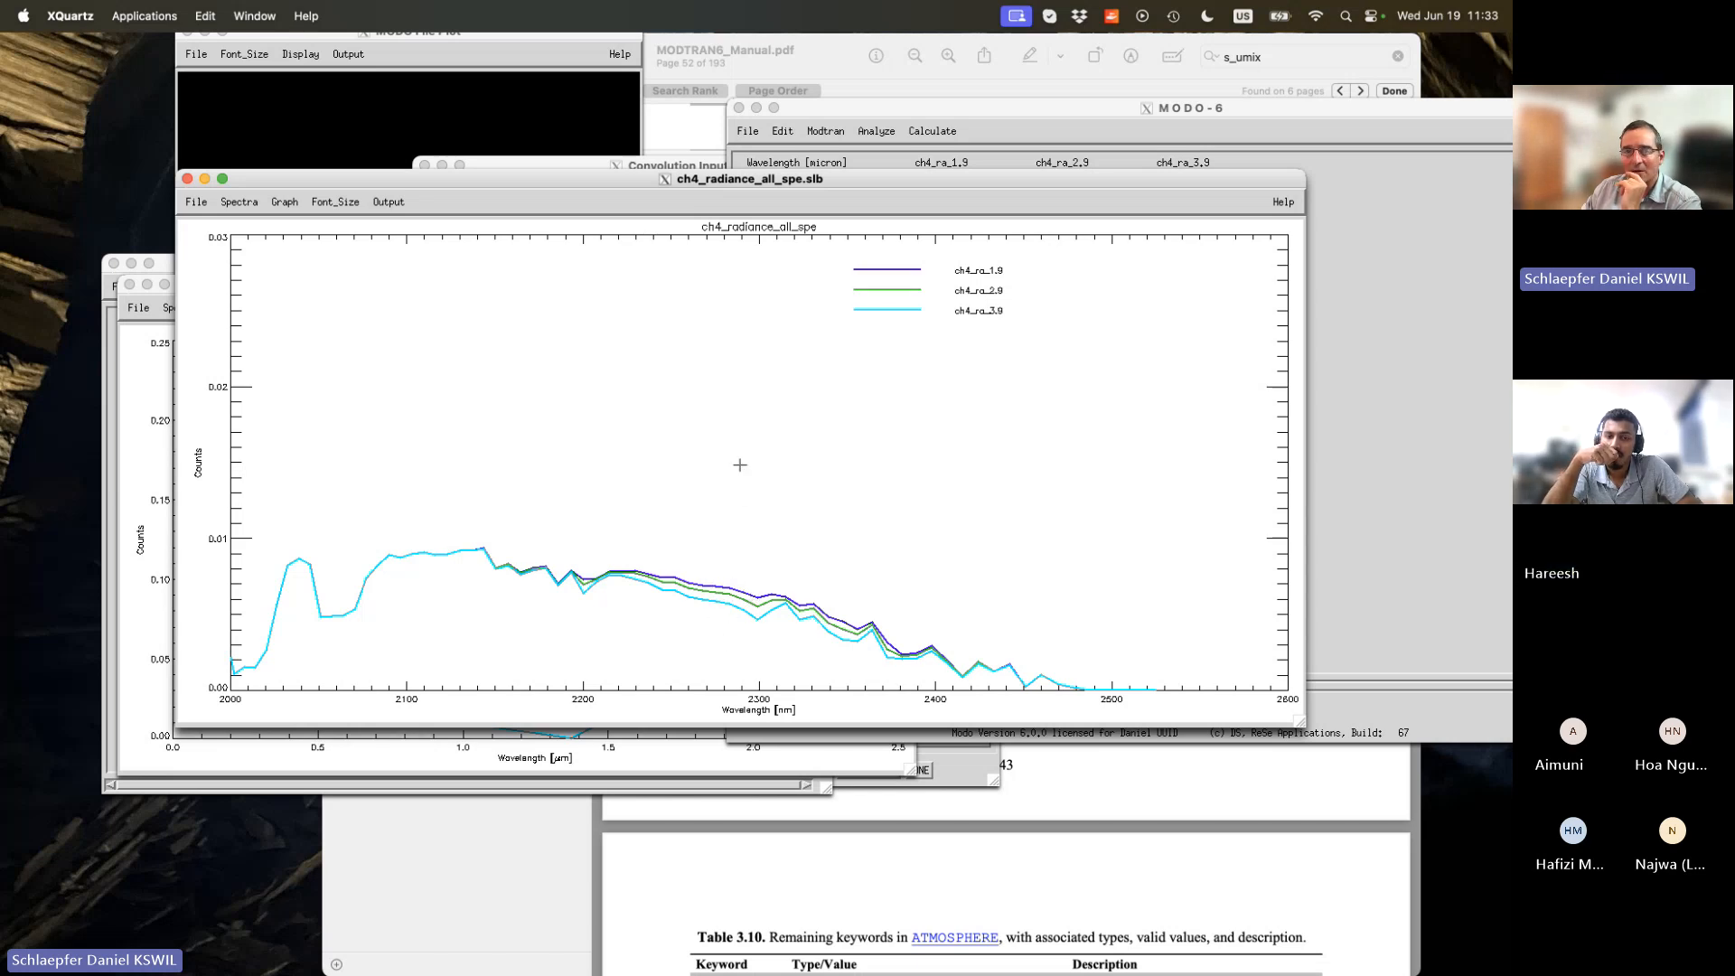
Move the ch4_radiance_all_spe plot window away from the Convolution Input dialog and the MODO-6 data table.
{"action": "left_click_drag", "start_coordinate": [588, 178], "coordinate": [627, 211]}
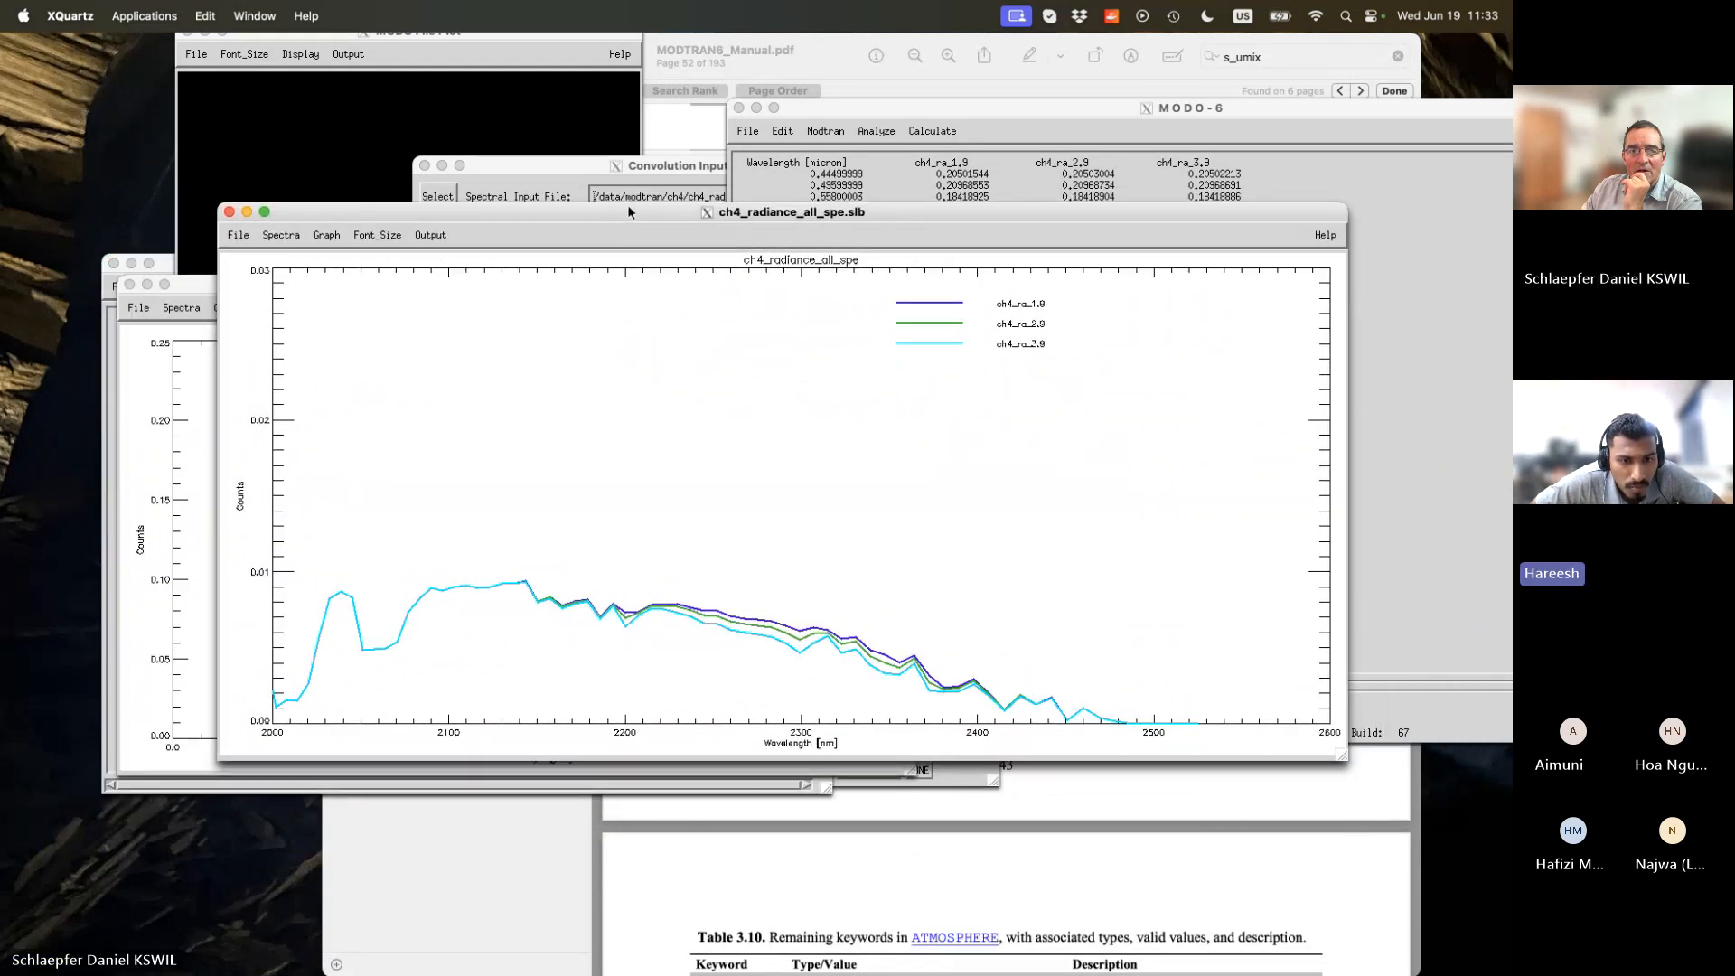
{"action": "left_click", "coordinate": [237, 237]}
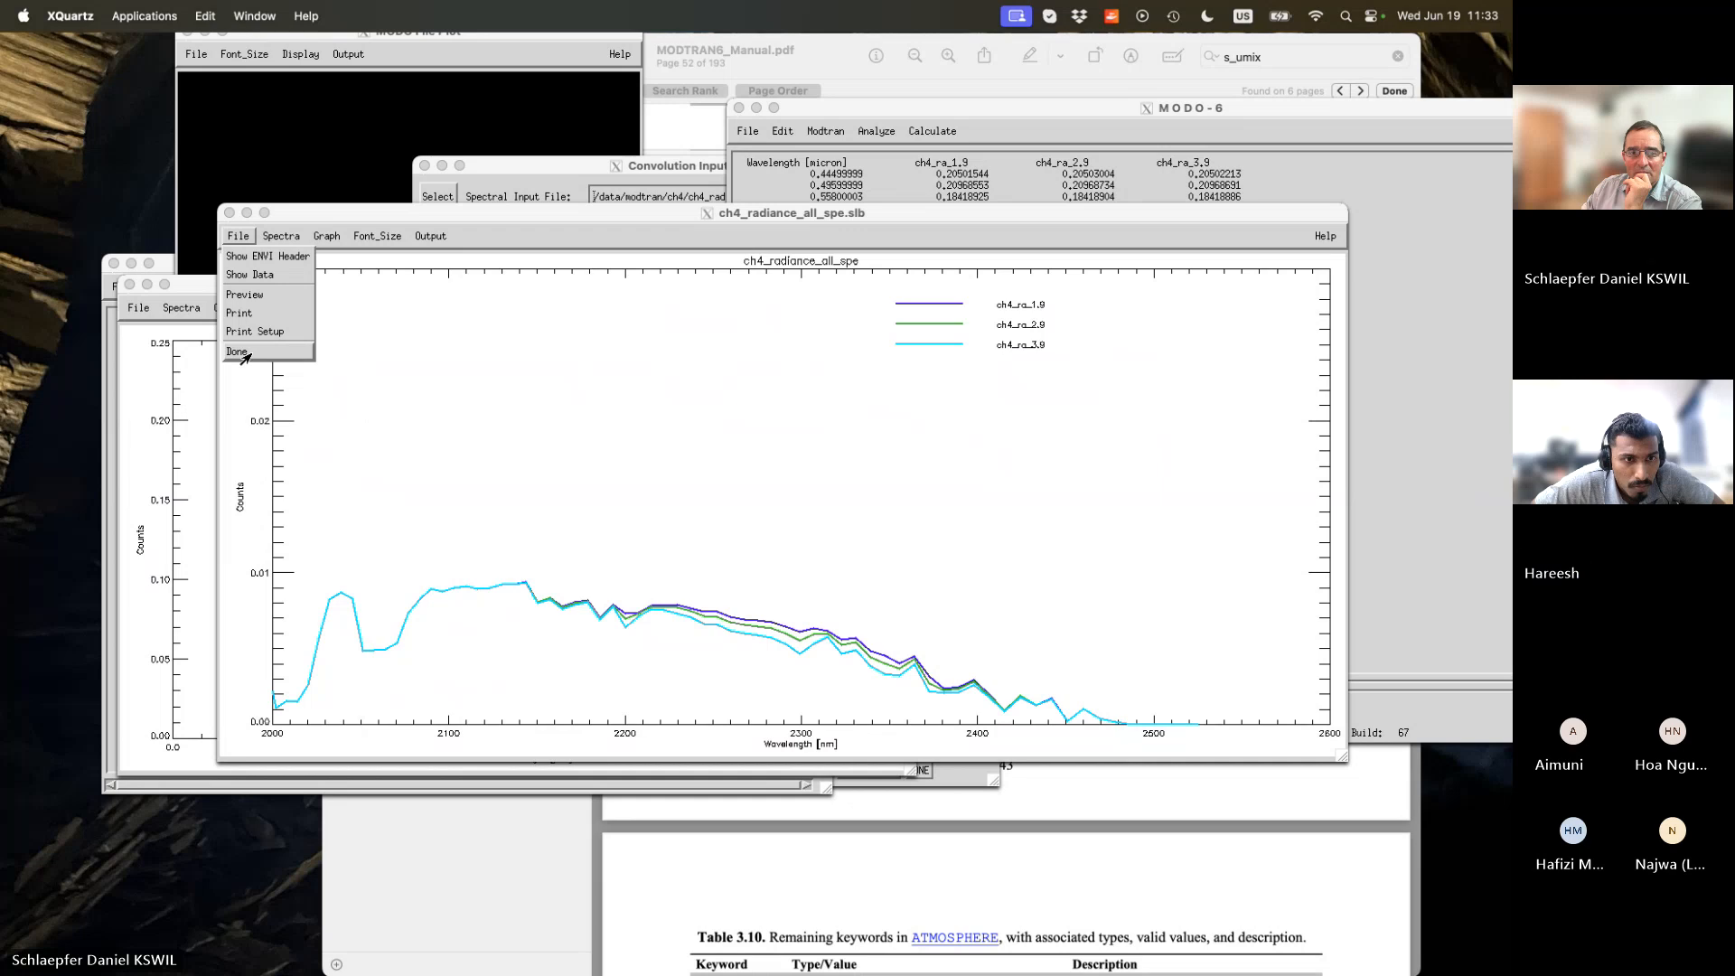
{"action": "left_click", "coordinate": [461, 308]}
{"action": "left_click", "coordinate": [492, 171]}
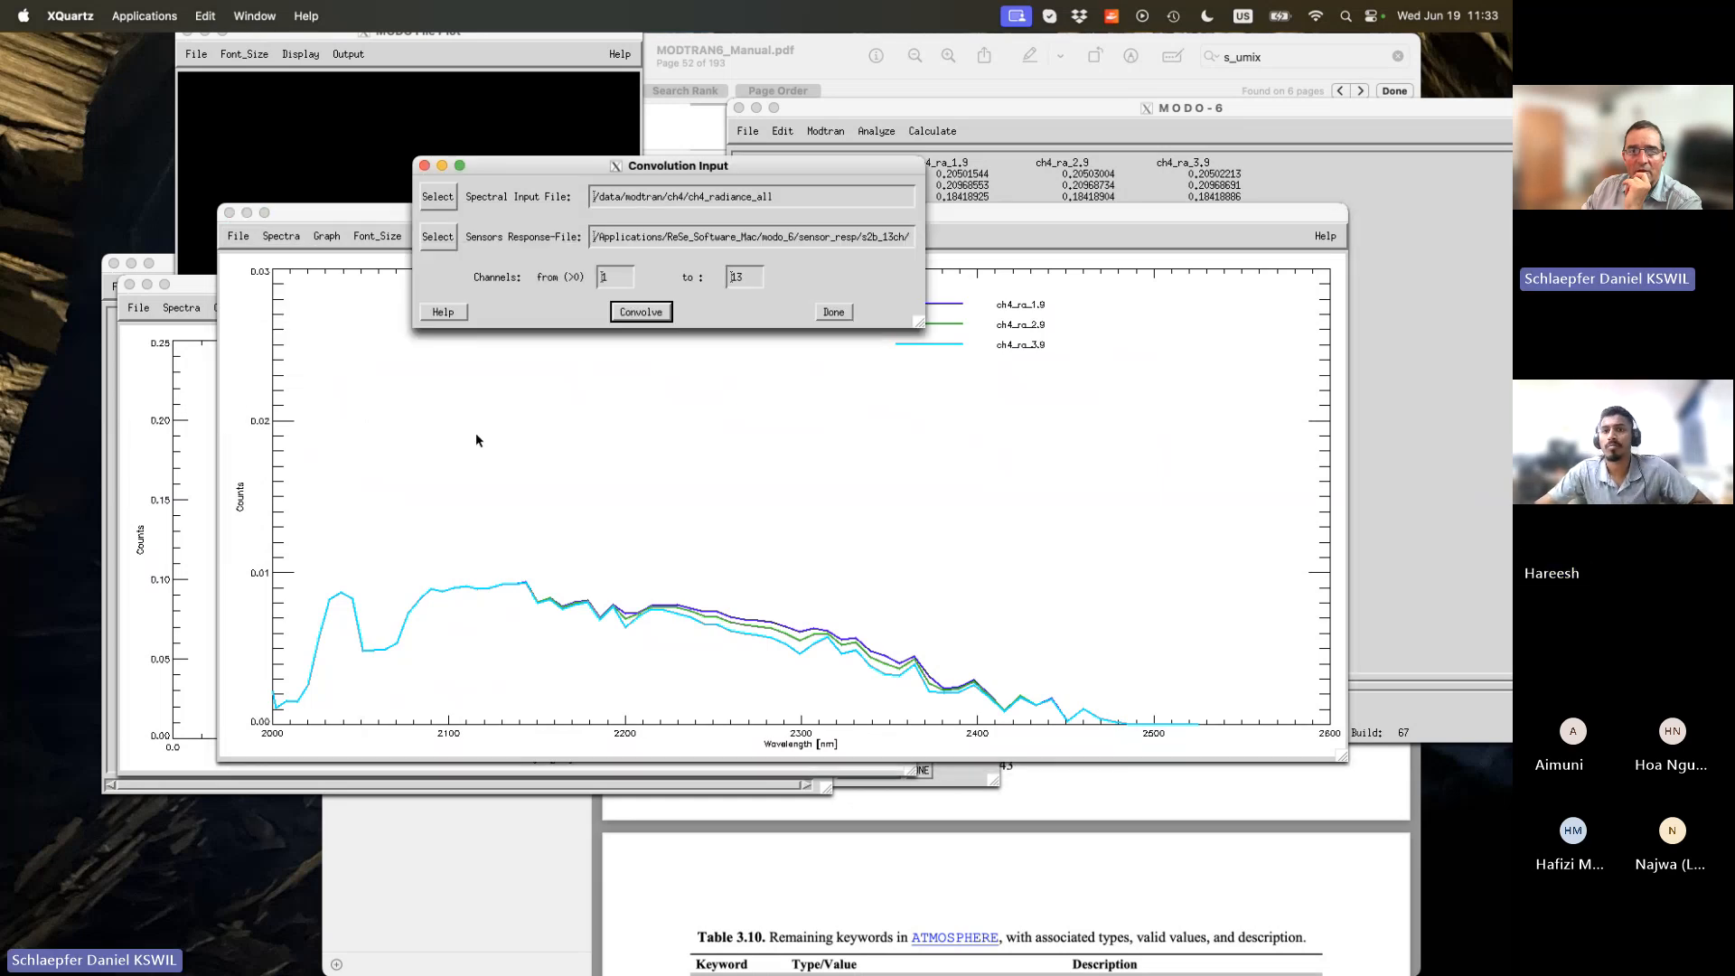
{"action": "key", "text": "Return"}
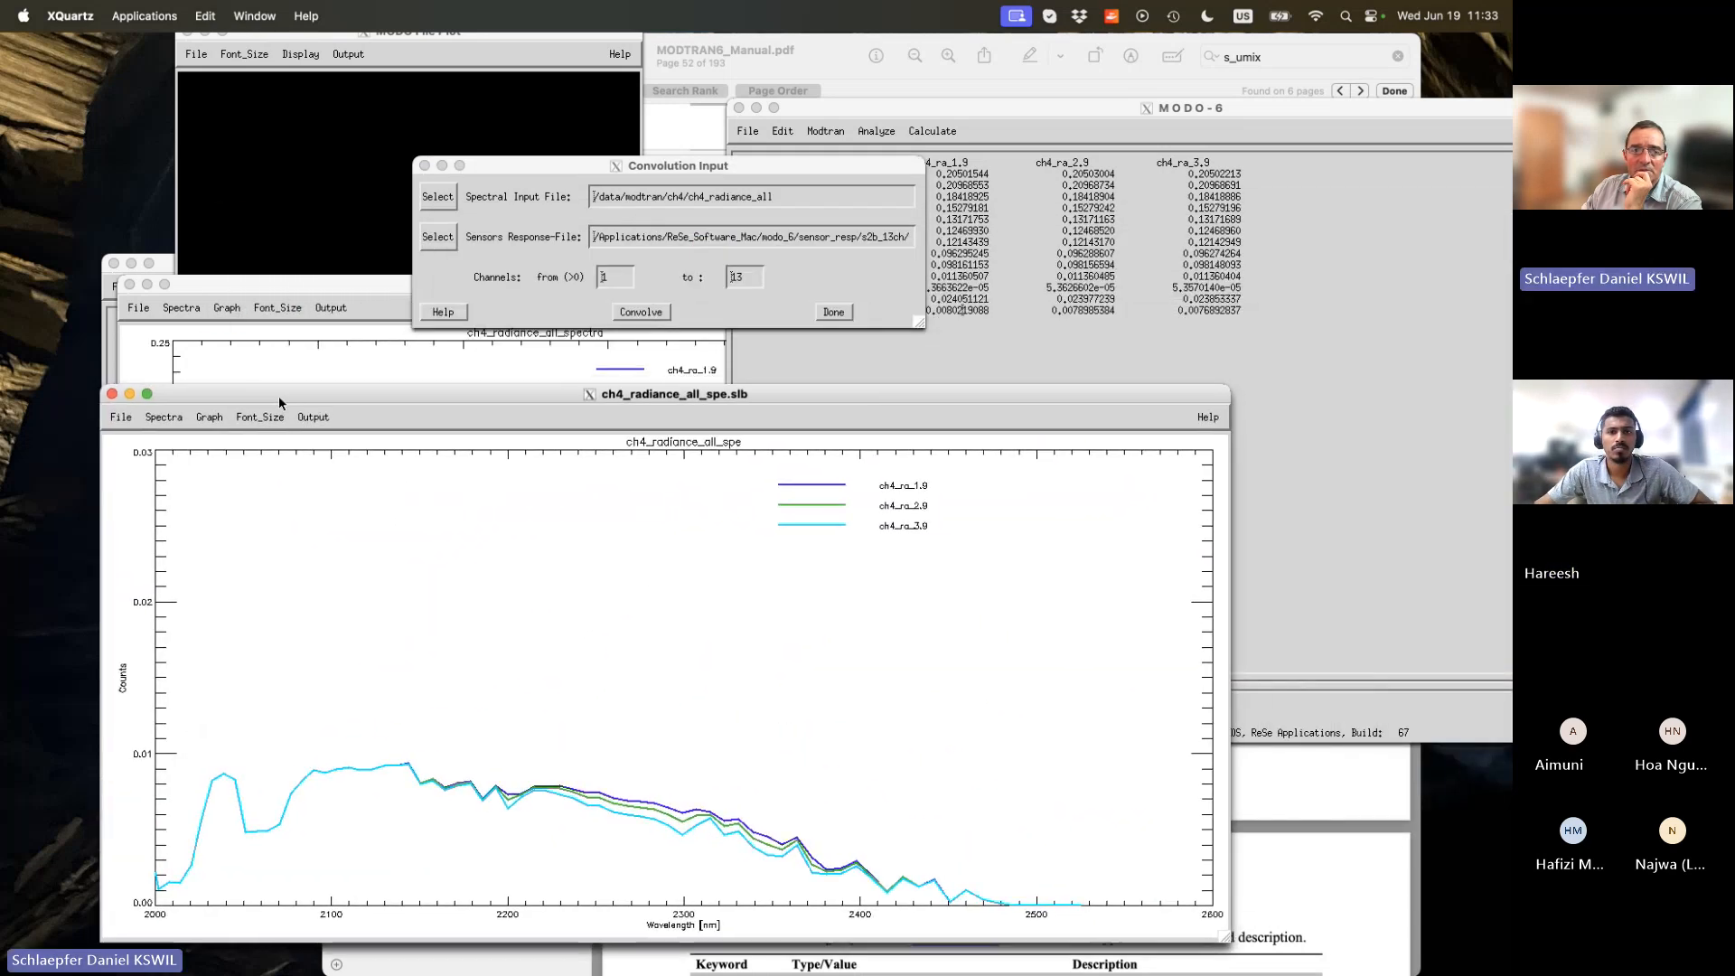
{"action": "left_click_drag", "start_coordinate": [278, 396], "coordinate": [249, 360]}
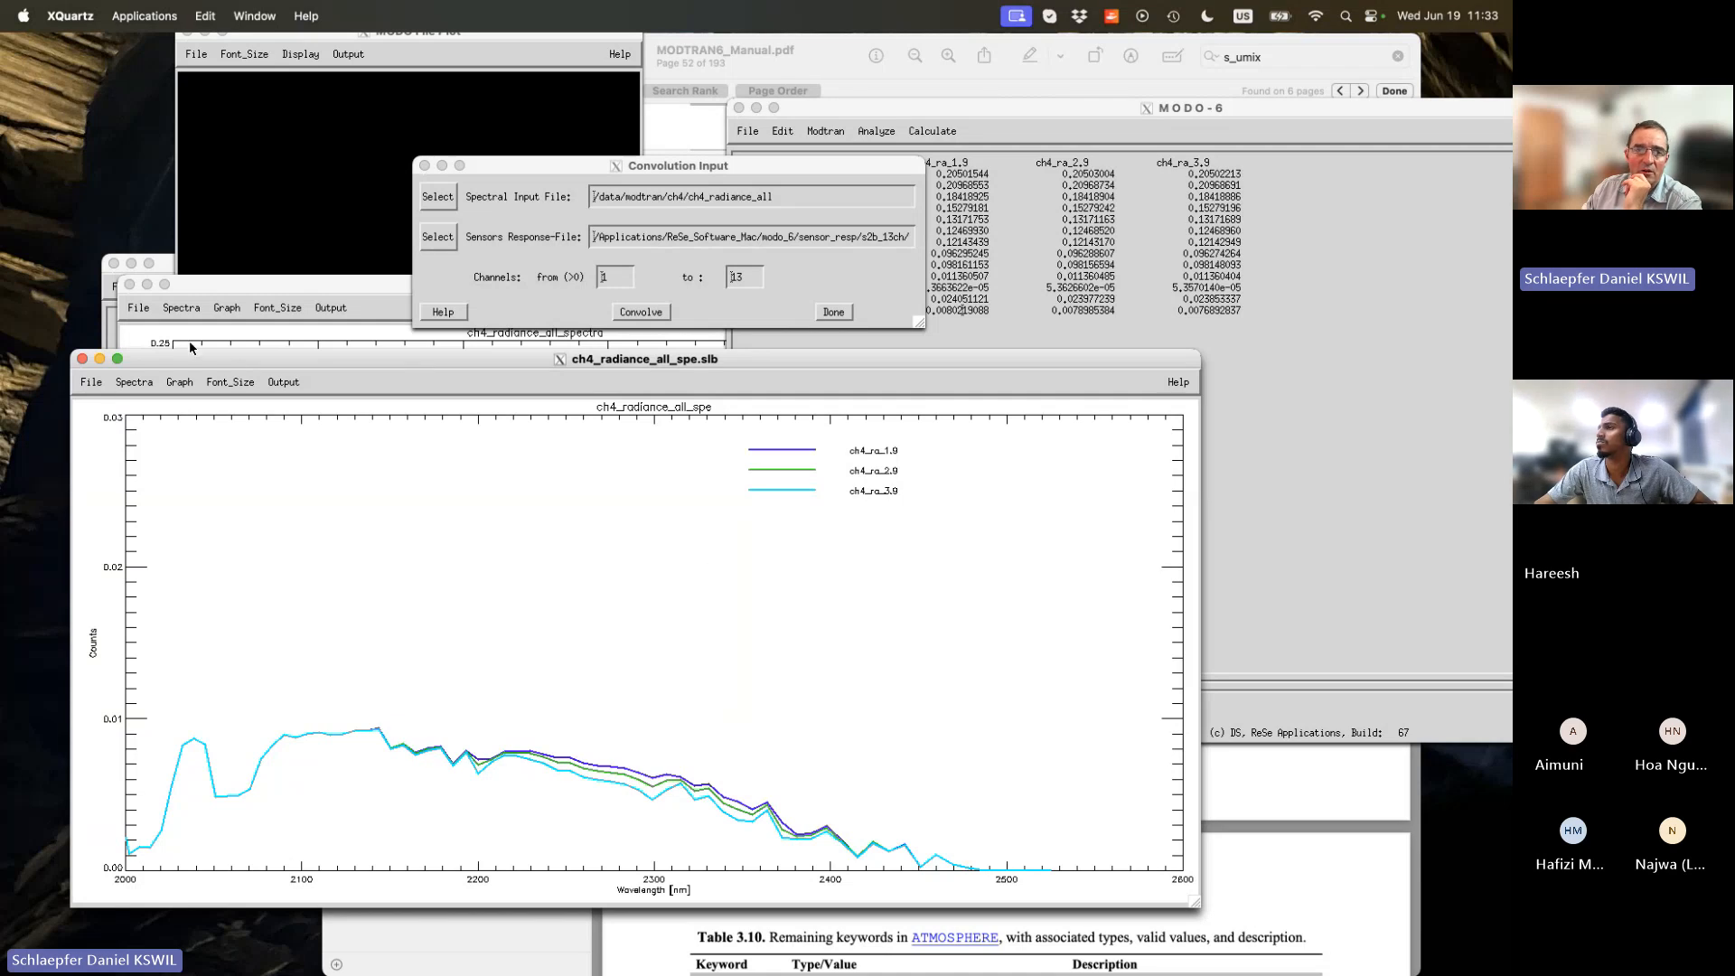
Open the ENVI image l8_wil.bsq from the /data/modtran/wilsub folder for display.
{"action": "left_click", "coordinate": [832, 120]}
{"action": "left_click", "coordinate": [750, 133]}
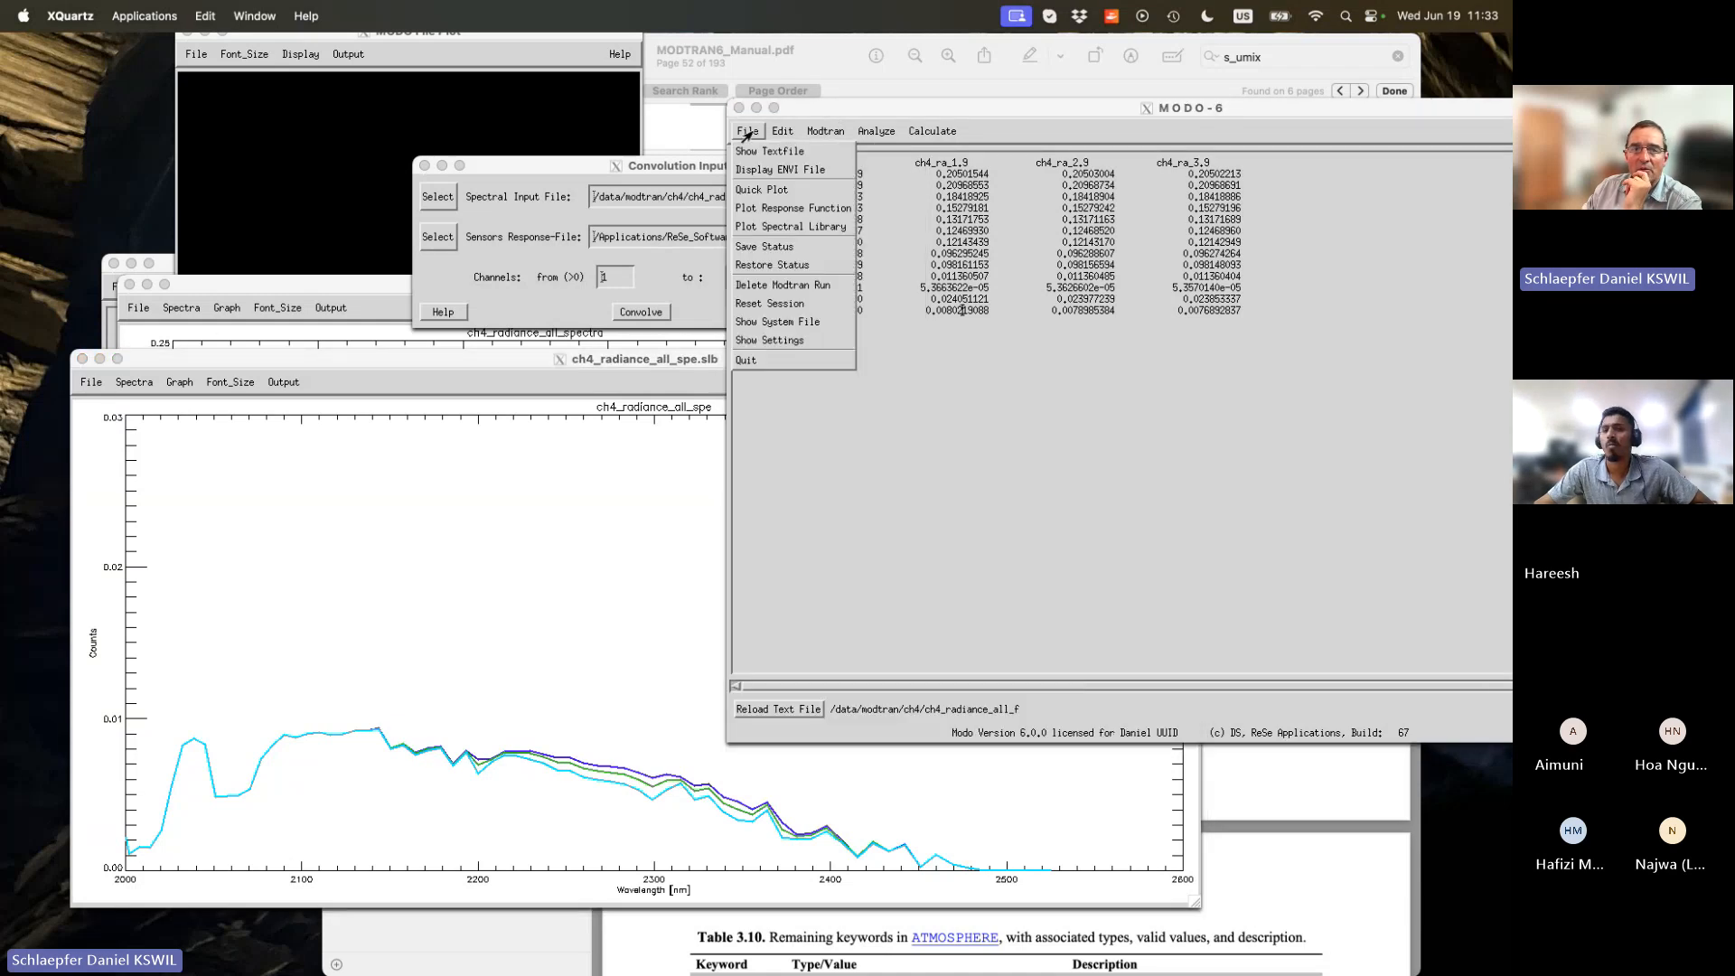
{"action": "left_click", "coordinate": [746, 174]}
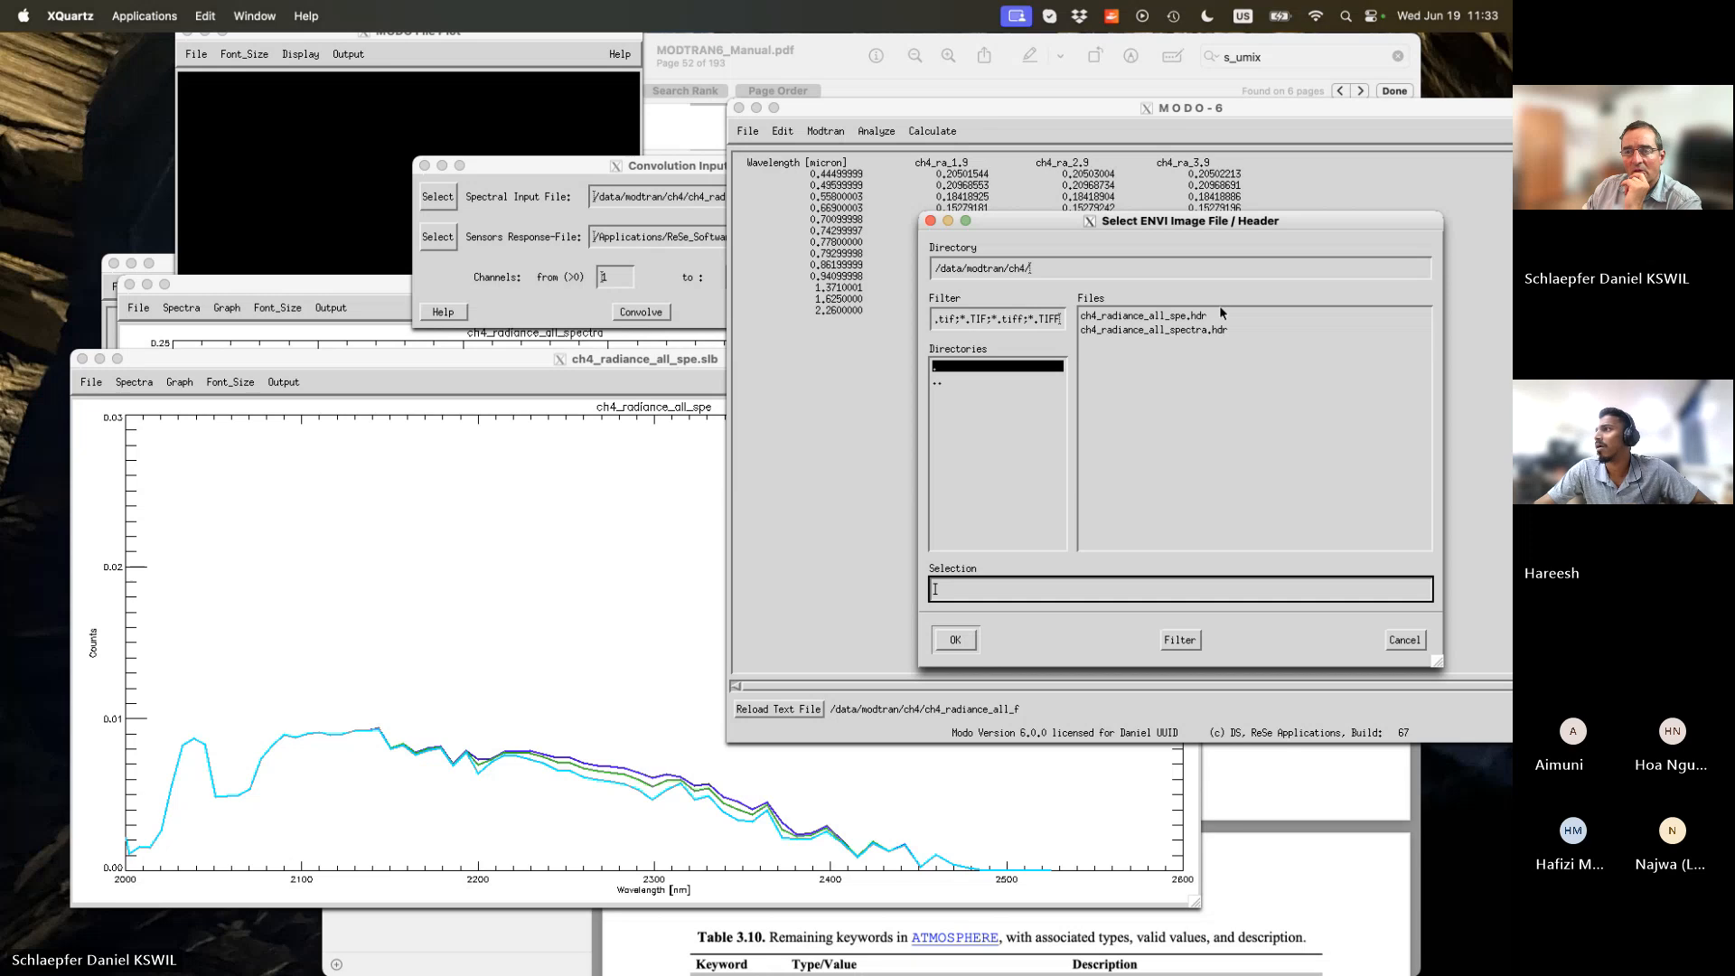
{"action": "double_click", "coordinate": [960, 381]}
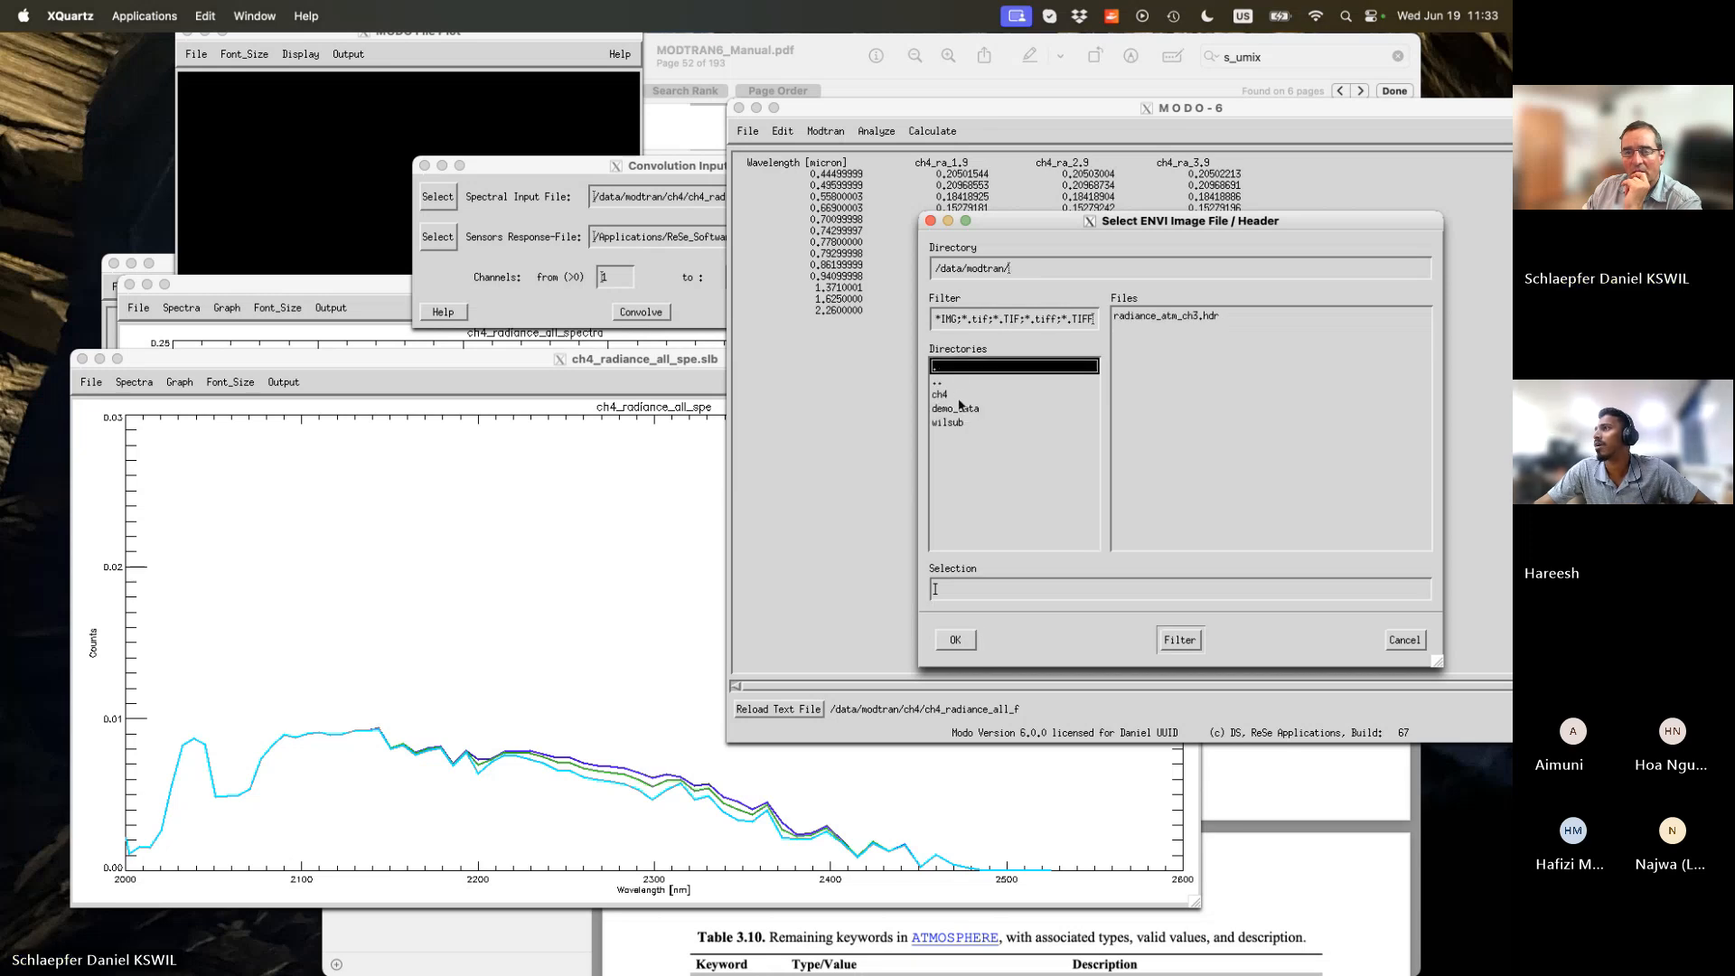
{"action": "double_click", "coordinate": [957, 408]}
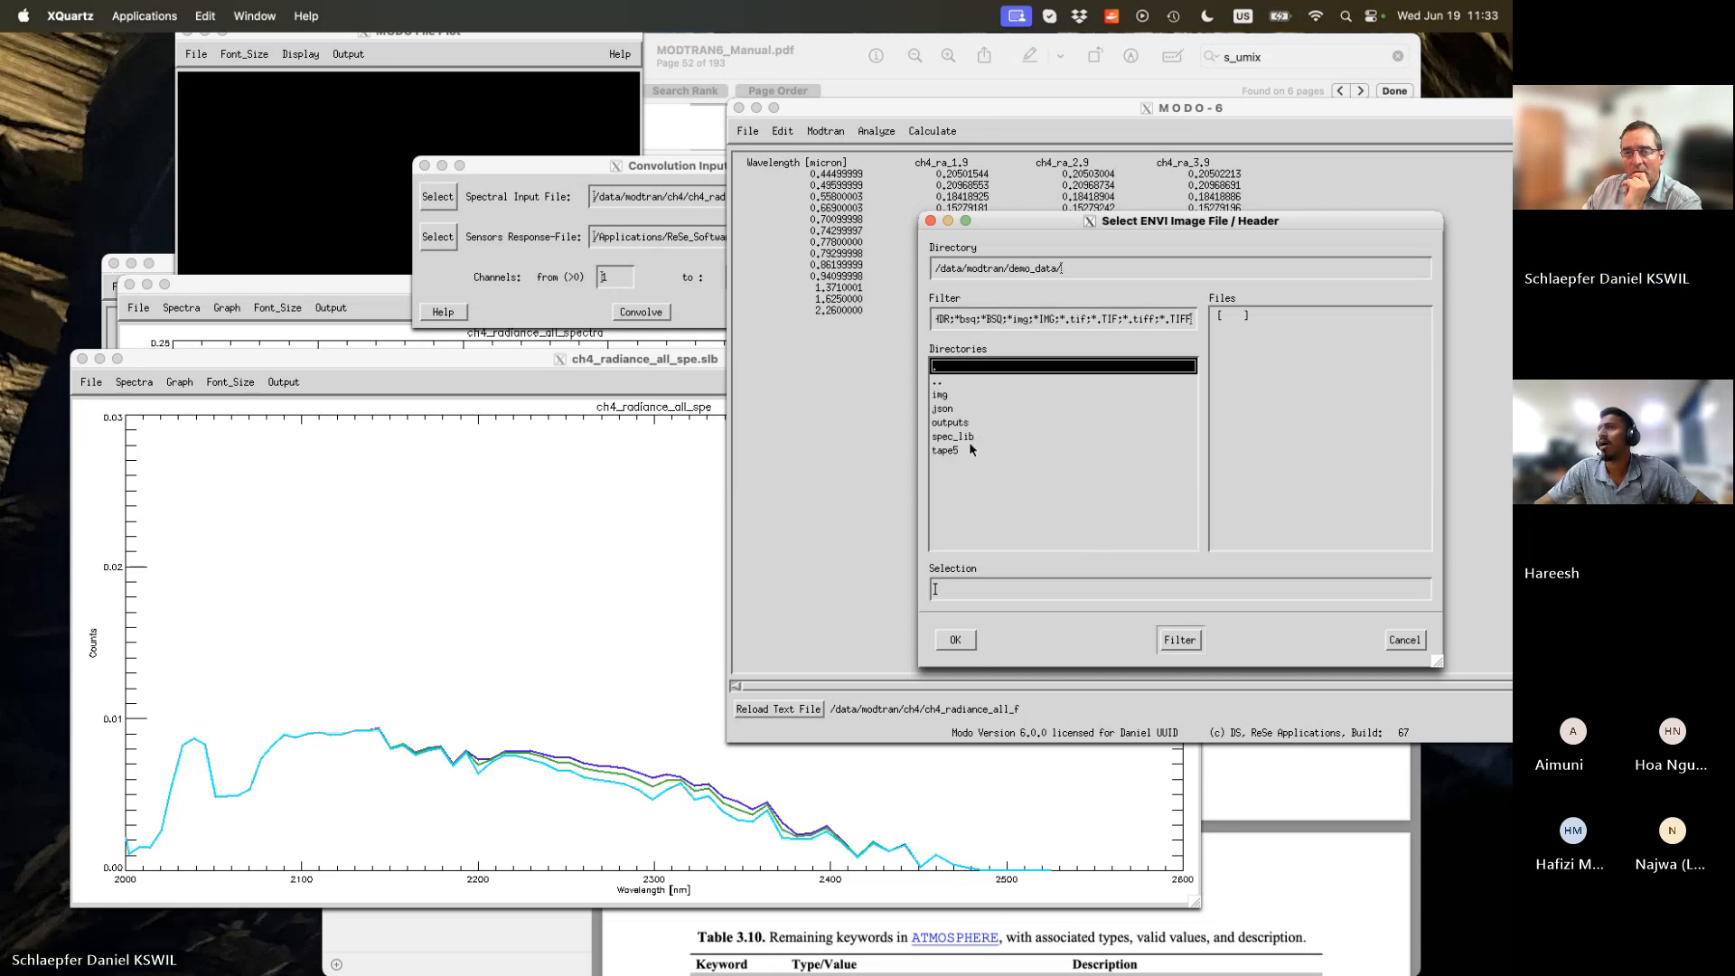
{"action": "double_click", "coordinate": [954, 396]}
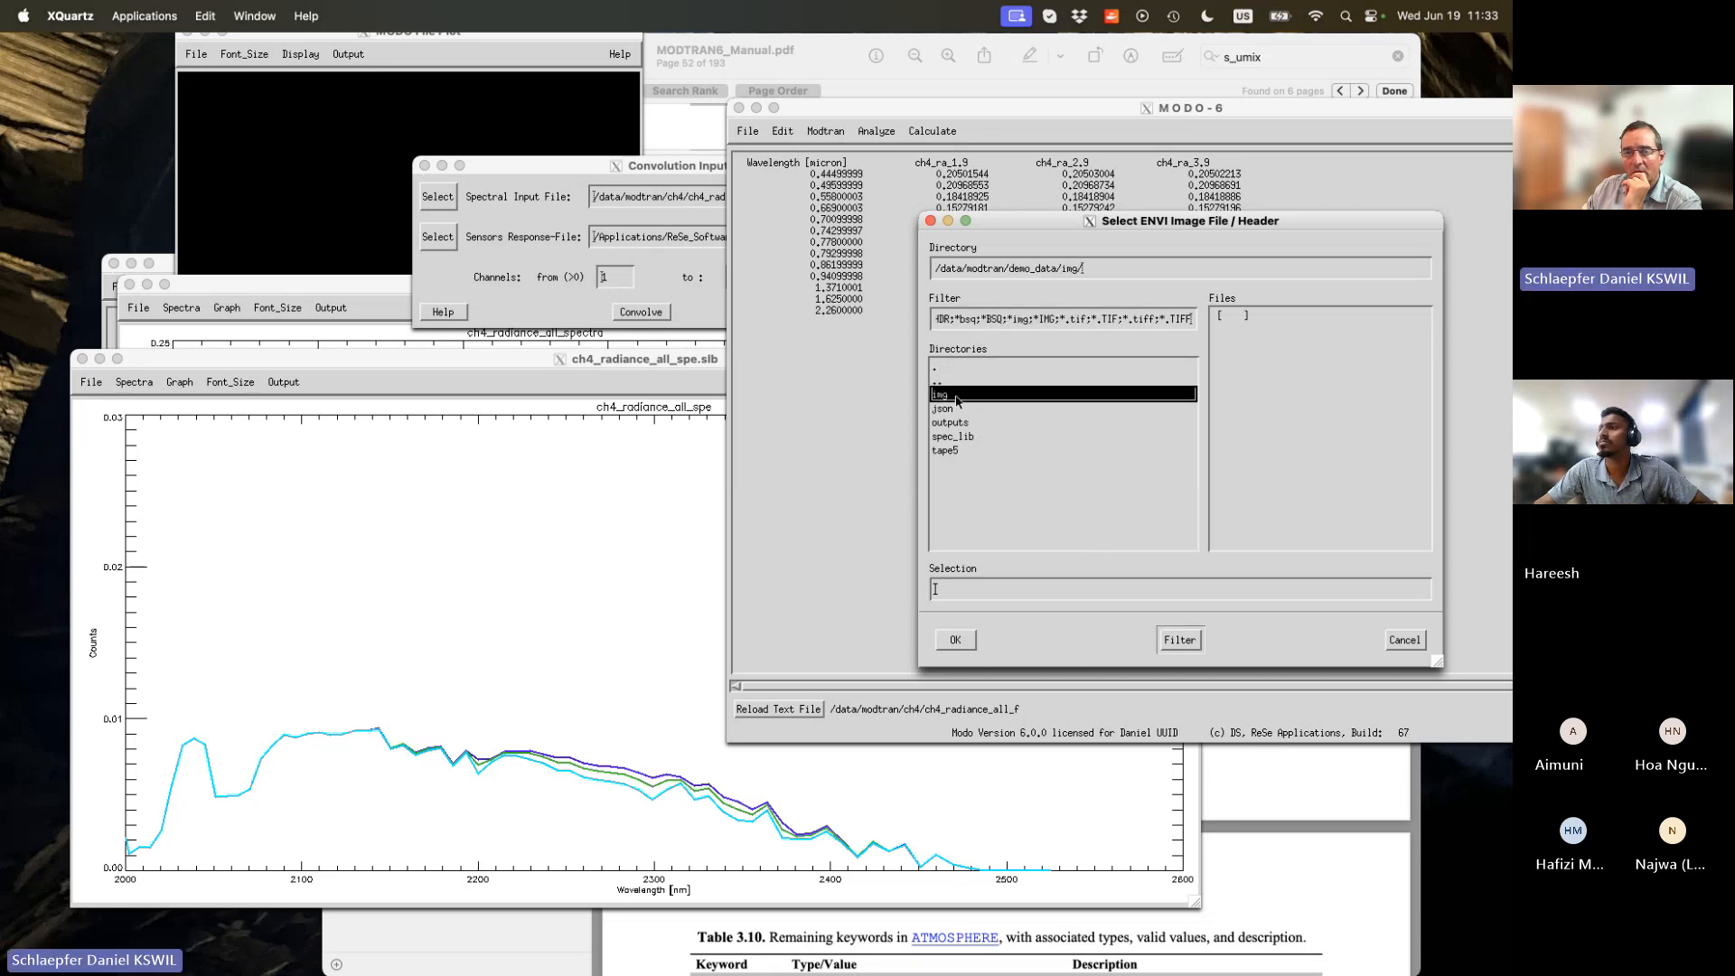
{"action": "double_click", "coordinate": [1005, 382]}
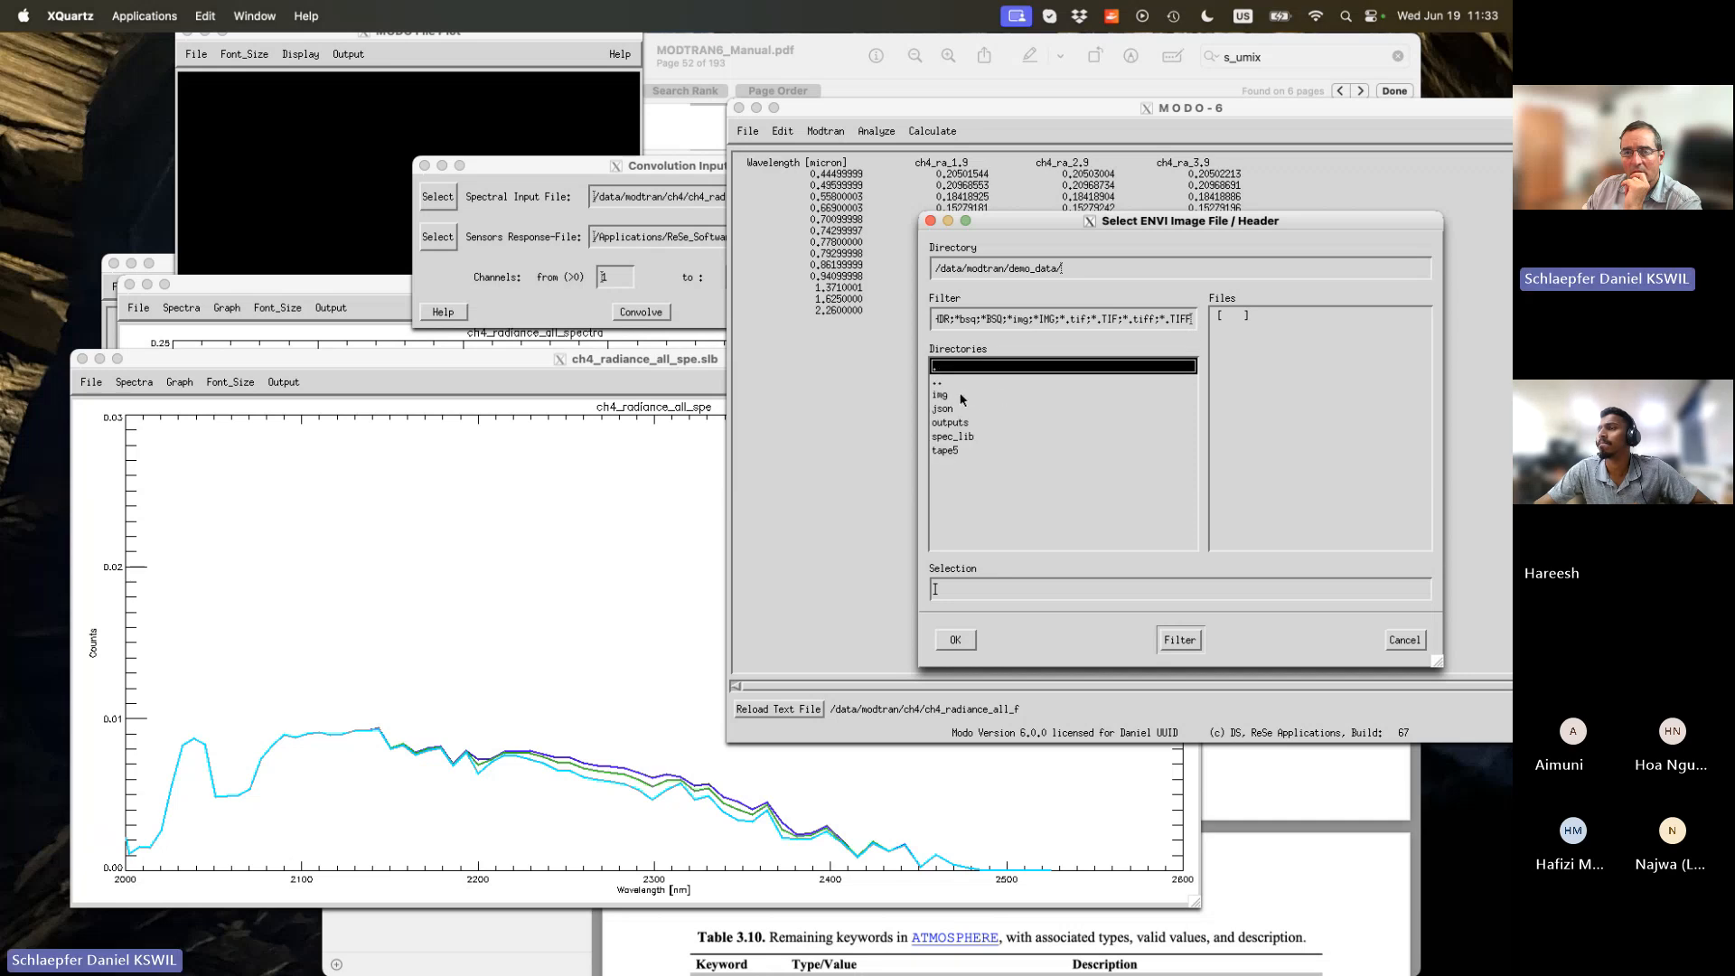
{"action": "double_click", "coordinate": [969, 384]}
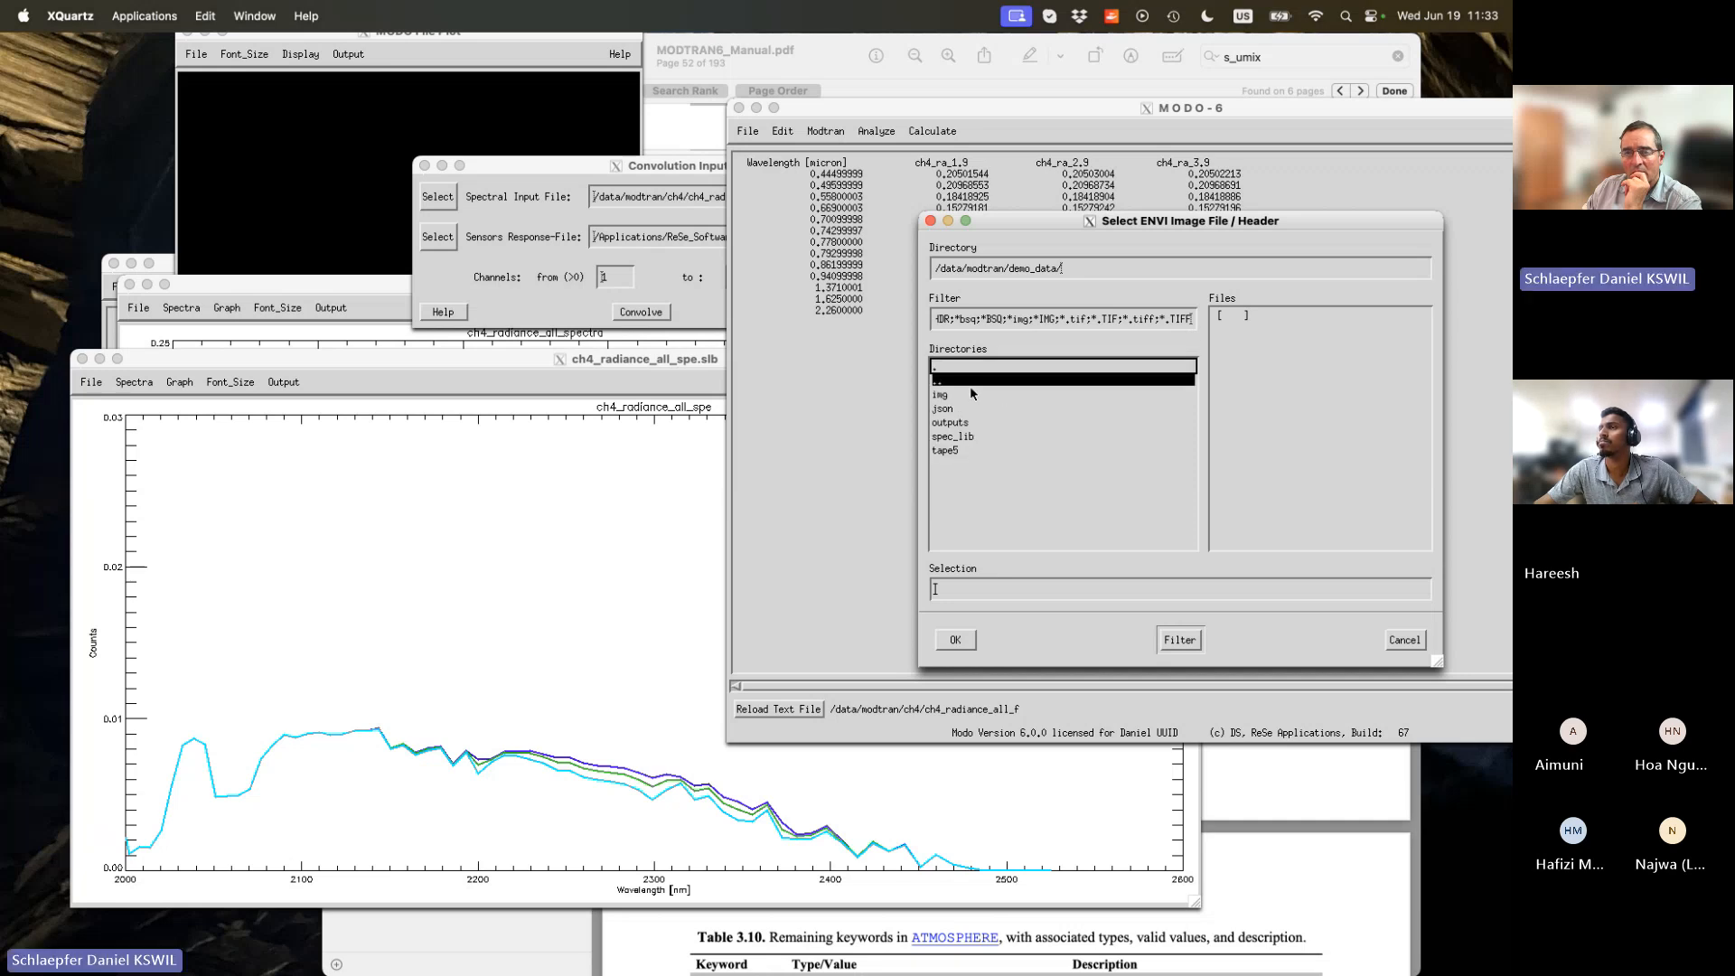
{"action": "double_click", "coordinate": [959, 421]}
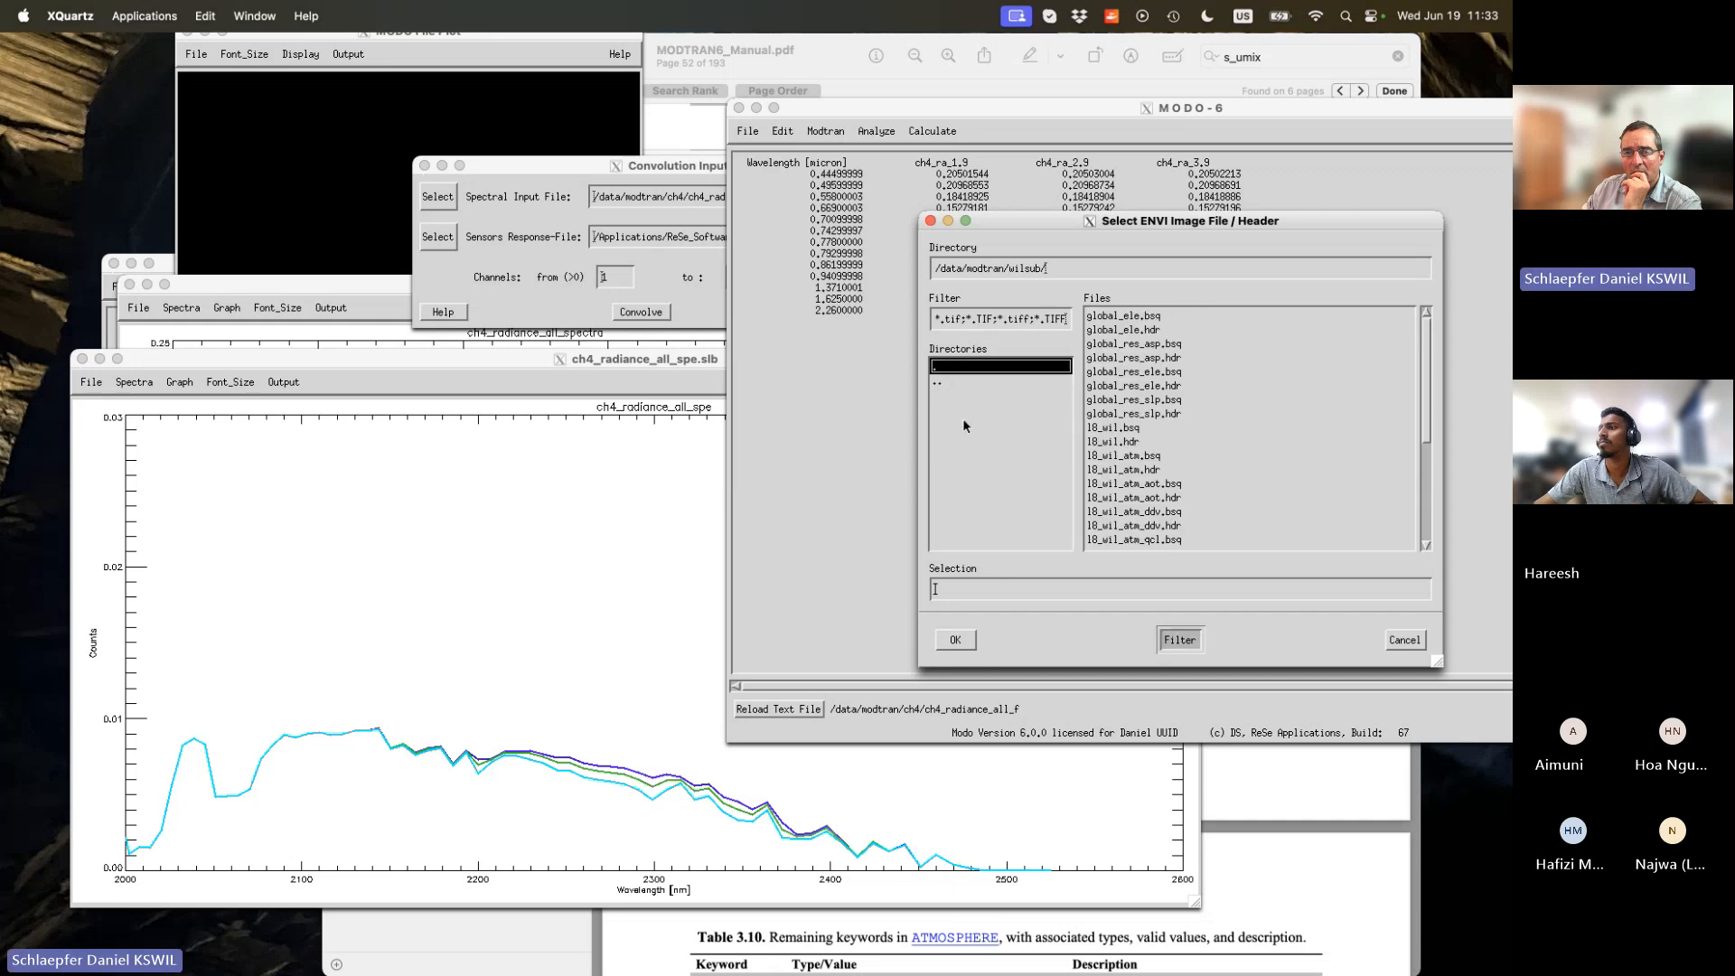
{"action": "left_click", "coordinate": [1162, 426]}
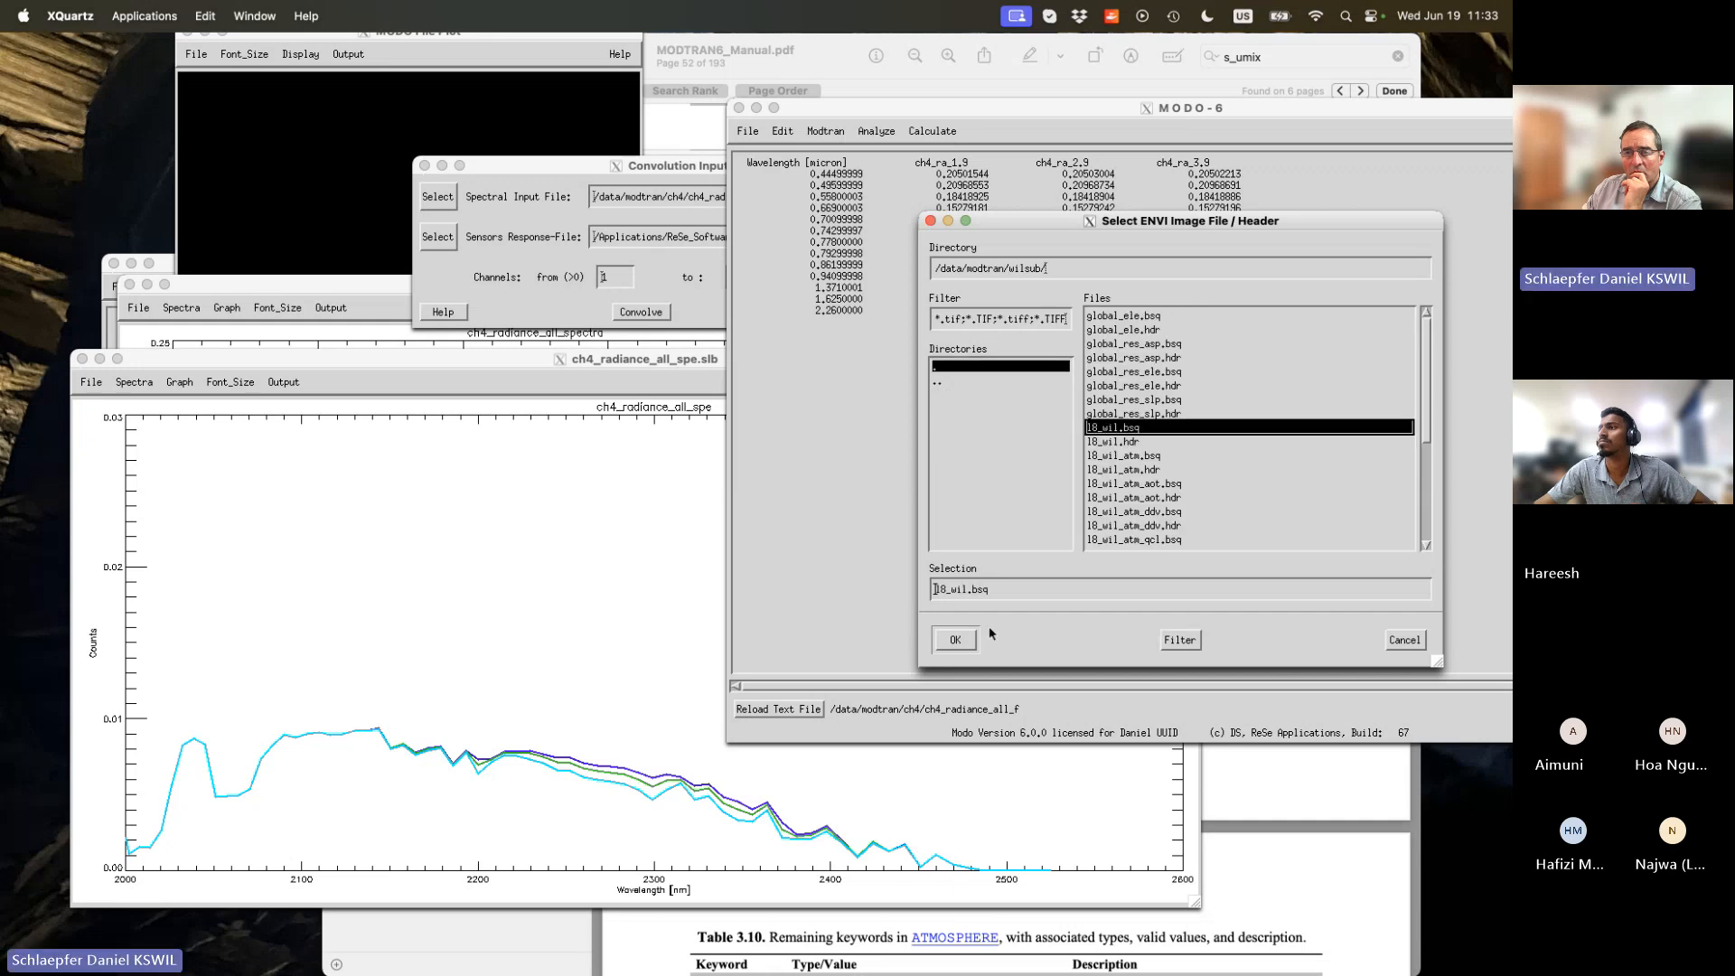
{"action": "left_click", "coordinate": [958, 643]}
Display the l8_wil.bsq image with the RGB band preset, then reposition and widen its window.
{"action": "left_click", "coordinate": [986, 353]}
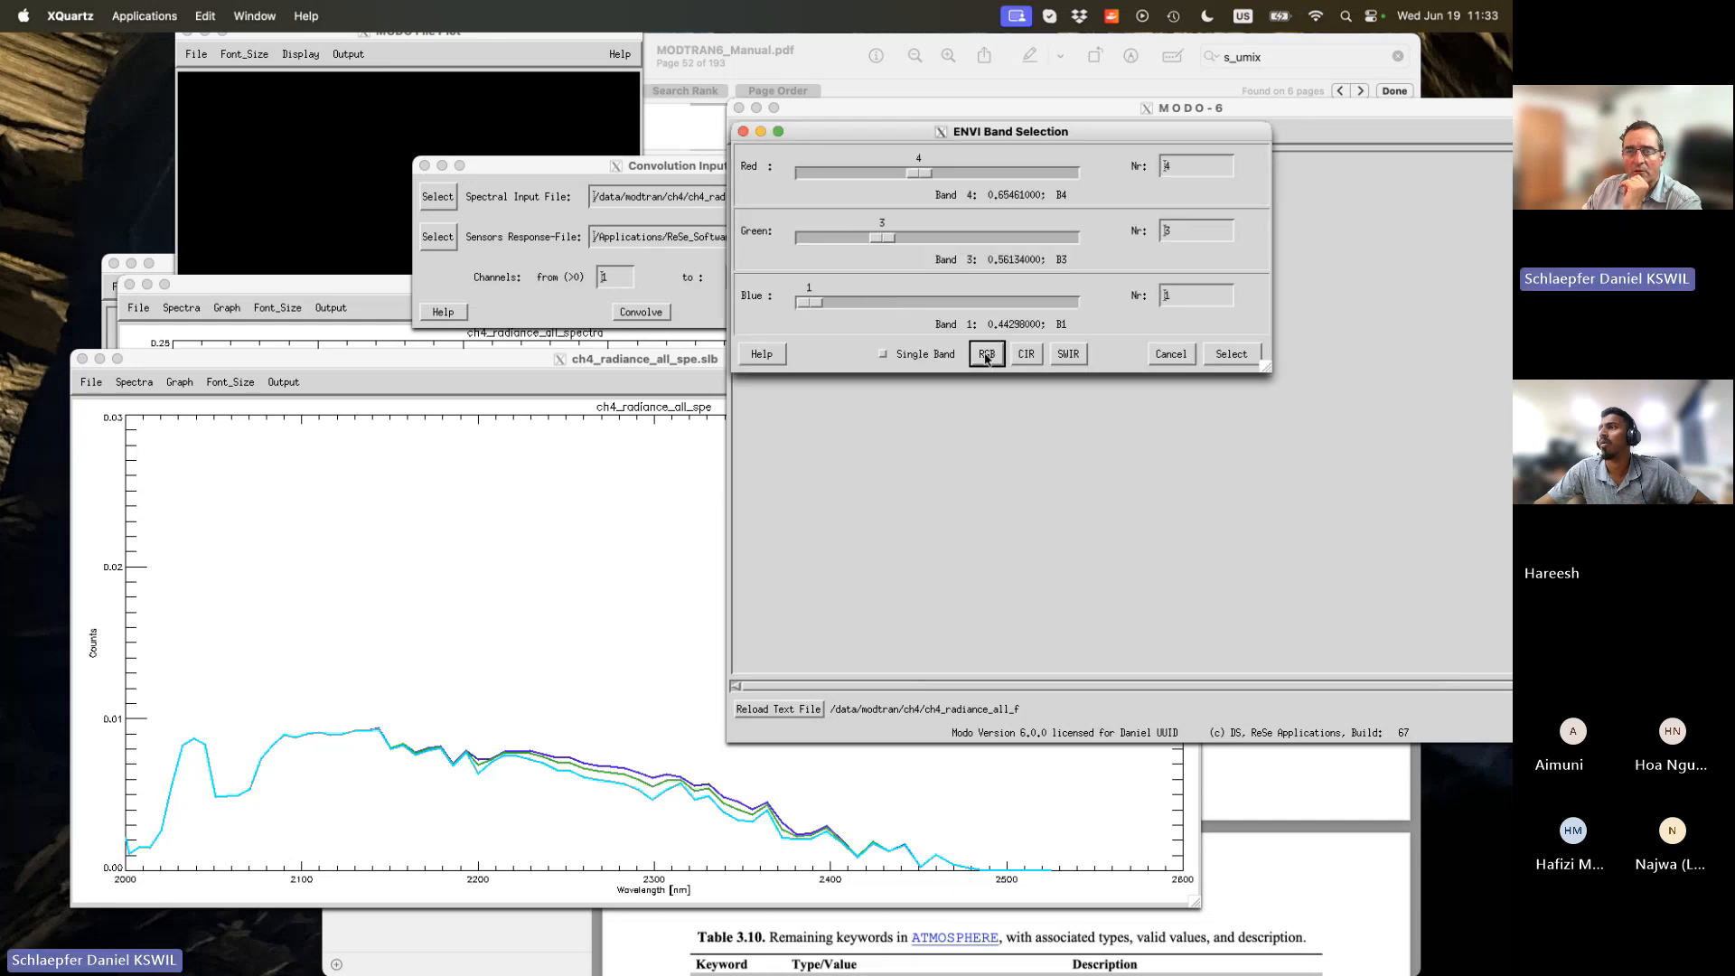
{"action": "left_click", "coordinate": [1229, 353]}
{"action": "left_click_drag", "start_coordinate": [1059, 184], "coordinate": [569, 154]}
{"action": "left_click_drag", "start_coordinate": [807, 627], "coordinate": [1275, 626]}
Widen the l8_wil.bsq image window further and set its zoom scale to 1.
{"action": "left_click_drag", "start_coordinate": [969, 417], "coordinate": [945, 425]}
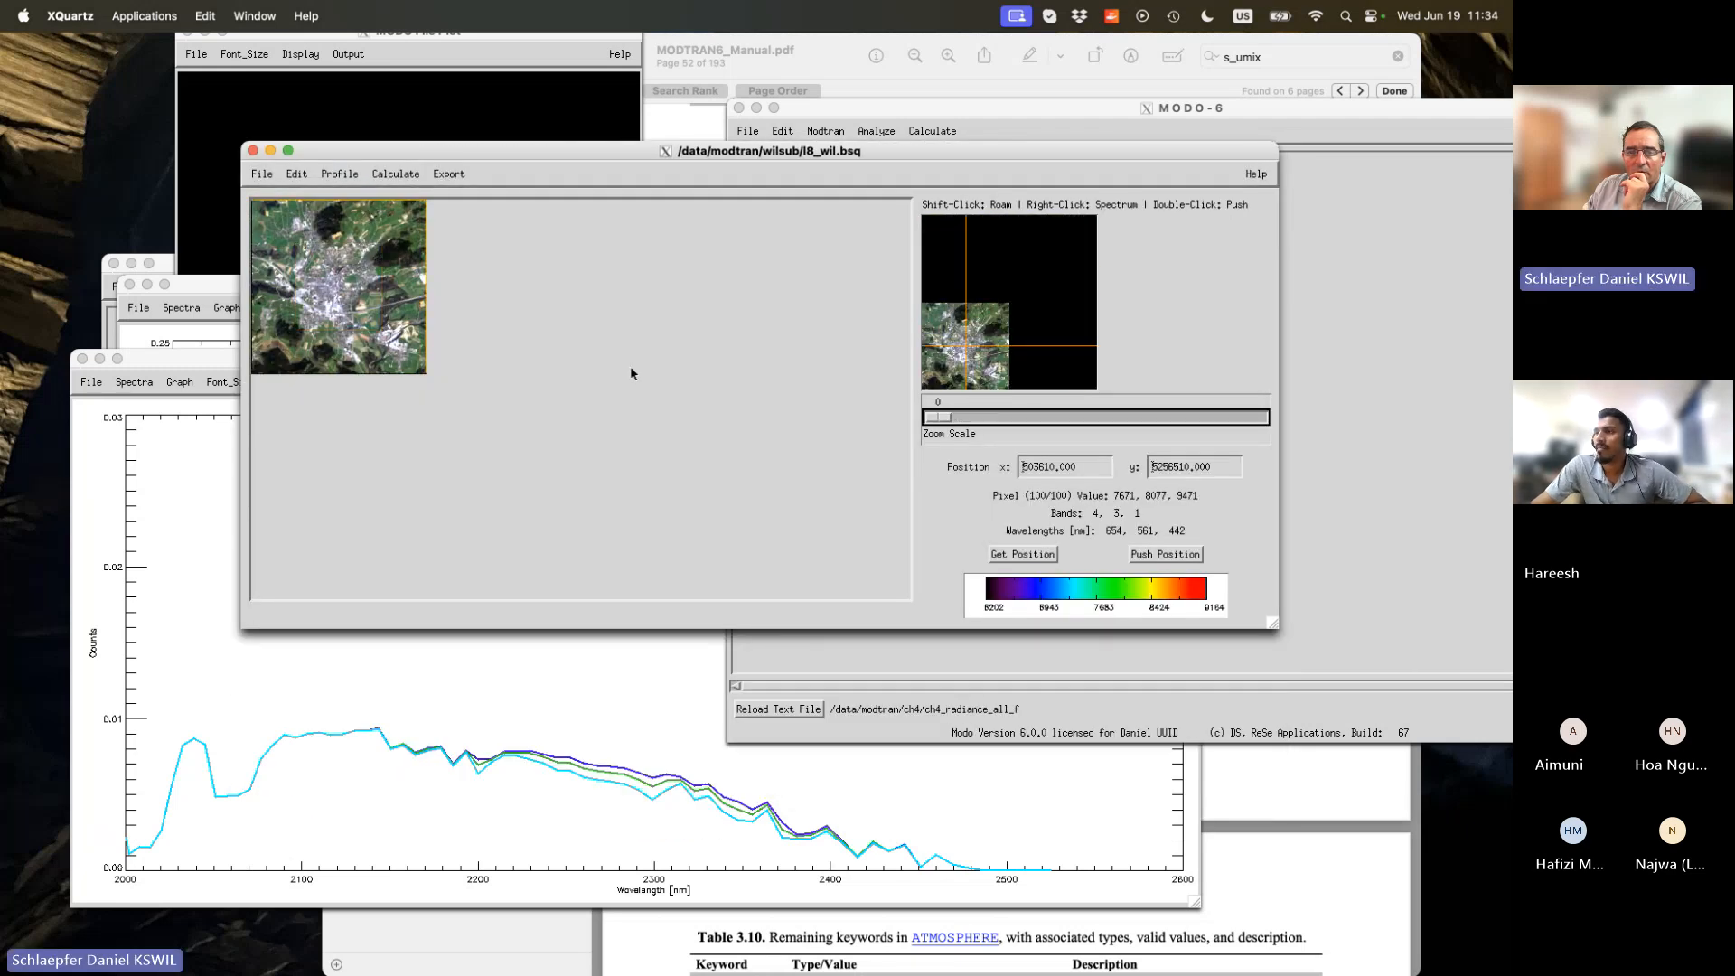
{"action": "left_click", "coordinate": [977, 425]}
{"action": "left_click", "coordinate": [1018, 420]}
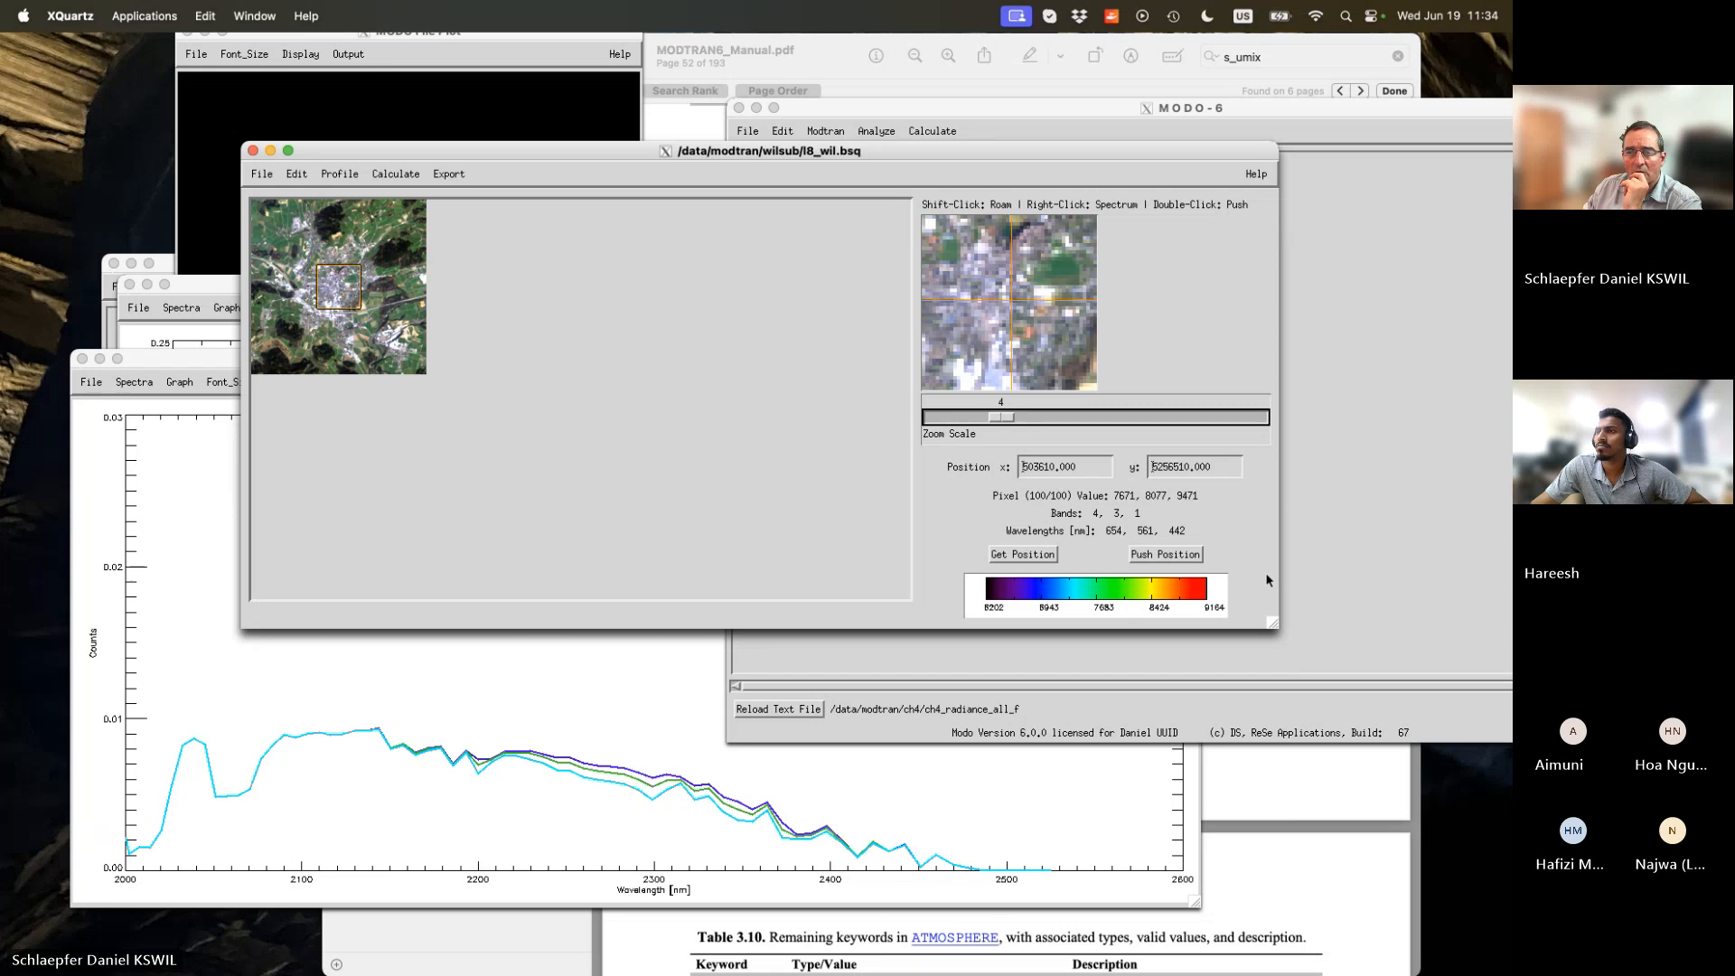
{"action": "left_click_drag", "start_coordinate": [1275, 630], "coordinate": [1346, 627]}
{"action": "left_click_drag", "start_coordinate": [1072, 418], "coordinate": [1023, 418]}
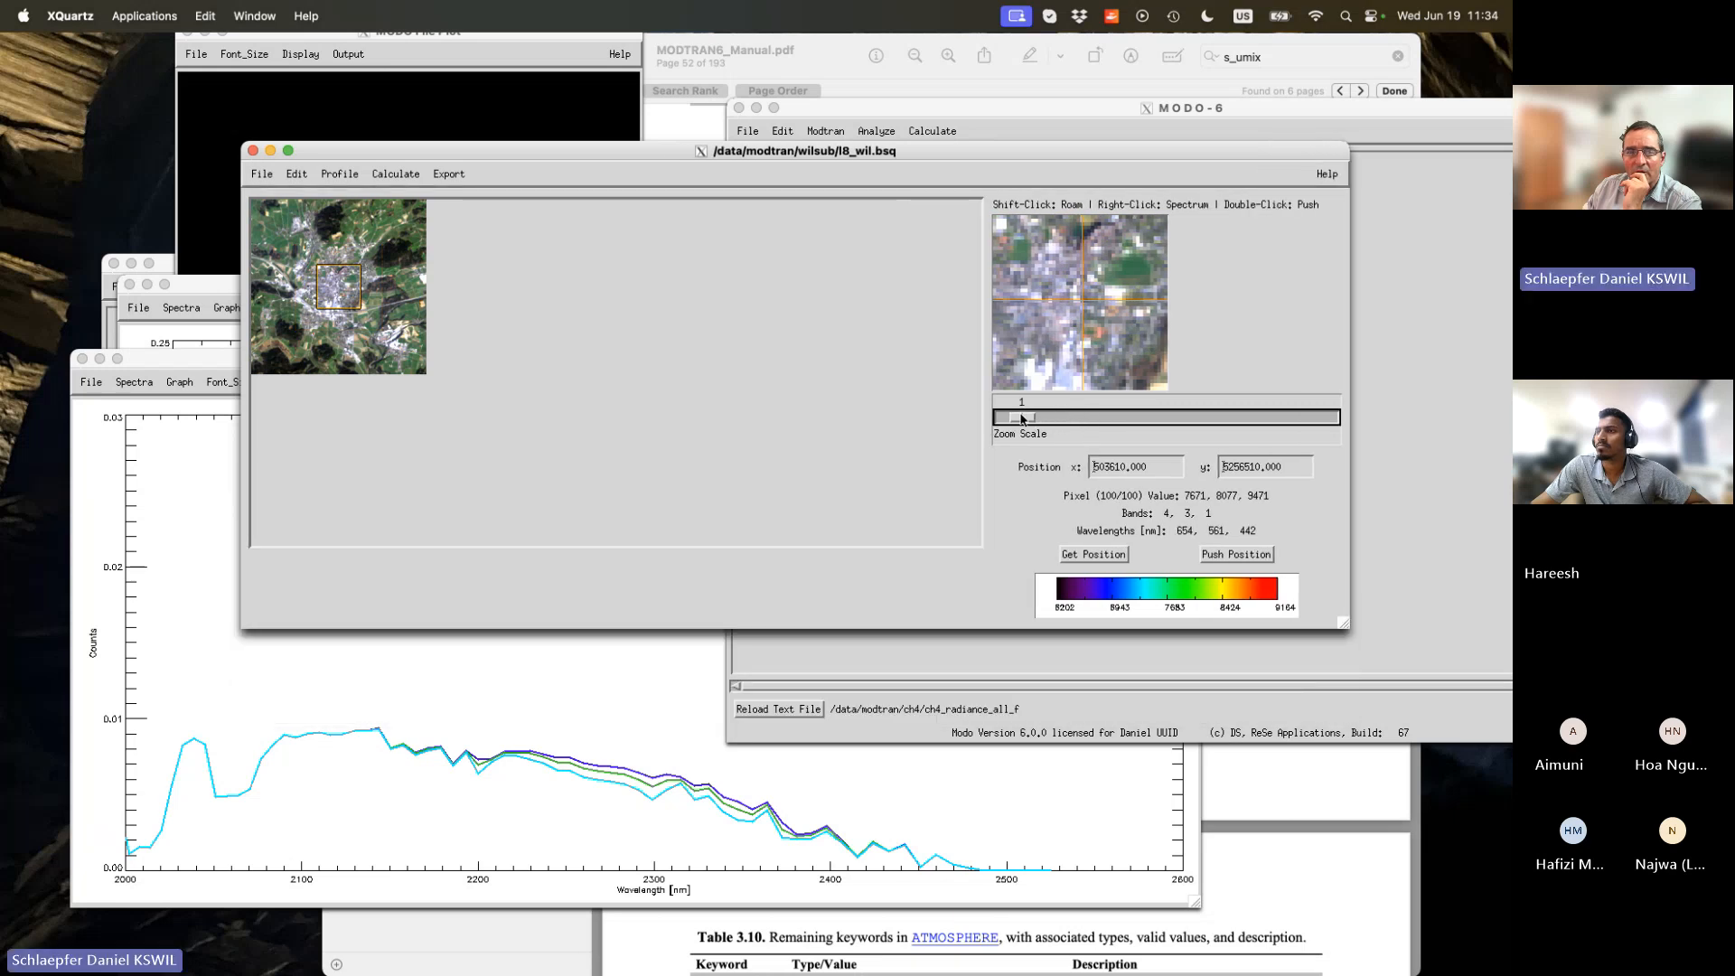
{"action": "left_click", "coordinate": [397, 175]}
{"action": "left_click", "coordinate": [488, 144]}
{"action": "left_click", "coordinate": [840, 135]}
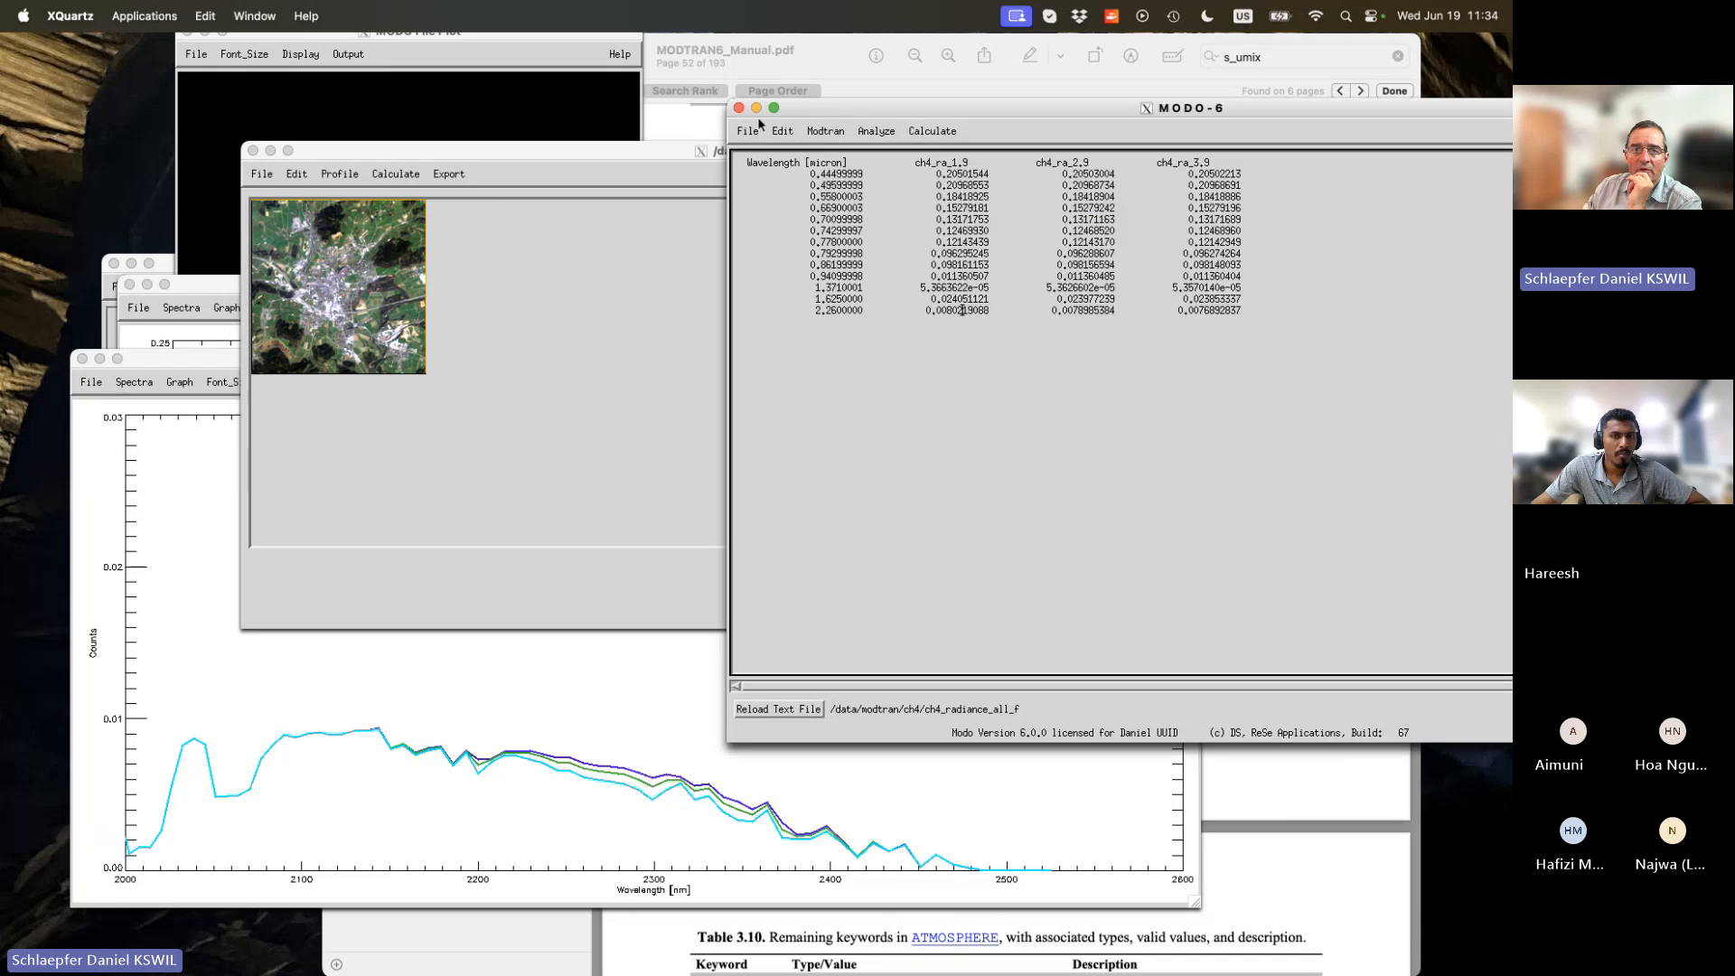
{"action": "left_click", "coordinate": [748, 131]}
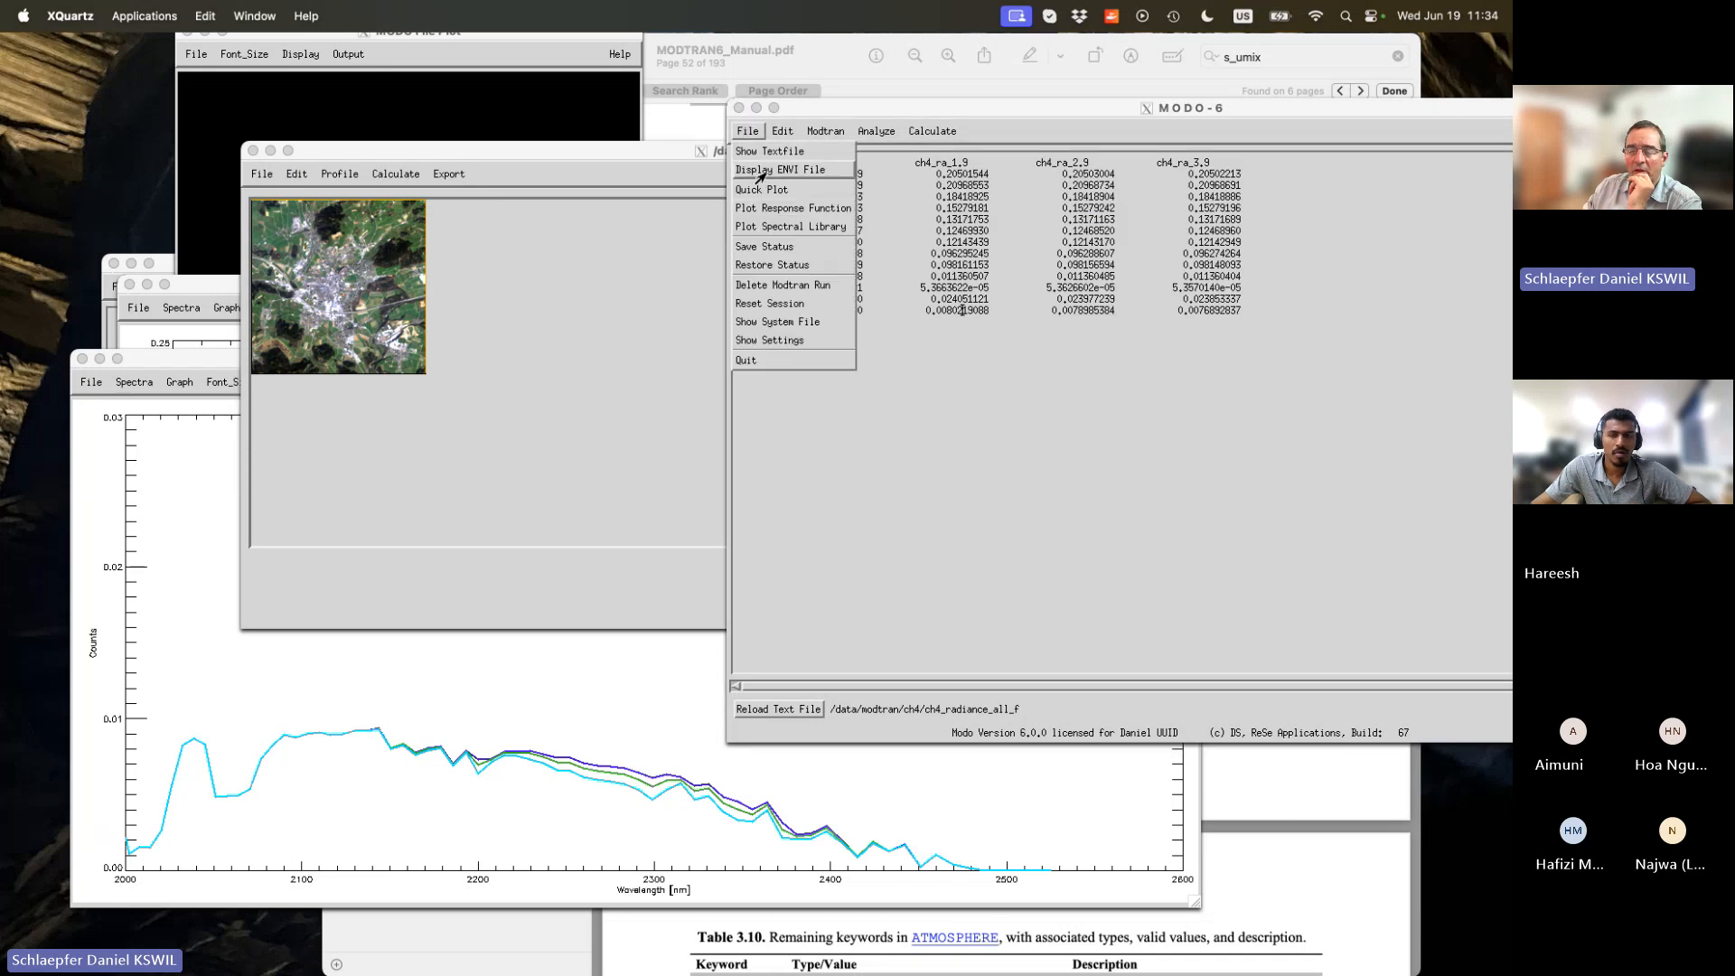
{"action": "left_click", "coordinate": [610, 244]}
{"action": "left_click", "coordinate": [613, 242]}
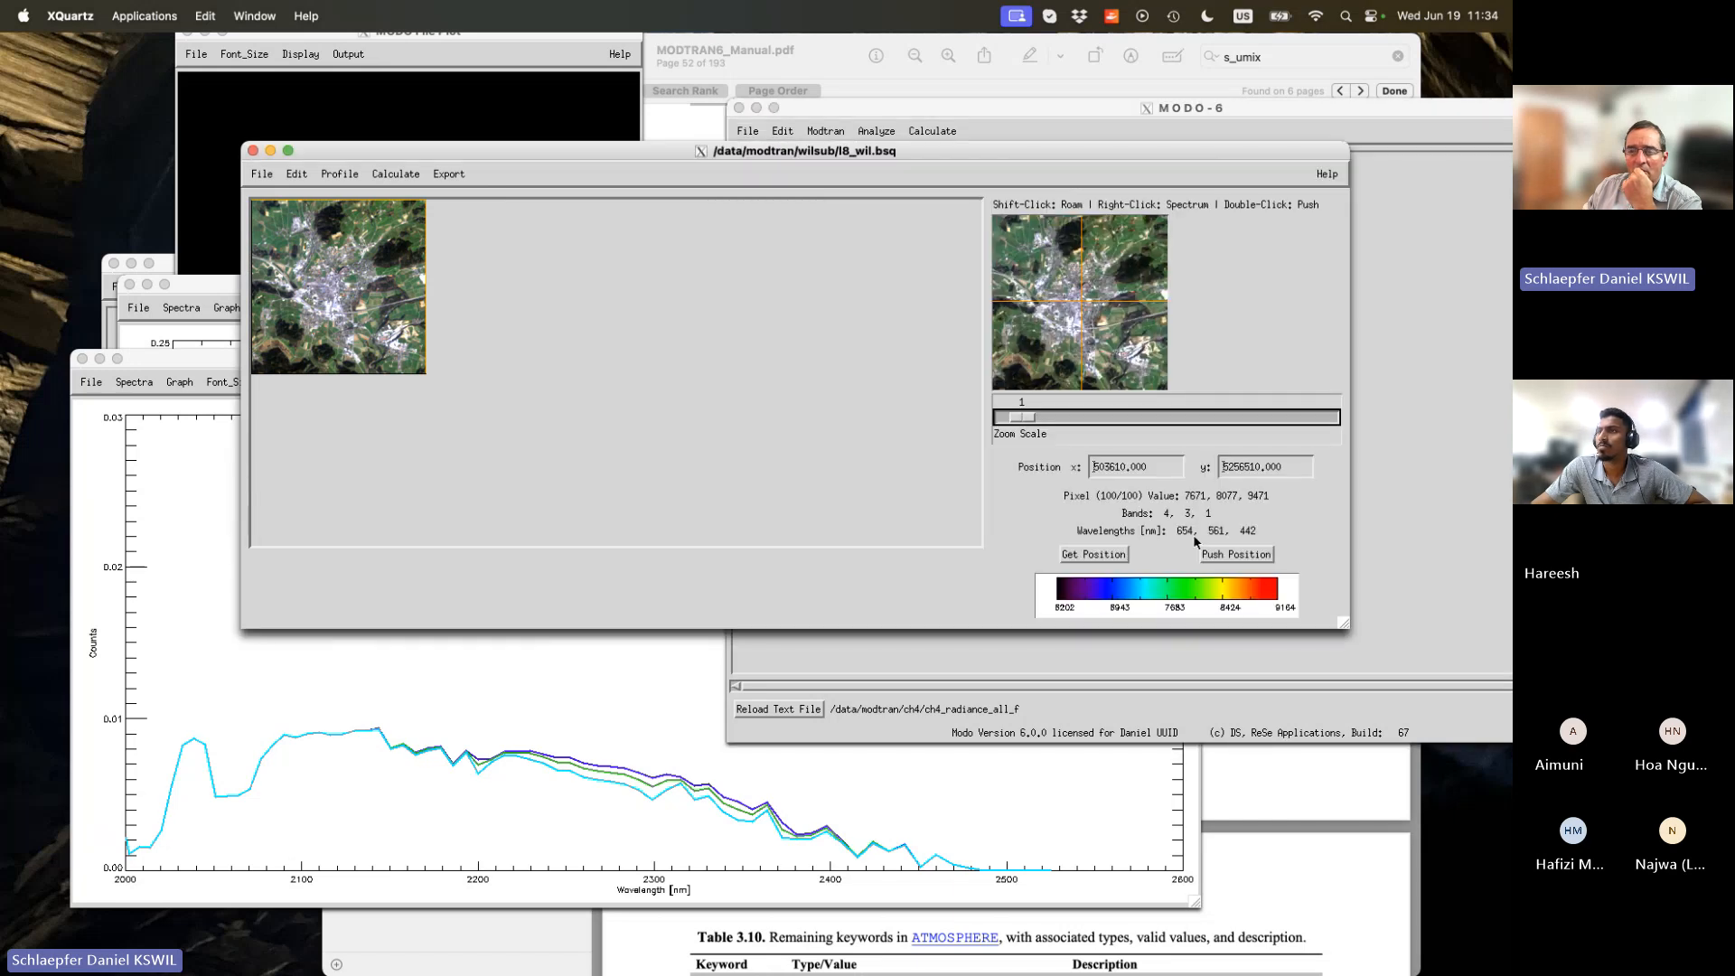
Narrow the l8_wil.bsq image window, review the Spectral Classification dialog and its method choices, and close it.
{"action": "left_click_drag", "start_coordinate": [1344, 625], "coordinate": [827, 639]}
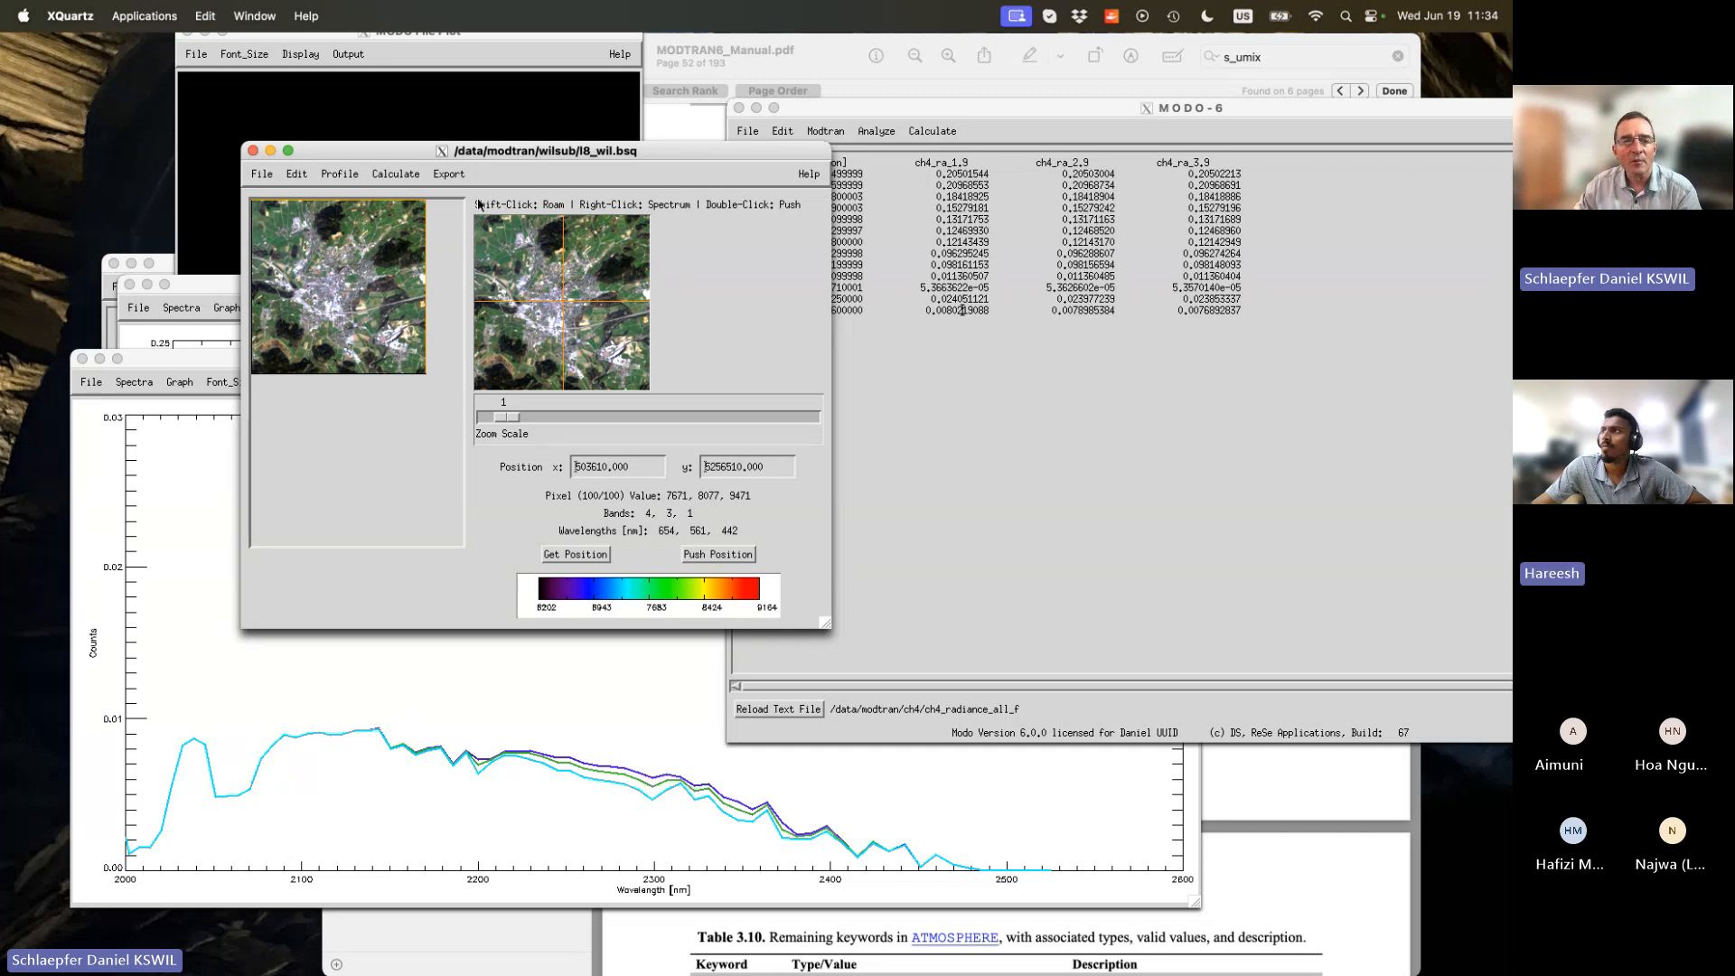
{"action": "left_click", "coordinate": [395, 175]}
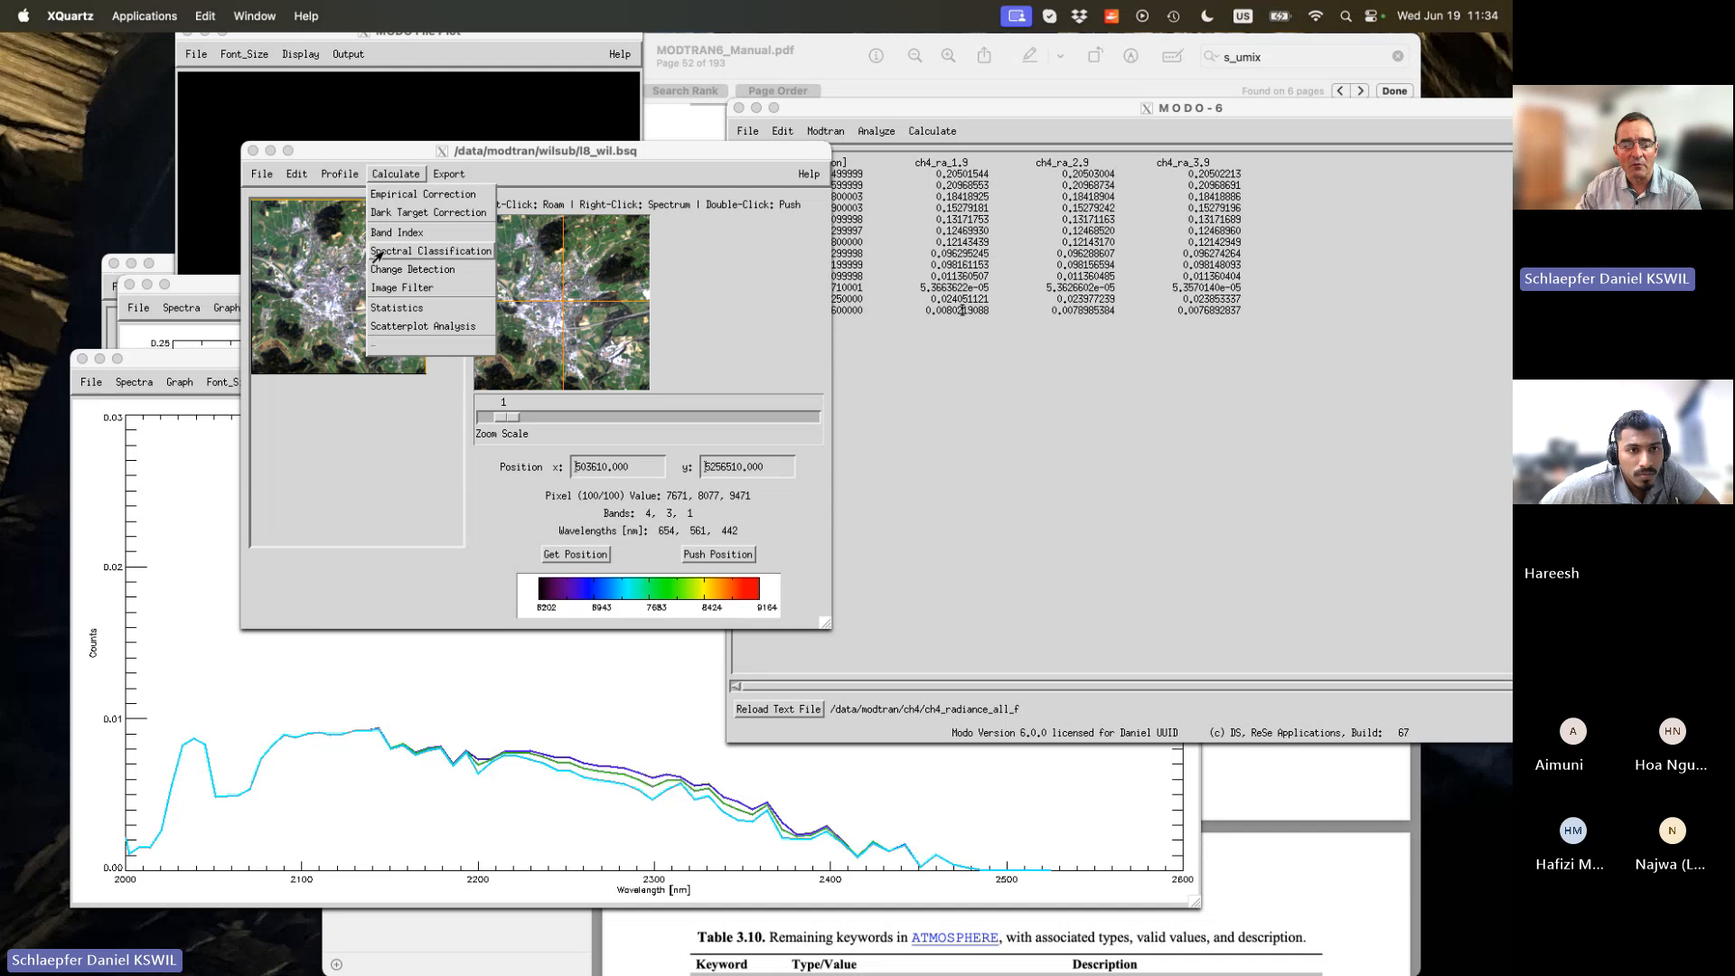
{"action": "left_click", "coordinate": [377, 252]}
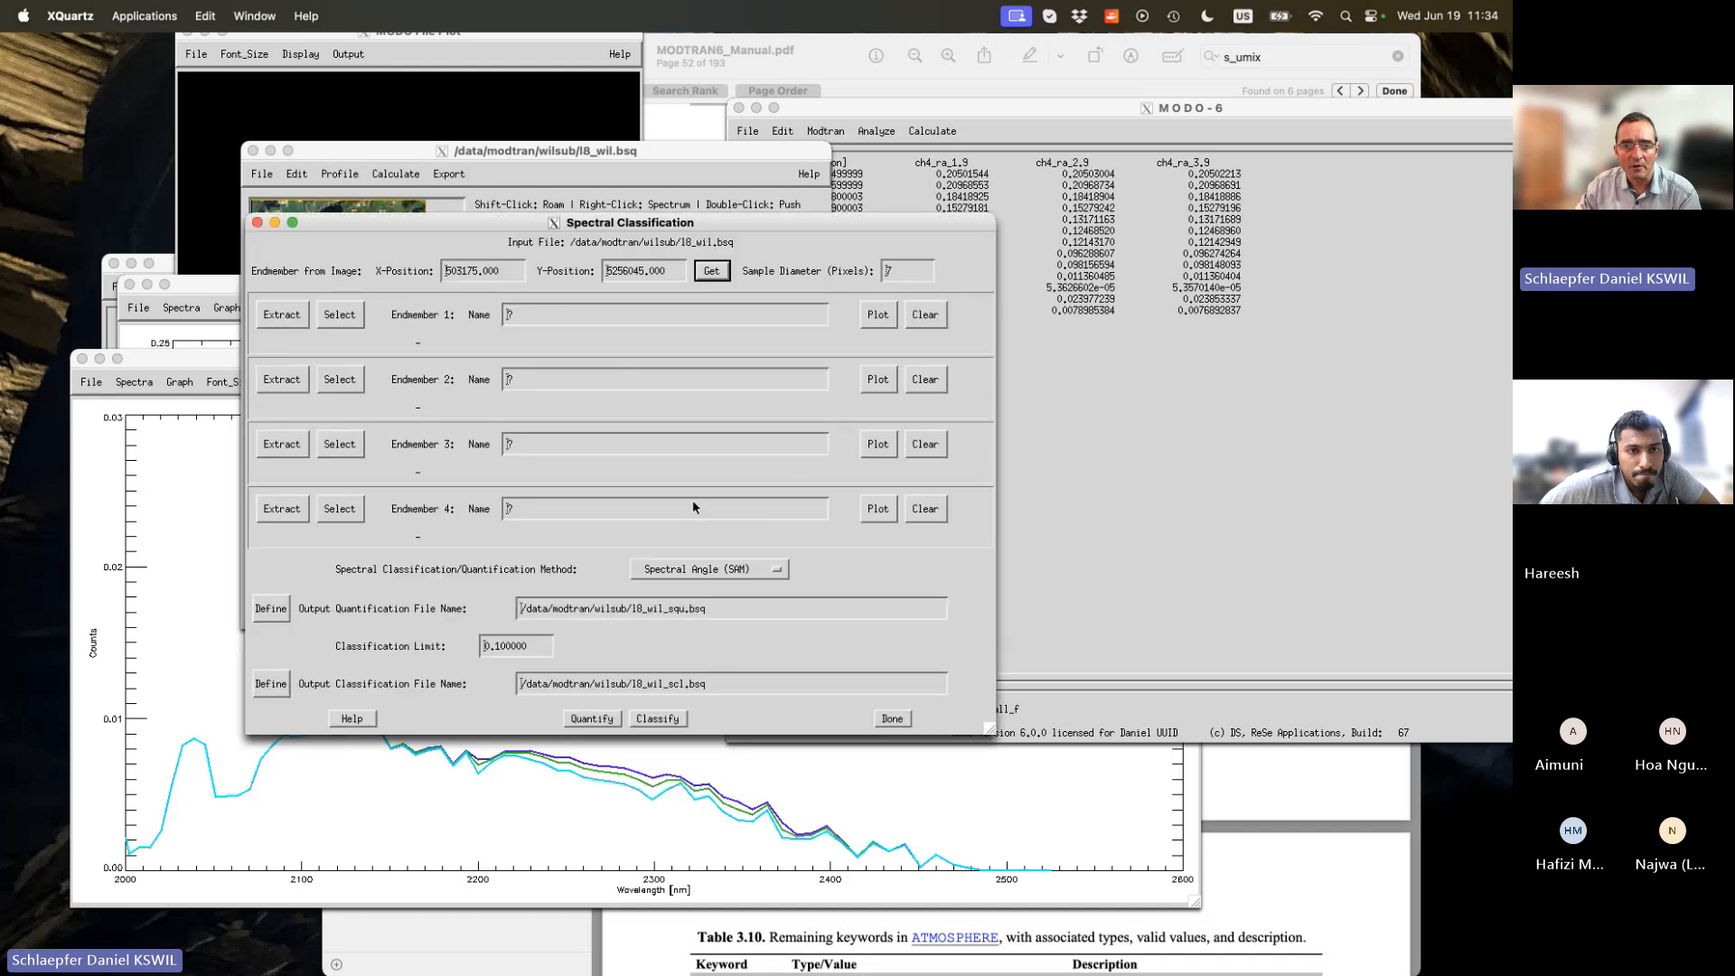
{"action": "left_click", "coordinate": [733, 569]}
{"action": "left_click", "coordinate": [824, 569]}
{"action": "left_click", "coordinate": [892, 719]}
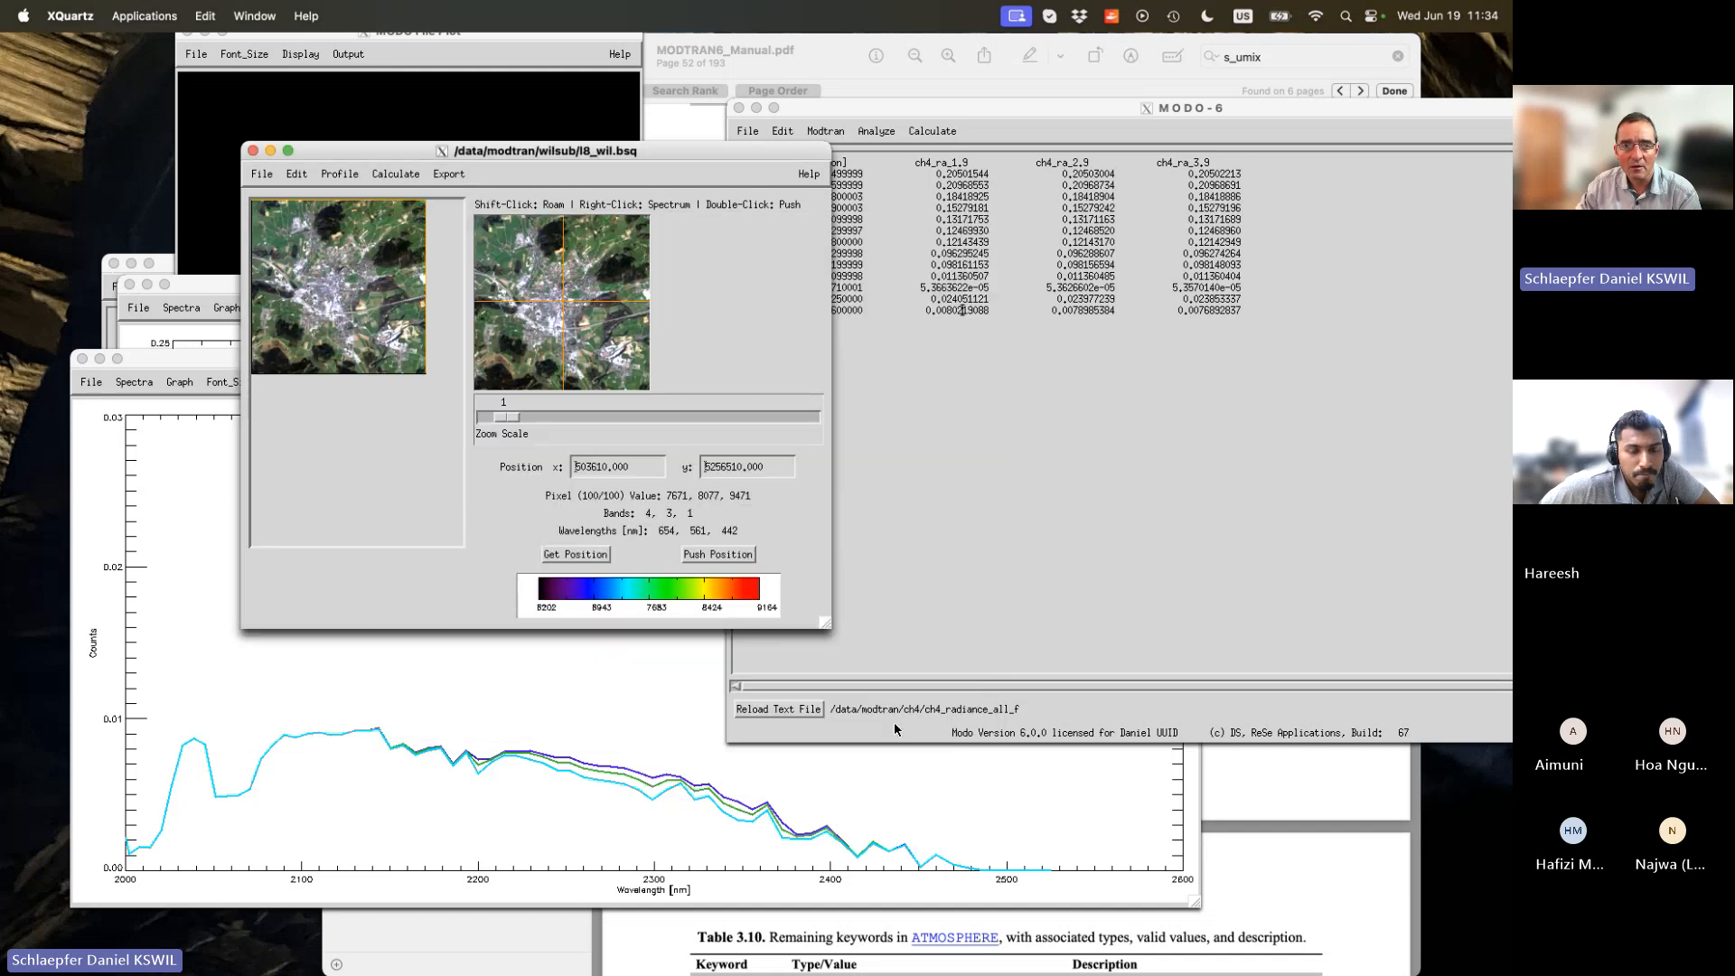
Open the Band Index Calculation for l8_wil.bsq, set the index type to Absorption Depth and review the available index types.
{"action": "left_click", "coordinate": [395, 174]}
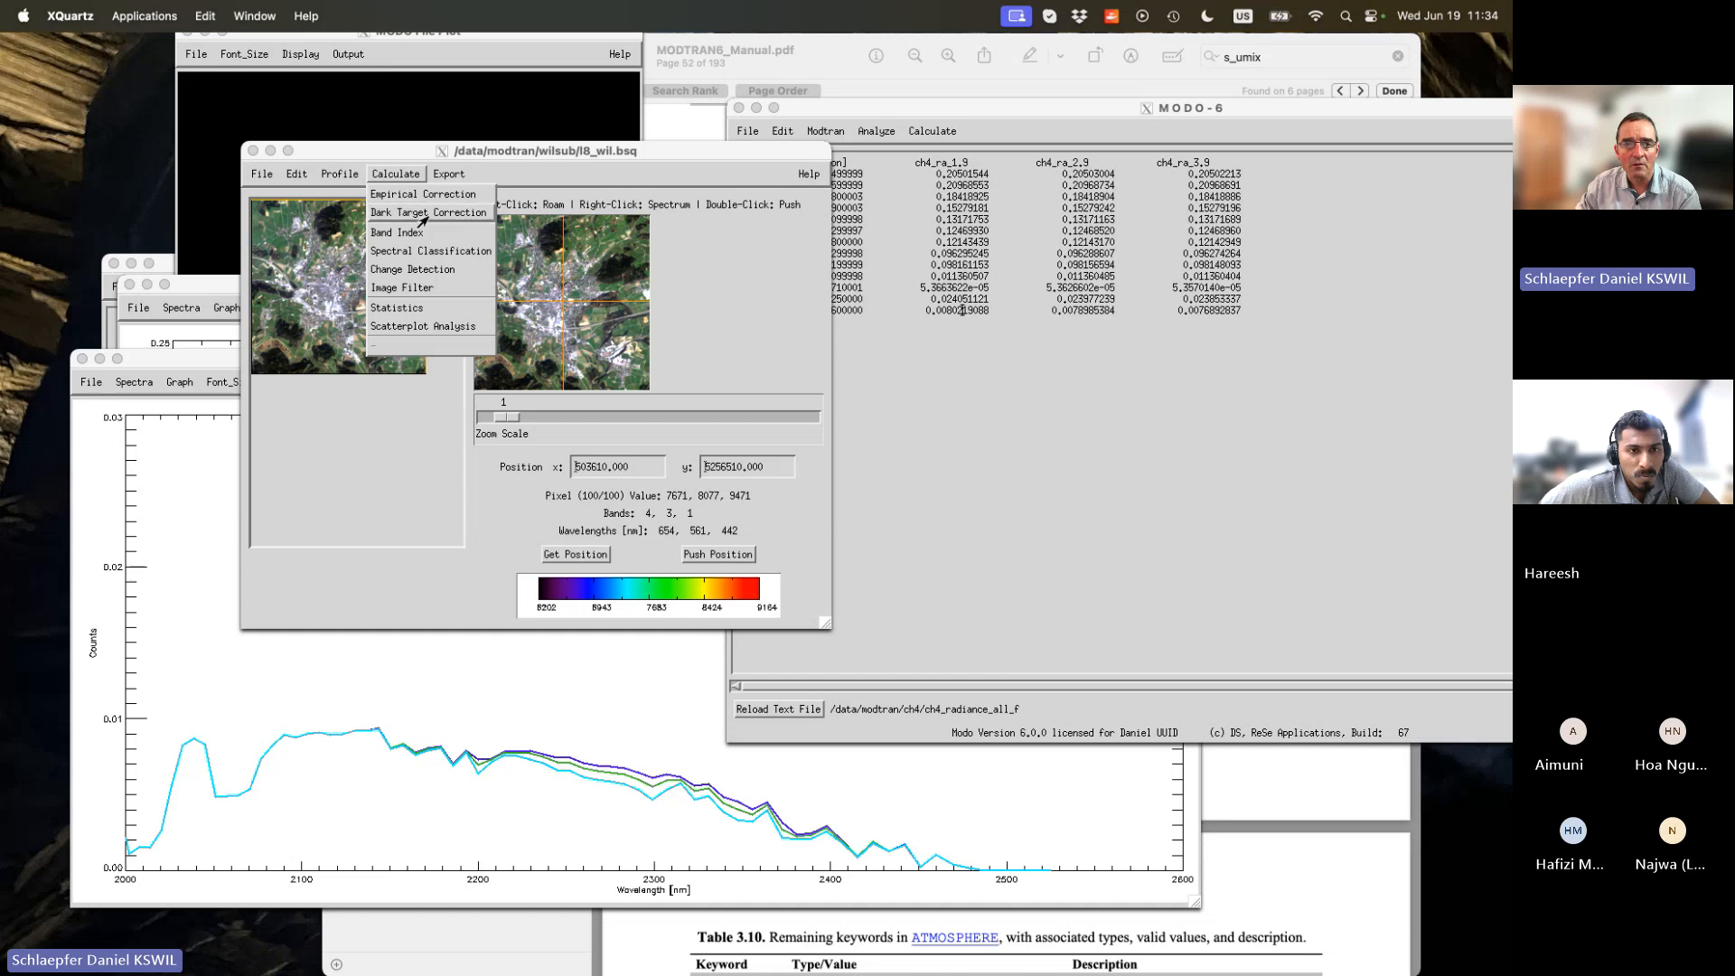
{"action": "left_click", "coordinate": [402, 232]}
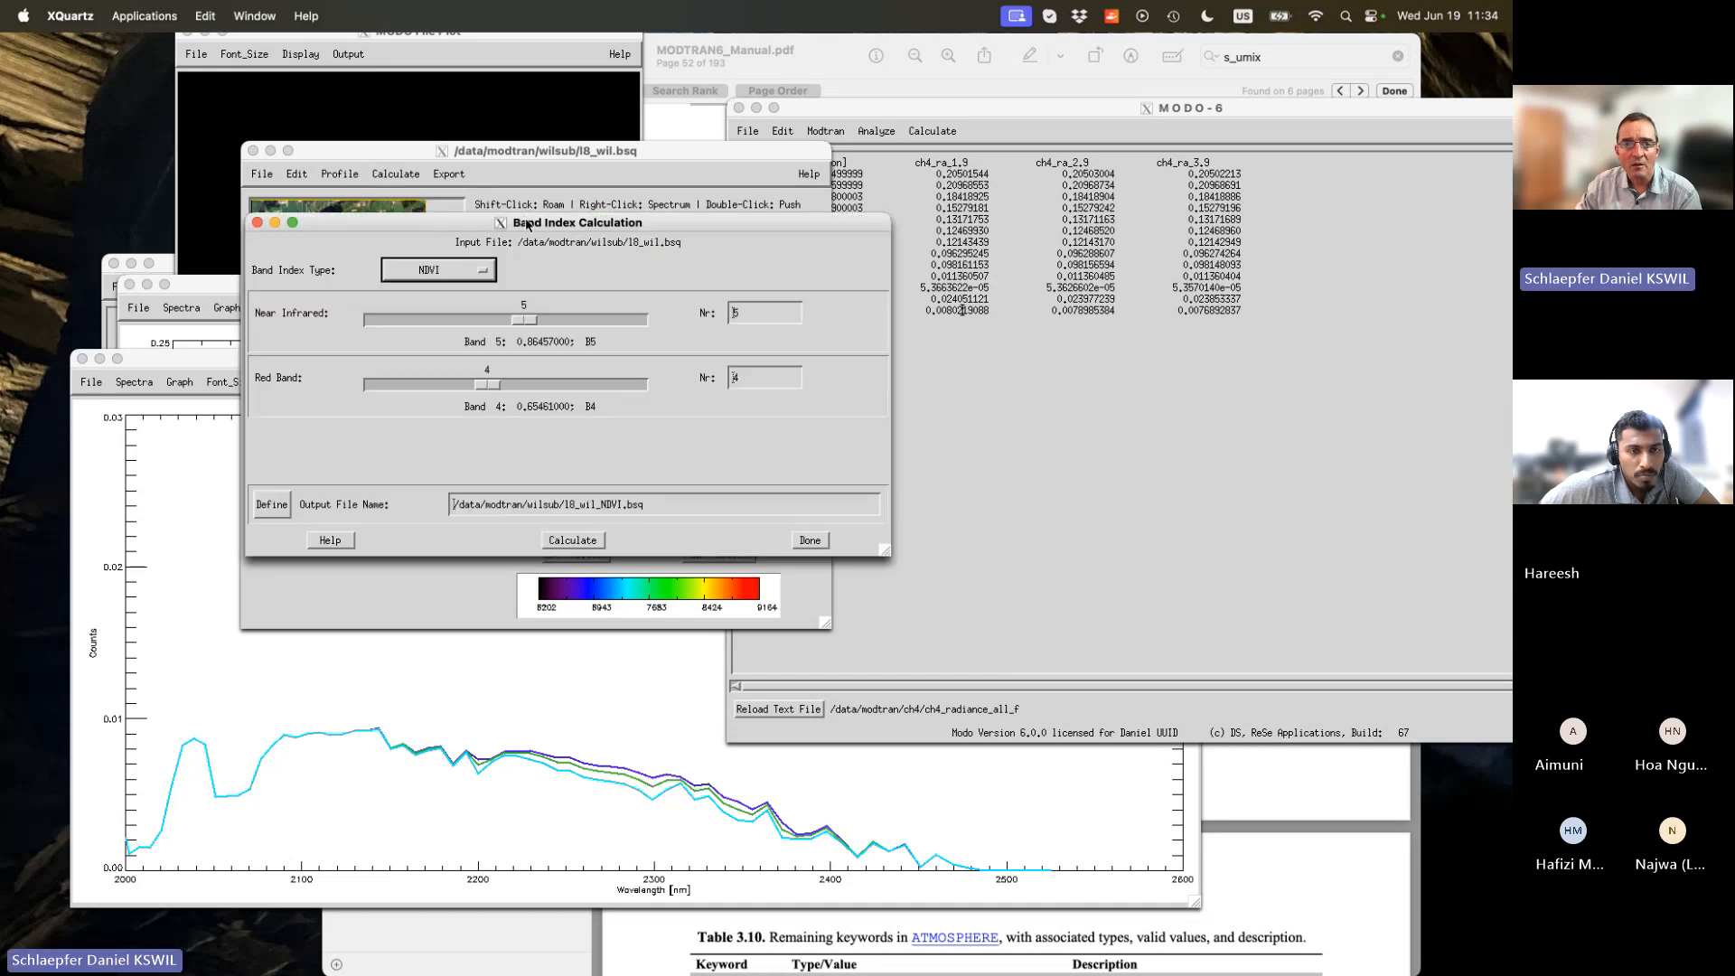
{"action": "left_click_drag", "start_coordinate": [527, 224], "coordinate": [694, 306]}
{"action": "left_click", "coordinate": [646, 355]}
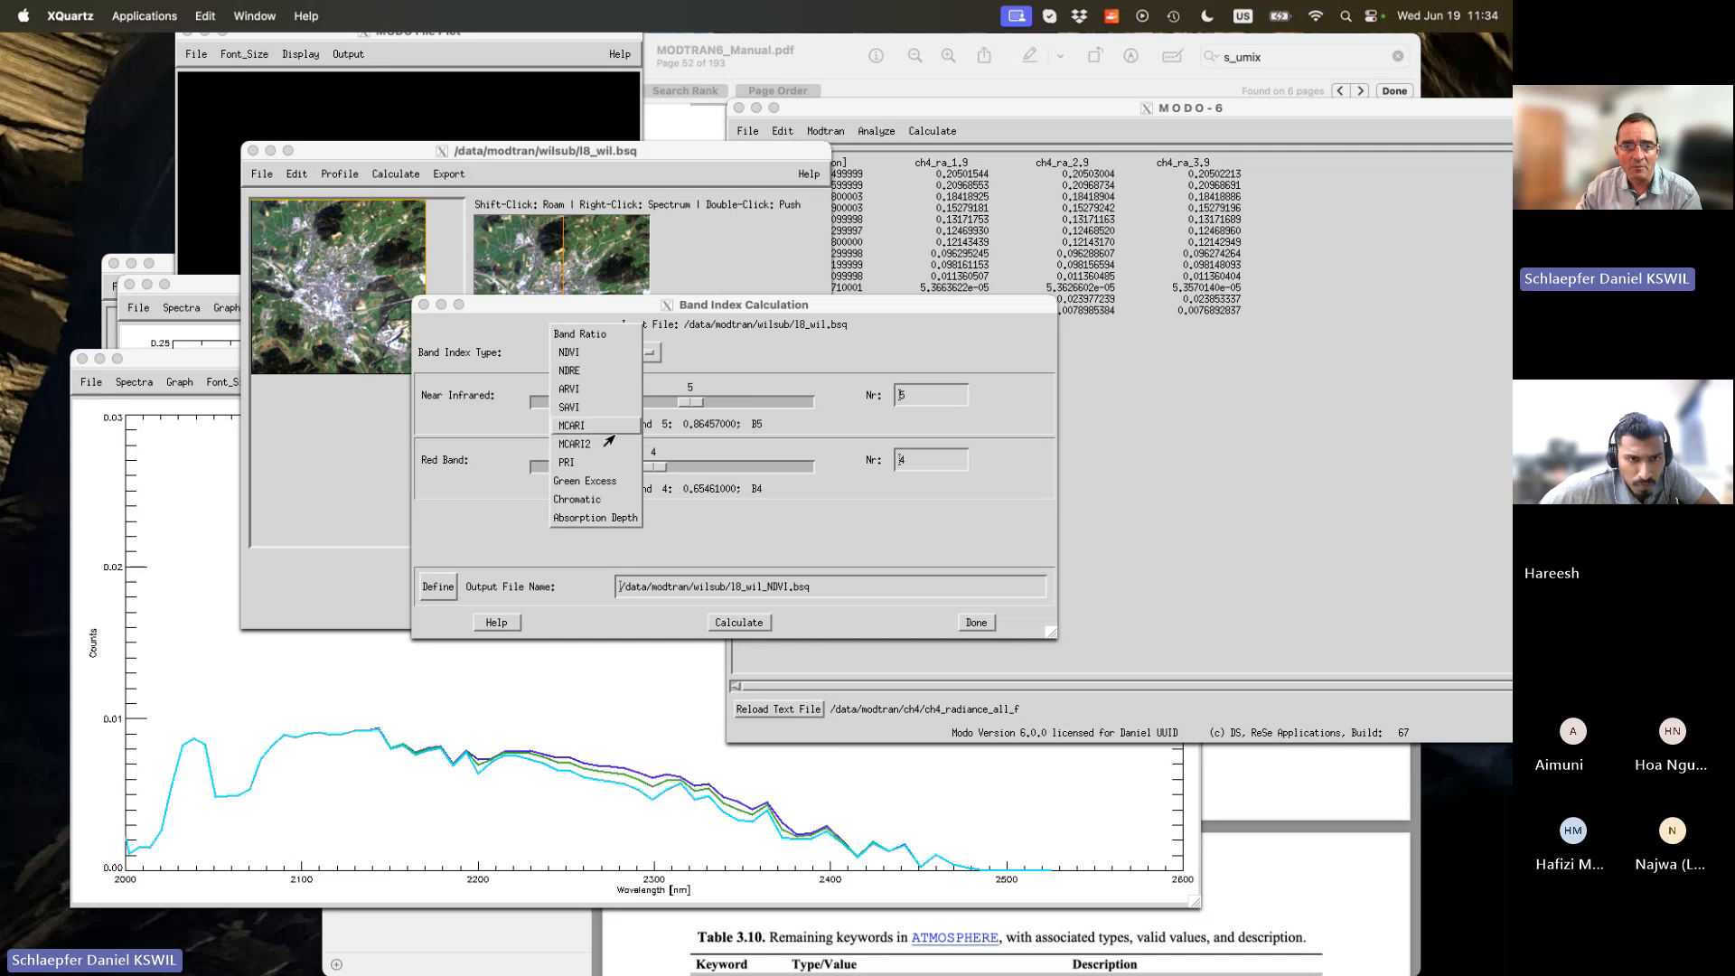
{"action": "left_click", "coordinate": [596, 517]}
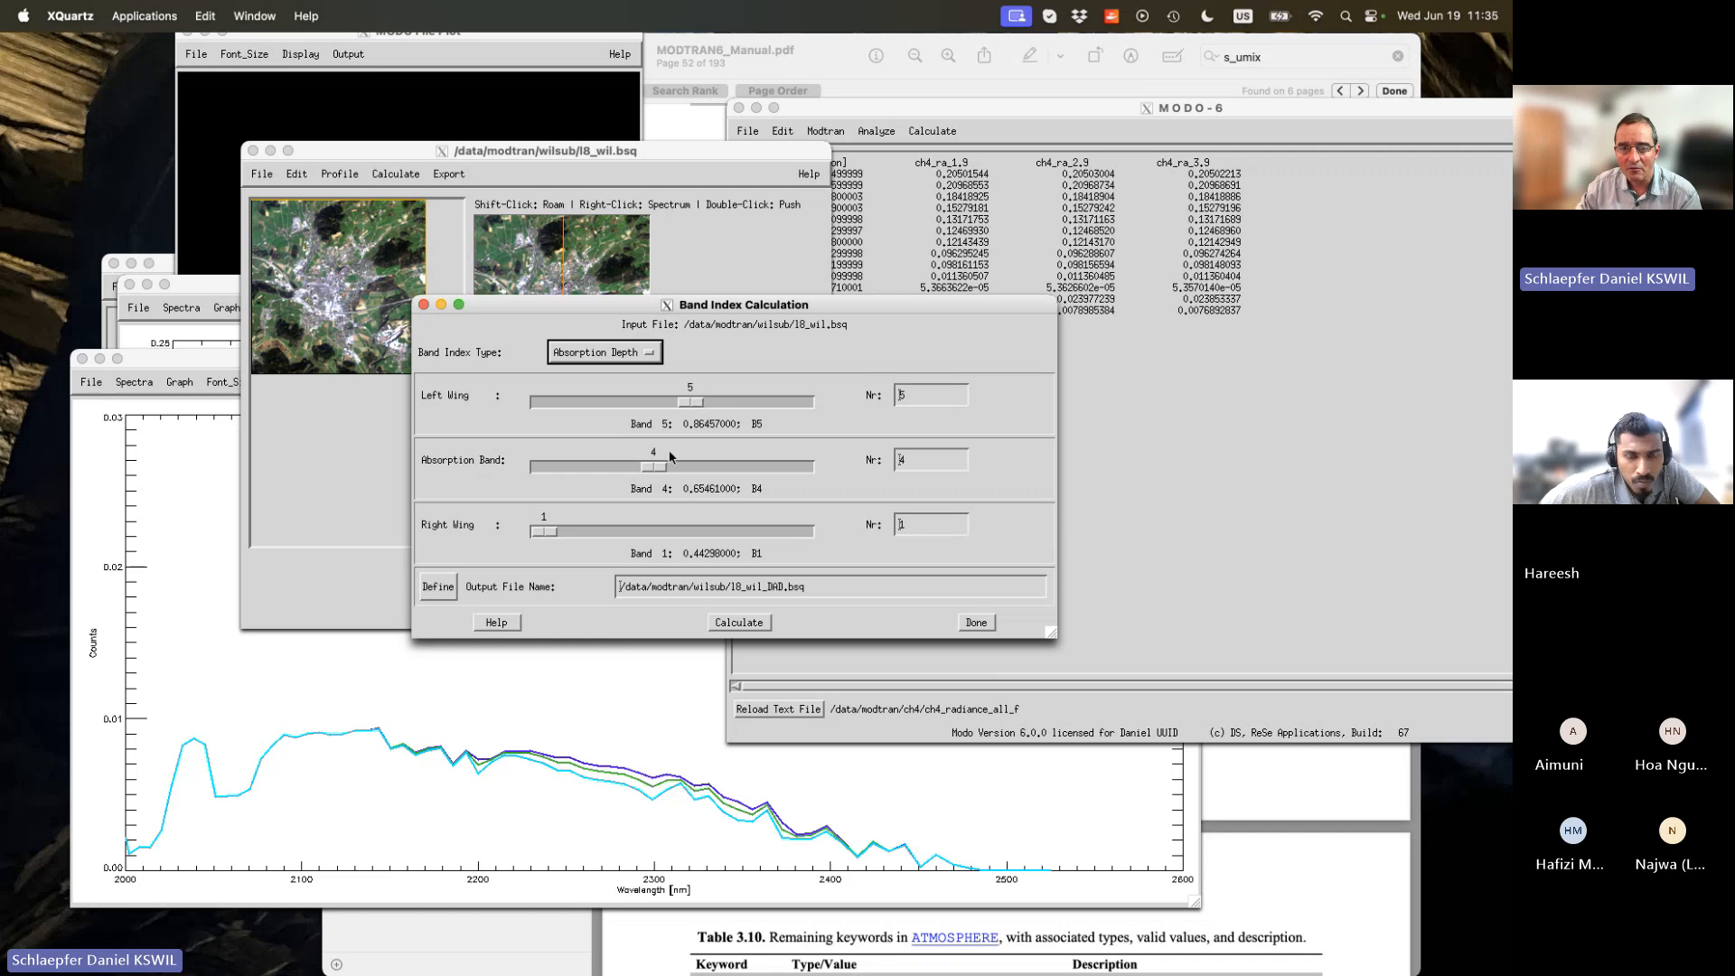
{"action": "left_click", "coordinate": [657, 357]}
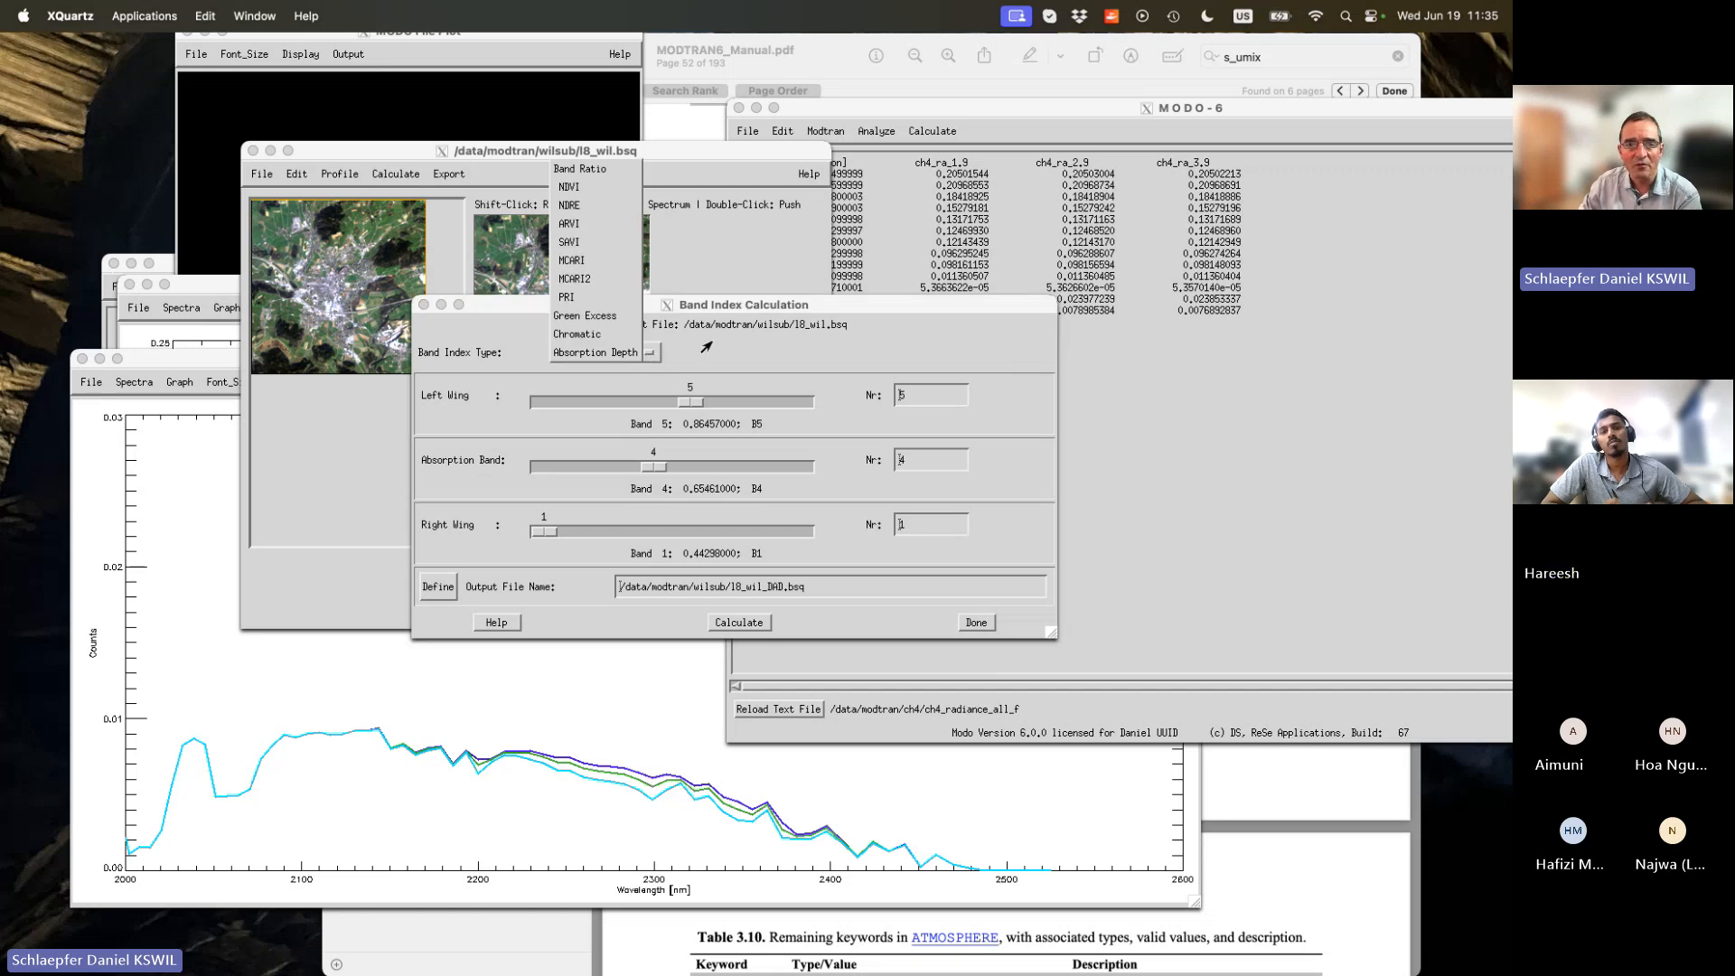
Calculate a Band Ratio index for l8_wil.bsq with band 8 as nominator and band 7 as denominator, output as l8_wil_SR.bsq.
{"action": "left_click", "coordinate": [598, 174]}
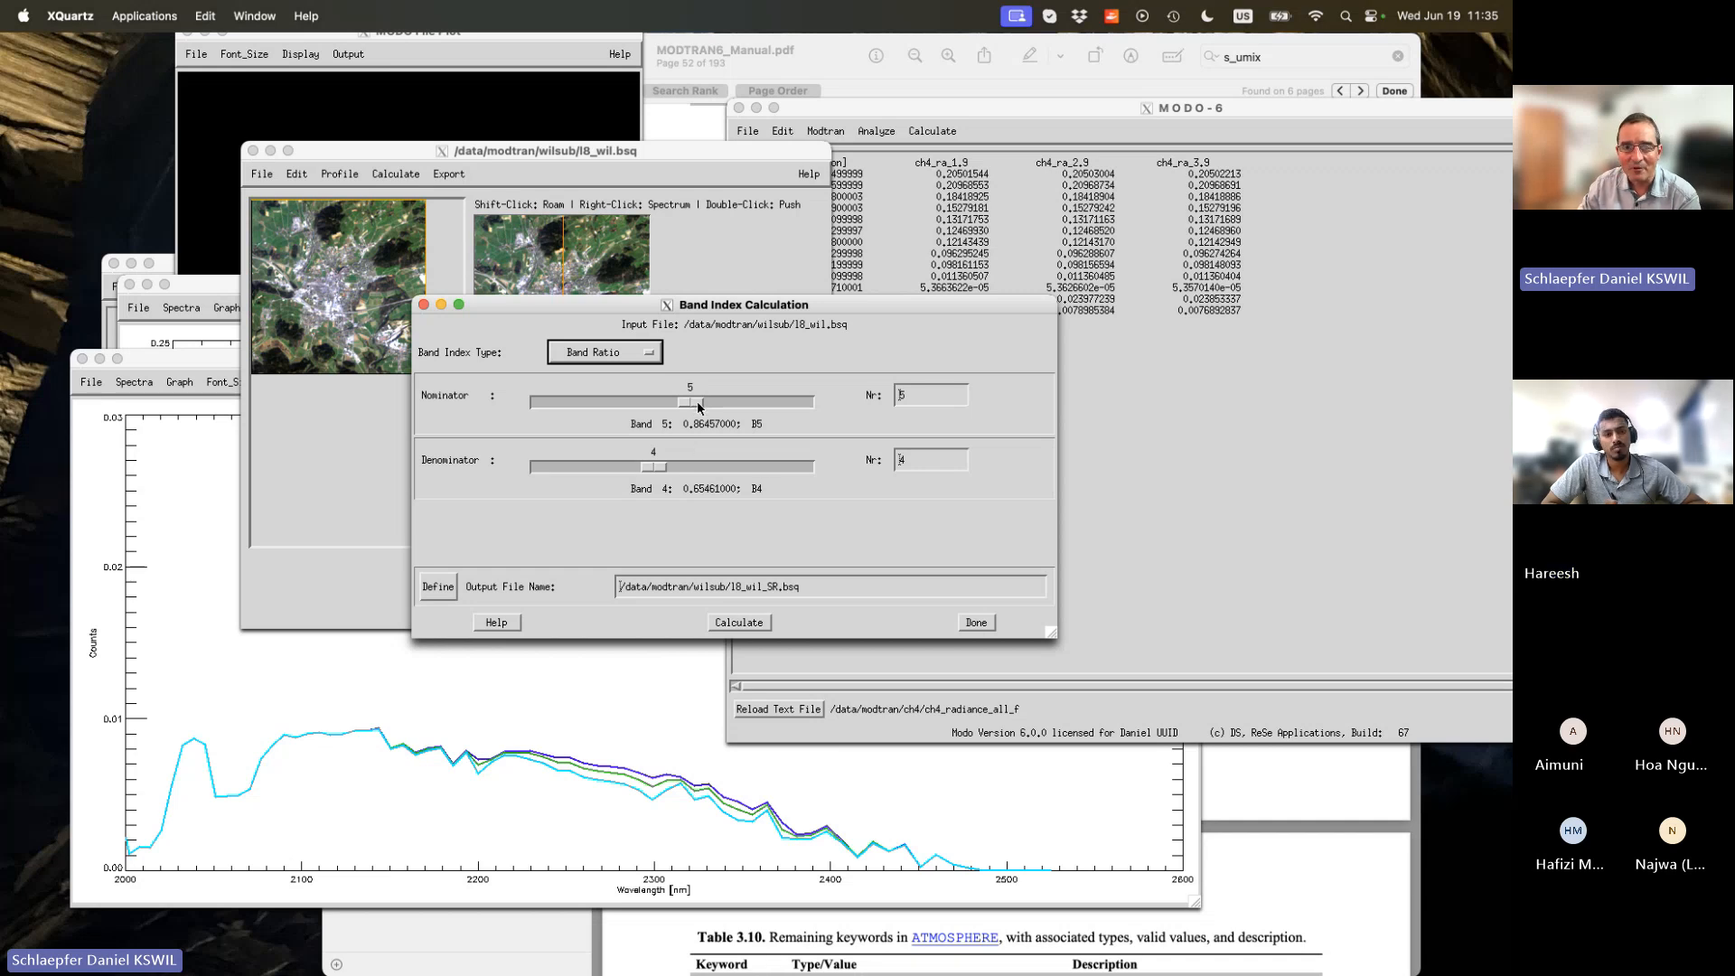
{"action": "left_click_drag", "start_coordinate": [696, 401], "coordinate": [805, 403]}
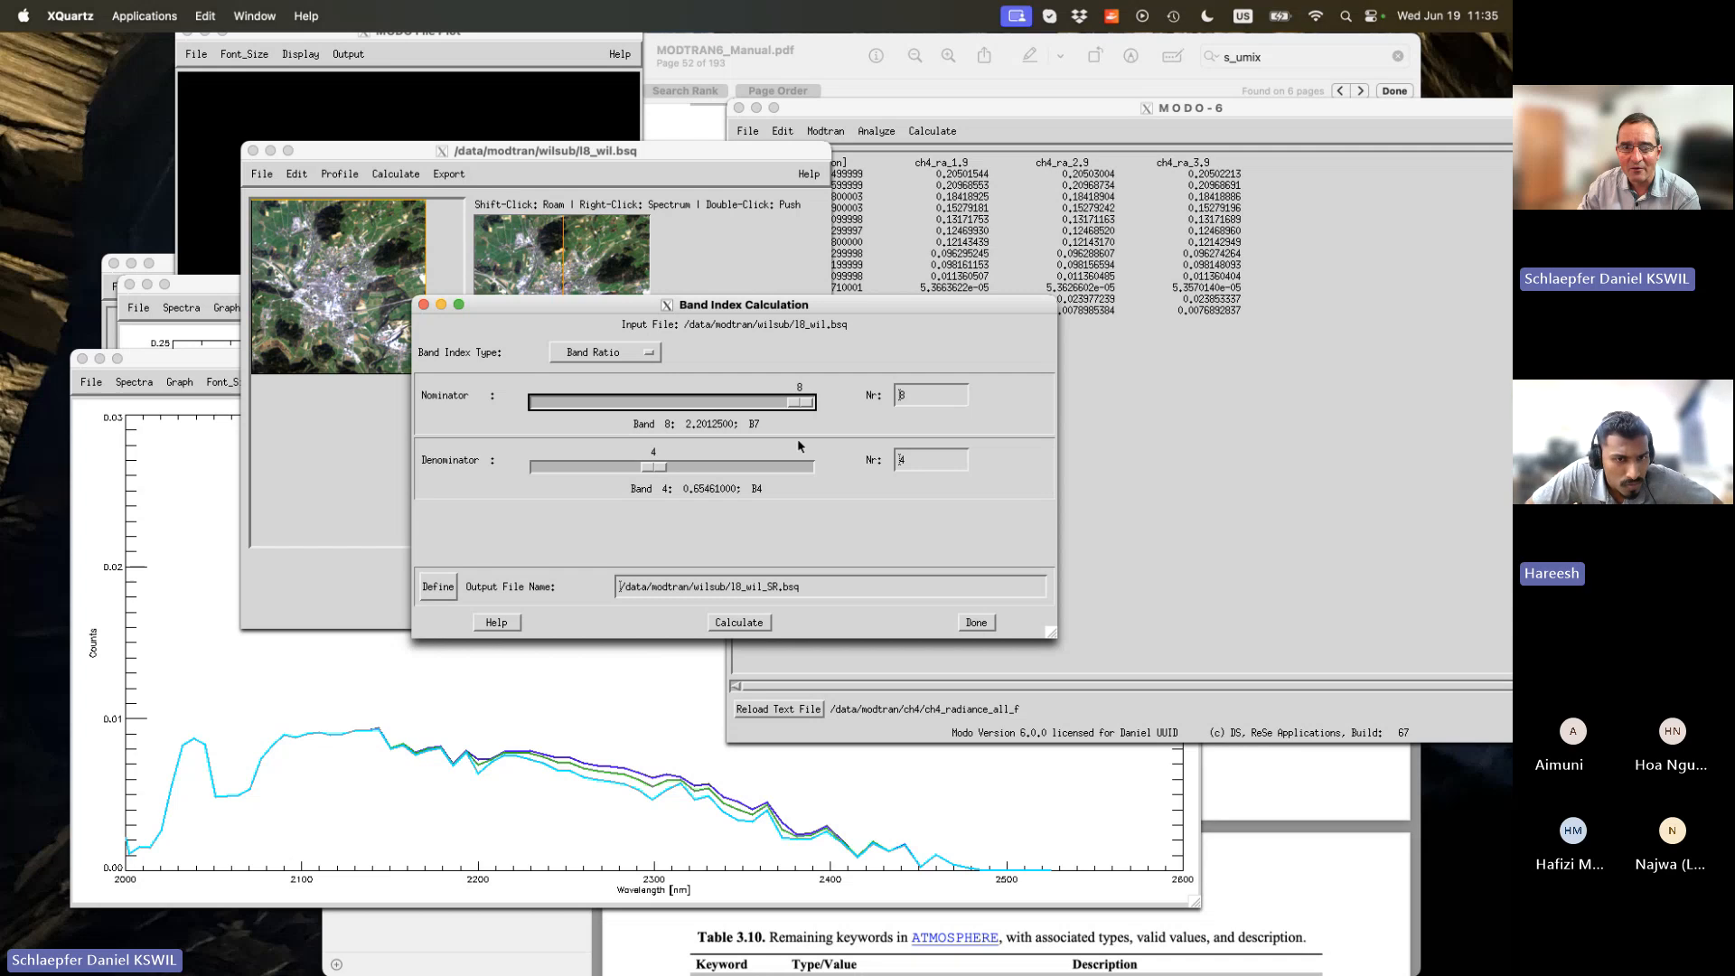
{"action": "left_click_drag", "start_coordinate": [657, 462], "coordinate": [753, 471]}
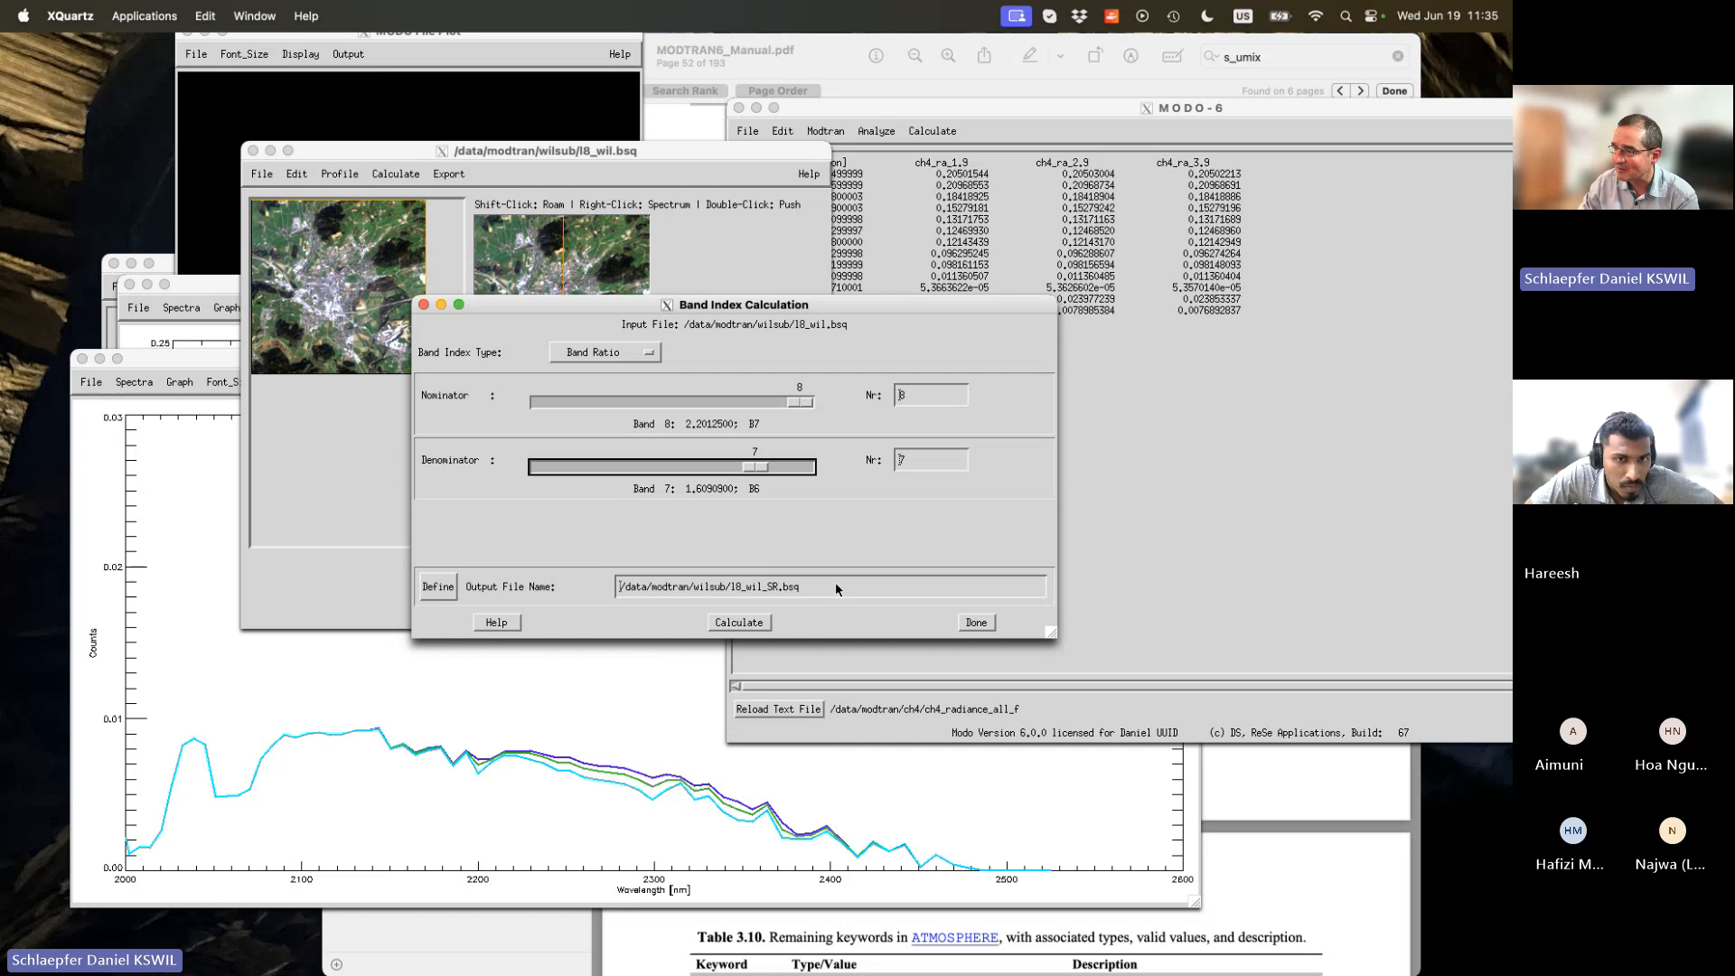
{"action": "left_click", "coordinate": [748, 628]}
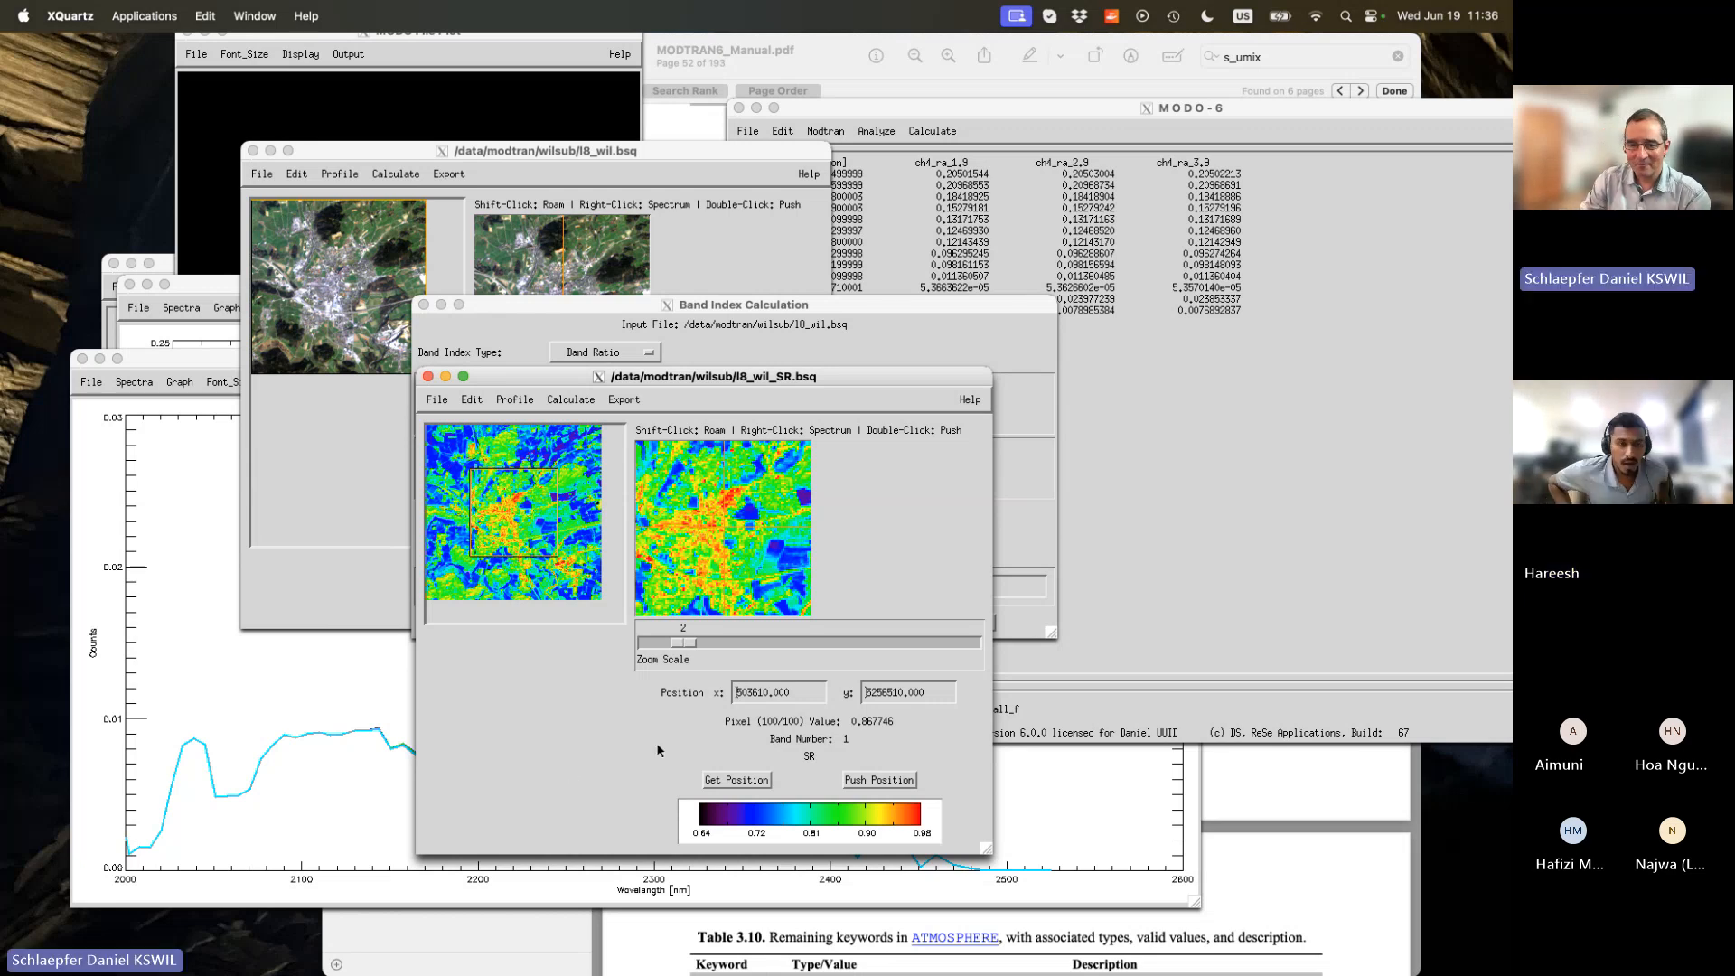
Close the l8_wil_SR.bsq ratio image and the Band Index Calculation dialog.
{"action": "left_click", "coordinate": [428, 377]}
{"action": "left_click", "coordinate": [1038, 264]}
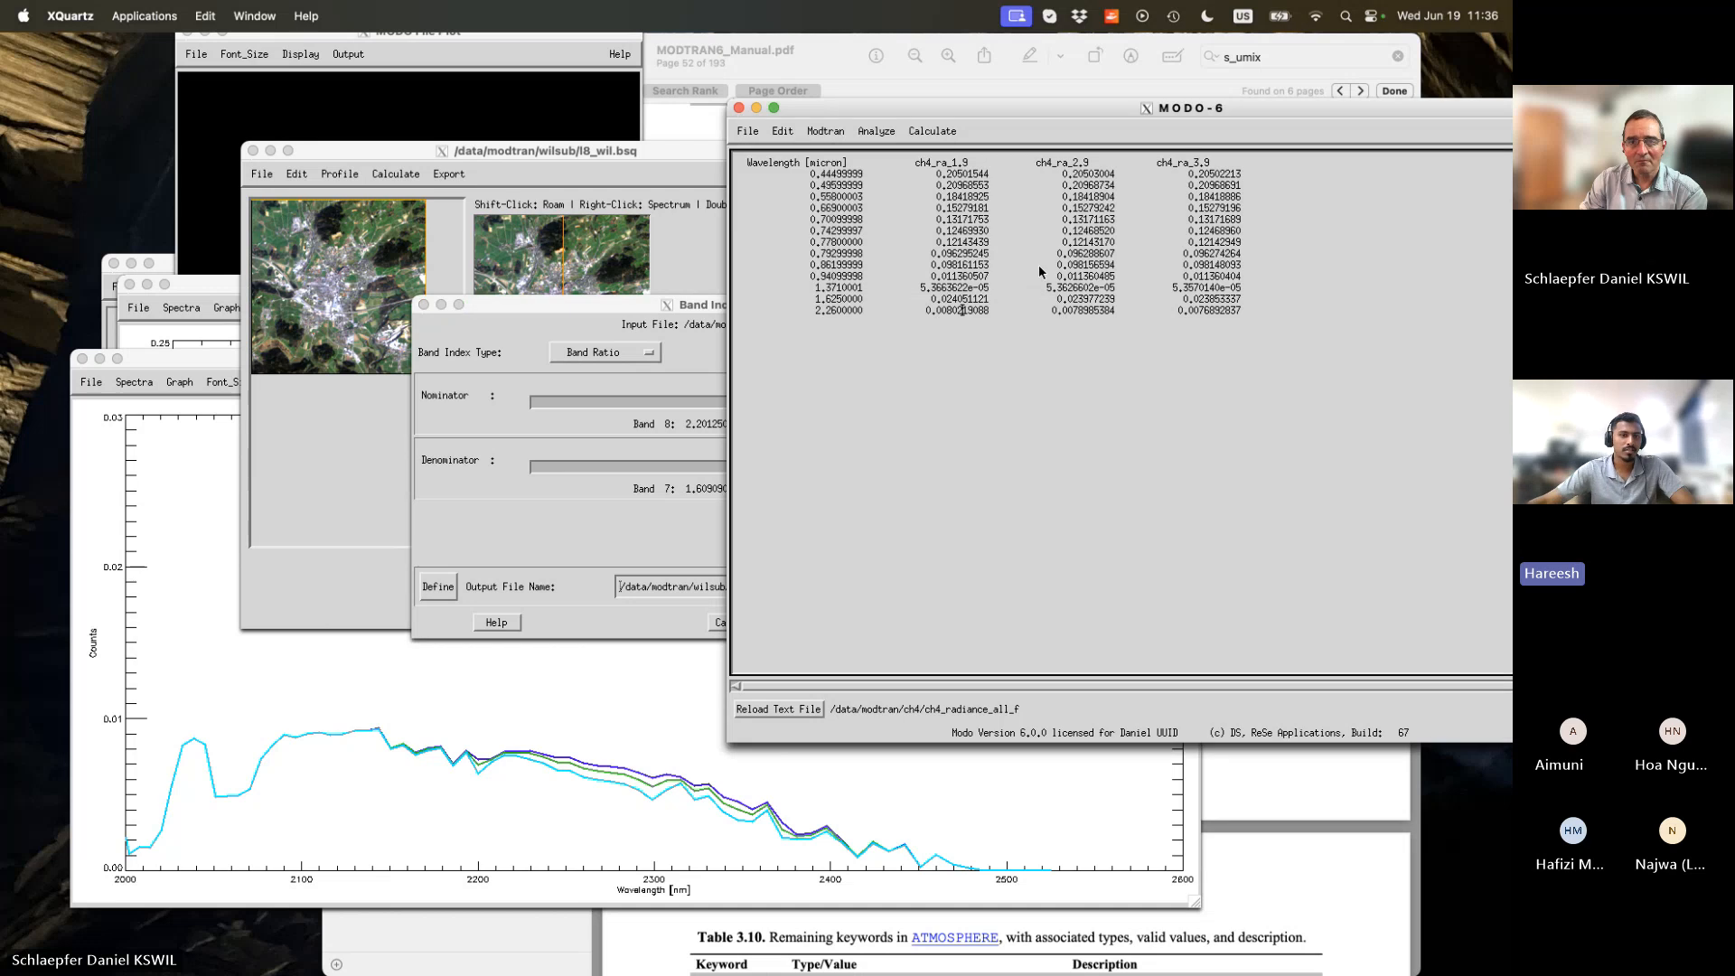
{"action": "left_click", "coordinate": [757, 134]}
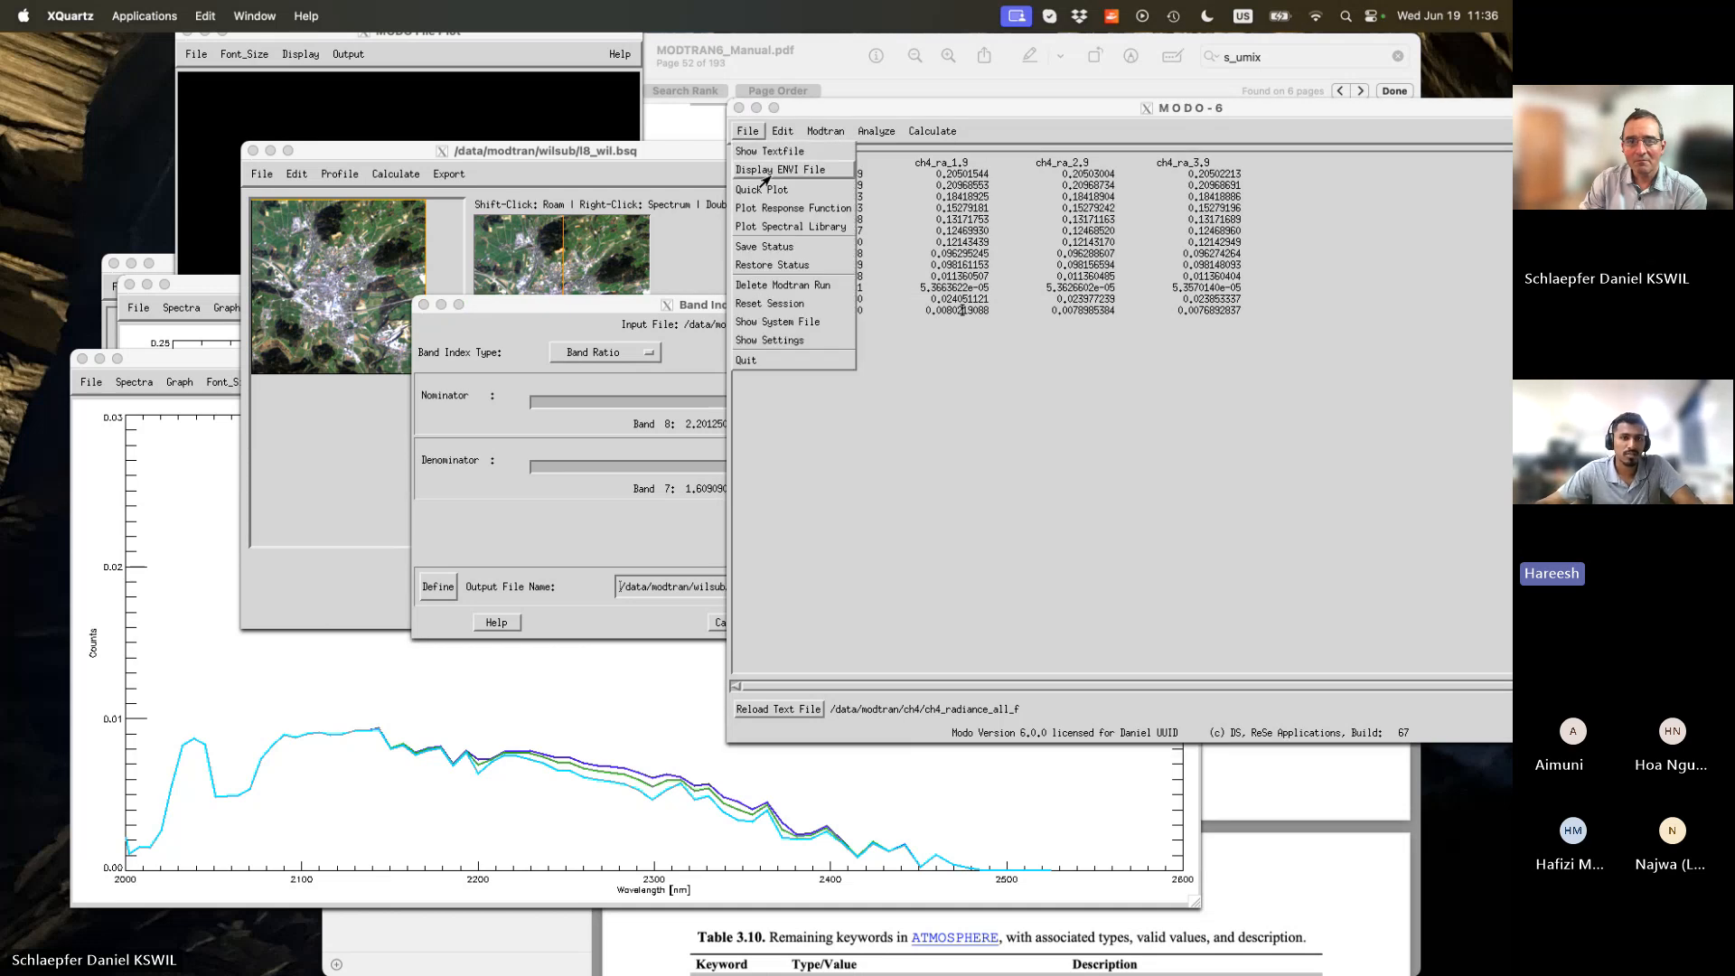
{"action": "left_click", "coordinate": [586, 257]}
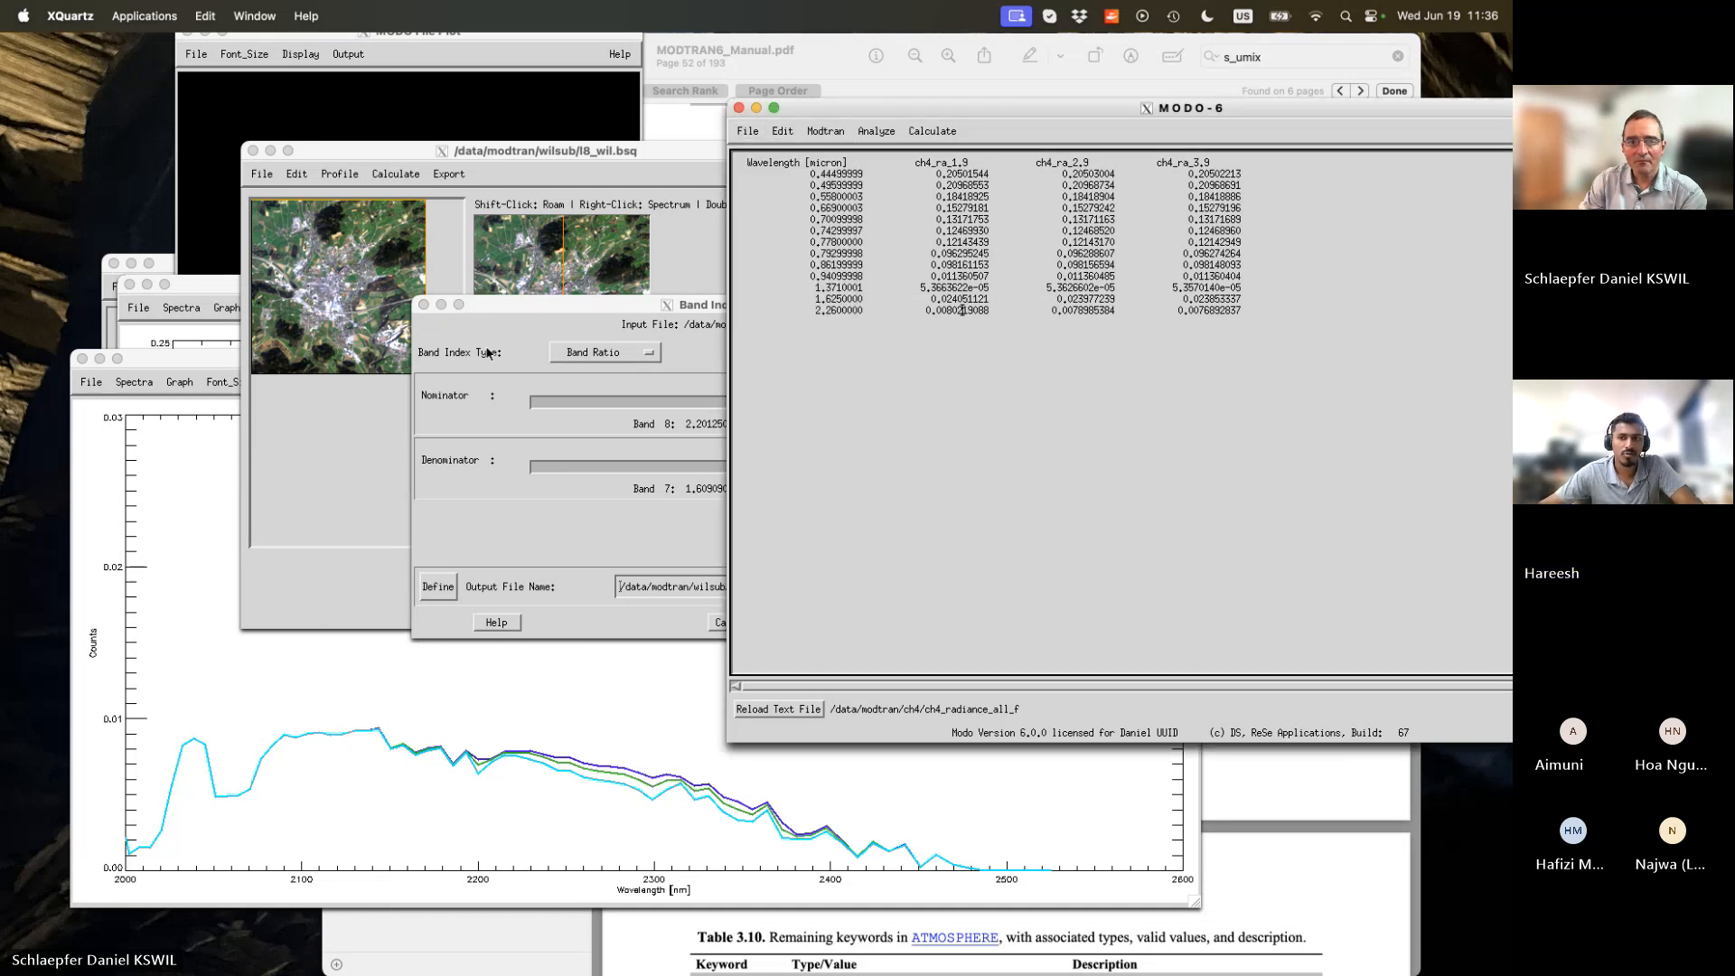
{"action": "left_click", "coordinate": [516, 327]}
{"action": "left_click", "coordinate": [970, 626]}
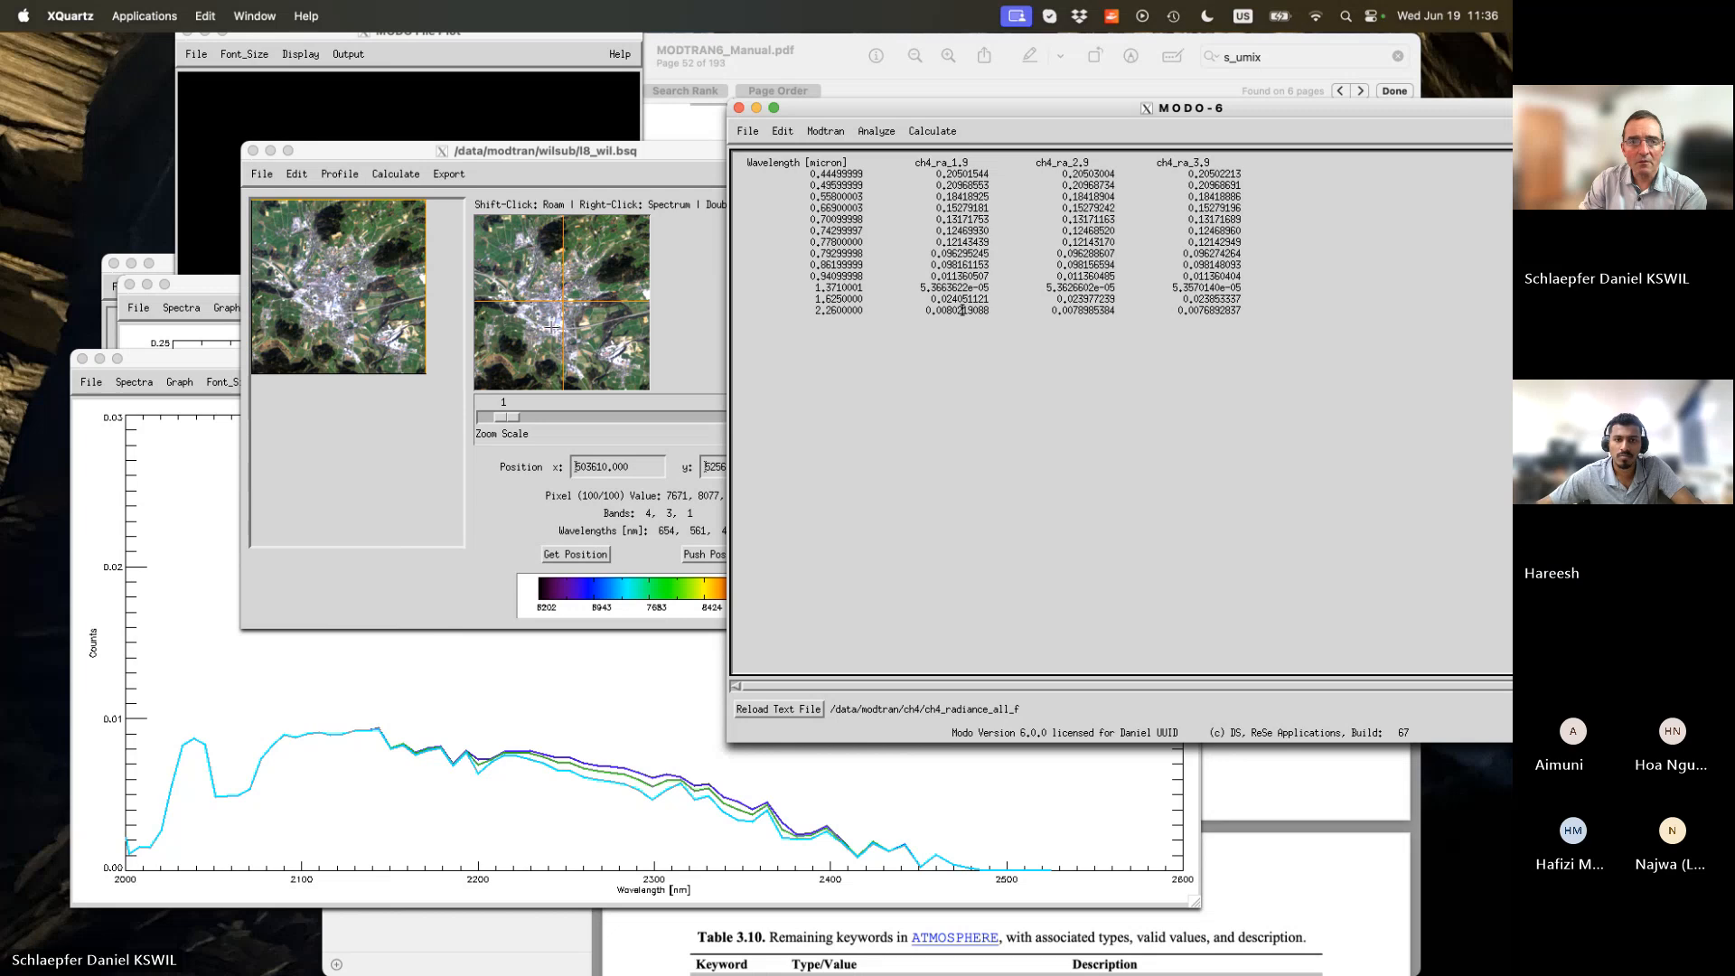
Try to display the Sentinel-2 TOA_rad_20m.bsq ENVI image from /data/sat/sentinel2/swiss/IMG_DATA, and cancel the file selection.
{"action": "left_click", "coordinate": [381, 160]}
{"action": "left_click", "coordinate": [262, 174]}
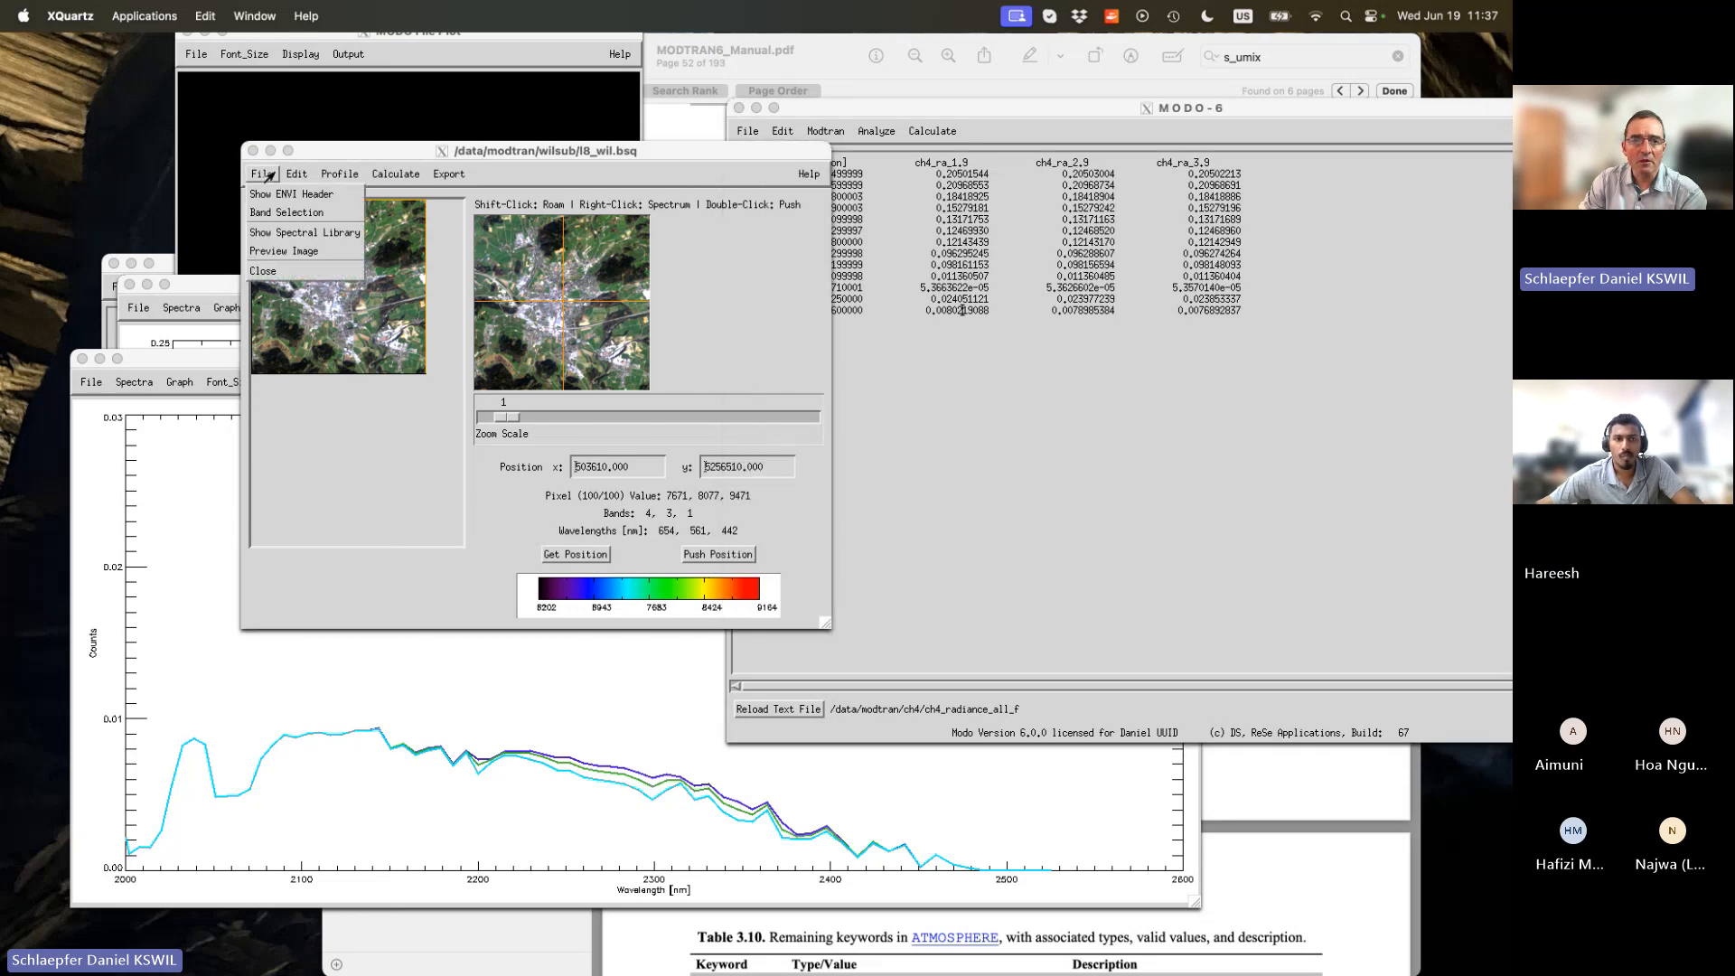
{"action": "left_click", "coordinate": [868, 109]}
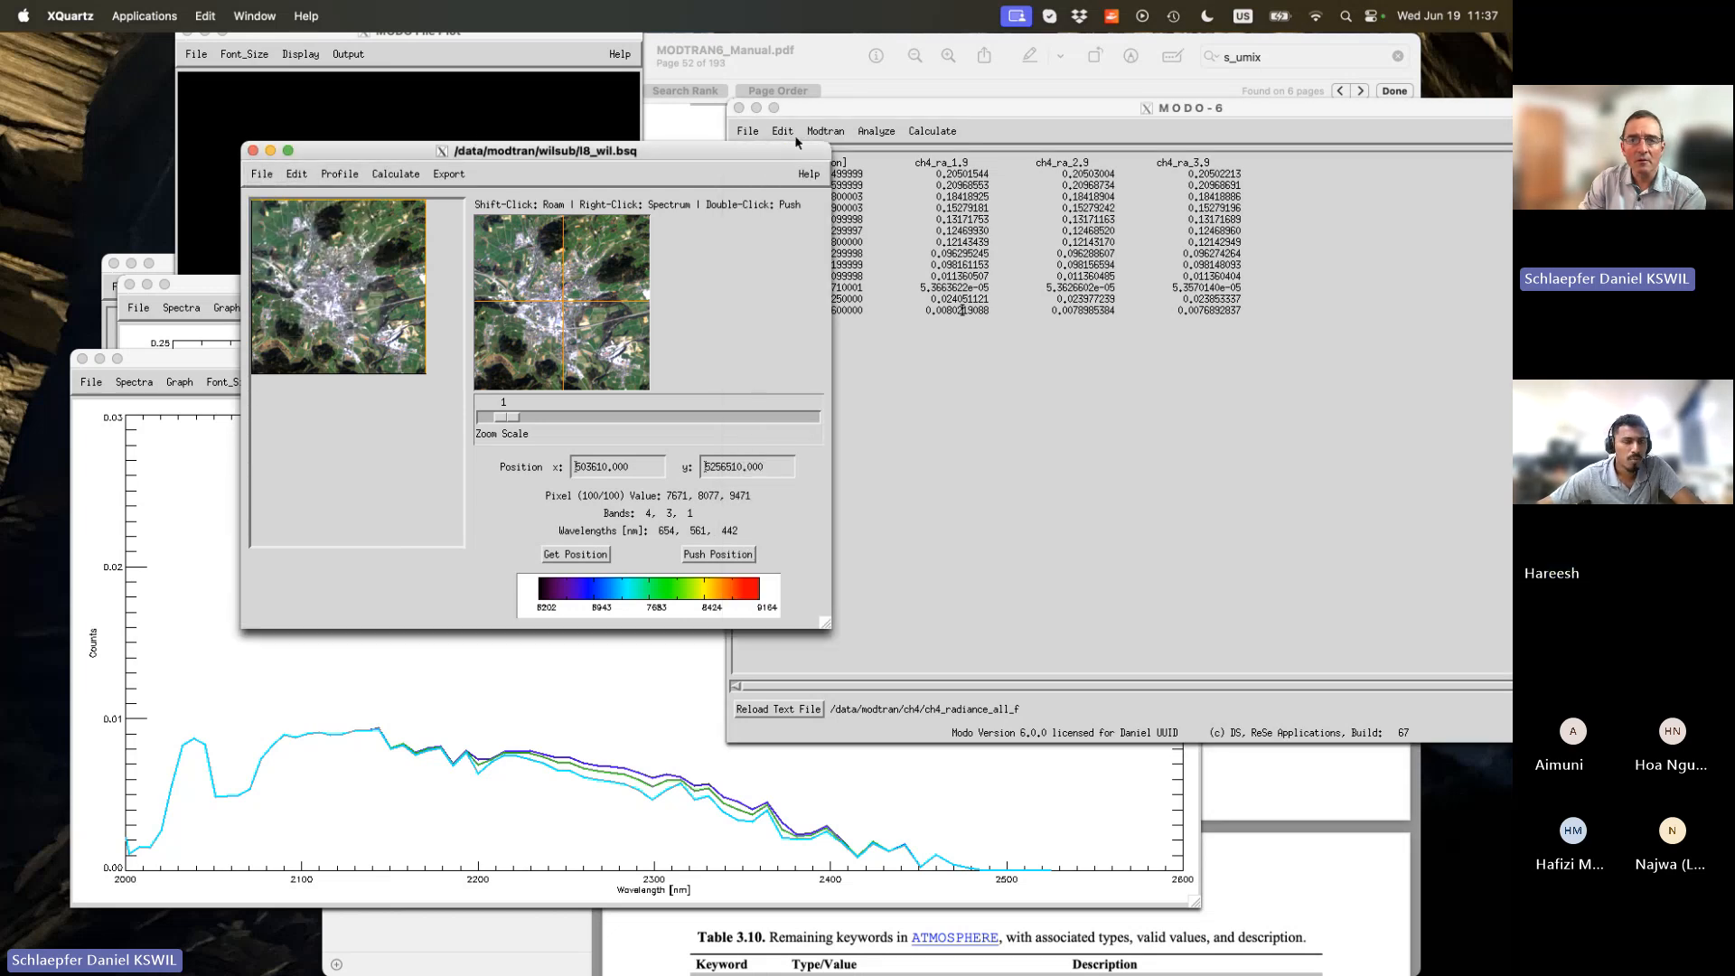
{"action": "left_click", "coordinate": [747, 131]}
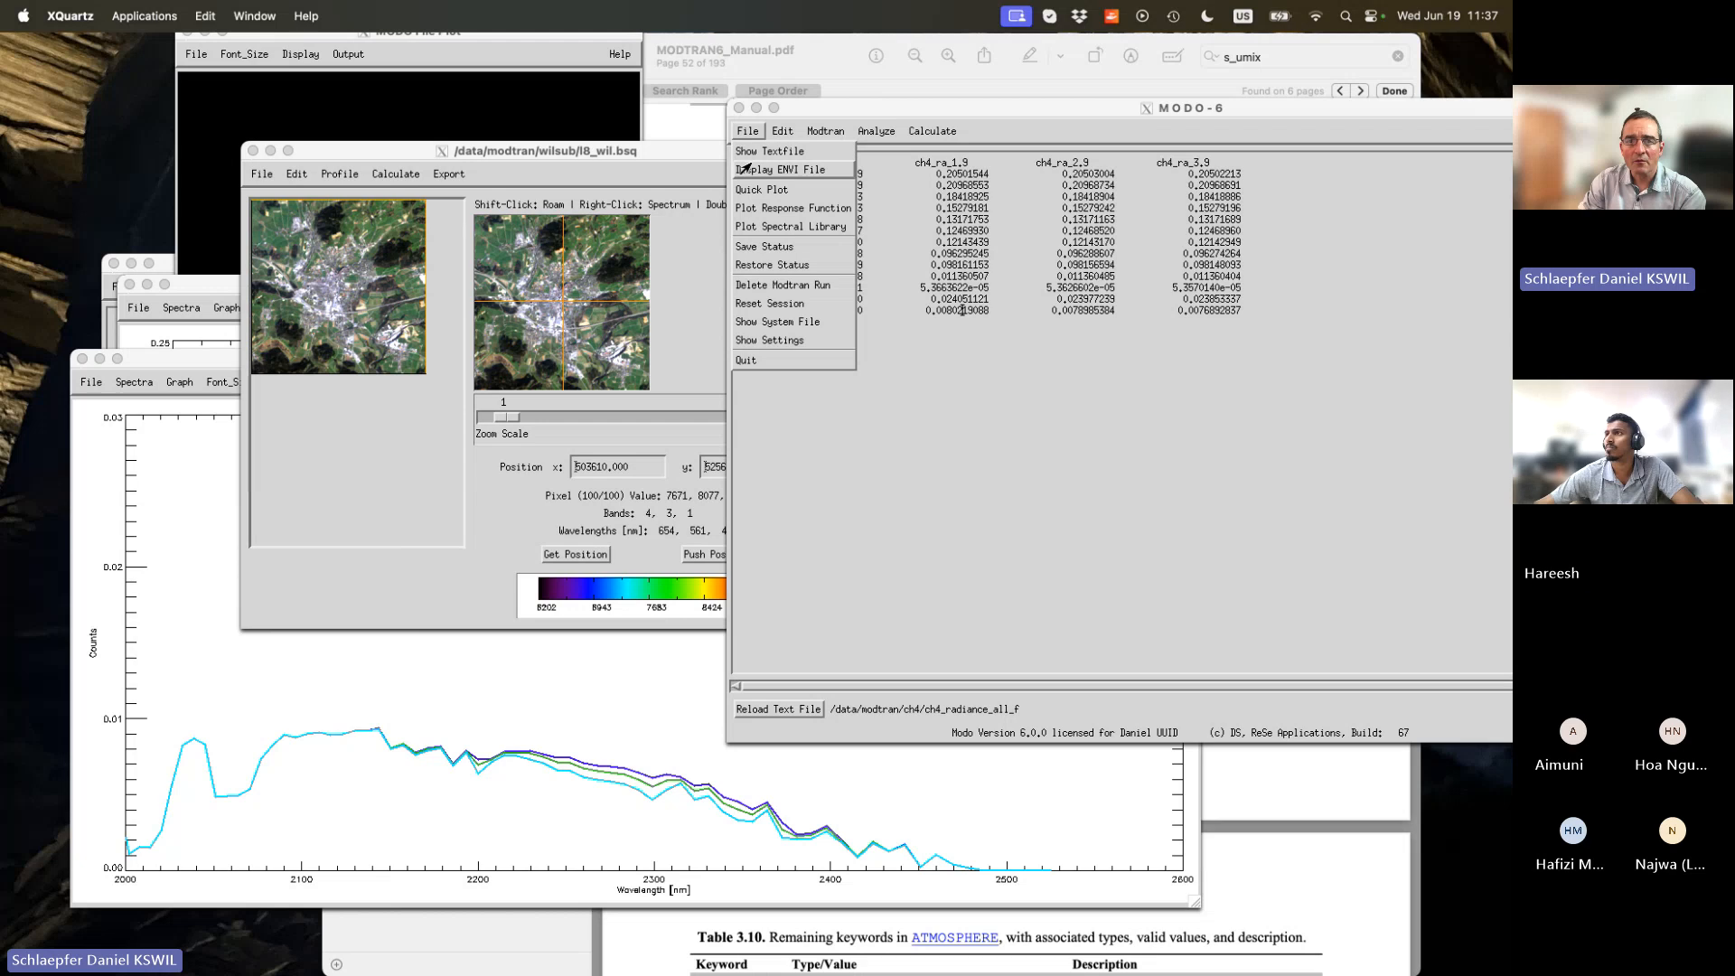
{"action": "left_click", "coordinate": [750, 166]}
{"action": "left_click_drag", "start_coordinate": [1150, 226], "coordinate": [1032, 229]}
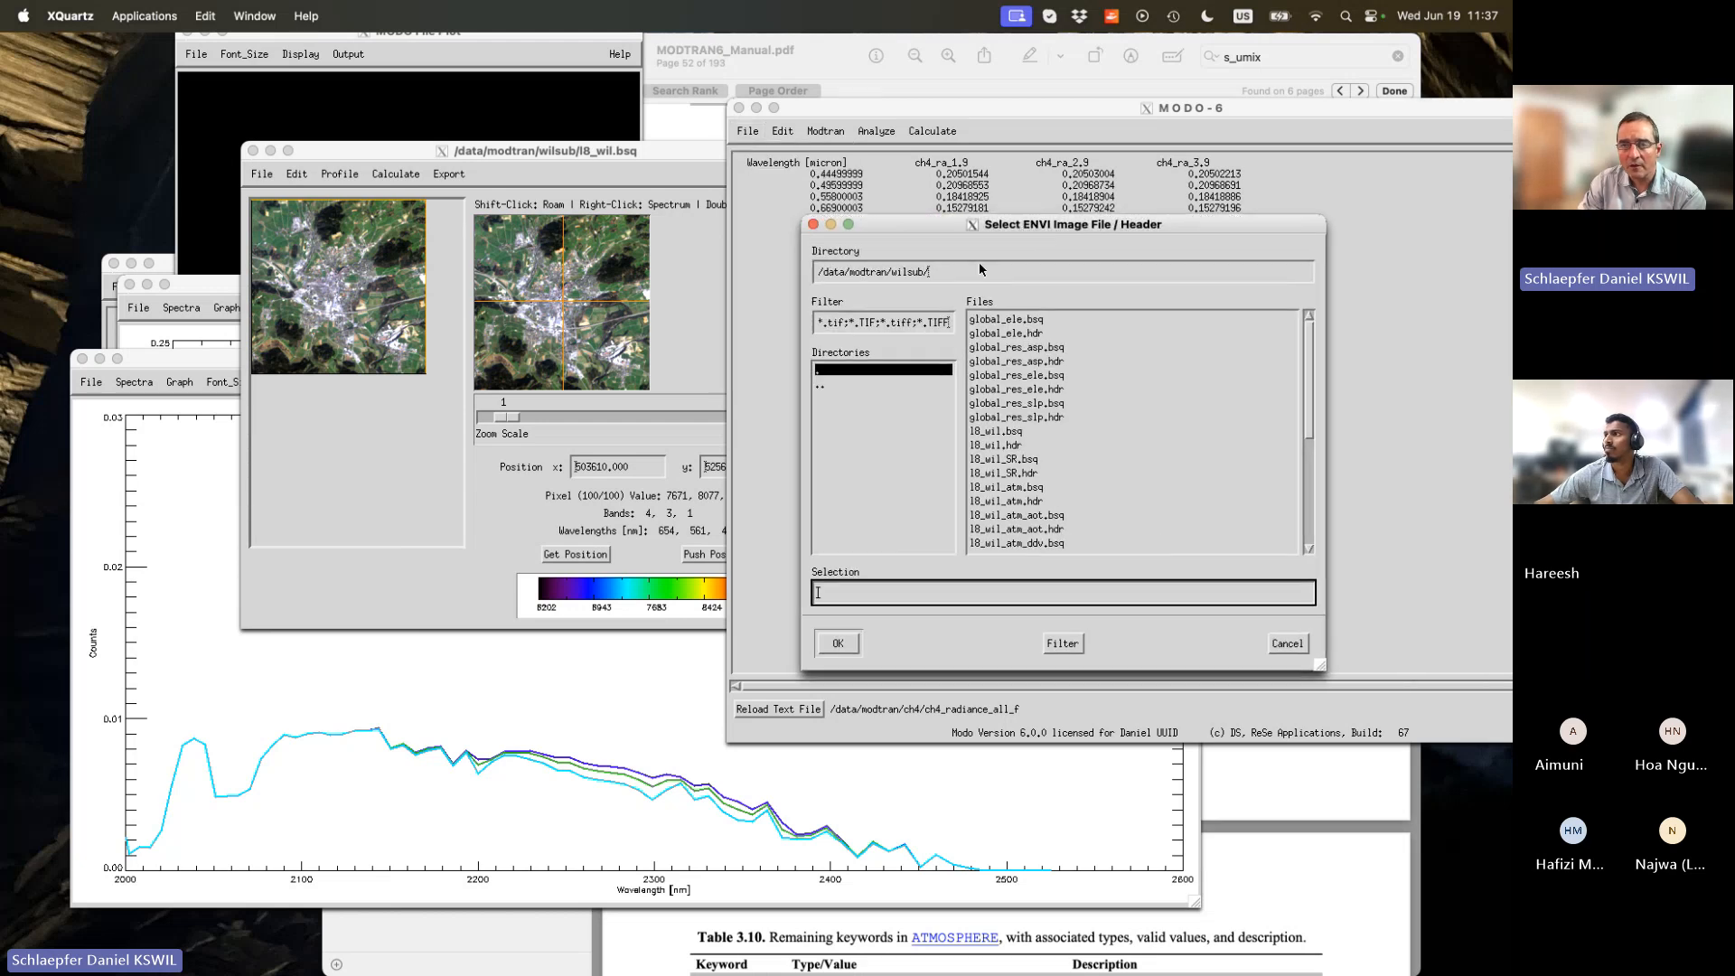
{"action": "left_click_drag", "start_coordinate": [930, 272], "coordinate": [829, 276]}
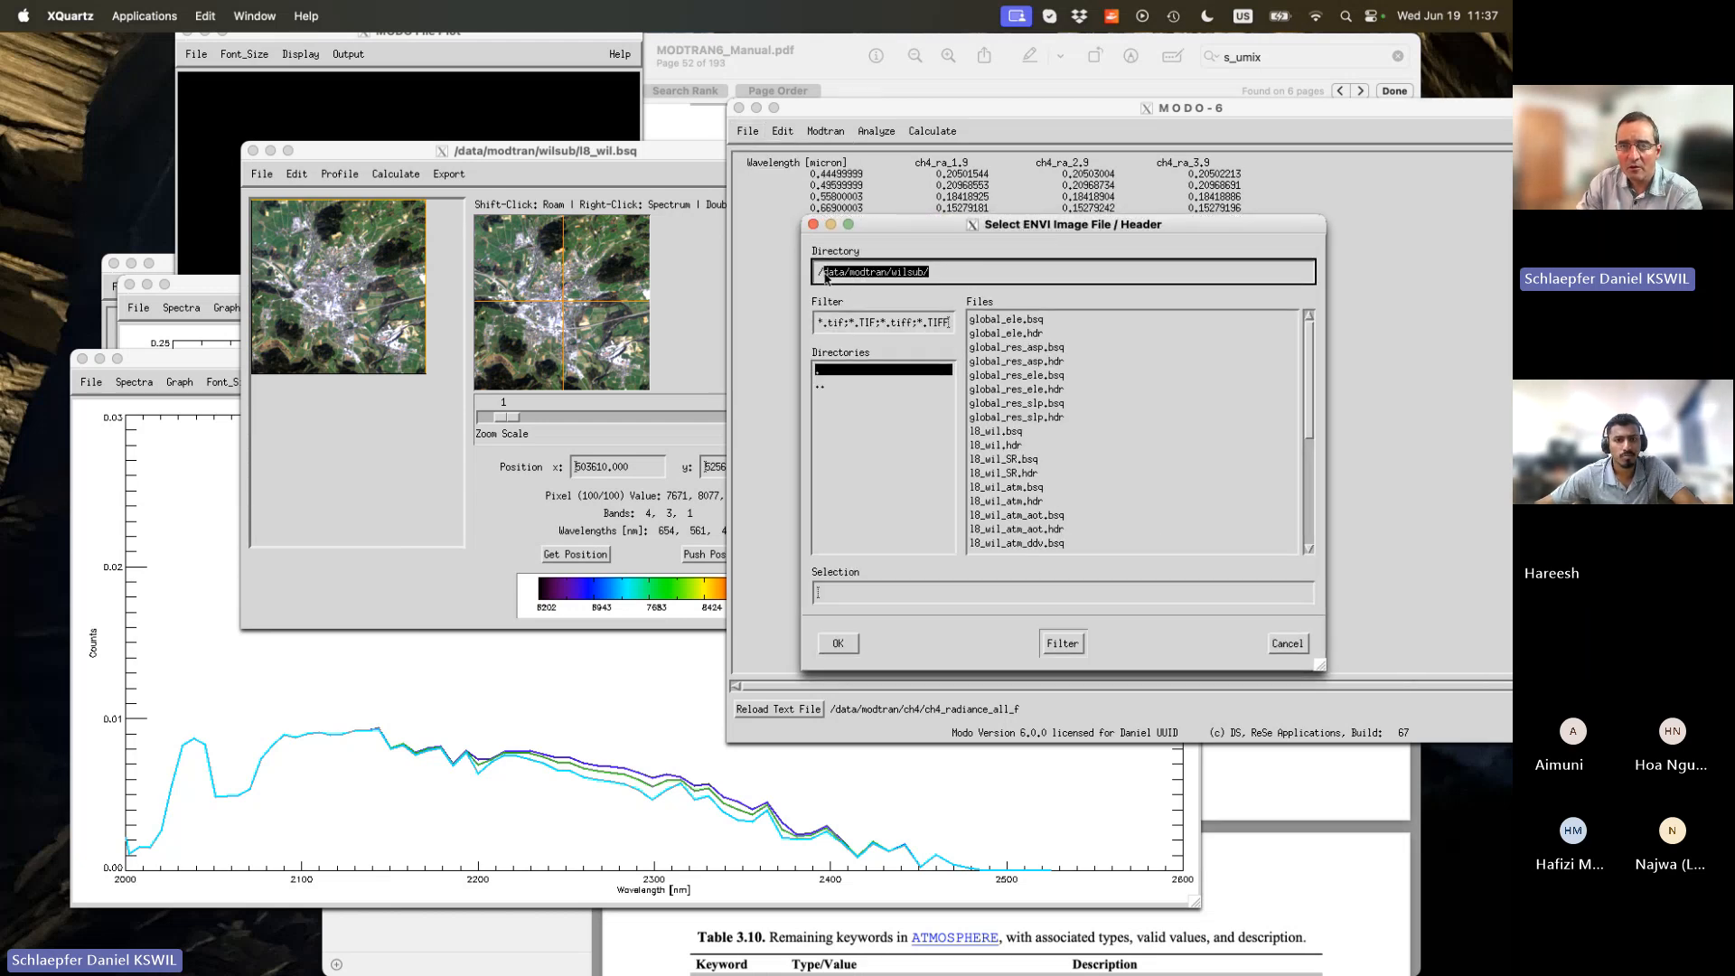
{"action": "type", "text": "data/sat/"}
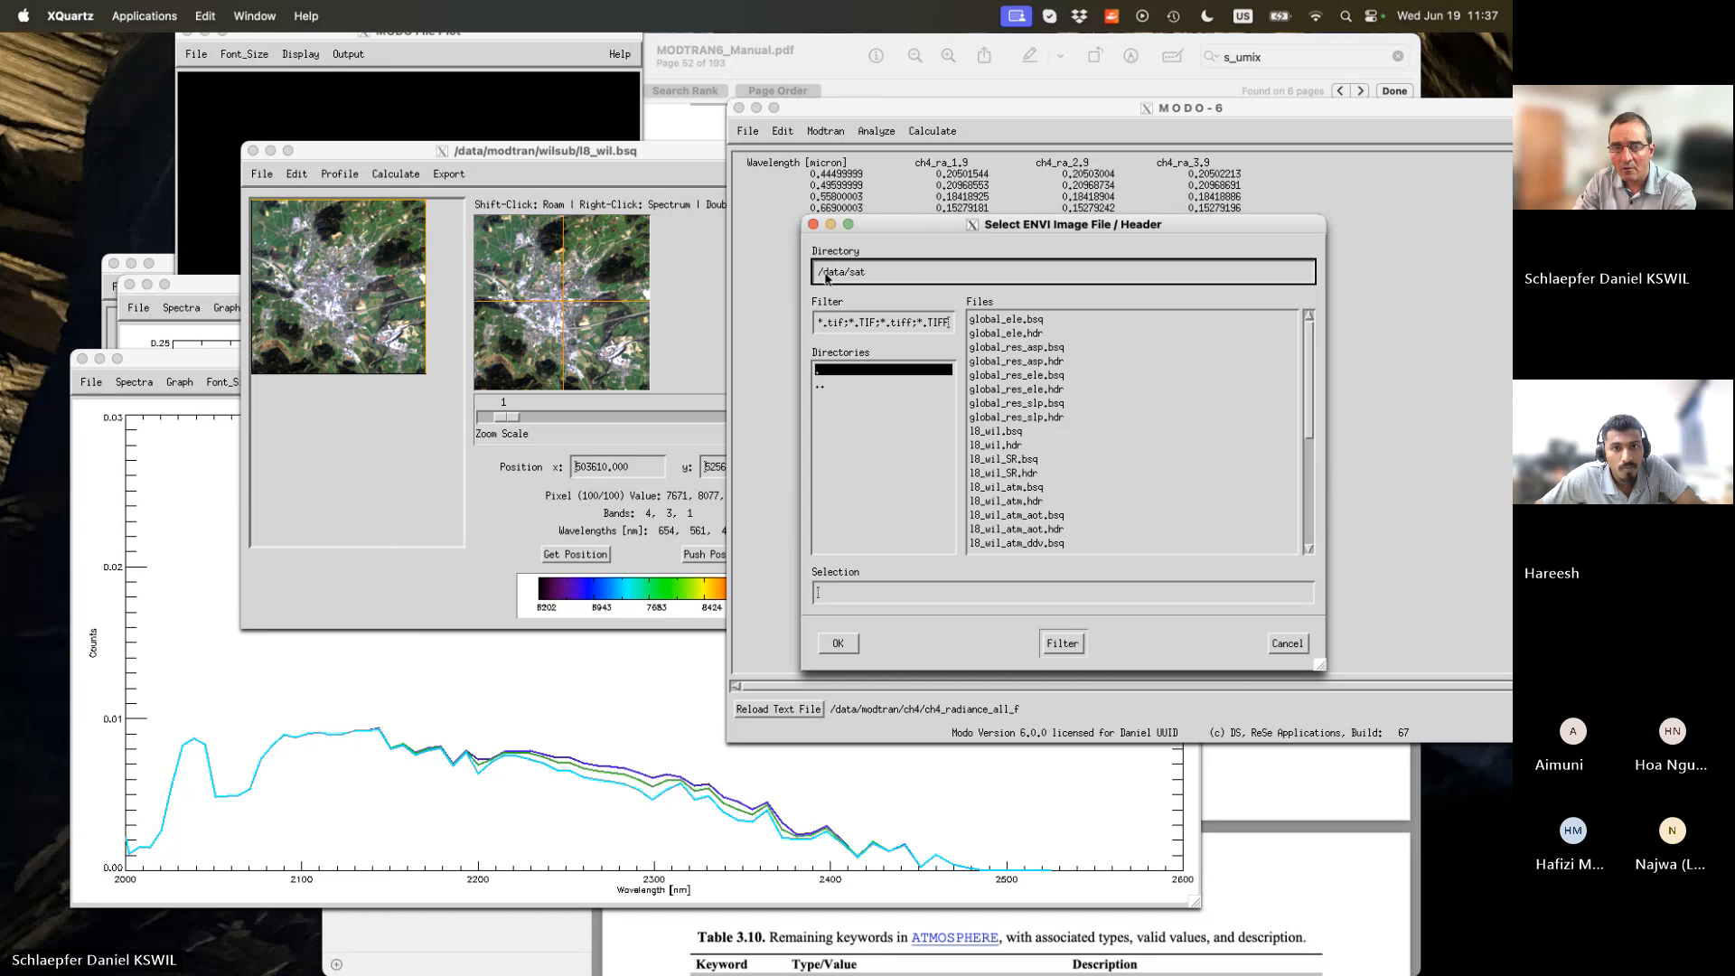
{"action": "key", "text": "Return"}
{"action": "double_click", "coordinate": [939, 510]}
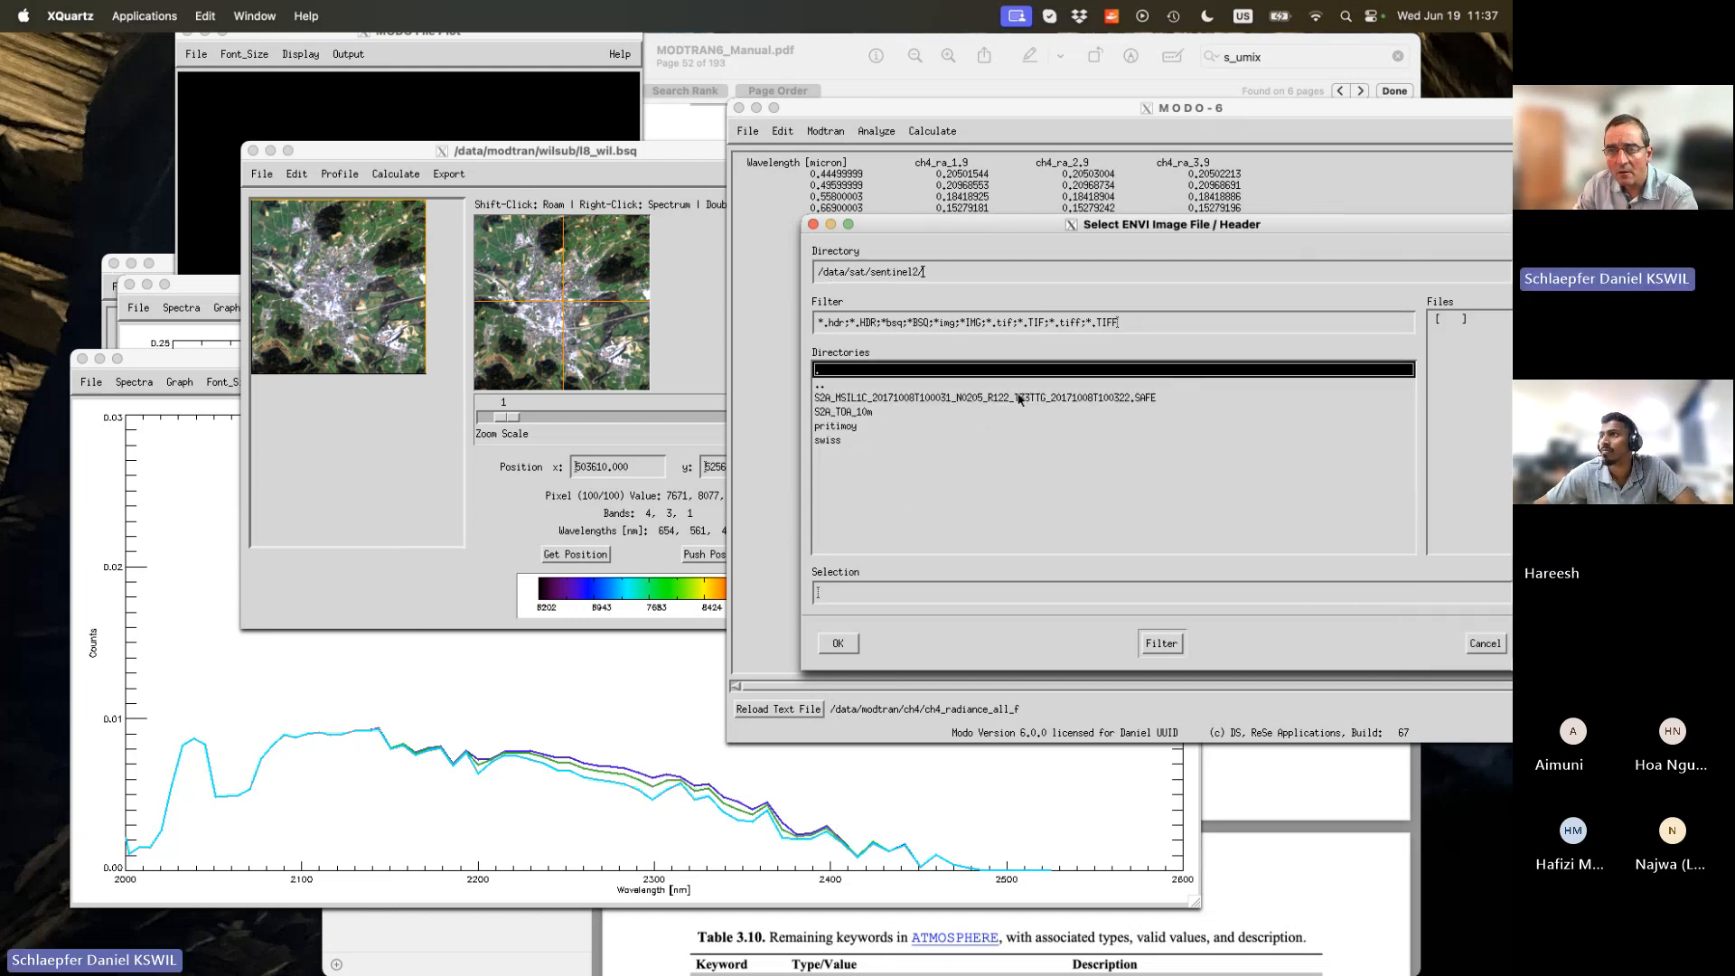
{"action": "double_click", "coordinate": [872, 442]}
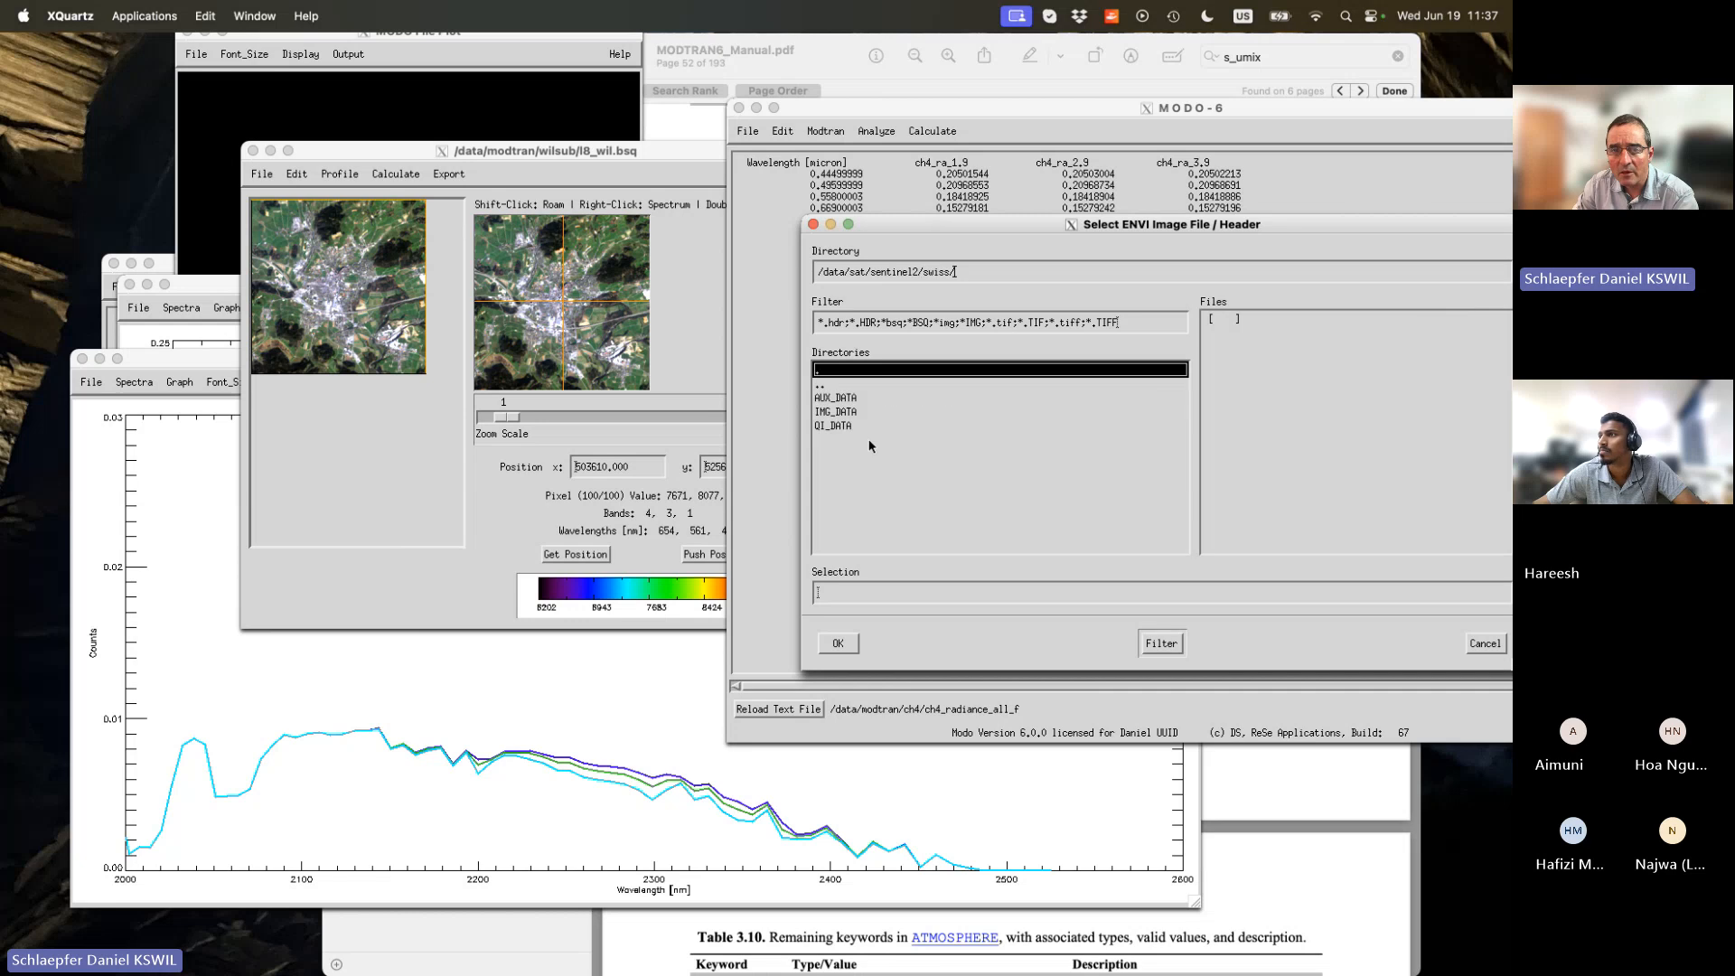
{"action": "double_click", "coordinate": [865, 412]}
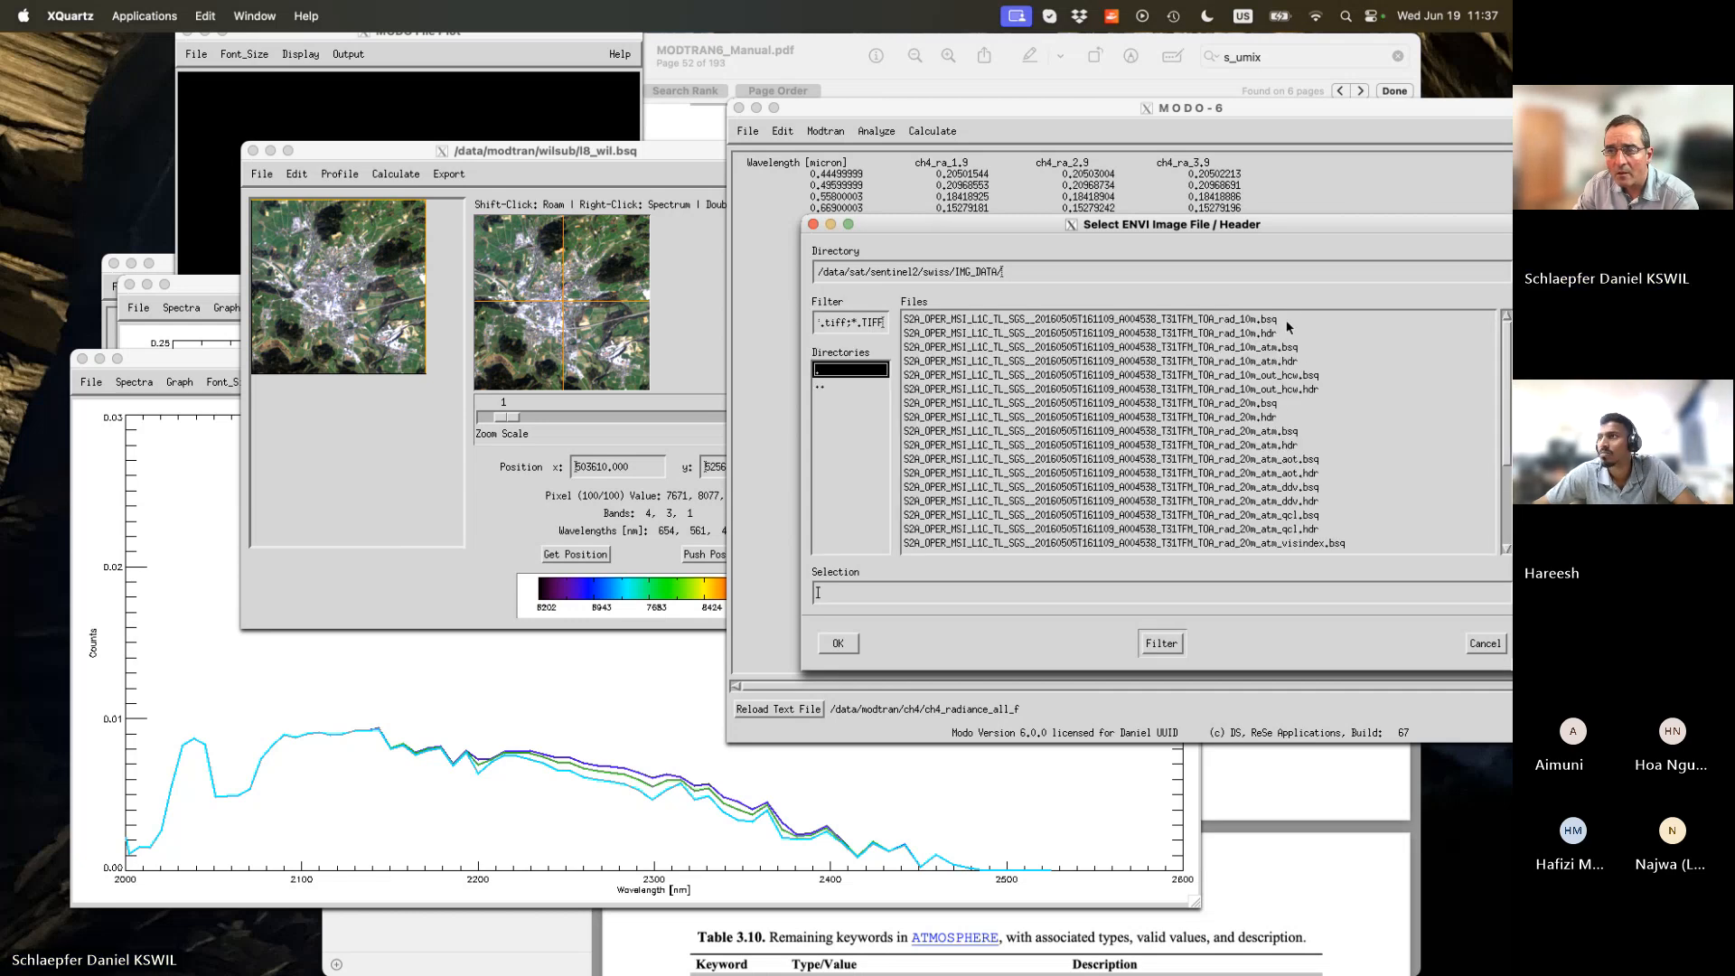
{"action": "left_click", "coordinate": [1287, 406]}
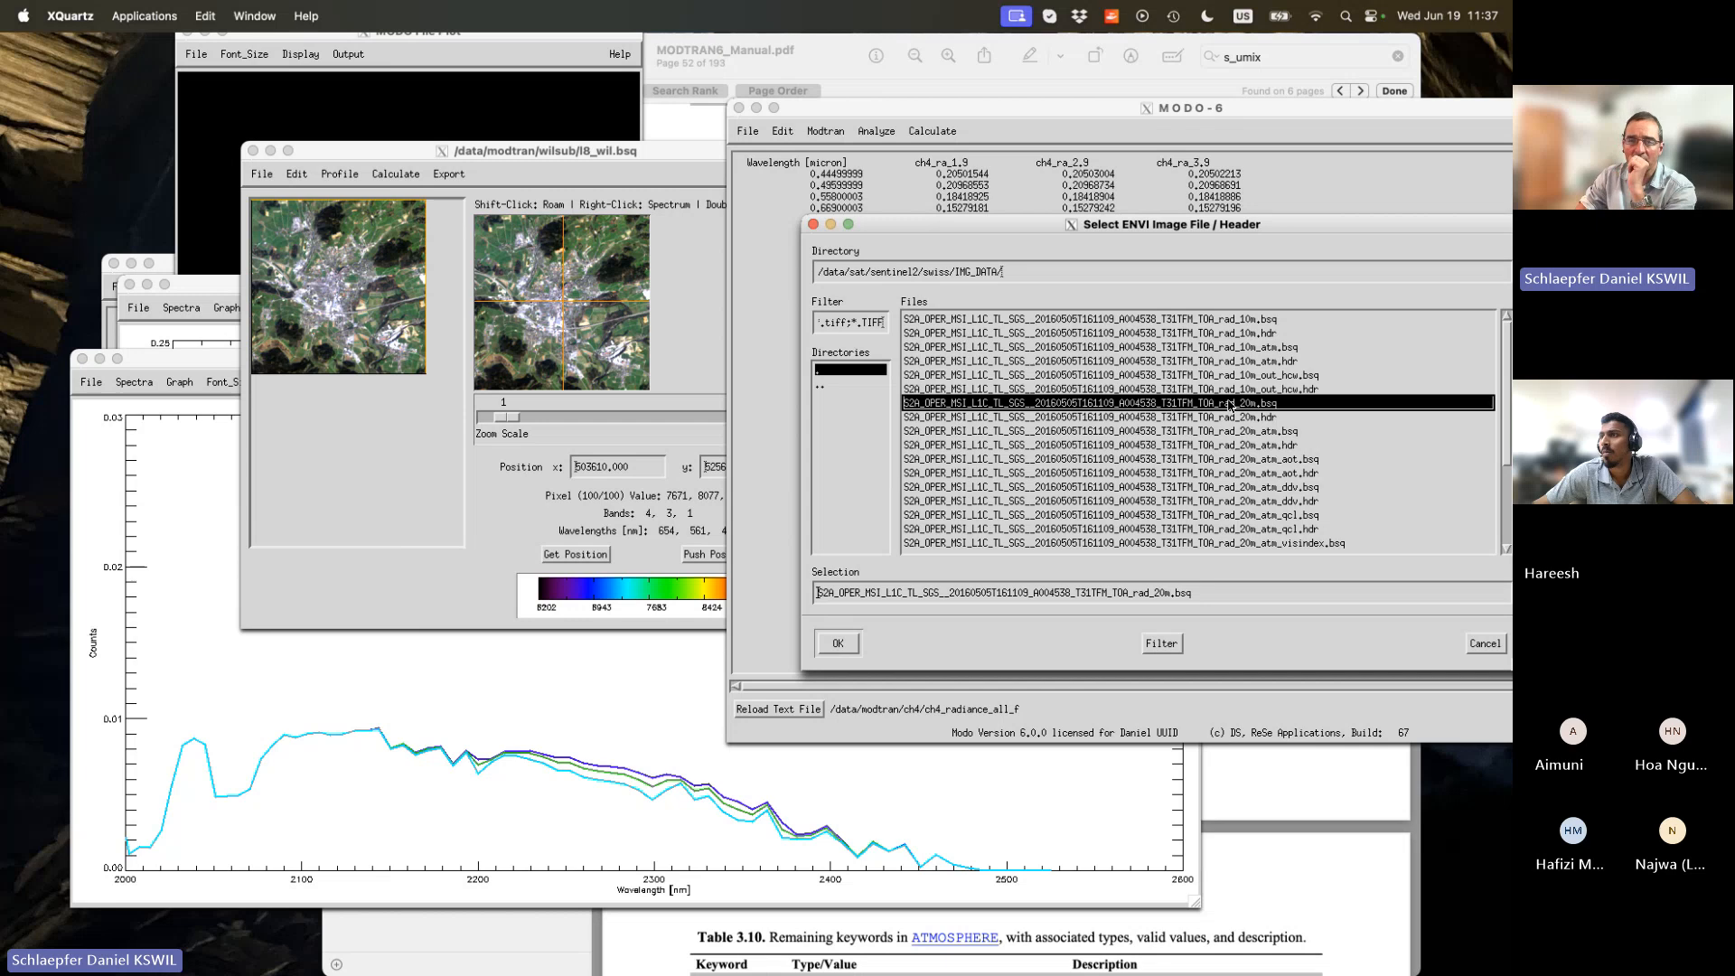
{"action": "left_click", "coordinate": [1486, 645]}
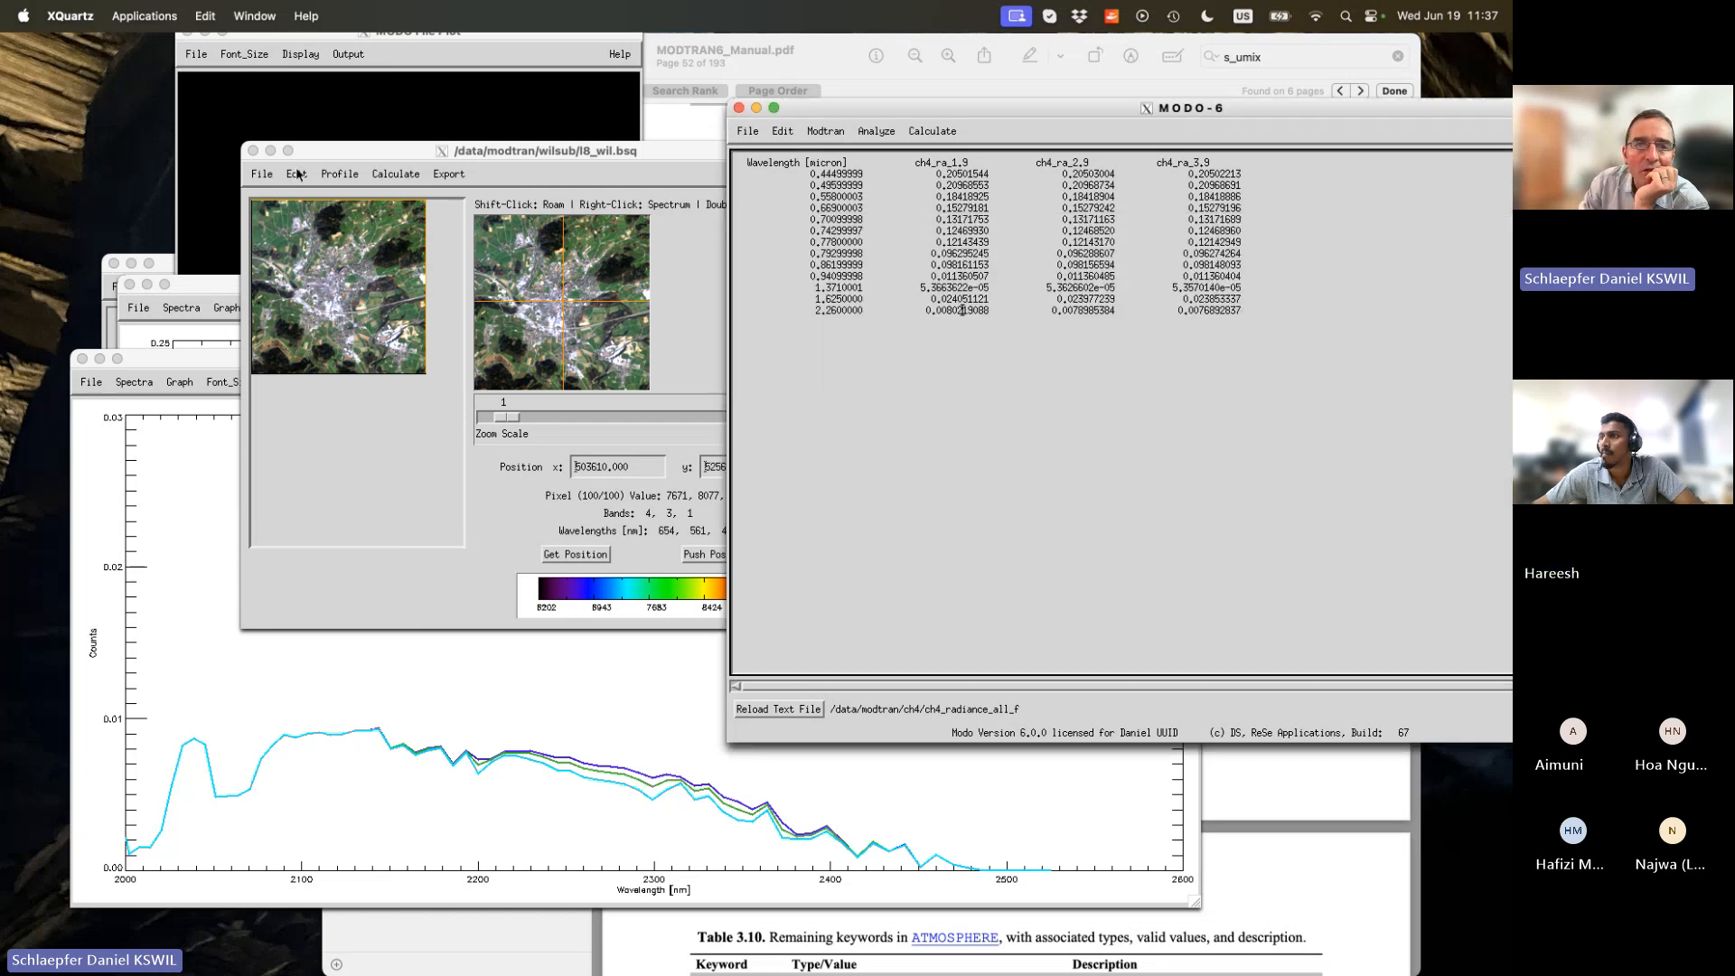
{"action": "left_click", "coordinate": [454, 151]}
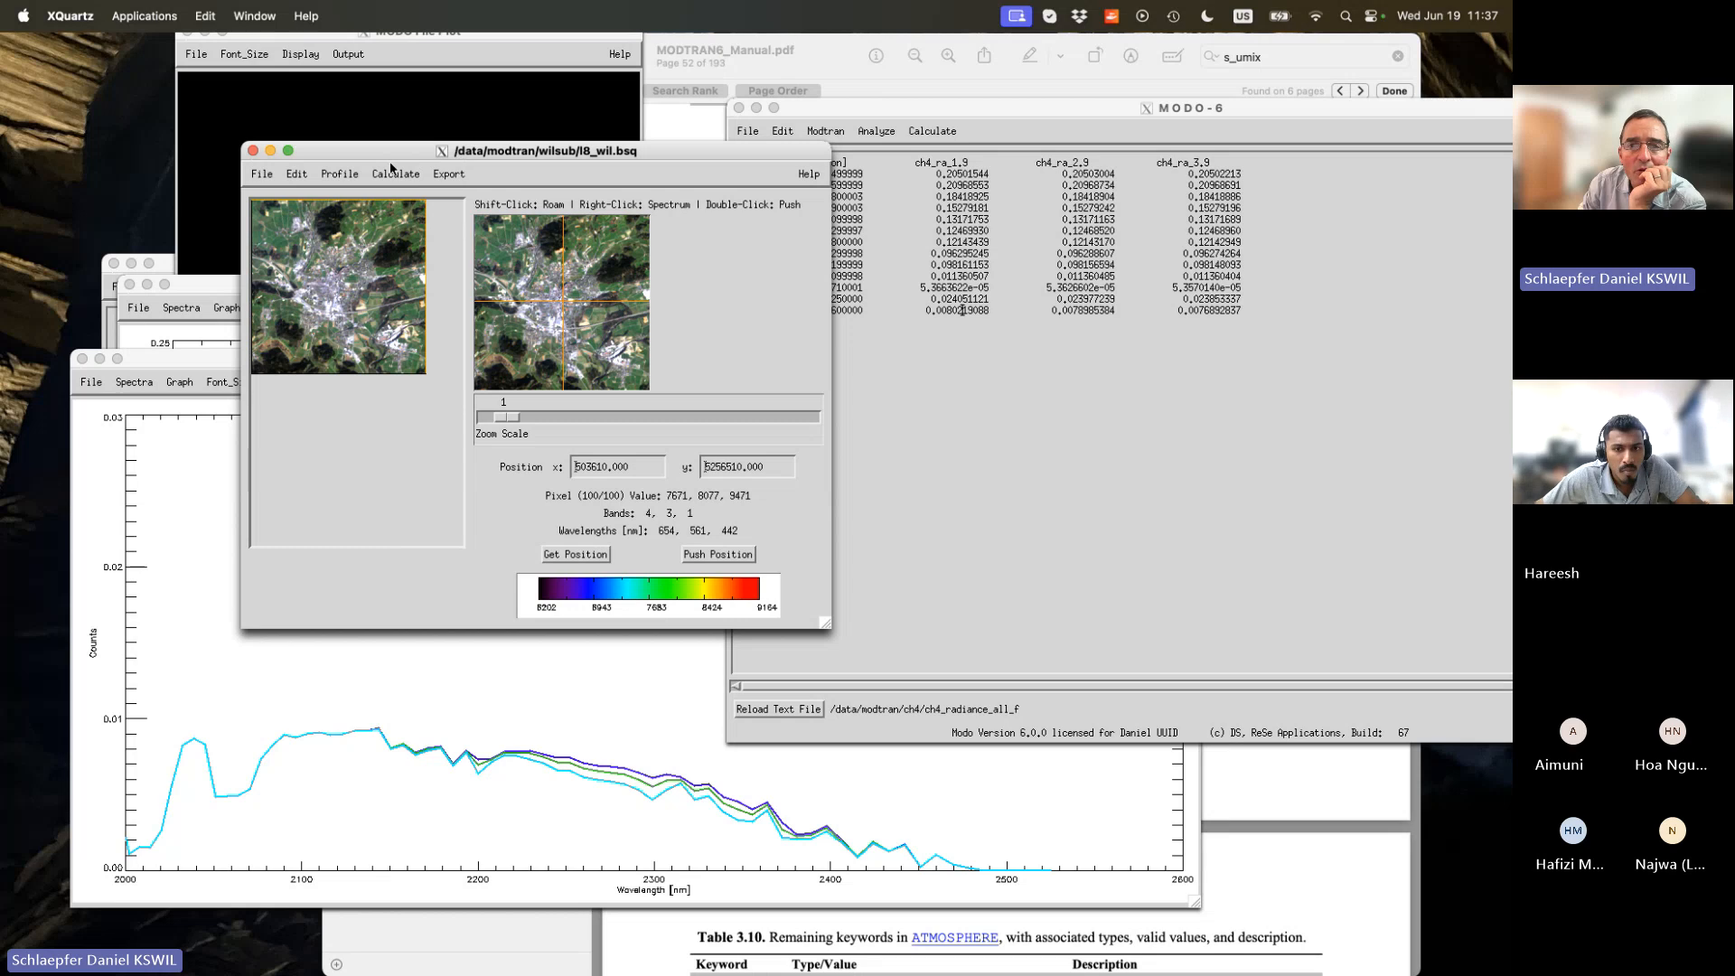
{"action": "left_click", "coordinate": [874, 122]}
{"action": "left_click", "coordinate": [755, 142]}
{"action": "left_click", "coordinate": [273, 182]}
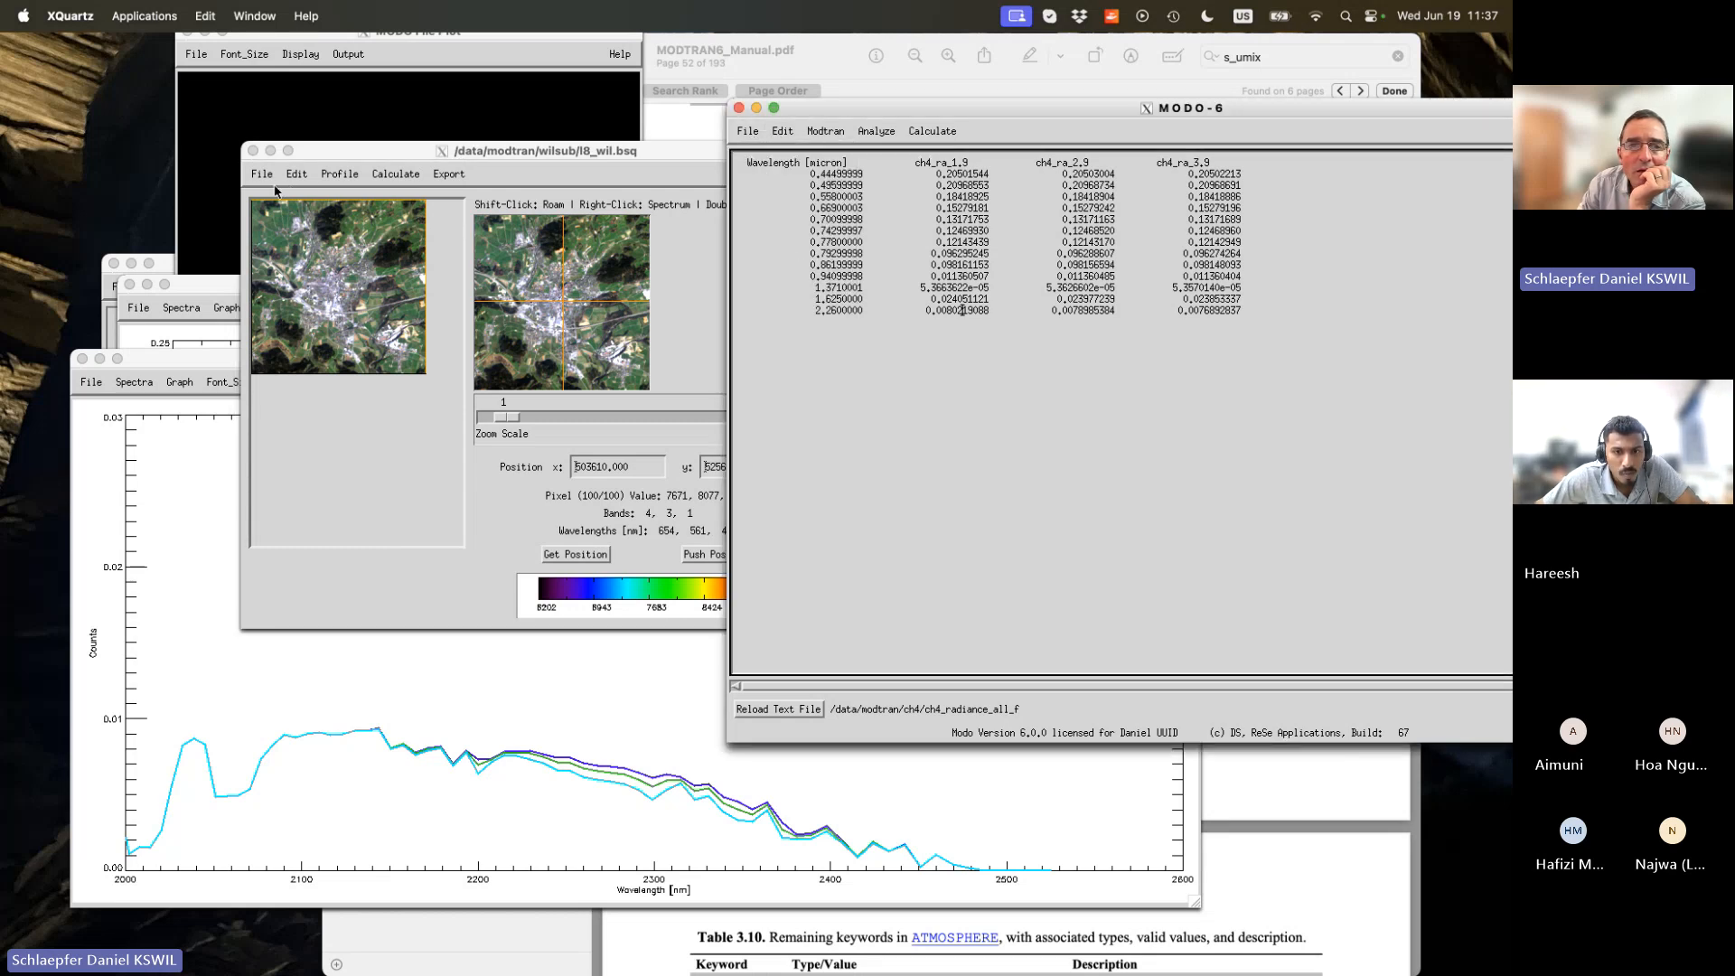
{"action": "left_click", "coordinate": [263, 178]}
{"action": "left_click", "coordinate": [261, 176]}
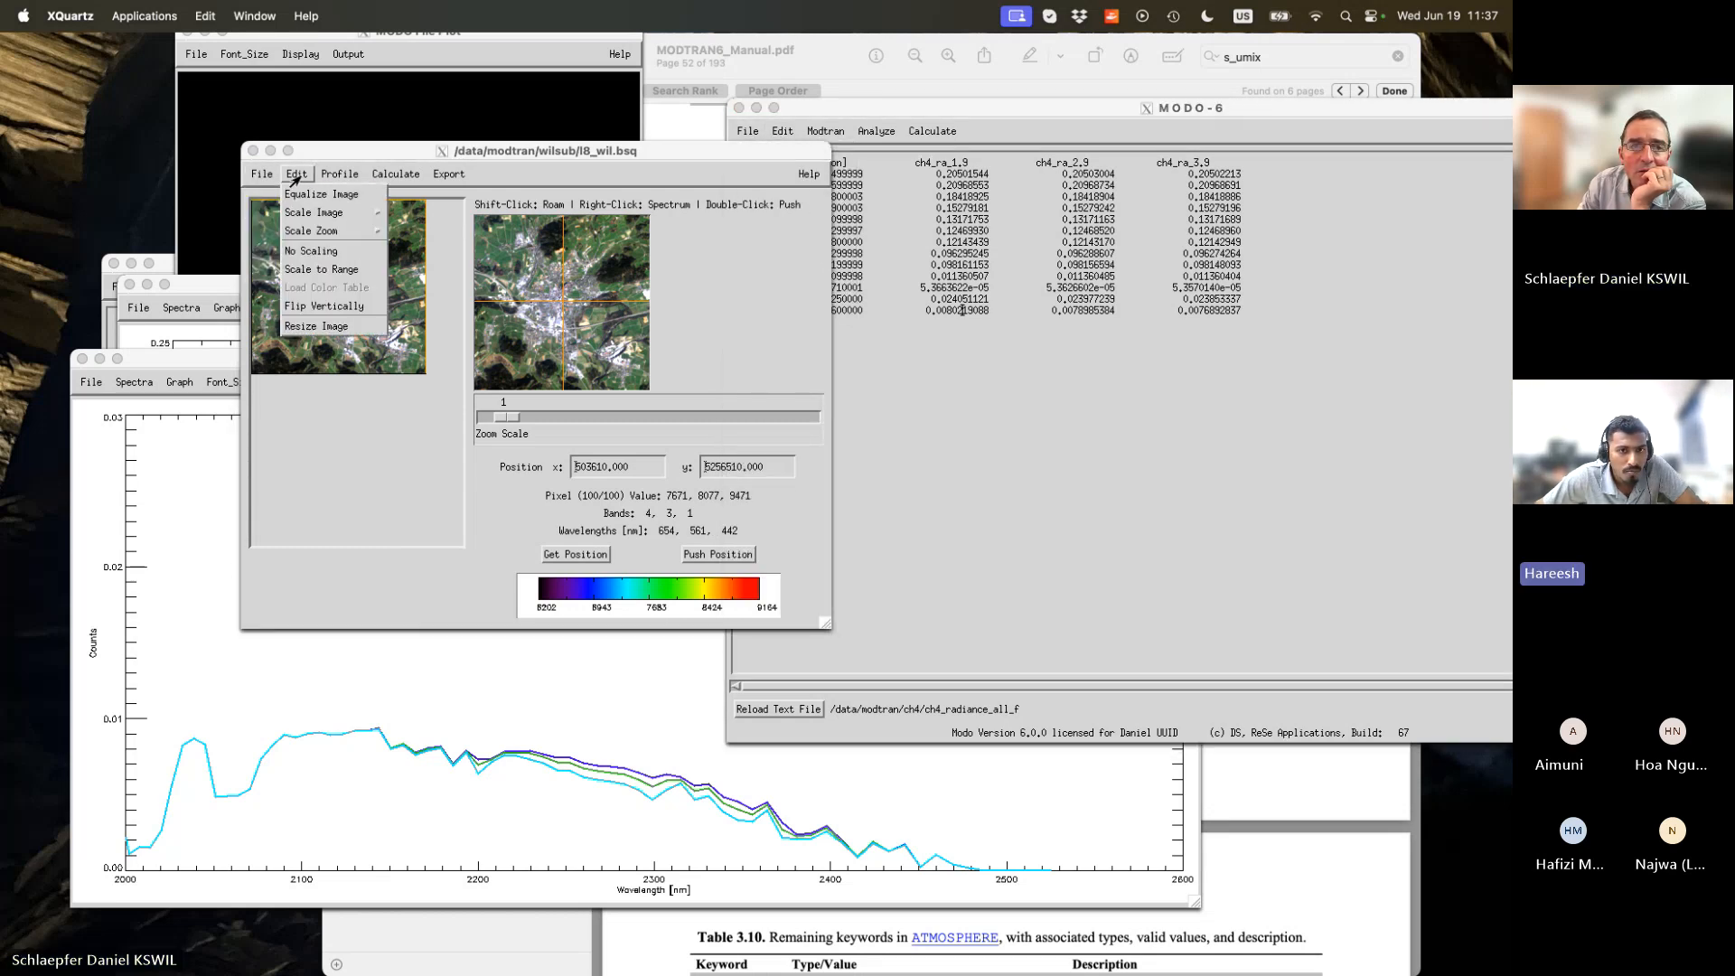
{"action": "left_click", "coordinate": [262, 176]}
{"action": "left_click", "coordinate": [891, 356]}
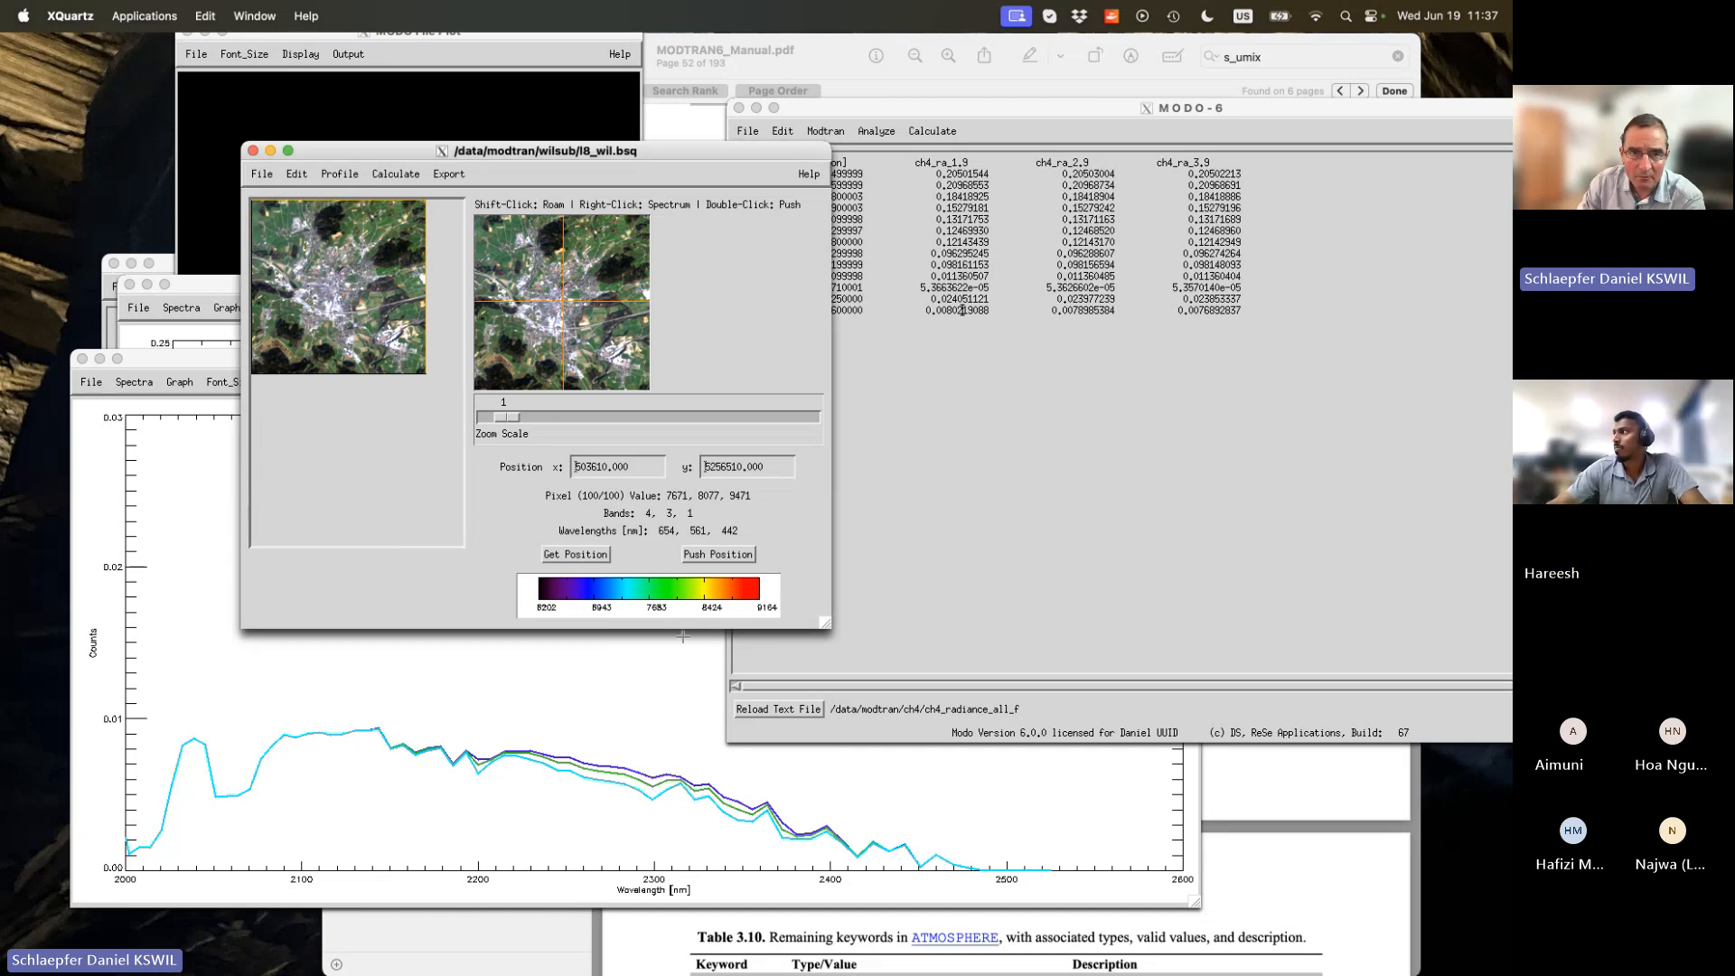
Close the MODO File Plot window and the l8_wil.bsq image, and quit MODO-6 with confirmation.
{"action": "left_click", "coordinate": [463, 57]}
{"action": "left_click_drag", "start_coordinate": [464, 35], "coordinate": [587, 107]}
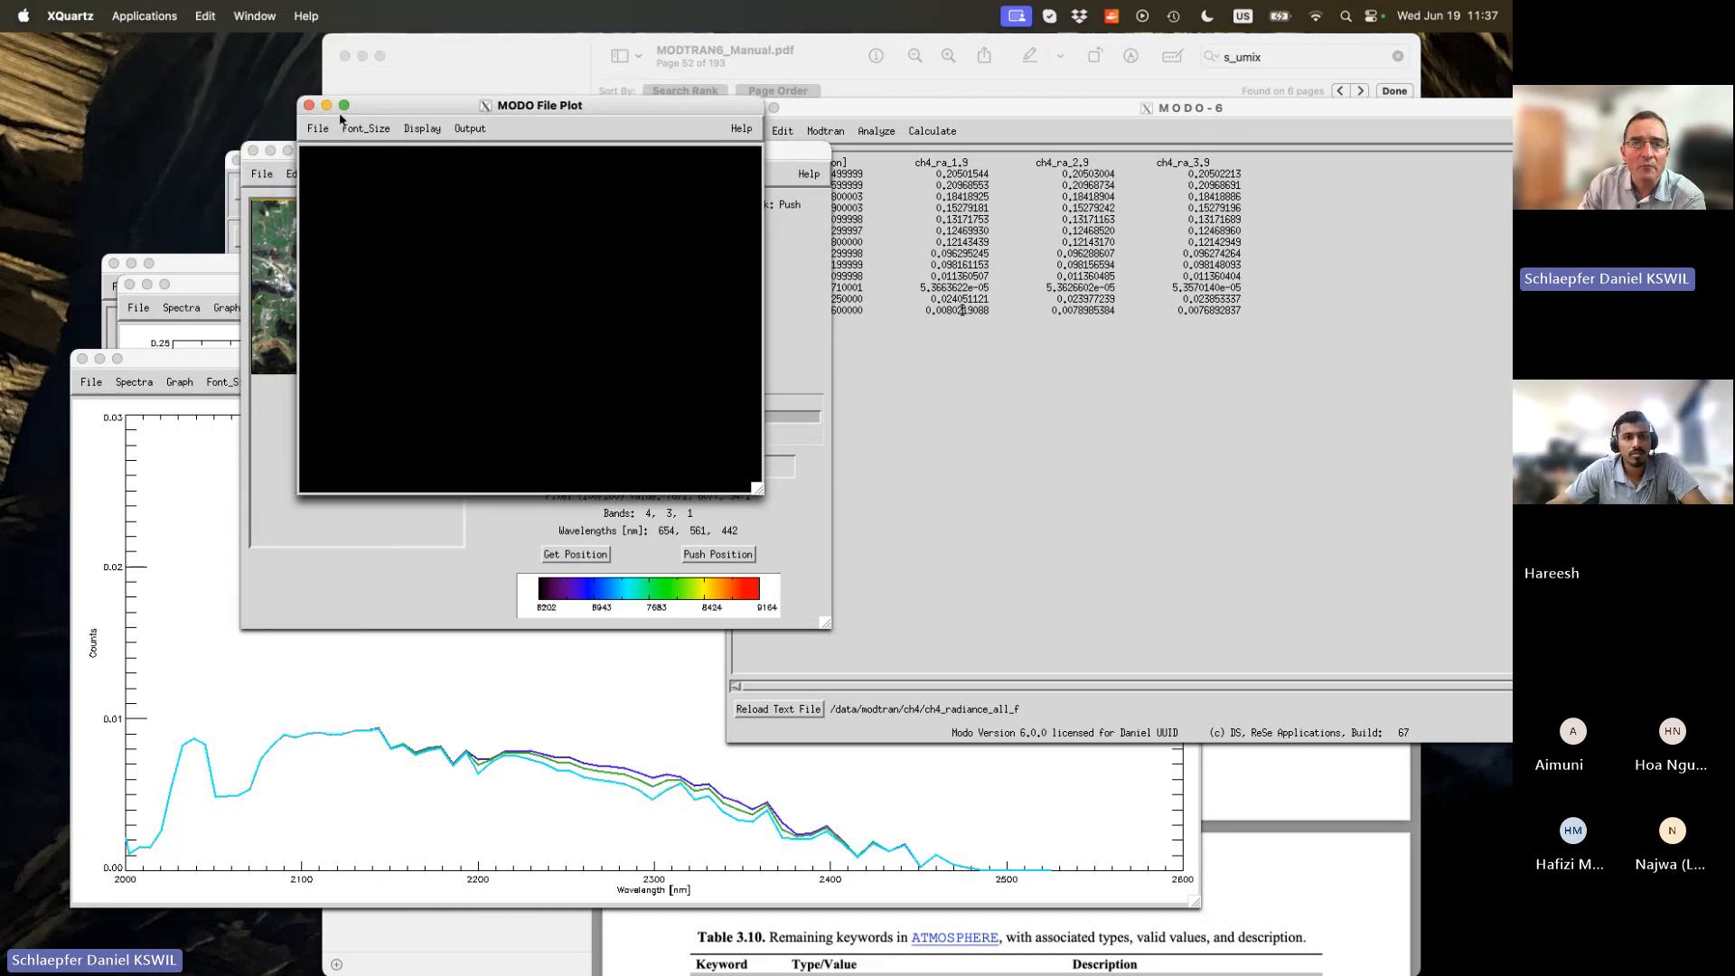
{"action": "left_click", "coordinate": [308, 105]}
{"action": "left_click", "coordinate": [254, 149]}
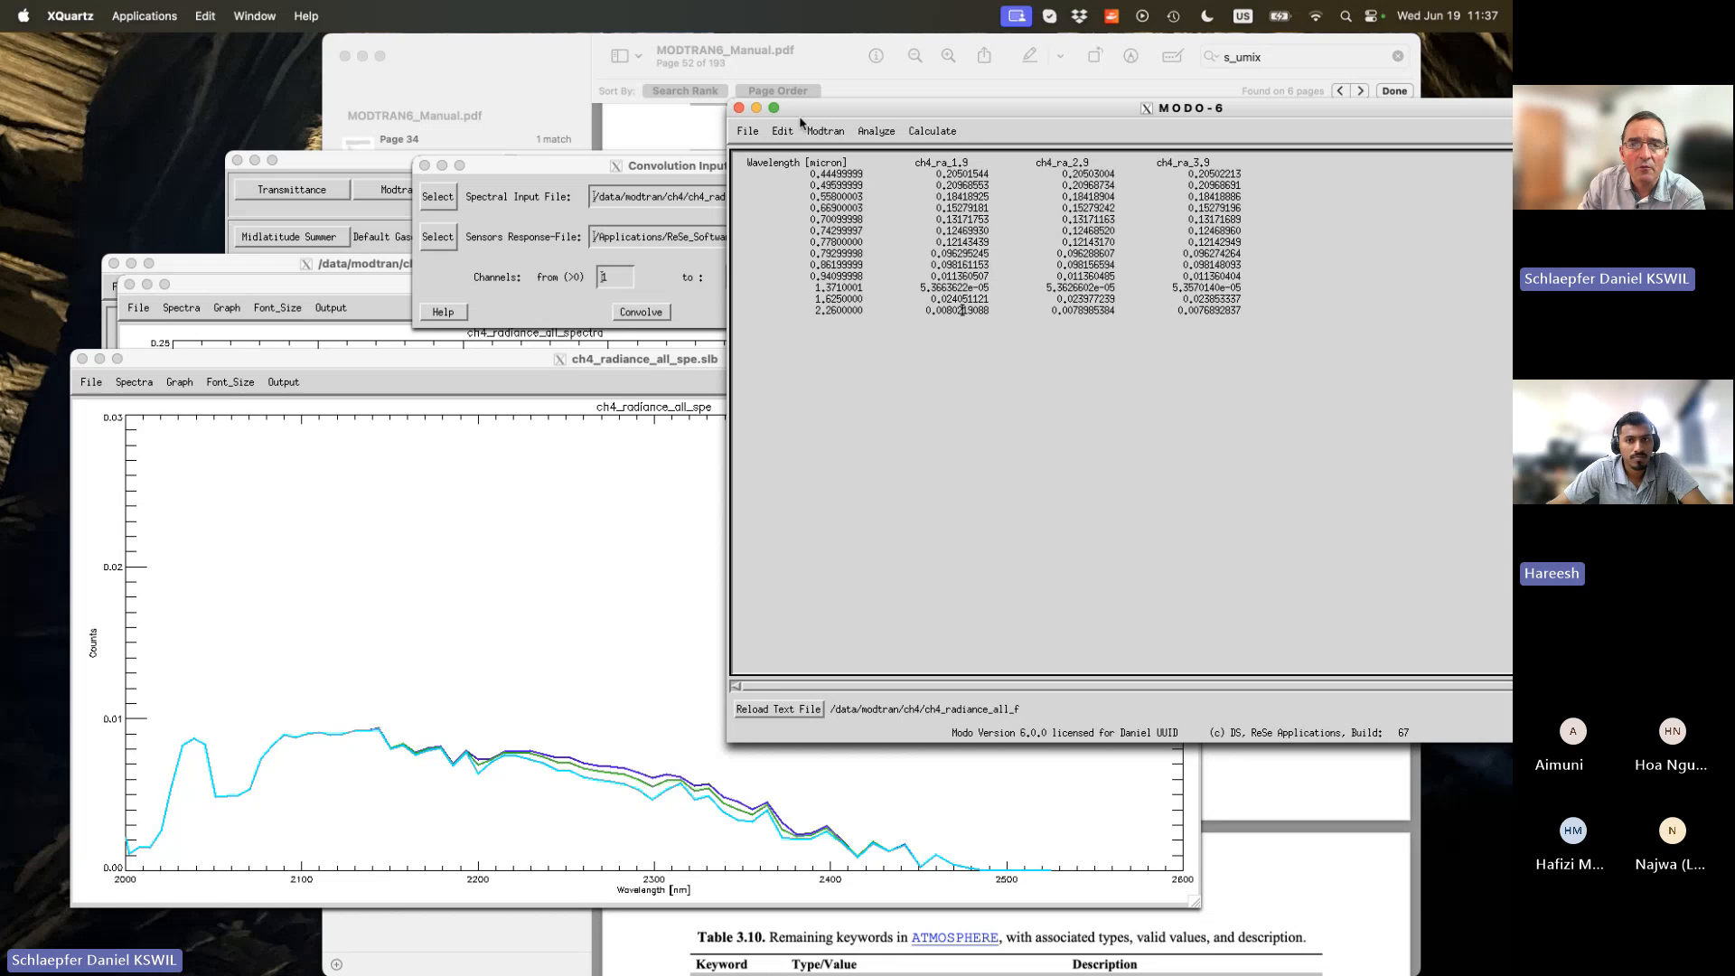
{"action": "left_click", "coordinate": [739, 108]}
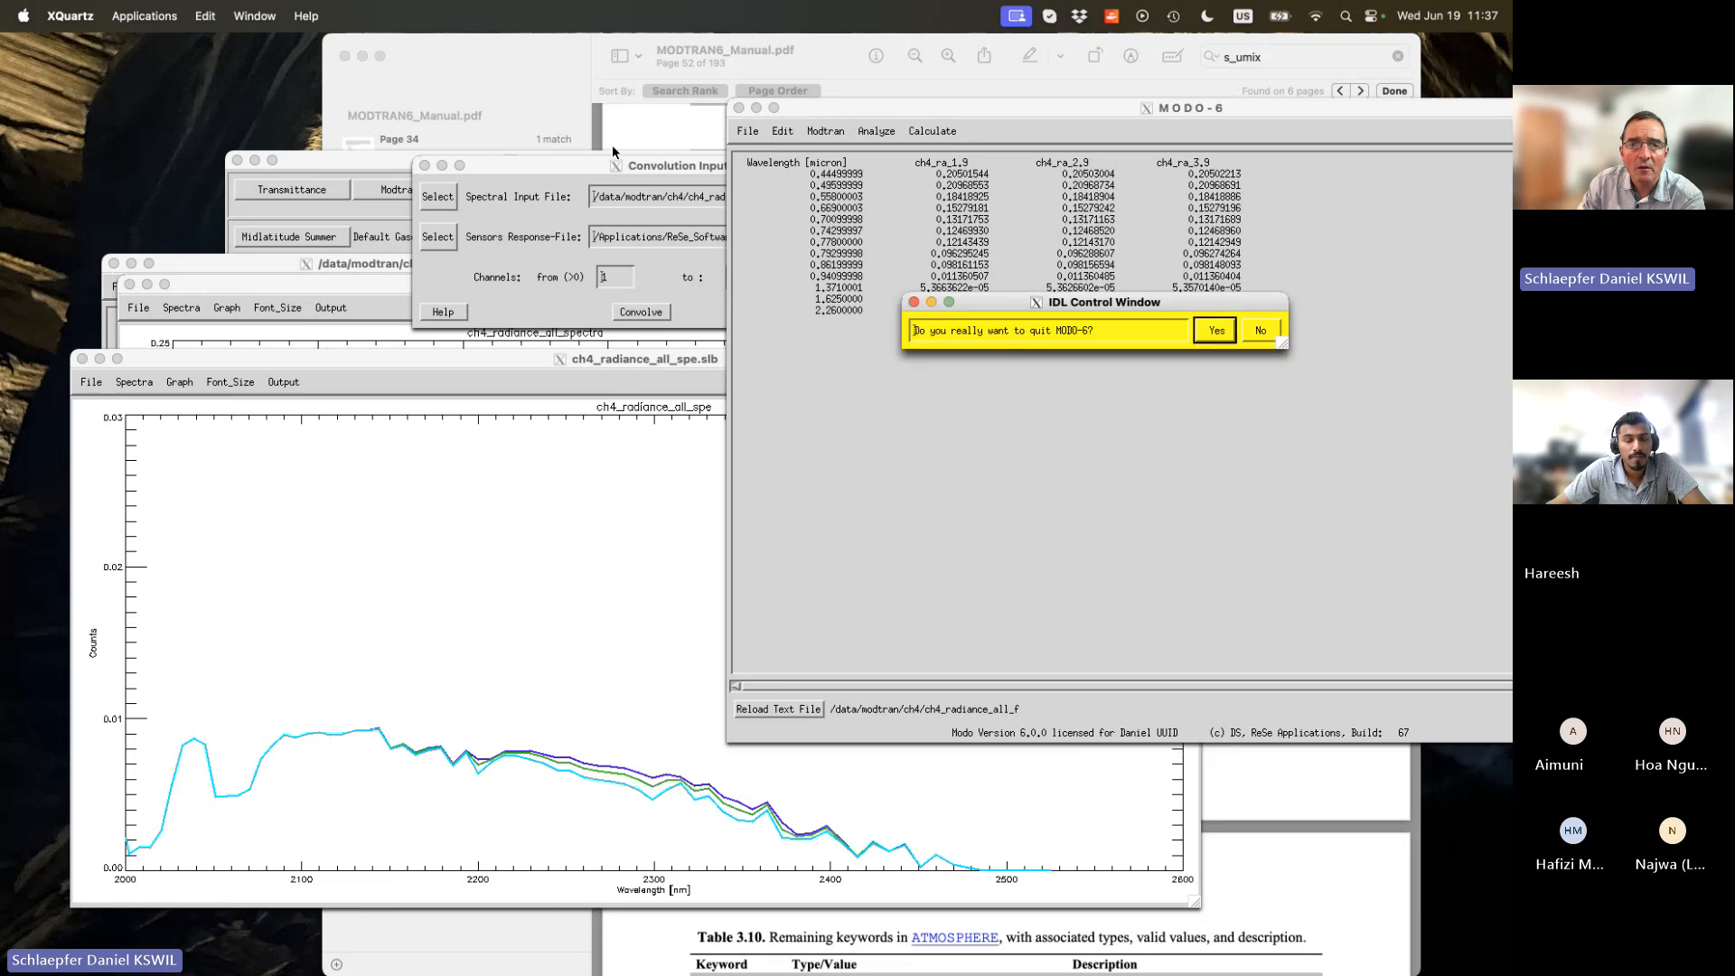
{"action": "left_click", "coordinate": [1215, 330]}
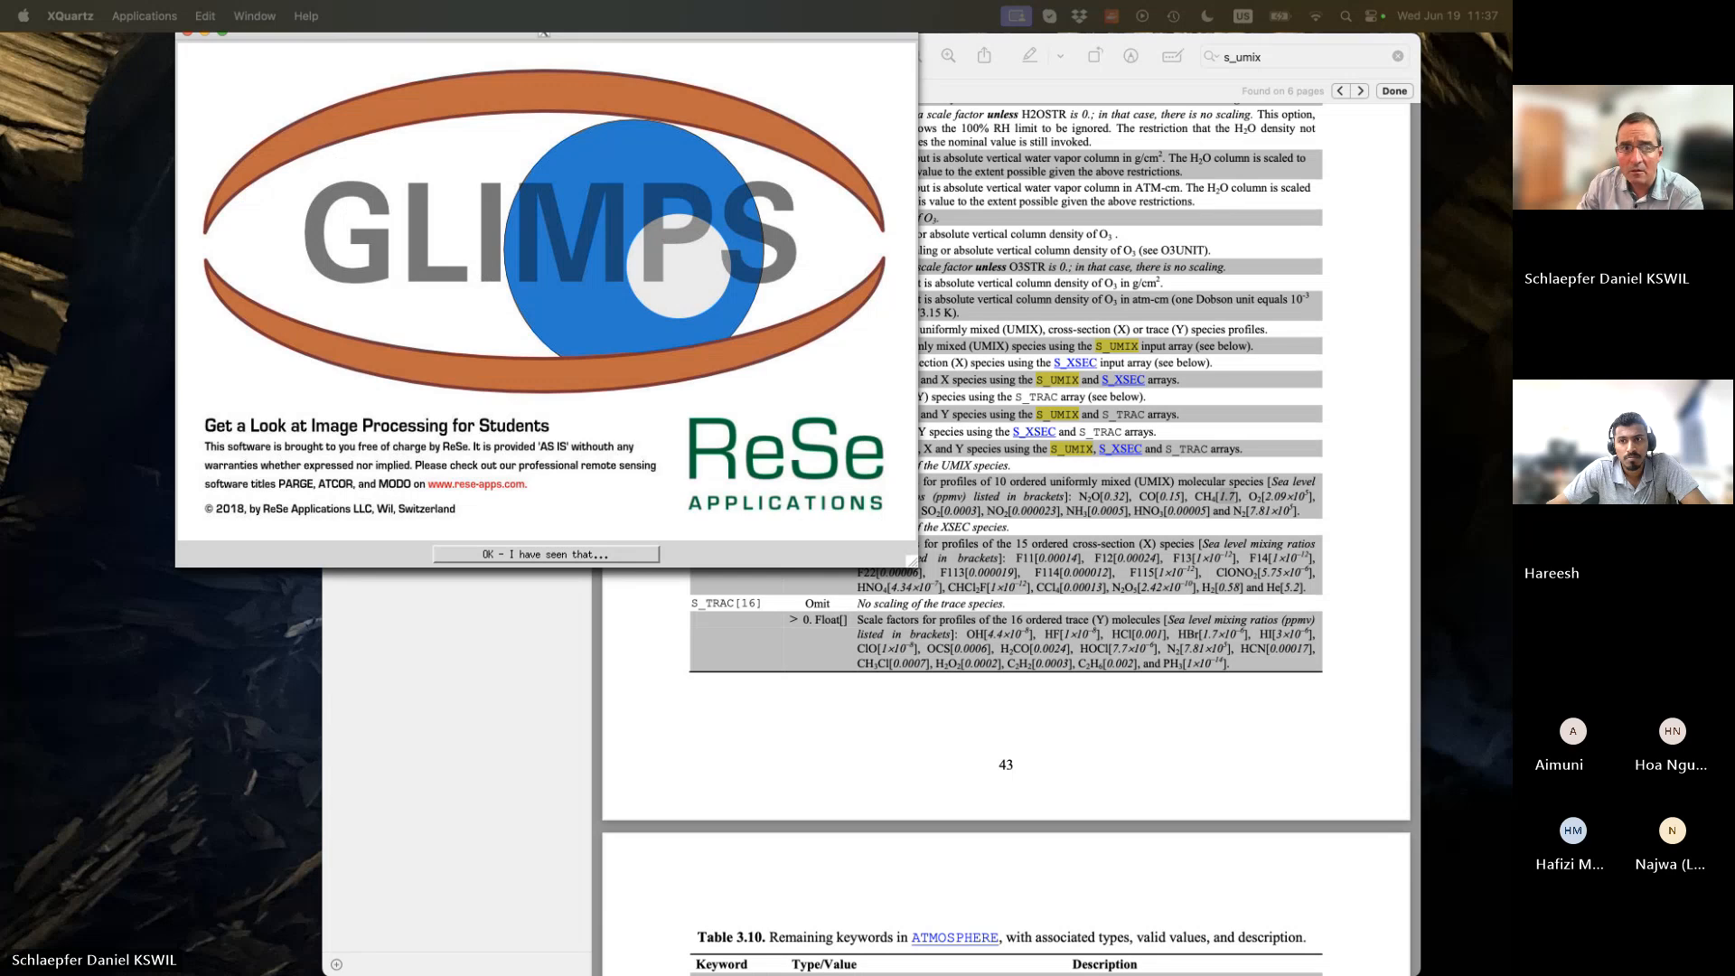
Switch to GLIMPS, dismiss its start screen and open l8_wil.bsq from /data/modtran/wilsub.
{"action": "left_click", "coordinate": [547, 553]}
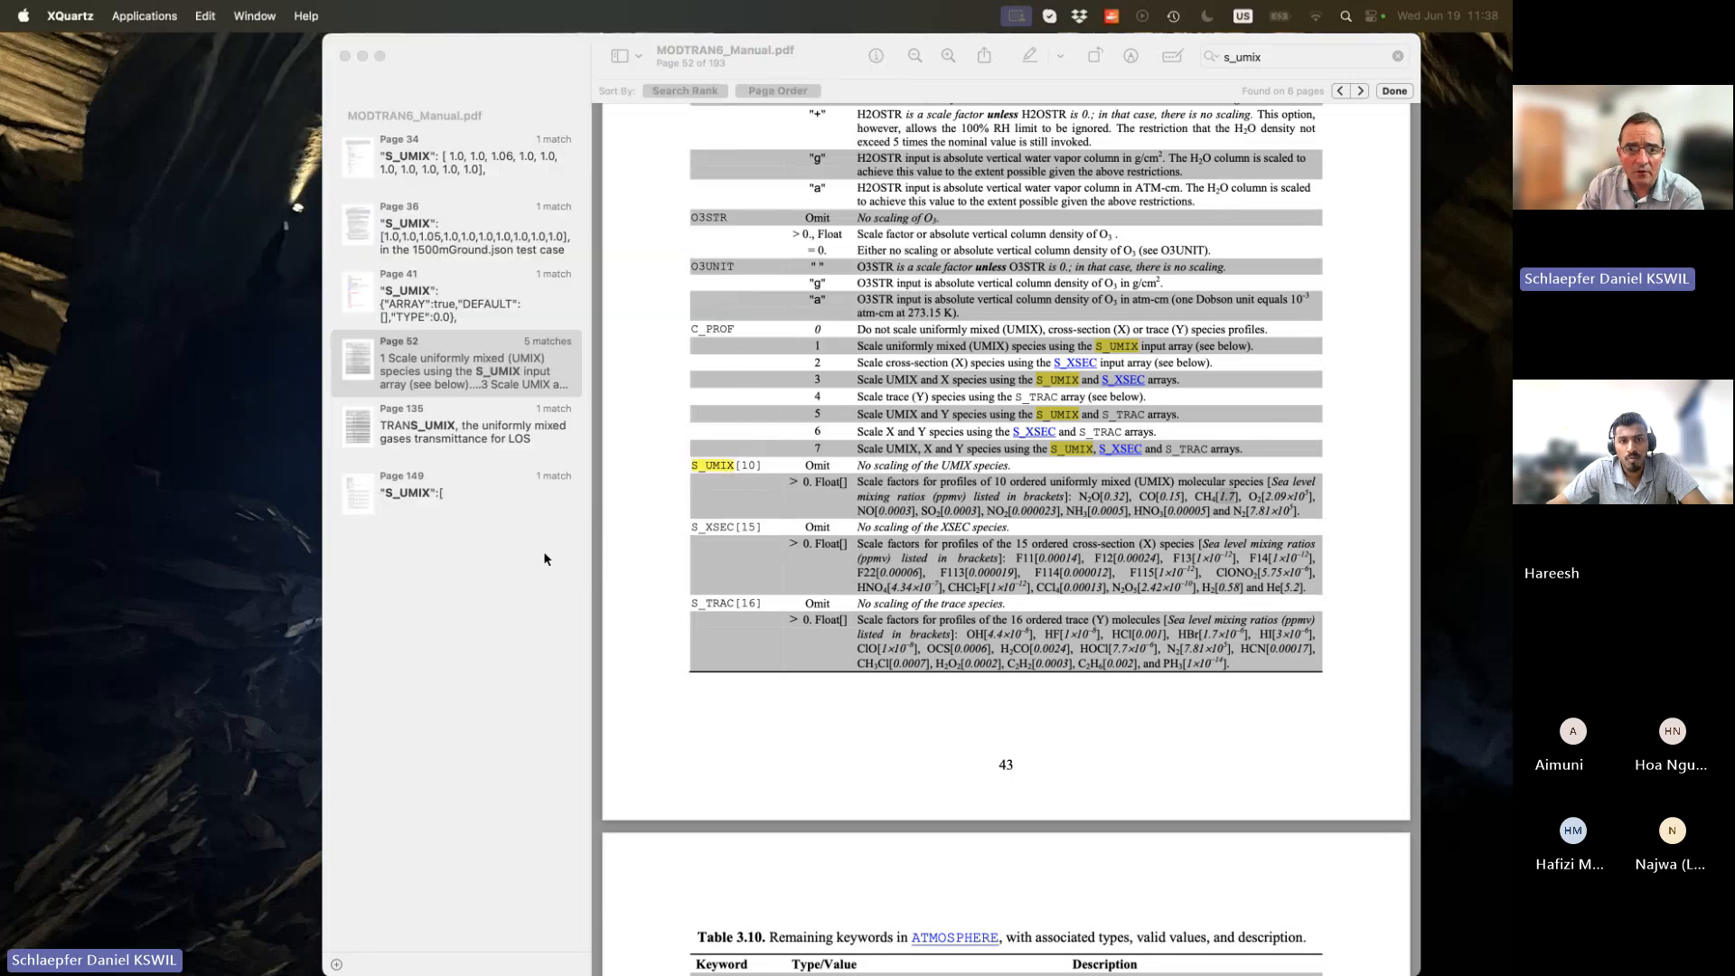
{"action": "left_click_drag", "start_coordinate": [466, 35], "coordinate": [715, 156]}
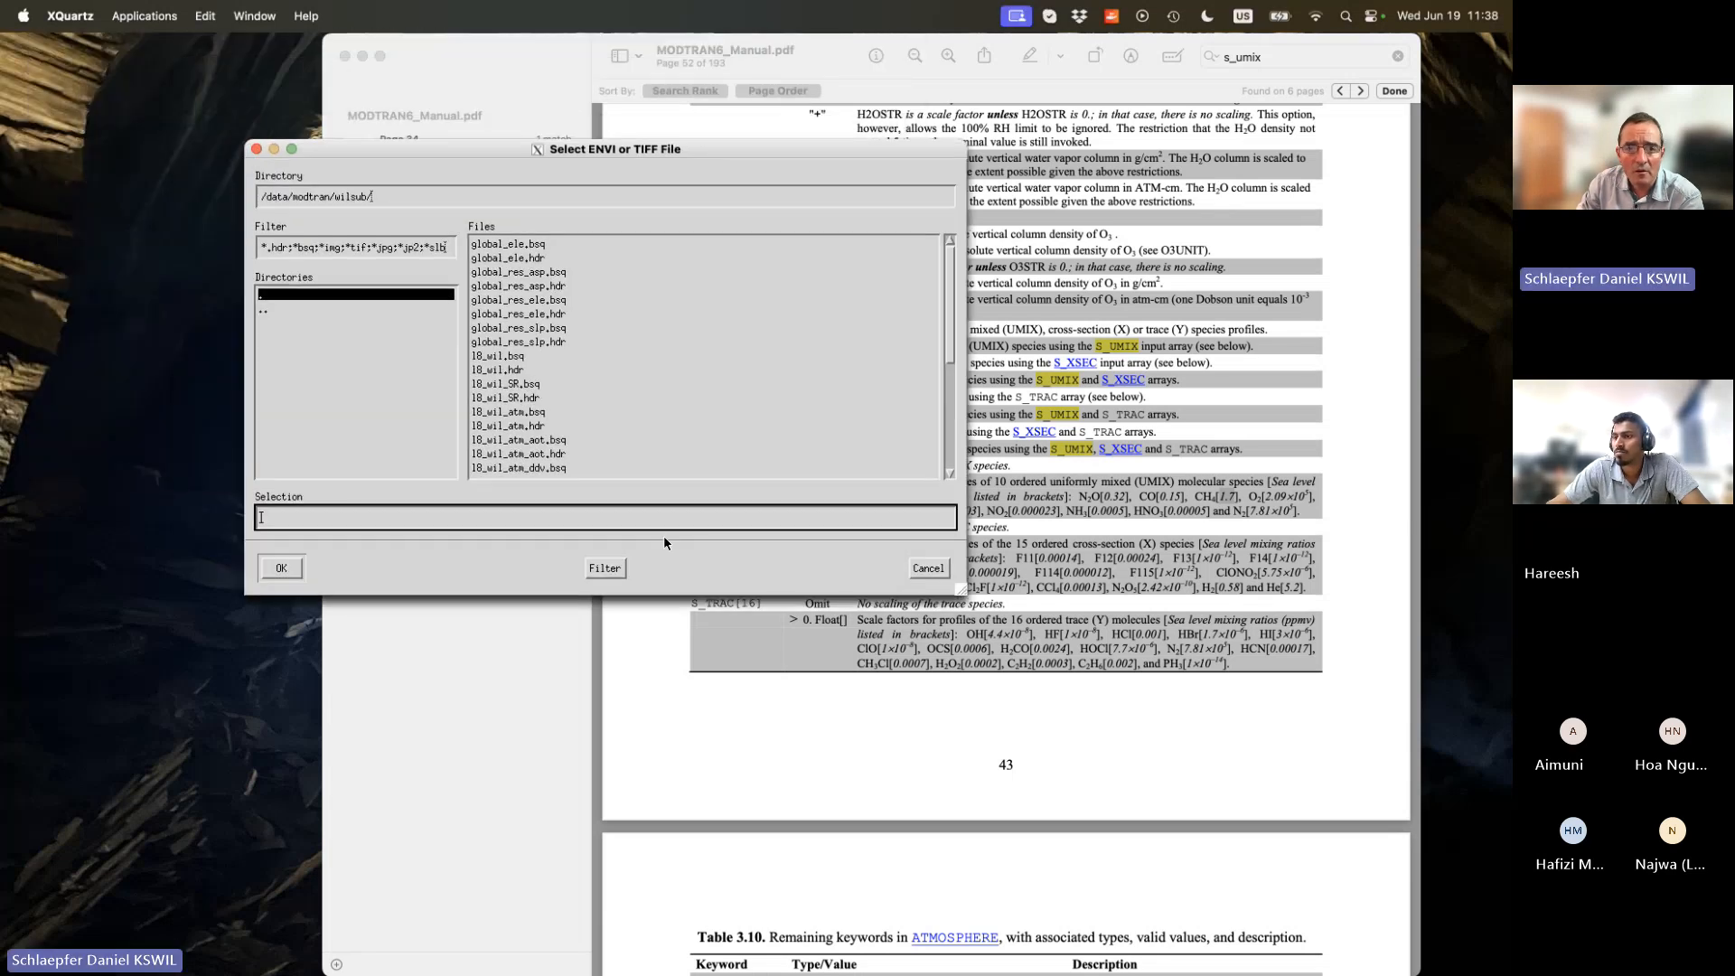
{"action": "double_click", "coordinate": [501, 356]}
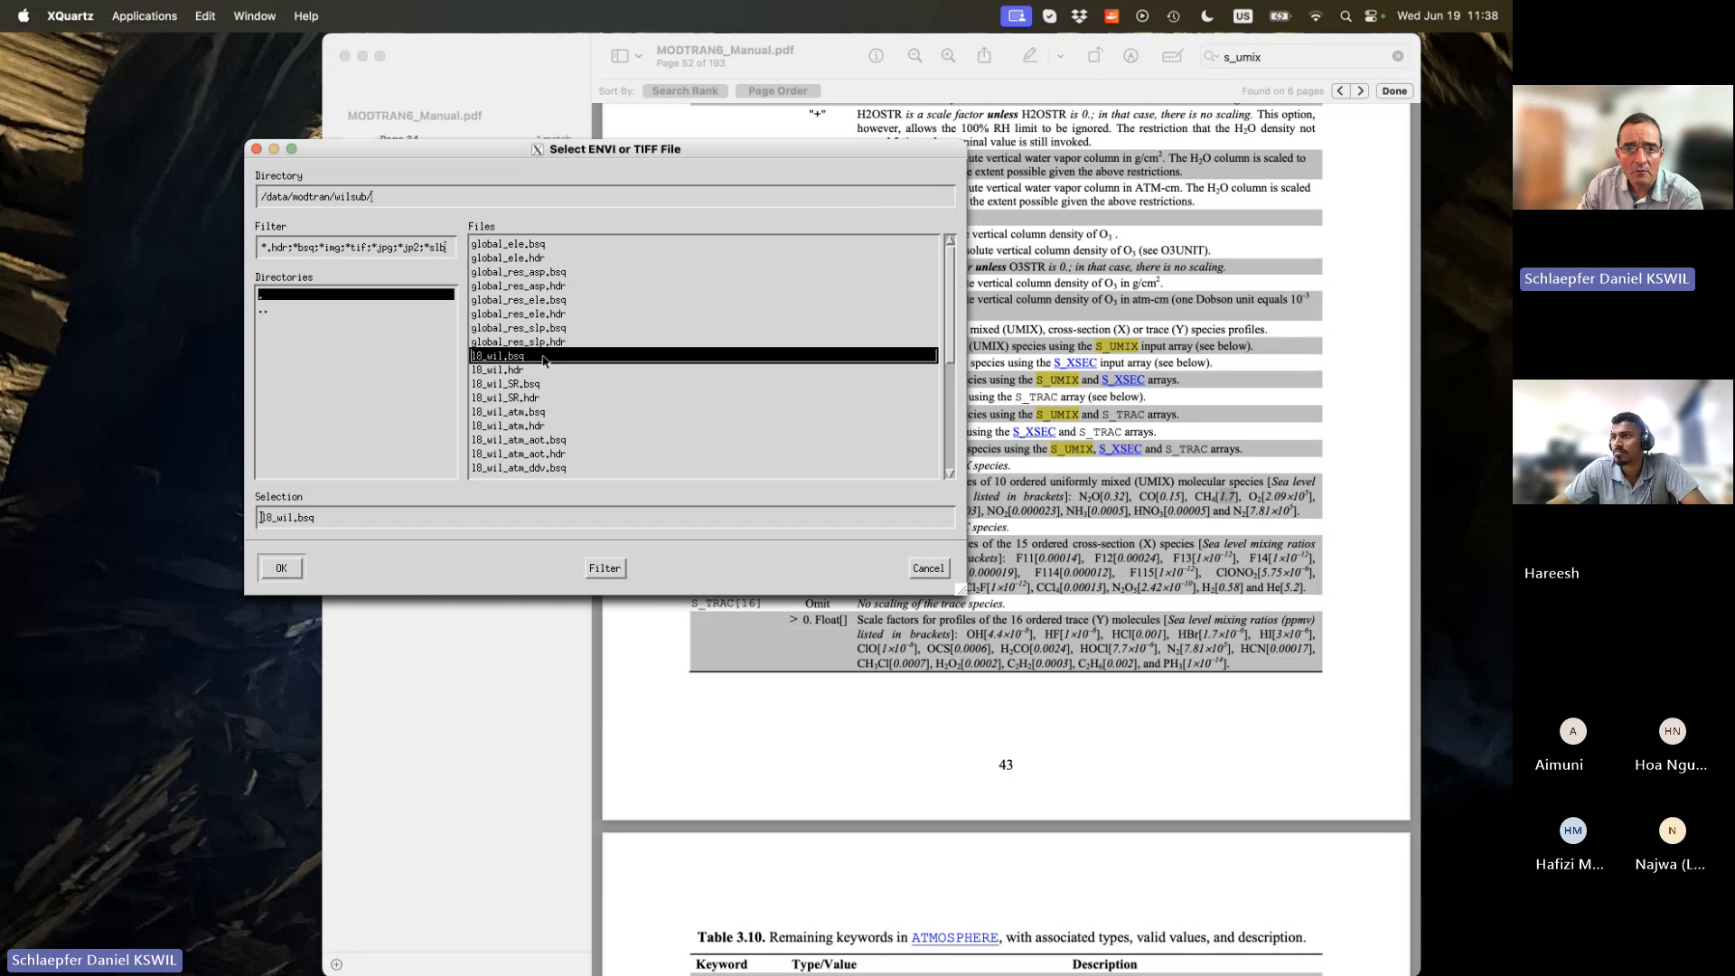
{"action": "left_click", "coordinate": [523, 256]}
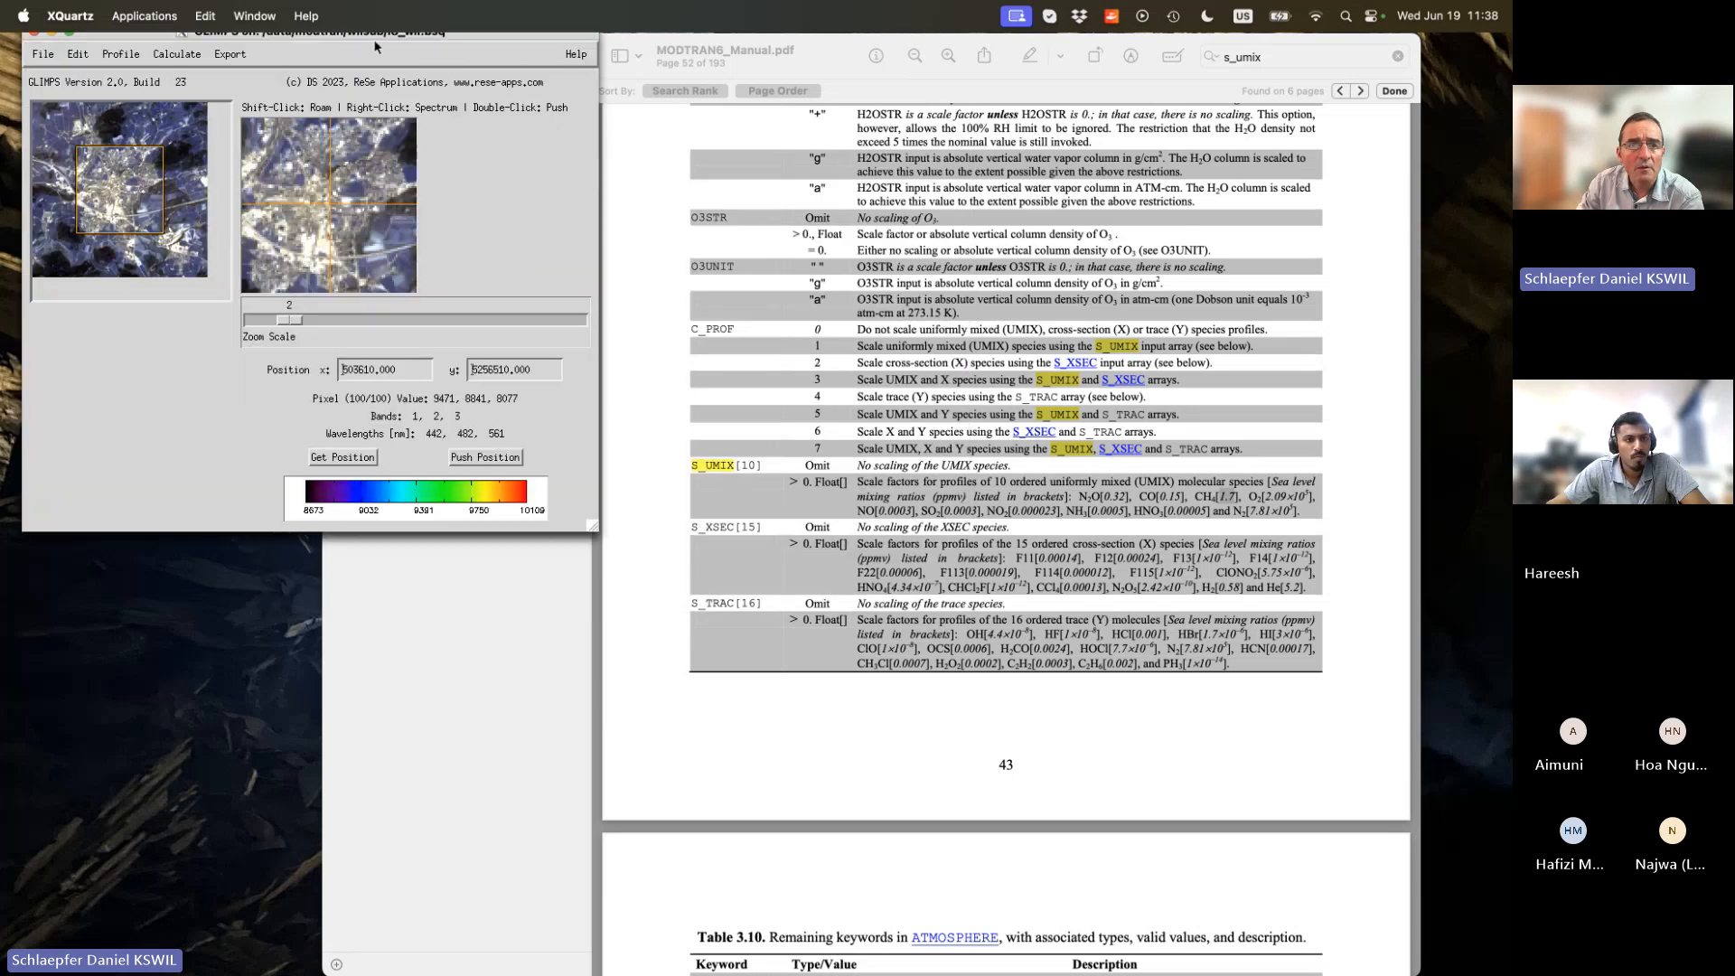
{"action": "left_click", "coordinate": [311, 209]}
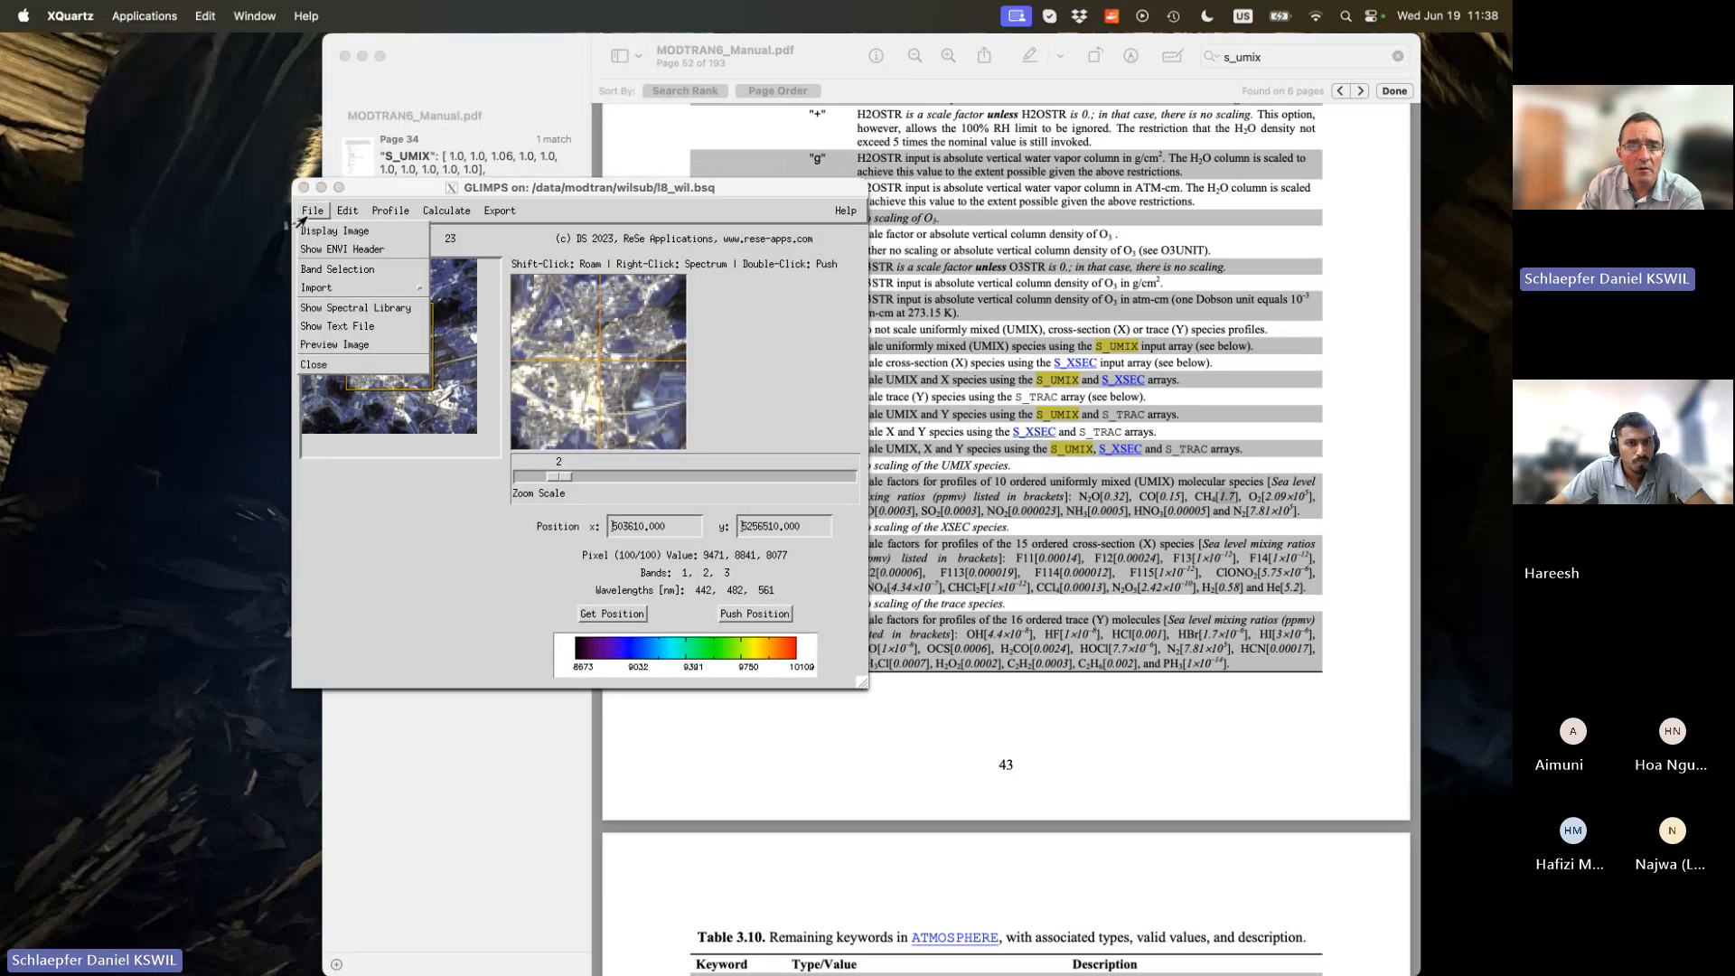
{"action": "mouse_move", "coordinate": [322, 289]}
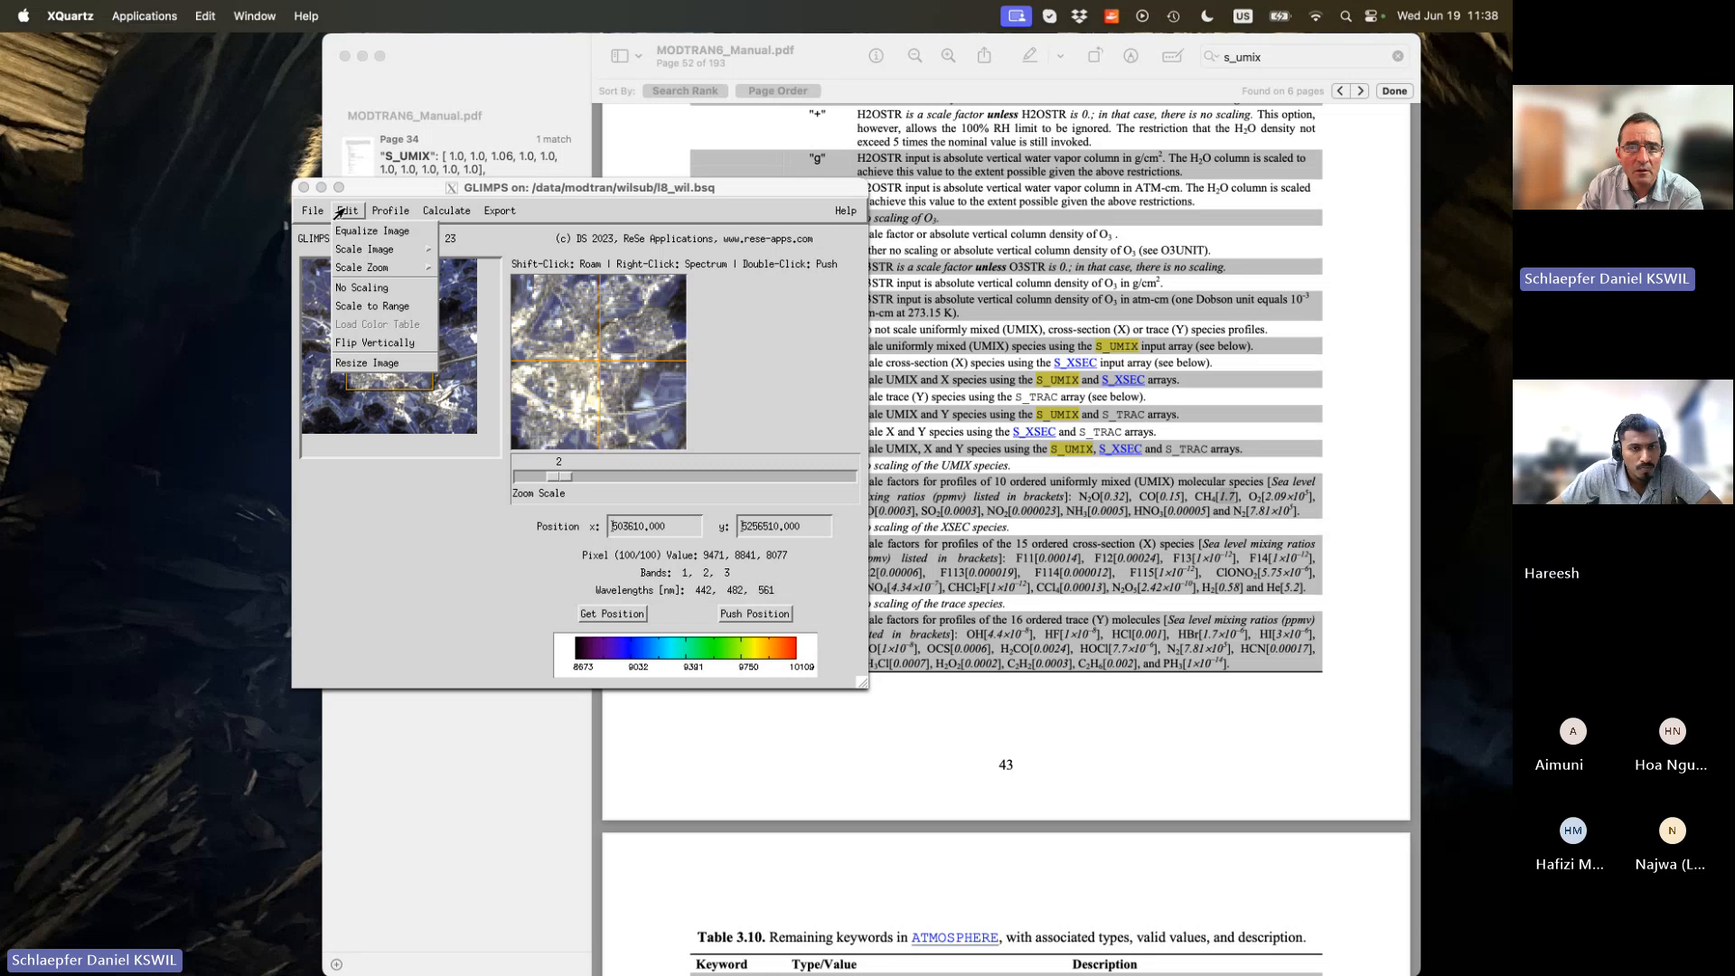
{"action": "mouse_move", "coordinate": [445, 212]}
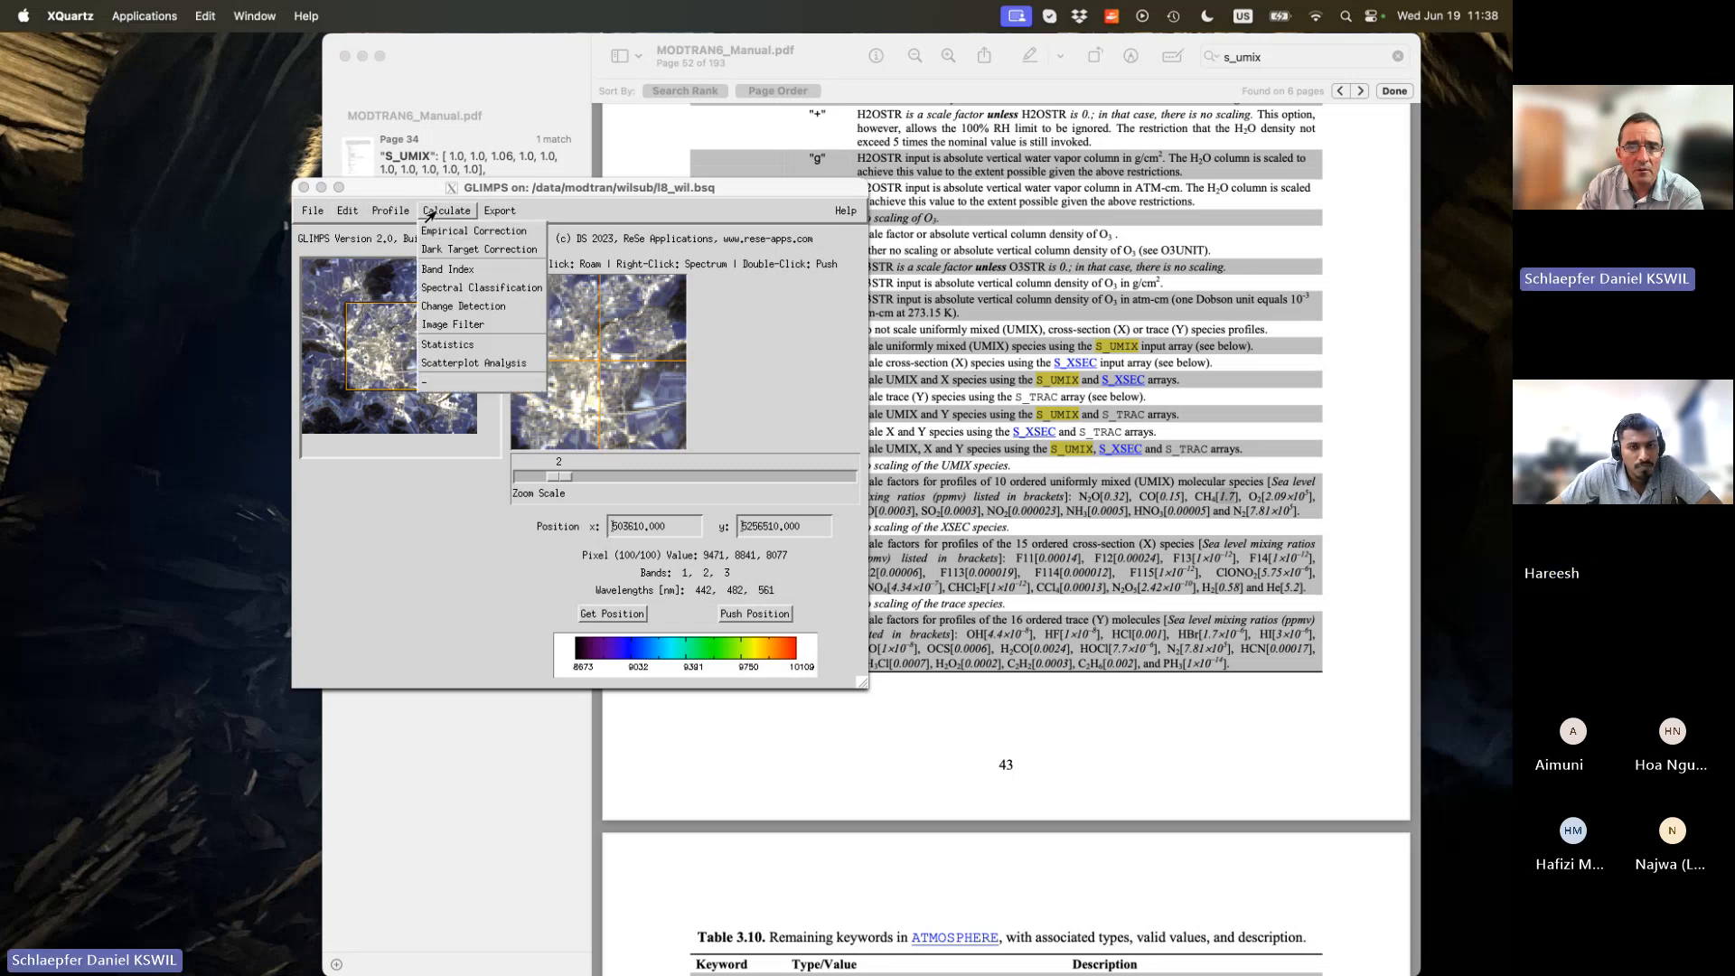
{"action": "mouse_move", "coordinate": [311, 215]}
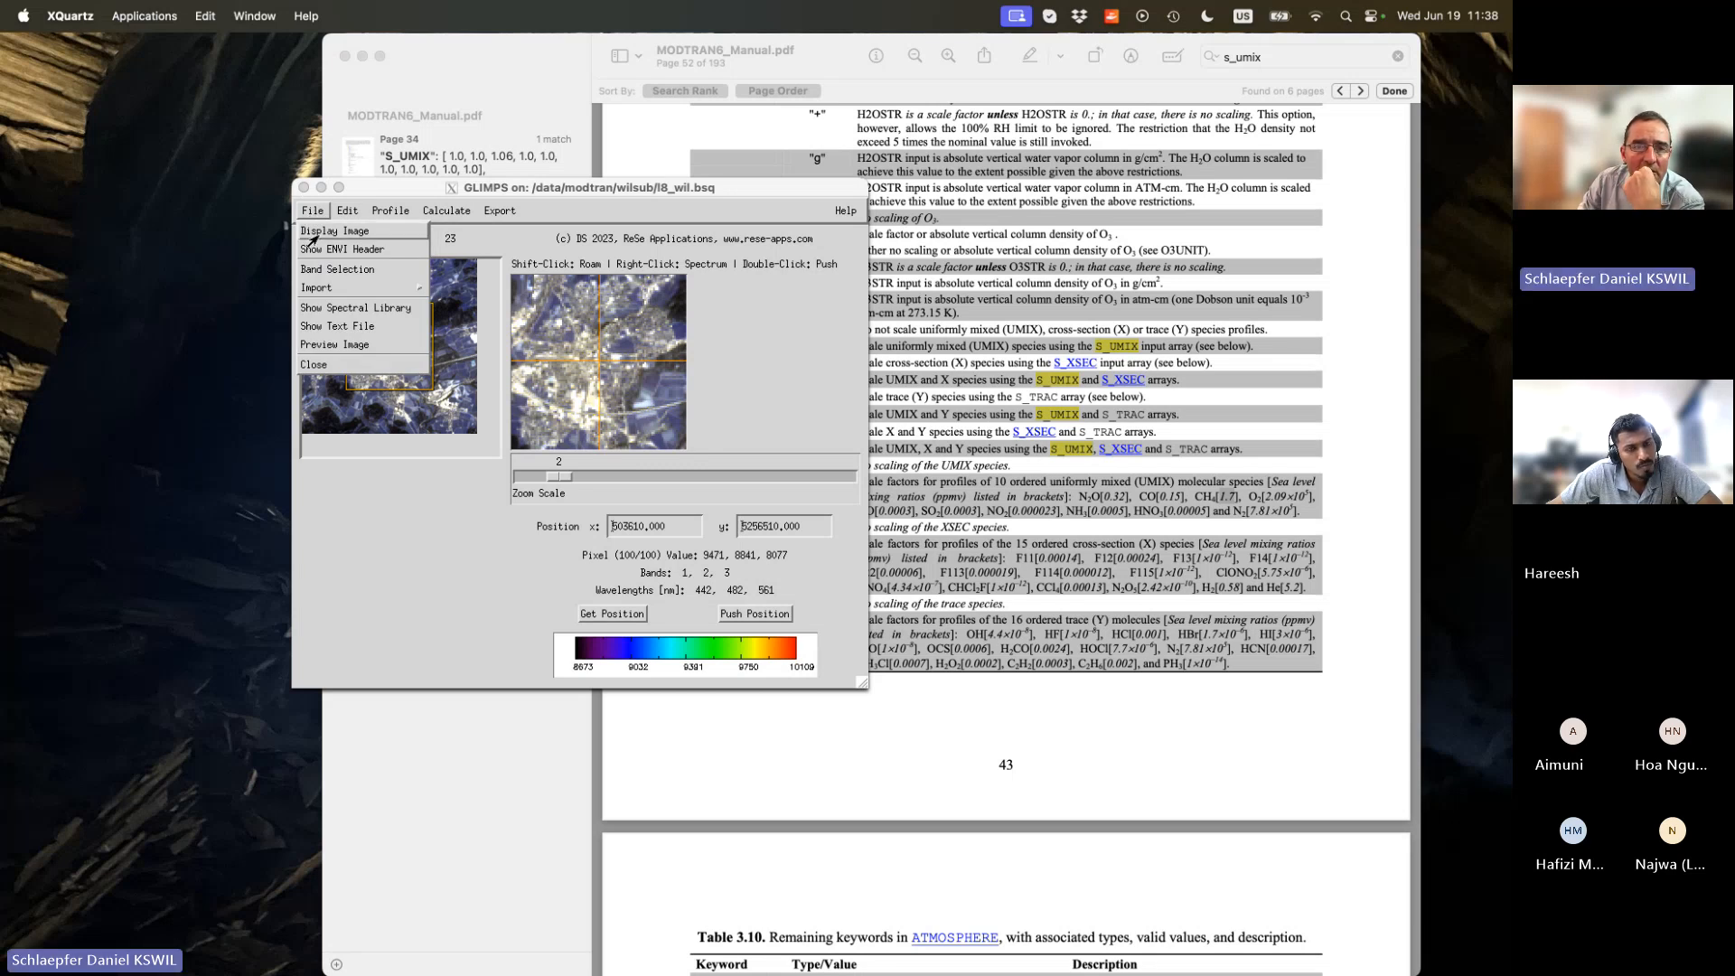
Start displaying an image in GLIMPS and browse to the /data/sat/sentinel2/ directory.
{"action": "left_click", "coordinate": [314, 234]}
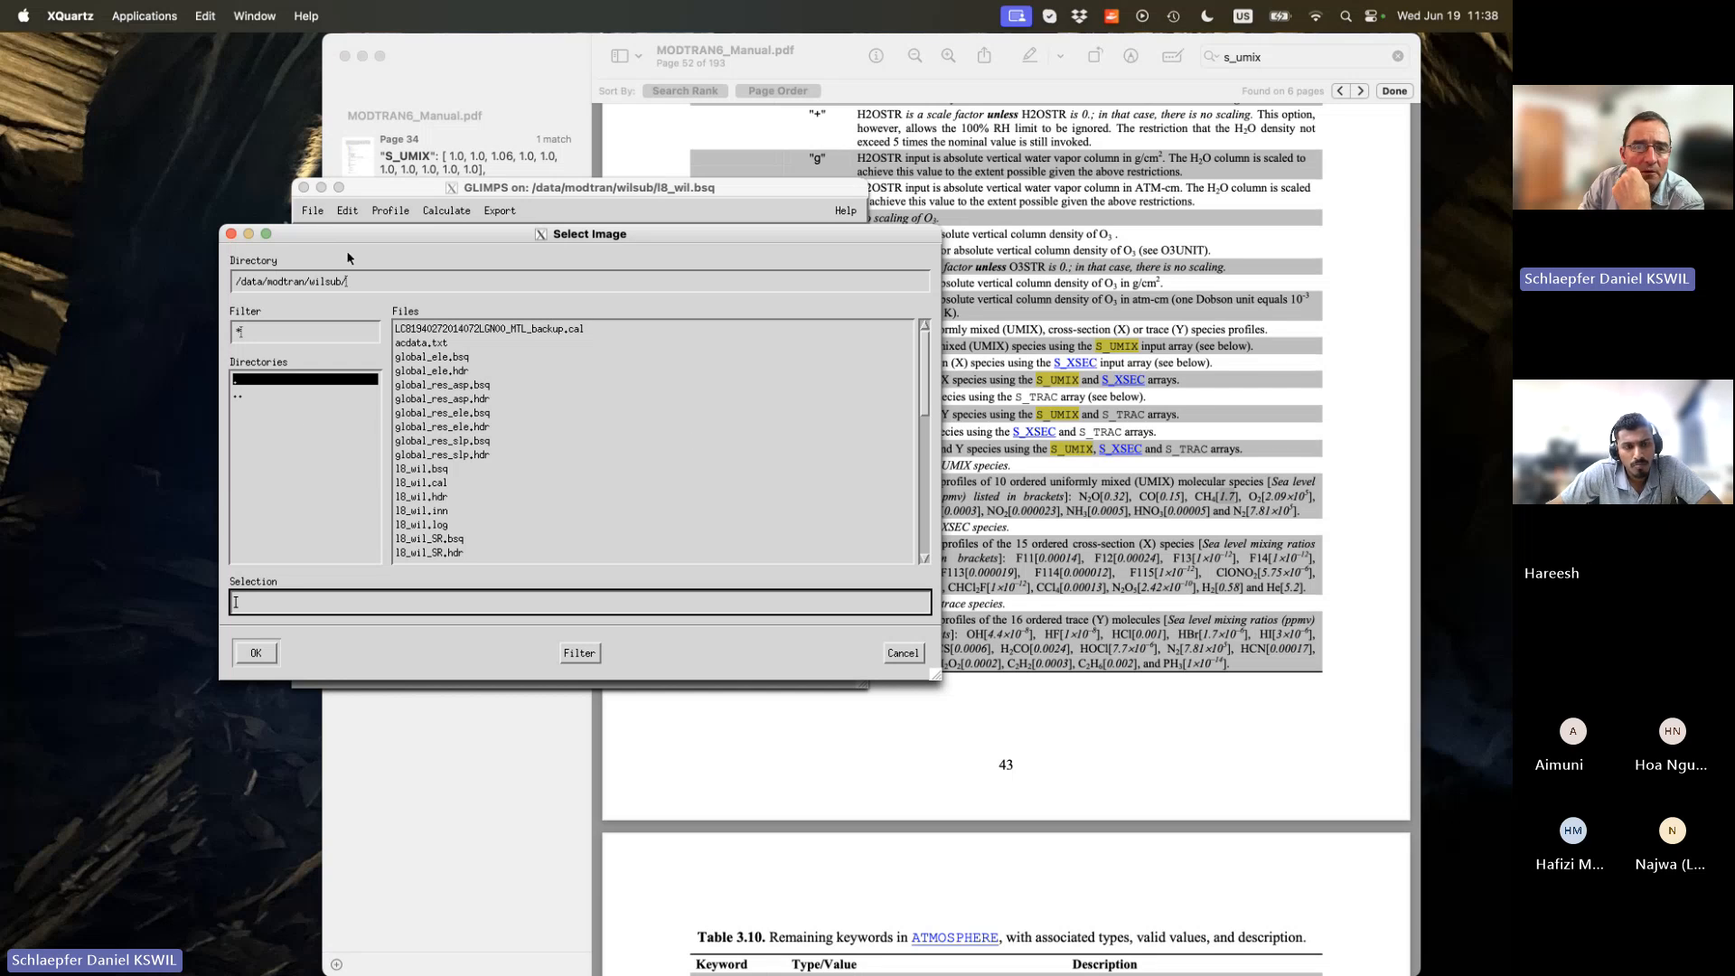
{"action": "left_click_drag", "start_coordinate": [349, 281], "coordinate": [244, 291]}
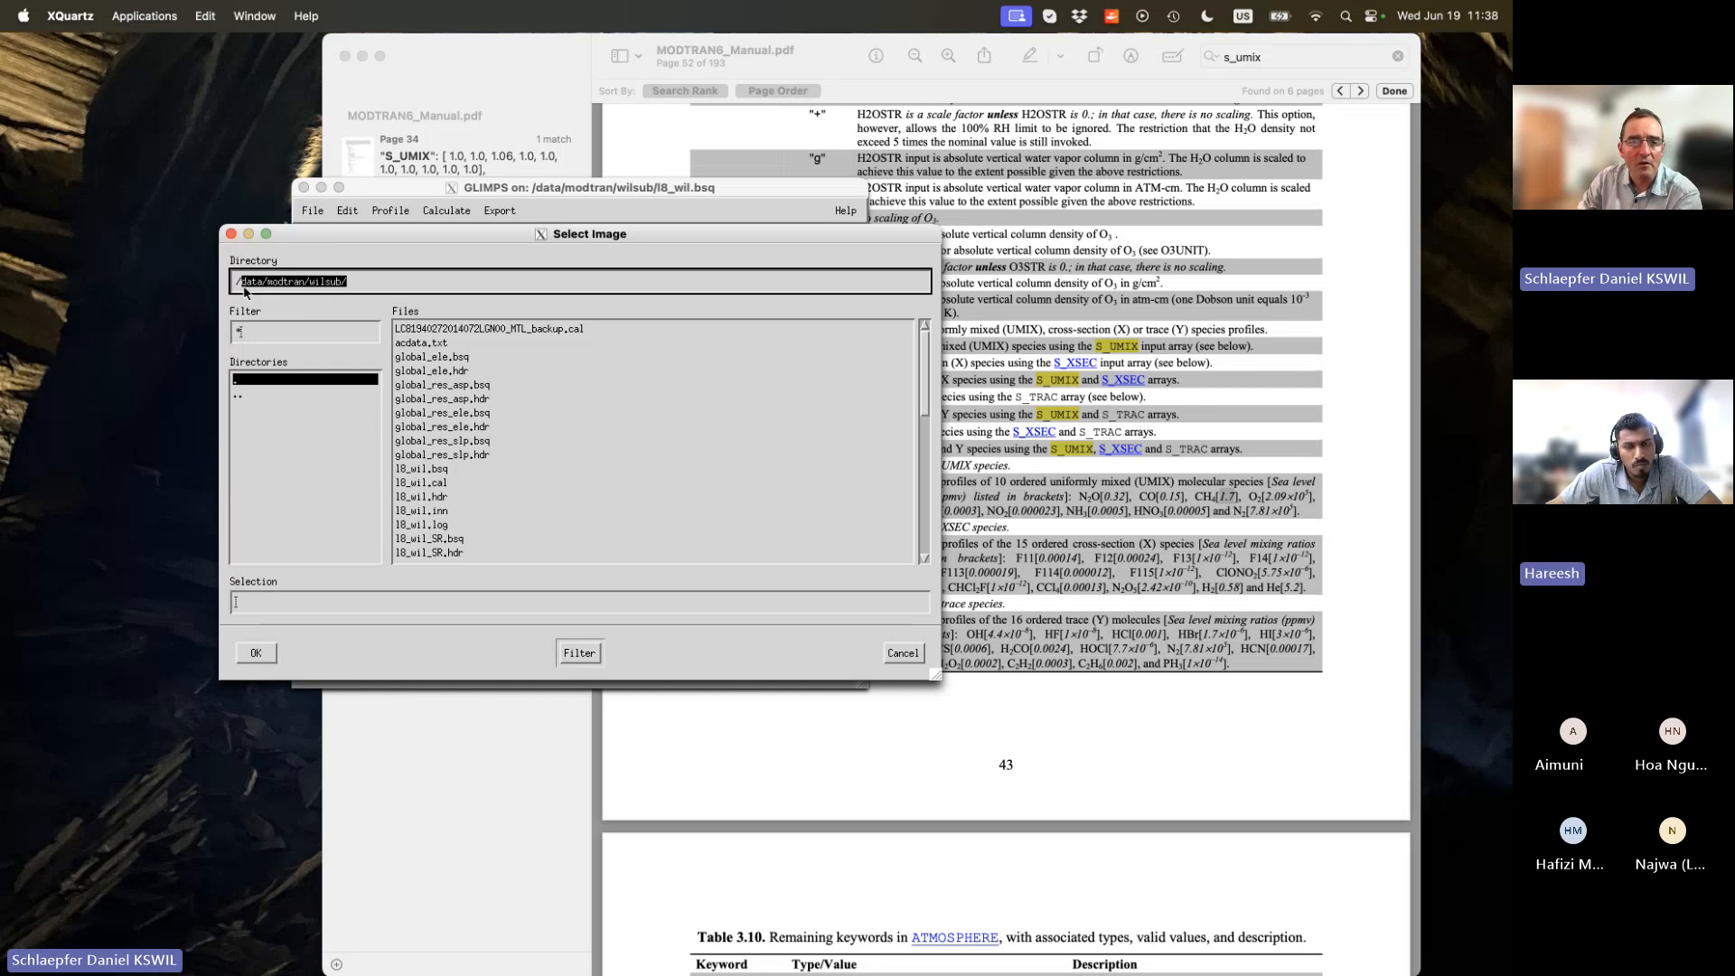
{"action": "key", "text": "BackSpace"}
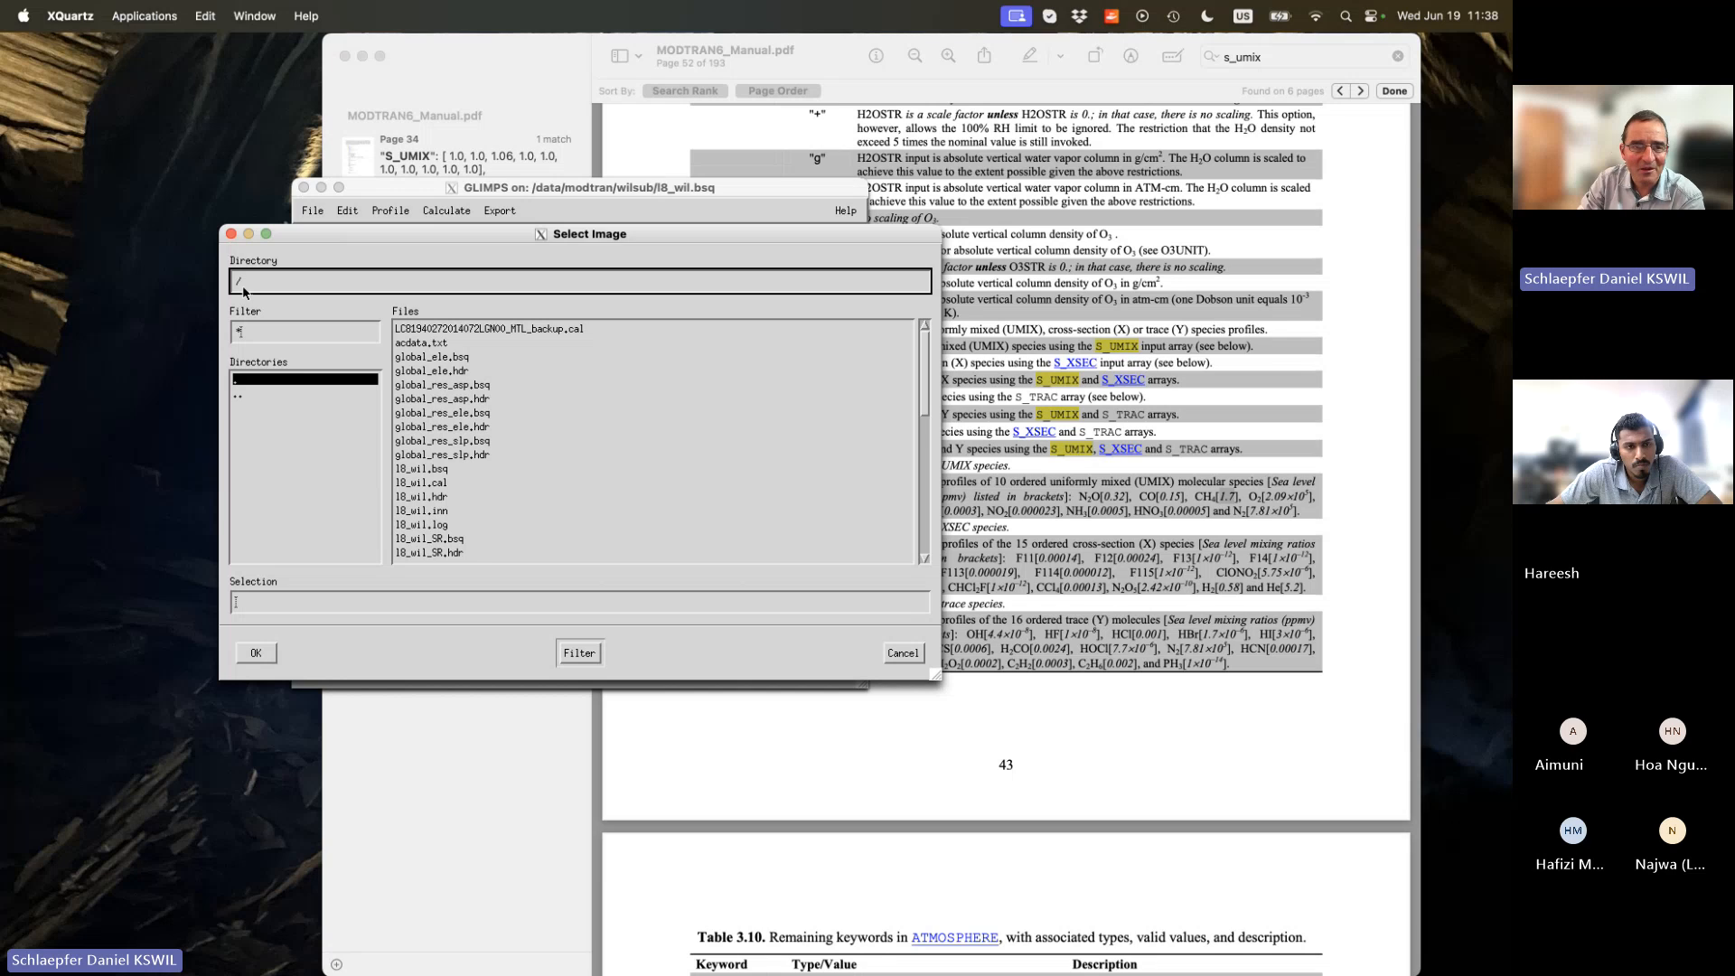
{"action": "type", "text": "data/"}
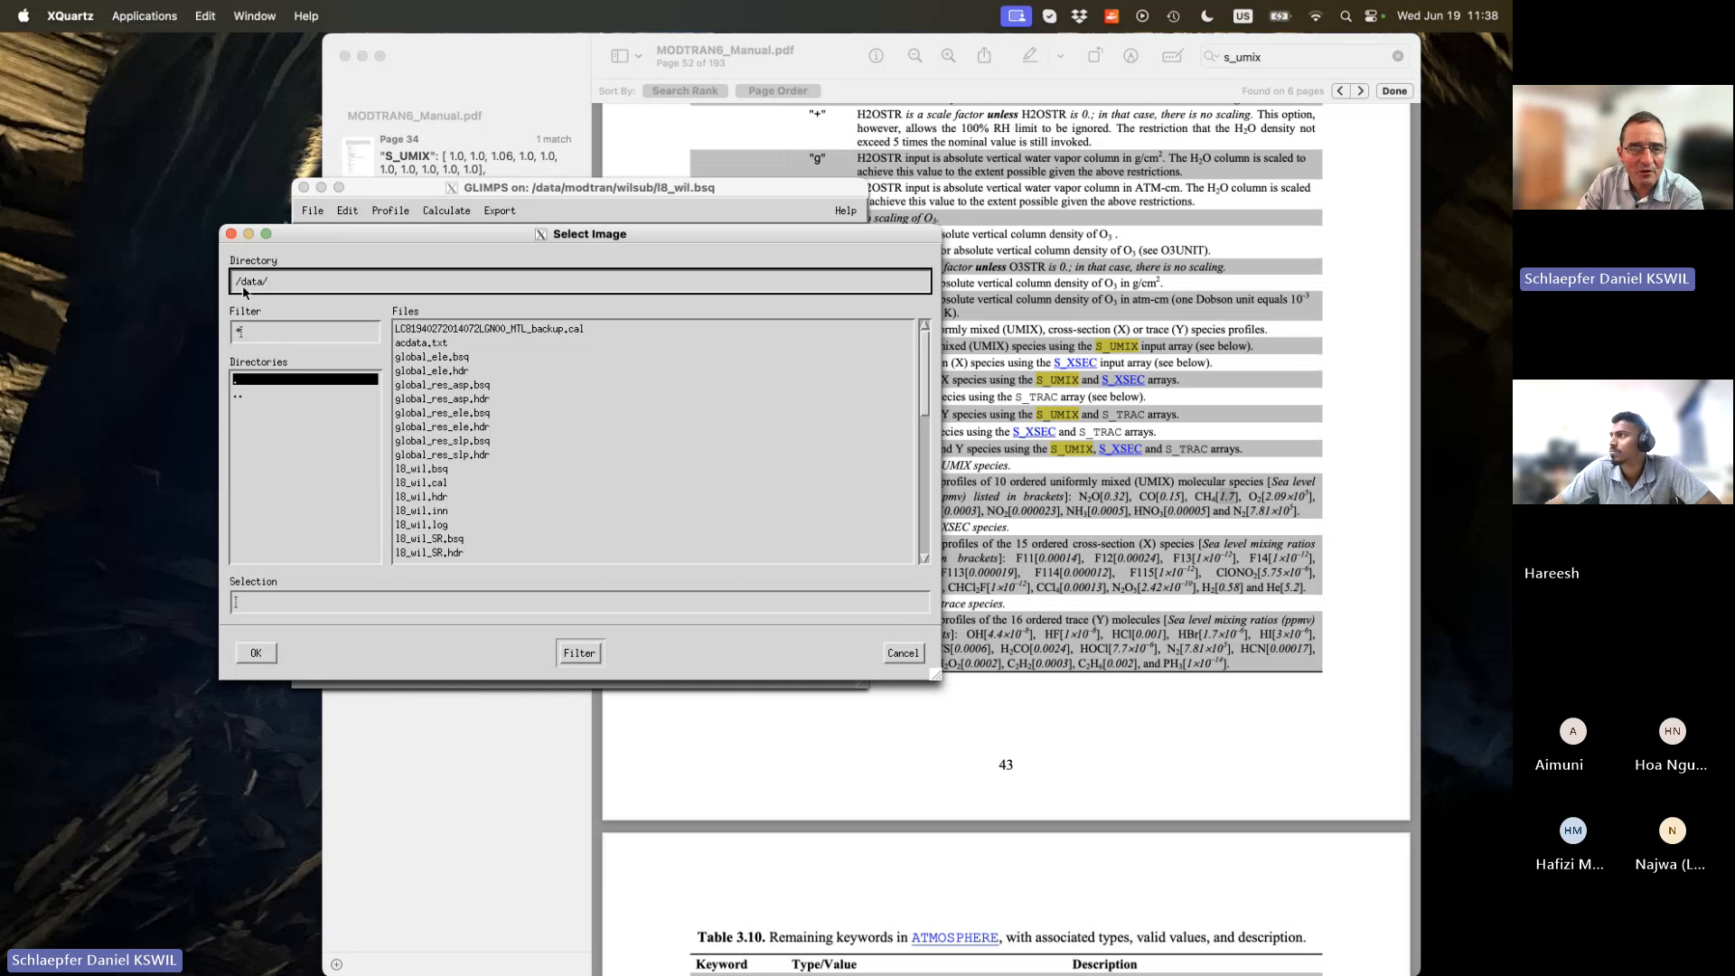
{"action": "key", "text": "Return"}
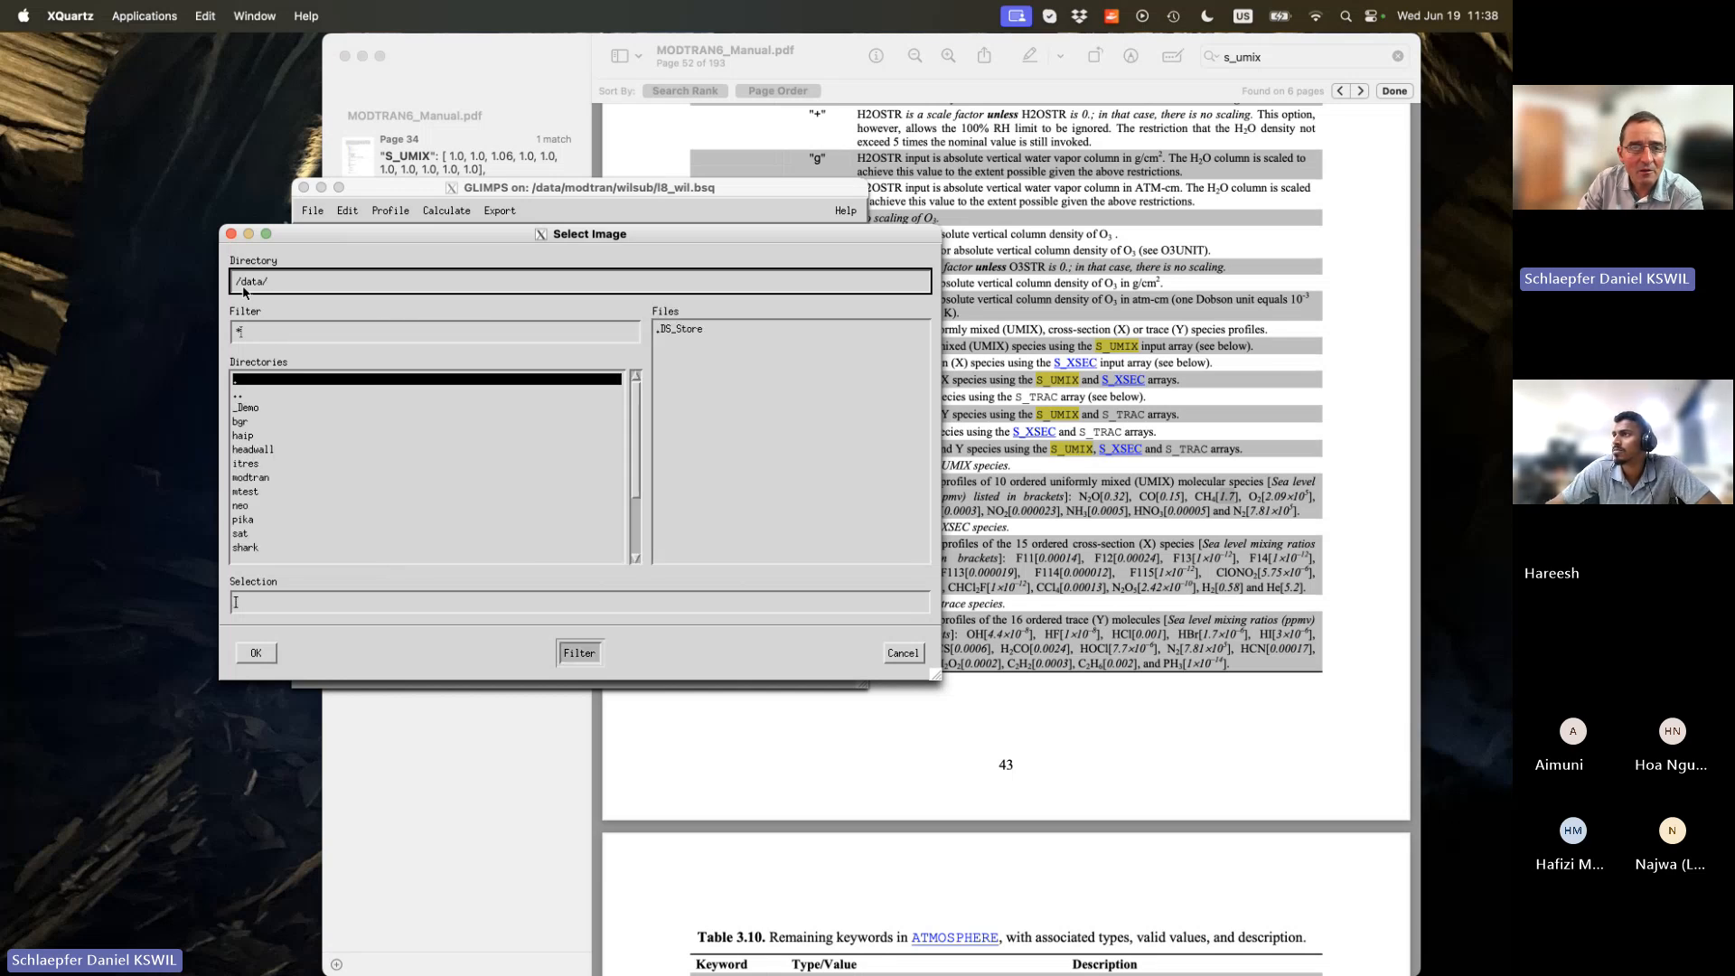
{"action": "double_click", "coordinate": [299, 535]}
{"action": "double_click", "coordinate": [292, 526]}
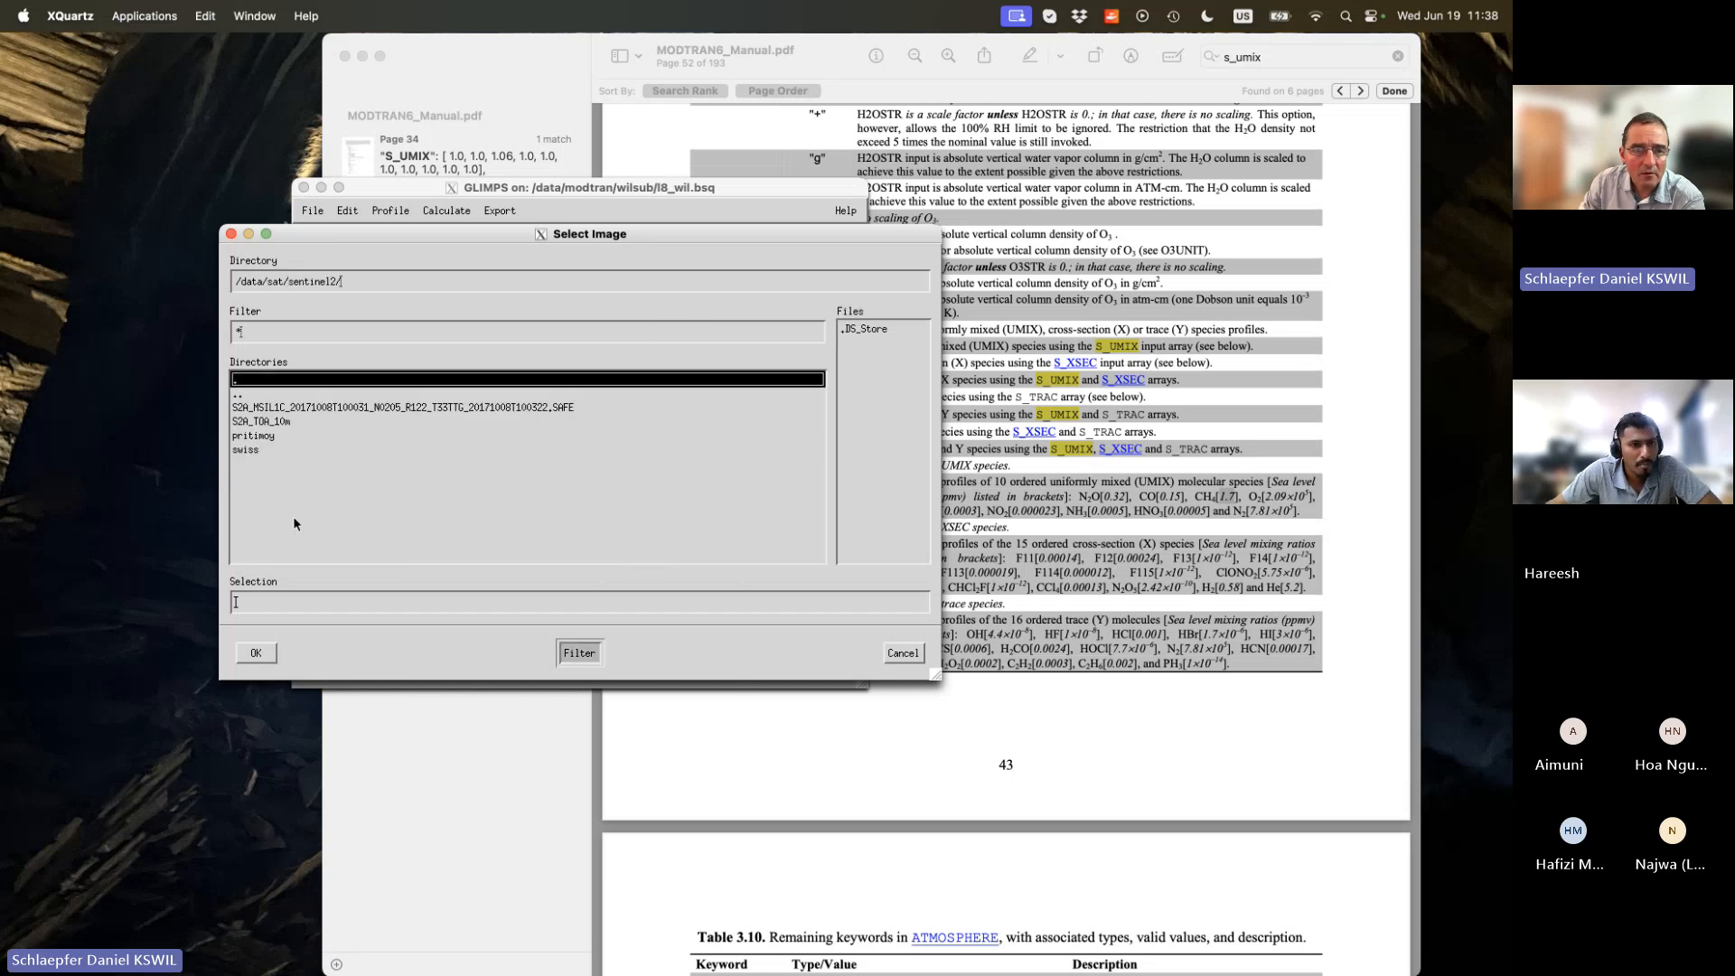
Browse to the IMG_DATA folder of granule L1C_T33TTG_A011988_20171008T100322 within the S2A_MSIL1C SAFE product.
{"action": "double_click", "coordinate": [343, 409]}
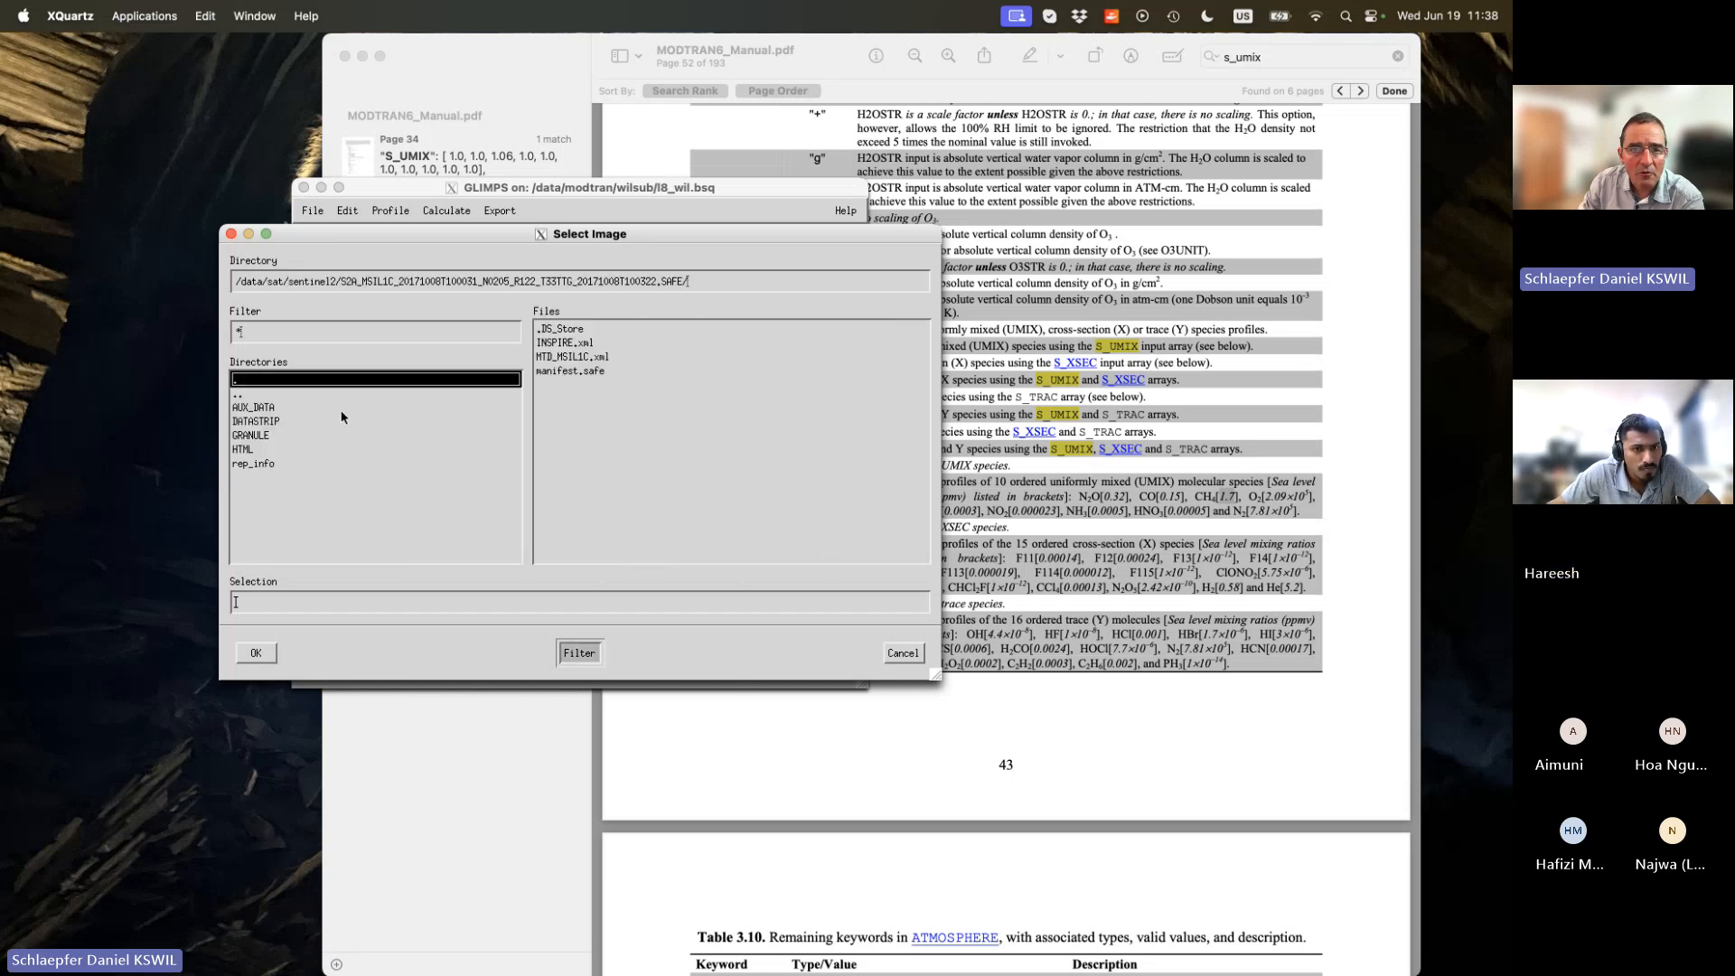
{"action": "left_click", "coordinate": [273, 435]}
{"action": "double_click", "coordinate": [273, 435]}
{"action": "double_click", "coordinate": [431, 406]}
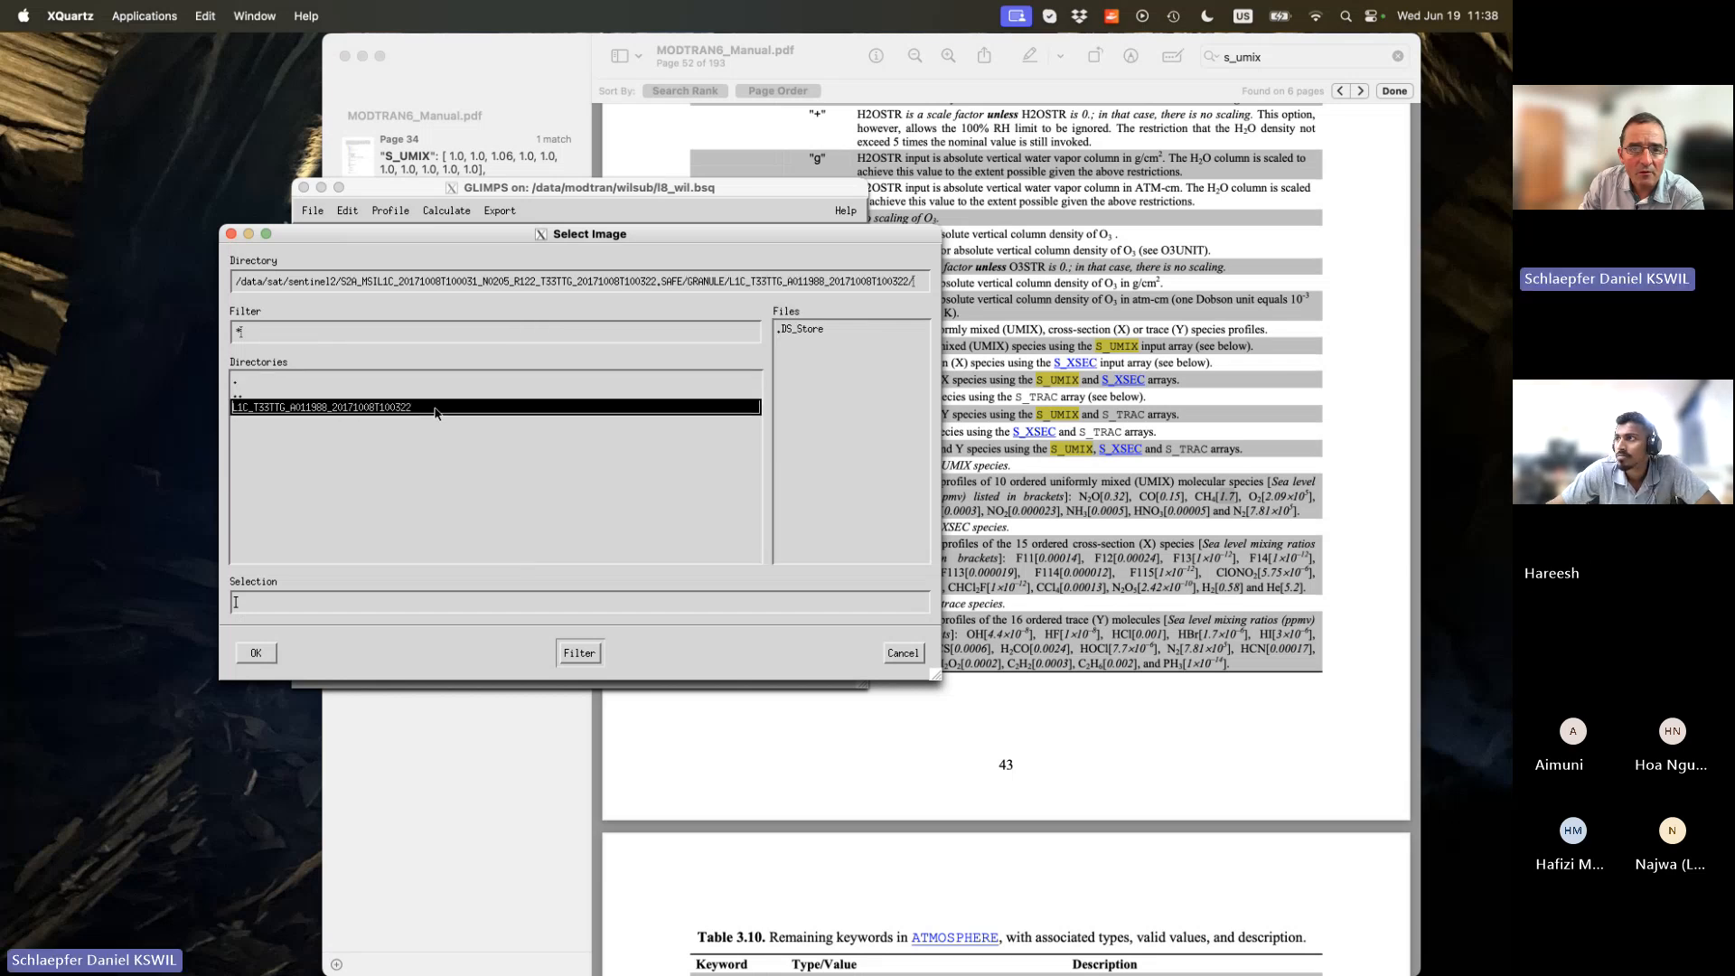
{"action": "double_click", "coordinate": [287, 422]}
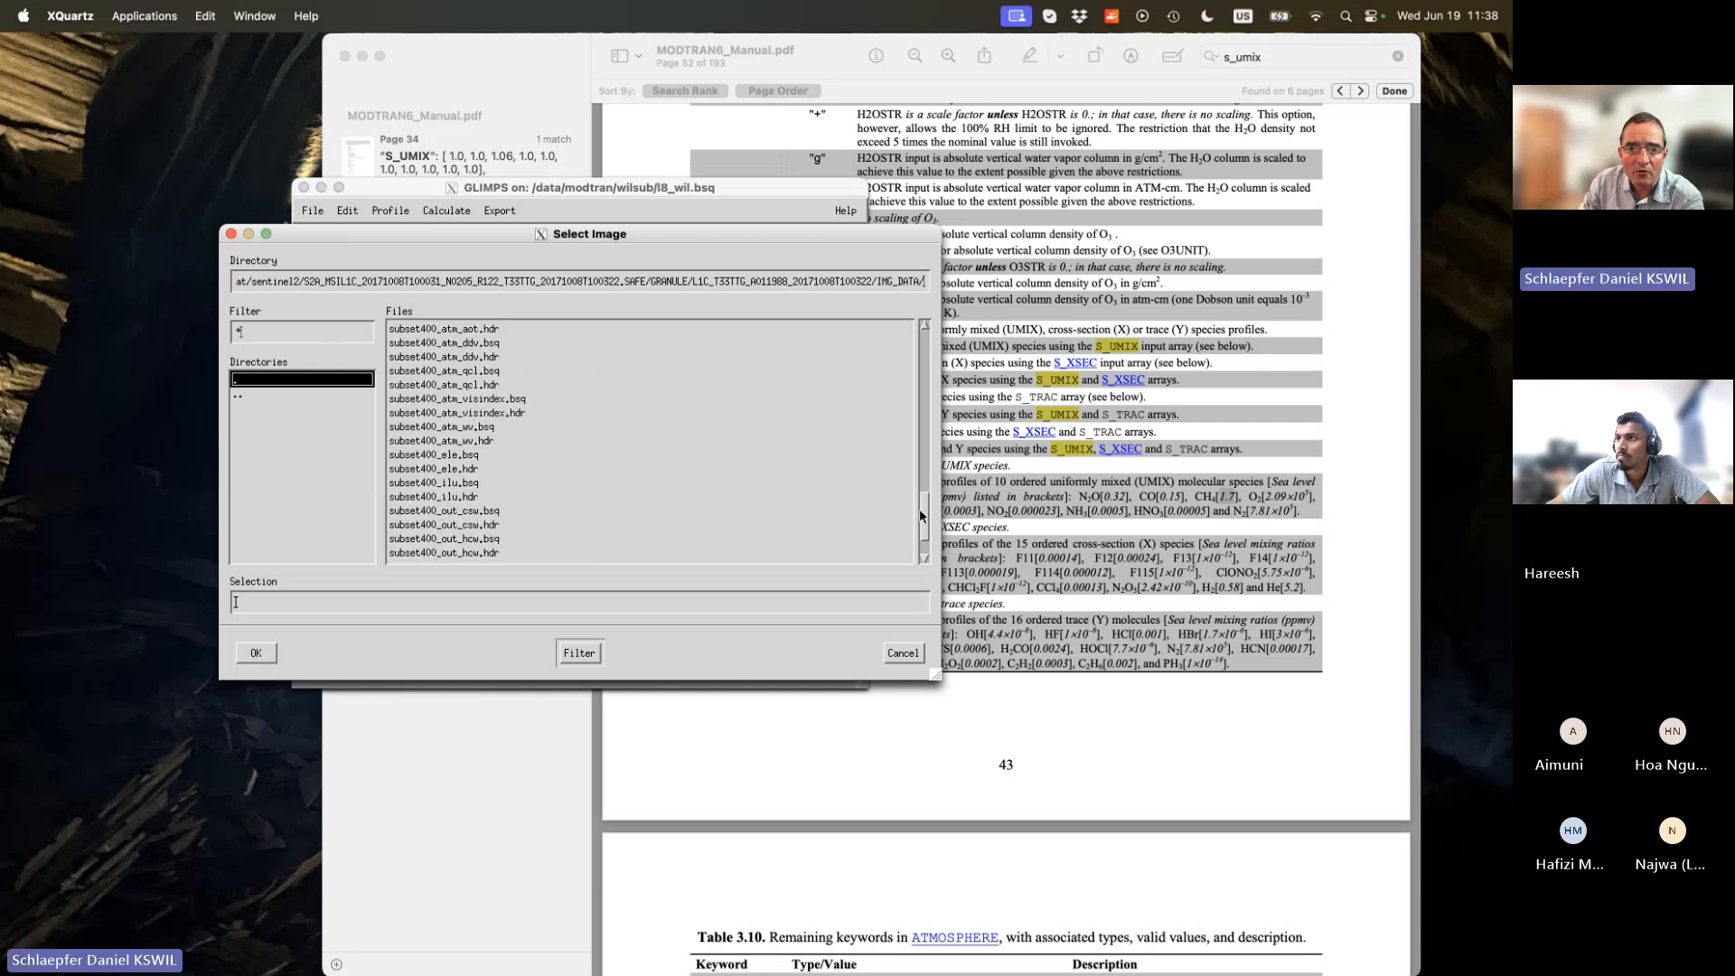
Try to display the Sentinel-2 band file T33TTG_20171008T100031_B01.jp2 and dismiss the alert.
{"action": "scroll", "coordinate": [924, 370], "scroll_direction": "down", "scroll_amount": 2}
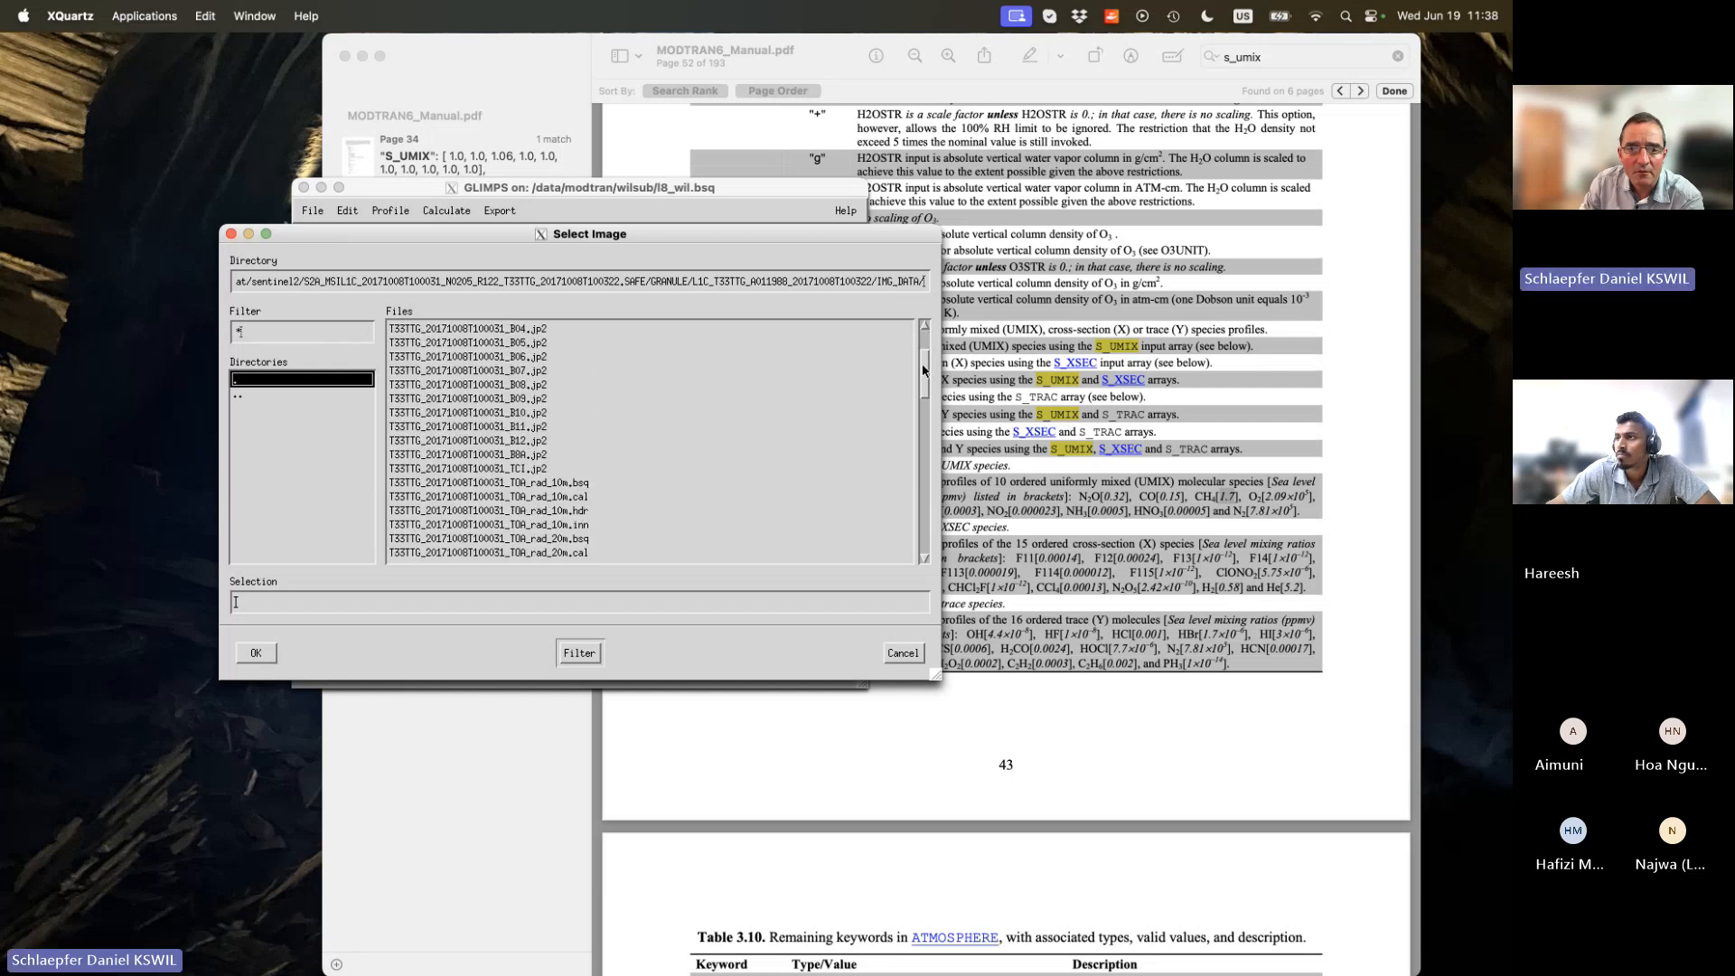
{"action": "left_click_drag", "start_coordinate": [924, 370], "coordinate": [910, 312]}
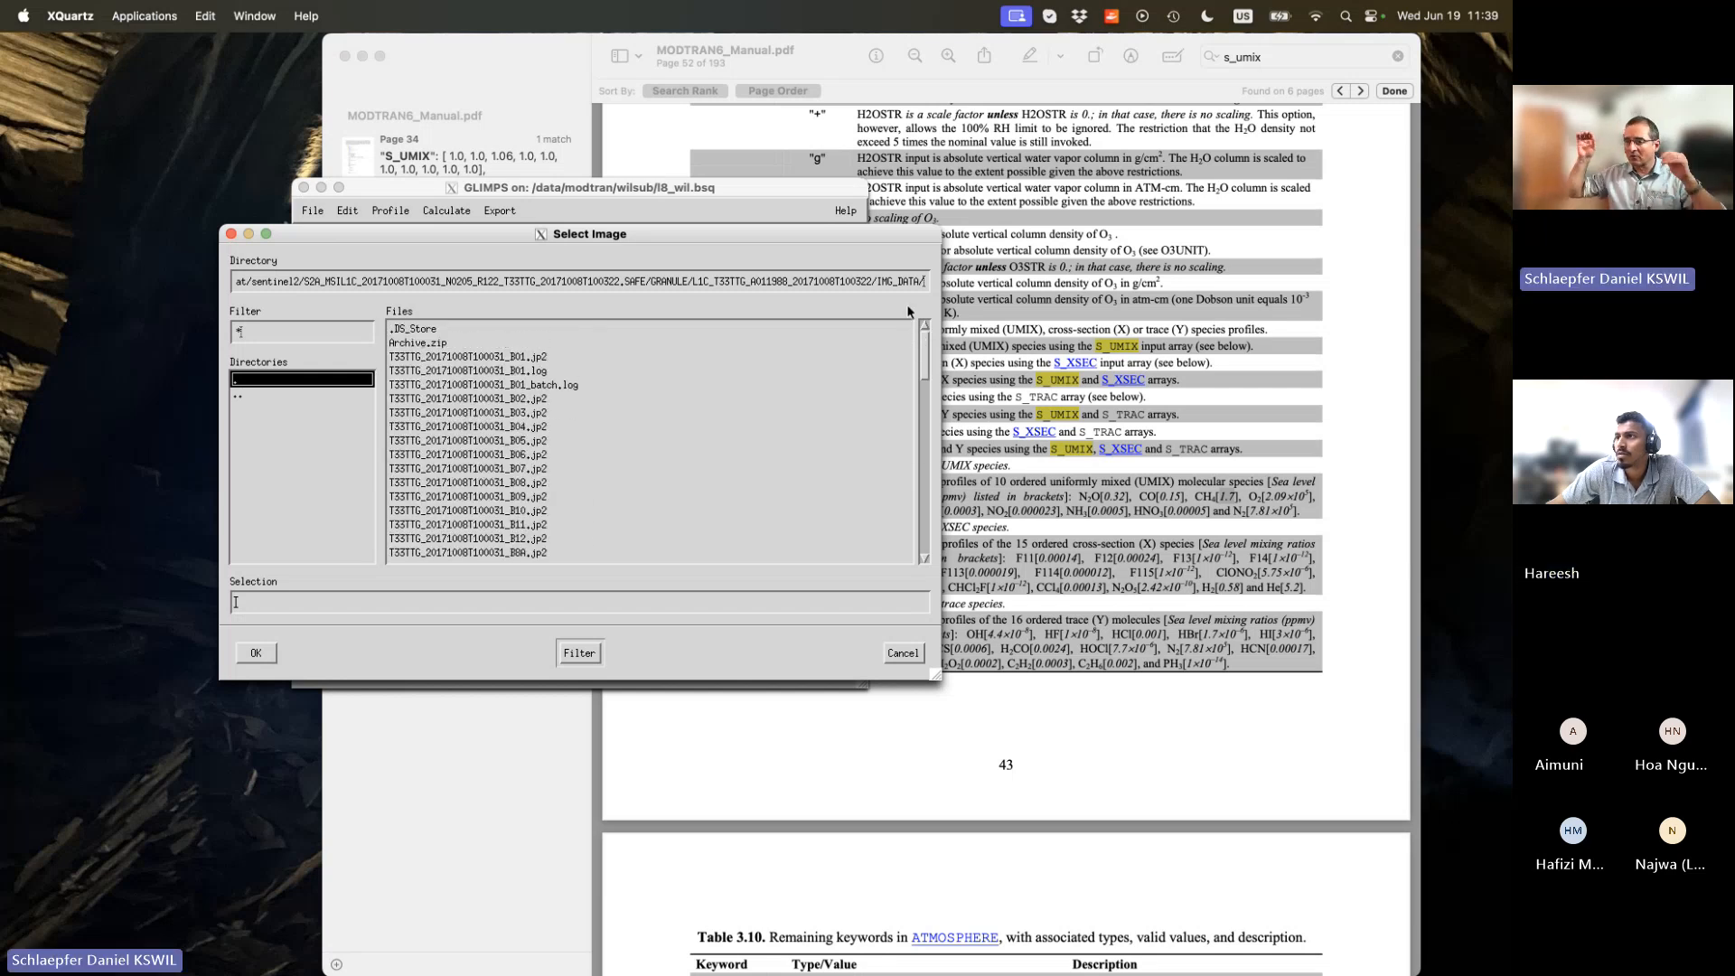
{"action": "left_click", "coordinate": [571, 371]}
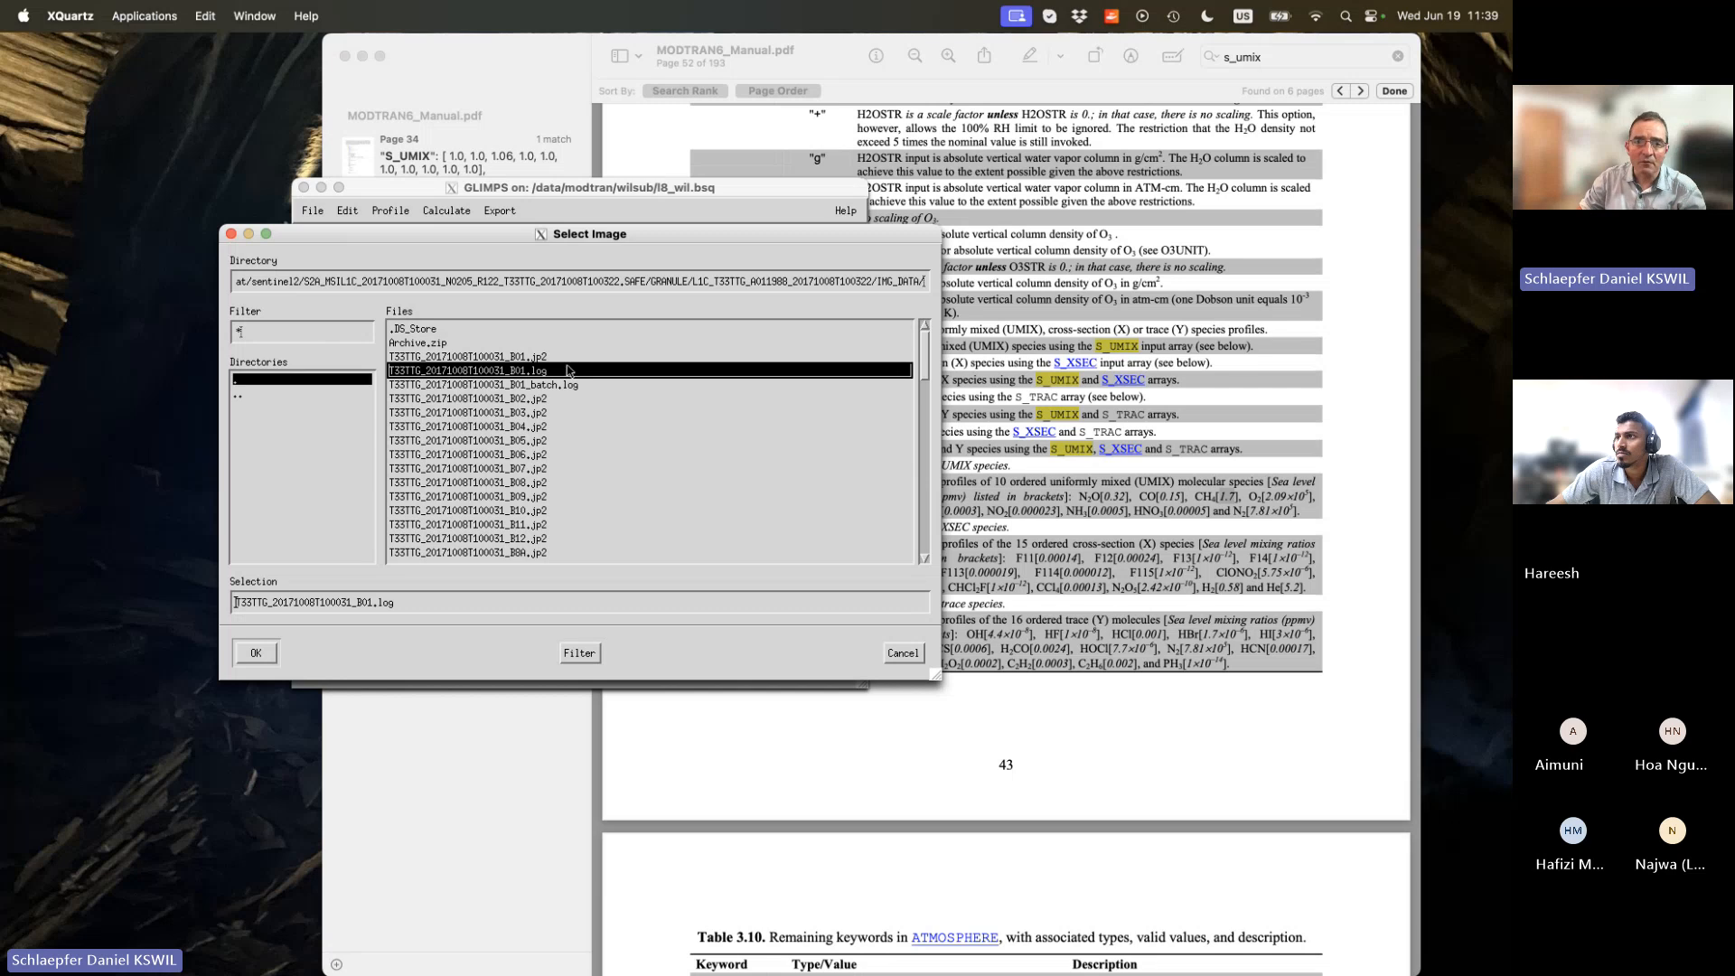
{"action": "left_click", "coordinate": [566, 358]}
{"action": "left_click", "coordinate": [268, 659]}
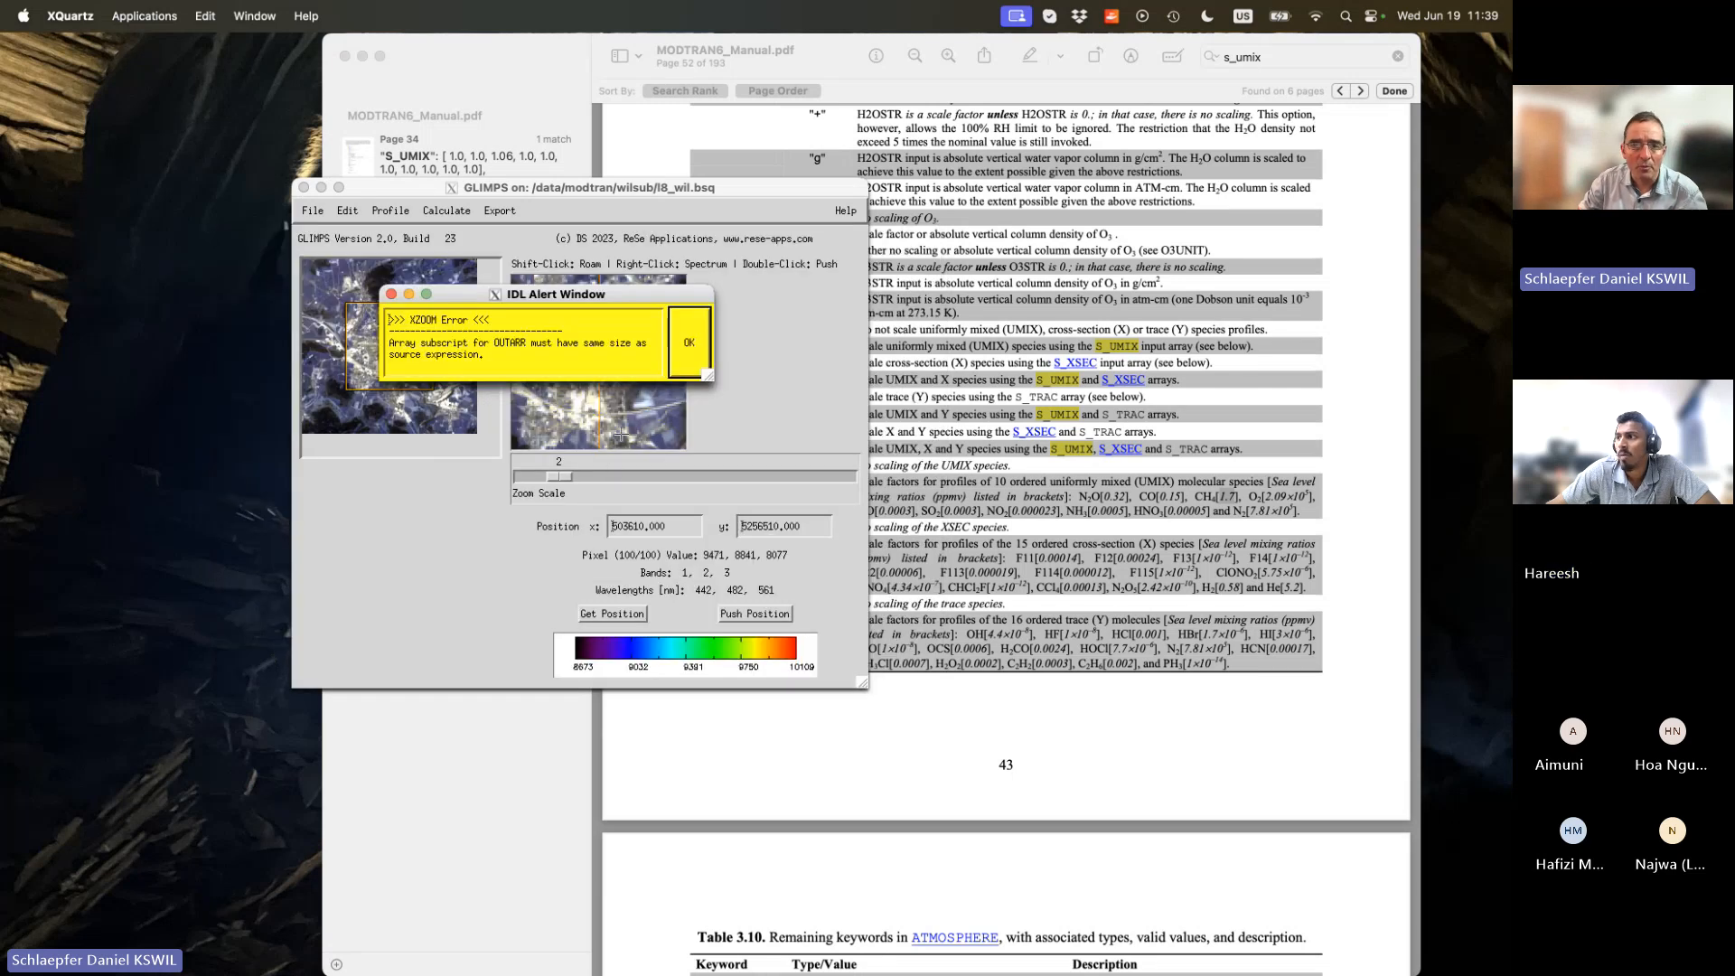
{"action": "left_click", "coordinate": [688, 341]}
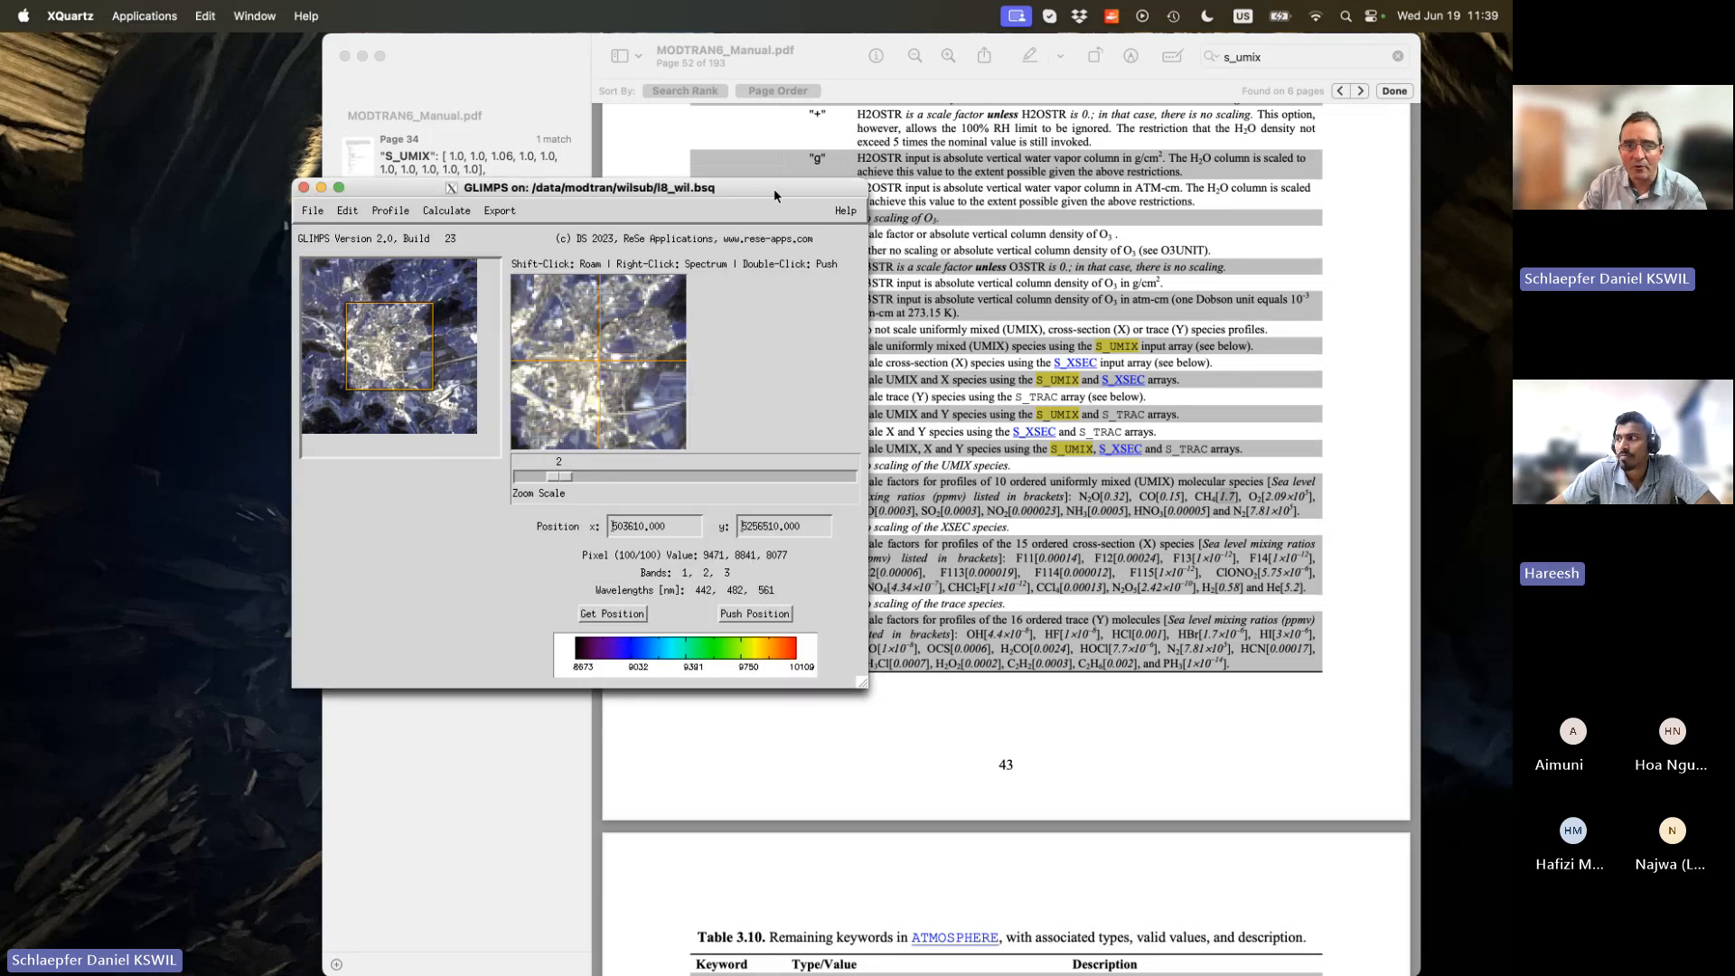
{"action": "left_click_drag", "start_coordinate": [774, 188], "coordinate": [669, 193]}
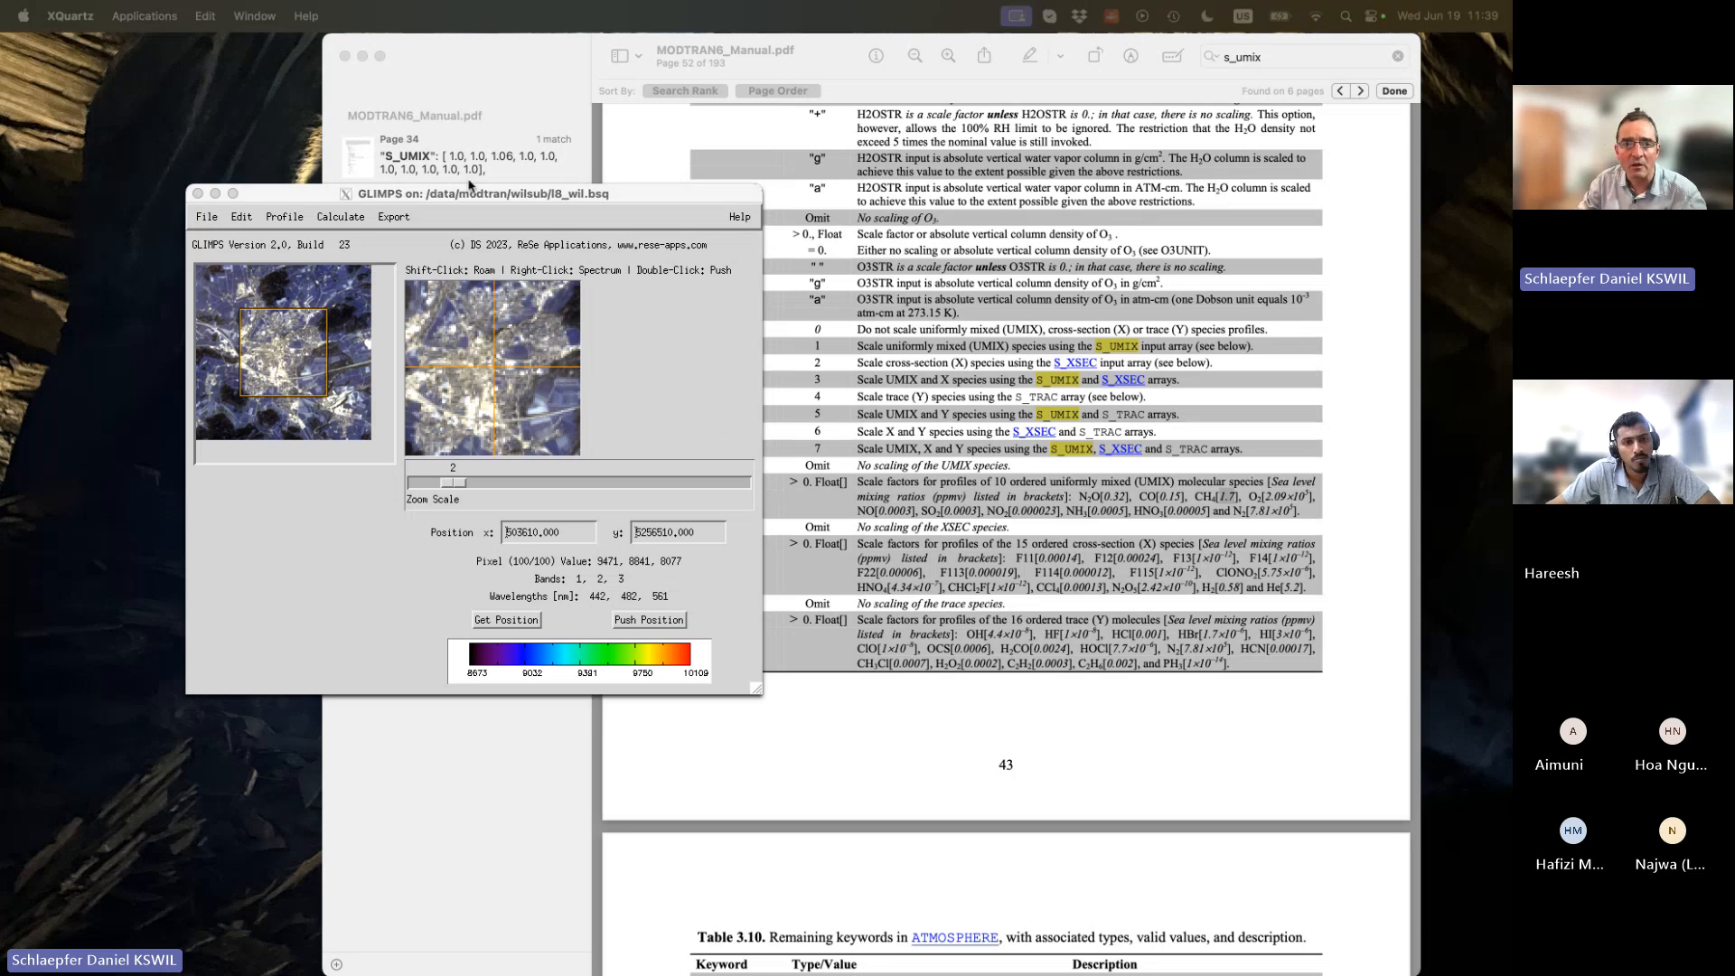
{"action": "left_click_drag", "start_coordinate": [479, 195], "coordinate": [426, 196]}
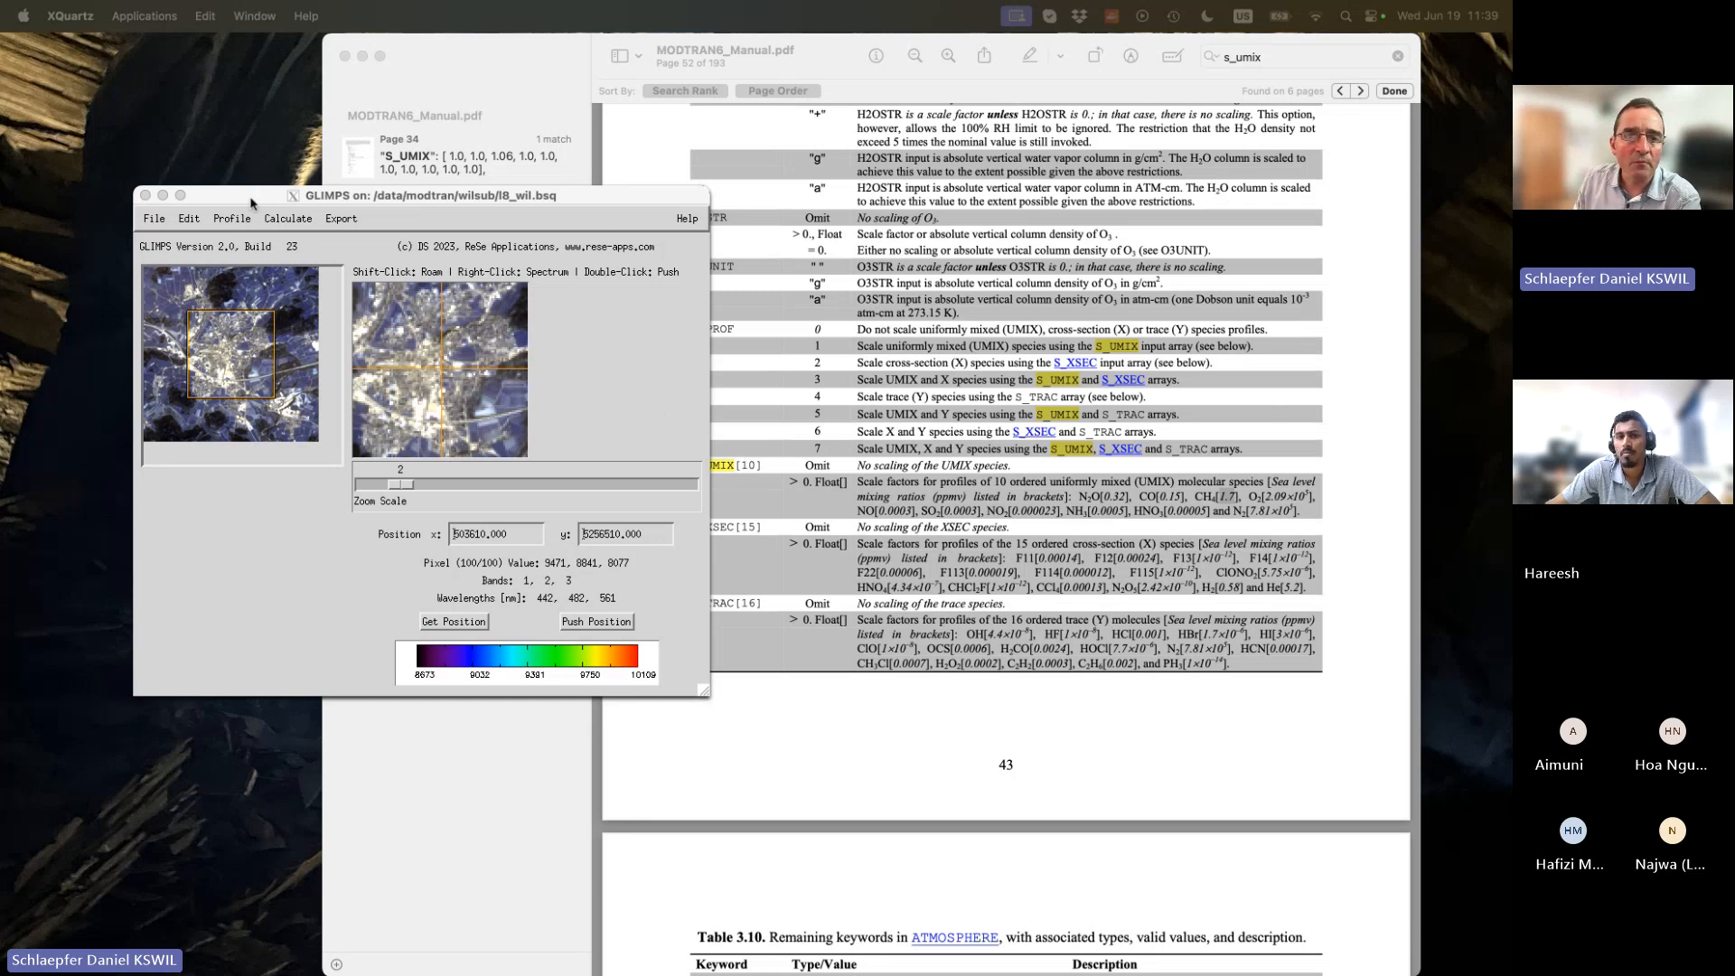
{"action": "left_click_drag", "start_coordinate": [244, 193], "coordinate": [213, 178]}
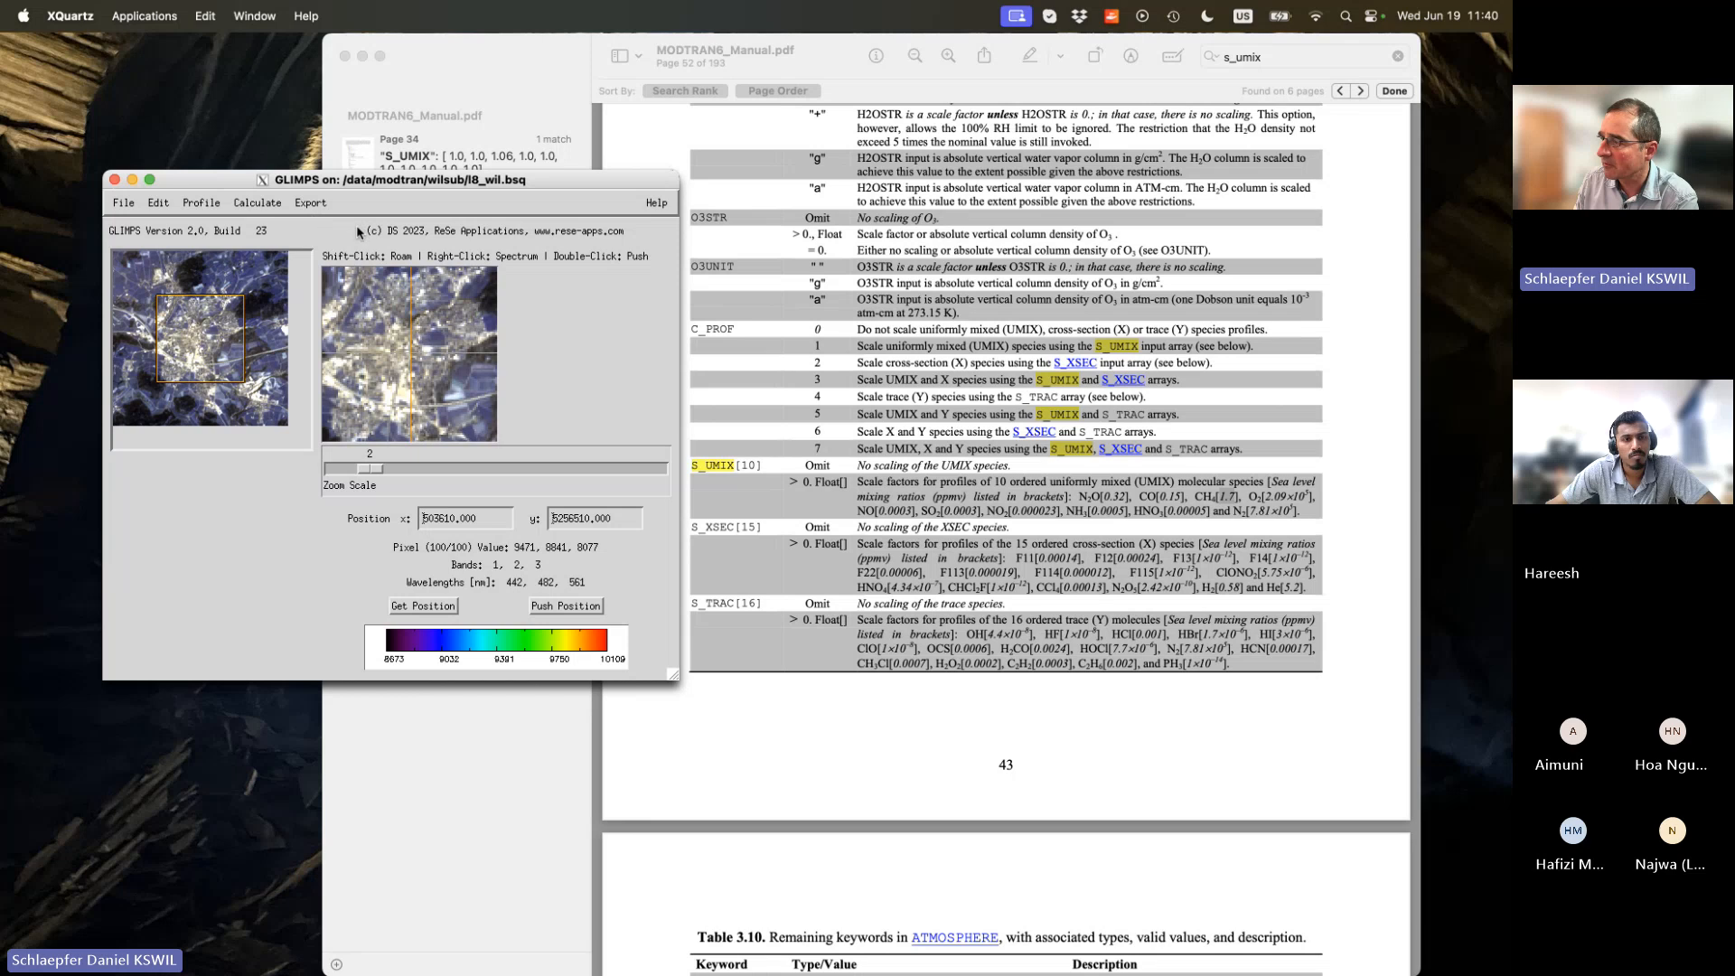
{"action": "left_click_drag", "start_coordinate": [555, 175], "coordinate": [533, 155]}
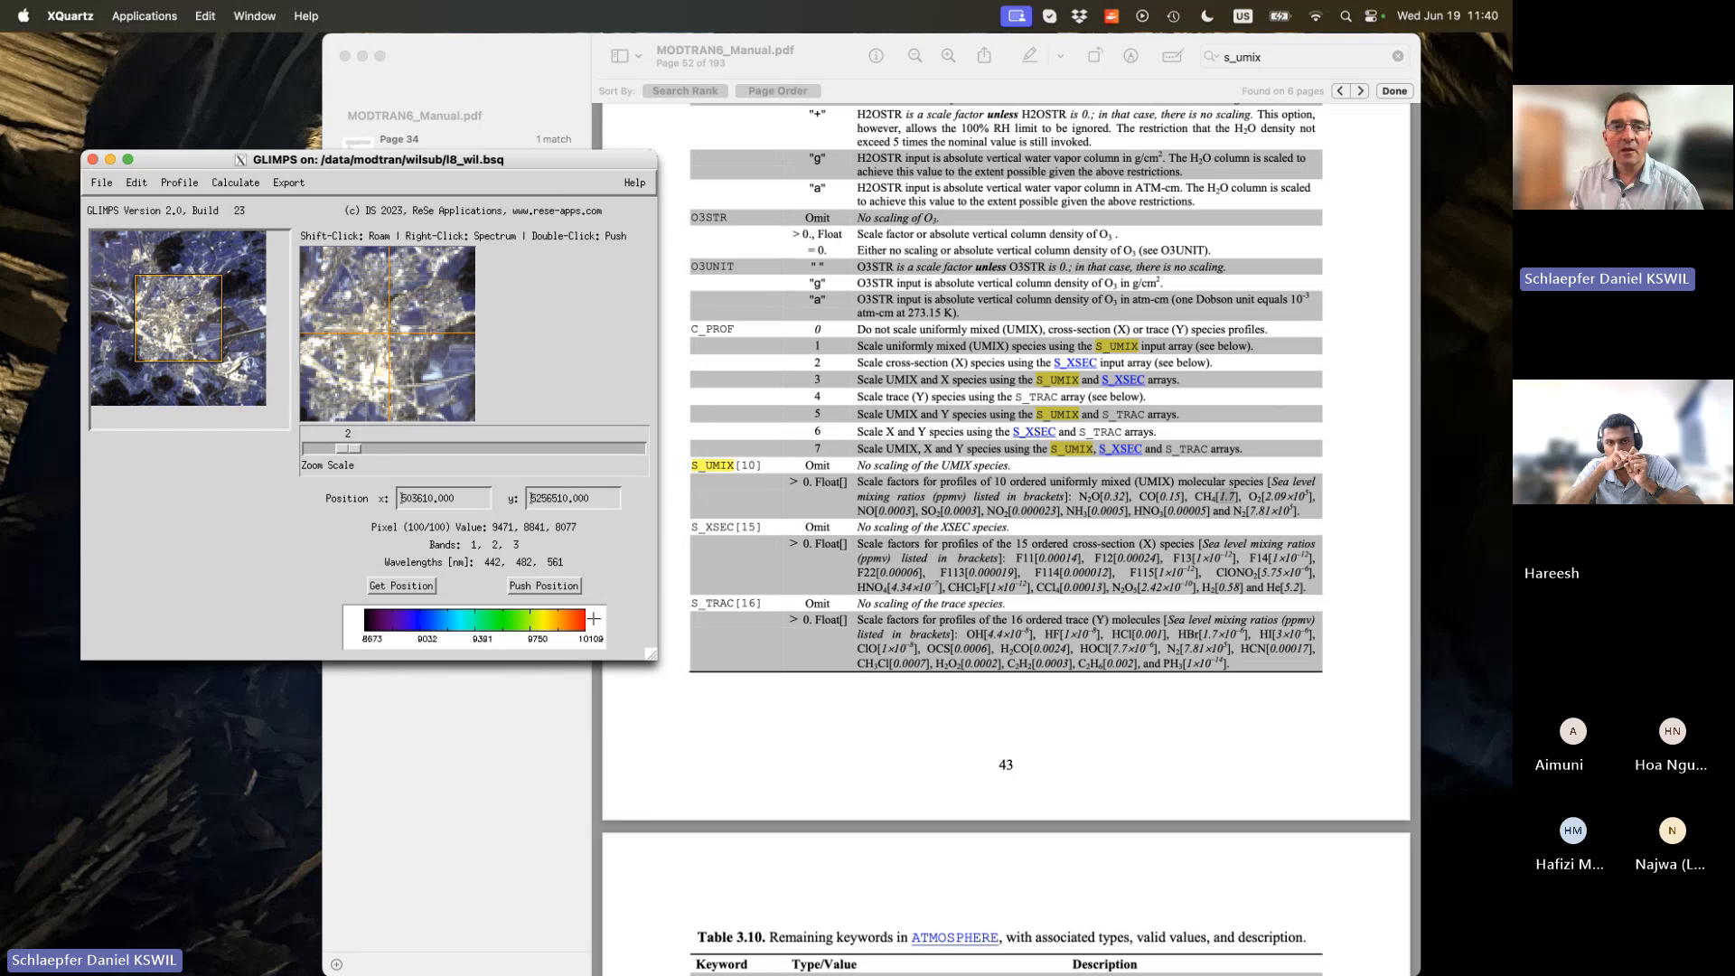
{"action": "left_click_drag", "start_coordinate": [444, 61], "coordinate": [574, 124]}
Close GLIMPS with the l8_wil.bsq image and confirm quitting.
{"action": "left_click", "coordinate": [312, 159]}
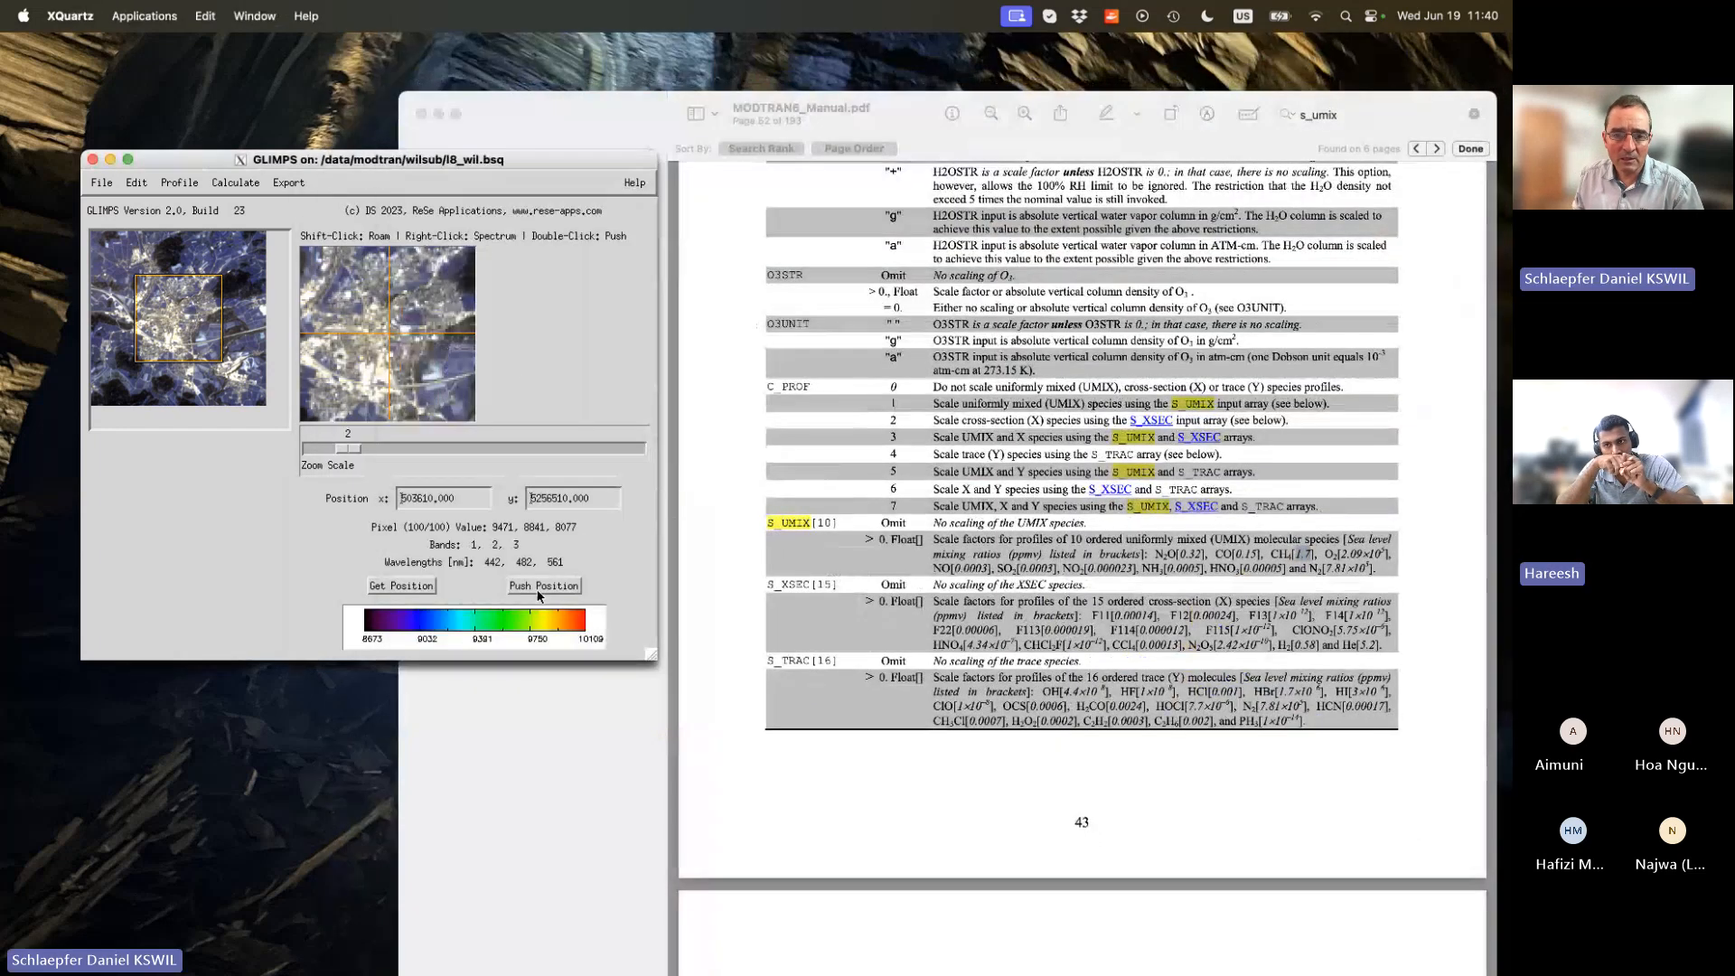
{"action": "left_click", "coordinate": [93, 160]}
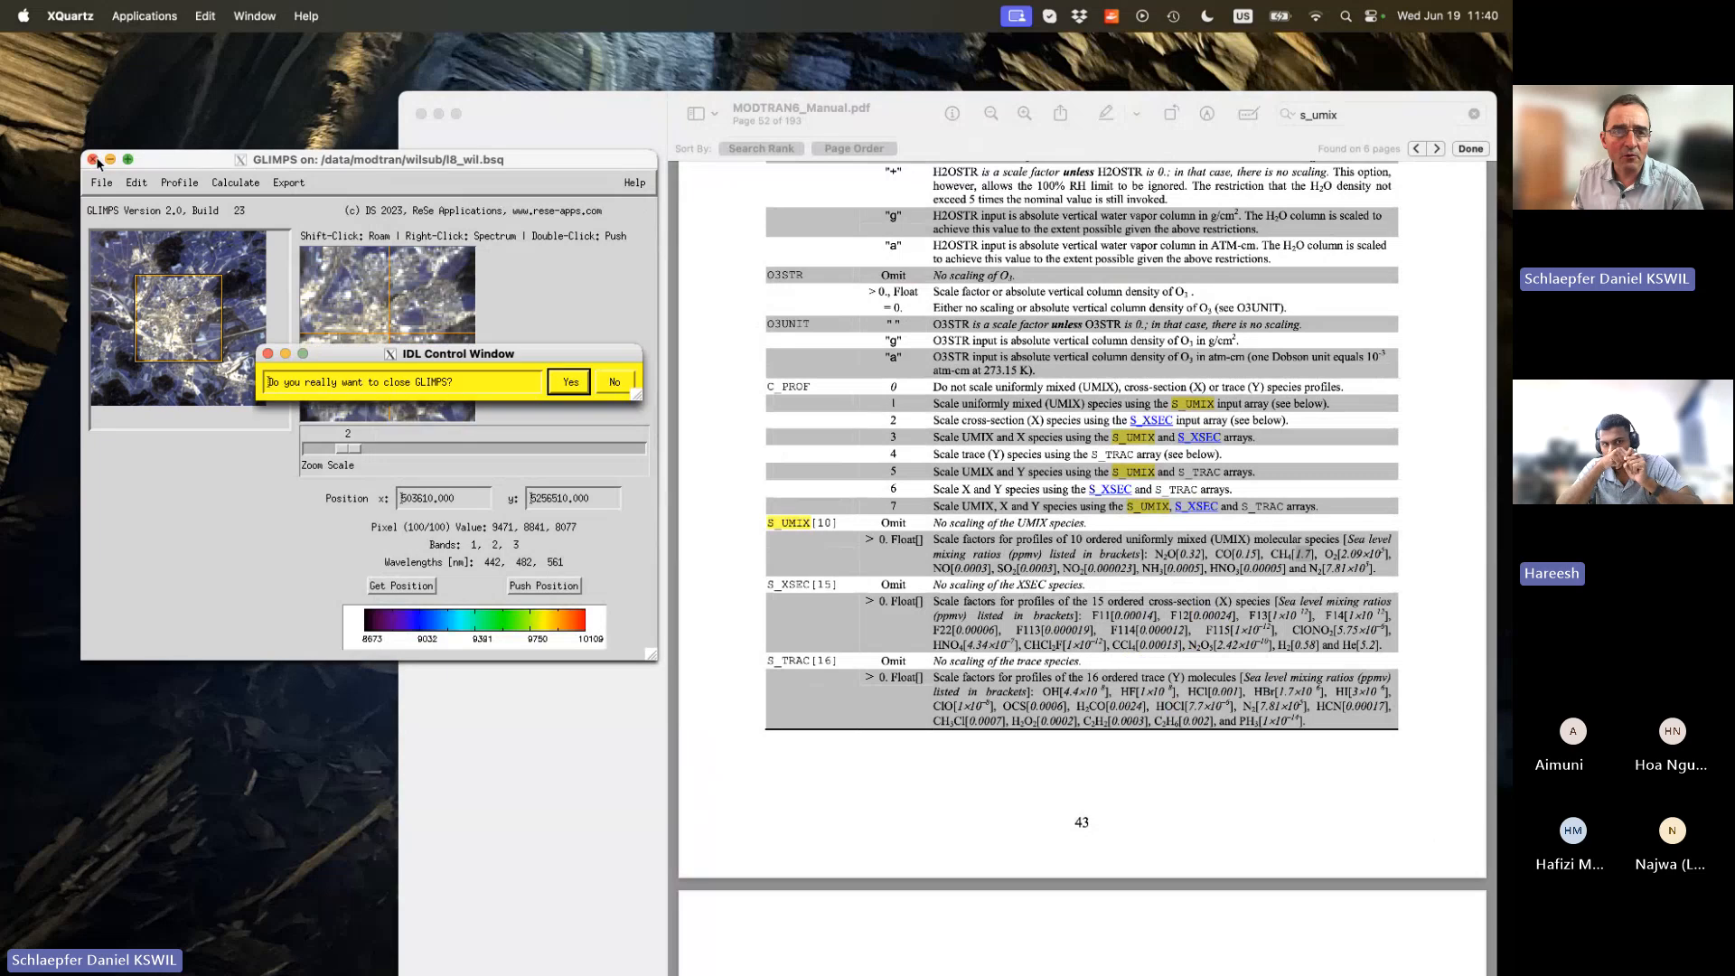
{"action": "left_click", "coordinate": [570, 381]}
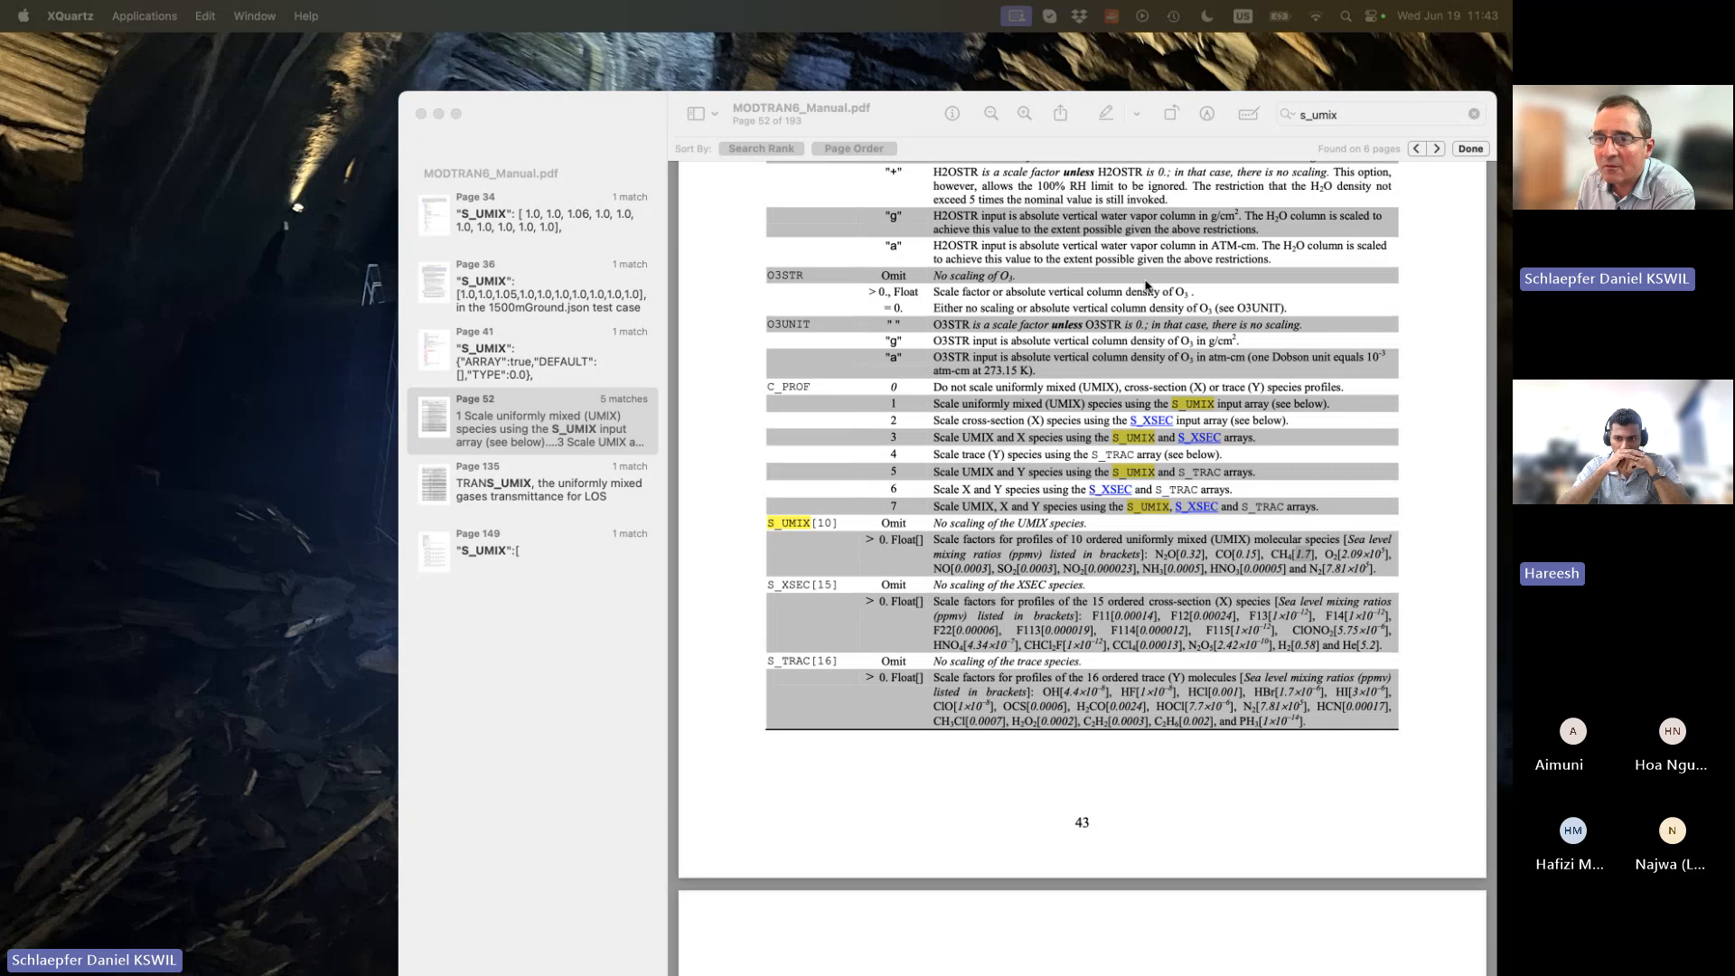
Switch to Preview, close MODTRAN6_Manual.pdf and return to the empty desktop.
{"action": "left_click_drag", "start_coordinate": [607, 108], "coordinate": [413, 71]}
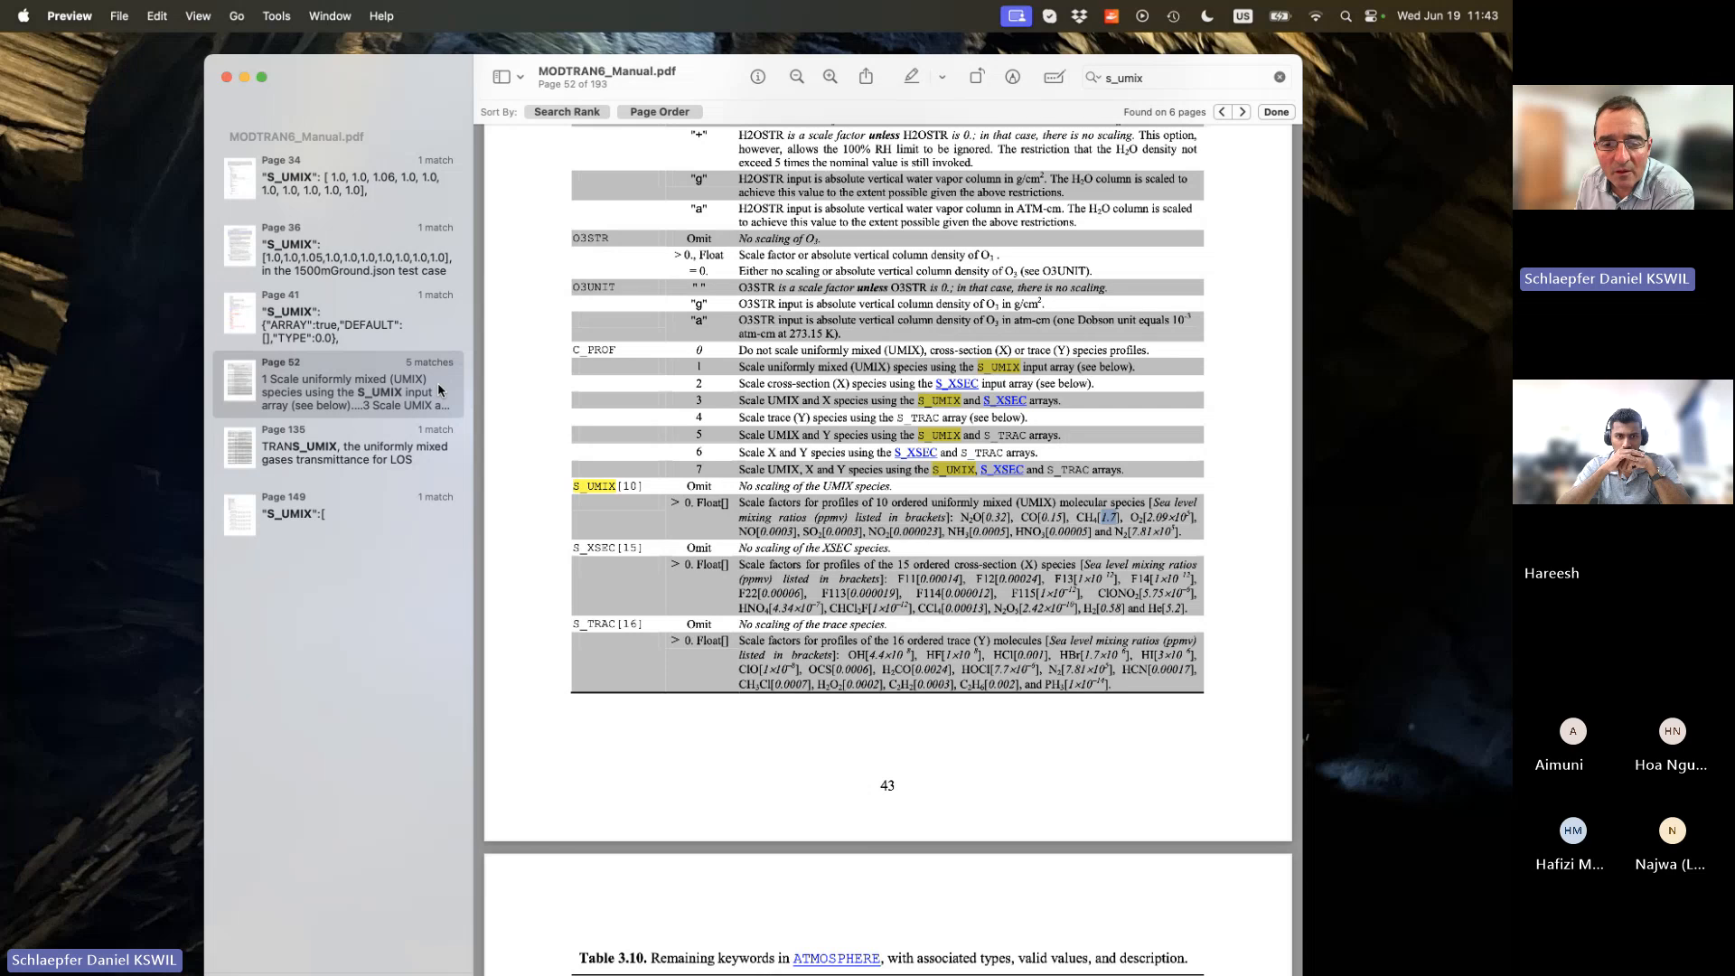
{"action": "left_click_drag", "start_coordinate": [429, 90], "coordinate": [280, 78]}
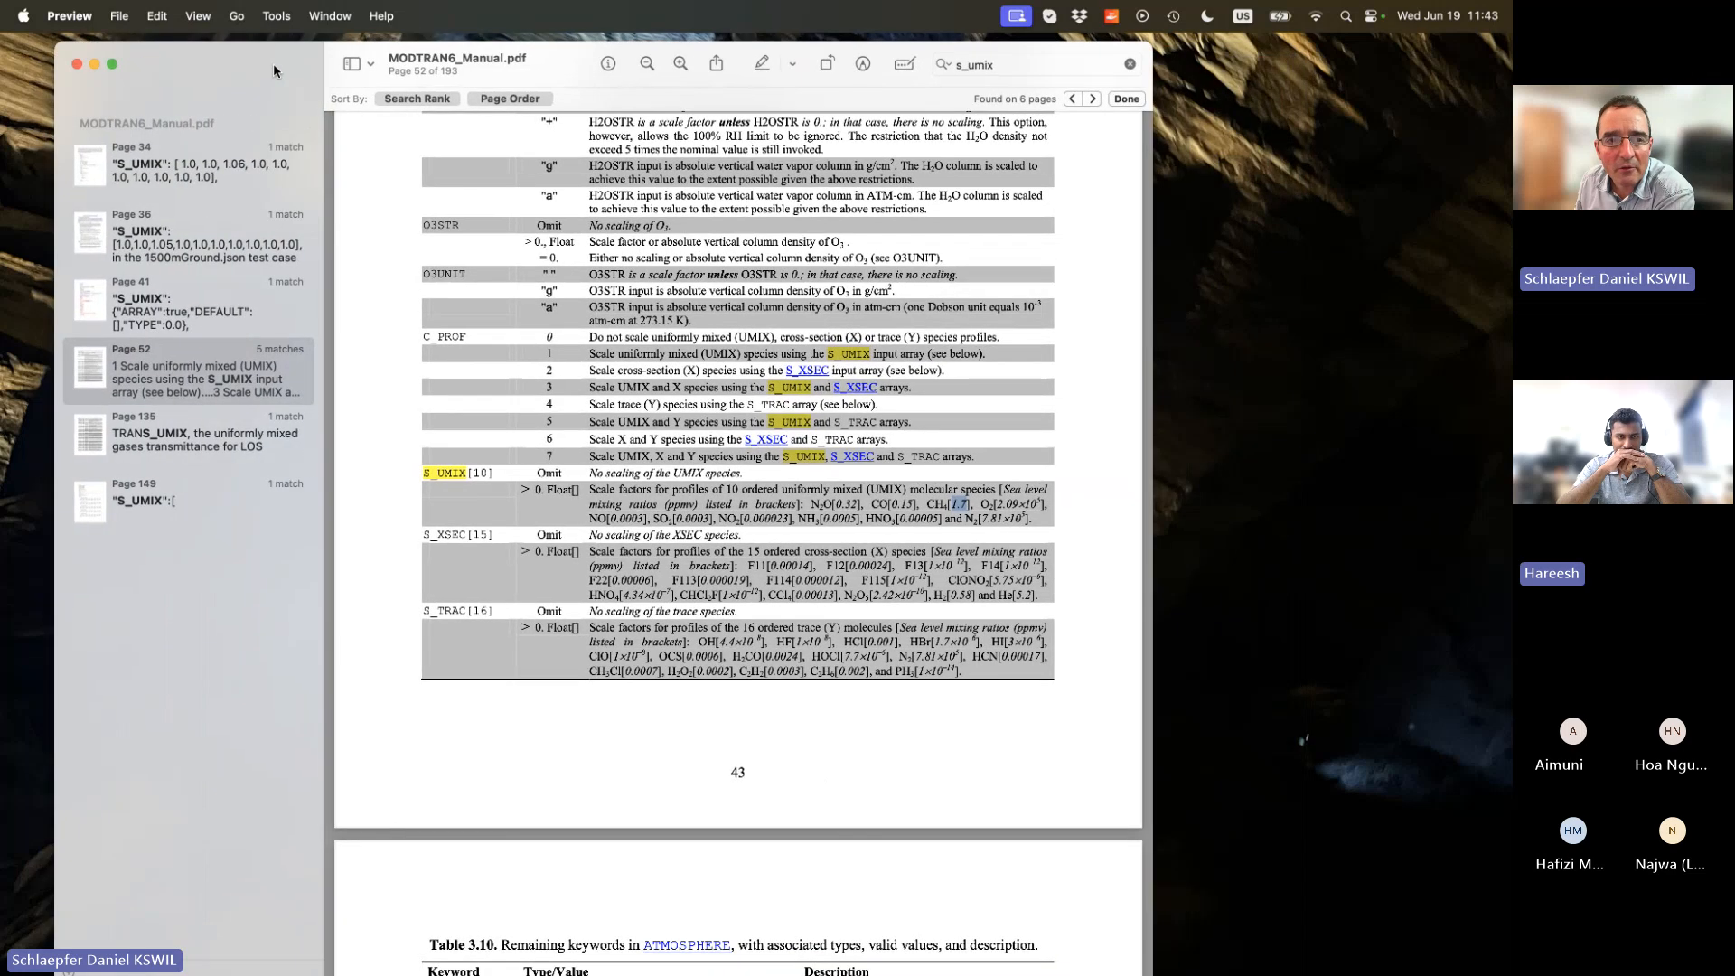
{"action": "left_click", "coordinate": [77, 64]}
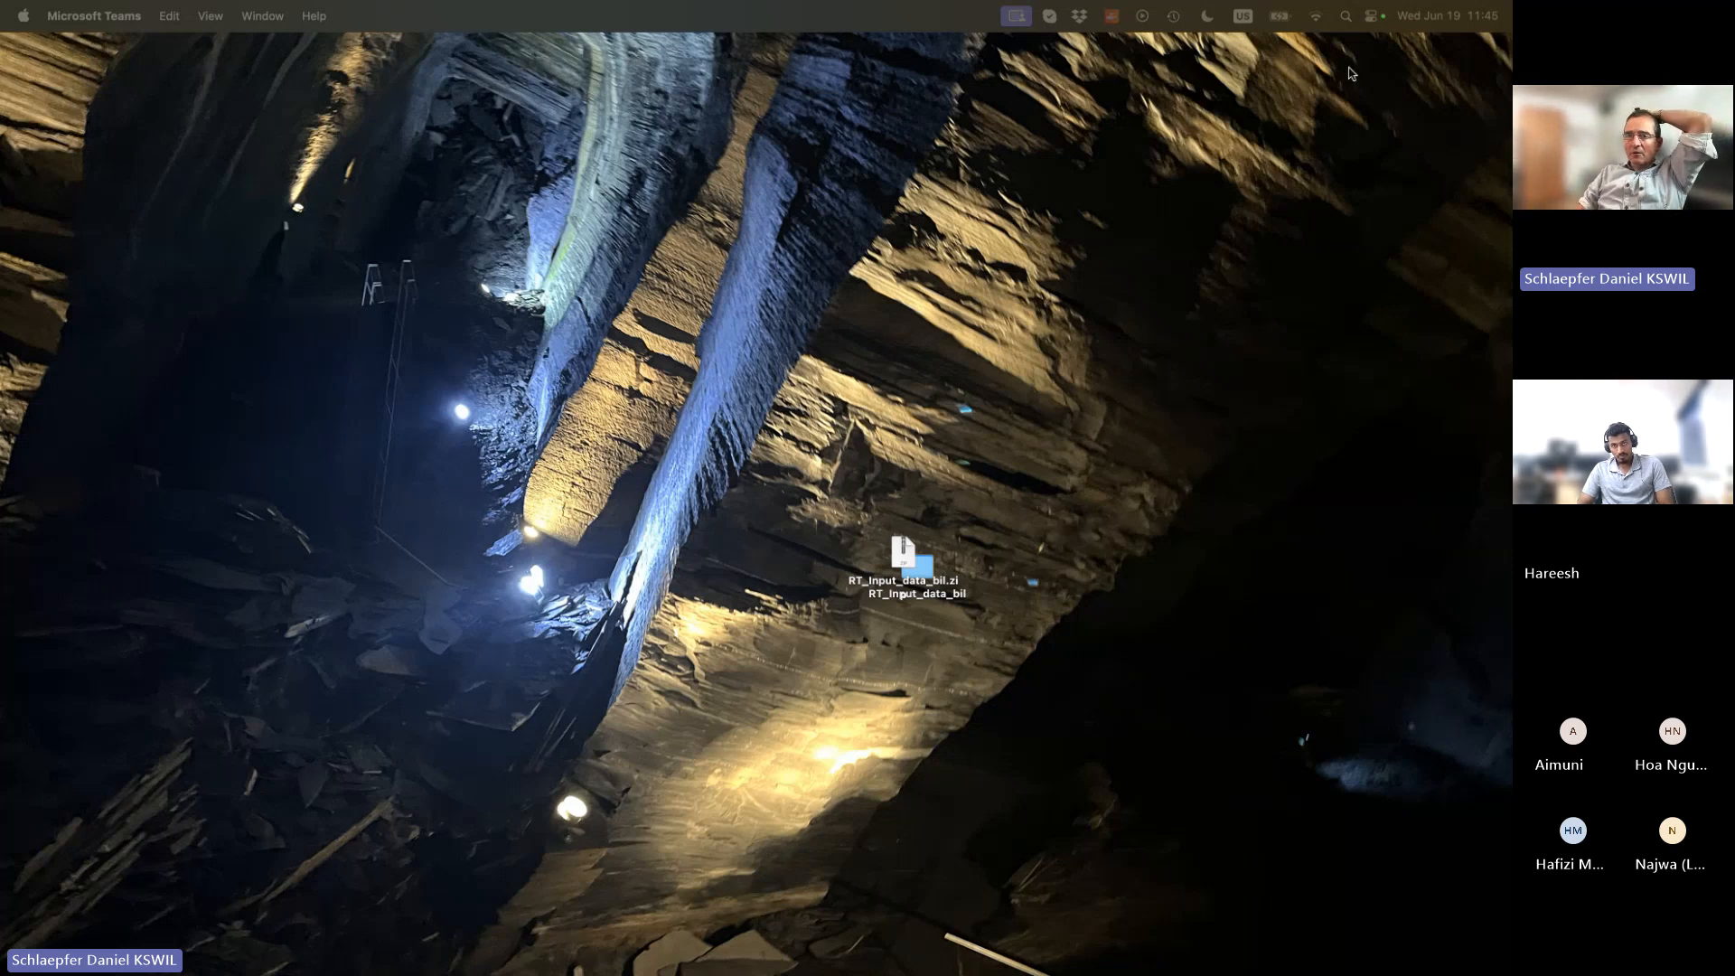
{"action": "left_click", "coordinate": [1140, 165]}
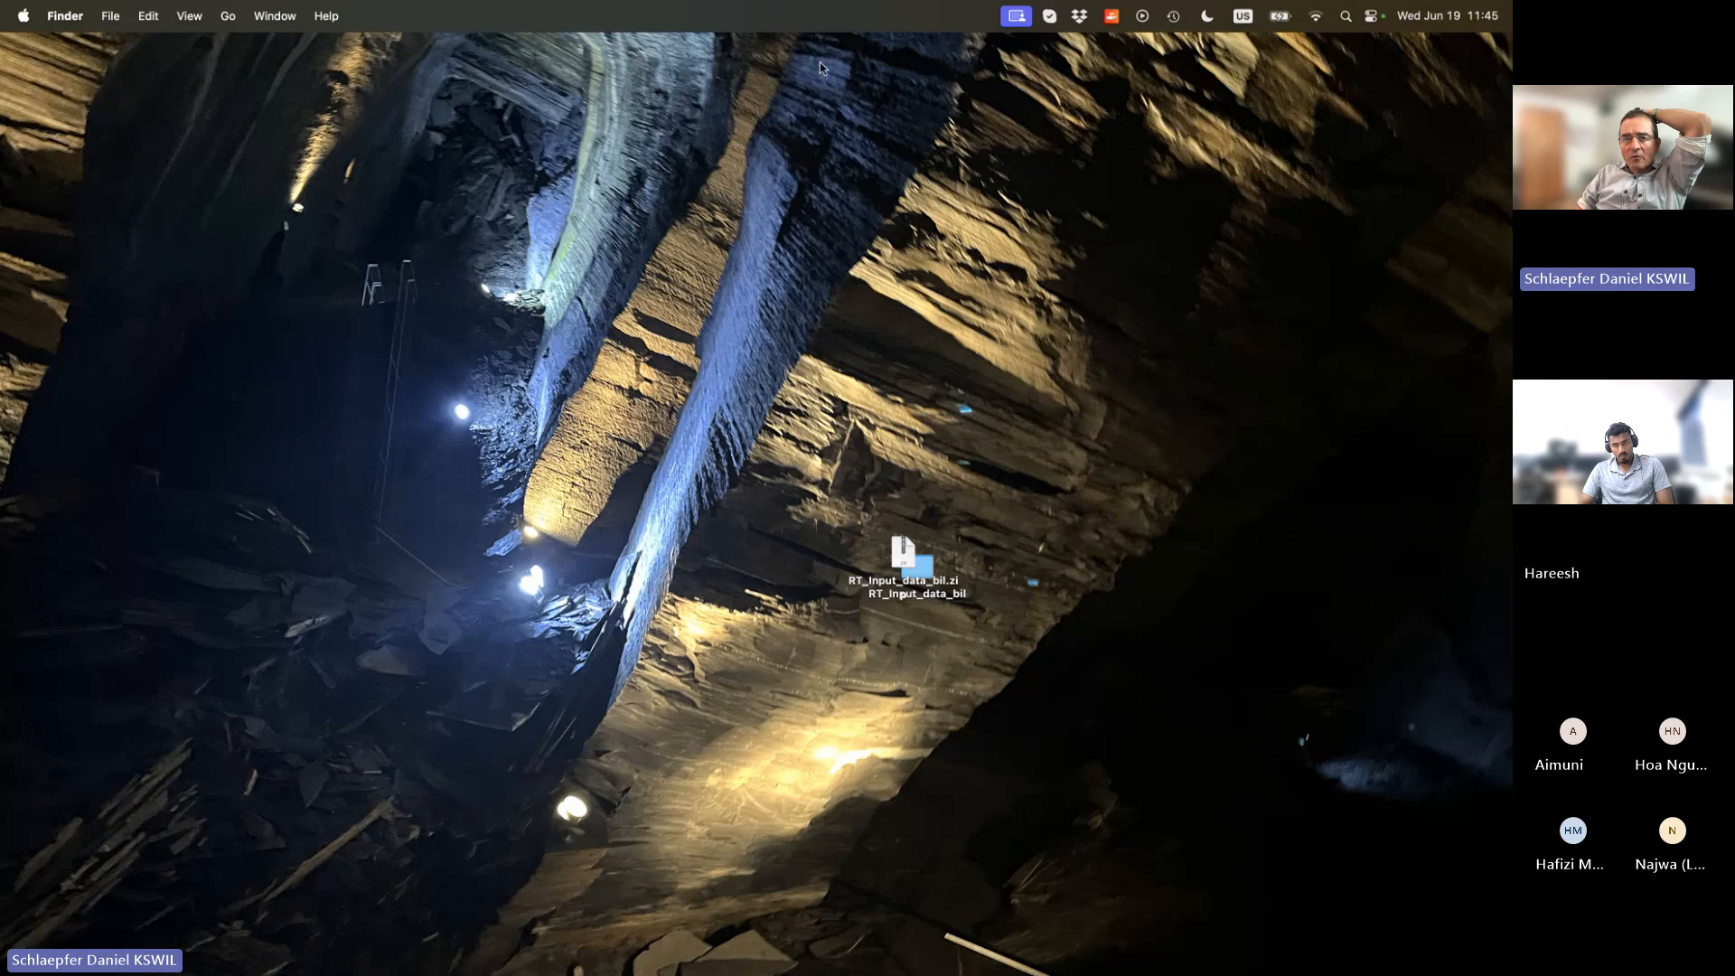
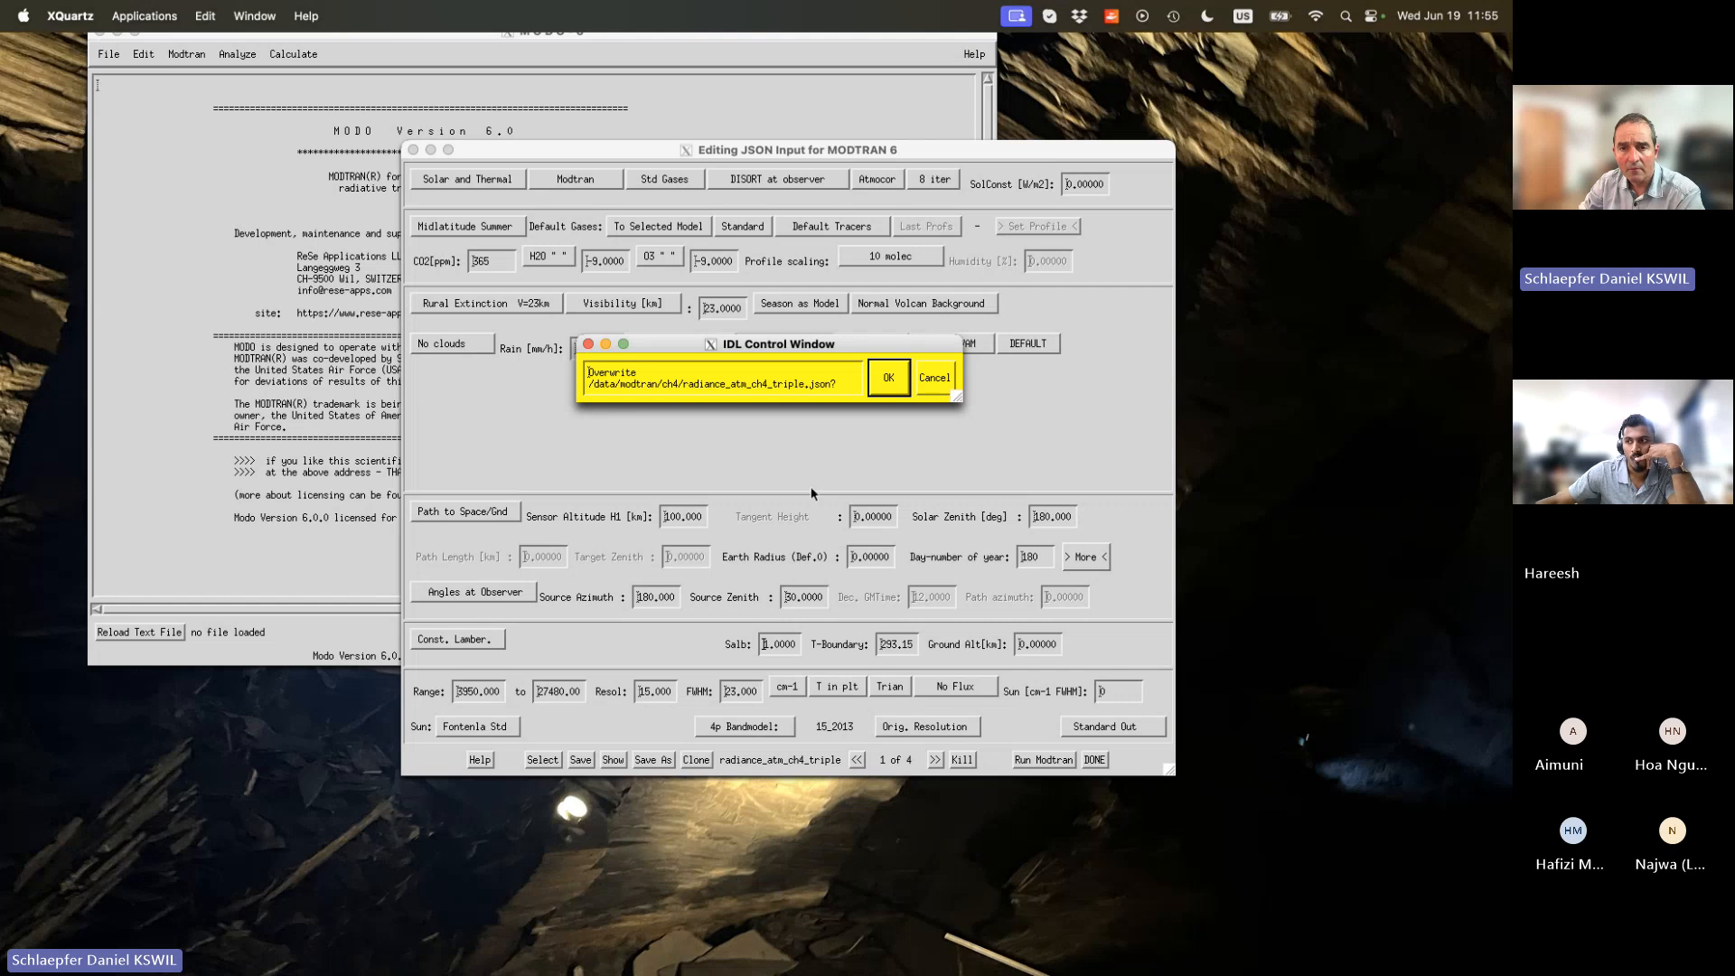
Overwrite /data/modtran/ch4/radiance_atm_ch4_triple.json in MODO-6 and try to advance to the next of its cases, dismissing the alerts.
{"action": "left_click", "coordinate": [889, 387]}
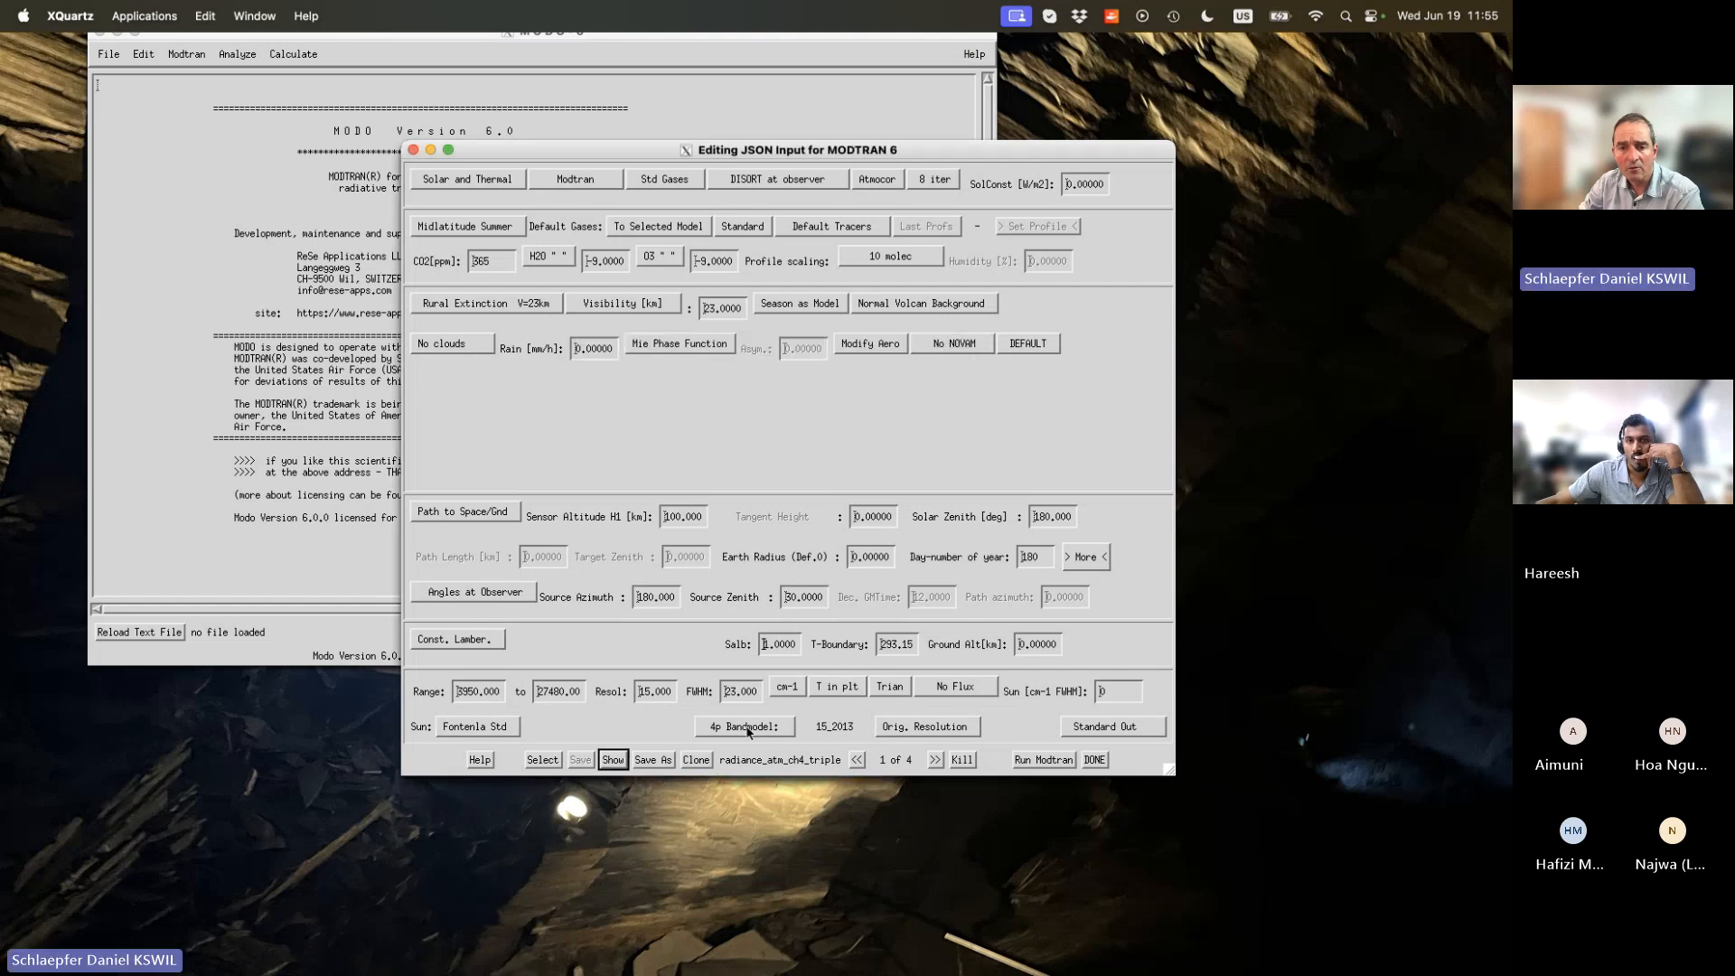
{"action": "left_click", "coordinate": [935, 762]}
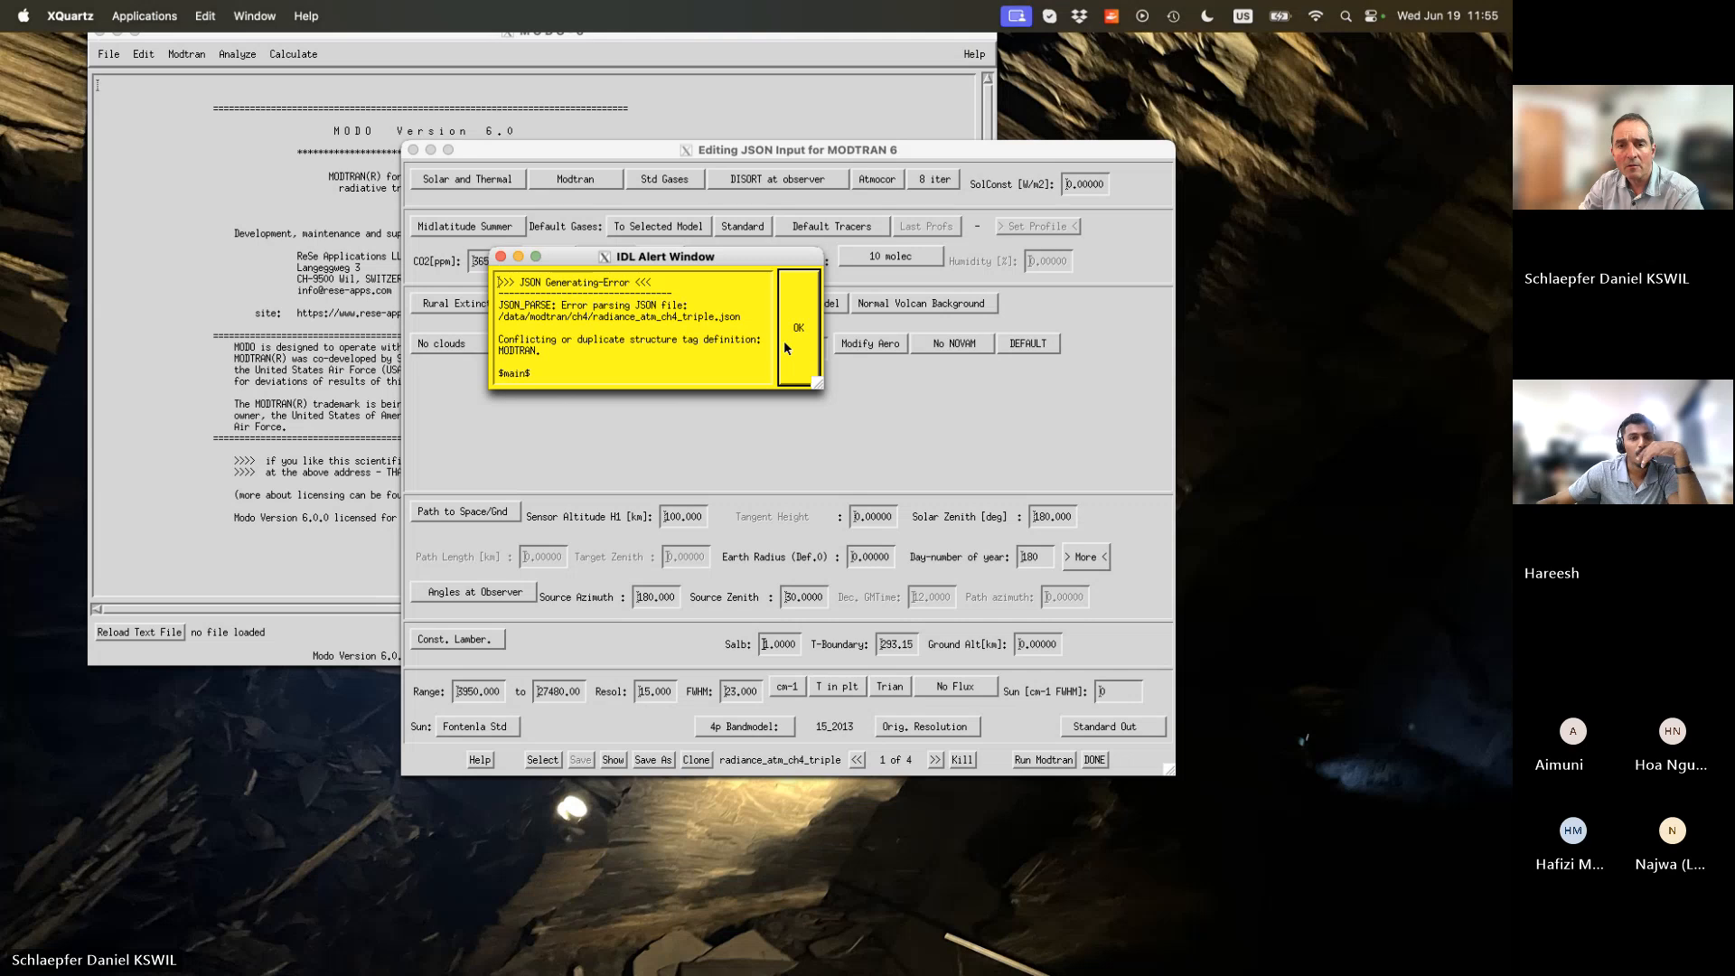
{"action": "left_click", "coordinate": [798, 330]}
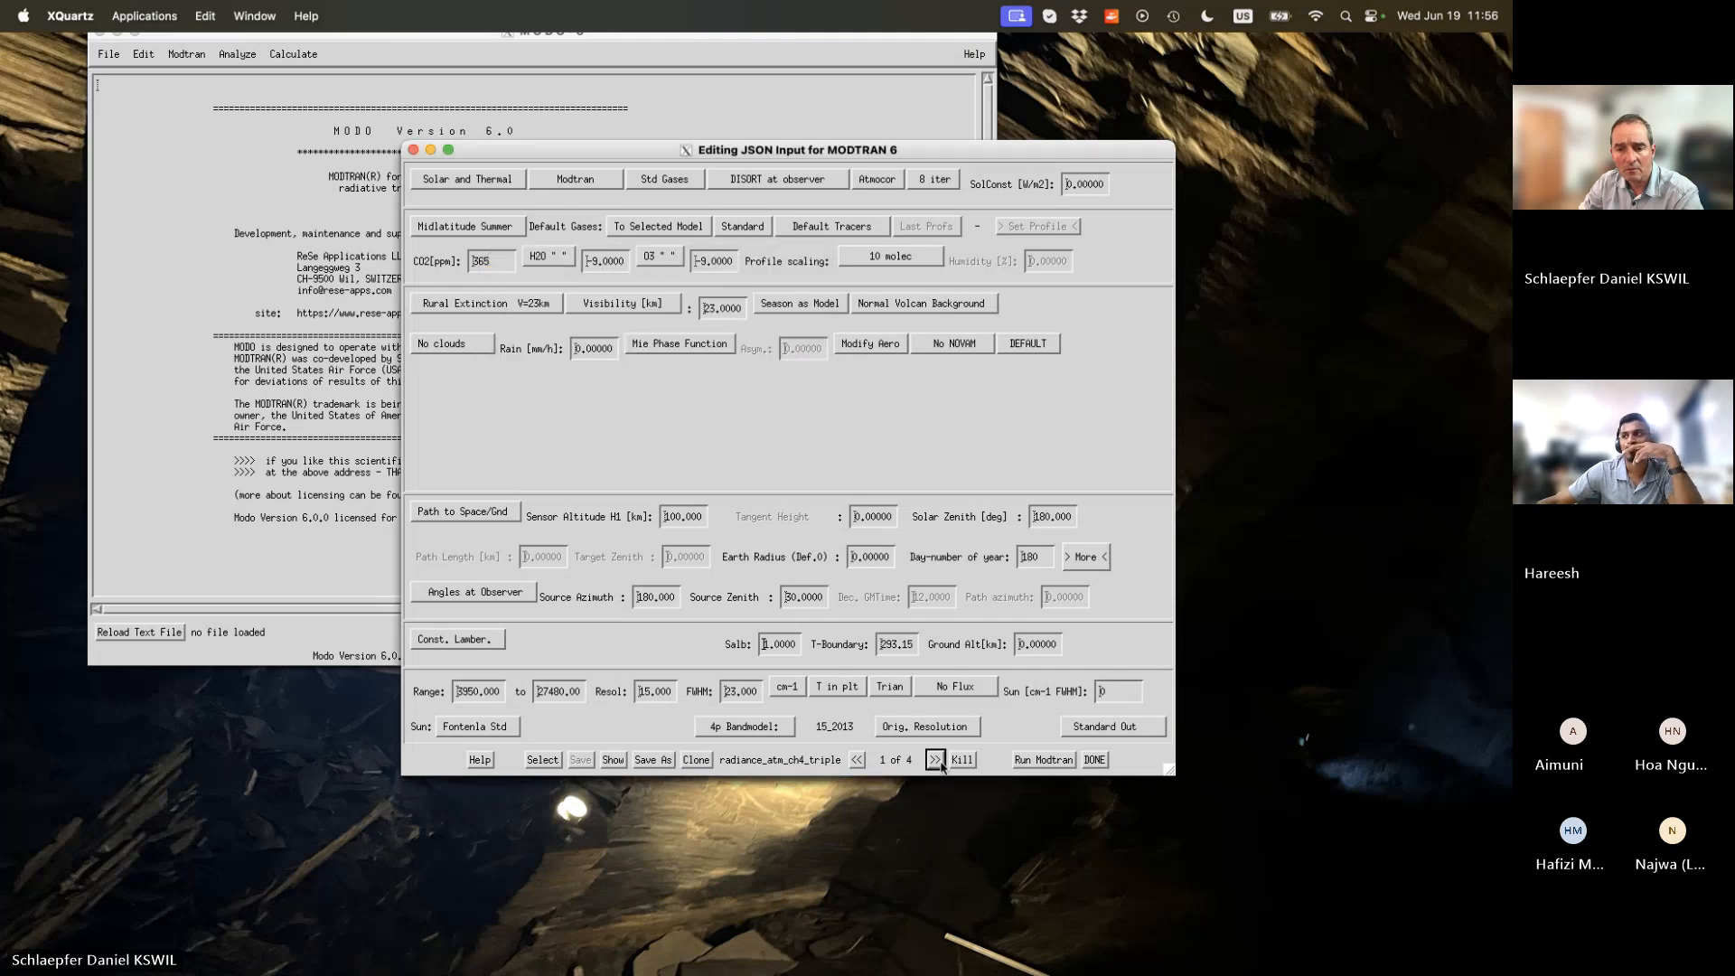
{"action": "left_click", "coordinate": [935, 759]}
{"action": "left_click", "coordinate": [791, 329]}
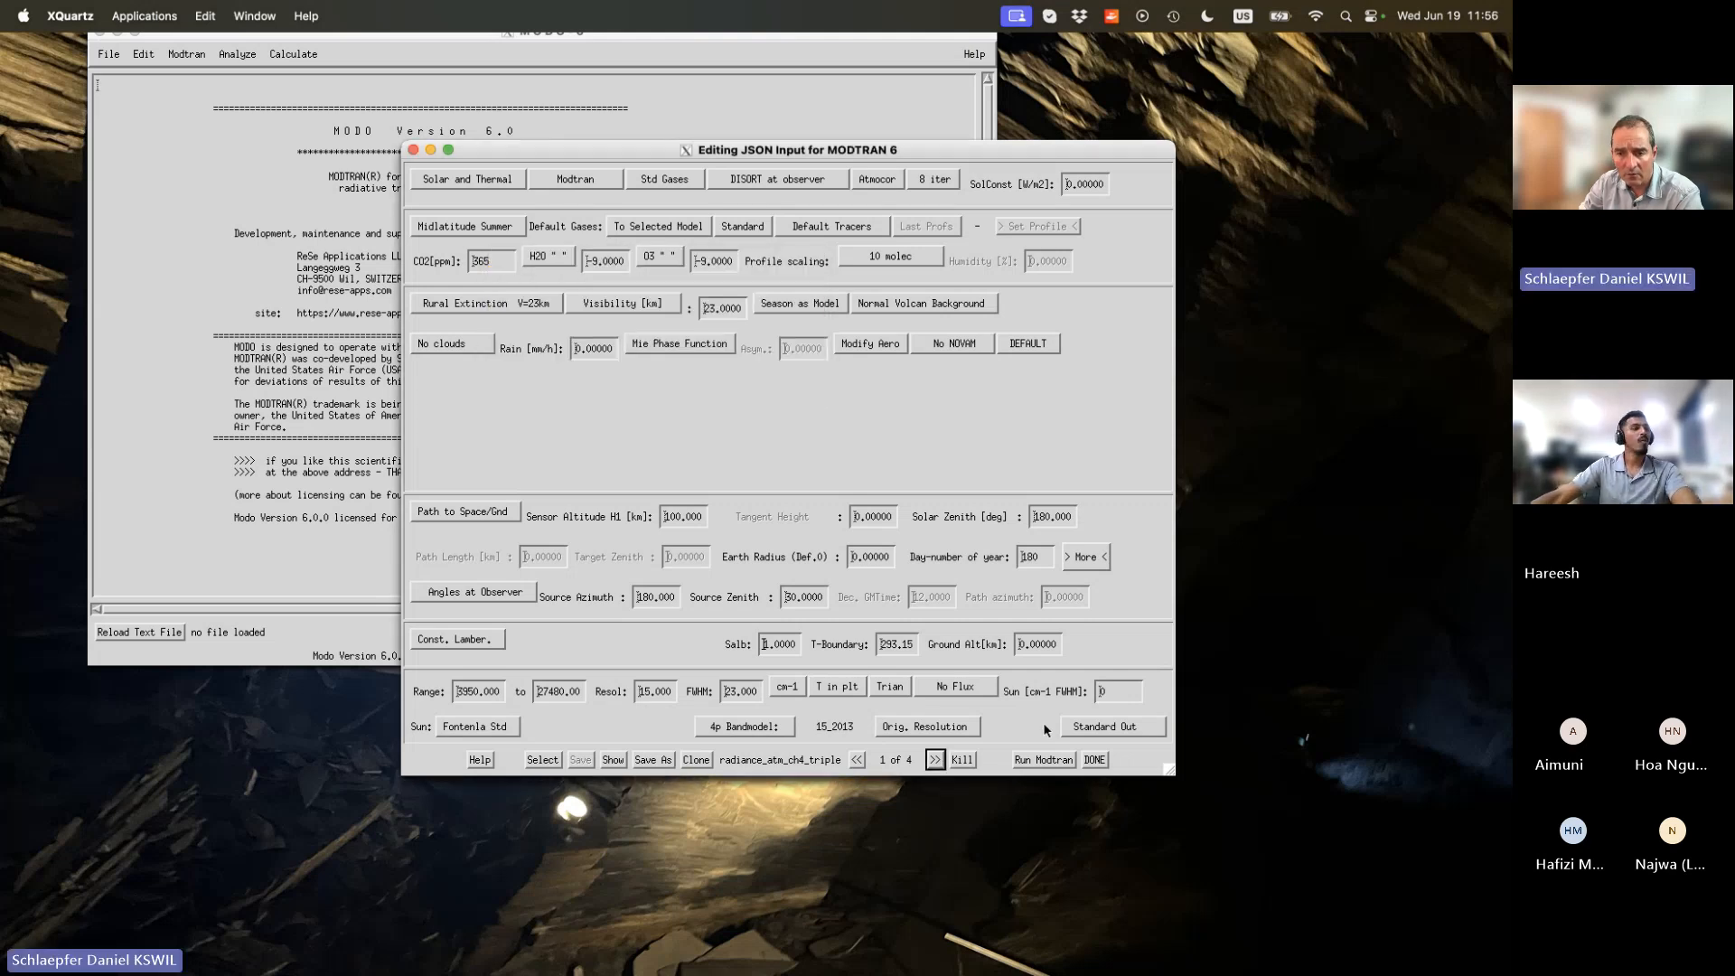
Close the JSON input editor and open radiance_atm_ch4_triple.json from /data/modtran/ch4/ as a text file.
{"action": "left_click", "coordinate": [1094, 760]}
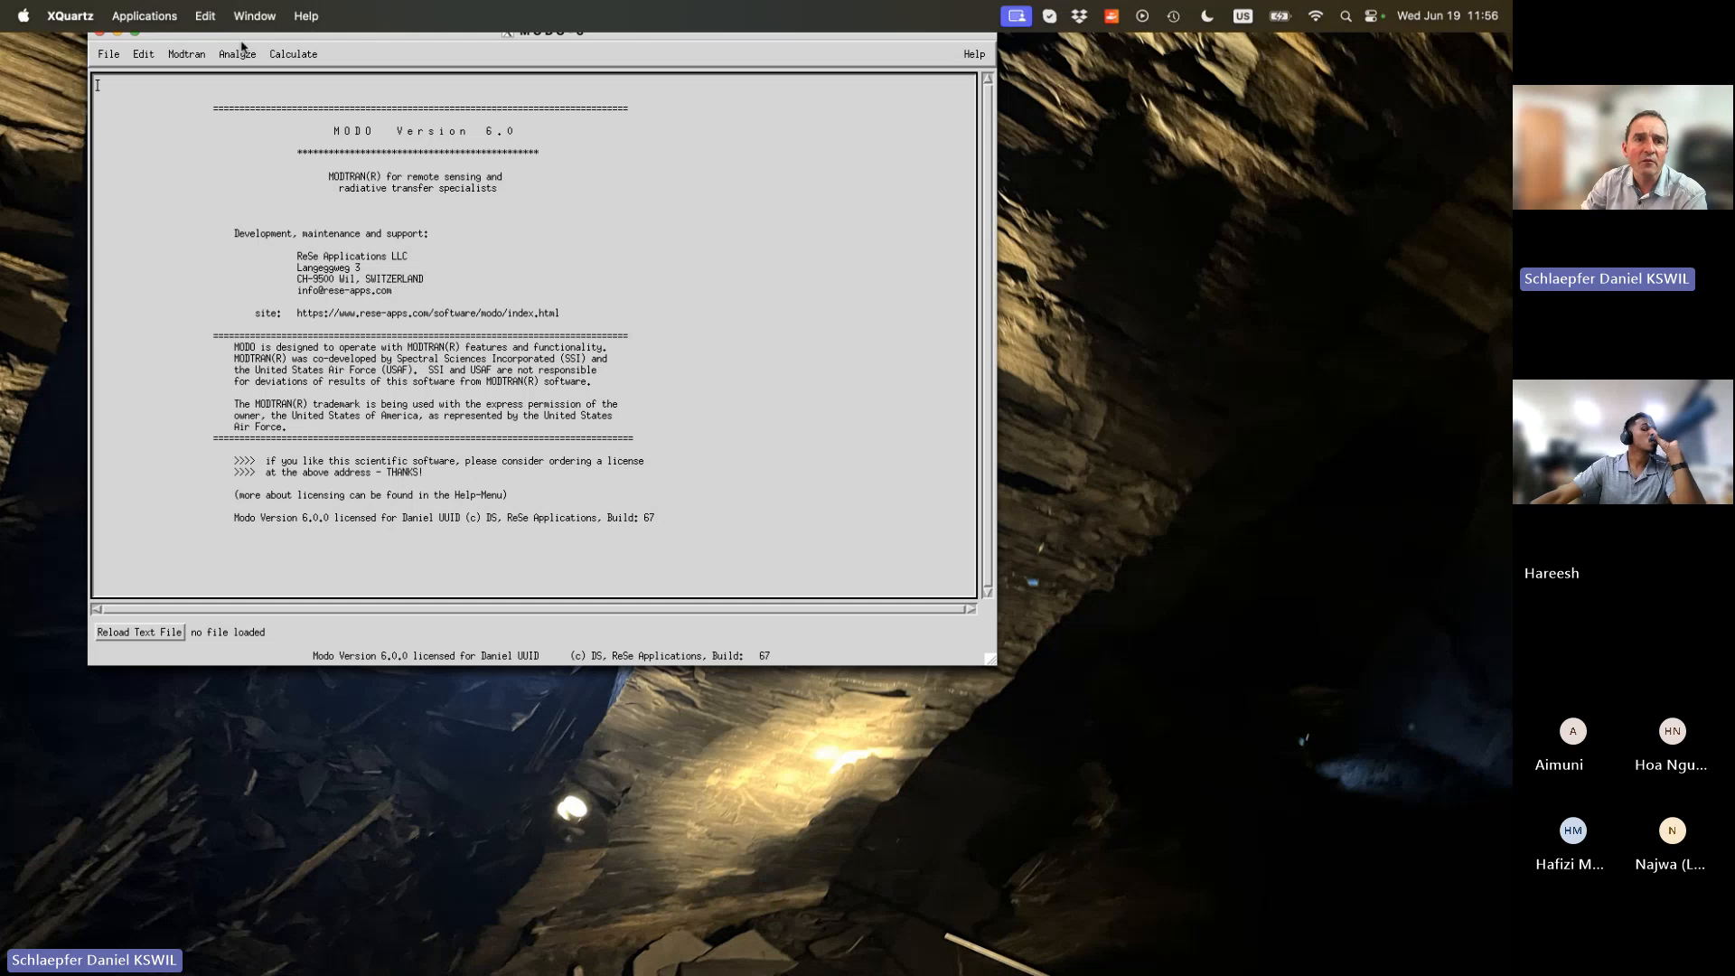
{"action": "left_click_drag", "start_coordinate": [242, 43], "coordinate": [294, 154]}
{"action": "left_click", "coordinate": [161, 165]}
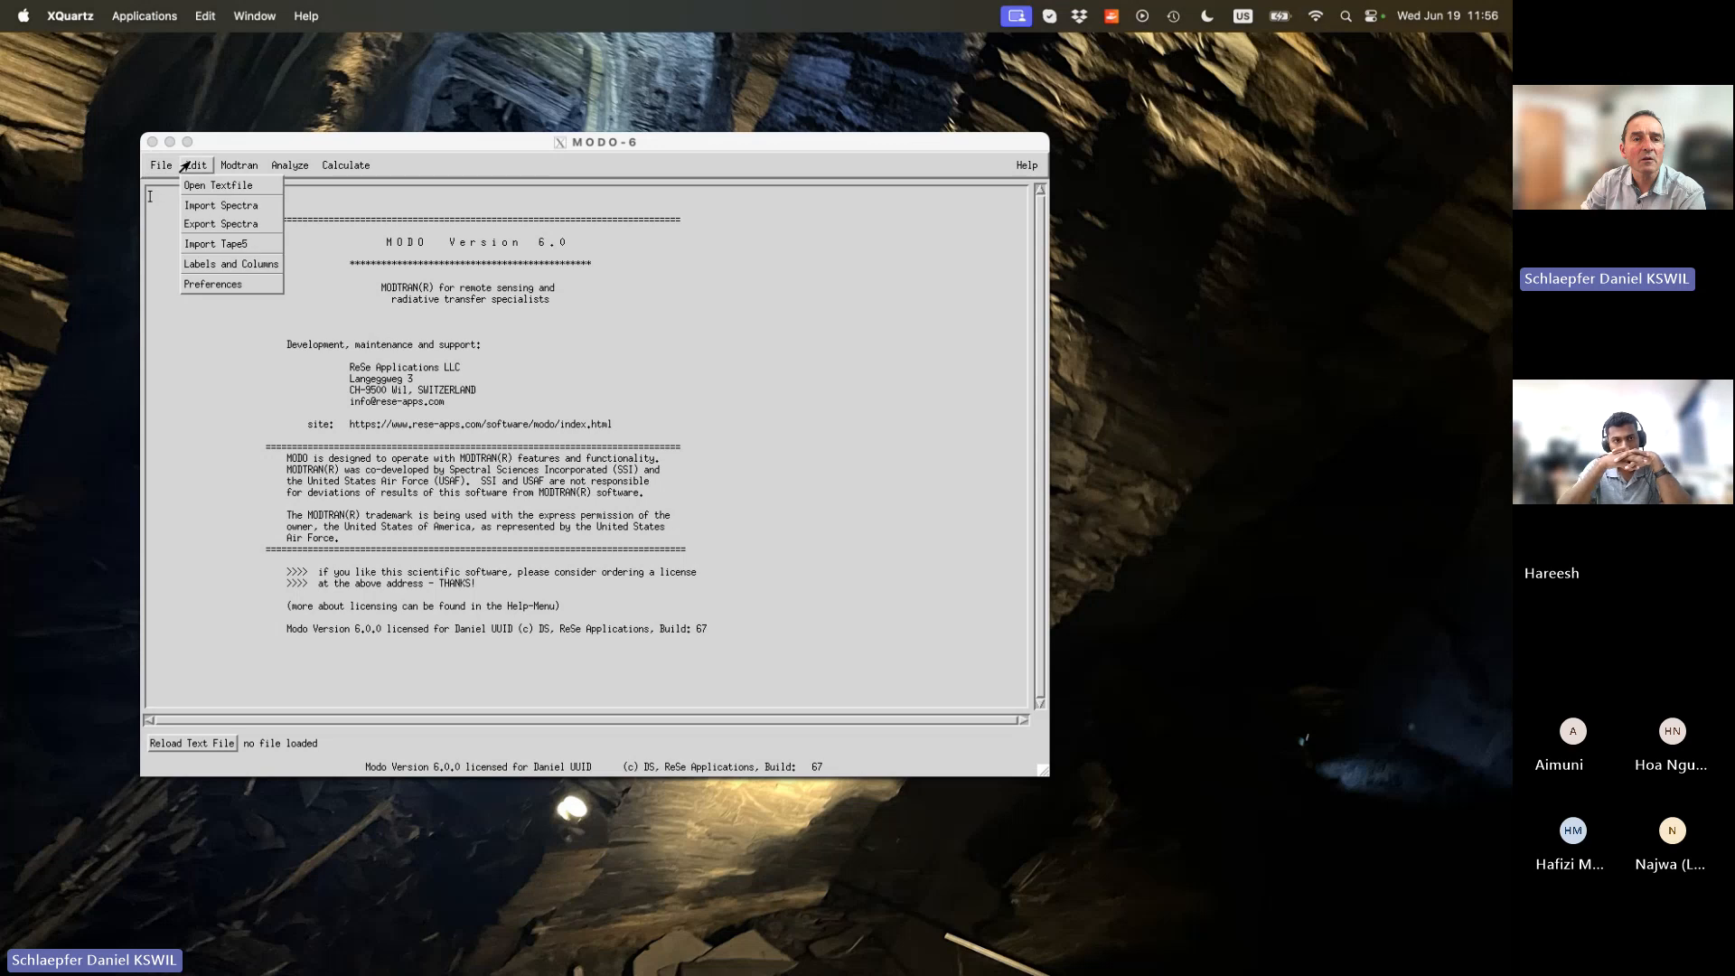
{"action": "left_click", "coordinate": [203, 187]}
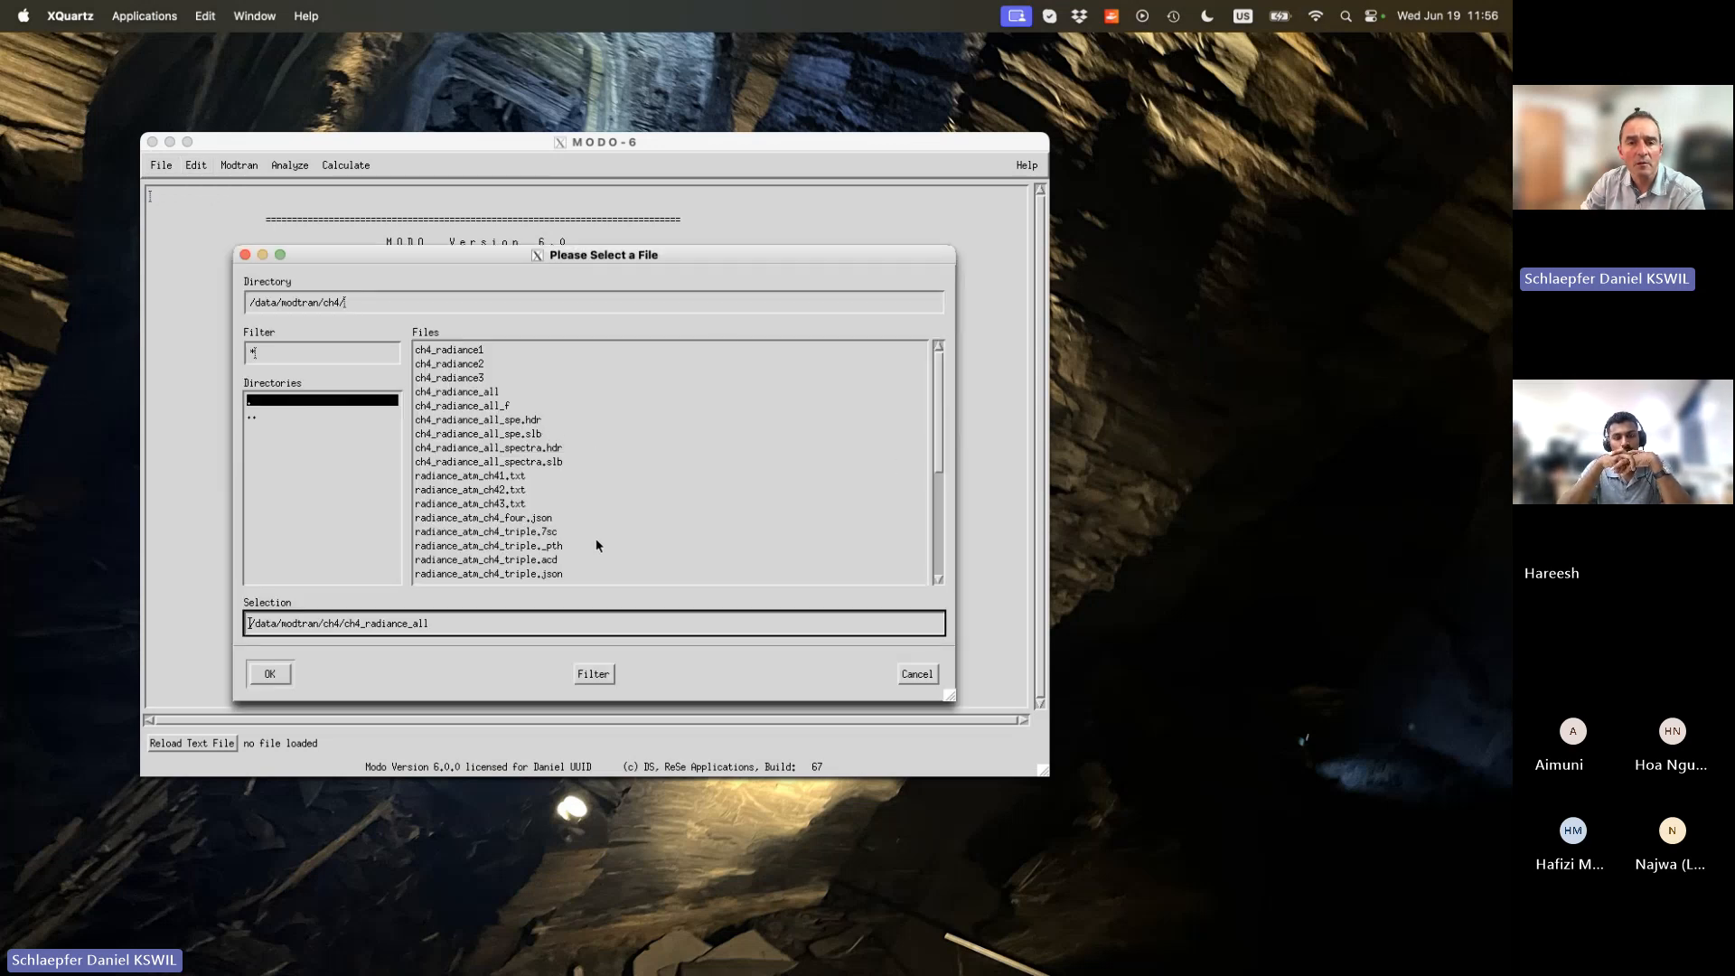
{"action": "scroll", "coordinate": [932, 425], "scroll_direction": "down", "scroll_amount": 2}
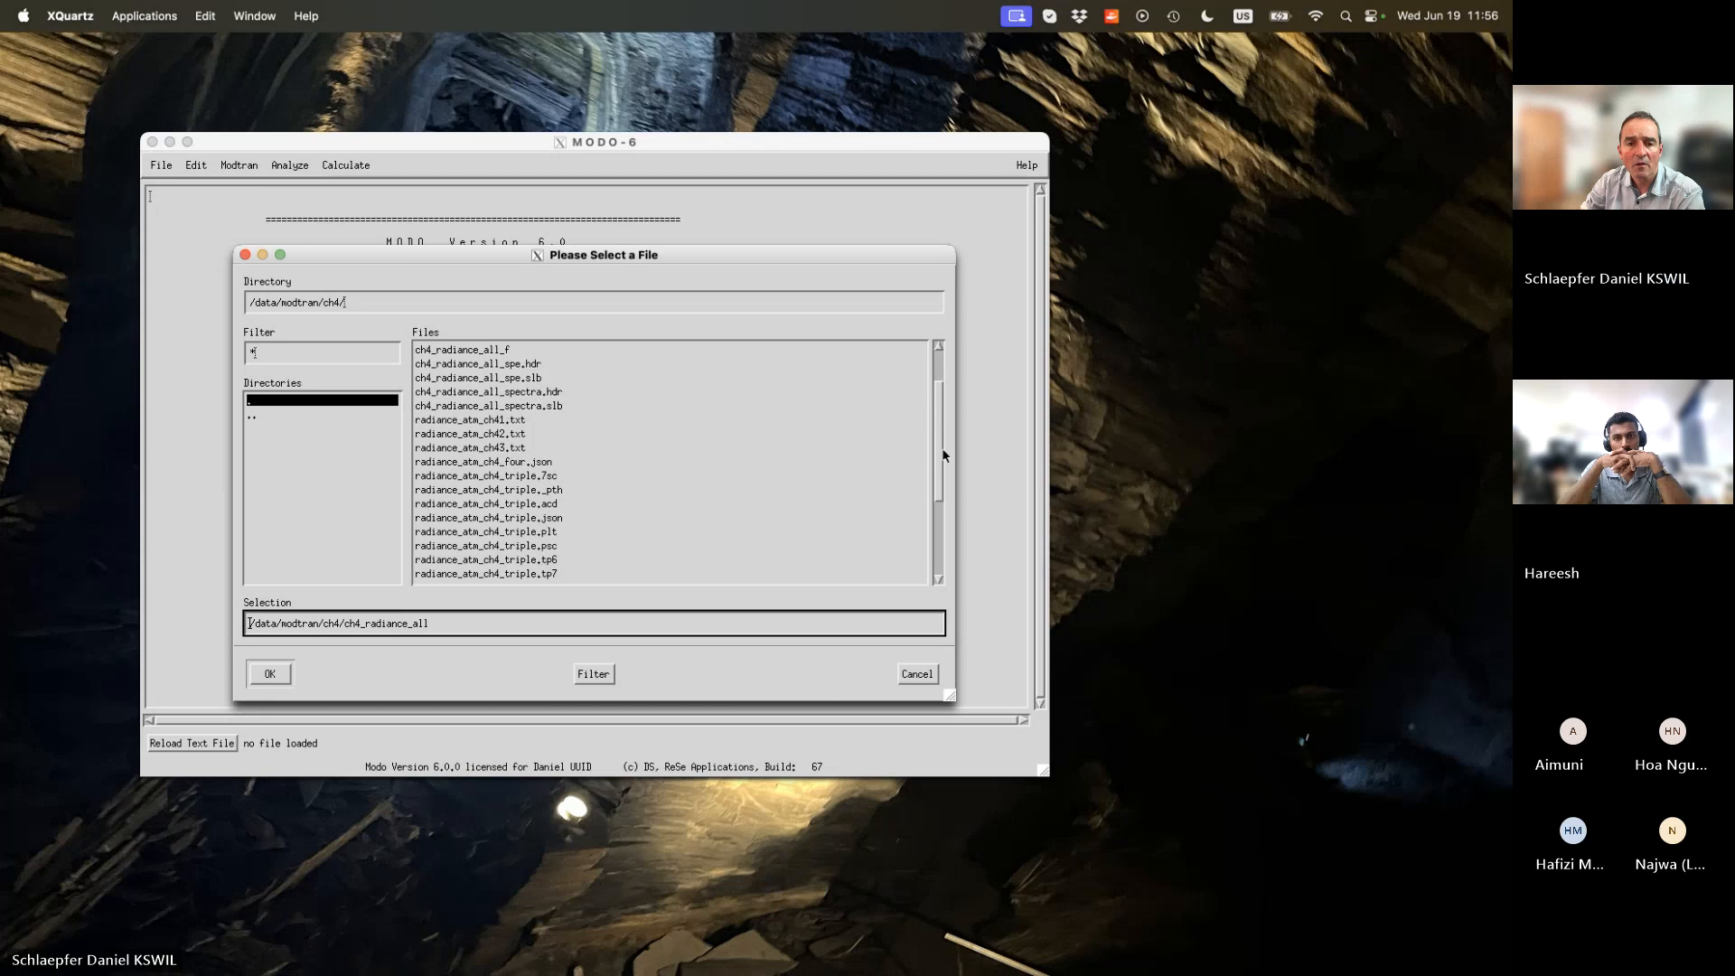
{"action": "double_click", "coordinate": [568, 520]}
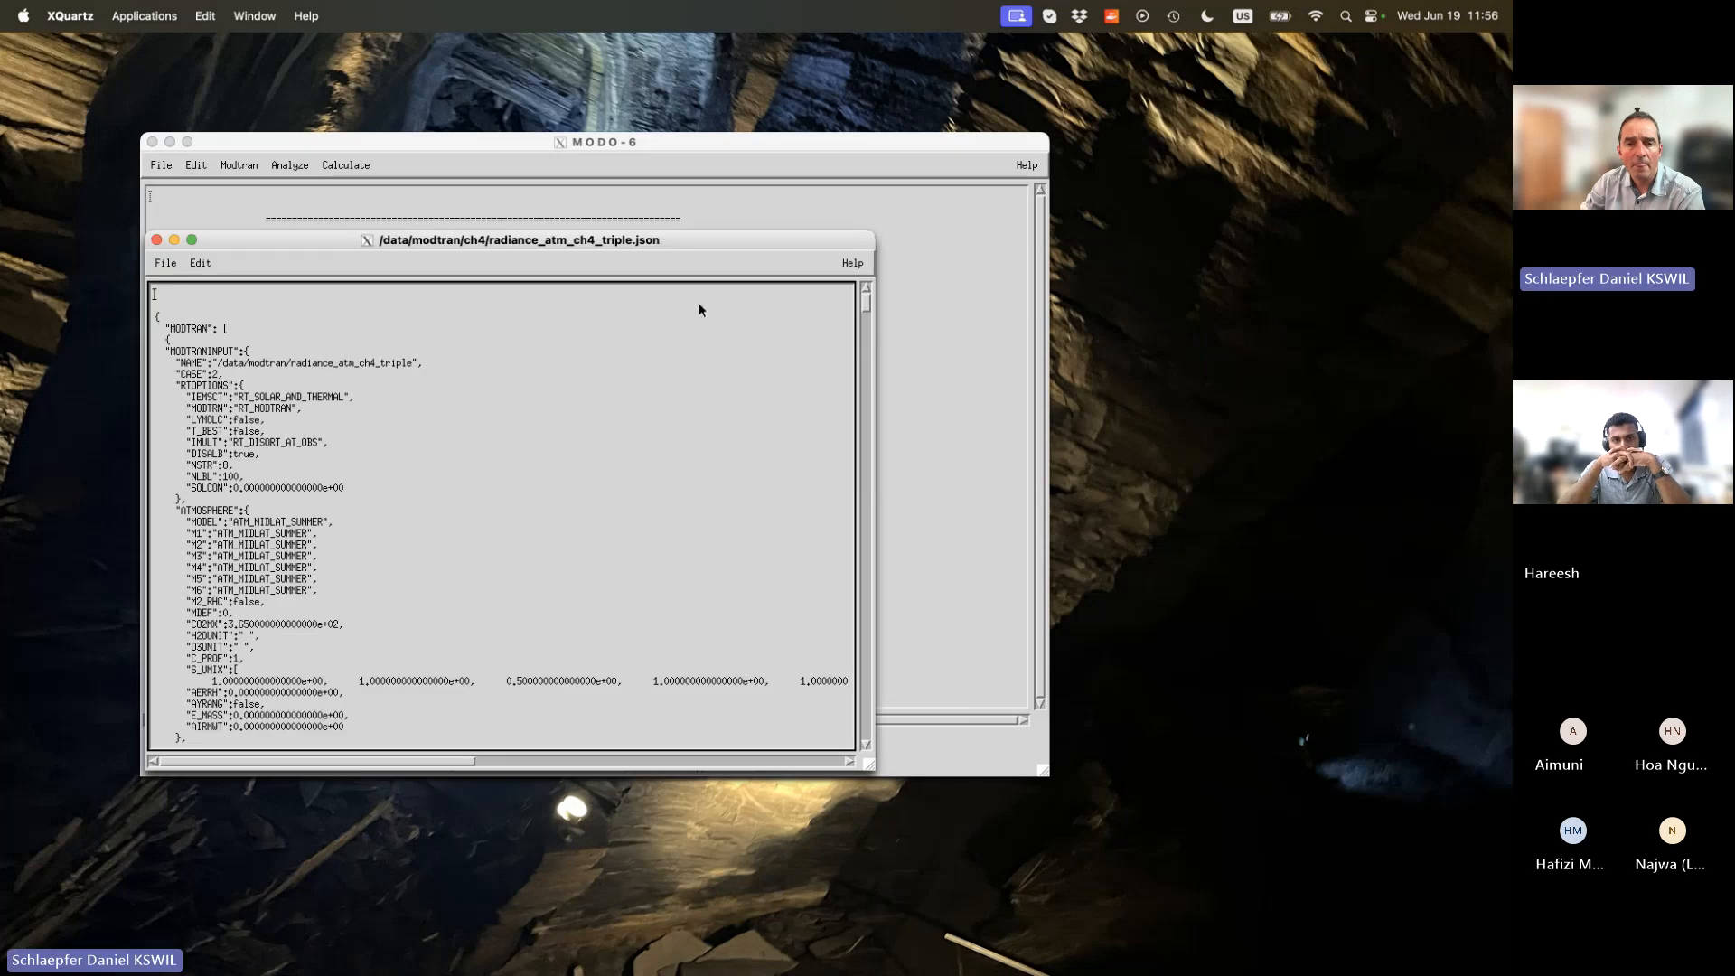
Set the surface reflectance SURREF of the first MODTRAN case in the JSON text to 1.0.
{"action": "left_click_drag", "start_coordinate": [730, 240], "coordinate": [1070, 122]}
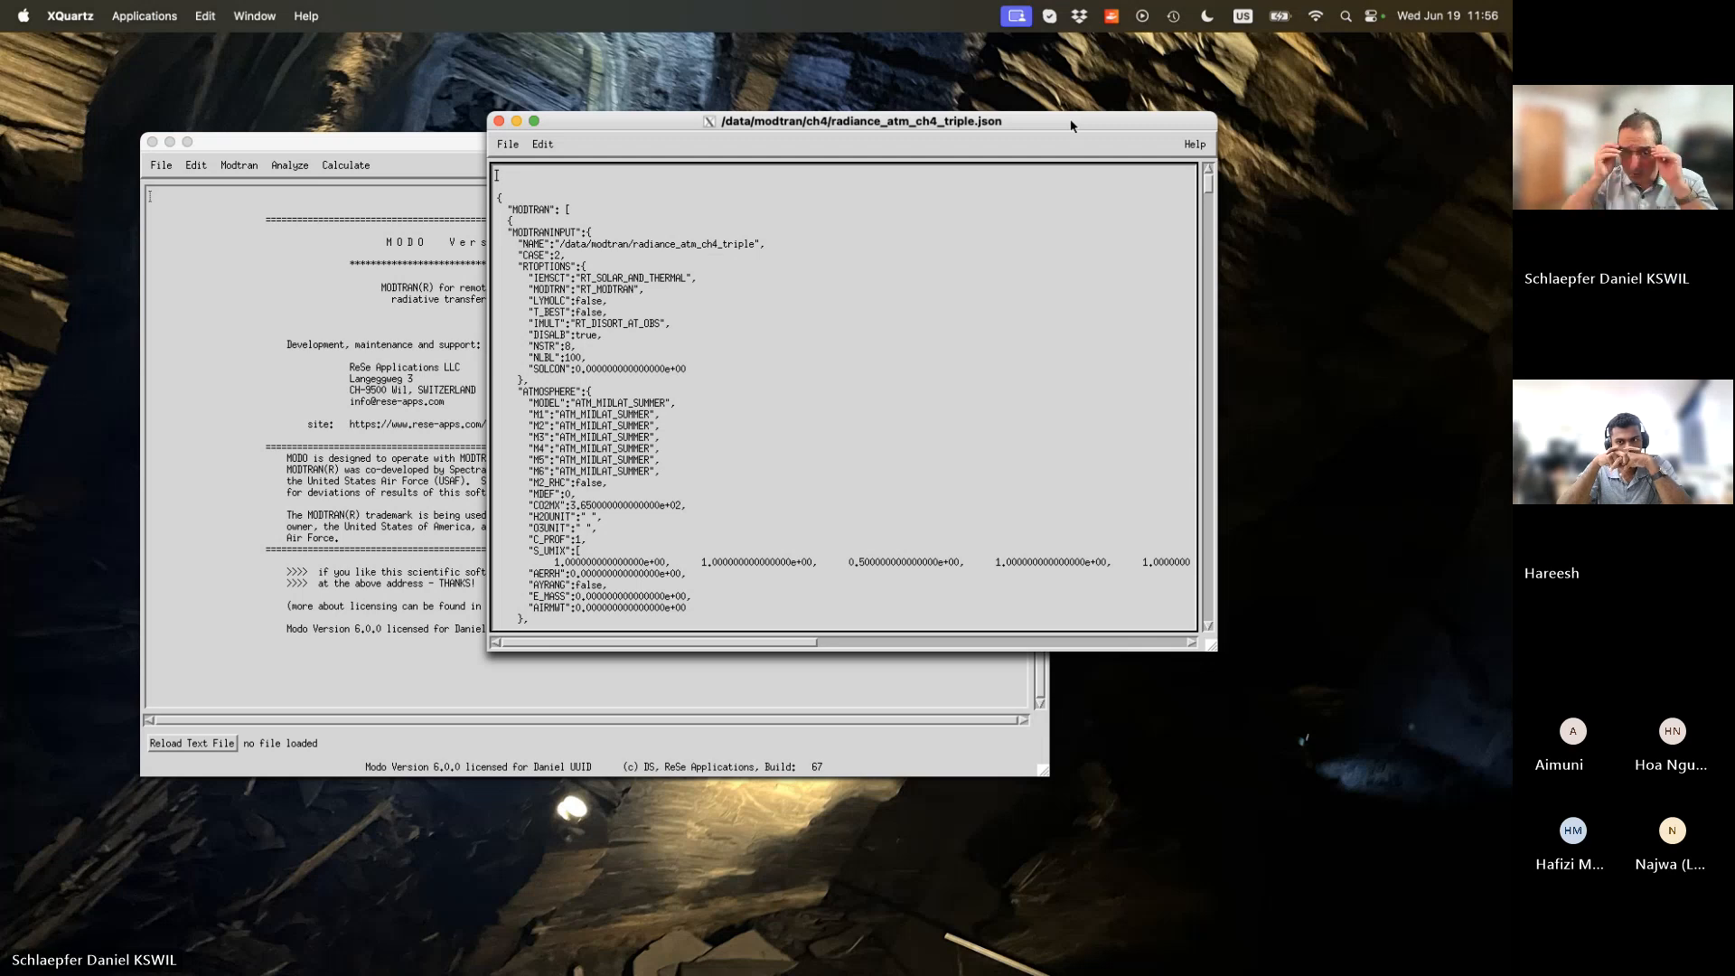
{"action": "scroll", "coordinate": [664, 339], "scroll_direction": "down", "scroll_amount": 2}
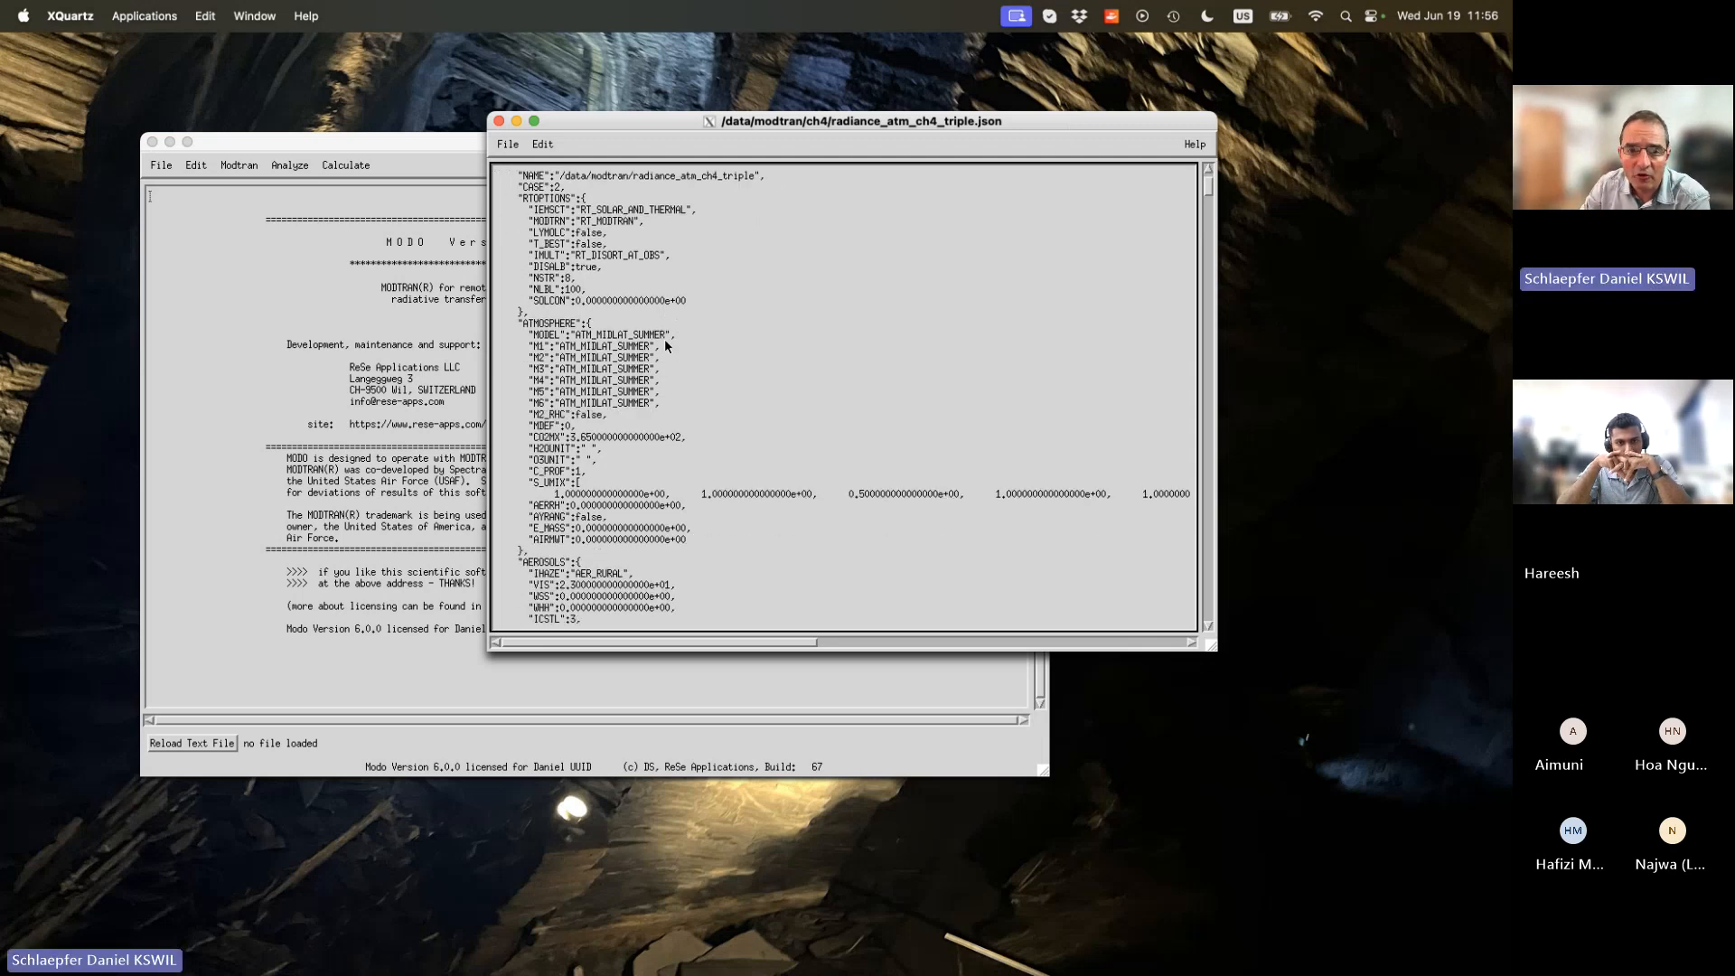
{"action": "scroll", "coordinate": [666, 344], "scroll_direction": "down", "scroll_amount": 9}
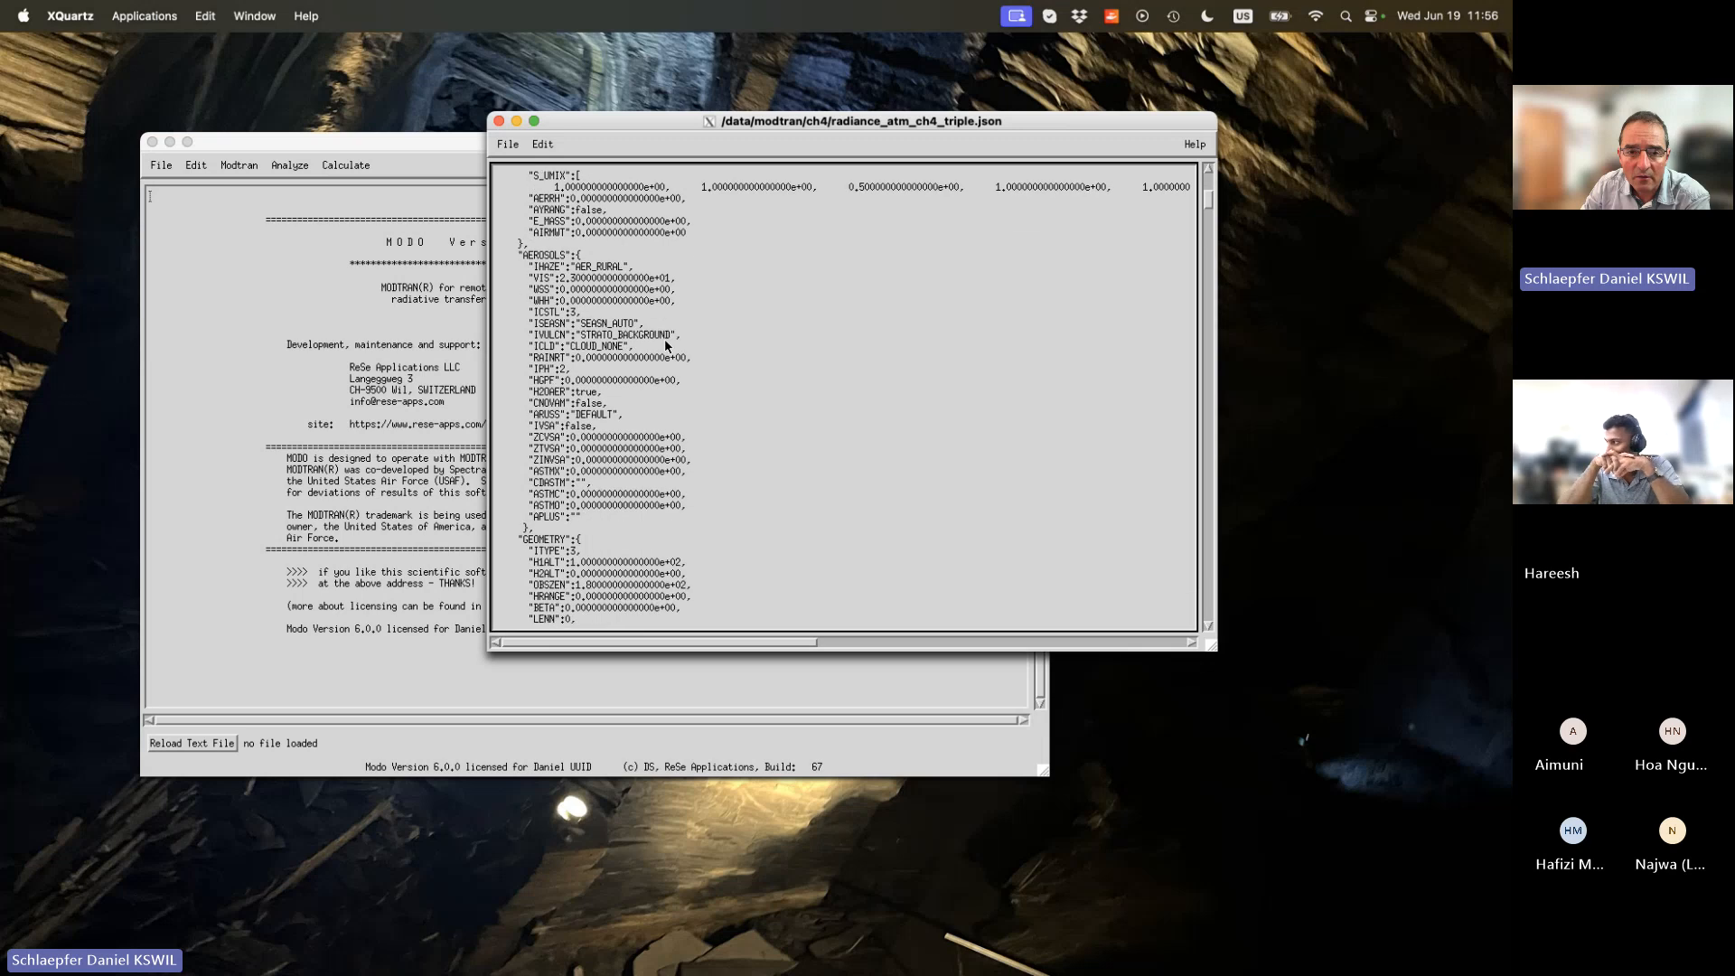
{"action": "scroll", "coordinate": [665, 344], "scroll_direction": "down", "scroll_amount": 10}
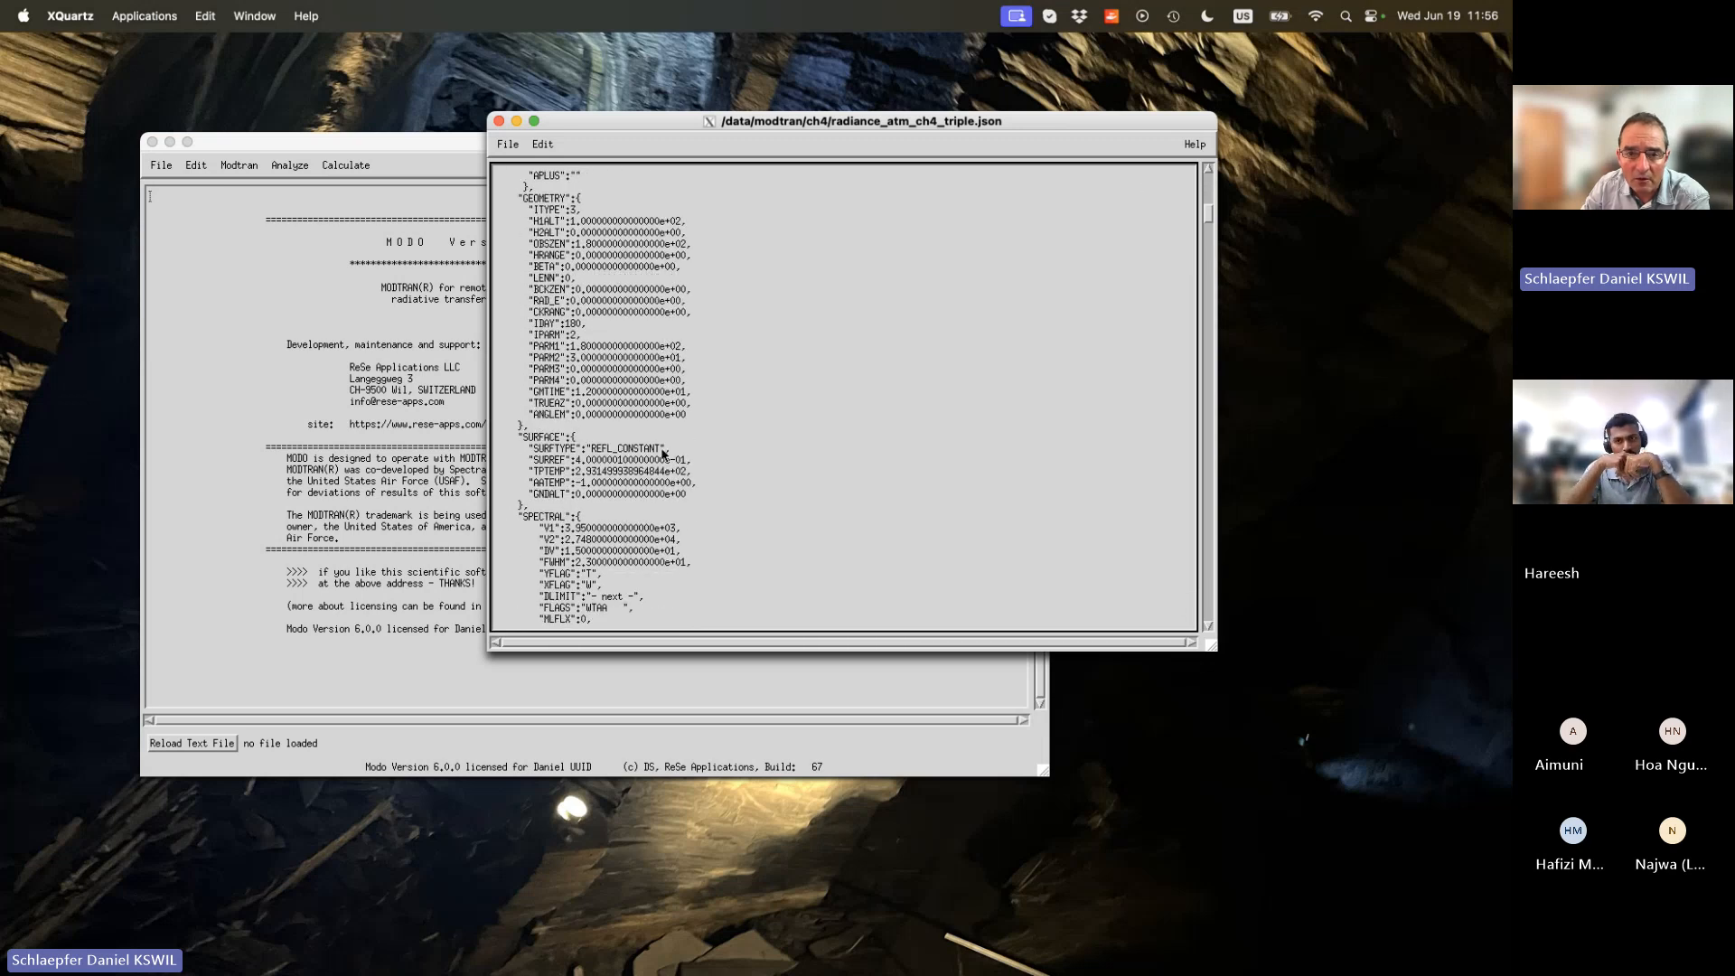
{"action": "left_click_drag", "start_coordinate": [662, 450], "coordinate": [694, 463]}
{"action": "left_click", "coordinate": [576, 462]}
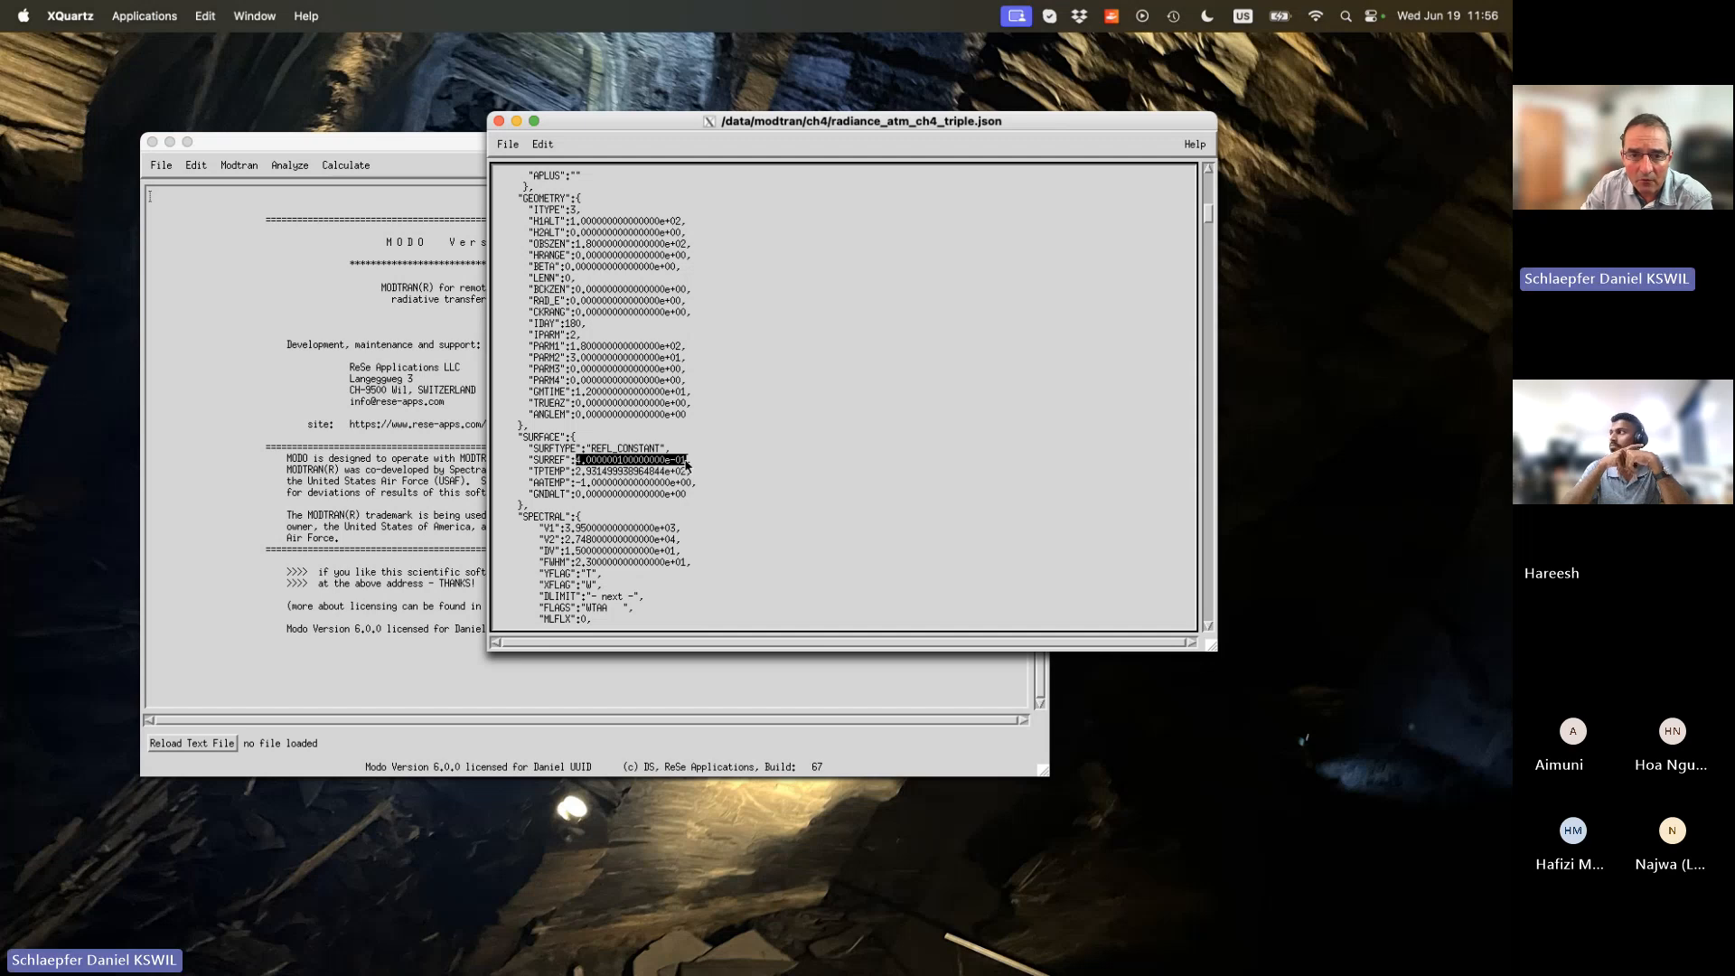
{"action": "type", "text": "1.0,"}
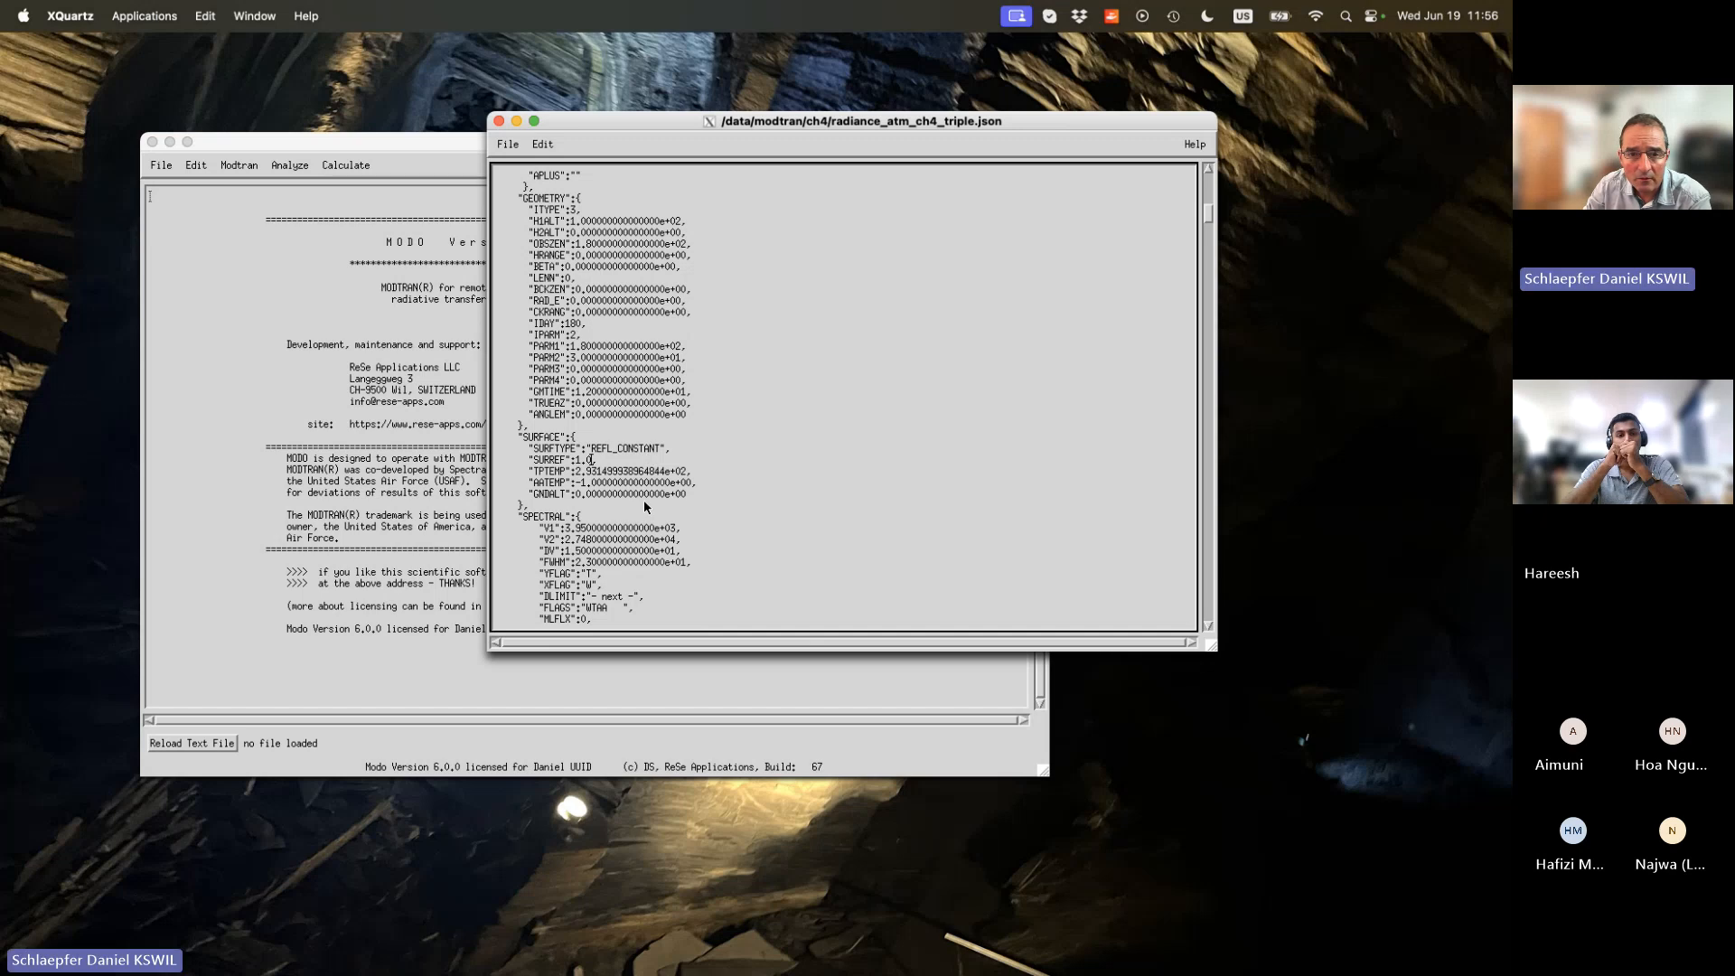
Replace the SURREF value in the second case's SURFACE block with 1.0.
{"action": "scroll", "coordinate": [644, 501], "scroll_direction": "down", "scroll_amount": 3}
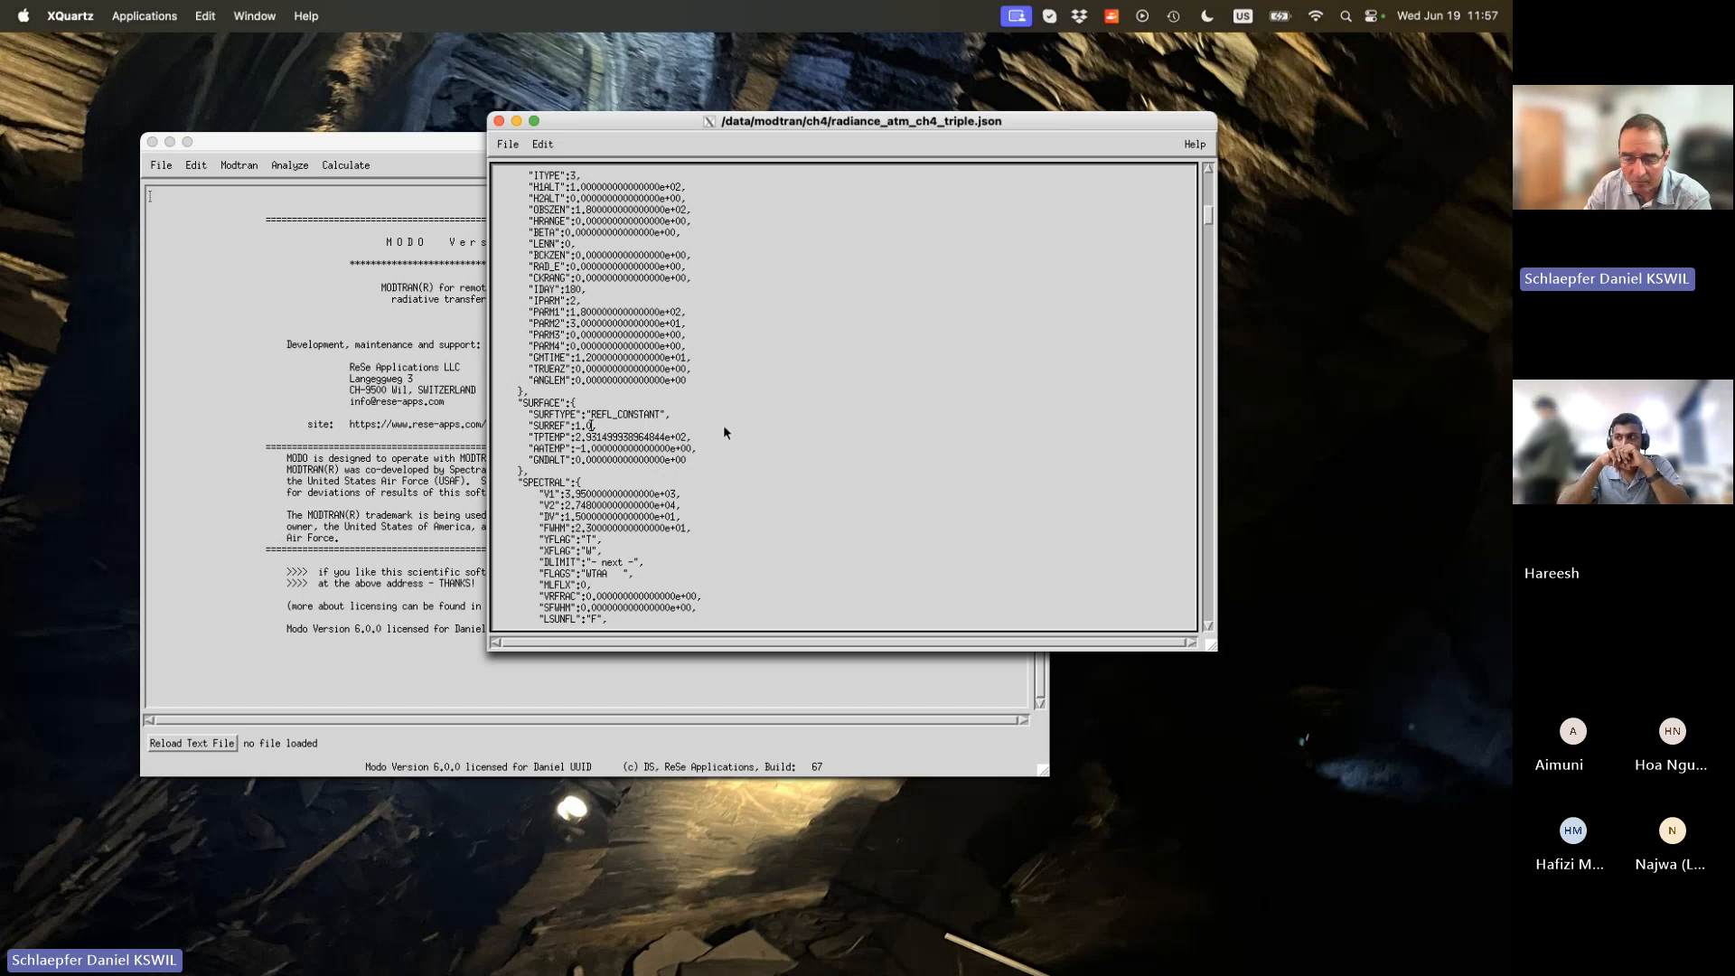
{"action": "scroll", "coordinate": [831, 332], "scroll_direction": "up", "scroll_amount": 5}
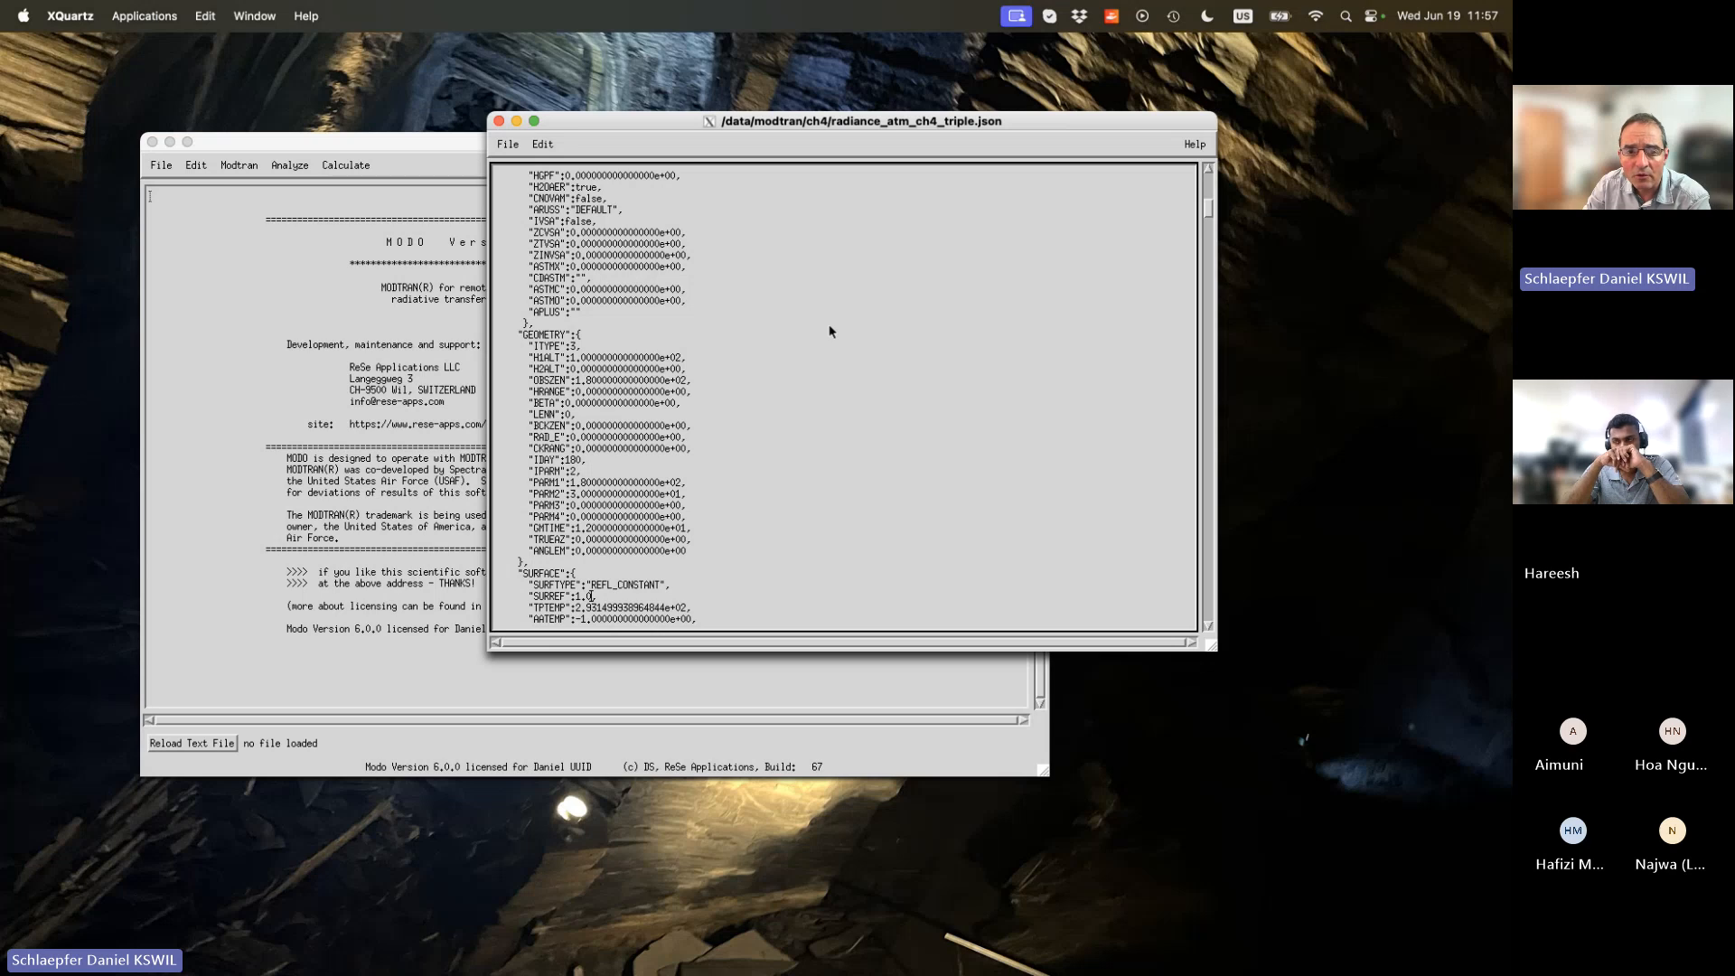
{"action": "scroll", "coordinate": [831, 331], "scroll_direction": "down", "scroll_amount": 5}
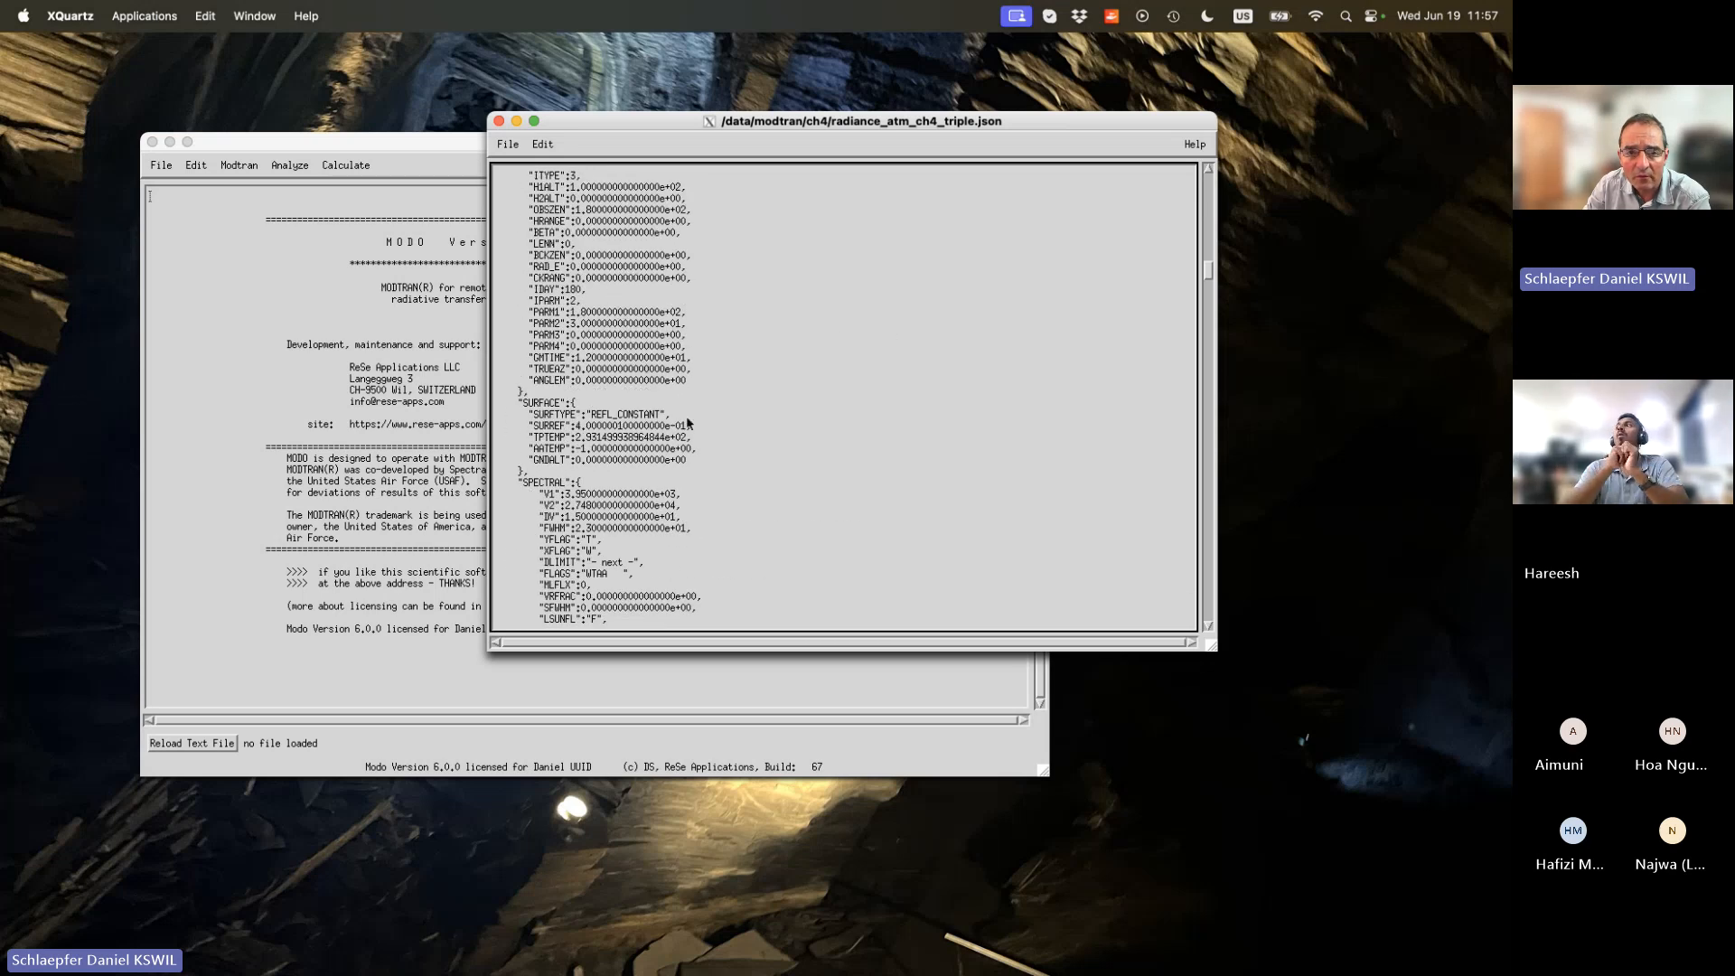
{"action": "left_click_drag", "start_coordinate": [576, 425], "coordinate": [684, 431]}
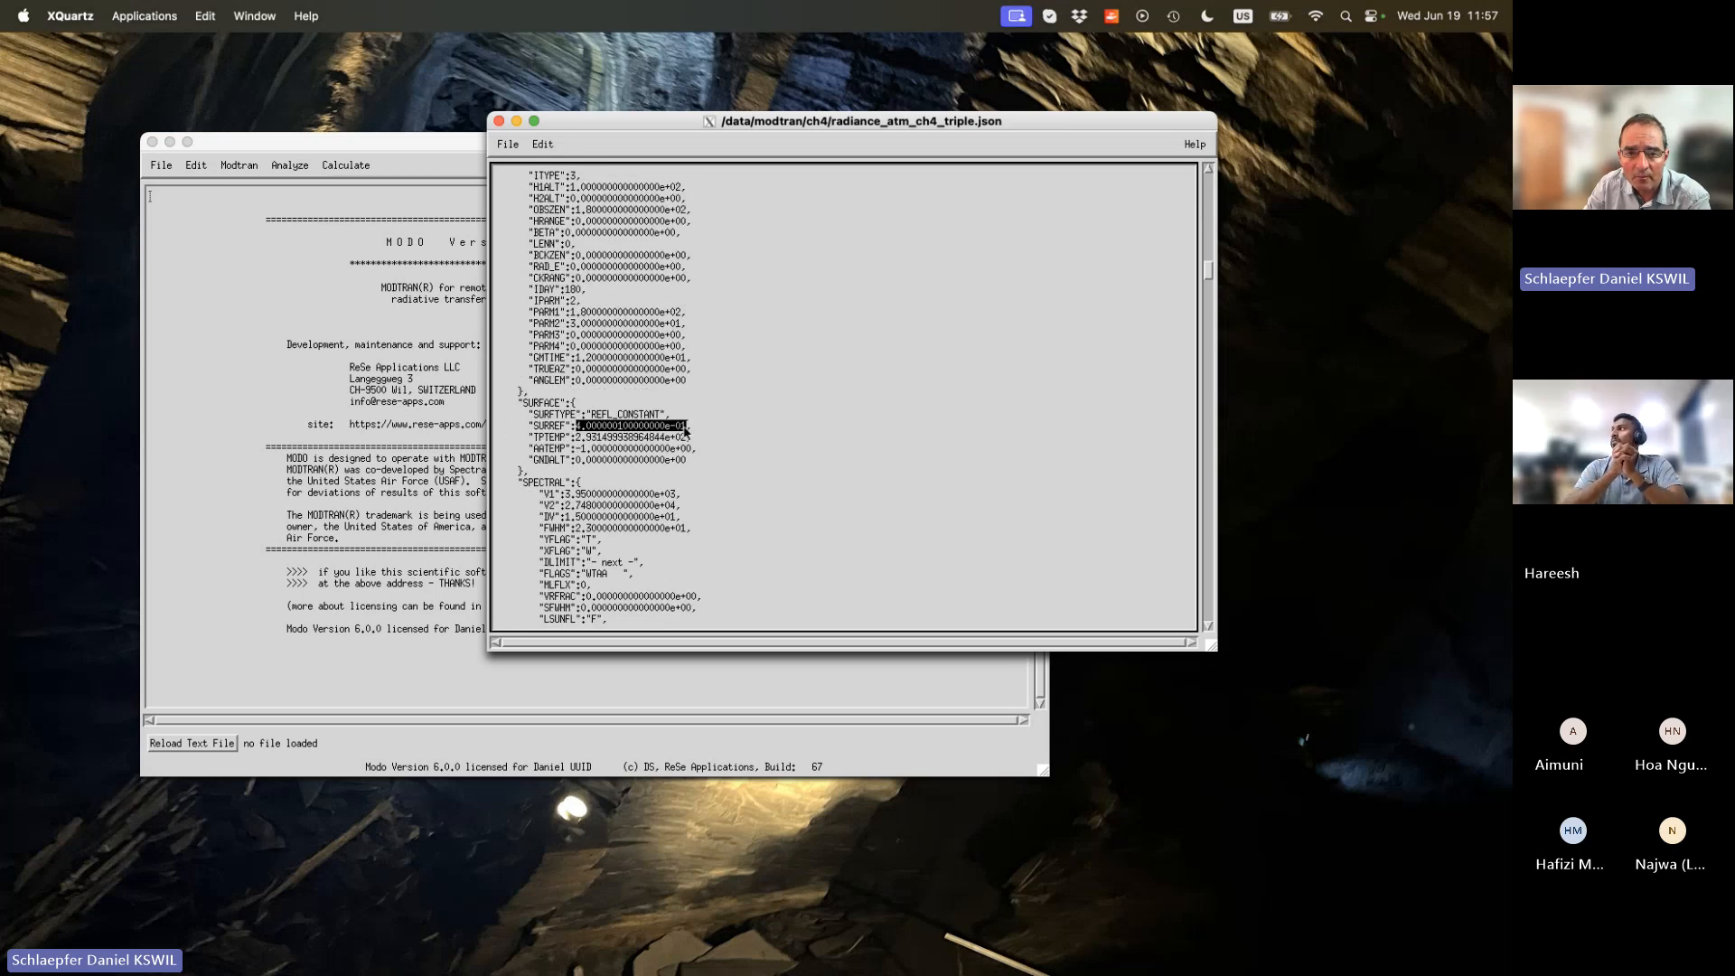
{"action": "left_click", "coordinate": [684, 431]}
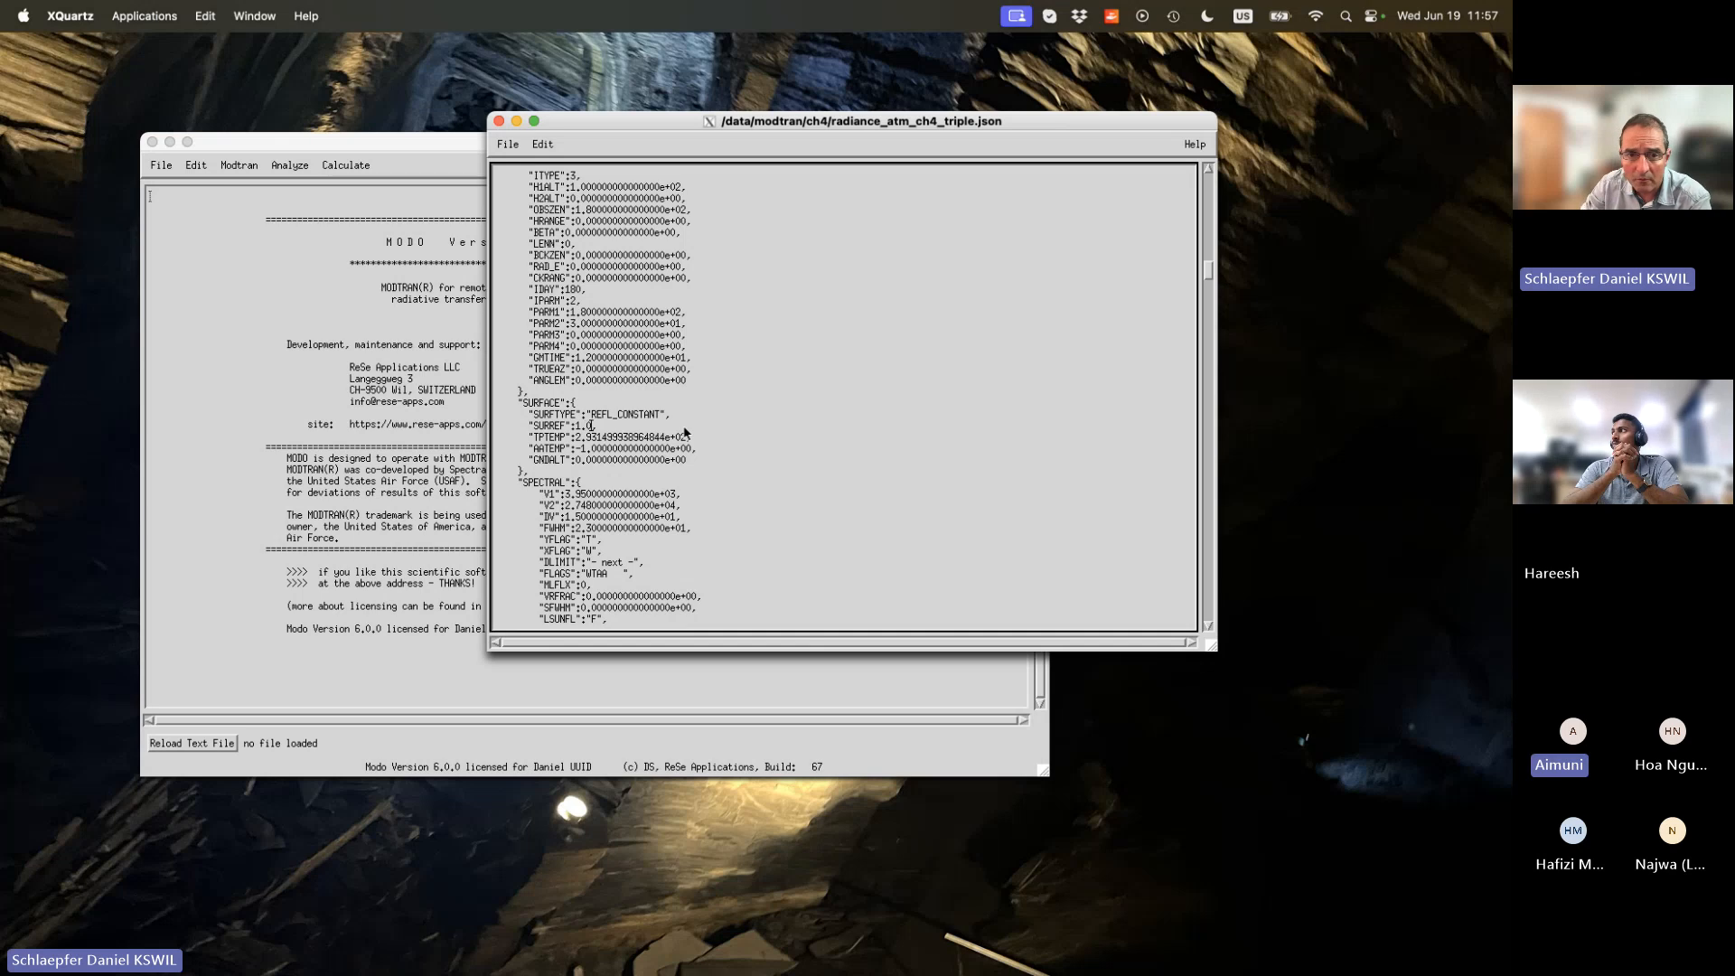
Change SURREF in the third case's SURFACE block to 0.5.
{"action": "scroll", "coordinate": [684, 431], "scroll_direction": "up", "scroll_amount": 7}
{"action": "scroll", "coordinate": [684, 432], "scroll_direction": "down", "scroll_amount": 8}
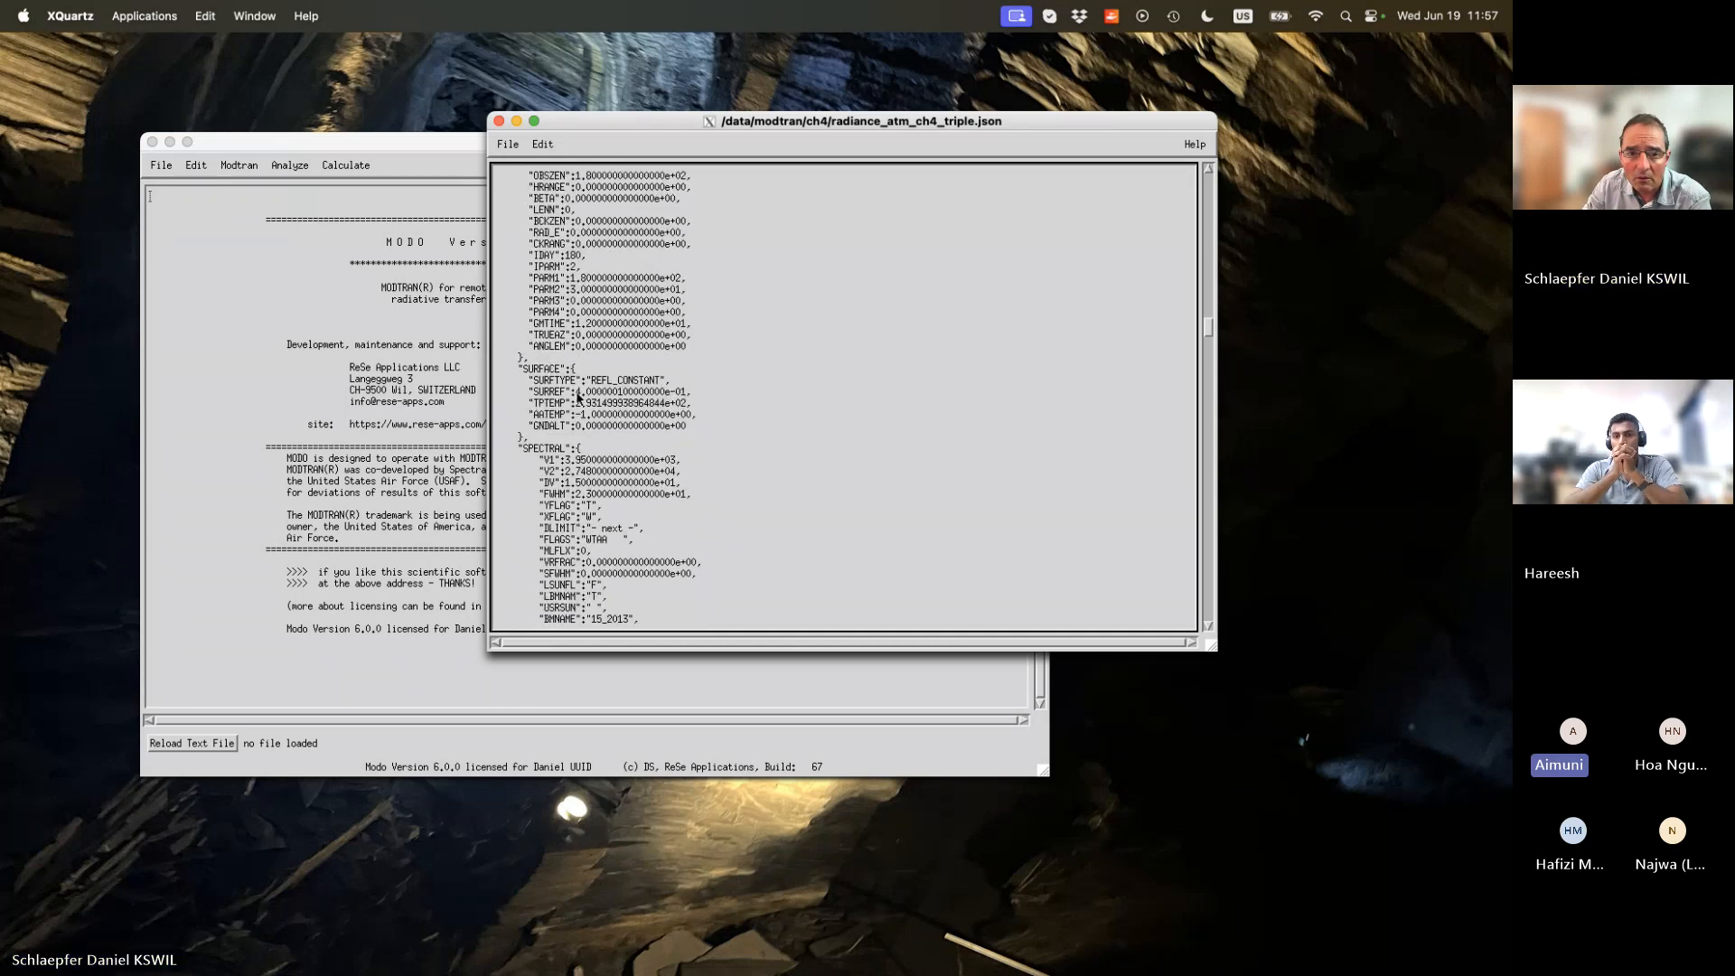
{"action": "left_click_drag", "start_coordinate": [578, 395], "coordinate": [687, 398]}
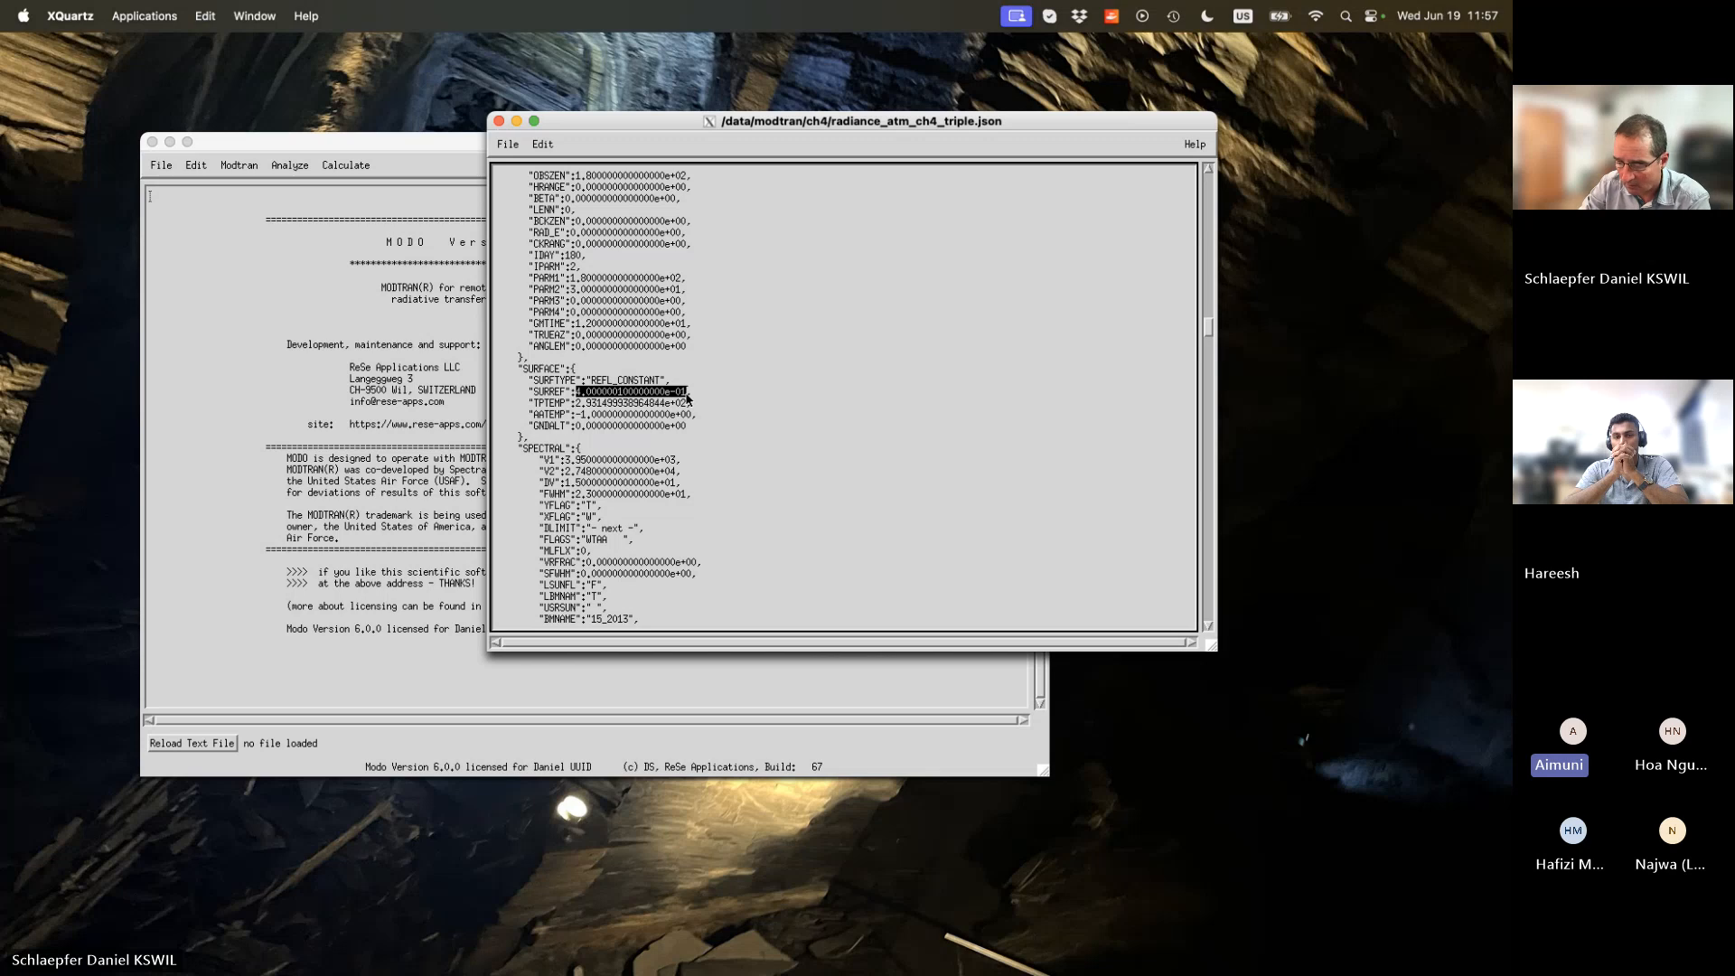
{"action": "type", "text": "1.0"}
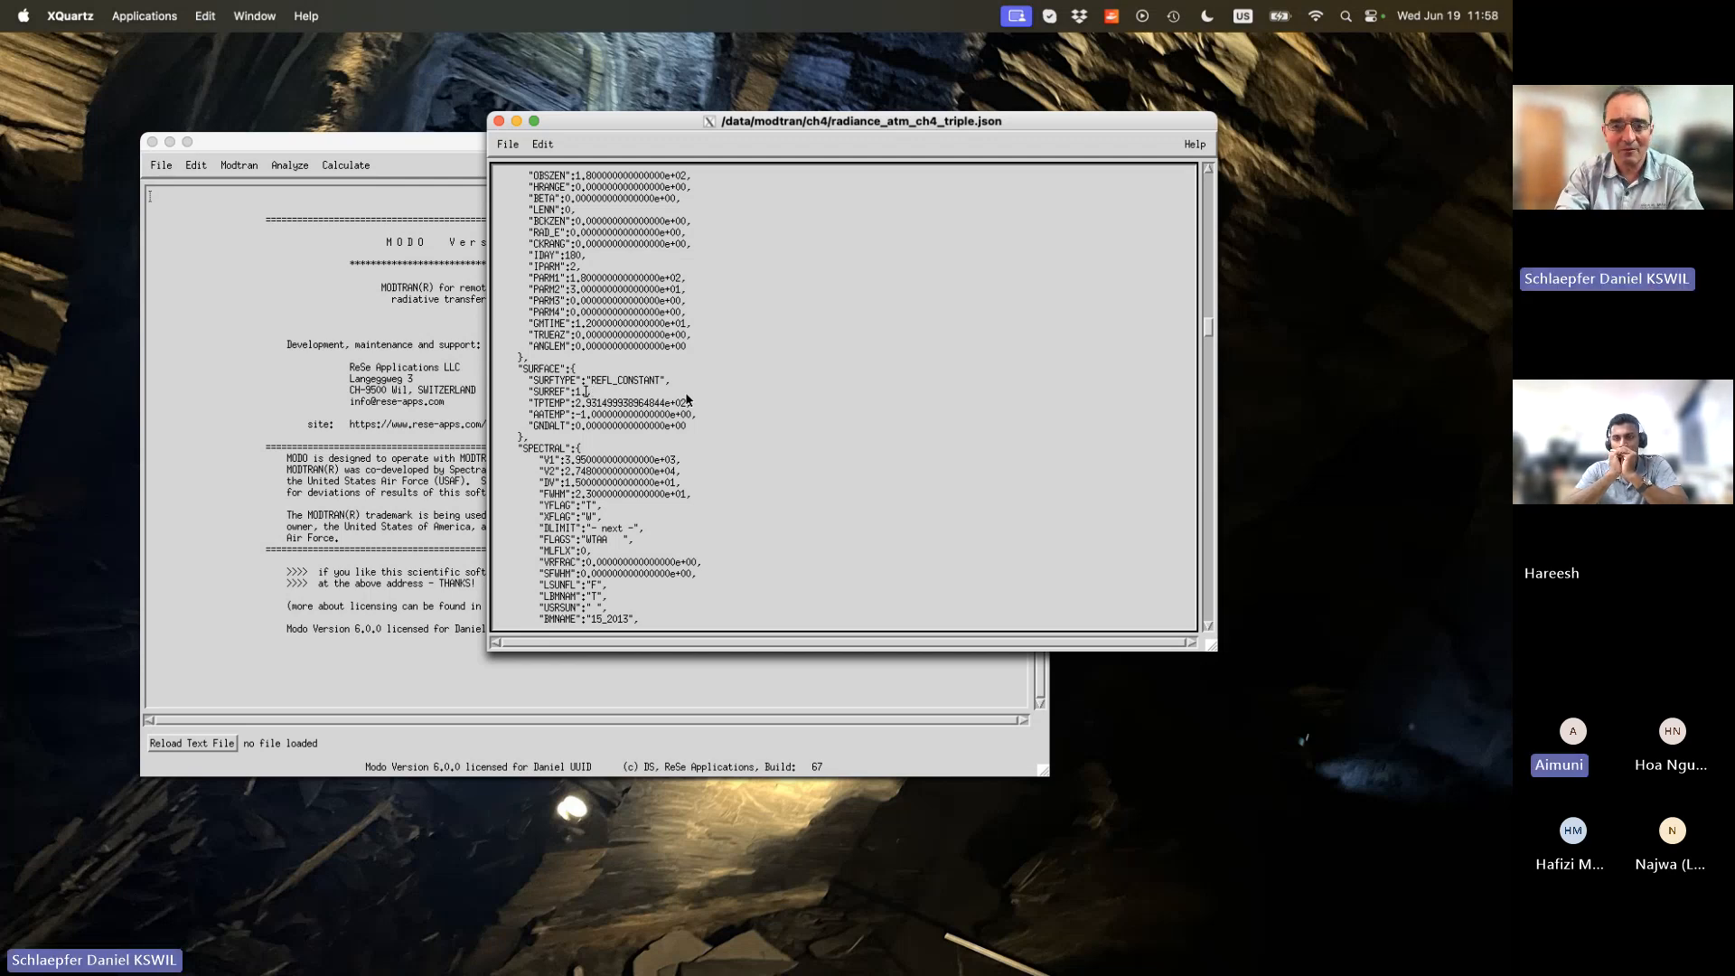
{"action": "key", "text": "BackSpace"}
{"action": "type", "text": "0.5"}
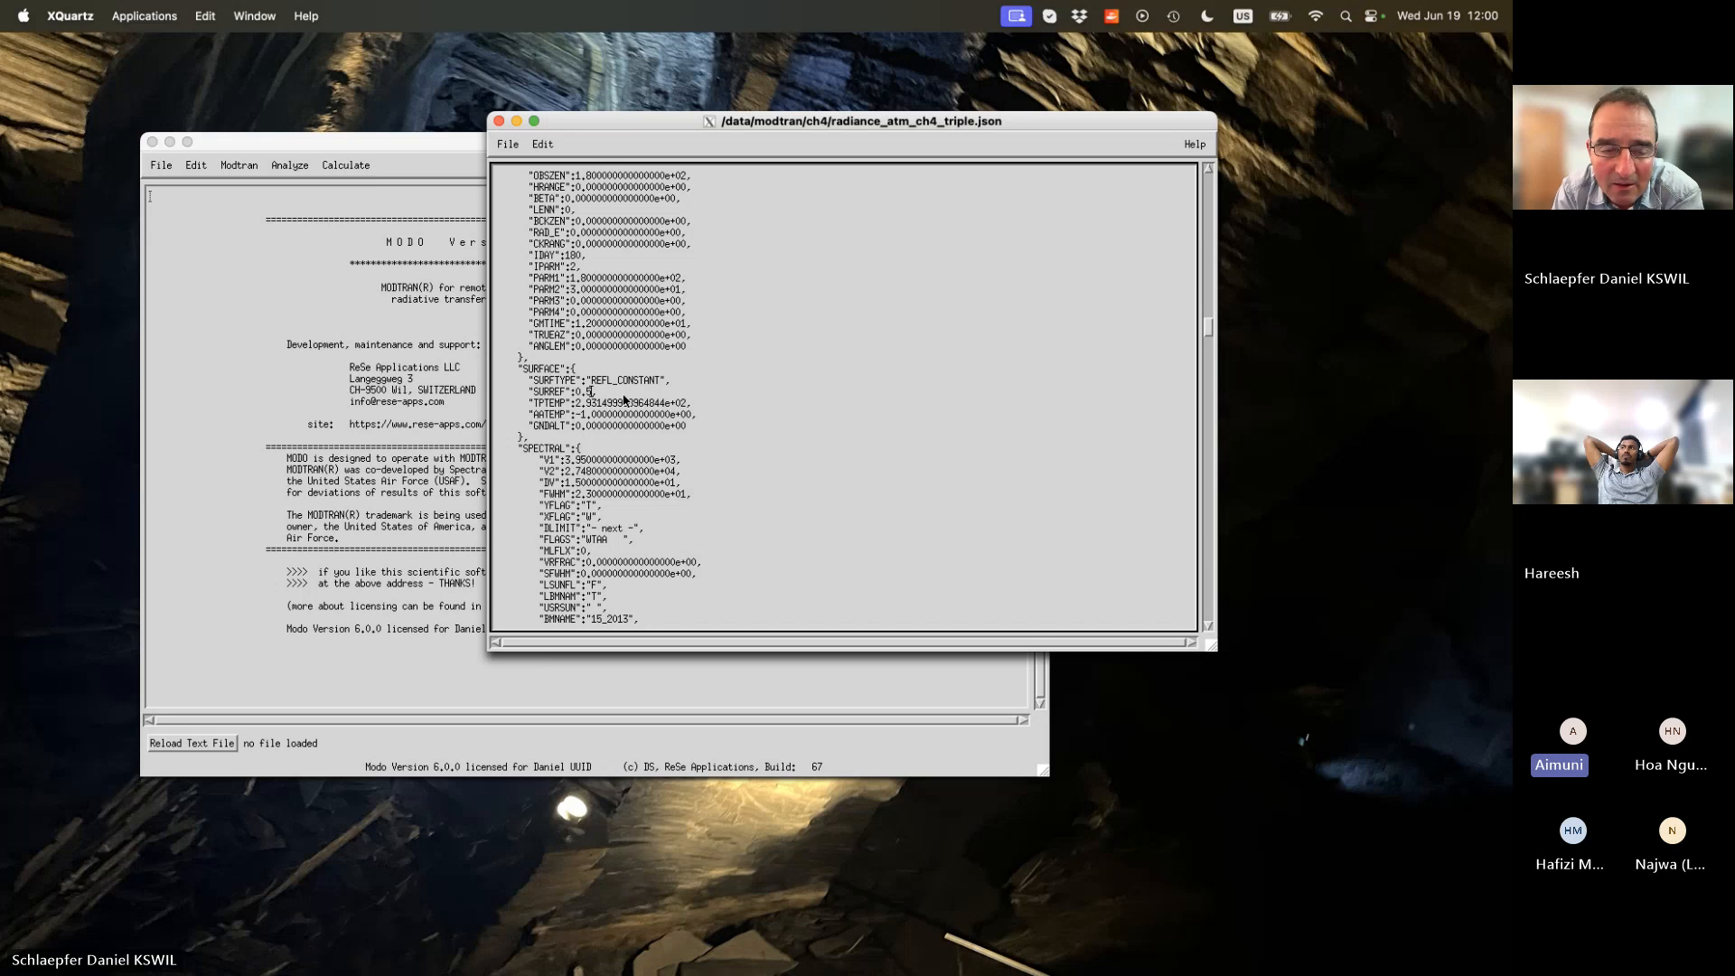
Review the fourth case's atmosphere, geometry, surface, spectral and file option settings in the JSON text.
{"action": "scroll", "coordinate": [624, 399], "scroll_direction": "down", "scroll_amount": 15}
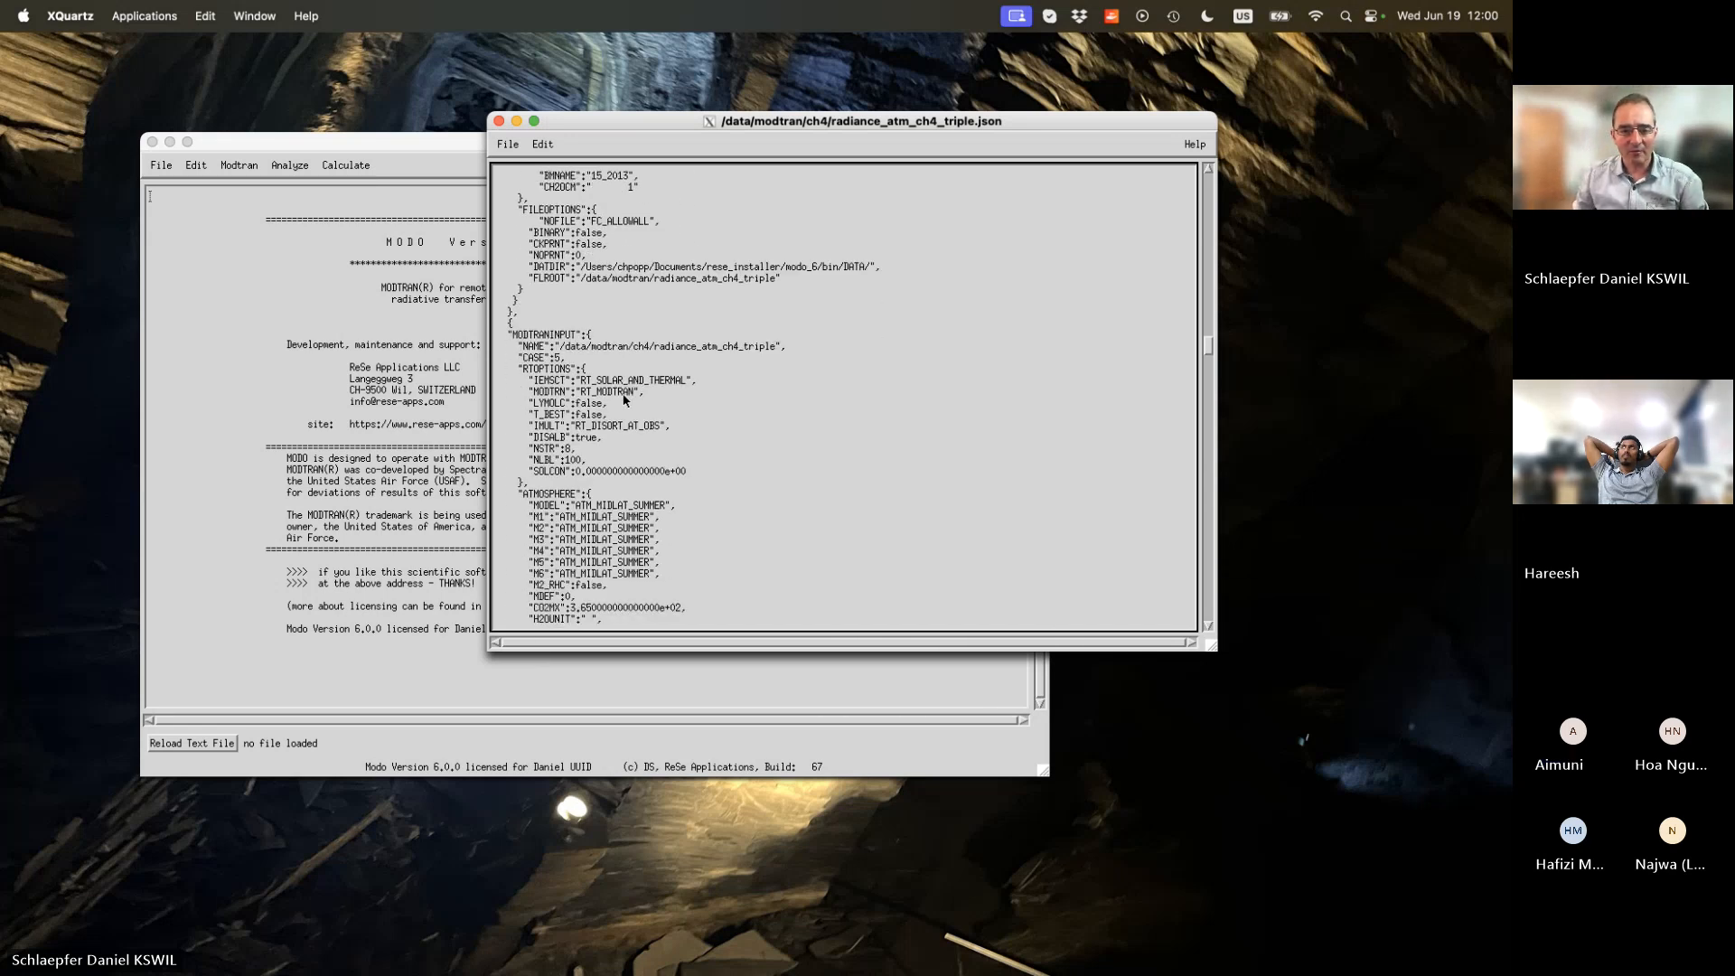
{"action": "scroll", "coordinate": [624, 399], "scroll_direction": "down", "scroll_amount": 8}
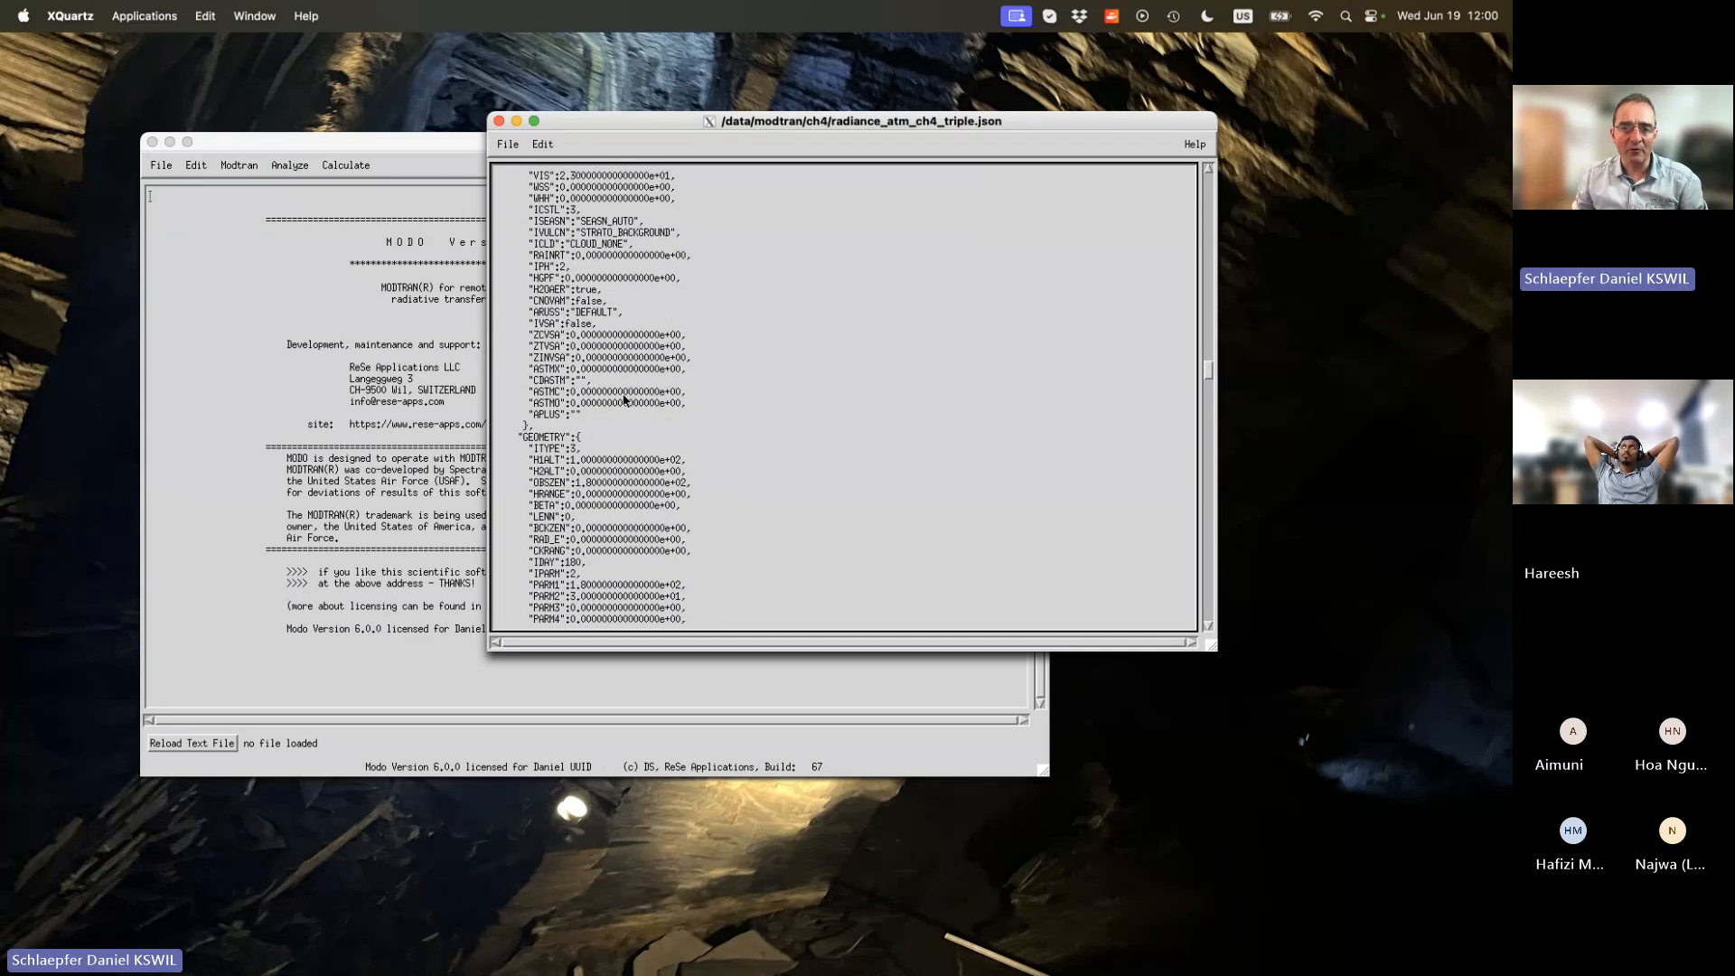
{"action": "scroll", "coordinate": [623, 400], "scroll_direction": "down", "scroll_amount": 3}
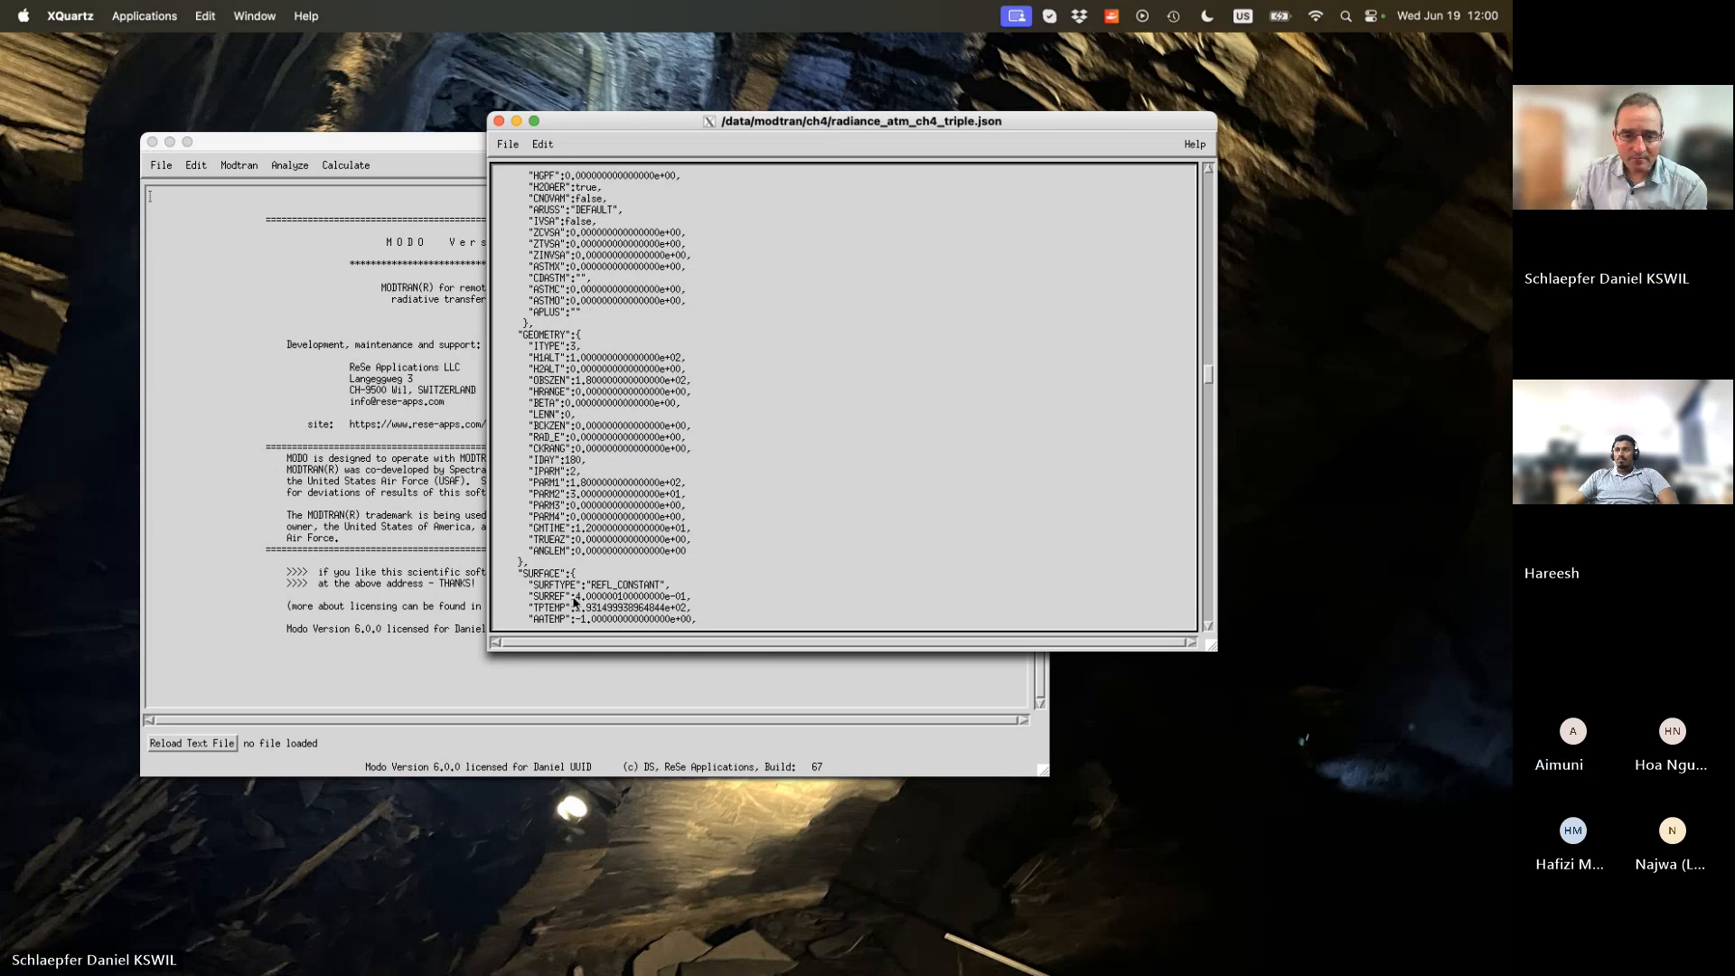
{"action": "scroll", "coordinate": [658, 556], "scroll_direction": "down", "scroll_amount": 10}
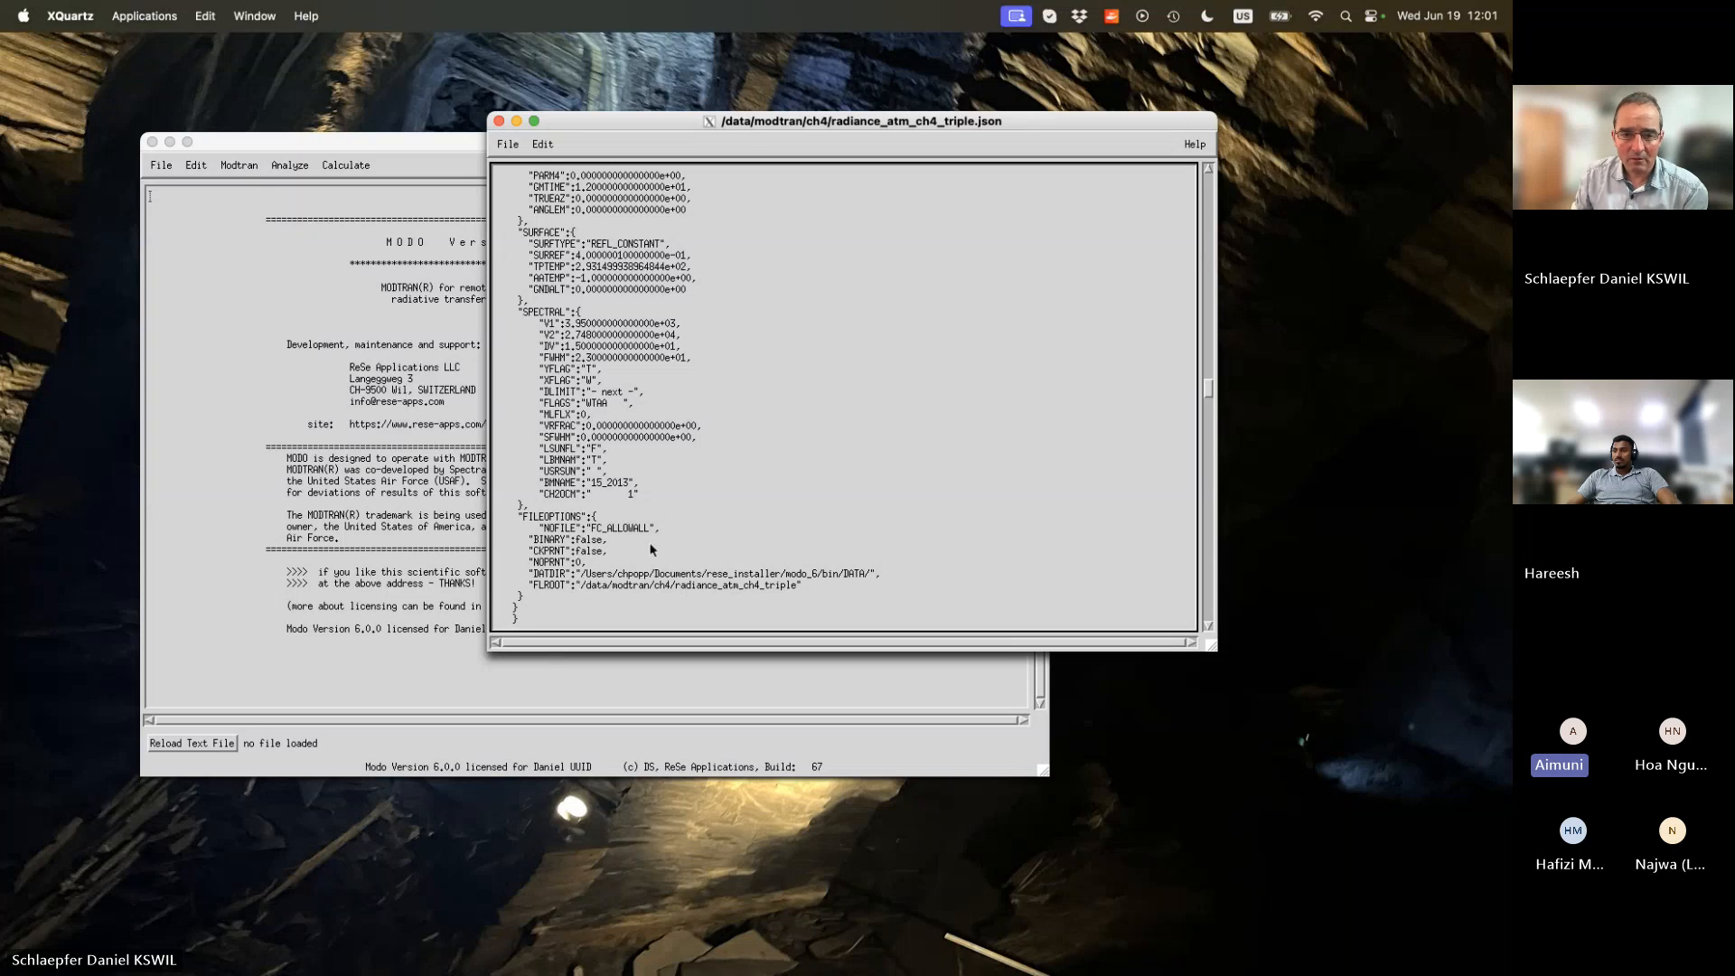
{"action": "scroll", "coordinate": [650, 549], "scroll_direction": "up", "scroll_amount": 15}
{"action": "left_click", "coordinate": [240, 263]}
{"action": "left_click", "coordinate": [238, 165]}
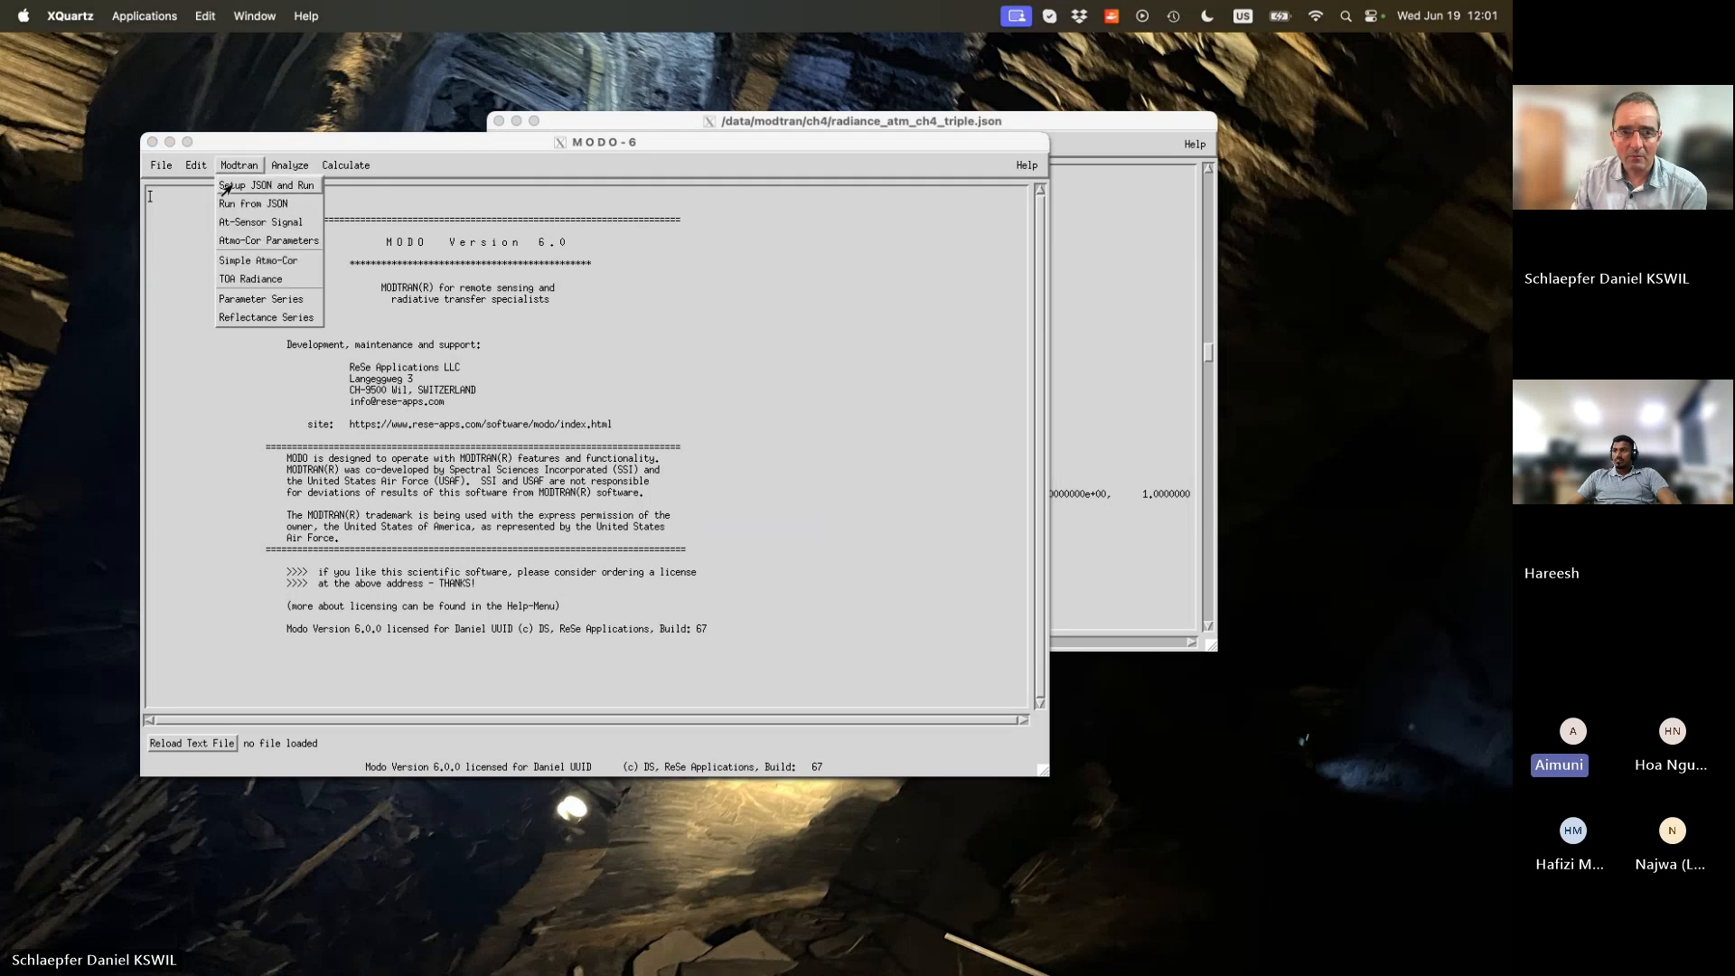
{"action": "left_click", "coordinate": [417, 181]}
{"action": "left_click_drag", "start_coordinate": [449, 148], "coordinate": [417, 187]}
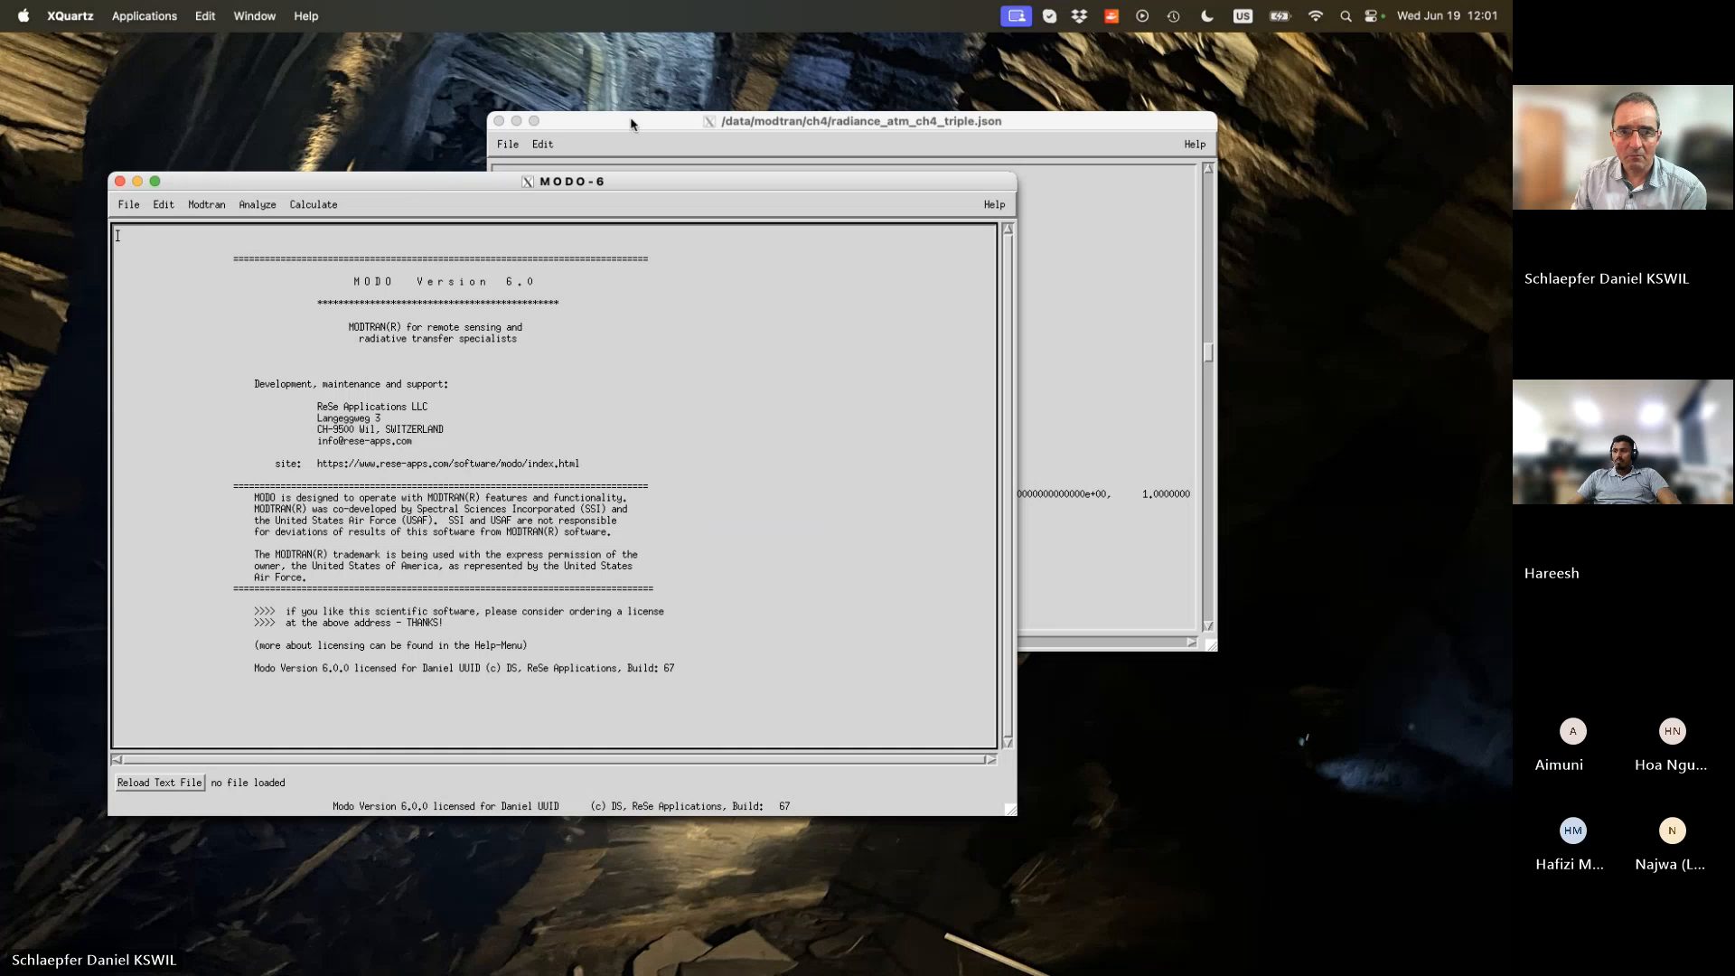
{"action": "left_click", "coordinate": [210, 204]}
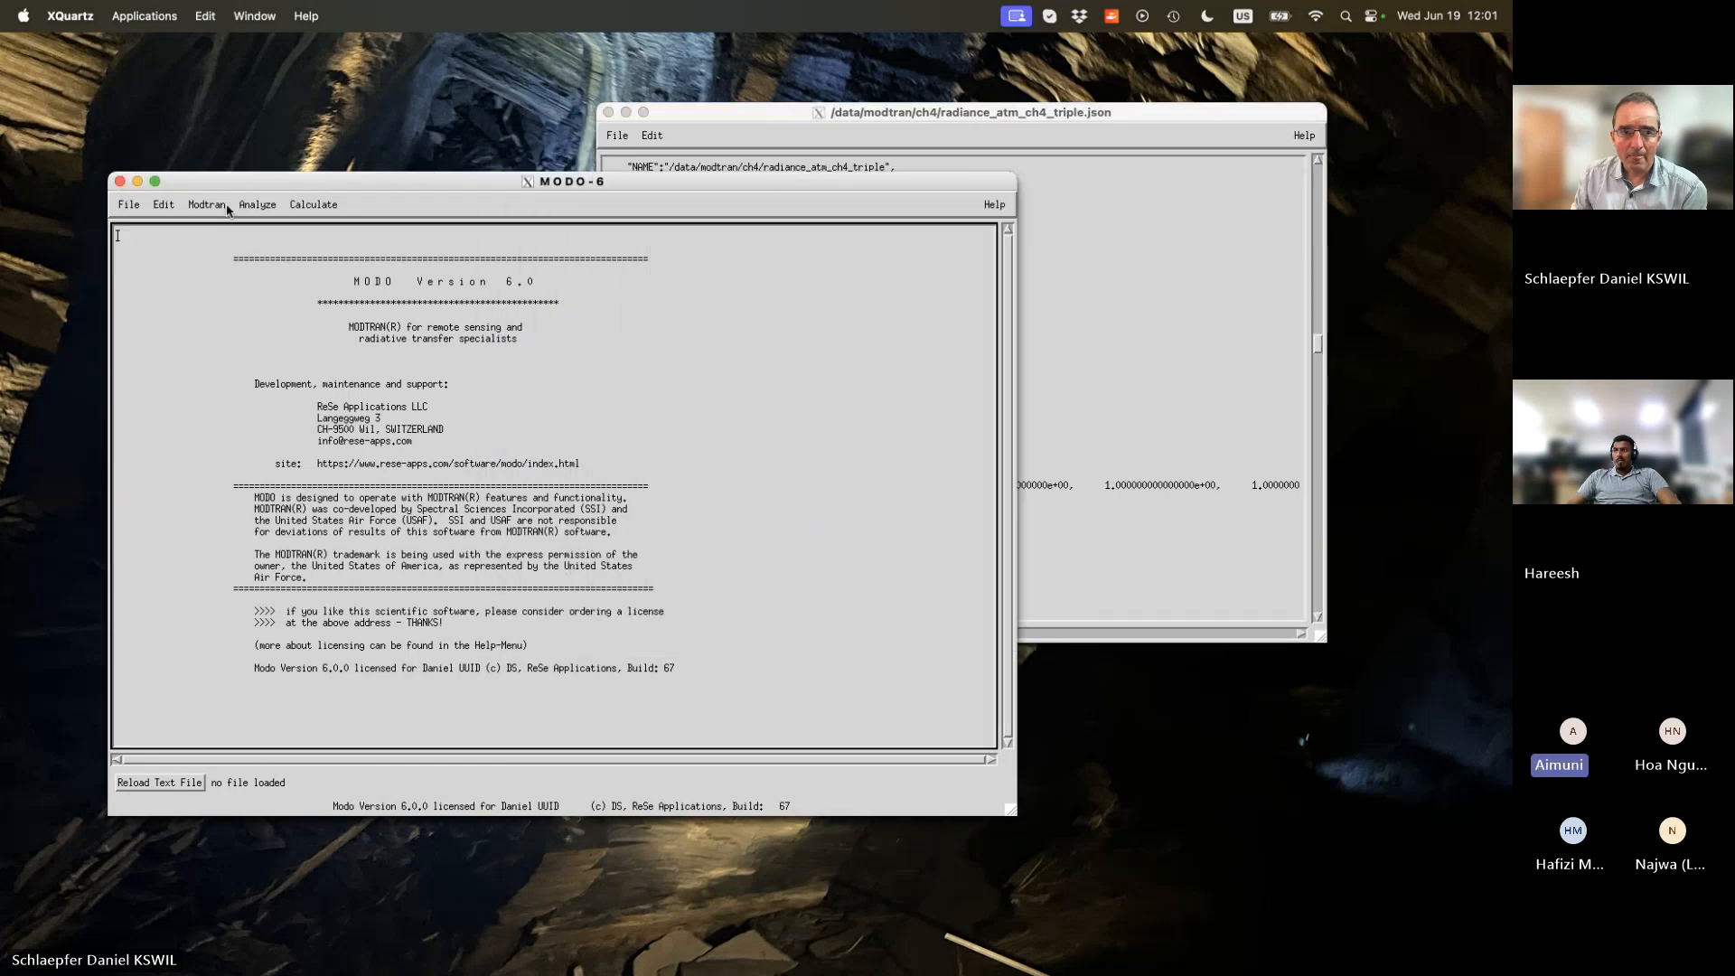
{"action": "left_click", "coordinate": [213, 206]}
{"action": "left_click", "coordinate": [397, 229]}
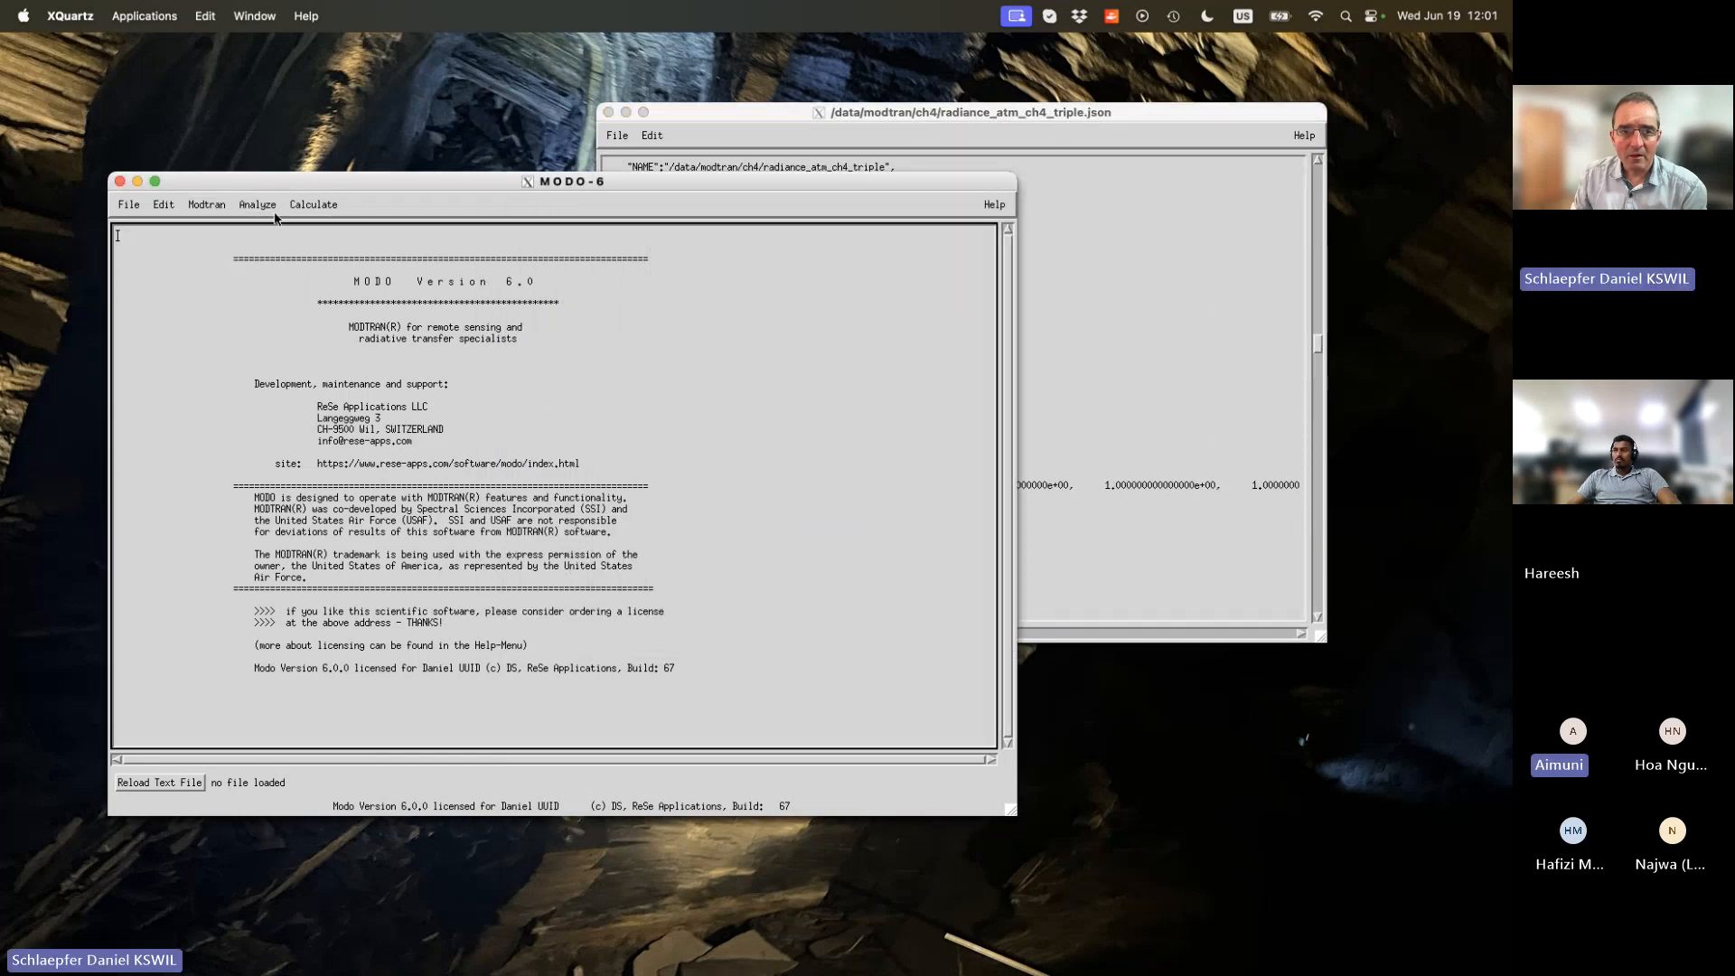
{"action": "left_click", "coordinate": [203, 210]}
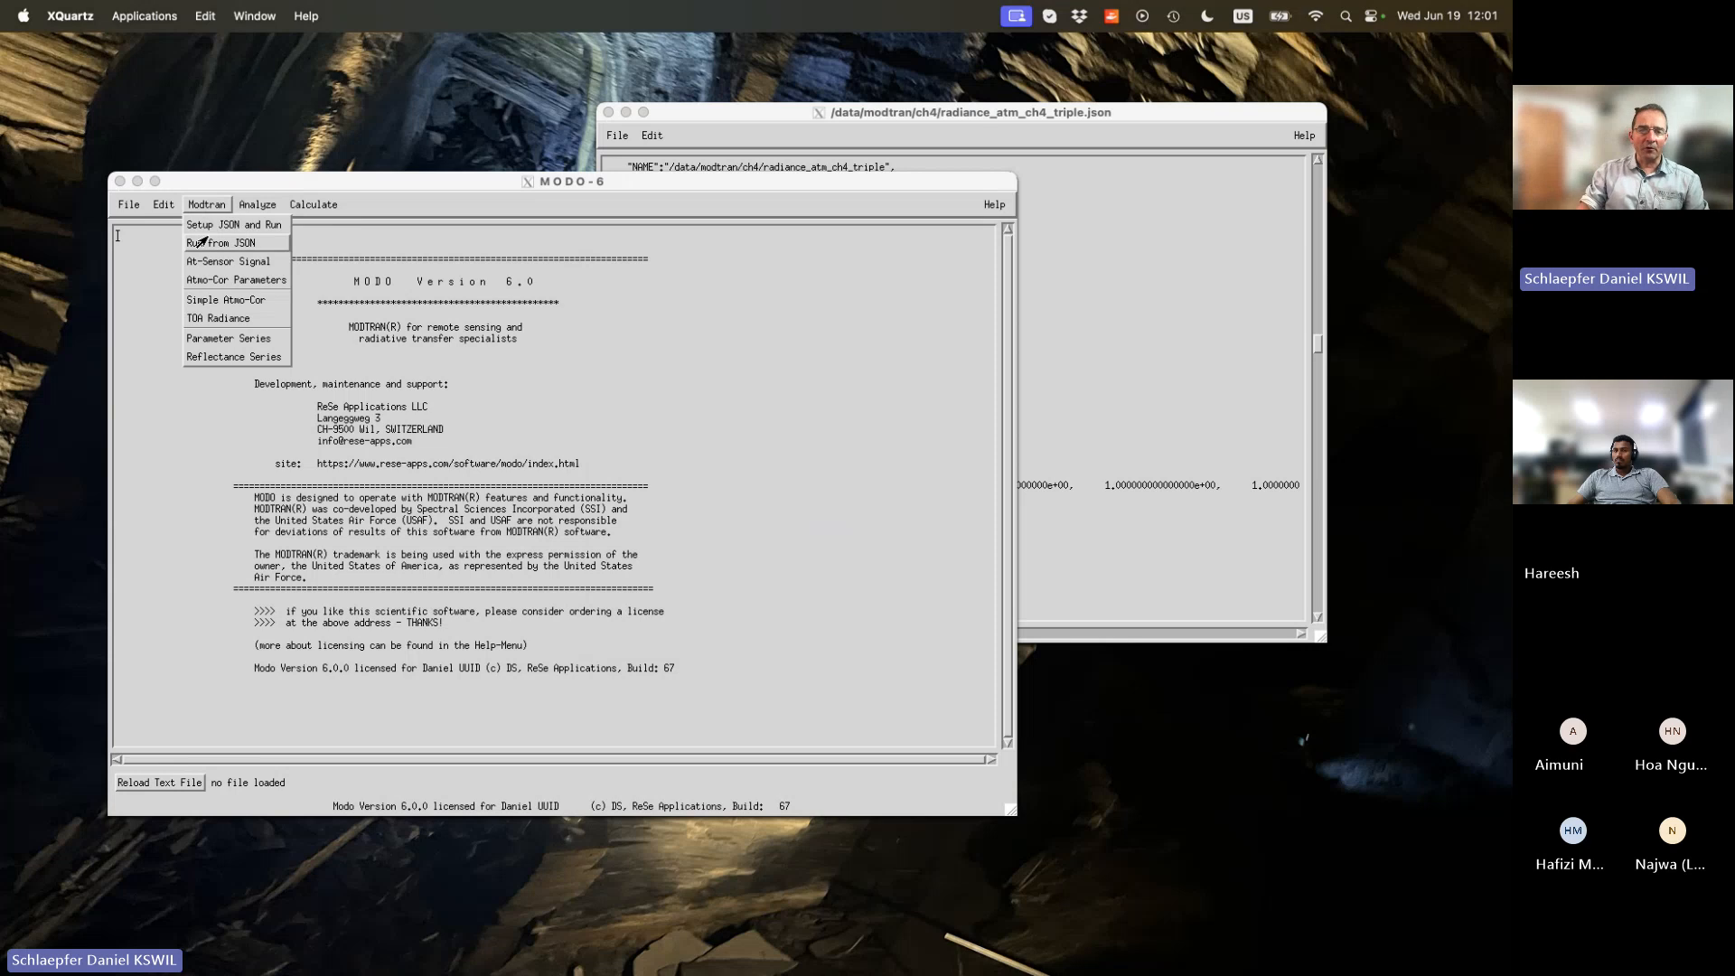
{"action": "left_click", "coordinate": [218, 184]}
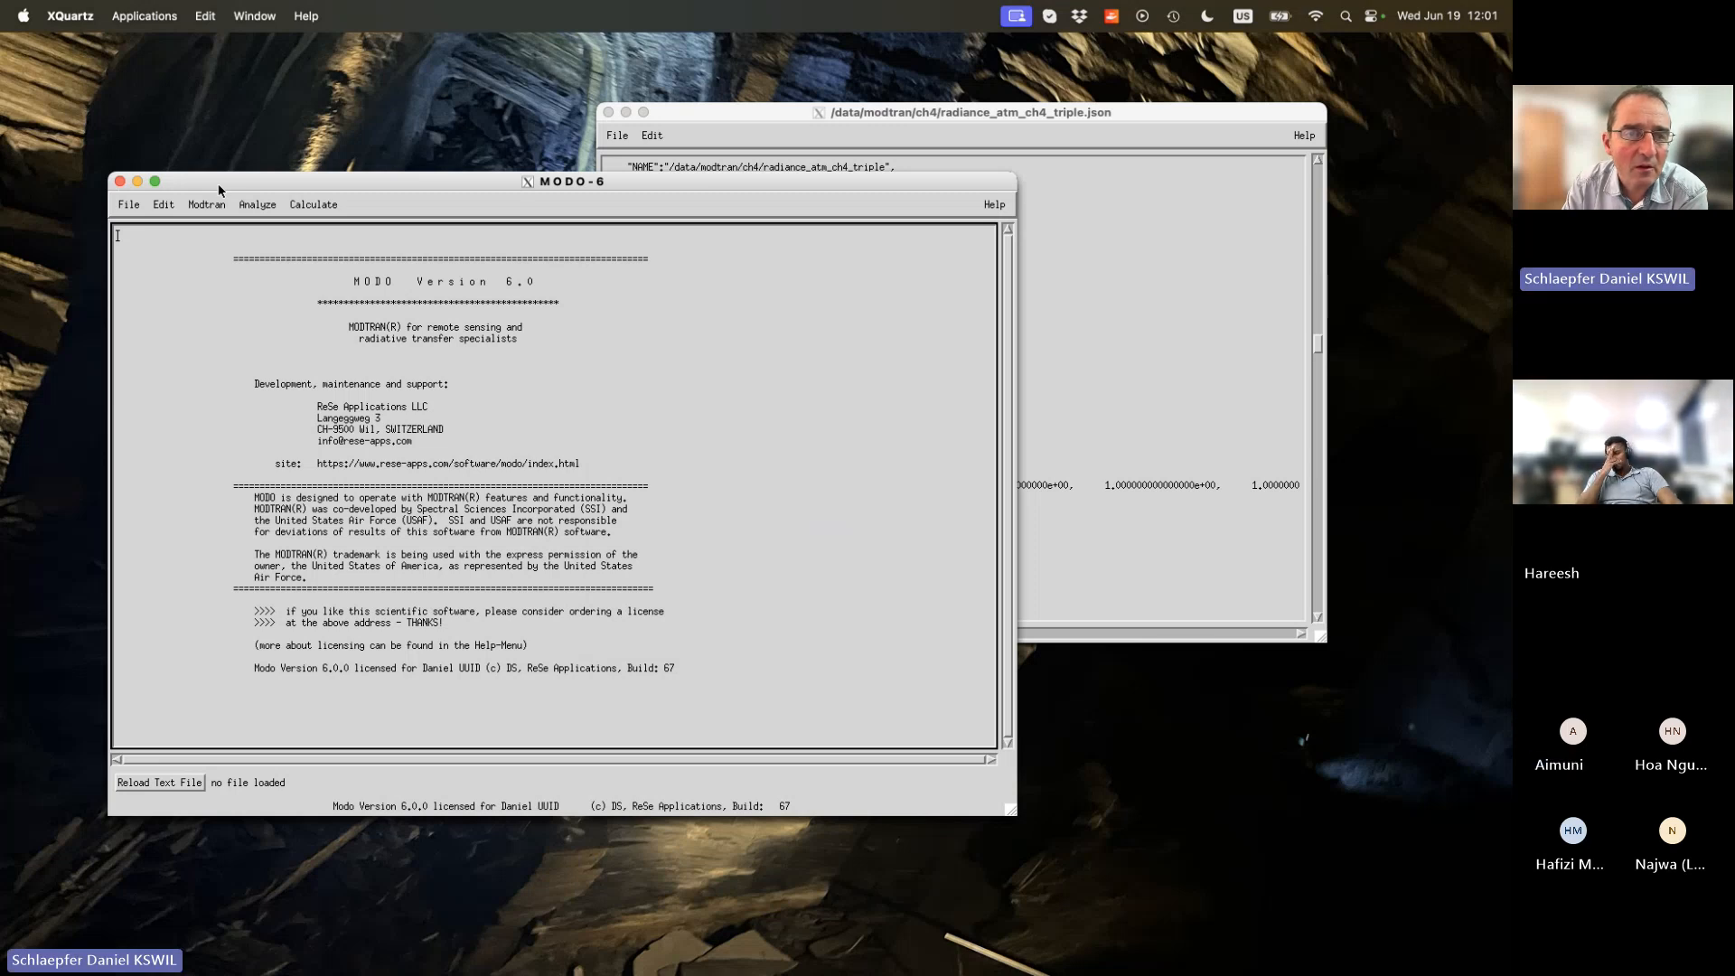
Return to the JSON text and highlight the V1 and V2 spectral range lines in the next case's SPECTRAL block.
{"action": "left_click", "coordinate": [732, 134]}
{"action": "scroll", "coordinate": [815, 523], "scroll_direction": "down", "scroll_amount": 3}
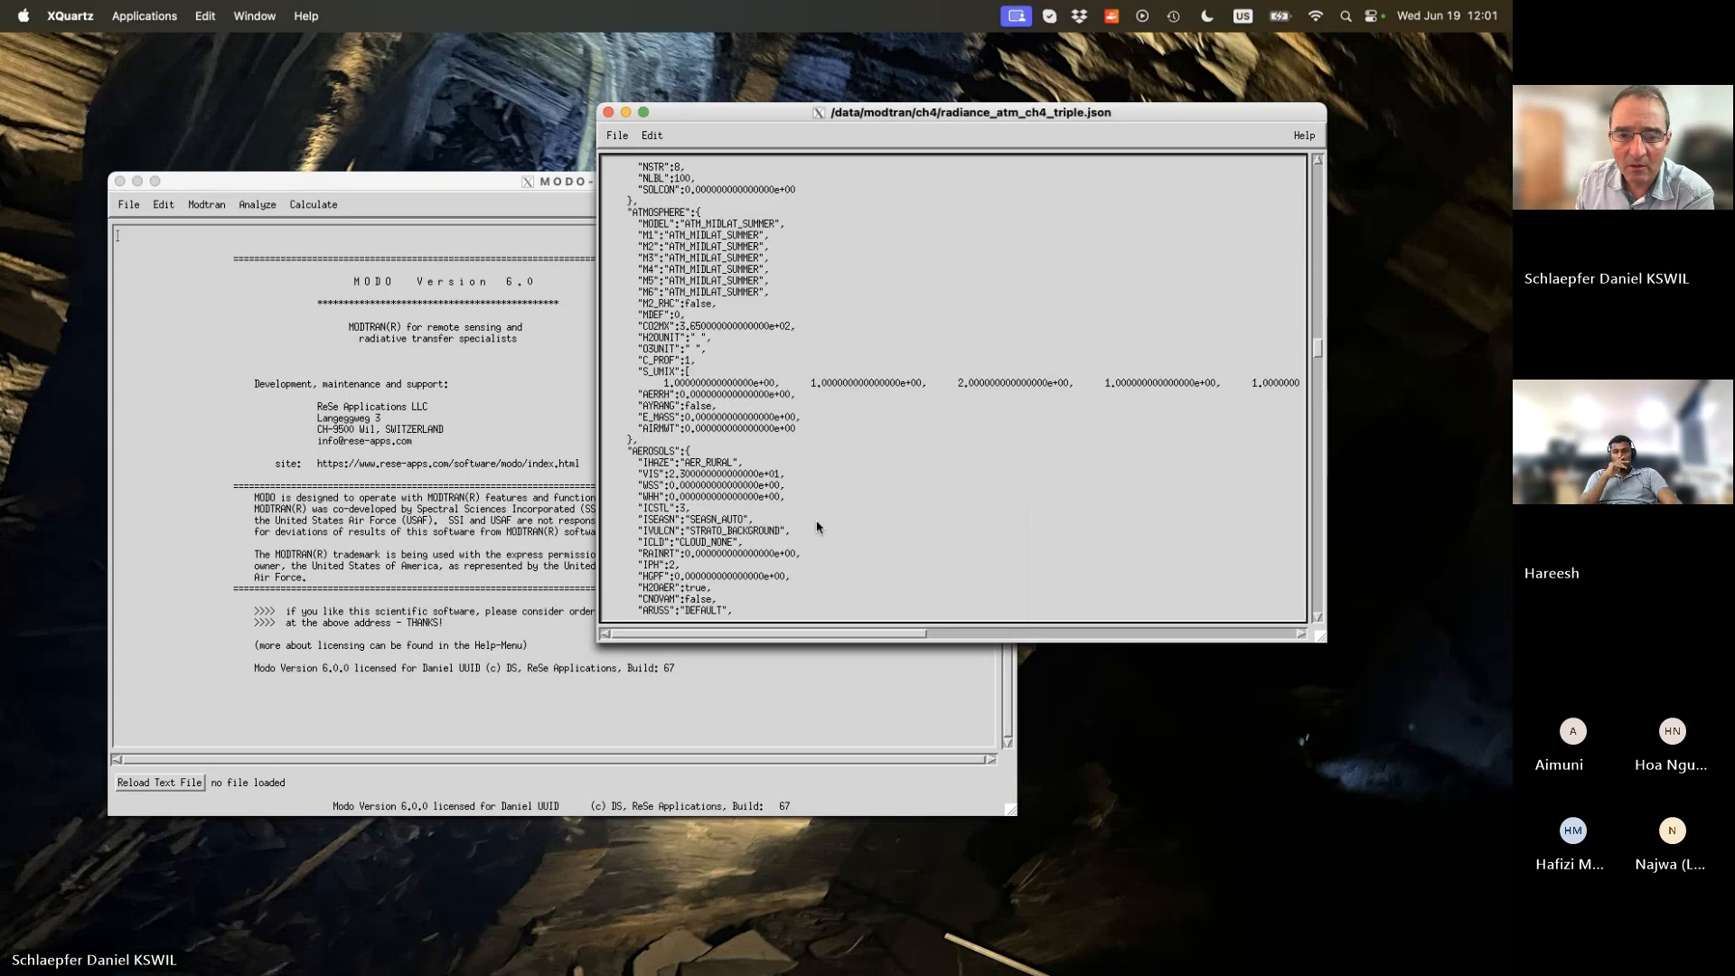
{"action": "scroll", "coordinate": [816, 524], "scroll_direction": "up", "scroll_amount": 5}
{"action": "scroll", "coordinate": [816, 524], "scroll_direction": "down", "scroll_amount": 10}
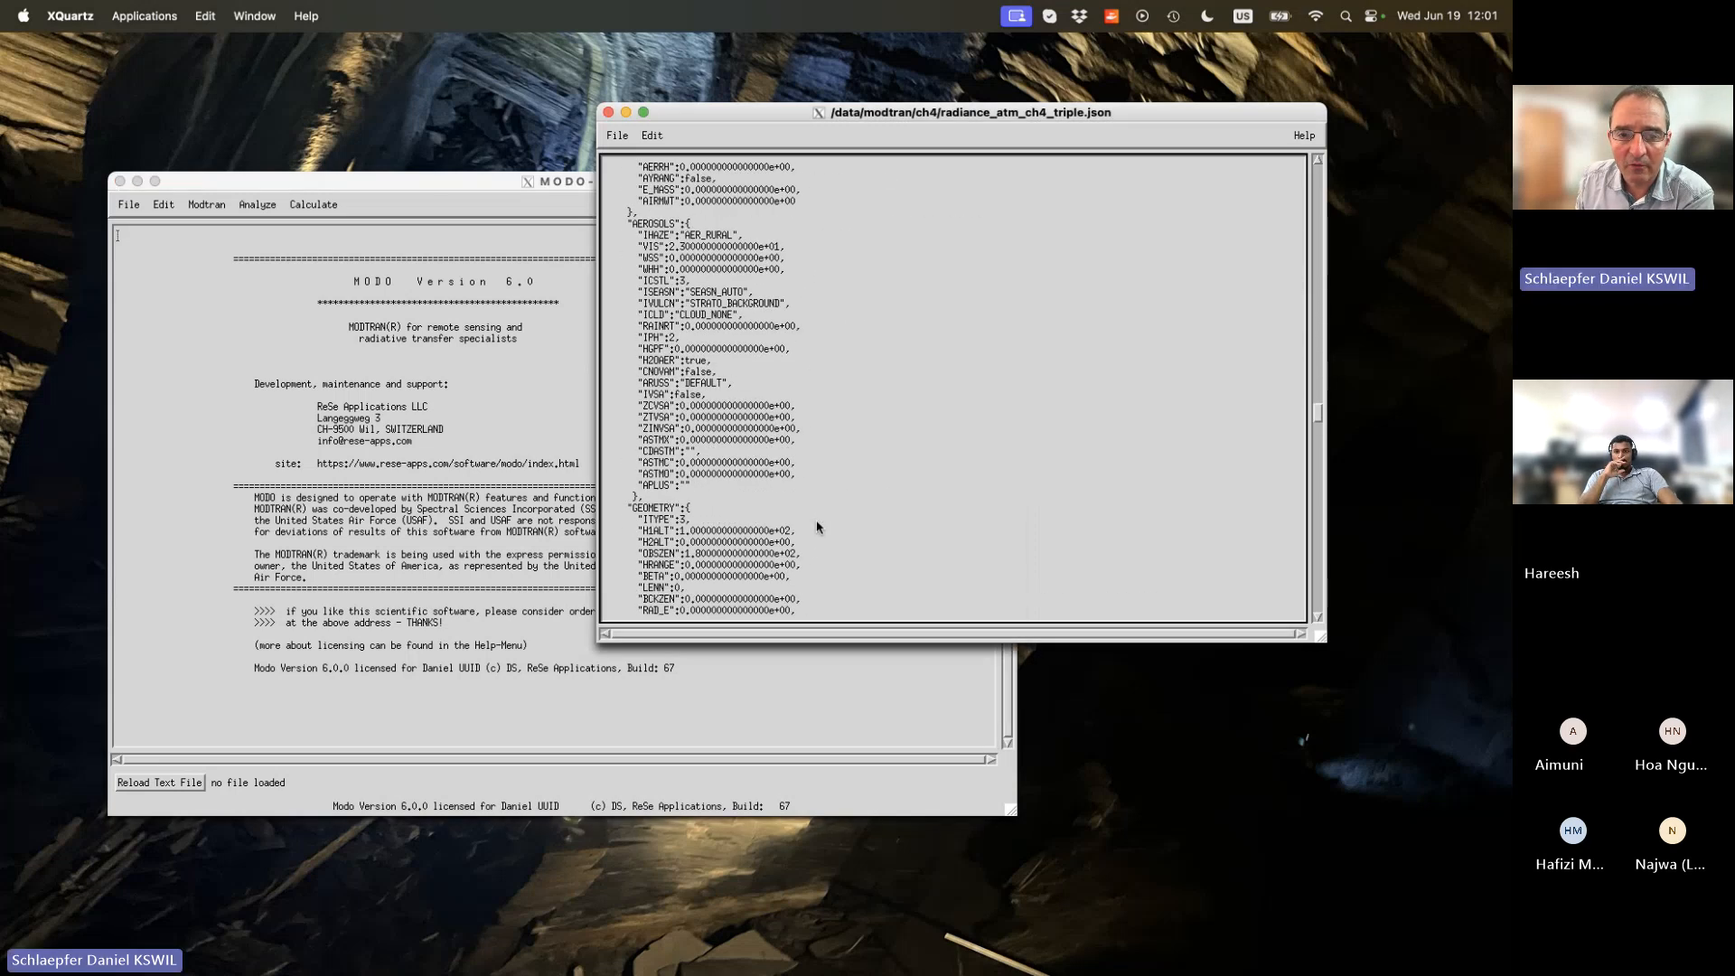
{"action": "scroll", "coordinate": [817, 524], "scroll_direction": "down", "scroll_amount": 10}
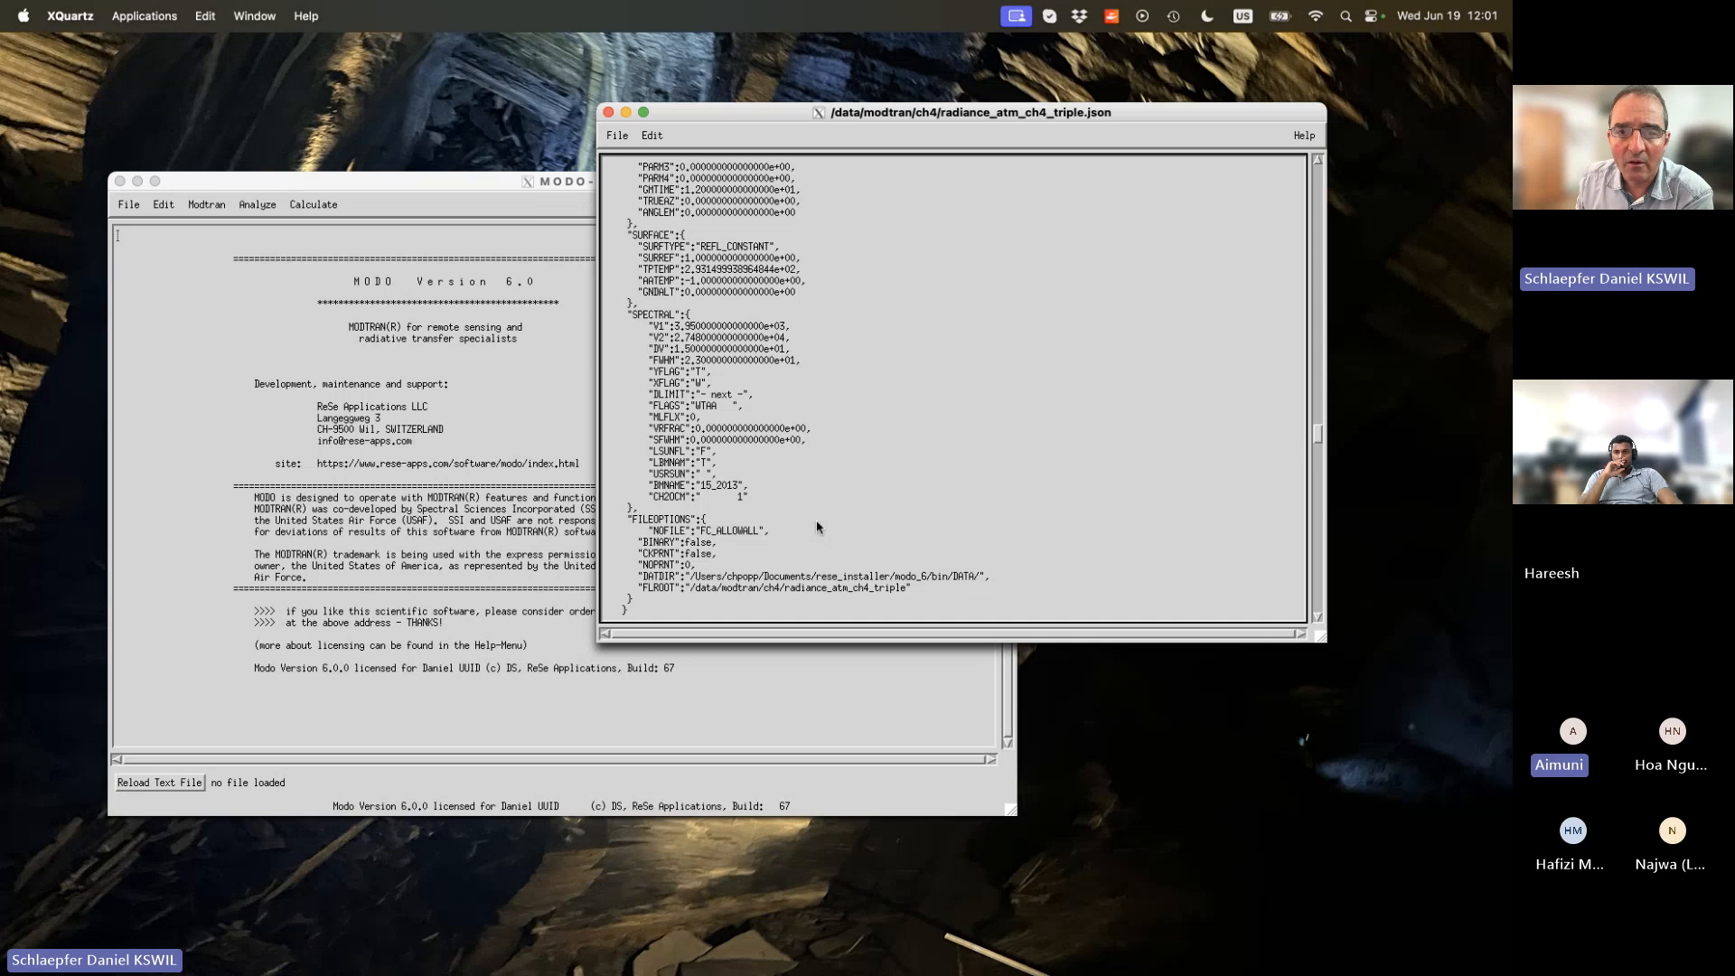
{"action": "left_click_drag", "start_coordinate": [670, 328], "coordinate": [802, 334]}
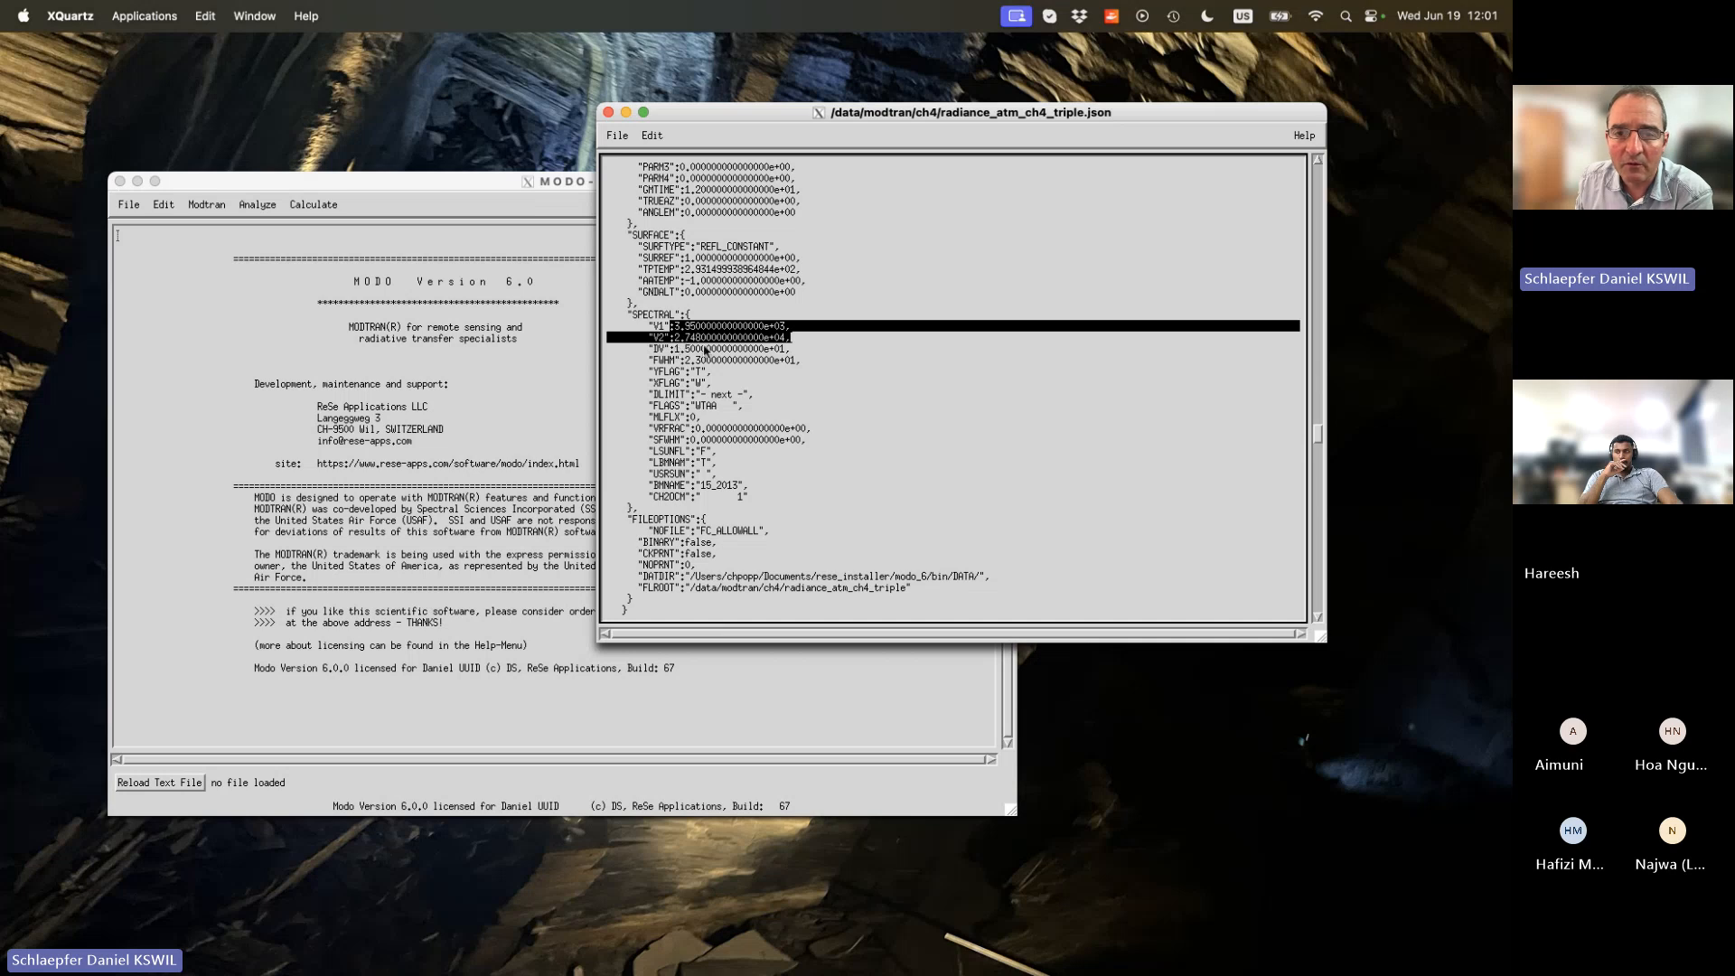
{"action": "left_click_drag", "start_coordinate": [811, 338], "coordinate": [630, 330]}
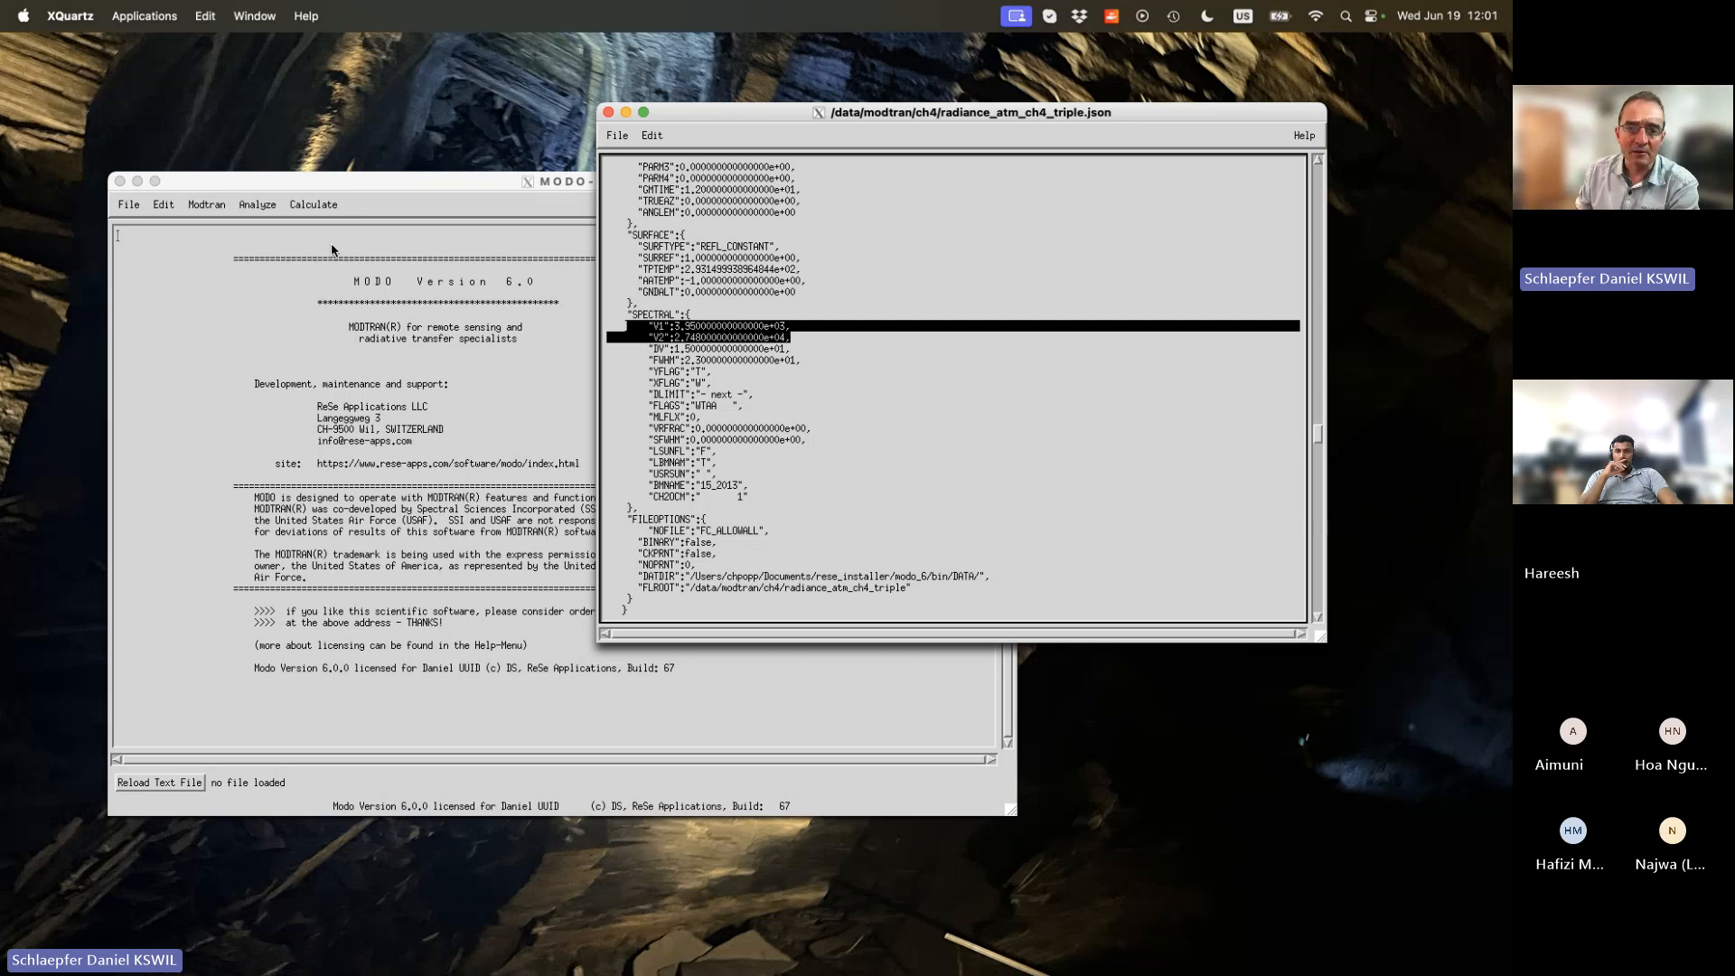
Open the Convolution tool, bring its dialog fully into view and highlight the end of the sensor response file path.
{"action": "left_click", "coordinate": [267, 211]}
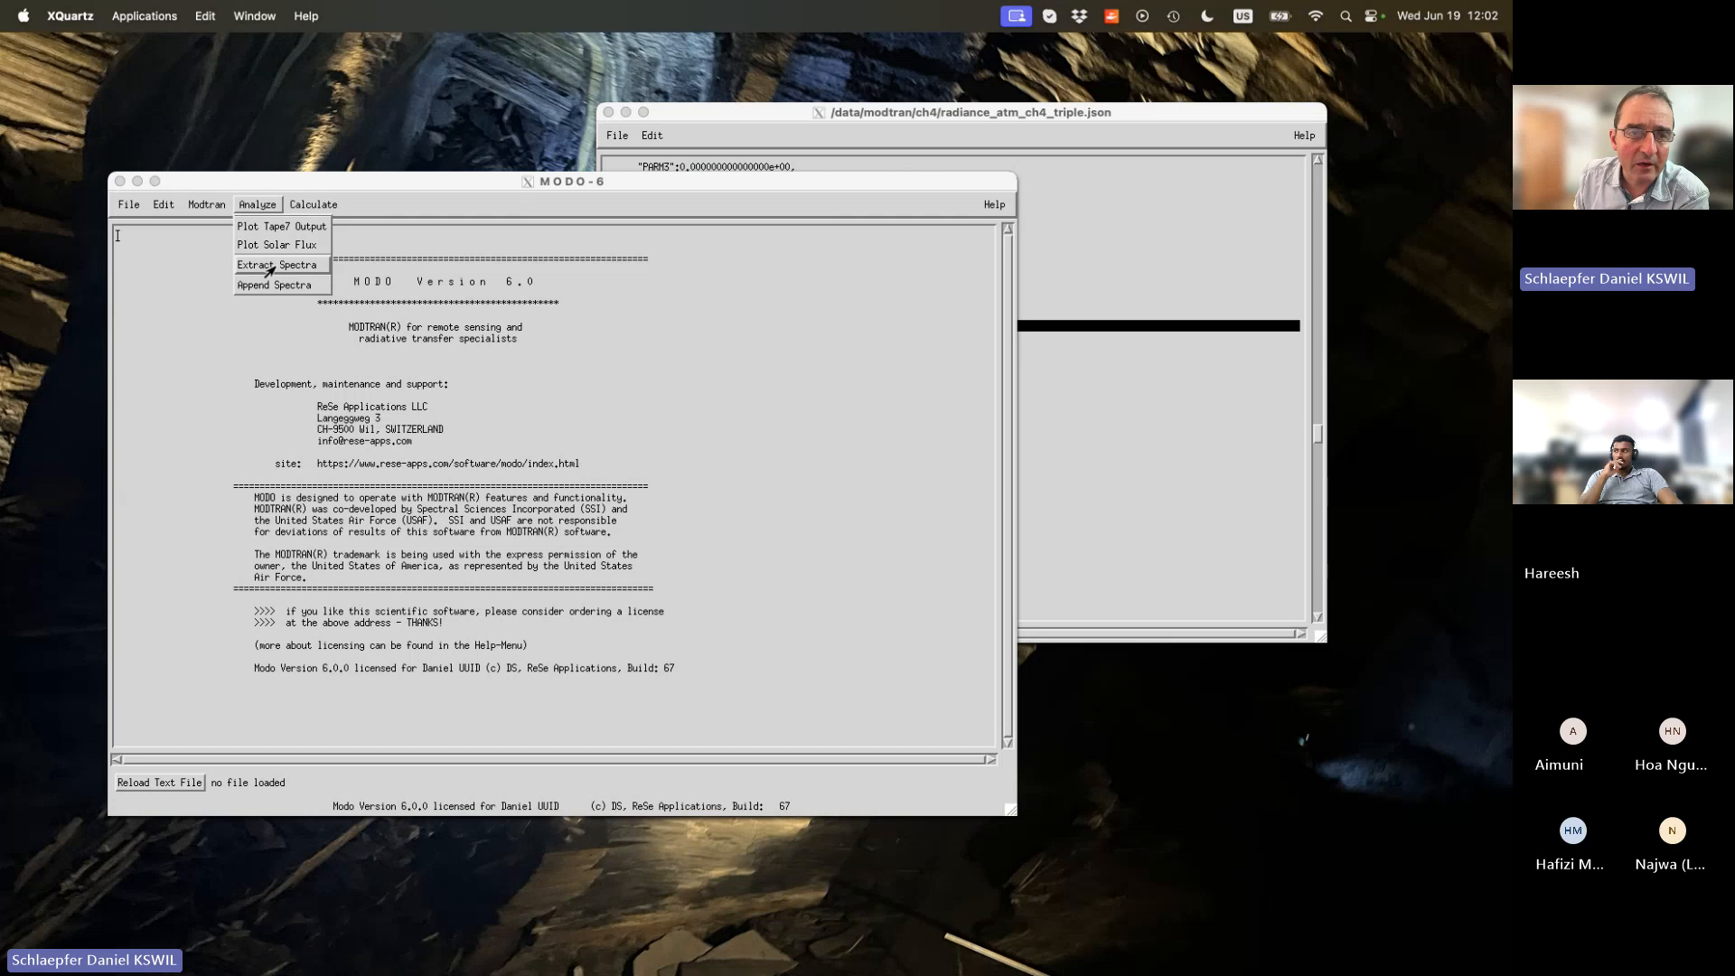
{"action": "mouse_move", "coordinate": [294, 206]}
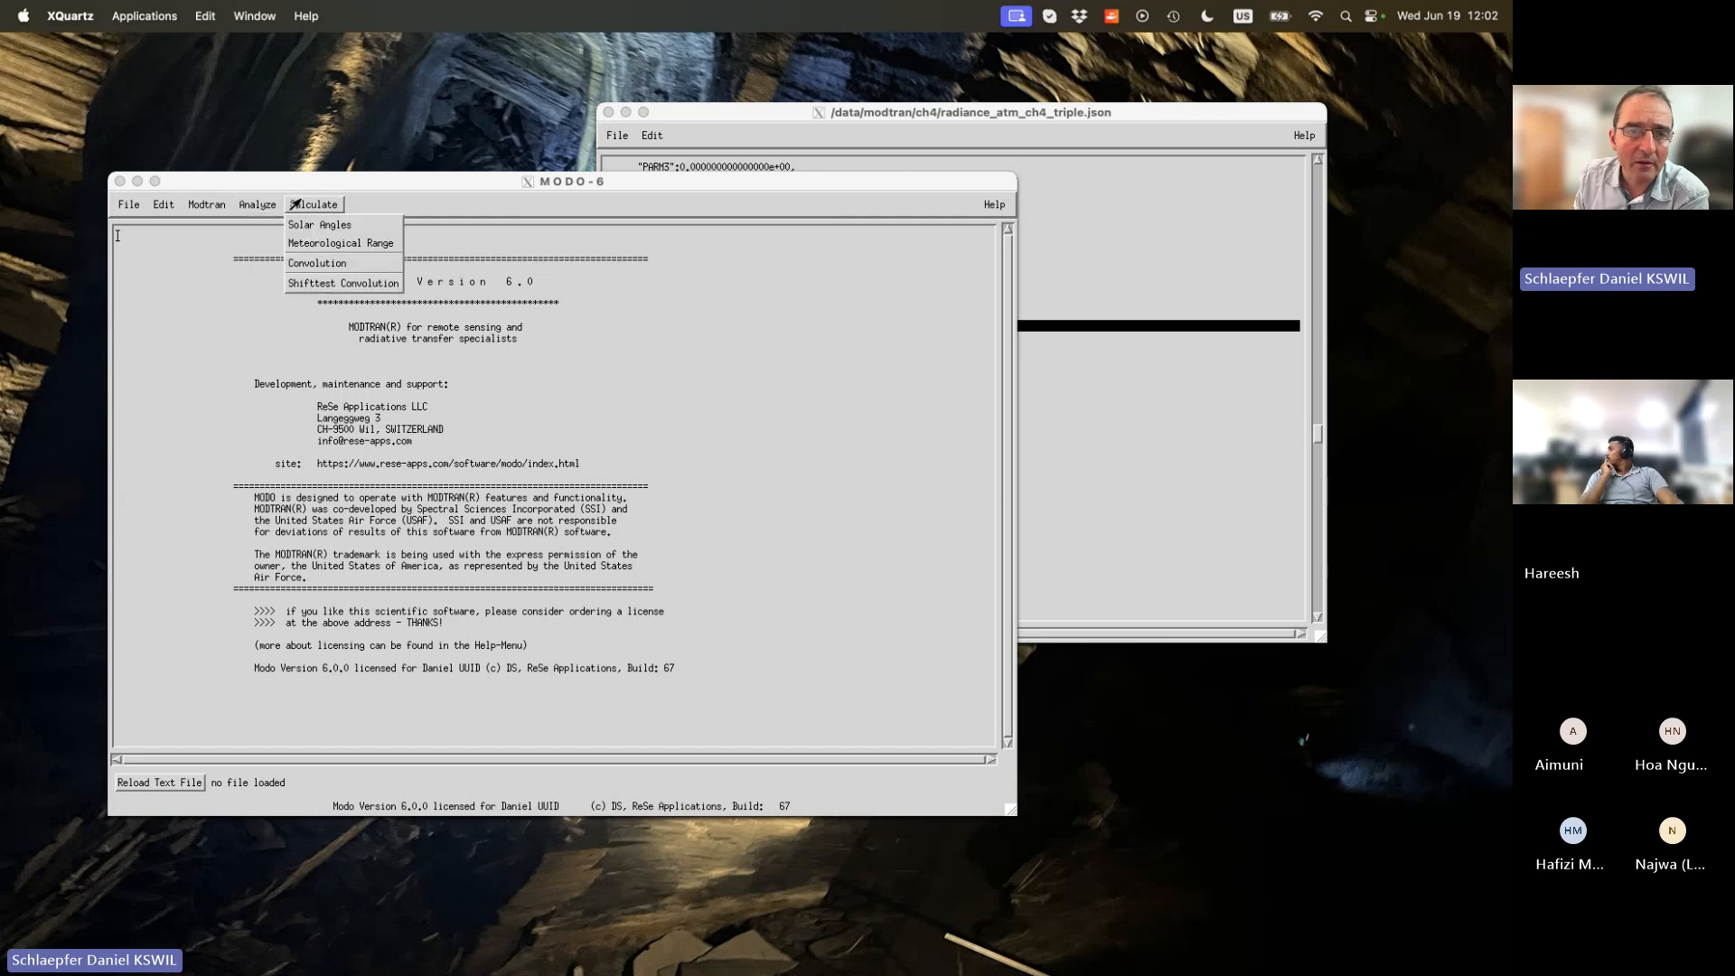
{"action": "left_click", "coordinate": [312, 263]}
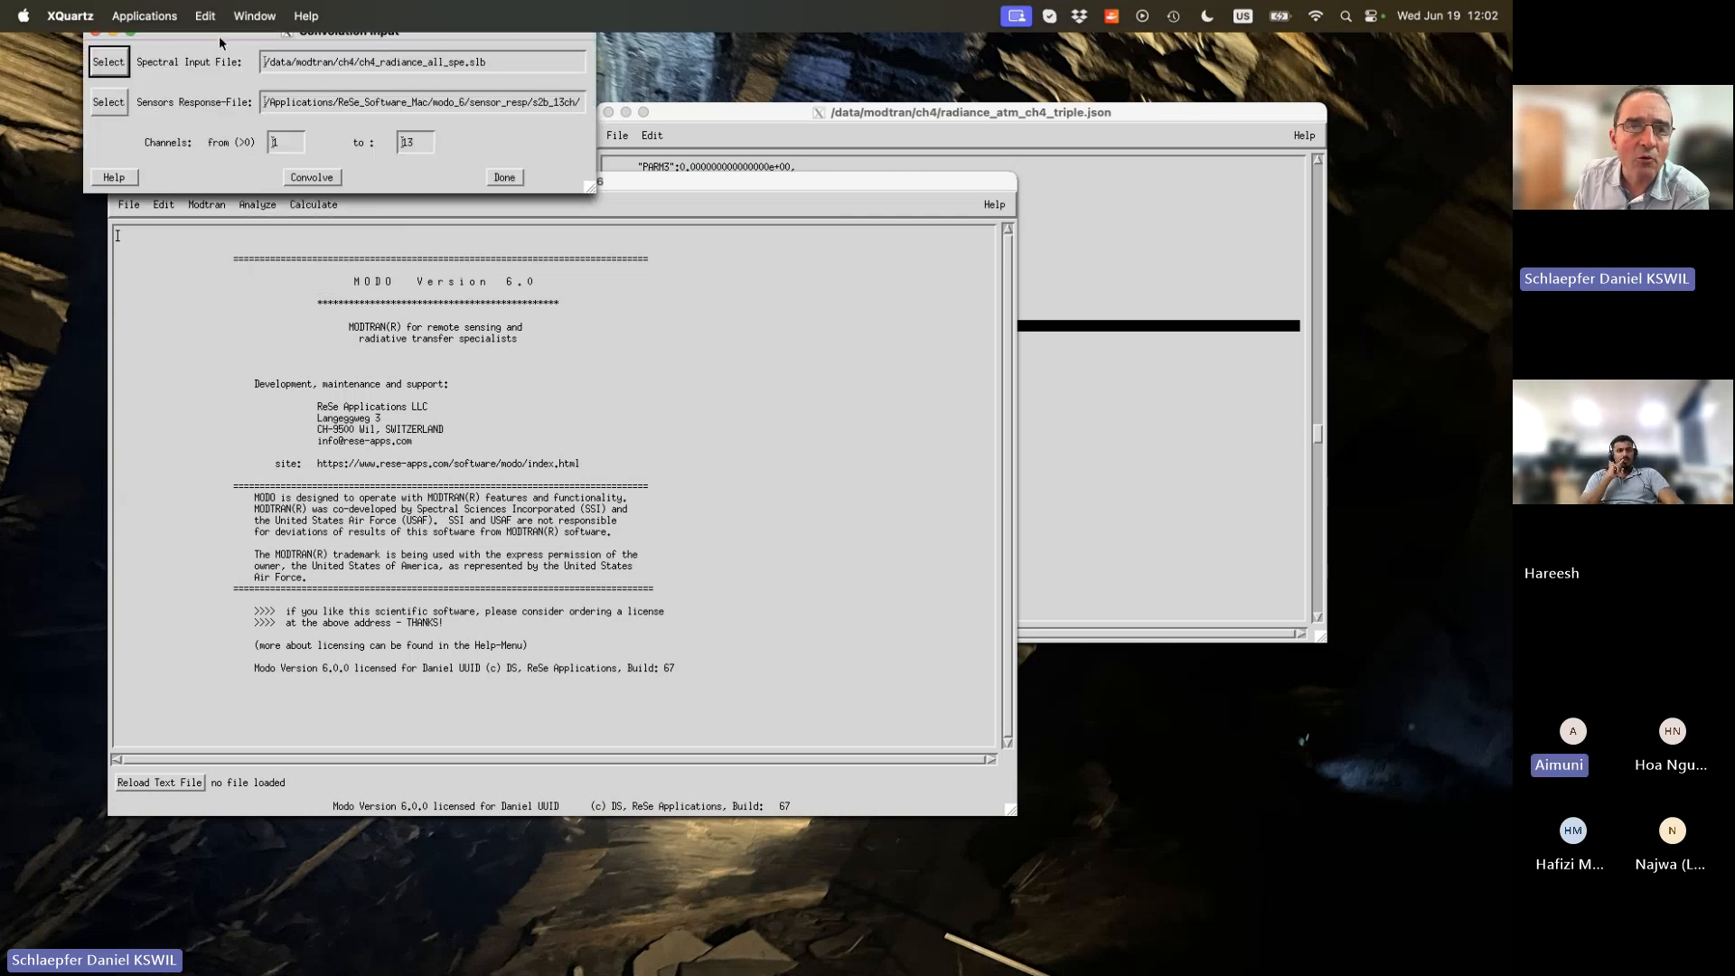
{"action": "left_click_drag", "start_coordinate": [218, 36], "coordinate": [321, 186]}
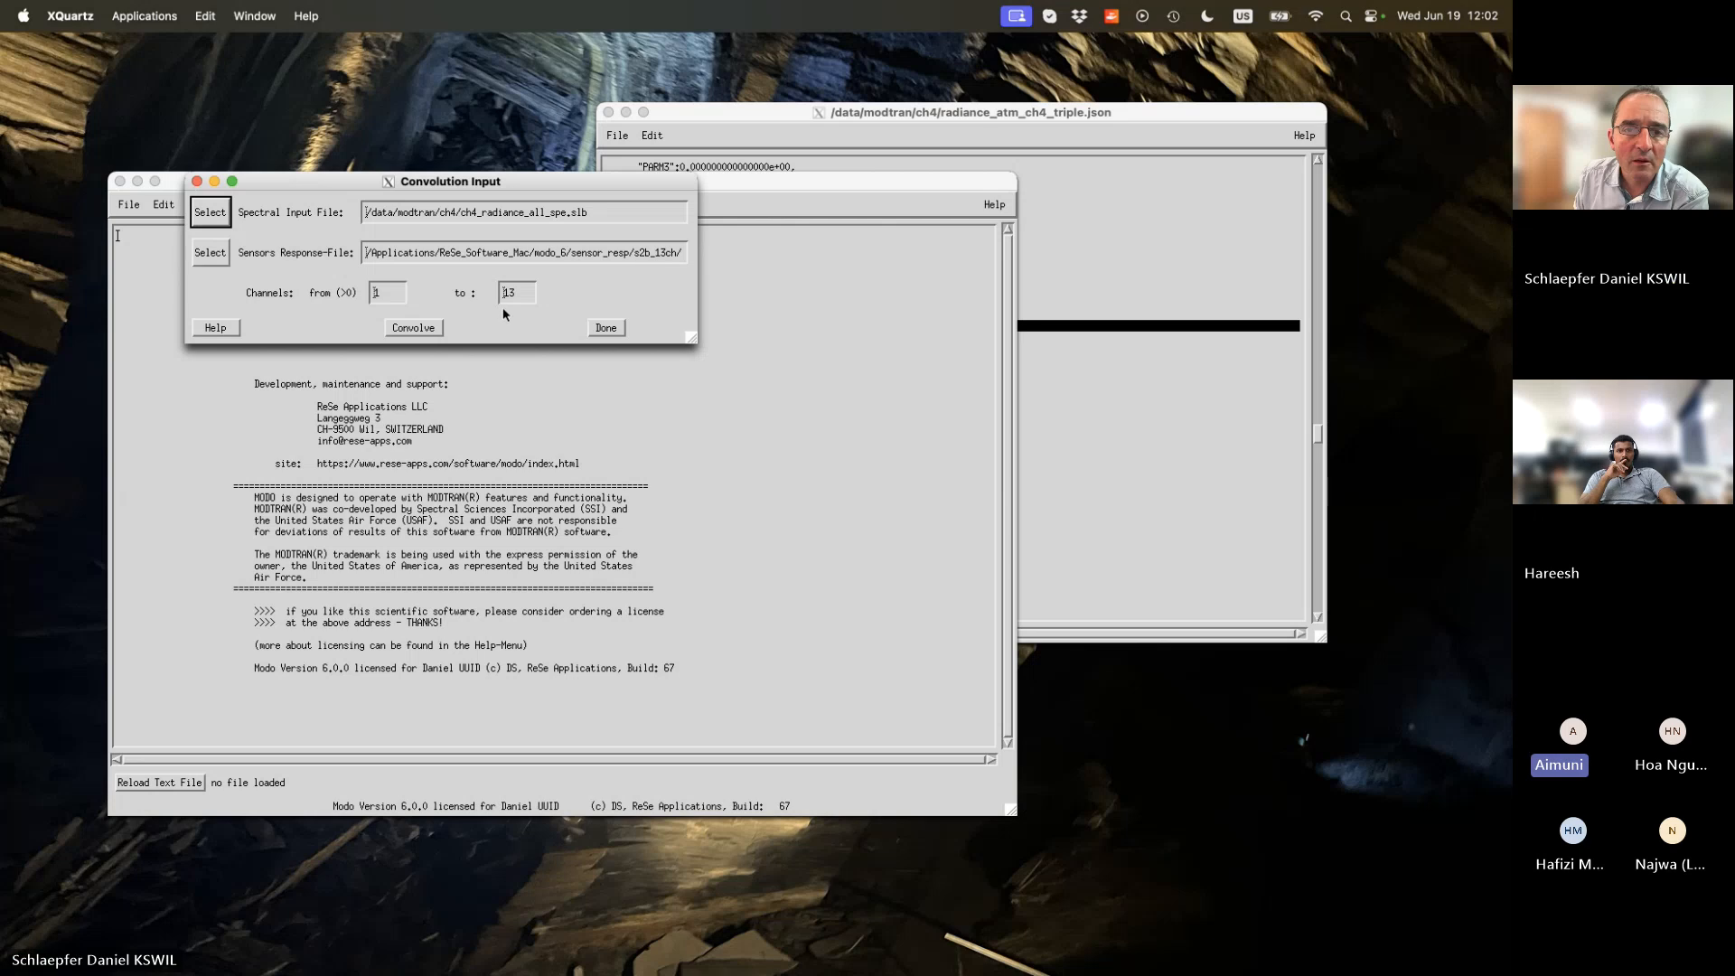
{"action": "left_click_drag", "start_coordinate": [572, 254], "coordinate": [717, 253]}
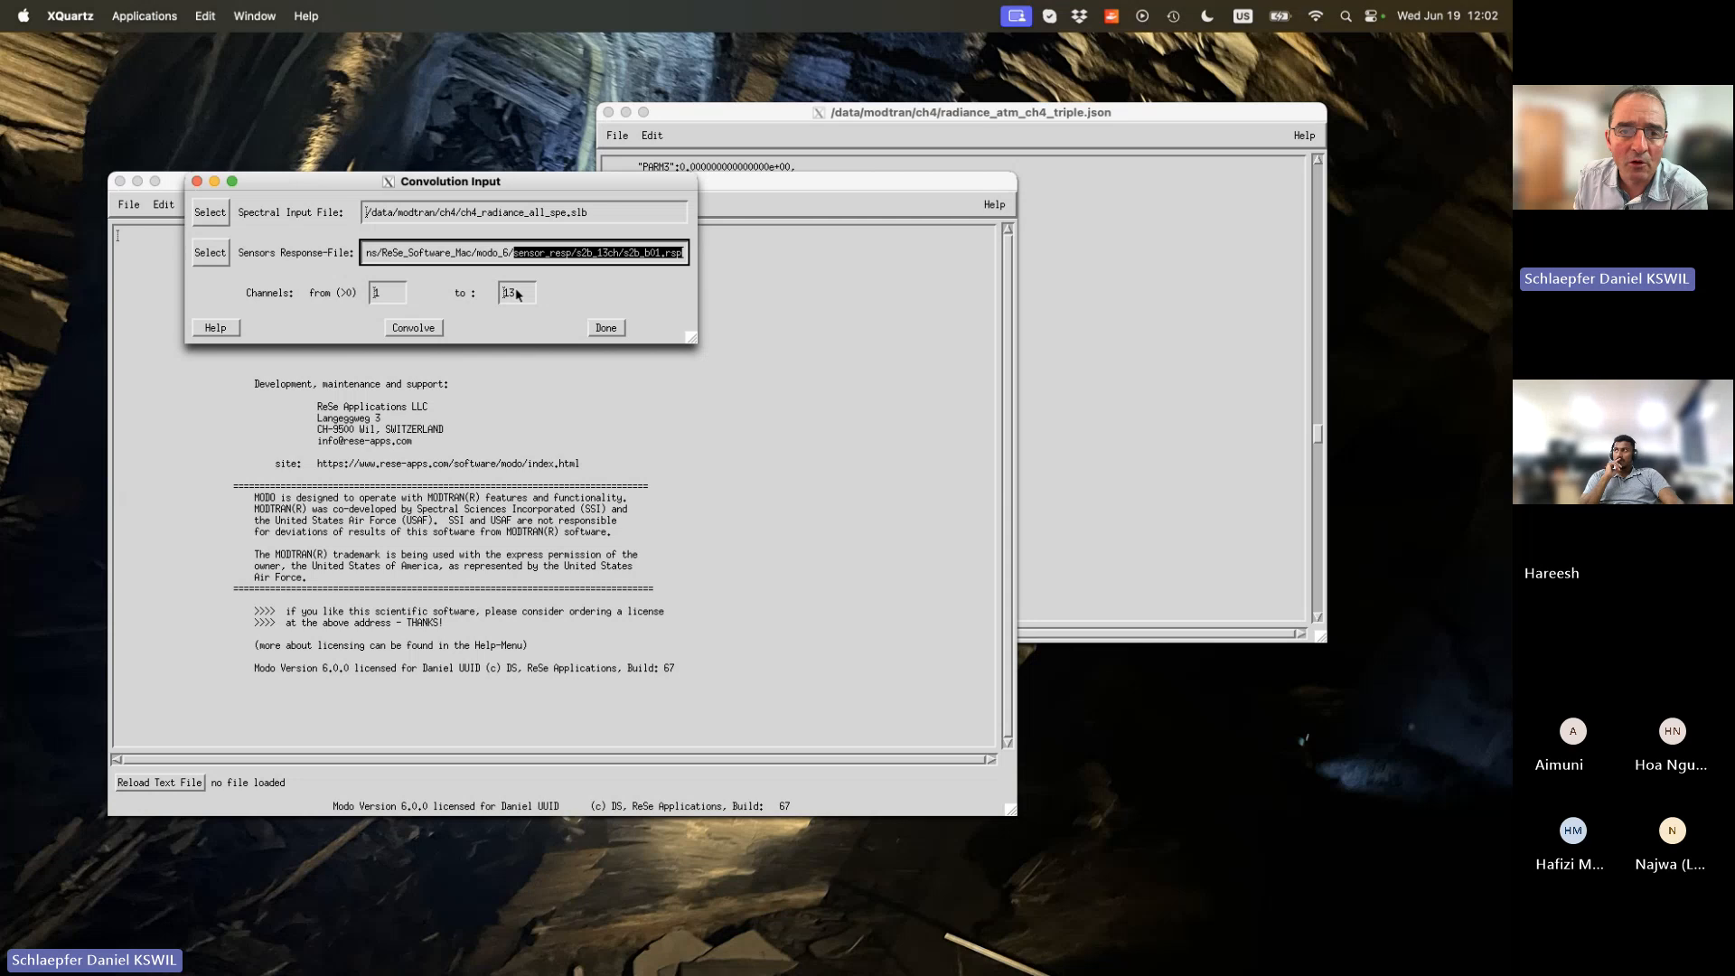
Review the s2b_13ch sensor response files available for the convolution, keeping the current selection, and move the Convolution Input dialog aside.
{"action": "left_click", "coordinate": [211, 254]}
{"action": "left_click", "coordinate": [376, 169]}
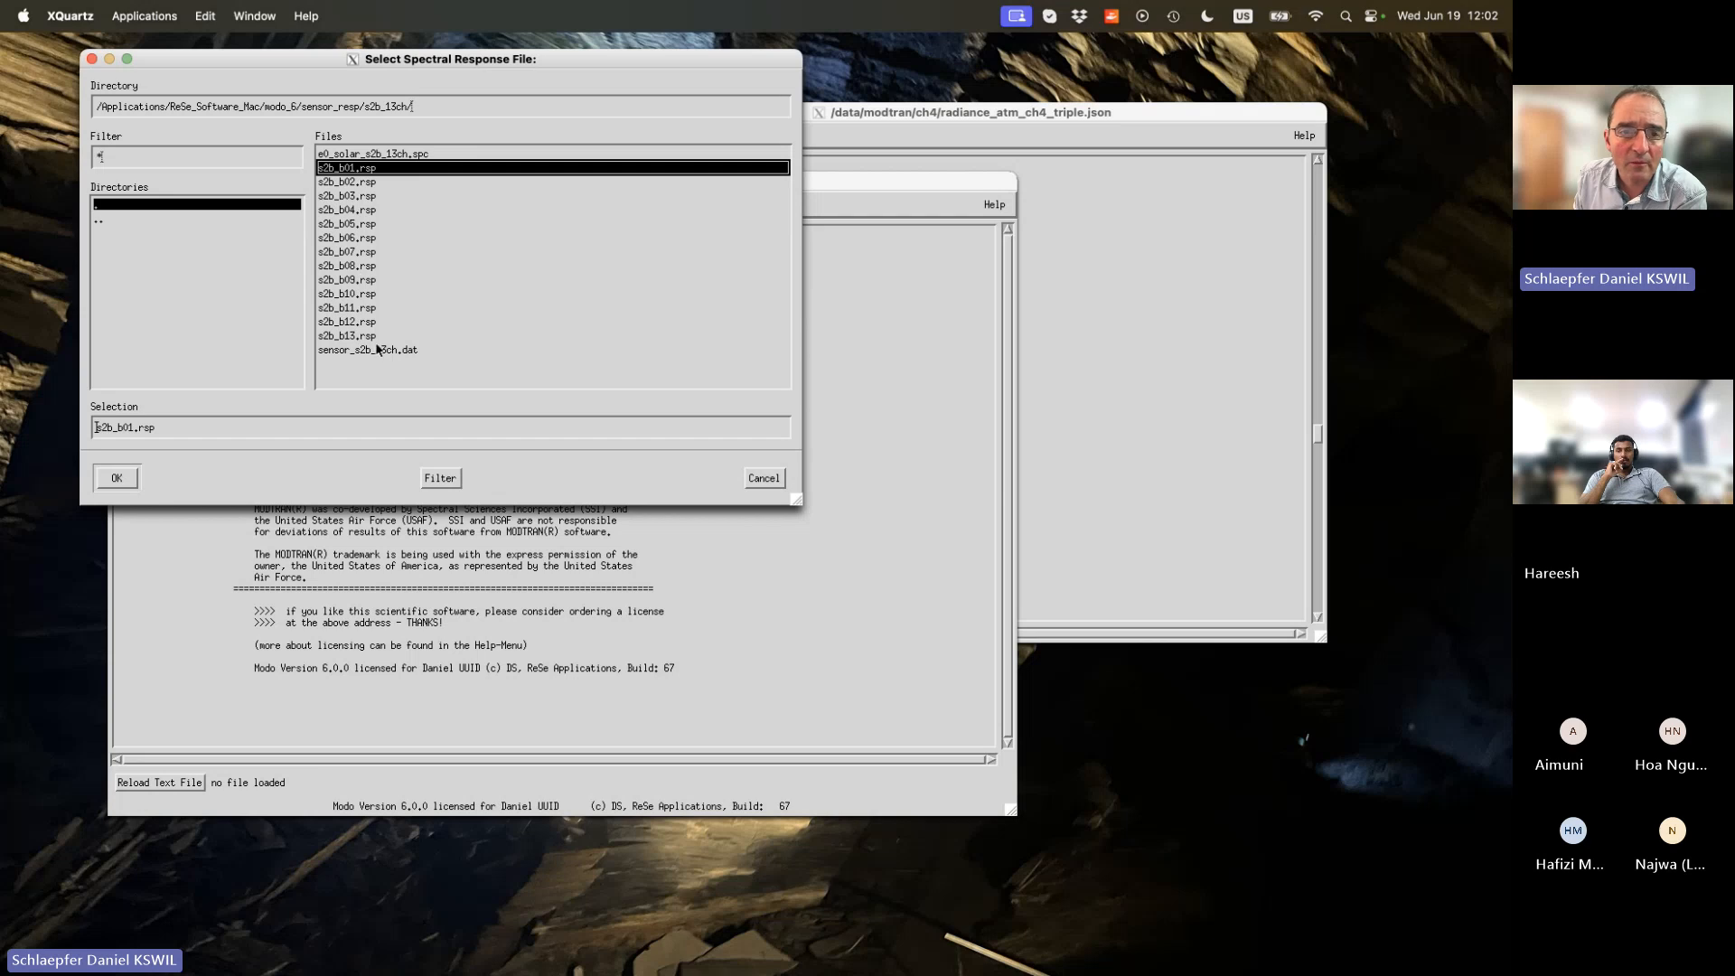
{"action": "left_click", "coordinate": [764, 479]}
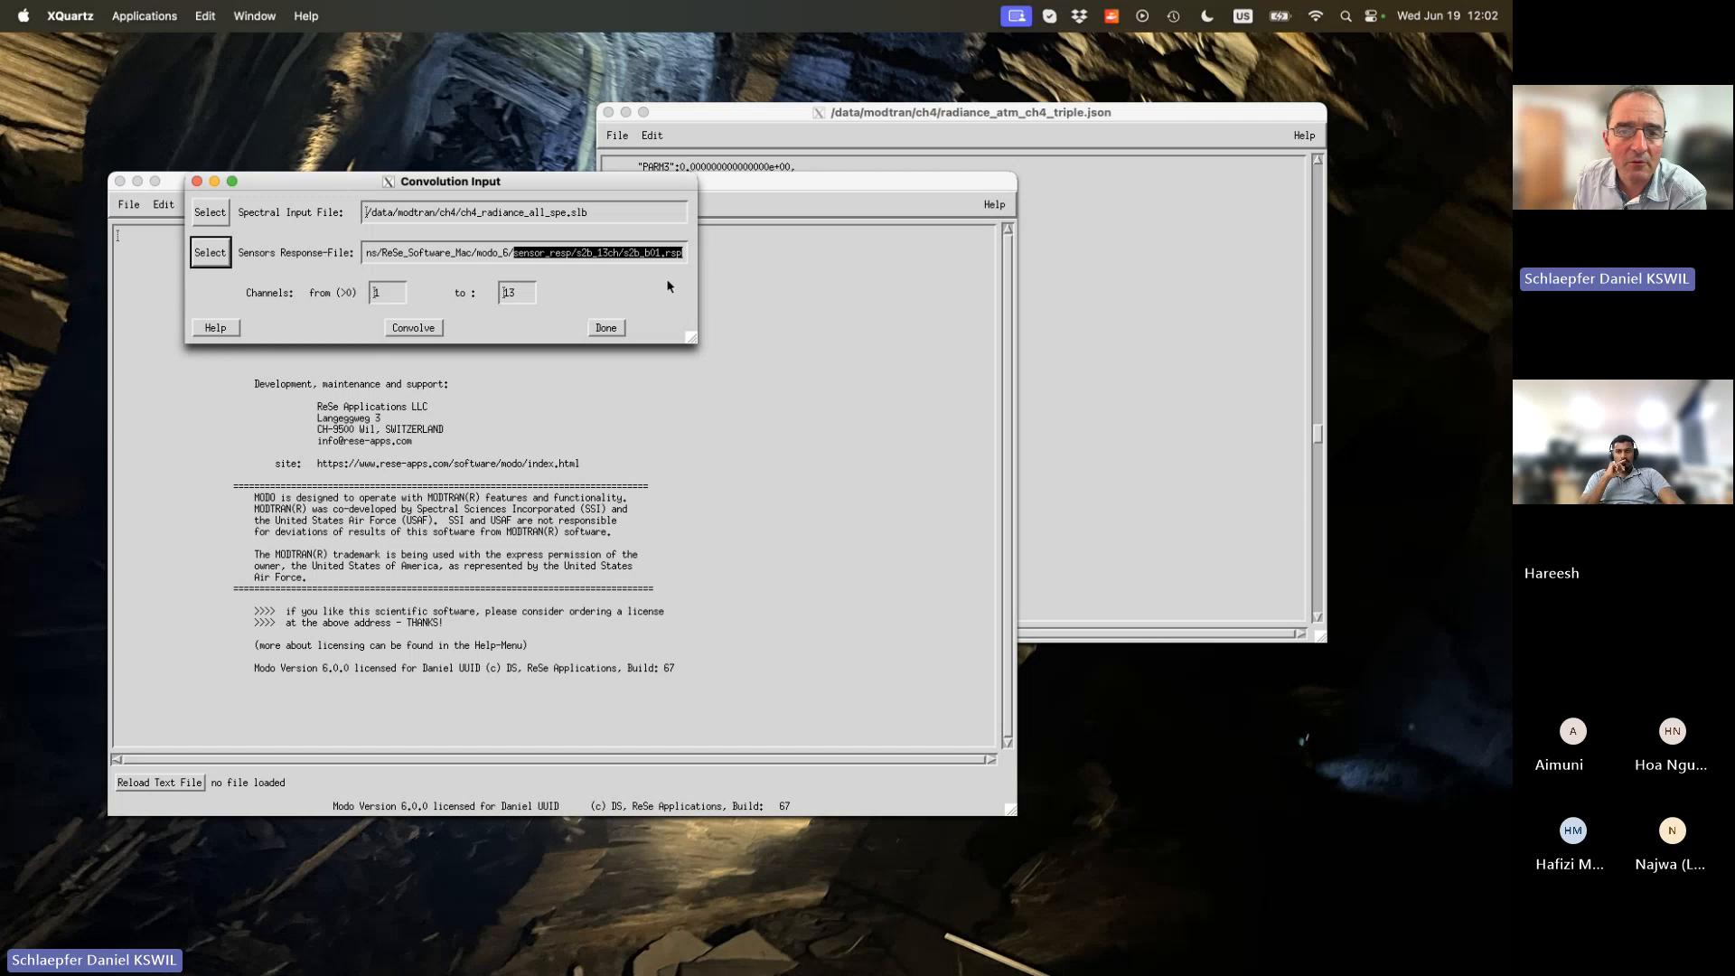
{"action": "left_click", "coordinate": [398, 253]}
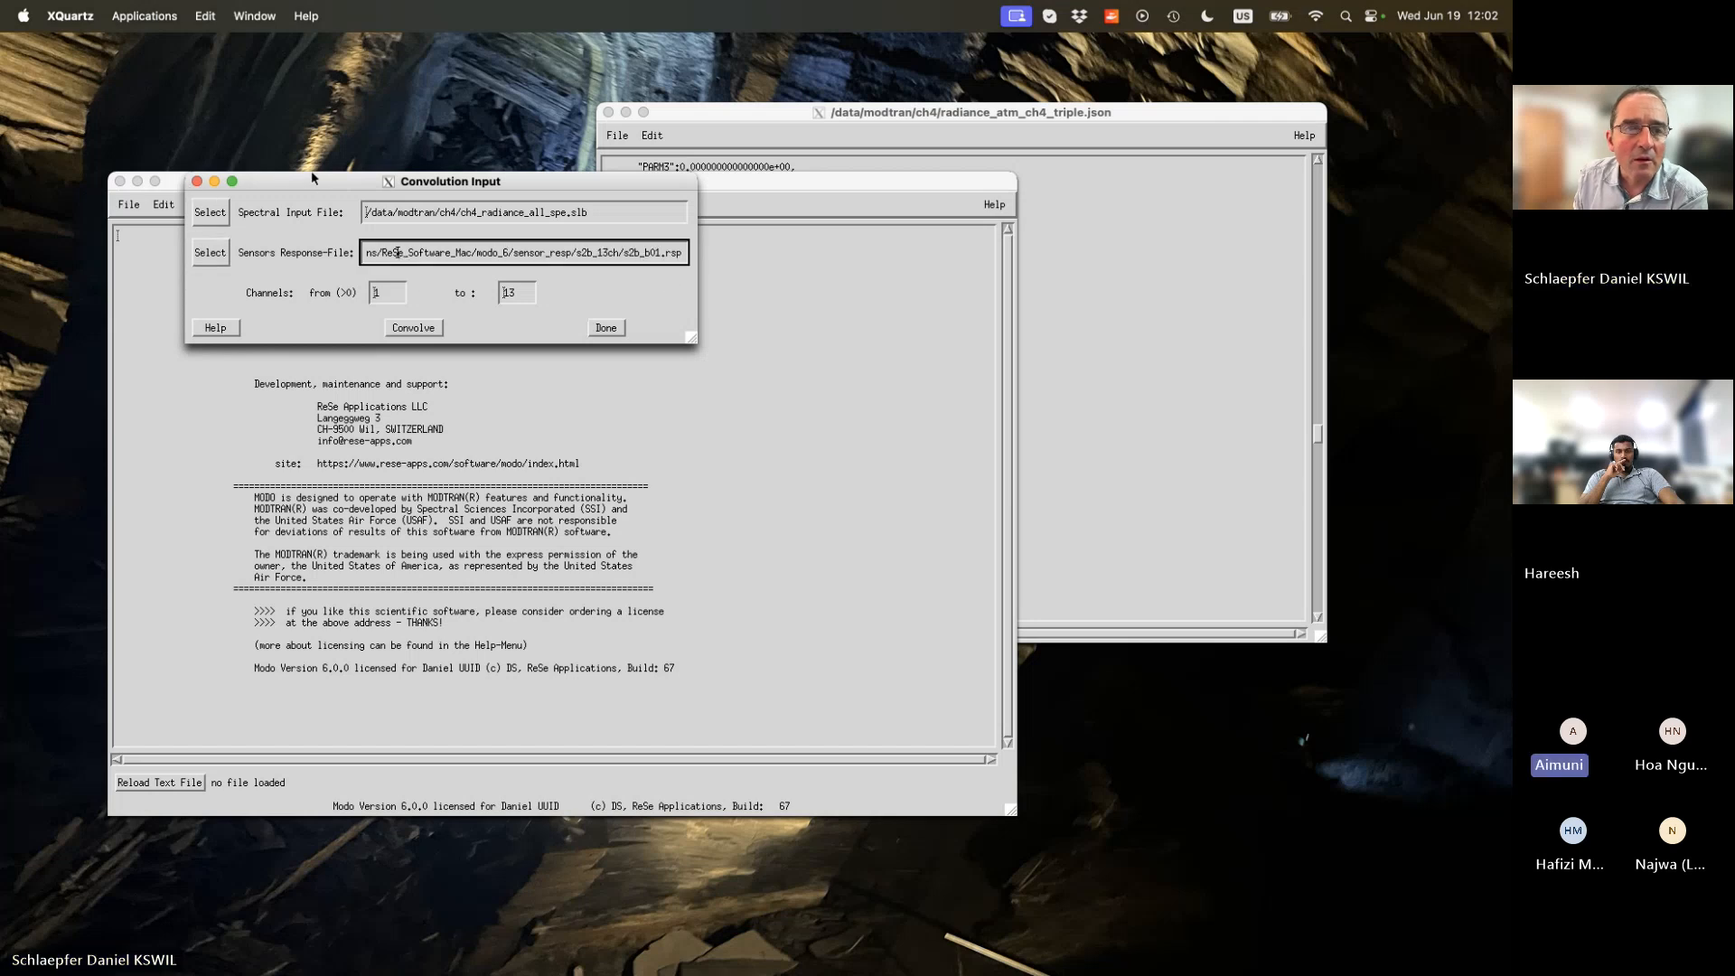
{"action": "left_click_drag", "start_coordinate": [312, 177], "coordinate": [493, 193]}
{"action": "left_click", "coordinate": [114, 197]}
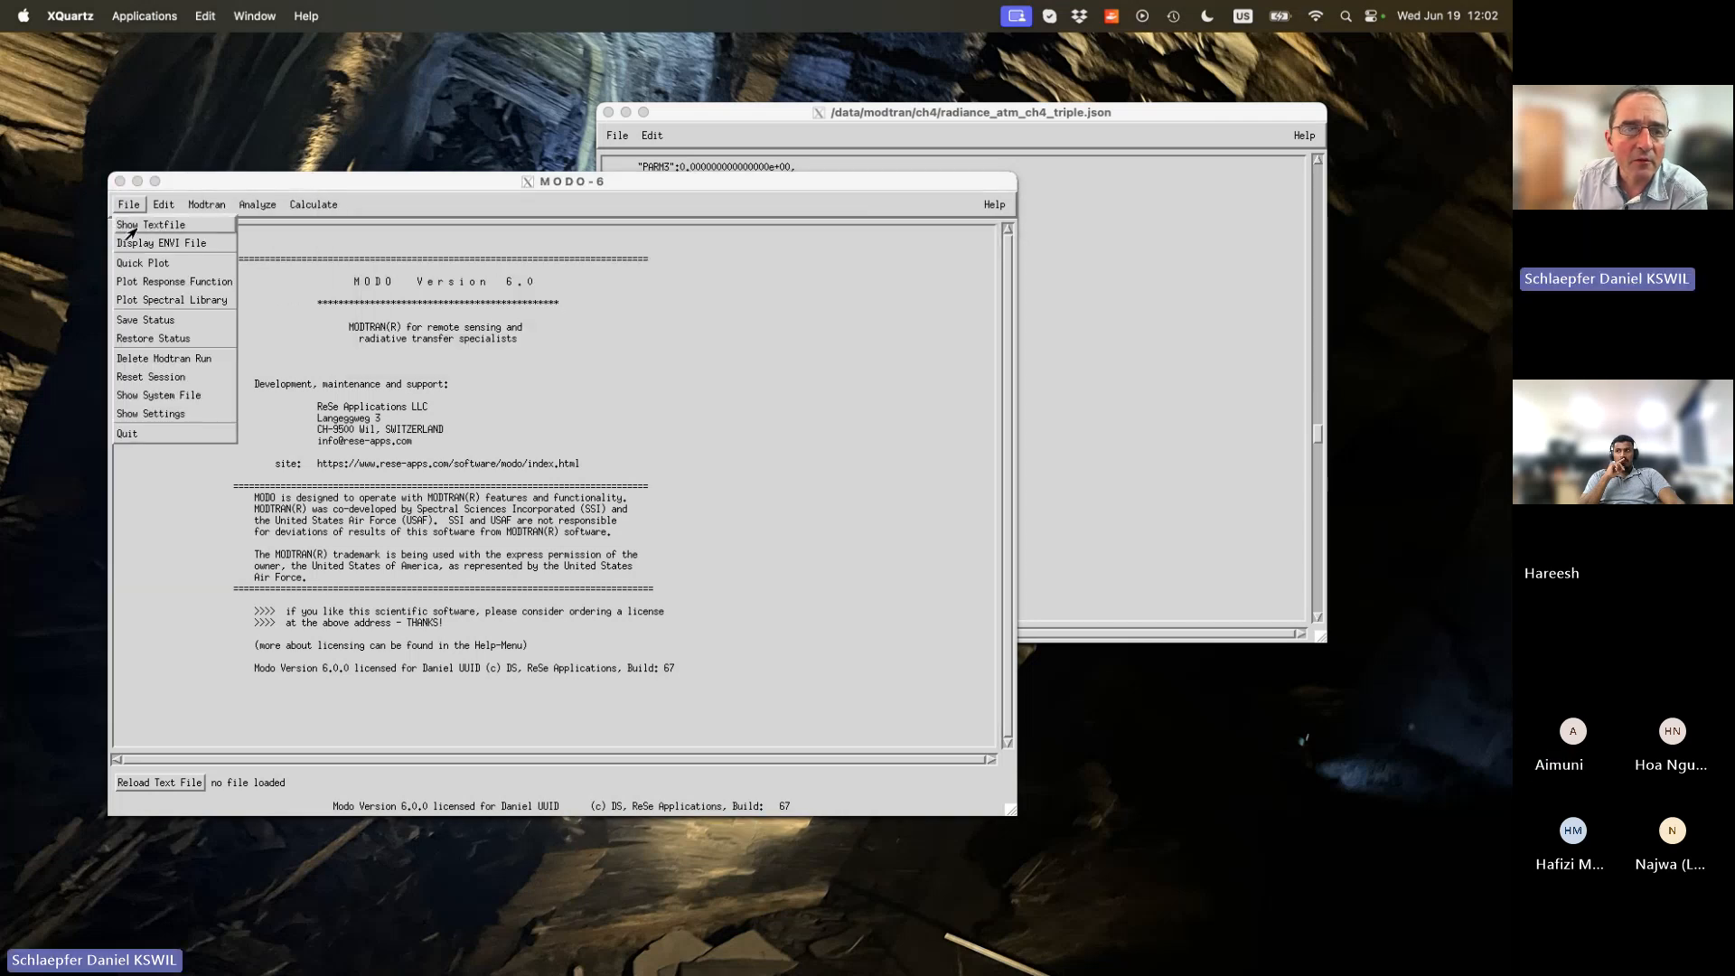
{"action": "left_click", "coordinate": [137, 224]}
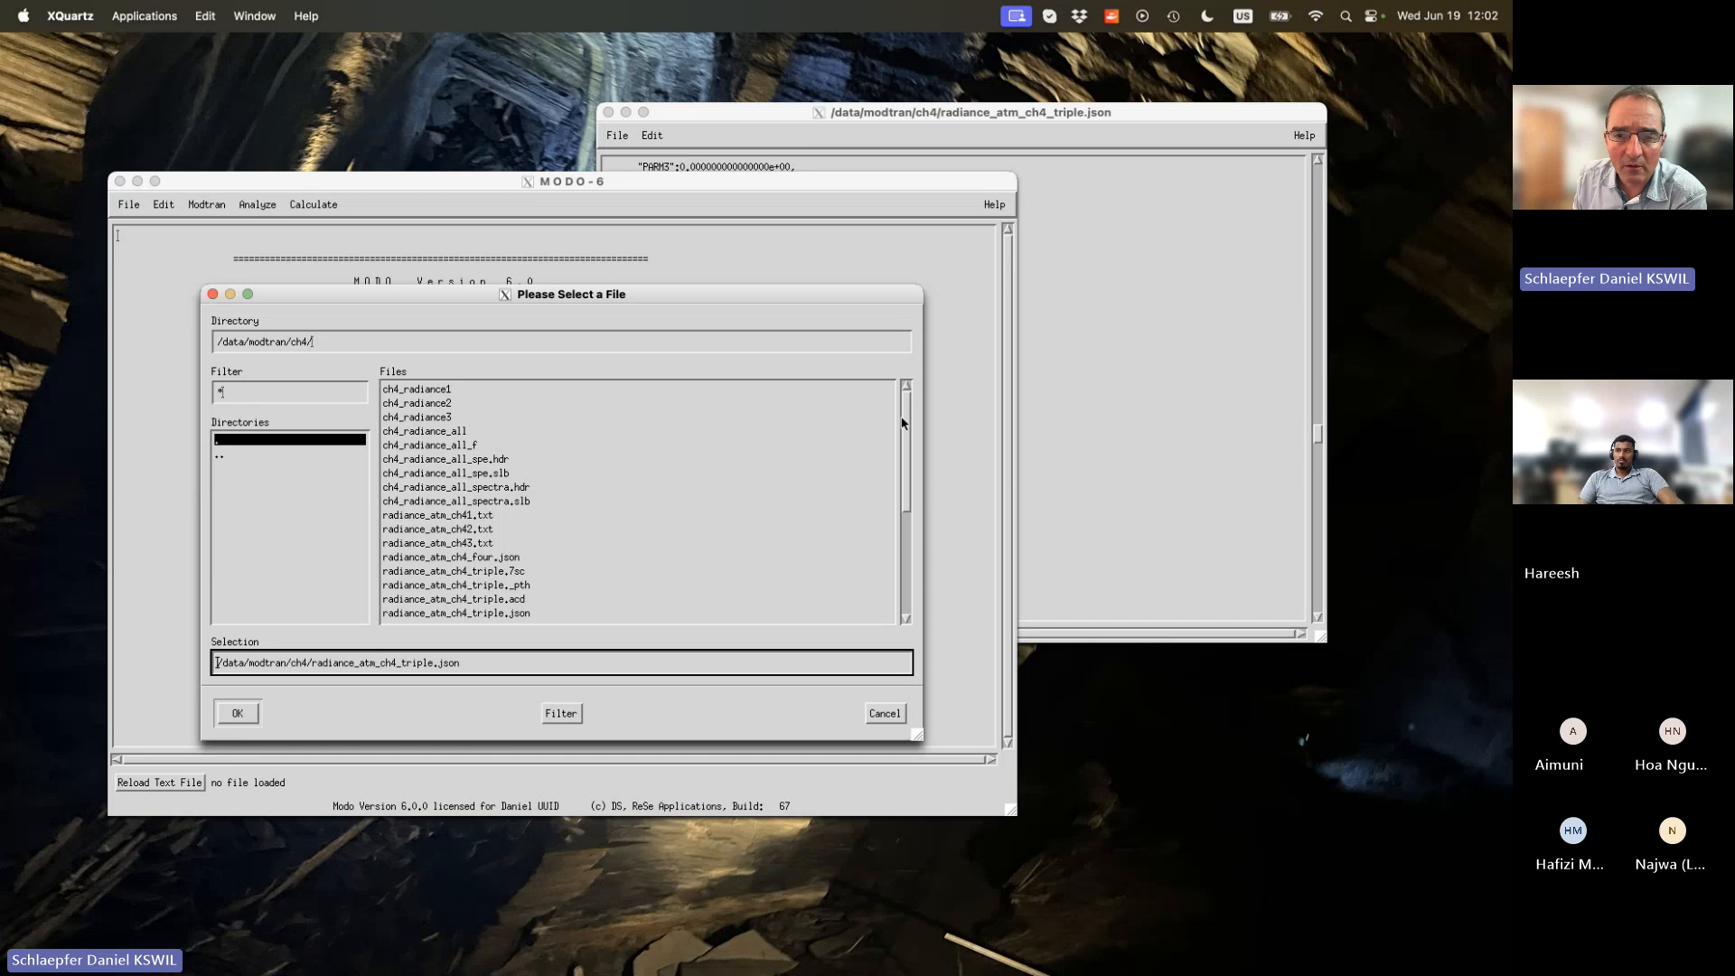
{"action": "left_click_drag", "start_coordinate": [907, 446], "coordinate": [911, 590]}
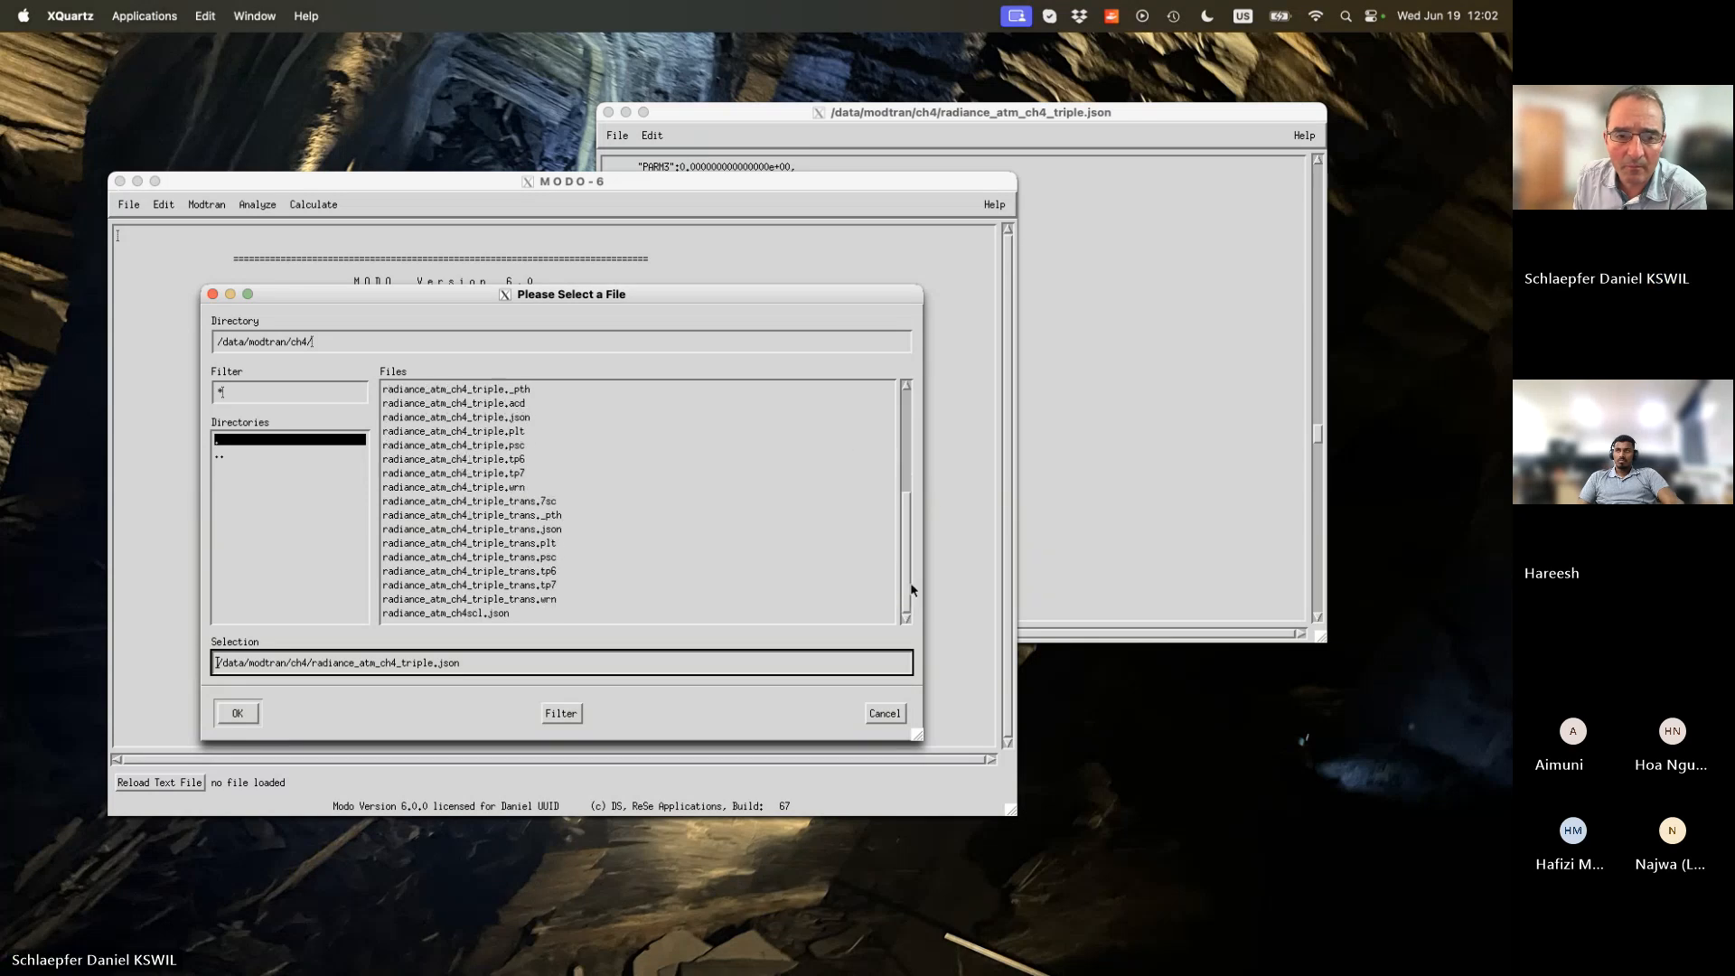
{"action": "double_click", "coordinate": [237, 453]}
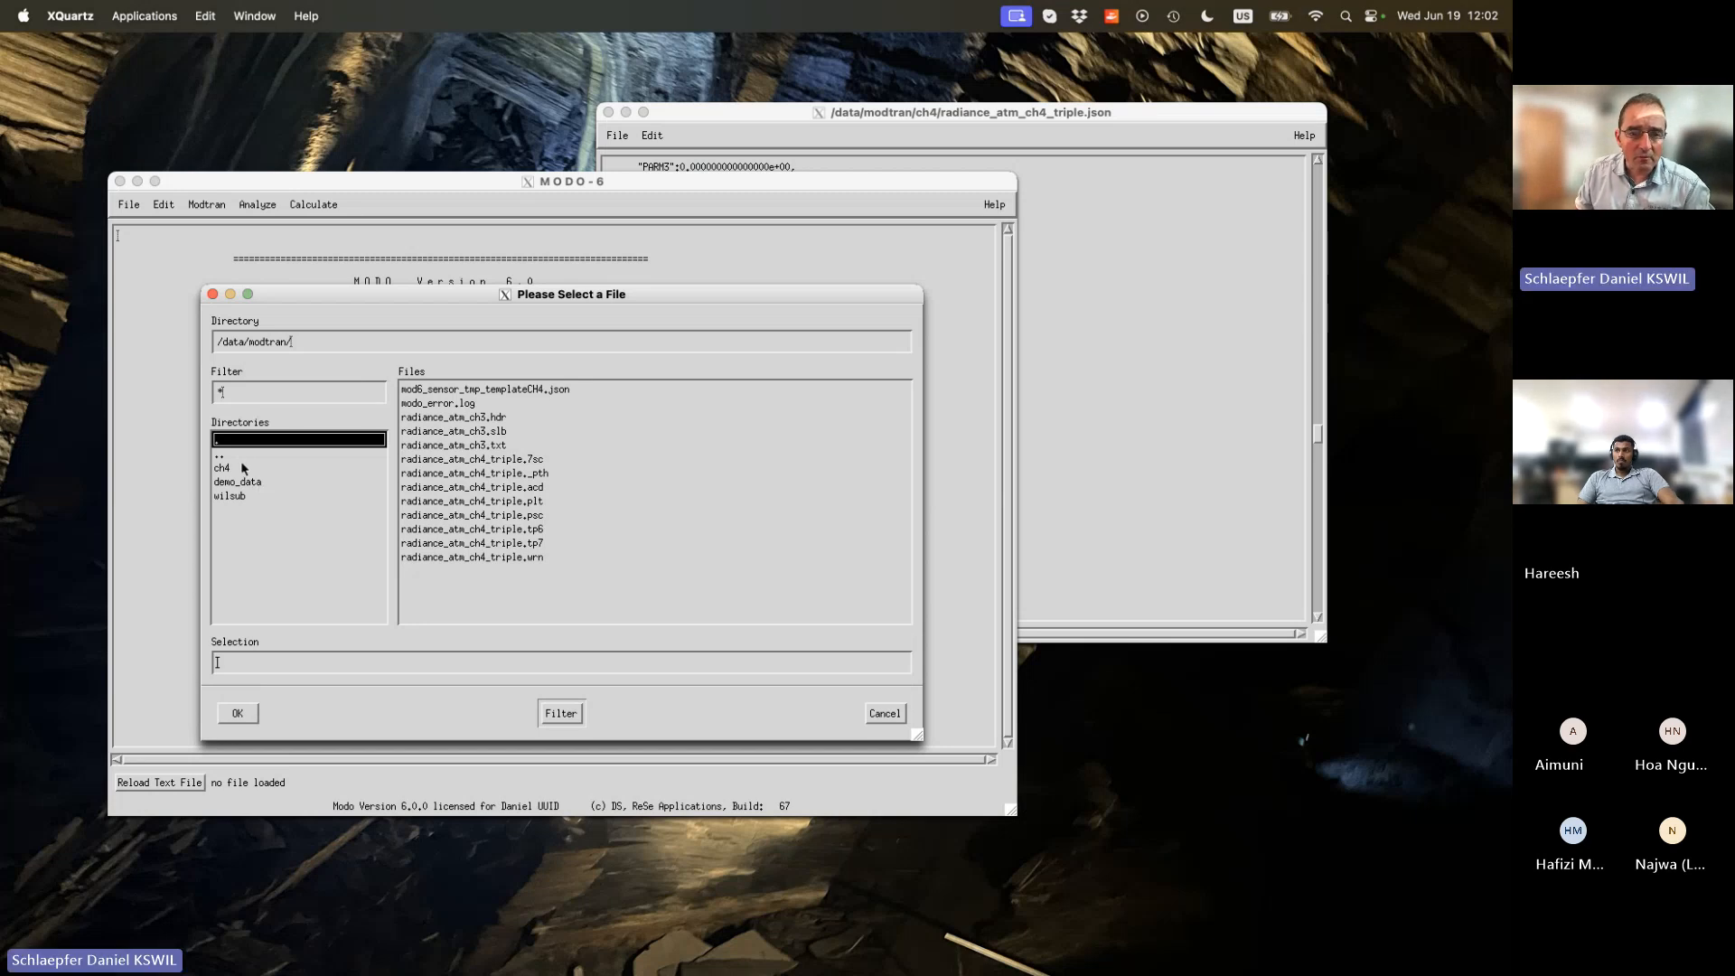
{"action": "left_click", "coordinate": [884, 713]}
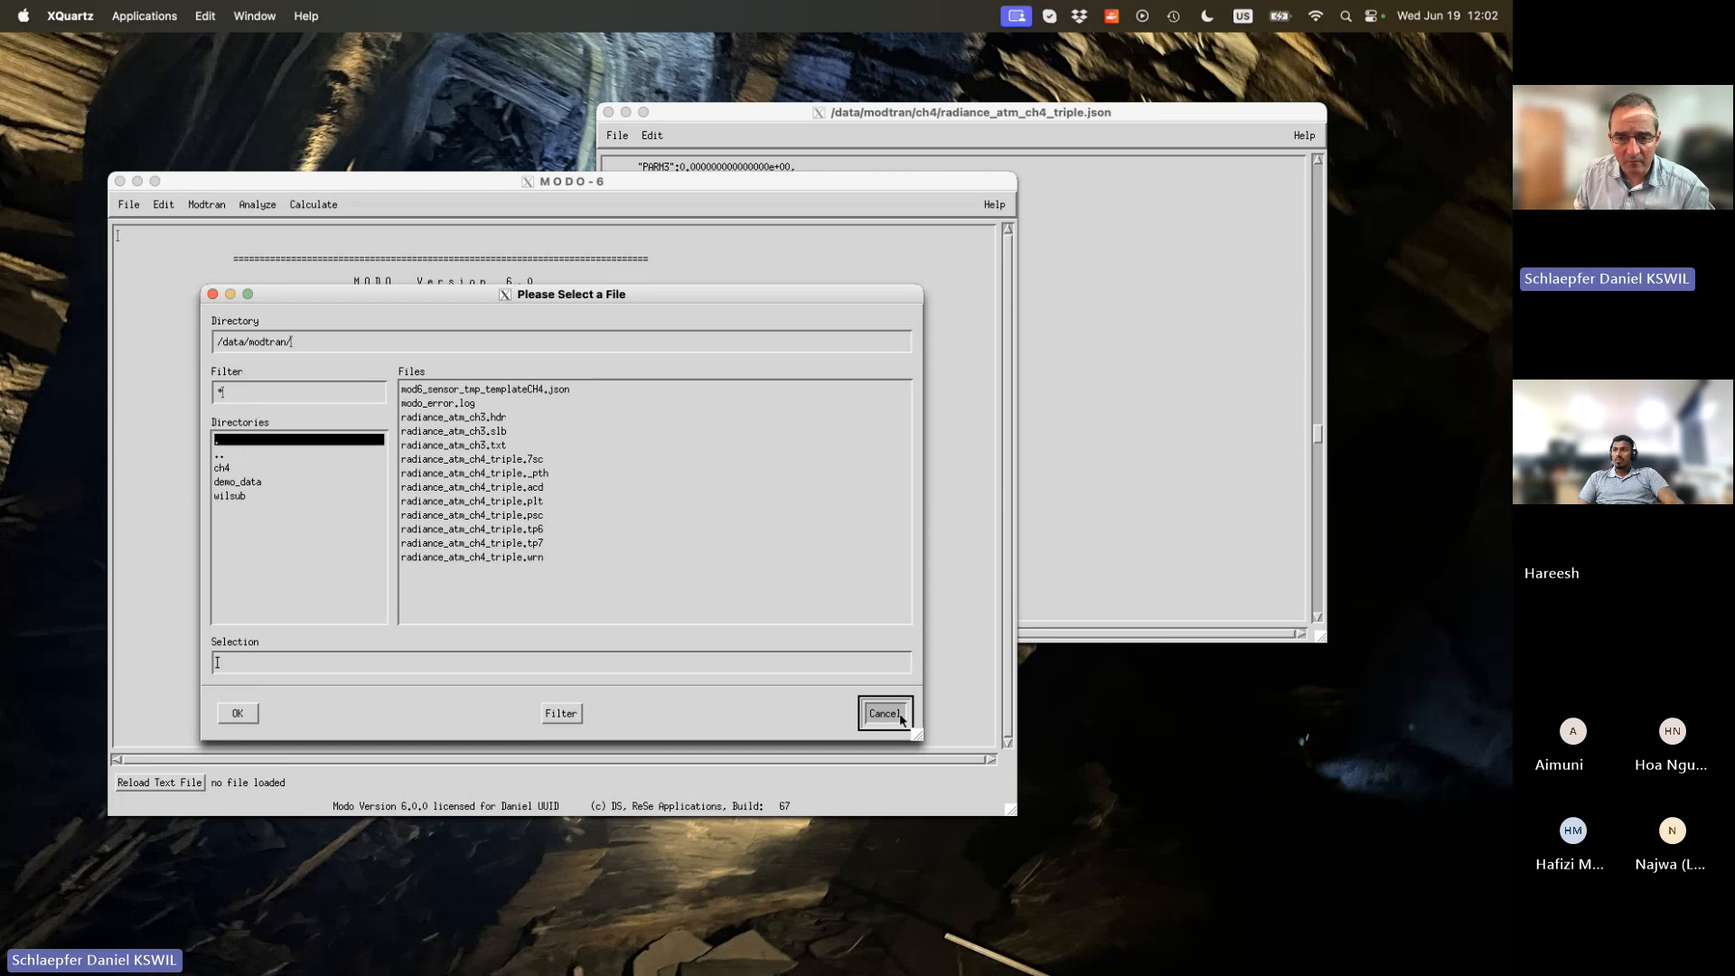
{"action": "left_click", "coordinate": [522, 328]}
Open the system file e0_solar_s2b_13ch.spc from the sensor_resp/s2b_13ch folder.
{"action": "left_click", "coordinate": [118, 208]}
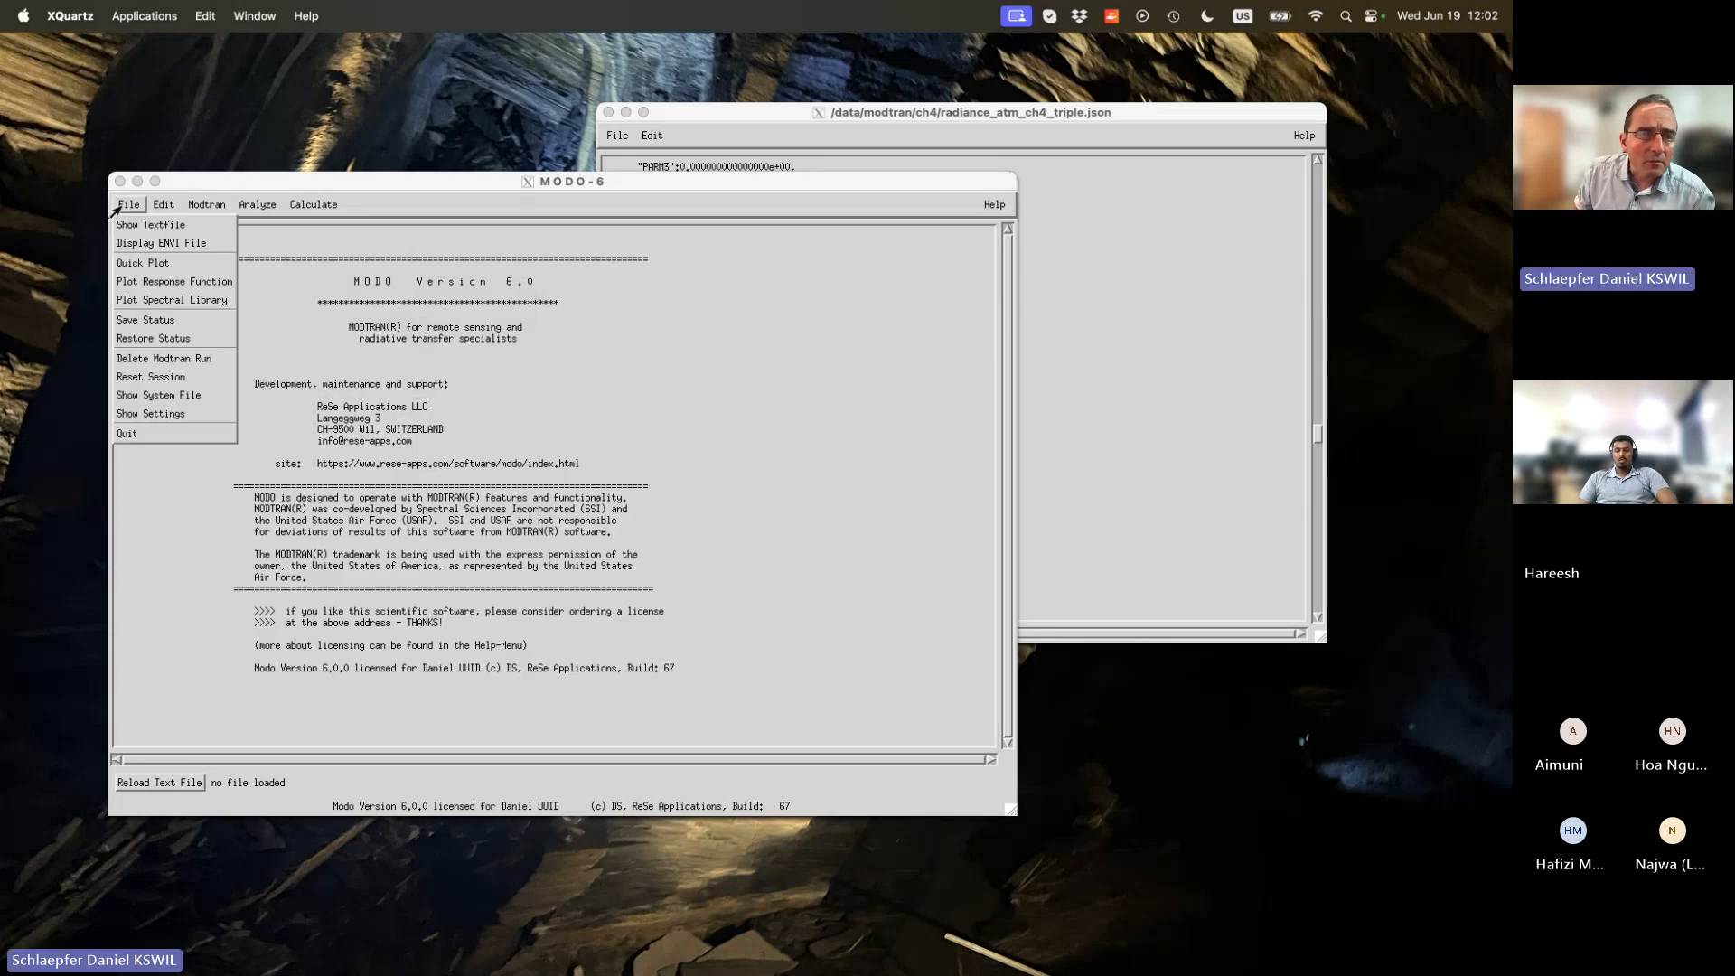
{"action": "left_click", "coordinate": [185, 395]}
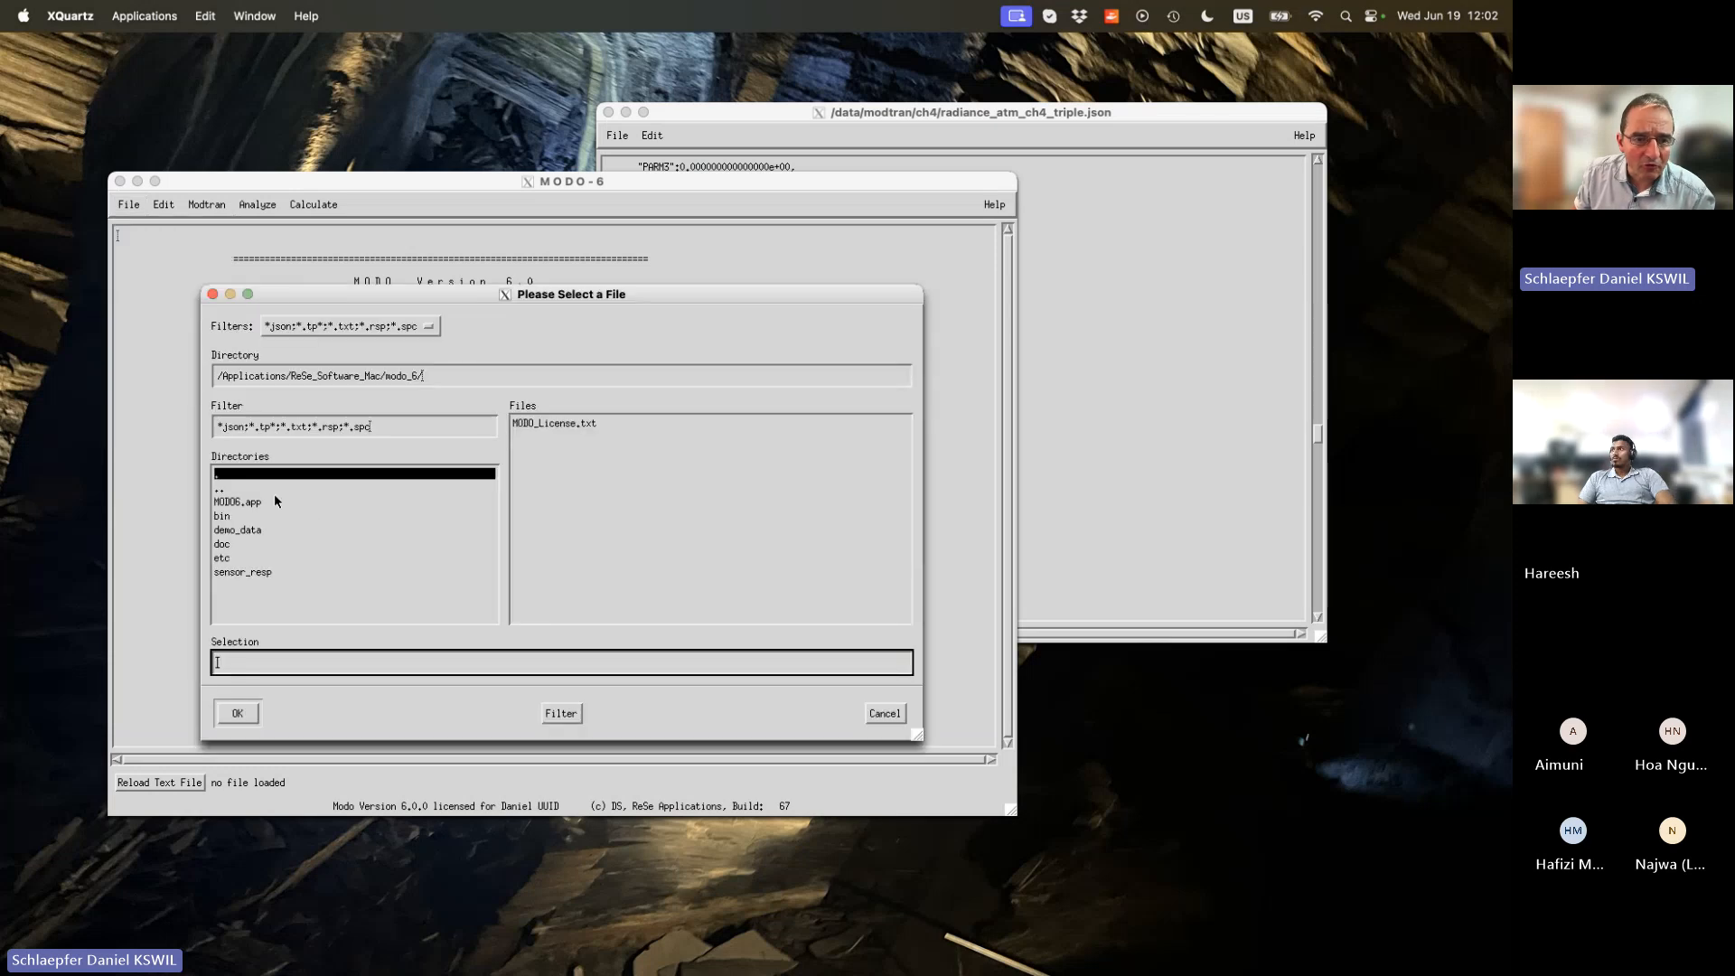
{"action": "double_click", "coordinate": [260, 574]}
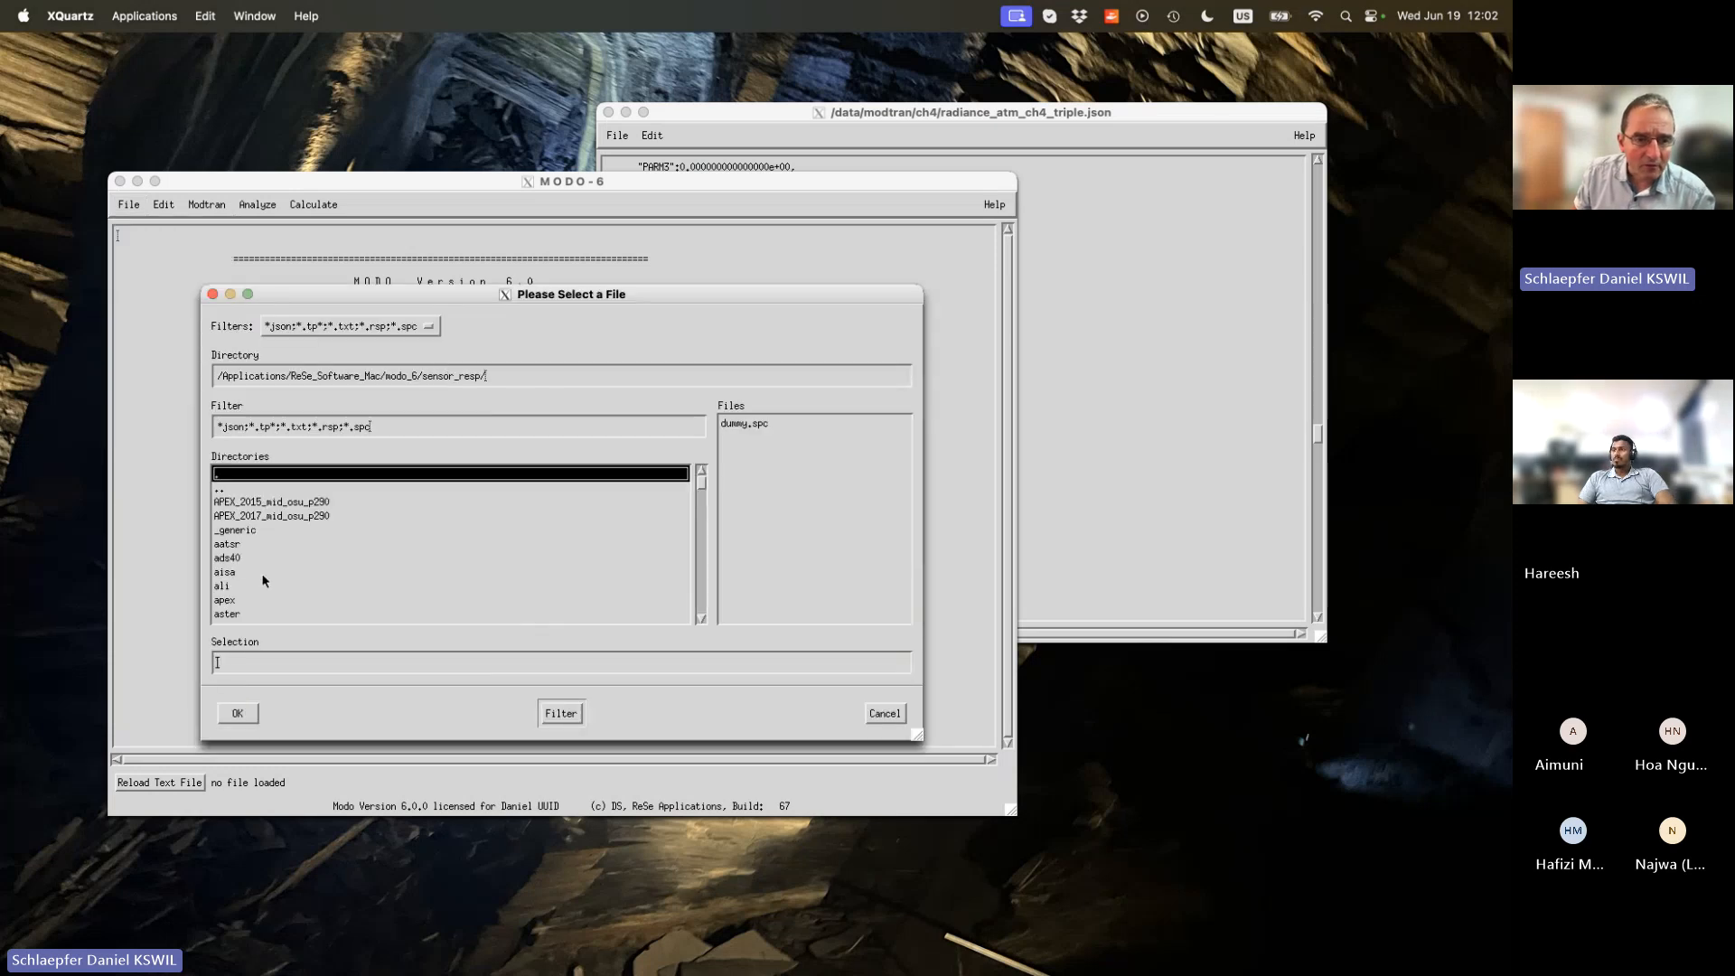
{"action": "left_click_drag", "start_coordinate": [703, 484], "coordinate": [697, 568]}
{"action": "double_click", "coordinate": [282, 557]}
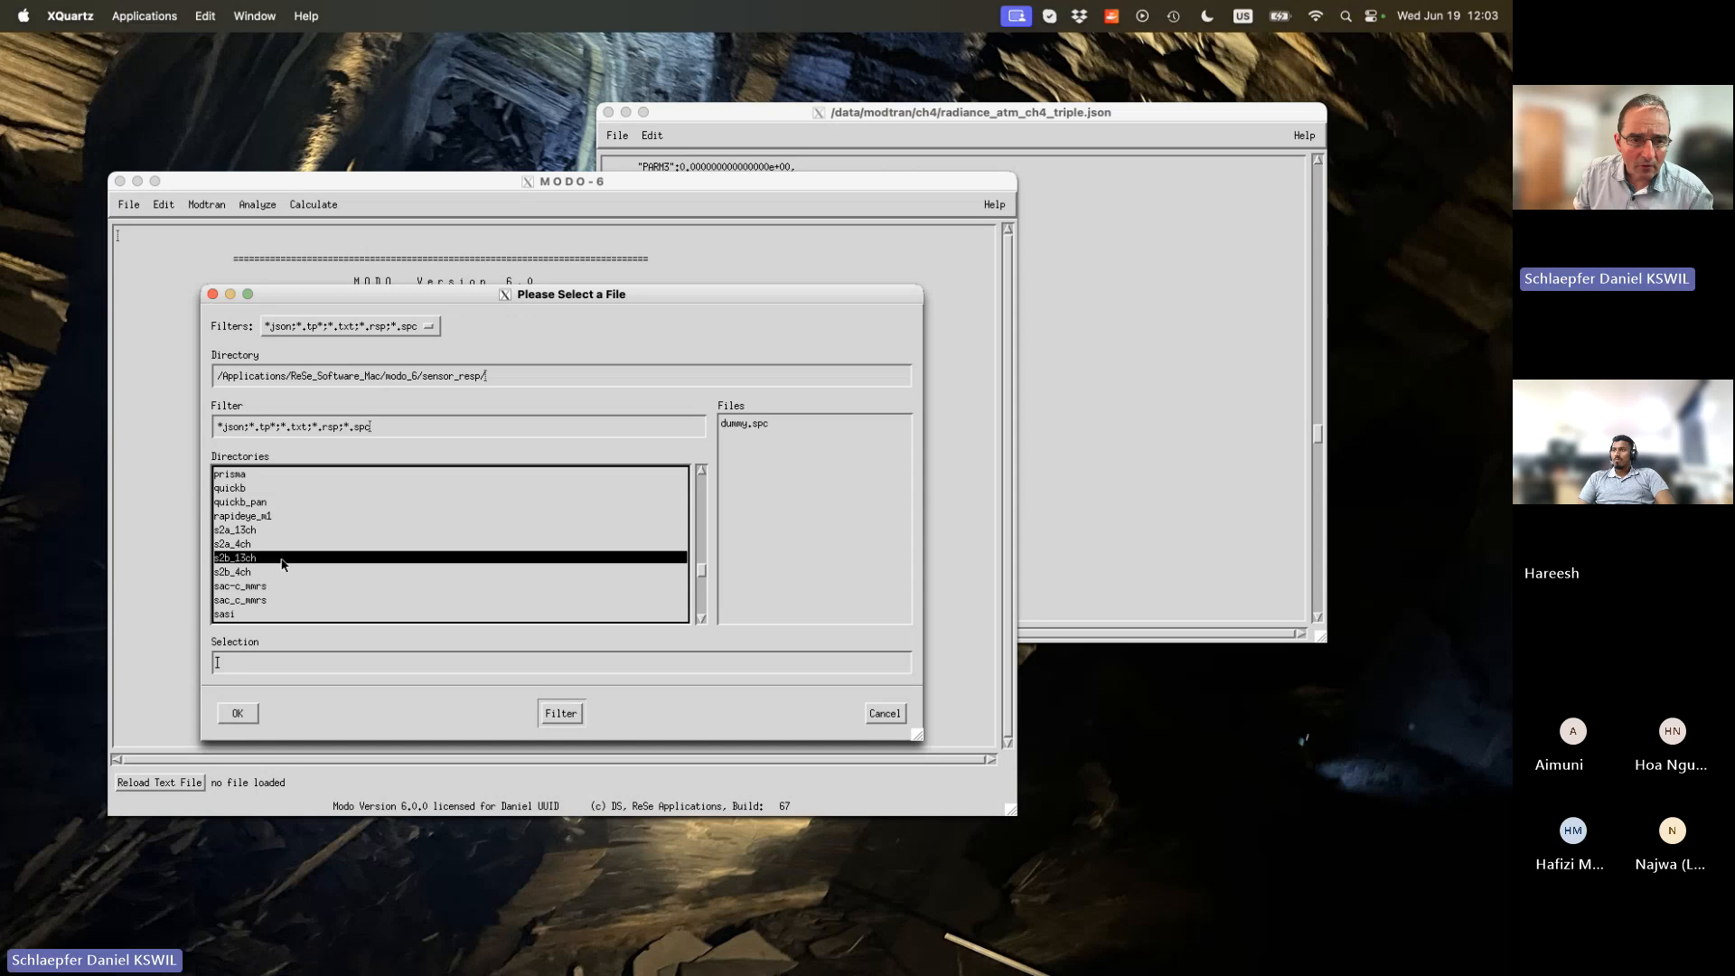
{"action": "left_click", "coordinate": [546, 425]}
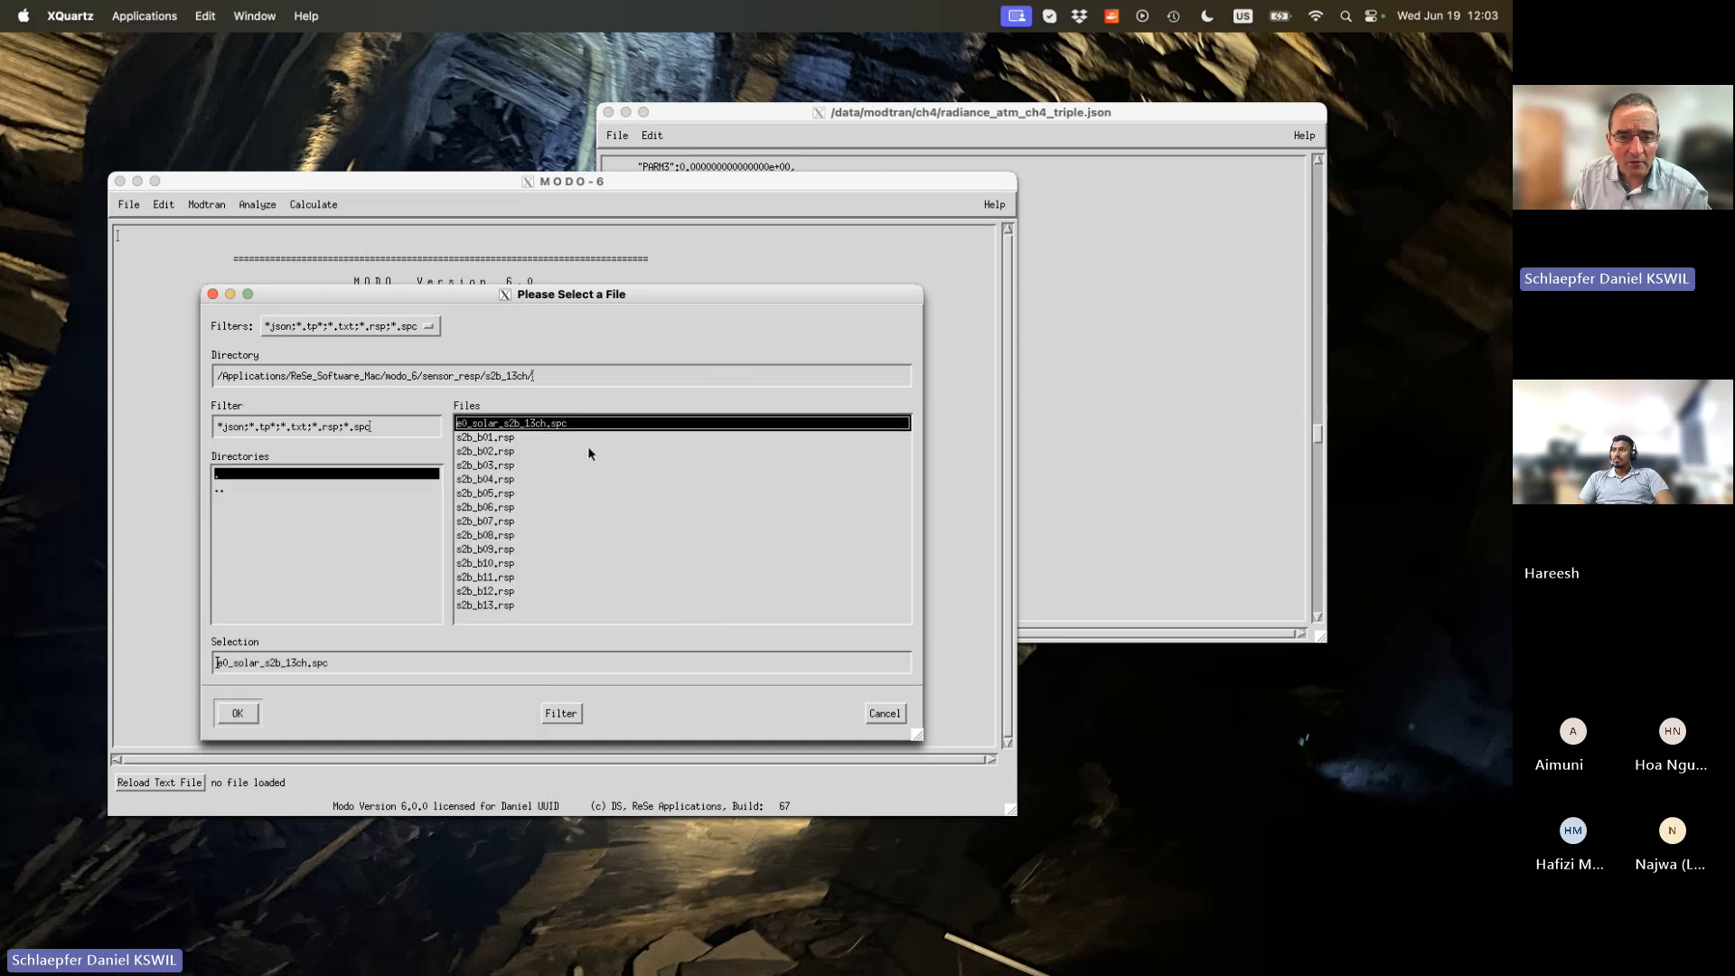
{"action": "double_click", "coordinate": [532, 424]}
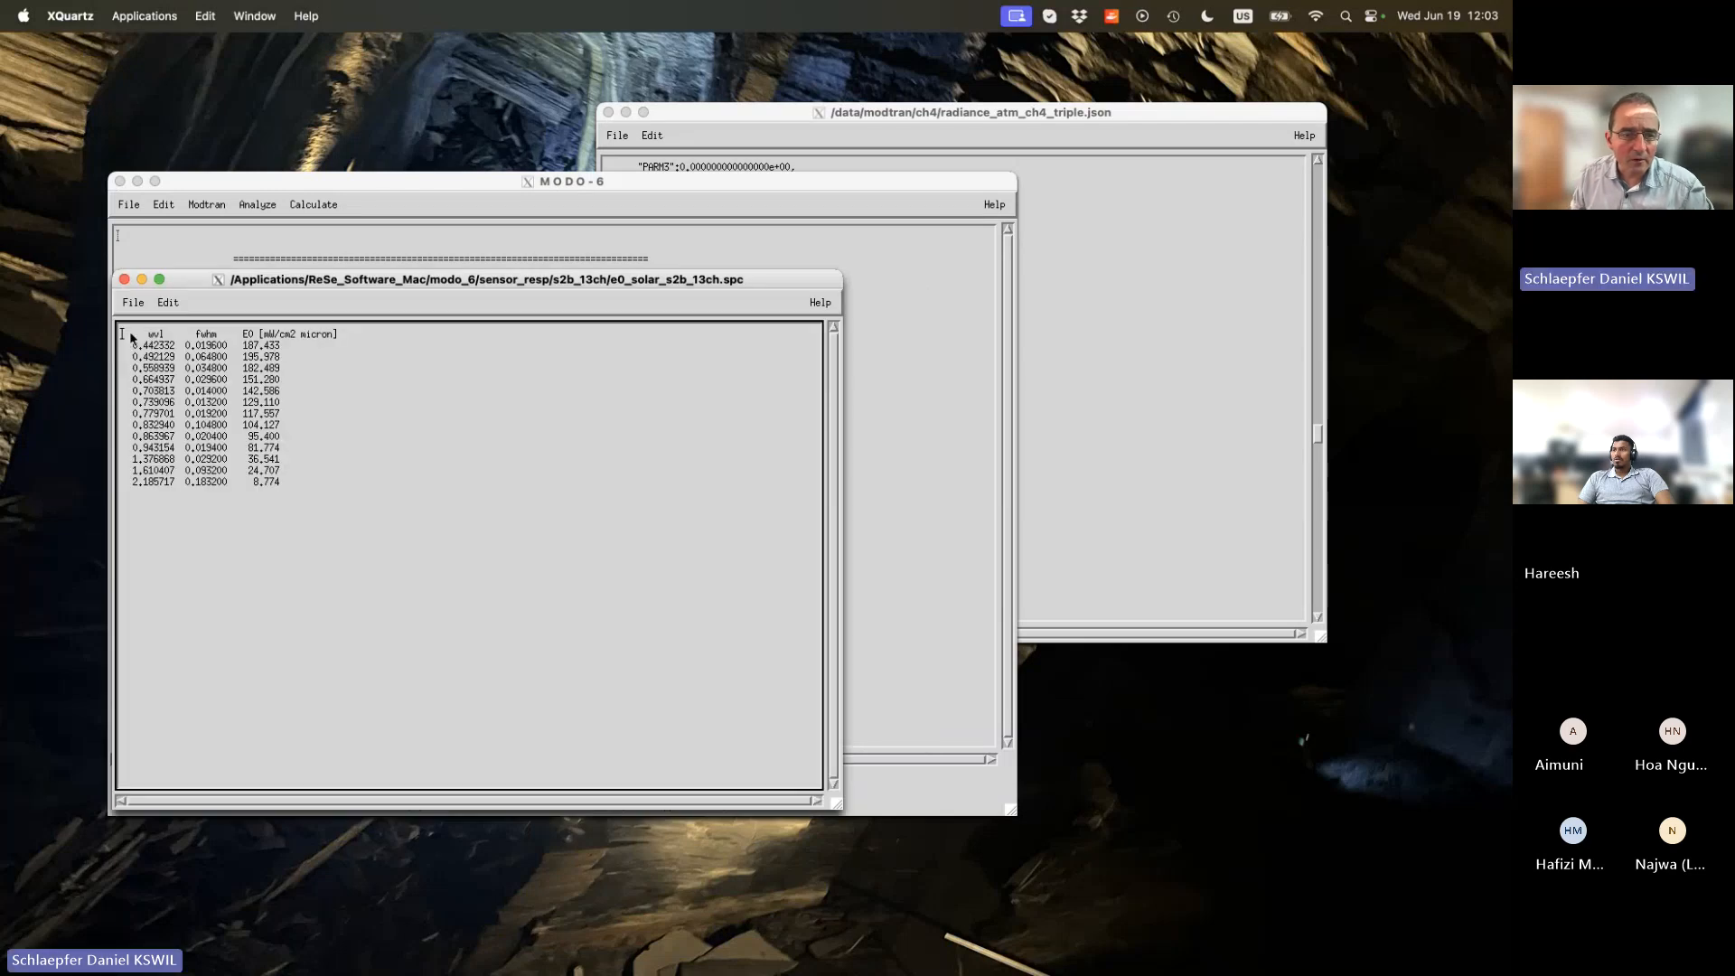
Examine the Sentinel-2B channel table, highlighting all channels and then the last two at 1.610407 and 2.185717 microns.
{"action": "left_click_drag", "start_coordinate": [128, 331], "coordinate": [406, 492]}
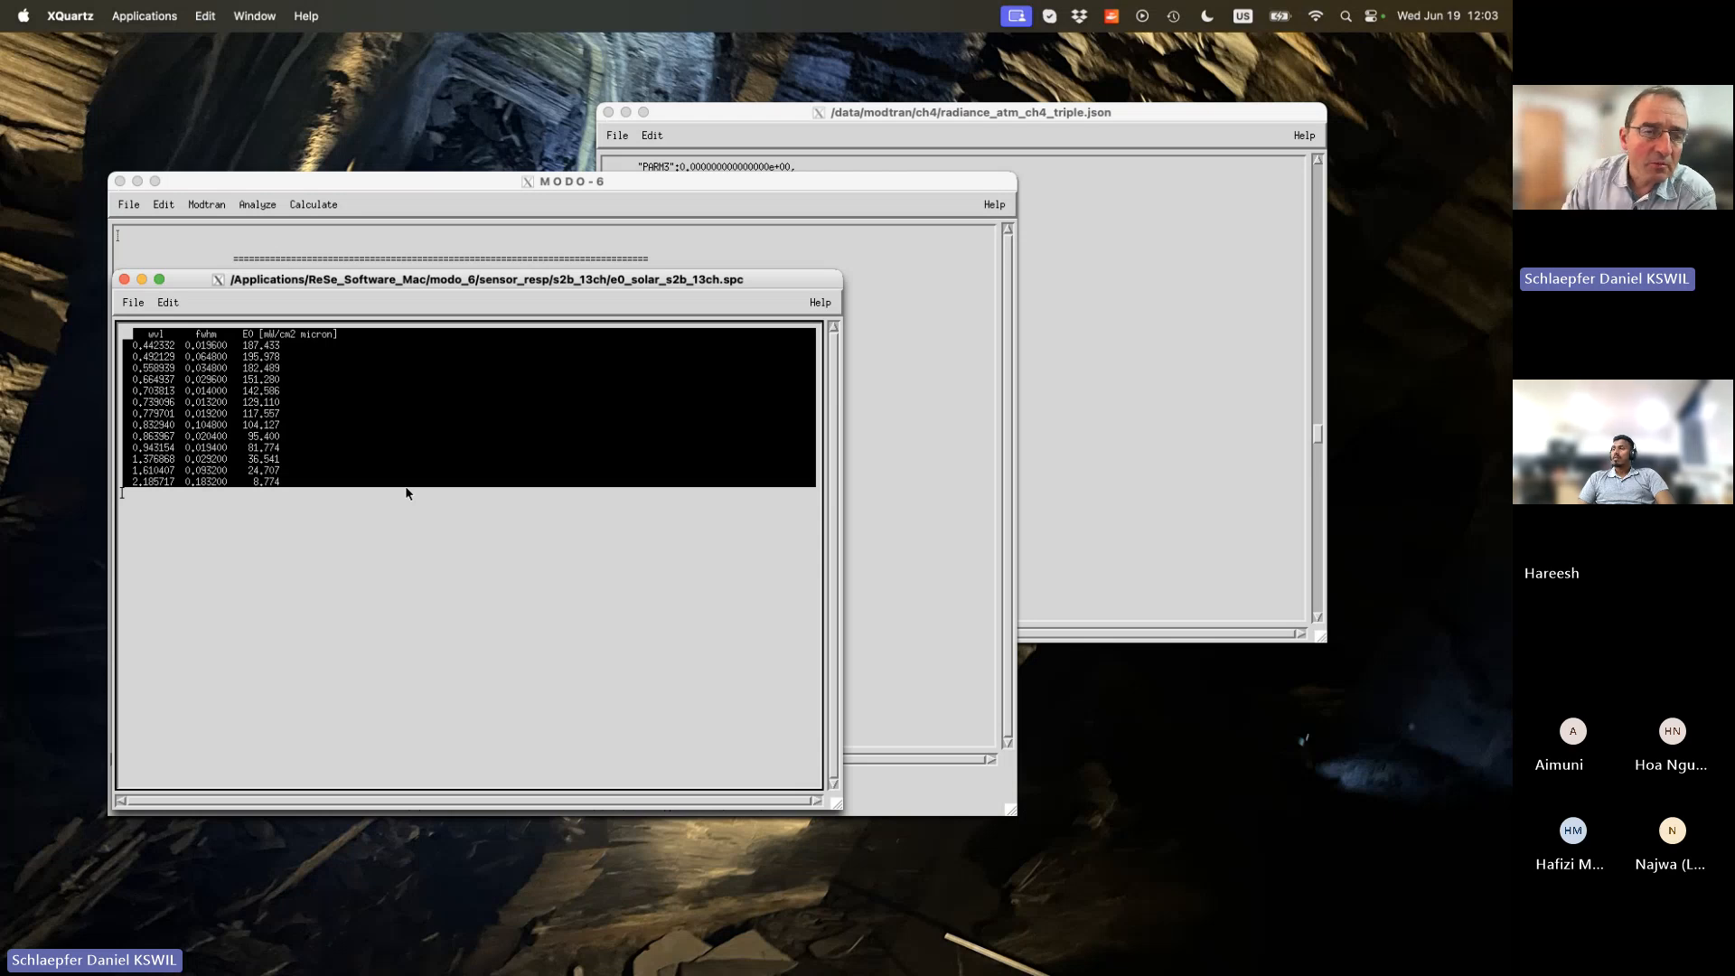
{"action": "left_click_drag", "start_coordinate": [127, 470], "coordinate": [291, 488]}
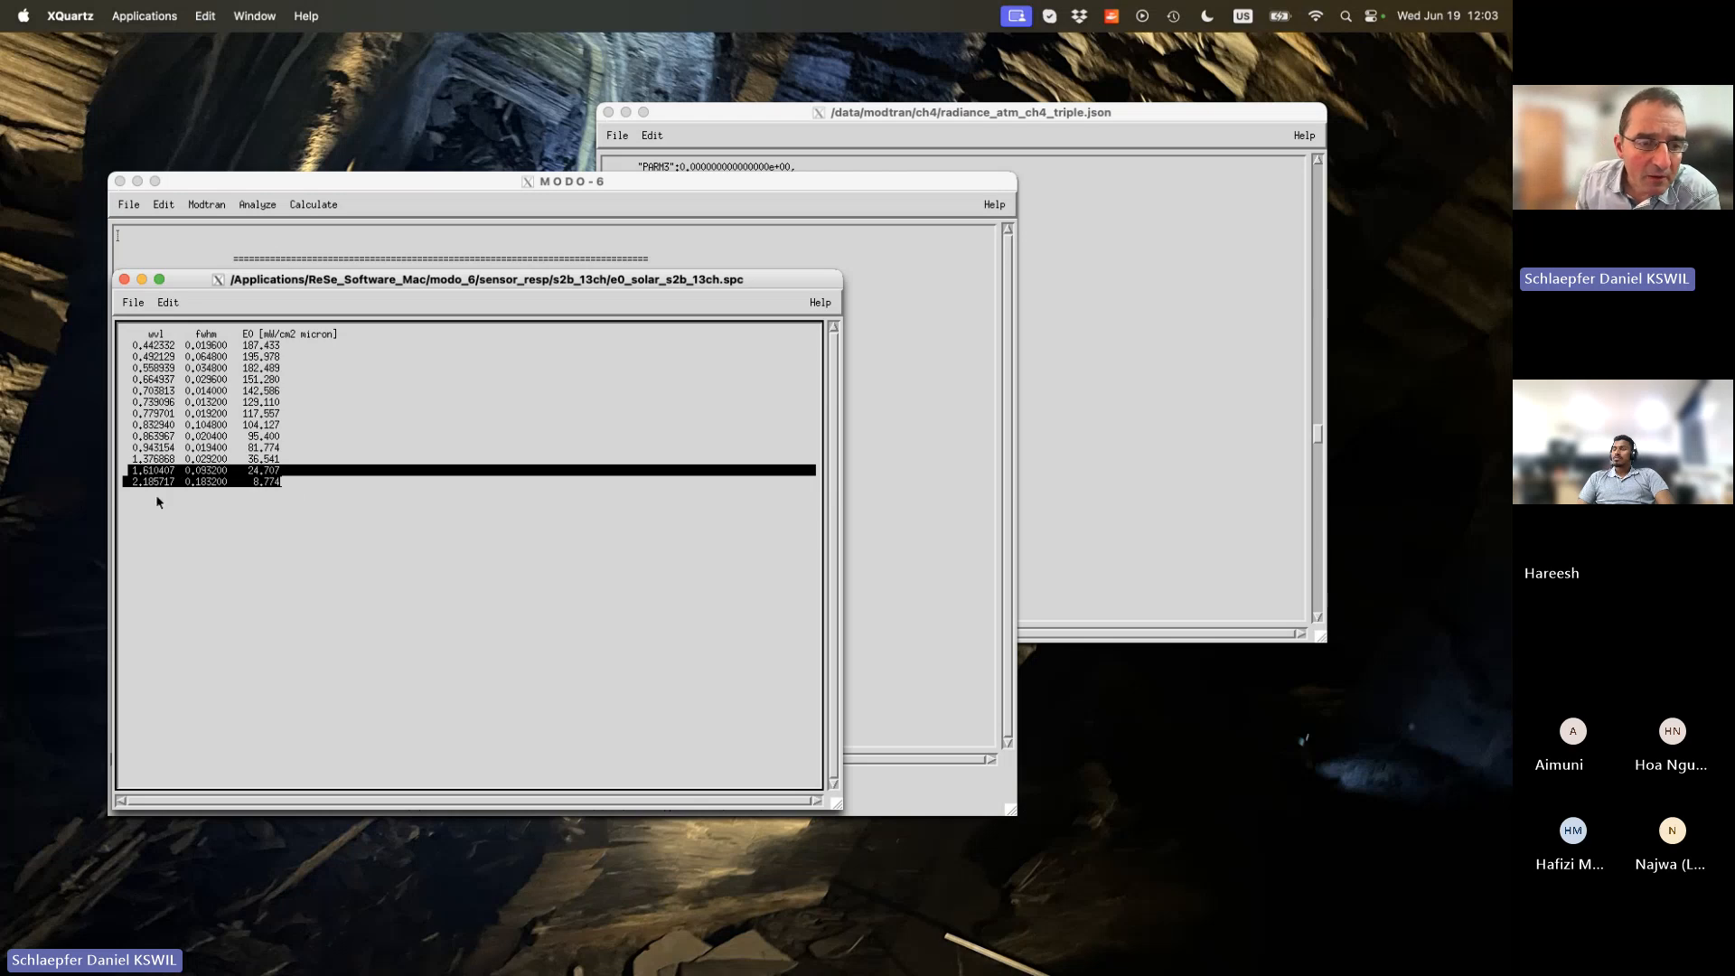
{"action": "left_click_drag", "start_coordinate": [279, 482], "coordinate": [116, 482]}
{"action": "left_click_drag", "start_coordinate": [298, 488], "coordinate": [115, 474]}
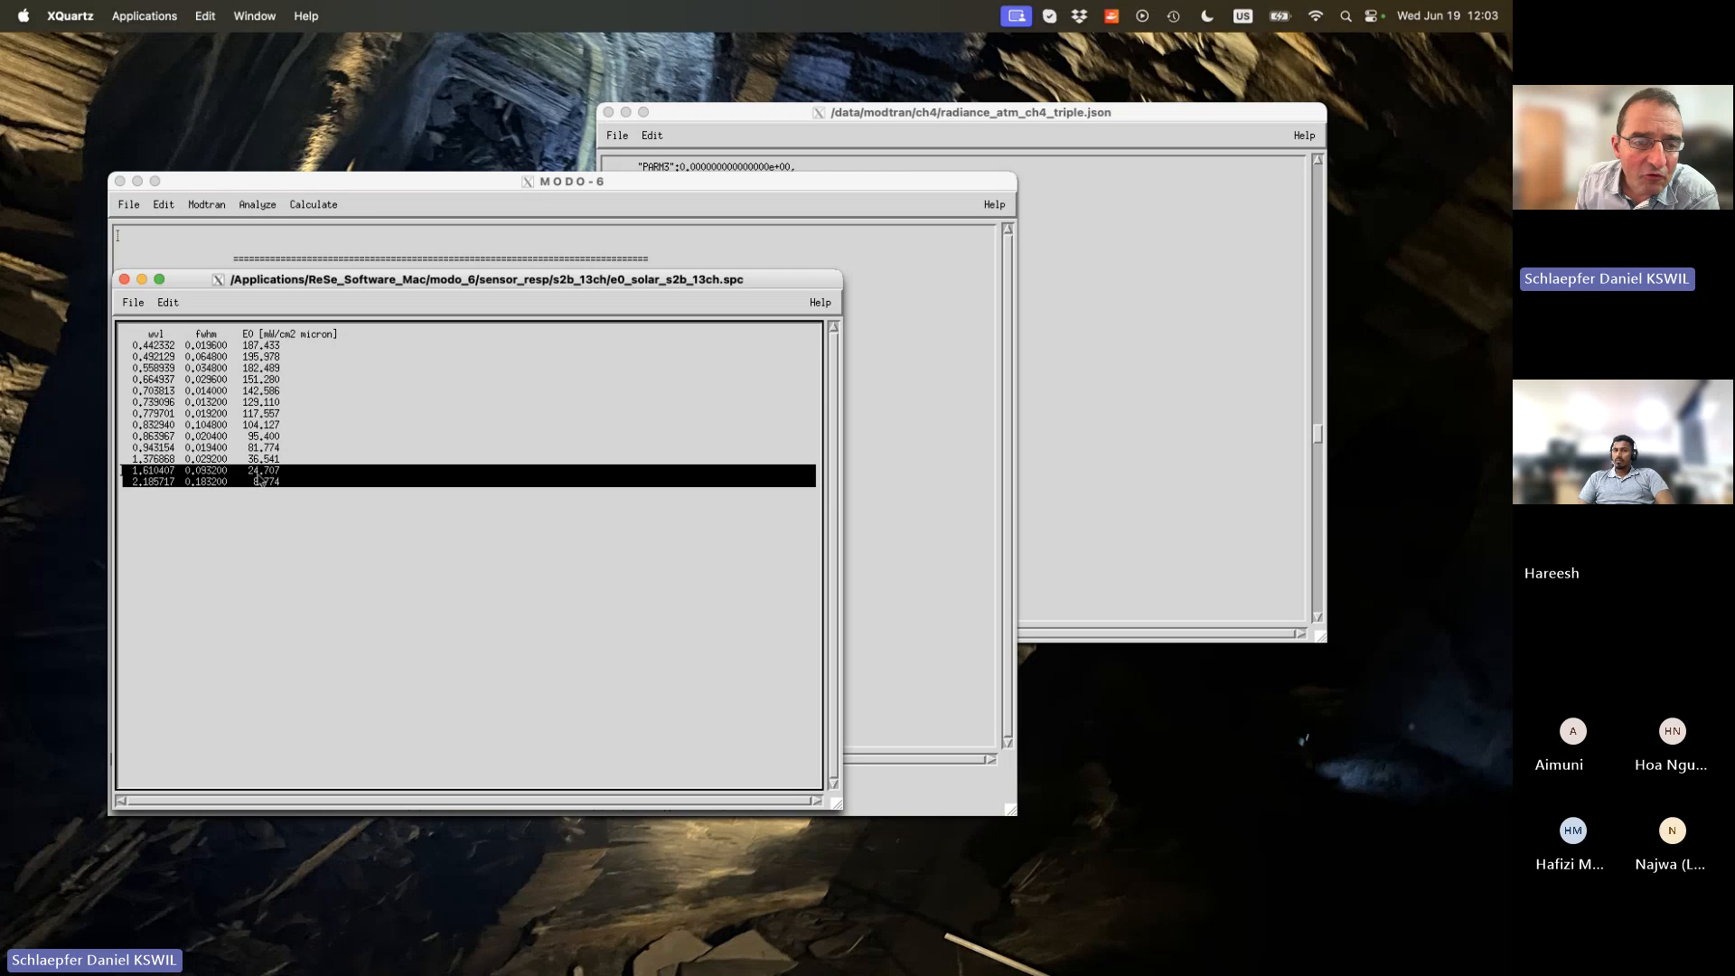
{"action": "left_click", "coordinate": [295, 487]}
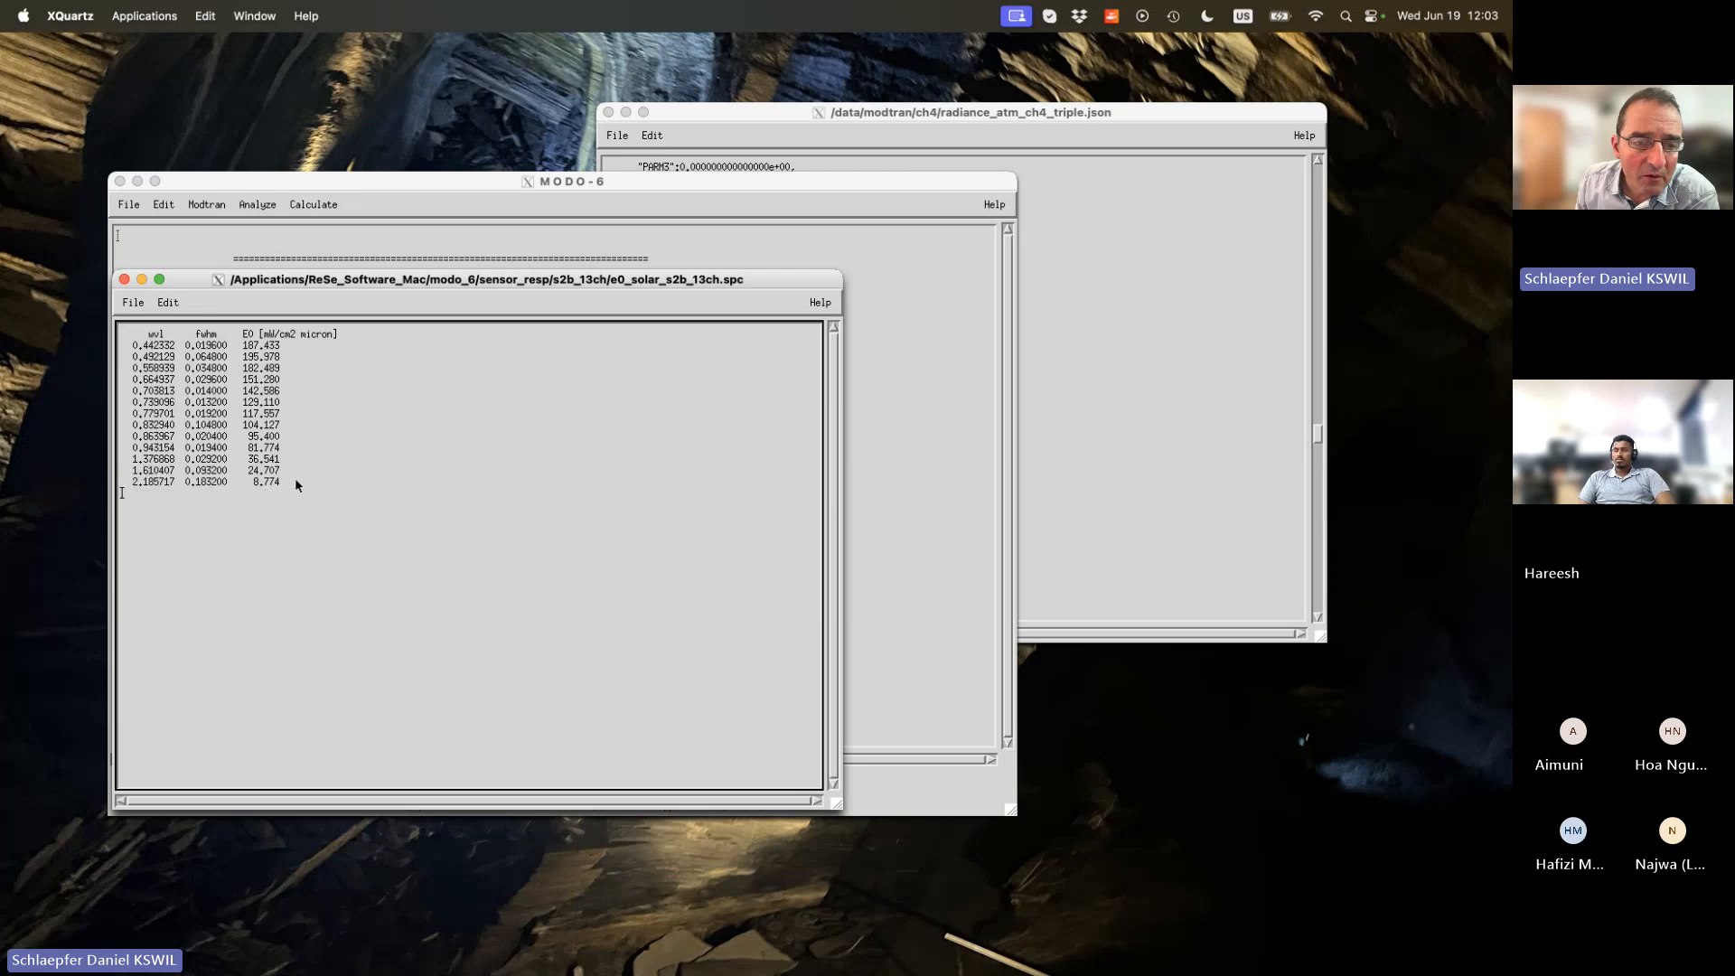
{"action": "left_click_drag", "start_coordinate": [294, 483], "coordinate": [124, 455]}
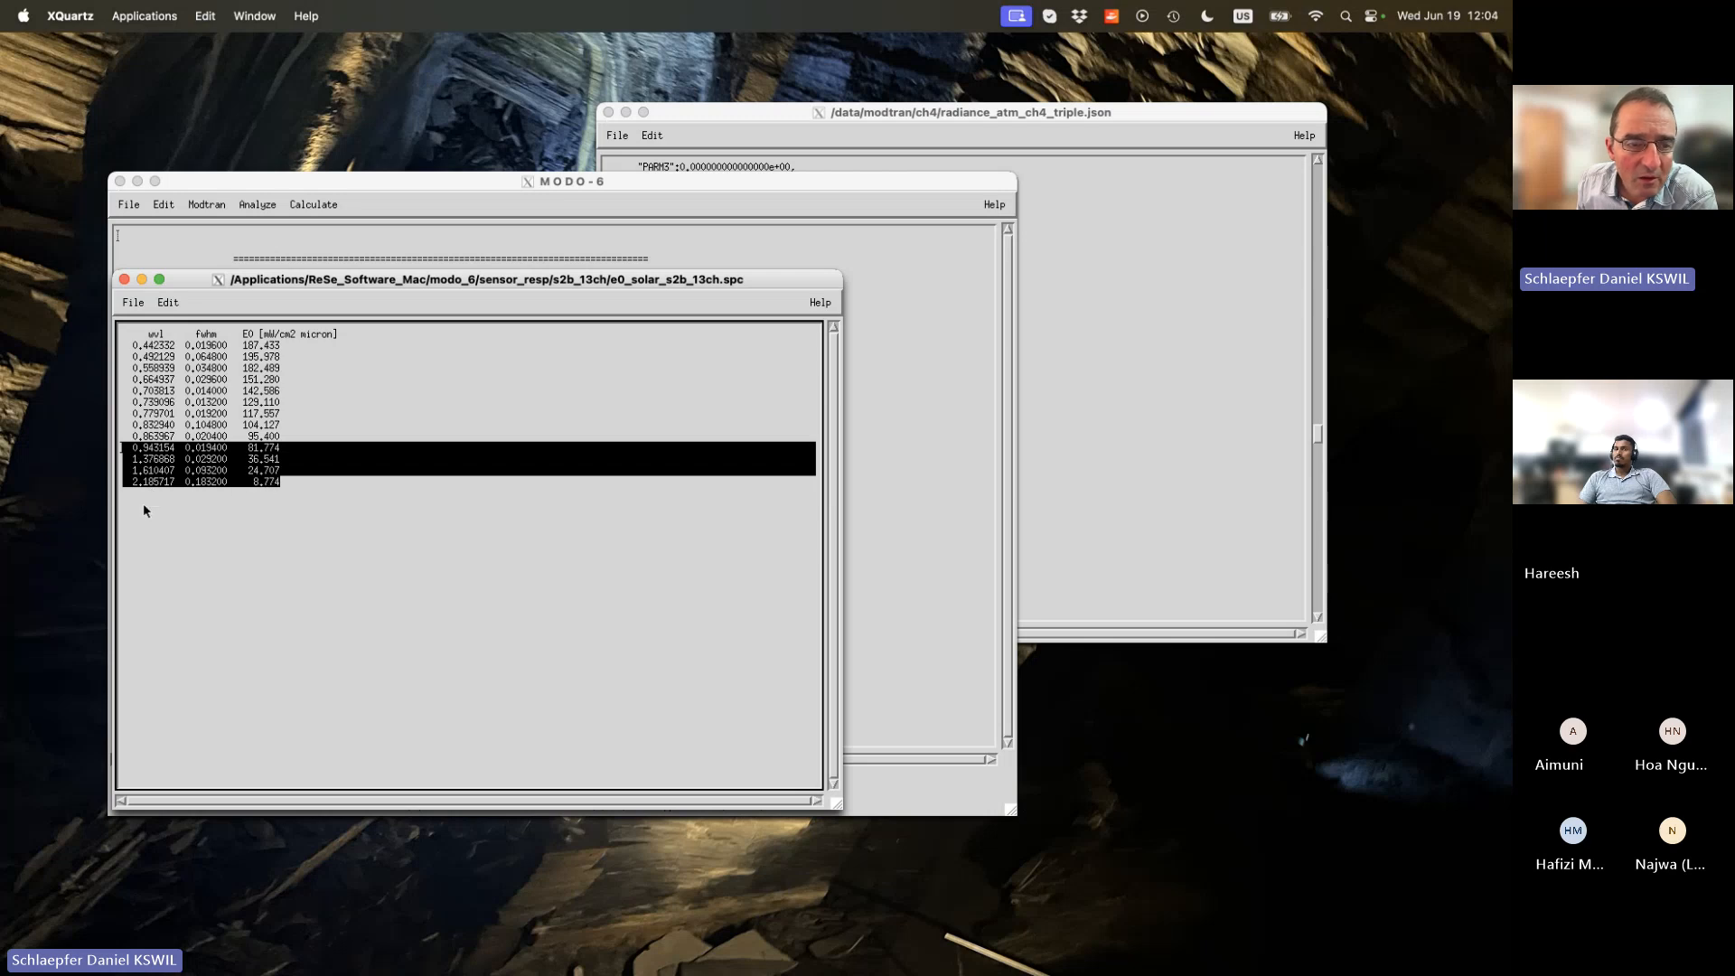
{"action": "left_click_drag", "start_coordinate": [303, 506], "coordinate": [123, 465]}
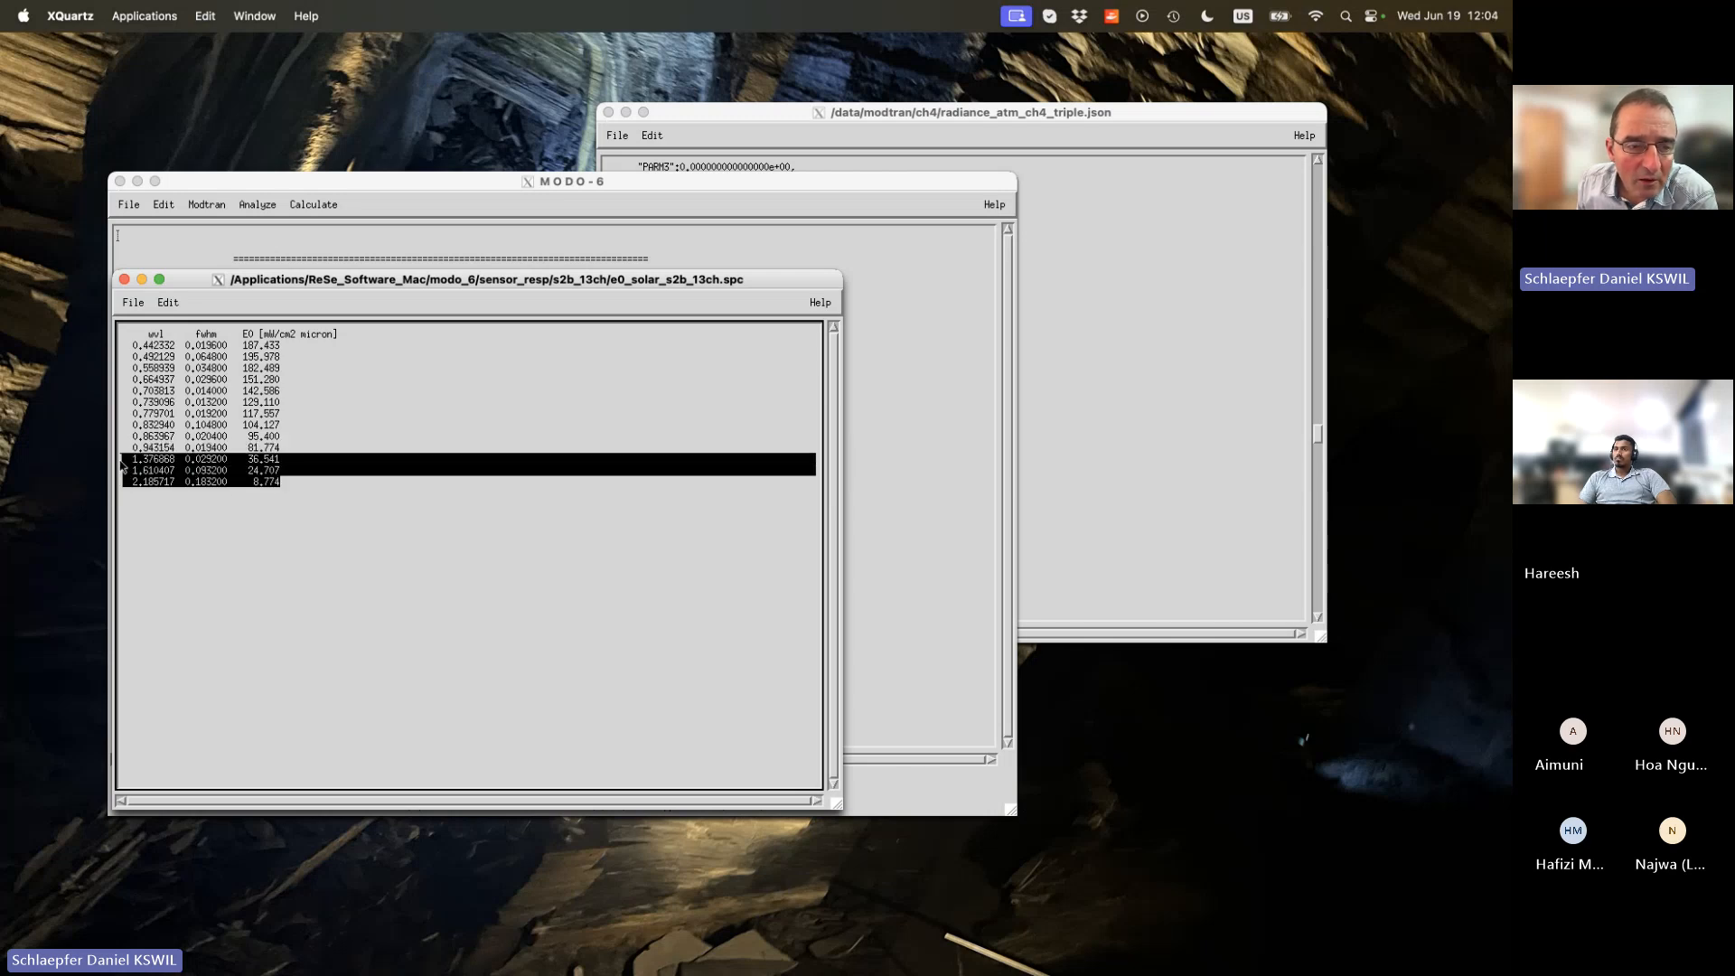
{"action": "left_click", "coordinate": [280, 487]}
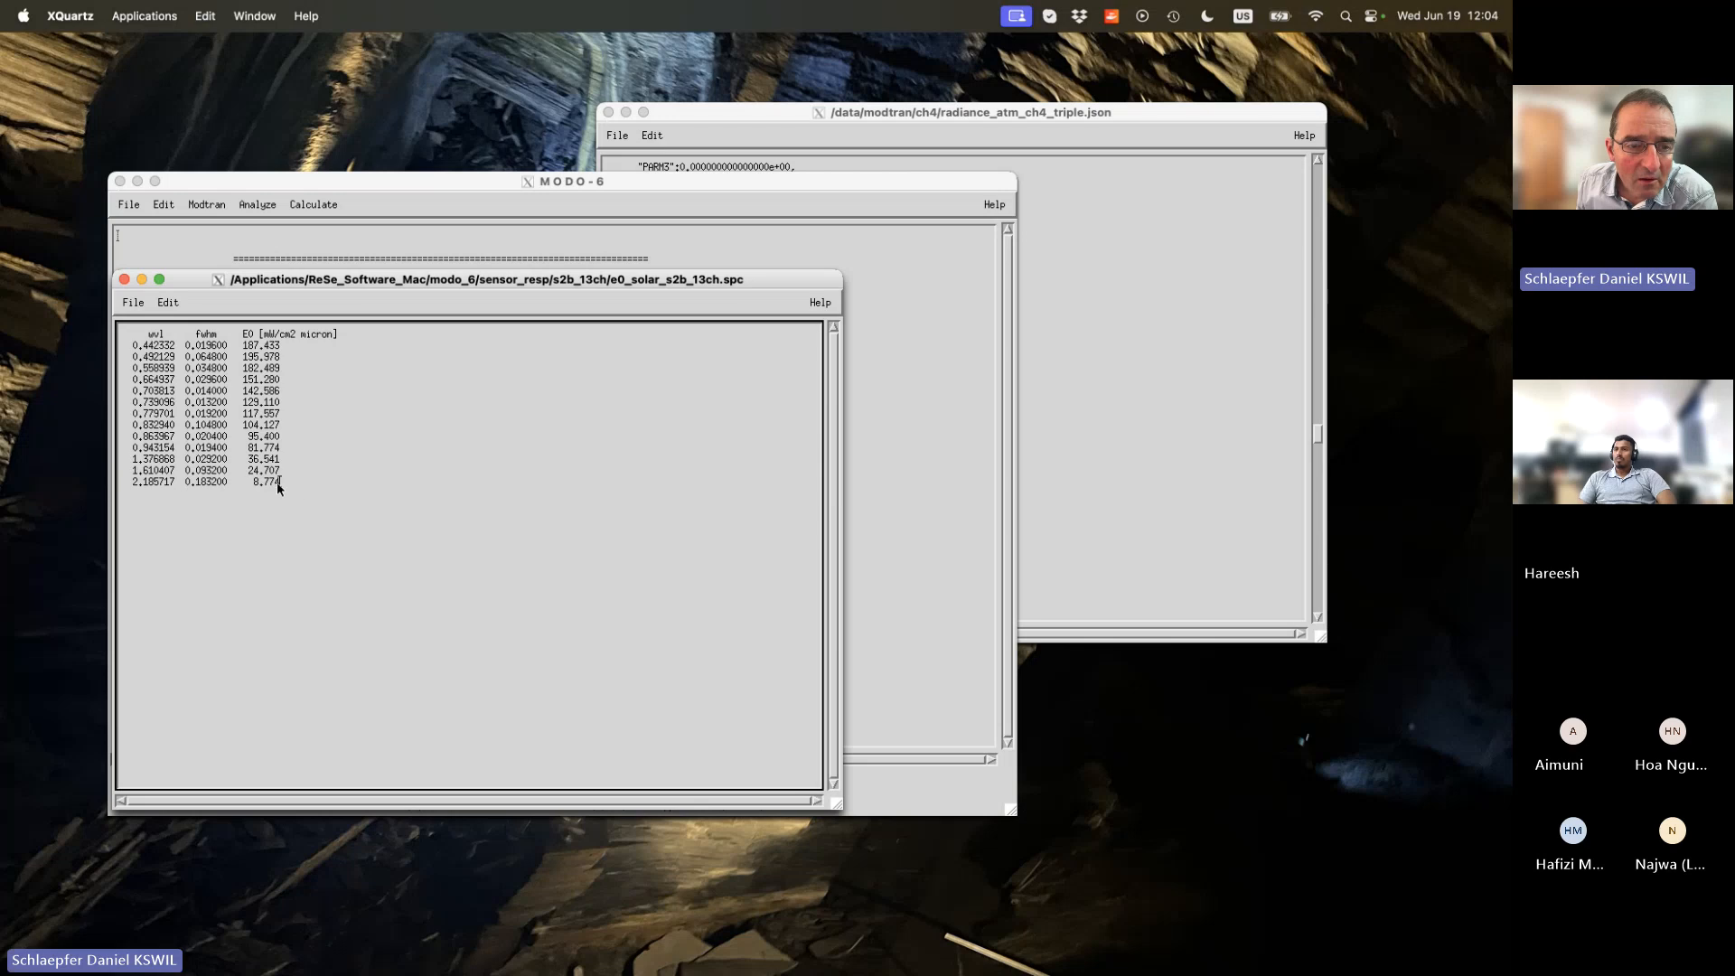
{"action": "left_click_drag", "start_coordinate": [283, 481], "coordinate": [123, 470]}
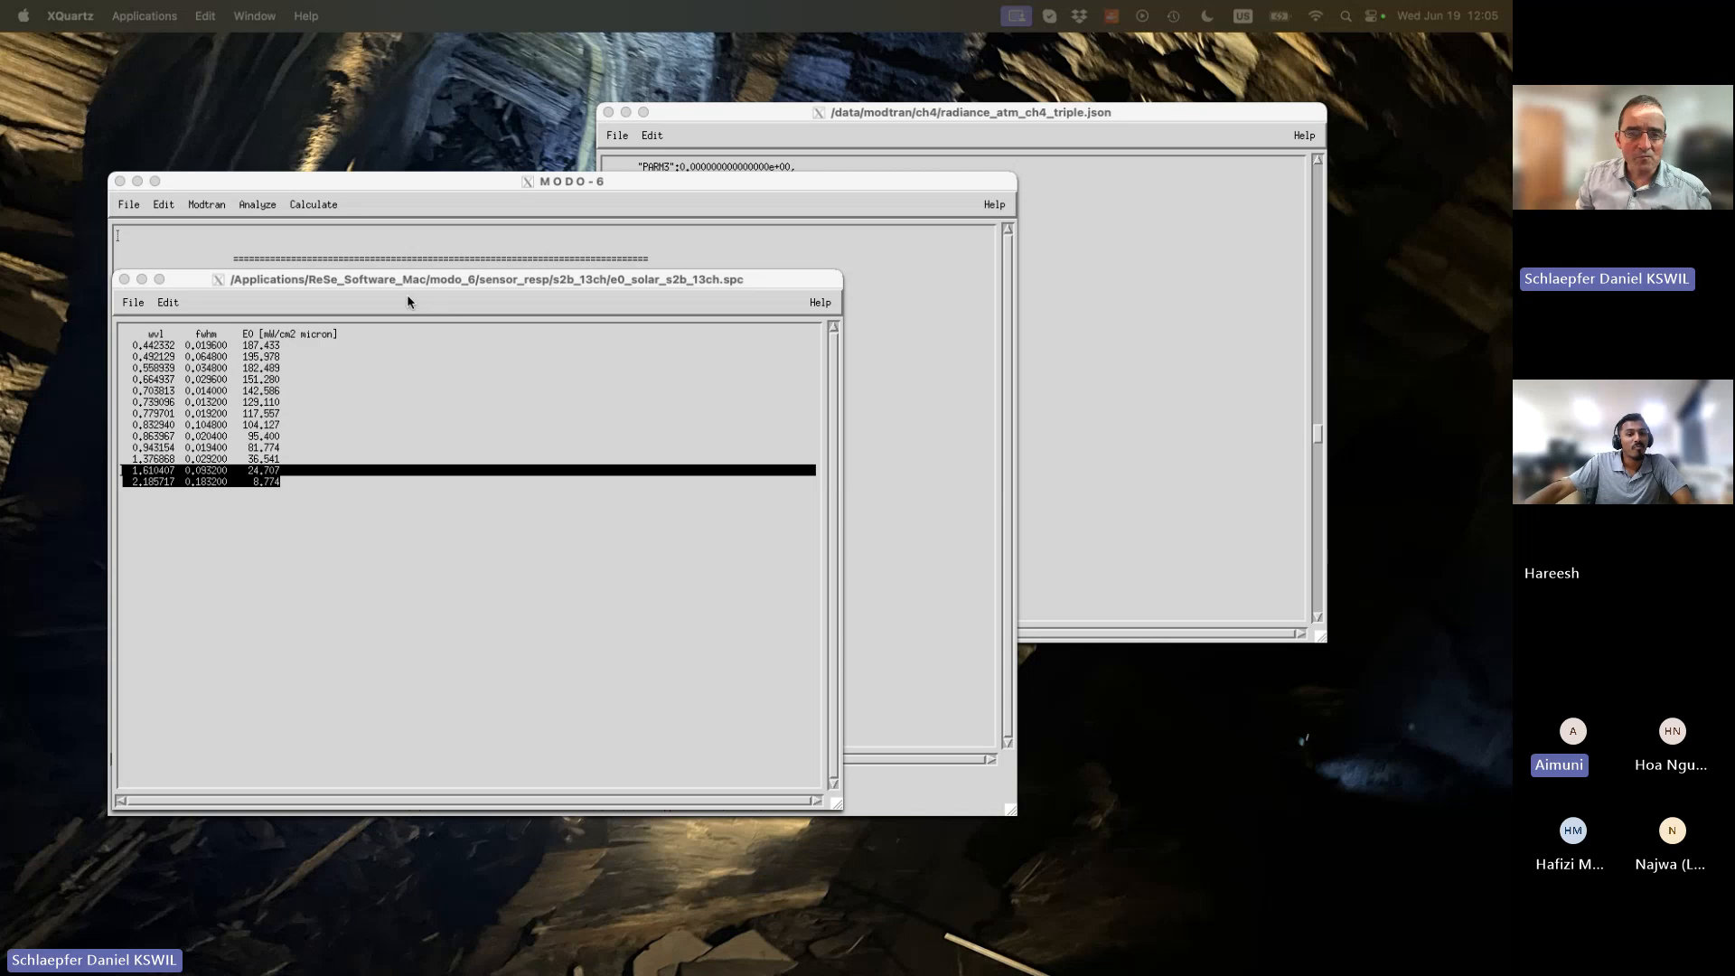
Move the main window beside the channel table and show the text file ch4_radiance_all_f from /data/modtran/ch4/ in it.
{"action": "left_click", "coordinate": [265, 178]}
{"action": "left_click_drag", "start_coordinate": [265, 178], "coordinate": [672, 145]}
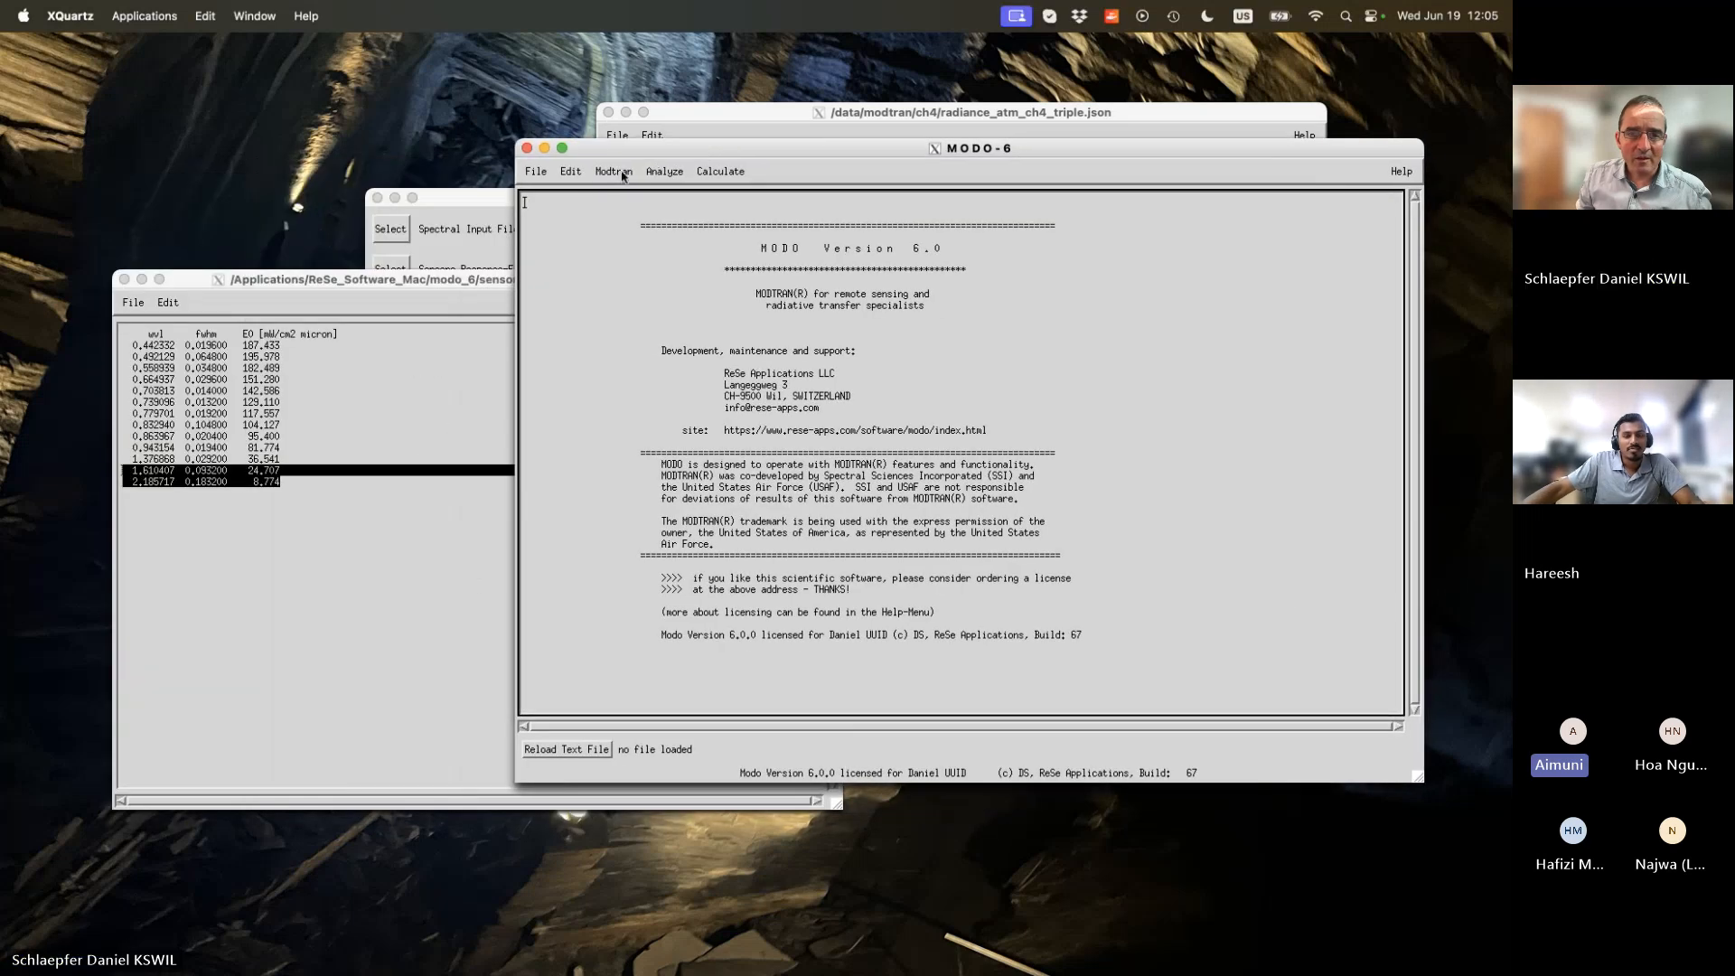
{"action": "left_click", "coordinate": [533, 171]}
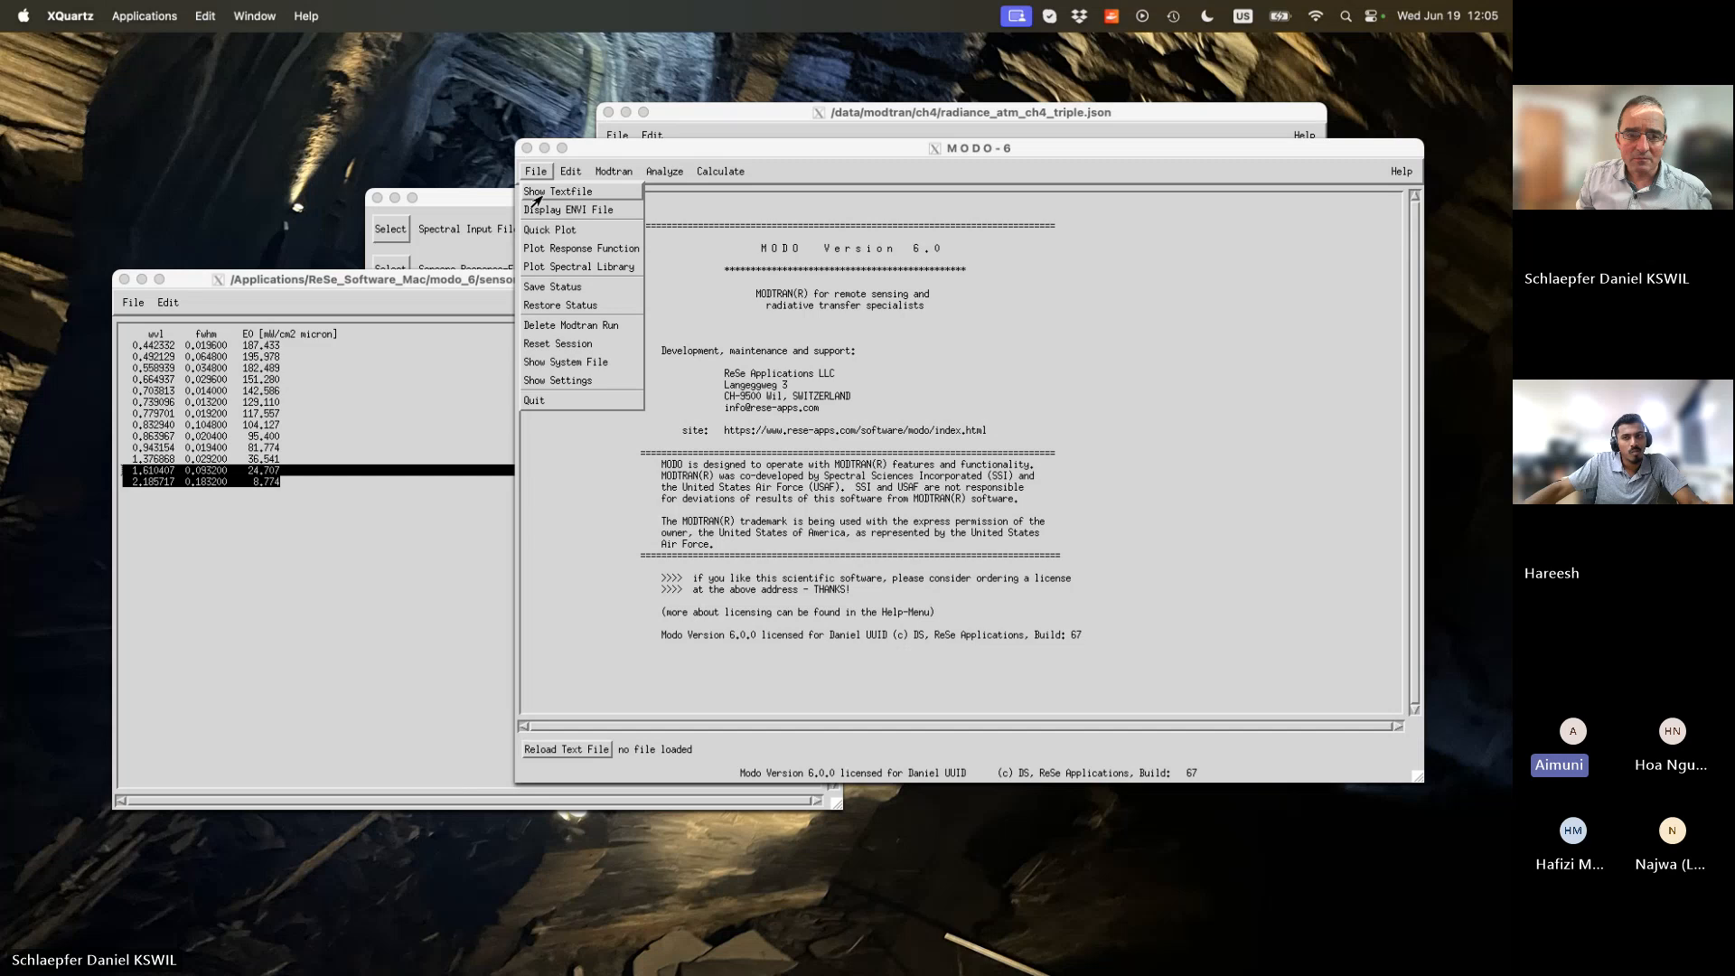
{"action": "left_click", "coordinate": [535, 198]}
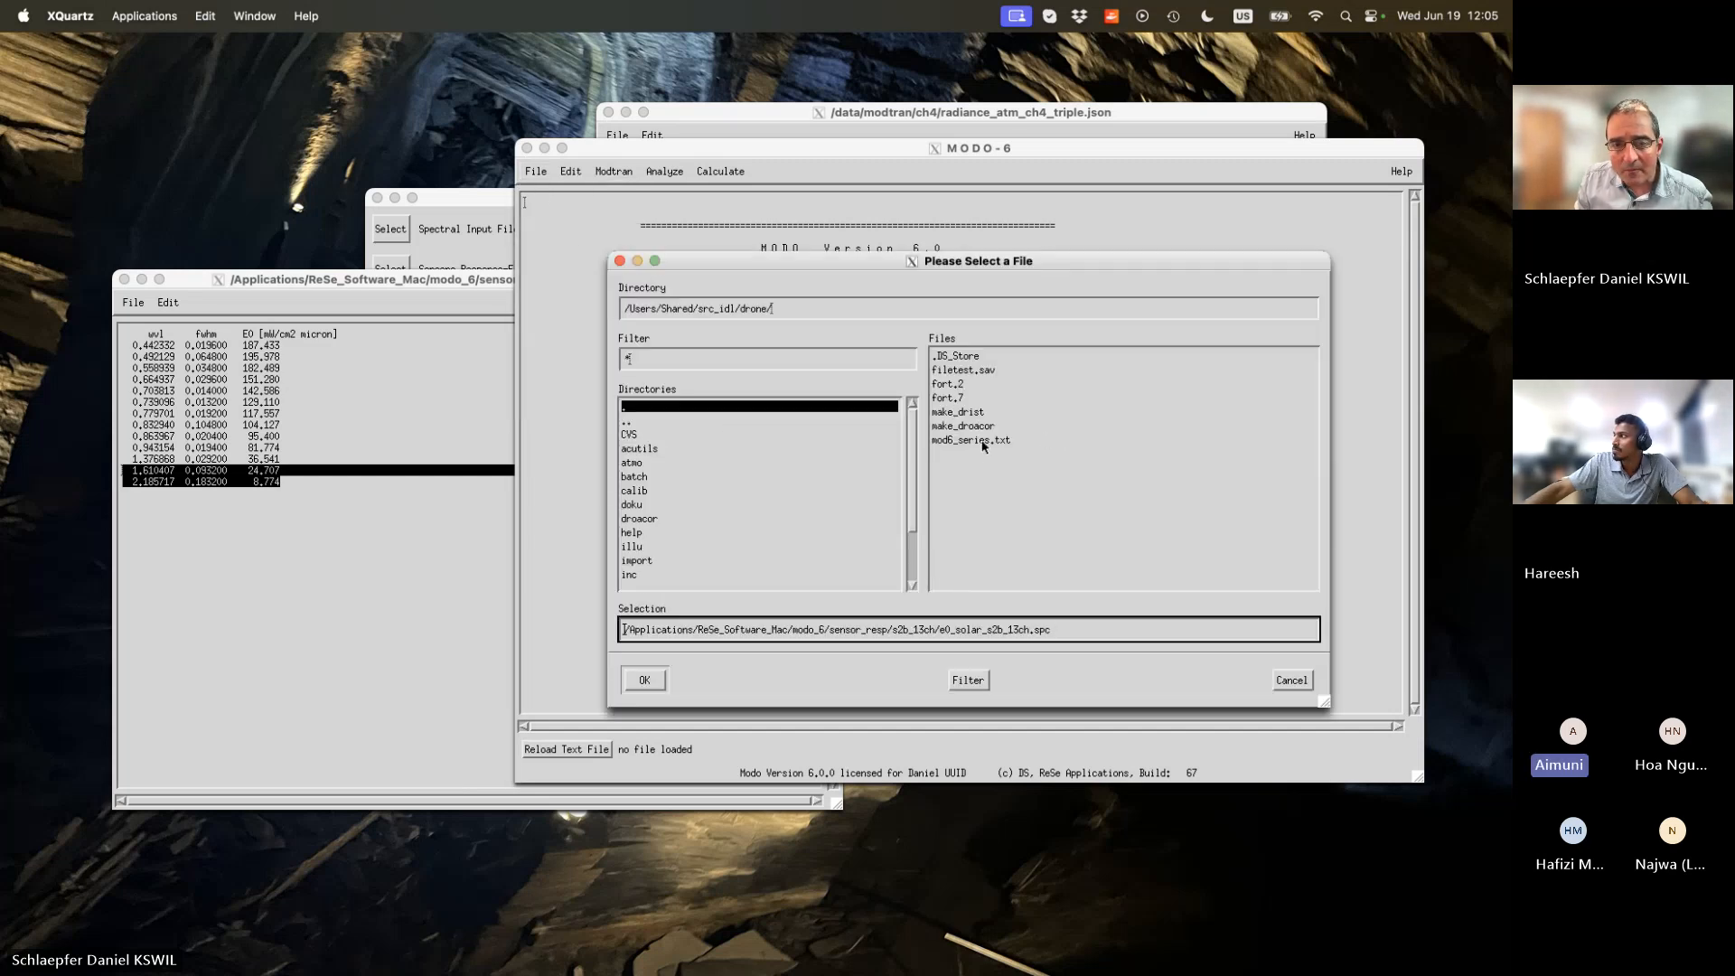
{"action": "left_click_drag", "start_coordinate": [802, 310], "coordinate": [645, 316]}
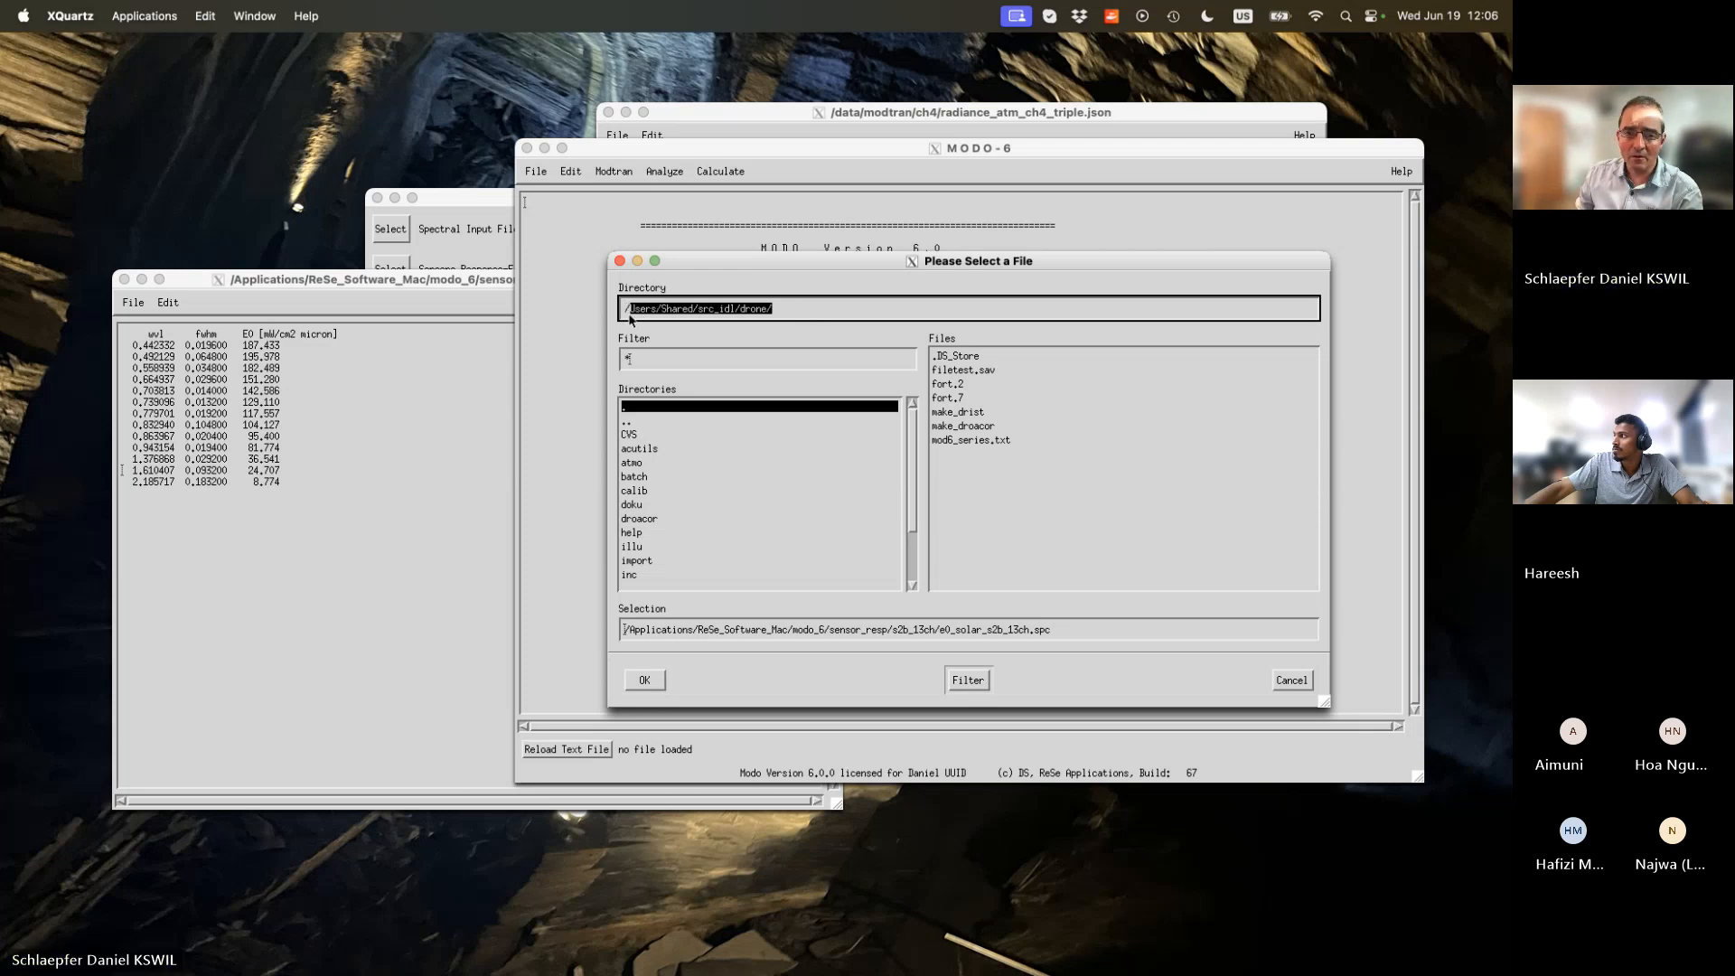
{"action": "type", "text": "data/modtran/"}
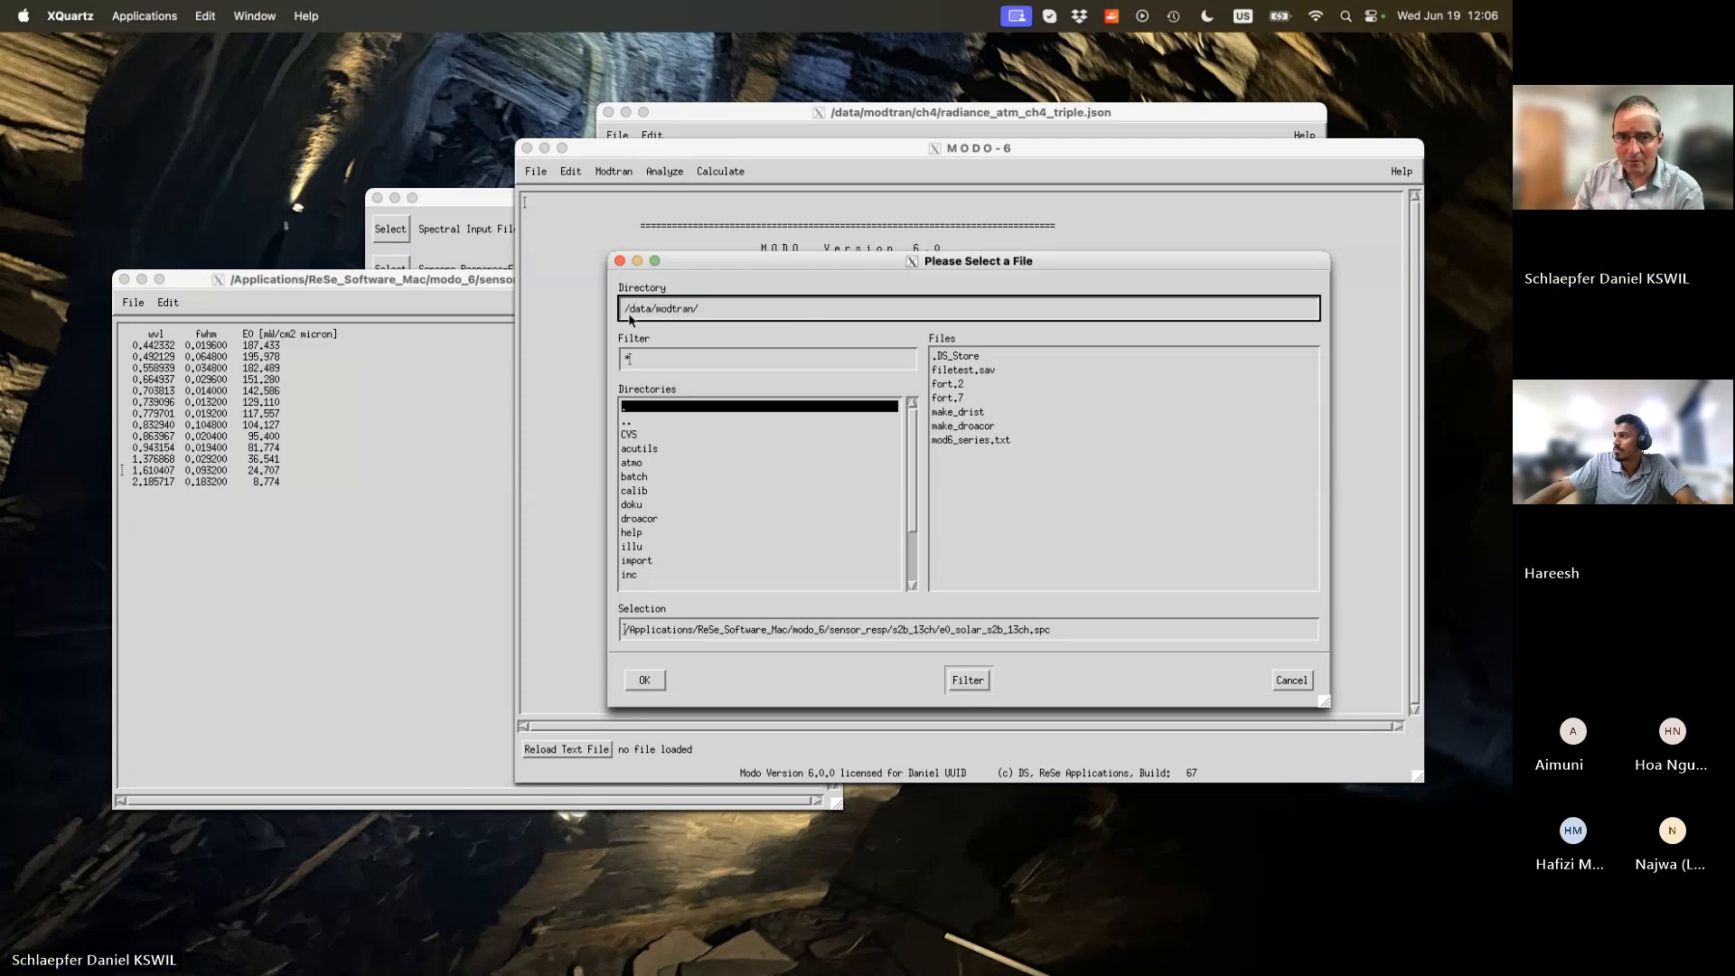
{"action": "key", "text": "Return"}
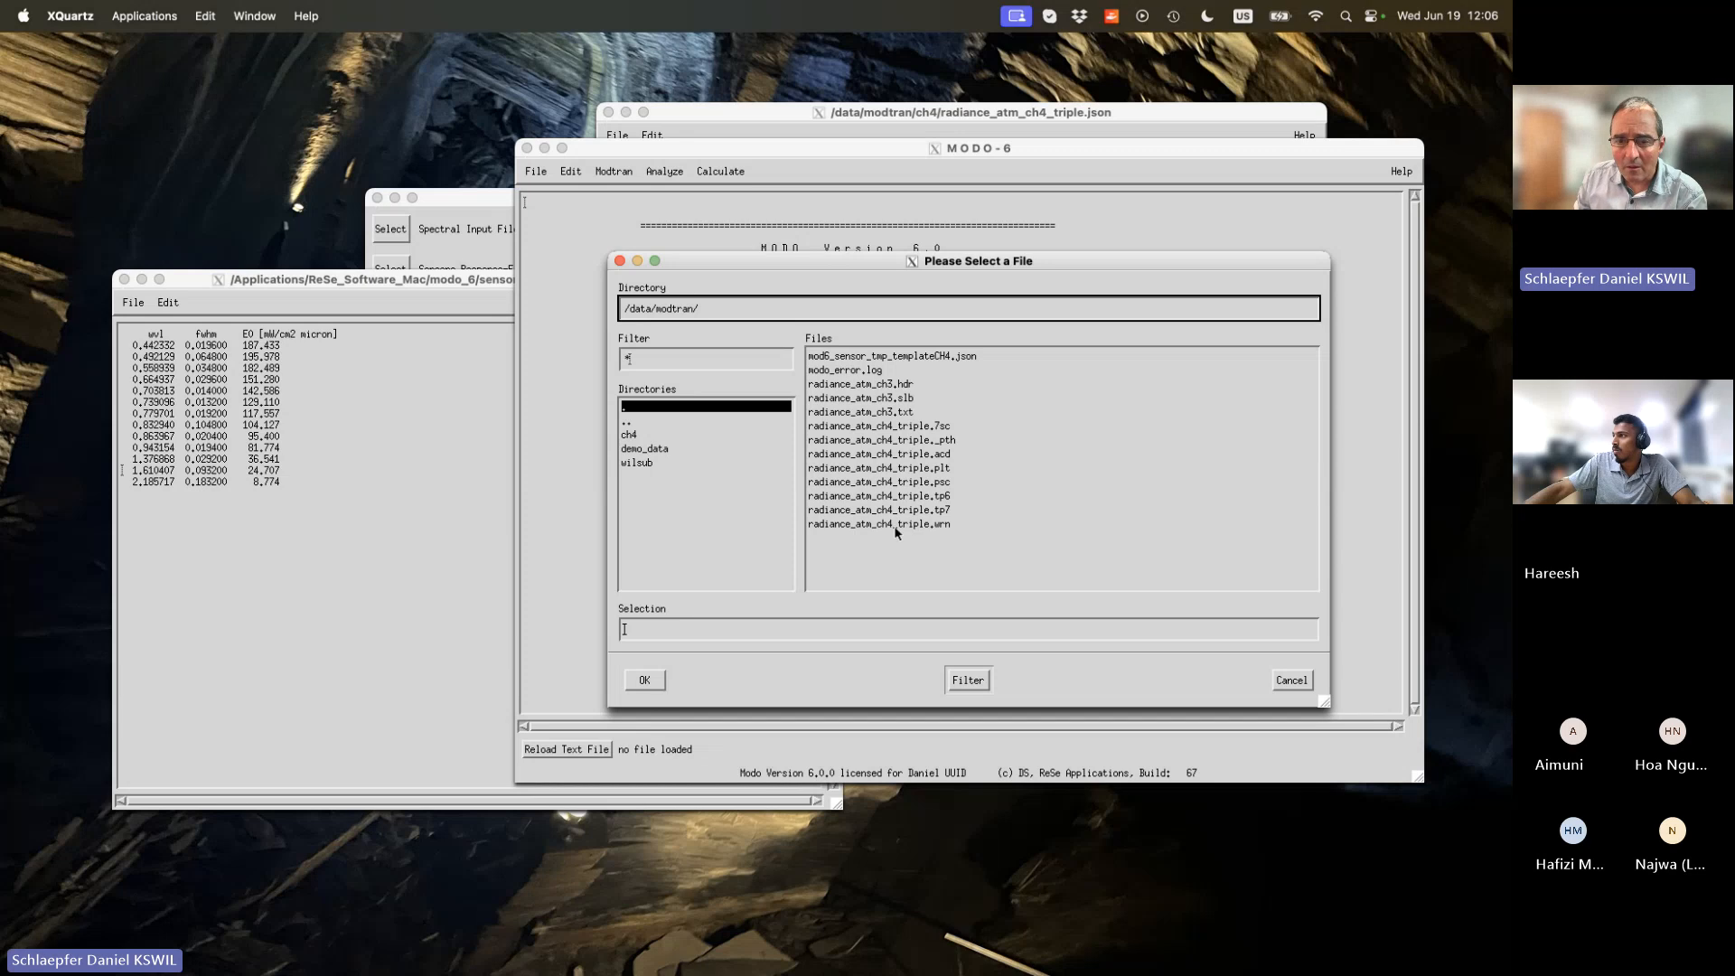
{"action": "left_click", "coordinate": [918, 398]}
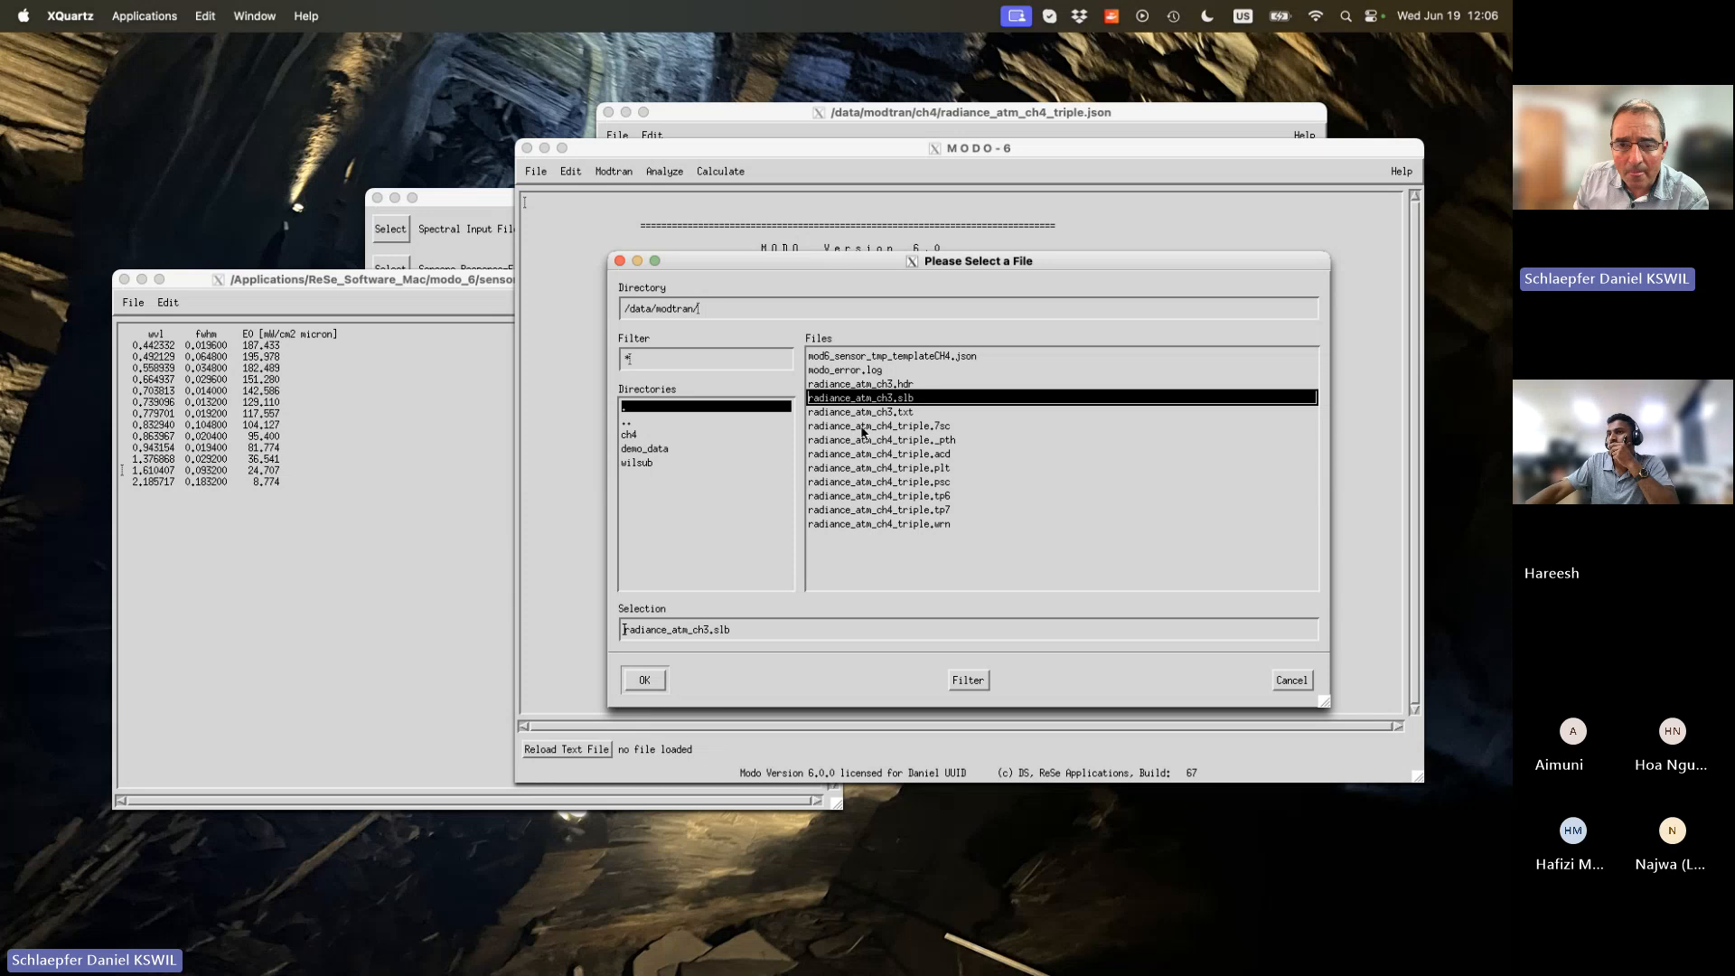
{"action": "double_click", "coordinate": [637, 435]}
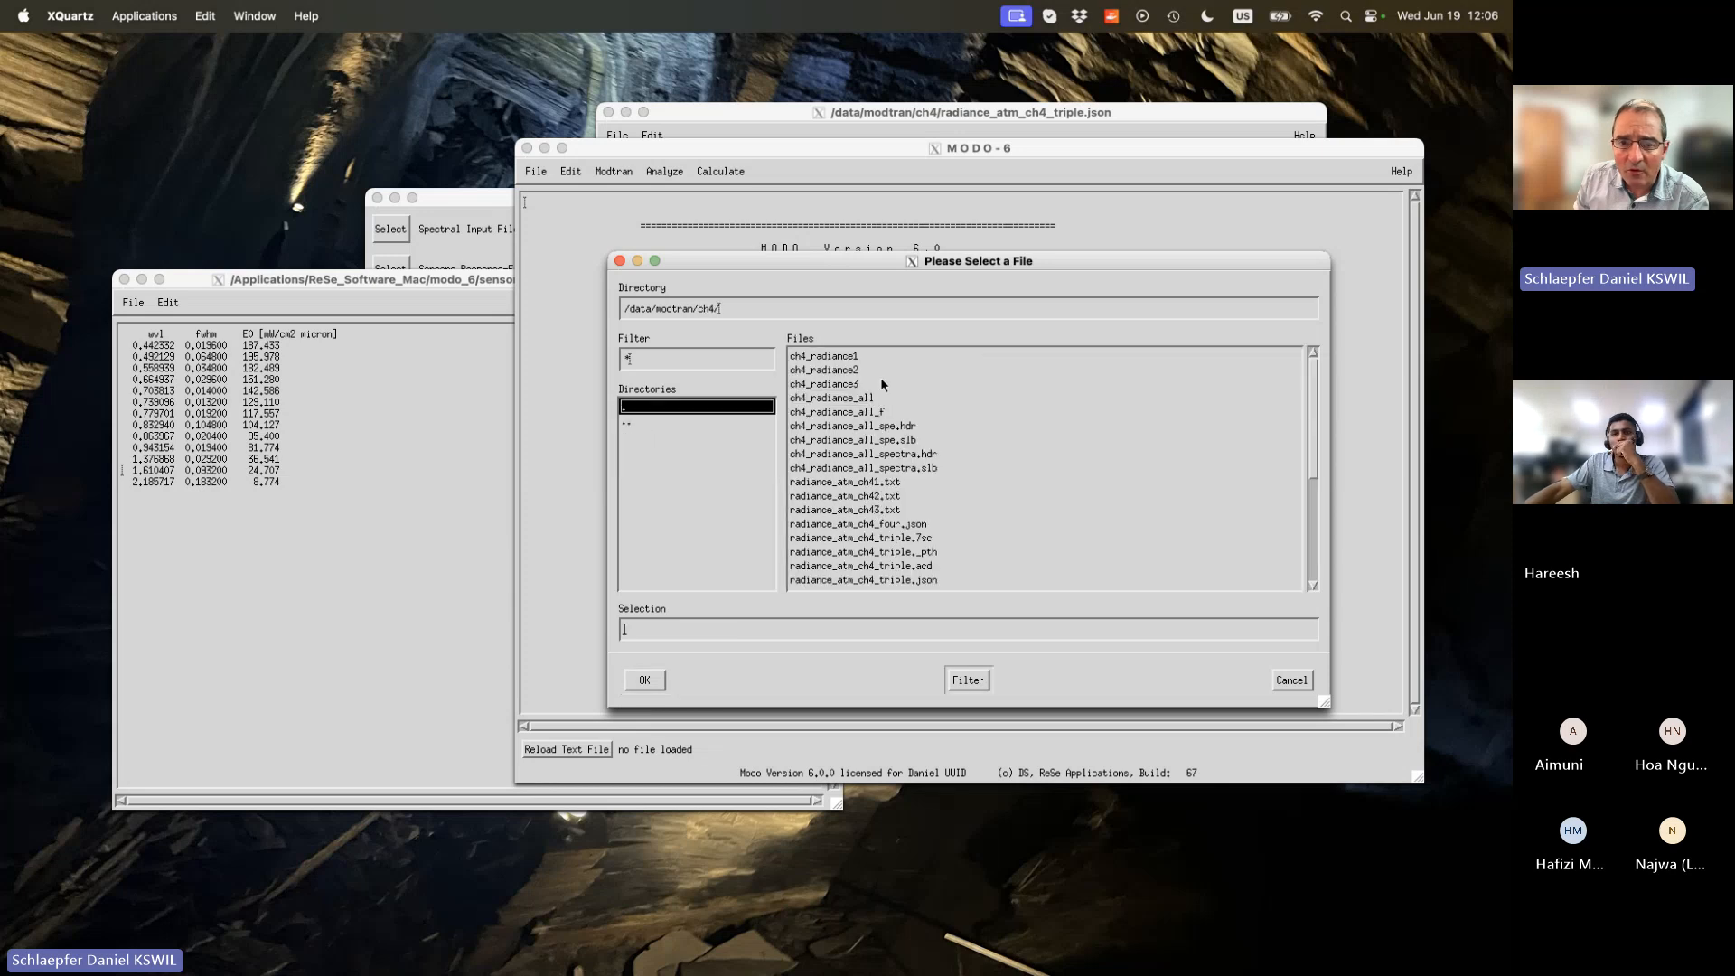
{"action": "double_click", "coordinate": [873, 414]}
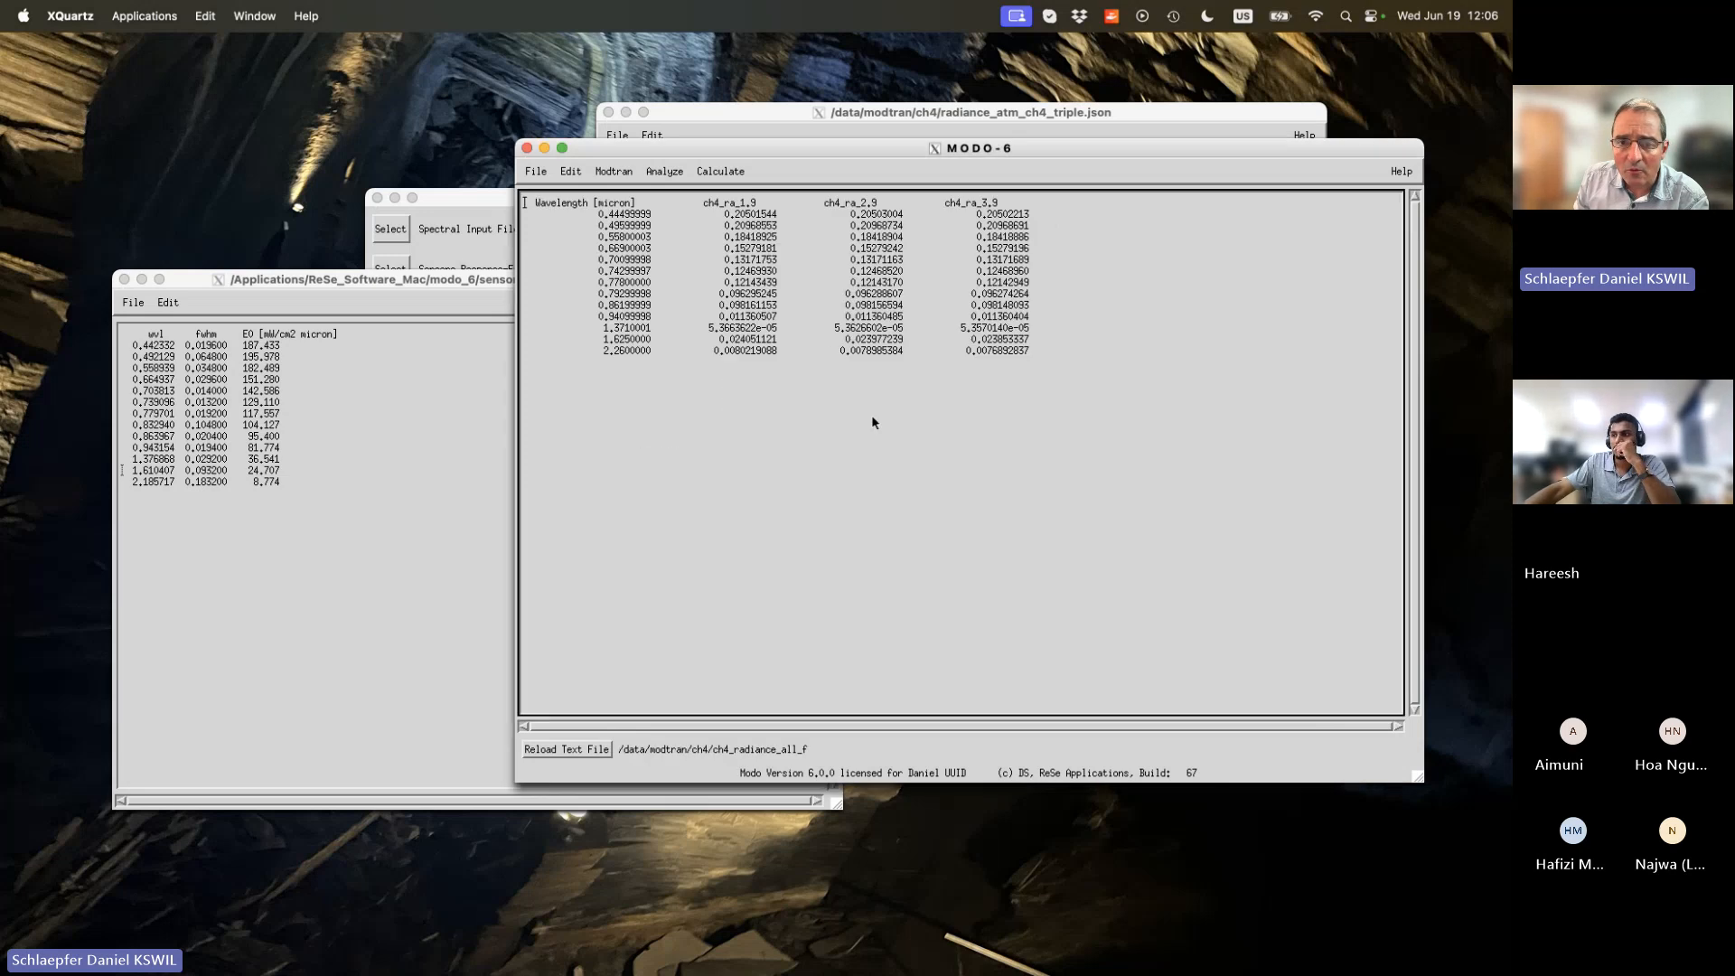
Highlight the 1.625 and 2.26 micron radiance rows and then the whole table, and move the main window closer to the channel list.
{"action": "left_click_drag", "start_coordinate": [1041, 359], "coordinate": [602, 341]}
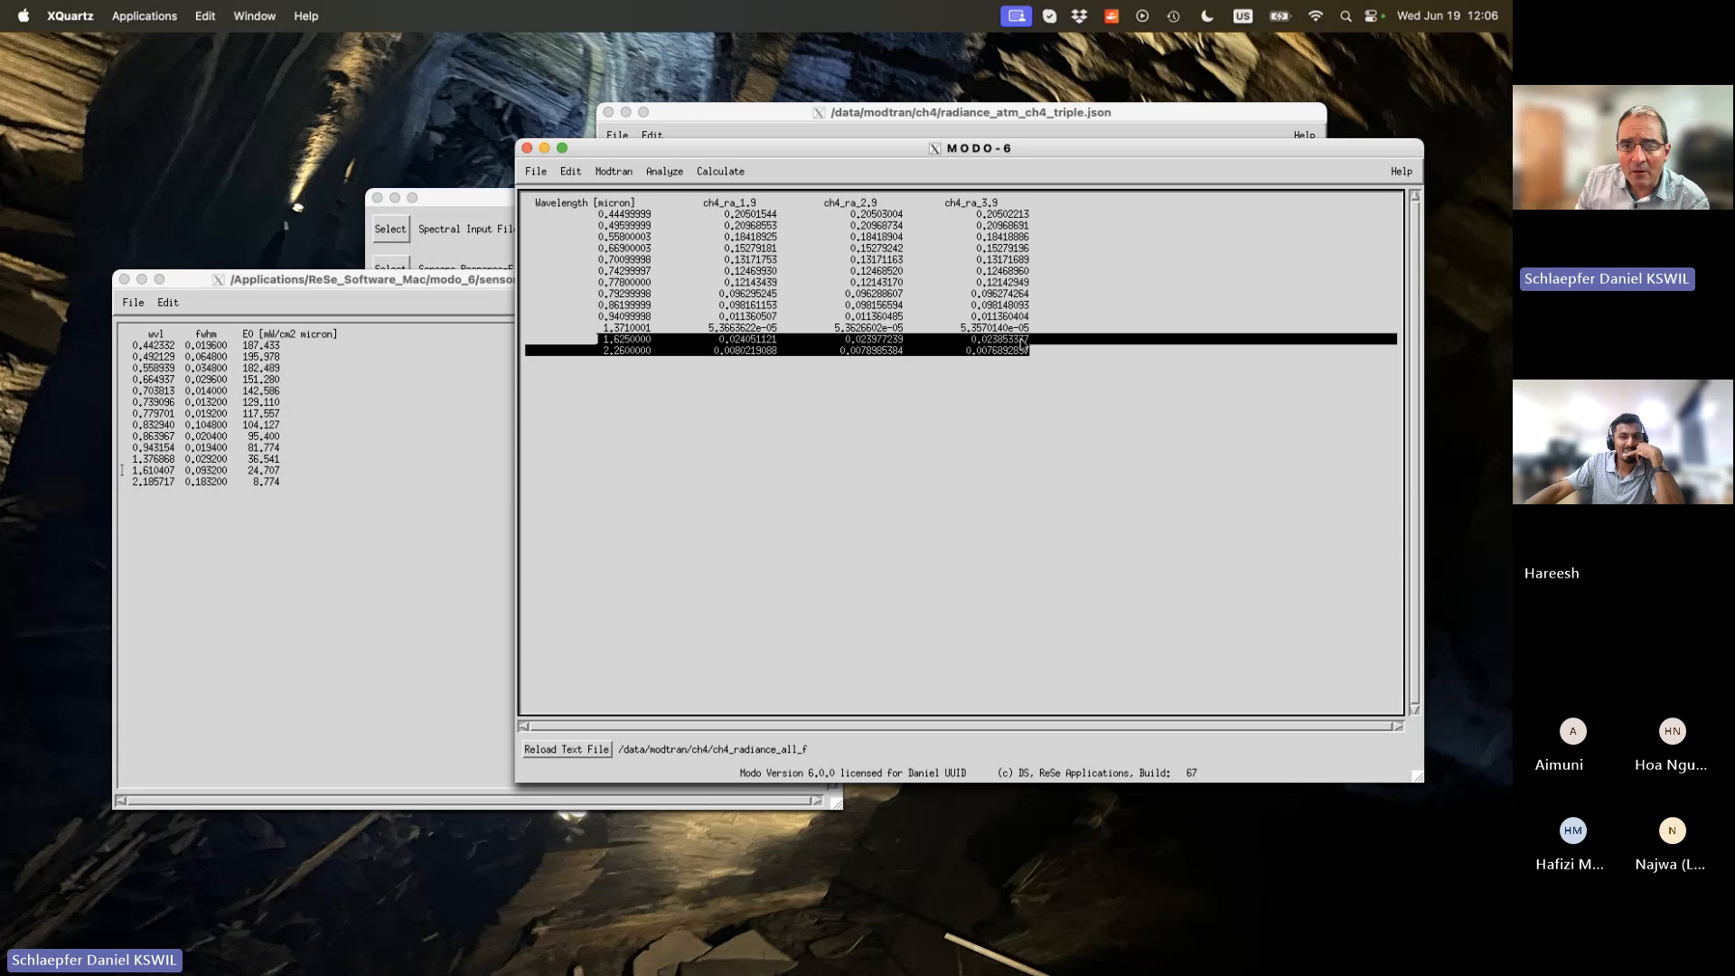
{"action": "left_click_drag", "start_coordinate": [1030, 352], "coordinate": [524, 340]}
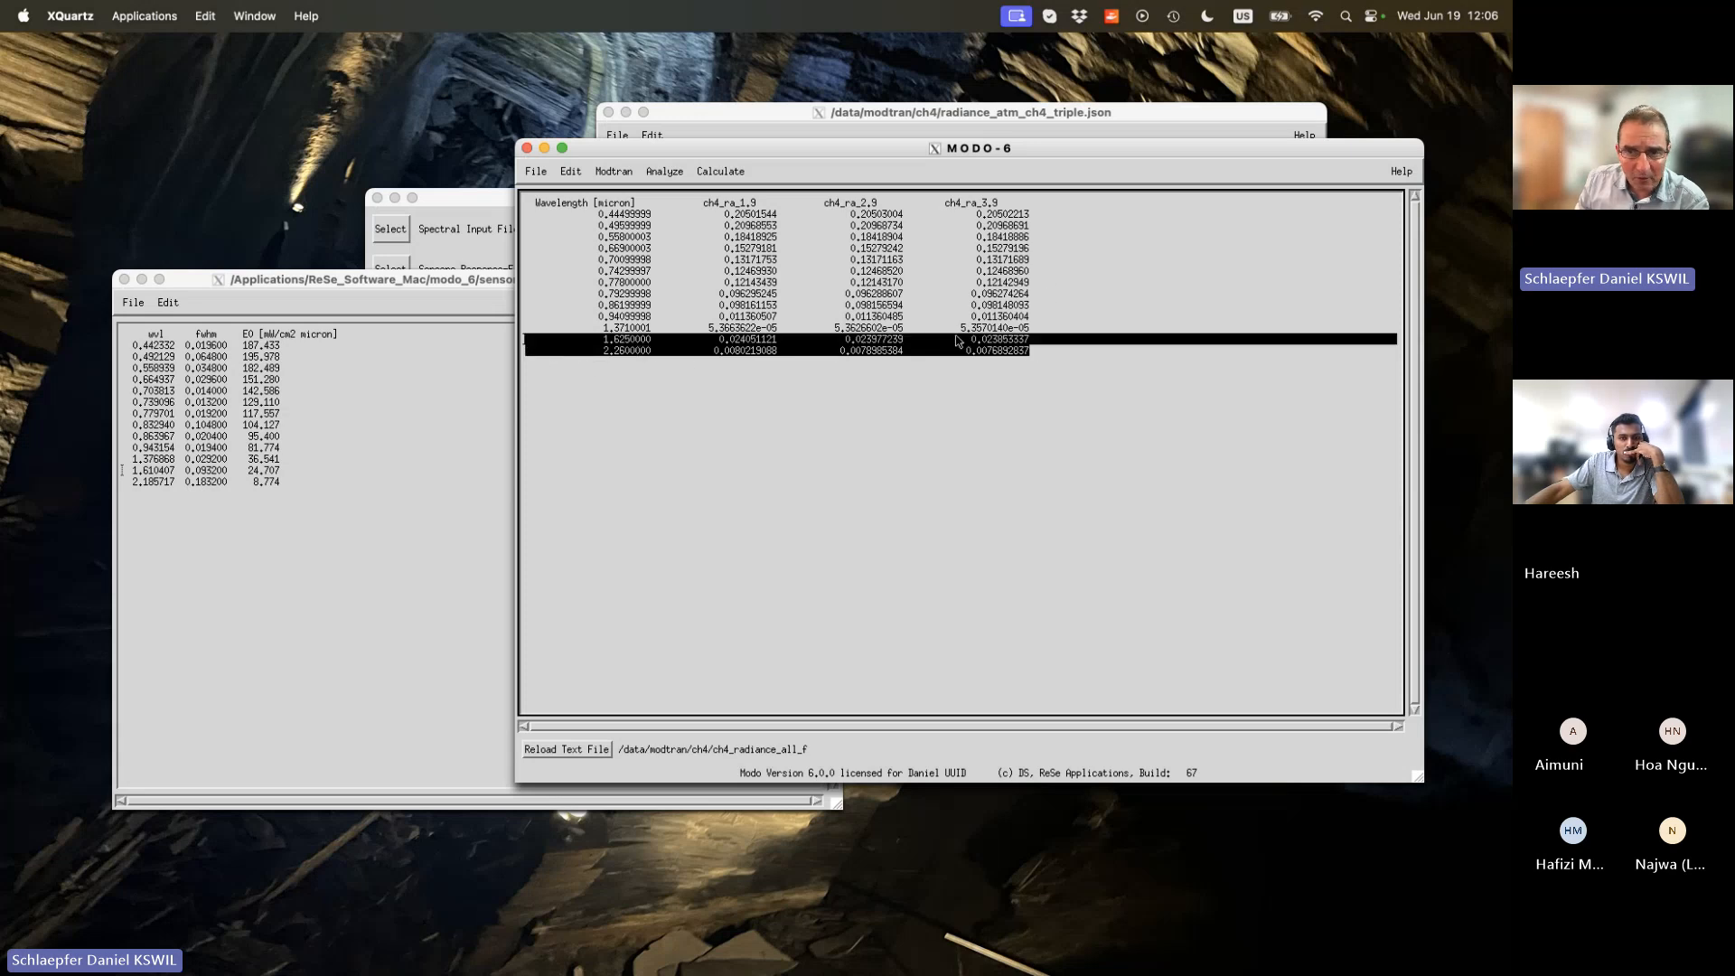
{"action": "left_click_drag", "start_coordinate": [540, 370], "coordinate": [507, 176]}
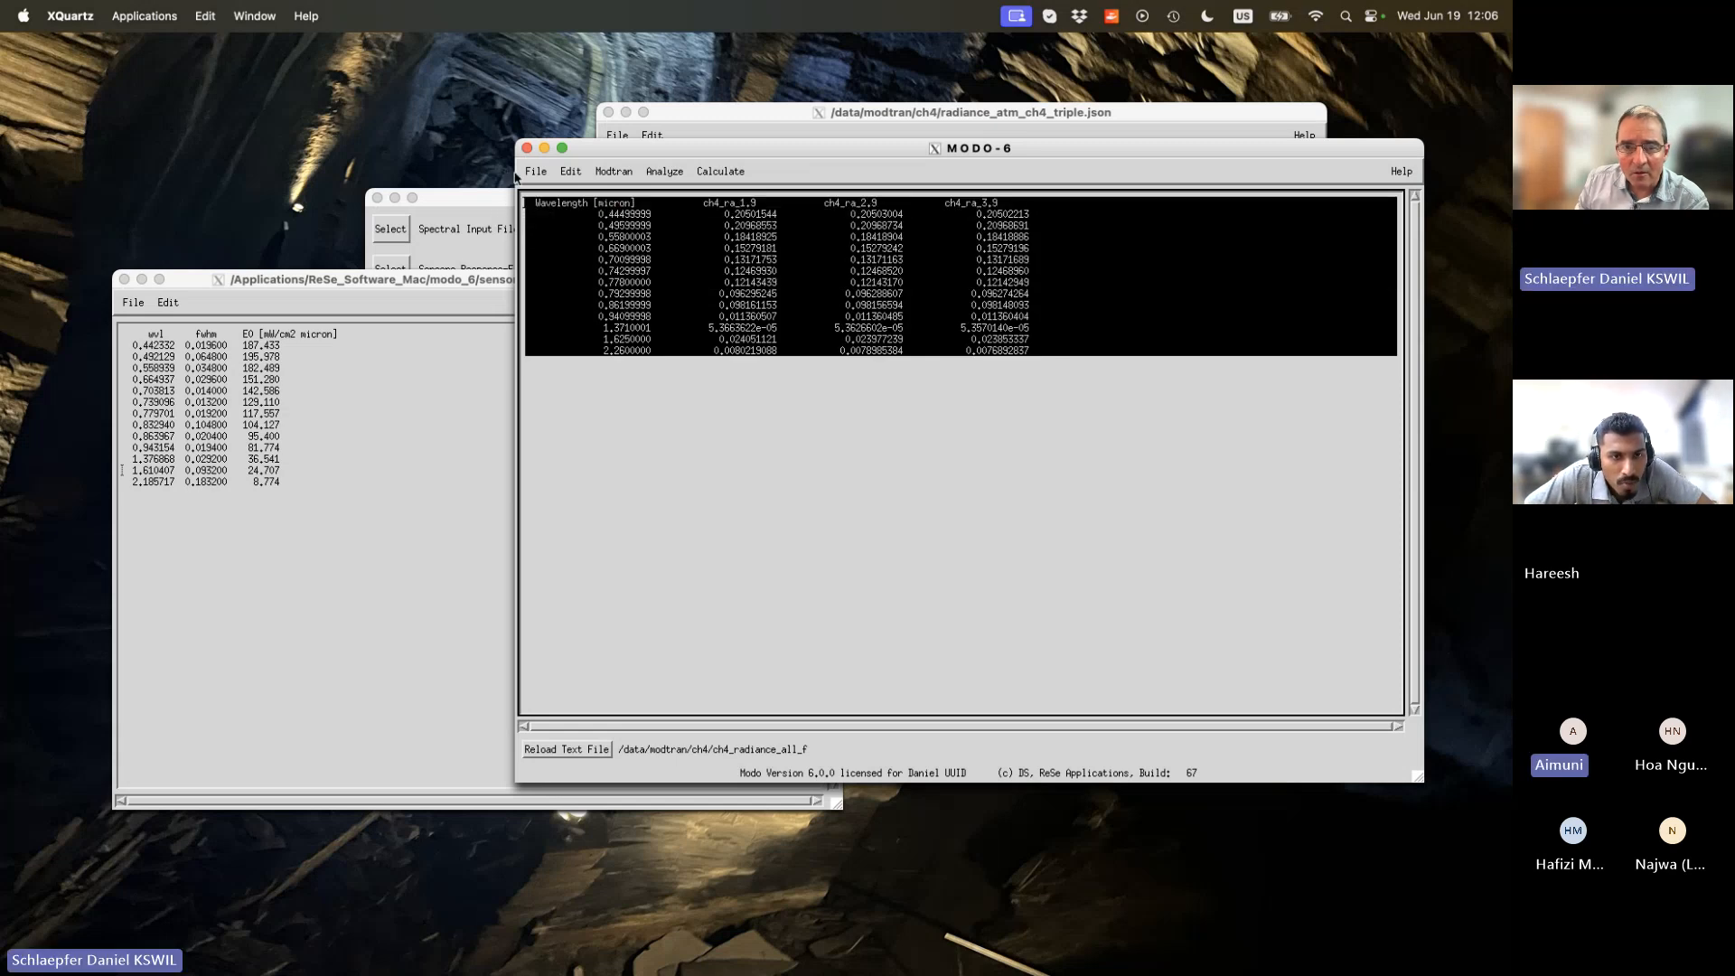
{"action": "left_click_drag", "start_coordinate": [870, 155], "coordinate": [722, 137]}
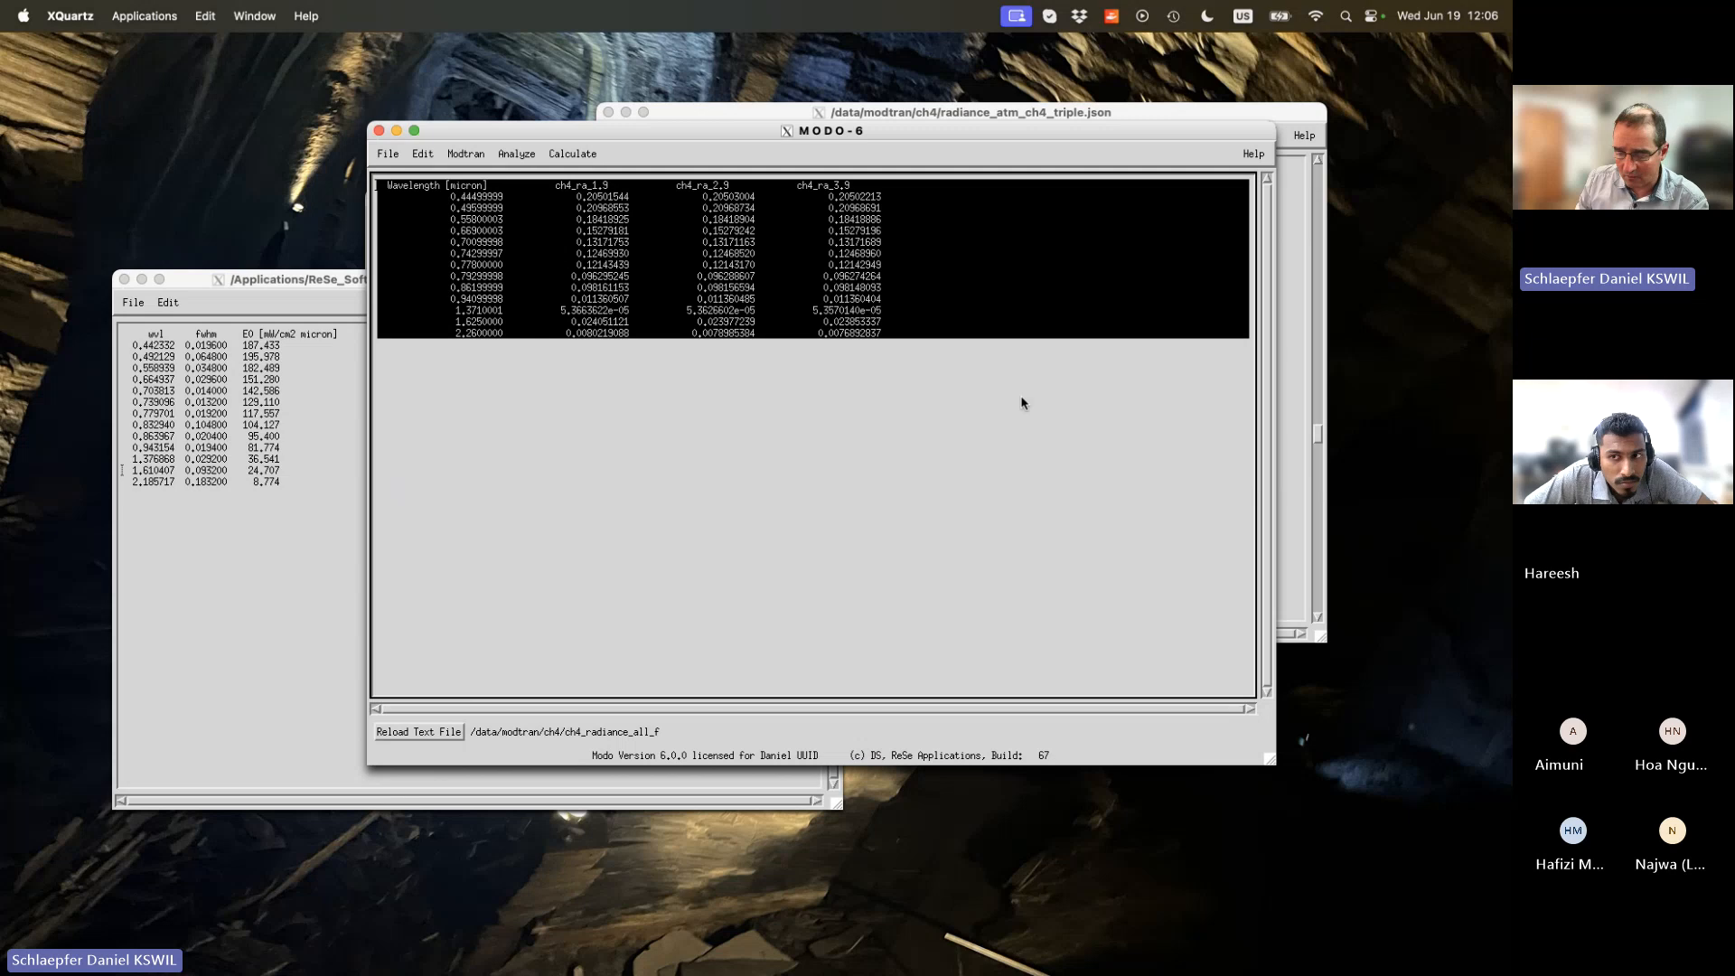
Copy the highlighted radiance table and paste it into a blank Excel workbook starting at cell A1.
{"action": "left_click", "coordinate": [205, 14]}
{"action": "left_click", "coordinate": [207, 49]}
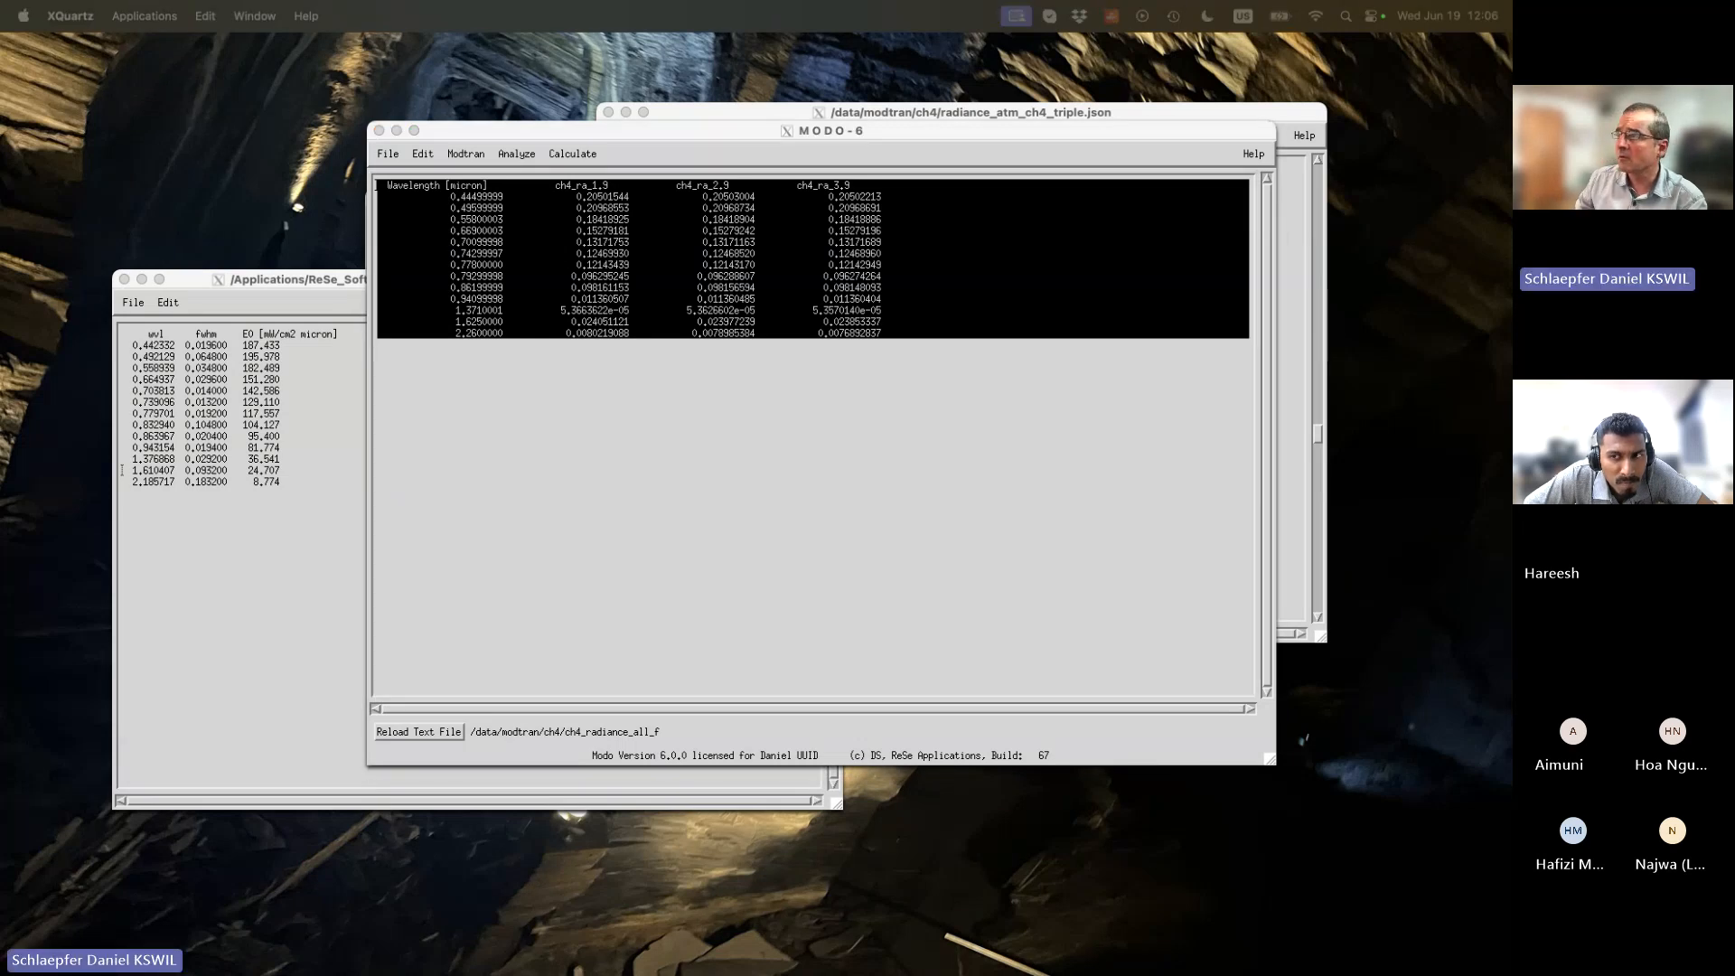
{"action": "left_click_drag", "start_coordinate": [1511, 171], "coordinate": [619, 113]}
{"action": "key", "text": "super+v"}
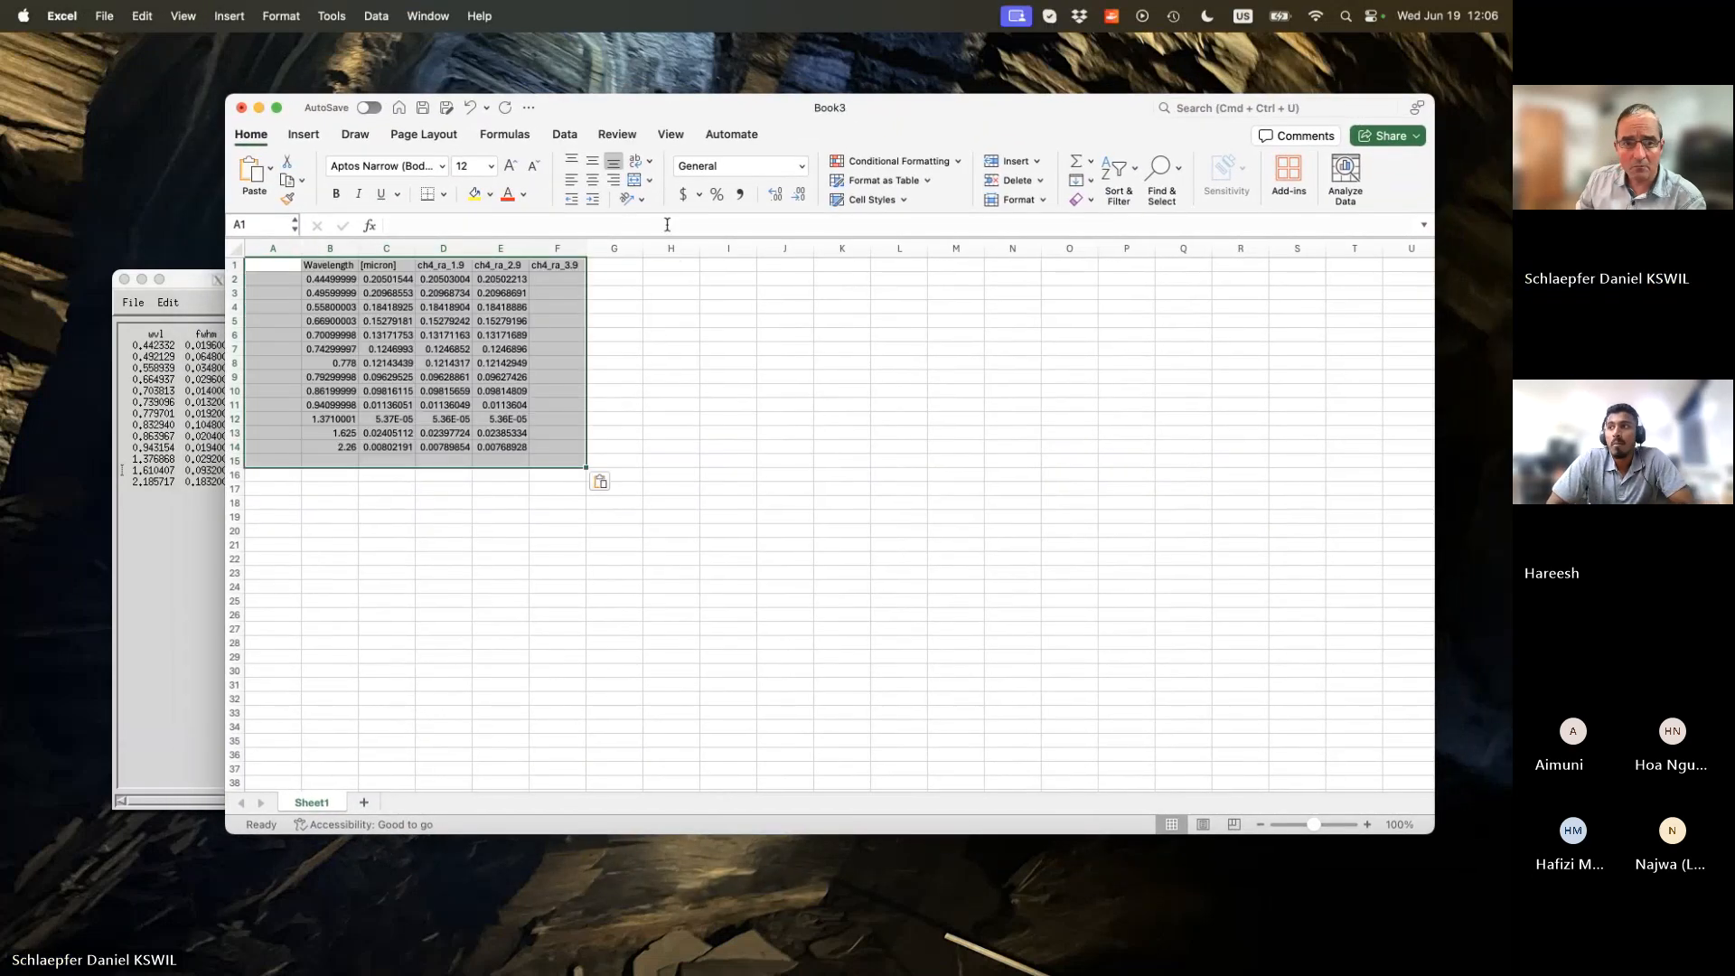
{"action": "left_click", "coordinate": [612, 488]}
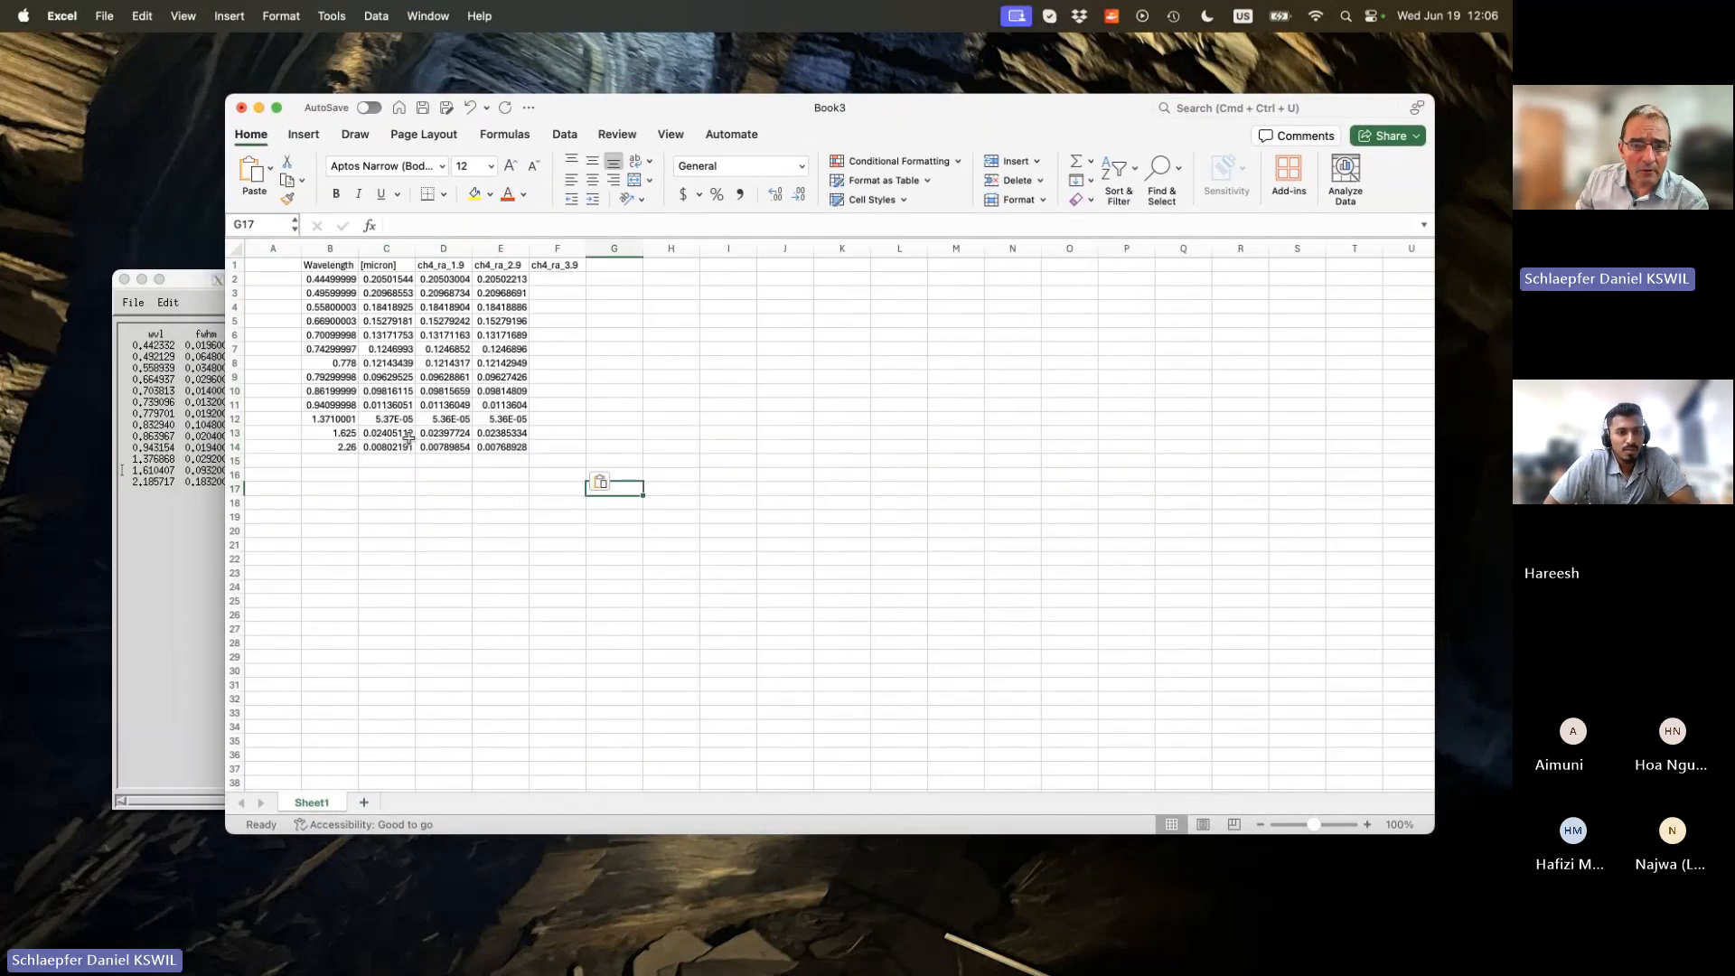
Delete the [micron] header in C1 and move the three ch4_ra headers to C1:E1 above their radiance columns.
{"action": "left_click_drag", "start_coordinate": [570, 262], "coordinate": [558, 447]}
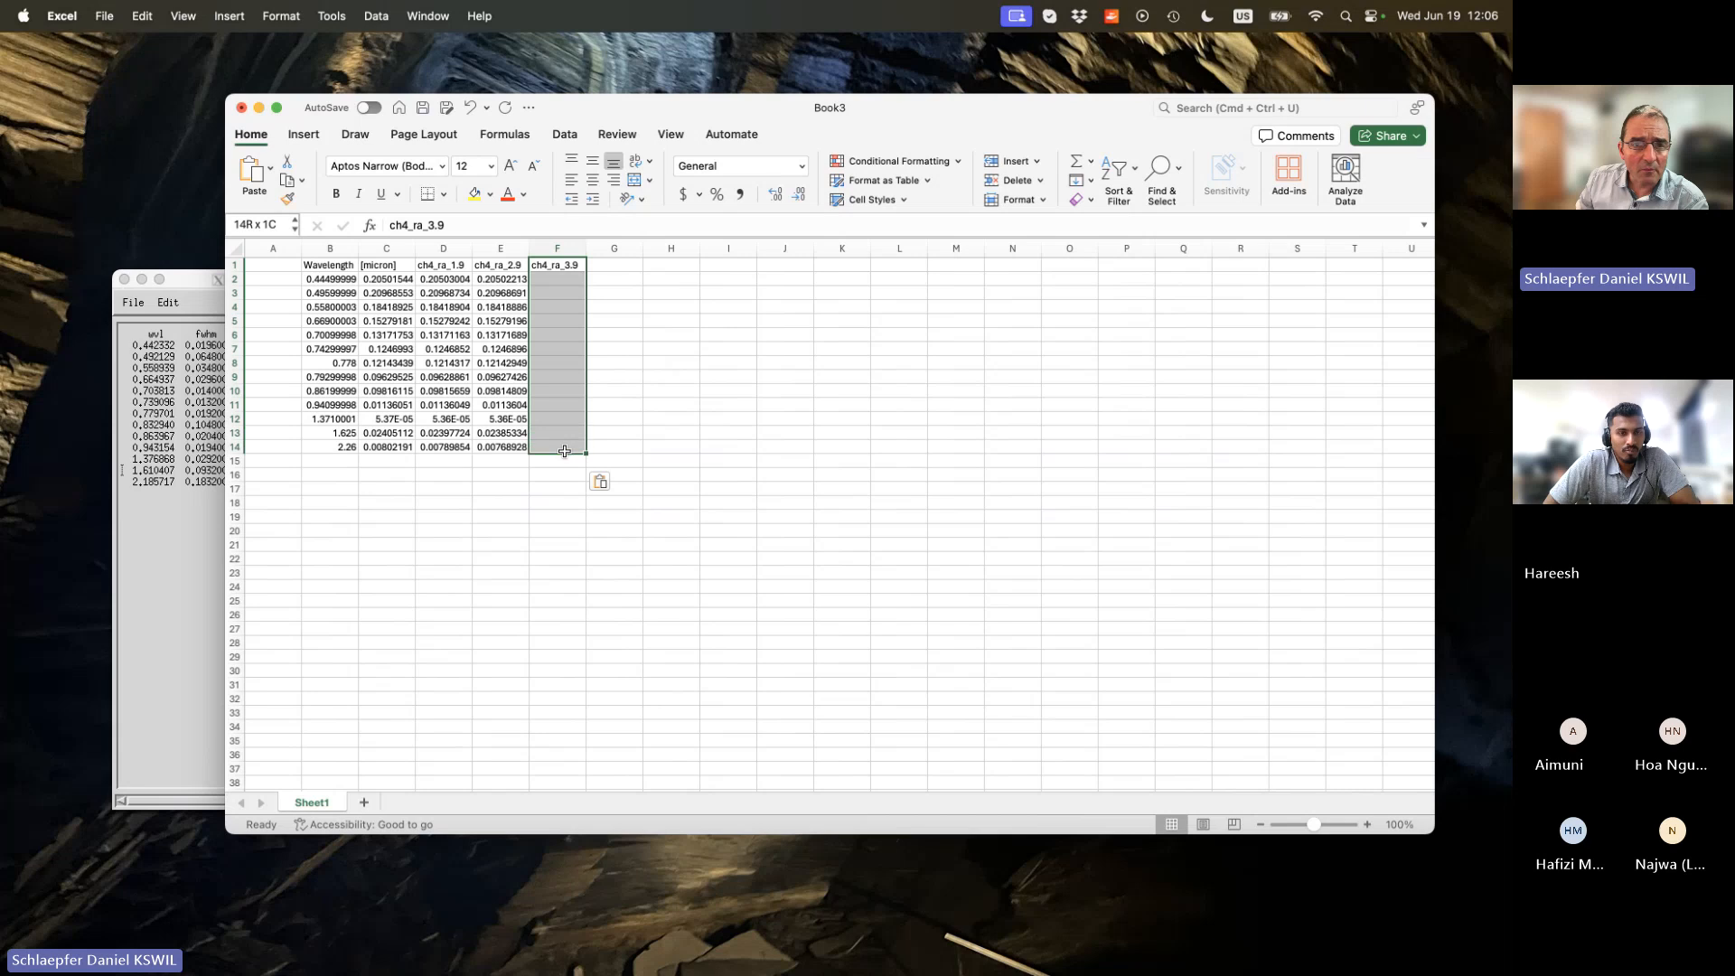
{"action": "left_click", "coordinate": [389, 267]}
{"action": "left_click", "coordinate": [335, 268]}
{"action": "left_click", "coordinate": [391, 267]}
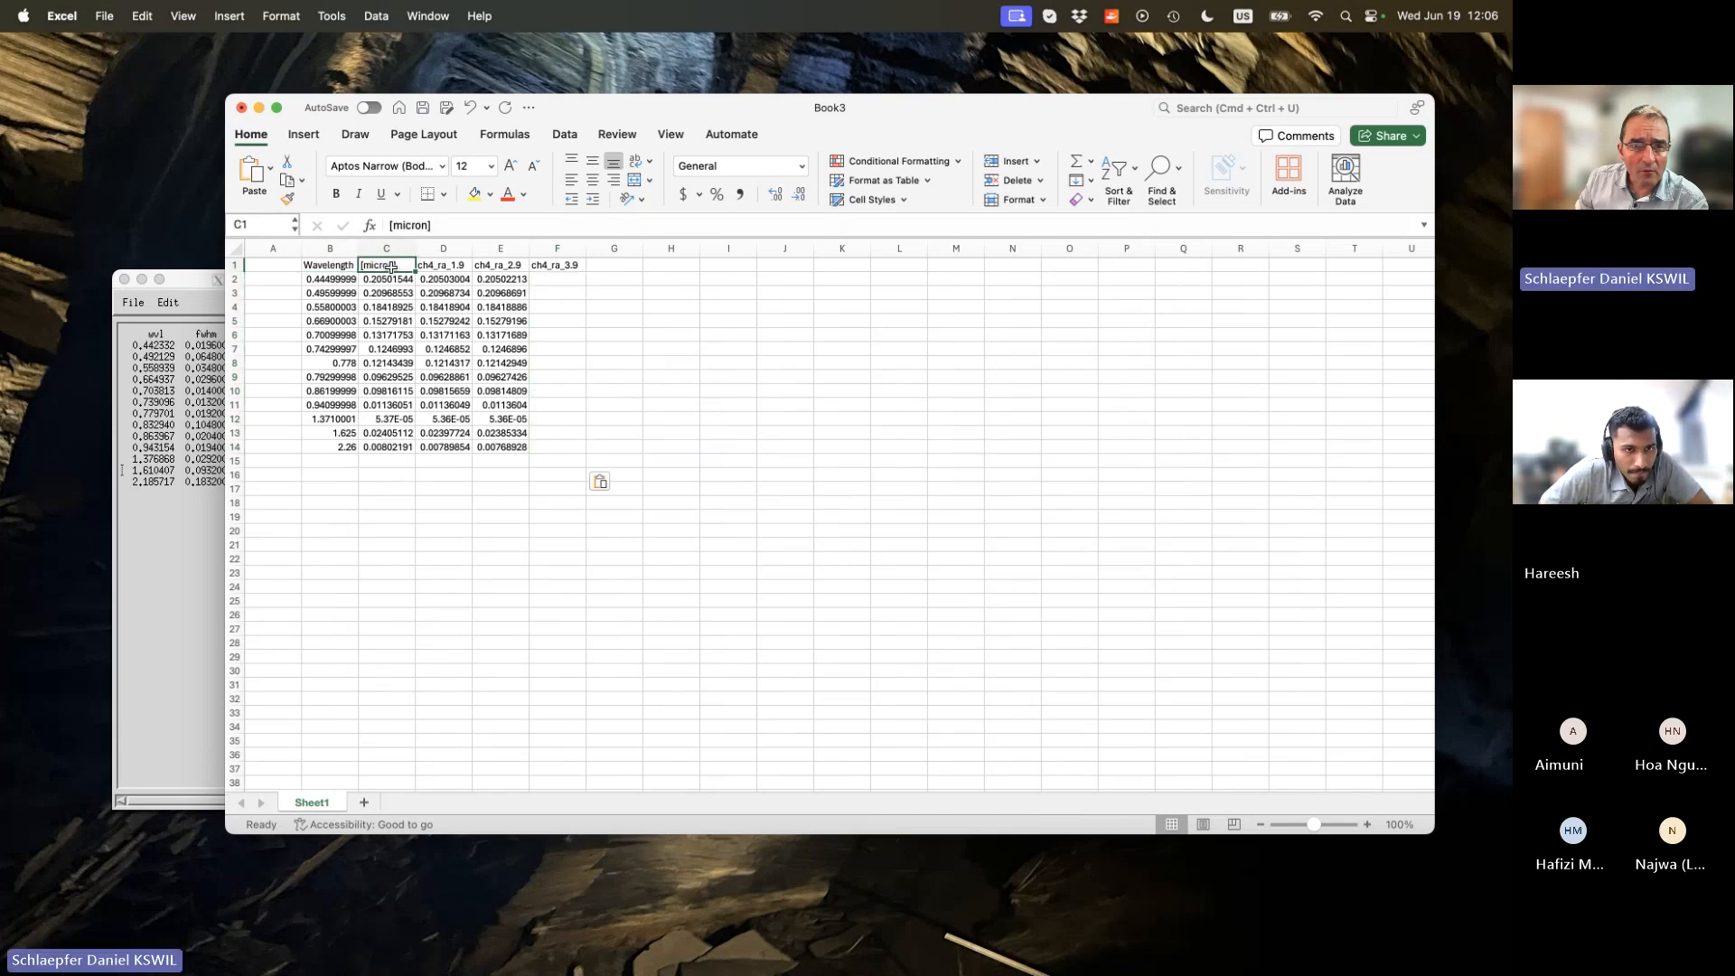
{"action": "key", "text": "Delete"}
{"action": "left_click_drag", "start_coordinate": [558, 264], "coordinate": [445, 267]}
Move the data block down to B5:E17 and enter 0.5, 1 and 2 above the radiance columns in C4:E4.
{"action": "left_click_drag", "start_coordinate": [329, 279], "coordinate": [519, 495]}
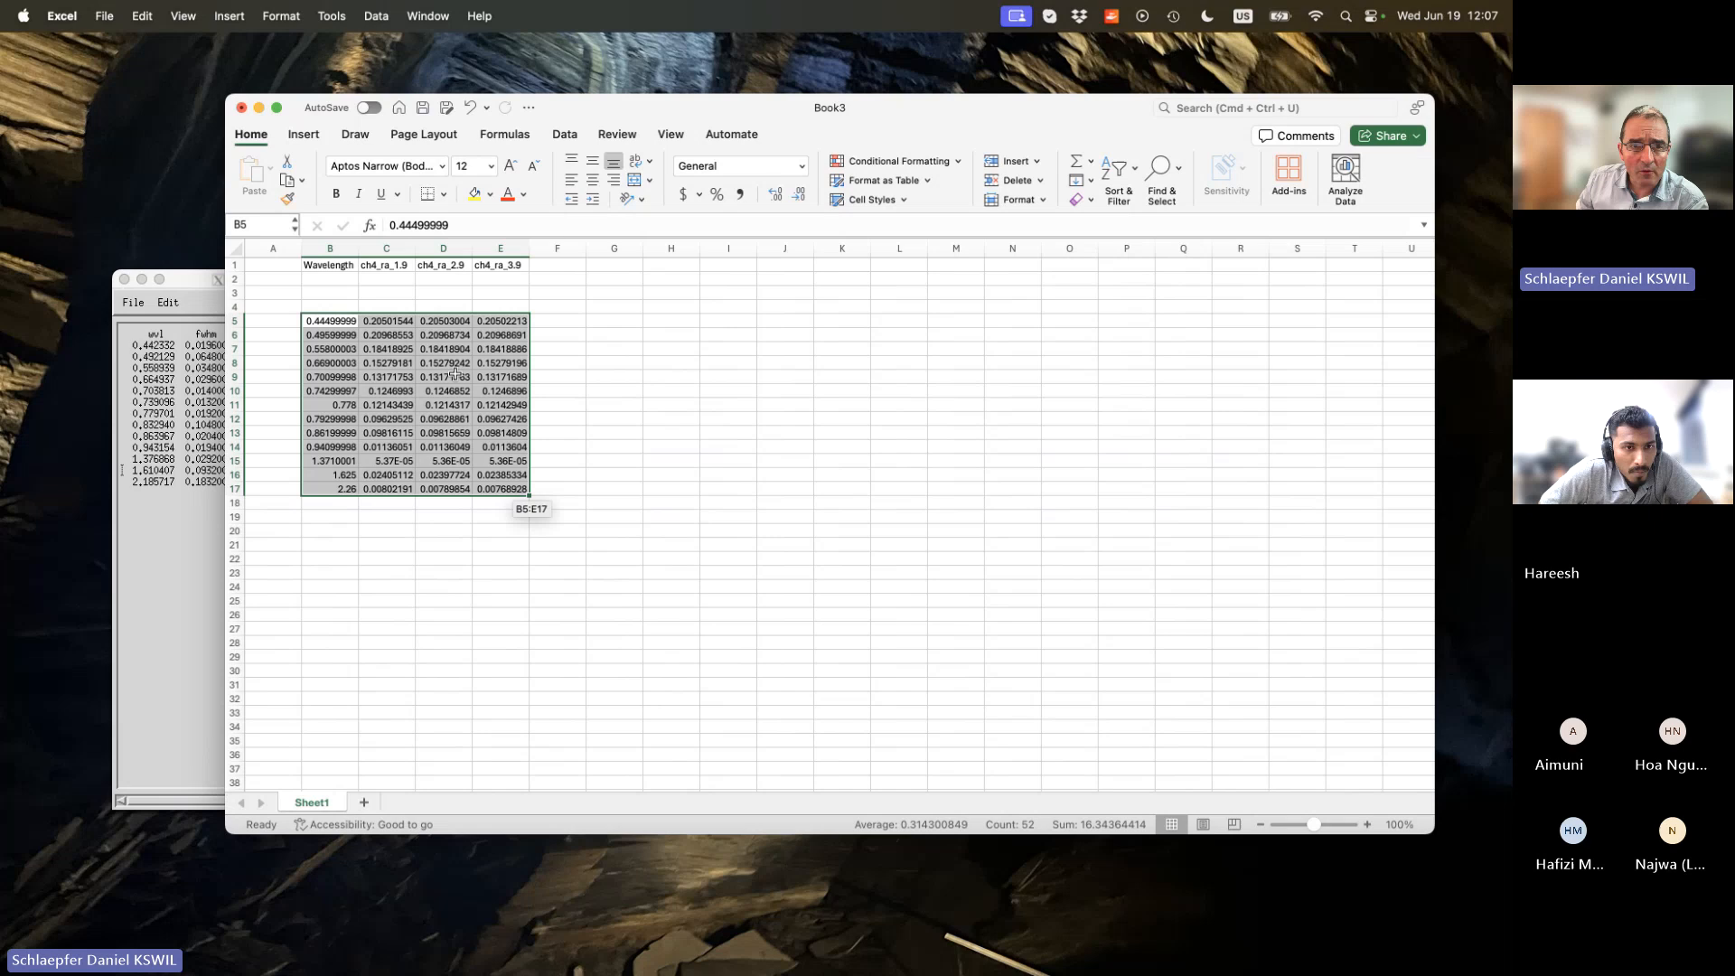
{"action": "left_click", "coordinate": [386, 305]}
{"action": "type", "text": "0.5"}
{"action": "key", "text": "Tab"}
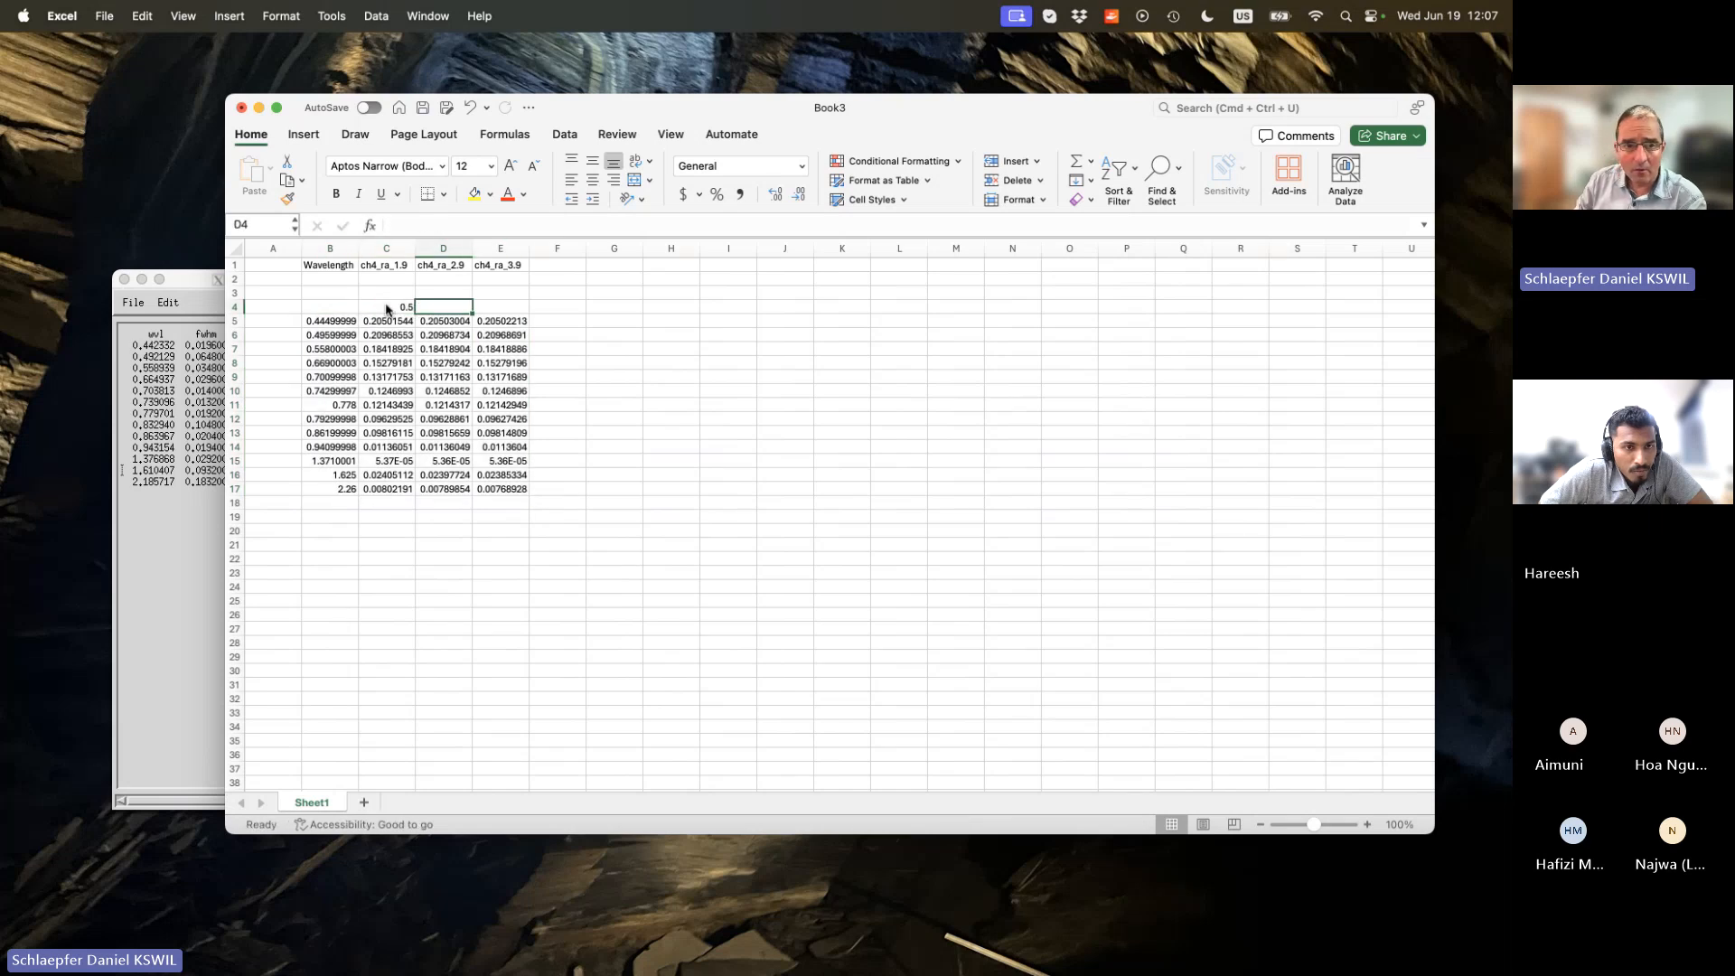
{"action": "type", "text": "1."}
{"action": "key", "text": "Tab"}
{"action": "type", "text": "2"}
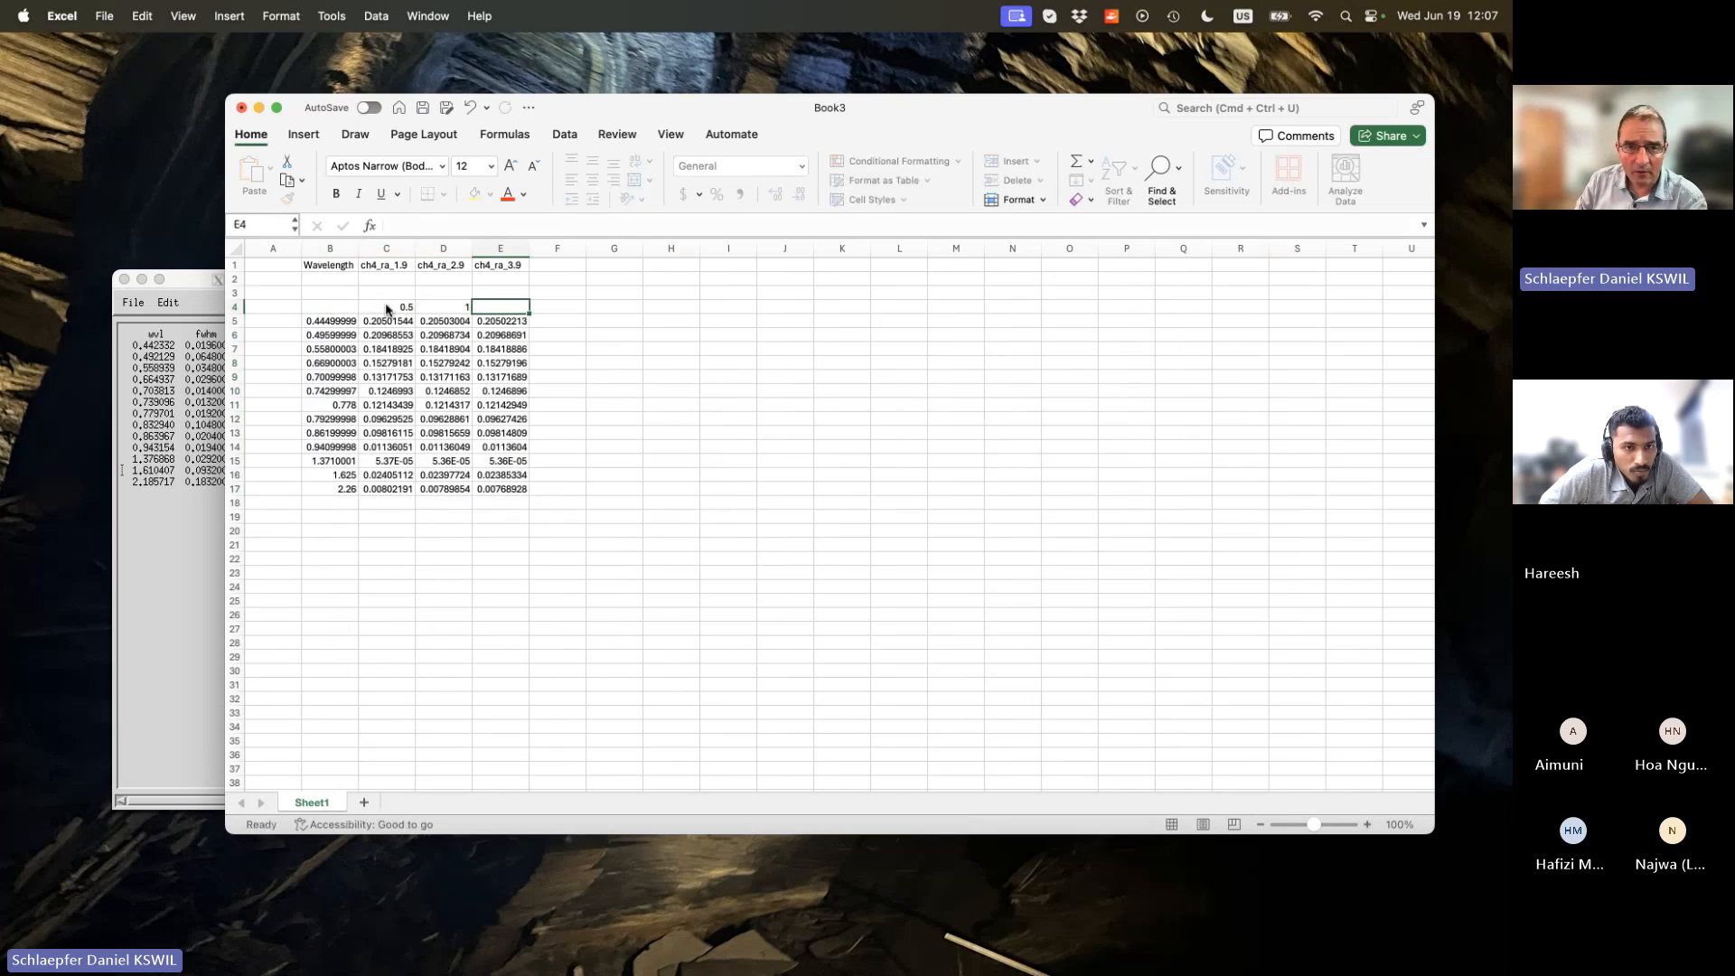
{"action": "key", "text": "Return"}
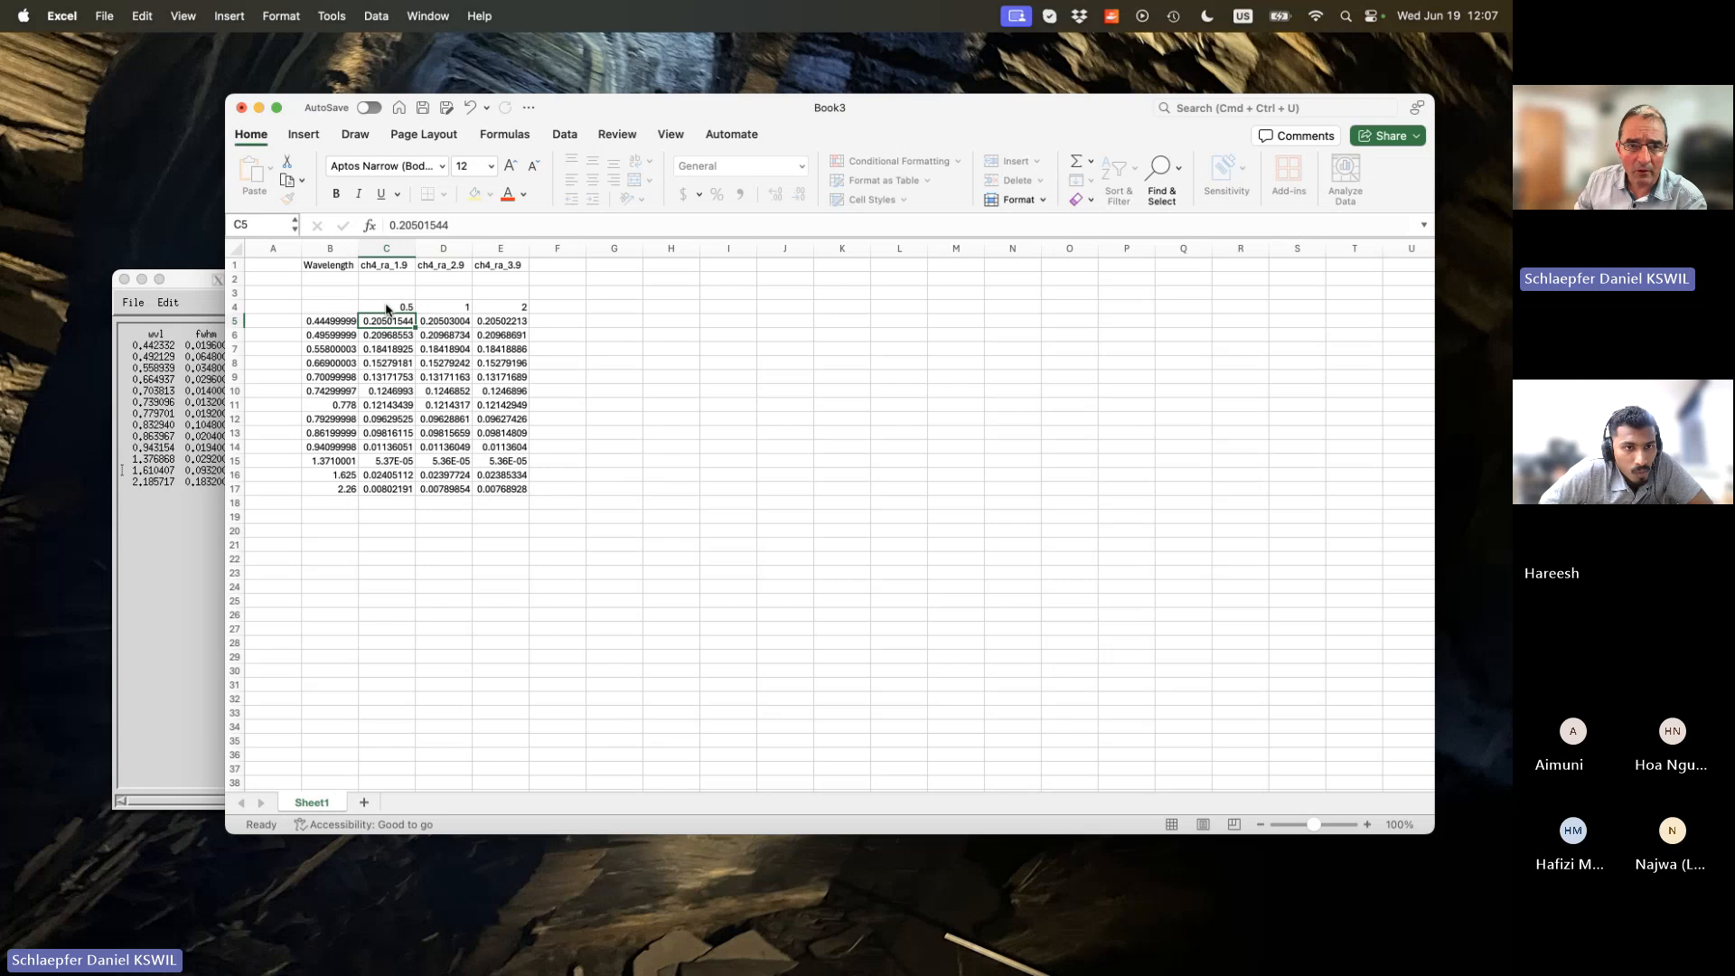
Copy the factors 0.5, 1 and 2 from C4:E4 to C20:E20 below the radiance data.
{"action": "left_click_drag", "start_coordinate": [386, 309], "coordinate": [512, 488]}
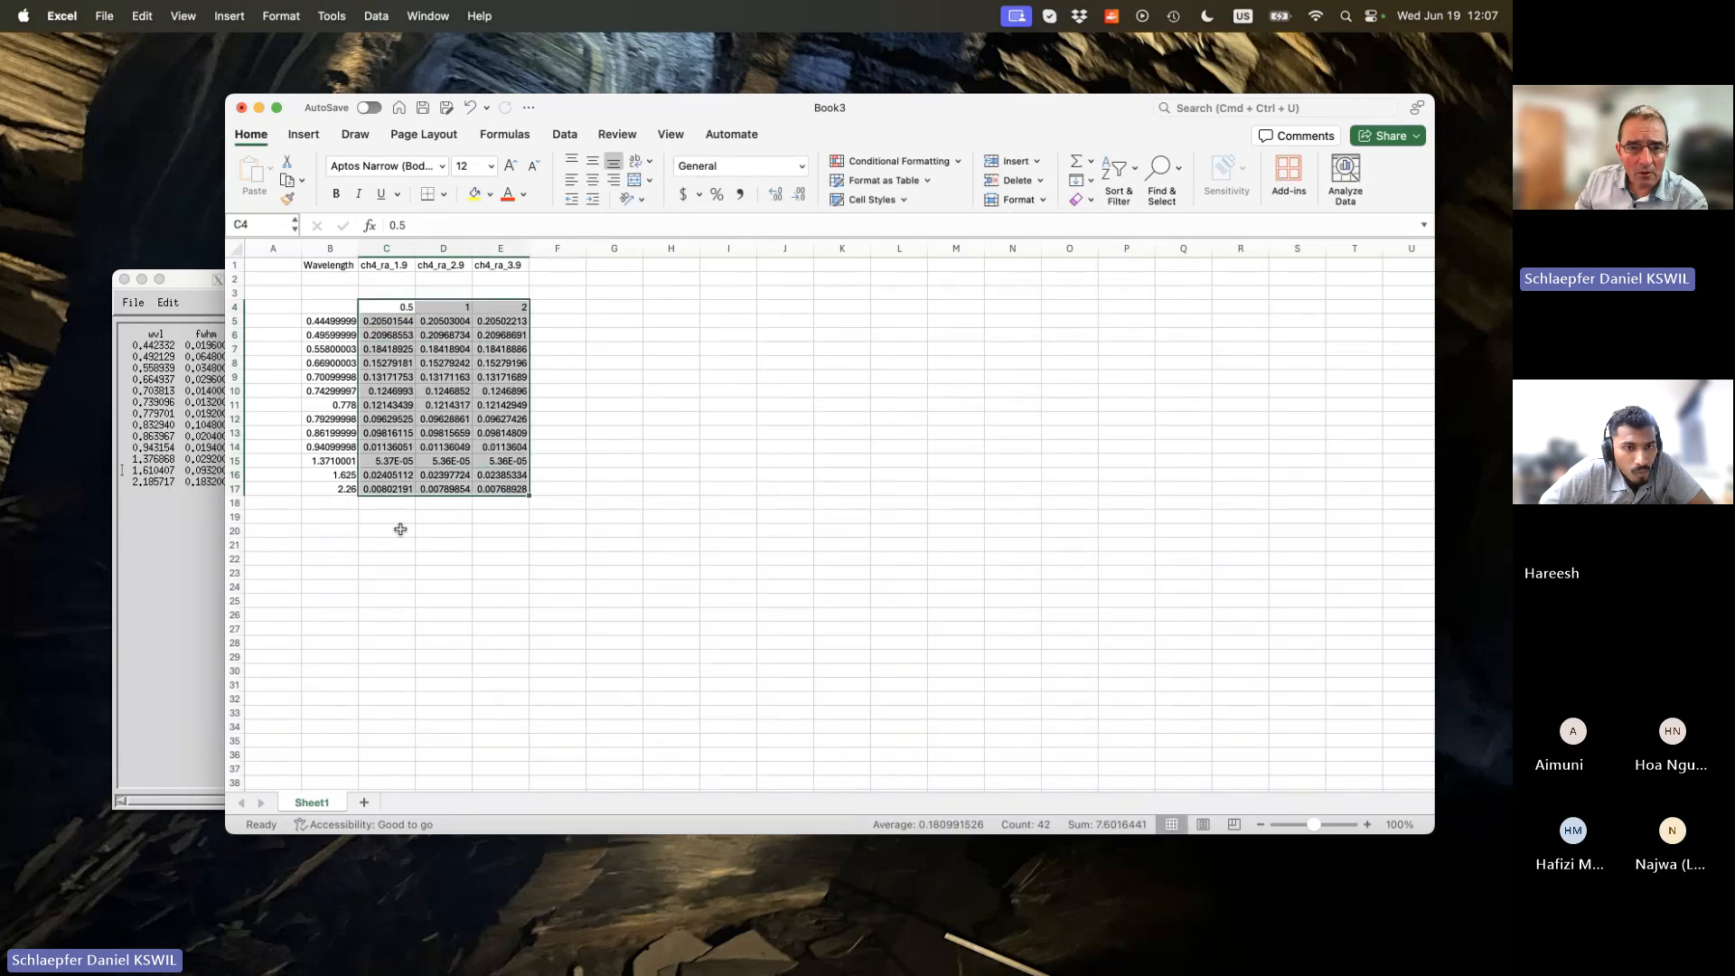
{"action": "left_click", "coordinate": [390, 519]}
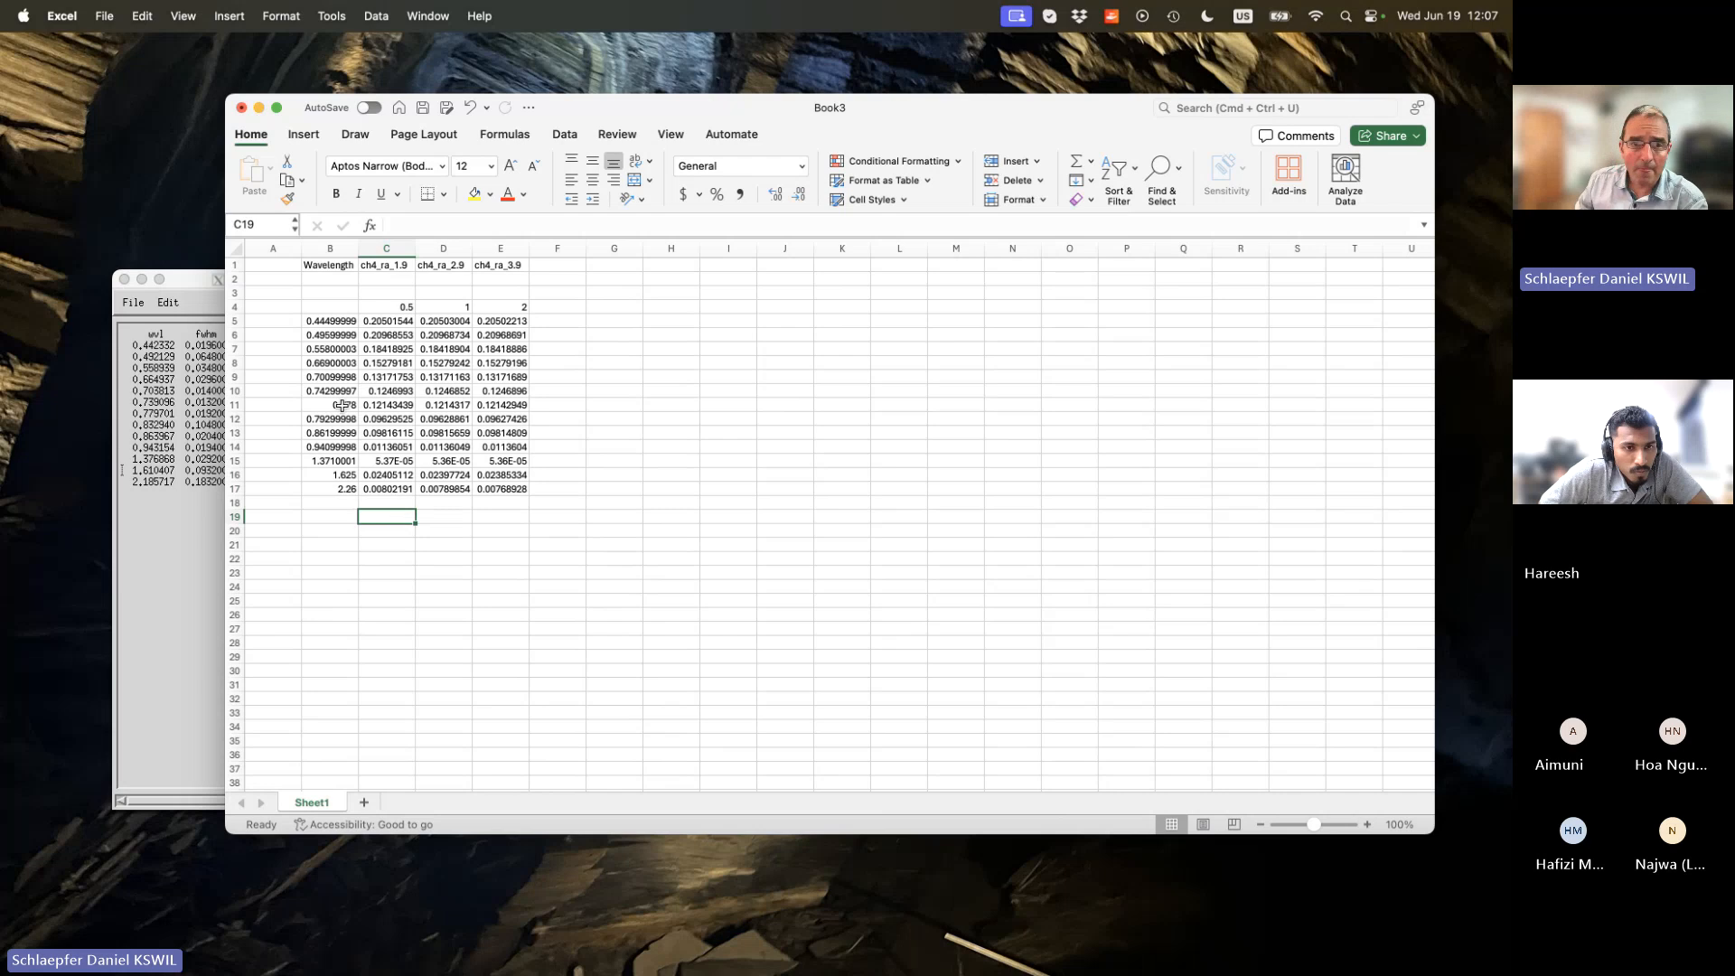
{"action": "left_click_drag", "start_coordinate": [389, 307], "coordinate": [524, 307]}
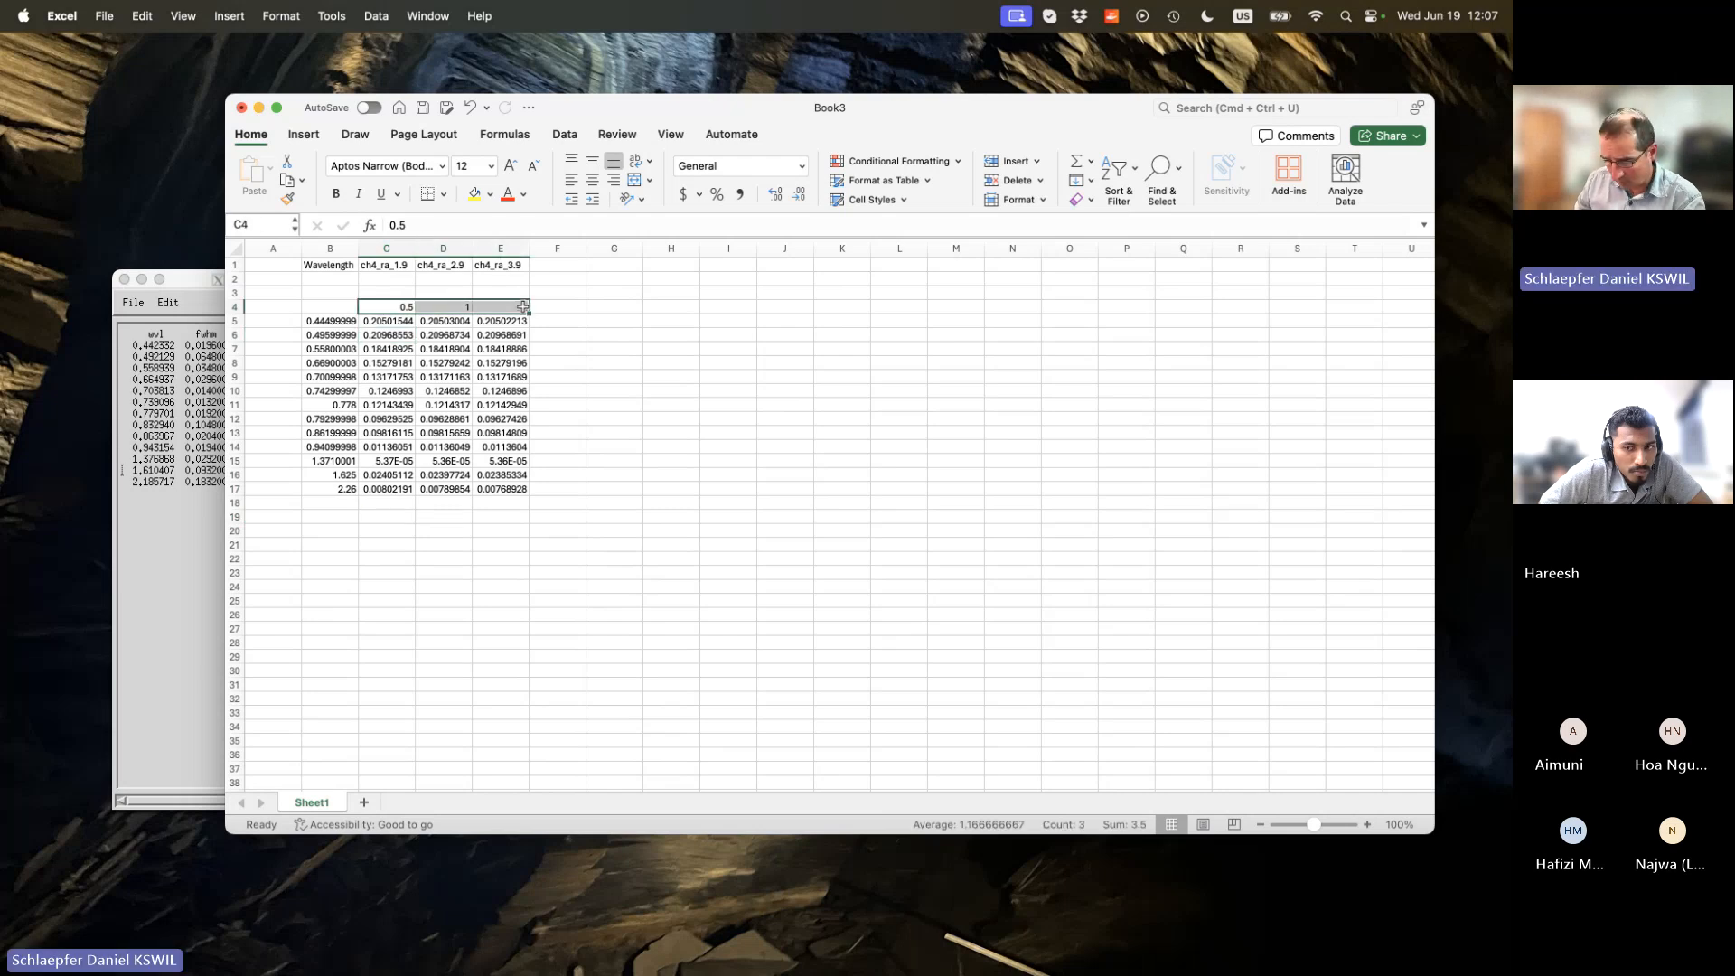
{"action": "key", "text": "cmd+c"}
{"action": "left_click", "coordinate": [388, 531]}
{"action": "key", "text": "cmd+v"}
Calculate the 2.26 to 1.625 micron ratio in C21 with =C17/C16 and fill the formula across to E21.
{"action": "left_click", "coordinate": [411, 546]}
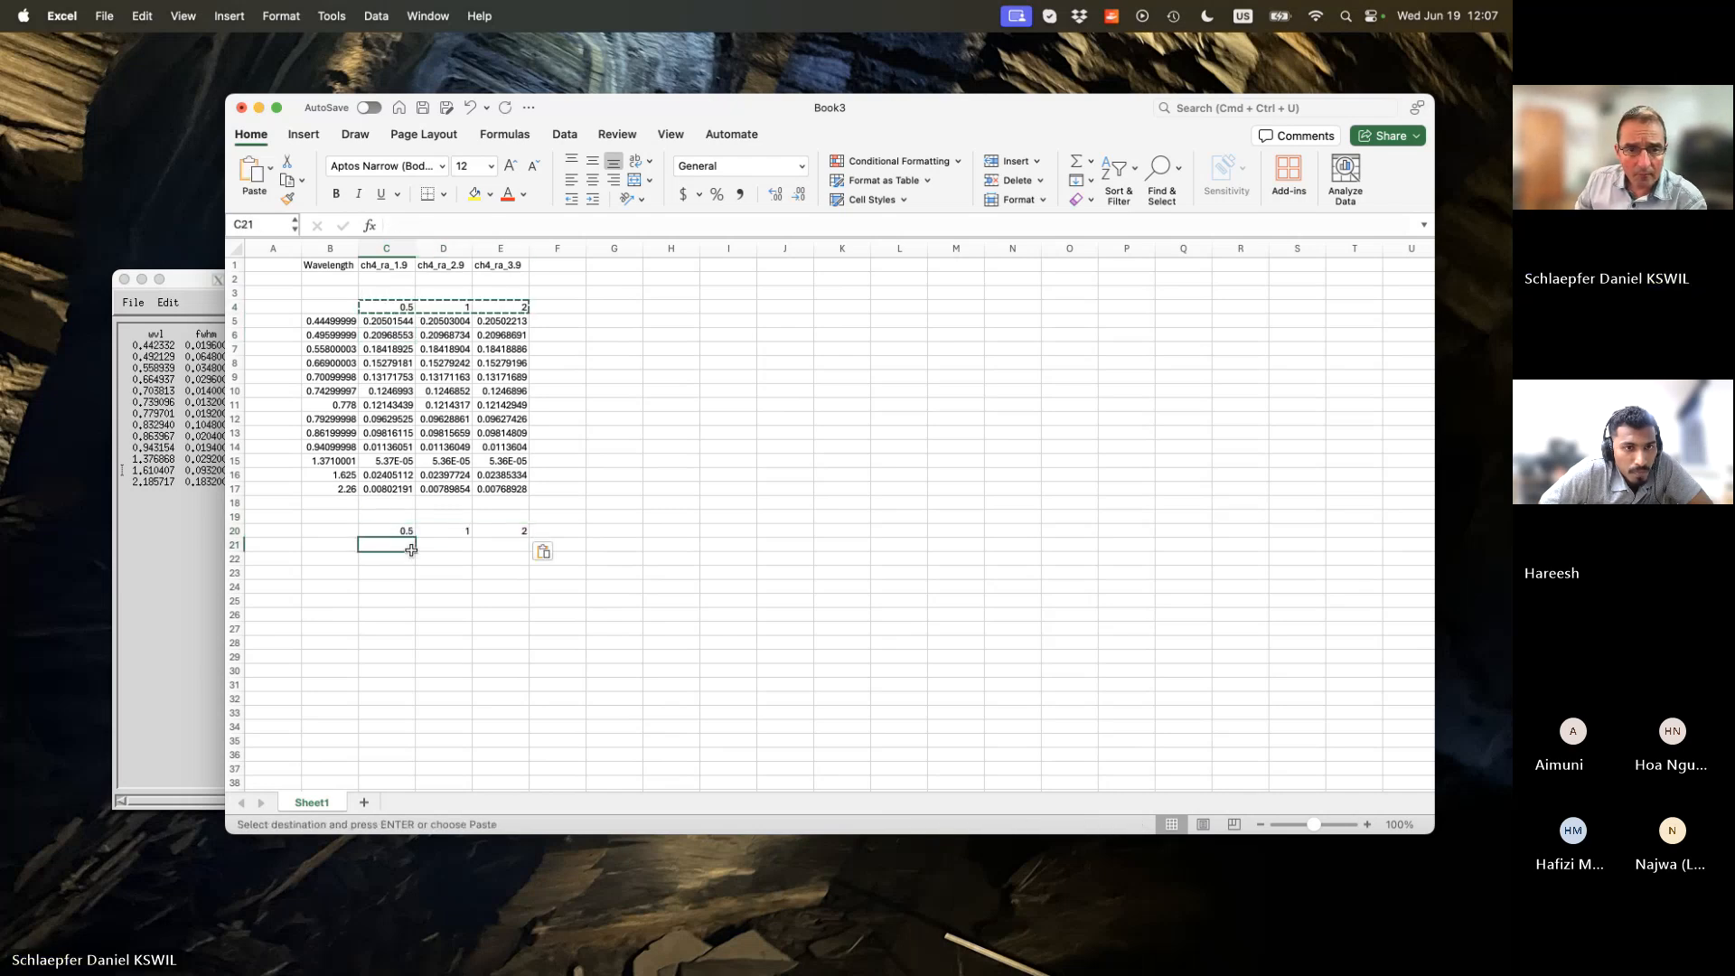
{"action": "type", "text": "="}
{"action": "left_click", "coordinate": [377, 488]}
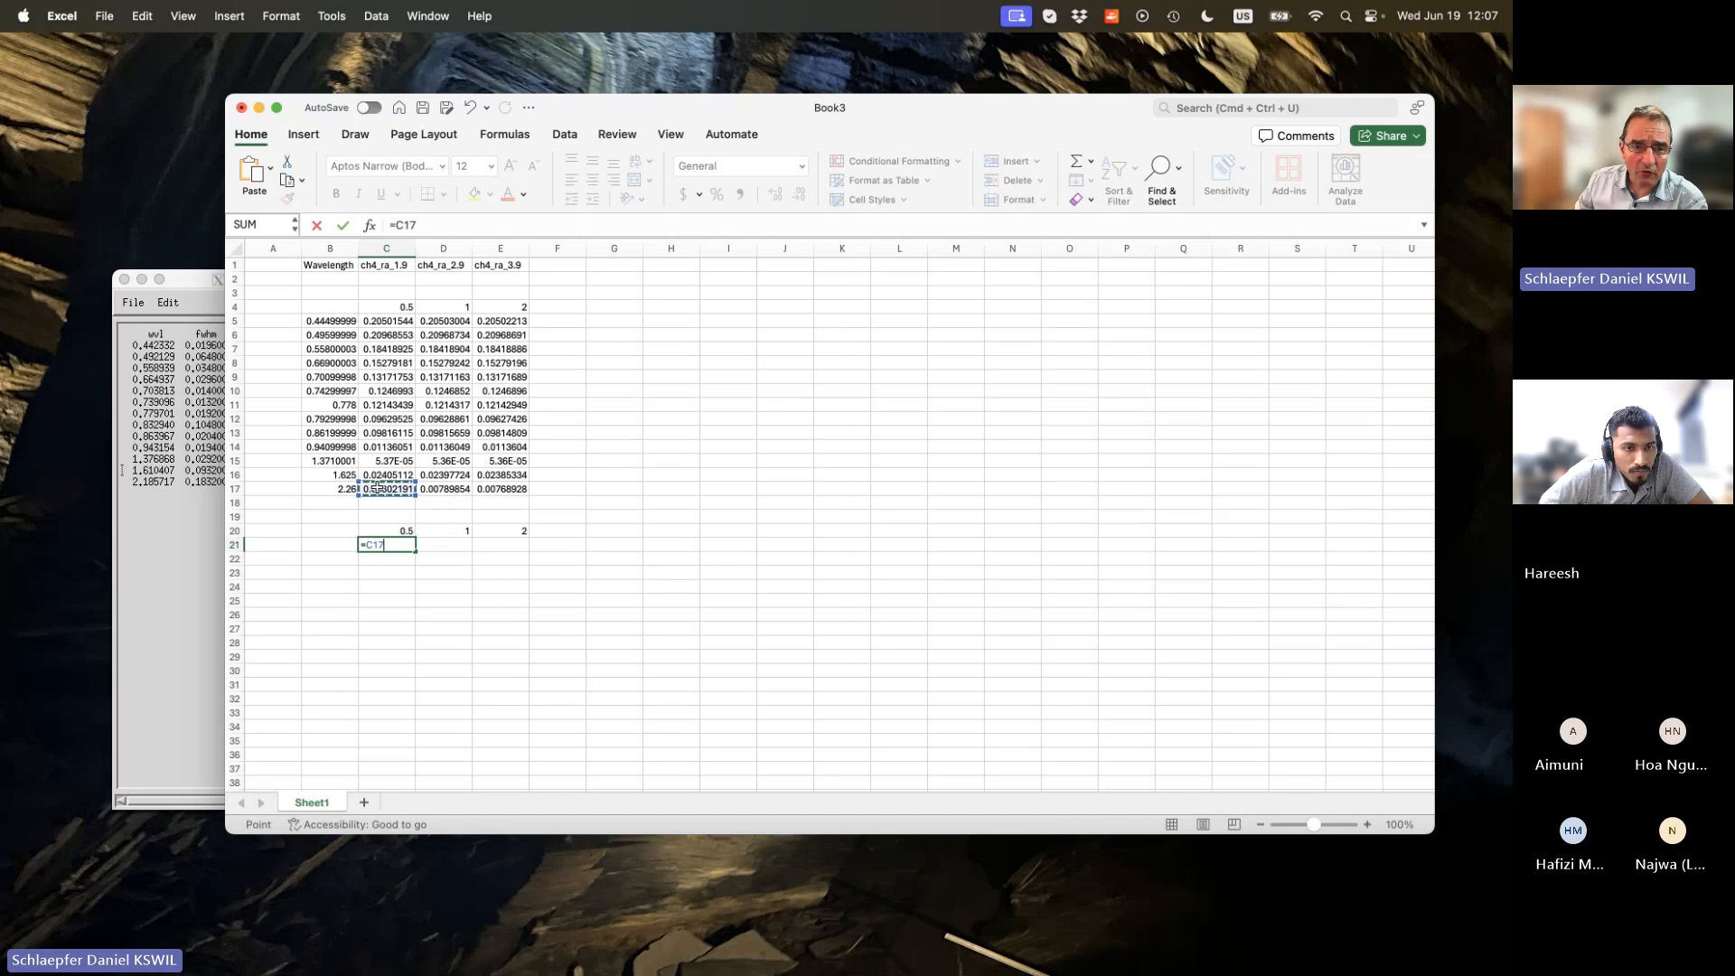
{"action": "type", "text": "/"}
{"action": "left_click", "coordinate": [388, 473]}
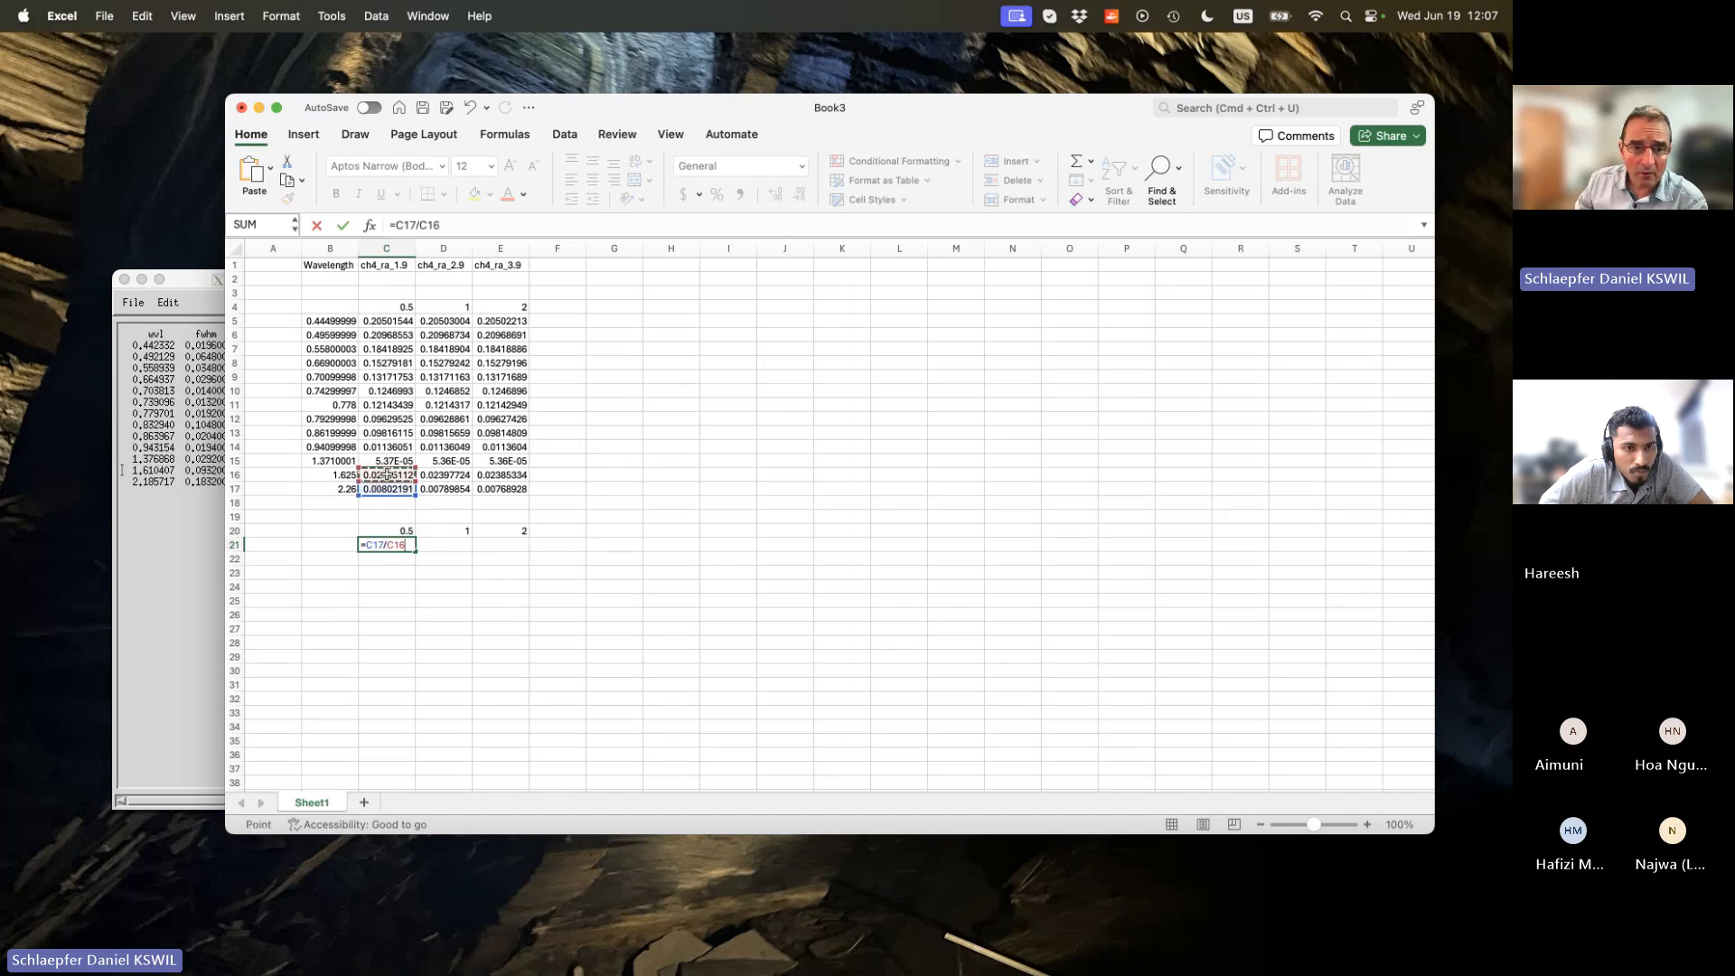
{"action": "key", "text": "Return"}
{"action": "left_click", "coordinate": [463, 491]}
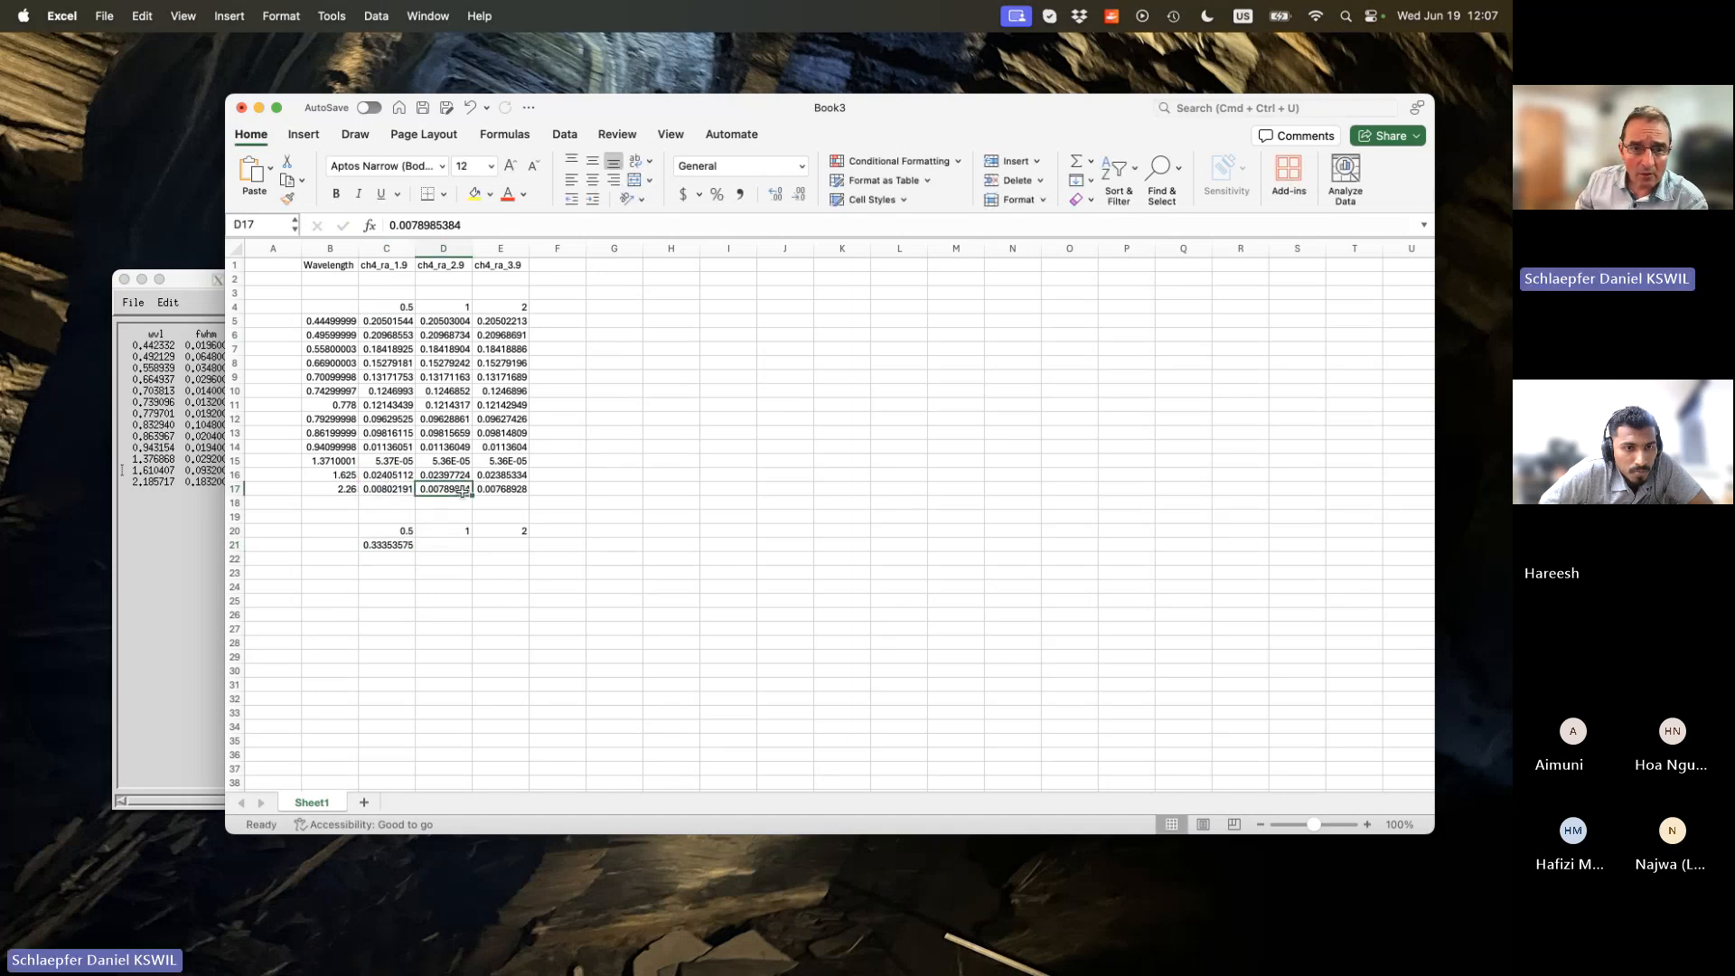
{"action": "left_click", "coordinate": [390, 543]}
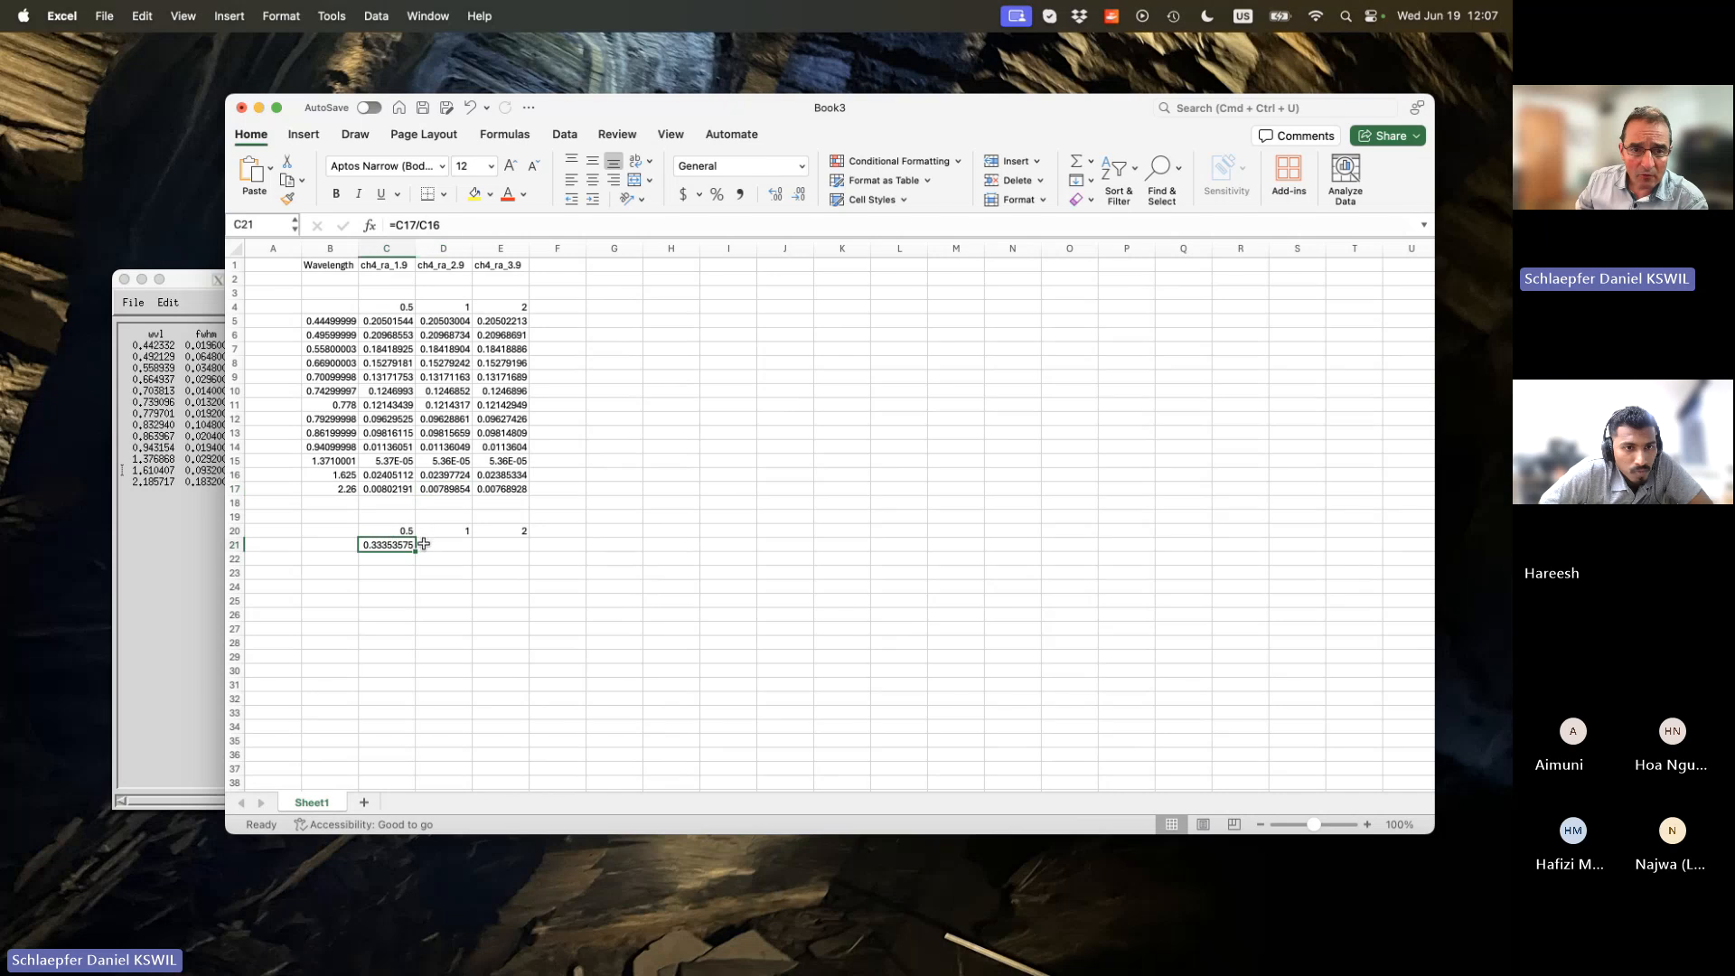
{"action": "left_click_drag", "start_coordinate": [413, 550], "coordinate": [526, 548]}
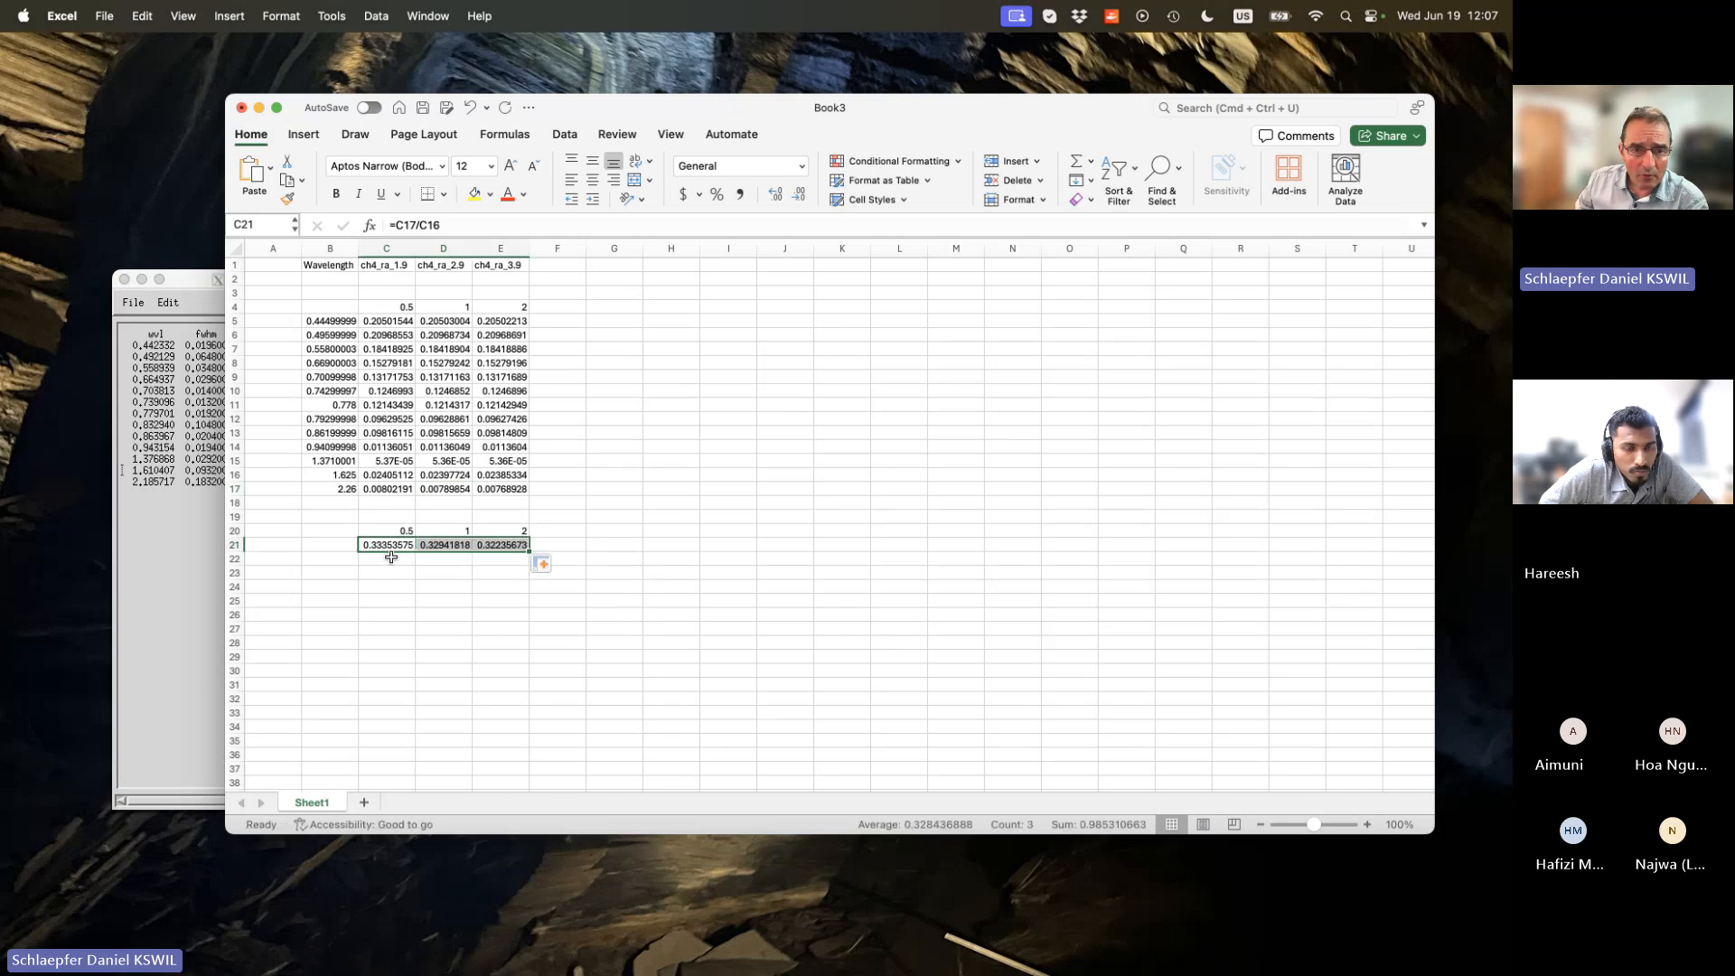
Format the ratio values in C21:E21 to three decimal places.
{"action": "left_click", "coordinate": [777, 195]}
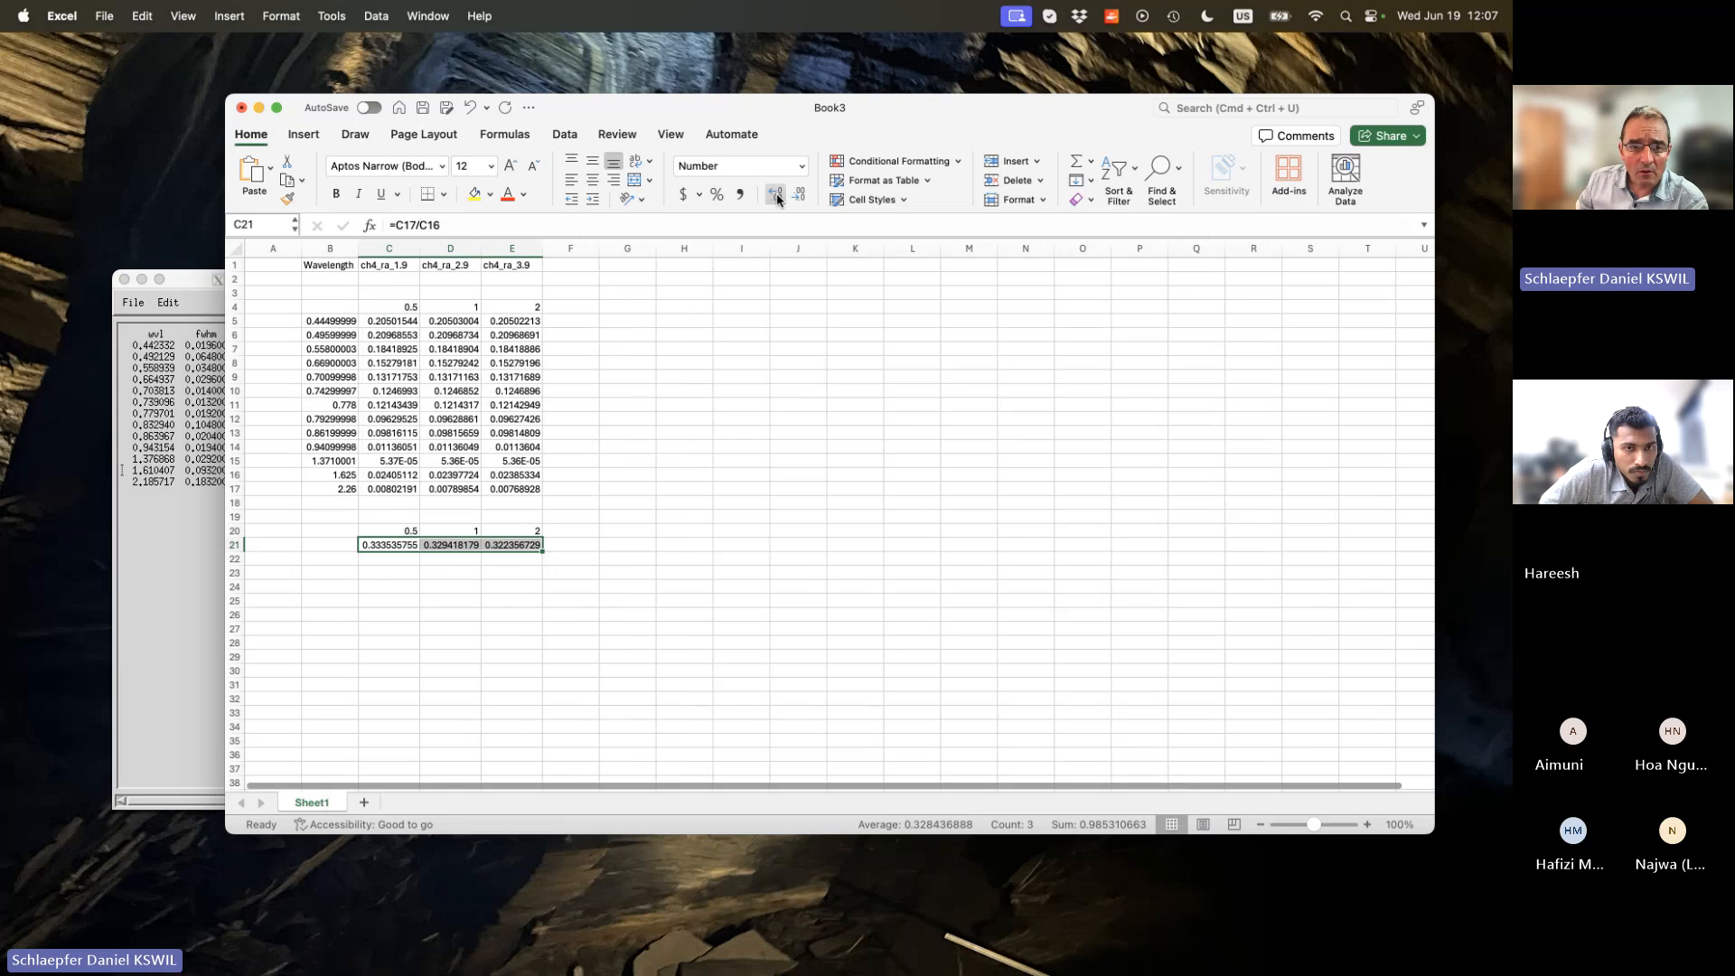
{"action": "left_click", "coordinate": [798, 195]}
{"action": "left_click", "coordinate": [799, 195]}
{"action": "left_click", "coordinate": [799, 195]}
{"action": "left_click", "coordinate": [799, 195]}
{"action": "left_click", "coordinate": [798, 195]}
{"action": "left_click", "coordinate": [798, 195]}
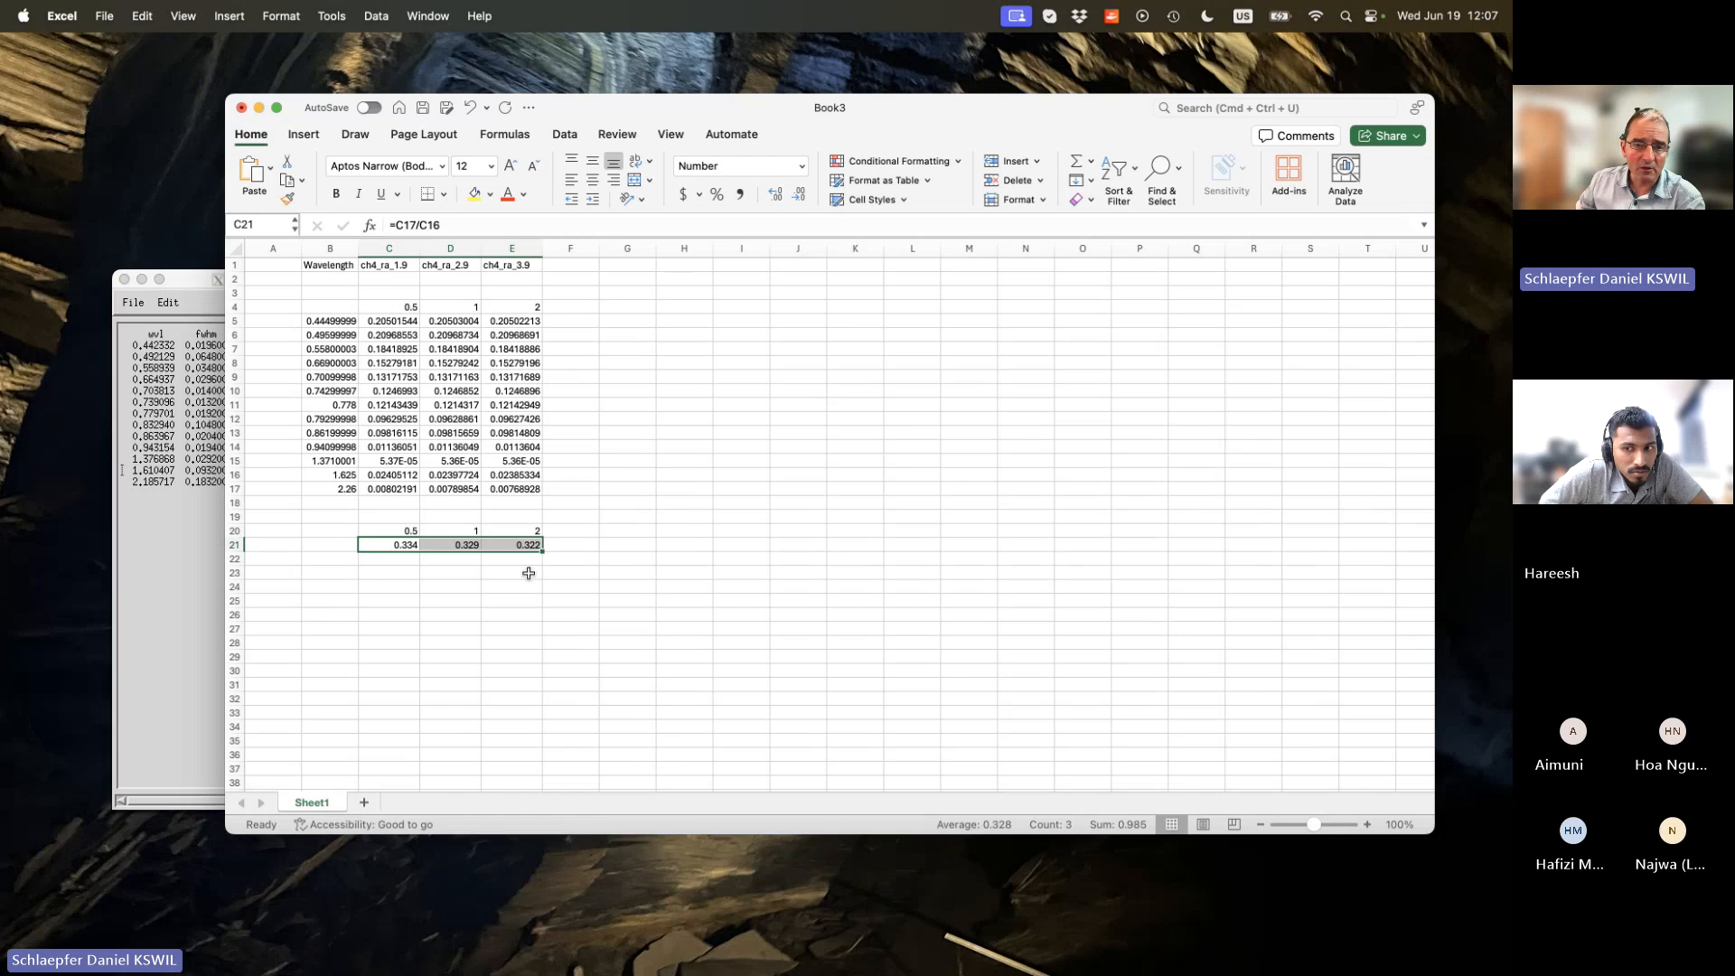
Highlight the factor and ratio rows and label them ch4 in B20 and index in B21.
{"action": "left_click_drag", "start_coordinate": [397, 531], "coordinate": [529, 548]}
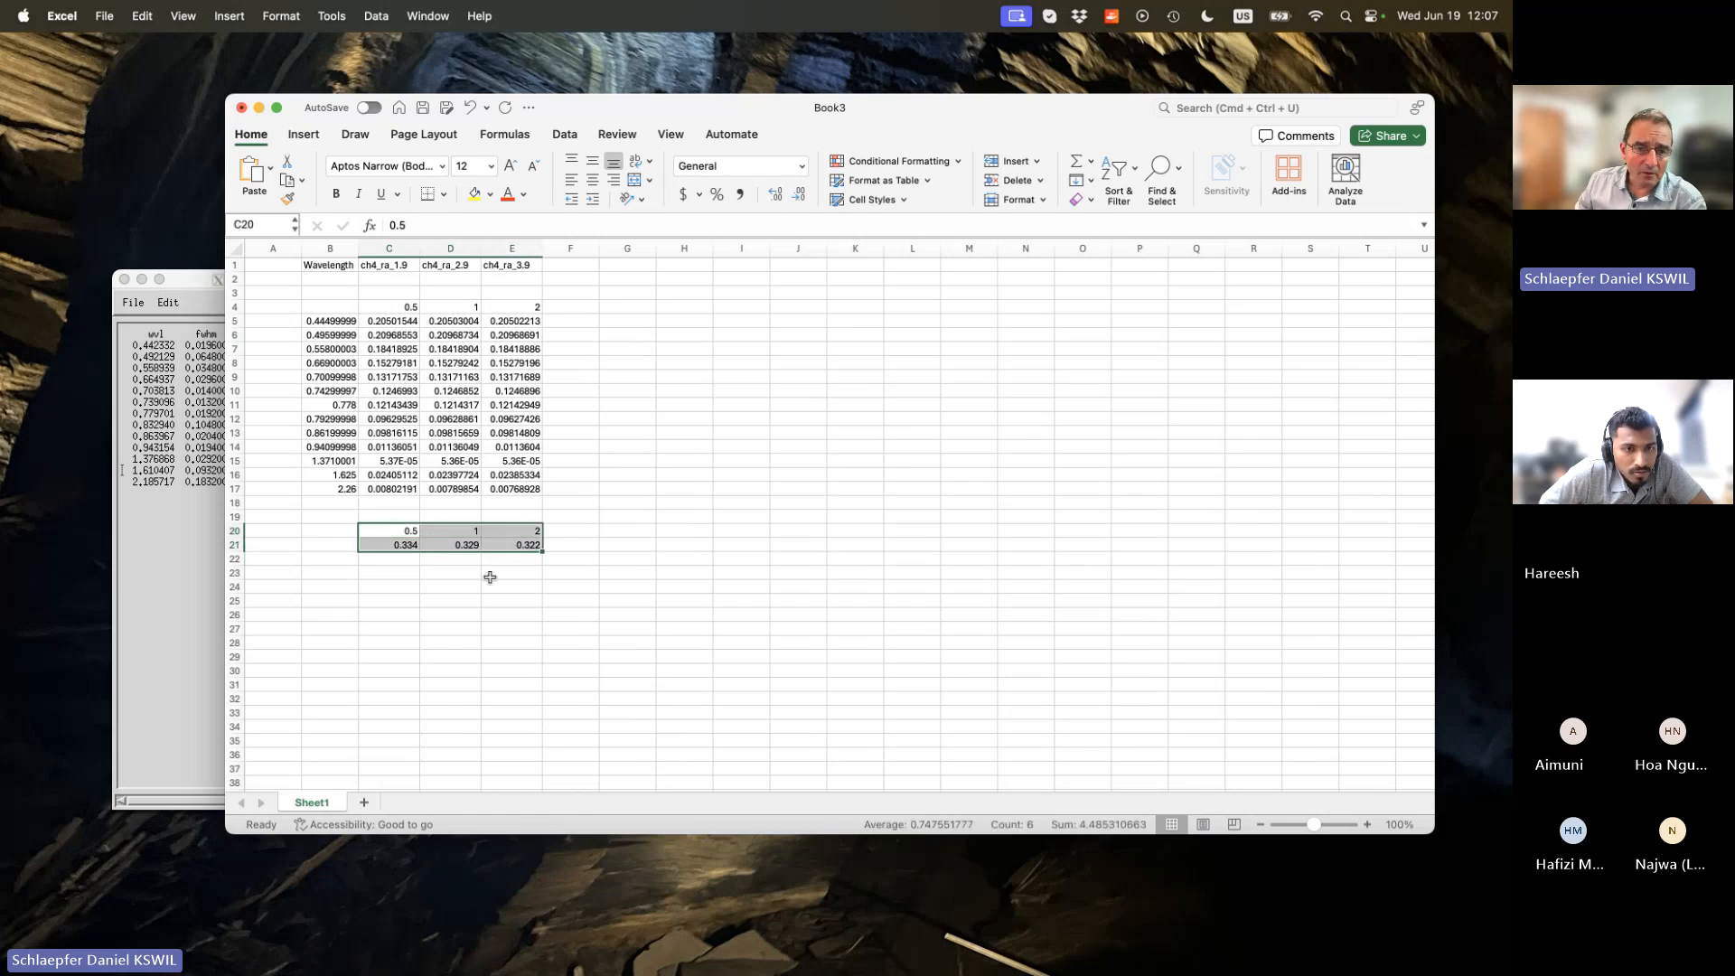
{"action": "left_click", "coordinate": [394, 548]}
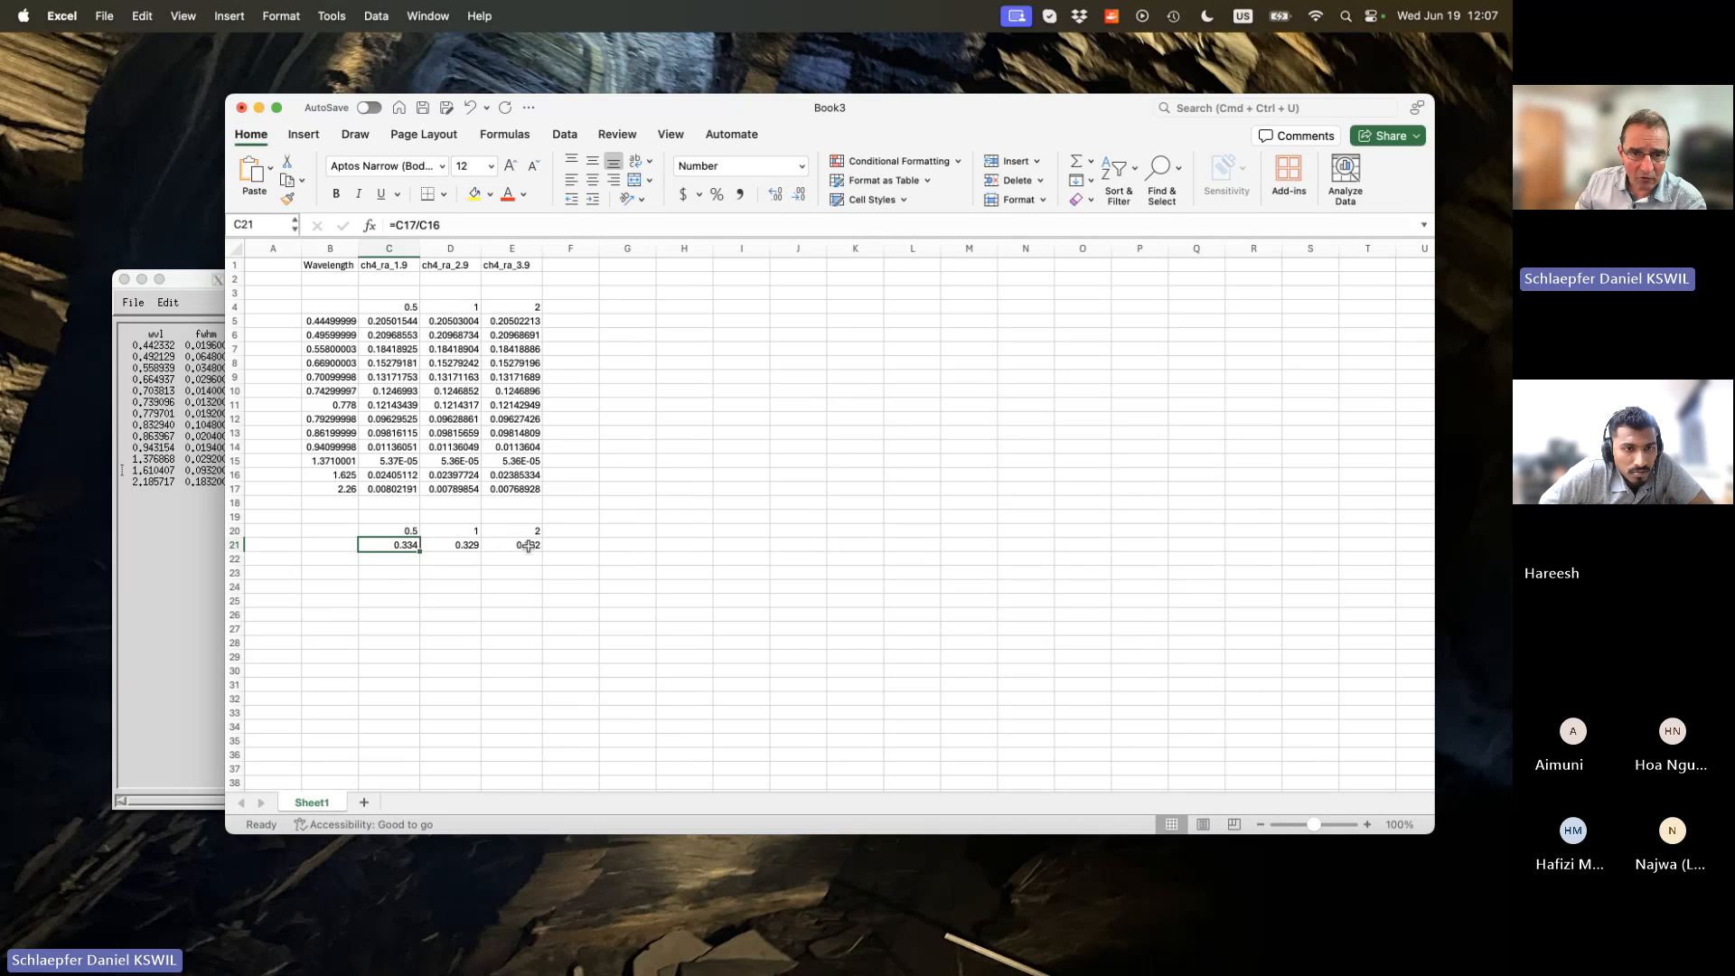
{"action": "left_click_drag", "start_coordinate": [528, 546], "coordinate": [385, 541]}
{"action": "left_click", "coordinate": [336, 532]}
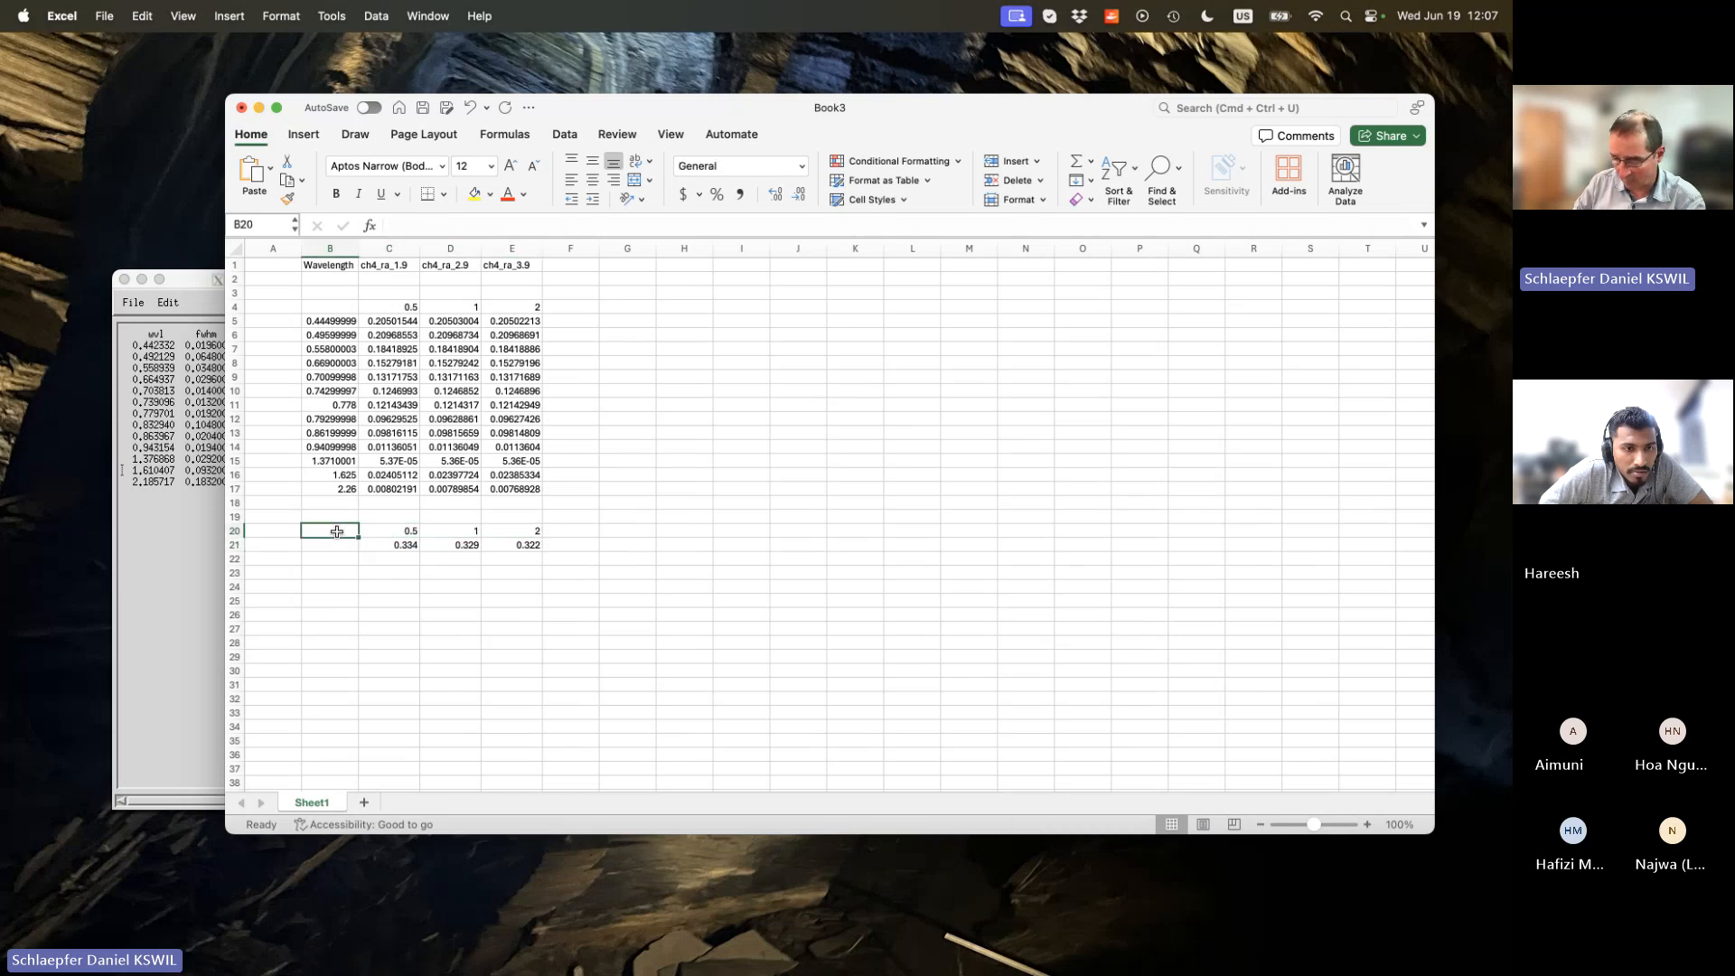
{"action": "type", "text": "ch4"}
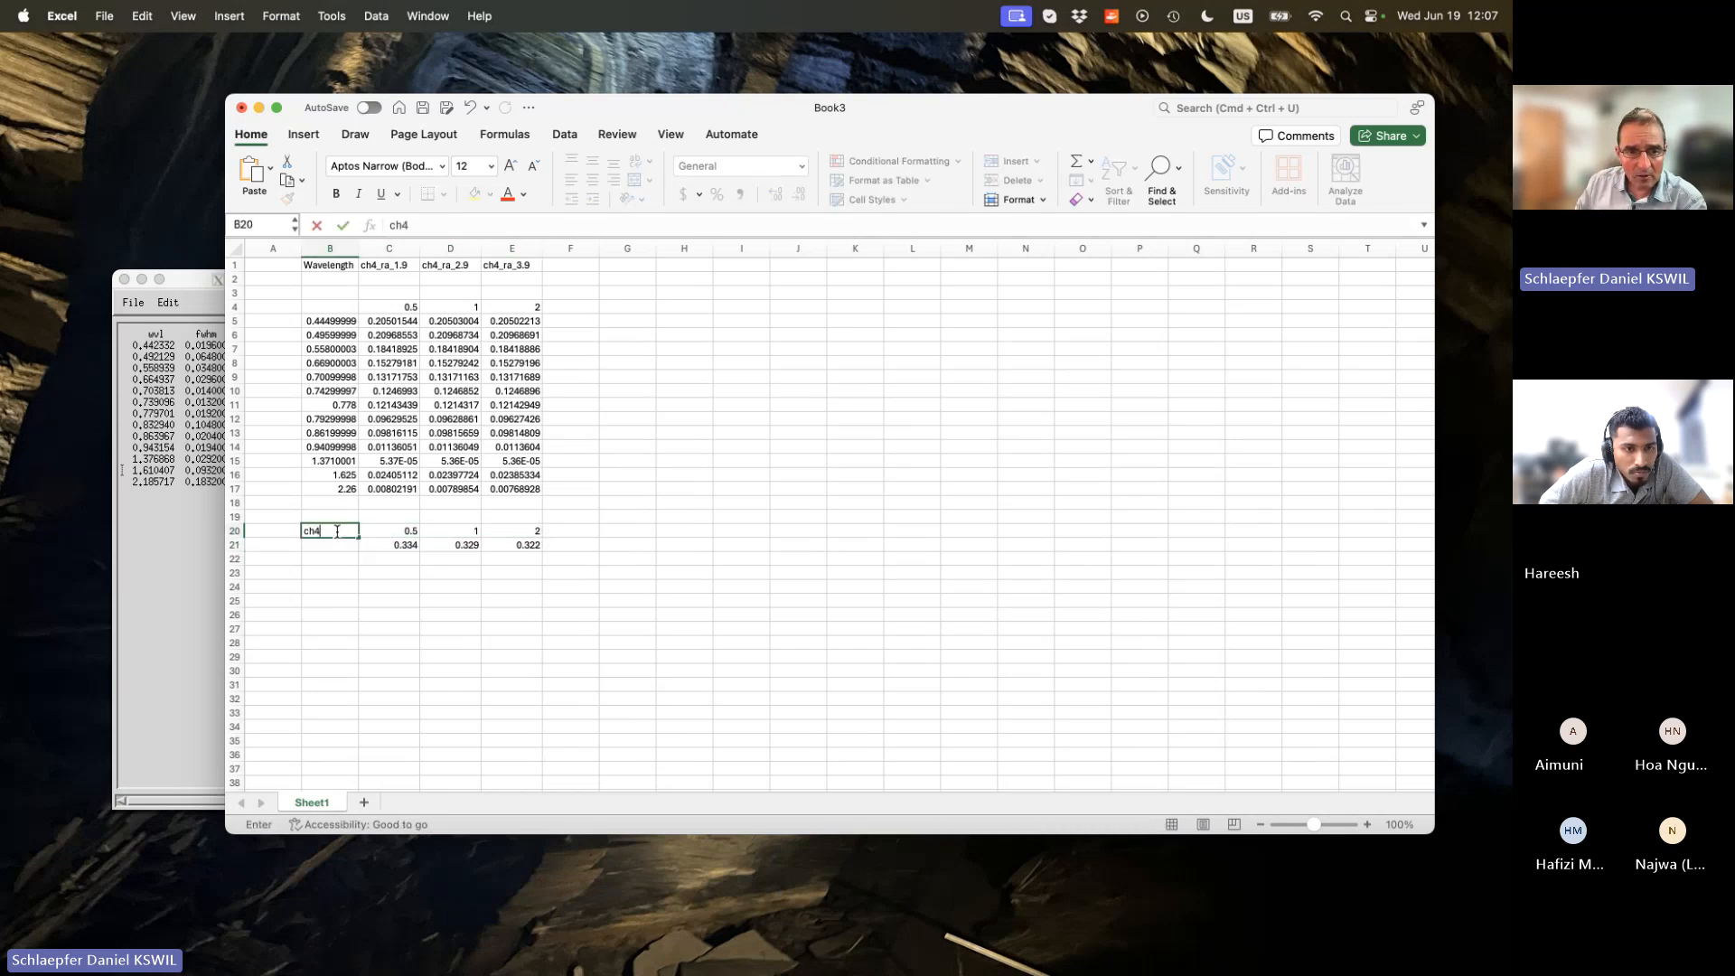
{"action": "left_click", "coordinate": [325, 546]}
{"action": "type", "text": "index"}
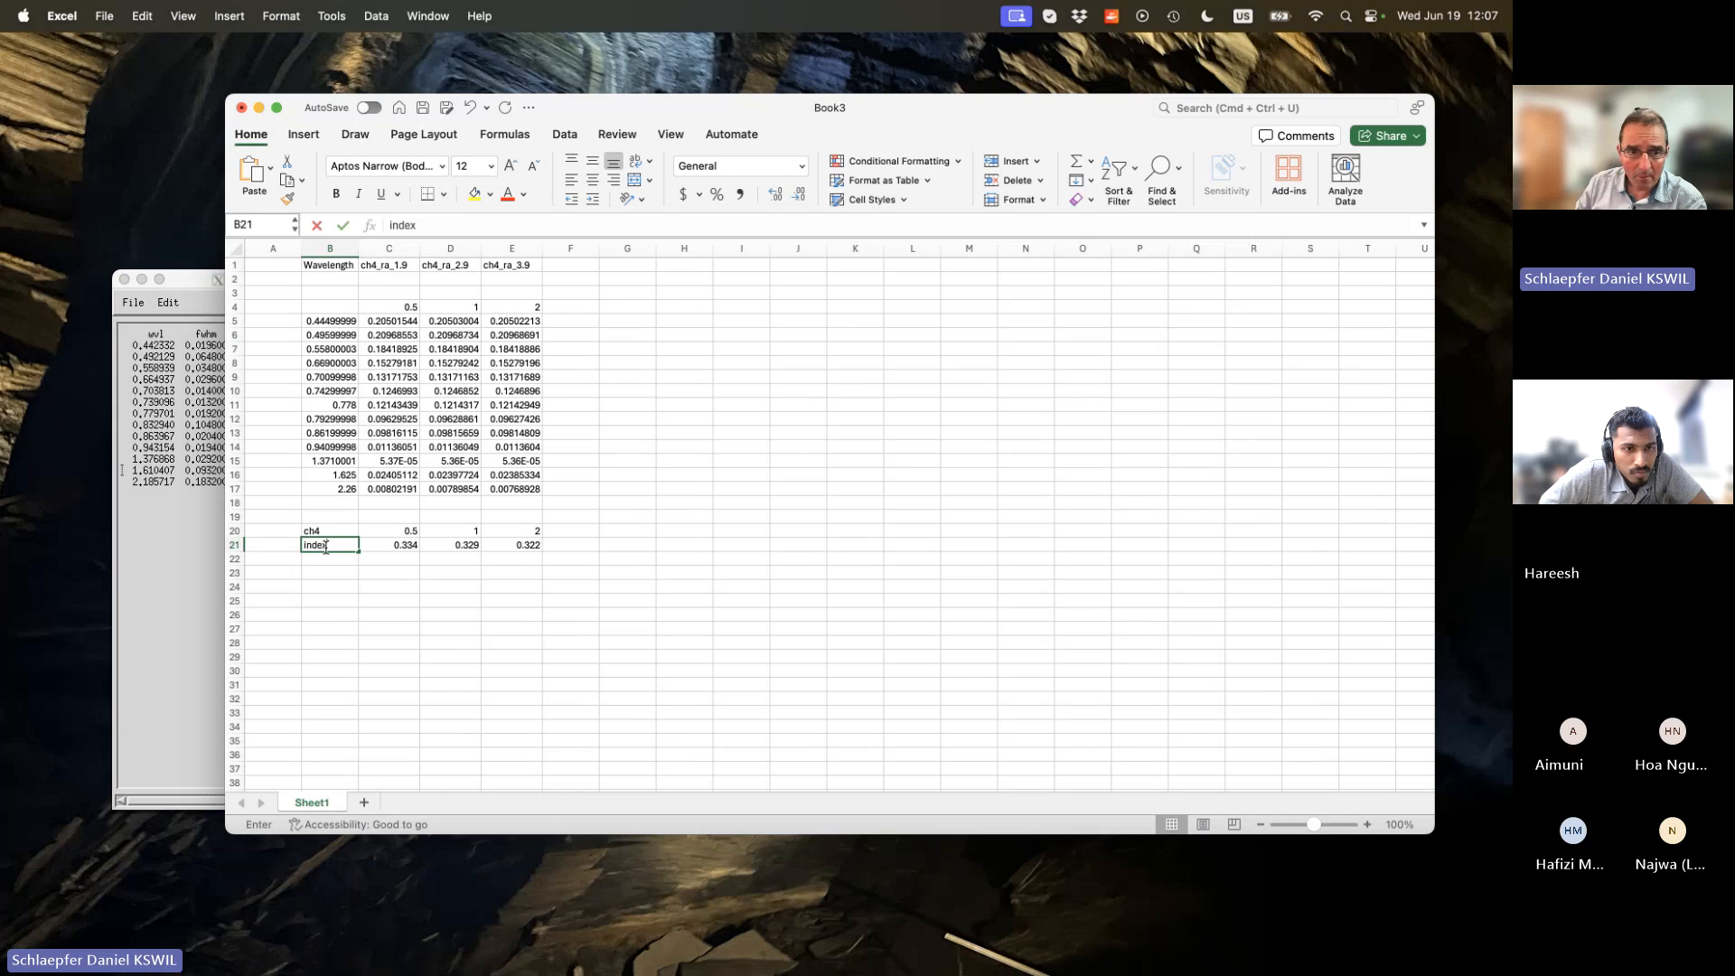
{"action": "left_click", "coordinate": [444, 576]}
Re-enter the index formula in C21 as =C17/C16 and fill it across to E21 again.
{"action": "left_click_drag", "start_coordinate": [385, 546], "coordinate": [514, 543]}
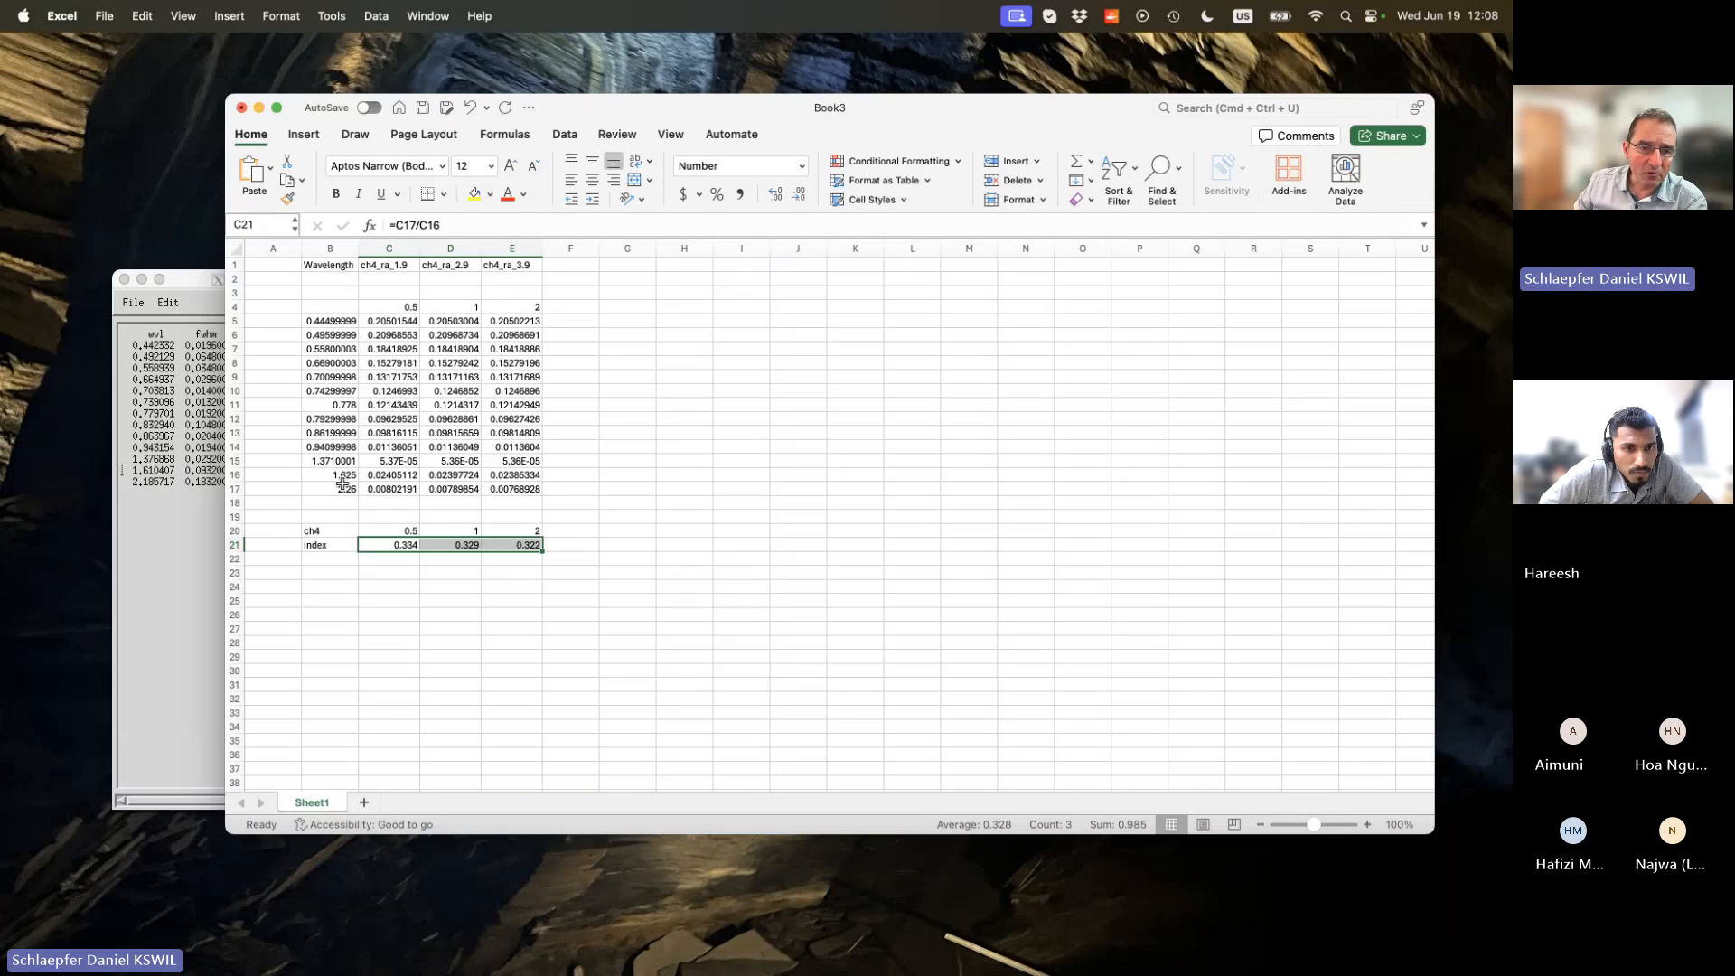
{"action": "double_click", "coordinate": [418, 545]}
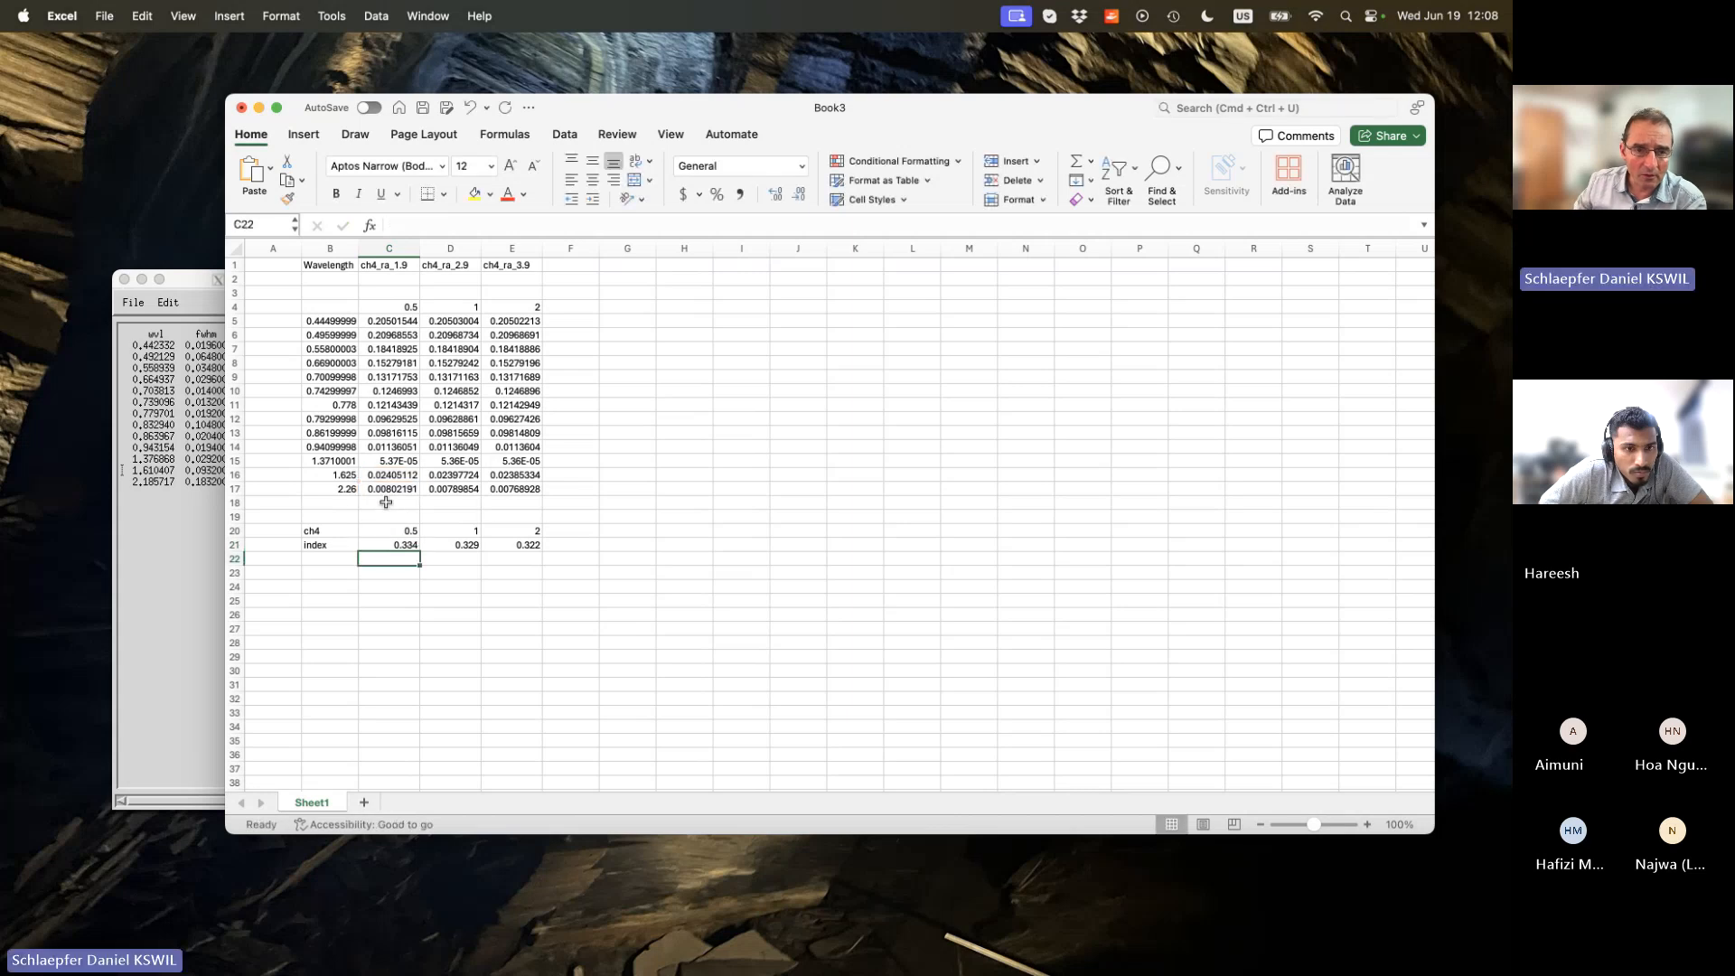
{"action": "key", "text": "Escape"}
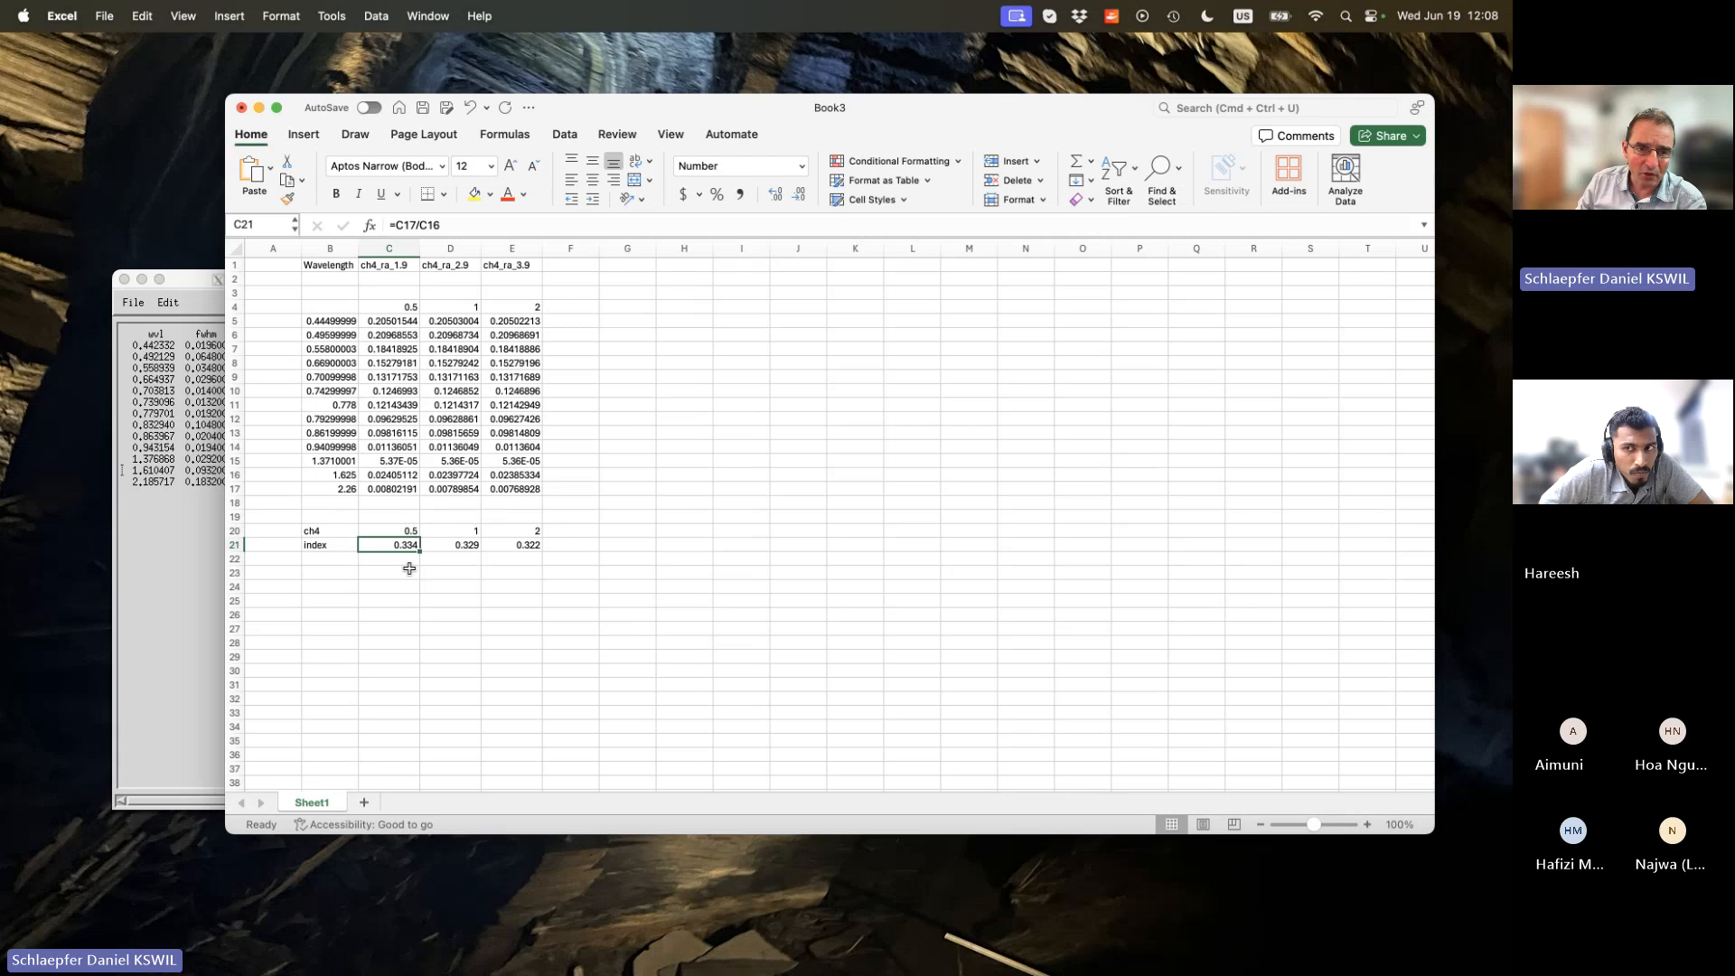
{"action": "type", "text": "="}
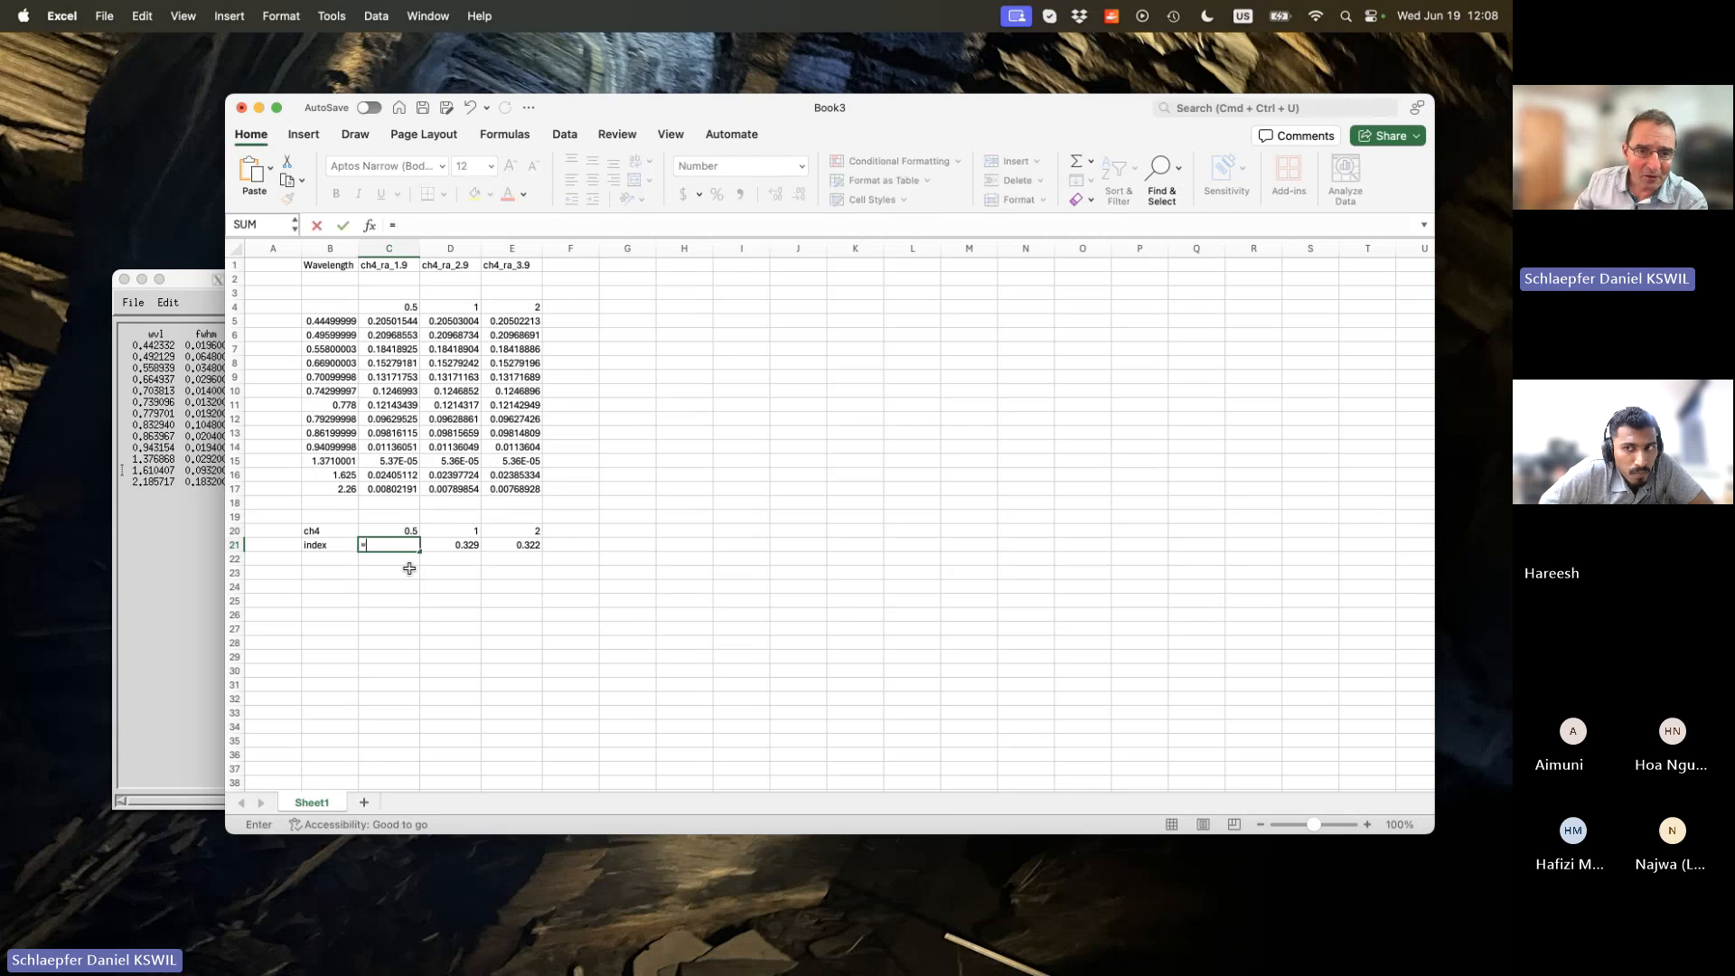
{"action": "left_click", "coordinate": [395, 489]}
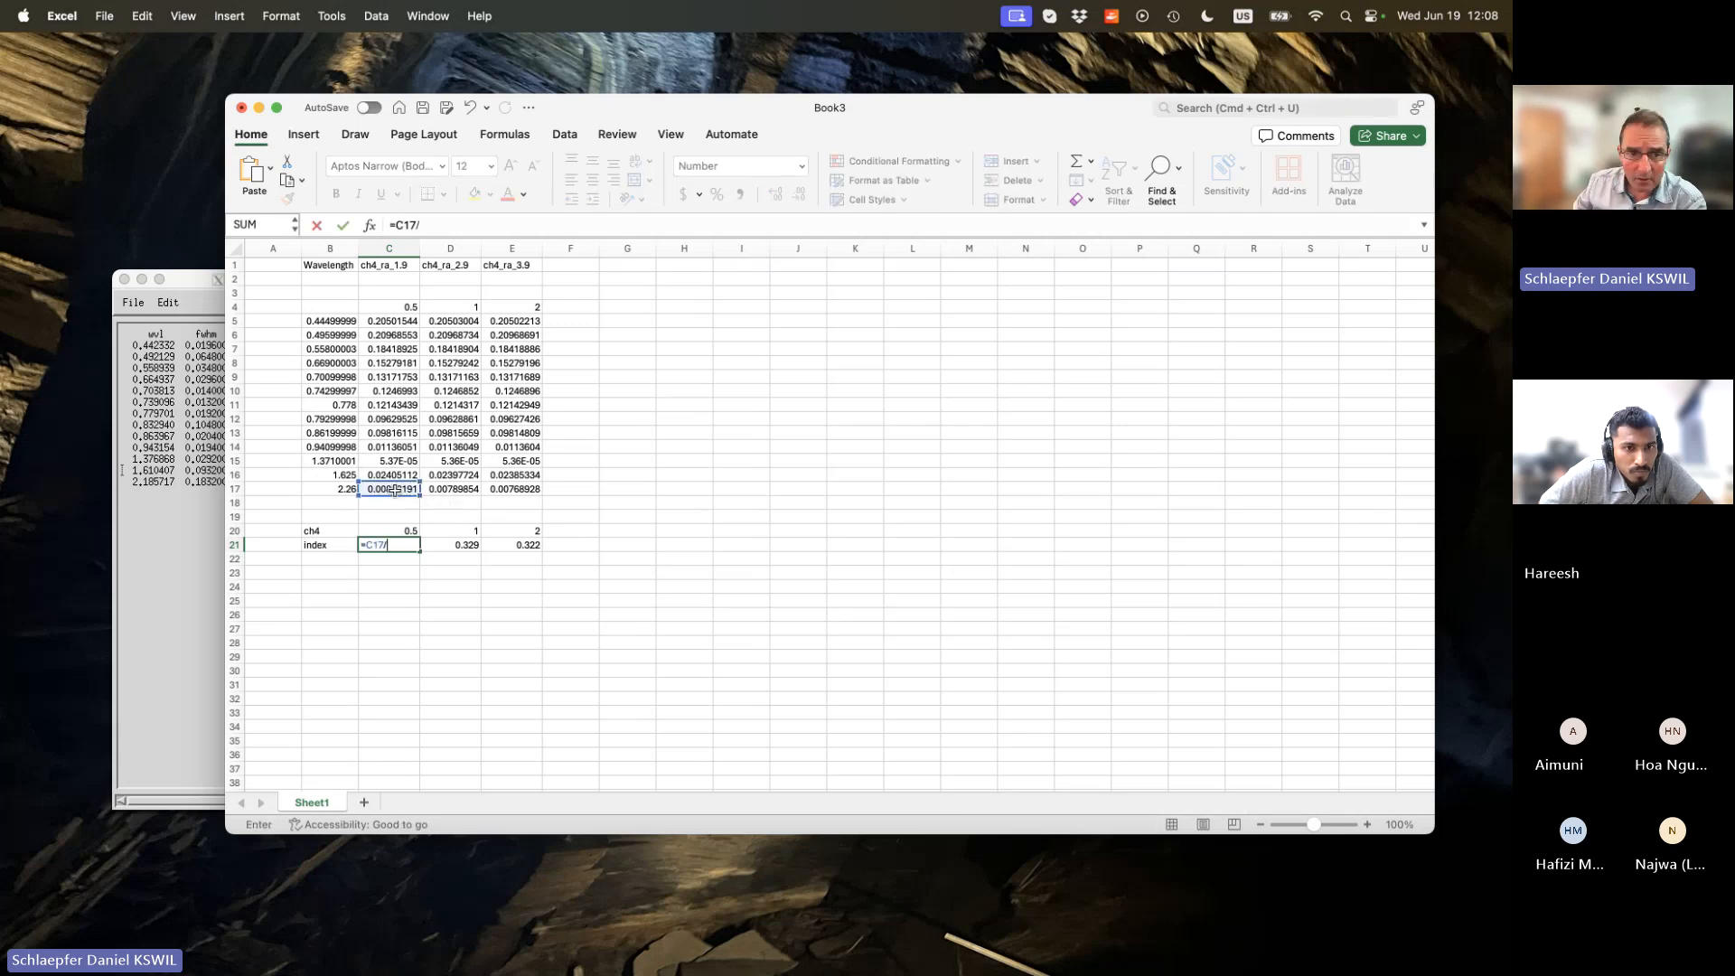
{"action": "left_click", "coordinate": [398, 477]}
{"action": "key", "text": "Return"}
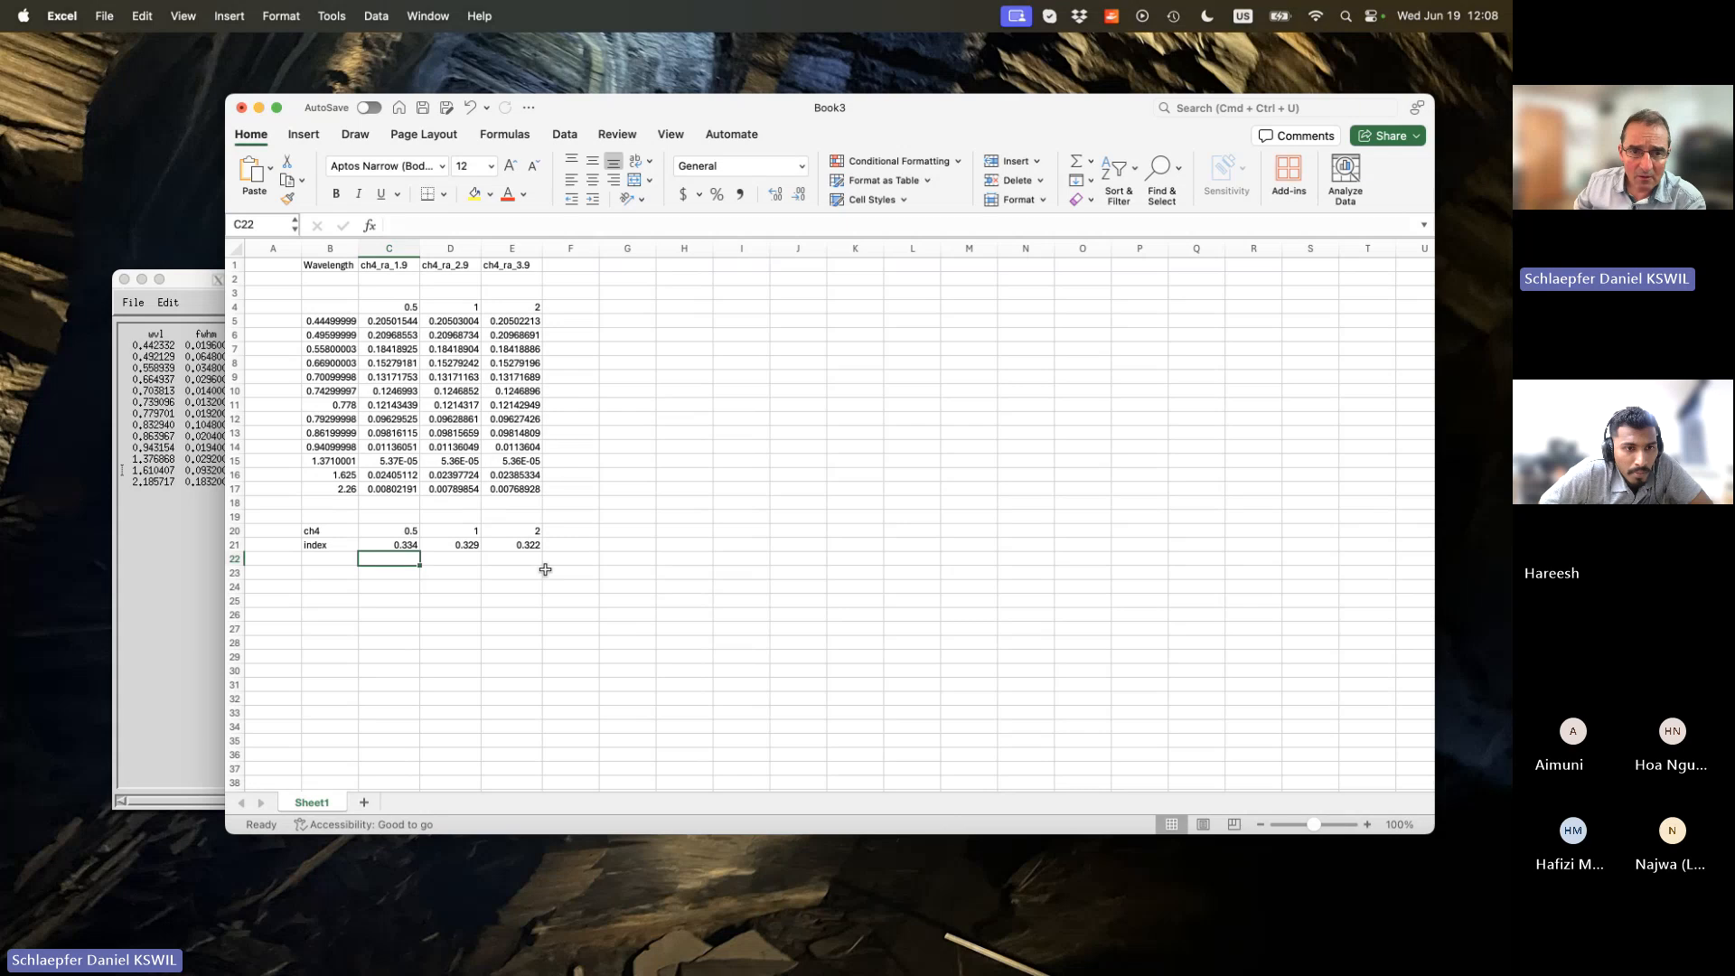
{"action": "left_click", "coordinate": [414, 548]}
{"action": "left_click_drag", "start_coordinate": [421, 553], "coordinate": [533, 553]}
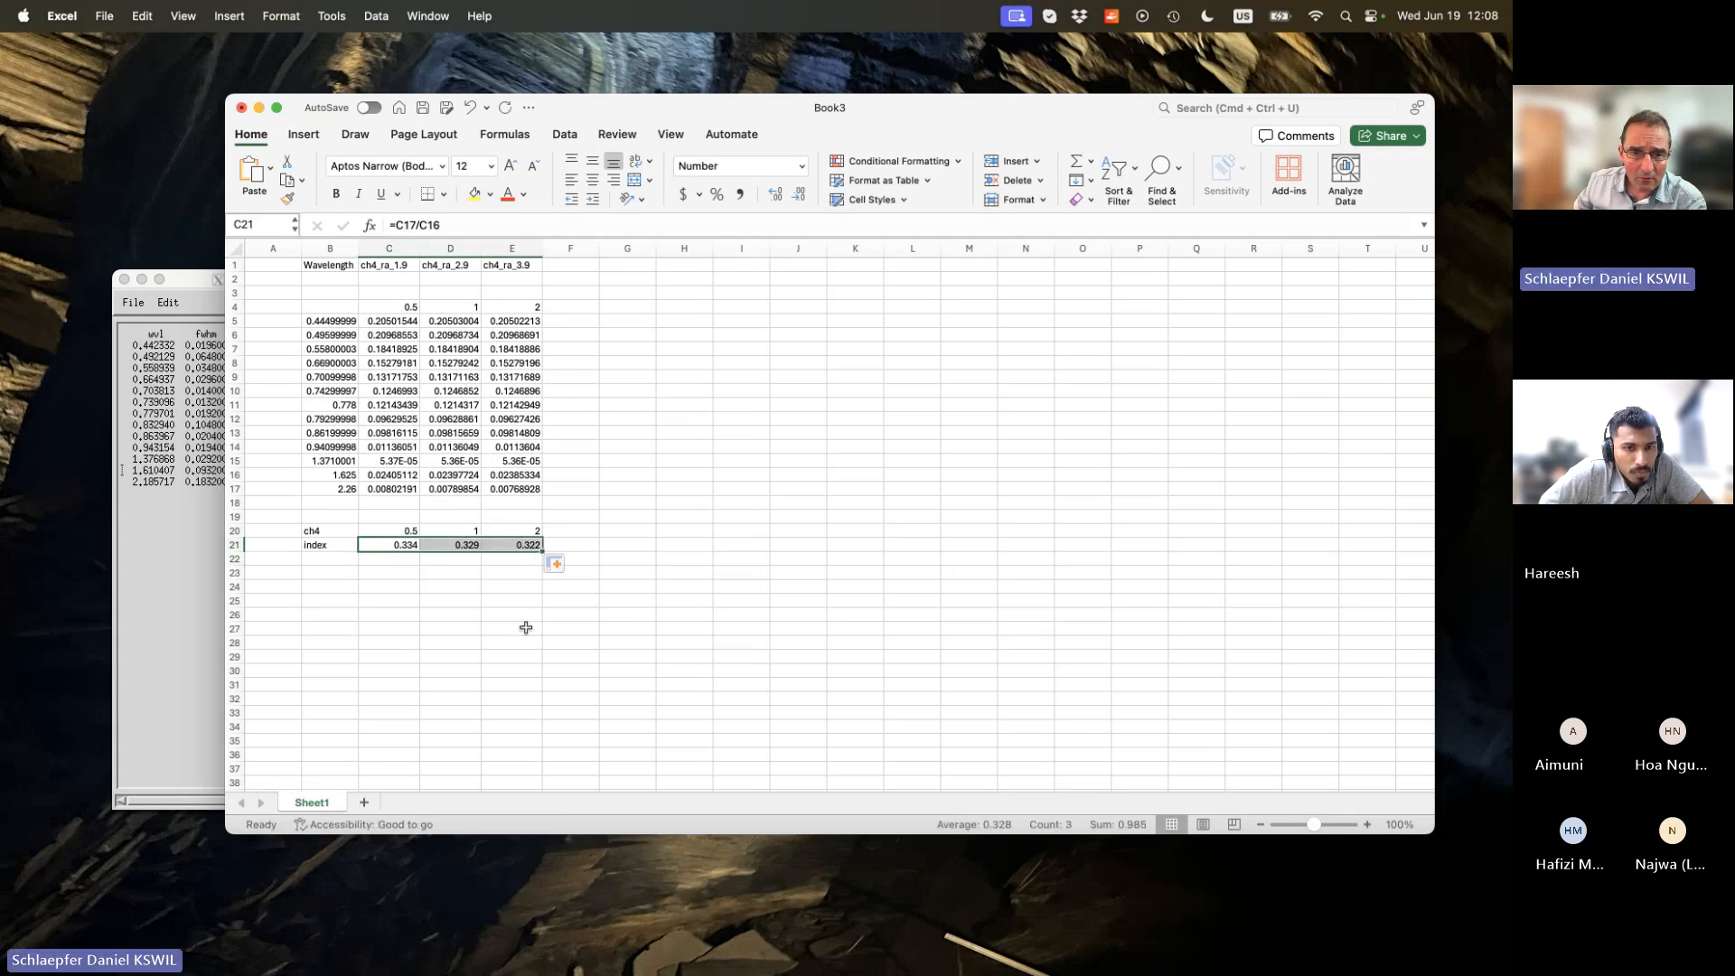
Inspect the cell references of the index formula in C21 without changing it.
{"action": "left_click", "coordinate": [389, 489]}
{"action": "double_click", "coordinate": [394, 543]}
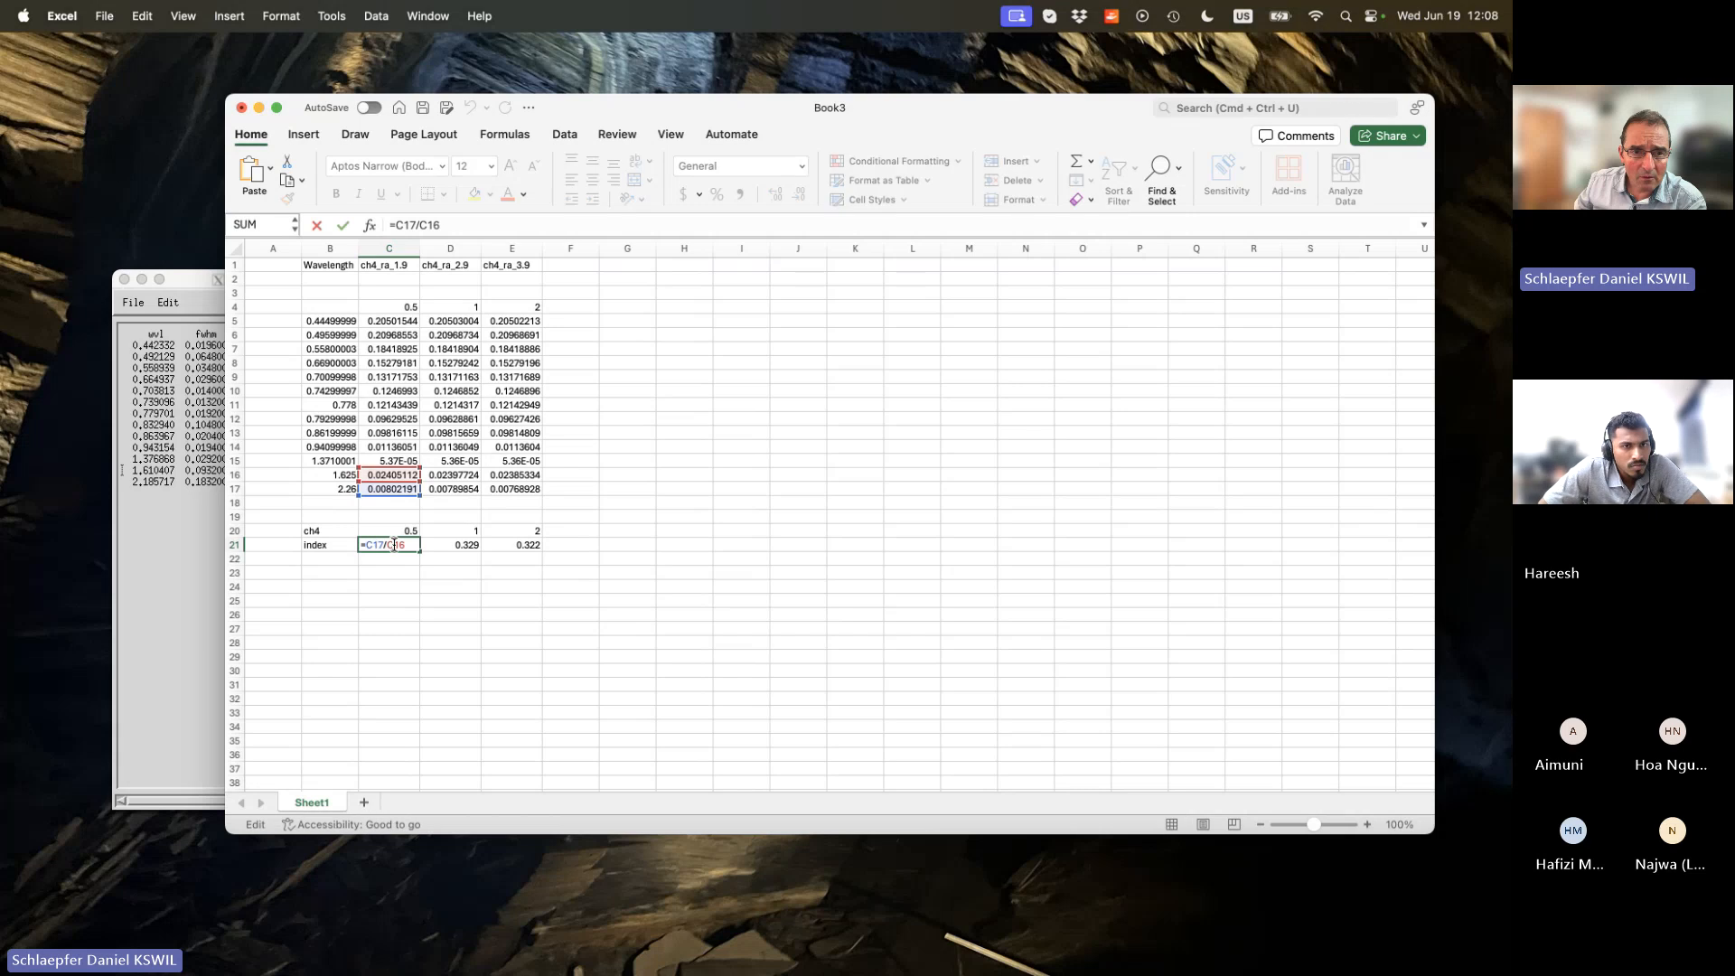
{"action": "left_click", "coordinate": [450, 593]}
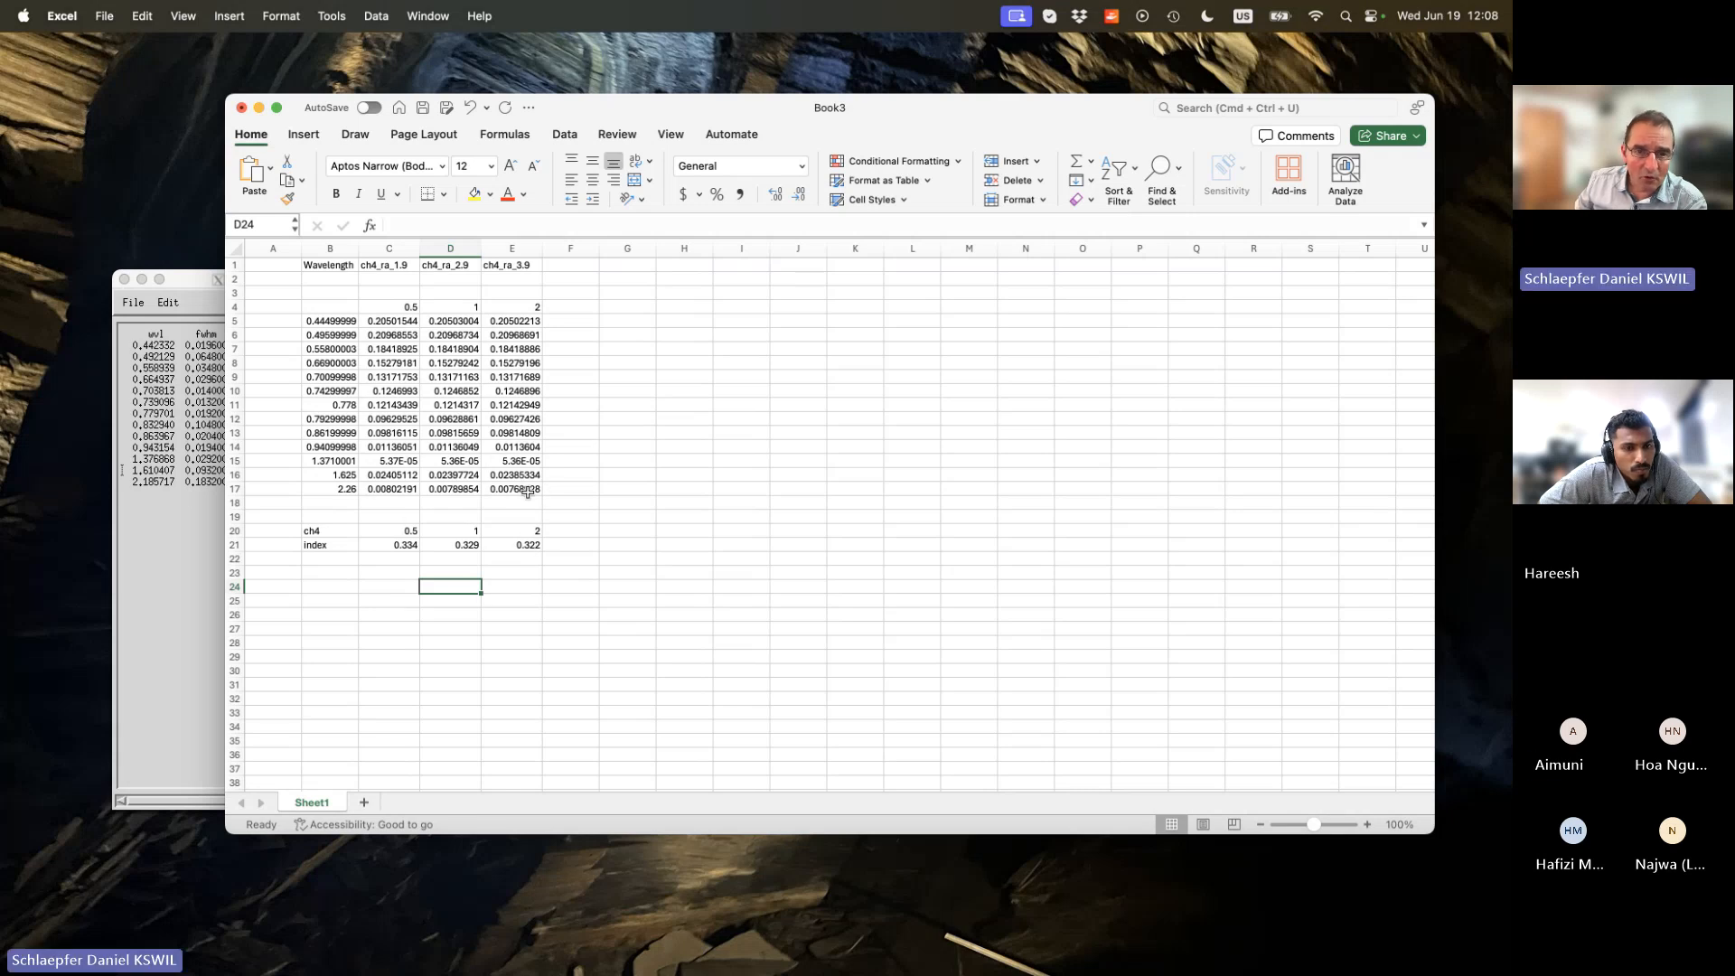
{"action": "left_click", "coordinate": [390, 548]}
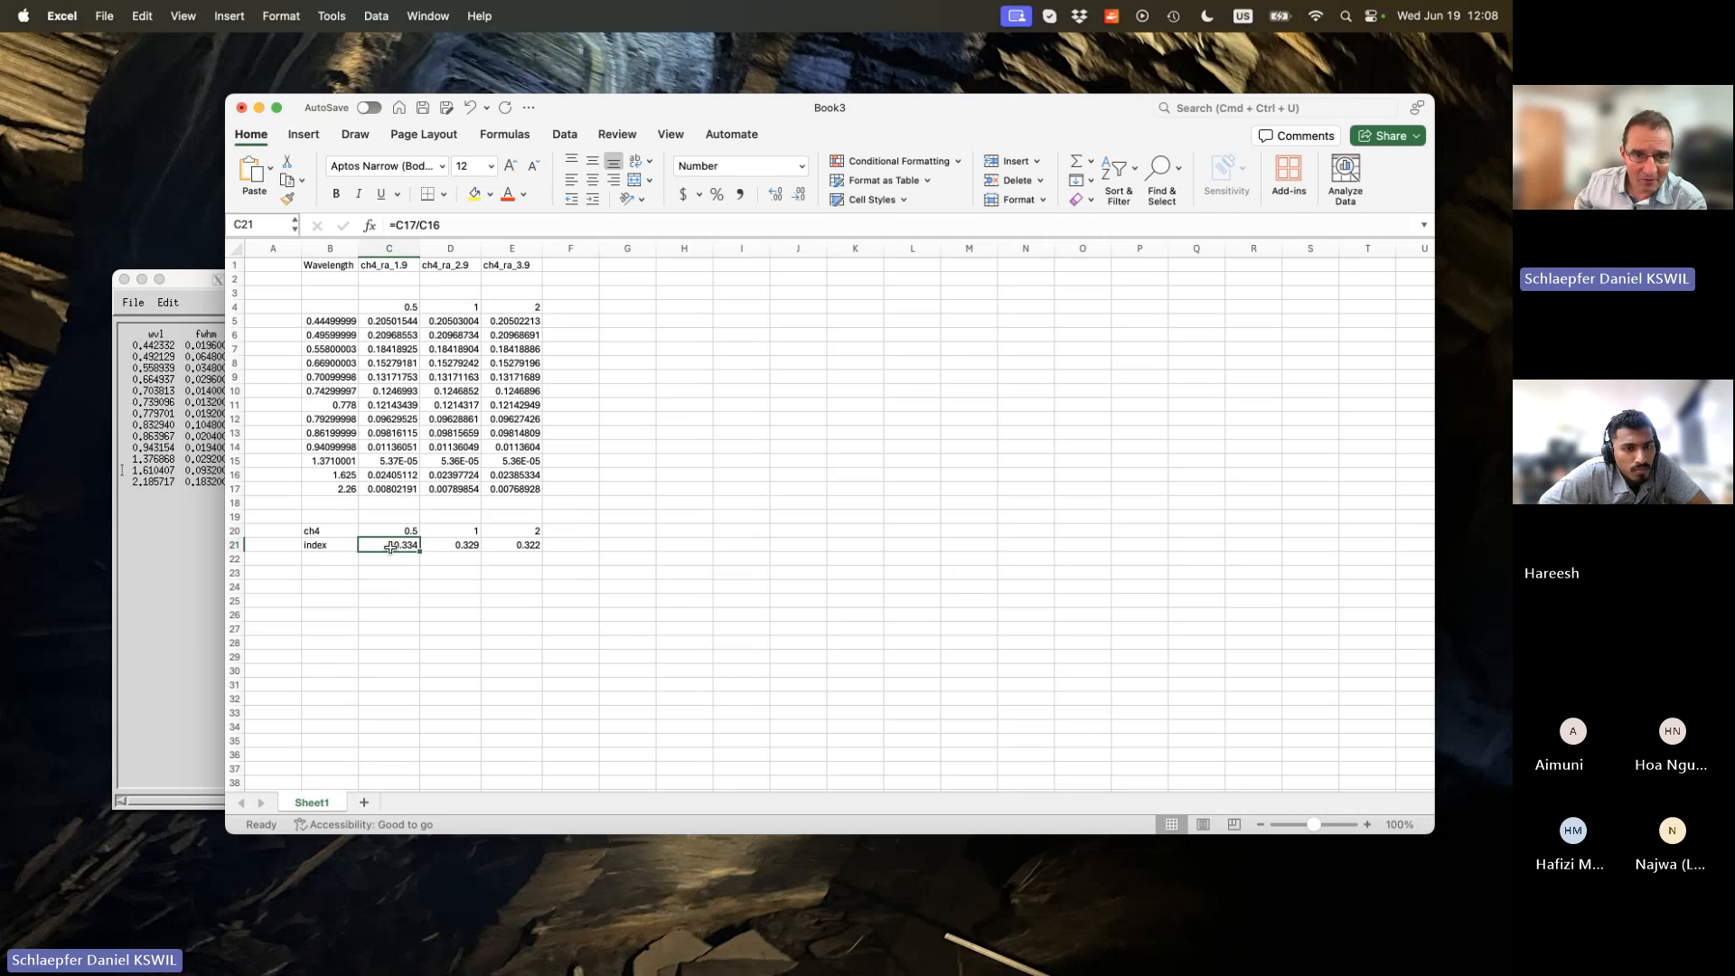
Invert the index formula in C21 to =C16/C17.
{"action": "double_click", "coordinate": [391, 547]}
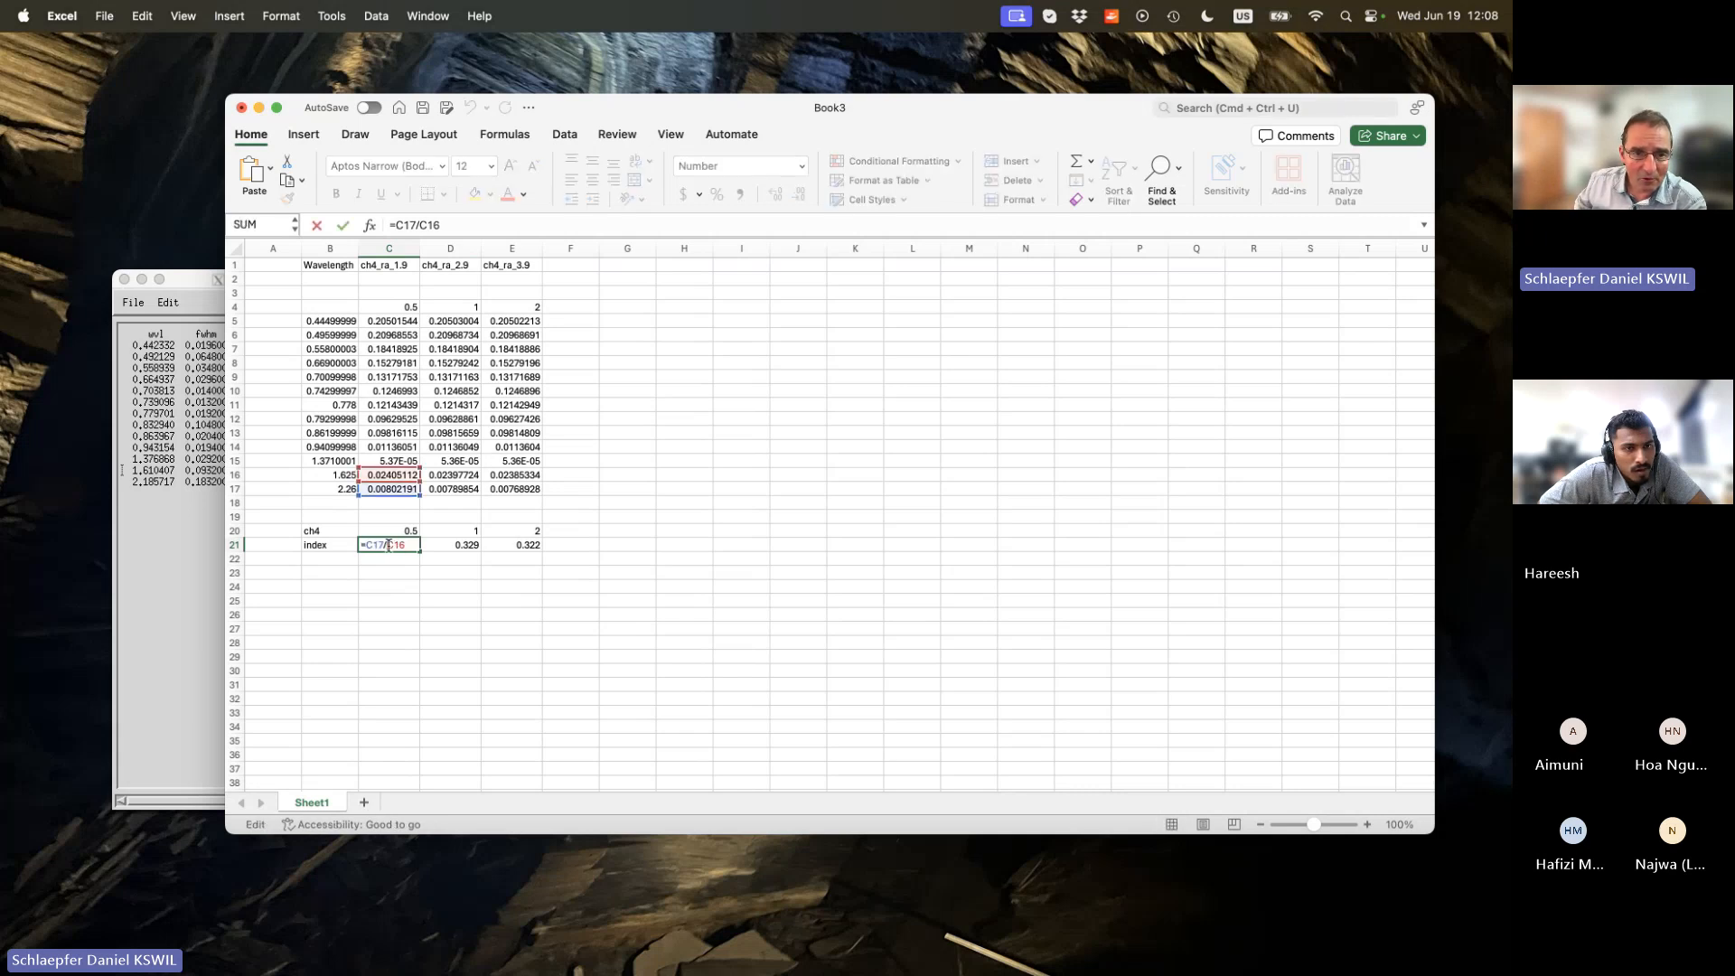
{"action": "key", "text": "BackSpace"}
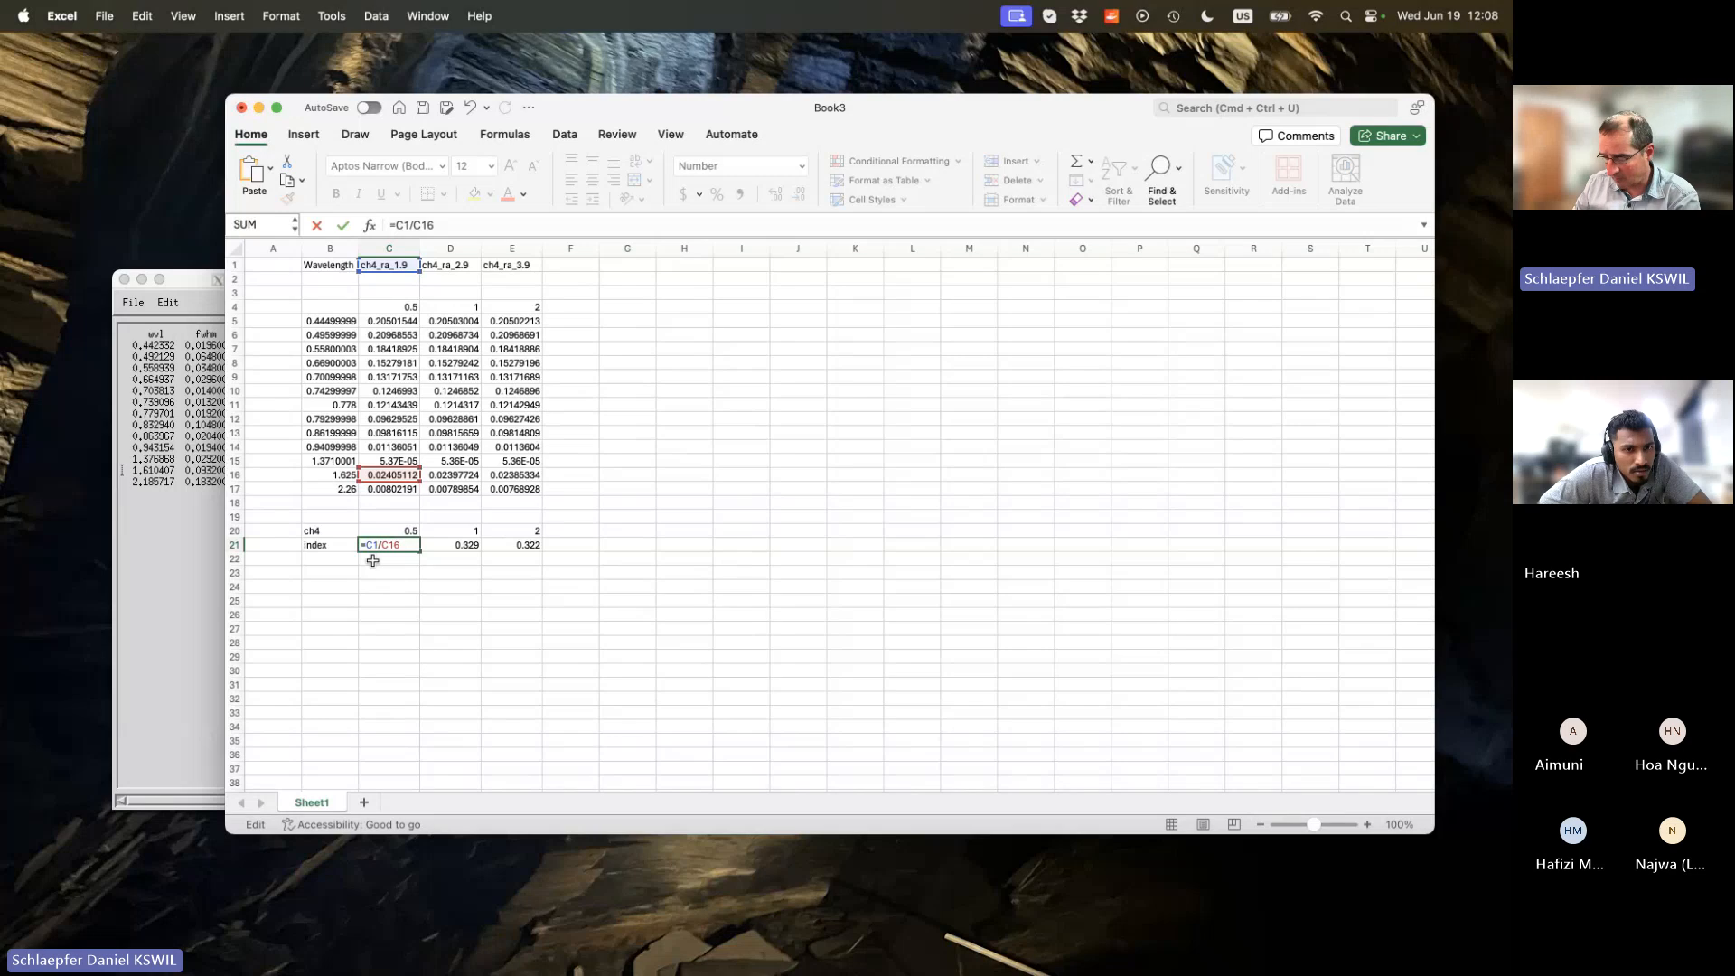
{"action": "type", "text": "6"}
{"action": "key", "text": "BackSpace"}
{"action": "type", "text": "=7"}
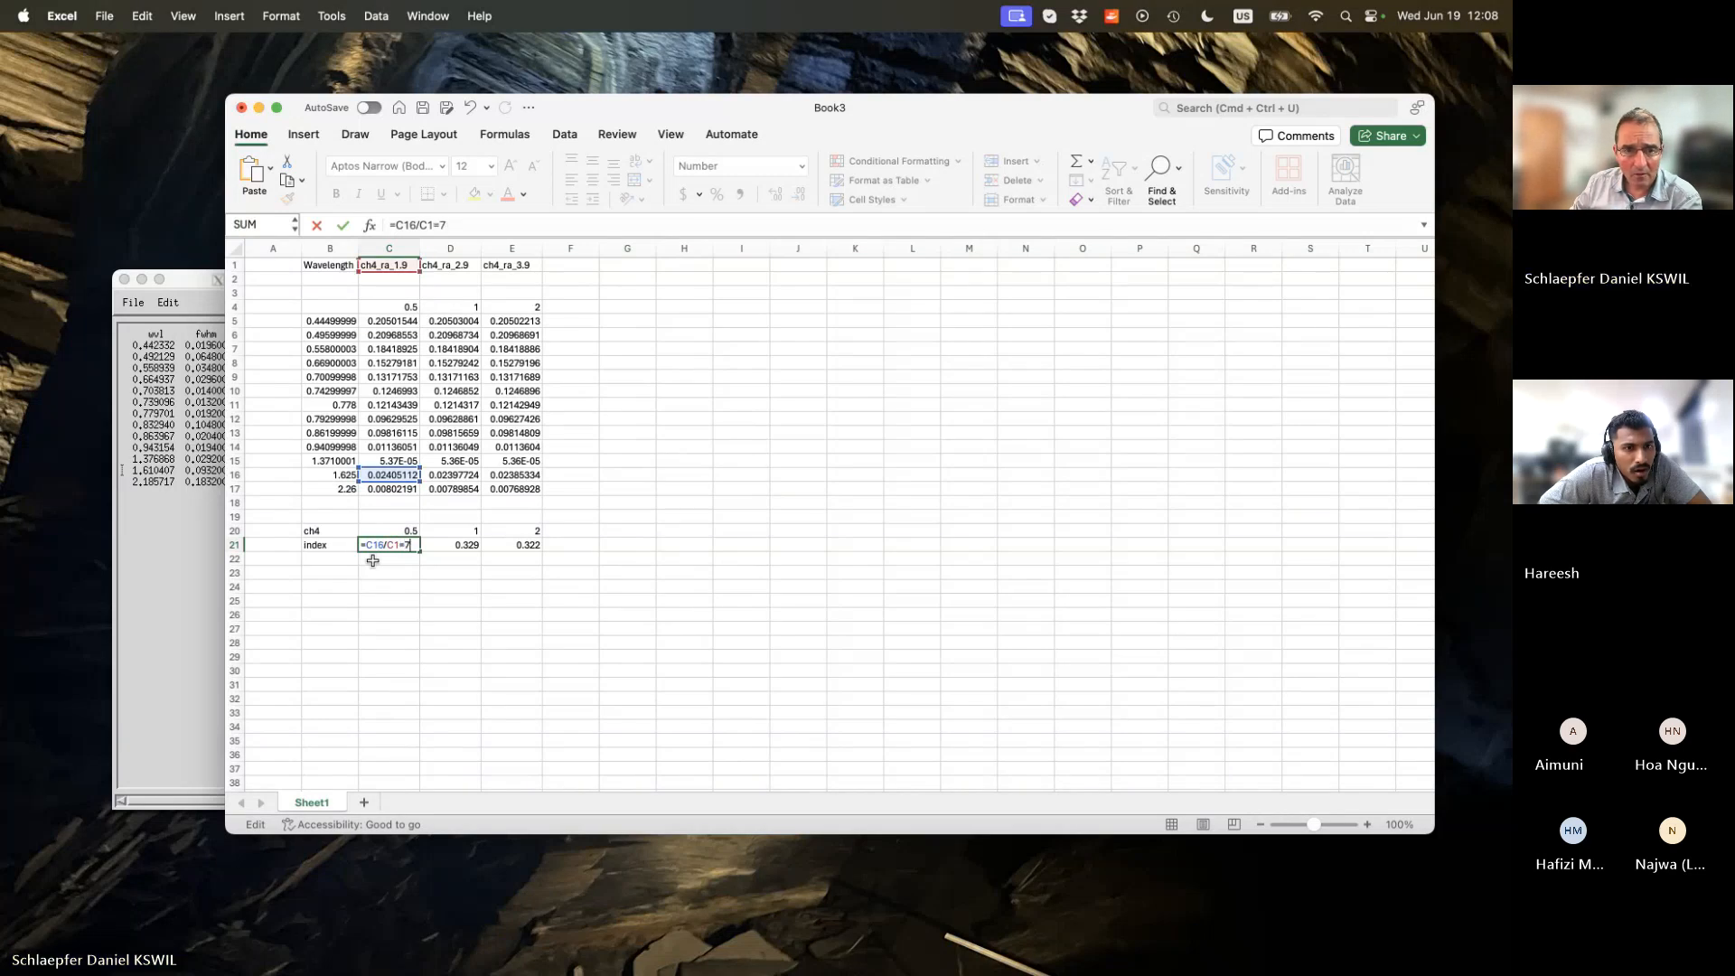
{"action": "key", "text": "BackSpace"}
{"action": "key", "text": "BackSpace"}
{"action": "type", "text": "7"}
{"action": "key", "text": "Return"}
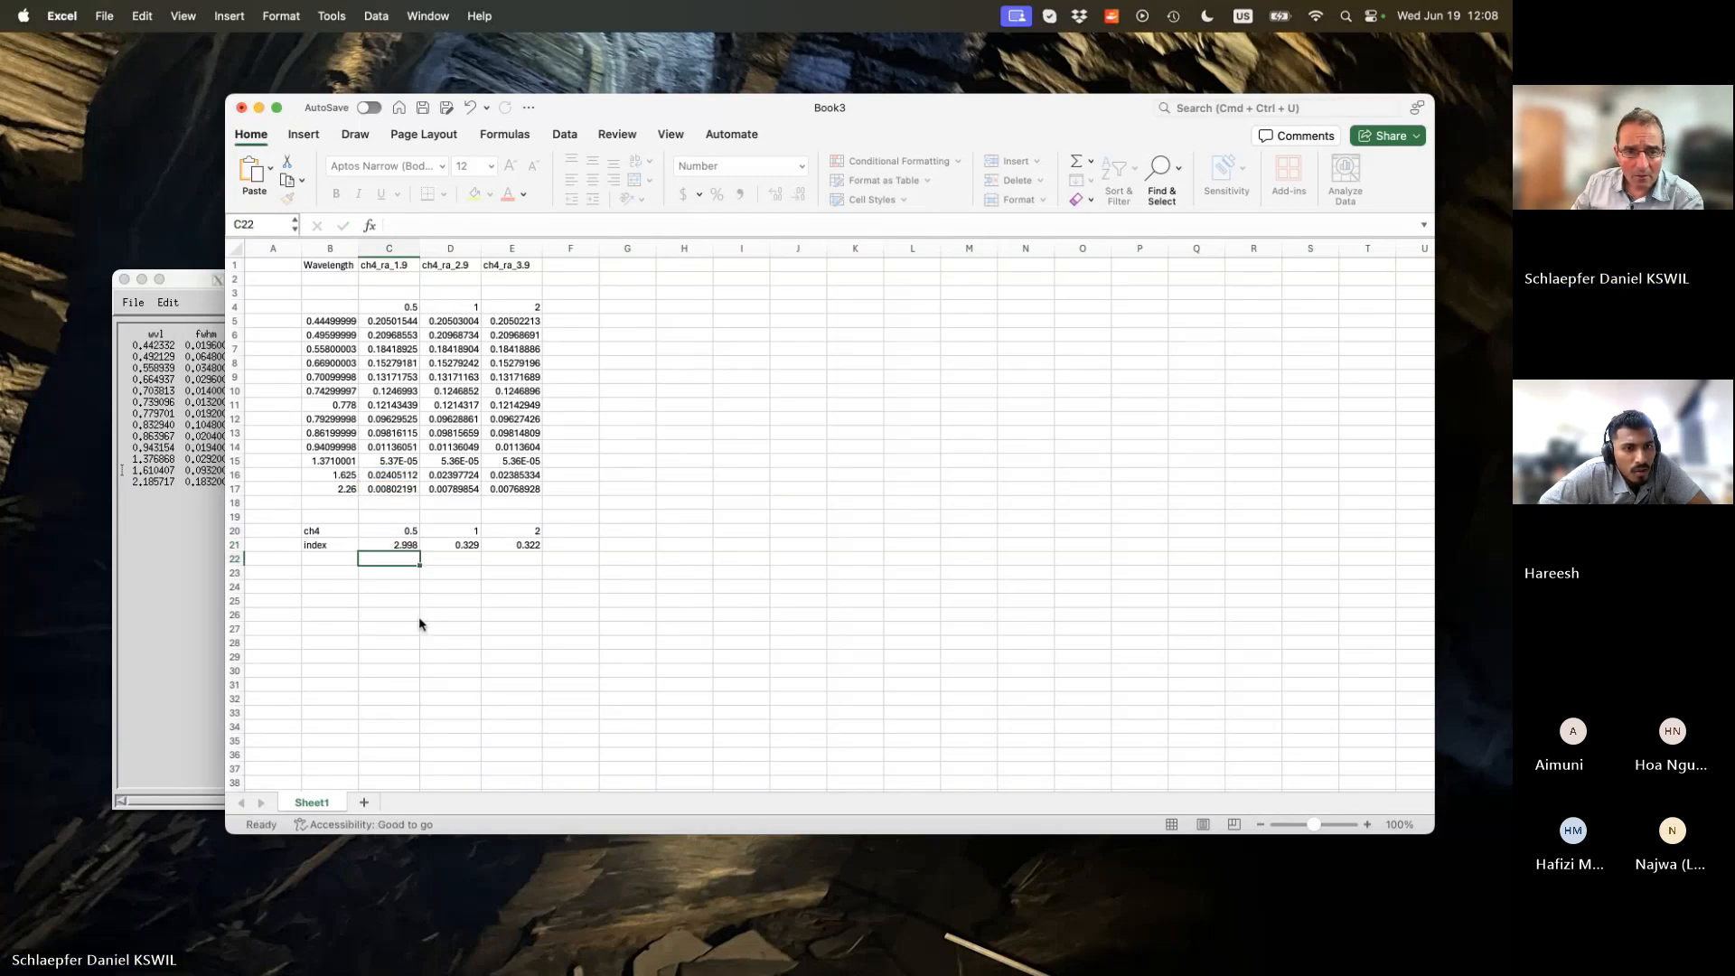
Fill the inverted index formula from C21 across to E21.
{"action": "left_click", "coordinate": [389, 545]}
{"action": "left_click_drag", "start_coordinate": [419, 551], "coordinate": [561, 543]}
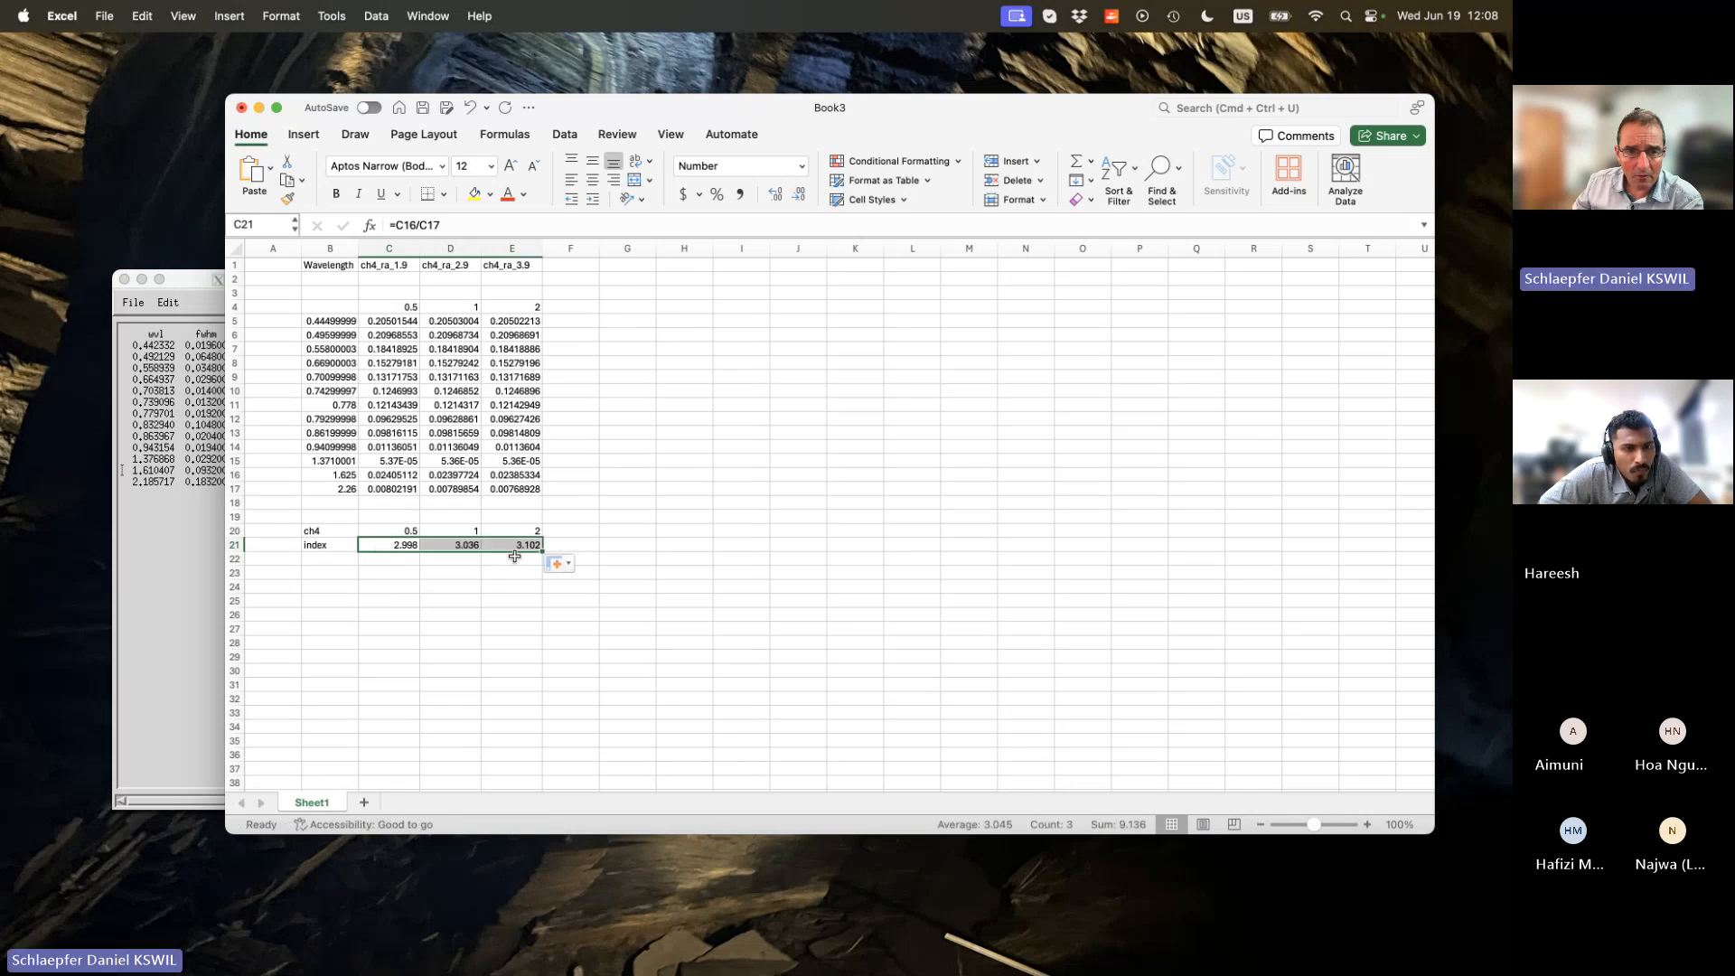
{"action": "left_click", "coordinate": [299, 564]}
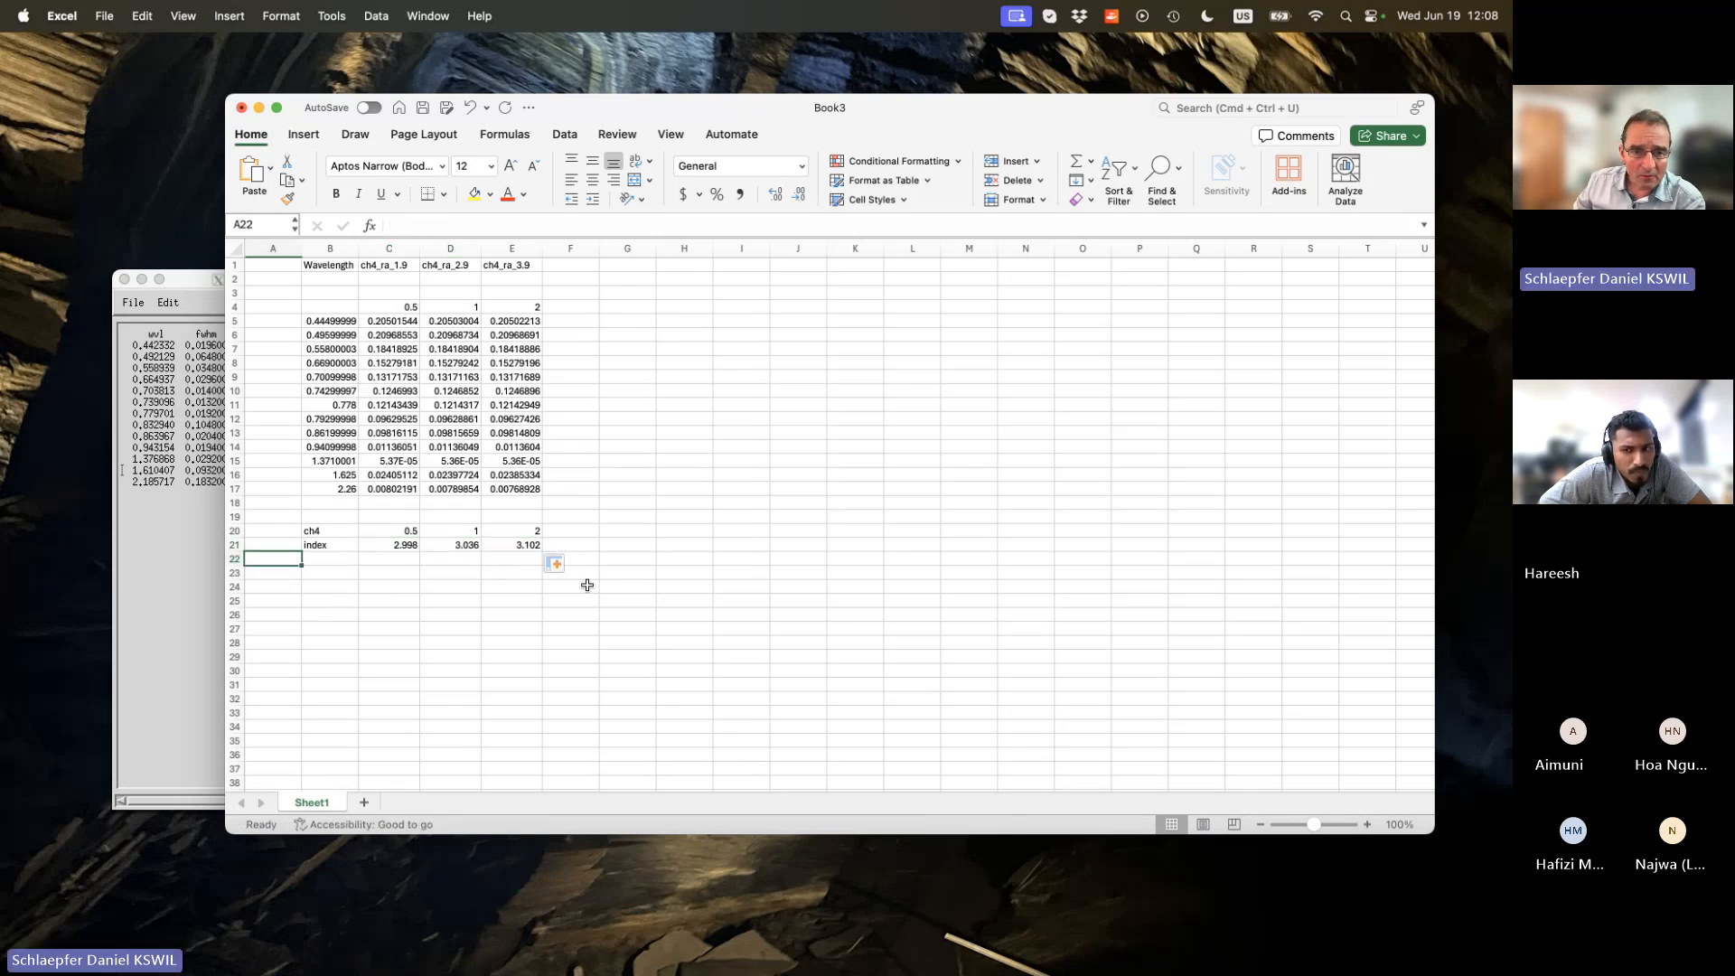
Examine the index values in C21:E21 and compare them with the 2.26 band radiances in C17:E17.
{"action": "left_click_drag", "start_coordinate": [327, 546], "coordinate": [503, 552]}
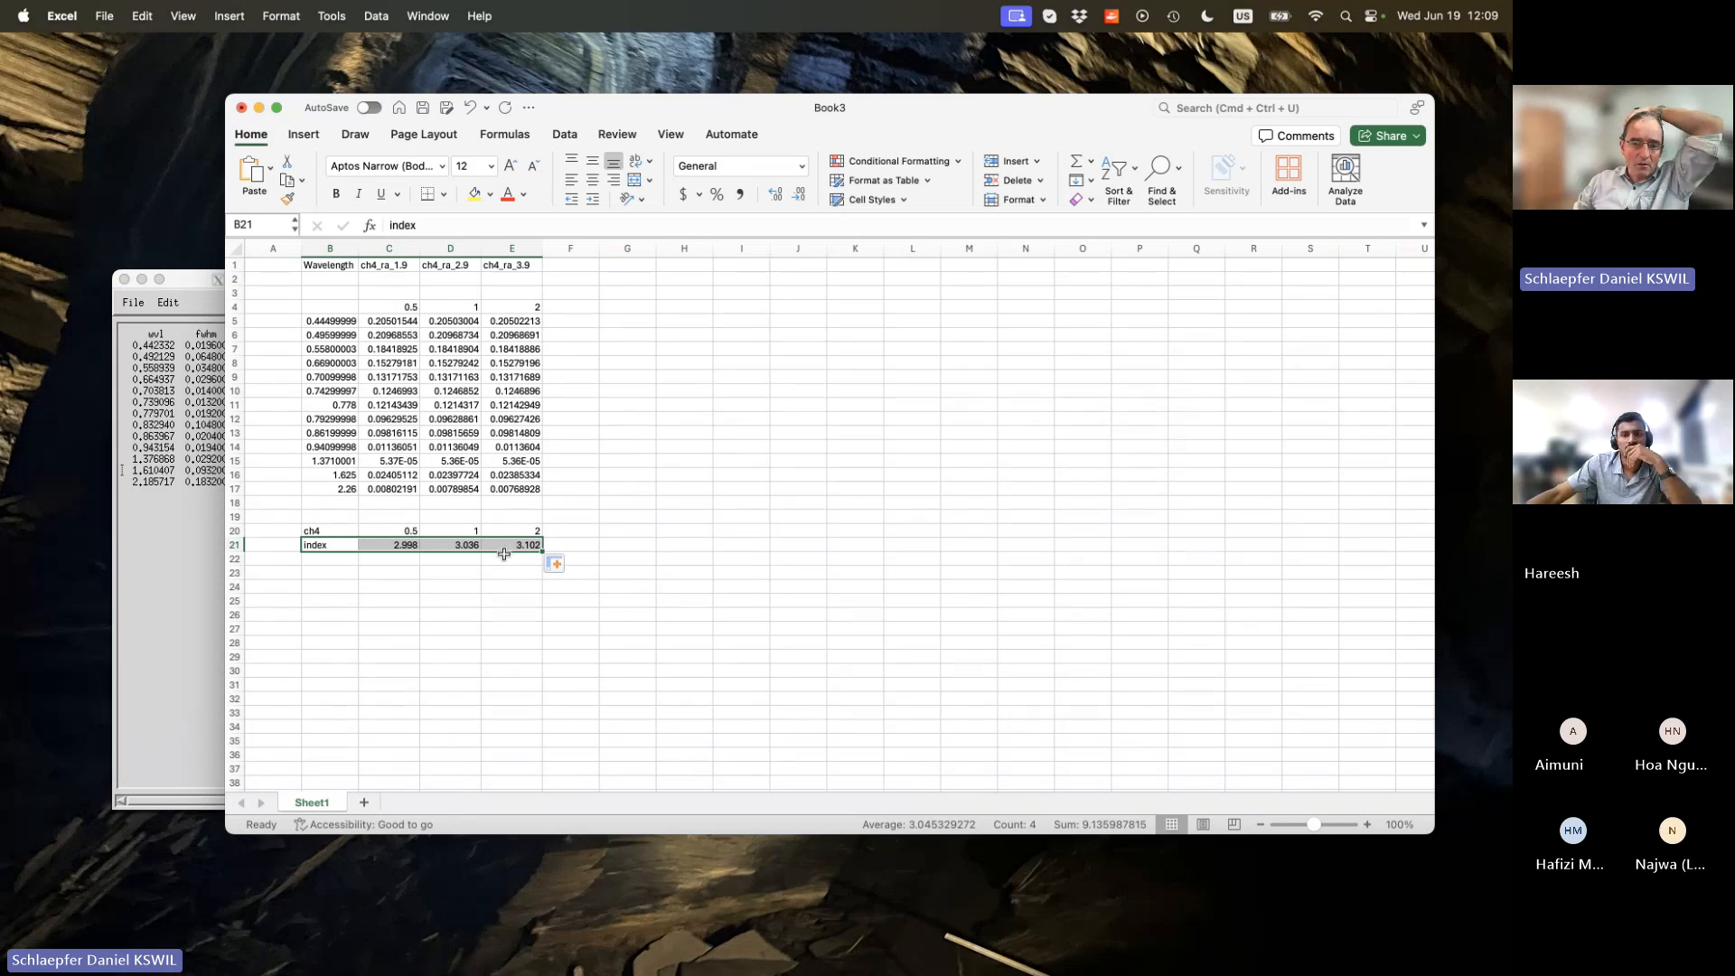
{"action": "left_click", "coordinate": [378, 547]}
{"action": "left_click_drag", "start_coordinate": [378, 547], "coordinate": [519, 546]}
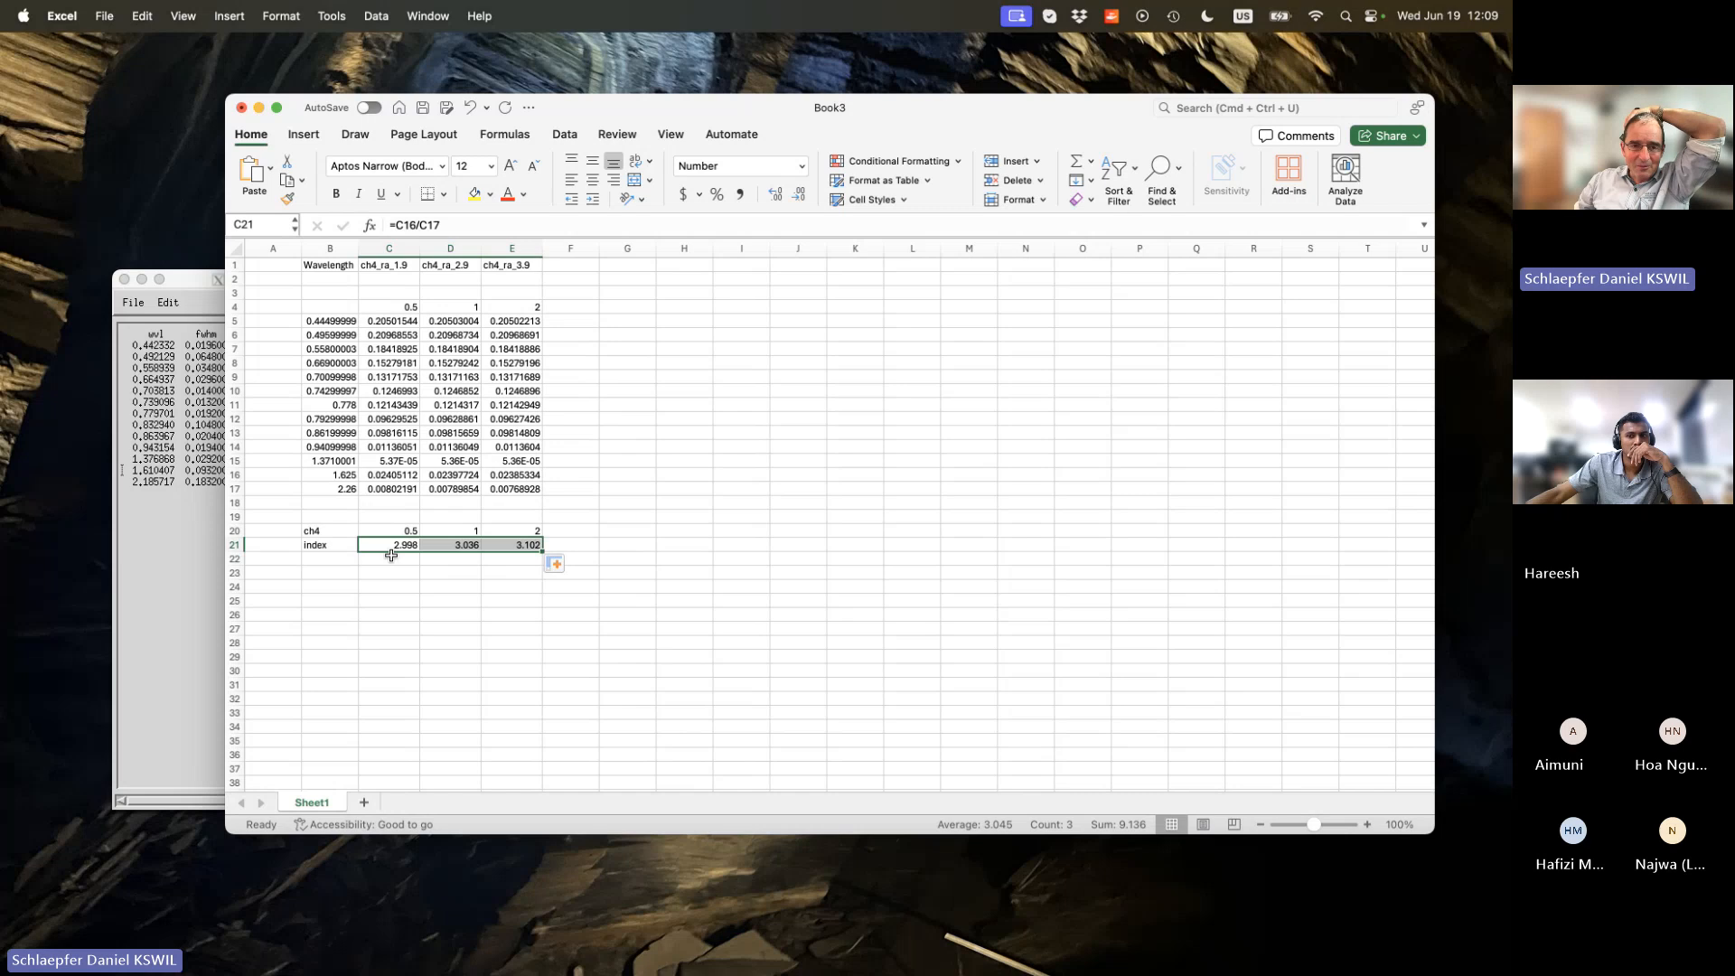
{"action": "left_click_drag", "start_coordinate": [390, 558], "coordinate": [511, 558]}
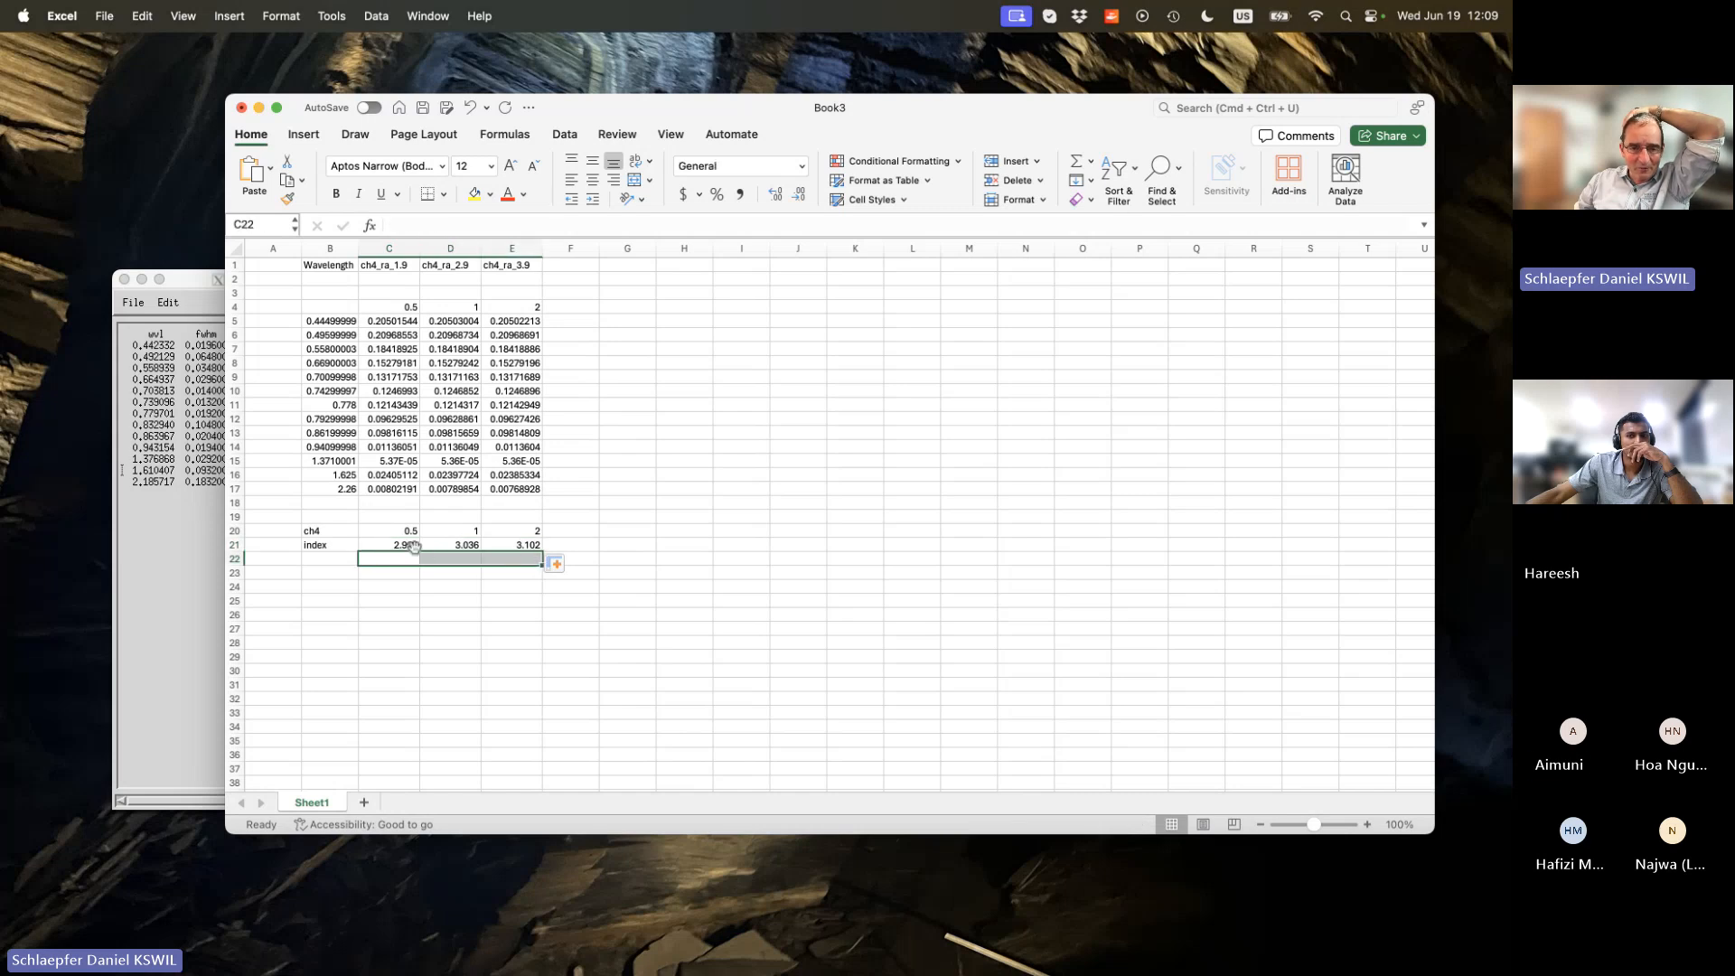
{"action": "left_click_drag", "start_coordinate": [402, 489], "coordinate": [505, 489]}
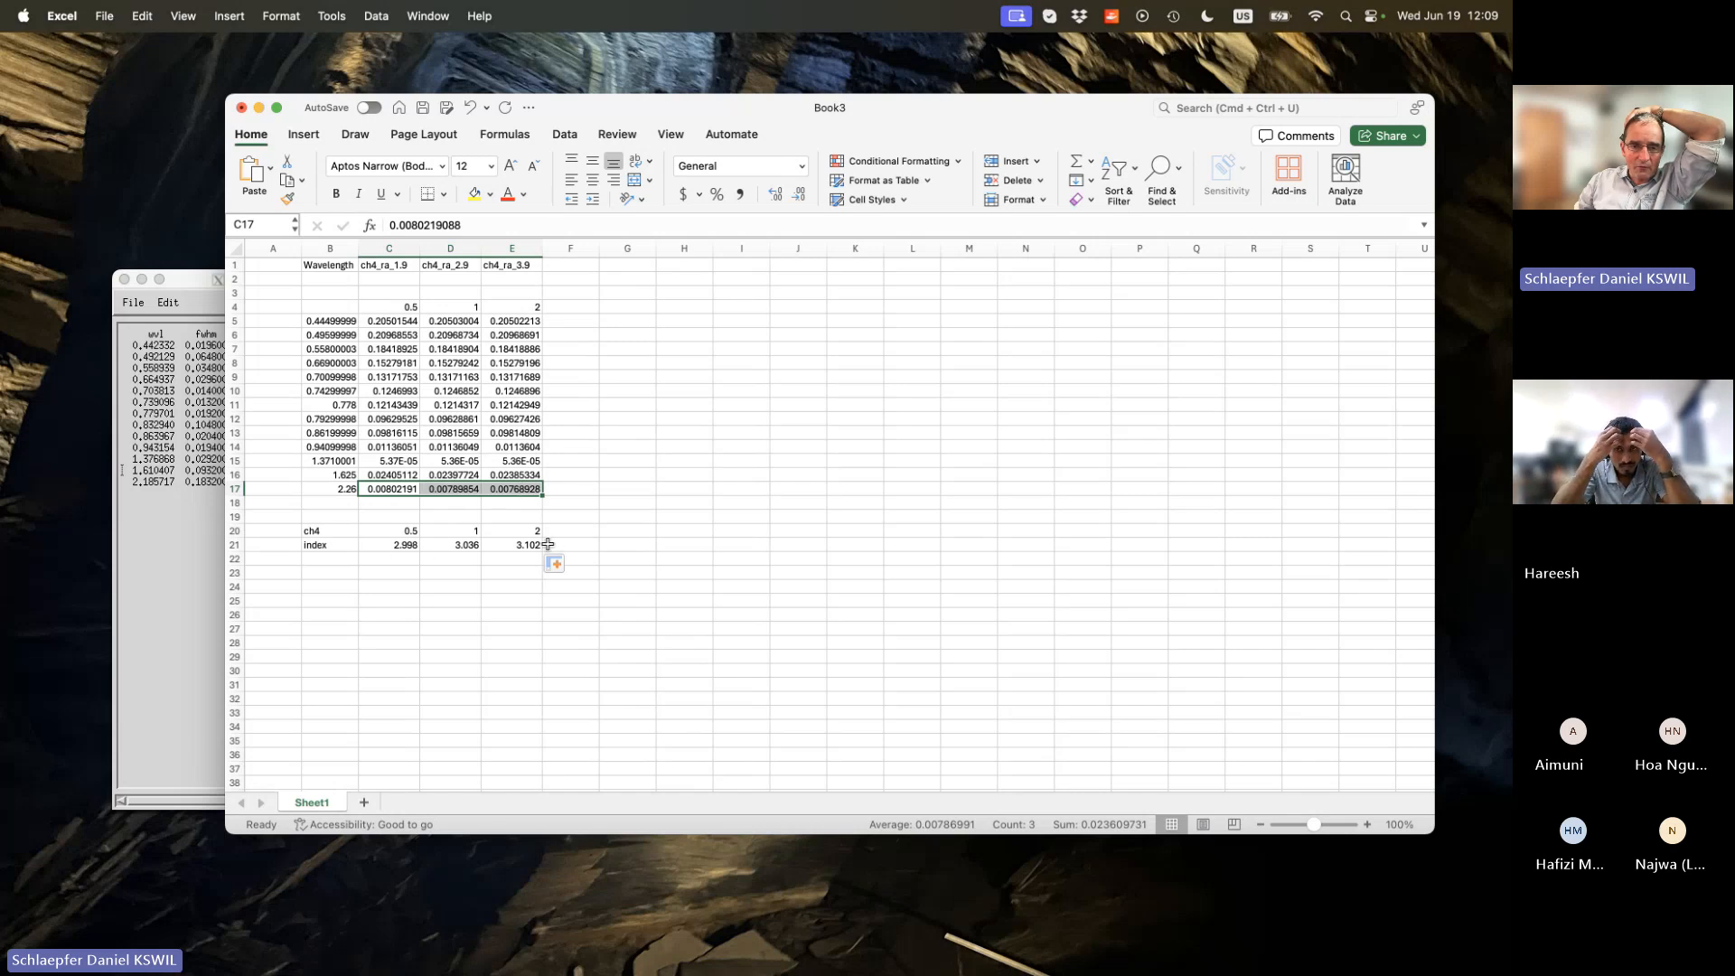
Reposition the workbook window to uncover MODO-6 and enlarge the sheet to 170% to examine the index row.
{"action": "left_click_drag", "start_coordinate": [672, 119], "coordinate": [819, 120]}
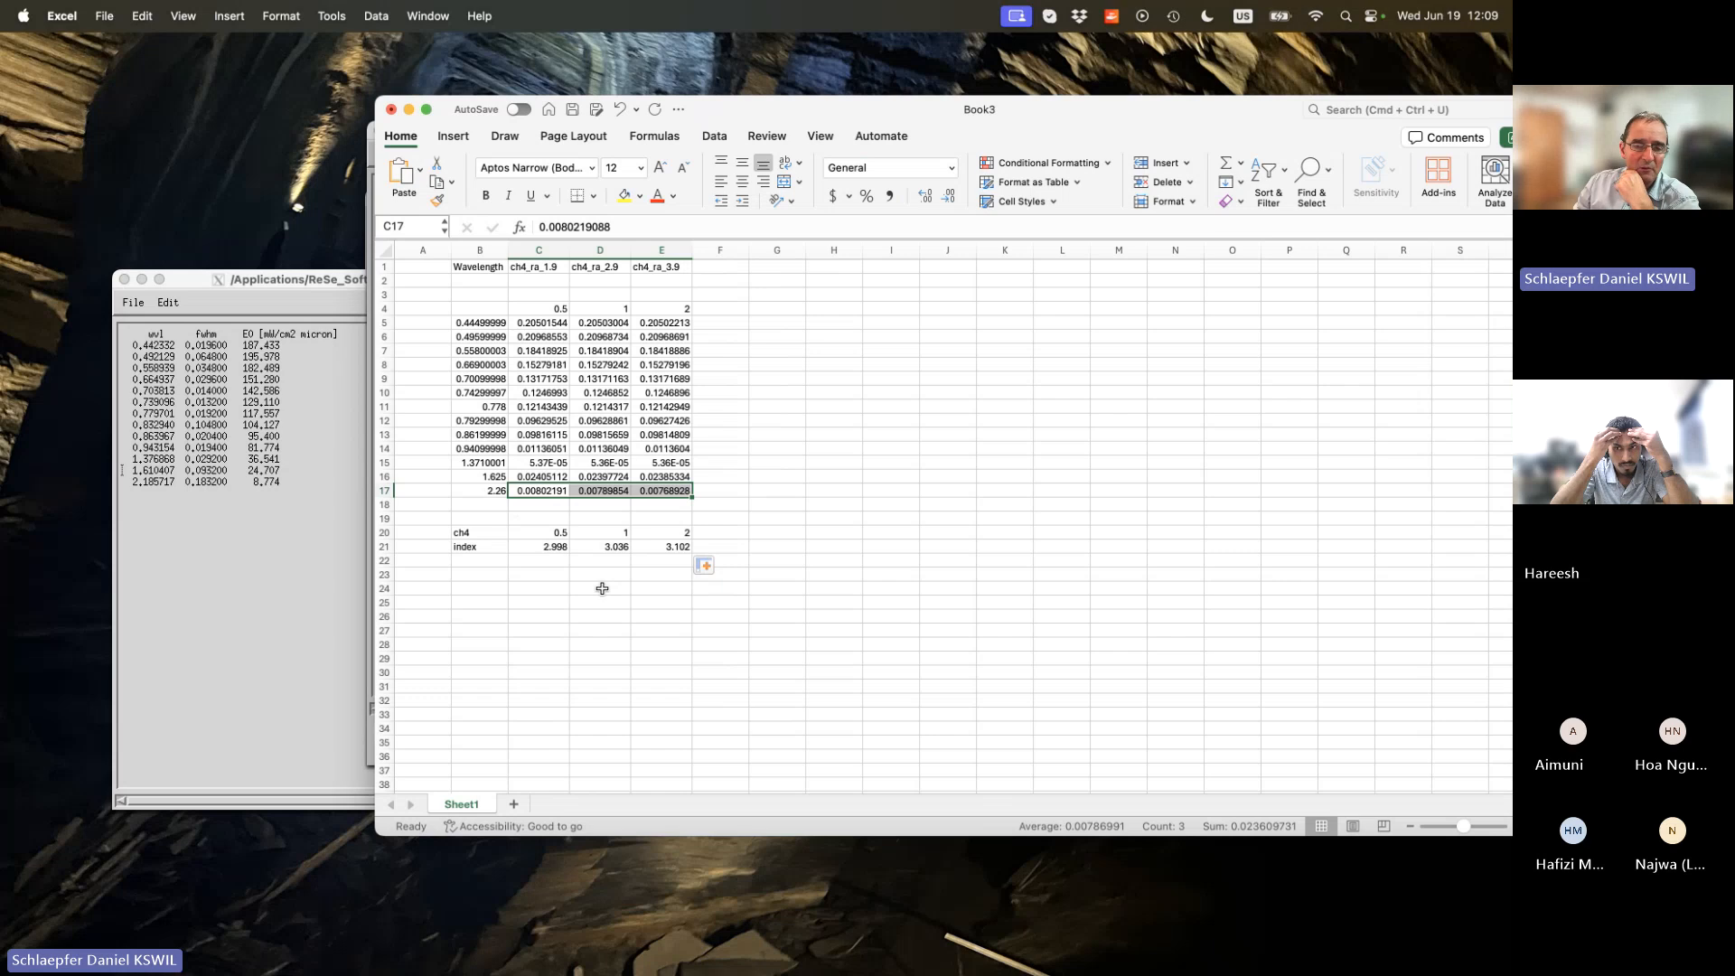
{"action": "left_click_drag", "start_coordinate": [788, 114], "coordinate": [734, 221]}
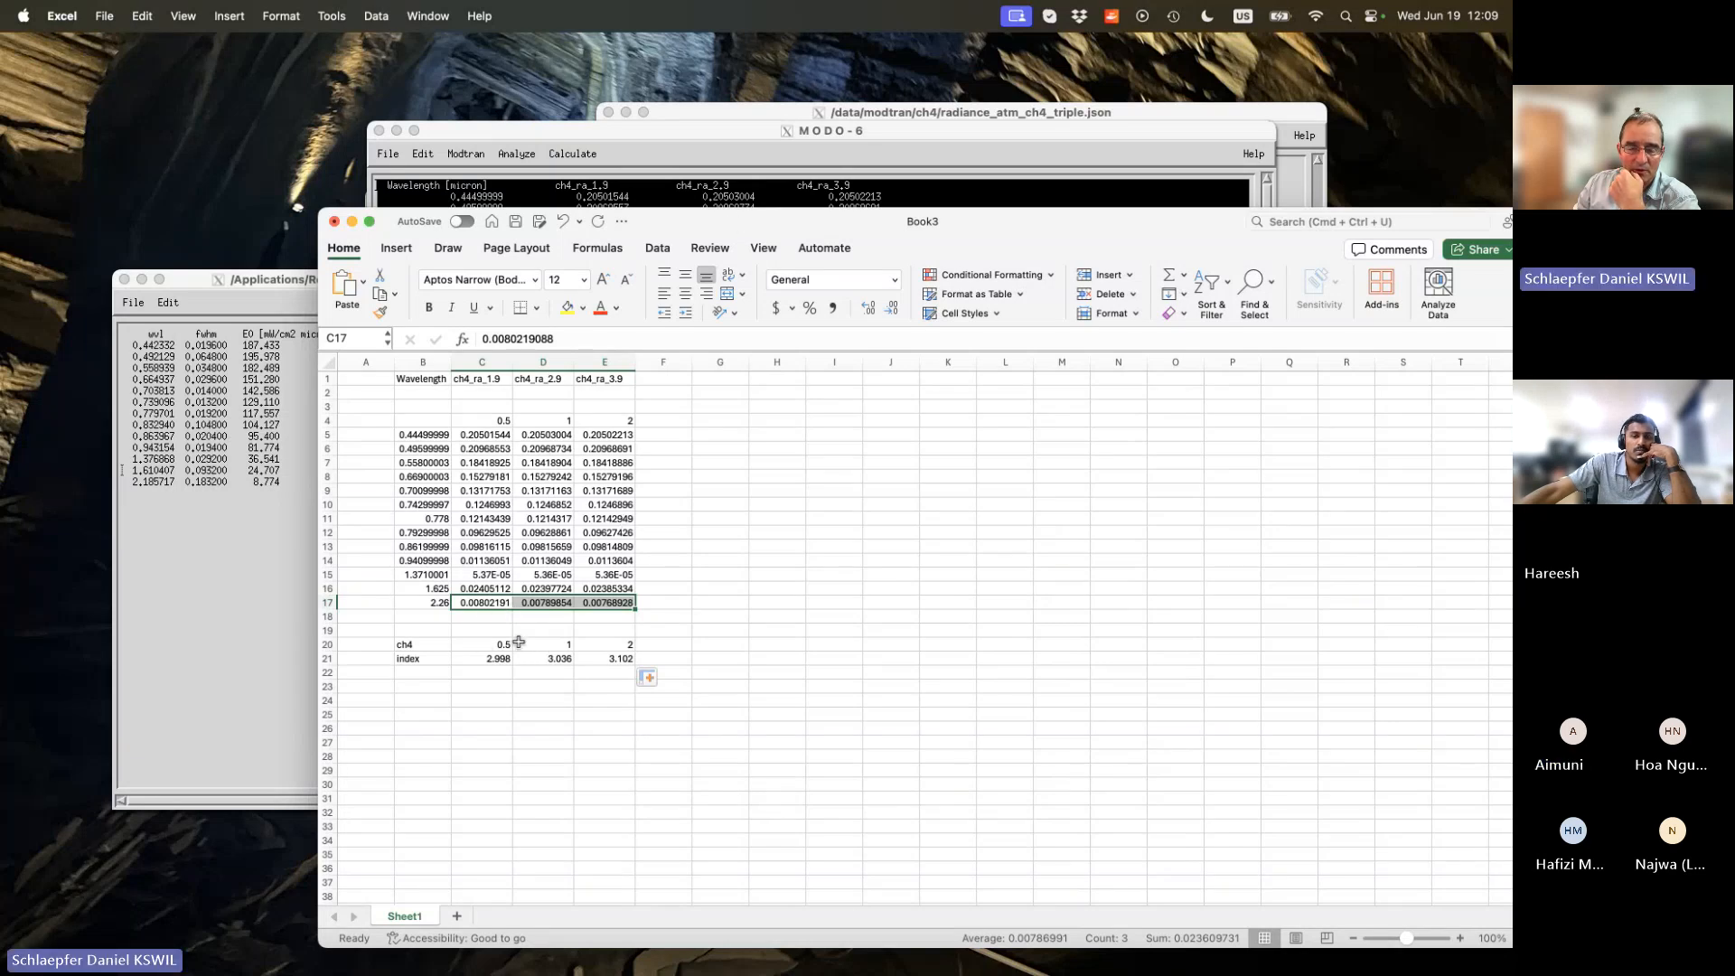
{"action": "mouse_move", "coordinate": [628, 658]}
{"action": "left_mouse_down"}
{"action": "mouse_move", "coordinate": [504, 658]}
{"action": "mouse_move", "coordinate": [614, 658]}
{"action": "left_mouse_up"}
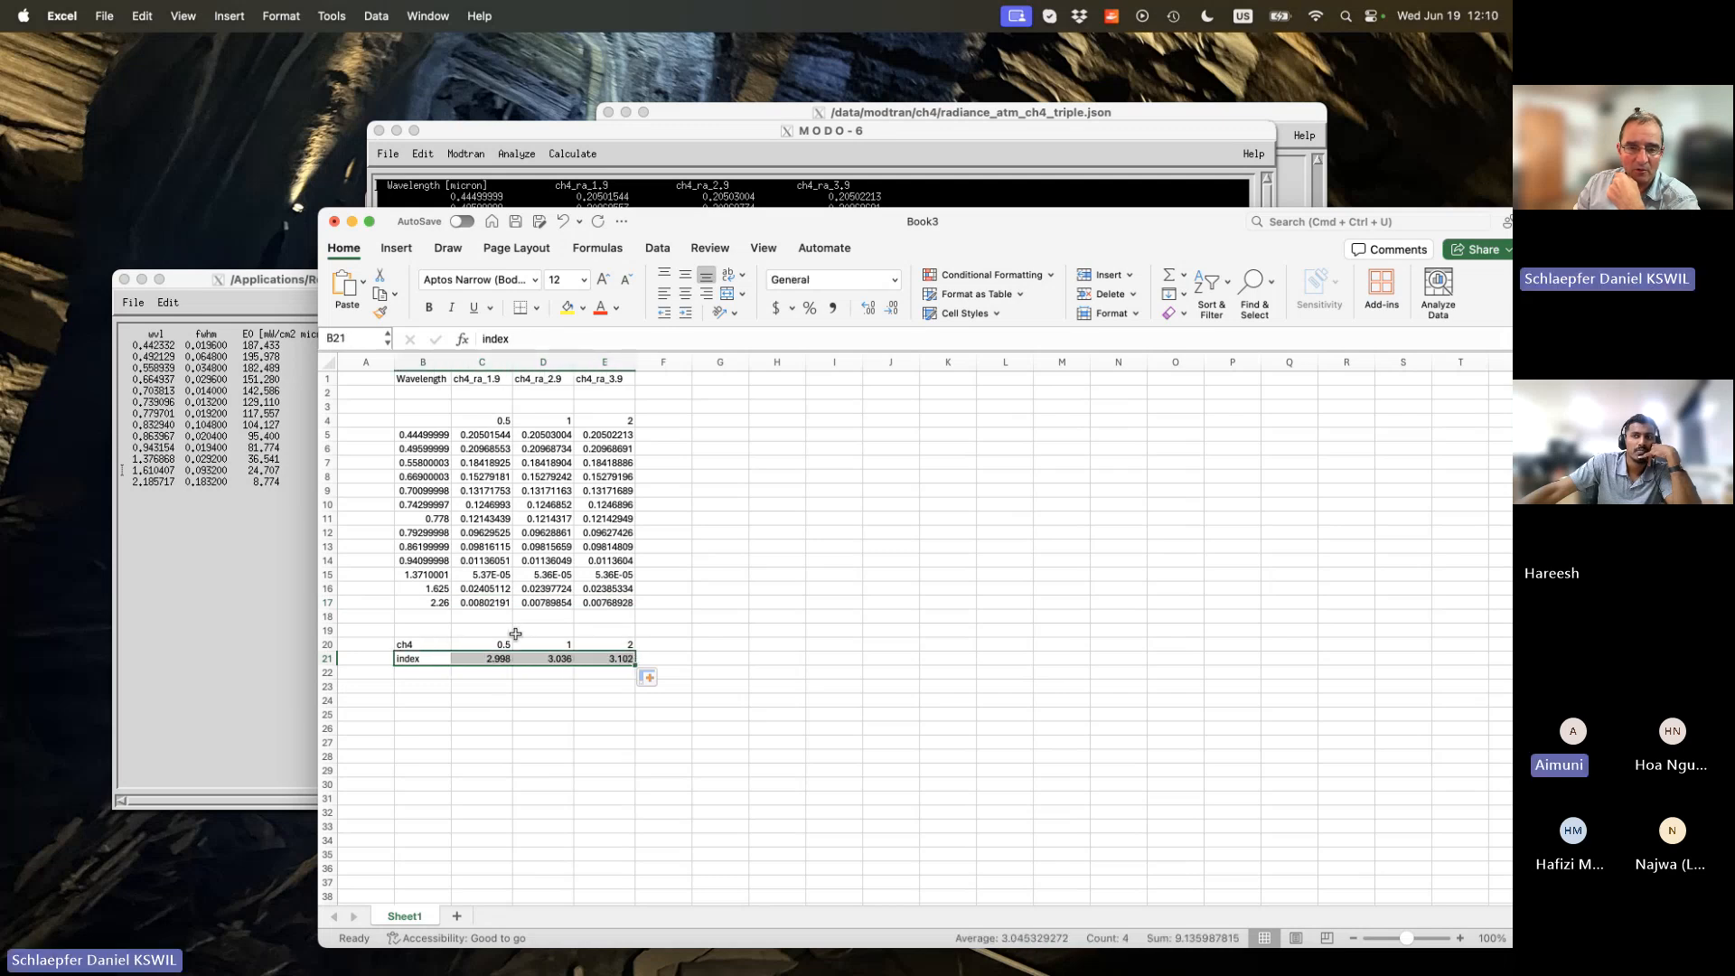
{"action": "mouse_move", "coordinate": [513, 642]}
{"action": "left_mouse_down"}
{"action": "mouse_move", "coordinate": [664, 644]}
{"action": "mouse_move", "coordinate": [492, 660]}
{"action": "left_mouse_up"}
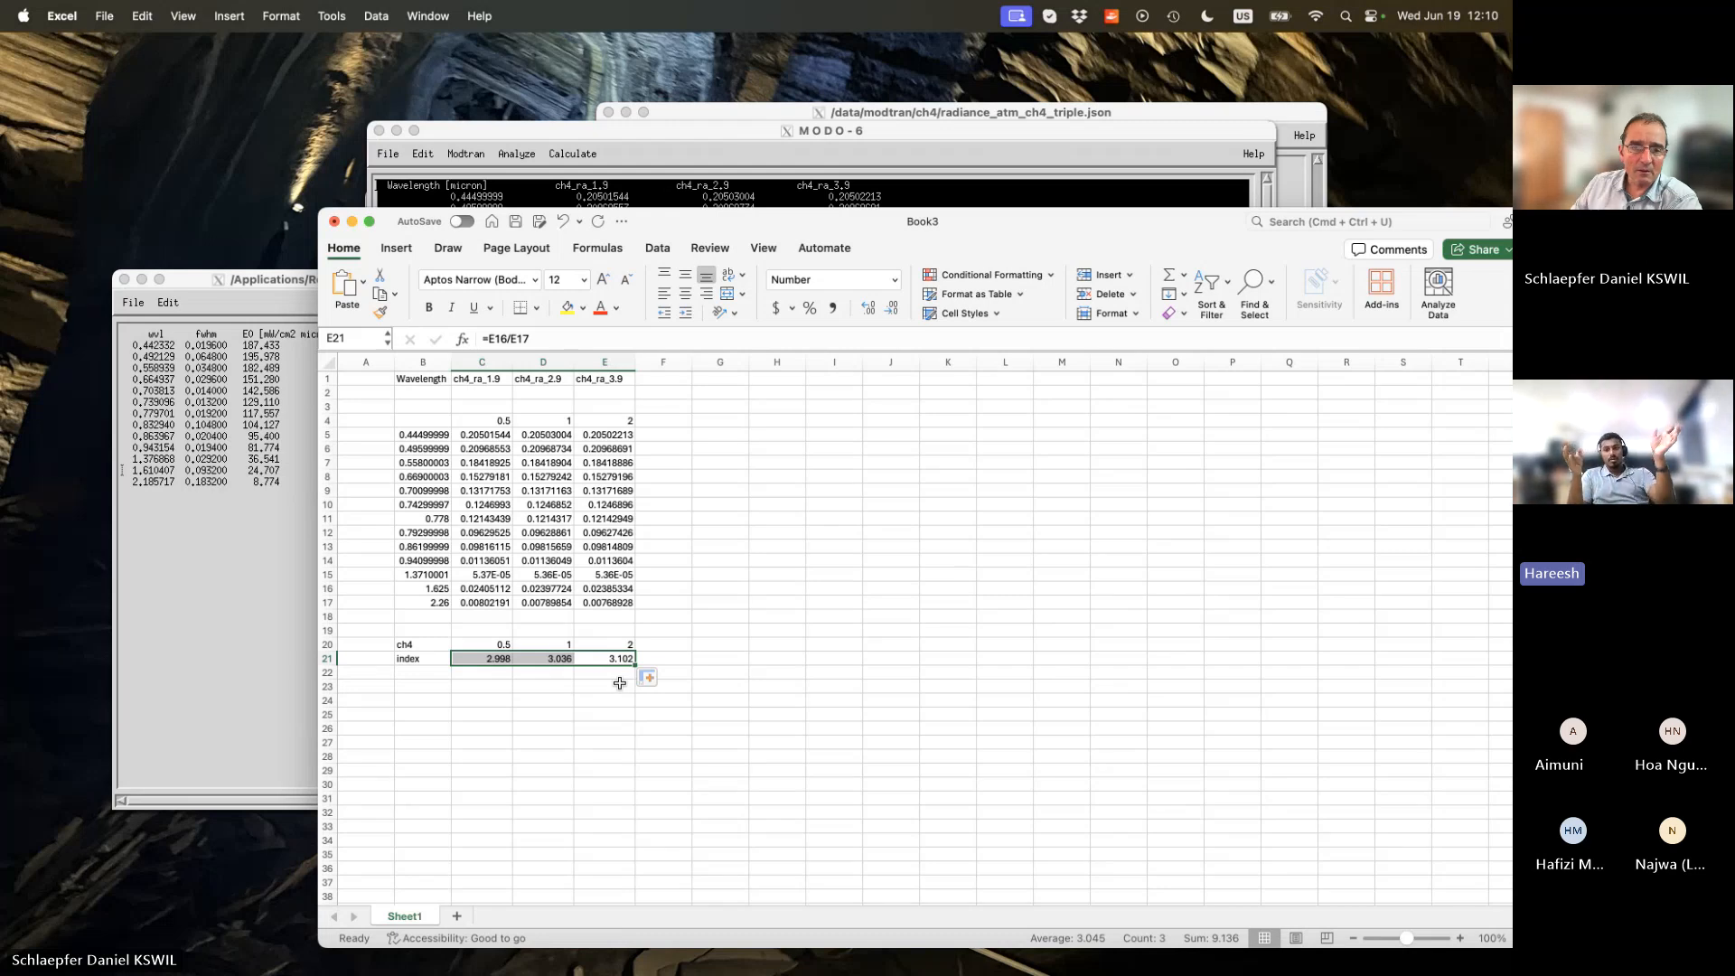
{"action": "scroll", "coordinate": [618, 683], "scroll_direction": "up", "scroll_amount": 3}
{"action": "scroll", "coordinate": [619, 682], "scroll_direction": "left", "scroll_amount": 2}
{"action": "scroll", "coordinate": [619, 683], "scroll_direction": "up", "scroll_amount": 5}
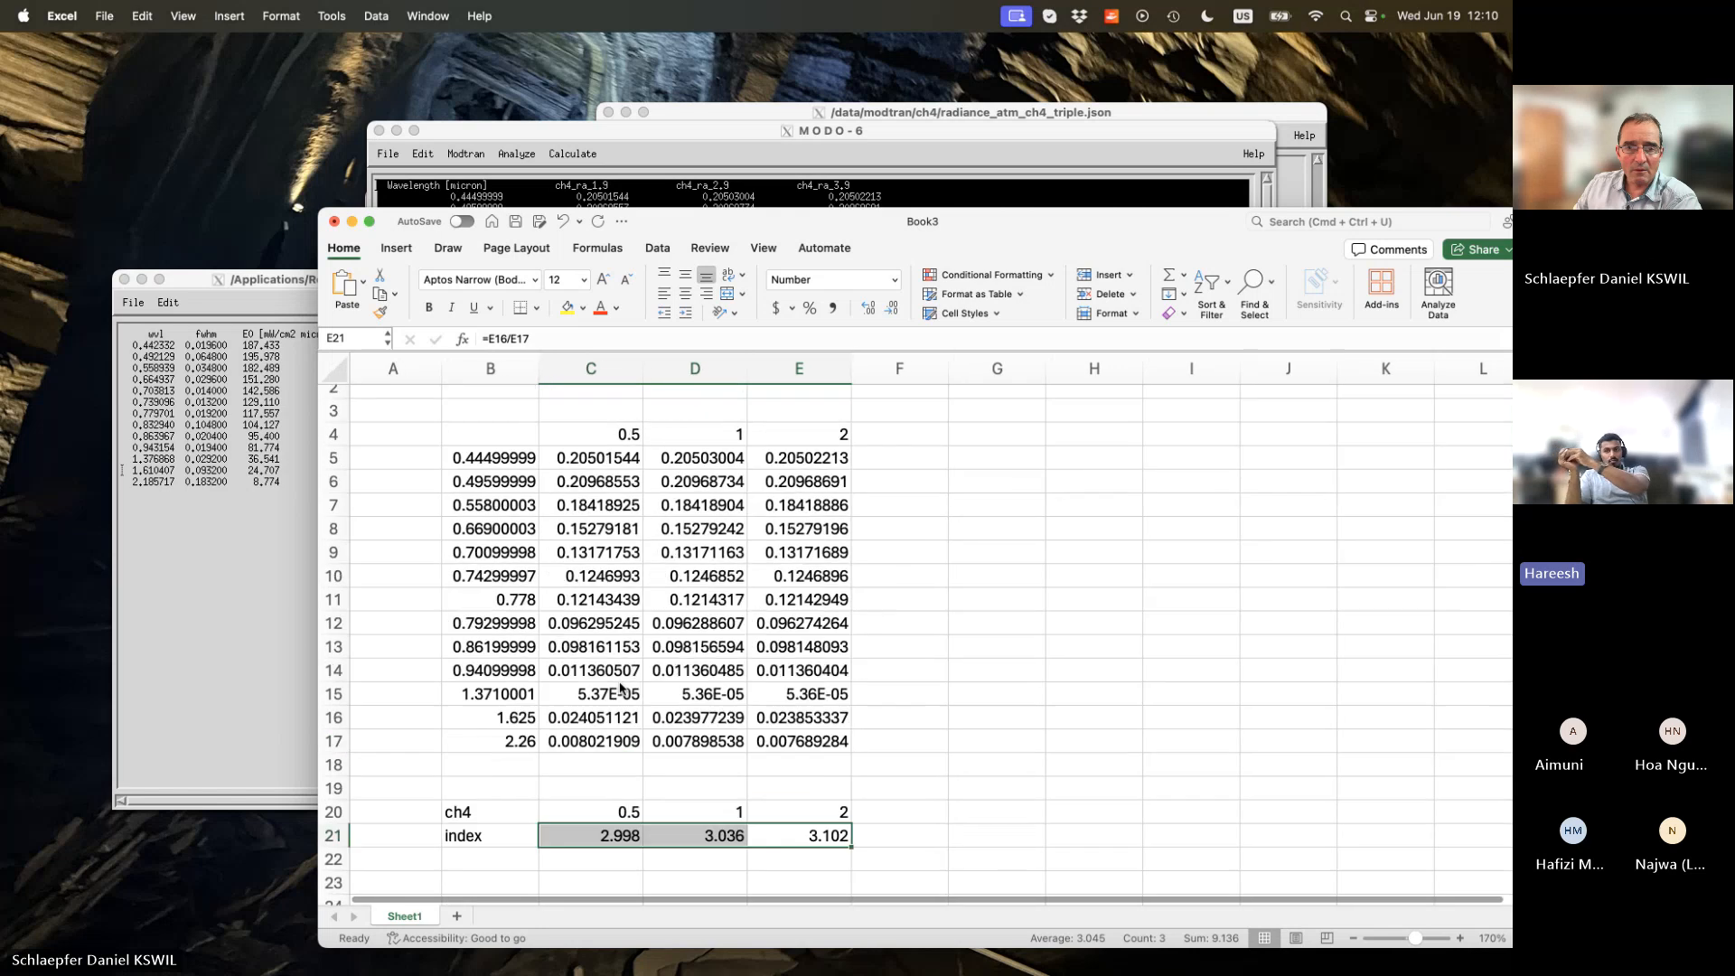
{"action": "scroll", "coordinate": [620, 688], "scroll_direction": "up", "scroll_amount": 1}
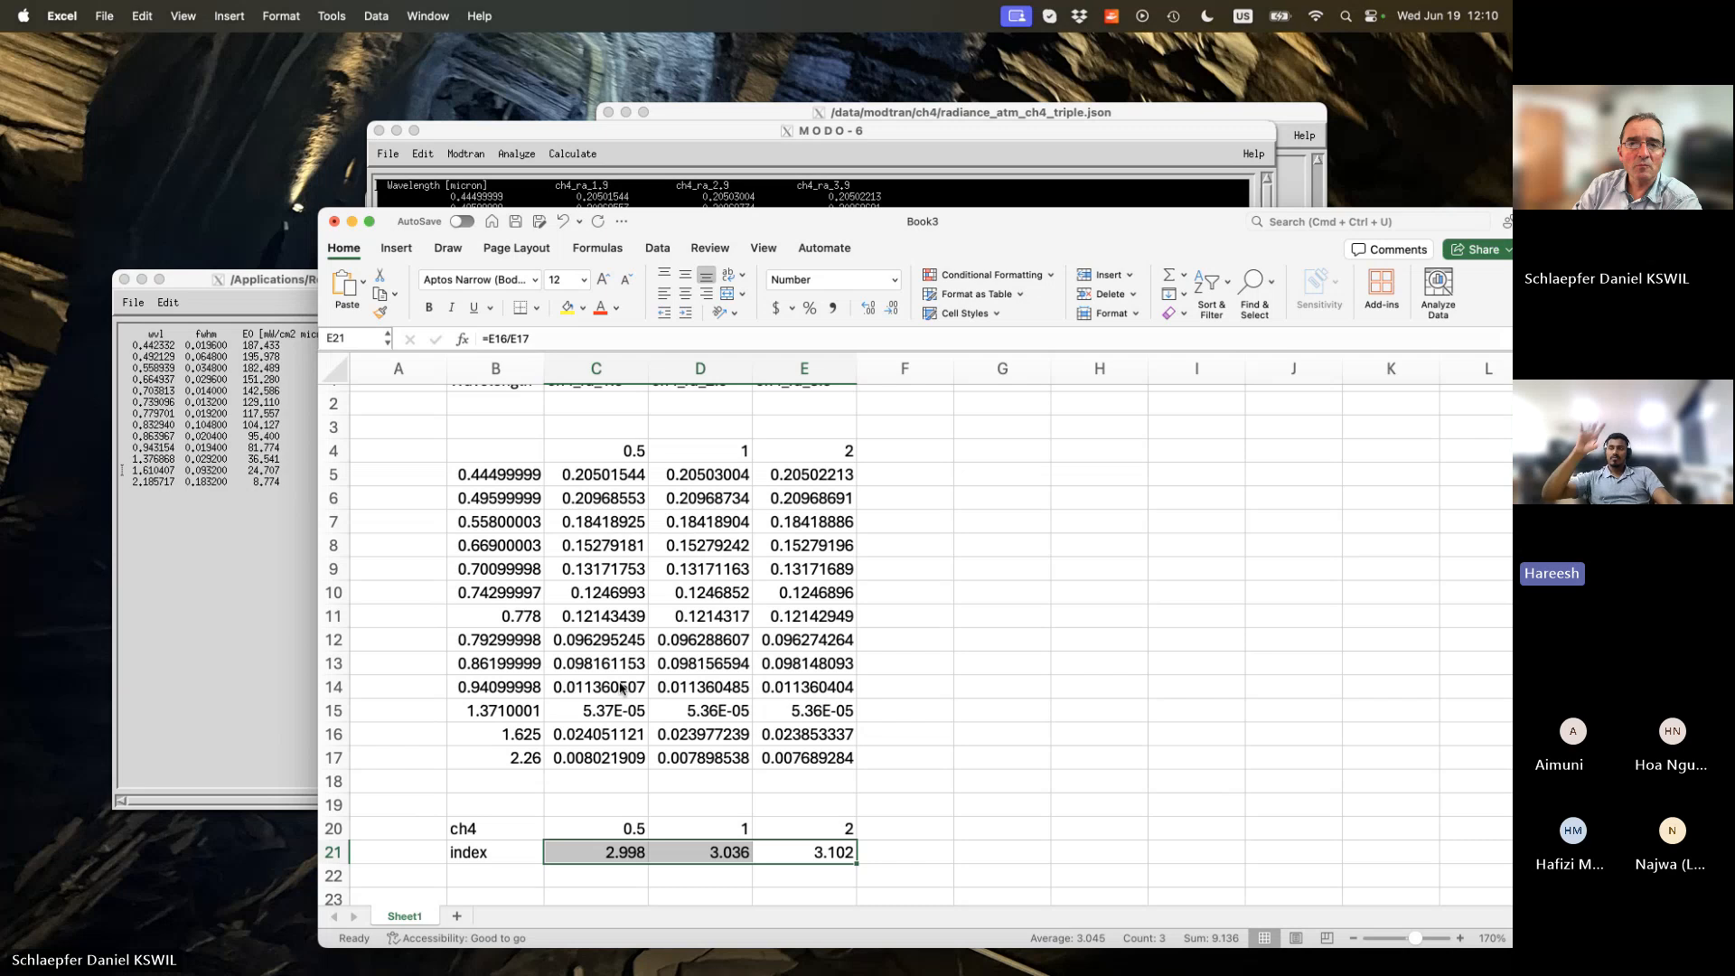
Switch to MODO-6 and view the convolved radiance table alongside the spreadsheet.
{"action": "left_click", "coordinate": [664, 132]}
{"action": "left_click_drag", "start_coordinate": [664, 134], "coordinate": [545, 116]}
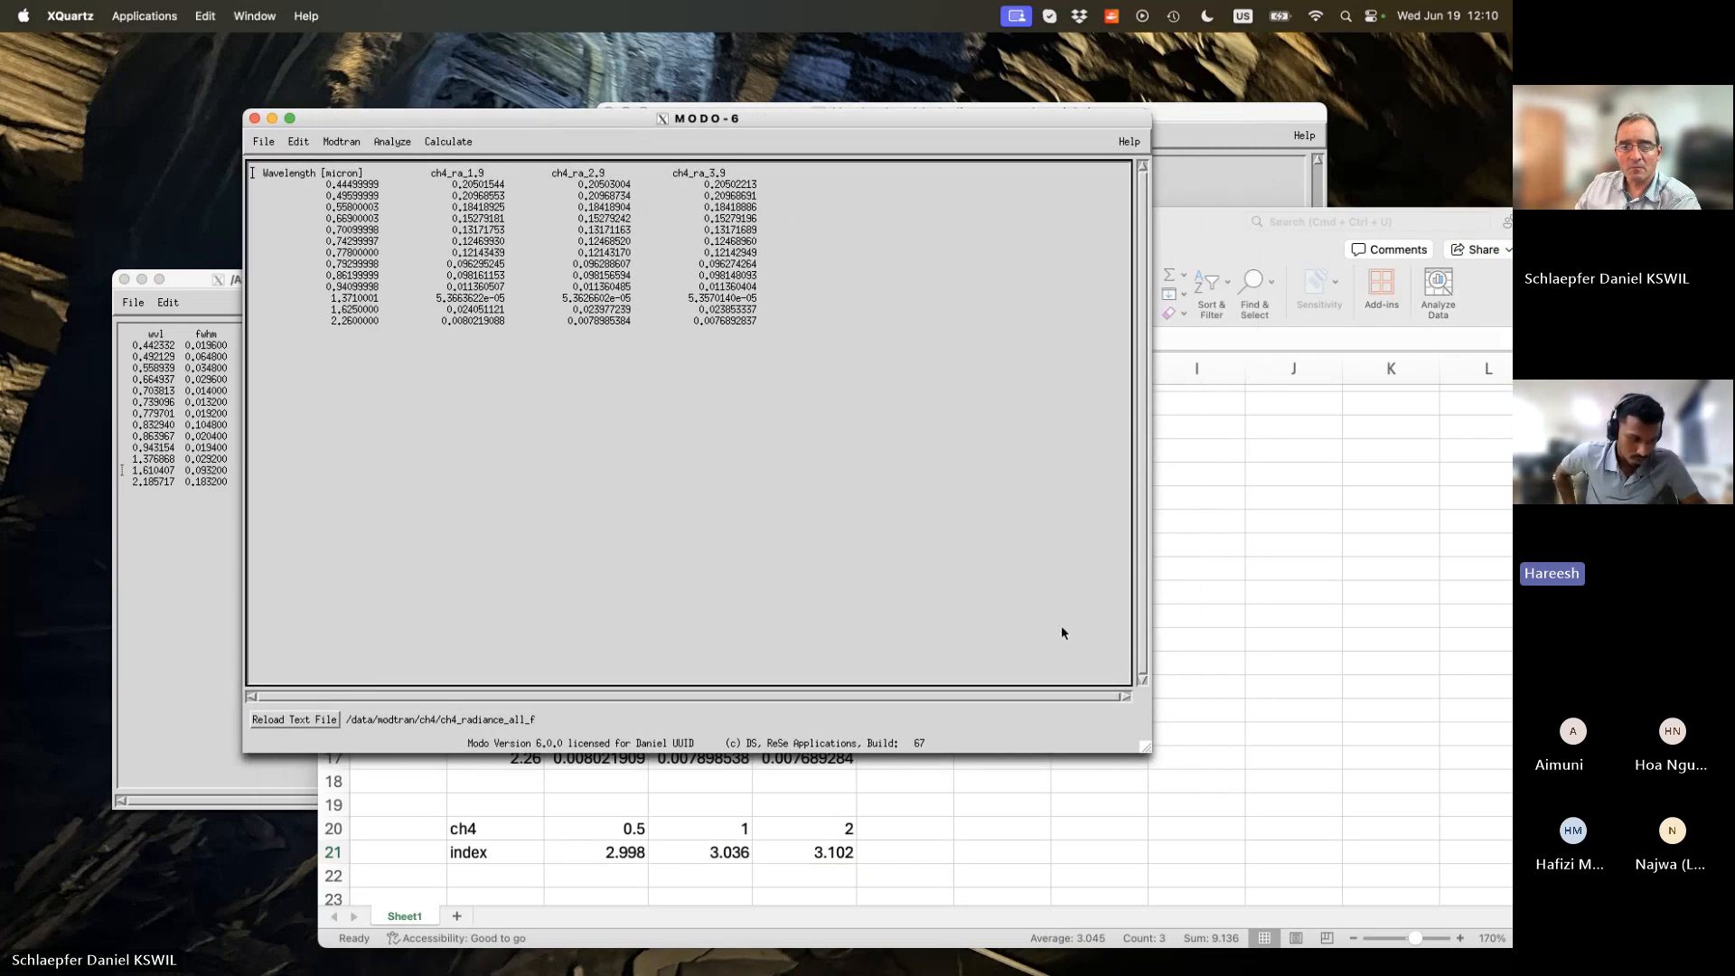
{"action": "left_click", "coordinate": [1087, 849]}
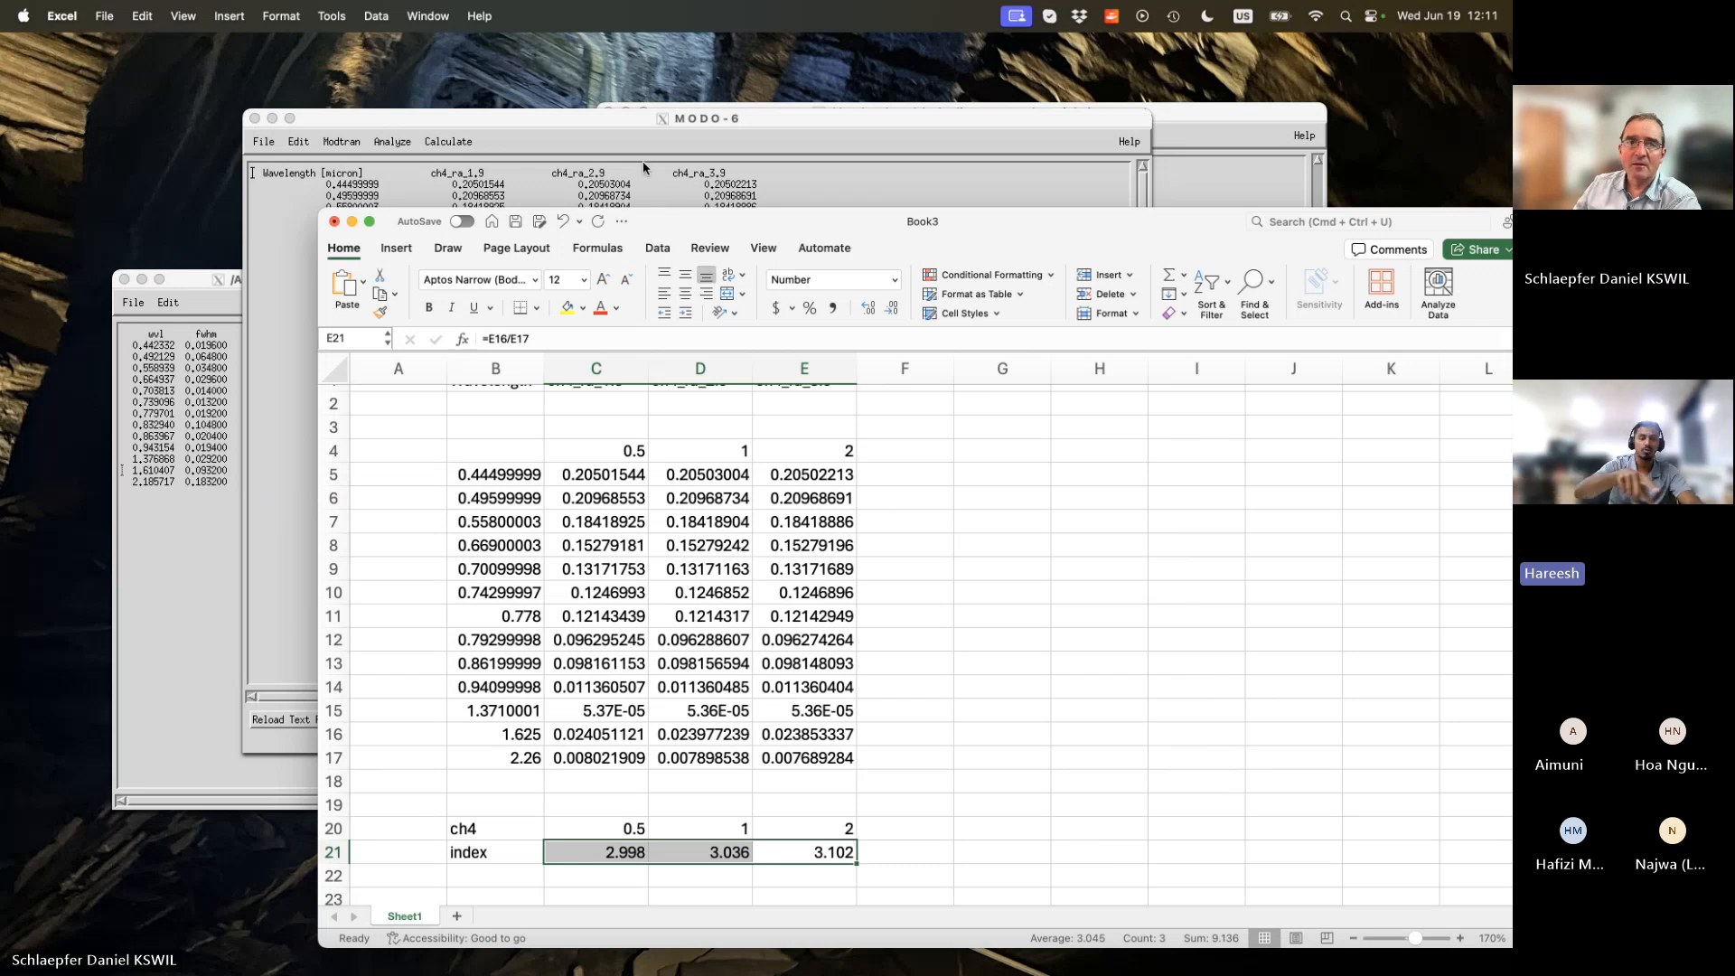
{"action": "left_click", "coordinate": [575, 131]}
{"action": "left_click", "coordinate": [262, 140]}
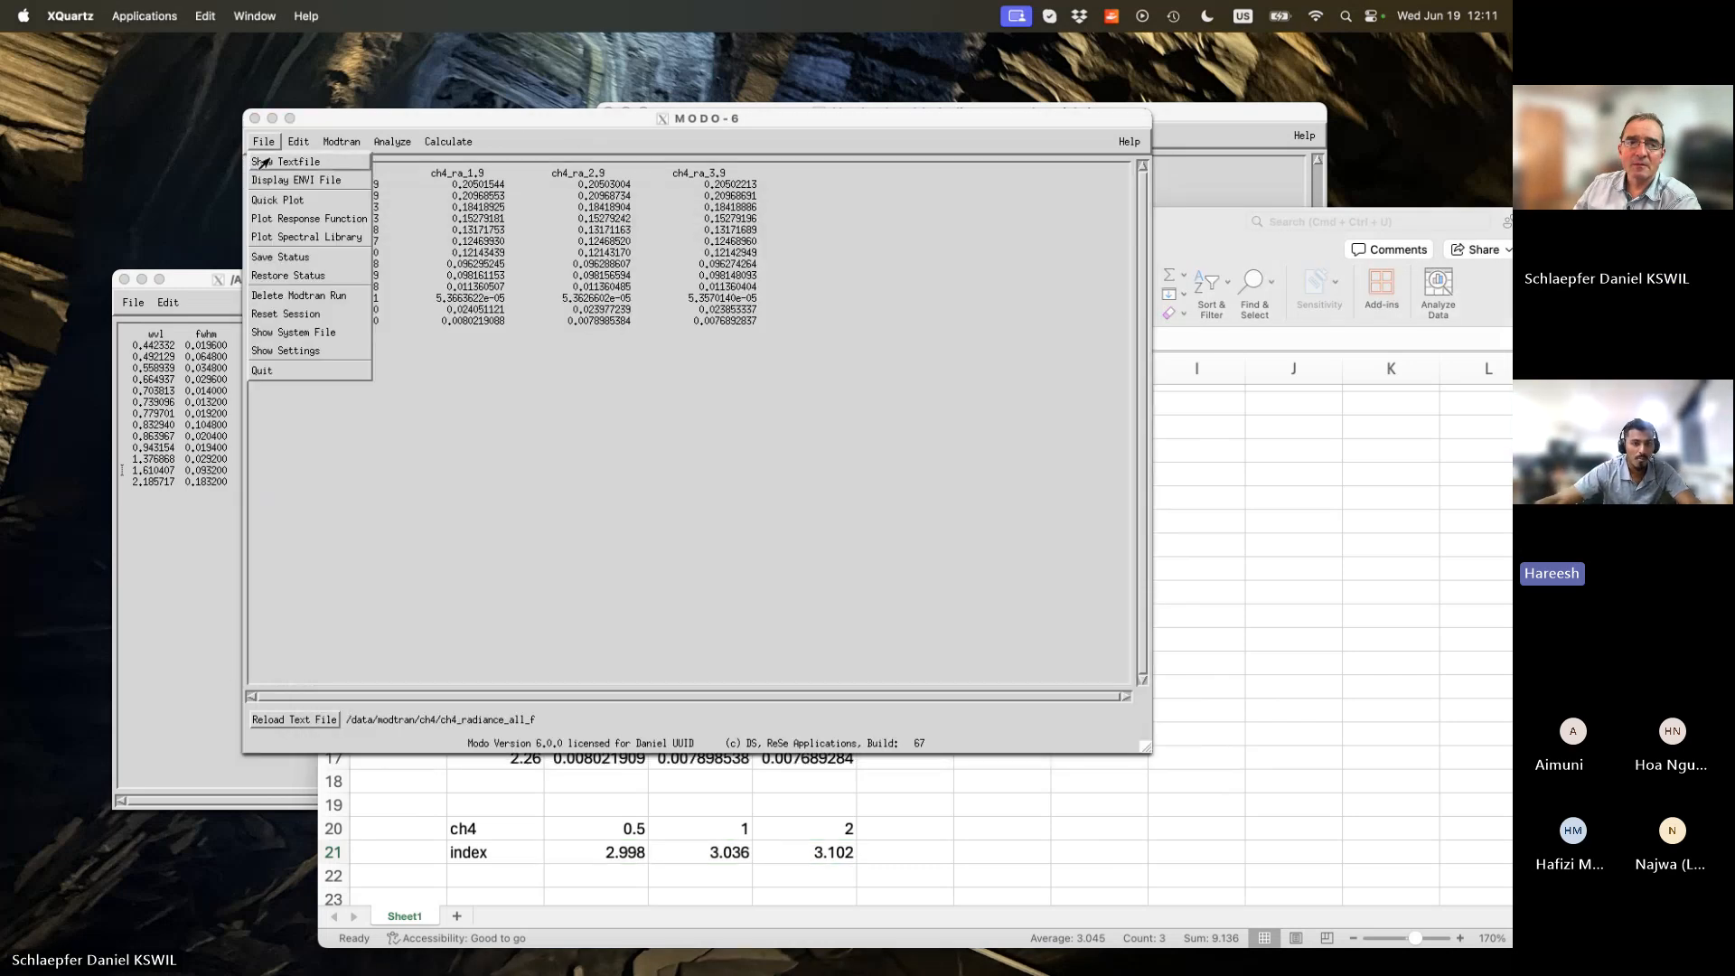
{"action": "left_click", "coordinate": [492, 216]}
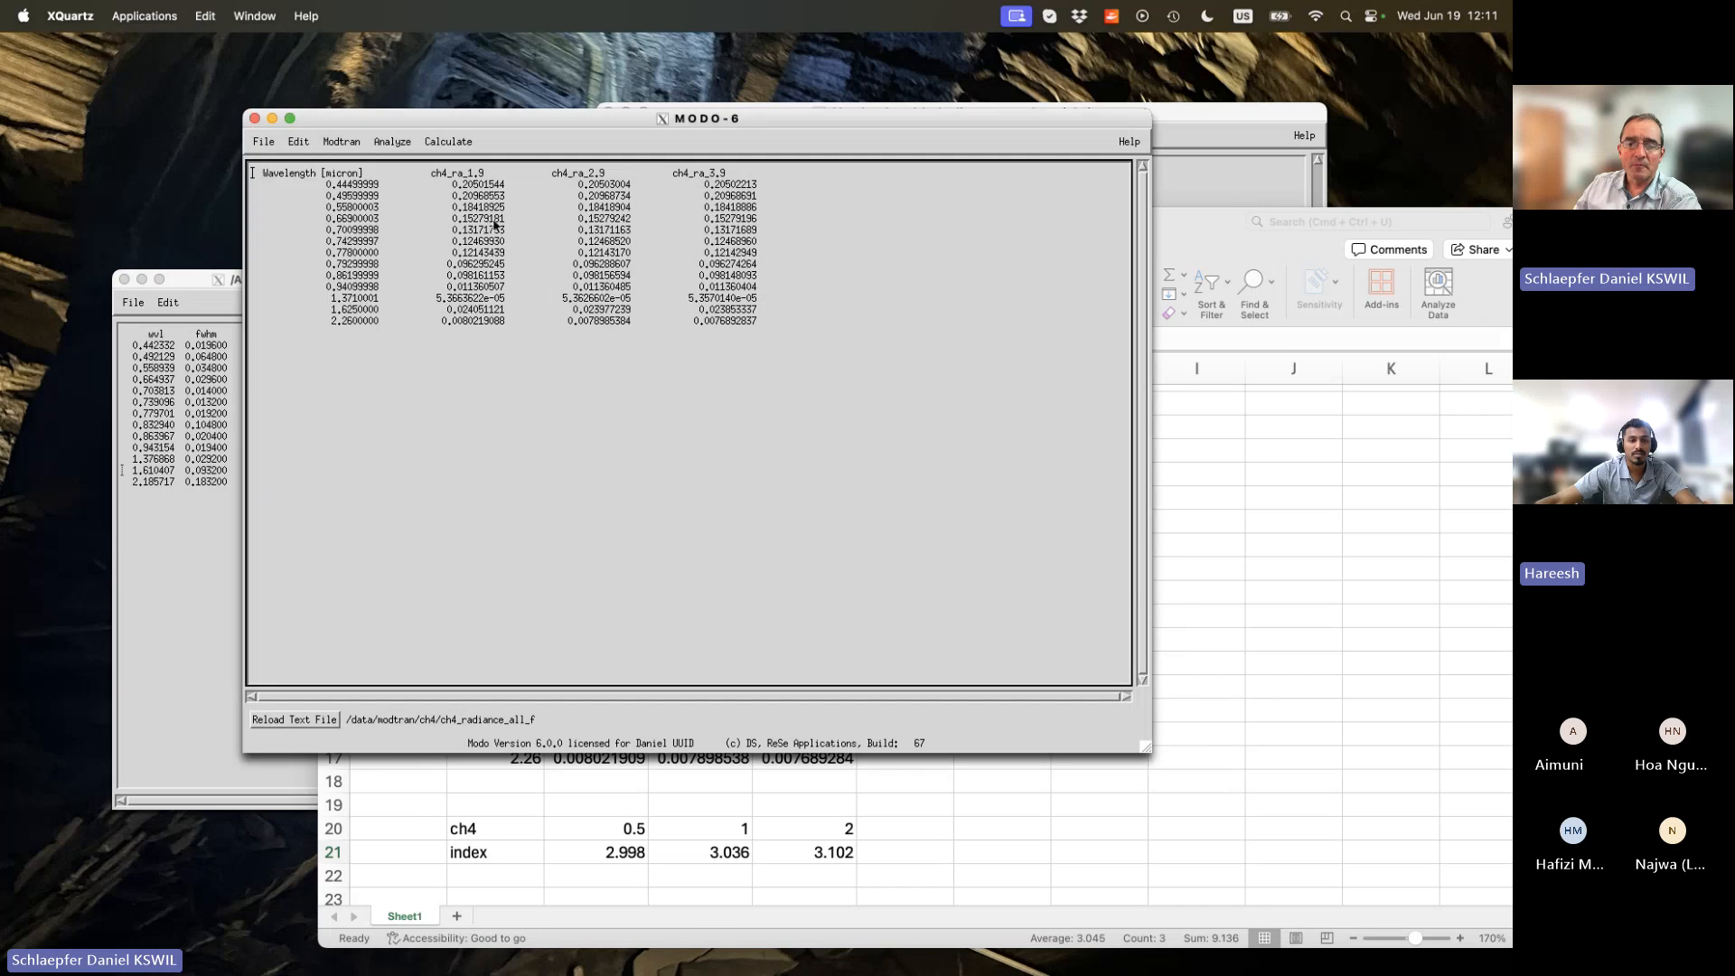
Return to the Excel workbook and highlight the ch4 and index rows in B20:E21 for review.
{"action": "left_click", "coordinate": [940, 779]}
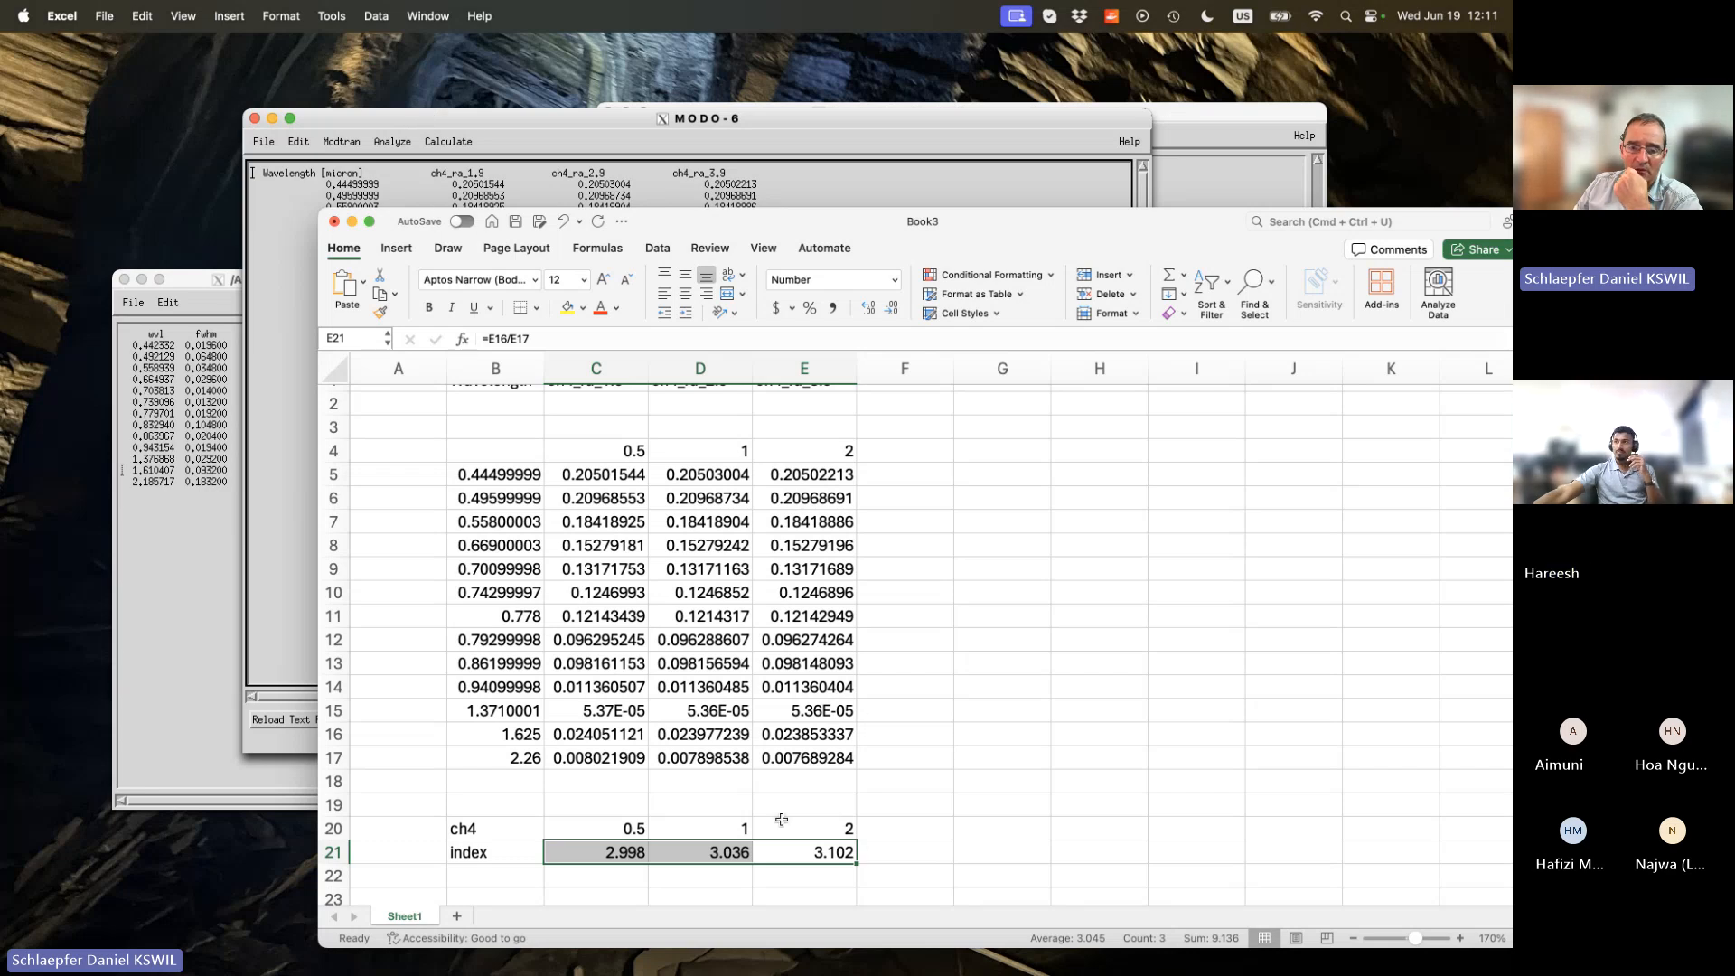
{"action": "left_click_drag", "start_coordinate": [506, 830], "coordinate": [835, 854]}
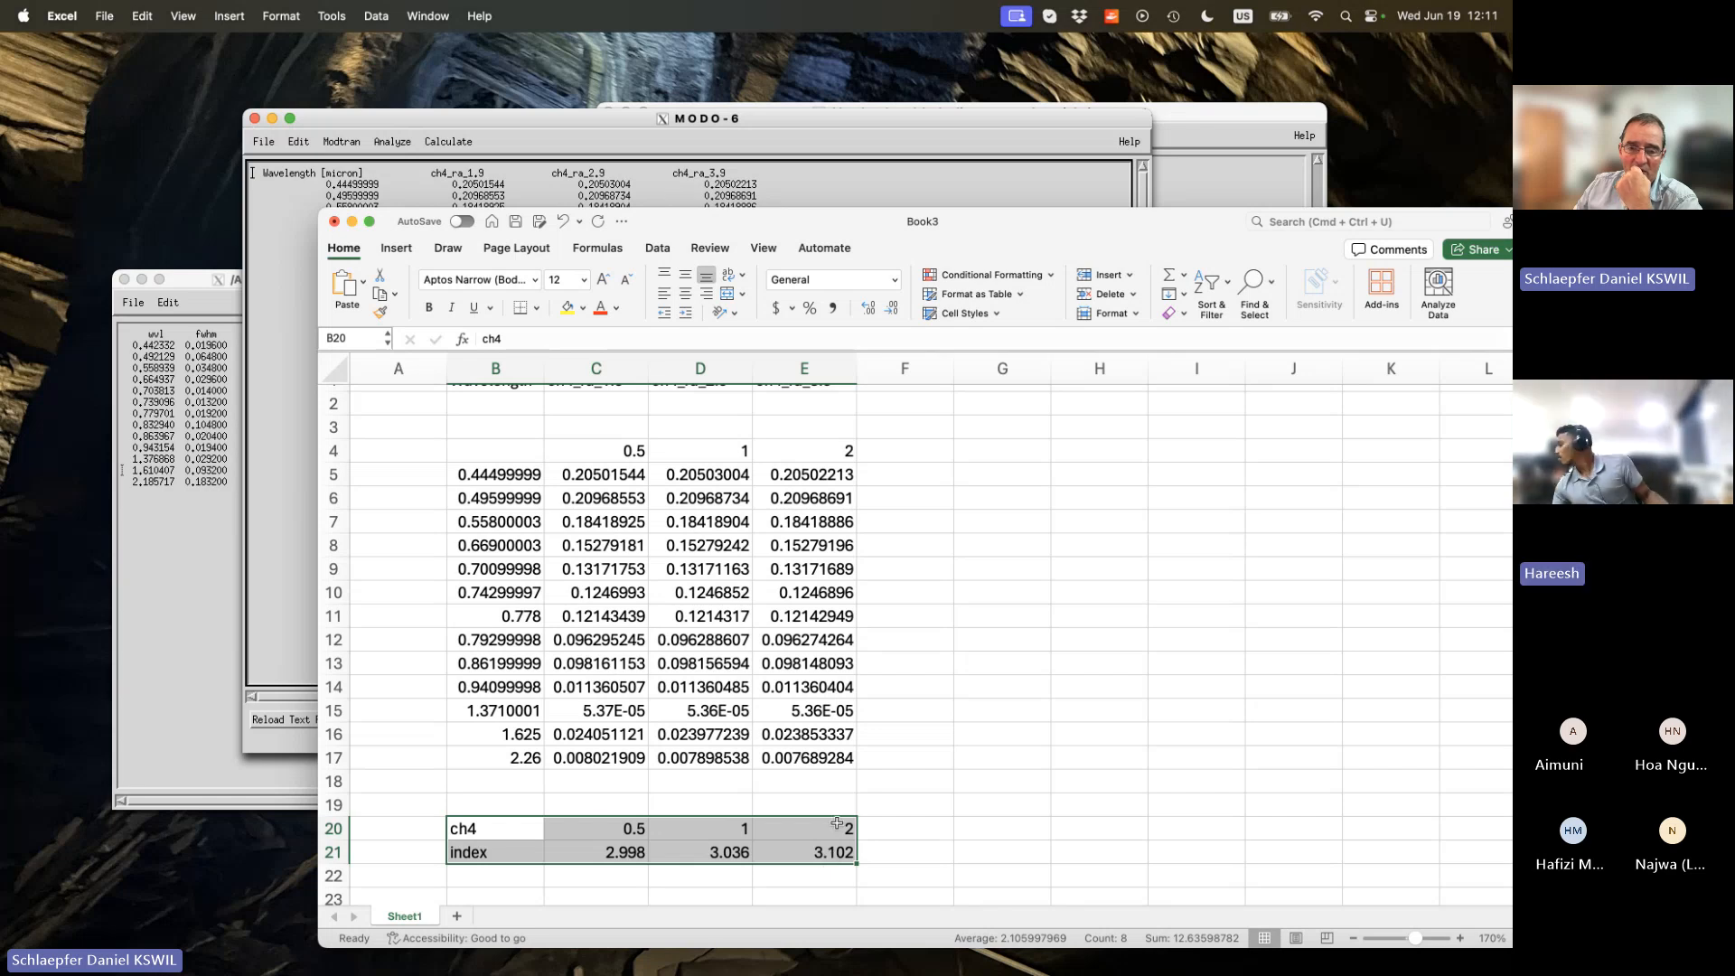
{"action": "left_click", "coordinate": [512, 828]}
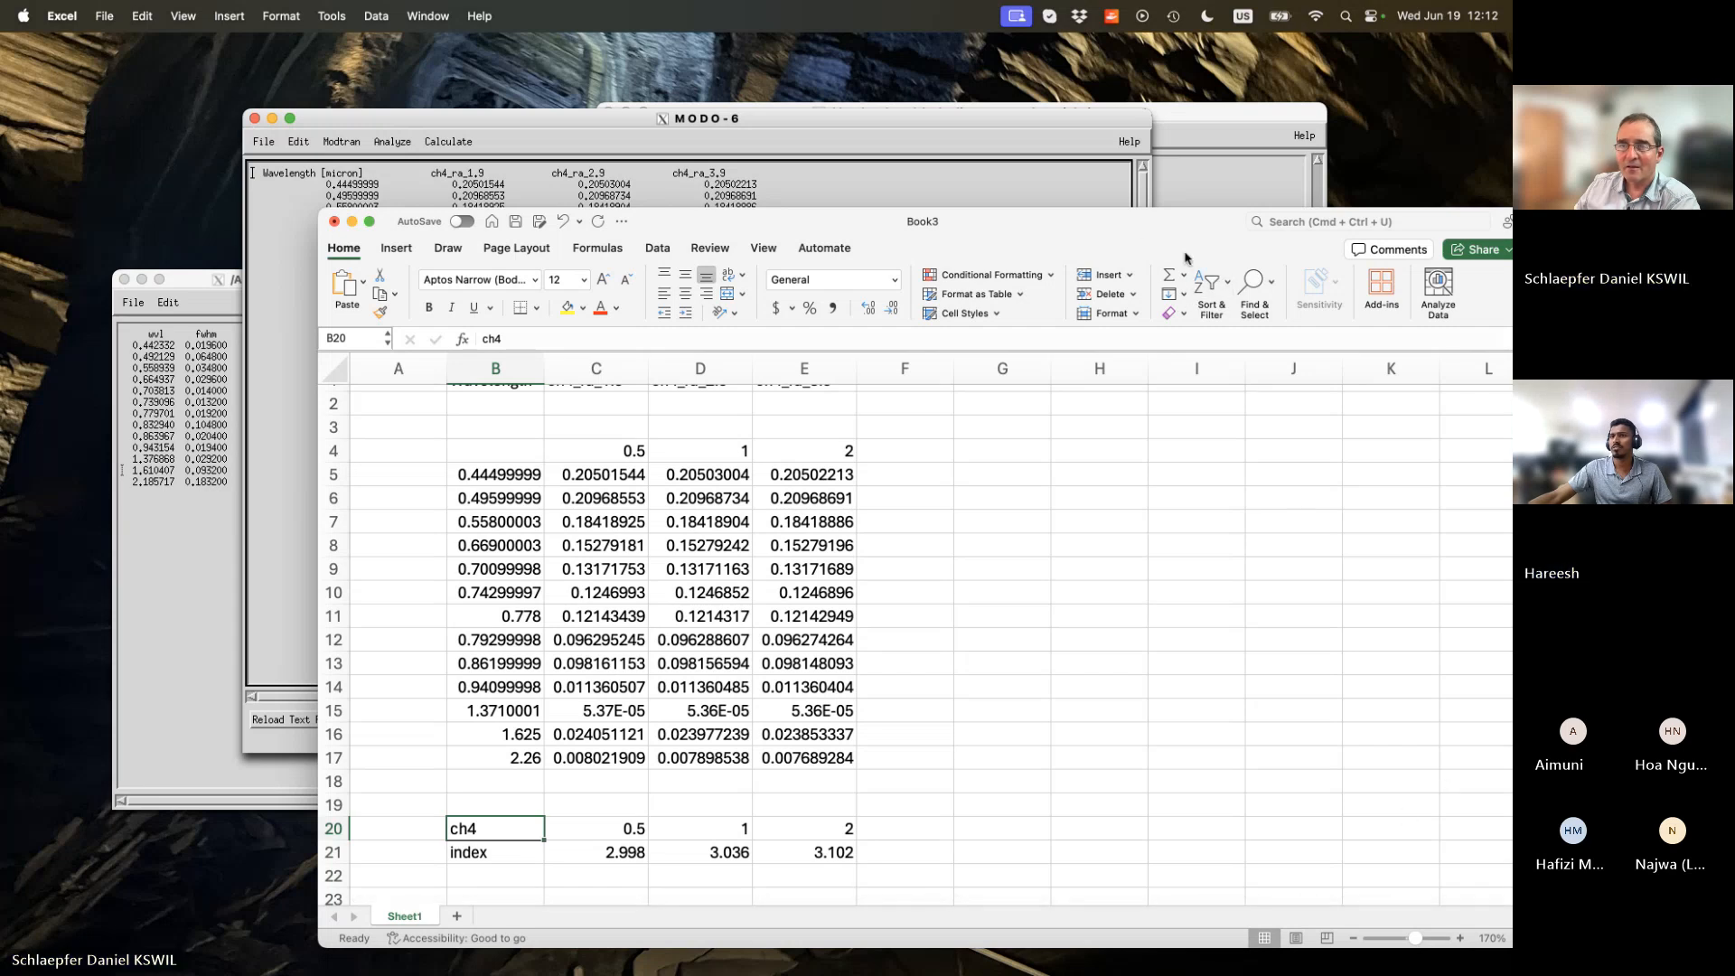
Bring the whole workbook window into view, widen column G and enter the heading "Algorithm:" in G4.
{"action": "left_click_drag", "start_coordinate": [1142, 226], "coordinate": [965, 190]}
{"action": "left_click_drag", "start_coordinate": [945, 197], "coordinate": [934, 203]}
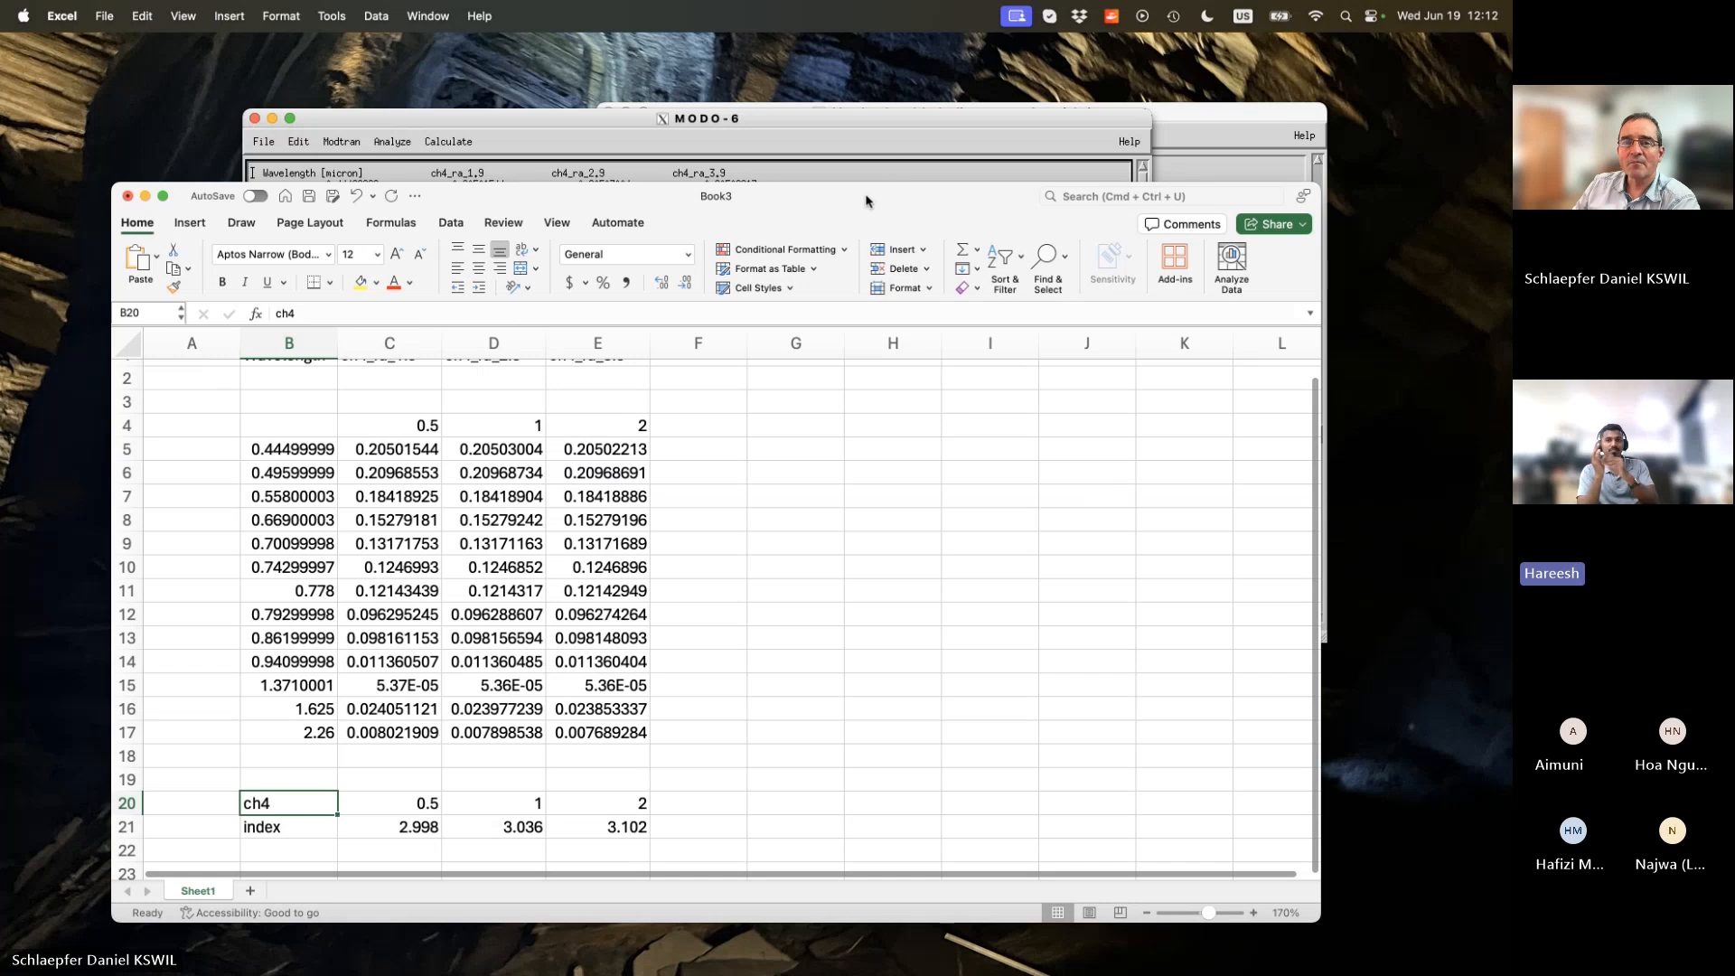
{"action": "left_click_drag", "start_coordinate": [865, 200], "coordinate": [825, 170]}
{"action": "left_click", "coordinate": [798, 426]}
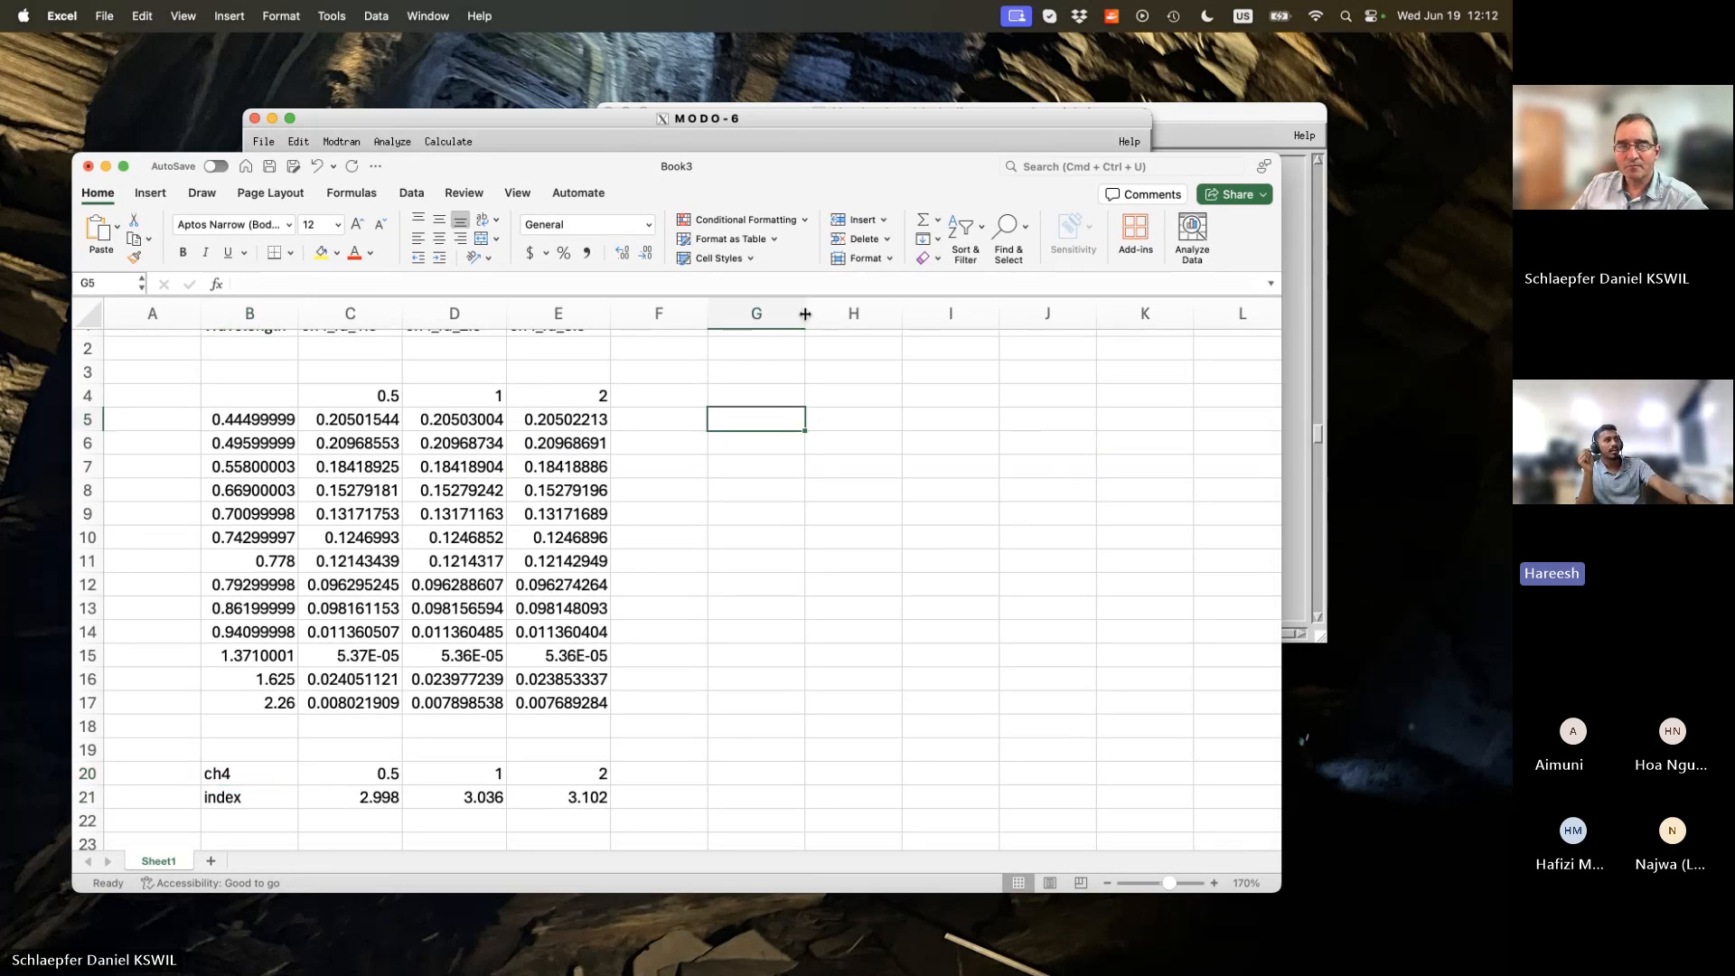
{"action": "left_click_drag", "start_coordinate": [805, 314], "coordinate": [1015, 313]}
{"action": "left_click", "coordinate": [832, 397]}
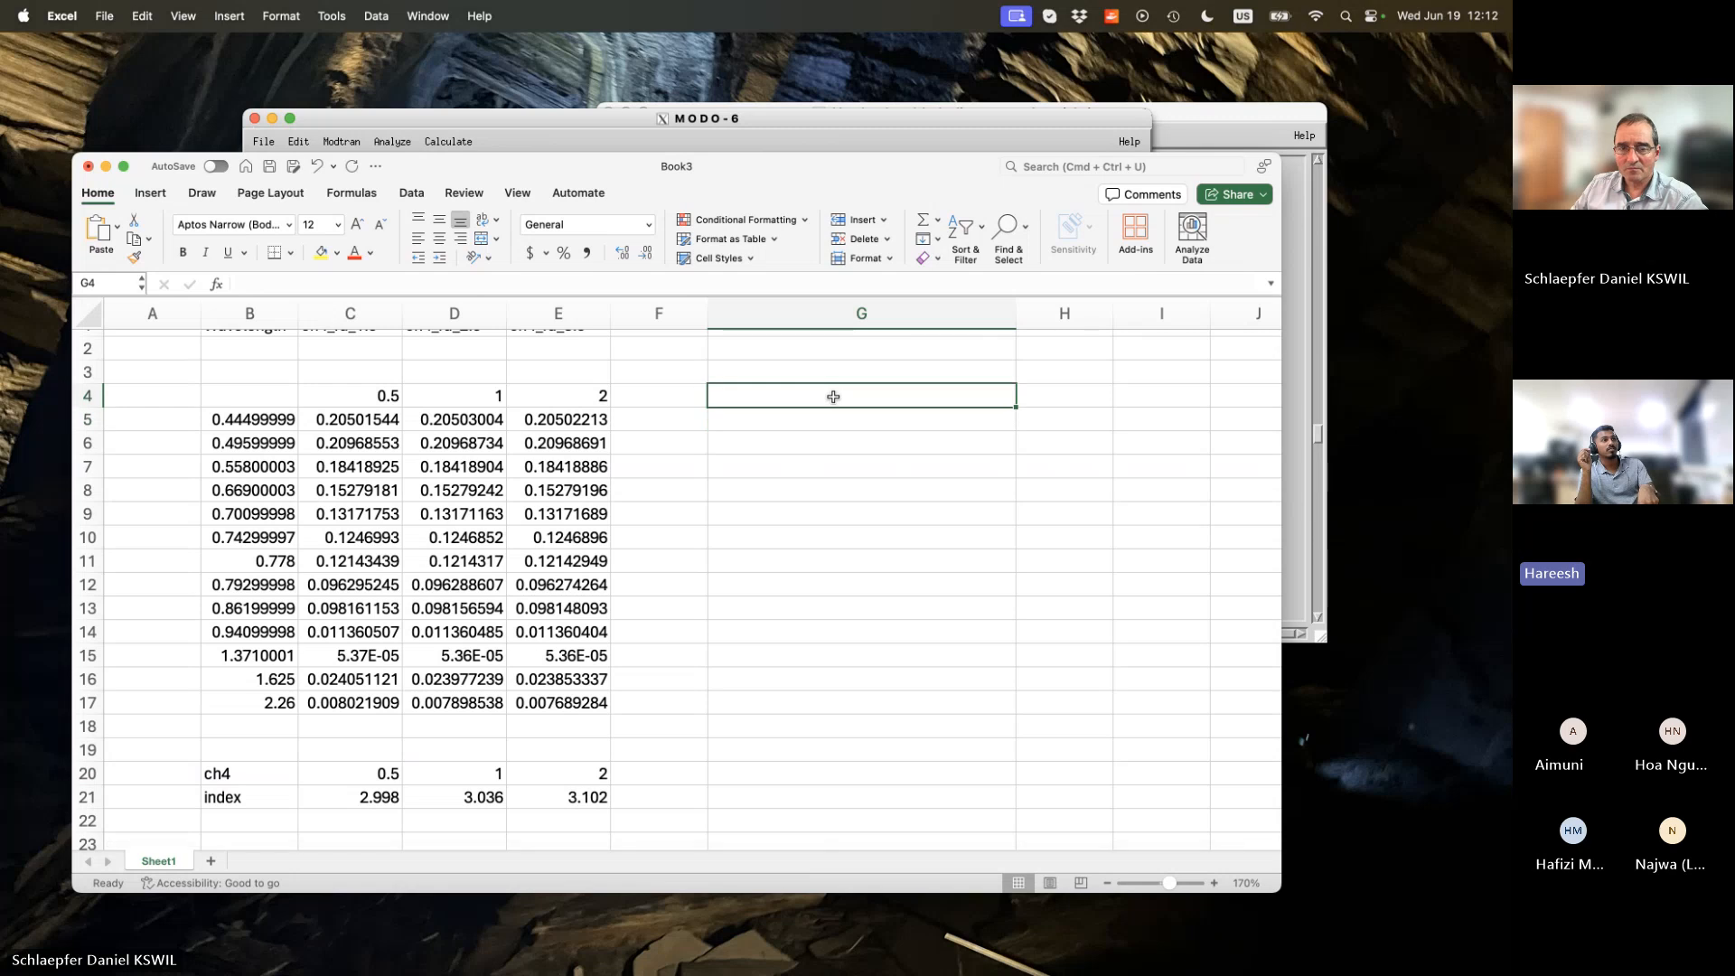
{"action": "type", "text": "Algorithm:"}
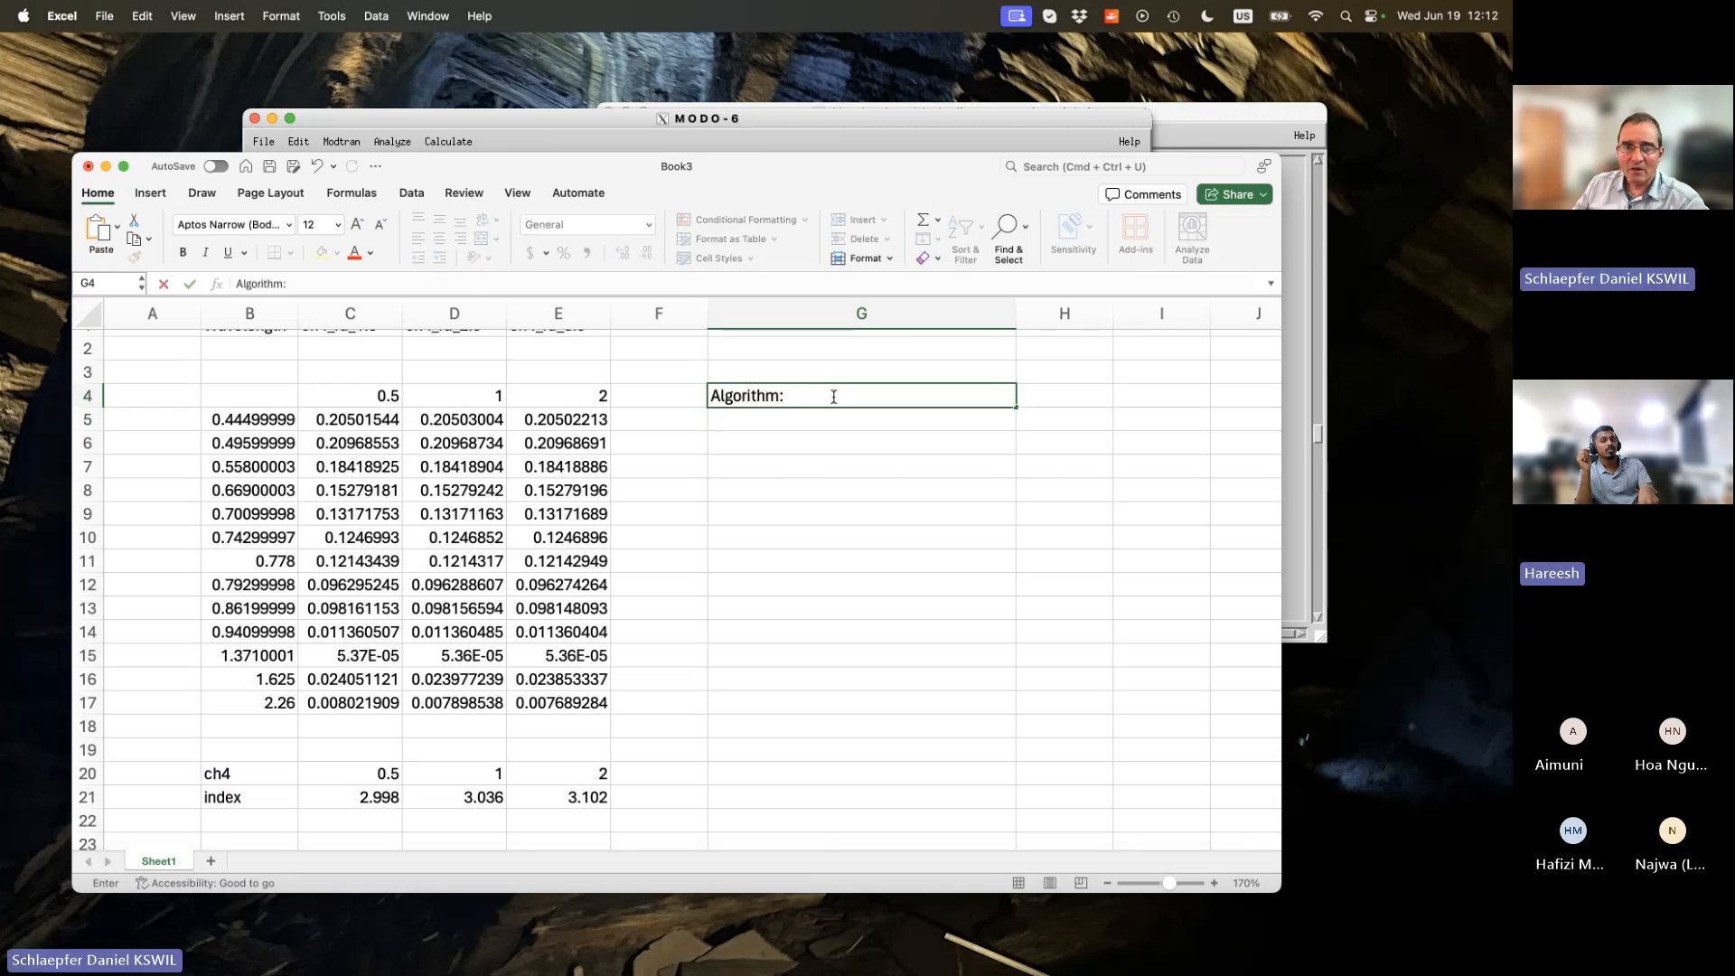
{"action": "key", "text": "Return"}
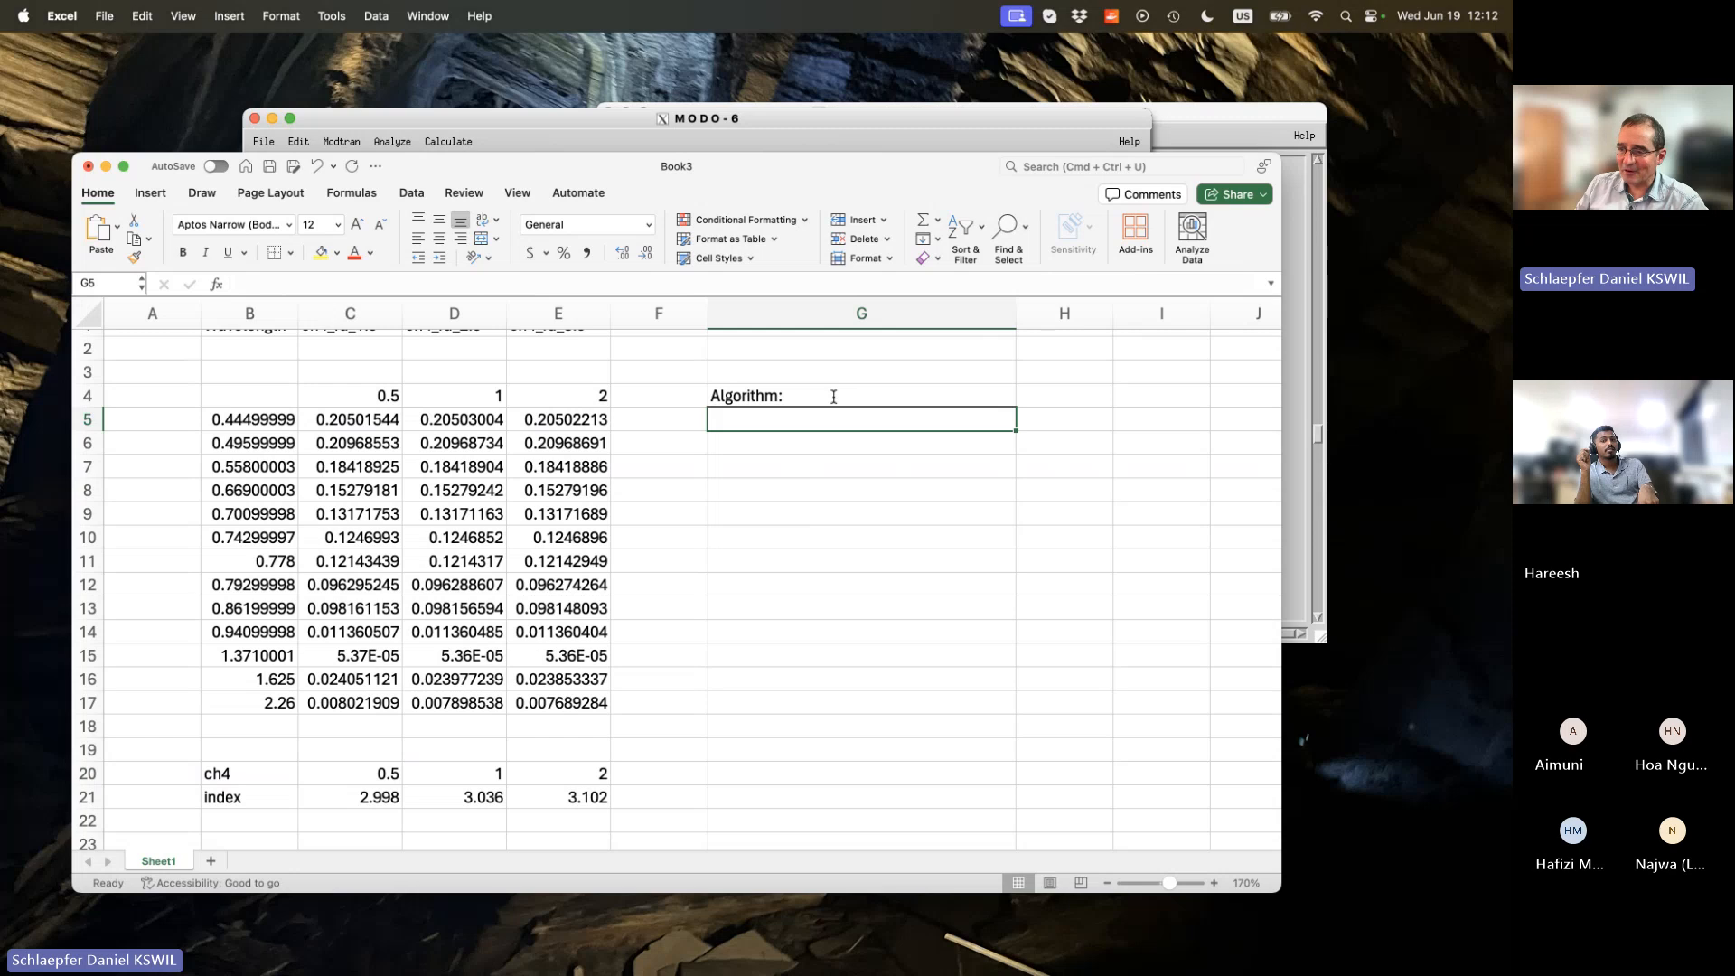
Enter the first algorithm line "do calibration (see to the left) on Modtran" in G6.
{"action": "key", "text": "Return"}
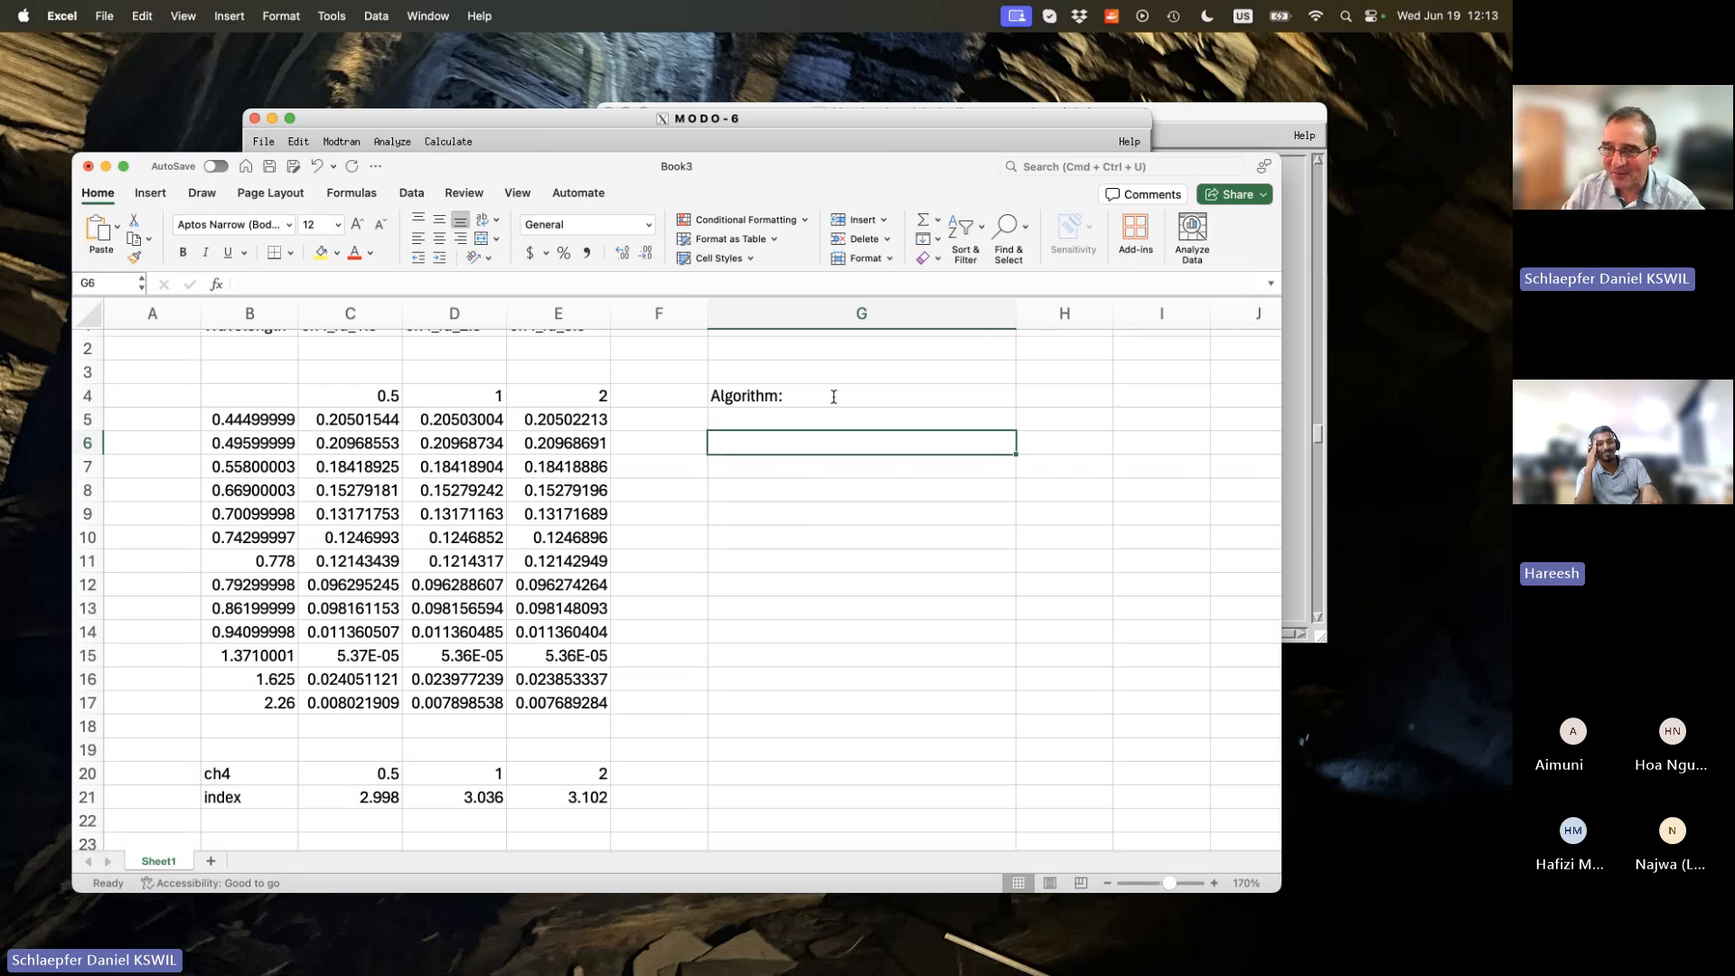
{"action": "type", "text": "do "}
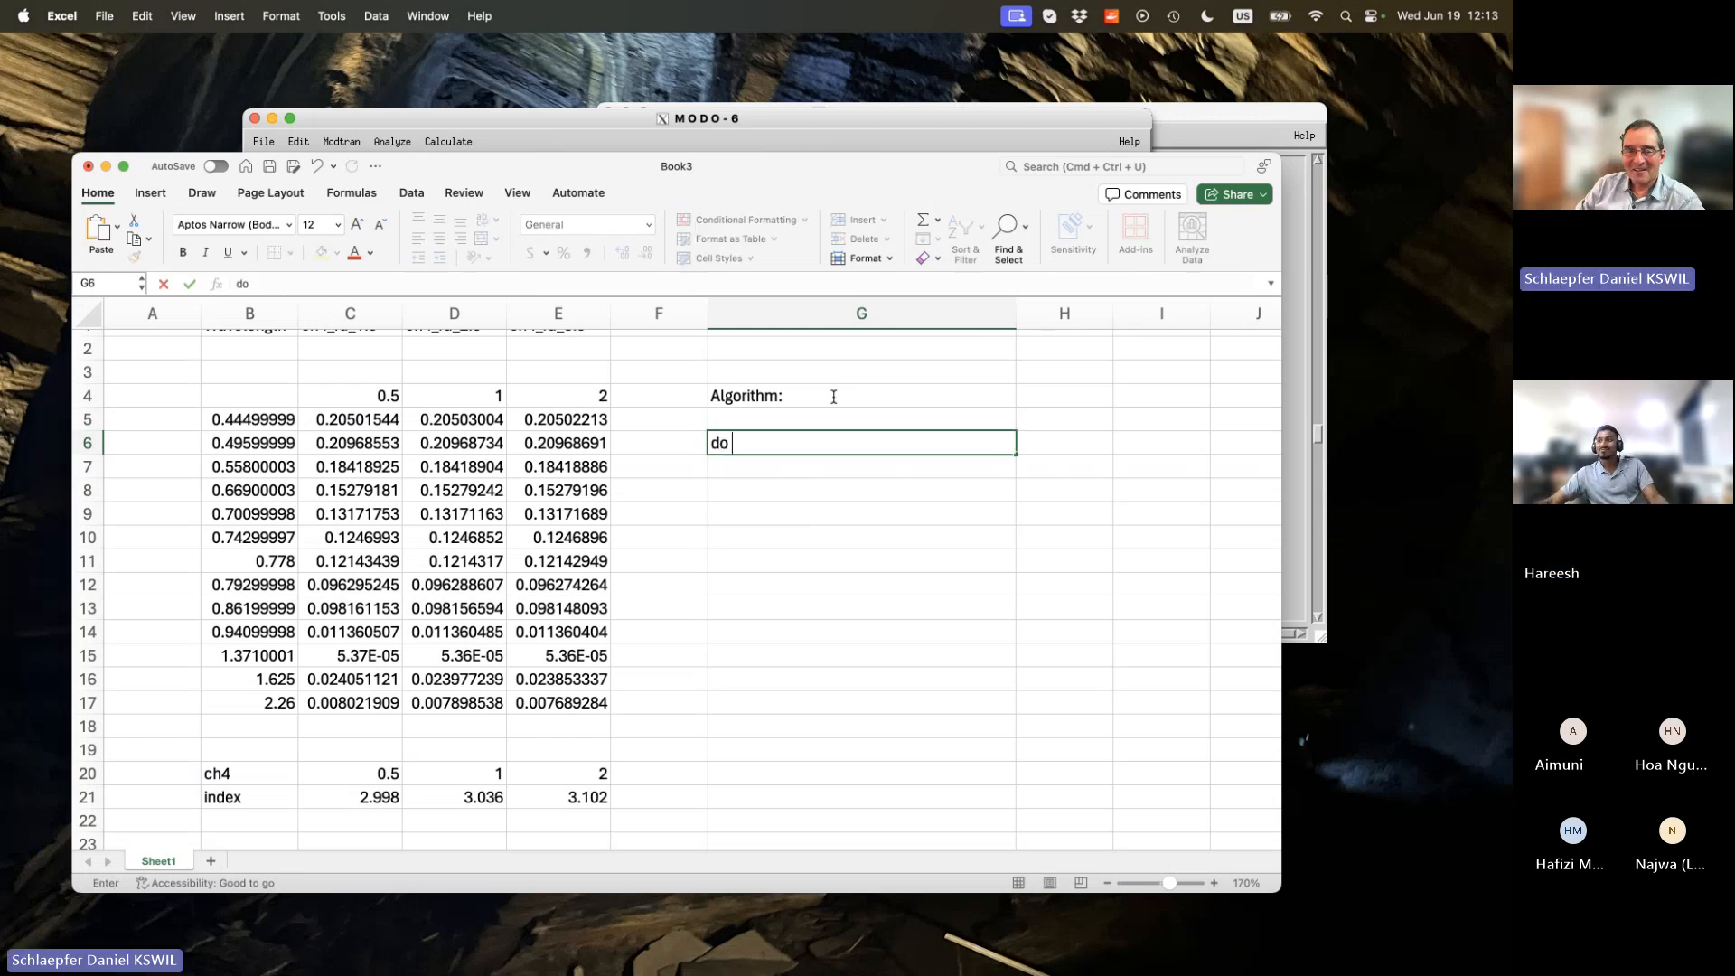
{"action": "type", "text": "Calib"}
{"action": "key", "text": "BackSpace"}
{"action": "key", "text": "BackSpace"}
{"action": "key", "text": "BackSpace"}
{"action": "key", "text": "BackSpace"}
{"action": "key", "text": "BackSpace"}
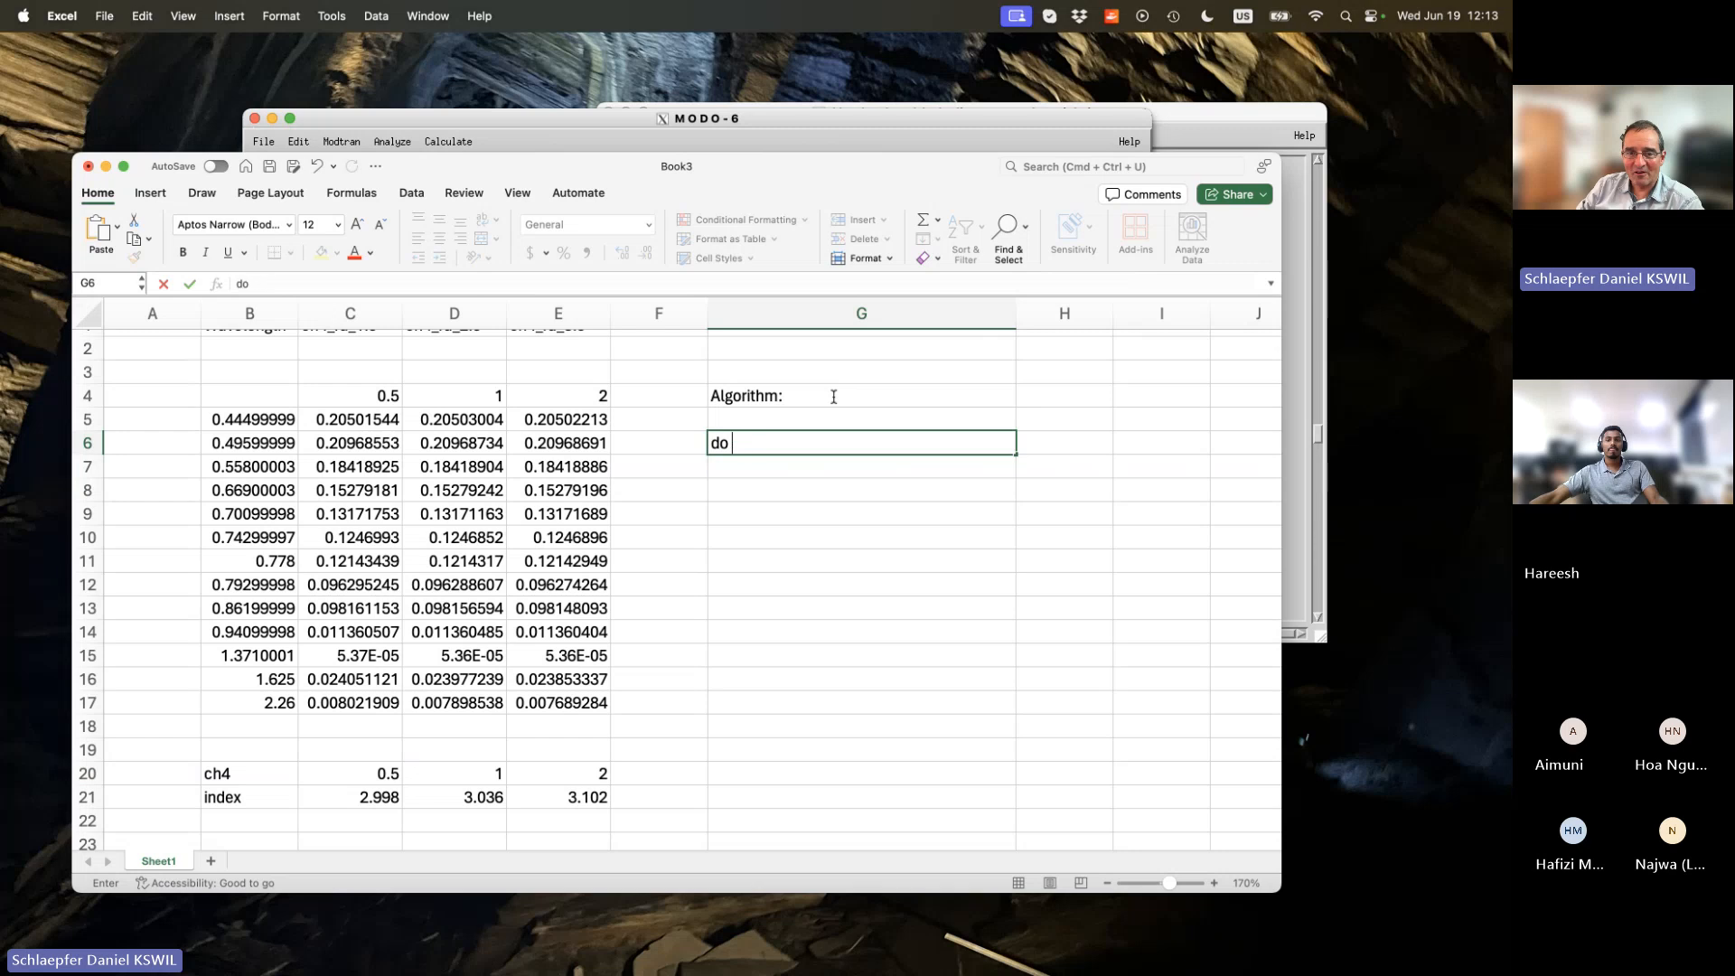
{"action": "type", "text": "calibration"}
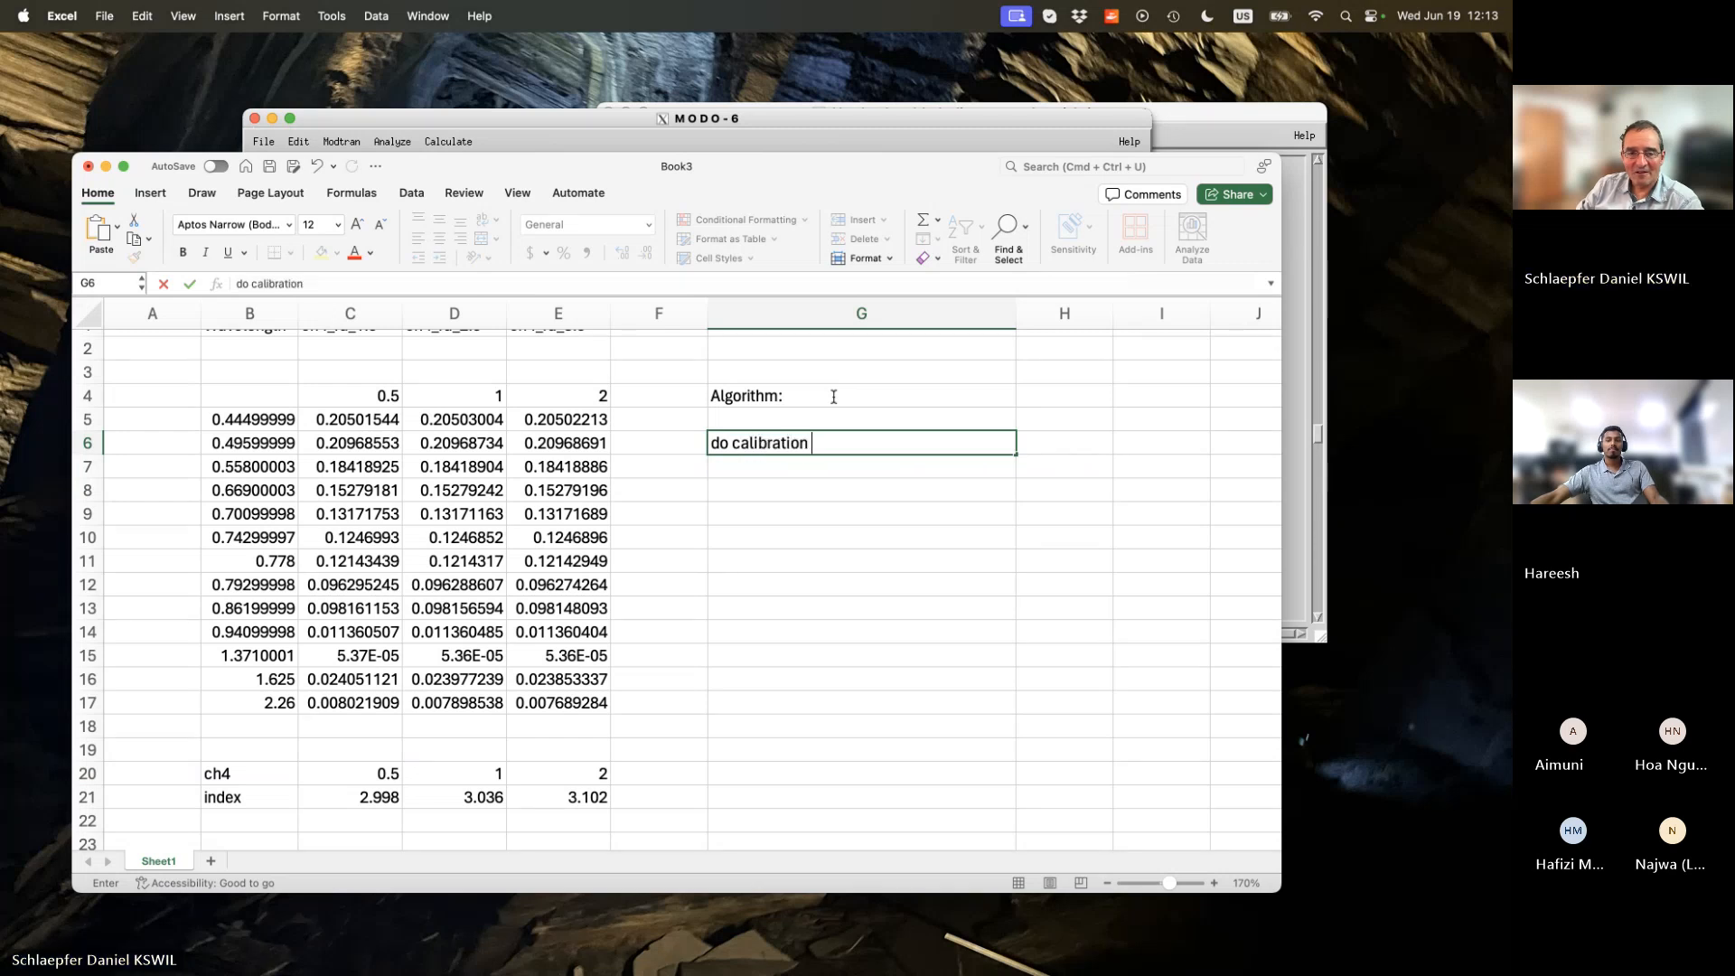
{"action": "type", "text": " (see to t"}
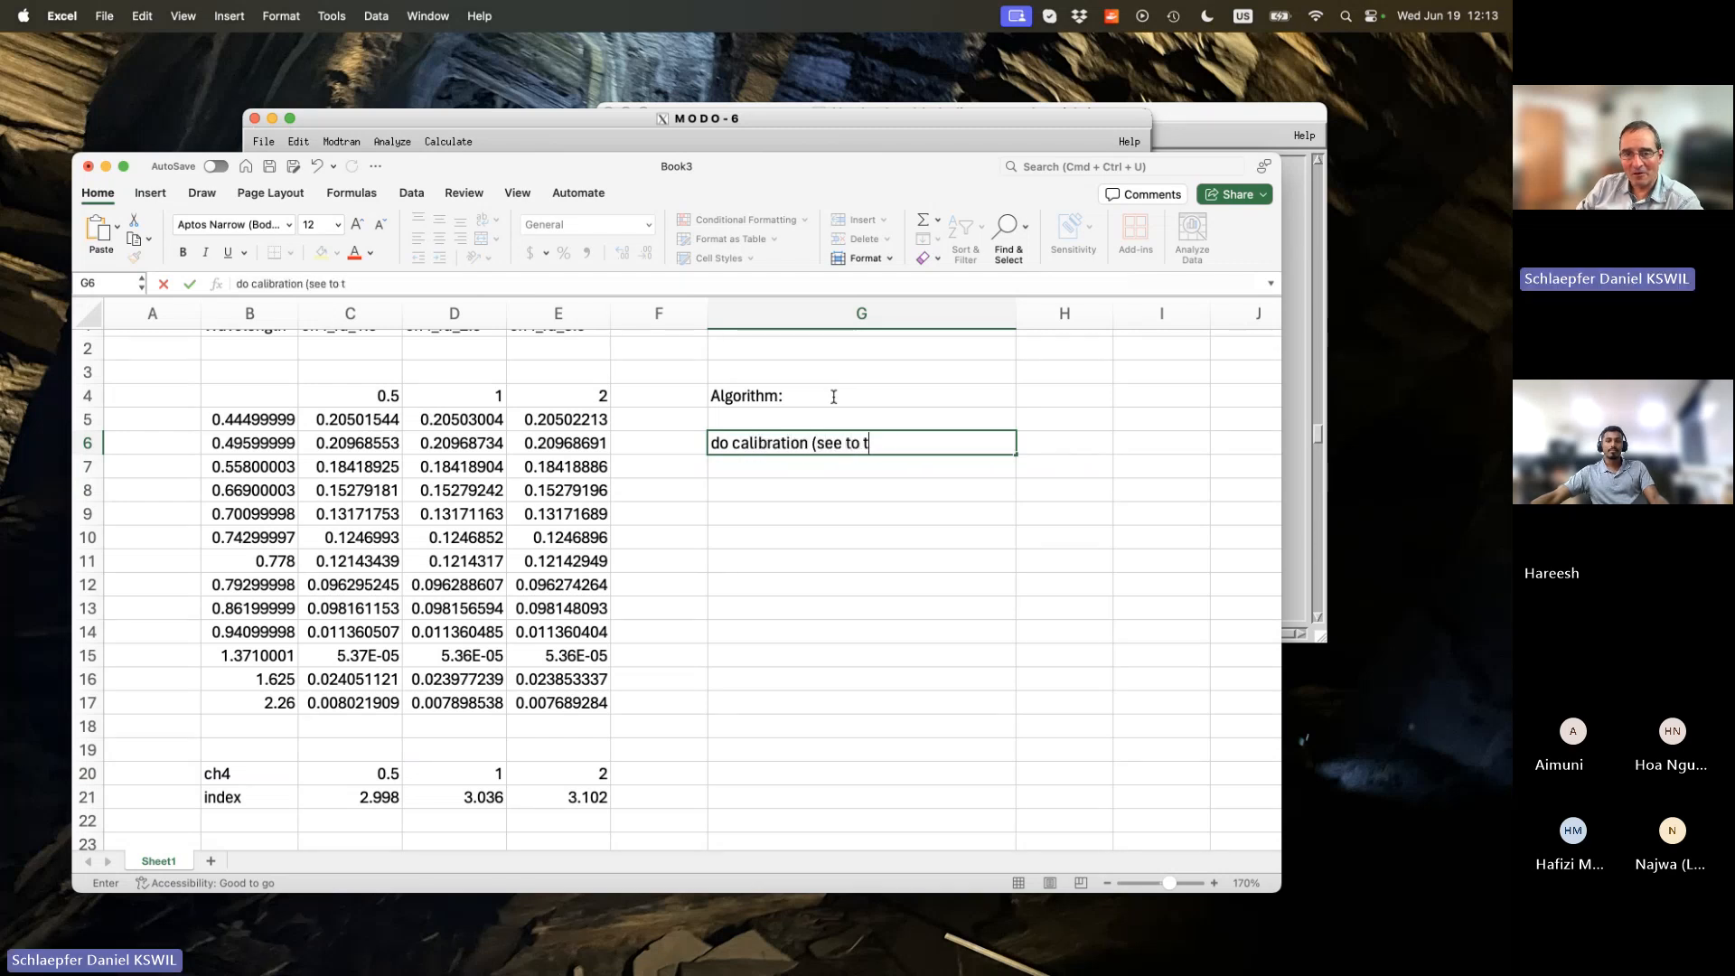
{"action": "type", "text": "he left "}
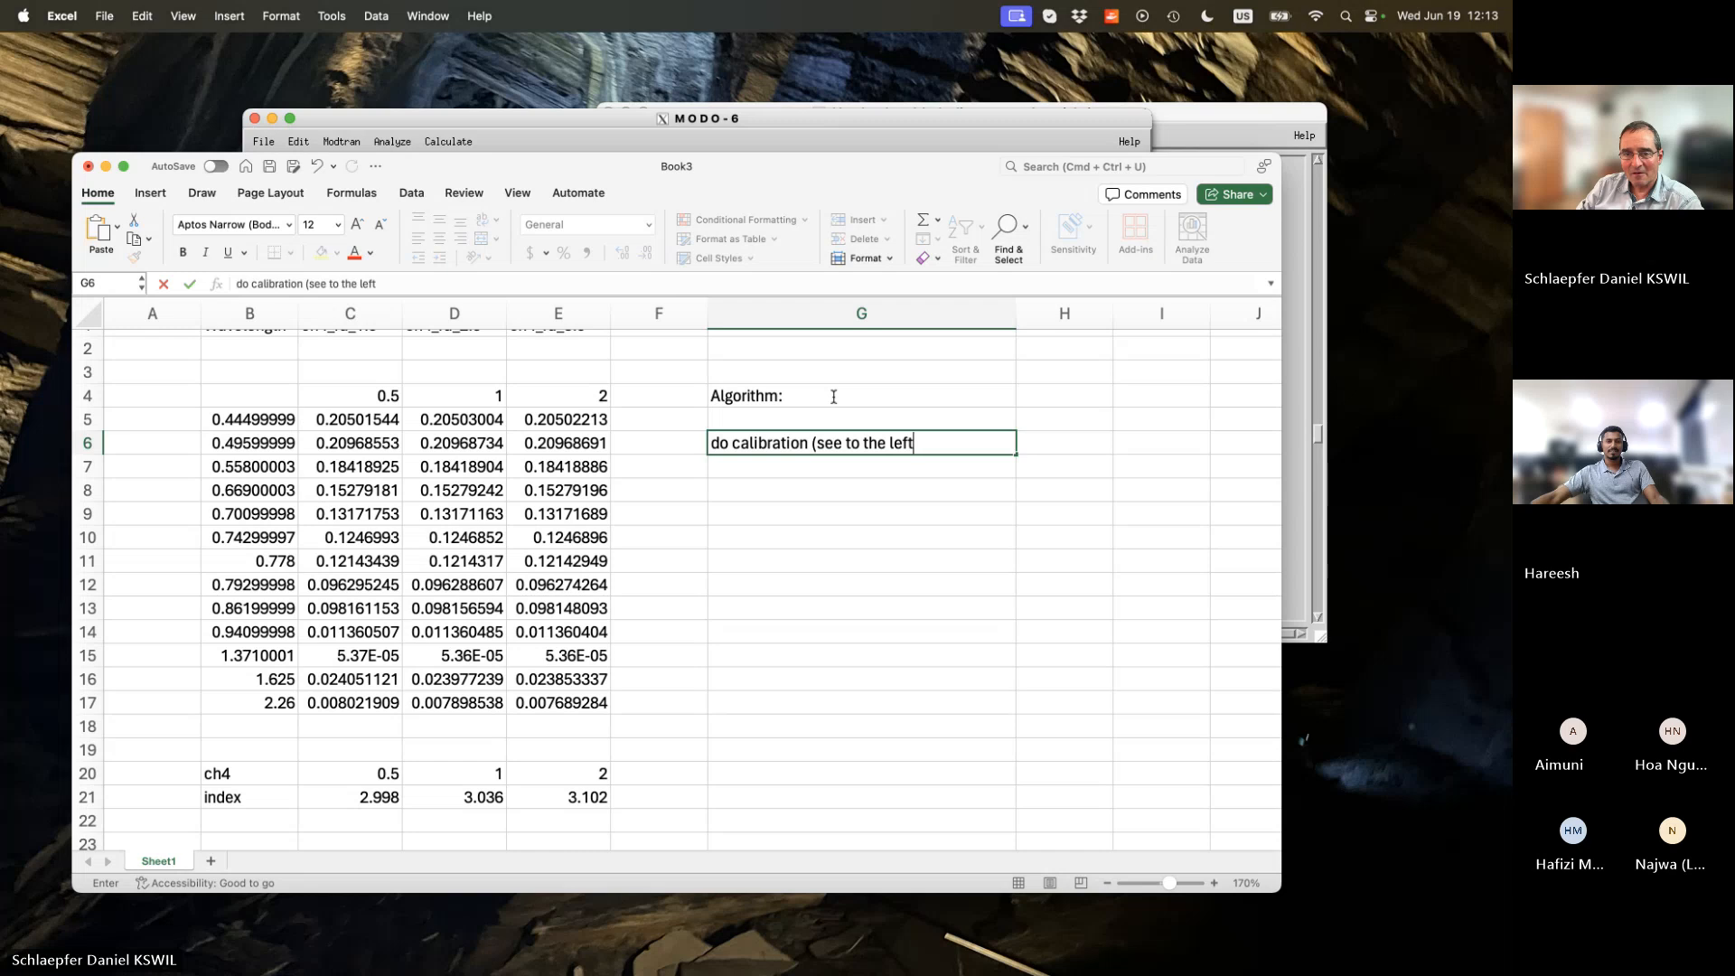
{"action": "type", "text": ") on Modtran"}
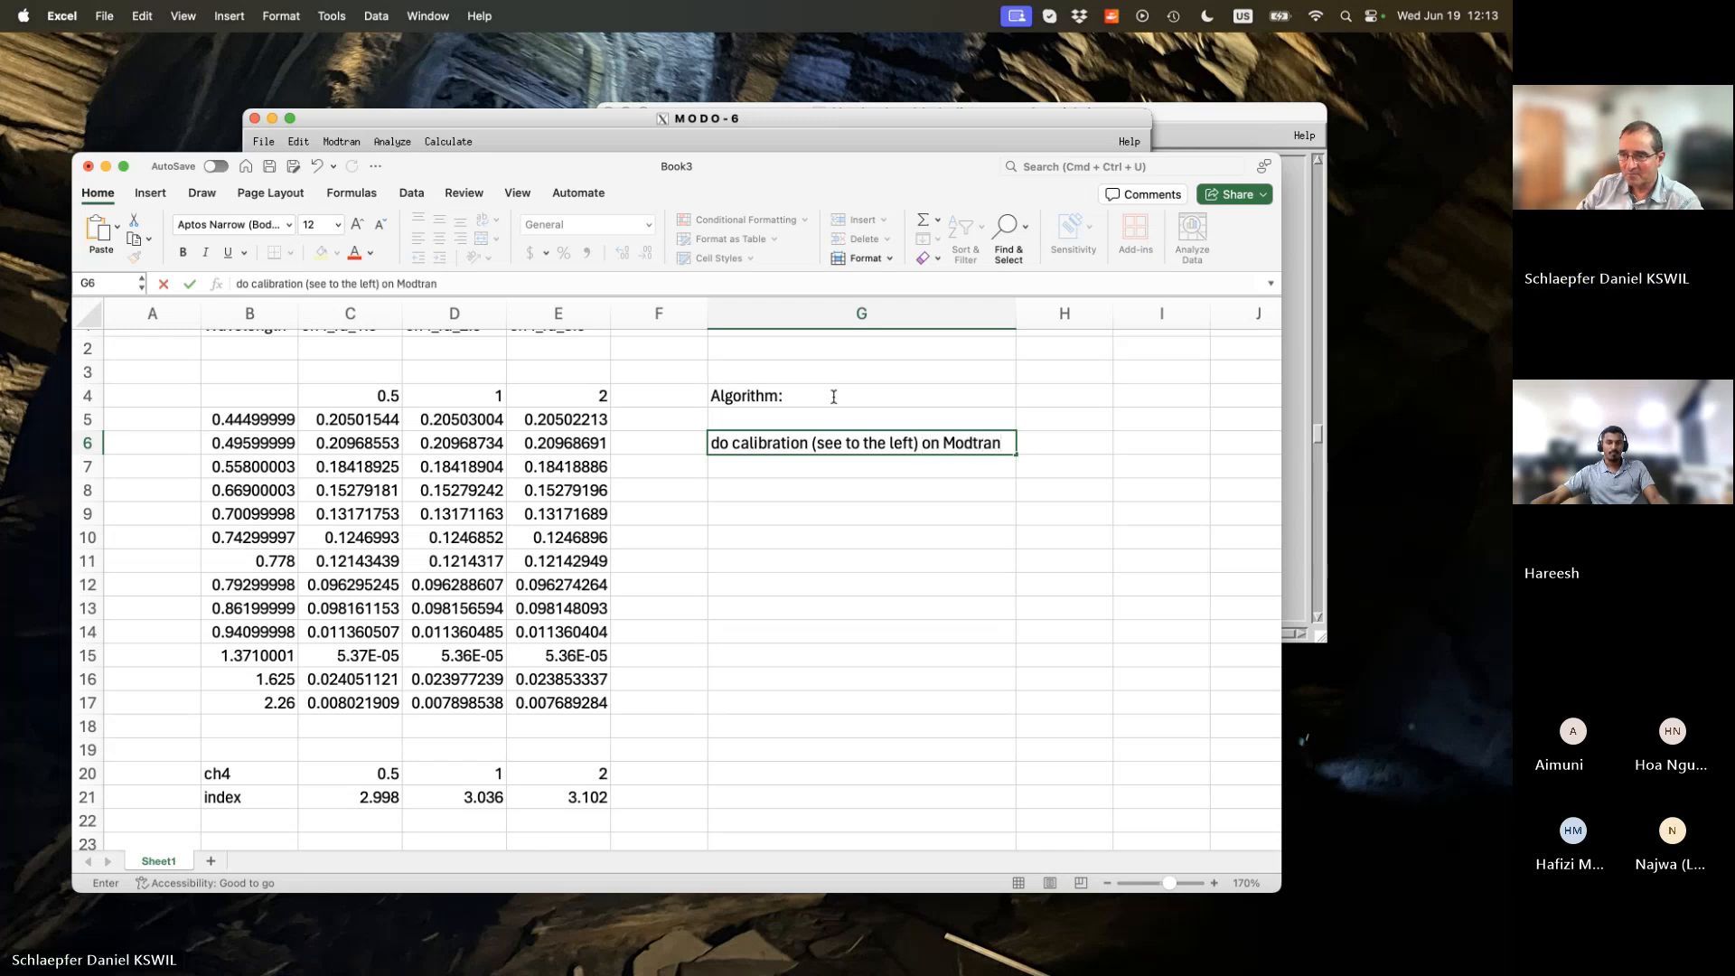
{"action": "key", "text": "Return"}
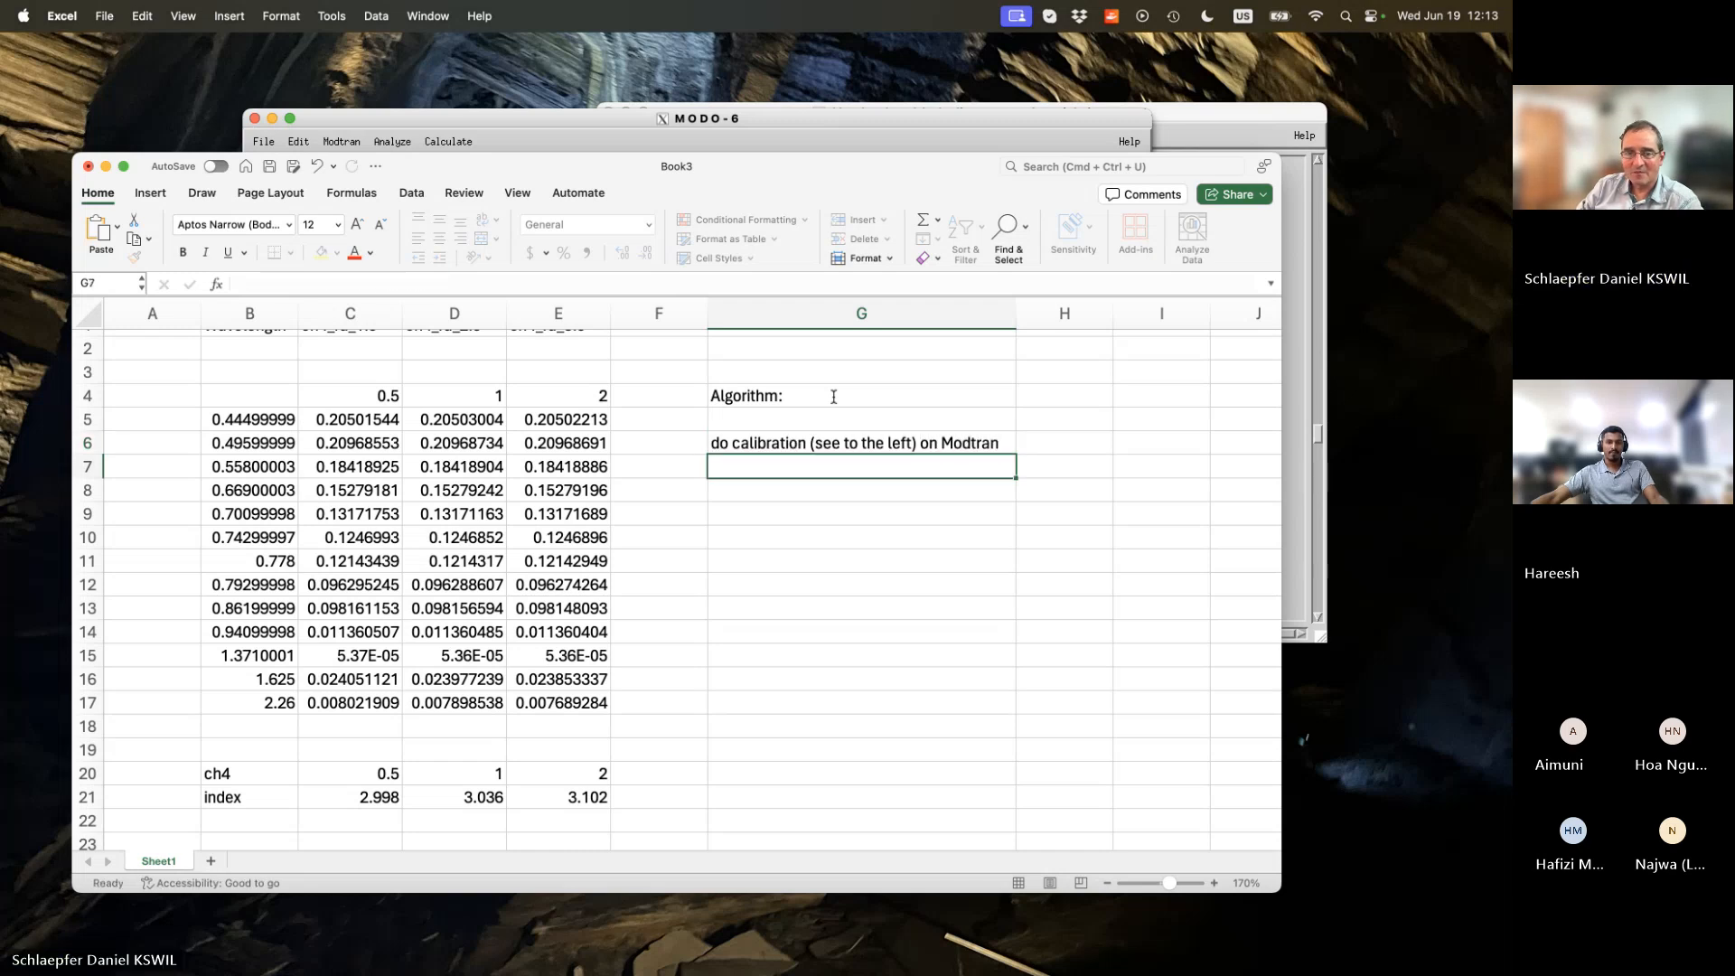
Write the second algorithm line "this gives relation between index and CH4 amount" in G7.
{"action": "type", "text": "t"}
{"action": "key", "text": "BackSpace"}
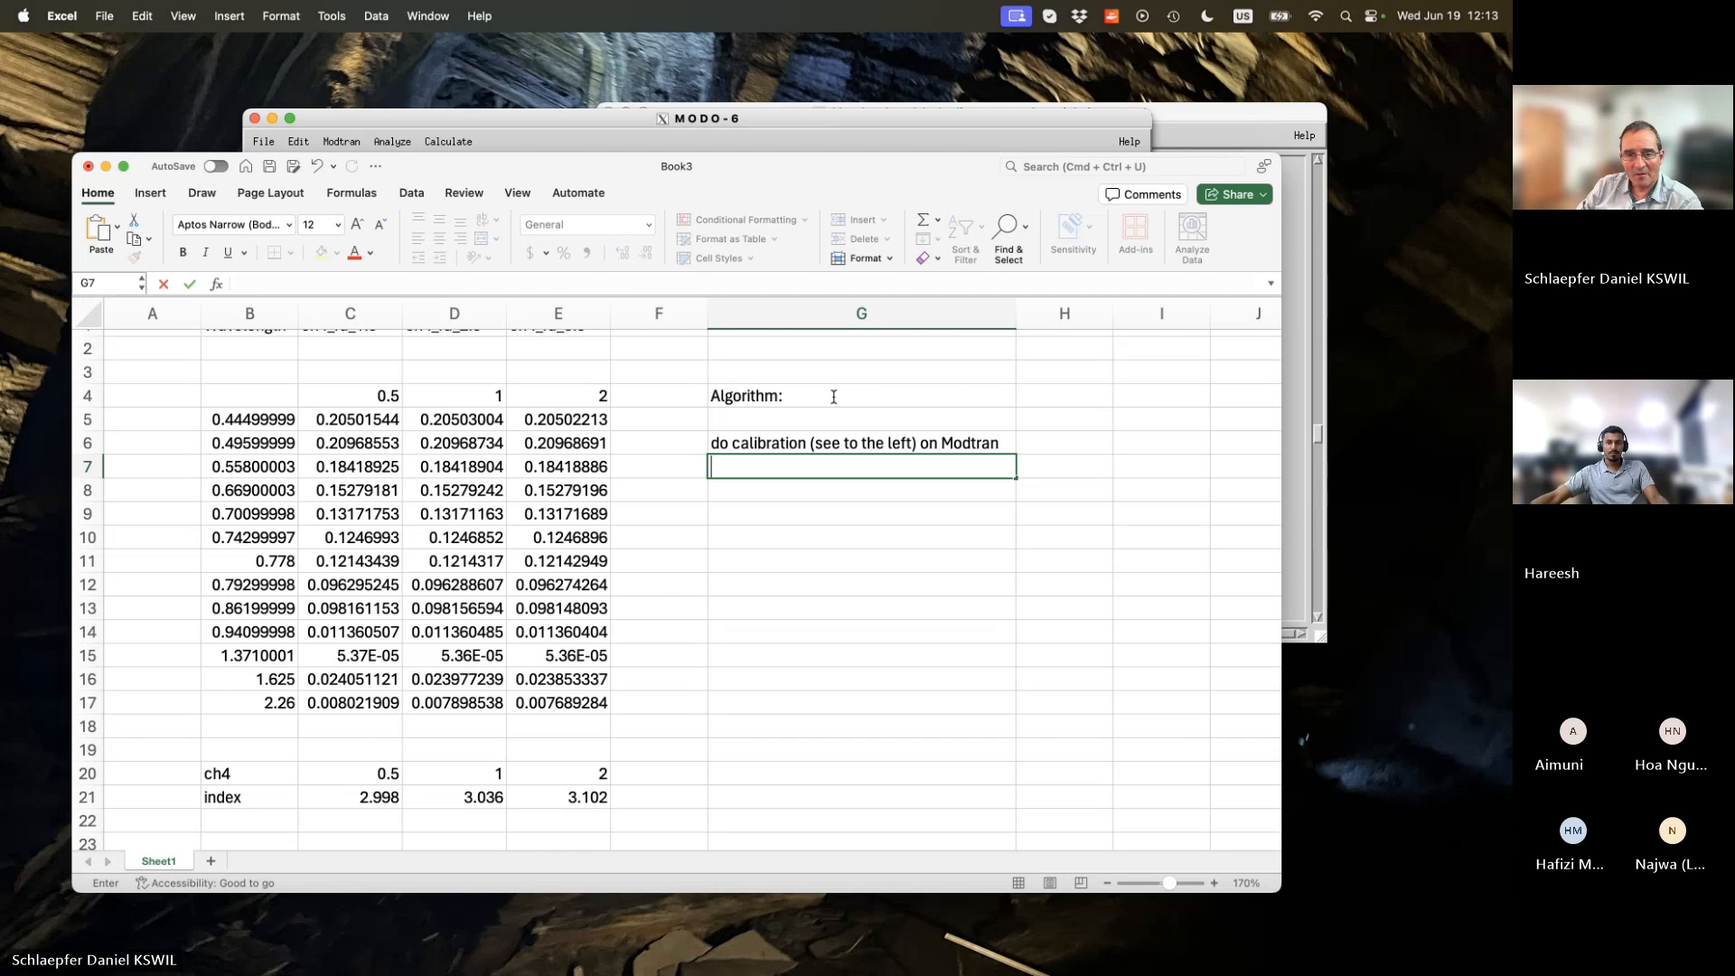
{"action": "type", "text": "this "}
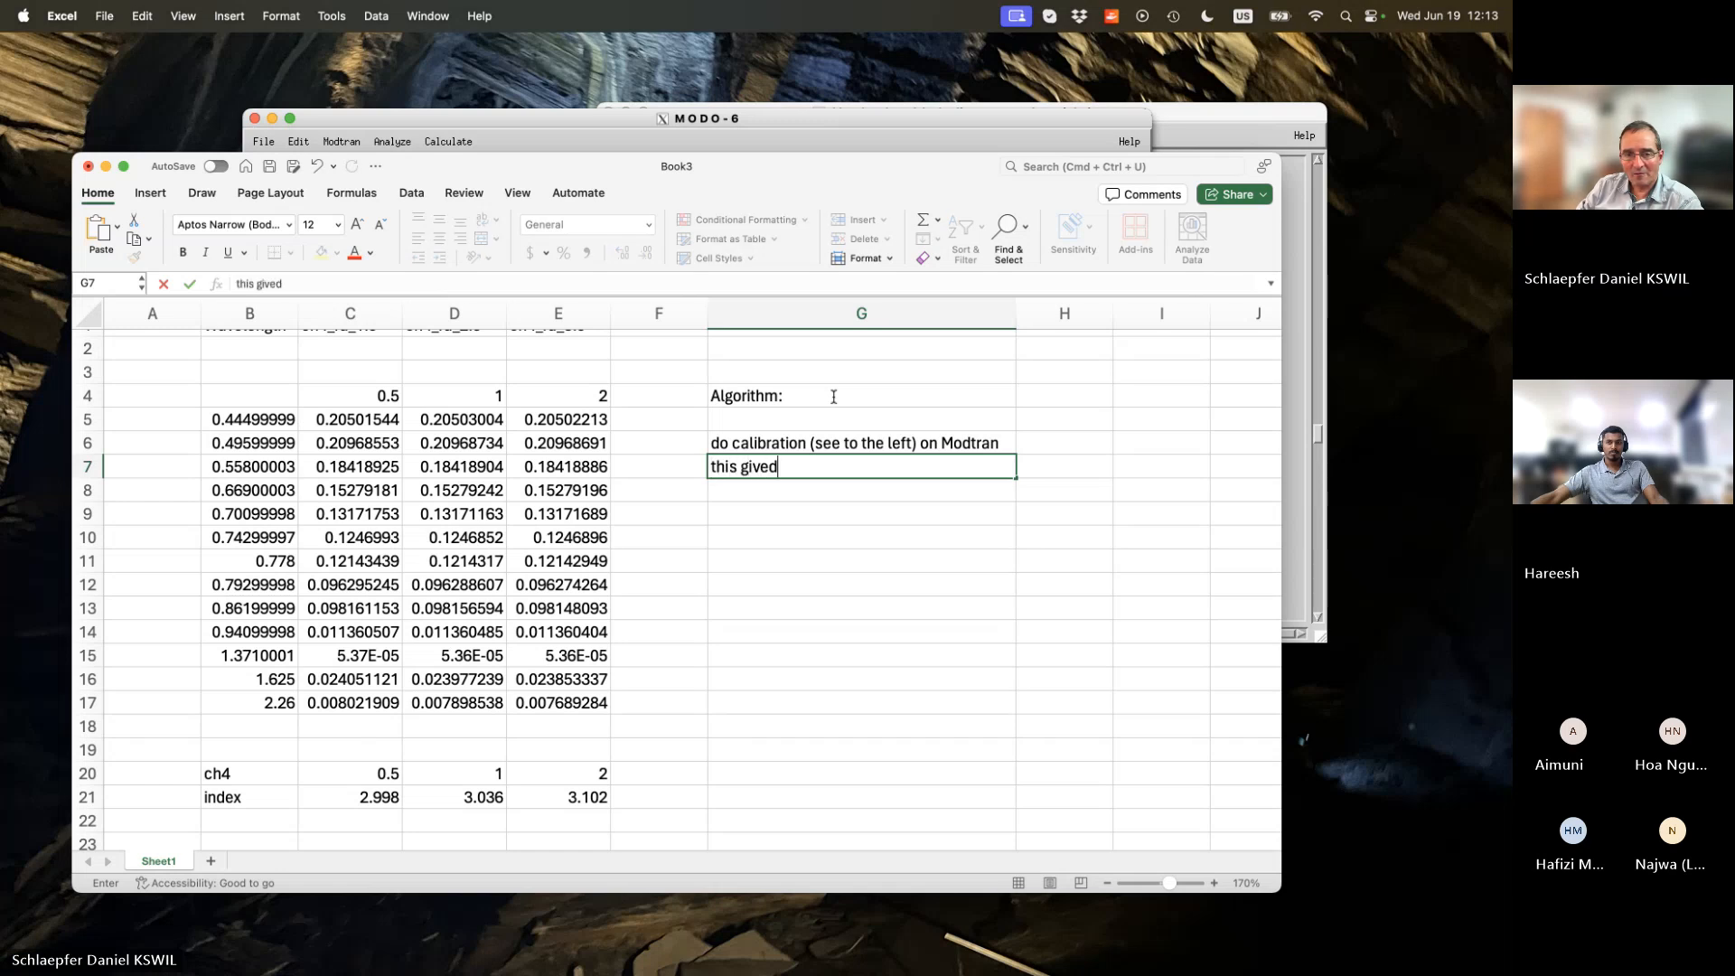
{"action": "type", "text": "gives rela"}
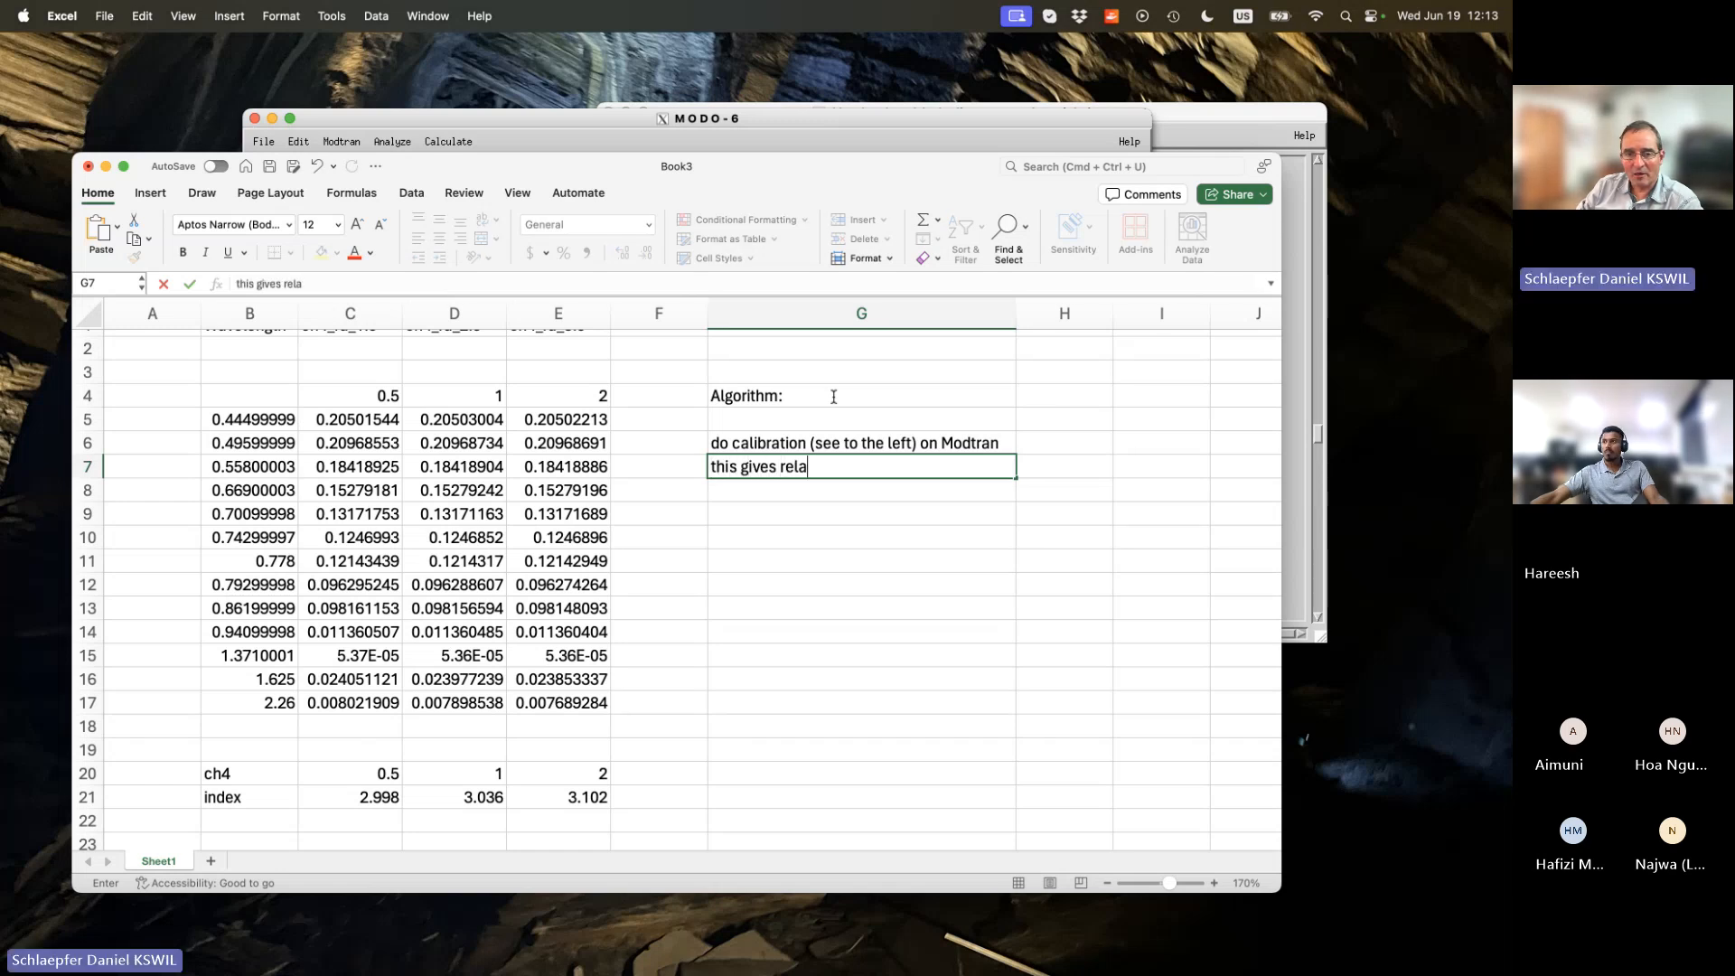
{"action": "type", "text": "tion betwee"}
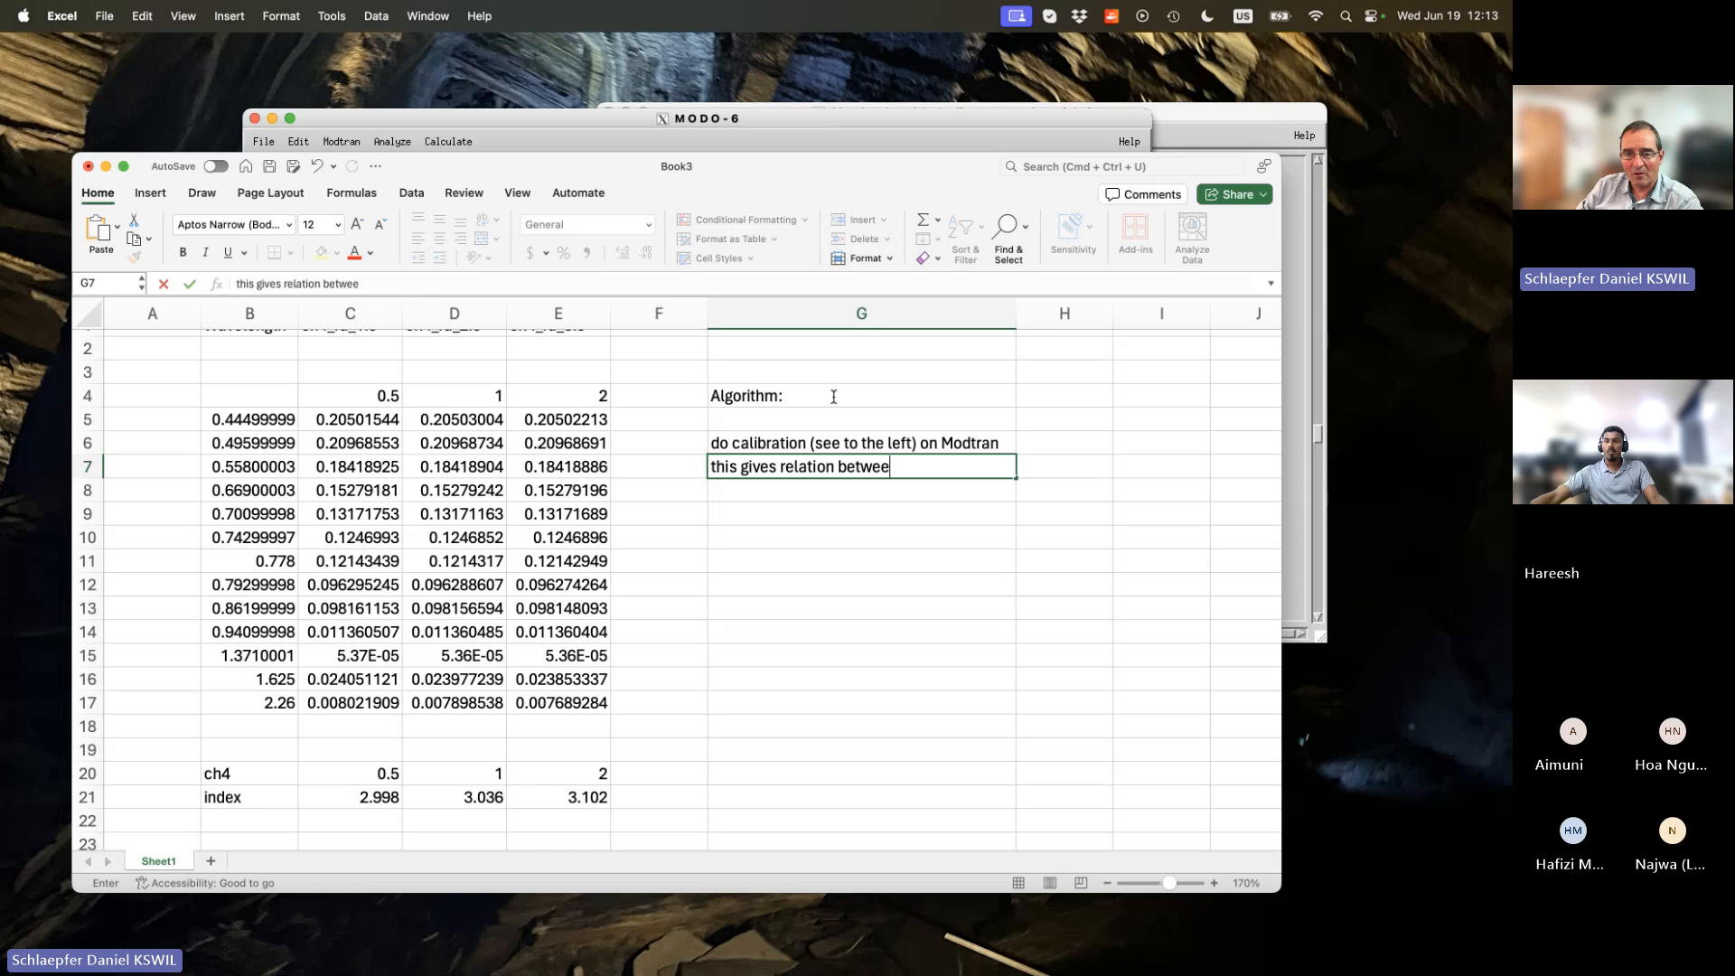
{"action": "type", "text": "n index and CH4"}
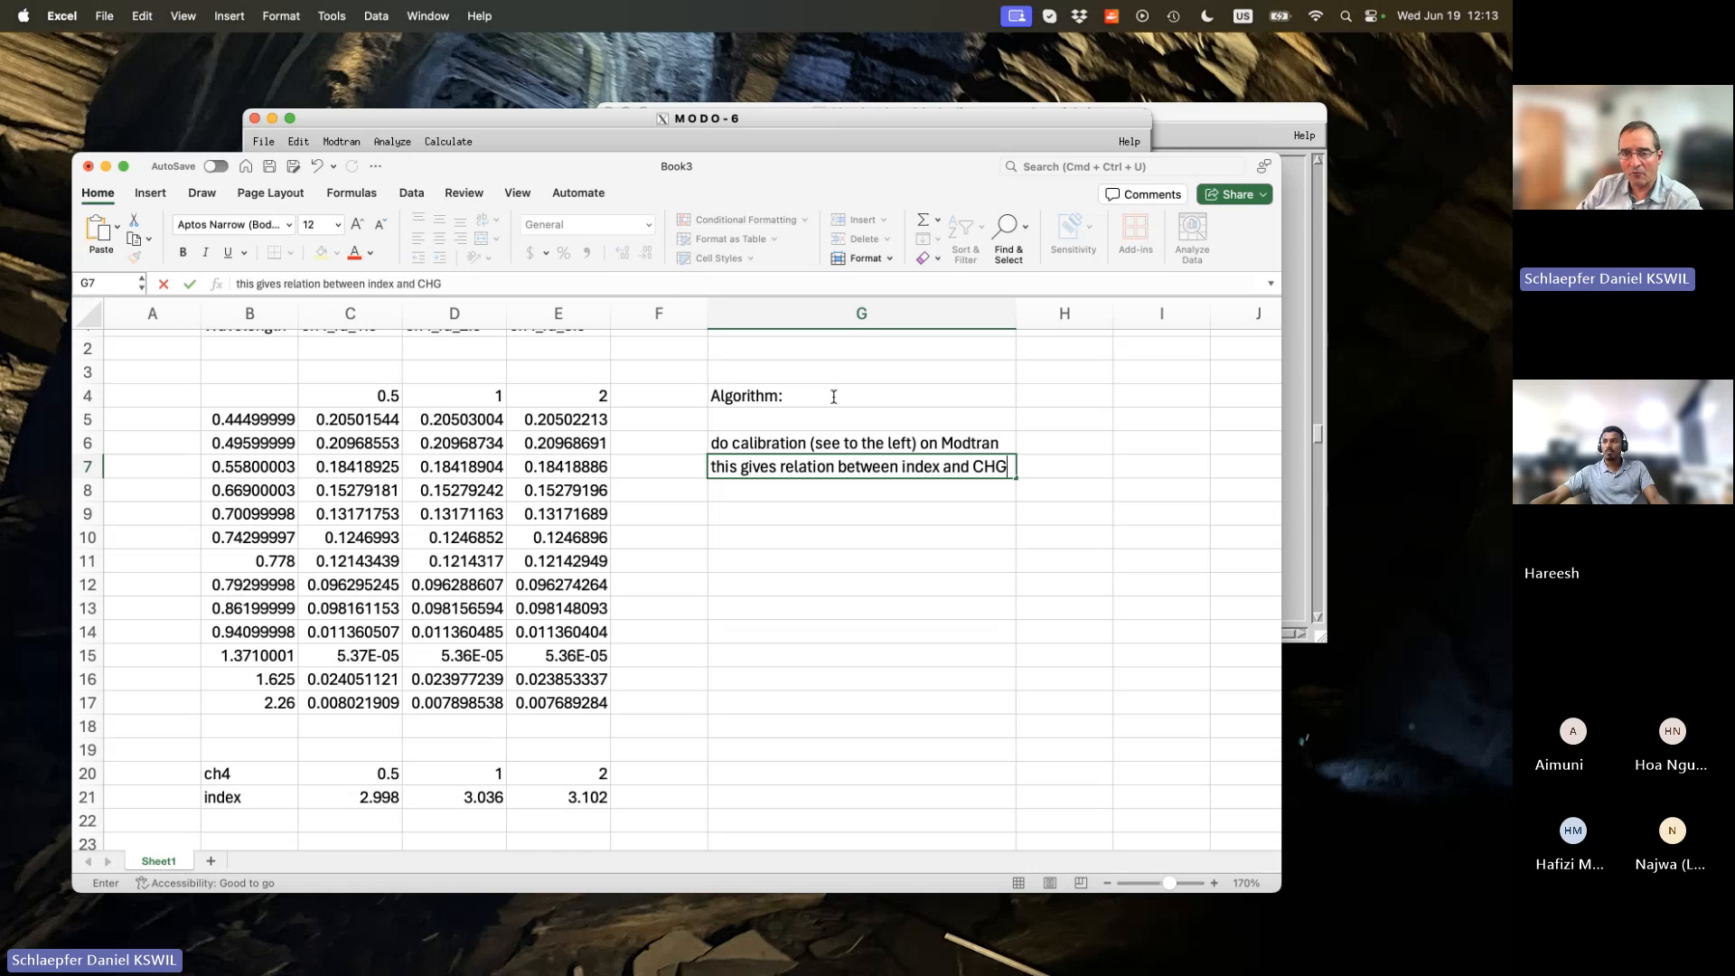
{"action": "type", "text": " amount"}
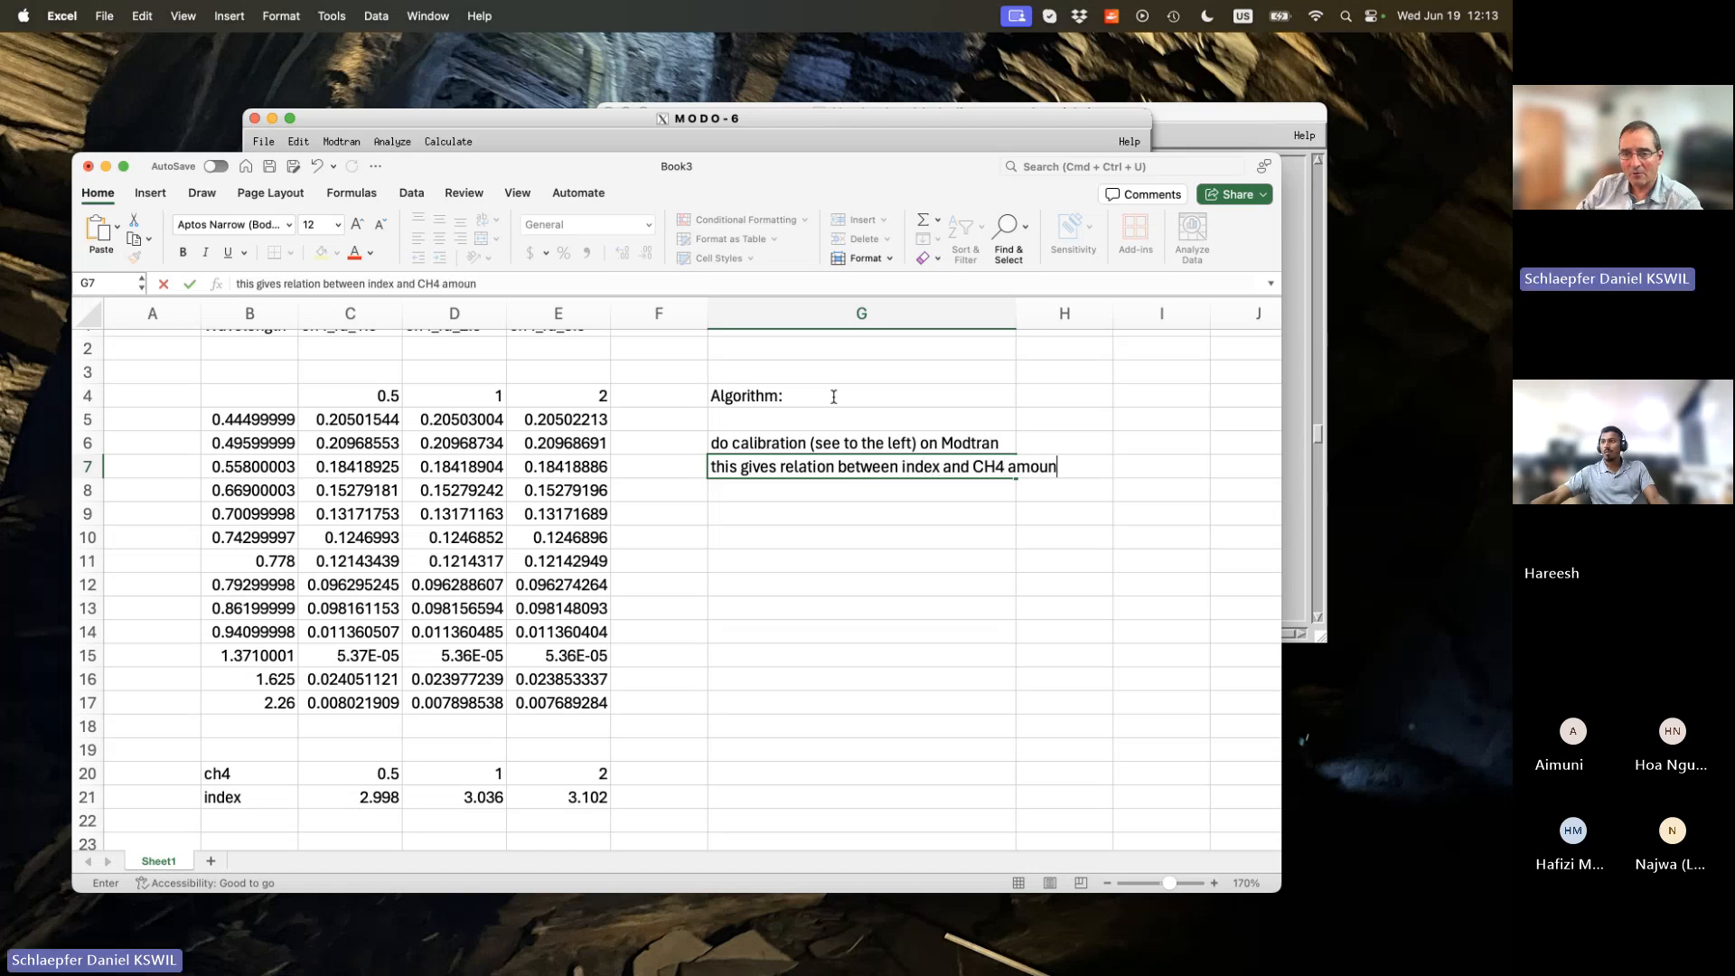
Commit the note about index and CH4 amount, and enter "Select image (with some sun glint)" in cell G8.
{"action": "key", "text": "Return"}
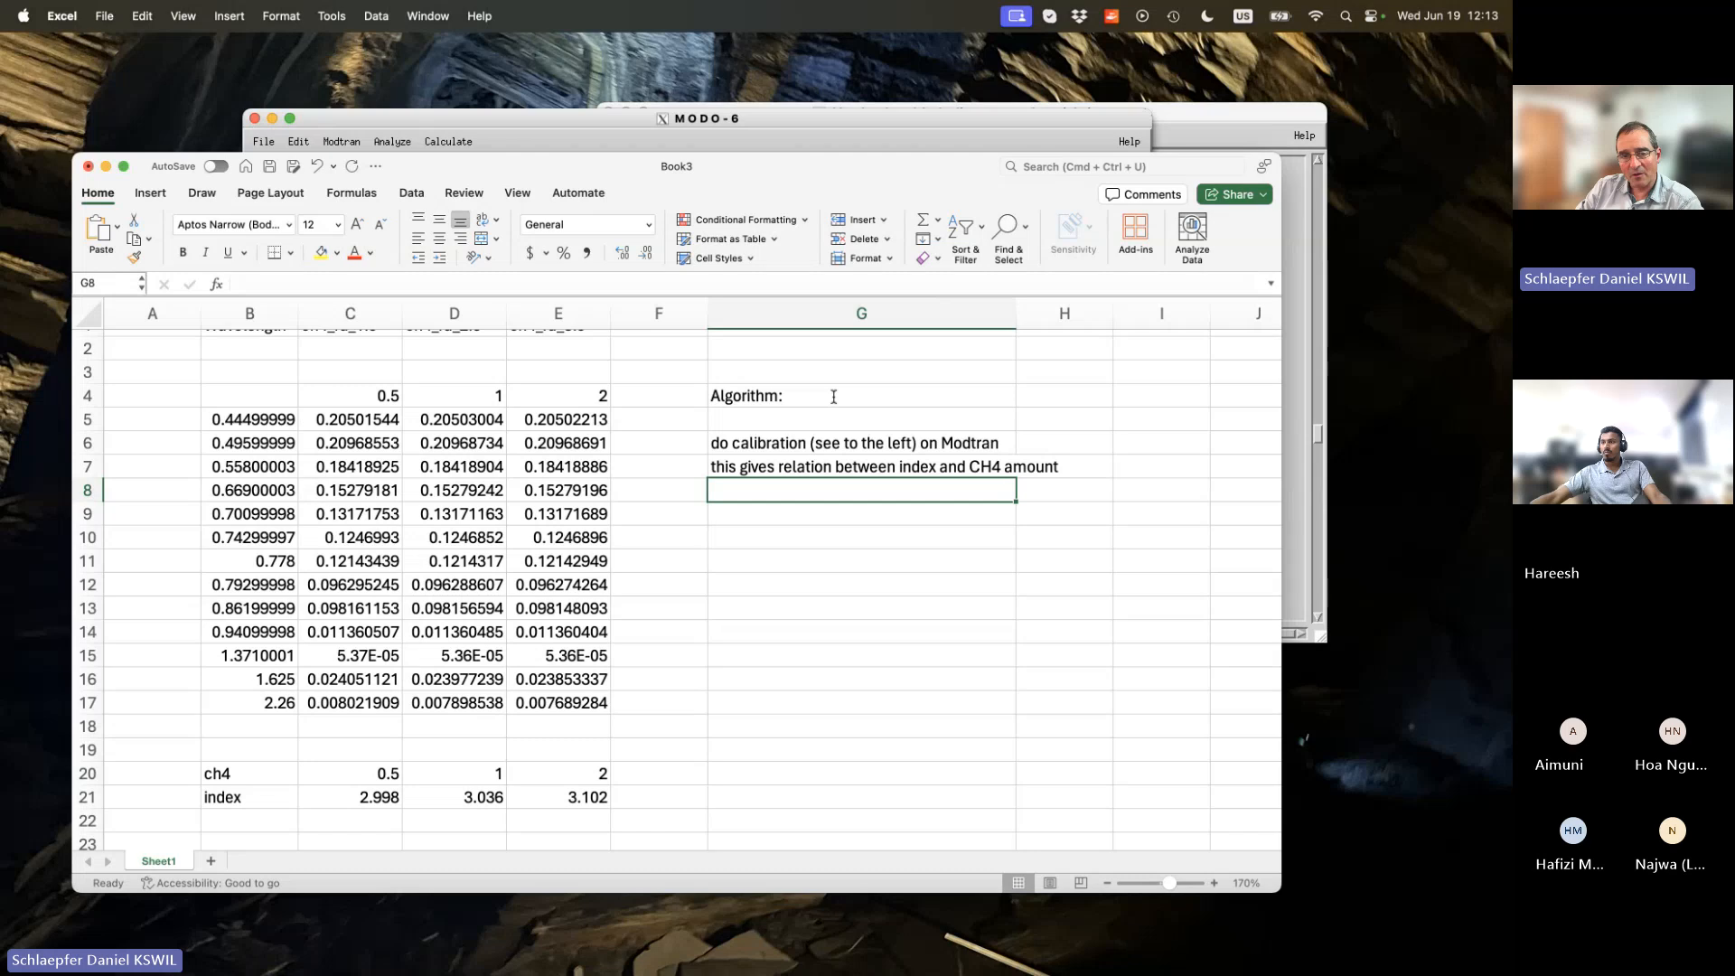
{"action": "type", "text": "Select"}
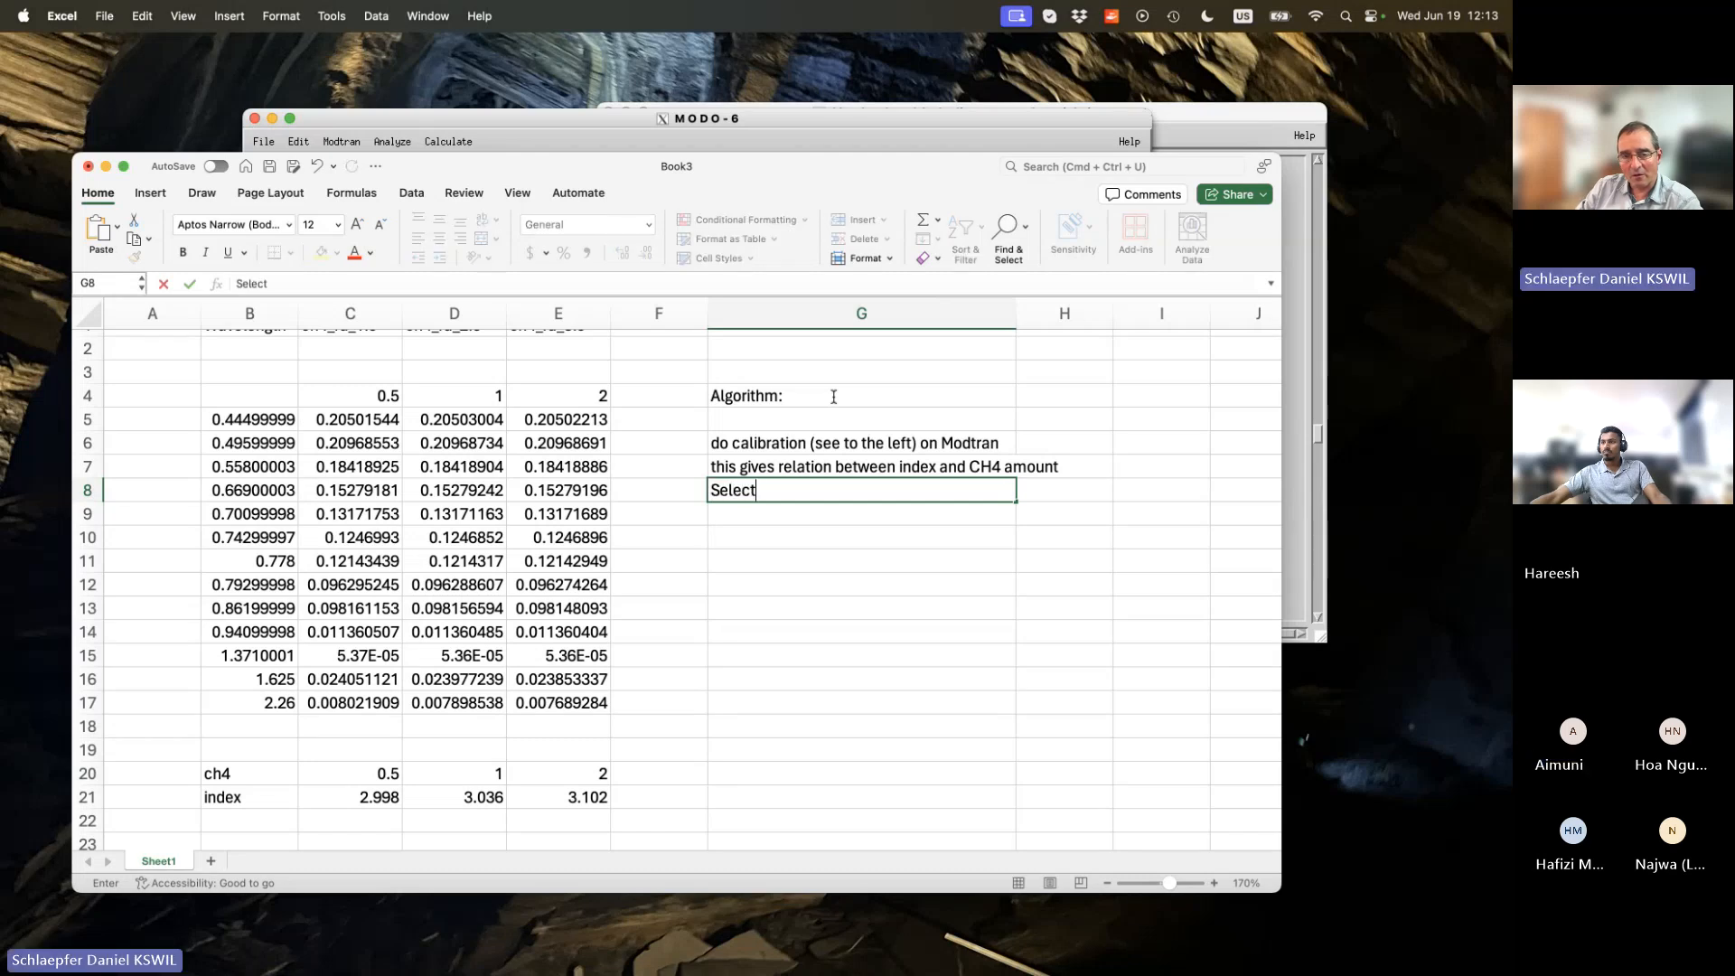
{"action": "type", "text": " image with some"}
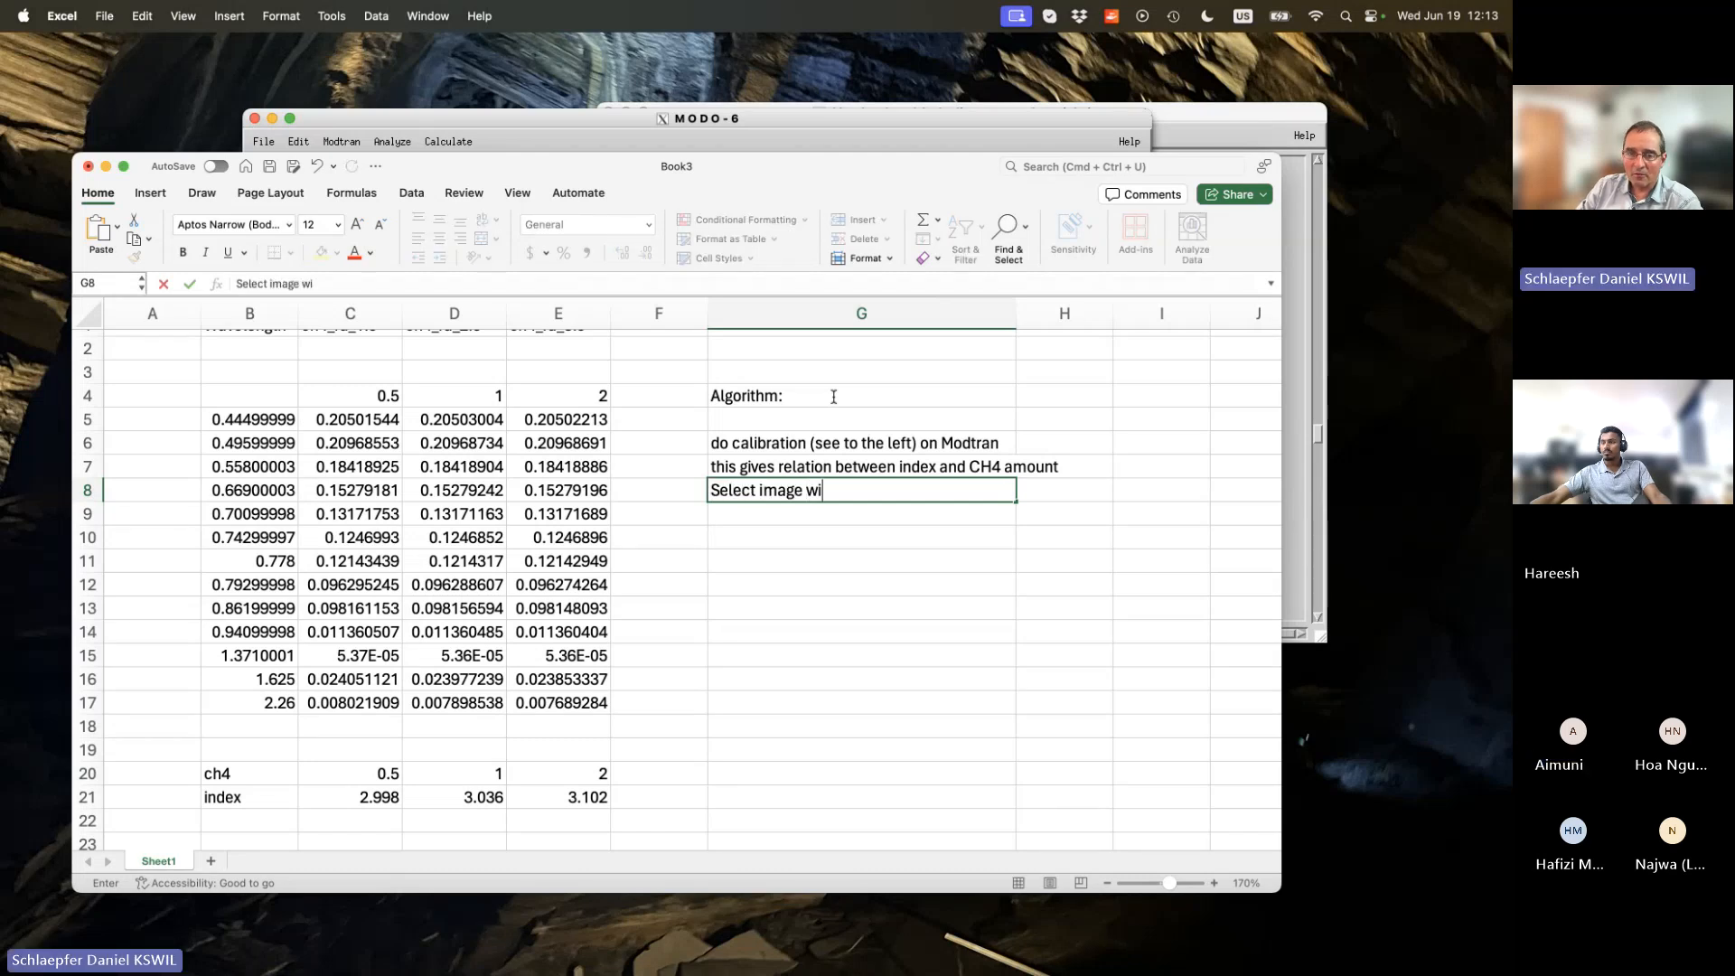
{"action": "key", "text": "BackSpace"}
{"action": "key", "text": "BackSpace"}
{"action": "key", "text": "BackSpace"}
{"action": "key", "text": "BackSpace"}
{"action": "key", "text": "BackSpace"}
{"action": "key", "text": "BackSpace"}
{"action": "key", "text": "BackSpace"}
{"action": "key", "text": "BackSpace"}
{"action": "key", "text": "BackSpace"}
{"action": "key", "text": "BackSpace"}
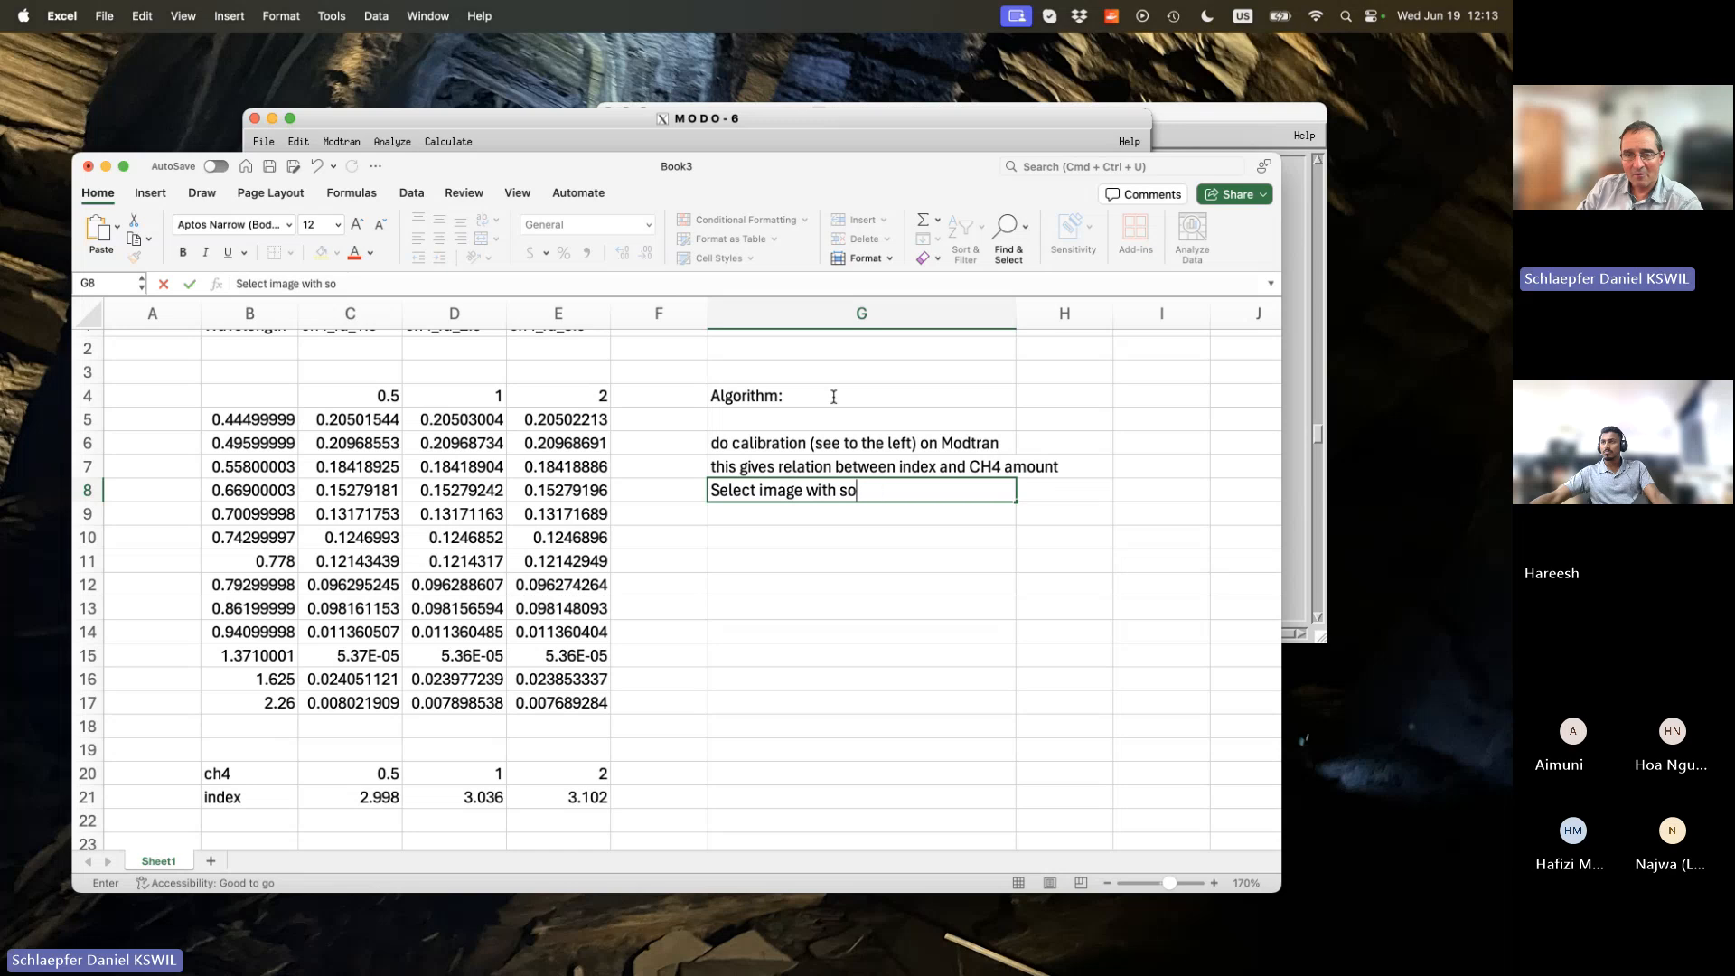
{"action": "type", "text": "(with "}
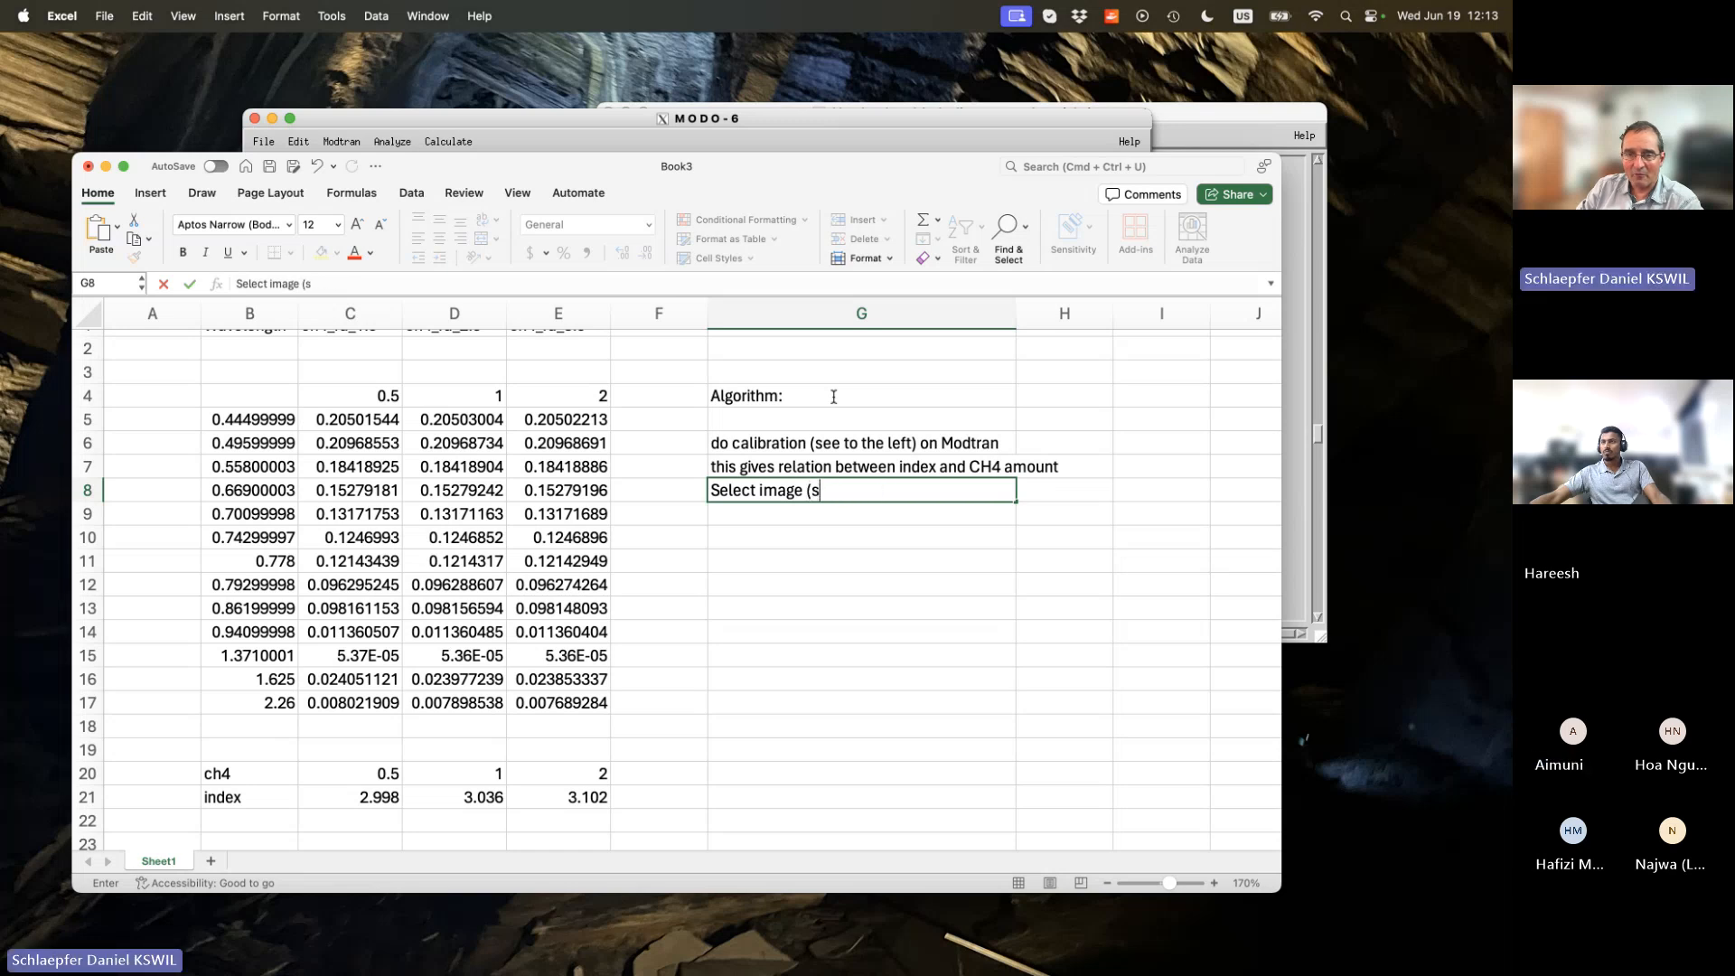
{"action": "type", "text": "some su"}
{"action": "key", "text": "BackSpace"}
{"action": "type", "text": "o"}
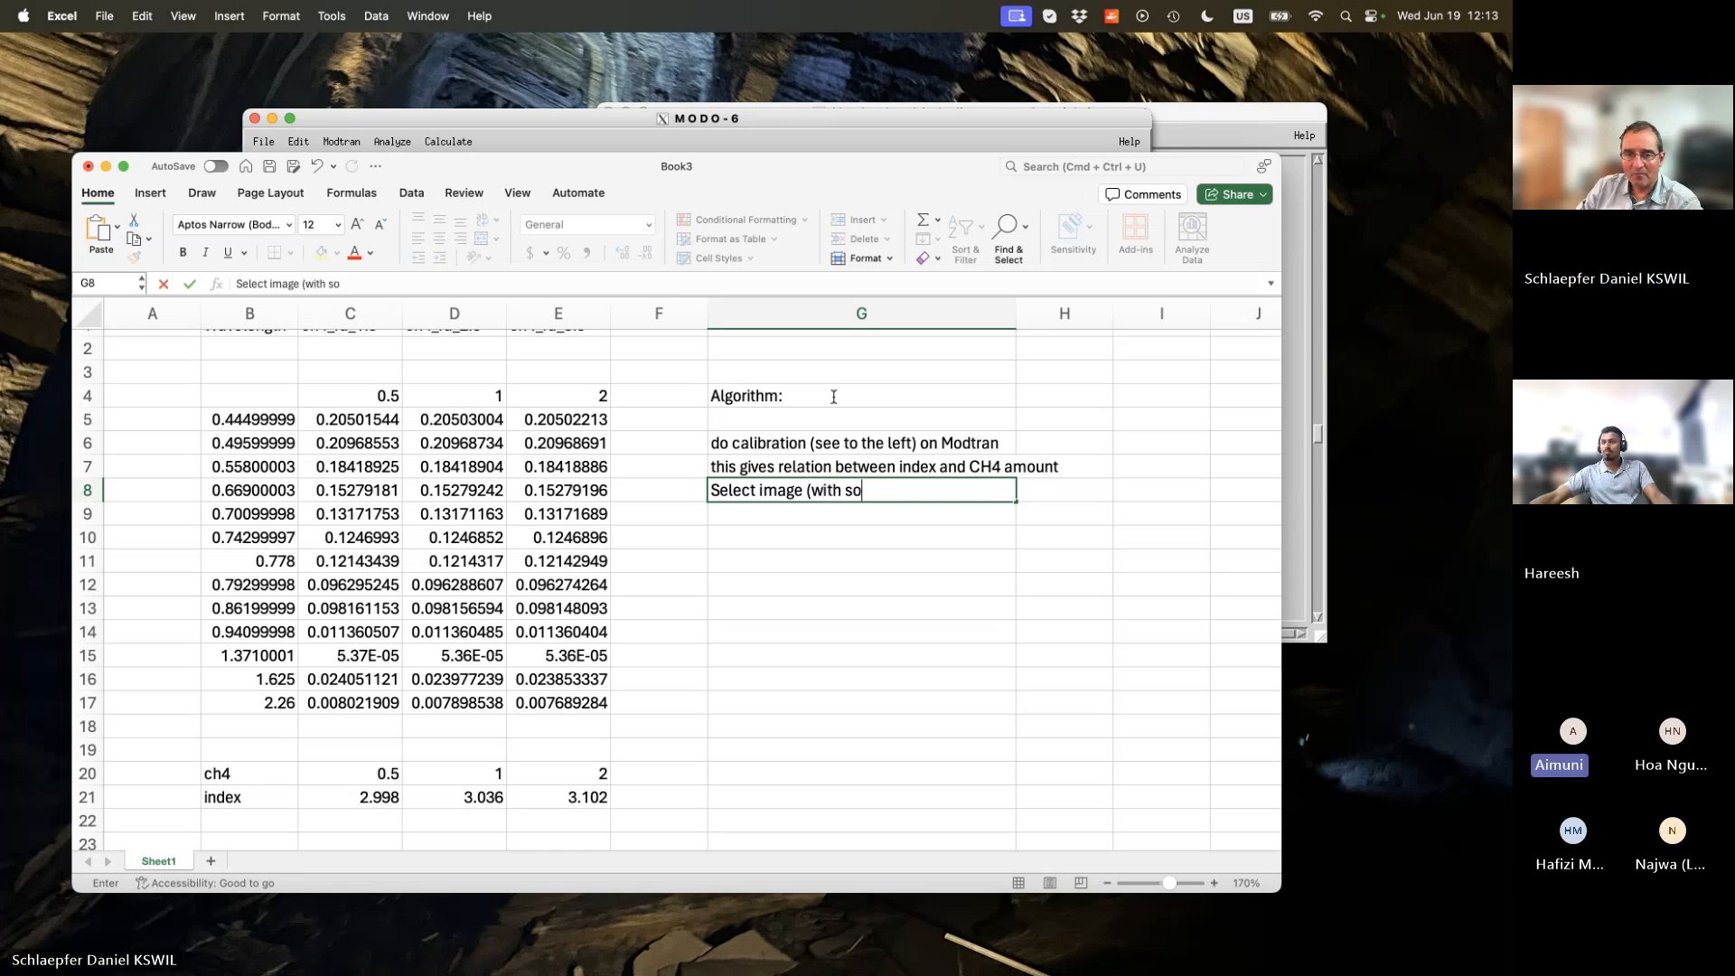
{"action": "type", "text": "me sun glint)"}
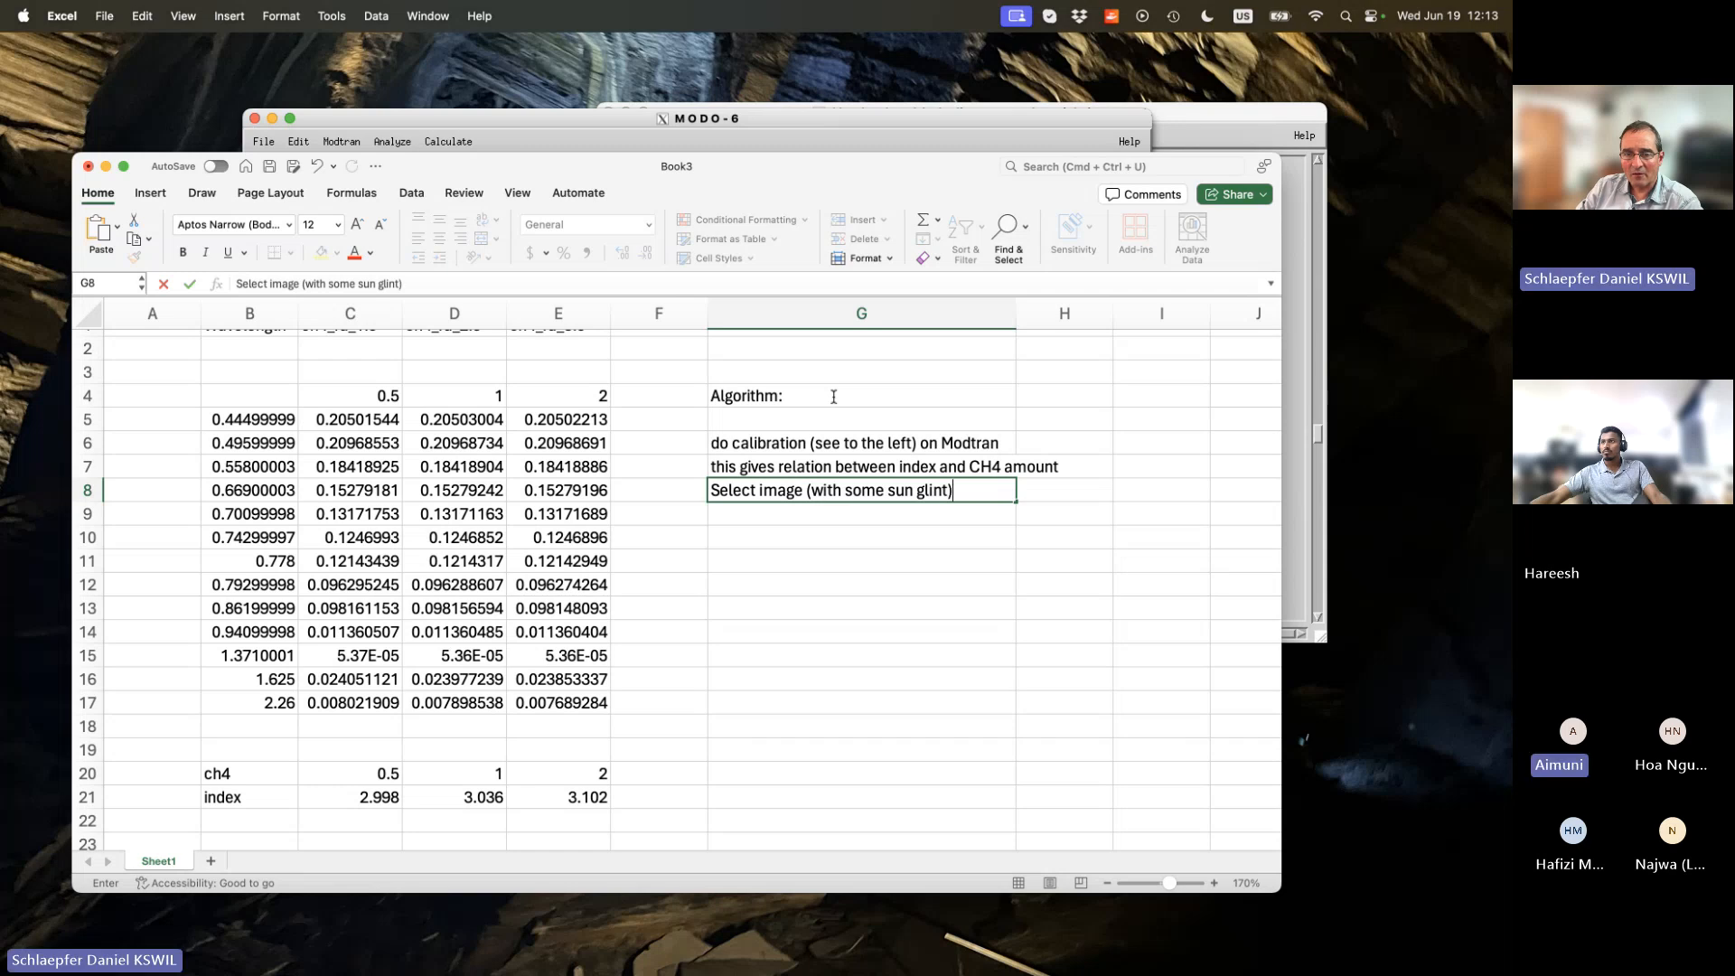
{"action": "key", "text": "Return"}
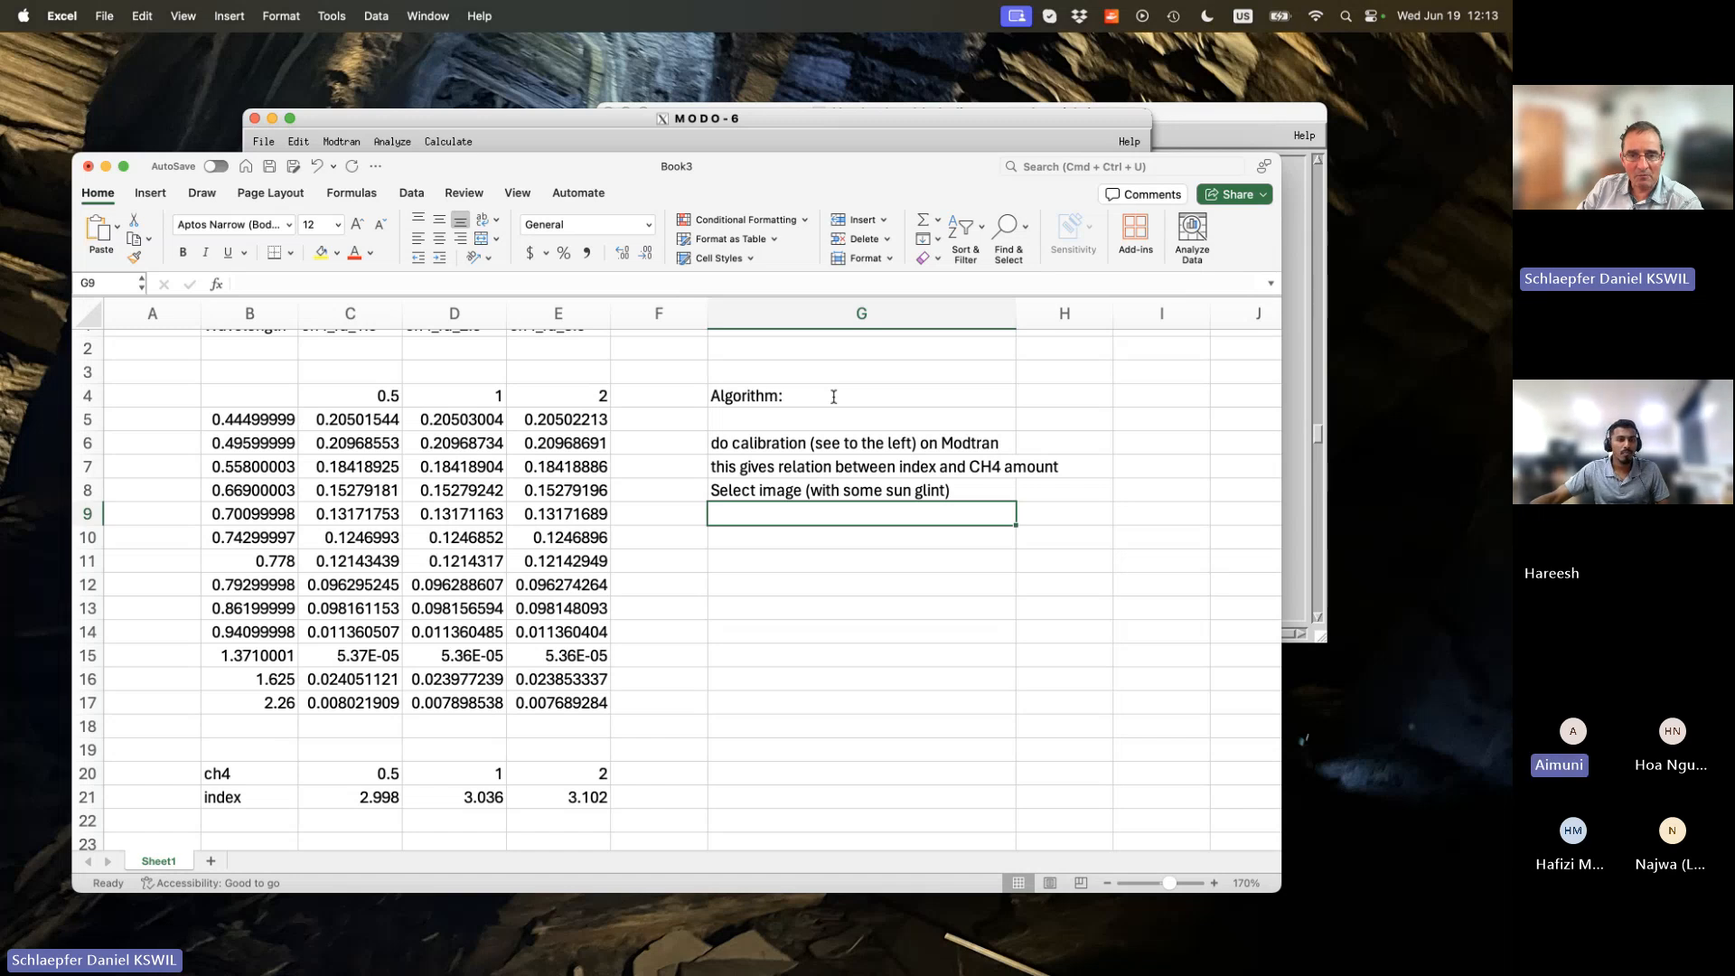
Enter the algorithm note "create mask of bright pixels in offshore area (threshold high)" in cell G9.
{"action": "type", "text": "creat"}
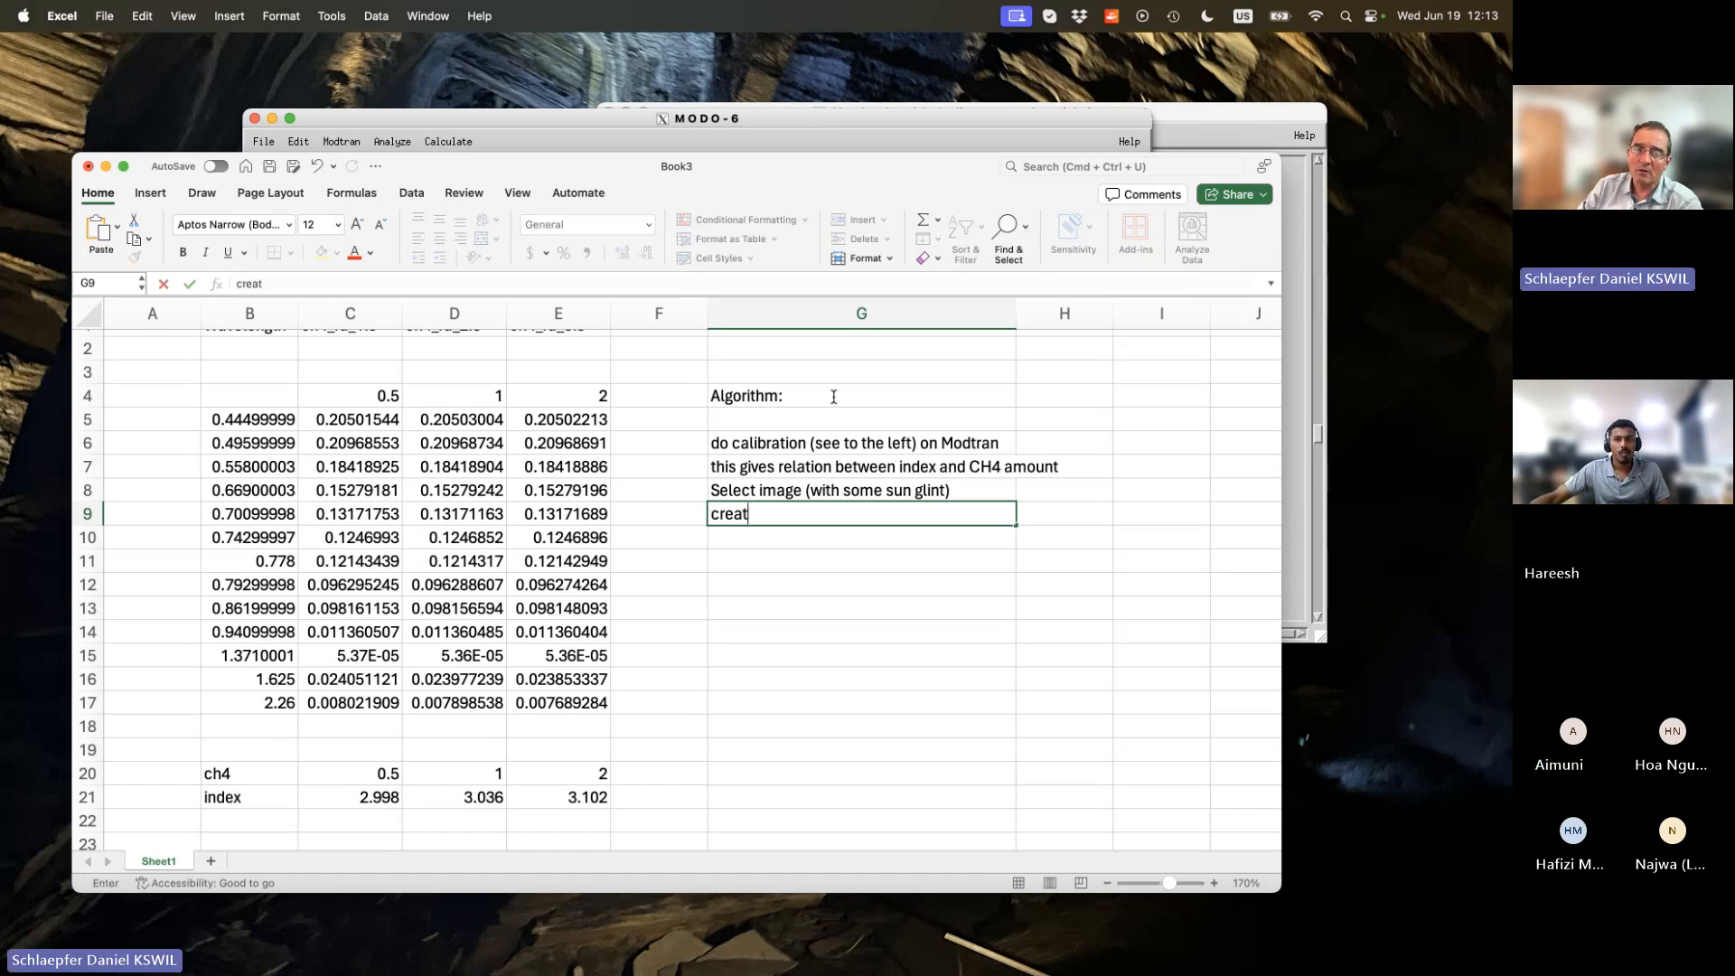
{"action": "type", "text": "e mask of "}
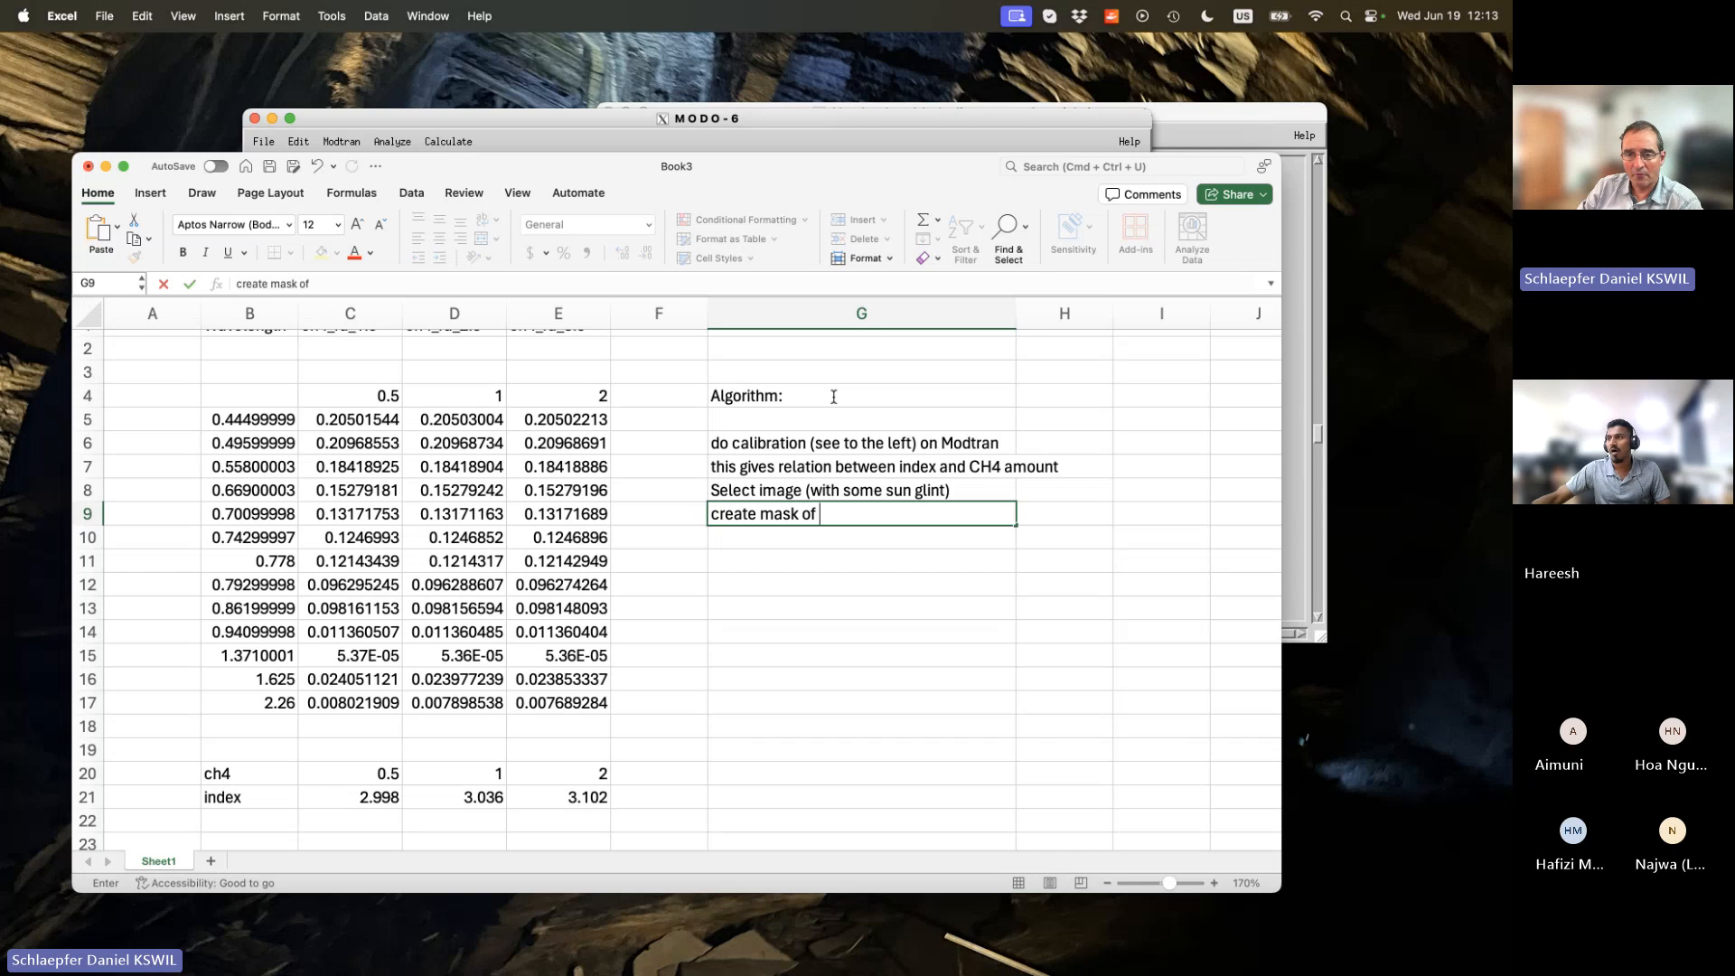
{"action": "type", "text": "bright"}
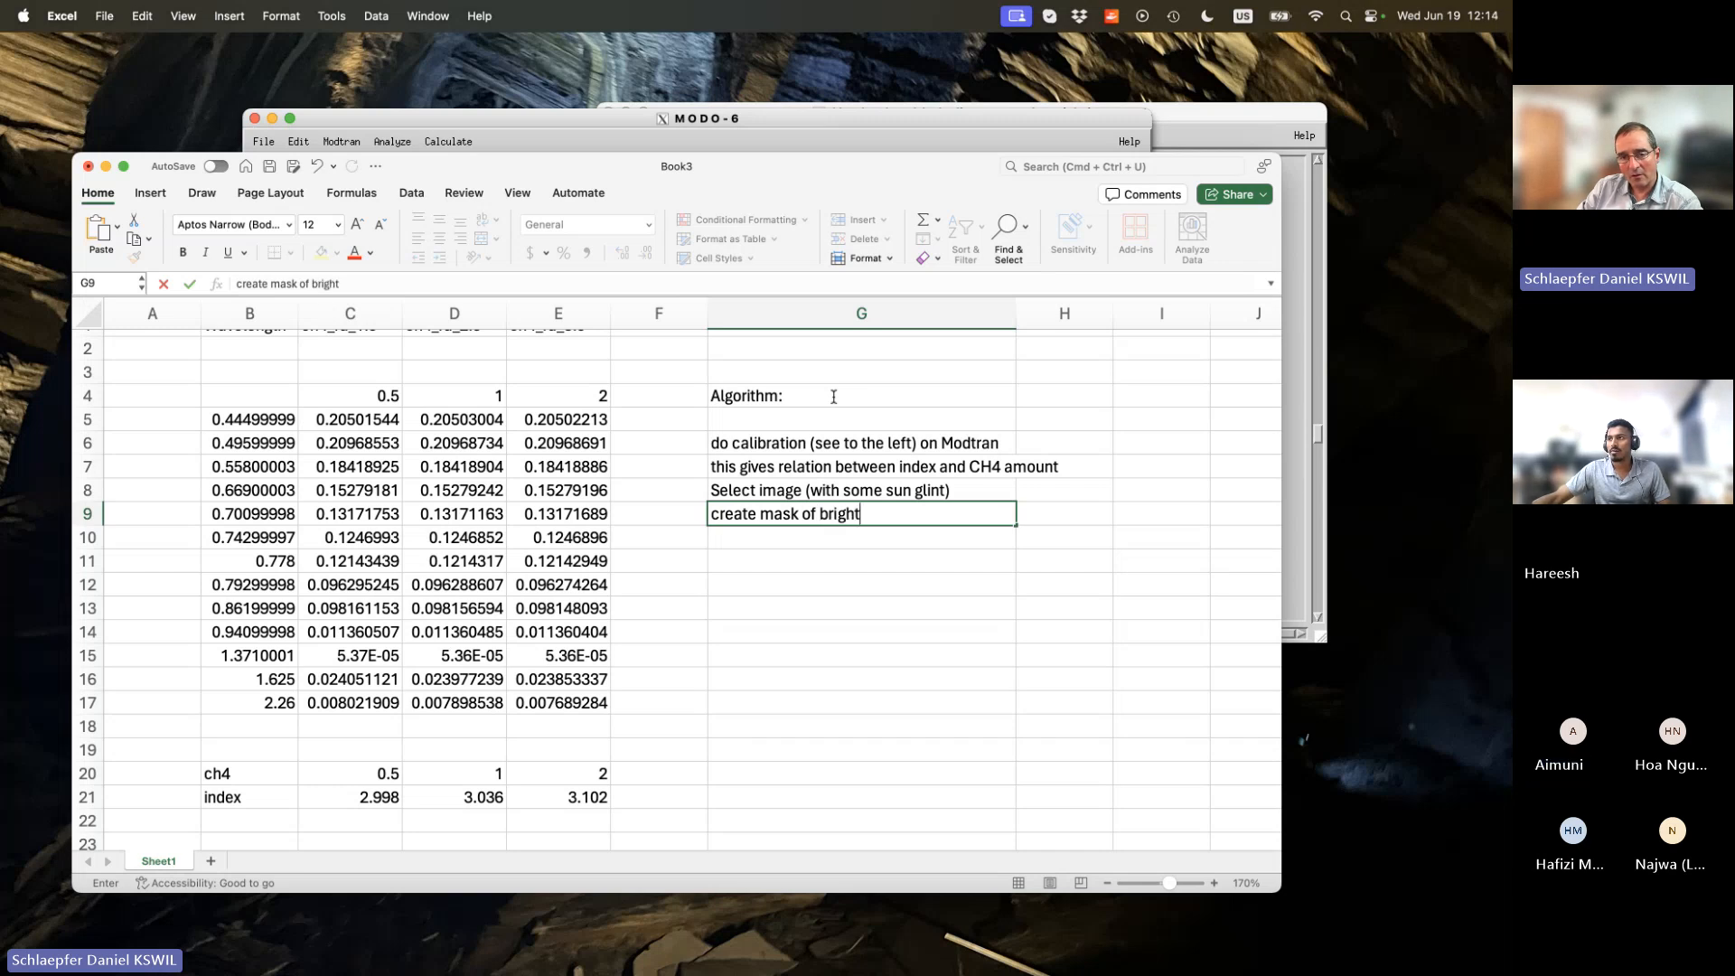
{"action": "type", "text": " pixels in"}
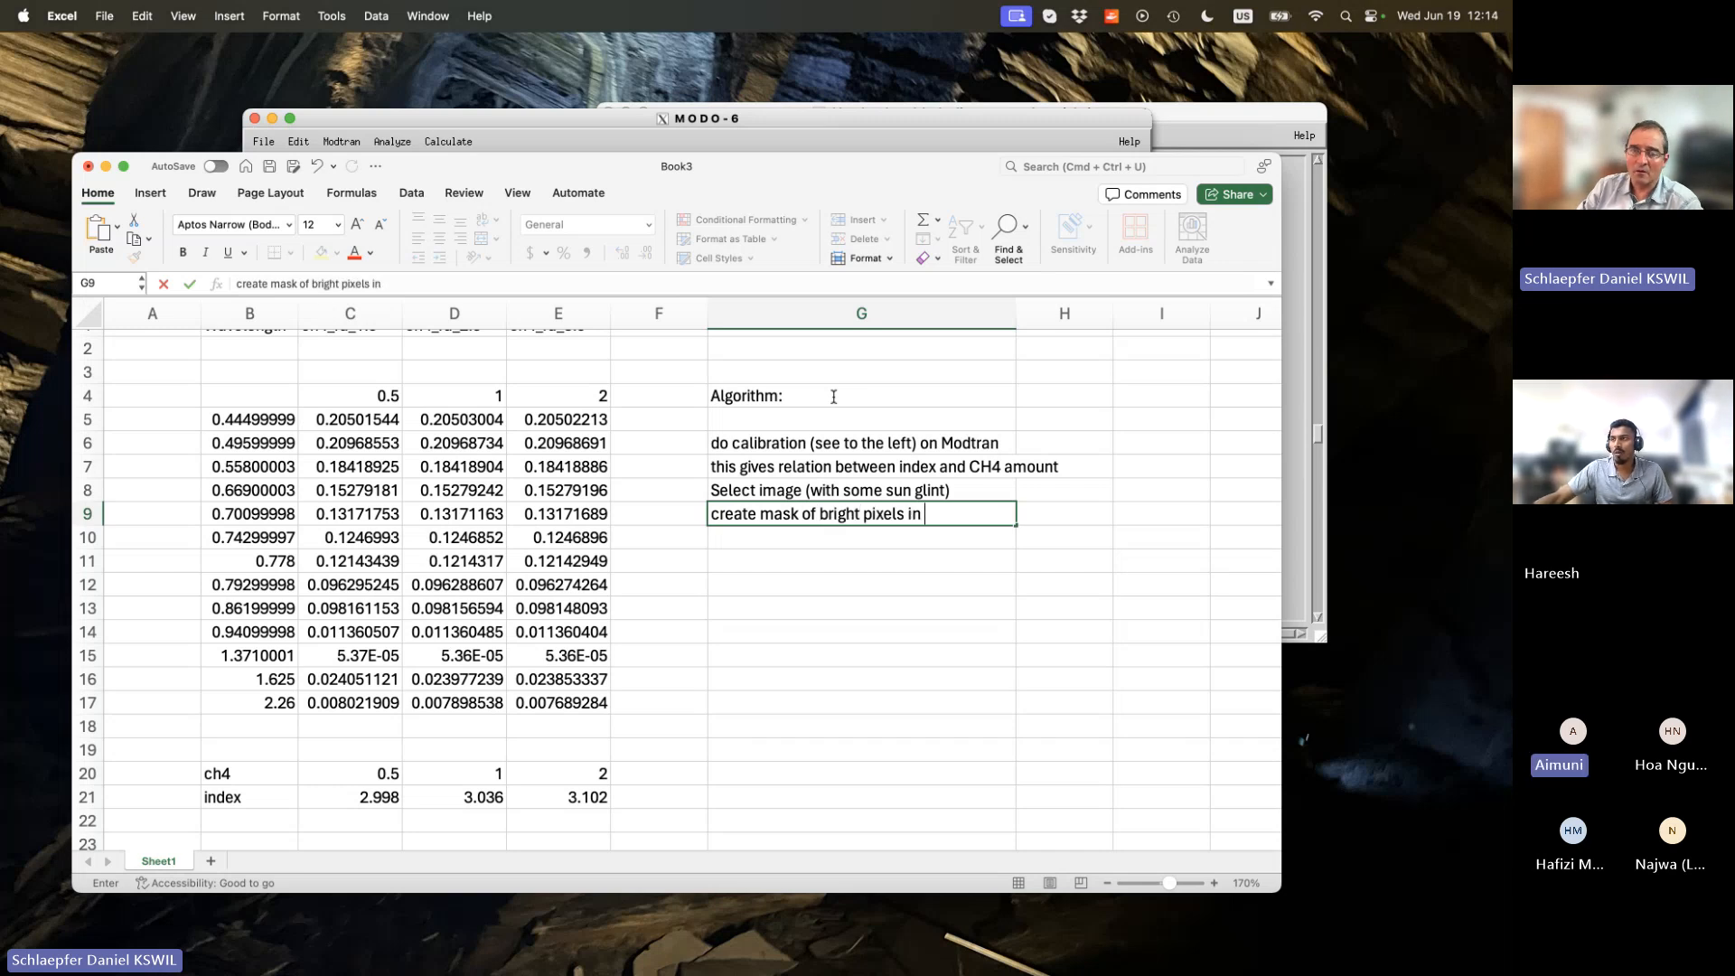
{"action": "type", "text": " offsho"}
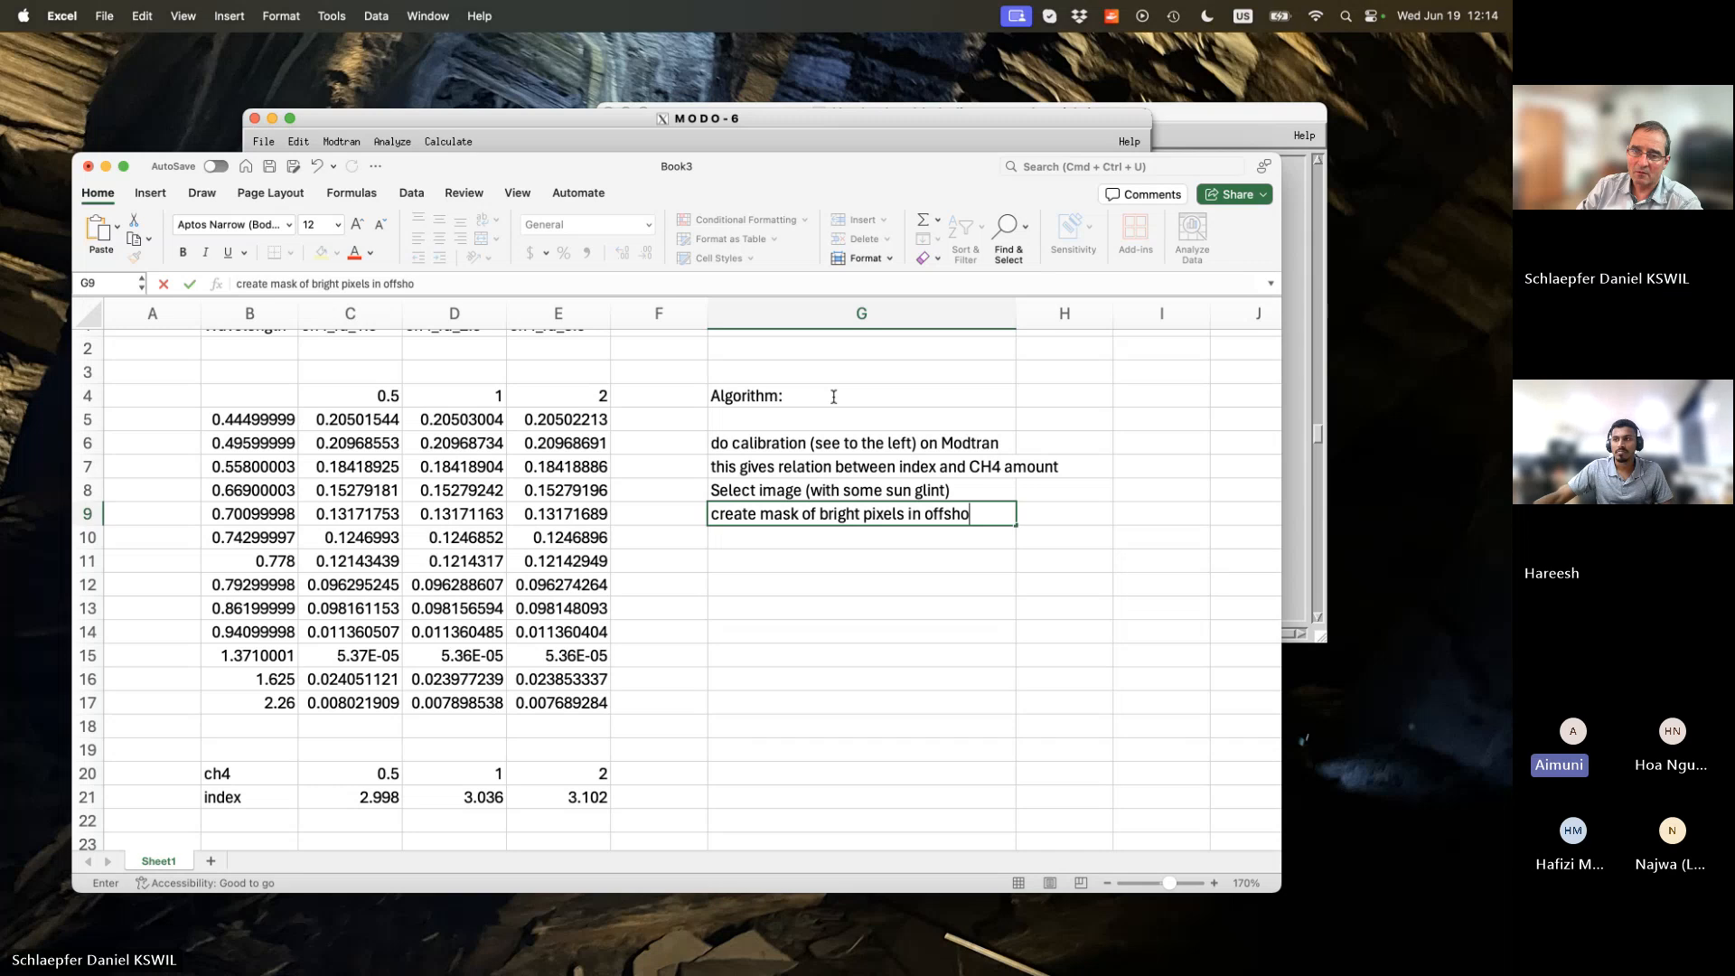
{"action": "type", "text": "re area"}
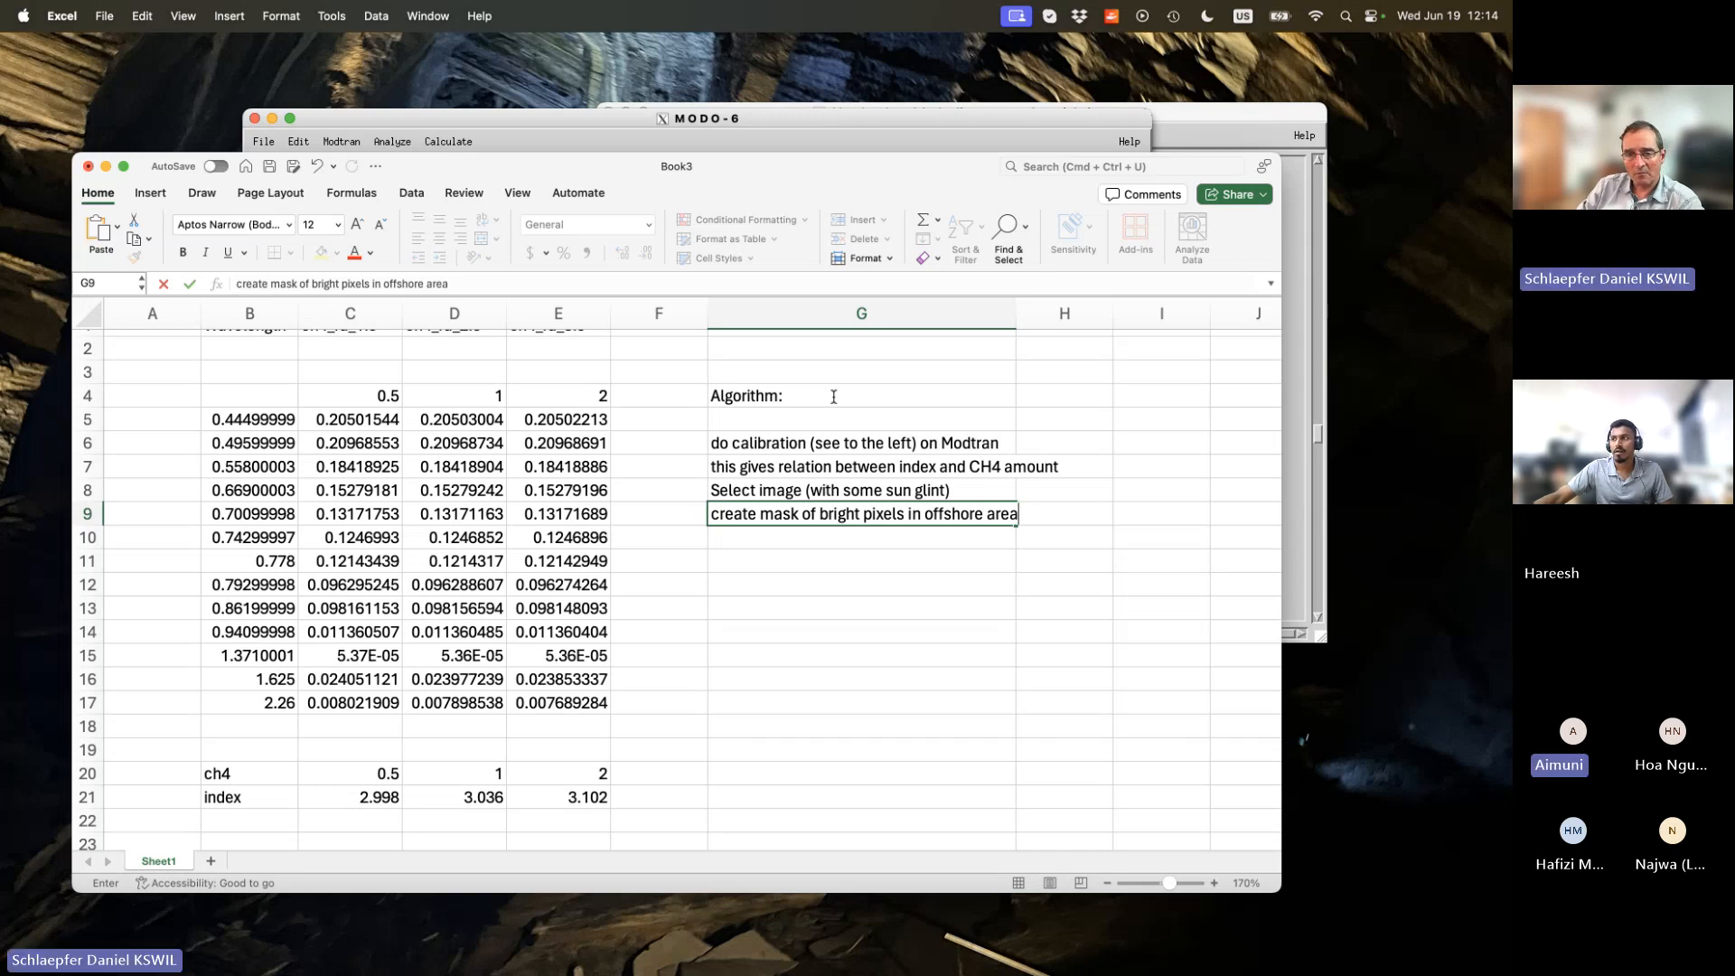
{"action": "type", "text": " (t"}
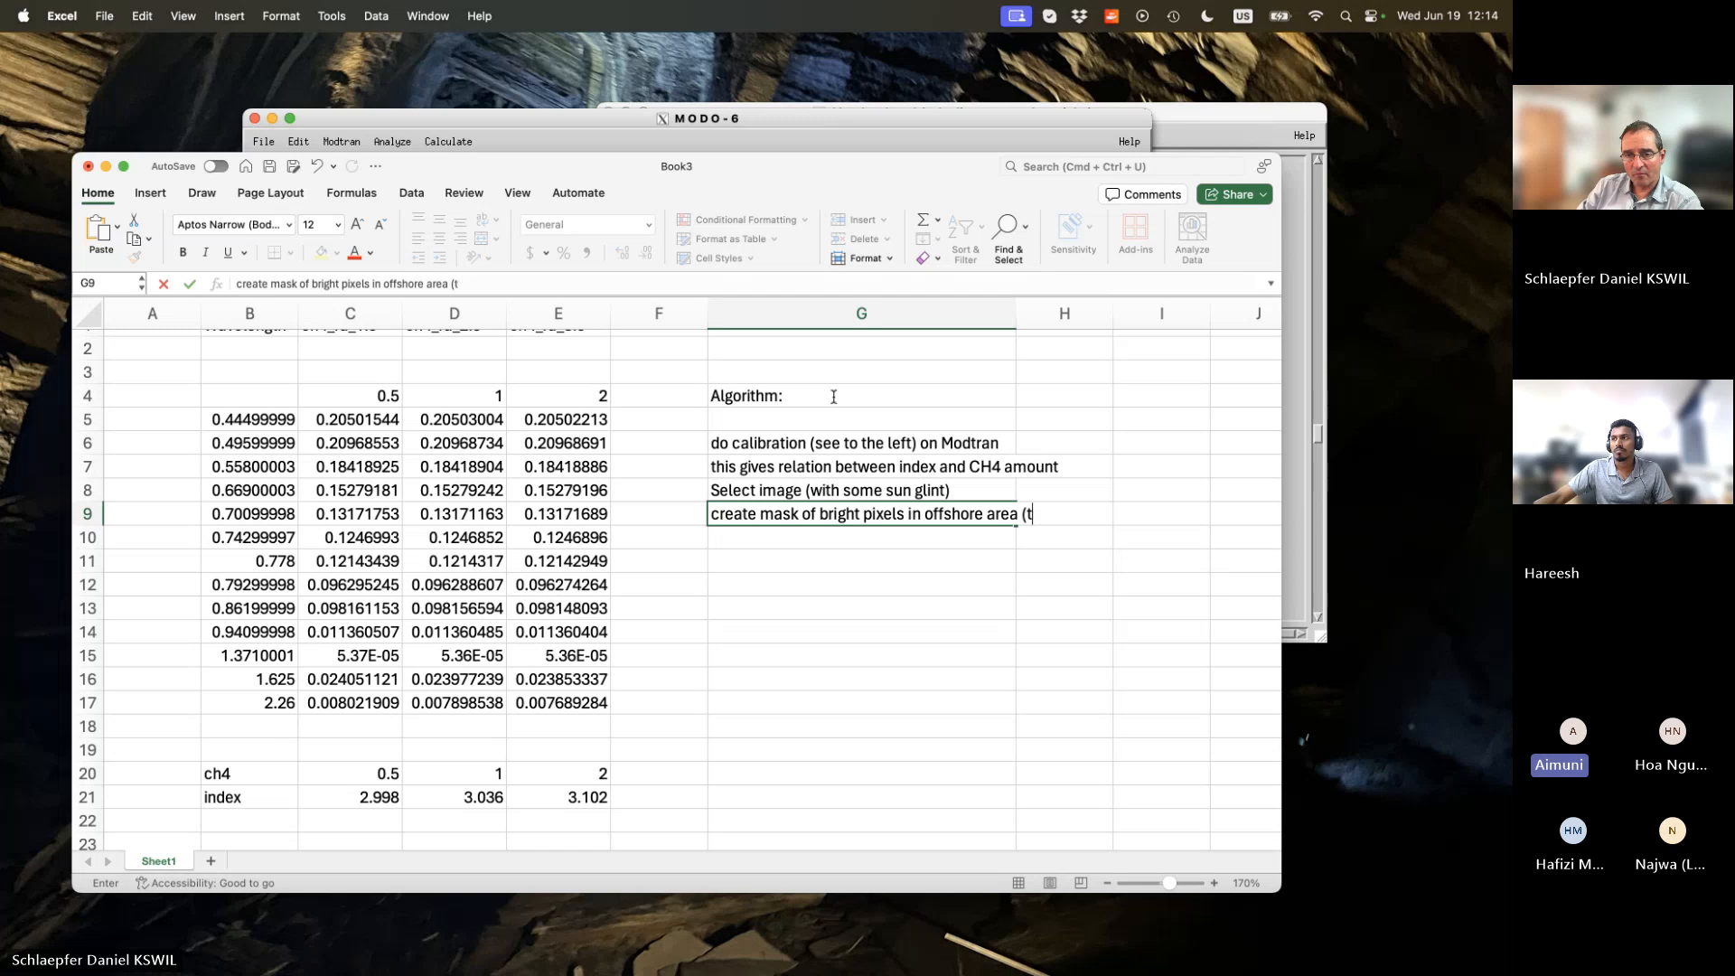
{"action": "type", "text": "hreshold "}
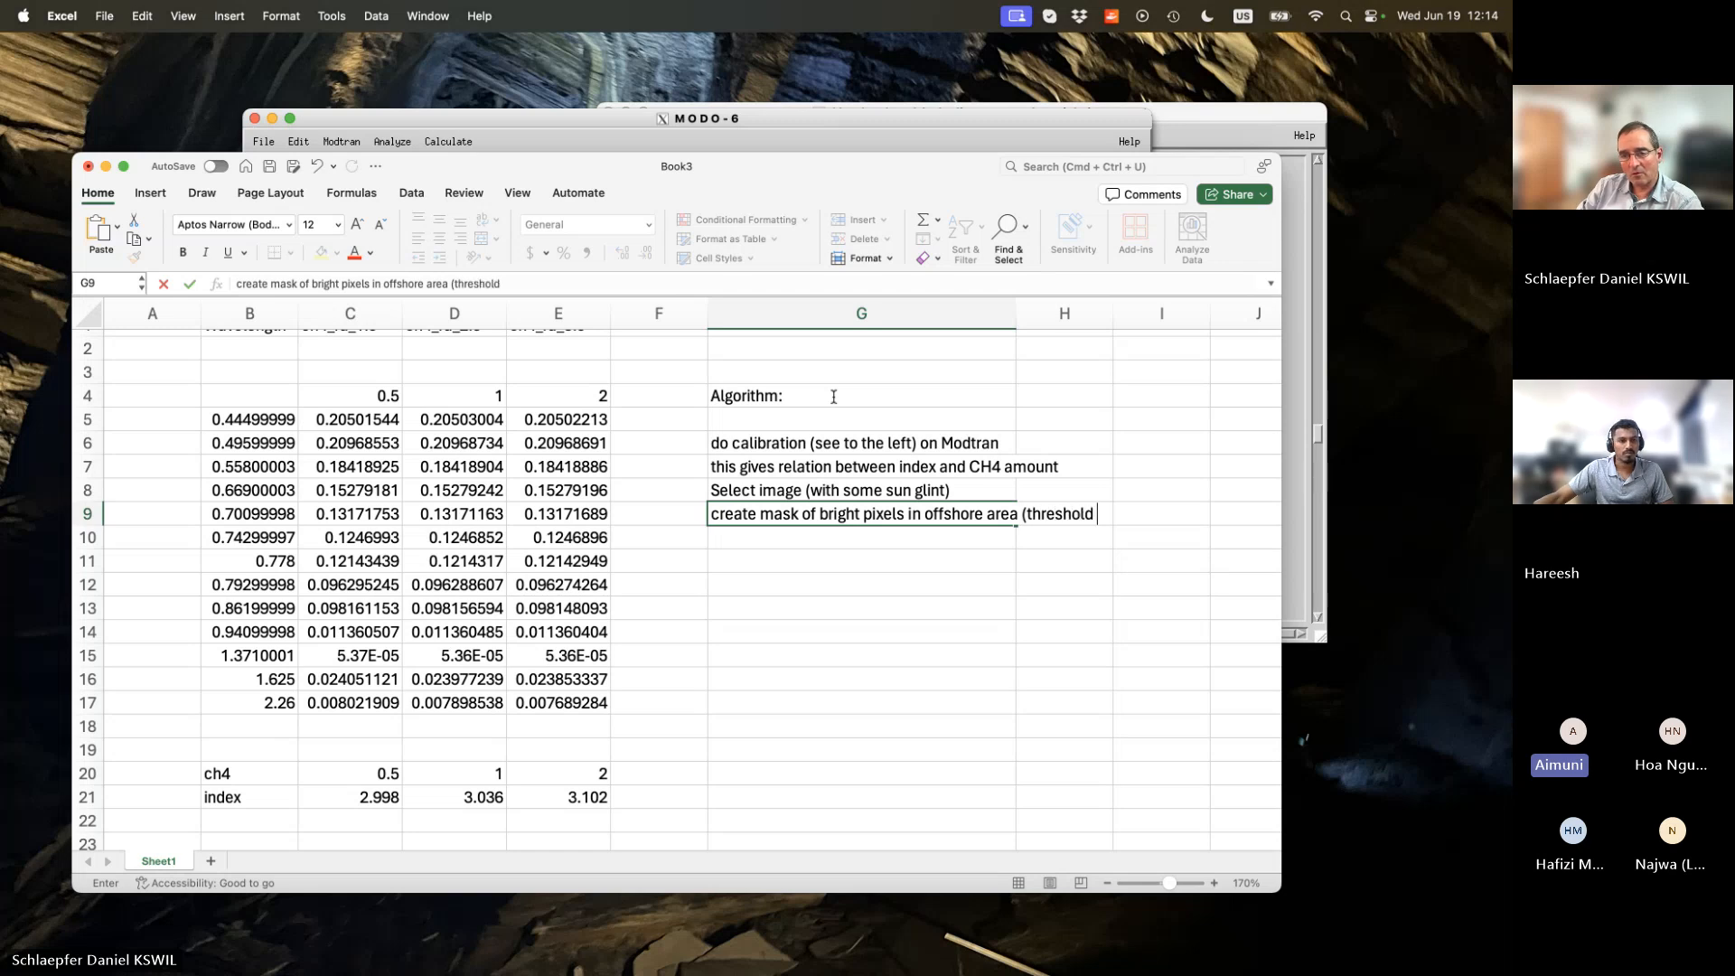
{"action": "type", "text": "at"}
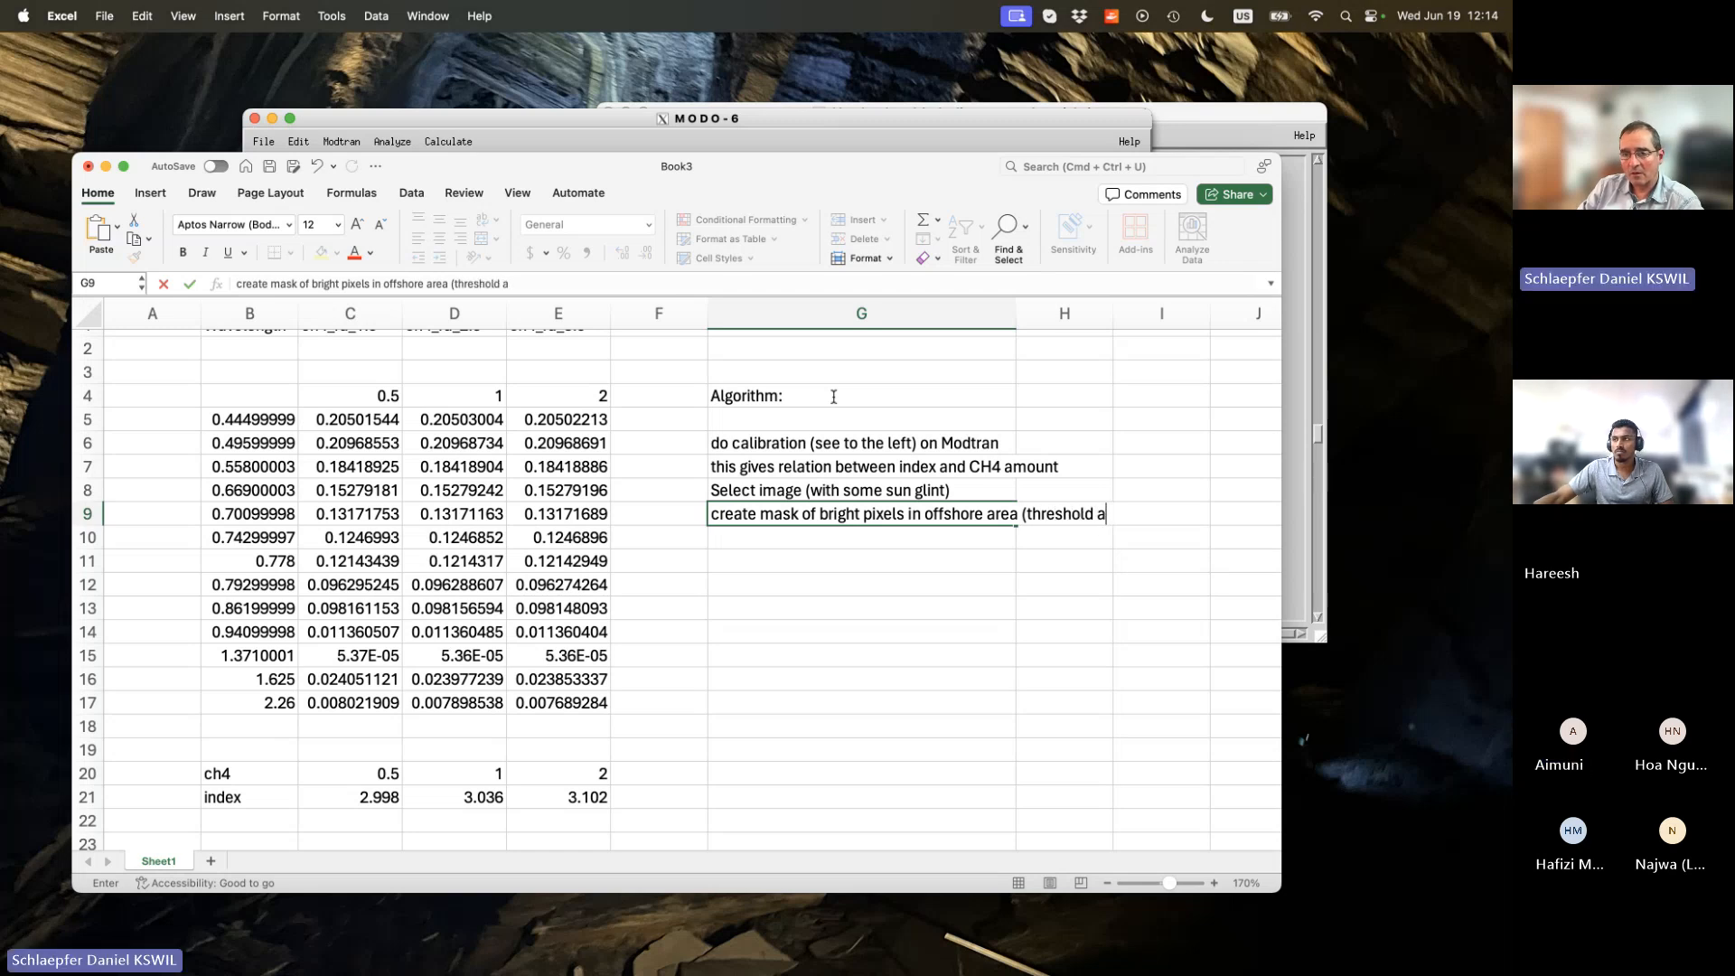
{"action": "key", "text": "BackSpace"}
{"action": "key", "text": "BackSpace"}
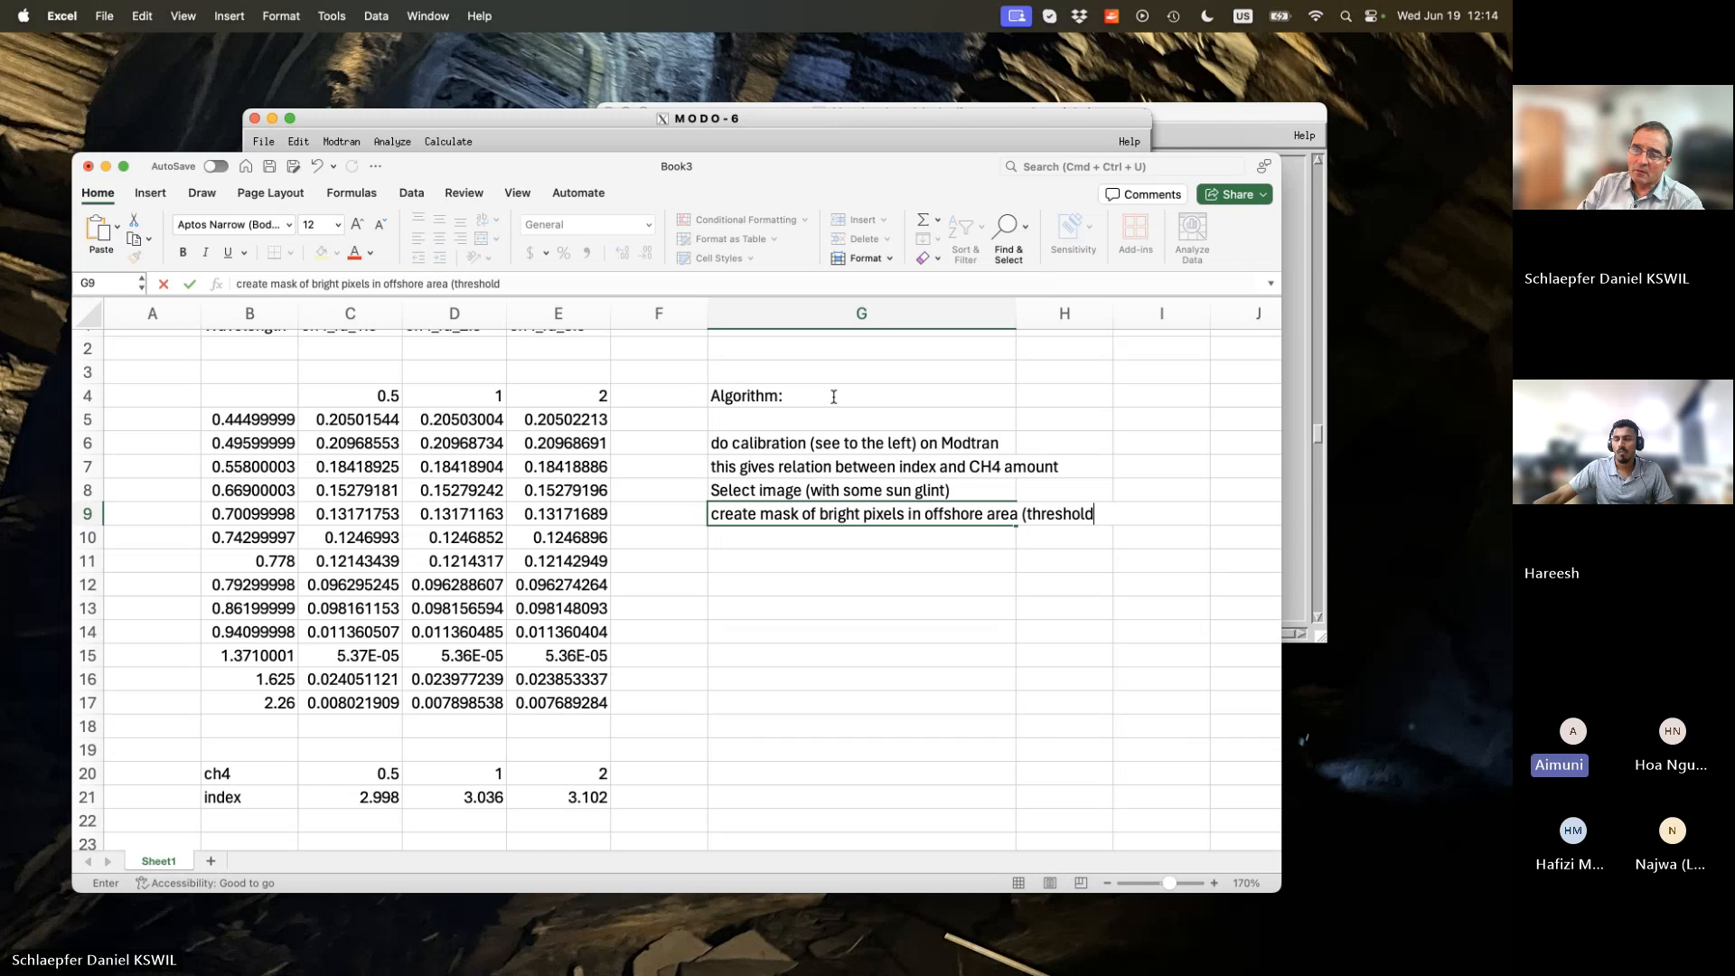
{"action": "type", "text": "high)"}
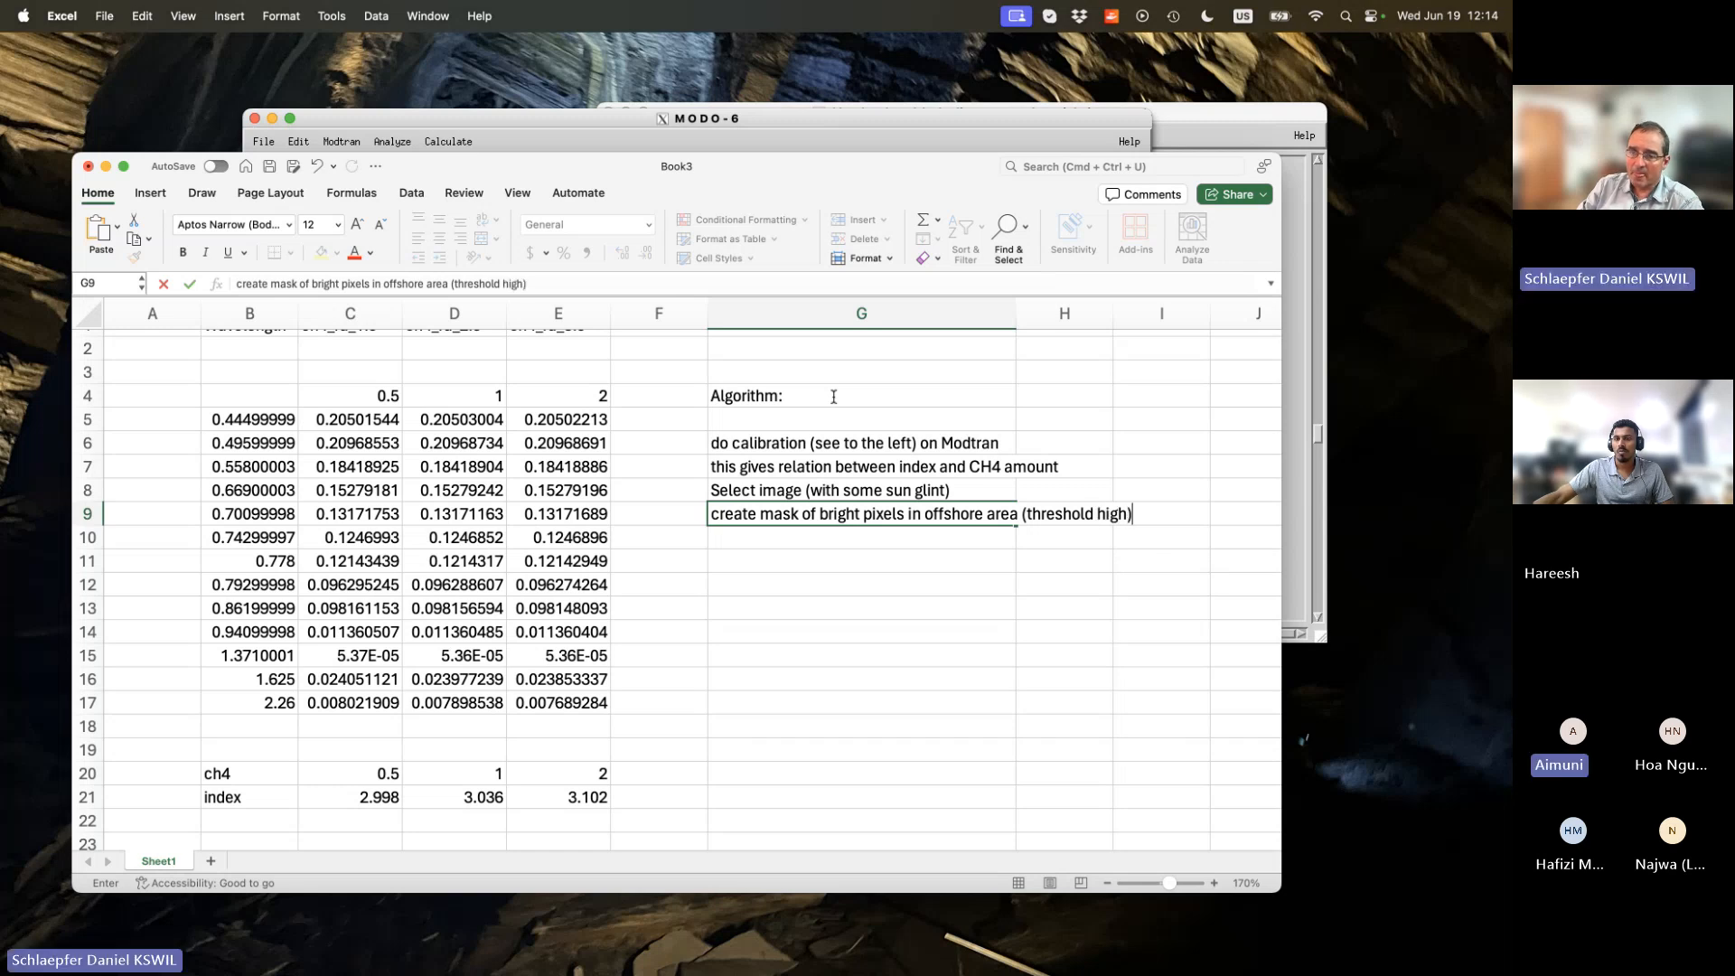
{"action": "key", "text": "Return"}
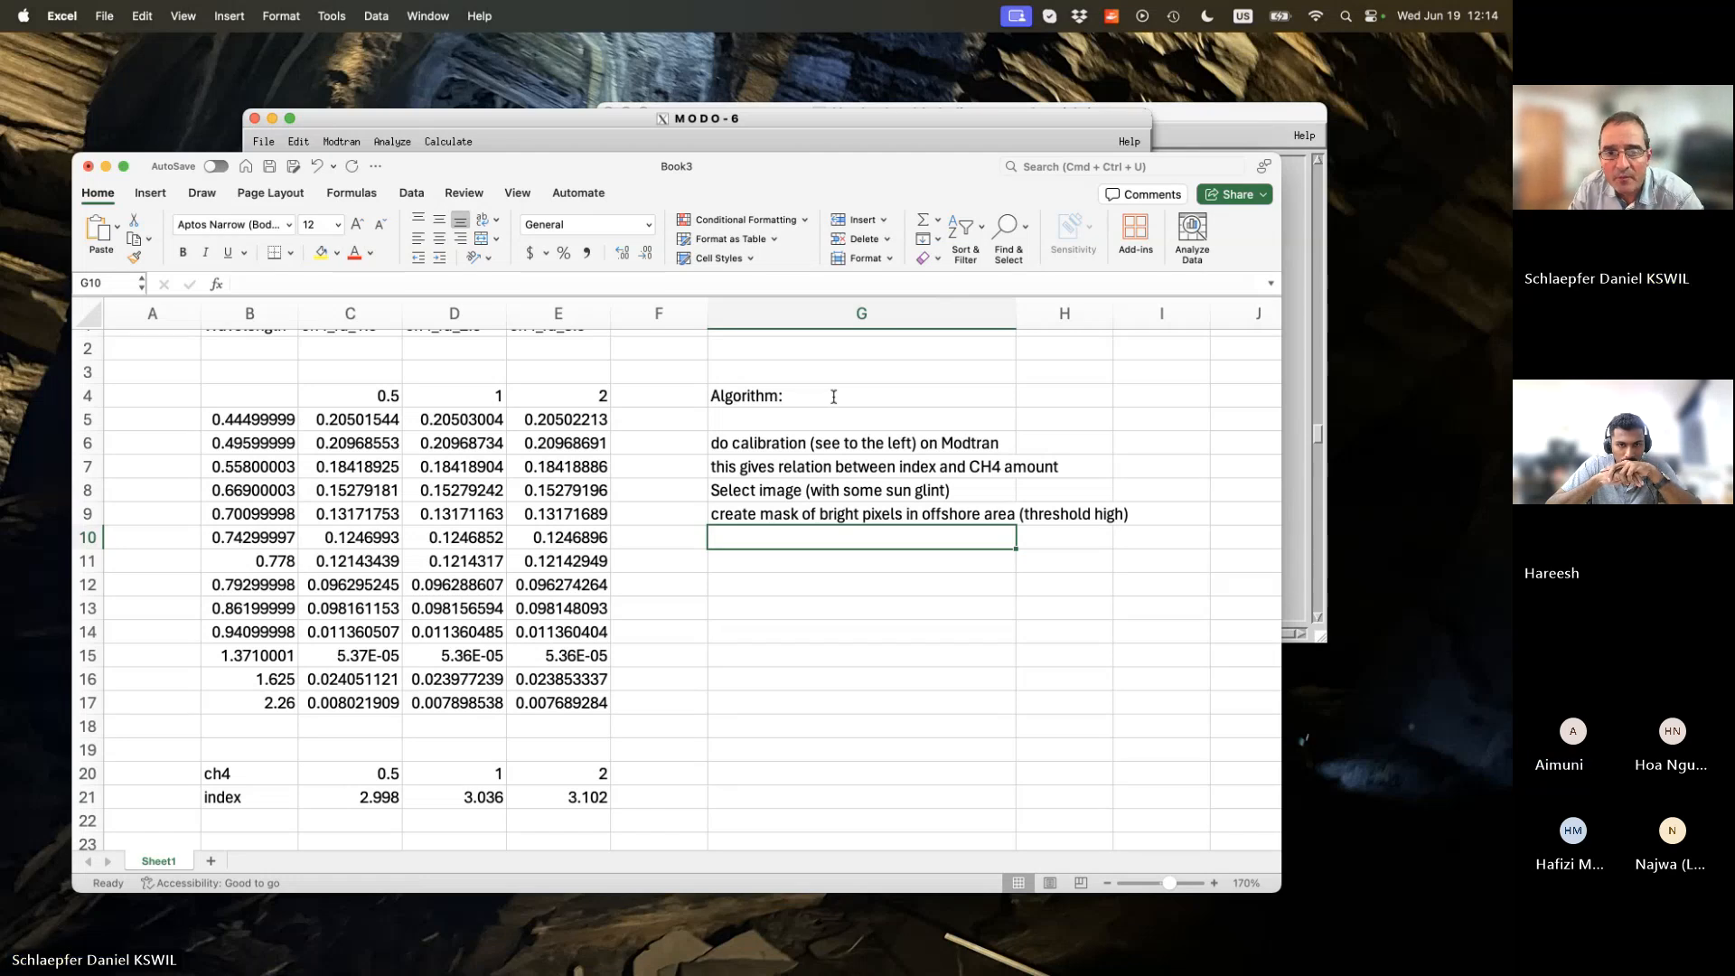
Enter the algorithm note "calculate ratio between band 1.6 and 2.26" in cell G10.
{"action": "type", "text": "C"}
{"action": "key", "text": "BackSpace"}
{"action": "key", "text": "BackSpace"}
{"action": "type", "text": "calcua"}
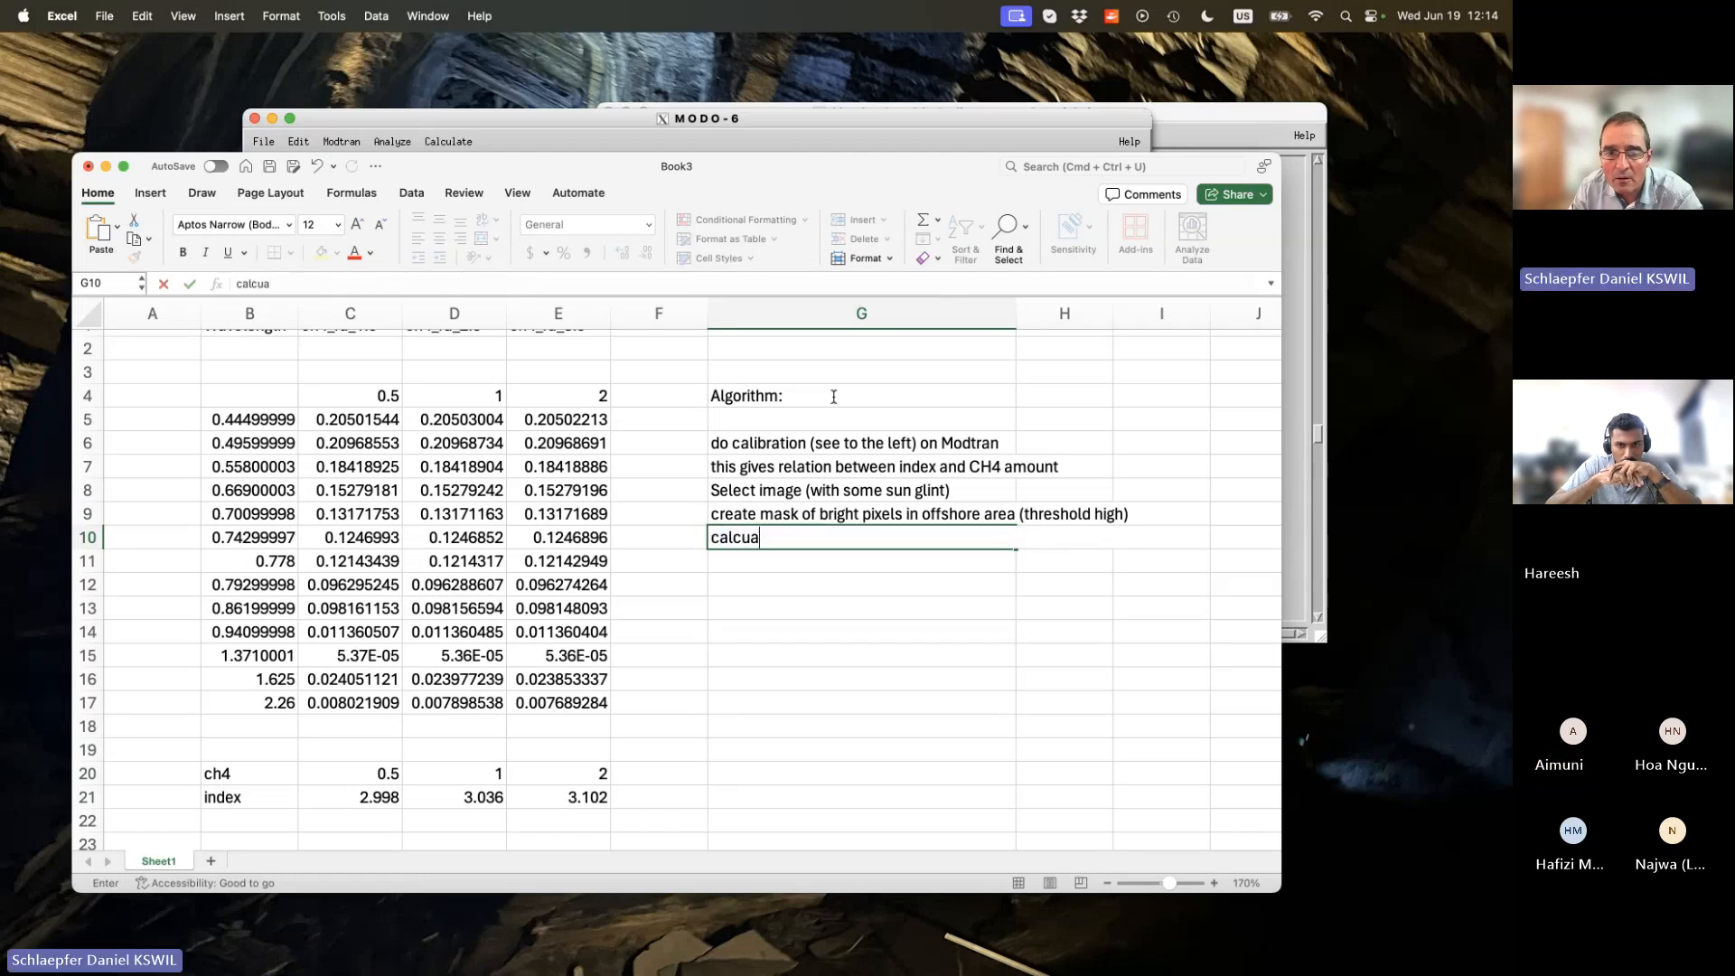
{"action": "key", "text": "BackSpace"}
{"action": "type", "text": "late ragio b"}
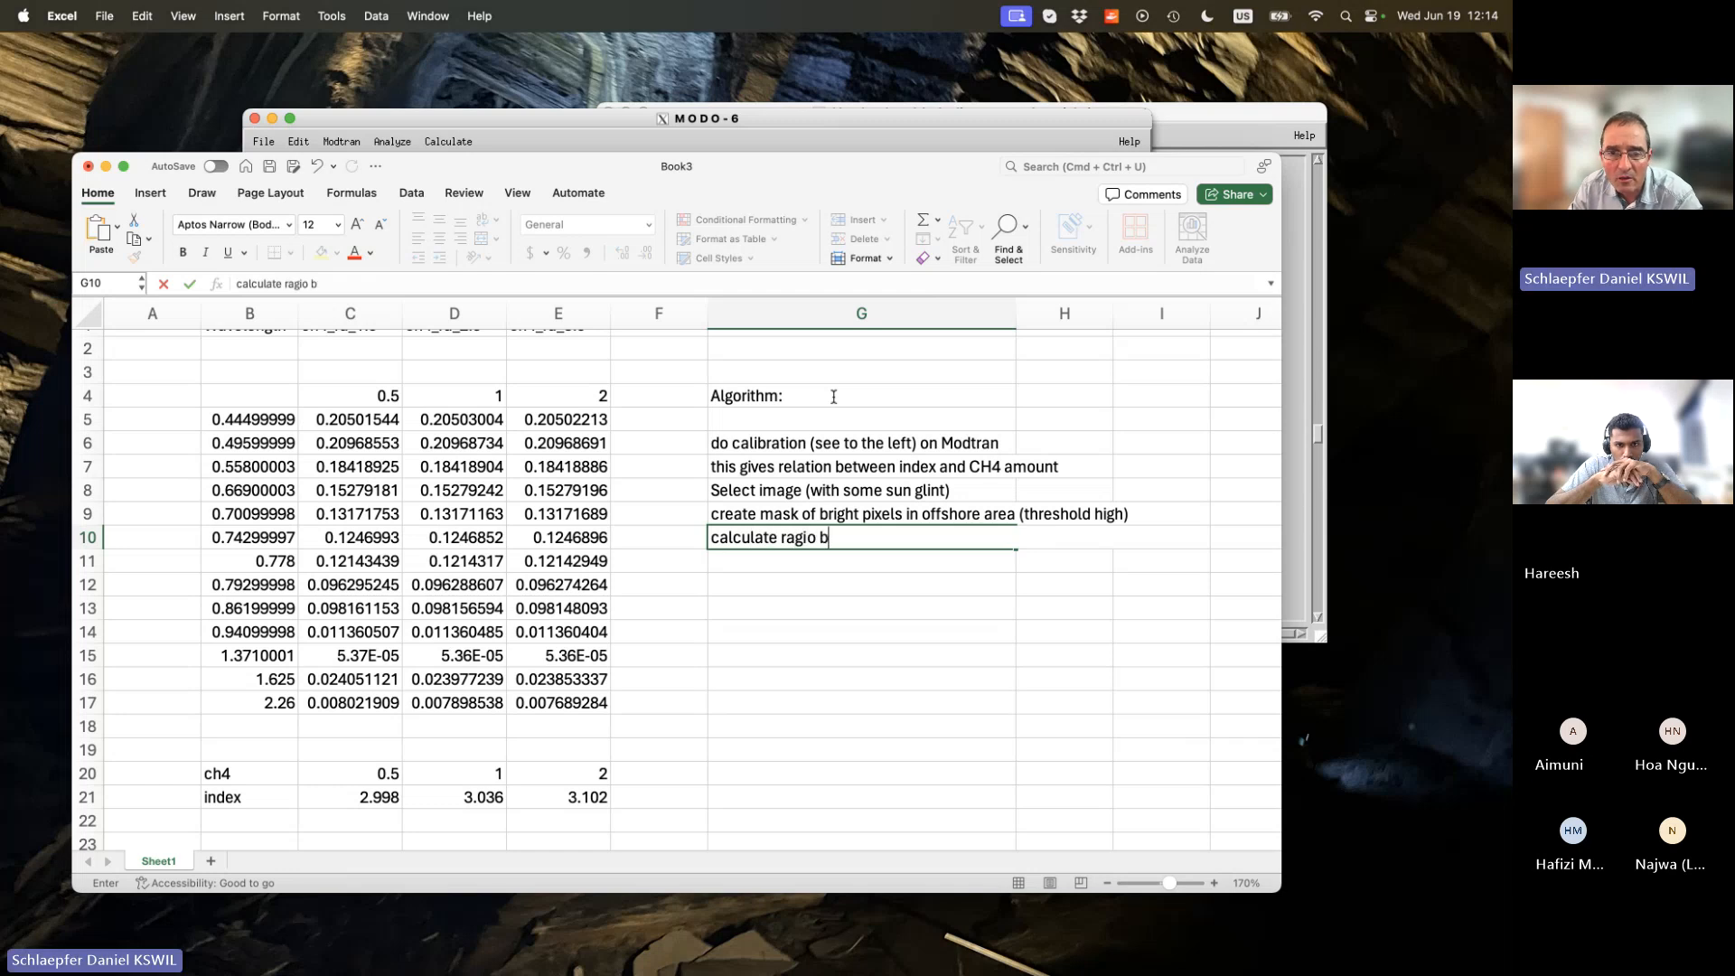
{"action": "key", "text": "BackSpace"}
{"action": "key", "text": "BackSpace"}
{"action": "key", "text": "BackSpace"}
{"action": "key", "text": "BackSpace"}
{"action": "key", "text": "BackSpace"}
{"action": "type", "text": "tio bw"}
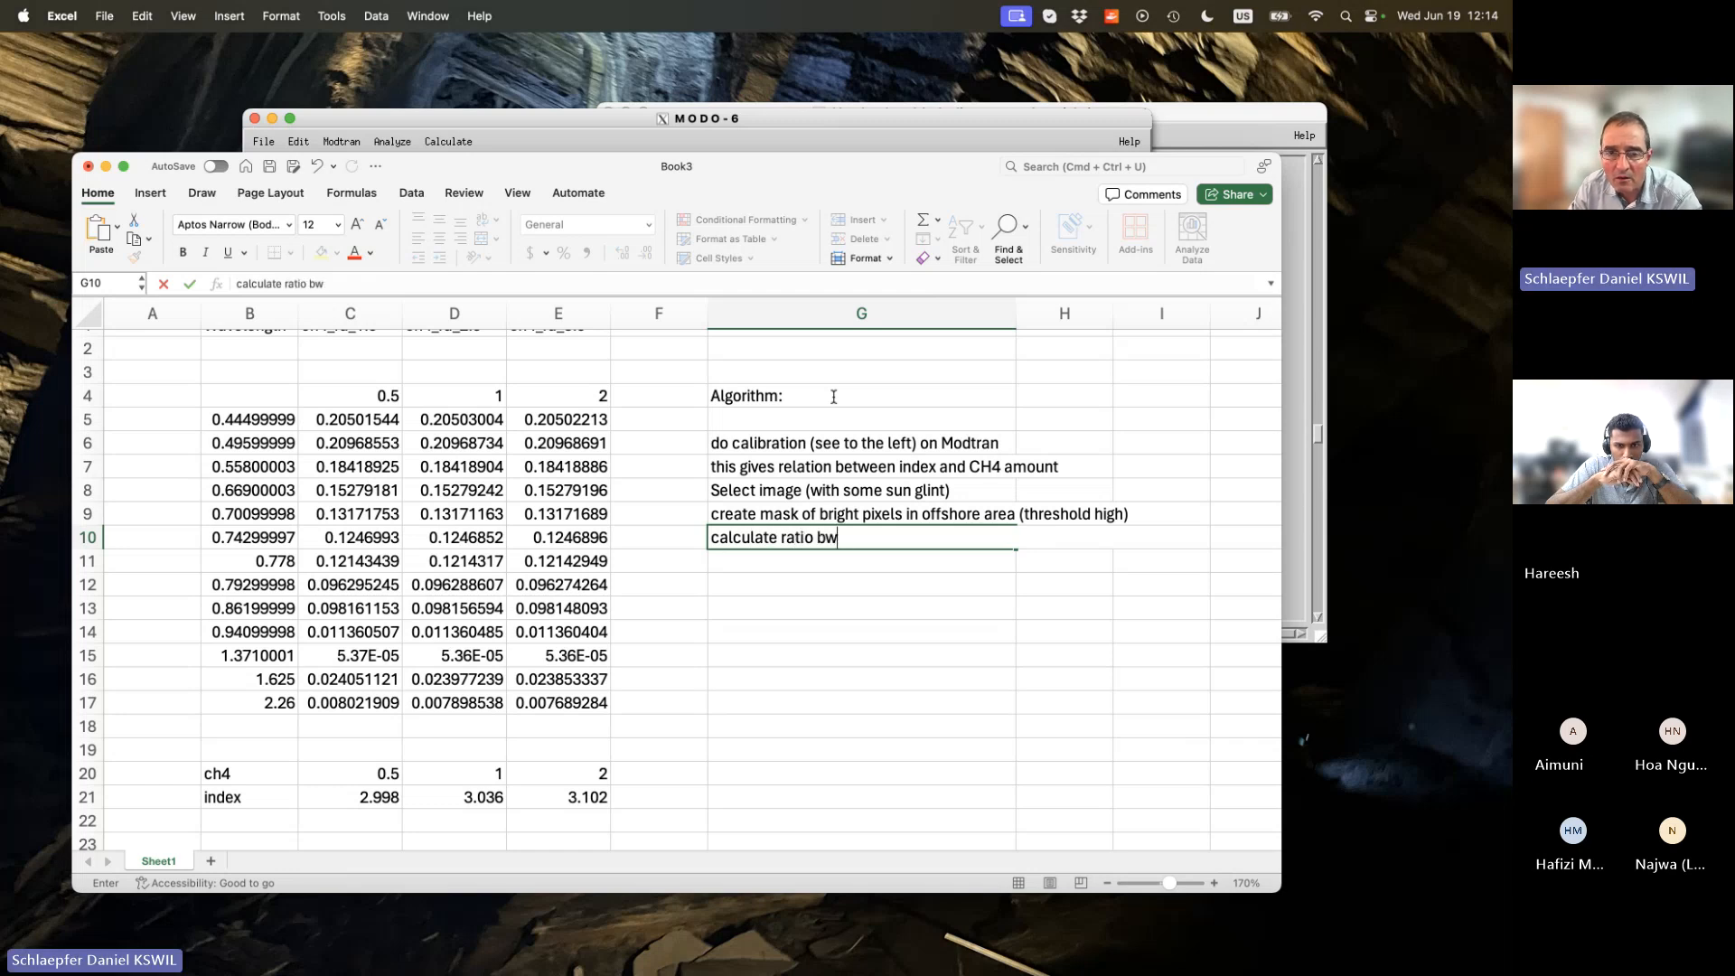
{"action": "key", "text": "BackSpace"}
{"action": "type", "text": "etween band "}
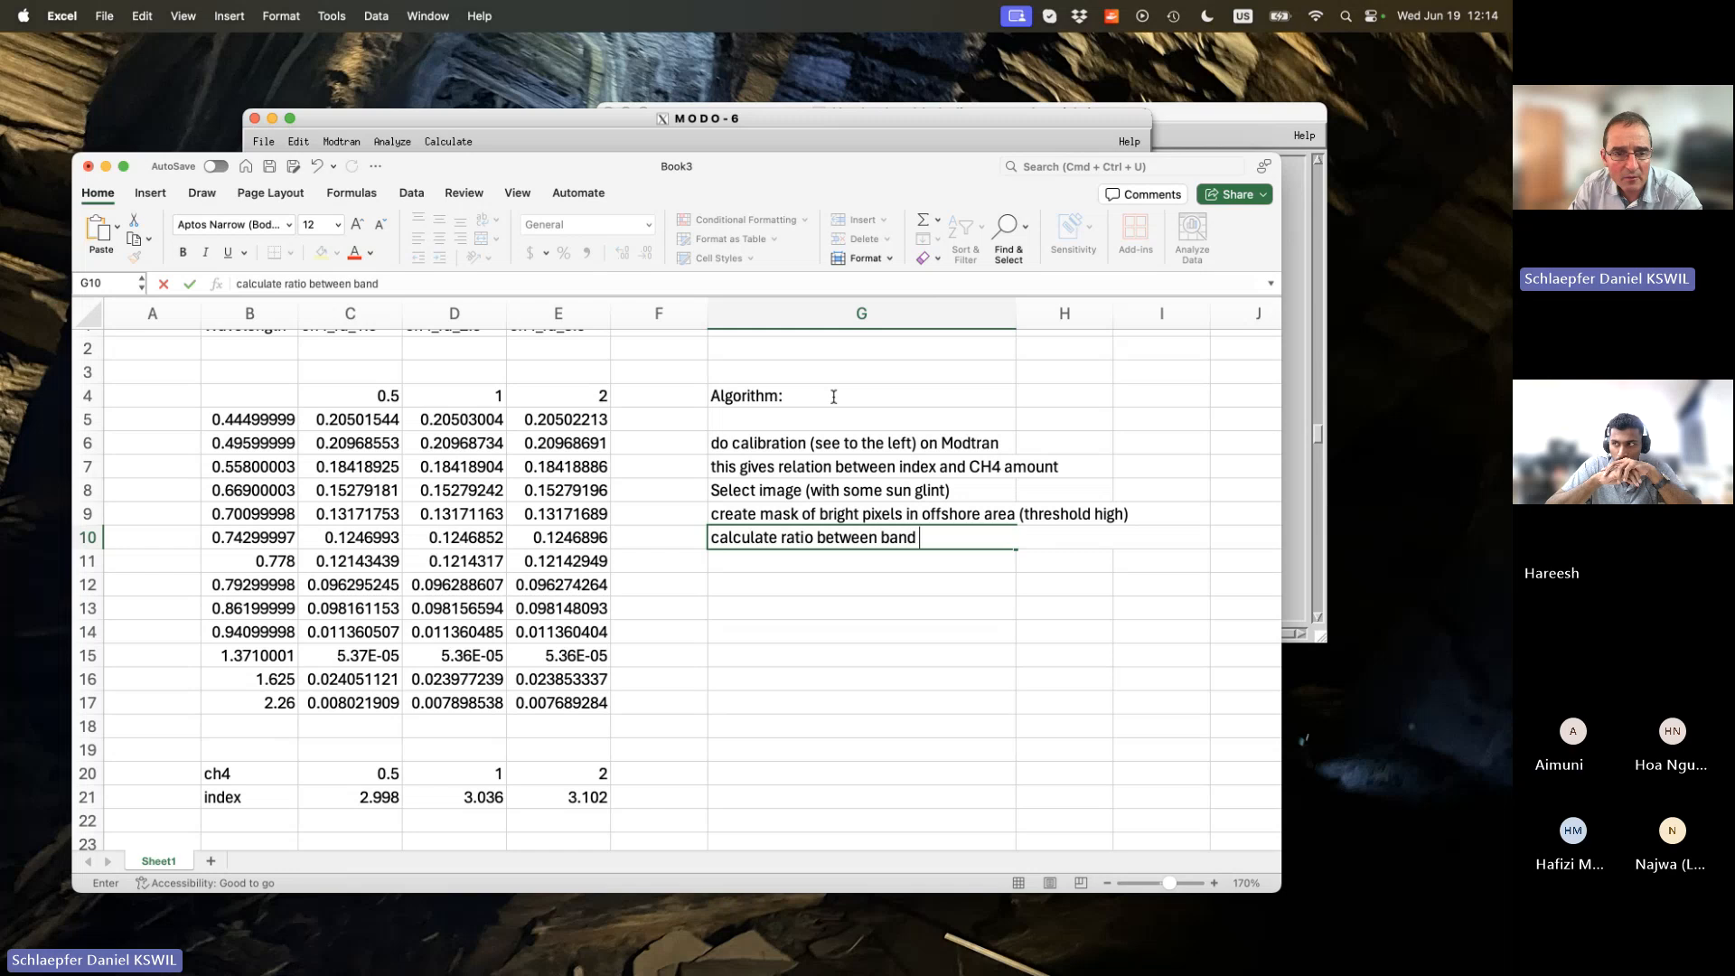
{"action": "type", "text": "1.5"}
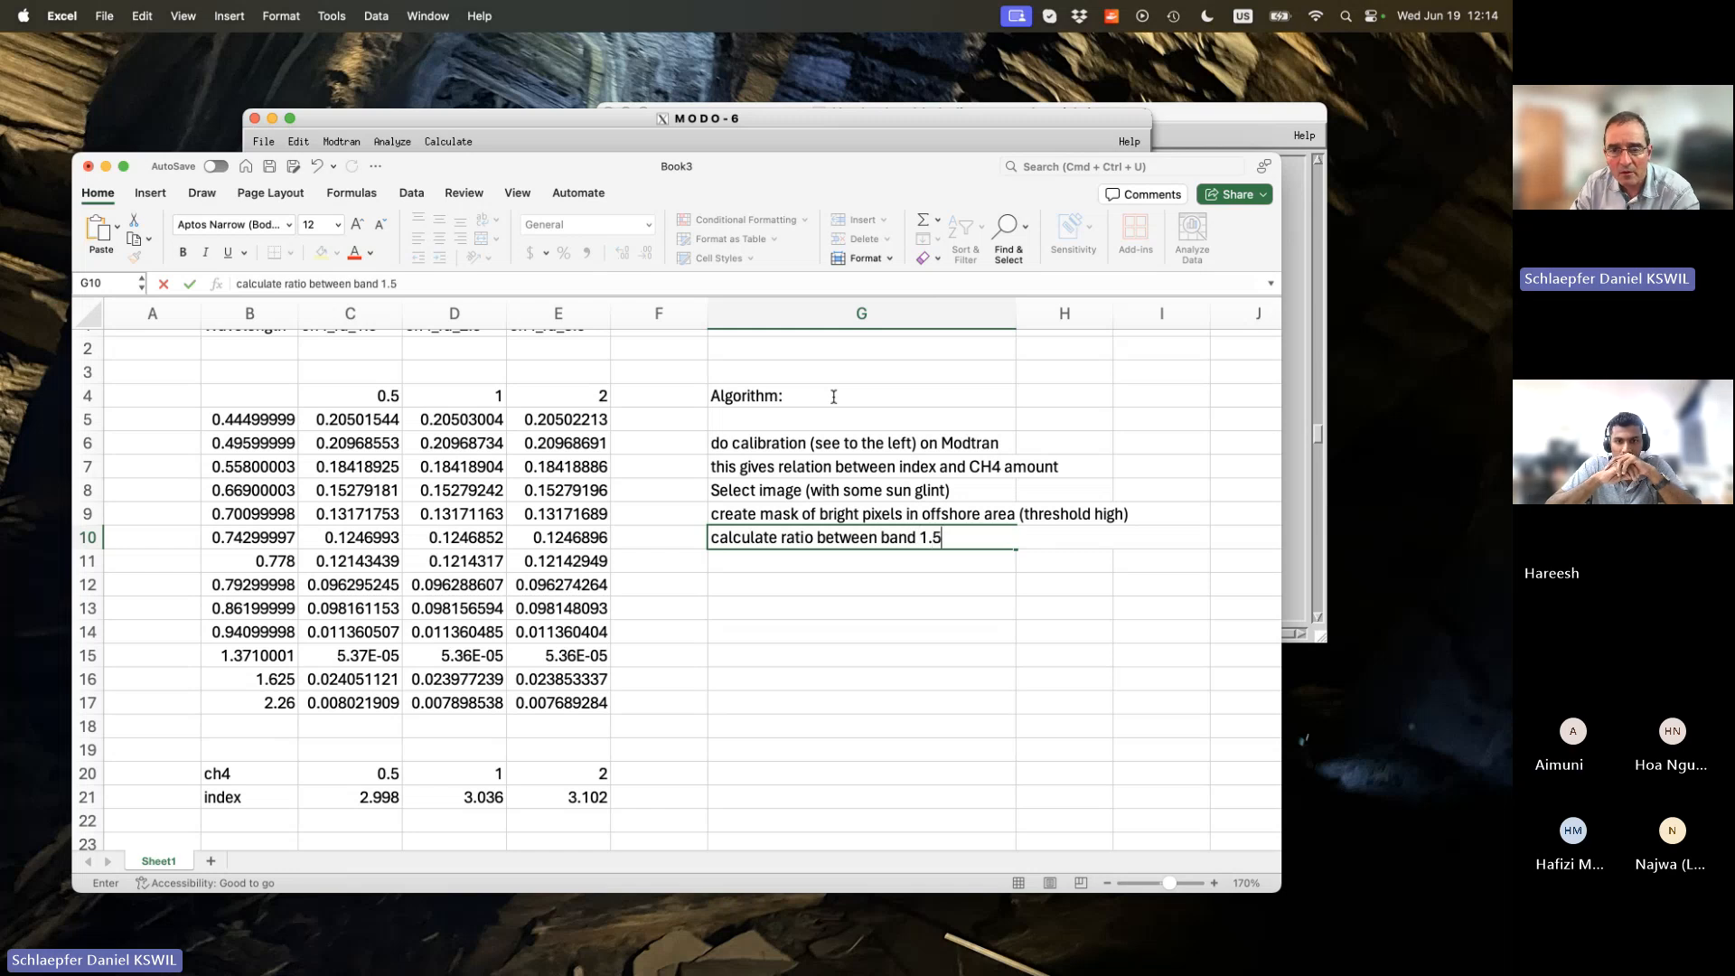
{"action": "key", "text": "BackSpace"}
{"action": "type", "text": "6 and "}
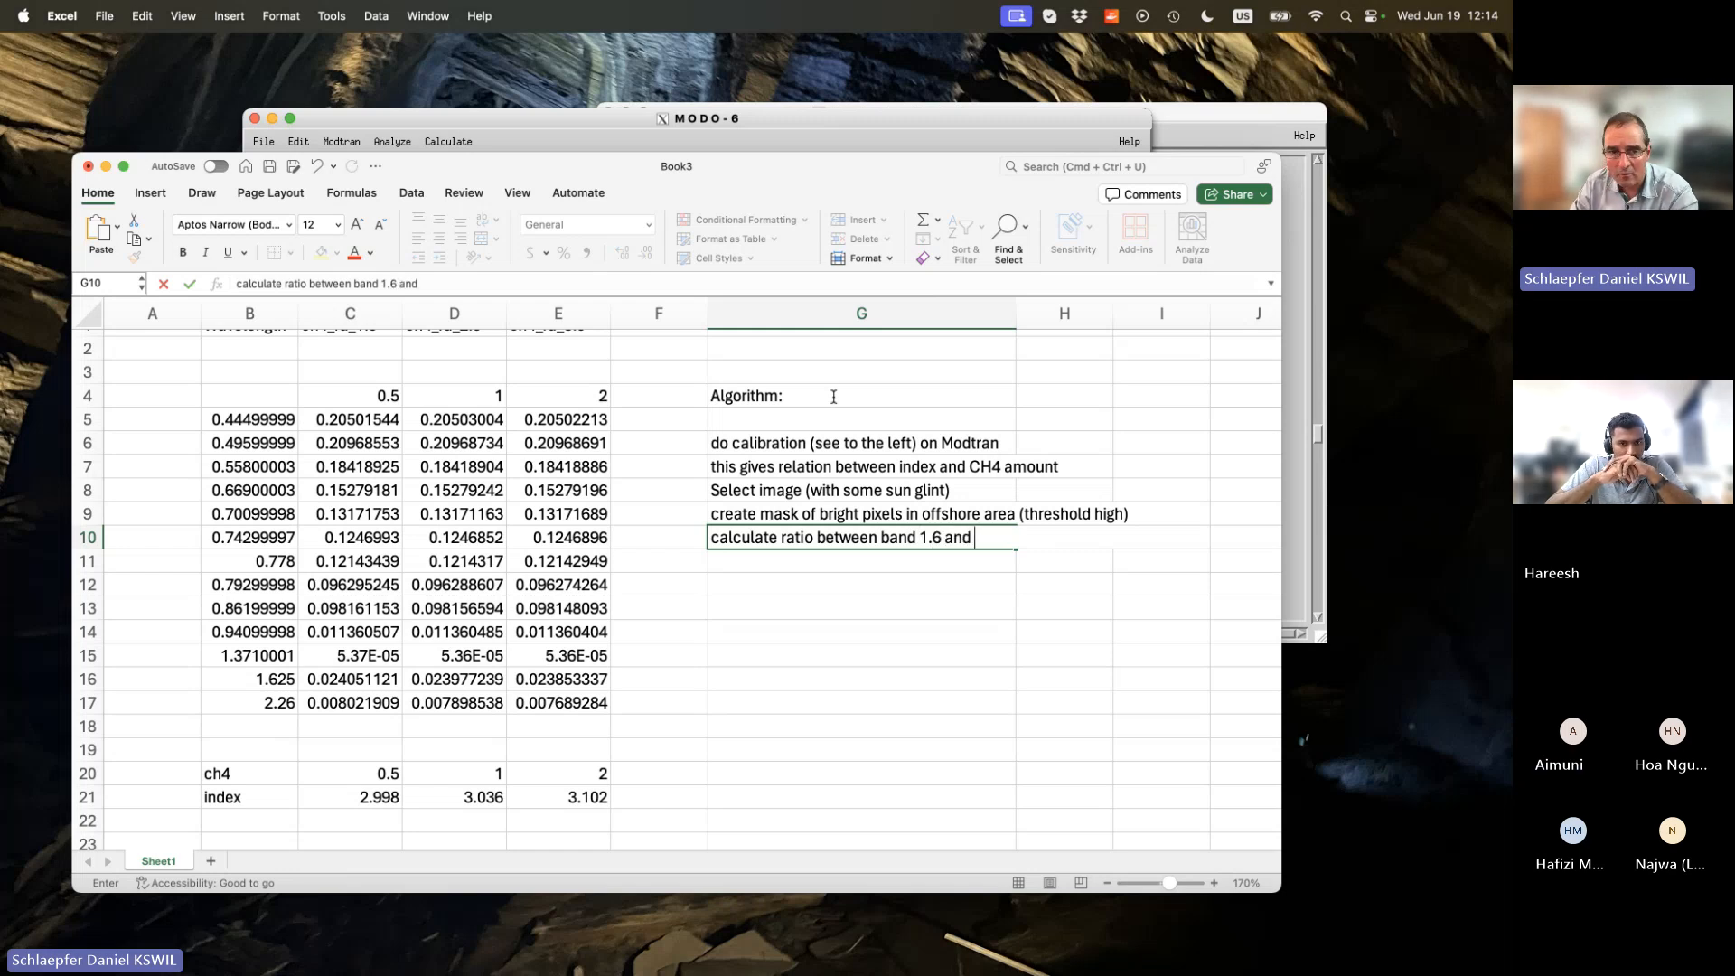
{"action": "type", "text": "2.256"}
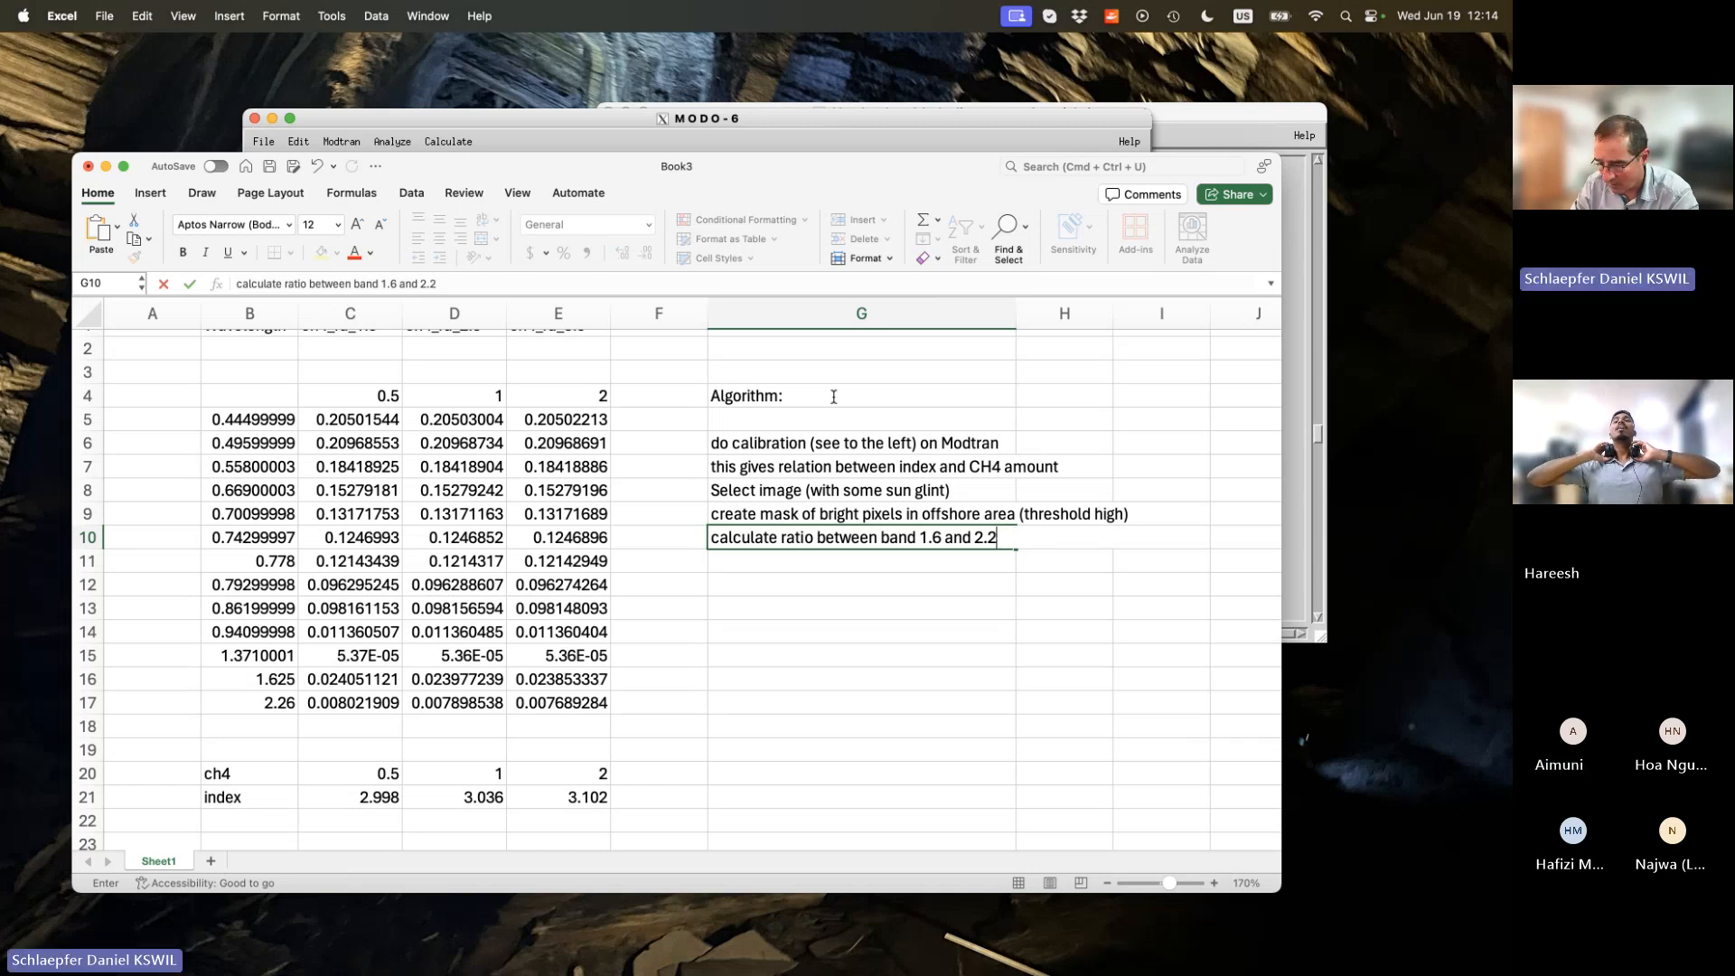
{"action": "key", "text": "BackSpace"}
{"action": "key", "text": "BackSpace"}
{"action": "type", "text": "6"}
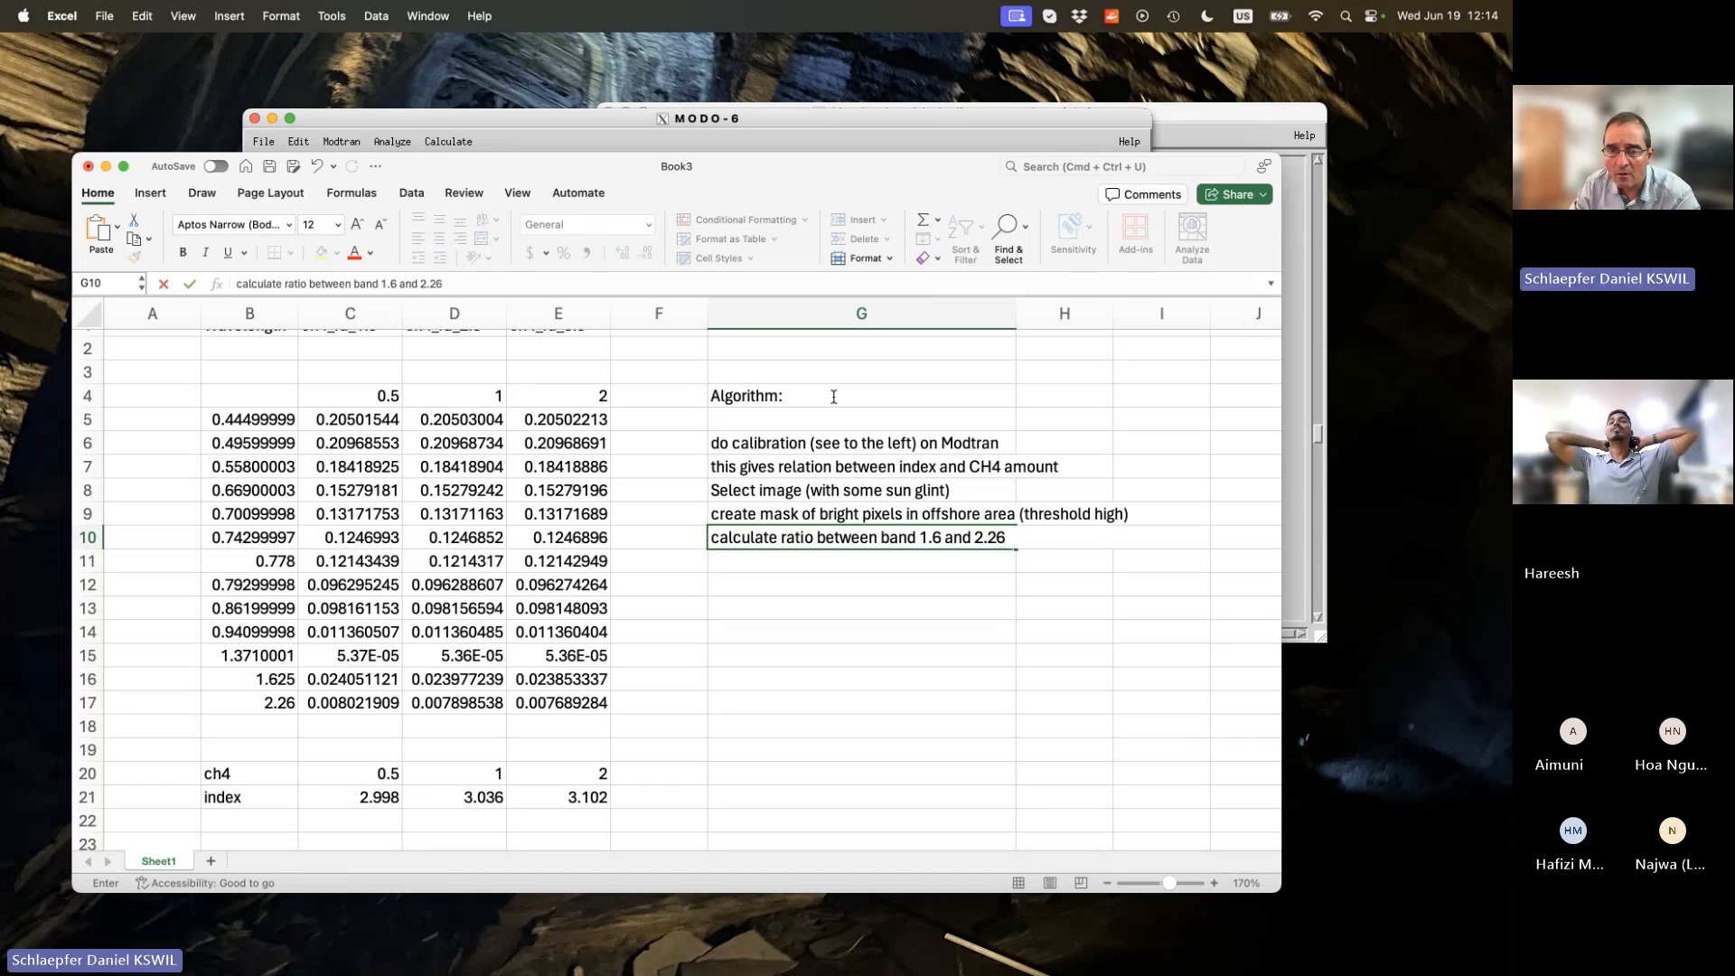
{"action": "key", "text": "Return"}
Enter the note "..gives you an imaged" in cell G11, below the band ratio line.
{"action": "type", "text": "..g"}
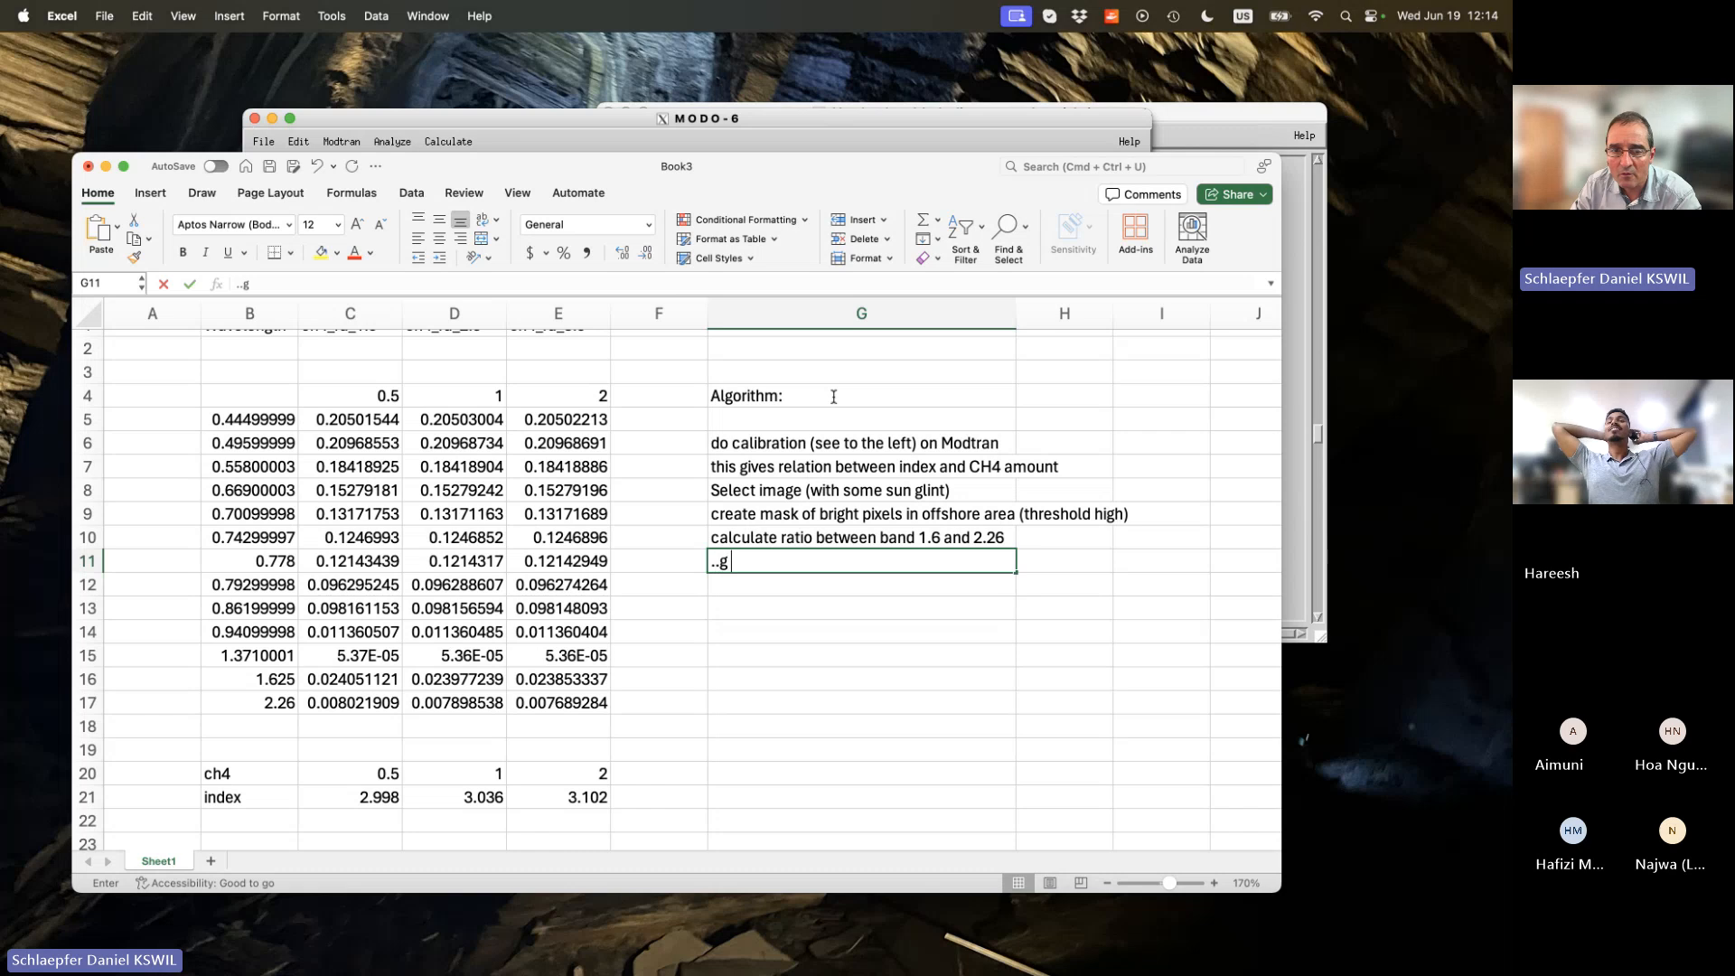
{"action": "type", "text": "vi"}
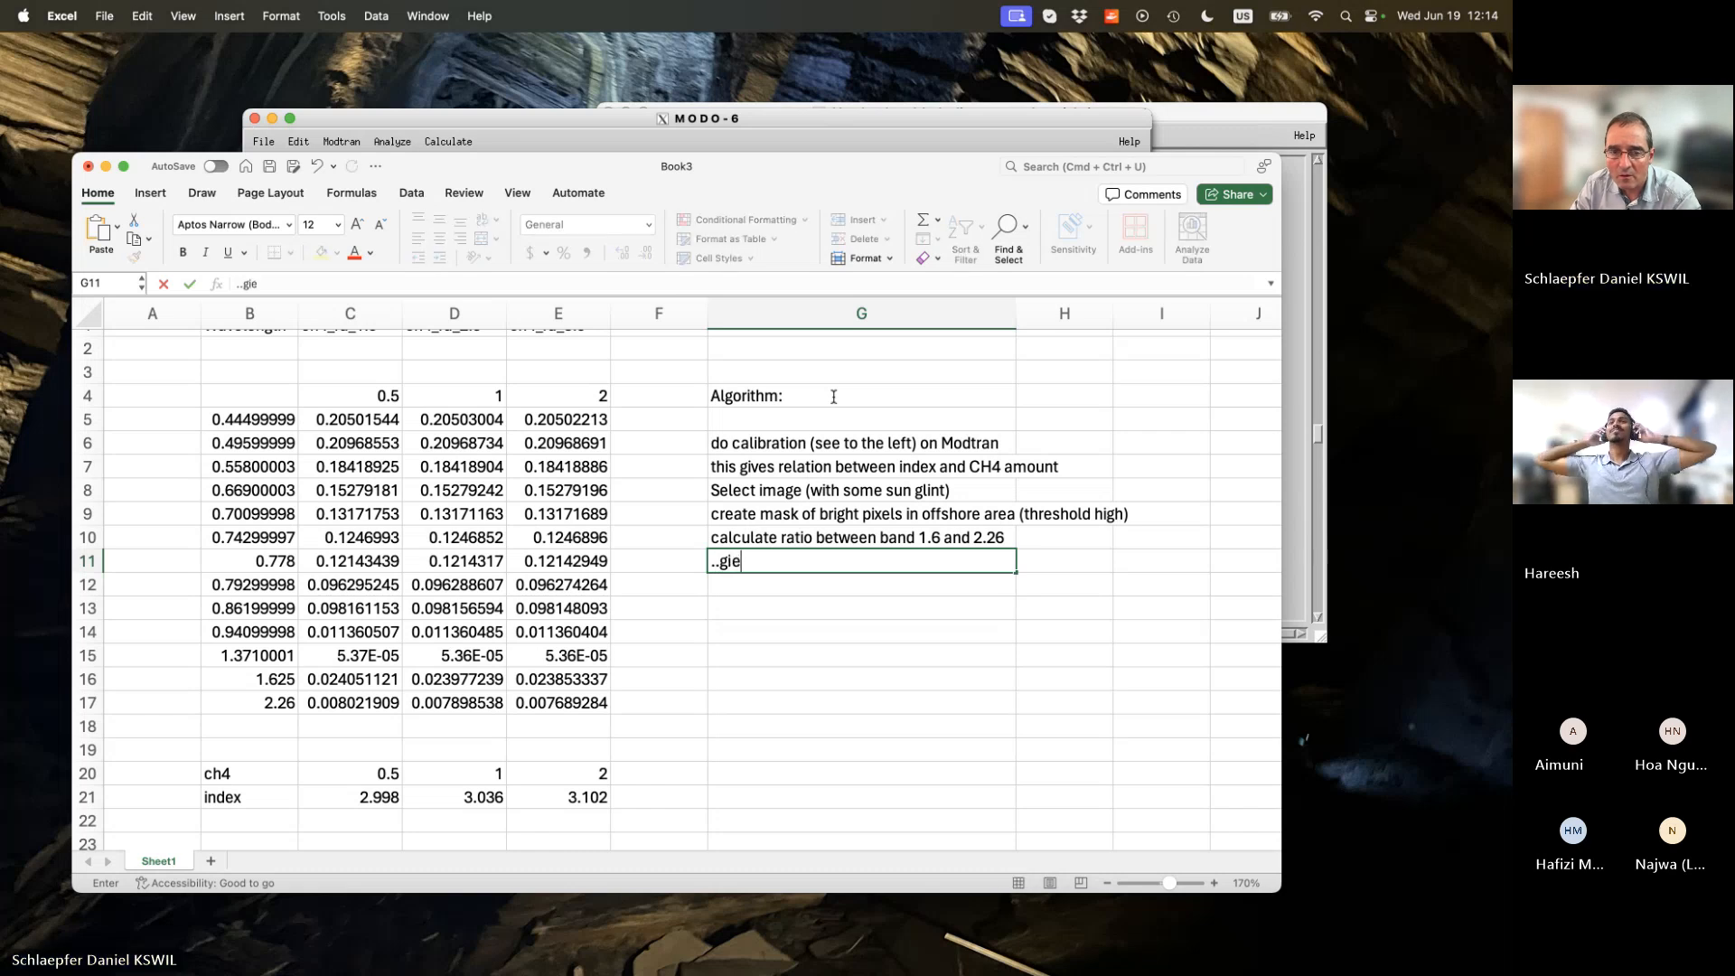
{"action": "key", "text": "BackSpace"}
{"action": "key", "text": "BackSpace"}
{"action": "type", "text": "ivews "}
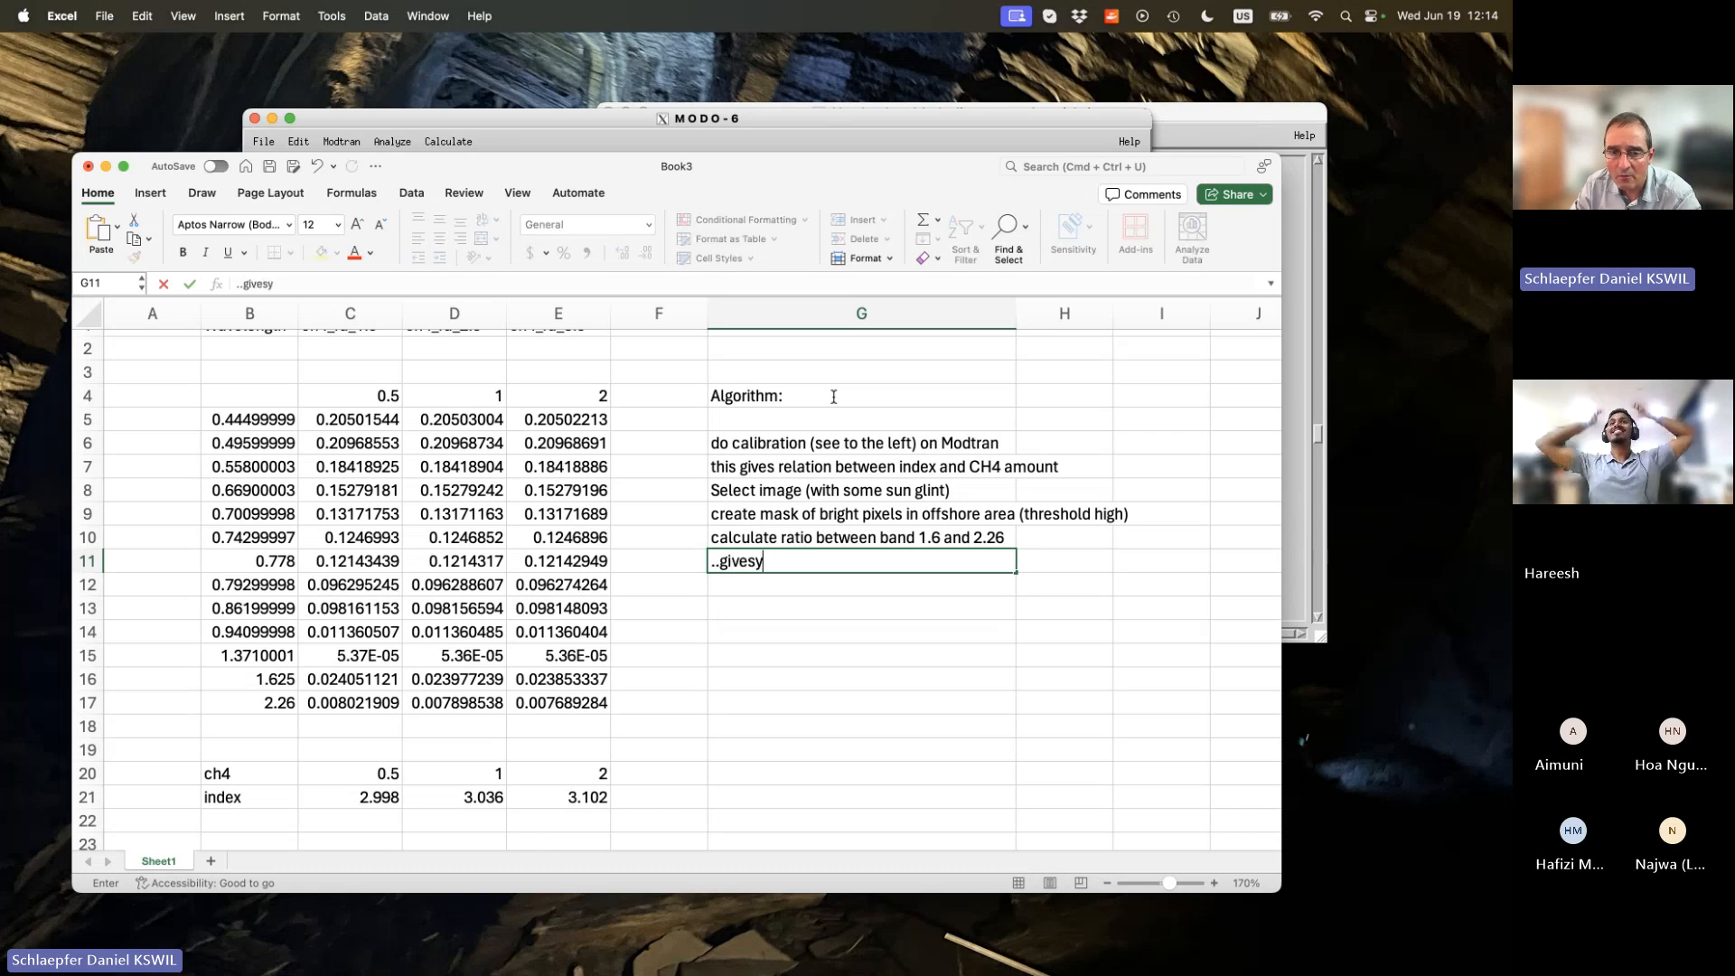
{"action": "type", "text": " you an image"}
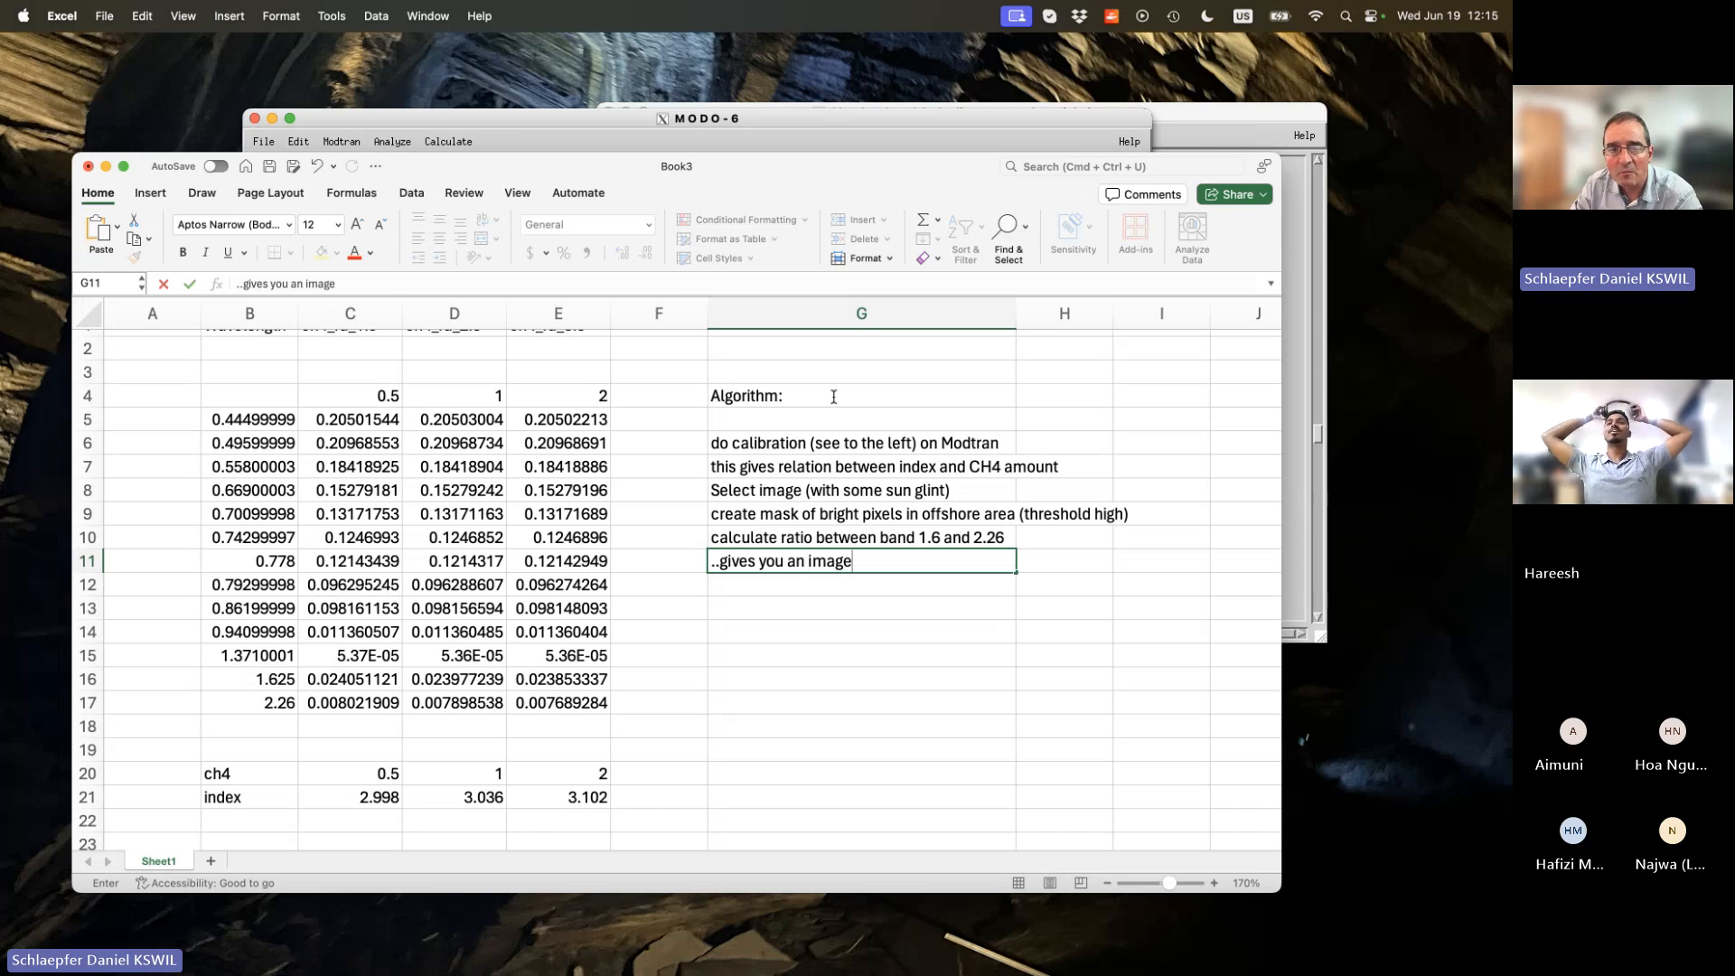
{"action": "type", "text": "d"}
{"action": "key", "text": "Return"}
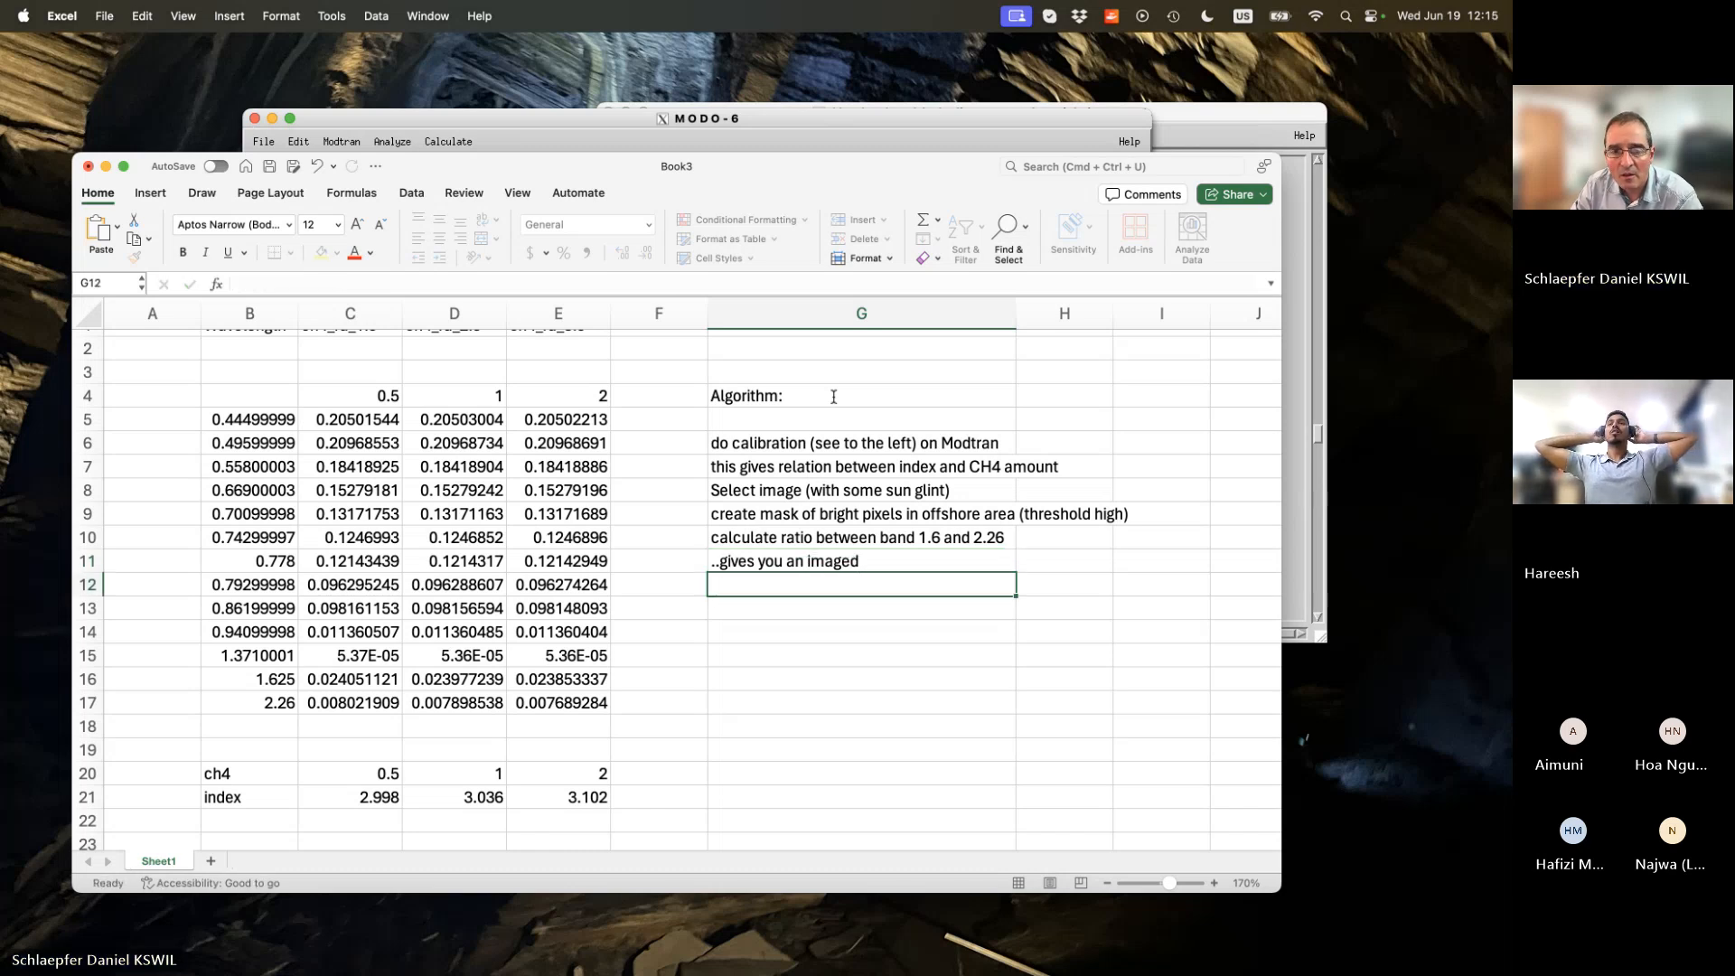
Enter the algorithm note "exclude pixels not in mask" in cell G12.
{"action": "type", "text": "excl"}
{"action": "key", "text": "BackSpace"}
{"action": "type", "text": "clud"}
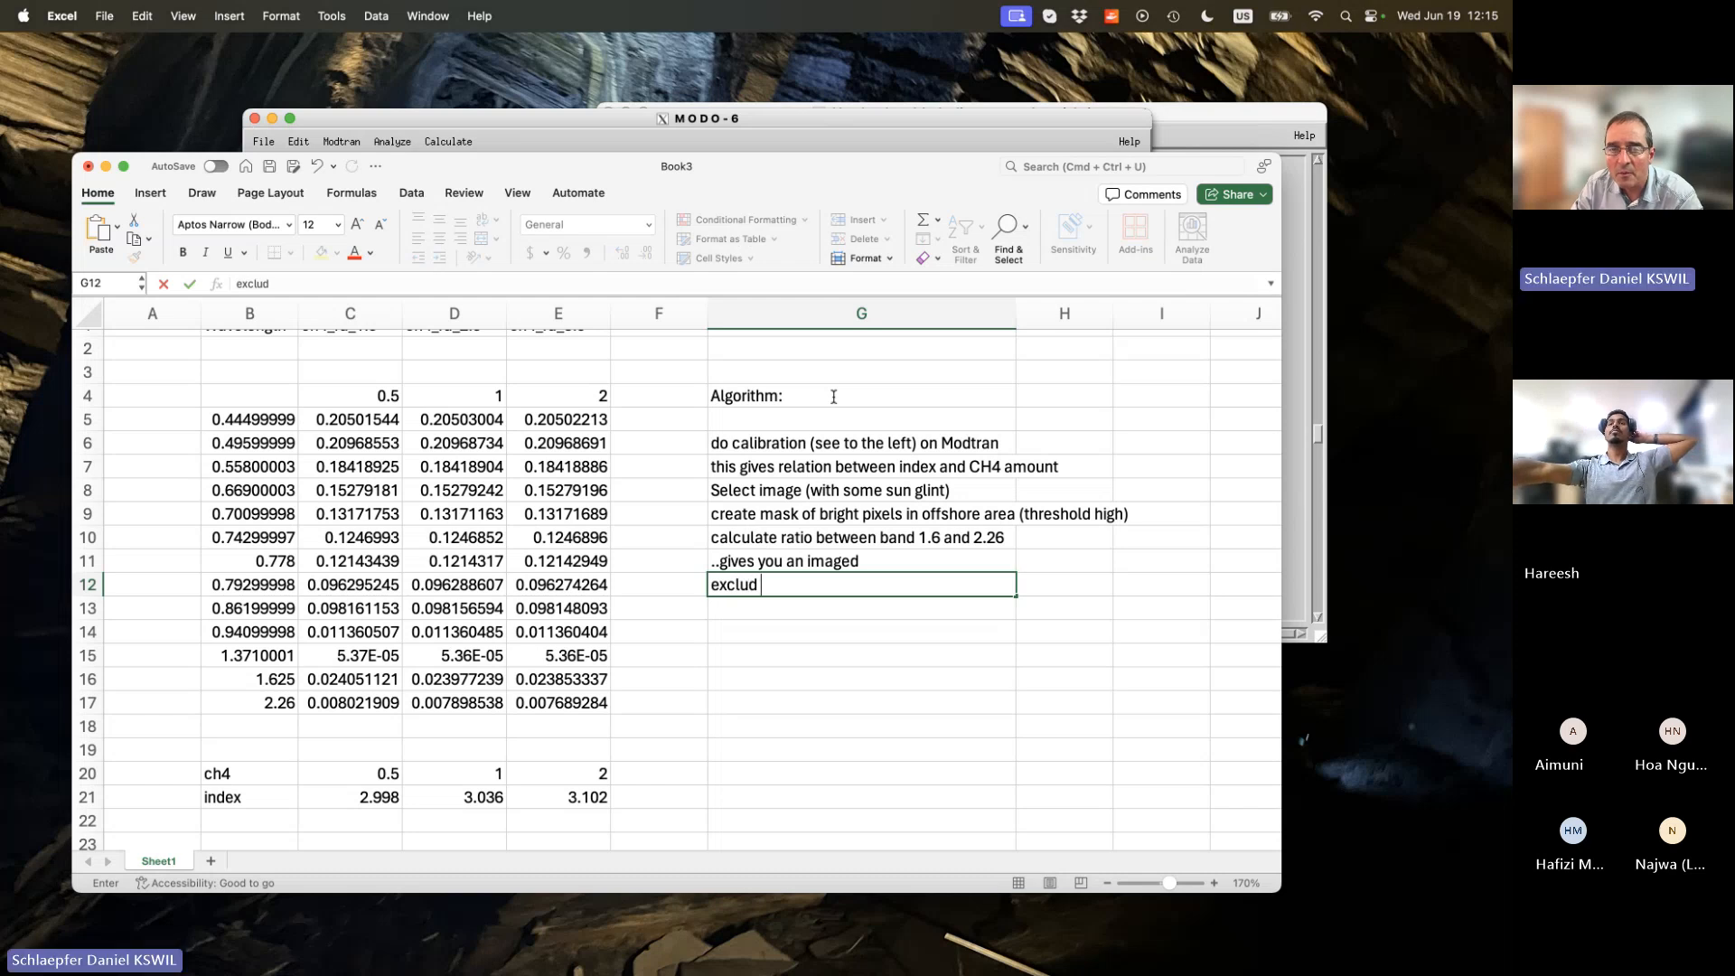
{"action": "type", "text": " pixel"}
{"action": "key", "text": "BackSpace"}
{"action": "key", "text": "BackSpace"}
{"action": "key", "text": "BackSpace"}
{"action": "key", "text": "BackSpace"}
{"action": "key", "text": "BackSpace"}
{"action": "key", "text": "BackSpace"}
{"action": "type", "text": "e "}
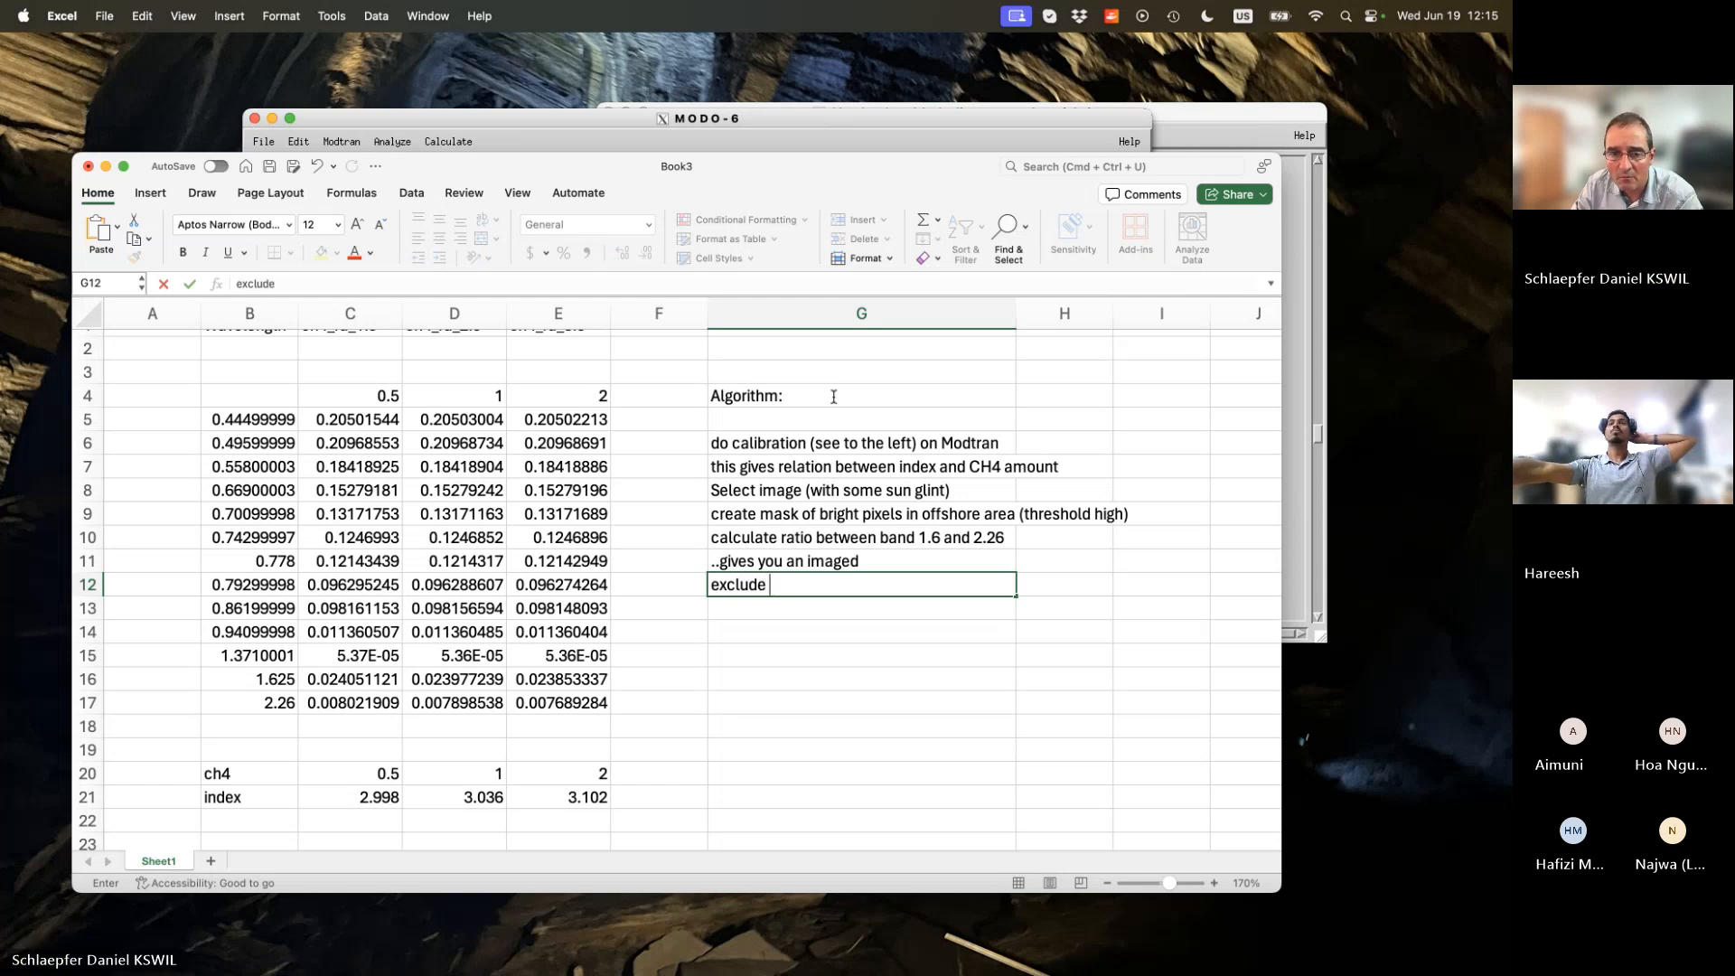
{"action": "type", "text": "pixels n"}
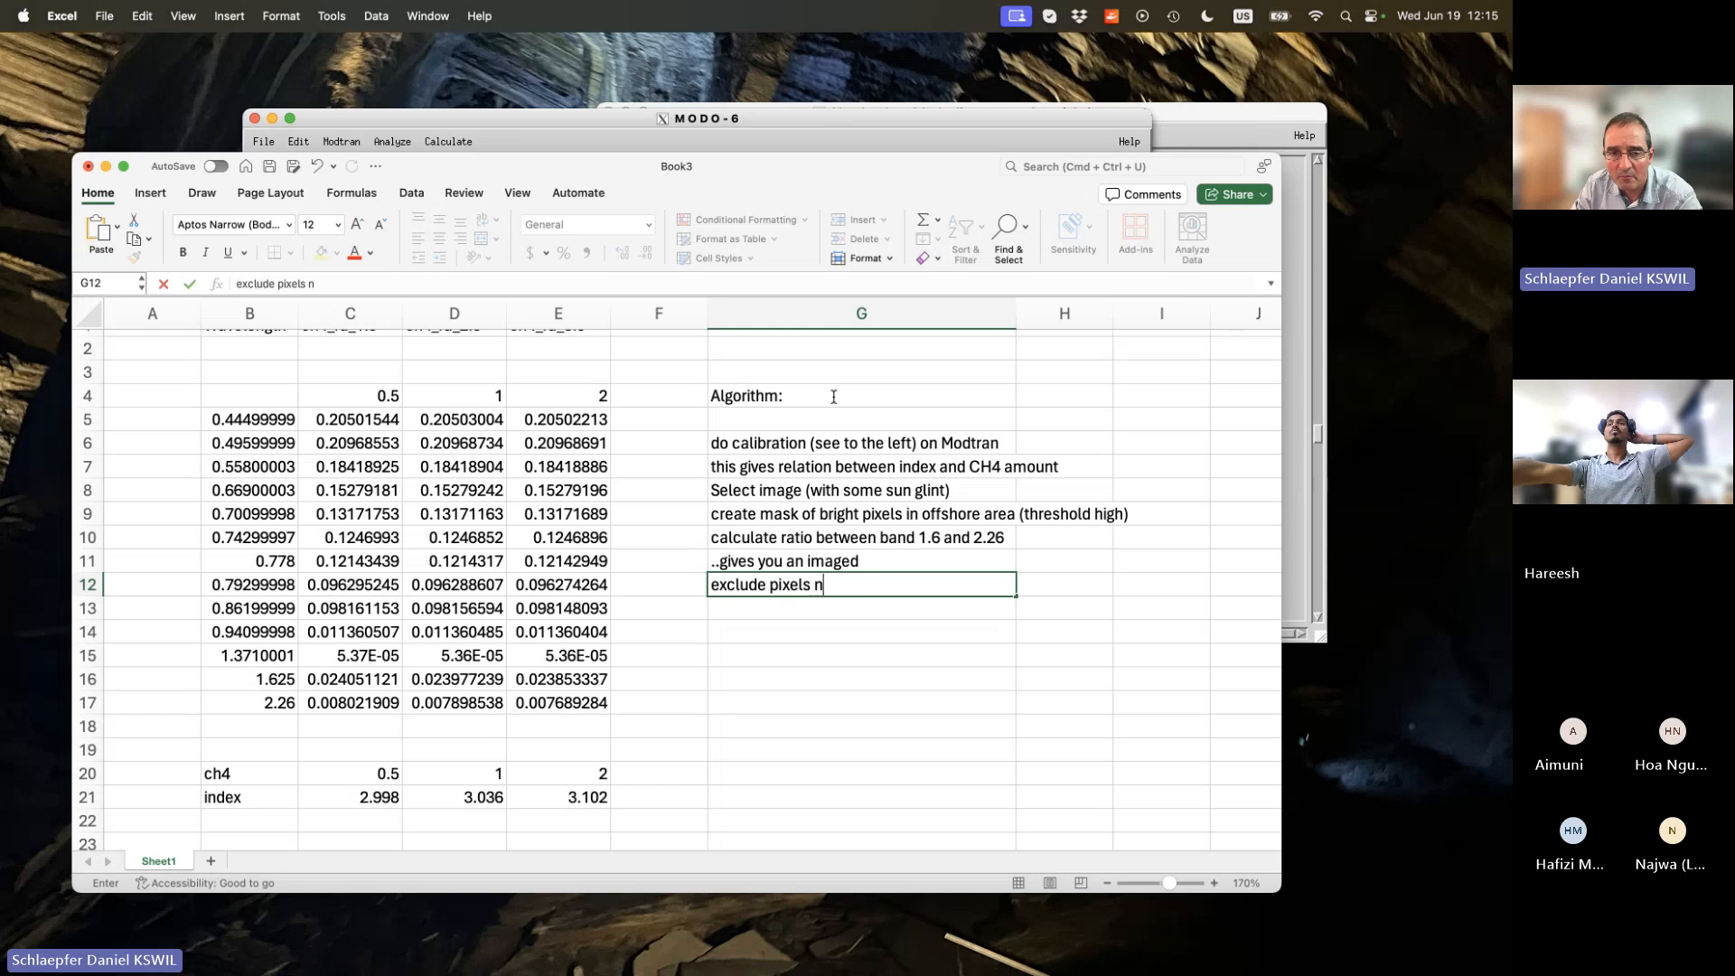
{"action": "type", "text": "ot"}
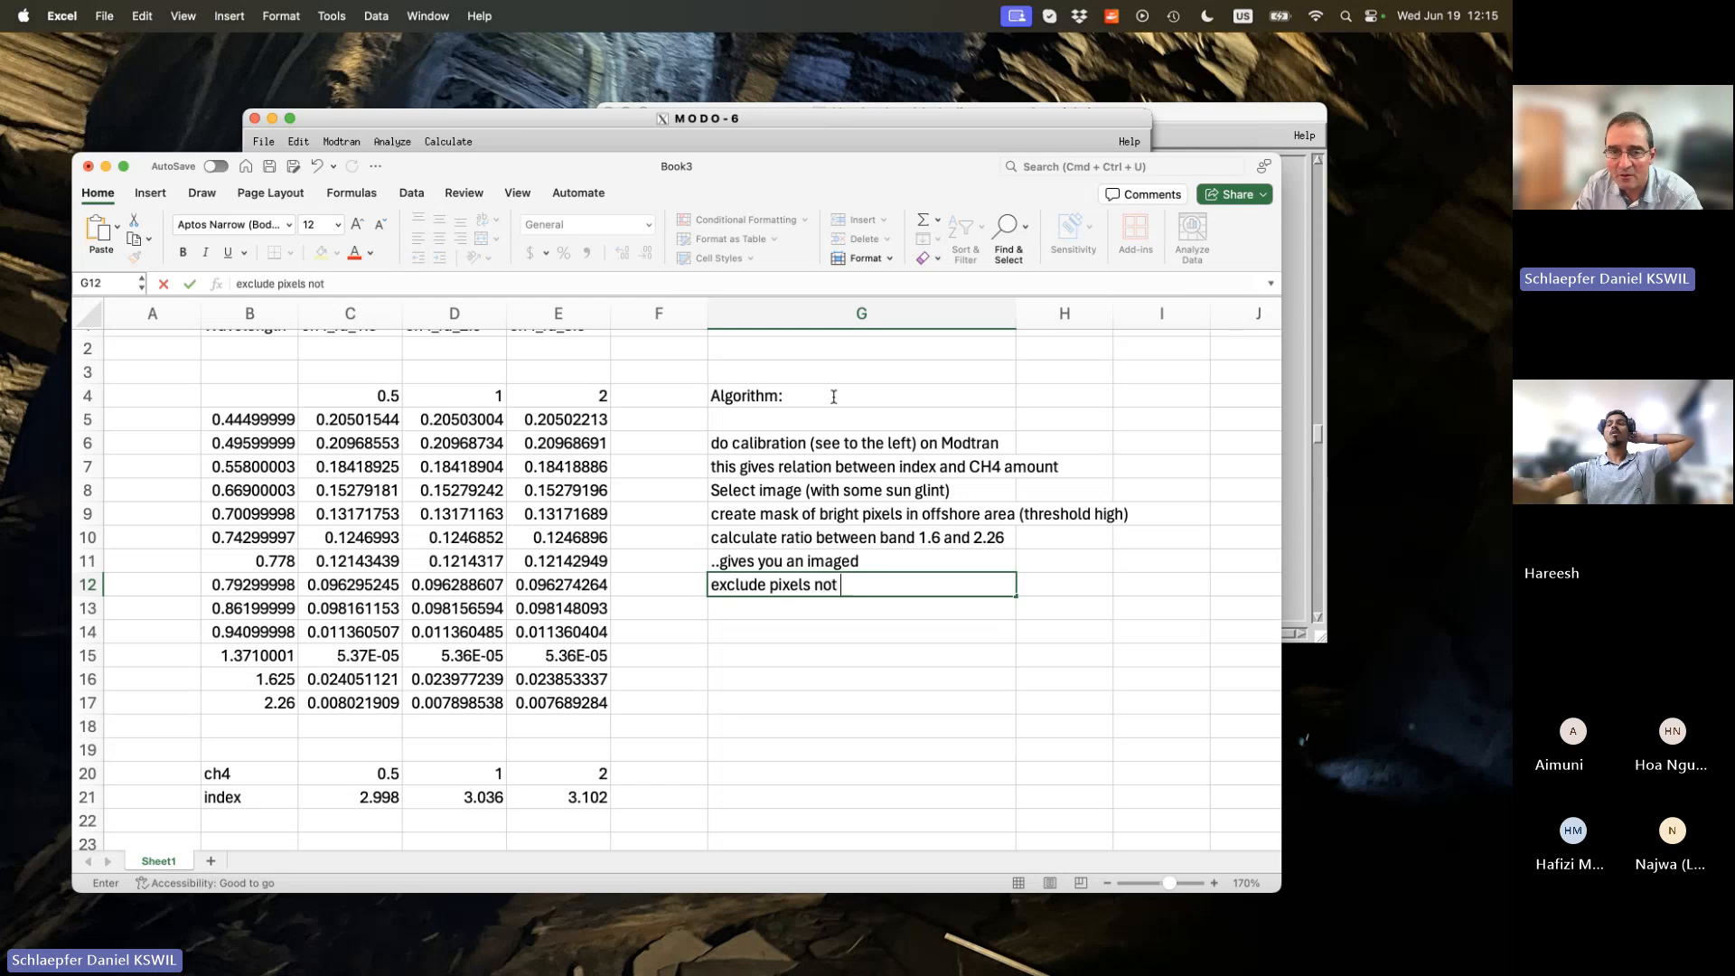
{"action": "type", "text": " in mask"}
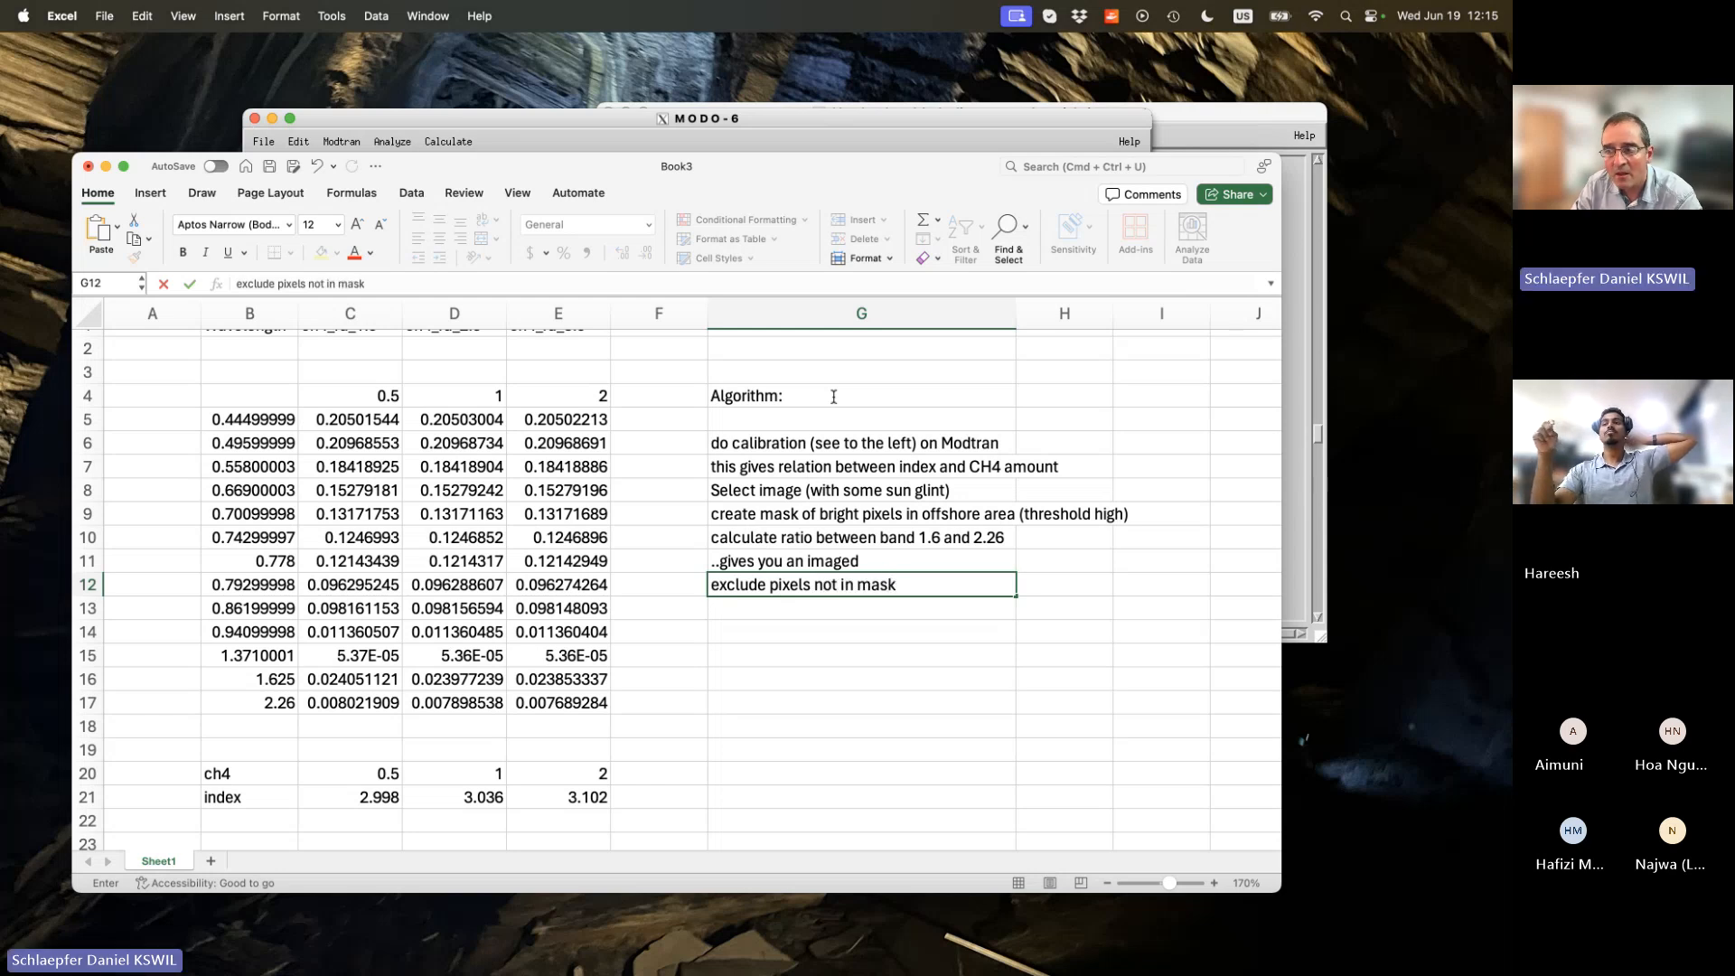
{"action": "key", "text": "Return"}
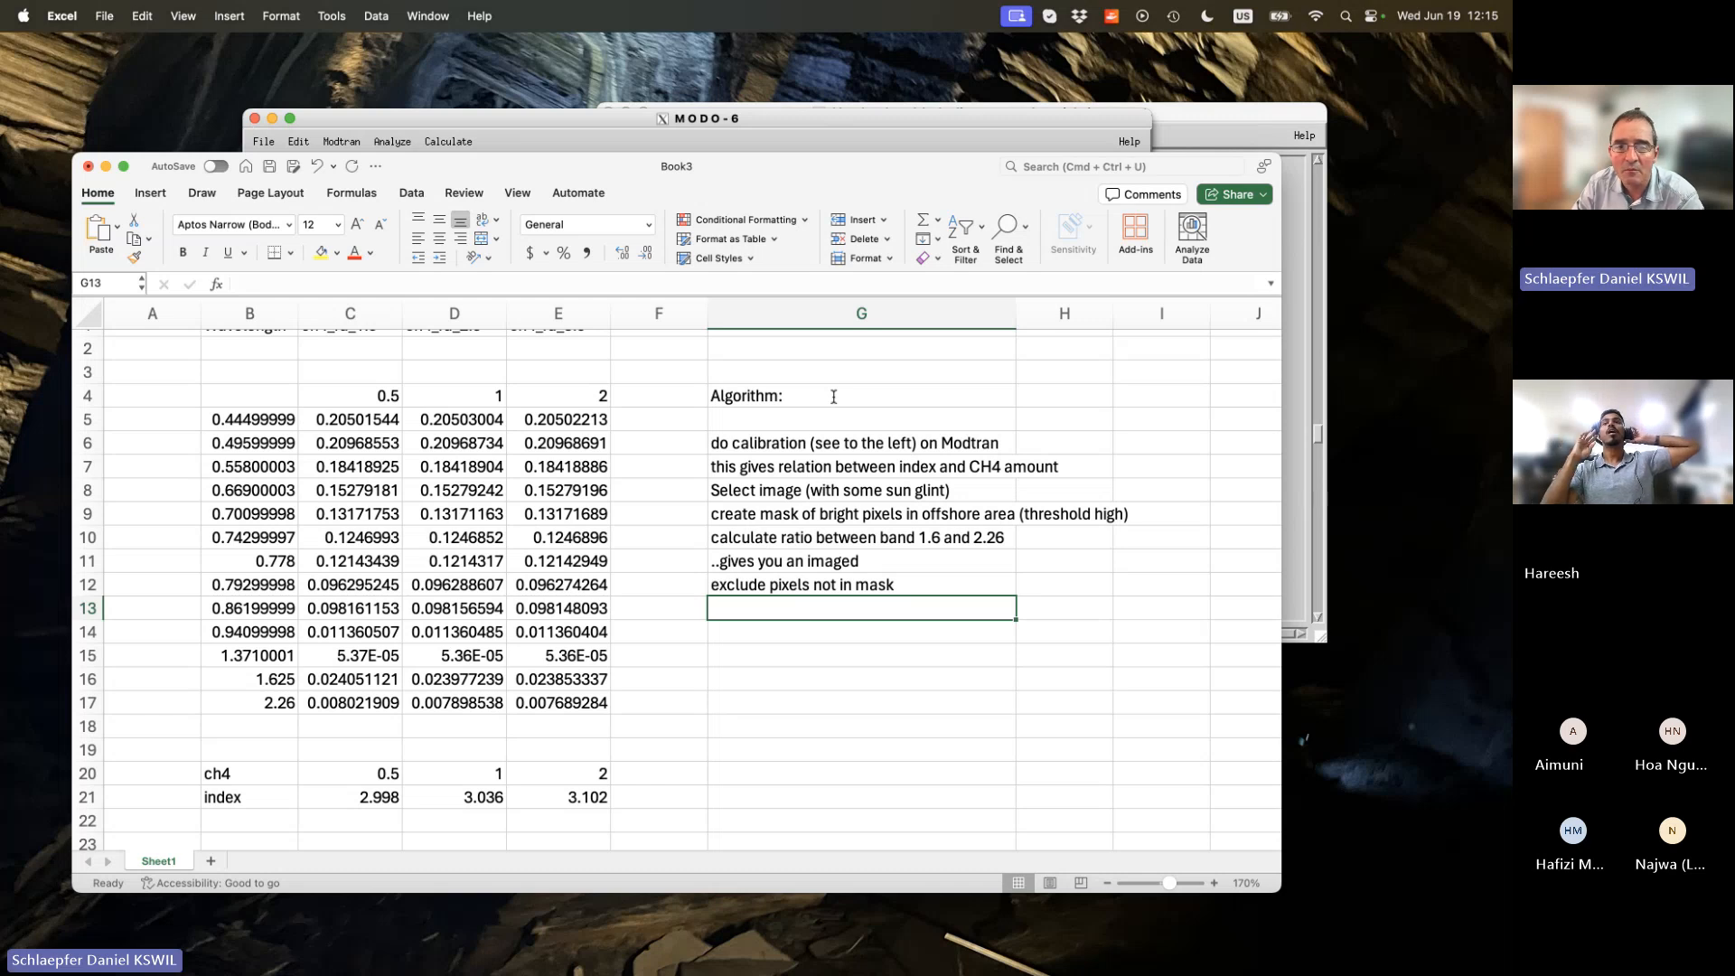
Enter the algorithm note "filter image to get a spatial interpolation of remaining pixel." in cell G13.
{"action": "type", "text": "cr"}
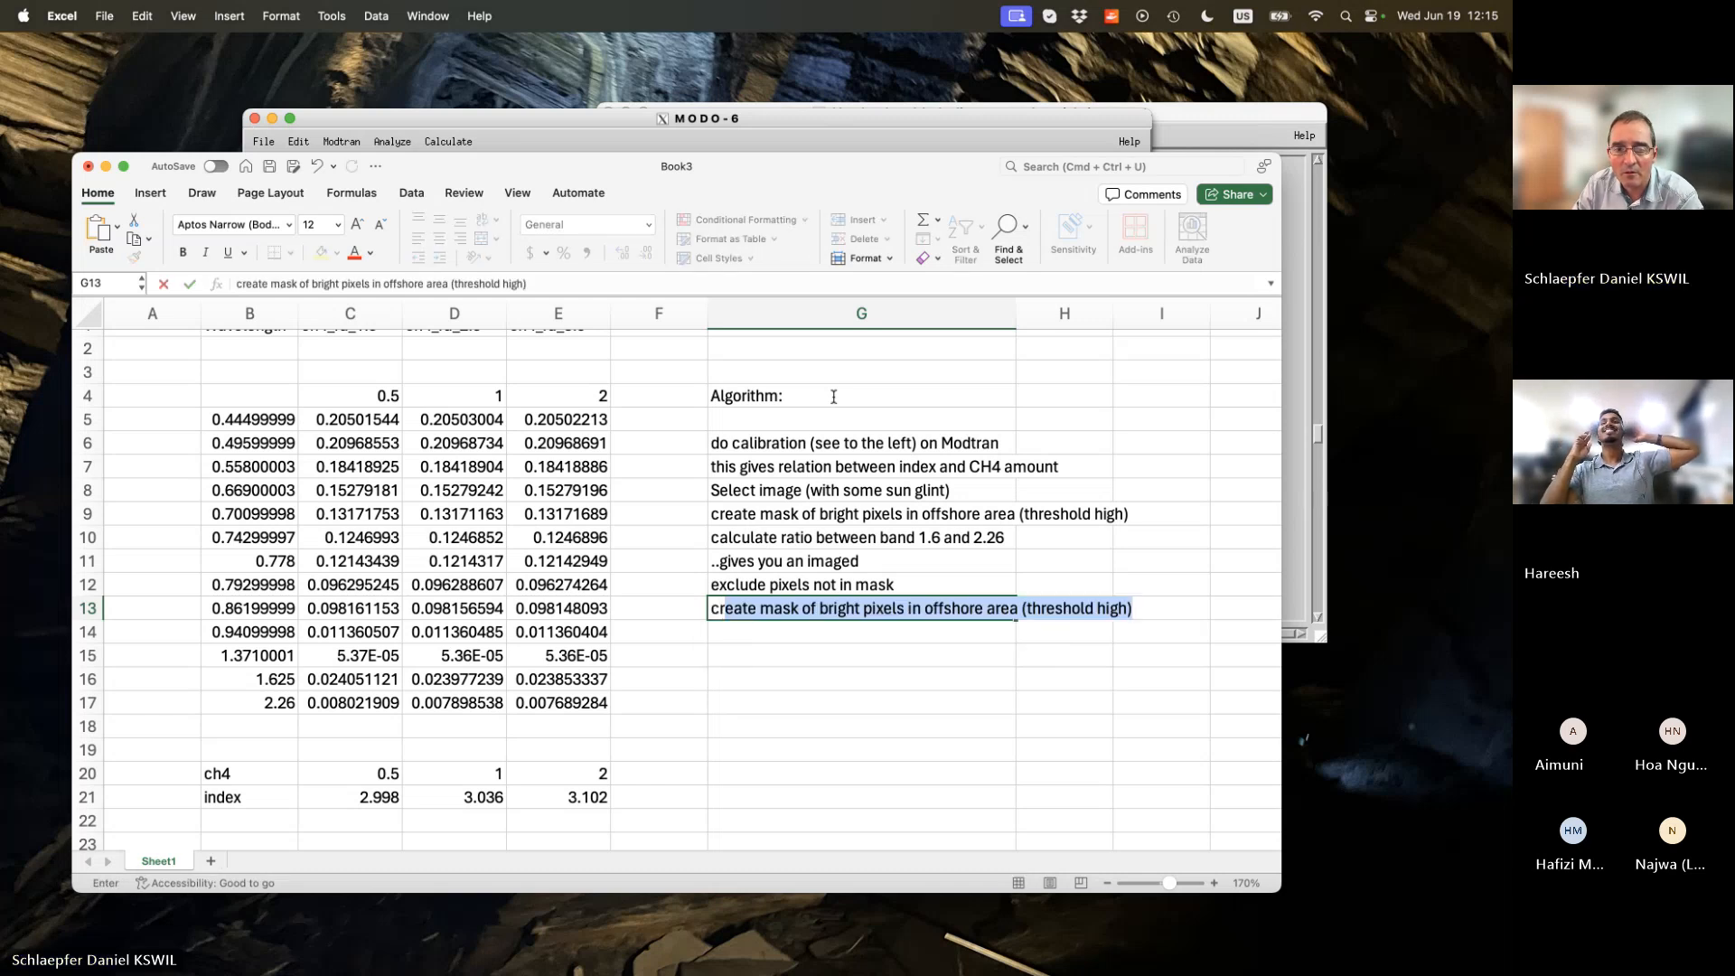
{"action": "key", "text": "BackSpace"}
{"action": "key", "text": "BackSpace"}
{"action": "key", "text": "BackSpace"}
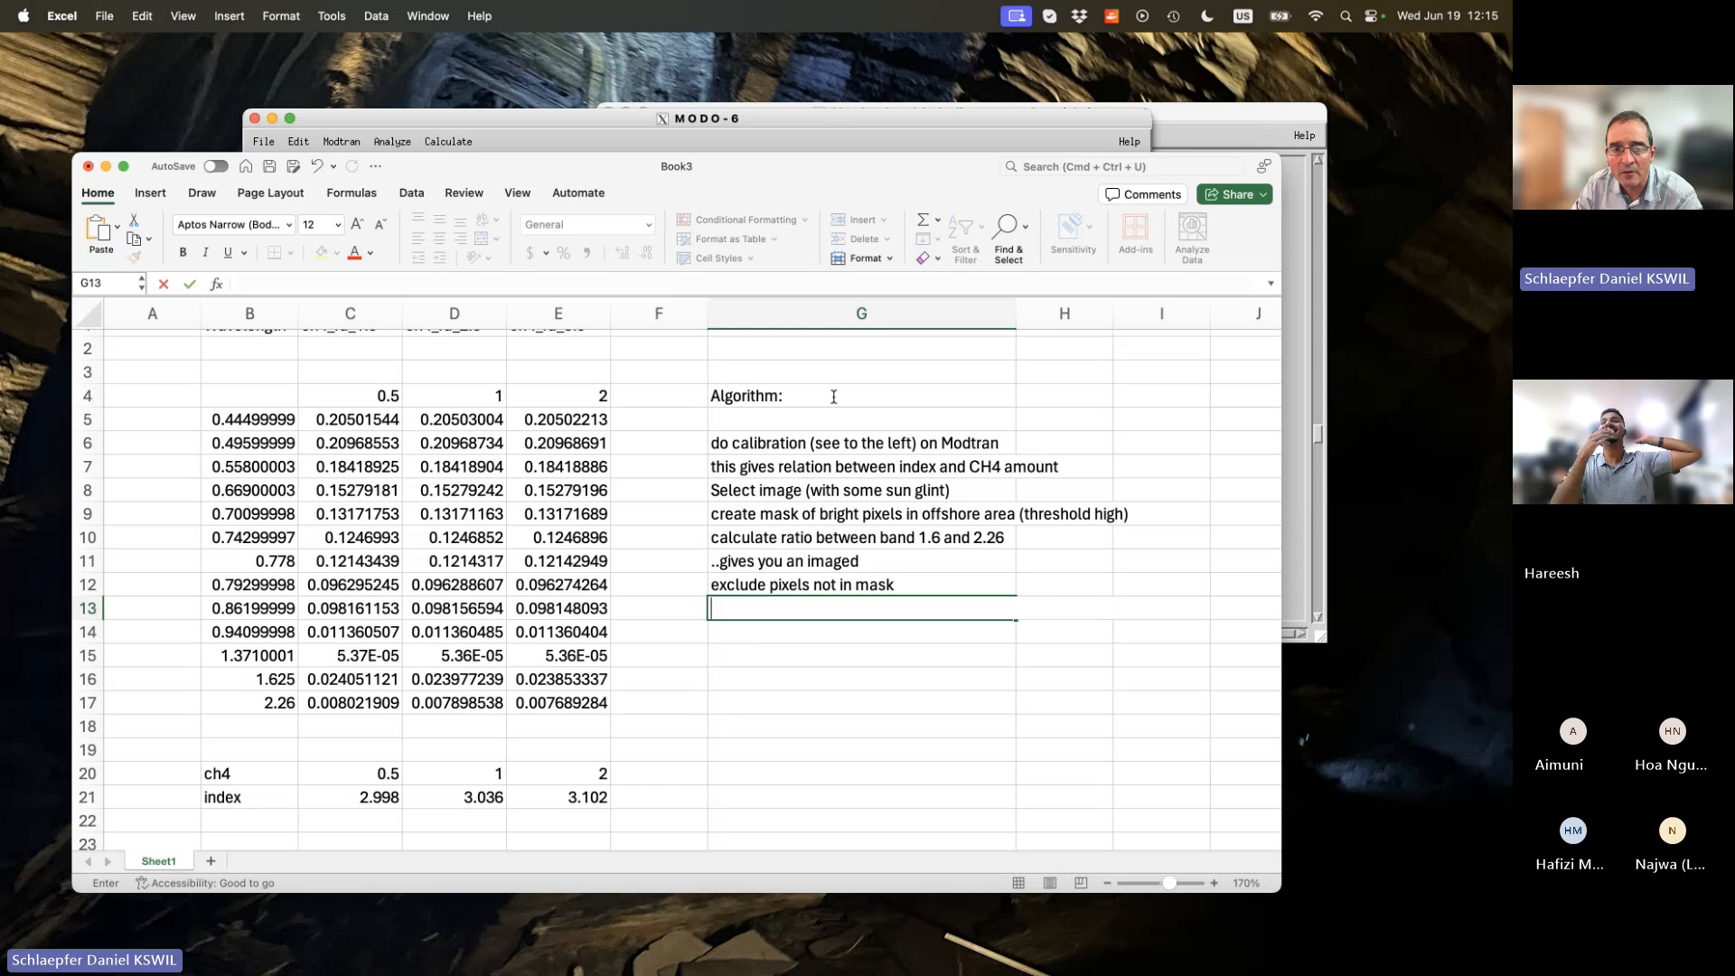
{"action": "type", "text": "filter image to"}
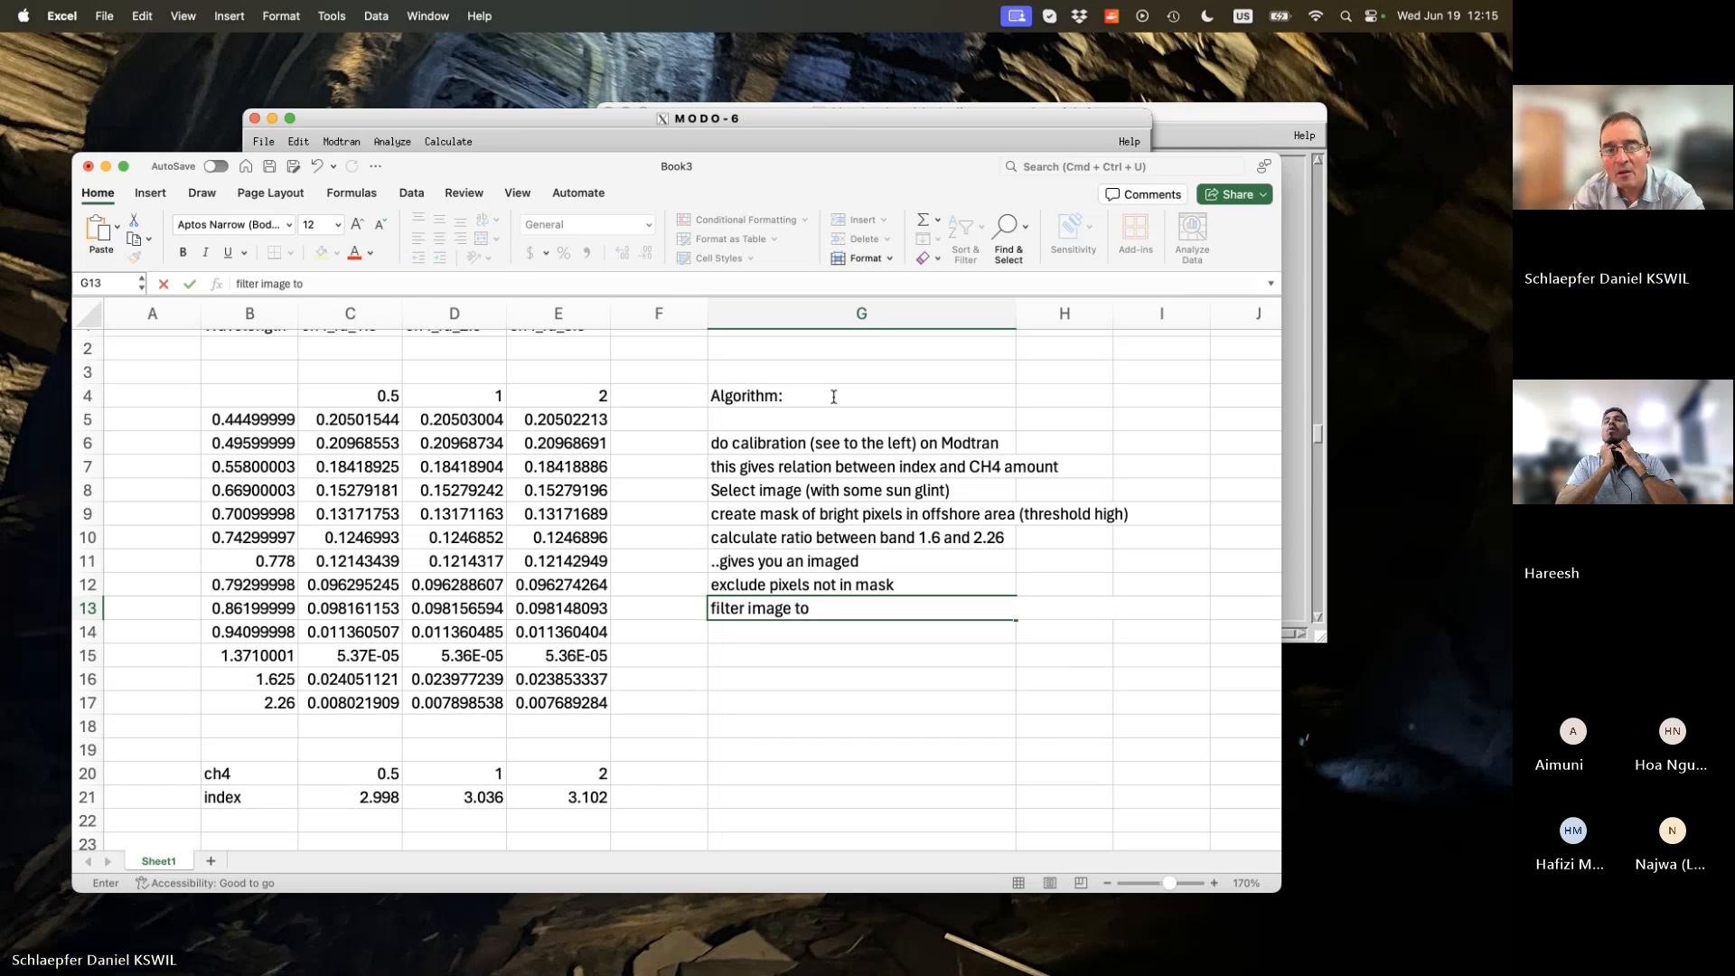
{"action": "type", "text": "ge"}
{"action": "type", "text": "t a spatil"}
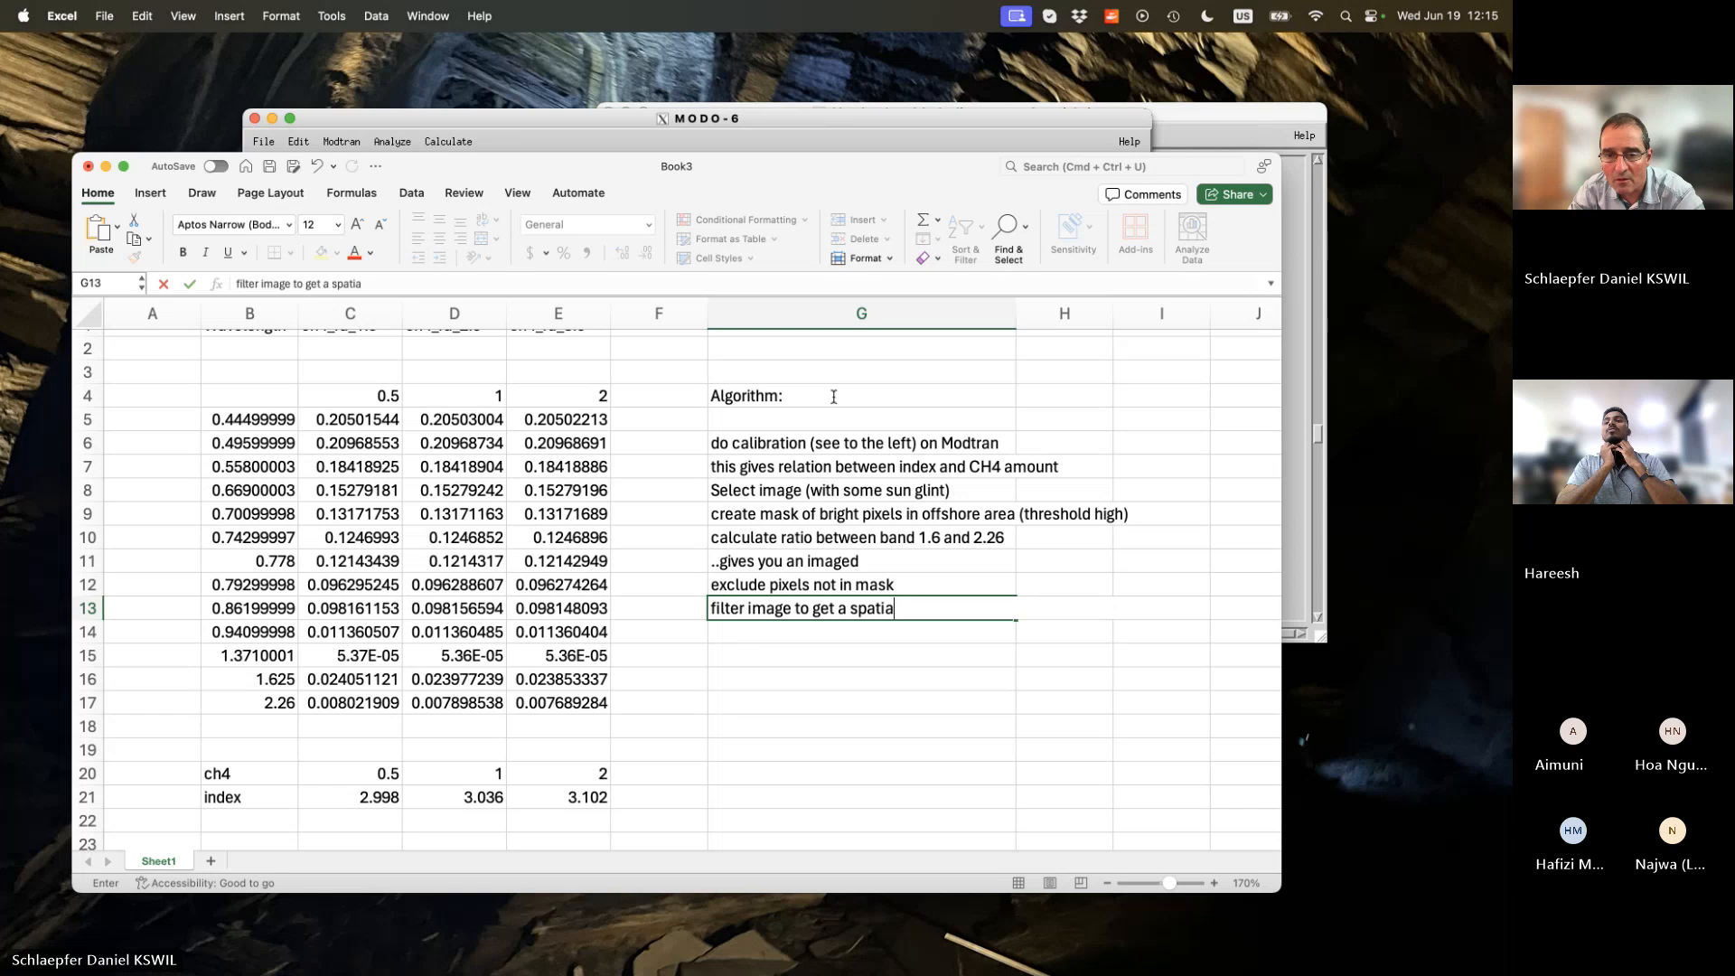
{"action": "type", "text": "l interpolatio"}
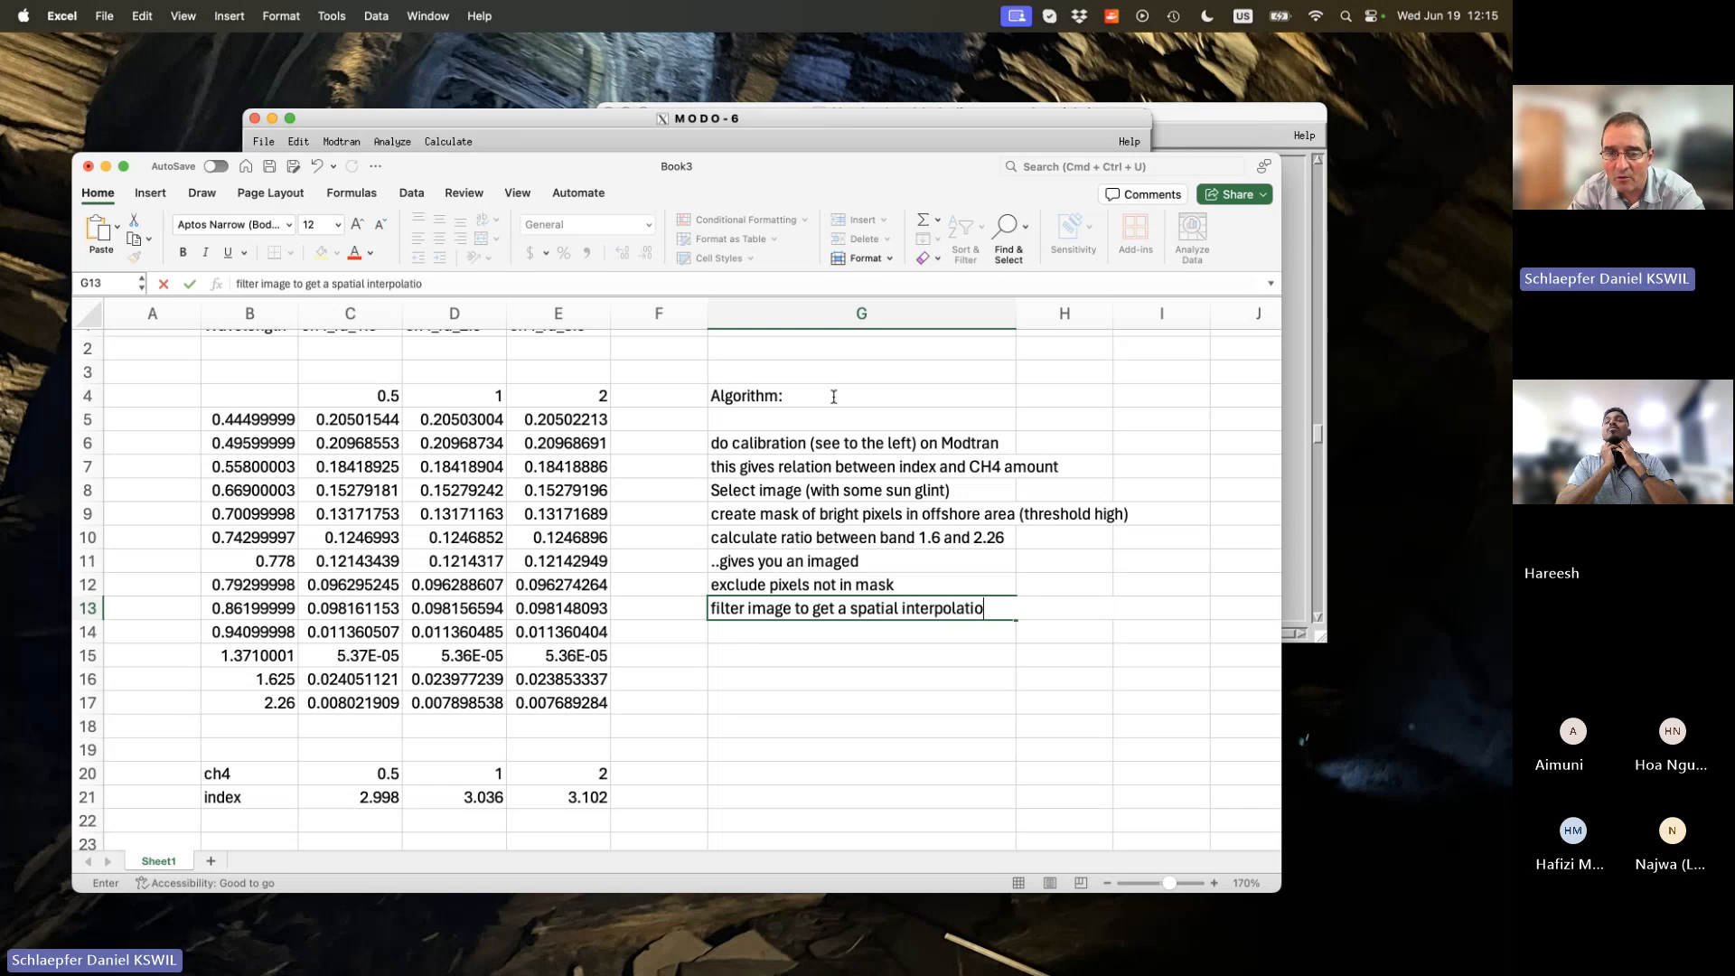
{"action": "type", "text": "n of rema"}
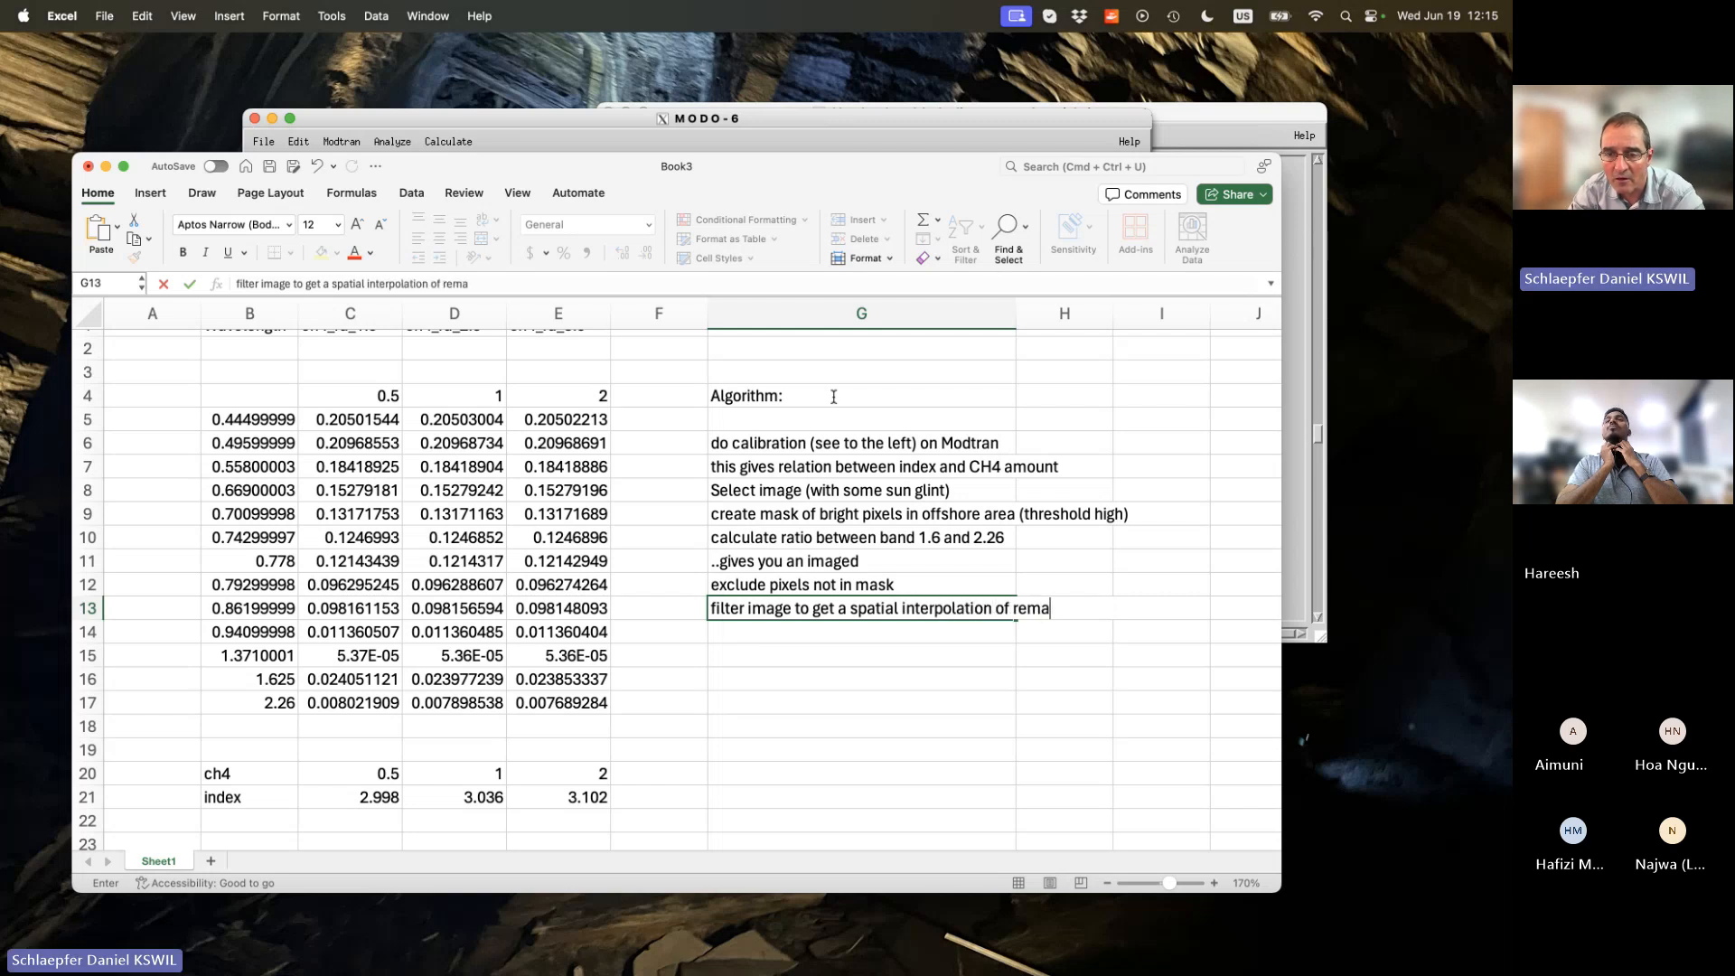
{"action": "type", "text": "ining pix"}
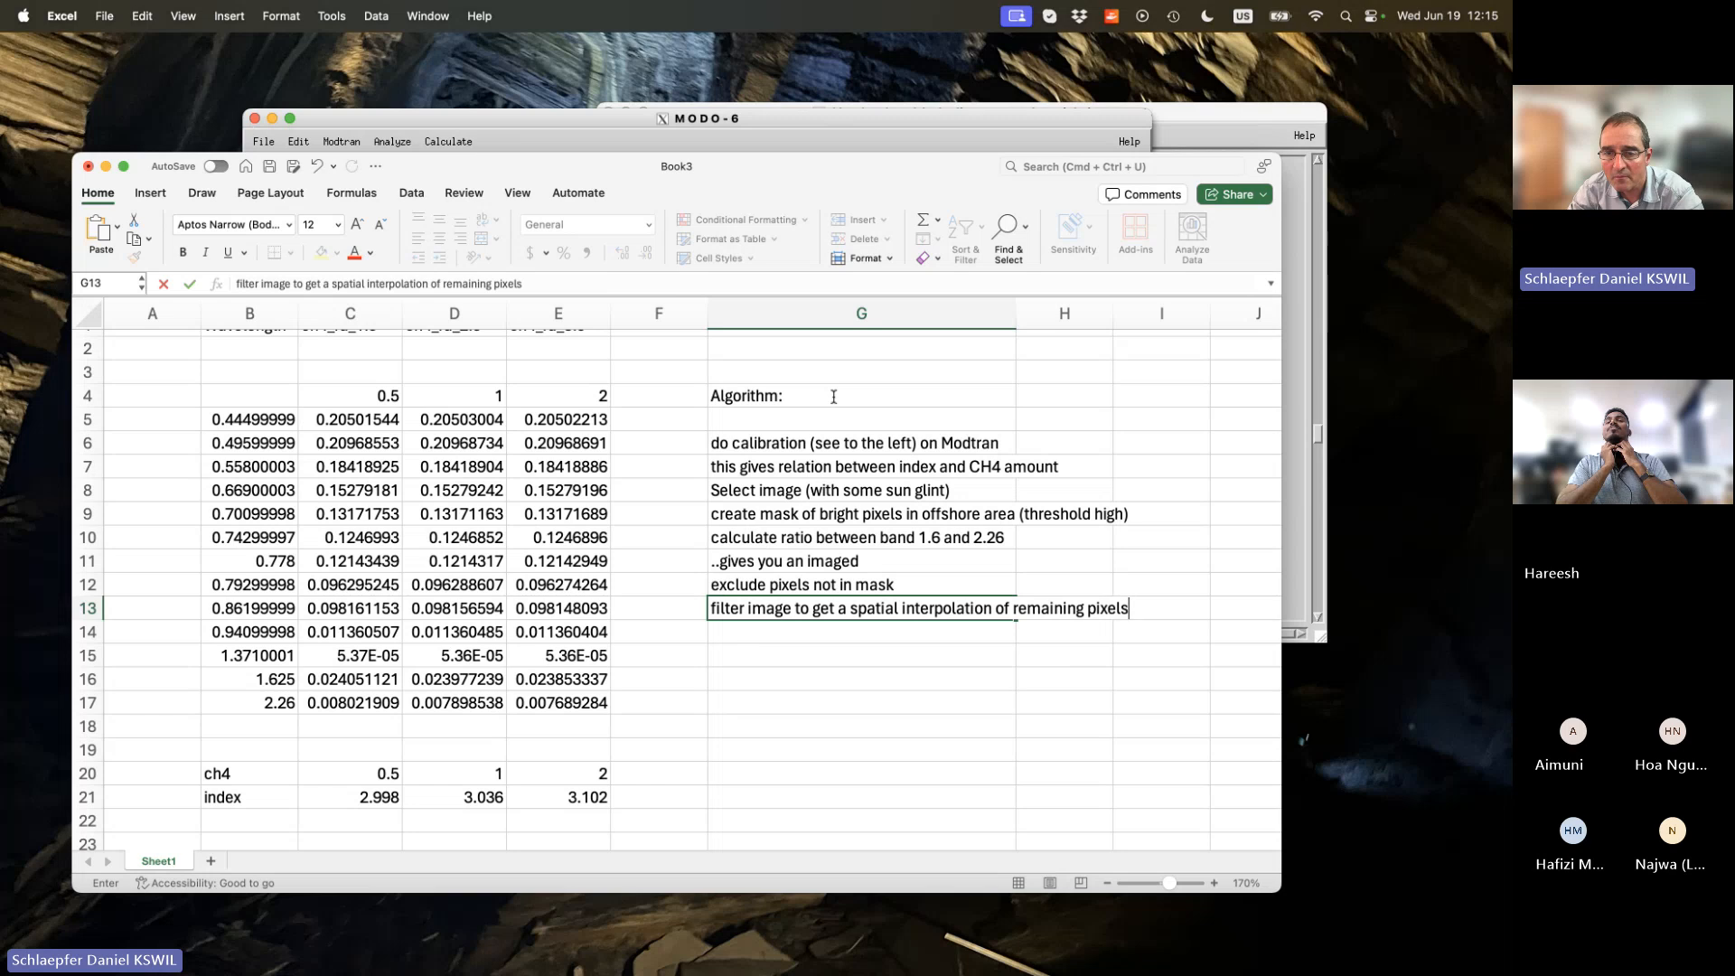
{"action": "type", "text": "el"}
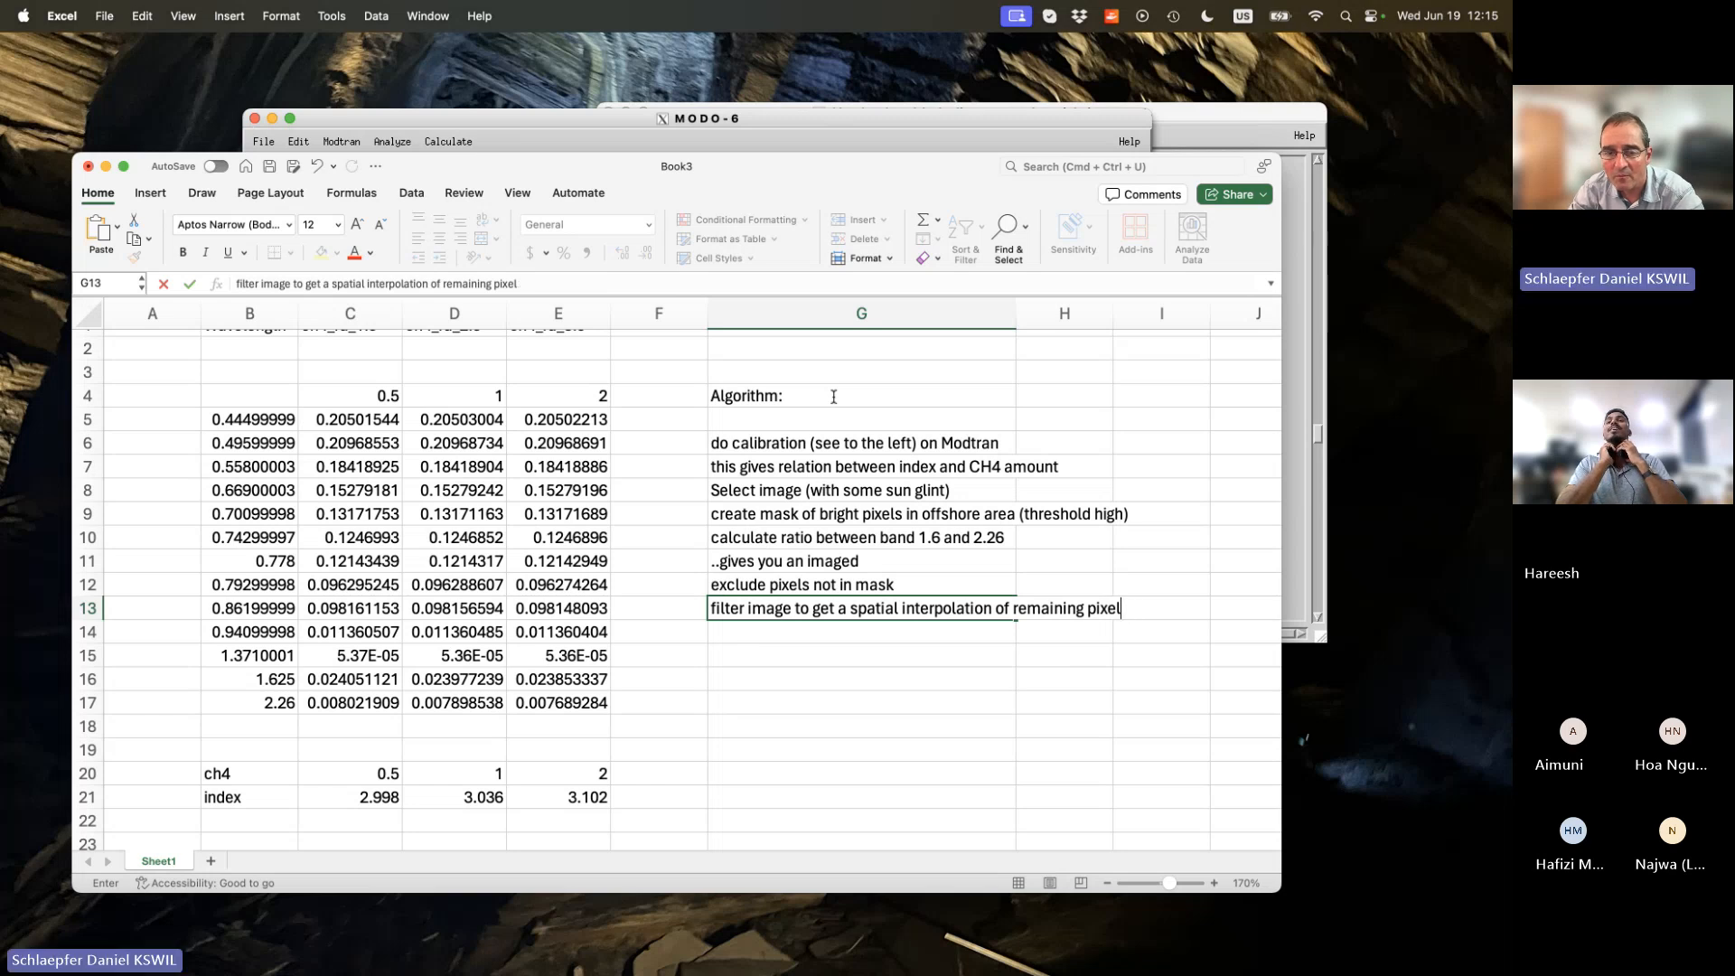
{"action": "type", "text": "."}
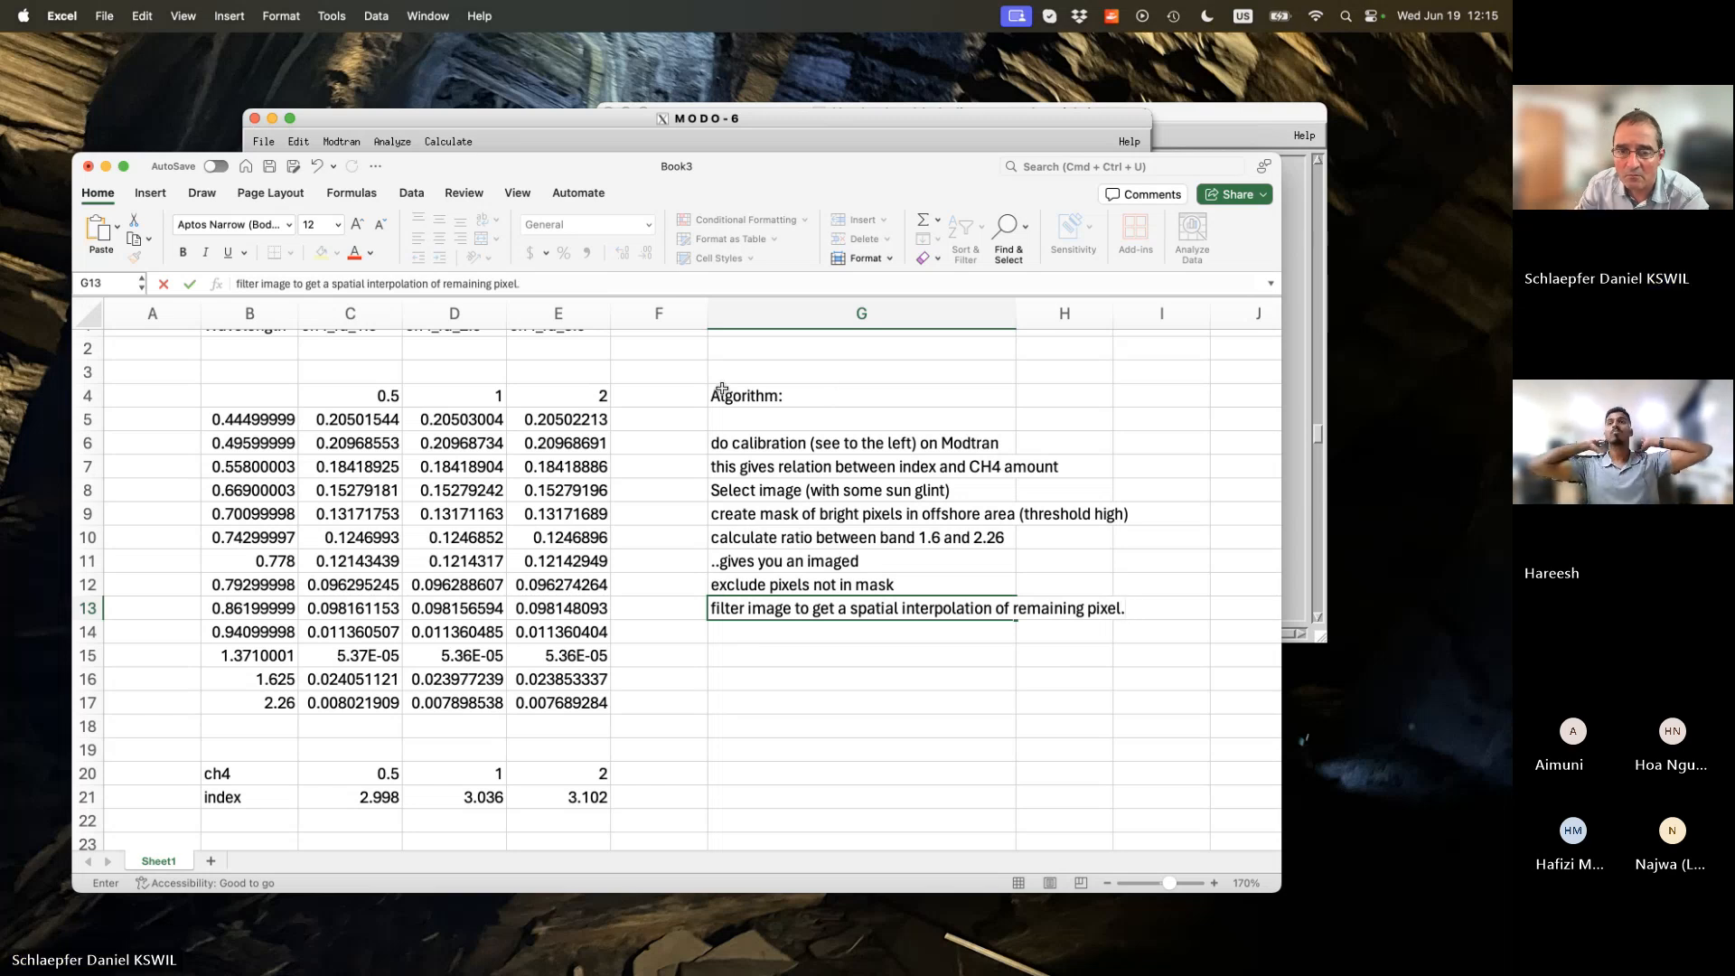
Correct the note in cell G11 to read "..gives you an index image".
{"action": "double_click", "coordinate": [881, 562]}
{"action": "key", "text": "BackSpace"}
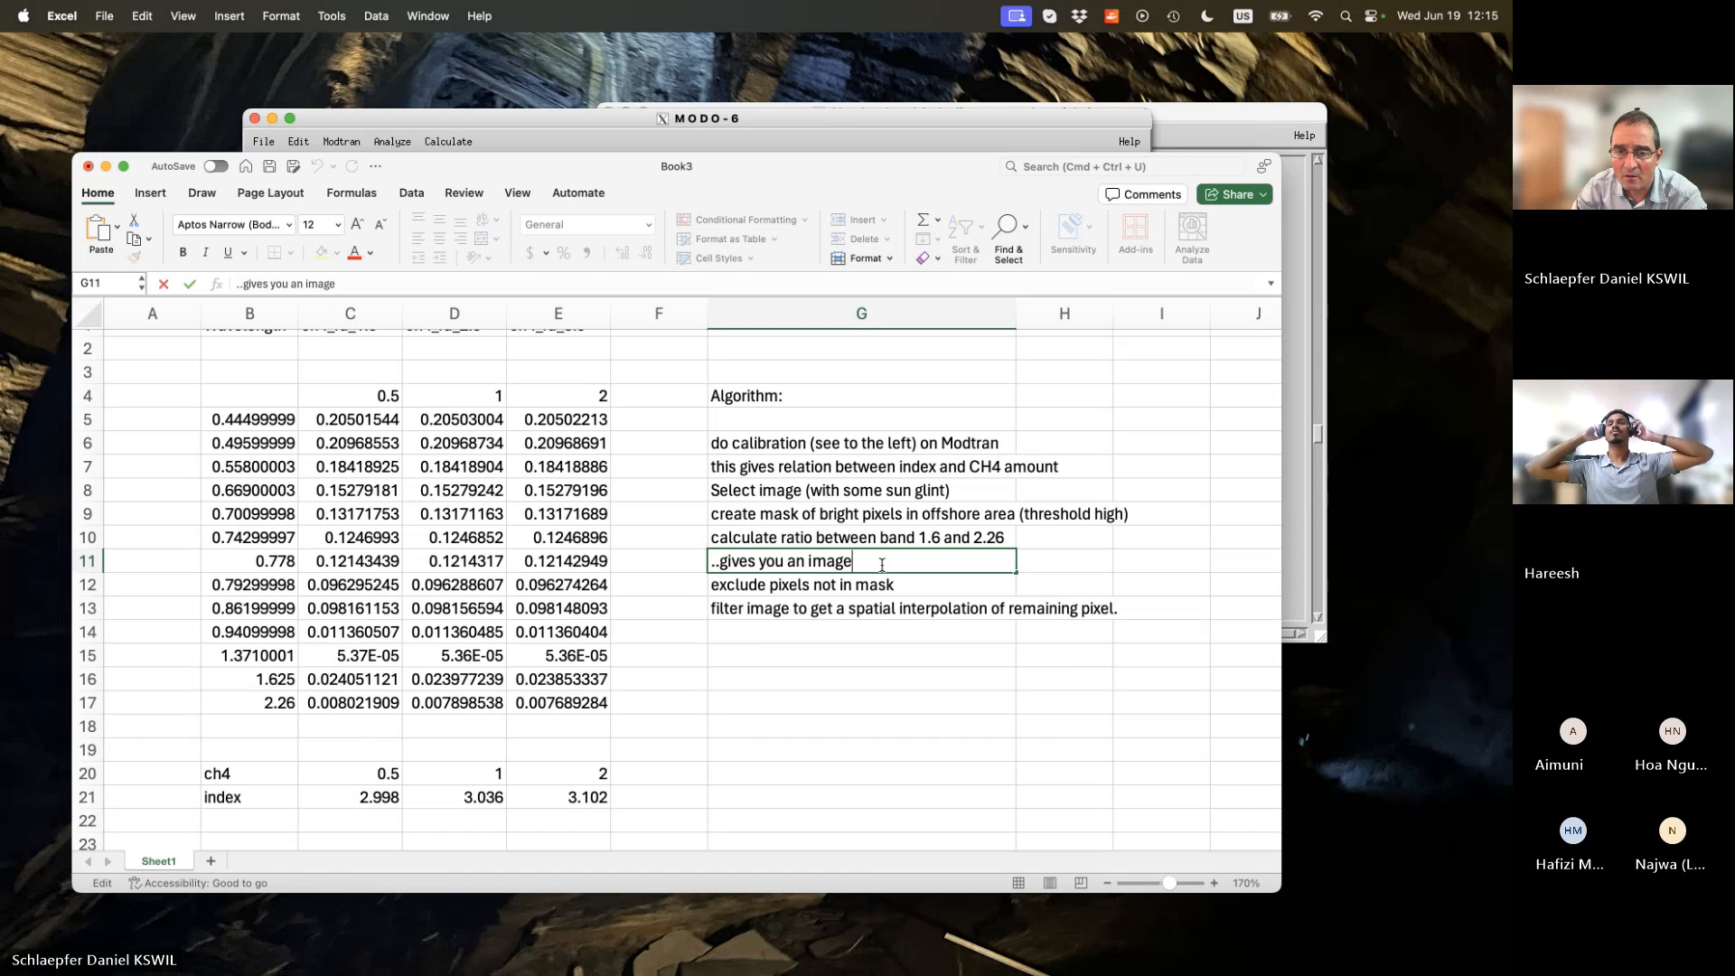
{"action": "type", "text": "o"}
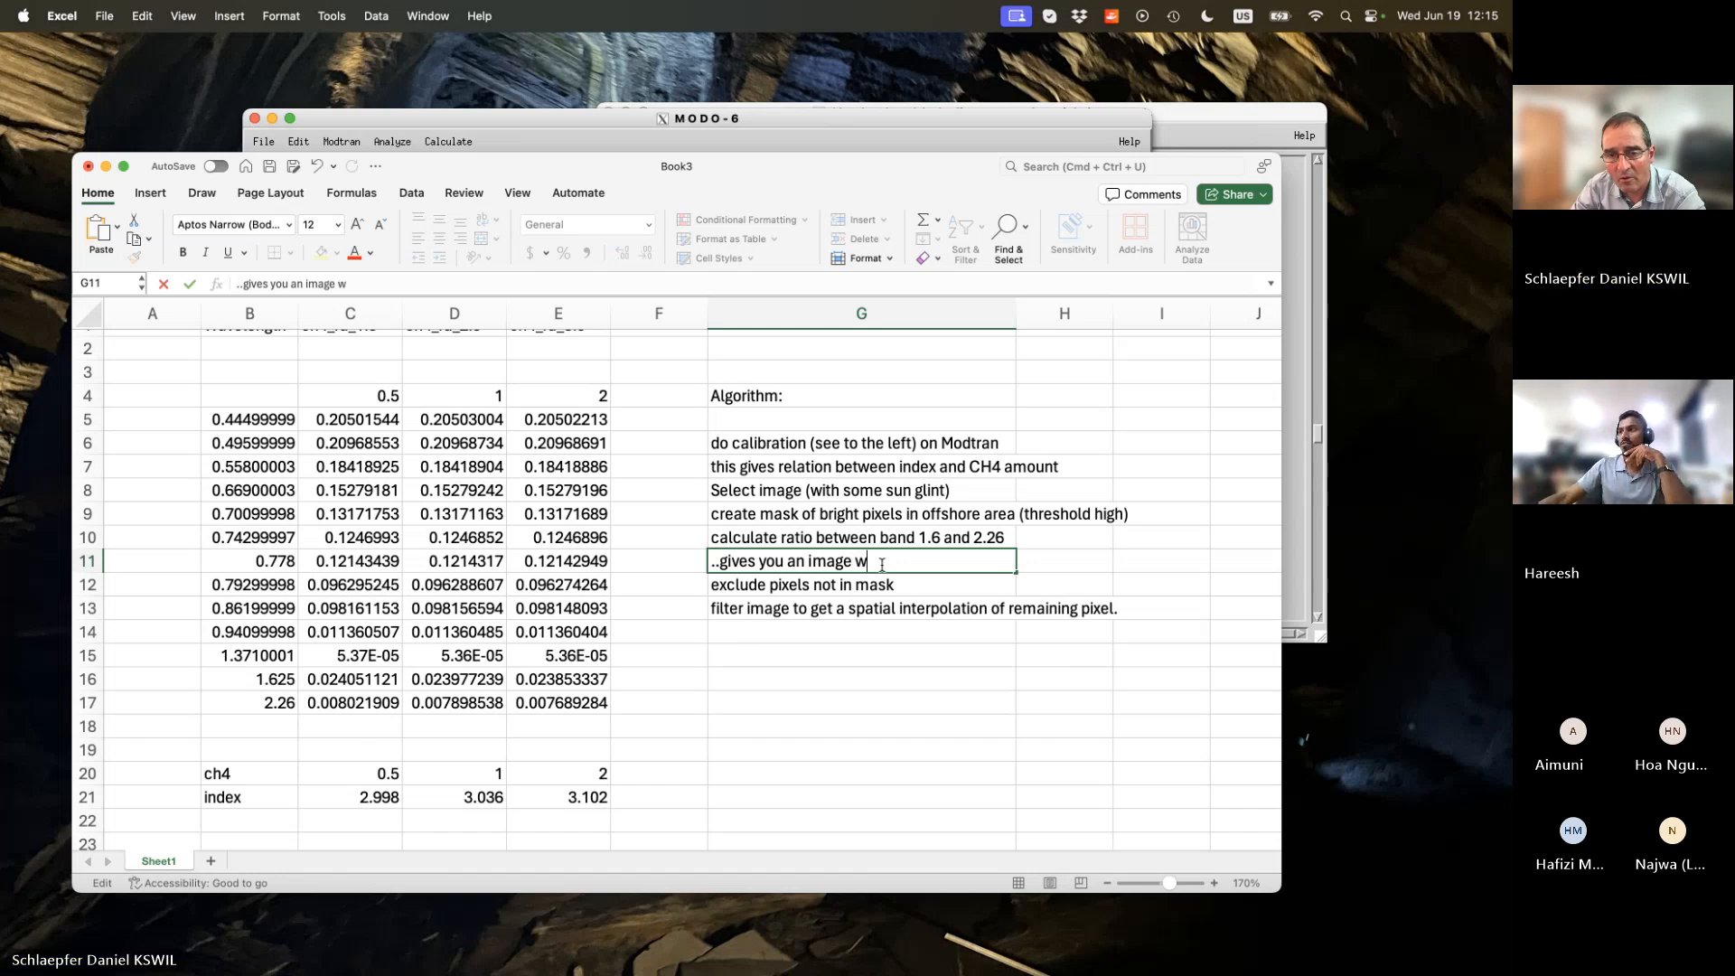
{"action": "key", "text": "BackSpace"}
{"action": "key", "text": "Left"}
{"action": "key", "text": "Left"}
{"action": "key", "text": "Left"}
{"action": "key", "text": "Left"}
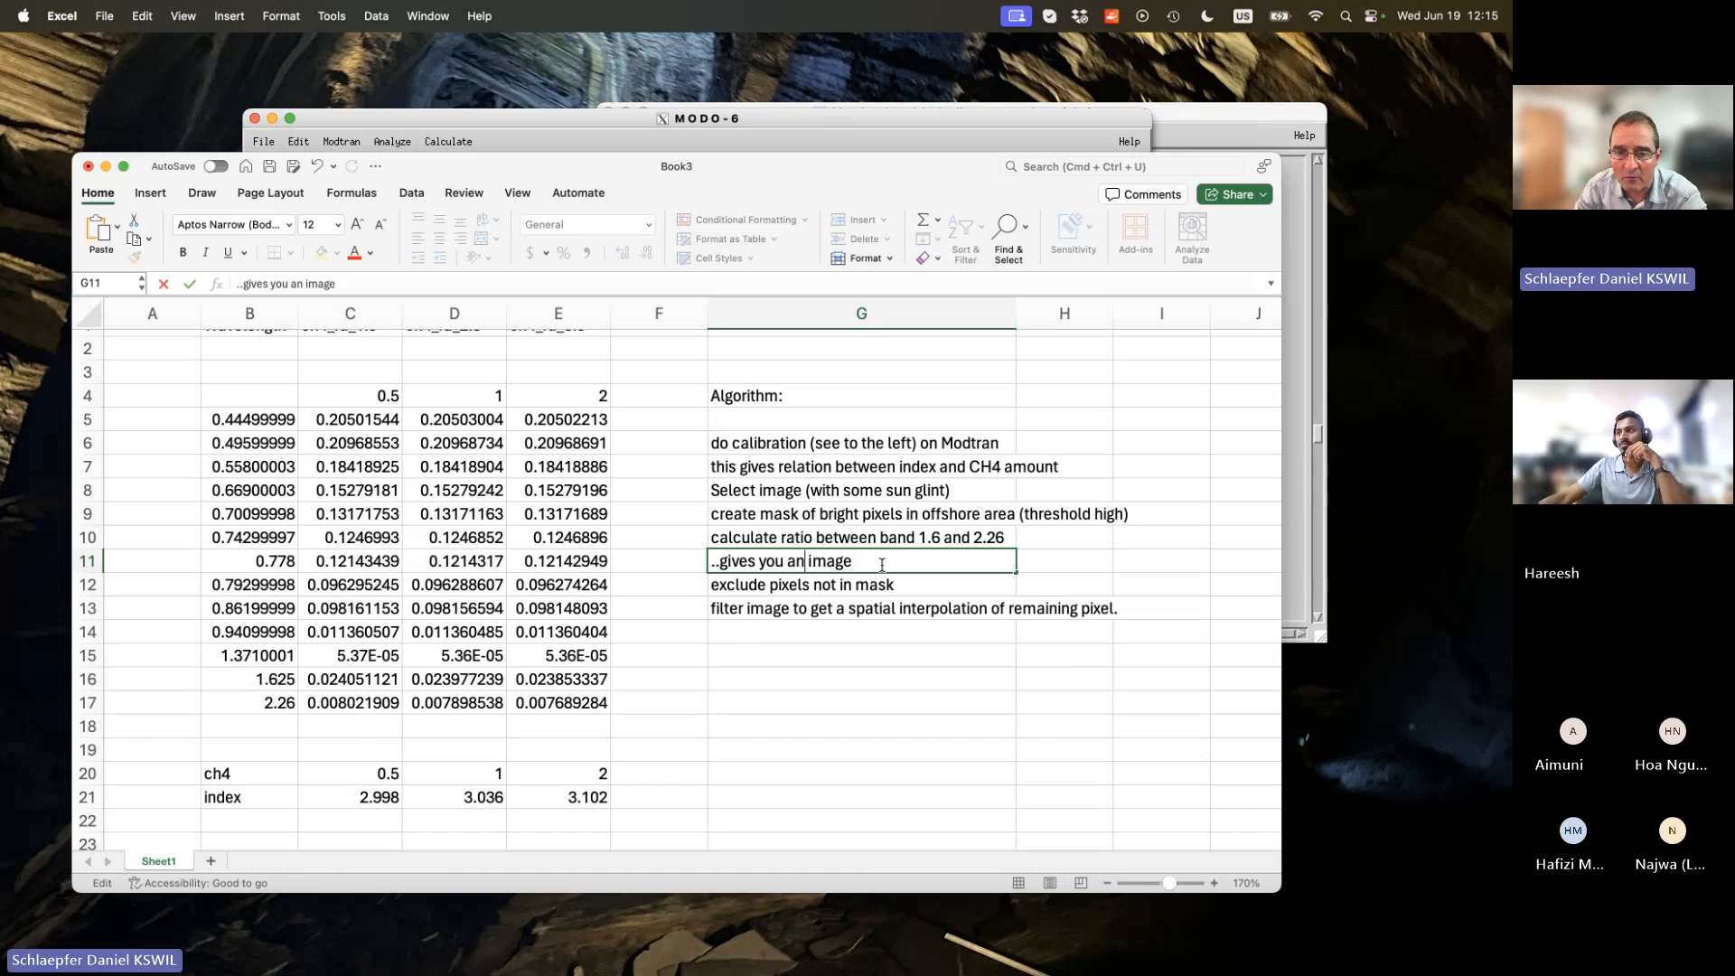
{"action": "type", "text": "uinde"}
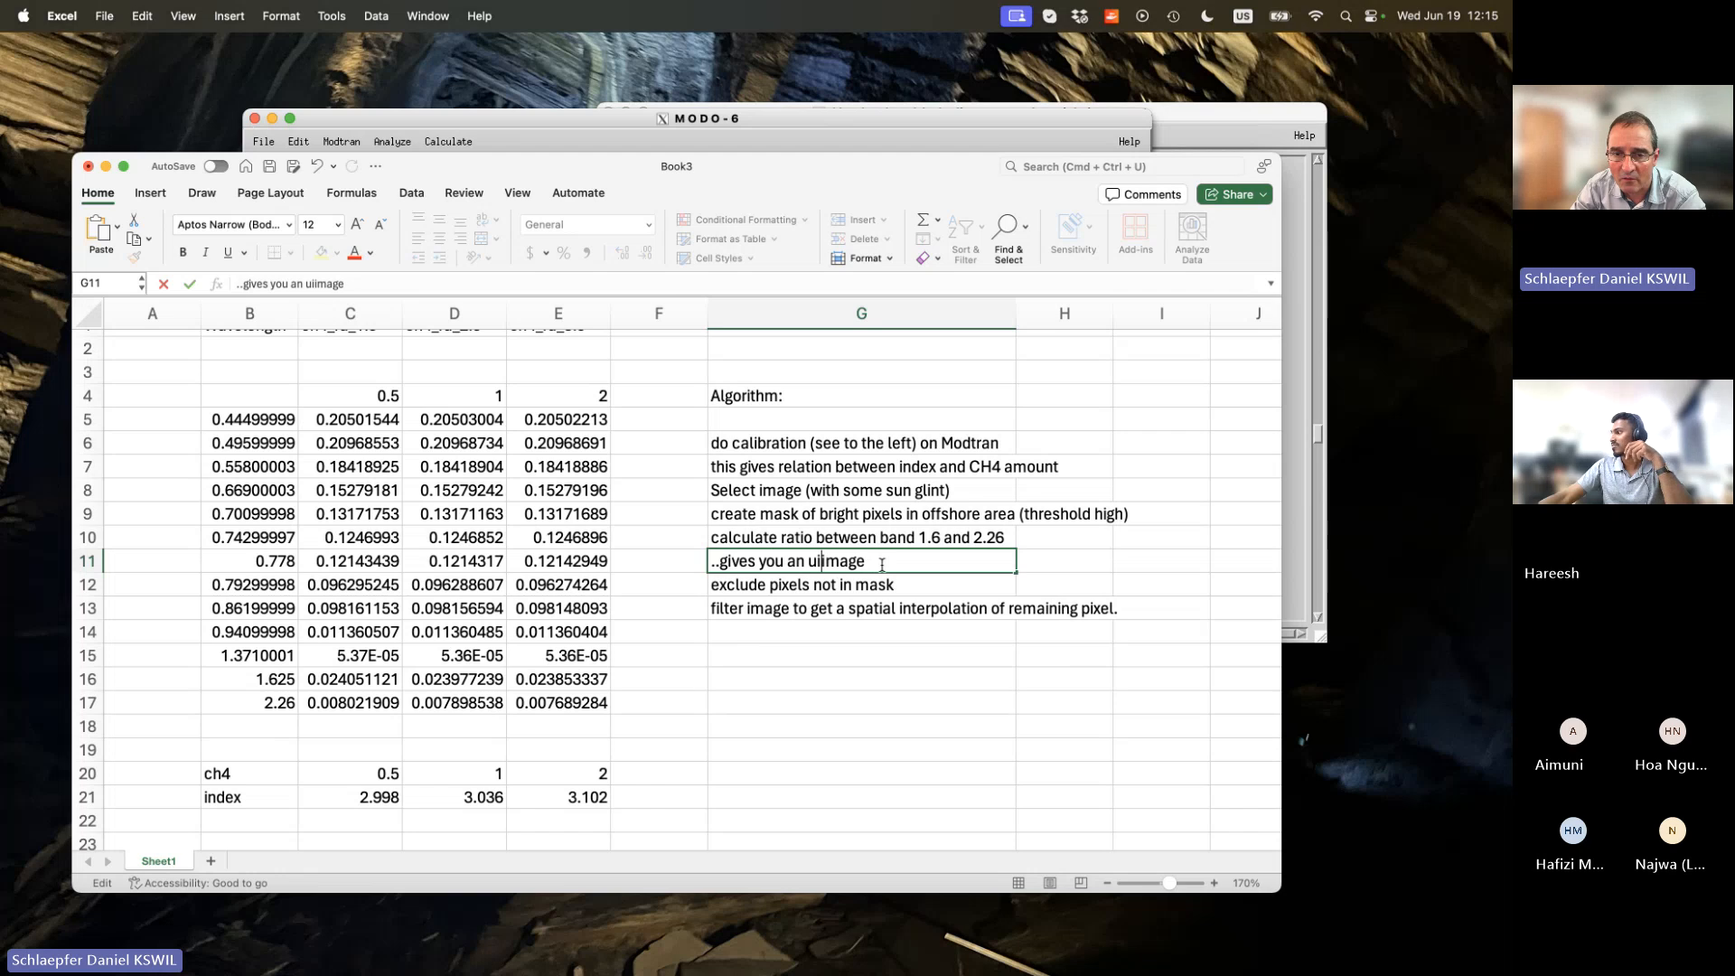
{"action": "key", "text": "BackSpace"}
{"action": "key", "text": "BackSpace"}
{"action": "key", "text": "BackSpace"}
{"action": "key", "text": "BackSpace"}
{"action": "key", "text": "BackSpace"}
{"action": "type", "text": "index"}
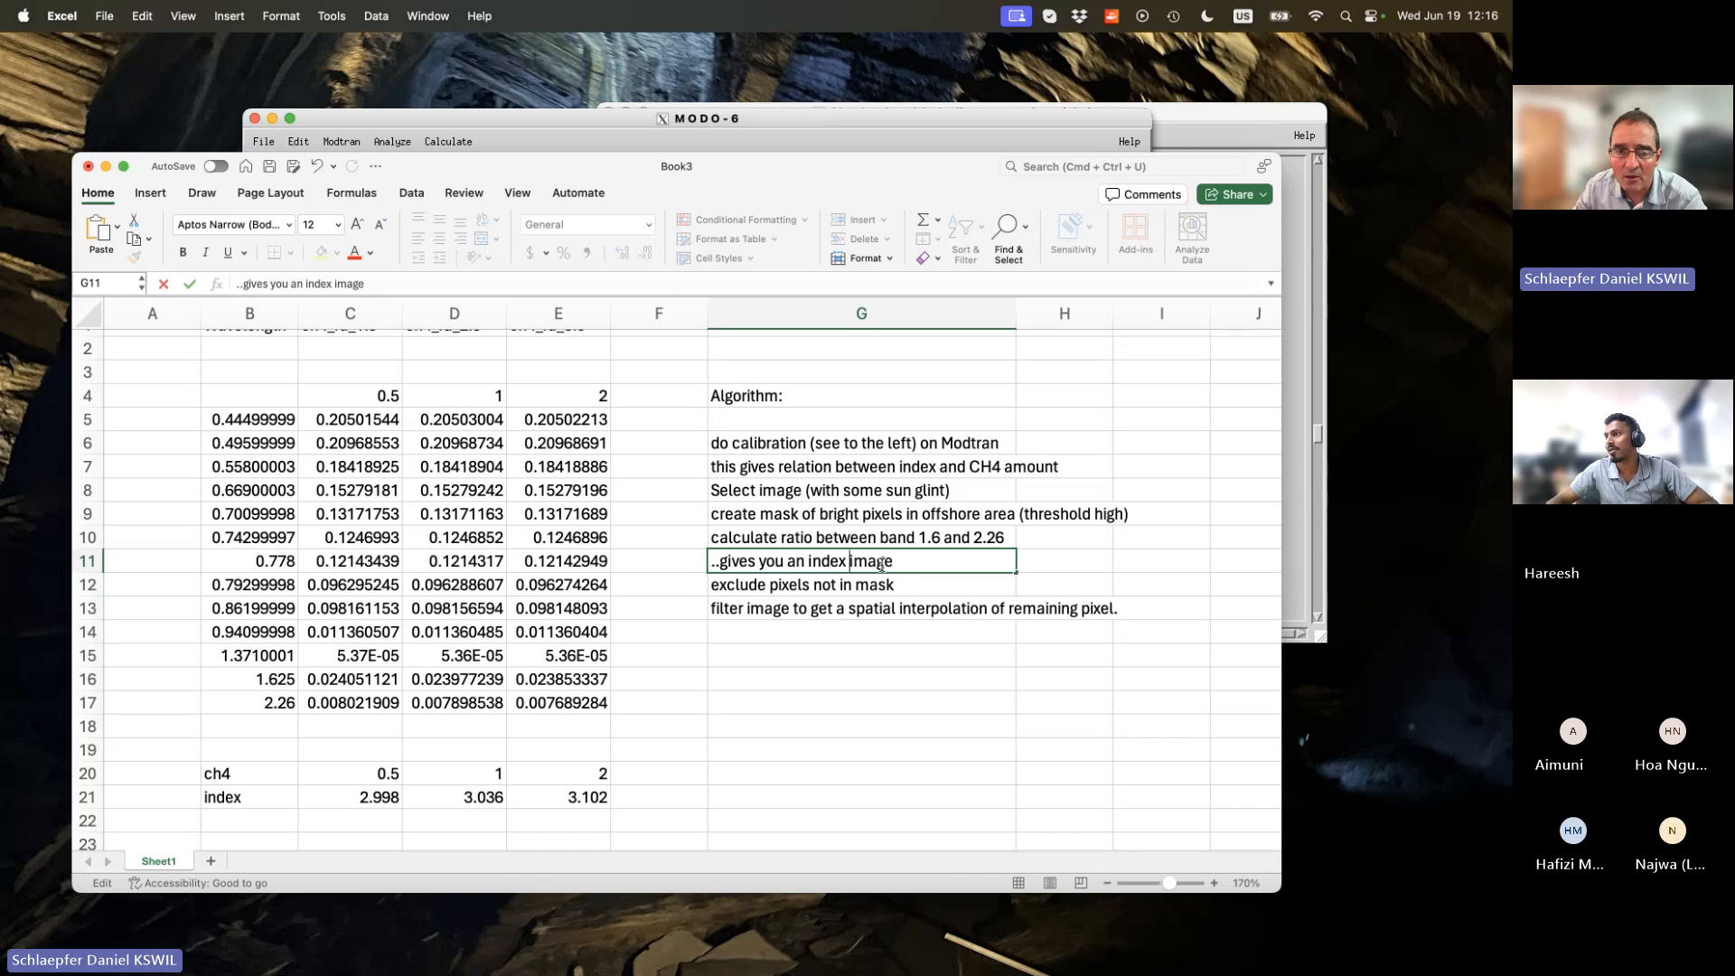
Enter the algorithm note "smooth the filtered image" in cell G14.
{"action": "left_click", "coordinate": [871, 631]}
{"action": "type", "text": "smooth t"}
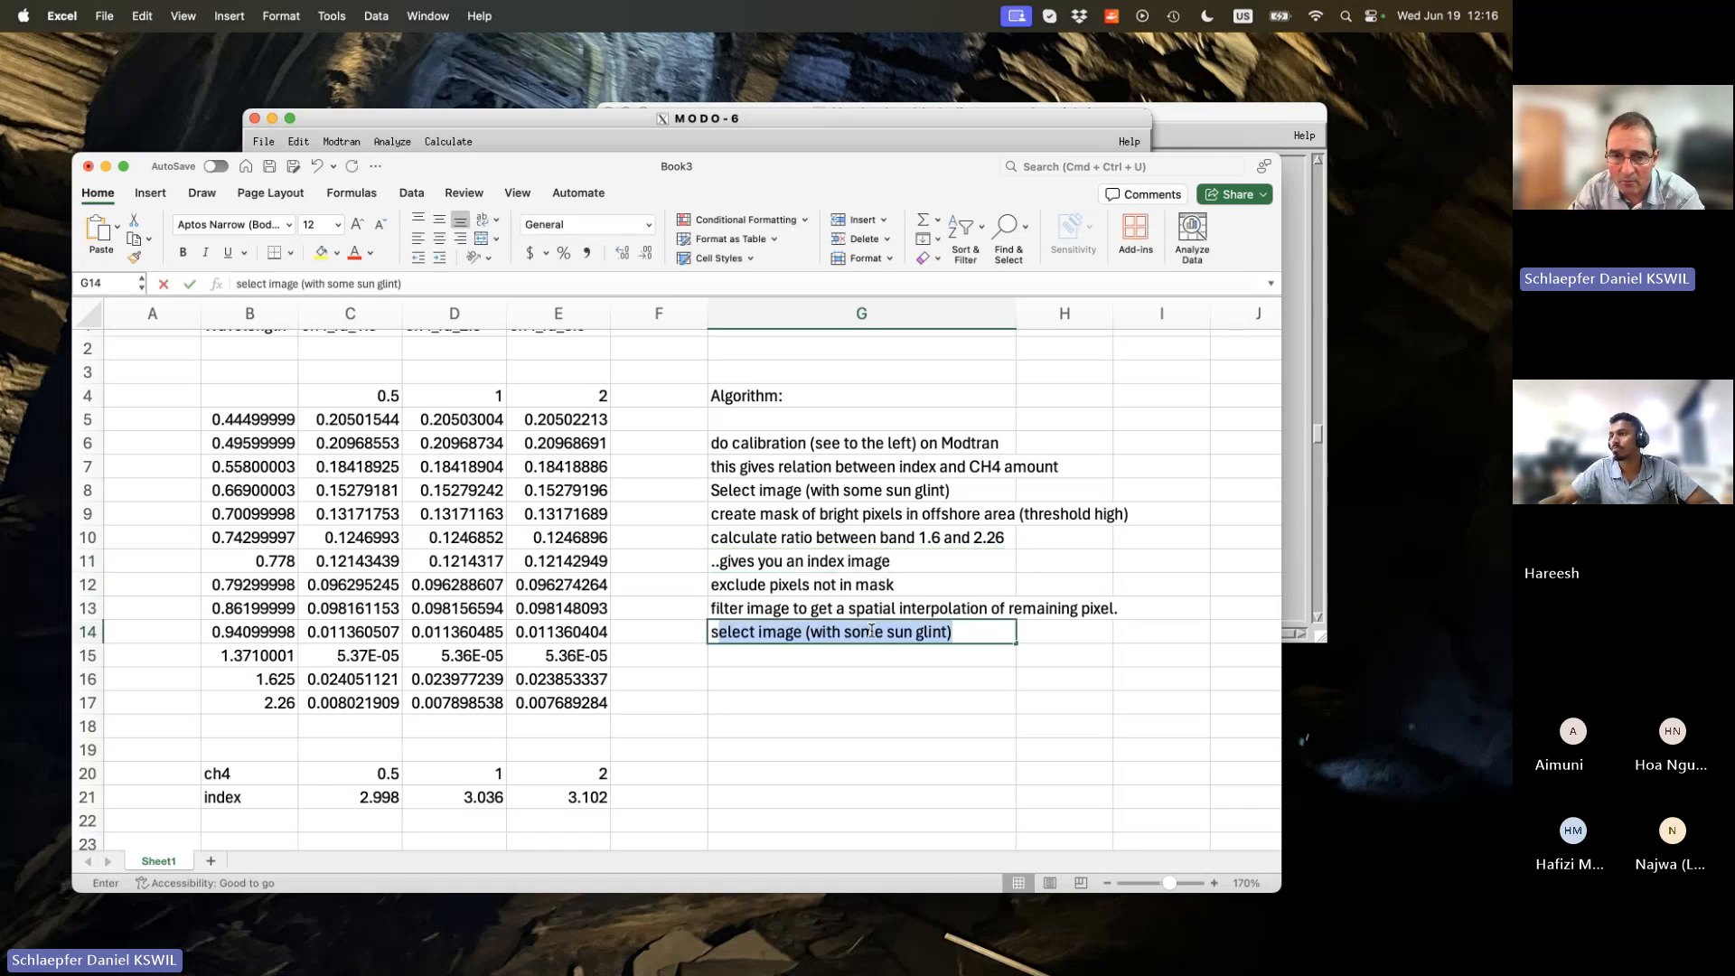
{"action": "type", "text": "he filter"}
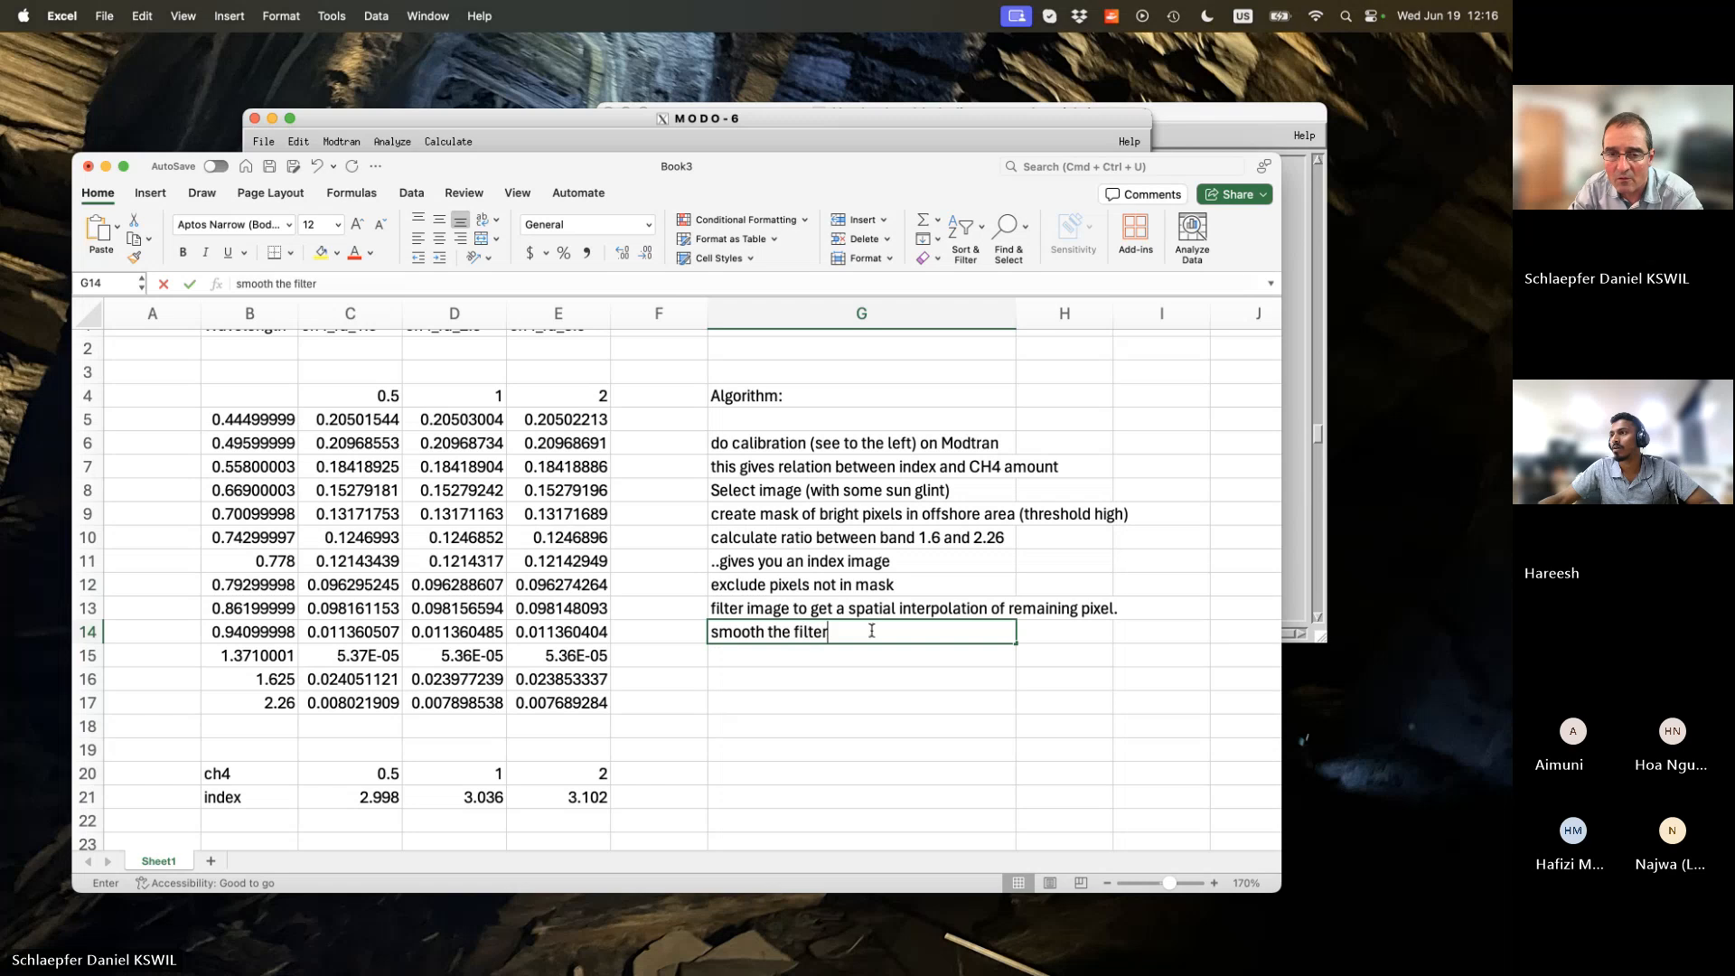
{"action": "type", "text": "ed image"}
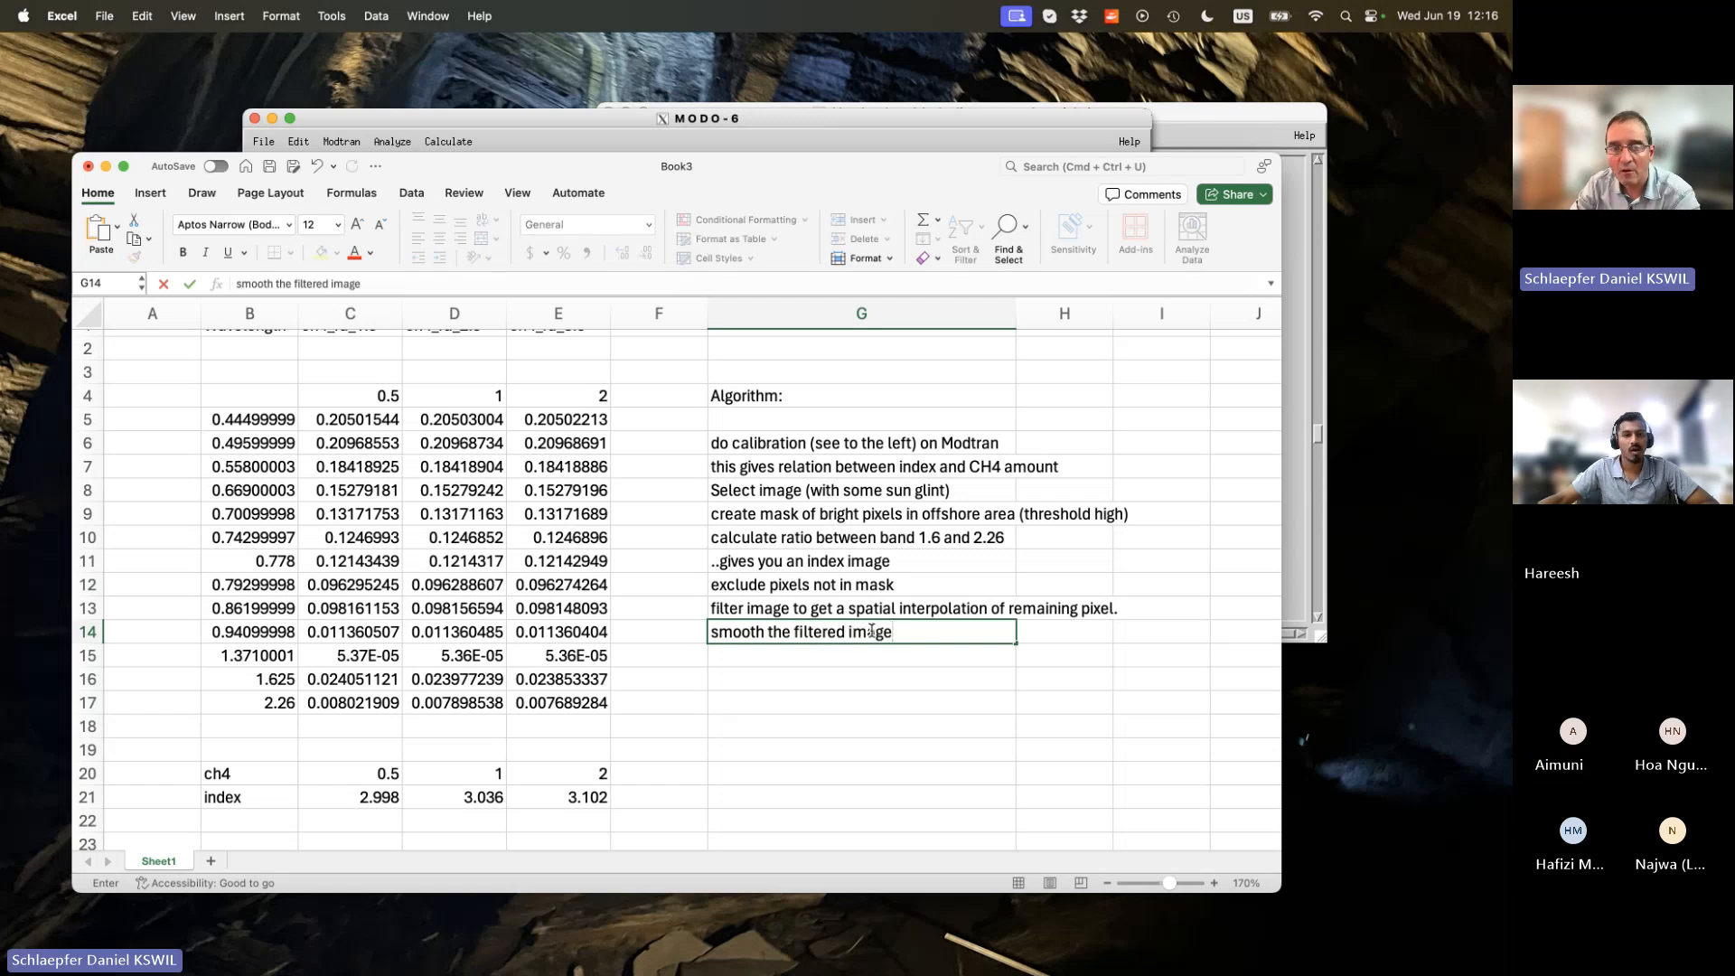
{"action": "key", "text": "Return"}
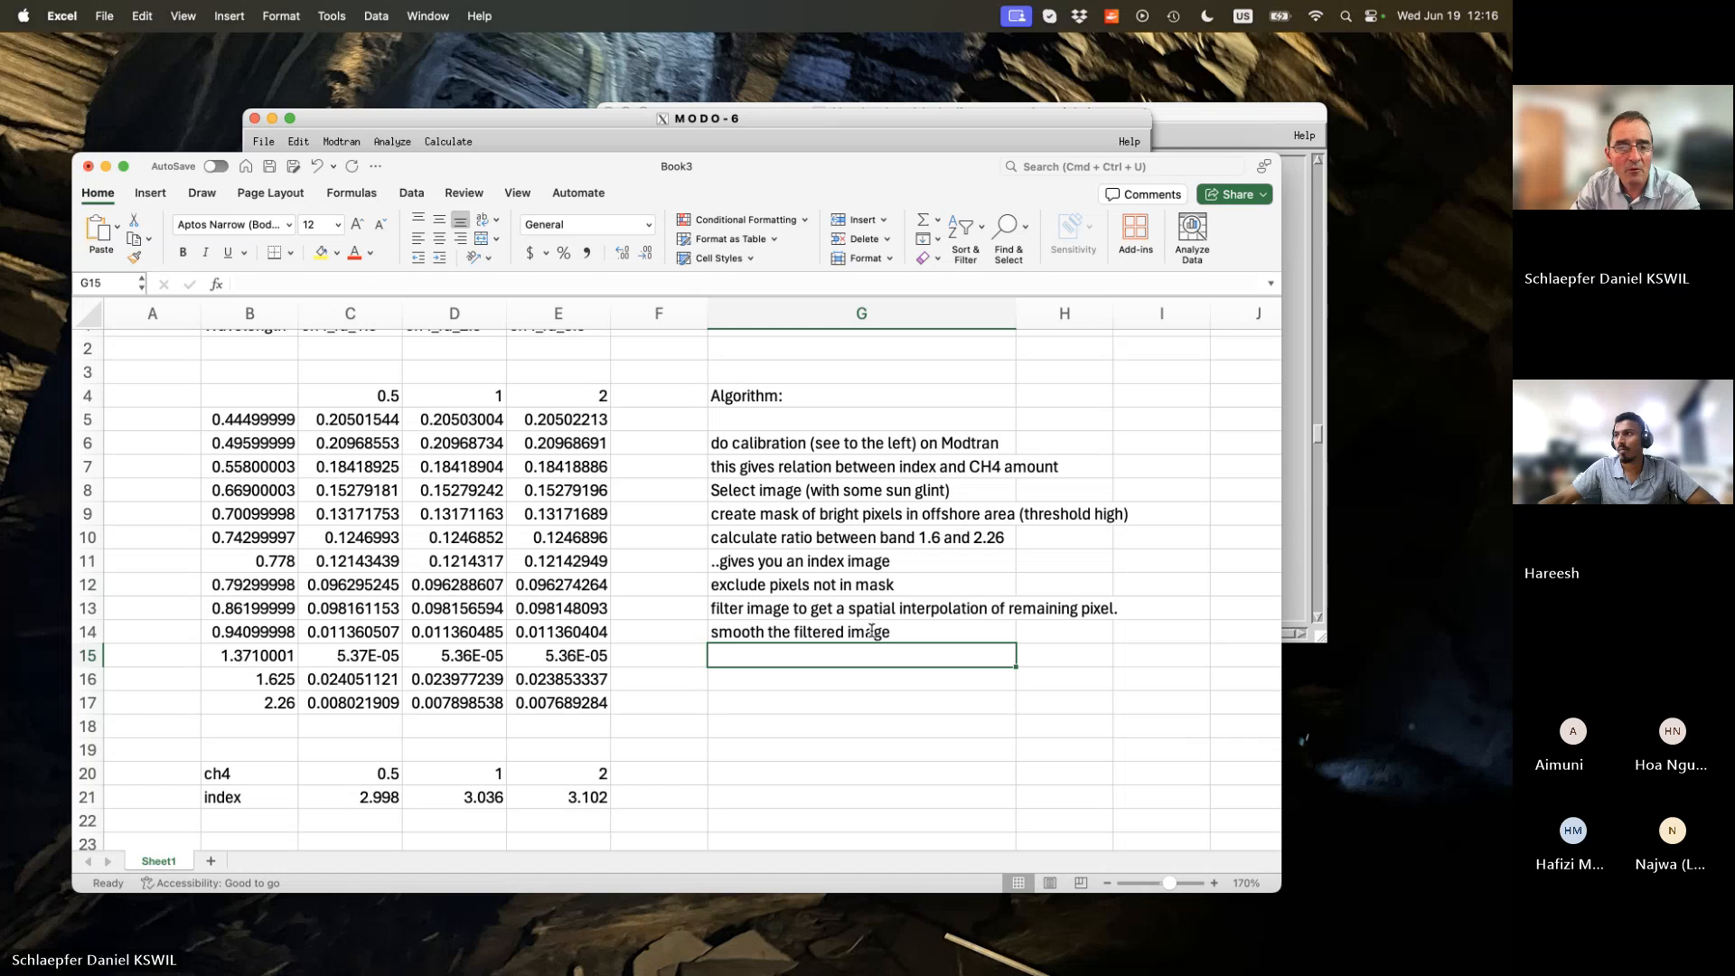
Enter the algorithm note "transform index to ch4 by the function to the right." in cell G15.
{"action": "type", "text": "rela"}
{"action": "key", "text": "BackSpace"}
{"action": "key", "text": "BackSpace"}
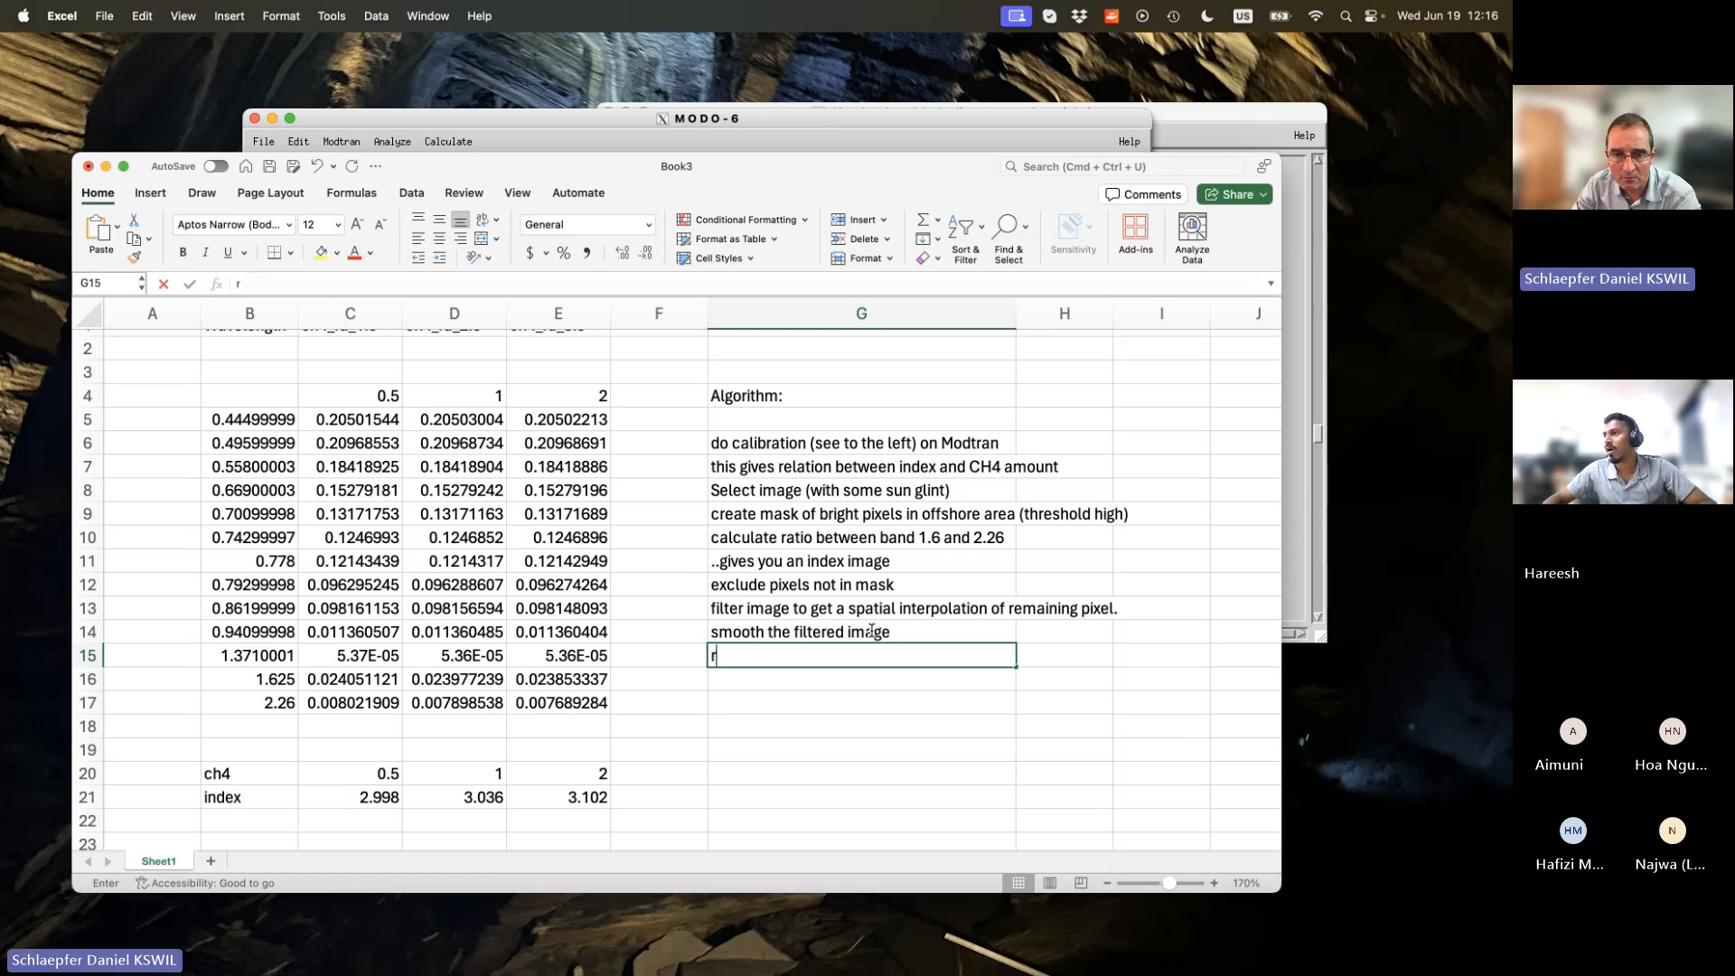
{"action": "key", "text": "BackSpace"}
{"action": "type", "text": "transform "}
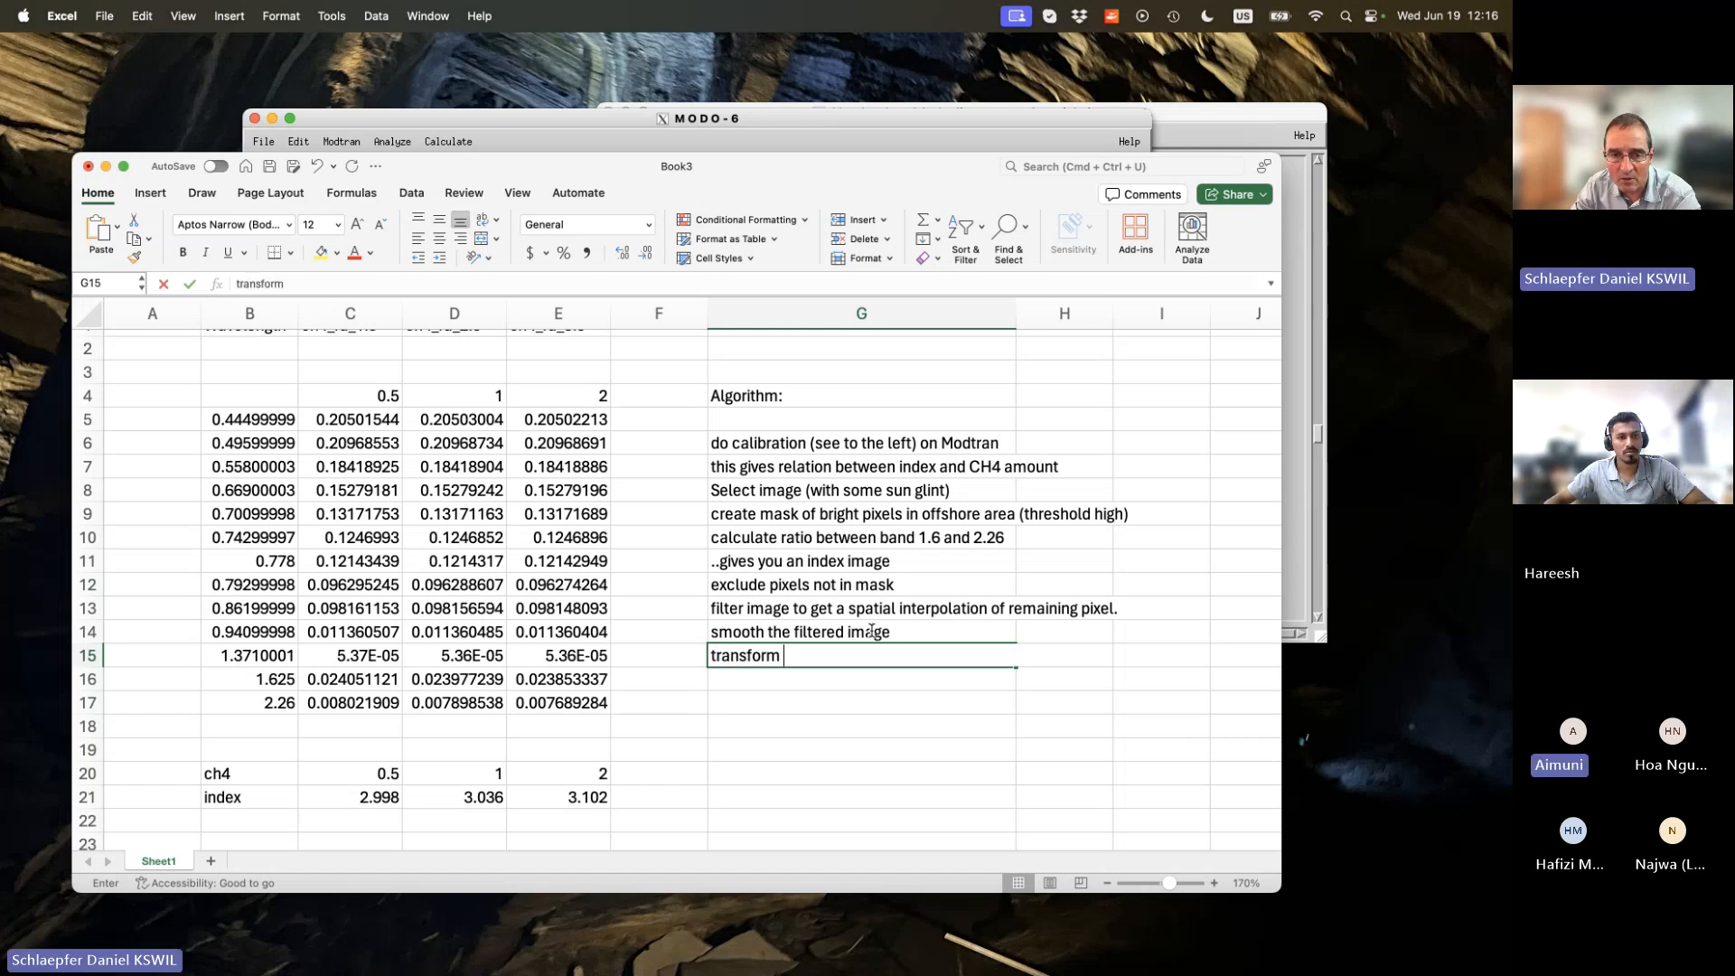
{"action": "type", "text": "index to"}
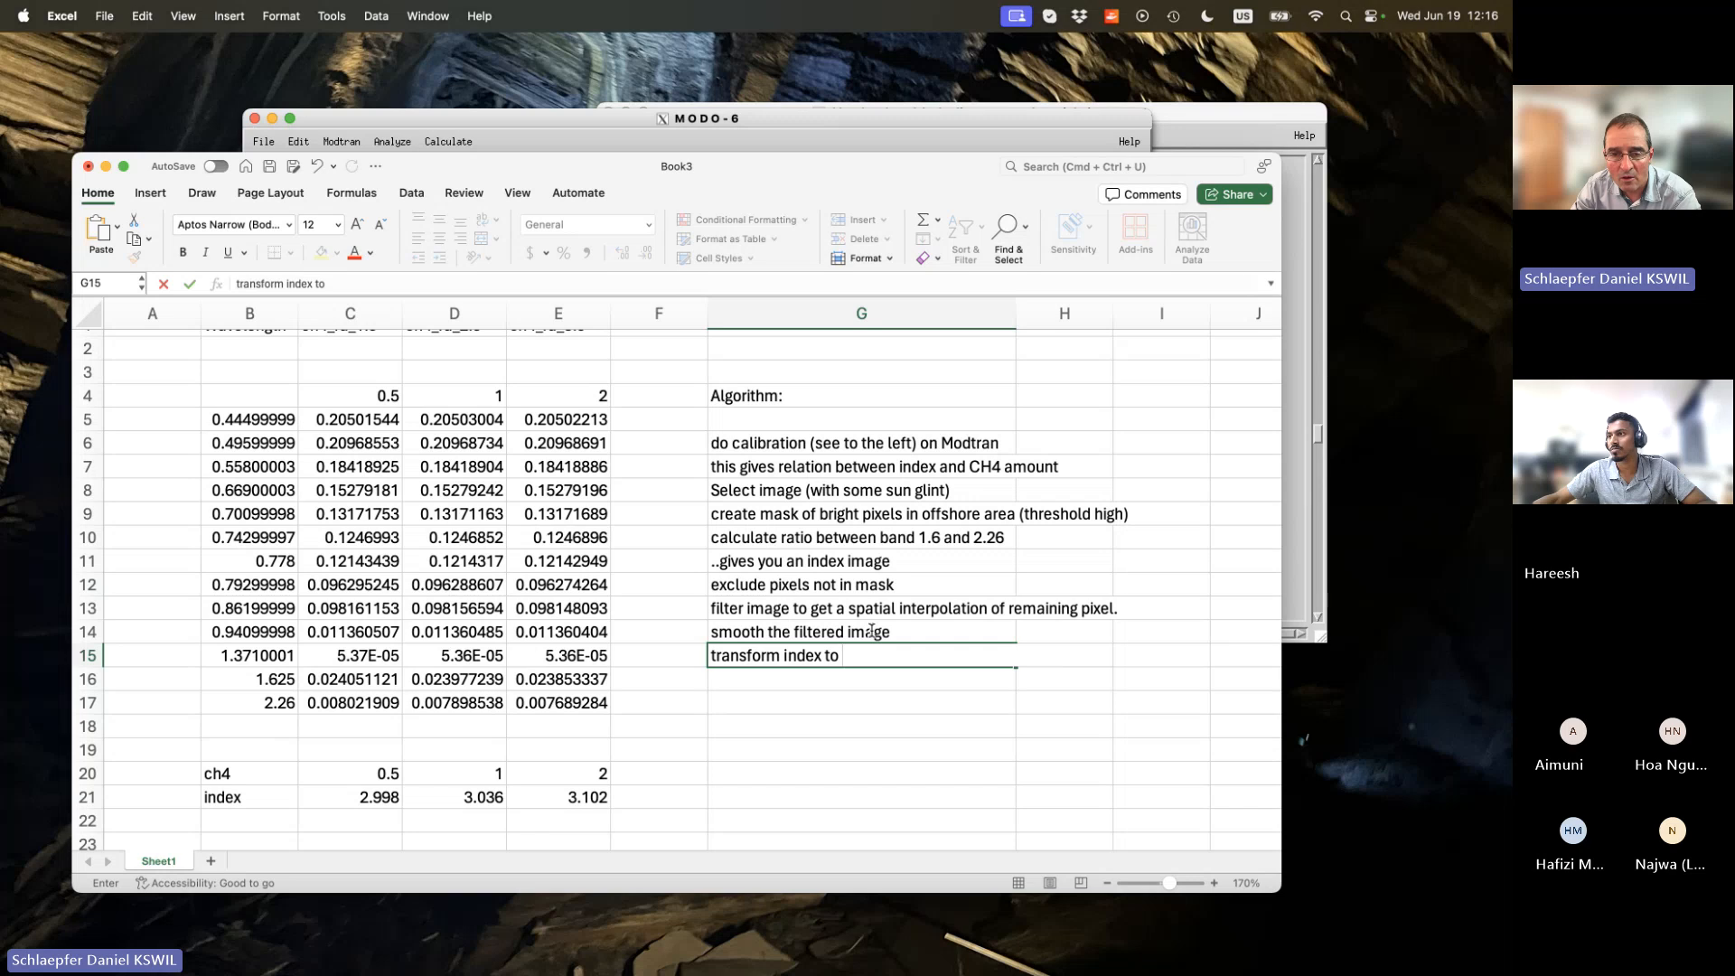
{"action": "type", "text": " ch4 by th"}
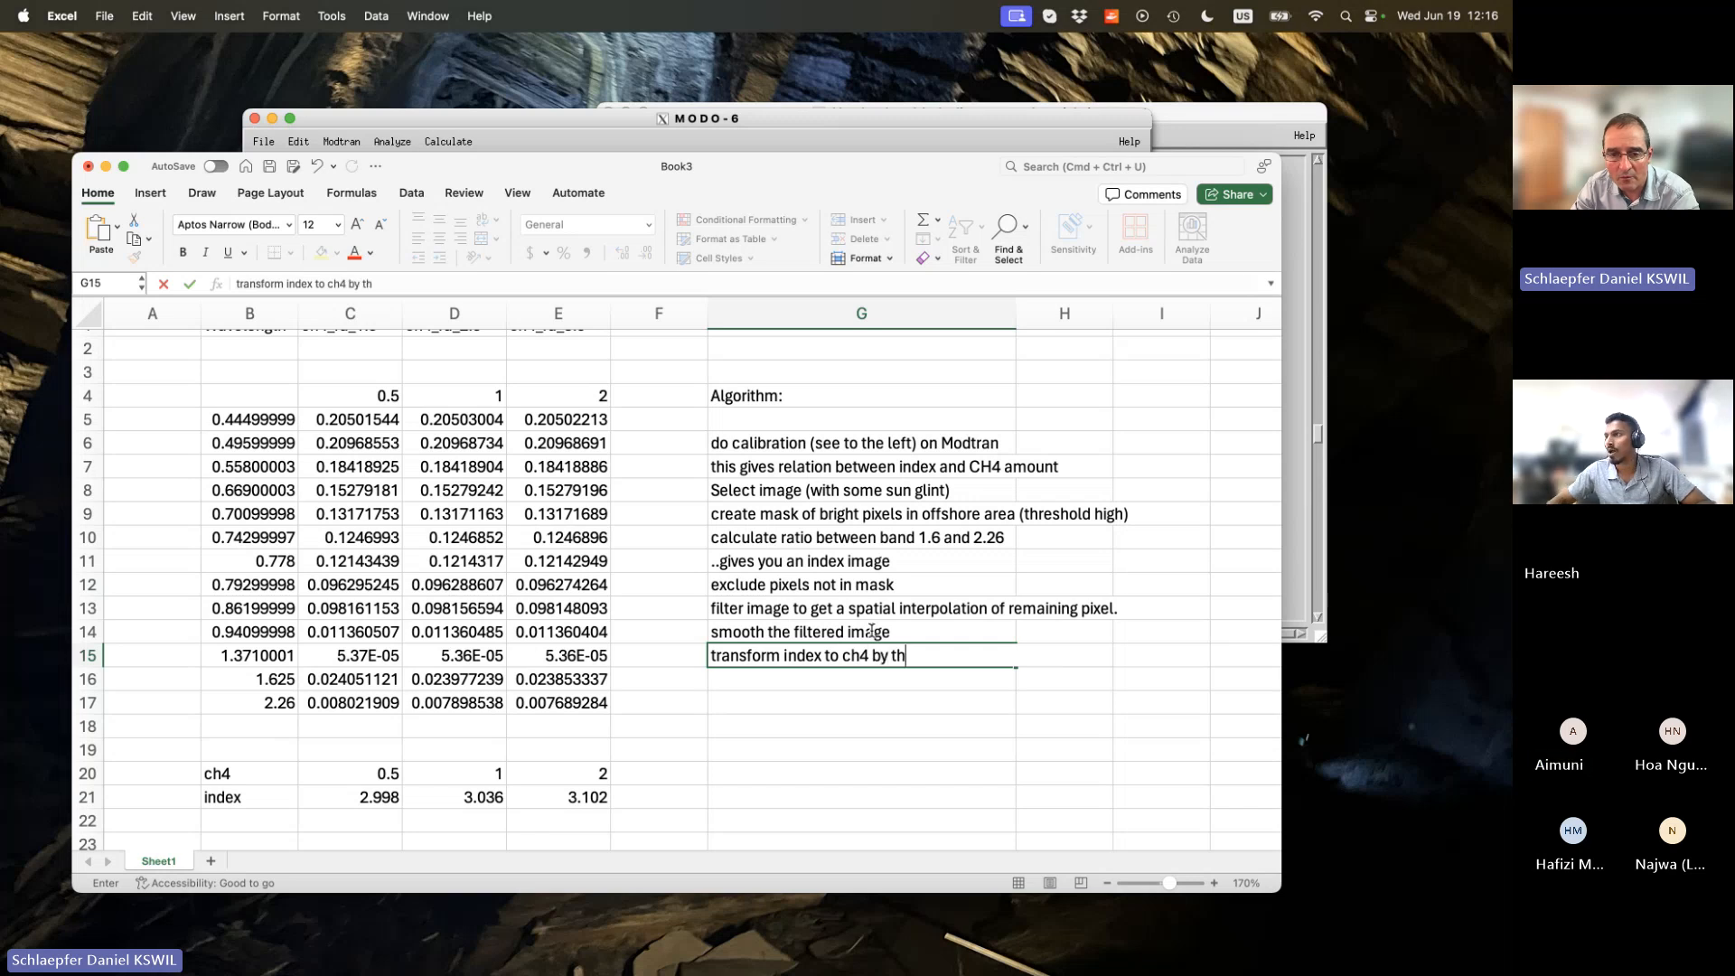
{"action": "type", "text": "e function belo"}
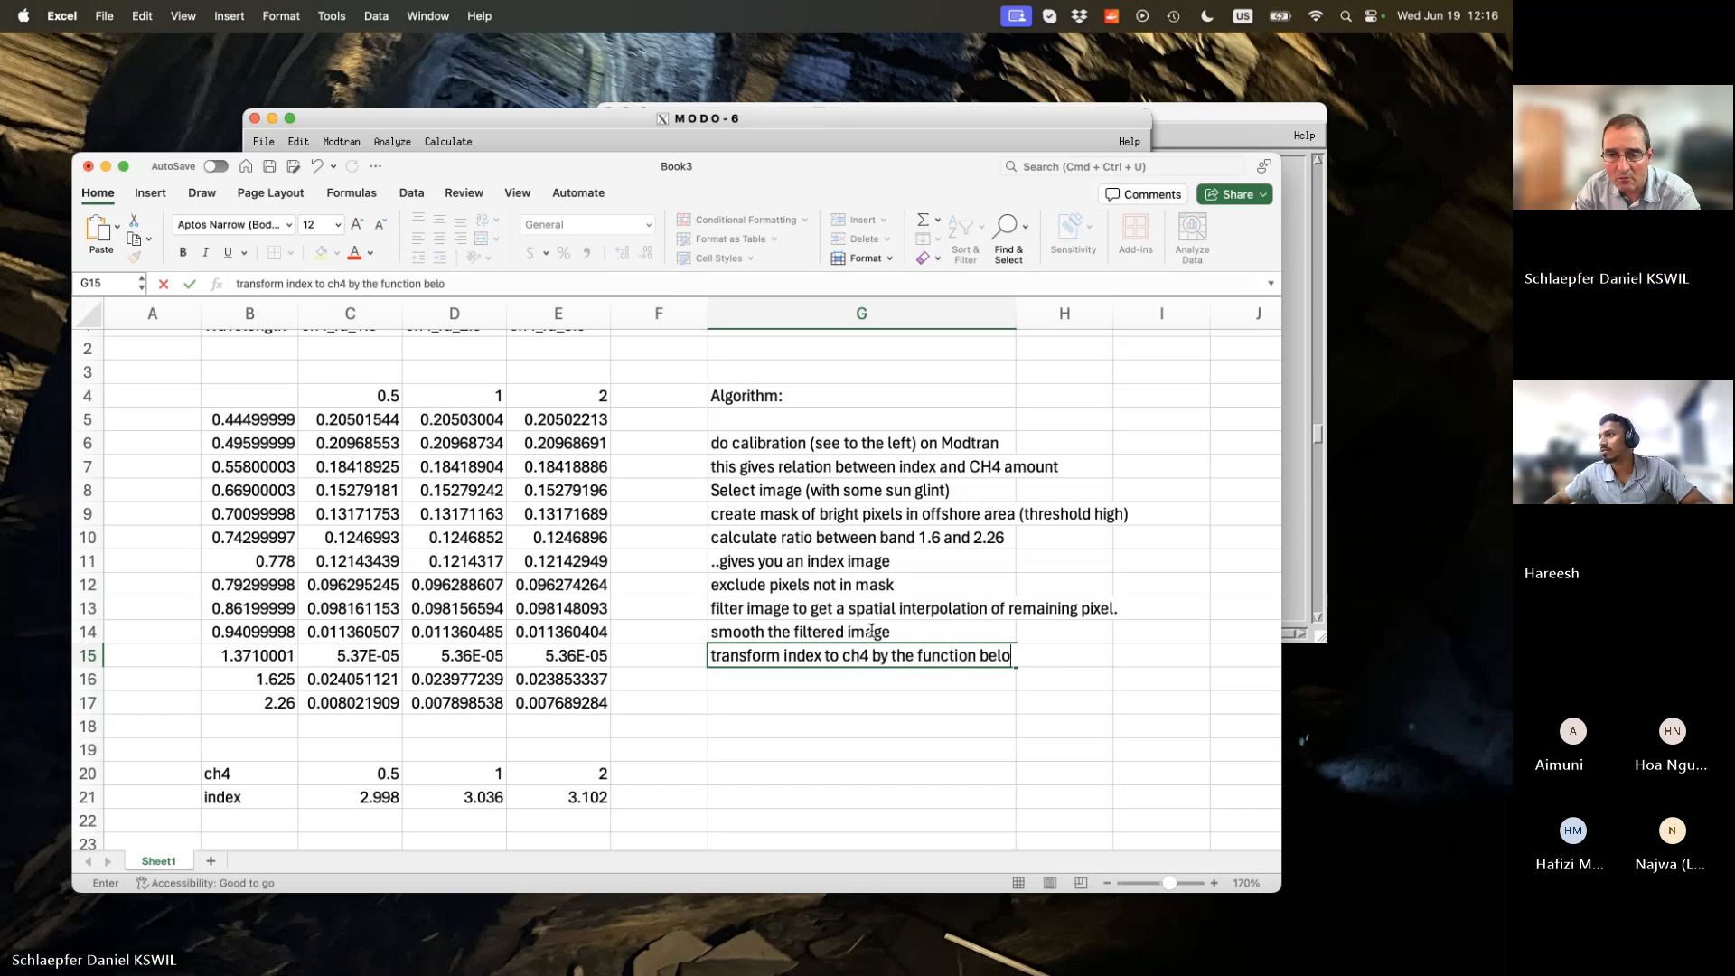
{"action": "key", "text": "BackSpace"}
{"action": "key", "text": "BackSpace"}
{"action": "key", "text": "BackSpace"}
{"action": "key", "text": "BackSpace"}
{"action": "type", "text": "t"}
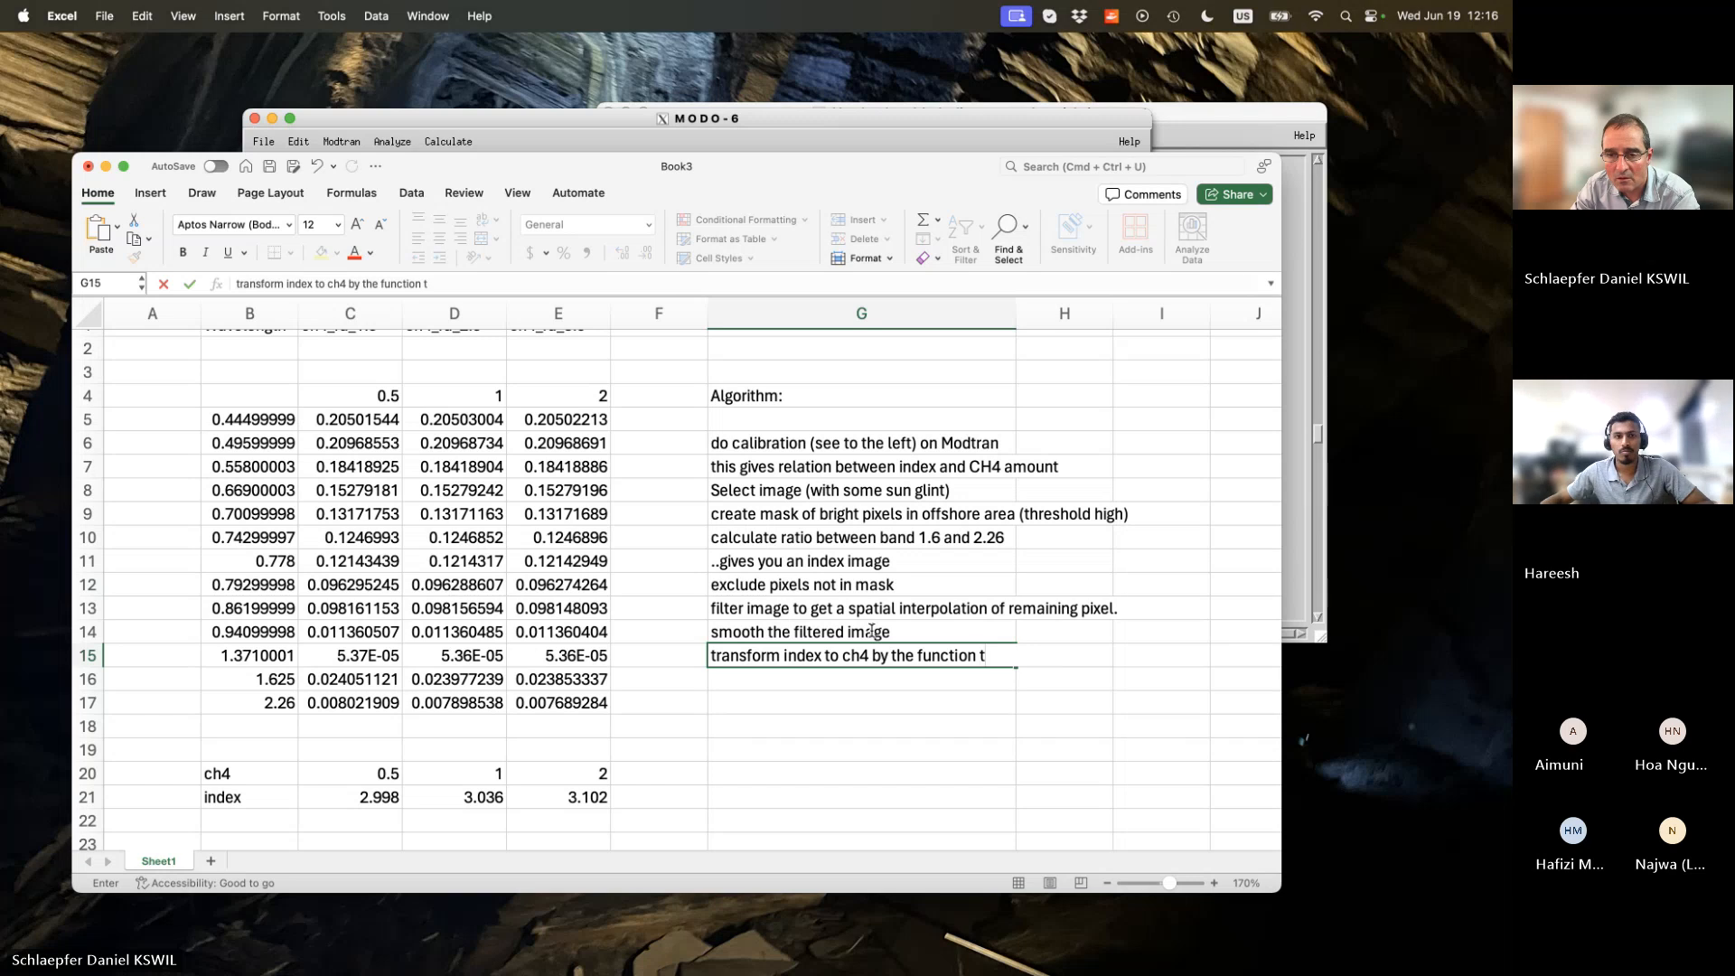
{"action": "type", "text": "o the right"}
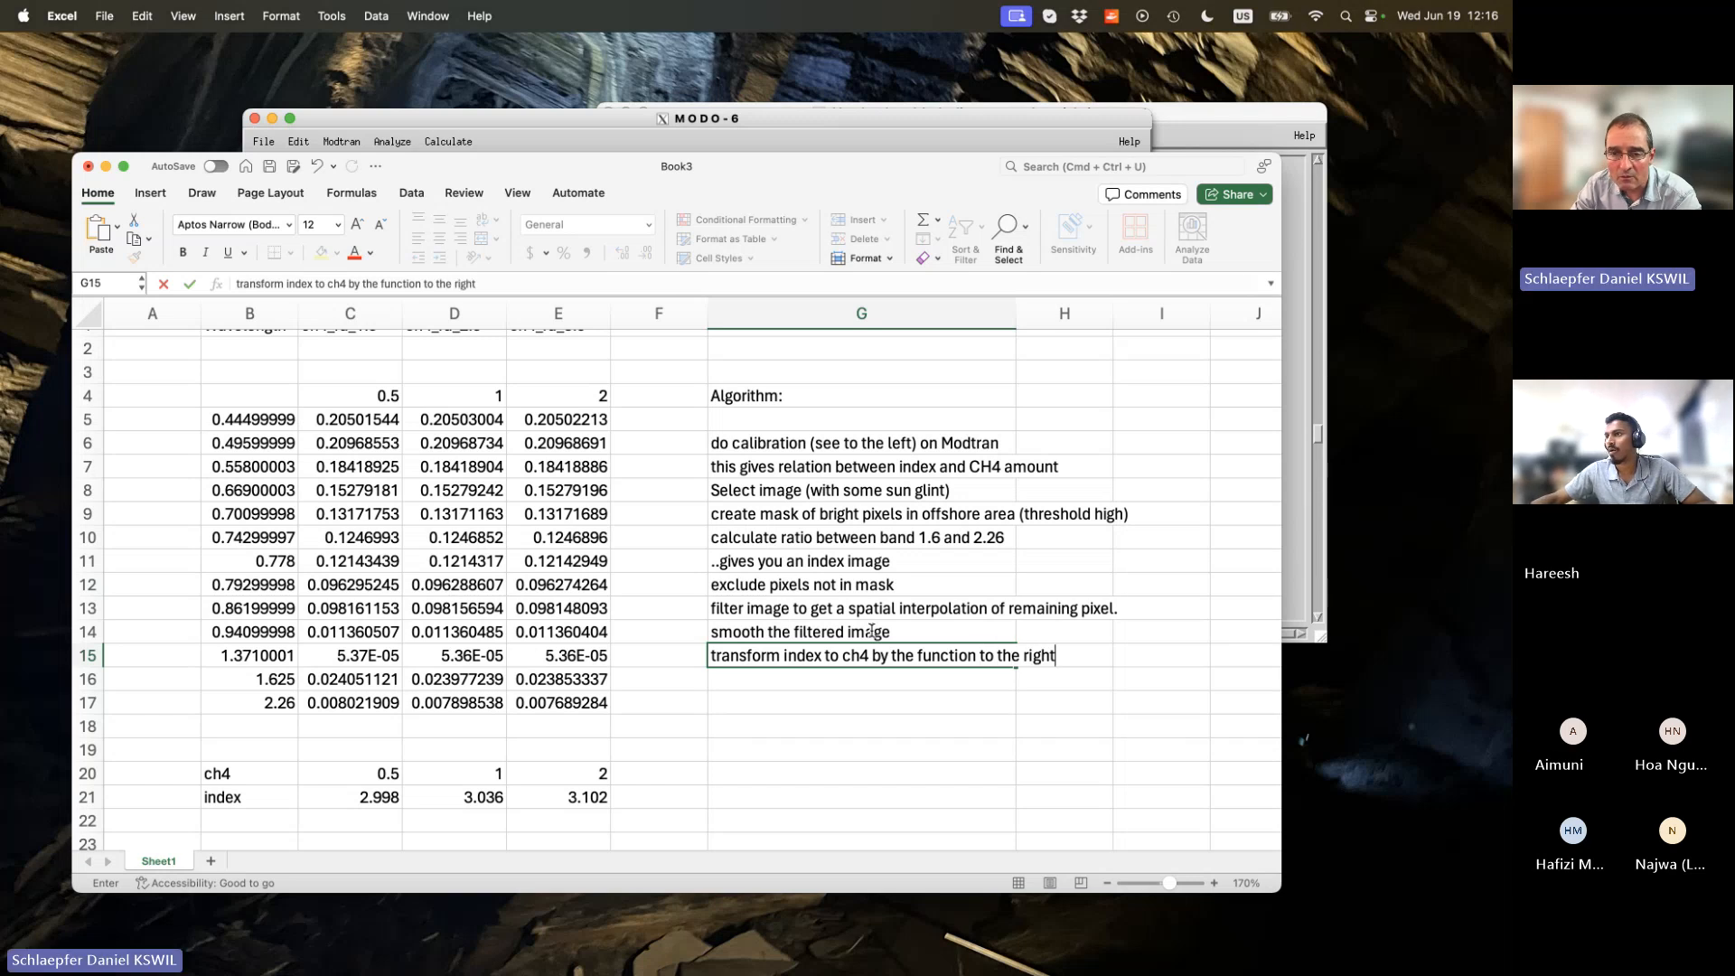
{"action": "type", "text": "."}
Insert a scatter chart of index against ch4 from the values in C20:E21.
{"action": "left_click_drag", "start_coordinate": [398, 775], "coordinate": [569, 797]}
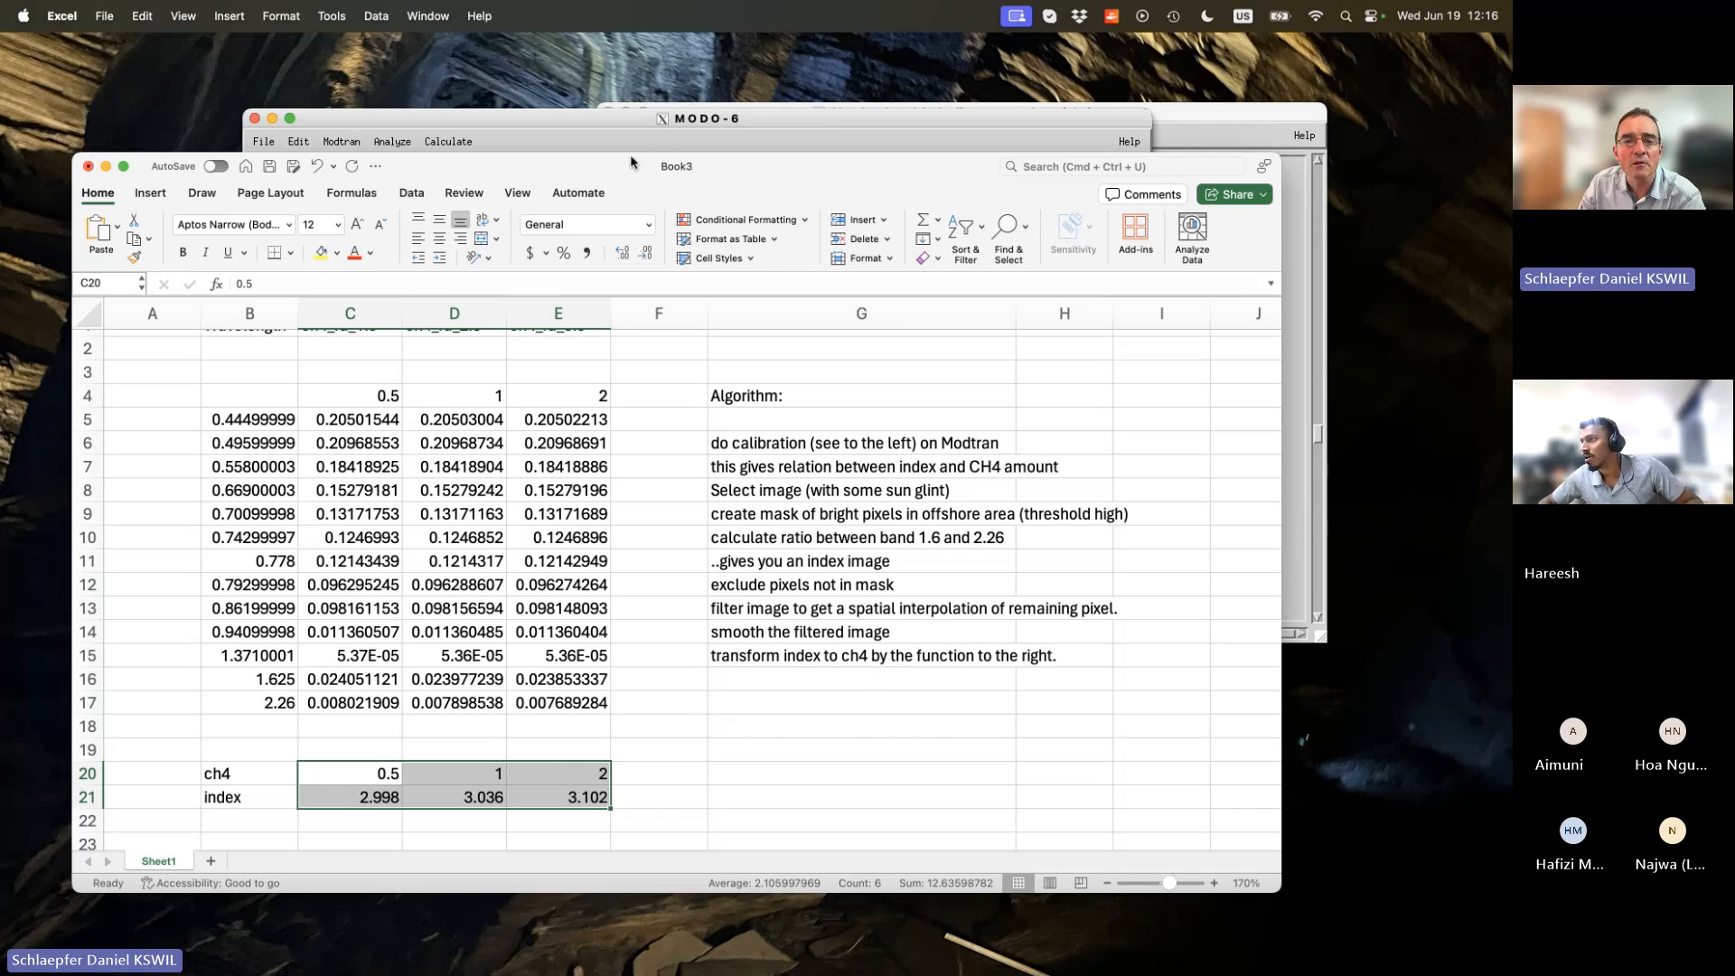
{"action": "left_click_drag", "start_coordinate": [631, 161], "coordinate": [628, 101]}
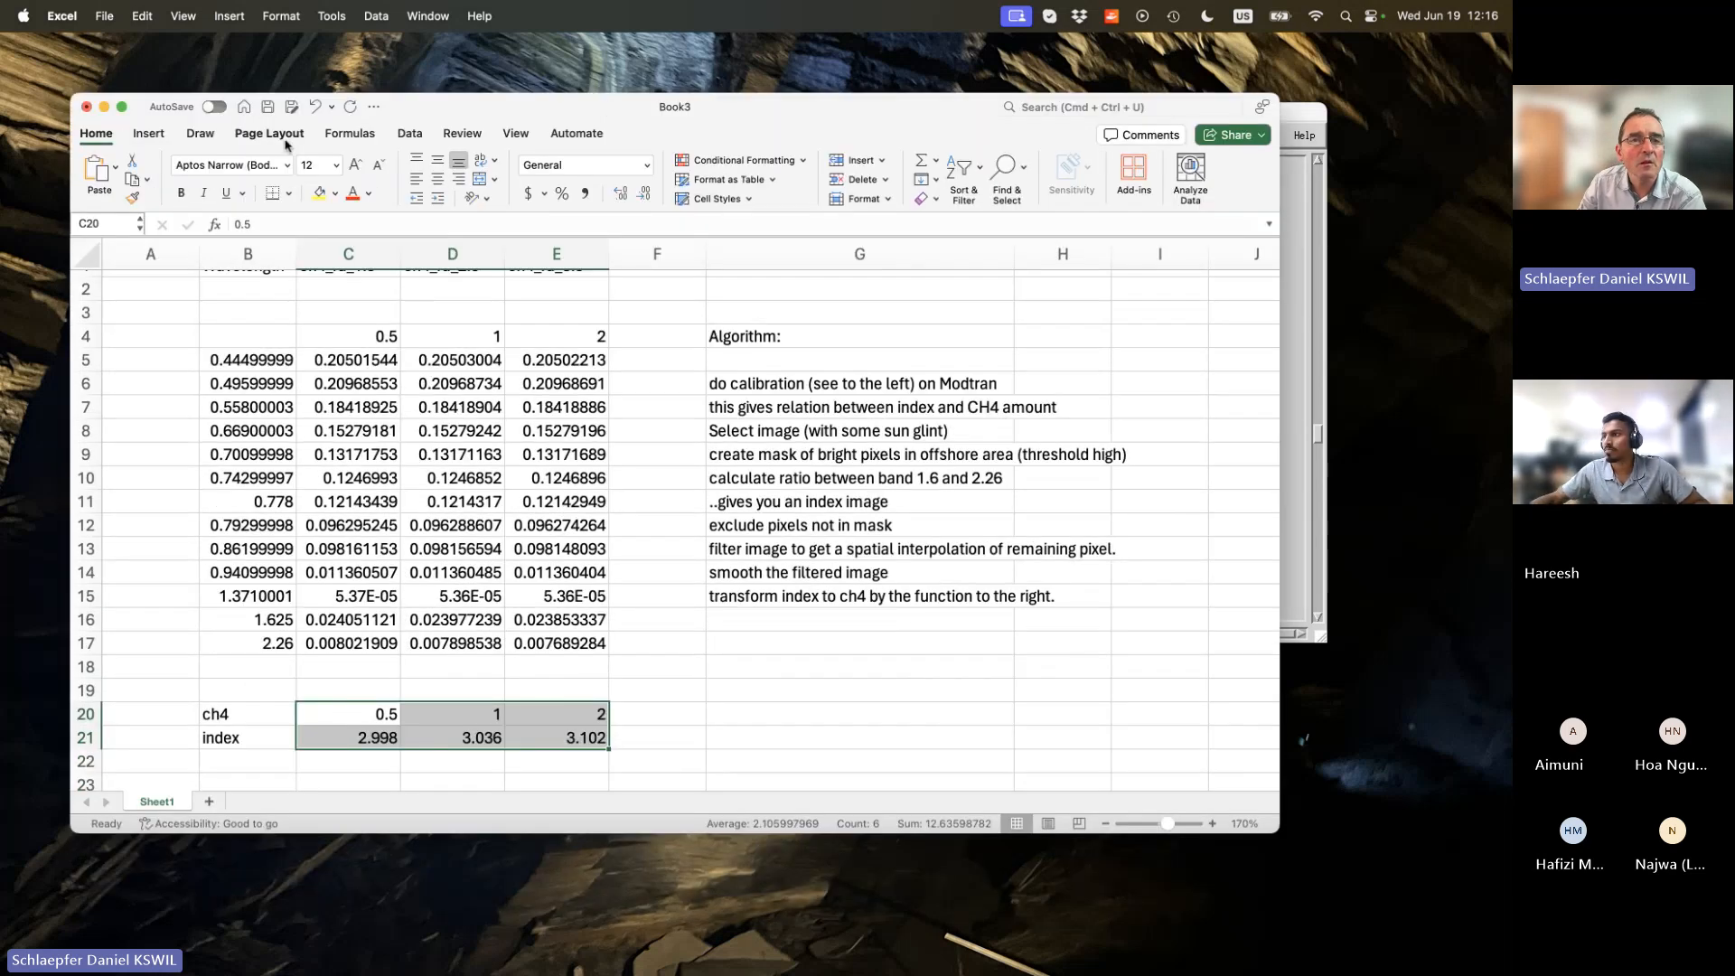
{"action": "left_click_drag", "start_coordinate": [419, 105], "coordinate": [379, 92]}
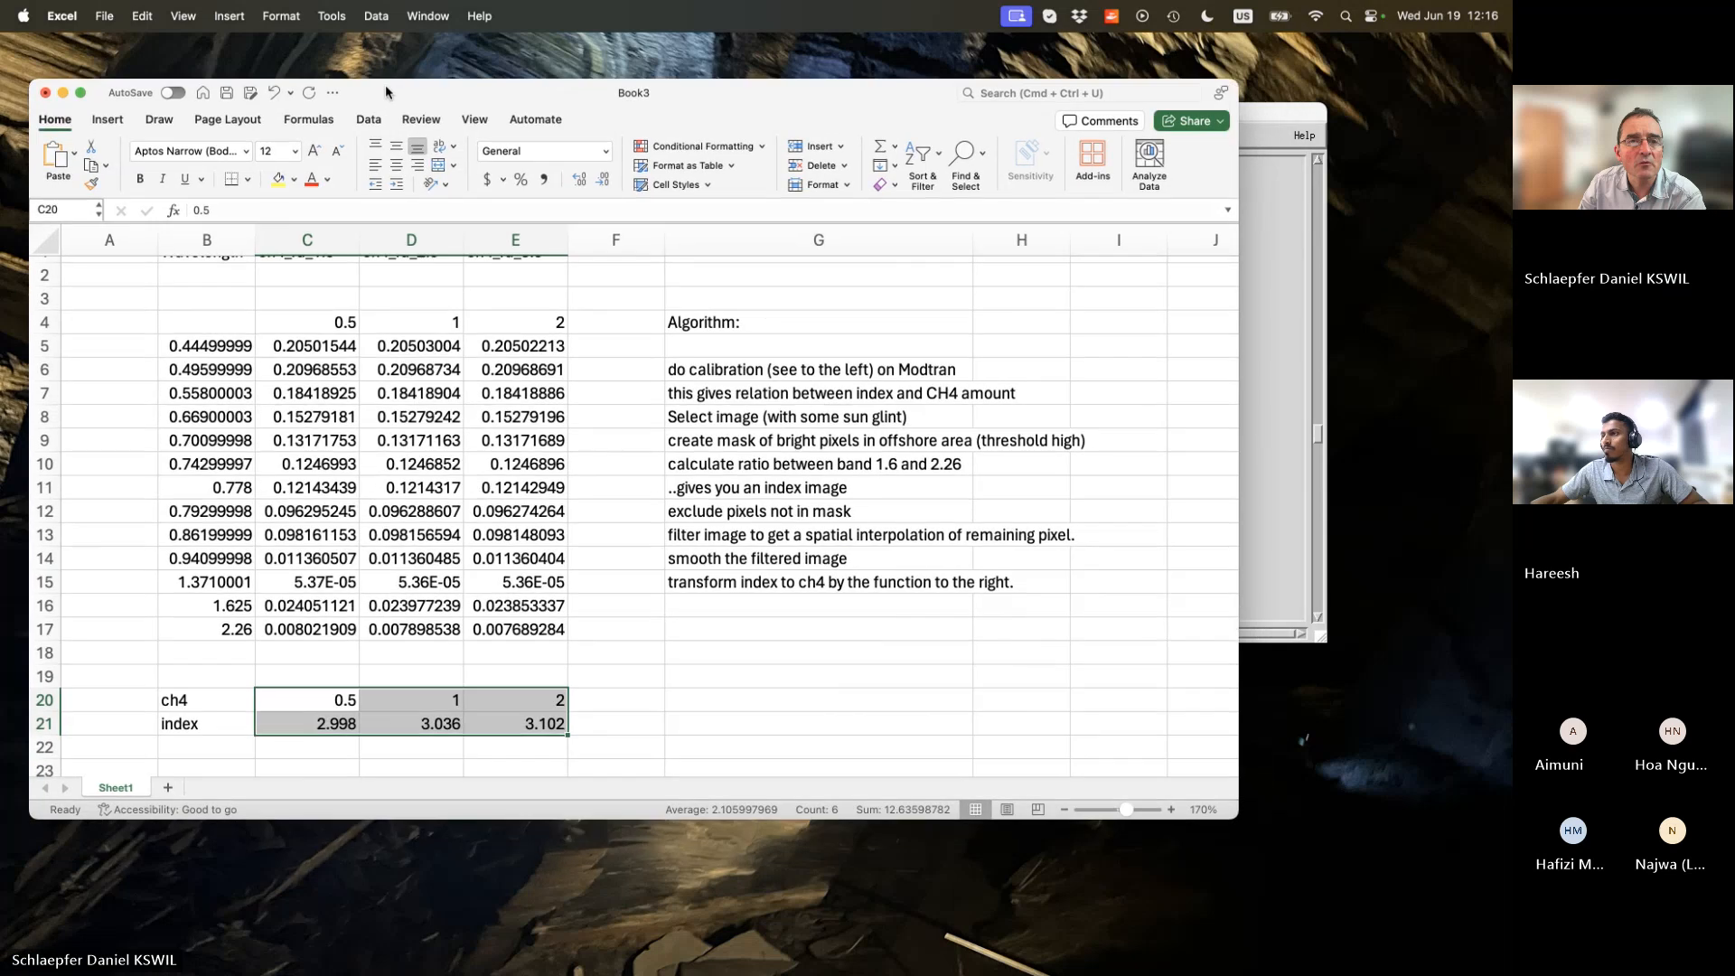
{"action": "left_click", "coordinate": [108, 120]}
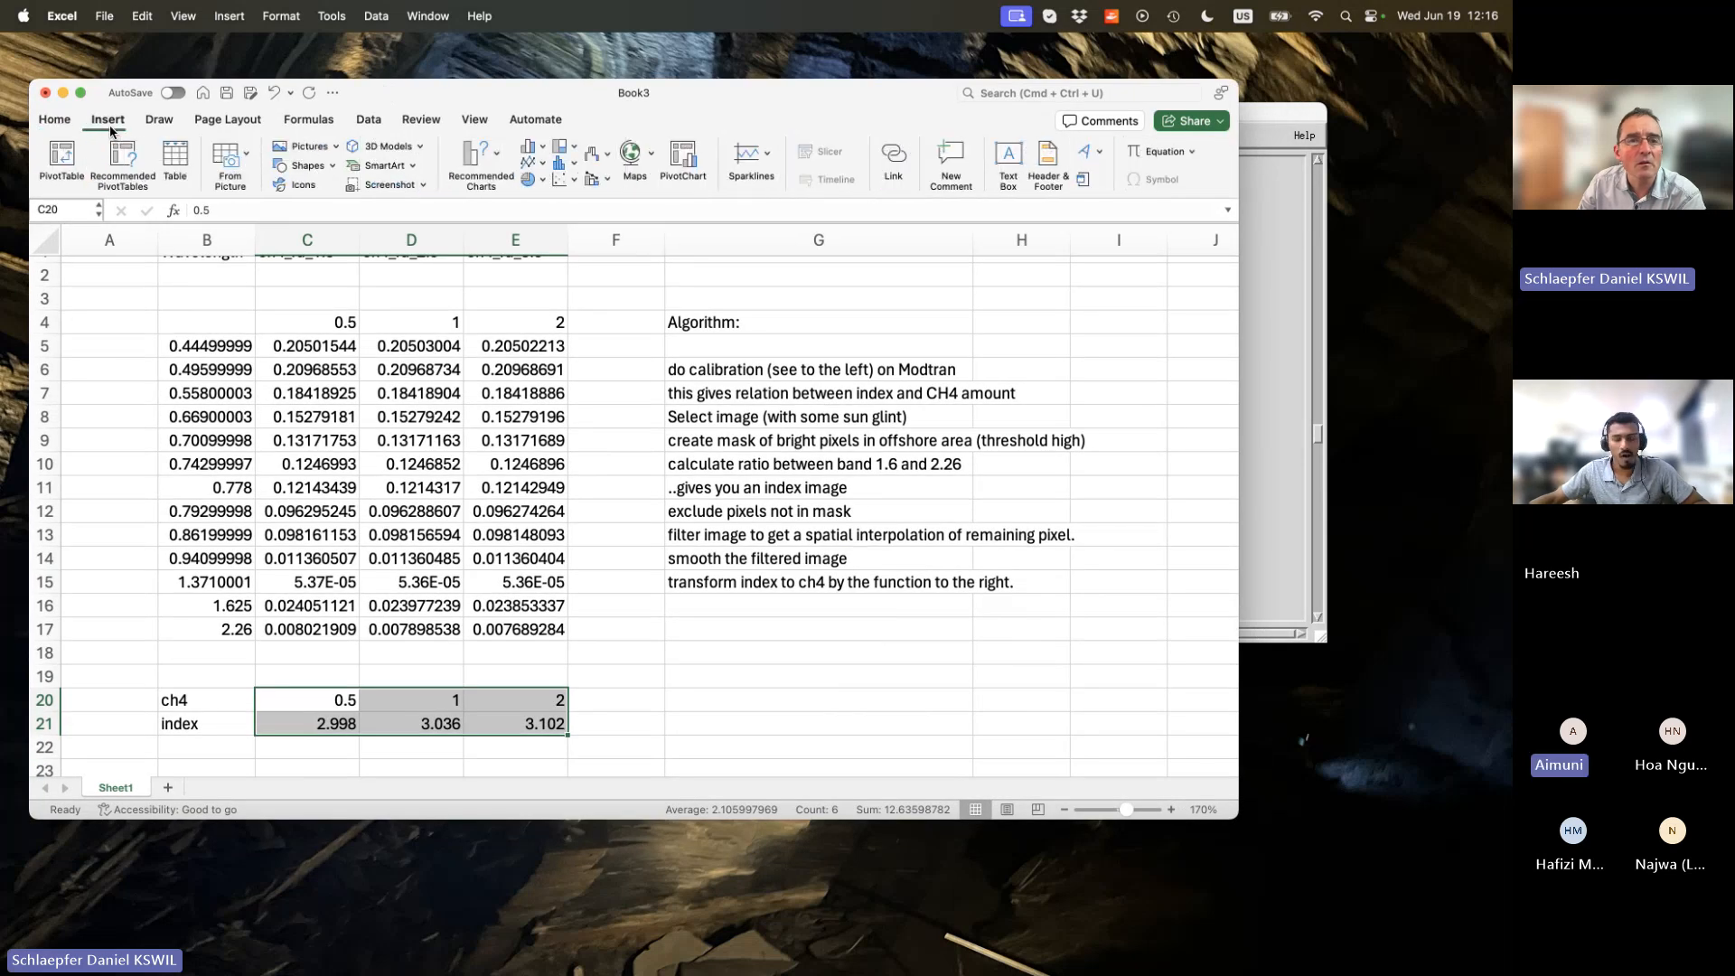
{"action": "left_click", "coordinate": [565, 181]}
{"action": "left_click", "coordinate": [607, 261]}
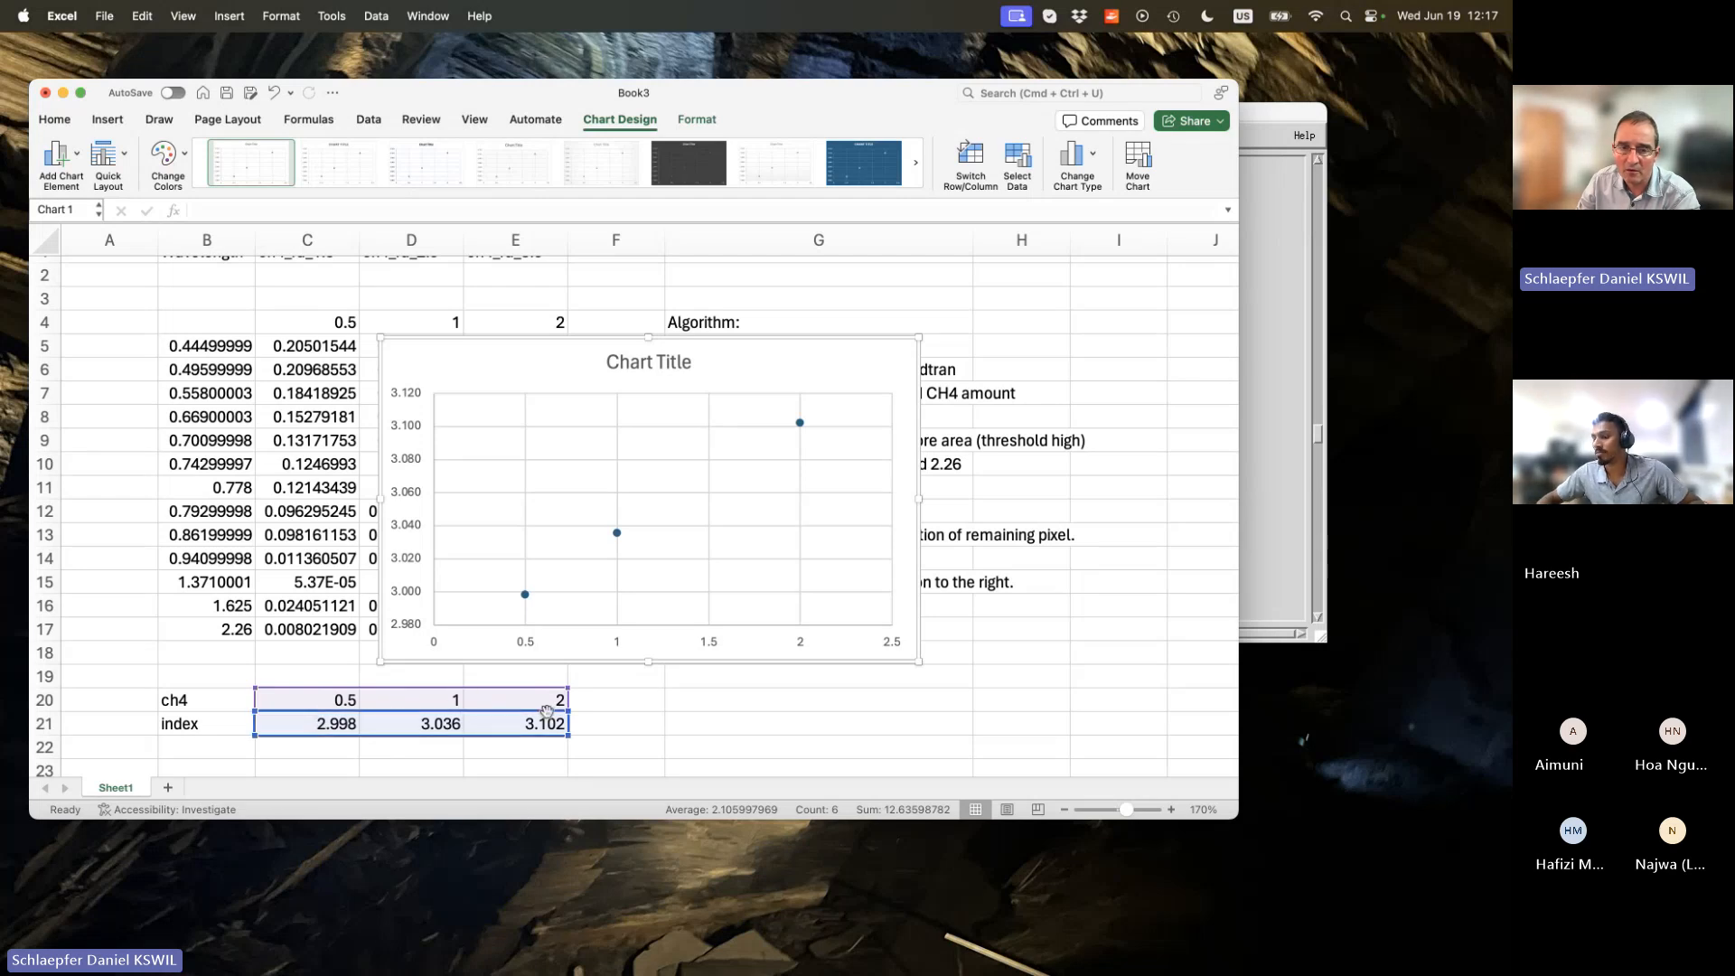
Shrink the scatter chart and place it below the algorithm notes, beside the ch4 and index rows.
{"action": "left_click", "coordinate": [805, 705]}
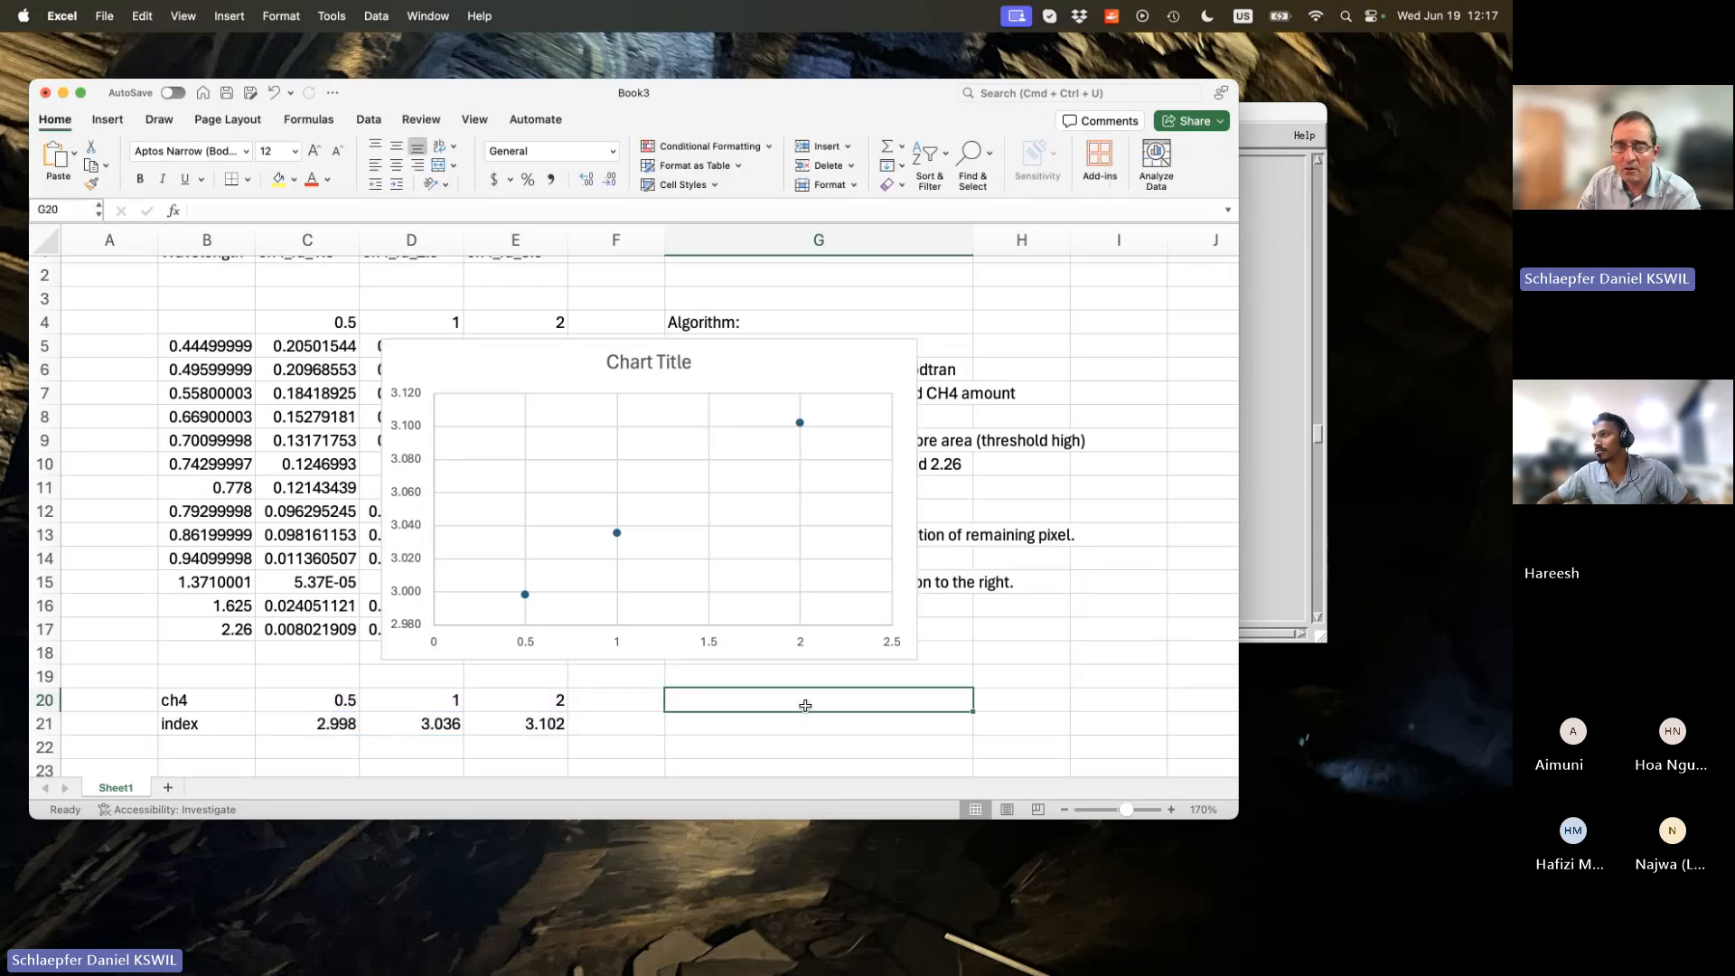
{"action": "left_click", "coordinate": [822, 375]}
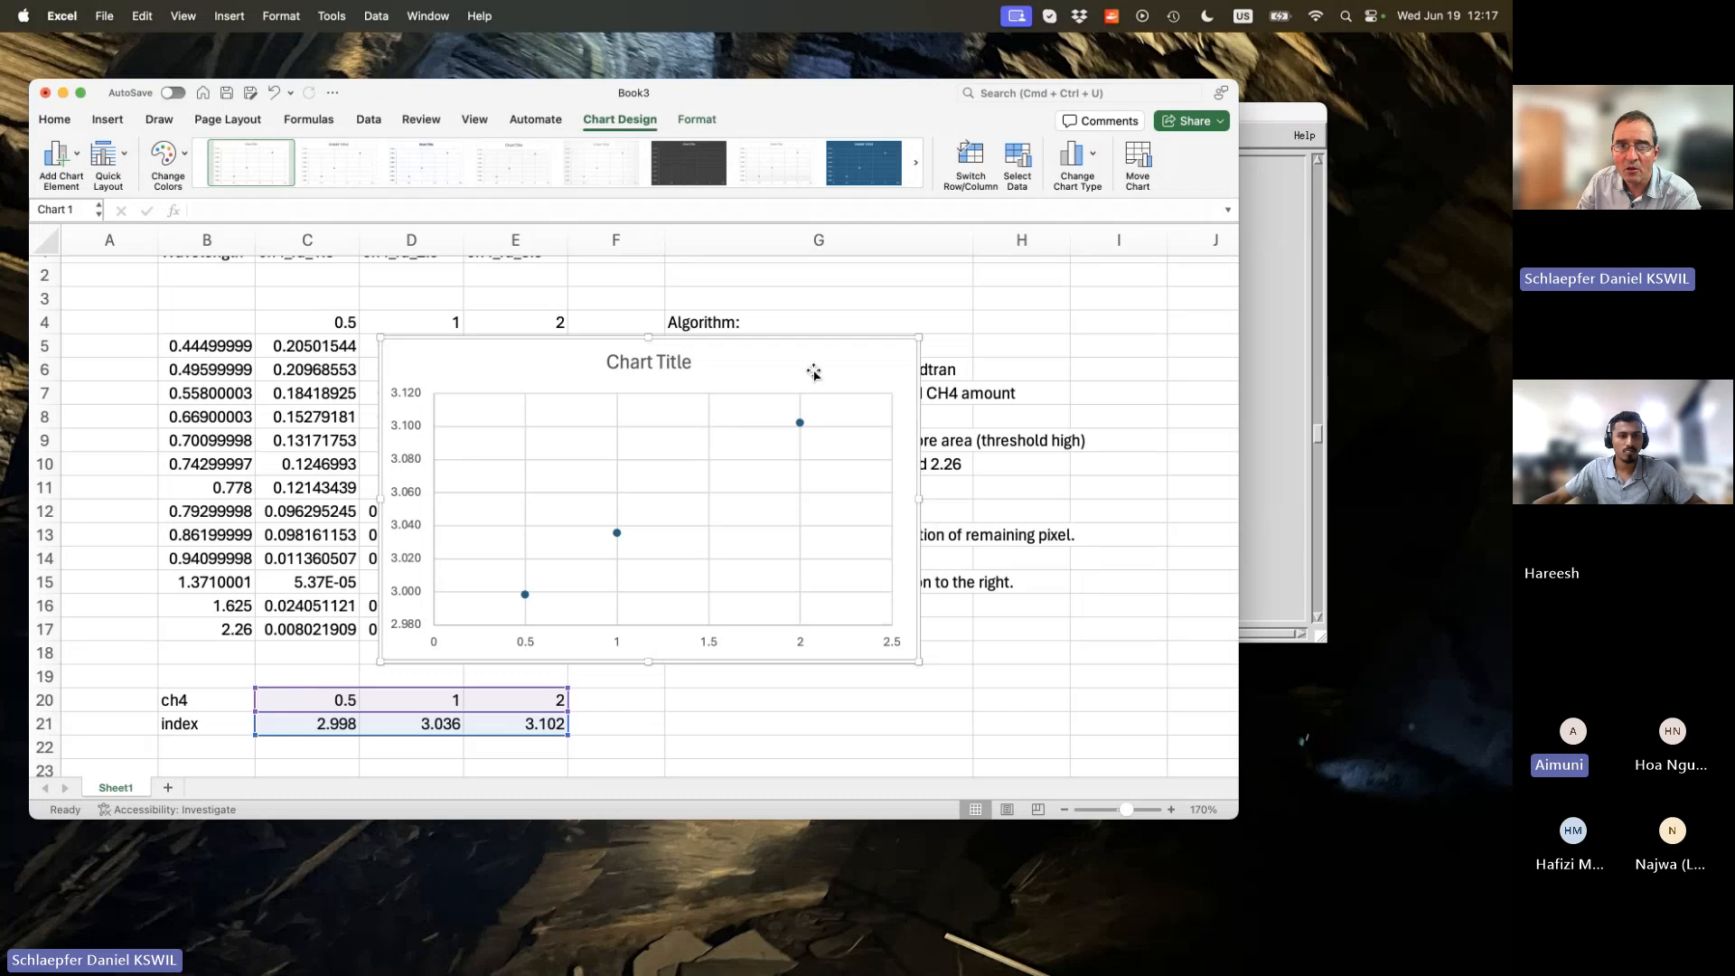
{"action": "left_click_drag", "start_coordinate": [805, 336], "coordinate": [485, 279]}
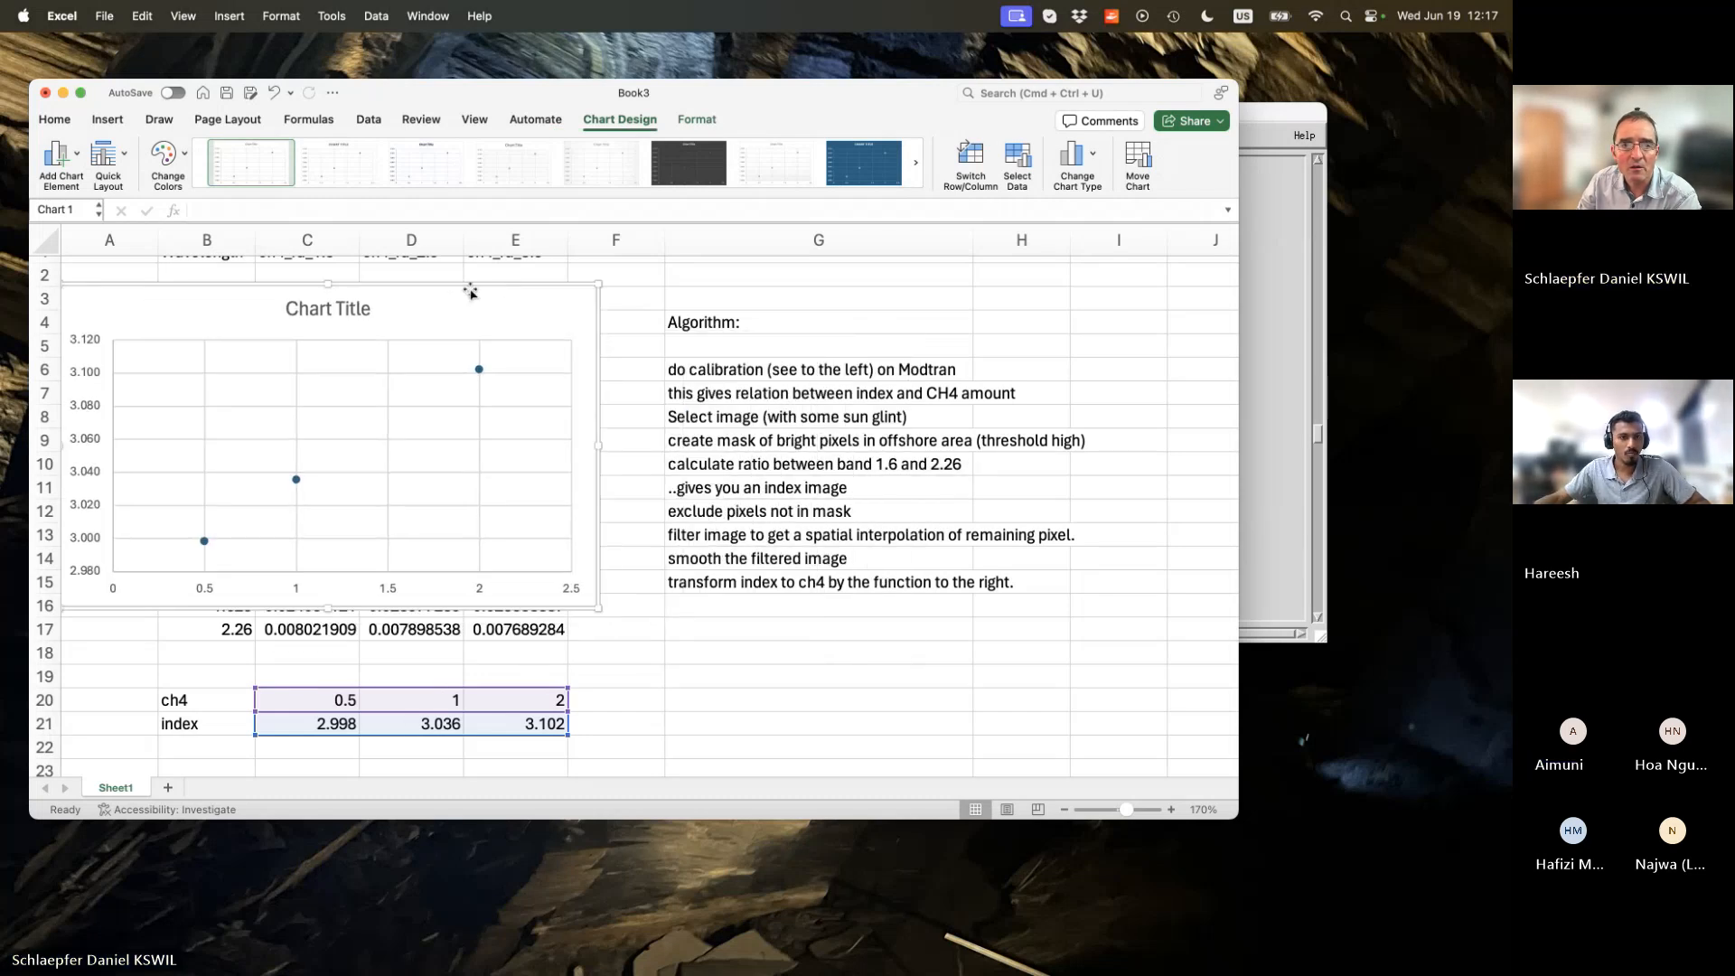
{"action": "left_click_drag", "start_coordinate": [469, 289], "coordinate": [1006, 454]}
{"action": "left_click_drag", "start_coordinate": [1128, 746], "coordinate": [1023, 667]}
{"action": "left_click_drag", "start_coordinate": [917, 447], "coordinate": [942, 516]}
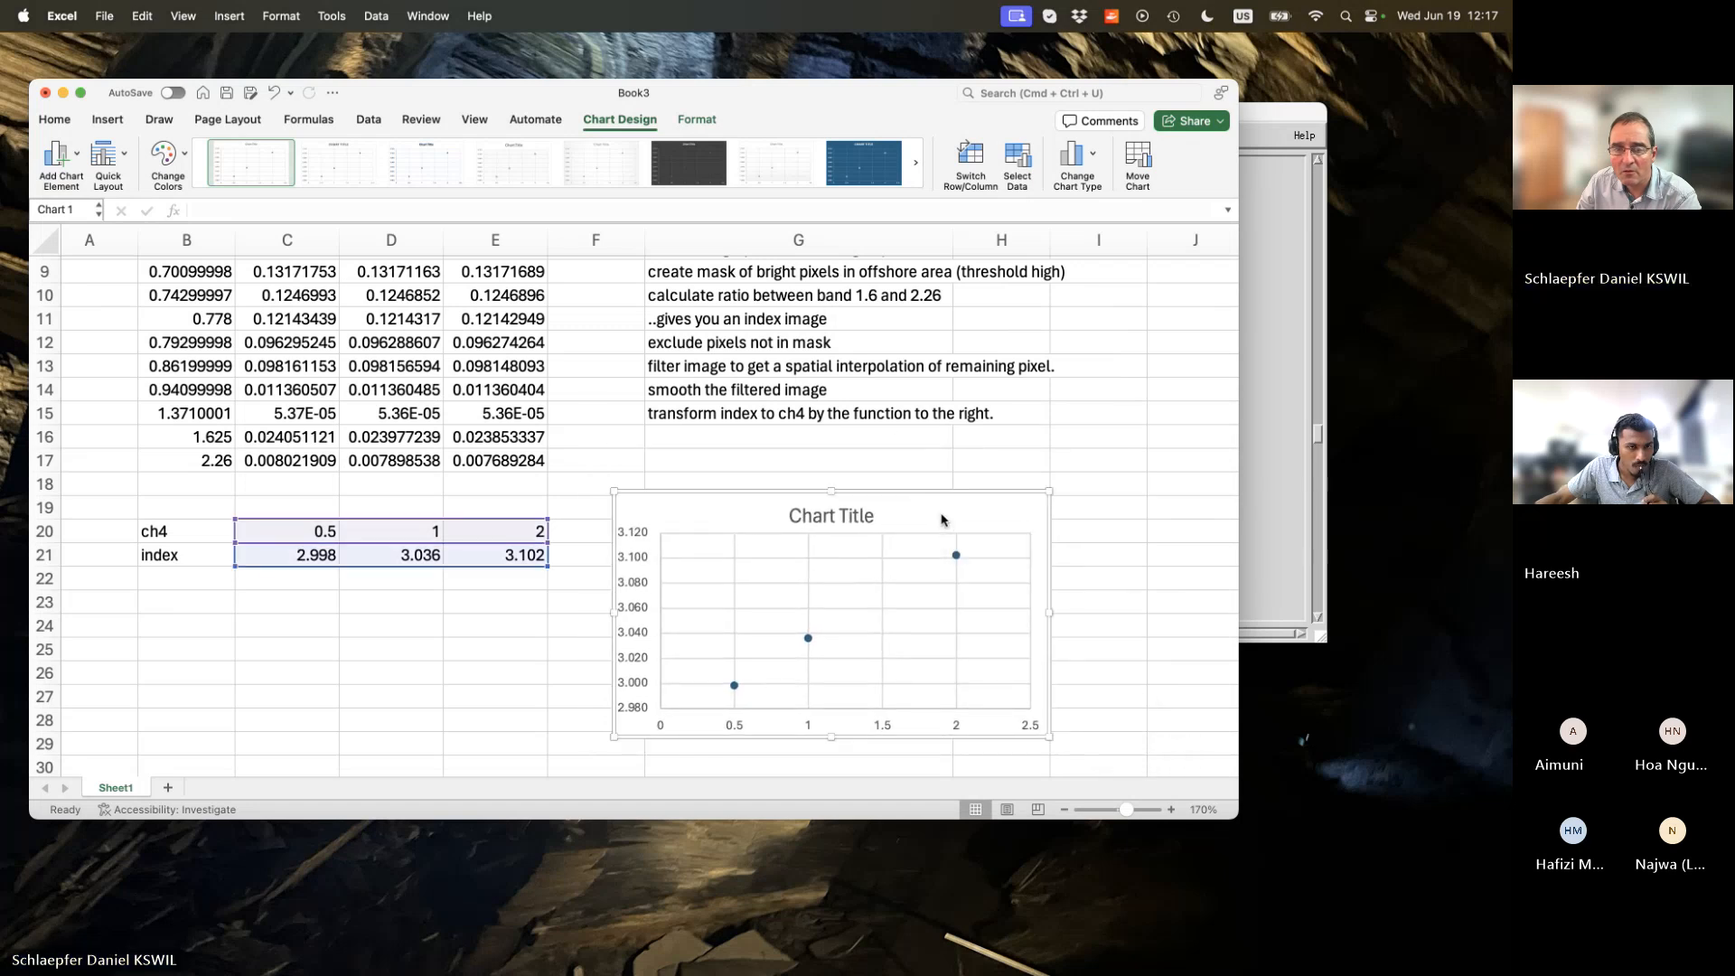
{"action": "left_click", "coordinate": [743, 437]}
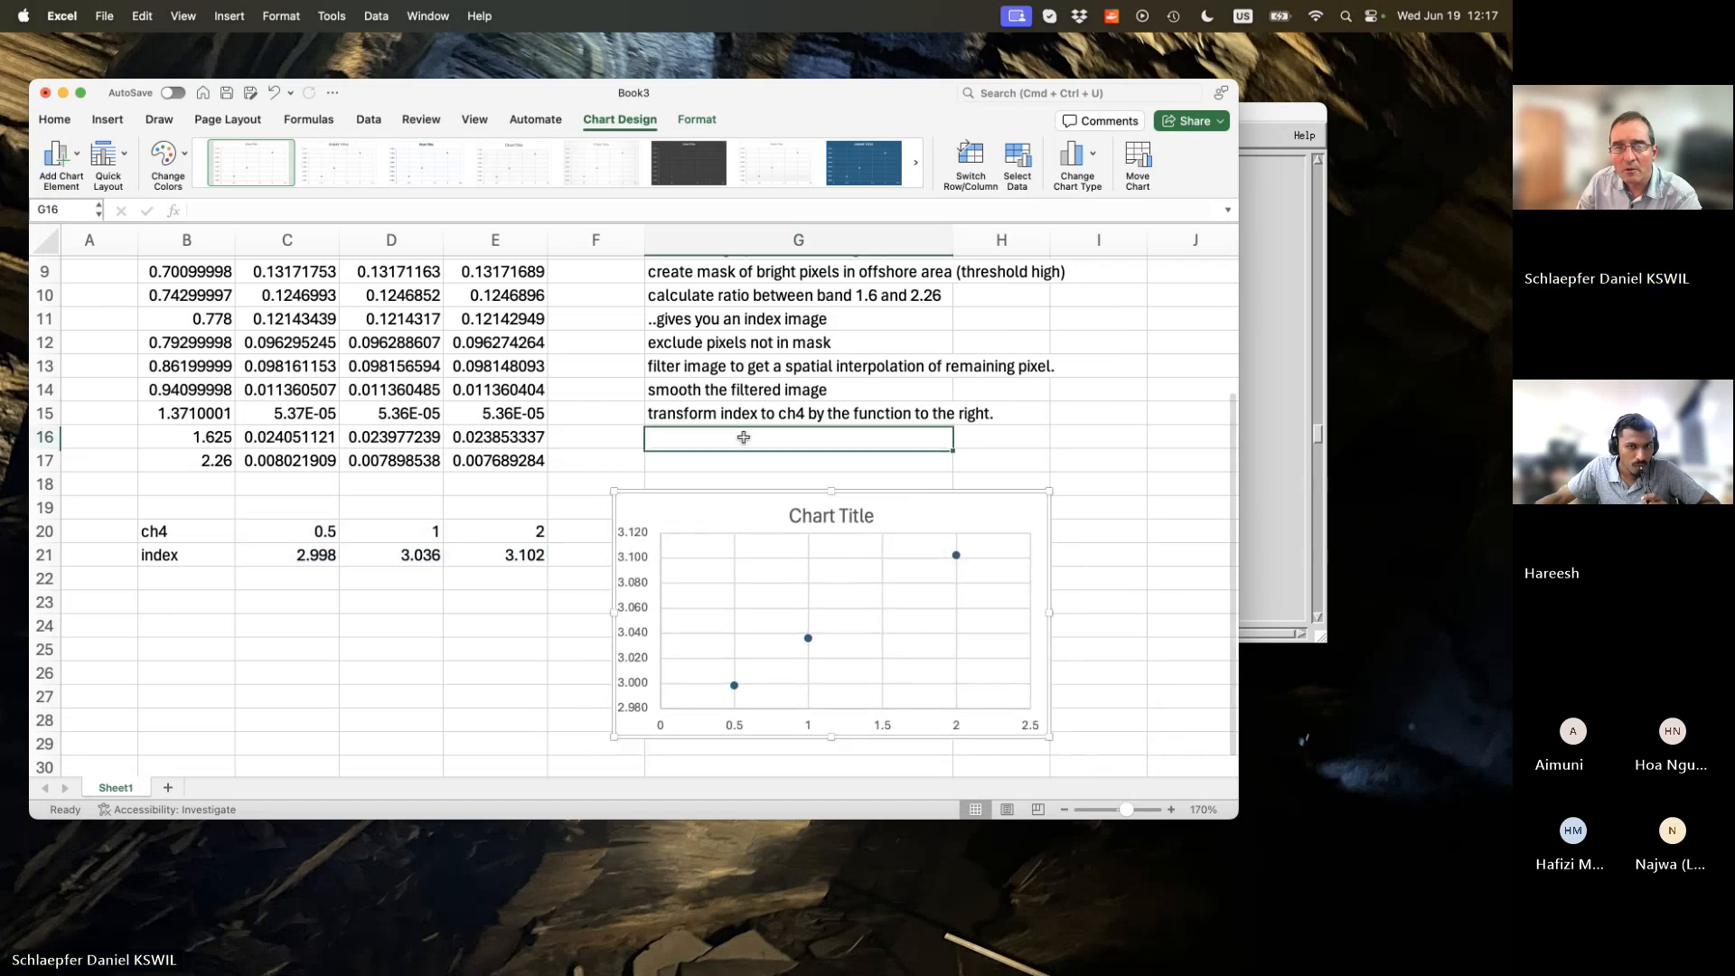
Make the "Algorithm:" heading in cell G4 bold.
{"action": "scroll", "coordinate": [936, 416], "scroll_direction": "up", "scroll_amount": 2}
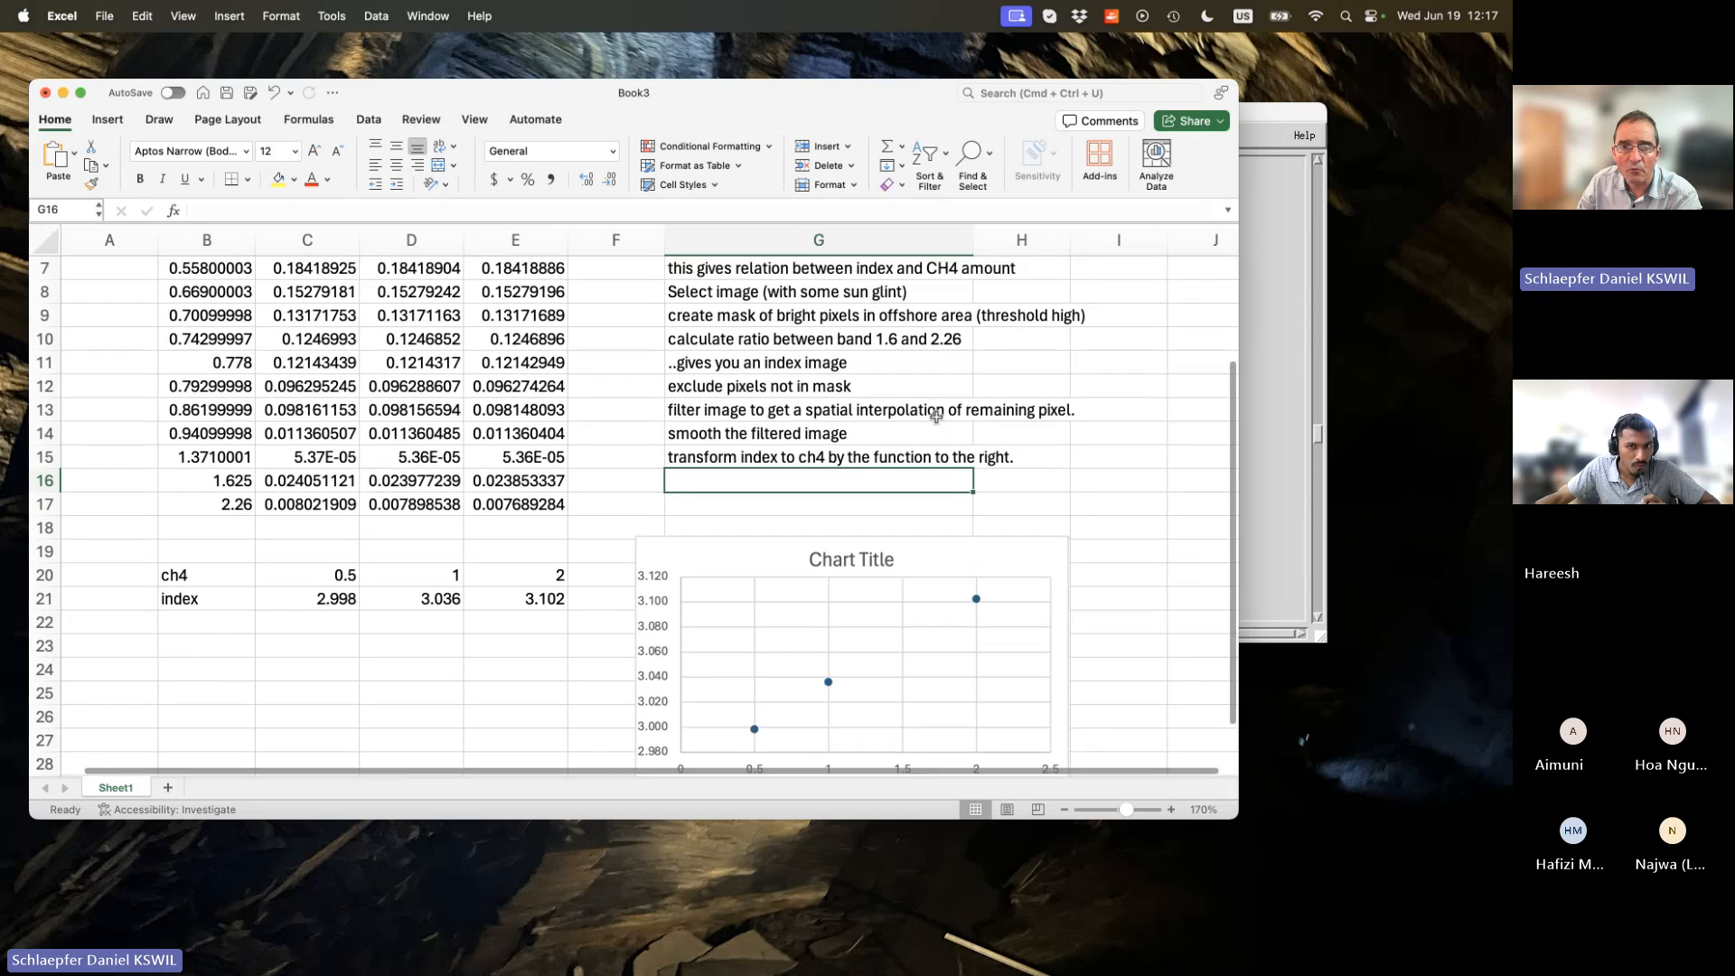
{"action": "scroll", "coordinate": [936, 416], "scroll_direction": "down", "scroll_amount": 3}
{"action": "scroll", "coordinate": [936, 416], "scroll_direction": "up", "scroll_amount": 2}
{"action": "scroll", "coordinate": [936, 415], "scroll_direction": "up", "scroll_amount": 5}
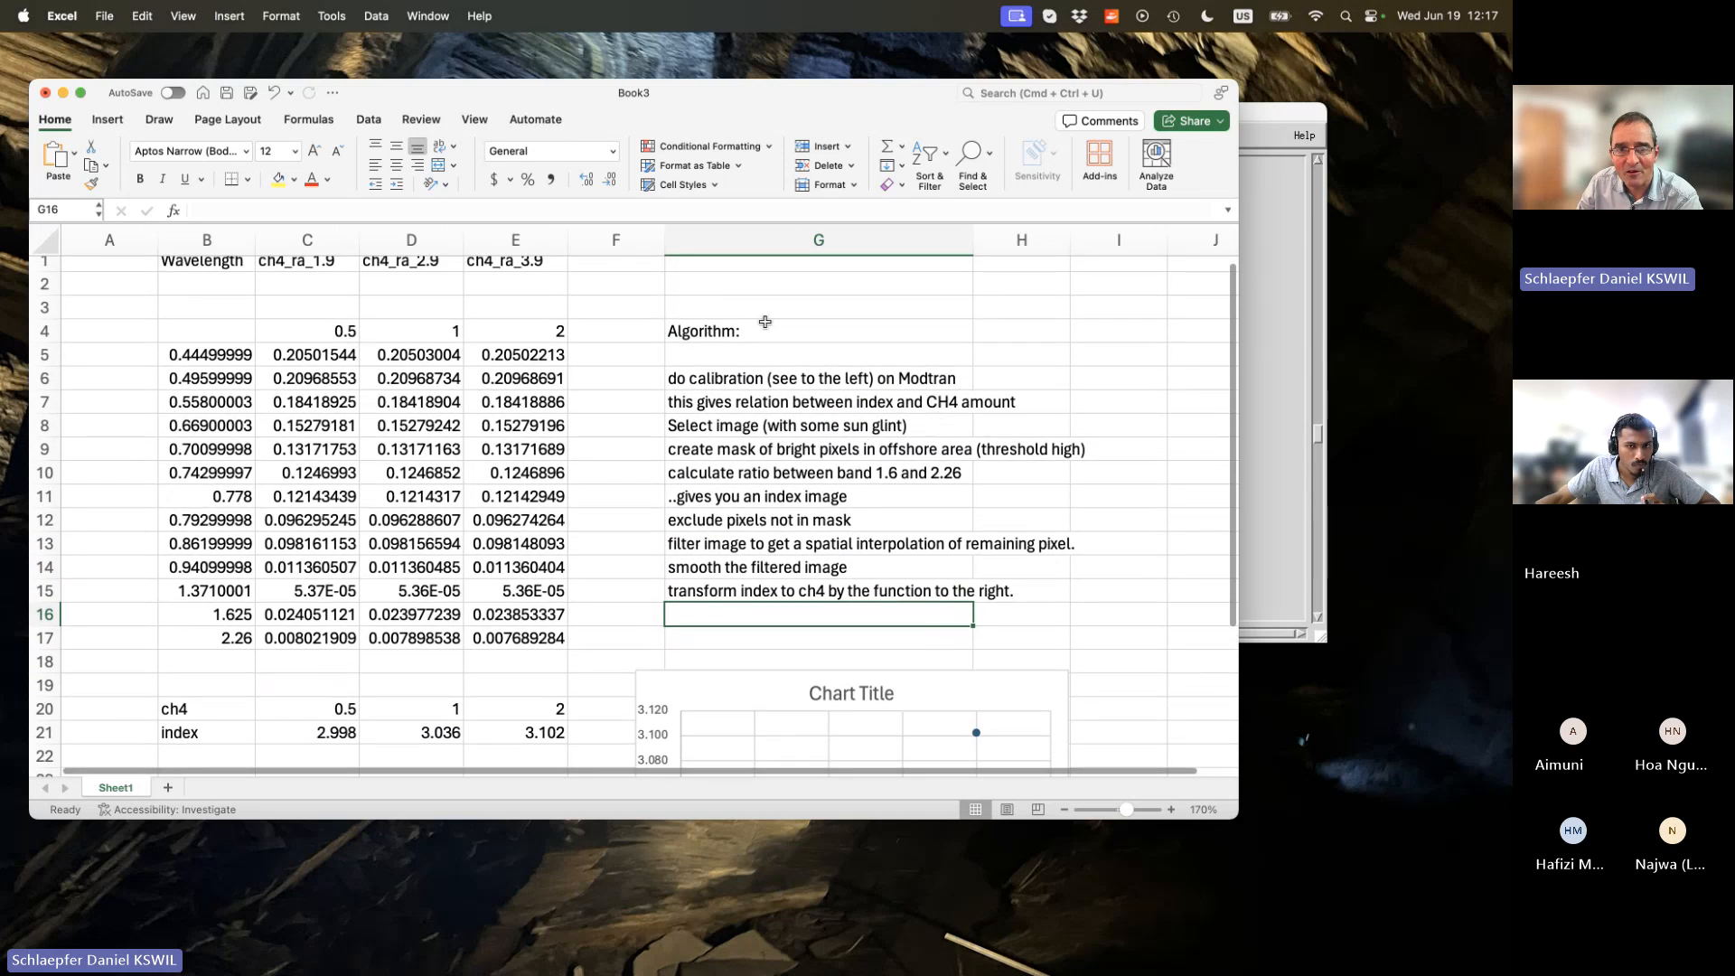
{"action": "left_click", "coordinate": [767, 327]}
{"action": "key", "text": "super+b"}
{"action": "scroll", "coordinate": [804, 345], "scroll_direction": "up", "scroll_amount": 1}
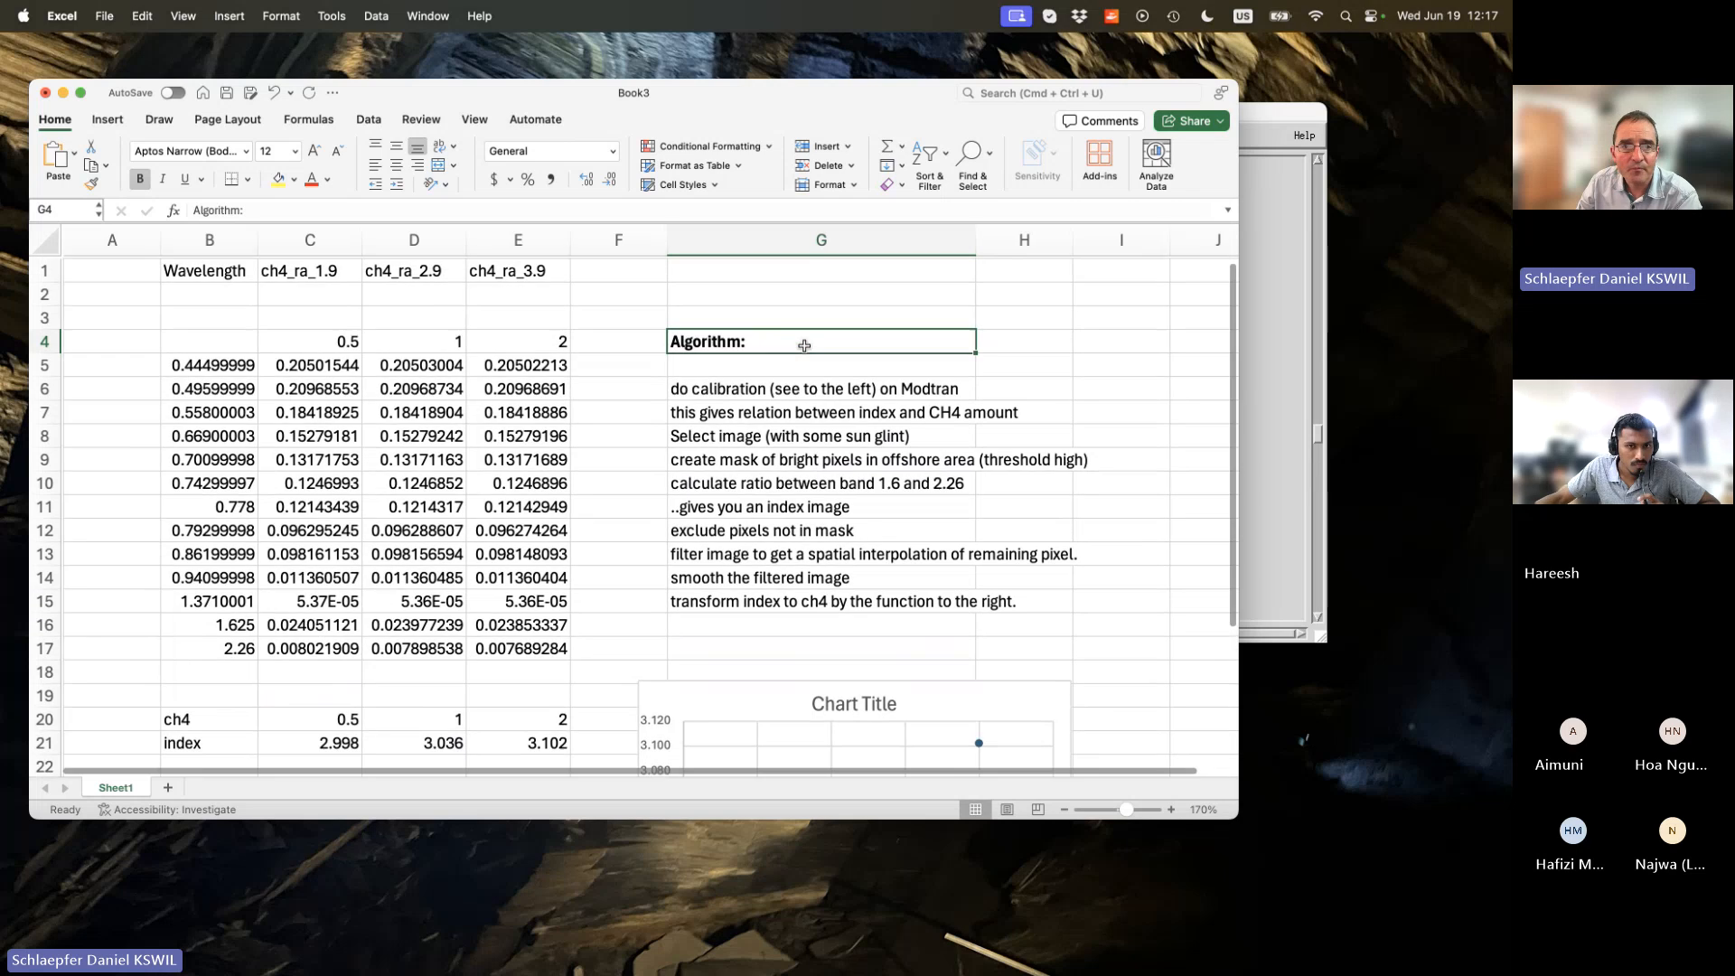
Clear the ch4_ra labels in C1:E1 and move the "Wavelength" label from B1 to B4.
{"action": "left_click", "coordinate": [325, 317]}
{"action": "left_click_drag", "start_coordinate": [301, 271], "coordinate": [503, 256]}
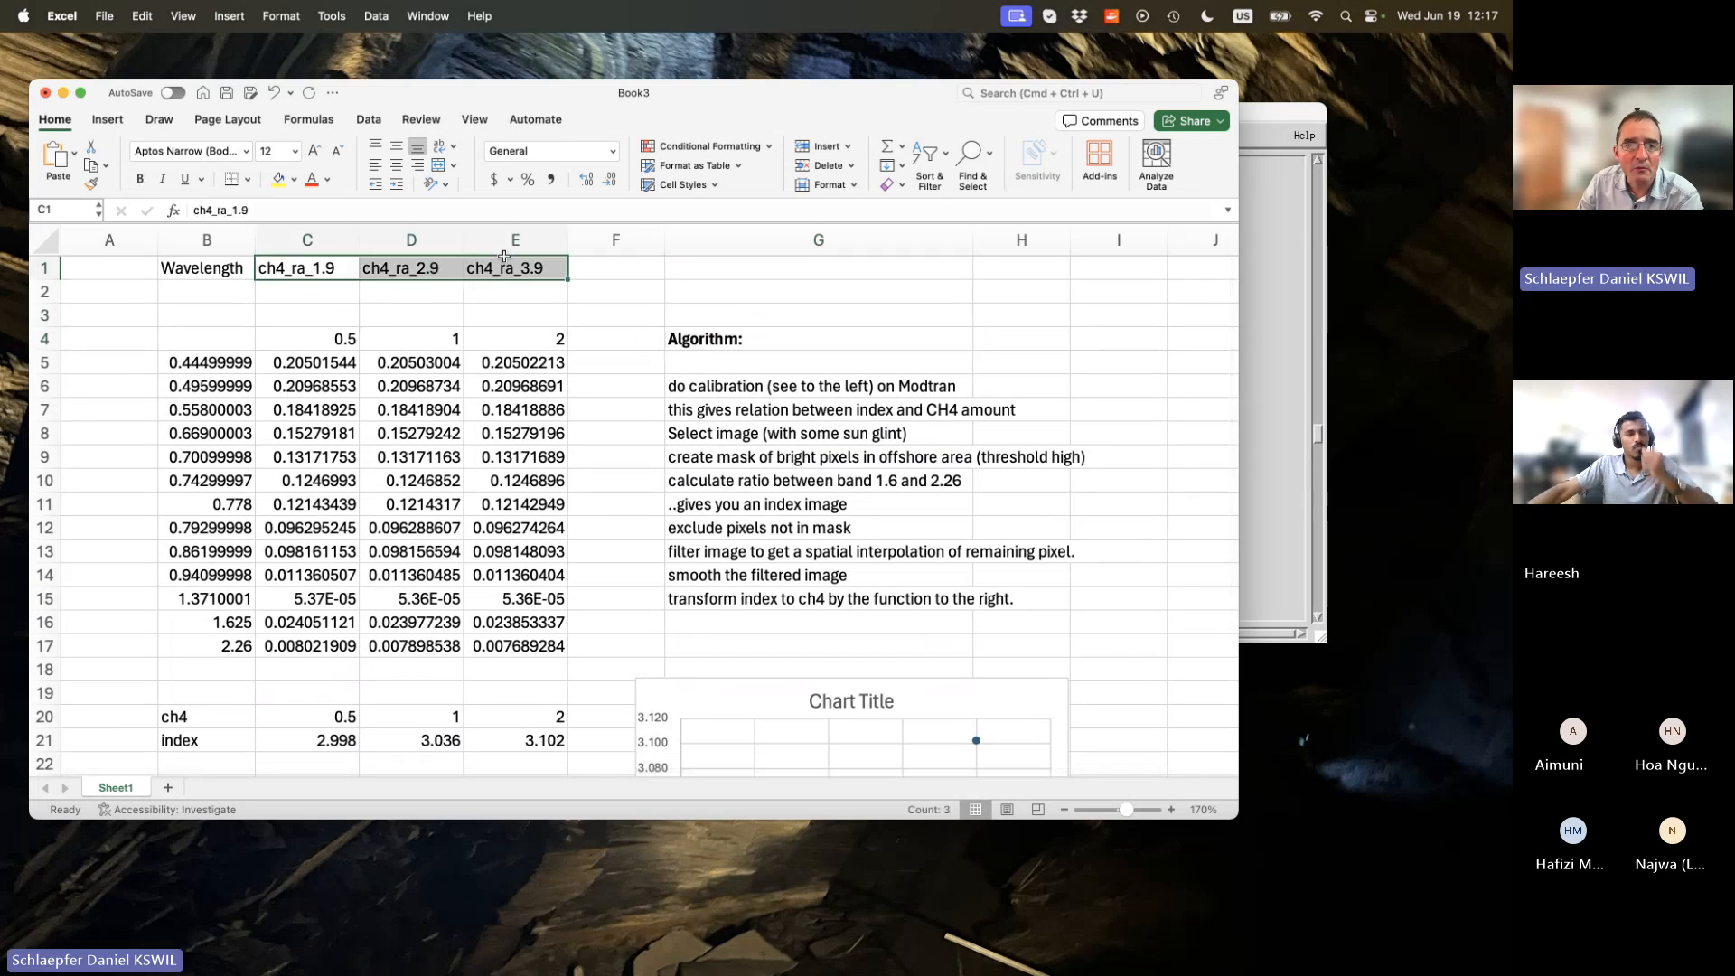
{"action": "key", "text": "Delete"}
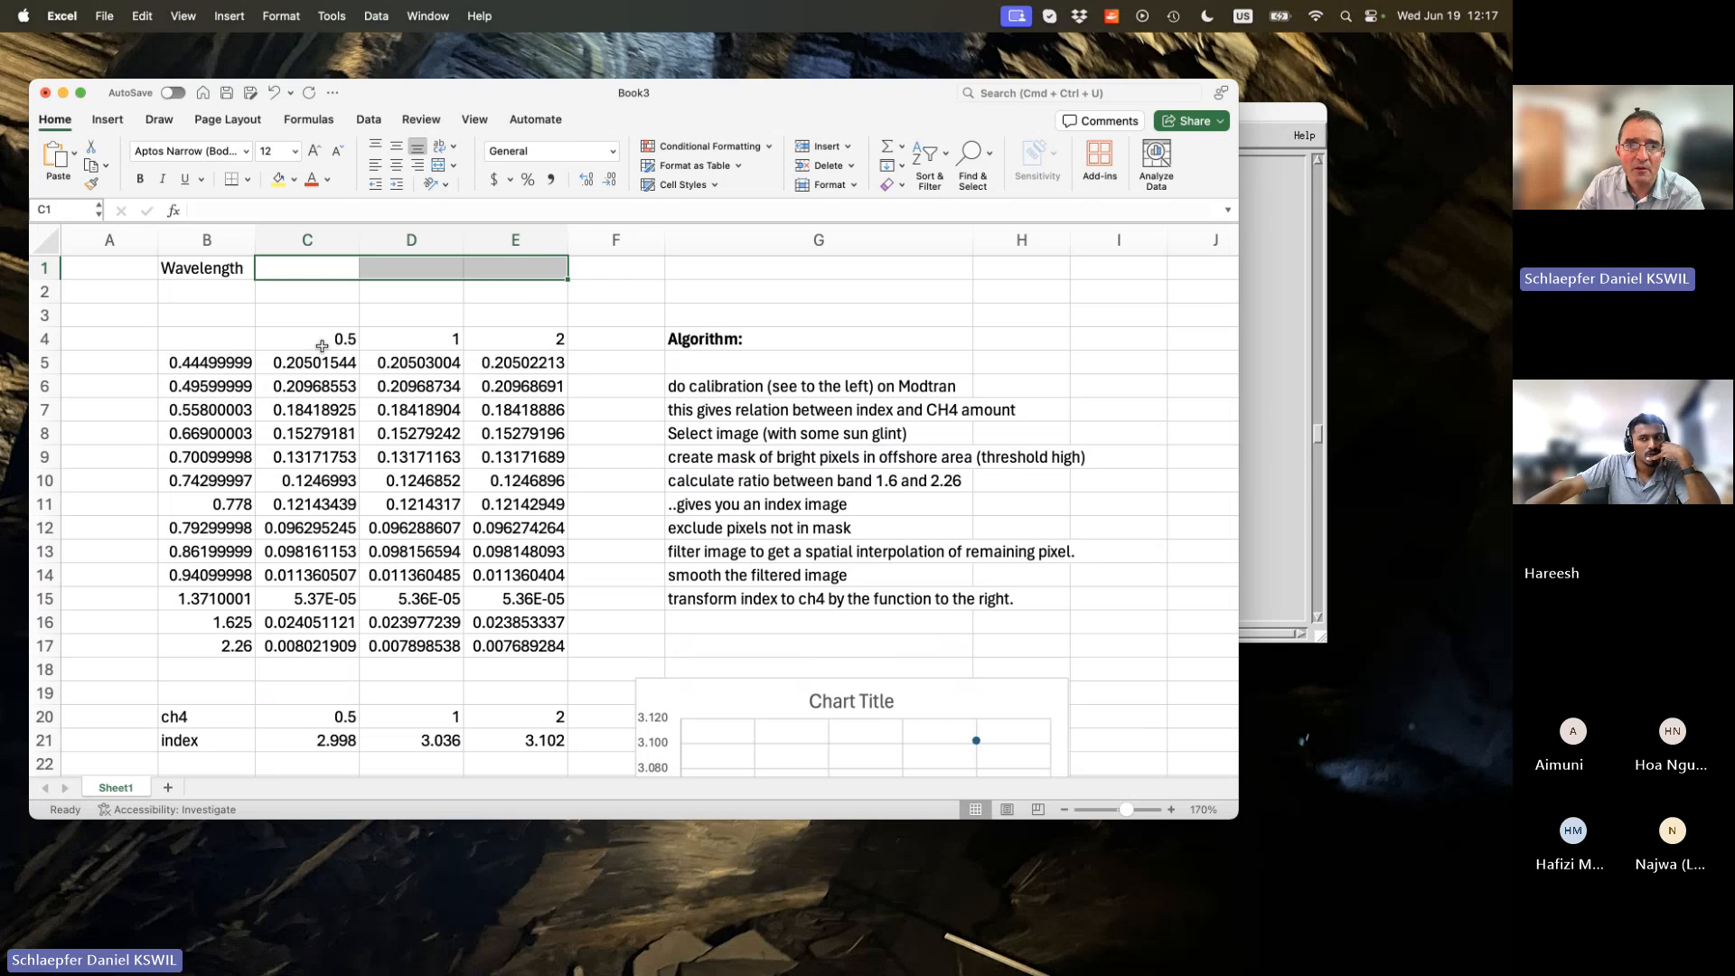
{"action": "left_click", "coordinate": [213, 277]}
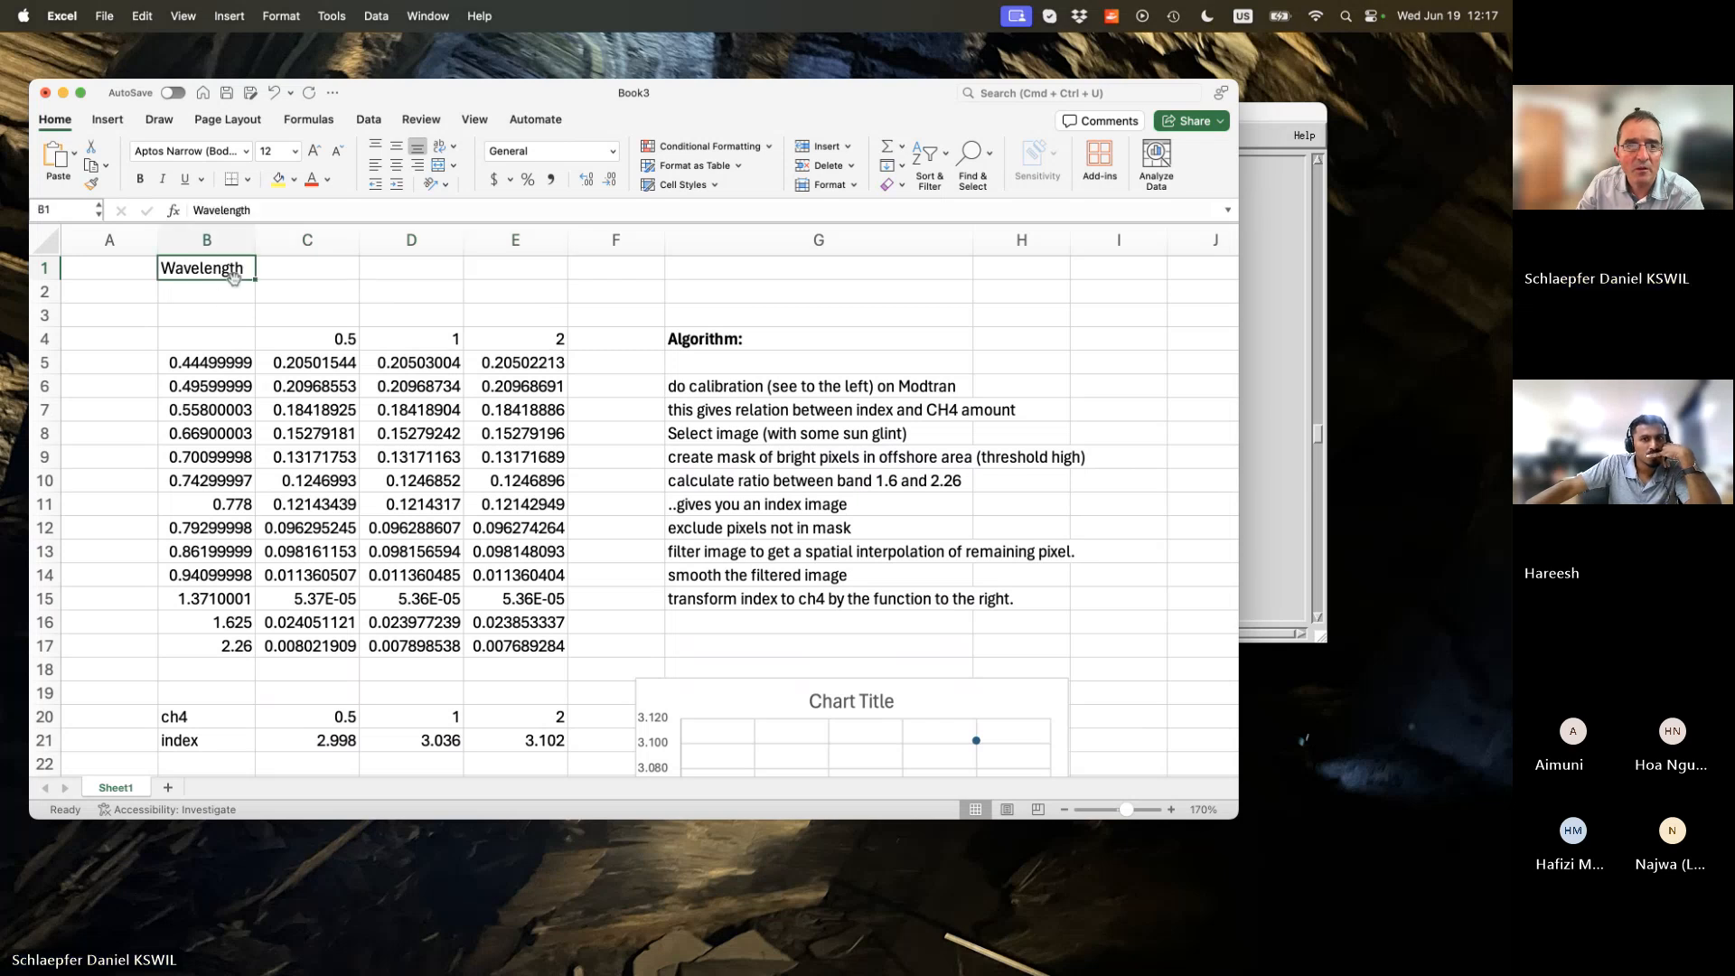
{"action": "left_click_drag", "start_coordinate": [226, 279], "coordinate": [237, 338]}
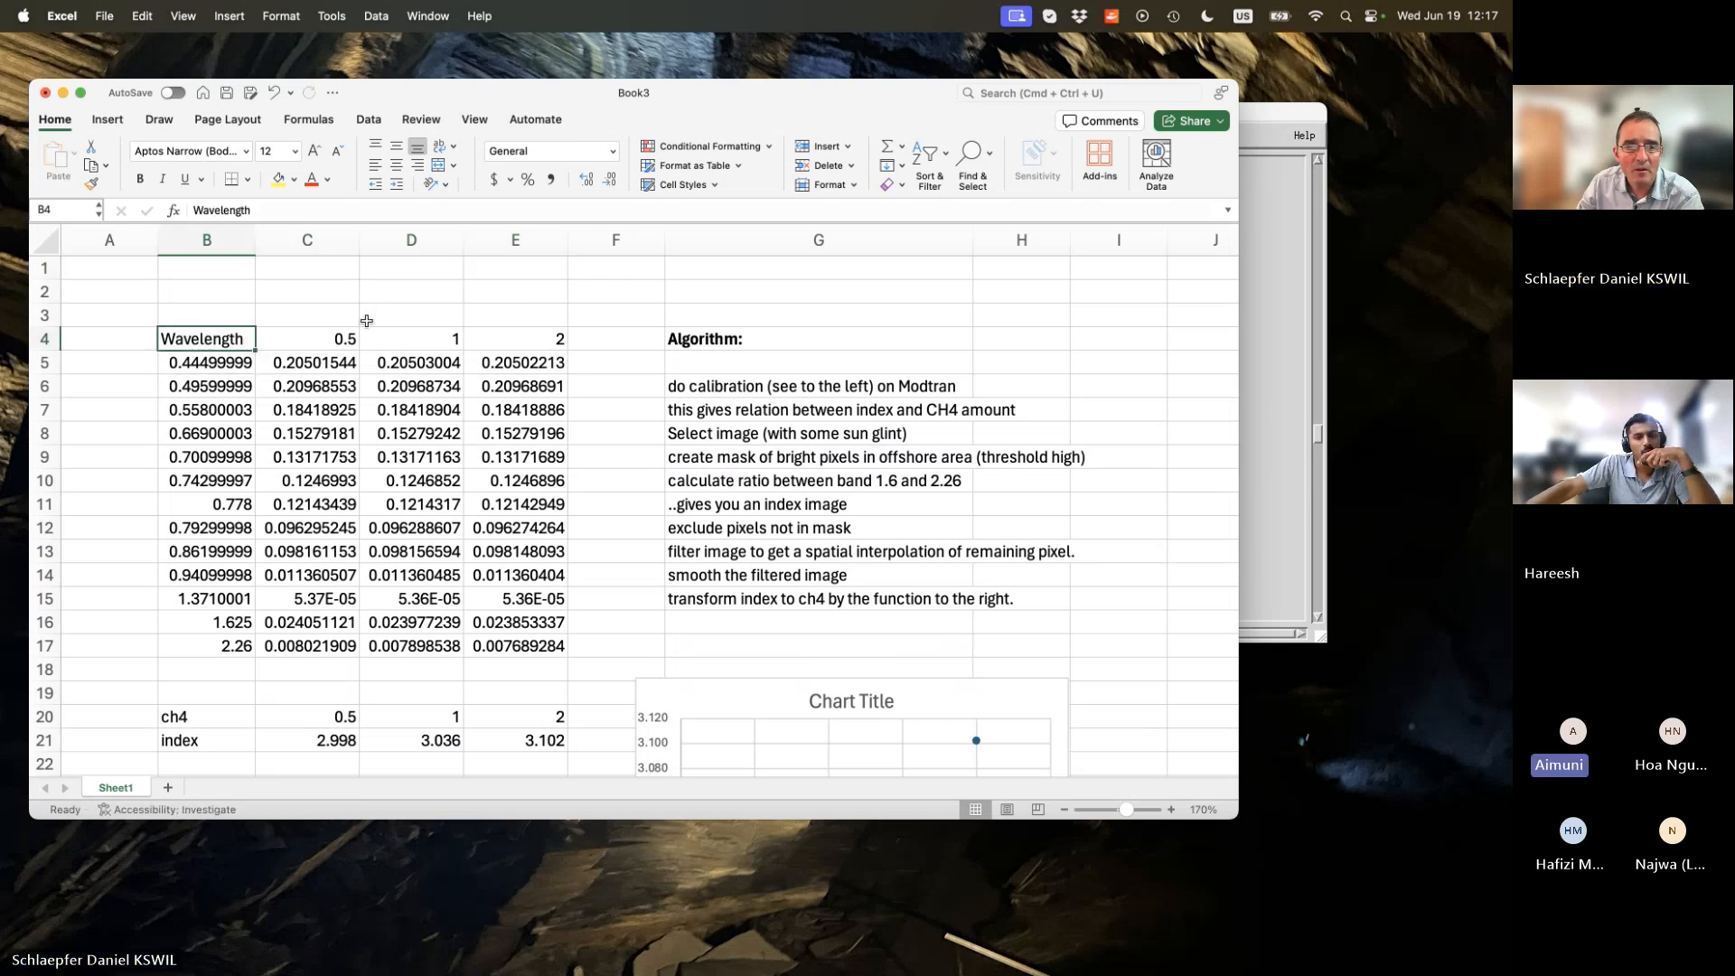
Save the workbook as ch4_method.xlsx on the Desktop.
{"action": "scroll", "coordinate": [366, 321], "scroll_direction": "down", "scroll_amount": 1}
{"action": "key", "text": "super+s"}
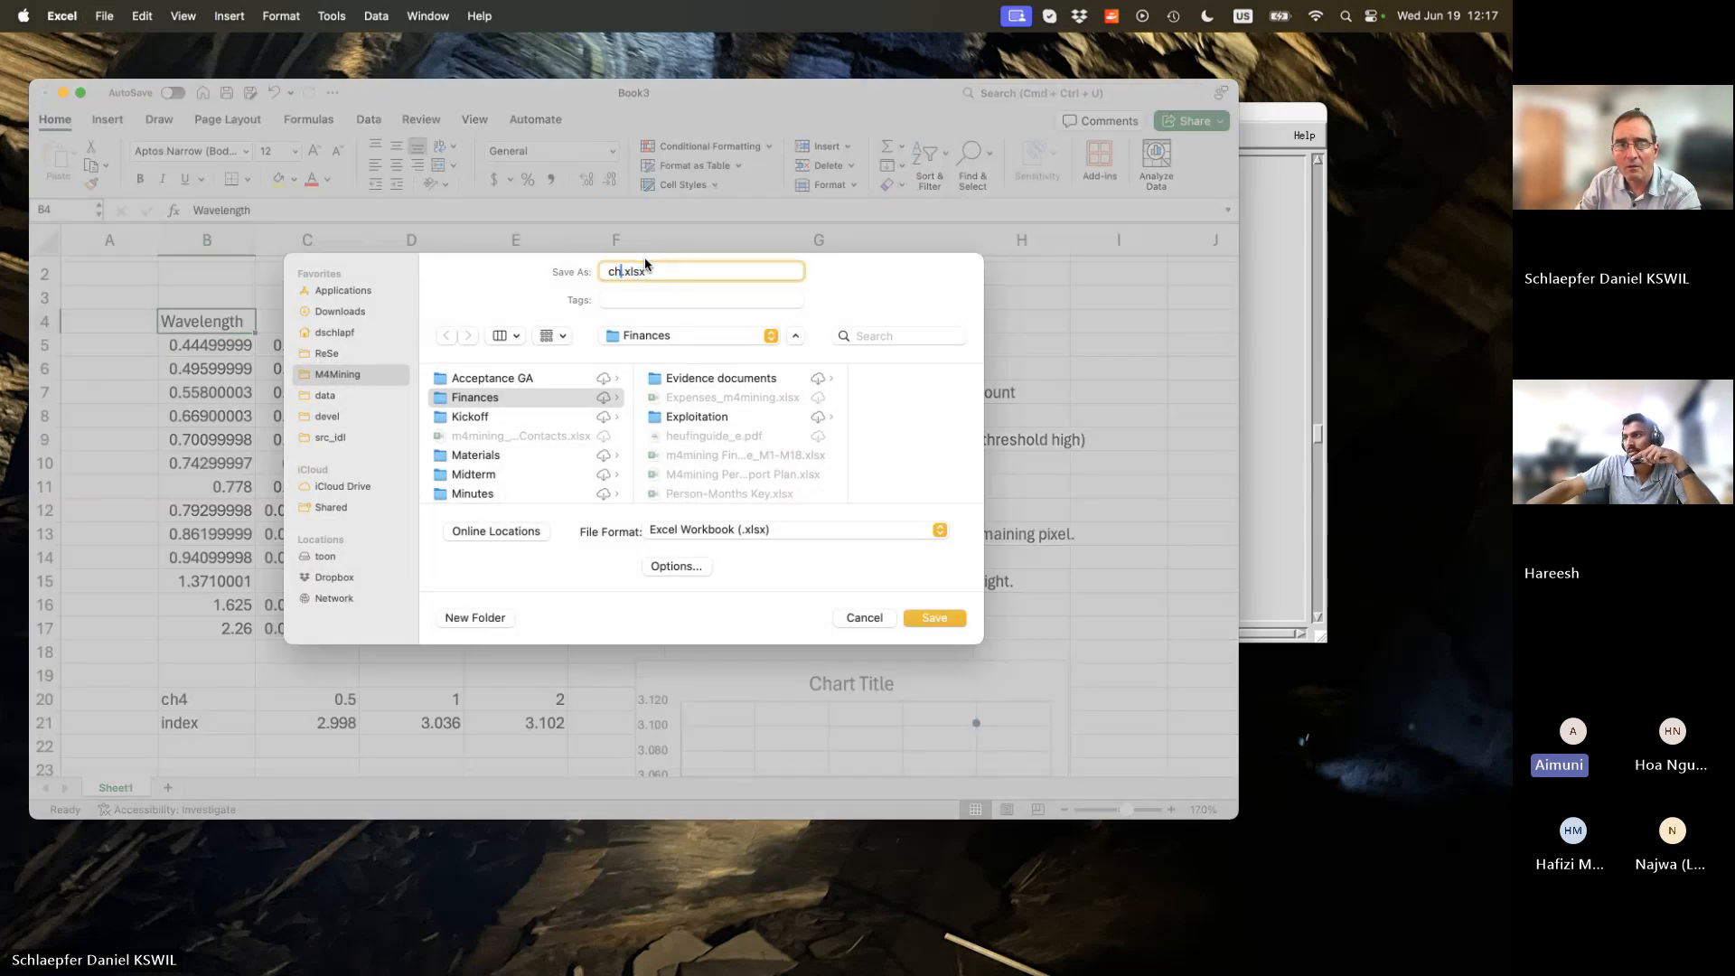
{"action": "type", "text": "ch4_"}
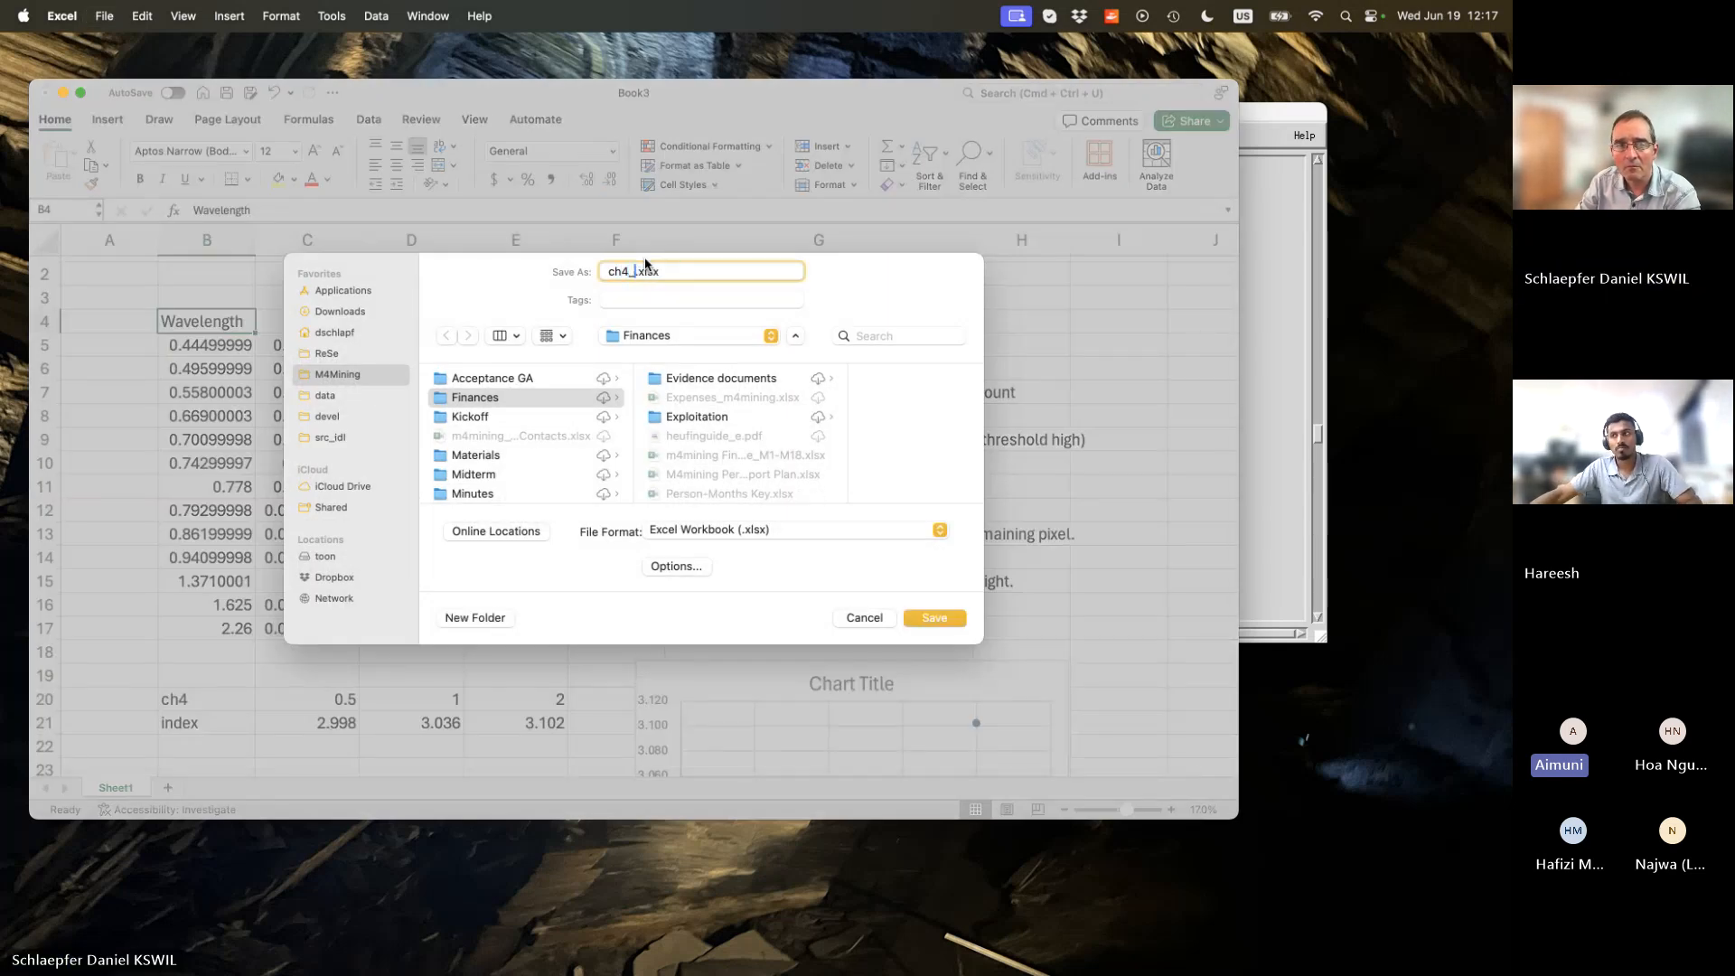
{"action": "type", "text": "me"}
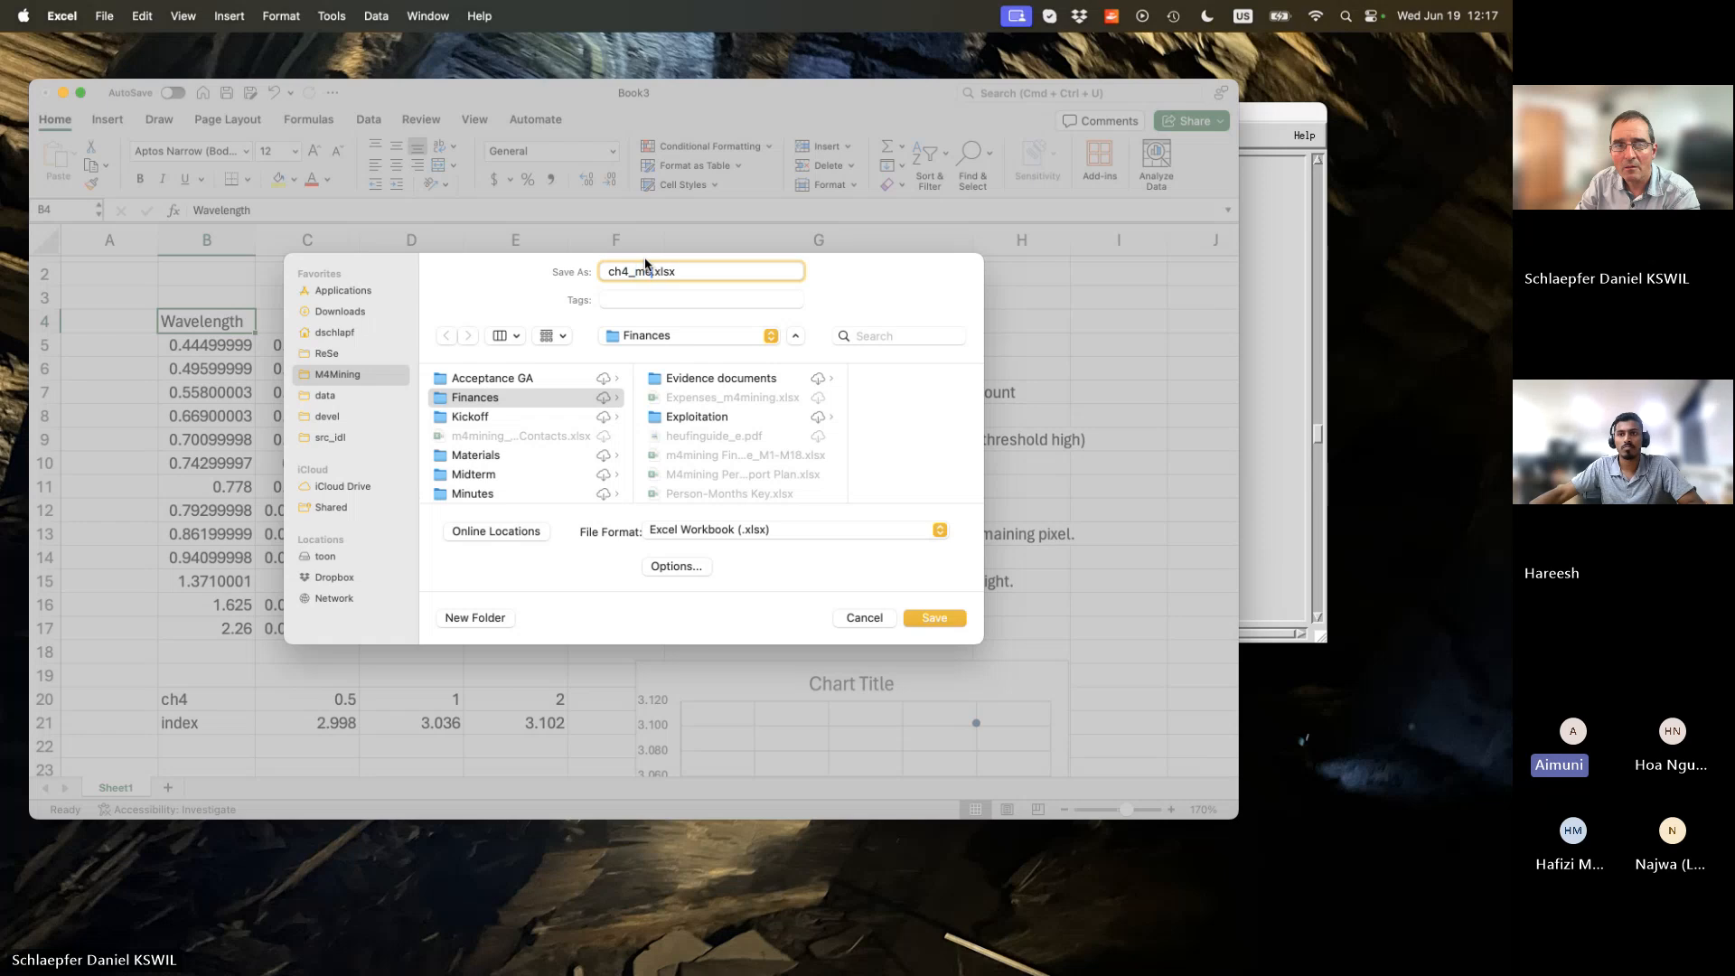
{"action": "type", "text": "thod"}
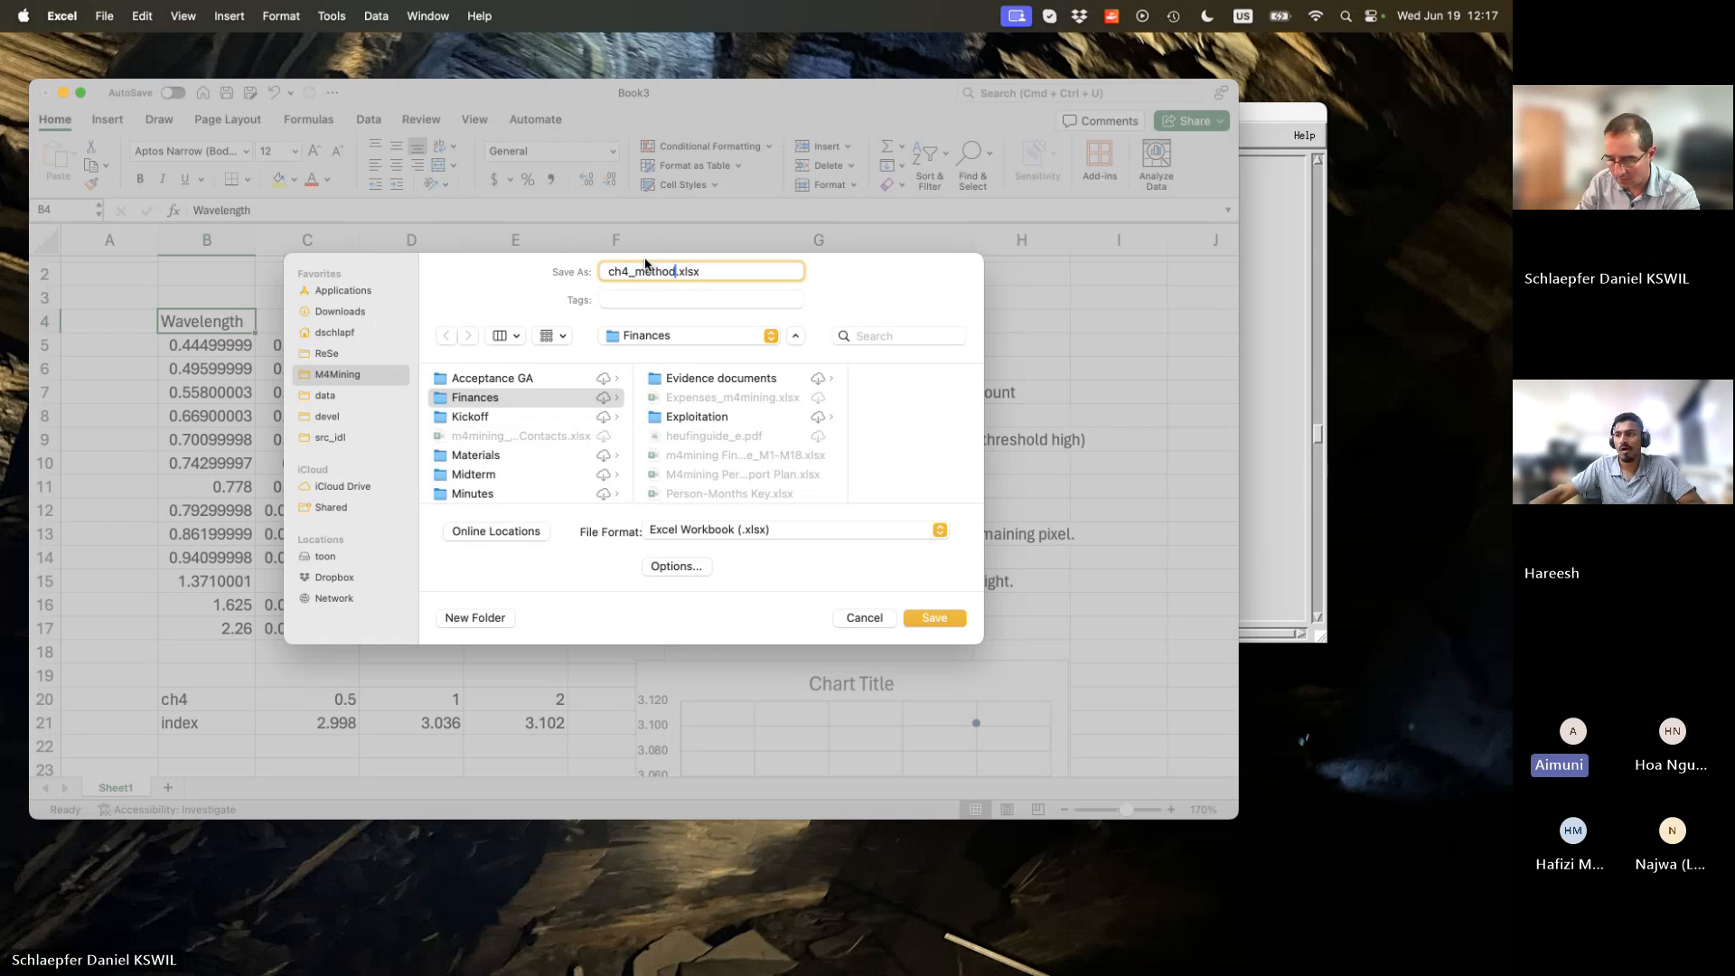
{"action": "key", "text": "super+shift+d"}
{"action": "key", "text": "Return"}
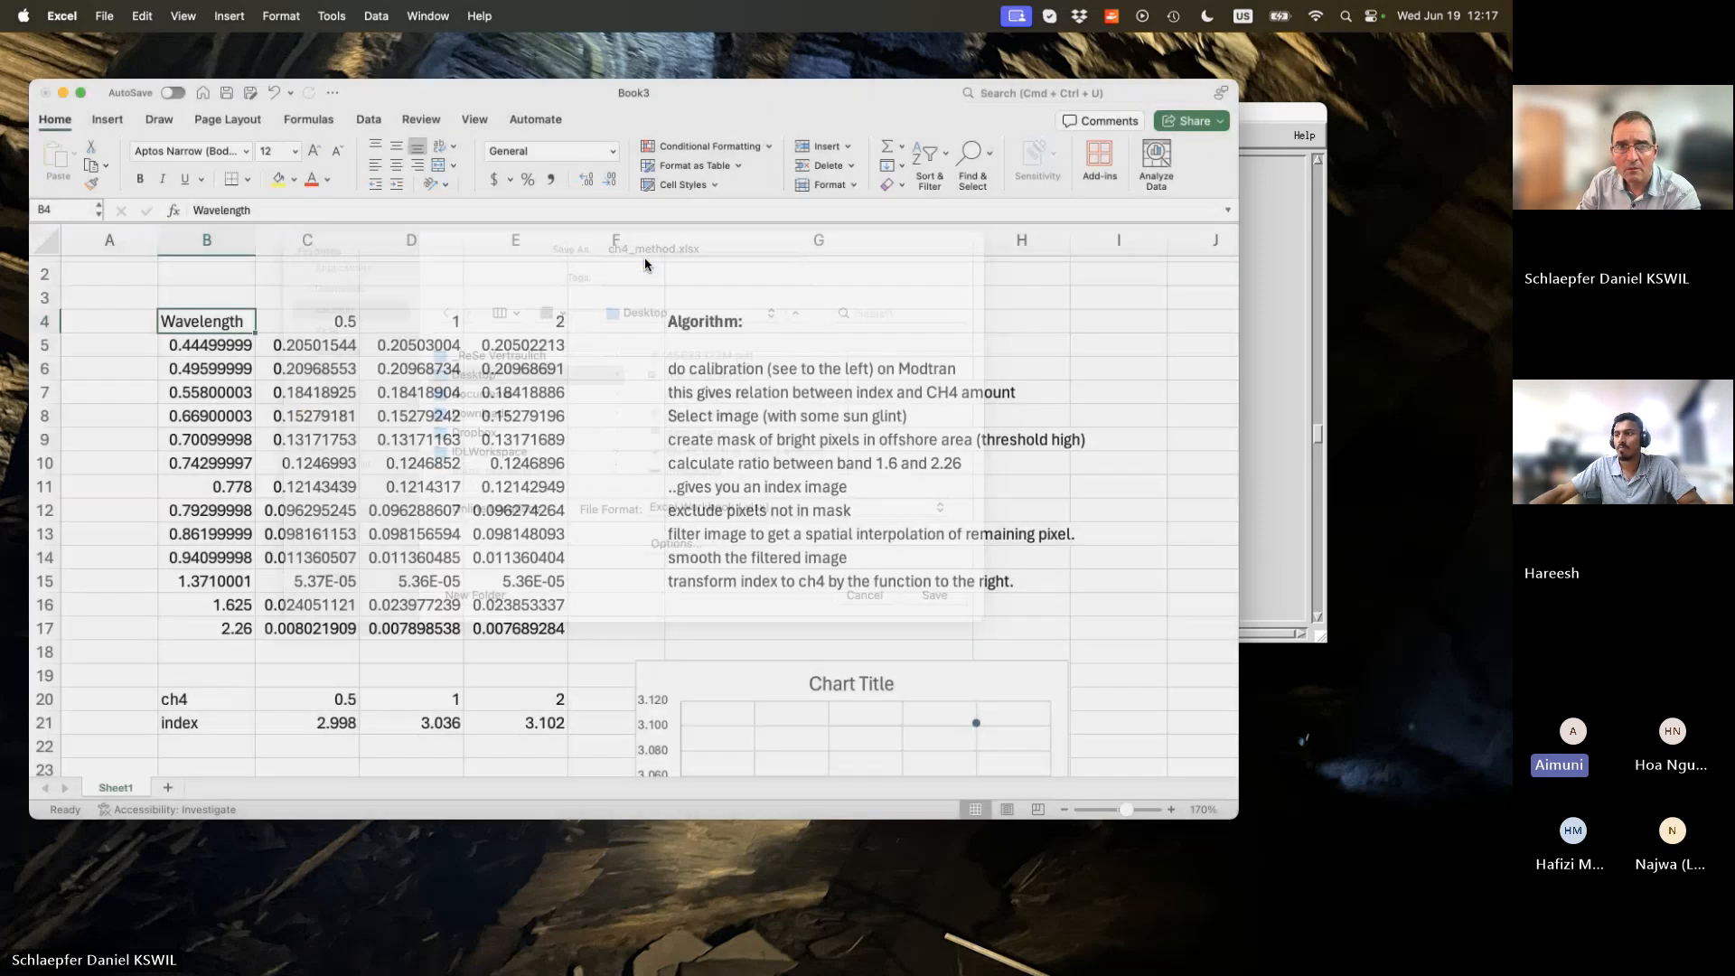
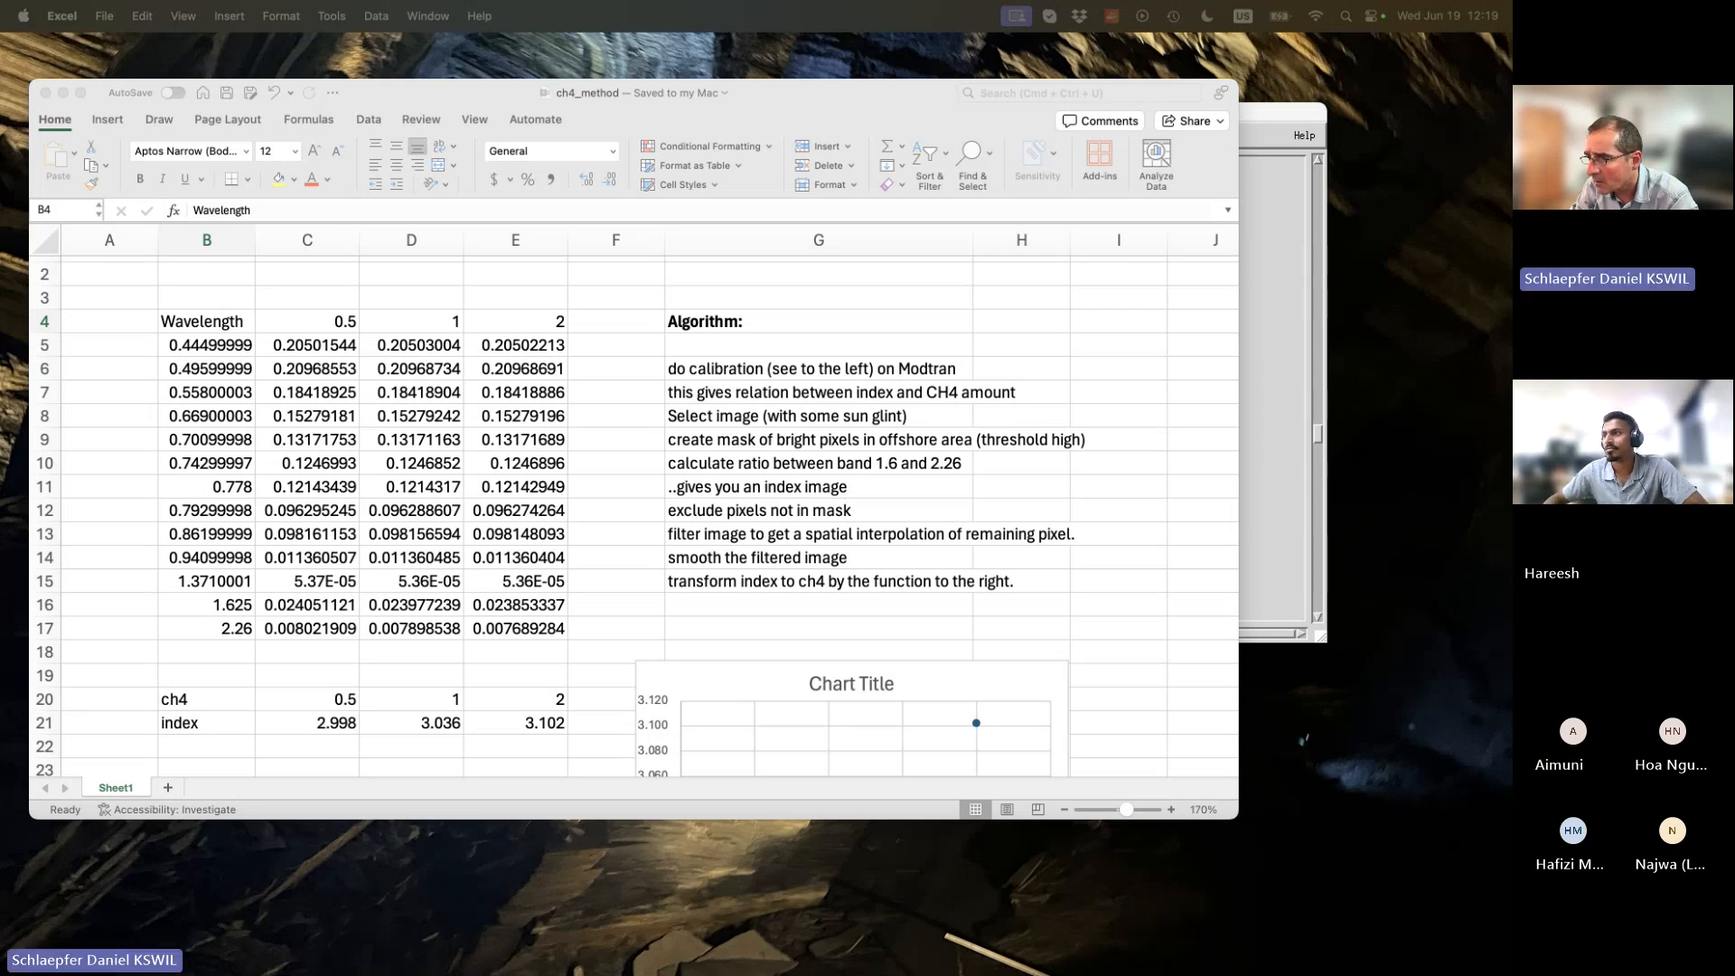
Switch to Terminal, enlarge its window and list the contents of the current Sentinel-2 .SAFE directory.
{"action": "left_click_drag", "start_coordinate": [1512, 407], "coordinate": [810, 104]}
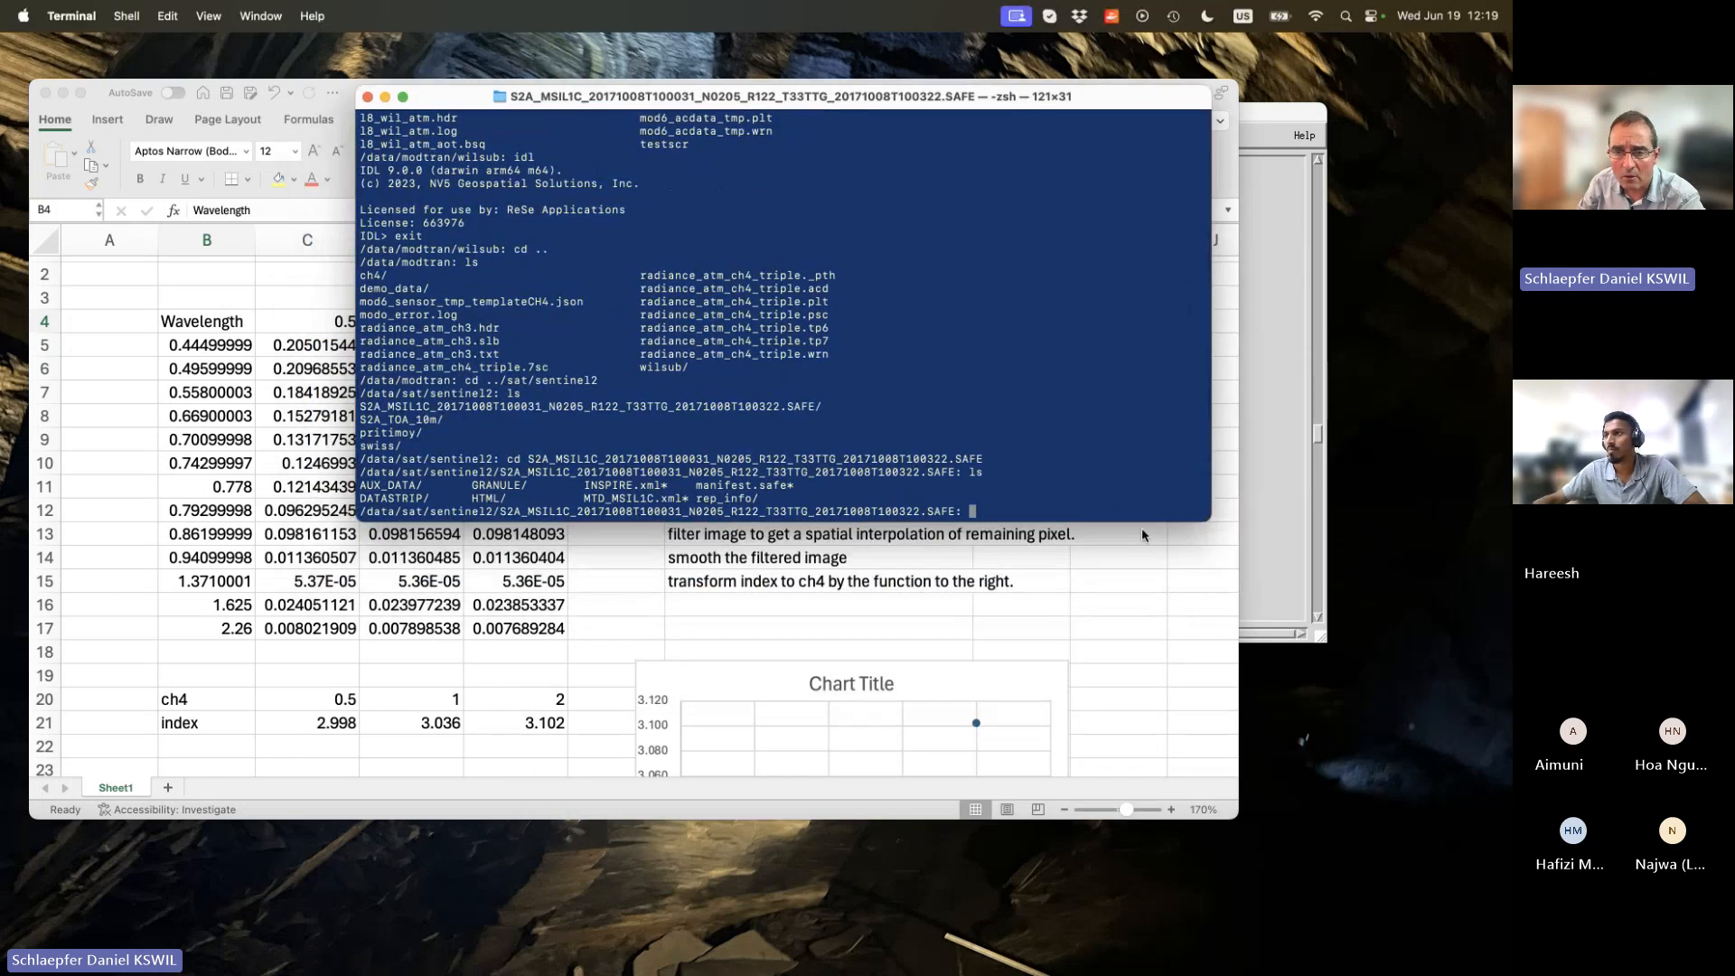
{"action": "left_click_drag", "start_coordinate": [1208, 522], "coordinate": [1272, 690]}
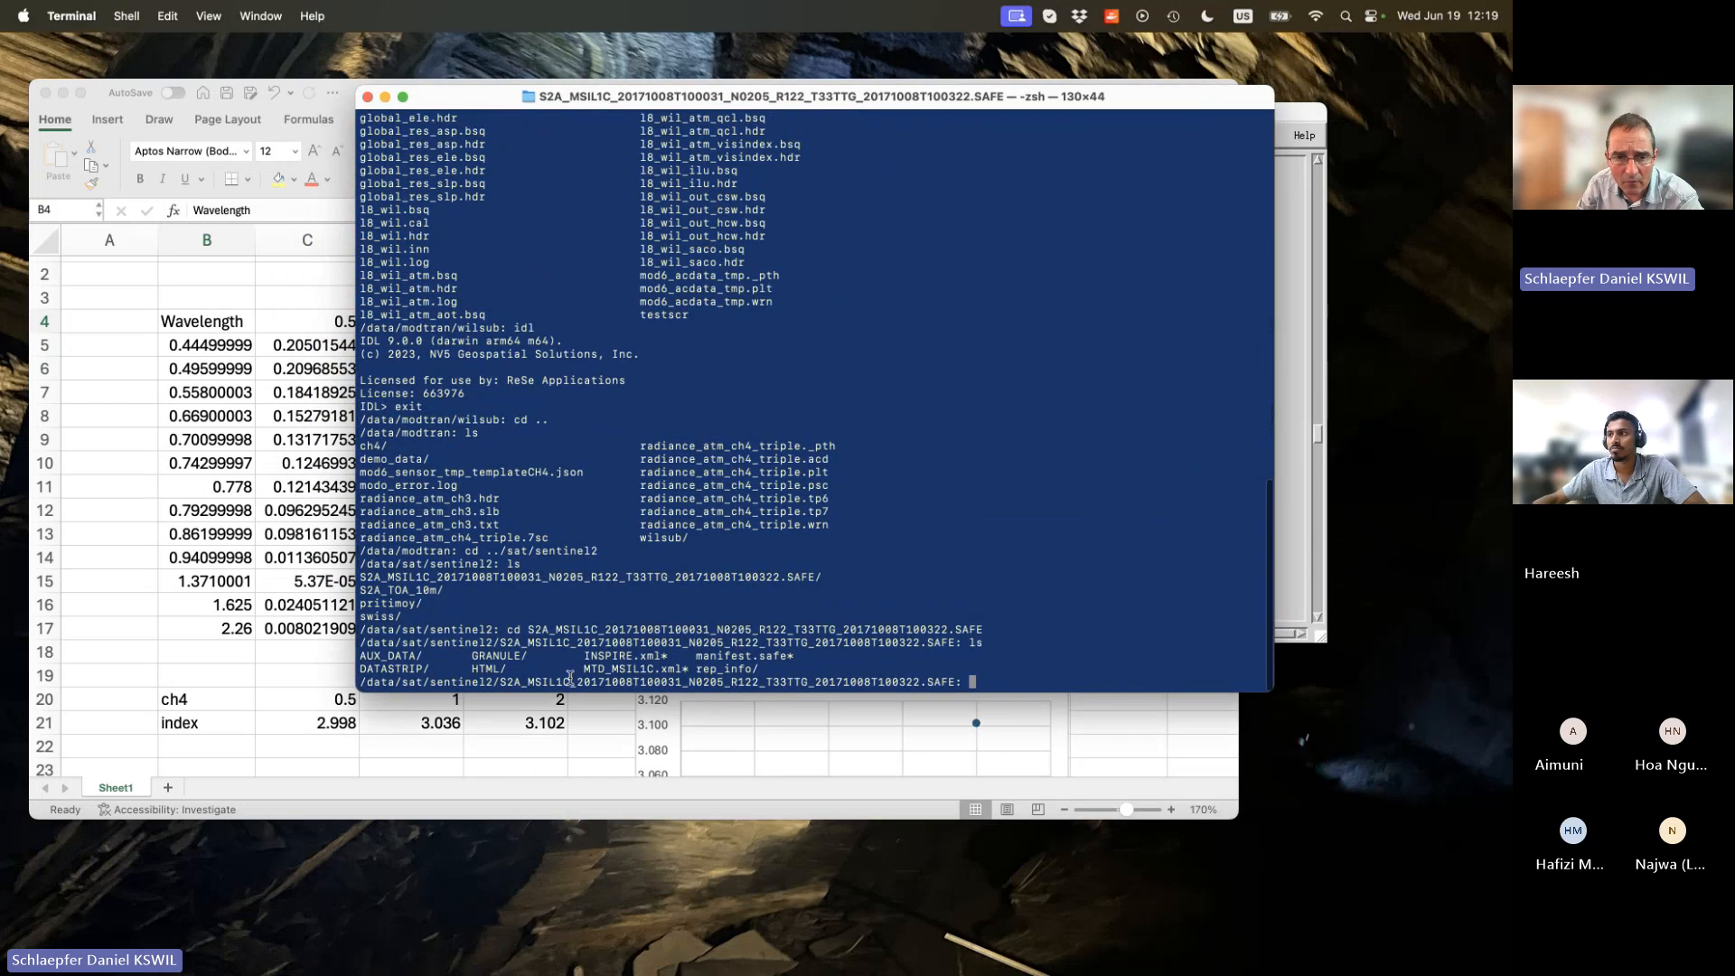
{"action": "left_click_drag", "start_coordinate": [571, 681], "coordinate": [519, 678]}
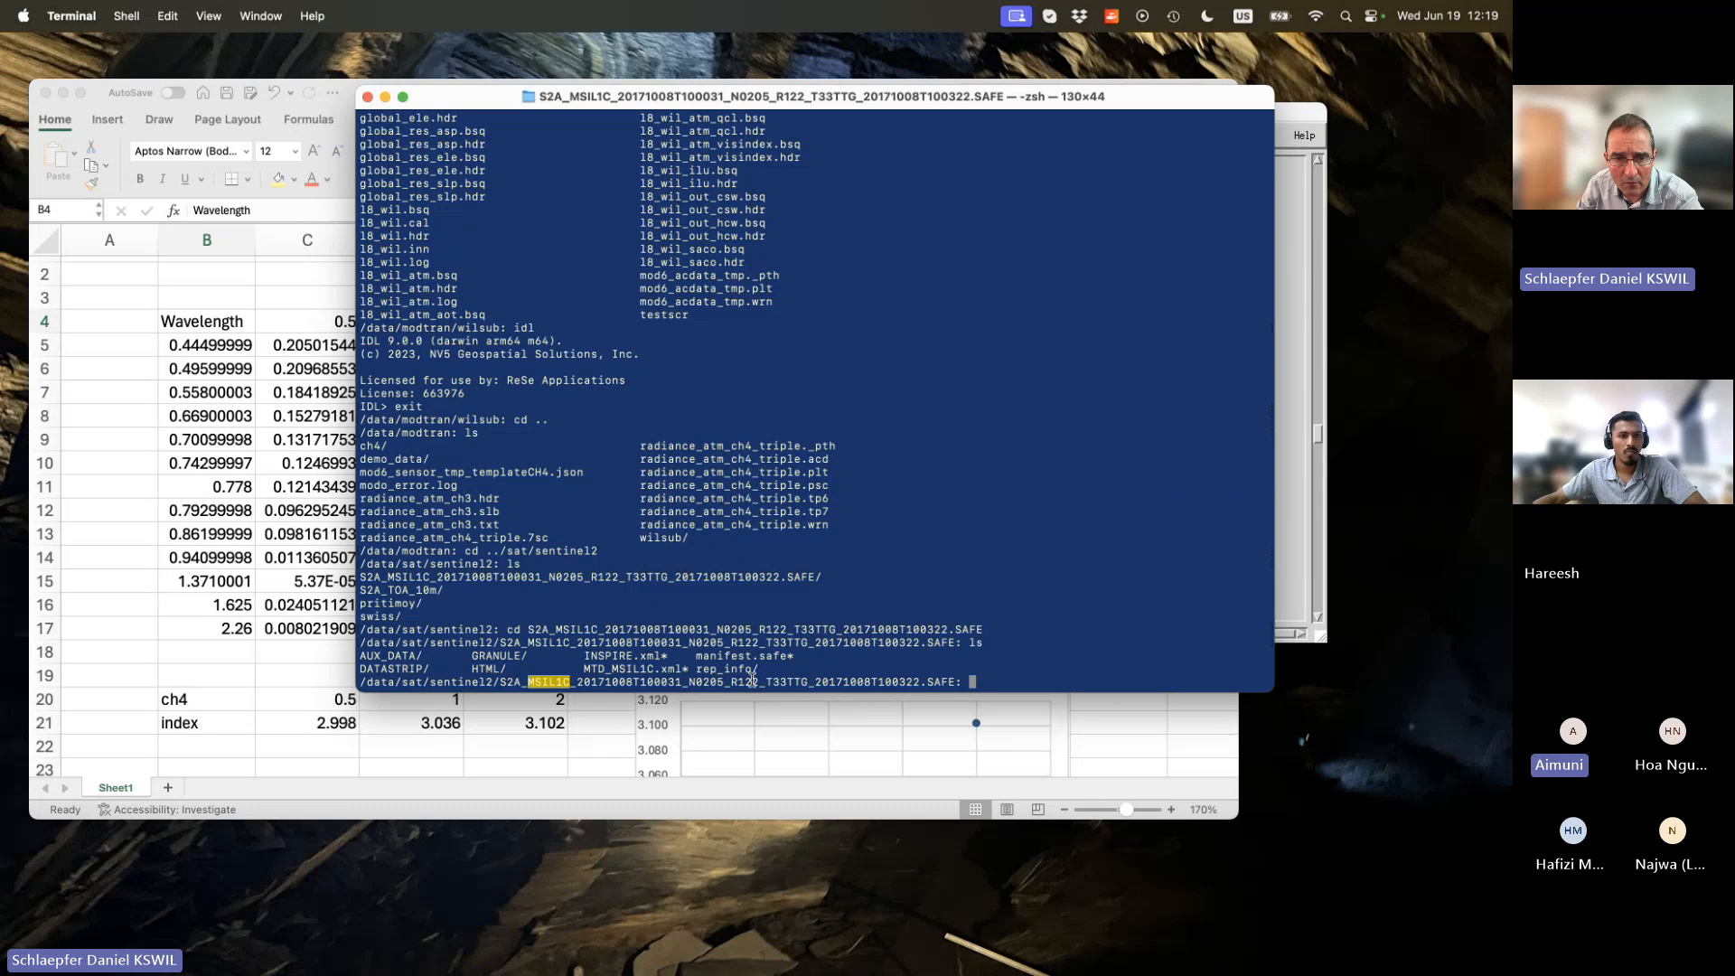
{"action": "left_click", "coordinate": [1008, 683]}
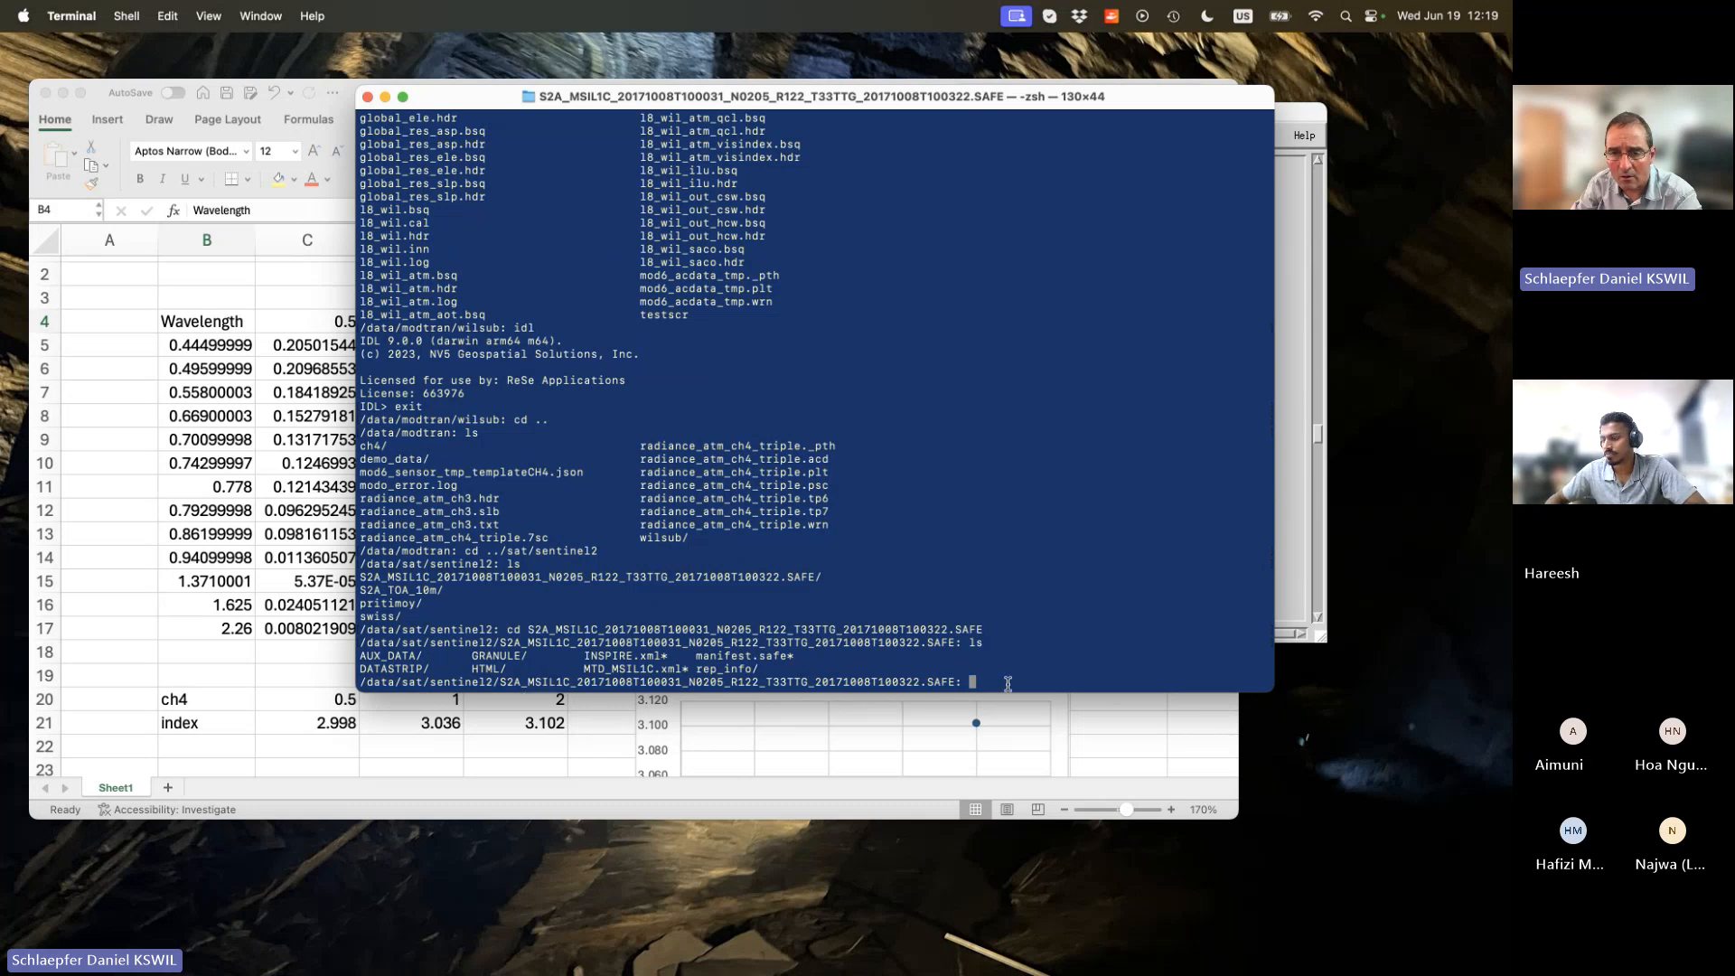
{"action": "type", "text": "ls"}
{"action": "key", "text": "Return"}
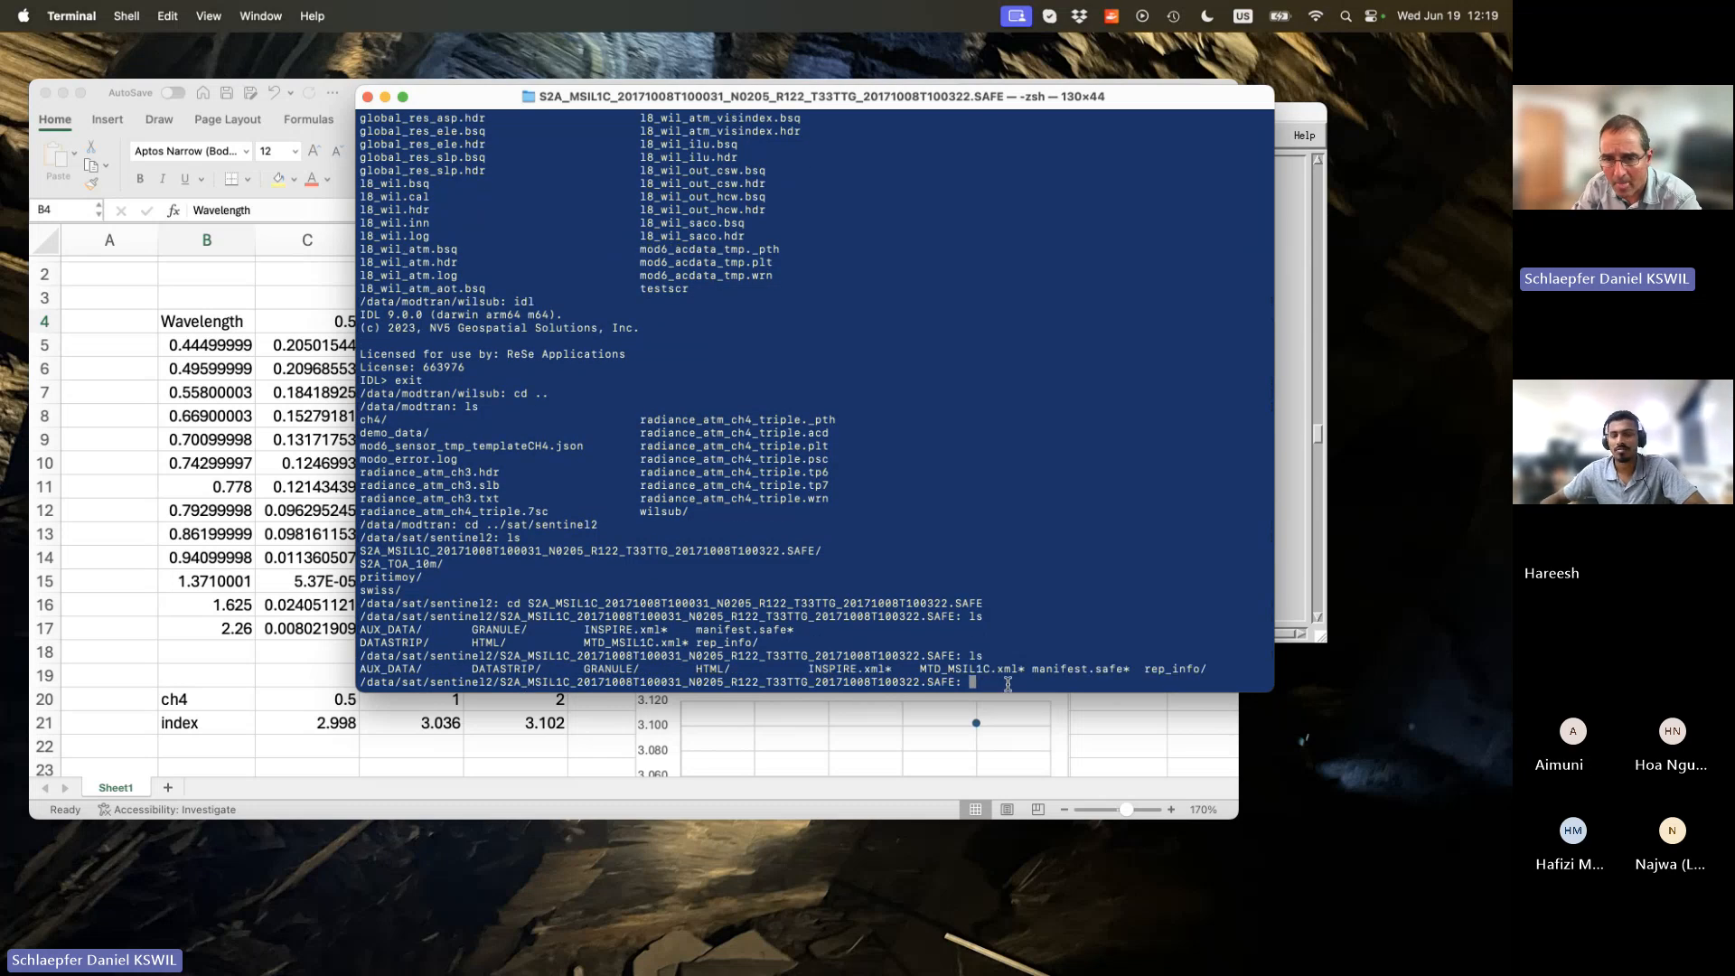
Change into the GRANULE directory and list its contents.
{"action": "type", "text": "cd "}
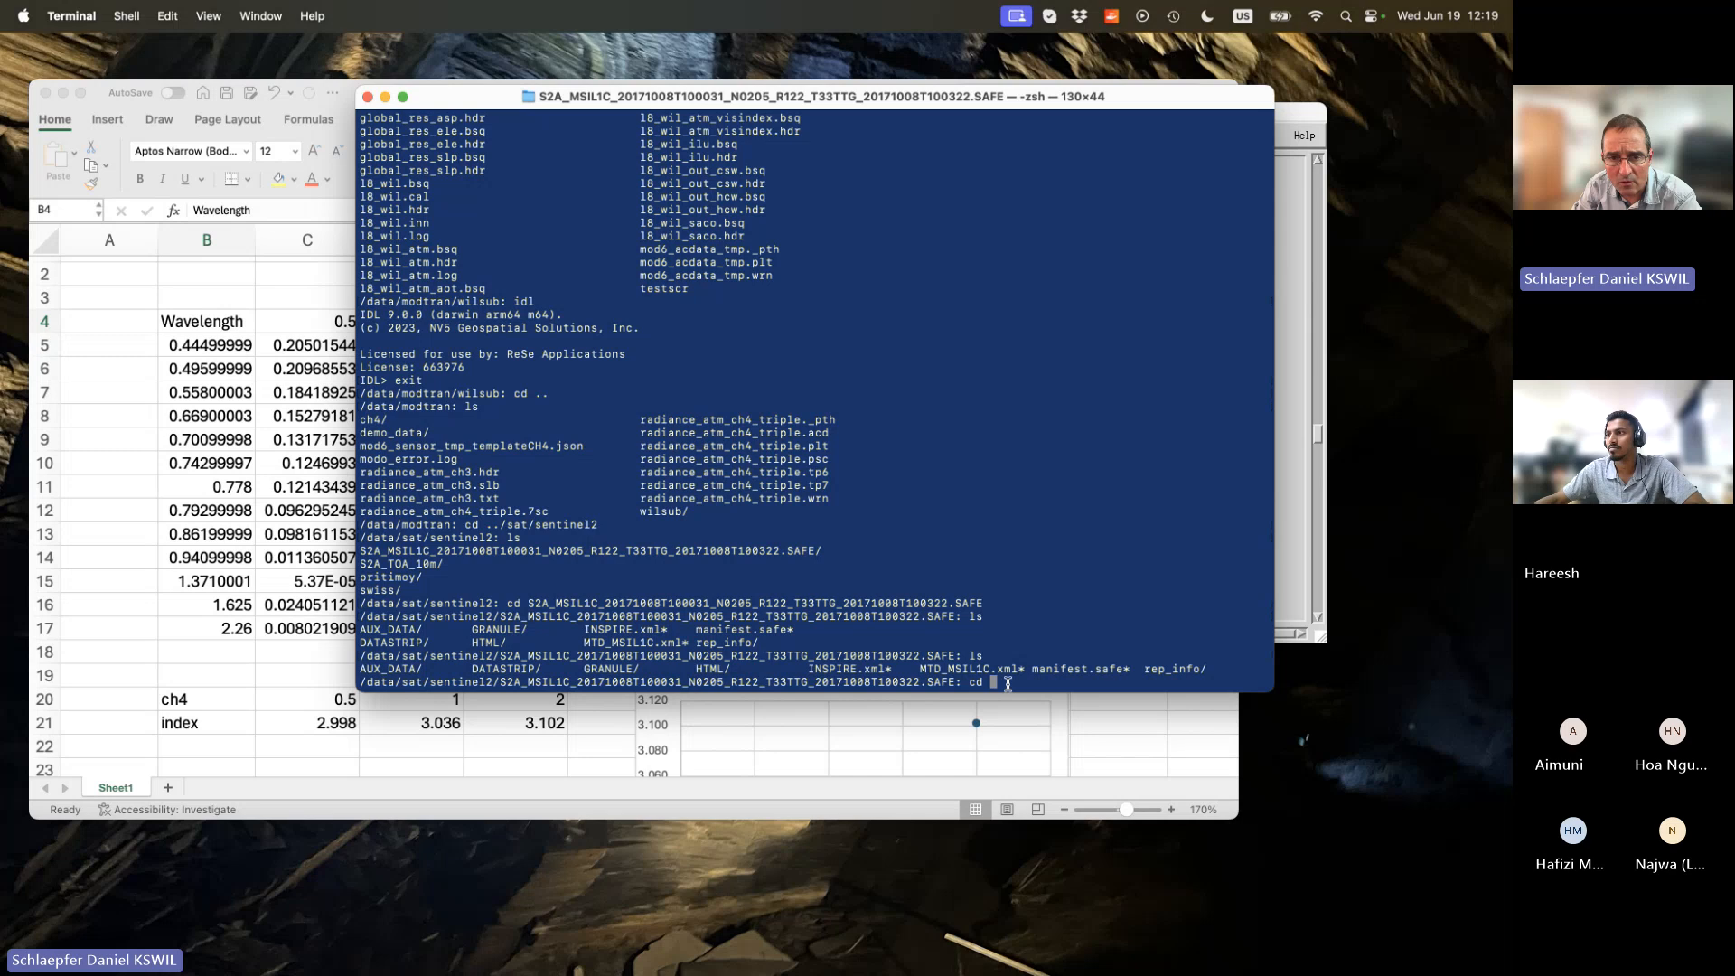
{"action": "type", "text": "Gr"}
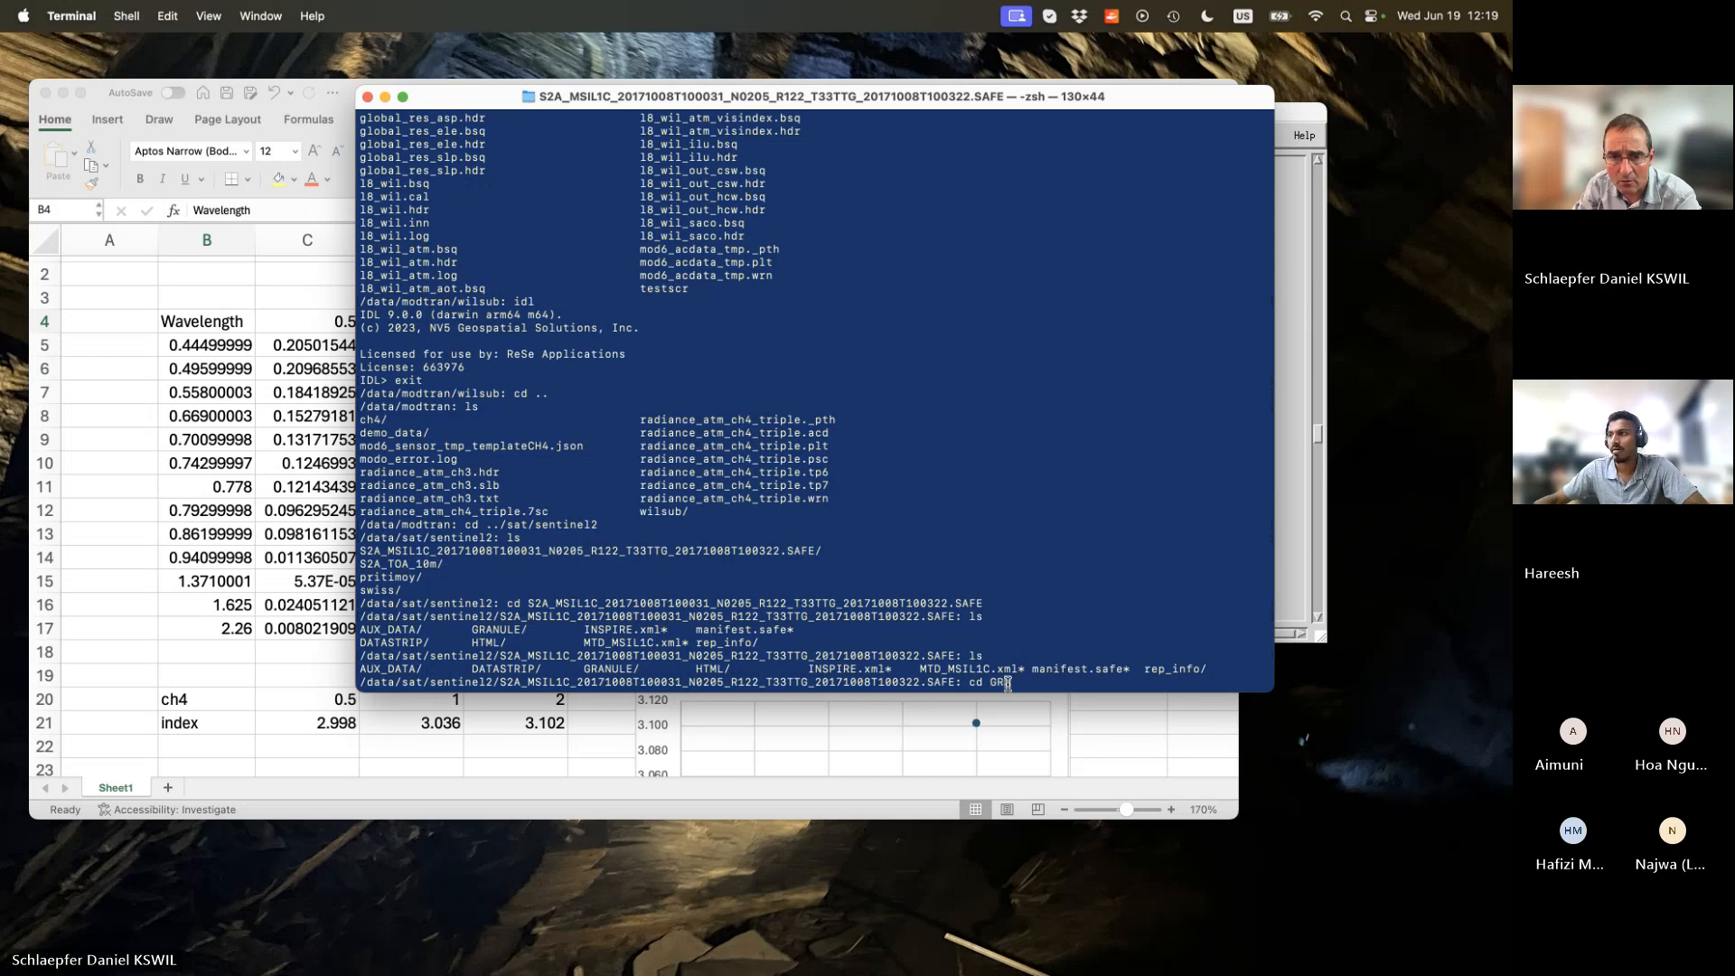
{"action": "key", "text": "Tab"}
{"action": "key", "text": "Return"}
{"action": "type", "text": "ls"}
{"action": "key", "text": "Return"}
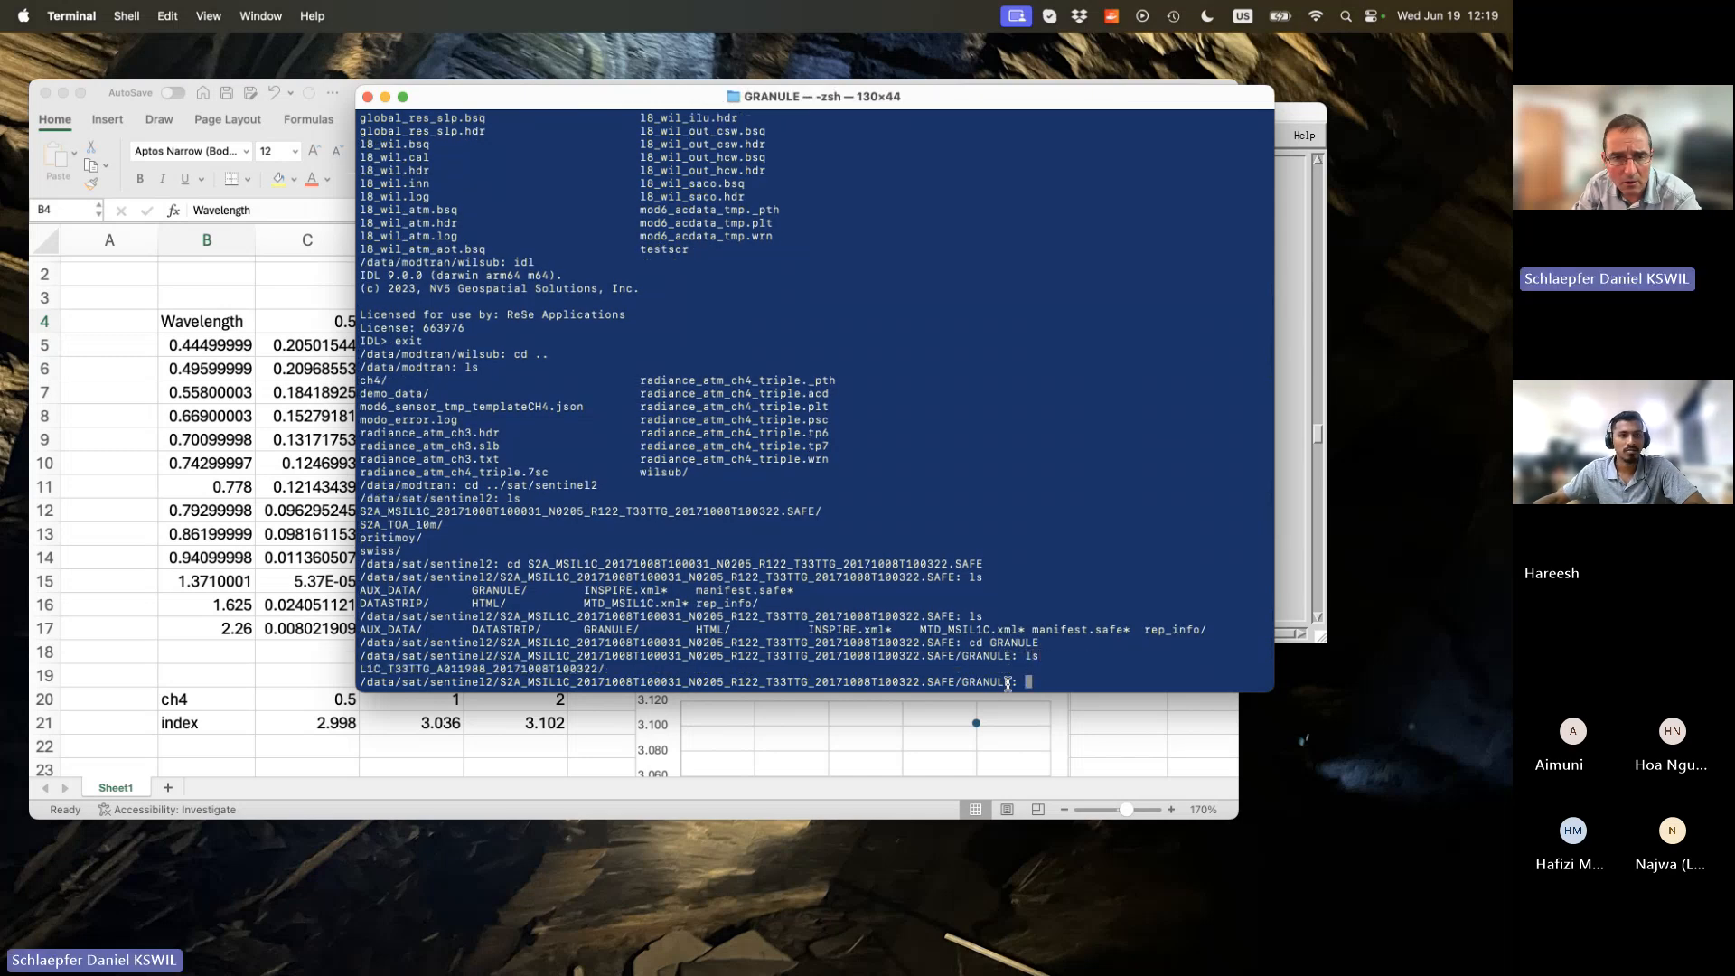
Change into the L1C_T33TTG_A011988_20171008T100322 directory, widen the Terminal window and list the directory's contents.
{"action": "type", "text": "cd L1"}
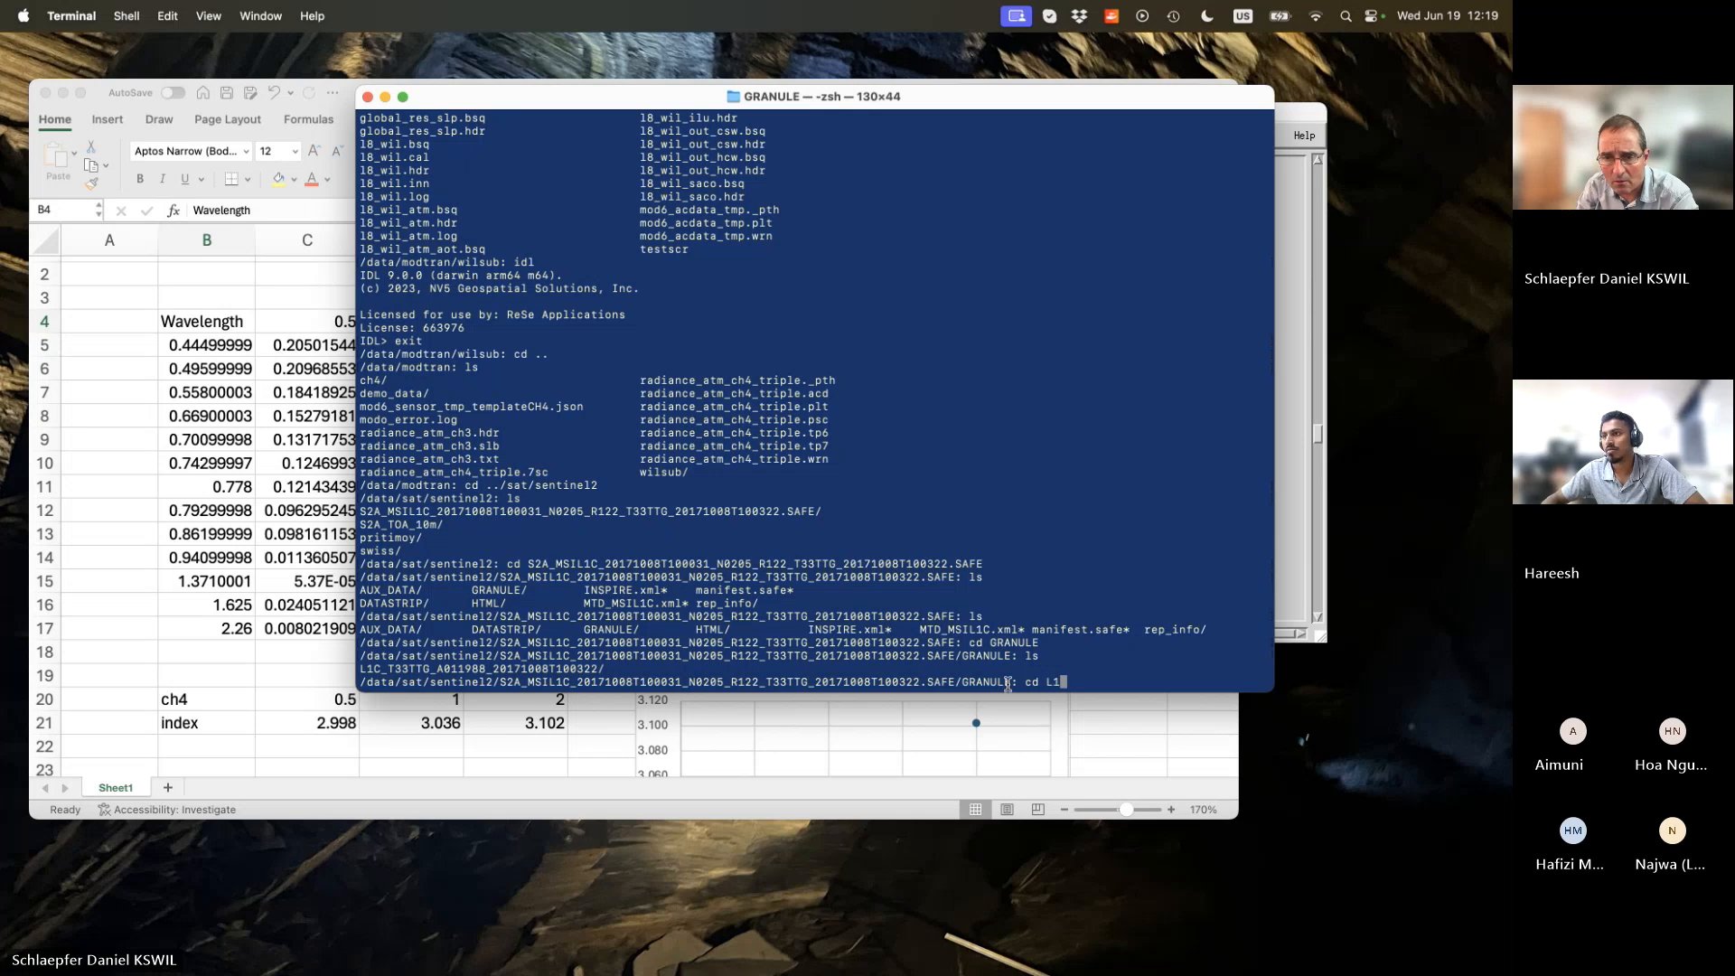
{"action": "key", "text": "Tab"}
{"action": "key", "text": "Return"}
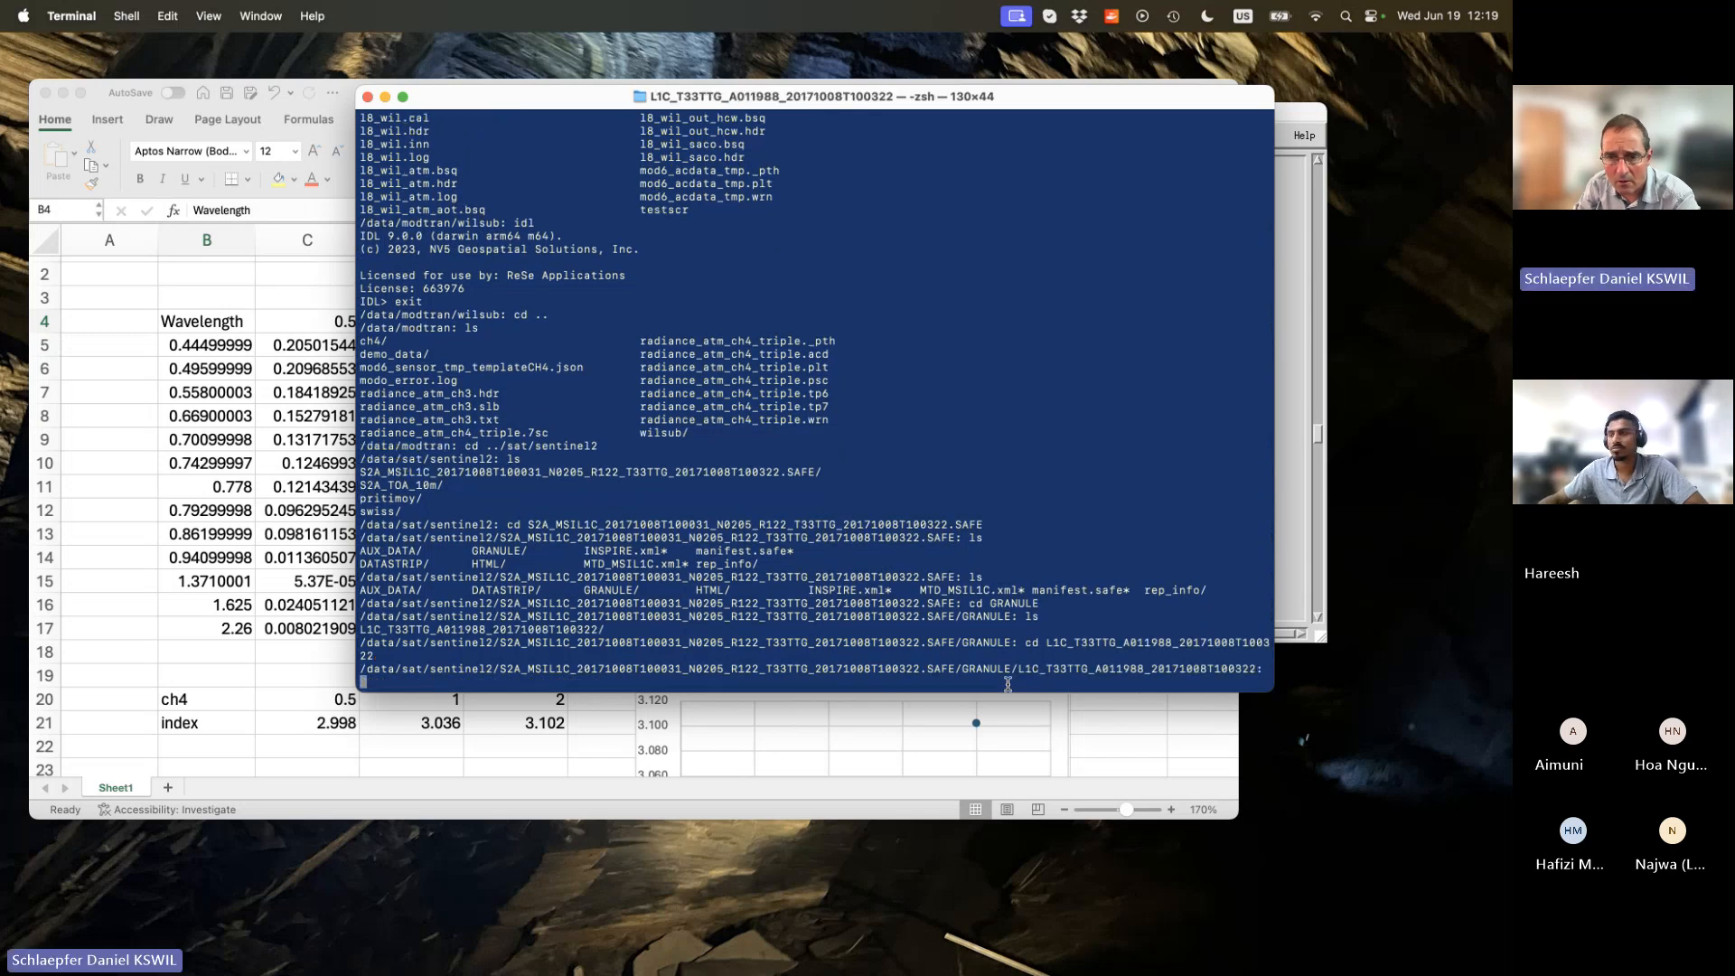
{"action": "left_click_drag", "start_coordinate": [1273, 687], "coordinate": [1446, 686]}
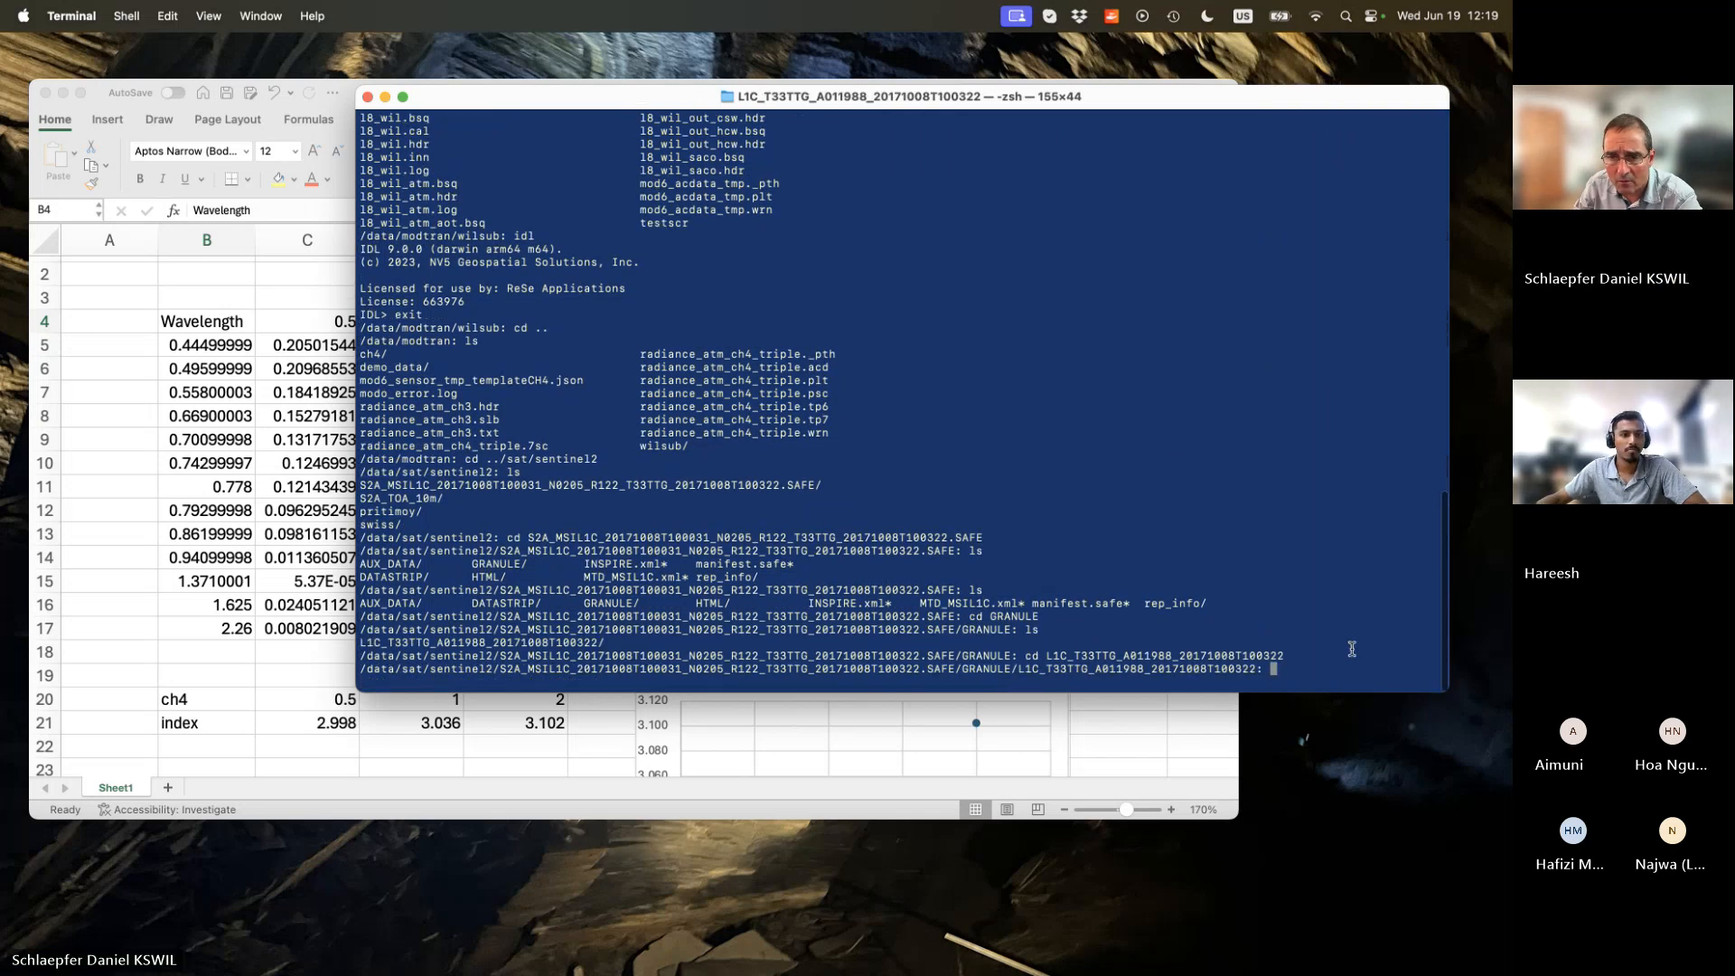
{"action": "type", "text": "ls"}
{"action": "key", "text": "Return"}
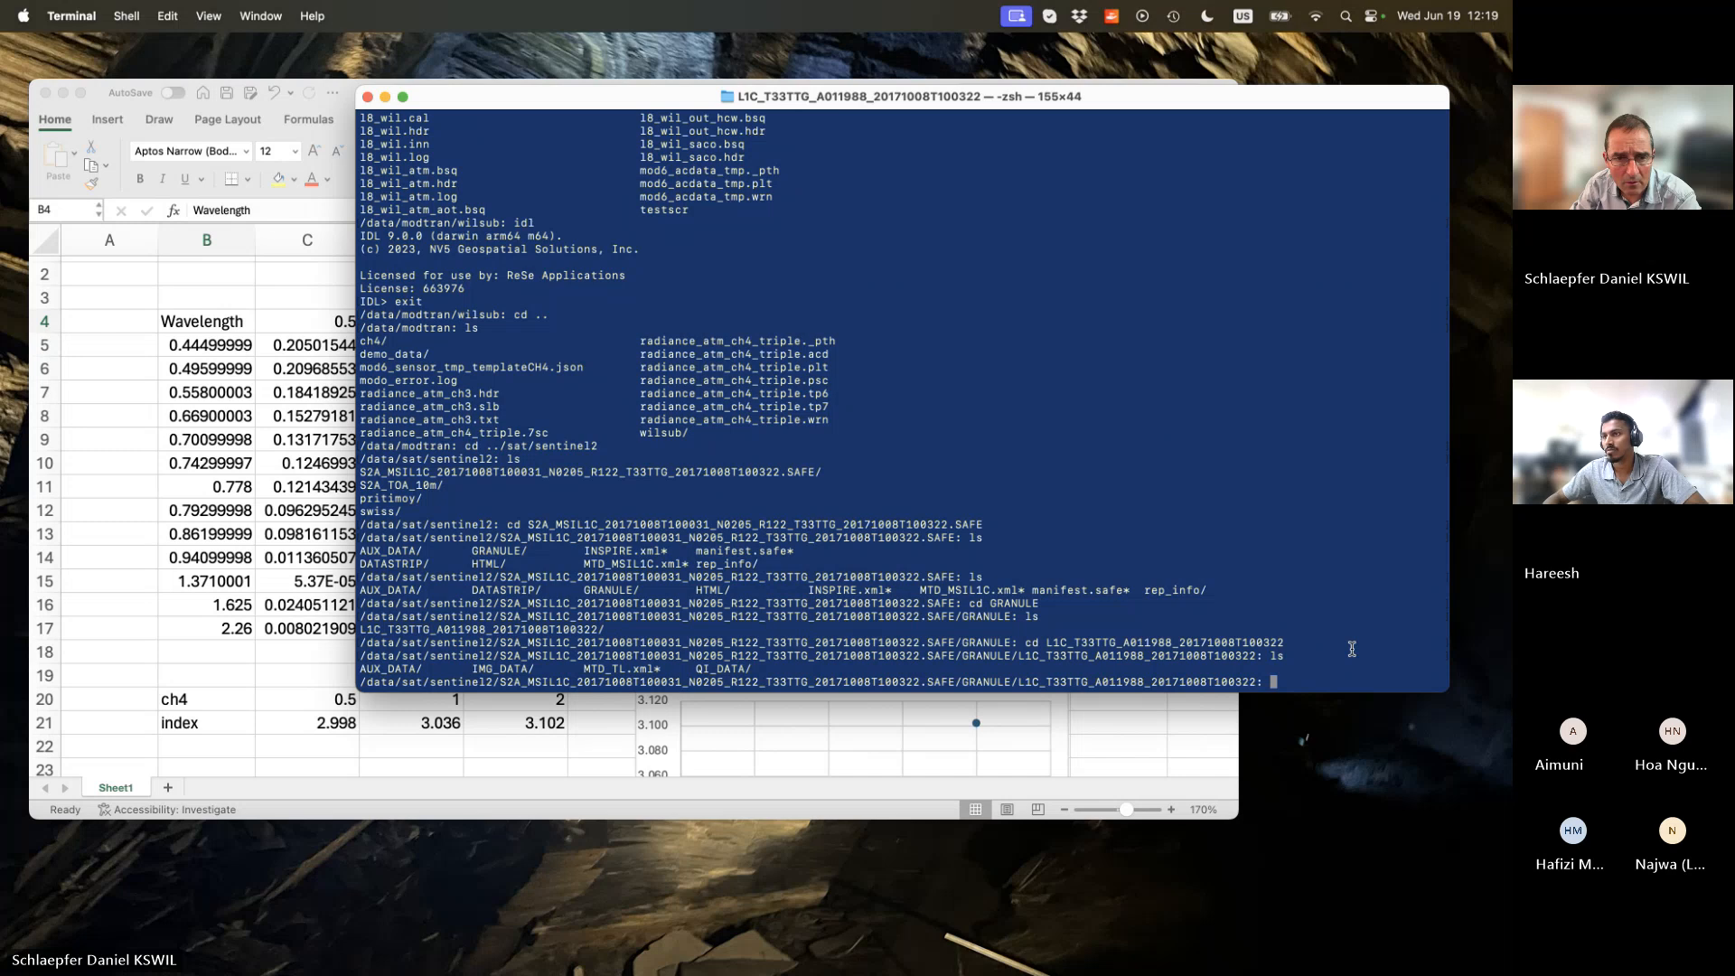
Change into the IMG_DATA directory and list its contents.
{"action": "type", "text": "cd IMG_DATA/"}
{"action": "key", "text": "Return"}
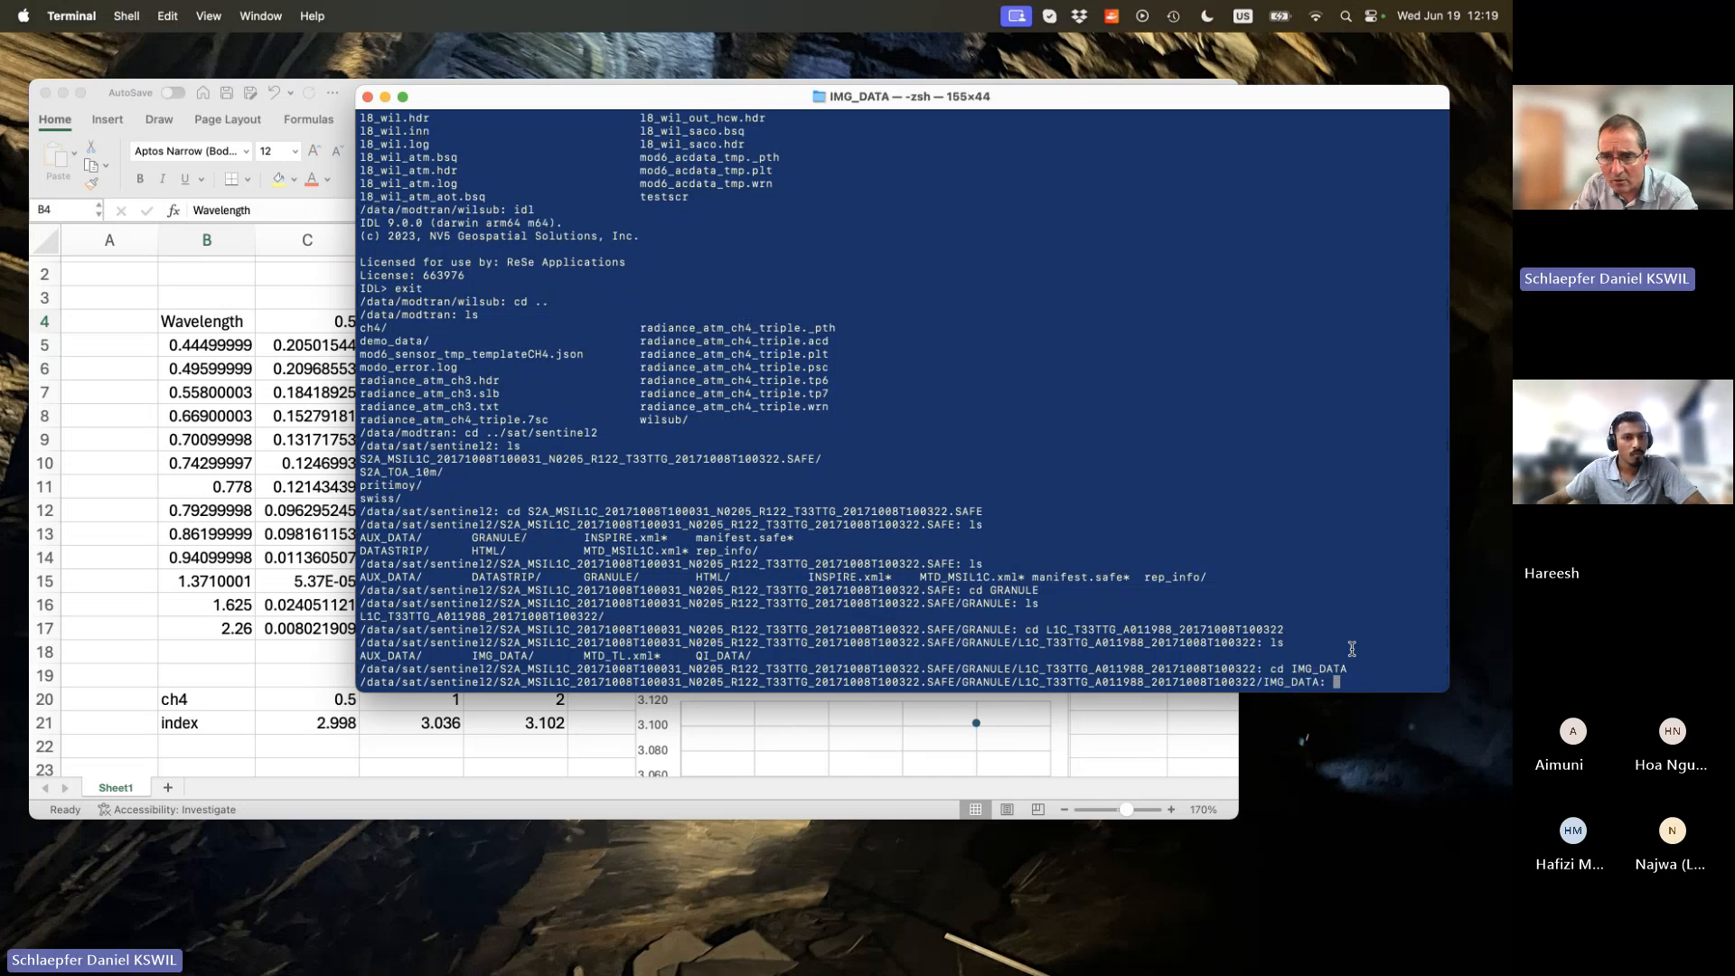
{"action": "type", "text": "ls"}
{"action": "key", "text": "Return"}
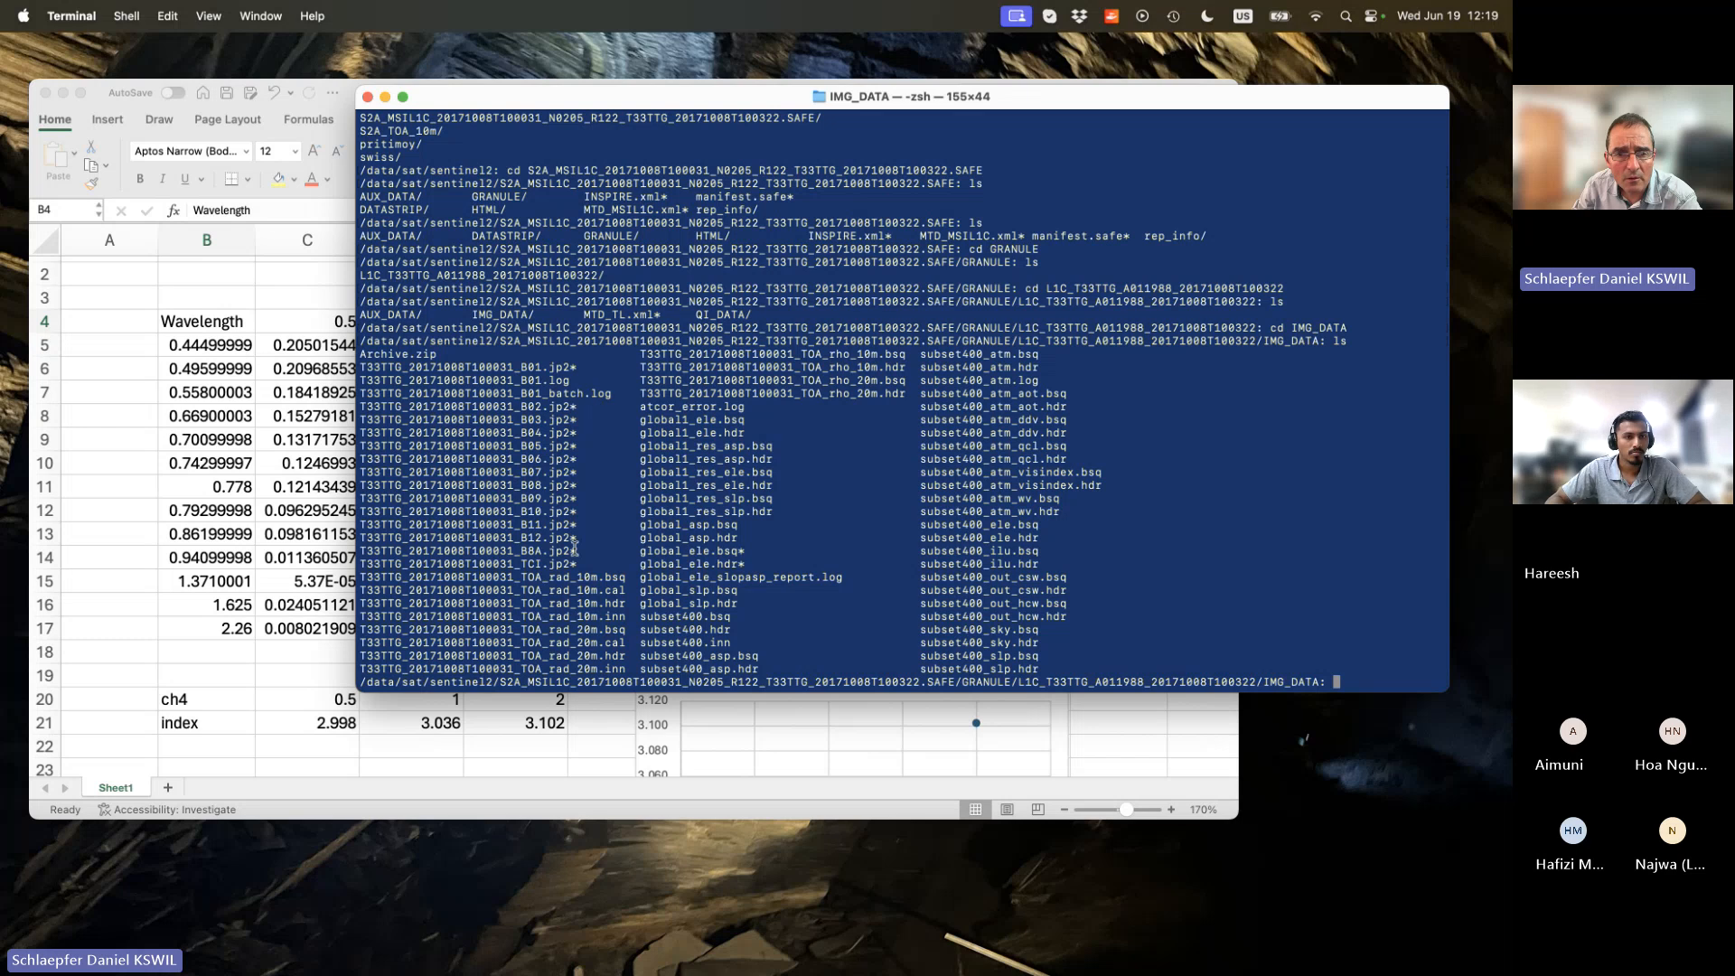
Highlight the B01 to TCI .jp2 band files in the listing, followed by the TOA_rad 10m and 20m files.
{"action": "left_click_drag", "start_coordinate": [574, 562], "coordinate": [339, 371]}
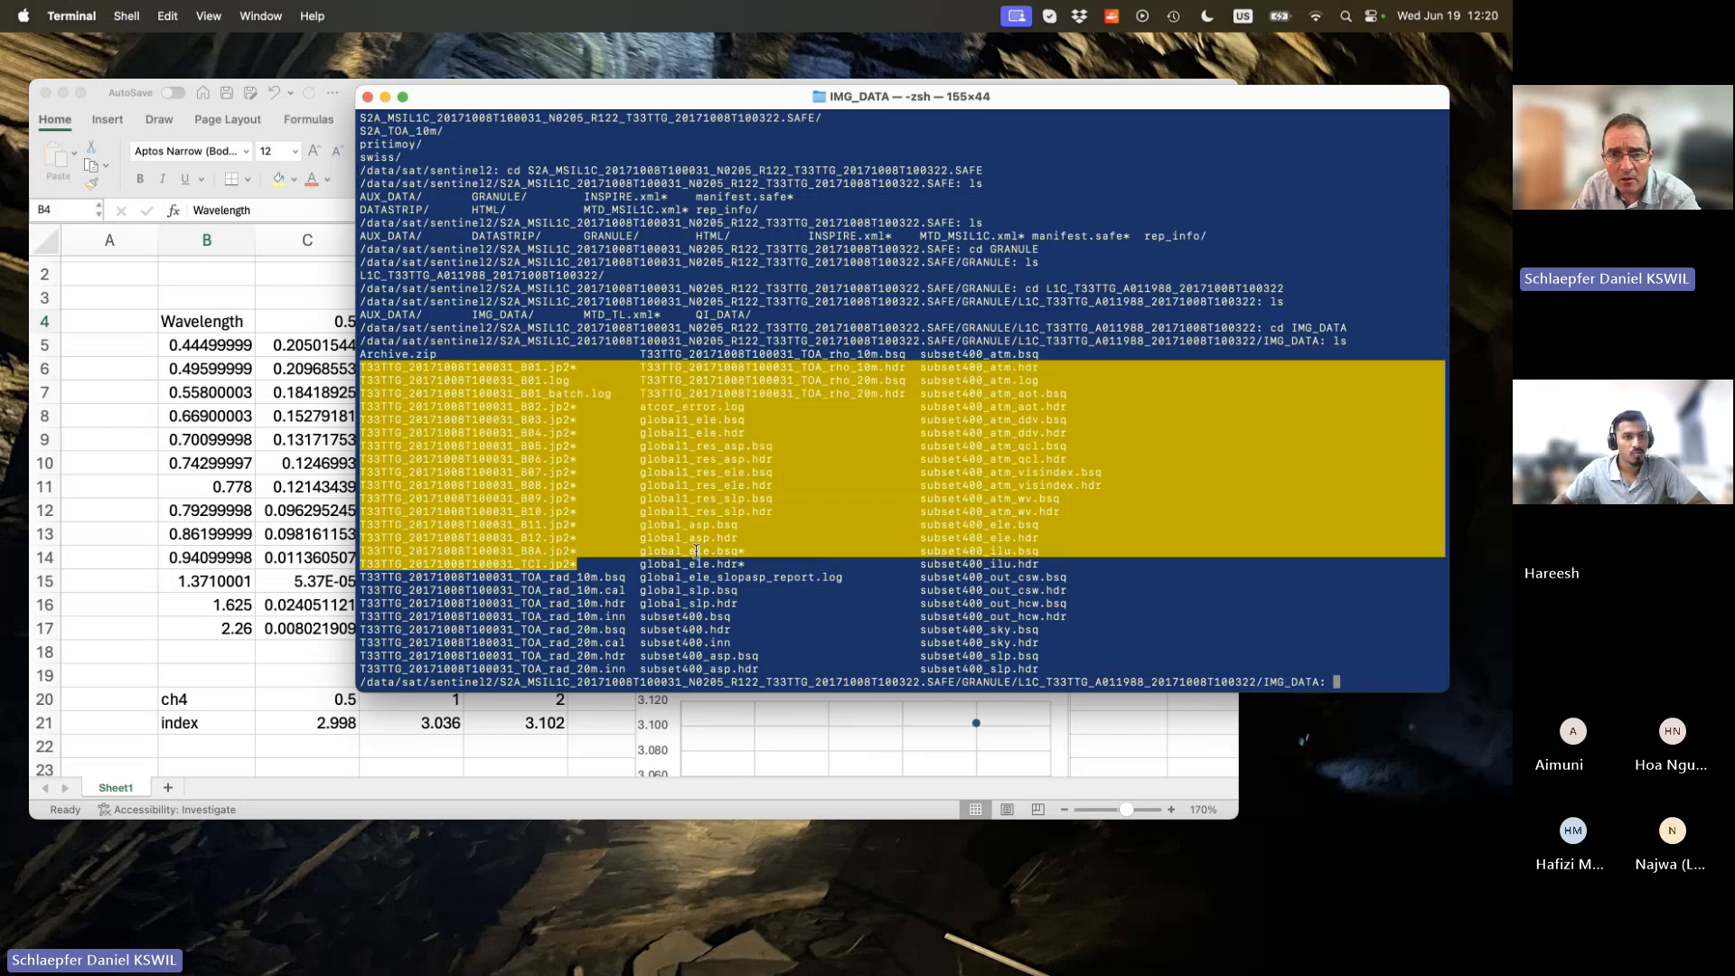
{"action": "left_click", "coordinate": [601, 600]}
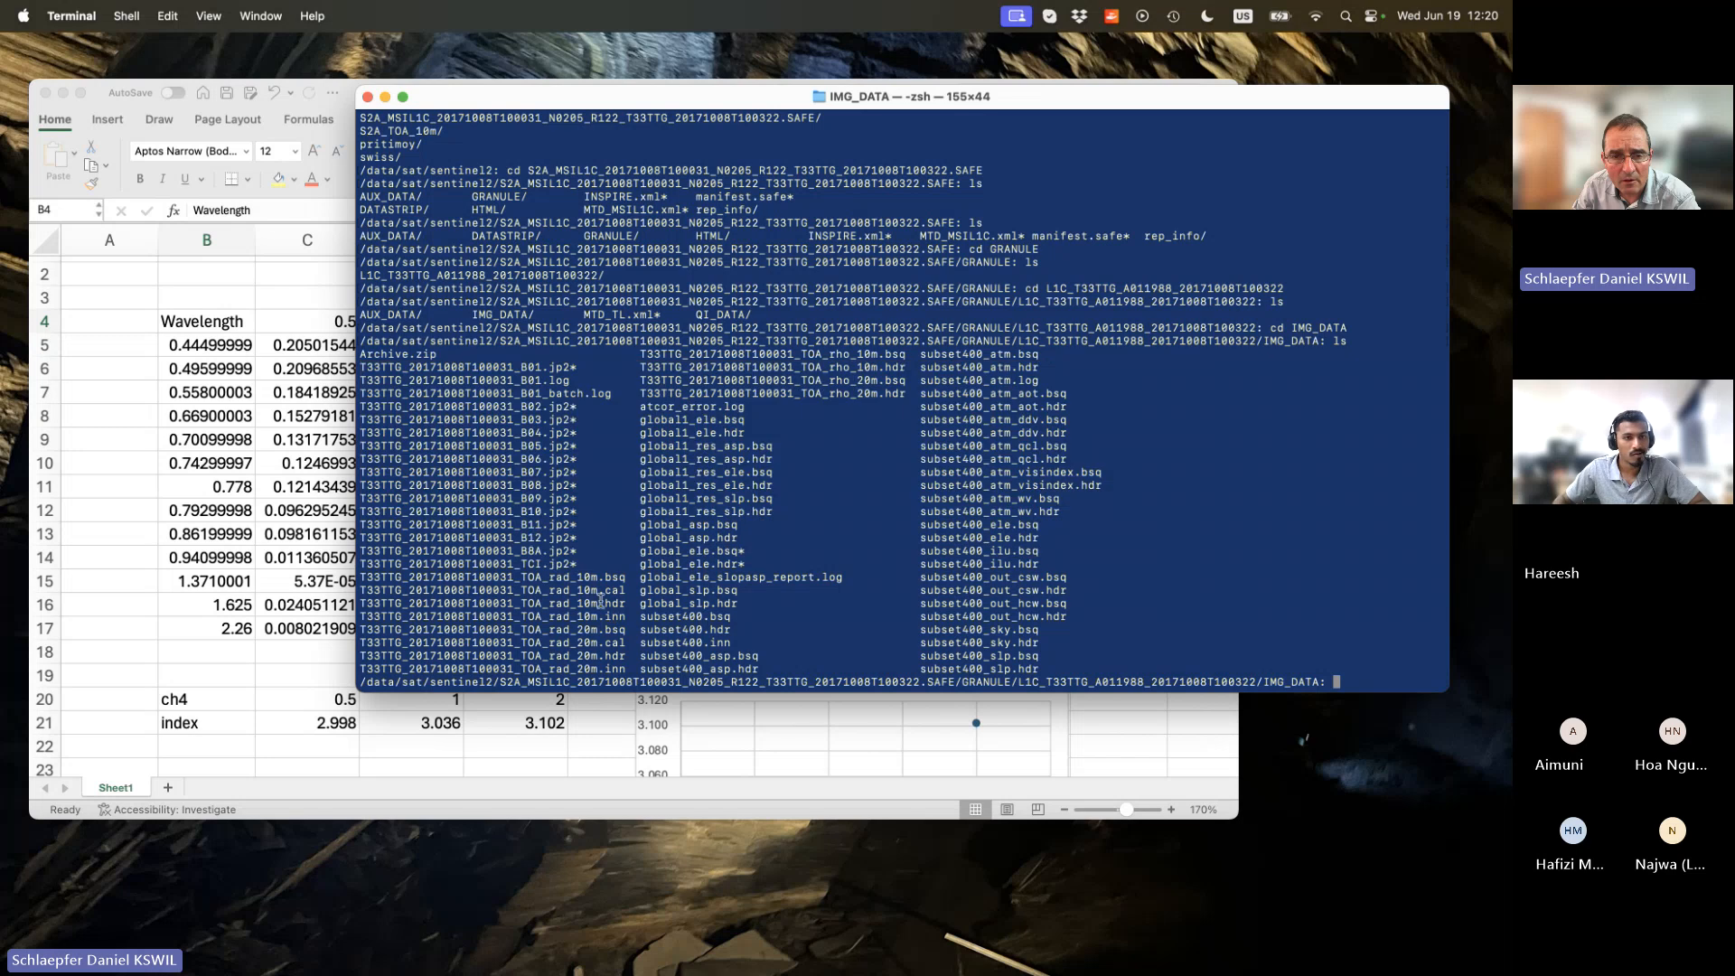
{"action": "left_click_drag", "start_coordinate": [362, 579], "coordinate": [703, 671]}
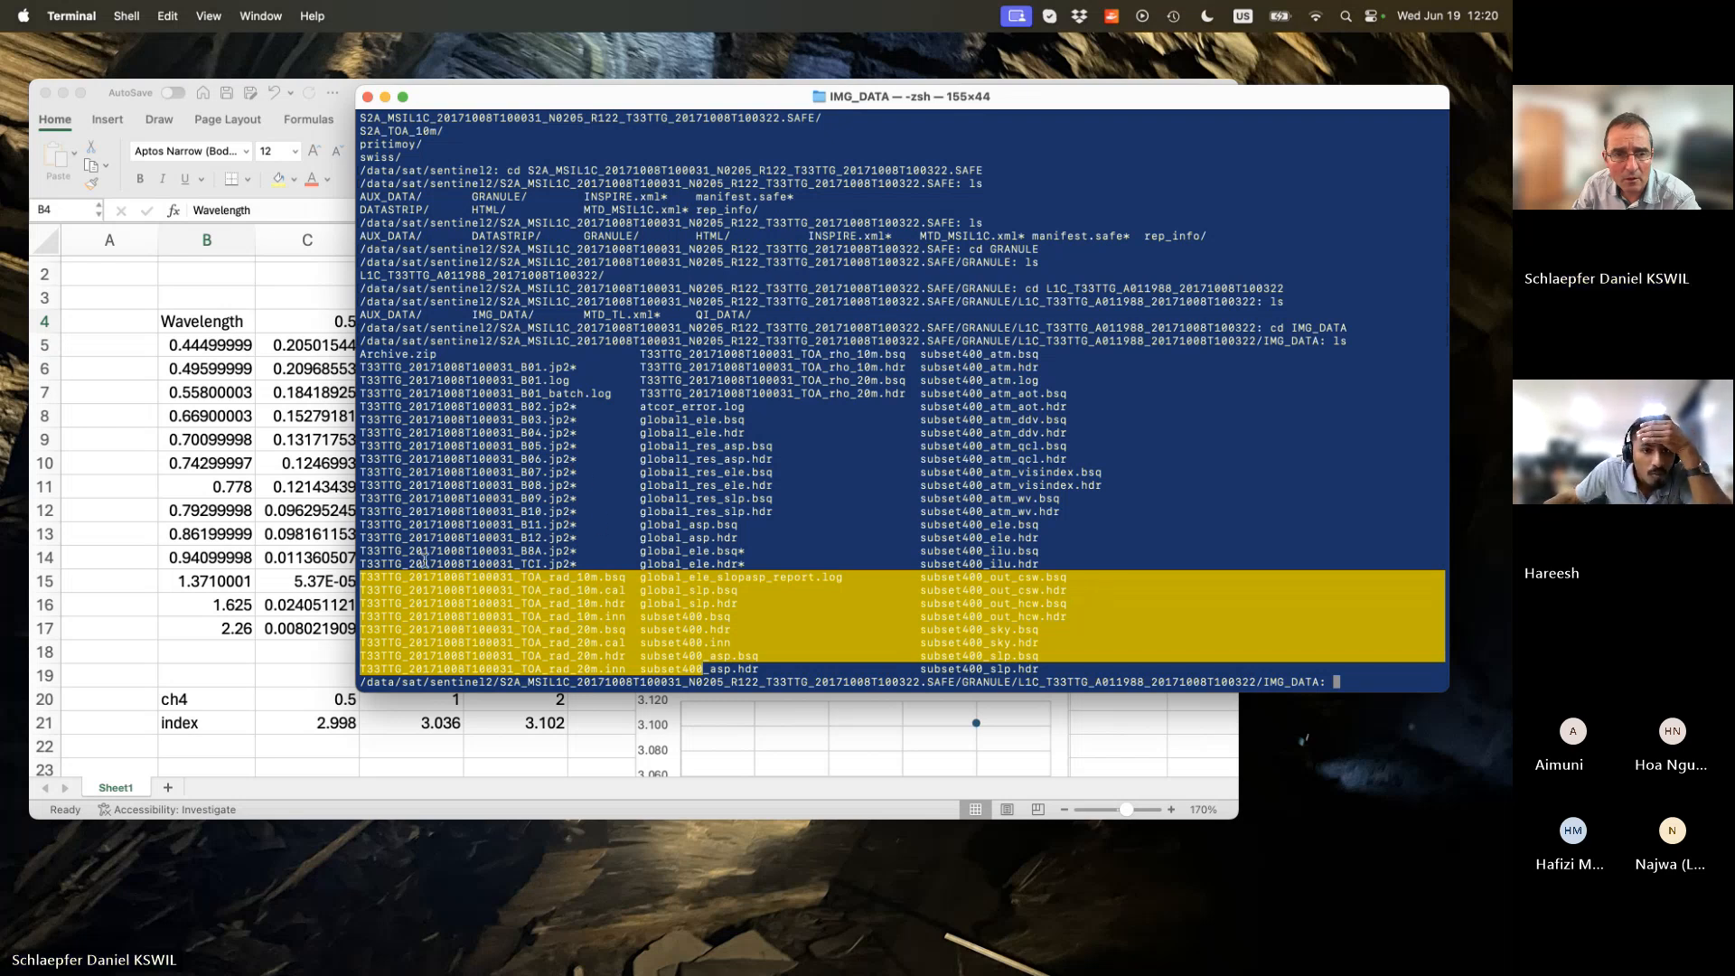
{"action": "left_click", "coordinate": [1337, 669]}
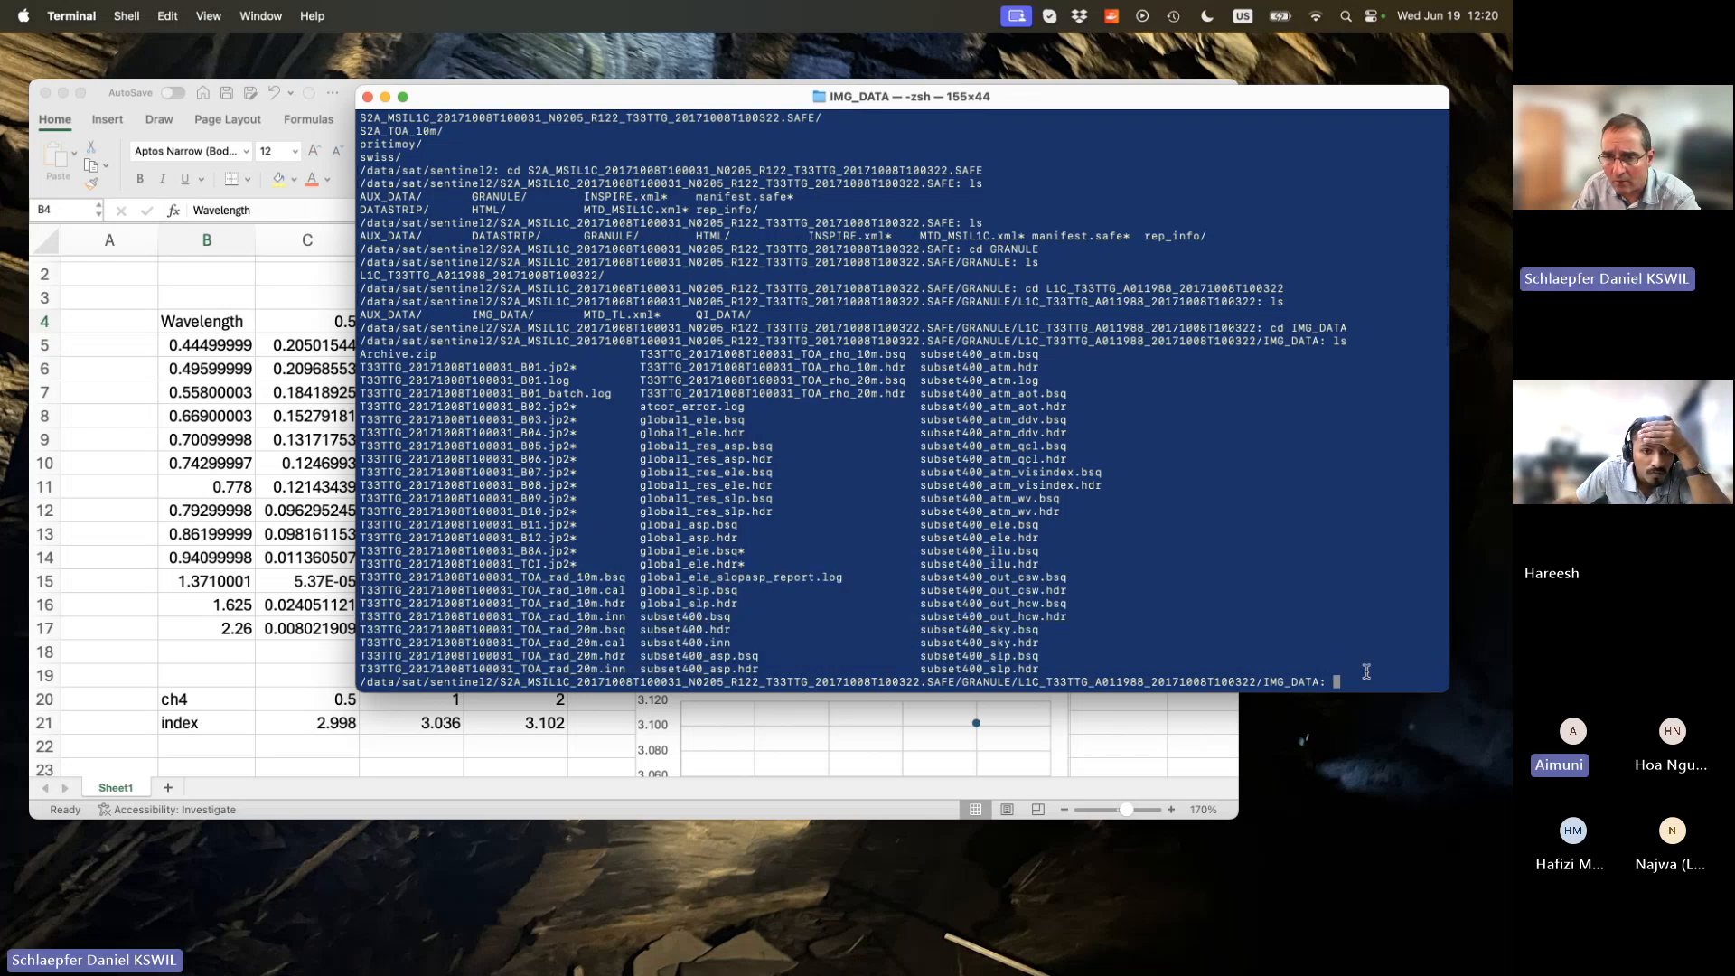
Go up from IMG_DATA to its parent directory and list the contents.
{"action": "type", "text": "cd .."}
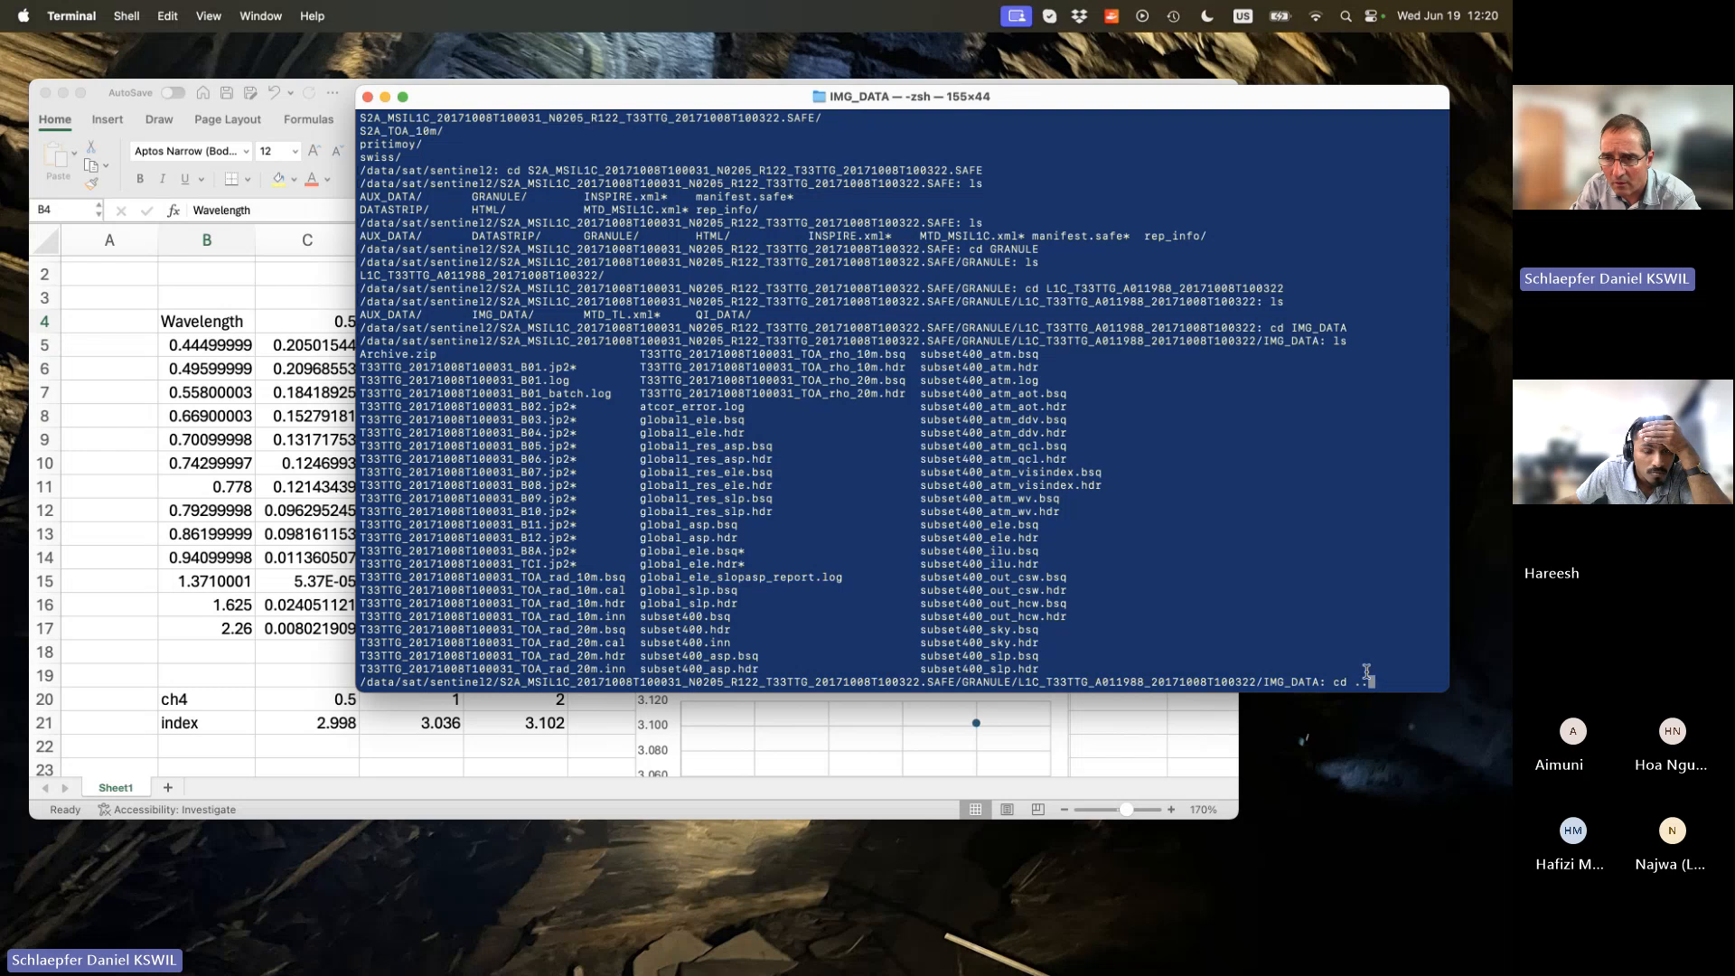
{"action": "key", "text": "Return"}
{"action": "type", "text": "ls"}
{"action": "key", "text": "Return"}
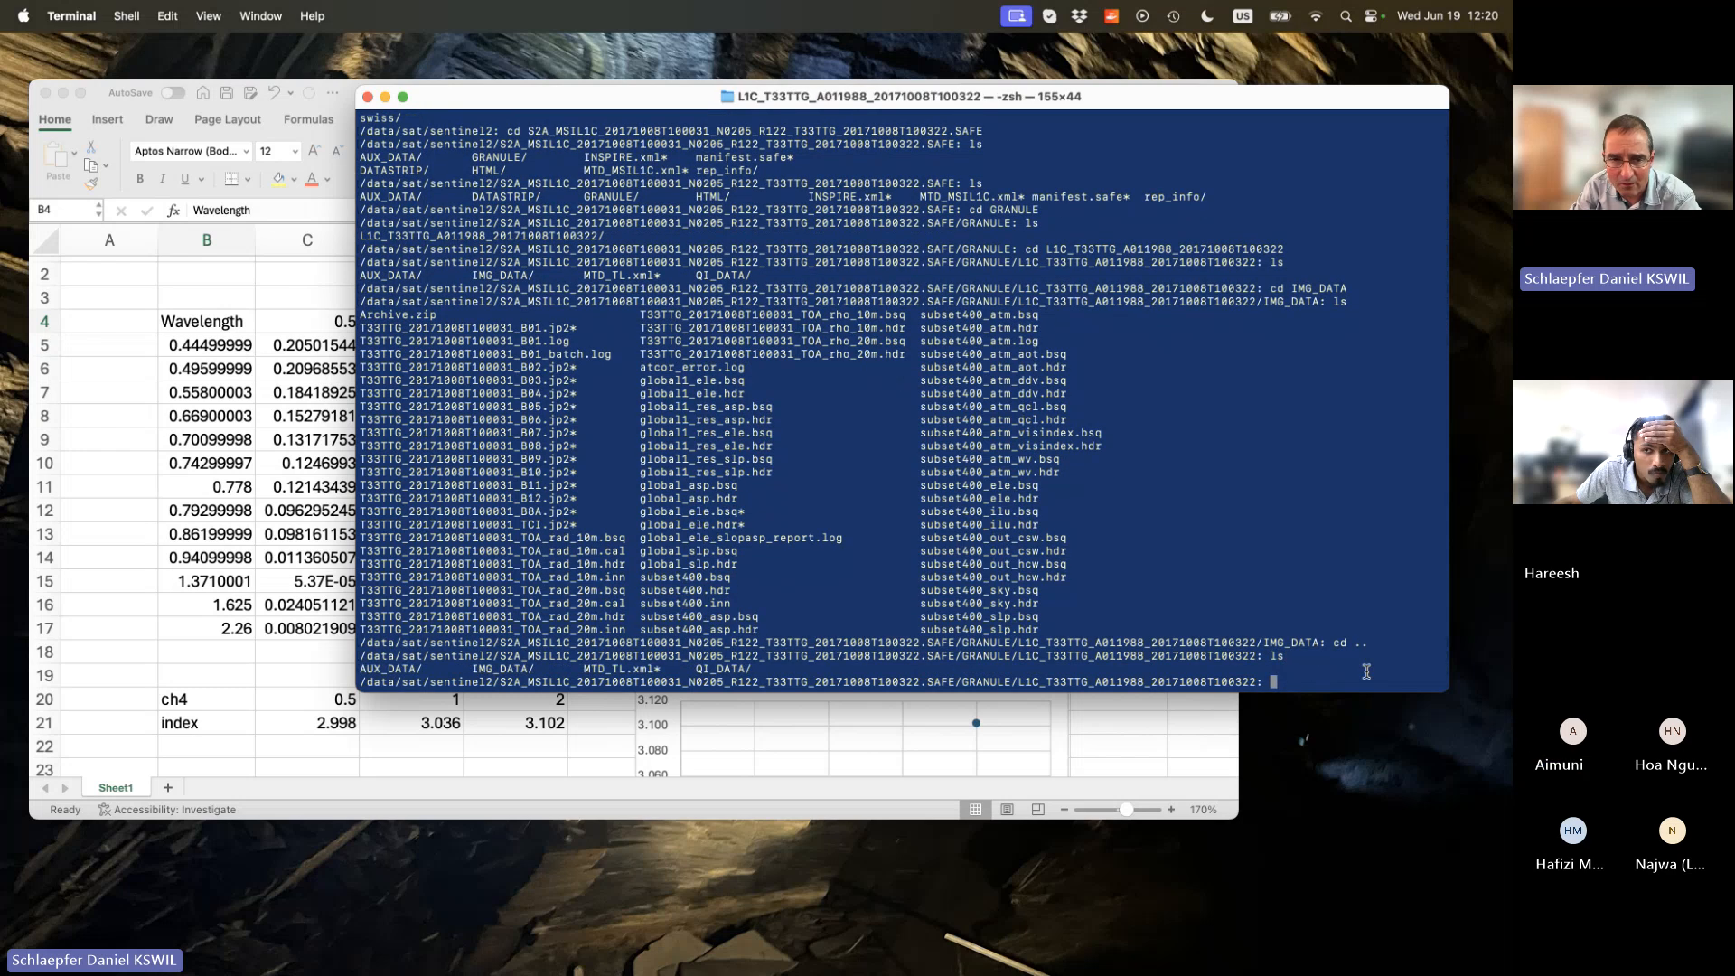
Change into the AUX_DATA directory and list its contents.
{"action": "type", "text": "cd "}
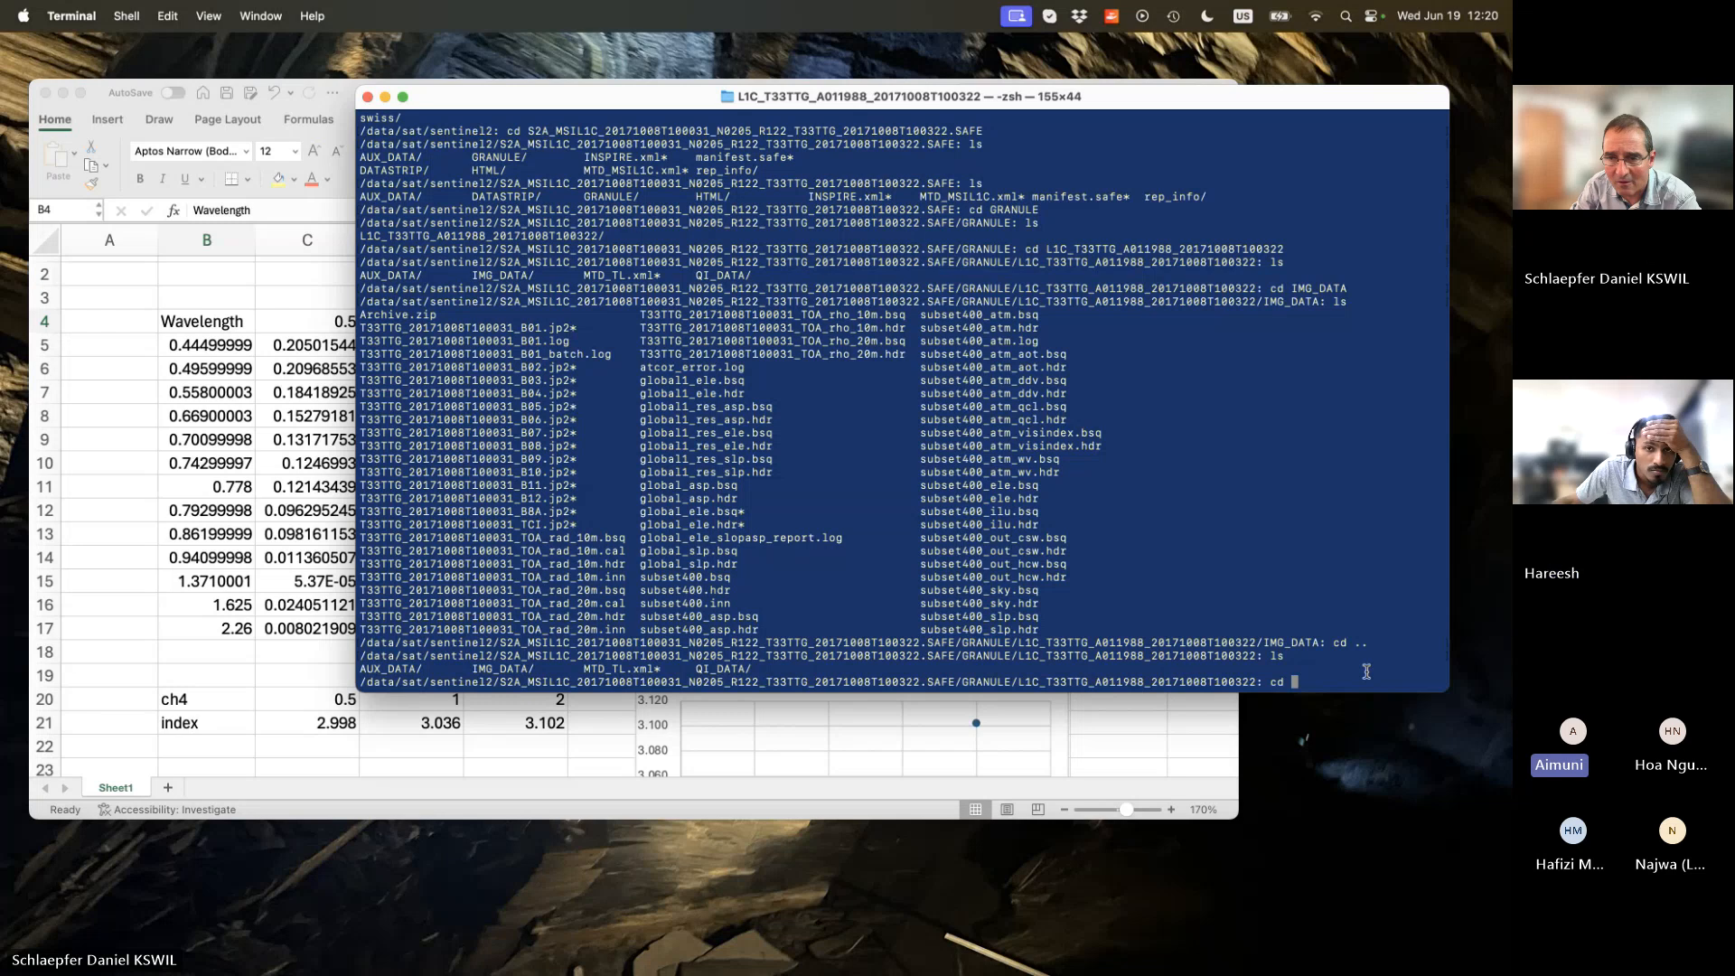
{"action": "type", "text": "AUX"}
{"action": "key", "text": "Tab"}
{"action": "key", "text": "Return"}
{"action": "type", "text": "ls"}
{"action": "key", "text": "Return"}
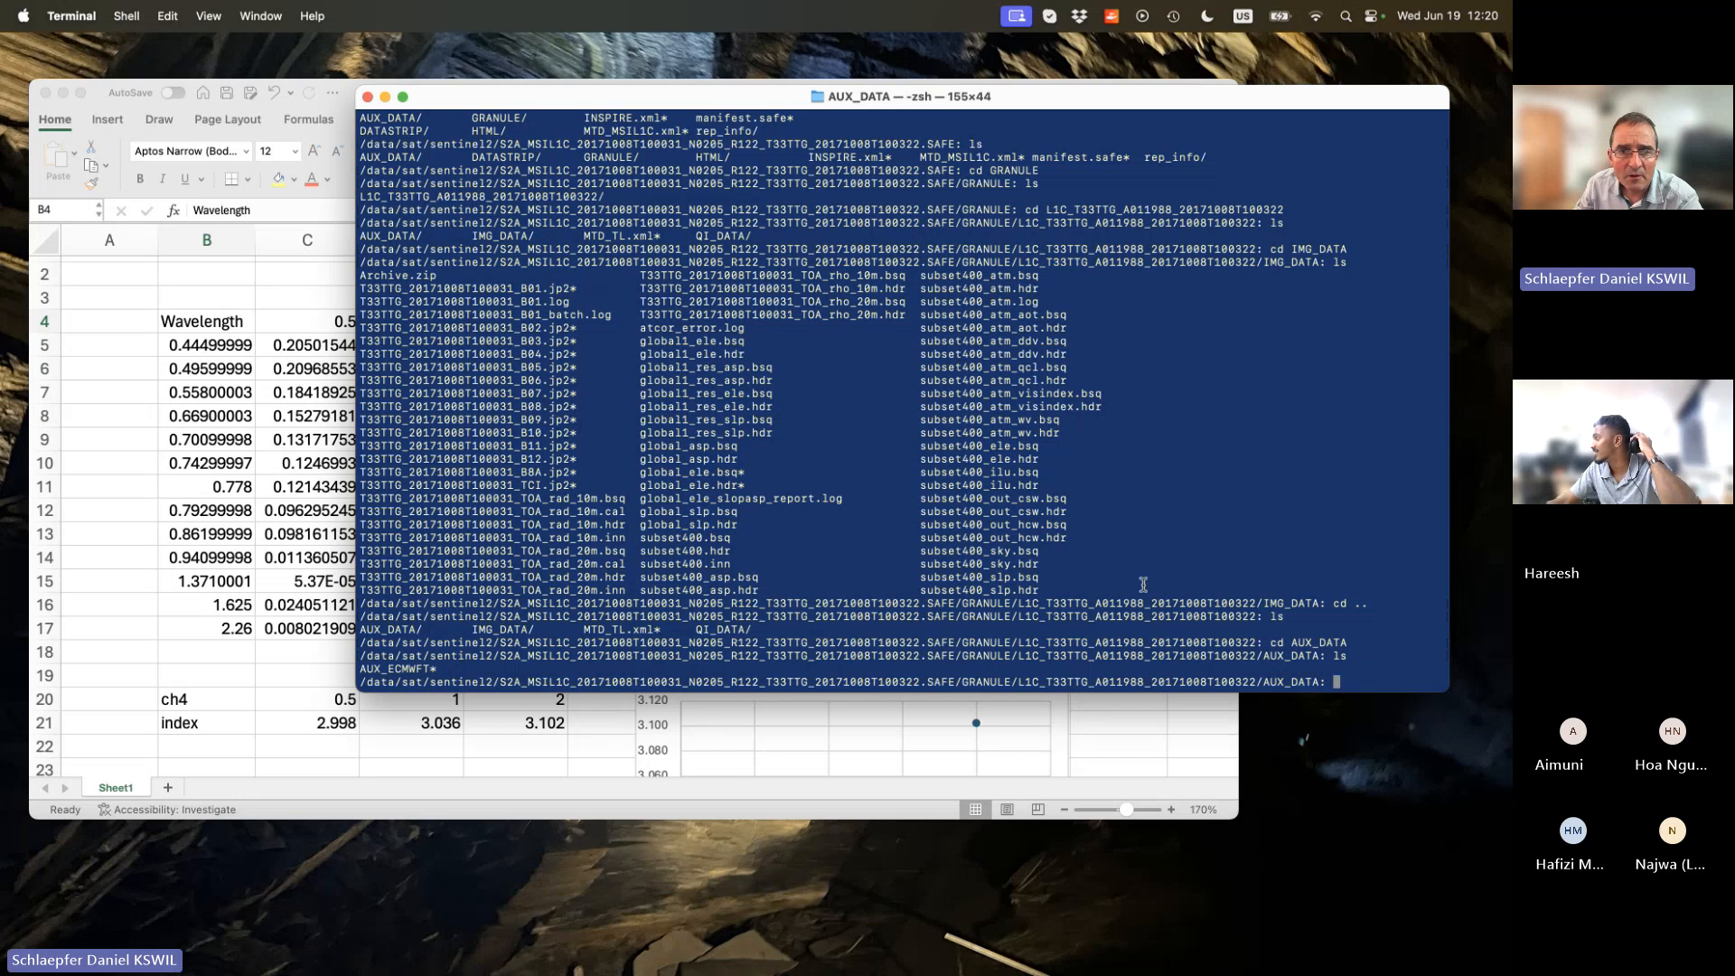
Highlight the first .jp2 band files, B01 to B03, in the earlier IMG_DATA listing.
{"action": "left_click_drag", "start_coordinate": [360, 289], "coordinate": [574, 335]}
{"action": "left_click", "coordinate": [385, 298]}
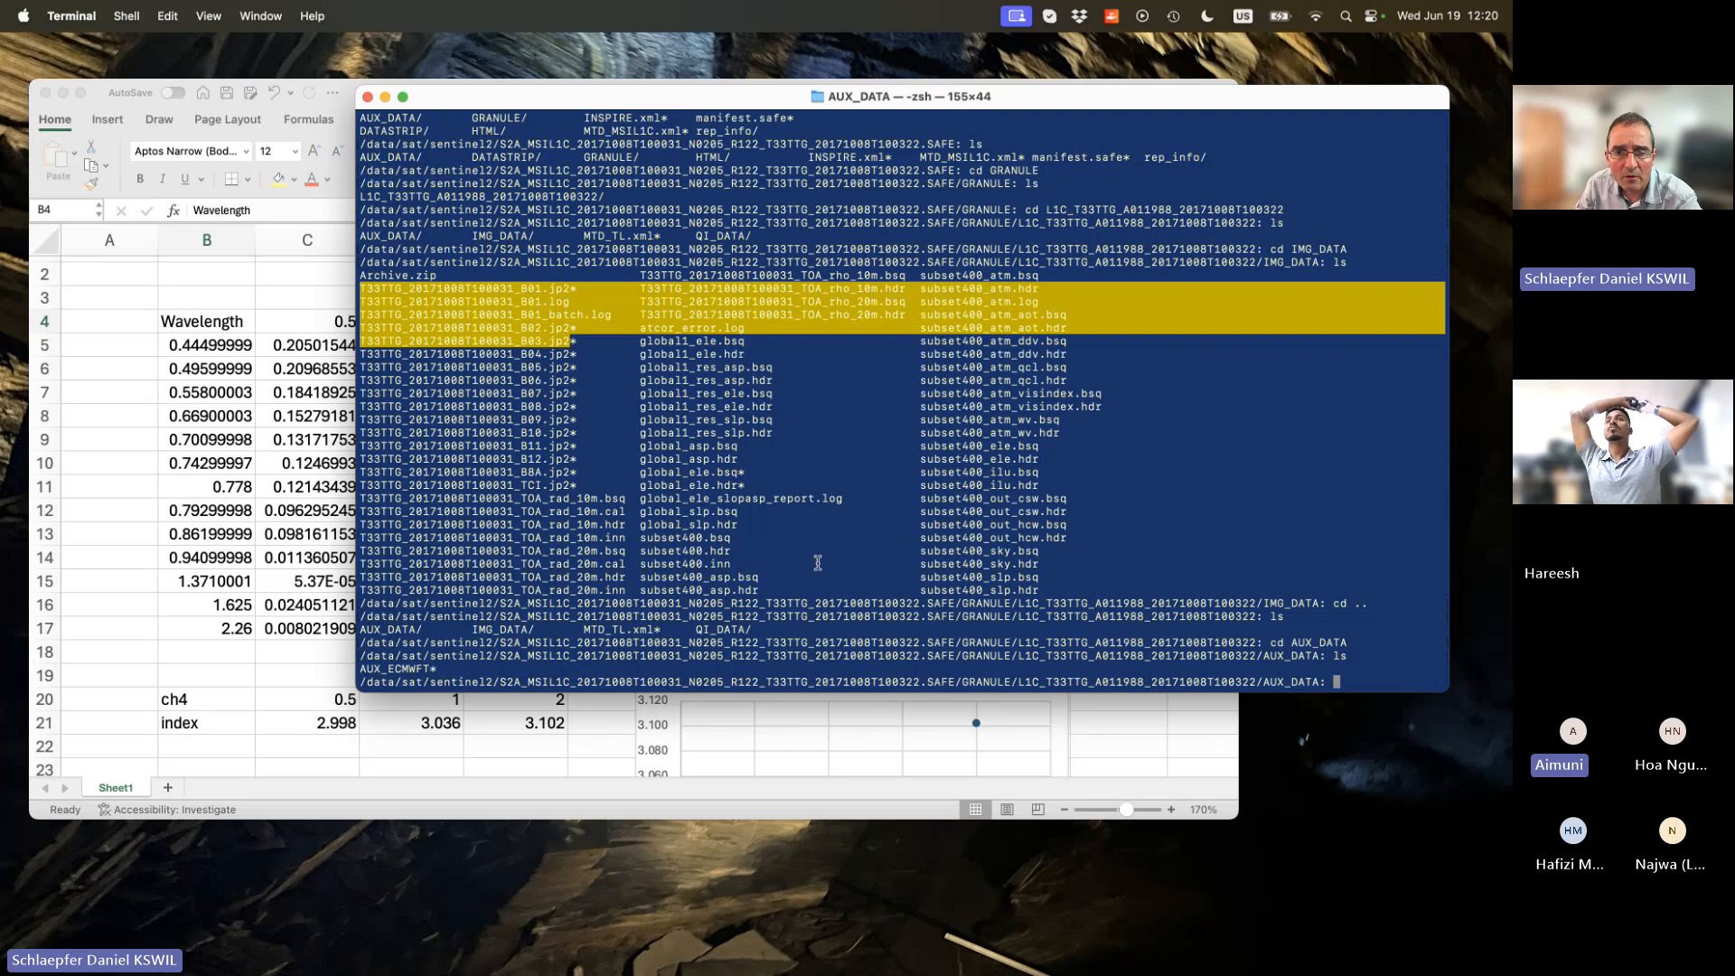
{"action": "left_click", "coordinate": [1355, 607]}
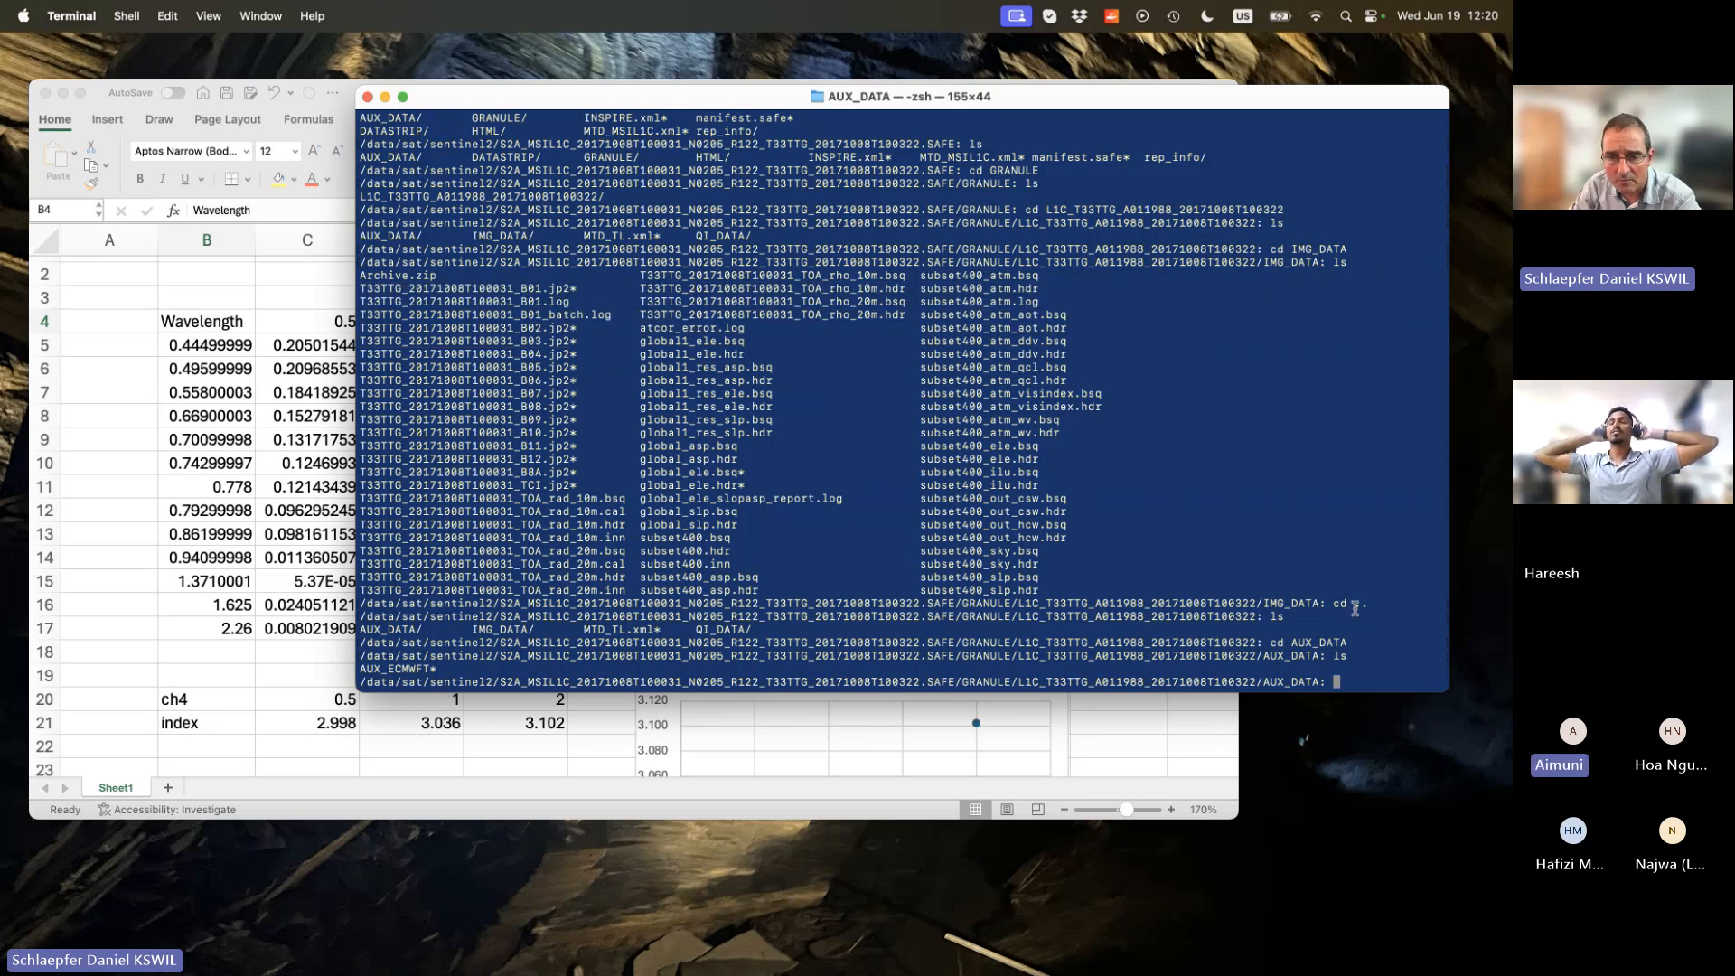
List AUX_DATA once more, then return to its parent directory and list that.
{"action": "type", "text": "ls"}
{"action": "key", "text": "Return"}
{"action": "type", "text": "cd .."}
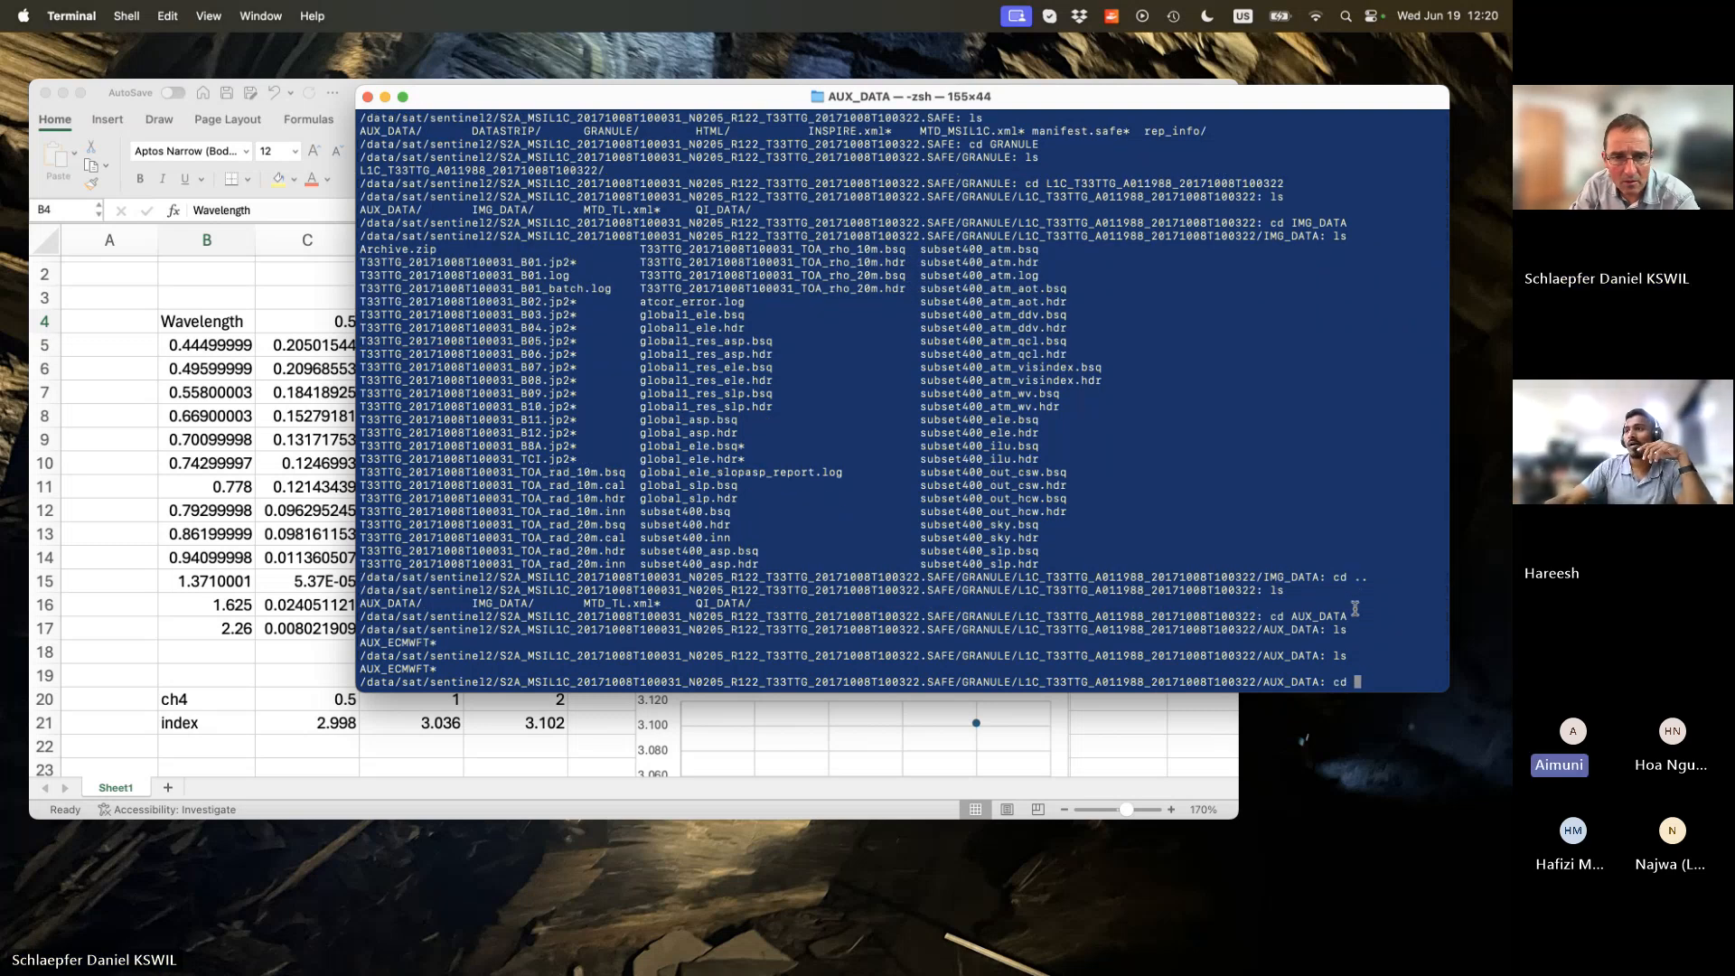
{"action": "key", "text": "Return"}
{"action": "type", "text": "ls"}
{"action": "key", "text": "Return"}
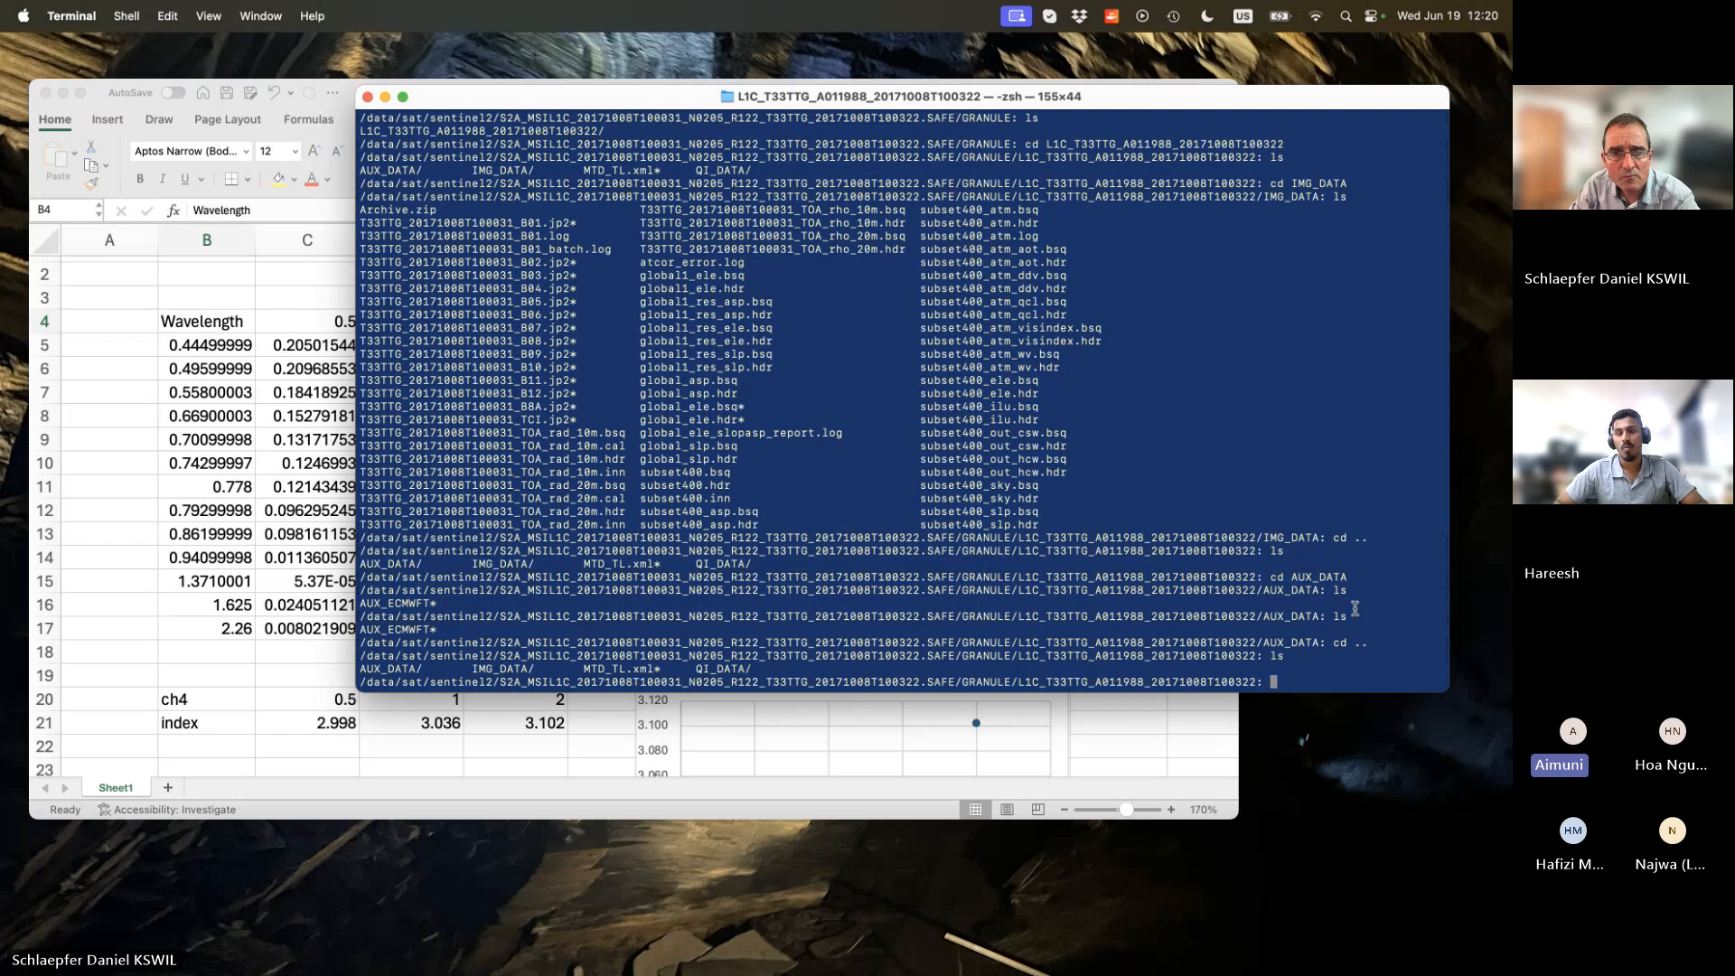
{"action": "type", "text": "cd"}
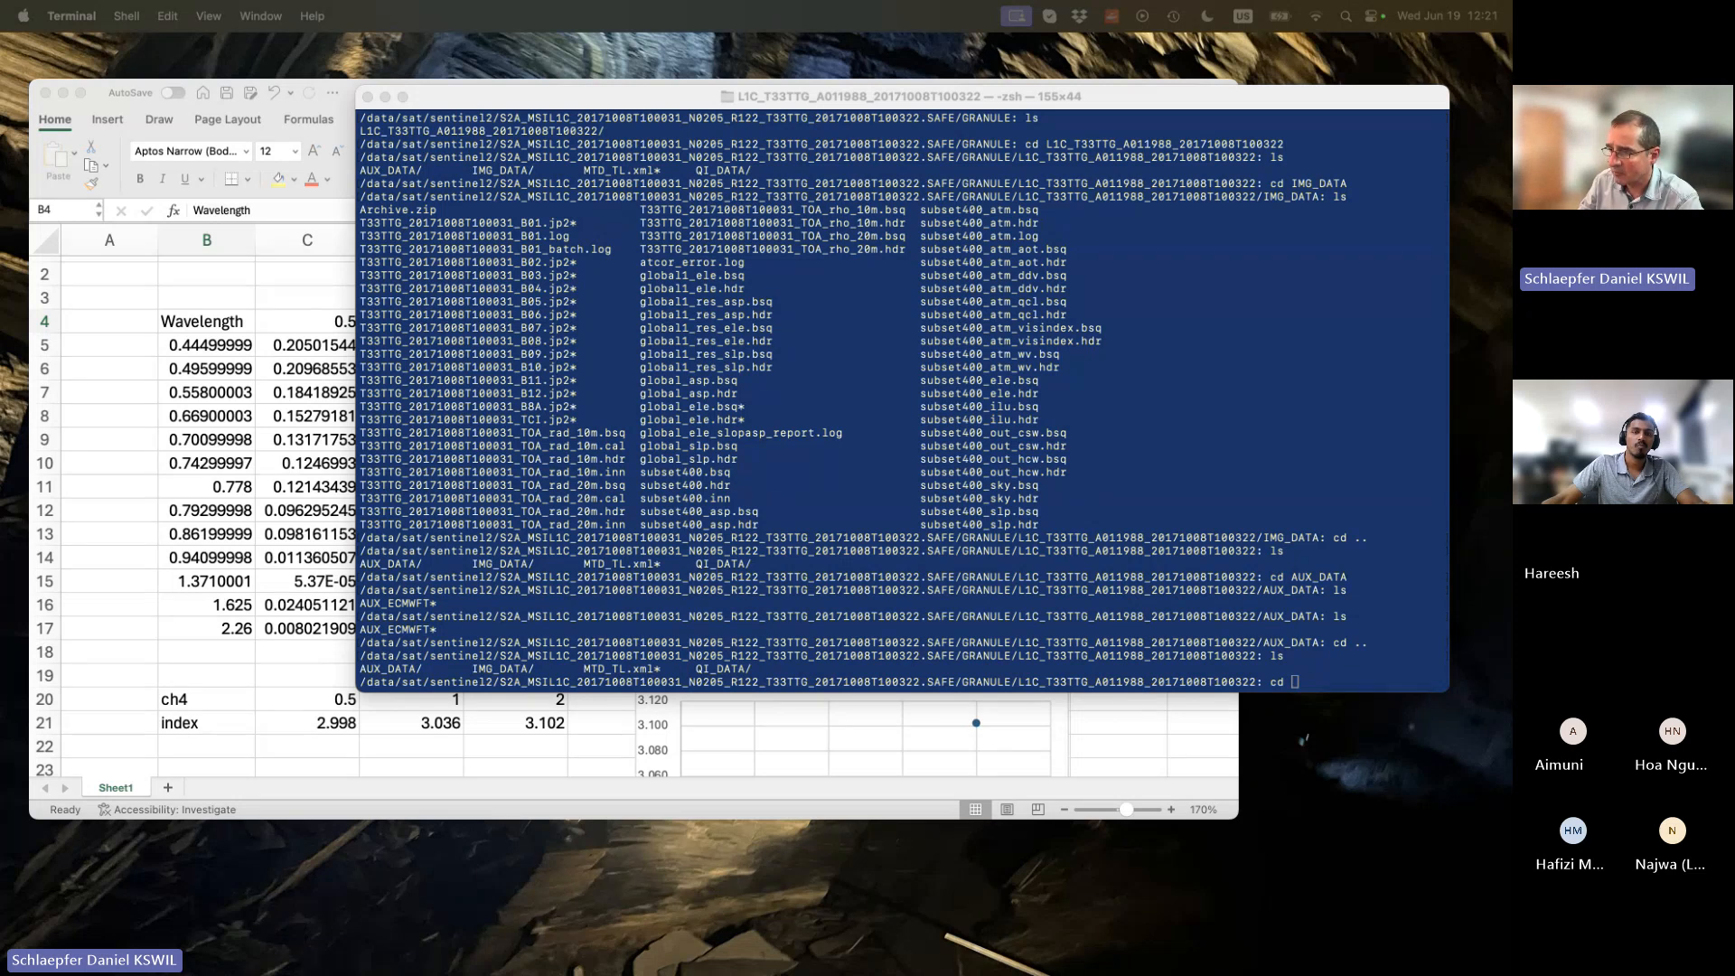
{"action": "left_click", "coordinate": [1018, 559]}
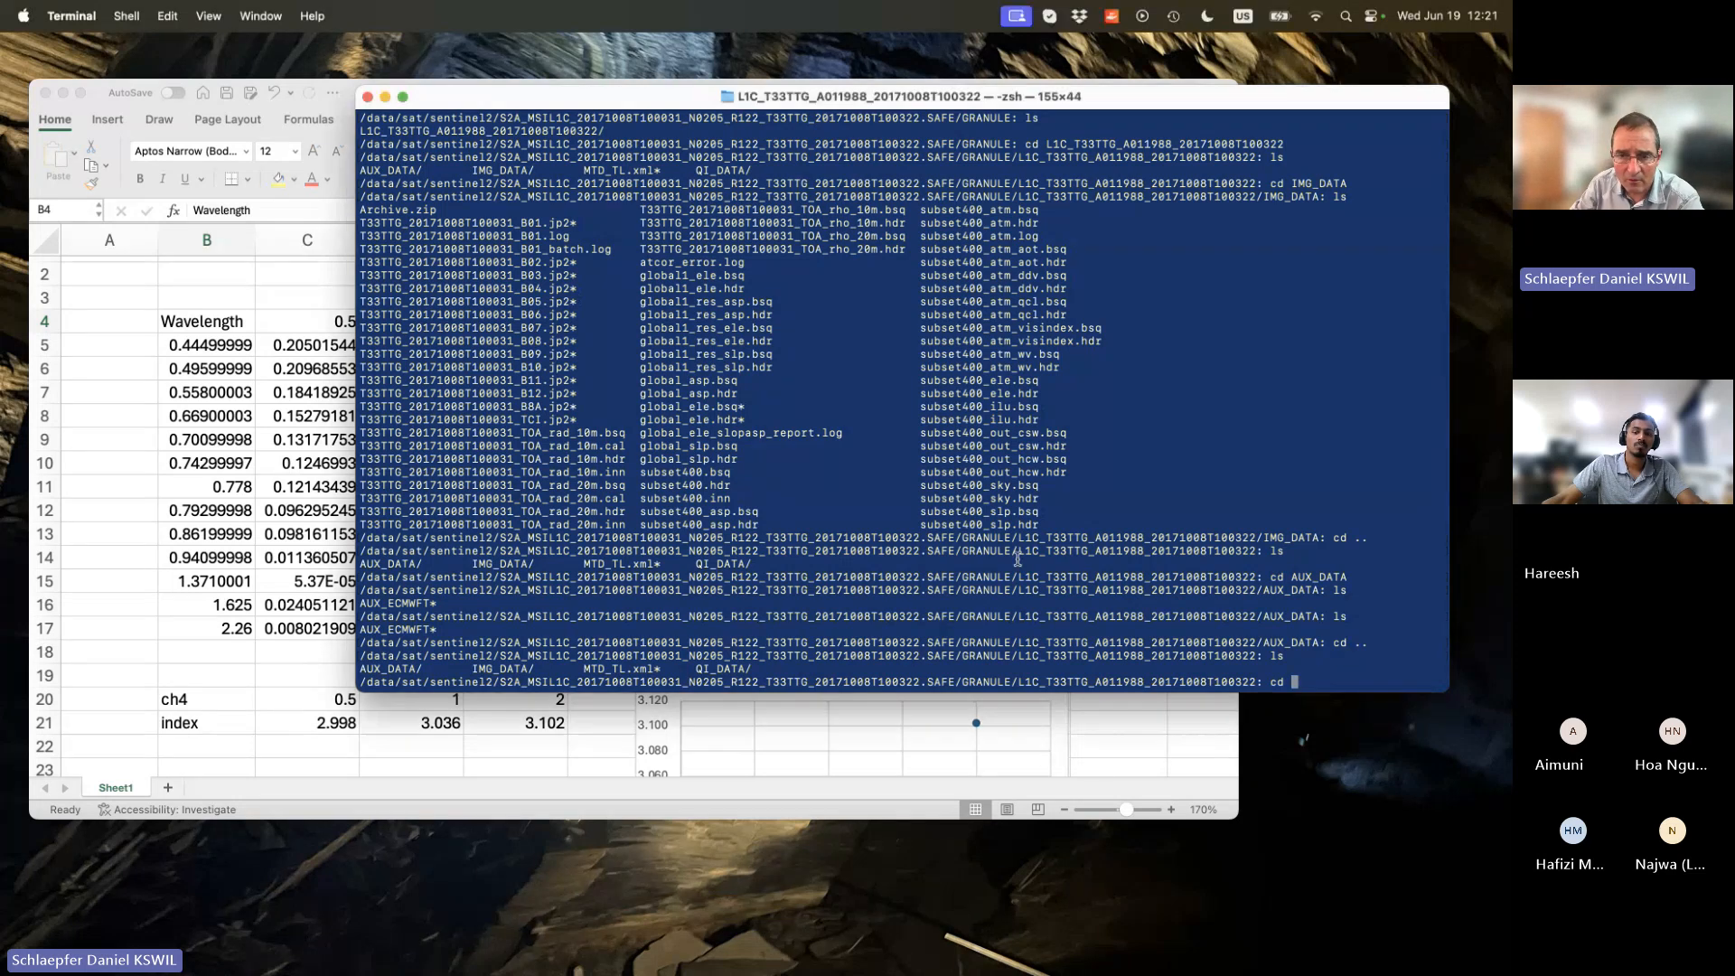
{"action": "key", "text": "BackSpace"}
{"action": "key", "text": "BackSpace"}
{"action": "key", "text": "BackSpace"}
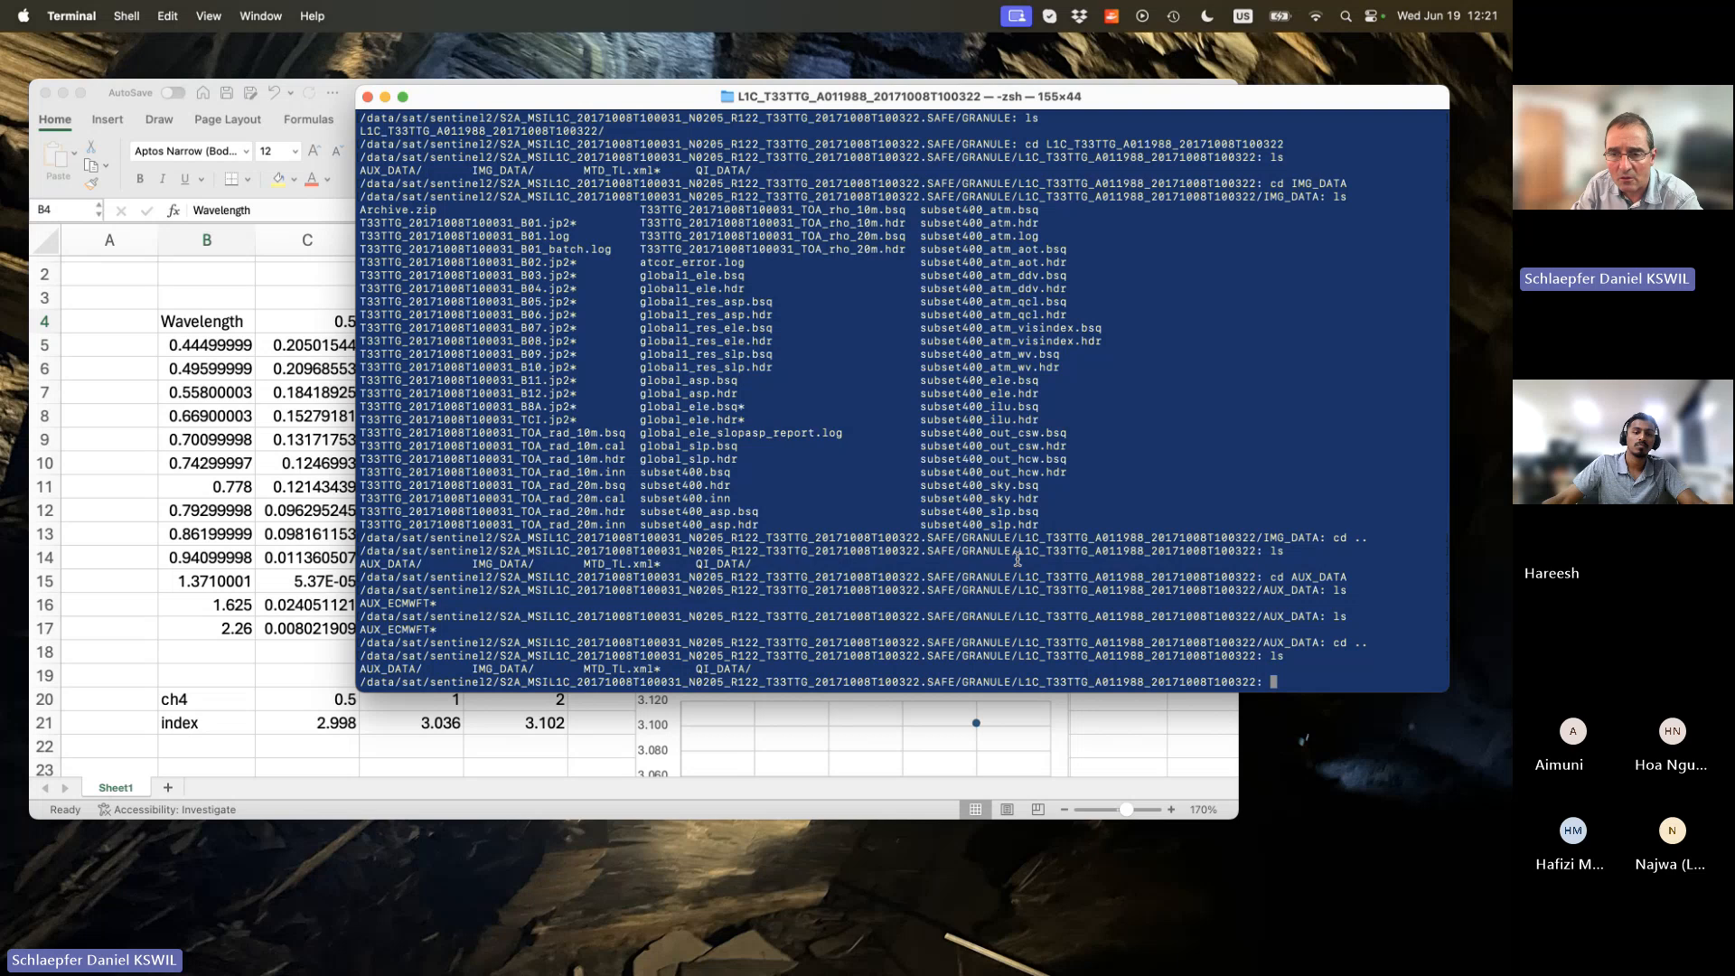
List the current tile directory again, then go up to GRANULE and list its contents.
{"action": "type", "text": "ls"}
{"action": "key", "text": "Return"}
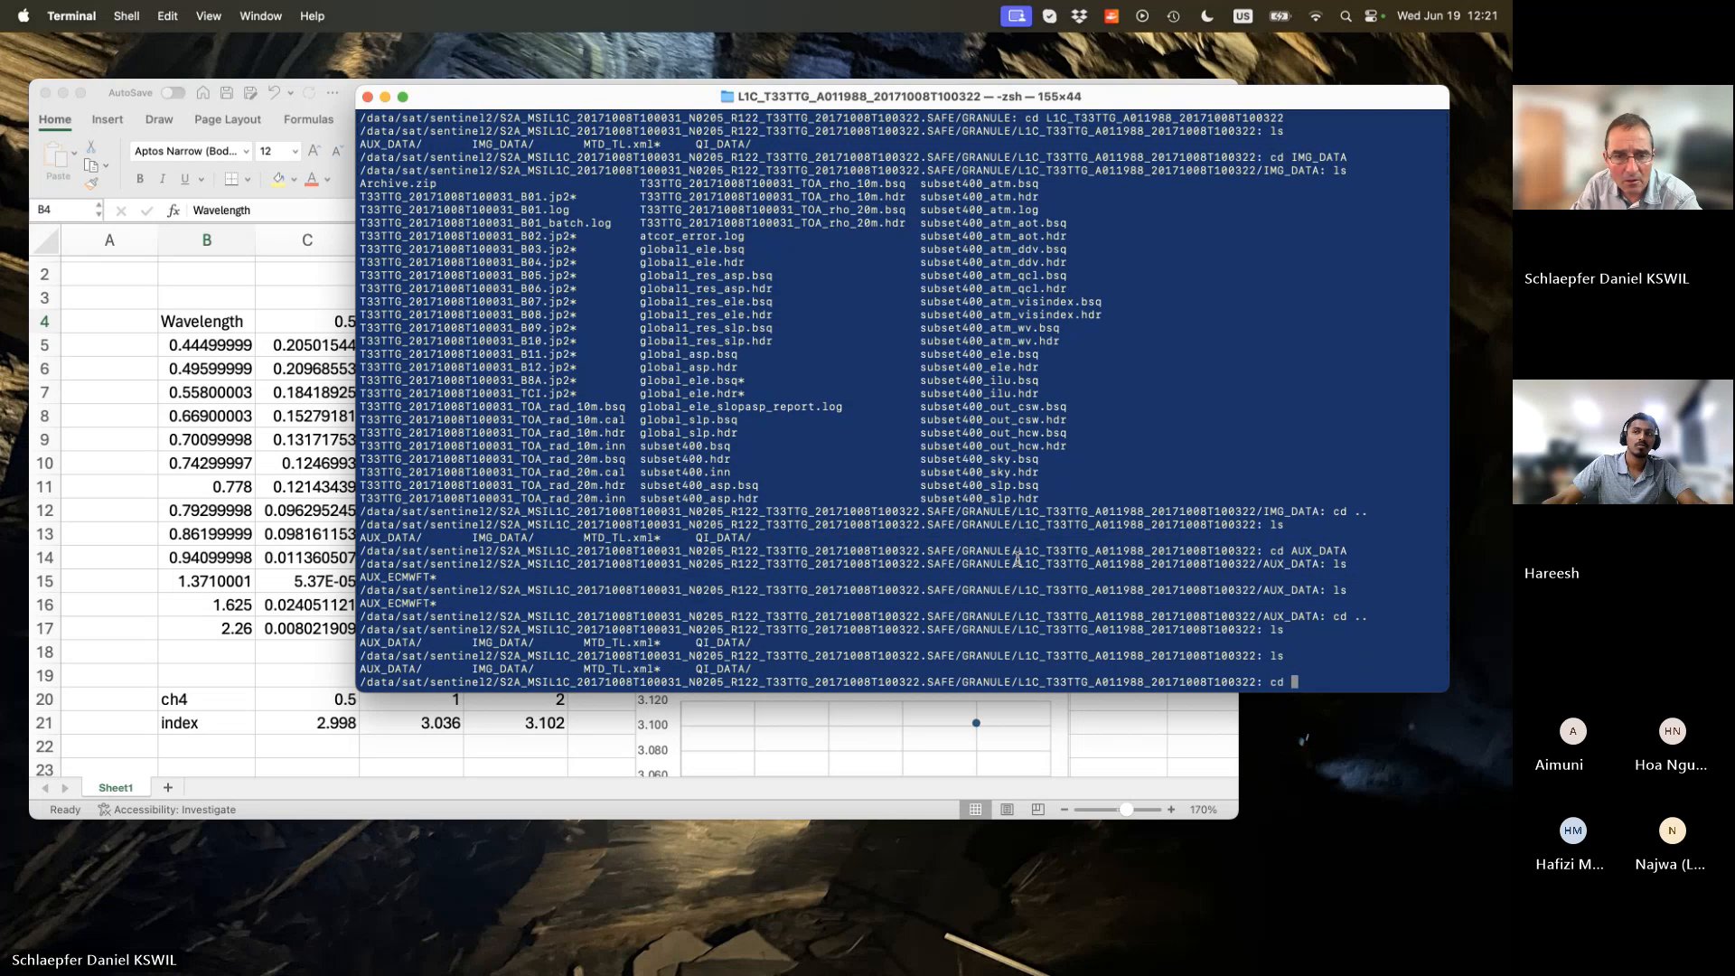
{"action": "type", "text": "cd "}
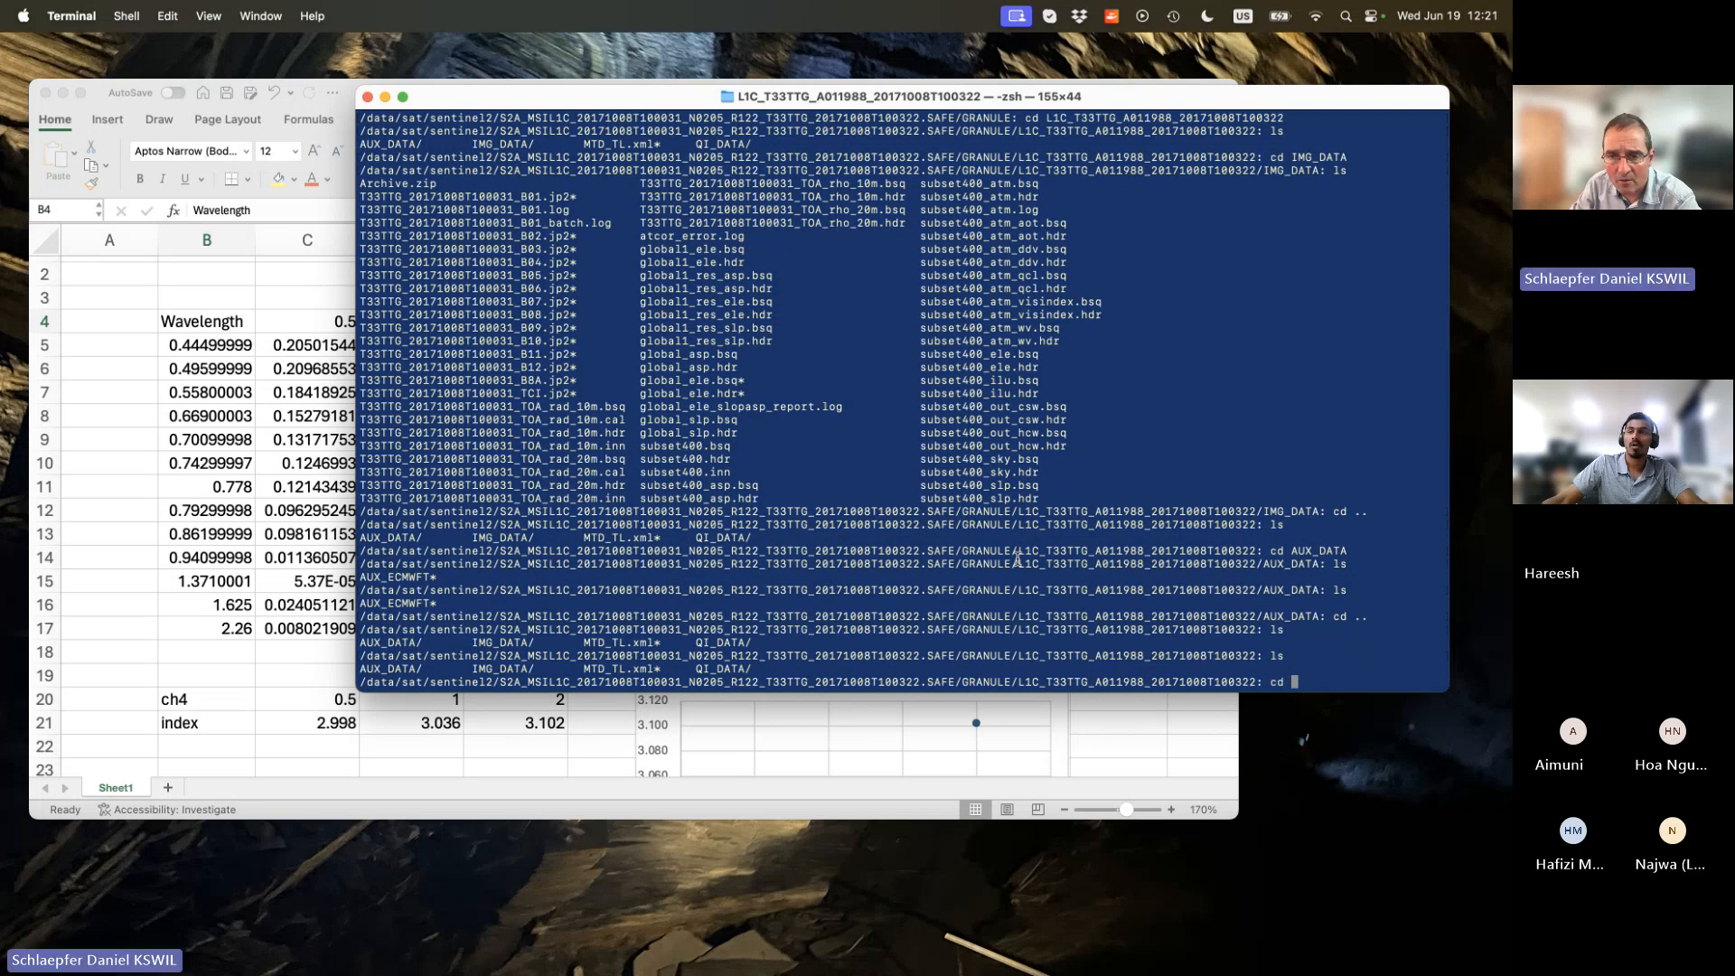
{"action": "type", "text": ".."}
{"action": "key", "text": "Return"}
{"action": "type", "text": "ls"}
{"action": "key", "text": "Return"}
Go up from GRANULE to the .SAFE product directory and list its contents.
{"action": "type", "text": "cd .."}
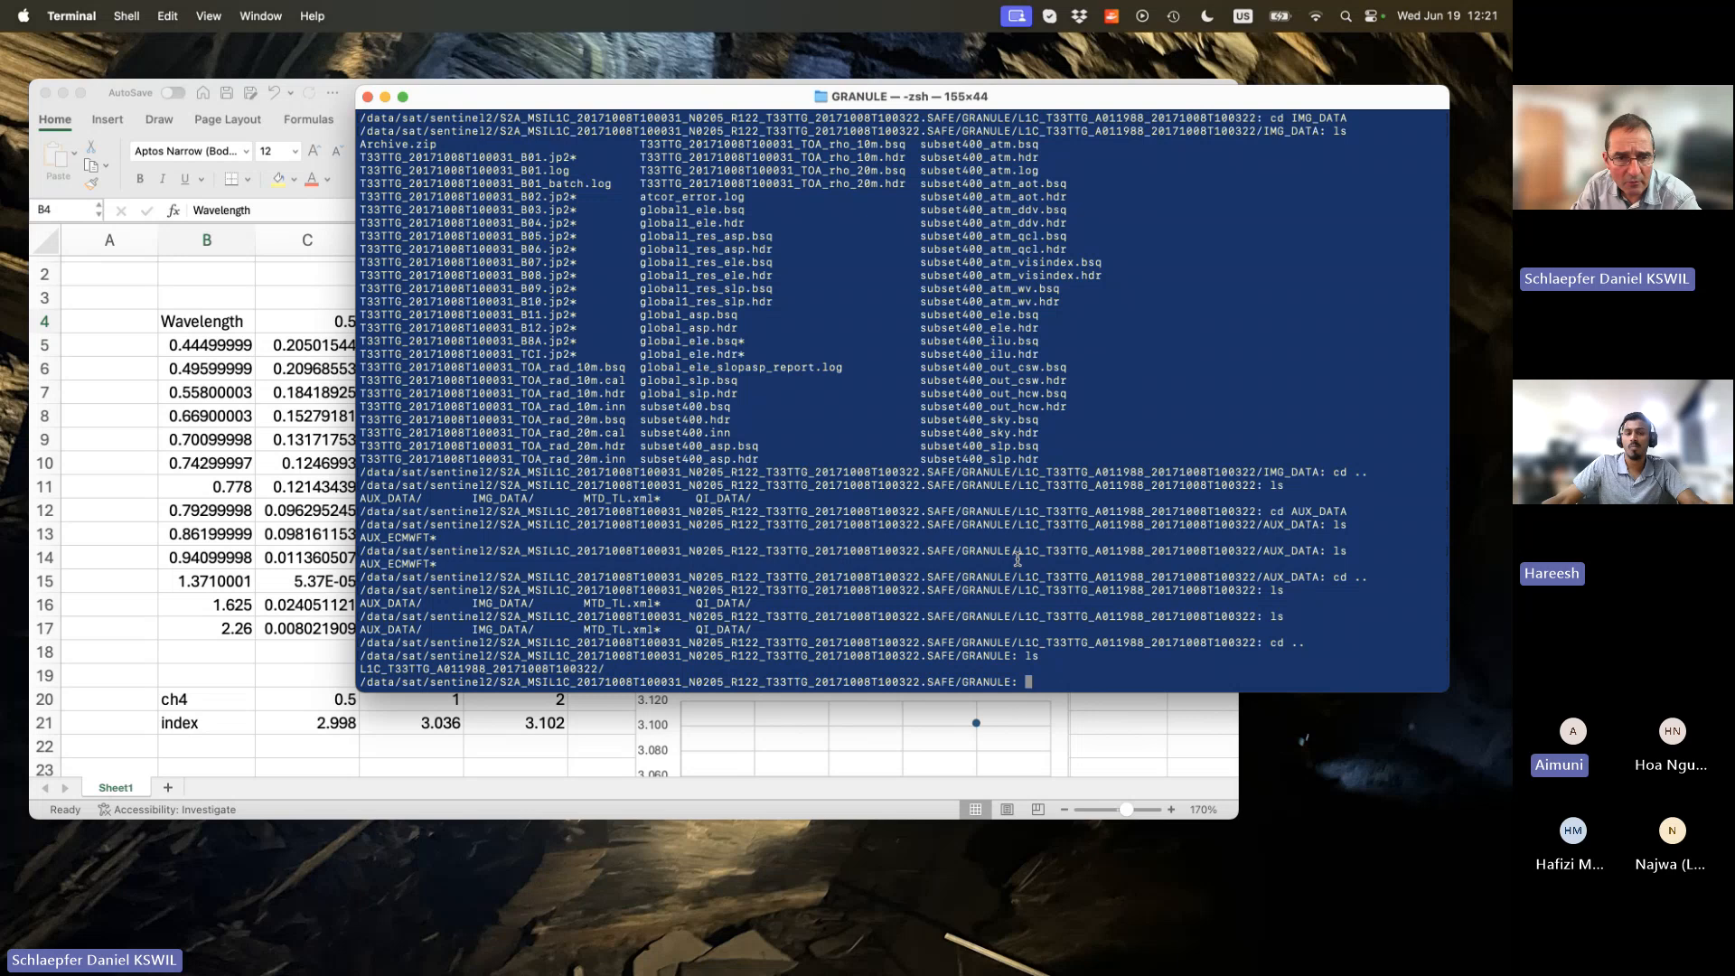
{"action": "key", "text": "Return"}
{"action": "type", "text": "ls"}
{"action": "key", "text": "Return"}
{"action": "type", "text": "more"}
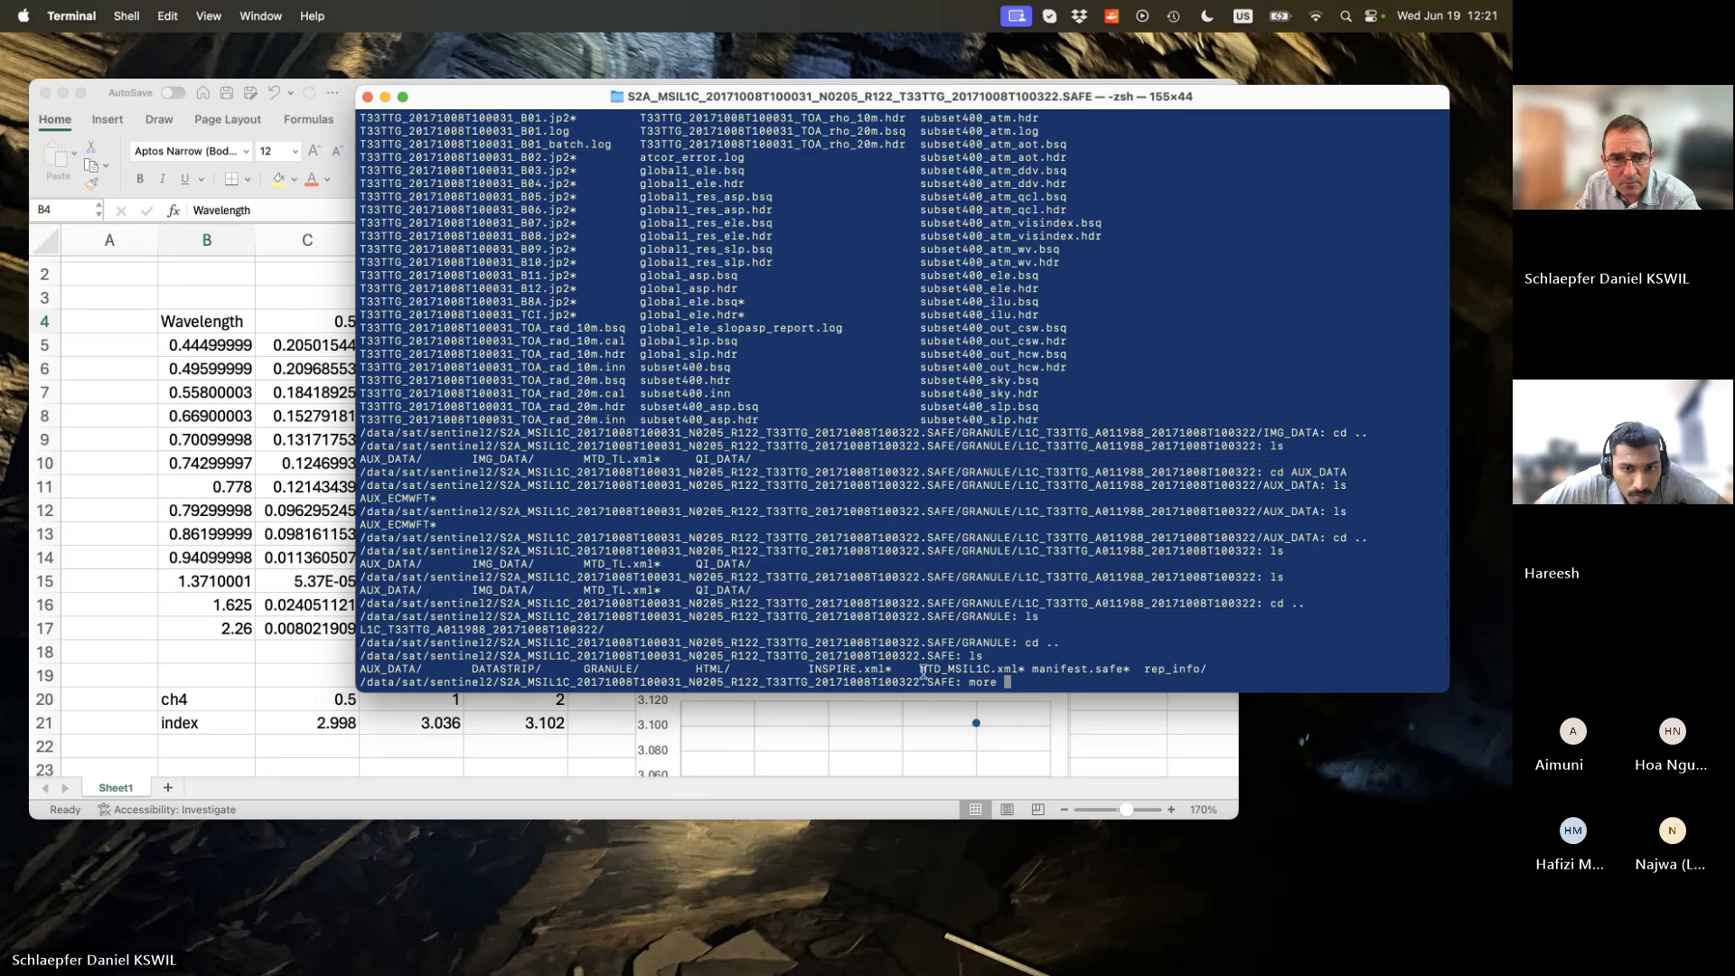
{"action": "left_click_drag", "start_coordinate": [920, 670], "coordinate": [1020, 666]}
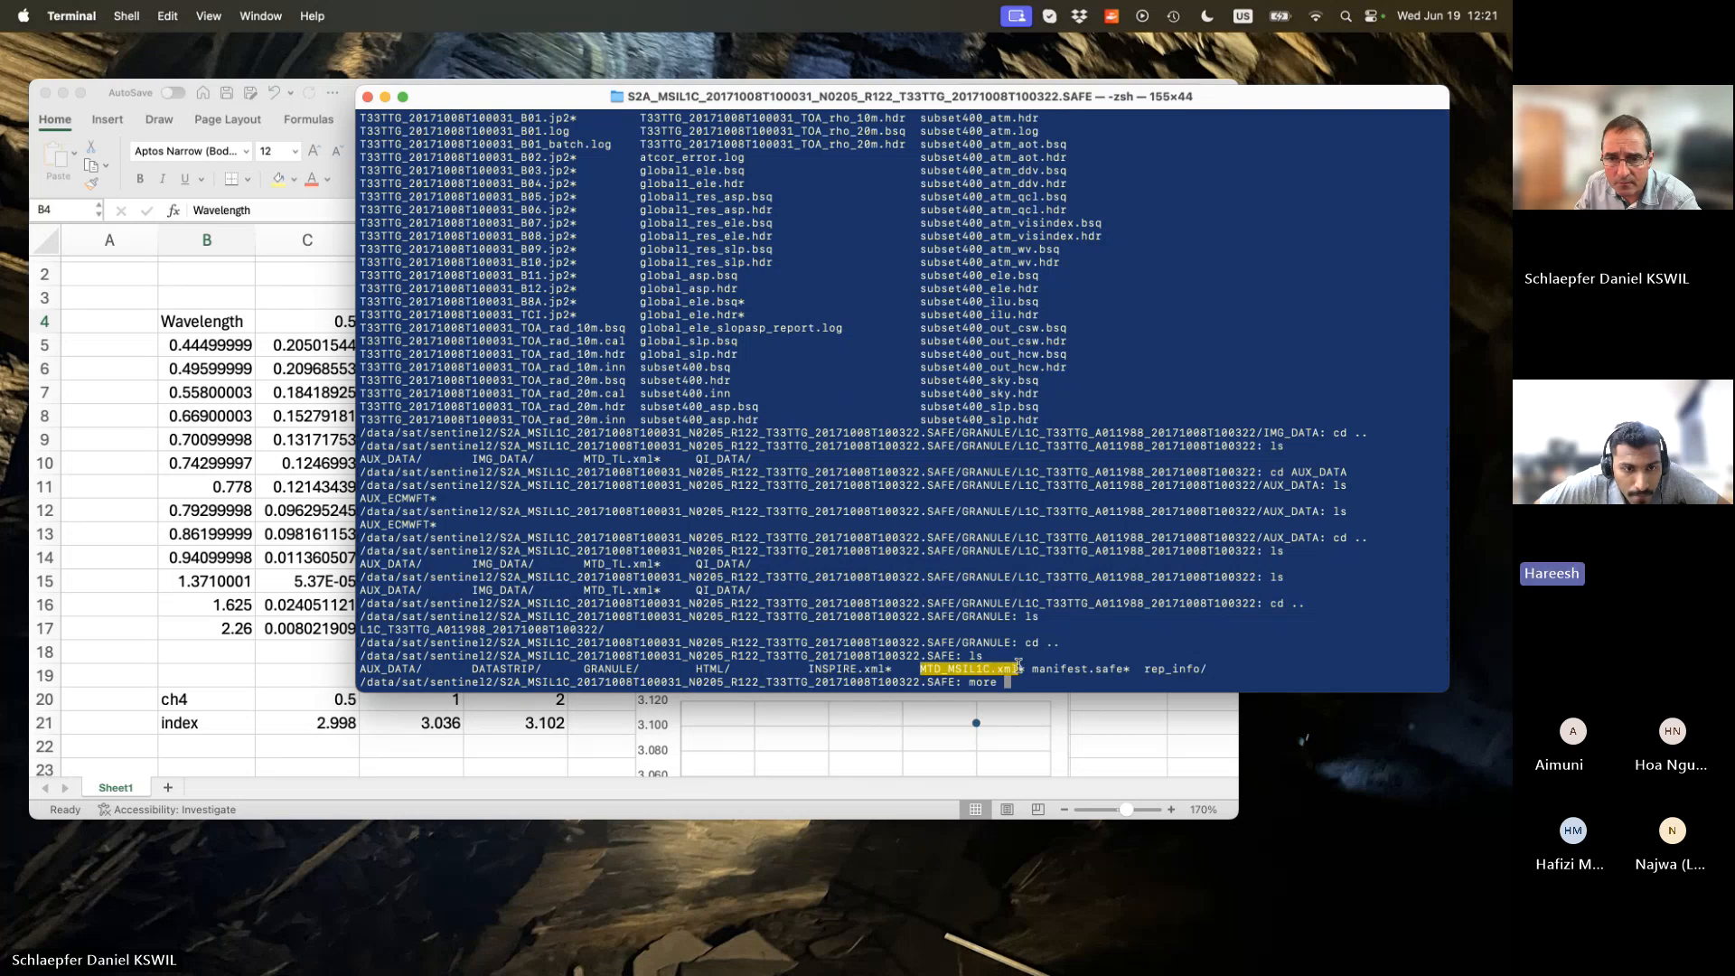
{"action": "key", "text": "BackSpace"}
{"action": "key", "text": "BackSpace"}
{"action": "key", "text": "BackSpace"}
{"action": "key", "text": "BackSpace"}
{"action": "key", "text": "BackSpace"}
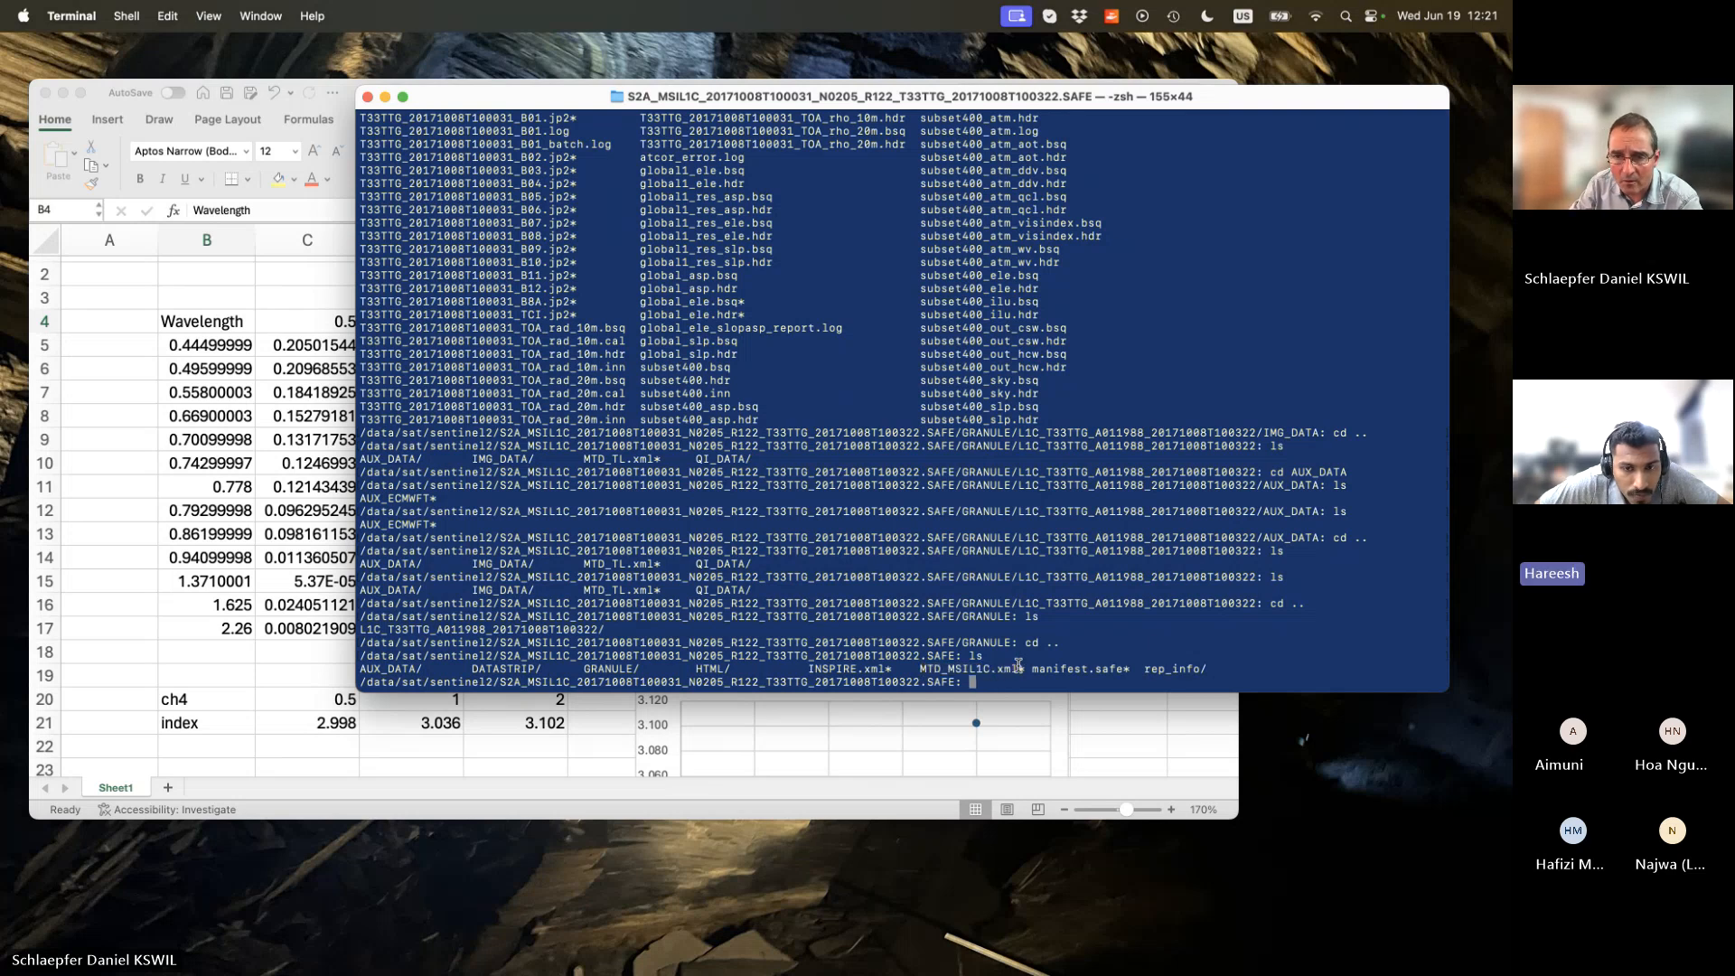
{"action": "type", "text": "open"}
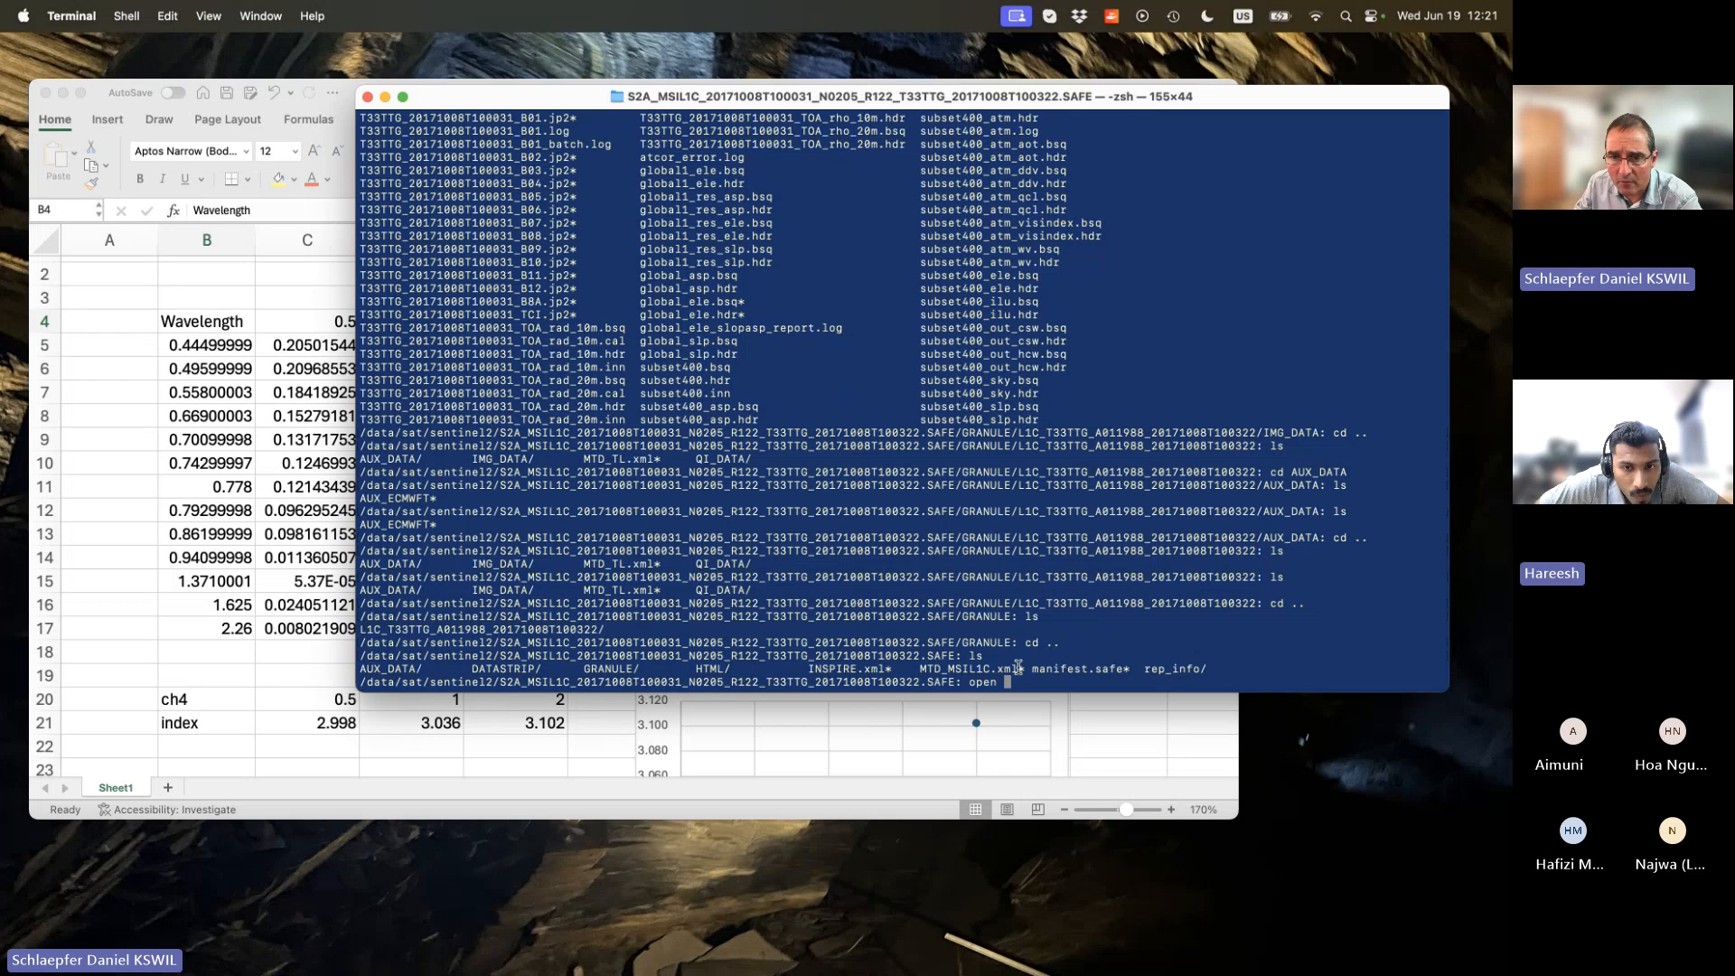
{"action": "key", "text": "BackSpace"}
{"action": "key", "text": "BackSpace"}
{"action": "key", "text": "BackSpace"}
Open MTD_MSIL1C.xml in BBEdit with the bb command and bring its window onto the shared screen.
{"action": "type", "text": "bb"}
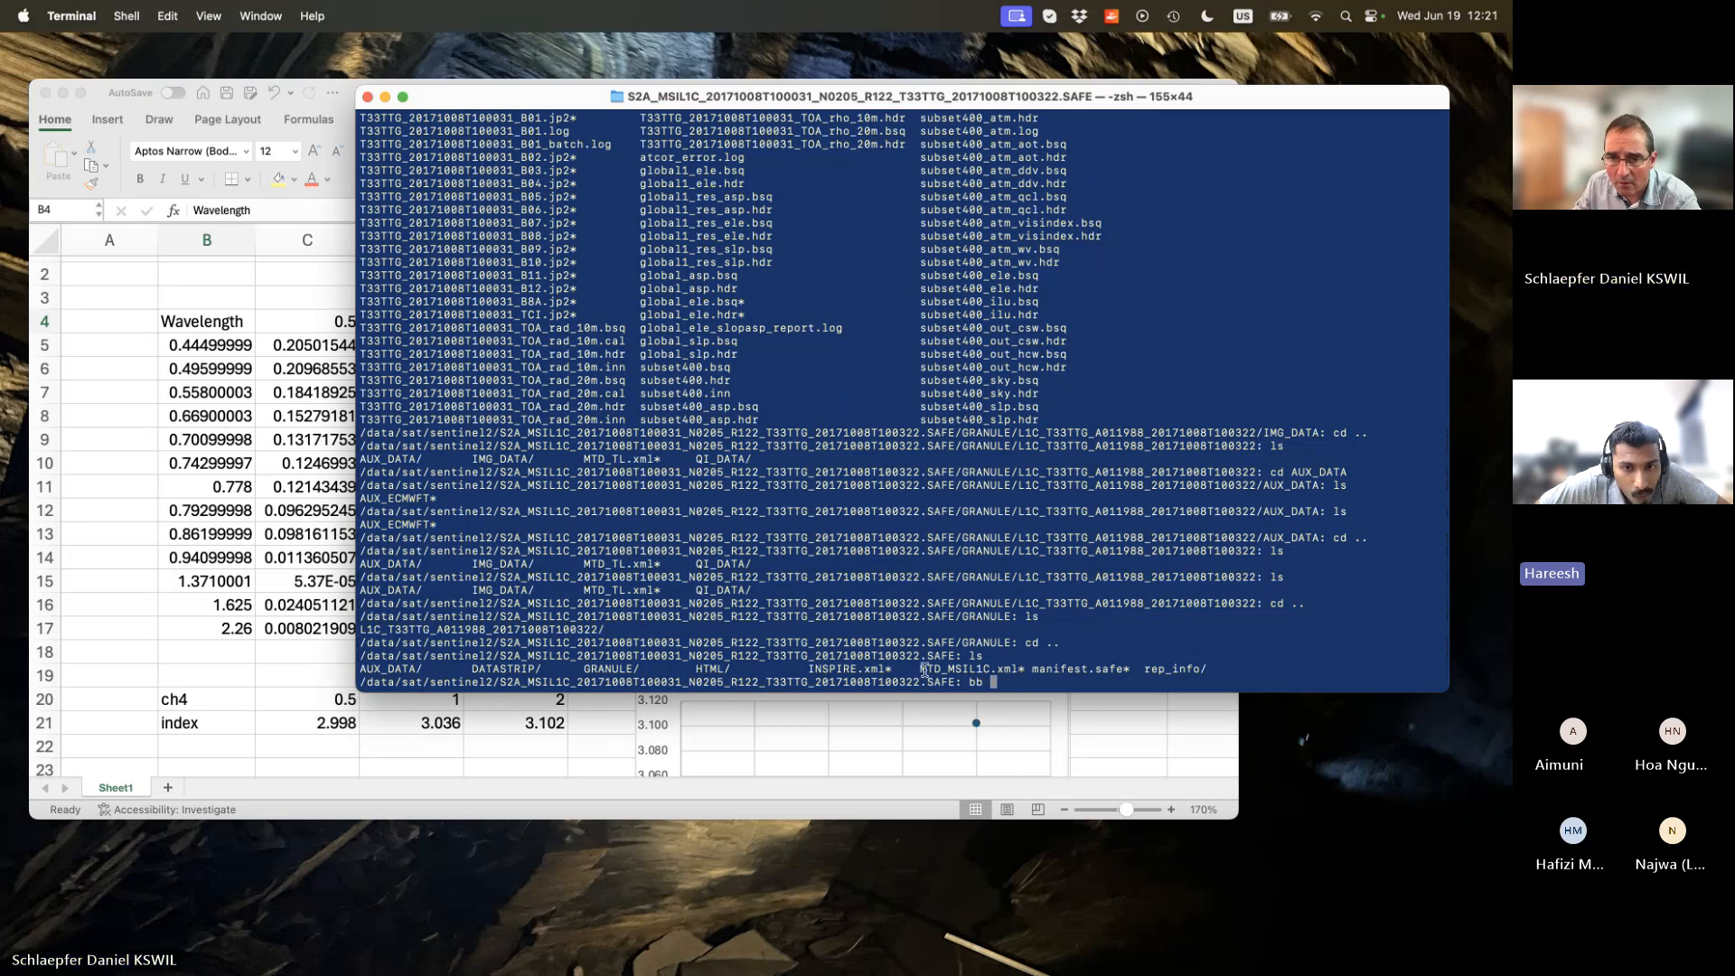
{"action": "left_click_drag", "start_coordinate": [924, 671], "coordinate": [1017, 668]}
{"action": "key", "text": "super+c"}
{"action": "key", "text": "super+v"}
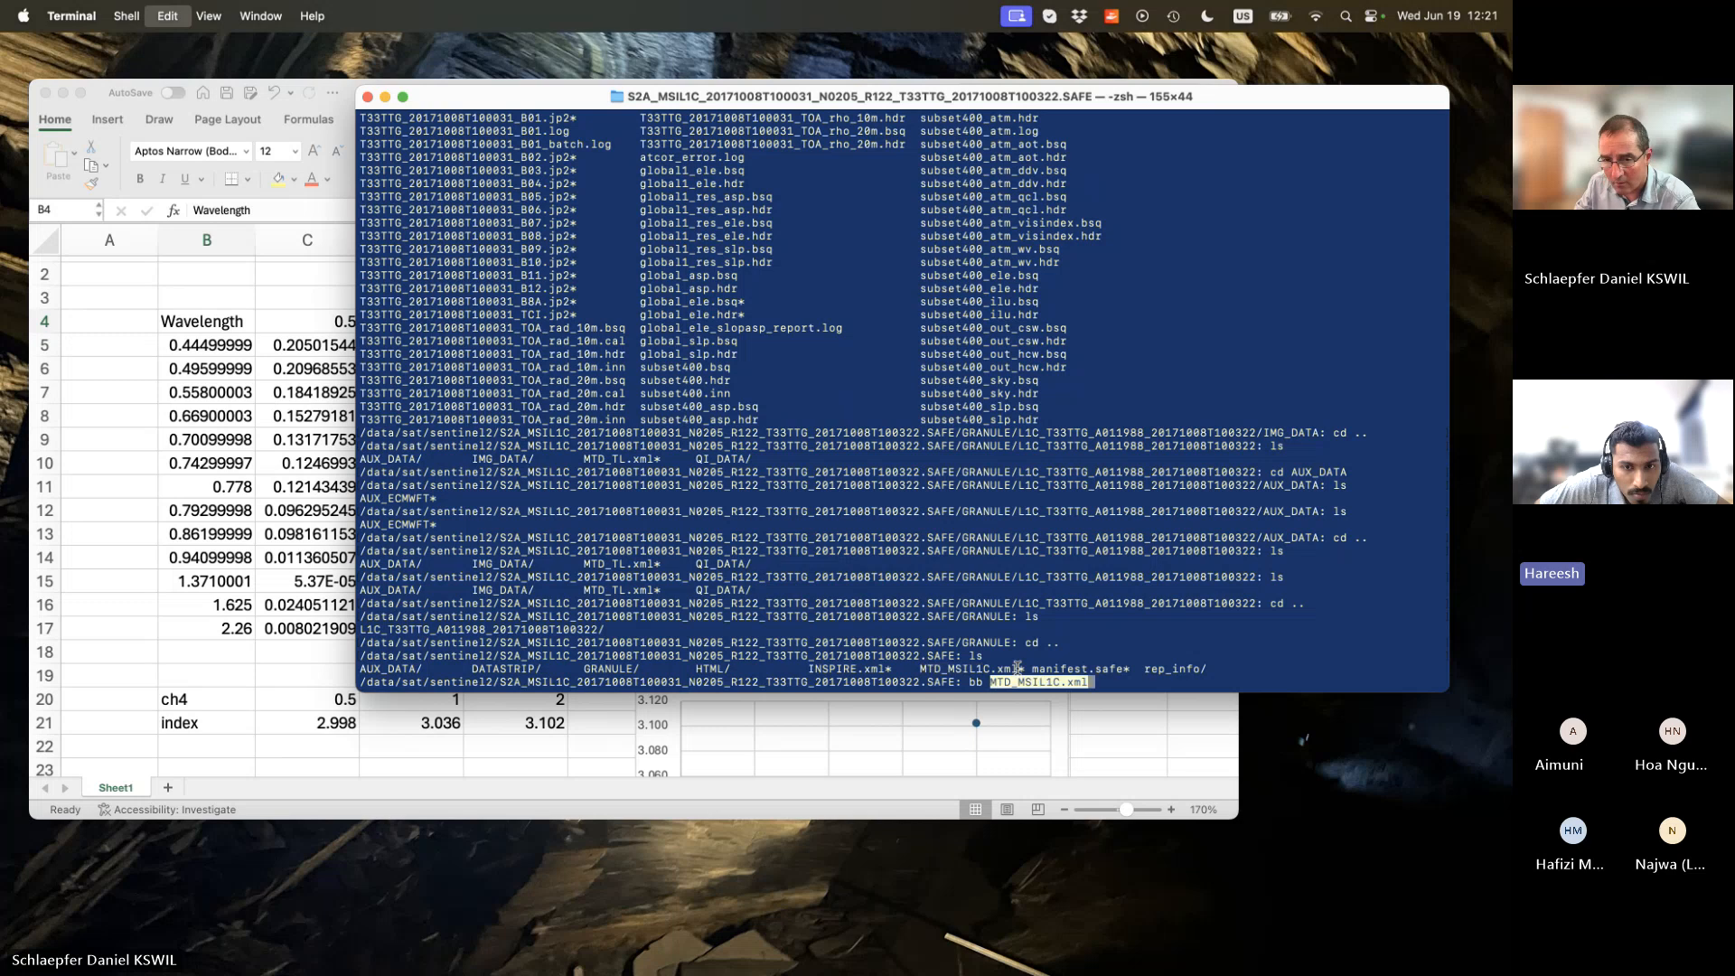
{"action": "key", "text": "Return"}
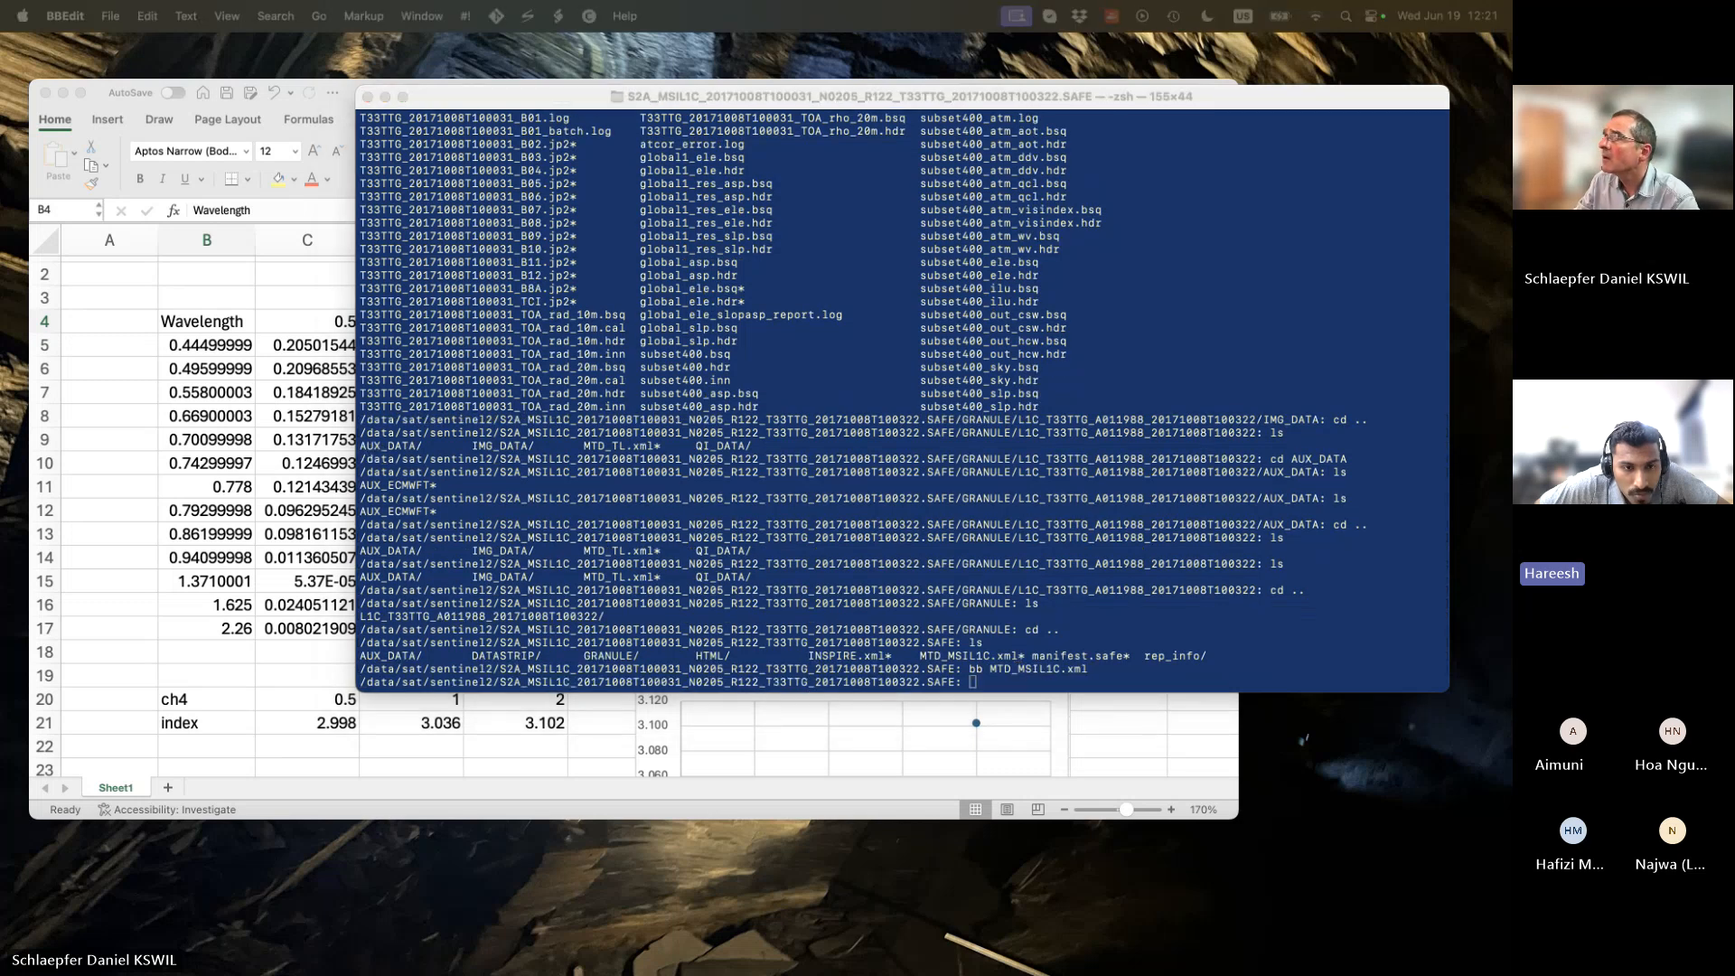
{"action": "left_click_drag", "start_coordinate": [1509, 113], "coordinate": [493, 44]}
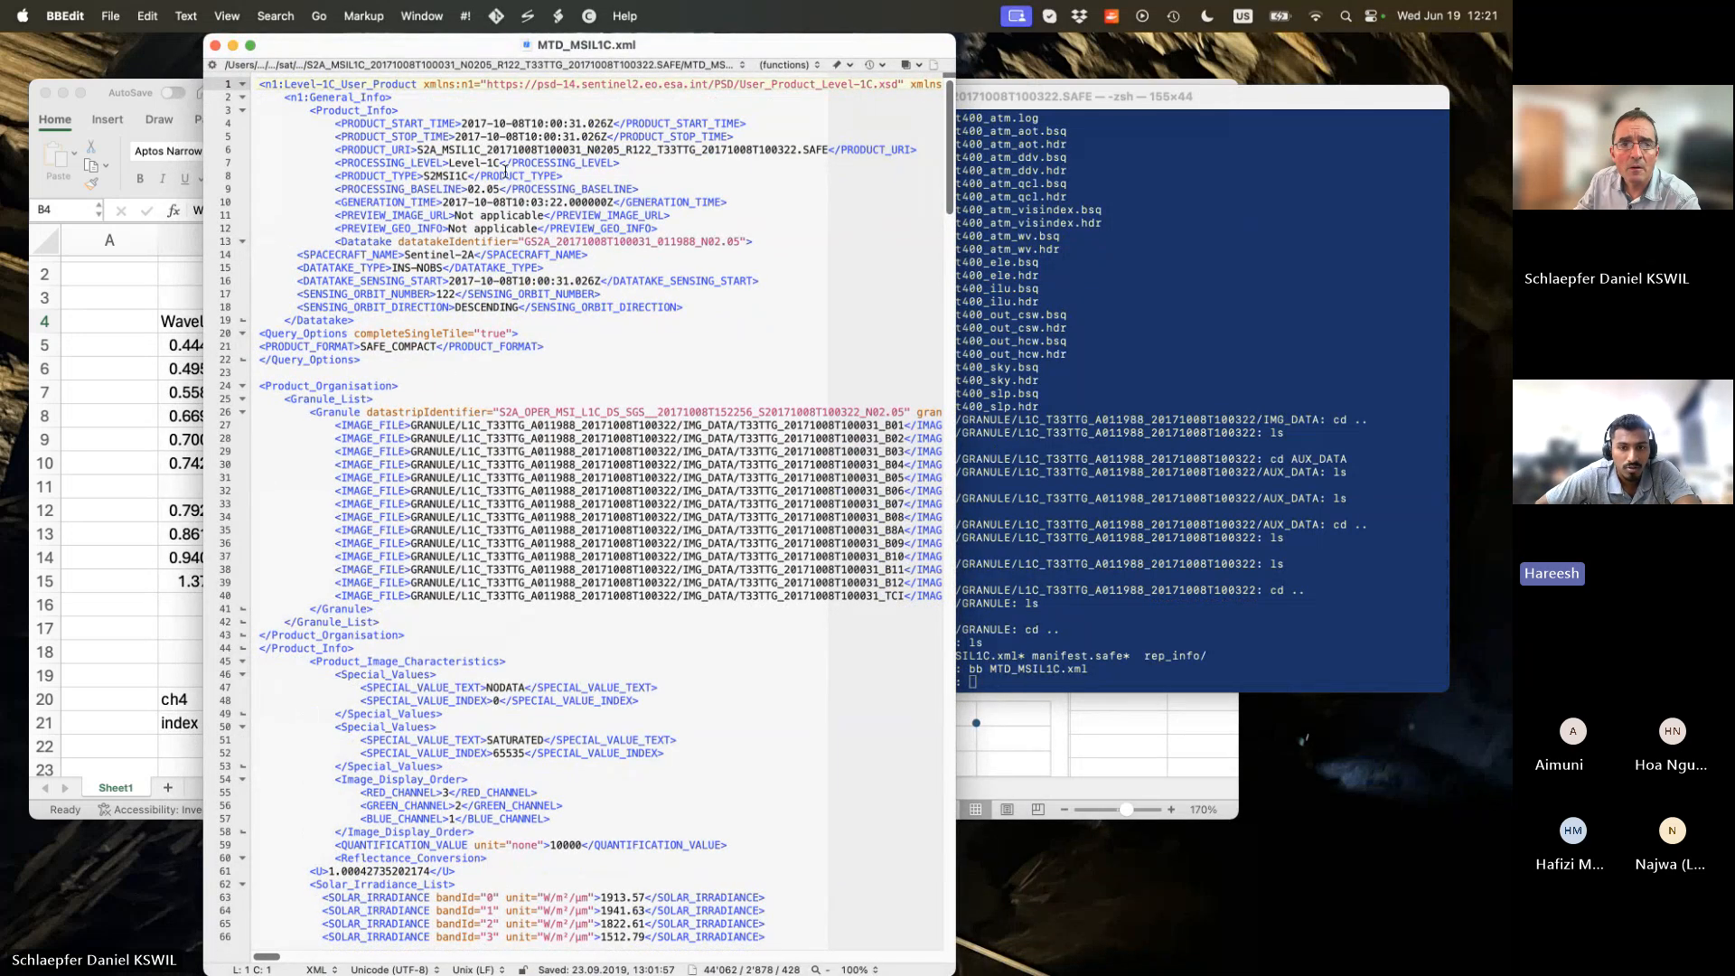
Highlight the Level-1C processing level in the product metadata and briefly check the Terminal listing before returning to BBEdit.
{"action": "left_click_drag", "start_coordinate": [449, 163], "coordinate": [505, 163]}
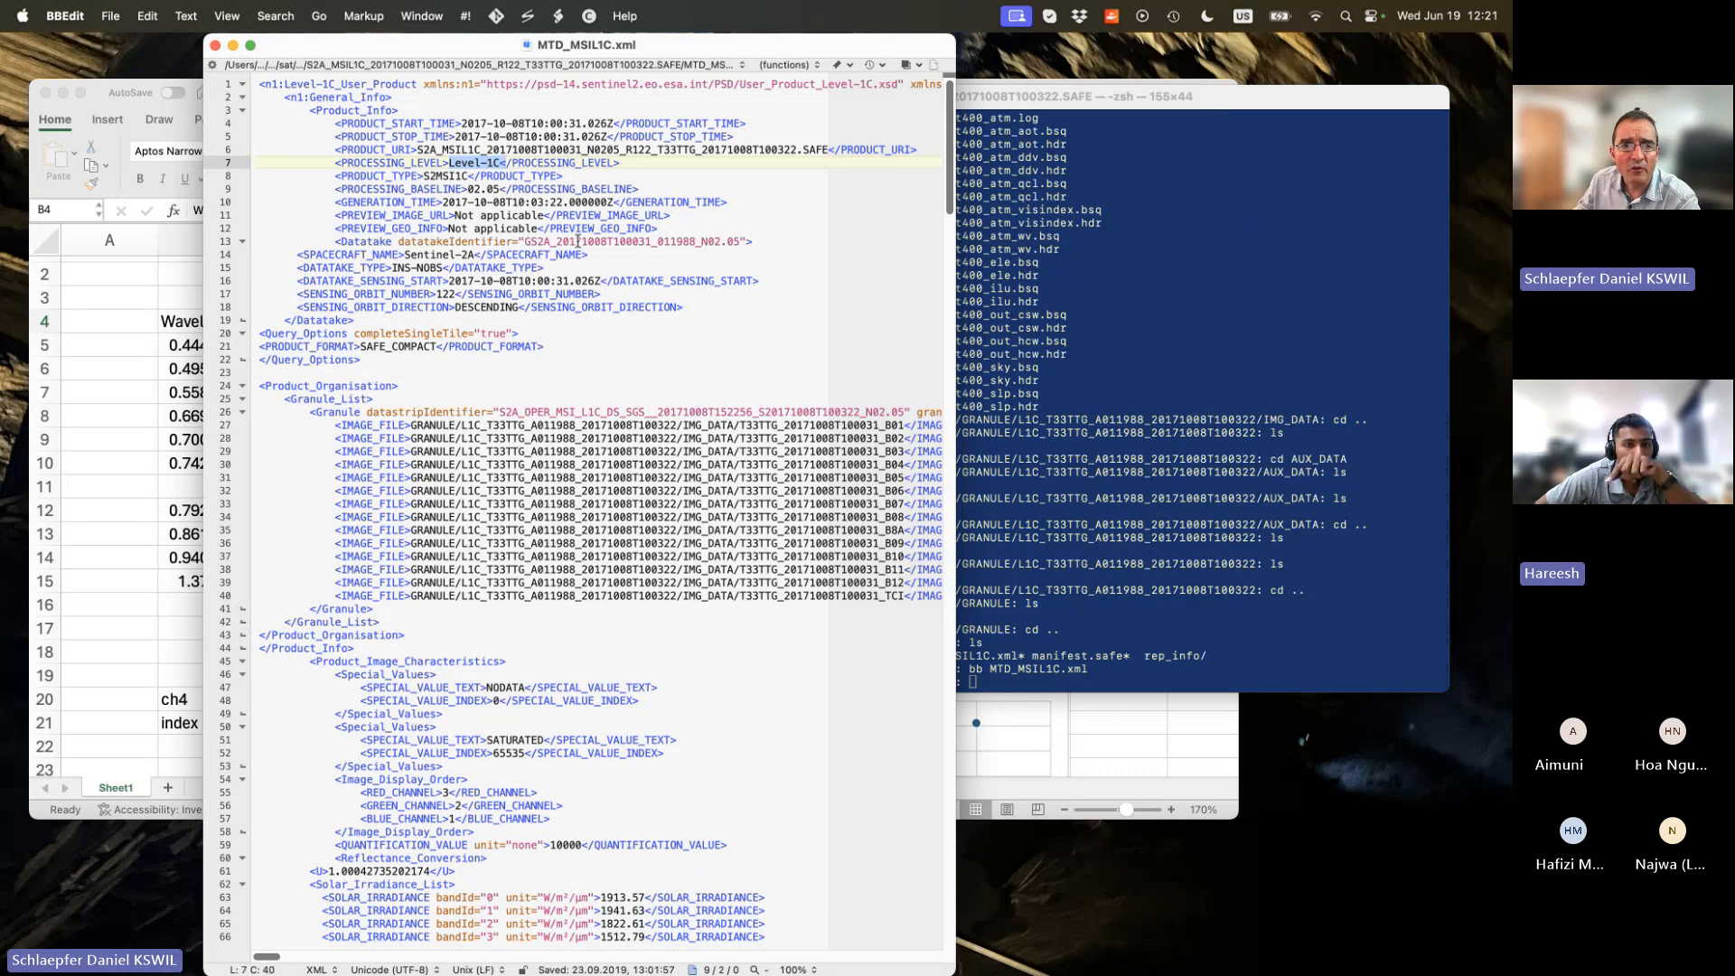
{"action": "scroll", "coordinate": [578, 241], "scroll_direction": "down", "scroll_amount": 1}
{"action": "scroll", "coordinate": [578, 241], "scroll_direction": "up", "scroll_amount": 1}
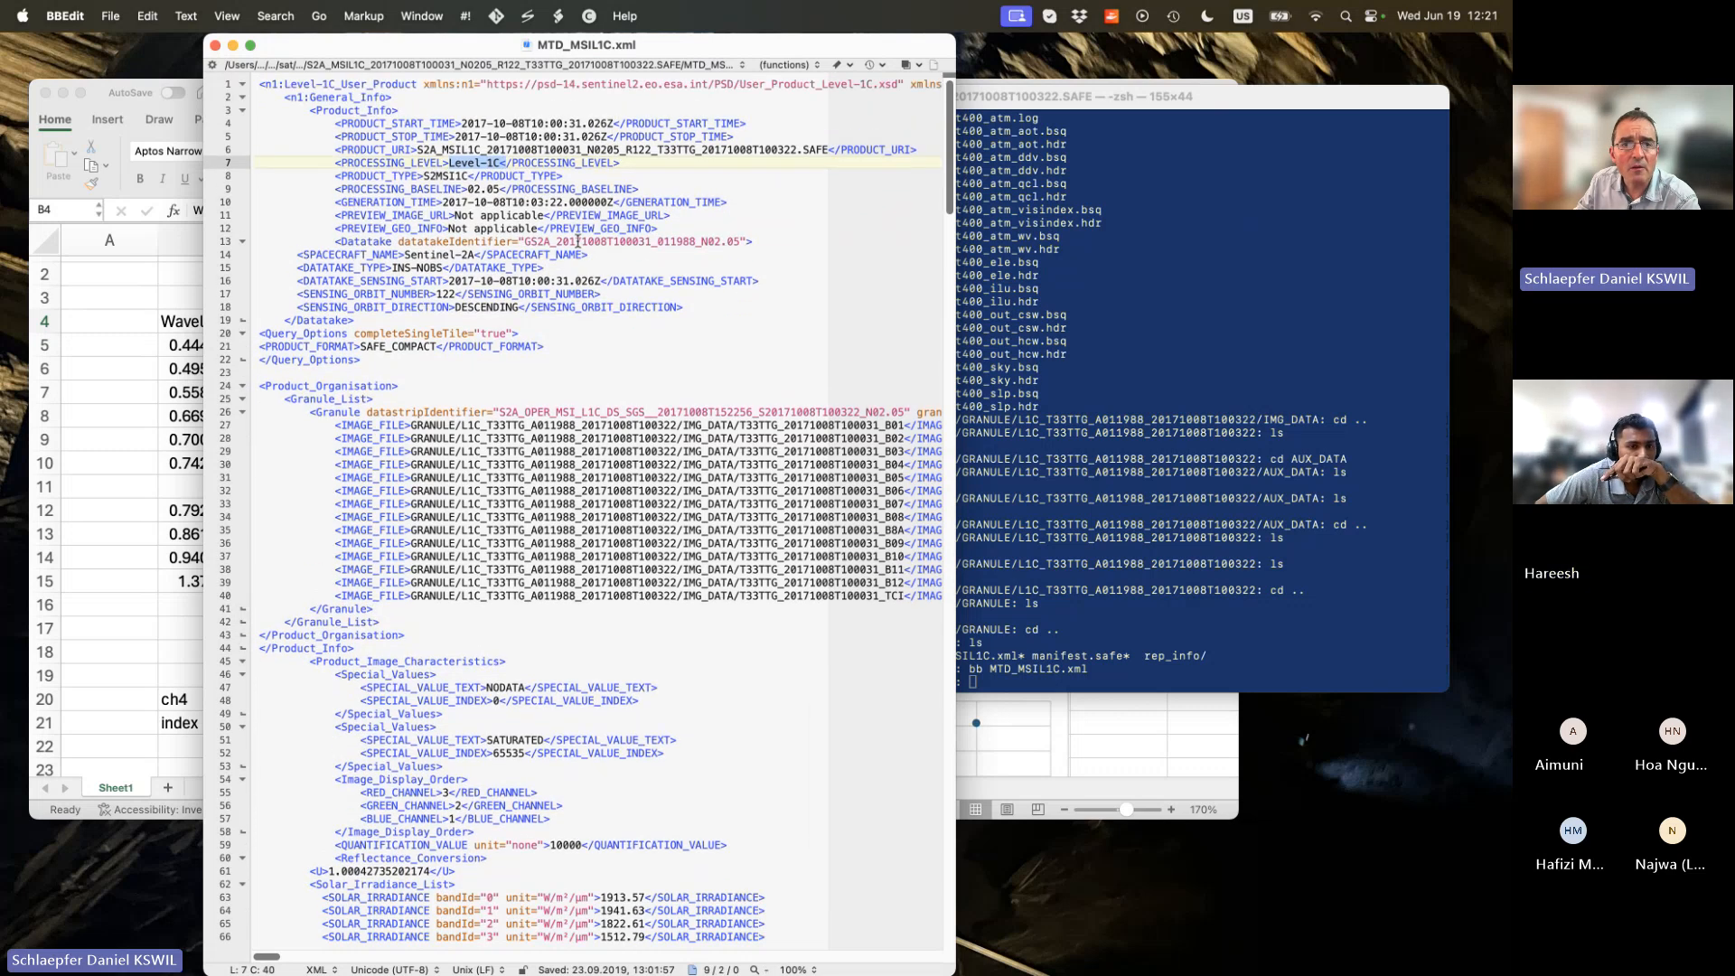
{"action": "key", "text": "super+Tab"}
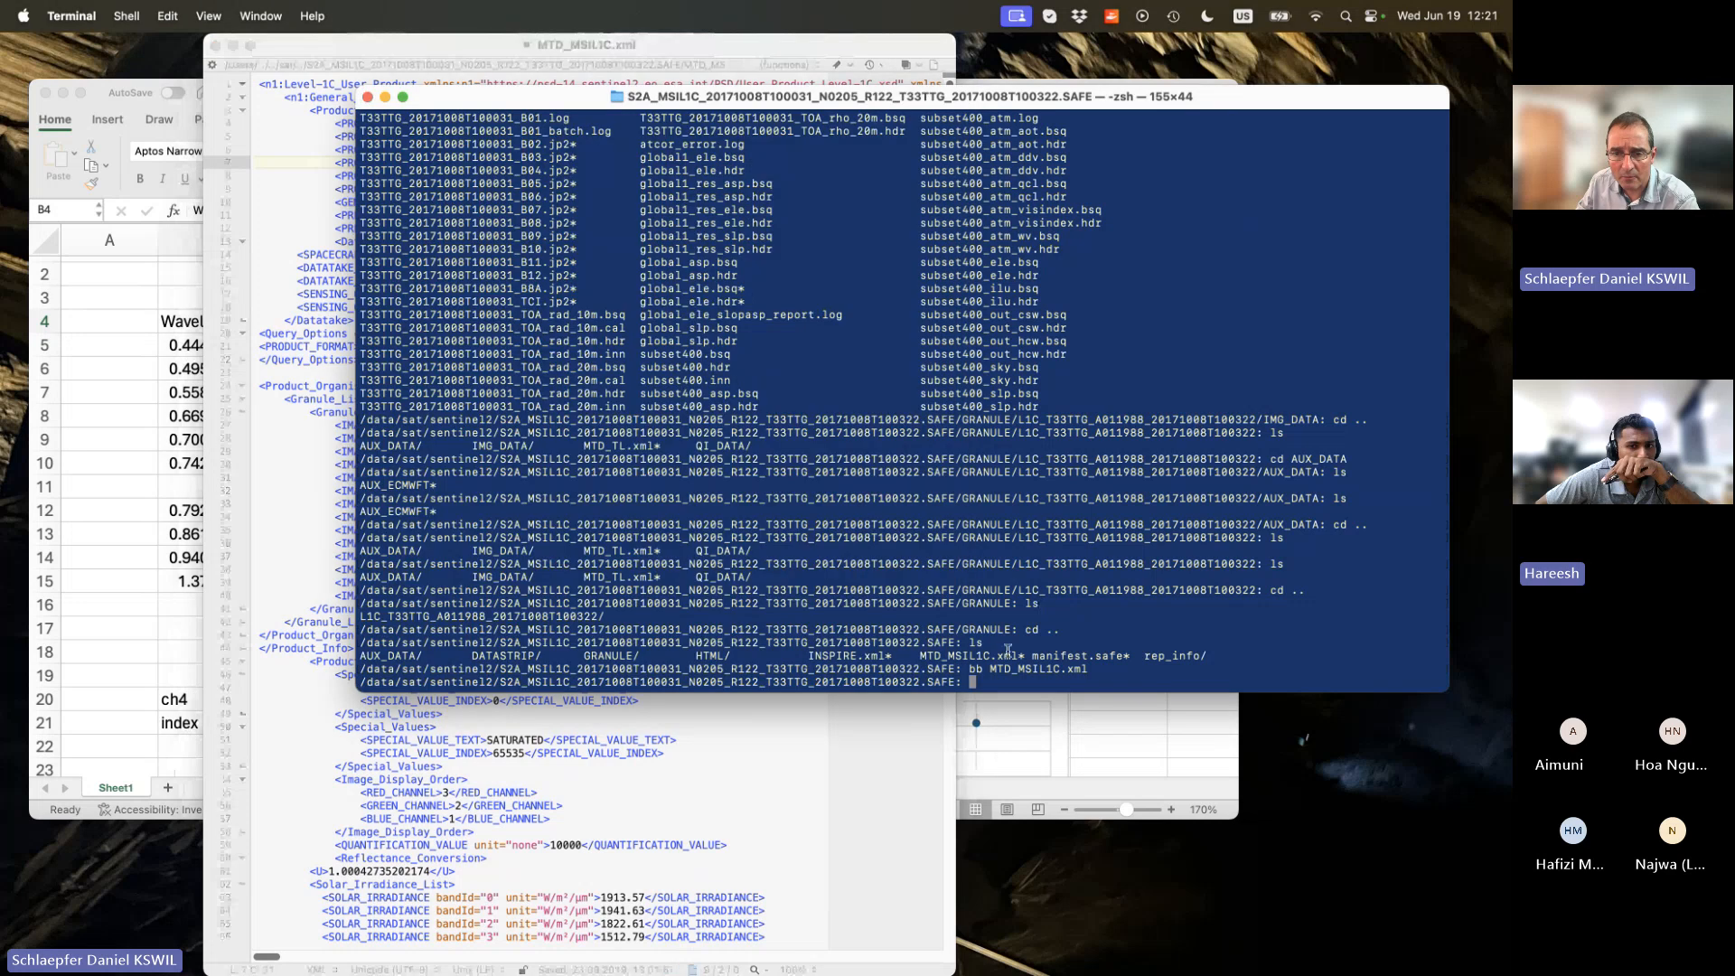
{"action": "key", "text": "super+Tab"}
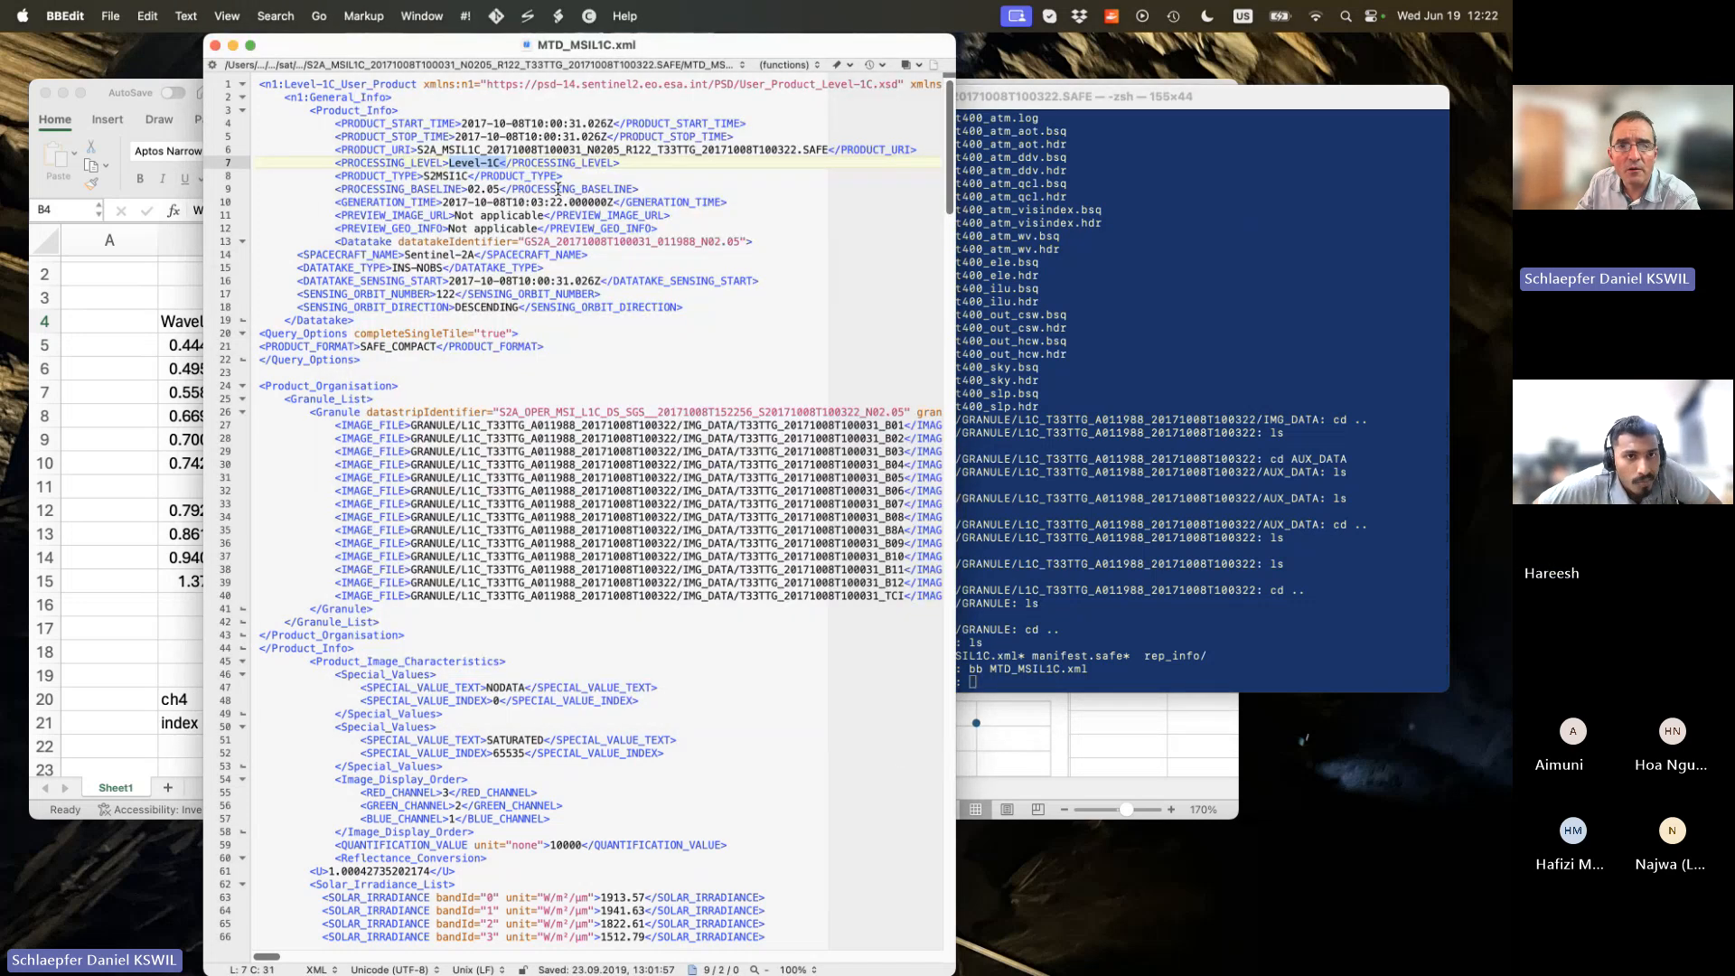
Examine the product image characteristics, quantification value, solar irradiance list and spectral band information in the metadata.
{"action": "scroll", "coordinate": [557, 189], "scroll_direction": "down", "scroll_amount": 1}
{"action": "scroll", "coordinate": [557, 189], "scroll_direction": "down", "scroll_amount": 5}
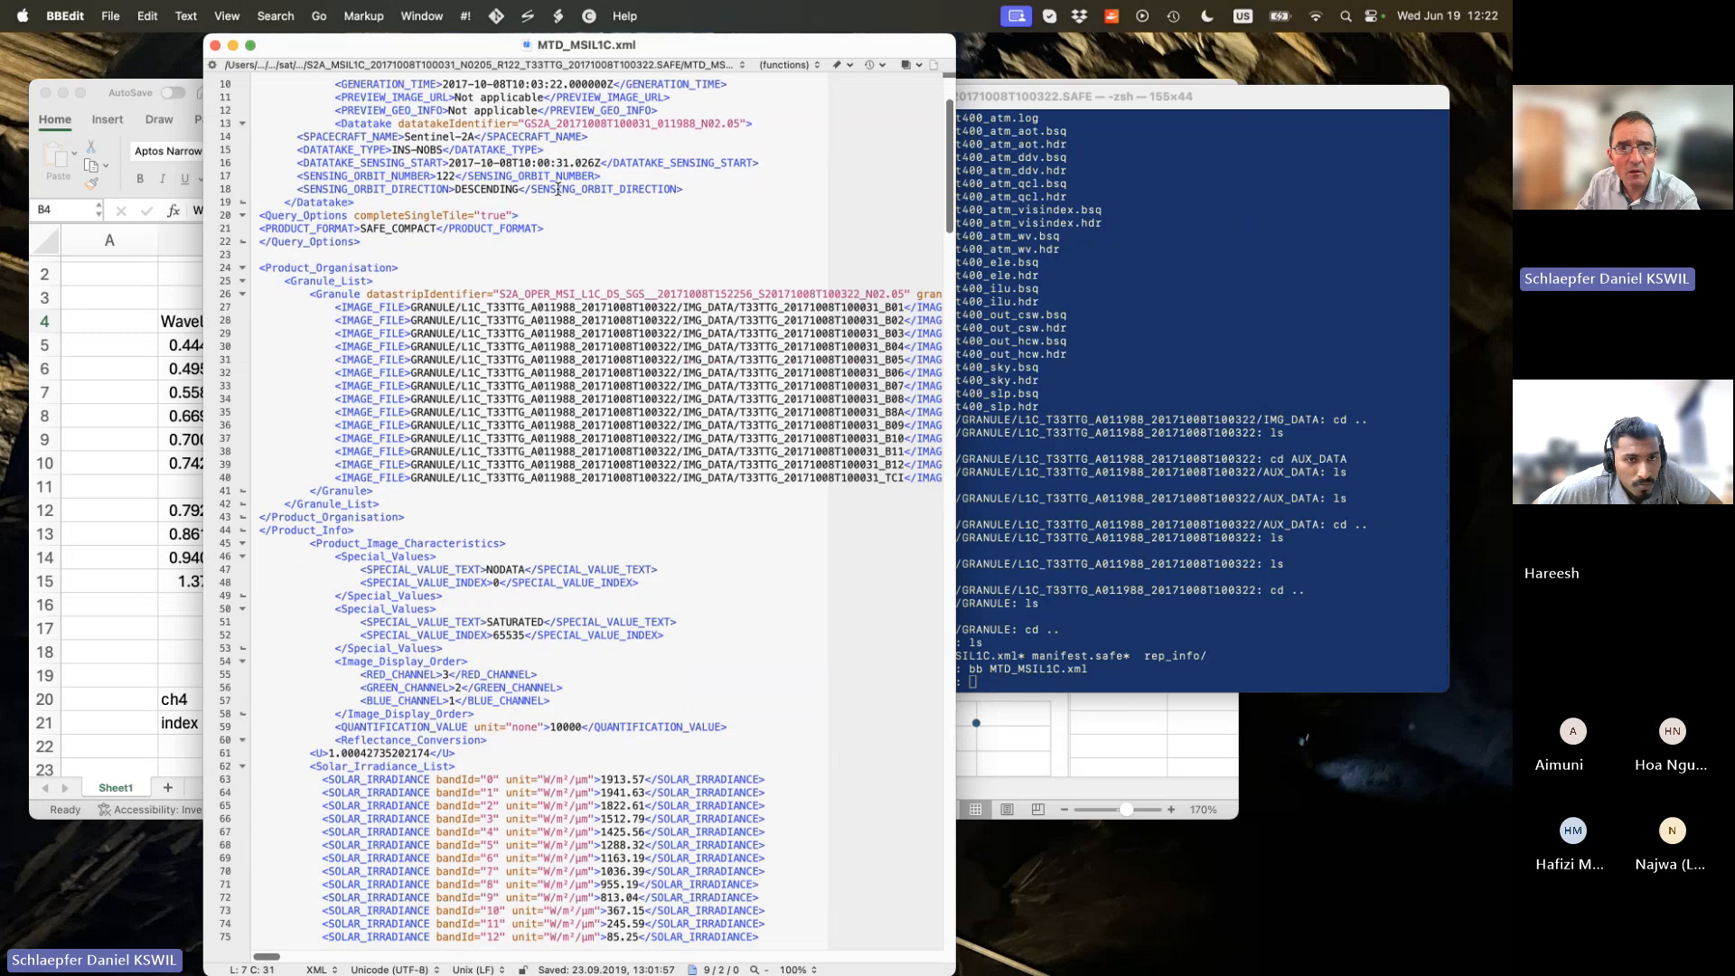
{"action": "scroll", "coordinate": [558, 189], "scroll_direction": "down", "scroll_amount": 6}
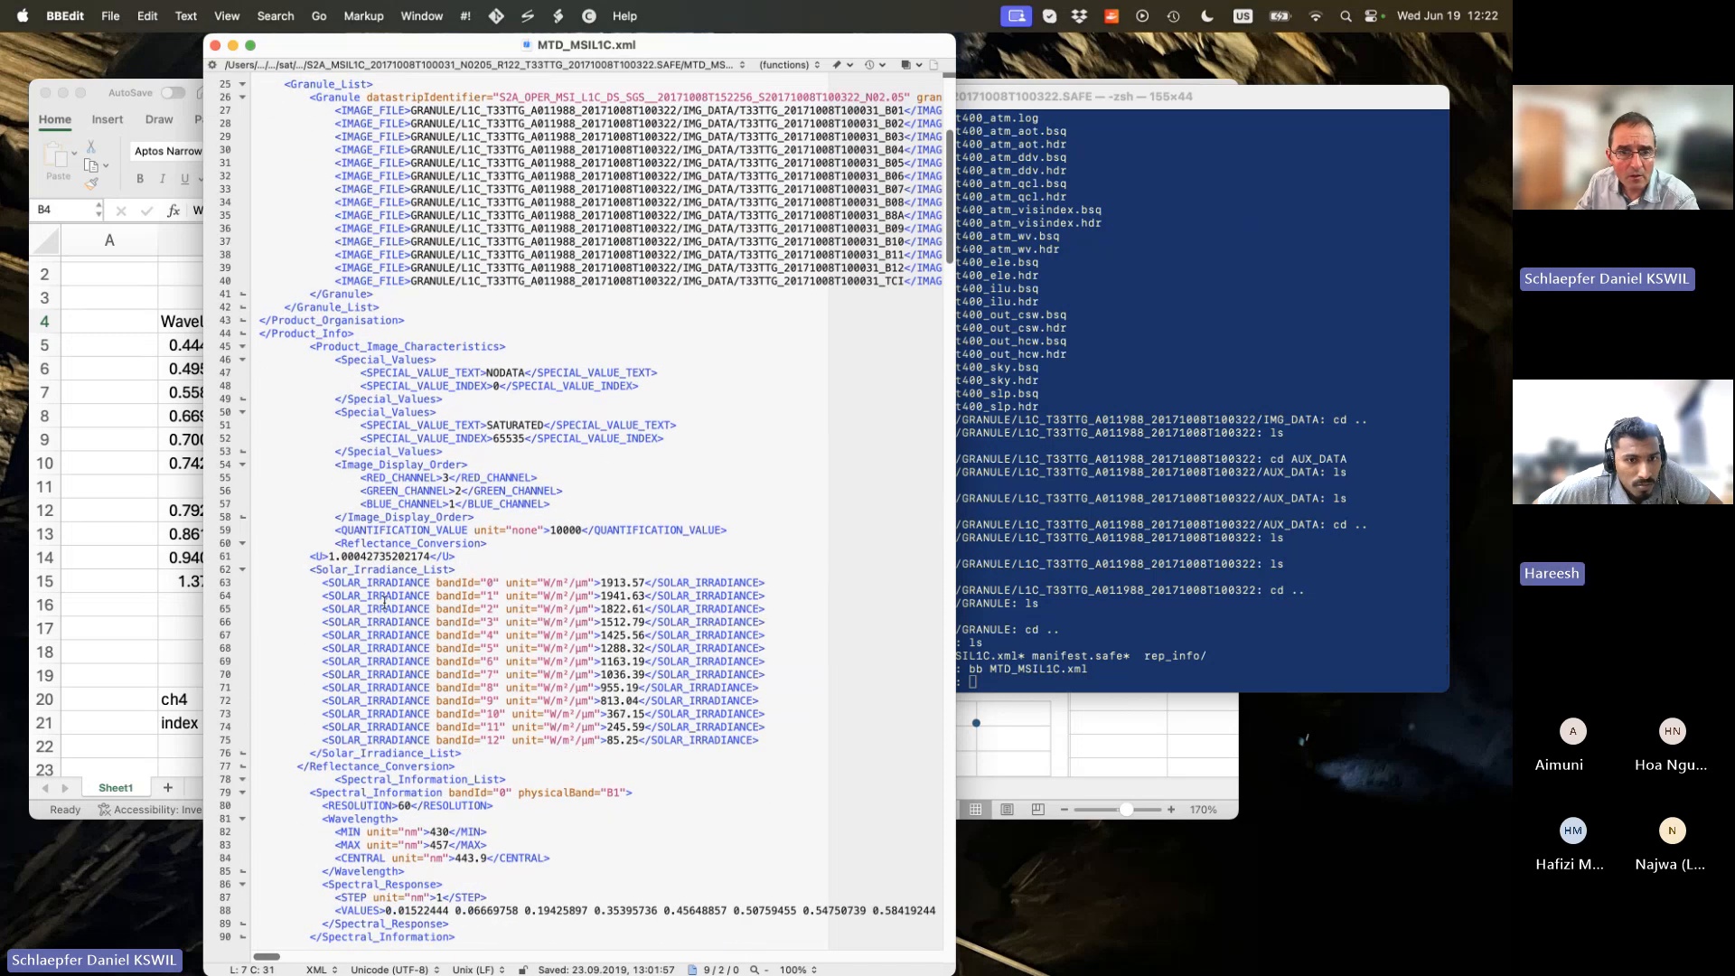
{"action": "scroll", "coordinate": [426, 594], "scroll_direction": "down", "scroll_amount": 1}
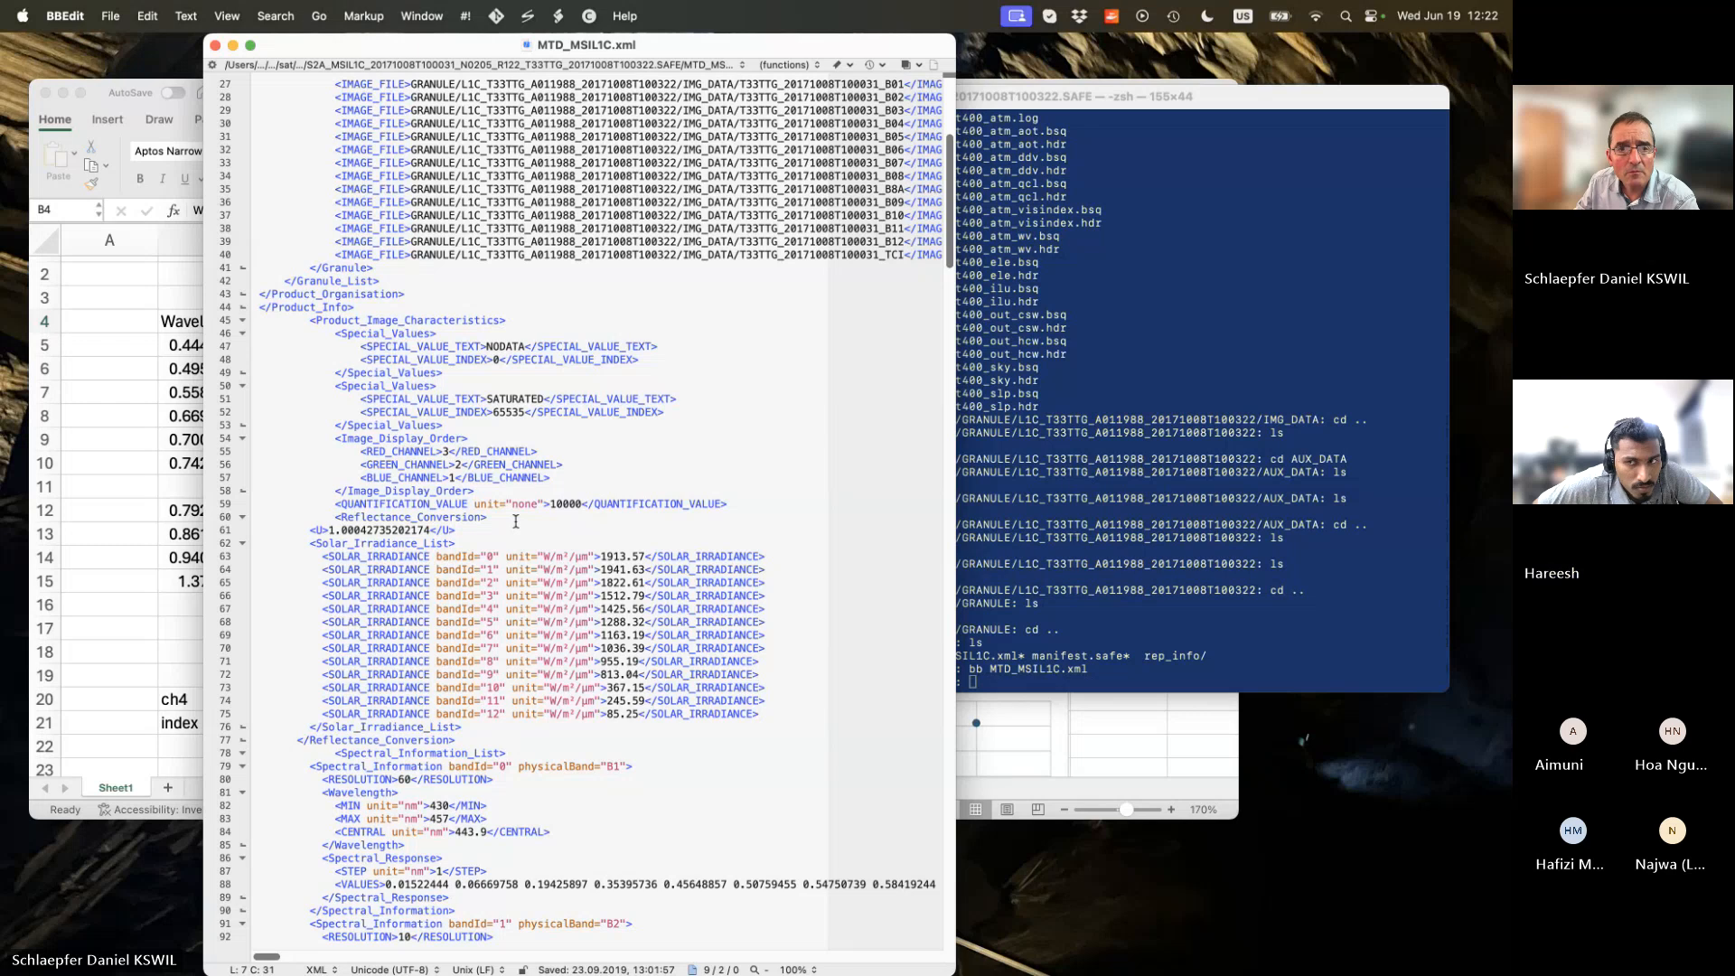
Examine the wavelength ranges and spectral responses of bands B1 to B12, the physical gains and the geometric info in the metadata.
{"action": "scroll", "coordinate": [516, 521], "scroll_direction": "down", "scroll_amount": 2}
{"action": "scroll", "coordinate": [516, 522], "scroll_direction": "down", "scroll_amount": 8}
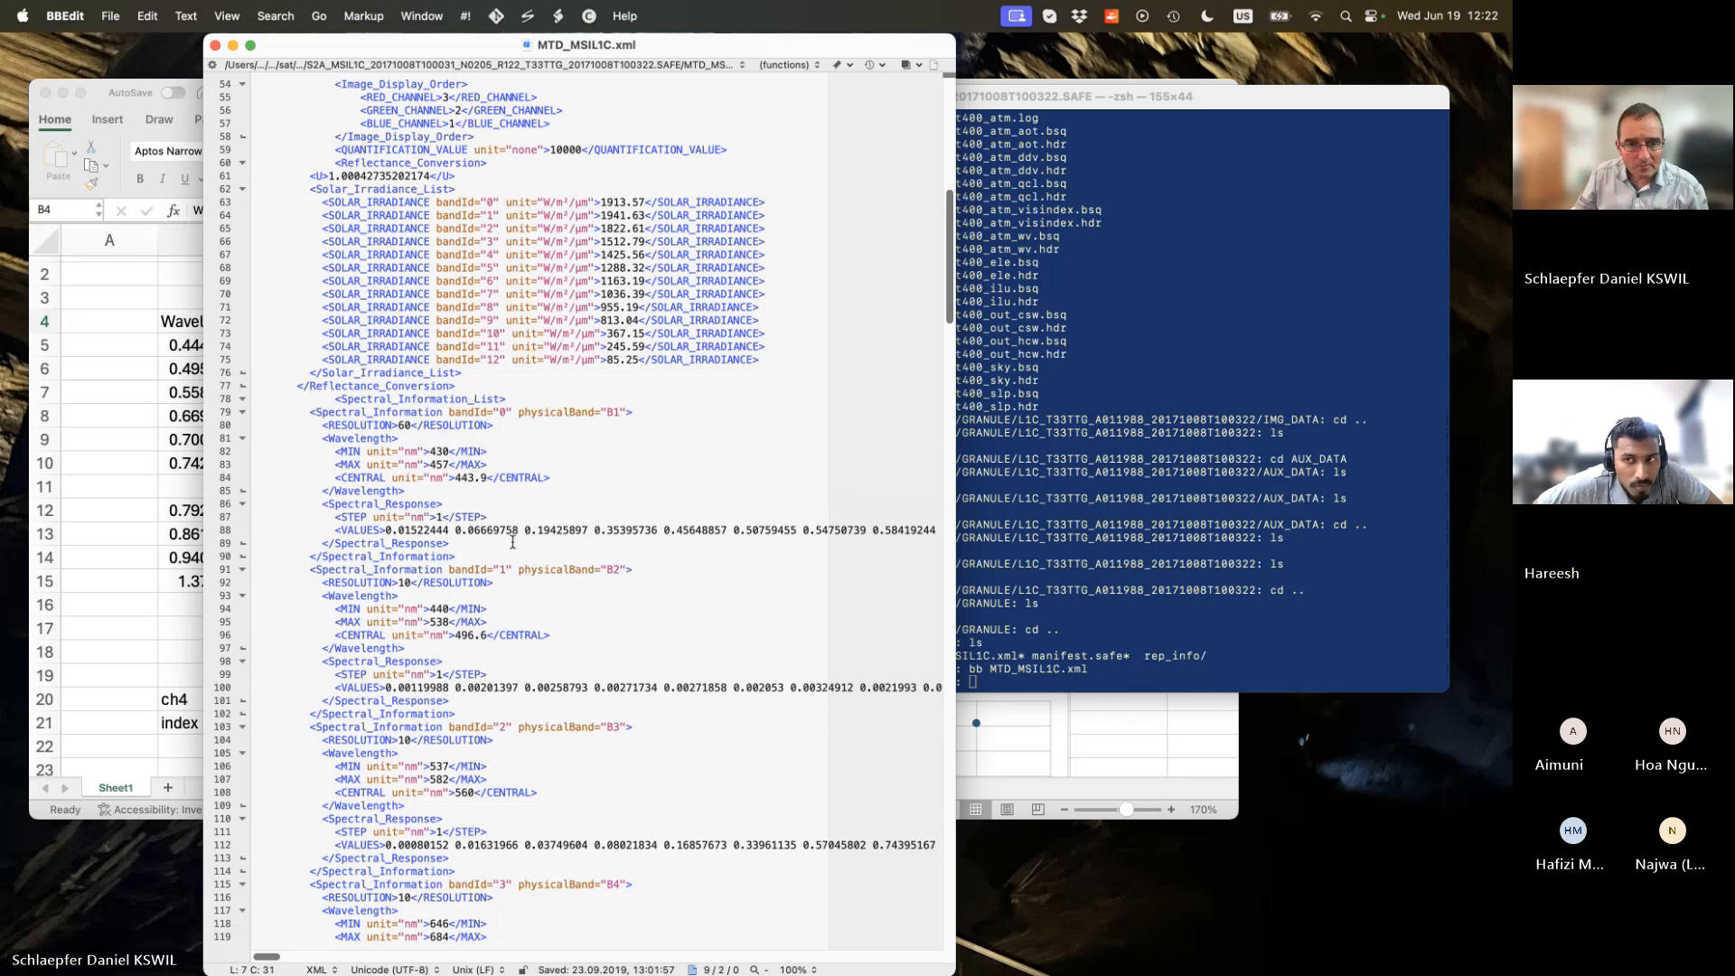
{"action": "scroll", "coordinate": [550, 626], "scroll_direction": "down", "scroll_amount": 1}
{"action": "scroll", "coordinate": [549, 626], "scroll_direction": "down", "scroll_amount": 10}
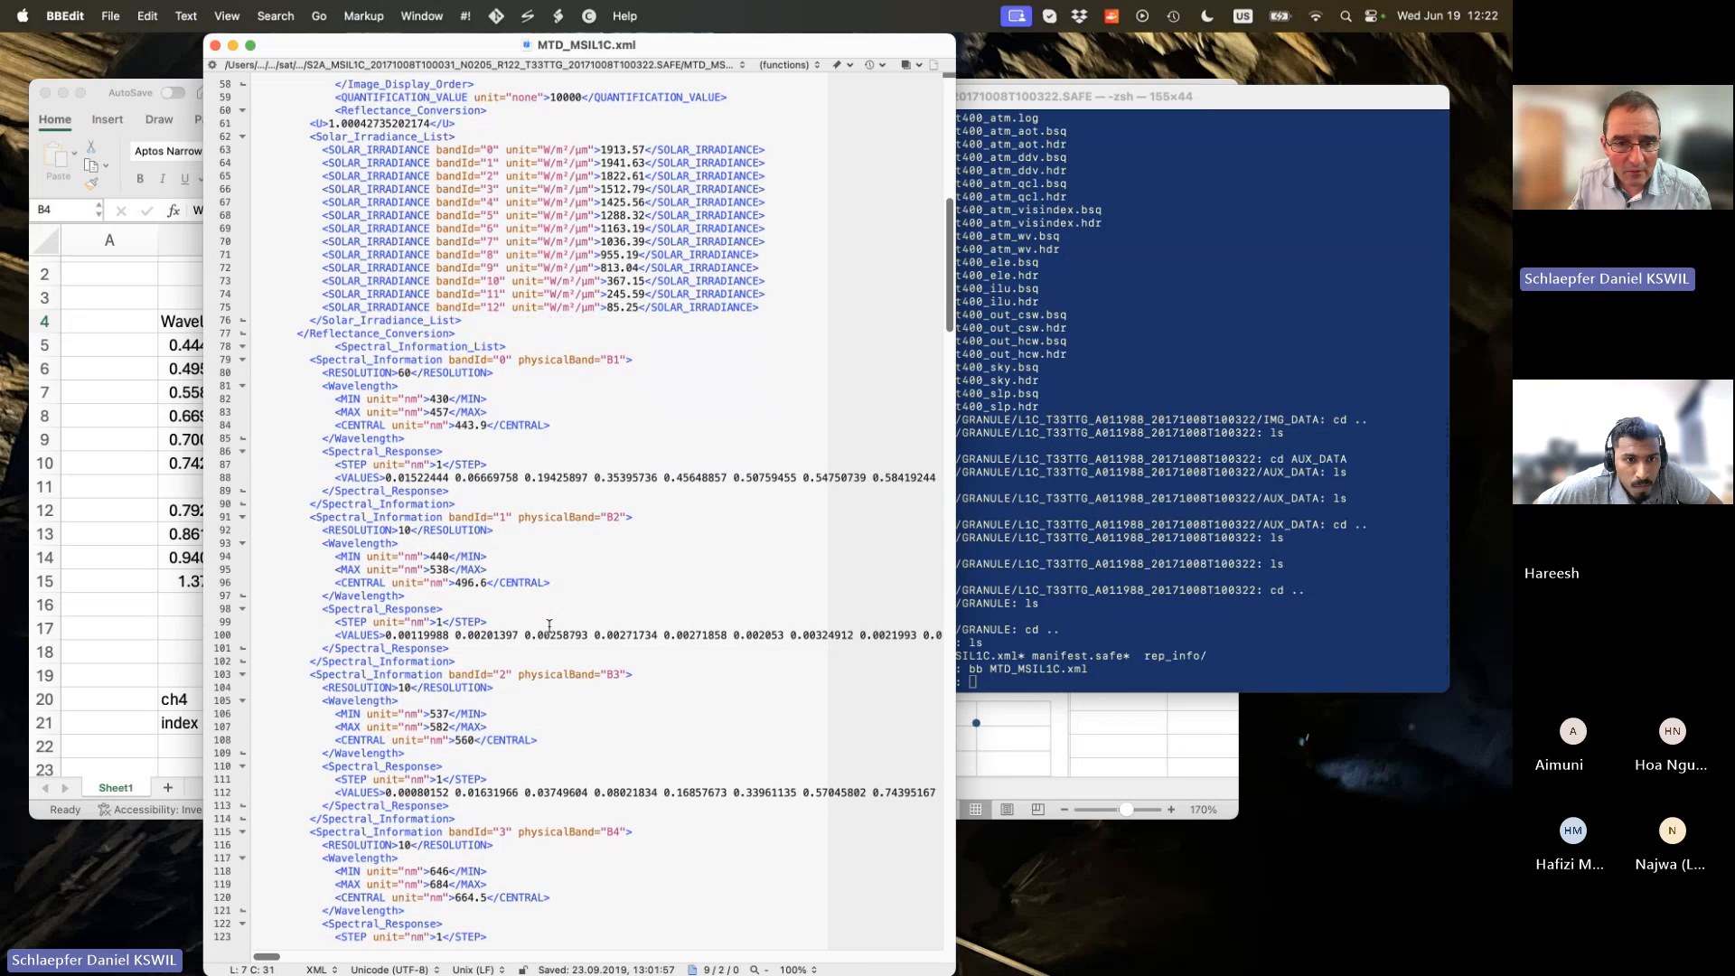
{"action": "scroll", "coordinate": [550, 626], "scroll_direction": "down", "scroll_amount": 11}
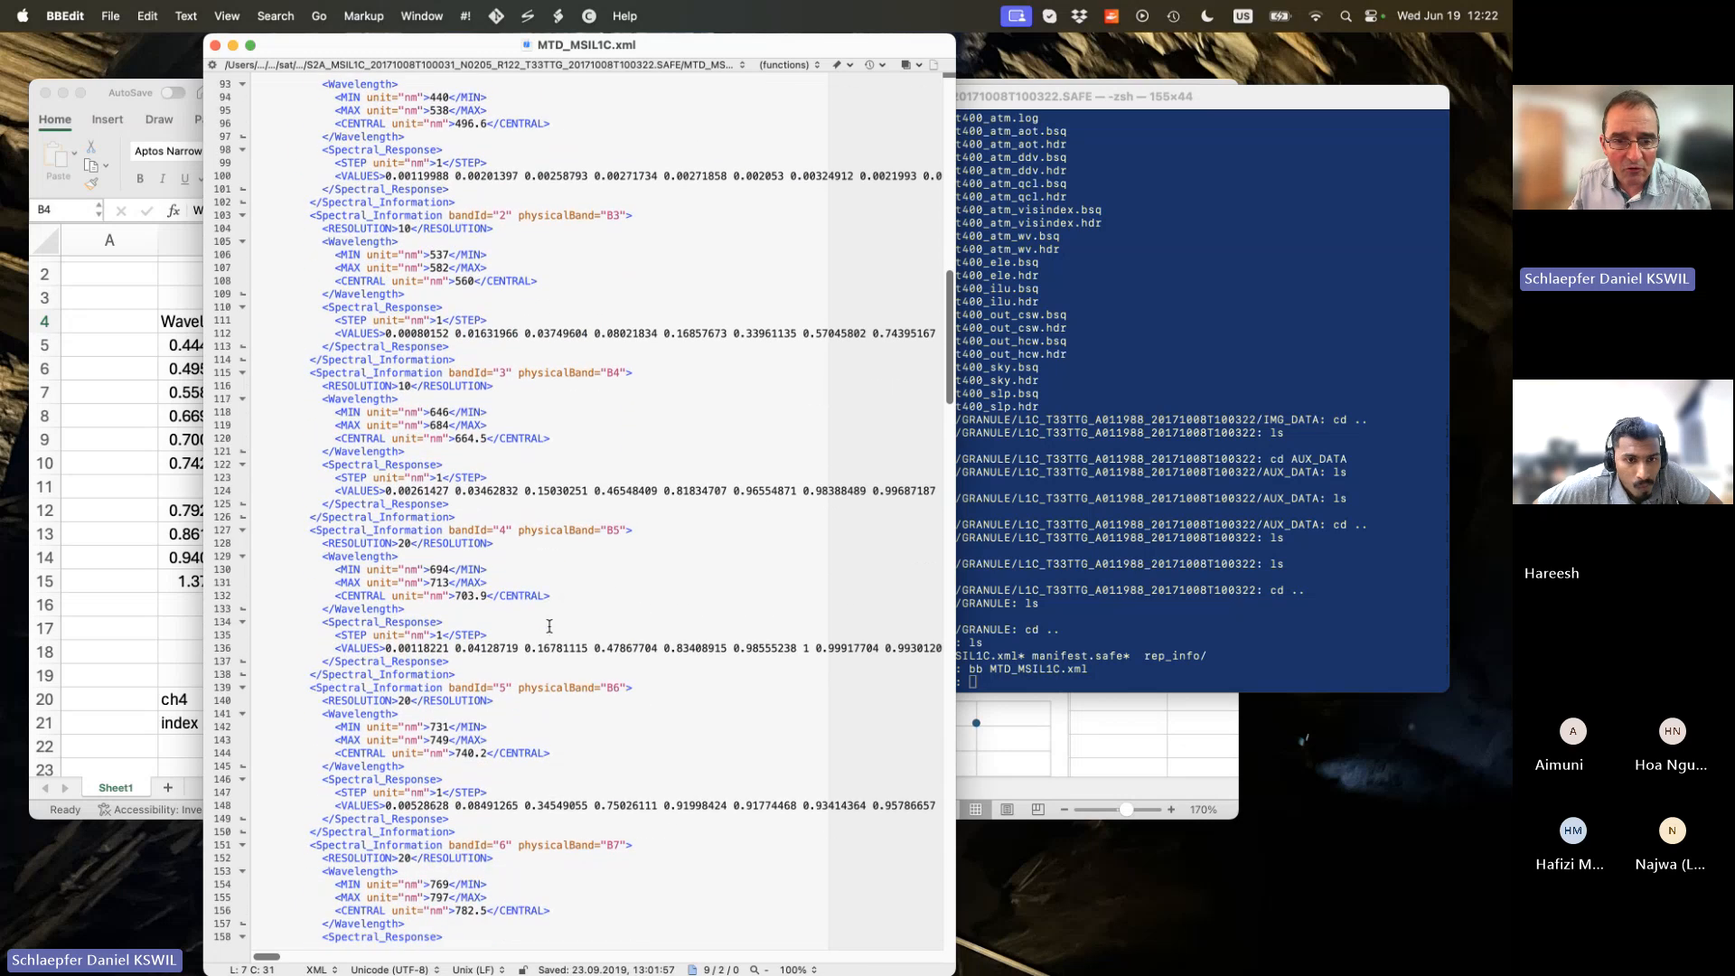
{"action": "scroll", "coordinate": [550, 626], "scroll_direction": "down", "scroll_amount": 14}
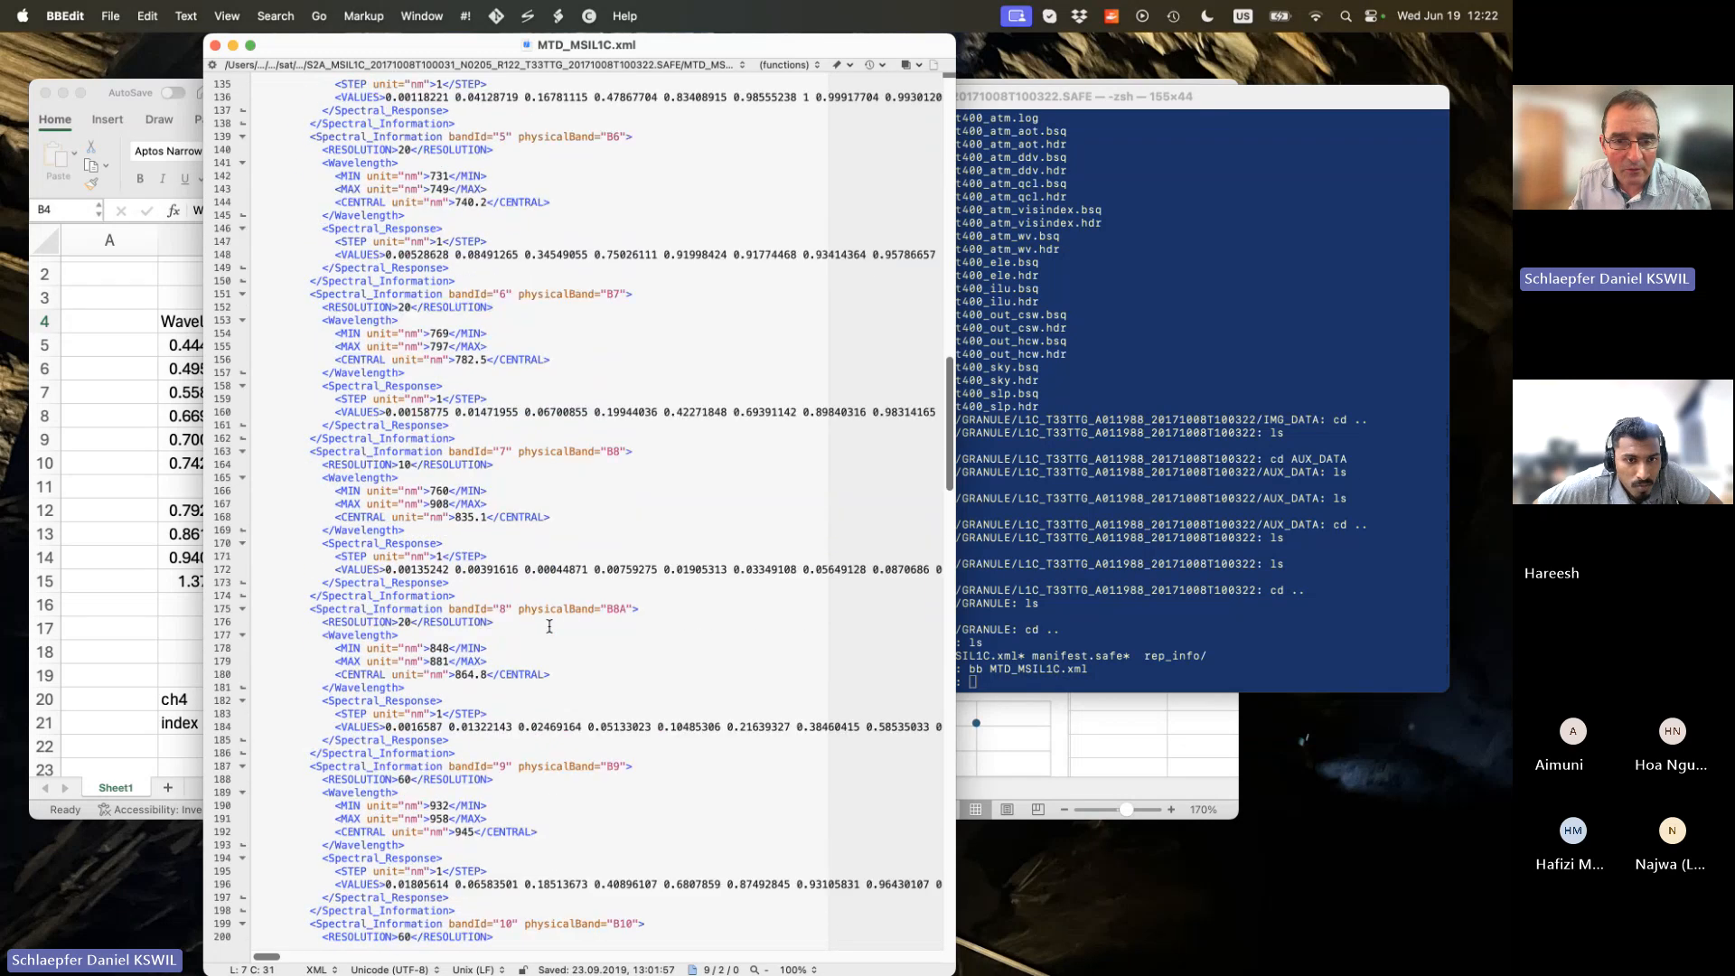
{"action": "scroll", "coordinate": [549, 626], "scroll_direction": "down", "scroll_amount": 2}
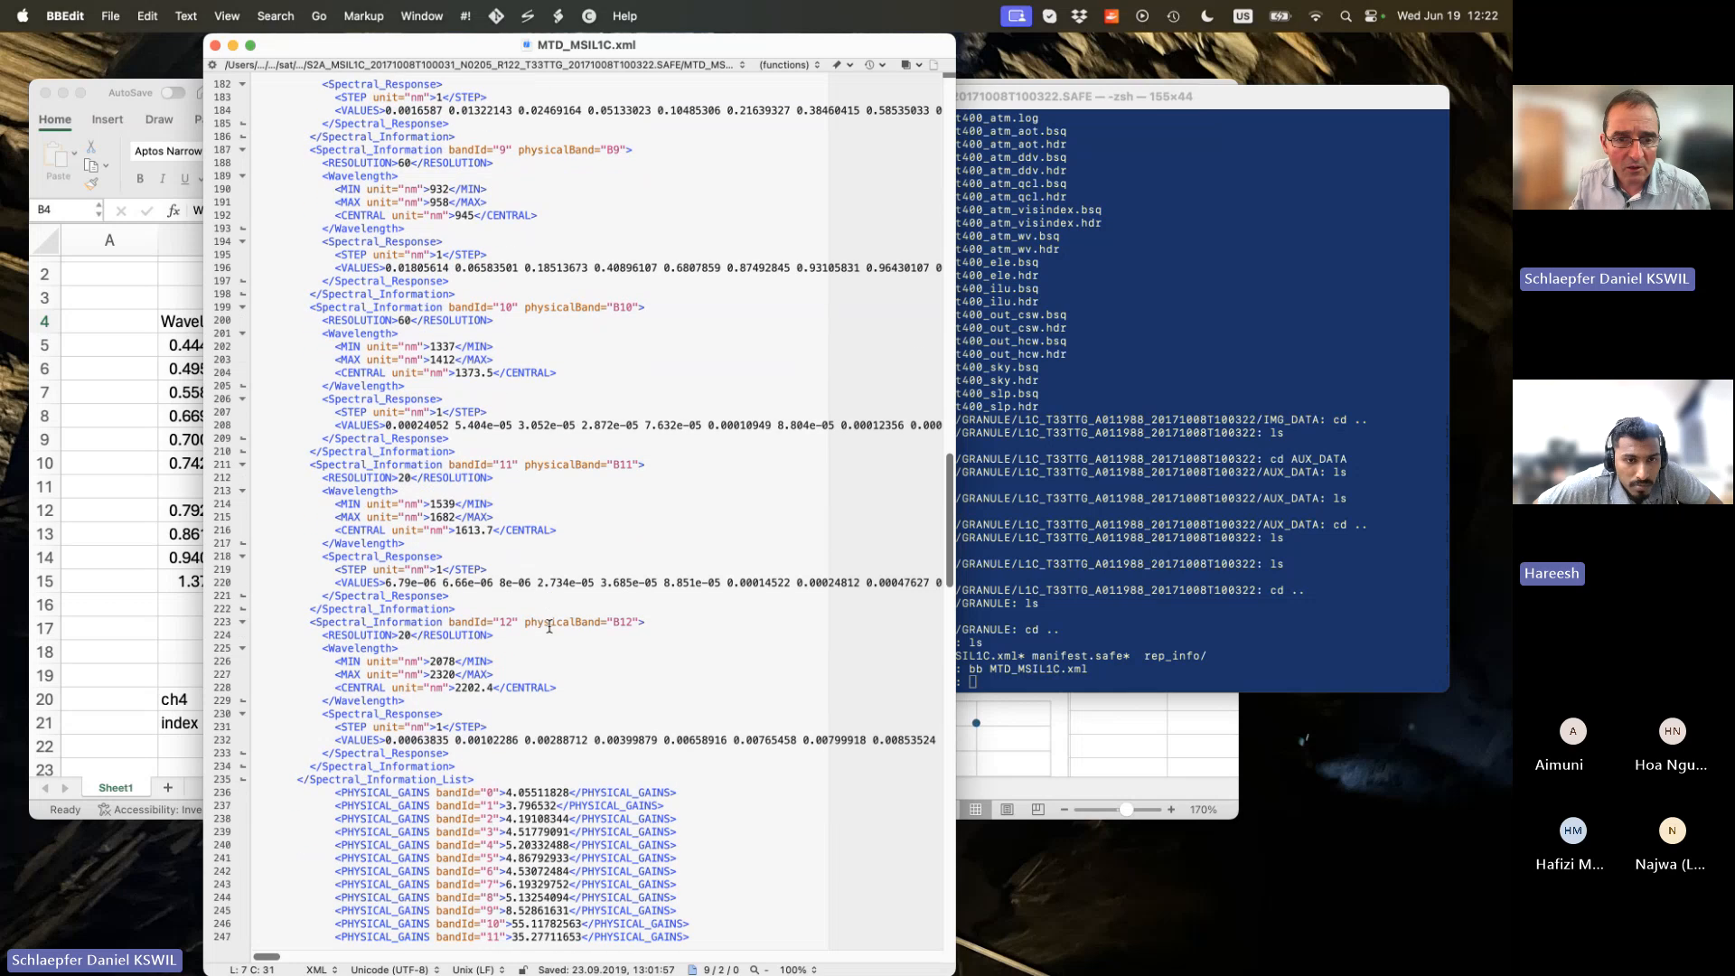
{"action": "scroll", "coordinate": [549, 626], "scroll_direction": "down", "scroll_amount": 4}
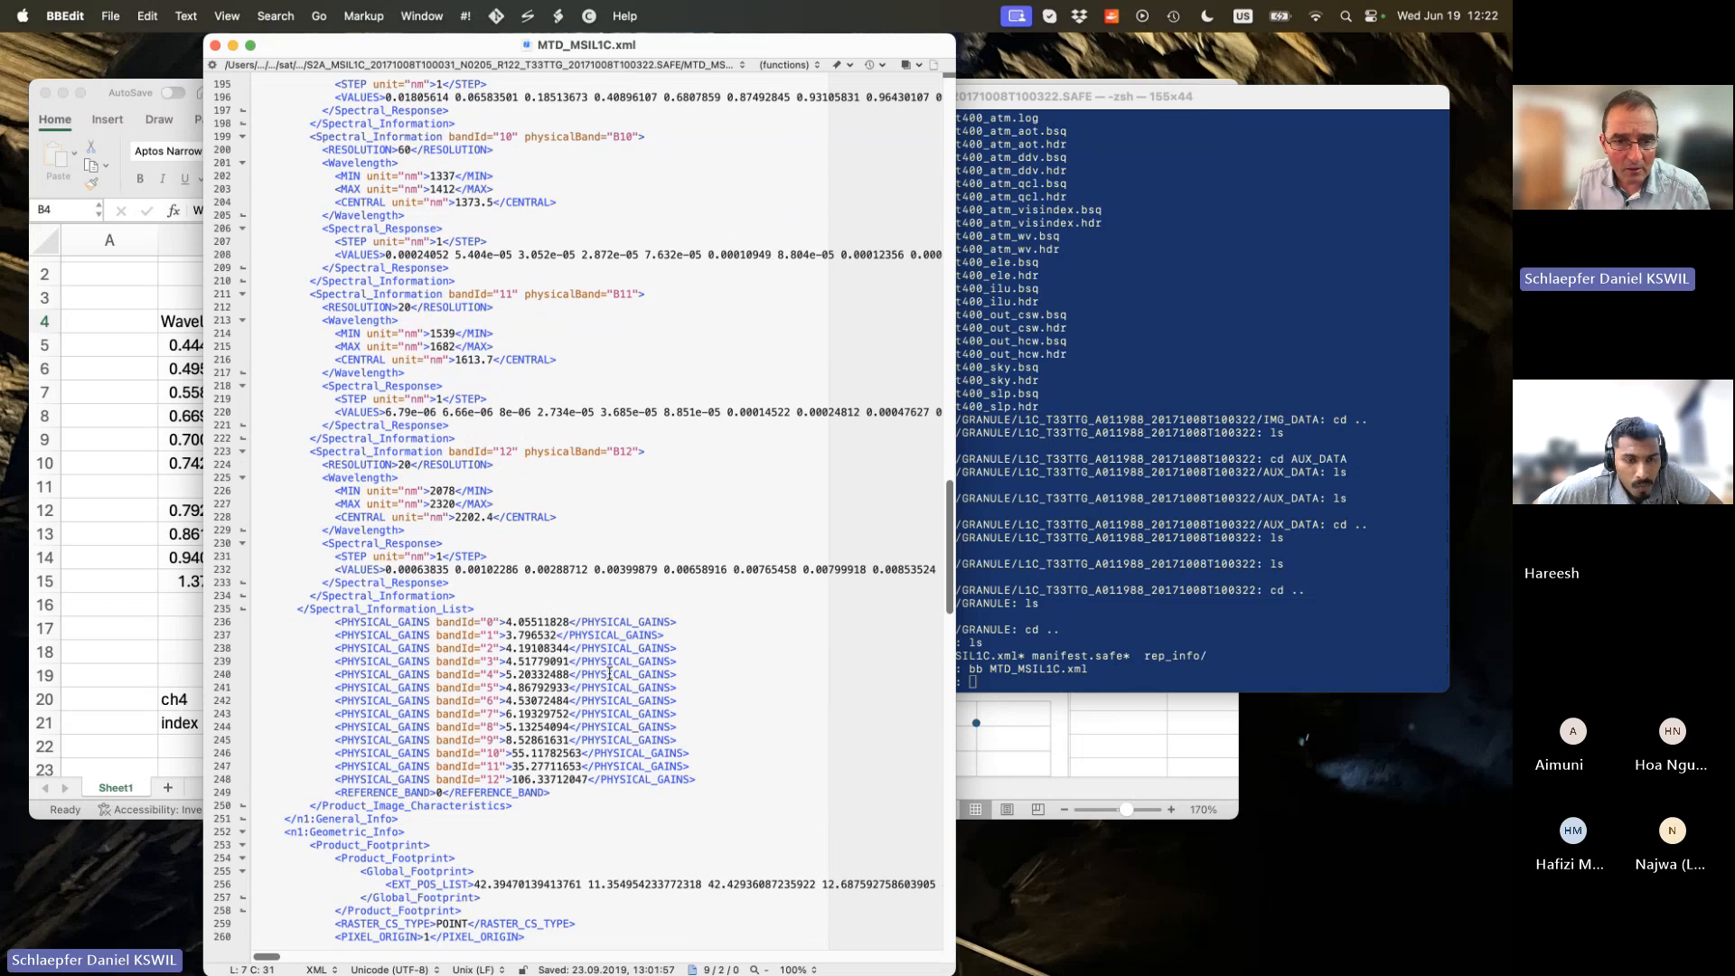
{"action": "scroll", "coordinate": [714, 786], "scroll_direction": "down", "scroll_amount": 1}
{"action": "scroll", "coordinate": [716, 786], "scroll_direction": "down", "scroll_amount": 6}
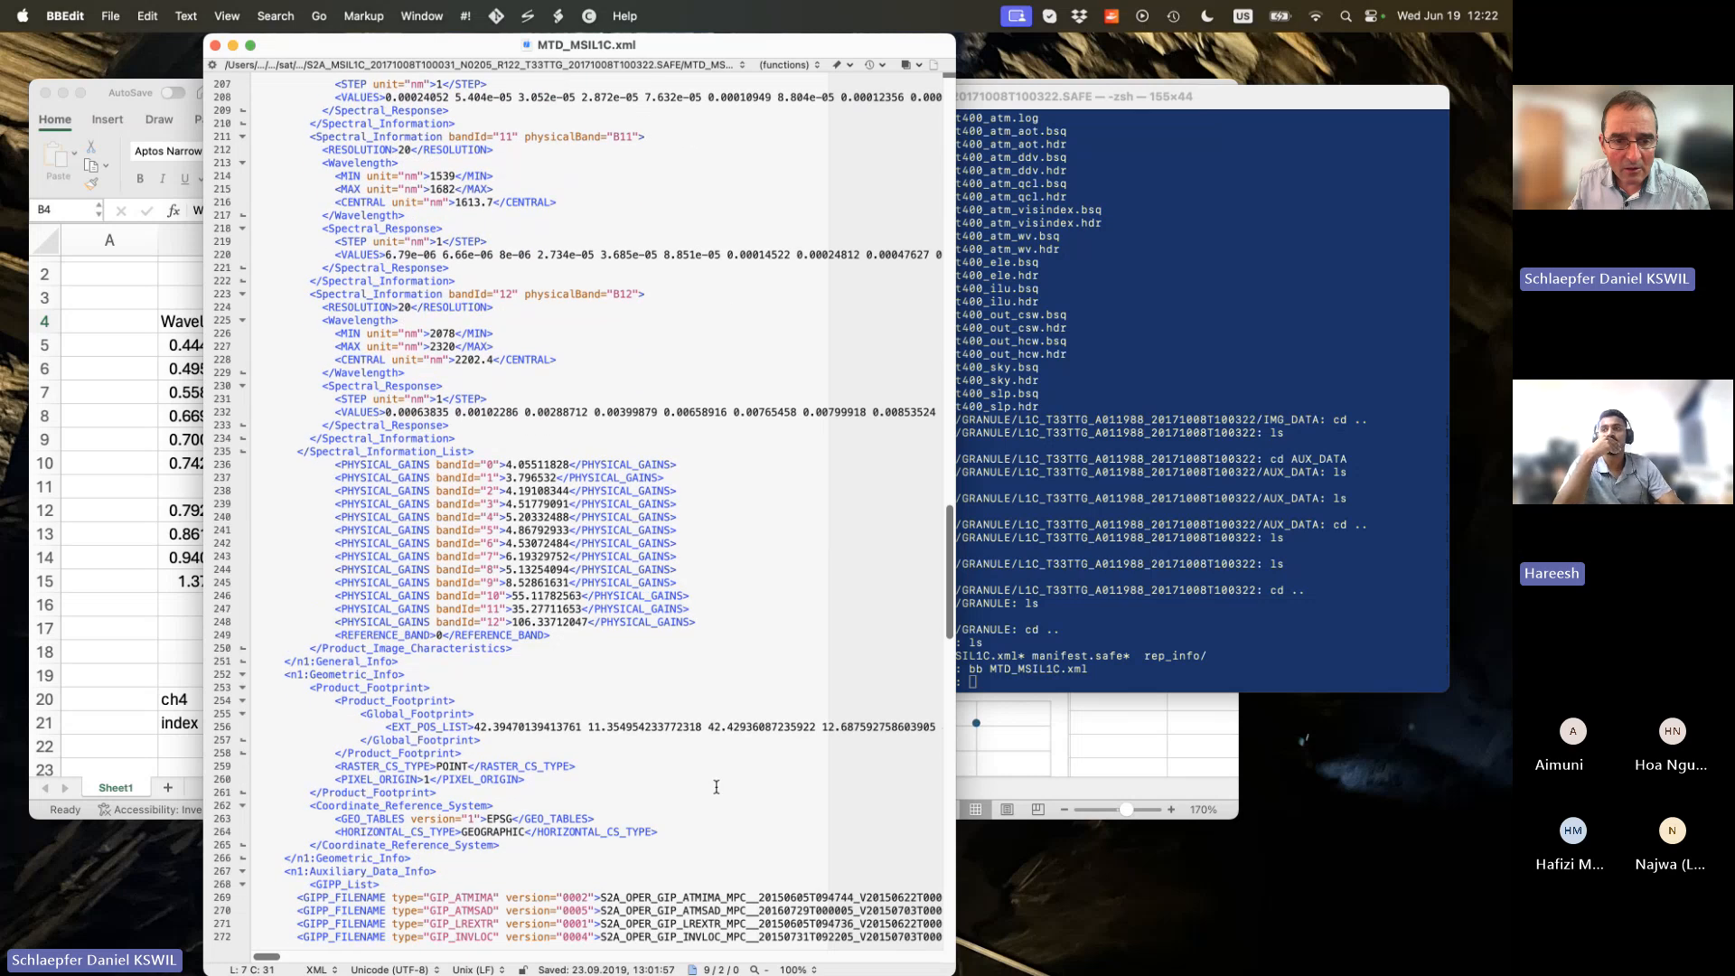
Review the metadata back up through the spectral bands to the general product info and image file list.
{"action": "scroll", "coordinate": [716, 786], "scroll_direction": "up", "scroll_amount": 6}
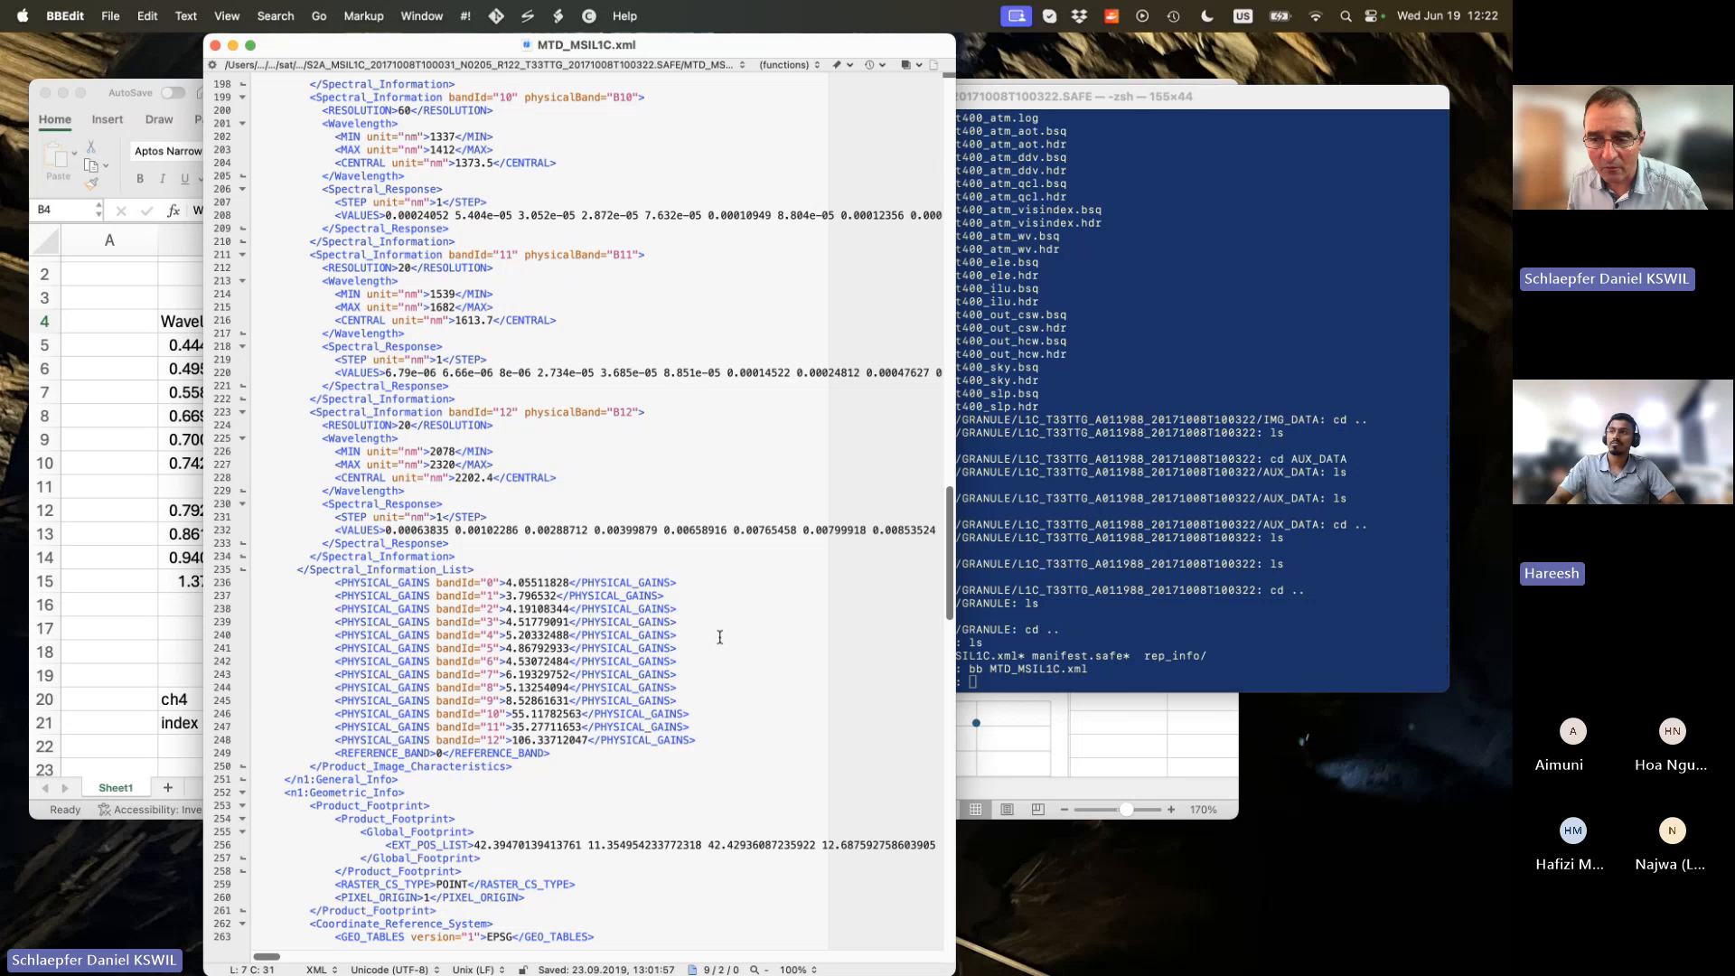
{"action": "scroll", "coordinate": [720, 637], "scroll_direction": "up", "scroll_amount": 12}
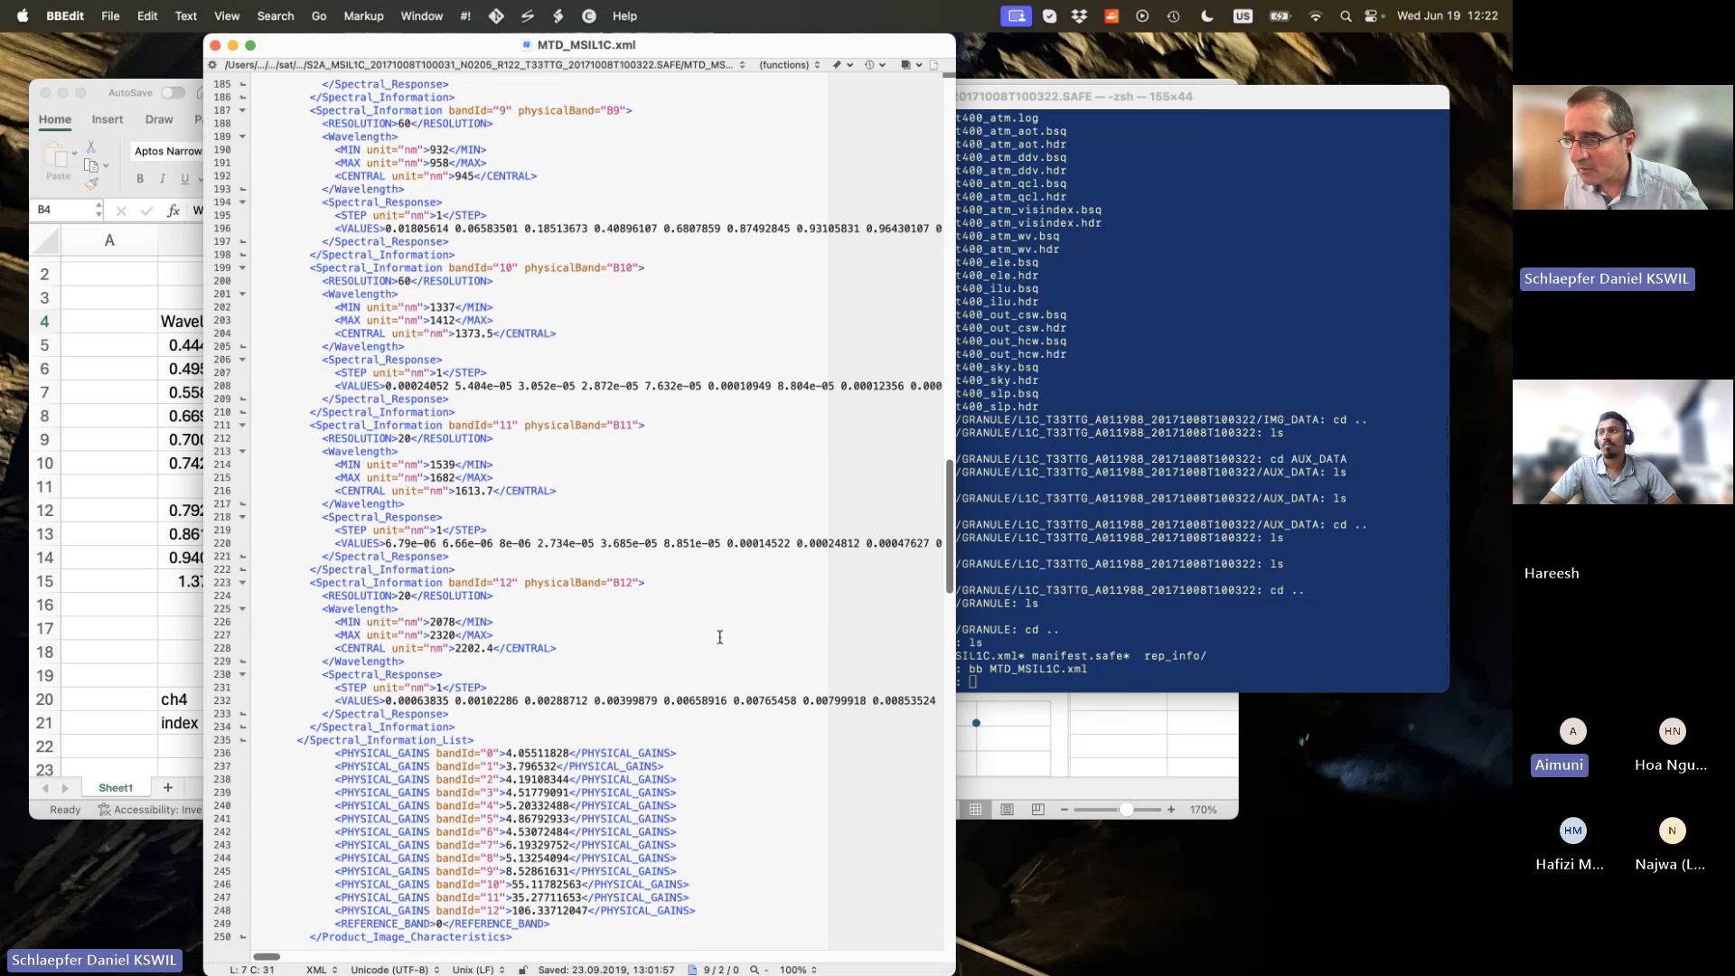
{"action": "scroll", "coordinate": [720, 637], "scroll_direction": "up", "scroll_amount": 15}
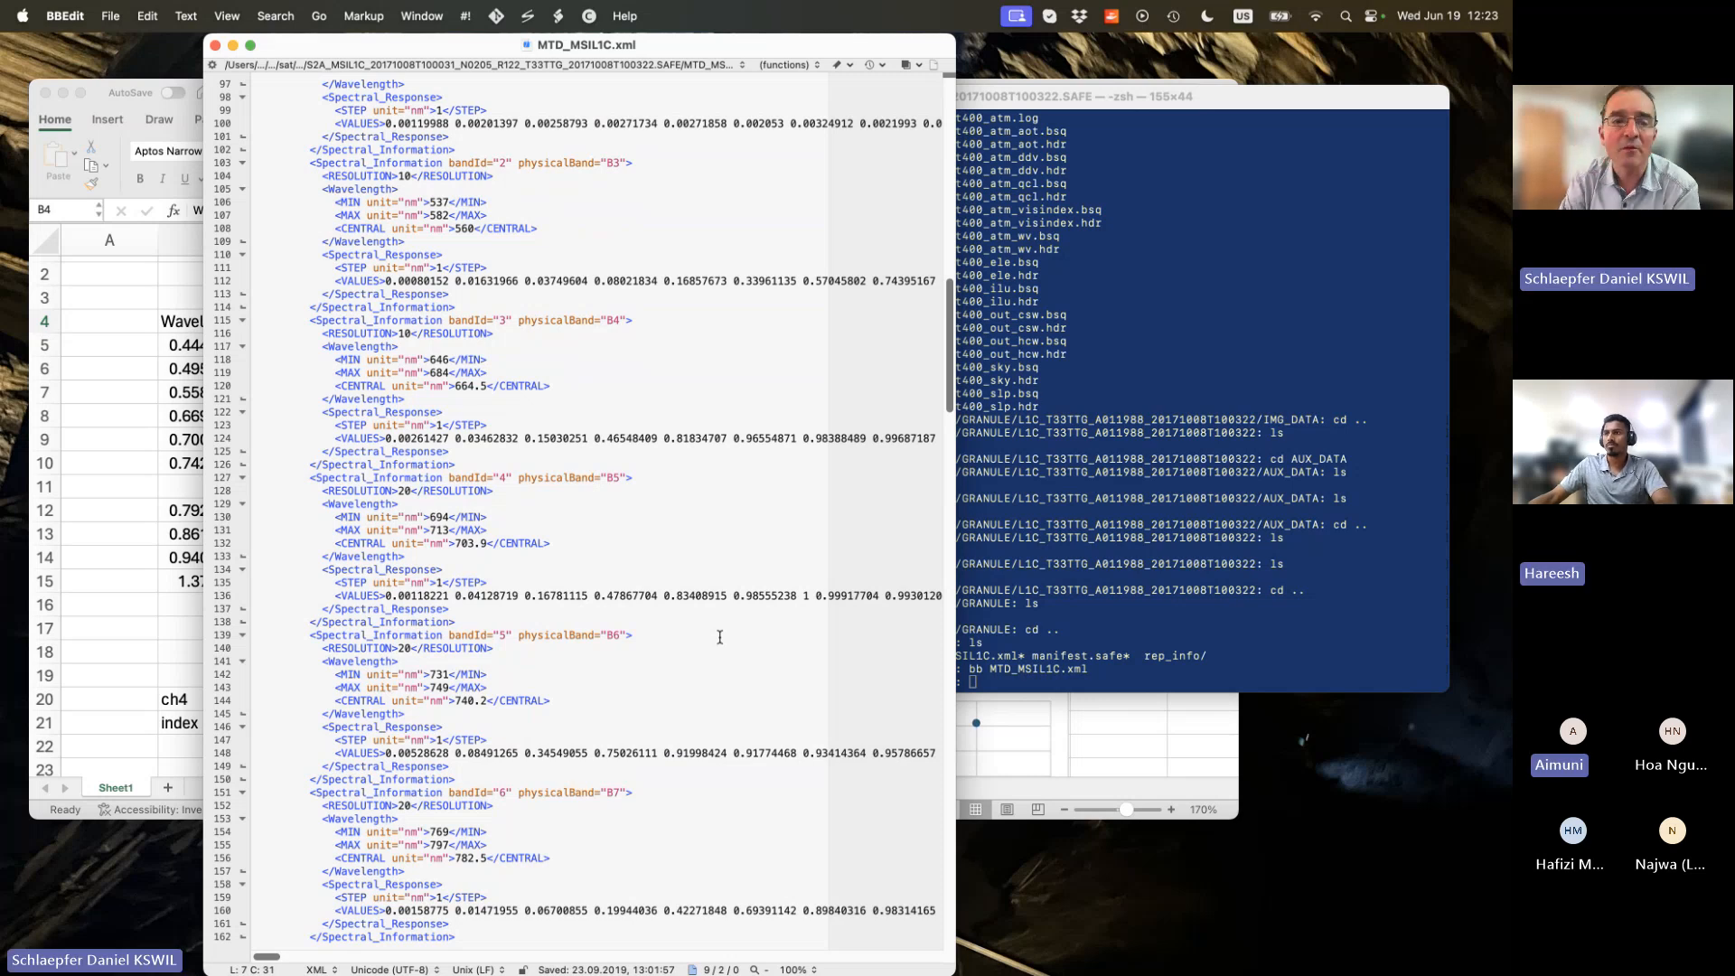
{"action": "scroll", "coordinate": [720, 637], "scroll_direction": "up", "scroll_amount": 20}
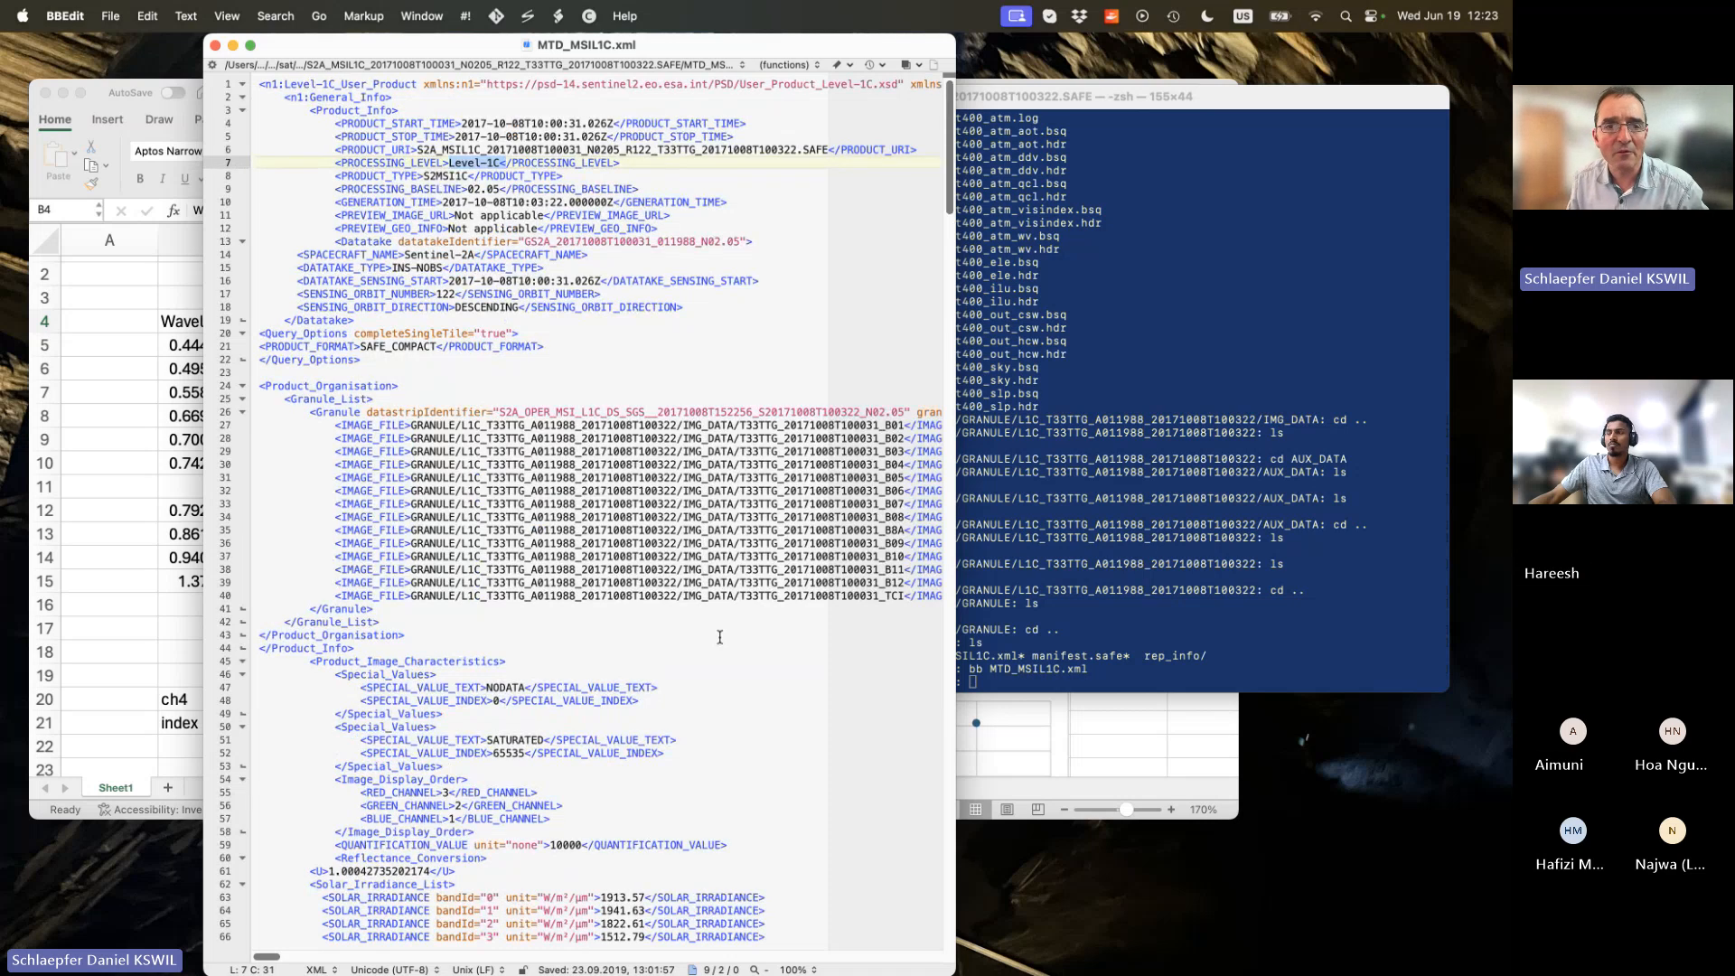
{"action": "scroll", "coordinate": [720, 637], "scroll_direction": "down", "scroll_amount": 3}
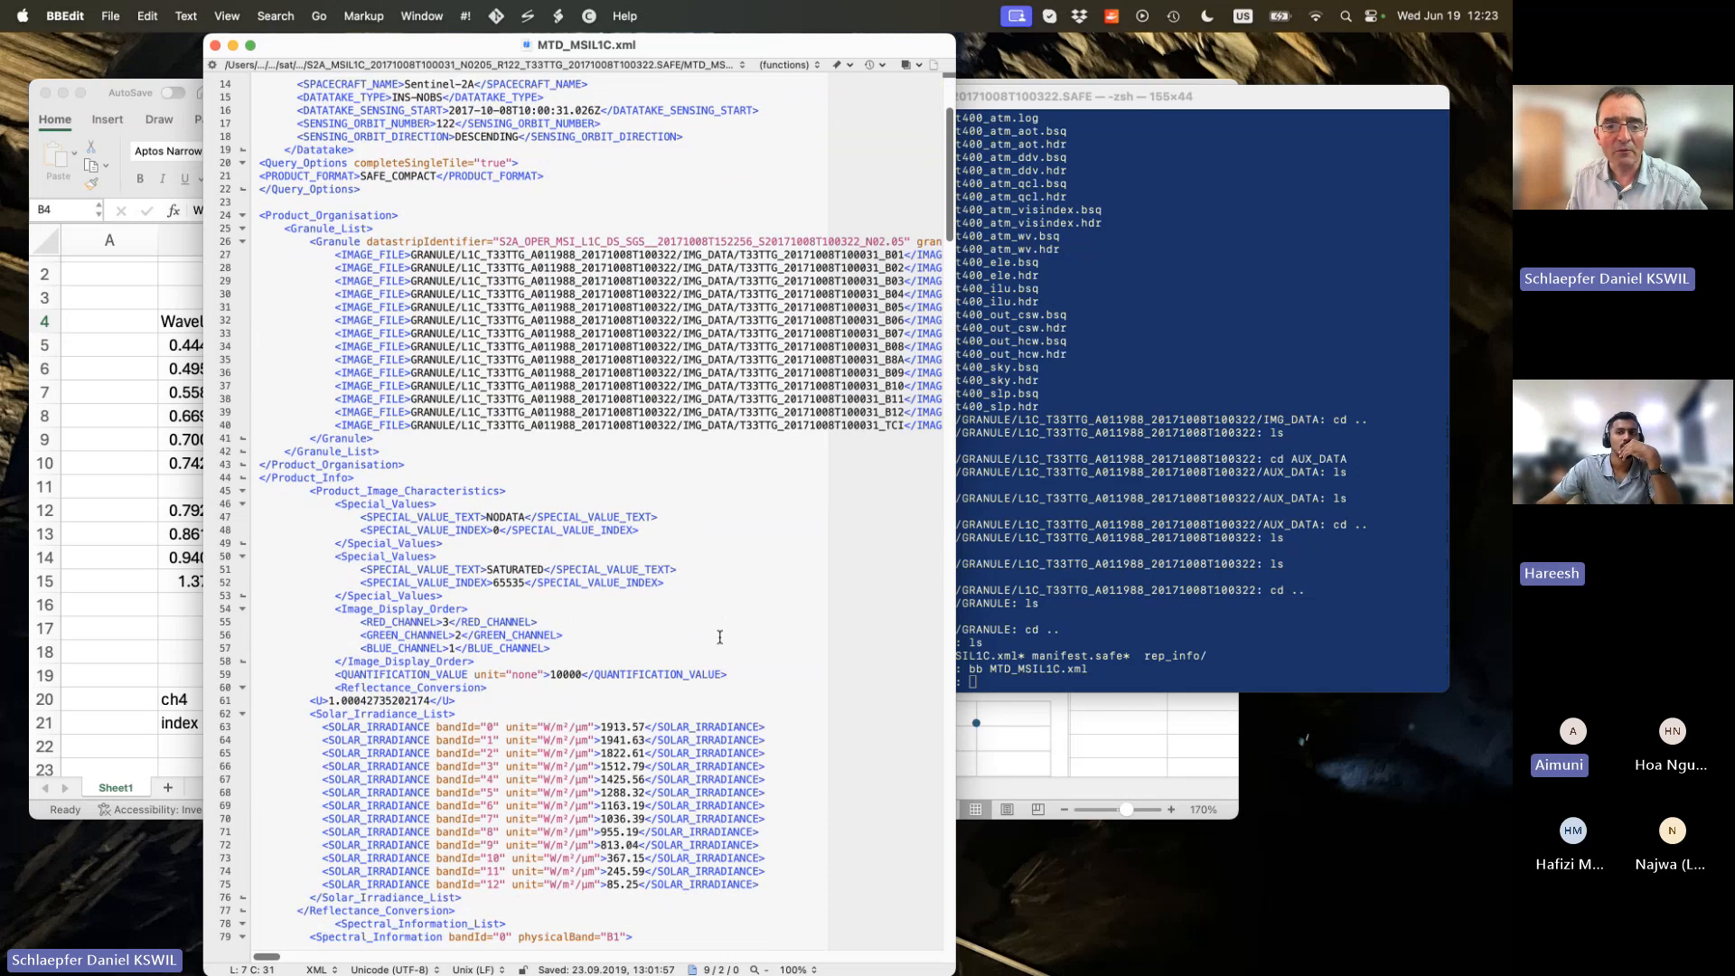
{"action": "scroll", "coordinate": [720, 637], "scroll_direction": "up", "scroll_amount": 3}
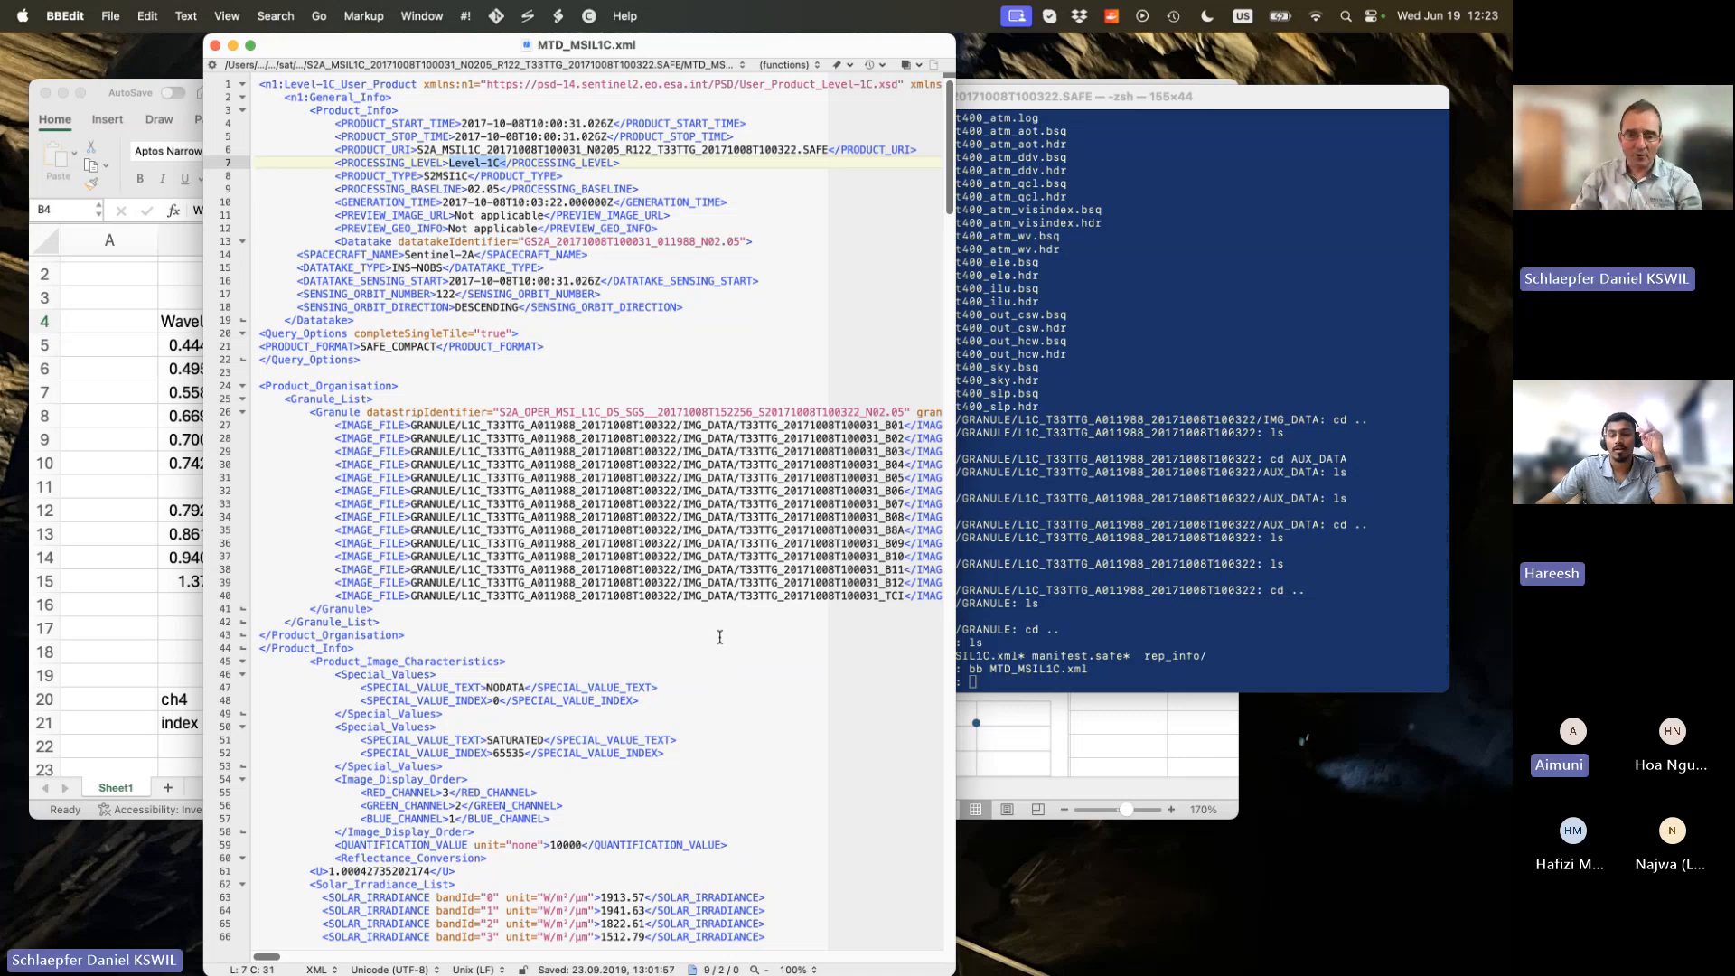
Examine the resolution, wavelengths and full spectral response value lists of the individual bands through B12 in the metadata.
{"action": "scroll", "coordinate": [720, 636], "scroll_direction": "down", "scroll_amount": 16}
{"action": "scroll", "coordinate": [720, 637], "scroll_direction": "down", "scroll_amount": 7}
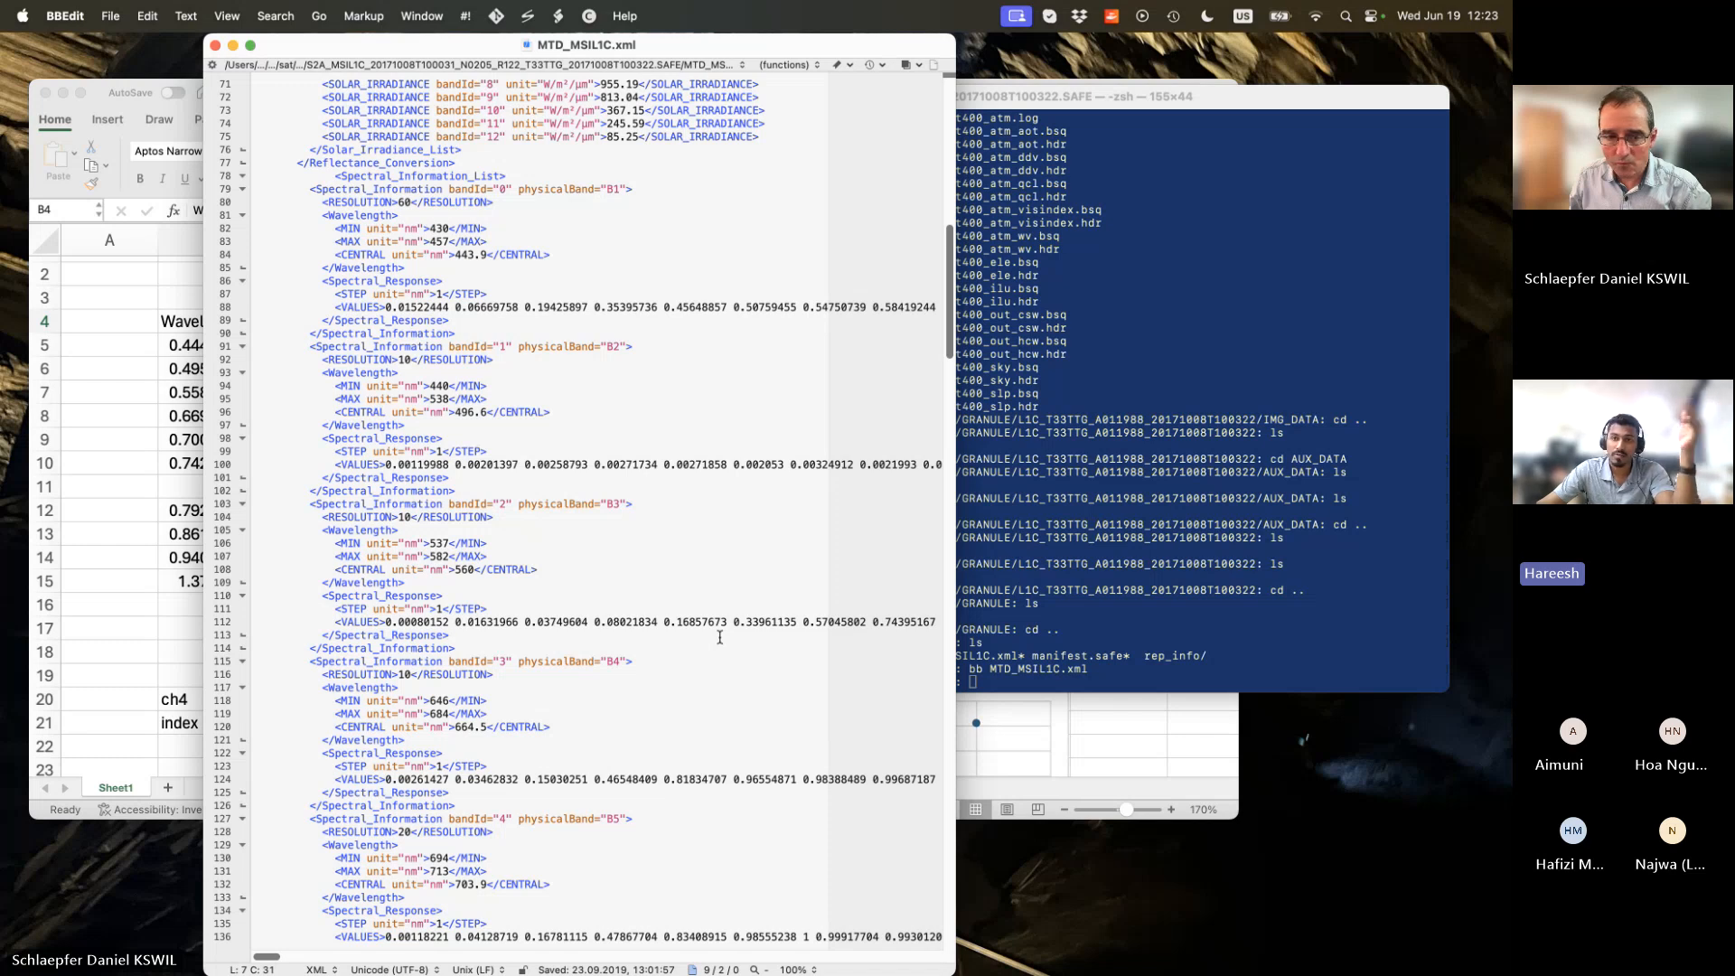
{"action": "scroll", "coordinate": [721, 637], "scroll_direction": "down", "scroll_amount": 5}
{"action": "scroll", "coordinate": [720, 636], "scroll_direction": "down", "scroll_amount": 8}
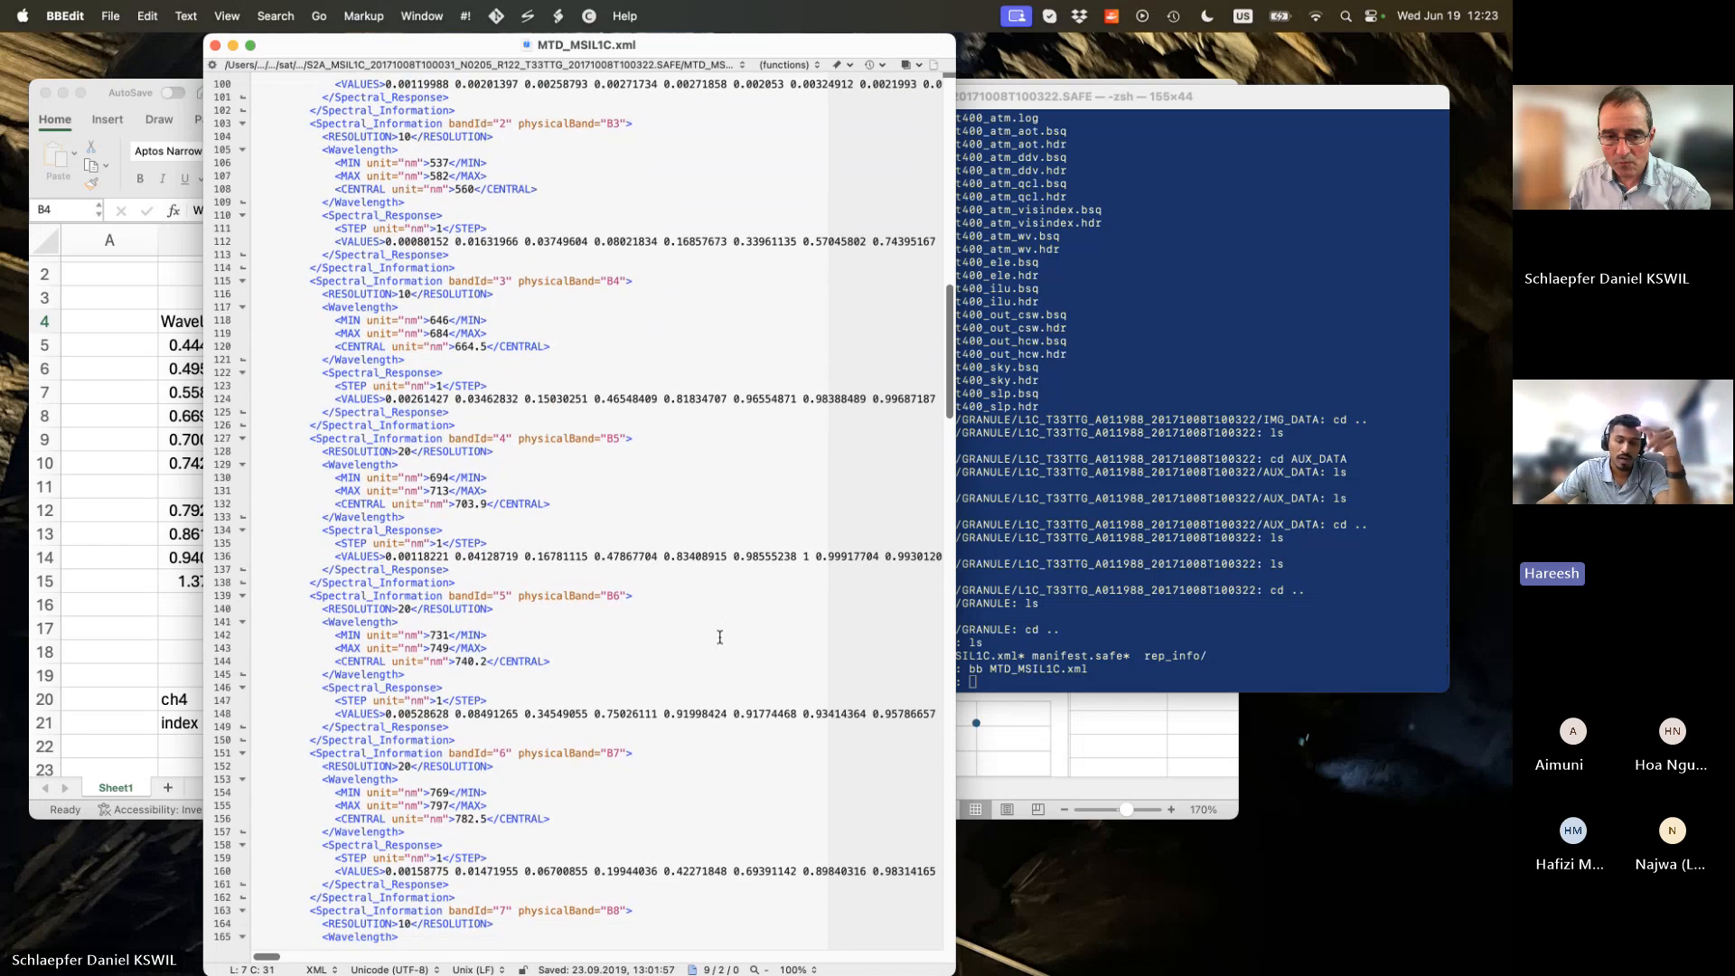
{"action": "scroll", "coordinate": [720, 637], "scroll_direction": "down", "scroll_amount": 2}
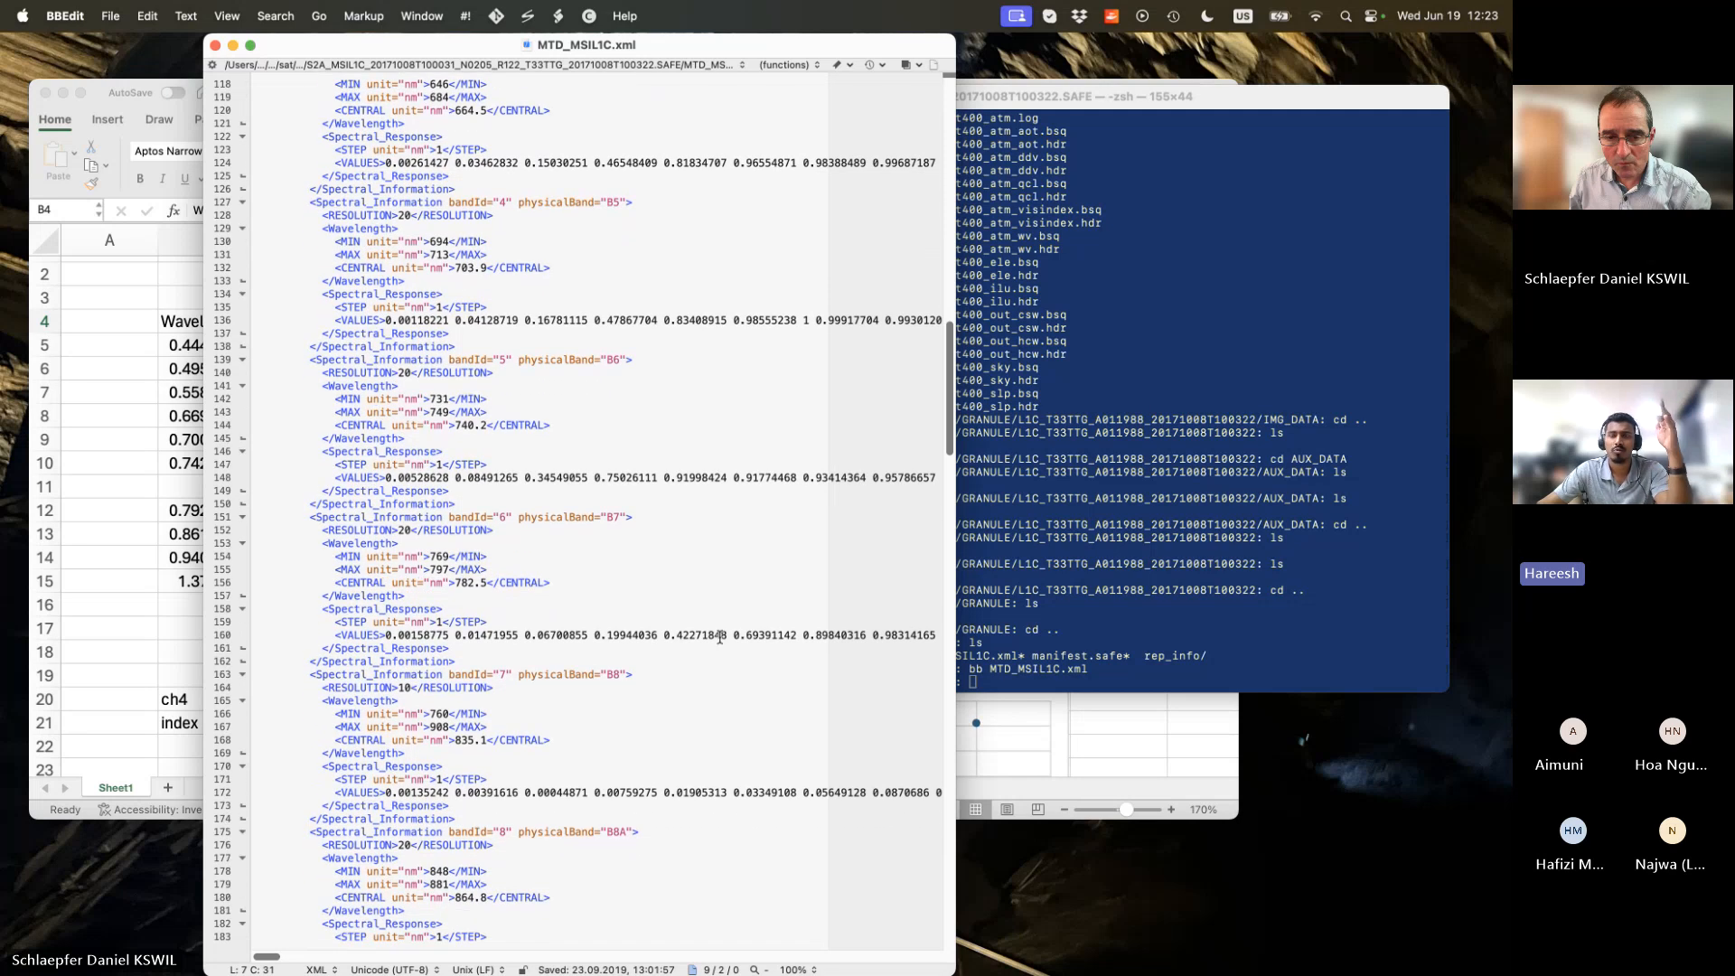
{"action": "scroll", "coordinate": [720, 637], "scroll_direction": "down", "scroll_amount": 2}
{"action": "scroll", "coordinate": [720, 637], "scroll_direction": "down", "scroll_amount": 5}
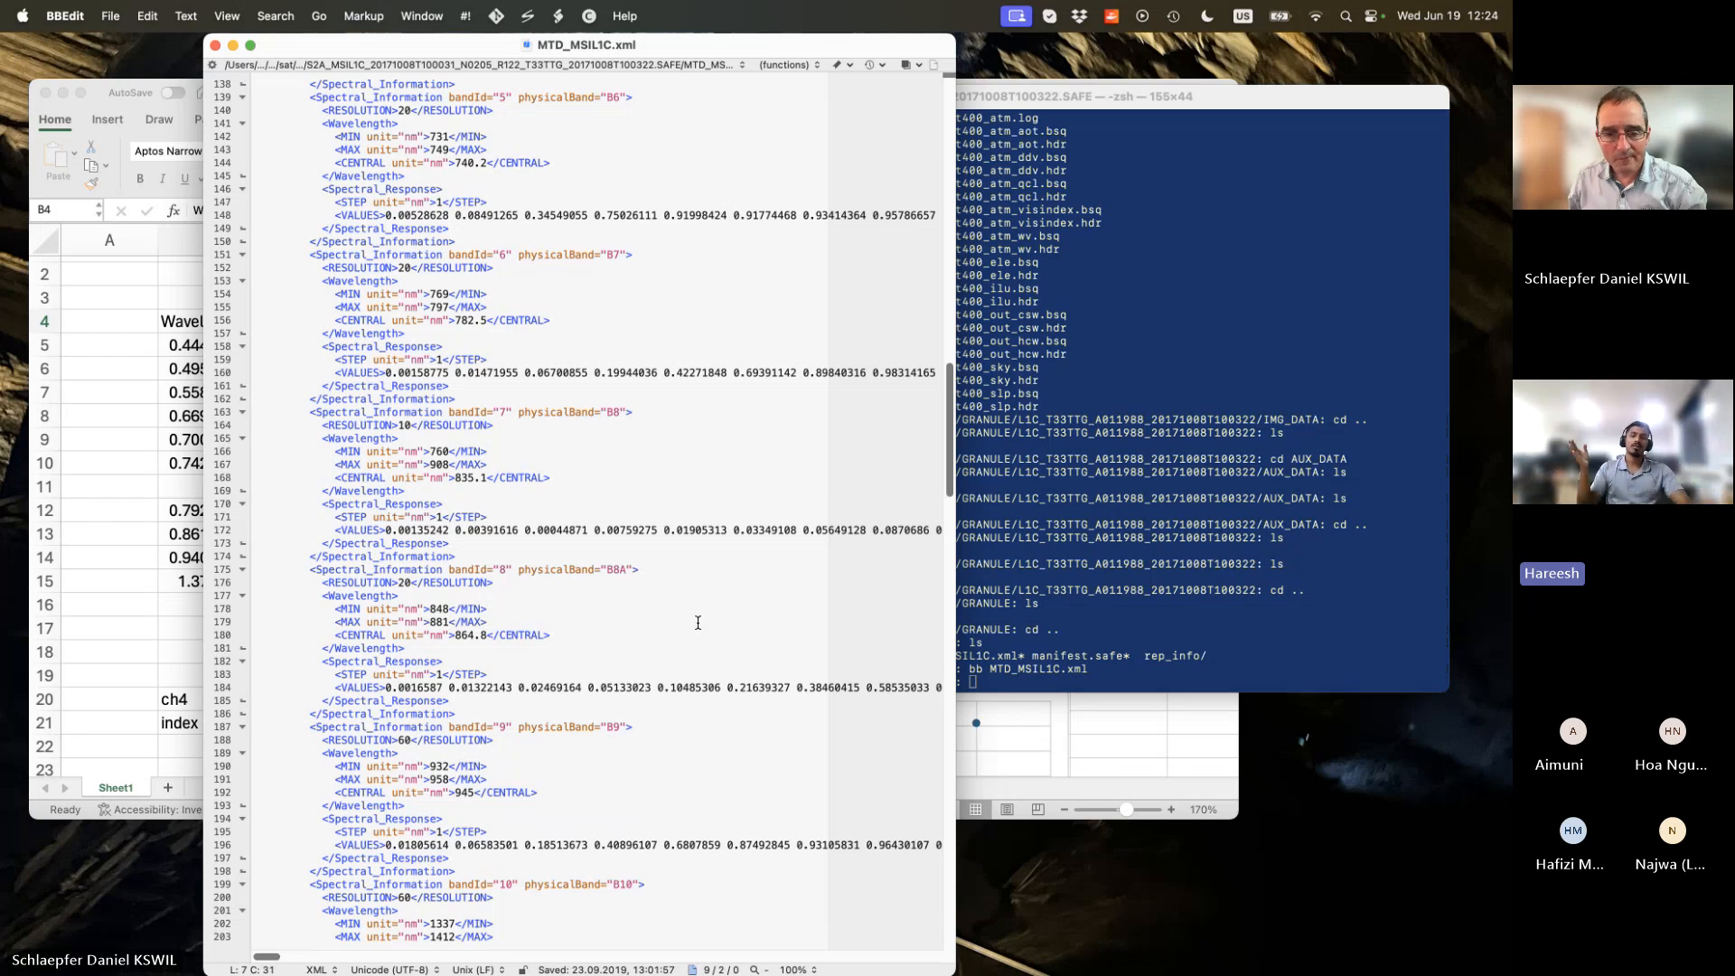
{"action": "scroll", "coordinate": [697, 621], "scroll_direction": "right", "scroll_amount": 10}
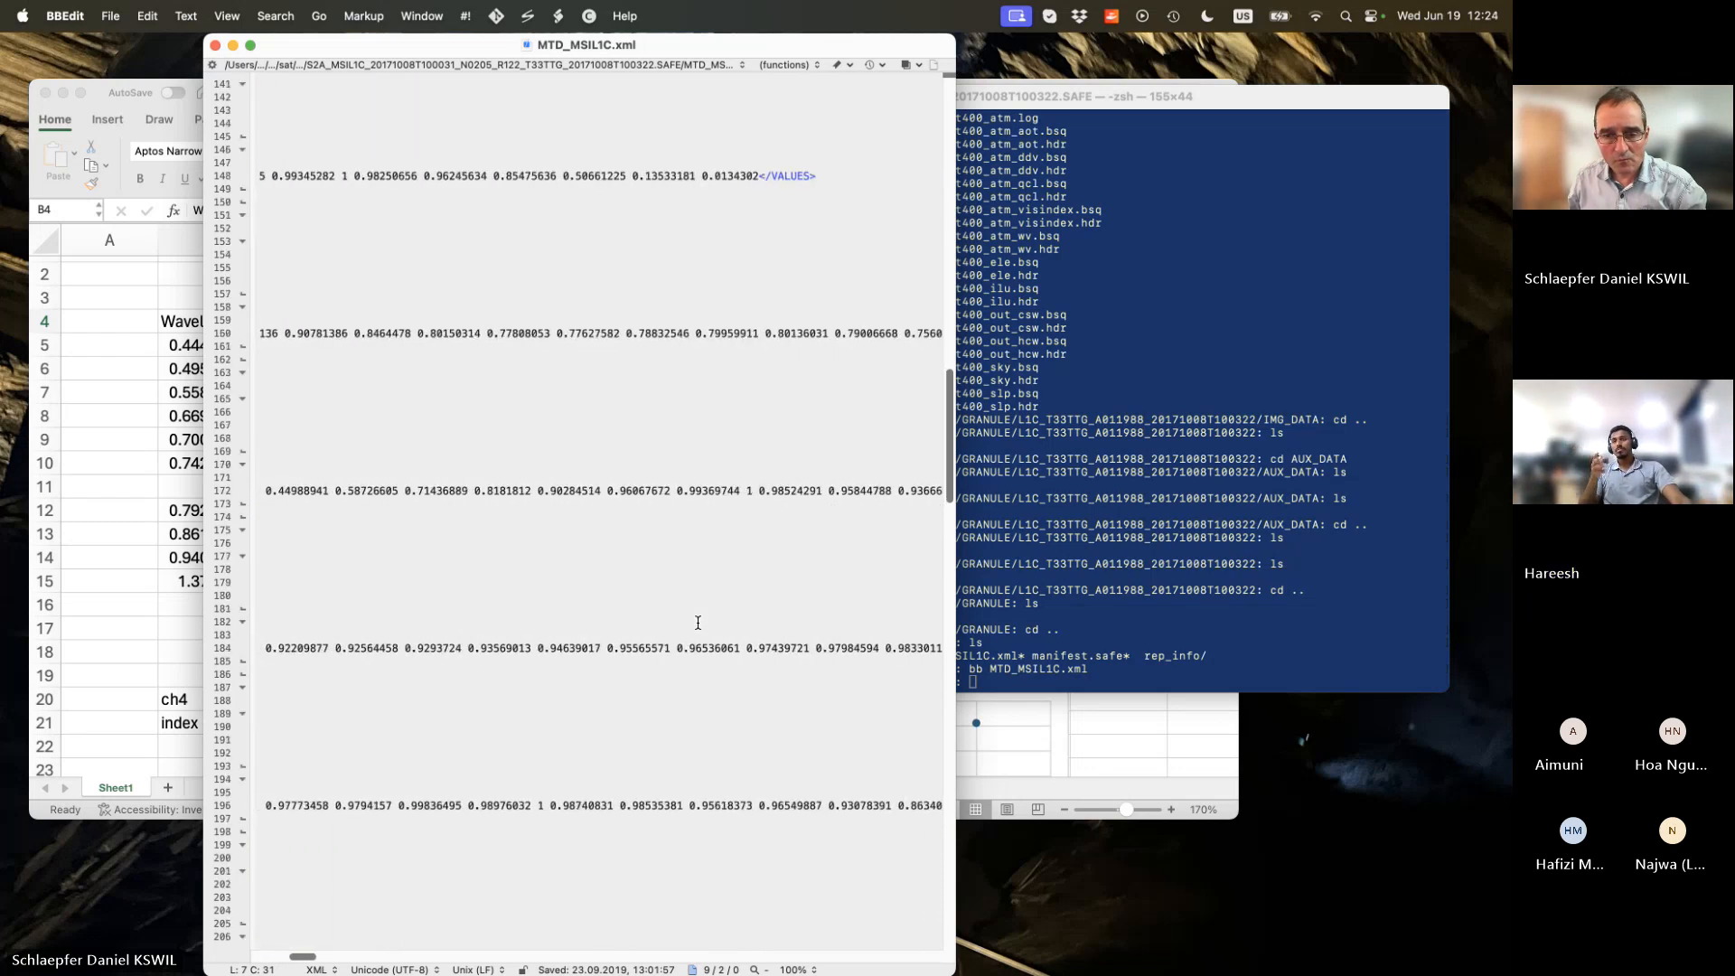
{"action": "scroll", "coordinate": [697, 622], "scroll_direction": "left", "scroll_amount": 10}
{"action": "scroll", "coordinate": [697, 622], "scroll_direction": "down", "scroll_amount": 4}
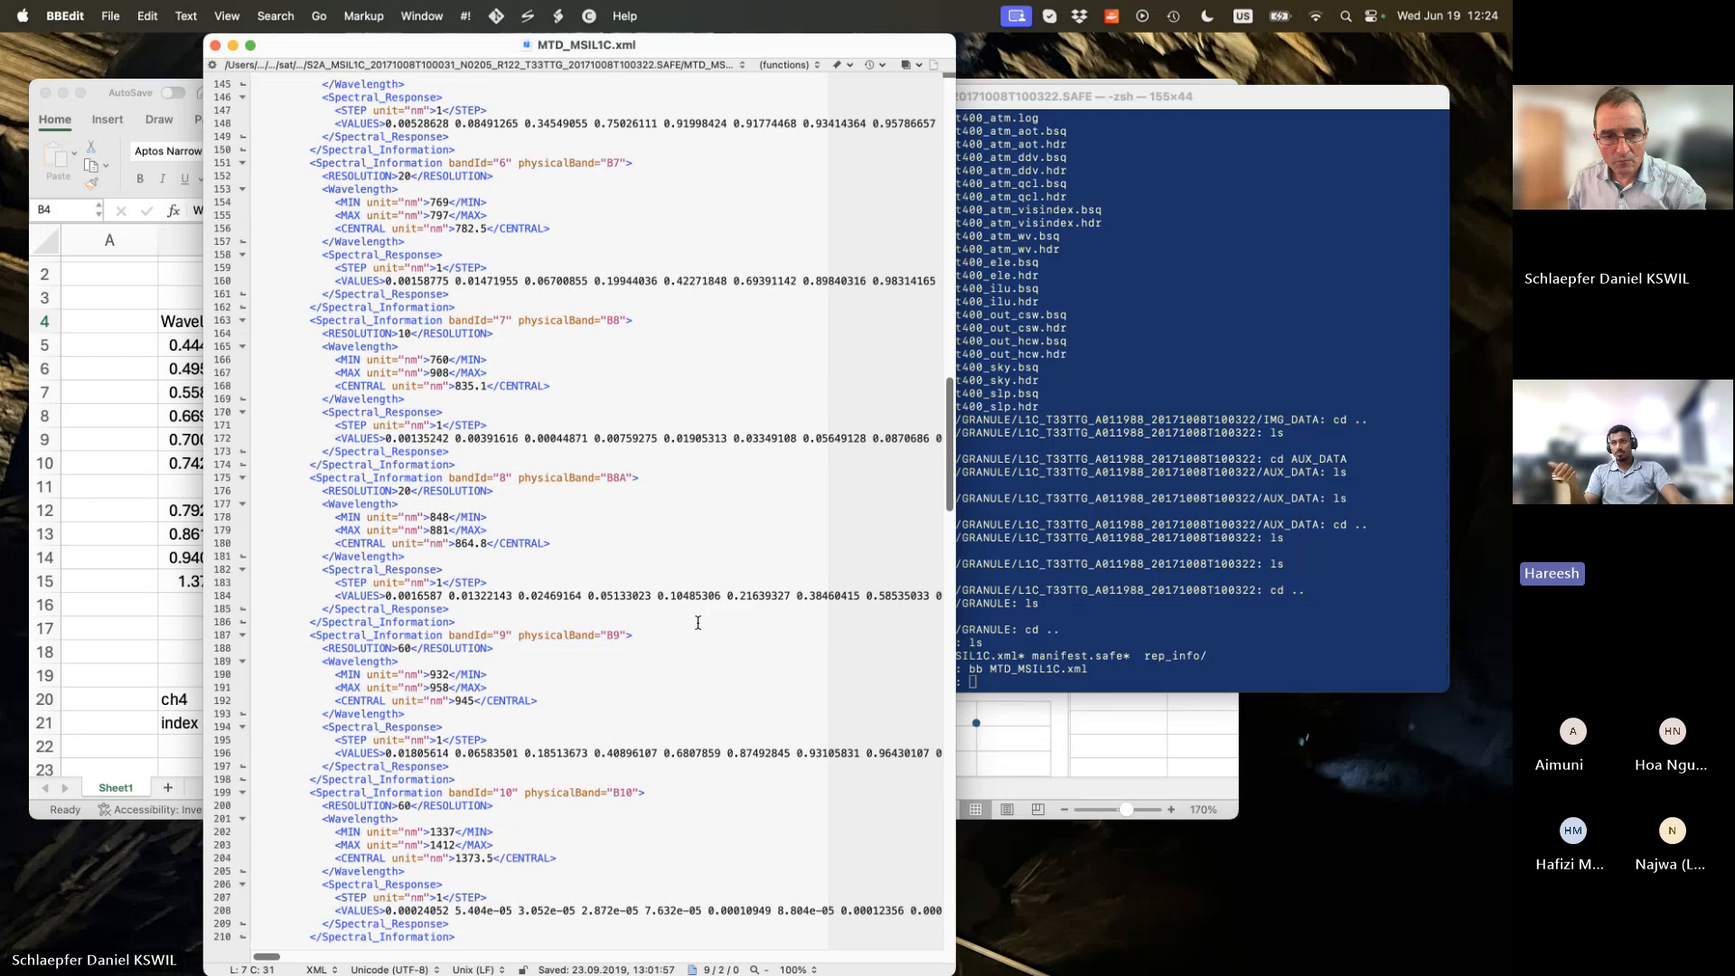
{"action": "scroll", "coordinate": [697, 622], "scroll_direction": "down", "scroll_amount": 5}
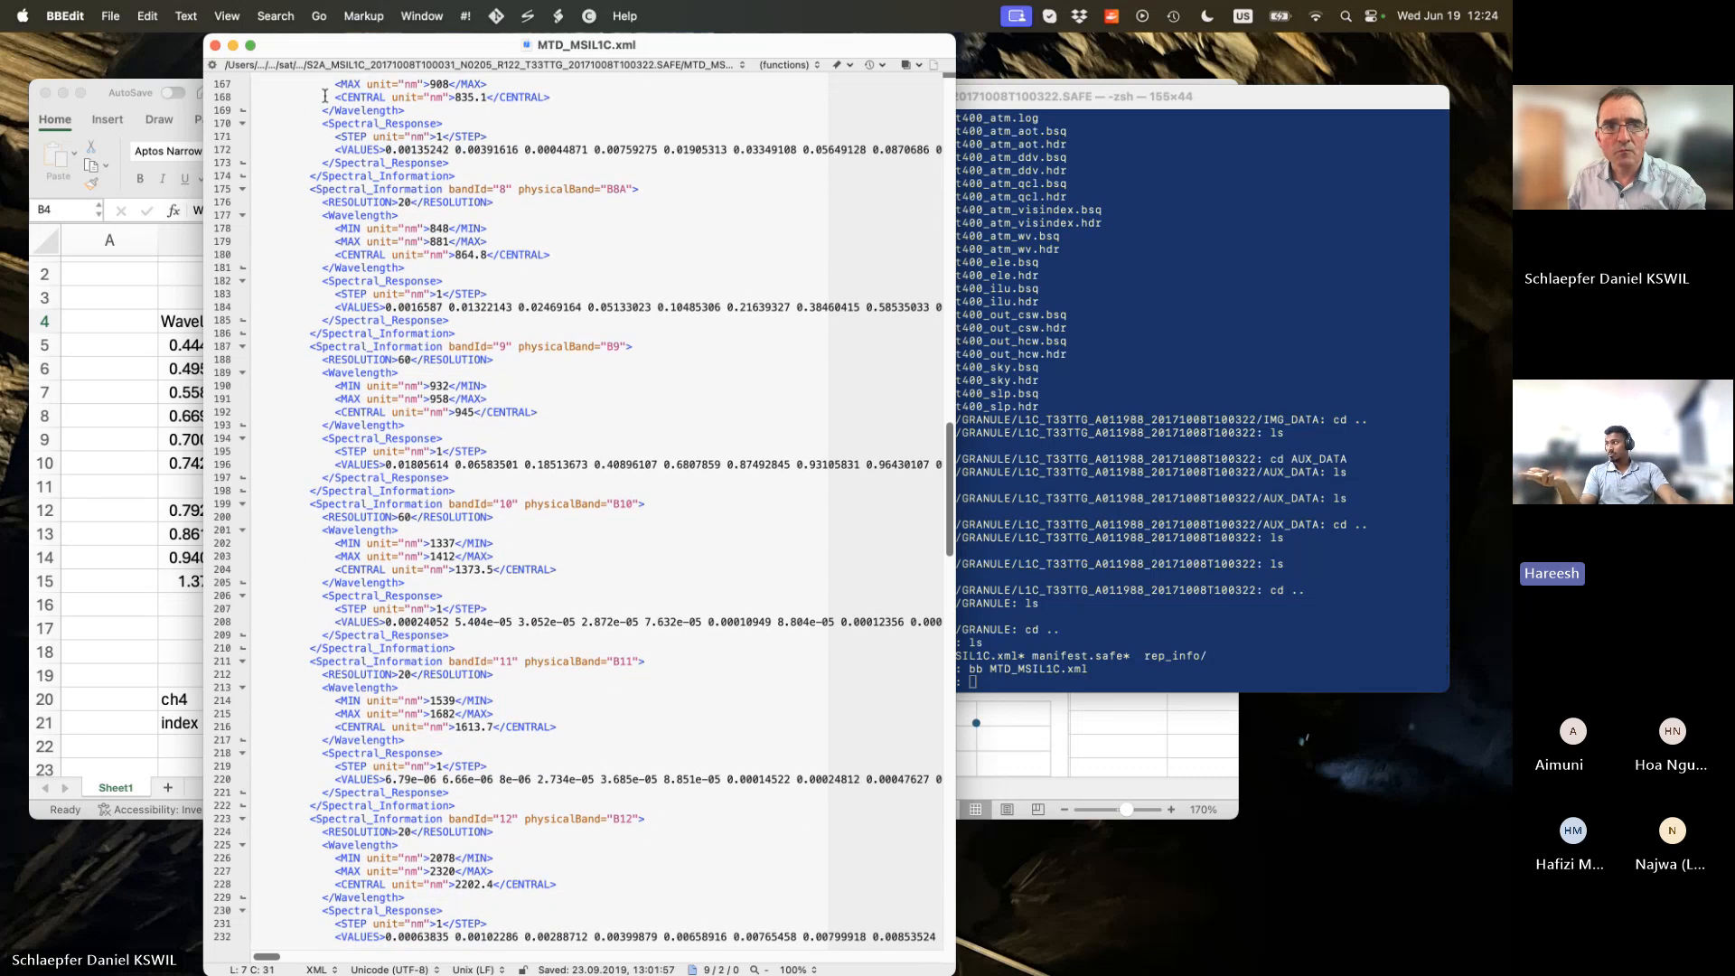
Move the metadata window aside, bring the ch4_method workbook forward in Excel and select cell C24 below the ch4 and index rows.
{"action": "left_click_drag", "start_coordinate": [356, 52], "coordinate": [949, 243]}
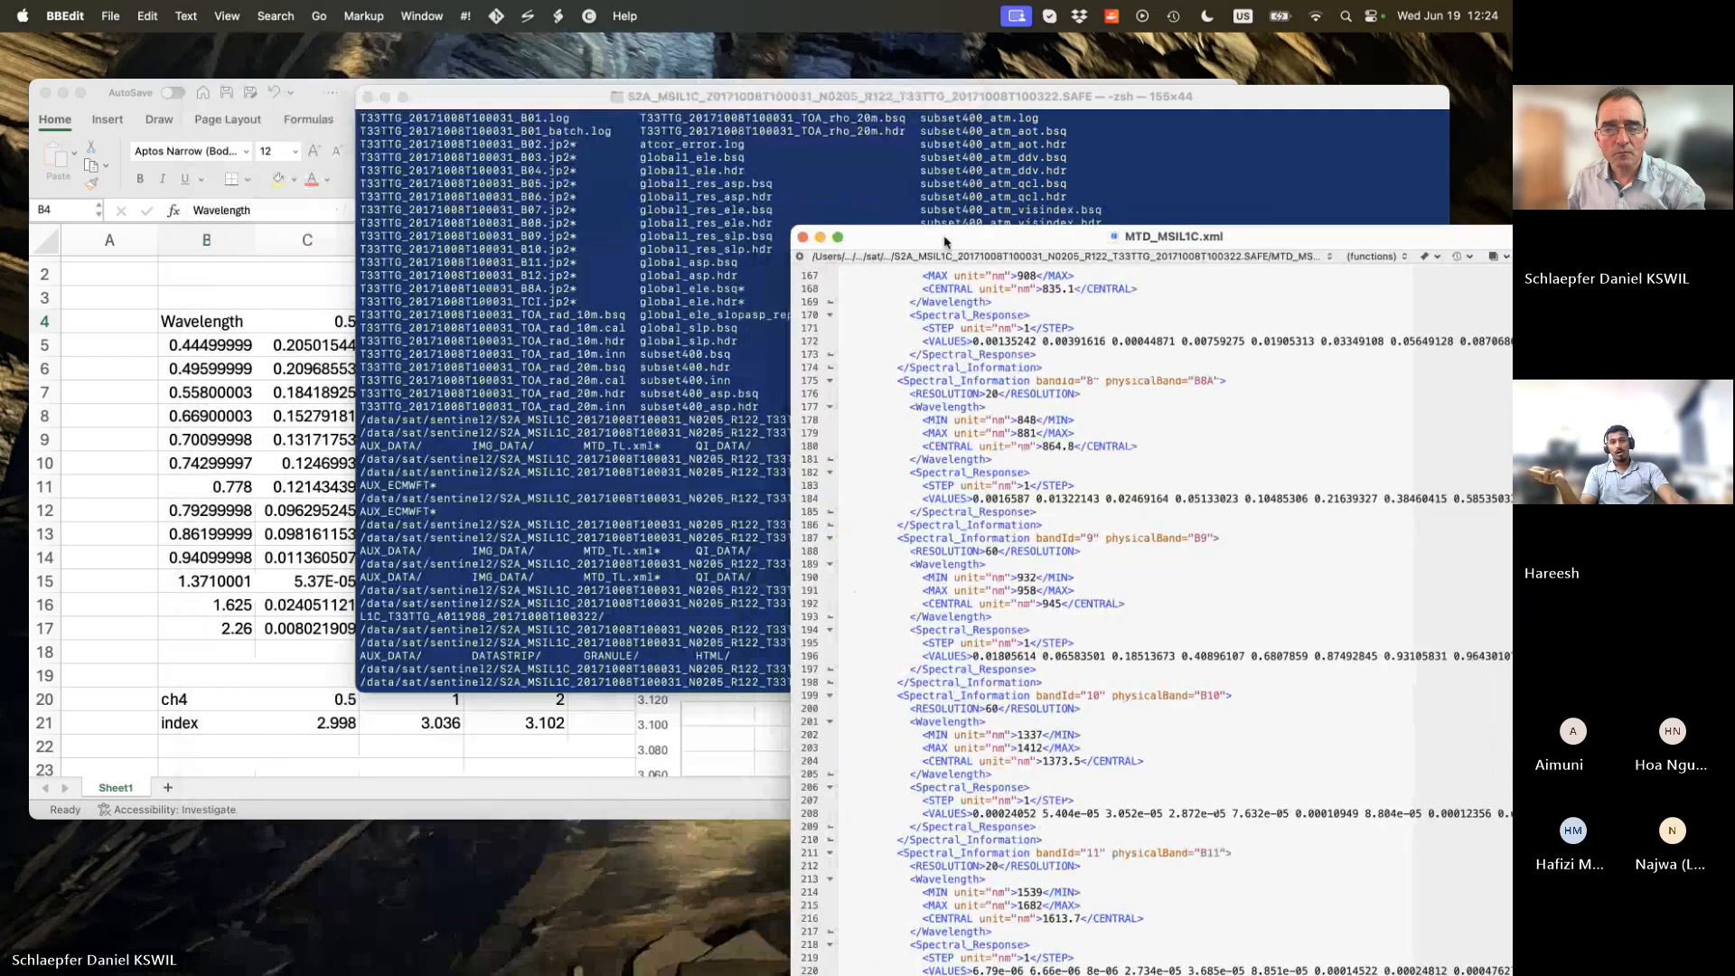
{"action": "left_click", "coordinate": [196, 656]}
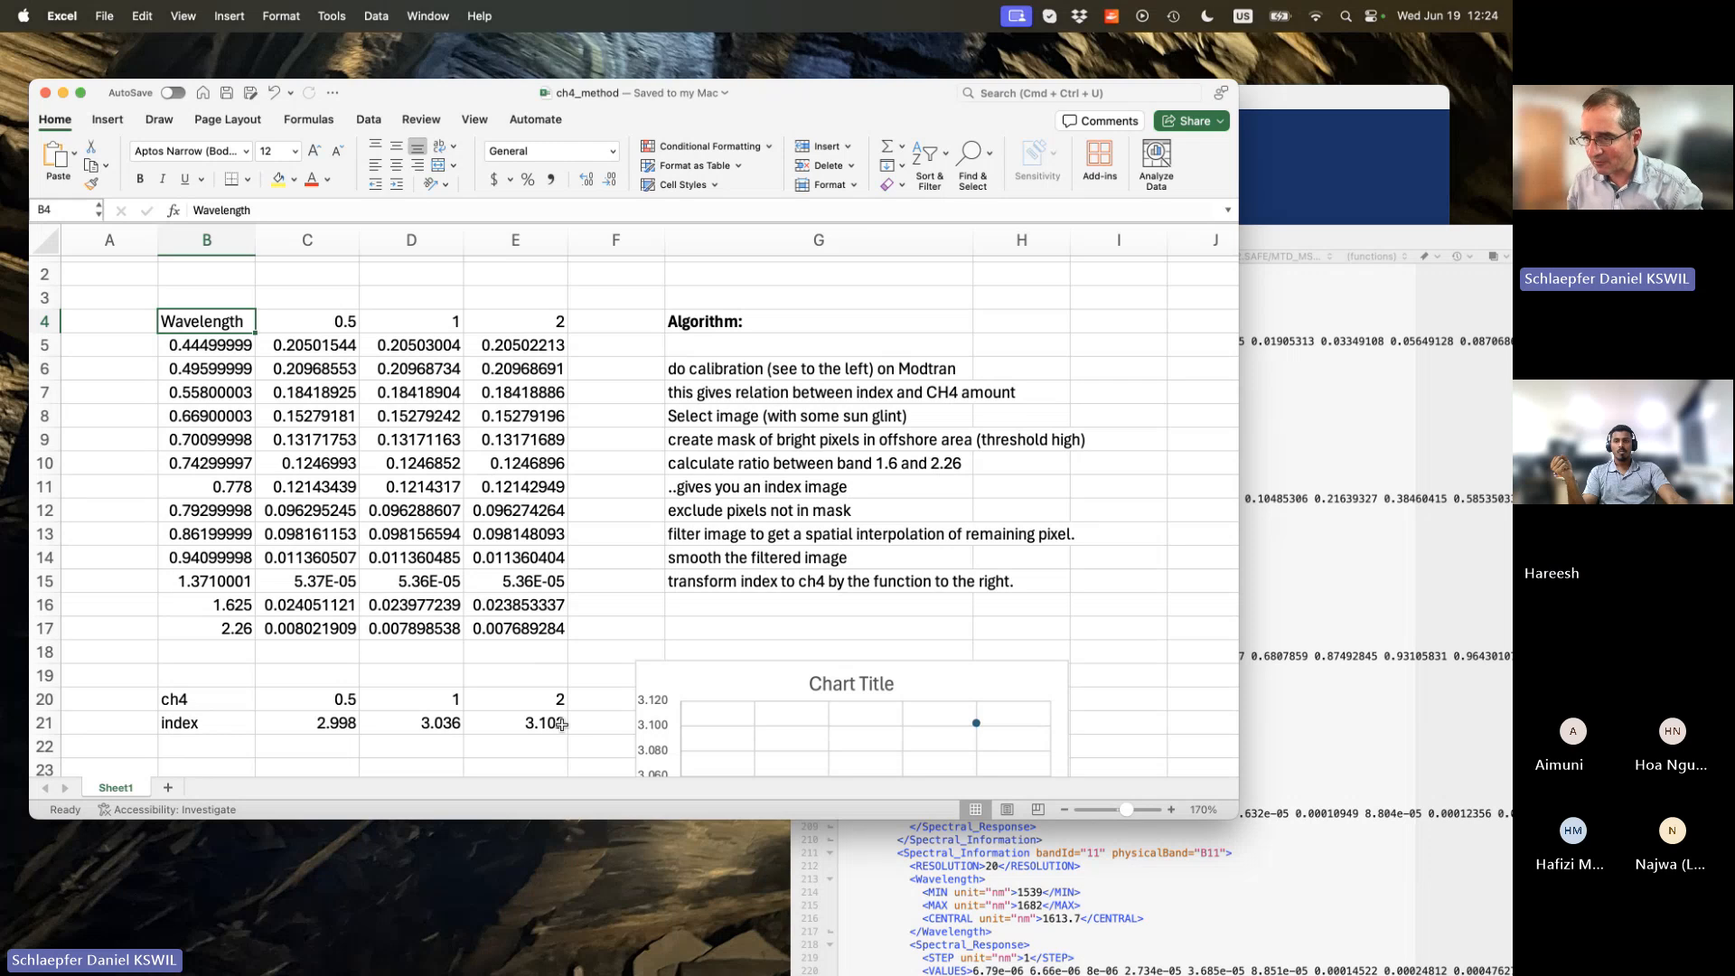
{"action": "scroll", "coordinate": [775, 678], "scroll_direction": "down", "scroll_amount": 5}
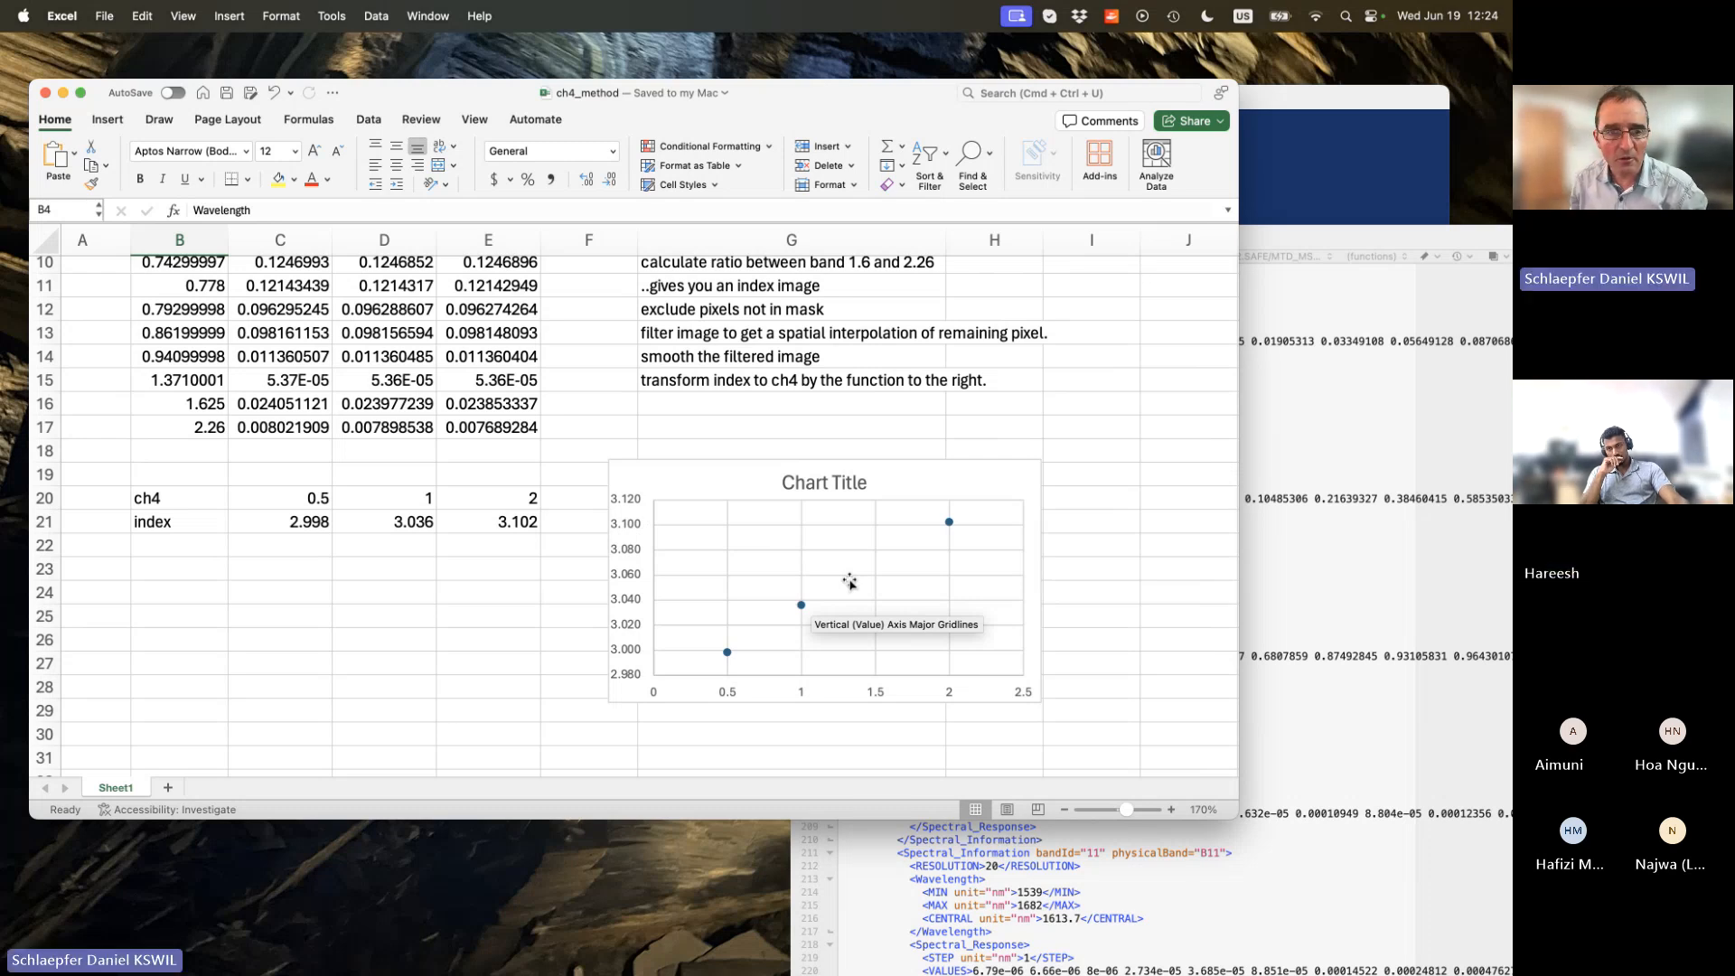
{"action": "left_click_drag", "start_coordinate": [327, 508], "coordinate": [503, 526]}
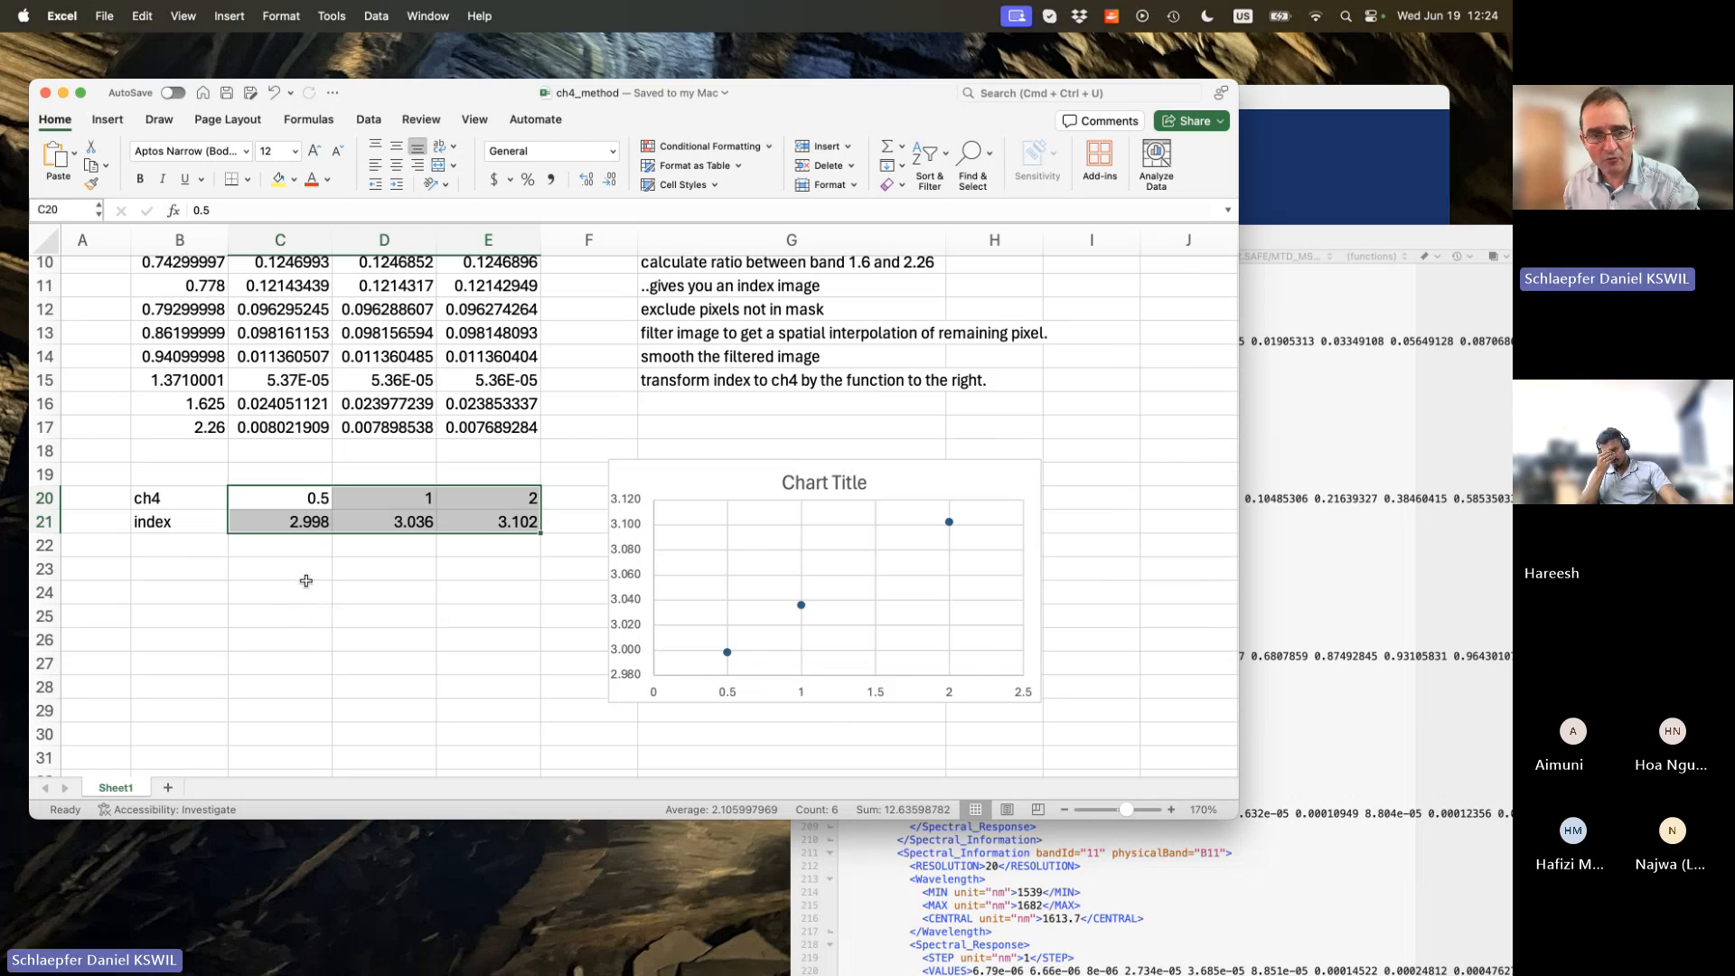
{"action": "left_click", "coordinate": [303, 589]}
{"action": "type", "text": "linest"}
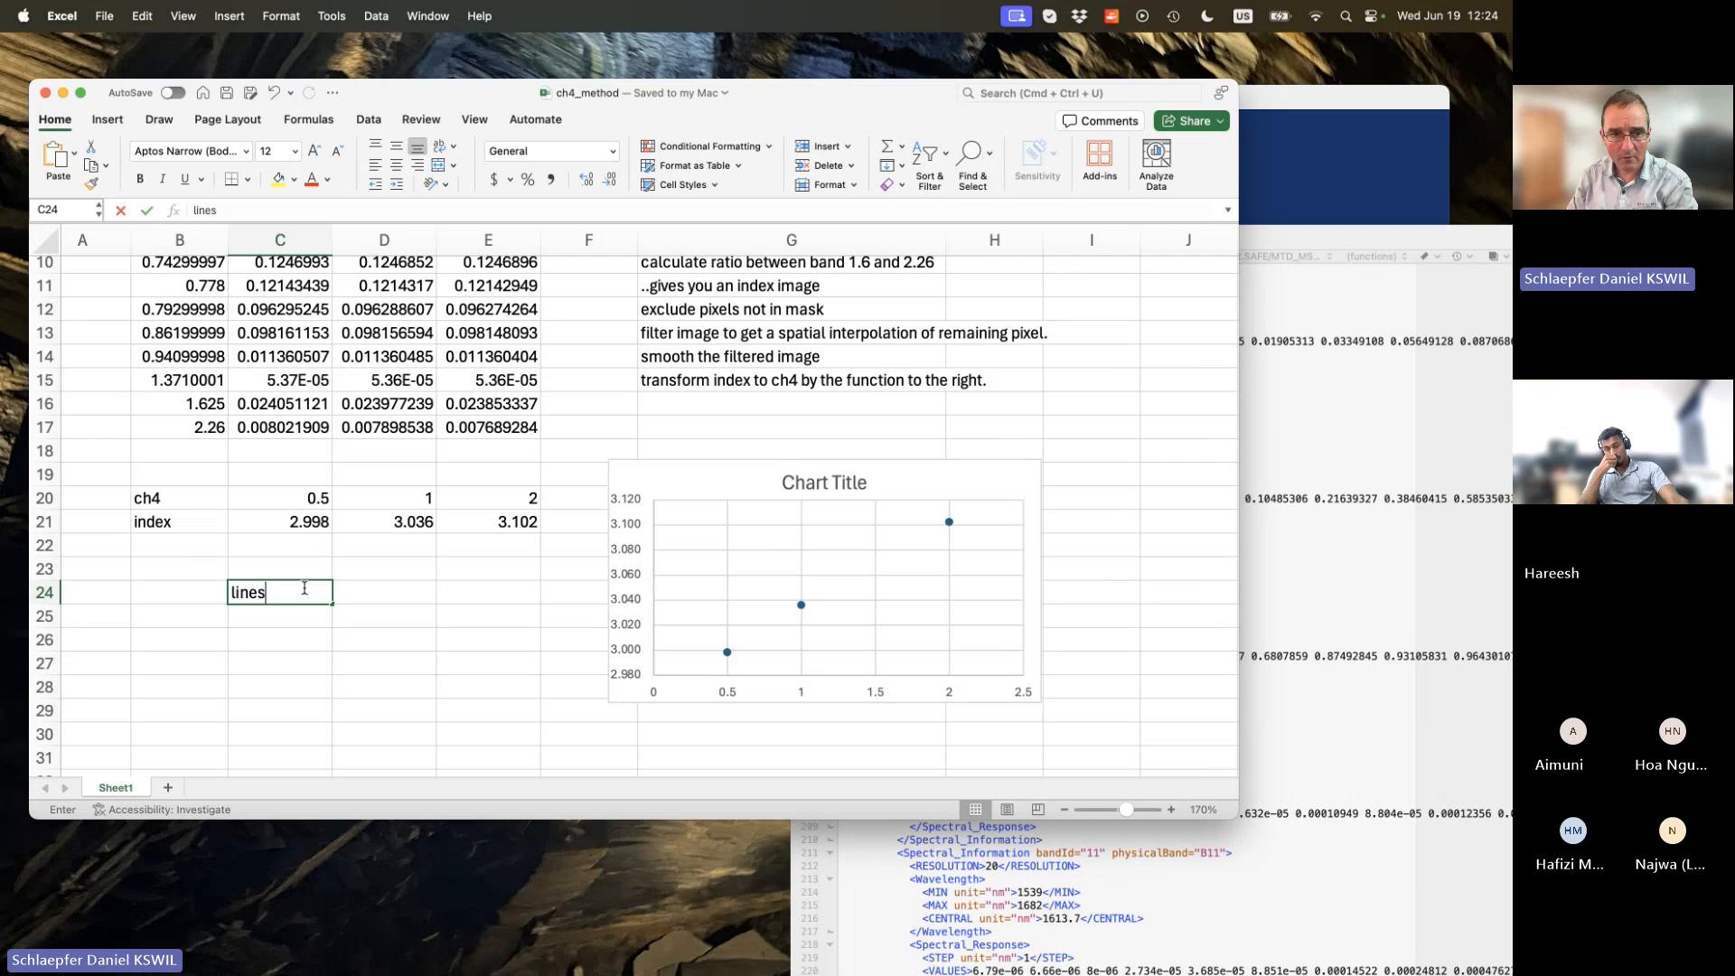
{"action": "key", "text": "BackSpace"}
{"action": "key", "text": "BackSpace"}
{"action": "key", "text": "BackSpace"}
{"action": "key", "text": "BackSpace"}
{"action": "key", "text": "BackSpace"}
{"action": "key", "text": "BackSpace"}
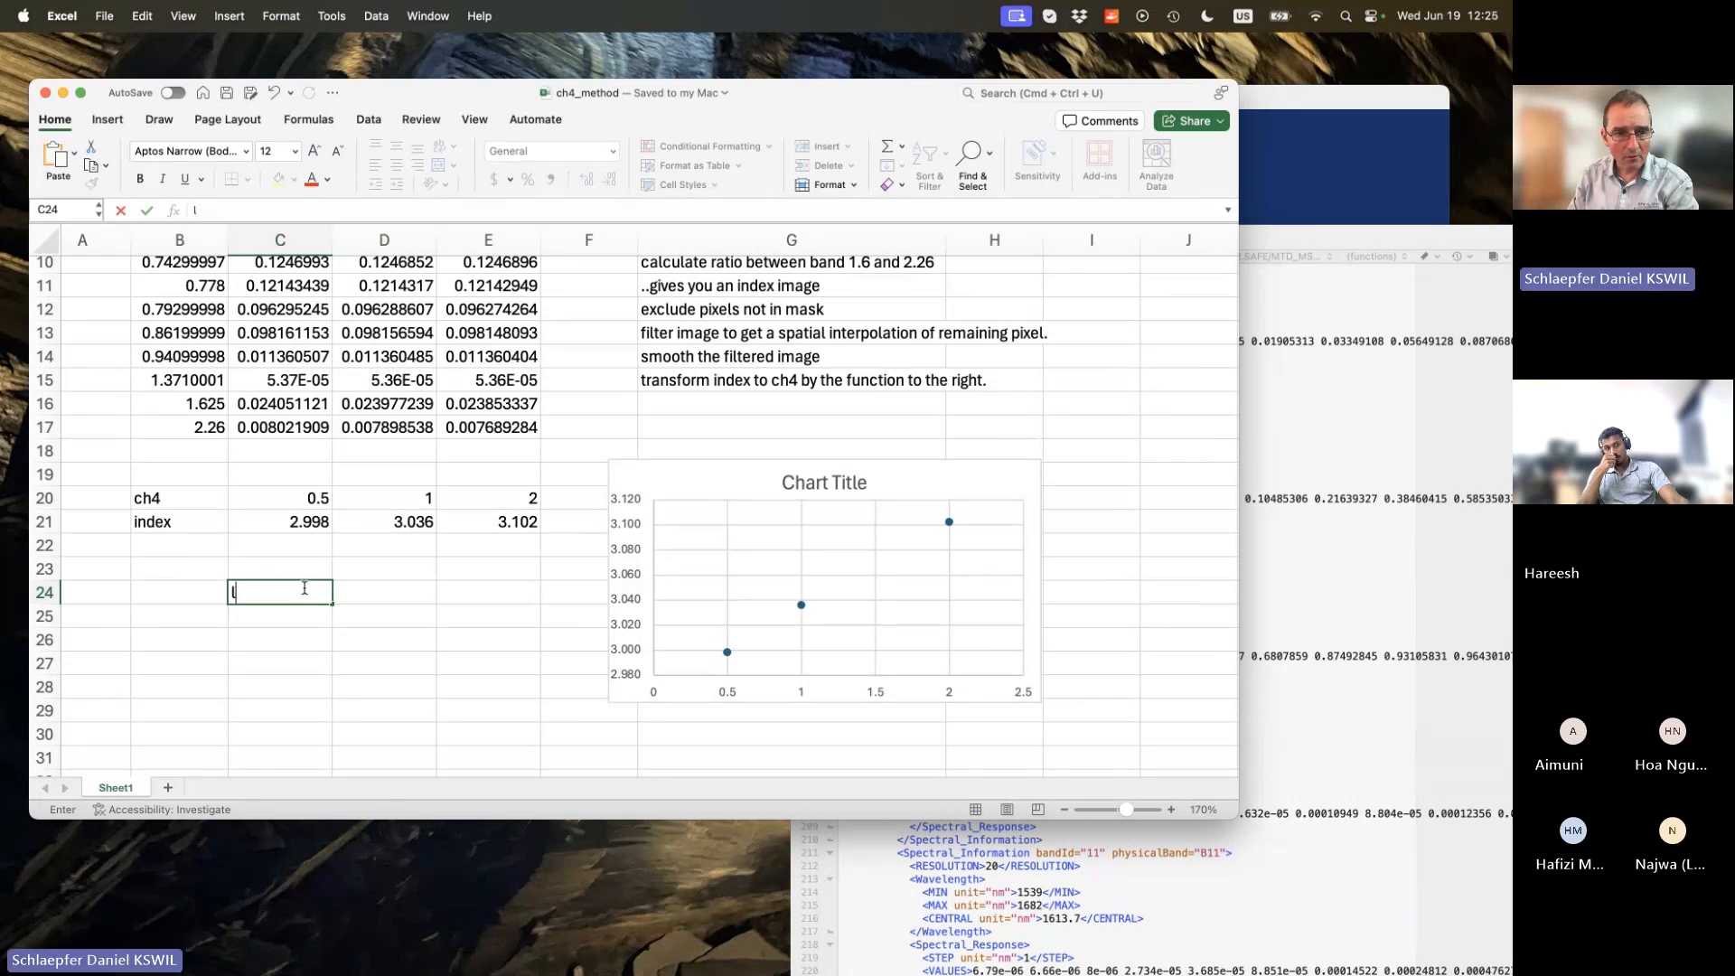
Enter a LINEST formula in cell C24 with C20:E20 as the known y values and C21:E21 as the known x values.
{"action": "type", "text": "=s"}
{"action": "key", "text": "BackSpace"}
{"action": "type", "text": "linest("}
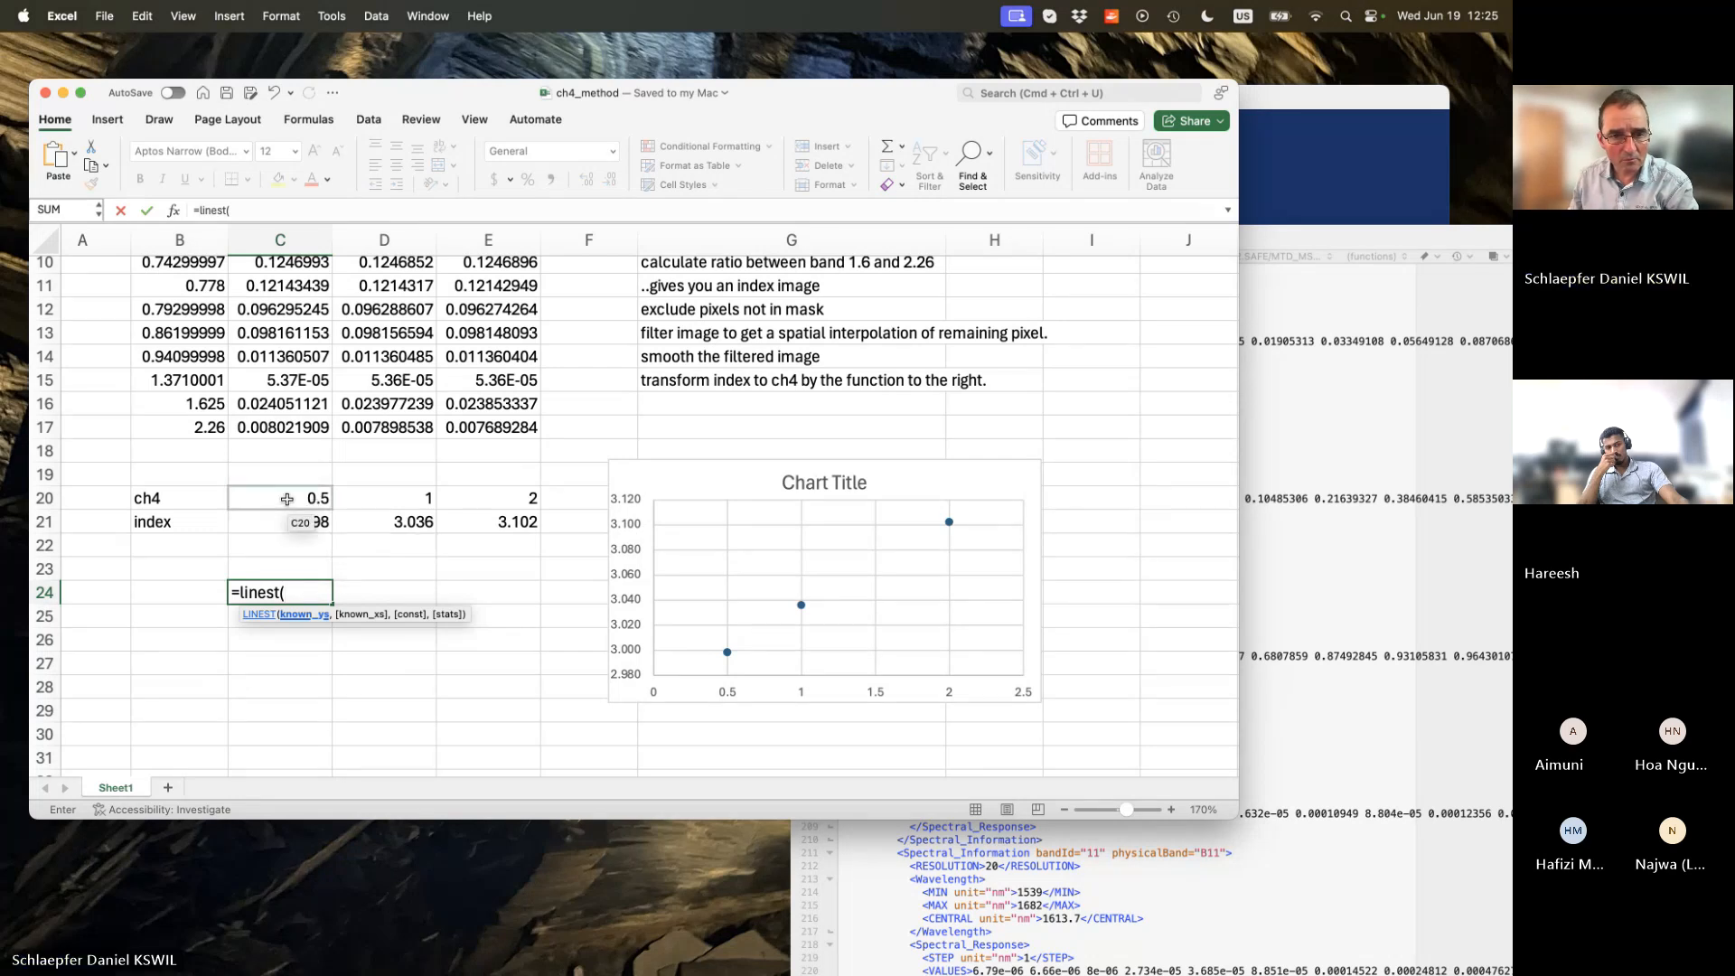
{"action": "left_click_drag", "start_coordinate": [287, 499], "coordinate": [488, 496]}
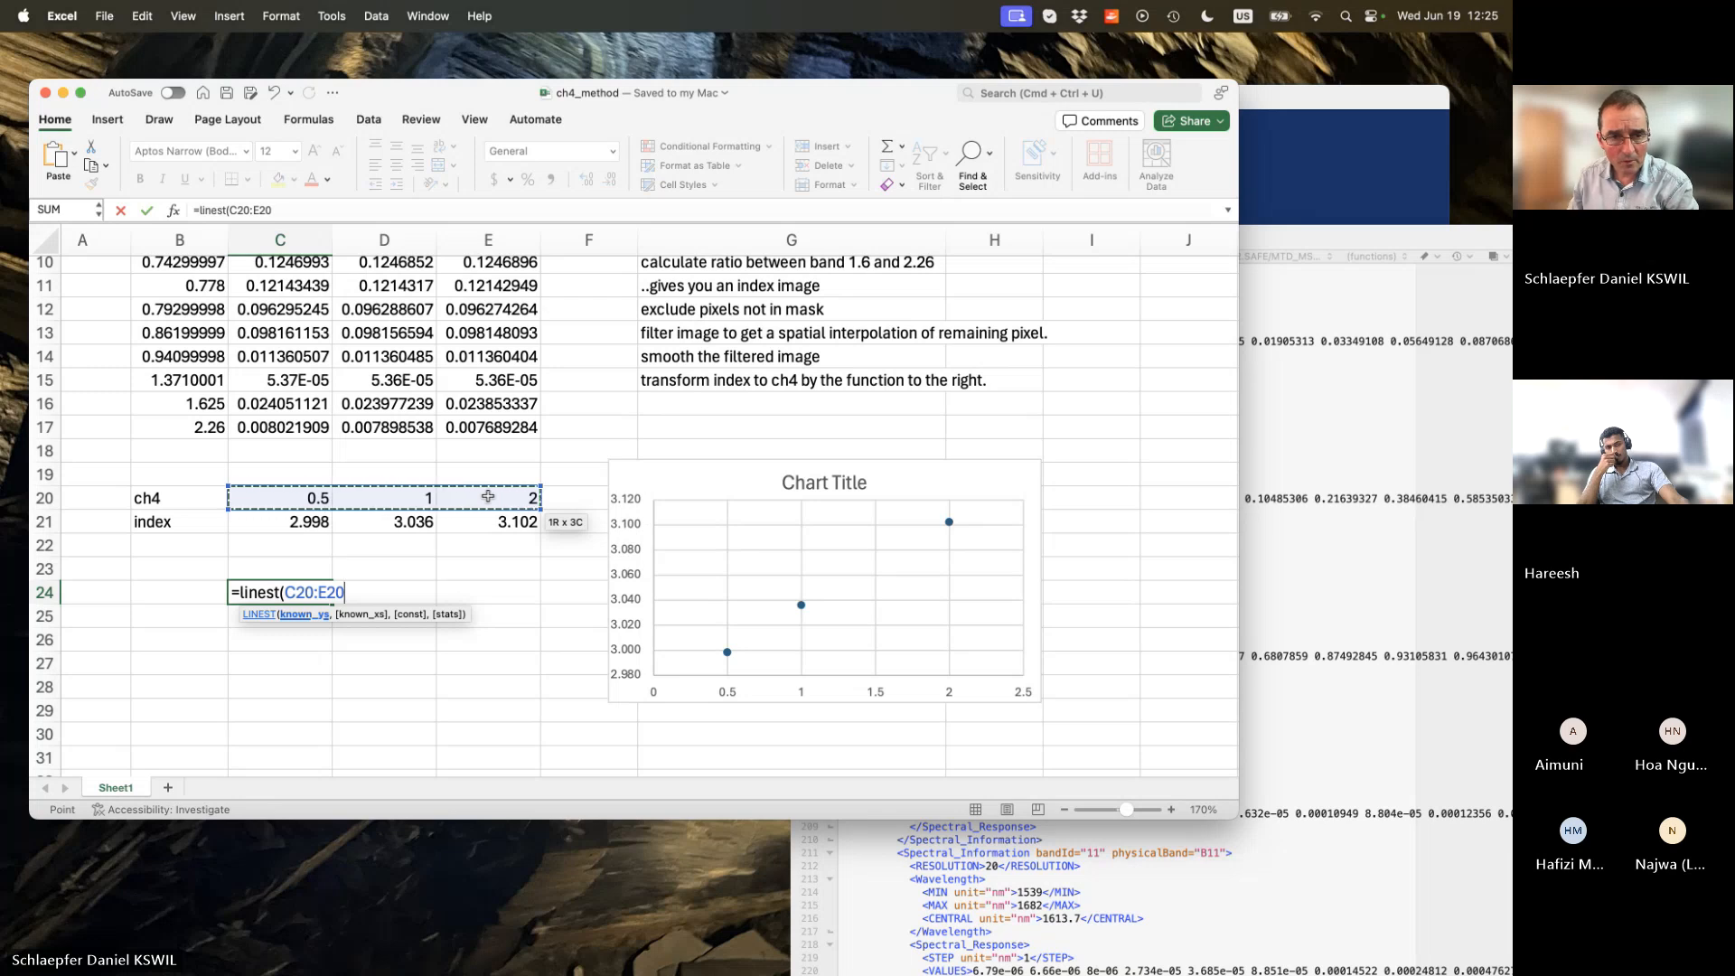
{"action": "type", "text": ","}
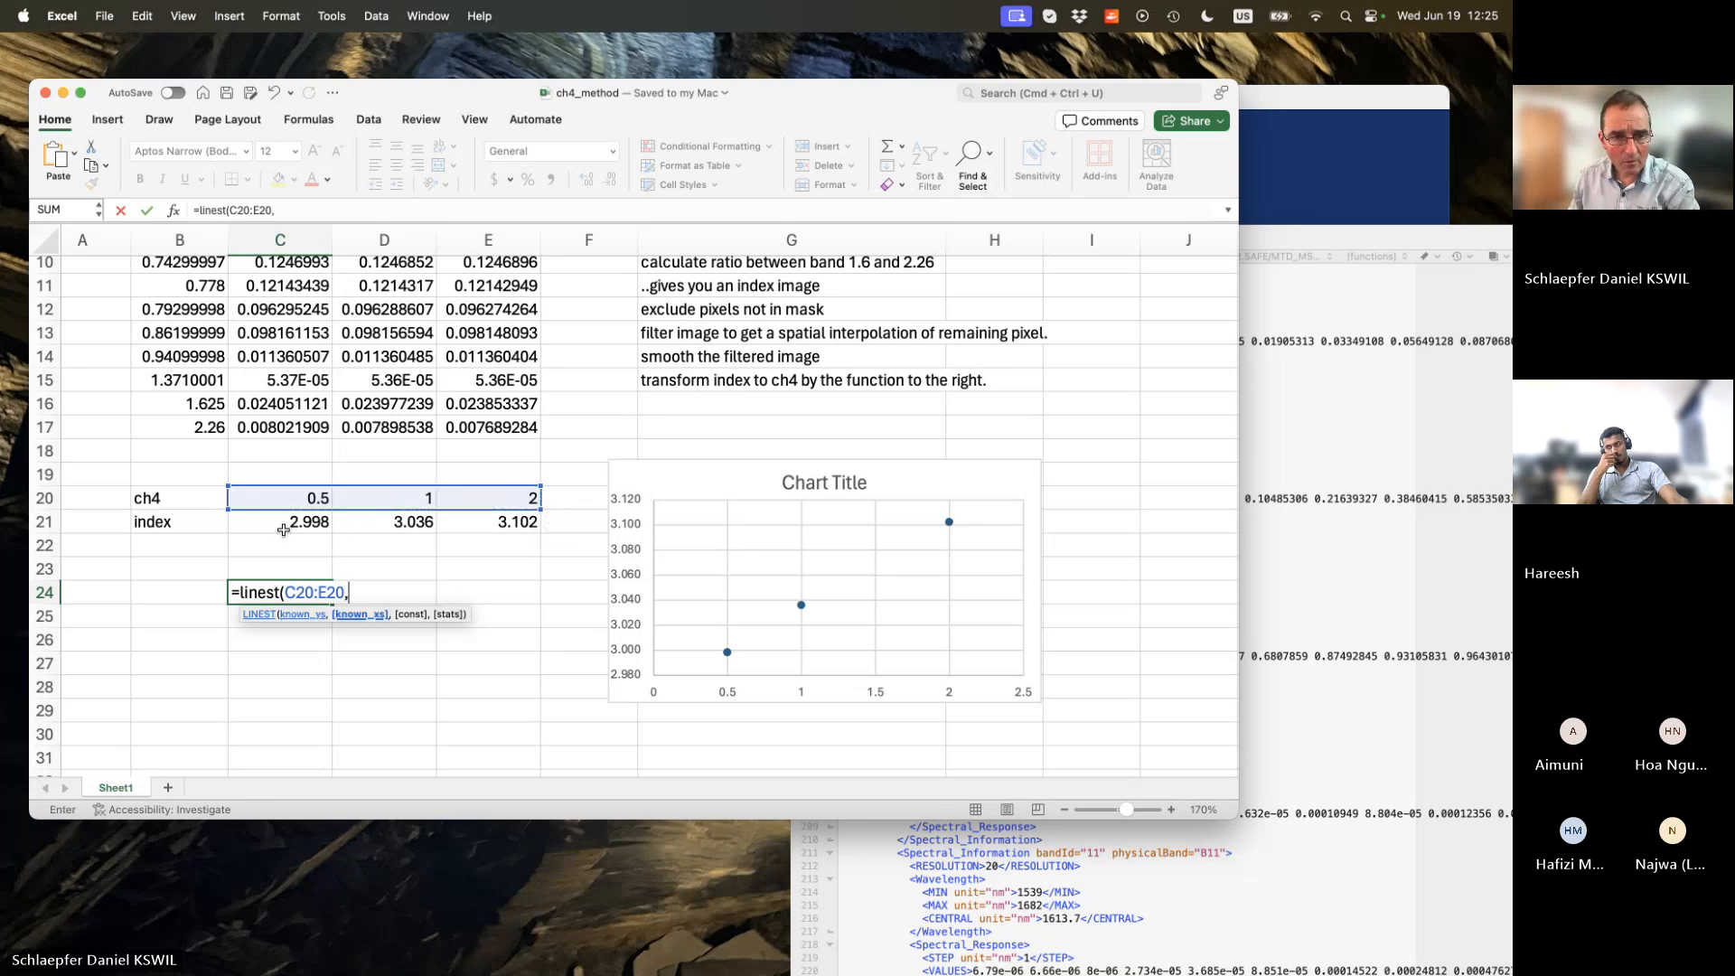
{"action": "left_click_drag", "start_coordinate": [284, 530], "coordinate": [501, 525]}
{"action": "key", "text": "Return"}
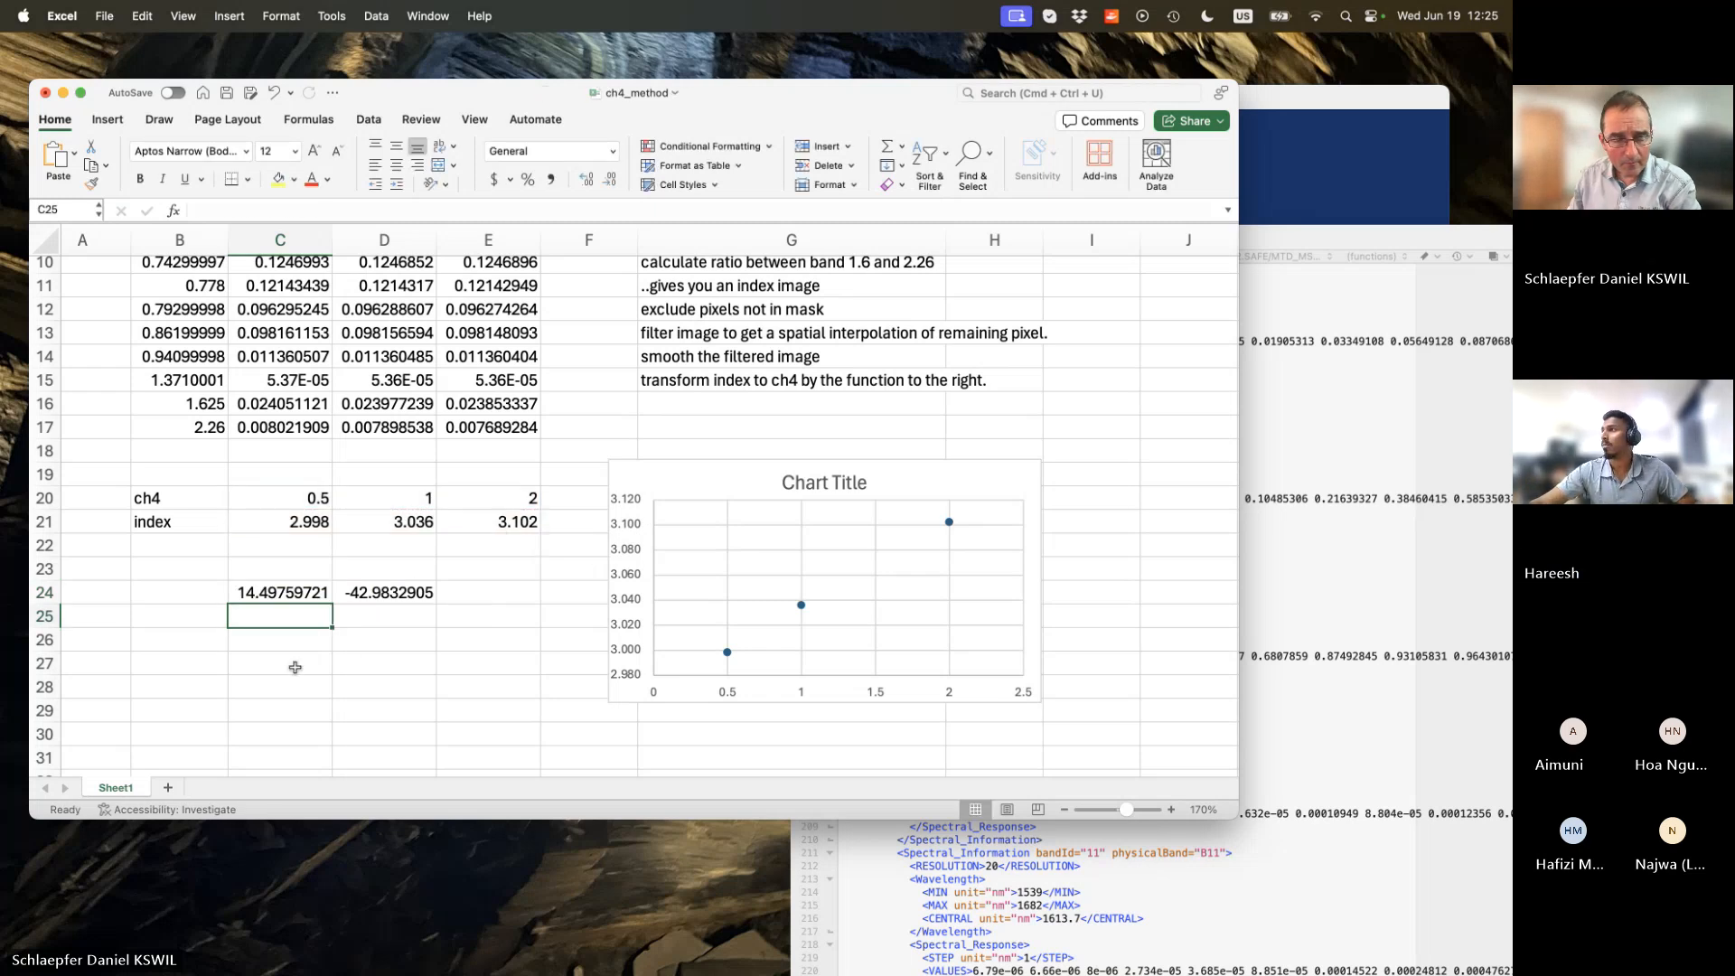
Inspect the regression formula in cell C24 and highlight its LINEST function name.
{"action": "double_click", "coordinate": [291, 593]}
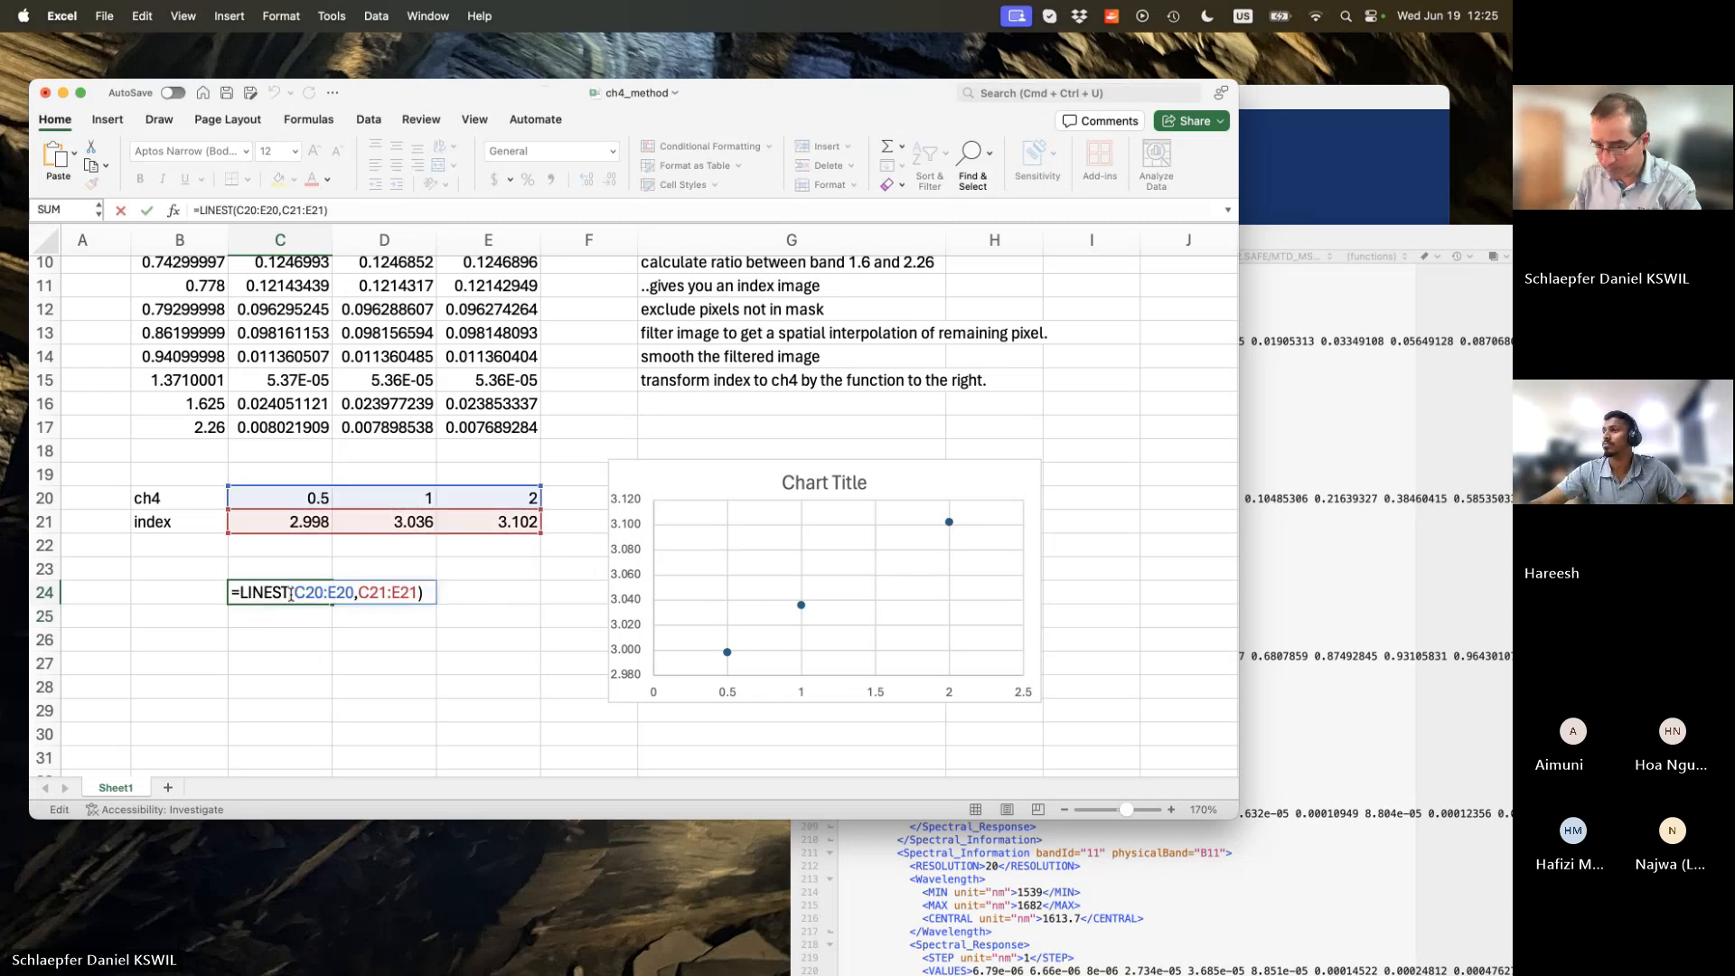
{"action": "key", "text": "Return"}
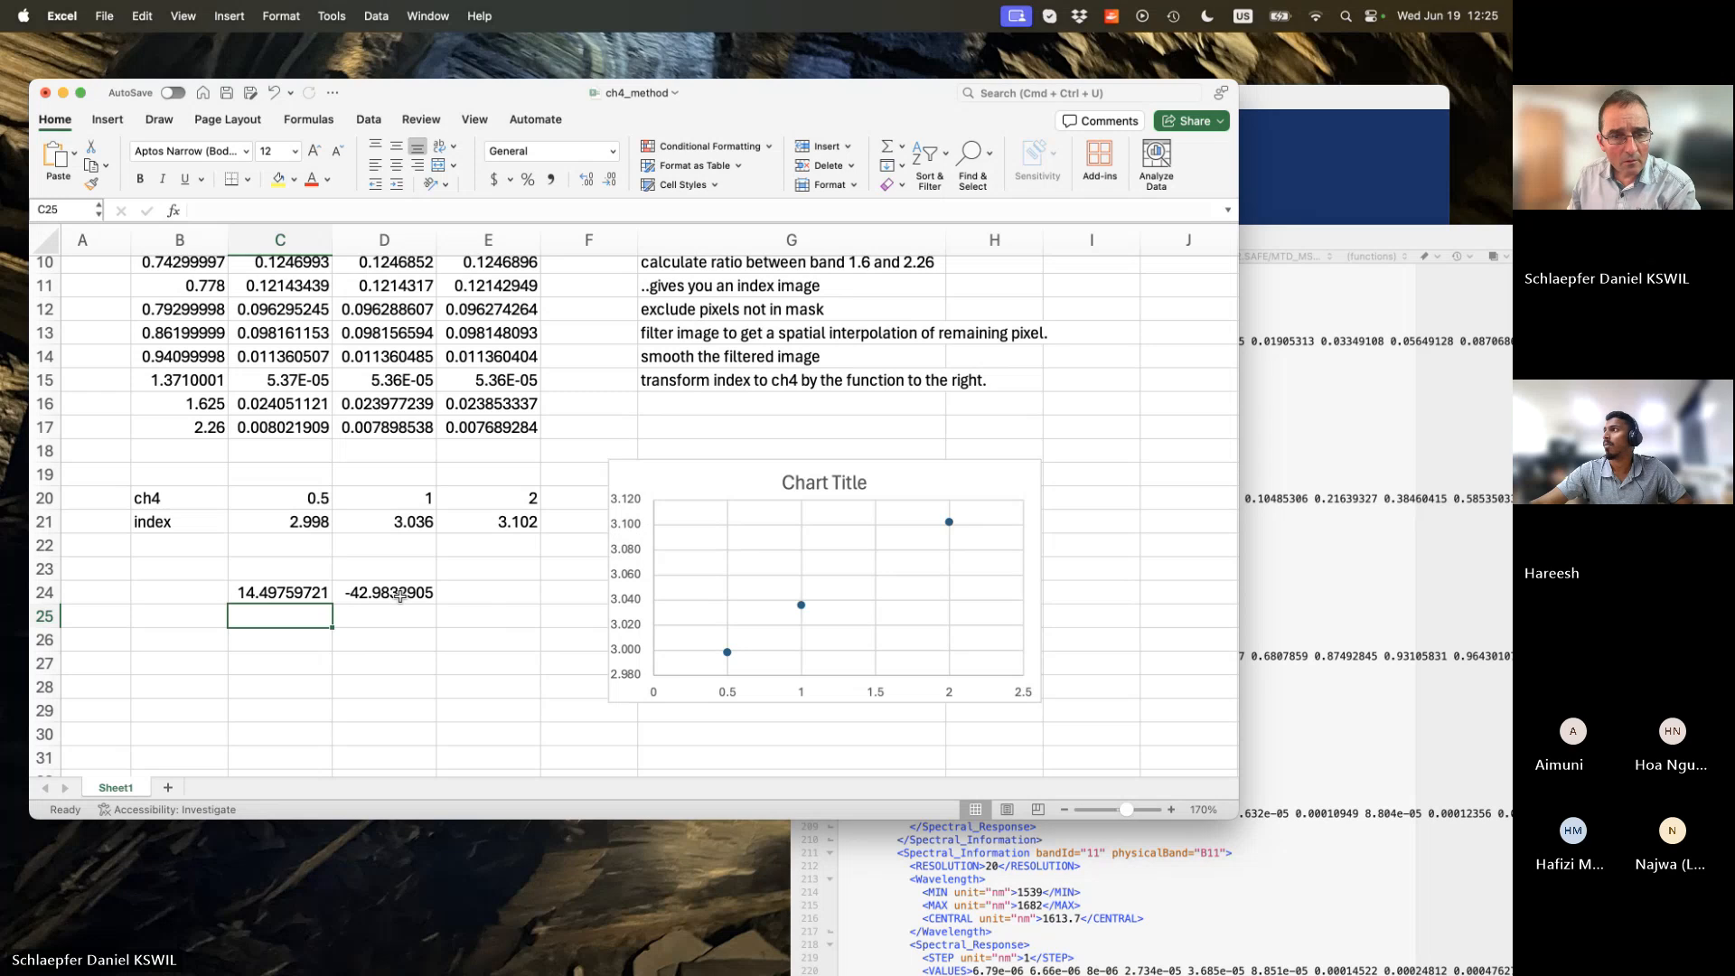
{"action": "left_click", "coordinate": [308, 593]}
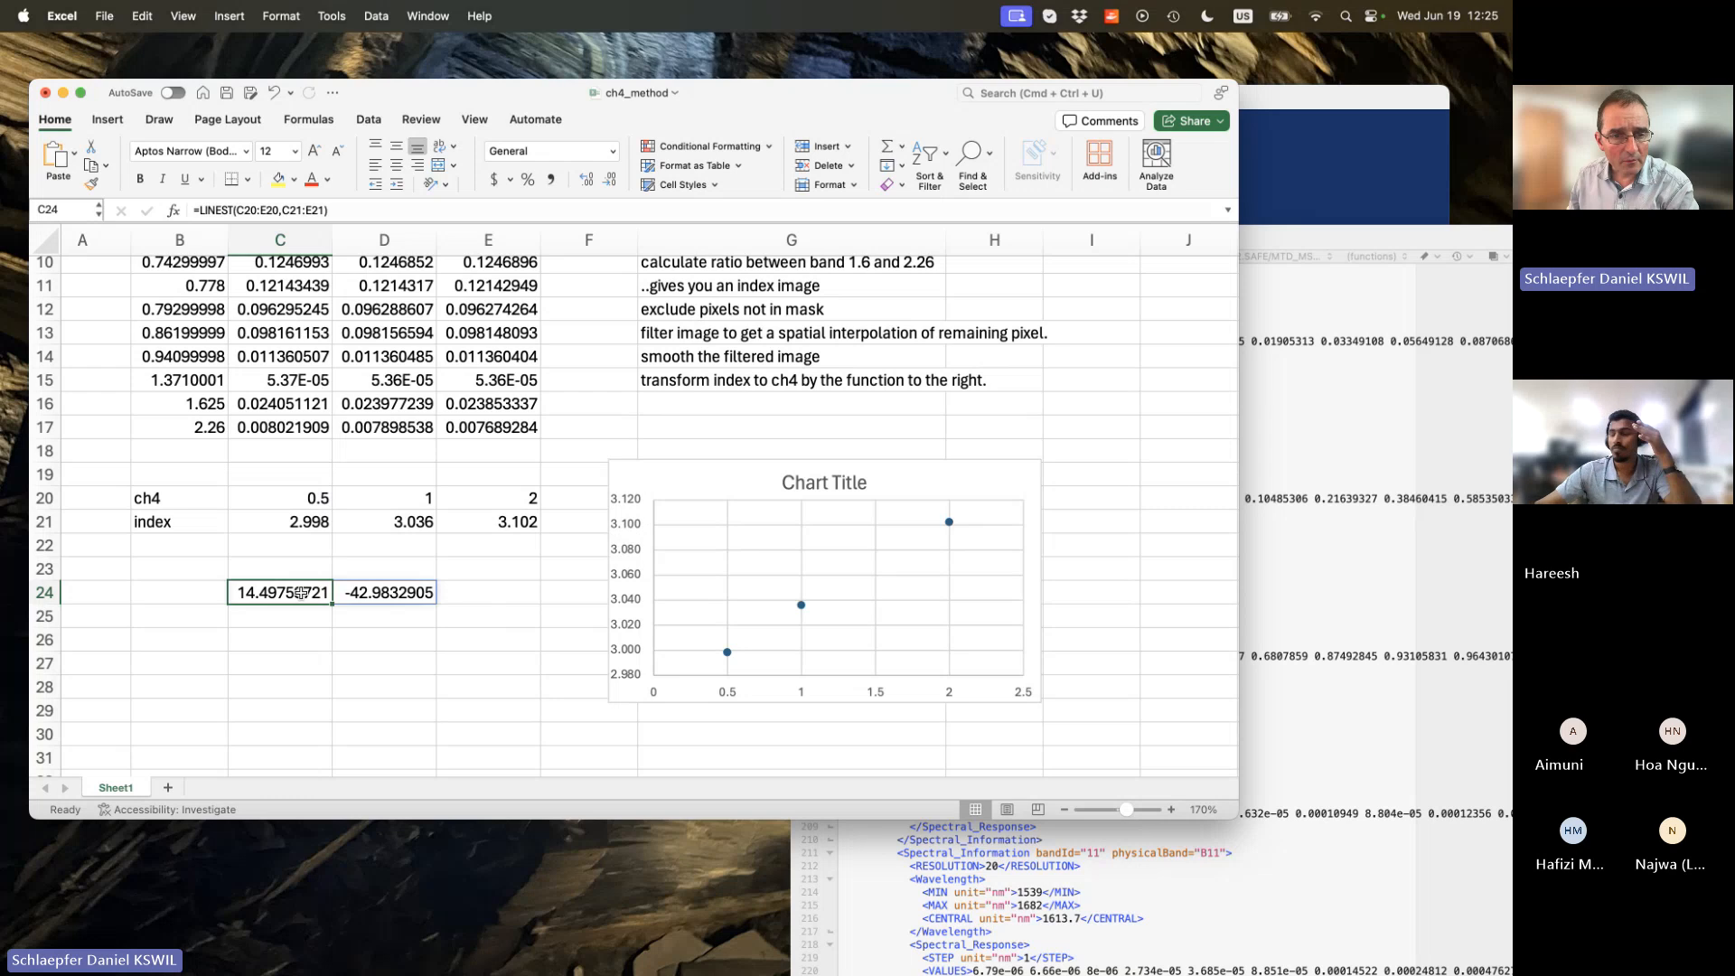
{"action": "double_click", "coordinate": [267, 600]}
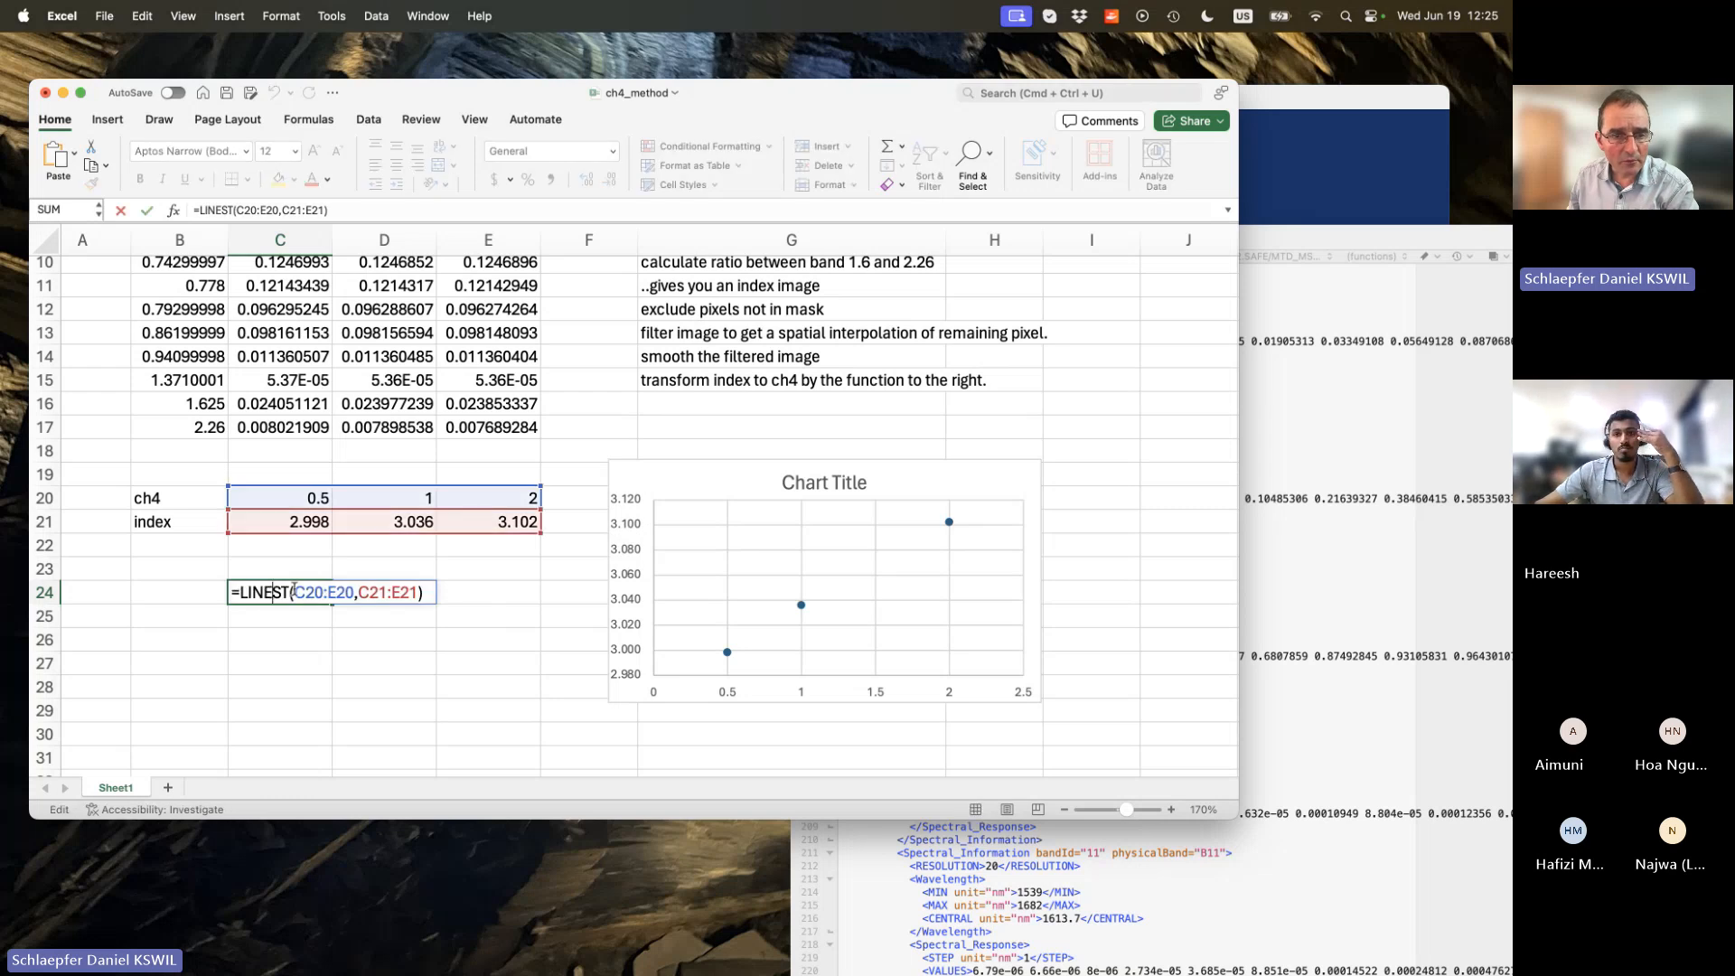
{"action": "double_click", "coordinate": [278, 592]}
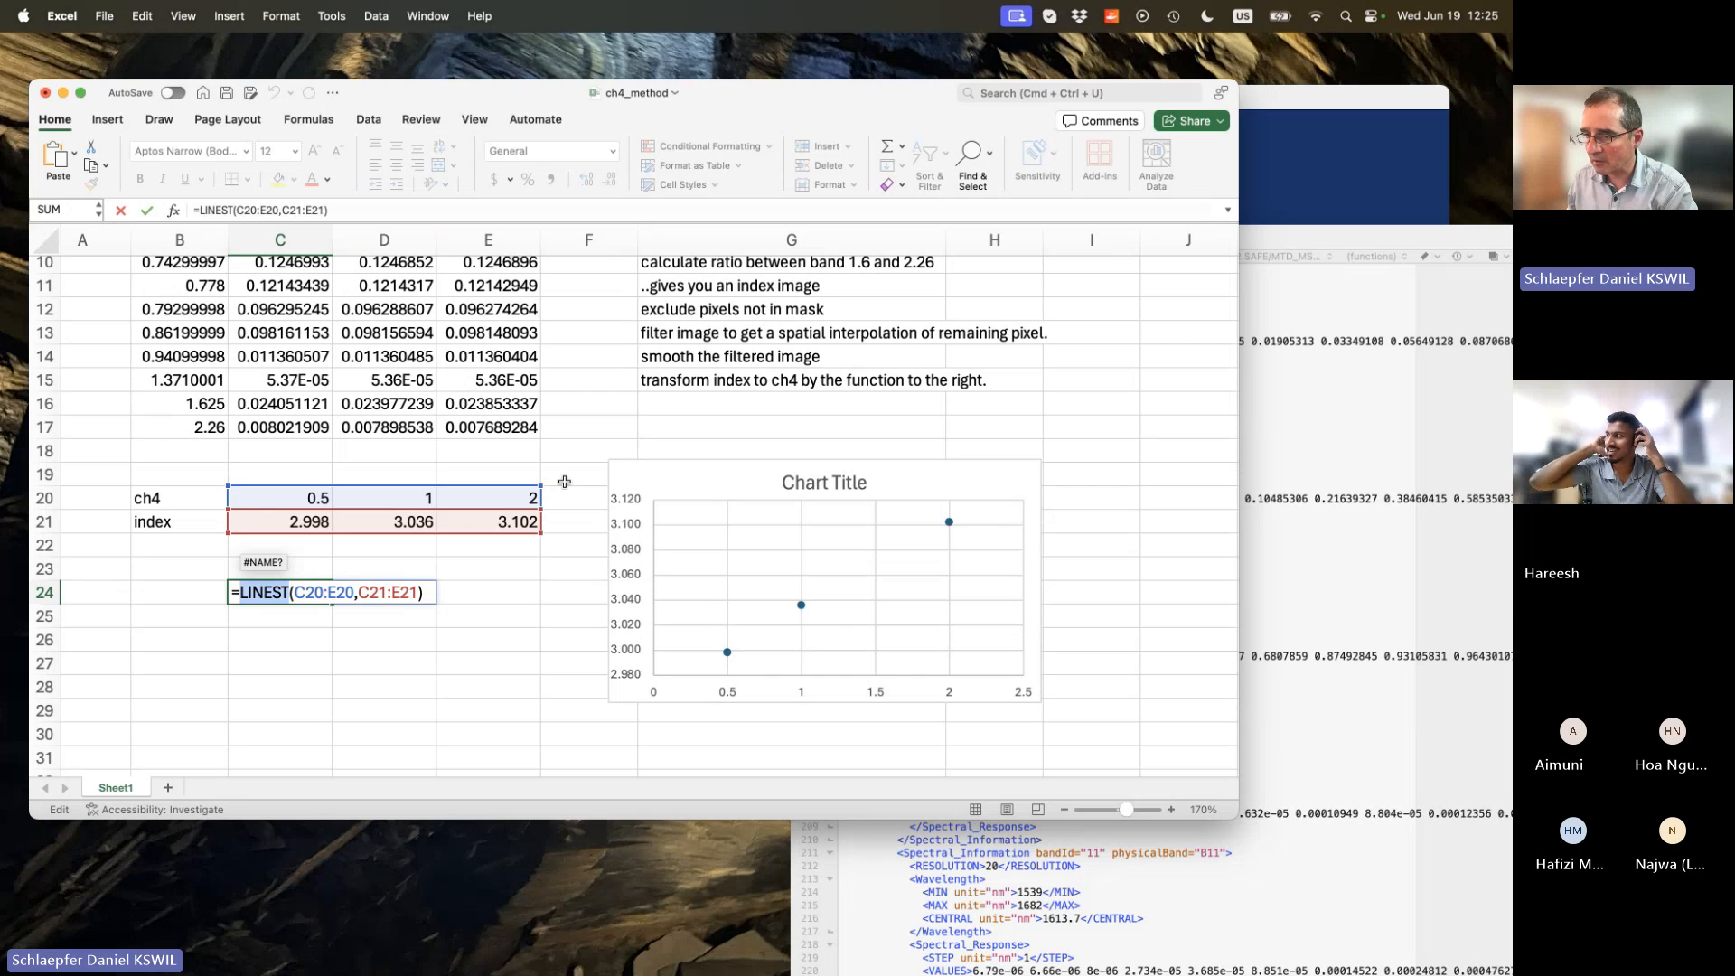
{"action": "left_click", "coordinate": [353, 618]}
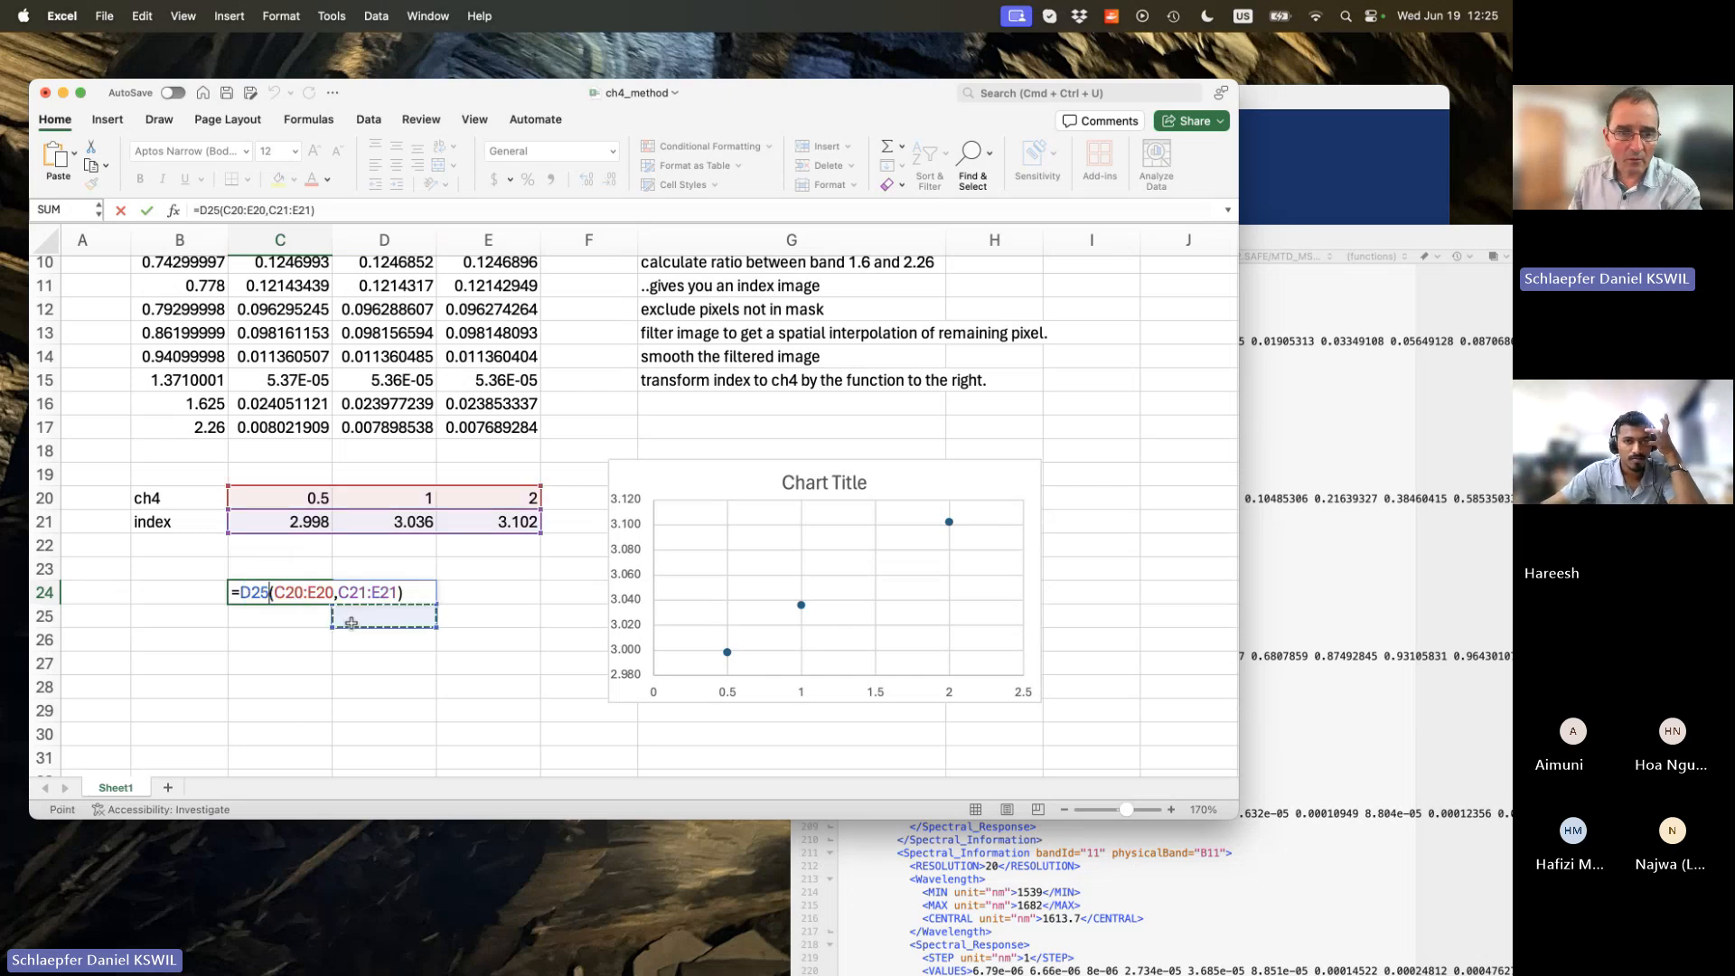
{"action": "key", "text": "super+z"}
{"action": "left_click", "coordinate": [299, 632]}
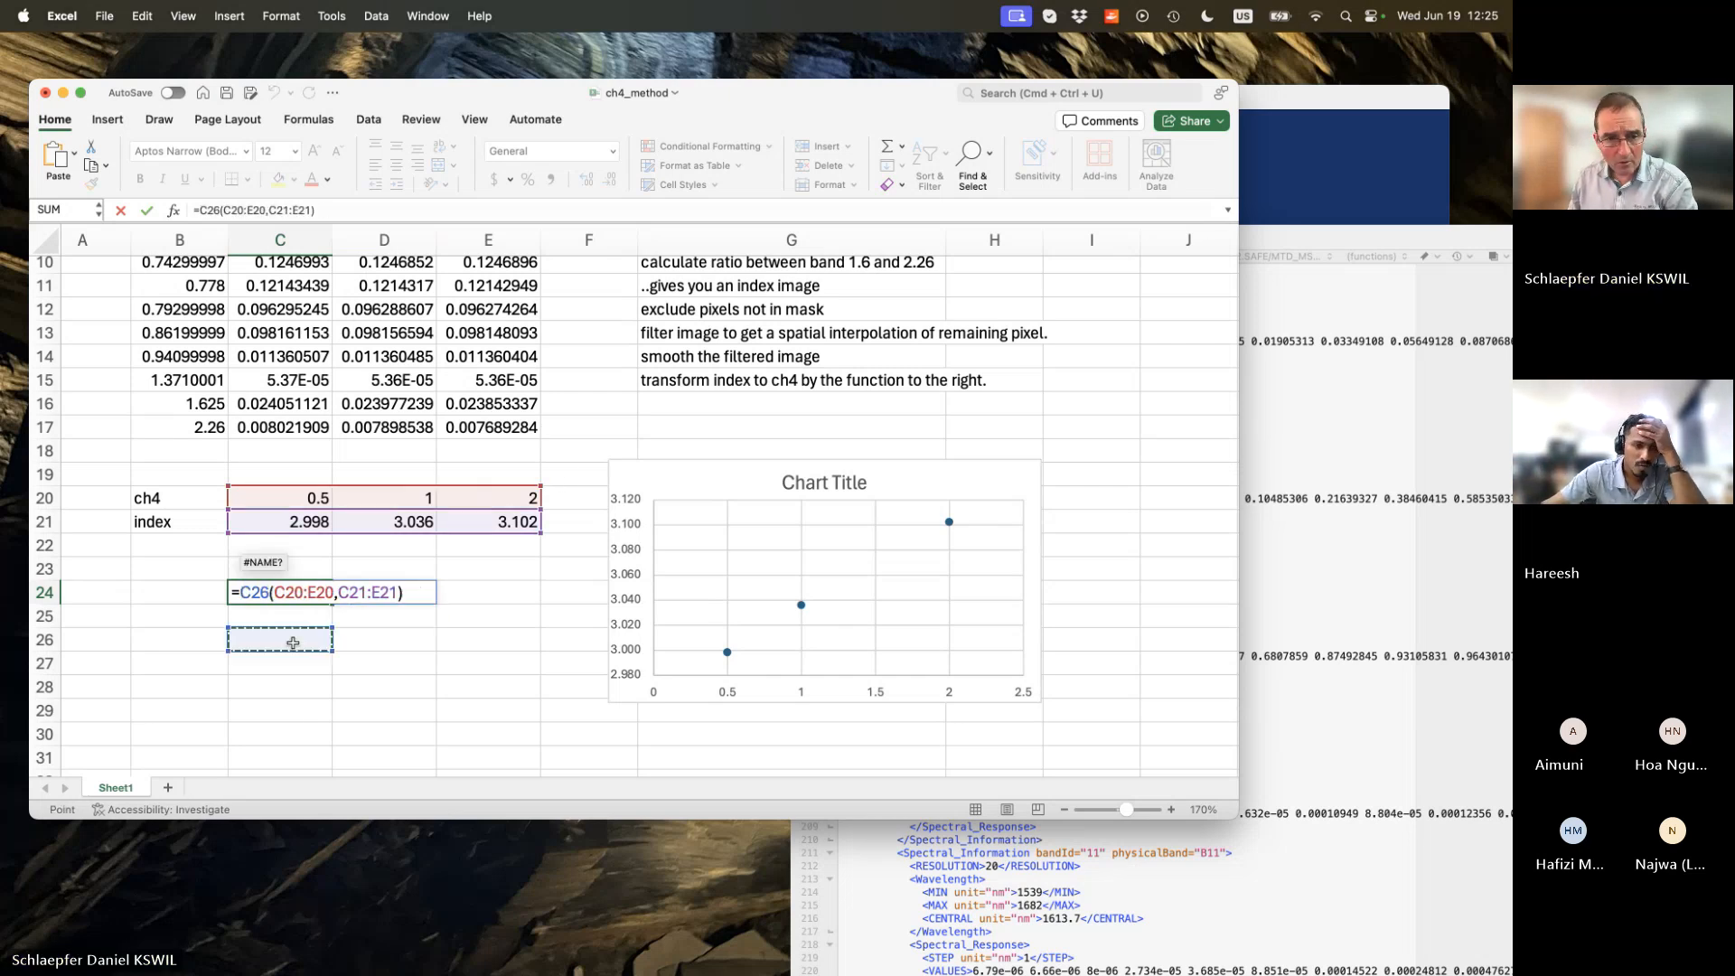
{"action": "left_click", "coordinate": [277, 594]}
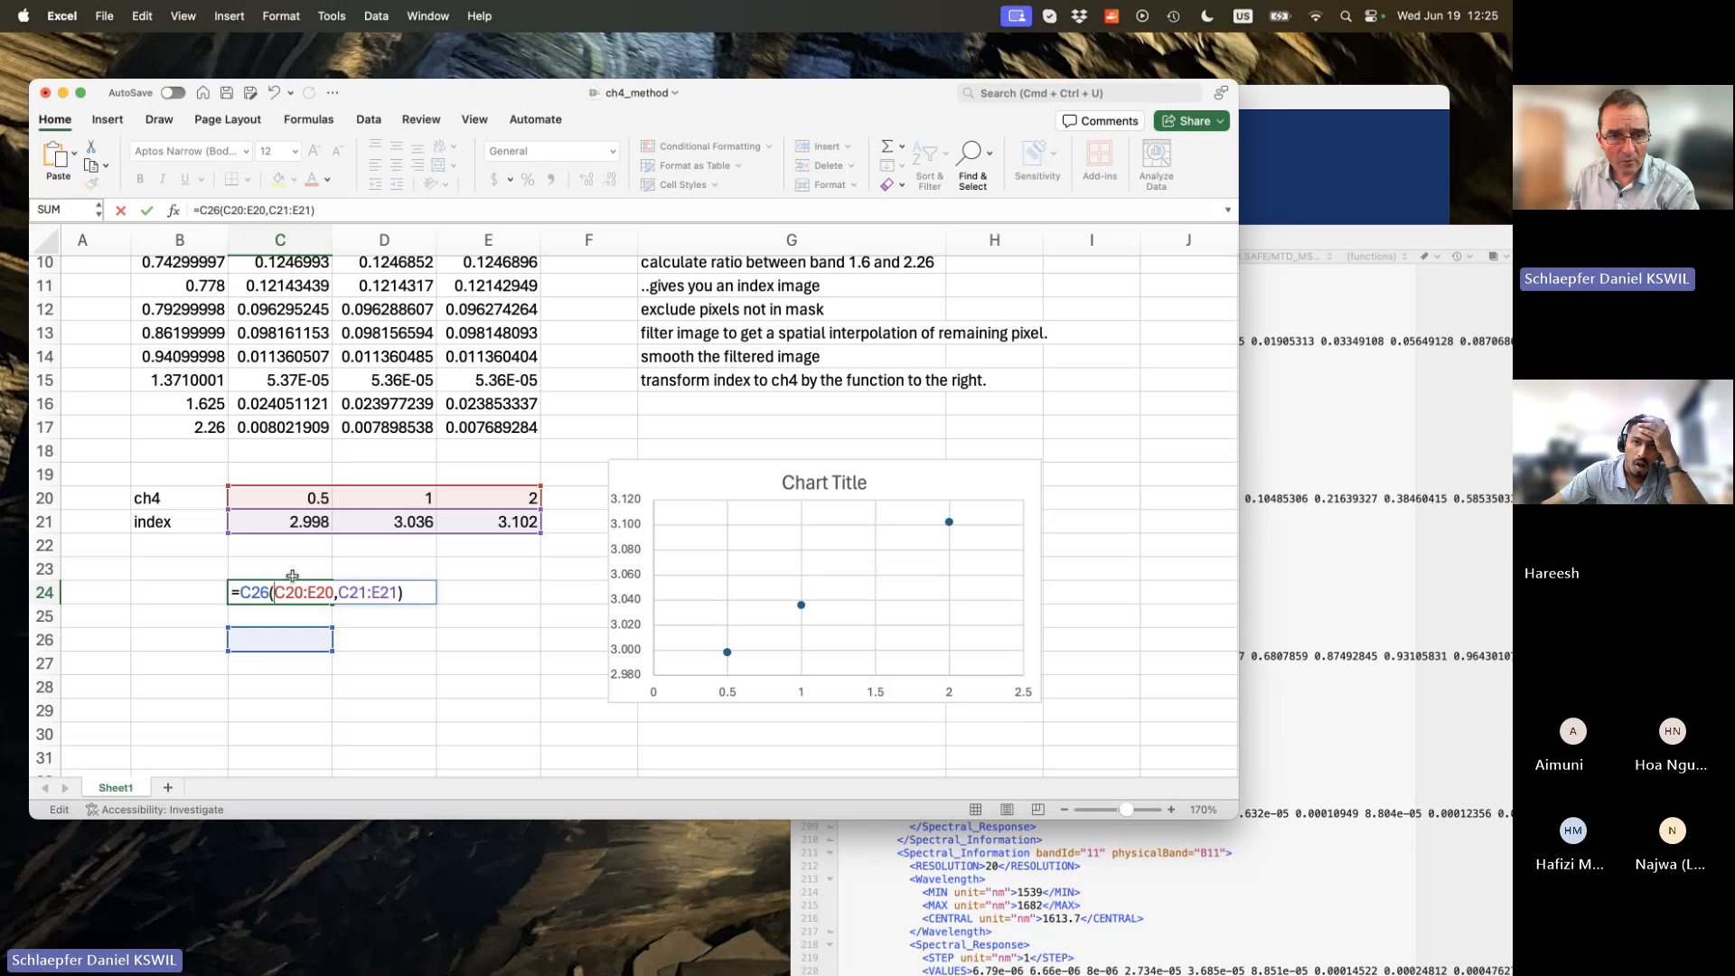
{"action": "type", "text": "C23"}
{"action": "left_click", "coordinate": [236, 586]}
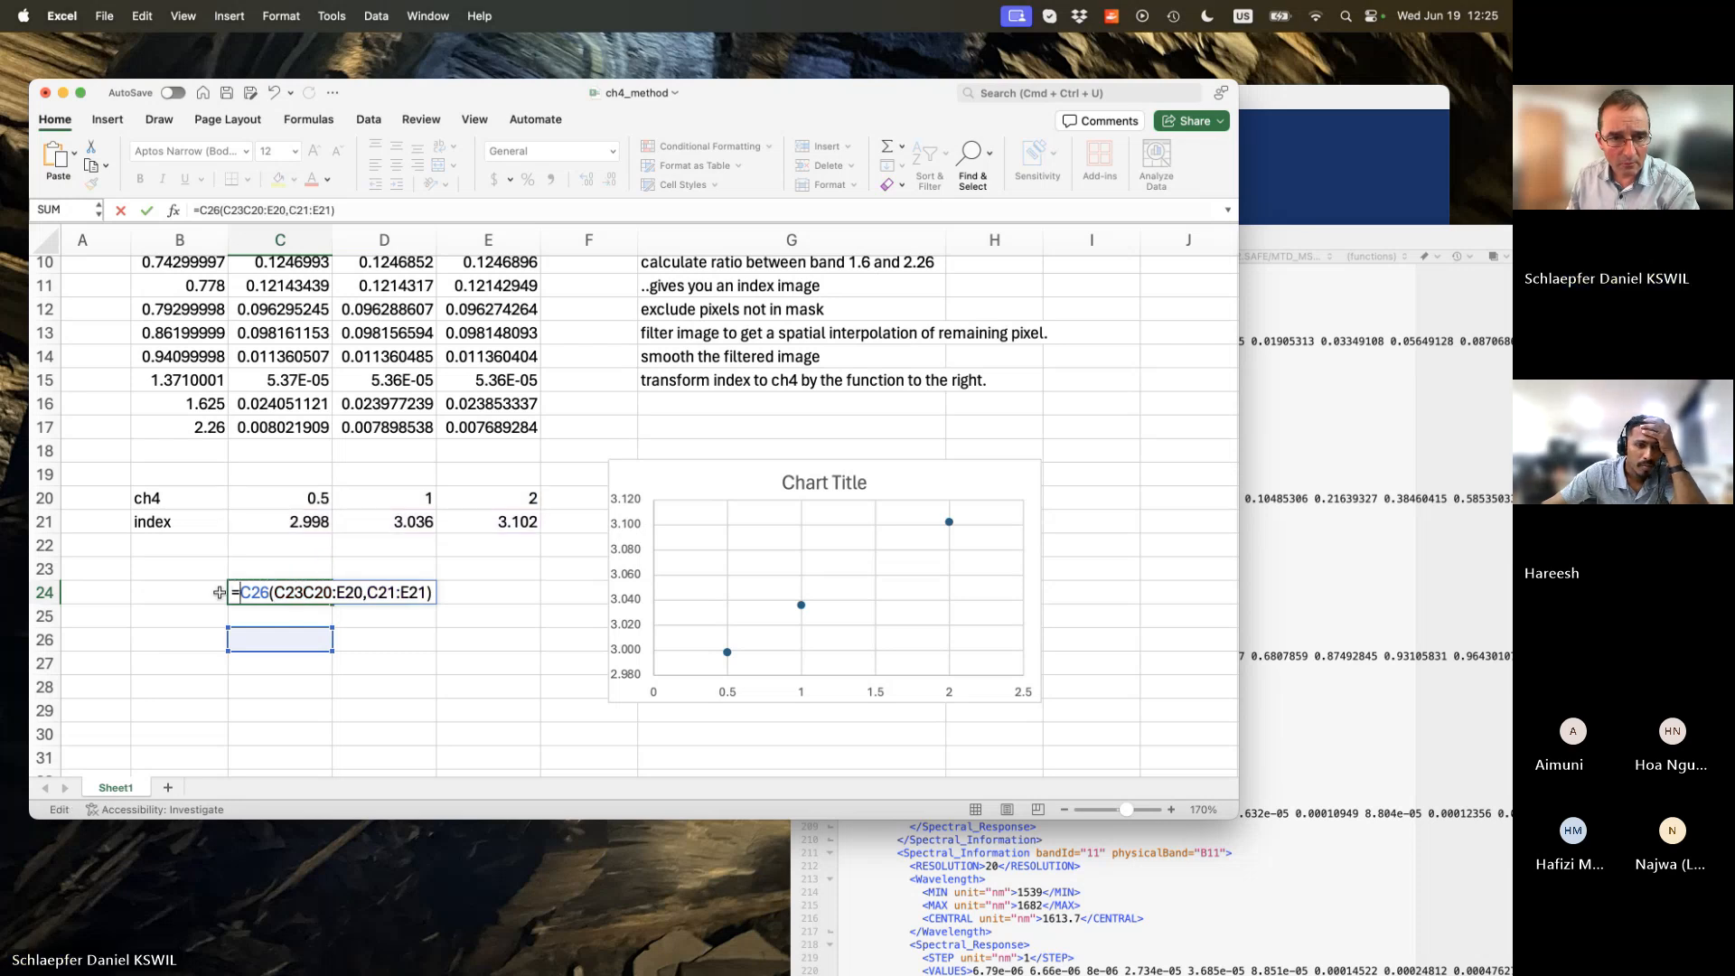
{"action": "left_click_drag", "start_coordinate": [185, 593], "coordinate": [247, 650]}
{"action": "key", "text": "BackSpace"}
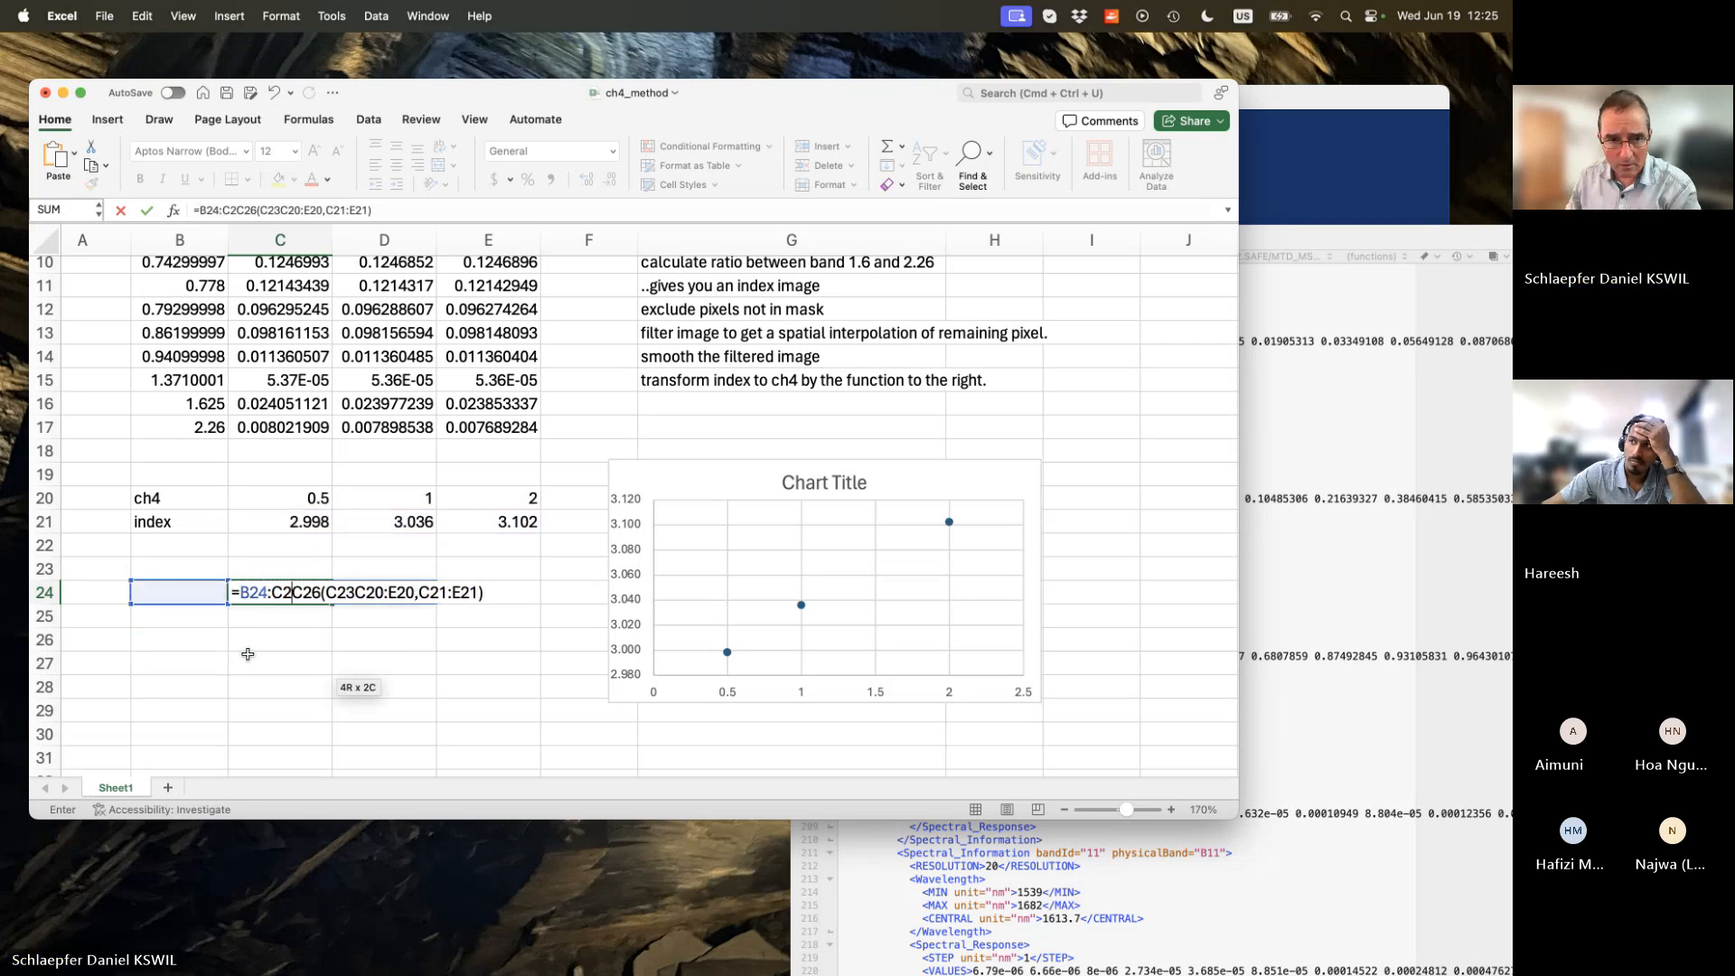
{"action": "key", "text": "Return"}
{"action": "left_click", "coordinate": [709, 420]}
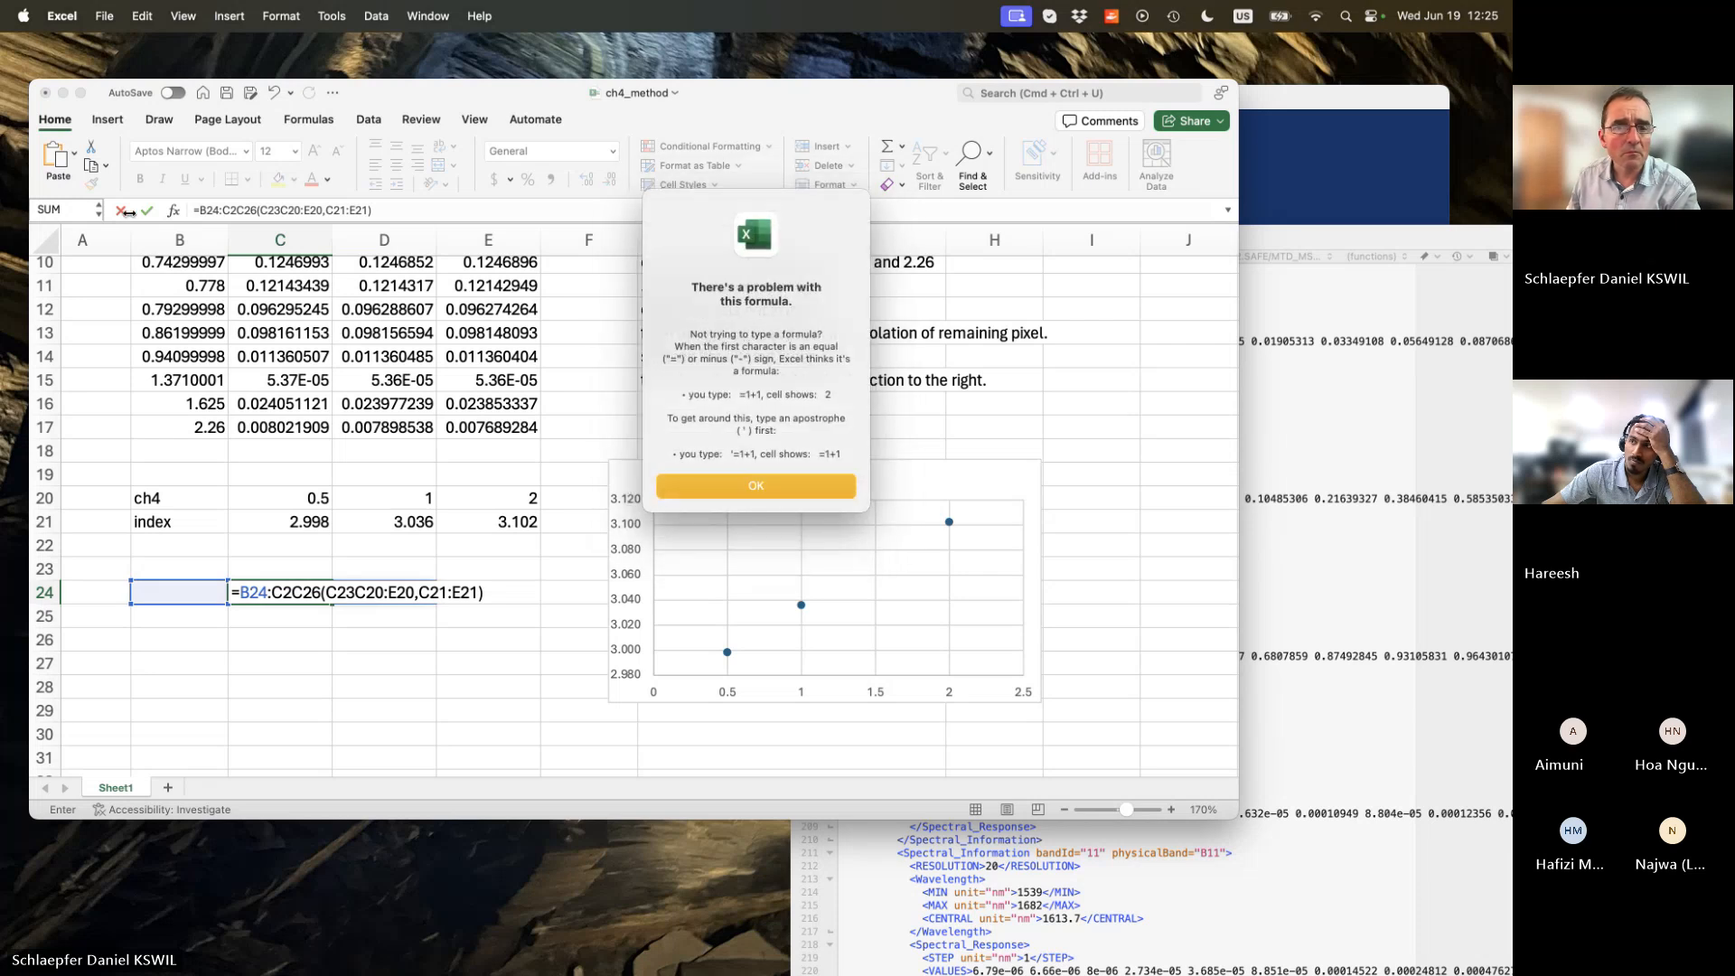
{"action": "left_click", "coordinate": [756, 488]}
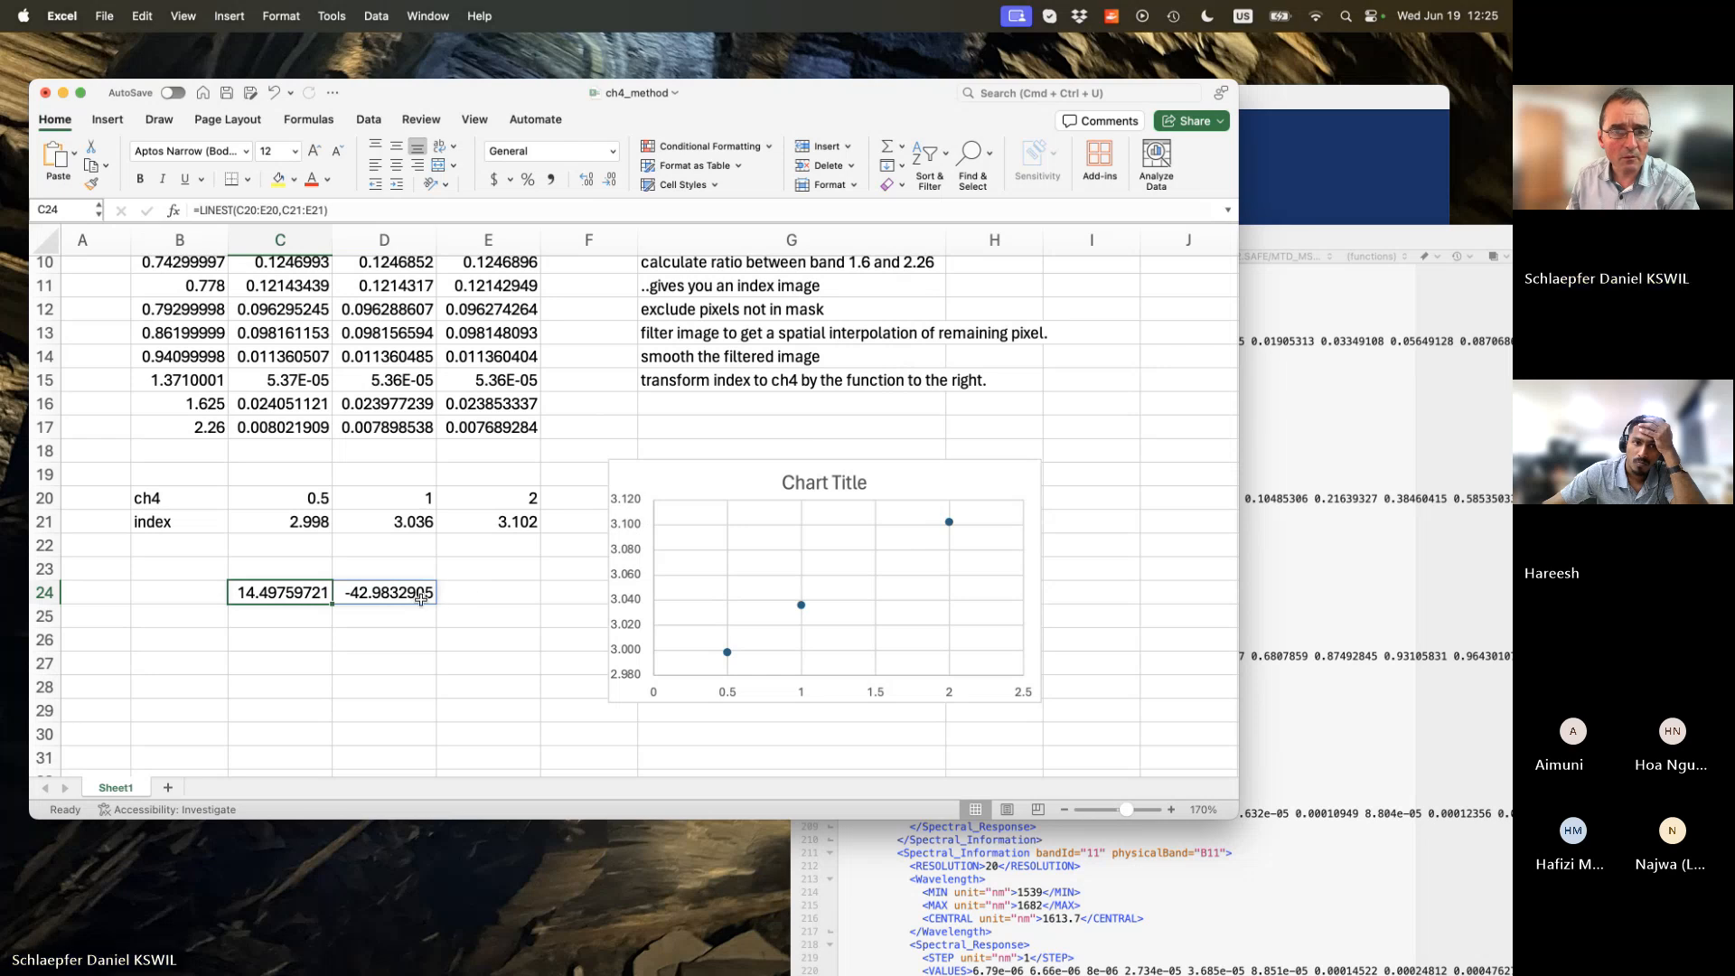
Move the algorithm lines from "Select image (with some sun glint)" to the end of the list down one row, freeing cell G8.
{"action": "scroll", "coordinate": [730, 452], "scroll_direction": "up", "scroll_amount": 5}
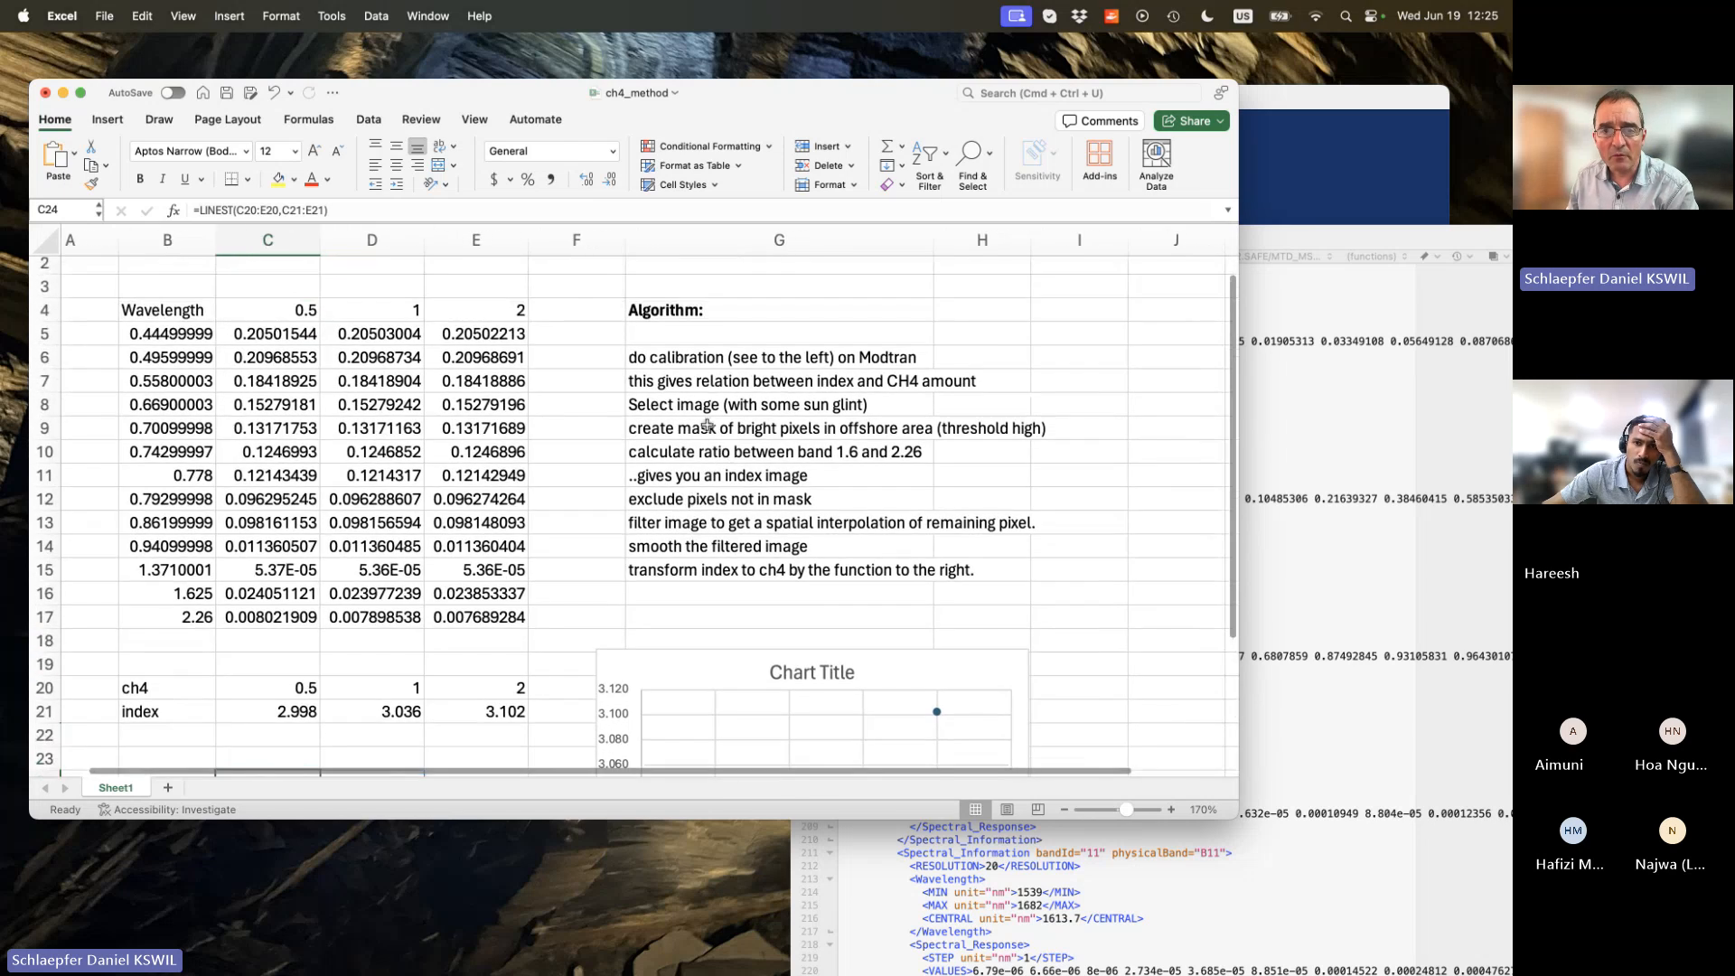
{"action": "left_click_drag", "start_coordinate": [687, 406], "coordinate": [678, 599]}
{"action": "left_click", "coordinate": [679, 405]}
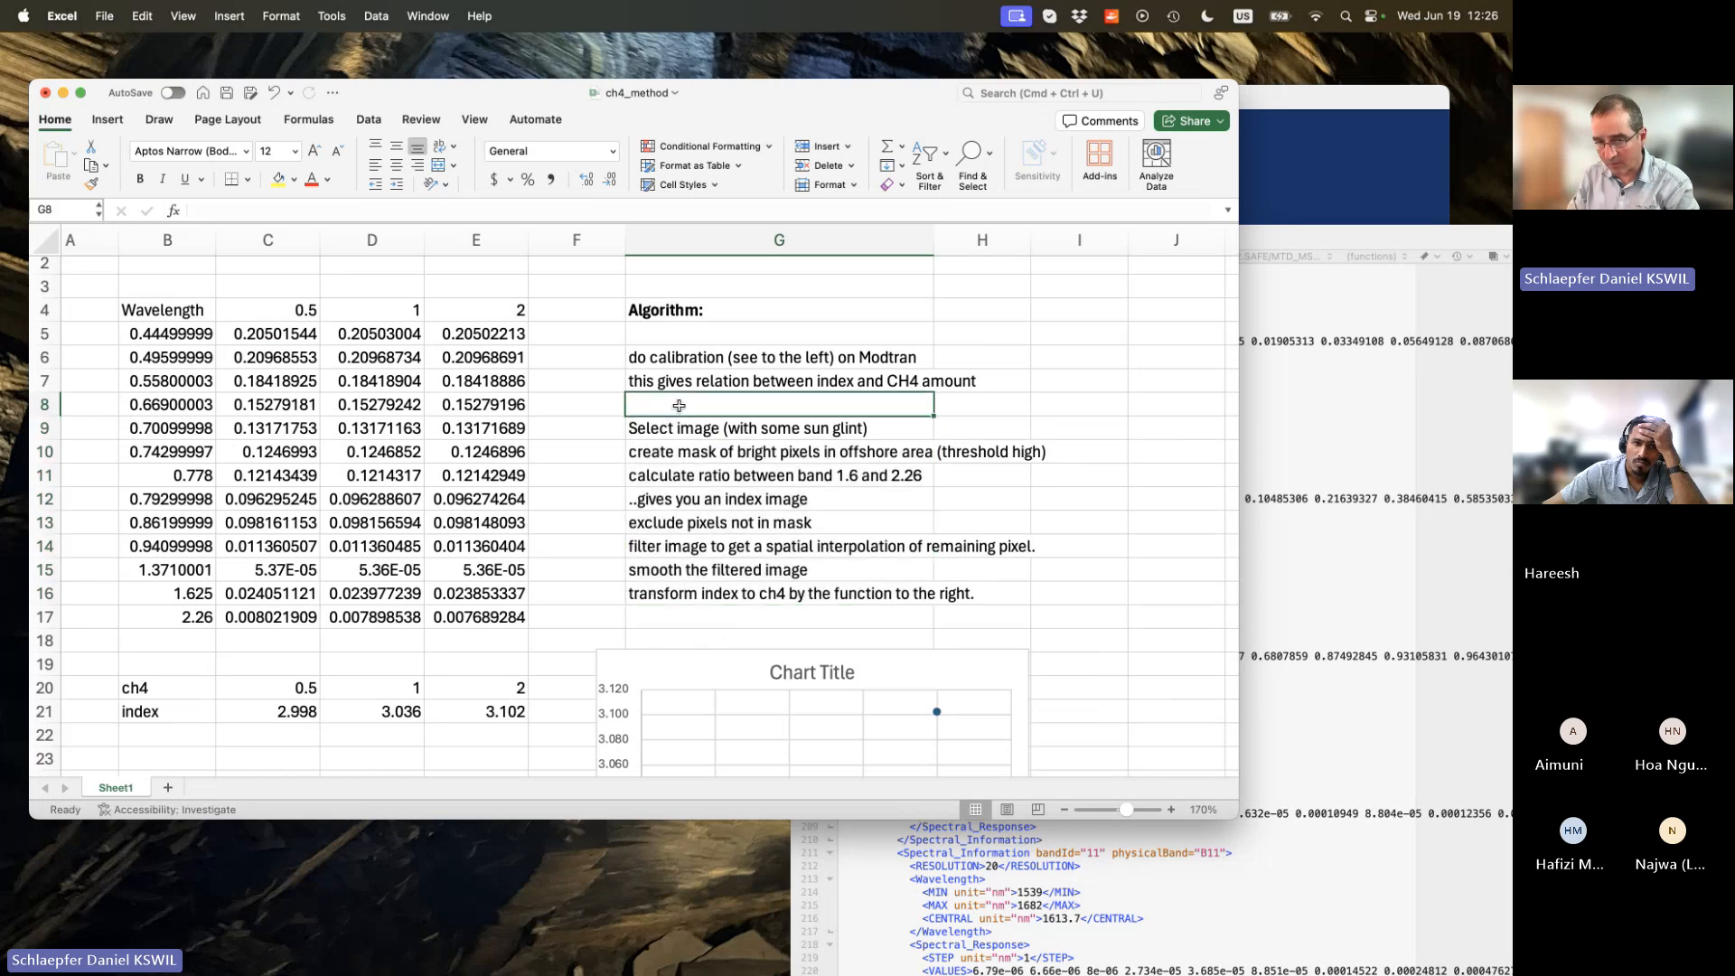
Enter the algorithm line "find linear function: ch4= a+b*index" in cell G8.
{"action": "type", "text": "find line"}
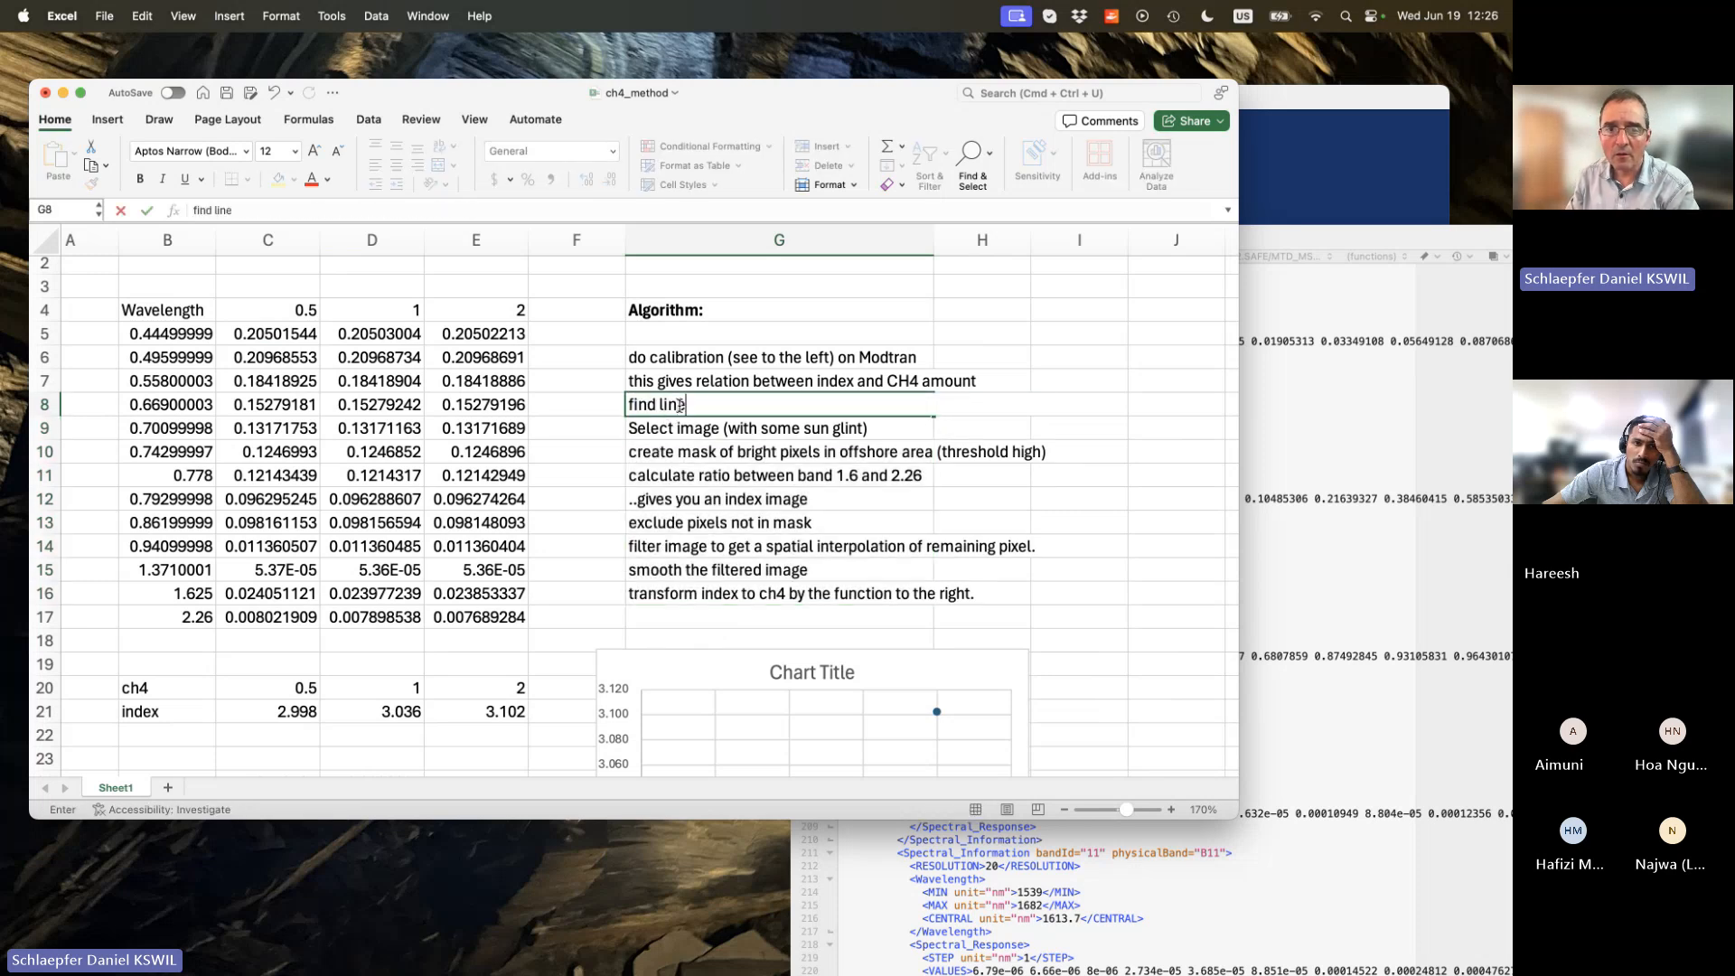
{"action": "type", "text": "ar funct"}
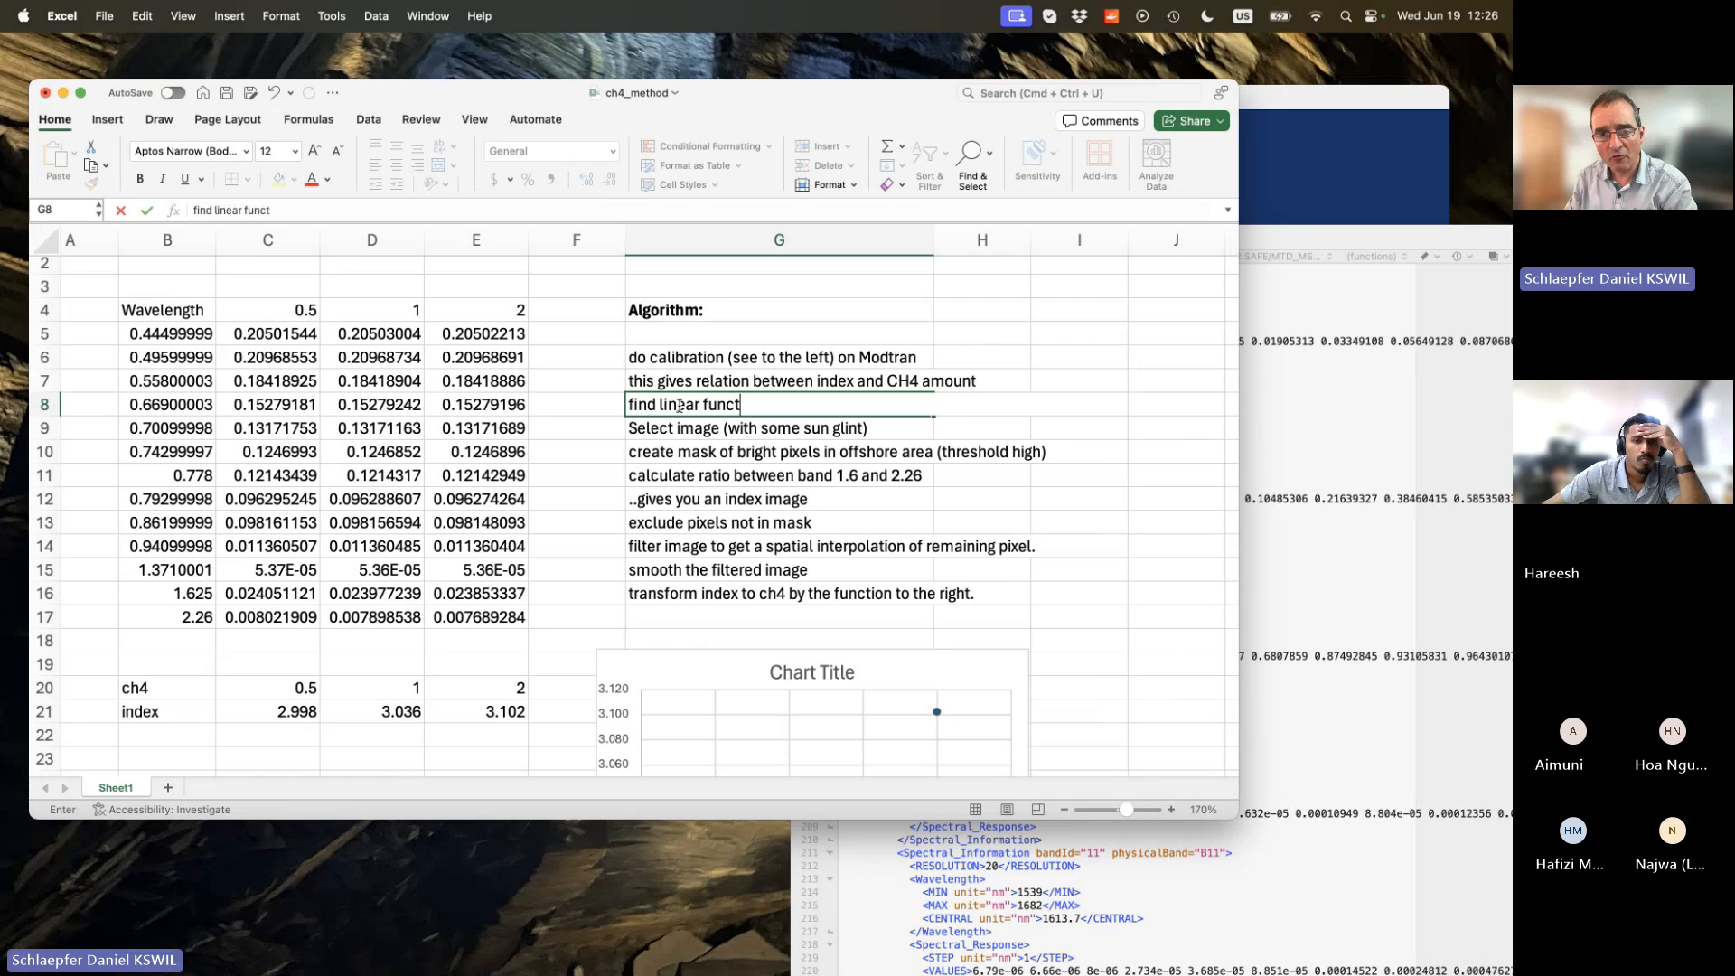
{"action": "type", "text": "ion: ch4= a+b*index"}
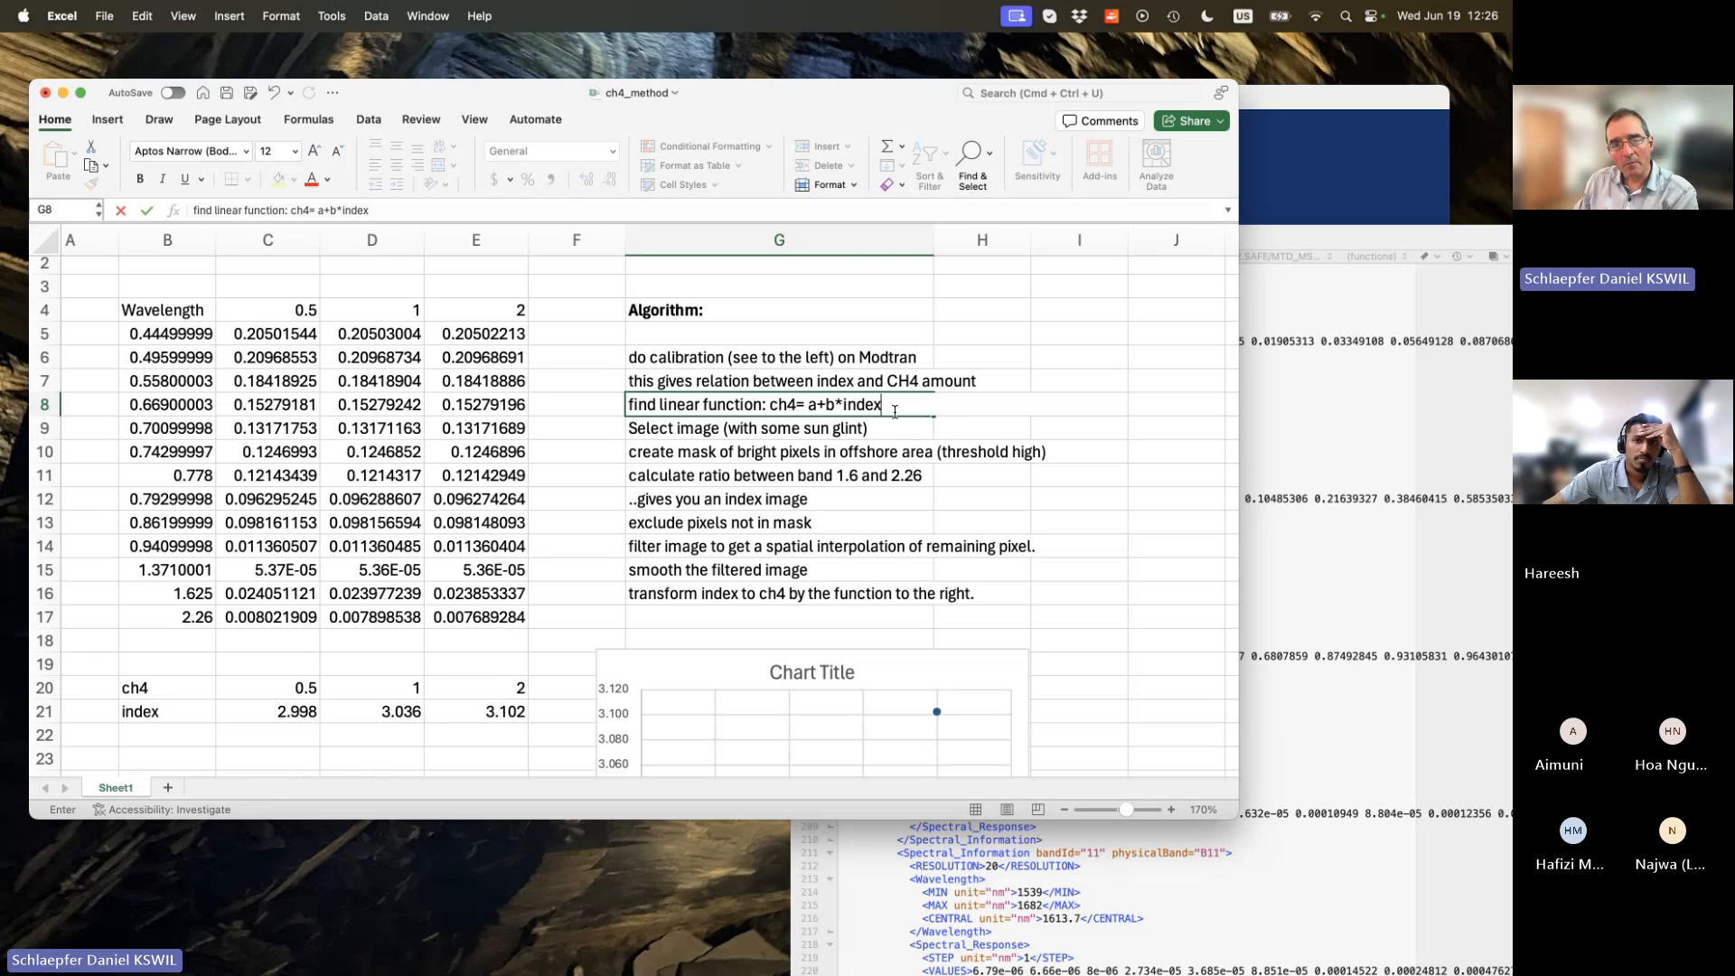
{"action": "left_click", "coordinate": [930, 405]}
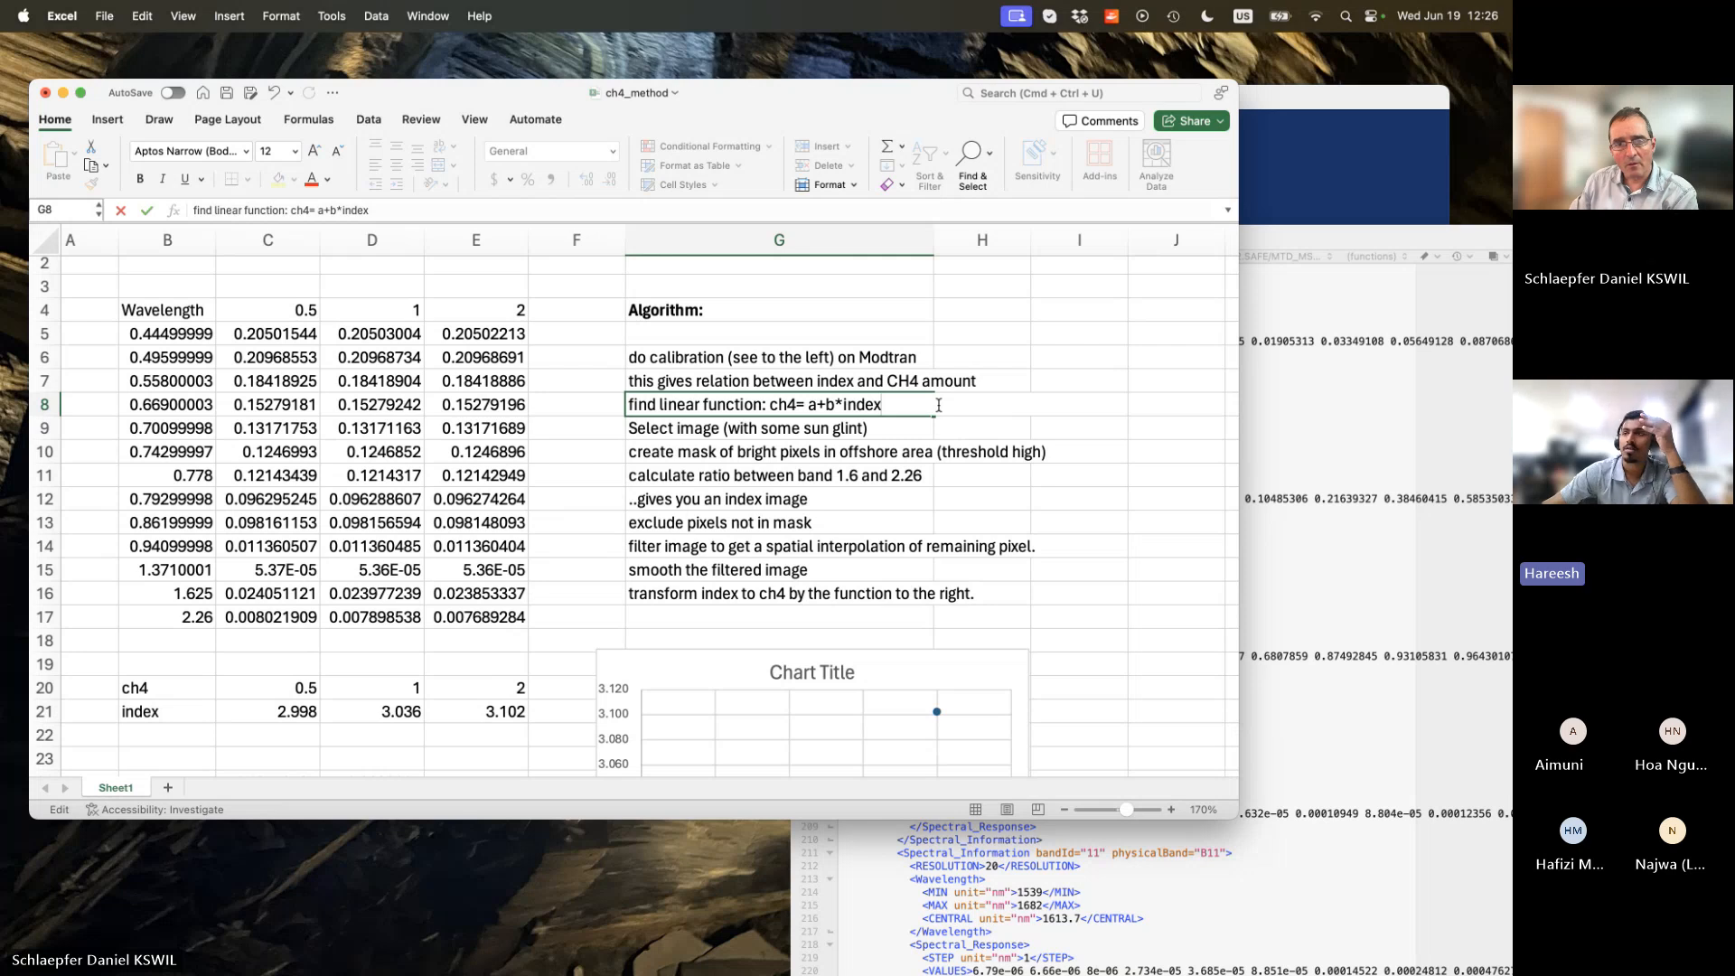
{"action": "key", "text": "Return"}
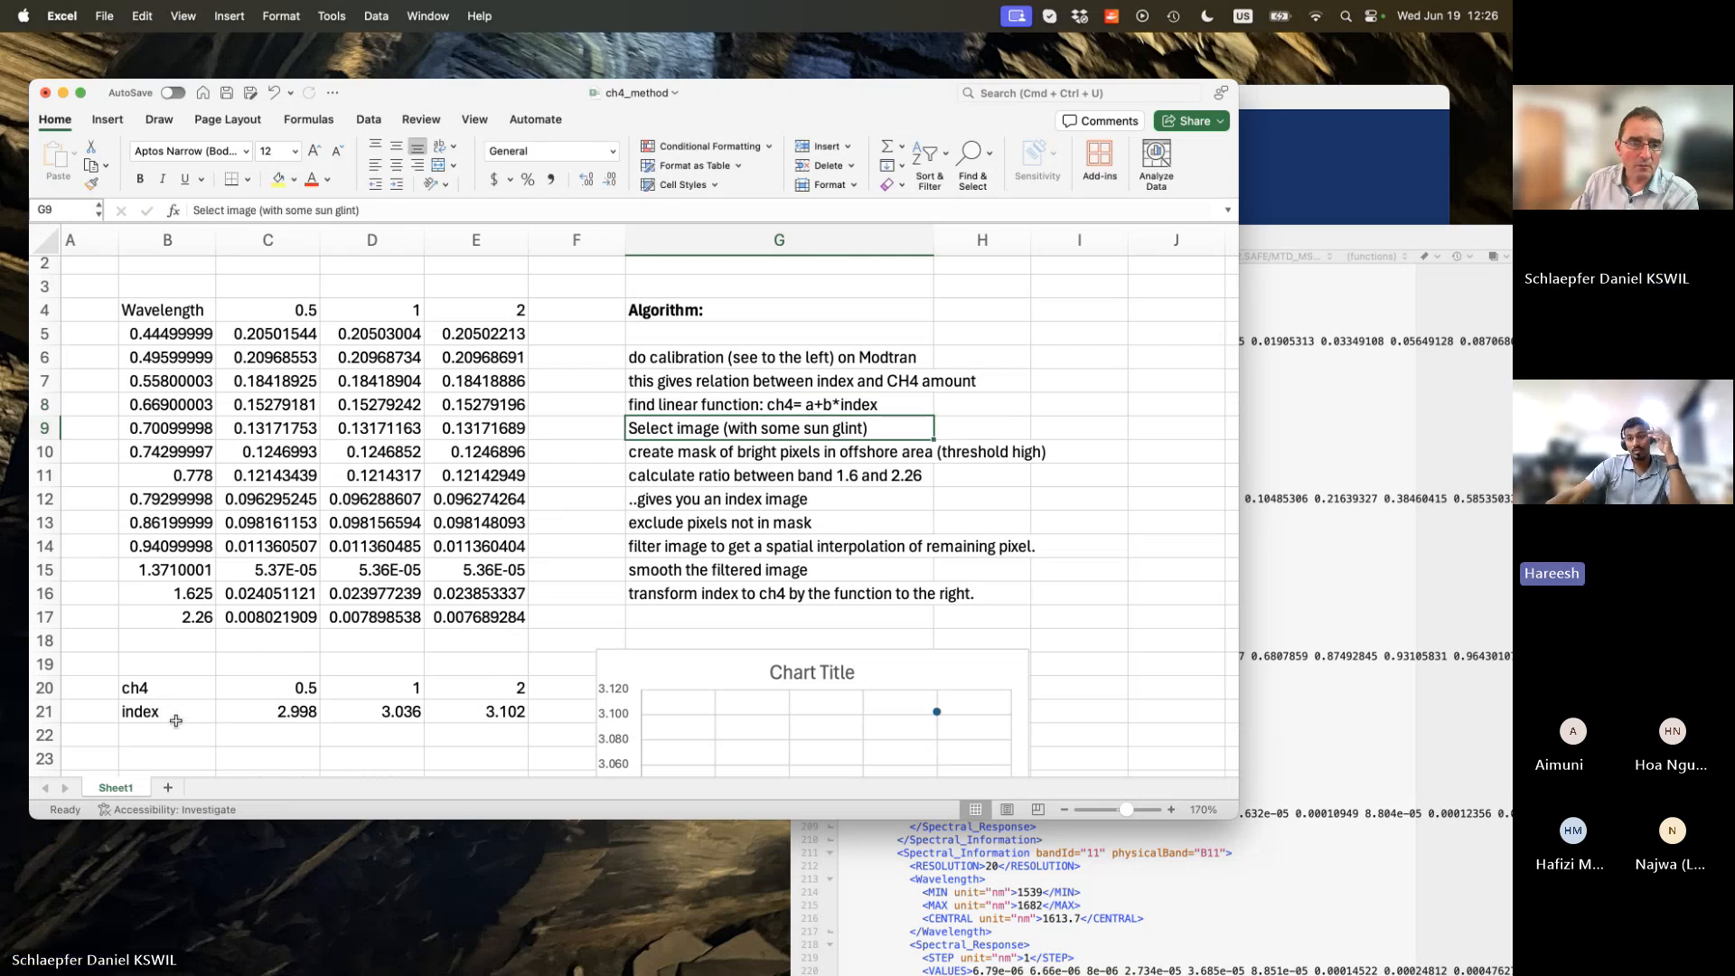
Inspect the index formula in cell C21 and the LINEST formula in cell C24, highlighting the whole LINEST formula.
{"action": "left_click", "coordinate": [295, 713]}
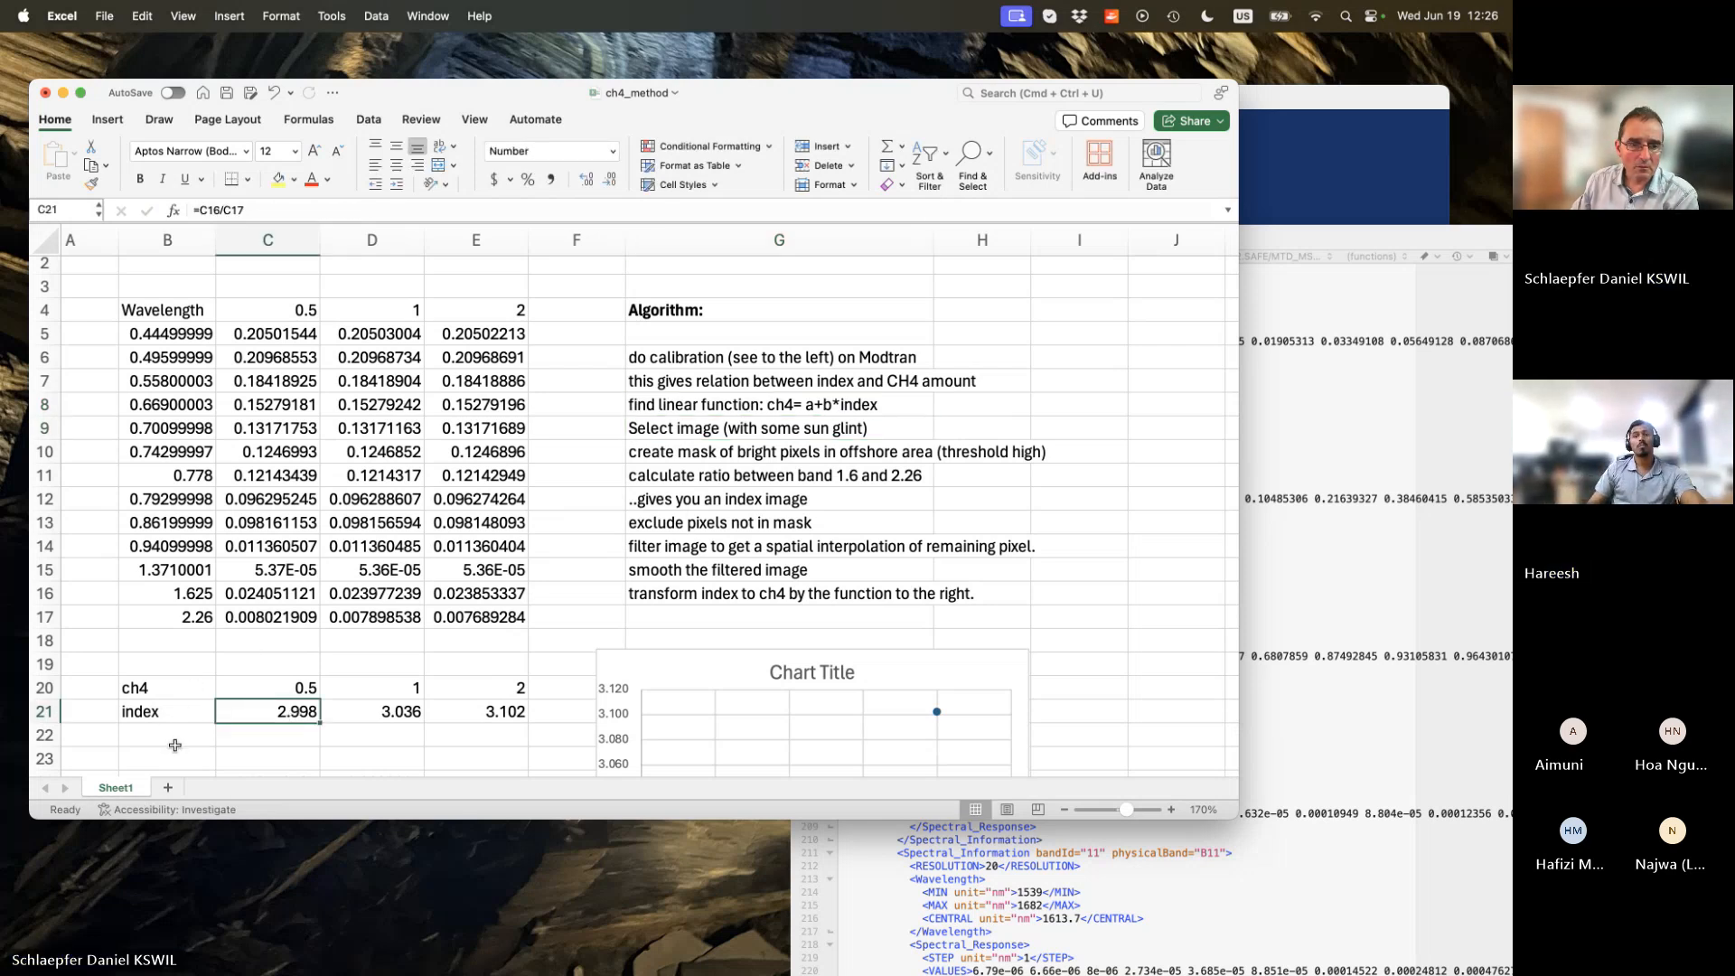
{"action": "scroll", "coordinate": [176, 741], "scroll_direction": "down", "scroll_amount": 3}
{"action": "double_click", "coordinate": [271, 702]}
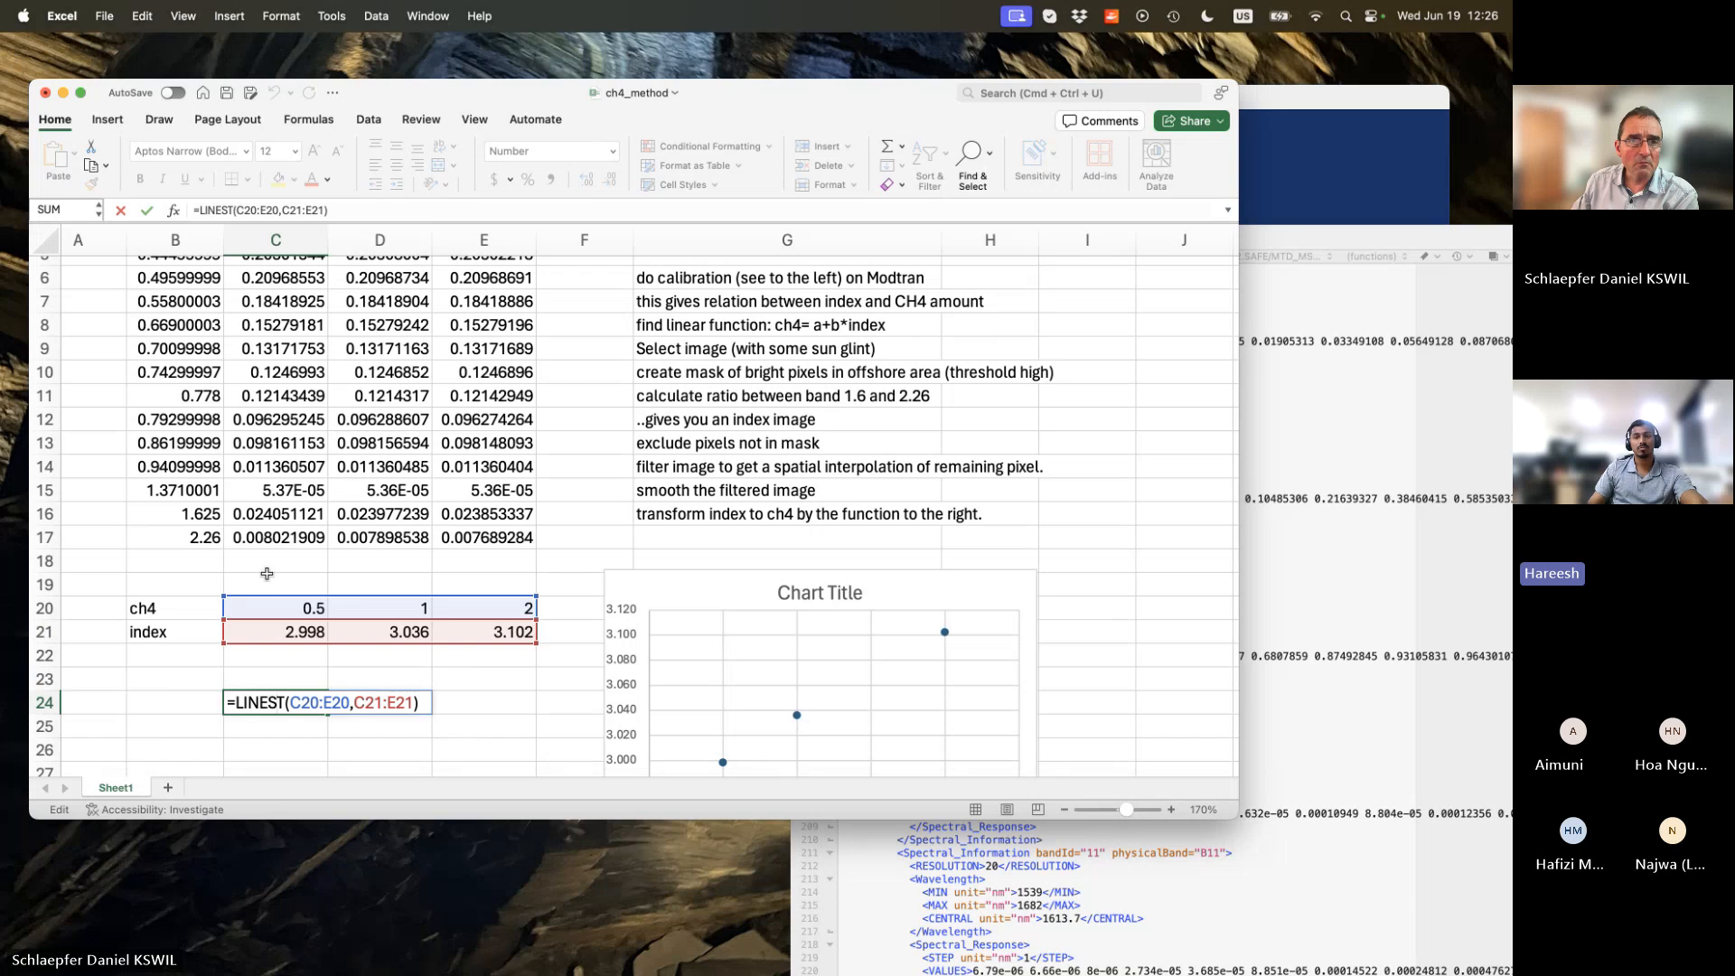
{"action": "left_click_drag", "start_coordinate": [330, 210], "coordinate": [188, 209]}
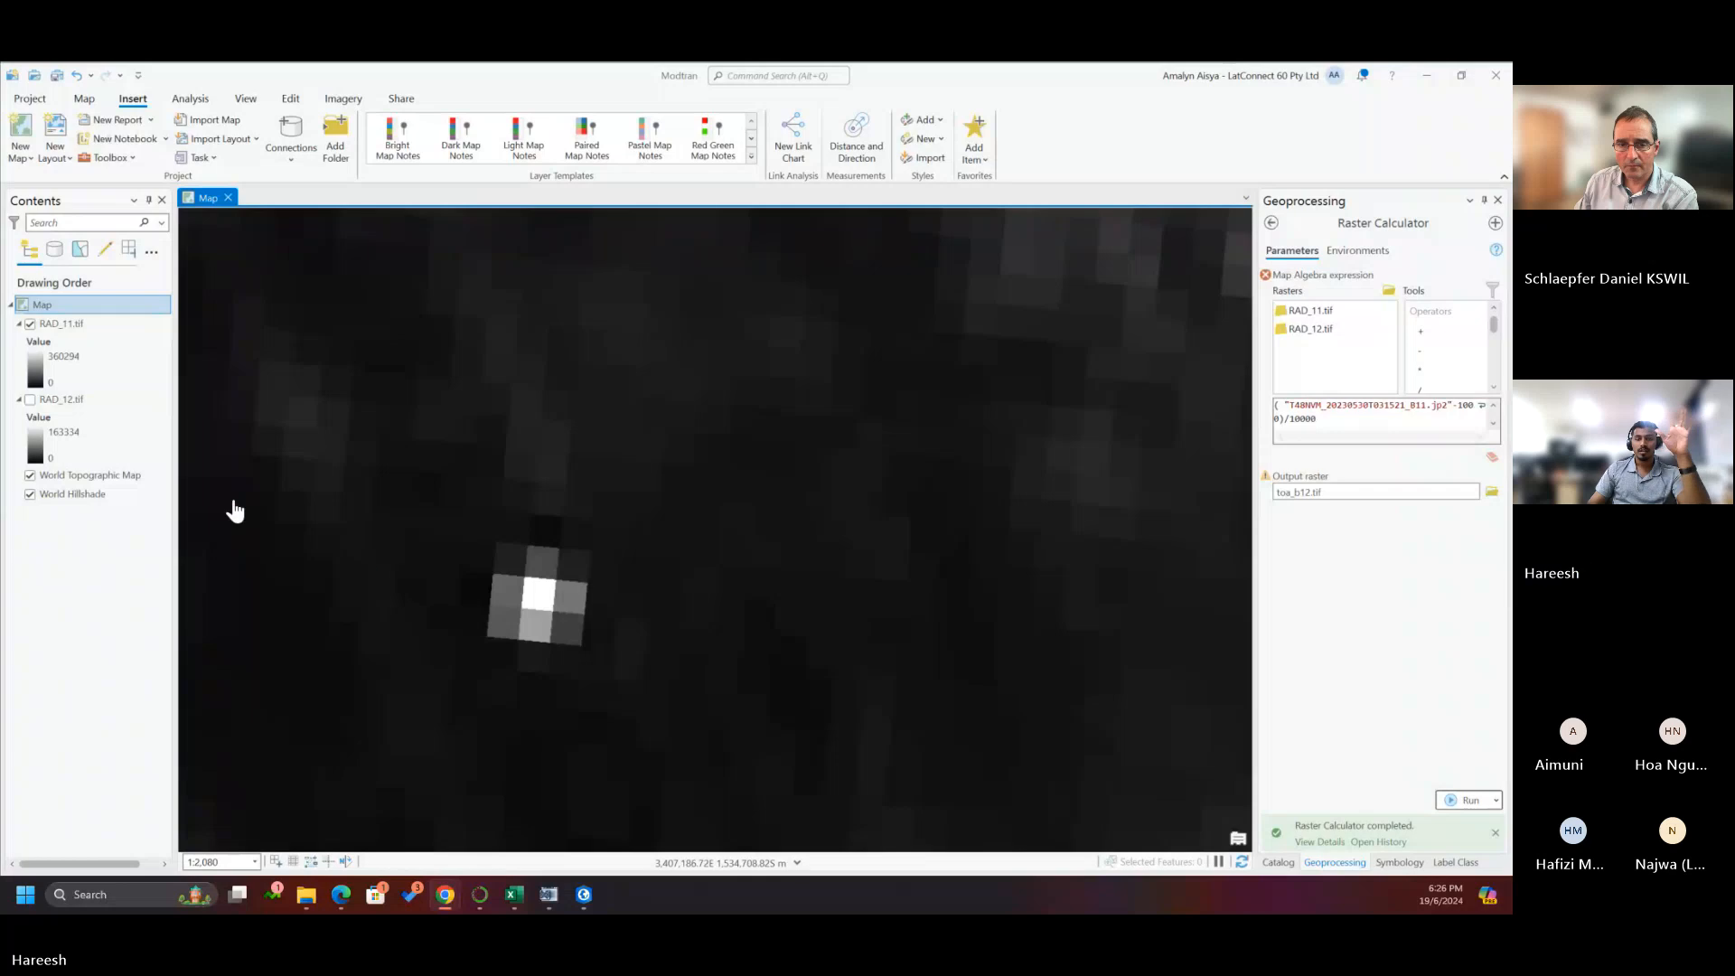
Show the RAD_12.tif layer in the ArcGIS Pro map and hide the RAD_11.tif layer above it.
{"action": "left_click", "coordinate": [27, 398]}
{"action": "left_click", "coordinate": [81, 323]}
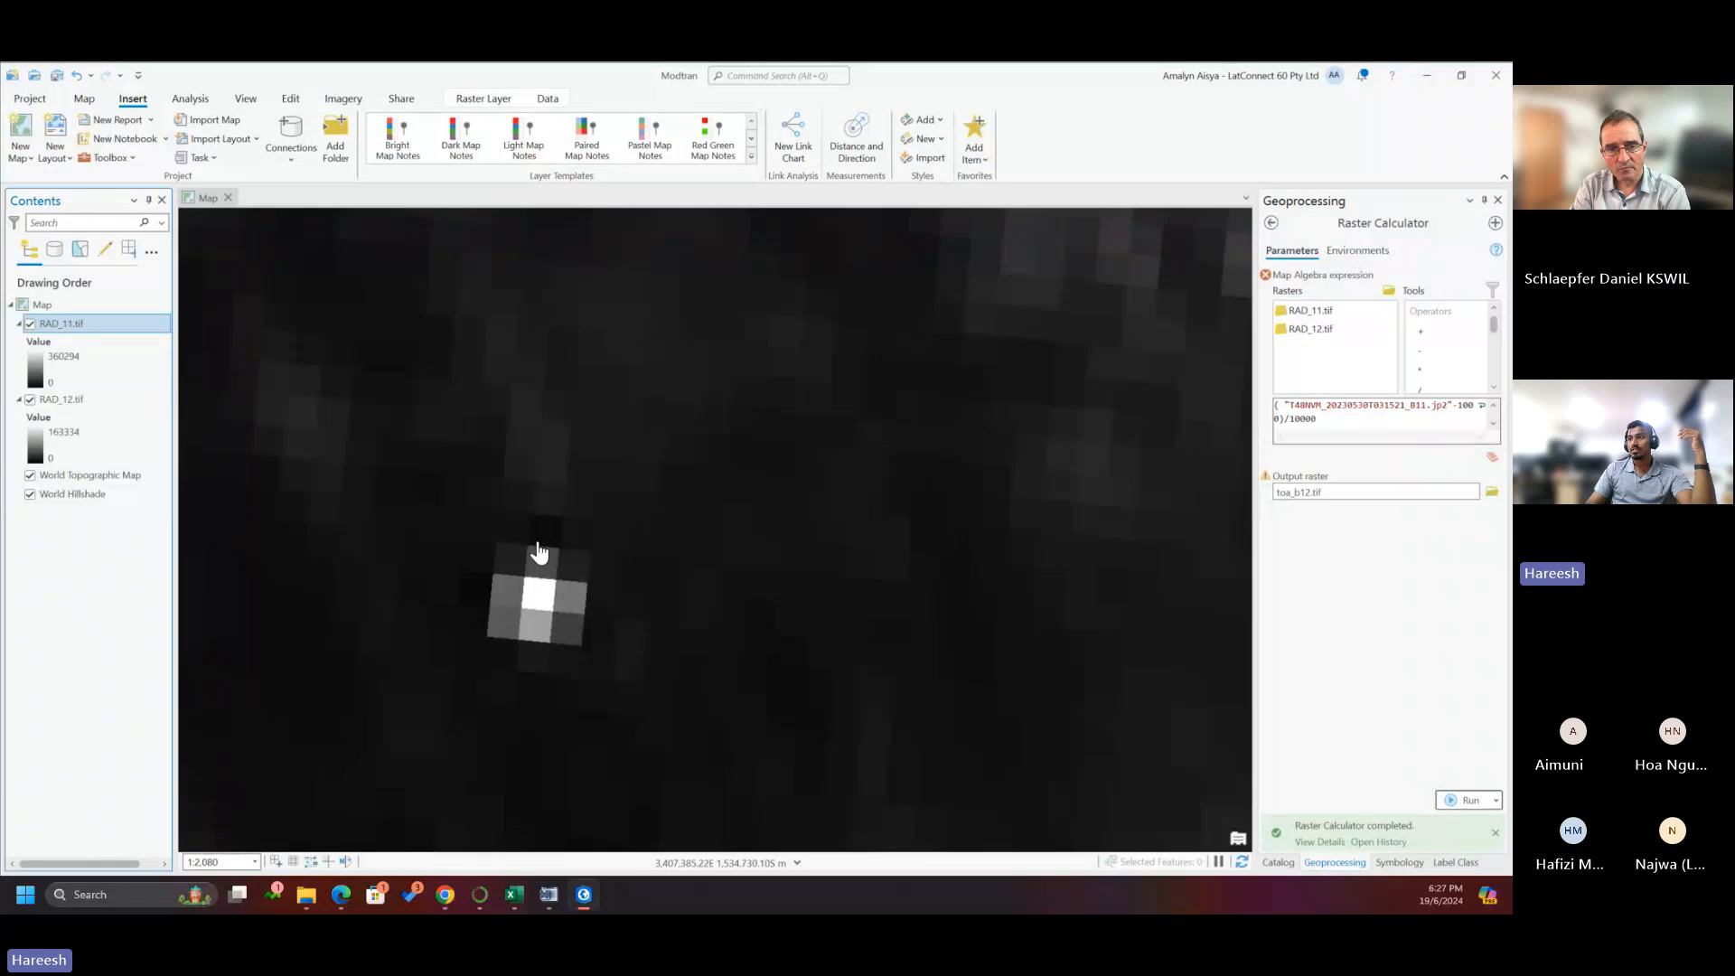
{"action": "left_click", "coordinate": [30, 323]}
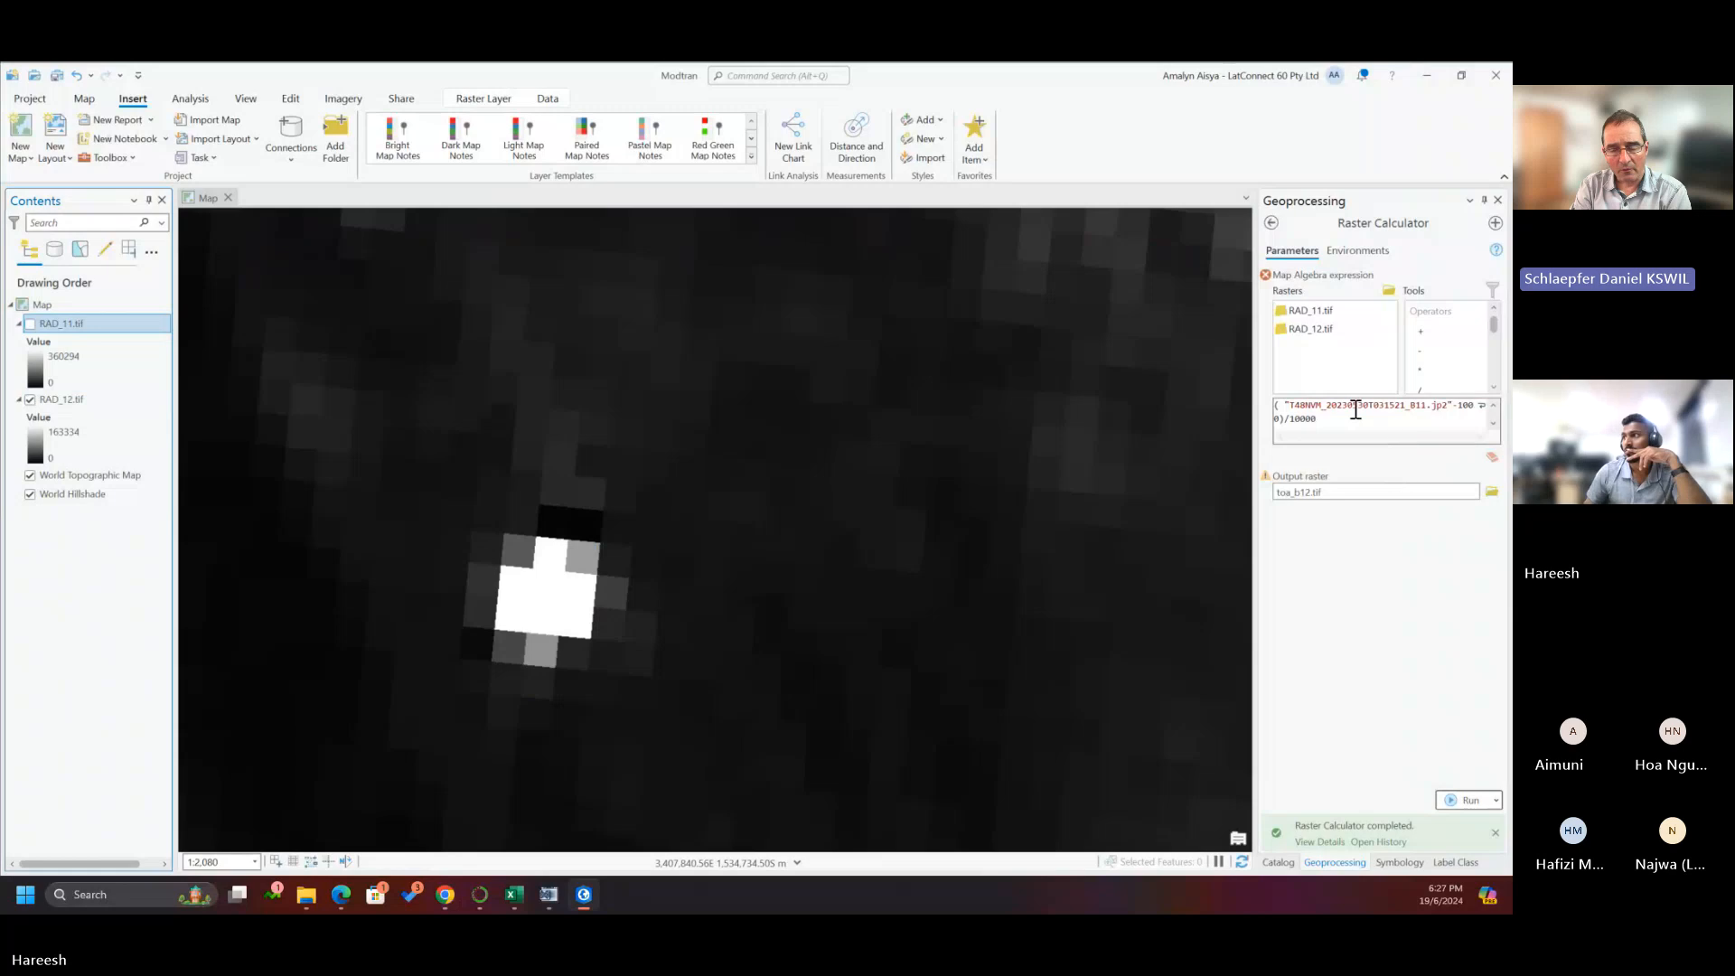
Clear the existing map algebra expression in the Raster Calculator.
{"action": "left_click", "coordinate": [1287, 411]}
{"action": "key", "text": "ctrl+a"}
{"action": "key", "text": "Delete"}
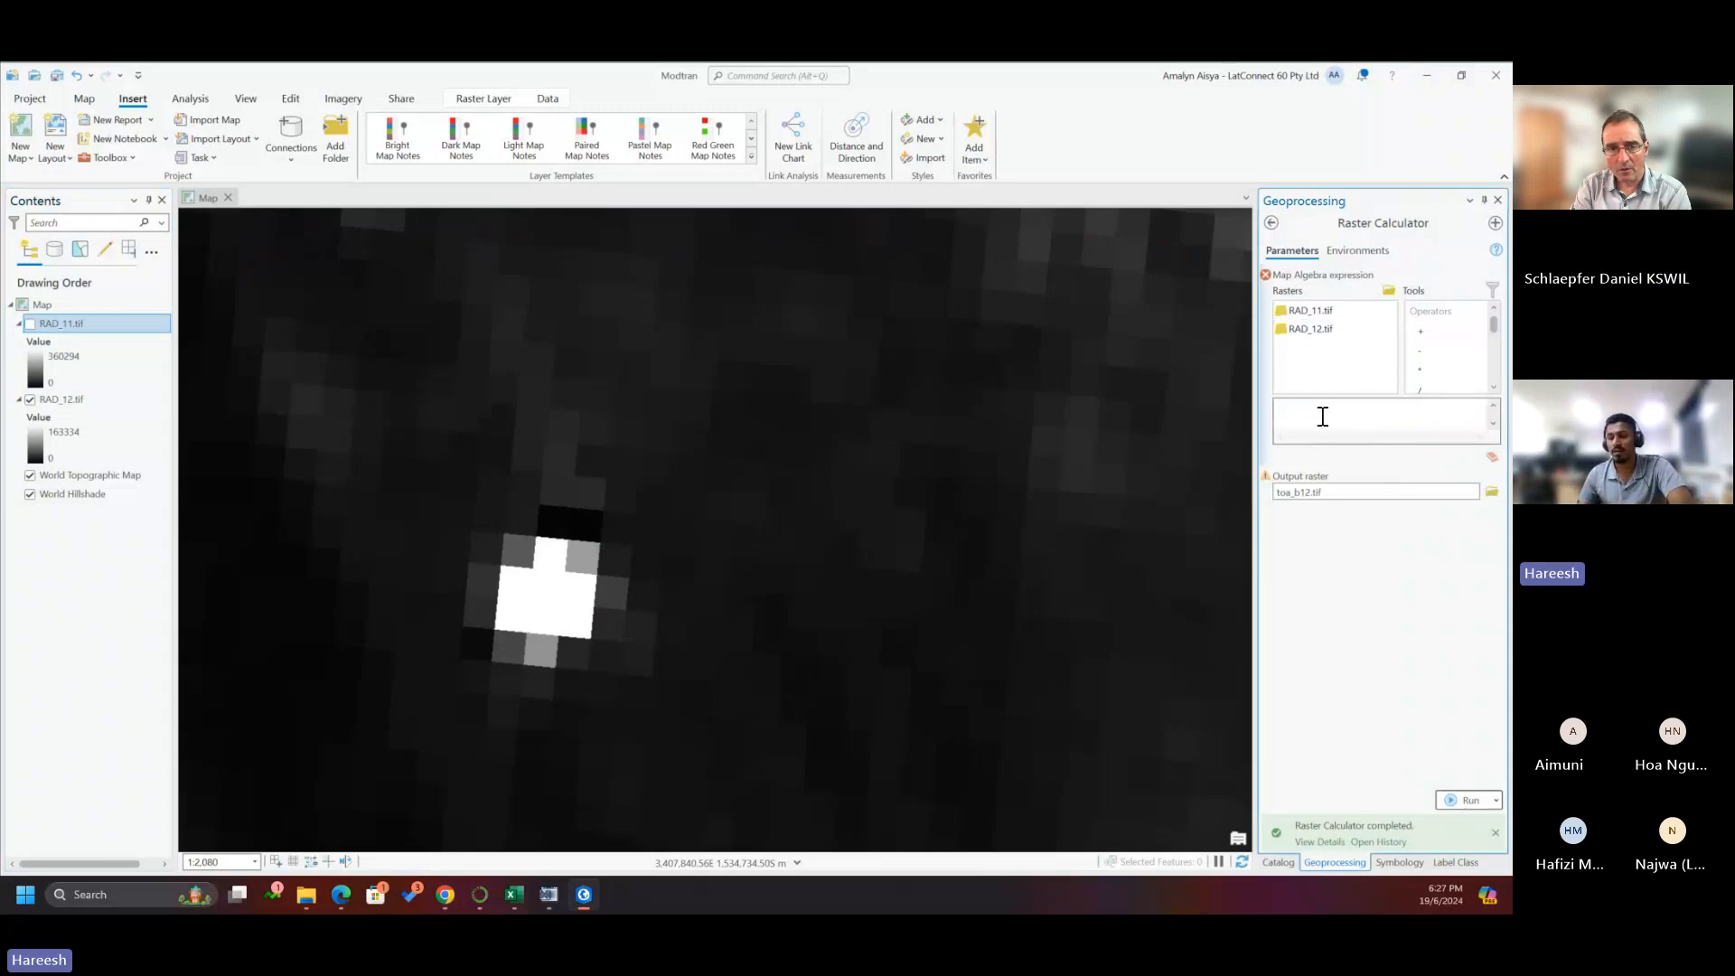
{"action": "double_click", "coordinate": [1311, 329]}
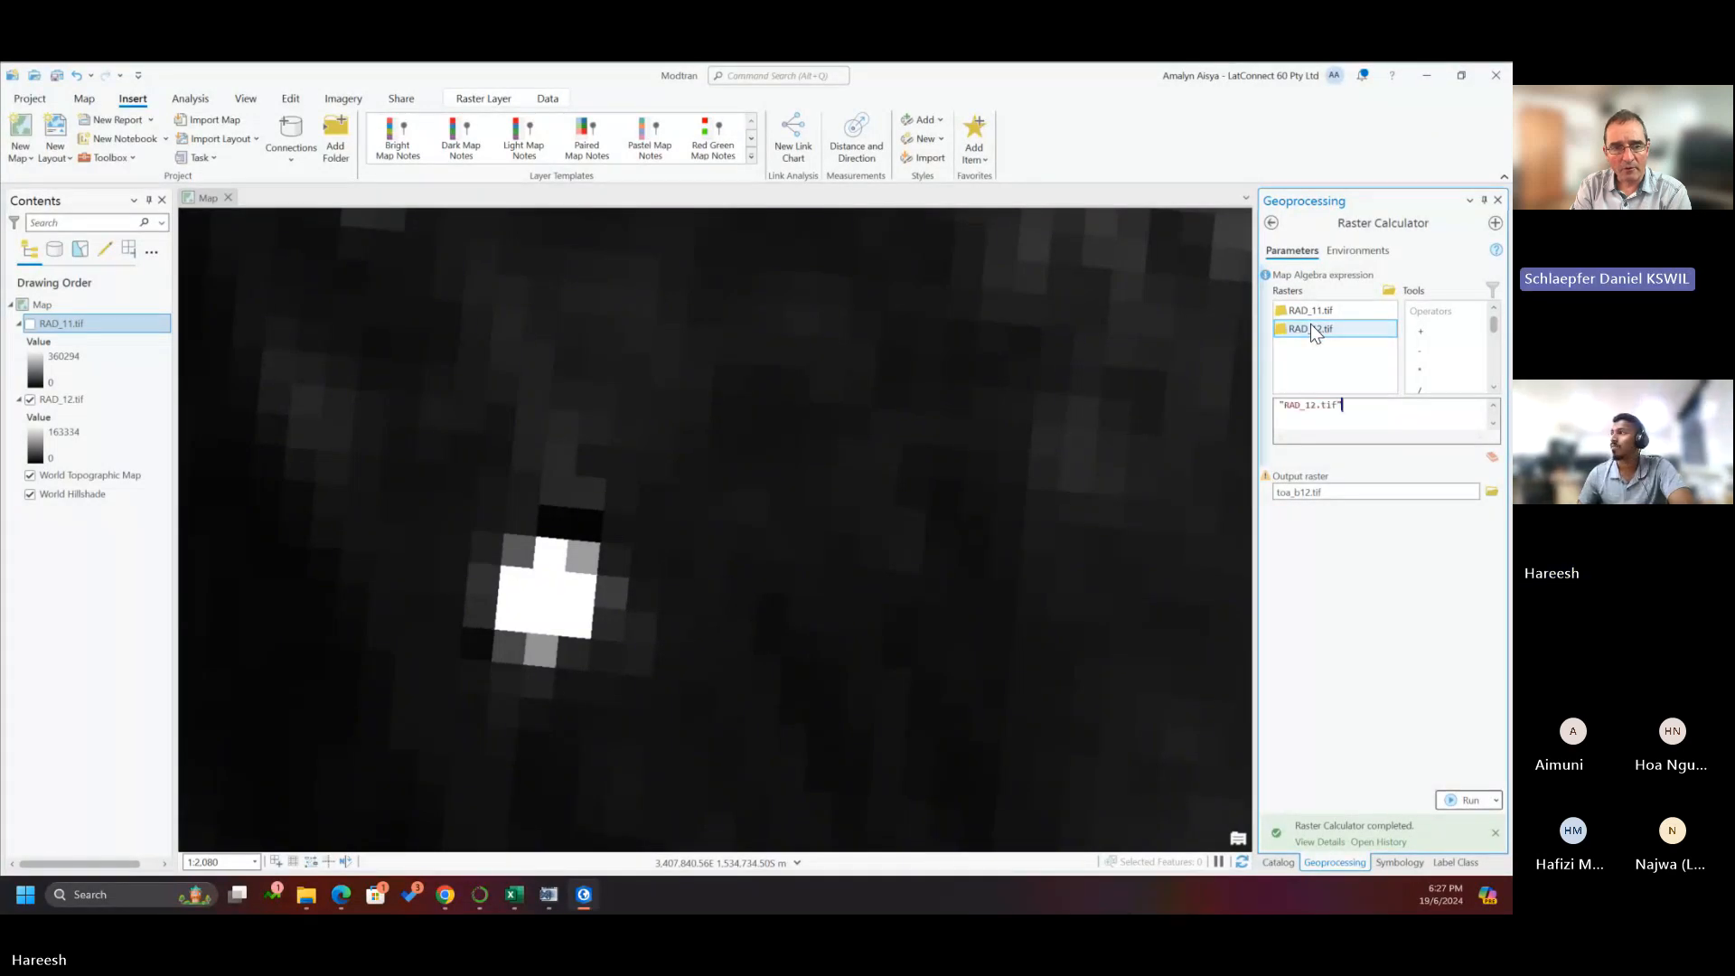
{"action": "left_click_drag", "start_coordinate": [1357, 406], "coordinate": [1235, 420]}
{"action": "key", "text": "BackSpace"}
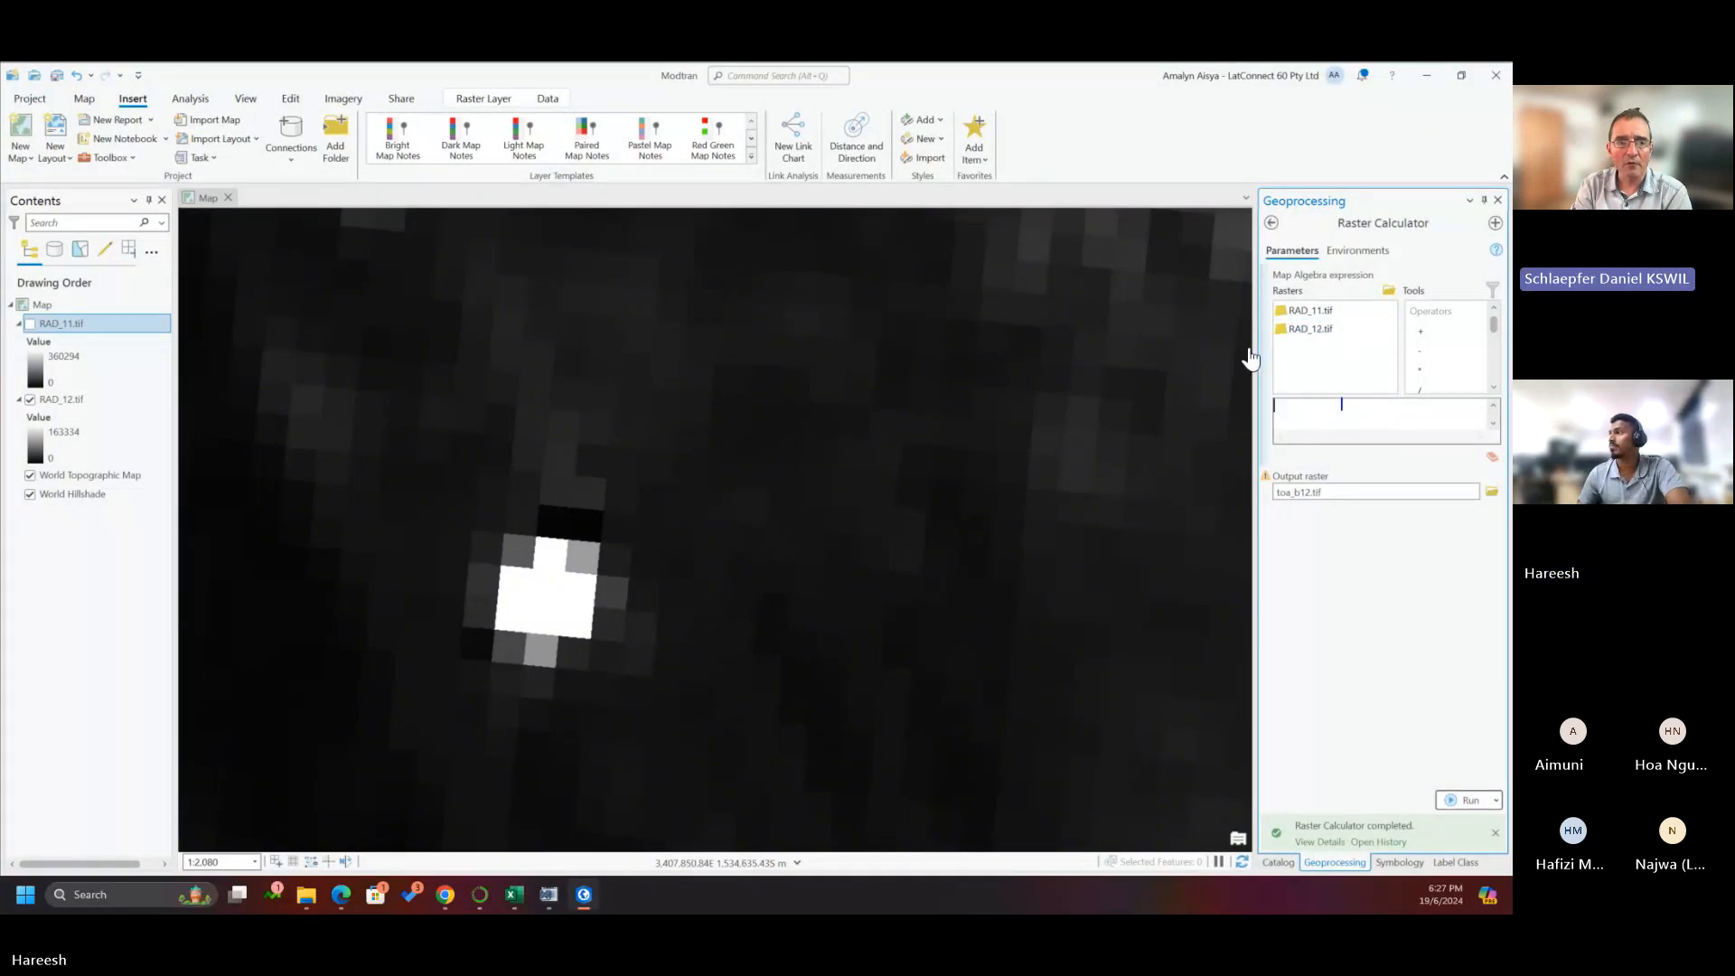
Build the map algebra expression "RAD_11.tif" / "RAD_12.tif" in the Raster Calculator.
{"action": "left_click", "coordinate": [1292, 313]}
{"action": "double_click", "coordinate": [1292, 312]}
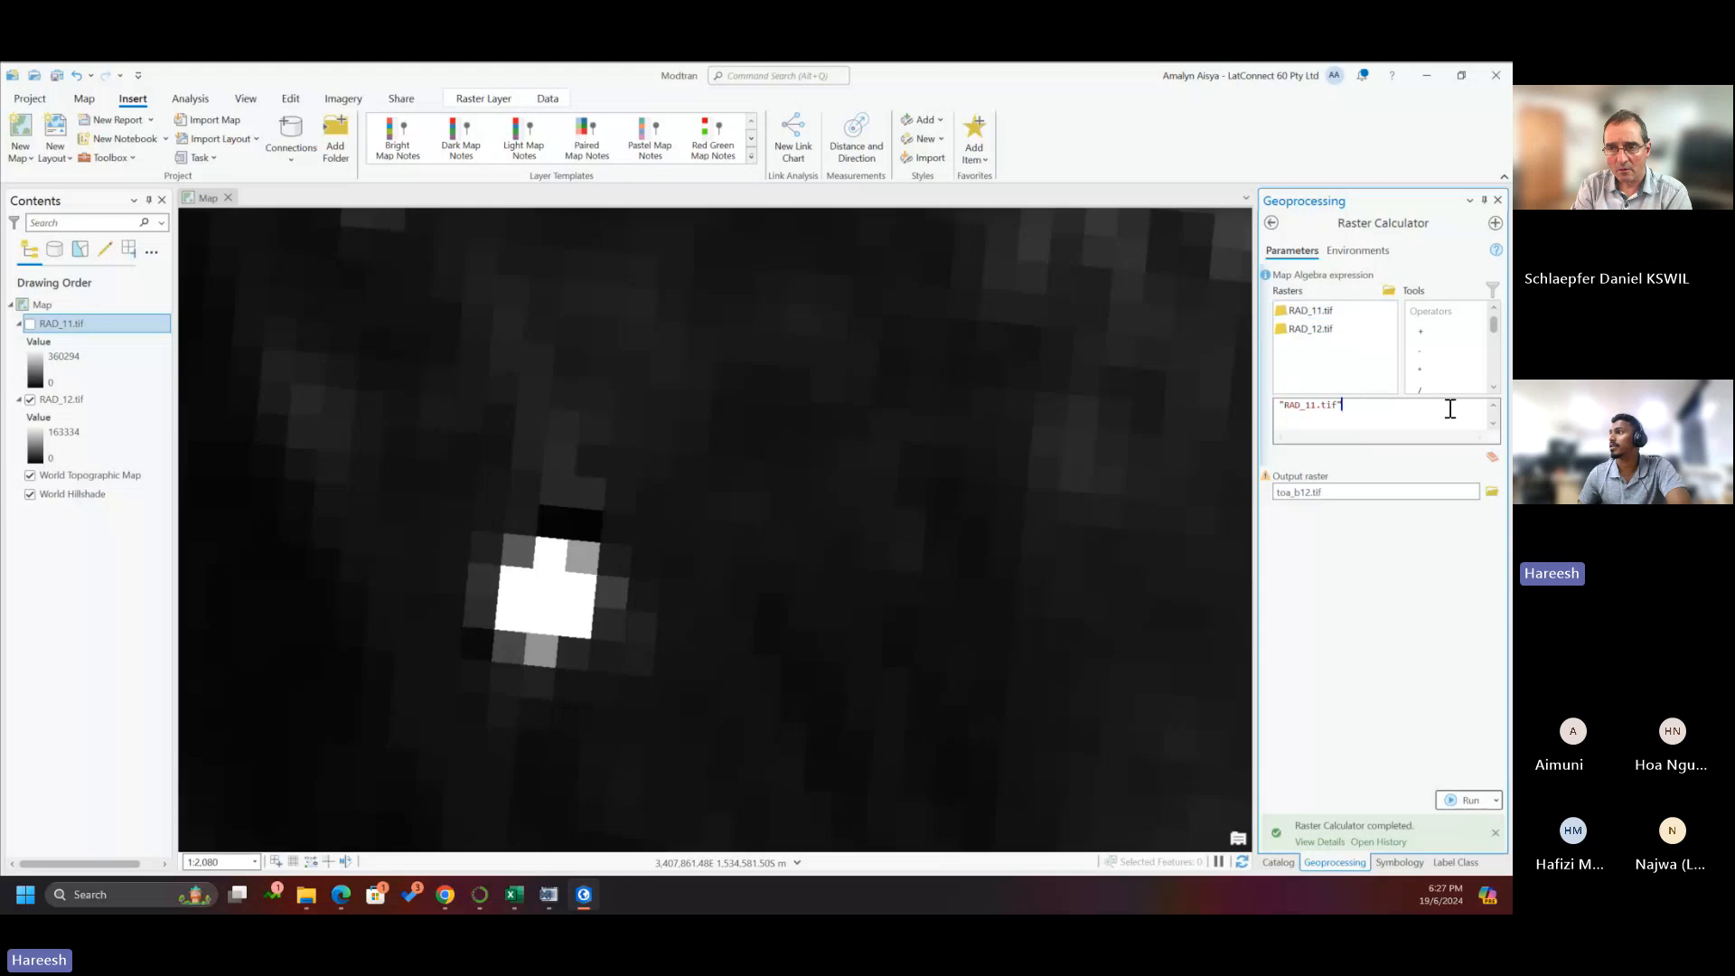
{"action": "double_click", "coordinate": [1417, 389]}
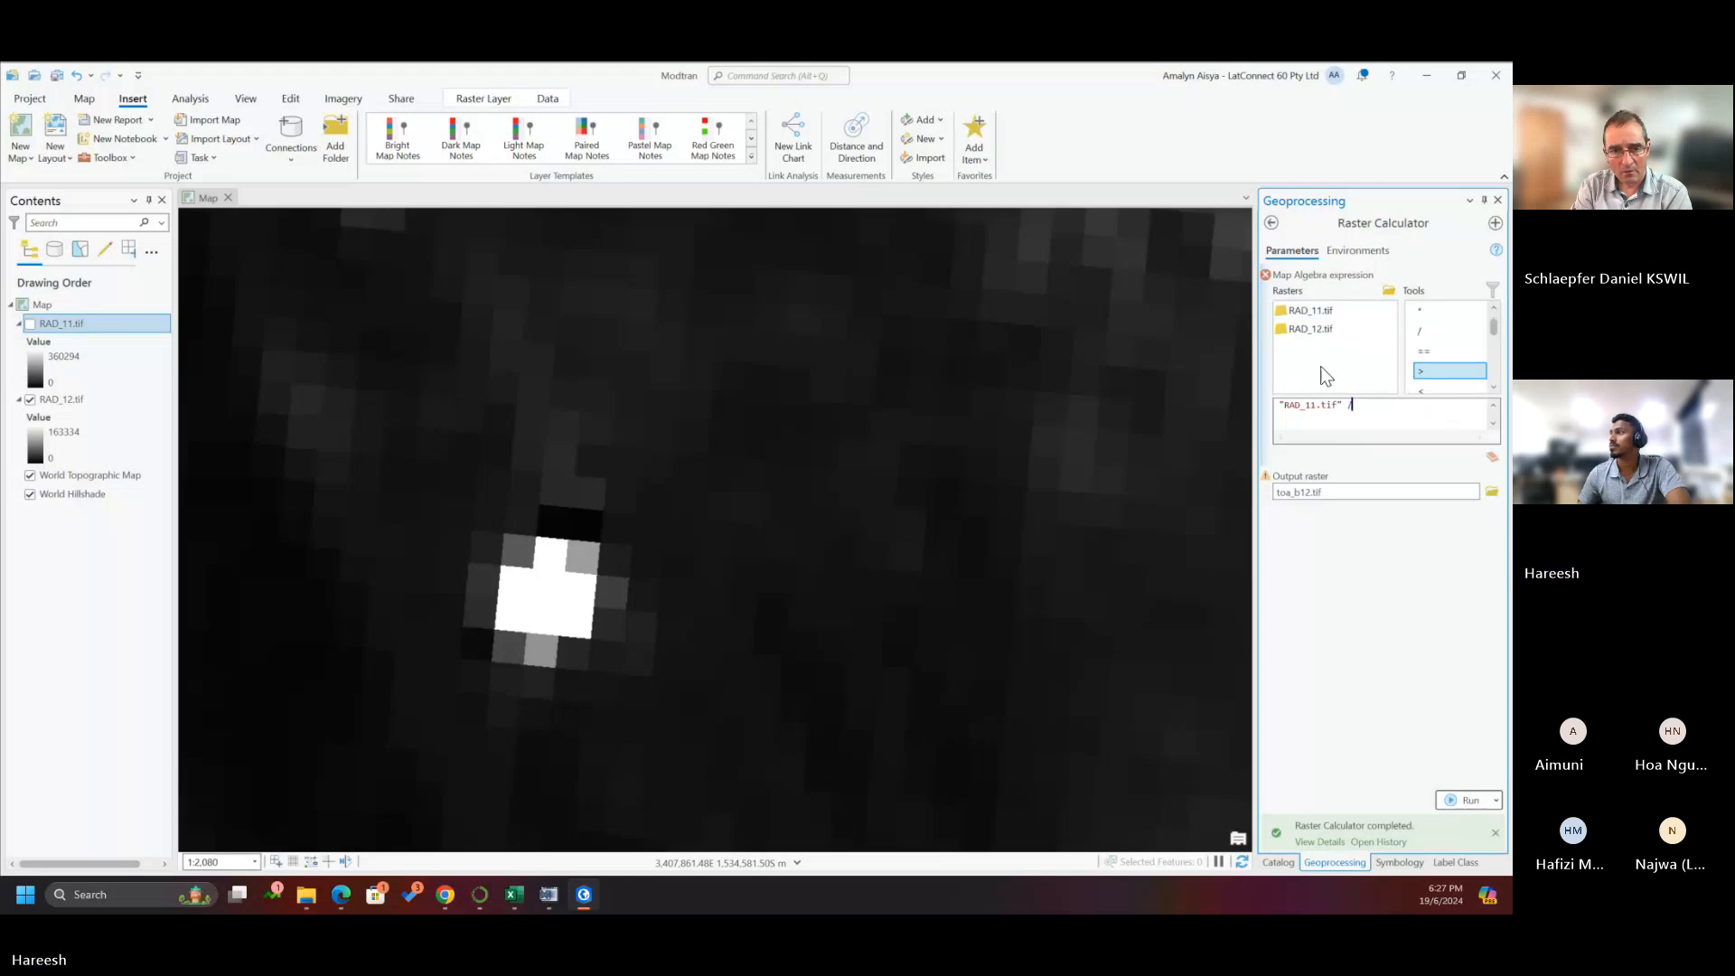
{"action": "left_click", "coordinate": [1299, 332]}
{"action": "double_click", "coordinate": [1298, 332]}
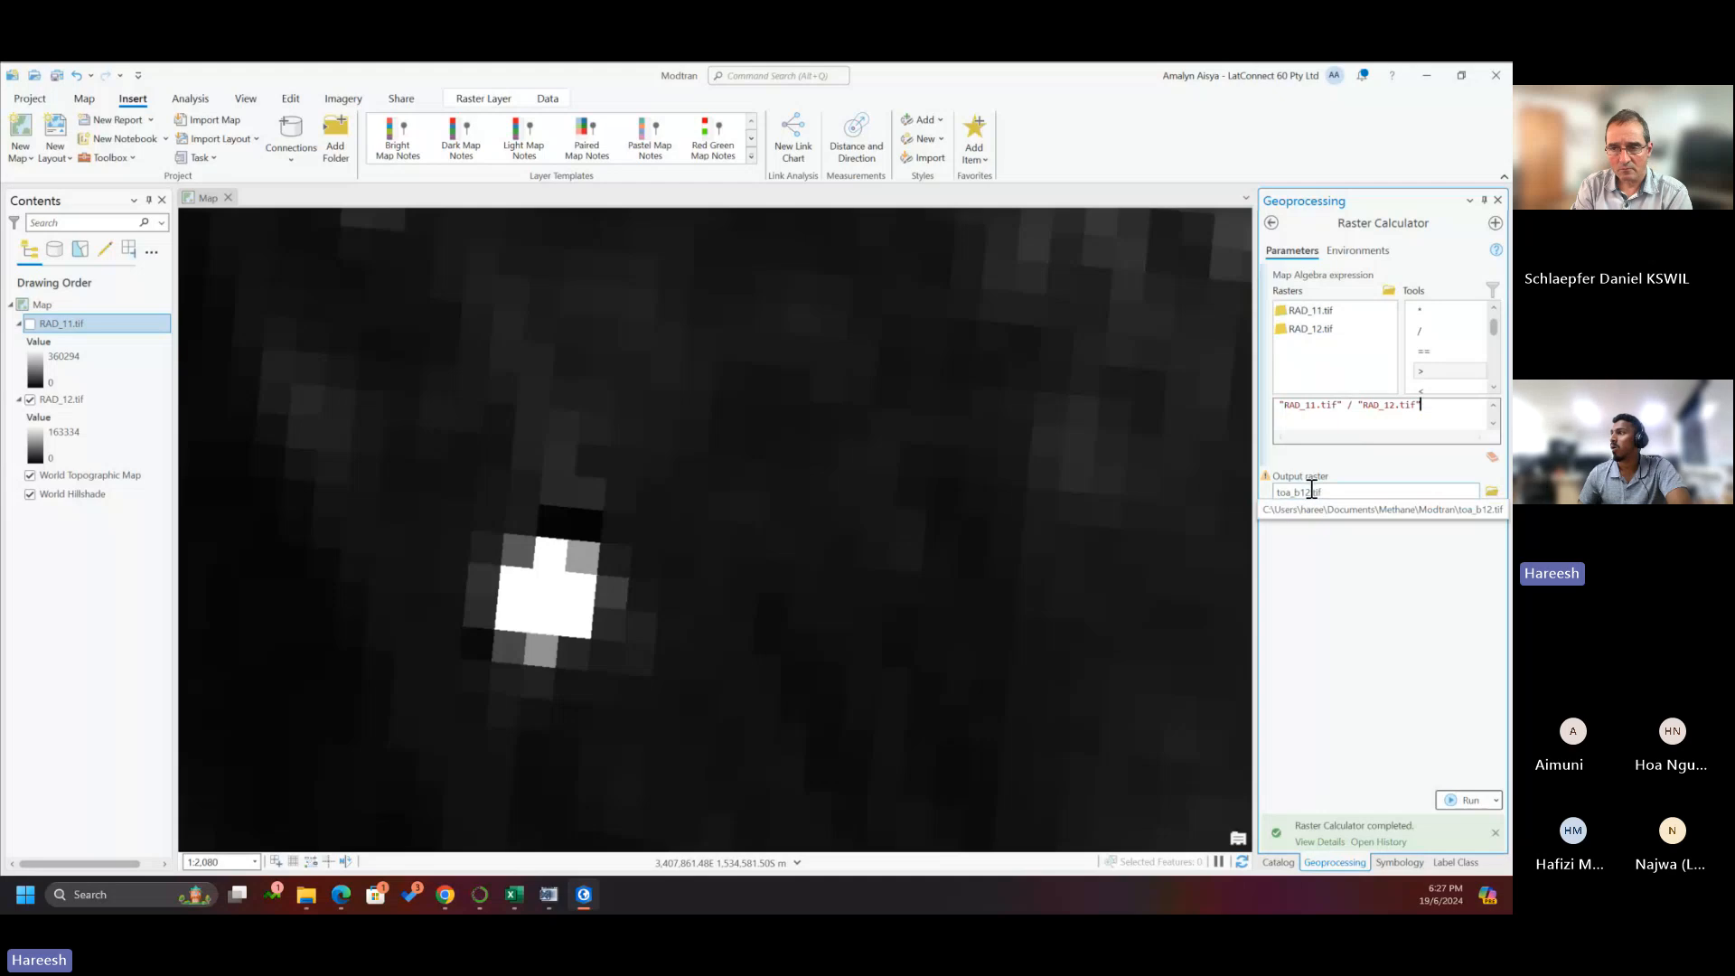
Name the output raster bandratio.tif in the Modtran folder and run the Raster Calculator.
{"action": "left_click_drag", "start_coordinate": [1310, 493], "coordinate": [1440, 493]}
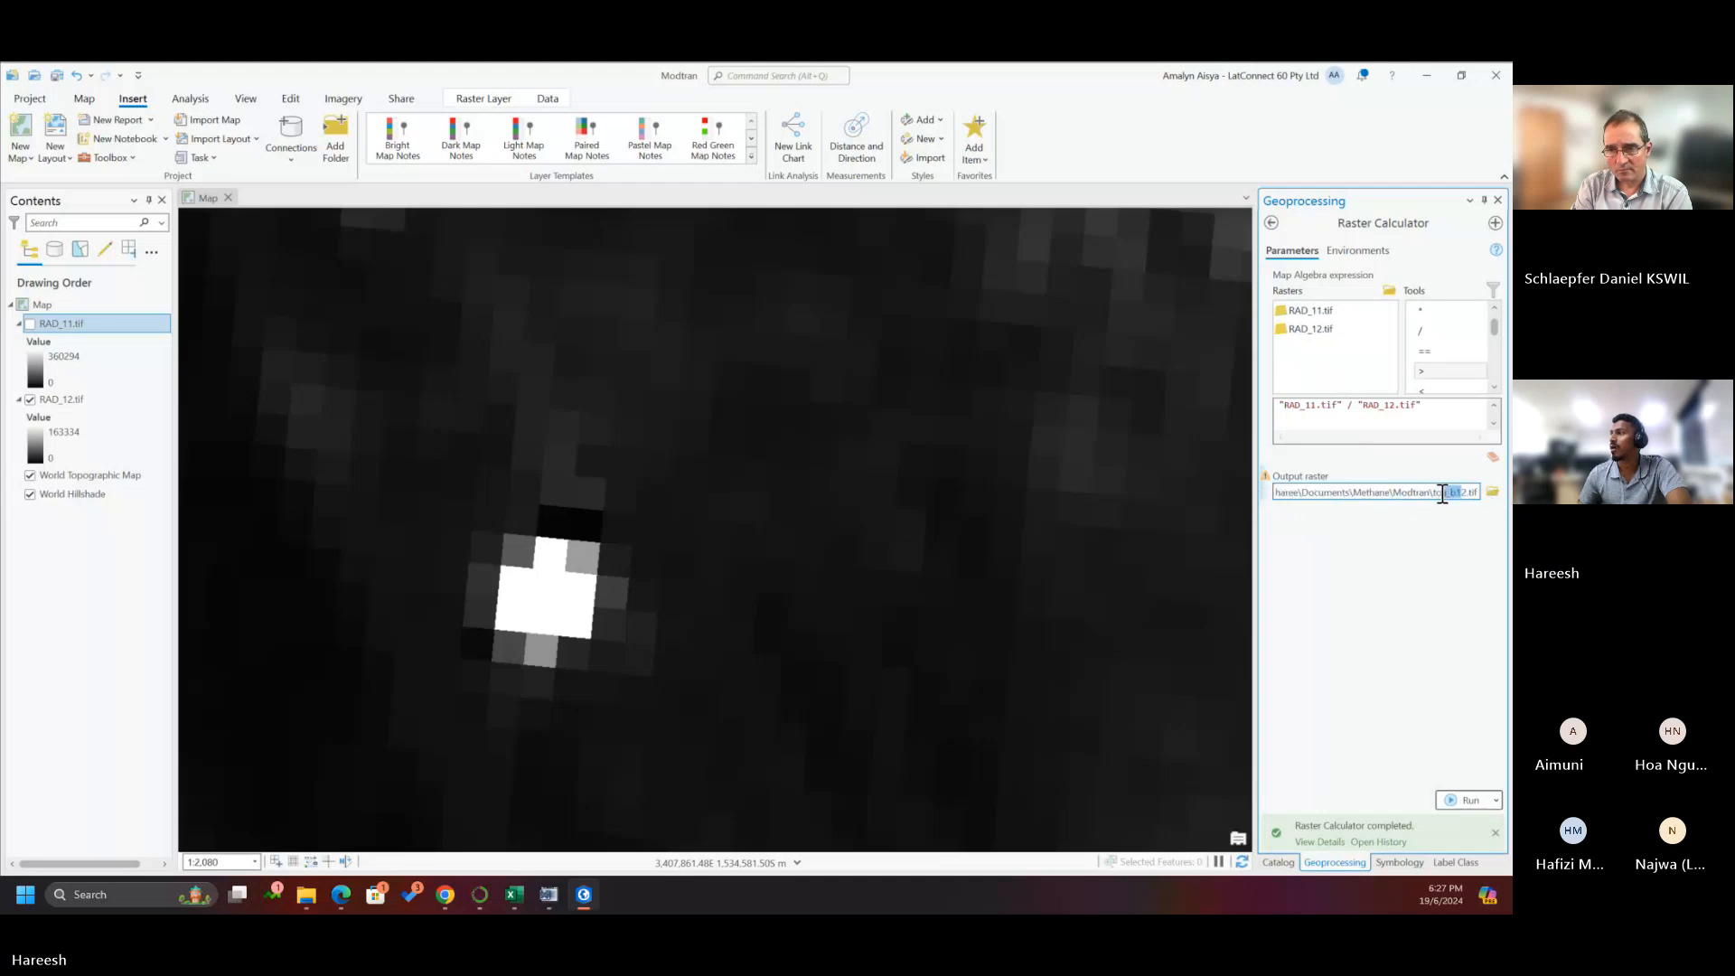
{"action": "type", "text": "bandra"}
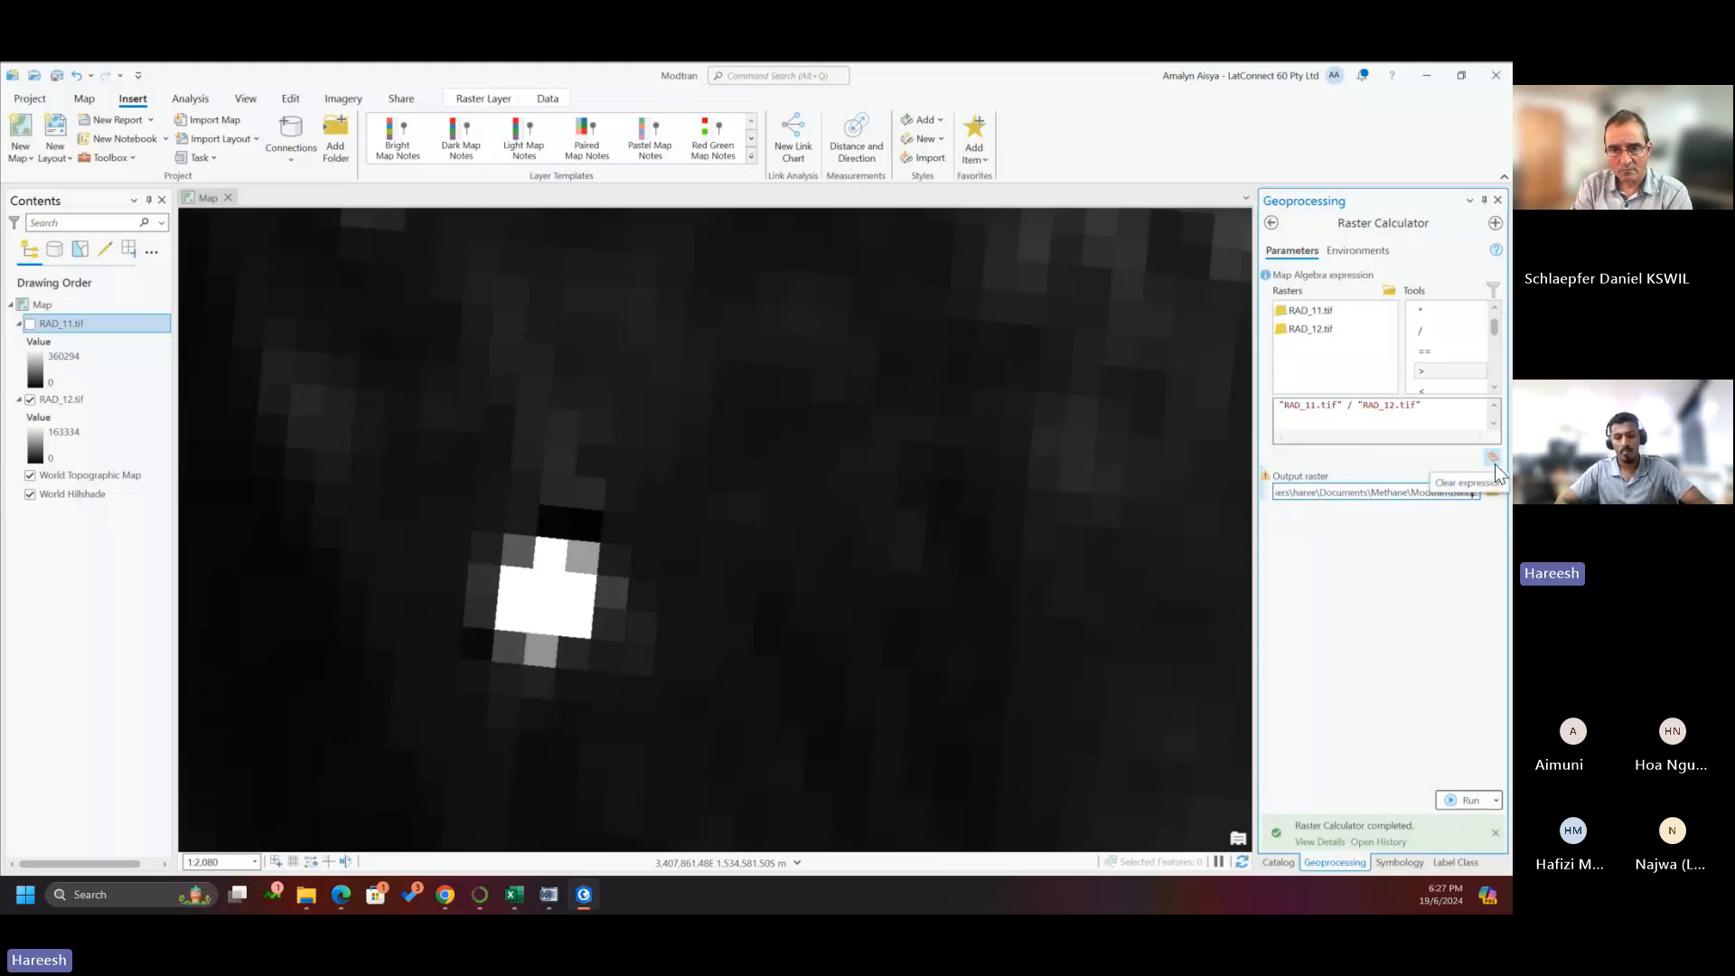
{"action": "type", "text": "tio"}
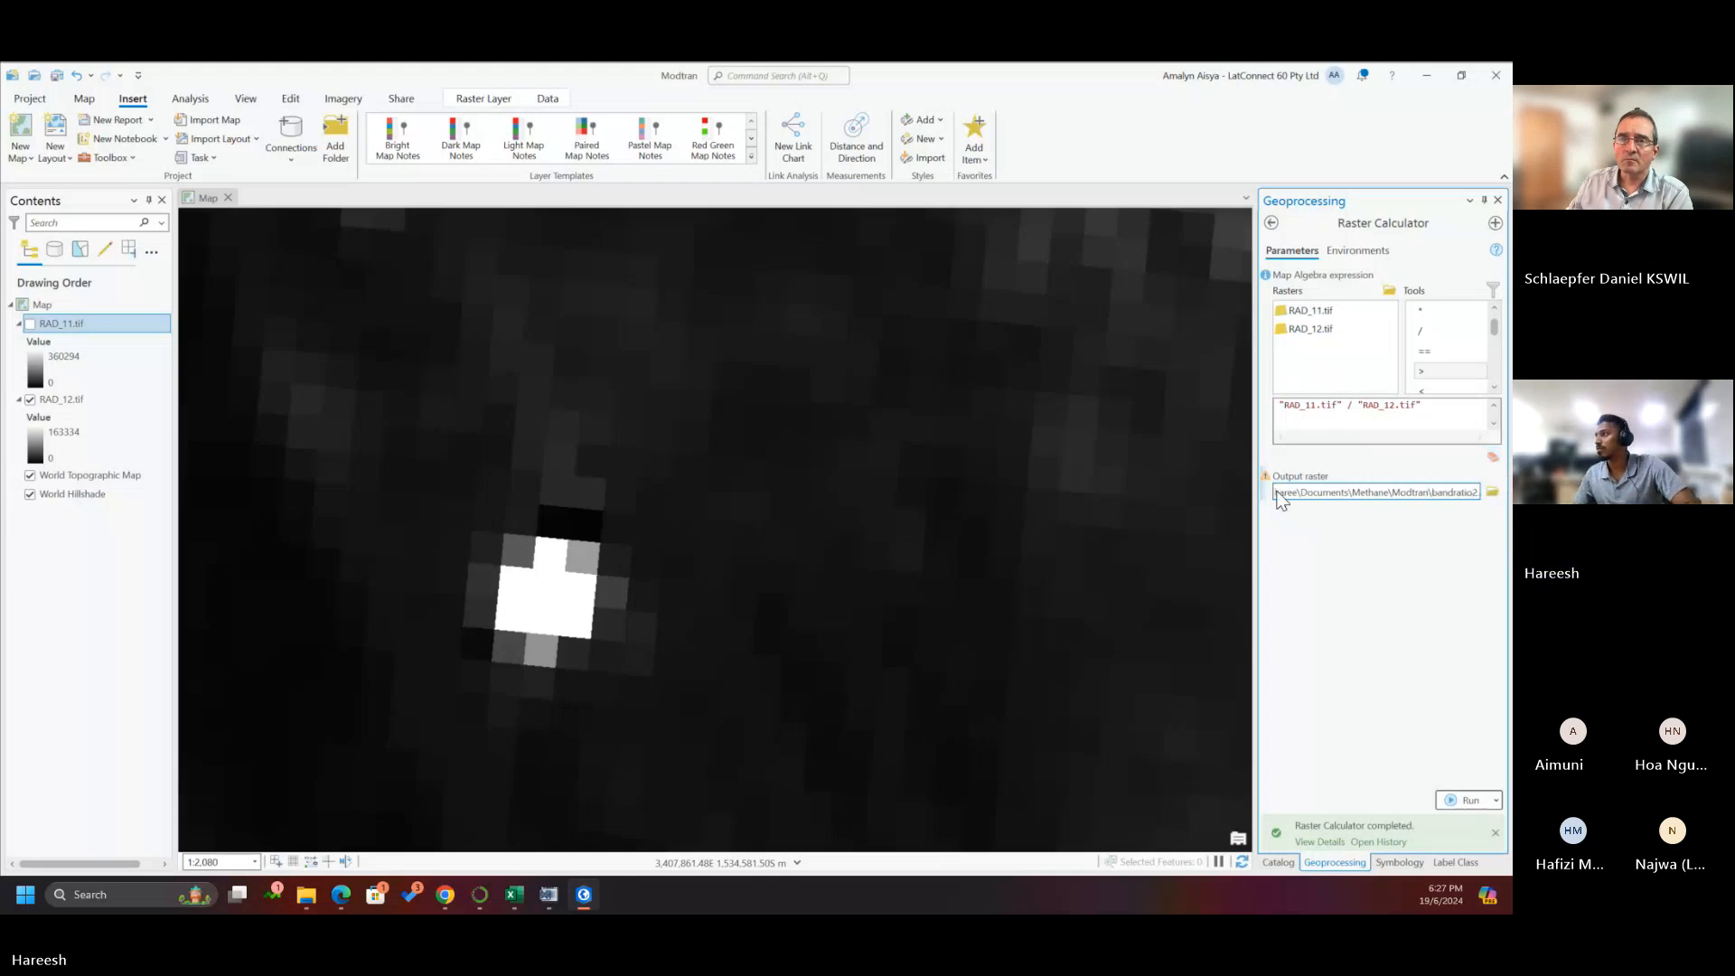
{"action": "type", "text": "2"}
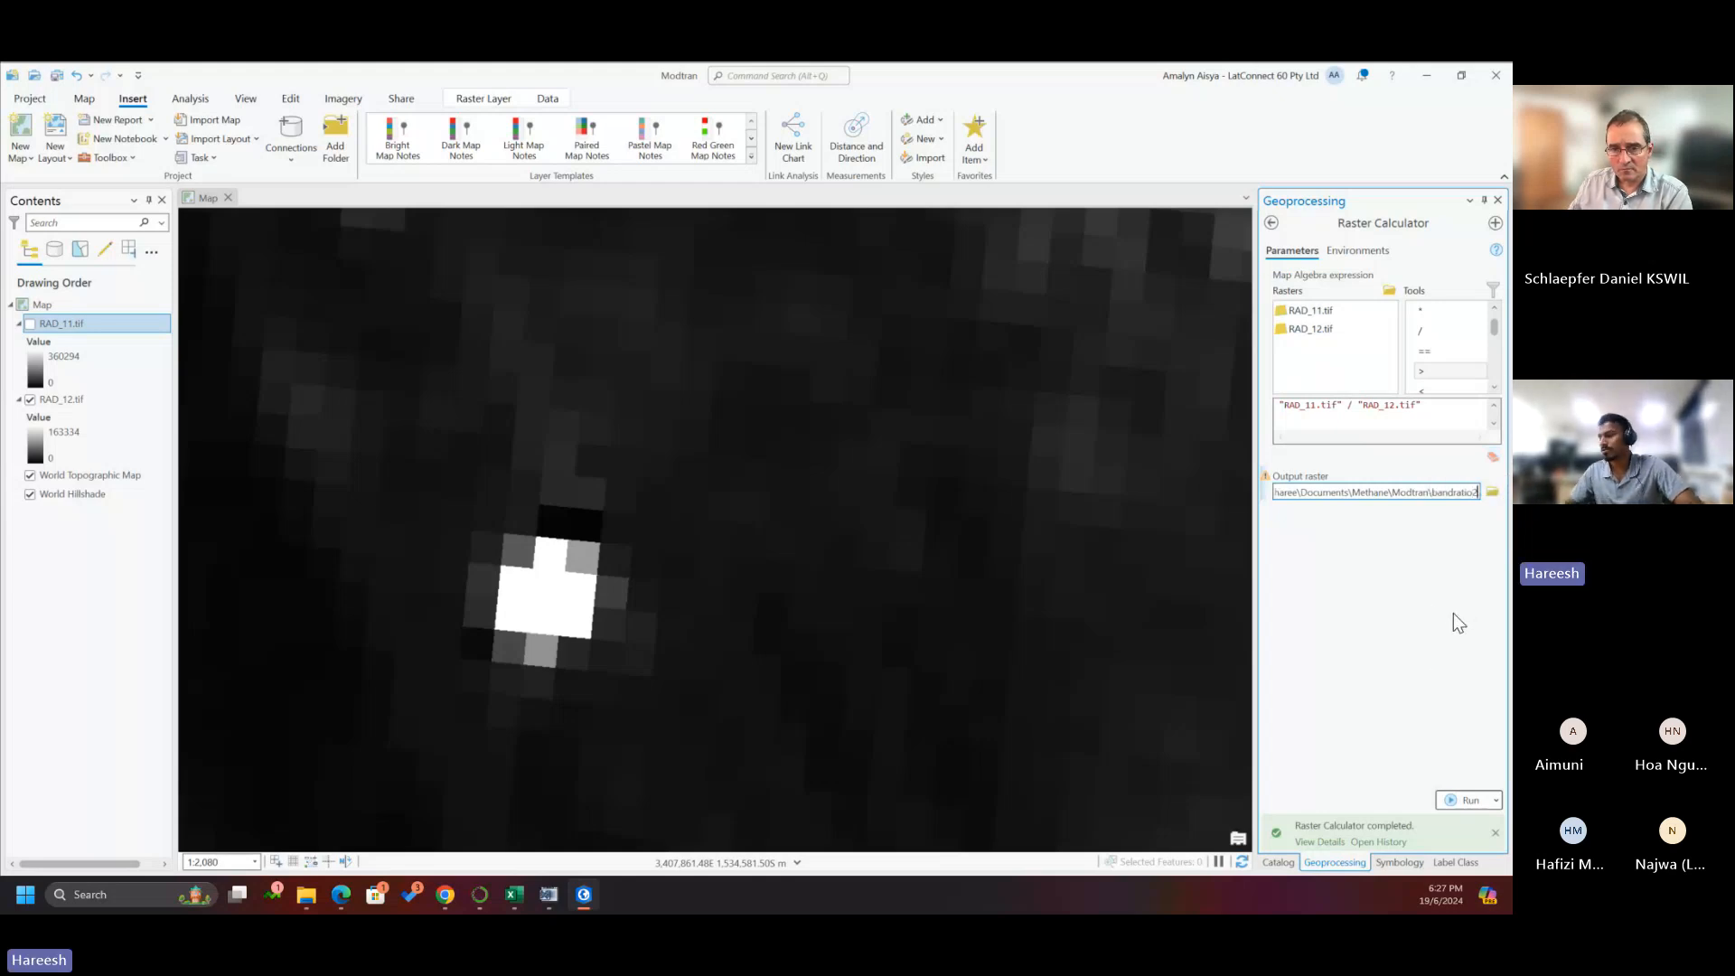
{"action": "key", "text": "BackSpace"}
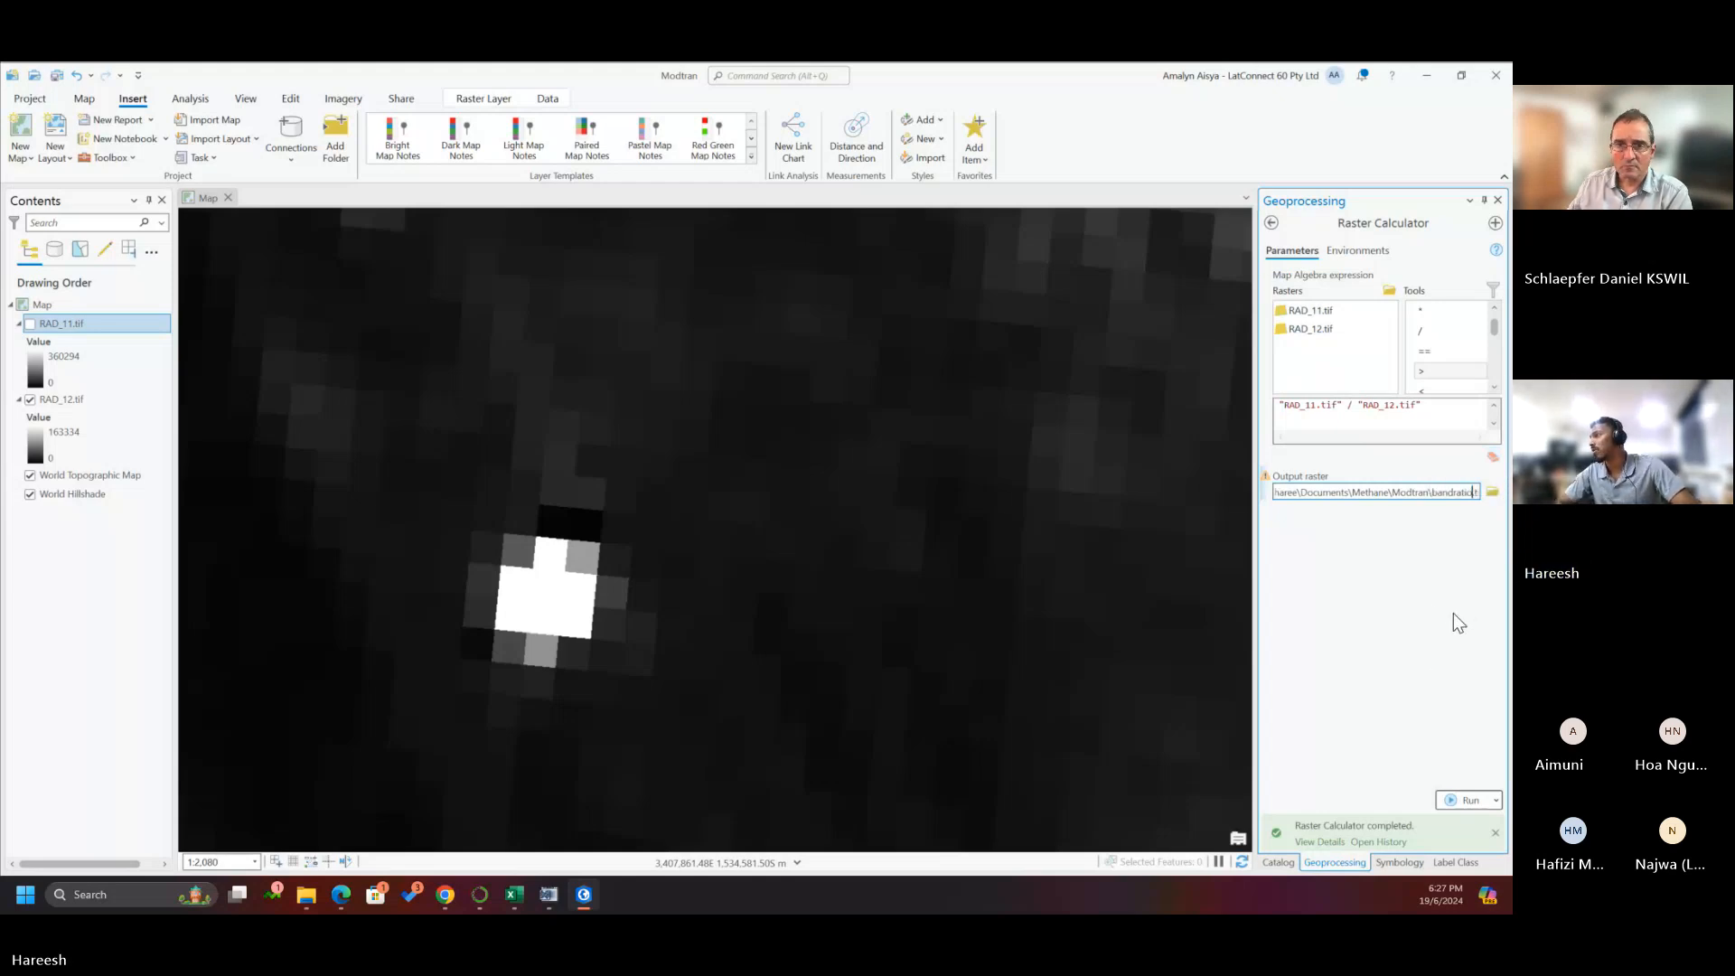
{"action": "left_click", "coordinate": [1451, 797]}
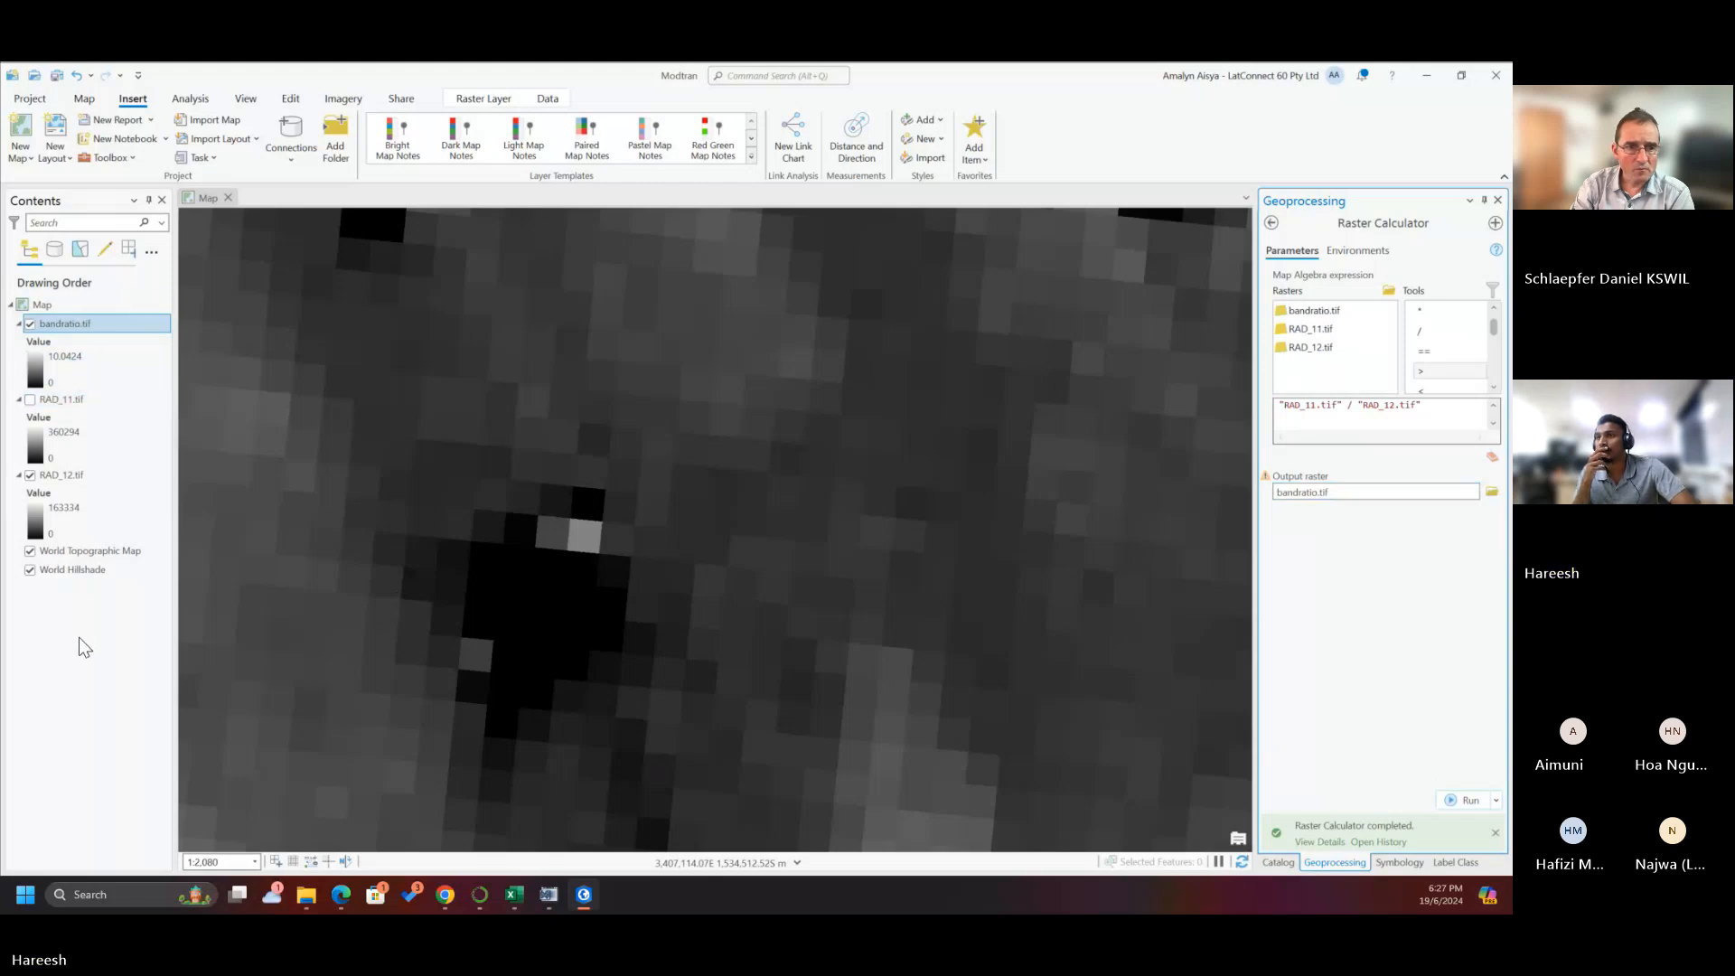
Hide the bandratio.tif layer in the ArcGIS Pro map and show the RAD_11.tif and RAD_12.tif layers.
{"action": "left_click", "coordinate": [28, 474]}
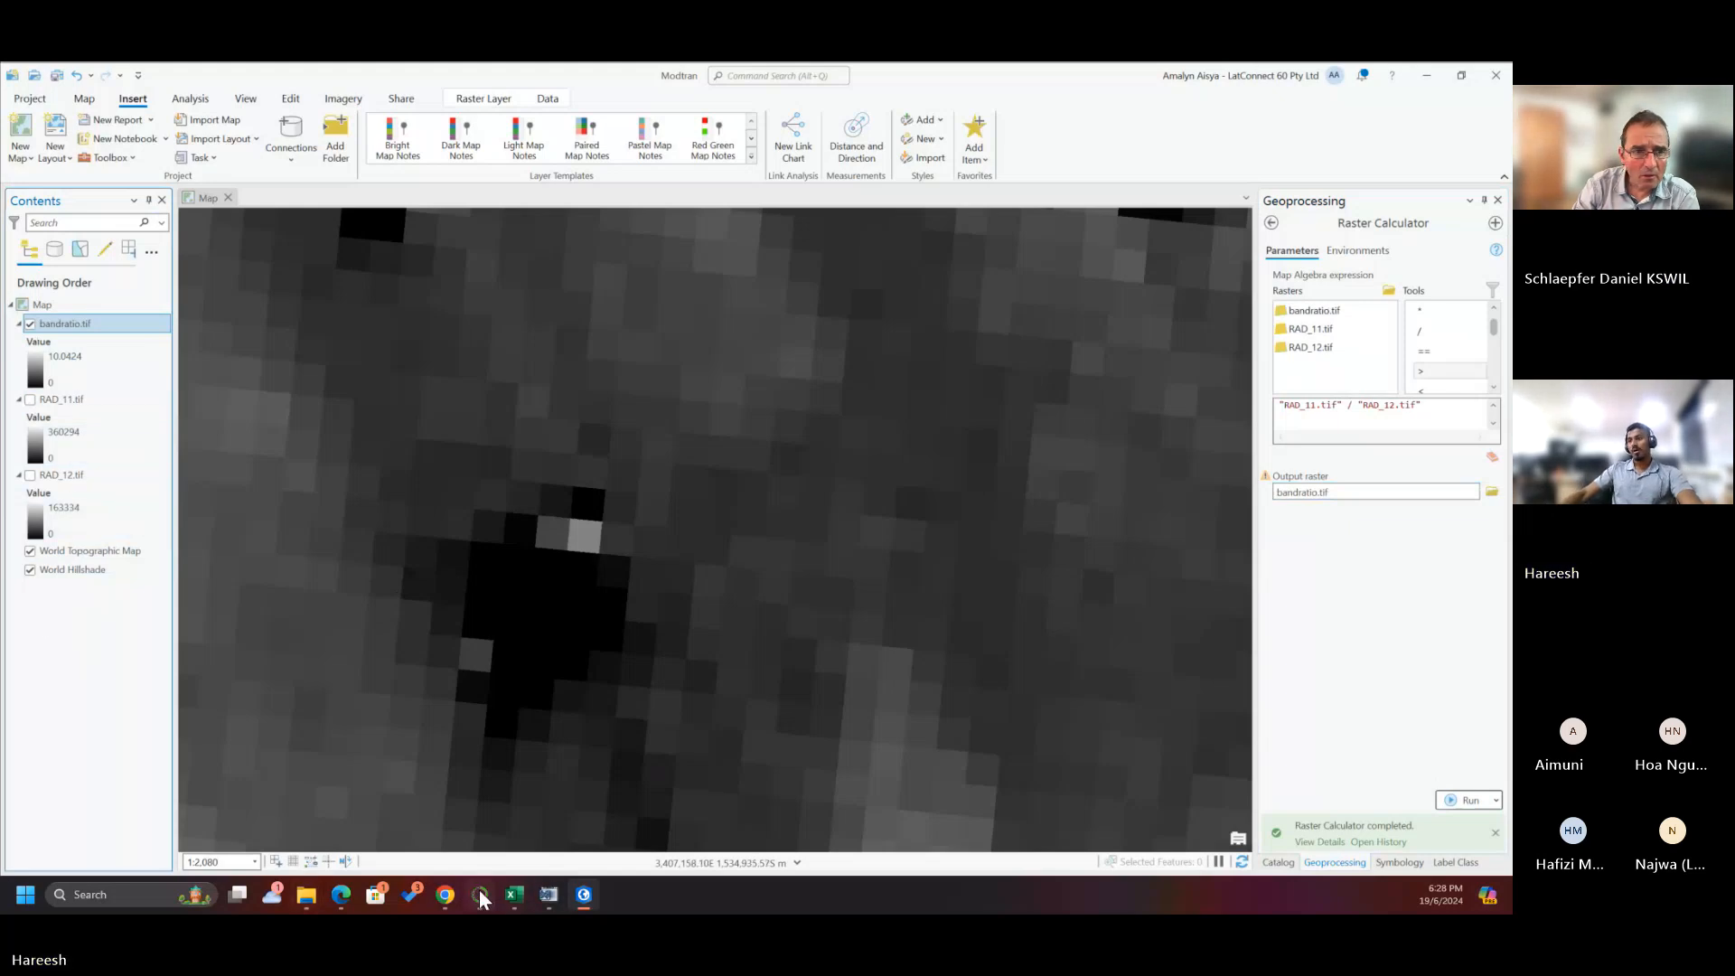
{"action": "mouse_move", "coordinate": [499, 892]}
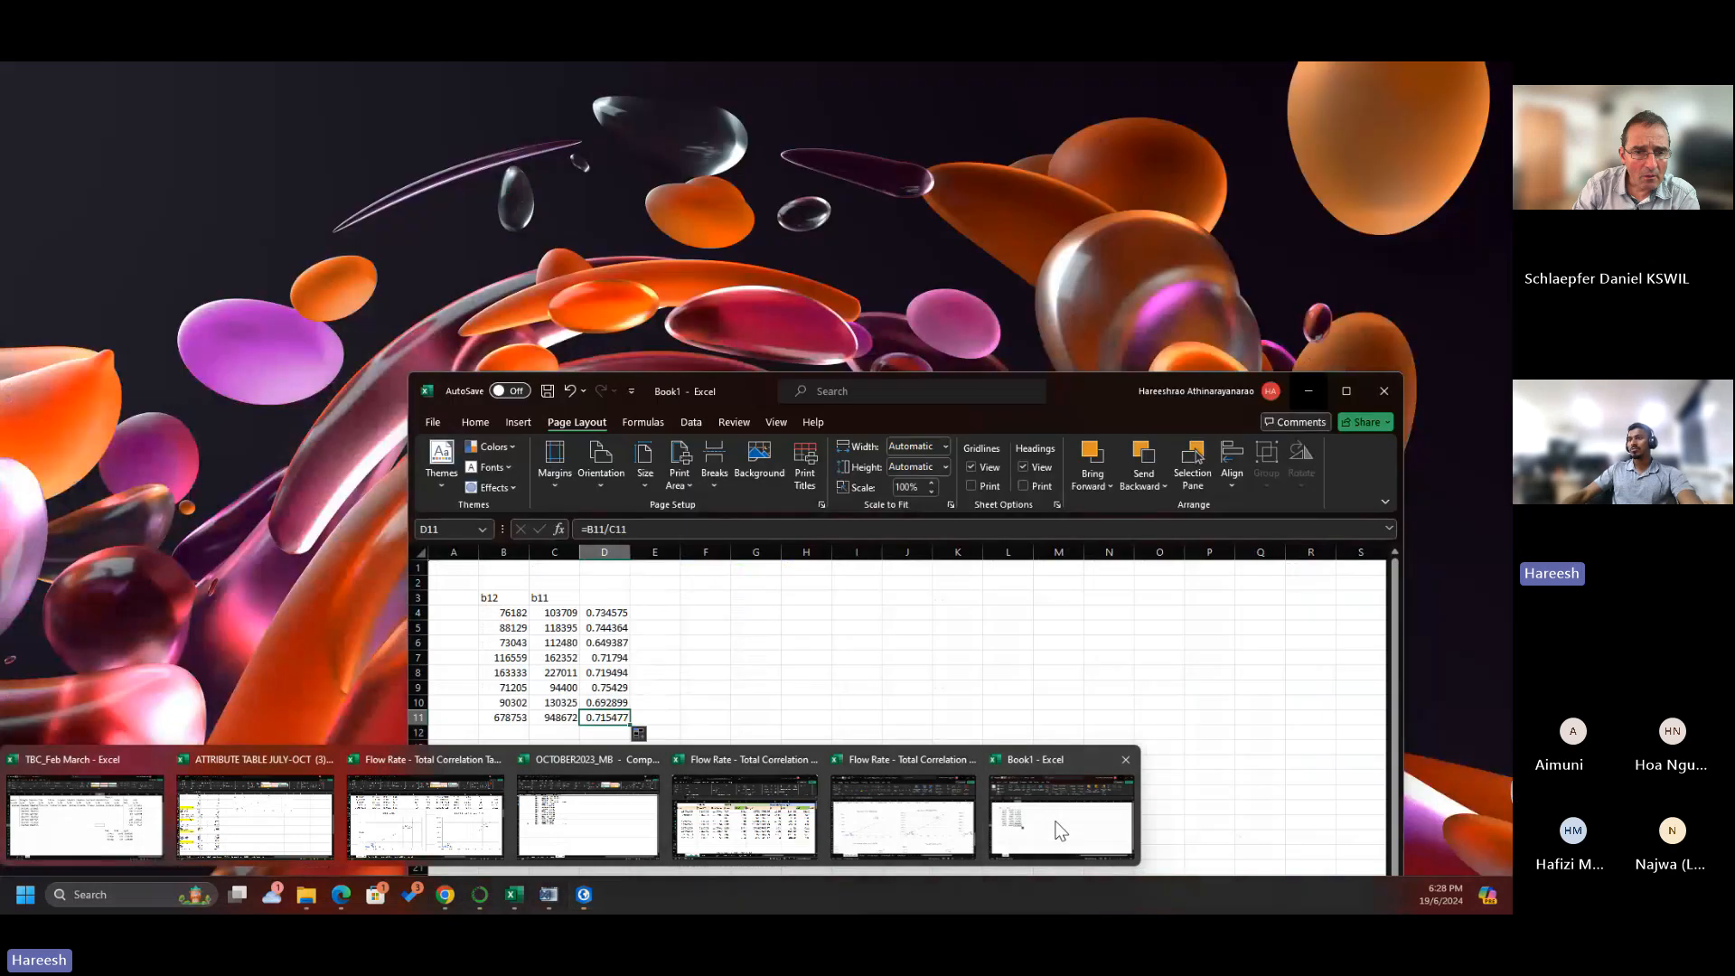
{"action": "left_click", "coordinate": [1059, 829]}
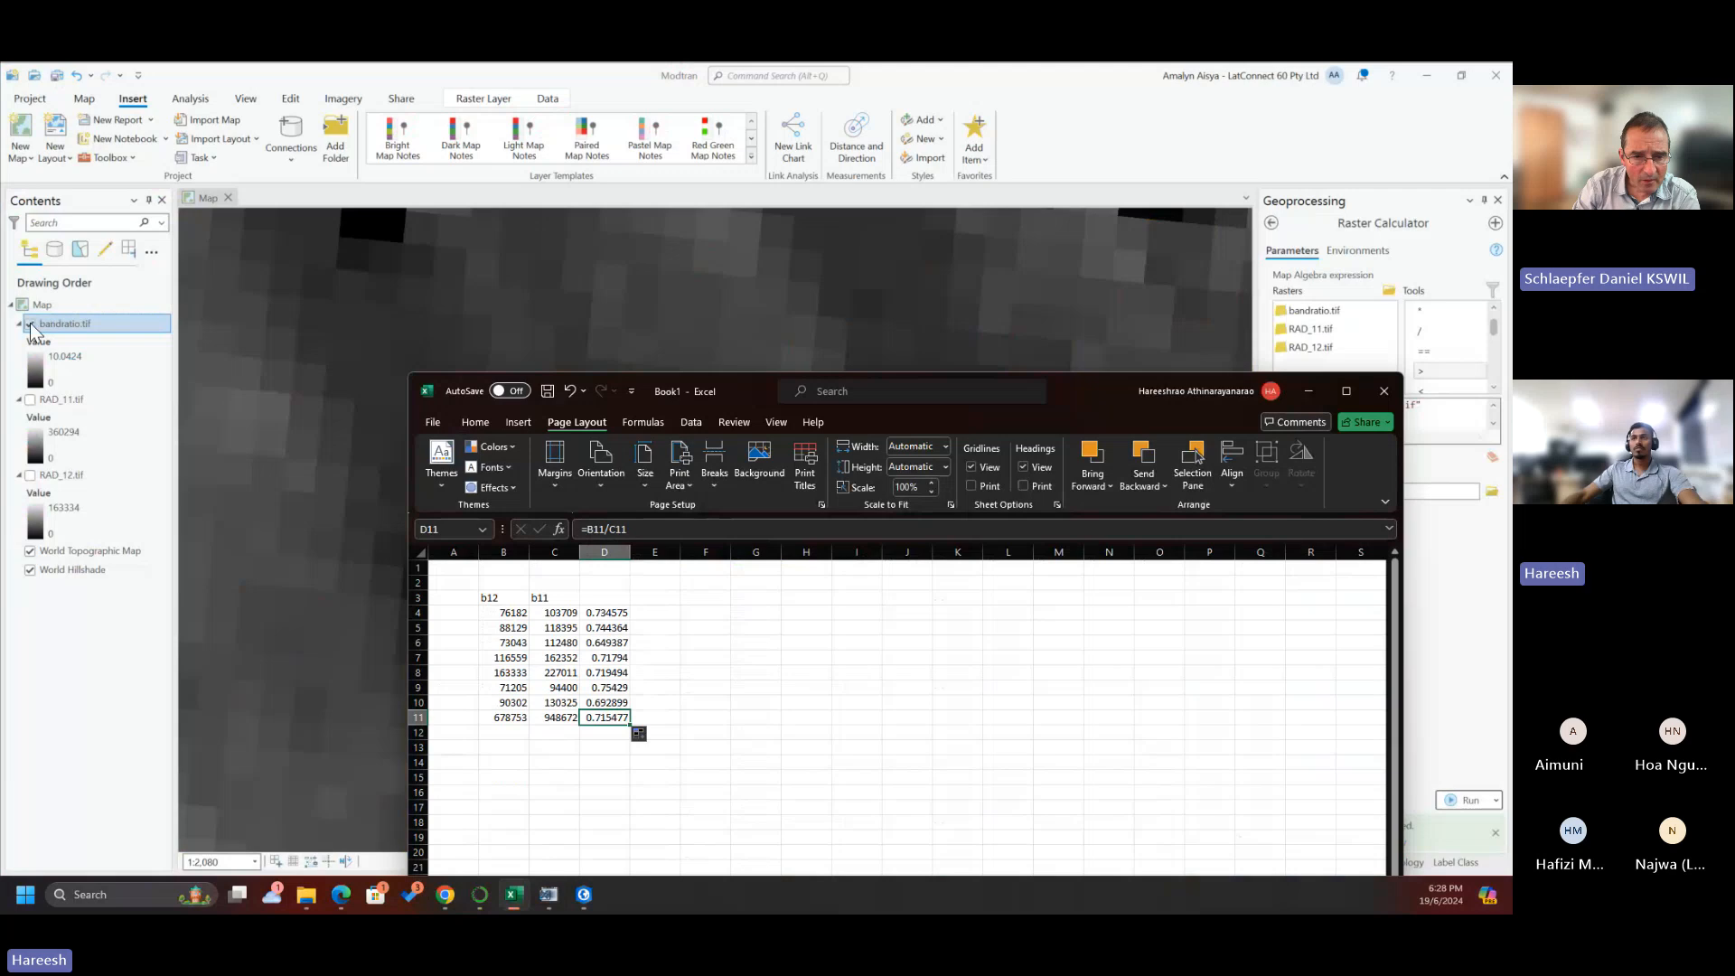
{"action": "left_click", "coordinate": [31, 325]}
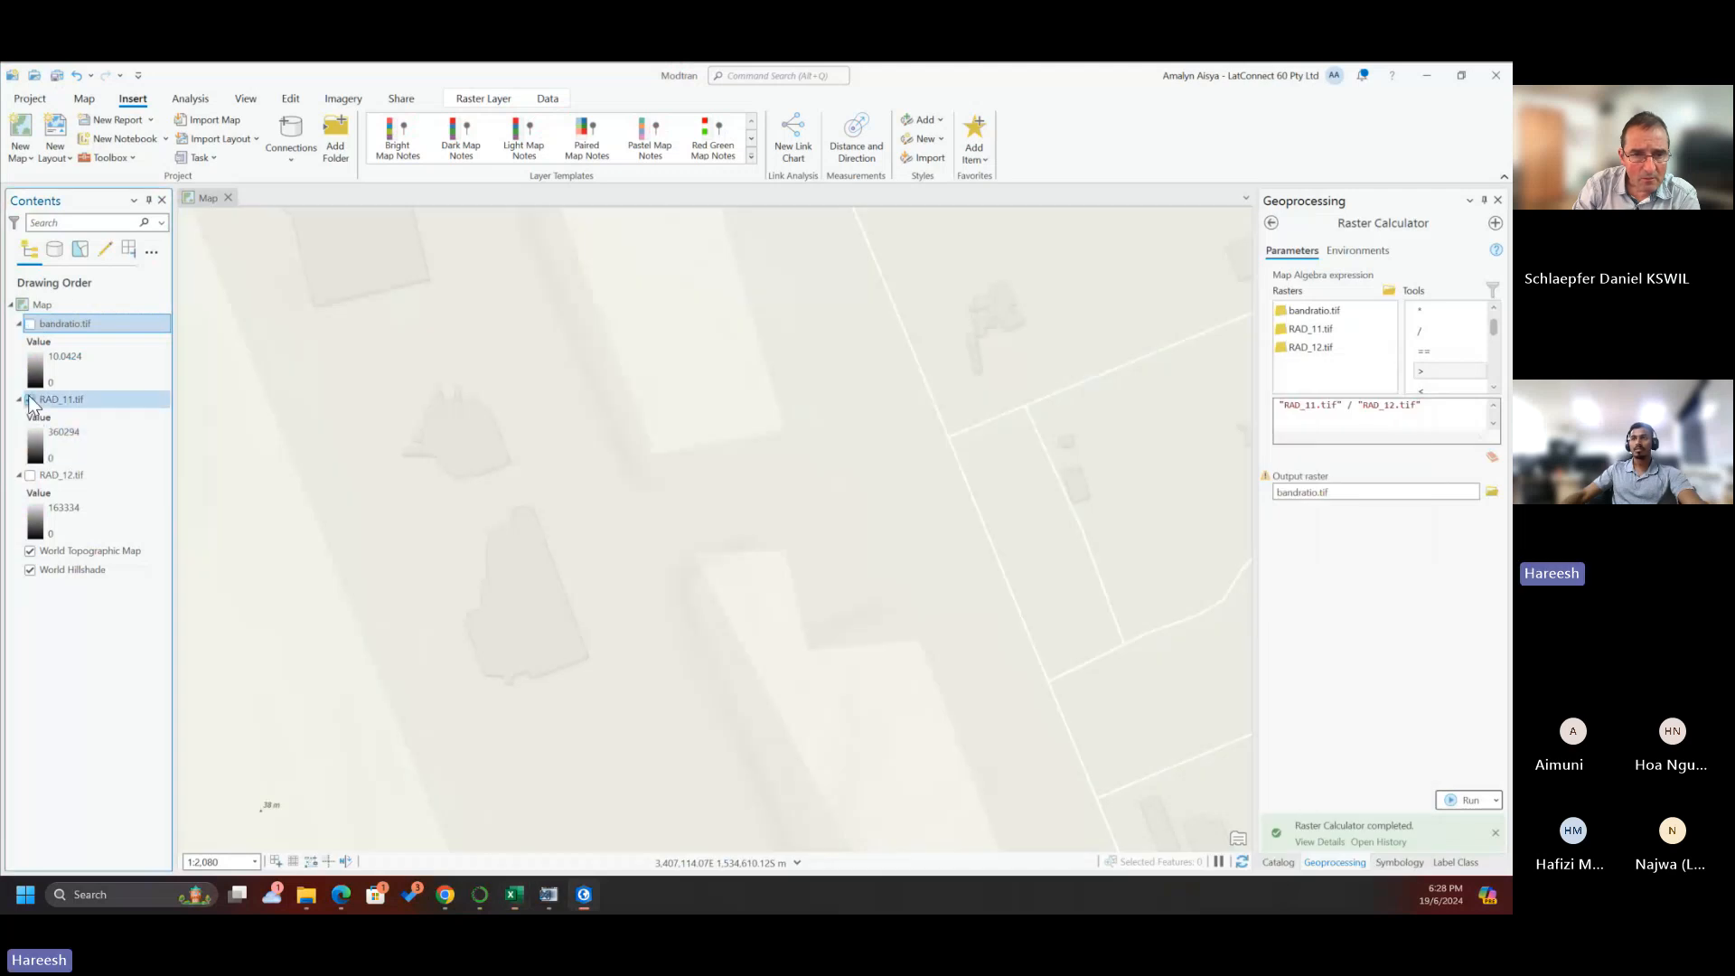
{"action": "left_click", "coordinate": [30, 400]}
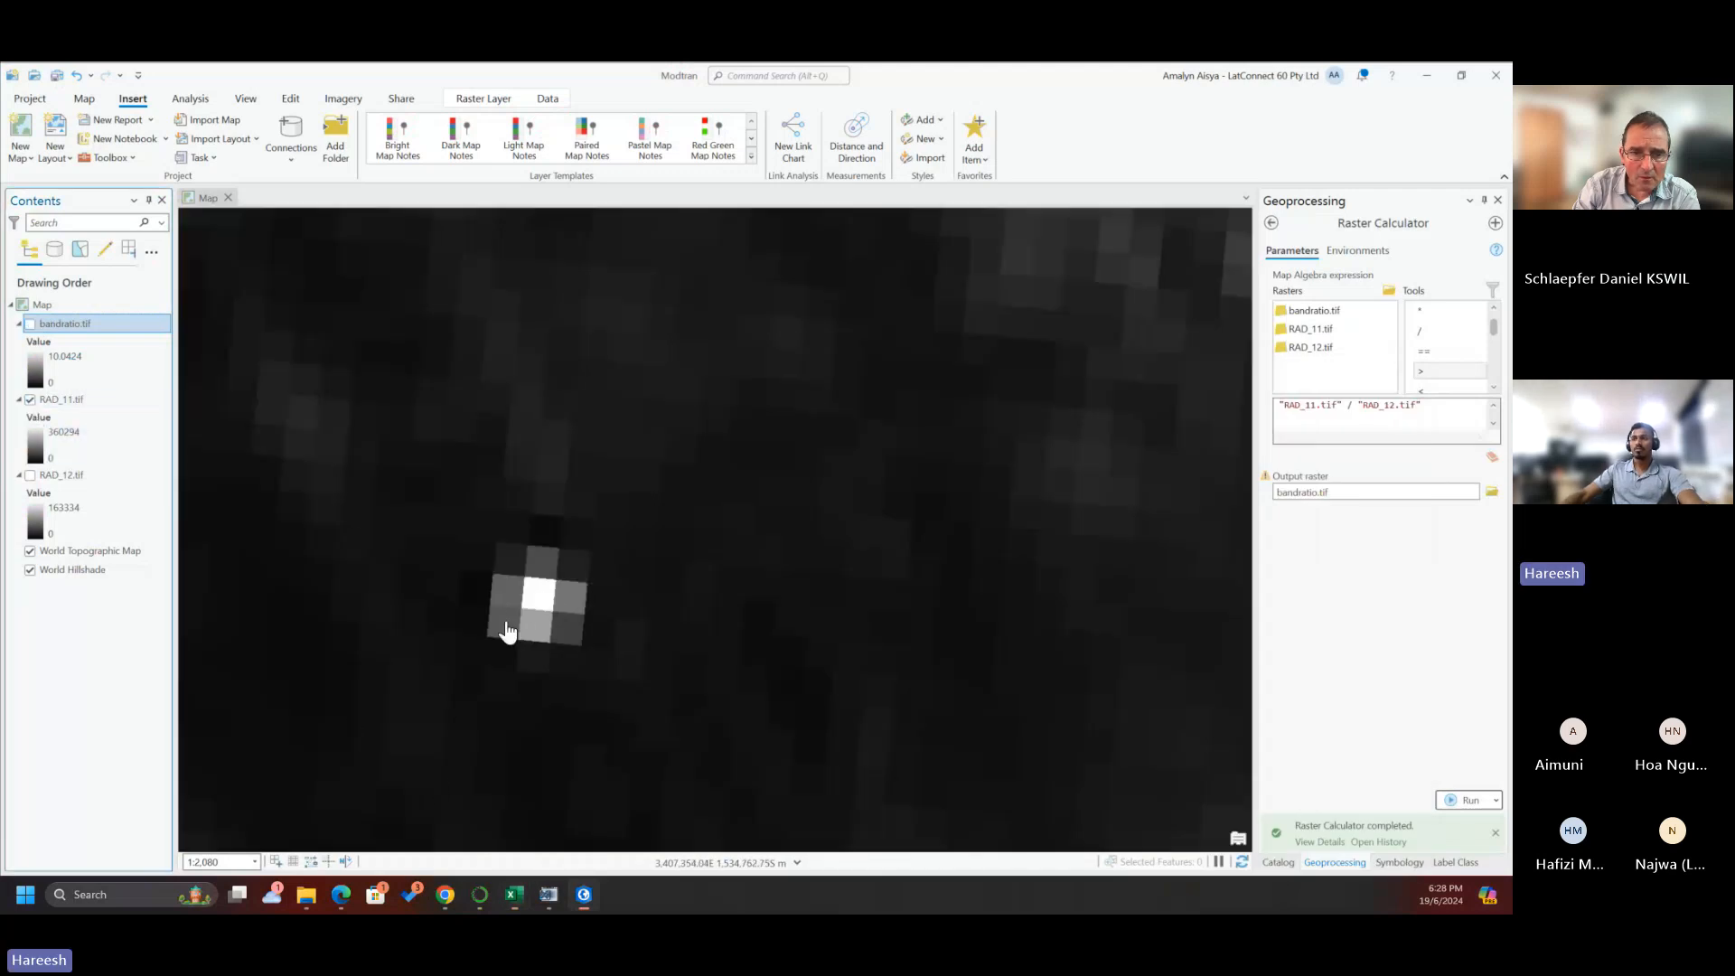
{"action": "left_click", "coordinate": [29, 476]}
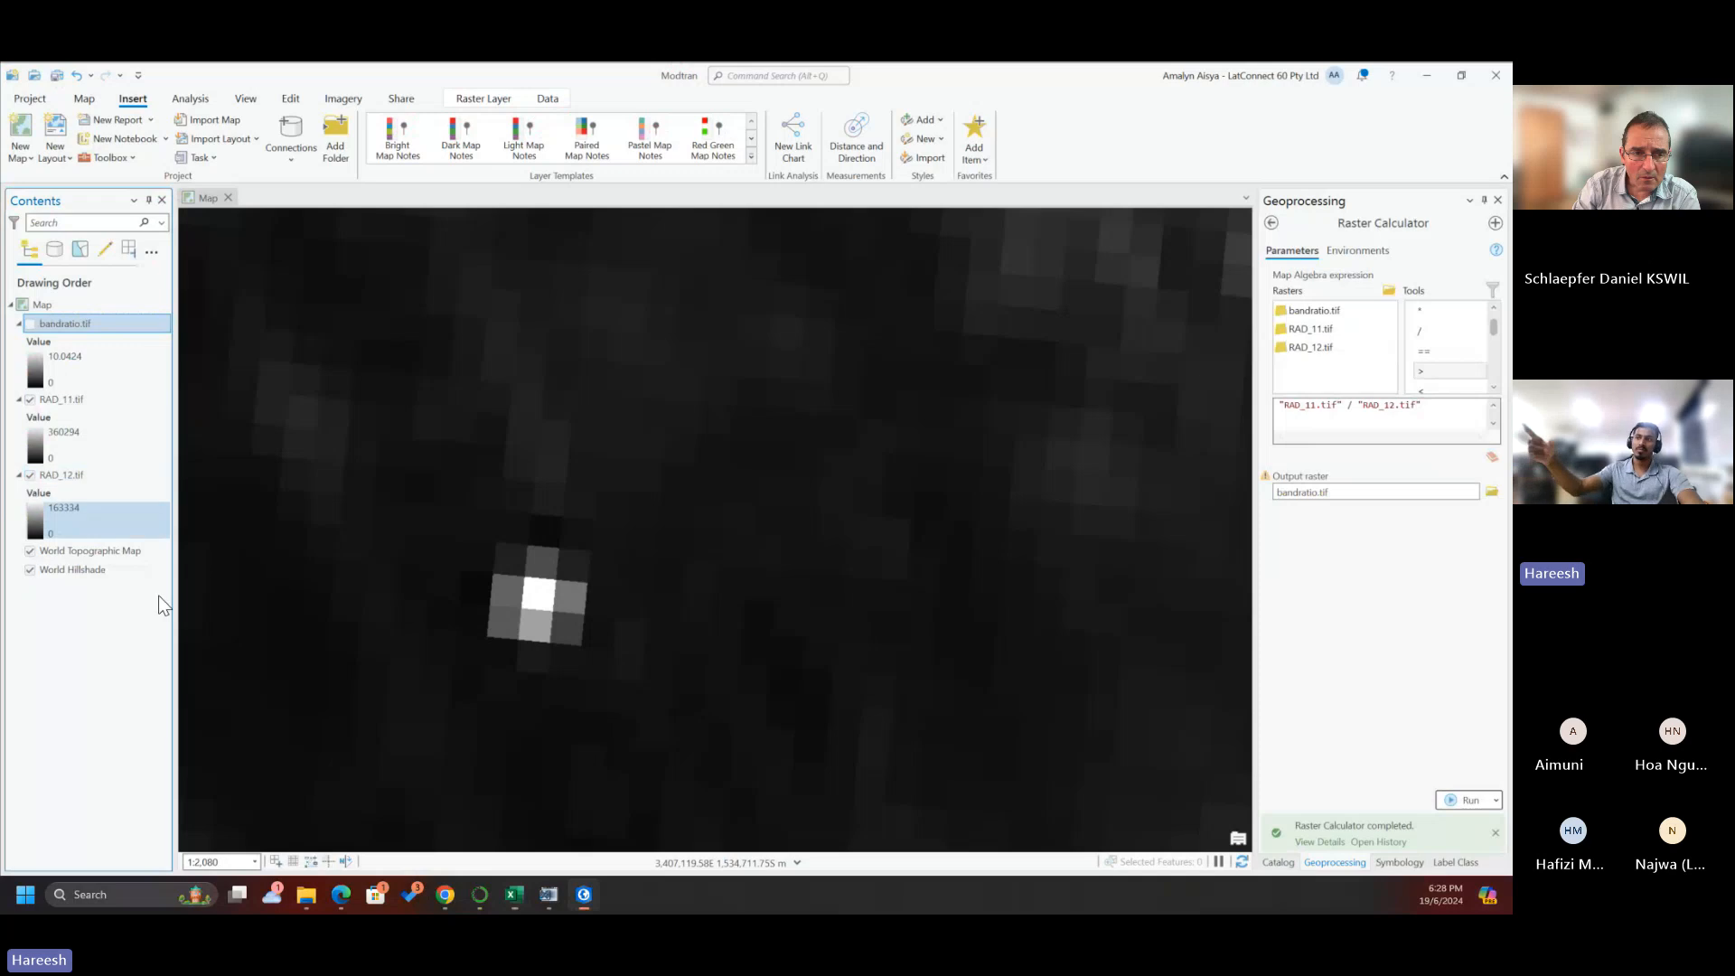
{"action": "left_click", "coordinate": [30, 399]}
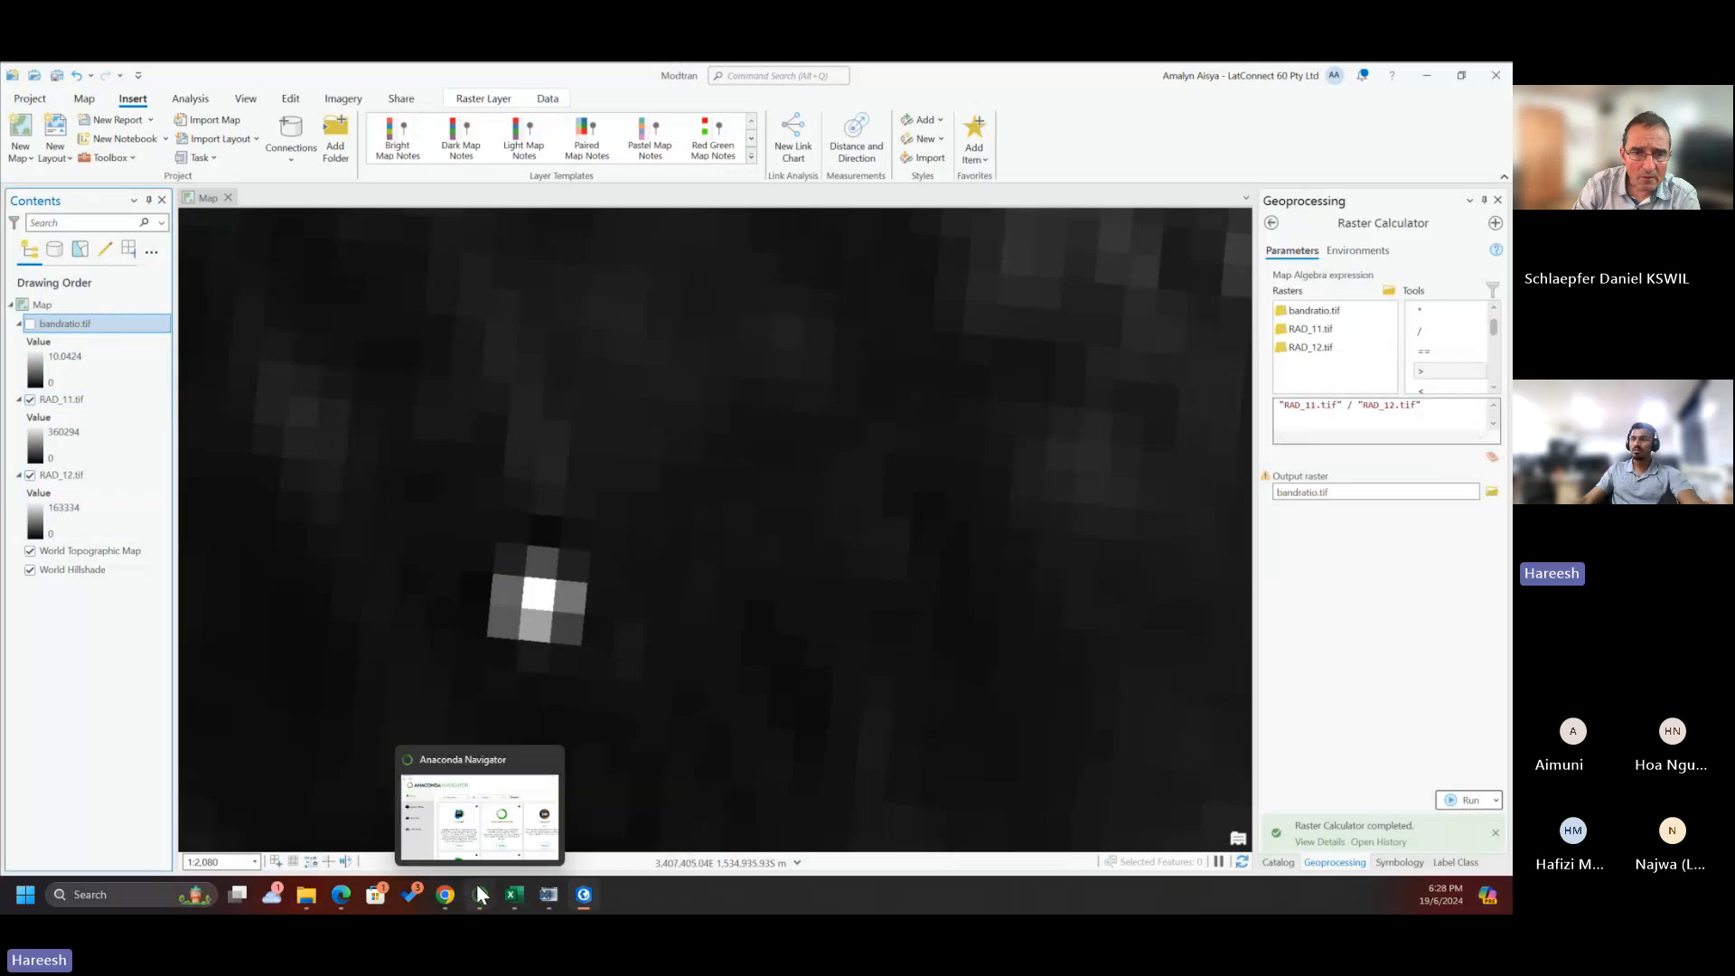
Switch to the Book1 workbook in Excel and check the b12 and b11 values and their sum formulas in row 11.
{"action": "mouse_move", "coordinate": [511, 897]}
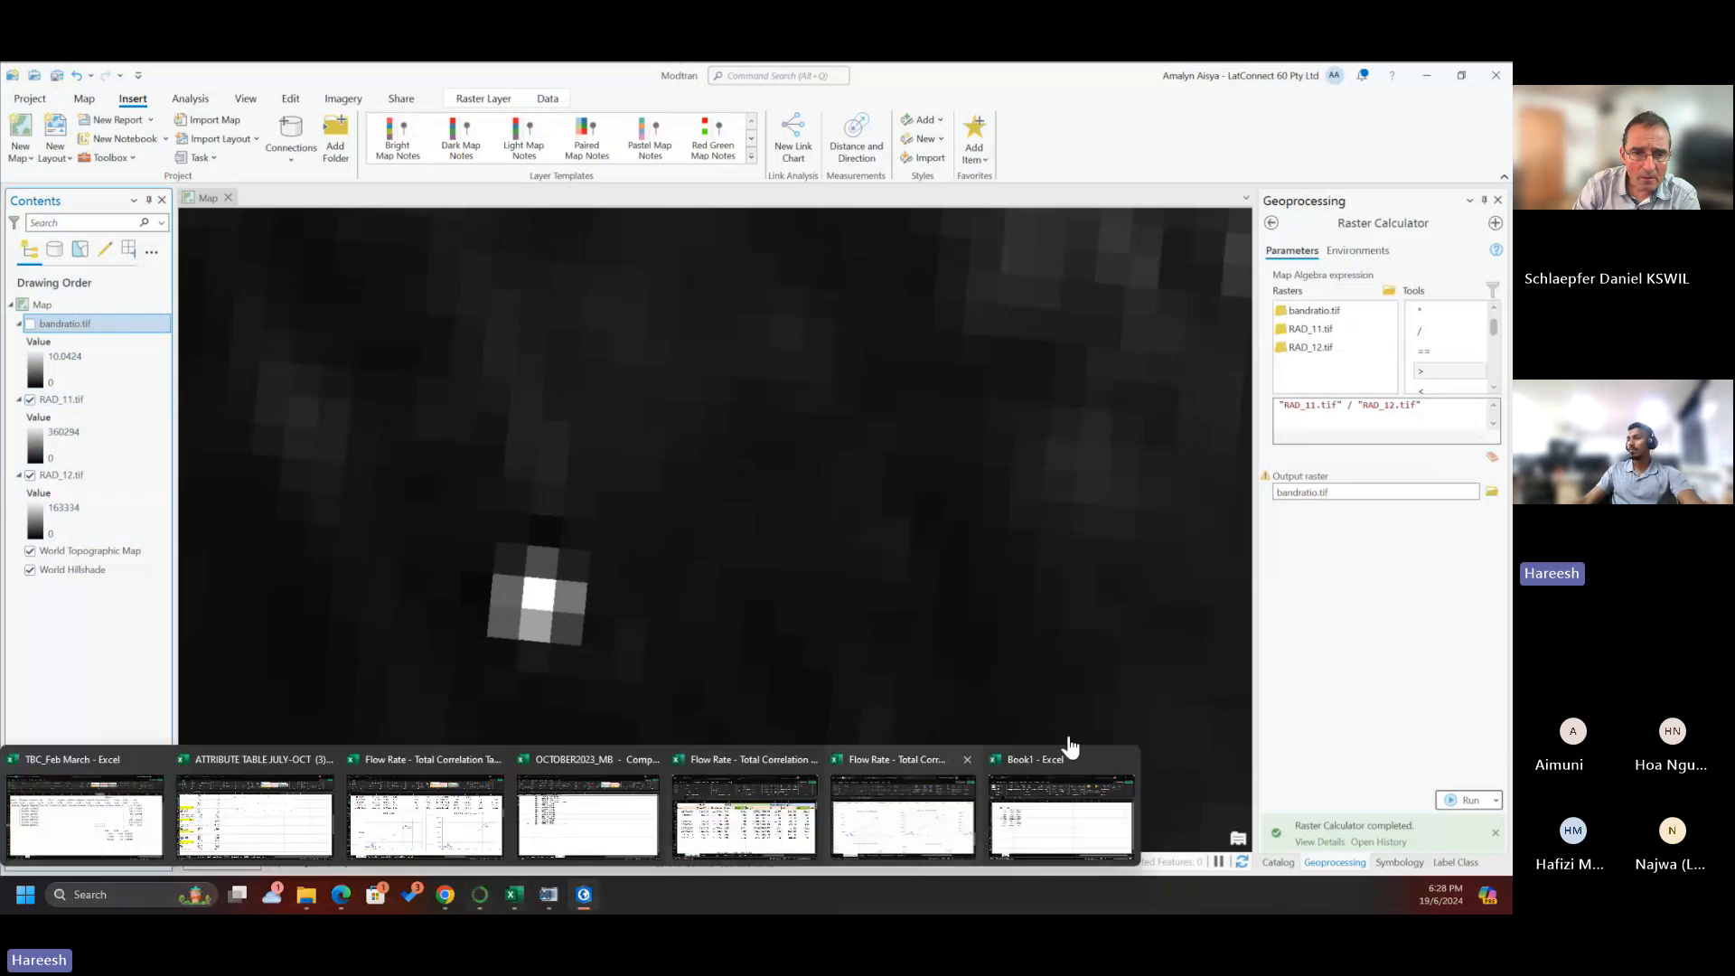
{"action": "left_click", "coordinate": [1030, 817]}
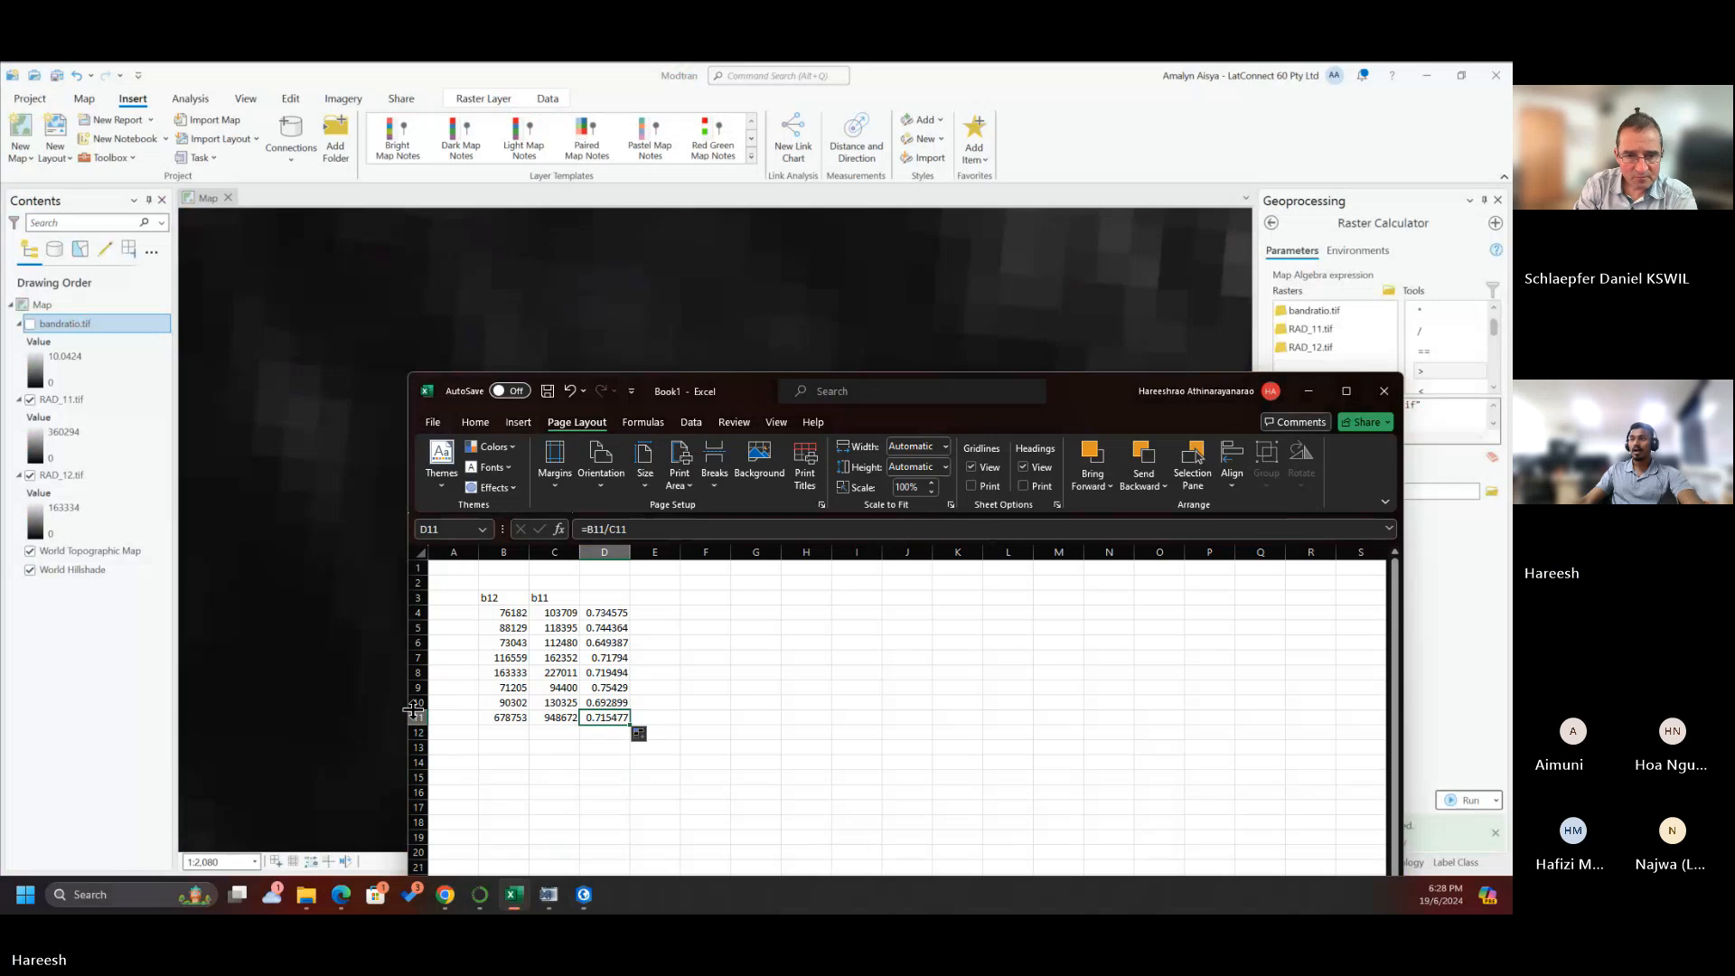
{"action": "left_click", "coordinate": [506, 718]}
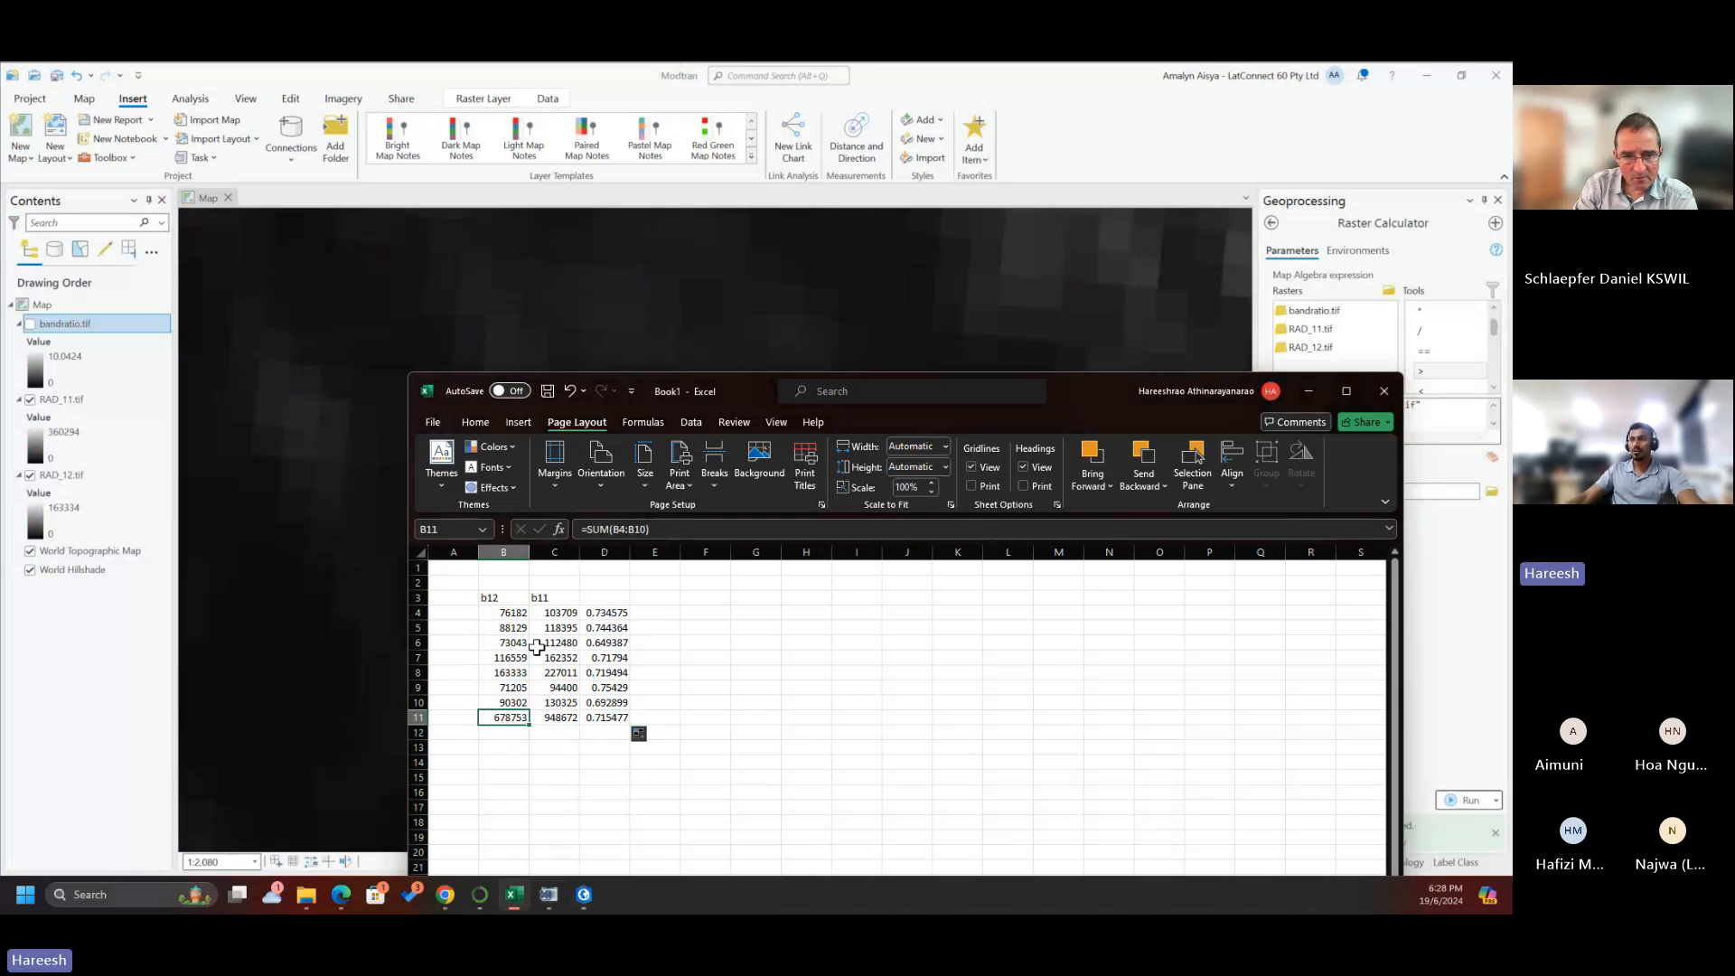
{"action": "left_click", "coordinate": [566, 719]}
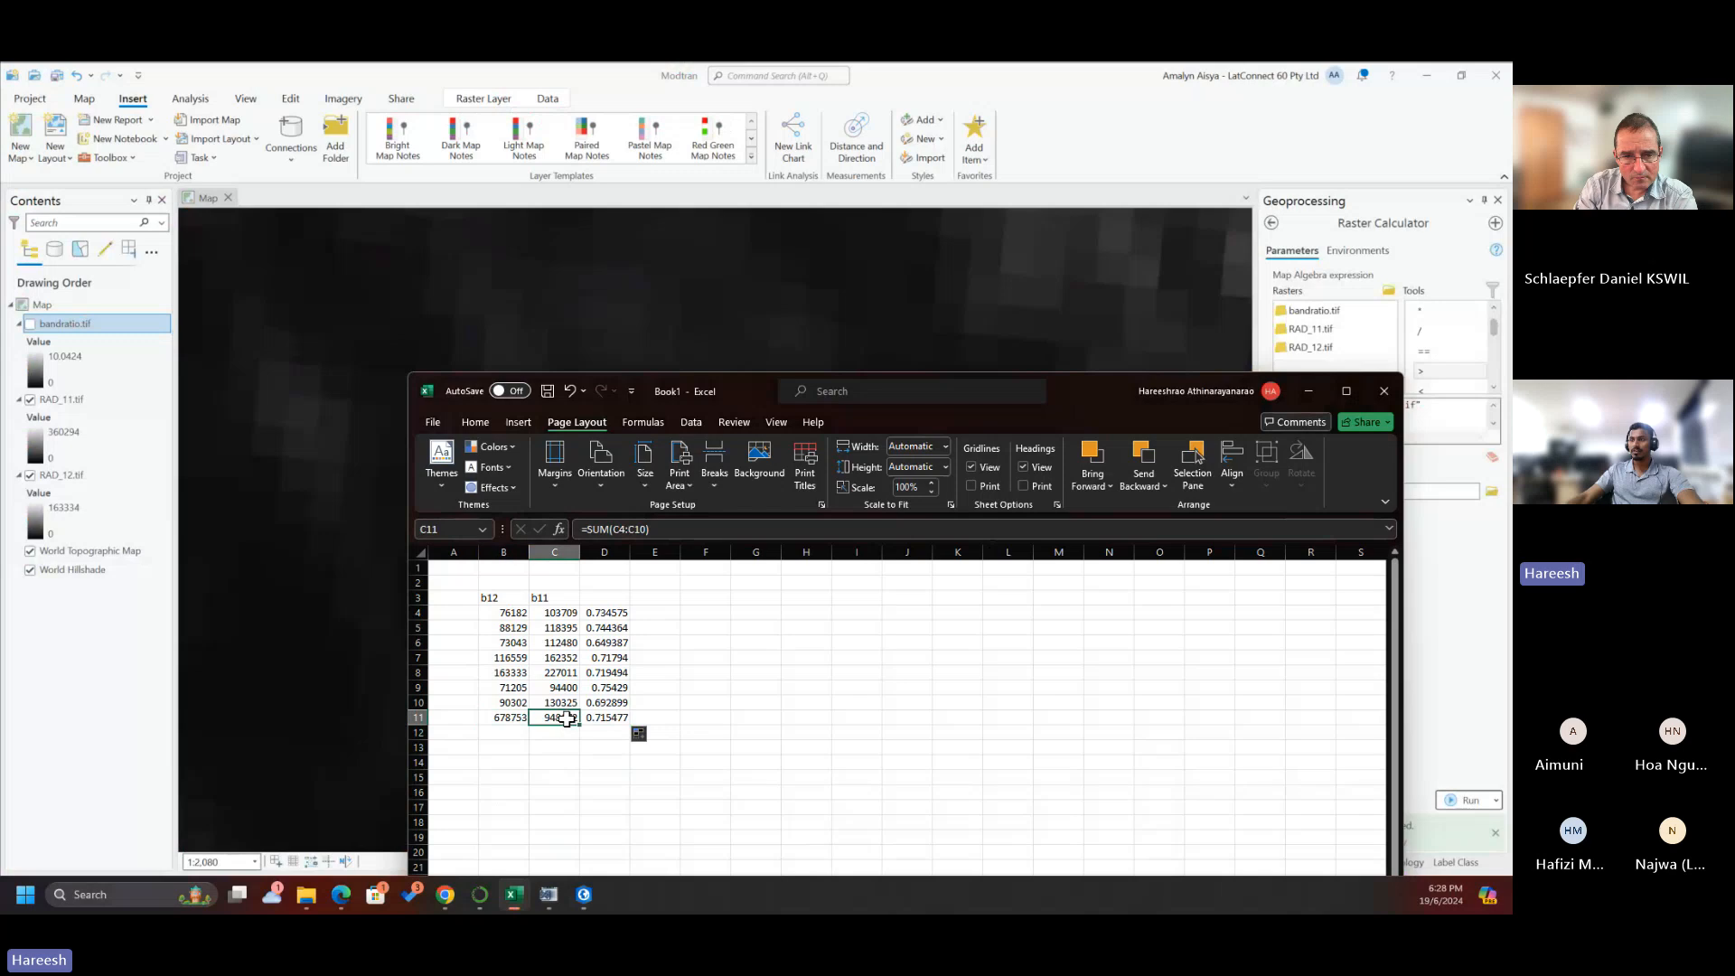
{"action": "left_click", "coordinate": [503, 611]}
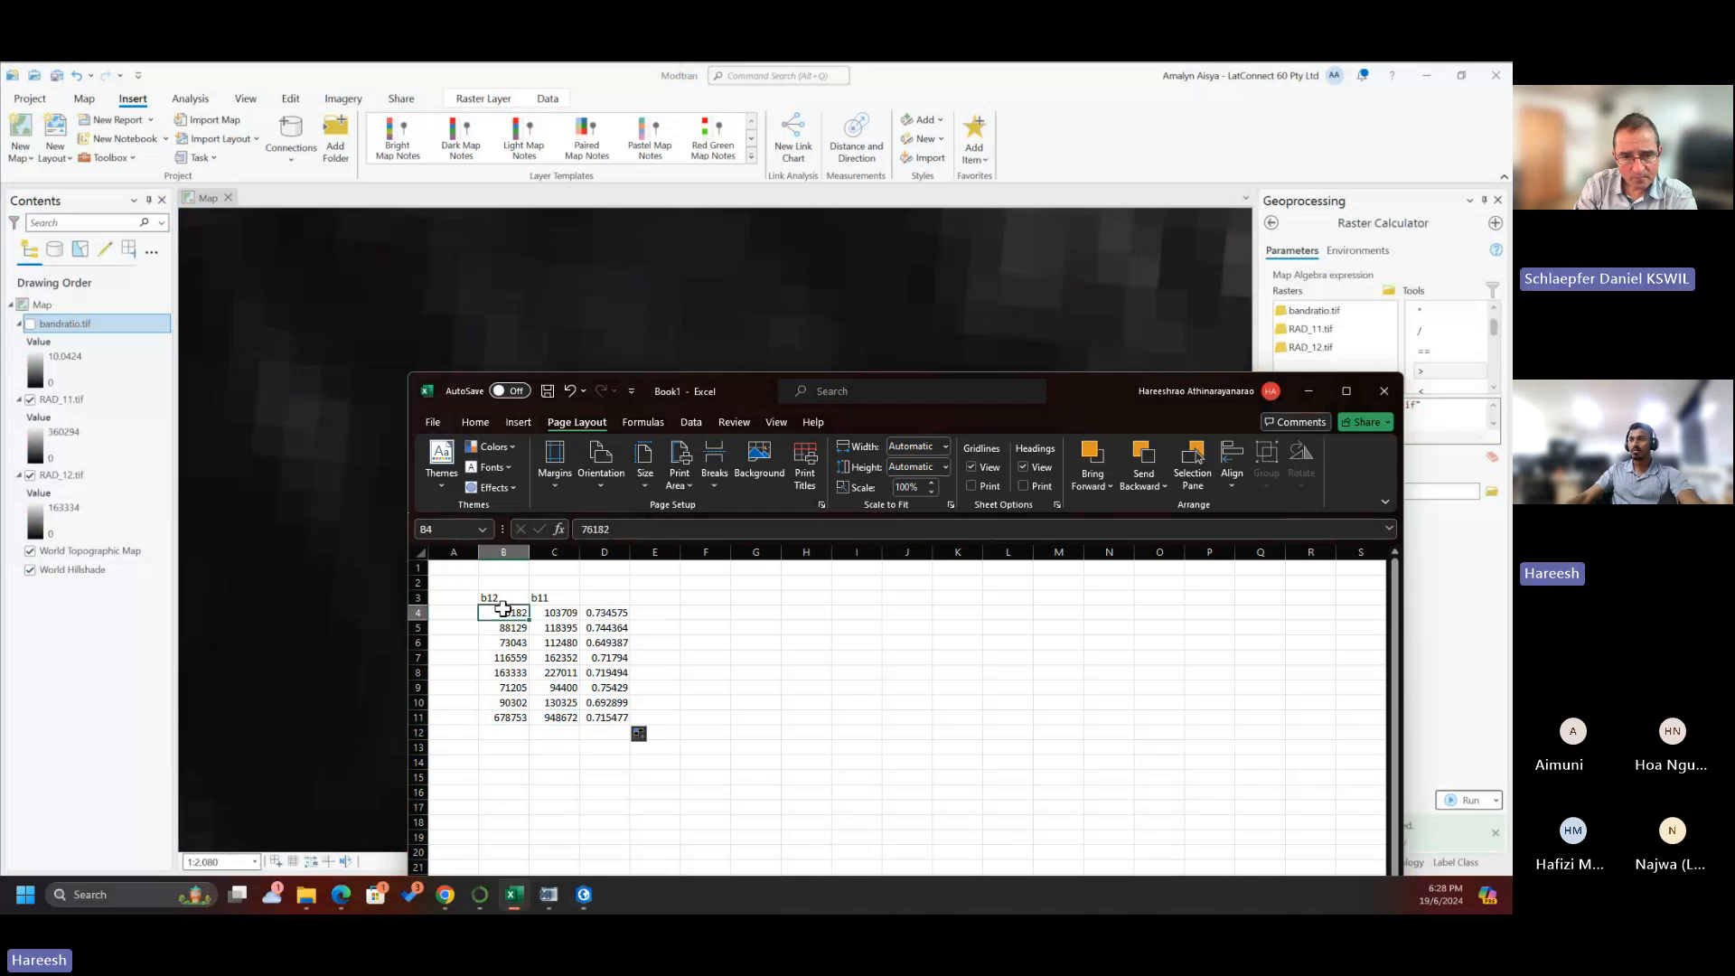
{"action": "left_click_drag", "start_coordinate": [503, 611], "coordinate": [510, 704]}
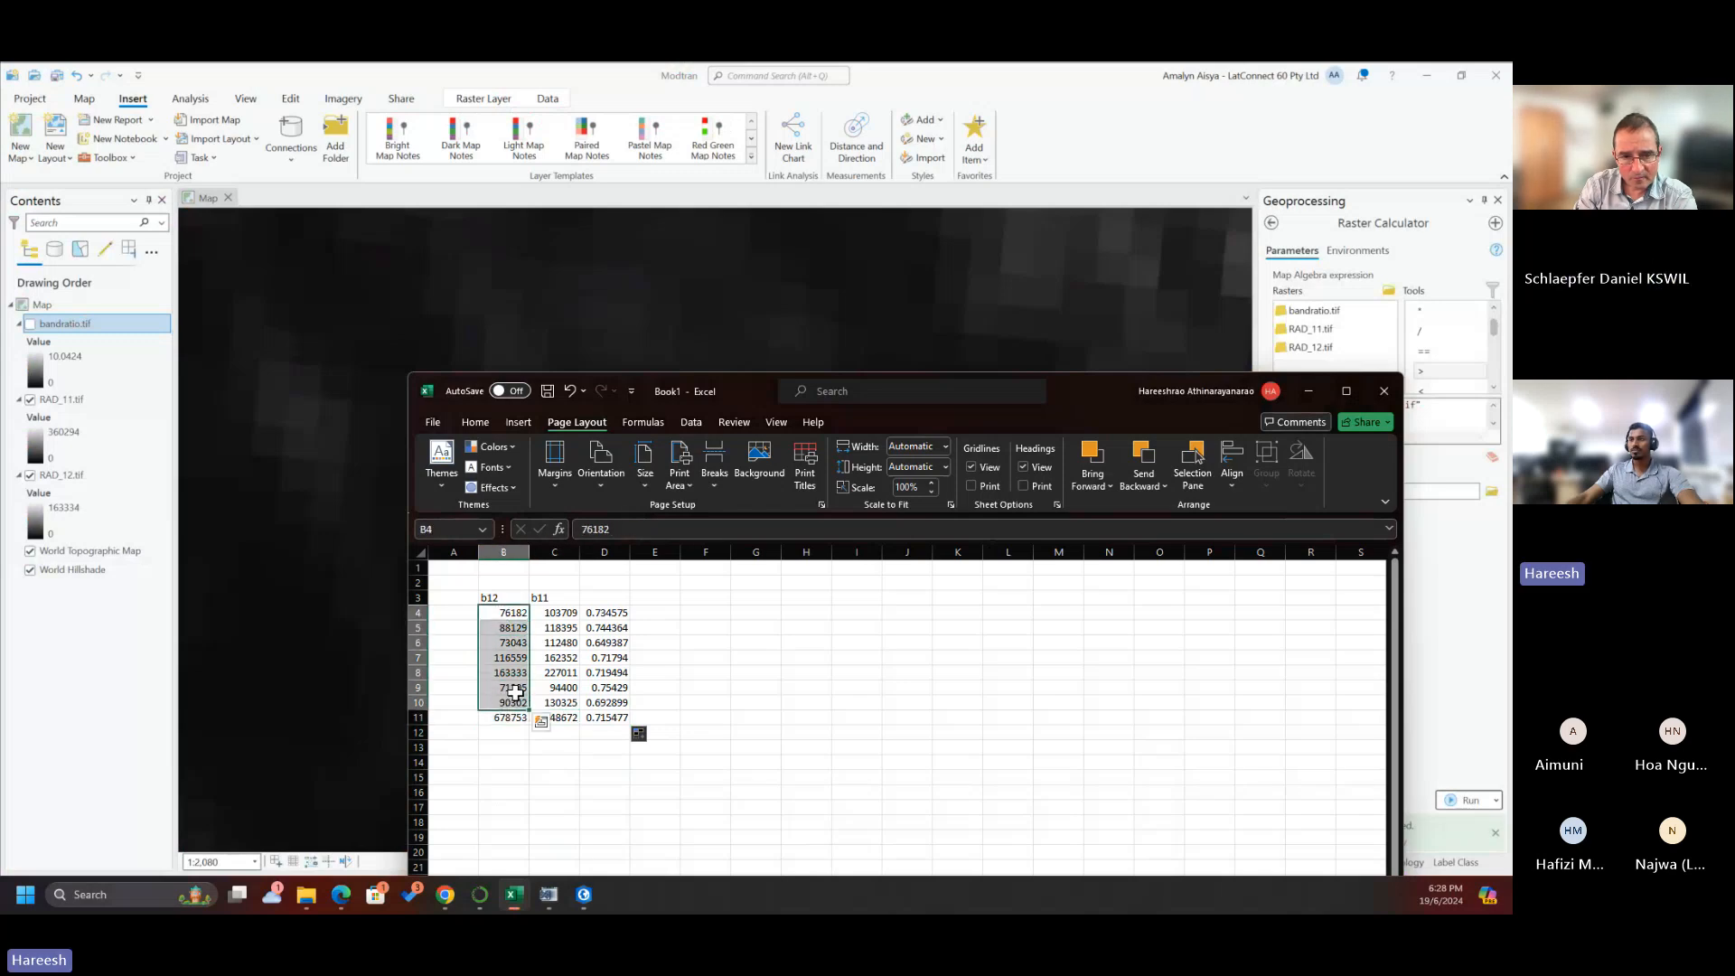
{"action": "left_click_drag", "start_coordinate": [554, 612], "coordinate": [575, 710]}
{"action": "left_click", "coordinate": [509, 719]}
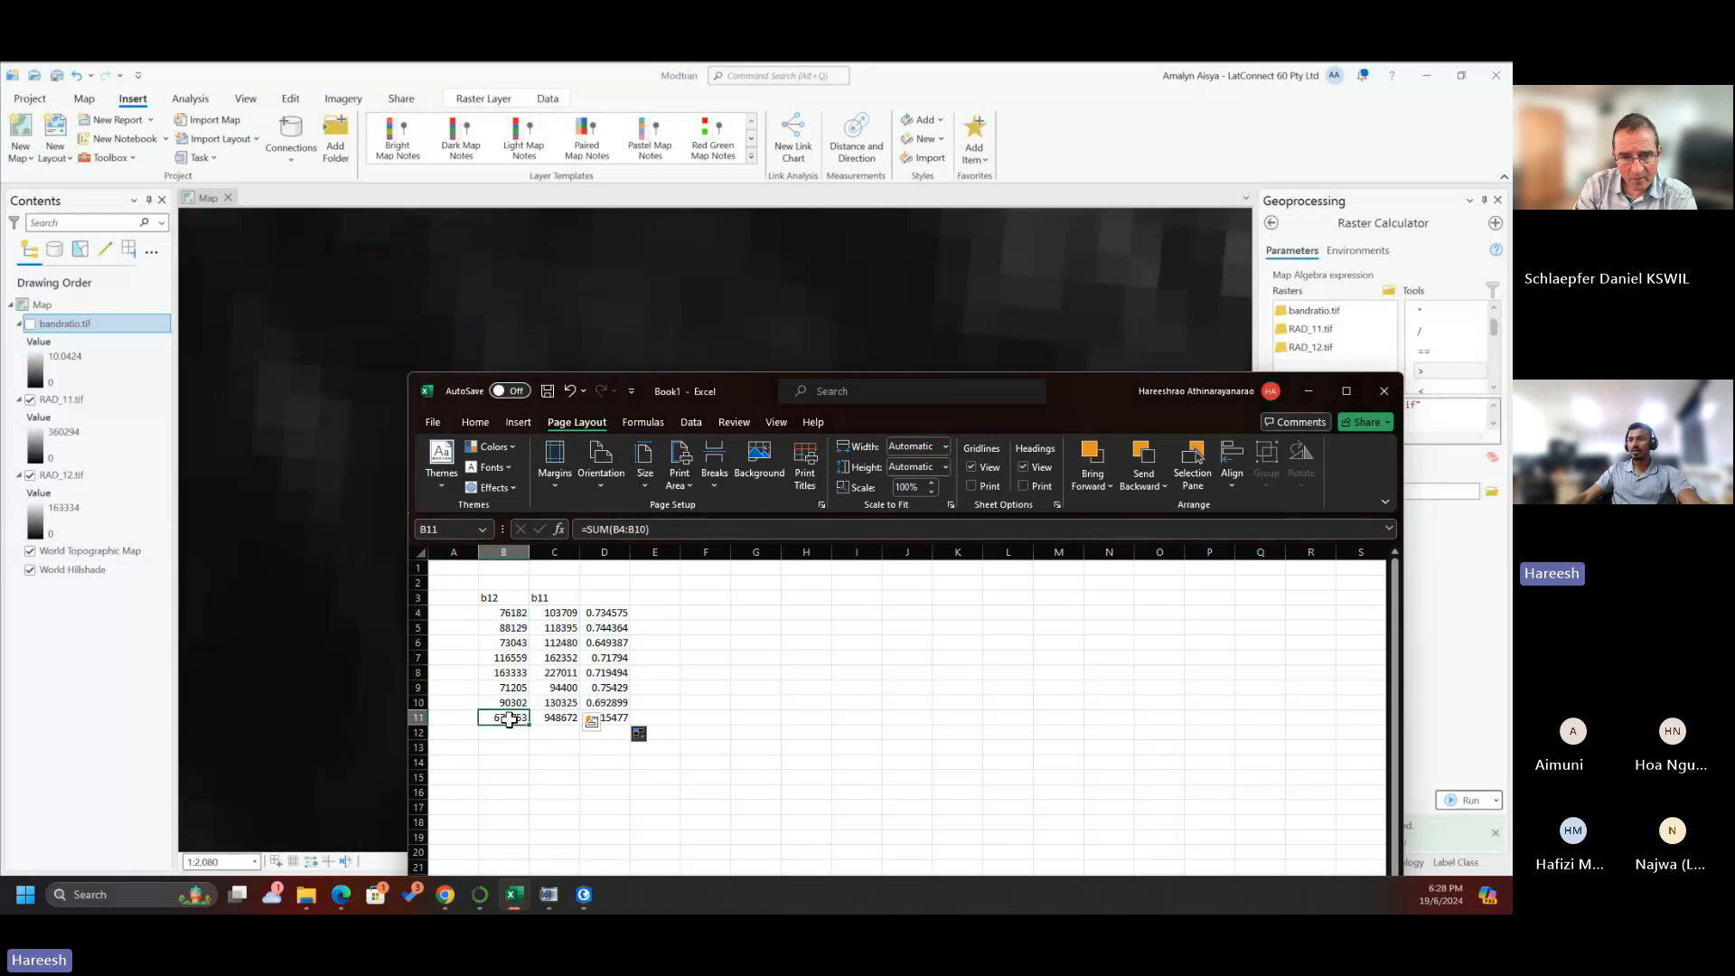
{"action": "left_click", "coordinate": [567, 730]}
{"action": "left_click", "coordinate": [564, 715]}
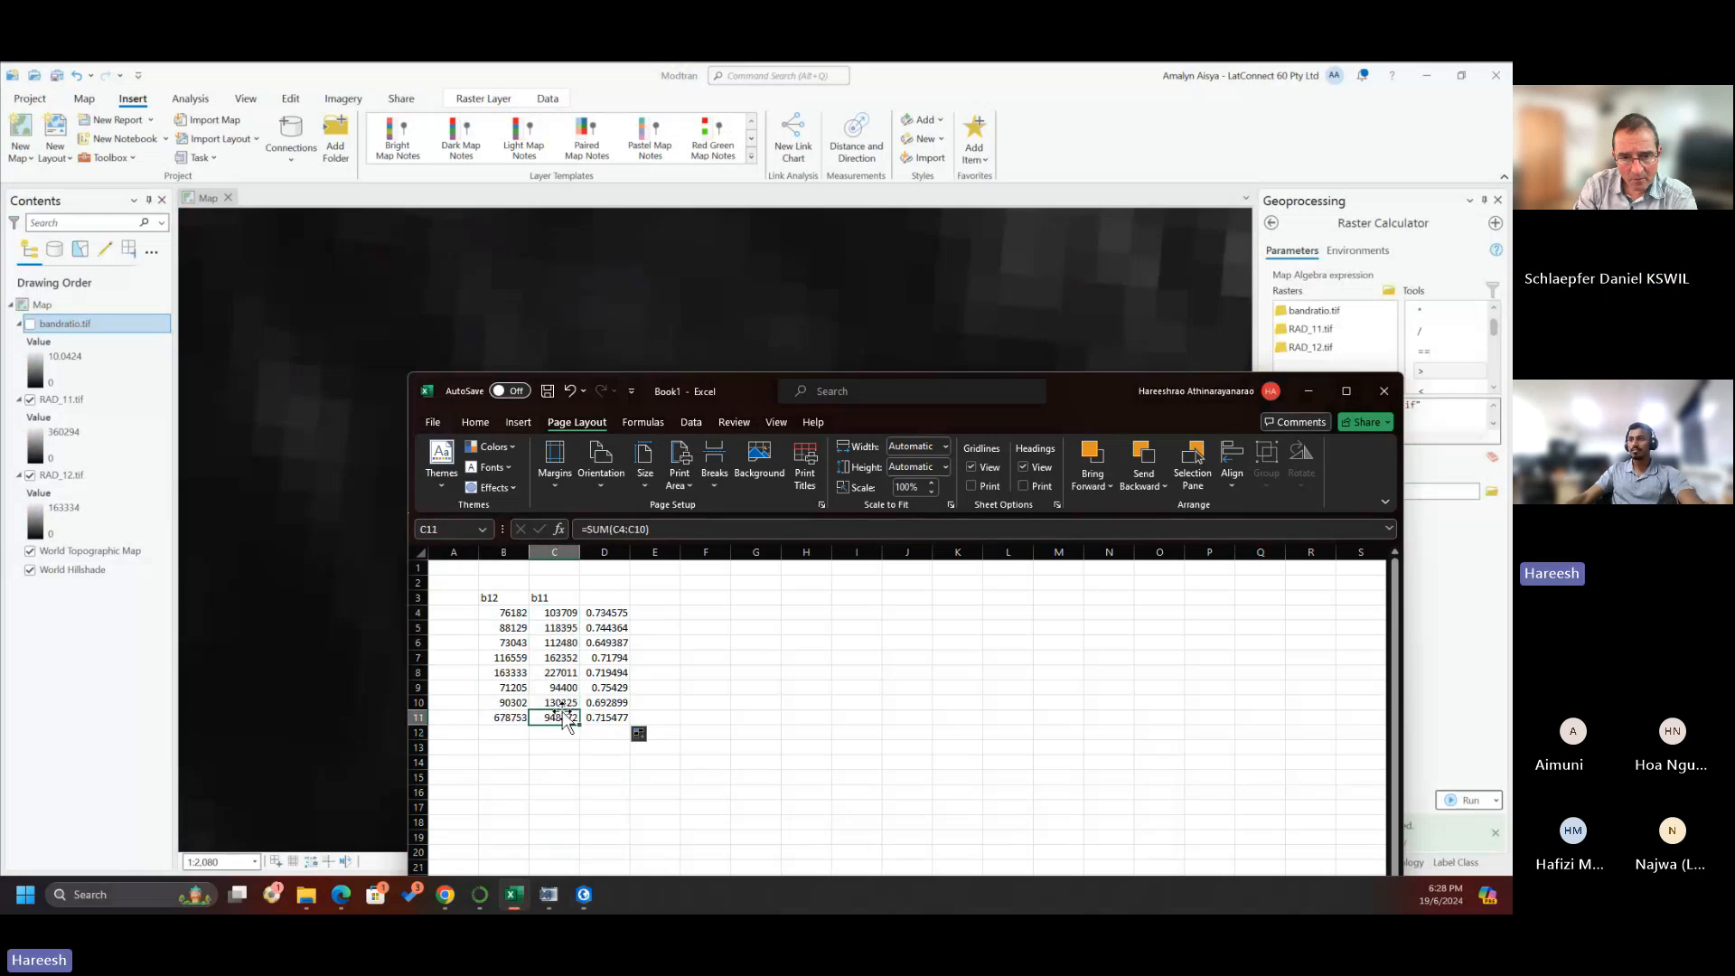
Change the ratio formula in cell D11 to =C11/B11, dividing the b11 sum by the b12 sum.
{"action": "left_click", "coordinate": [597, 717]}
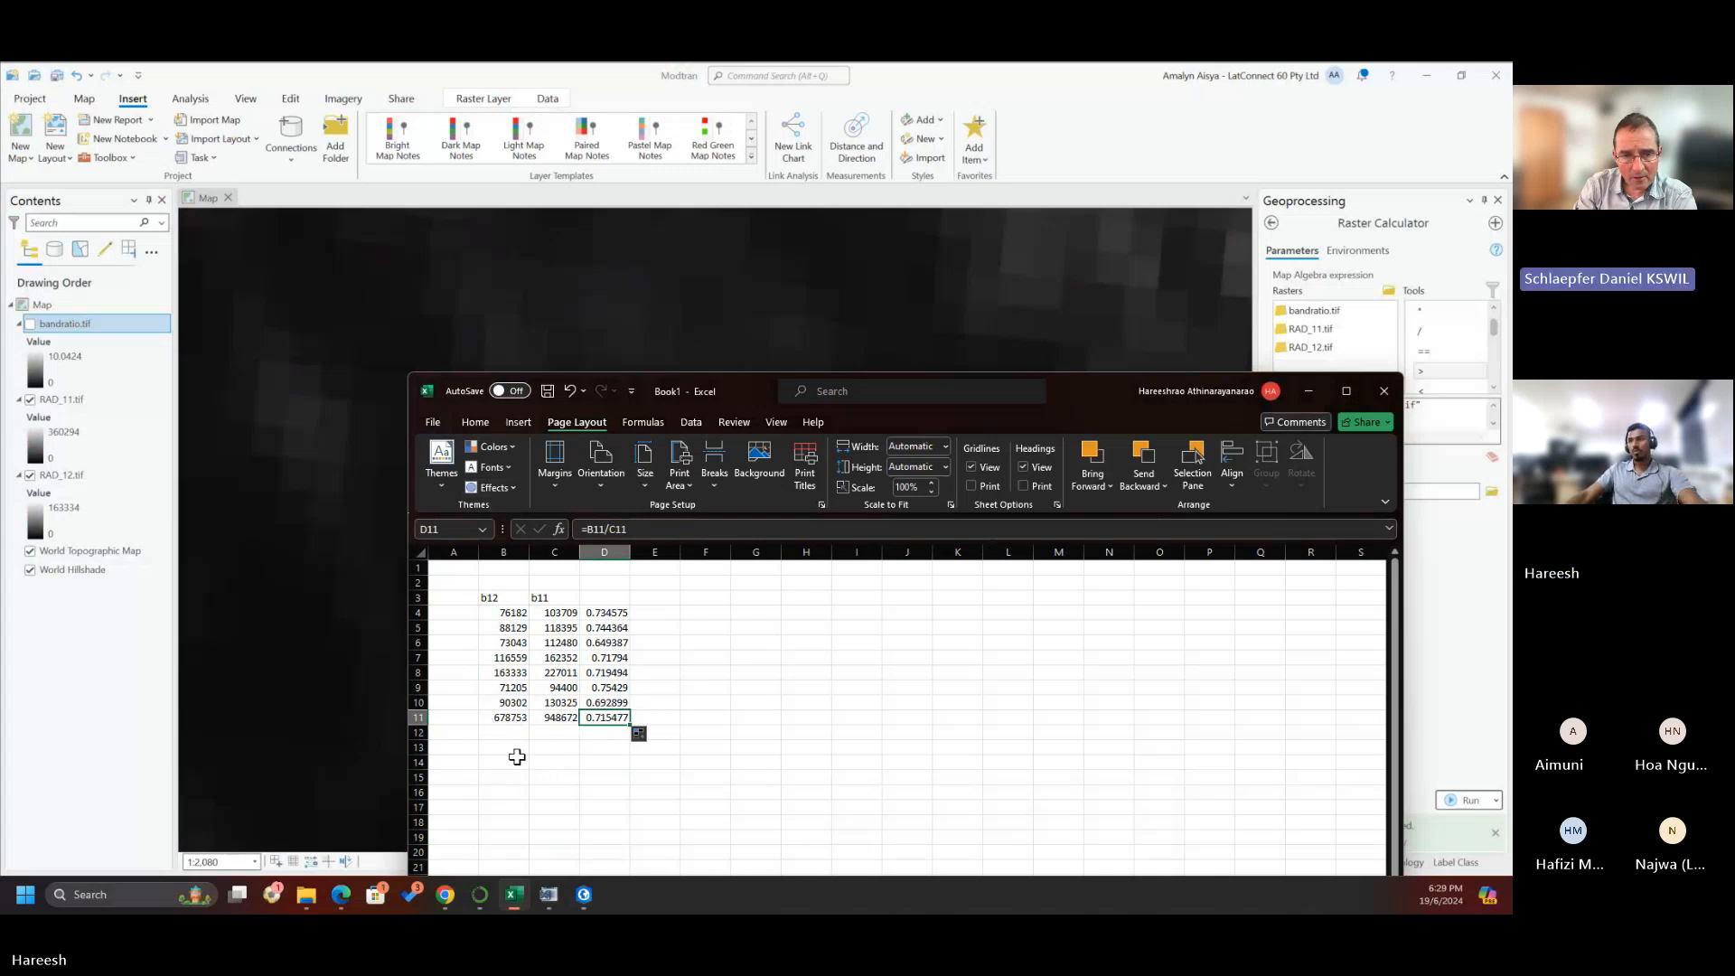
{"action": "left_click", "coordinate": [644, 531]}
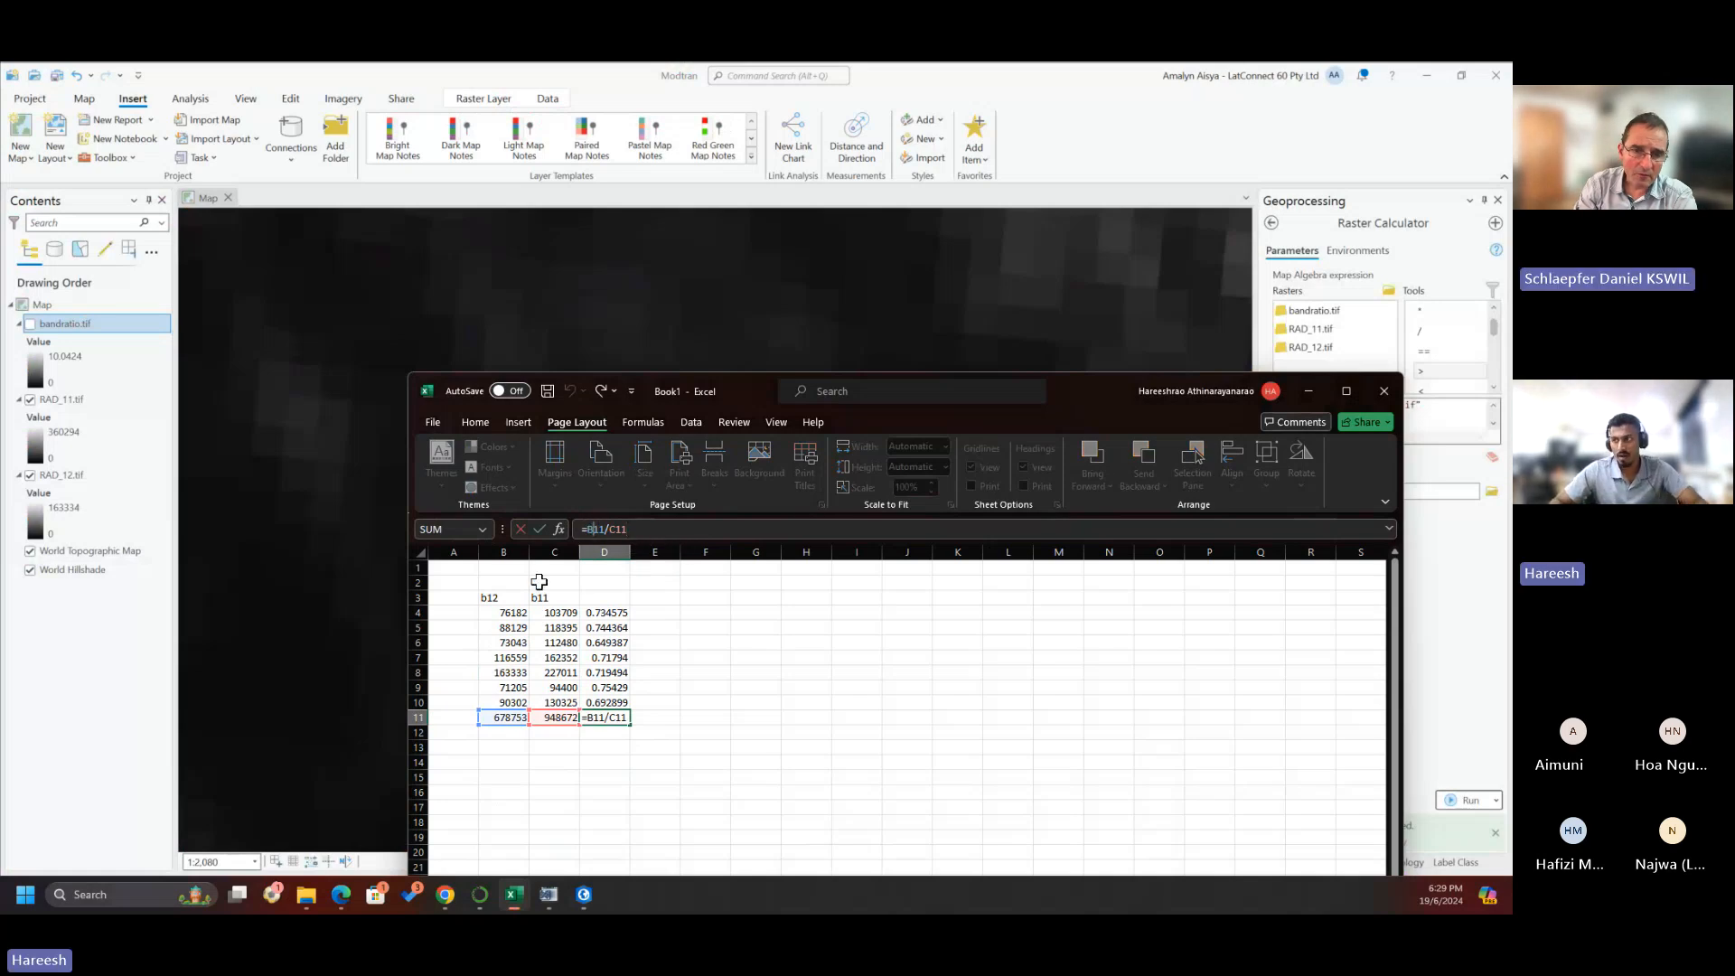
{"action": "key", "text": "BackSpace"}
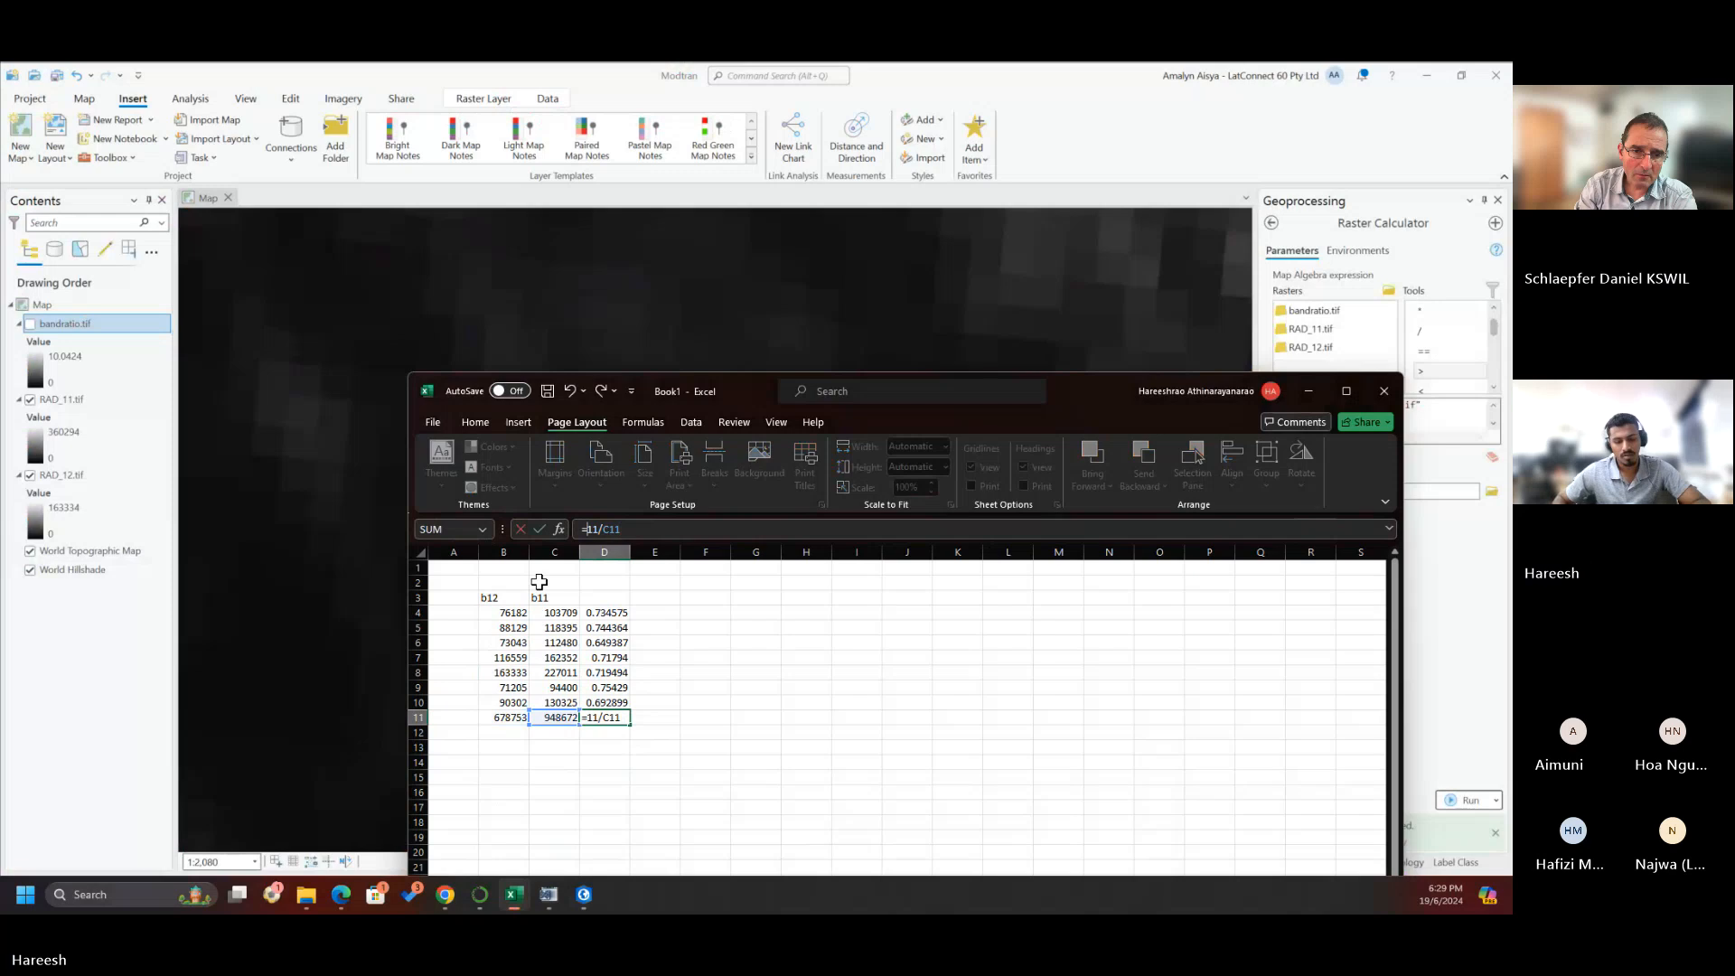
{"action": "type", "text": "C"}
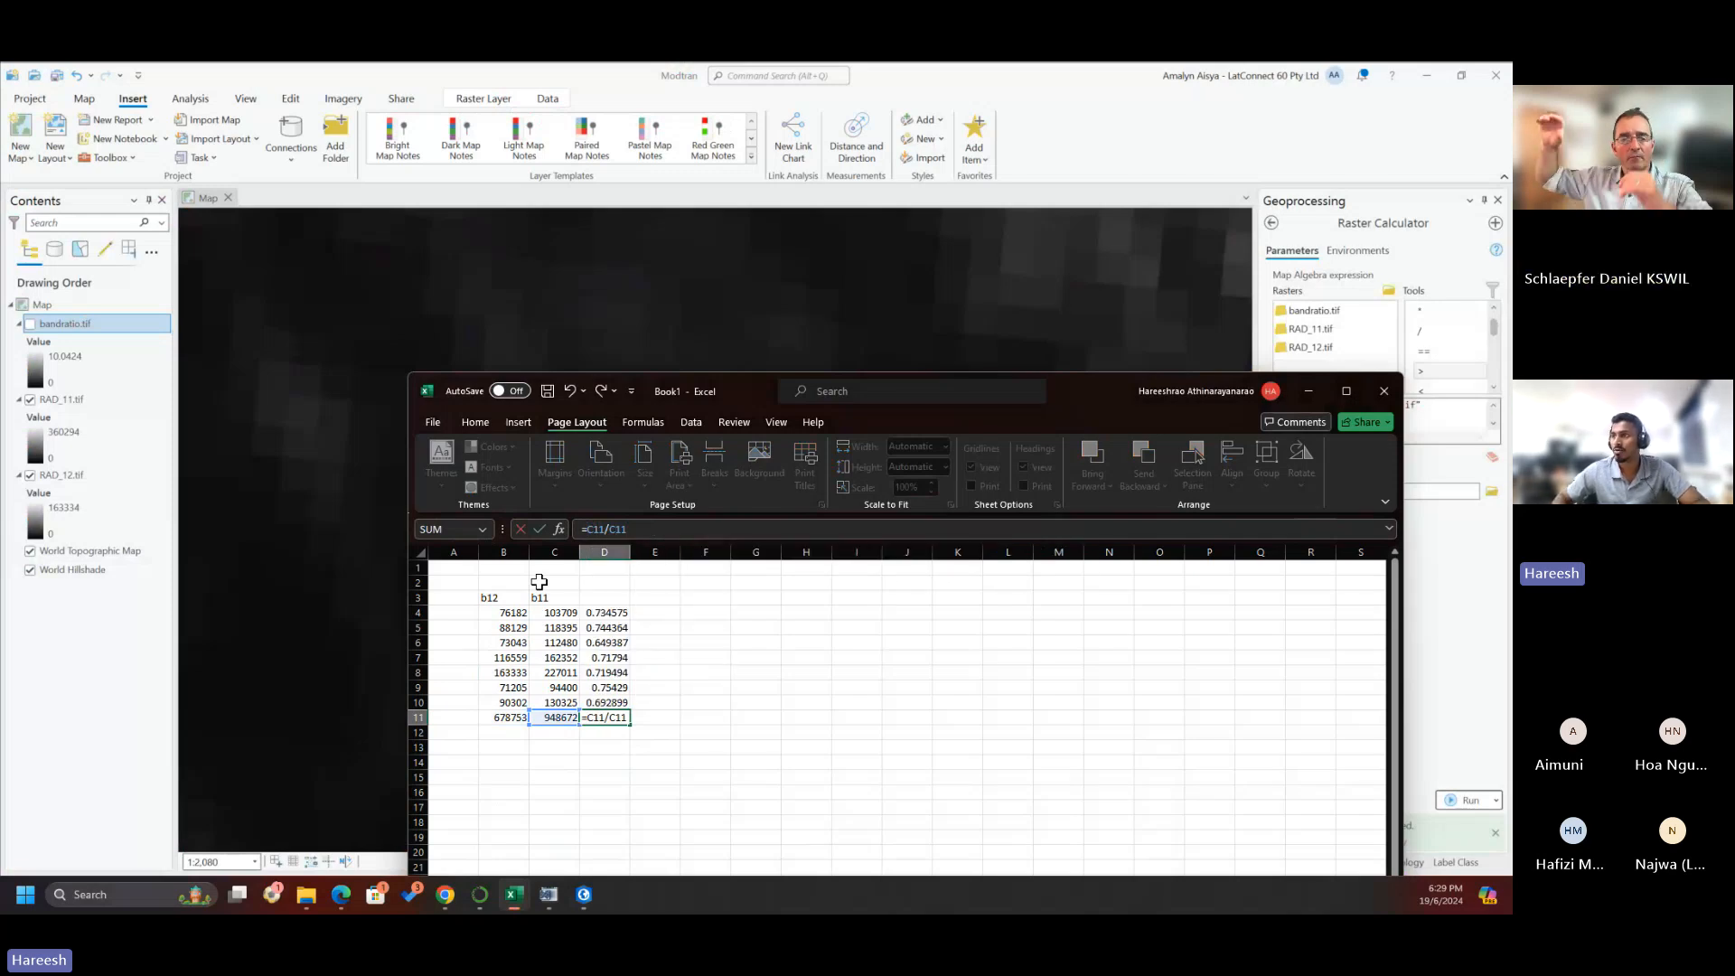
{"action": "key", "text": "Left"}
{"action": "key", "text": "Left"}
{"action": "key", "text": "BackSpace"}
{"action": "type", "text": "B"}
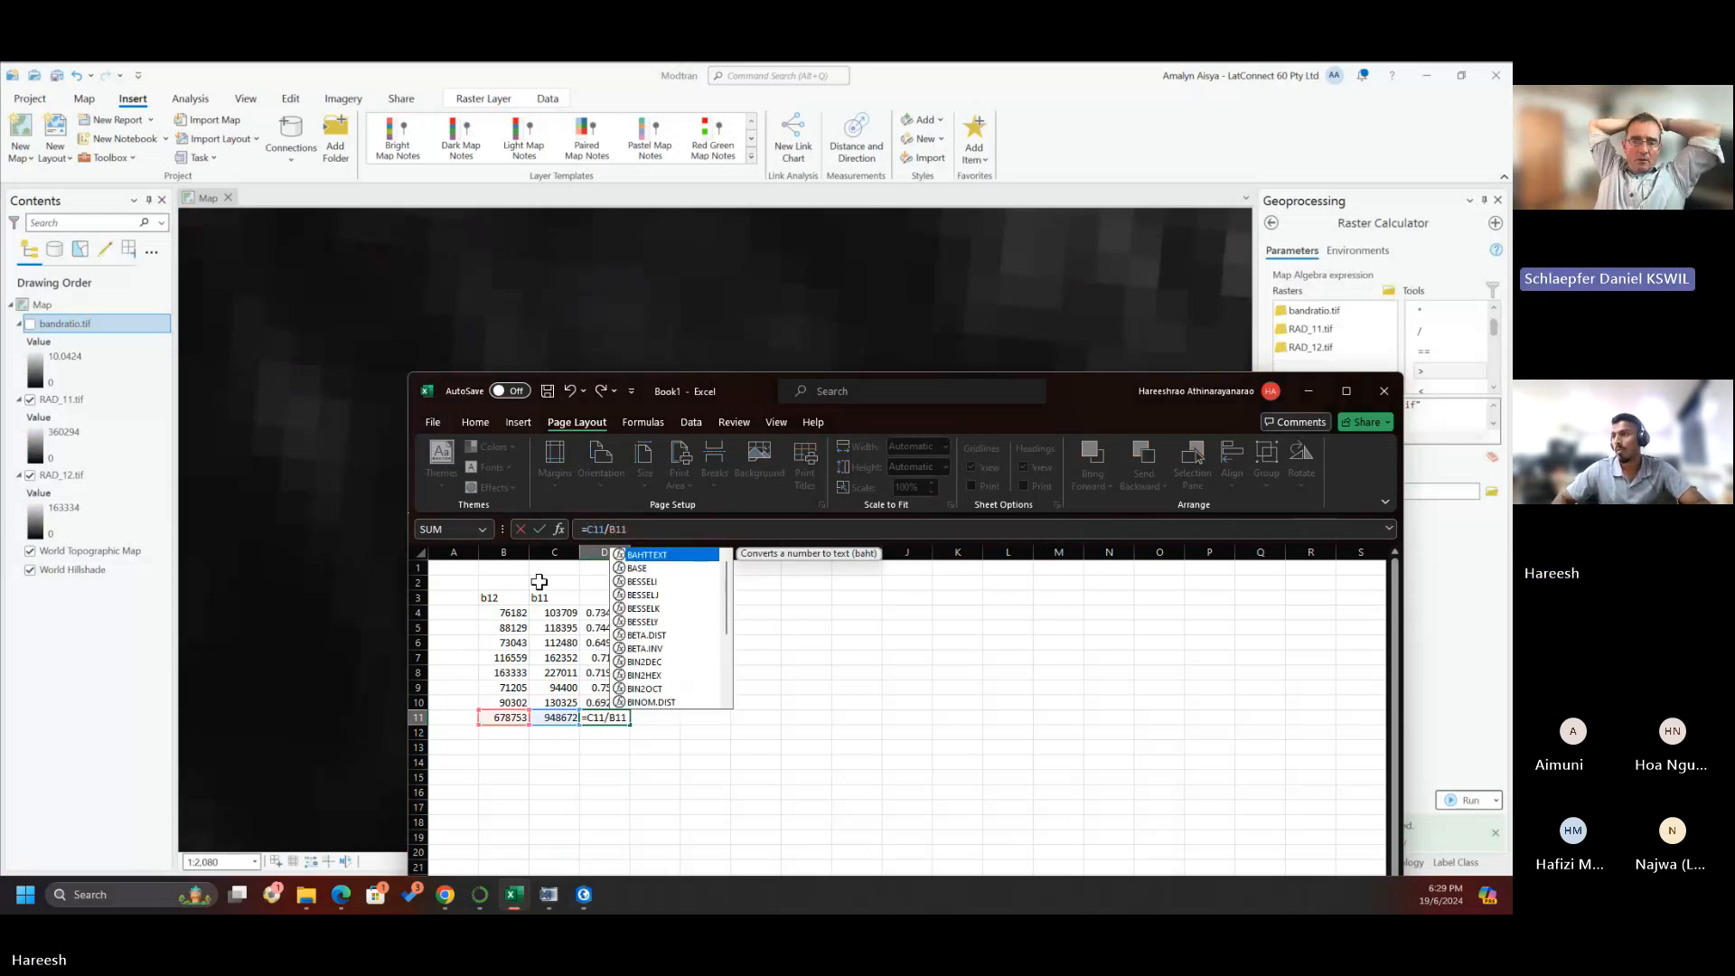
{"action": "key", "text": "Return"}
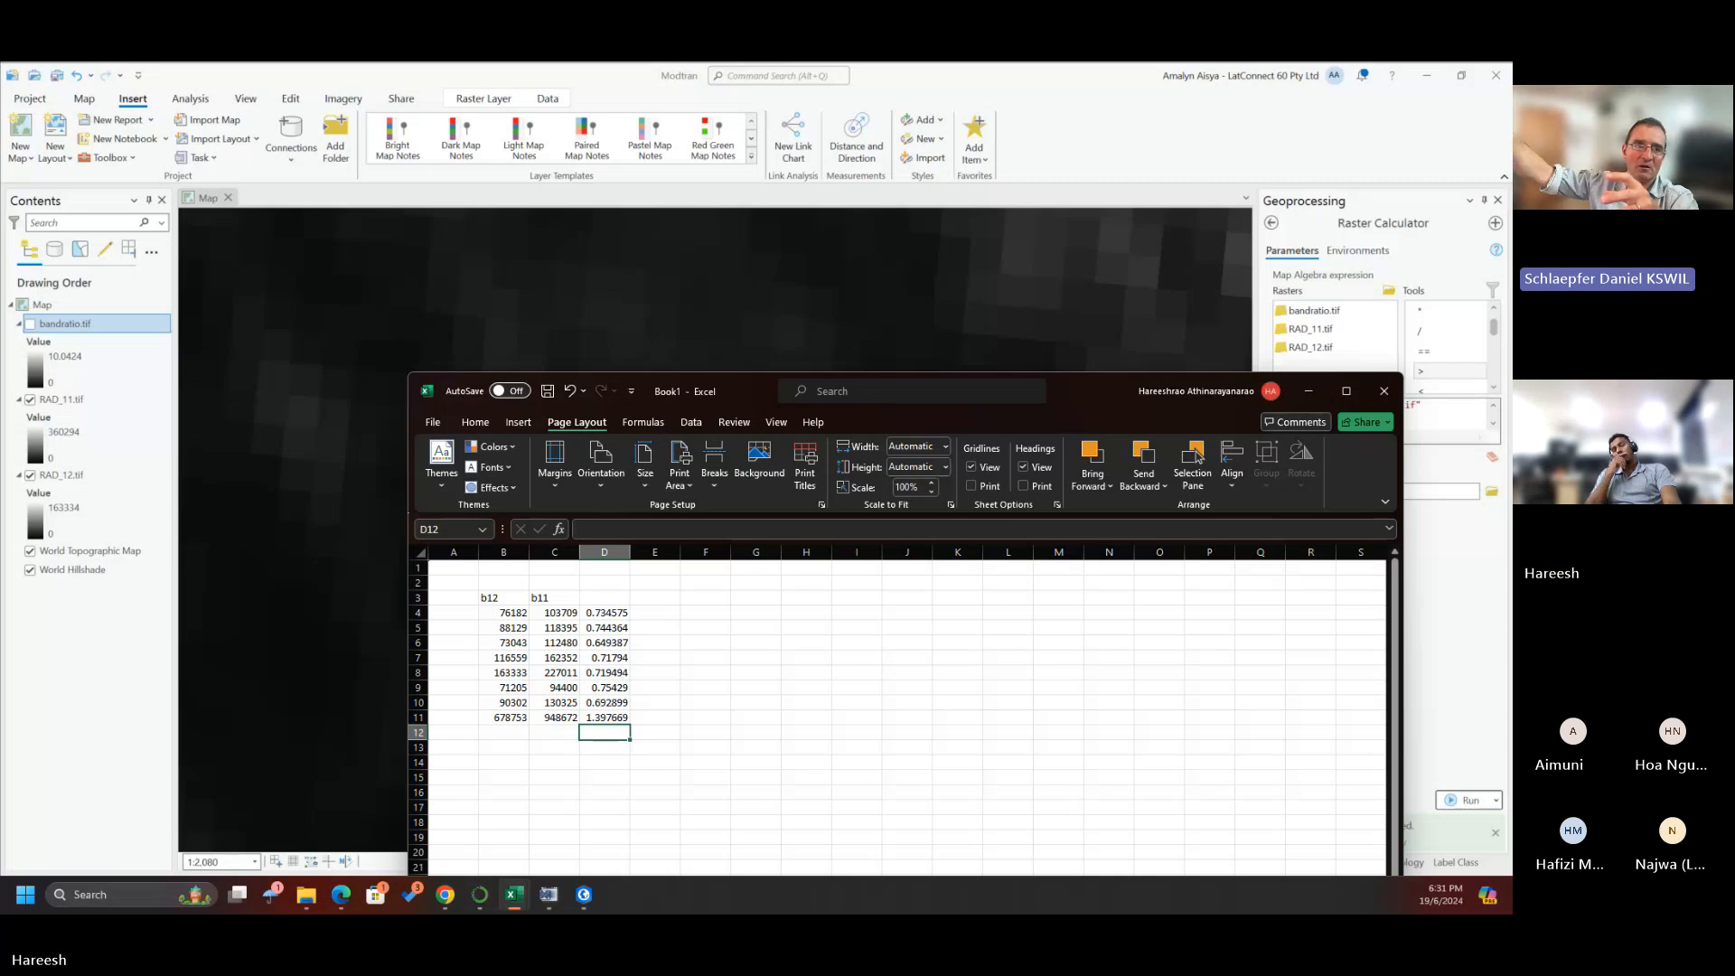
{"action": "key", "text": "alt+Tab"}
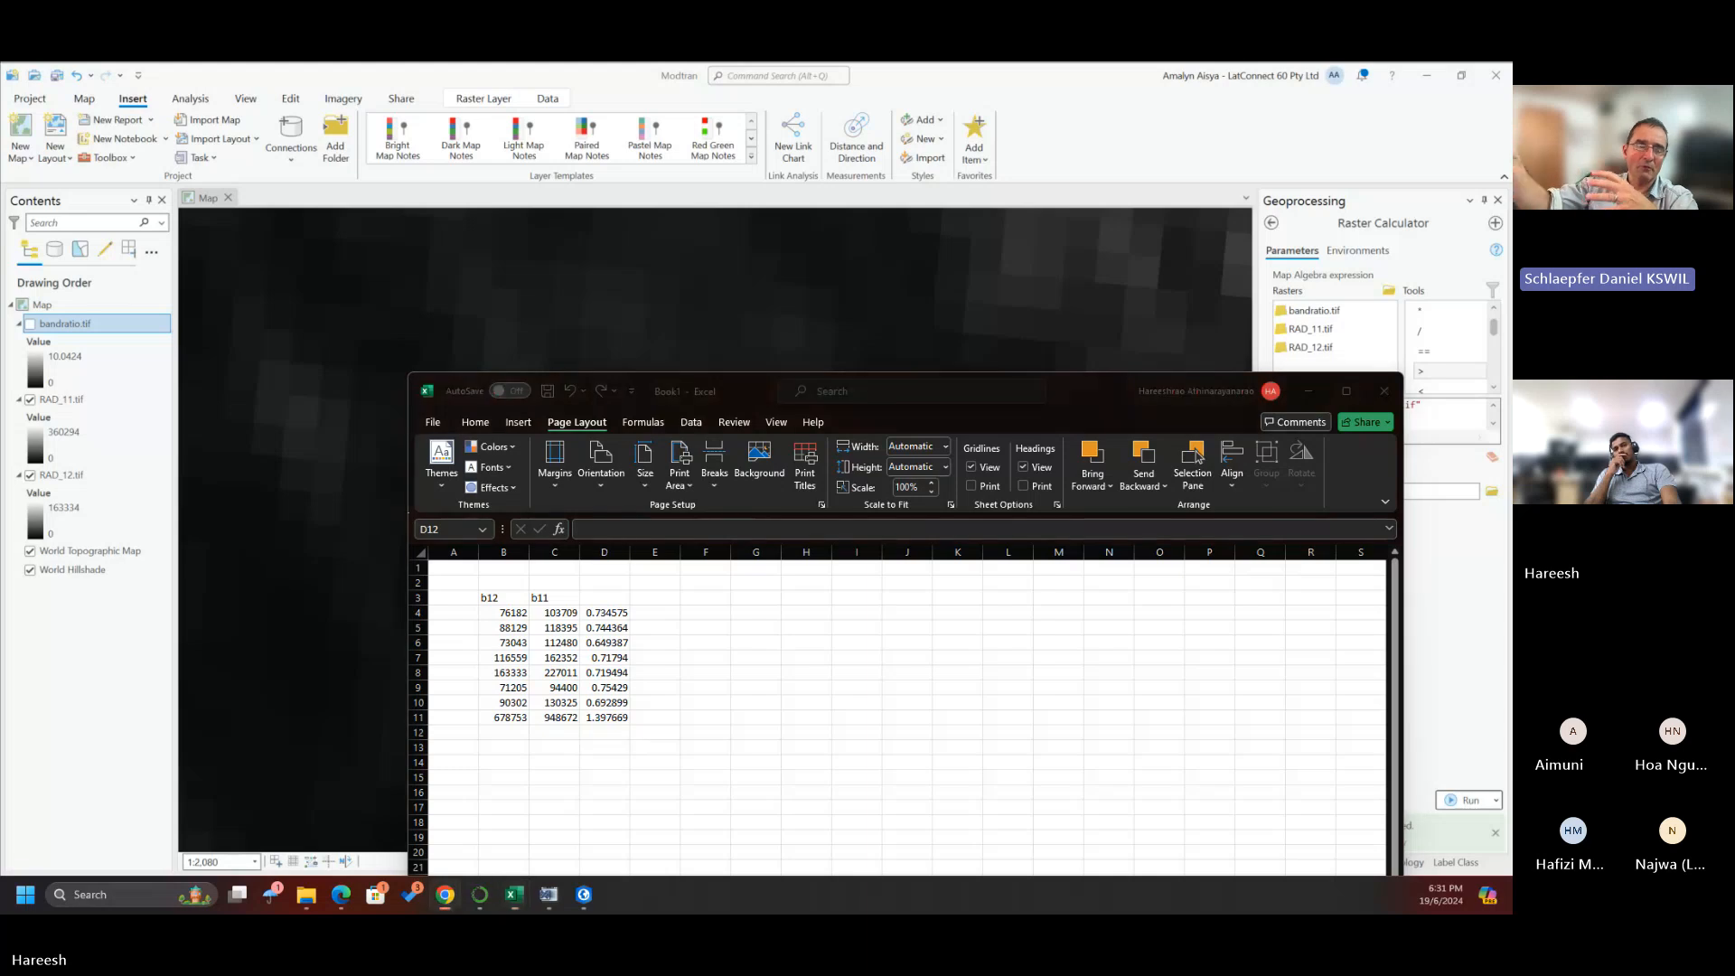
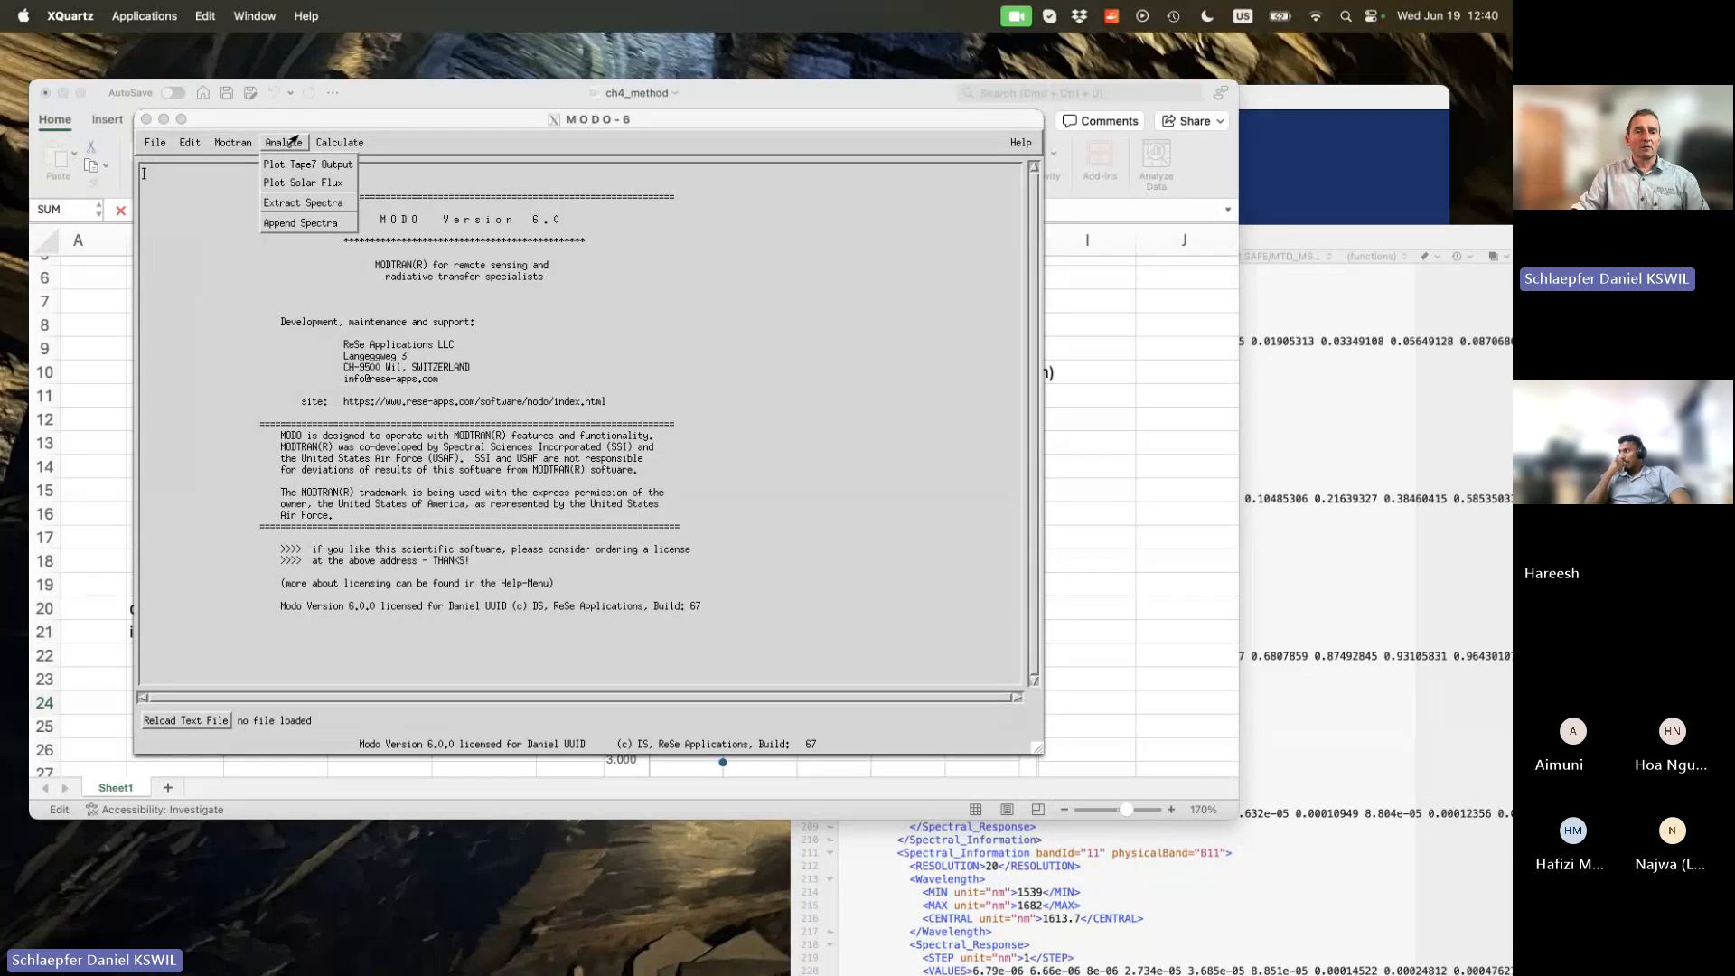
Switch to MODO and plot the Tape7 output radiance_atm_ch4_triple_trans.tp7 from the /data/modtran/ch4/ directory.
{"action": "left_click", "coordinate": [290, 170]}
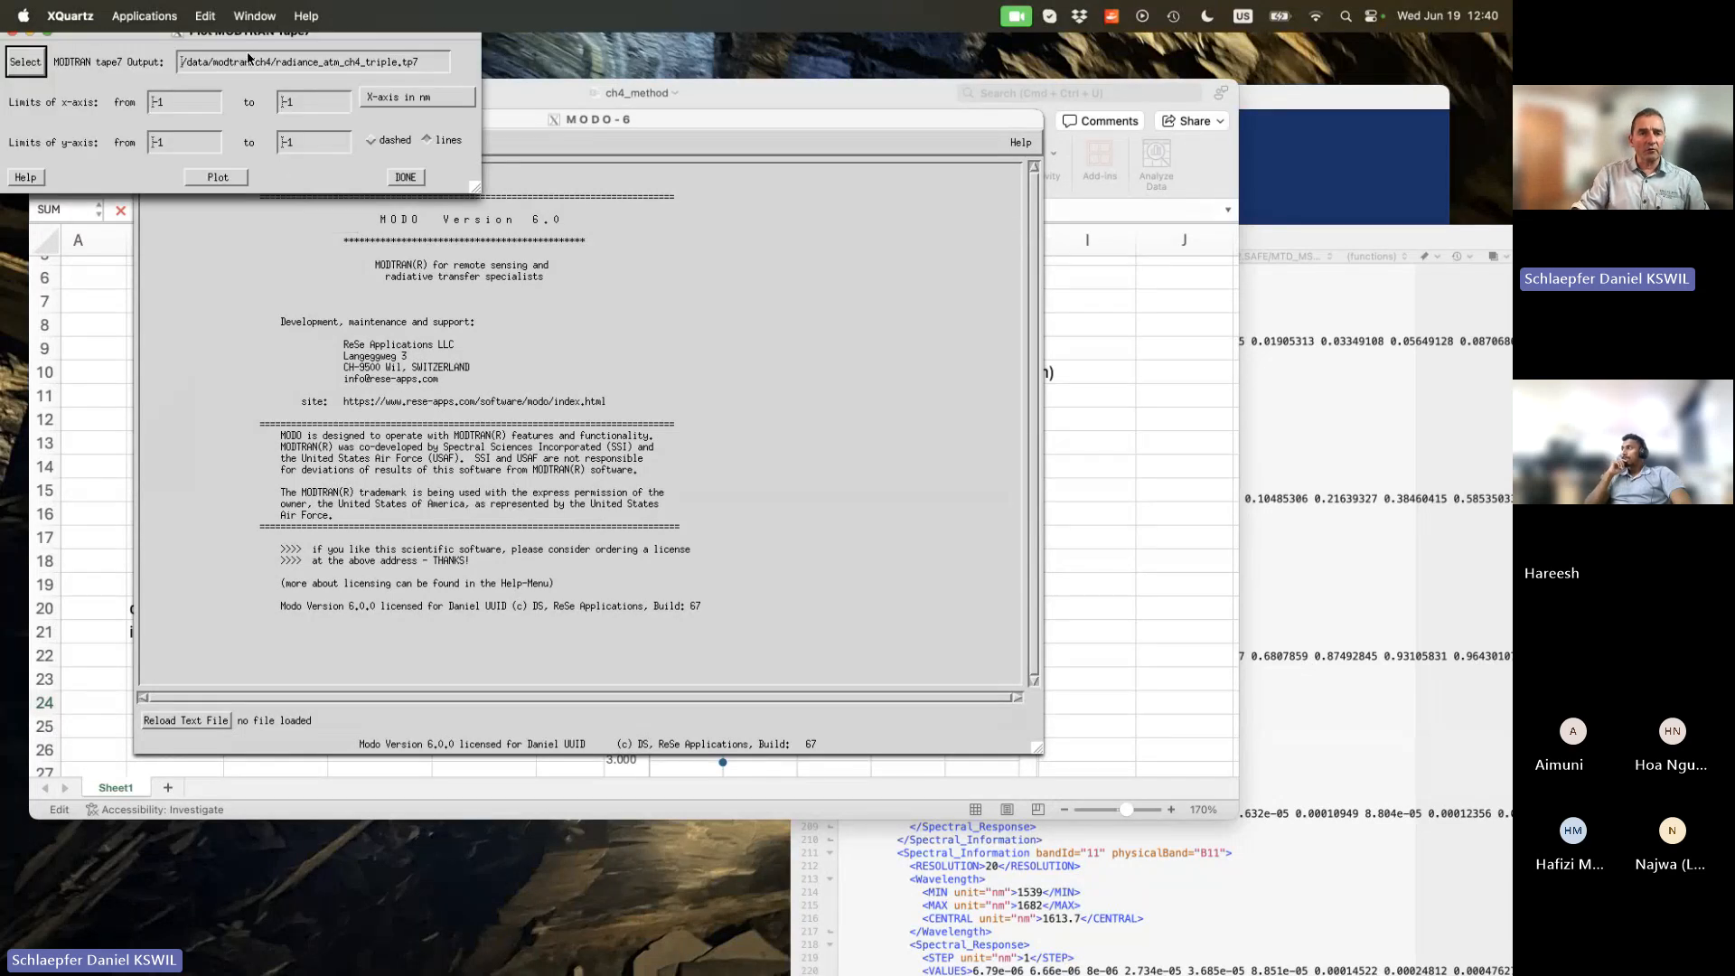
{"action": "left_click_drag", "start_coordinate": [277, 43], "coordinate": [452, 126]}
{"action": "left_click", "coordinate": [175, 166]}
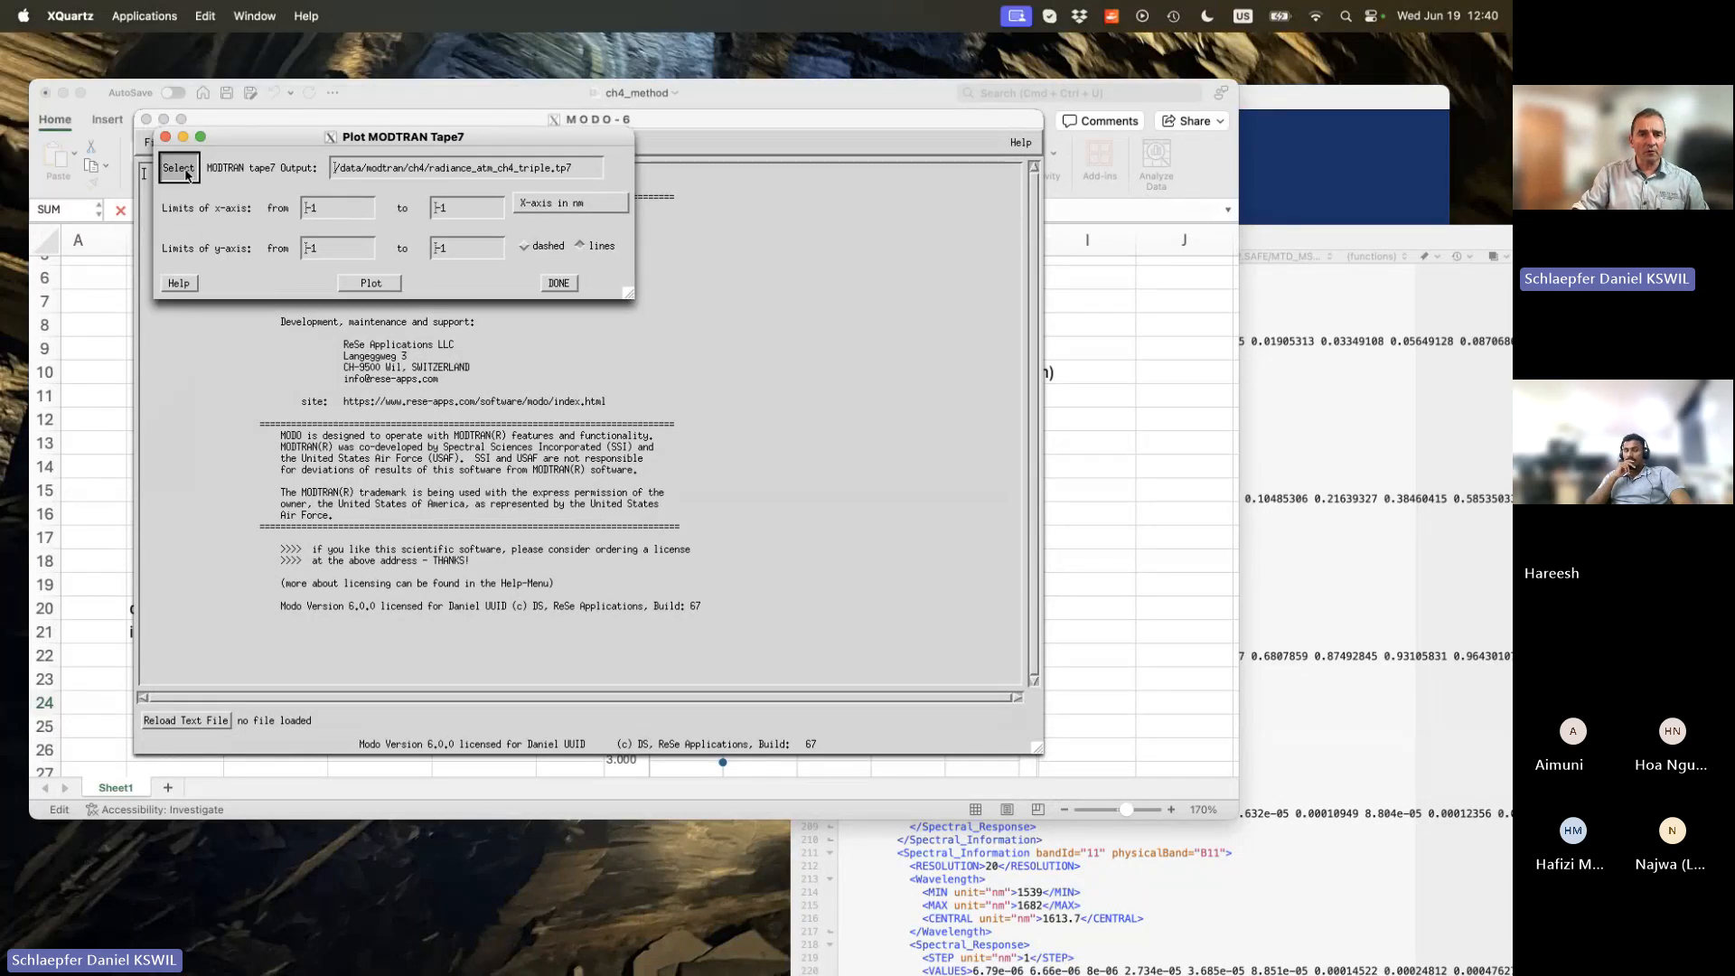
{"action": "double_click", "coordinate": [79, 191]}
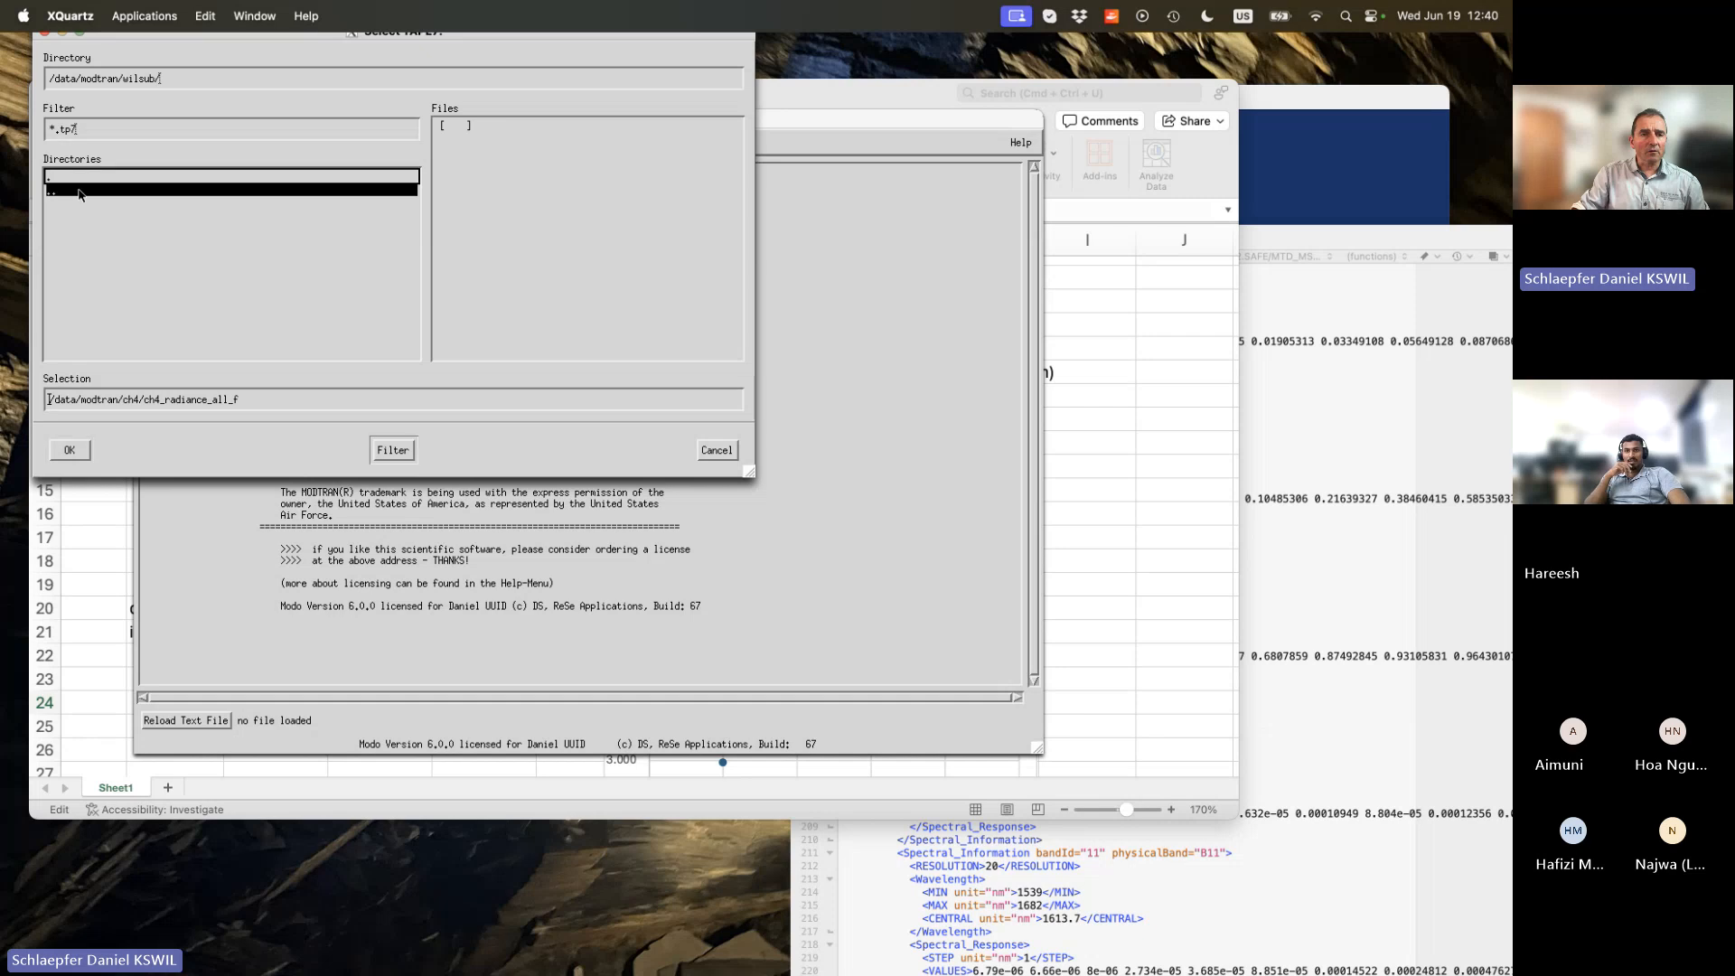
{"action": "left_click", "coordinate": [96, 209]}
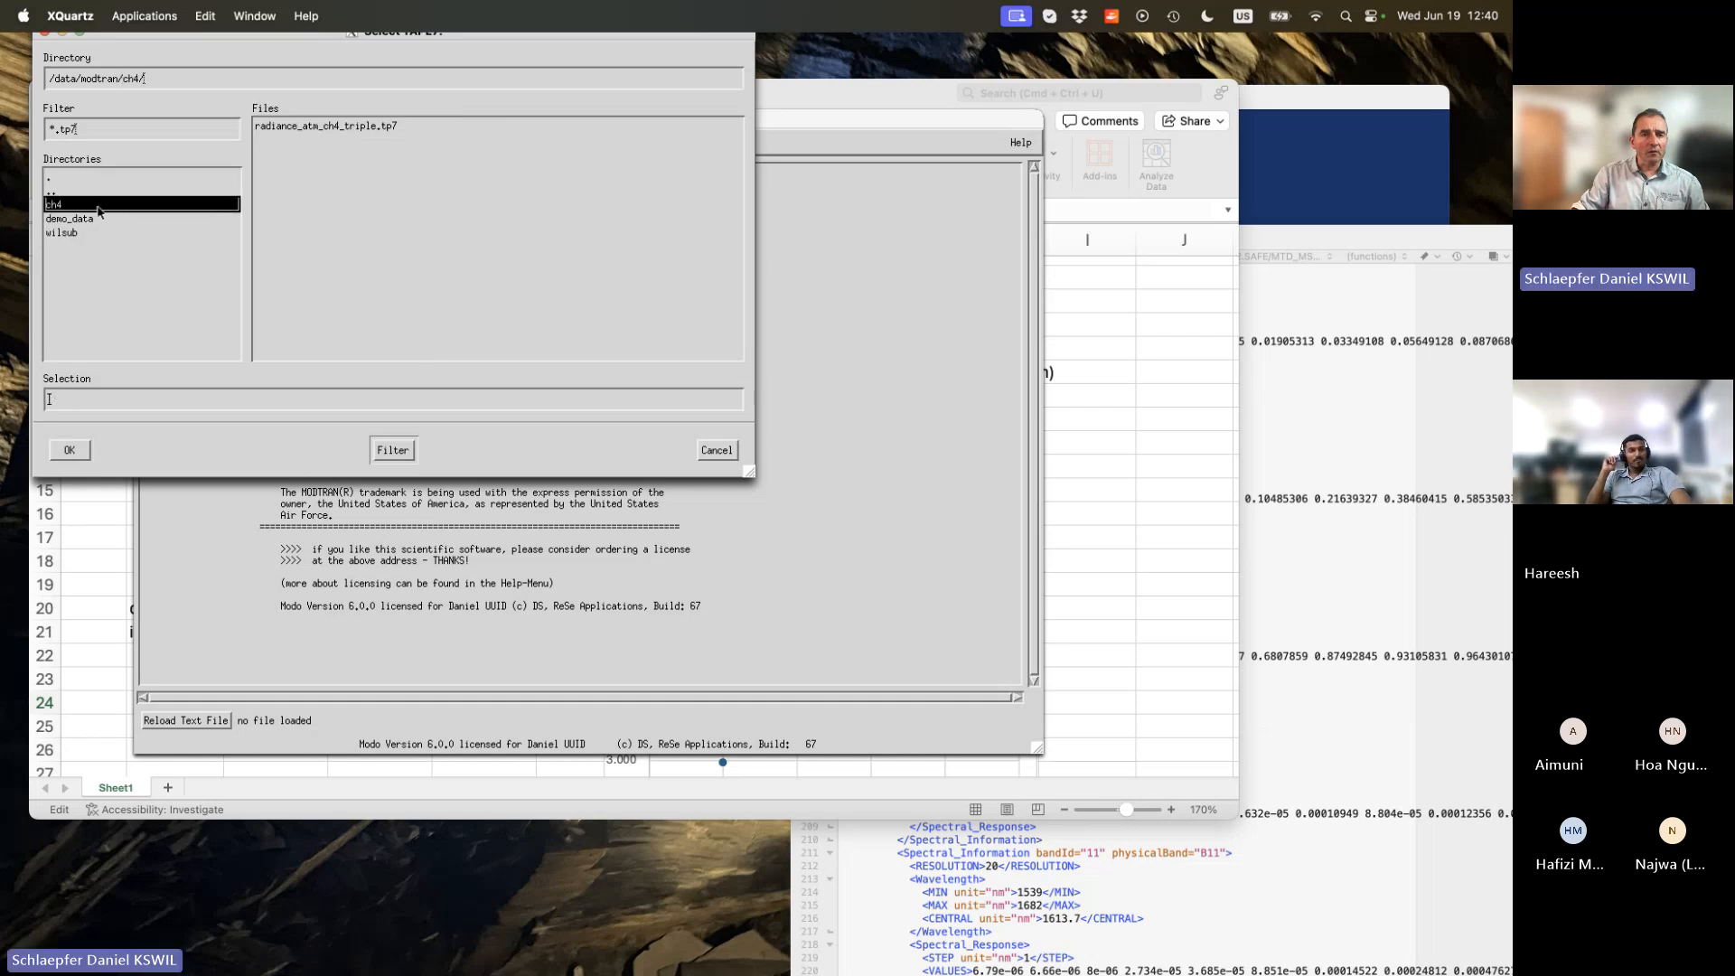
{"action": "double_click", "coordinate": [97, 207]}
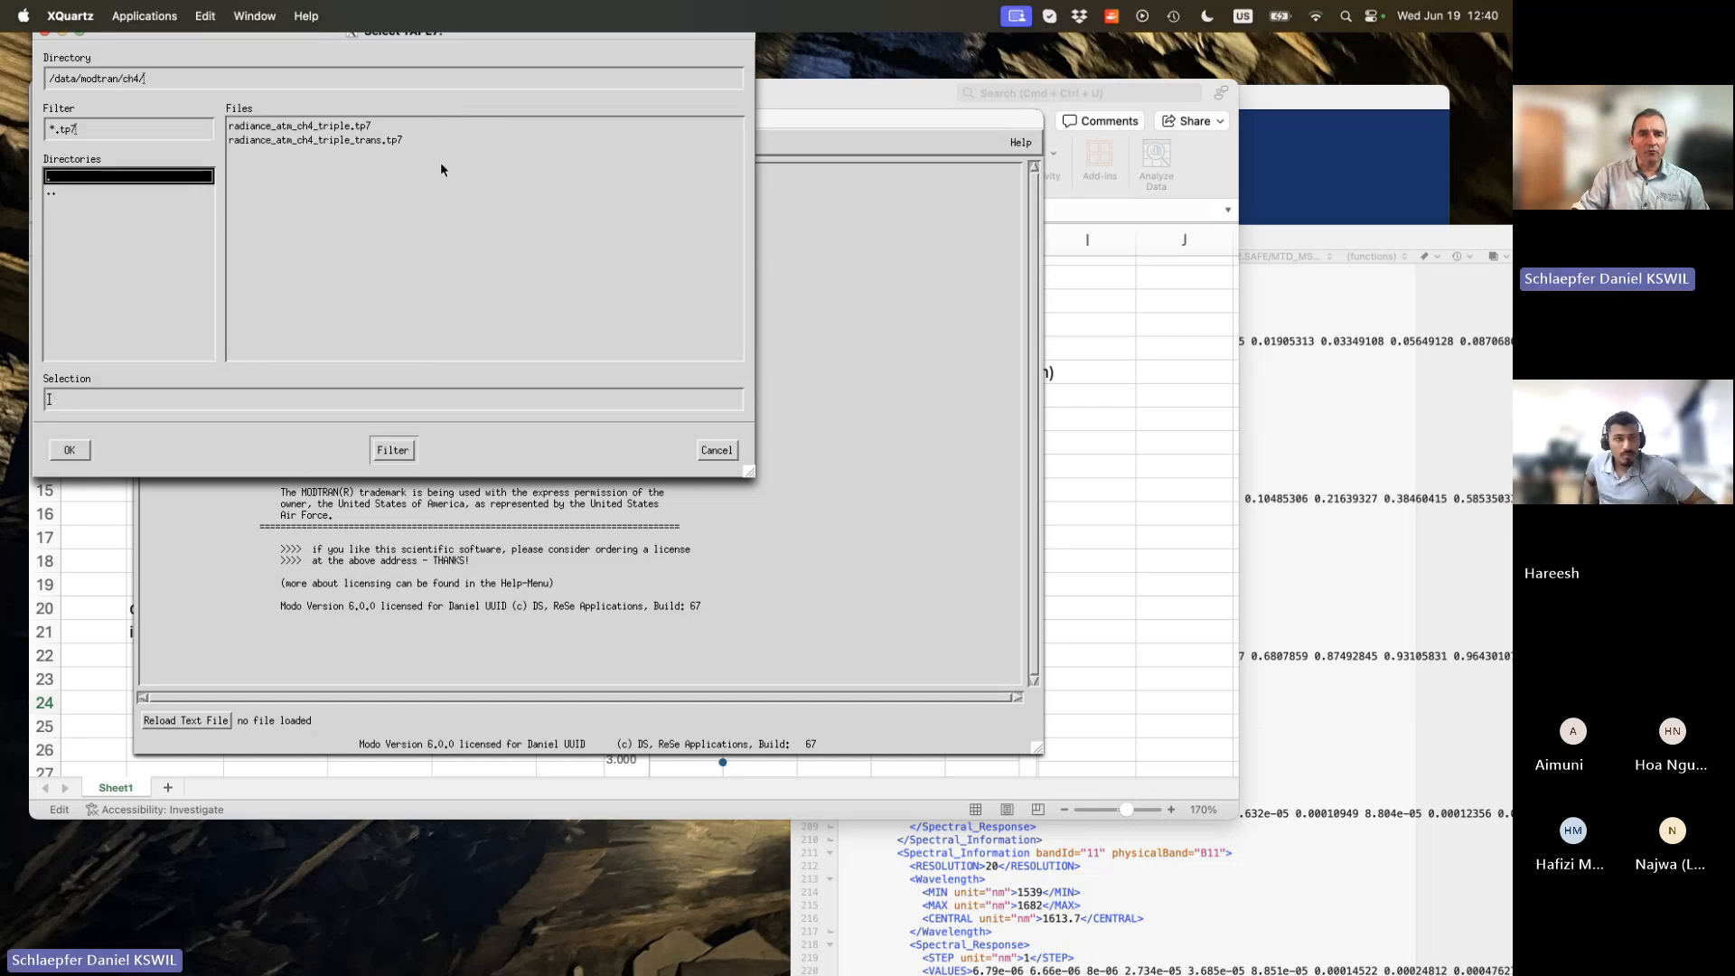
{"action": "double_click", "coordinate": [392, 141]}
{"action": "left_click", "coordinate": [554, 280]}
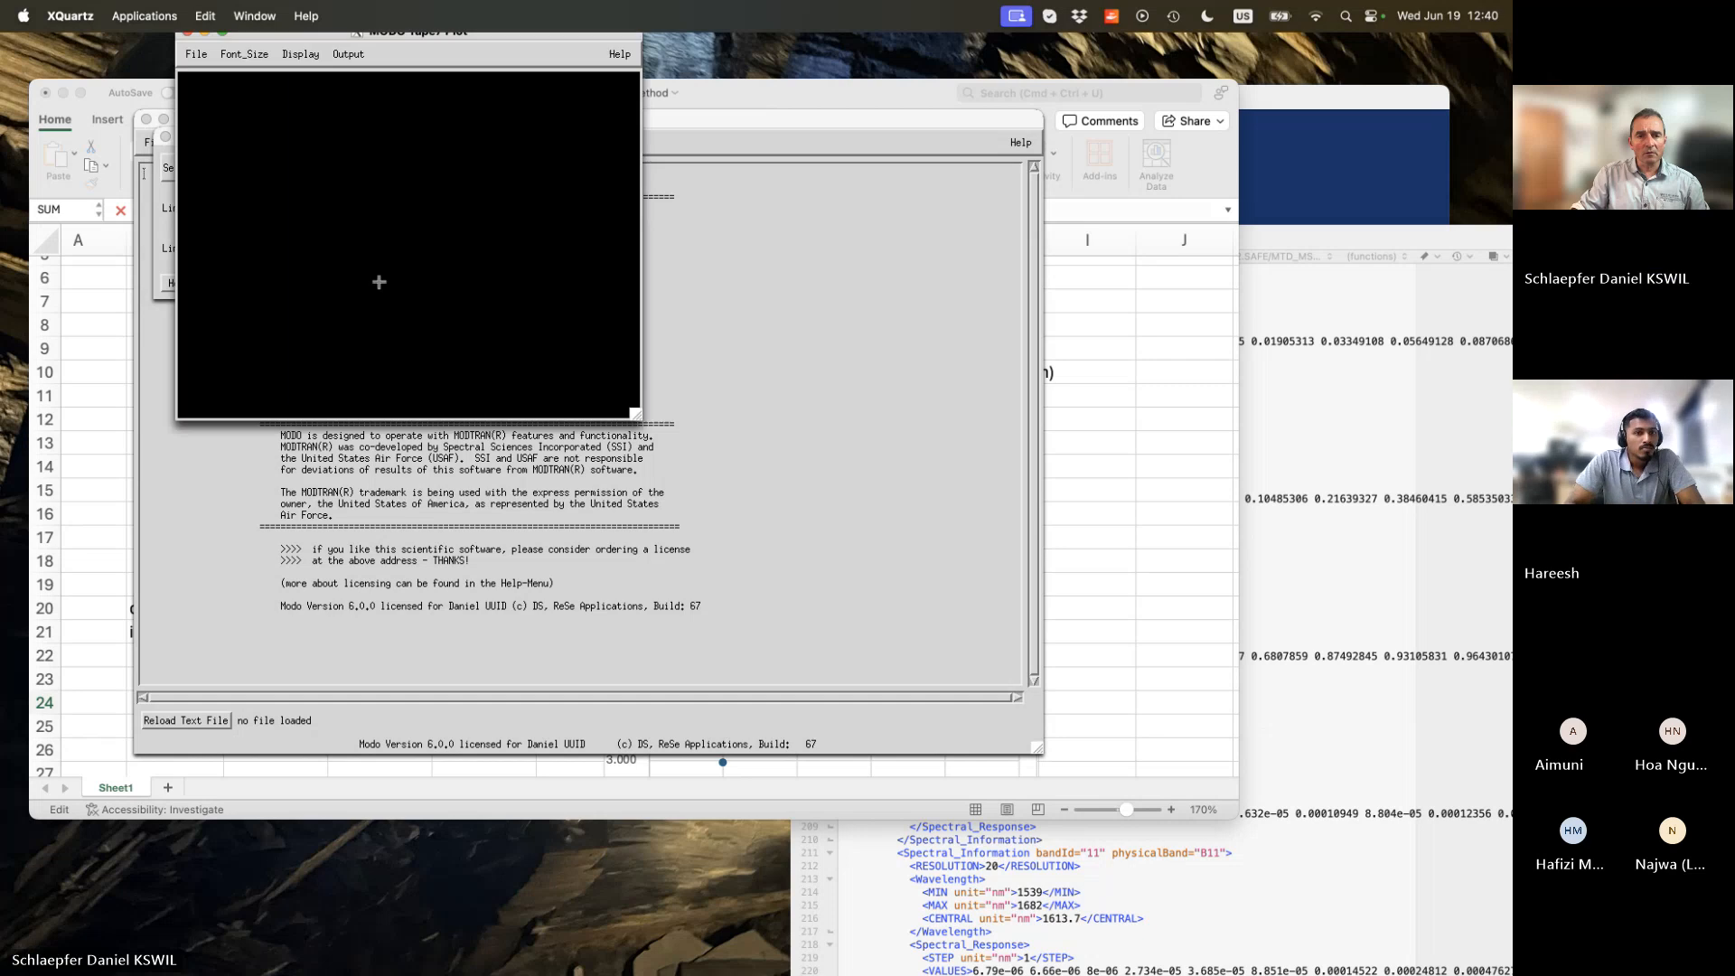
Enlarge and reposition the MODO Tape7 plot window to examine the MODTRAN 6 transmittance curves.
{"action": "left_click_drag", "start_coordinate": [636, 415], "coordinate": [1425, 881]}
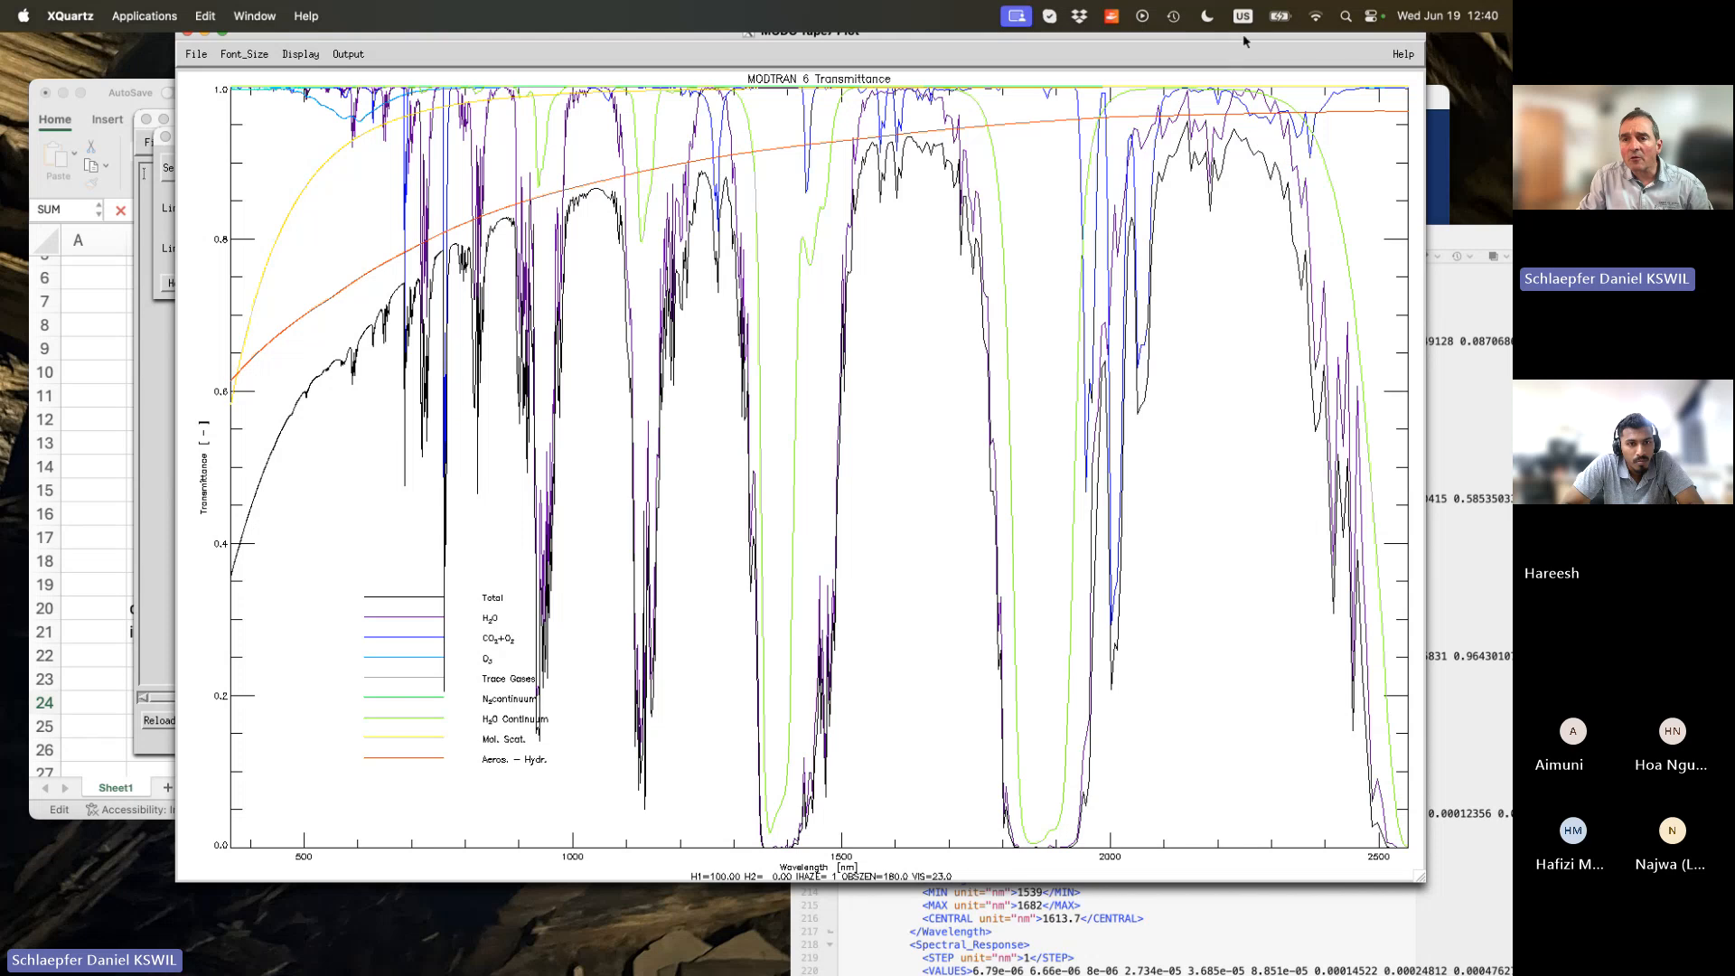
{"action": "left_click_drag", "start_coordinate": [1225, 31], "coordinate": [1097, 87]}
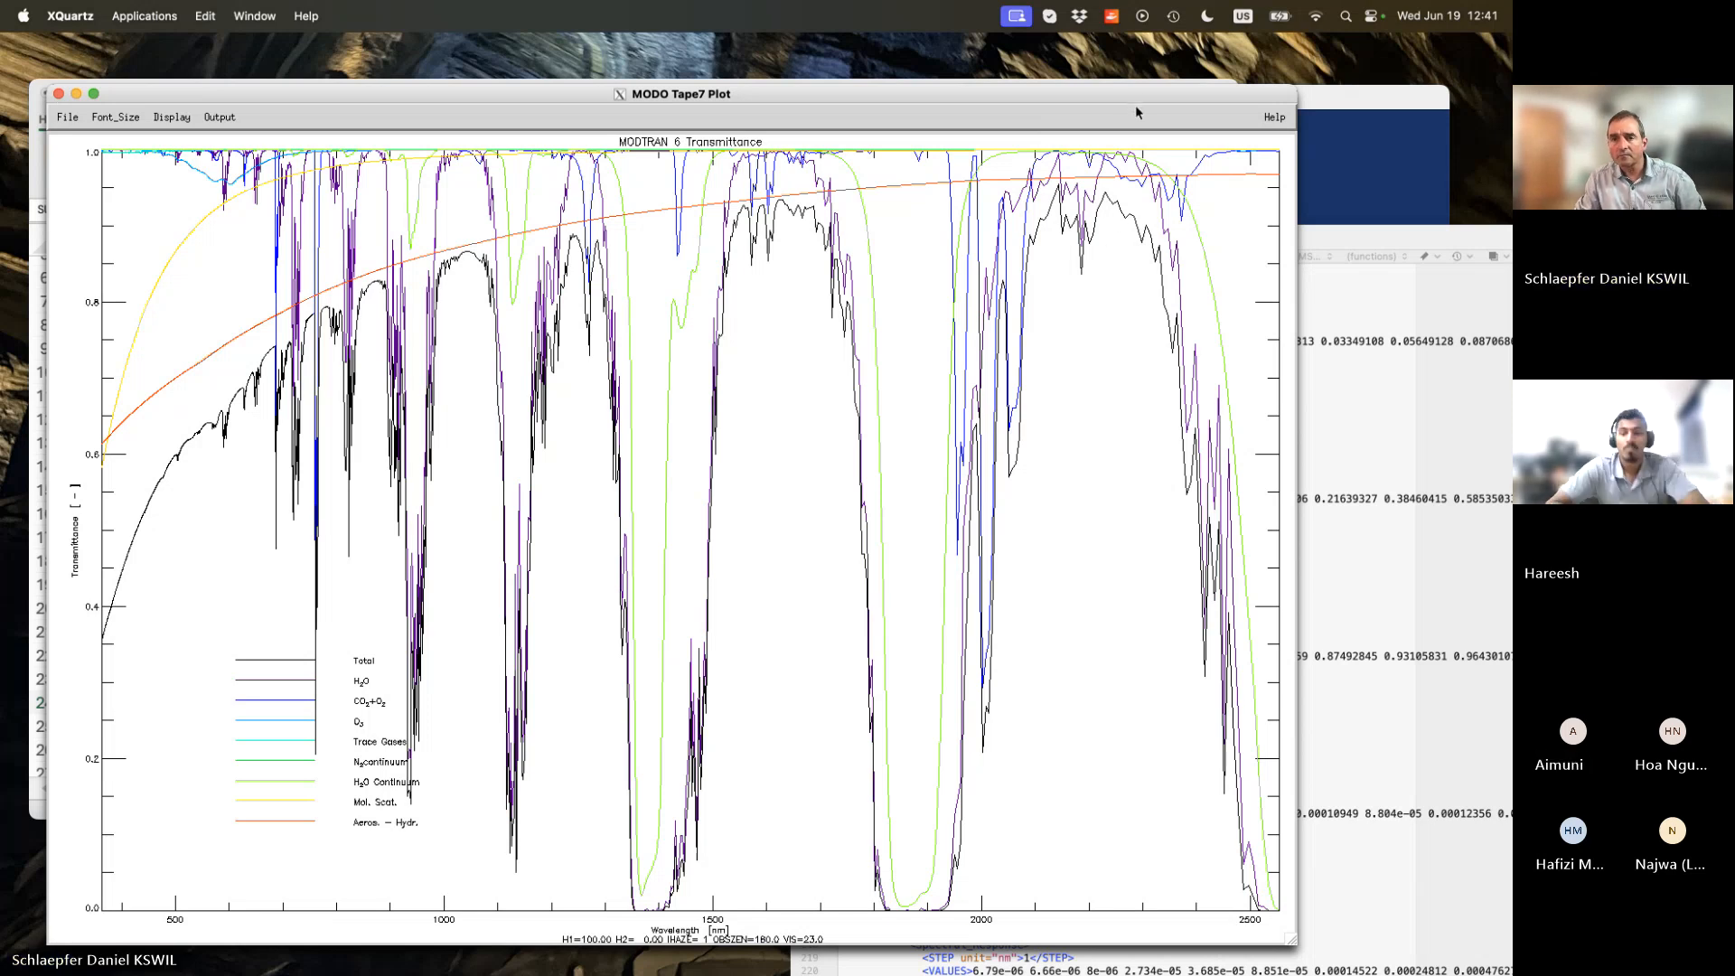
{"action": "left_click_drag", "start_coordinate": [1139, 100], "coordinate": [1510, 18]}
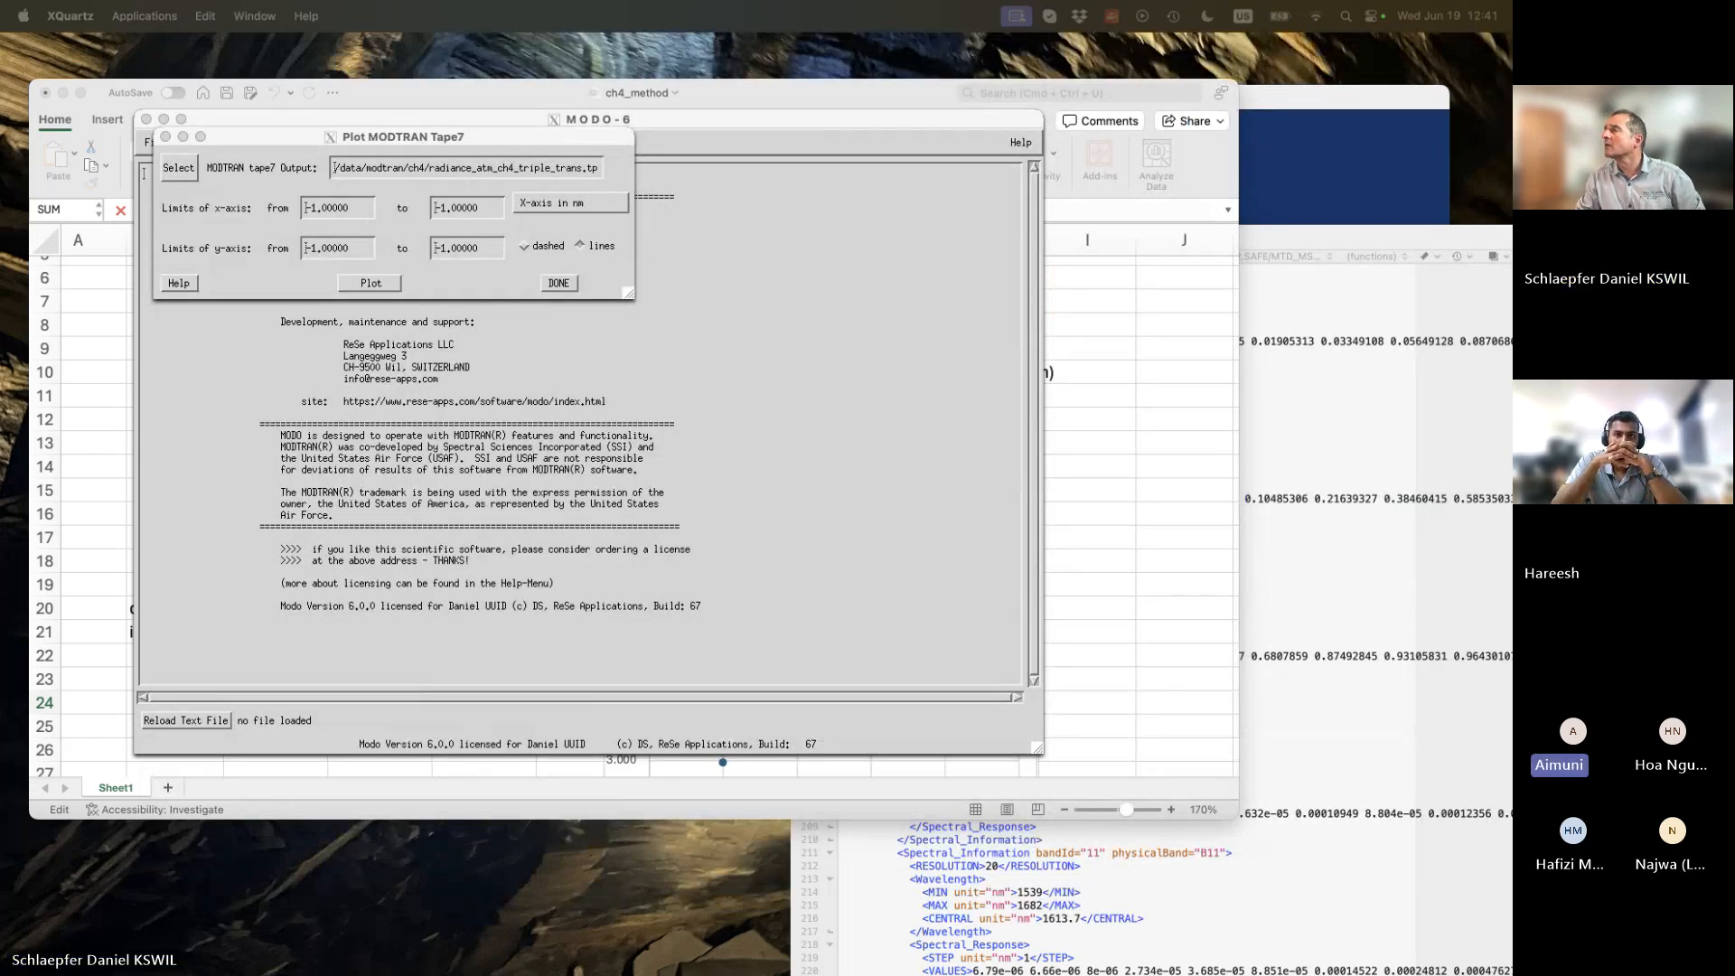
{"action": "left_click_drag", "start_coordinate": [1510, 18], "coordinate": [848, 146]}
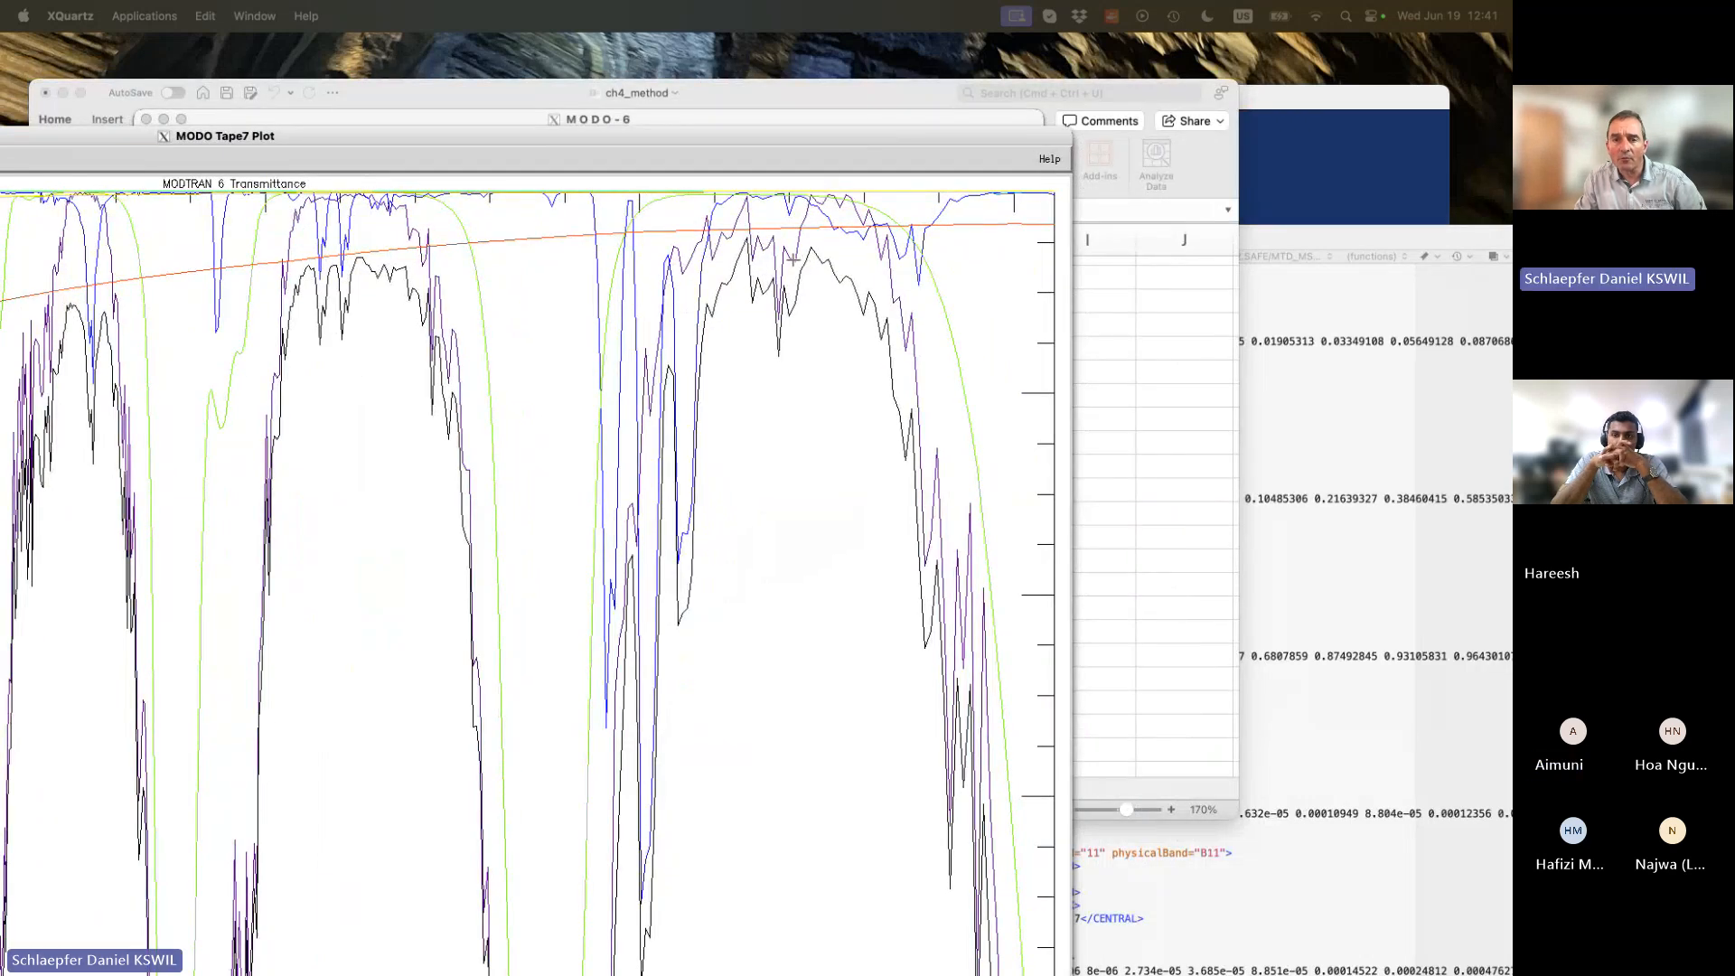
{"action": "left_click_drag", "start_coordinate": [882, 137], "coordinate": [902, 48]}
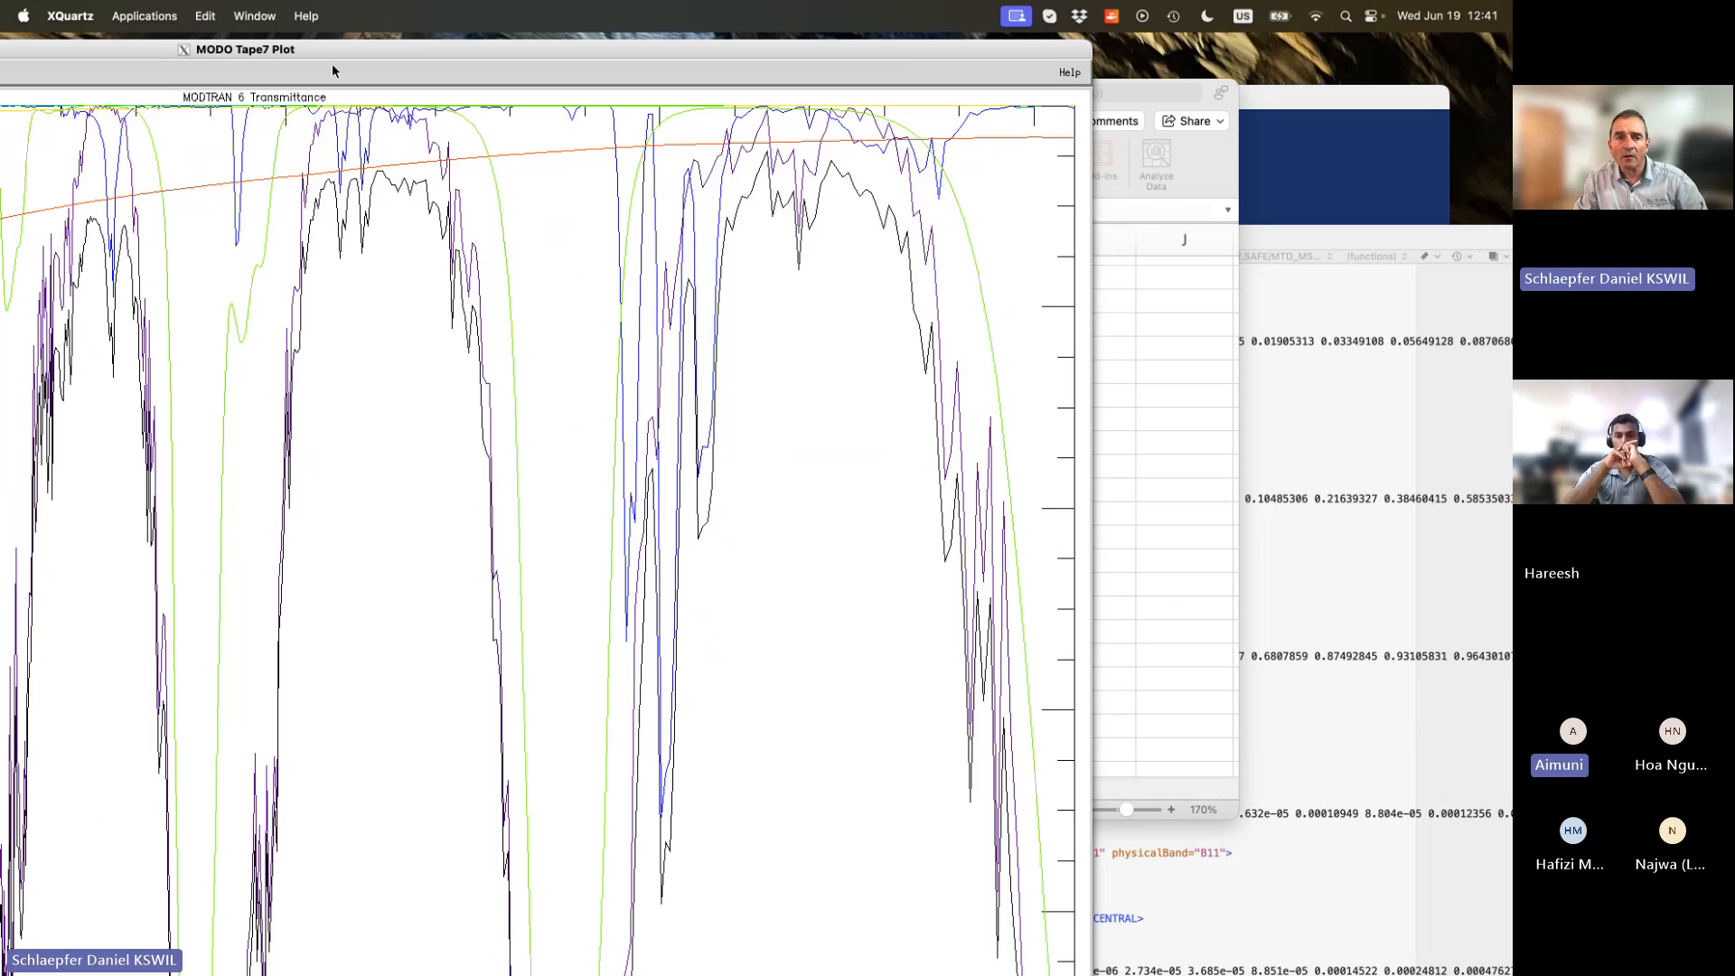
{"action": "left_click_drag", "start_coordinate": [430, 52], "coordinate": [1510, 43]}
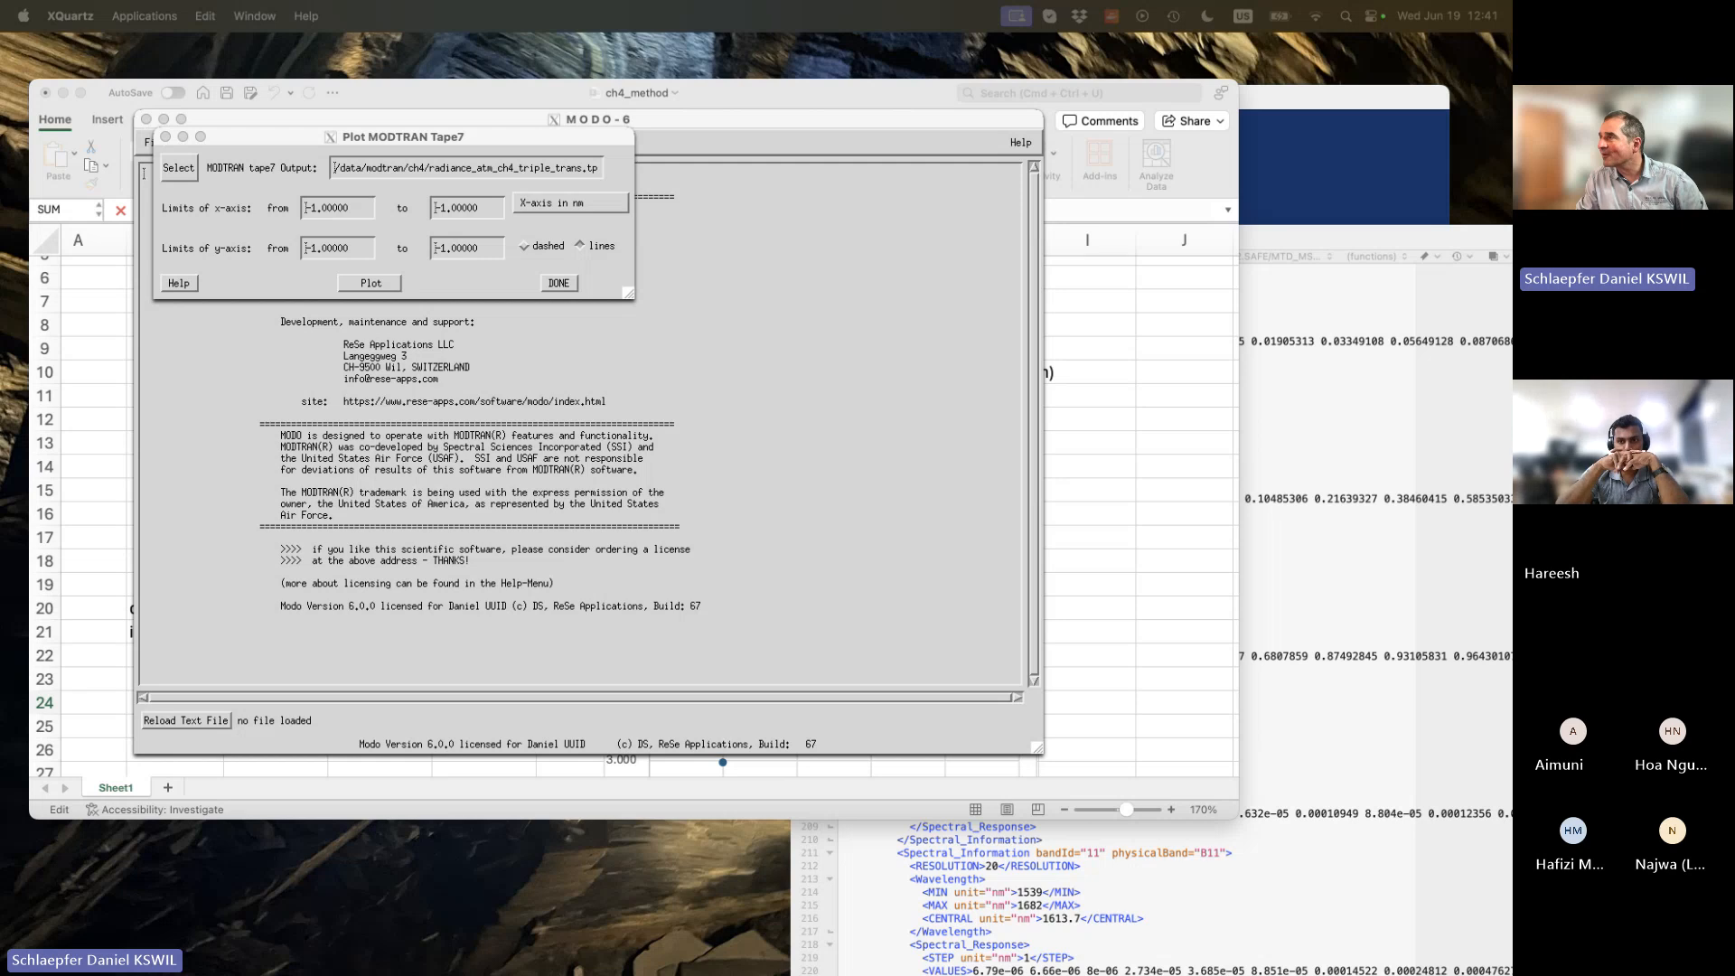
Plot the Tape7 transmittance output again and reposition its window to examine the gas curves across the wavelength range.
{"action": "left_click", "coordinate": [371, 283]}
{"action": "left_click_drag", "start_coordinate": [1159, 144], "coordinate": [1088, 42]}
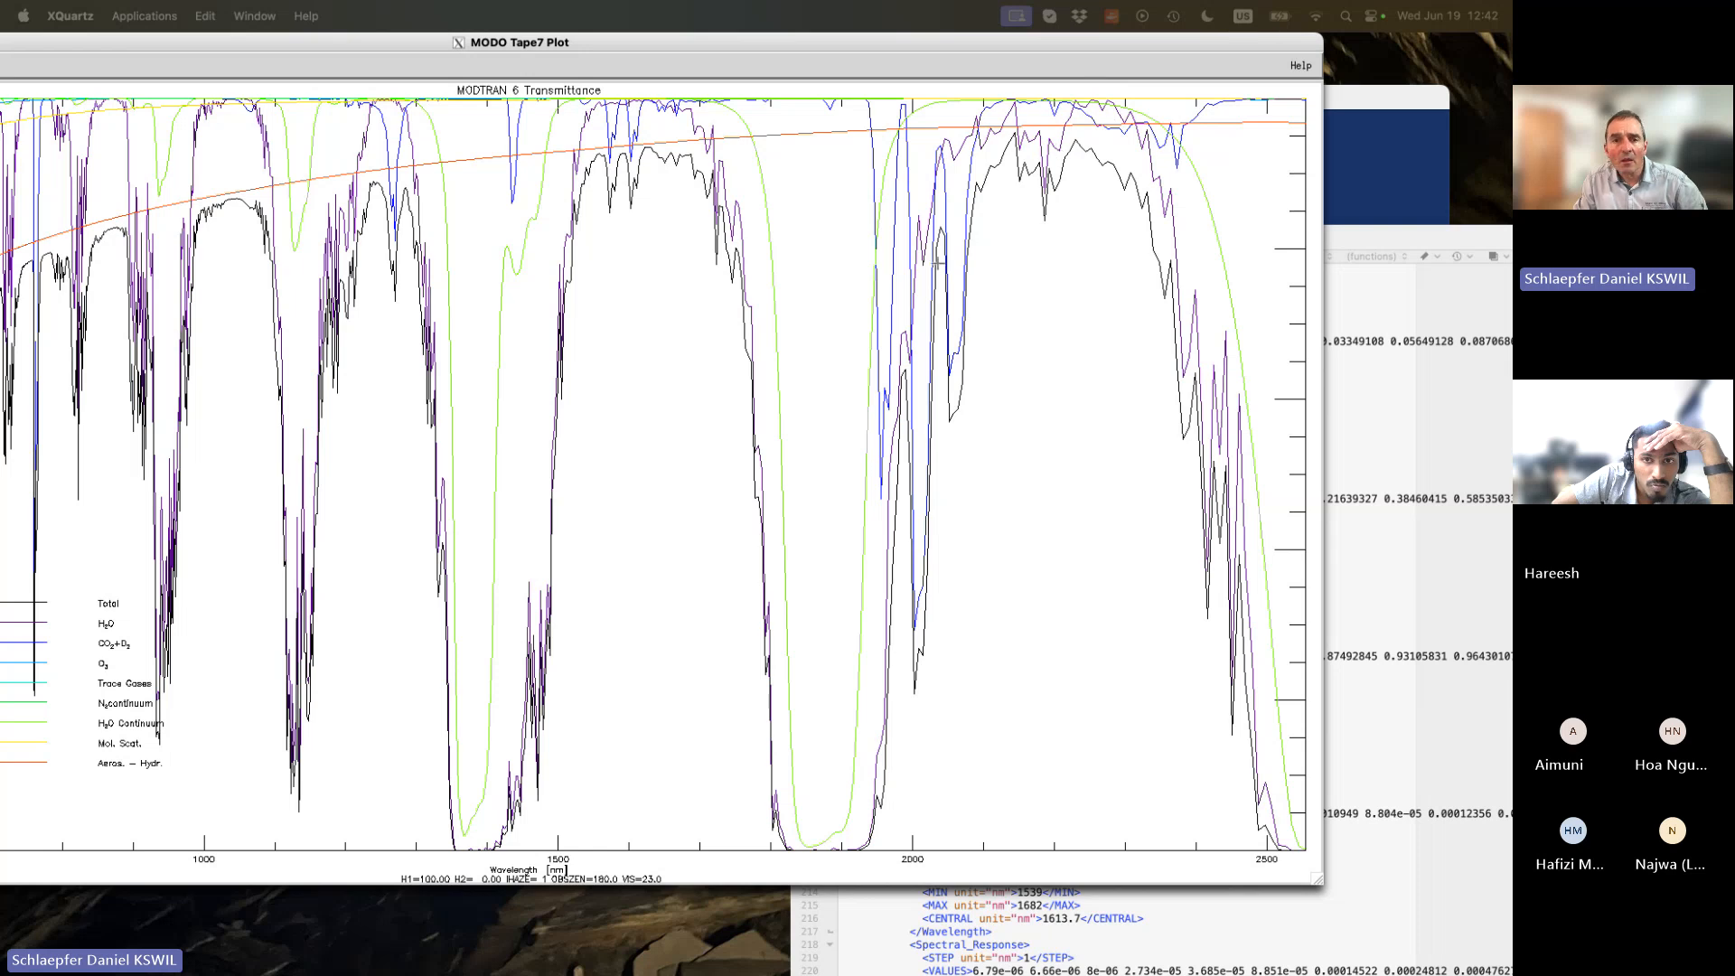
{"action": "left_click_drag", "start_coordinate": [295, 39], "coordinate": [709, 109]}
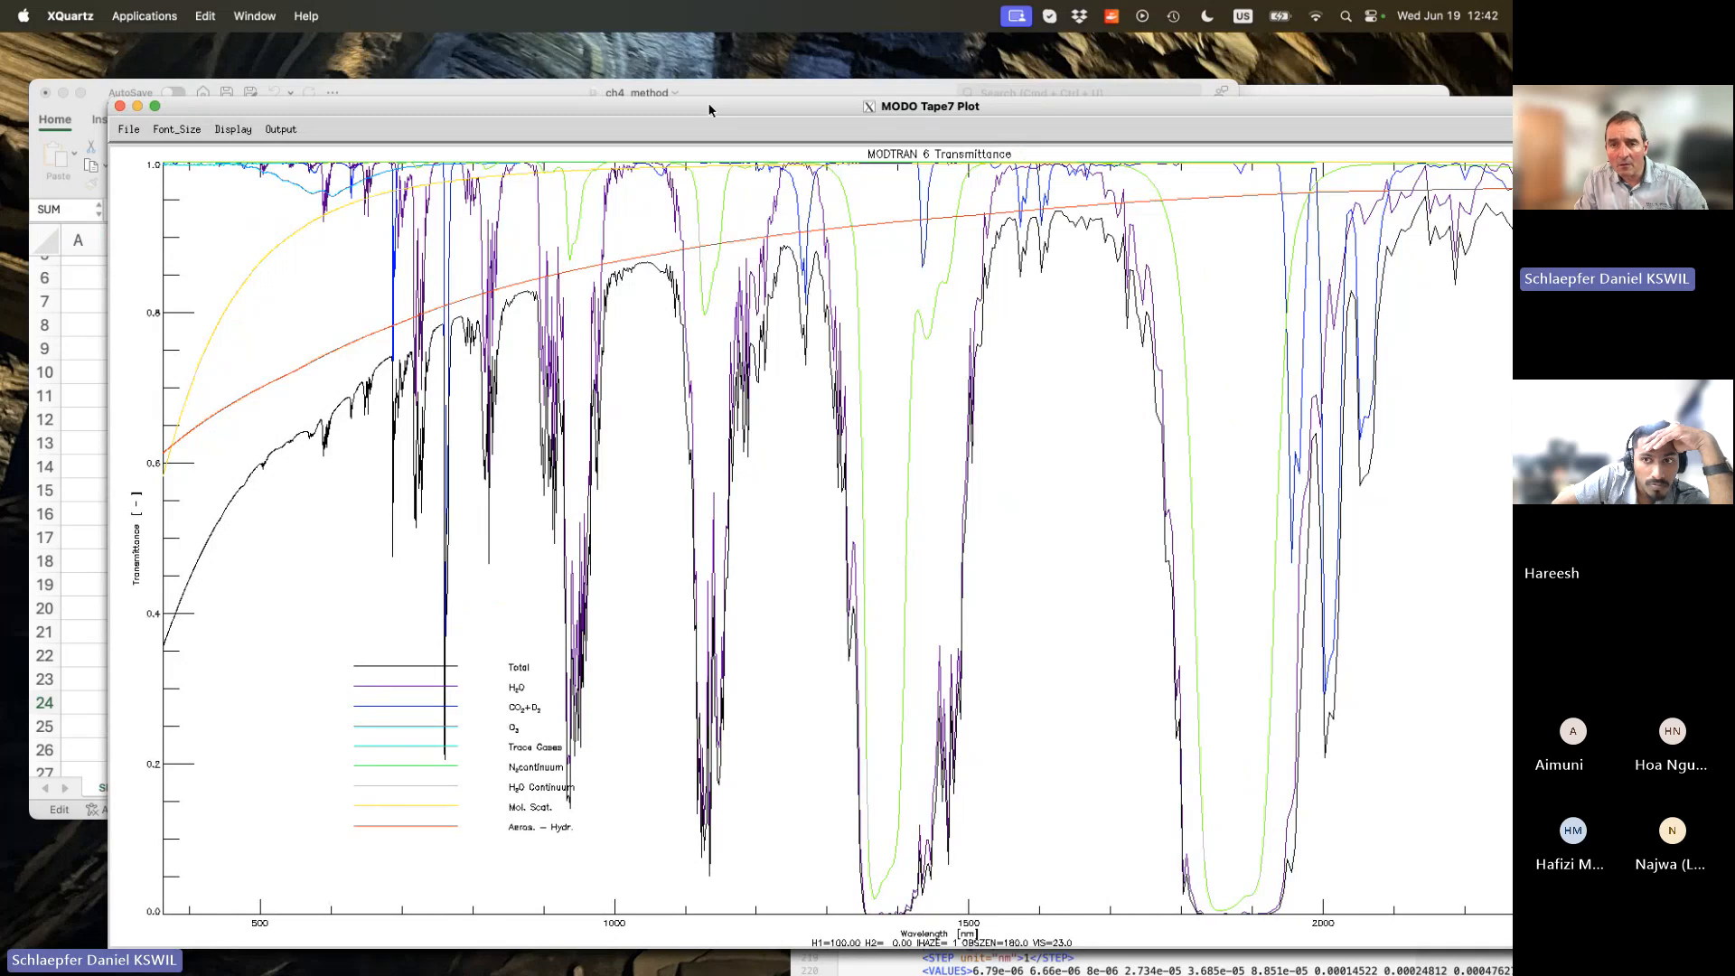
{"action": "left_click_drag", "start_coordinate": [709, 110], "coordinate": [425, 66]}
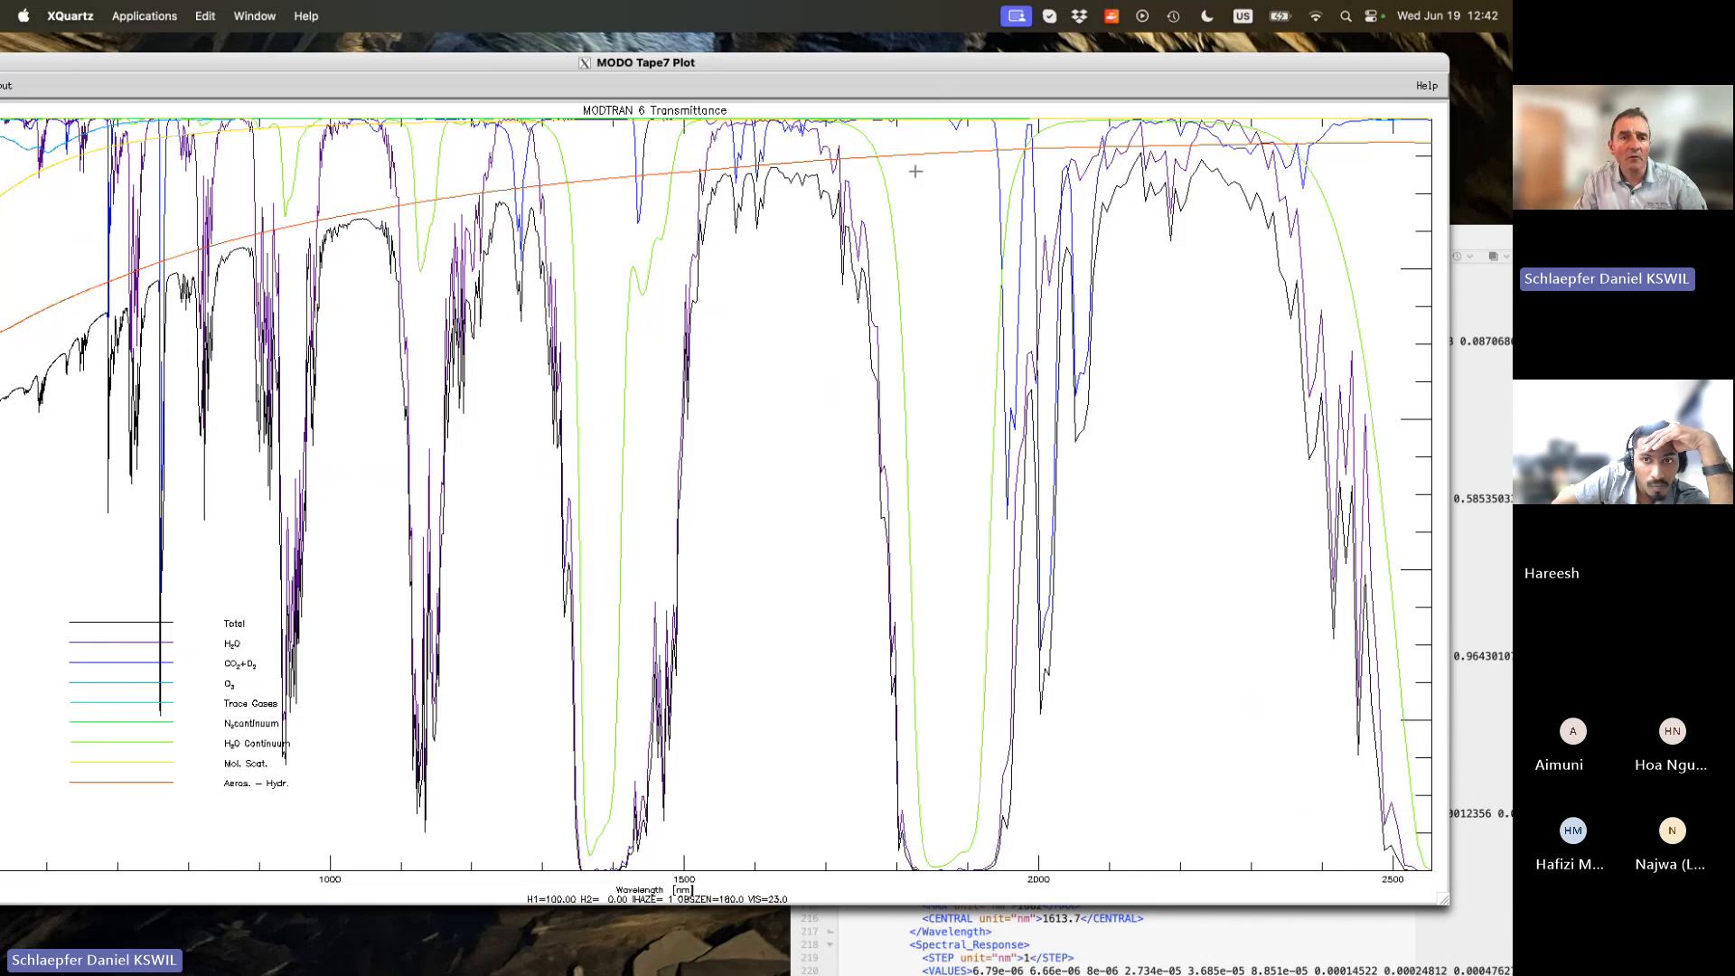
{"action": "left_click_drag", "start_coordinate": [365, 65], "coordinate": [624, 79]}
{"action": "mouse_move", "coordinate": [209, 76]}
{"action": "left_mouse_down"}
{"action": "mouse_move", "coordinate": [327, 71]}
{"action": "mouse_move", "coordinate": [199, 86]}
{"action": "mouse_move", "coordinate": [223, 71]}
{"action": "left_mouse_up"}
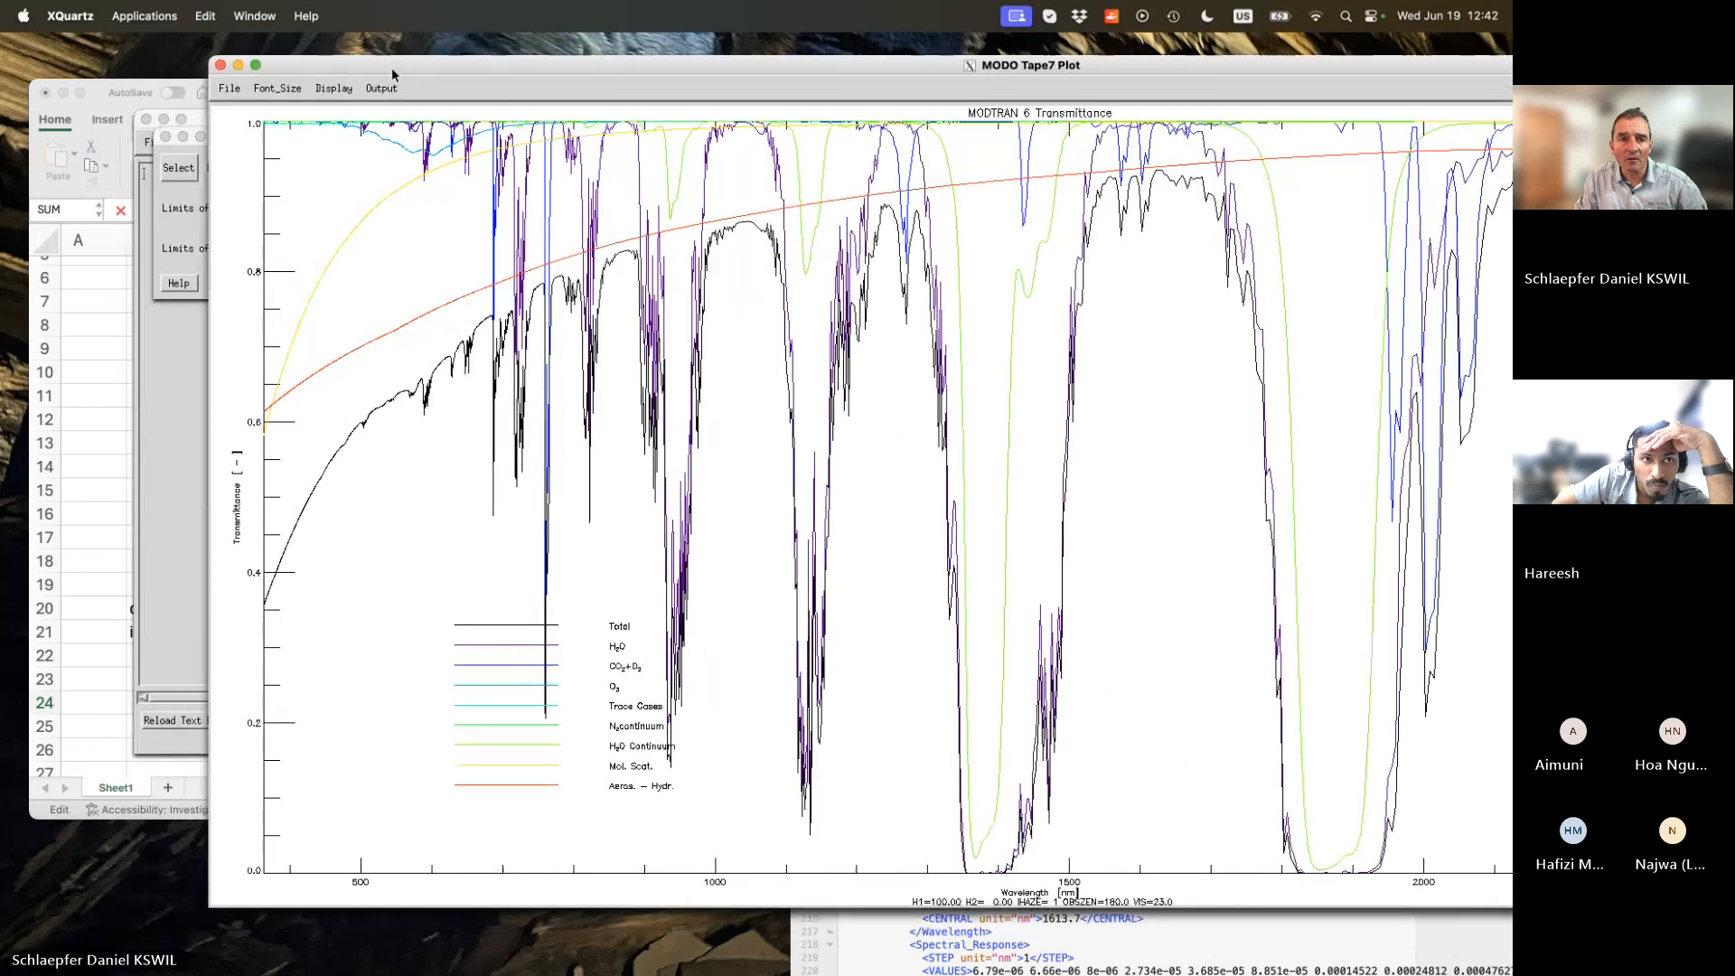
Close the Tape7 plot and its settings dialog, and open the spectra extraction dialog for MODTRAN output.
{"action": "left_click", "coordinate": [221, 64]}
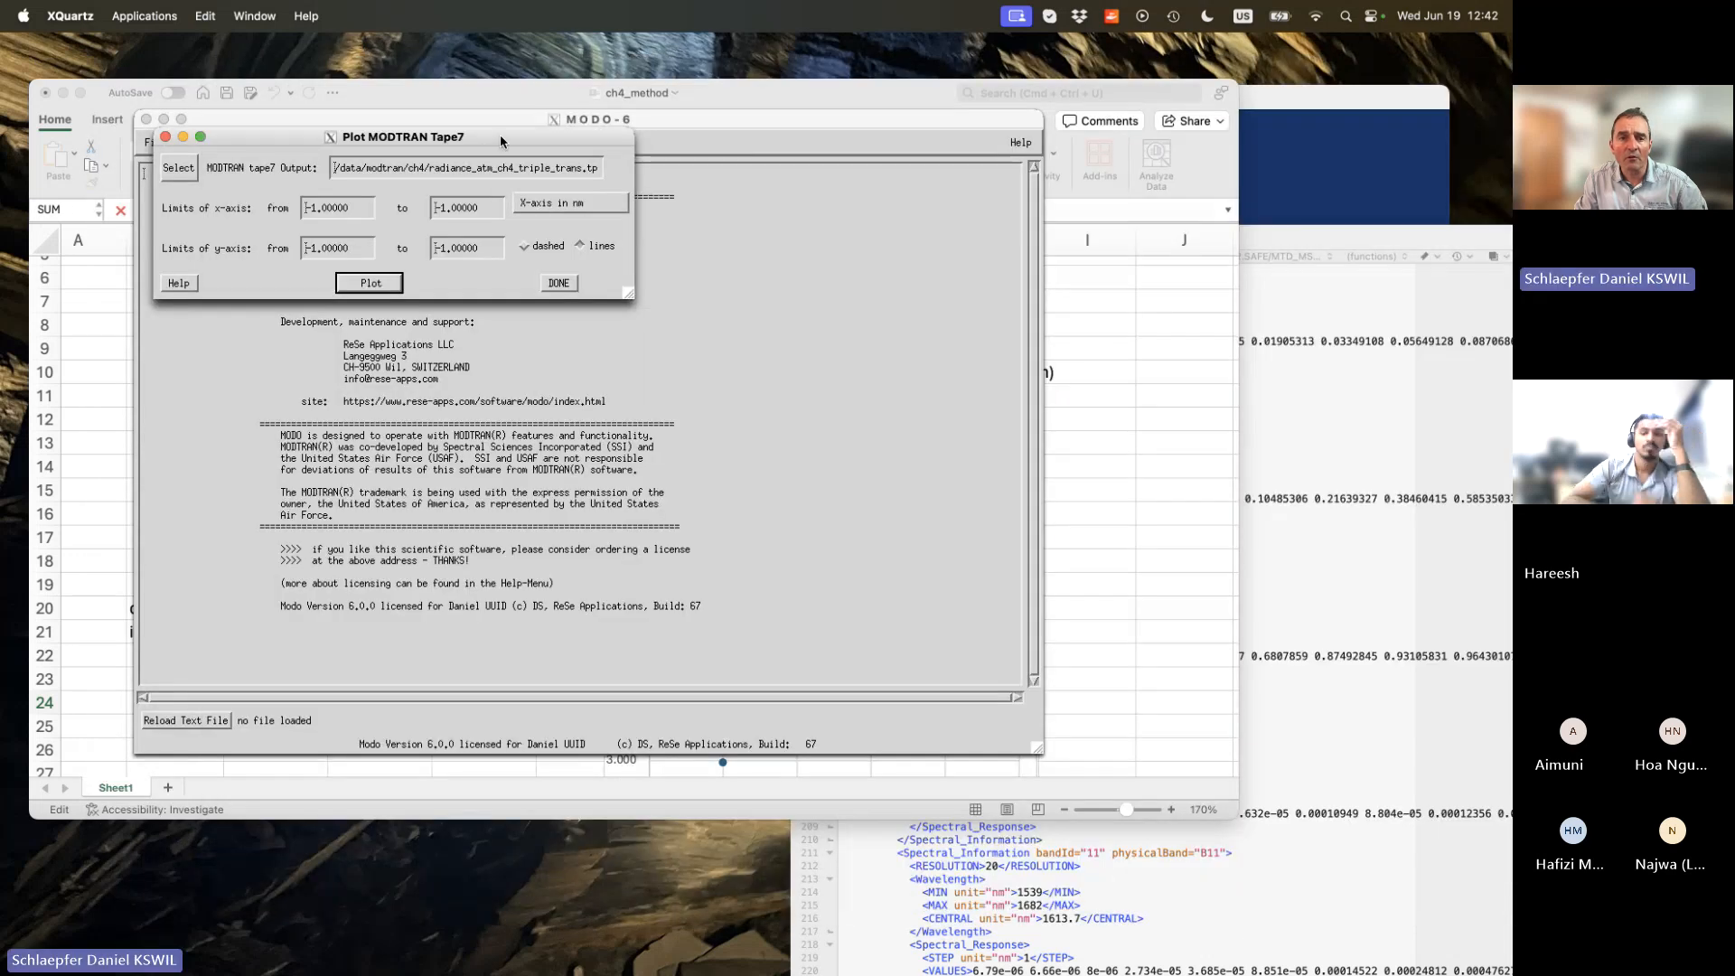
{"action": "left_click_drag", "start_coordinate": [500, 133], "coordinate": [652, 94]}
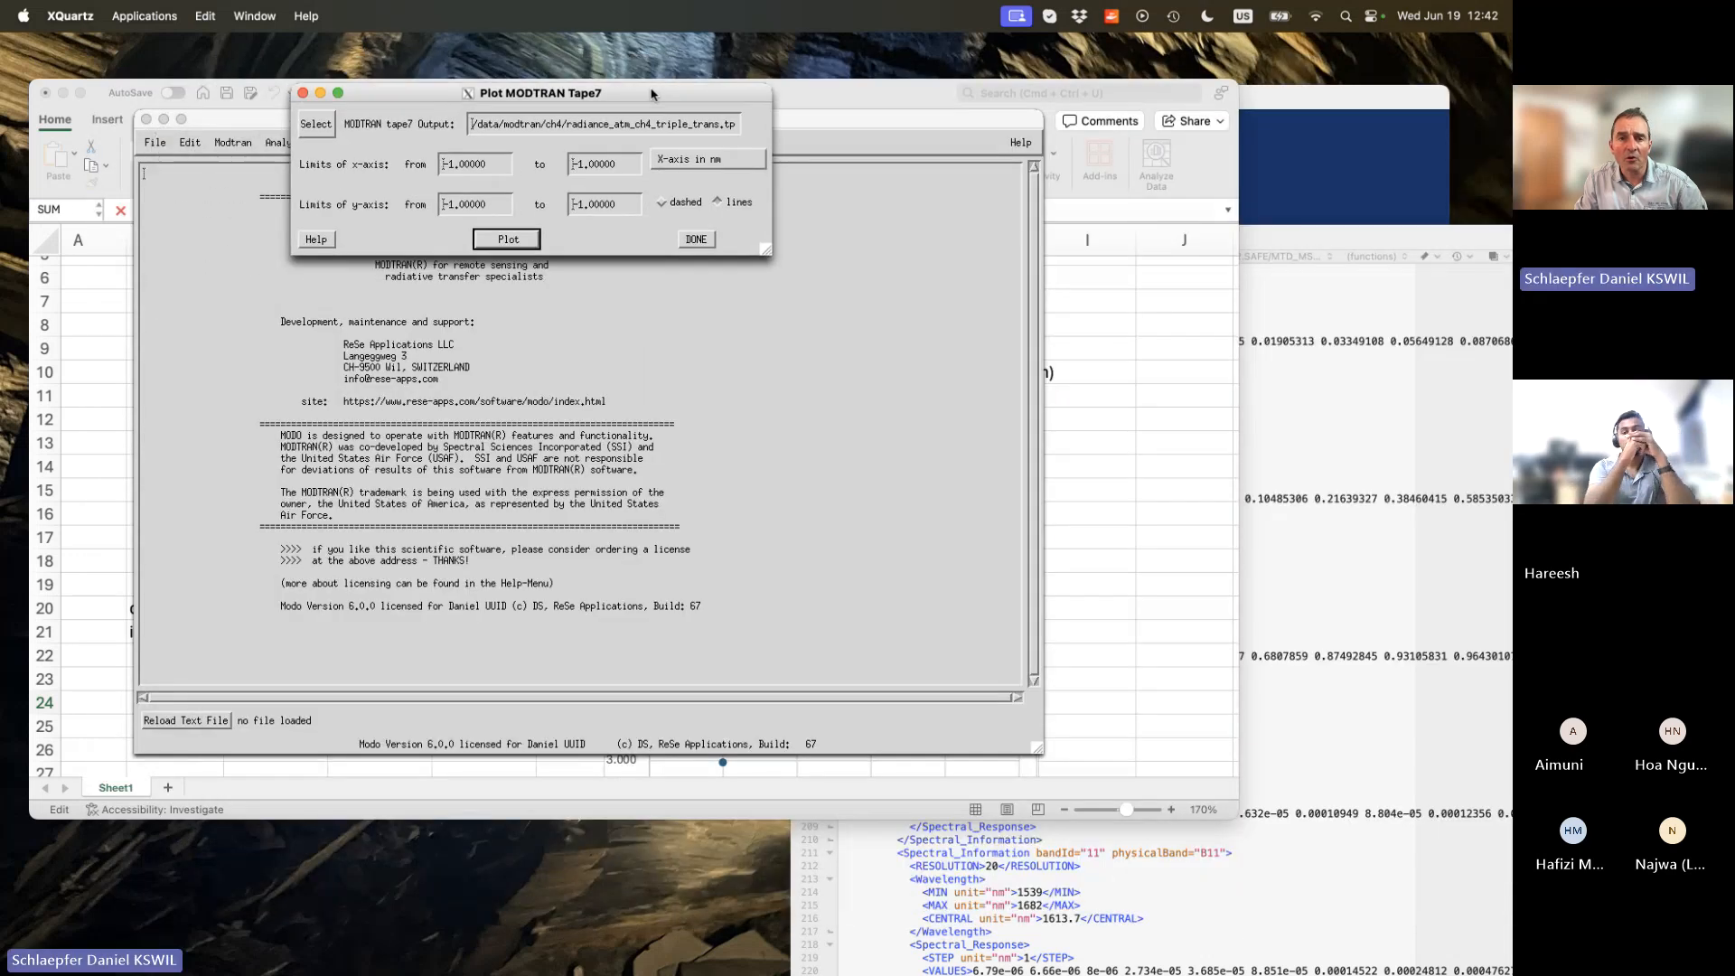
{"action": "left_click", "coordinate": [696, 240]}
{"action": "left_click", "coordinate": [282, 142]}
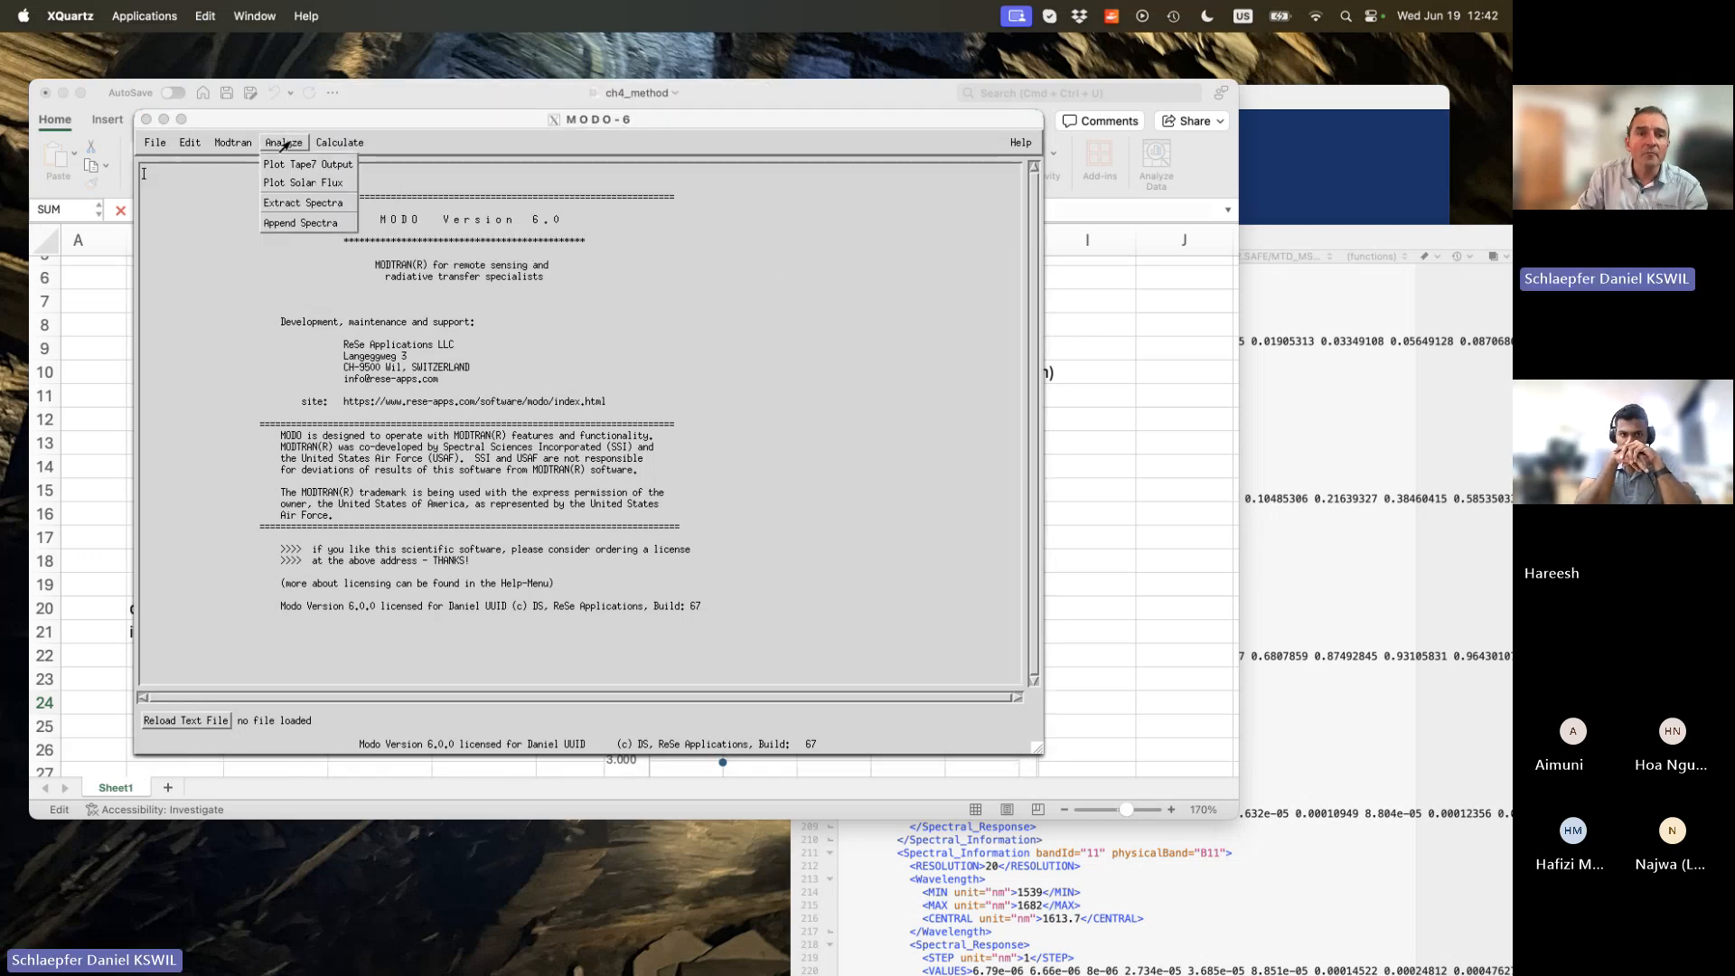
{"action": "left_click", "coordinate": [302, 202]}
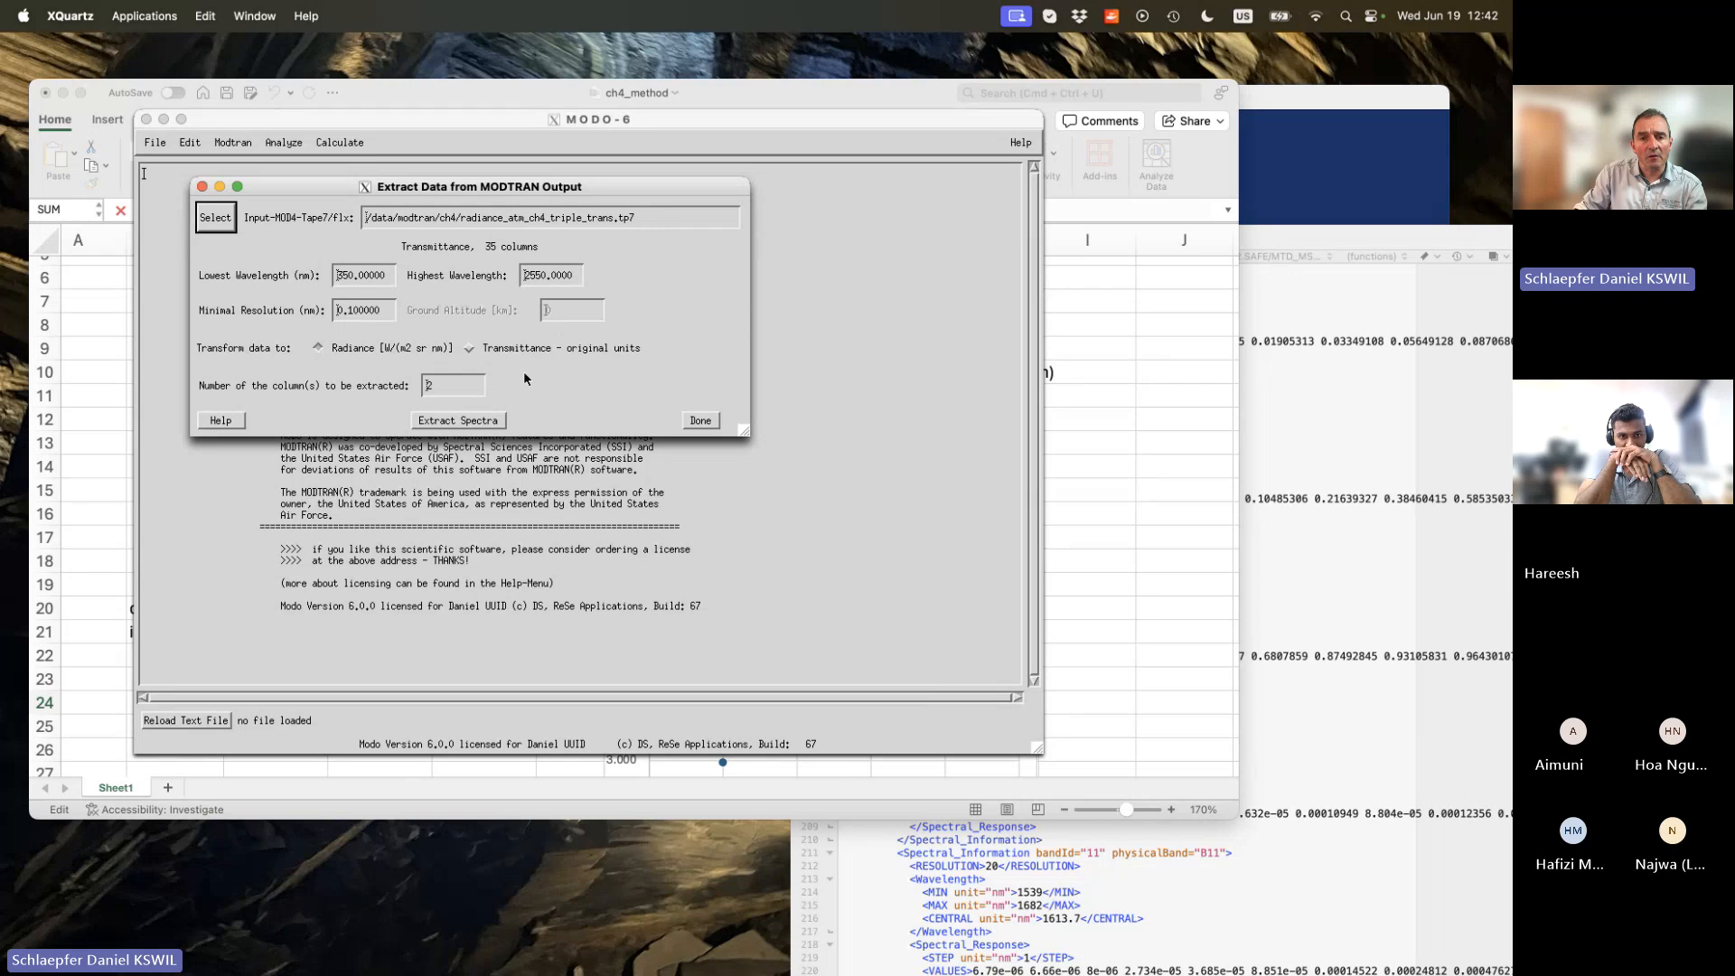
Open the extraction help and look up the column numbers of the trace gases for transmittance tape7 files.
{"action": "left_click", "coordinate": [224, 422]}
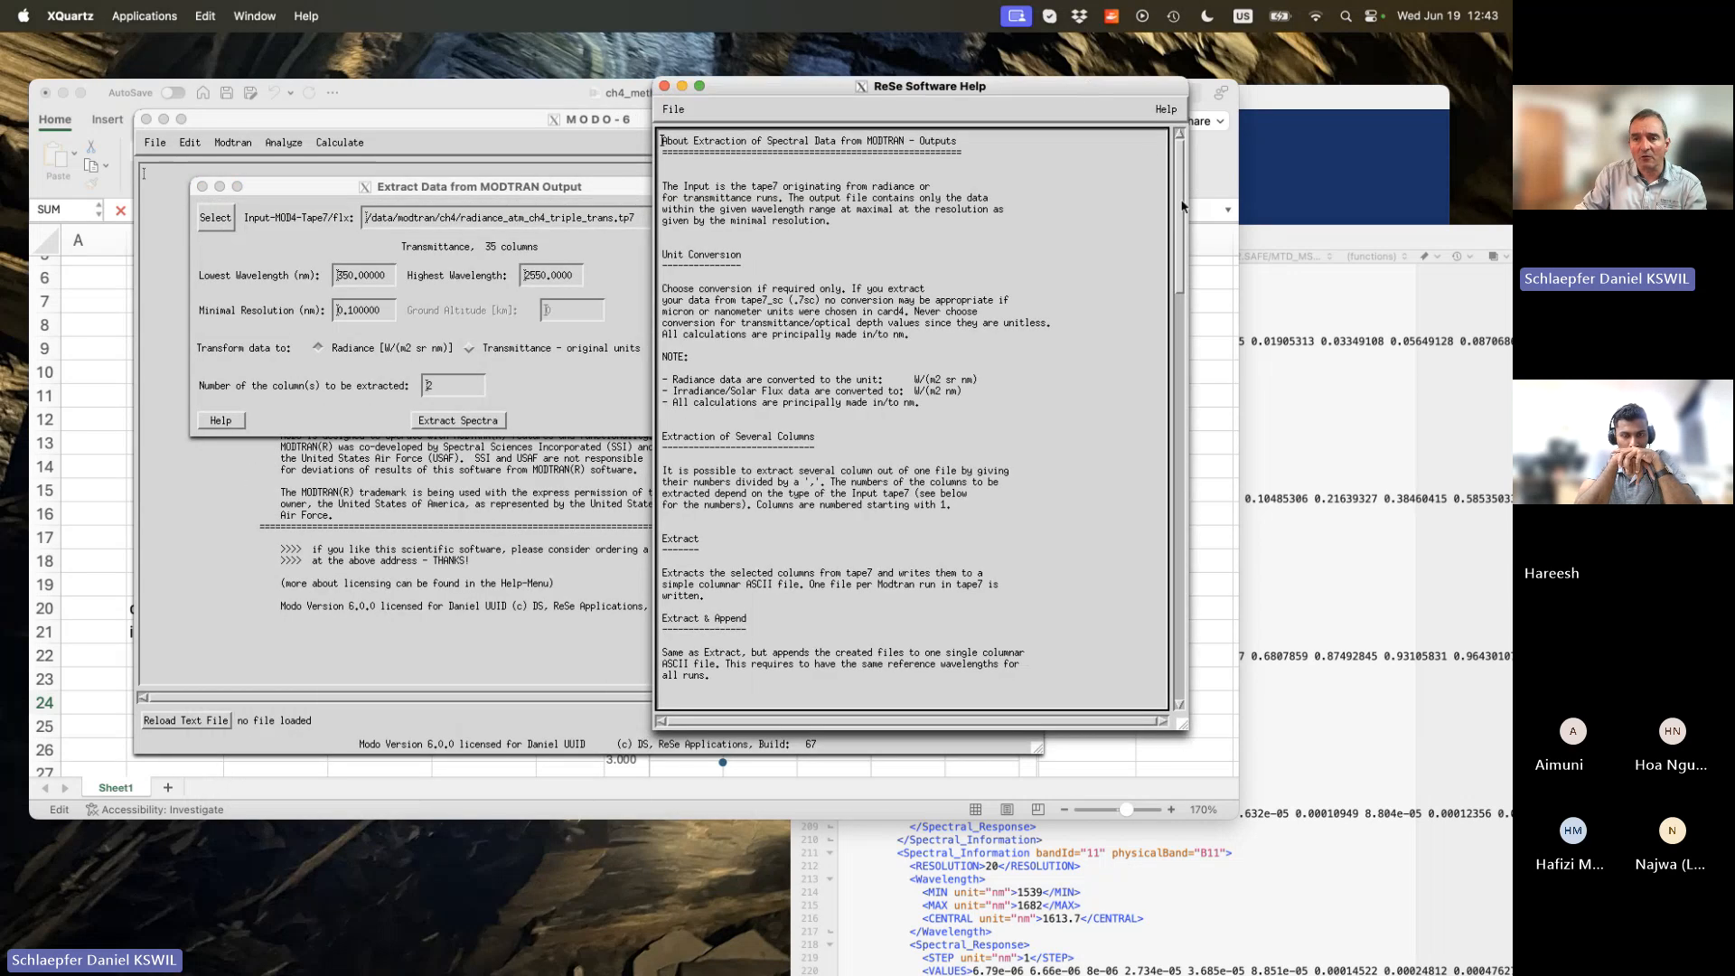
{"action": "left_click_drag", "start_coordinate": [1179, 203], "coordinate": [1186, 331]}
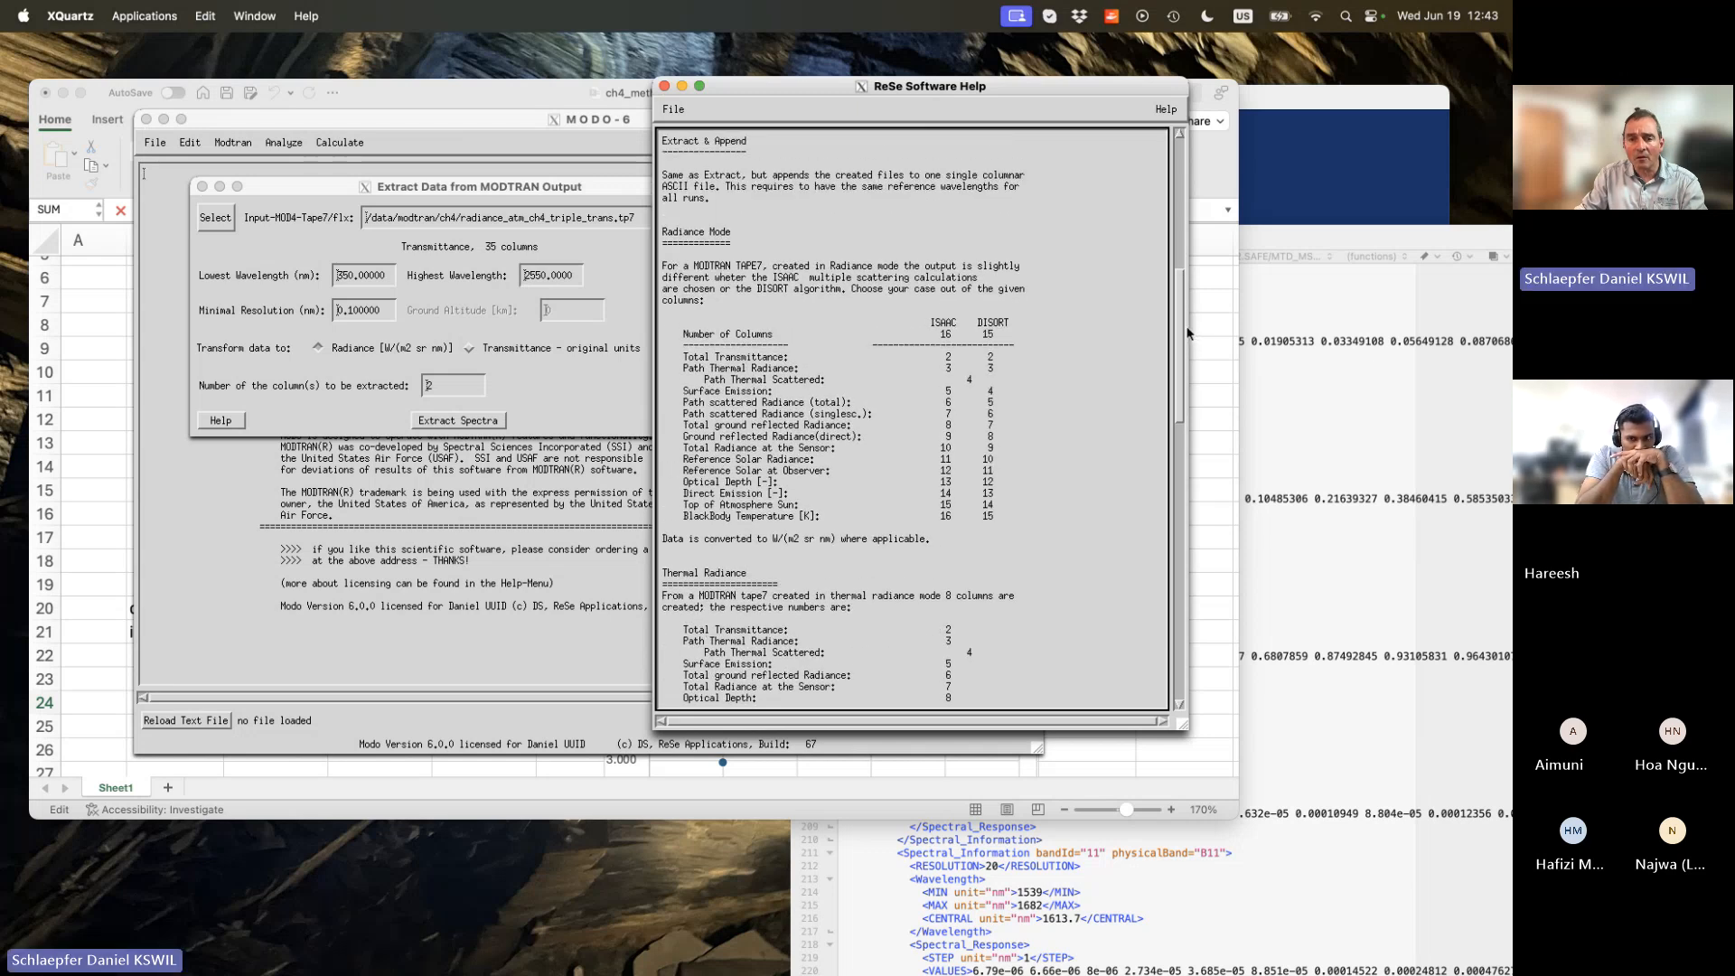
{"action": "left_click_drag", "start_coordinate": [1188, 333], "coordinate": [1201, 562]}
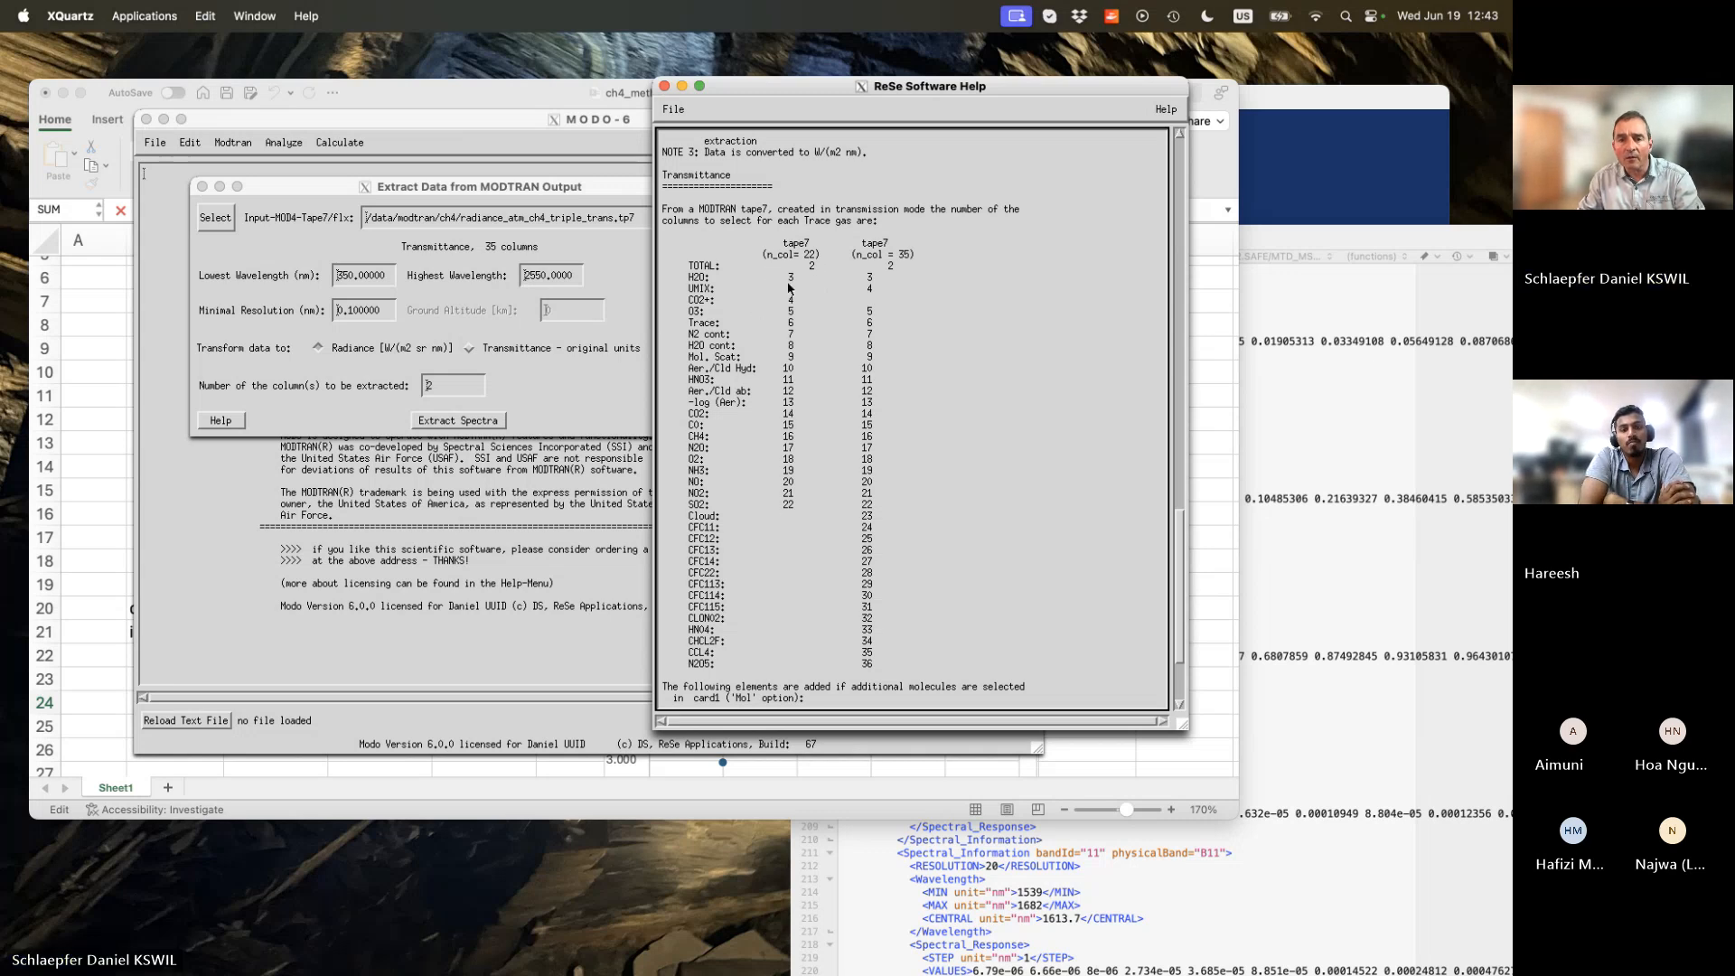
Set the columns to be extracted to 3,4,16 for the H2O, CO2+ and CH4 transmittances.
{"action": "left_click", "coordinate": [444, 389]}
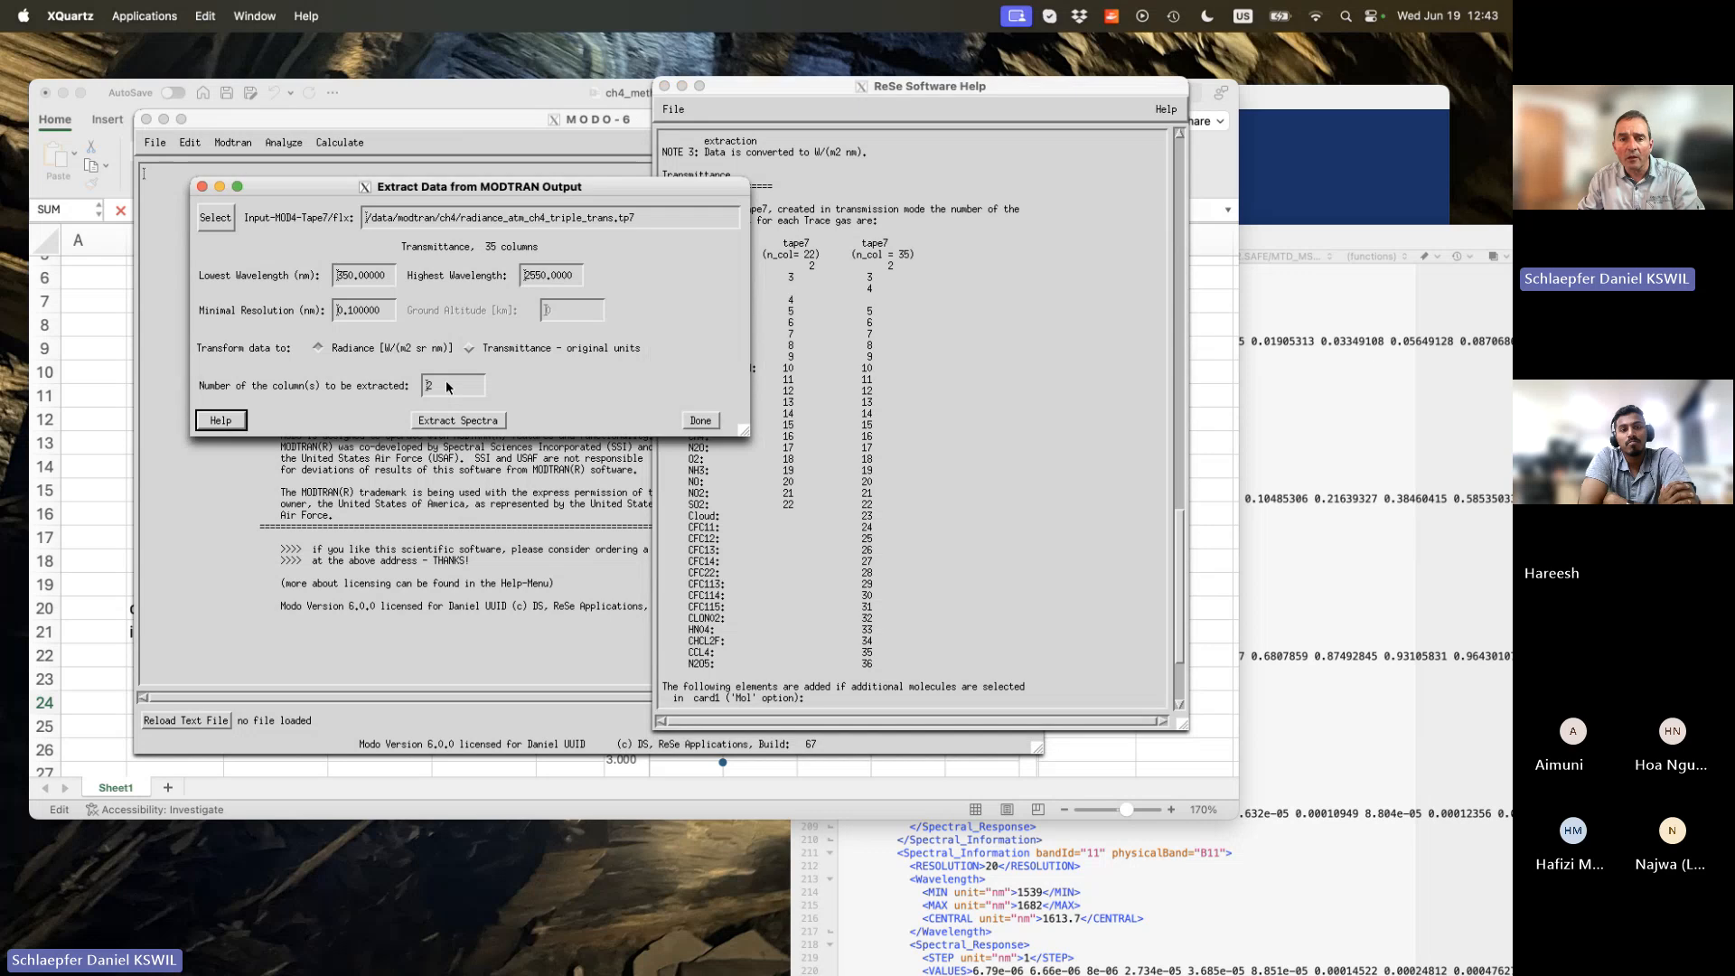
{"action": "left_click", "coordinate": [447, 382]}
{"action": "key", "text": "BackSpace"}
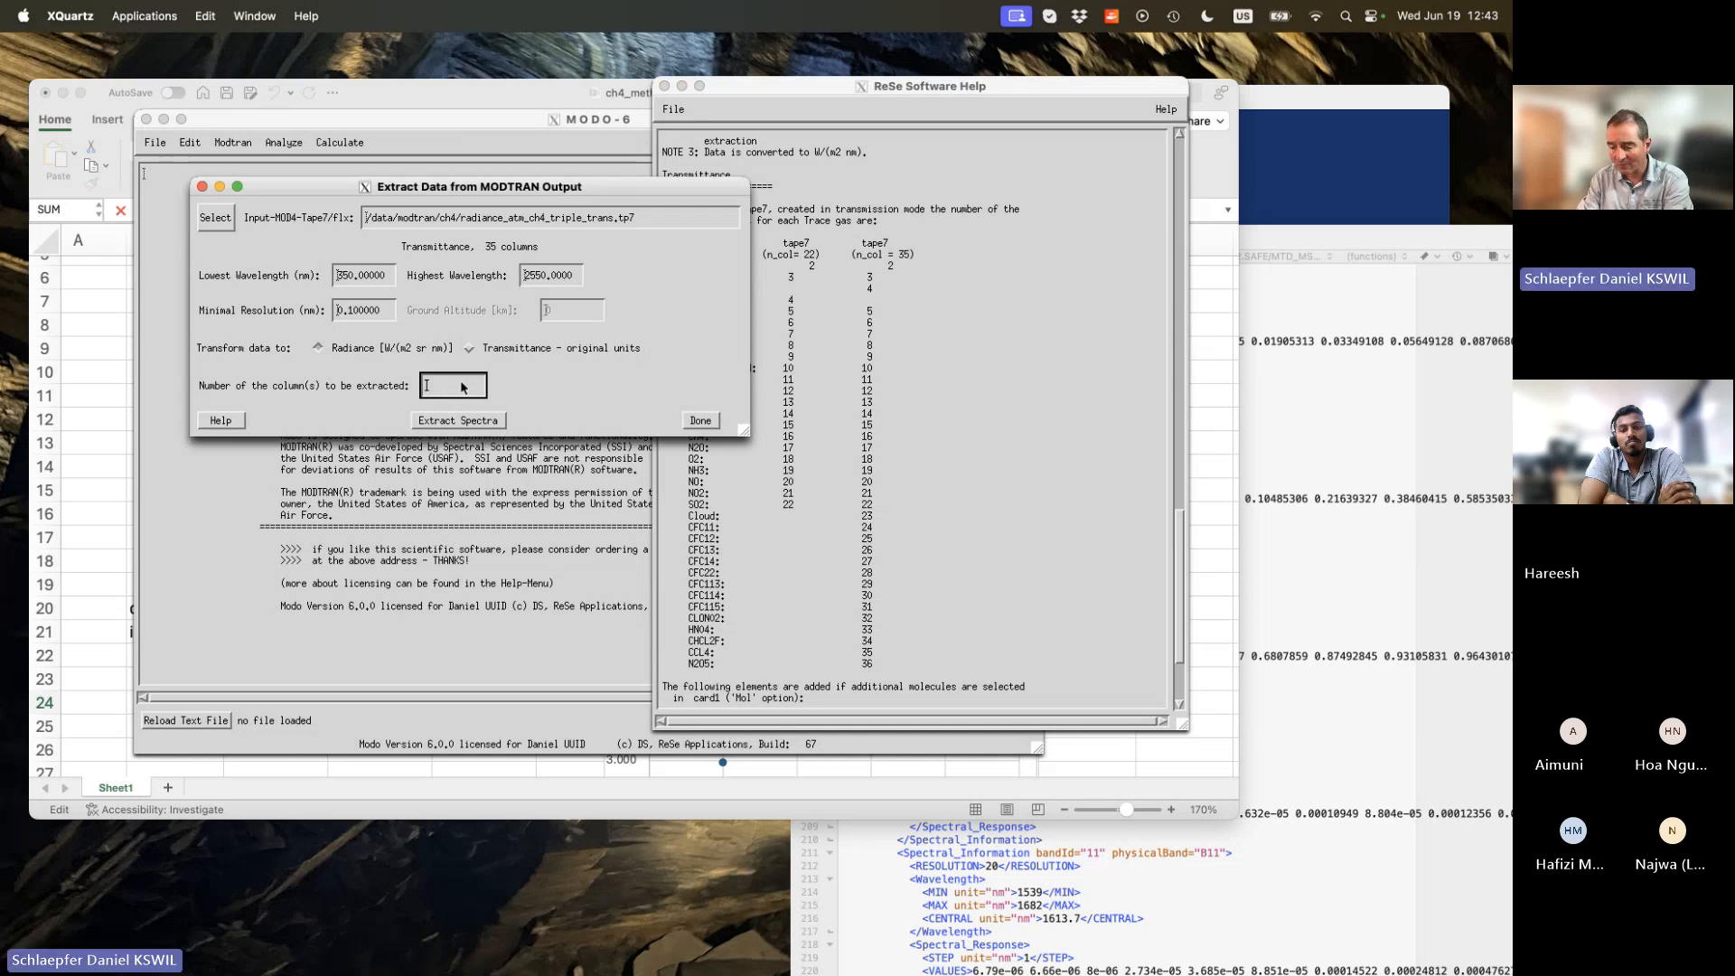
{"action": "type", "text": "3,"}
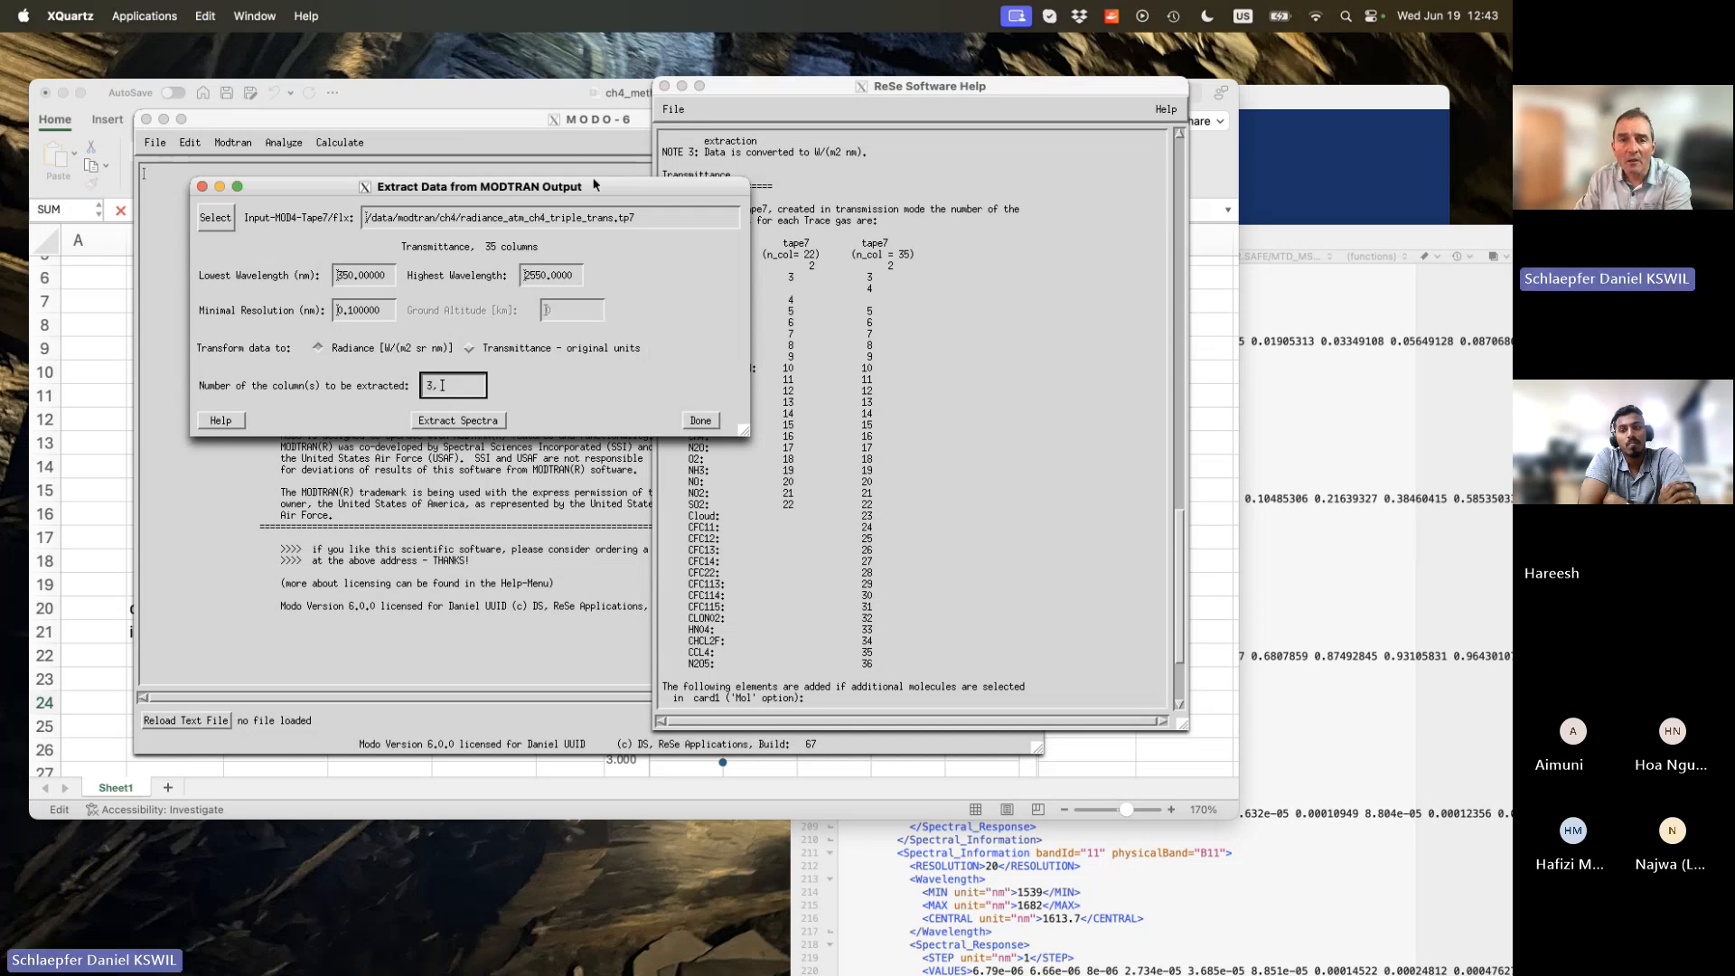
{"action": "left_click_drag", "start_coordinate": [594, 185], "coordinate": [452, 199]}
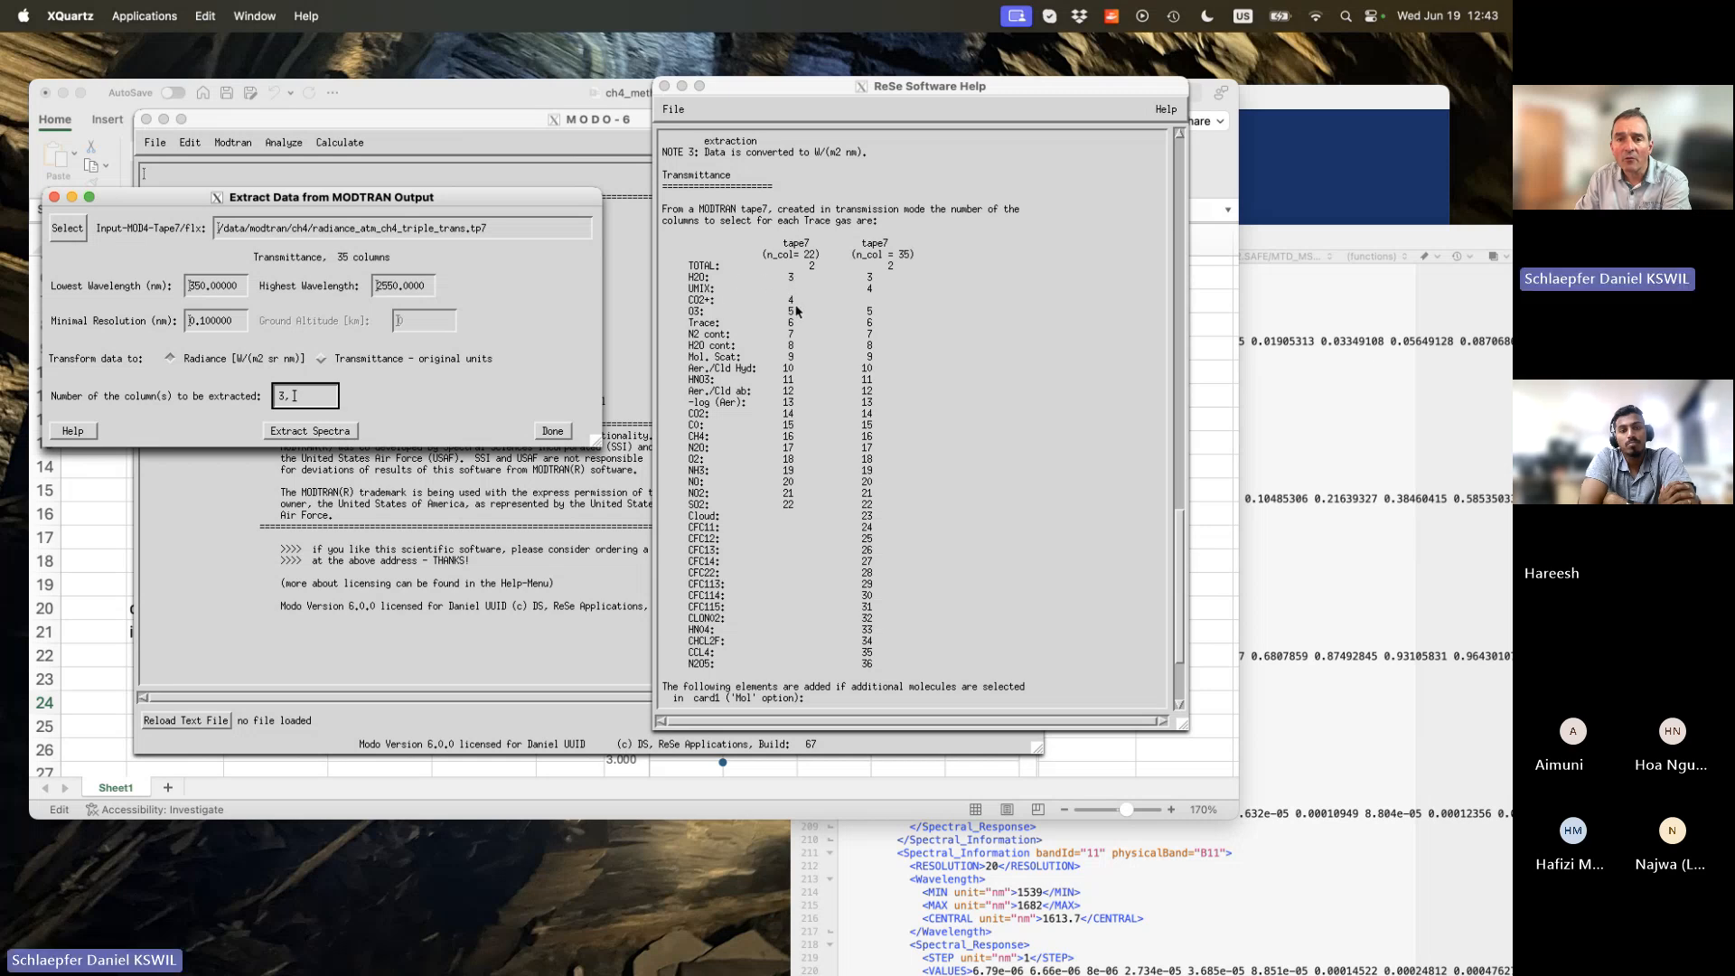
{"action": "type", "text": "4"}
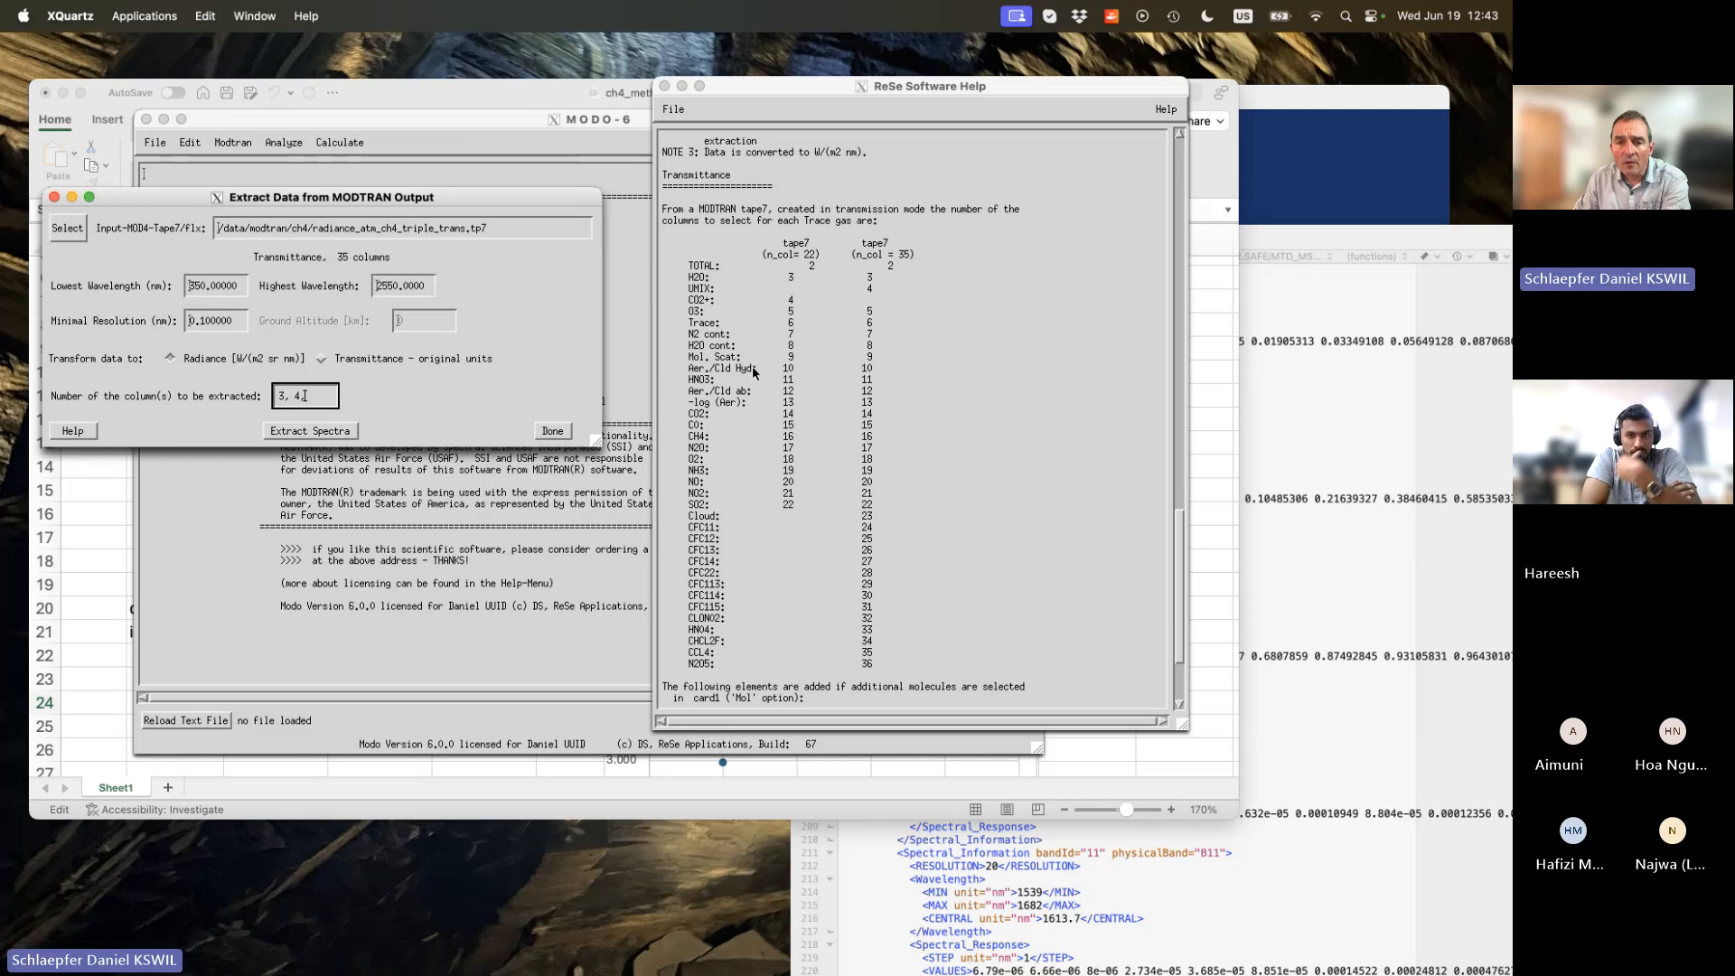
{"action": "left_click", "coordinate": [795, 441]}
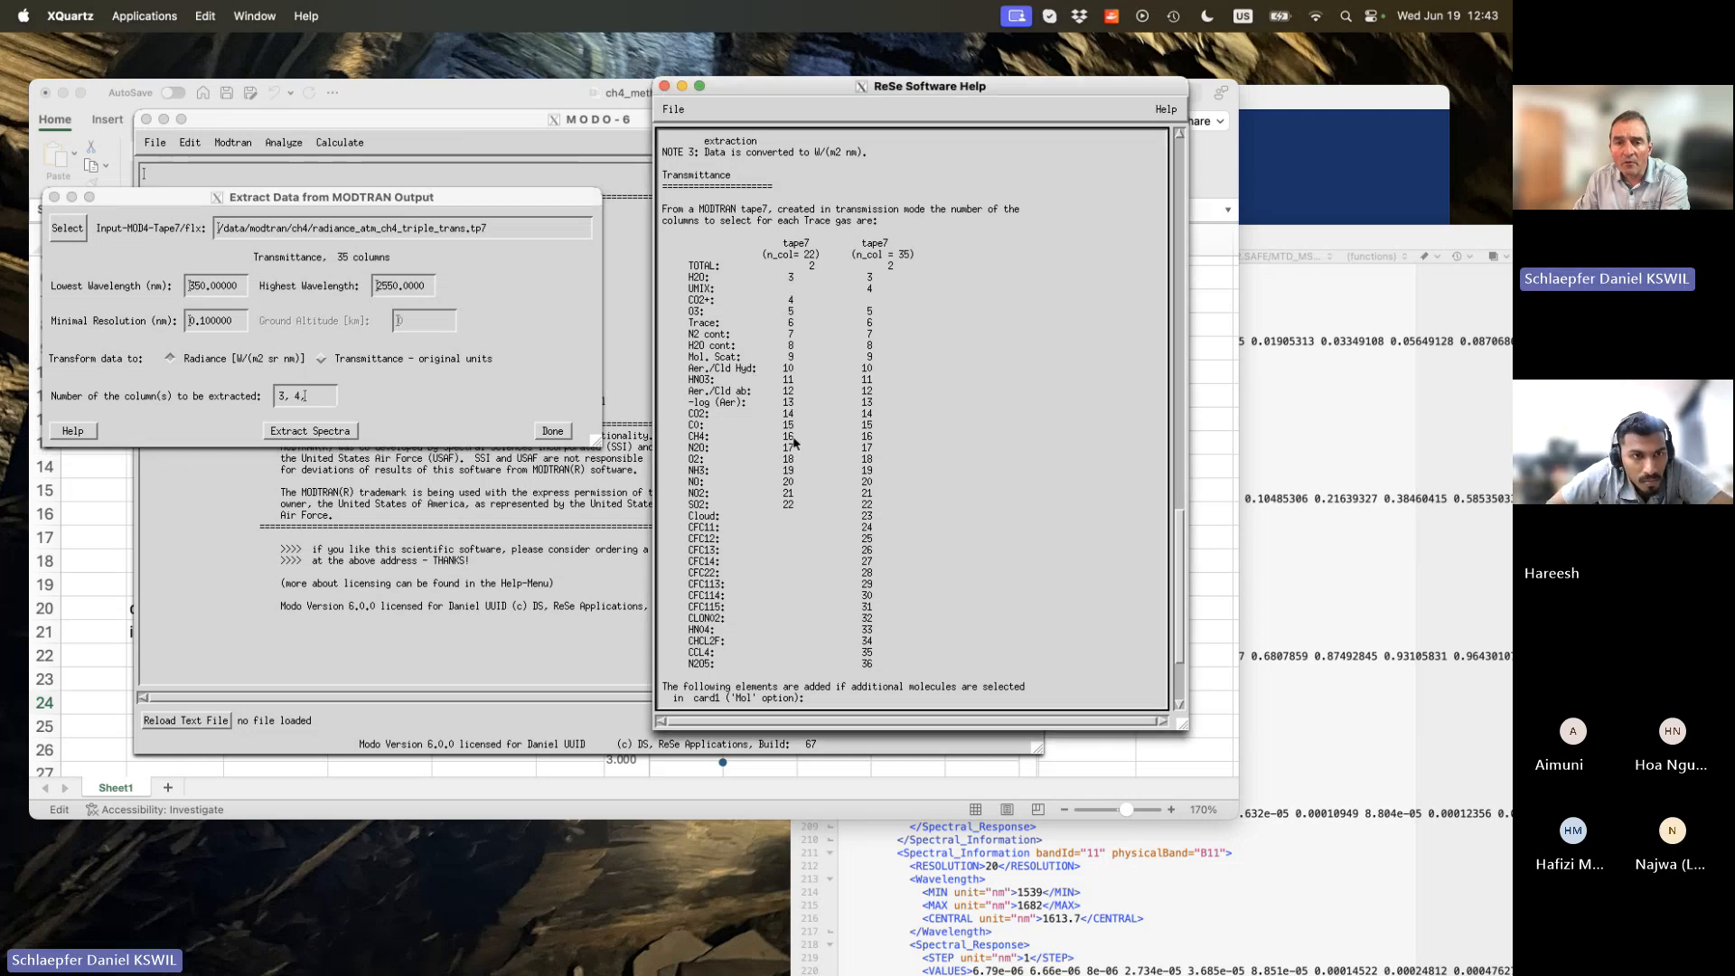
{"action": "left_click", "coordinate": [323, 402]}
{"action": "type", "text": ",16"}
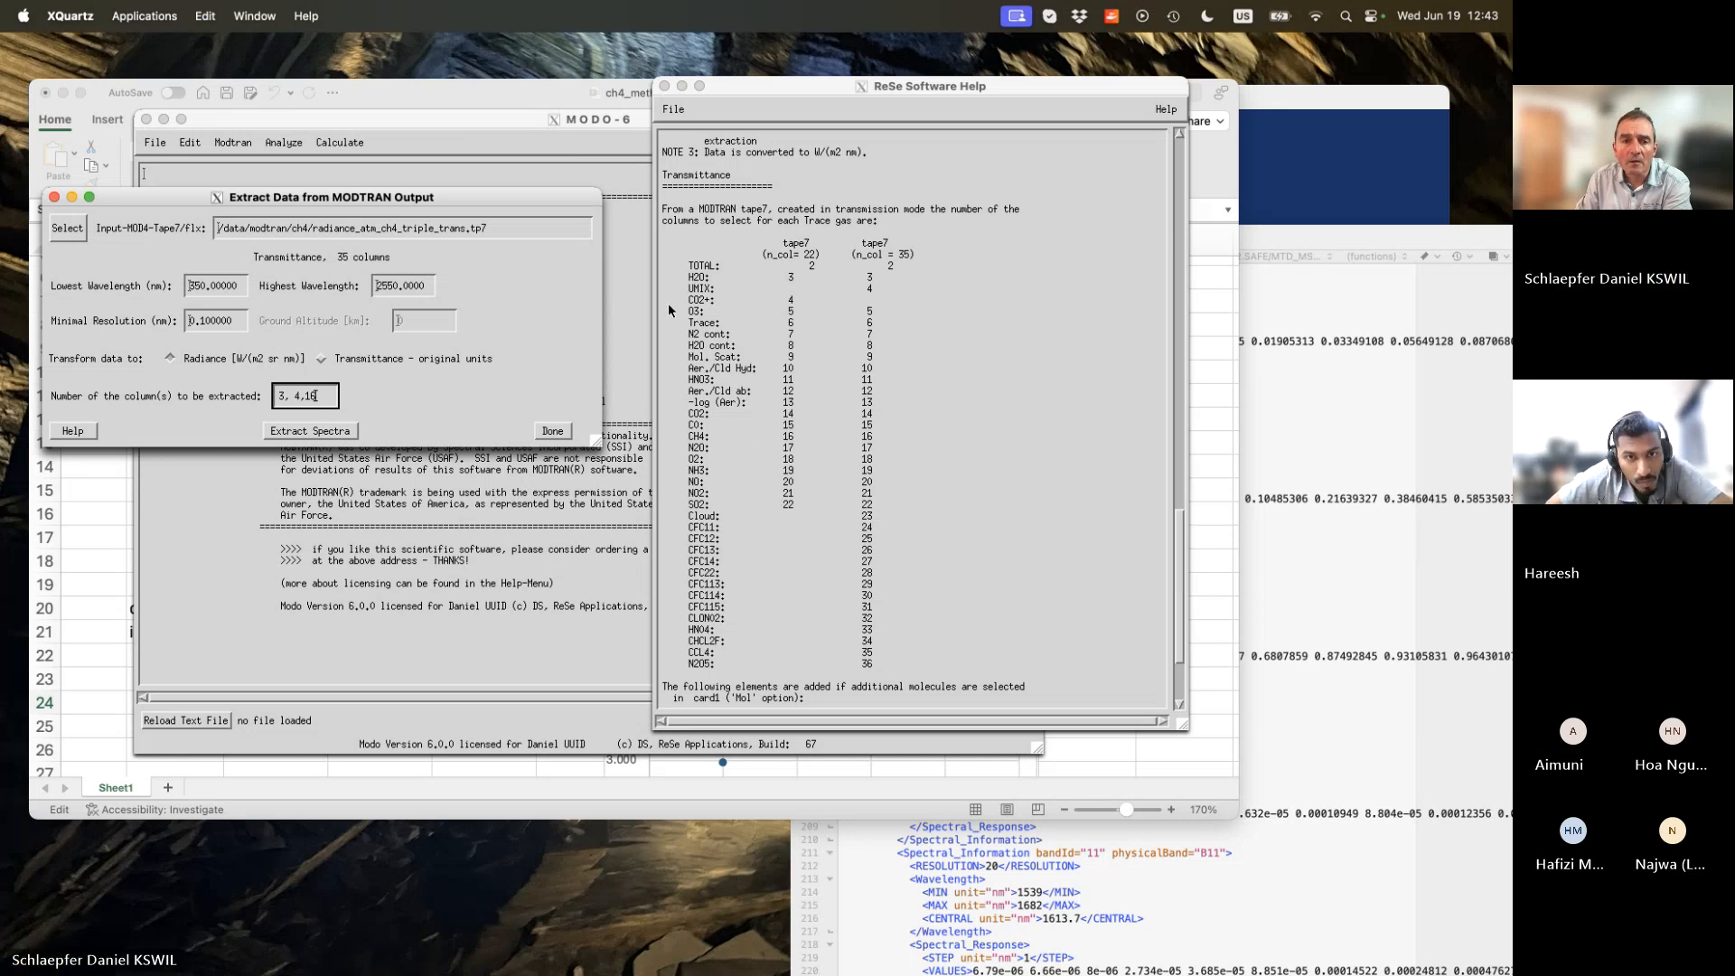
{"action": "left_click", "coordinate": [295, 398]}
{"action": "key", "text": "BackSpace"}
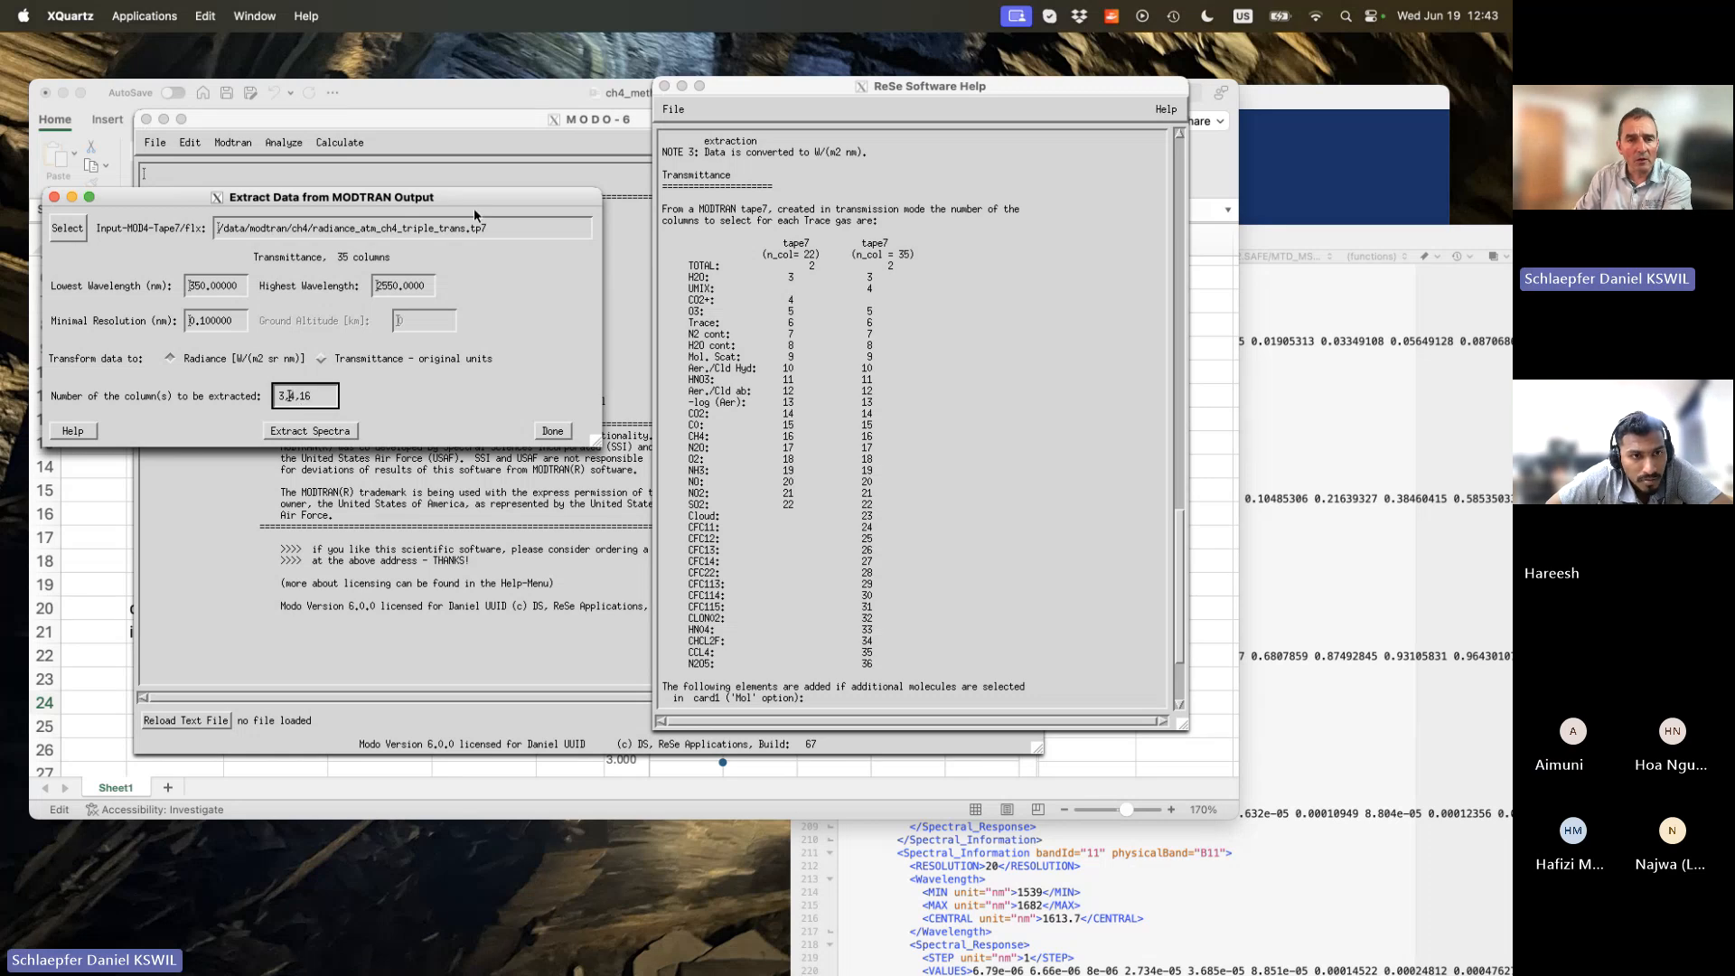
Extract the spectra to the file cross.txt in /data/modtran/ch4/ and move the extraction dialog back into view.
{"action": "left_click", "coordinate": [310, 431]}
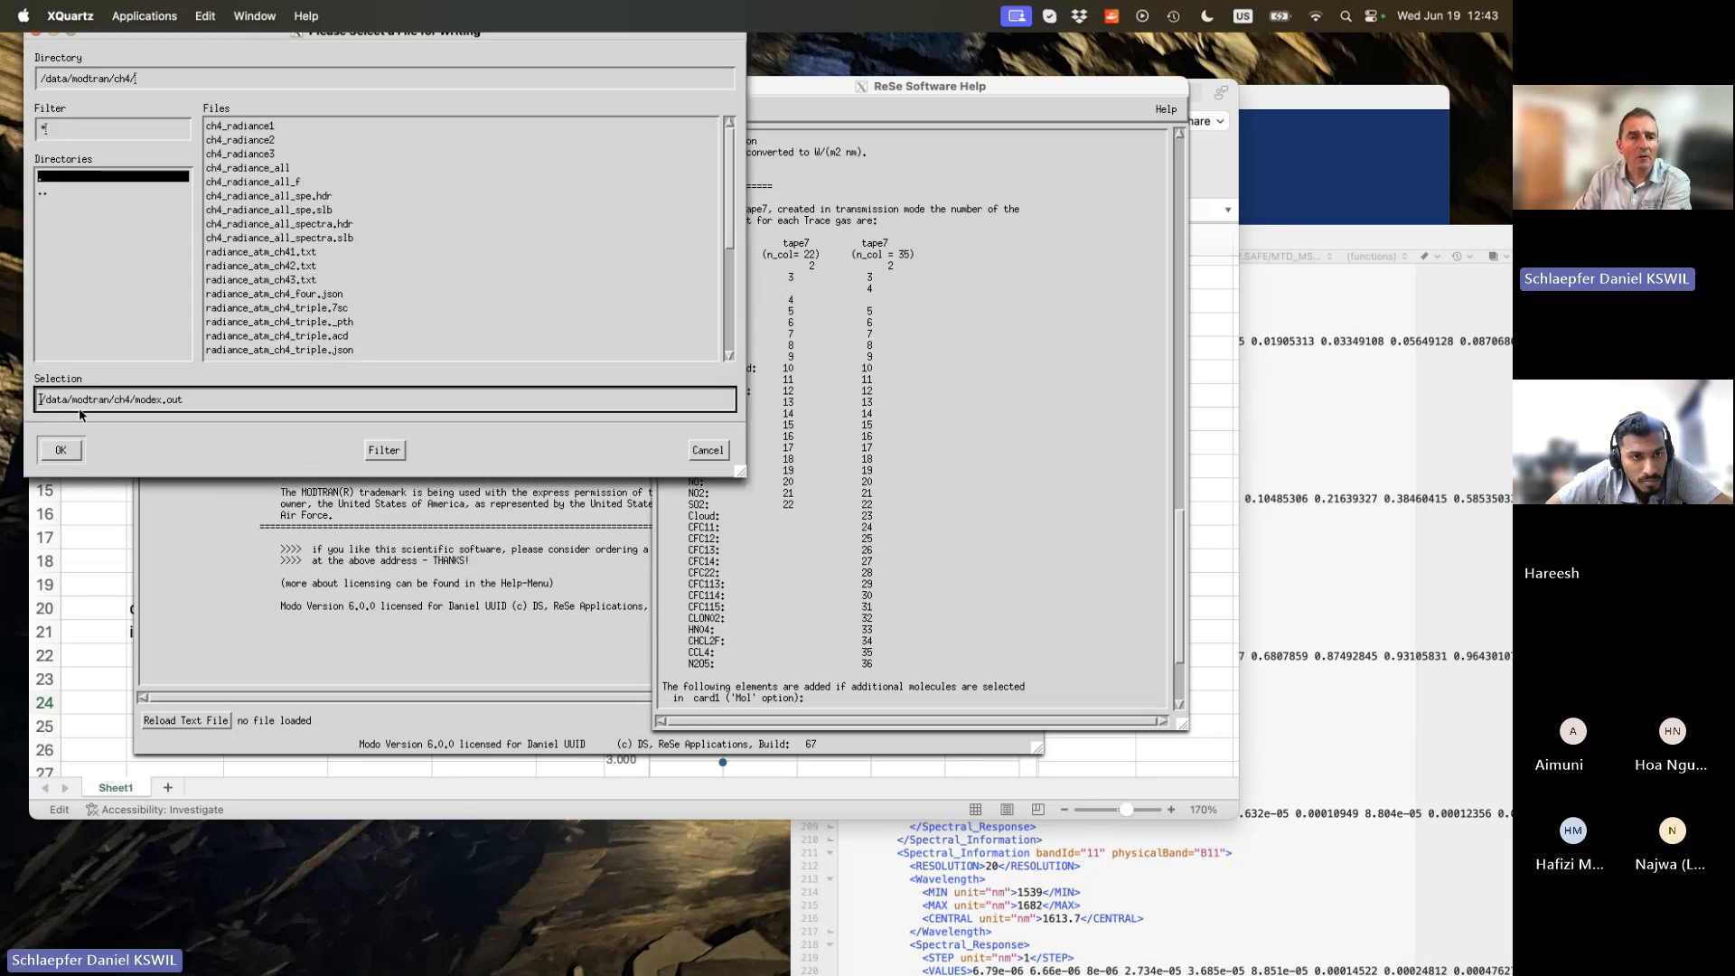
{"action": "left_click_drag", "start_coordinate": [201, 403], "coordinate": [140, 406]}
{"action": "type", "text": "c"}
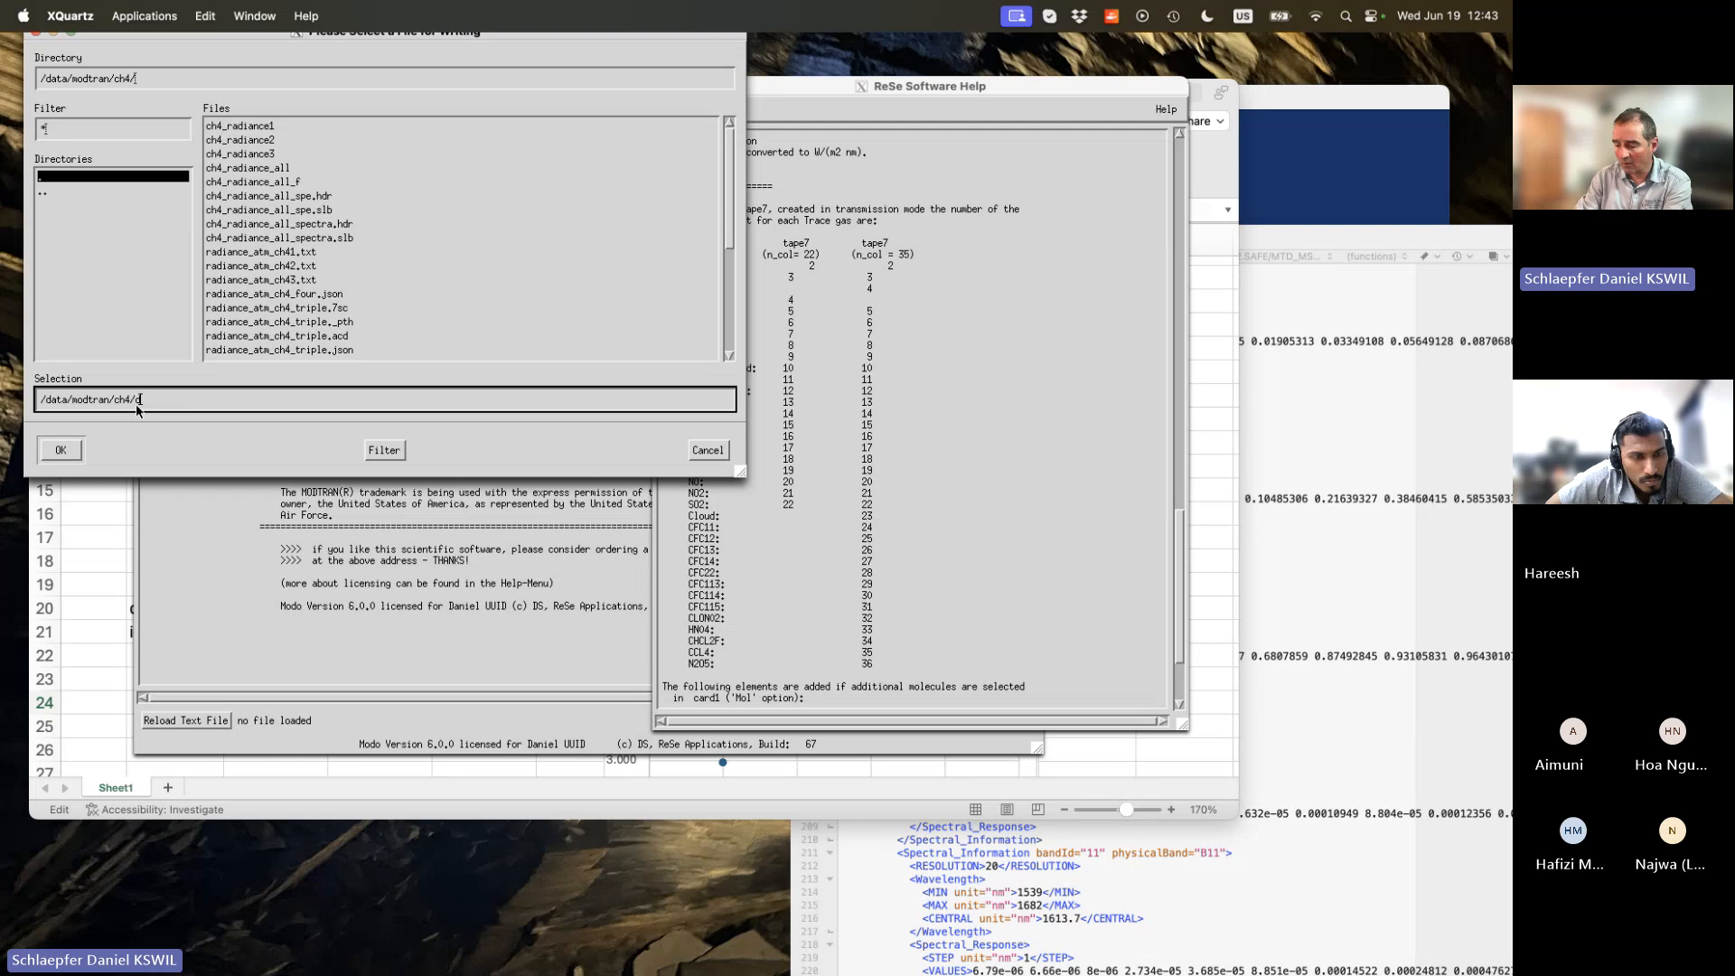
{"action": "type", "text": "ross"}
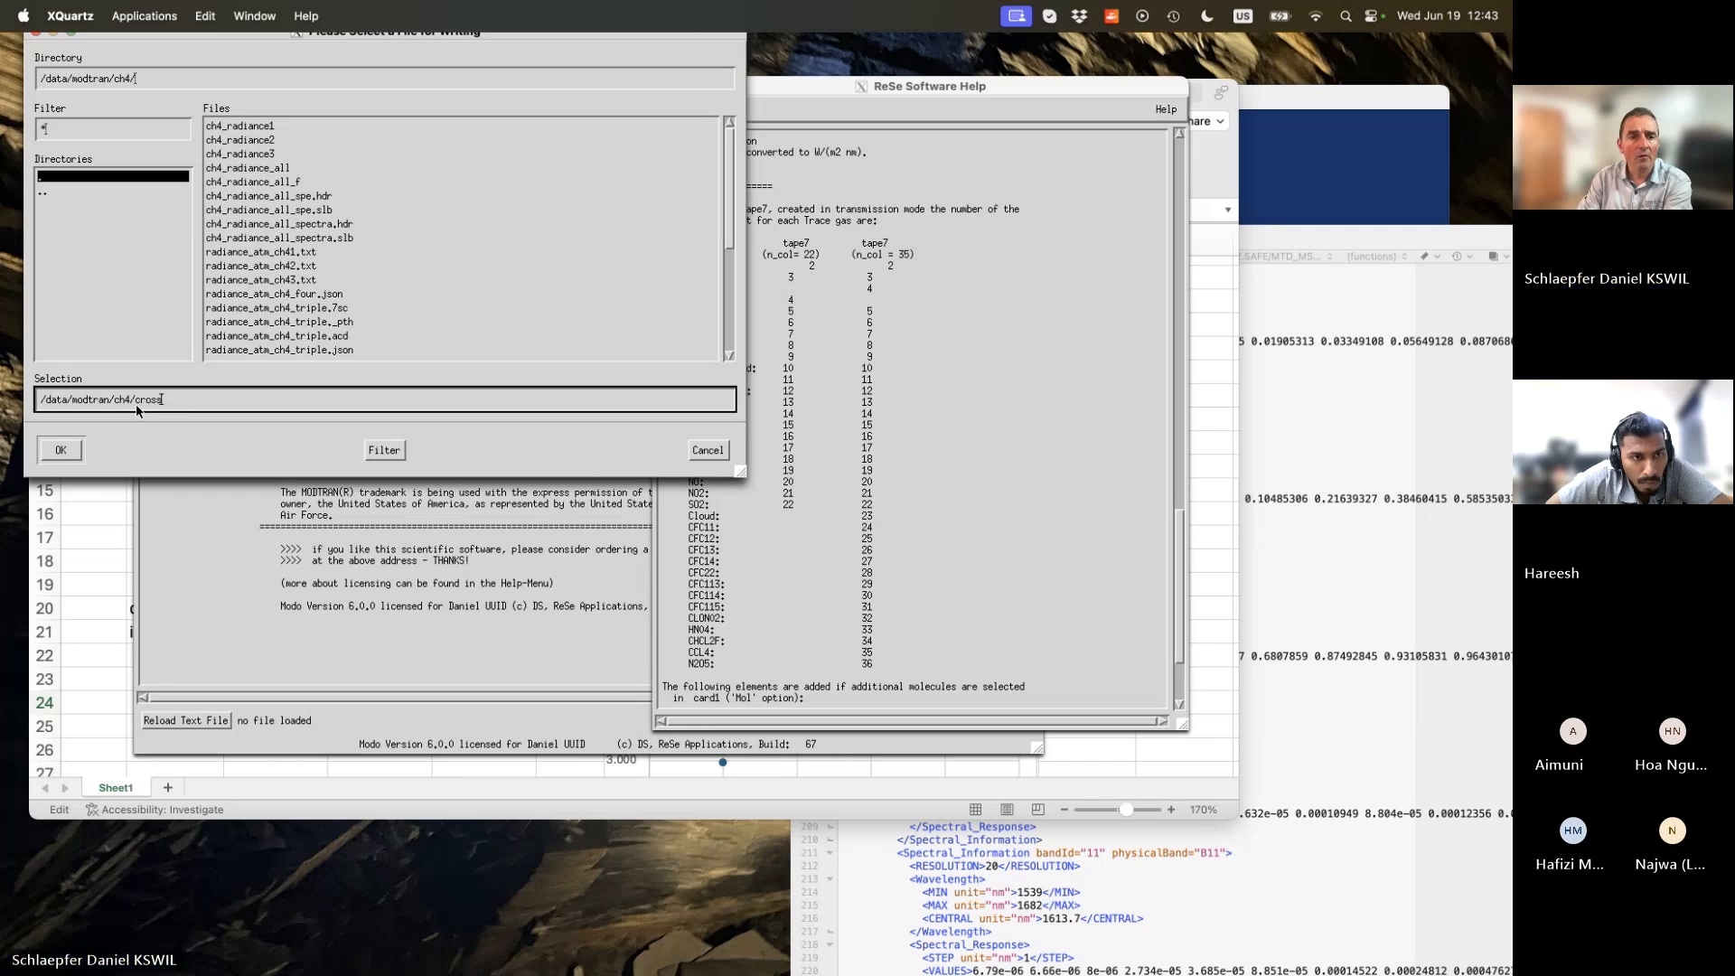
{"action": "type", "text": ".txt"}
{"action": "key", "text": "Return"}
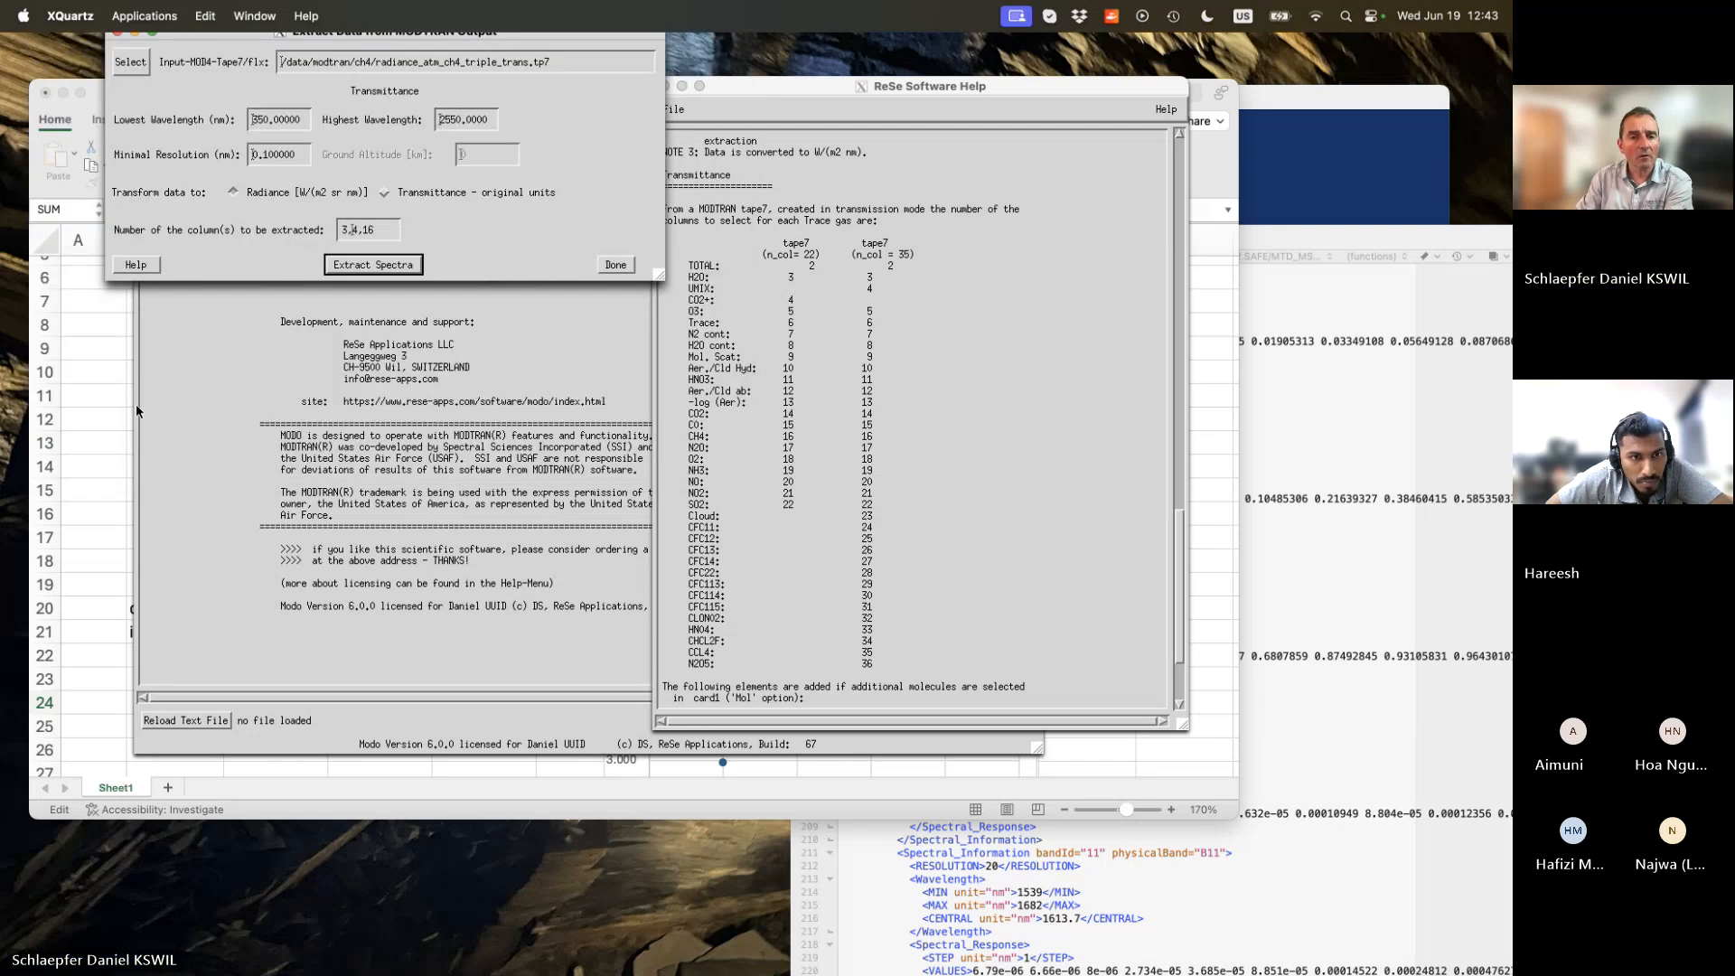
{"action": "left_click_drag", "start_coordinate": [260, 40], "coordinate": [239, 206]}
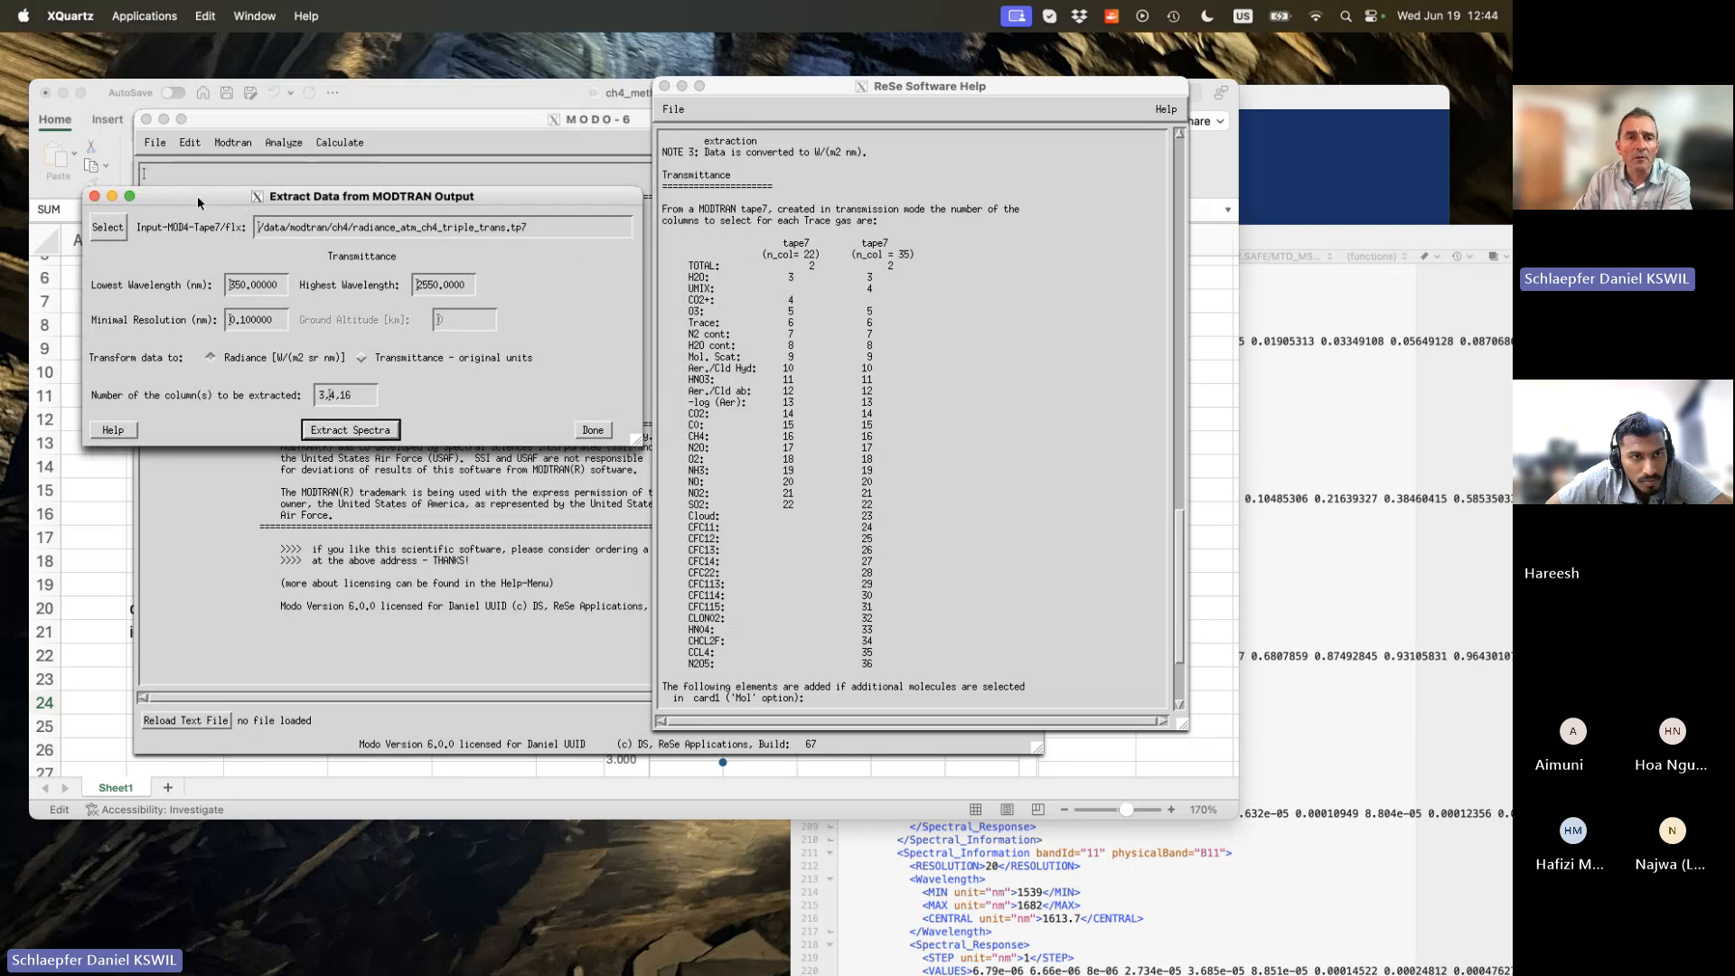
{"action": "left_click", "coordinate": [151, 144]}
{"action": "left_click", "coordinate": [152, 145]}
{"action": "left_click", "coordinate": [171, 199]}
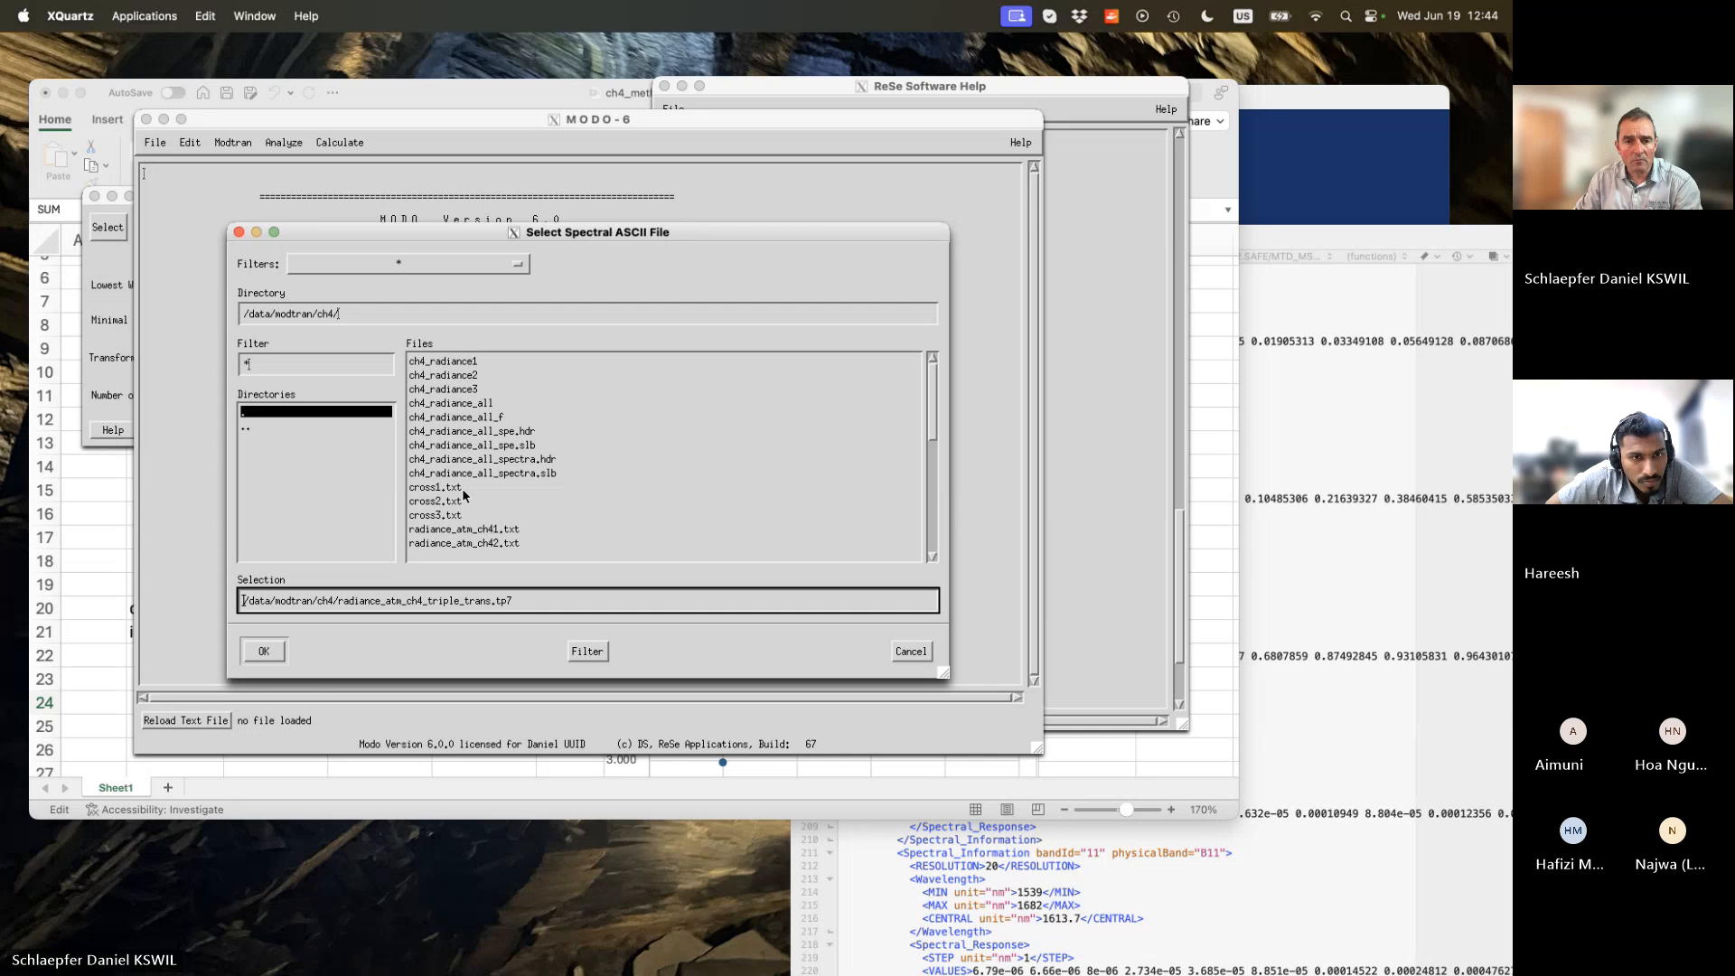
{"action": "left_click", "coordinate": [910, 650]}
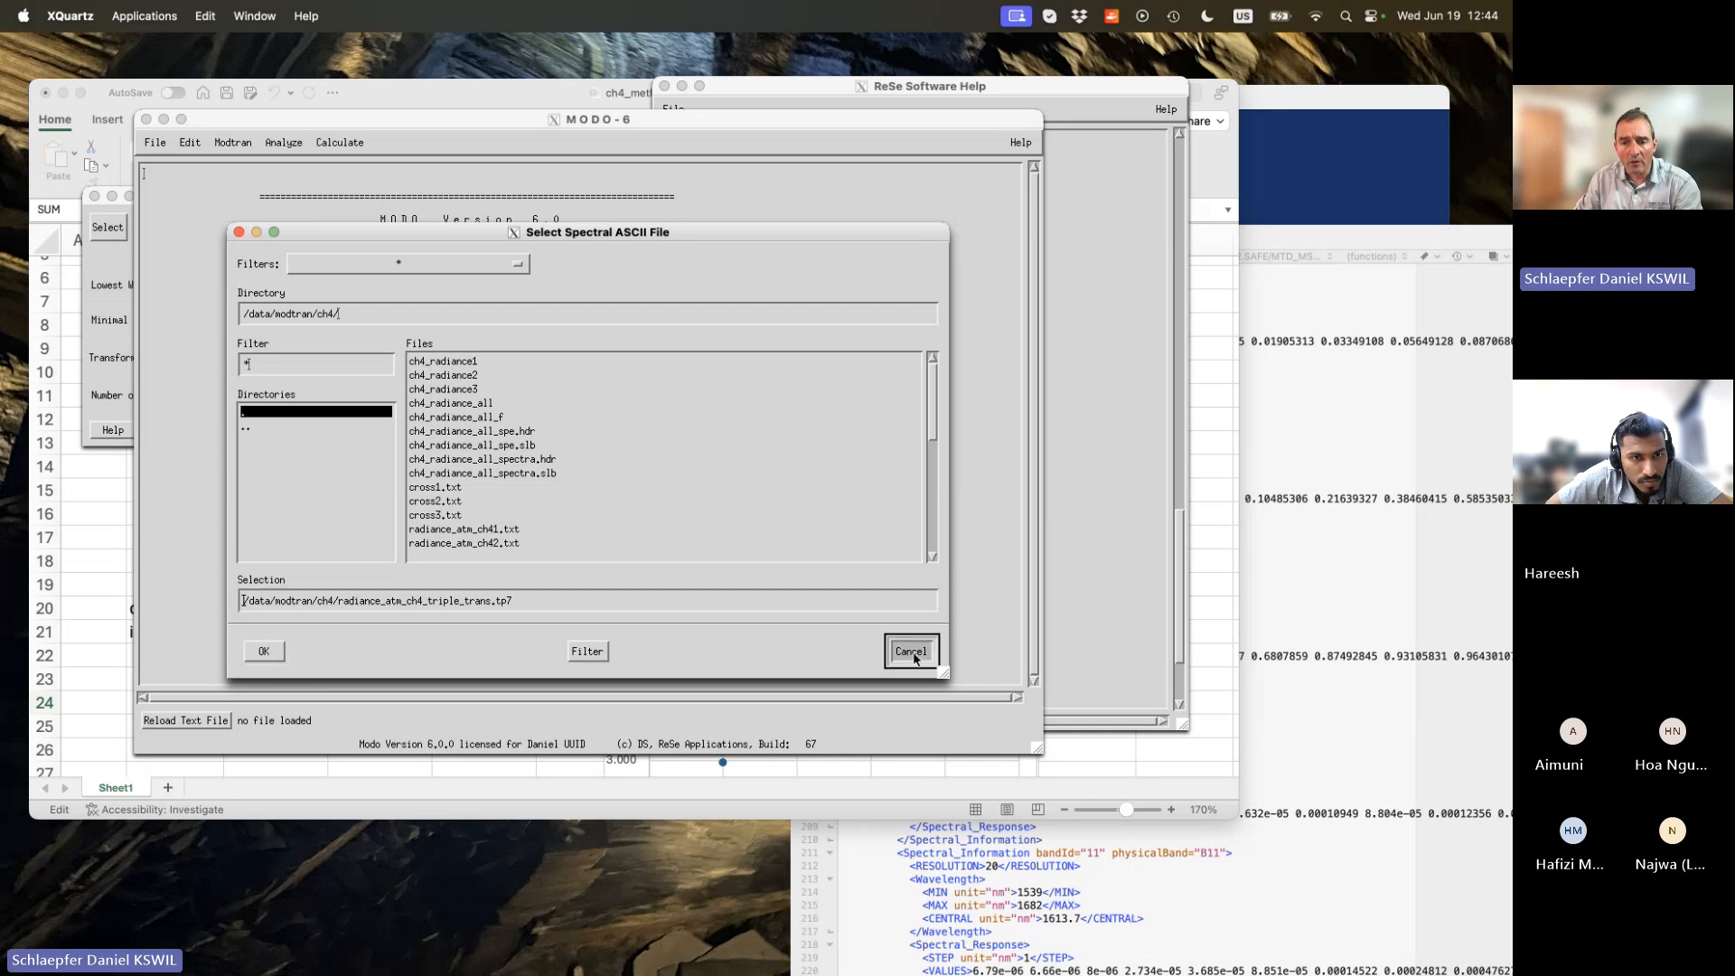
{"action": "left_click", "coordinate": [284, 142]}
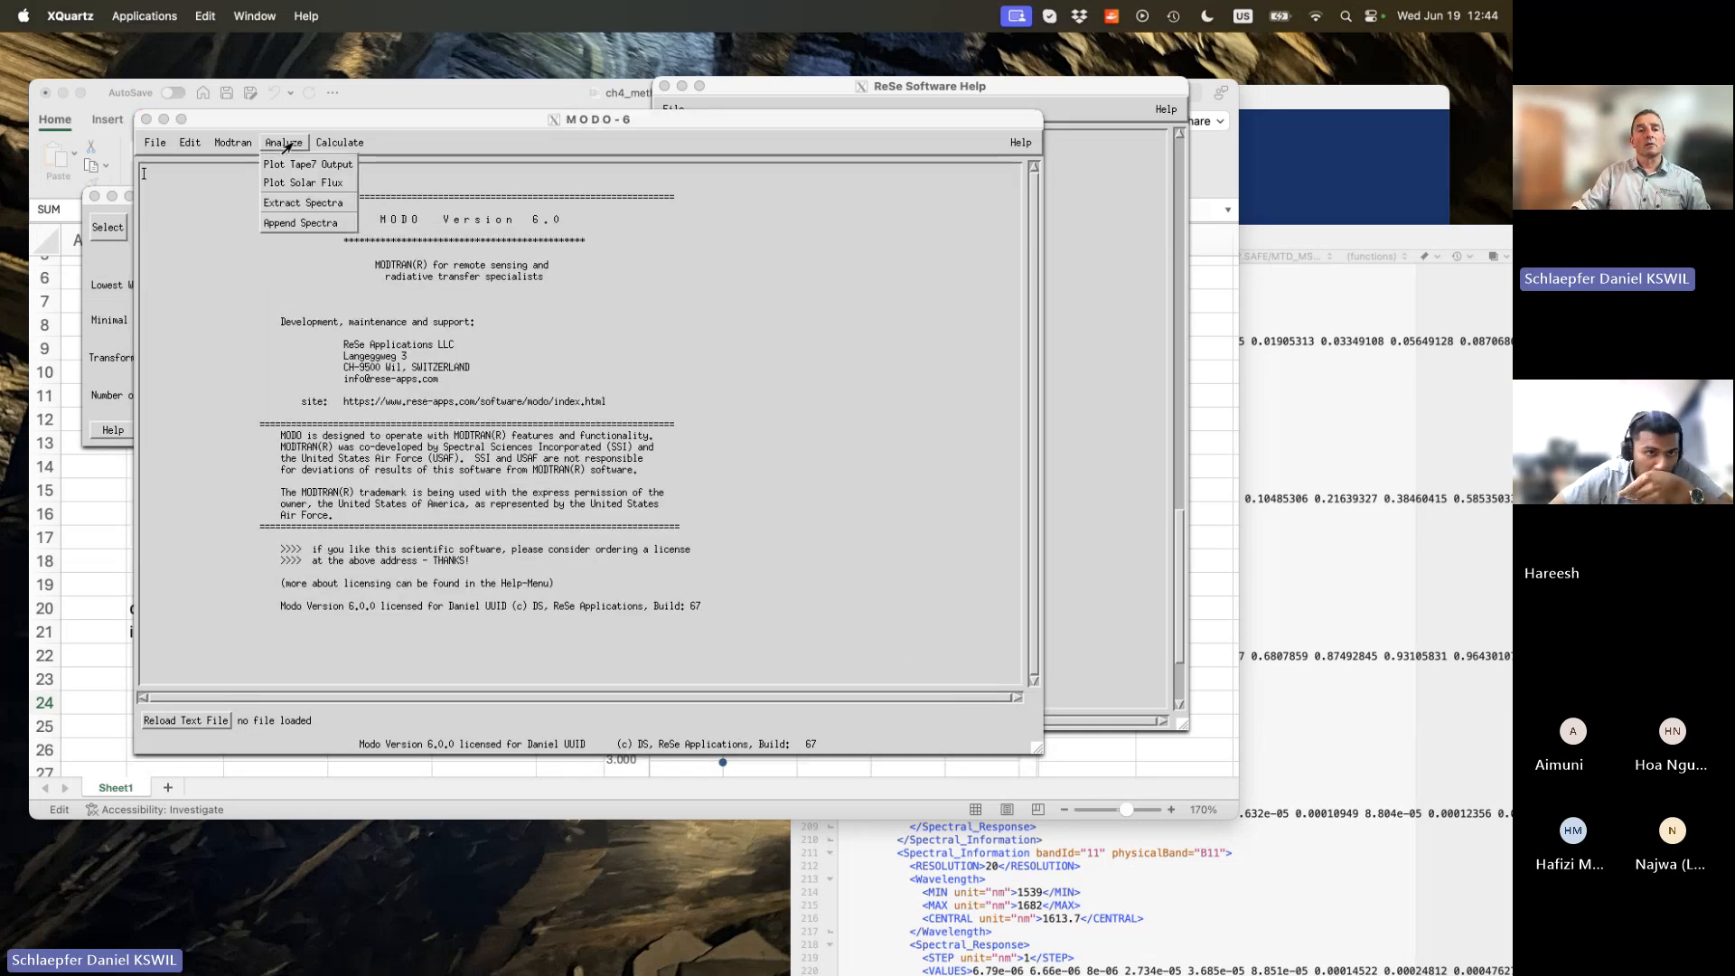
{"action": "left_click", "coordinate": [126, 253]}
{"action": "left_click", "coordinate": [127, 252]}
Plot the extracted spectral ASCII file cross1.txt from the /data/modtran/ch4/ directory.
{"action": "left_click", "coordinate": [156, 144]}
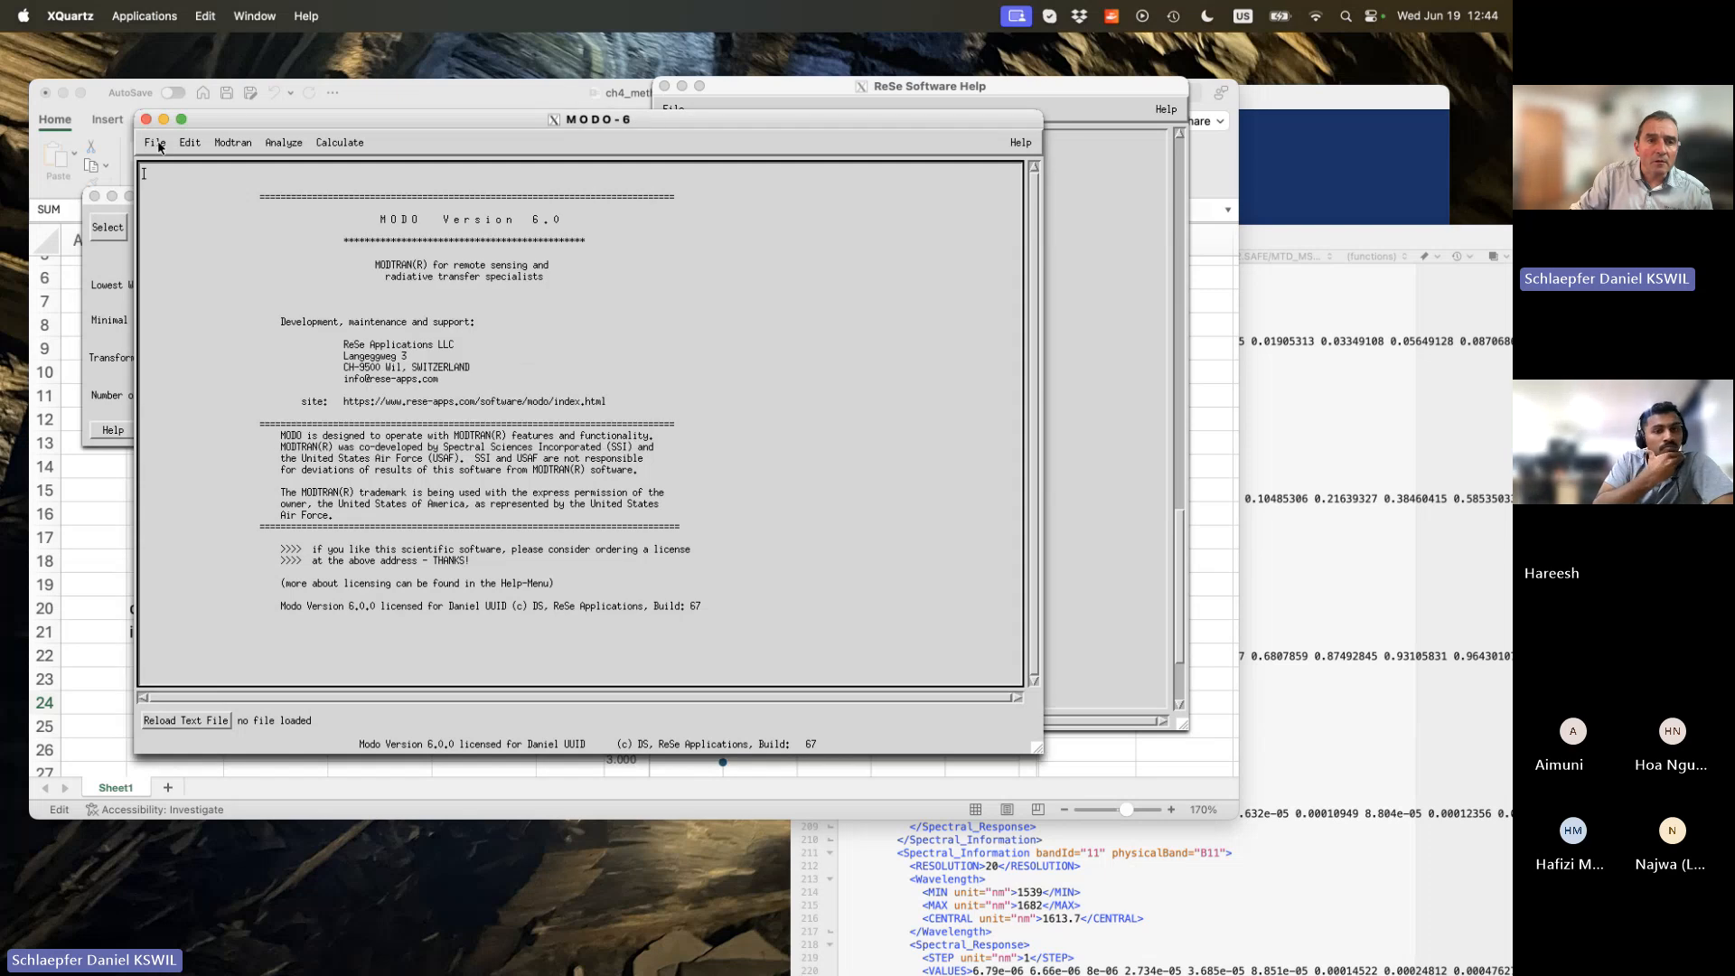
{"action": "left_click", "coordinate": [156, 143]}
{"action": "left_click", "coordinate": [157, 164]}
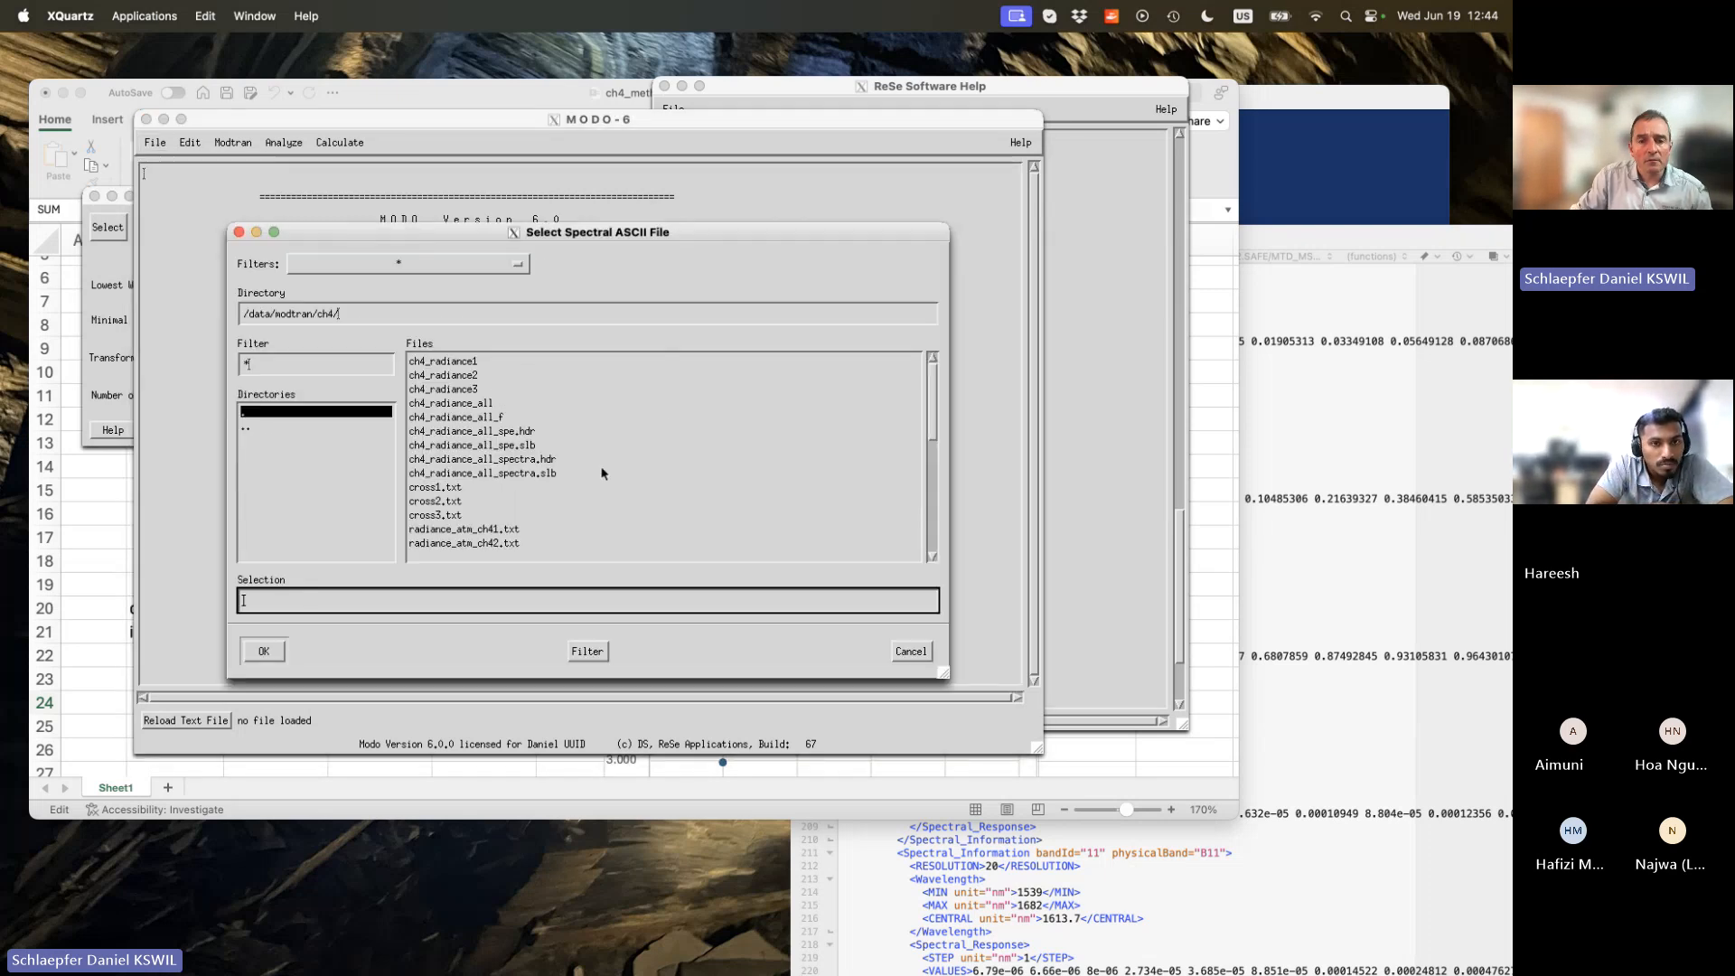
{"action": "double_click", "coordinate": [483, 487]}
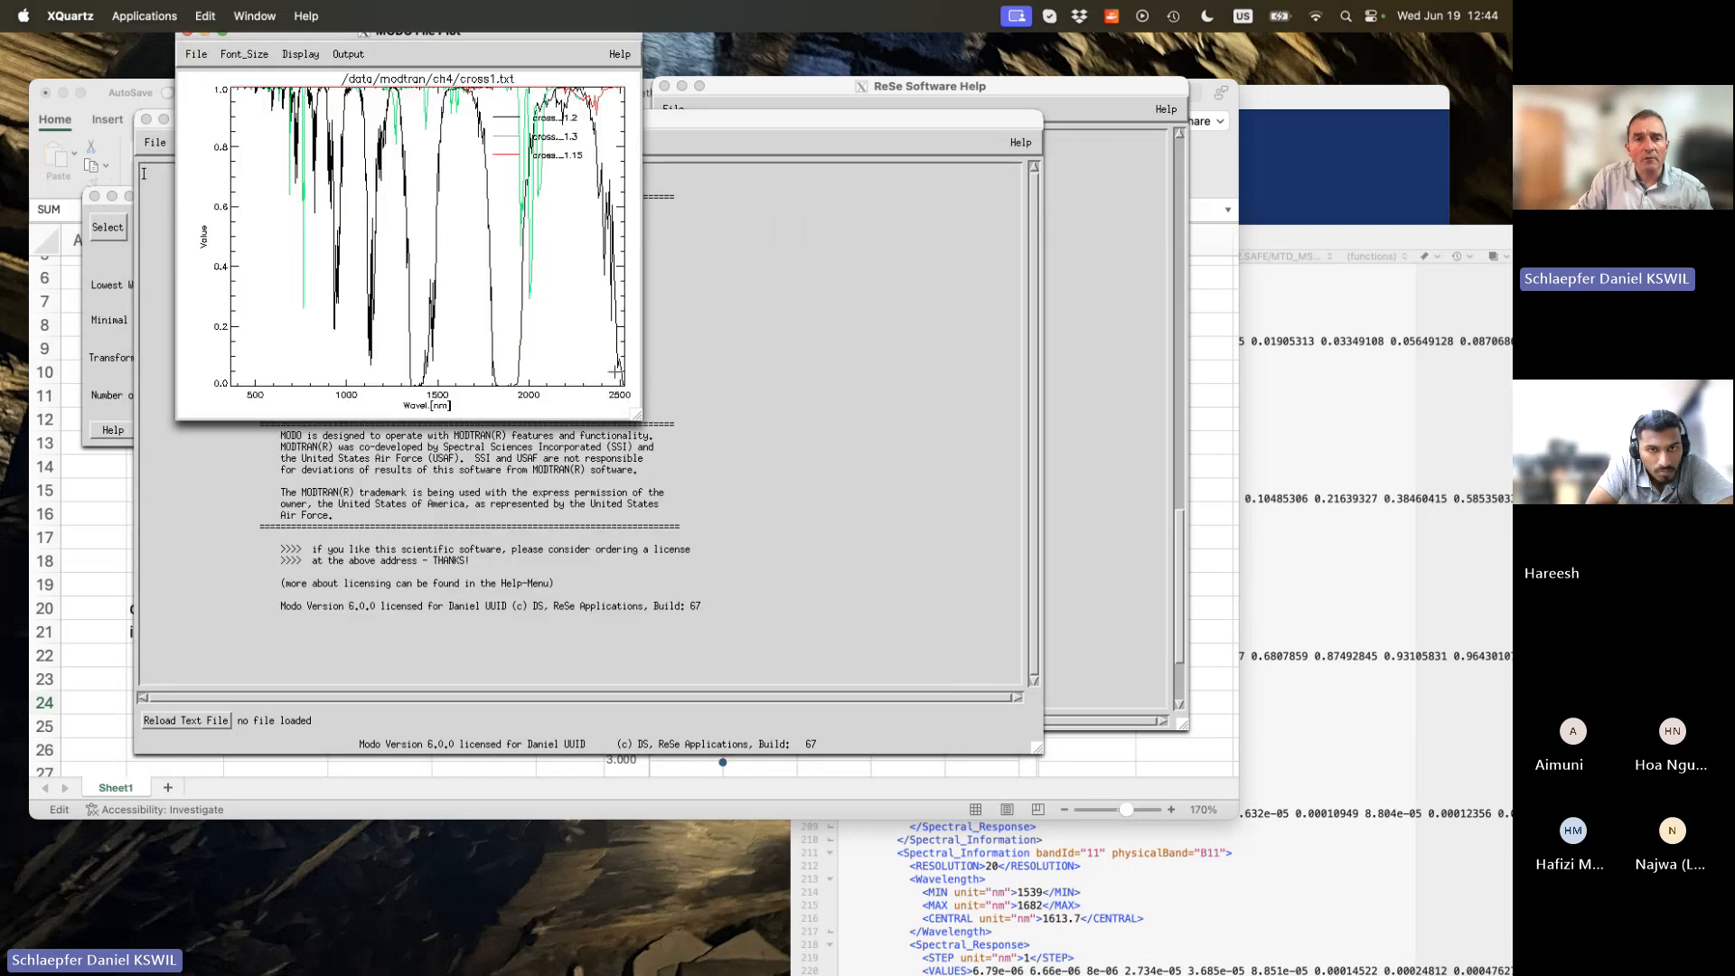
Enlarge and reposition the cross1.txt plot window to examine where the three transmittance curves overlap.
{"action": "left_click_drag", "start_coordinate": [384, 36], "coordinate": [308, 172]}
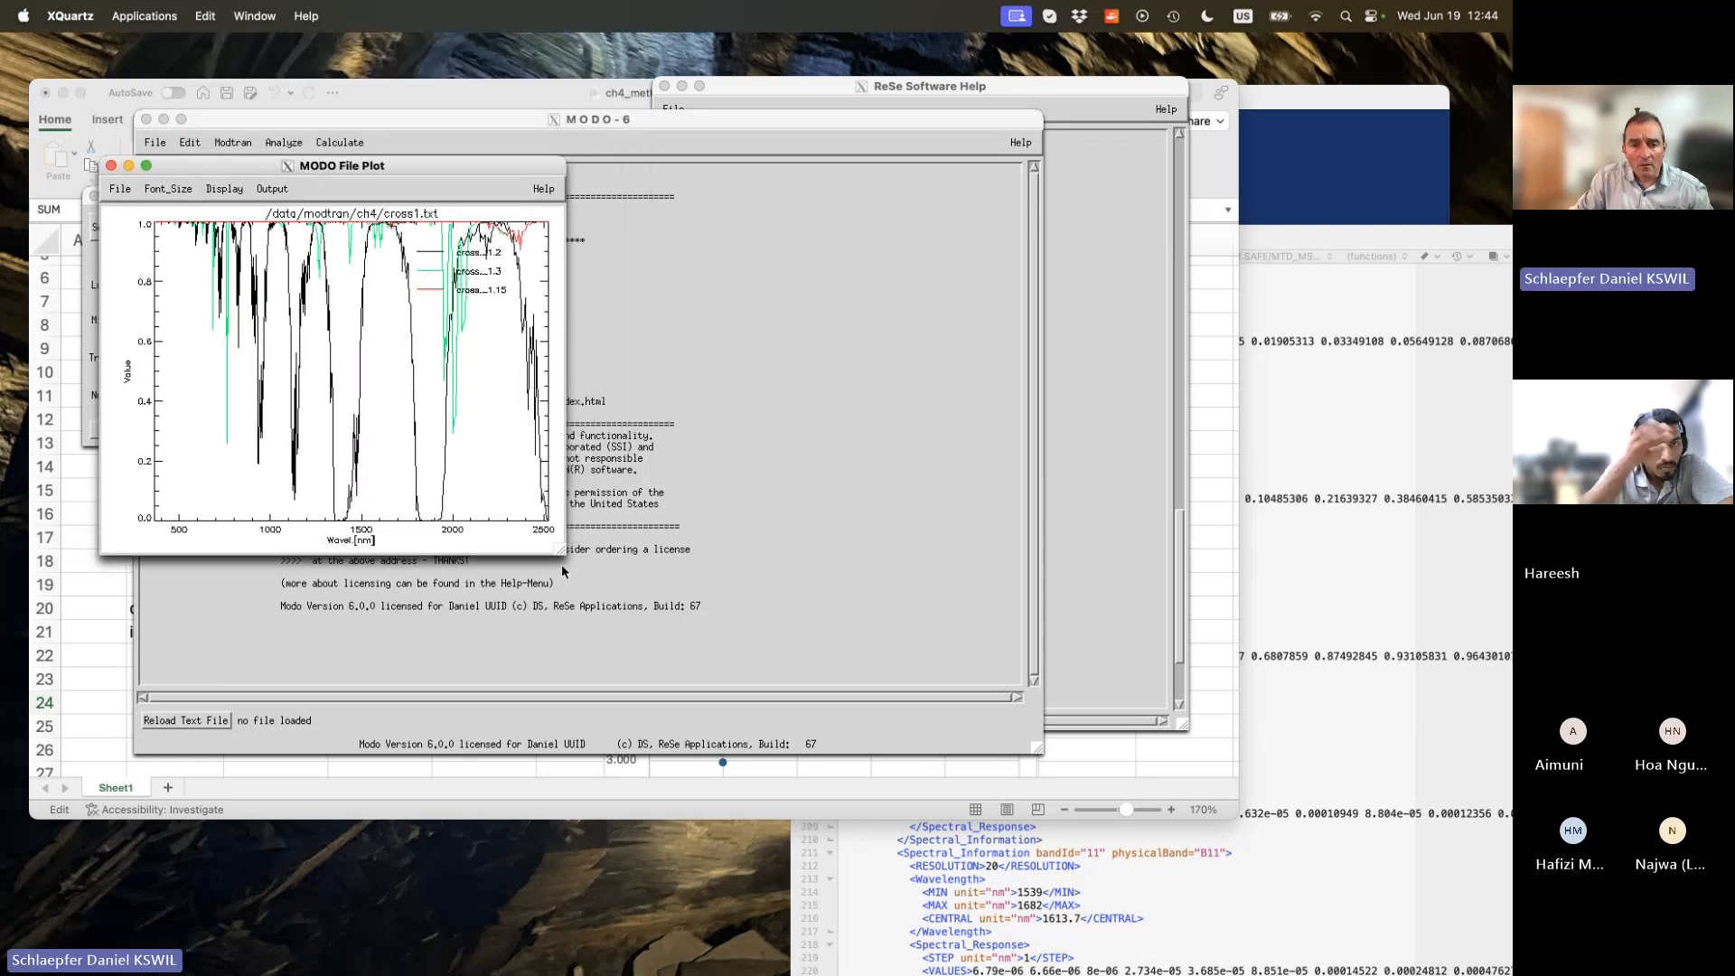
{"action": "left_click_drag", "start_coordinate": [560, 551], "coordinate": [1045, 725]}
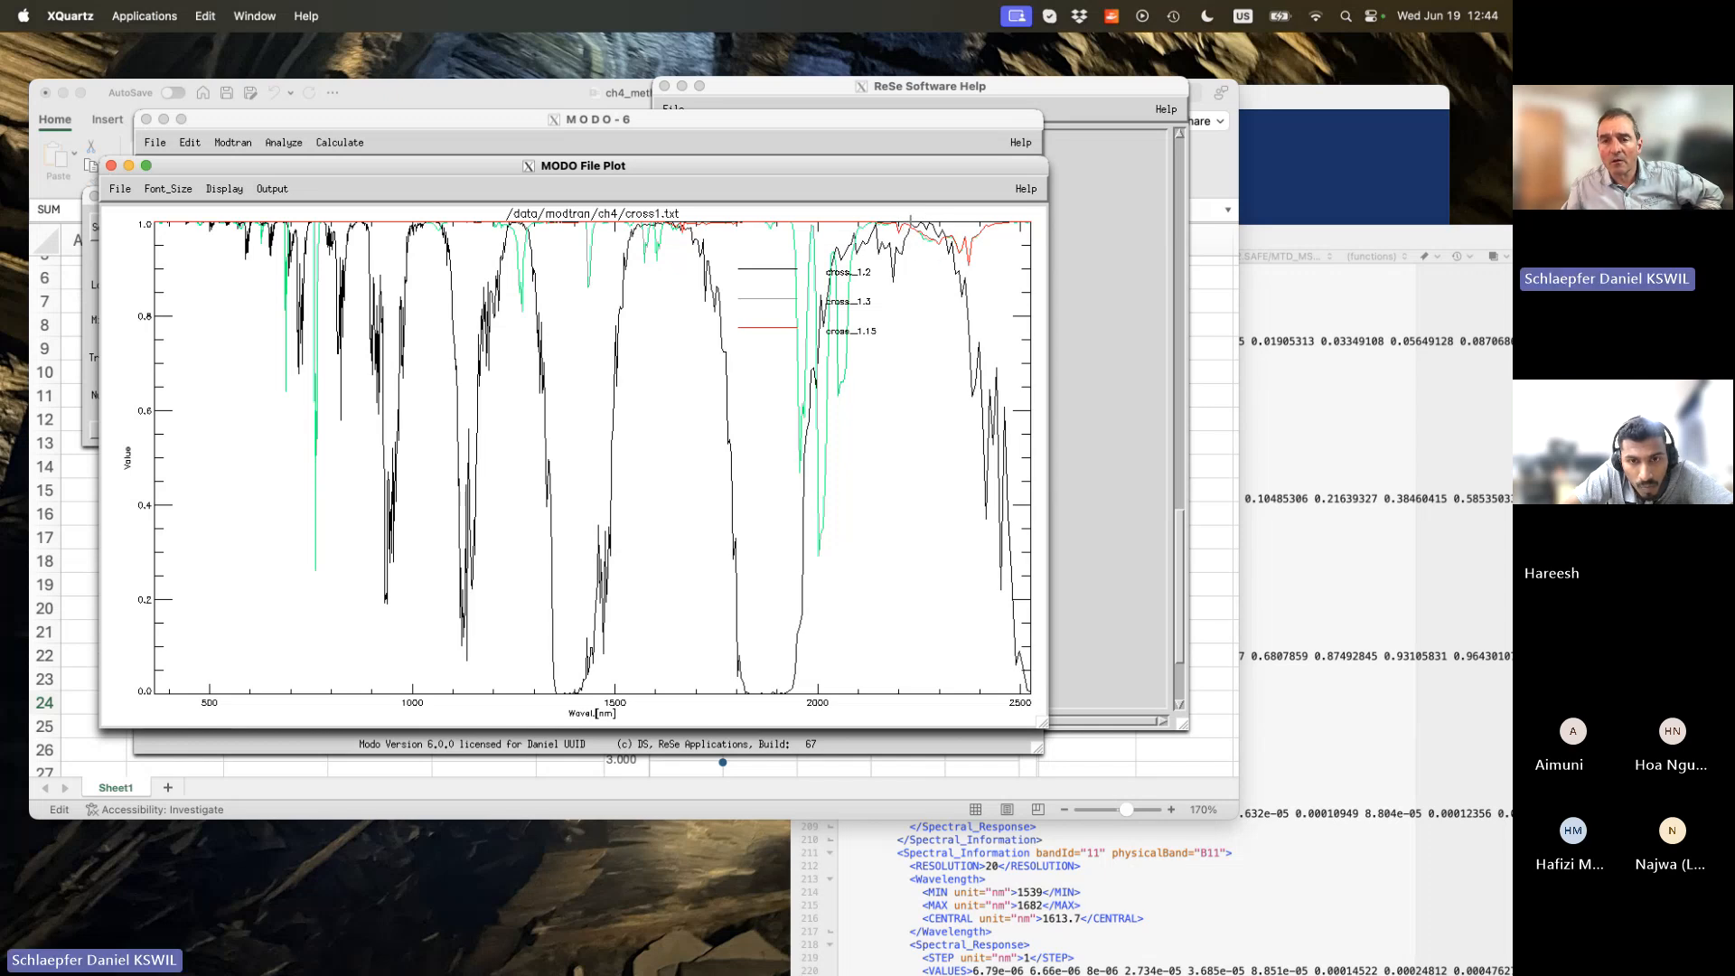
{"action": "left_click_drag", "start_coordinate": [1045, 725], "coordinate": [1341, 905]}
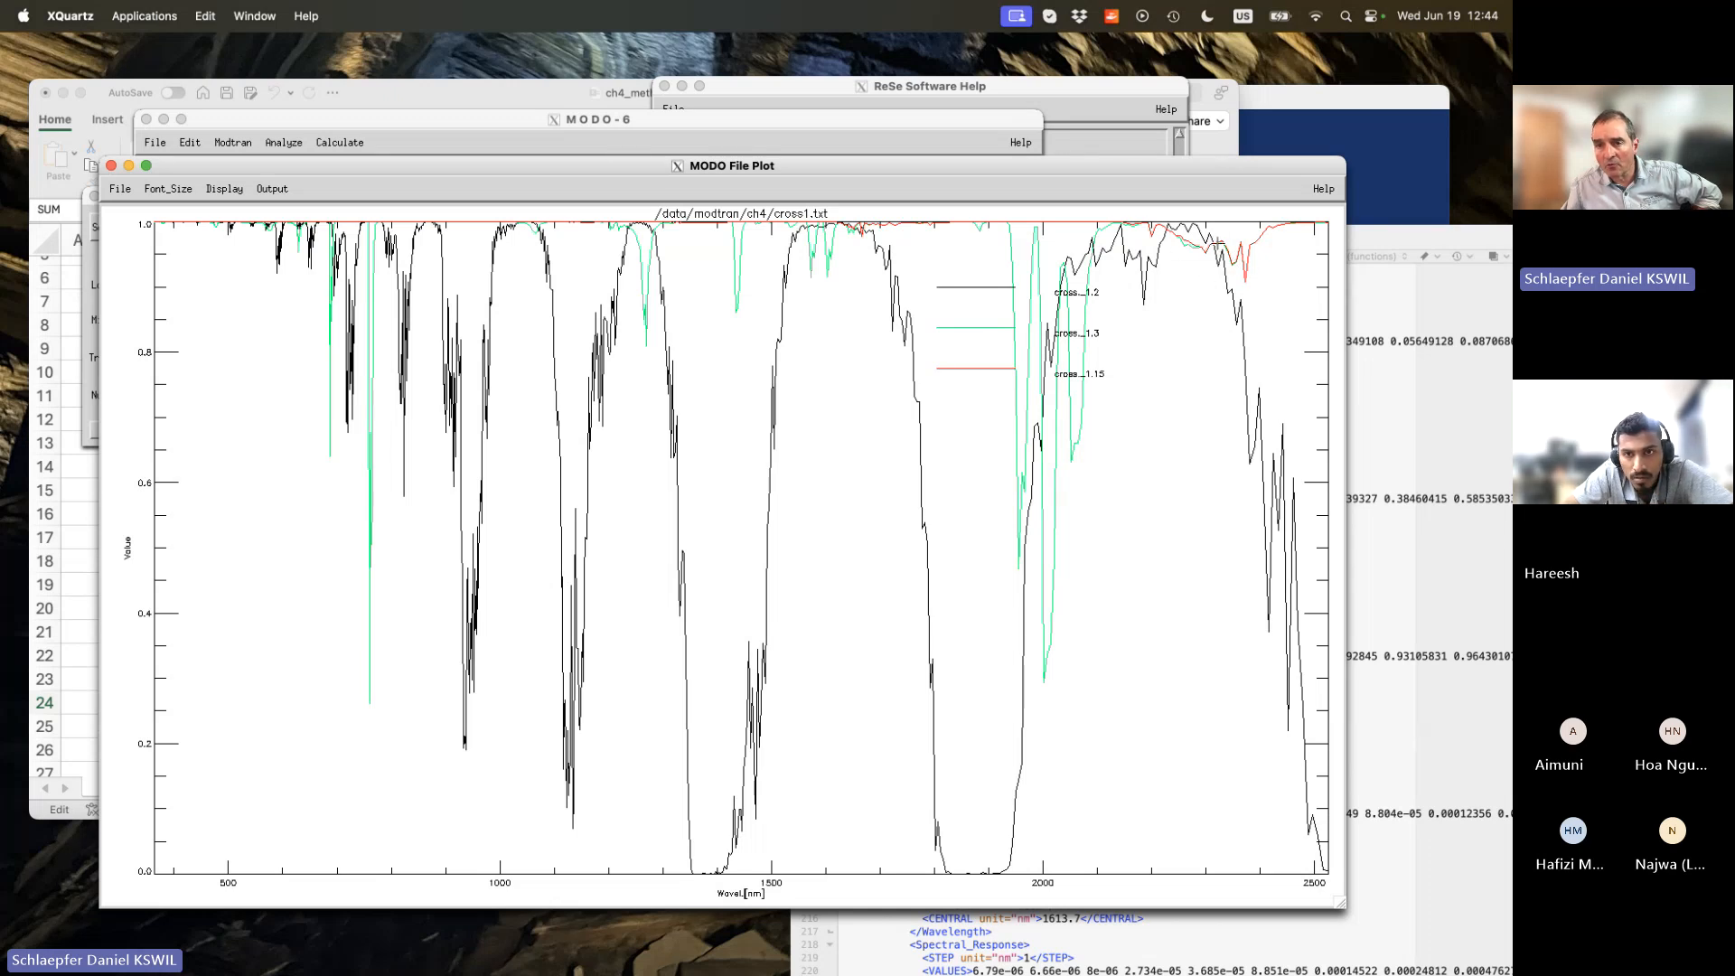
{"action": "left_click", "coordinate": [414, 128]}
{"action": "left_click", "coordinate": [1146, 332]}
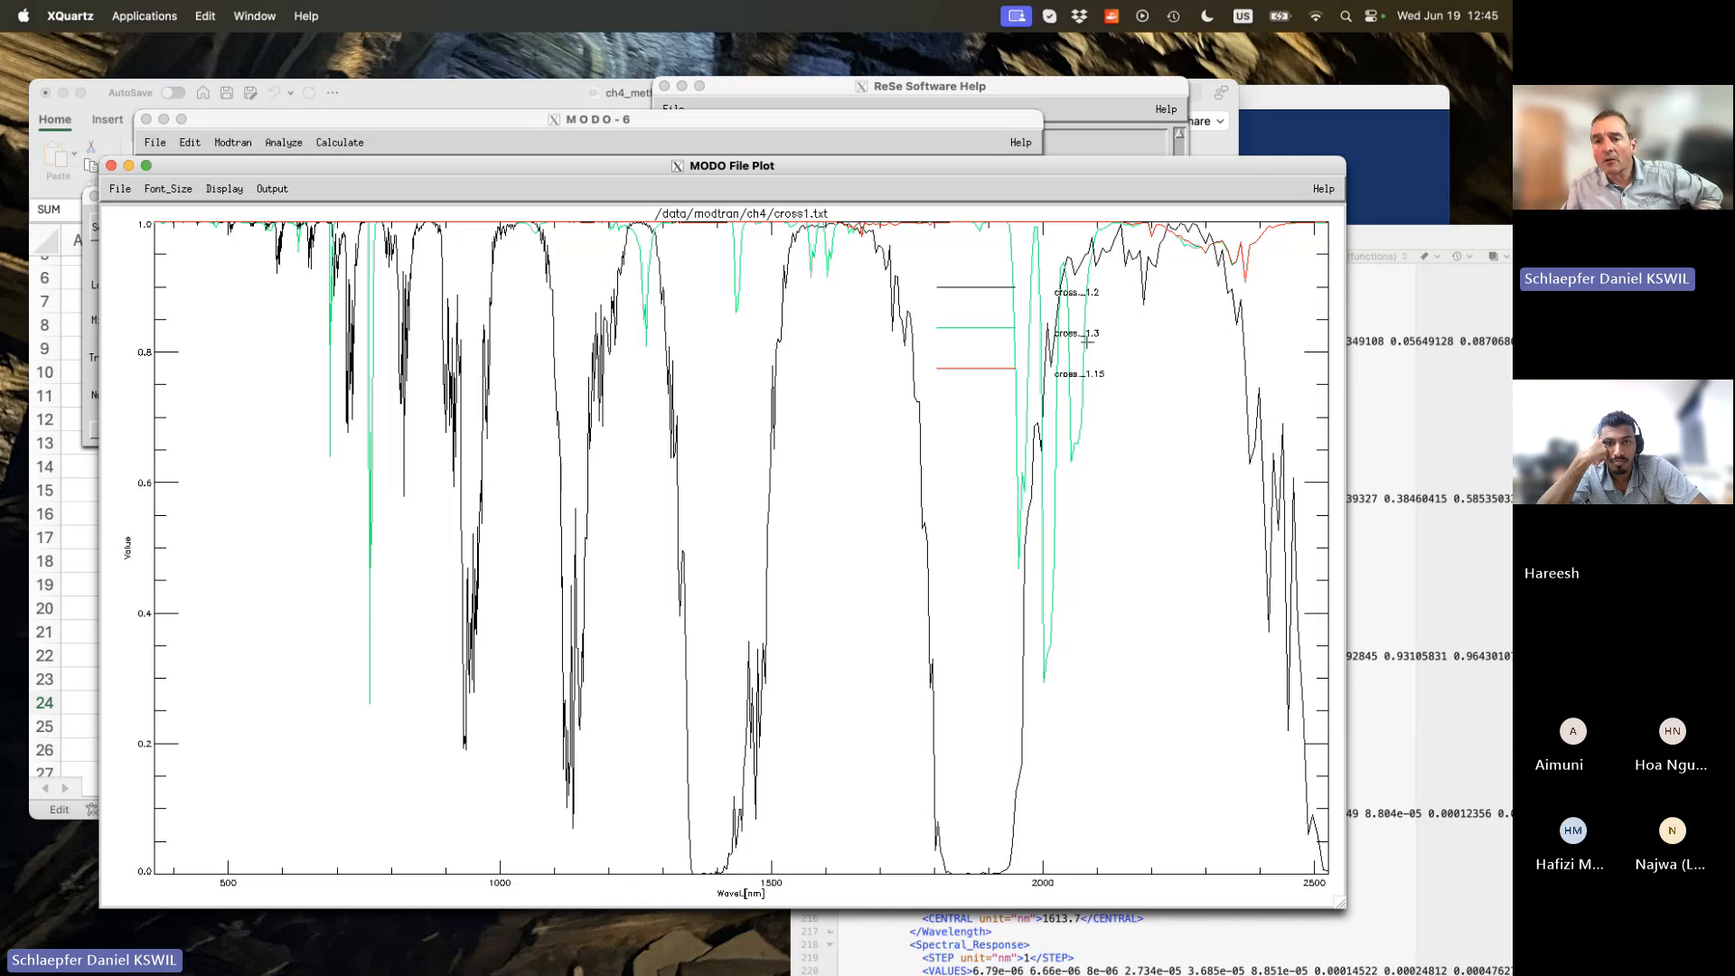
{"action": "mouse_move", "coordinate": [1033, 167]}
{"action": "left_mouse_down"}
{"action": "mouse_move", "coordinate": [986, 171]}
{"action": "mouse_move", "coordinate": [1039, 163]}
{"action": "left_mouse_up"}
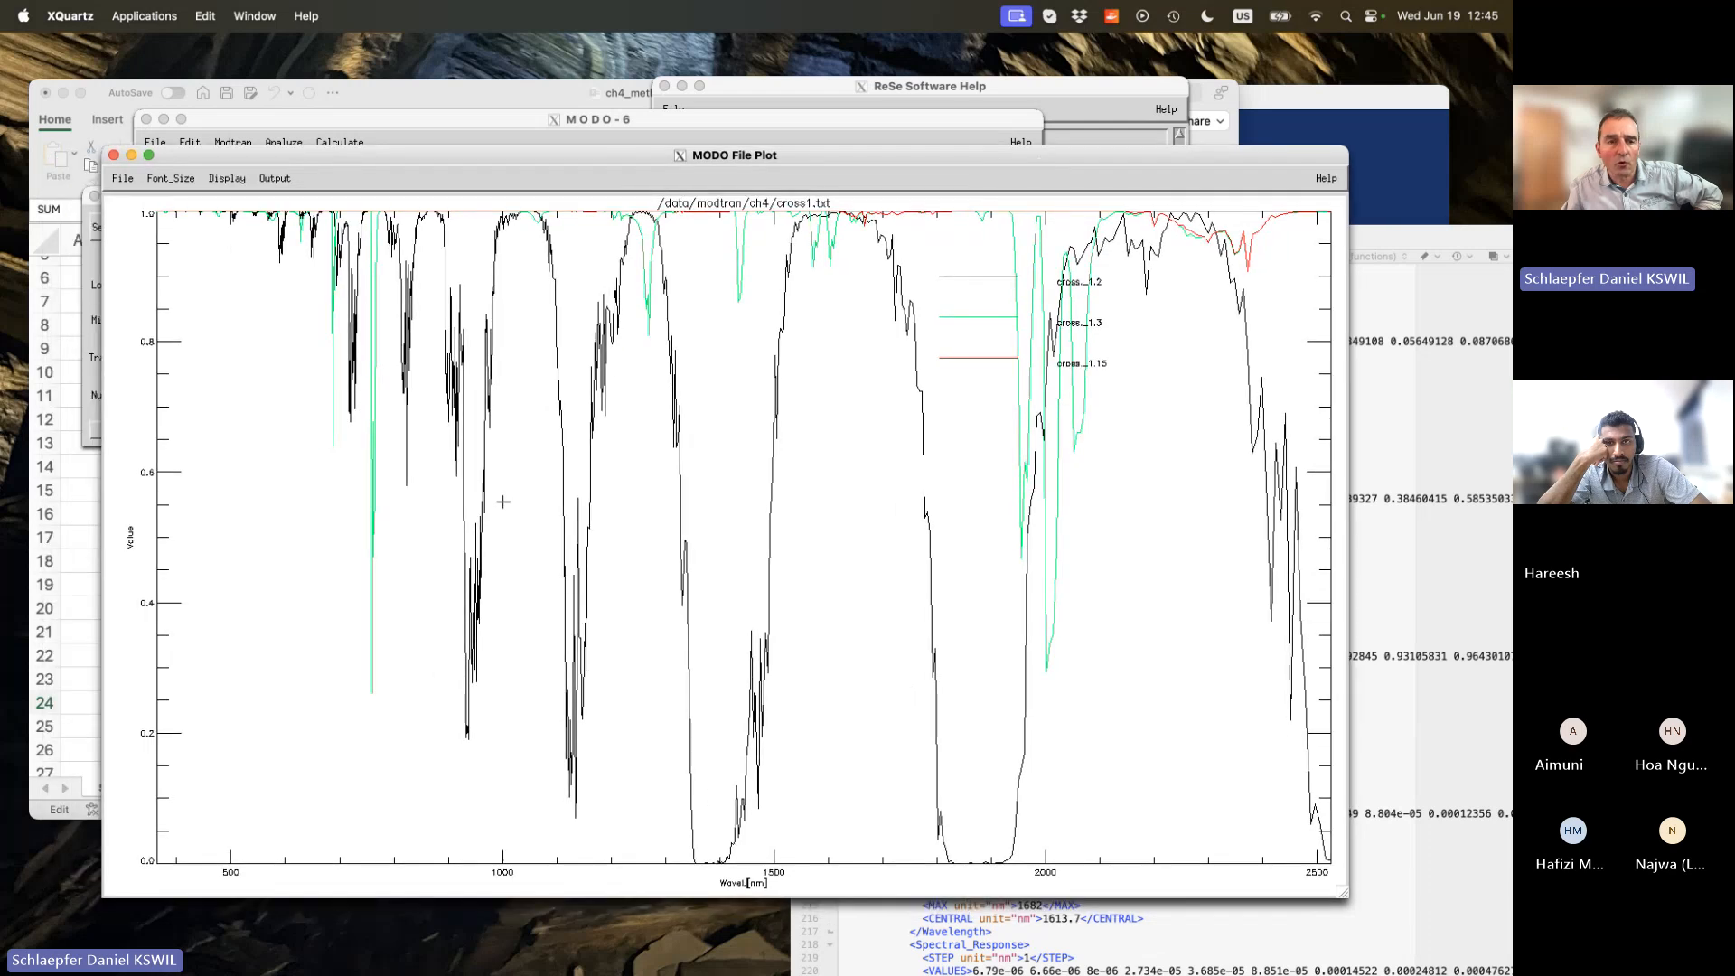
Plot the Sentinel-2B response functions from s2b_b01.rsp for channels 1 to 13 and enlarge the resulting plot window.
{"action": "left_click_drag", "start_coordinate": [842, 147], "coordinate": [797, 173]}
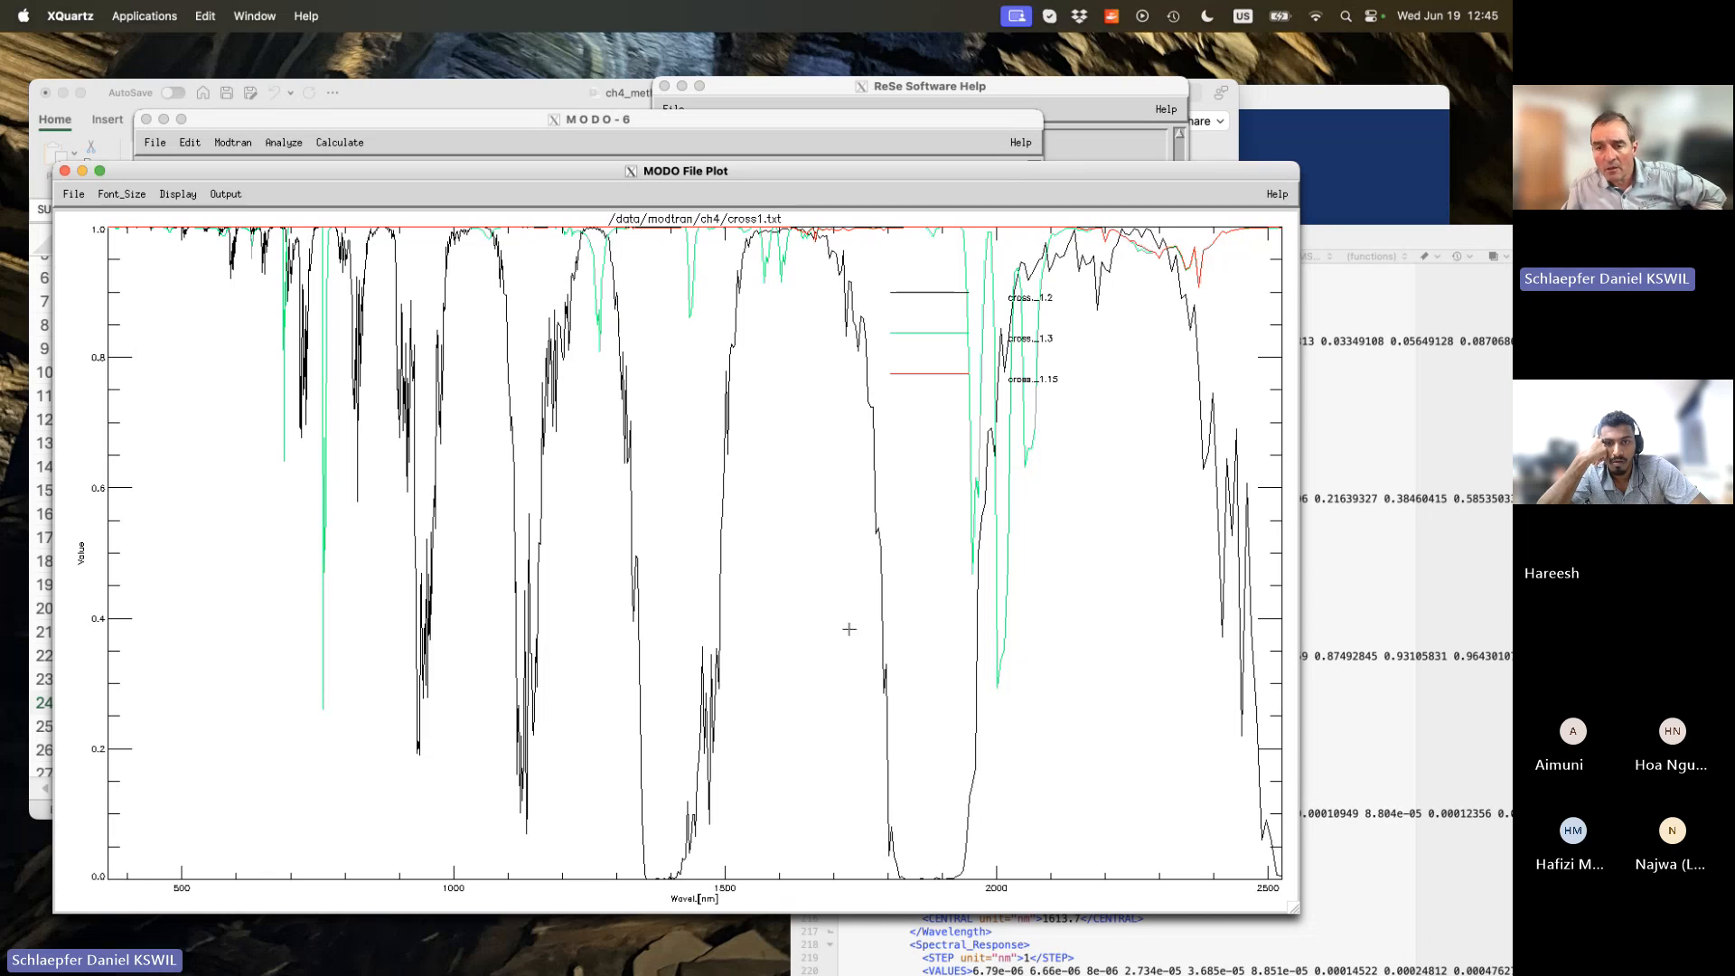
{"action": "left_click", "coordinate": [283, 119]}
{"action": "left_click", "coordinate": [155, 142]}
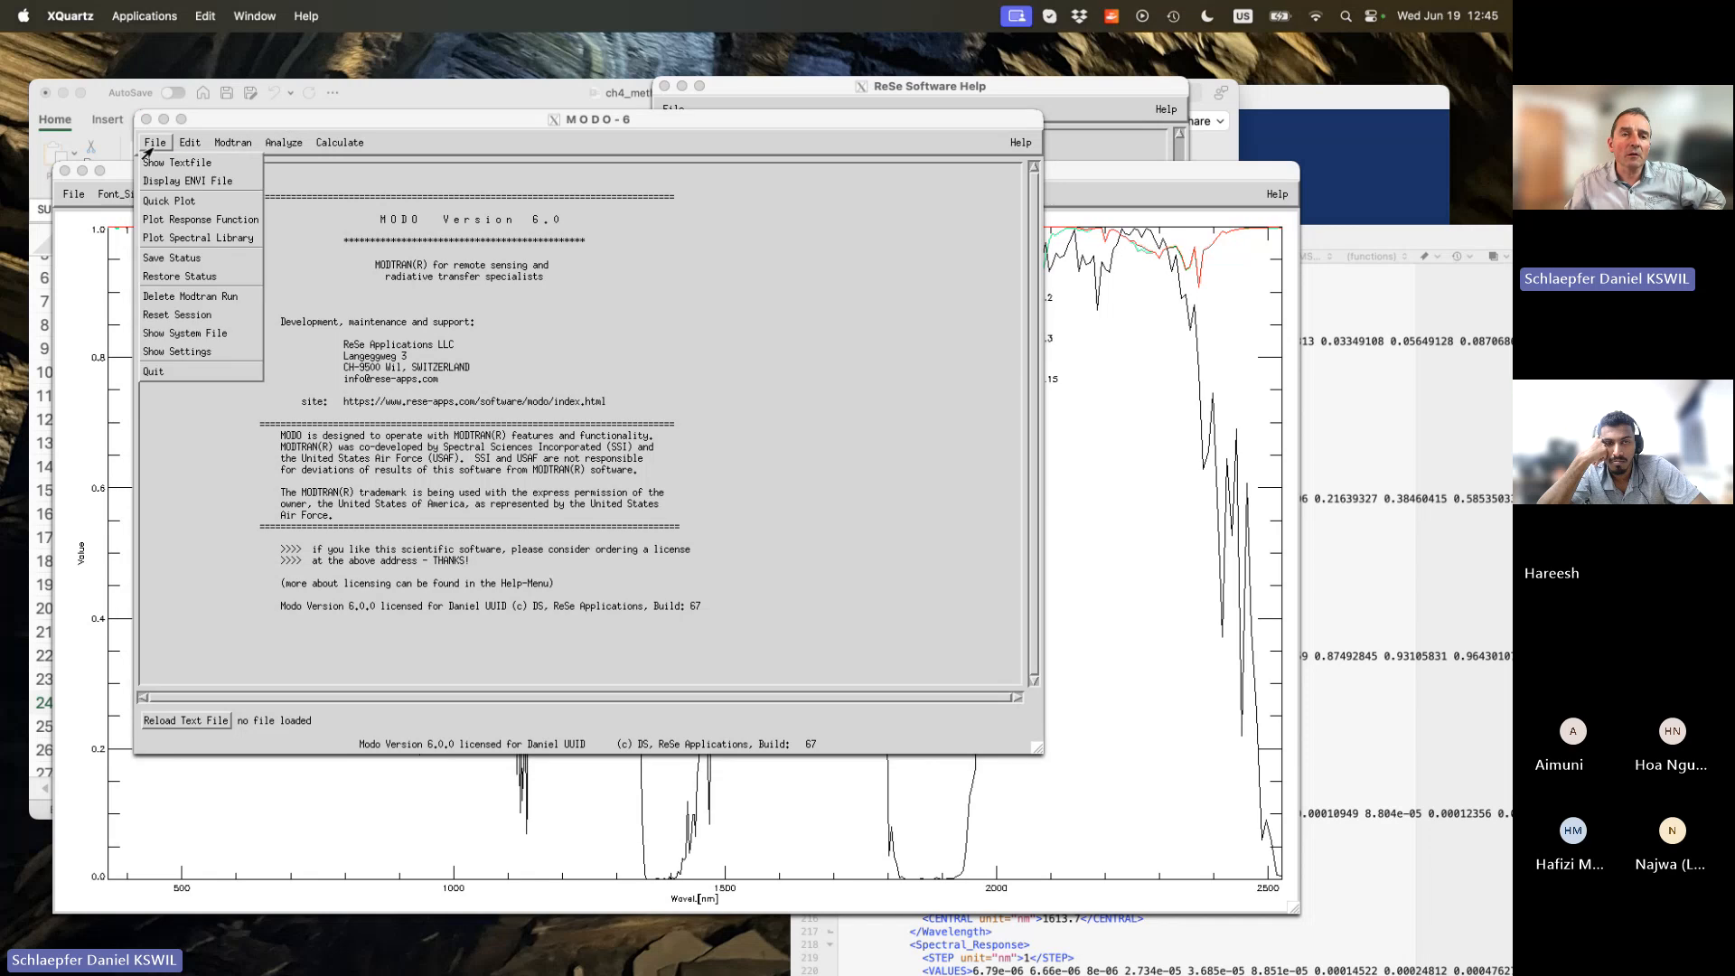
{"action": "left_click", "coordinate": [165, 220]}
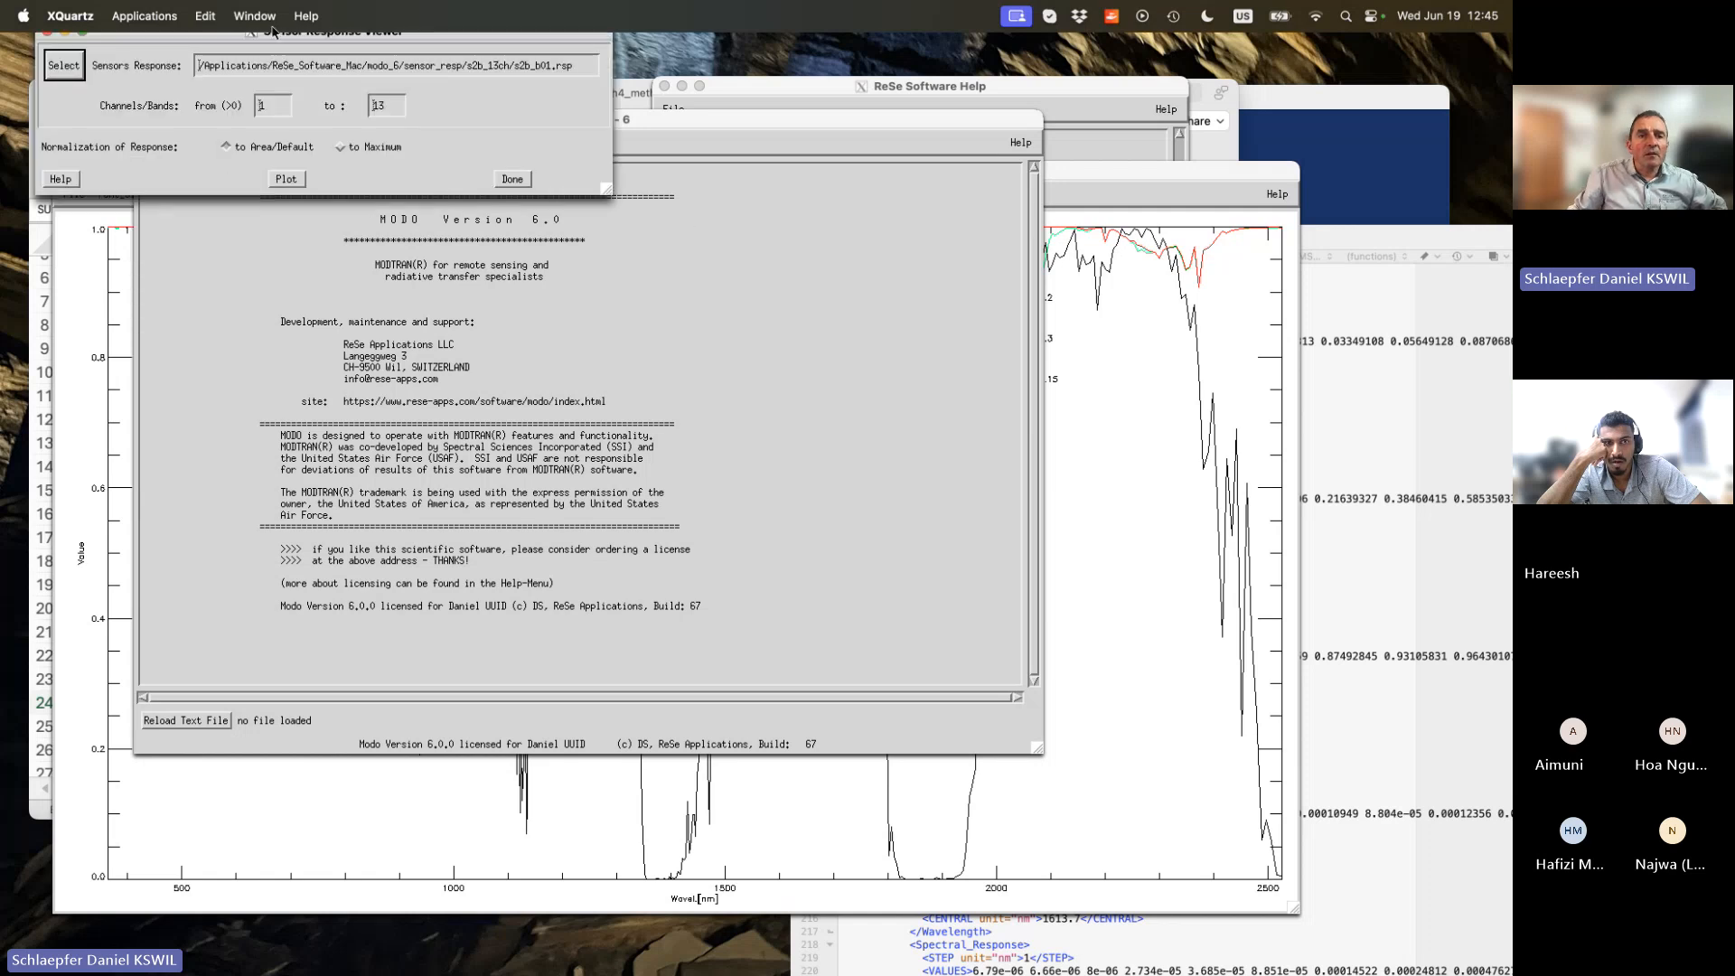
{"action": "left_click_drag", "start_coordinate": [273, 34], "coordinate": [538, 220]}
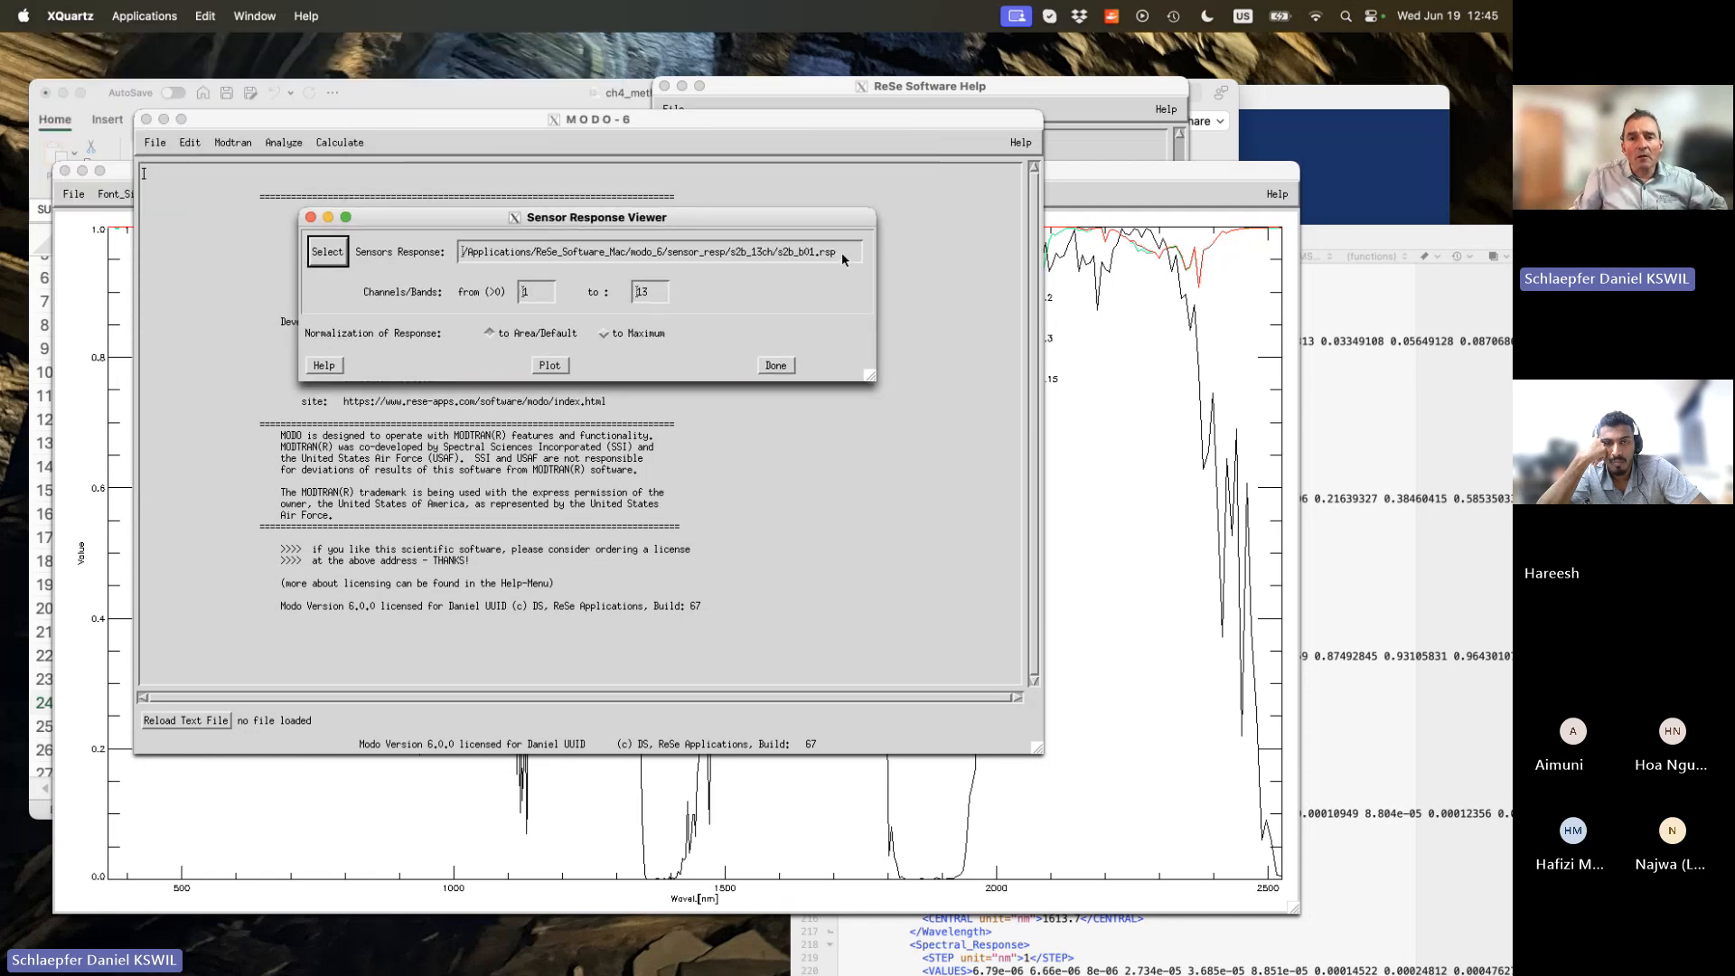
{"action": "left_click", "coordinate": [569, 370]}
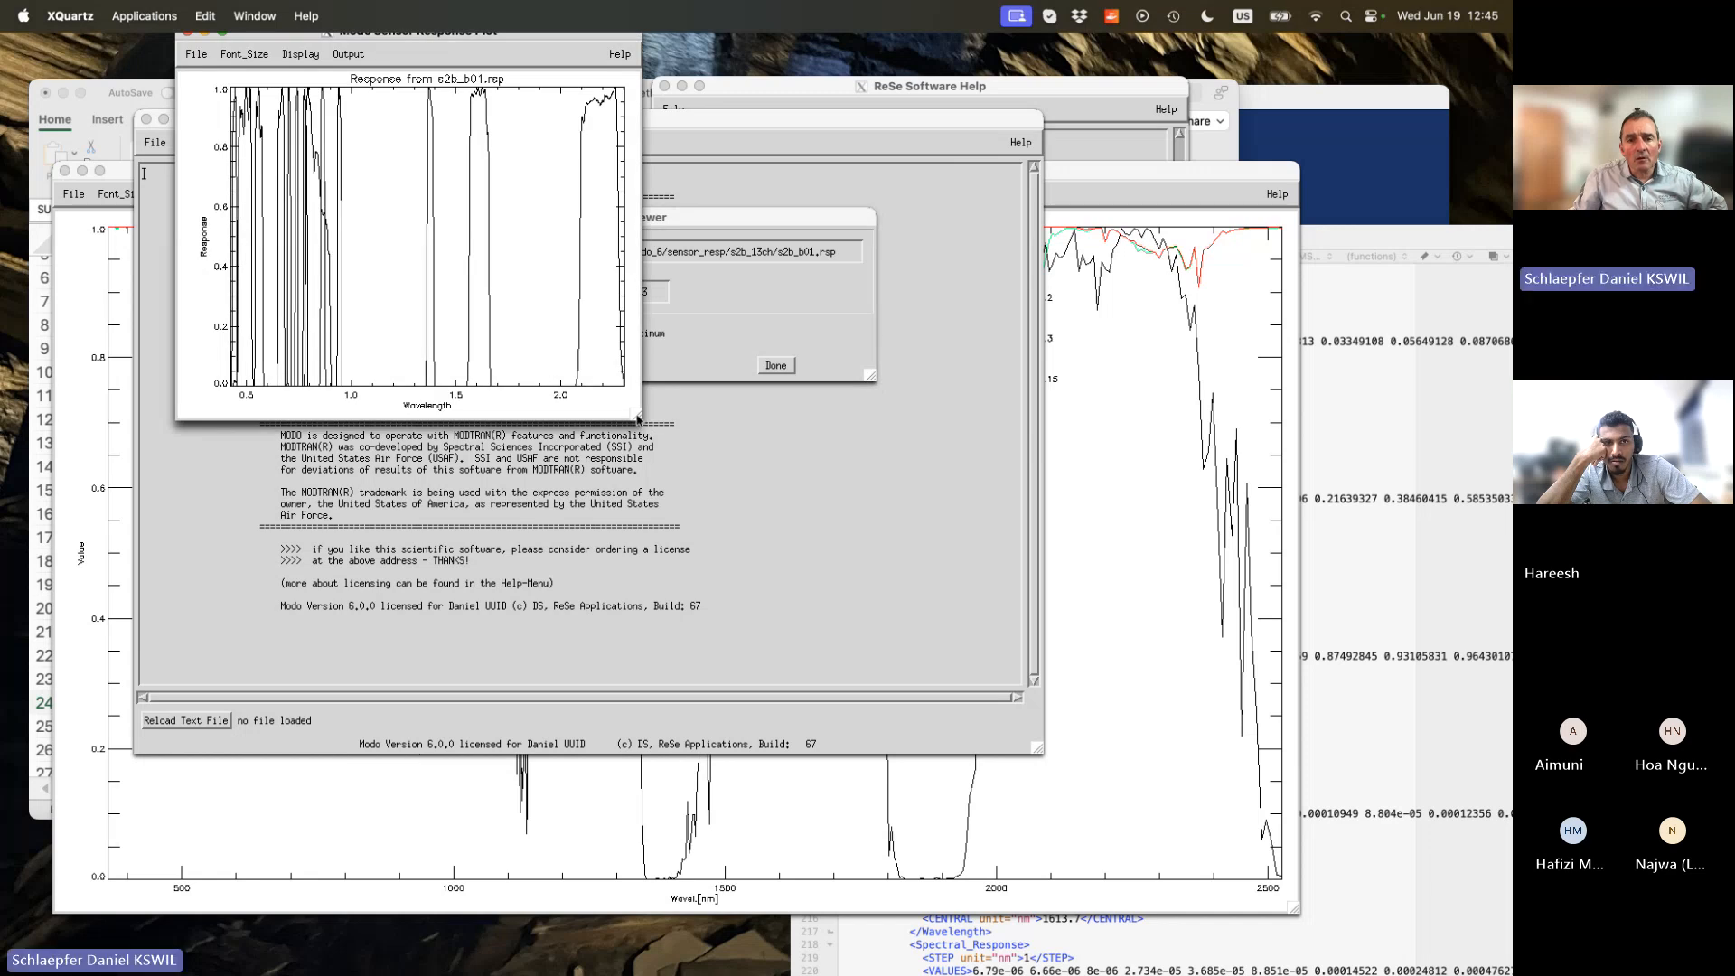
{"action": "left_click_drag", "start_coordinate": [638, 416], "coordinate": [1046, 908]}
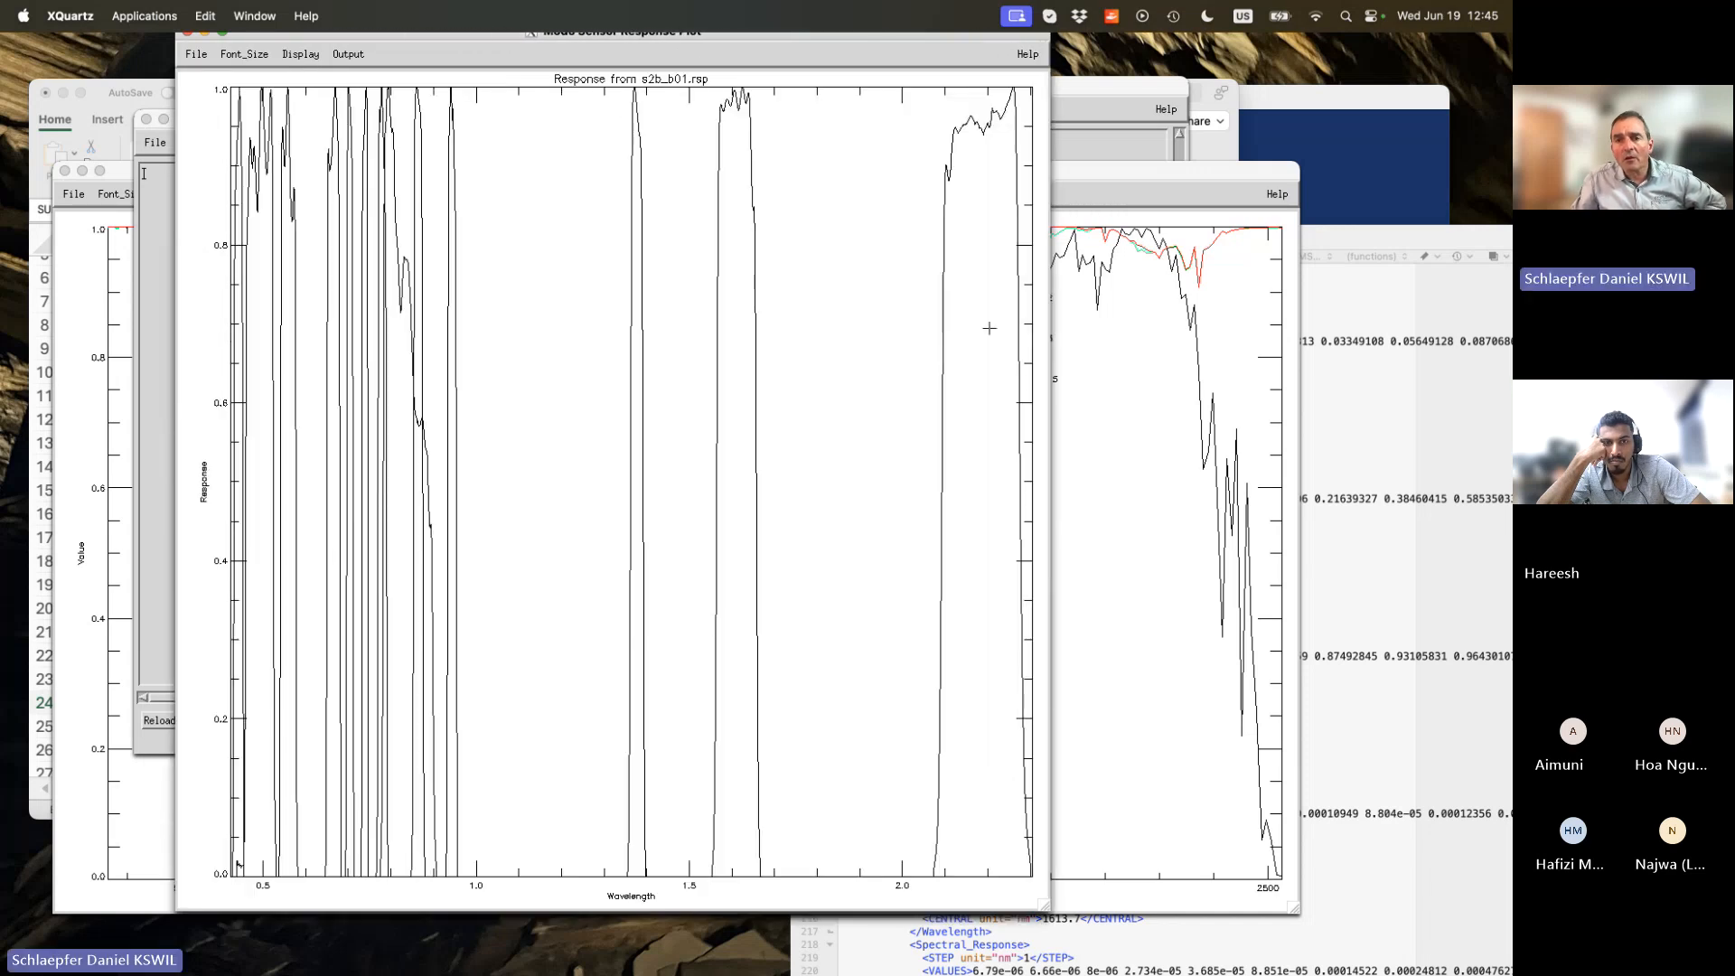
{"action": "left_click_drag", "start_coordinate": [371, 37], "coordinate": [175, 47]}
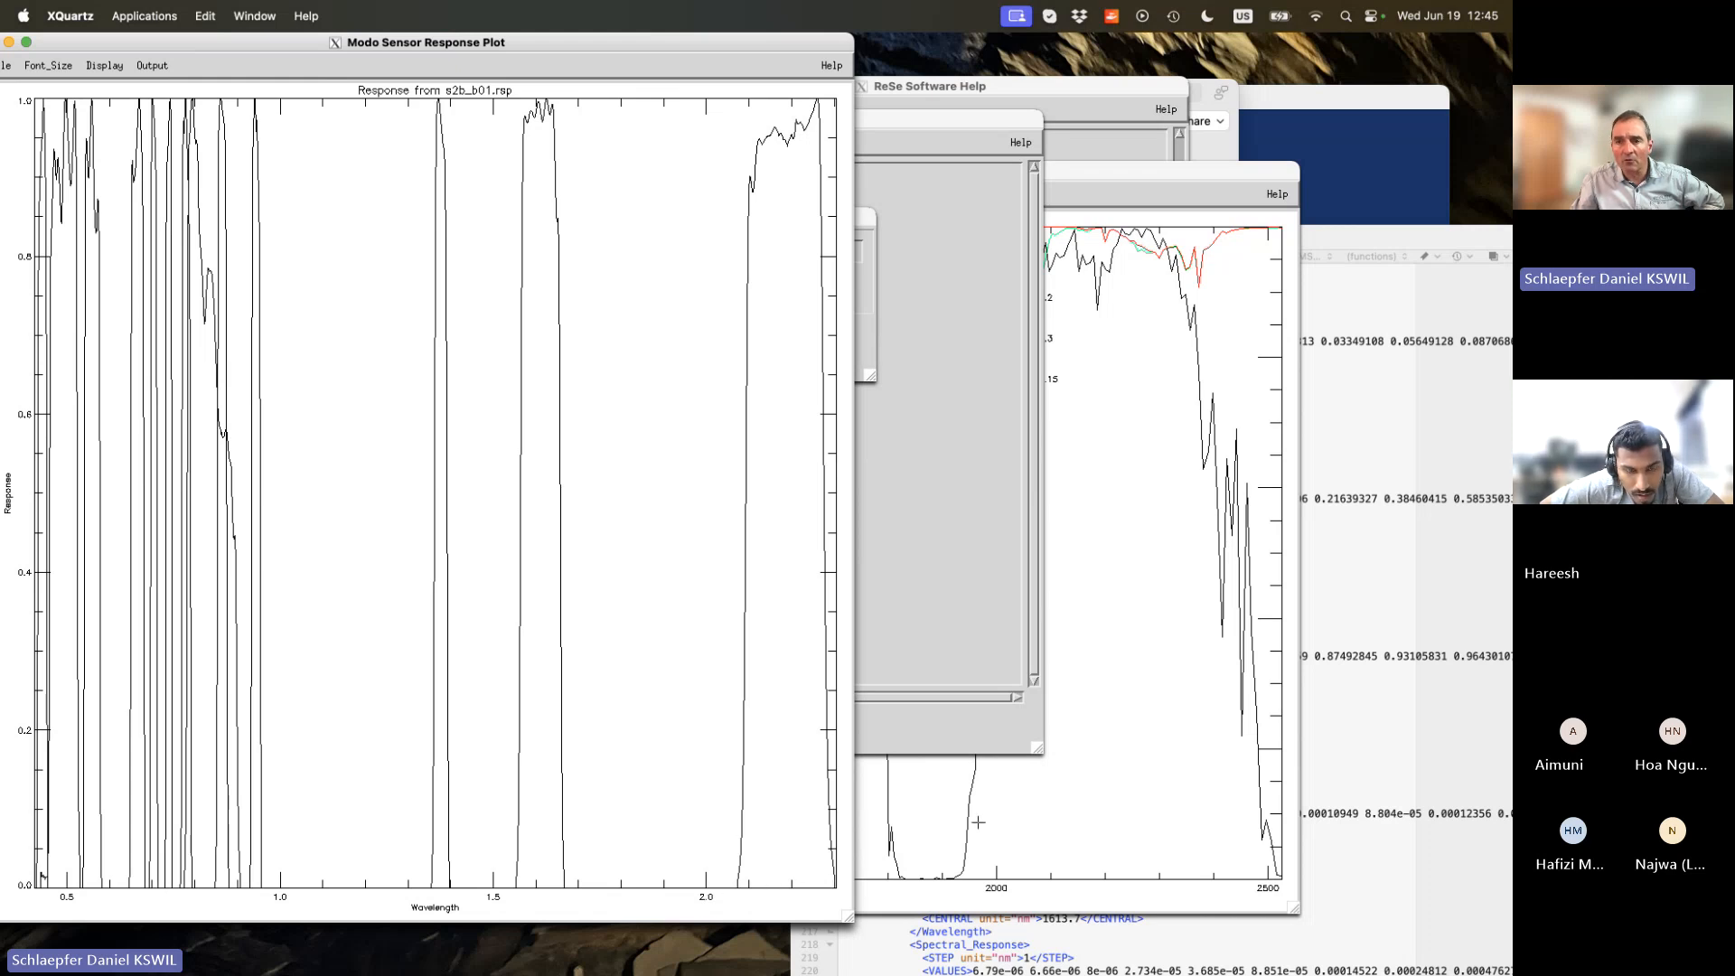
Arrange and alternate between the cross1.txt transmittance plot and the sensor response plot to compare the gas absorption regions with the sensor bands.
{"action": "left_click", "coordinate": [1174, 732]}
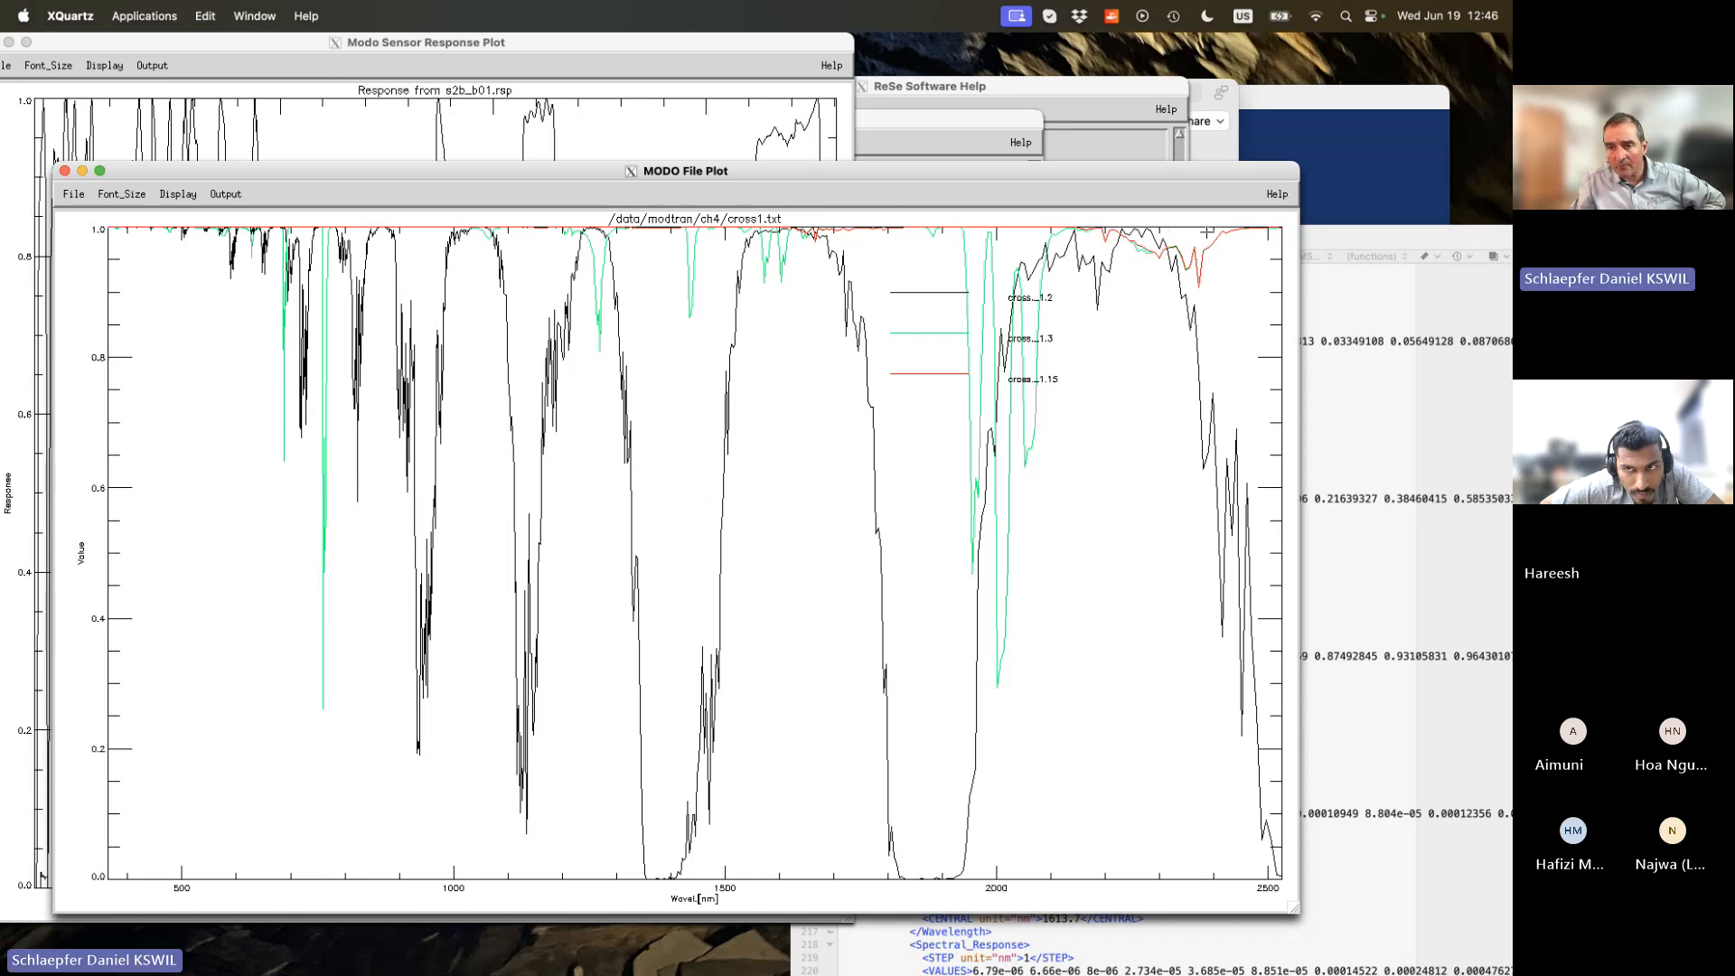
{"action": "left_click_drag", "start_coordinate": [897, 173], "coordinate": [621, 887]}
{"action": "left_click_drag", "start_coordinate": [345, 46], "coordinate": [318, 35]}
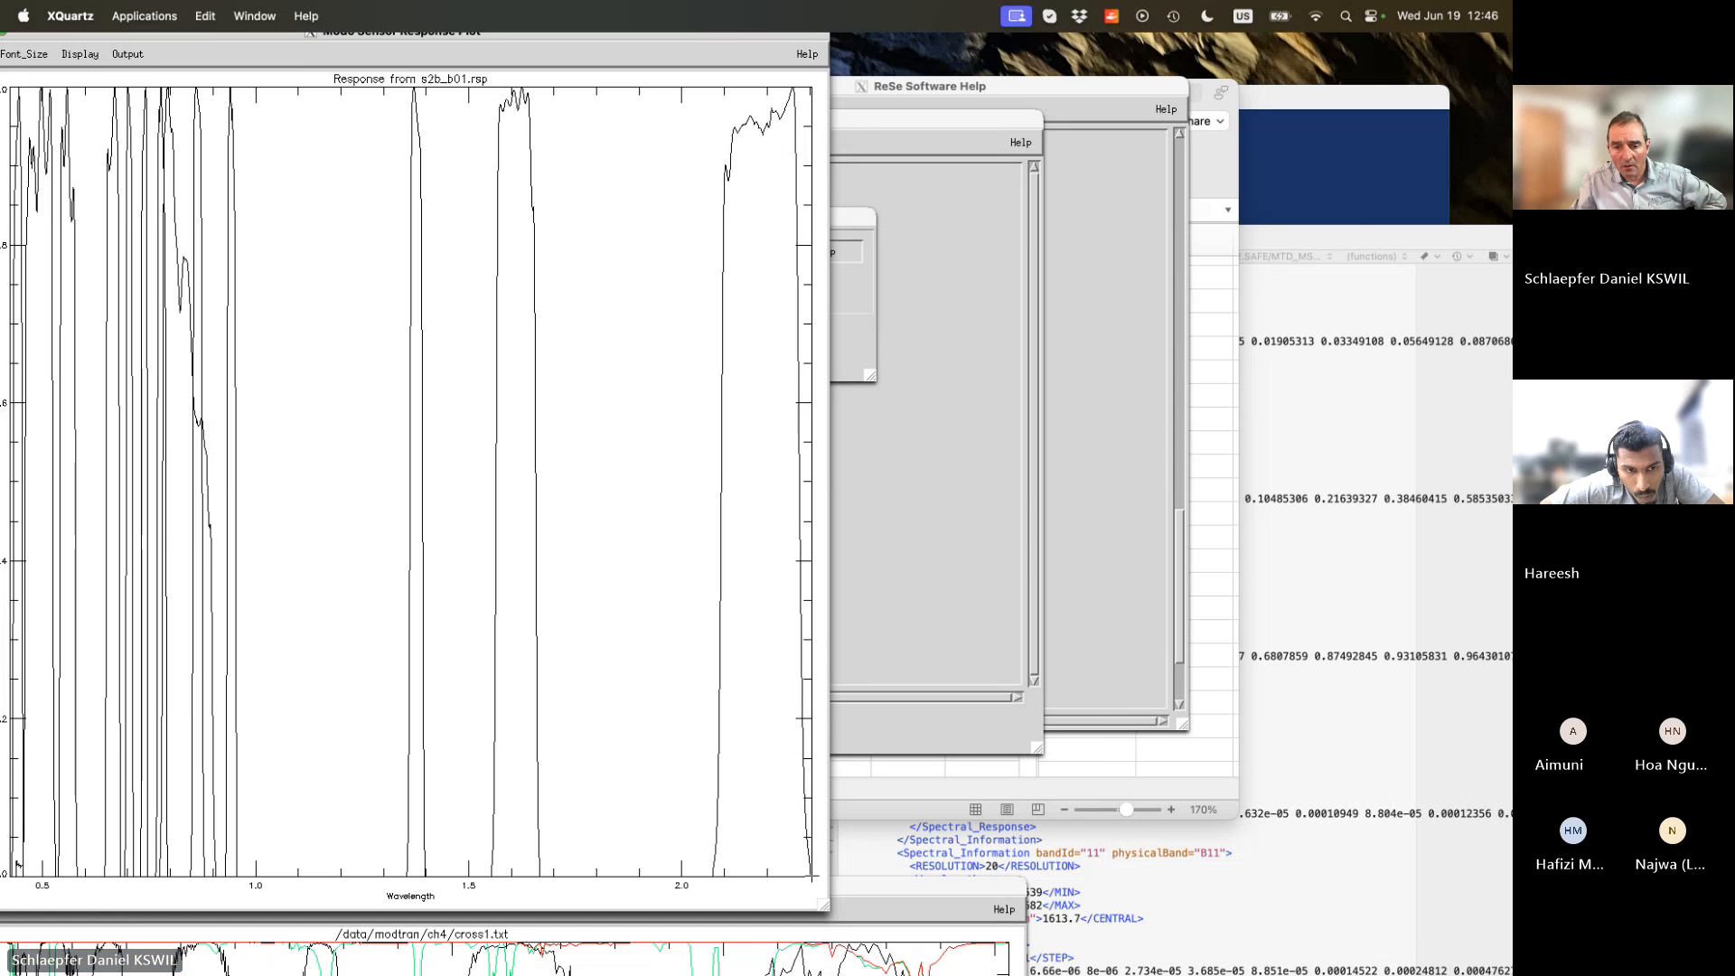
{"action": "left_click_drag", "start_coordinate": [887, 885], "coordinate": [902, 7]}
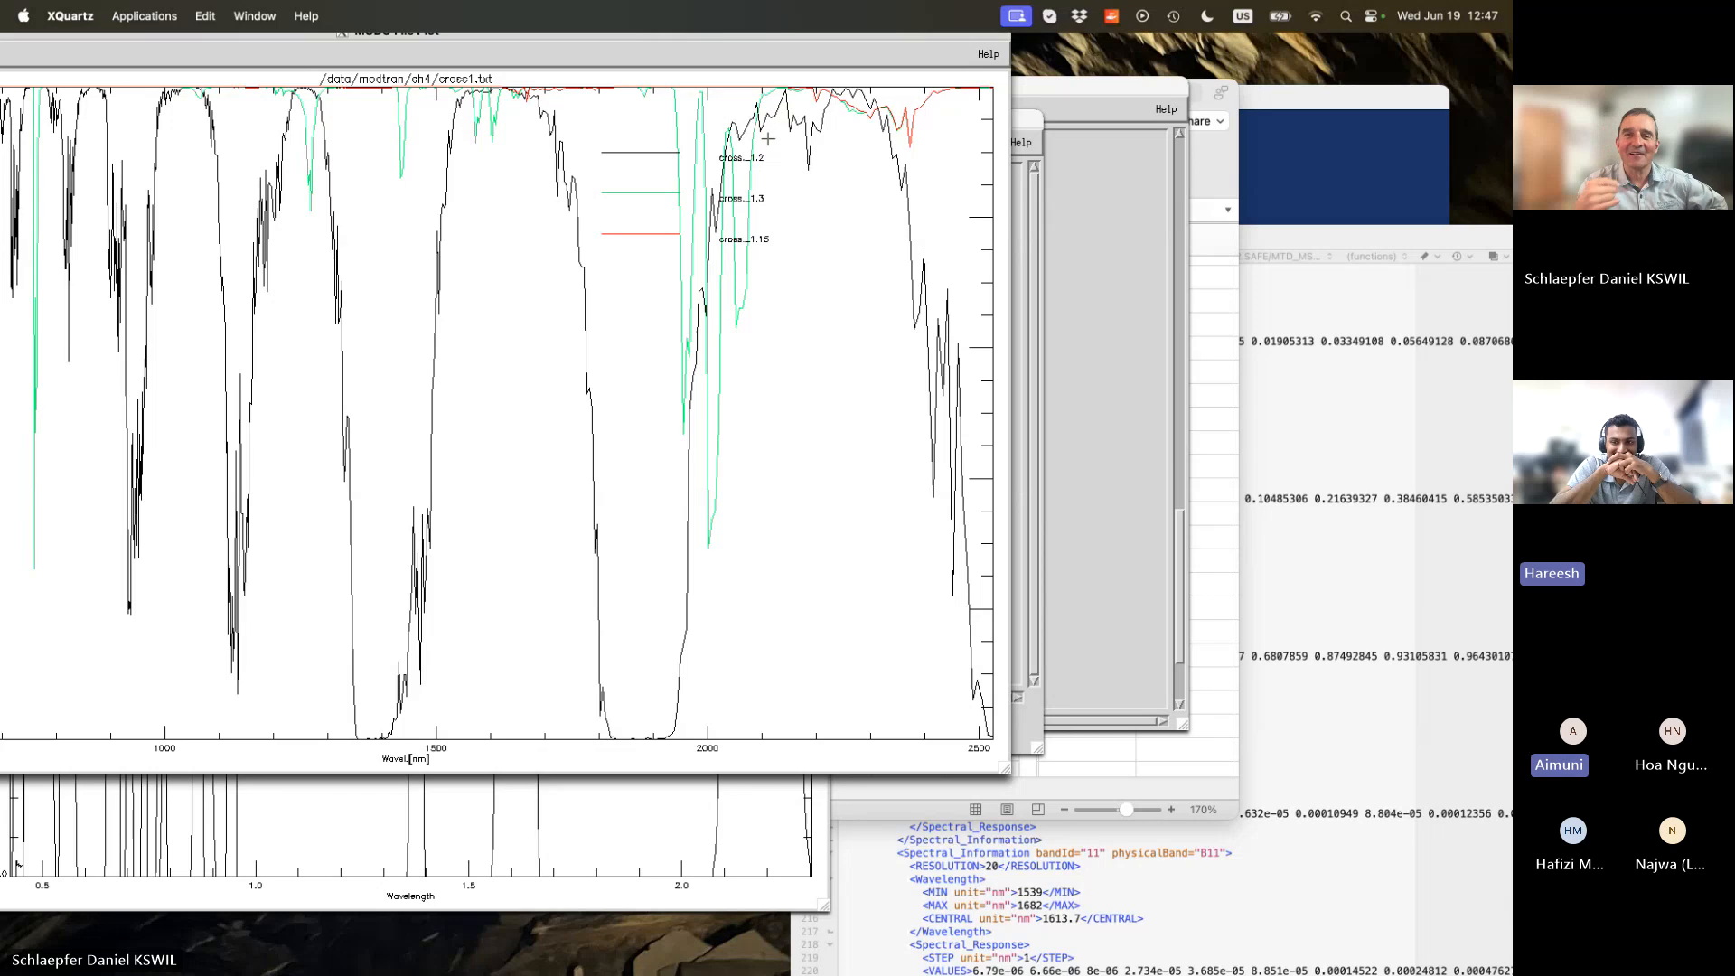
{"action": "left_click_drag", "start_coordinate": [380, 39], "coordinate": [552, 201]}
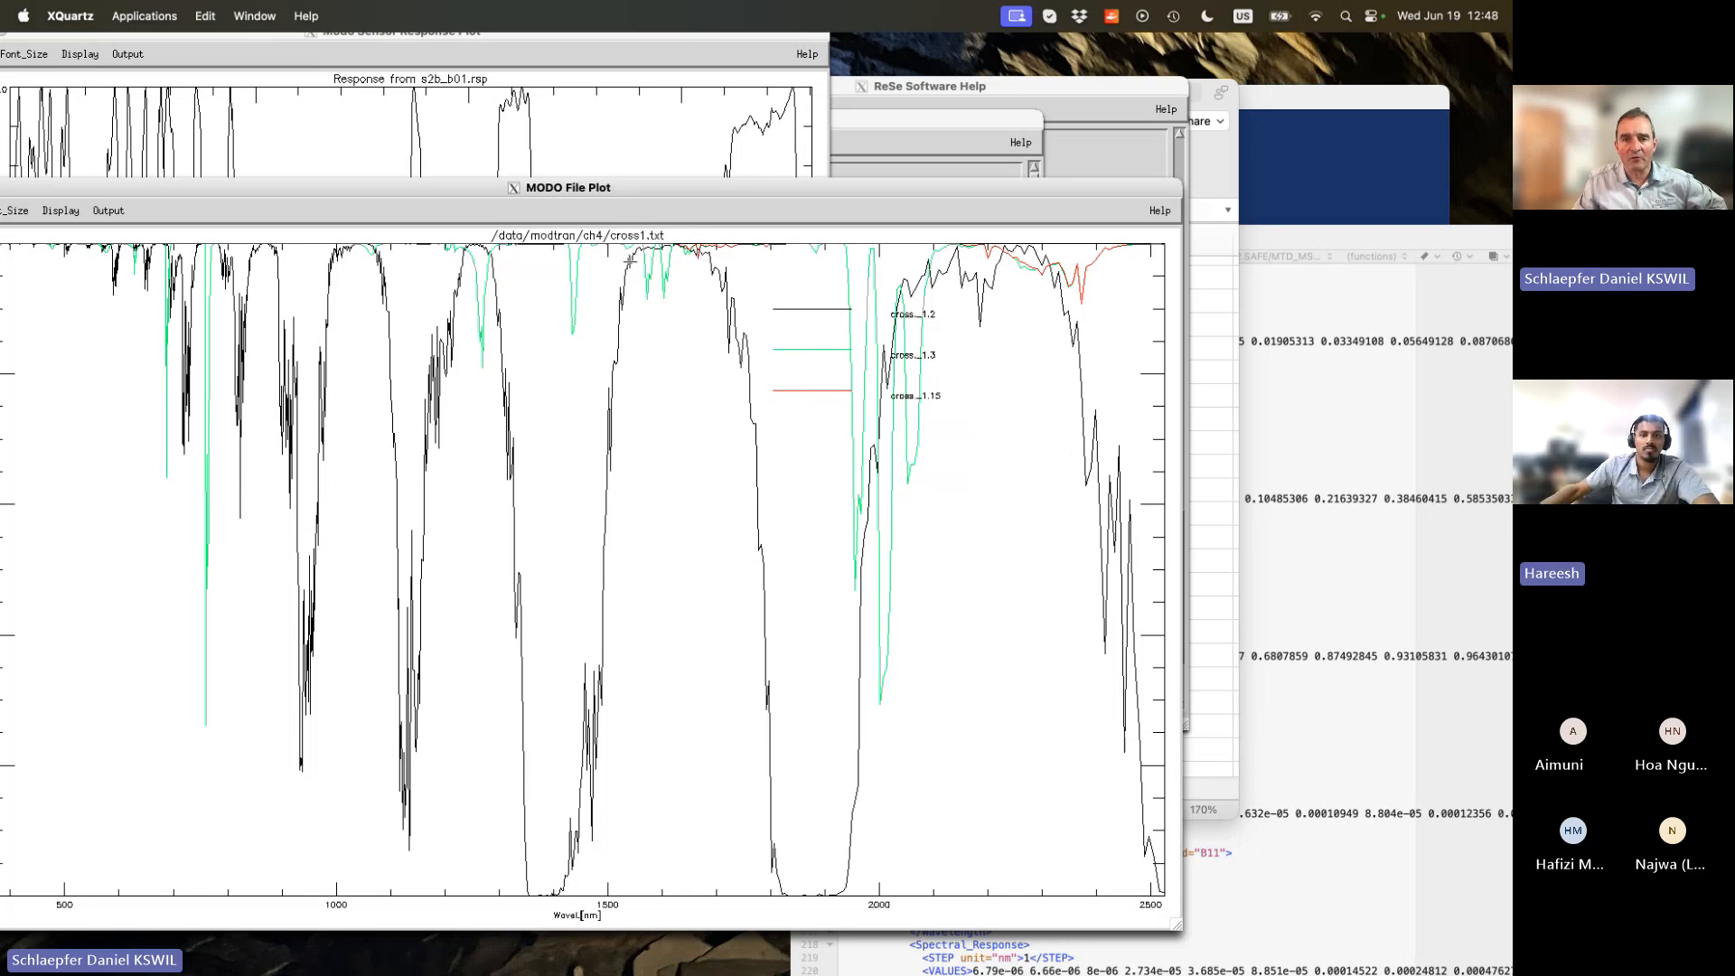
{"action": "left_click", "coordinate": [697, 142]}
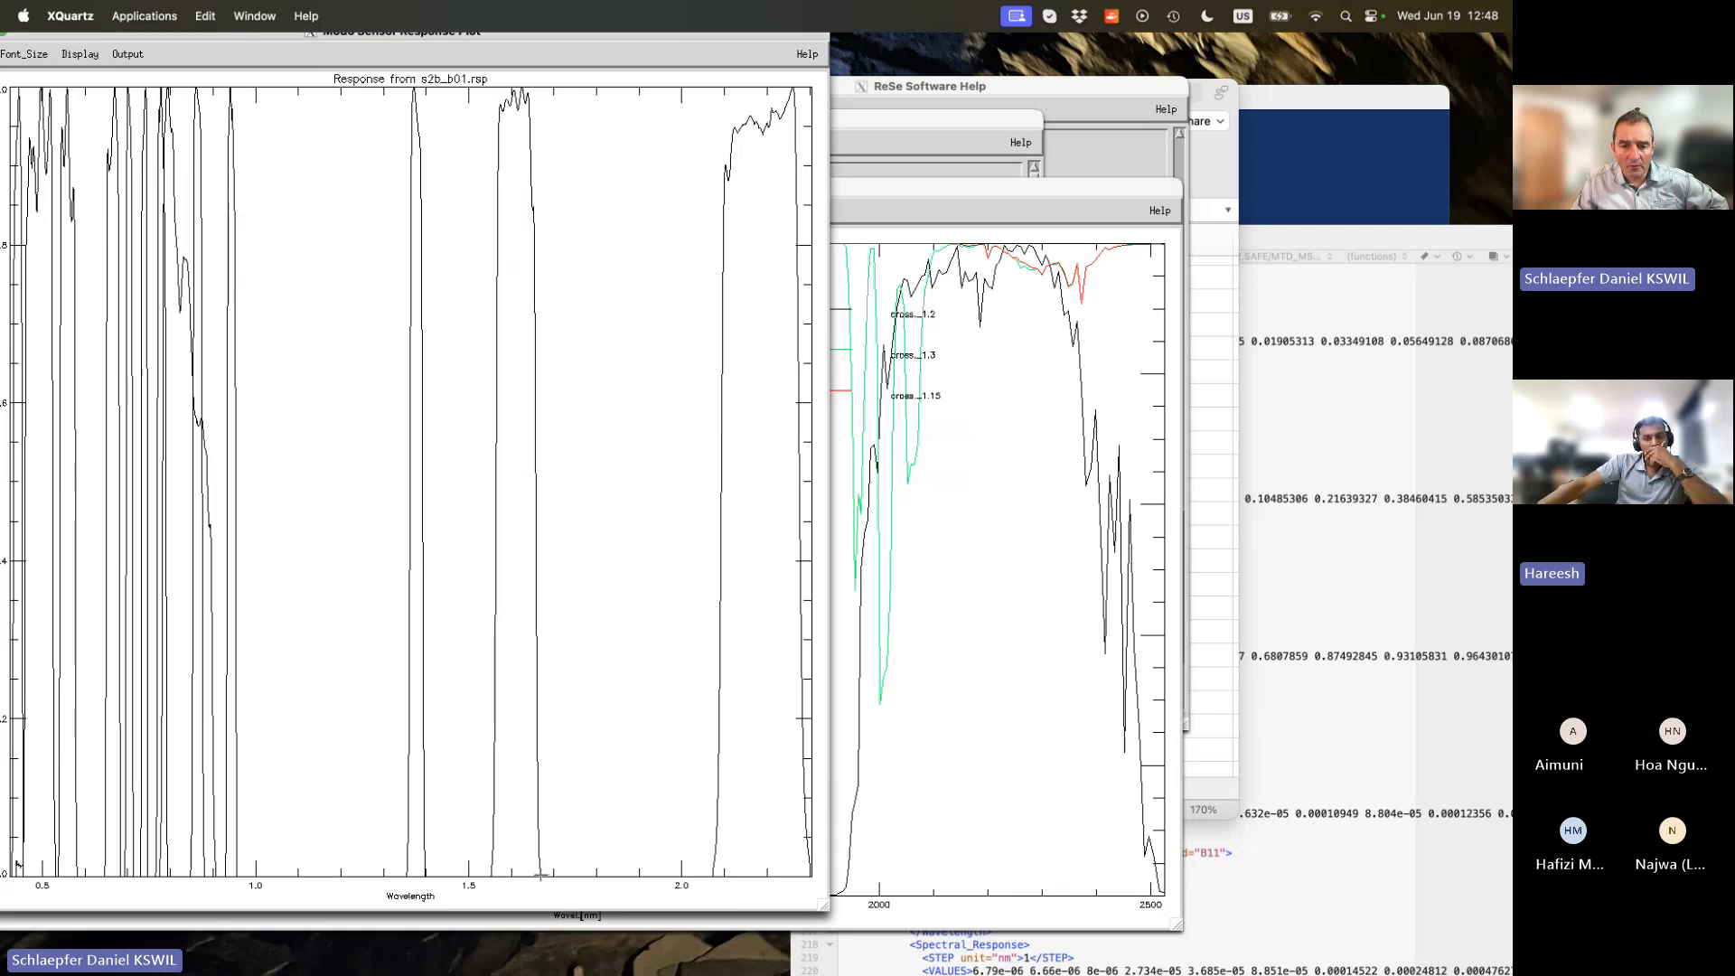
{"action": "left_click", "coordinate": [970, 669]}
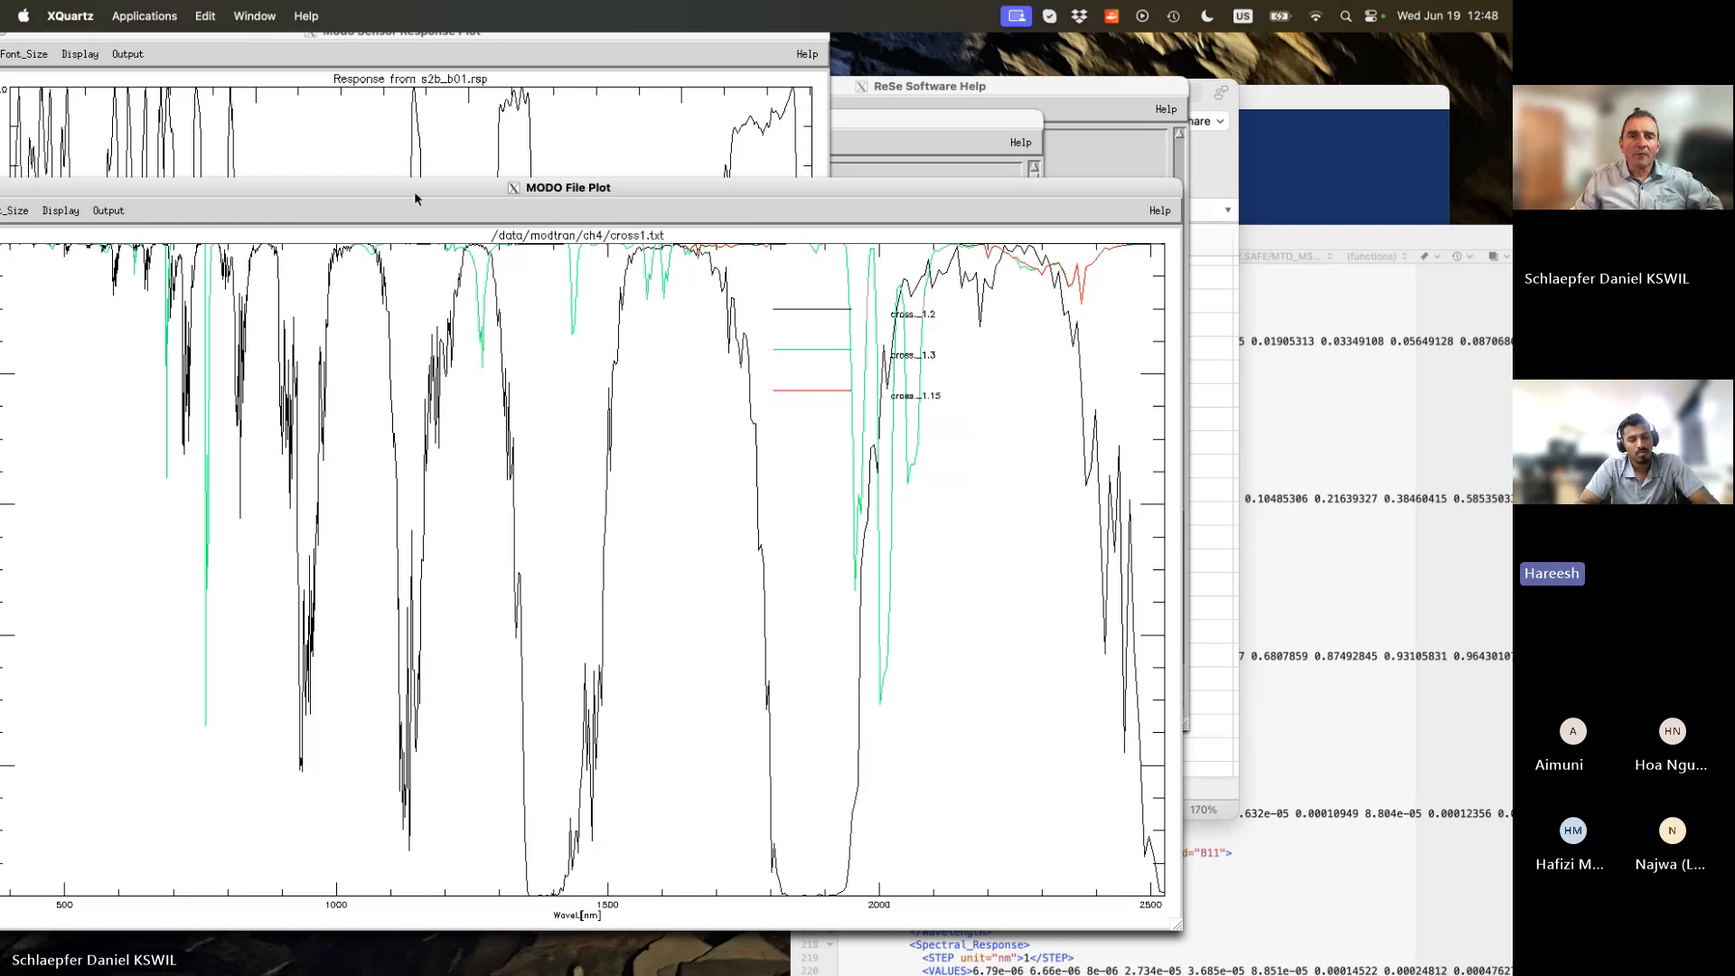
{"action": "left_click_drag", "start_coordinate": [414, 187], "coordinate": [620, 128]}
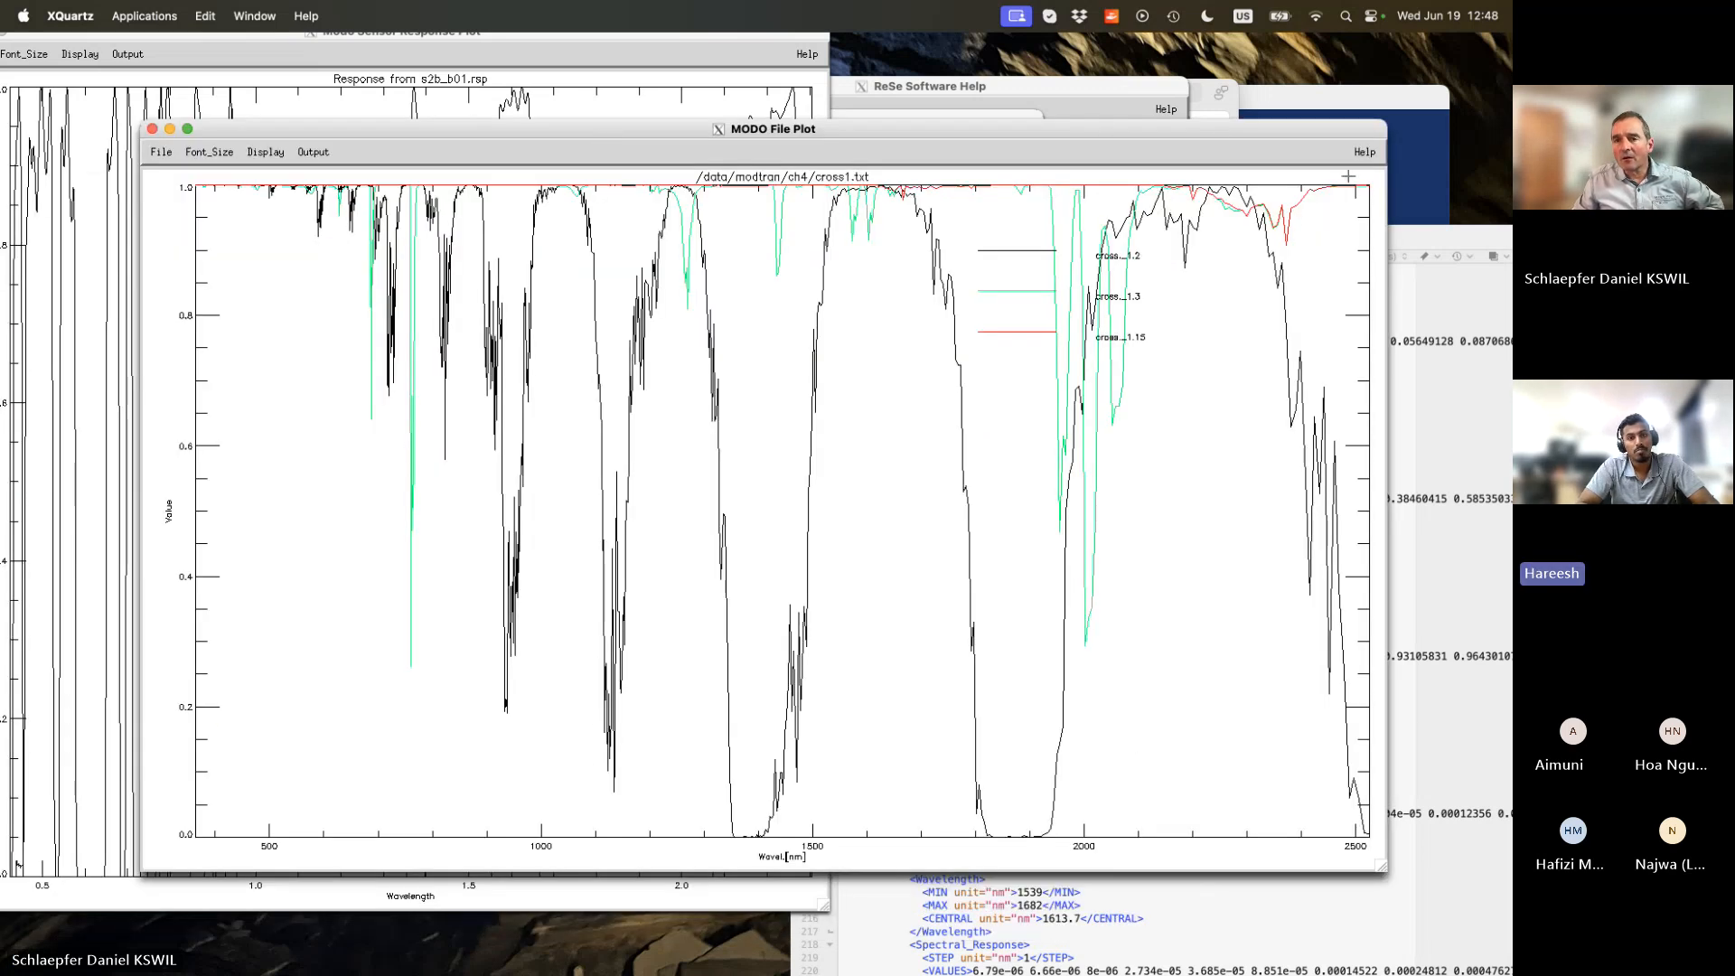